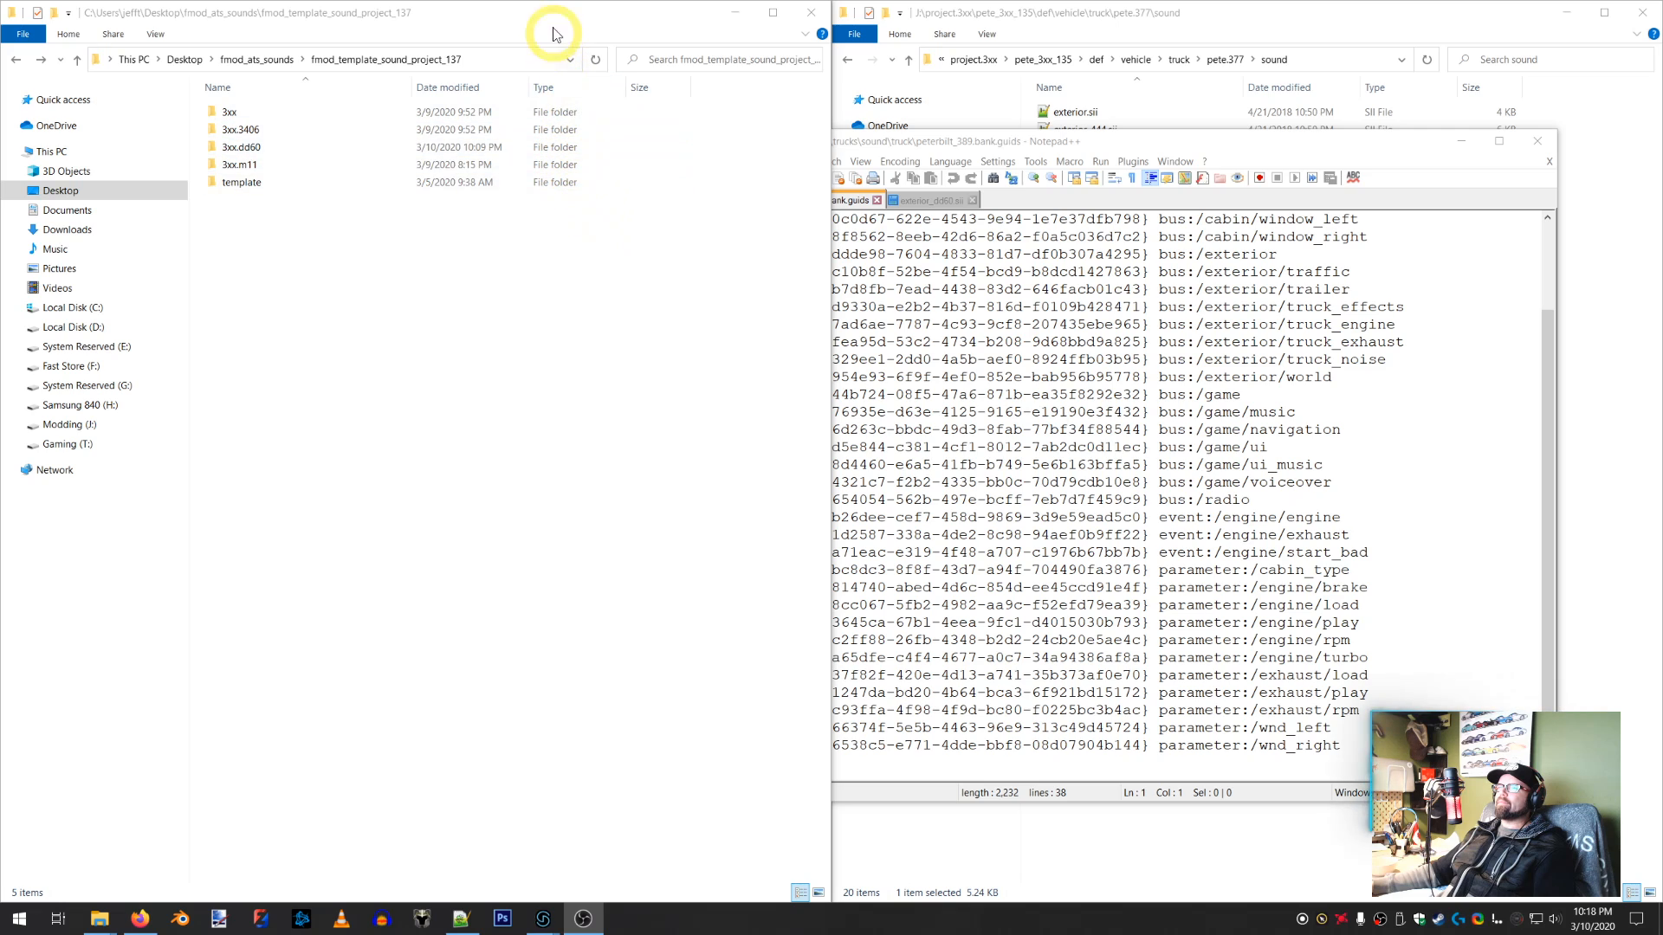
Look at the template folder and at the fmod_template_sound_project_137.zip archive it comes from in fmod_ats_sounds
click(530, 465)
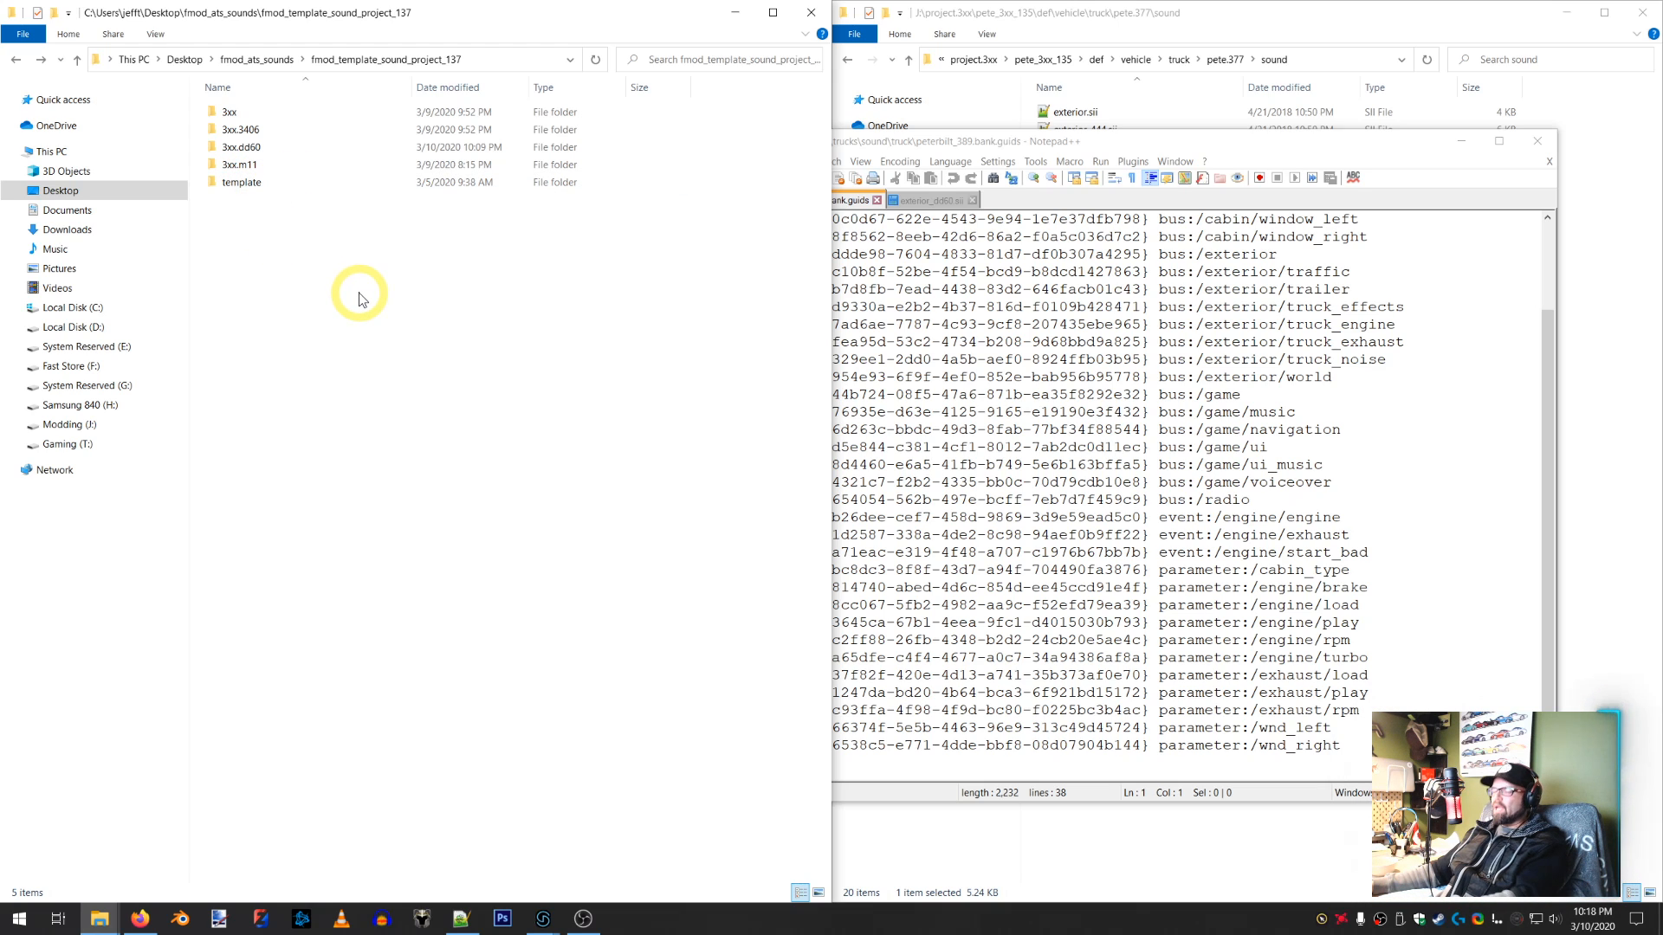
click(243, 184)
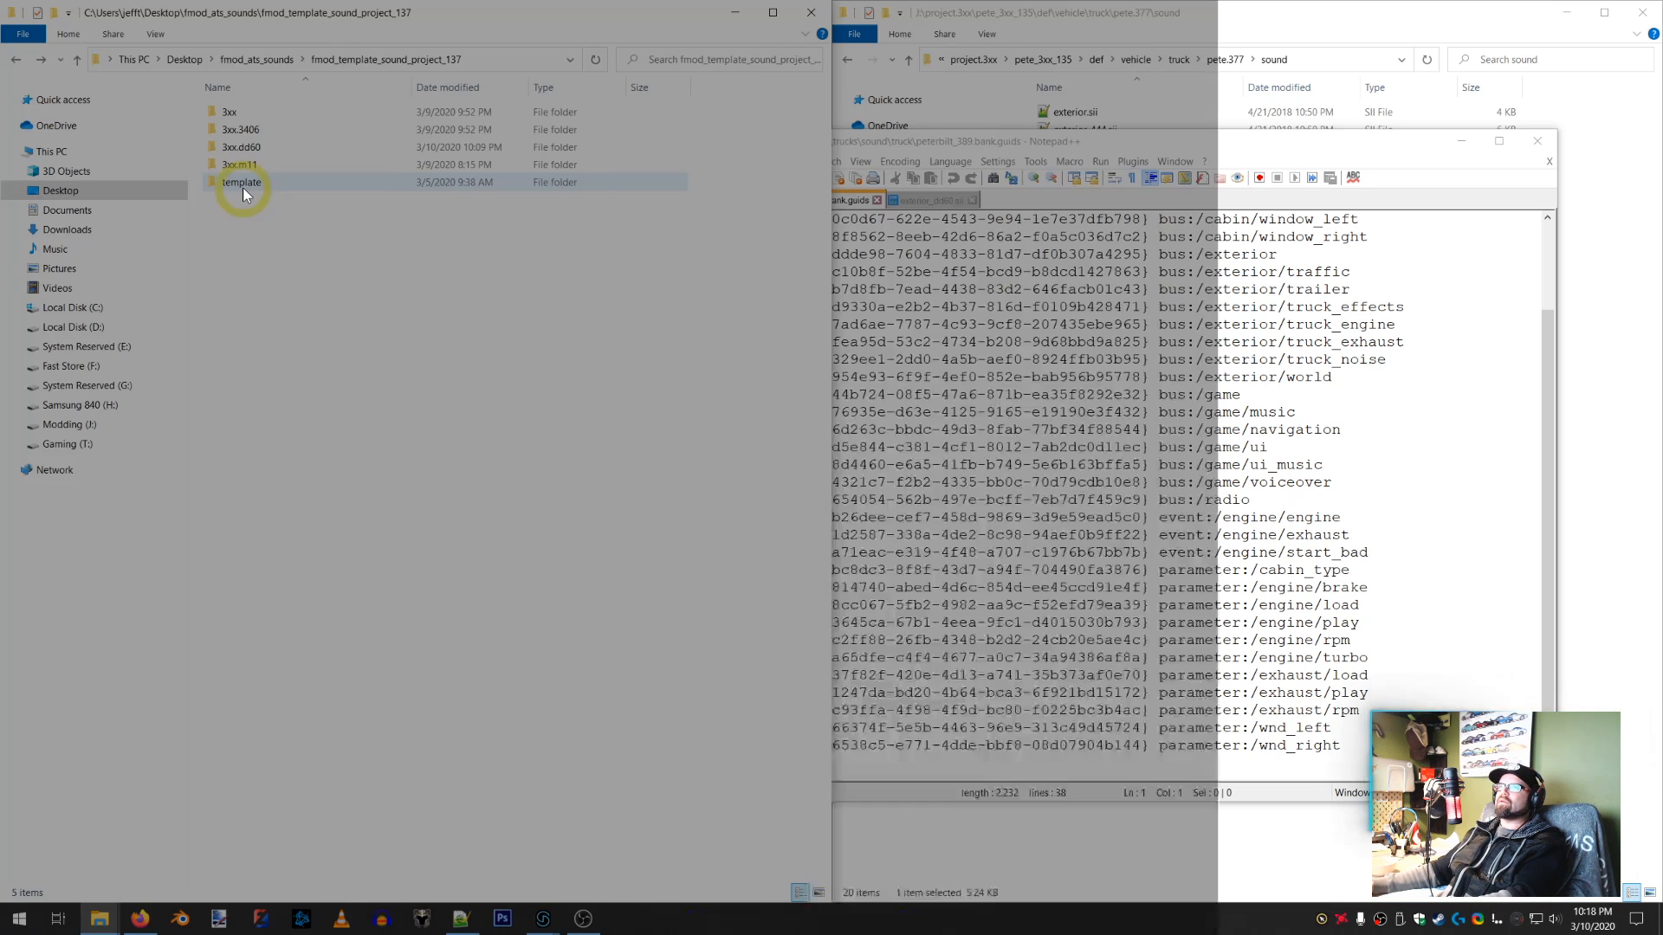
key(alt)
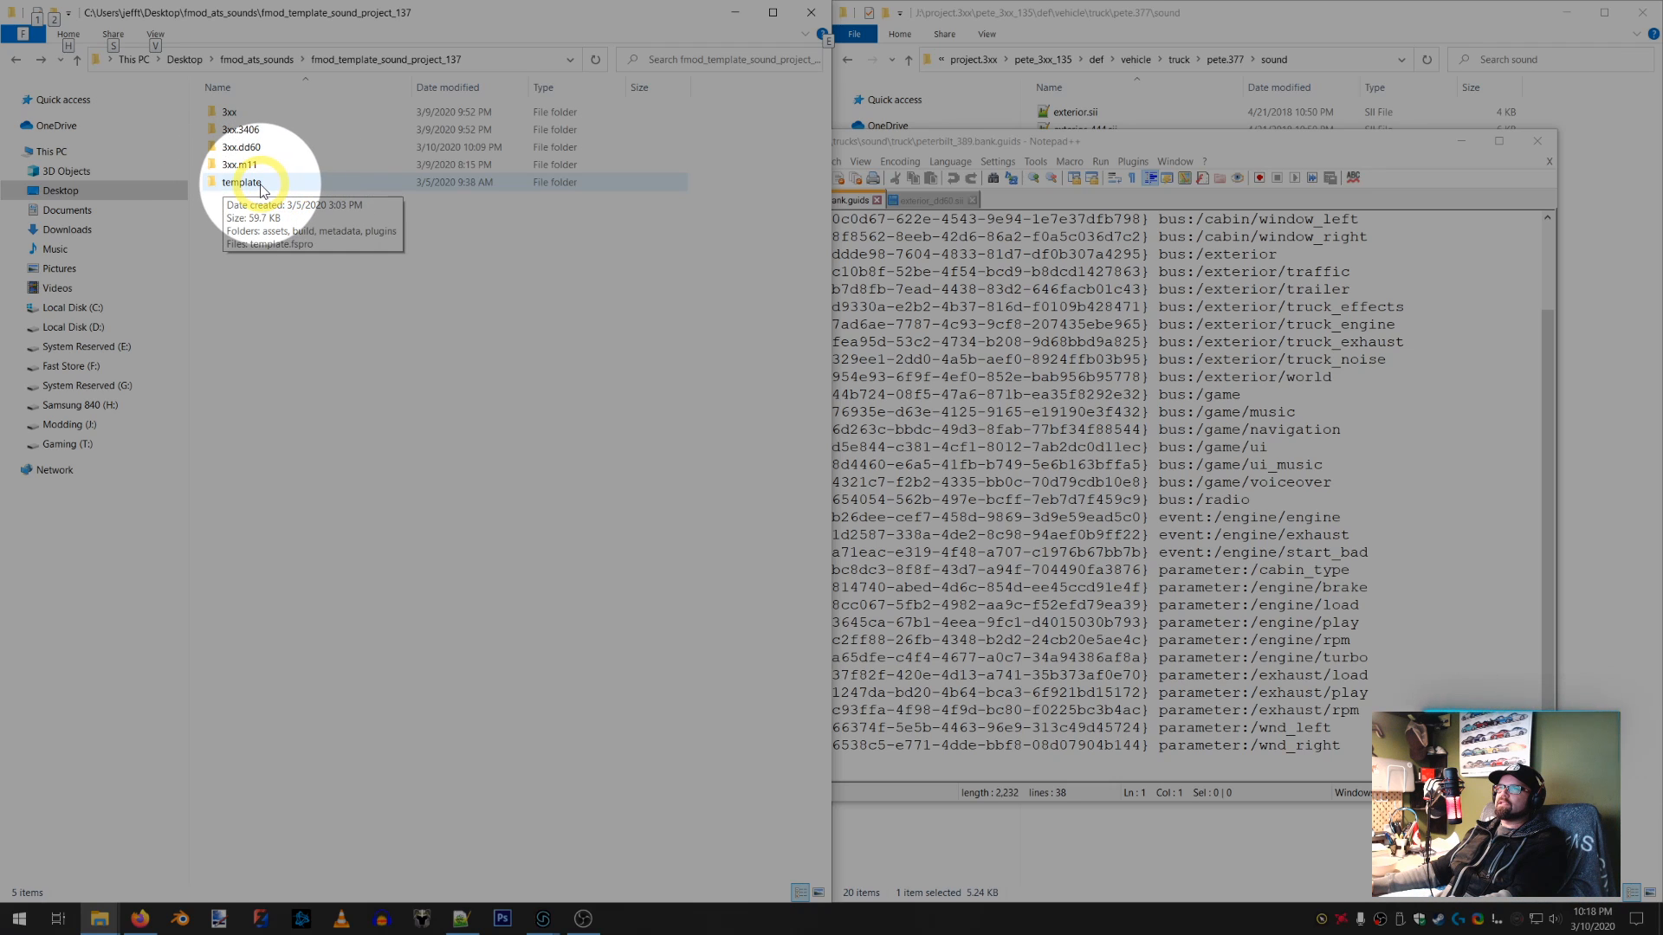
key(alt)
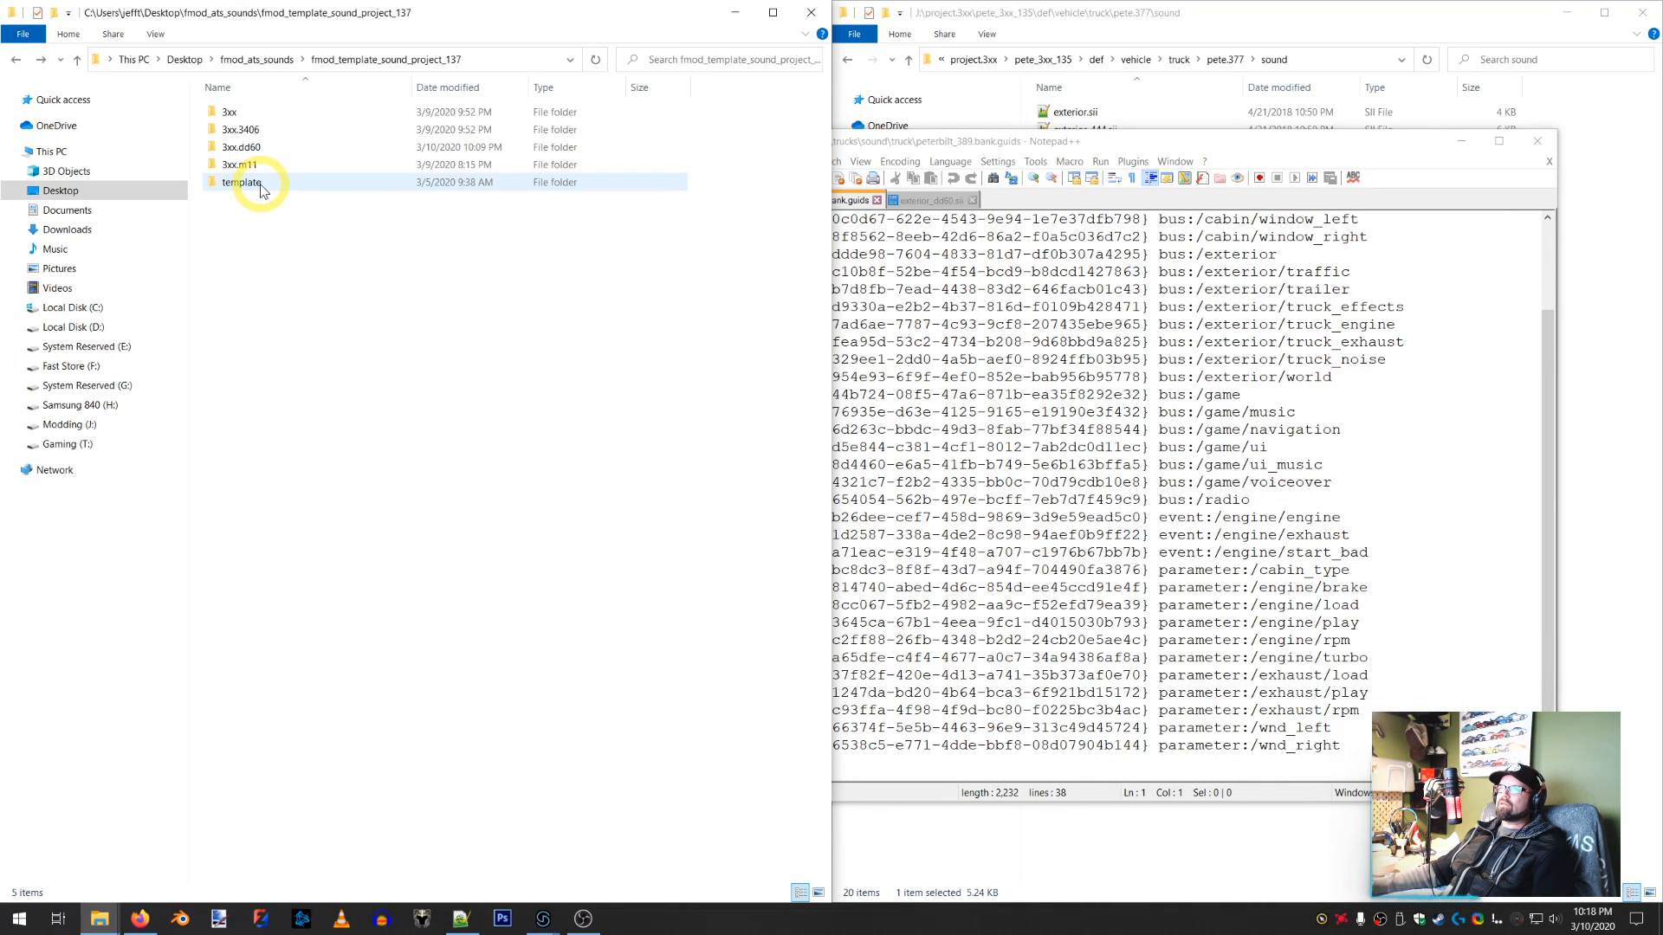
click(338, 106)
click(277, 62)
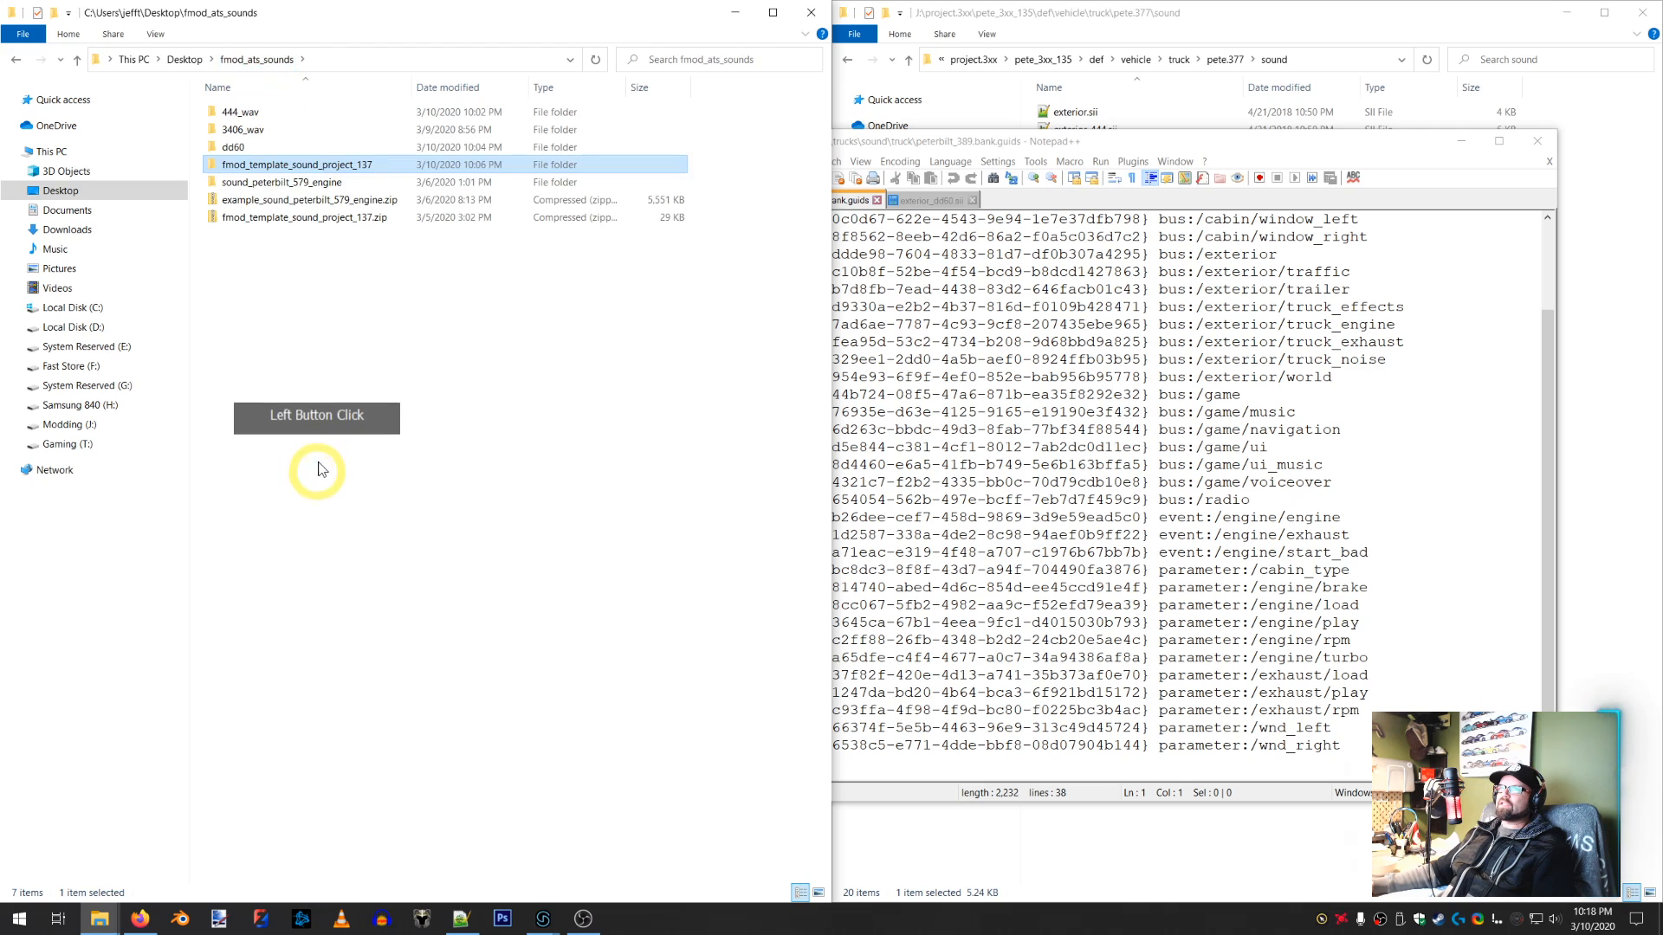
click(274, 227)
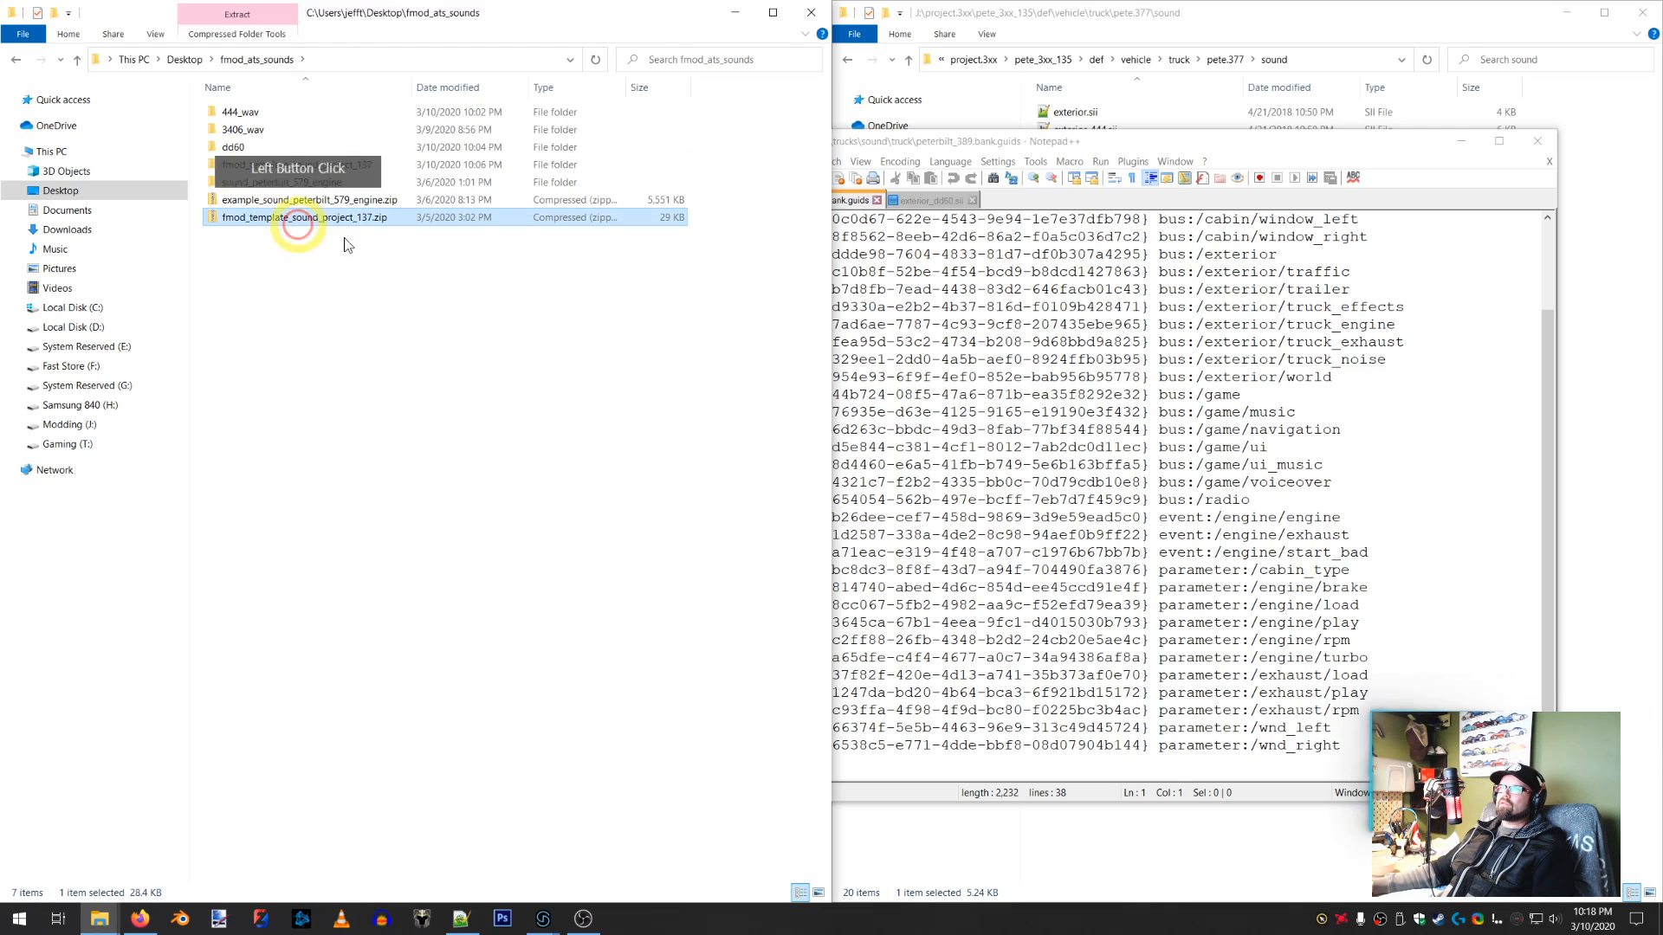
drag(728, 260, 234, 226)
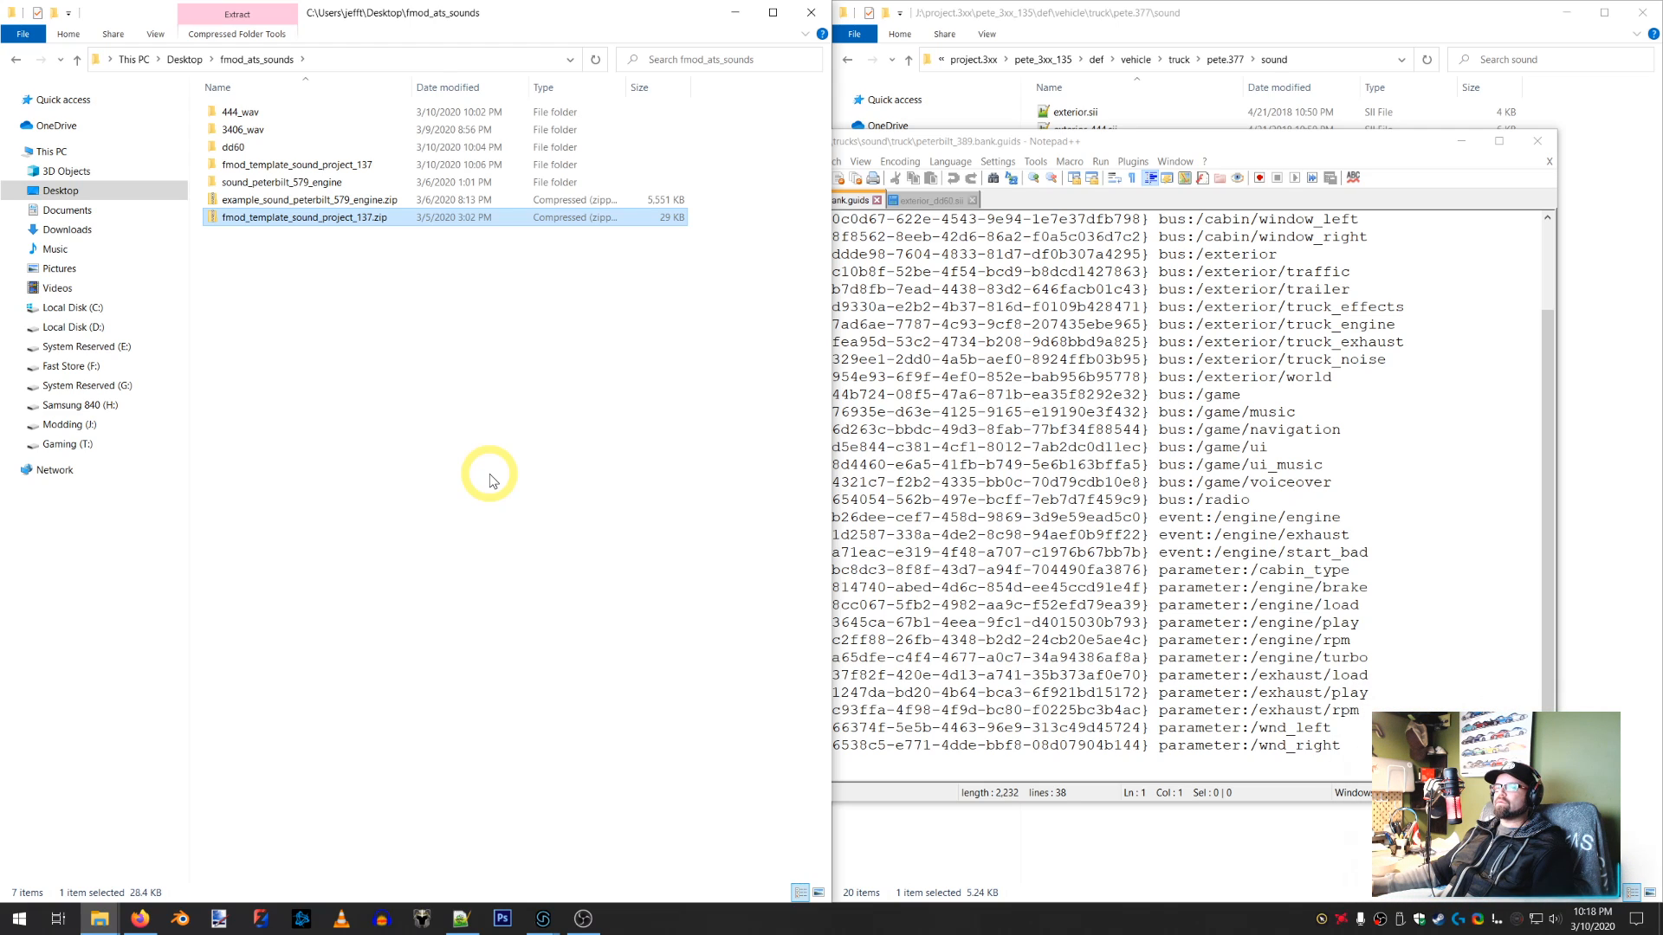
Duplicate the template folder inside fmod_template_sound_project_137
double_click(277, 164)
click(253, 187)
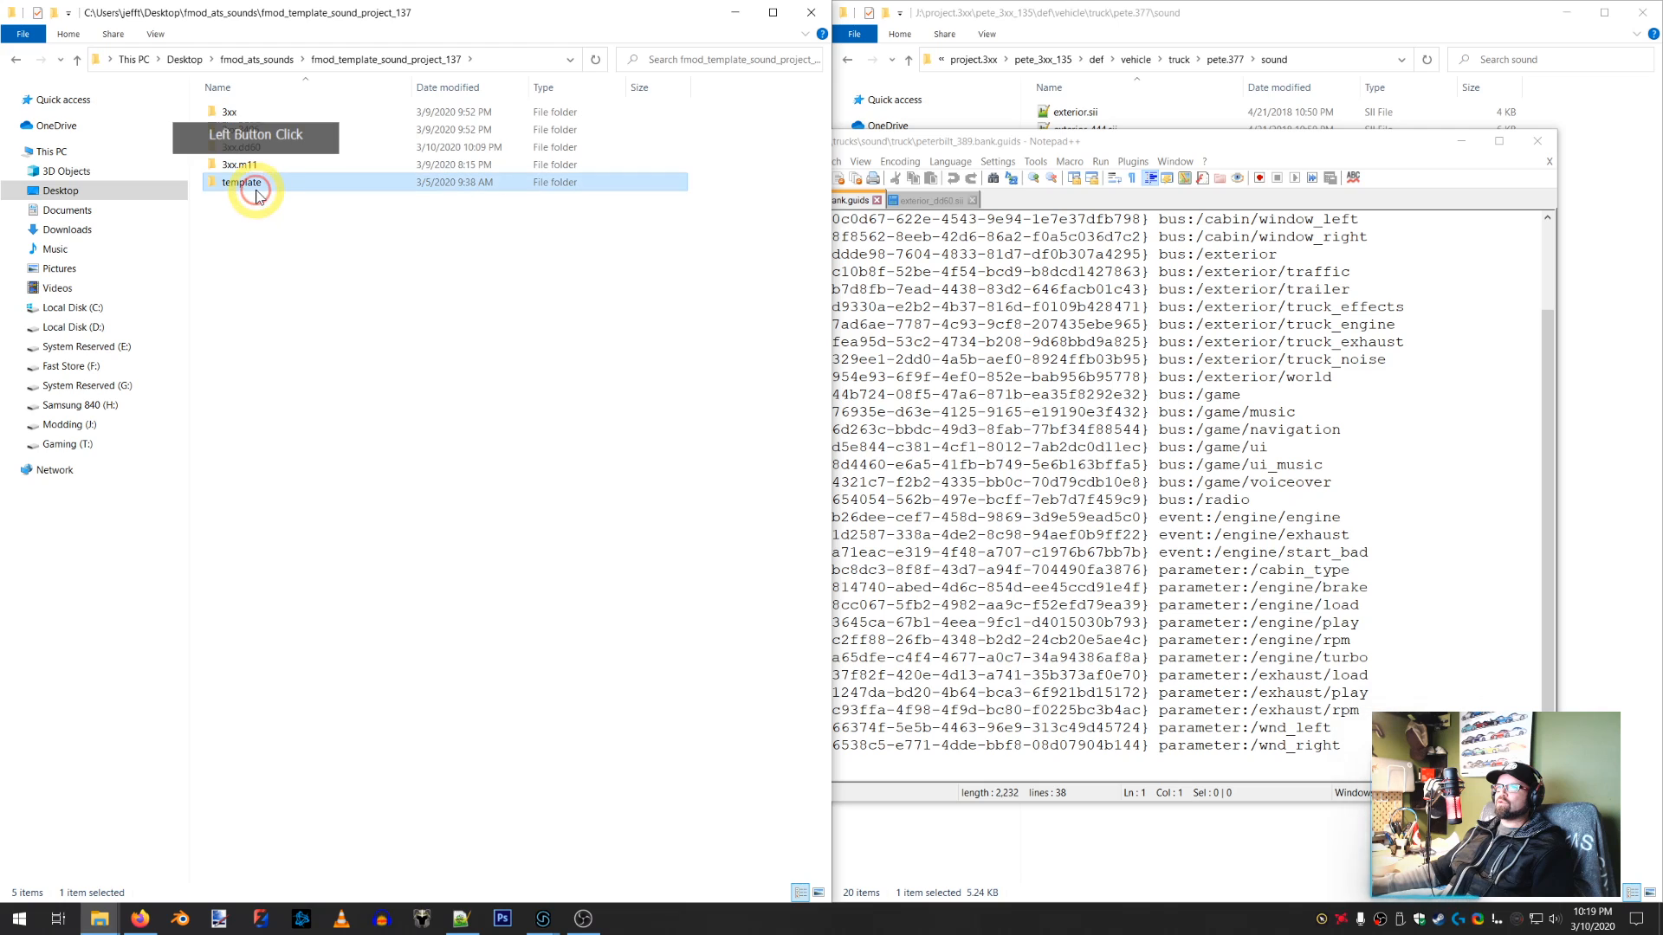
right_click(256, 188)
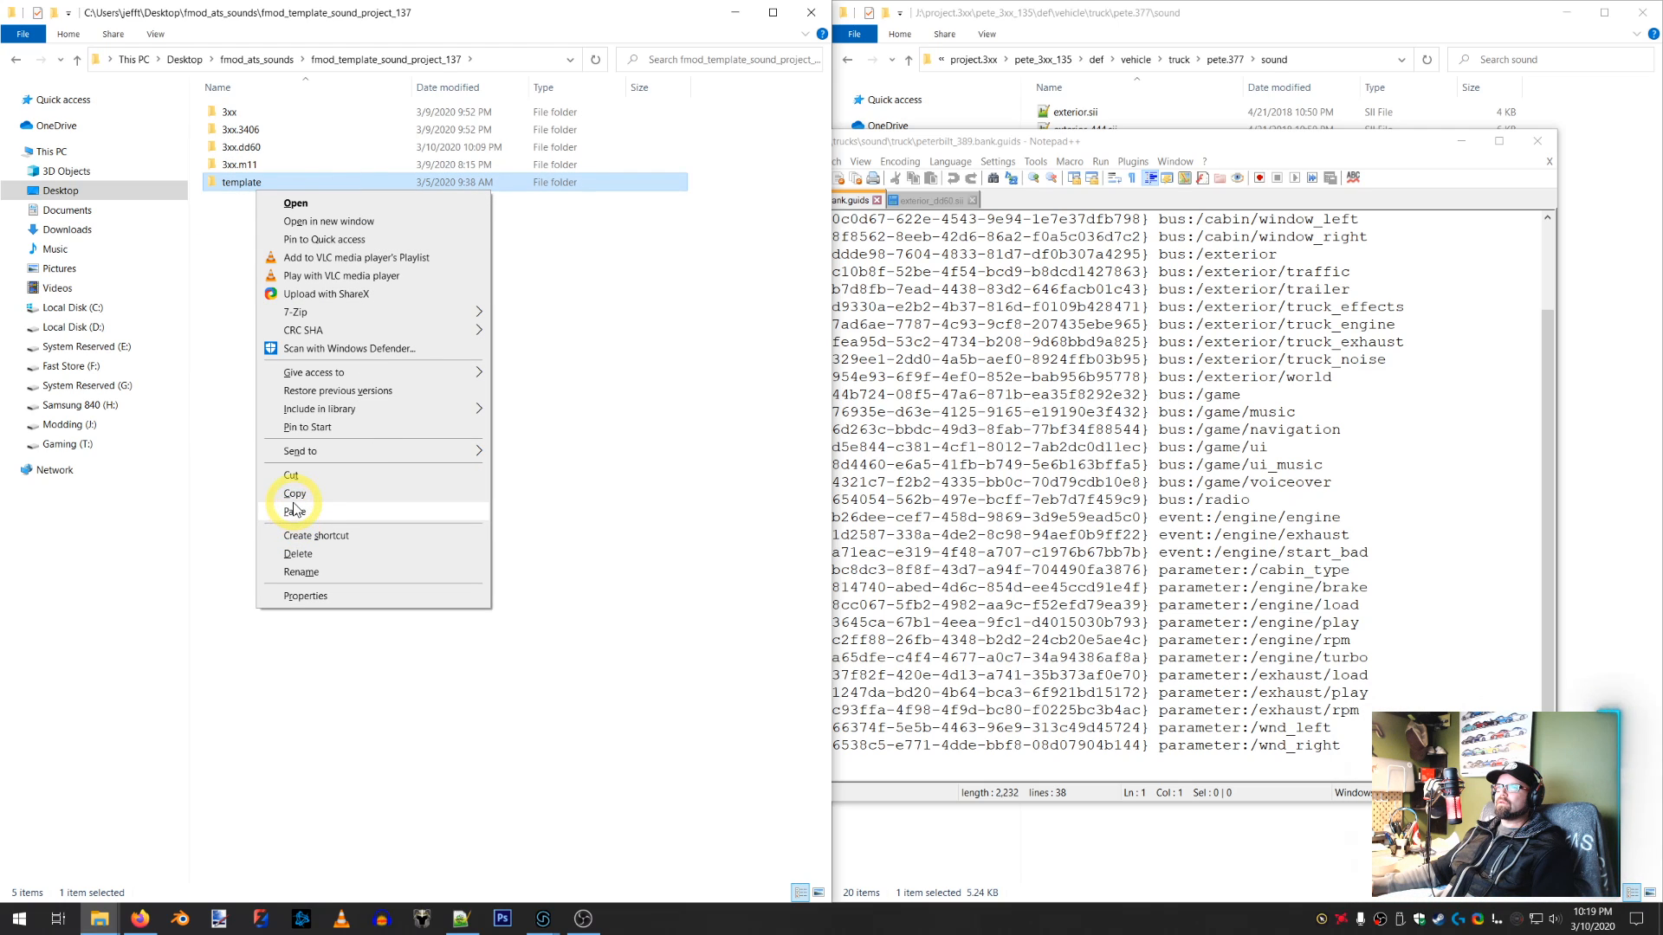
click(252, 245)
right_click(263, 247)
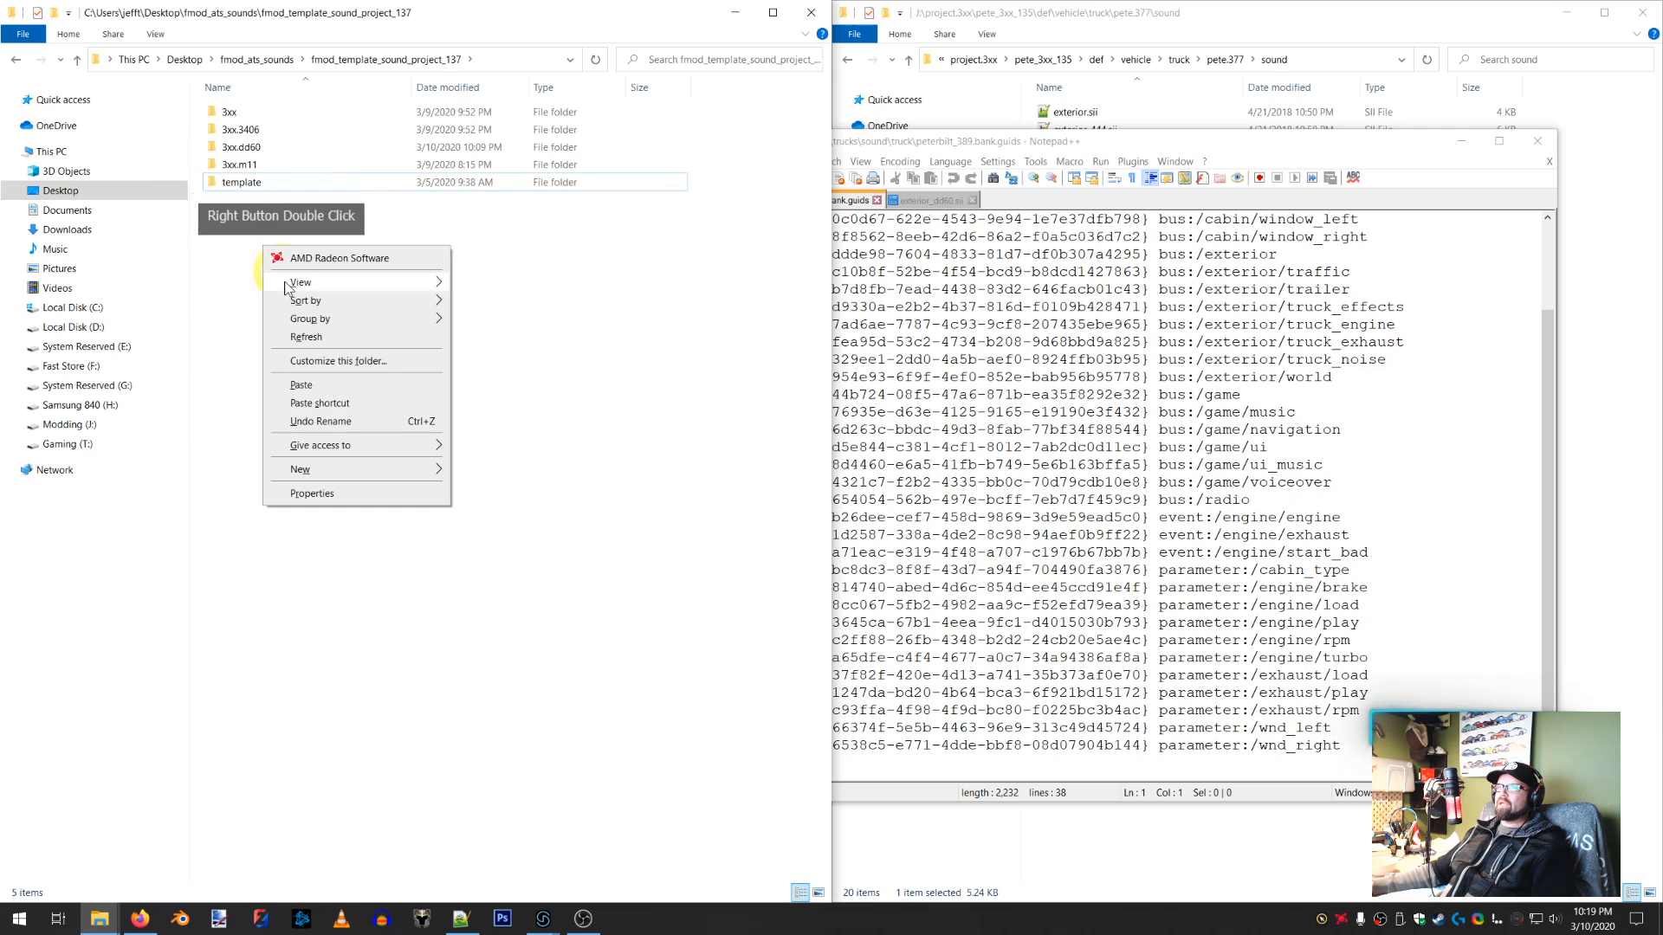
click(300, 385)
click(624, 375)
Delete the duplicate of the template folder
click(326, 212)
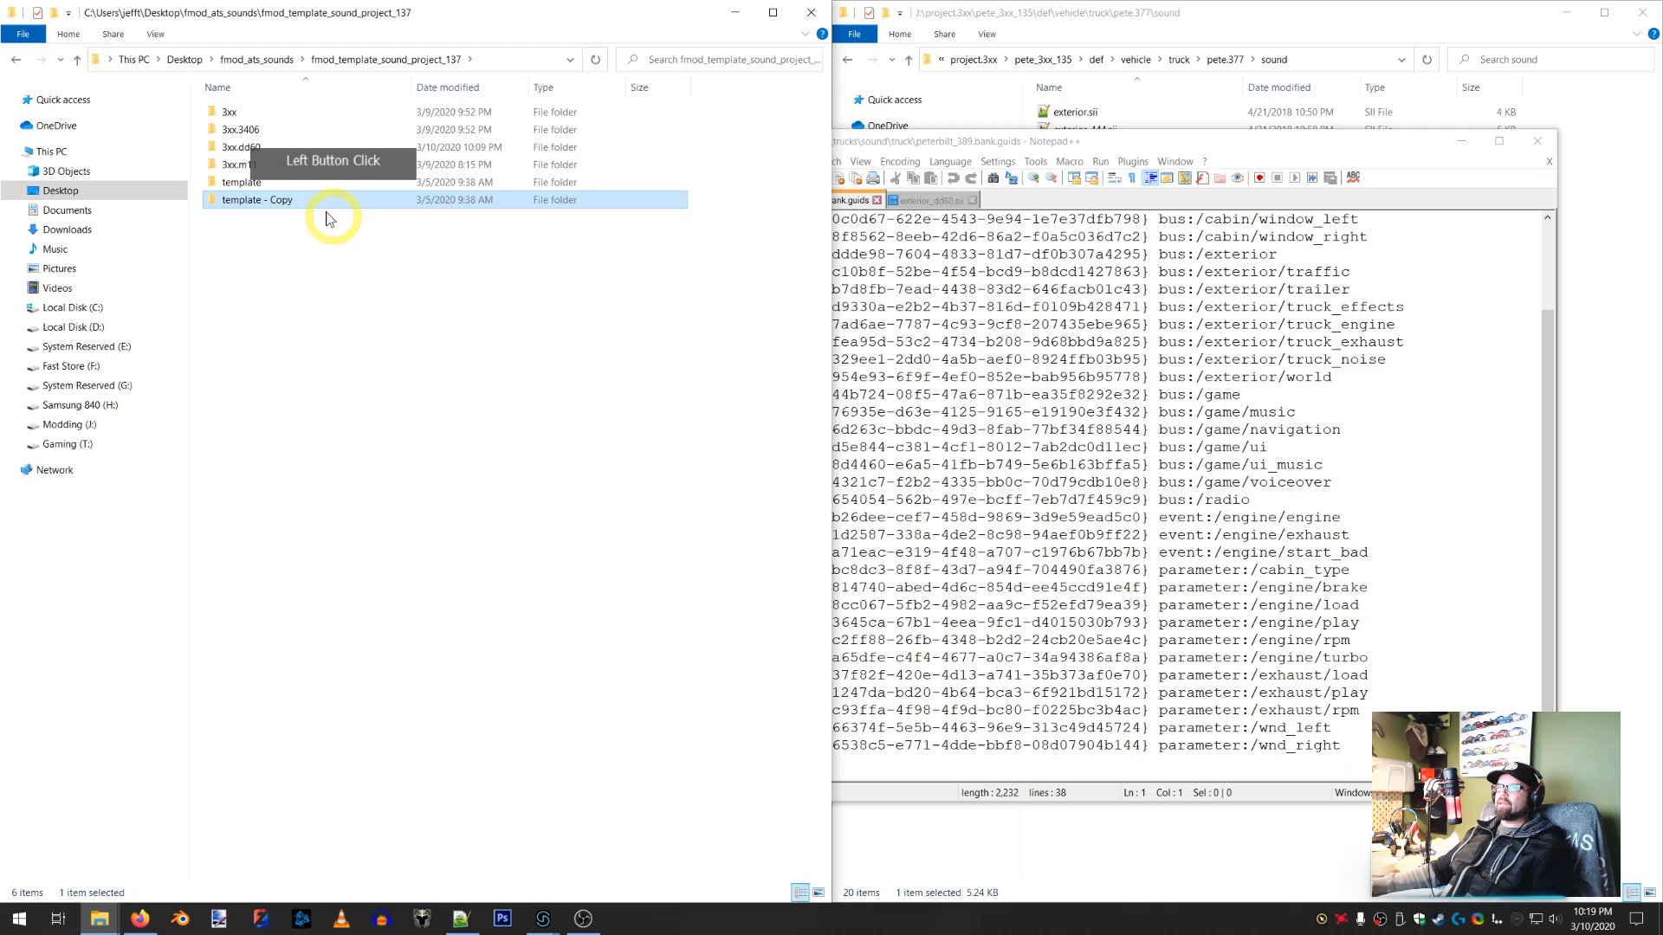
right_click(270, 210)
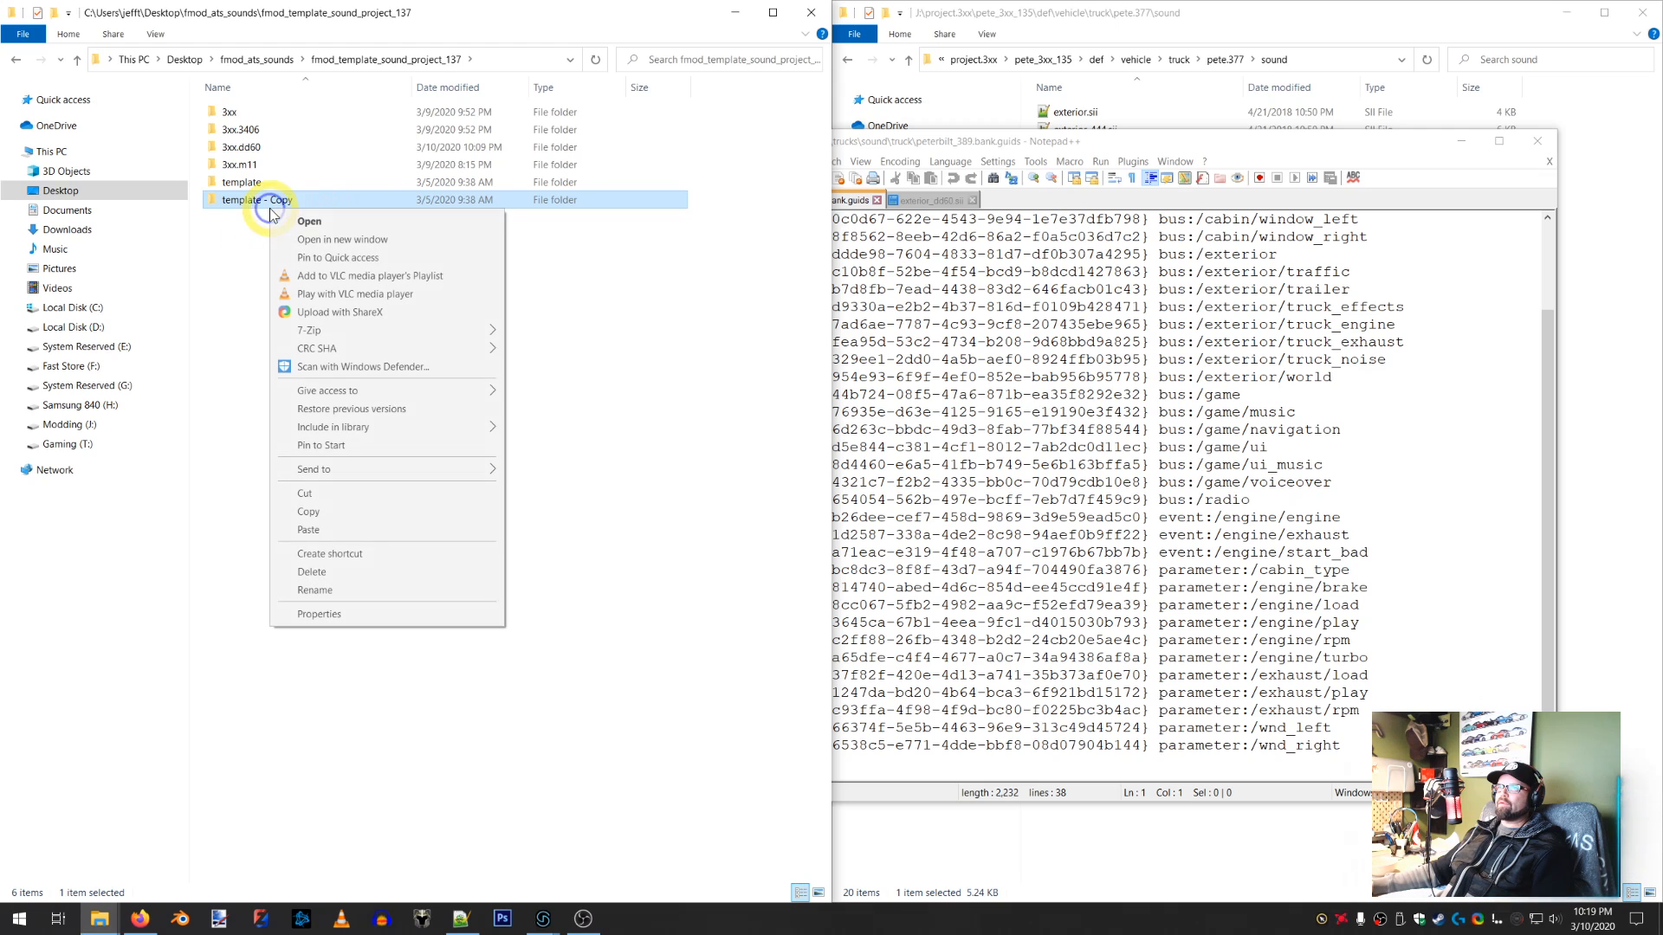
click(313, 572)
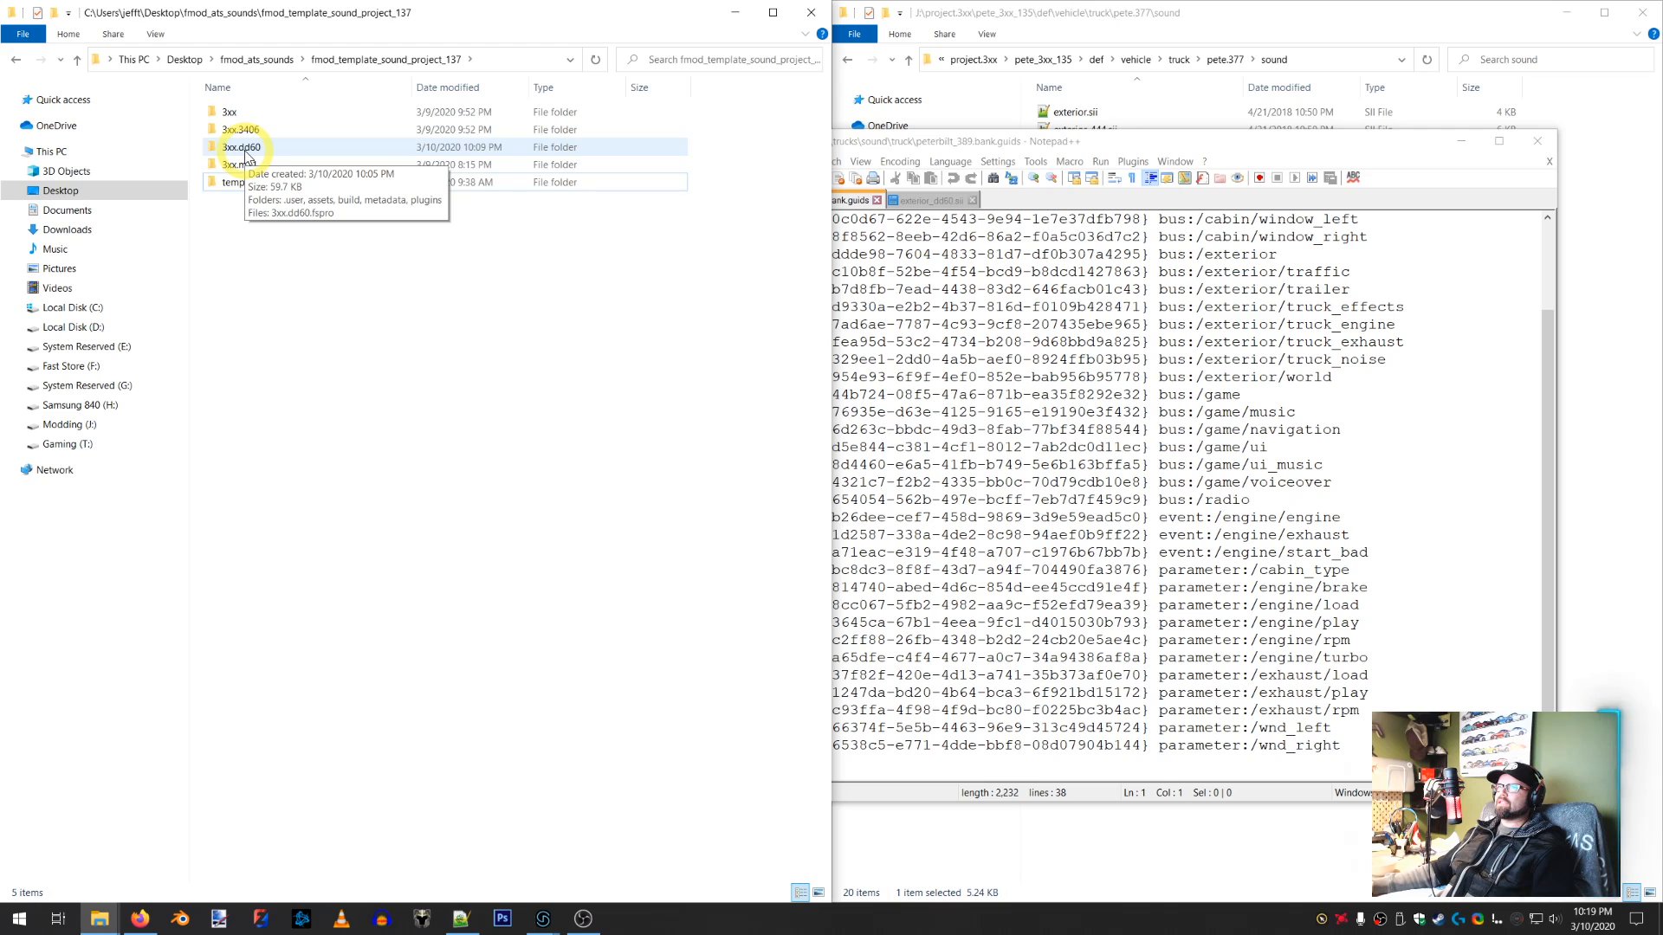
Look inside the 3xx.dd60 project folder, and switch to the 3xx.dd60 project in FMOD Studio to show its assets
double_click(242, 148)
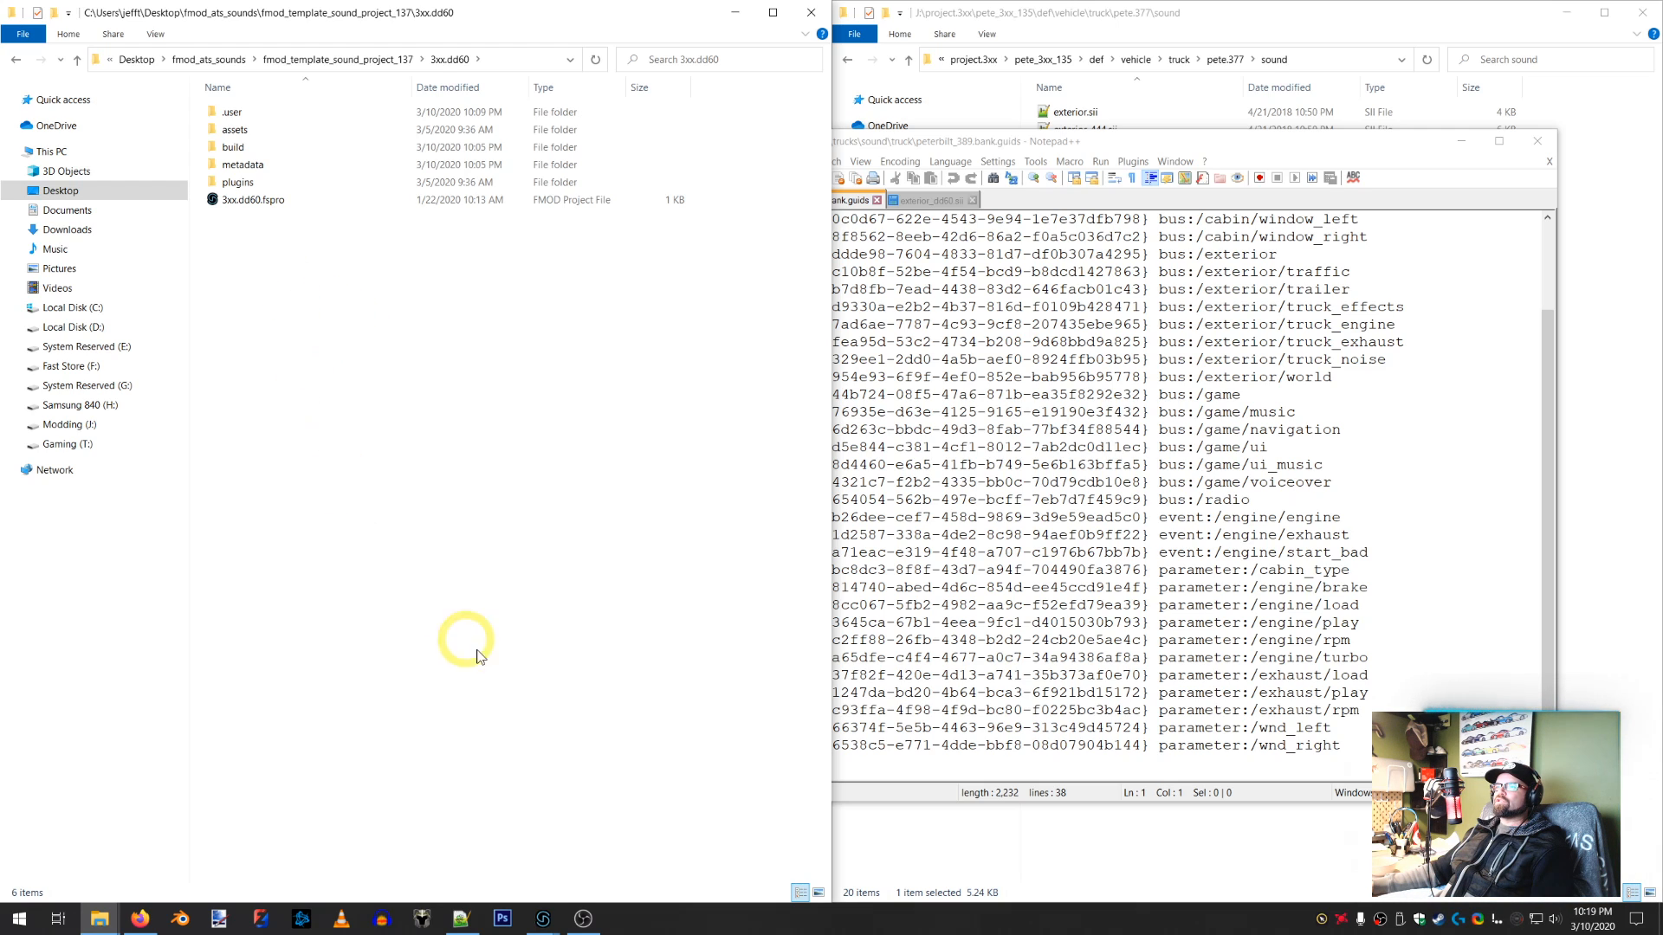
click(543, 918)
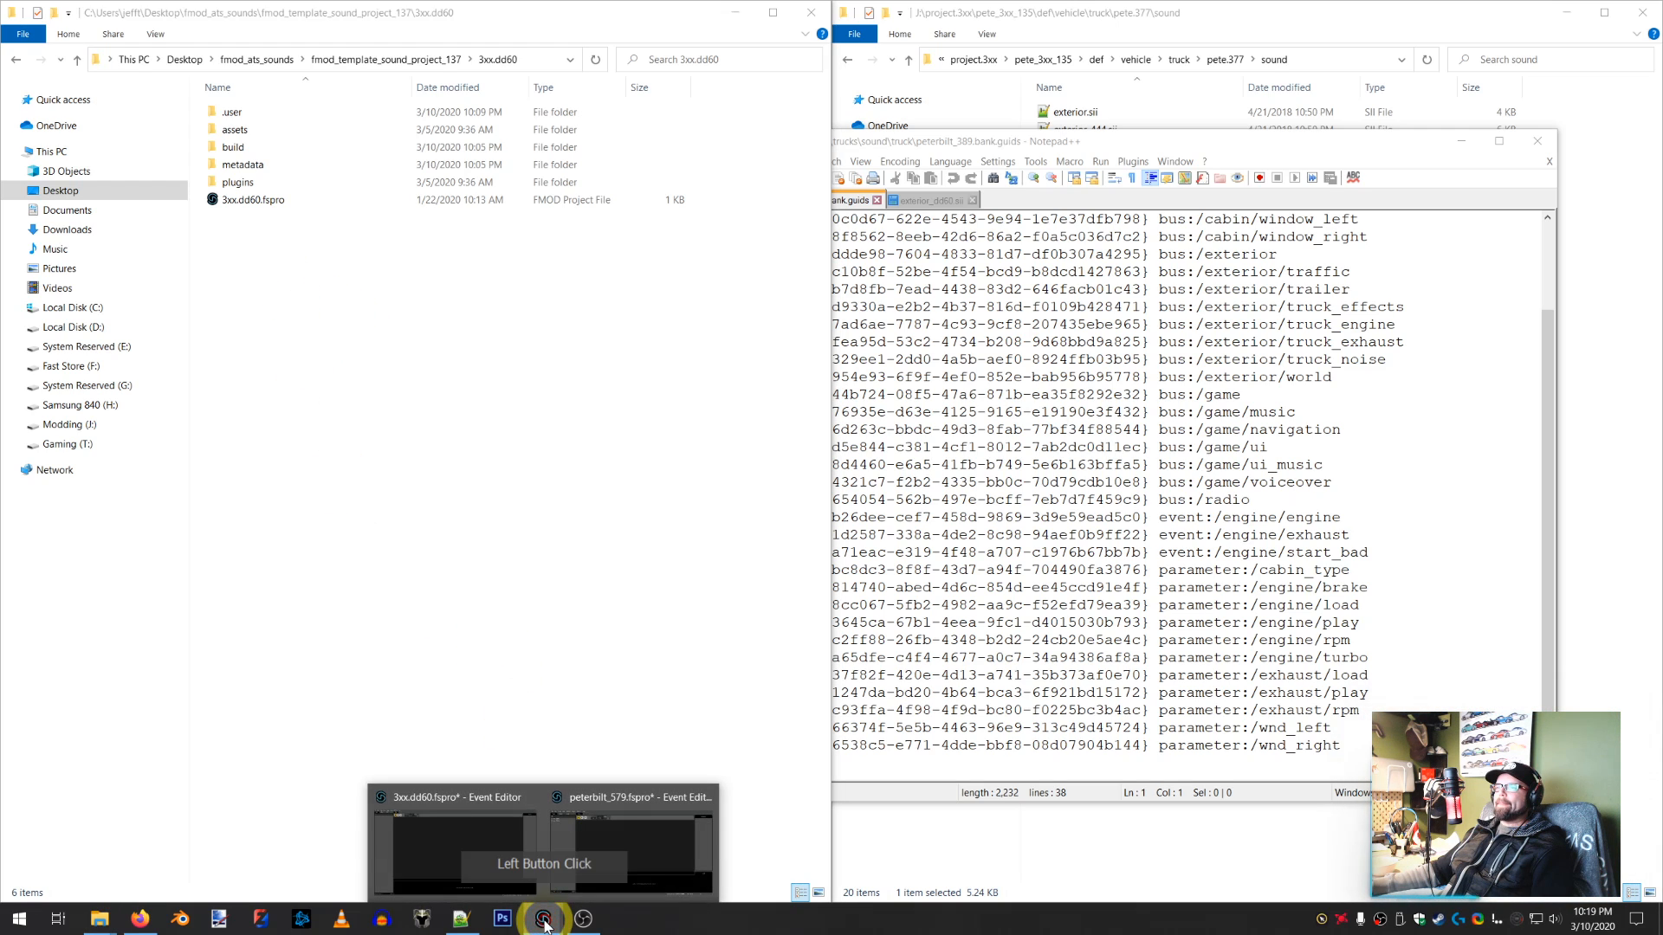
click(470, 865)
click(175, 242)
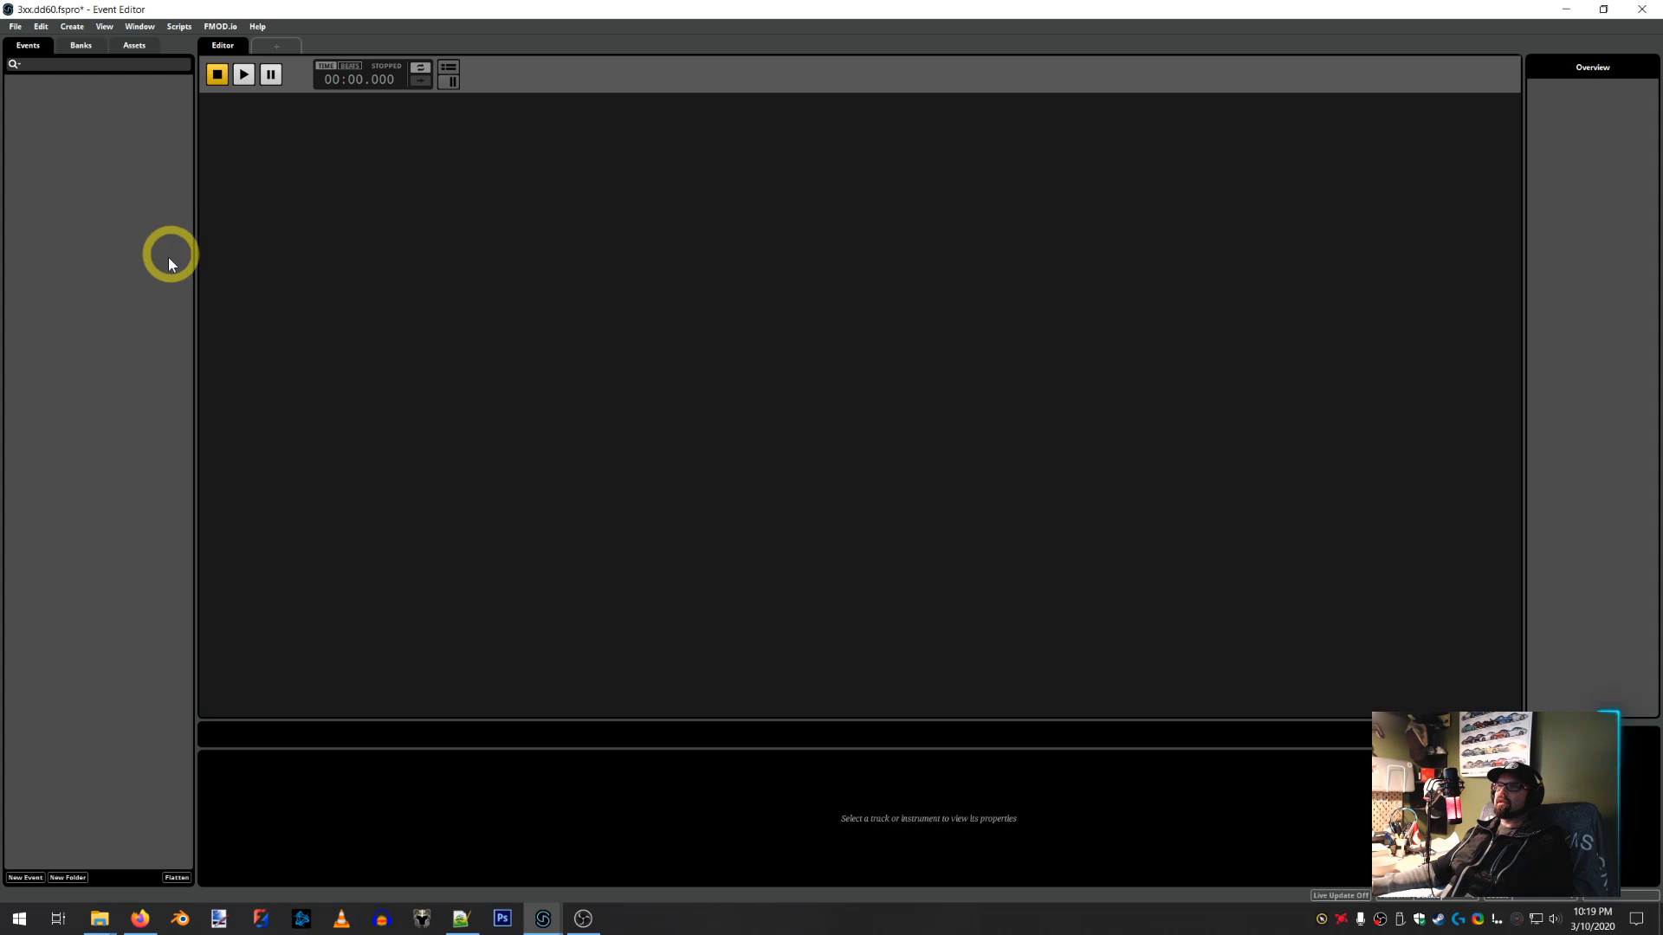
click(76, 46)
click(129, 45)
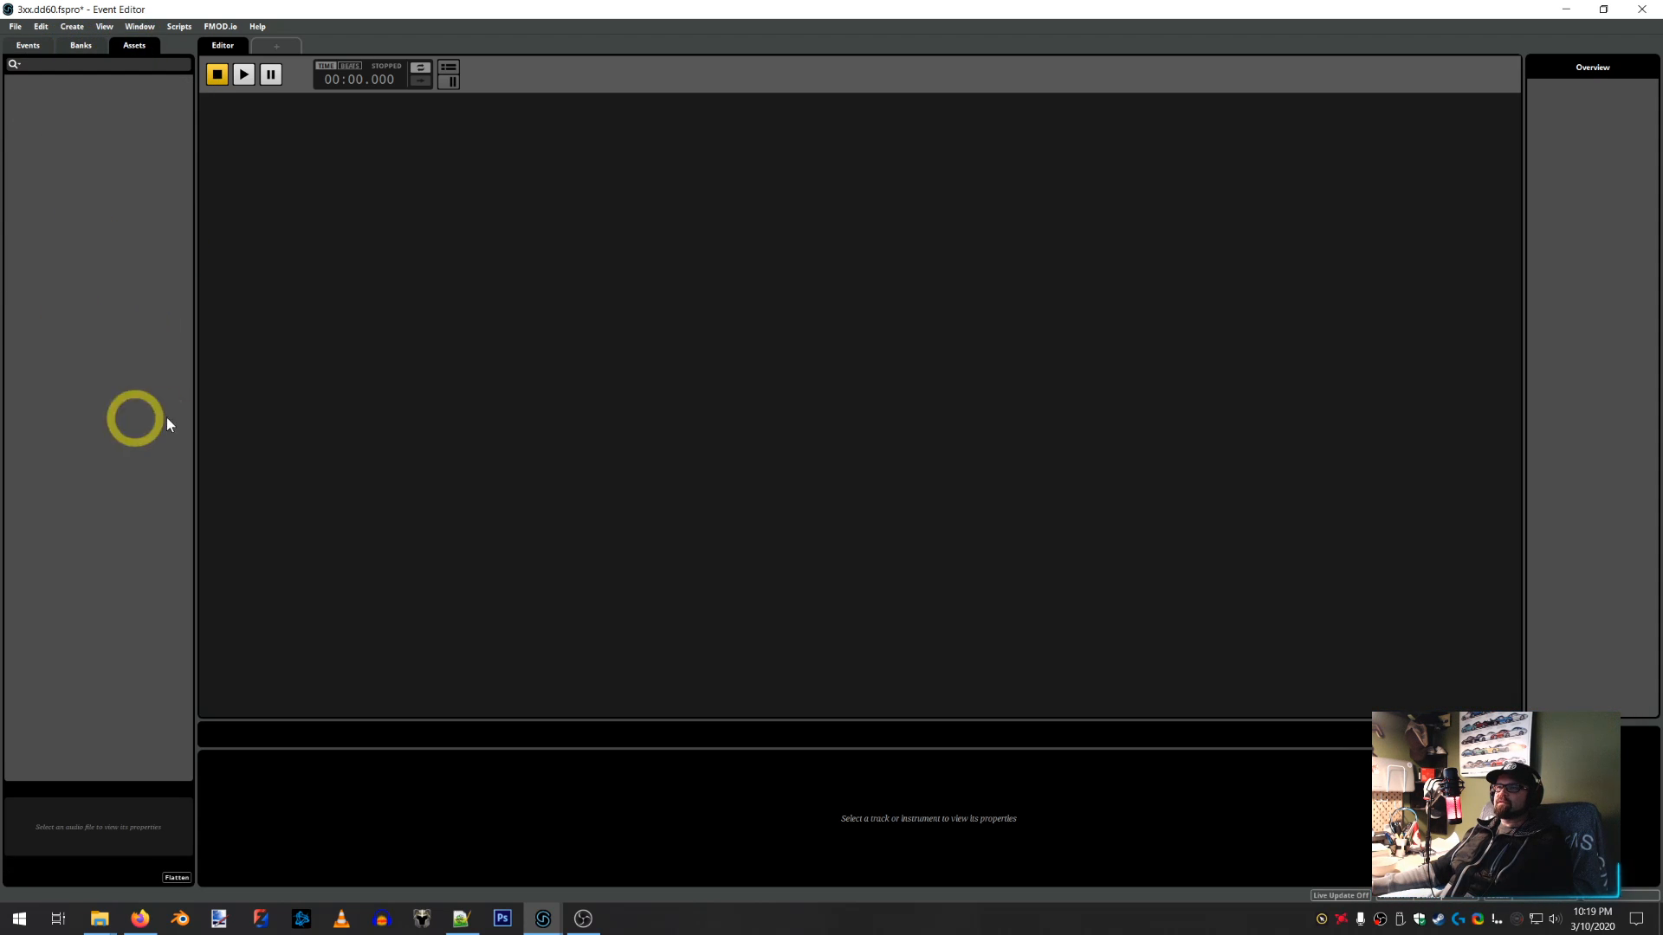
In File Explorer, open the dd60 folder in fmod_ats_sounds and widen the Name column to fit the full file names
click(97, 923)
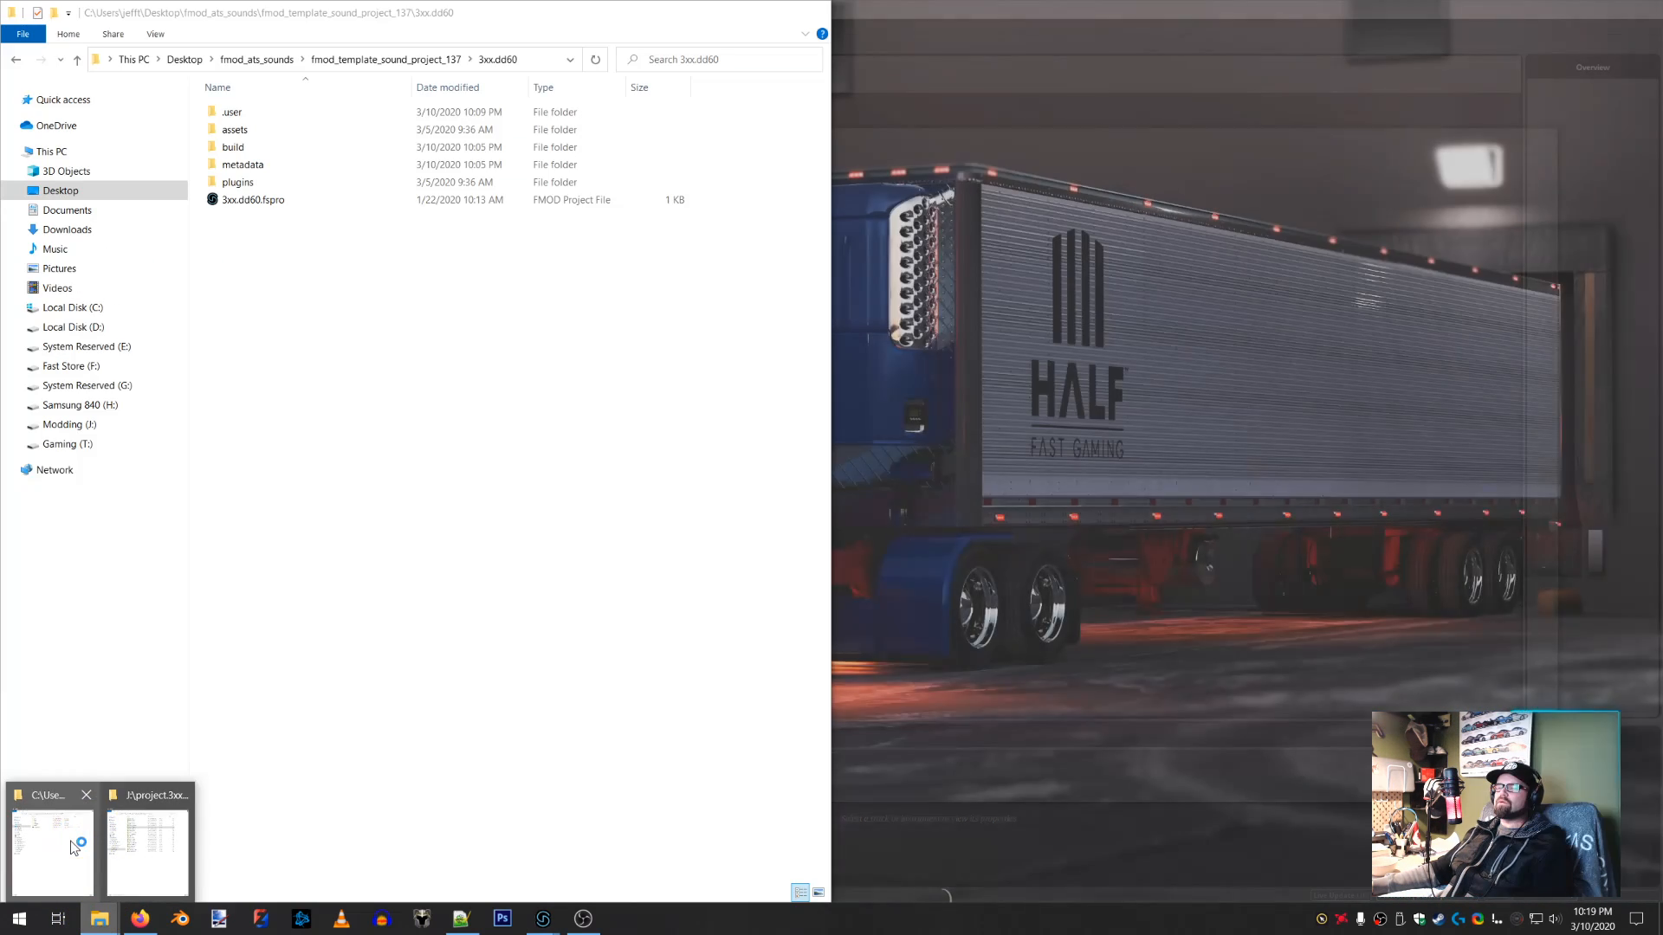
click(70, 840)
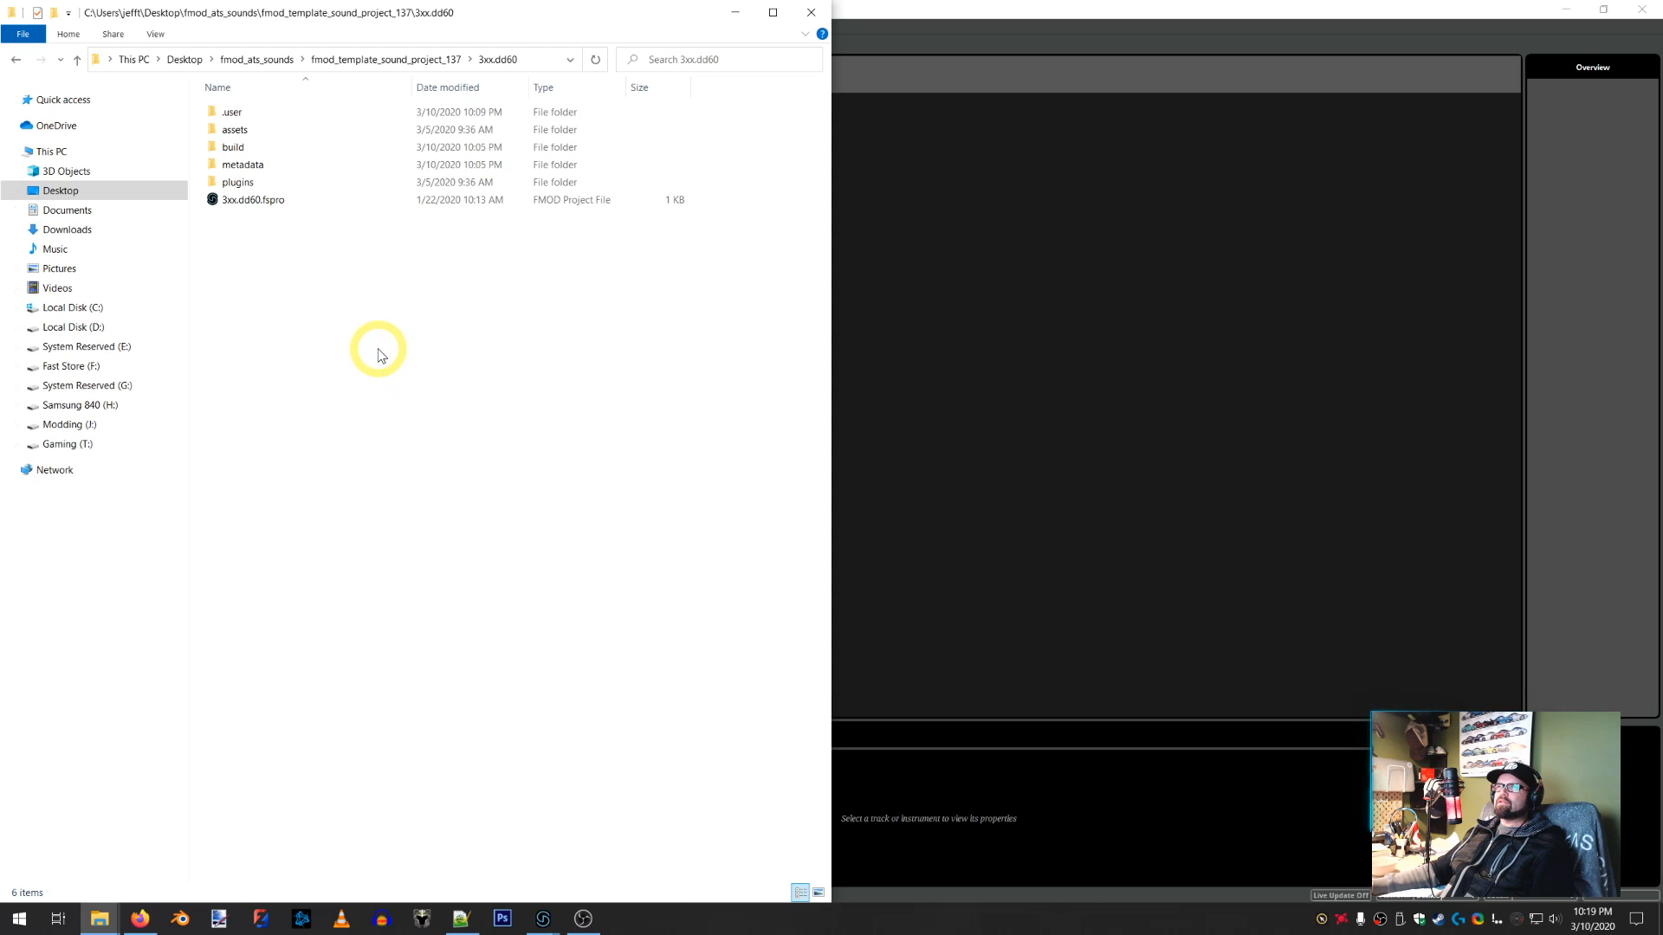
click(223, 62)
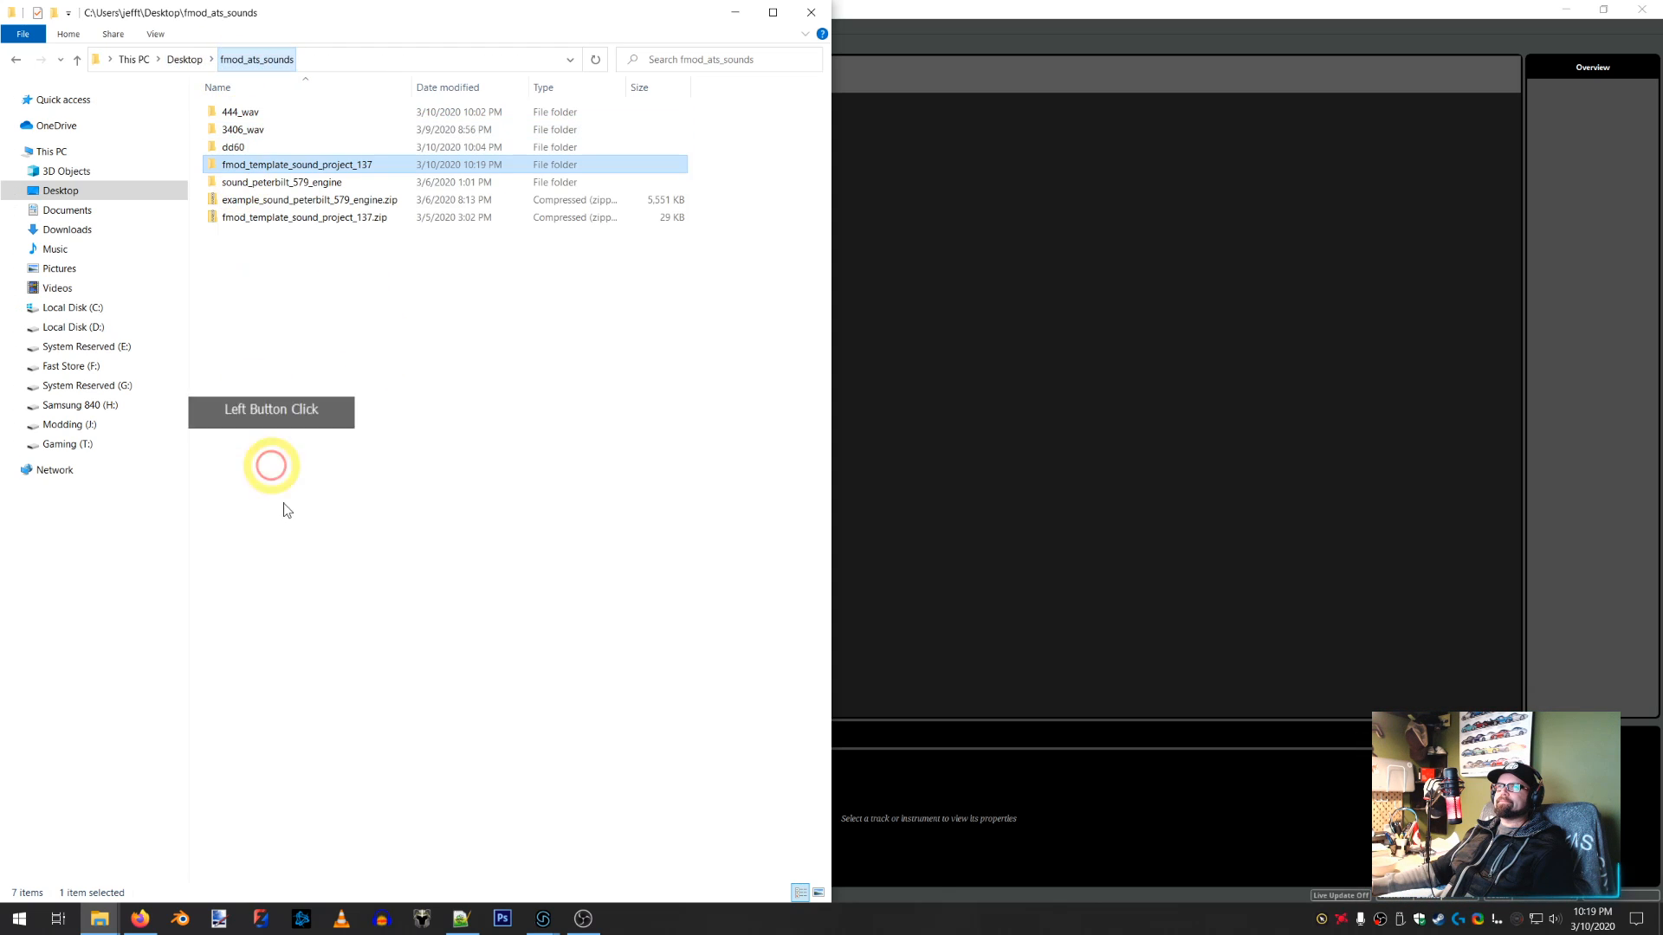
click(240, 149)
double_click(240, 149)
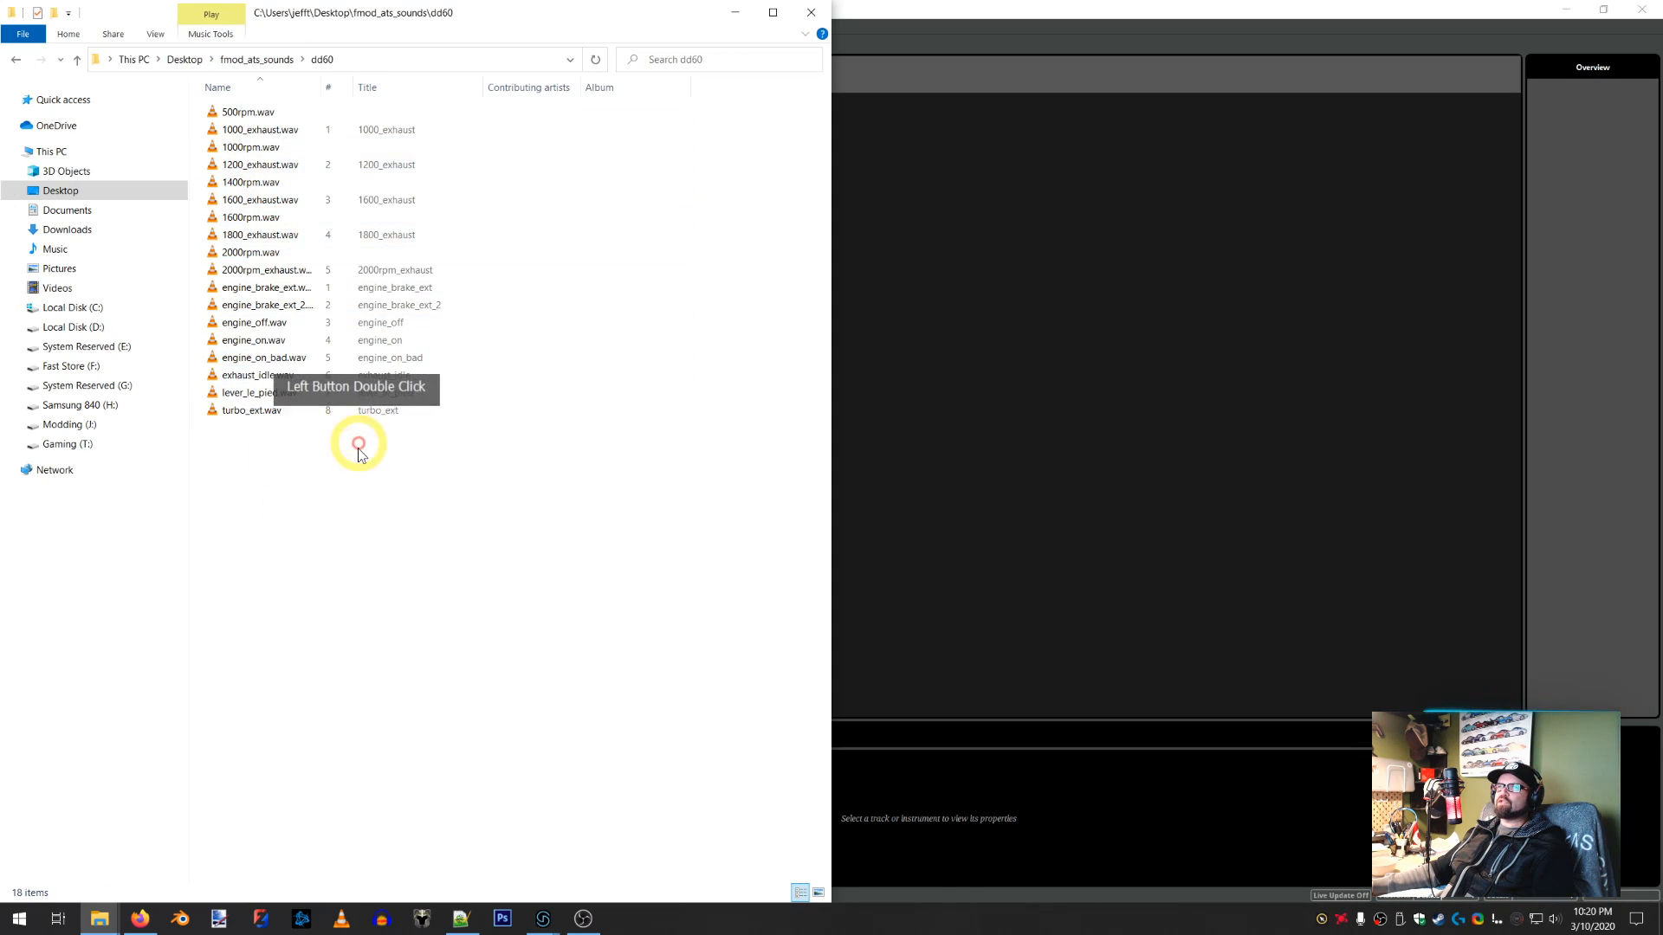
click(314, 87)
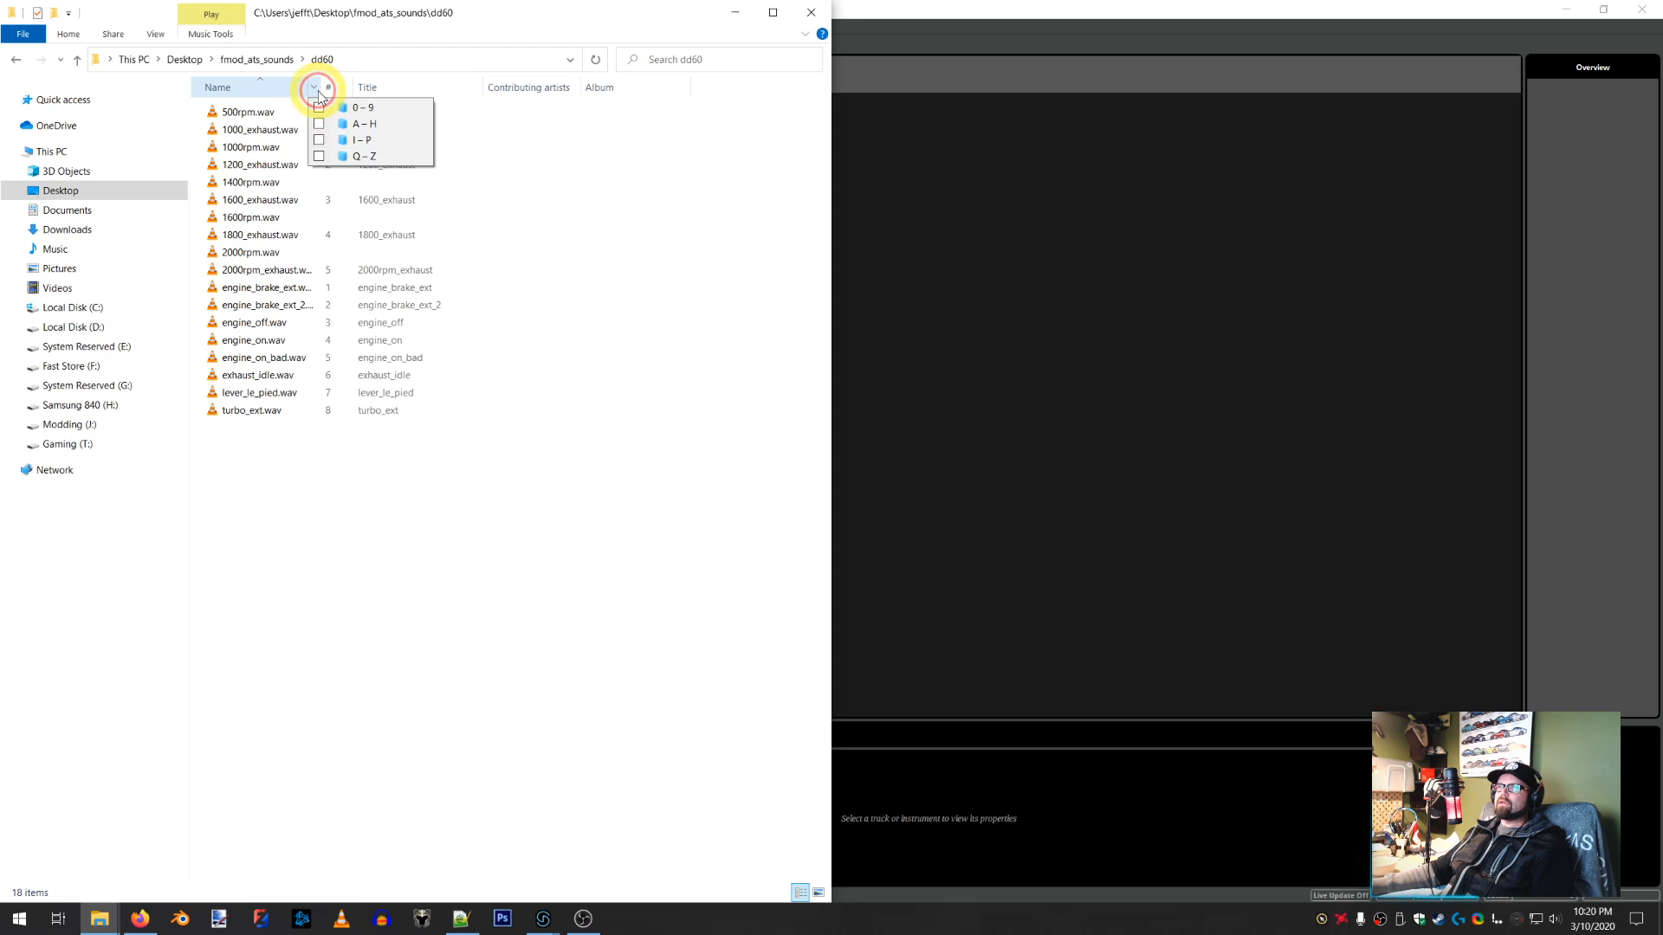
click(323, 83)
double_click(321, 87)
drag(338, 287, 334, 563)
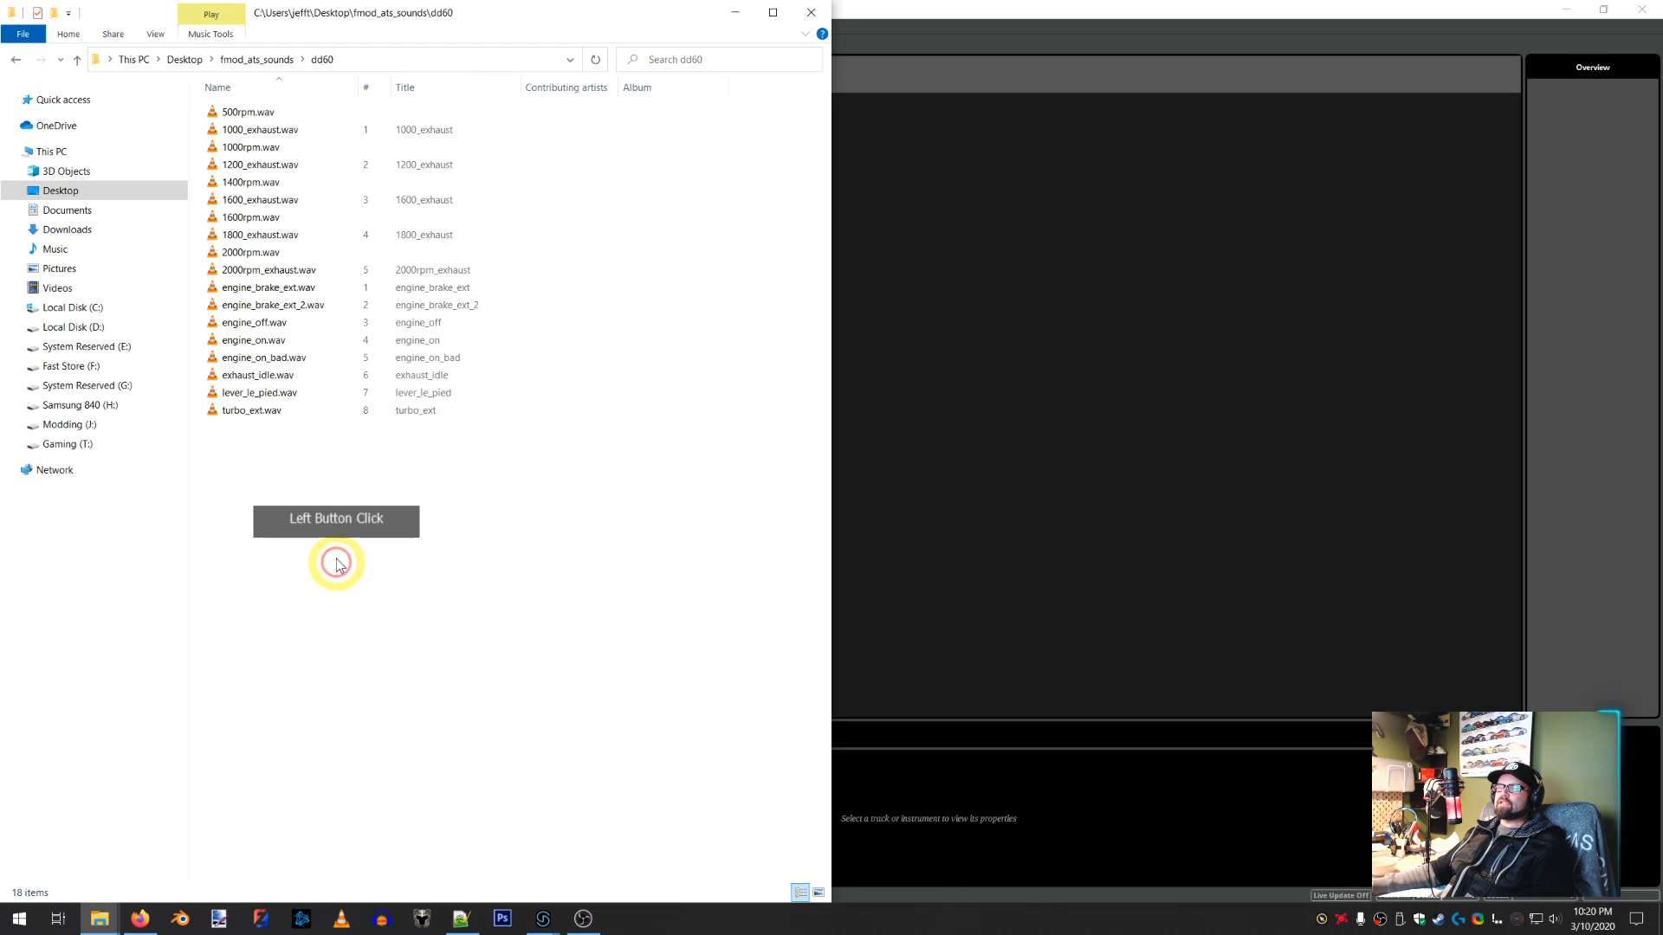
Import all the WAV files from the dd60 folder into the assets of the 3xx.dd60 project
drag(351, 640, 227, 109)
right_click(227, 110)
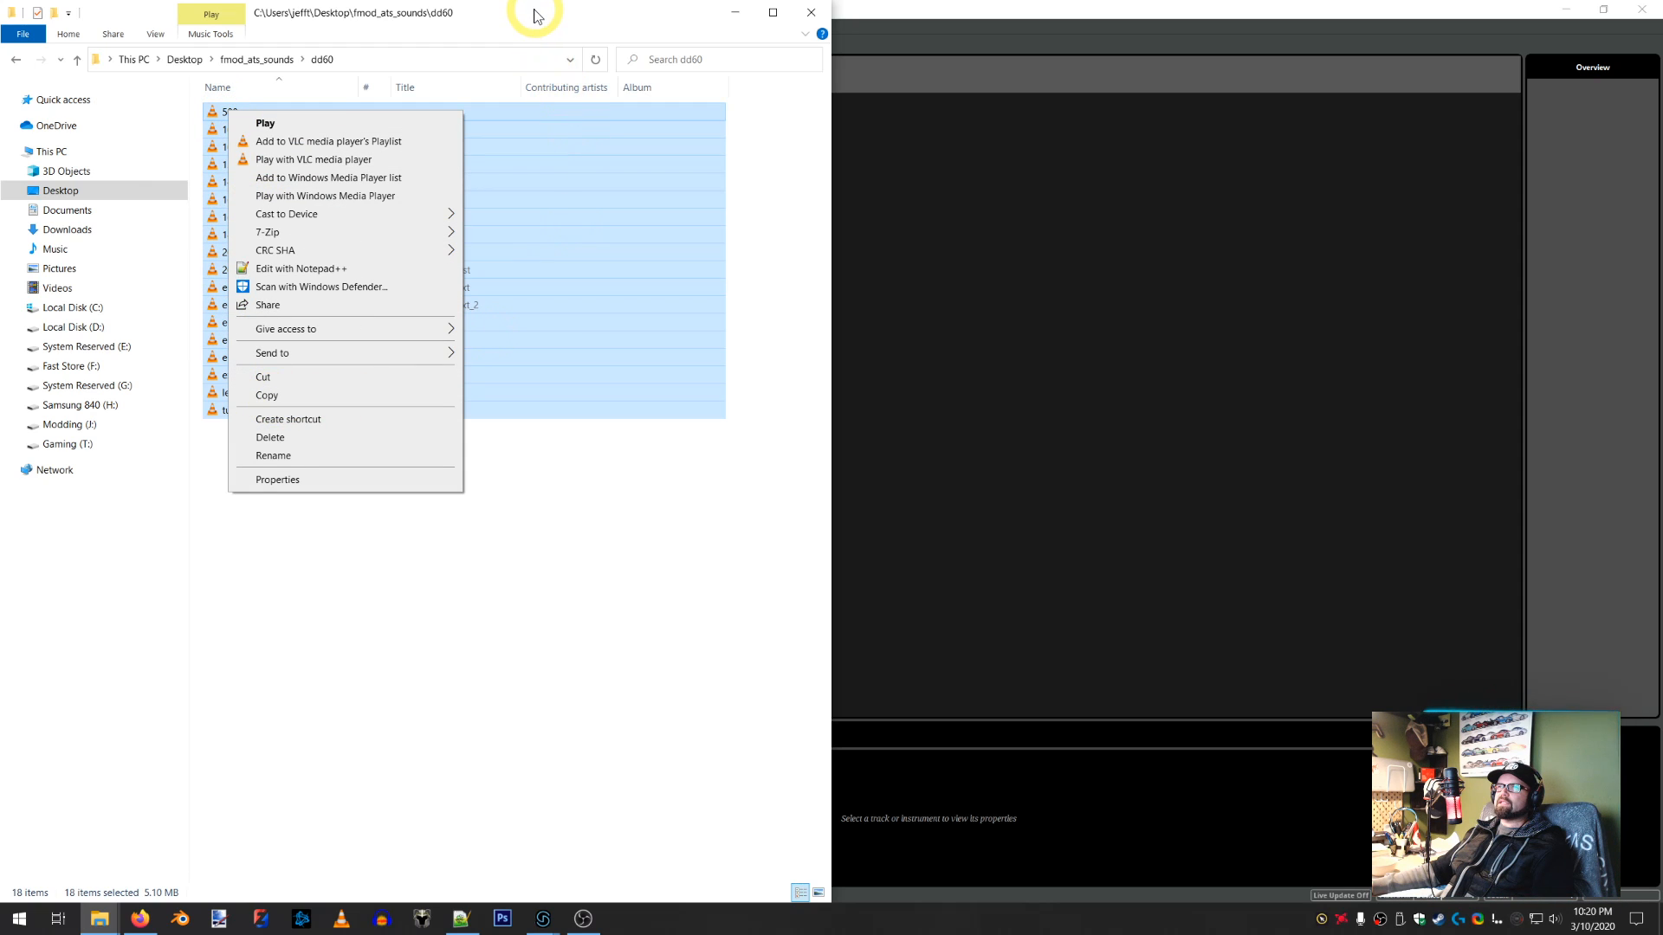
drag(534, 15, 1160, 99)
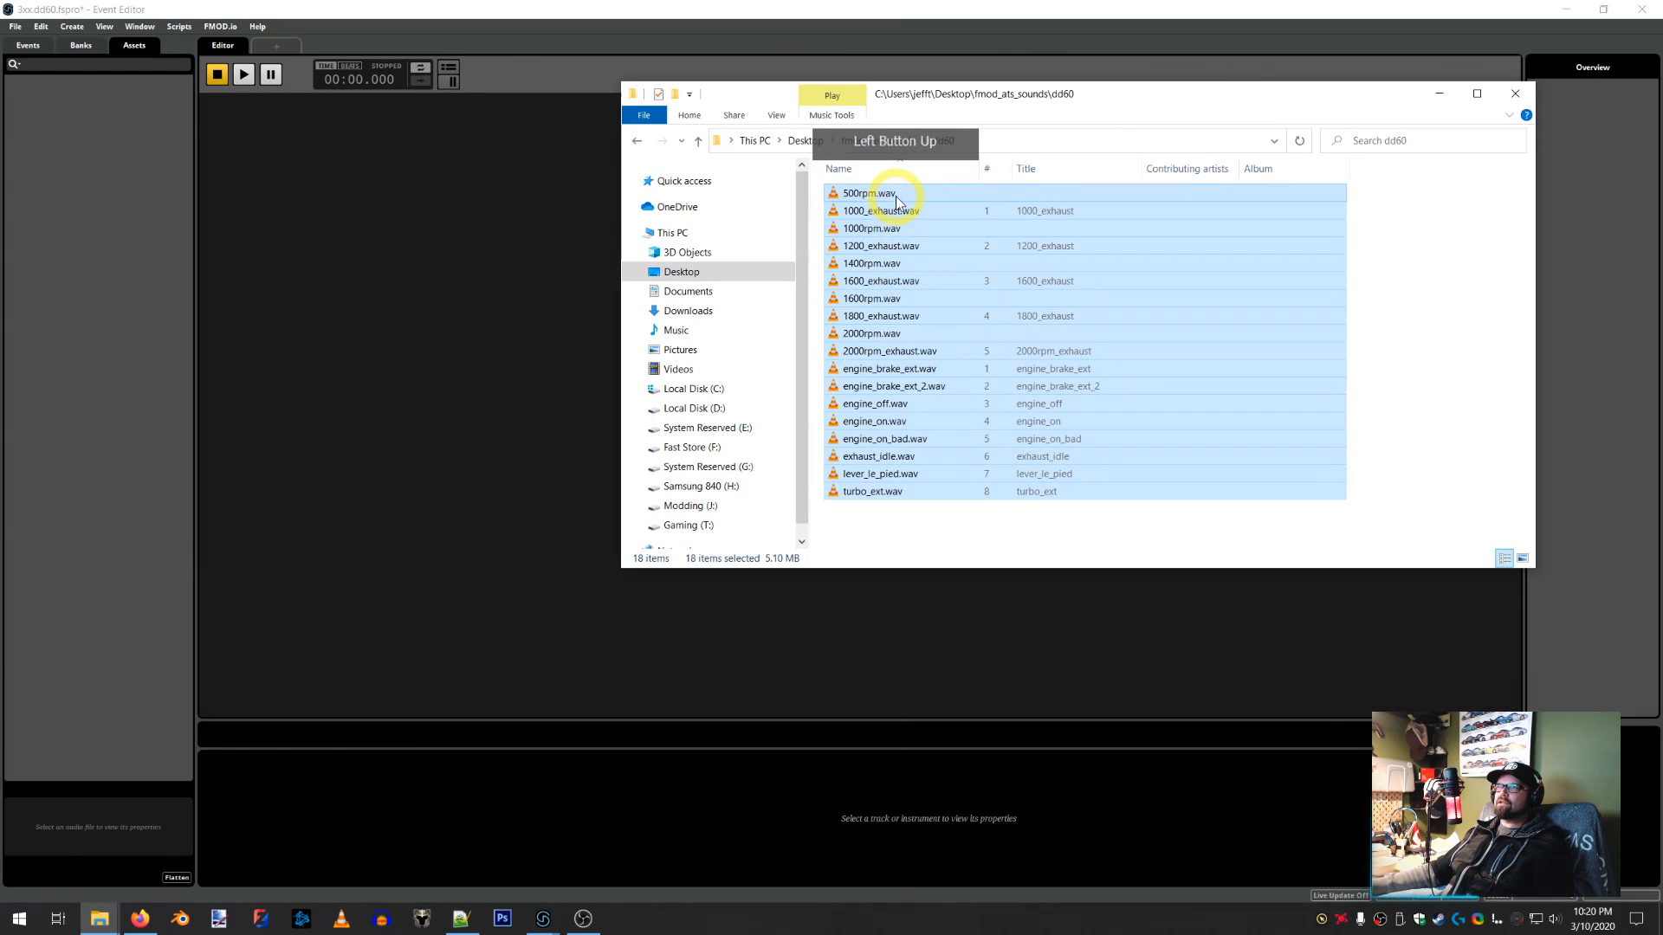
drag(897, 201, 64, 162)
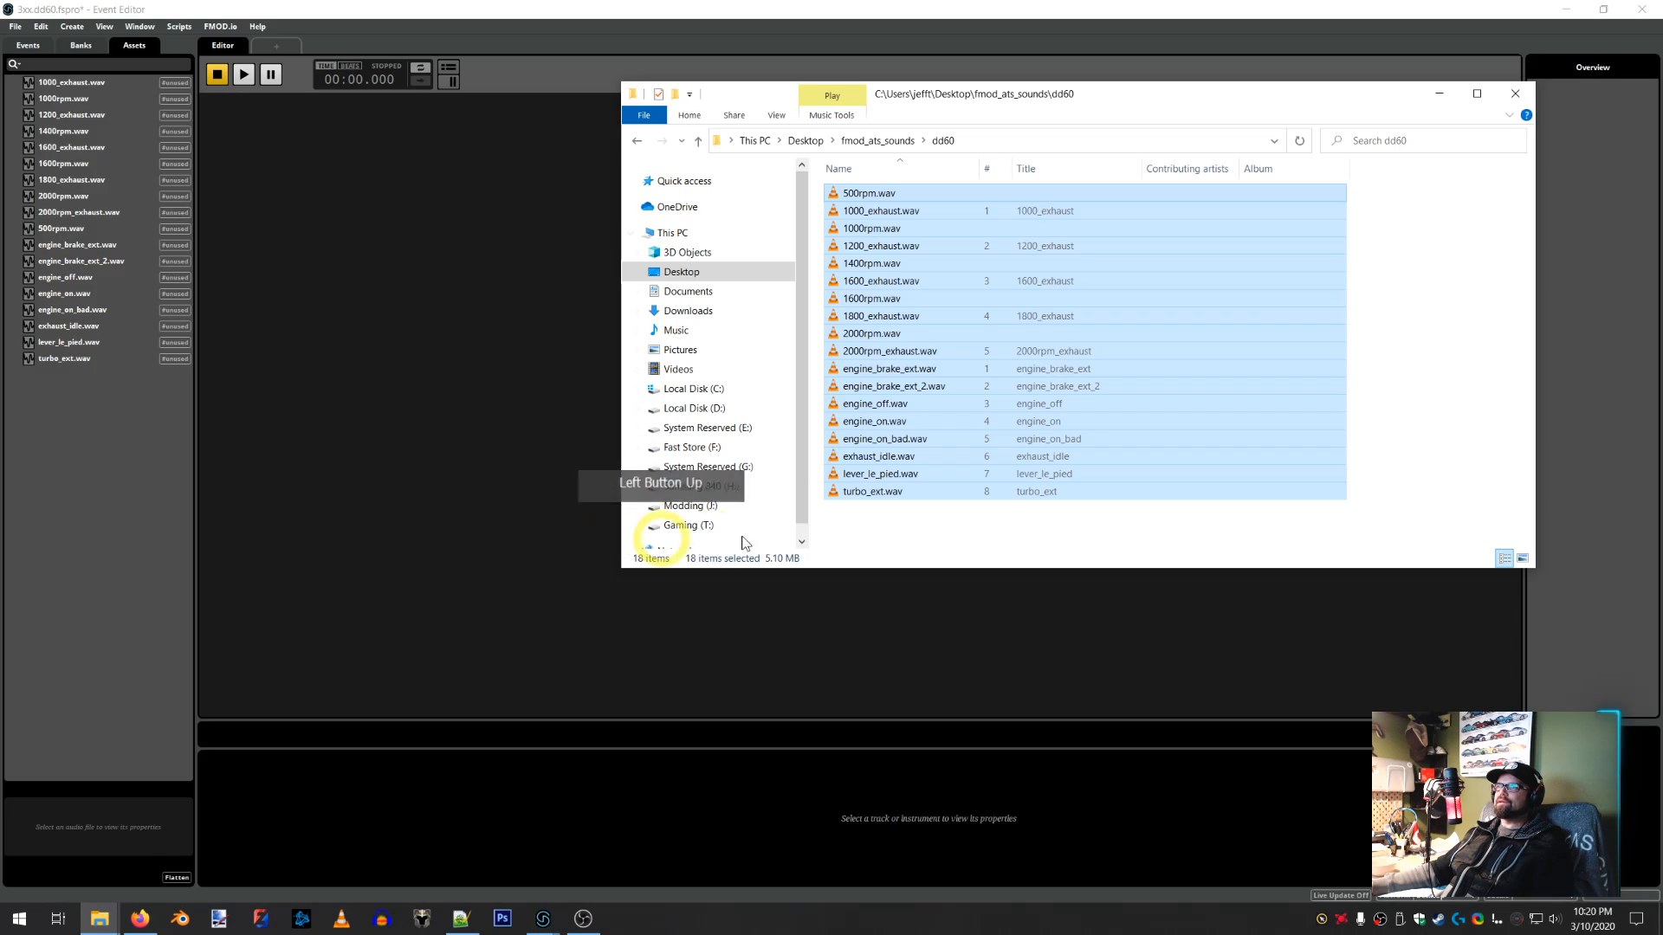
Tile the dd60 folder window beside the pete.377 sound folder window, and minimize both to return to the FMOD Studio assets
drag(1371, 97, 4, 364)
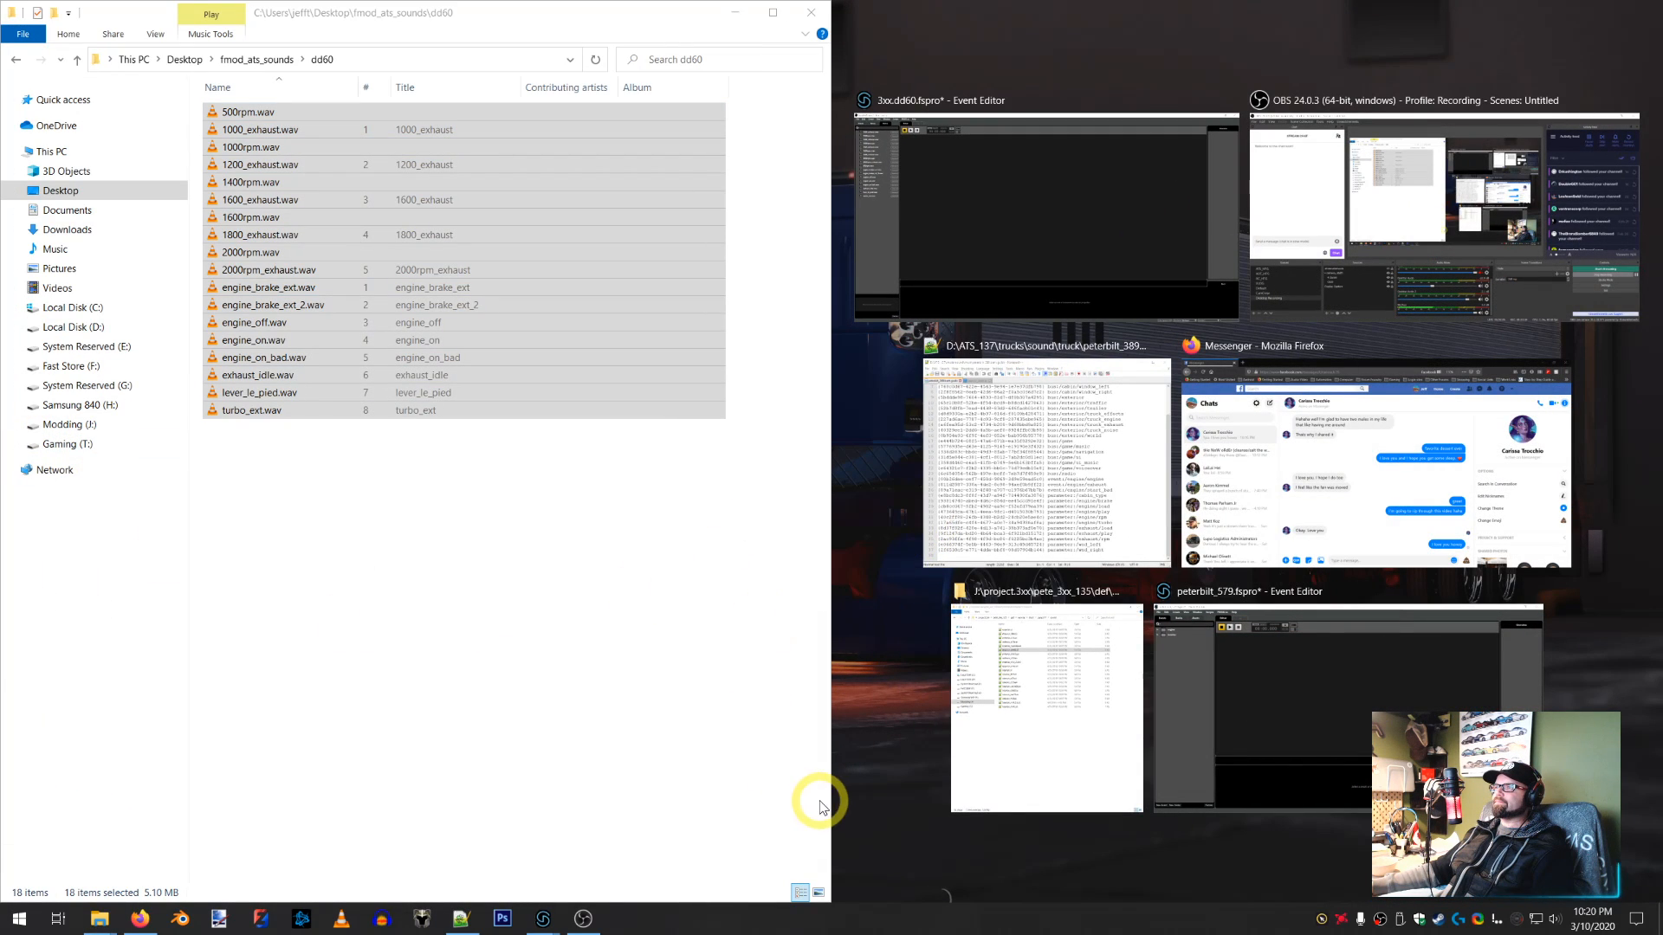
click(984, 761)
click(508, 693)
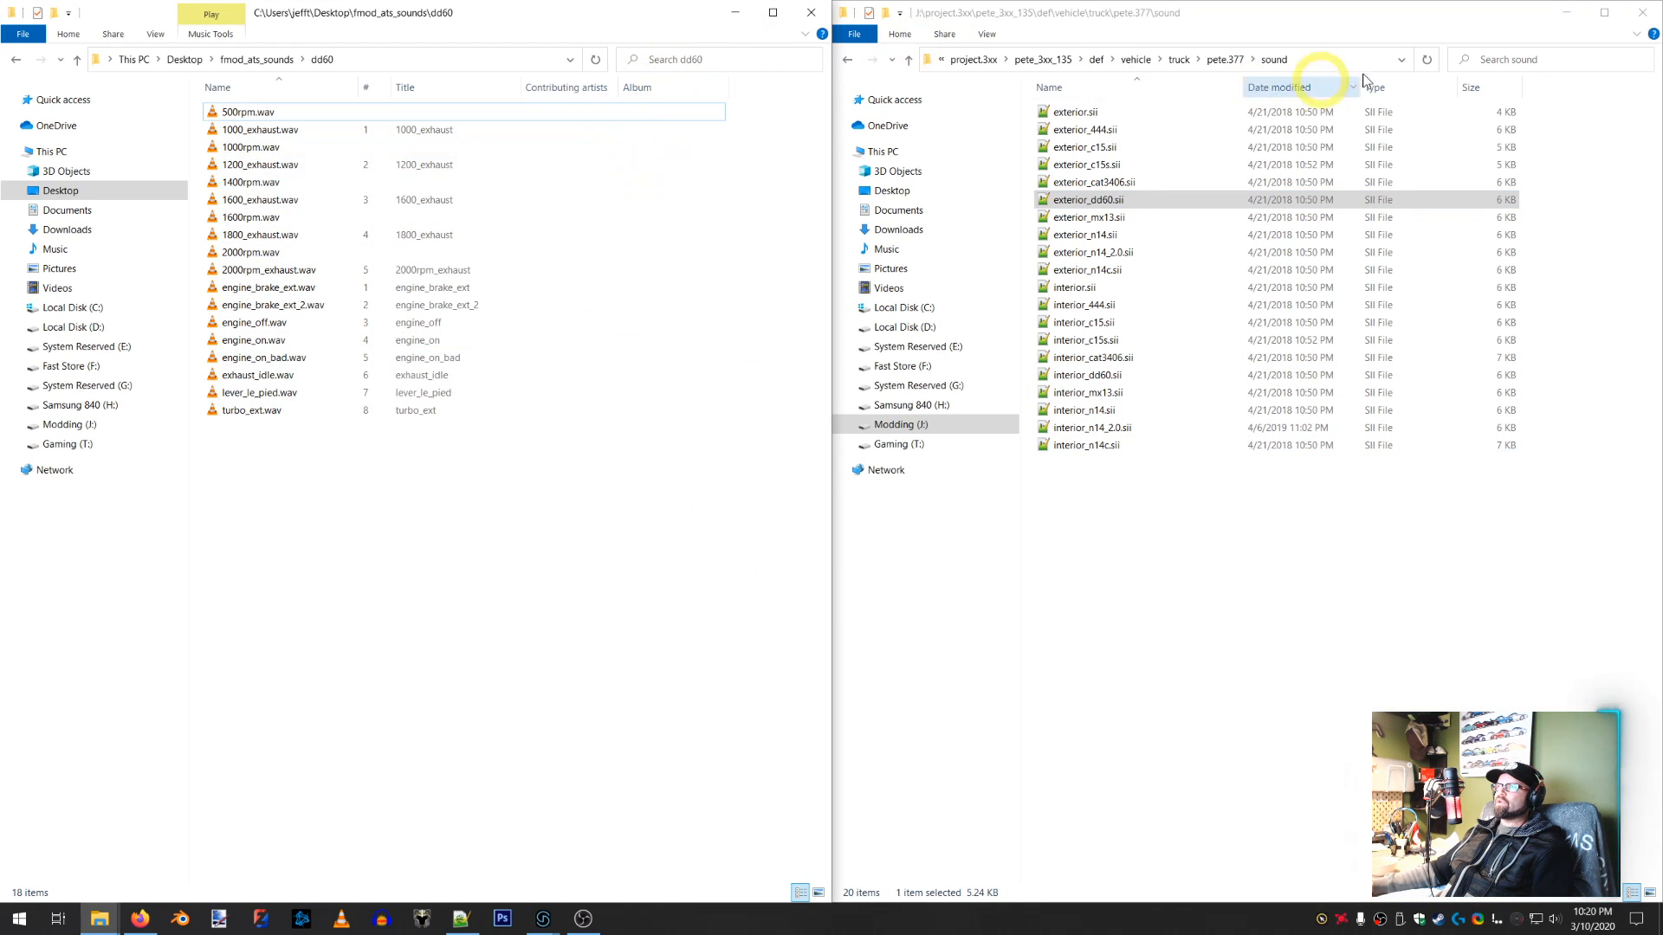
click(1565, 12)
click(734, 12)
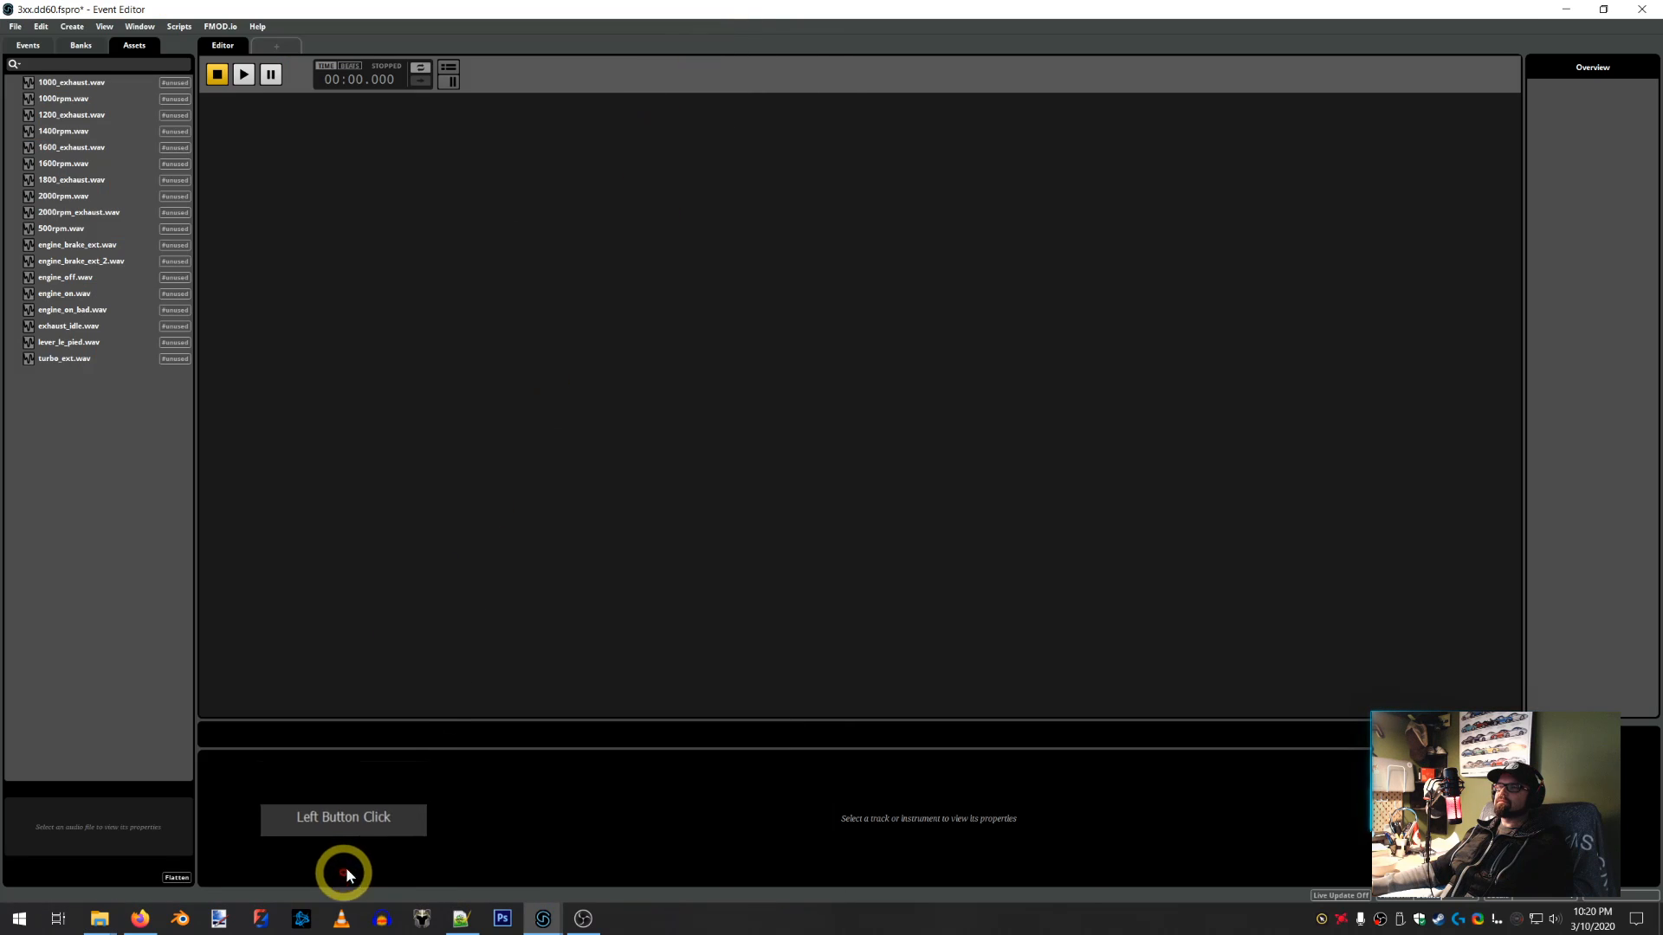
click(126, 443)
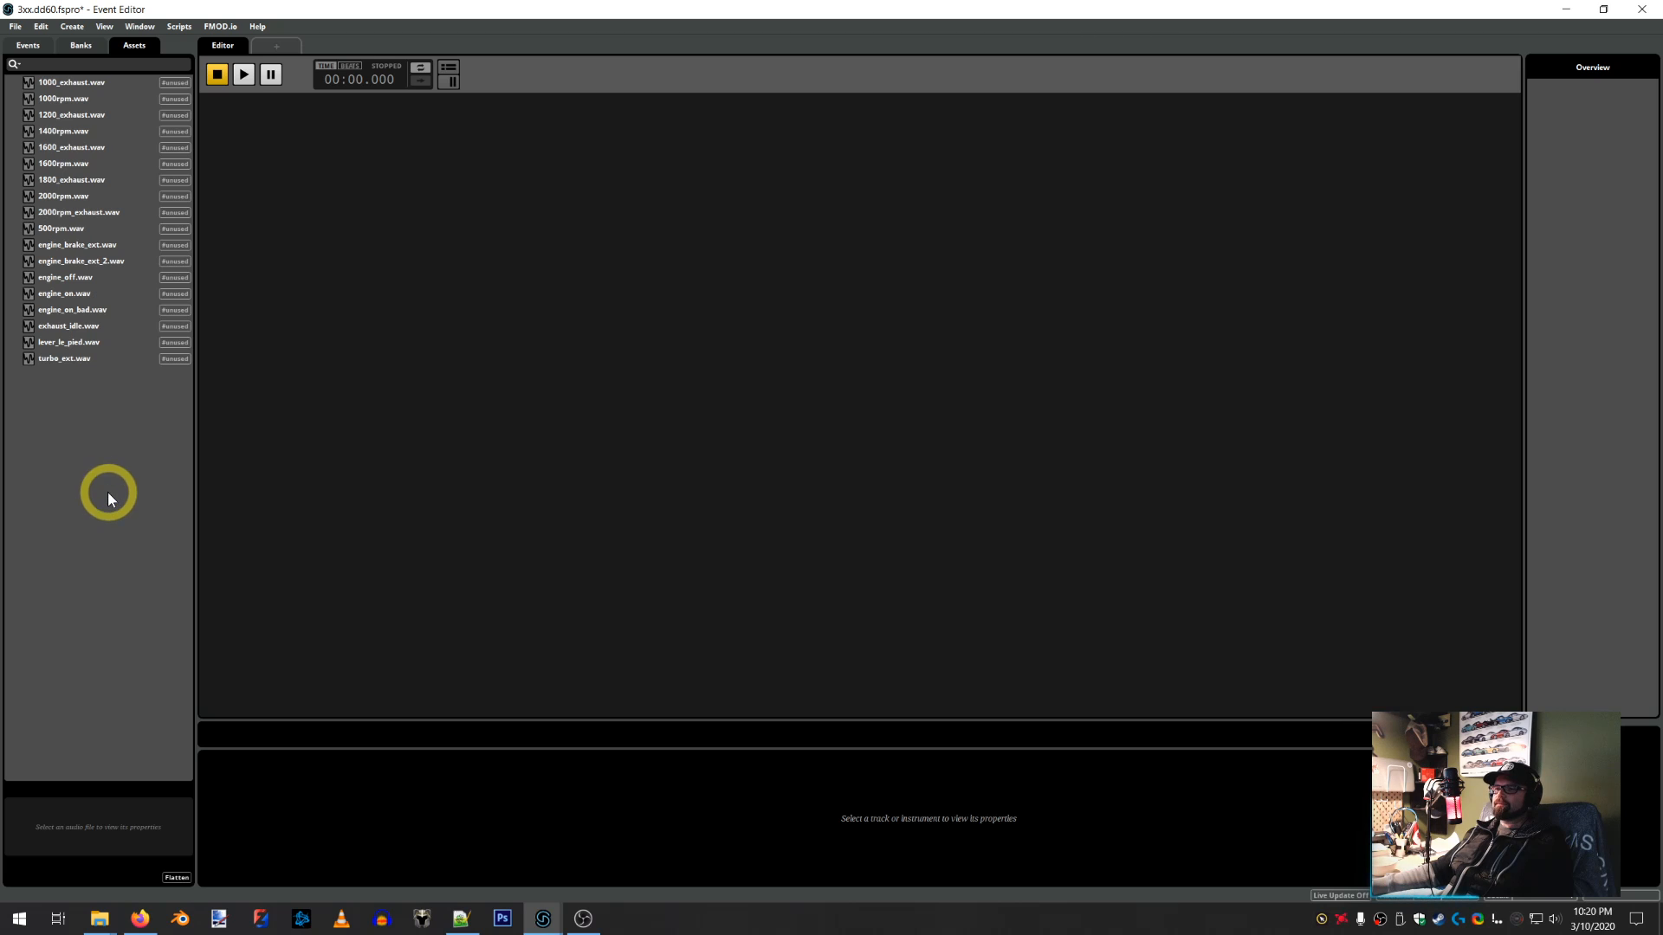
Bring up the pete.377 sound folder in File Explorer and look at the exterior_dd60.sii file
click(115, 920)
click(55, 858)
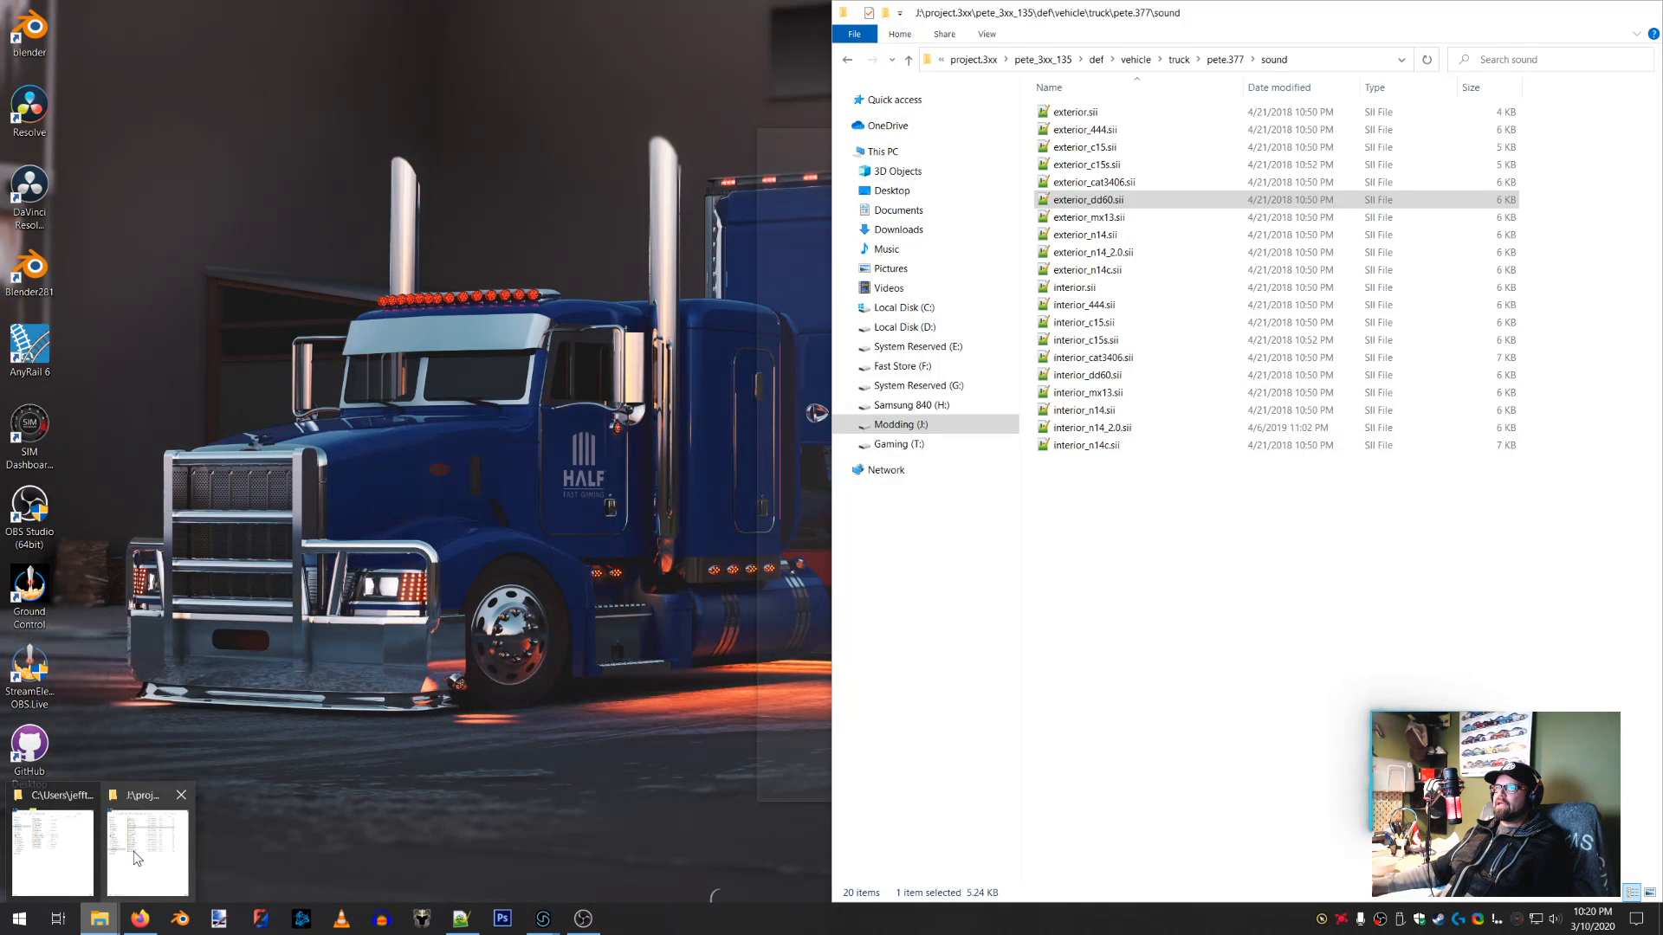
click(134, 850)
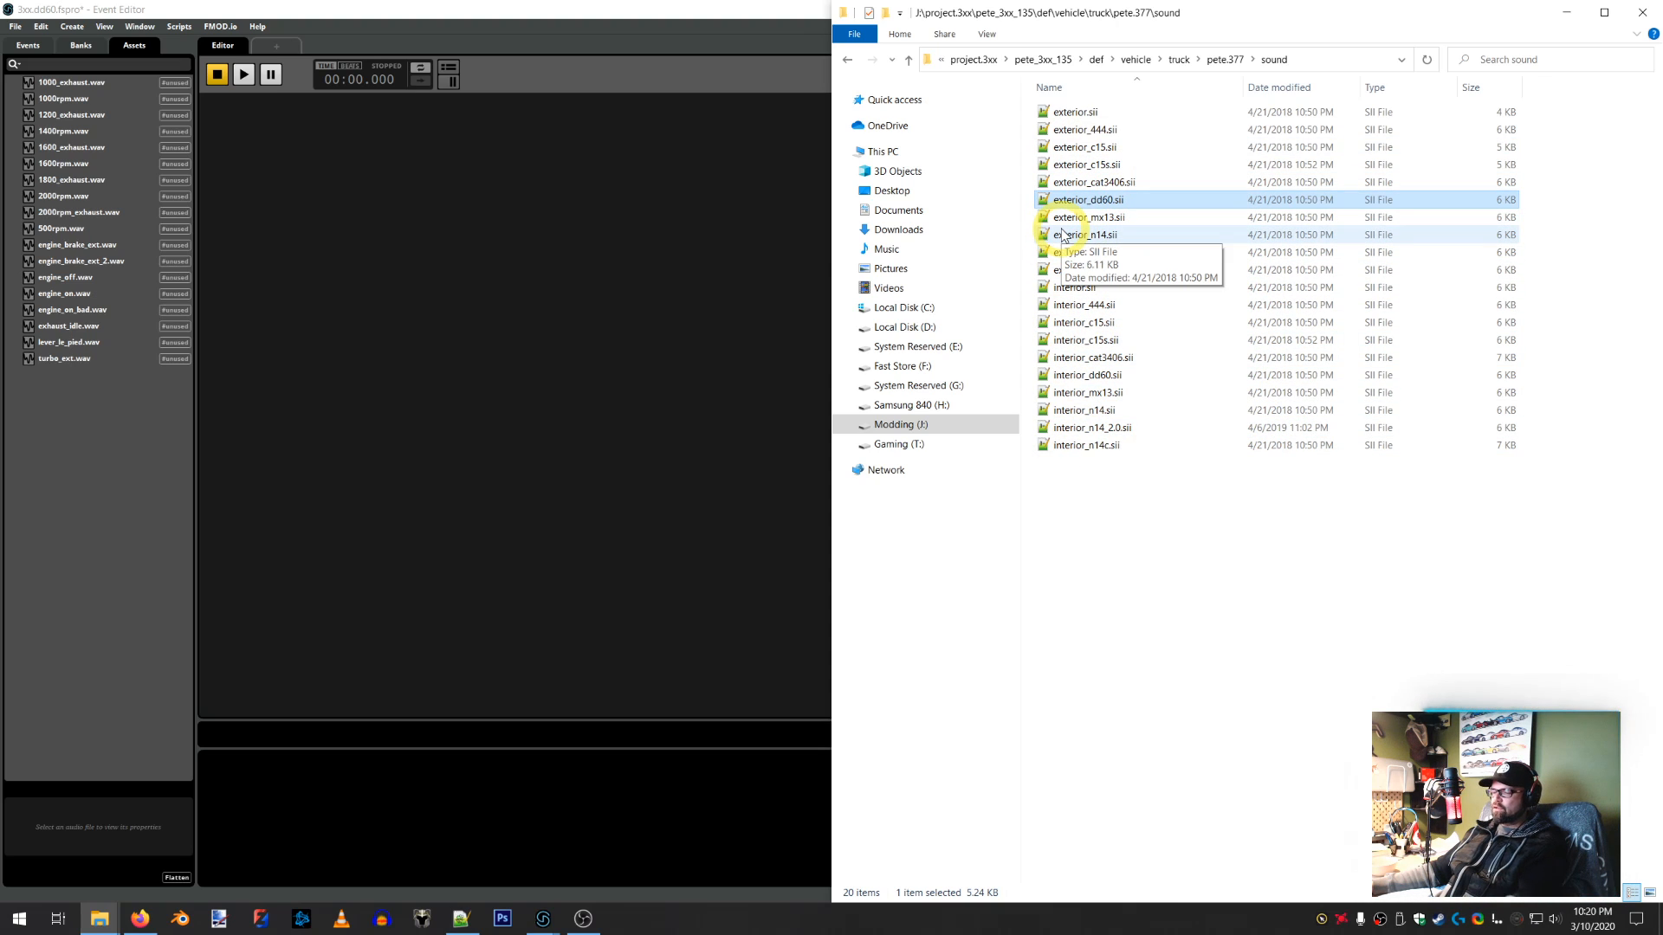
key(alt)
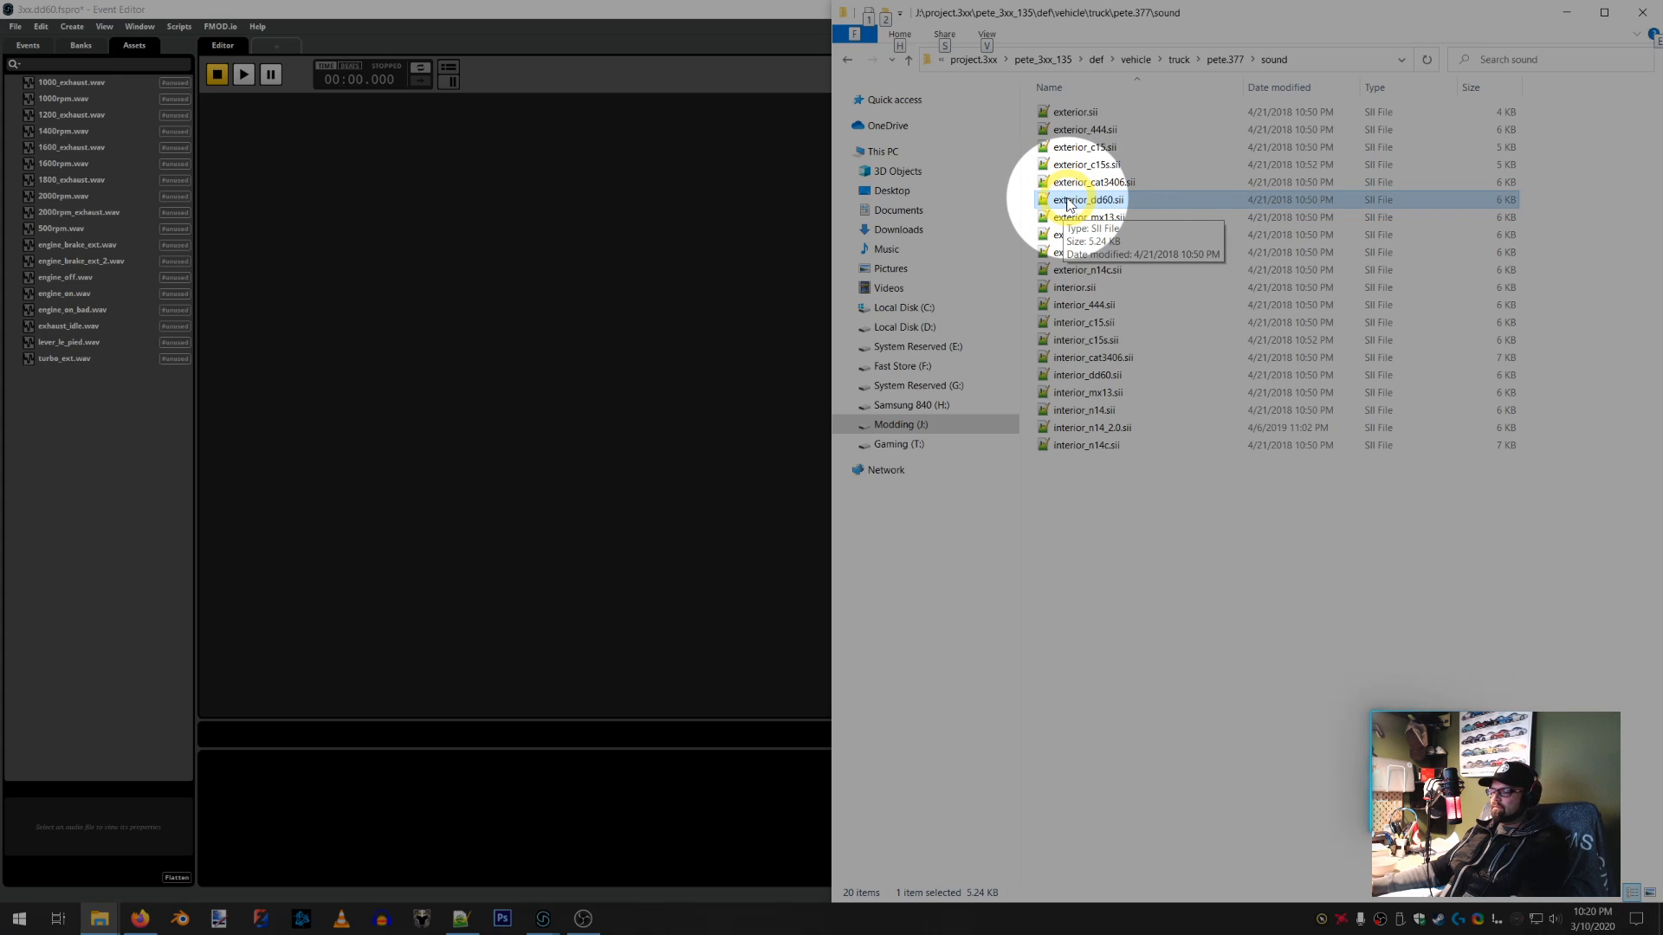
key(alt)
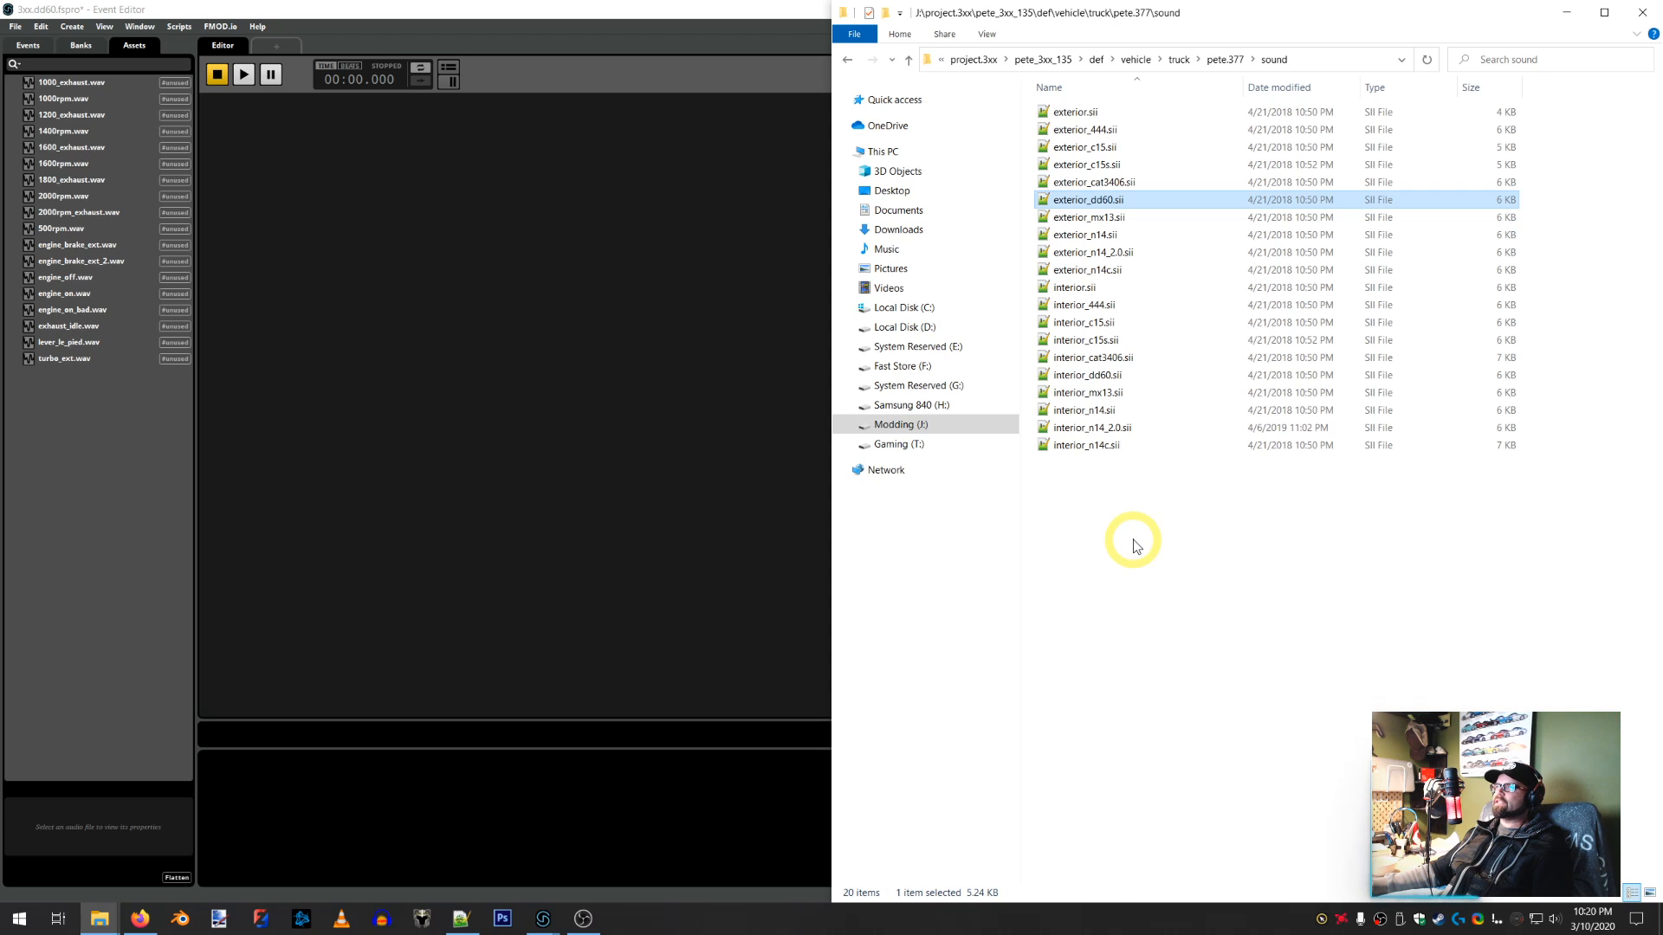
Show exterior_dd60.sii in Notepad++ over FMOD Studio and read through its engine and sound_data definitions
click(461, 920)
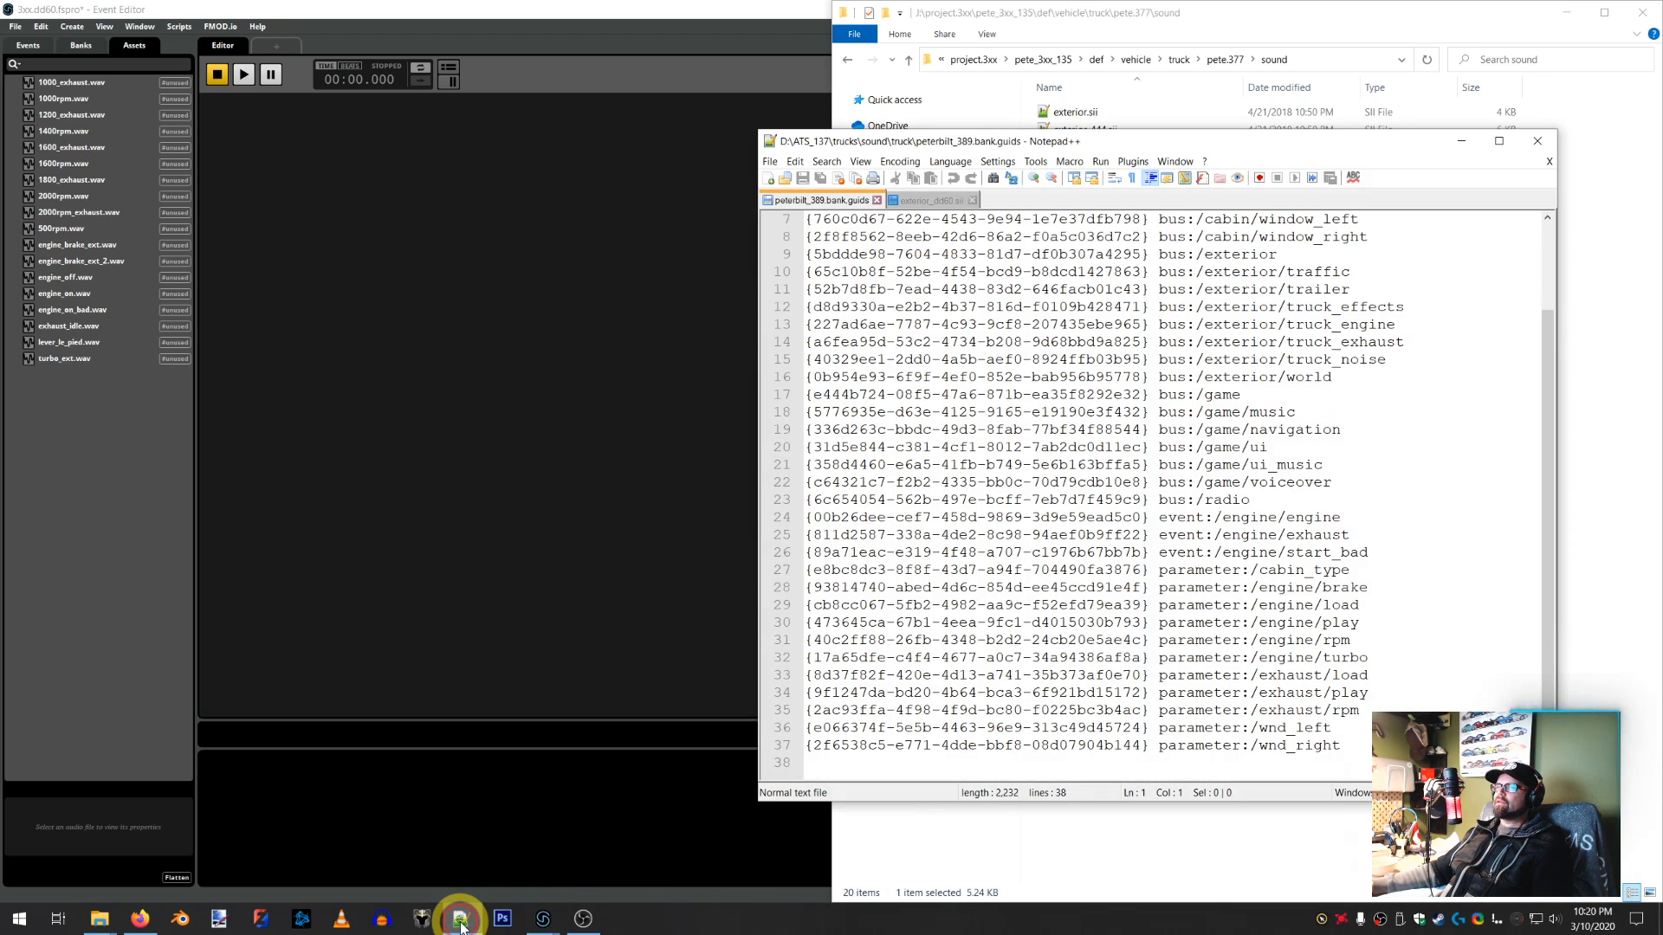
click(925, 203)
drag(1161, 141, 641, 83)
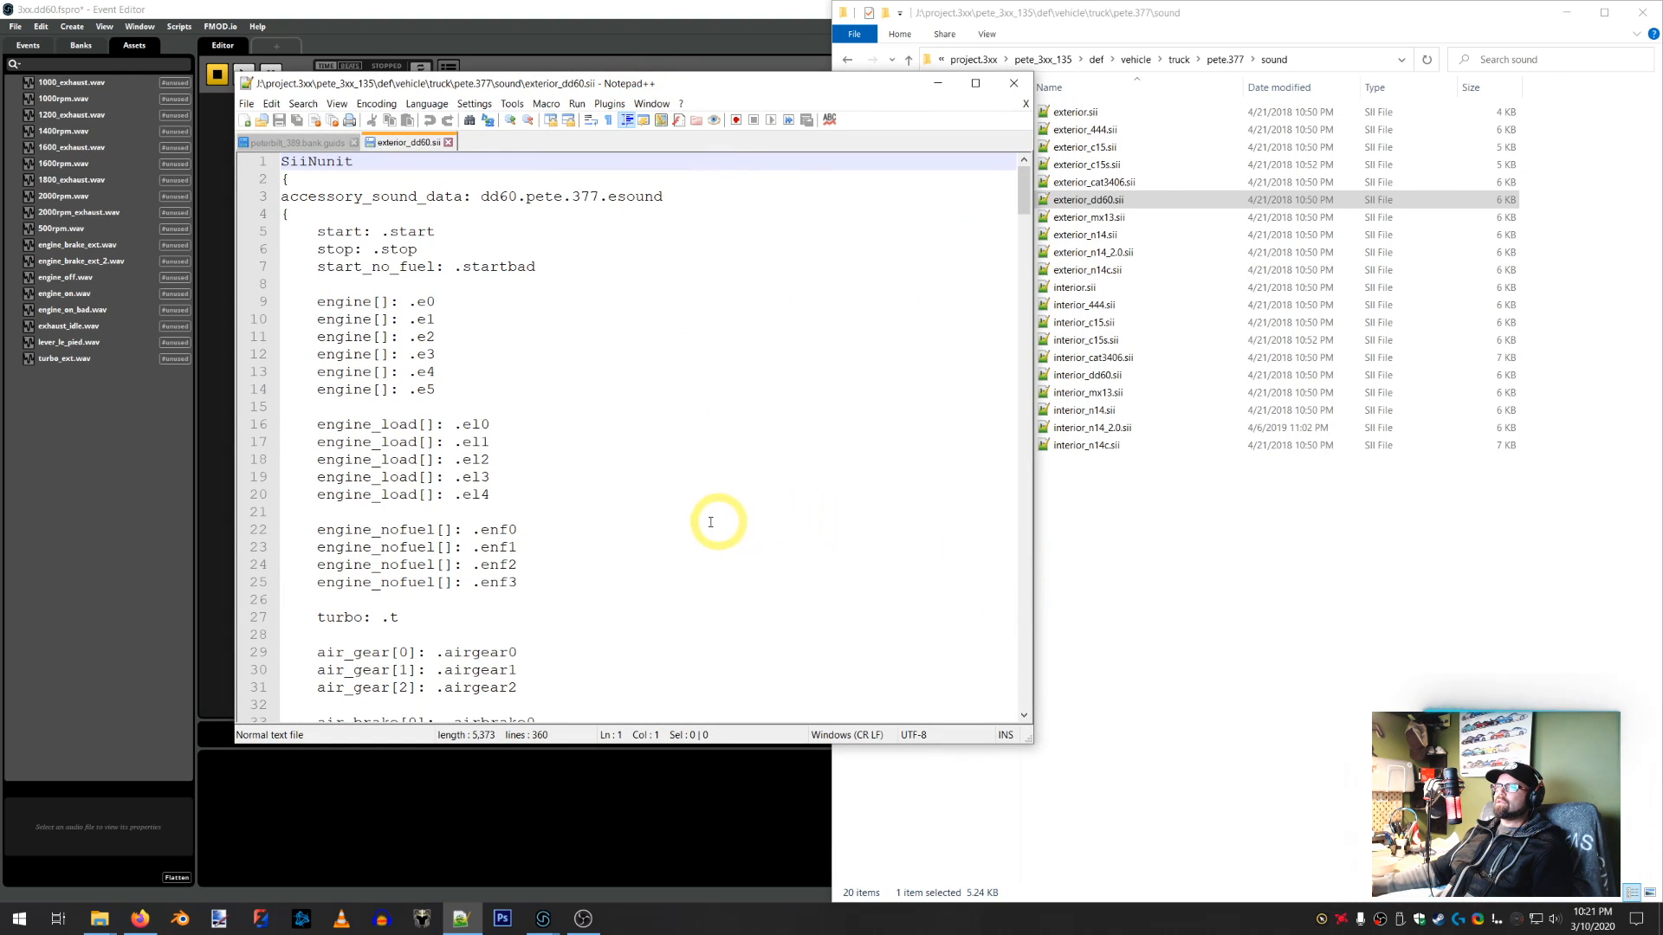
drag(706, 89, 1283, 140)
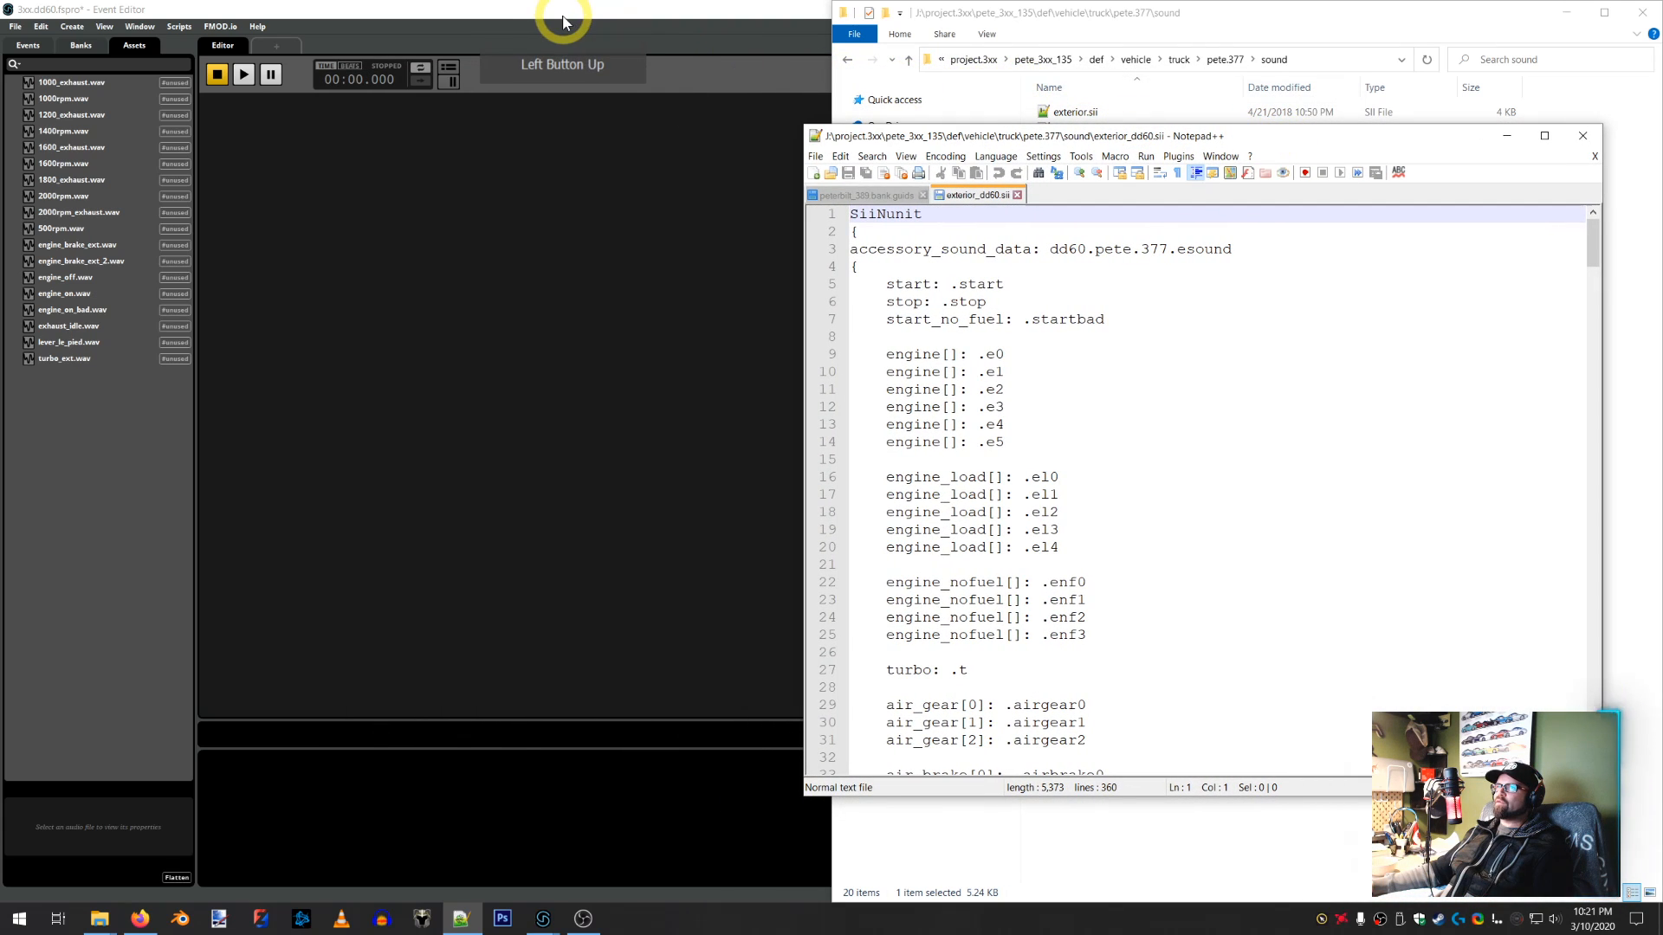
click(758, 631)
click(490, 889)
click(460, 916)
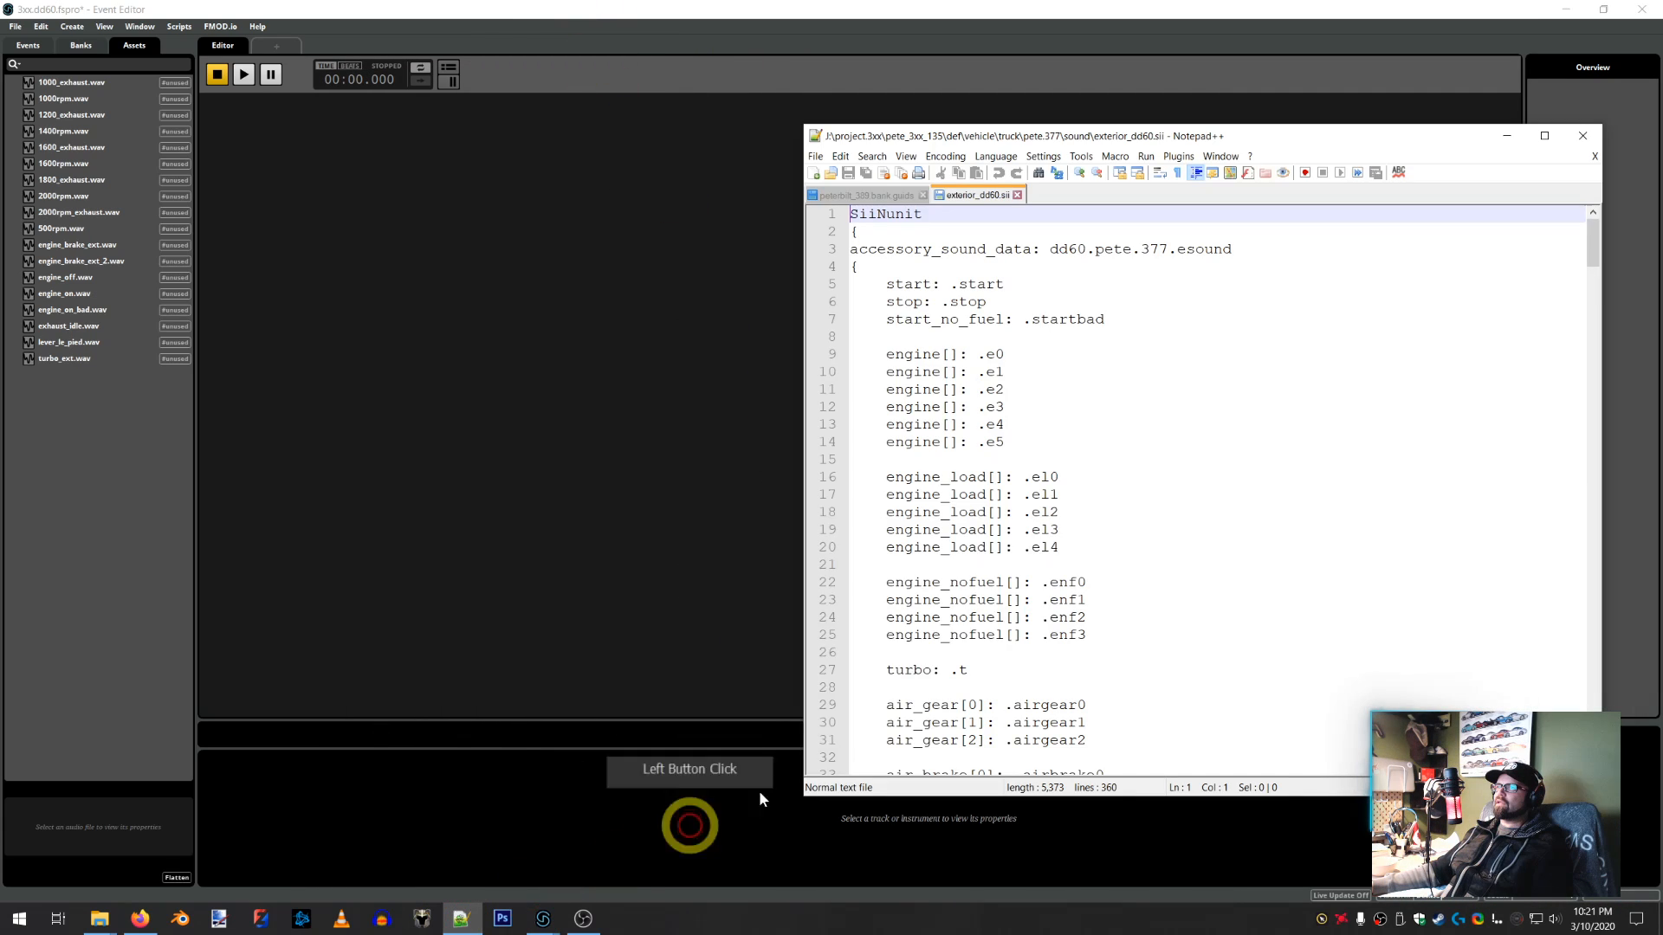
scroll(1079, 648, down, 12)
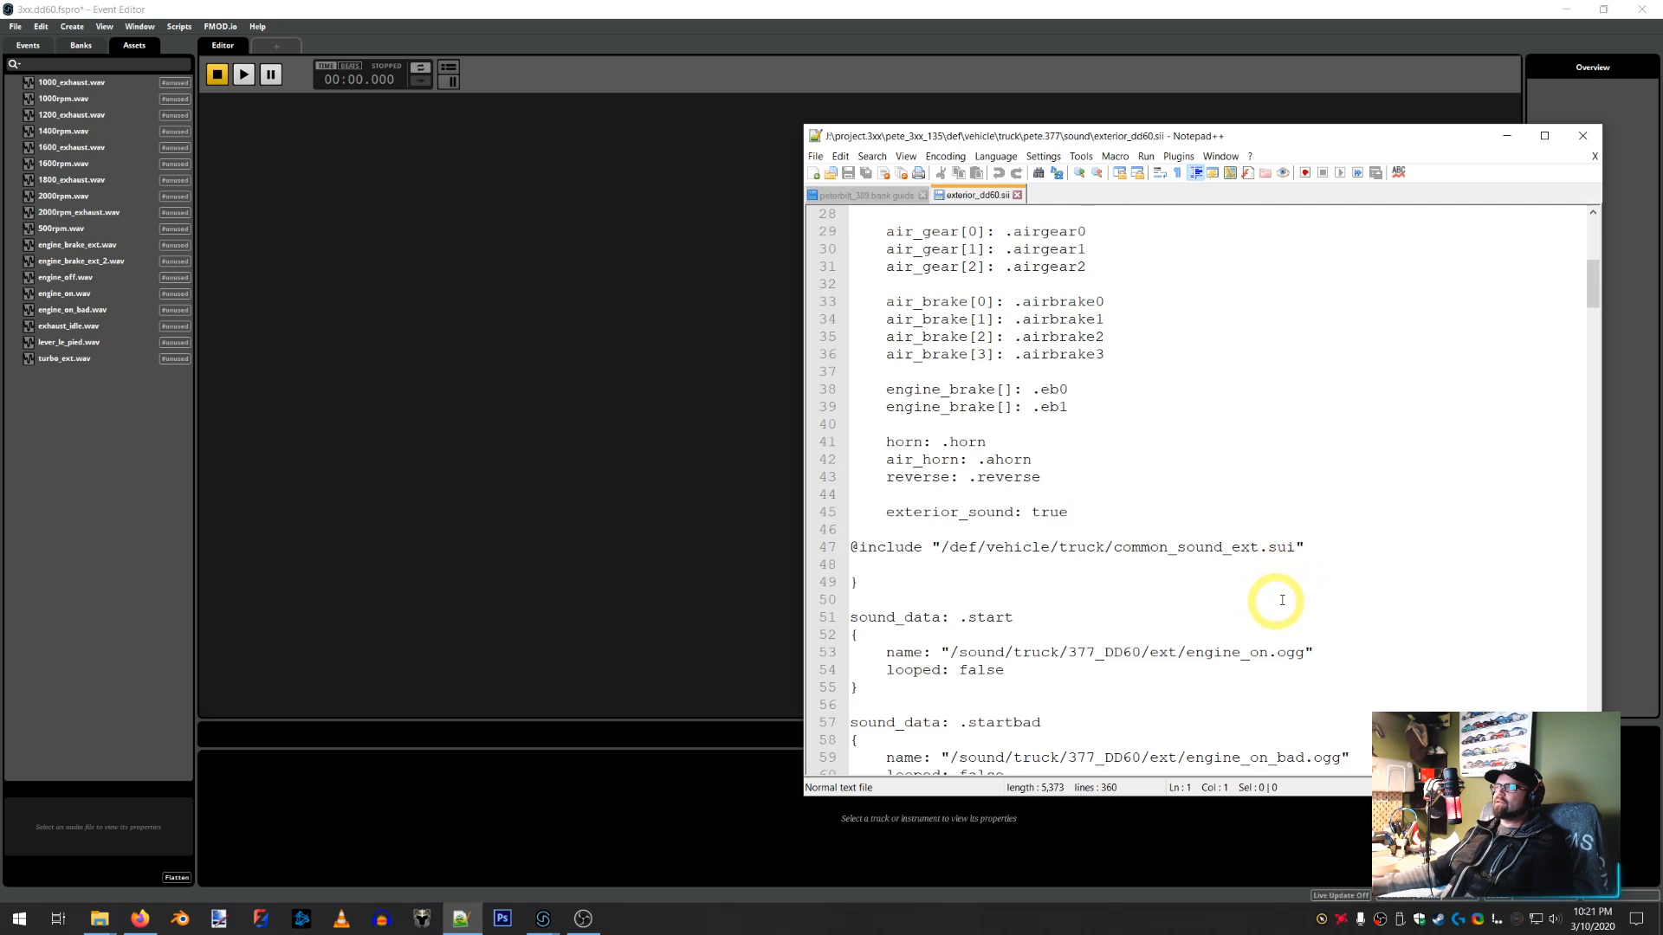
scroll(1365, 573, down, 2)
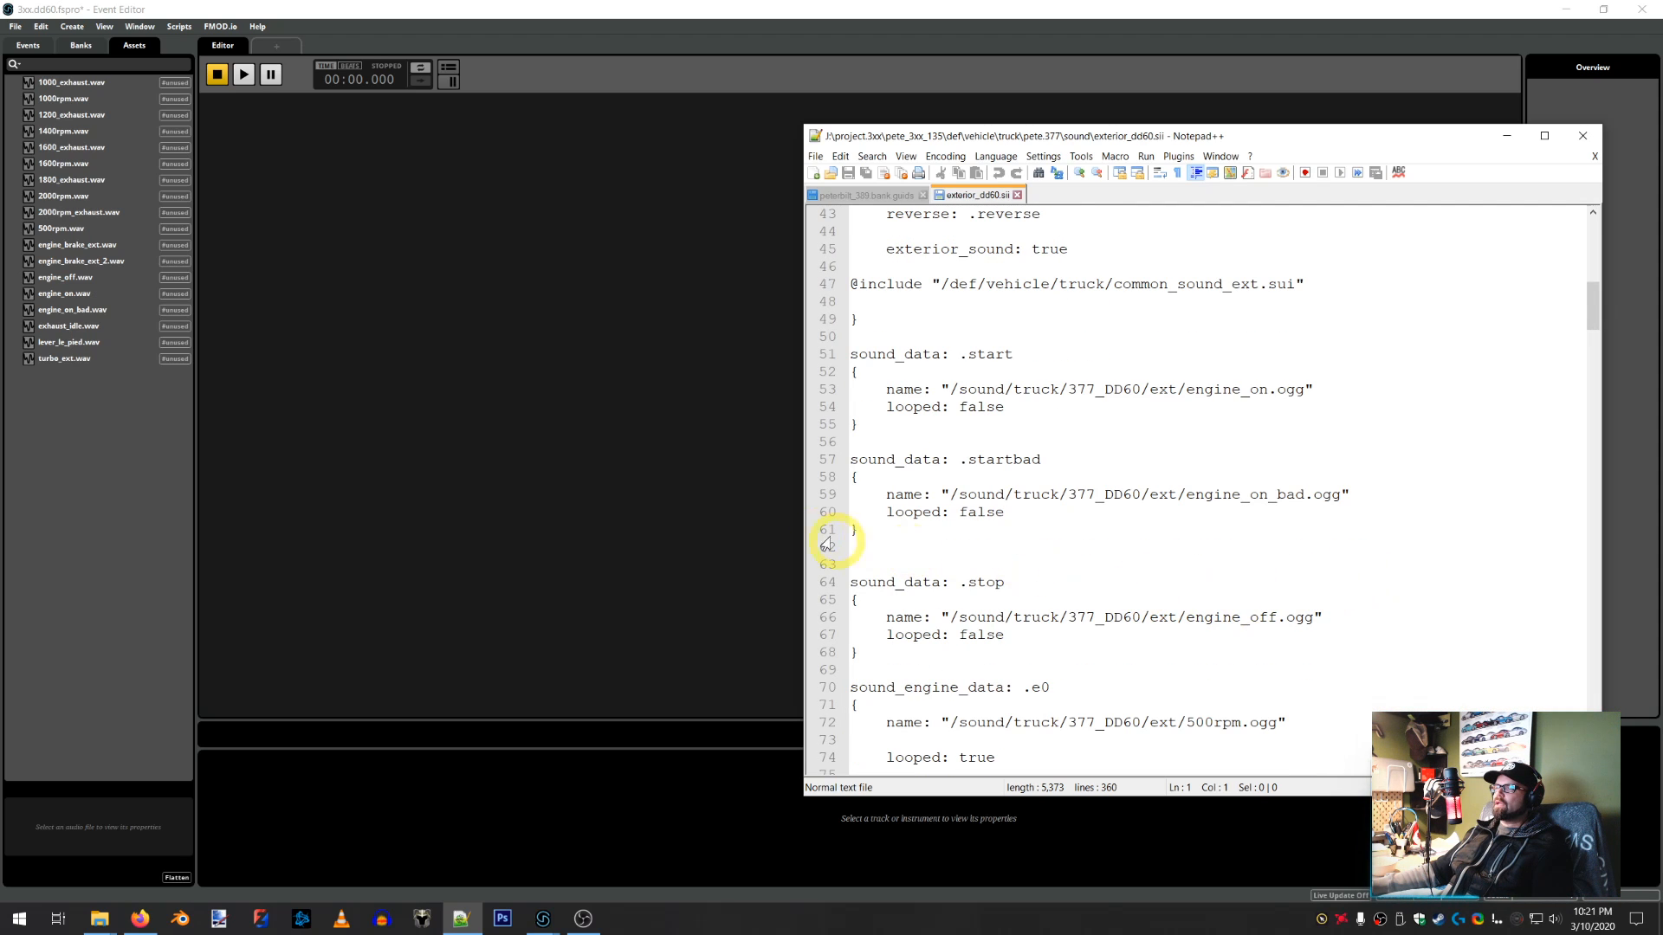
Switch back to FMOD Studio and show the events list of the 3xx.dd60 project
click(322, 19)
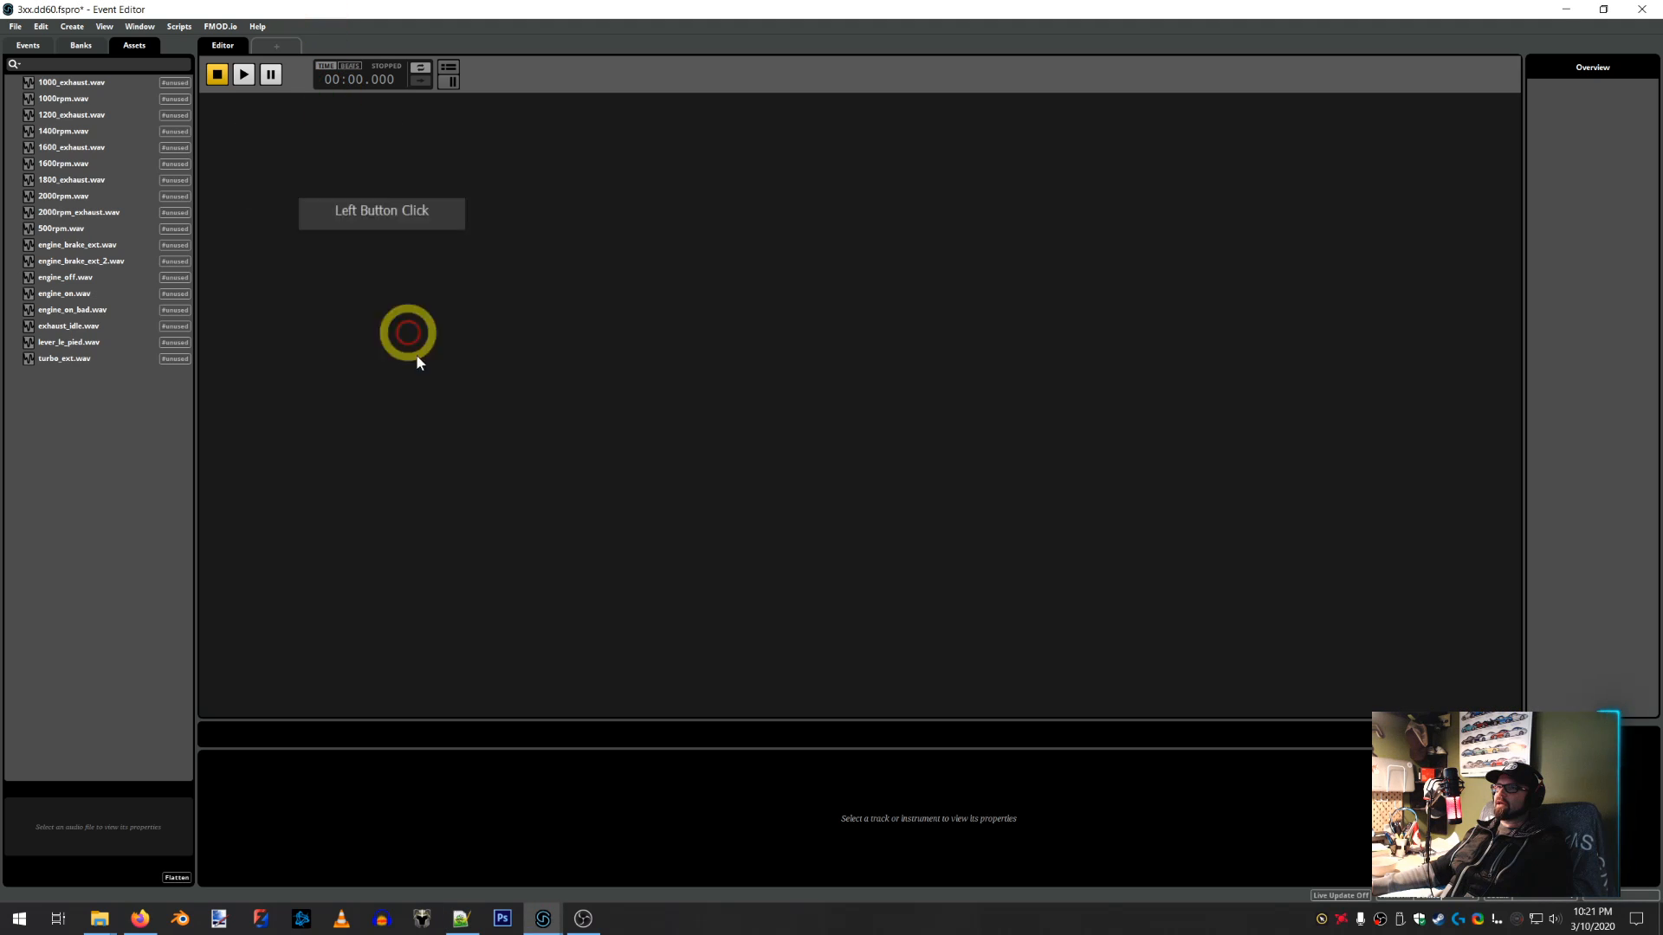
click(457, 559)
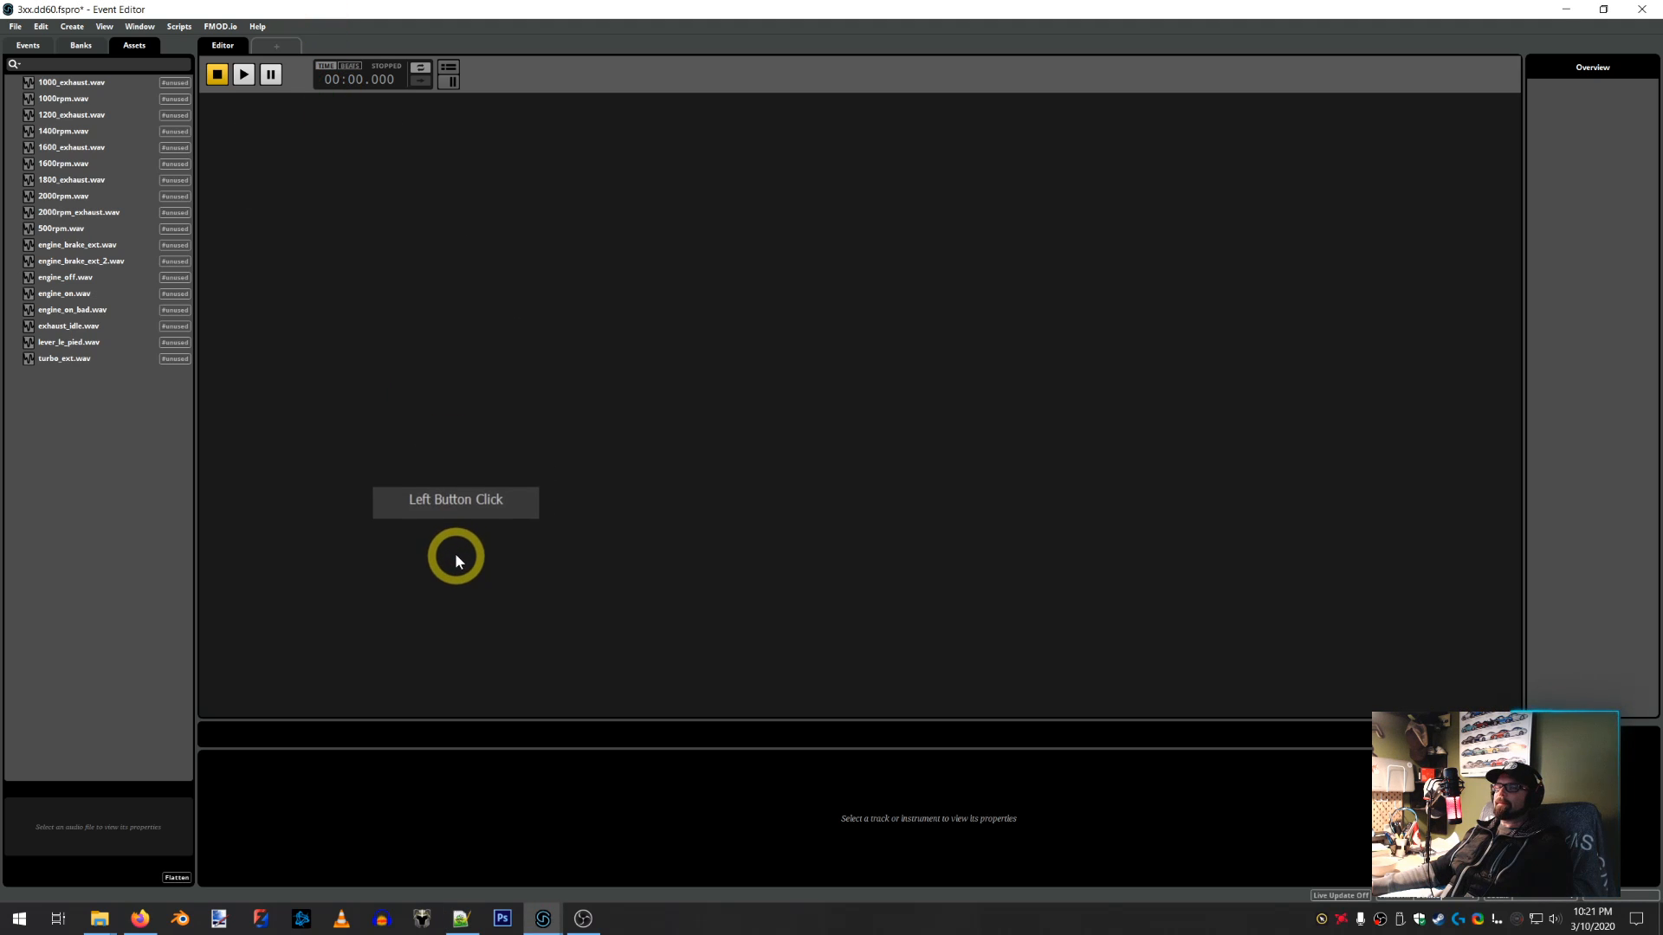
click(27, 45)
click(378, 492)
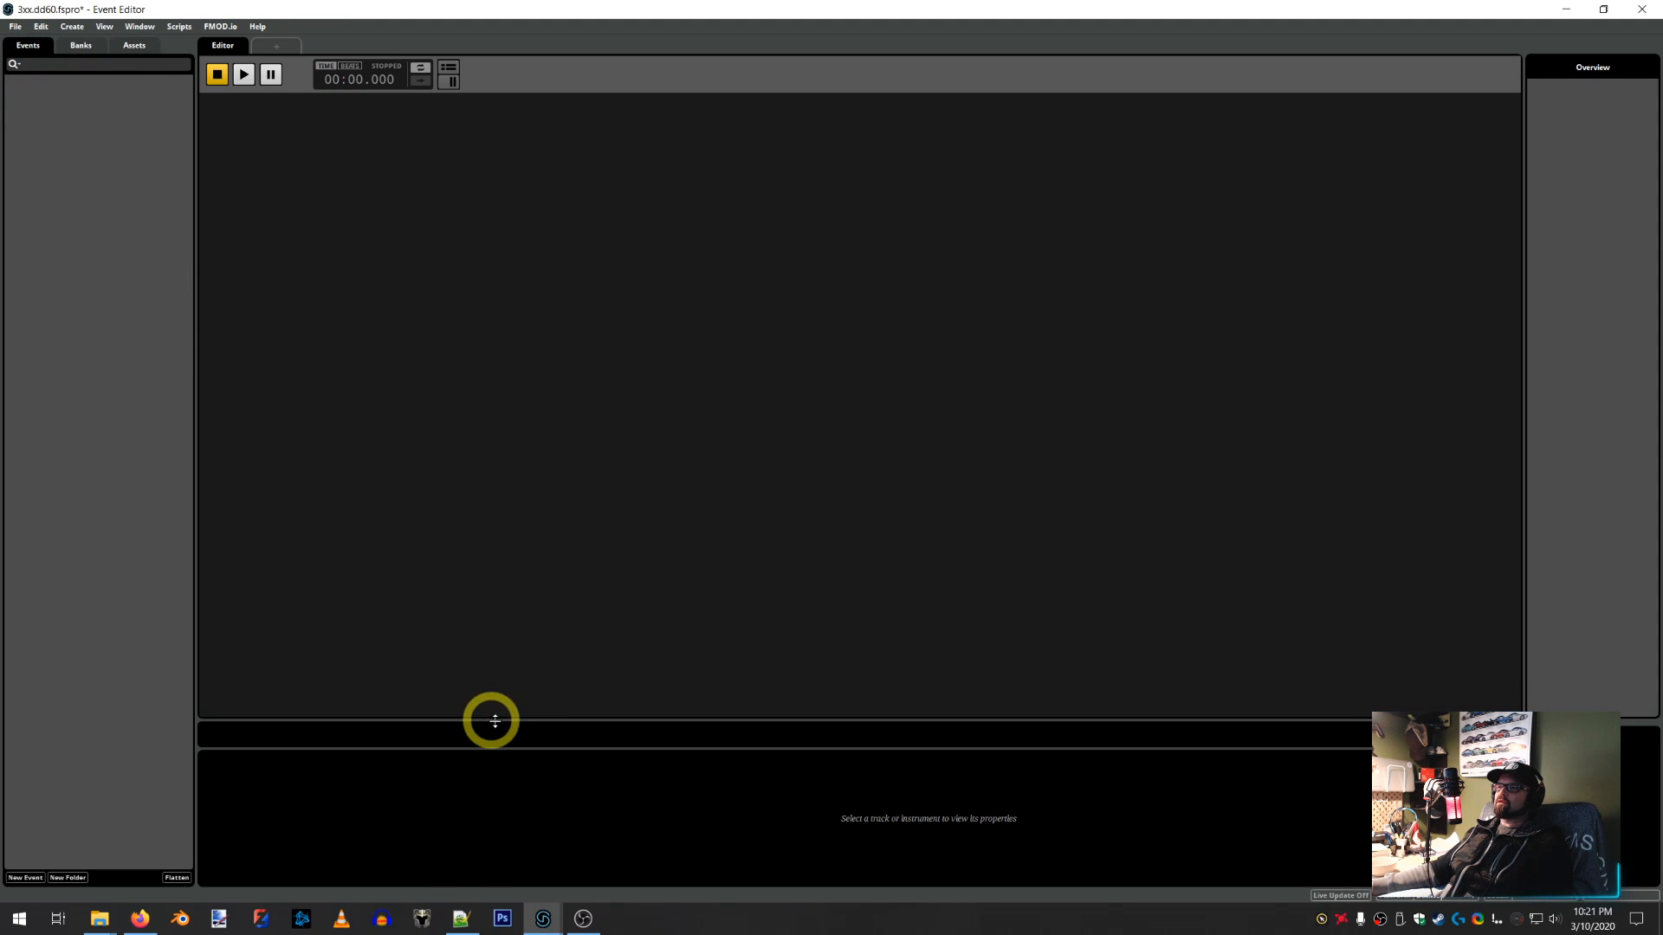
Examine the engine and exhaust event and parameter entries of peterbilt_389.bank.guids in Notepad++
click(461, 917)
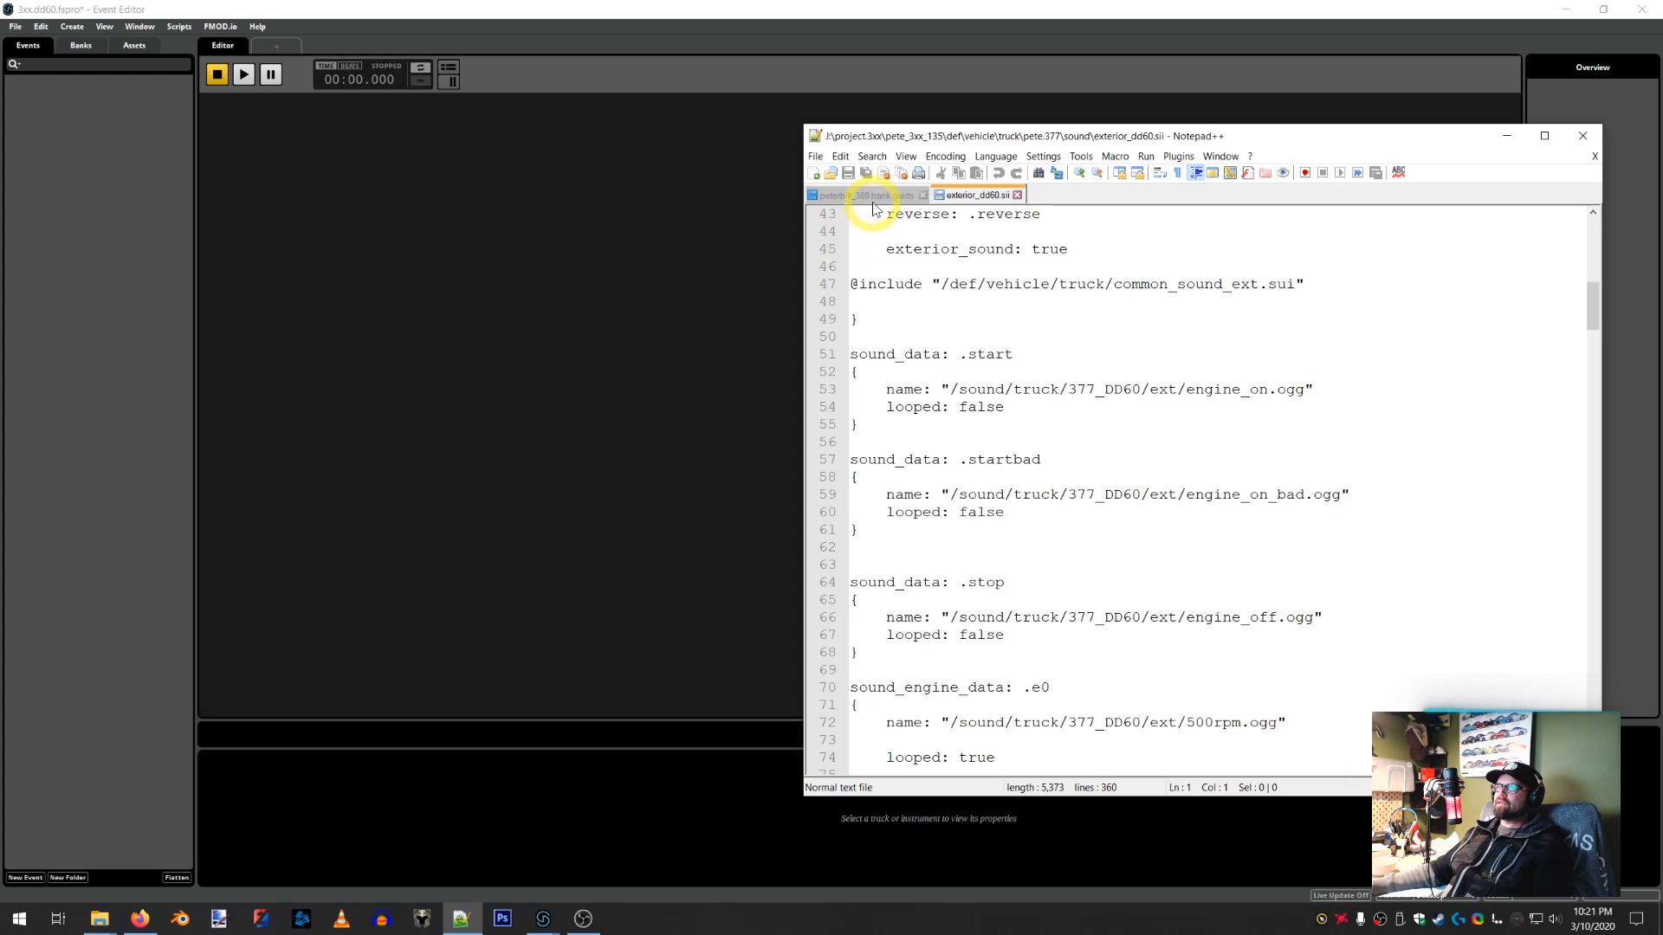
click(879, 196)
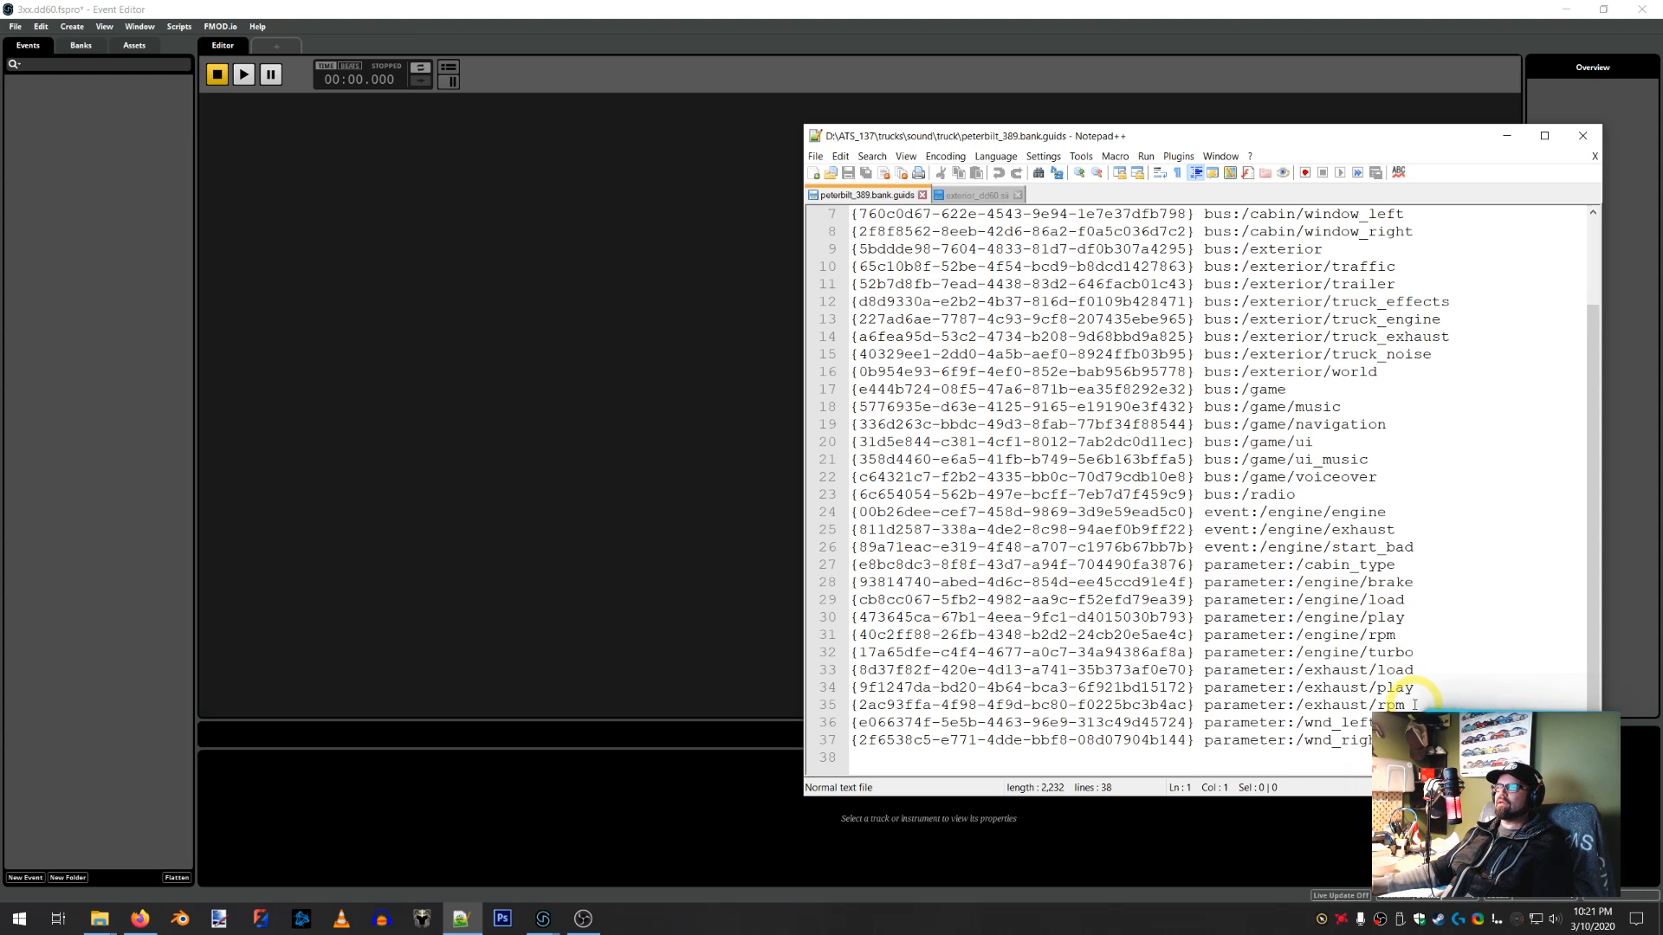
drag(1412, 706, 853, 516)
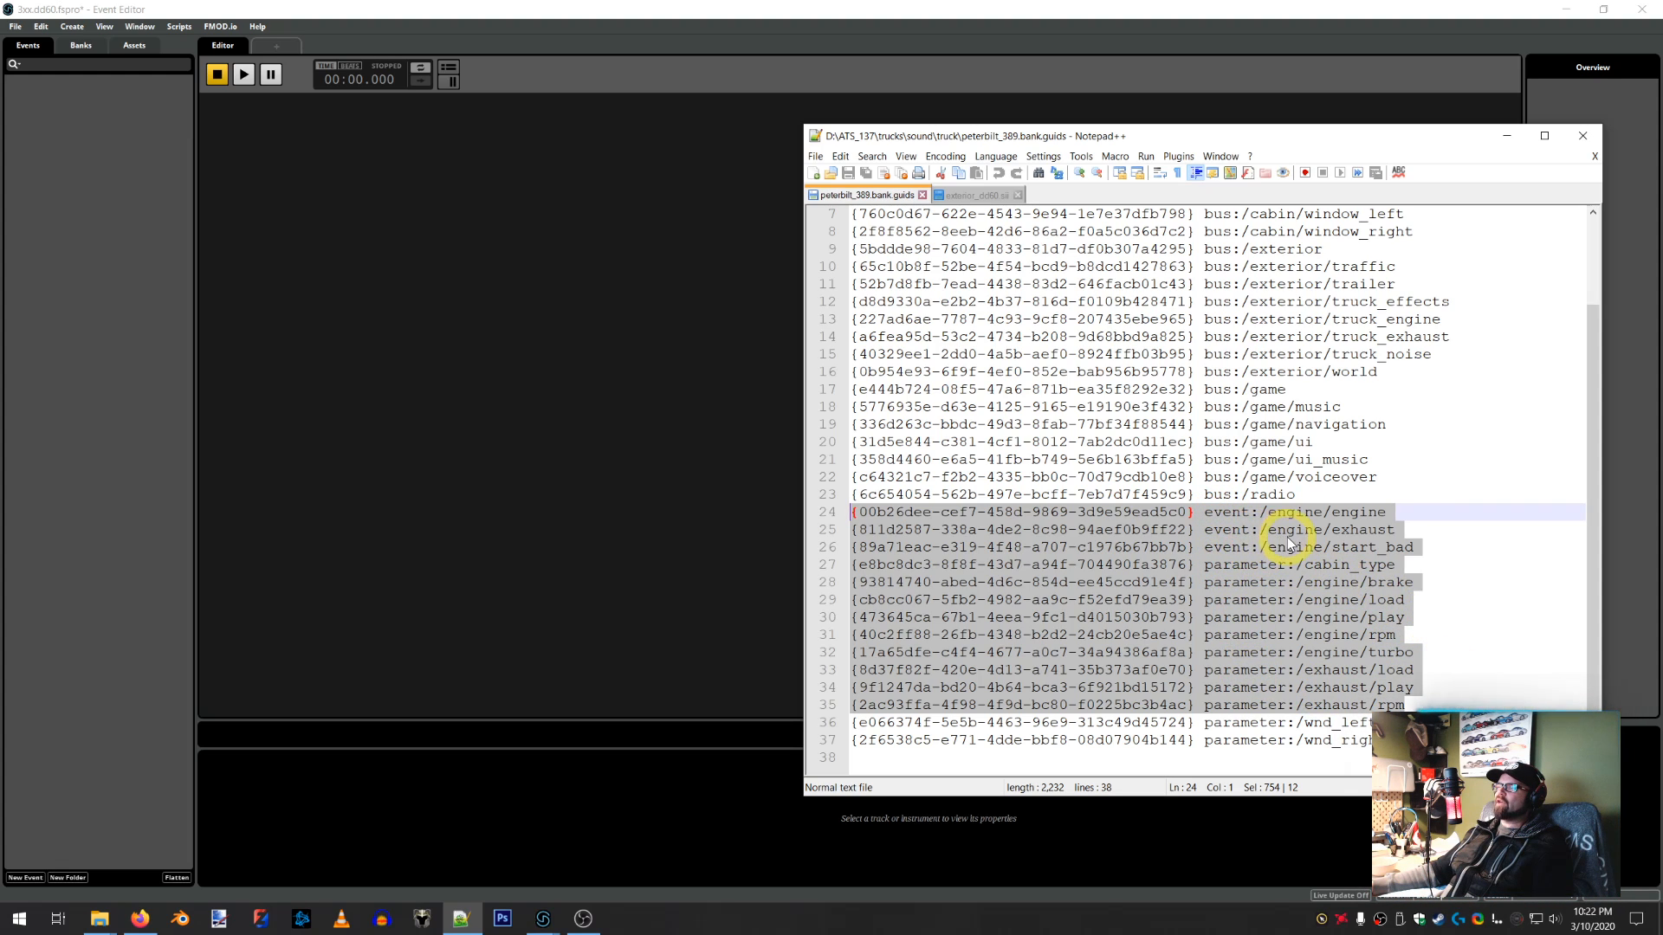
drag(1418, 547, 859, 513)
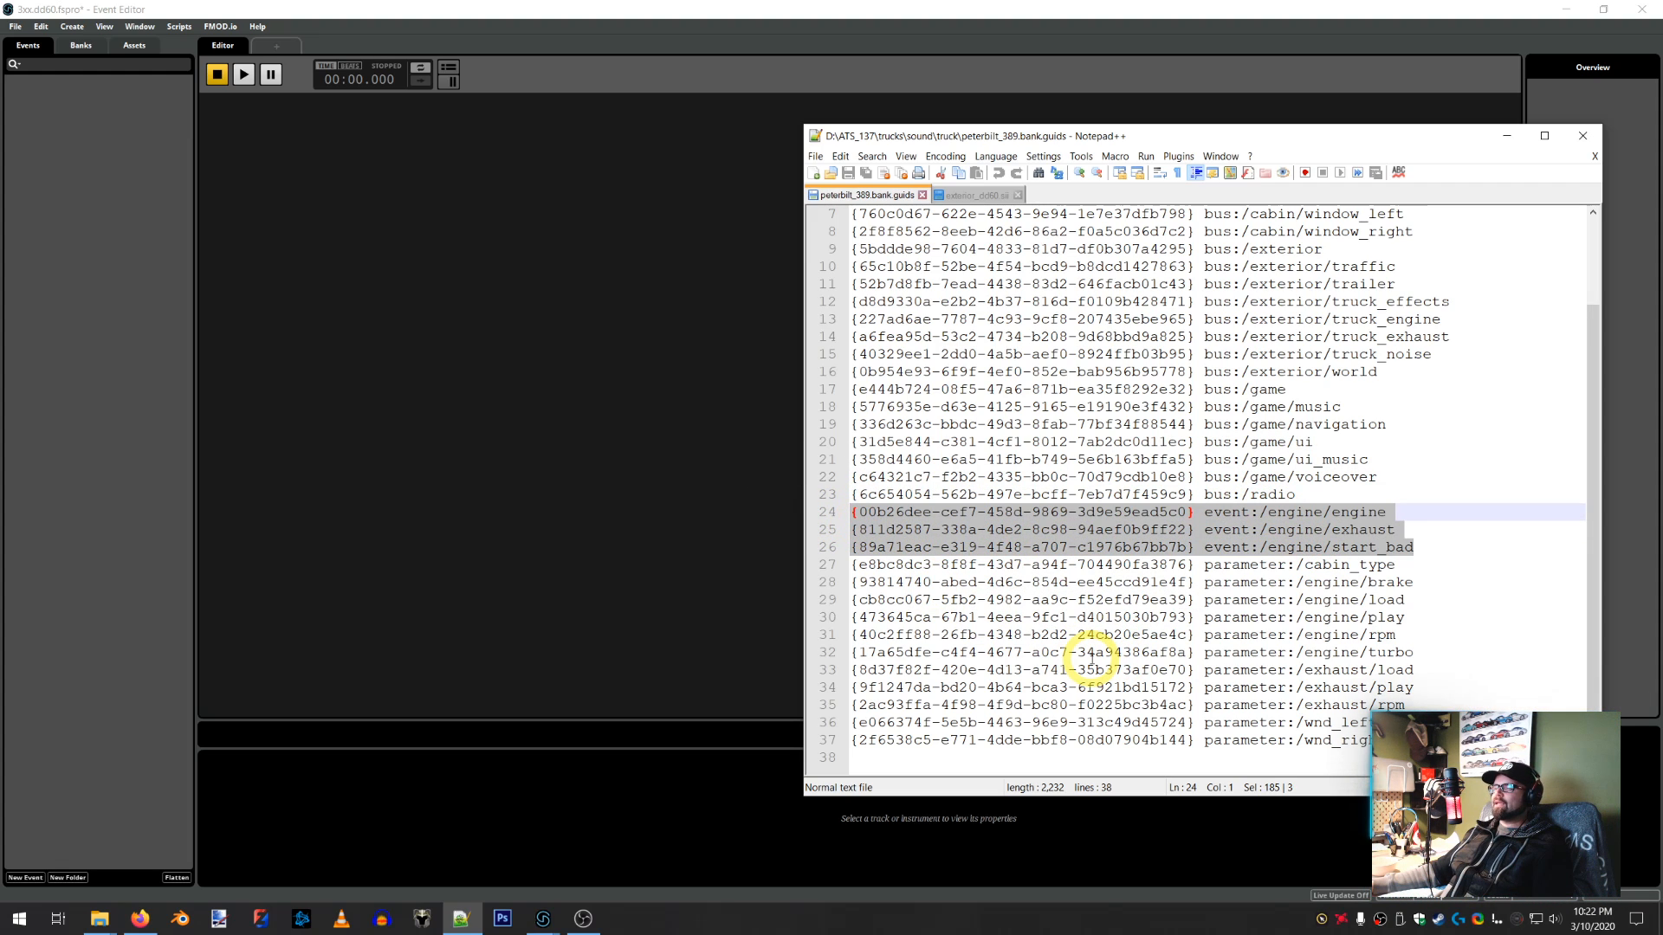
click(1331, 639)
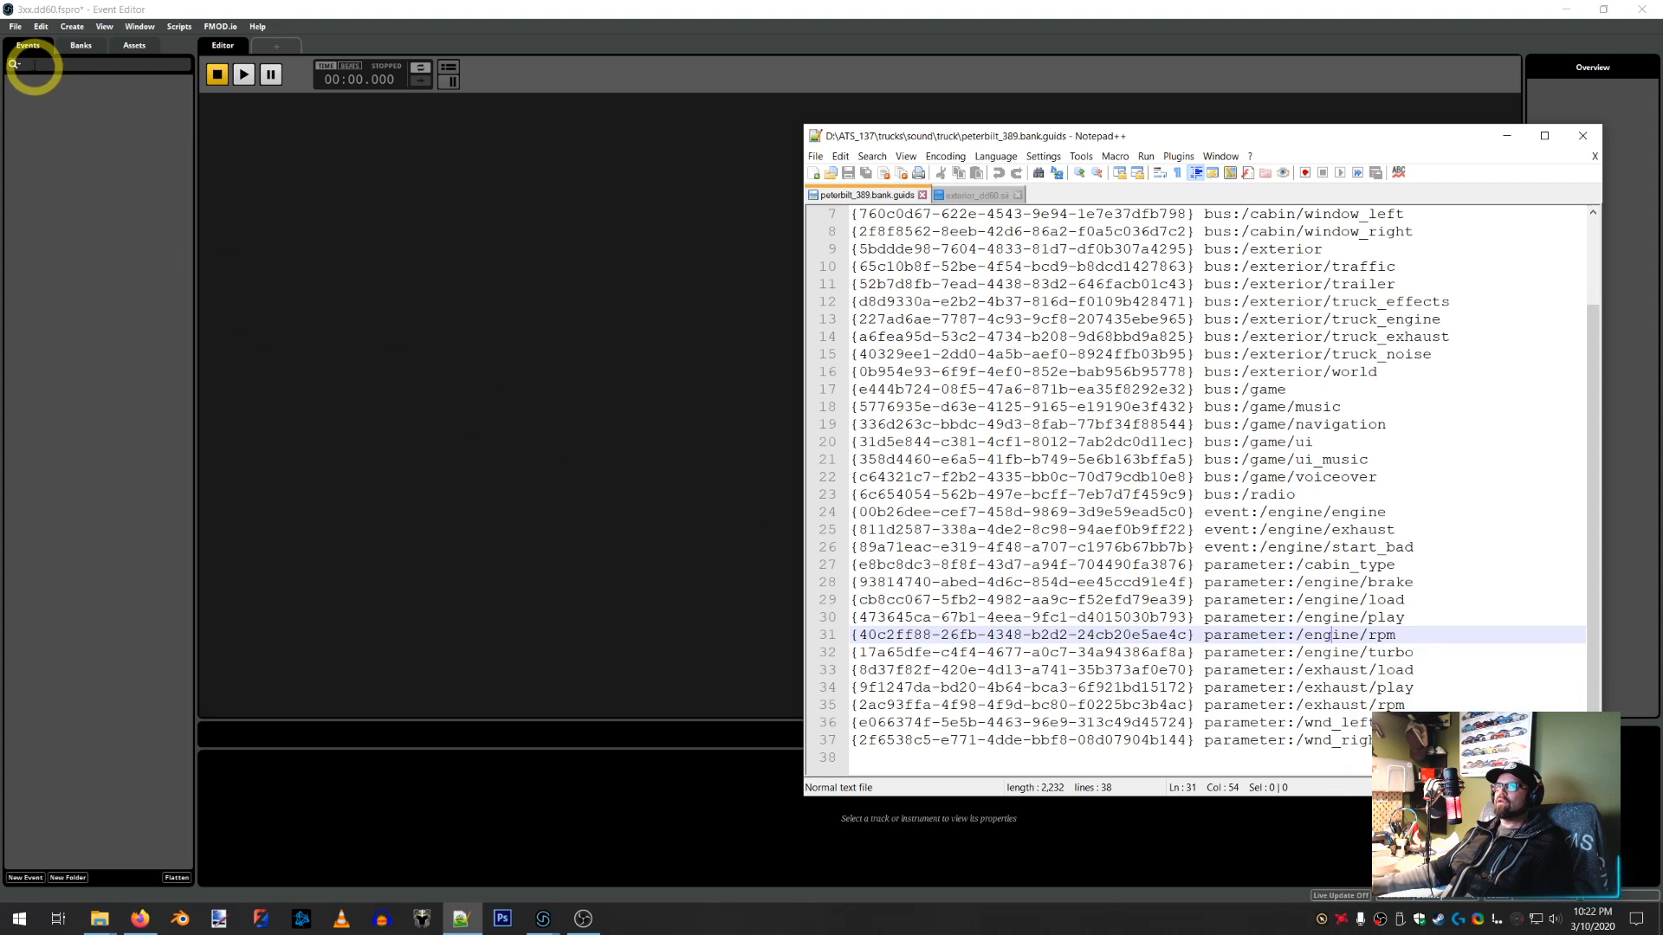
Return to FMOD Studio and look over the project's events, banks and assets lists
click(29, 49)
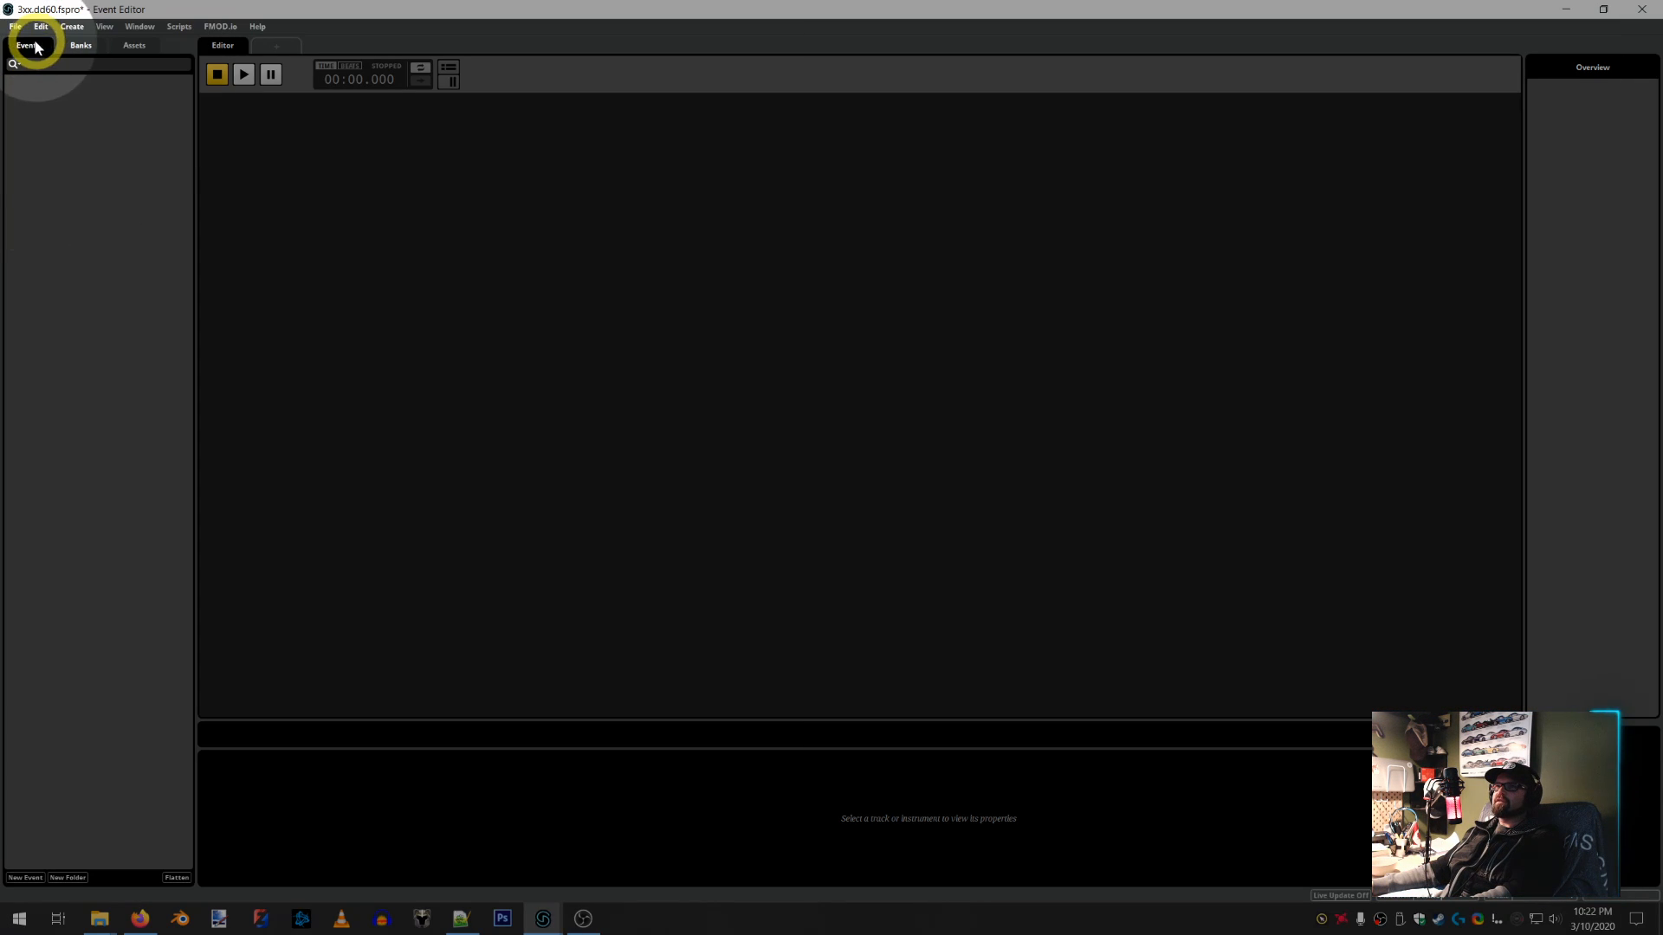
click(44, 54)
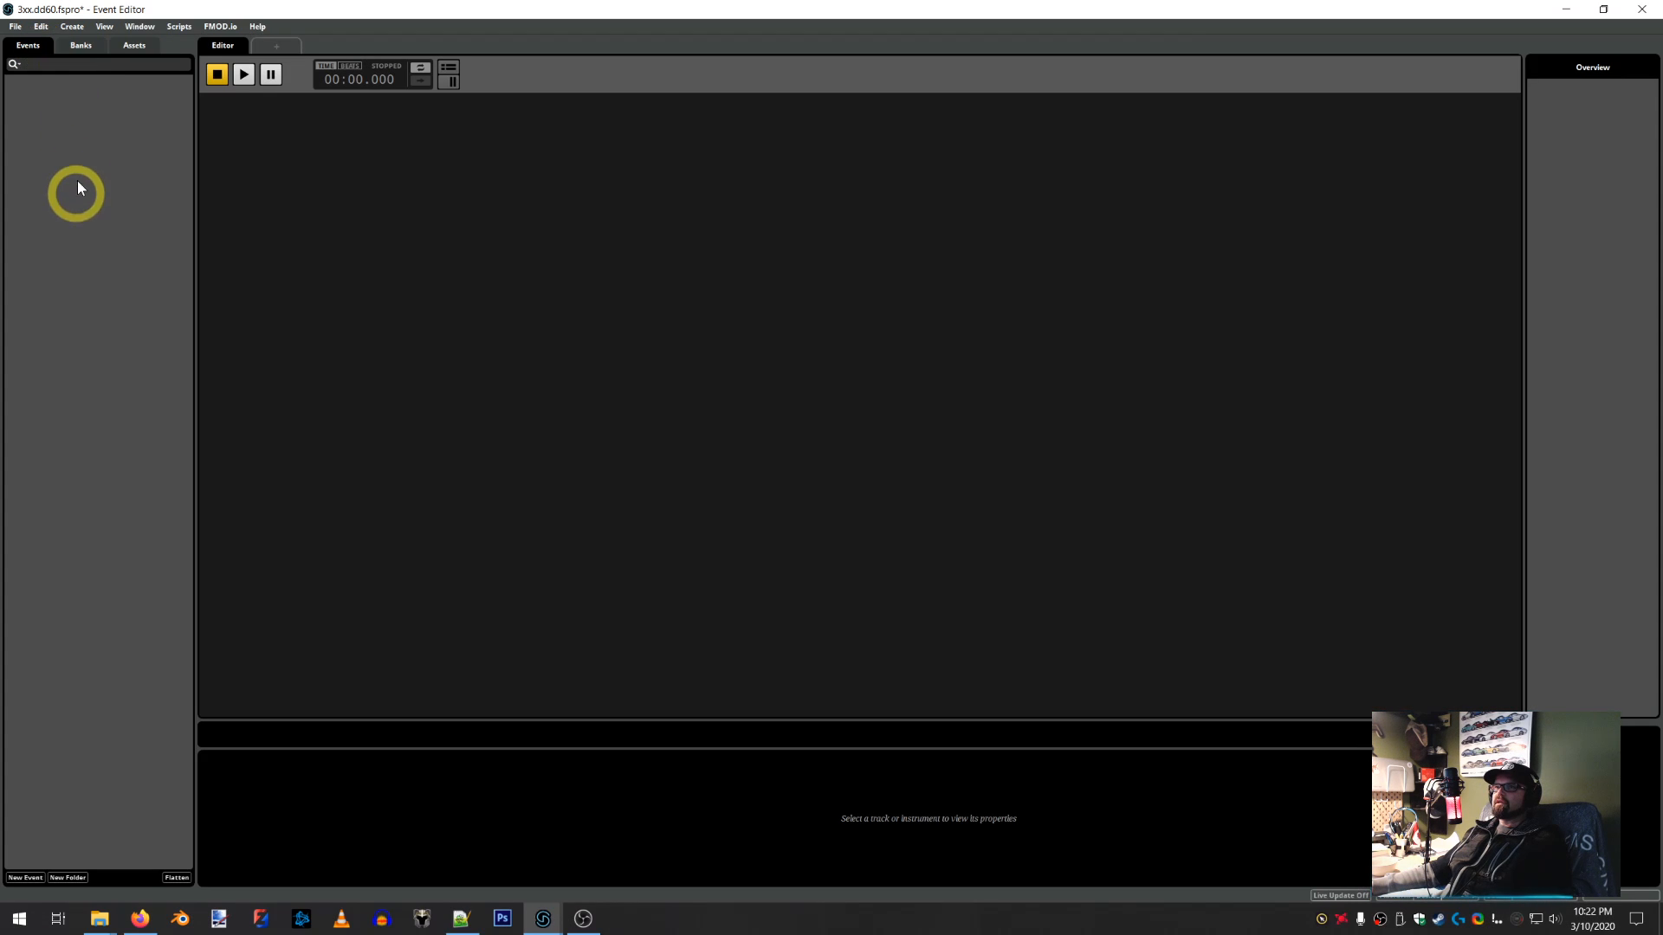
click(79, 49)
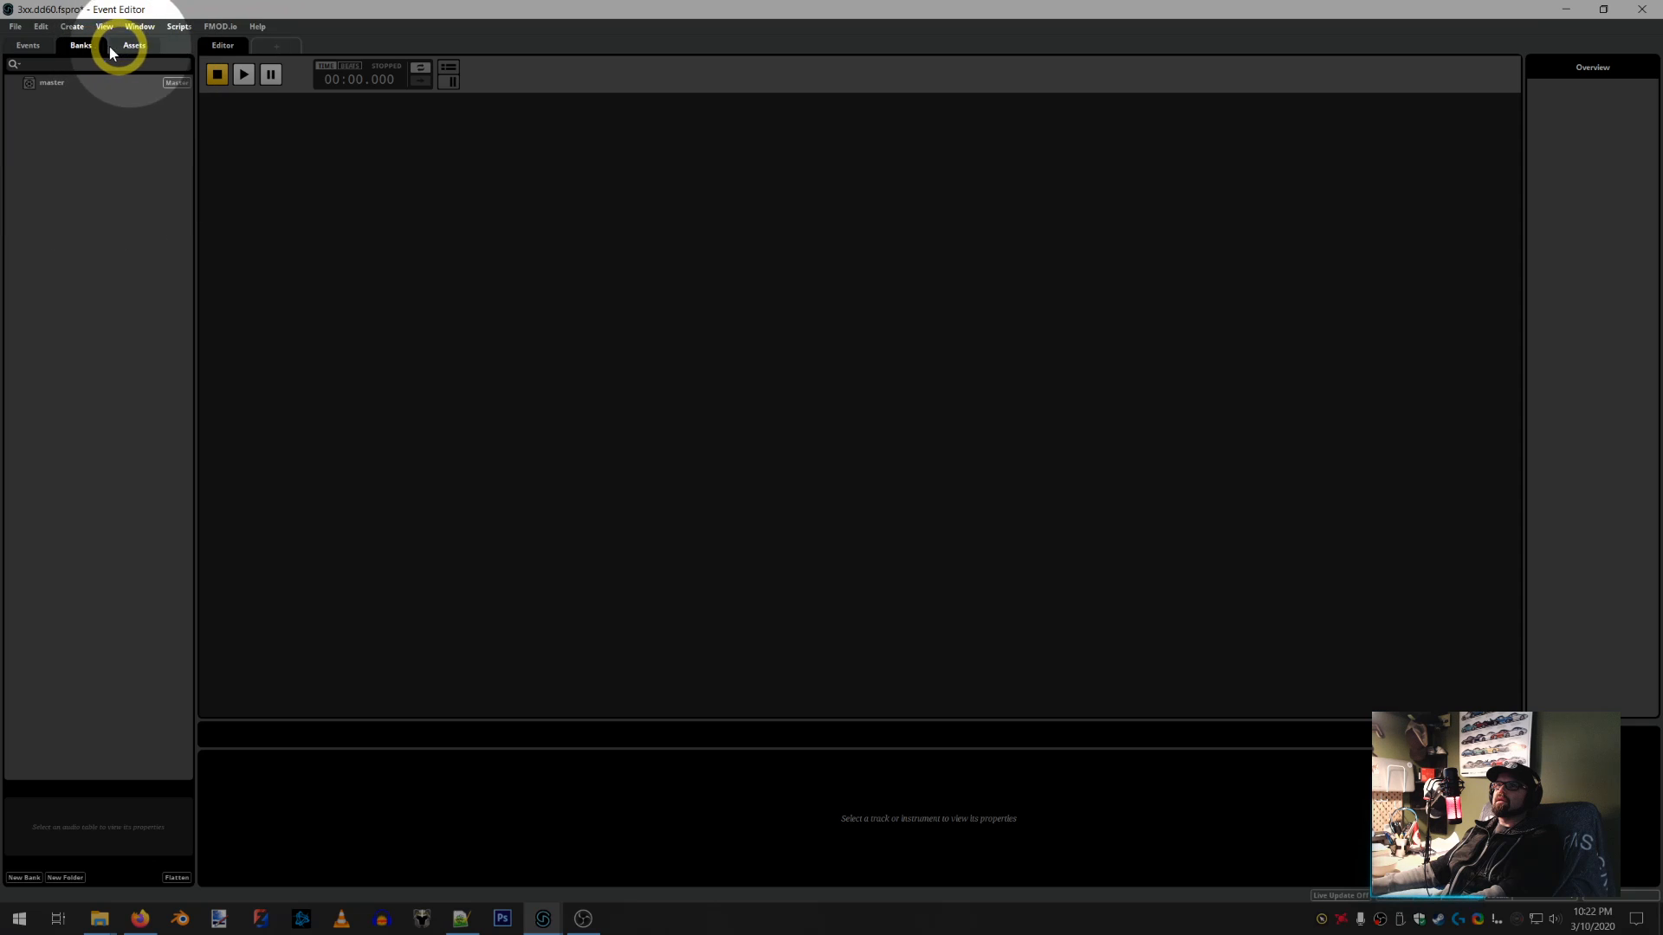
click(134, 47)
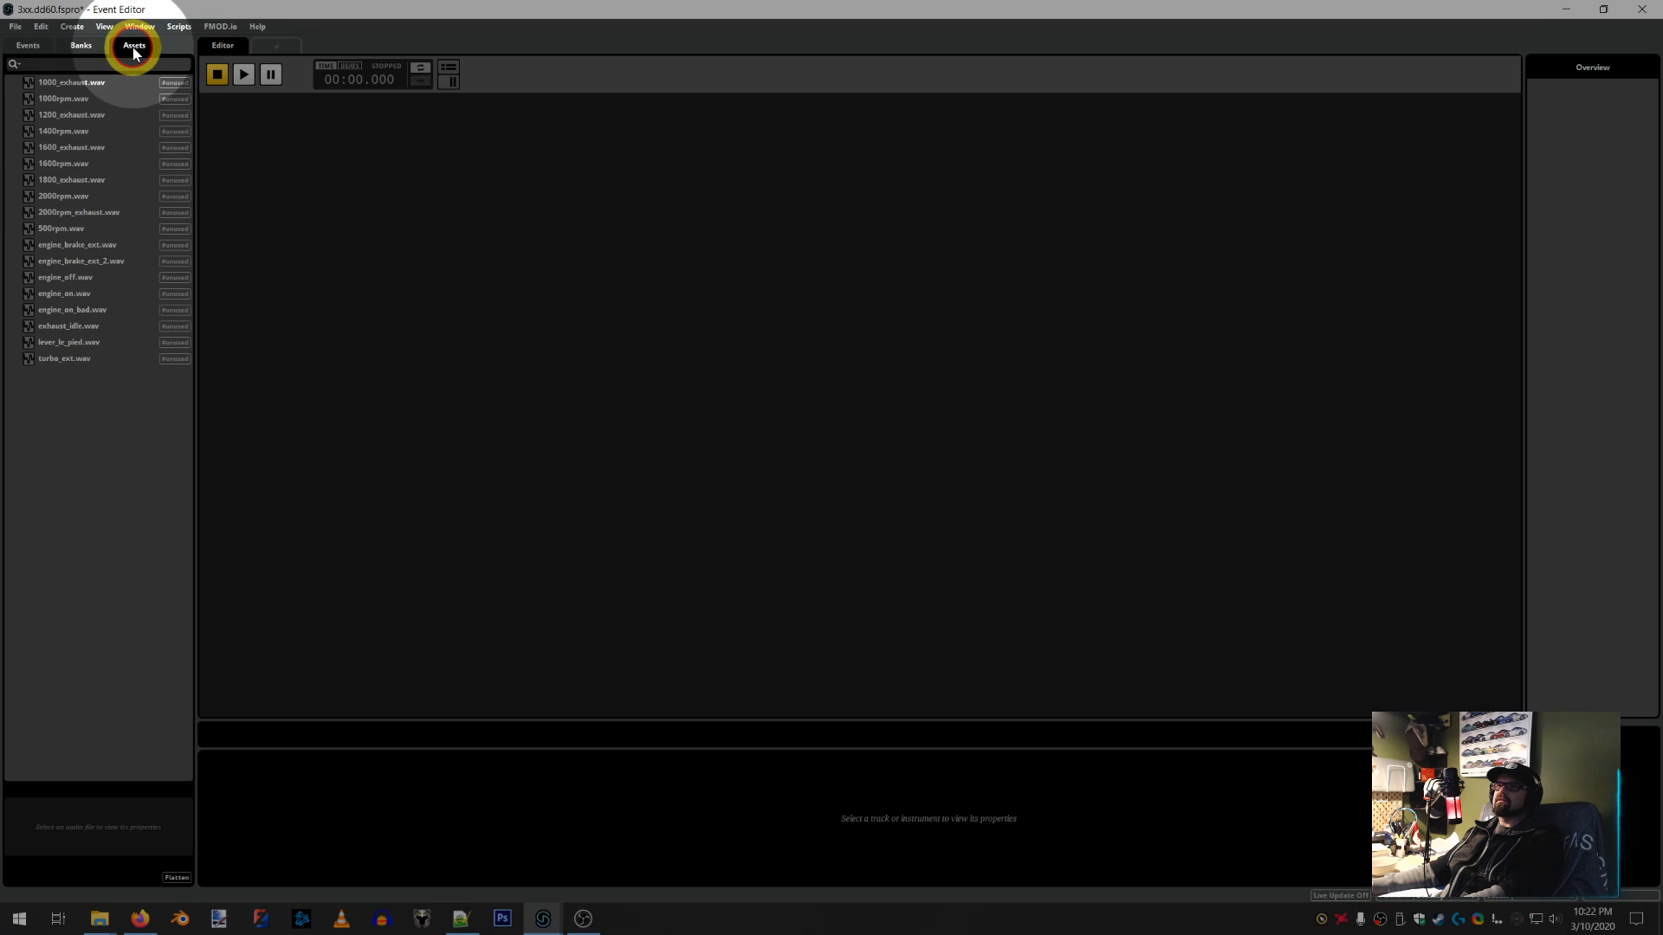
Create a new bank named 3xx.dd60 alongside the master bank
click(78, 50)
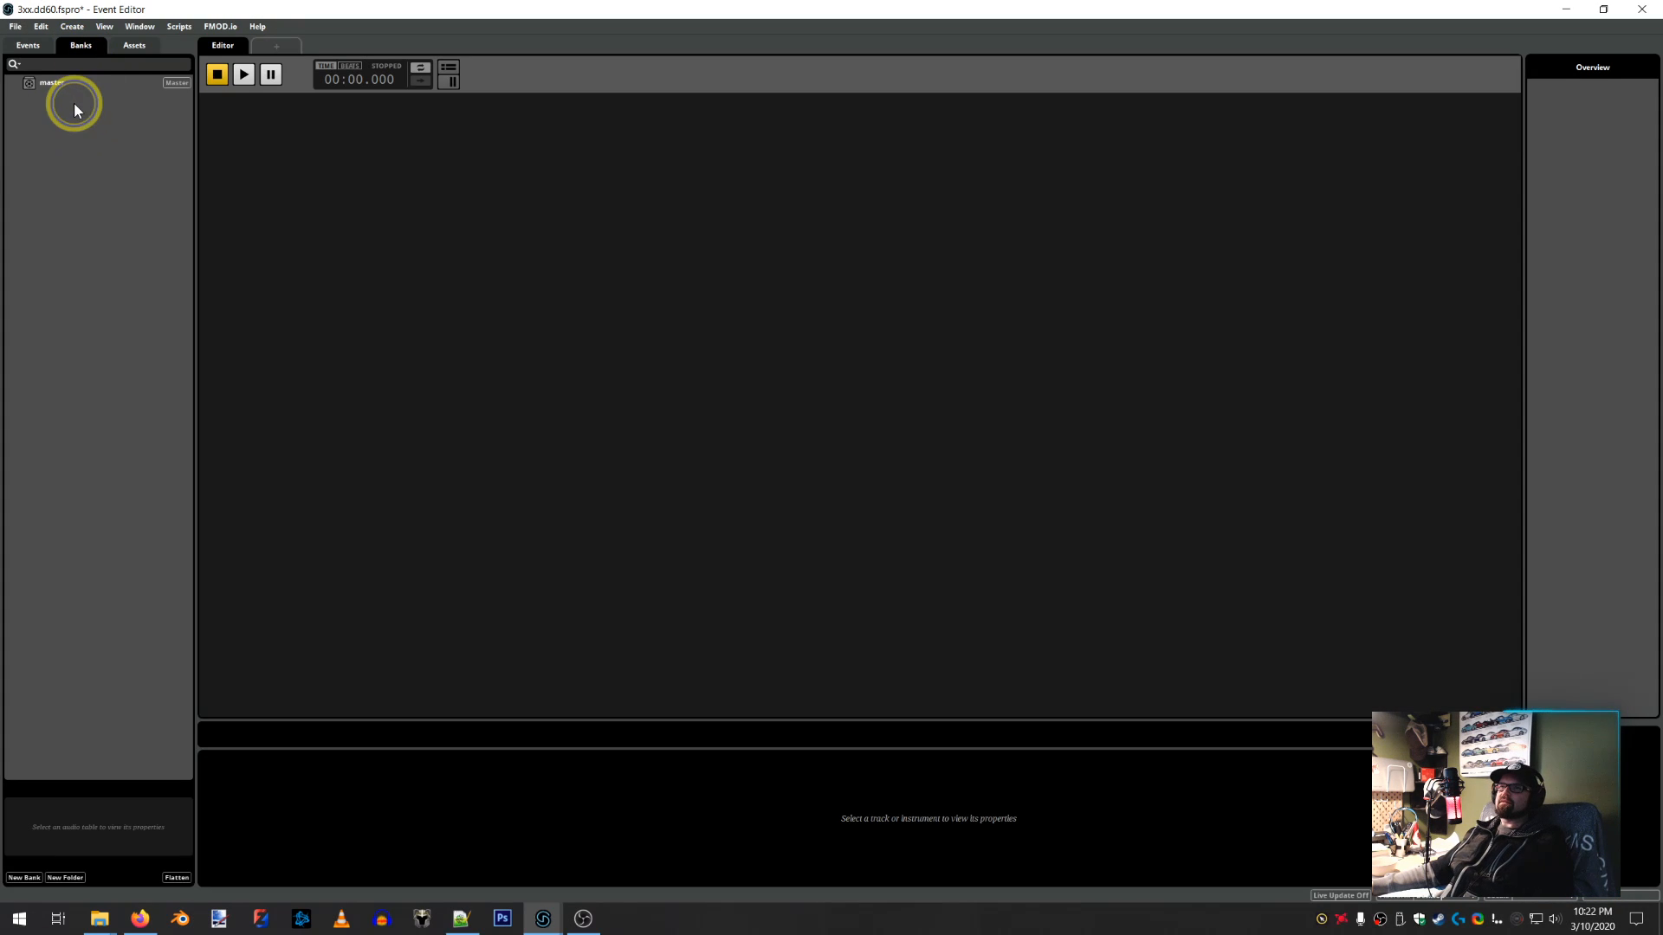
right_click(74, 104)
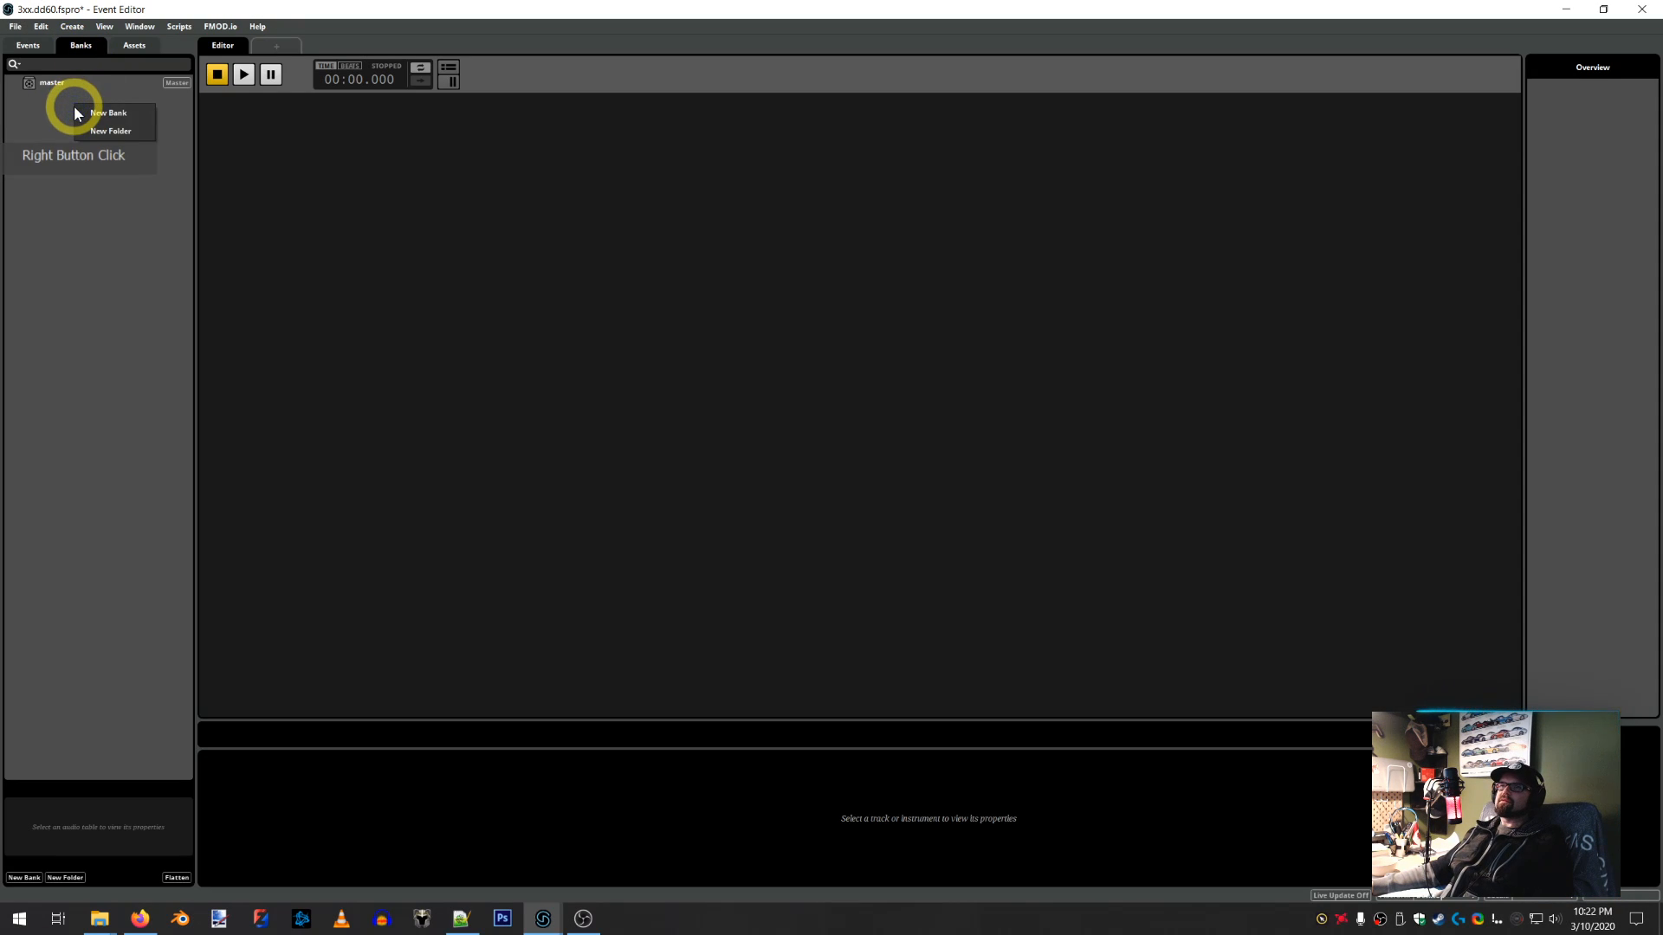
click(74, 112)
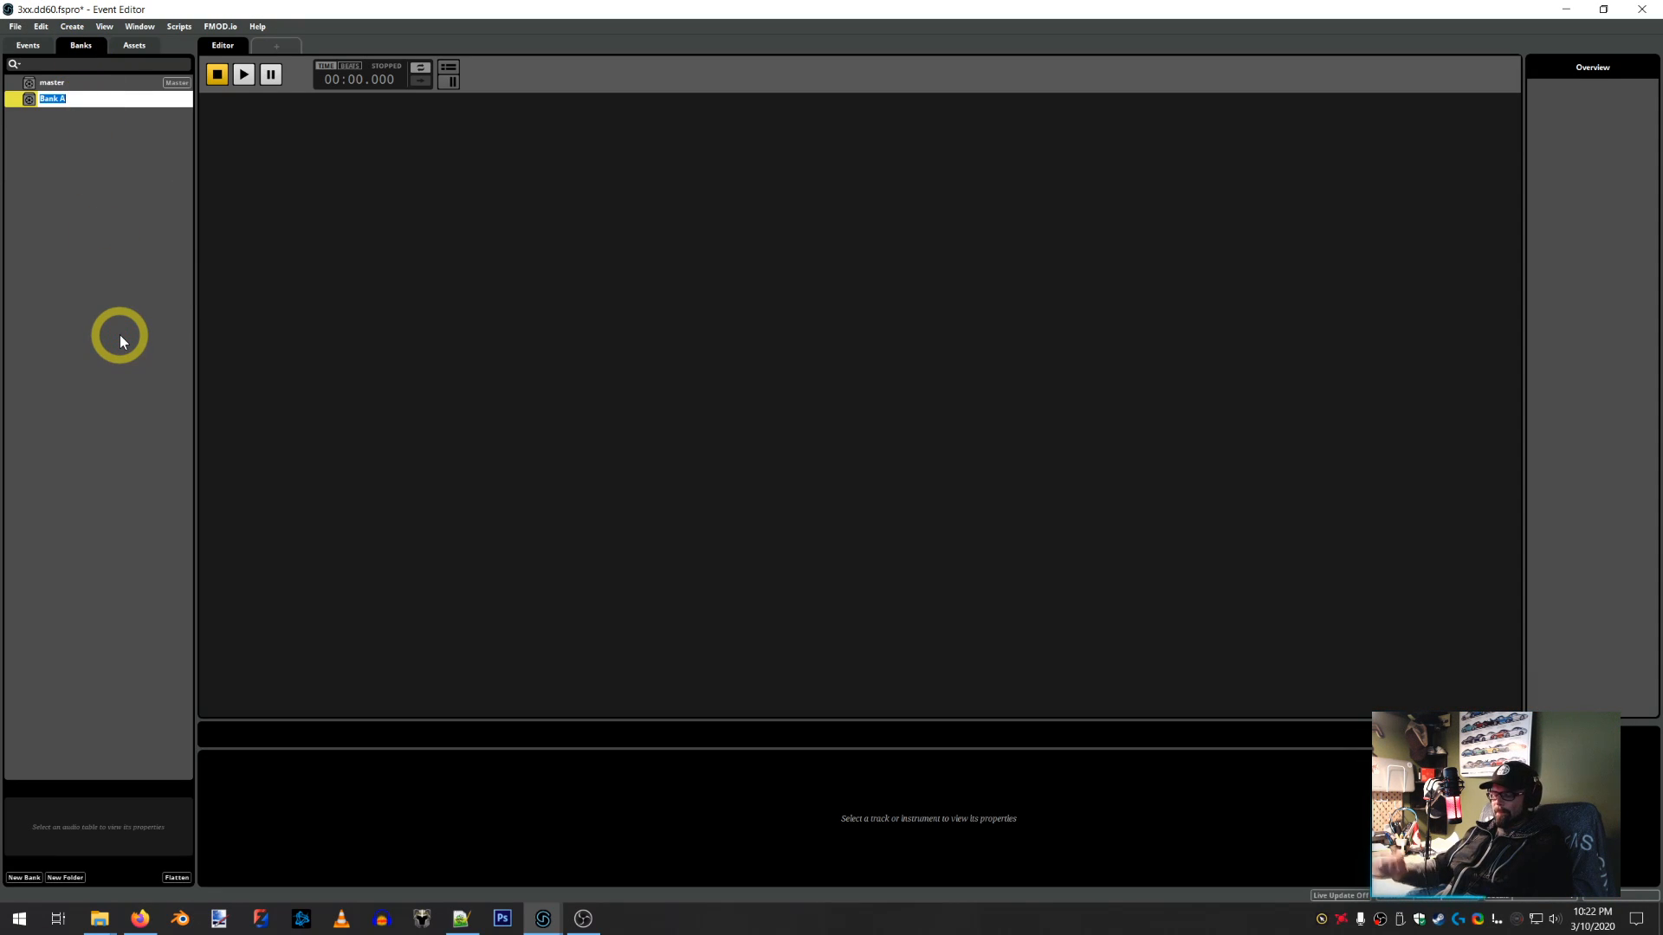
text(3x)
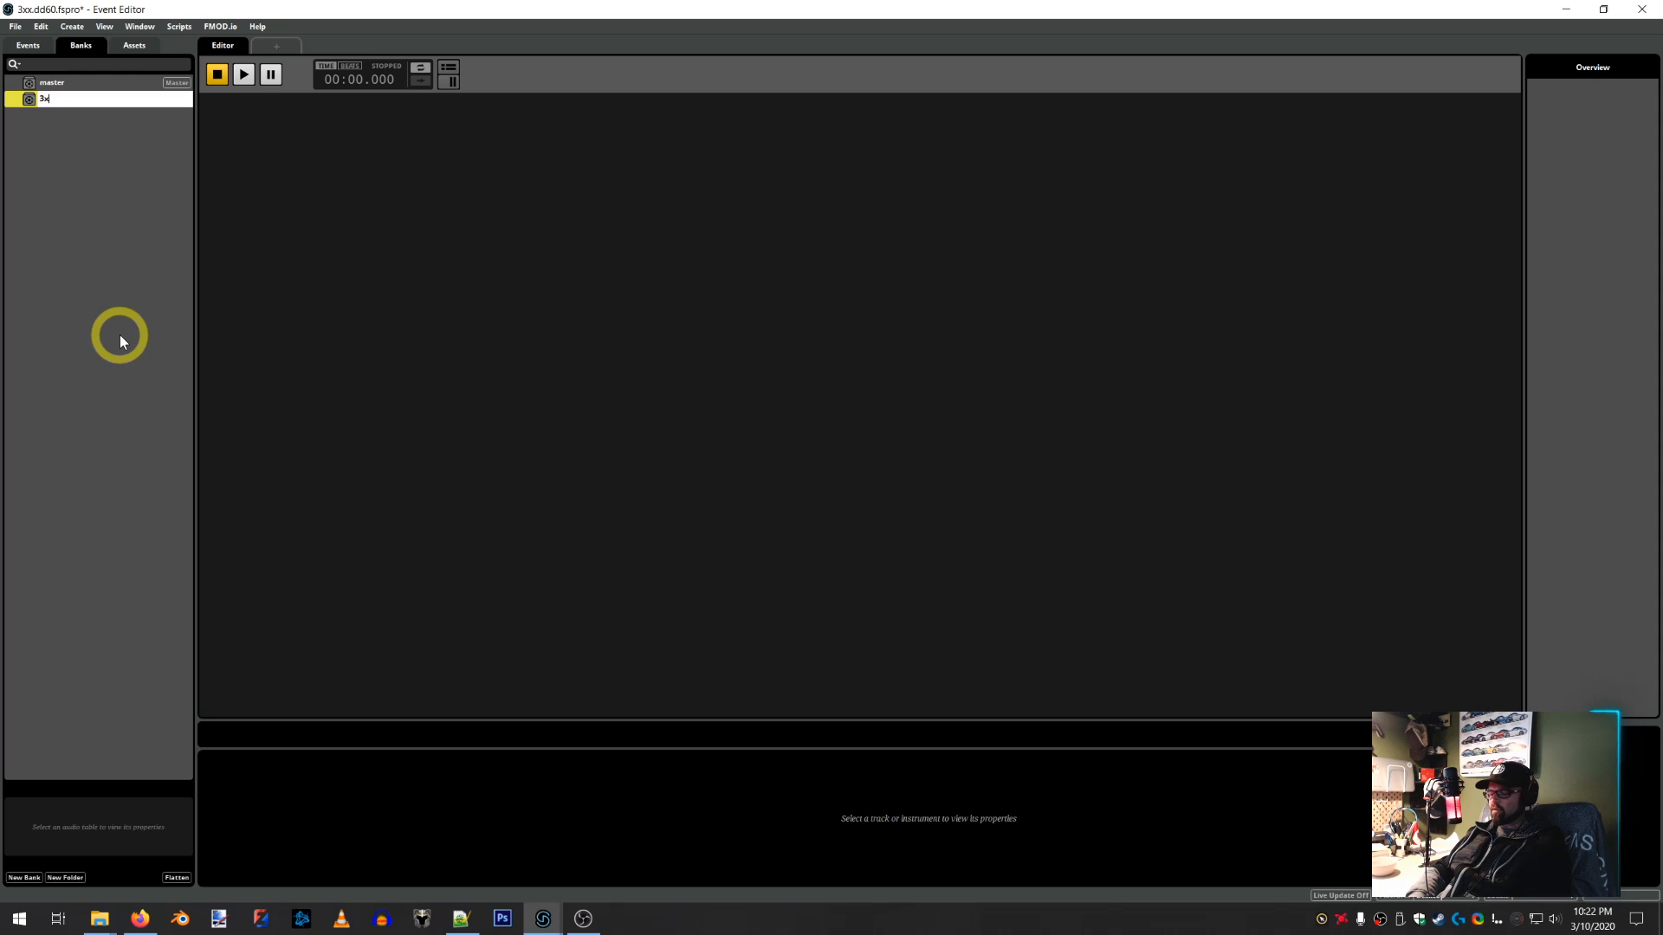
text(x.dd)
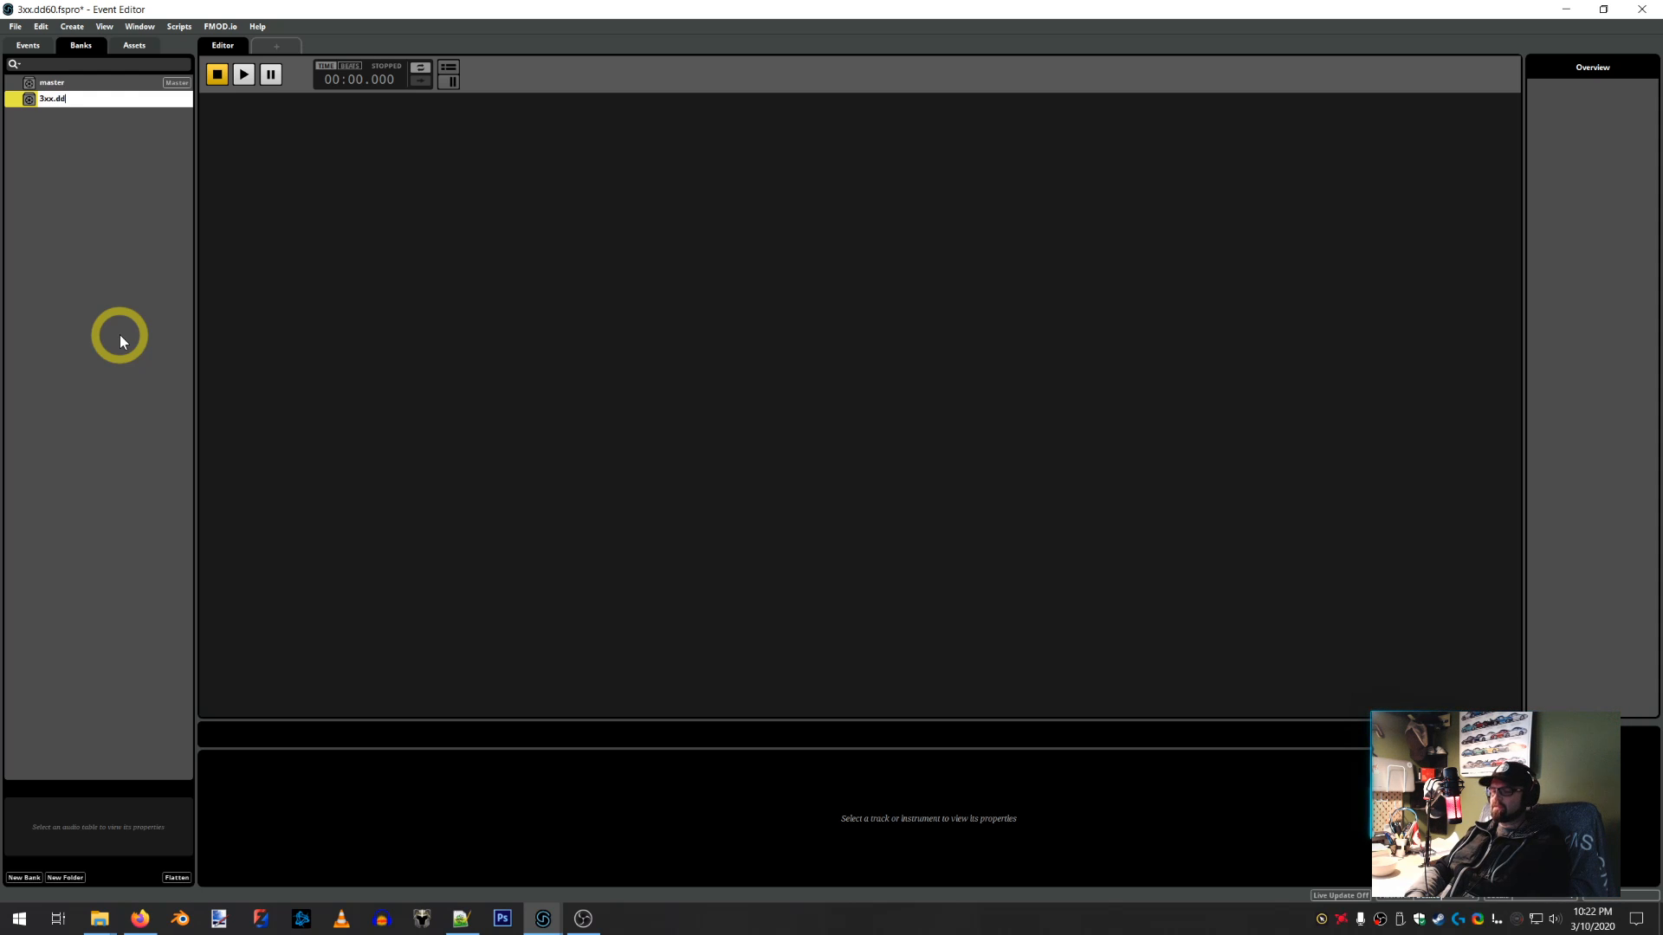
text(60)
key(Return)
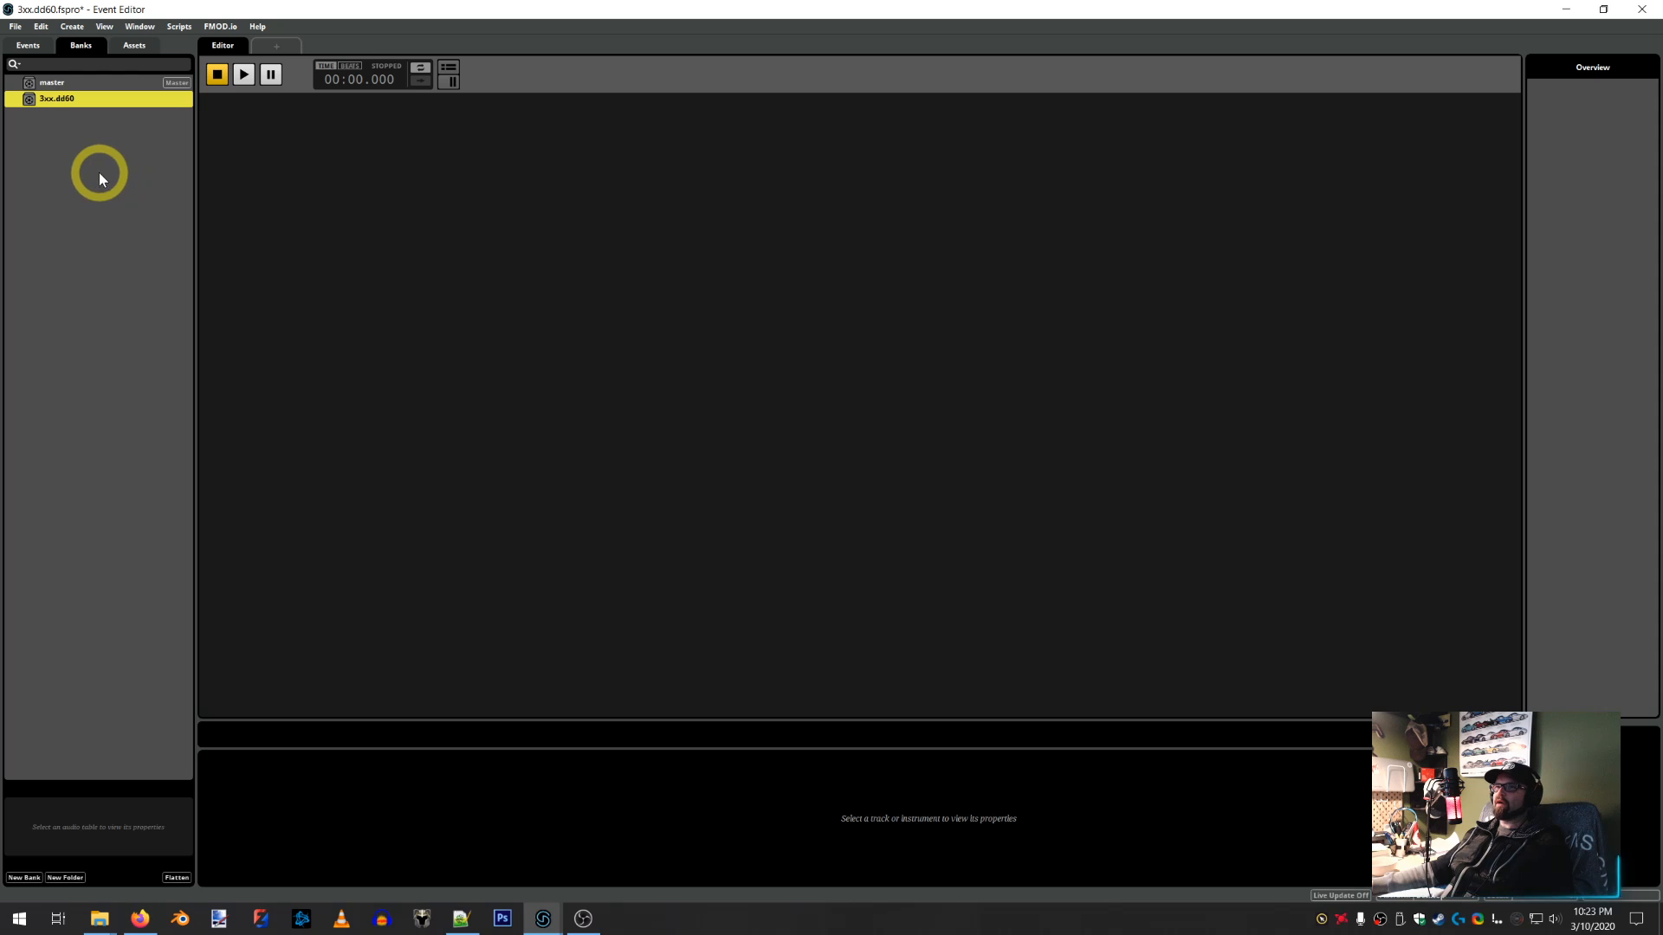
Create a new folder named engine in the project's events
click(32, 48)
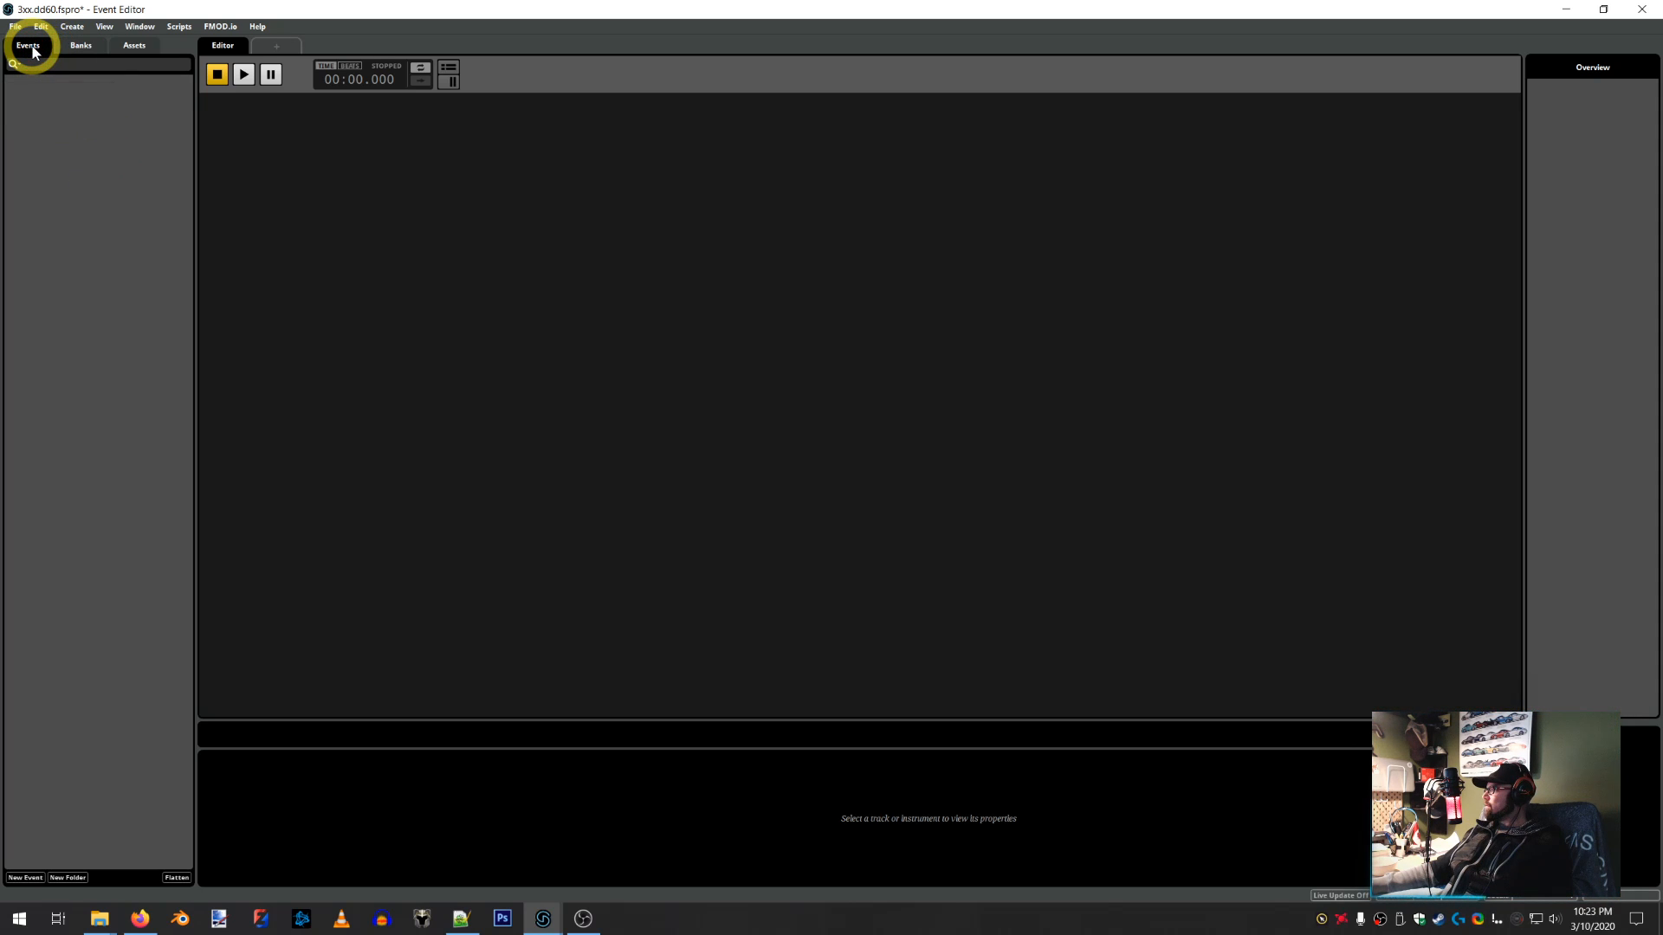
right_click(48, 97)
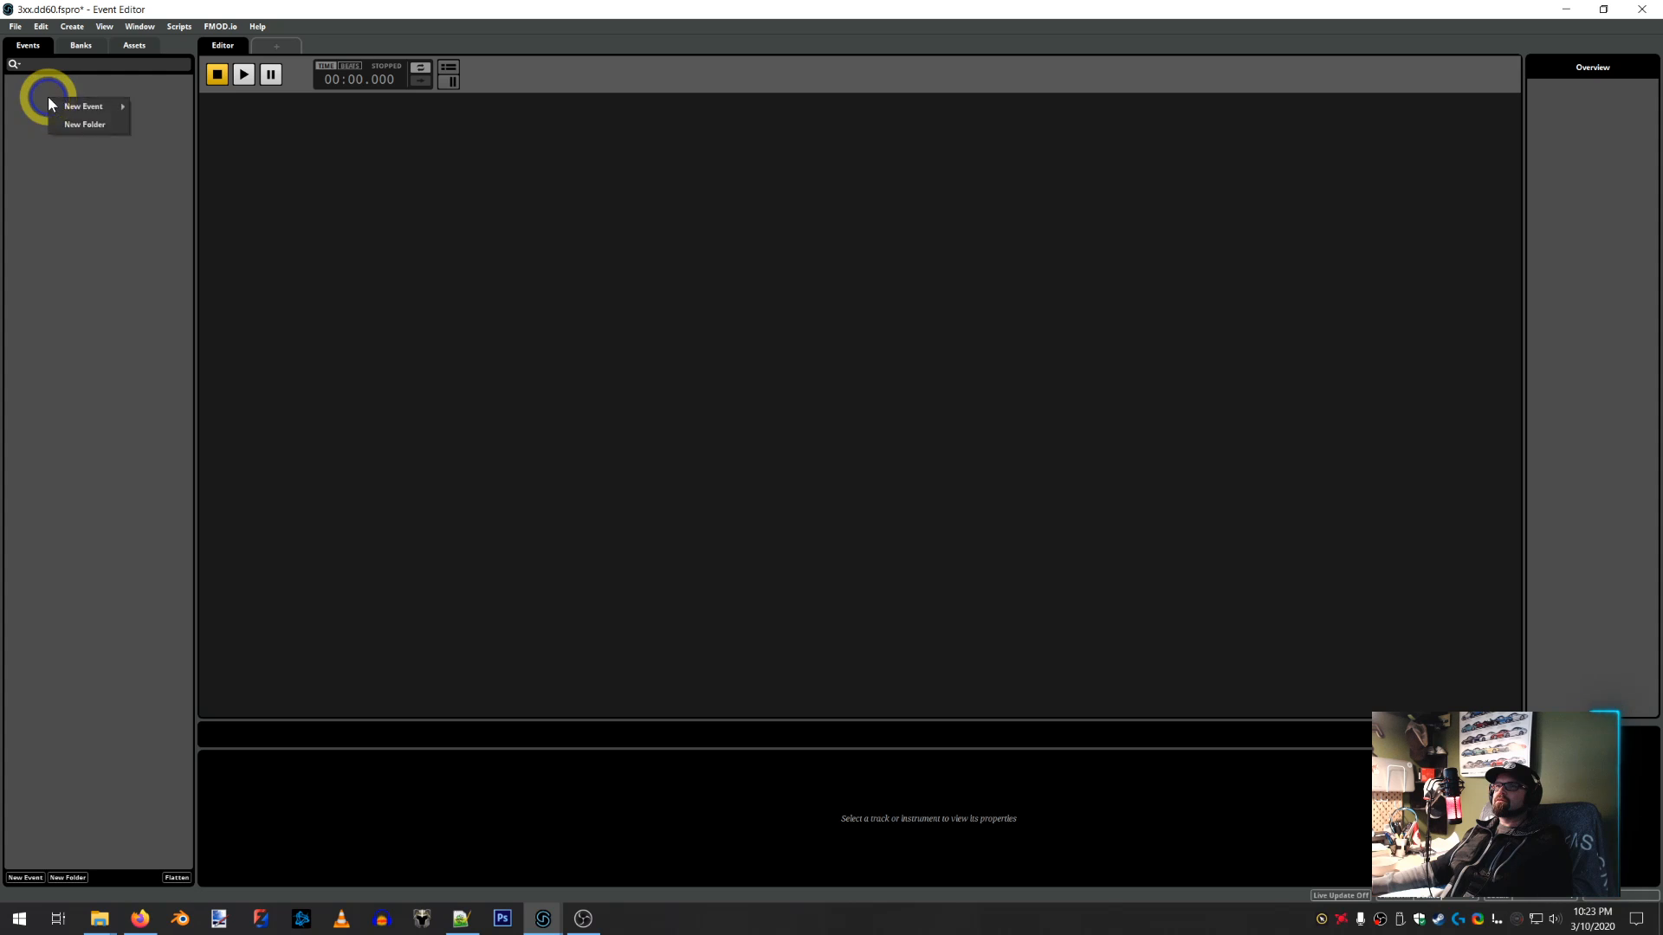
click(65, 106)
click(65, 124)
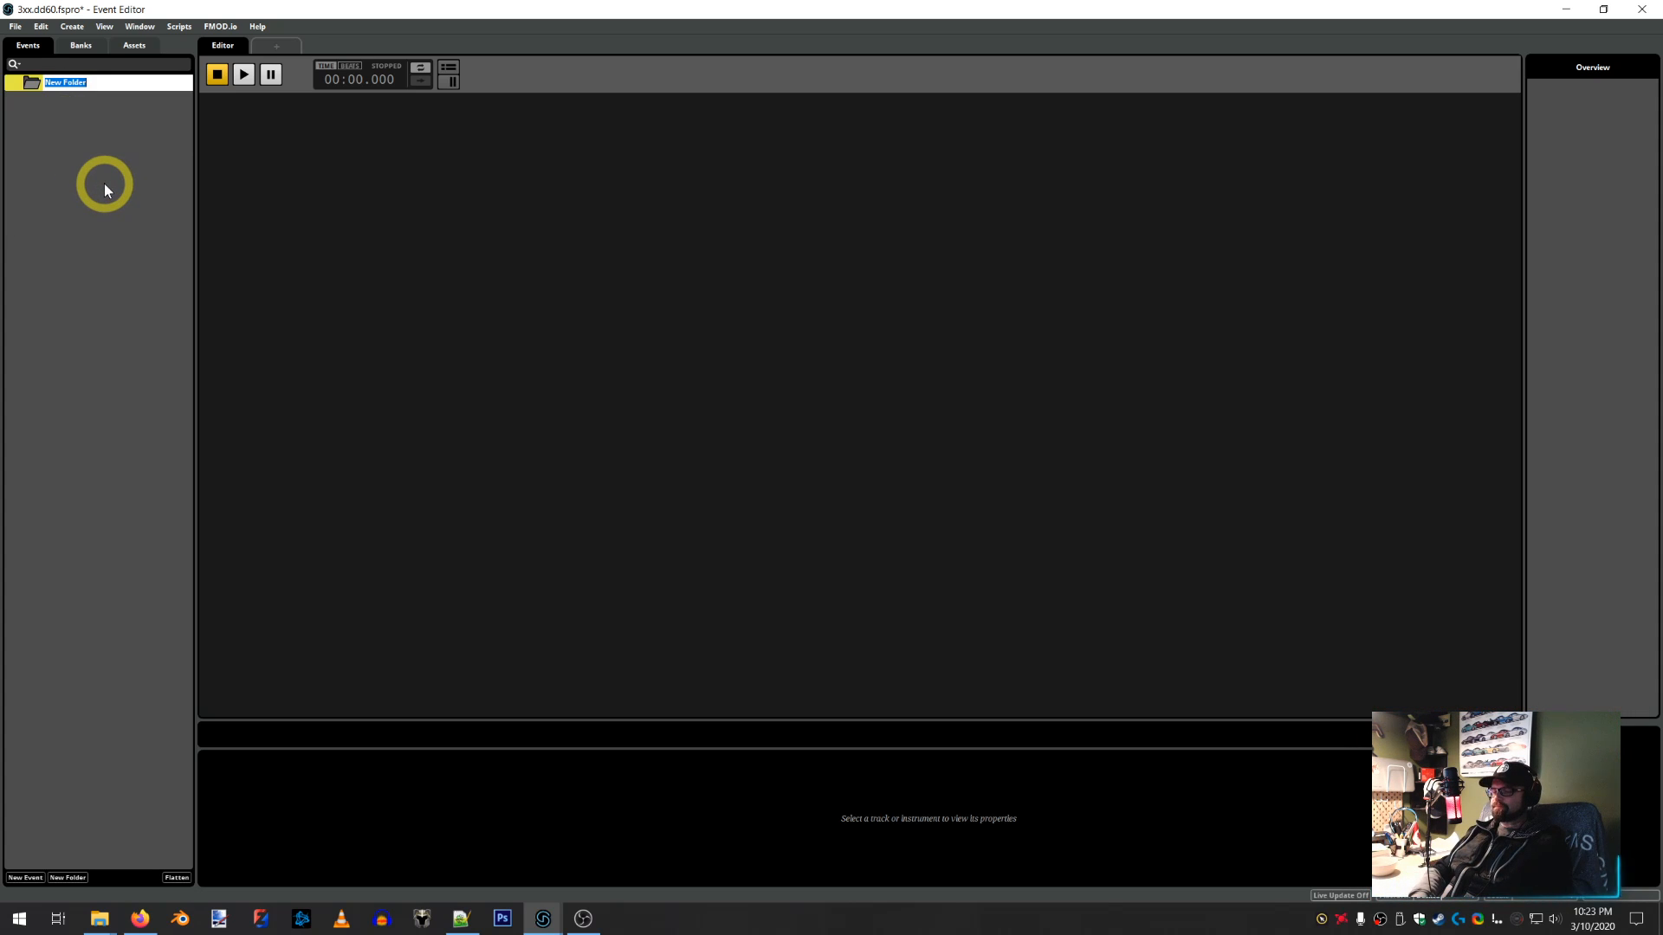
text(engine)
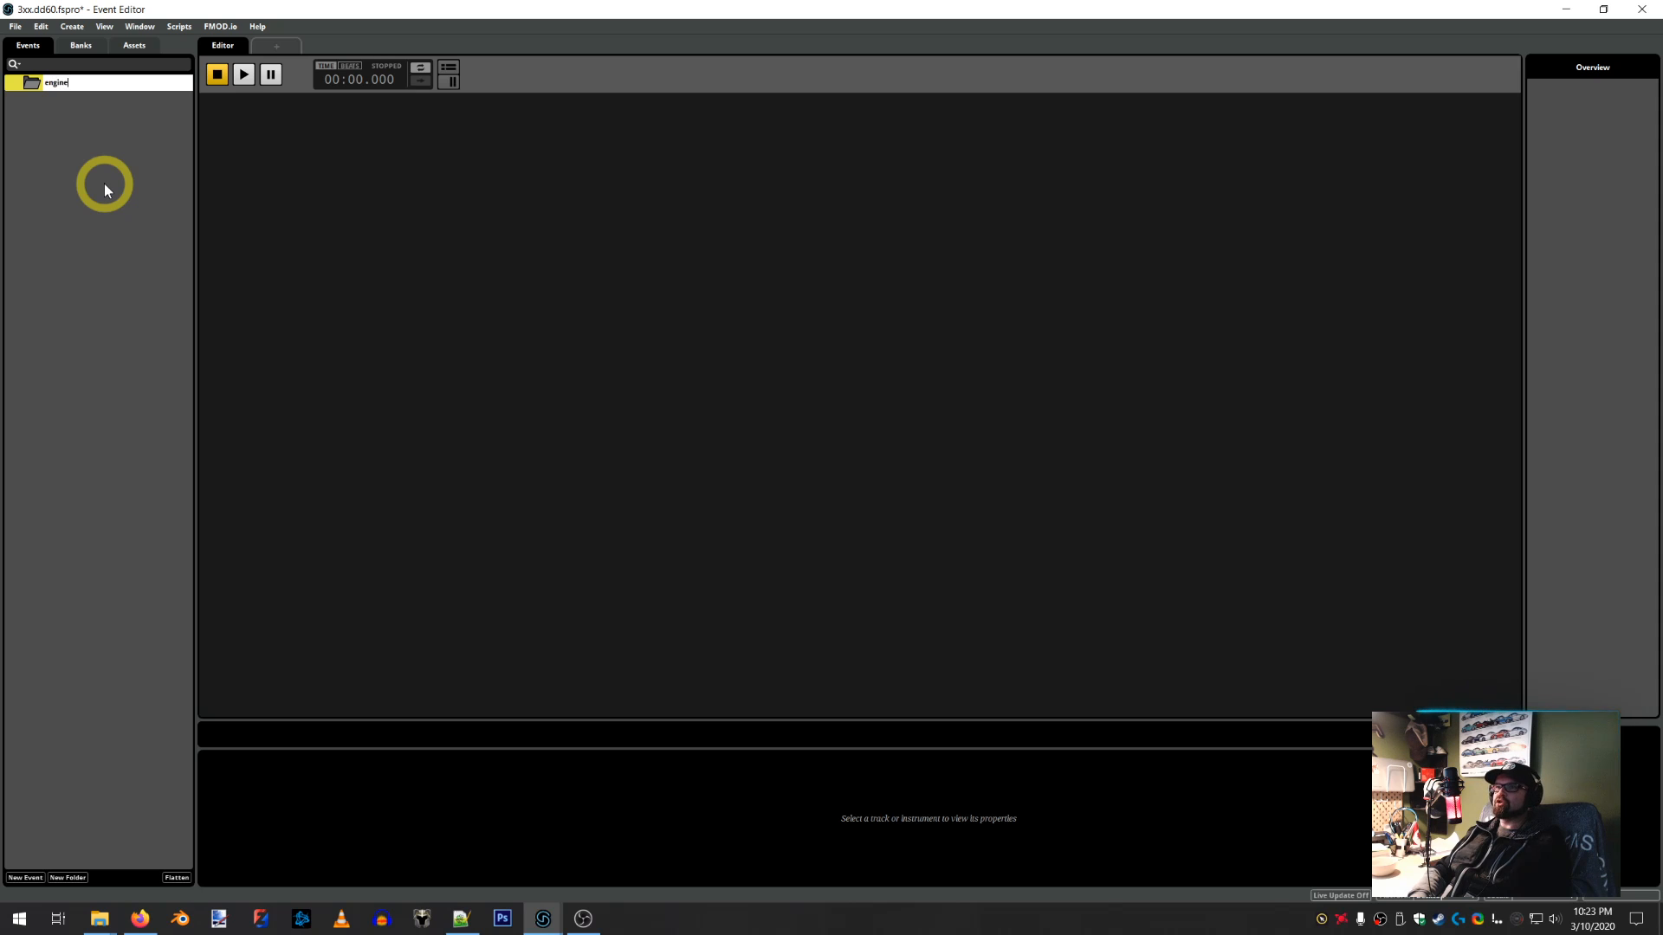
key(Return)
Add a new 3D event named engine inside the engine folder
right_click(57, 85)
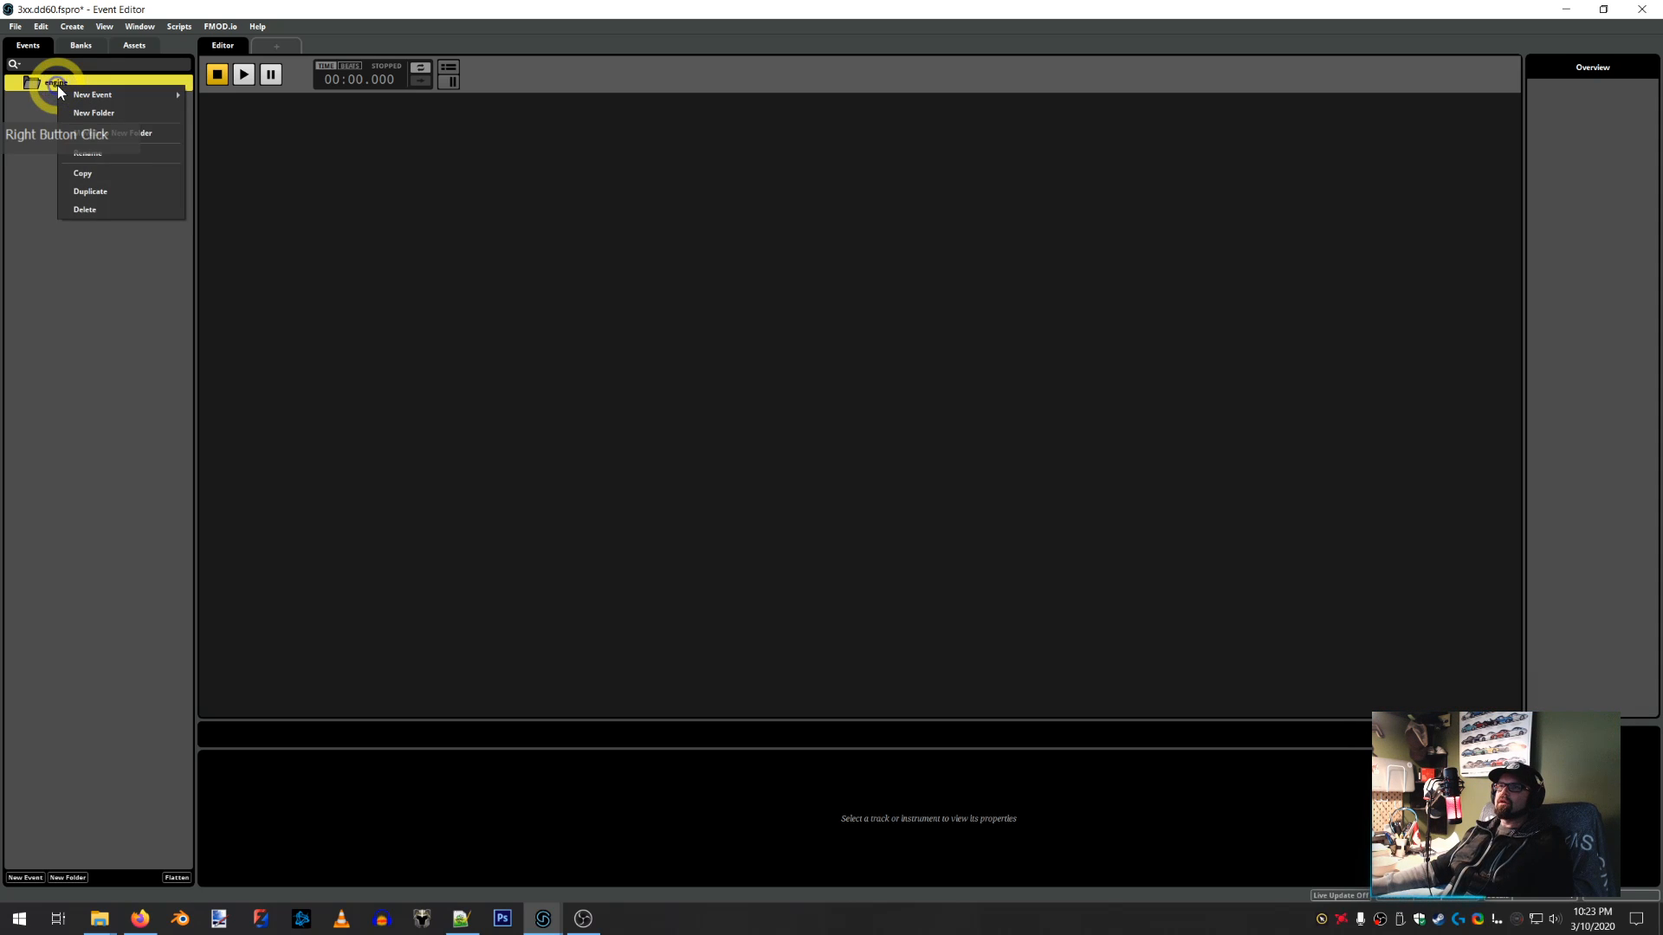
mouse_move(104, 95)
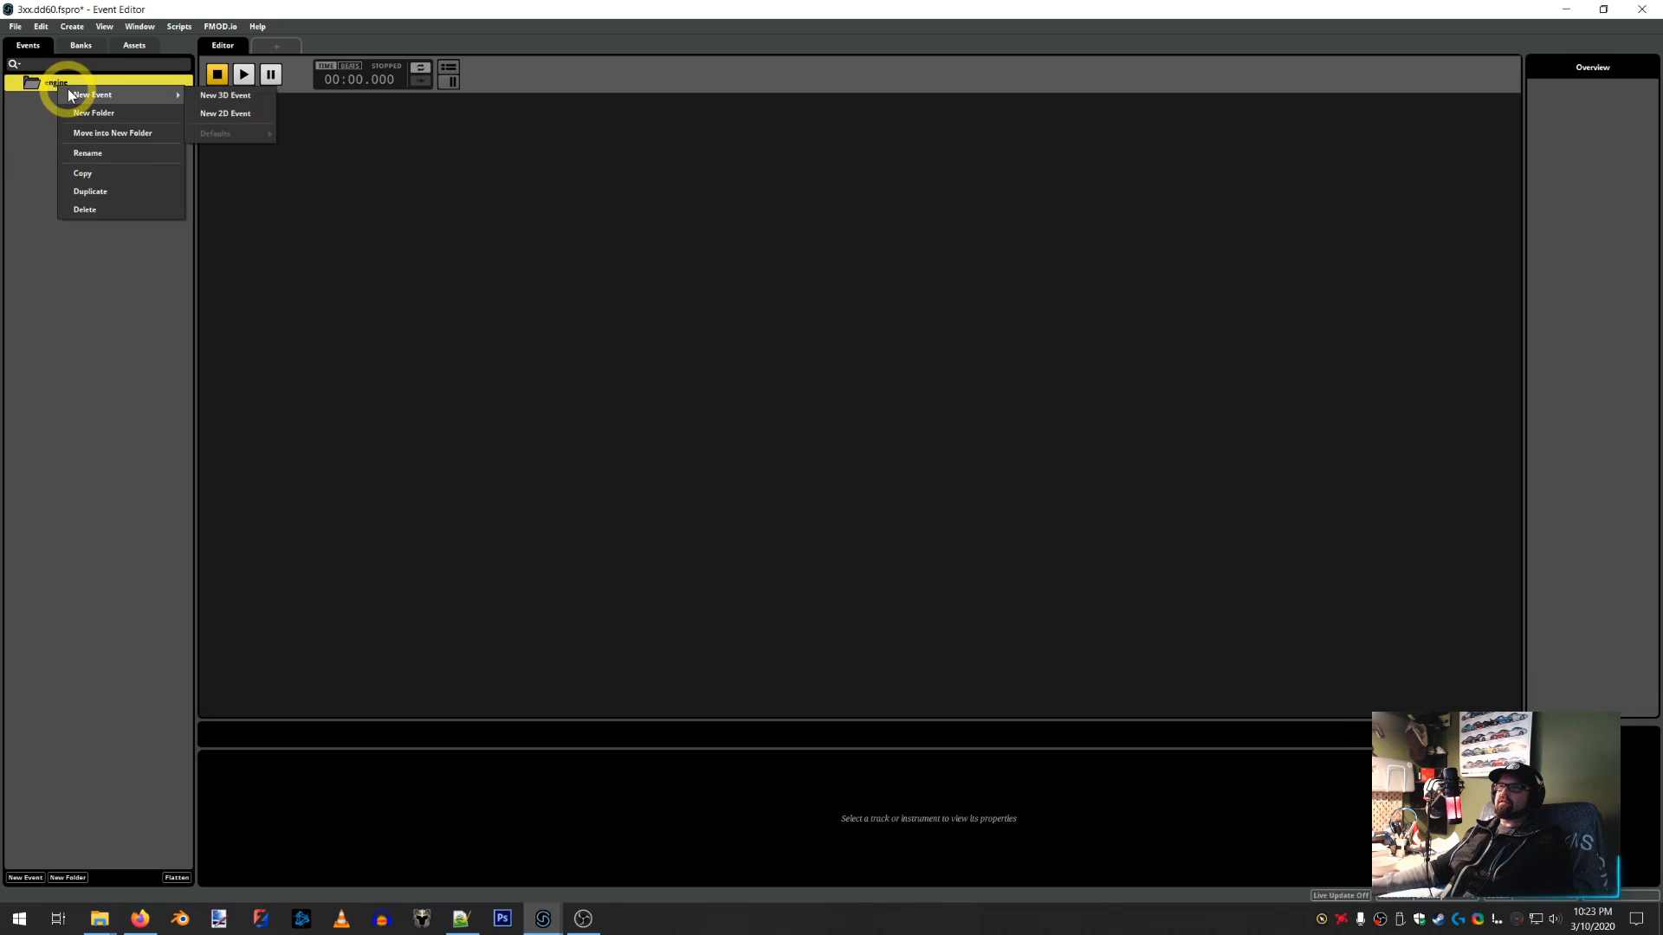
click(230, 100)
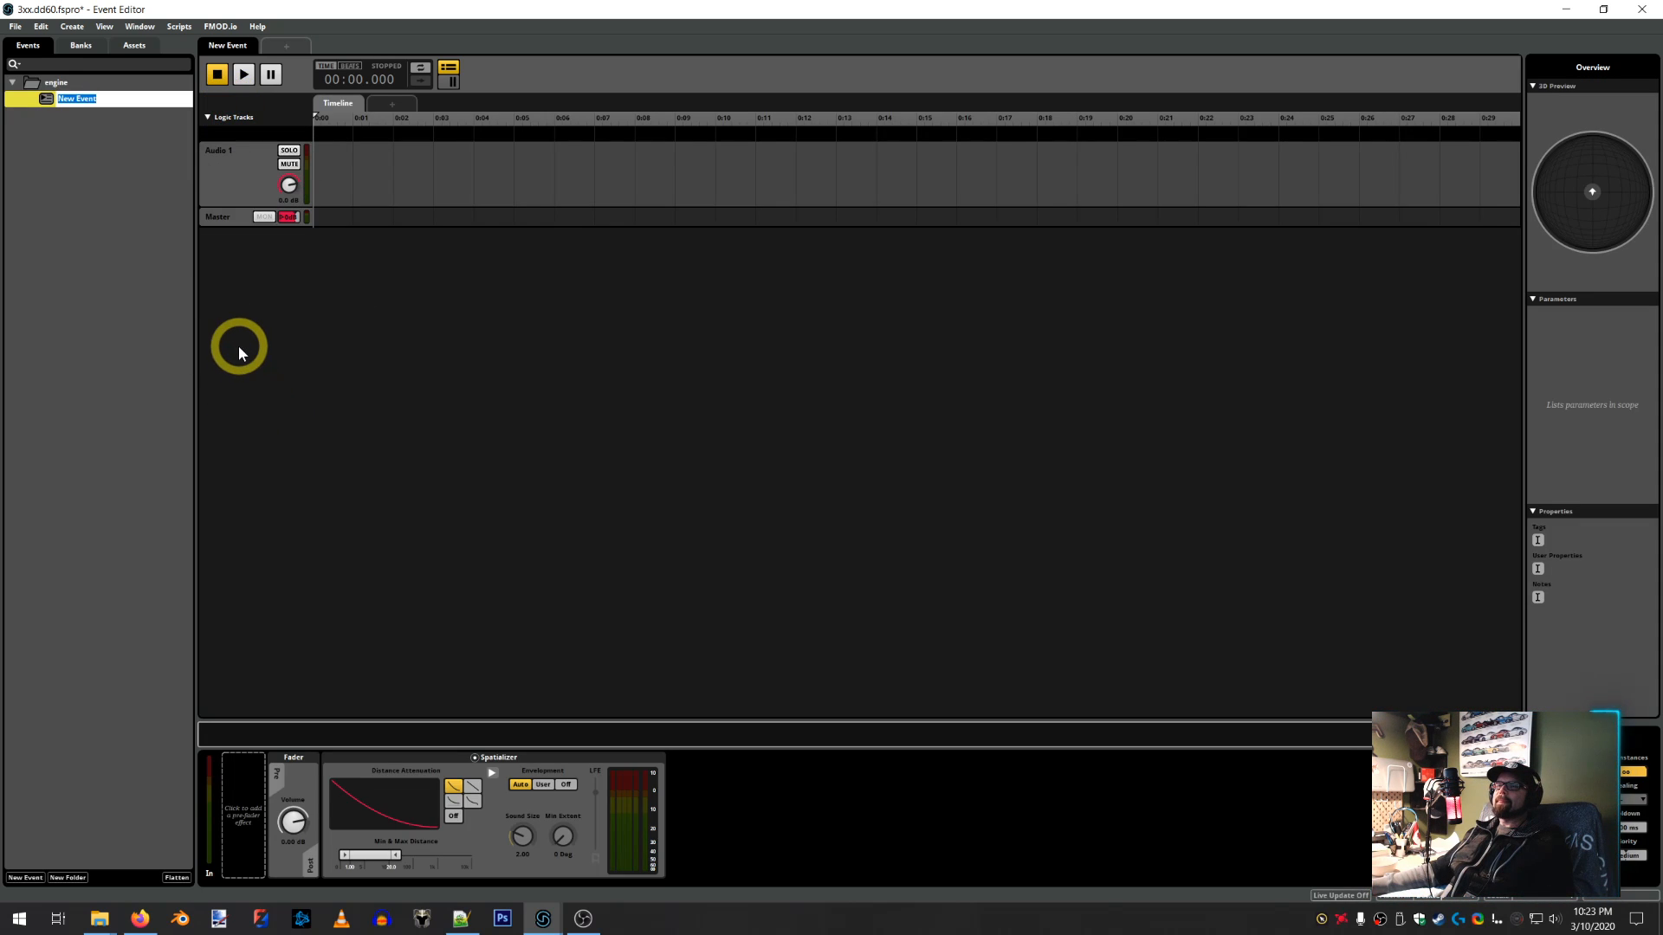
text(e)
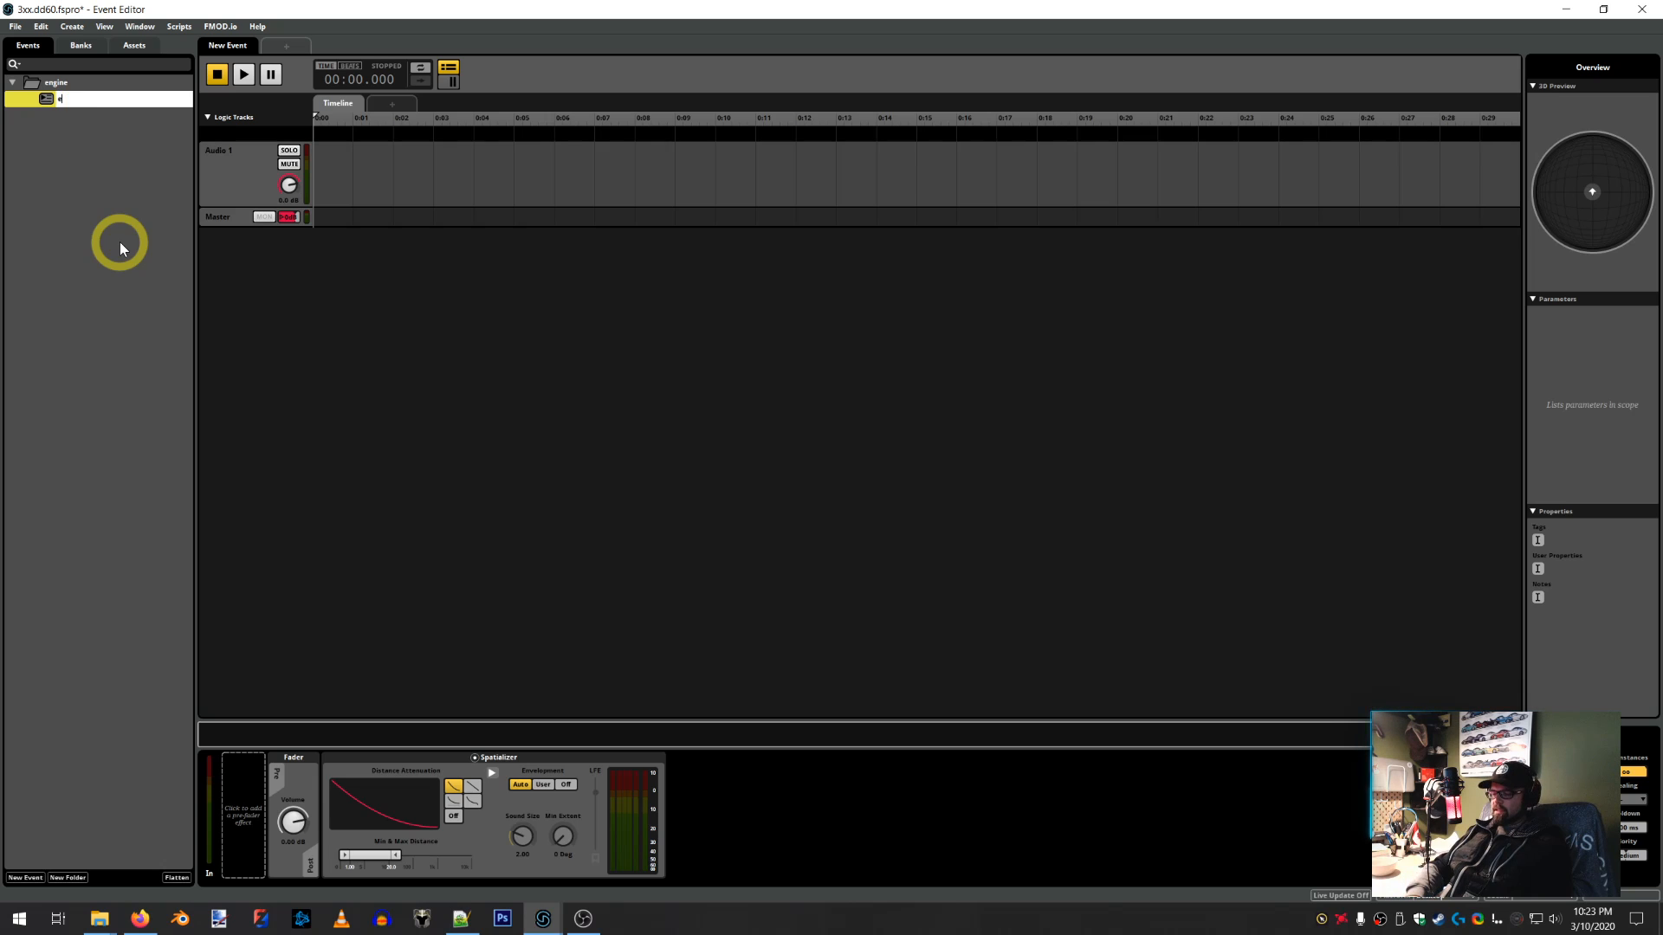
text(ngine)
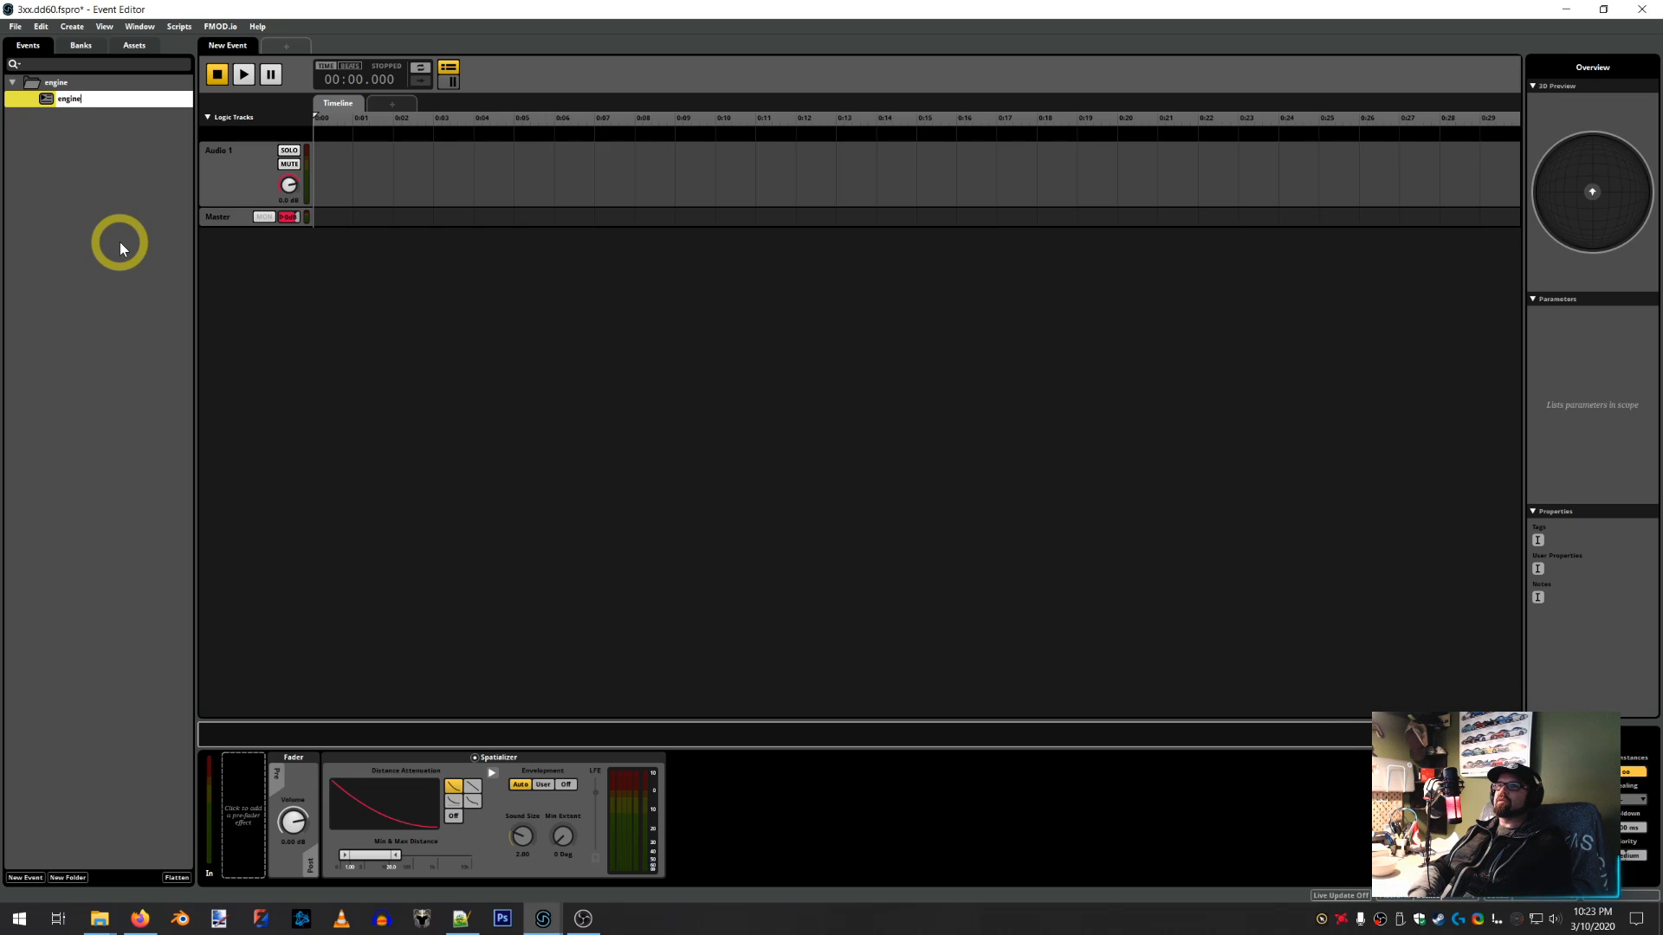
key(Return)
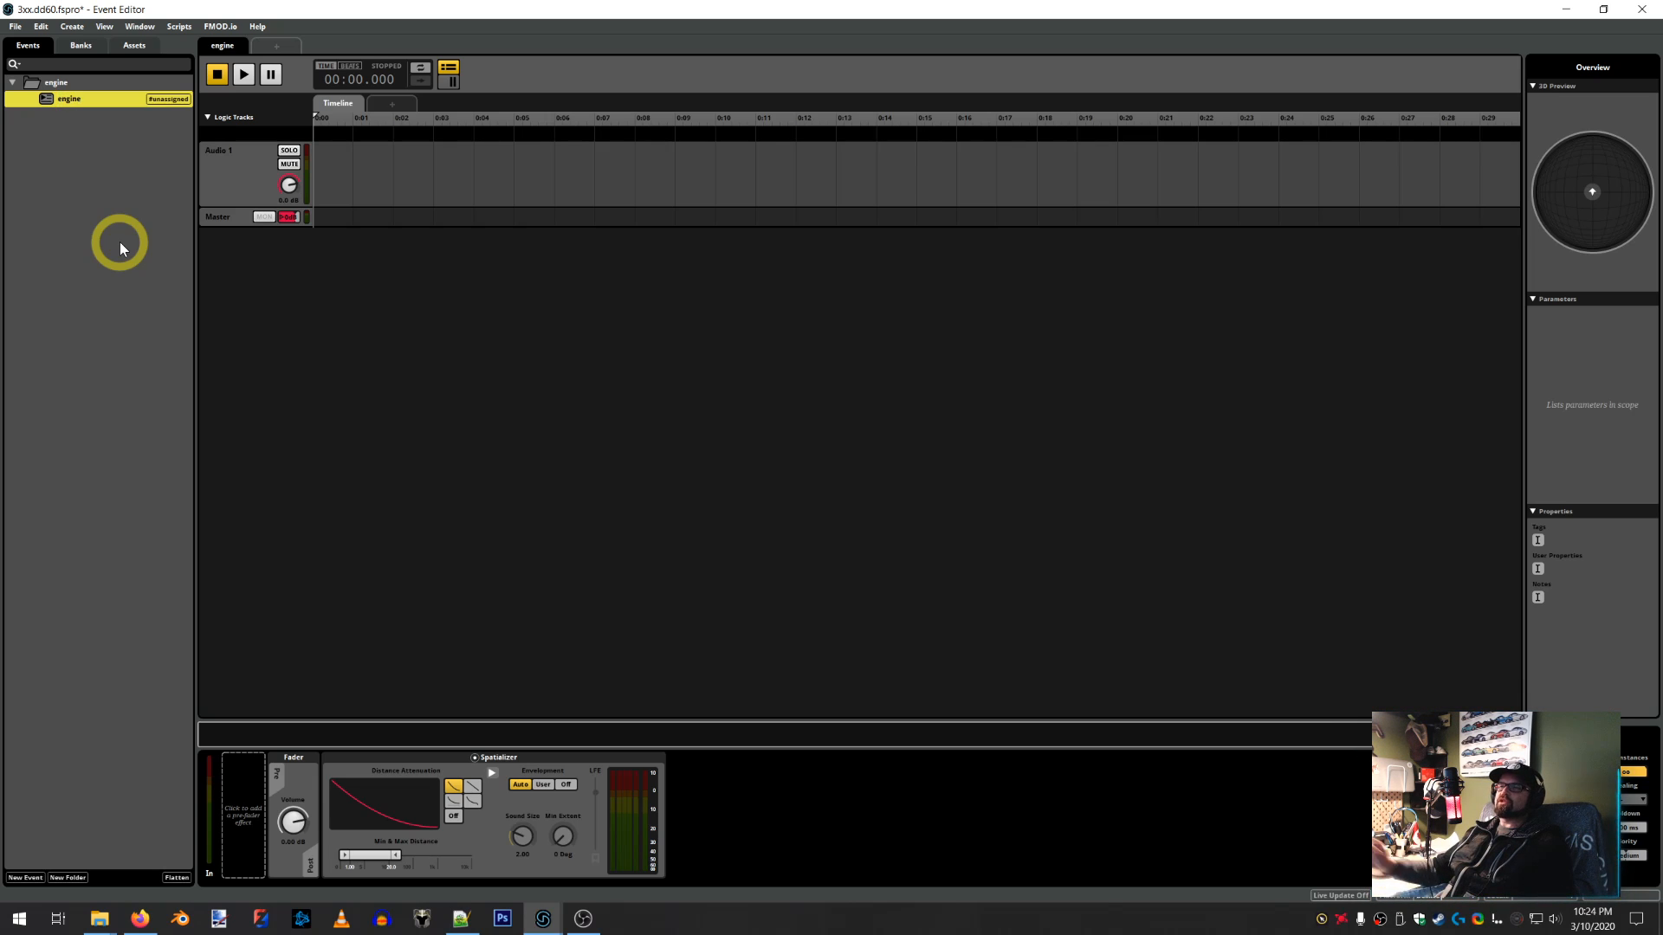
Add a new 3D event named start_bad inside the engine folder
right_click(71, 123)
right_click(45, 86)
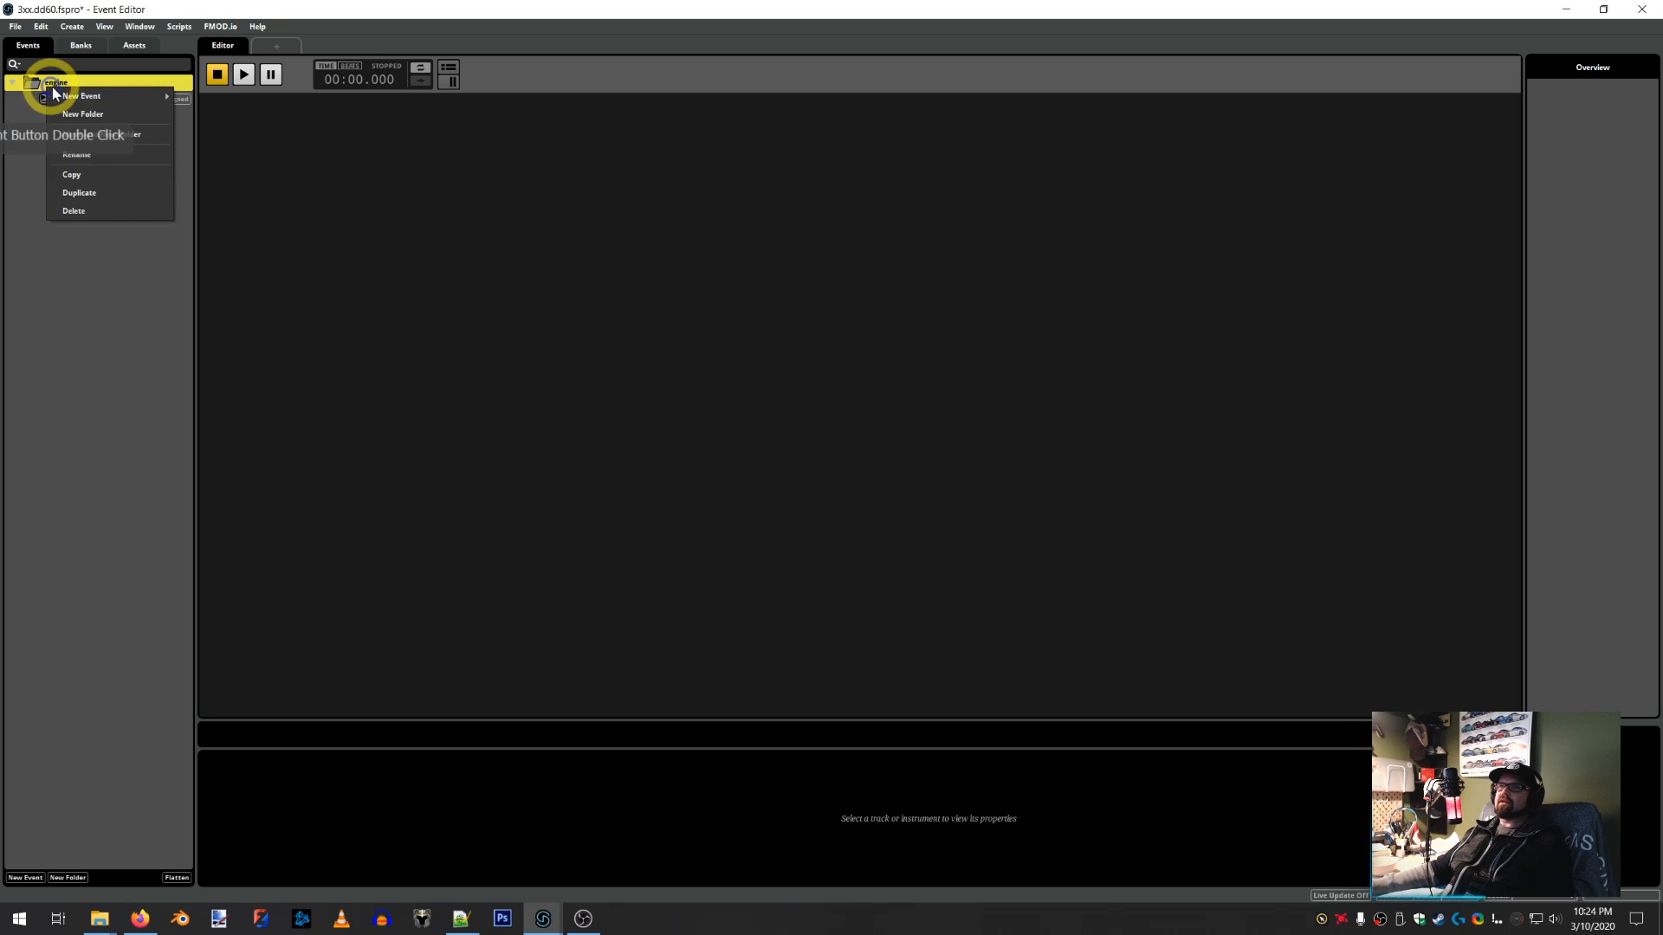
click(194, 128)
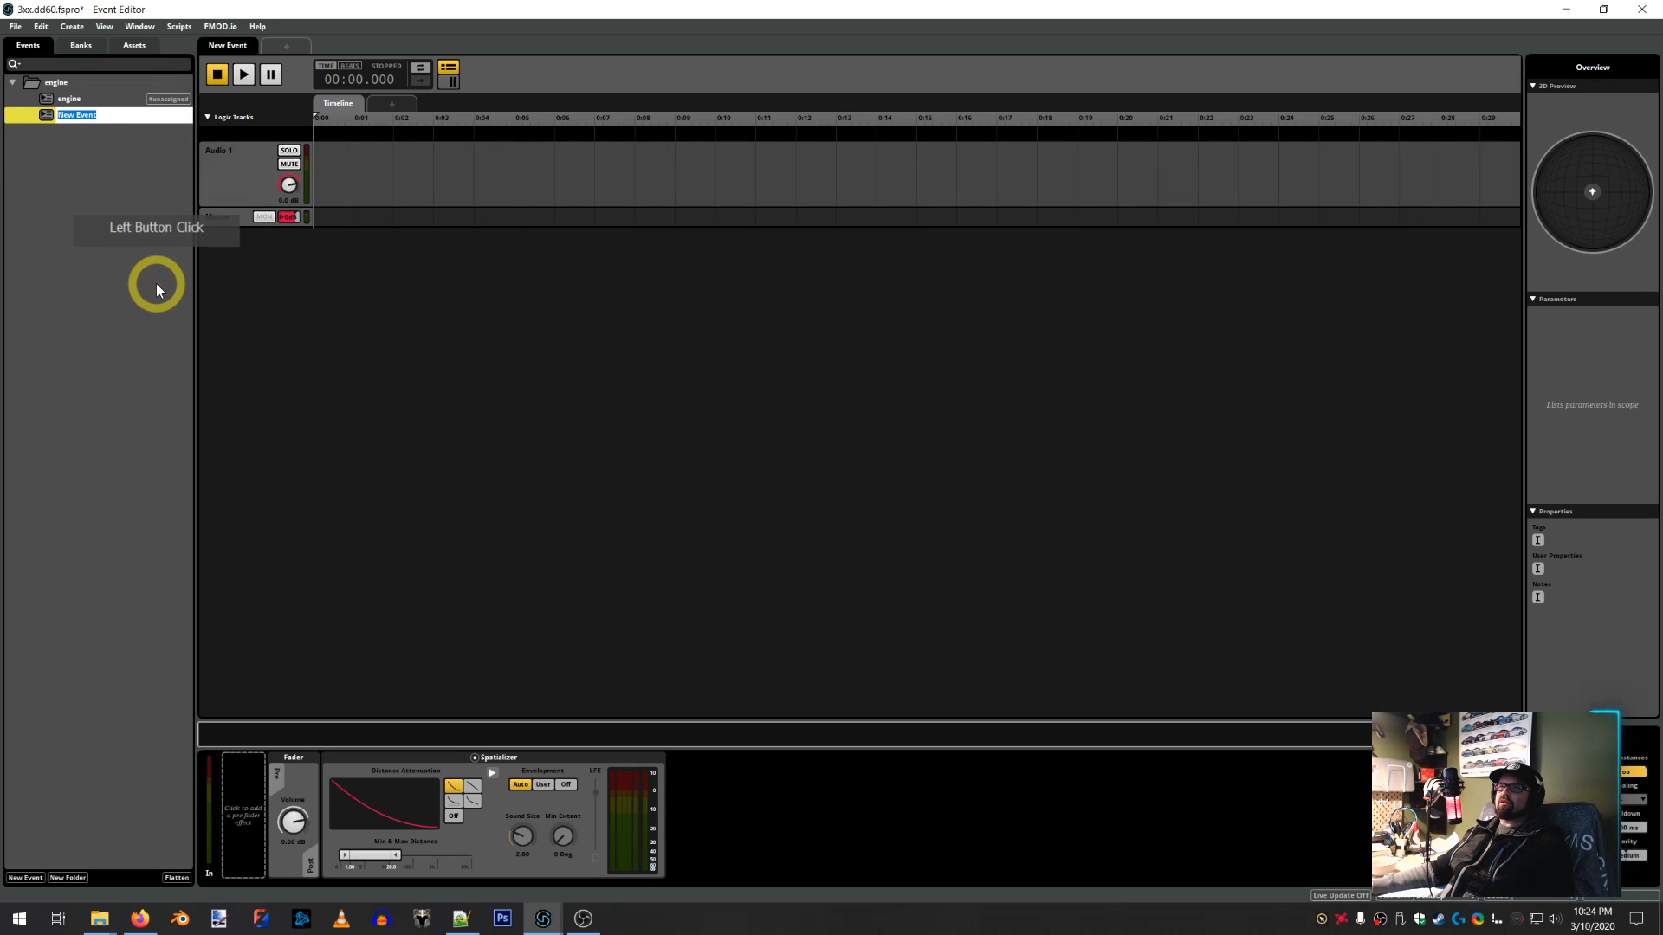
text(e)
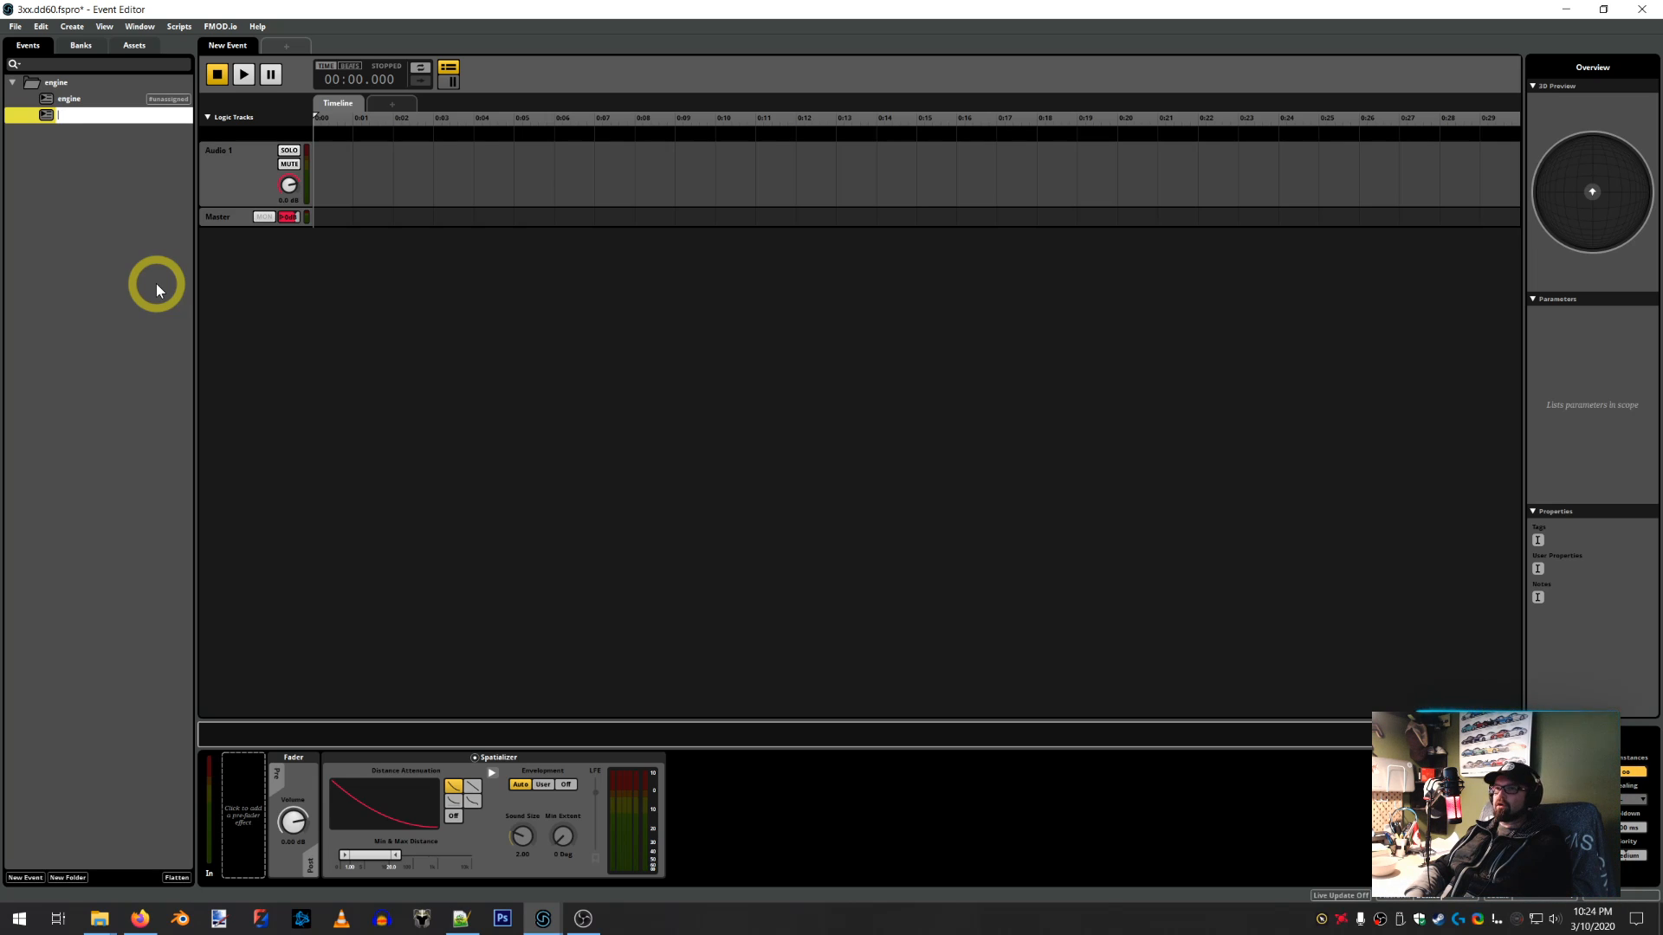
text(startb)
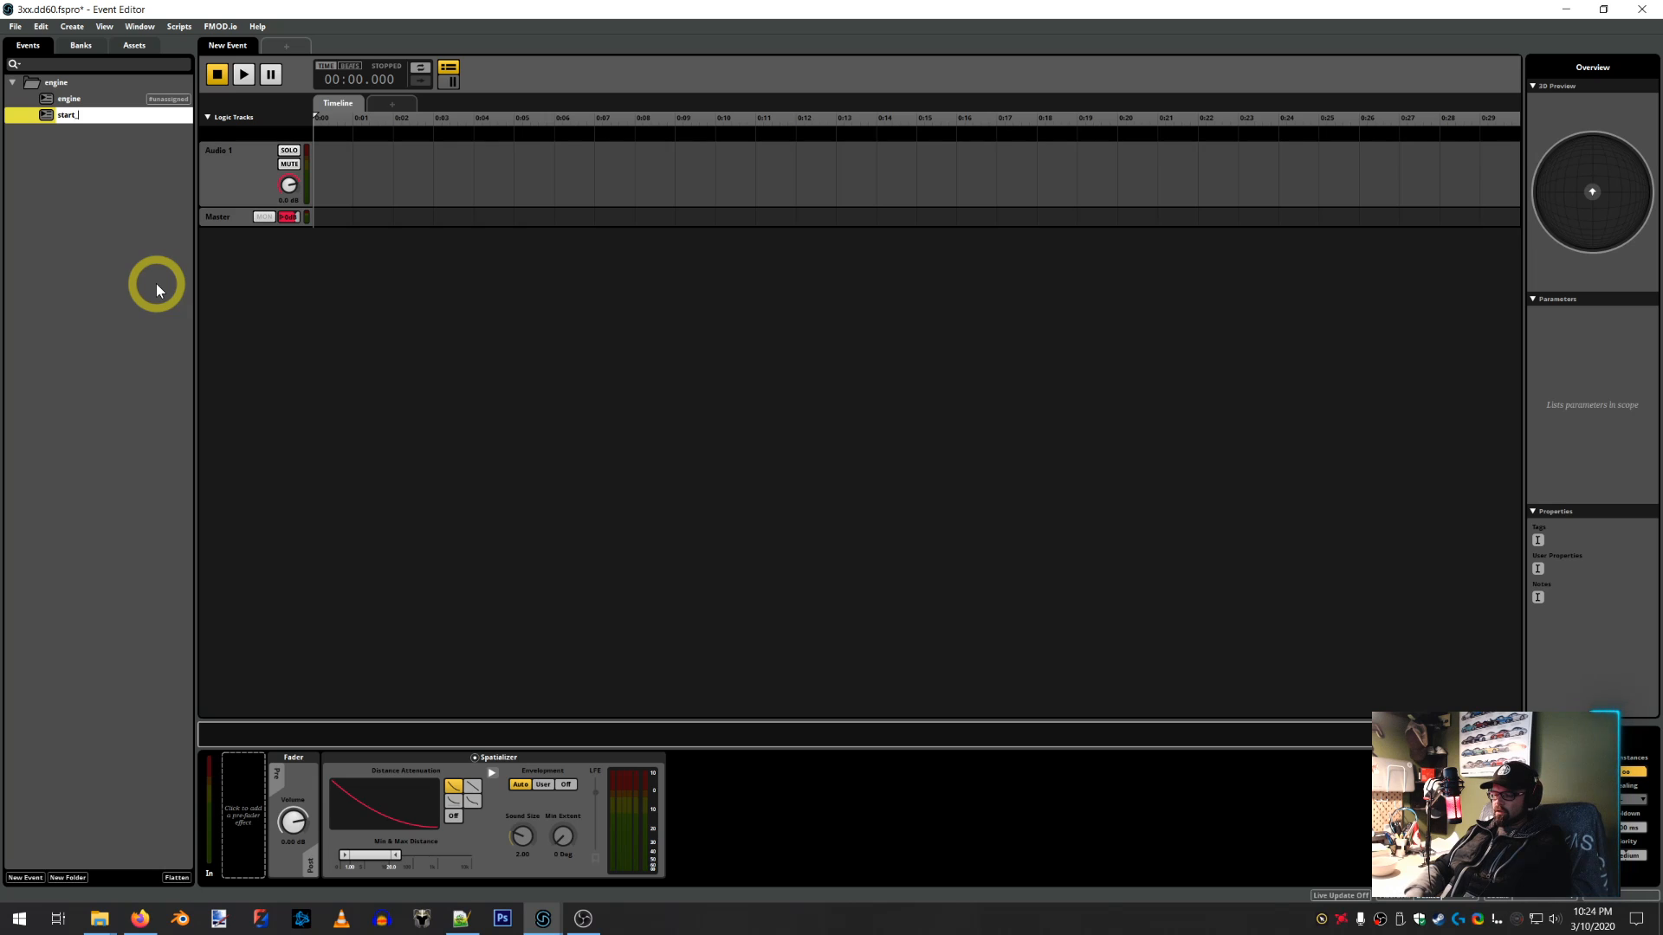
text(bad)
key(Return)
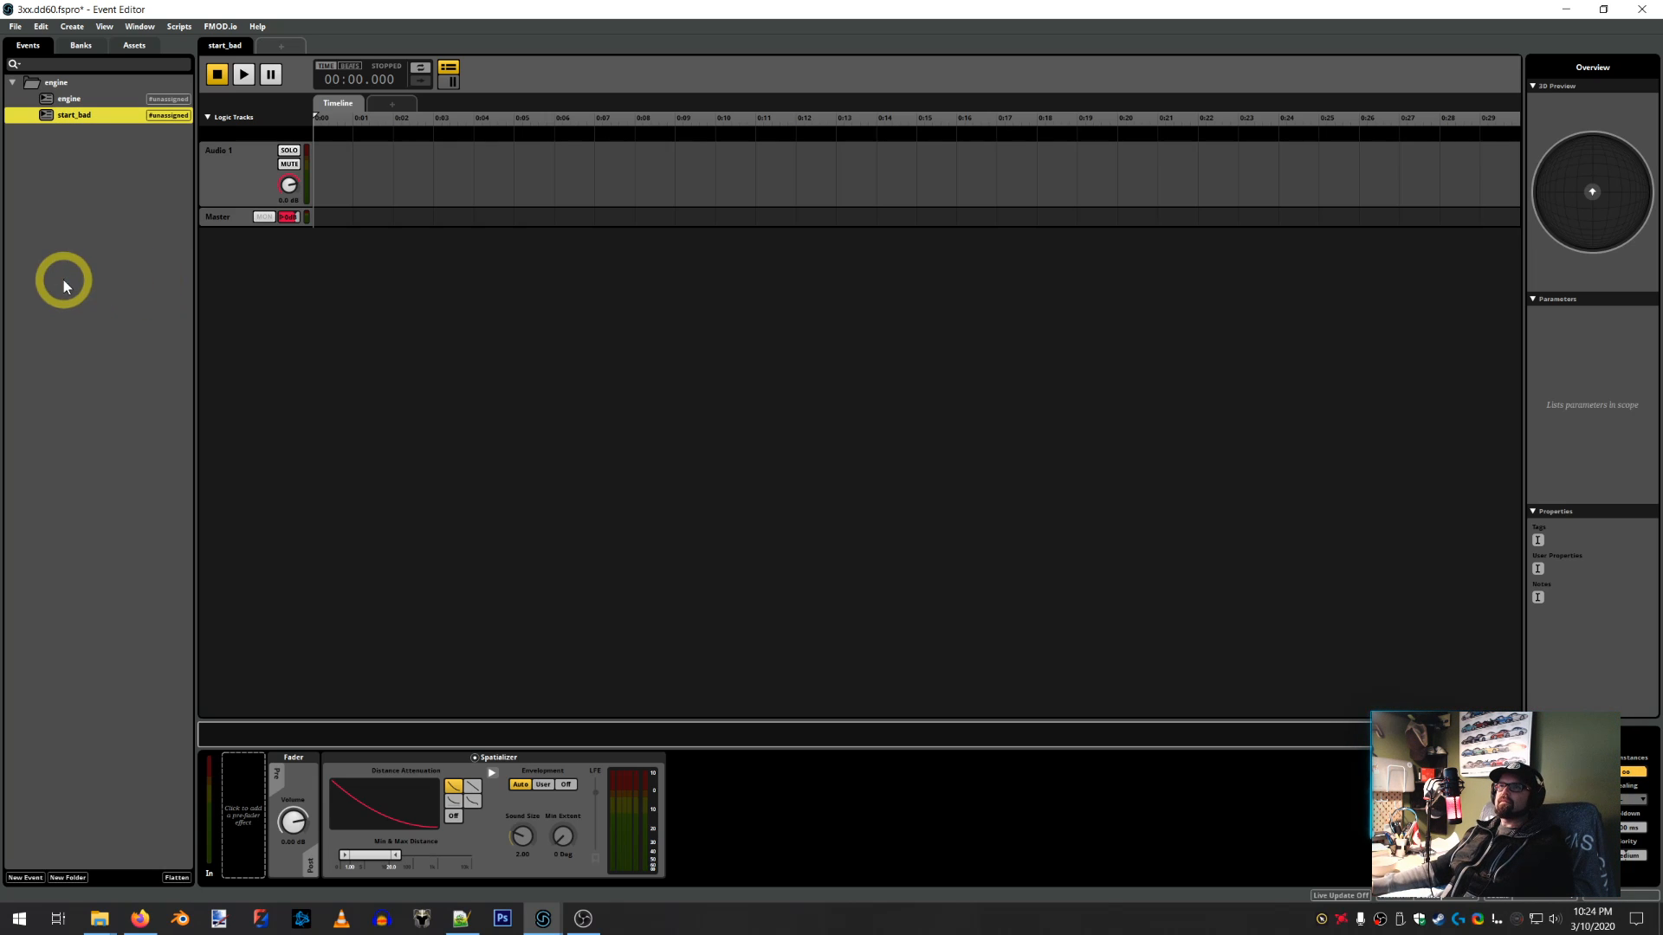
Add another 3D event named exhaust inside the engine folder of the 3xx.dd60 project
click(544, 916)
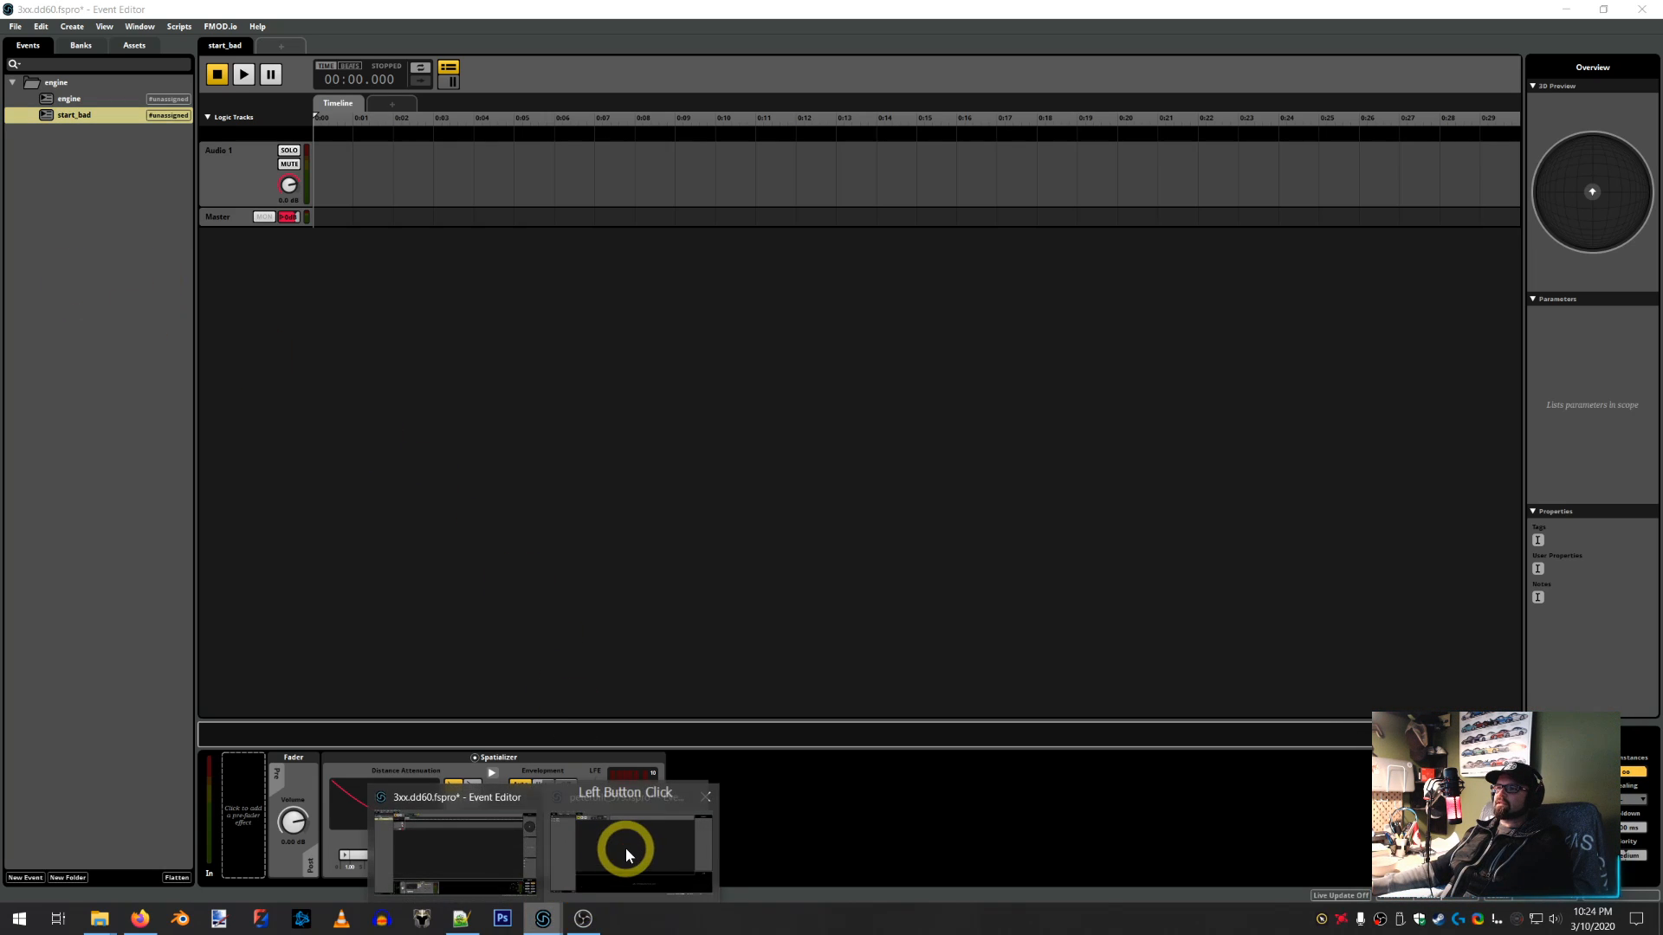
click(626, 849)
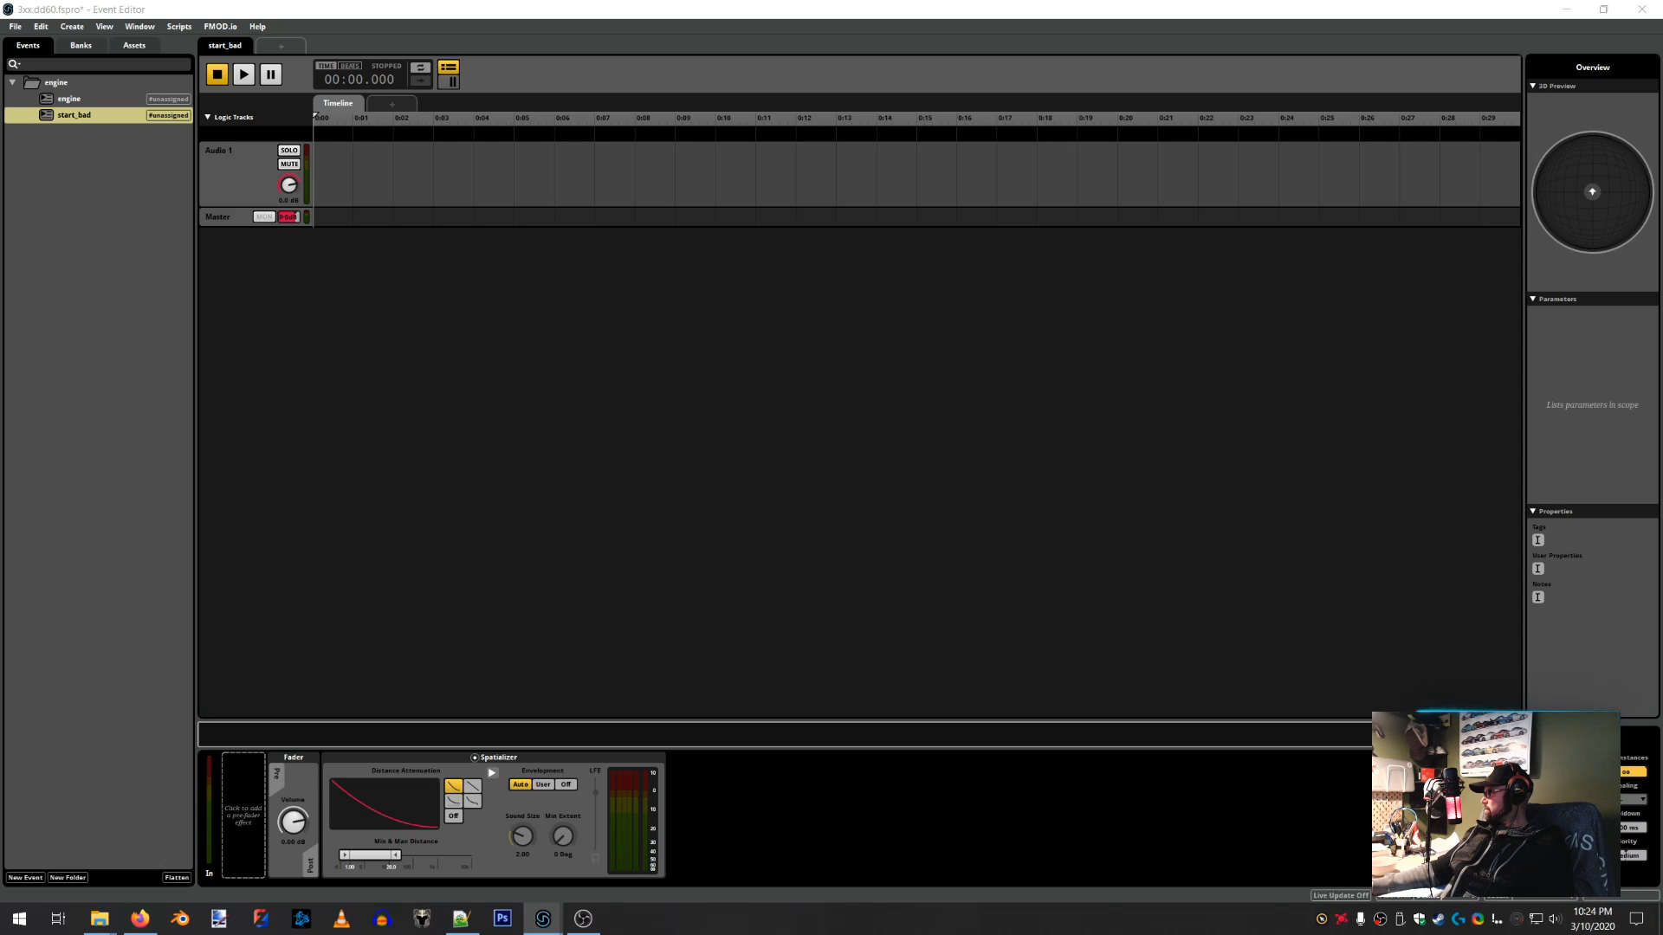
click(588, 778)
click(157, 335)
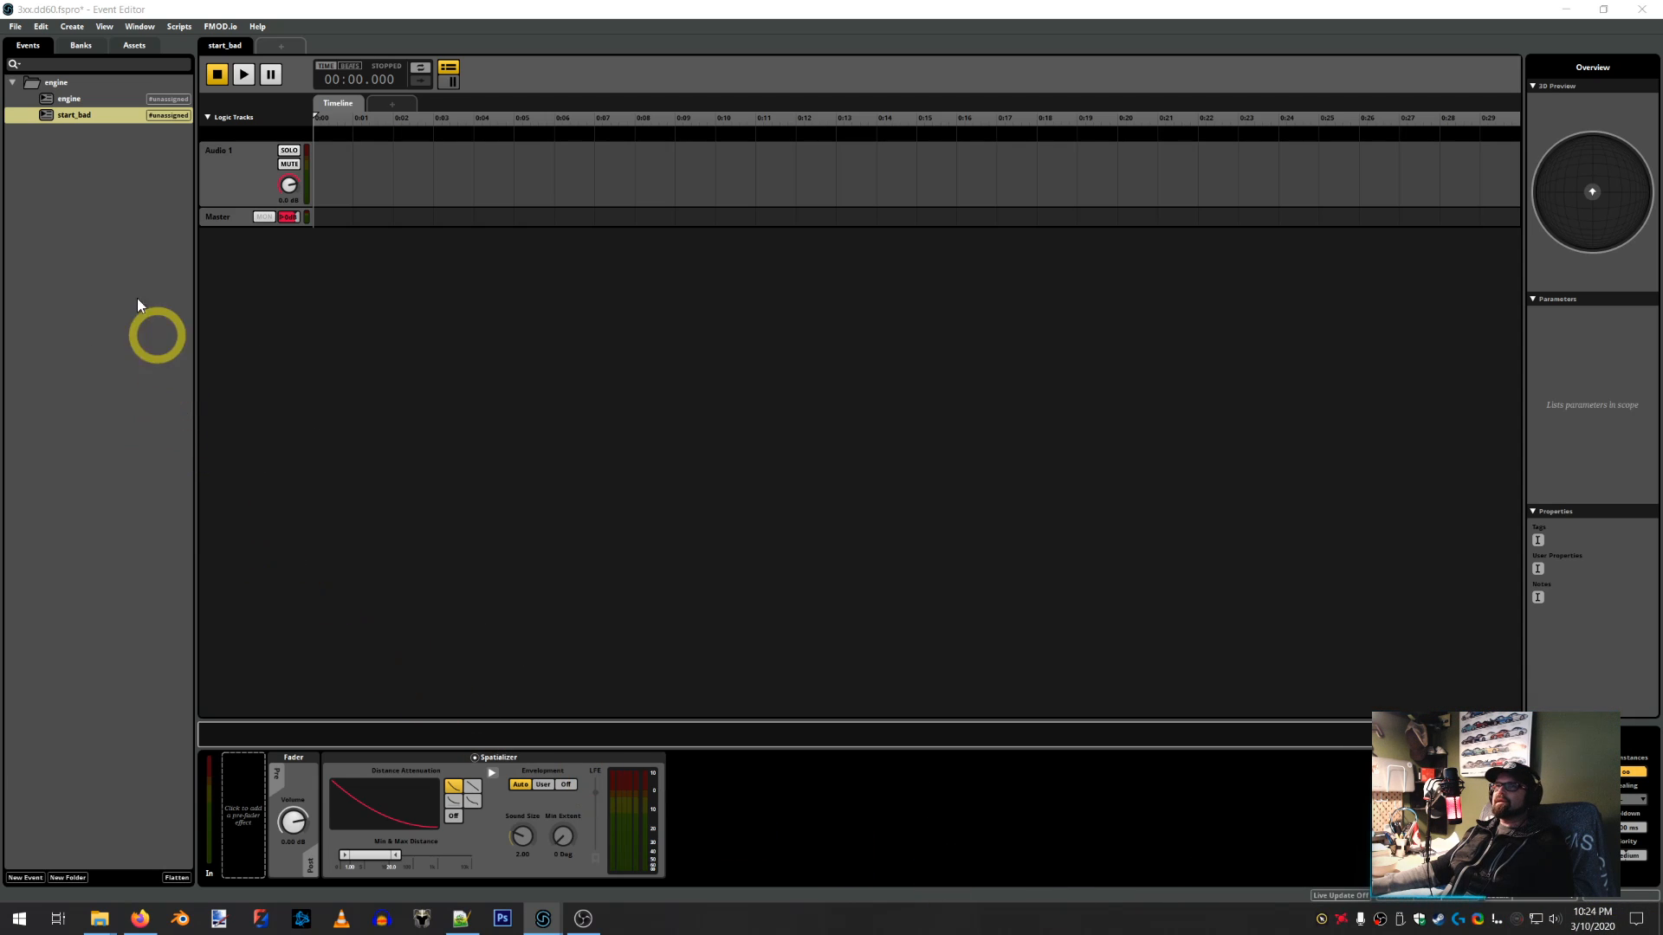
click(48, 86)
right_click(52, 84)
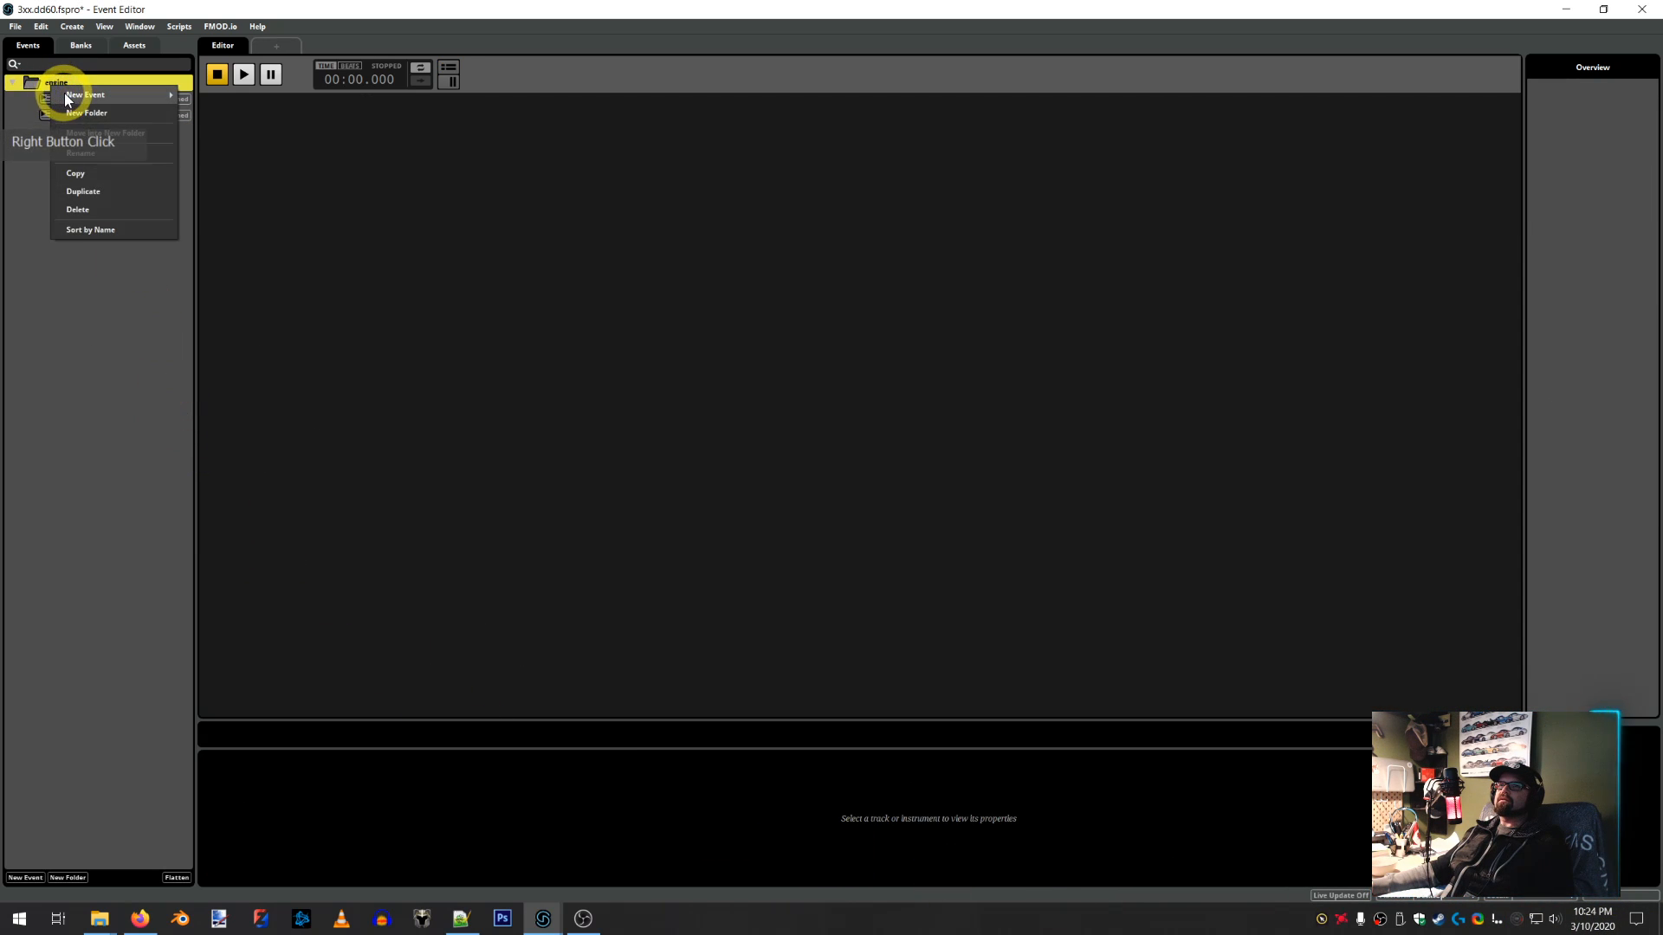
click(218, 95)
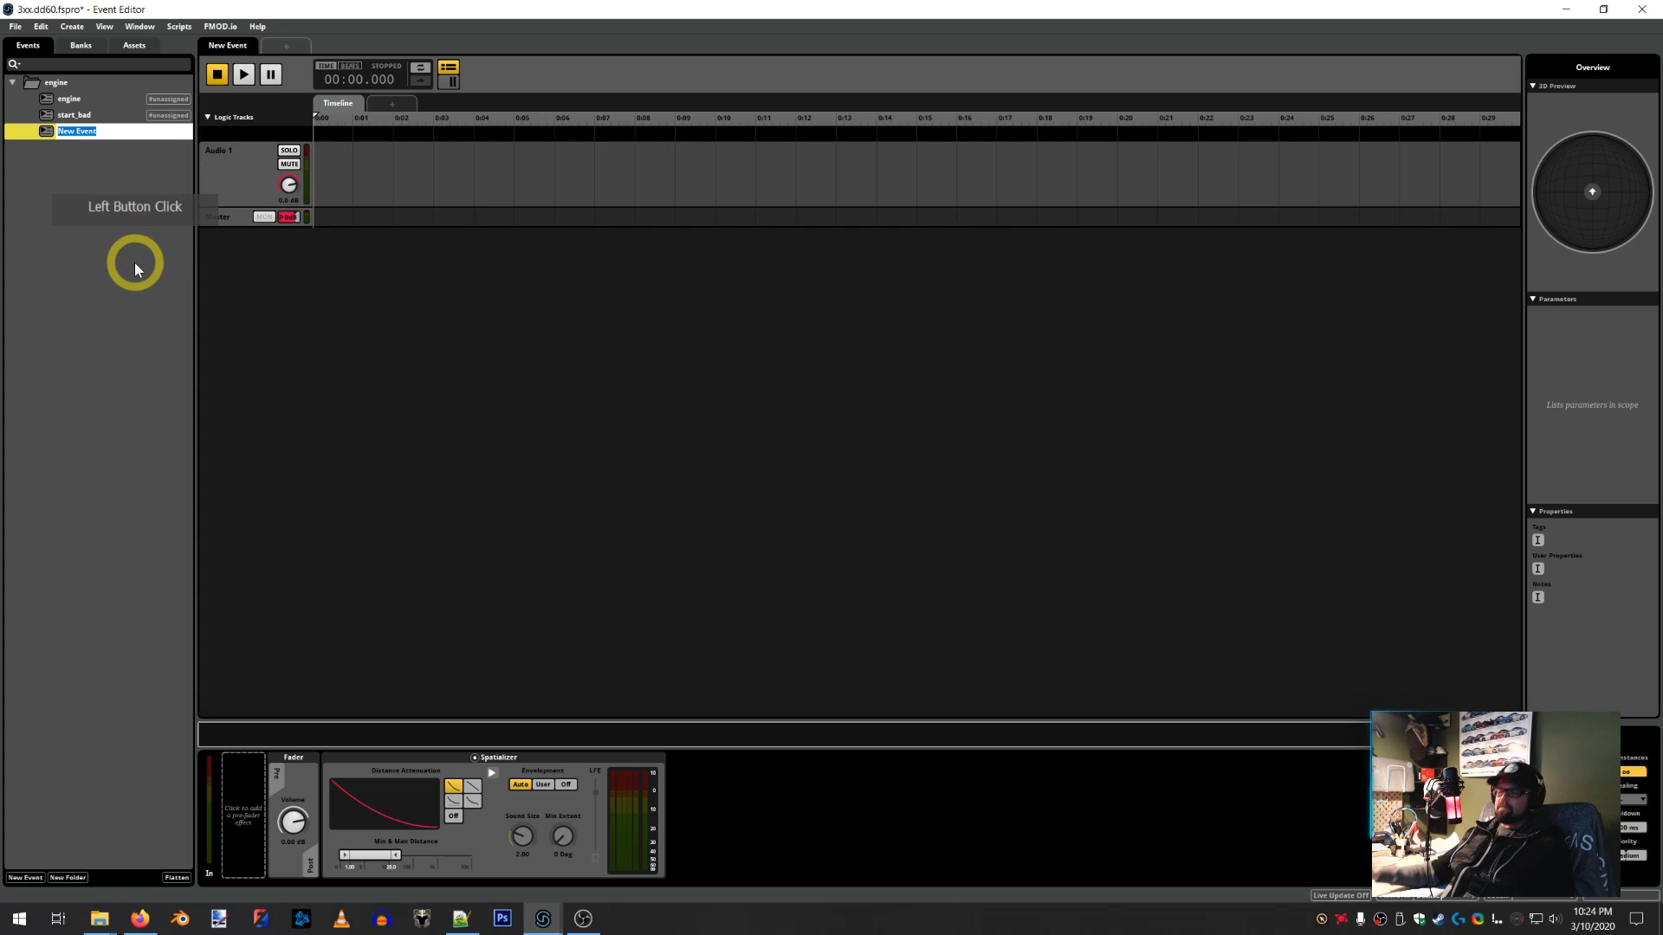
text(exhaust)
key(Return)
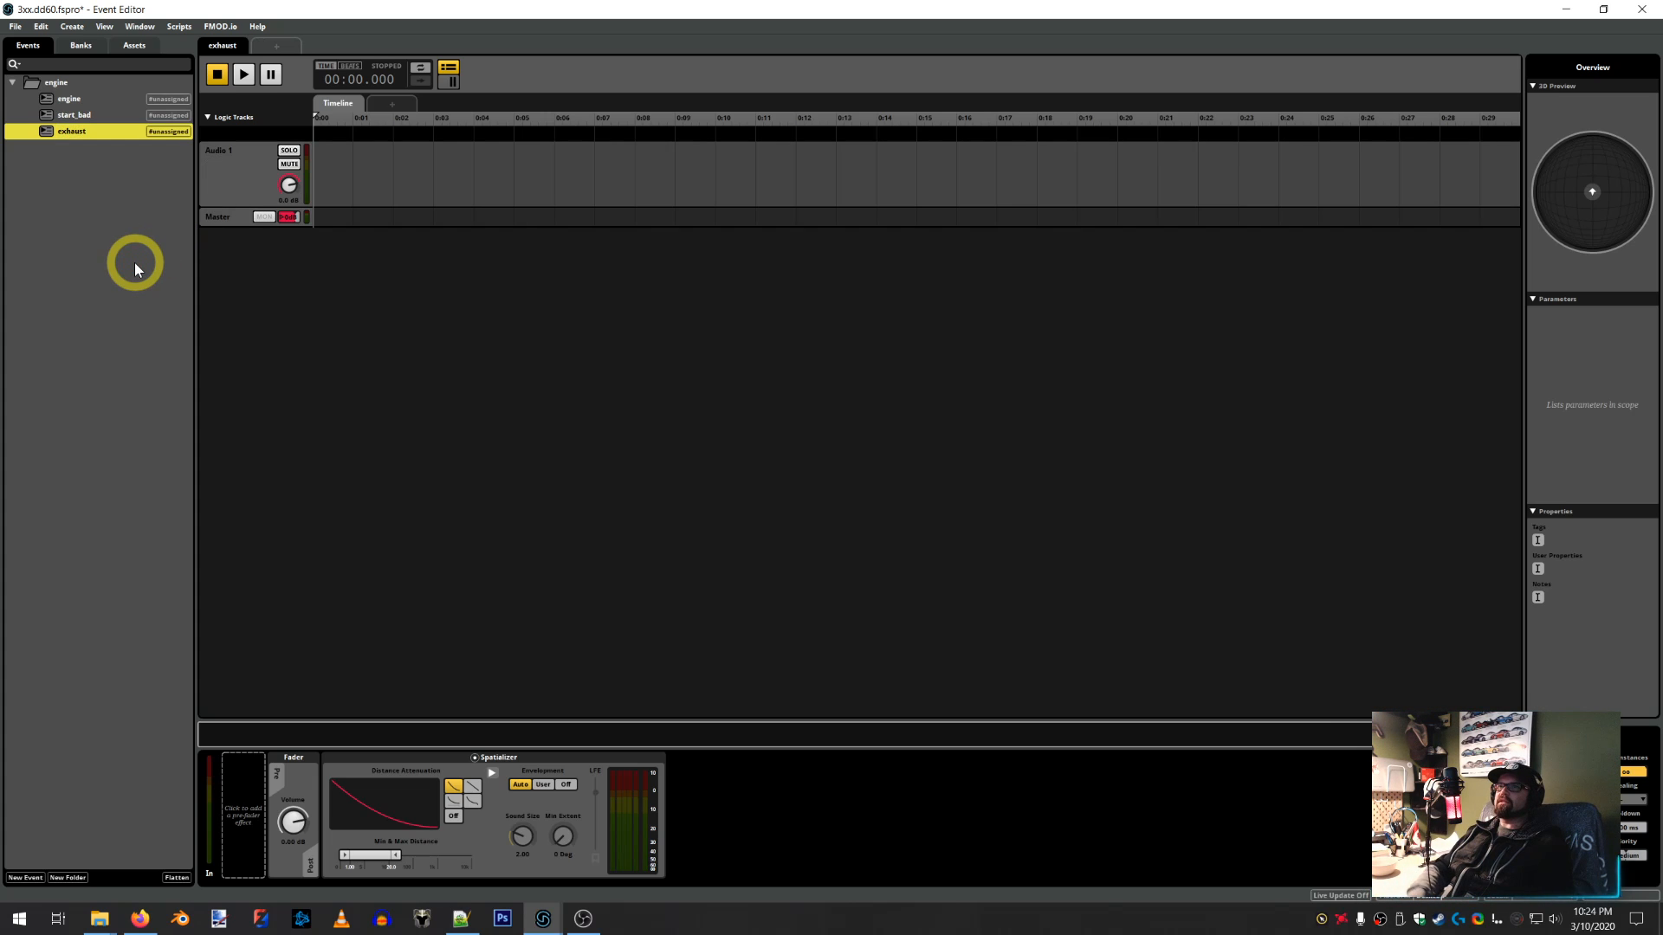
Assign the engine, start_bad and exhaust events to the 3xx.dd60 bank
right_click(108, 100)
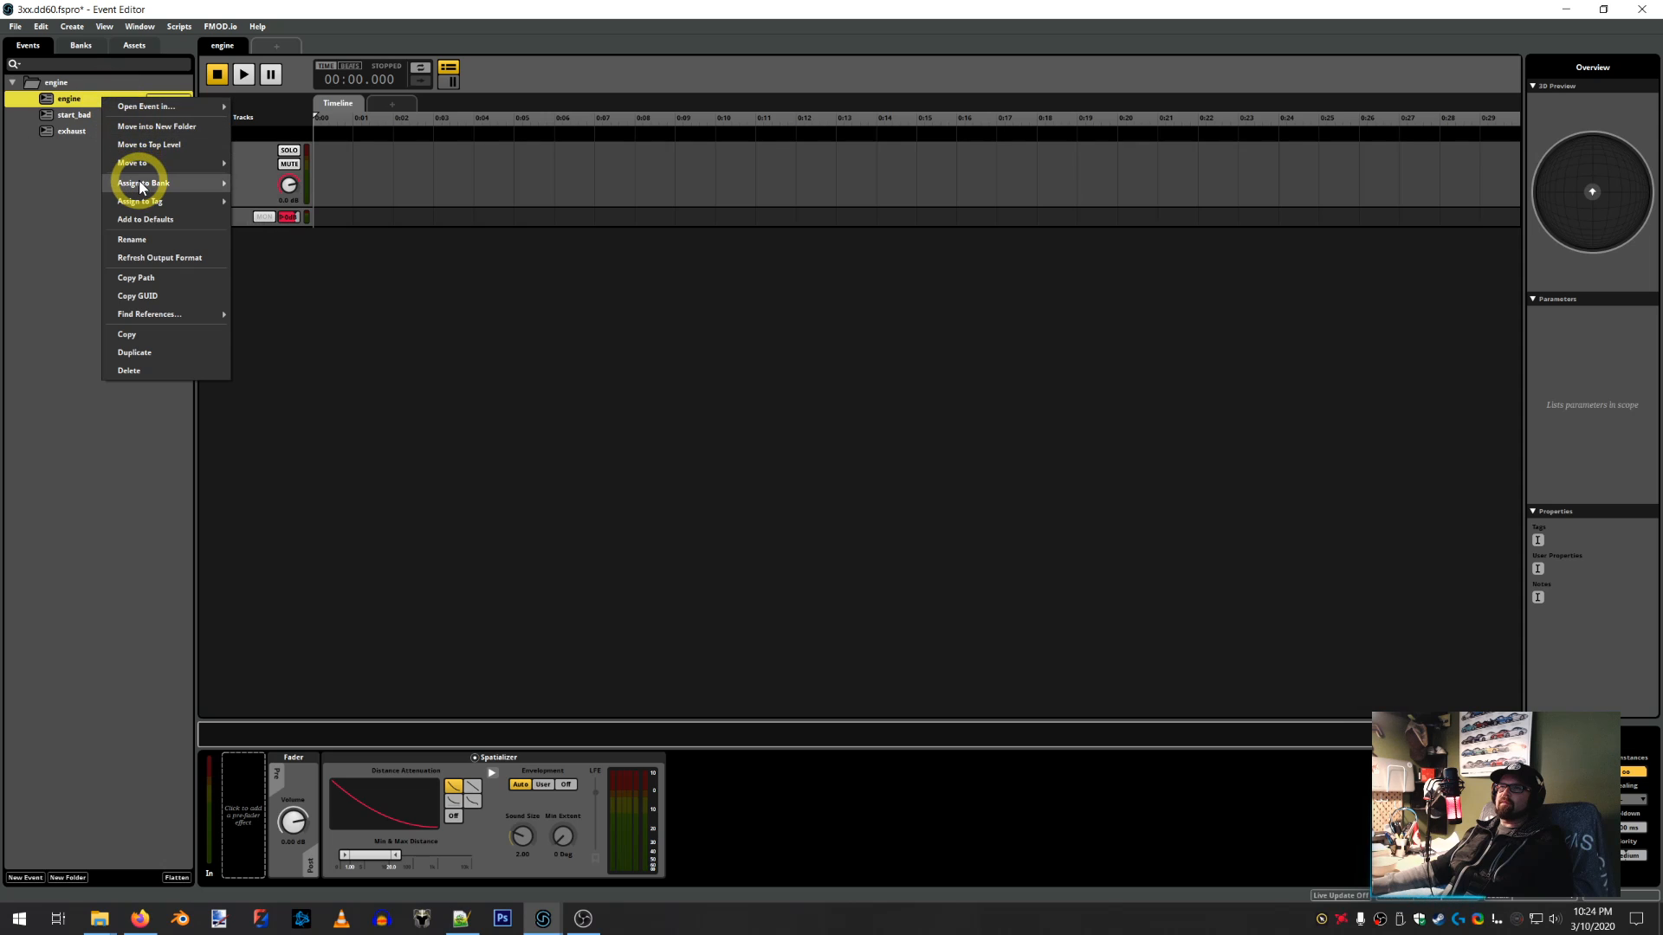
click(266, 208)
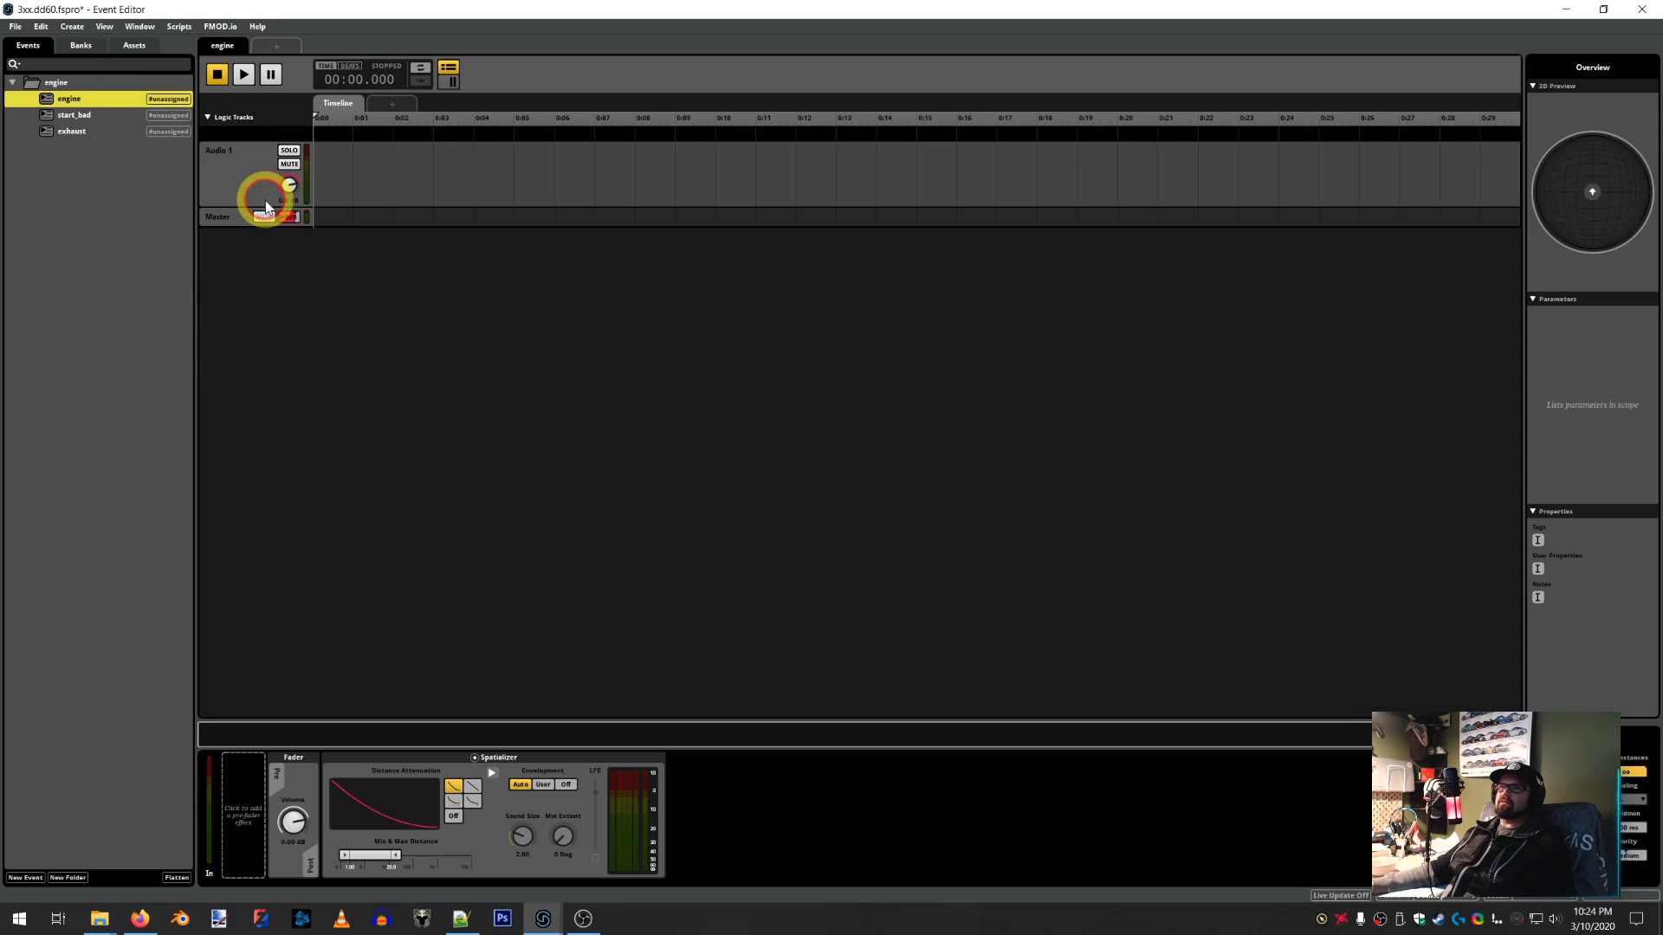
right_click(83, 120)
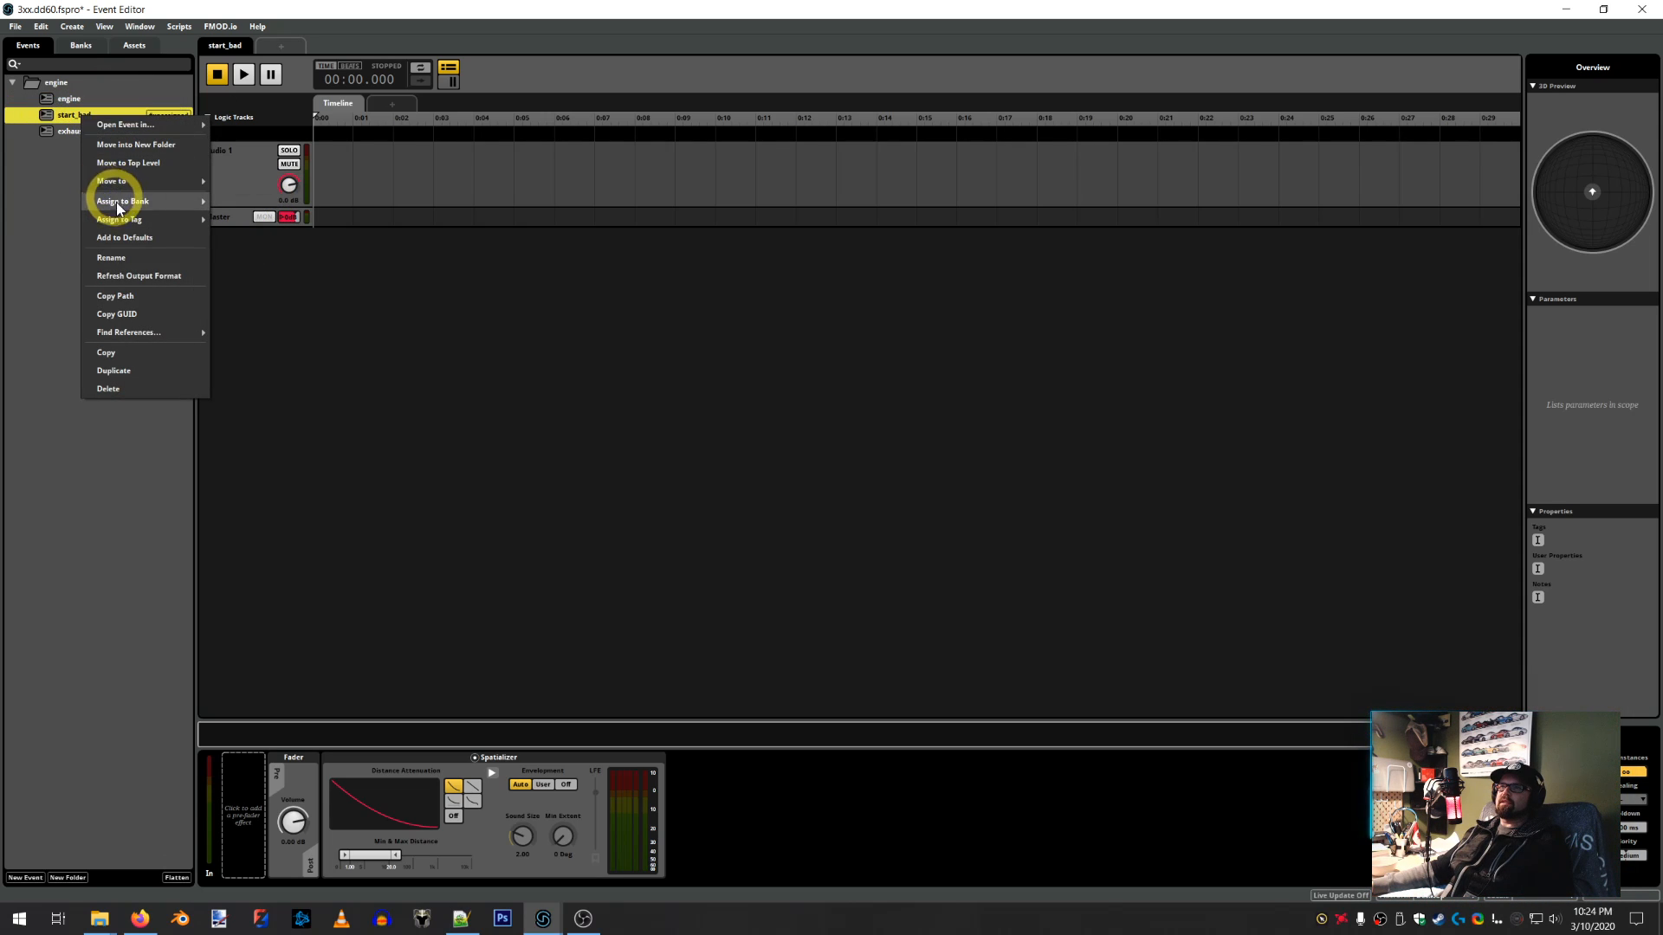
click(89, 183)
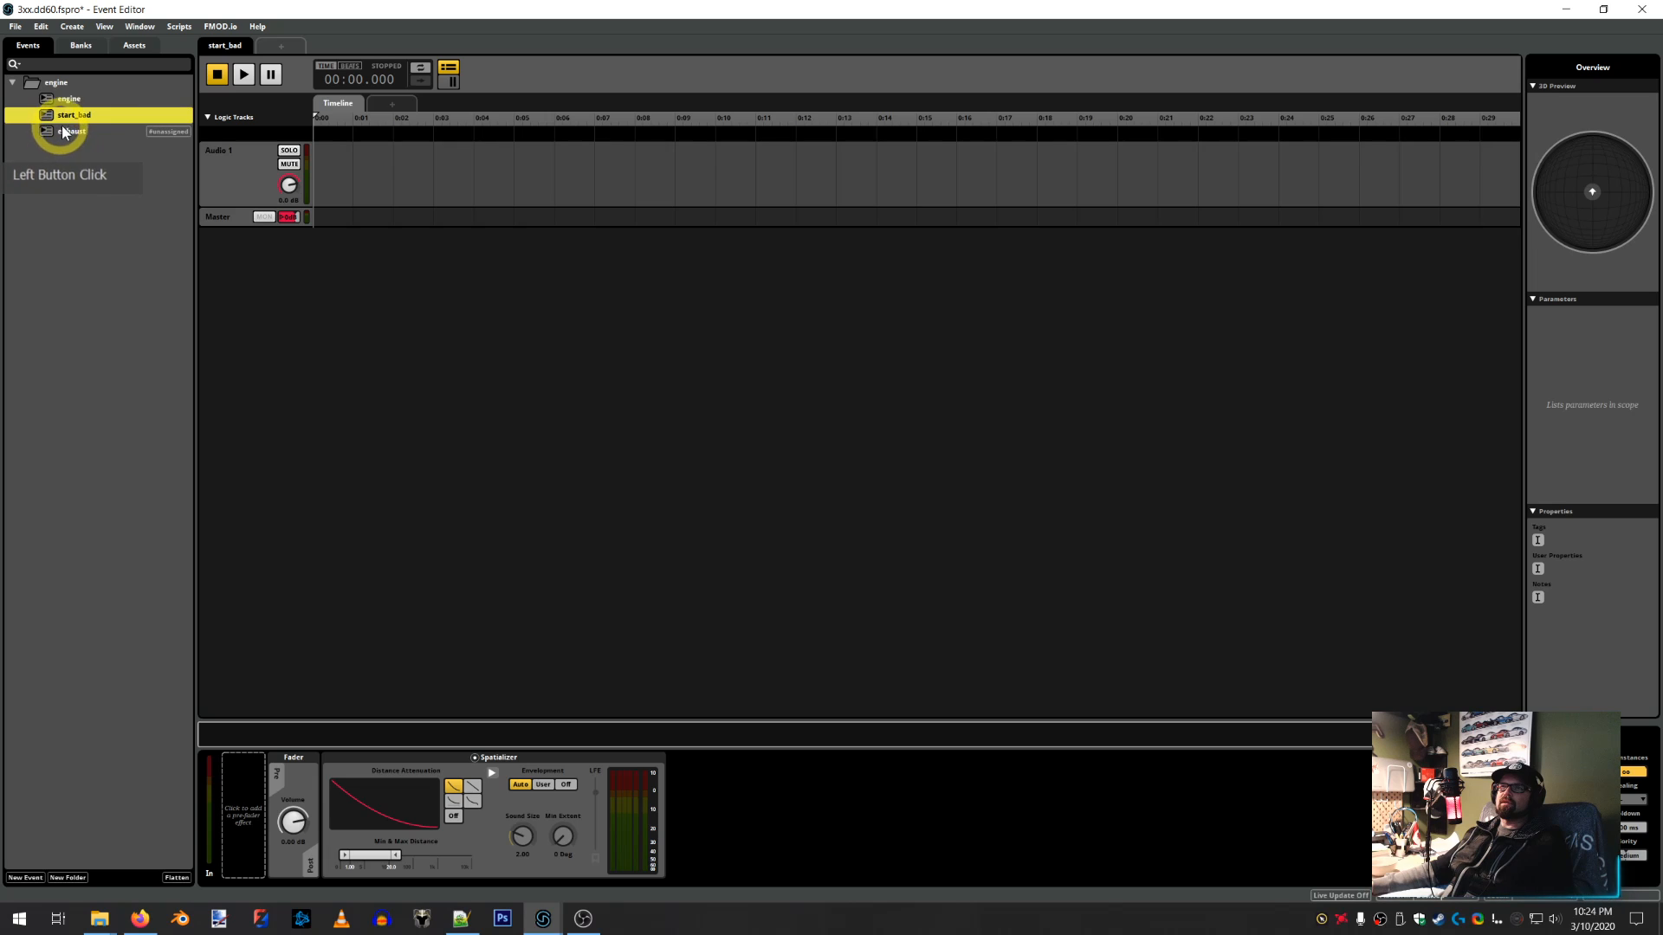
click(66, 130)
right_click(75, 131)
mouse_move(137, 212)
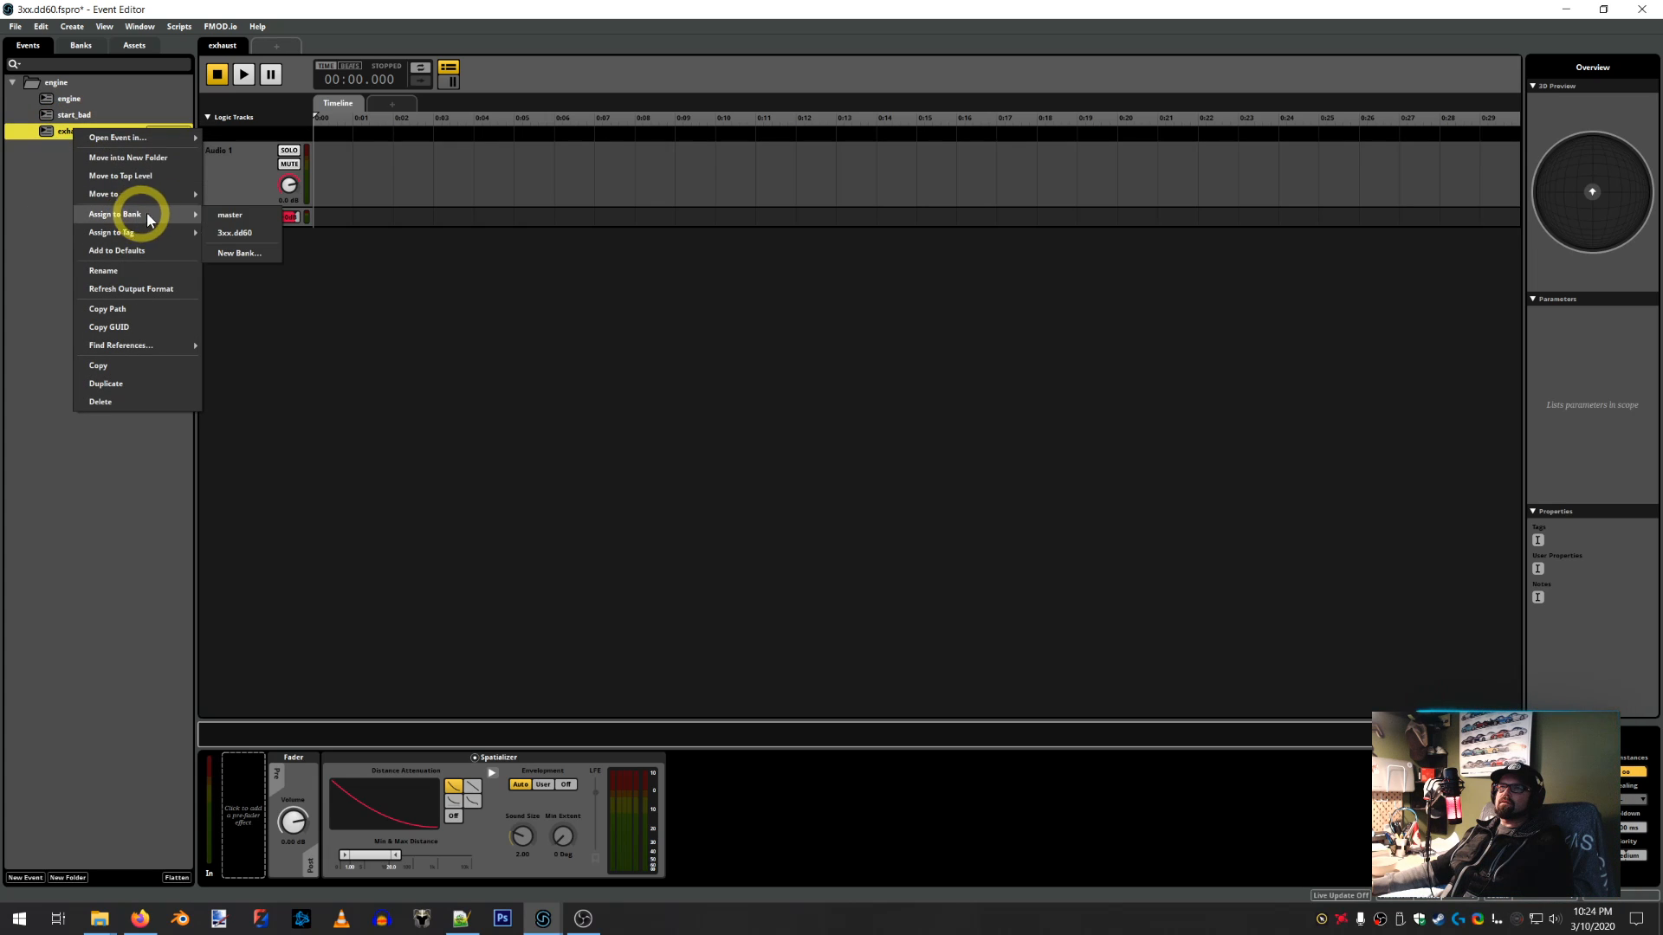
click(233, 229)
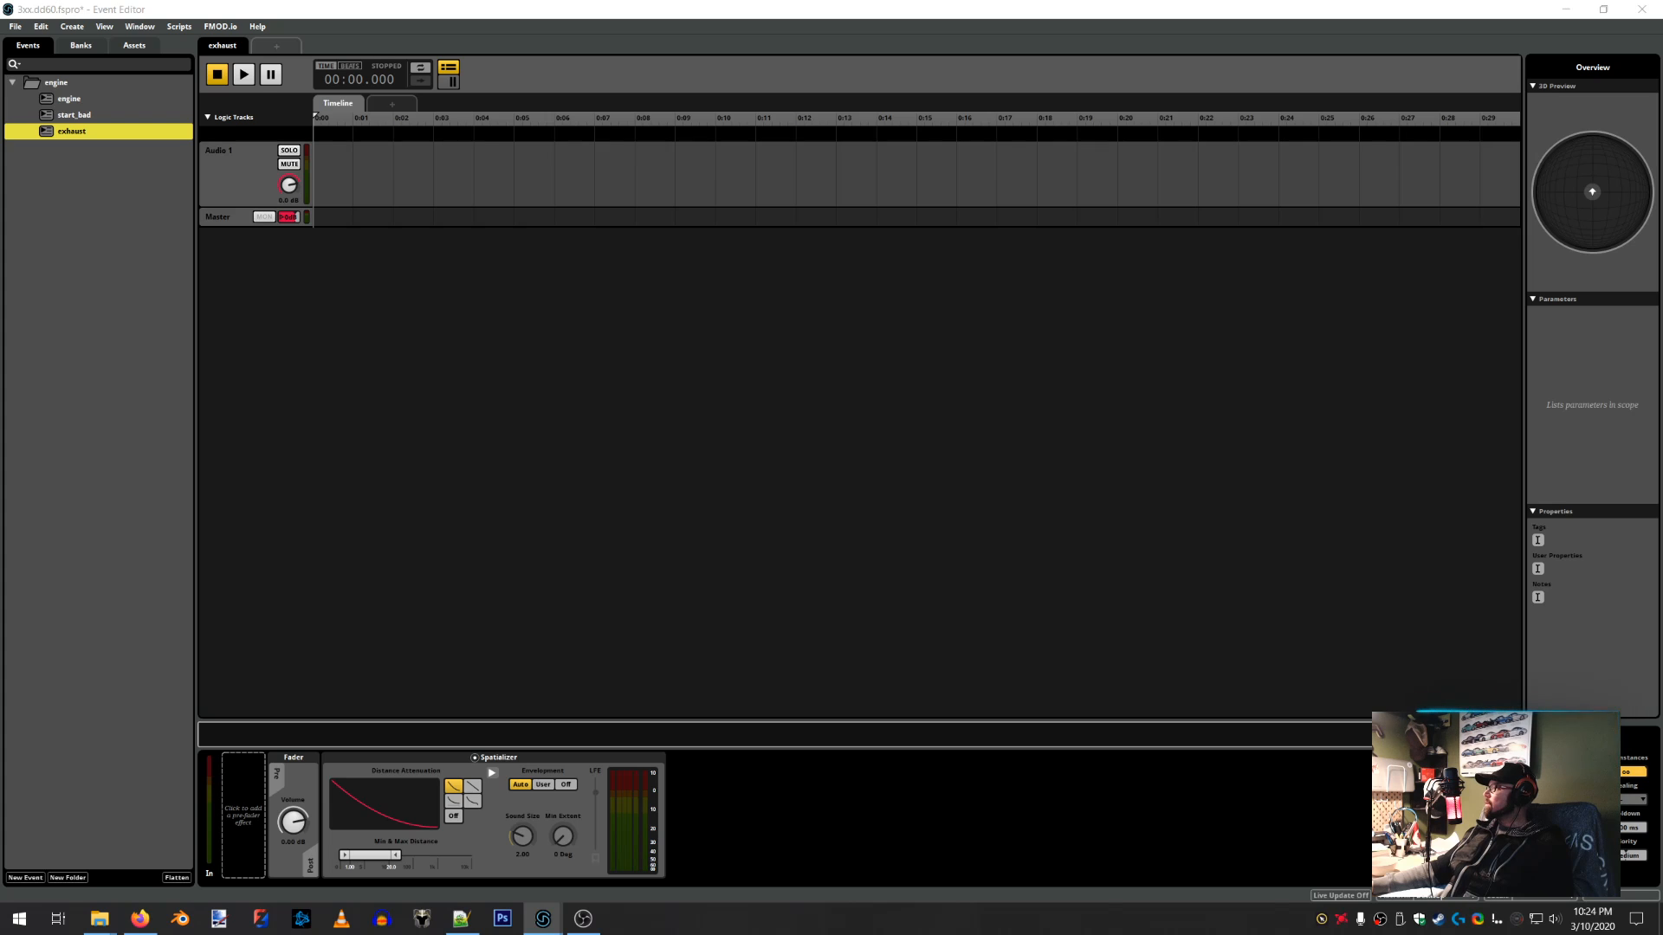
Bring up the peterbilt_579 reference project and expand its interior folder to examine the events inside
drag(427, 355, 478, 103)
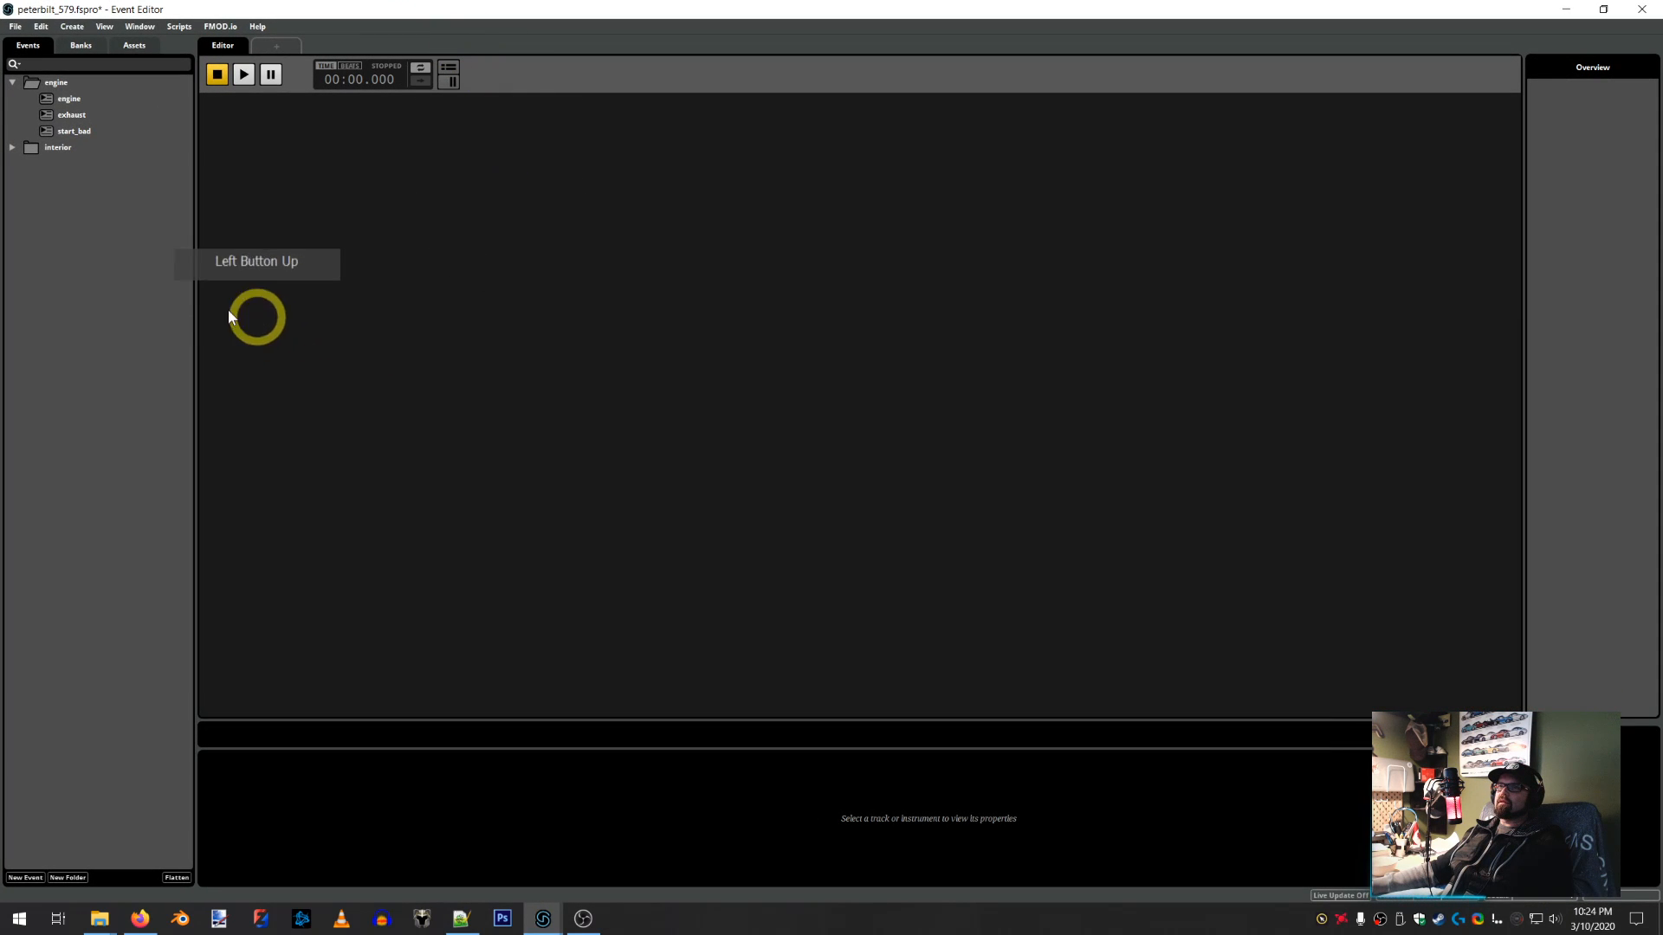
click(13, 148)
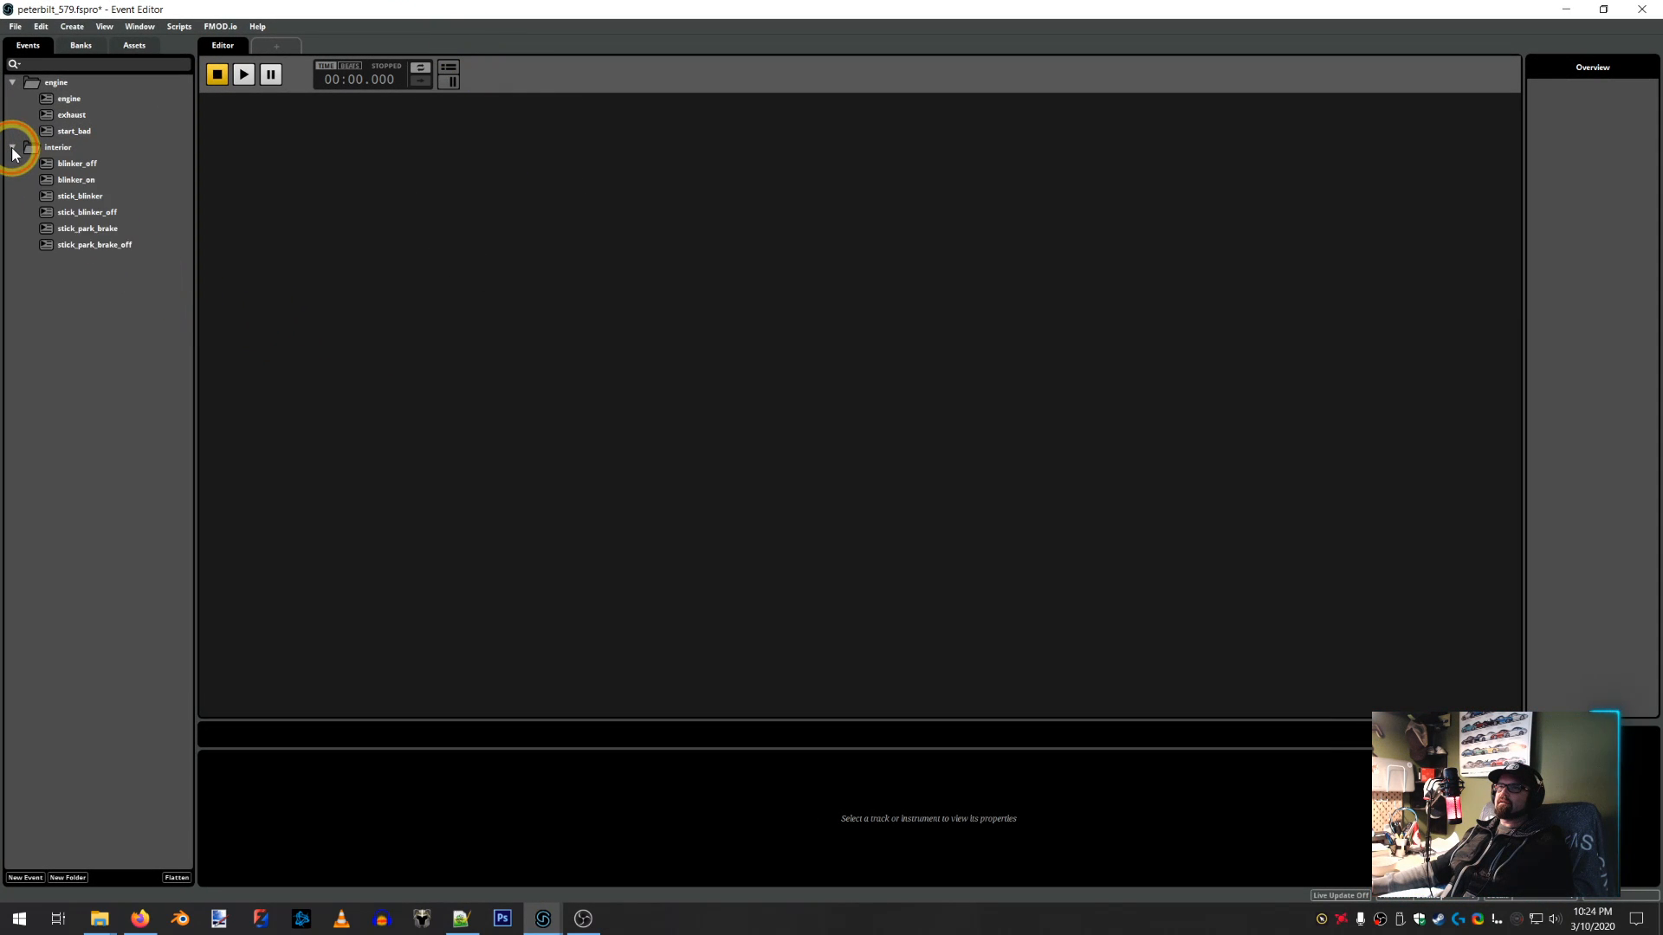
click(125, 483)
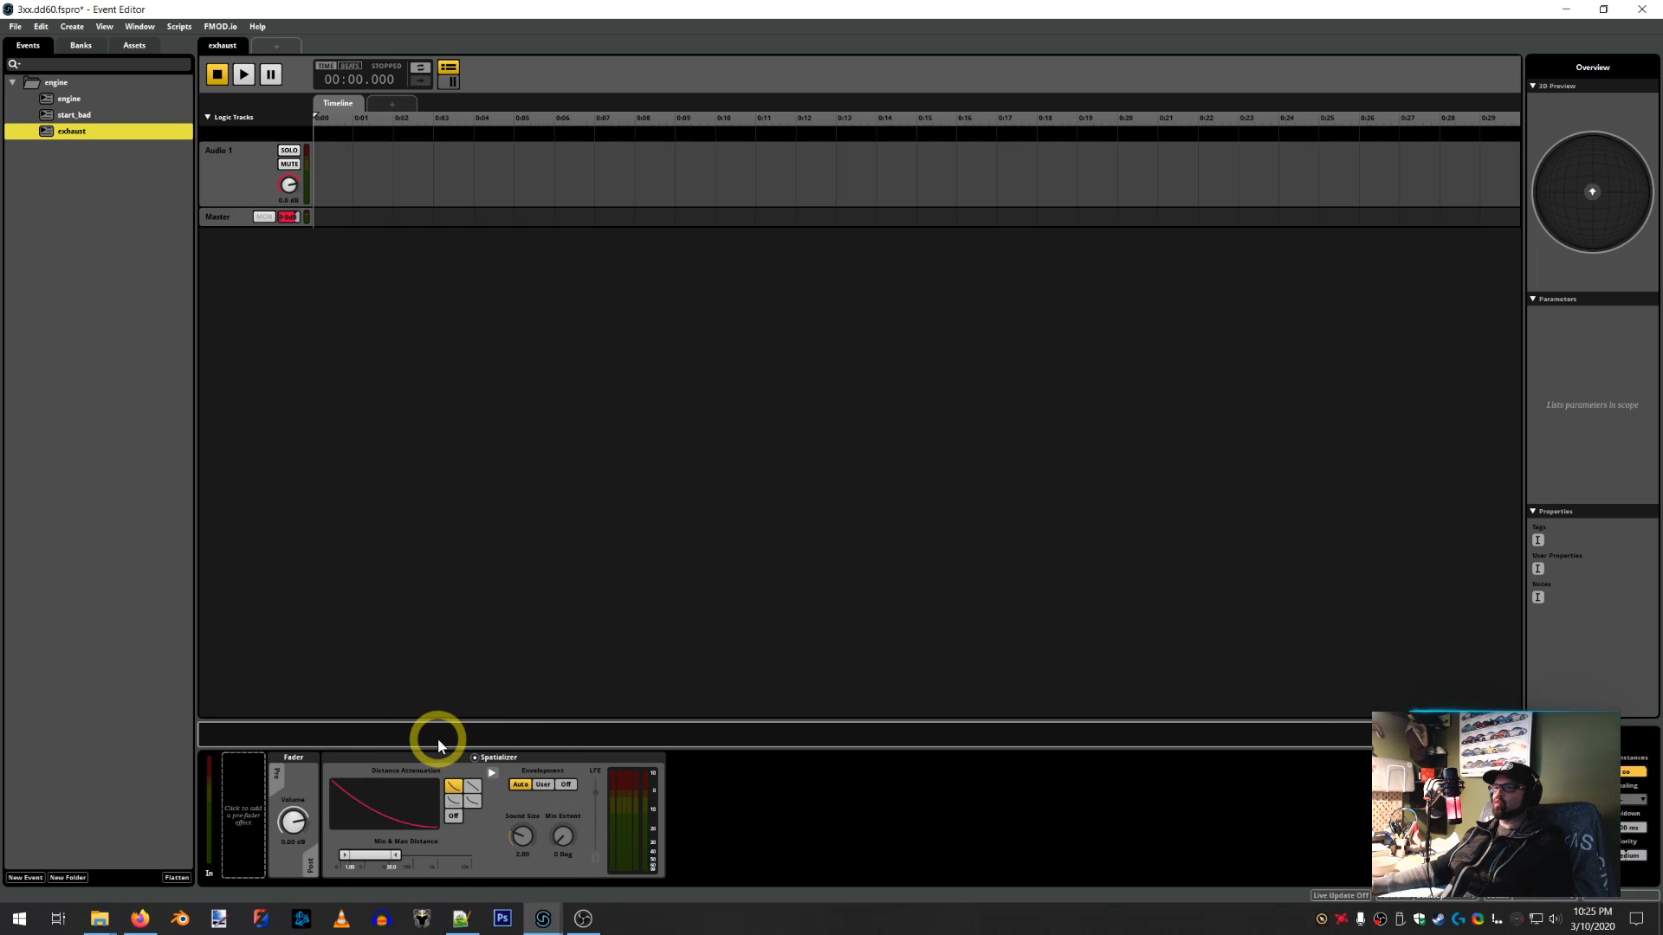
Reorder the events in the 3xx.dd60 engine folder so exhaust sits directly after engine
click(64, 101)
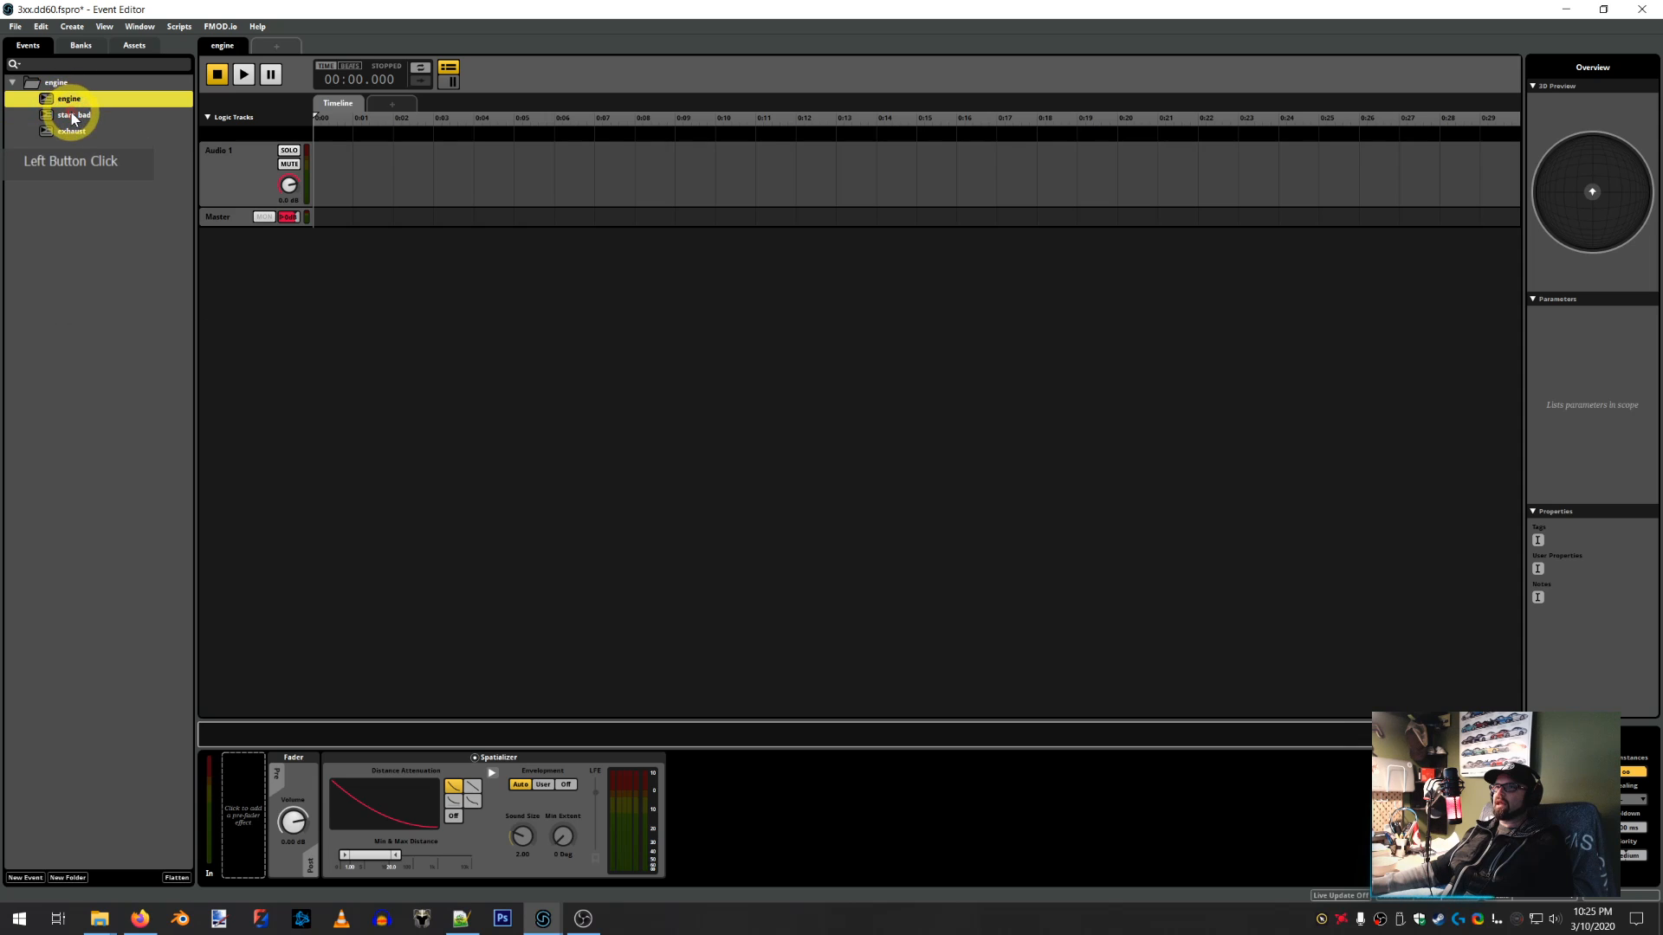
click(69, 115)
click(76, 131)
drag(76, 131, 66, 102)
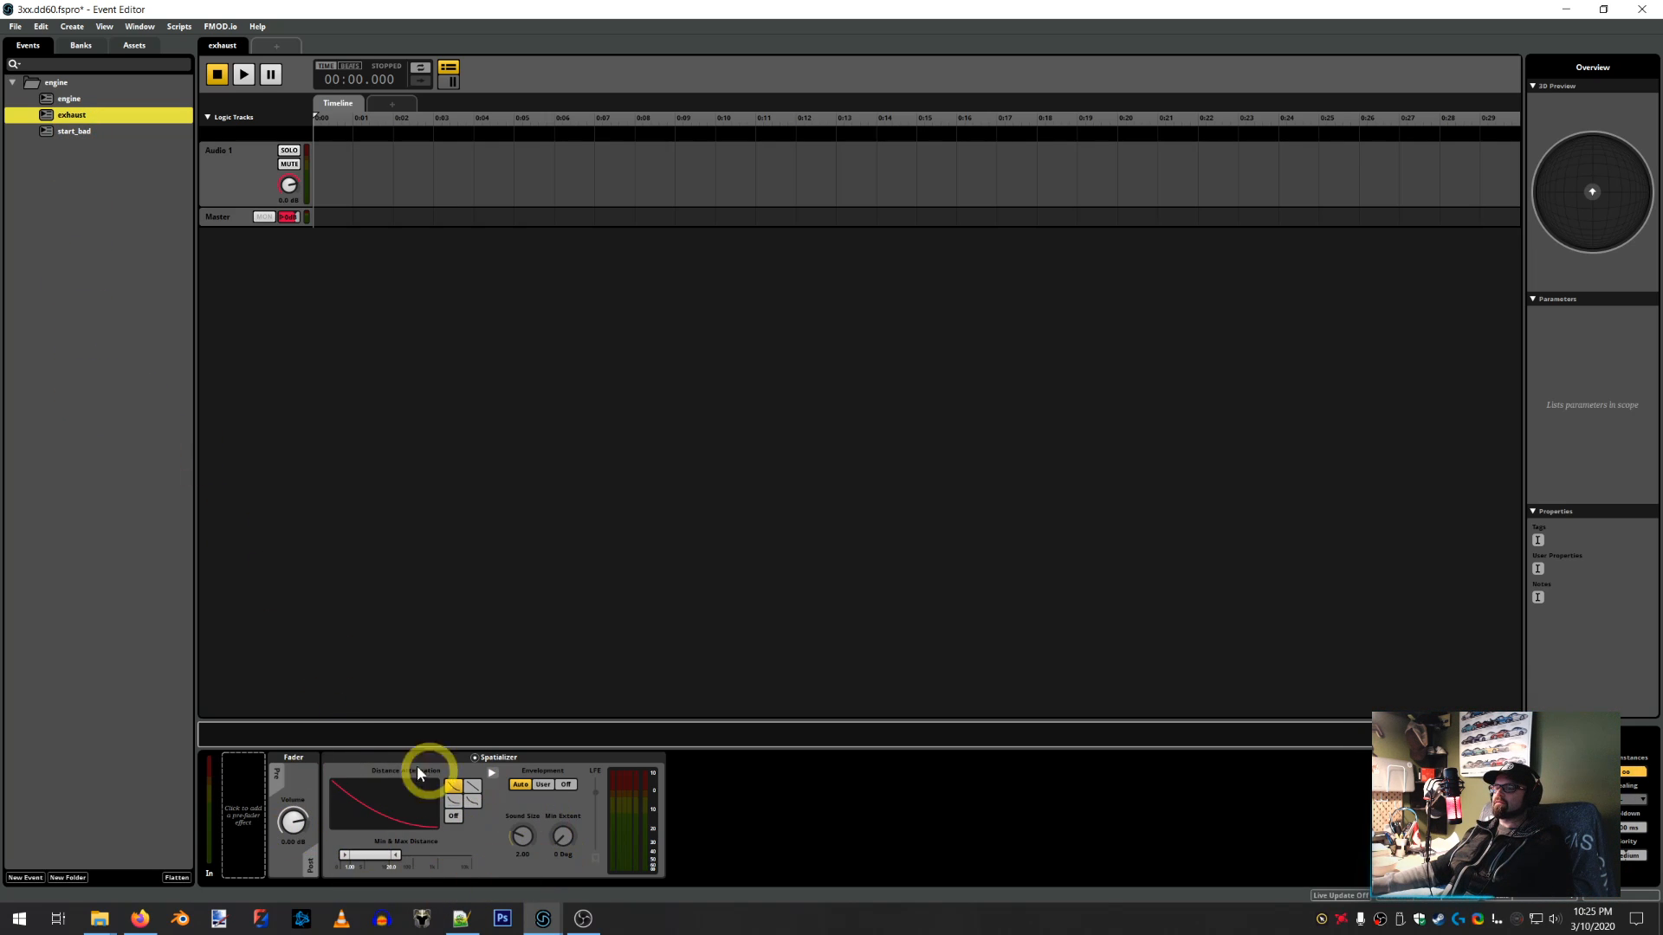
Compare the engine event's Spatializer settings between the 3xx.dd60 and peterbilt_579 projects
click(60, 99)
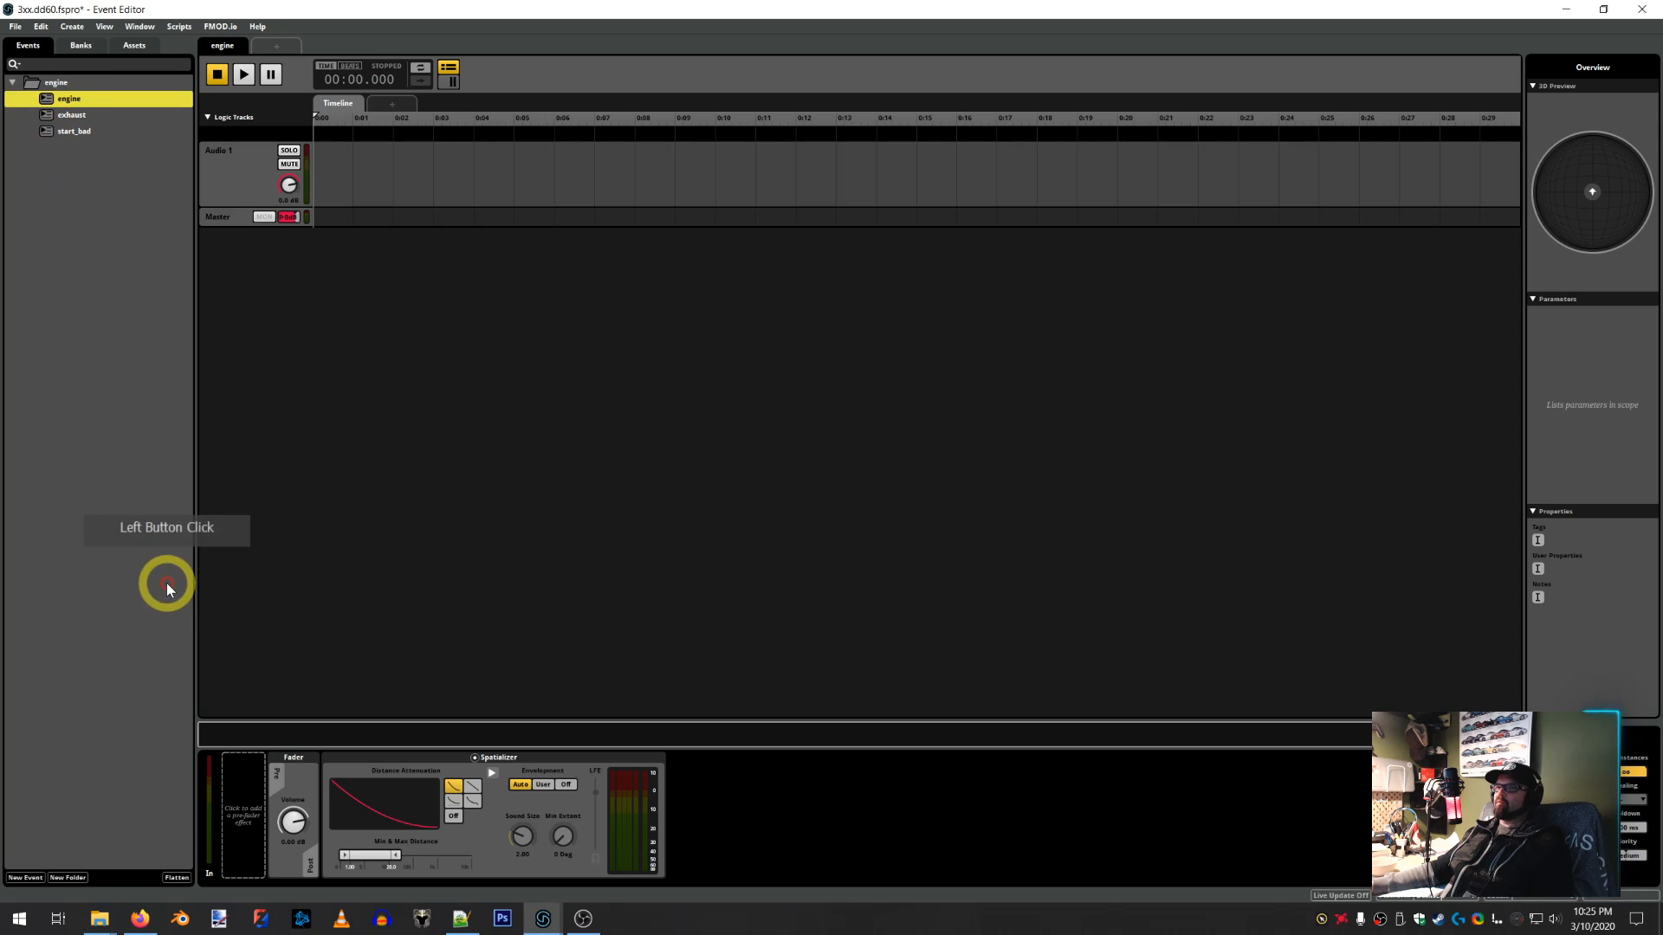
click(543, 916)
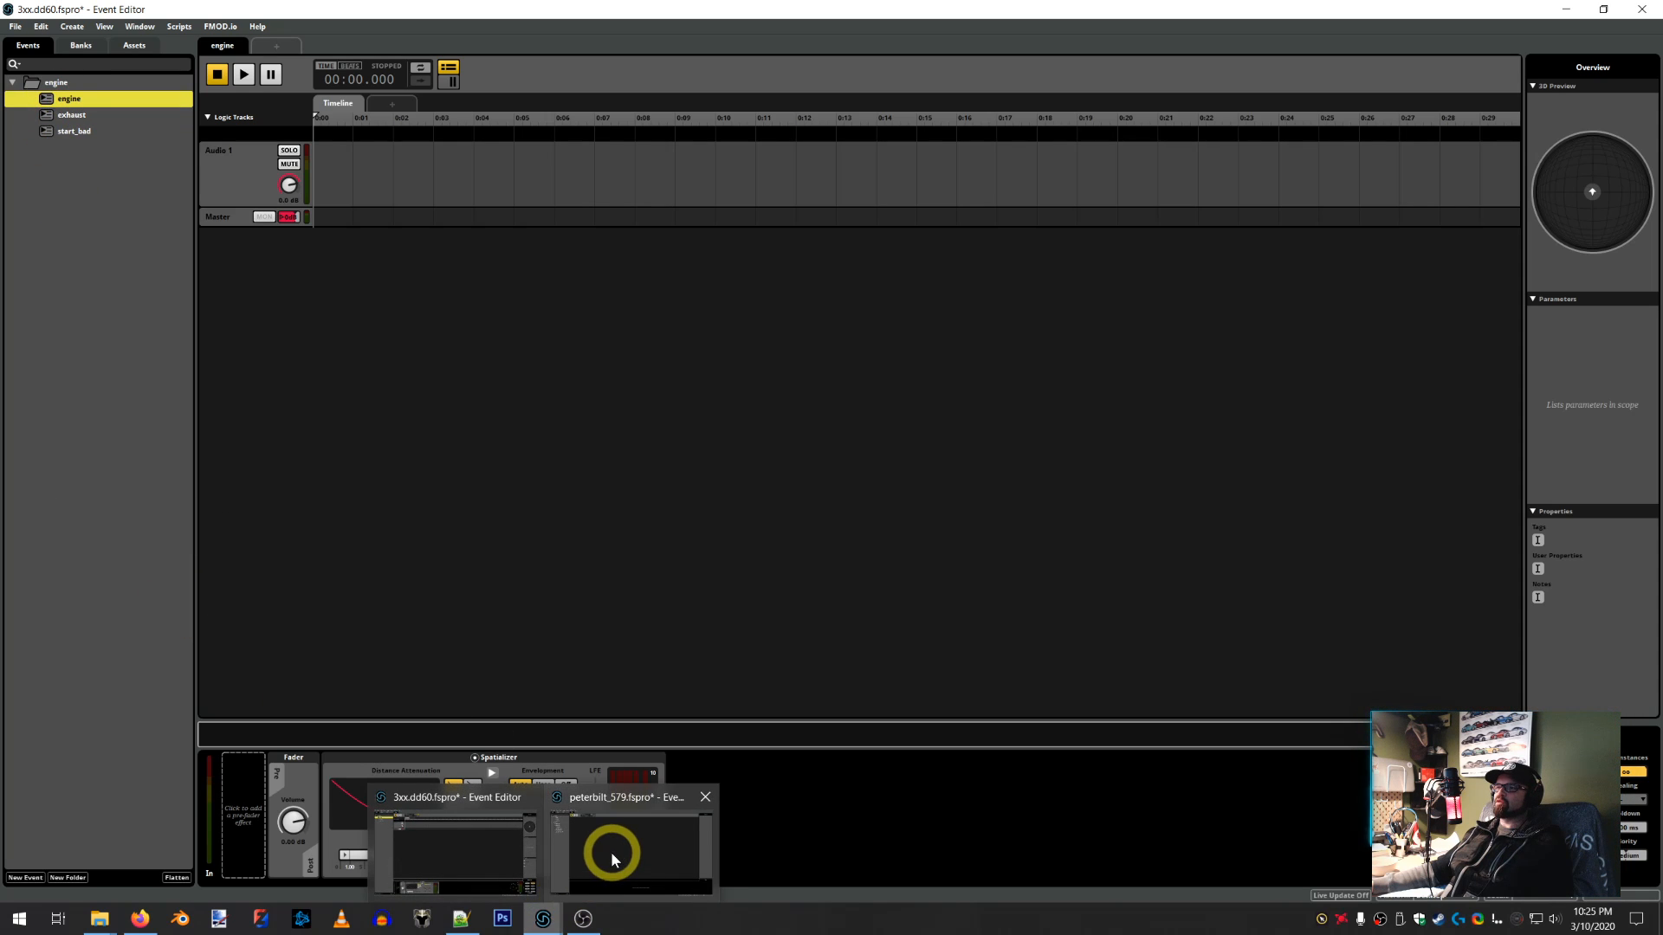
click(611, 850)
click(69, 99)
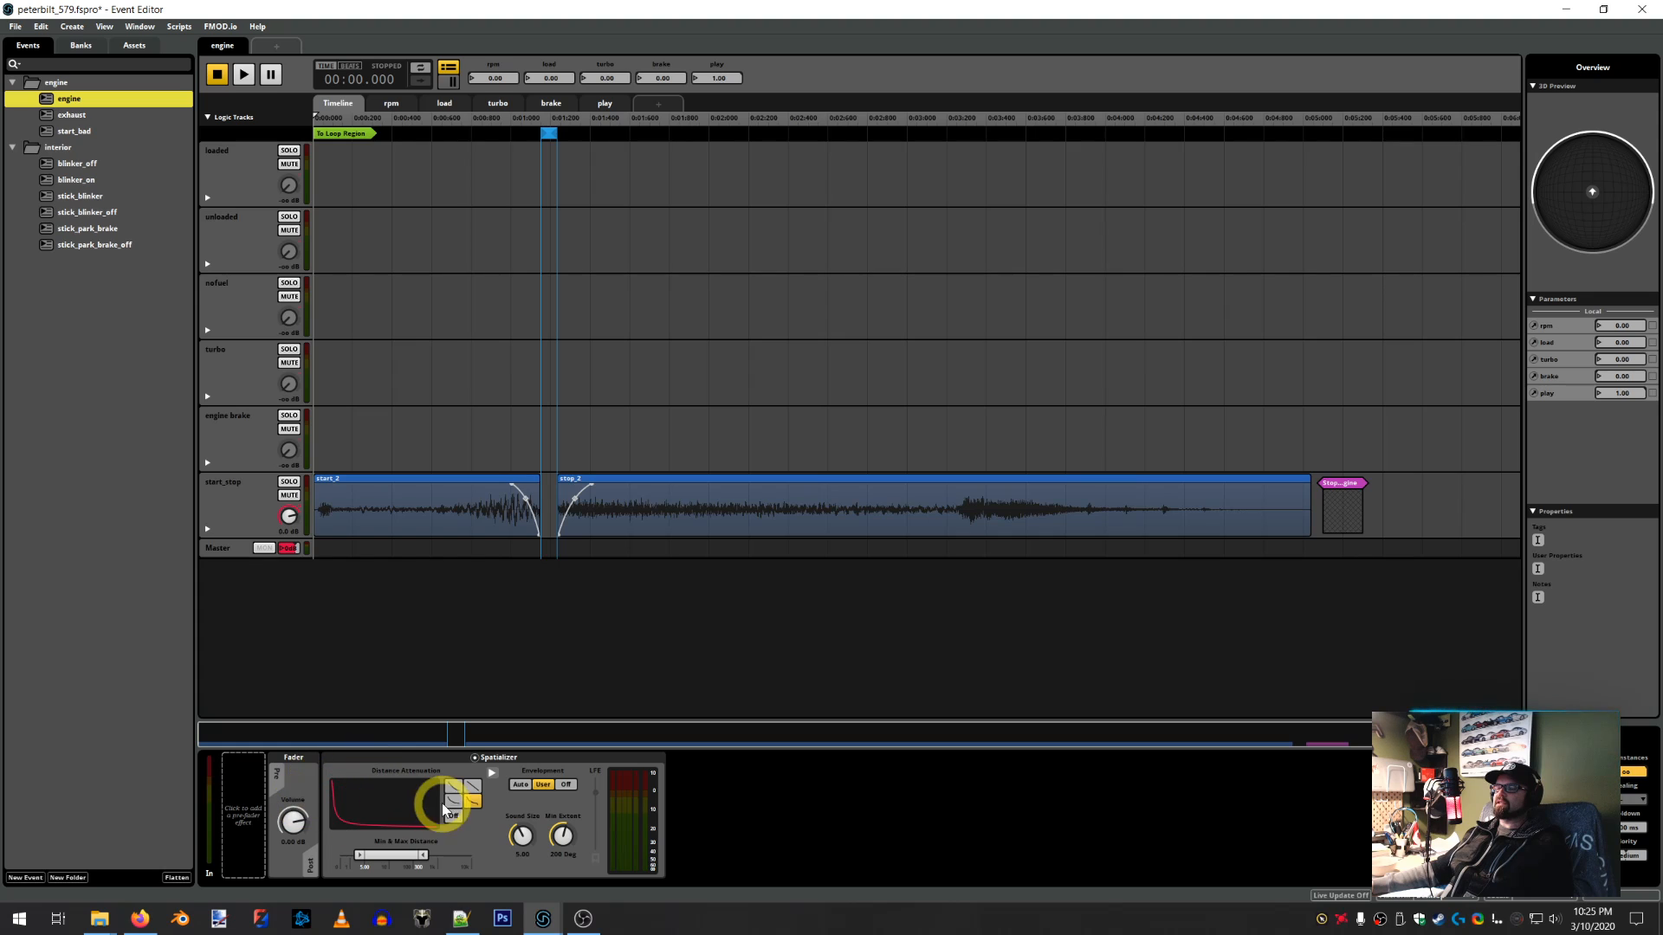
click(542, 920)
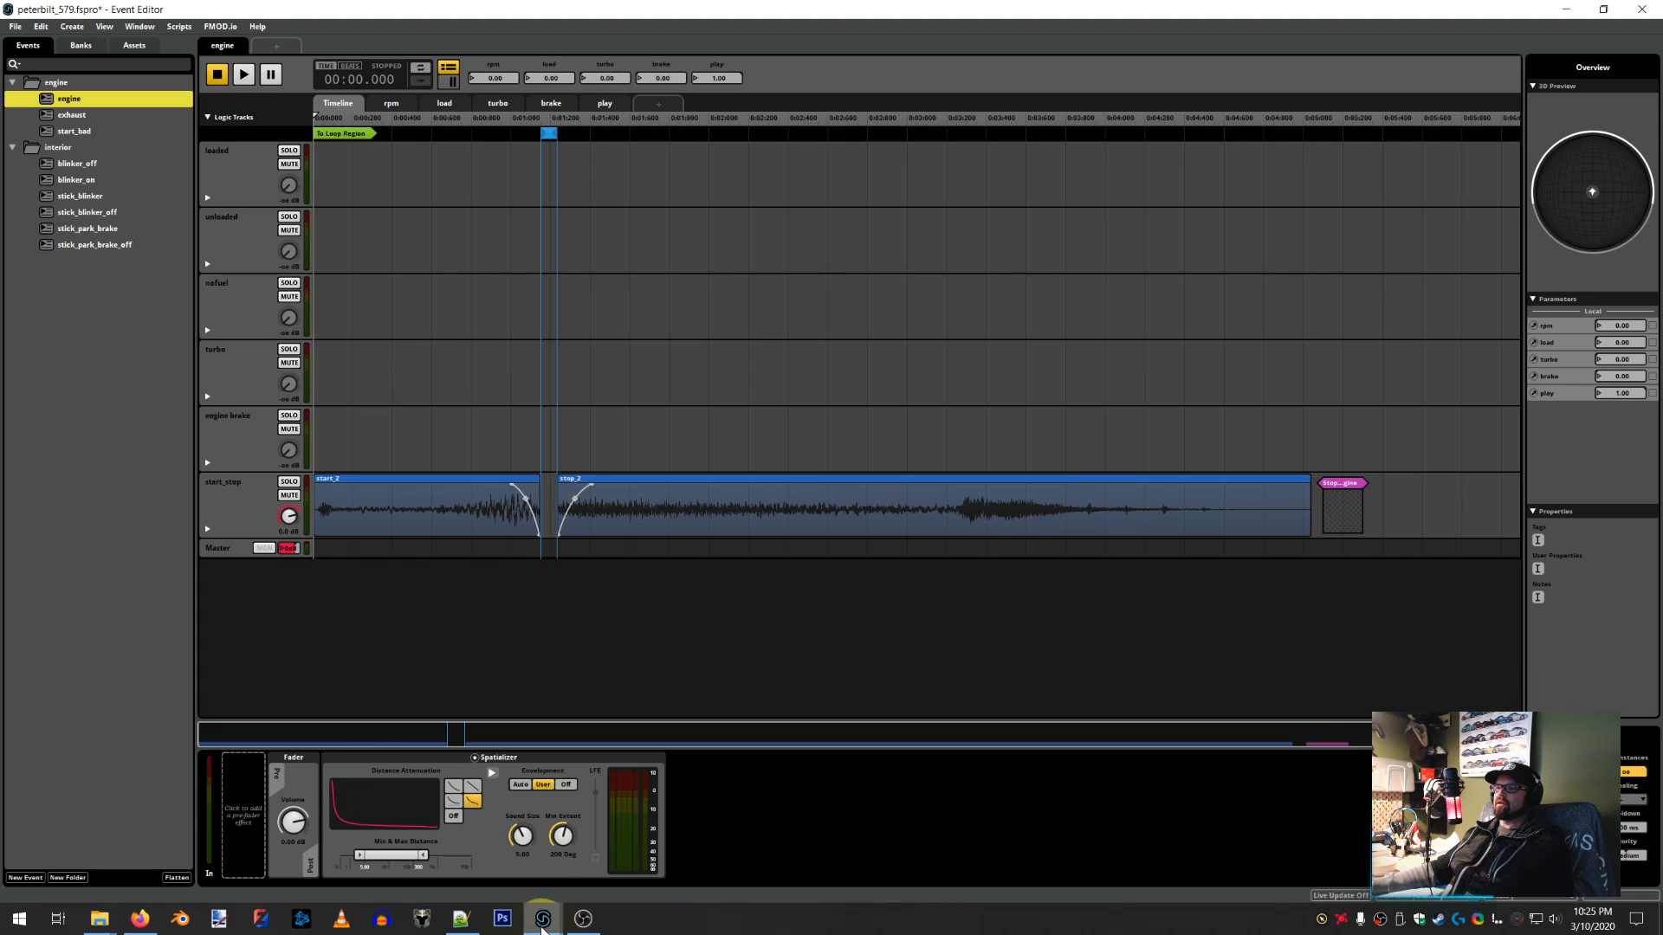
click(477, 866)
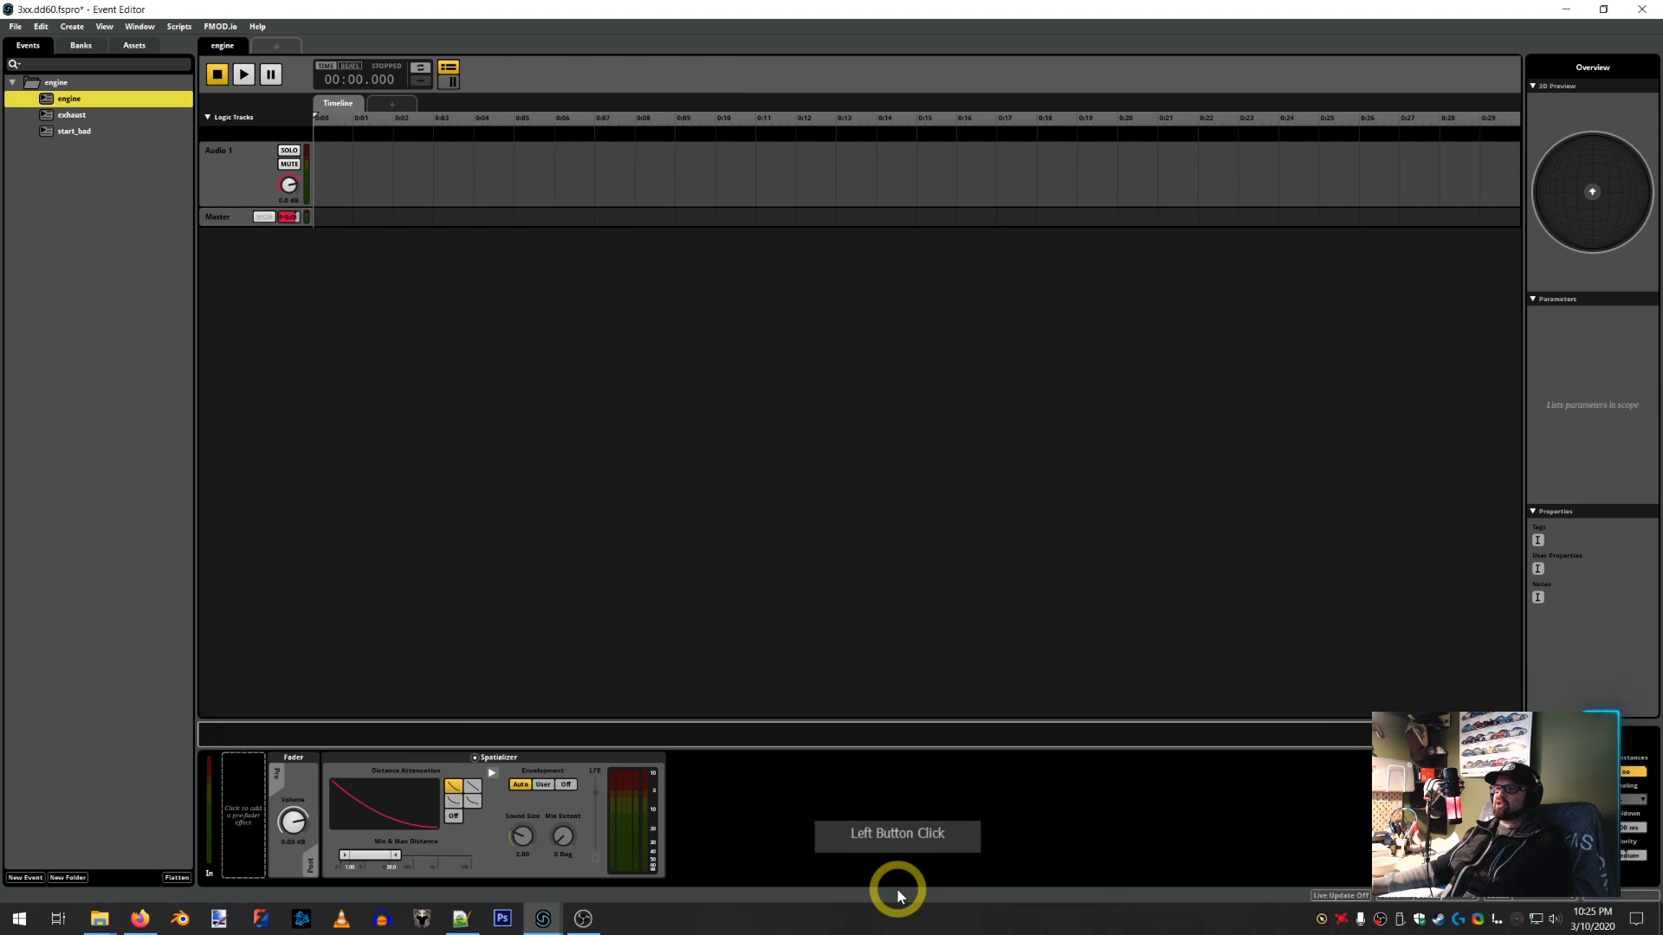
click(540, 919)
click(580, 868)
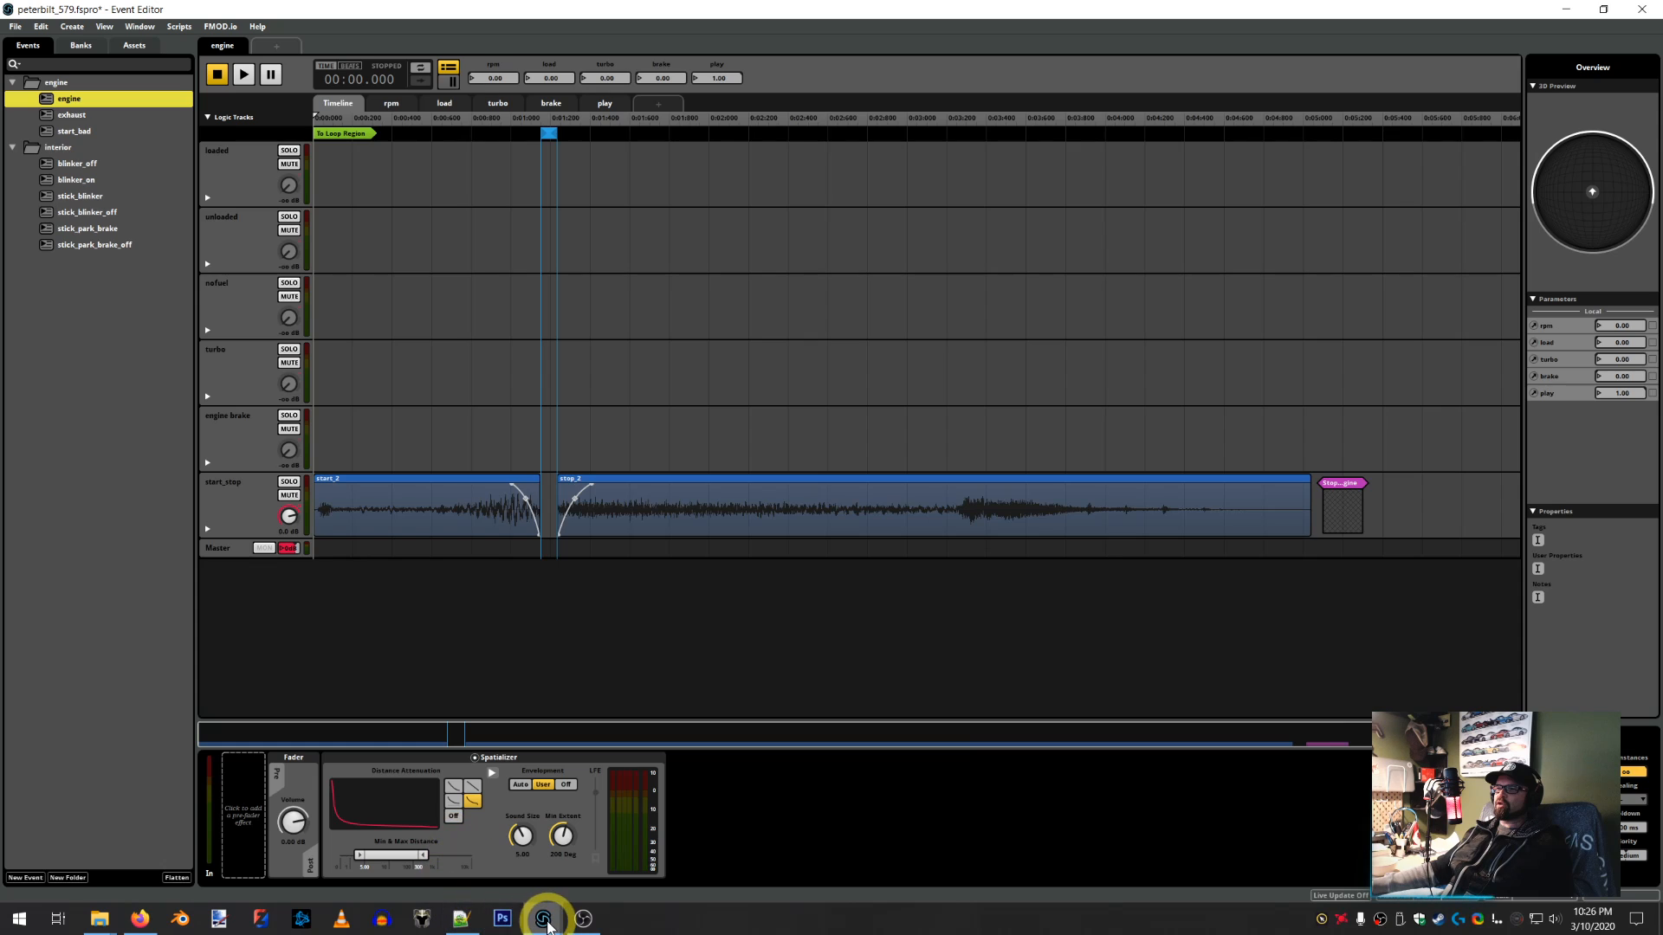
click(540, 919)
click(532, 874)
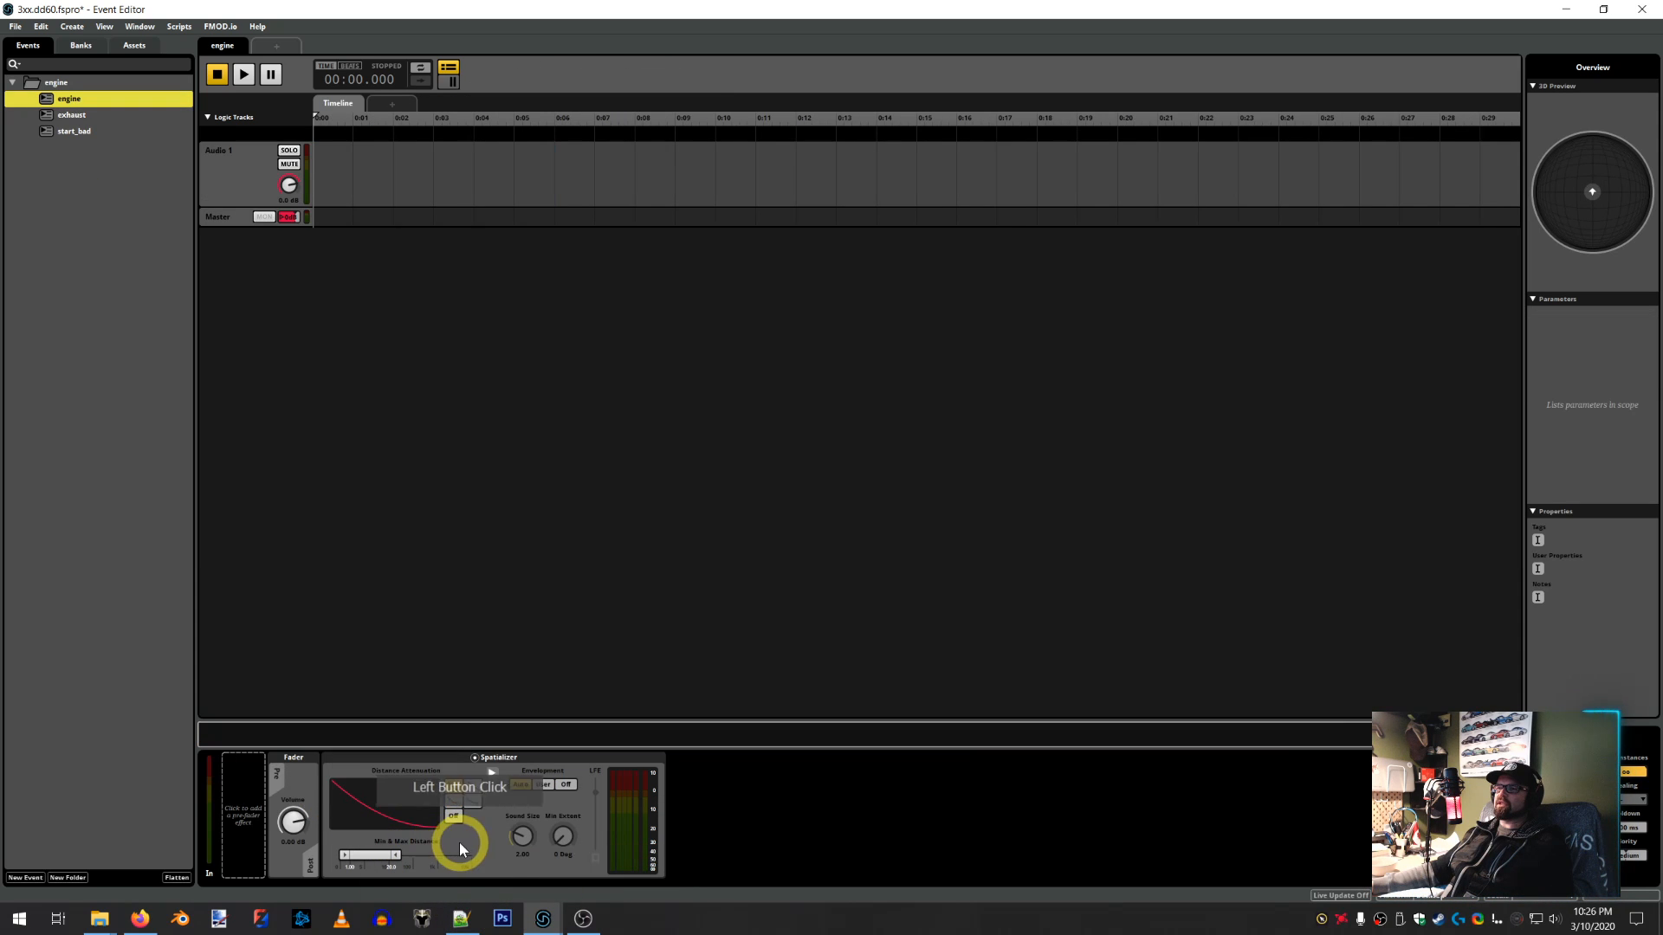
Copy the properties of the engine event's Spatializer in the peterbilt_579 project
click(543, 918)
click(615, 853)
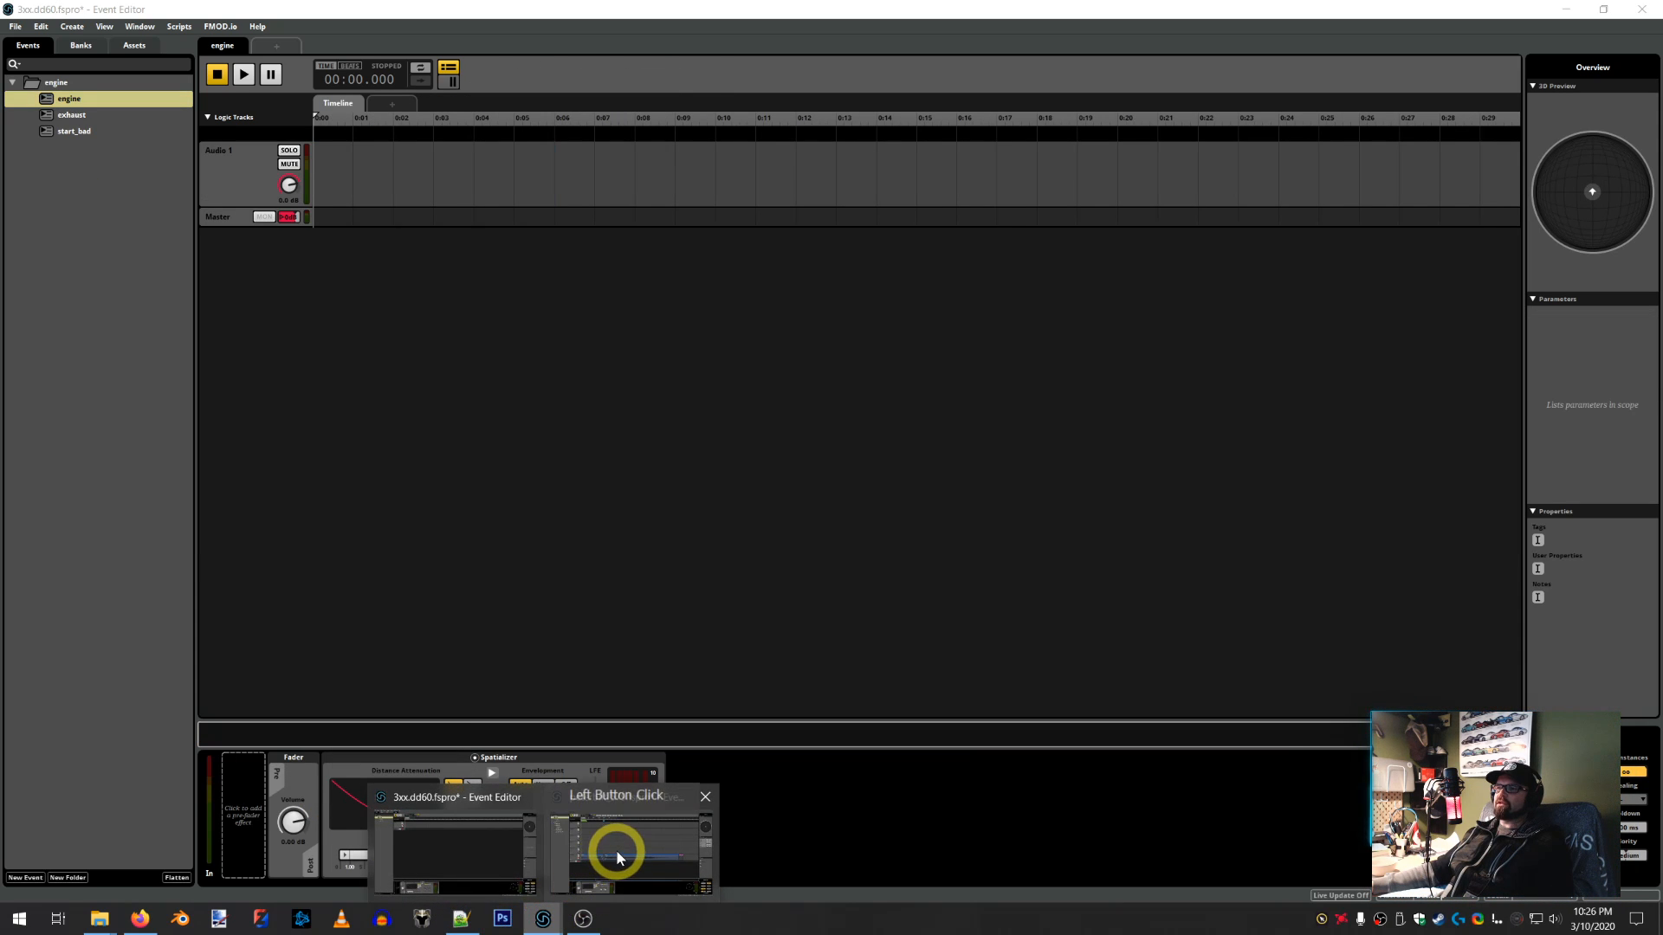
click(616, 857)
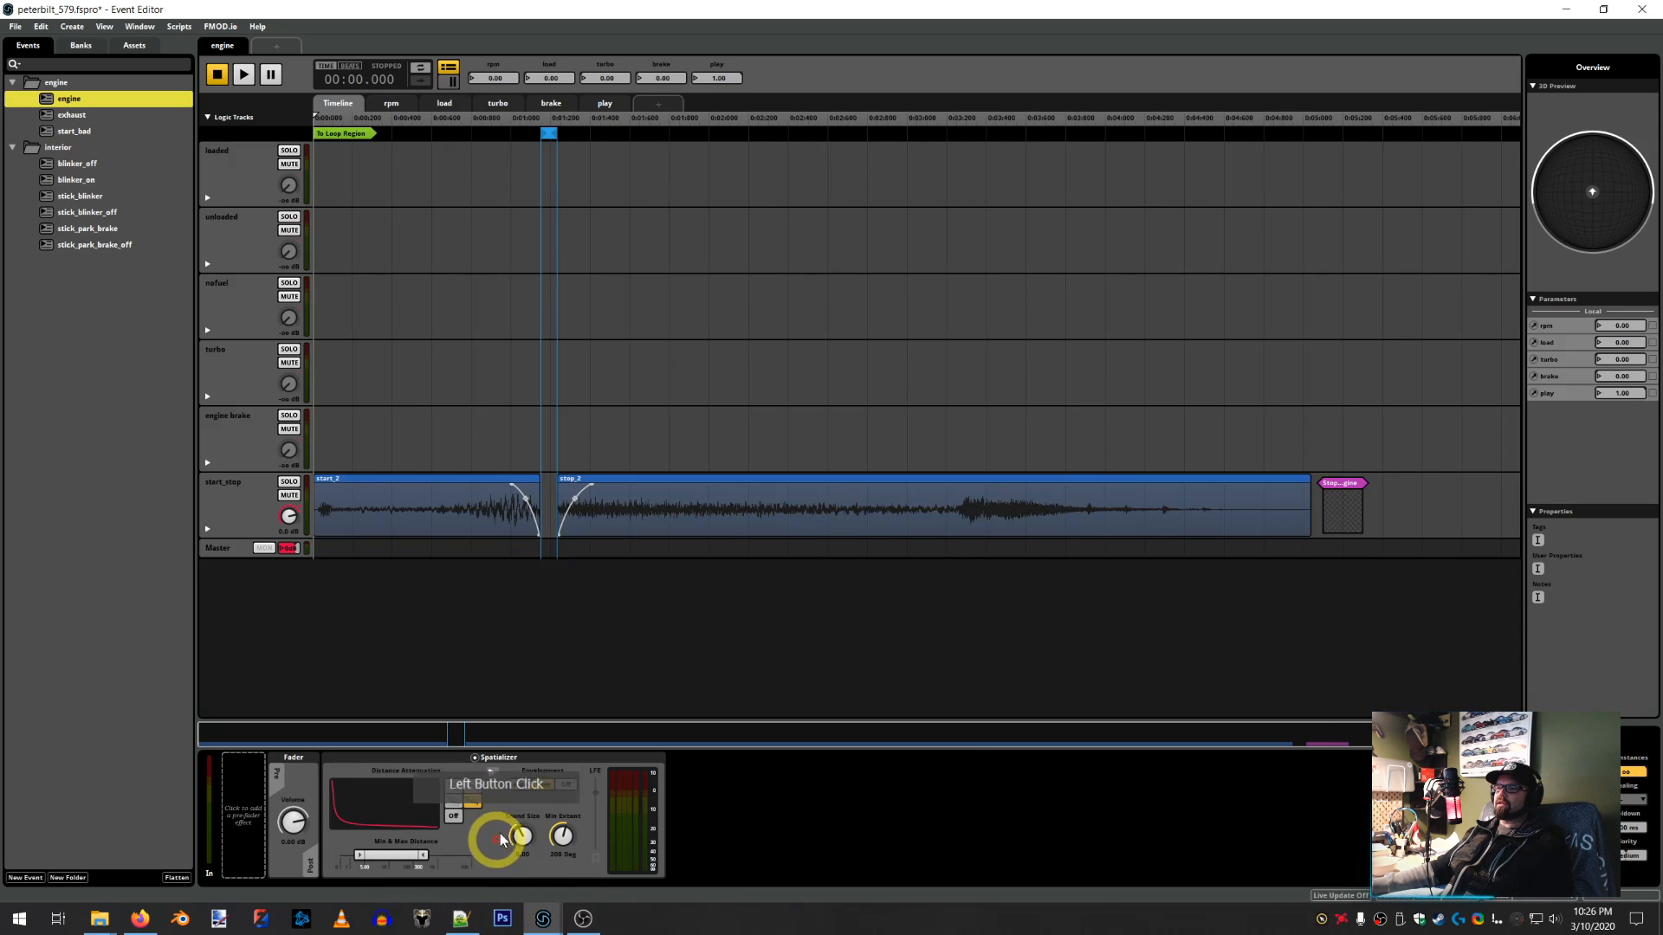
right_click(458, 841)
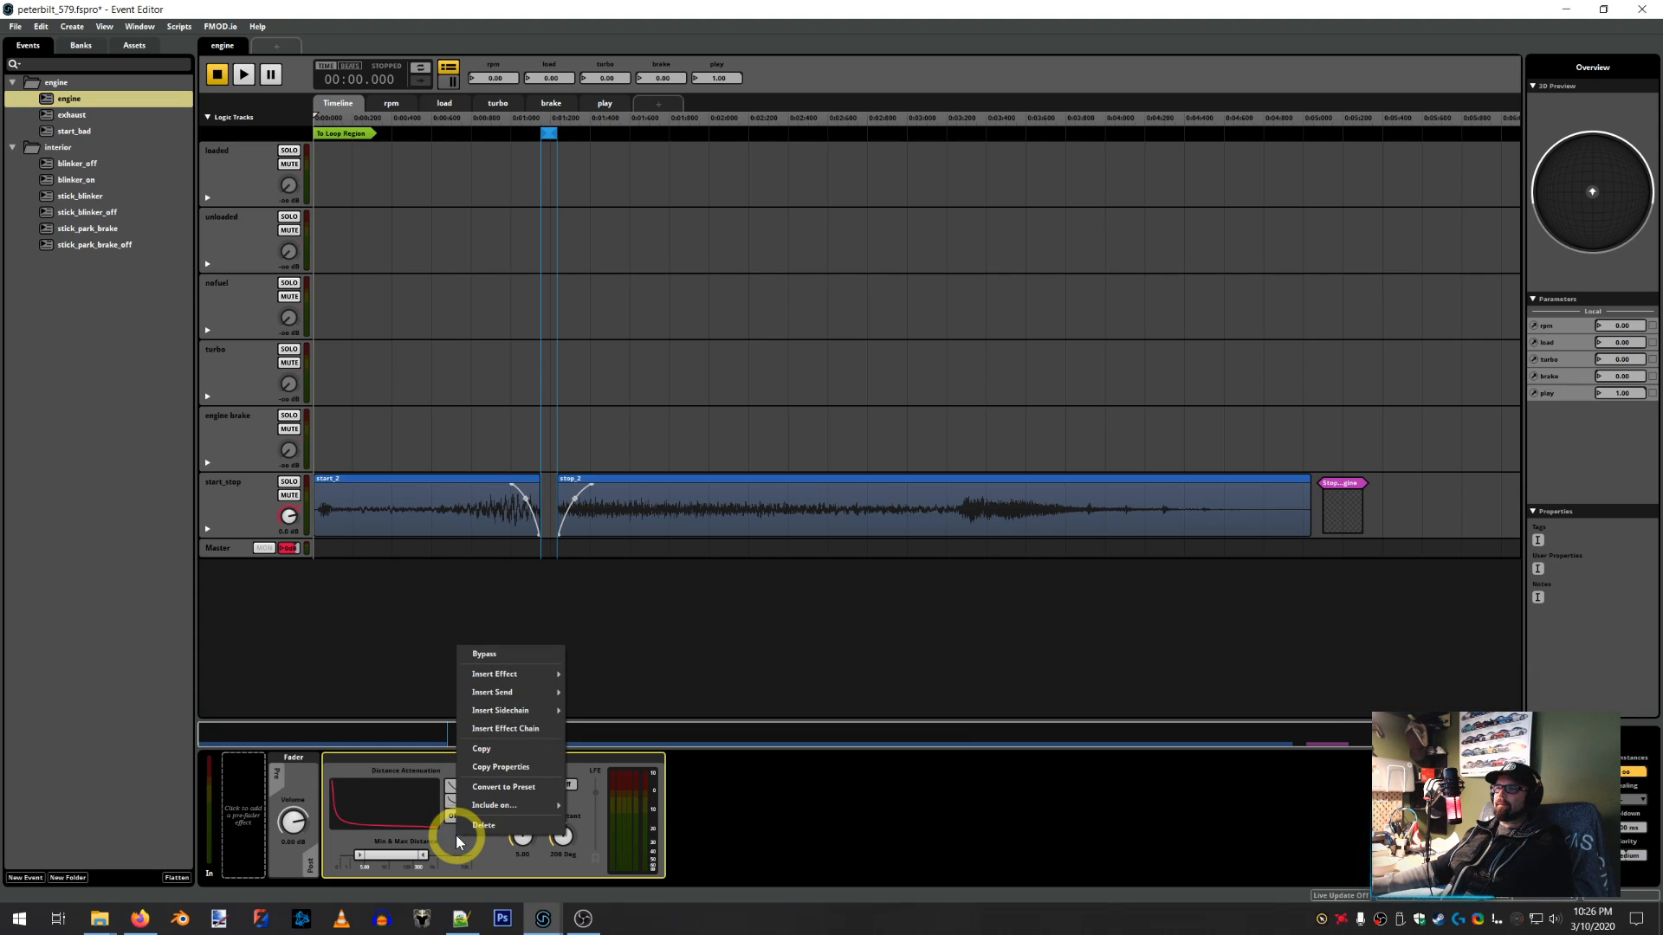
click(483, 768)
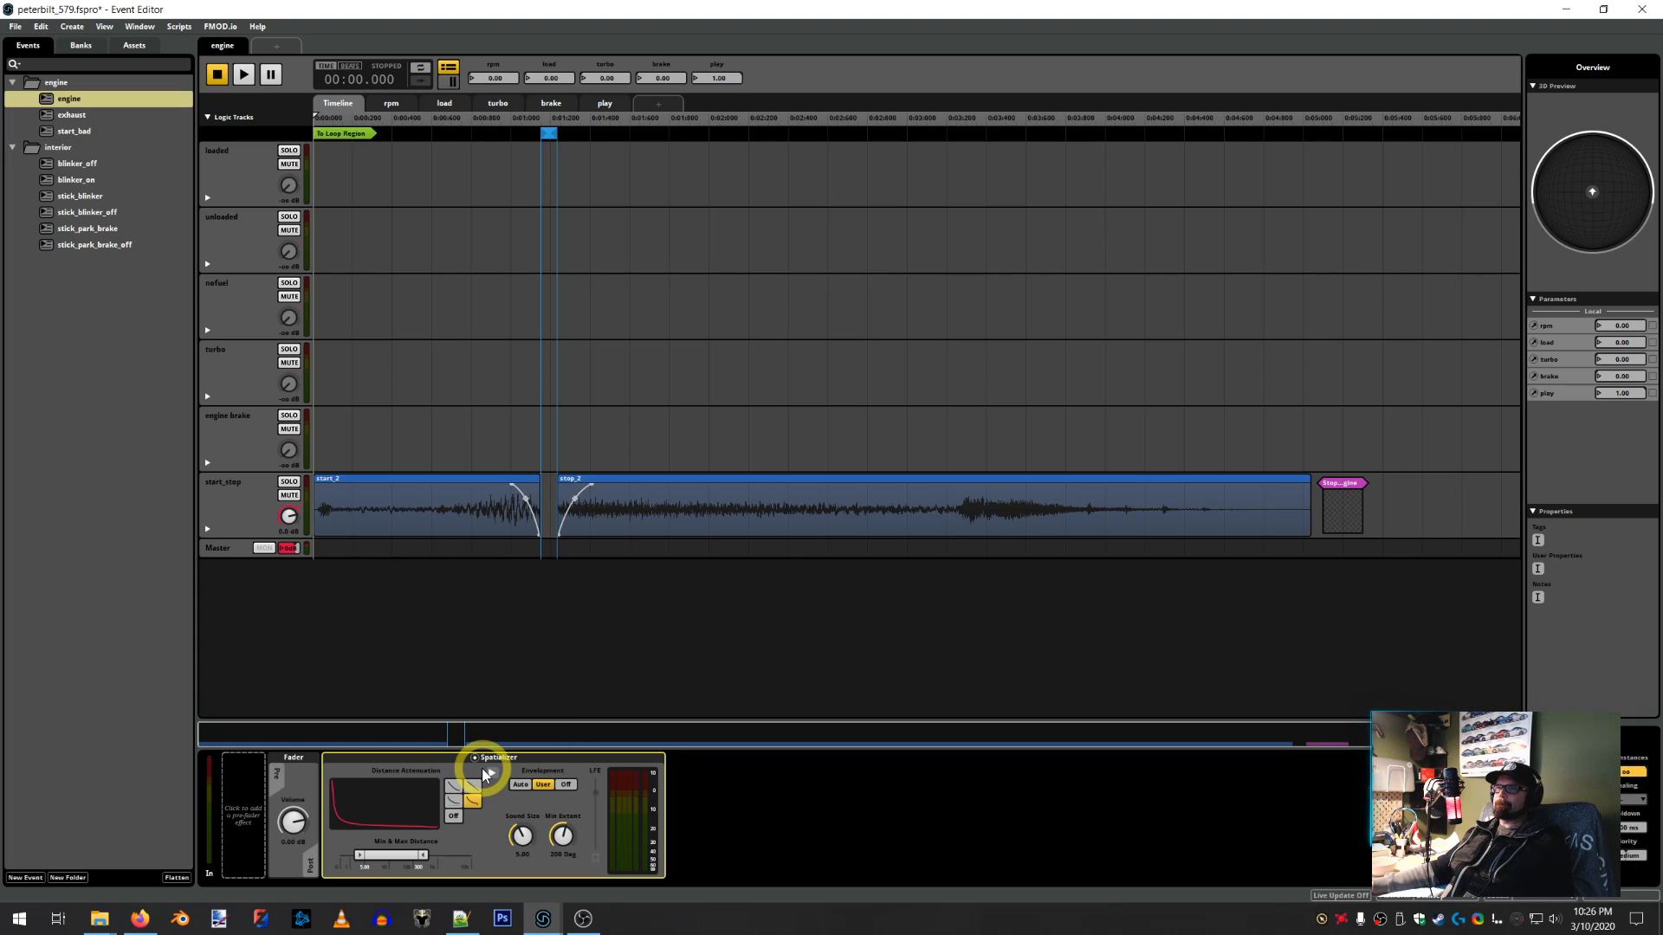
right_click(474, 835)
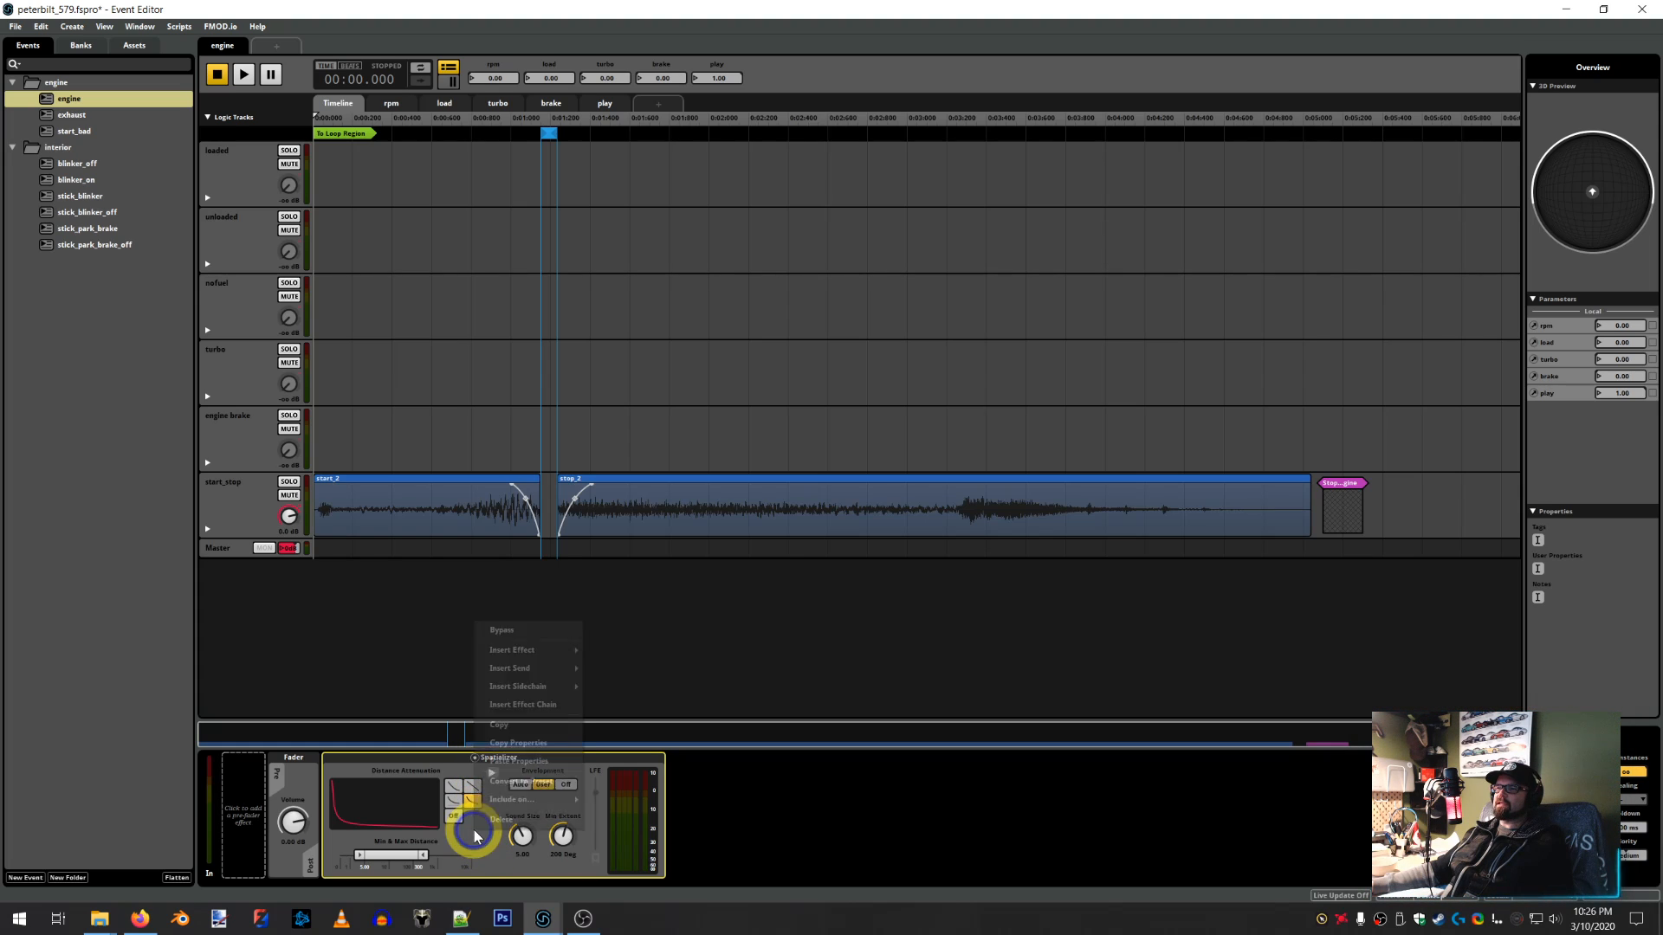
click(493, 743)
Switch to the 3xx.dd60 project and paste the copied properties onto its engine event's Spatializer
click(543, 918)
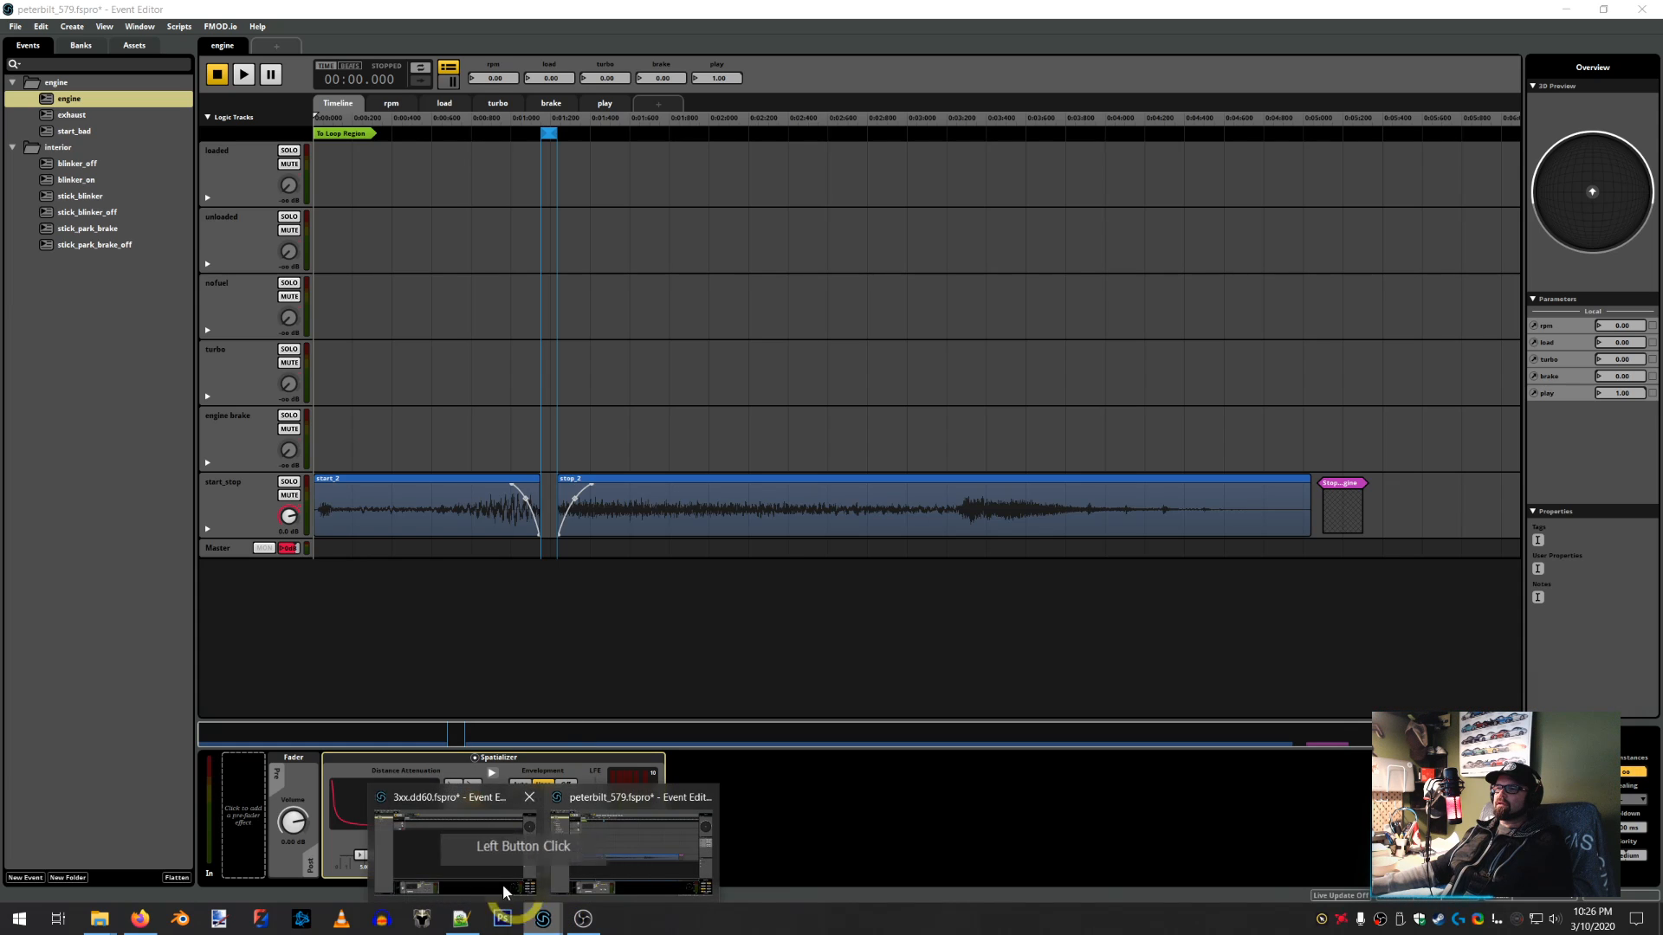
click(471, 855)
right_click(467, 837)
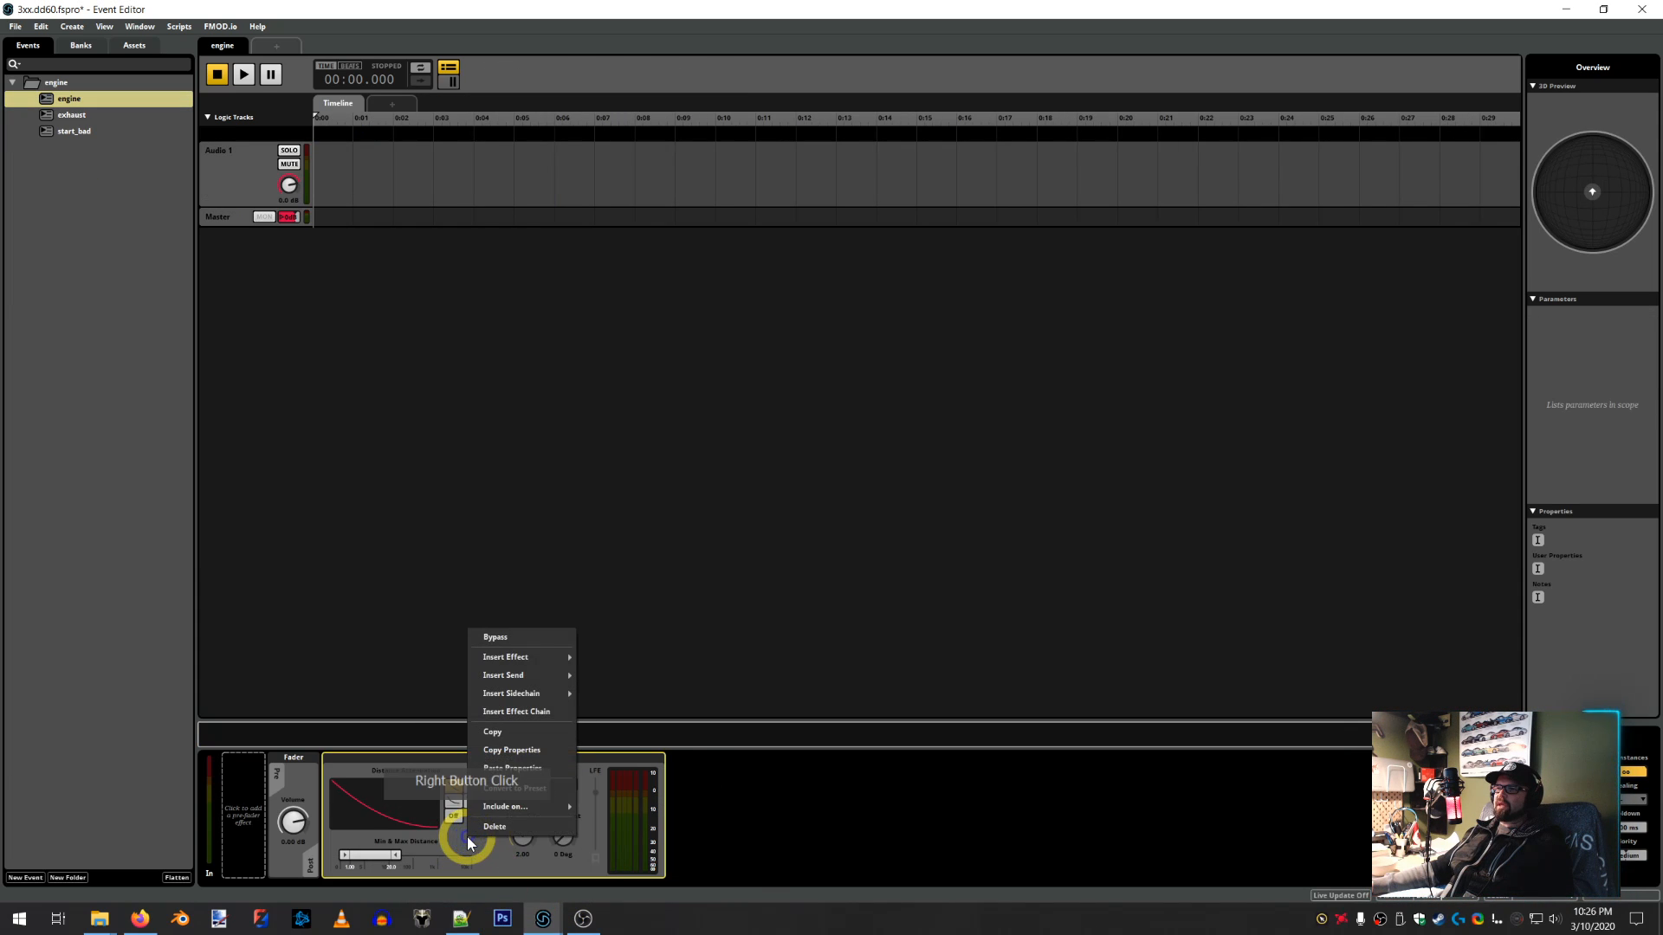
mouse_move(504, 807)
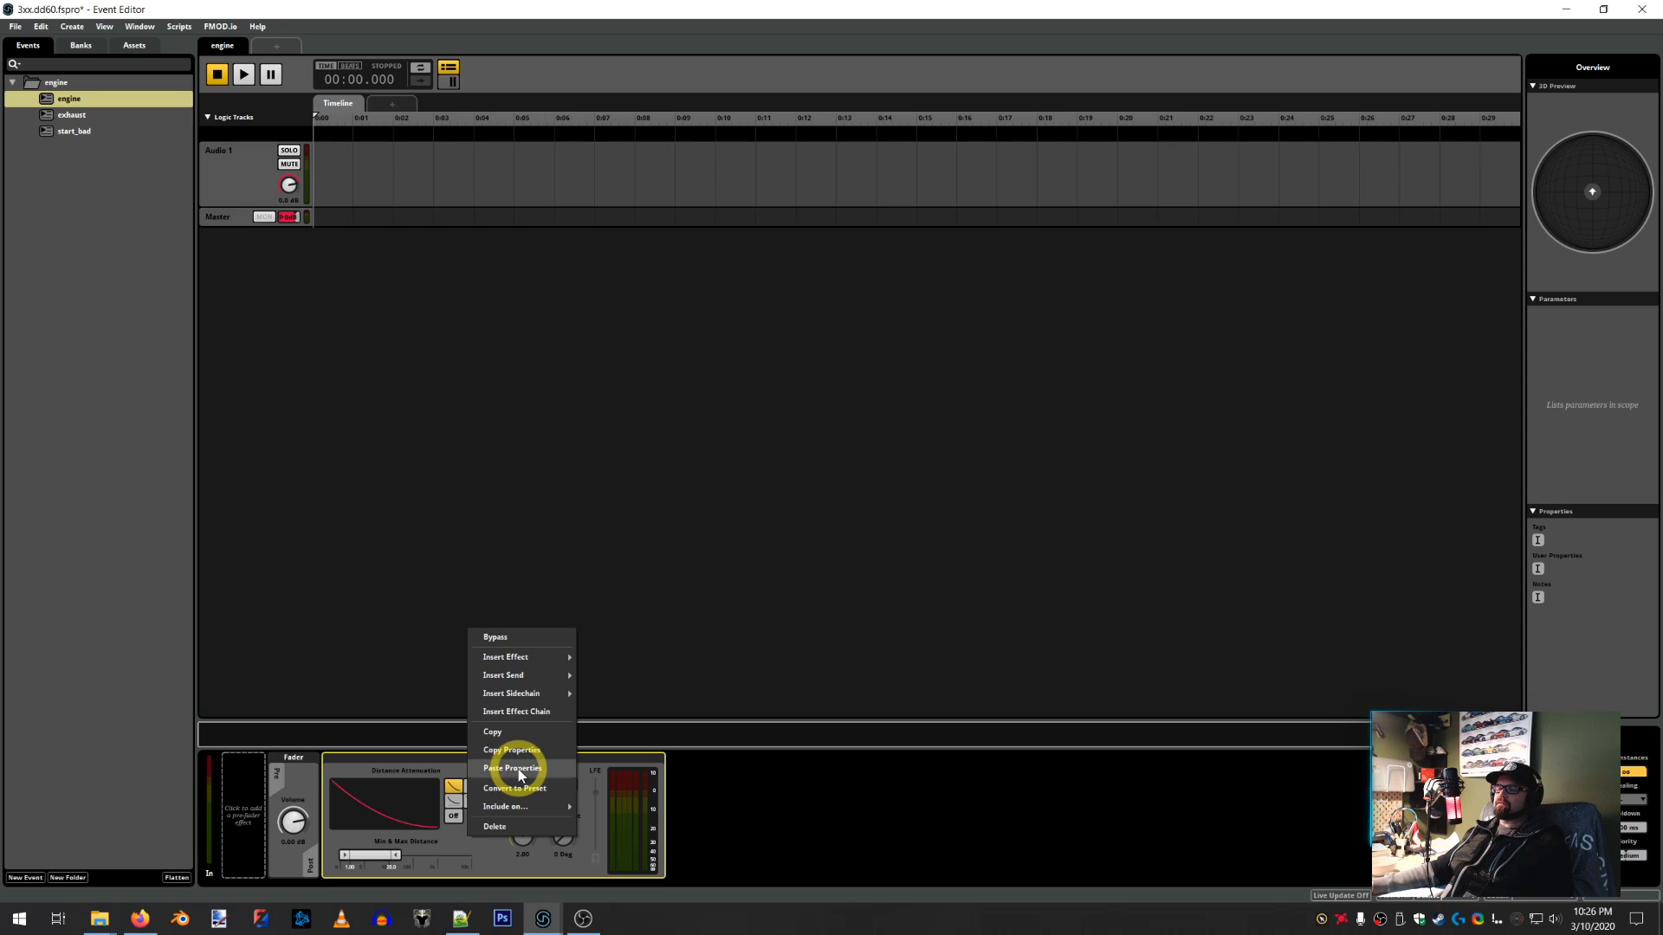
click(511, 771)
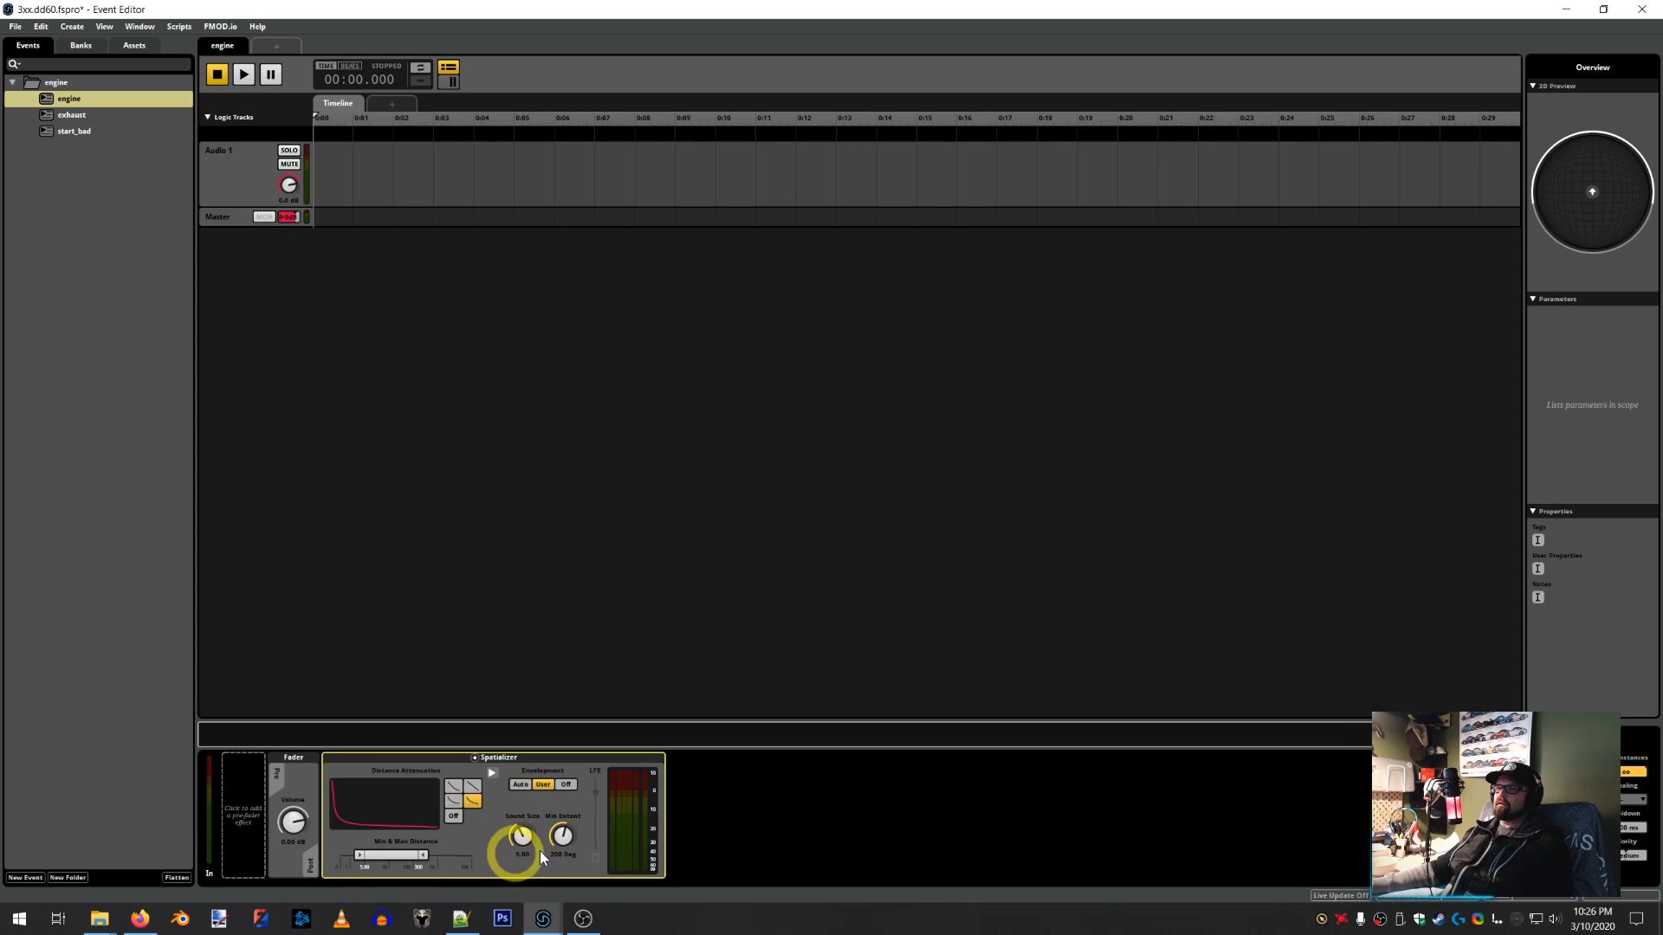
Paste the copied Spatializer properties onto the Spatializers of the exhaust and start_bad events
click(65, 116)
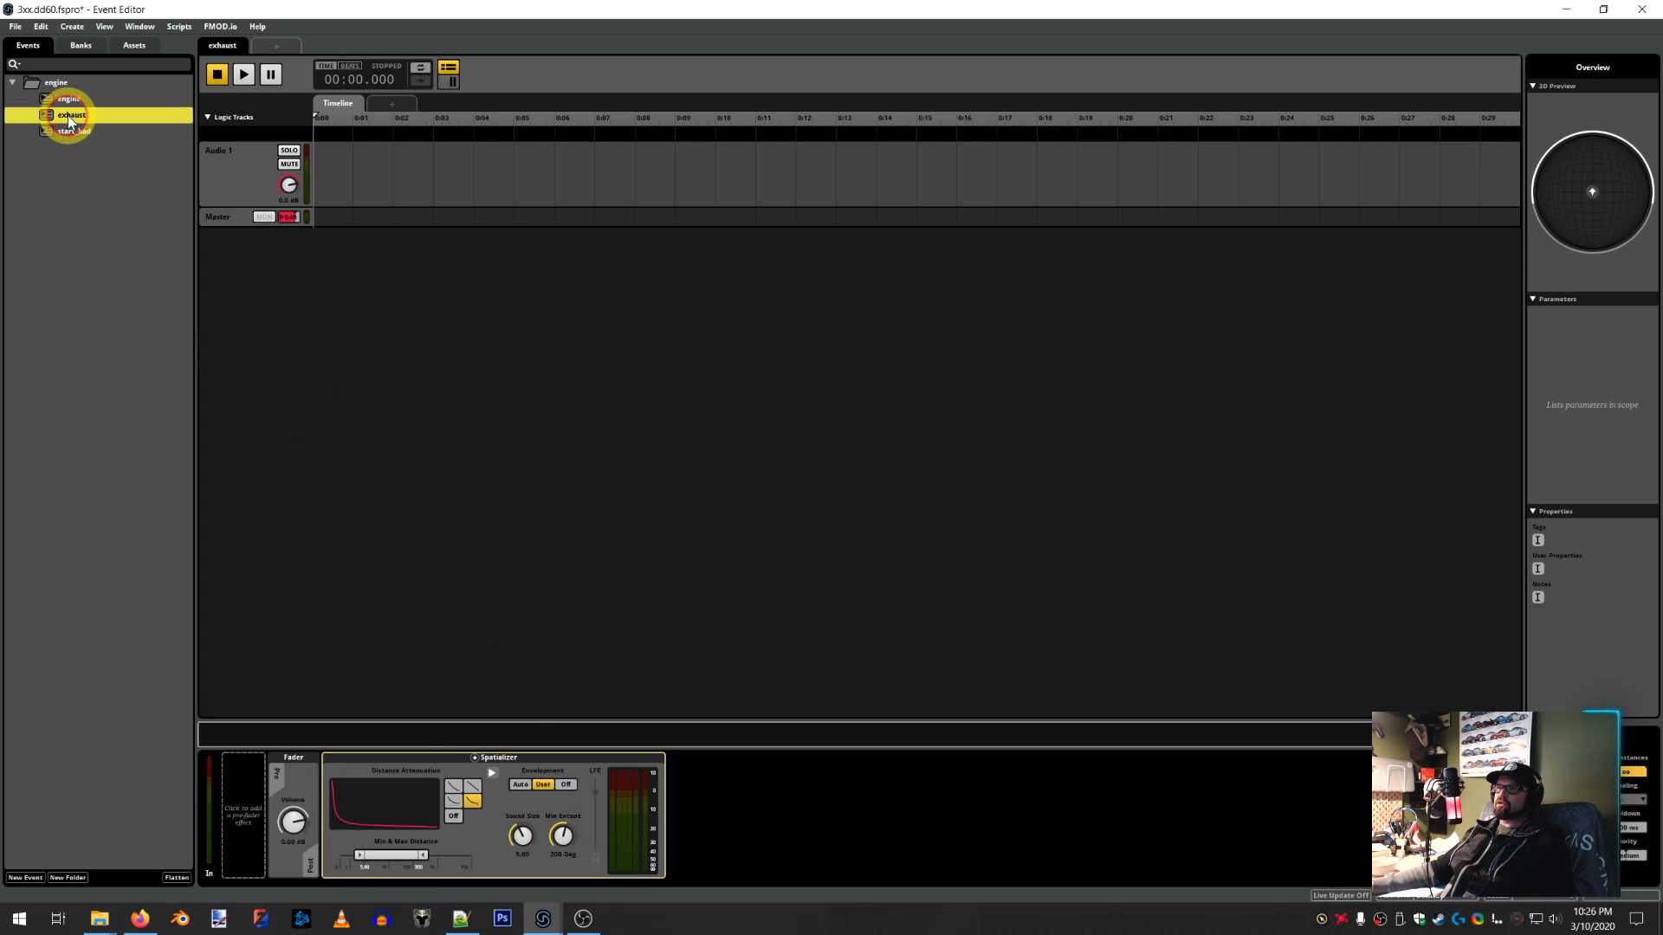
right_click(490, 838)
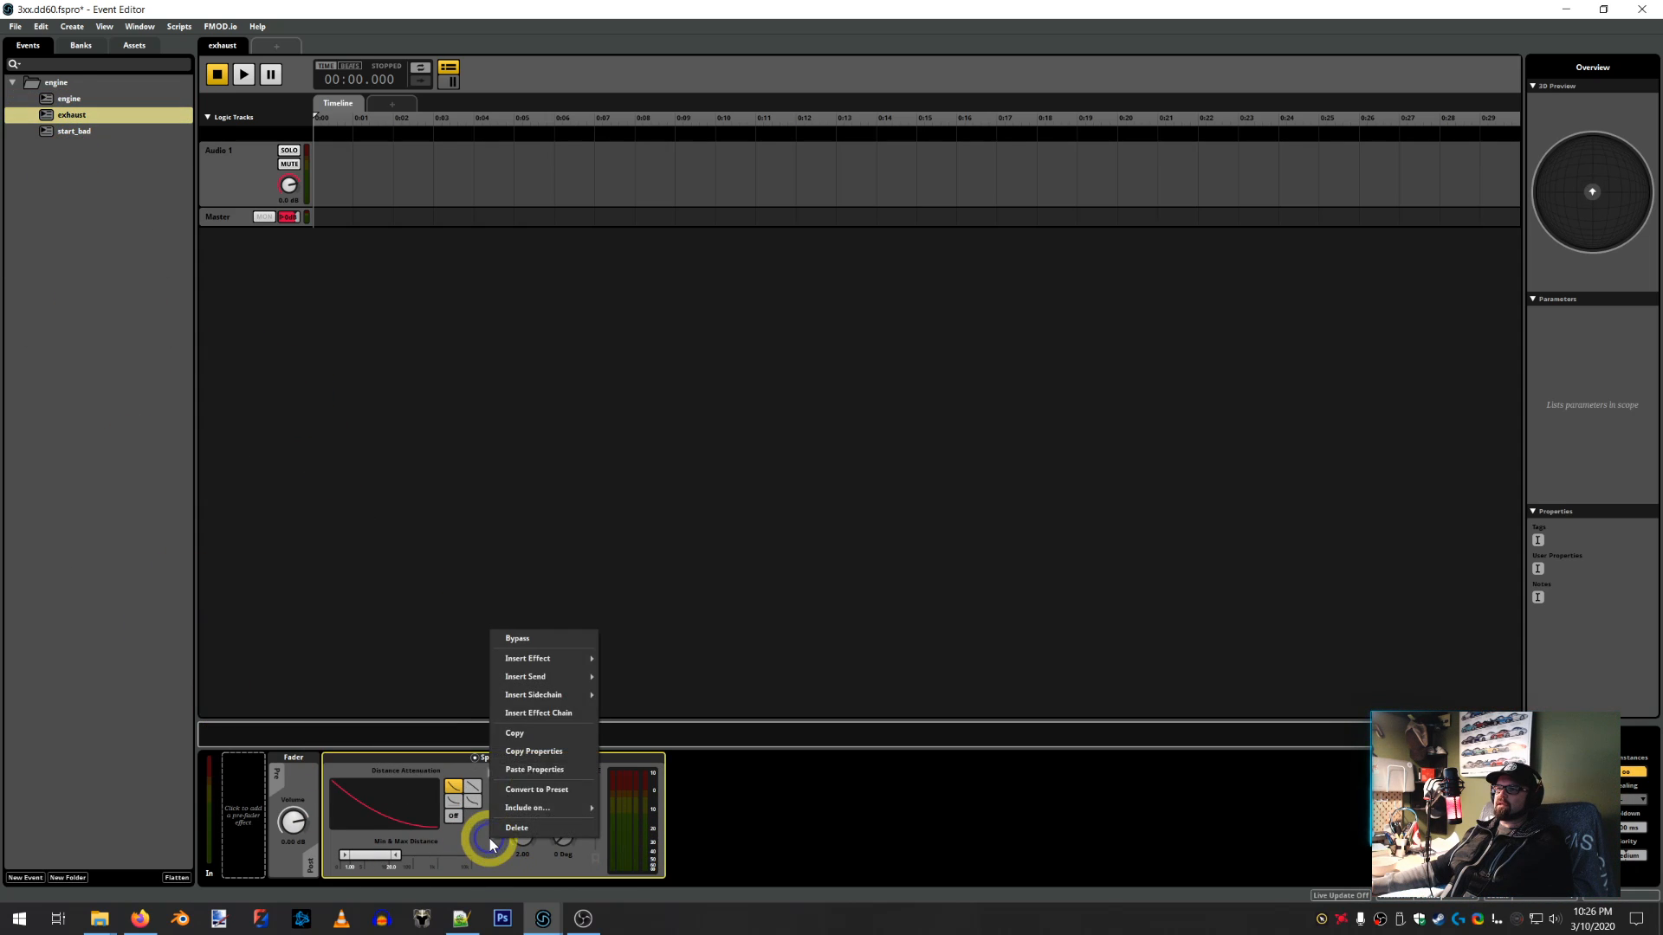
click(526, 768)
click(52, 372)
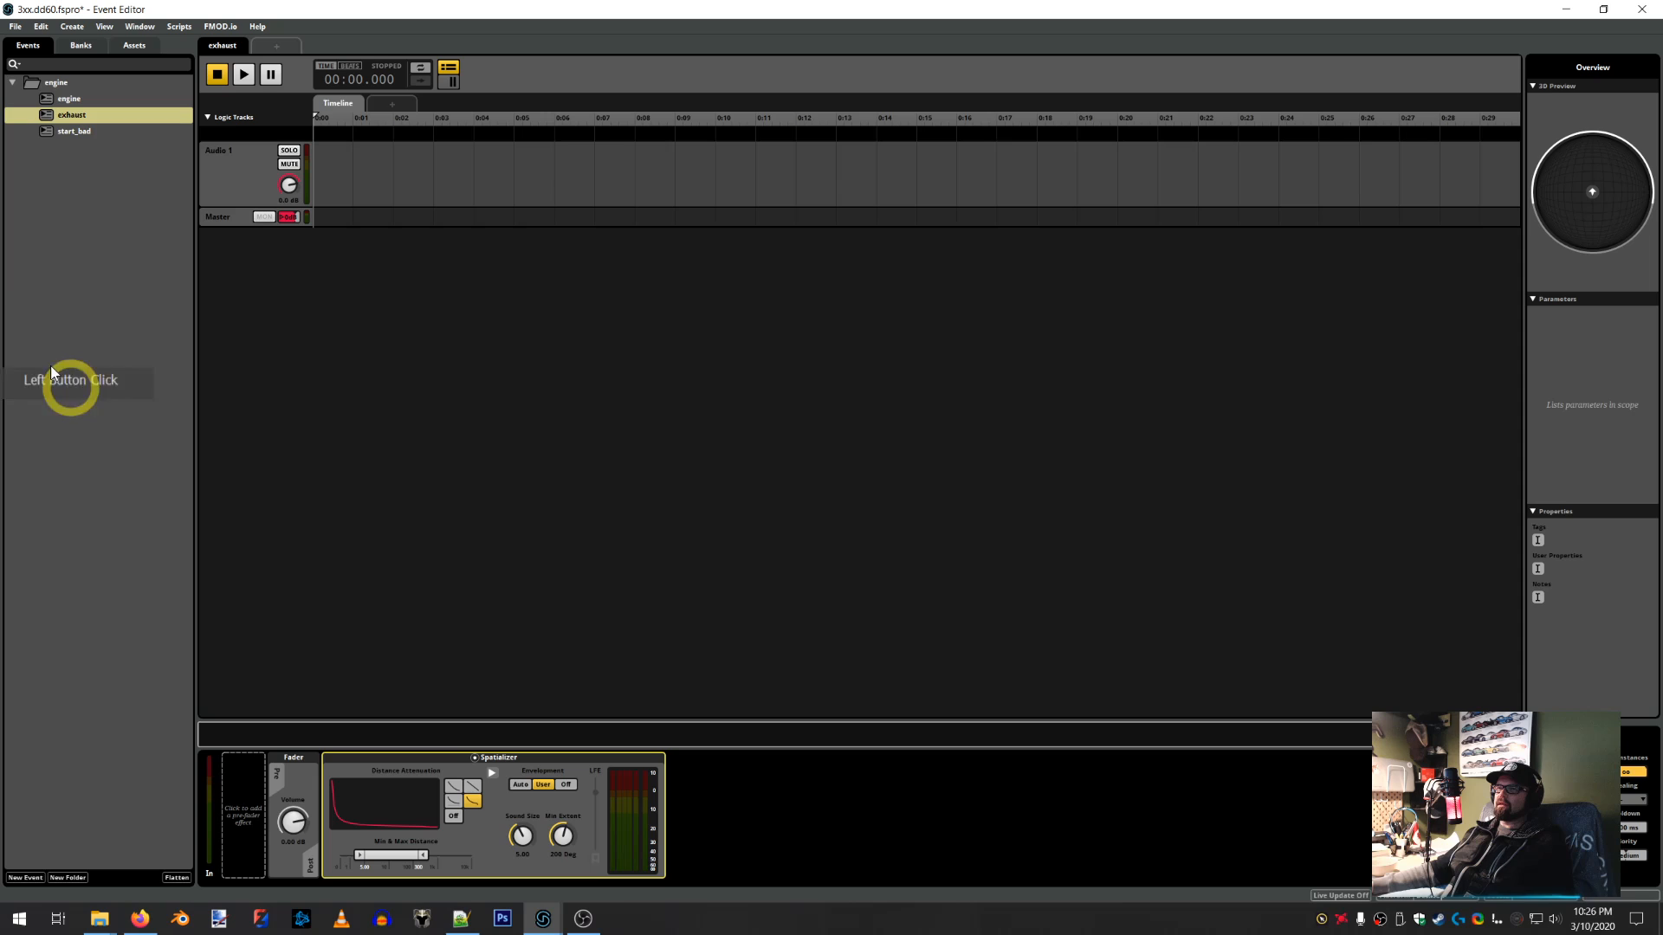
click(75, 130)
right_click(480, 830)
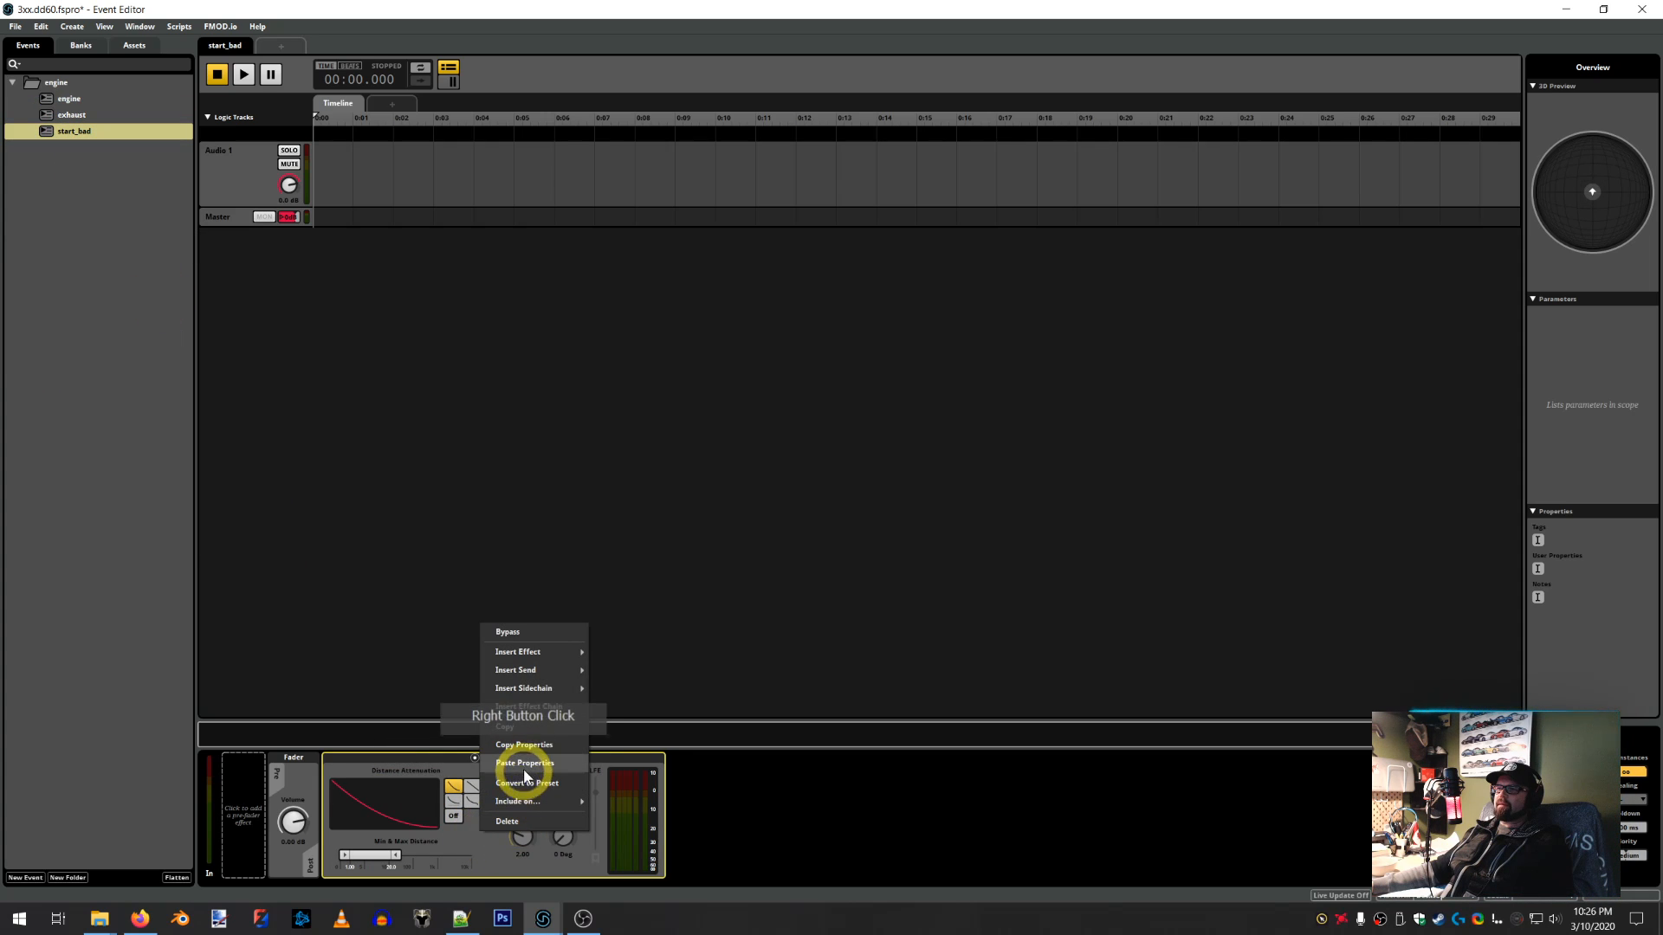
click(525, 763)
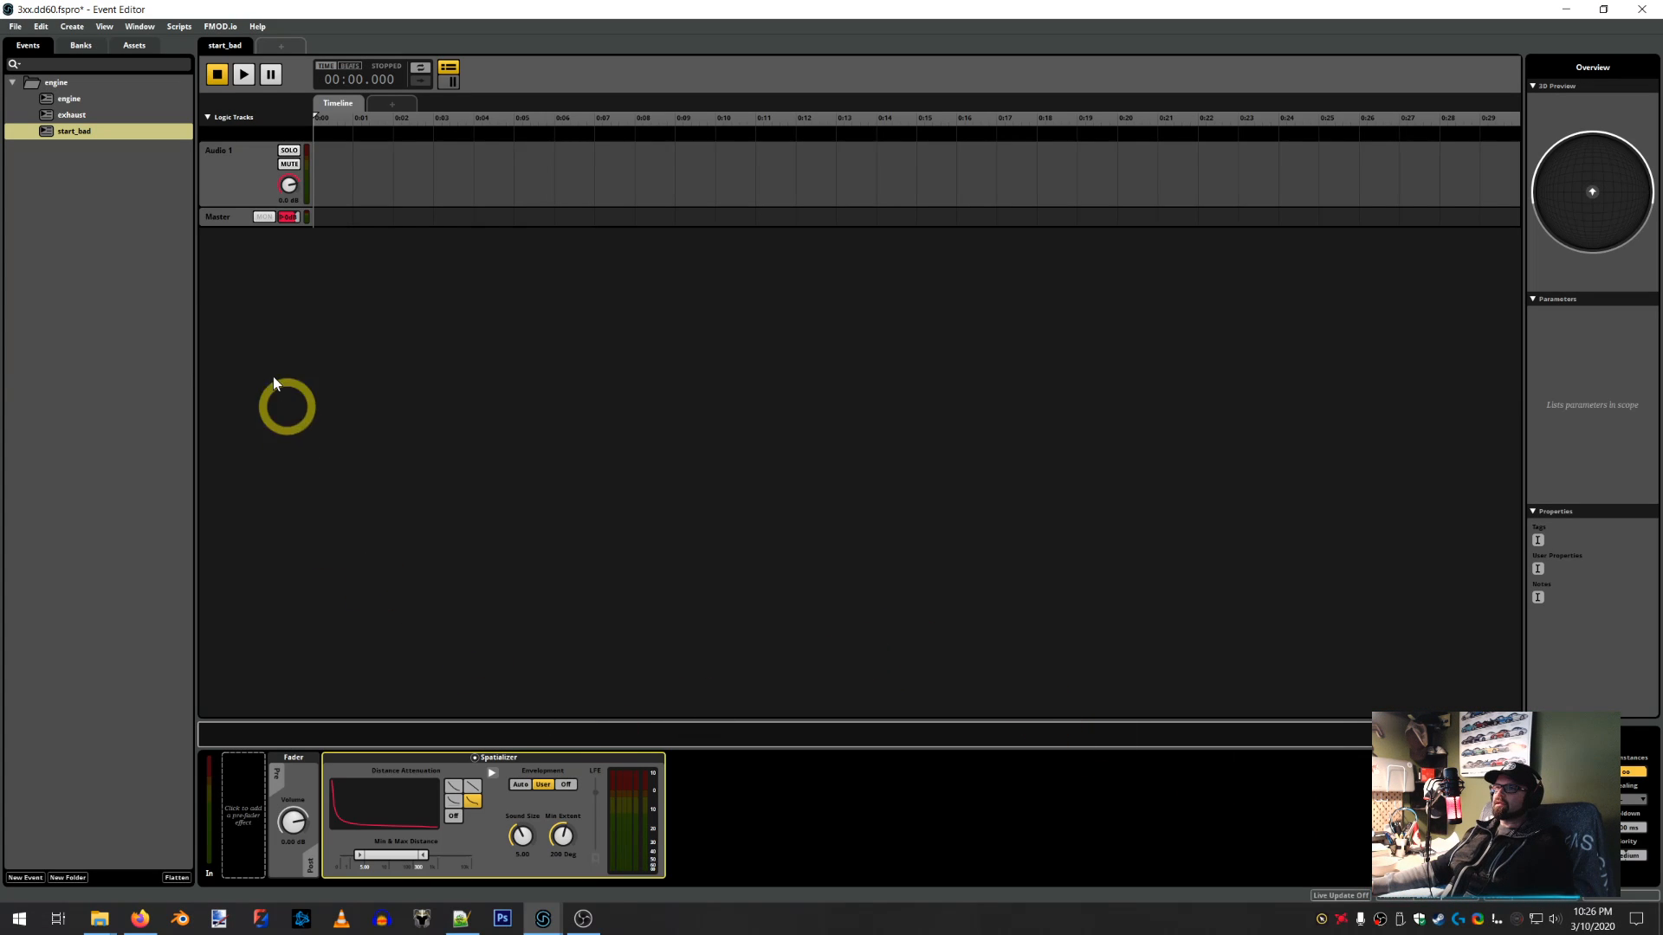
click(73, 115)
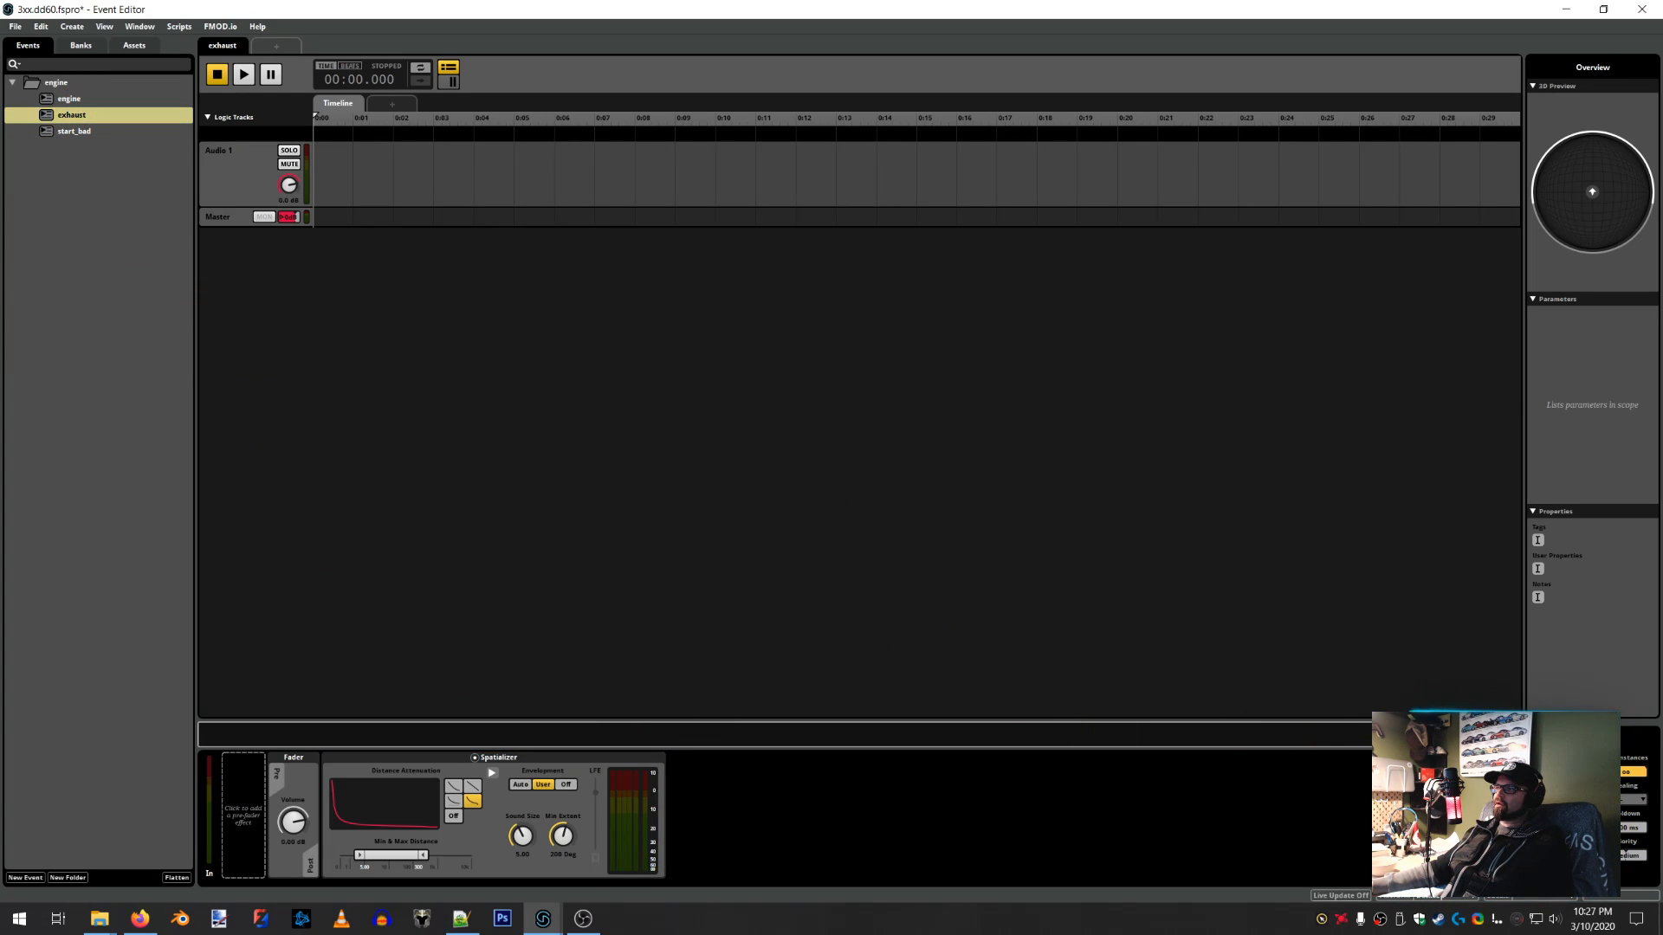
click(1152, 671)
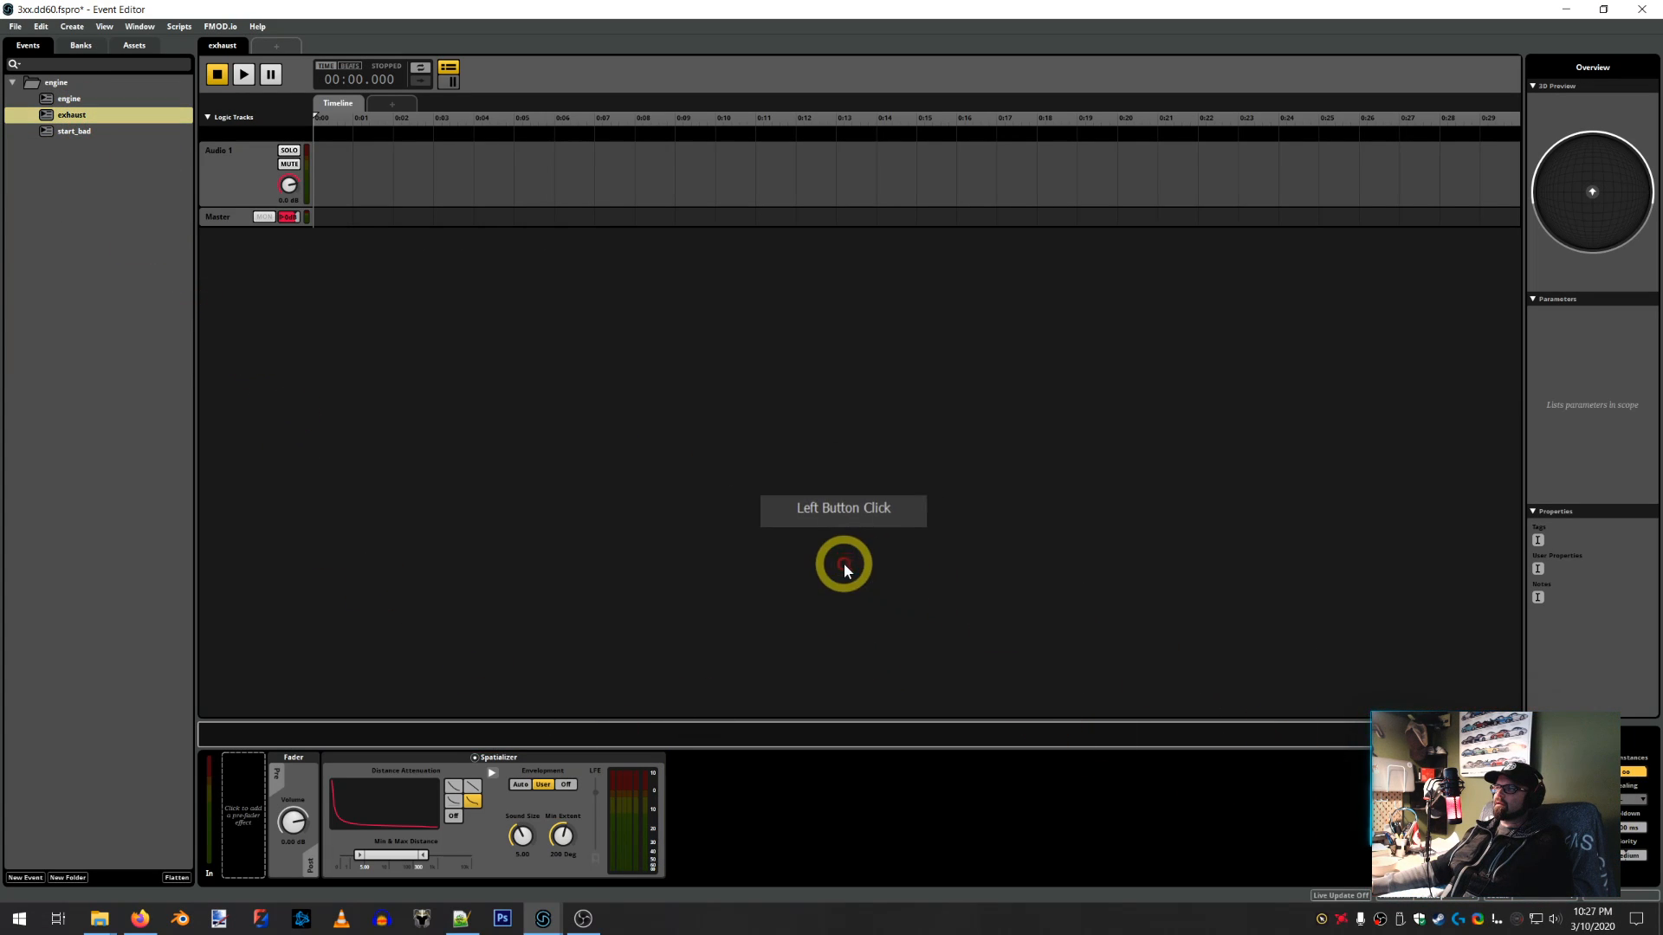
Add a local continuous user parameter named rpm to the engine event, with a range of 0 to 3000 and initial value 0
click(70, 98)
click(1377, 693)
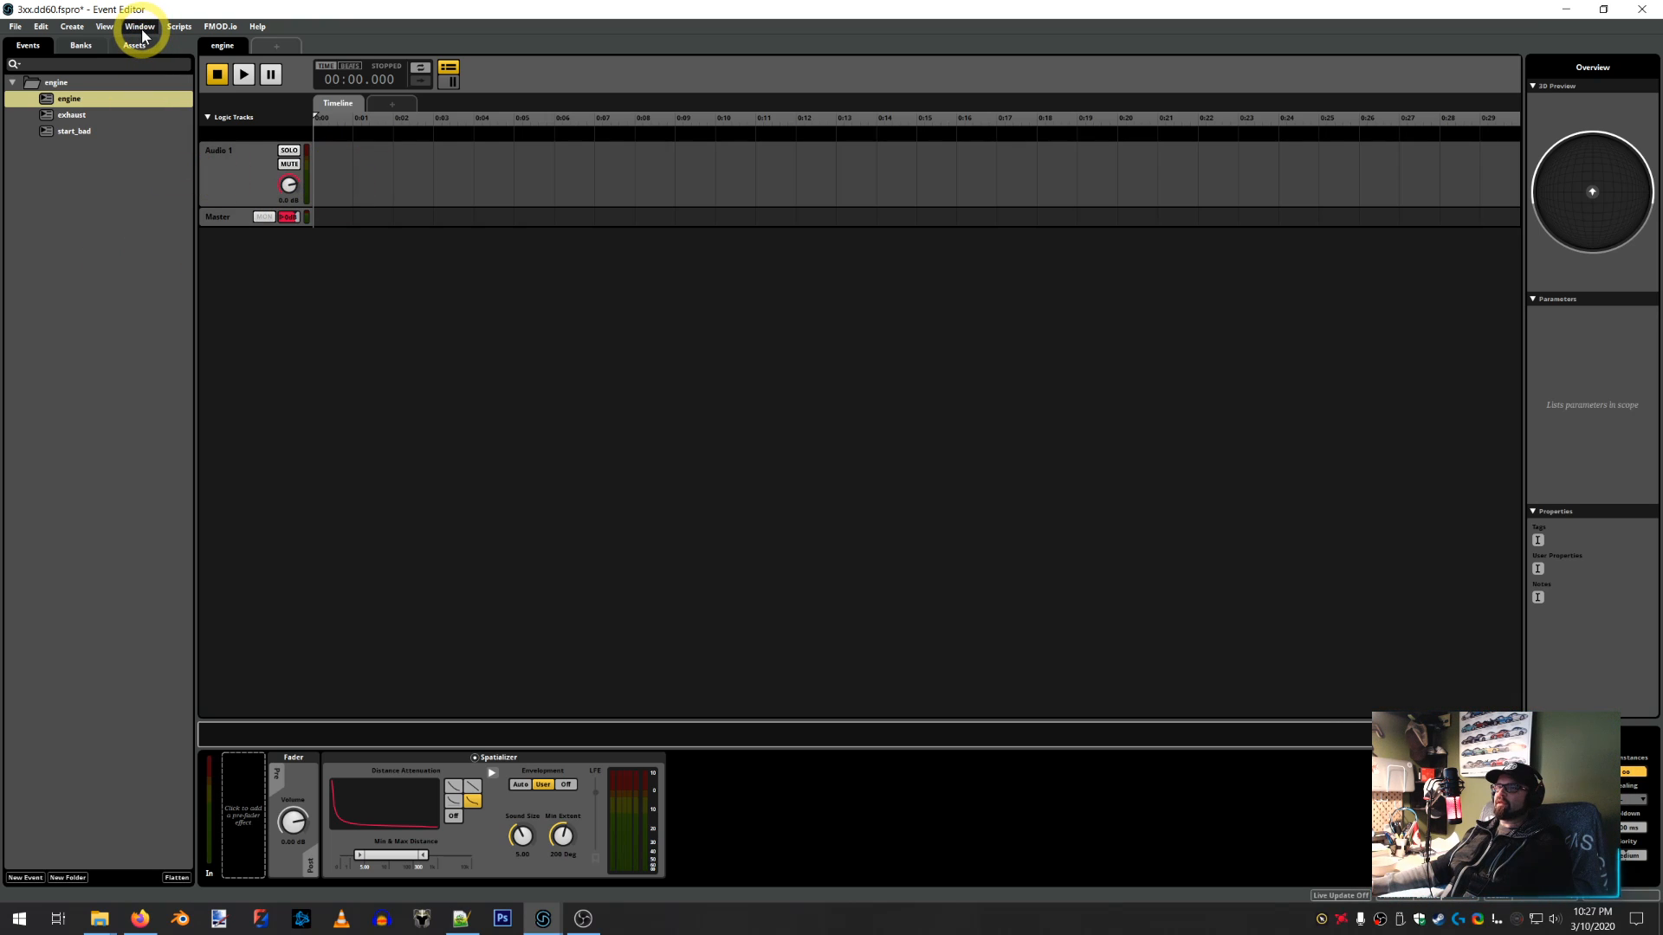
click(392, 102)
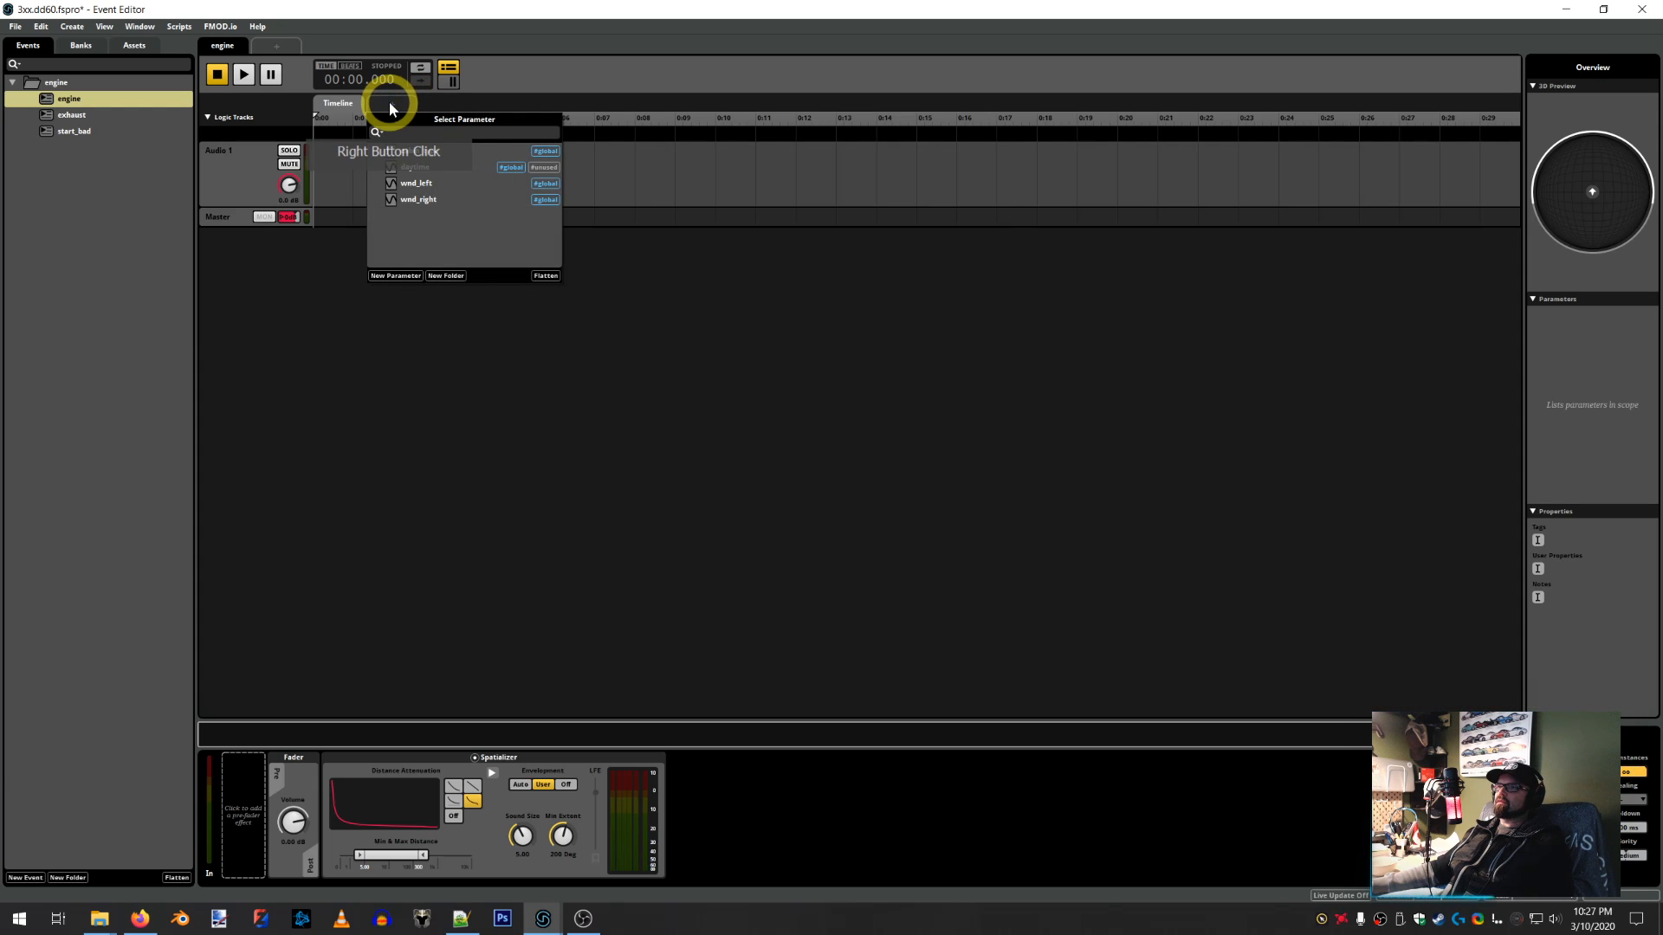
click(395, 275)
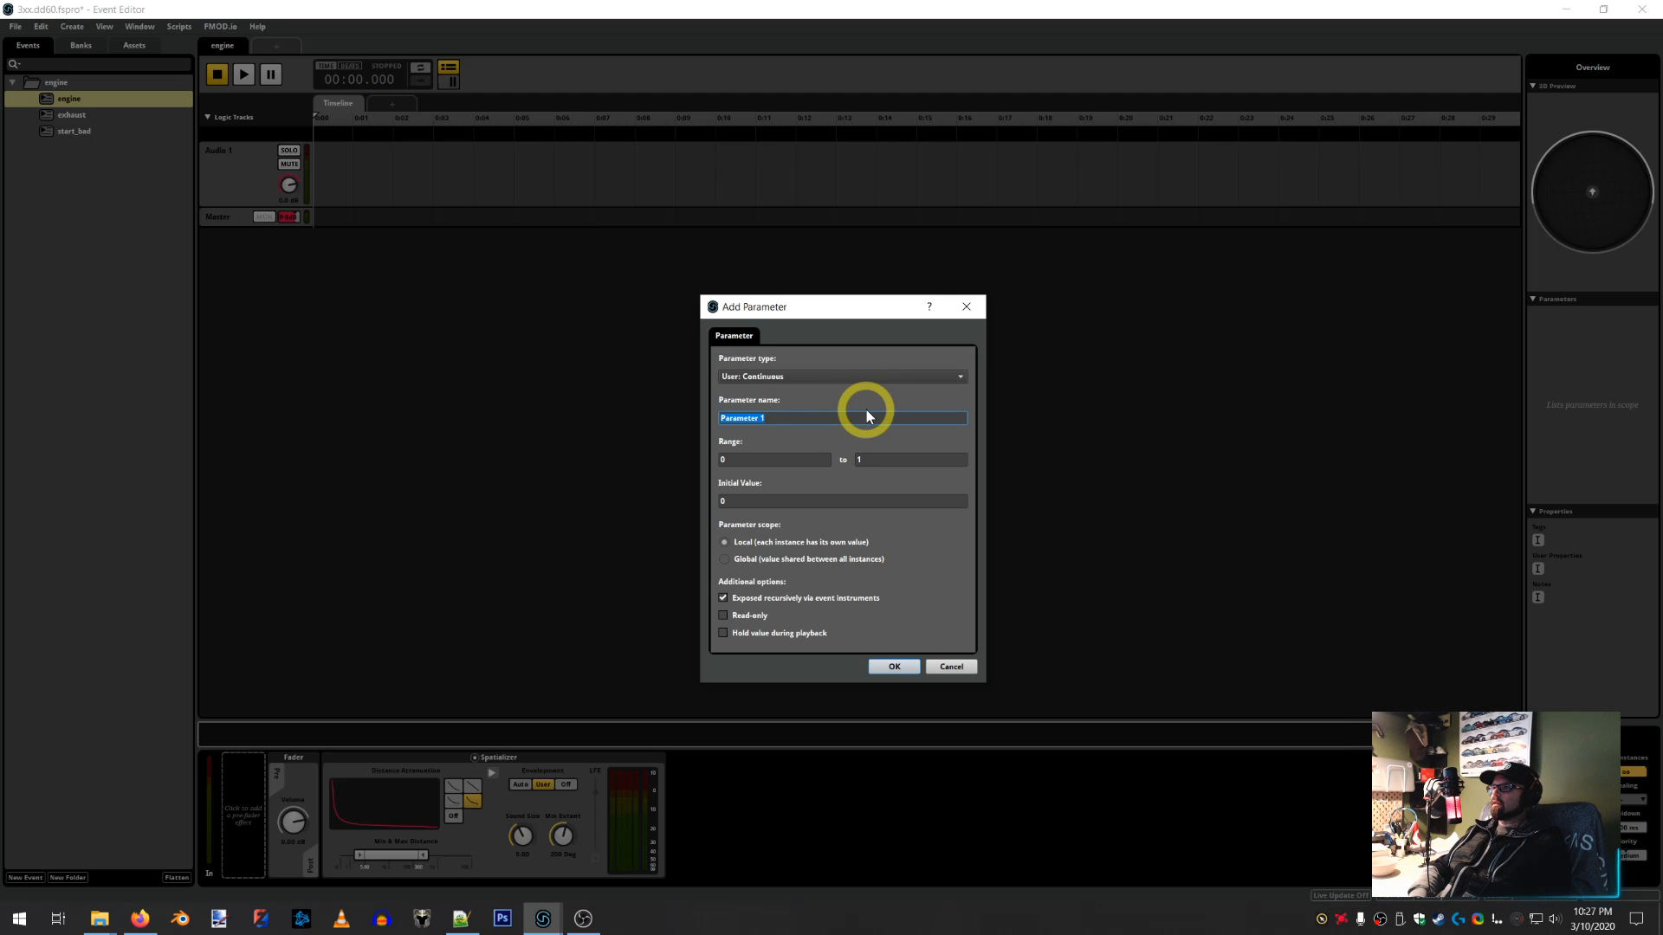
text(rpm)
key(Tab)
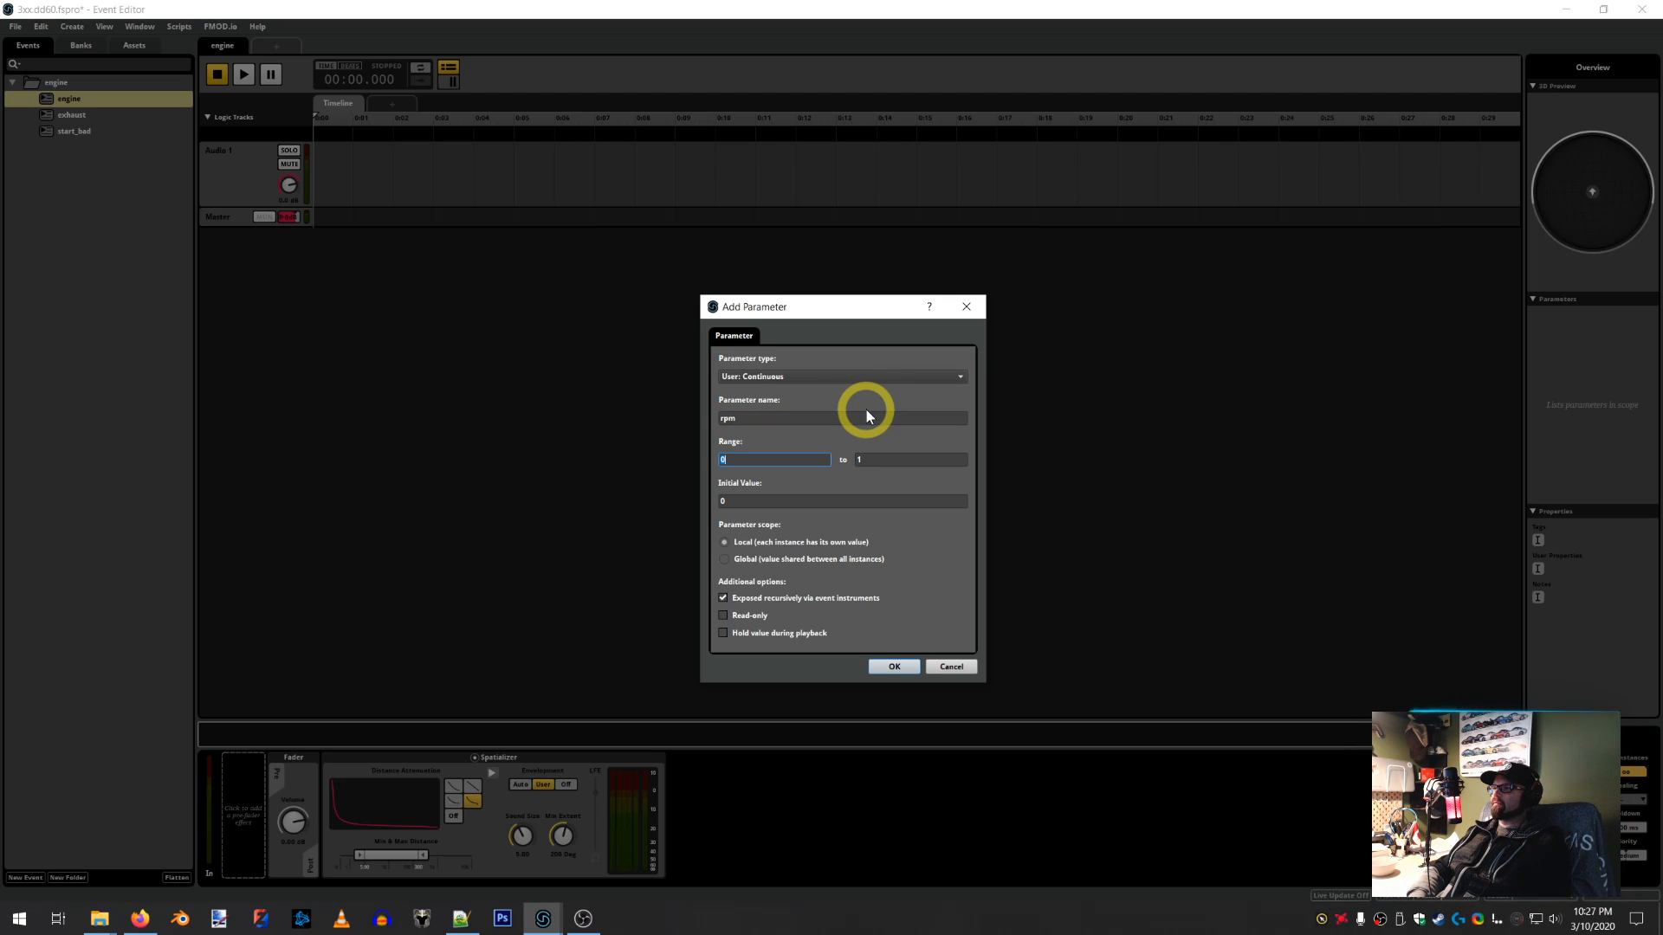
key(Tab)
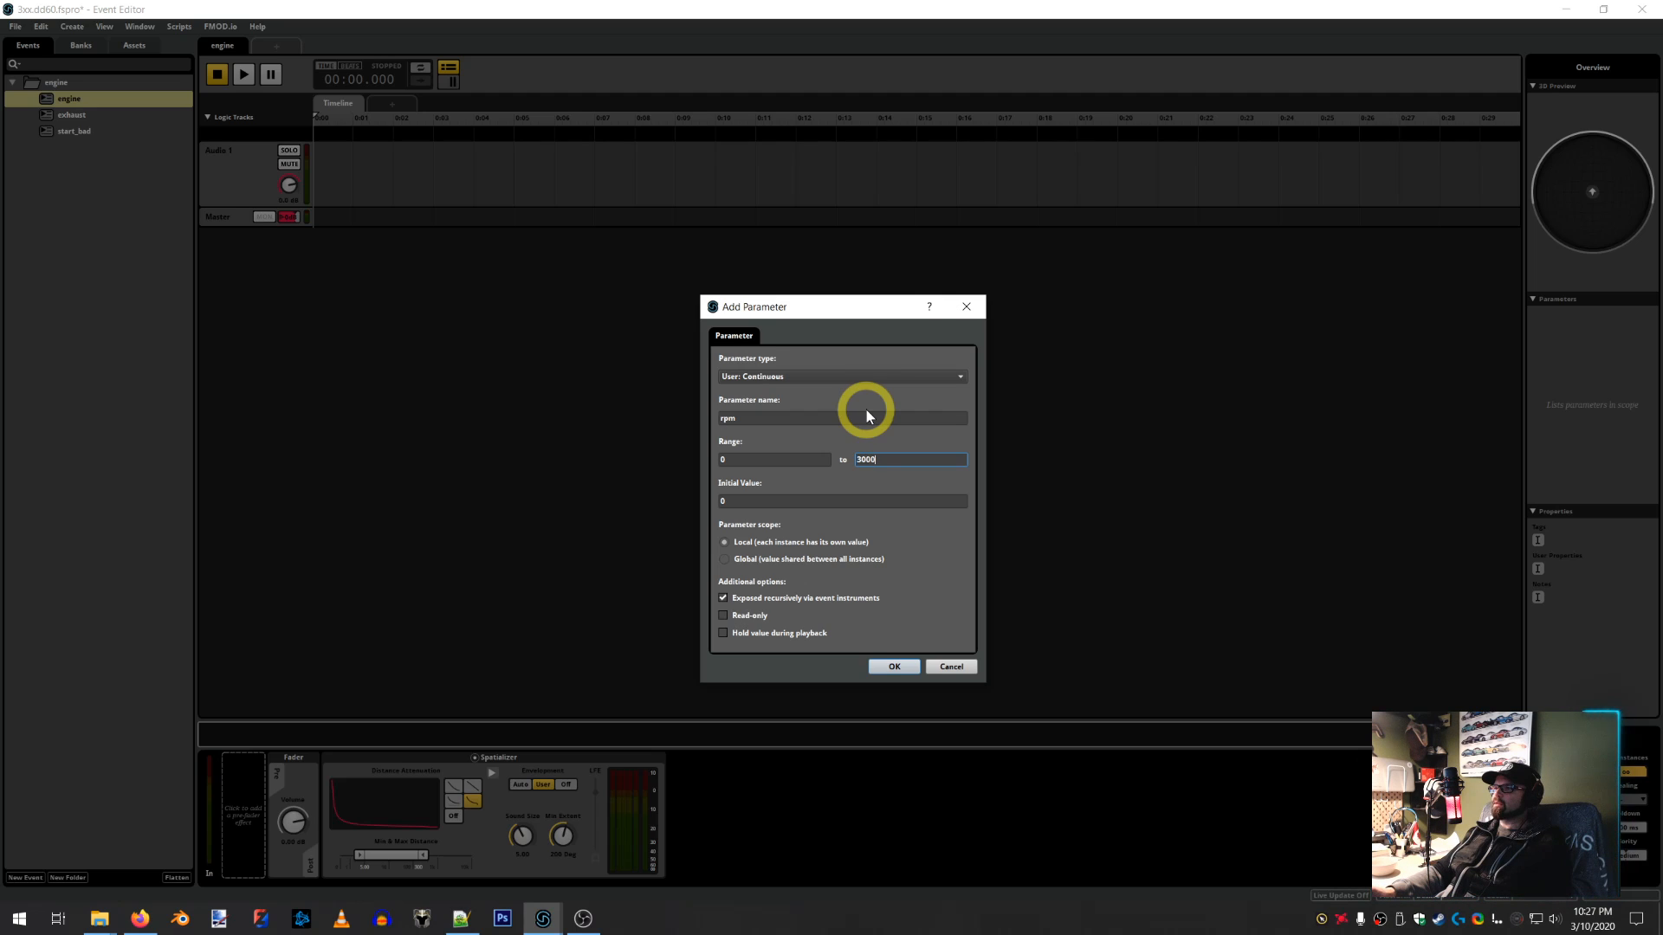
click(813, 483)
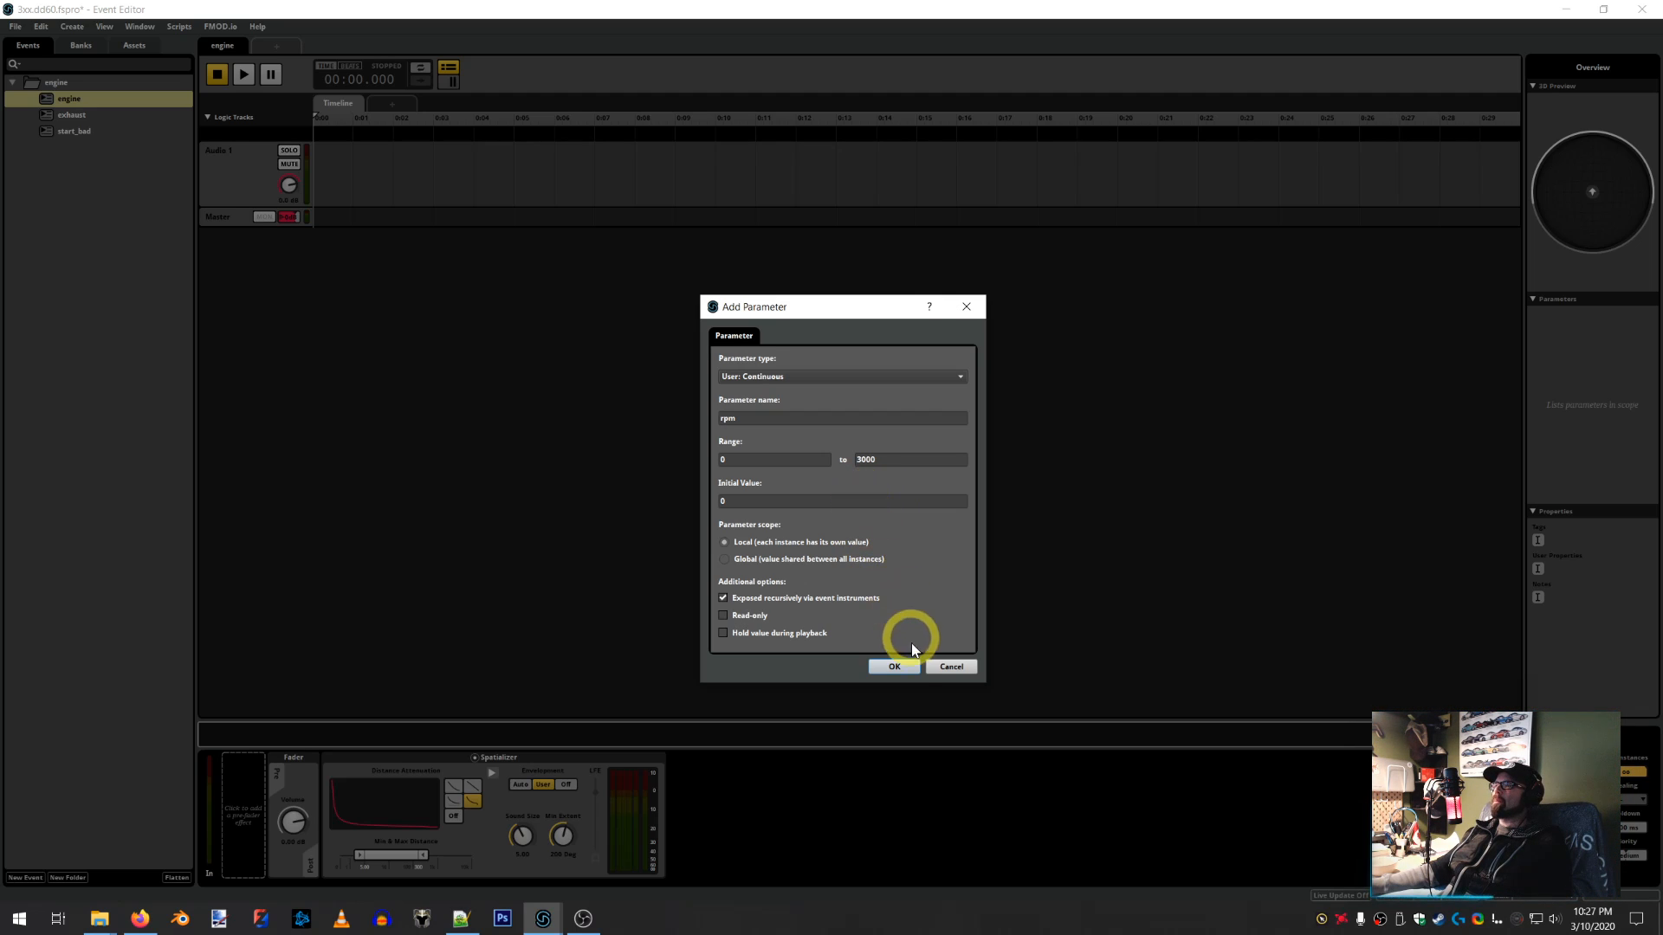
click(895, 666)
click(408, 358)
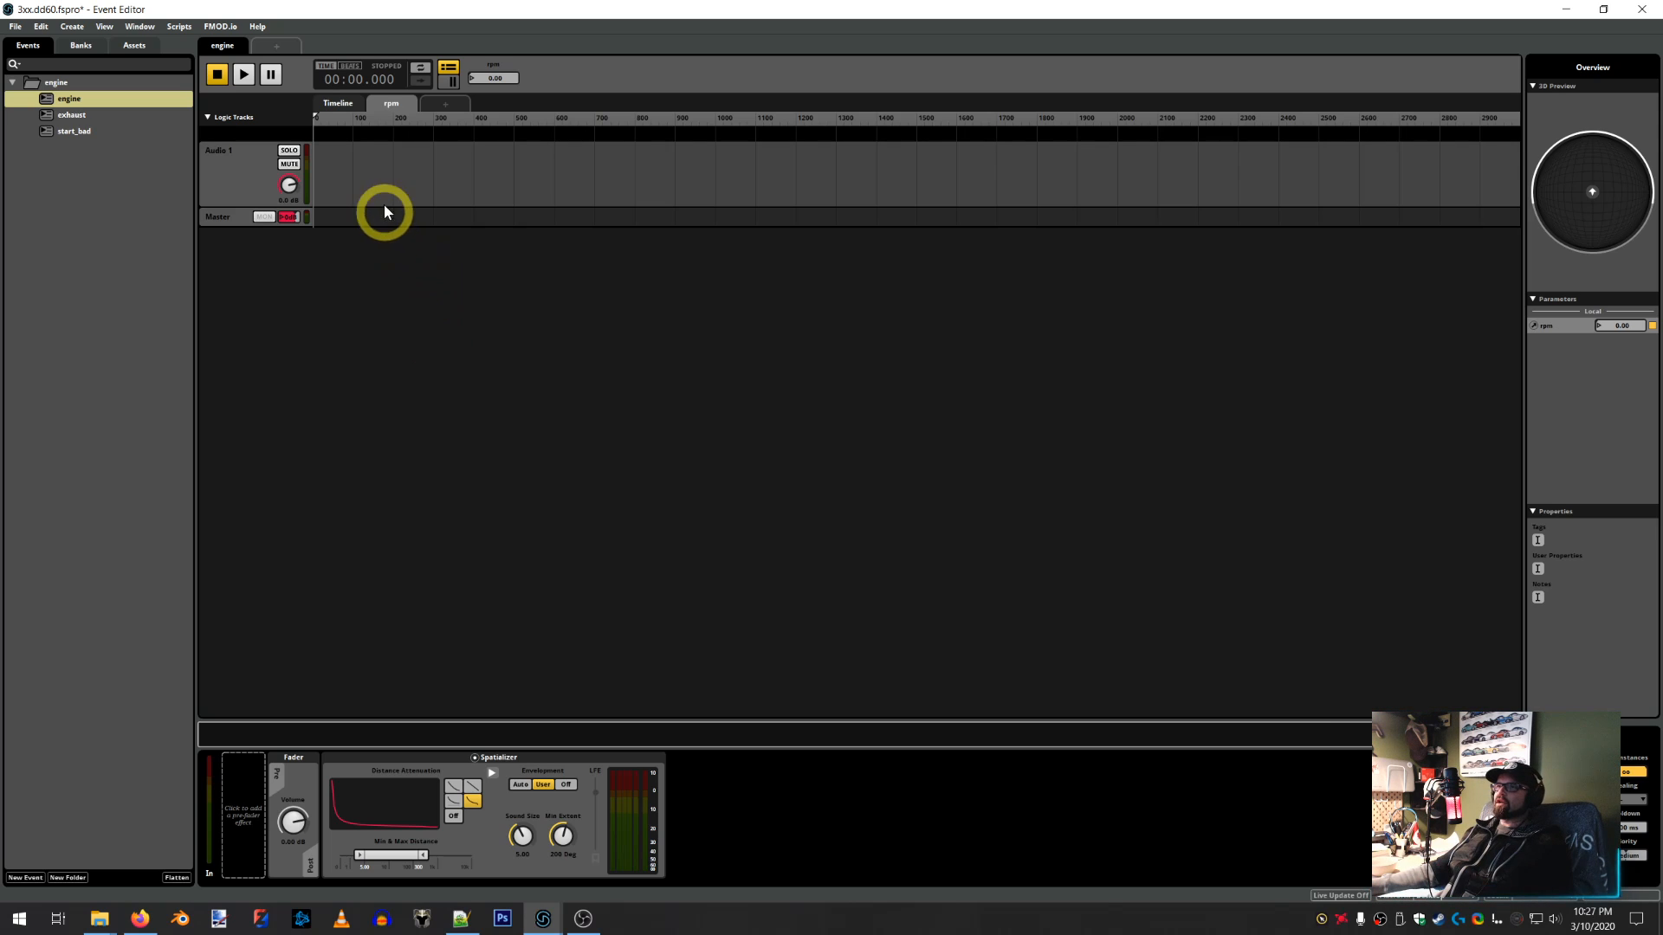
Rename the Audio 1 track as unloaded and place 500rpm.wav on it at about 380 on the rpm parameter sheet
double_click(227, 150)
text(unloaded)
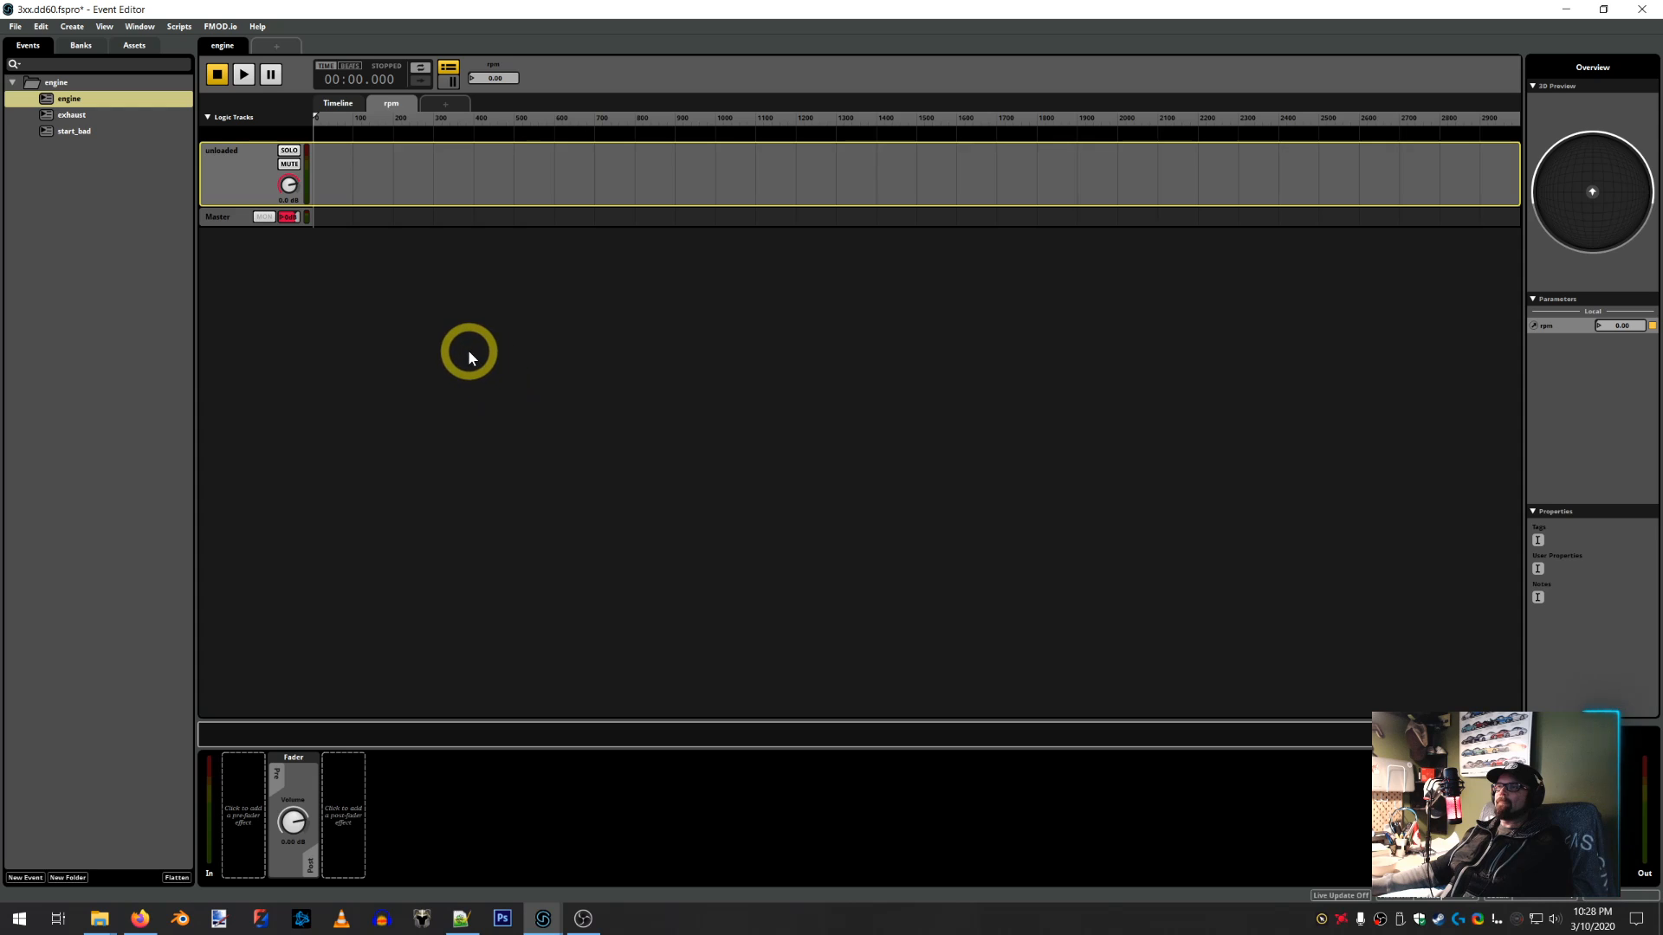
click(132, 52)
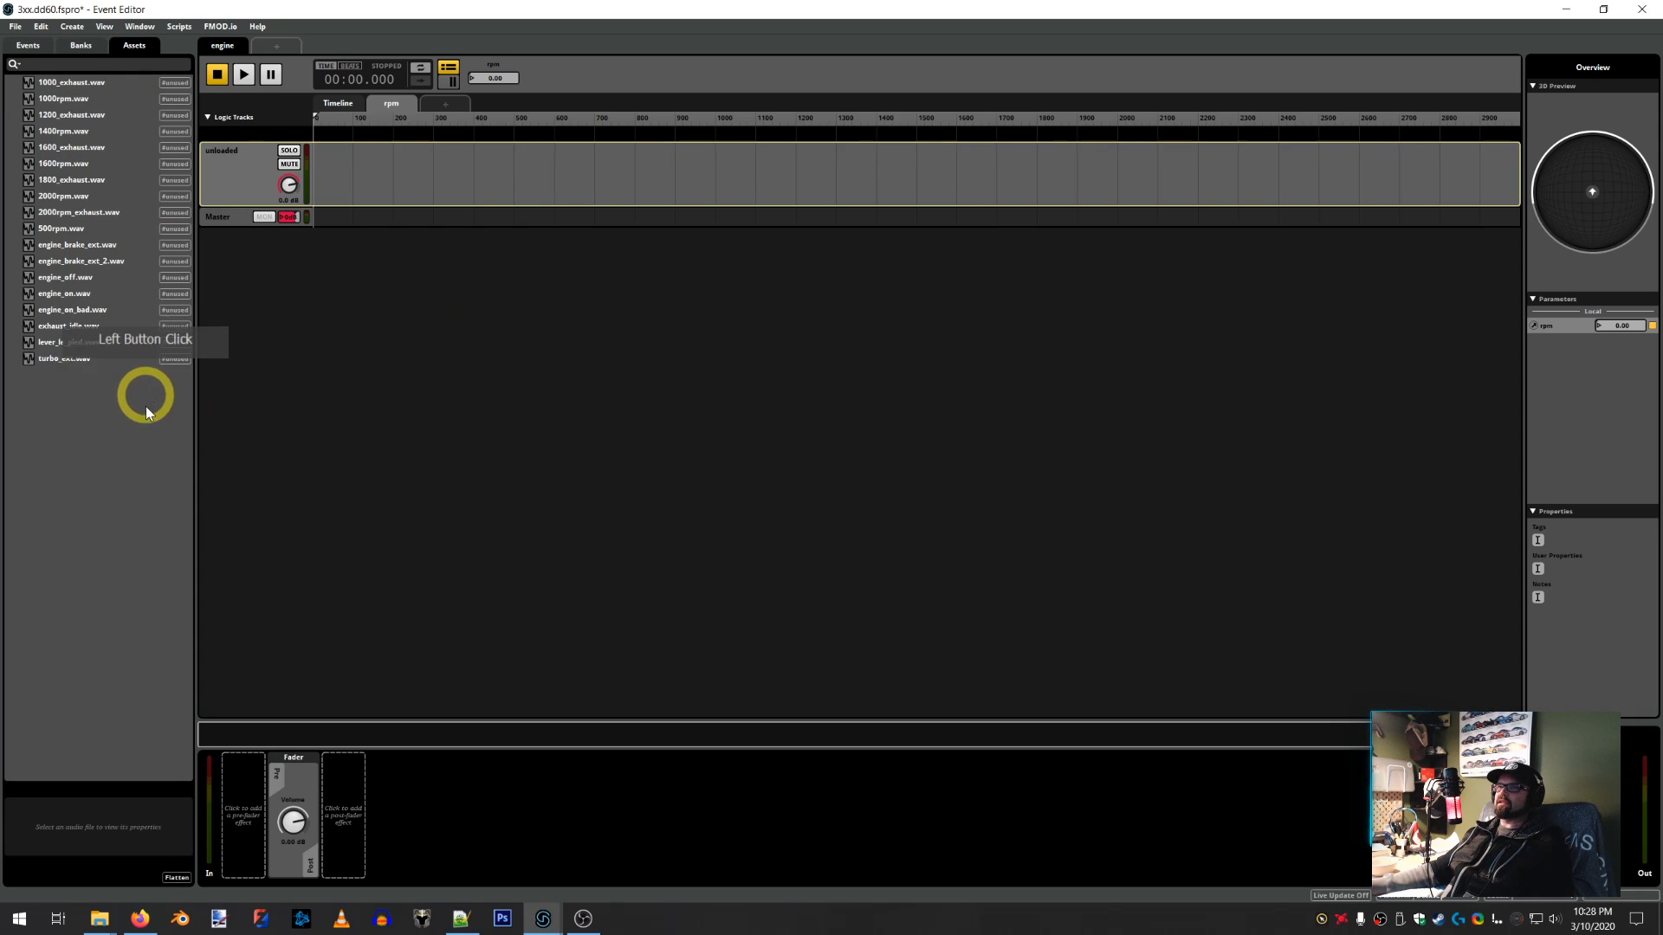
click(60, 227)
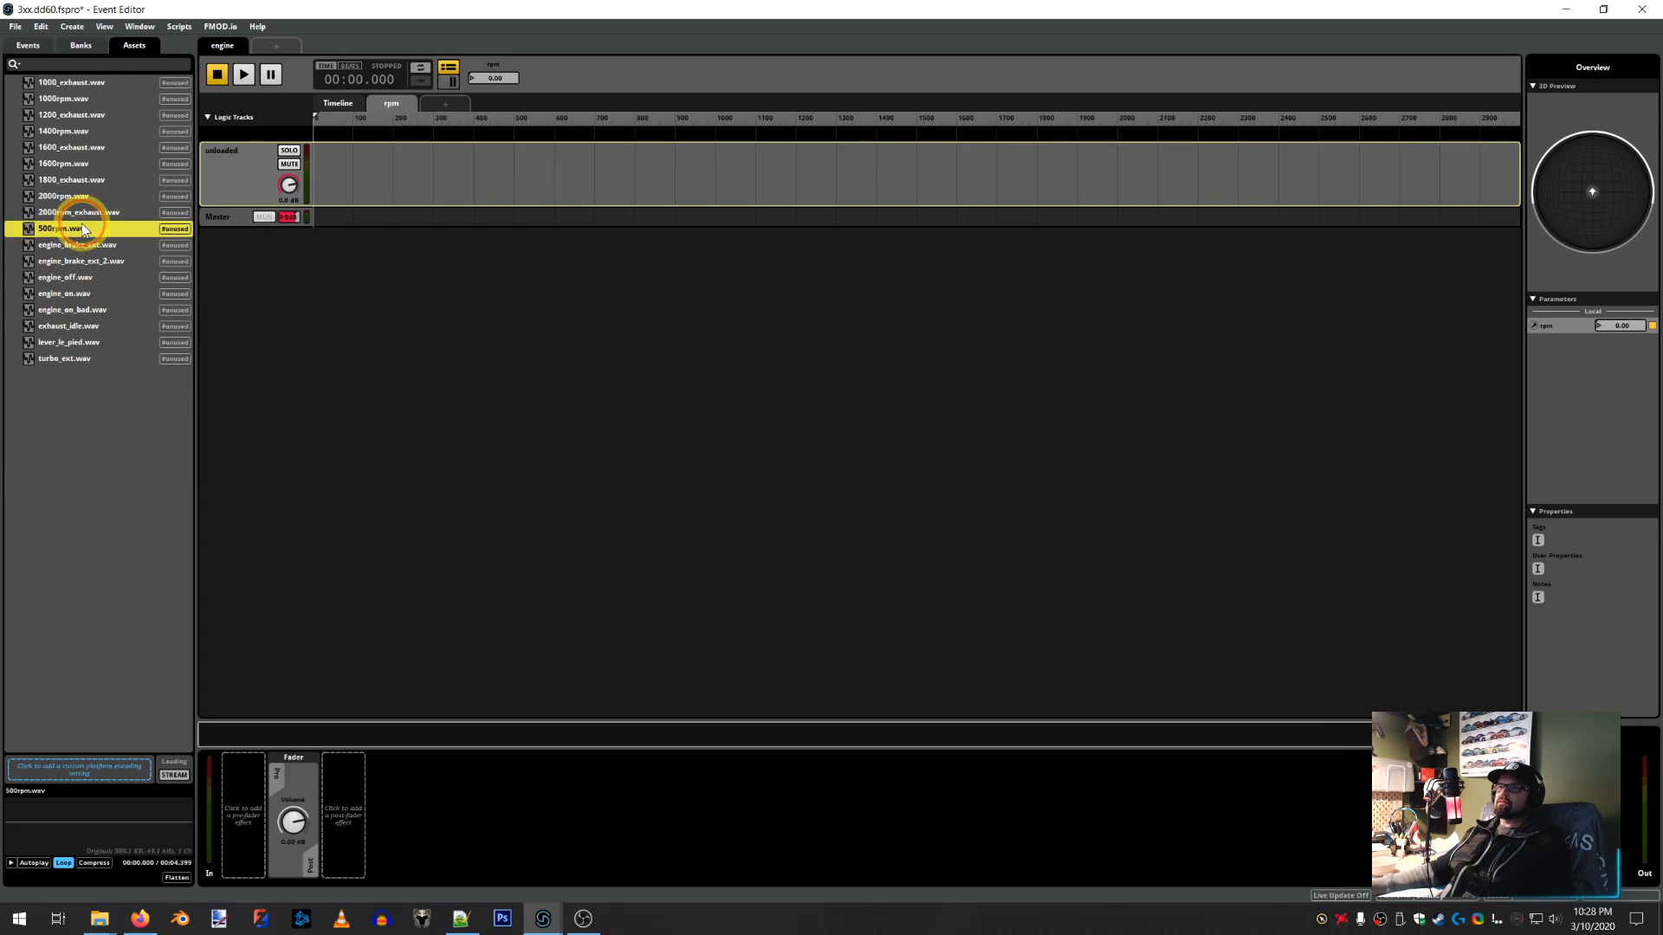
drag(54, 228, 472, 159)
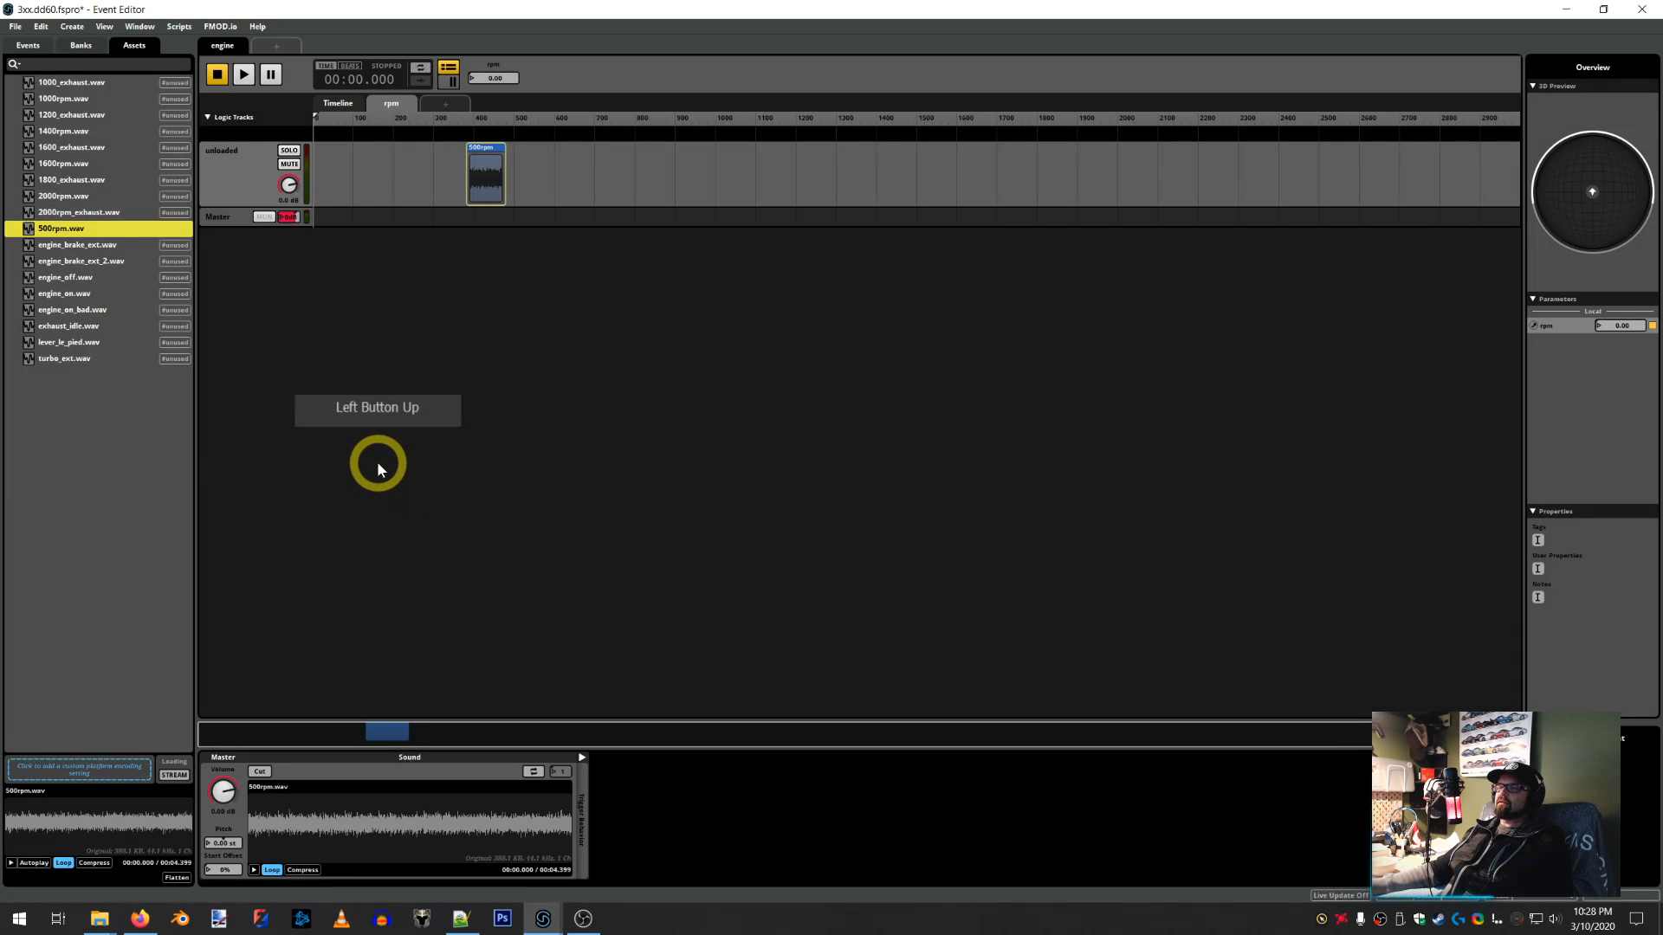
Look up the 500rpm sound's rpm limits in exterior_dd60.sii in Notepad++, and stretch the 500rpm clip to span 350 to 920 rpm
click(461, 918)
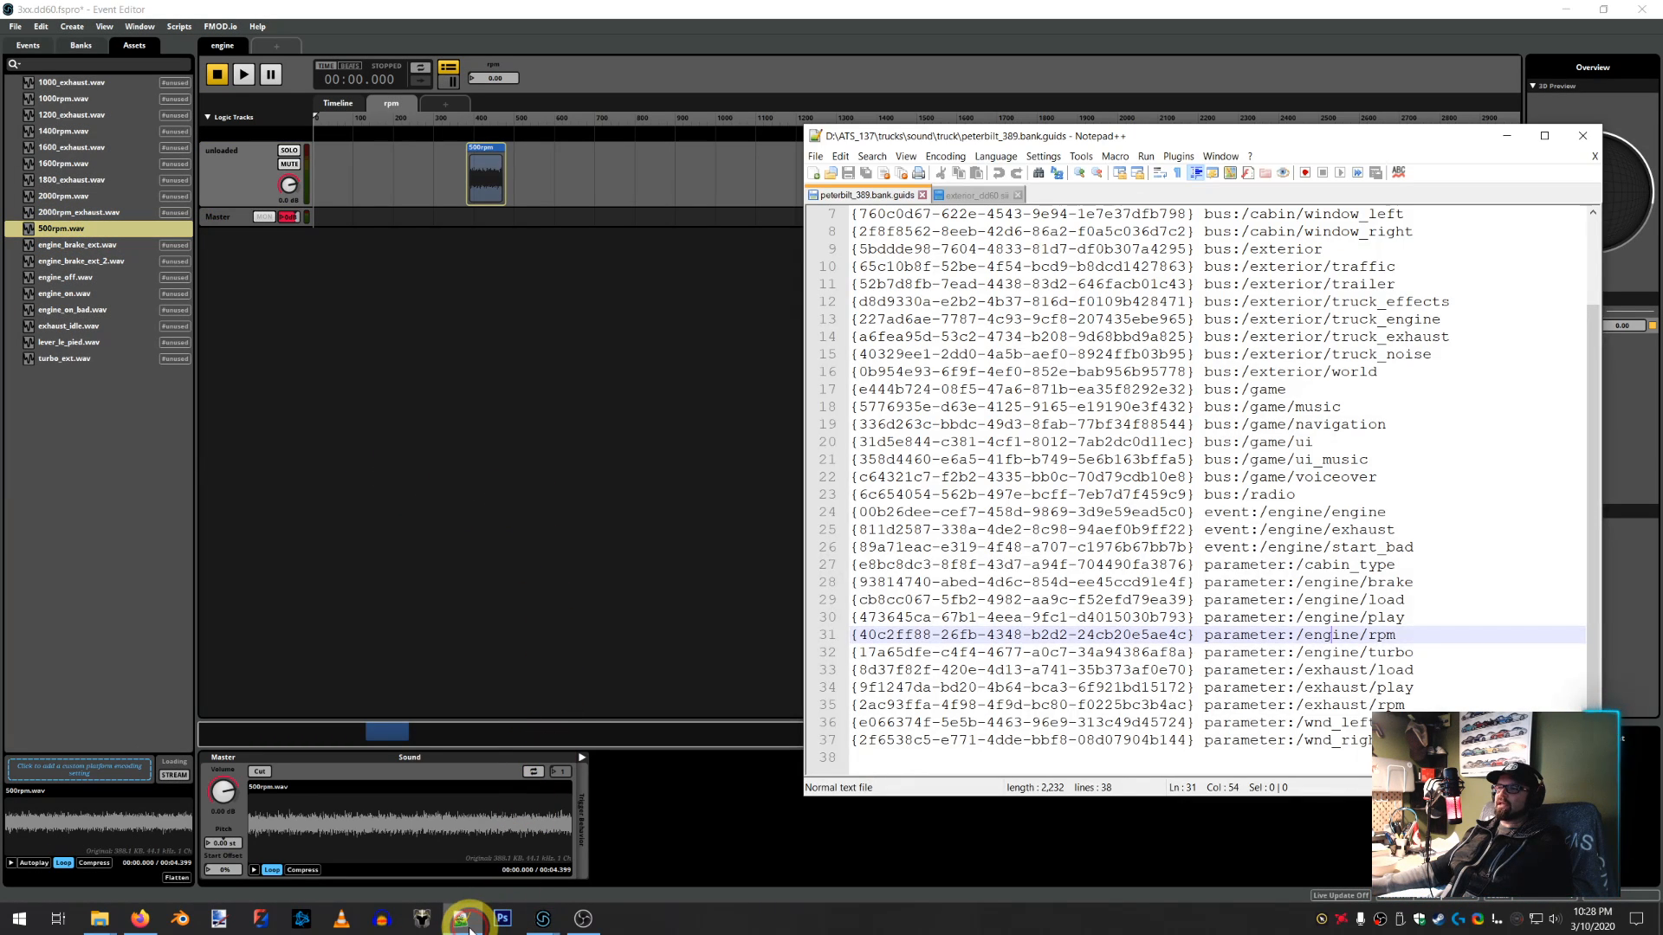
click(977, 194)
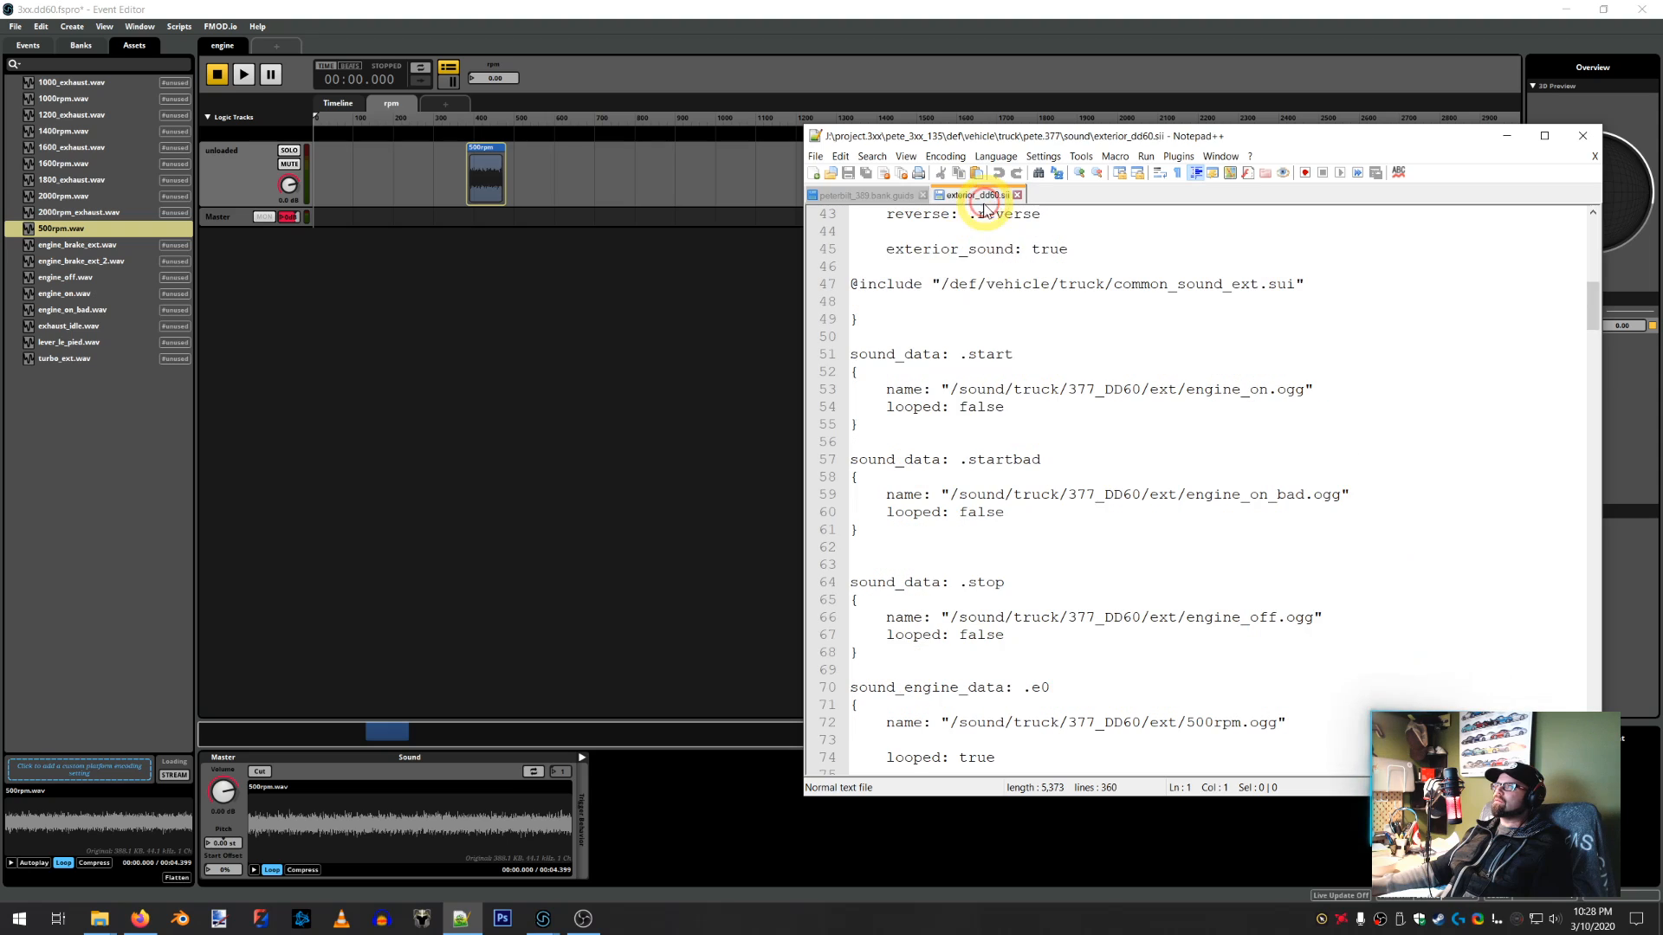
scroll(1354, 615, down, 3)
scroll(1351, 619, down, 4)
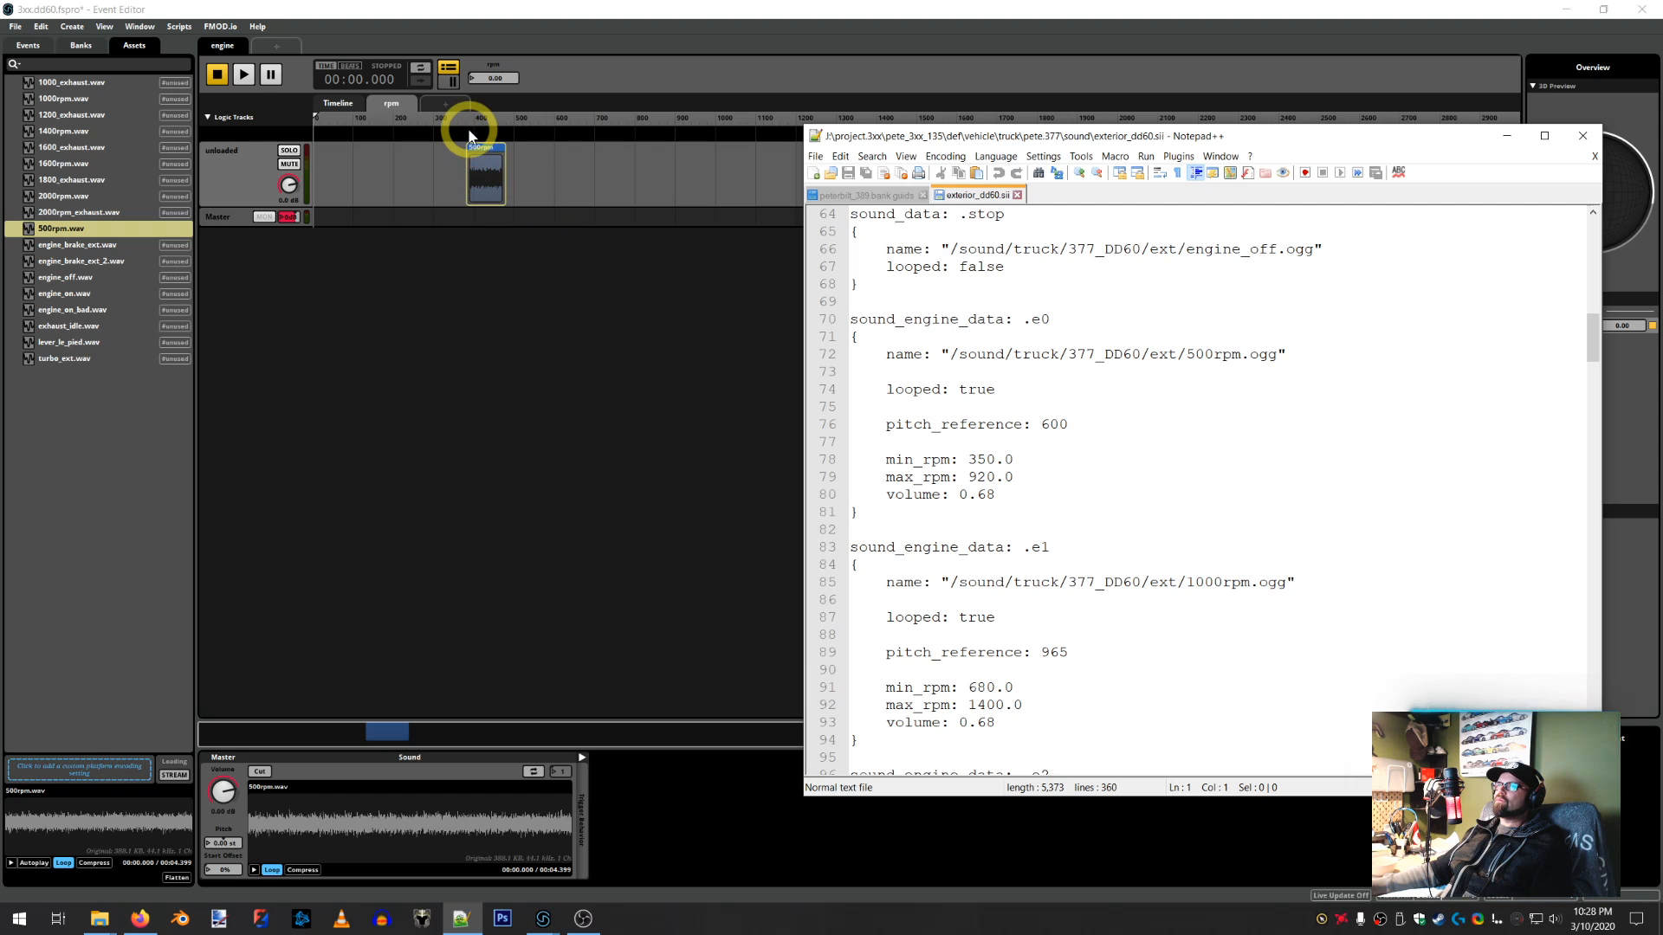
click(467, 135)
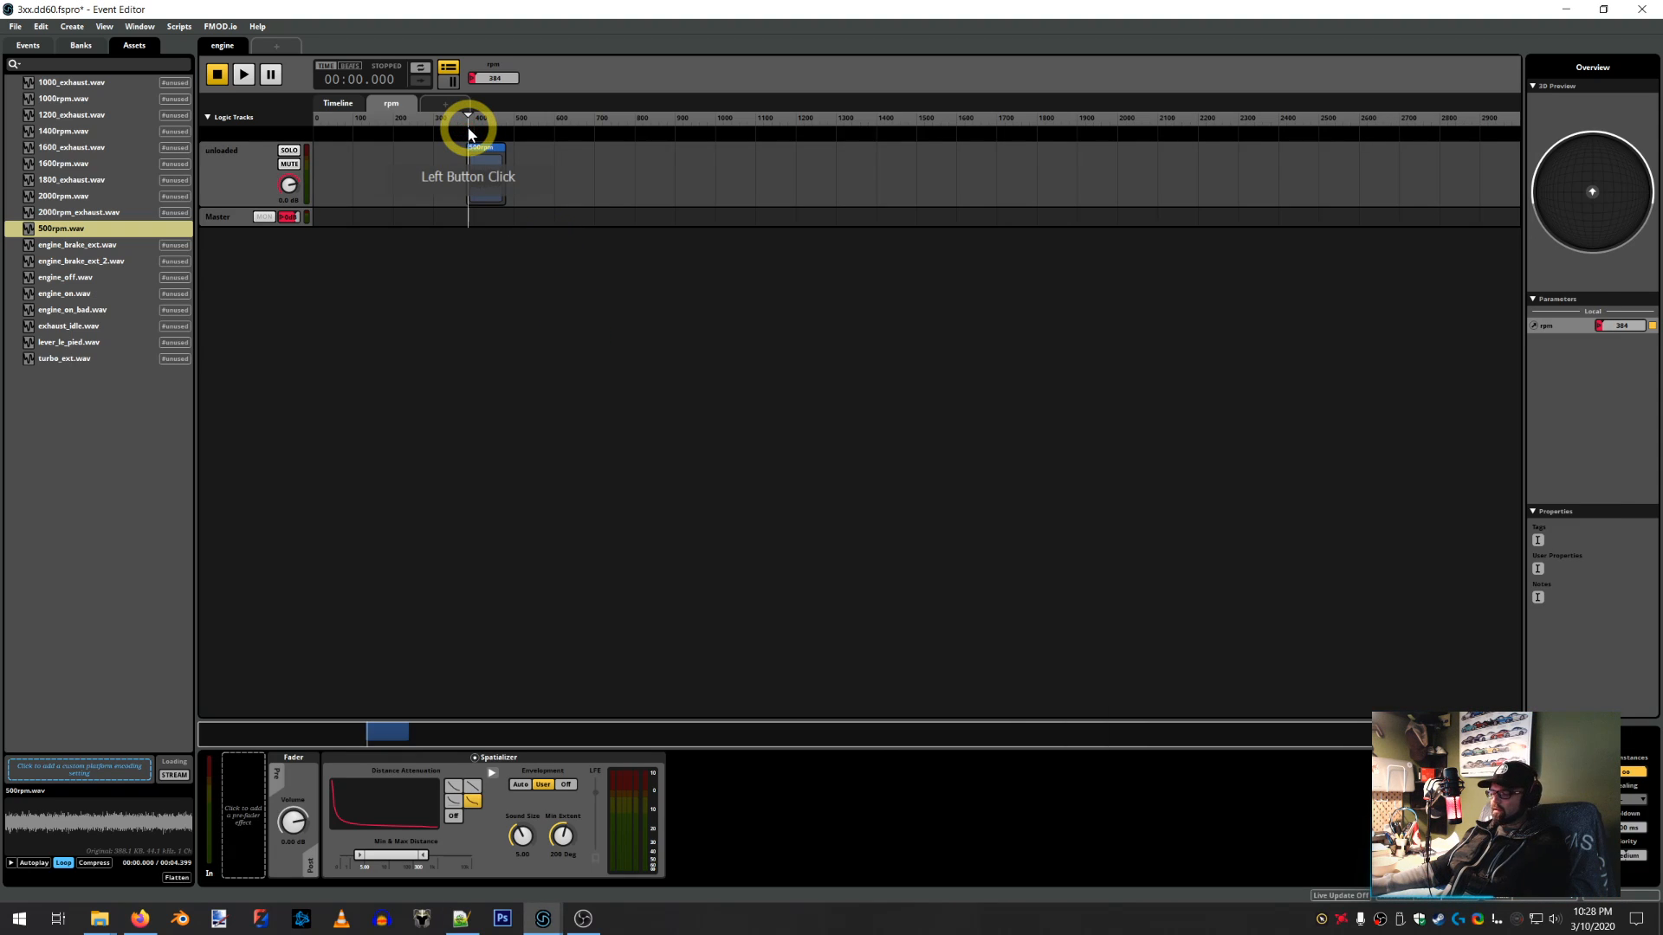
scroll(467, 135, up, 5)
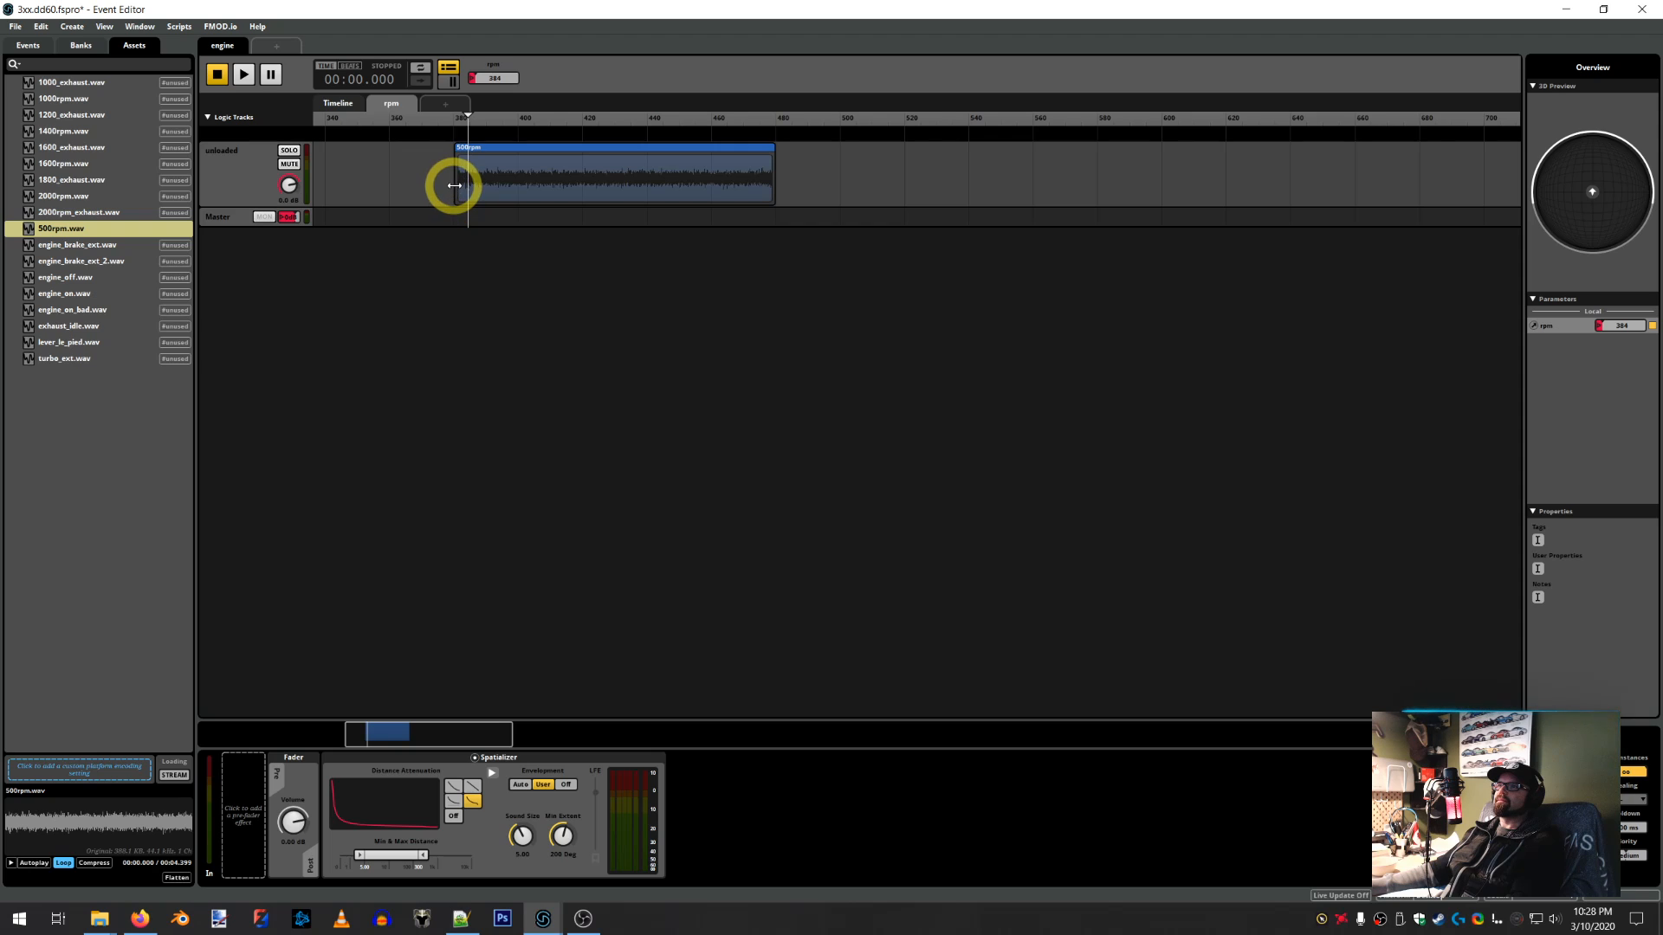
drag(456, 182, 360, 178)
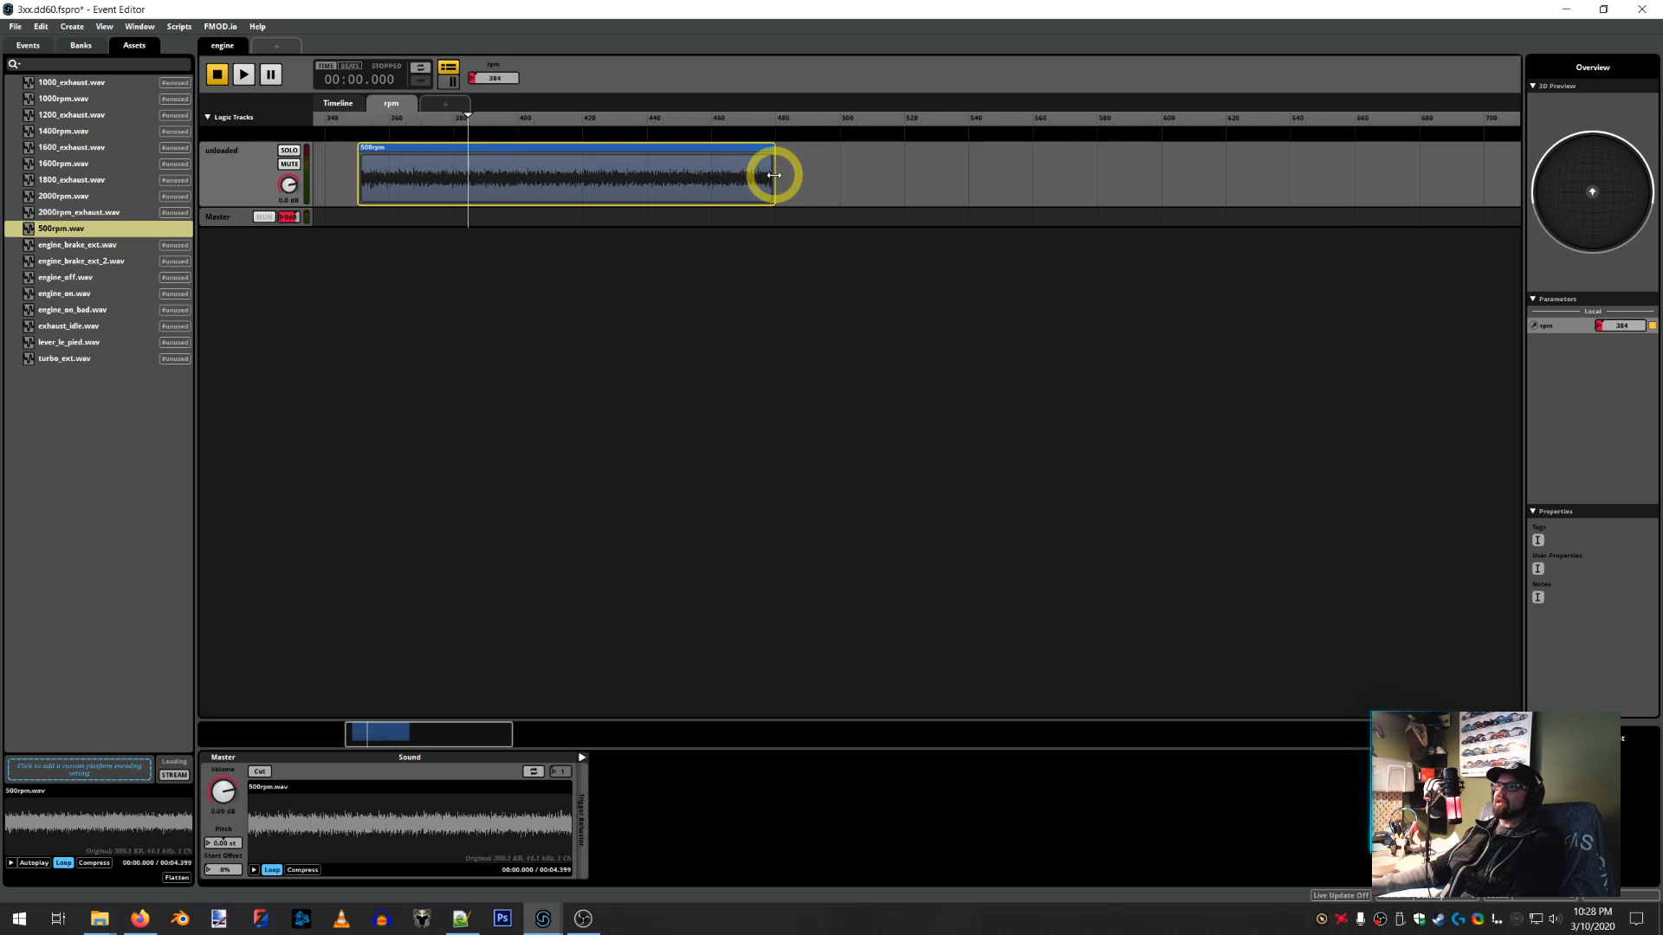
drag(773, 175, 1338, 174)
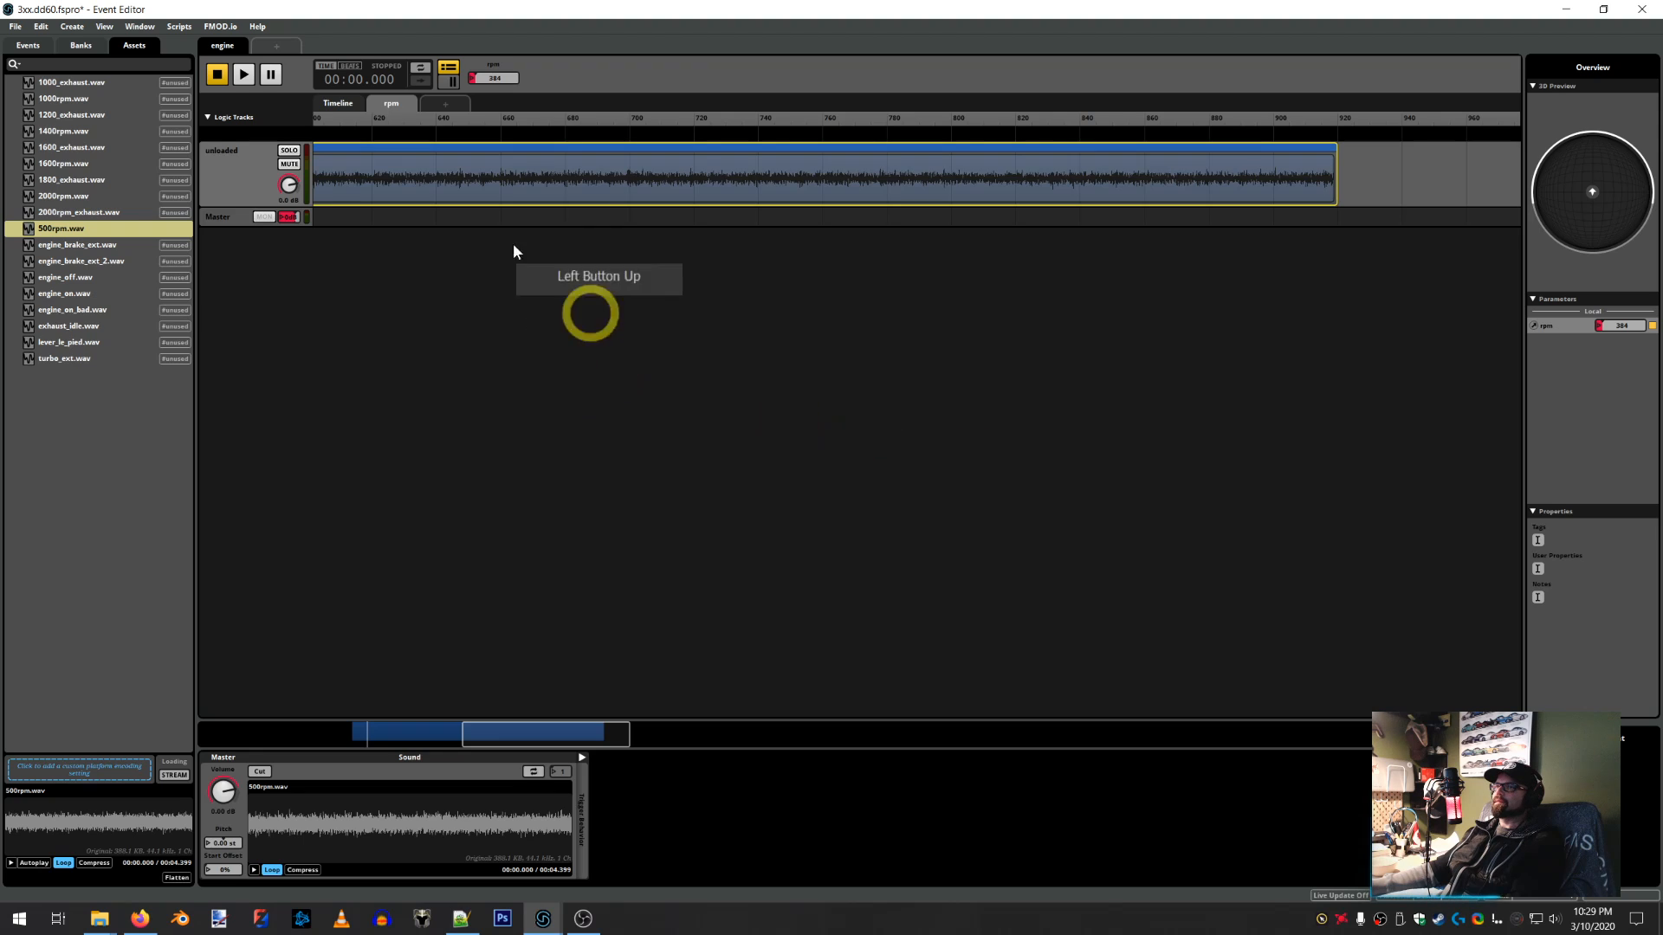
scroll(516, 171, down, 3)
scroll(516, 170, right, 5)
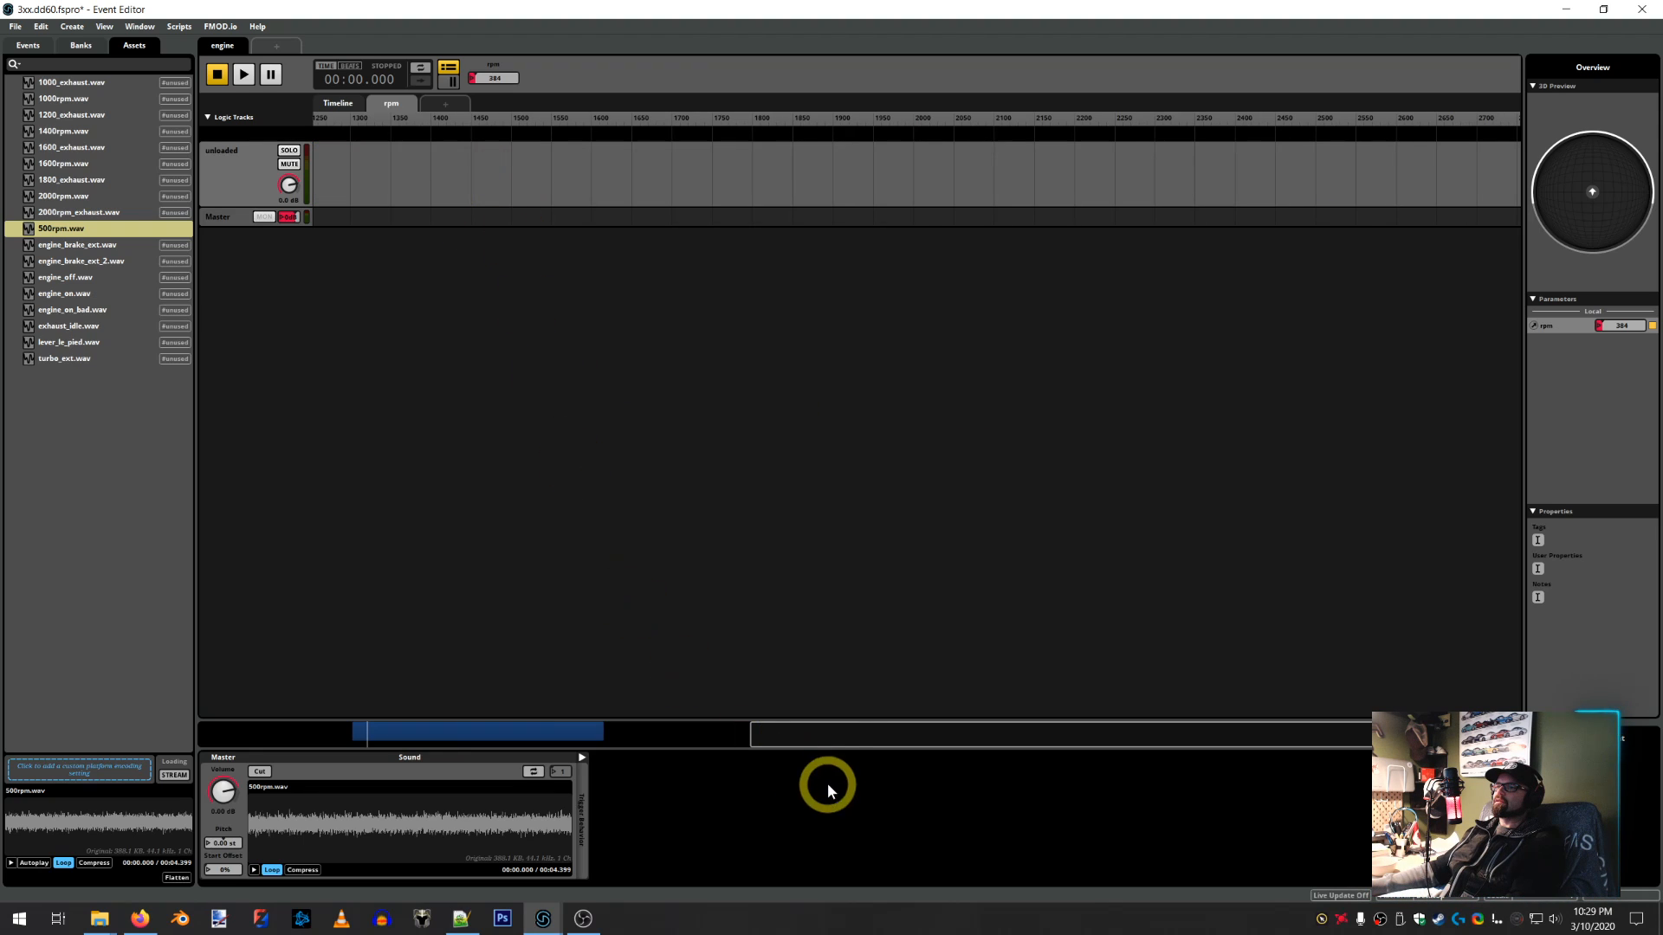
Turn on looping and the Cut option for the 500rpm instrument on the unloaded track
drag(827, 736, 316, 718)
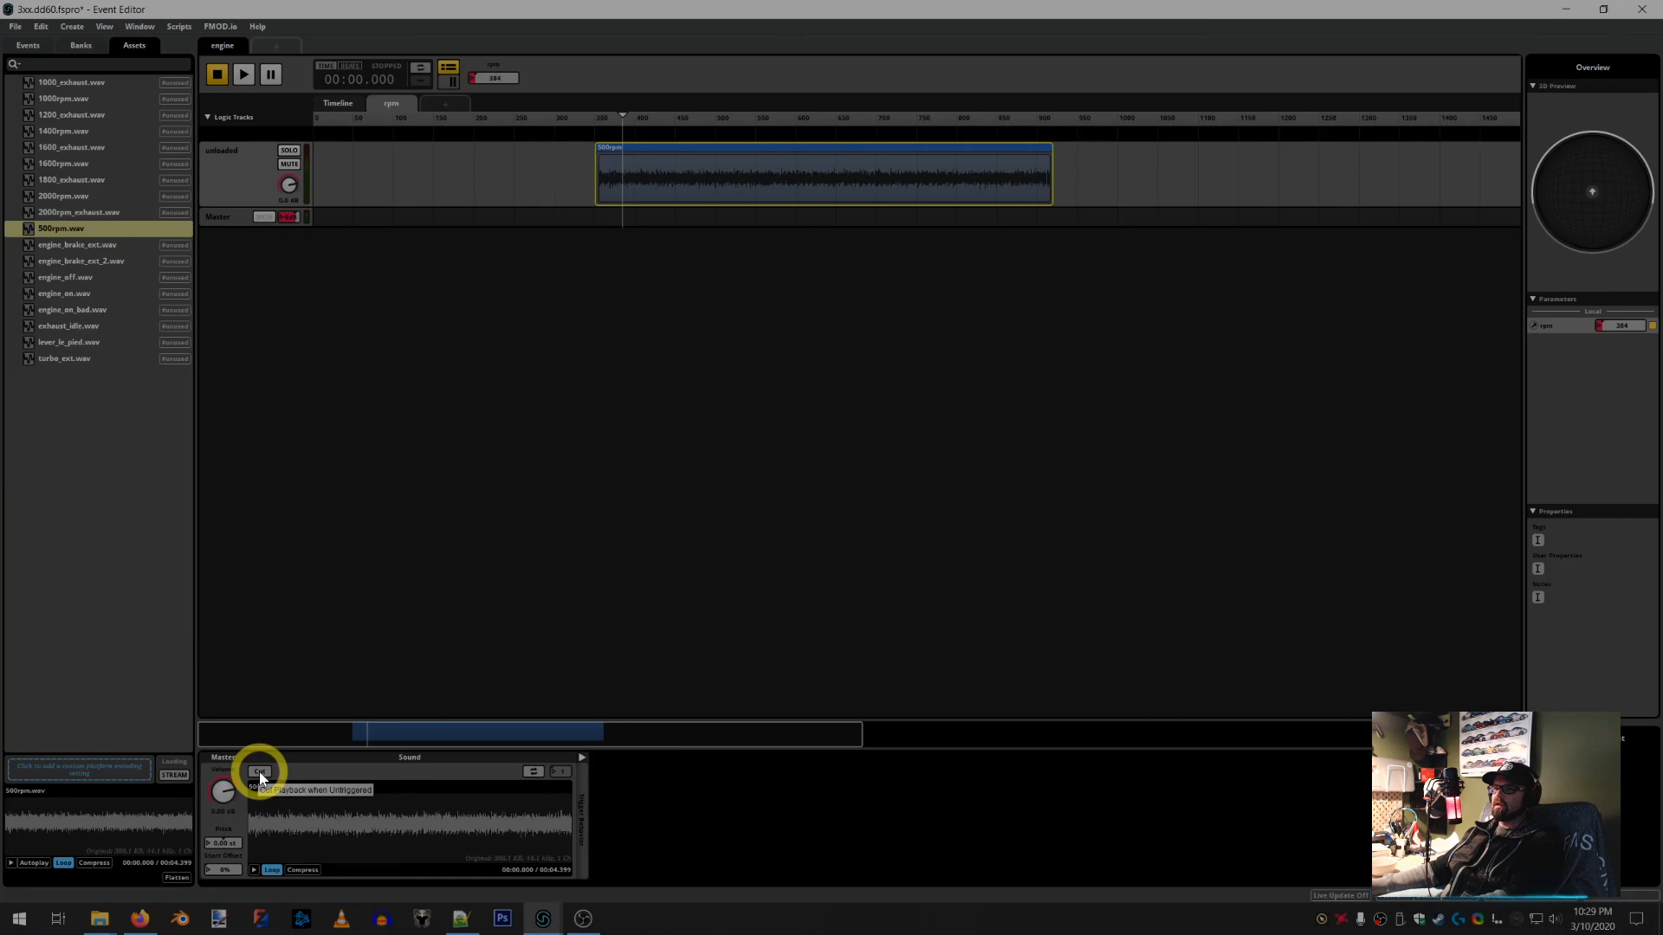
click(260, 774)
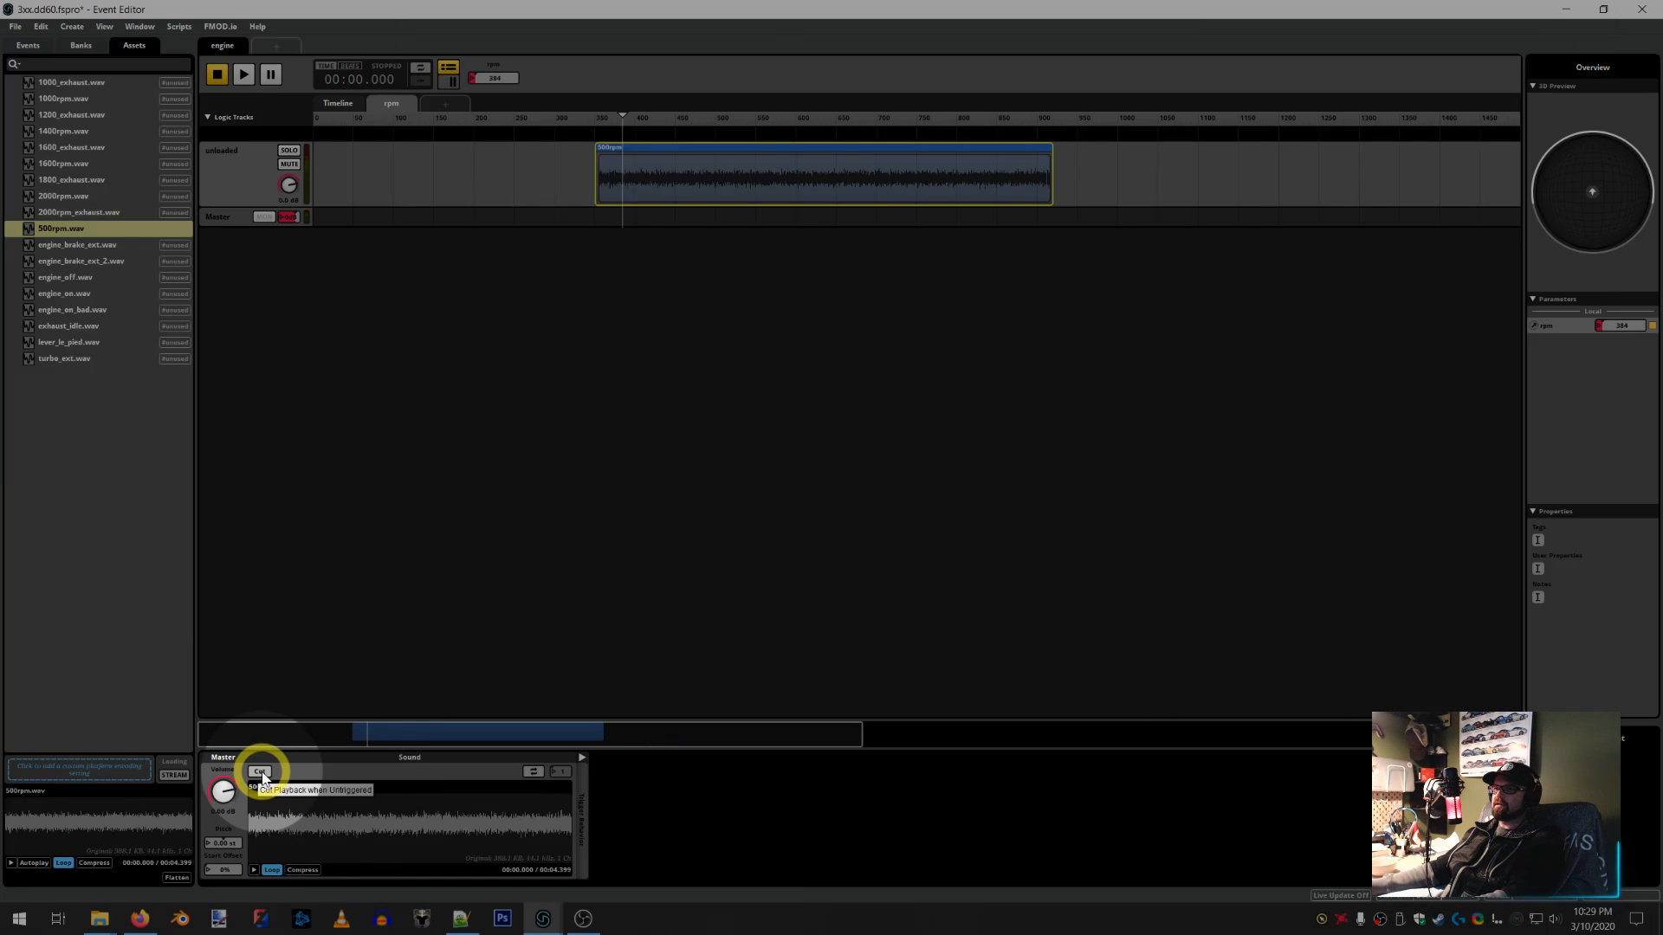
click(533, 771)
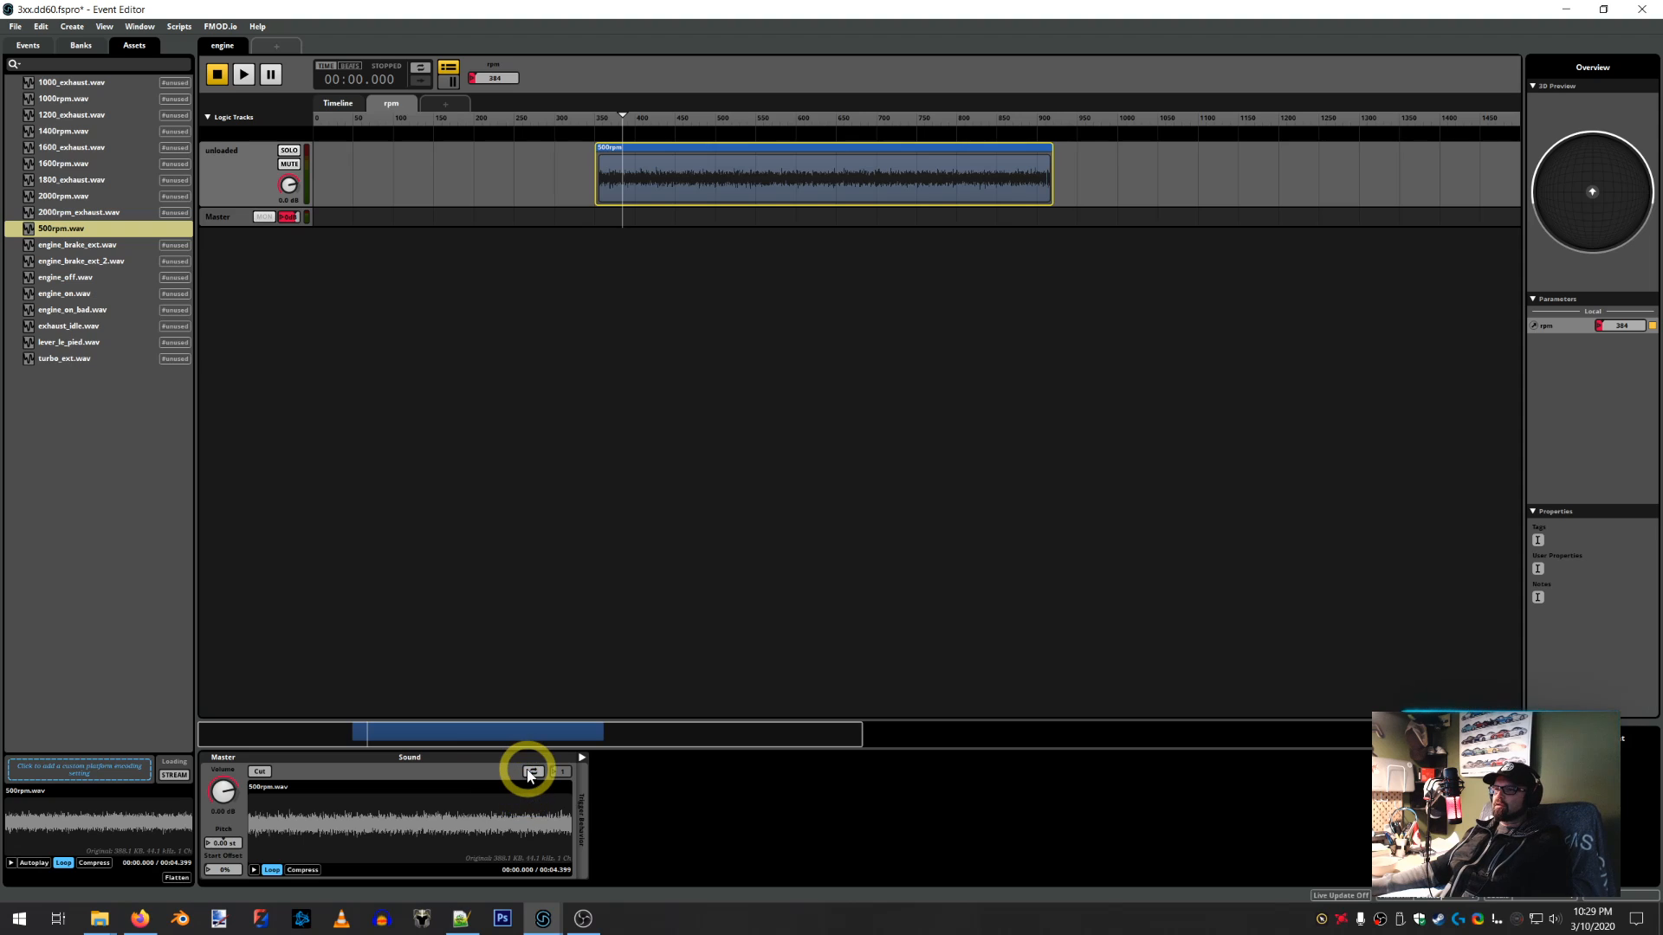
click(532, 772)
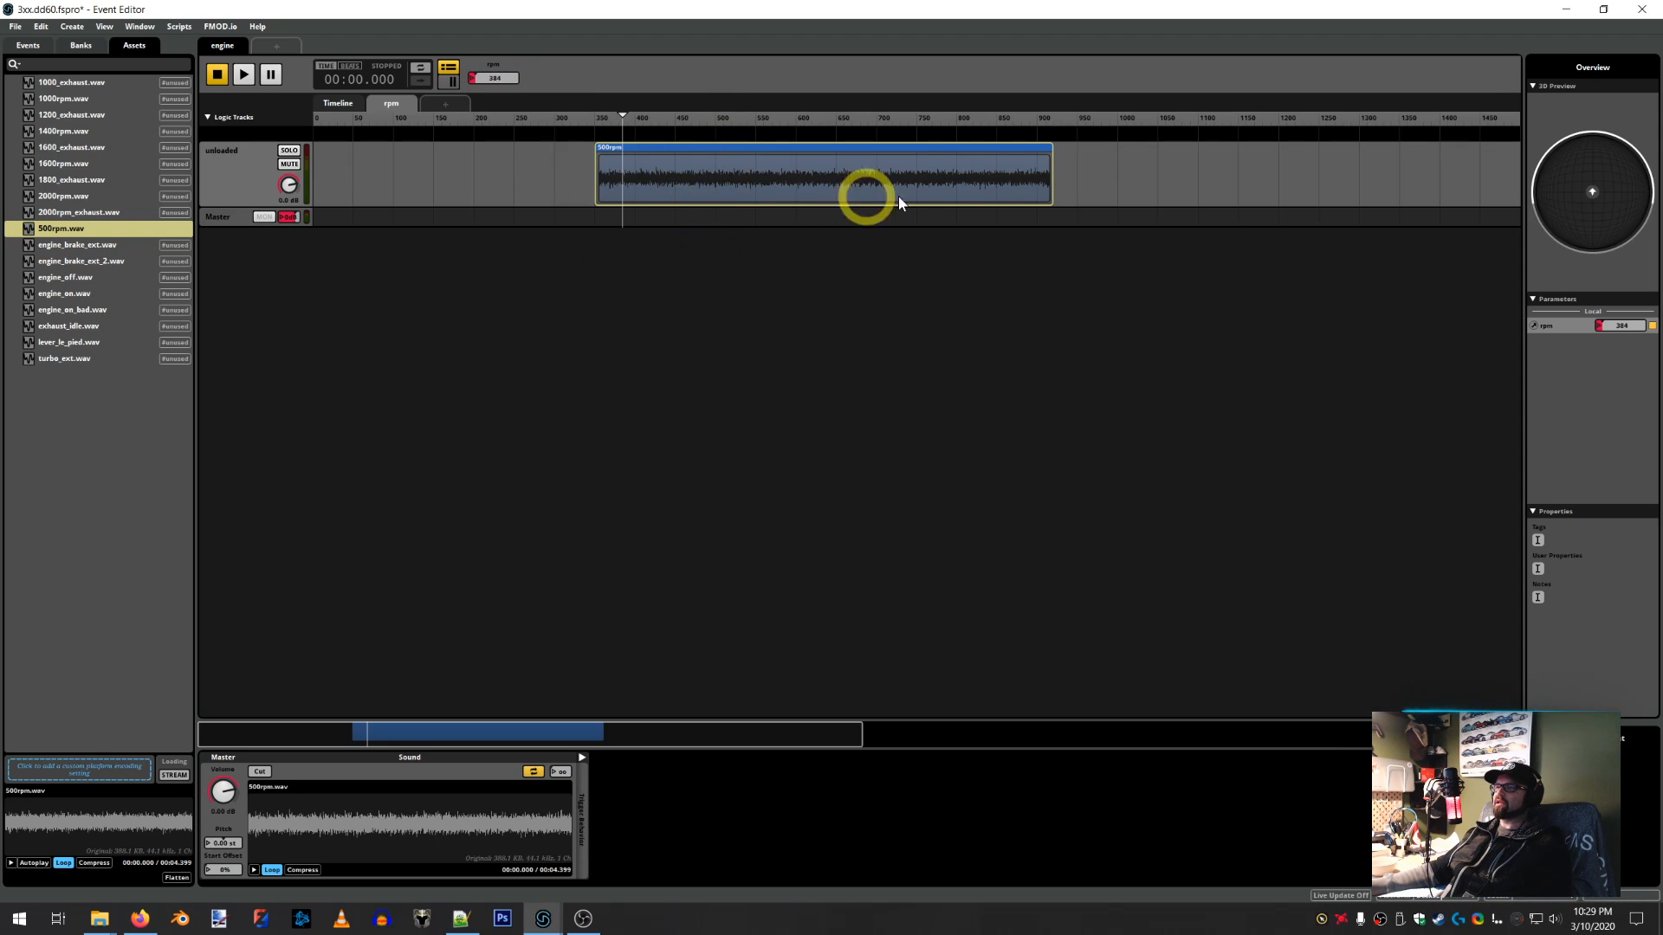
click(262, 772)
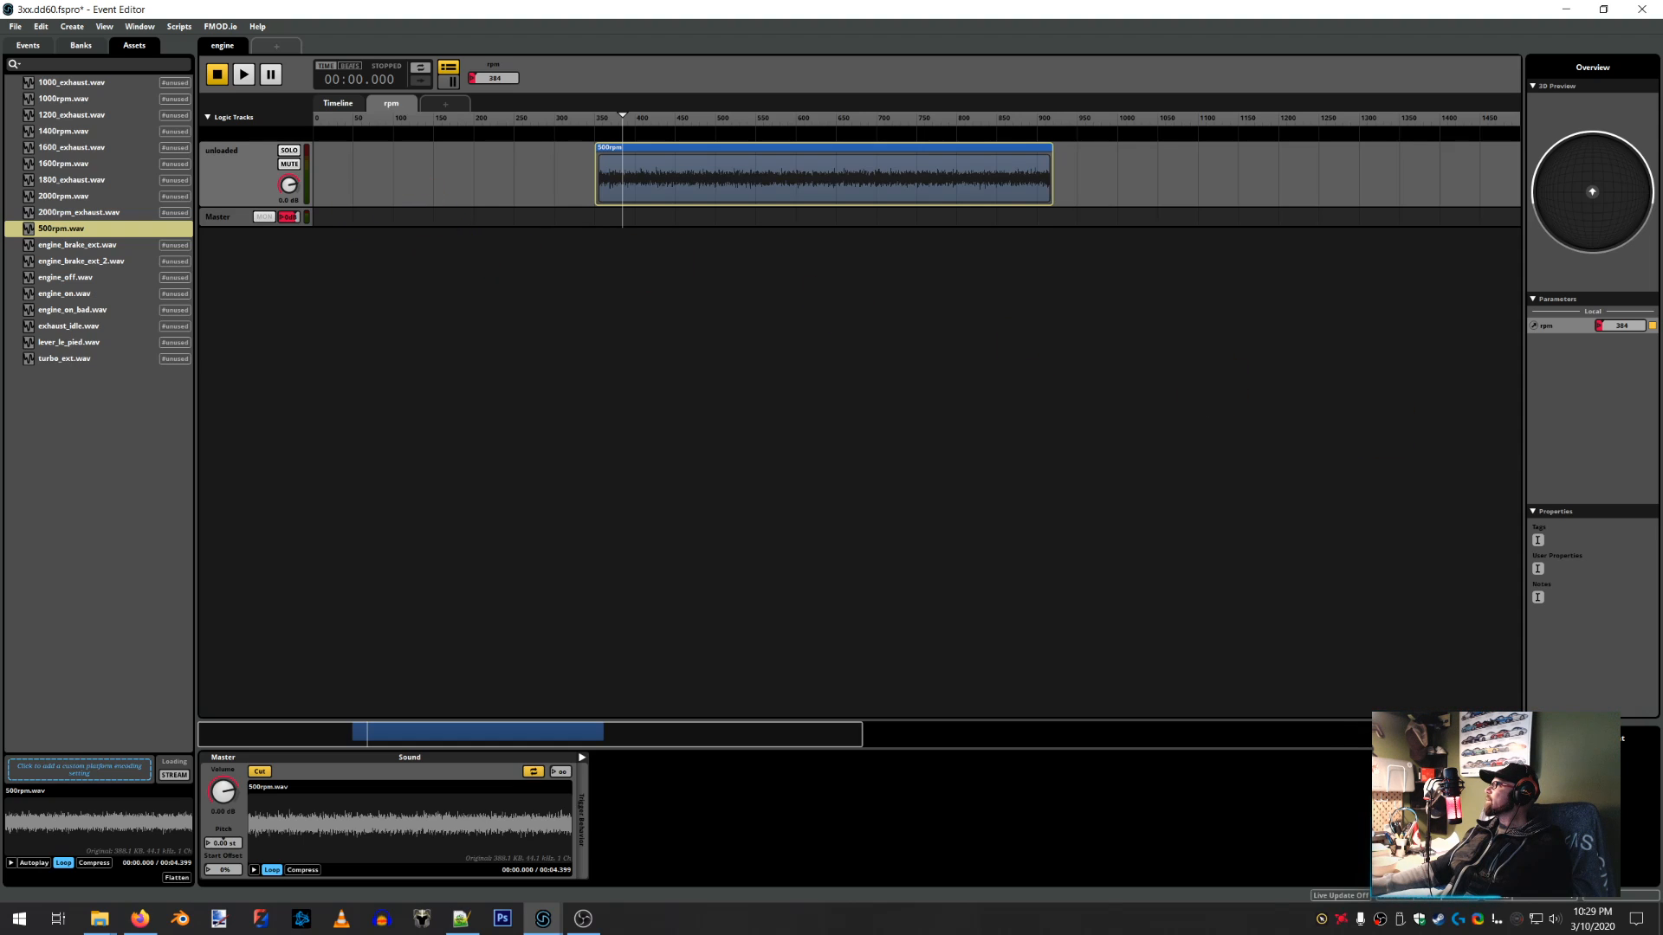
Audition the engine event while raising the rpm parameter to about 448, and stop playback
key(alt+Tab)
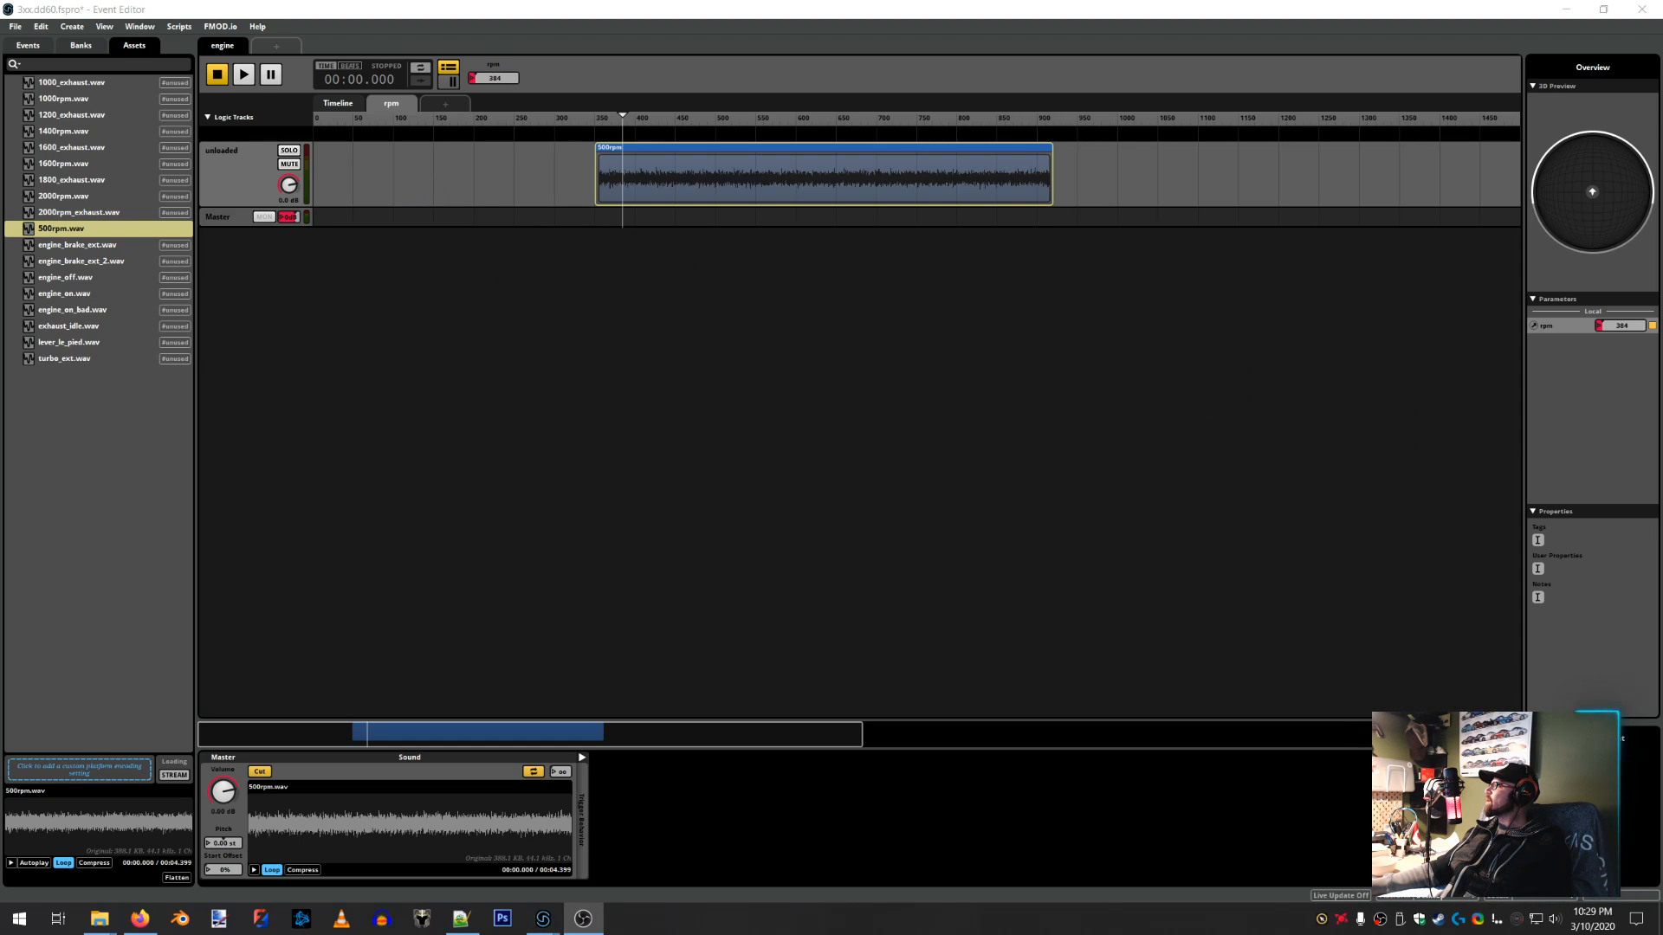
click(259, 77)
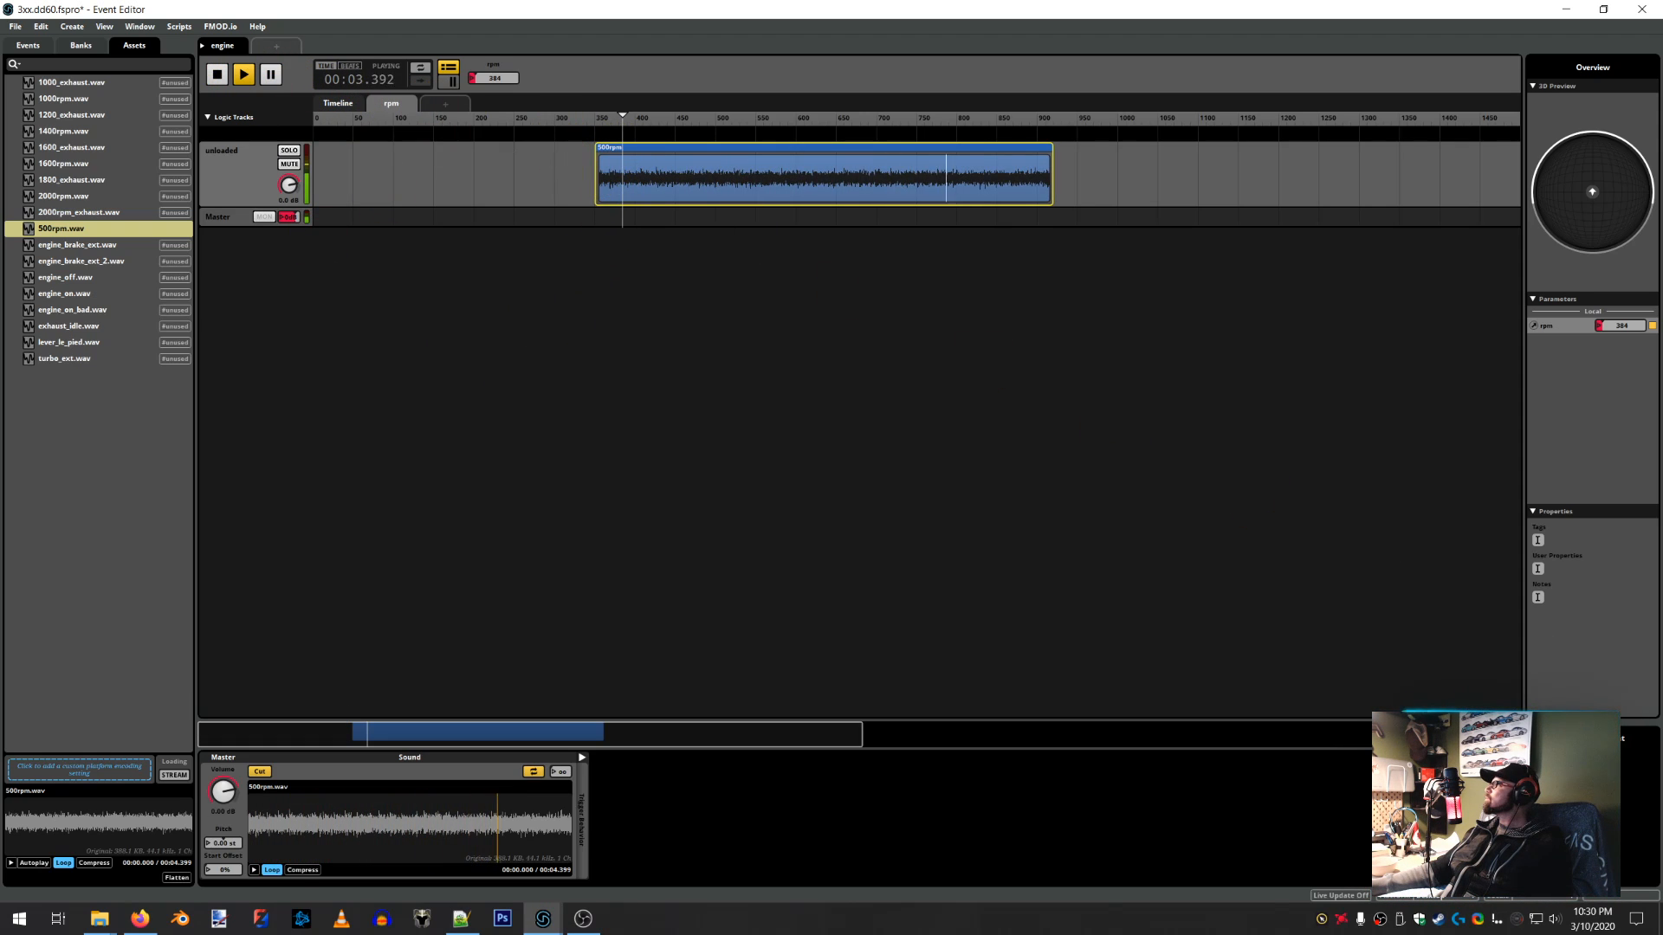
key(alt+Tab)
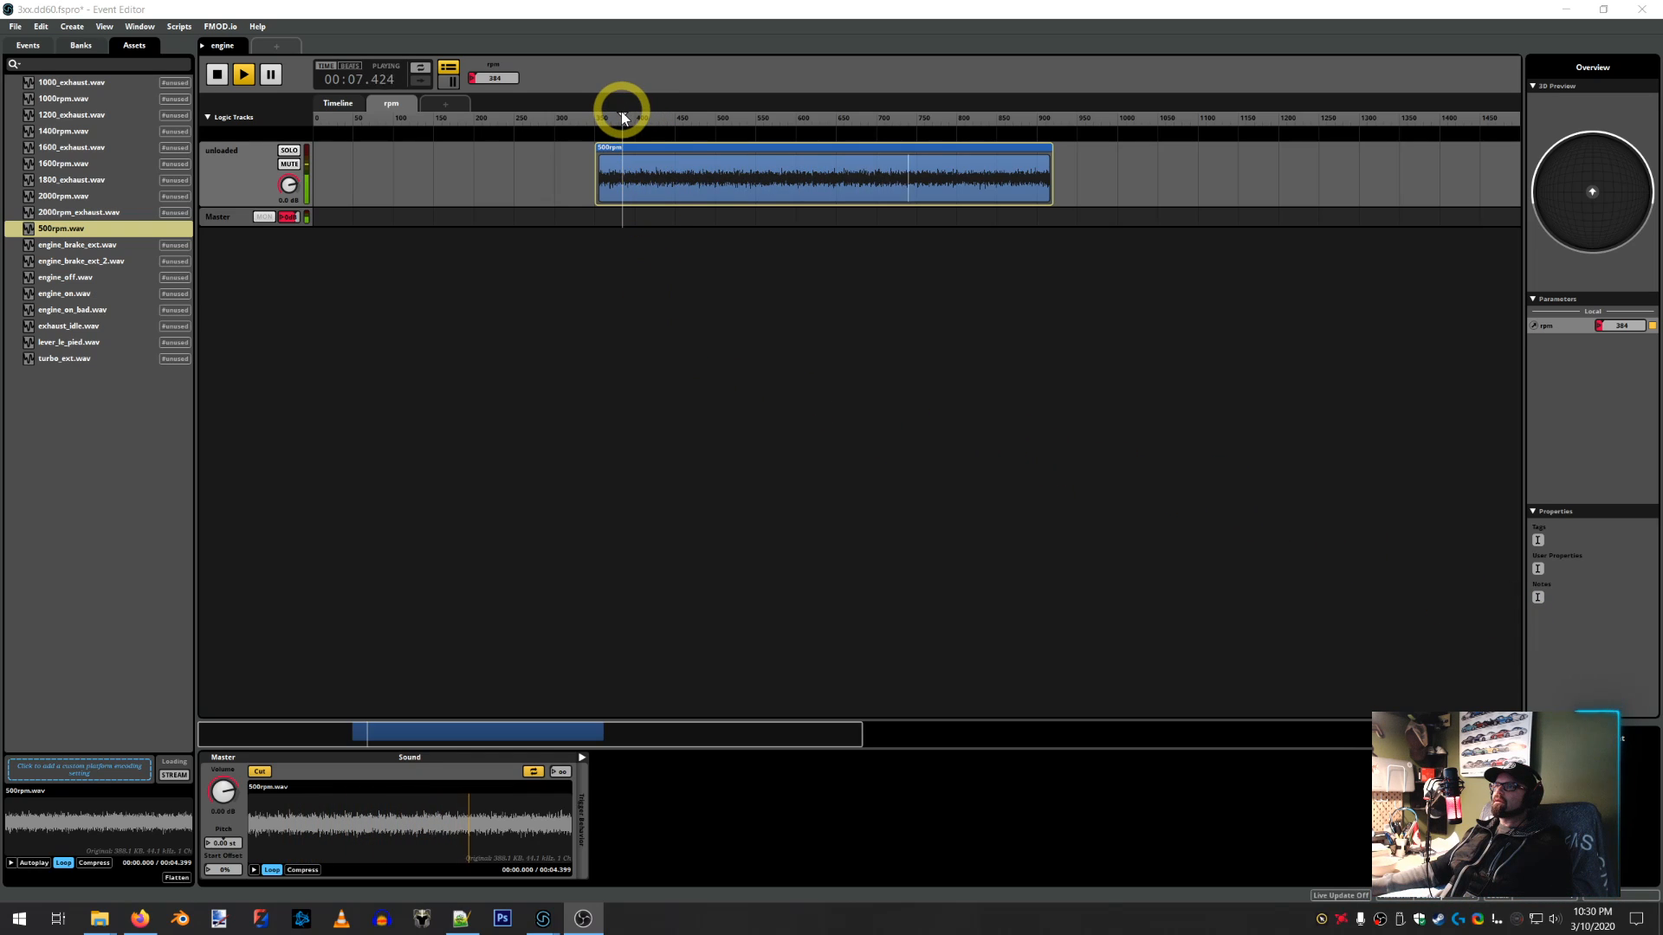
mouse_move(622, 117)
mouse_down()
mouse_move(1011, 135)
mouse_move(655, 132)
mouse_move(791, 131)
mouse_move(675, 132)
mouse_up()
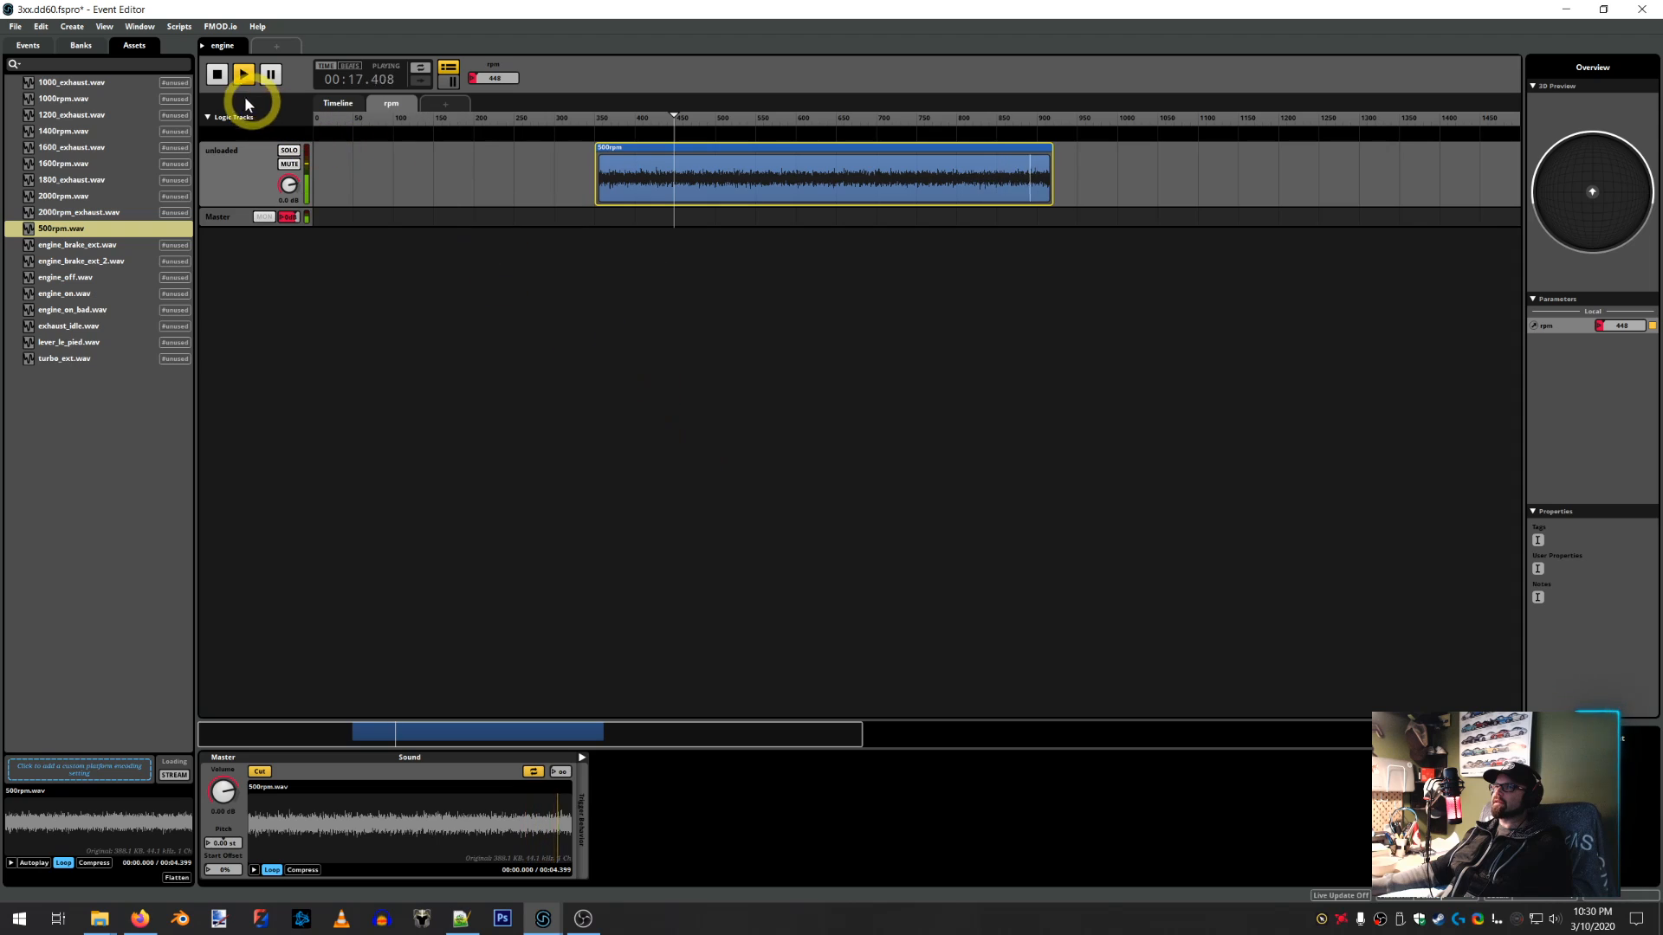
click(216, 74)
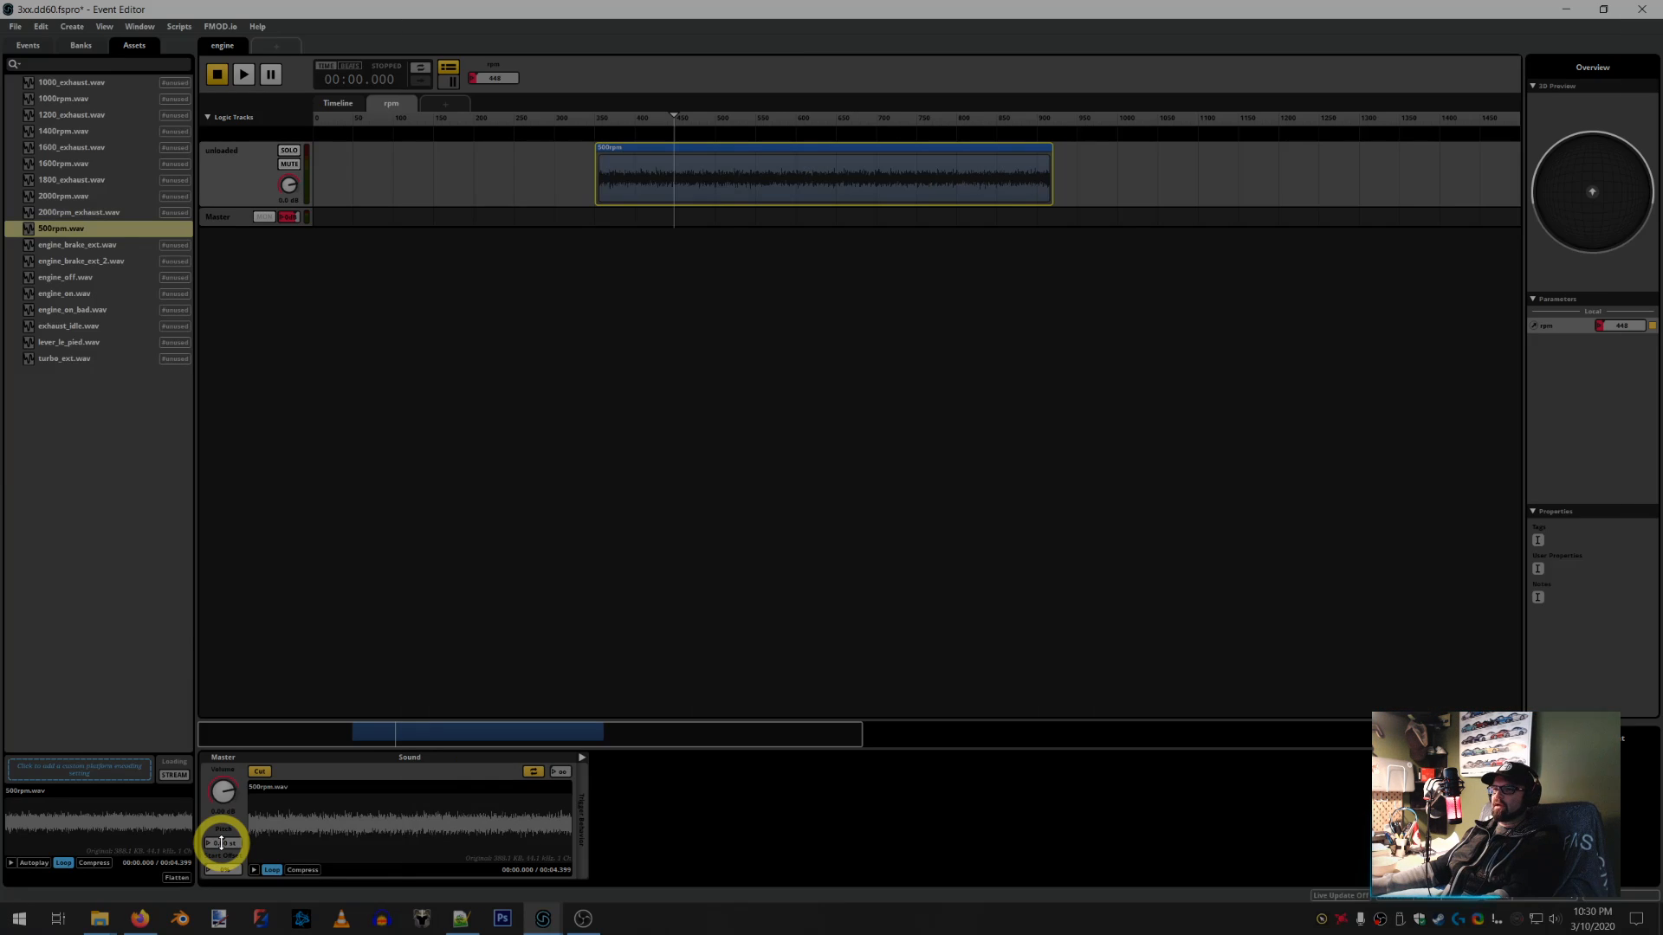
Add Autopitch modulation to the 500rpm instrument's pitch and set its root pitch to 600, the pitch_reference in exterior_dd60.sii
right_click(221, 843)
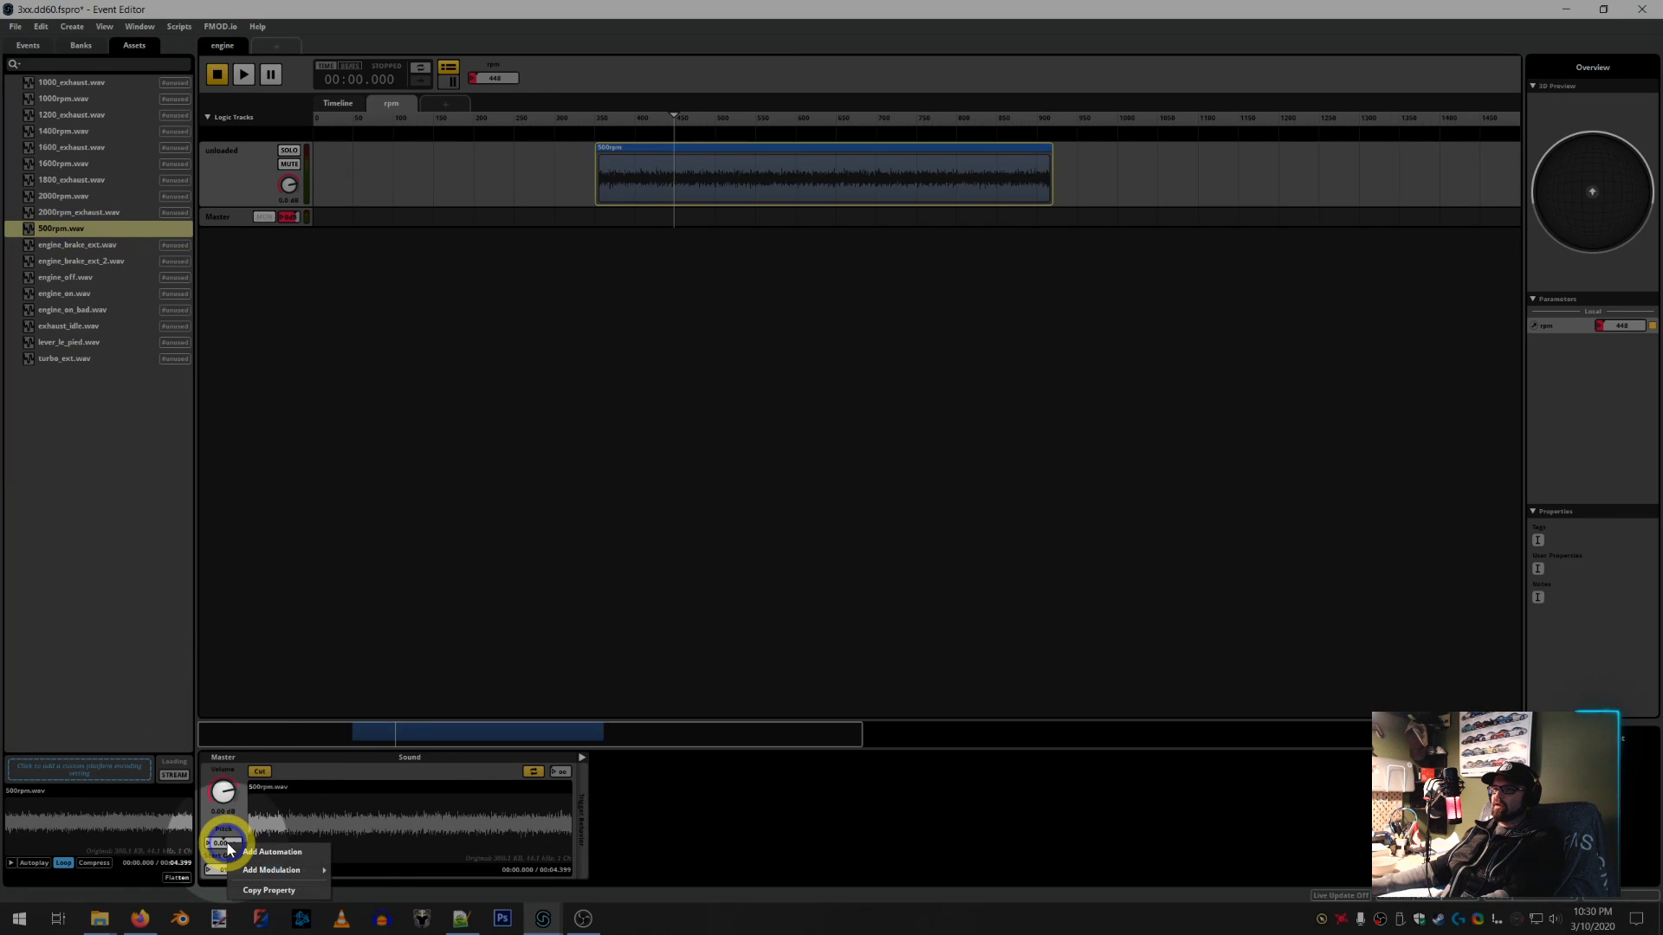
mouse_move(268, 870)
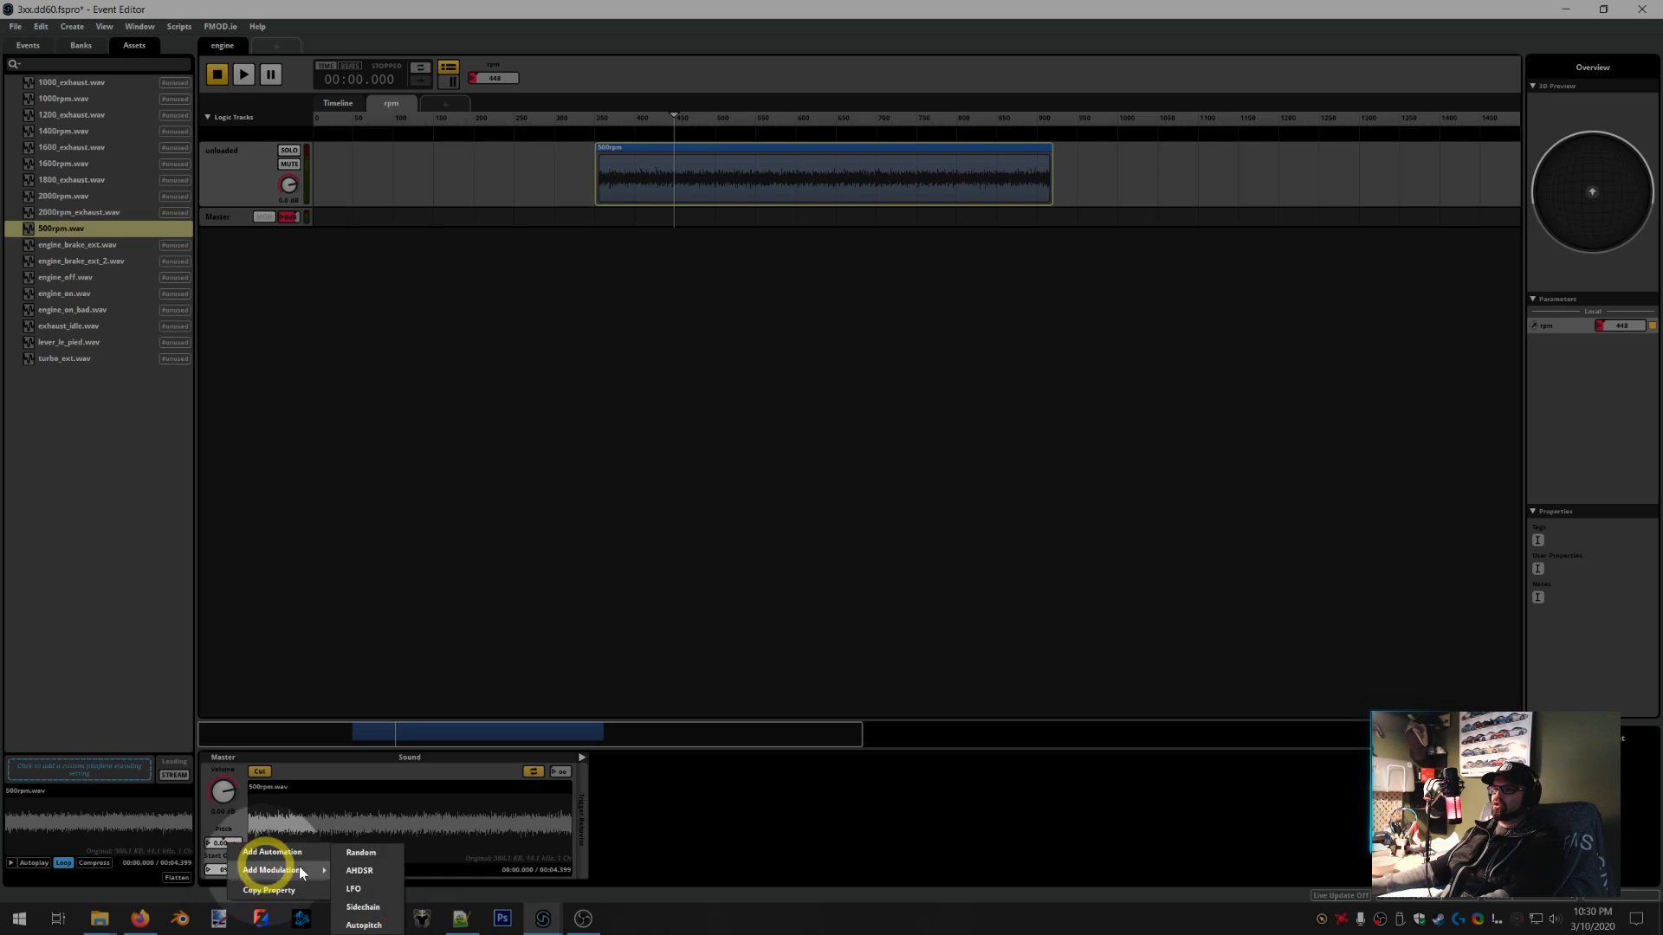
click(363, 924)
click(623, 797)
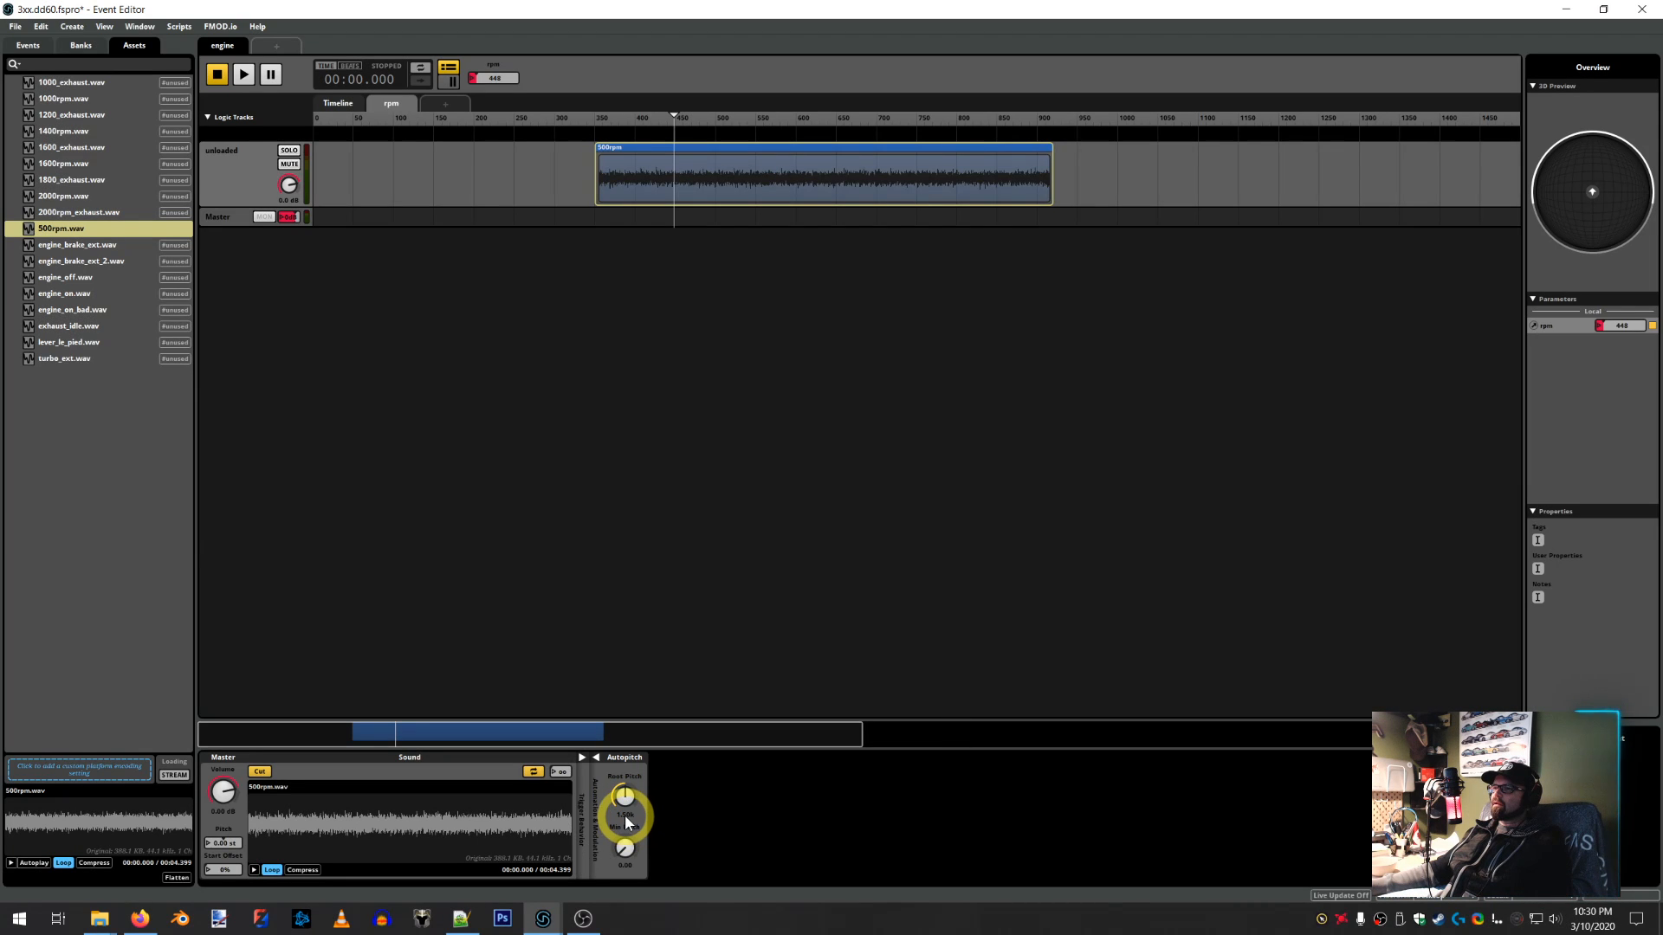
click(464, 917)
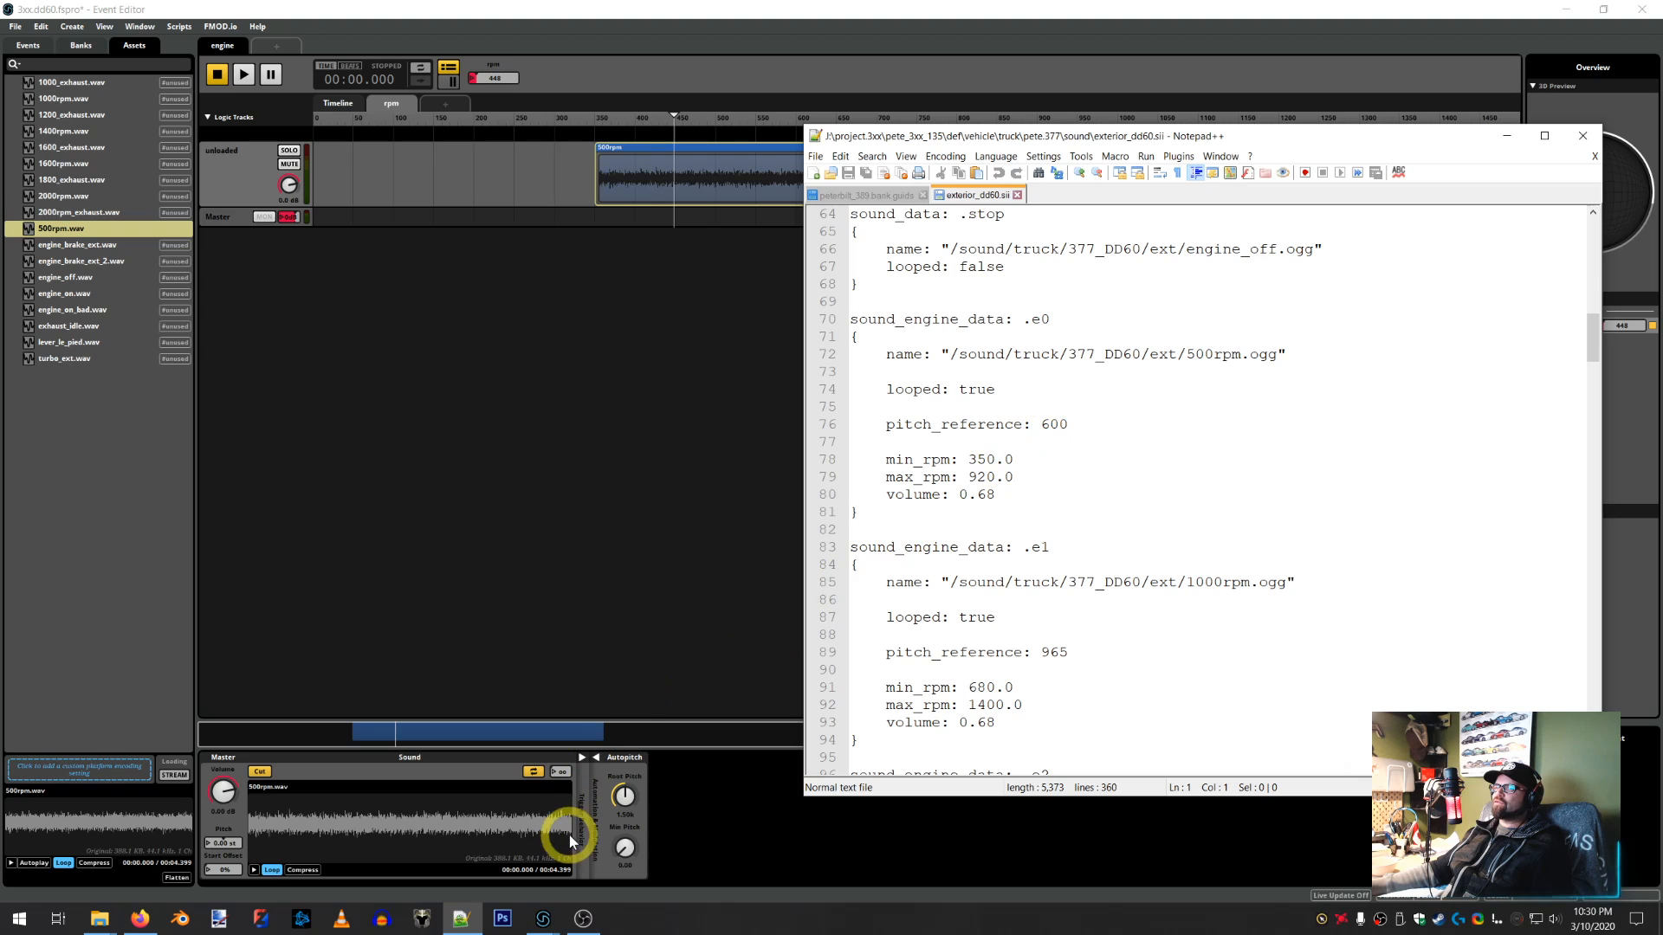
click(625, 808)
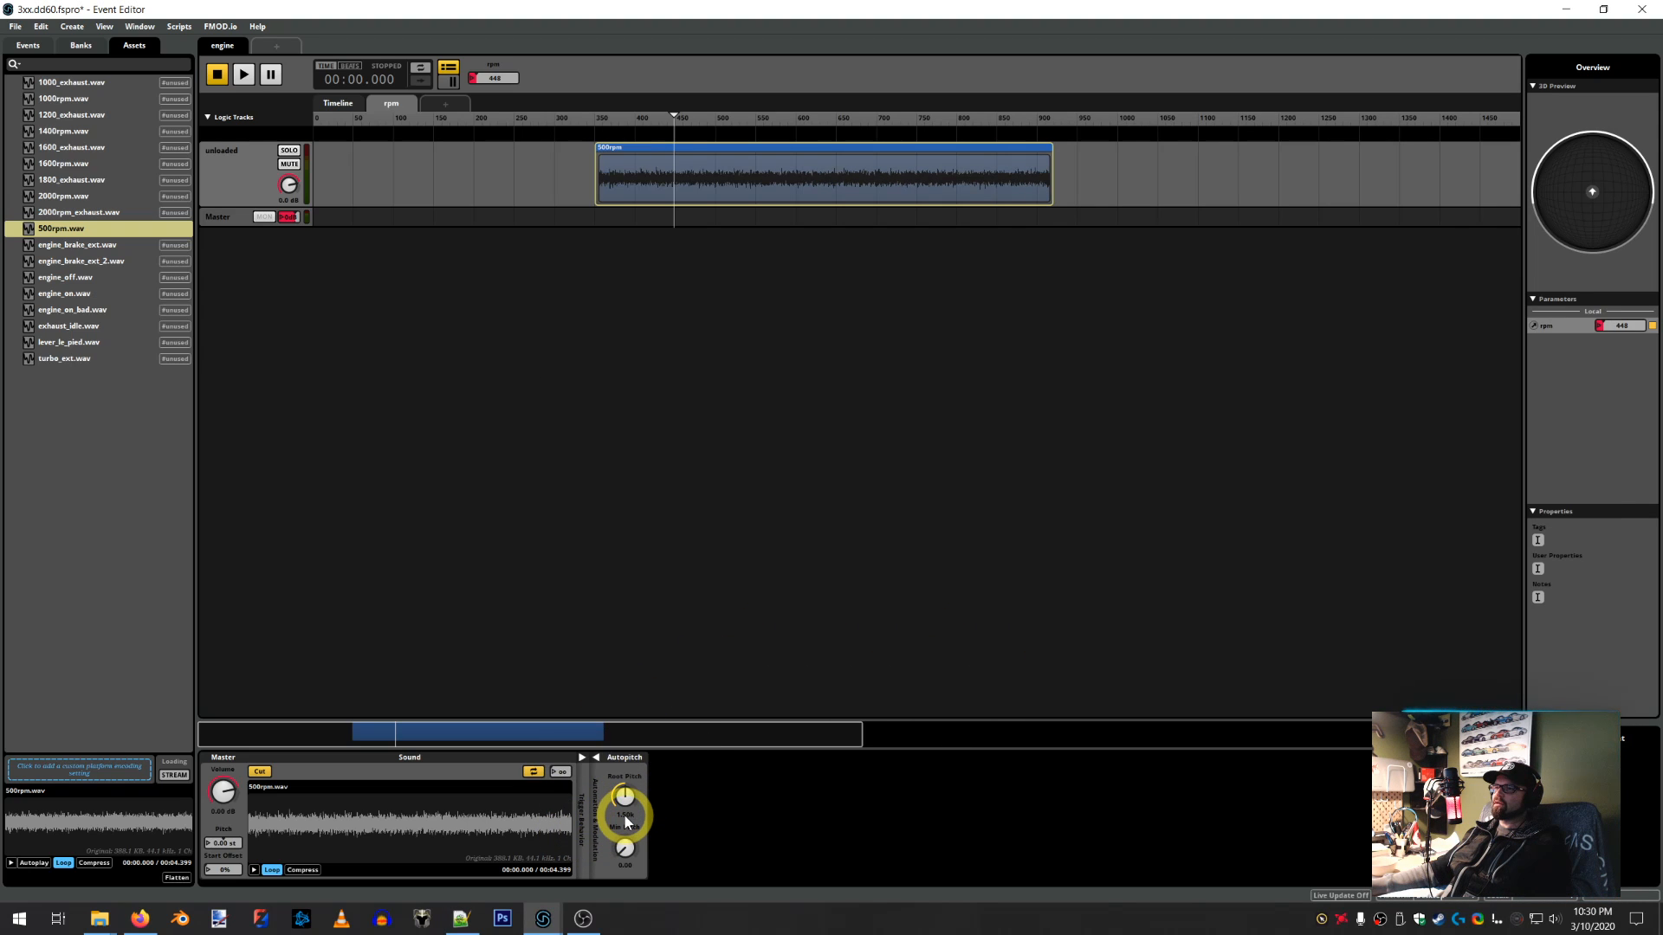
click(625, 814)
text(.6)
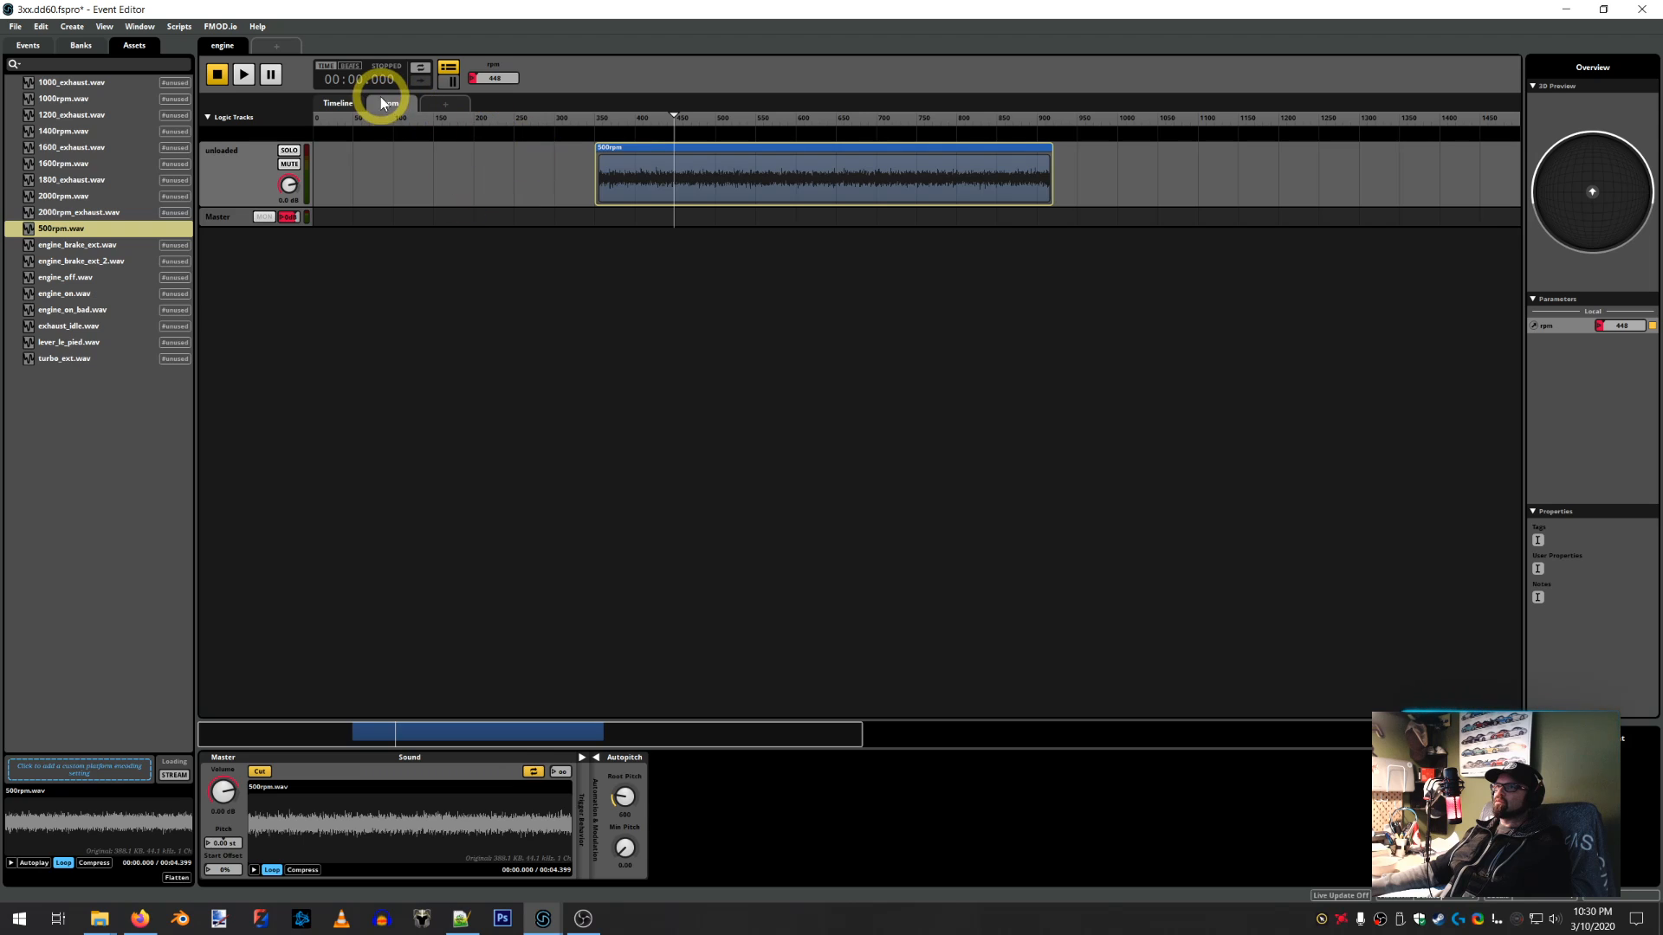
Audition the autopitched 500rpm sound by sweeping the rpm parameter and ending at 600, and stop playback
click(244, 75)
click(677, 119)
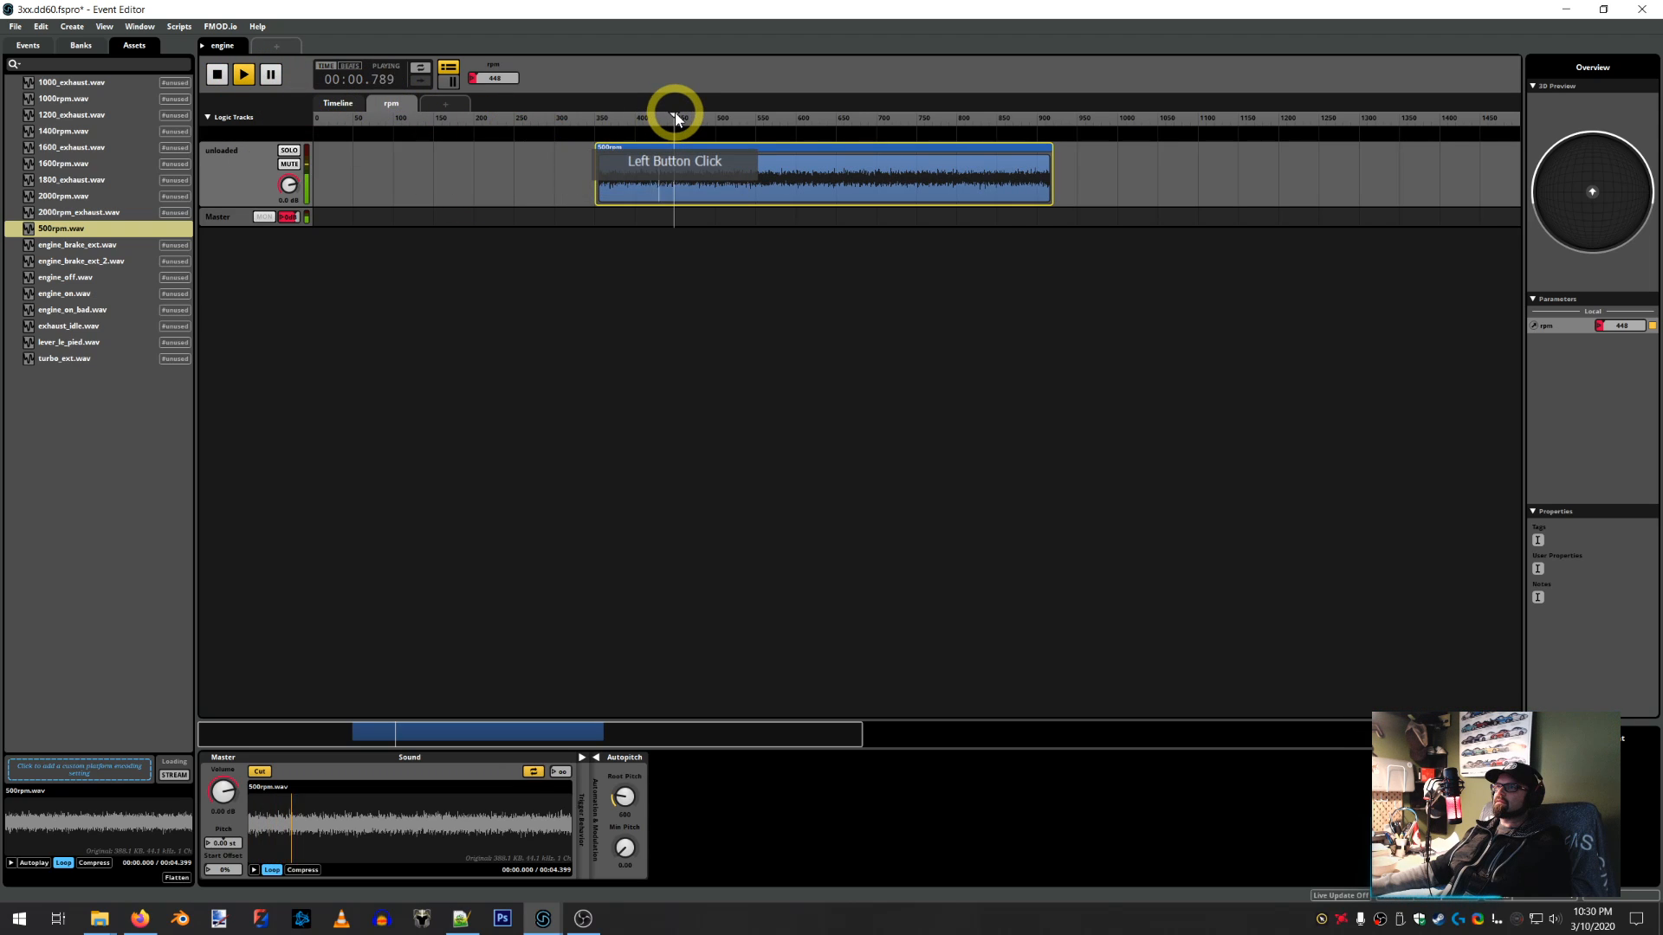
drag(676, 119, 543, 391)
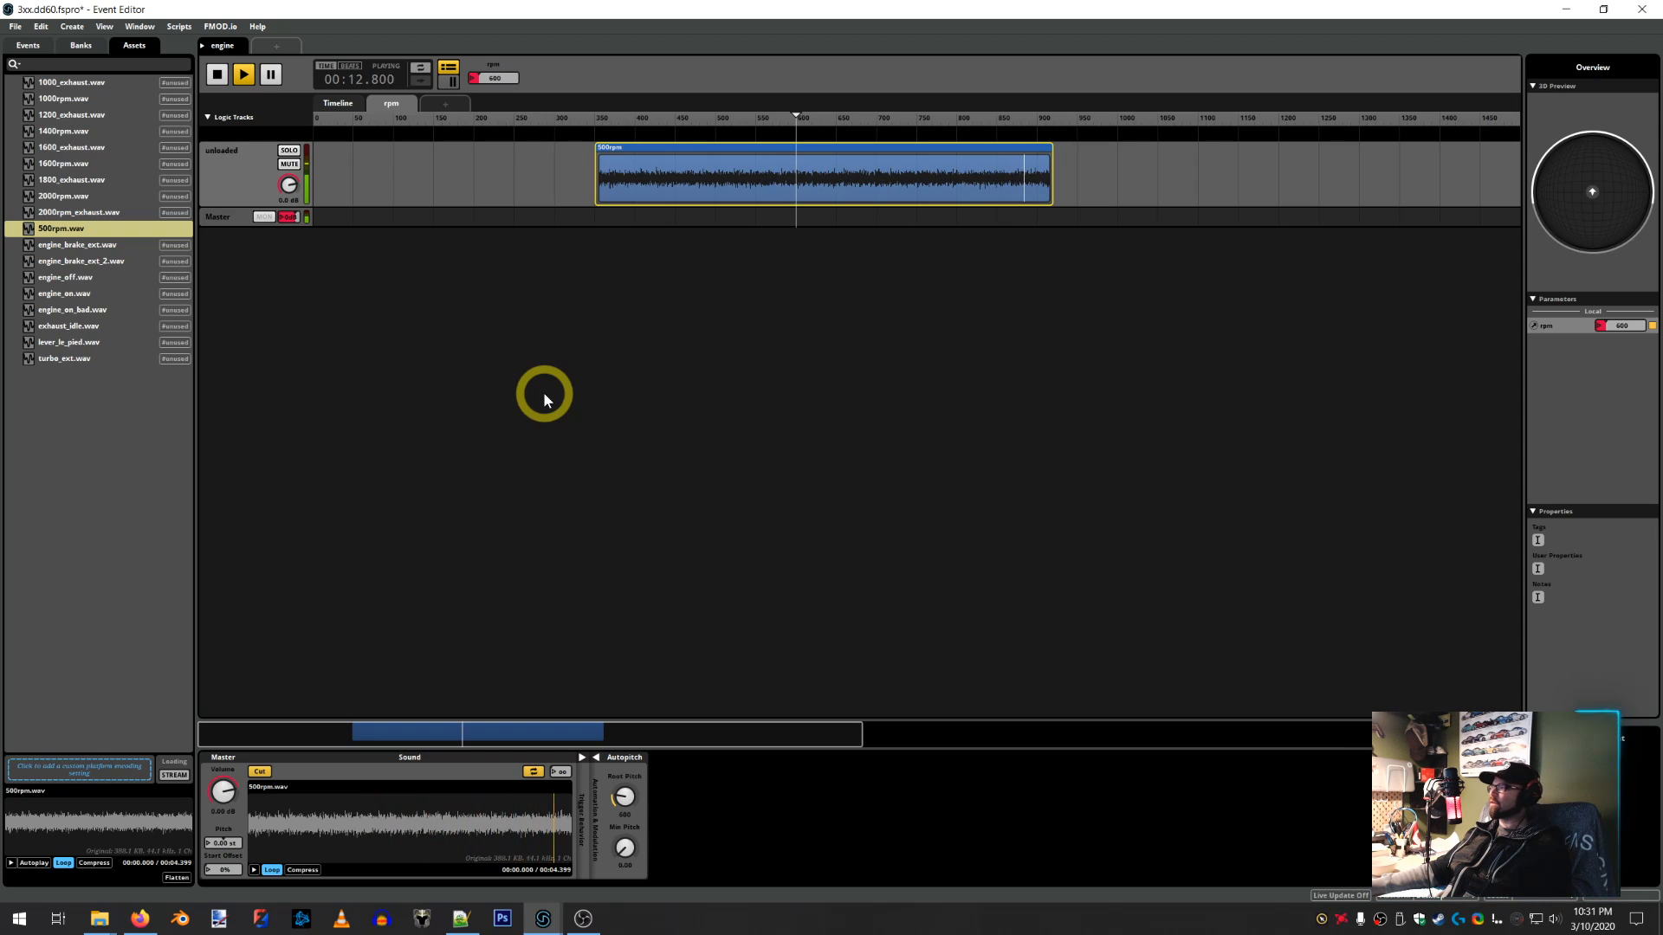
click(216, 75)
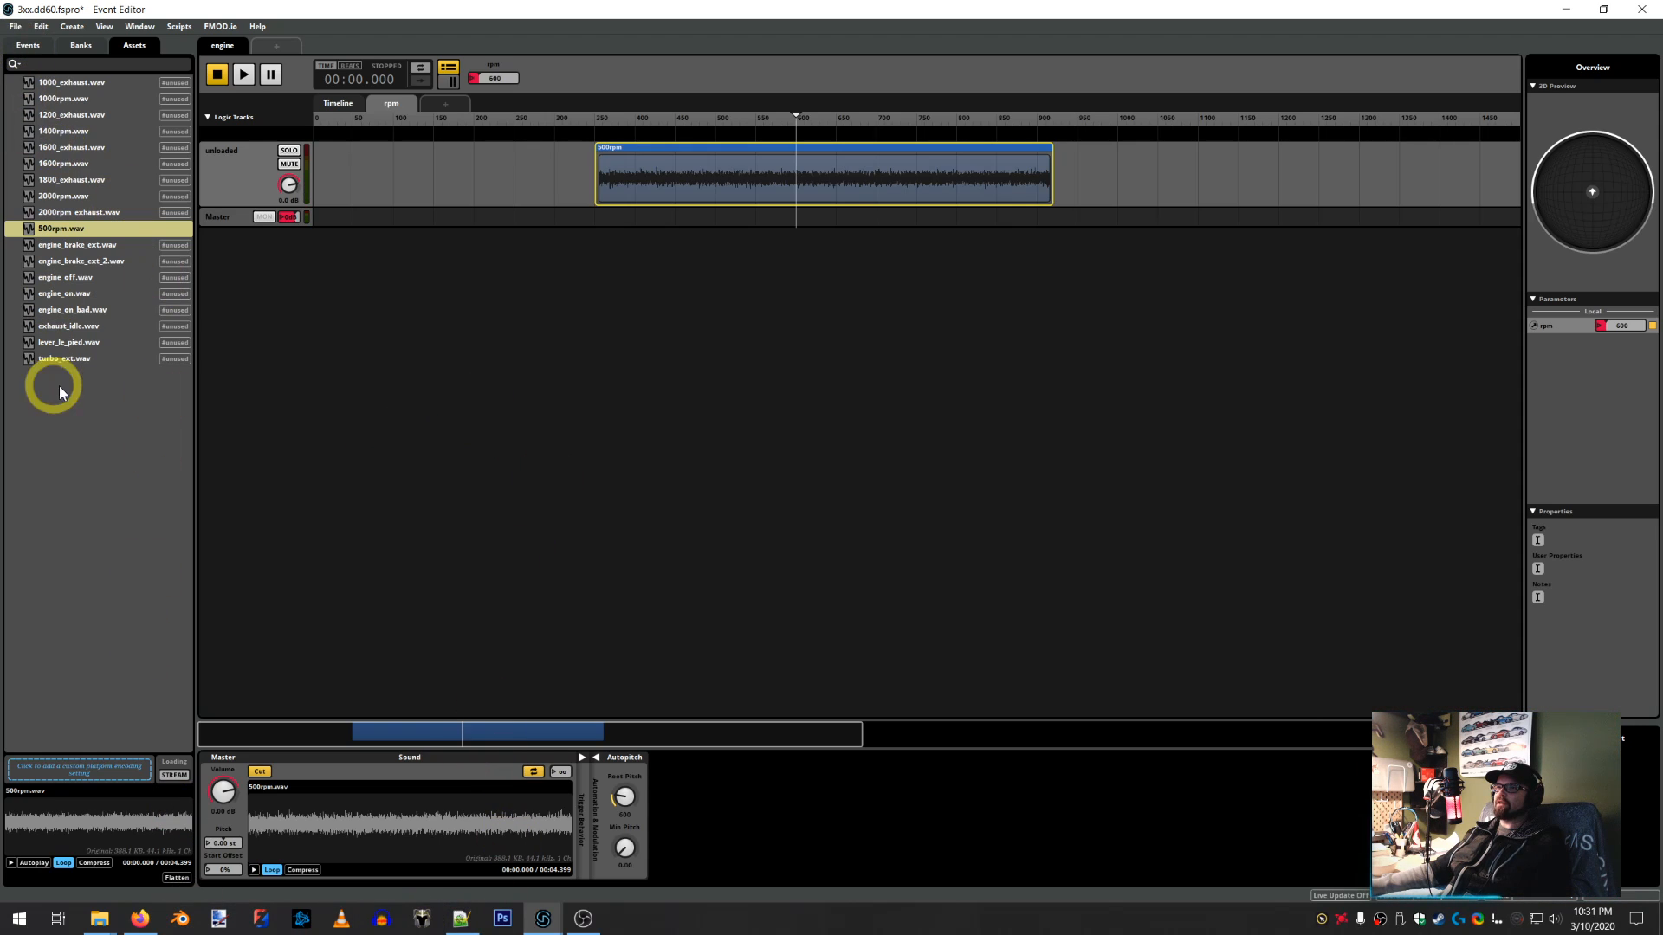
Look up the 1000rpm sound's limits in exterior_dd60.sii, and place 1000rpm.wav on the unloaded track spanning 680 to 1400 rpm
click(460, 919)
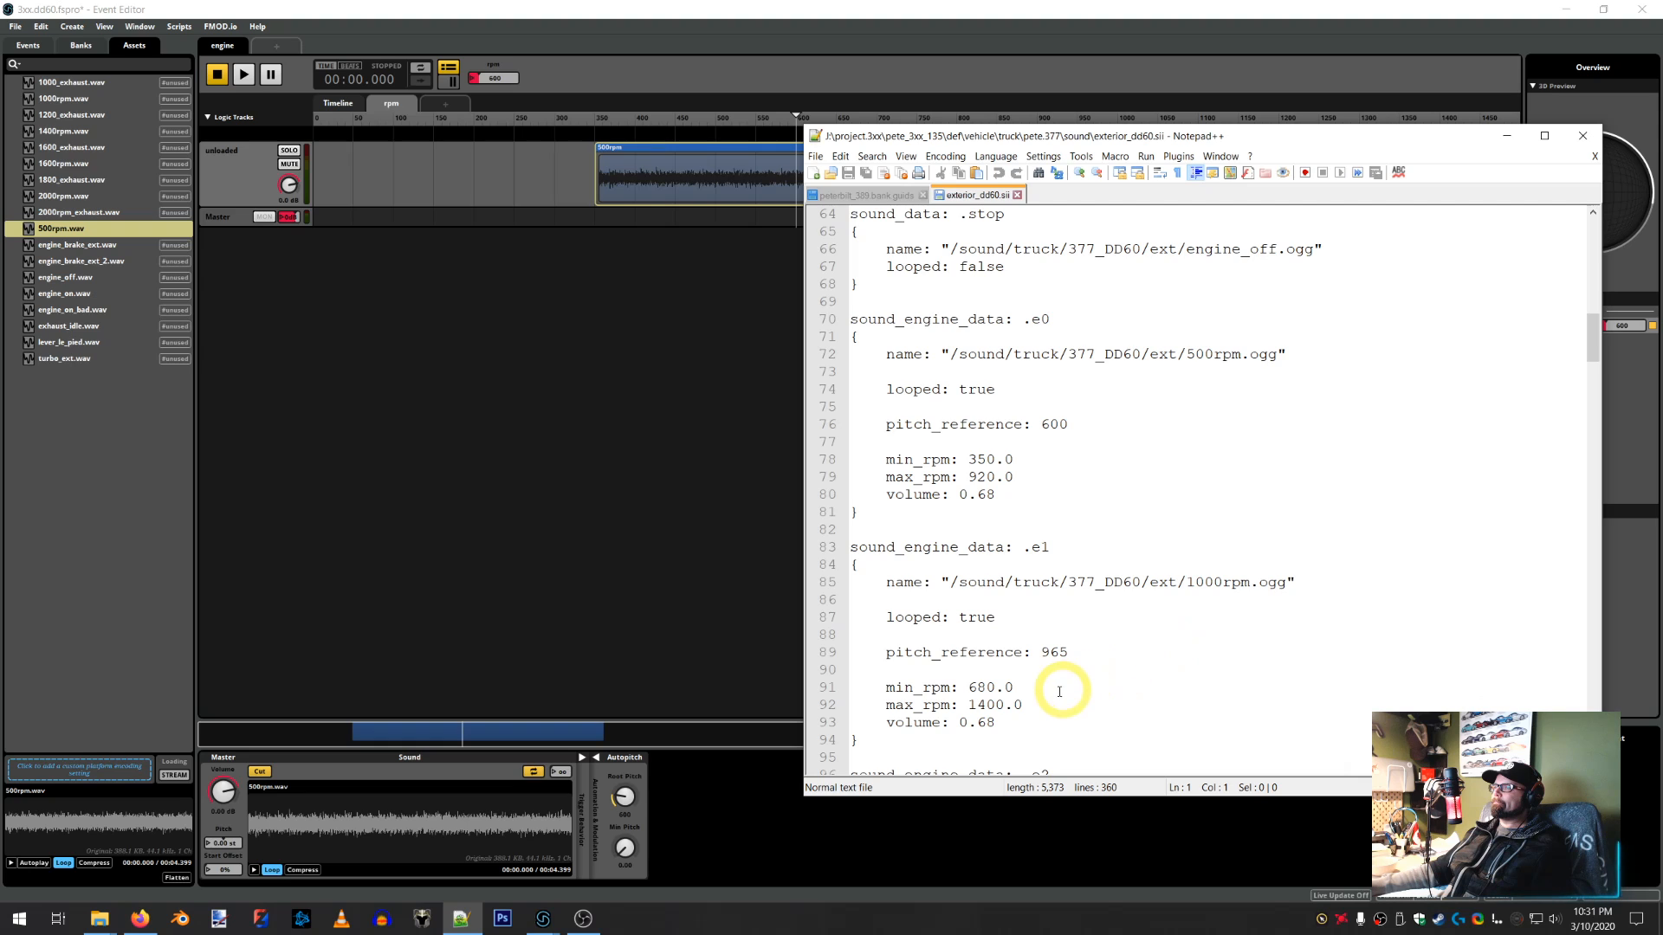
drag(1033, 704, 823, 688)
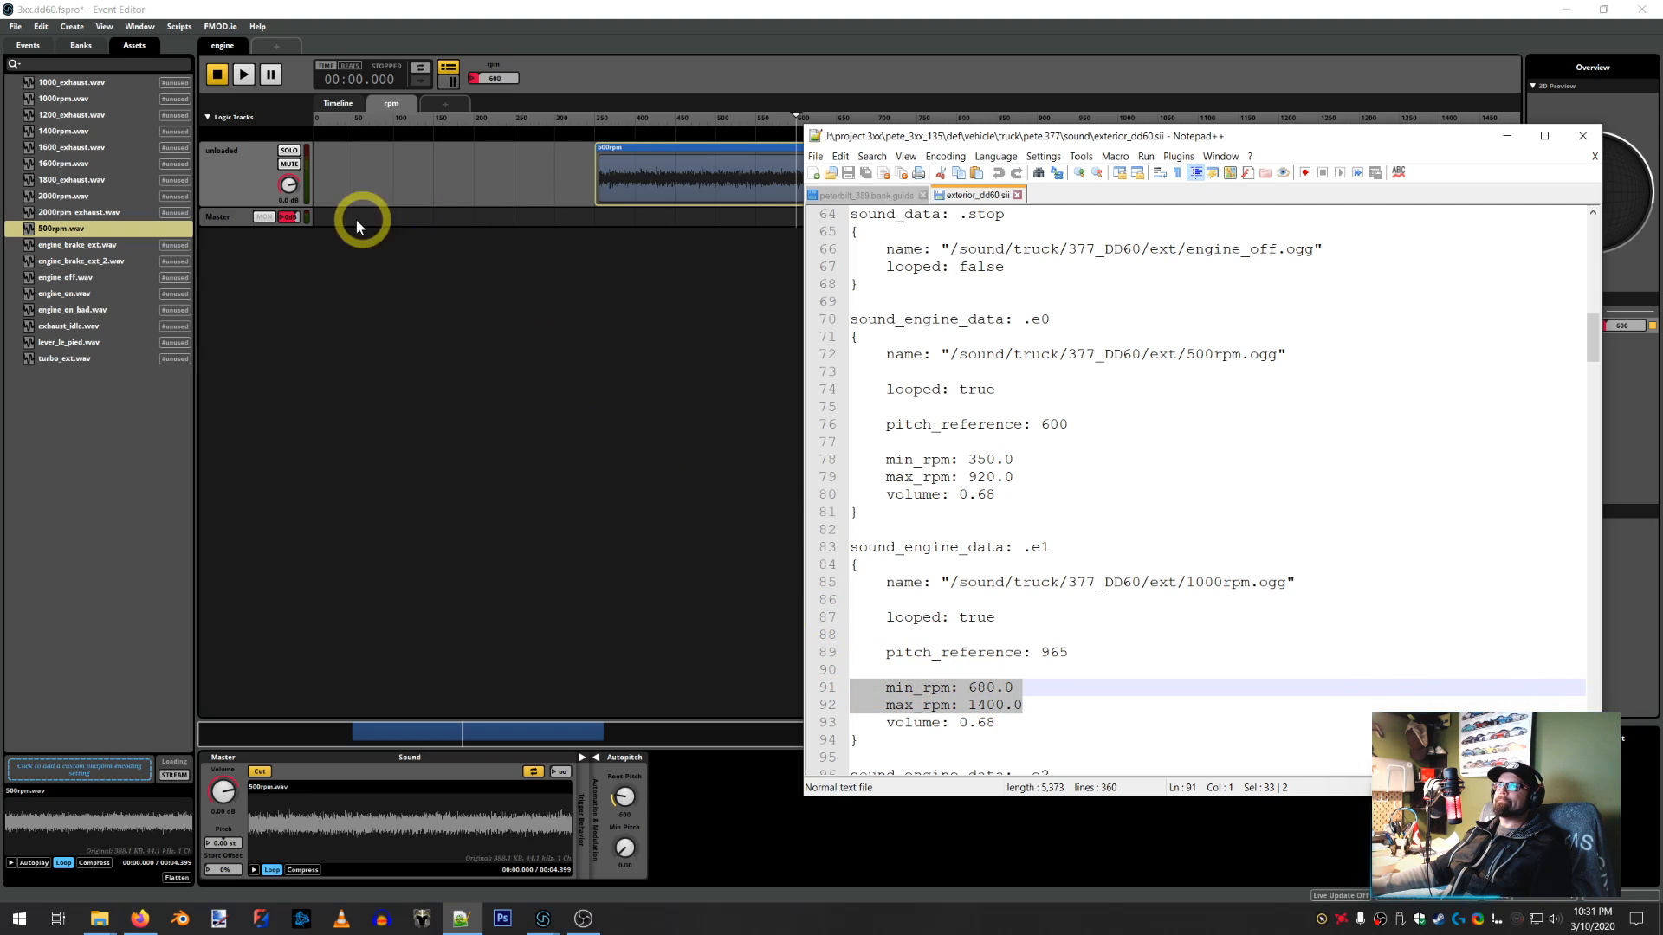
drag(62, 98, 1117, 186)
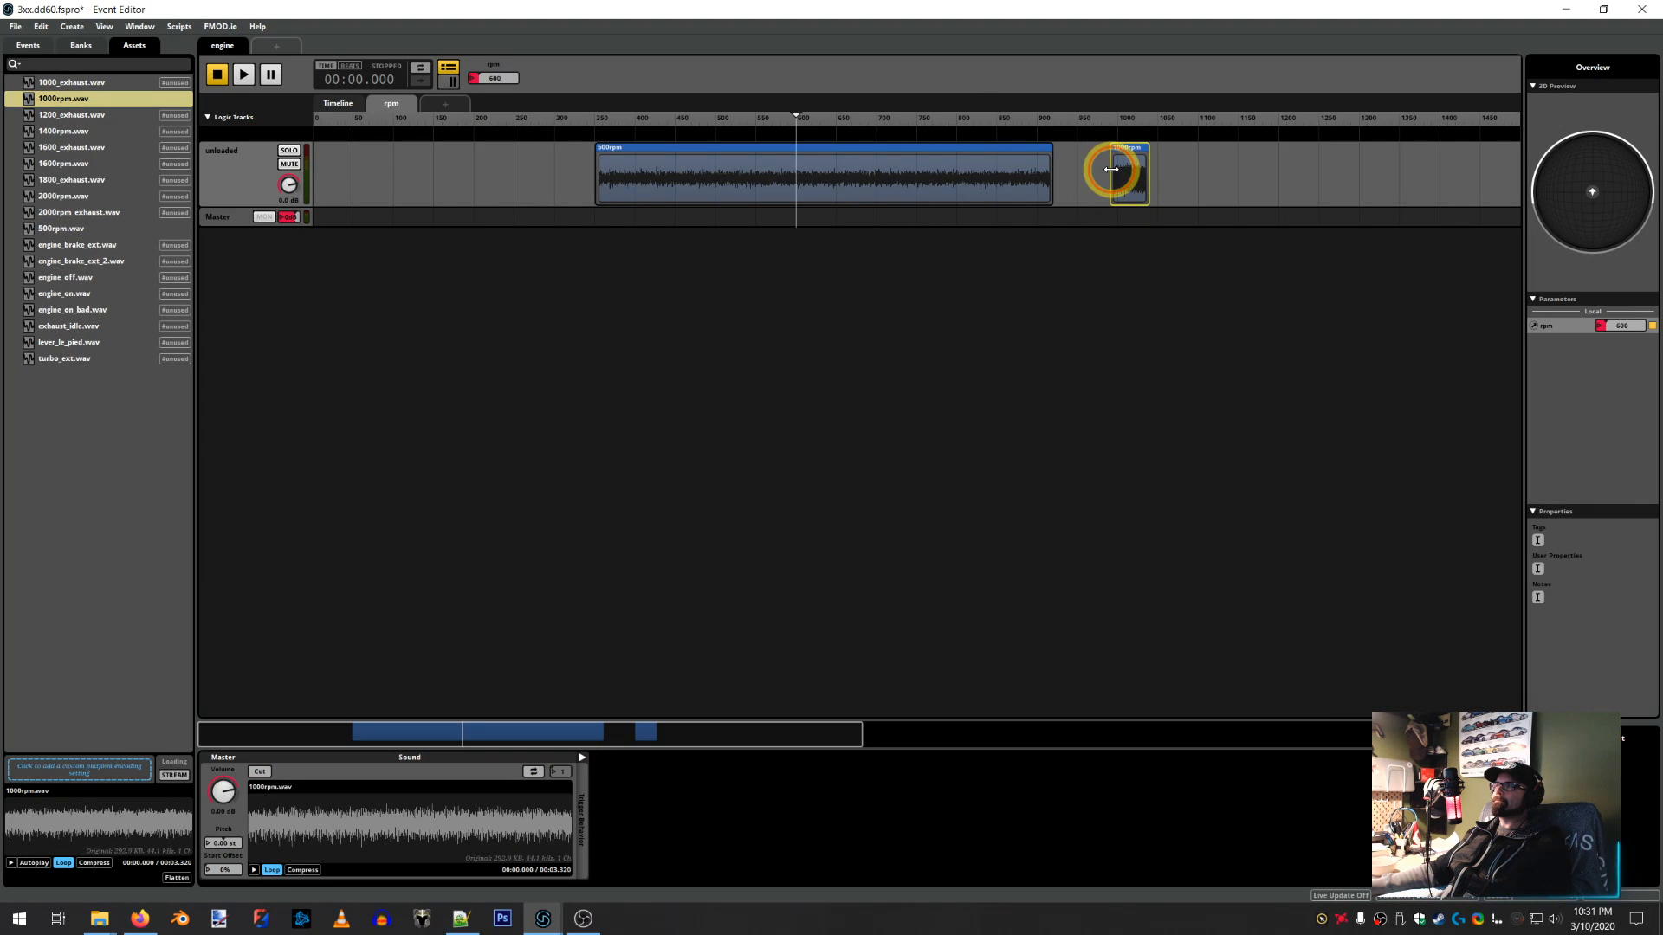
drag(1113, 165, 863, 151)
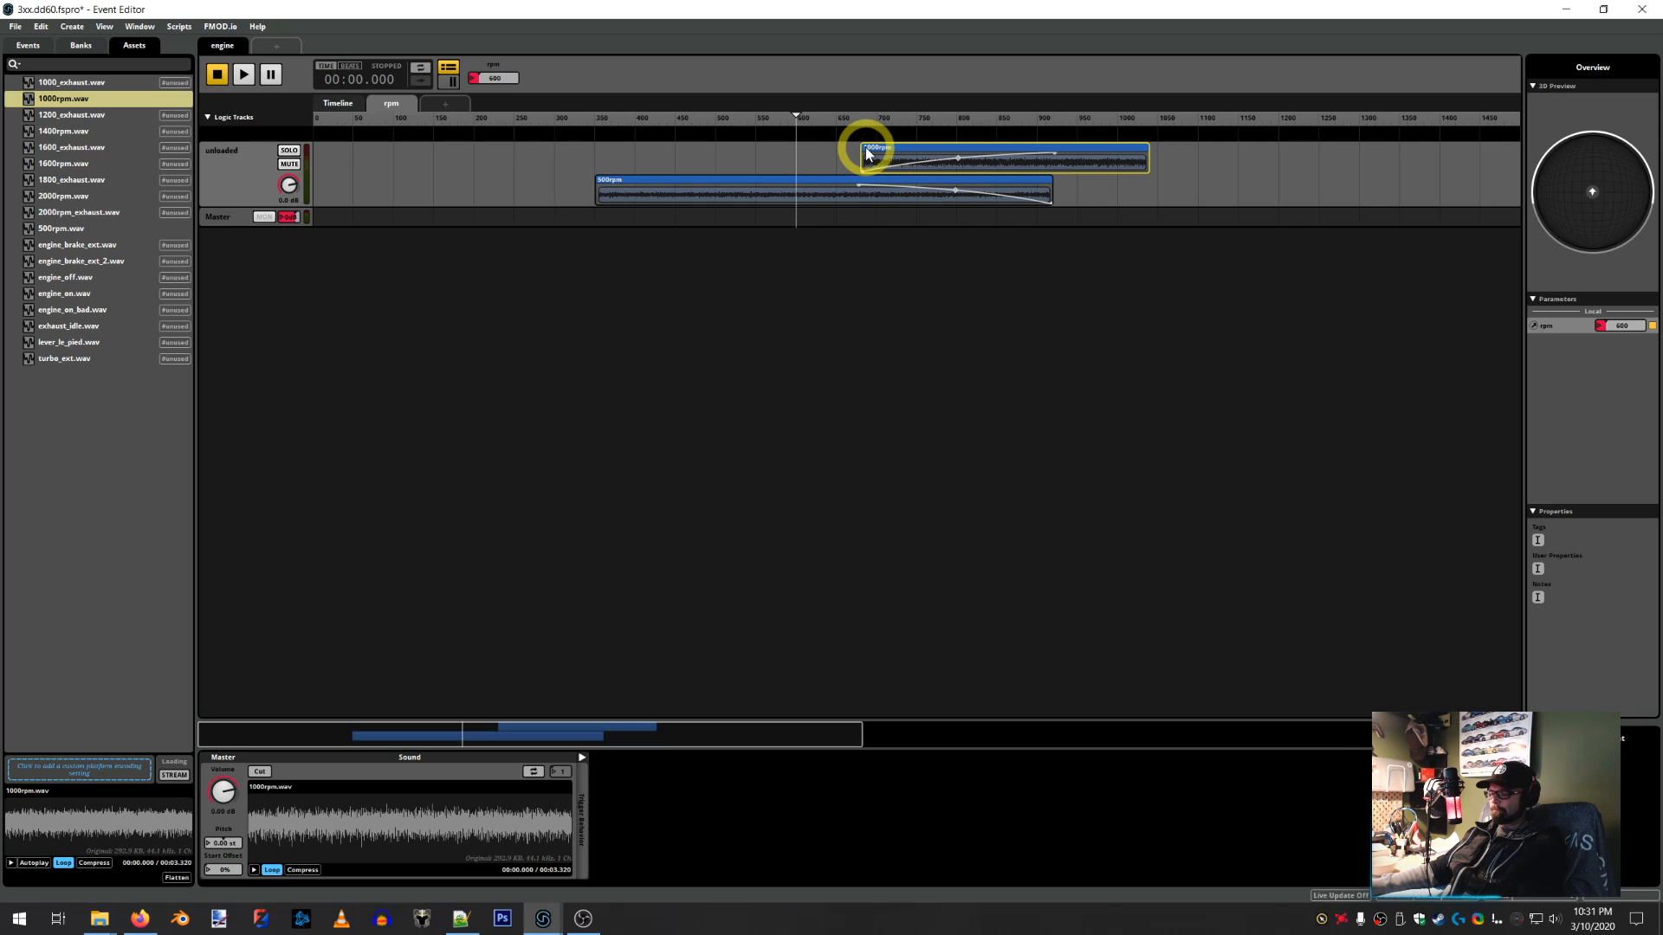
scroll(866, 154, up, 5)
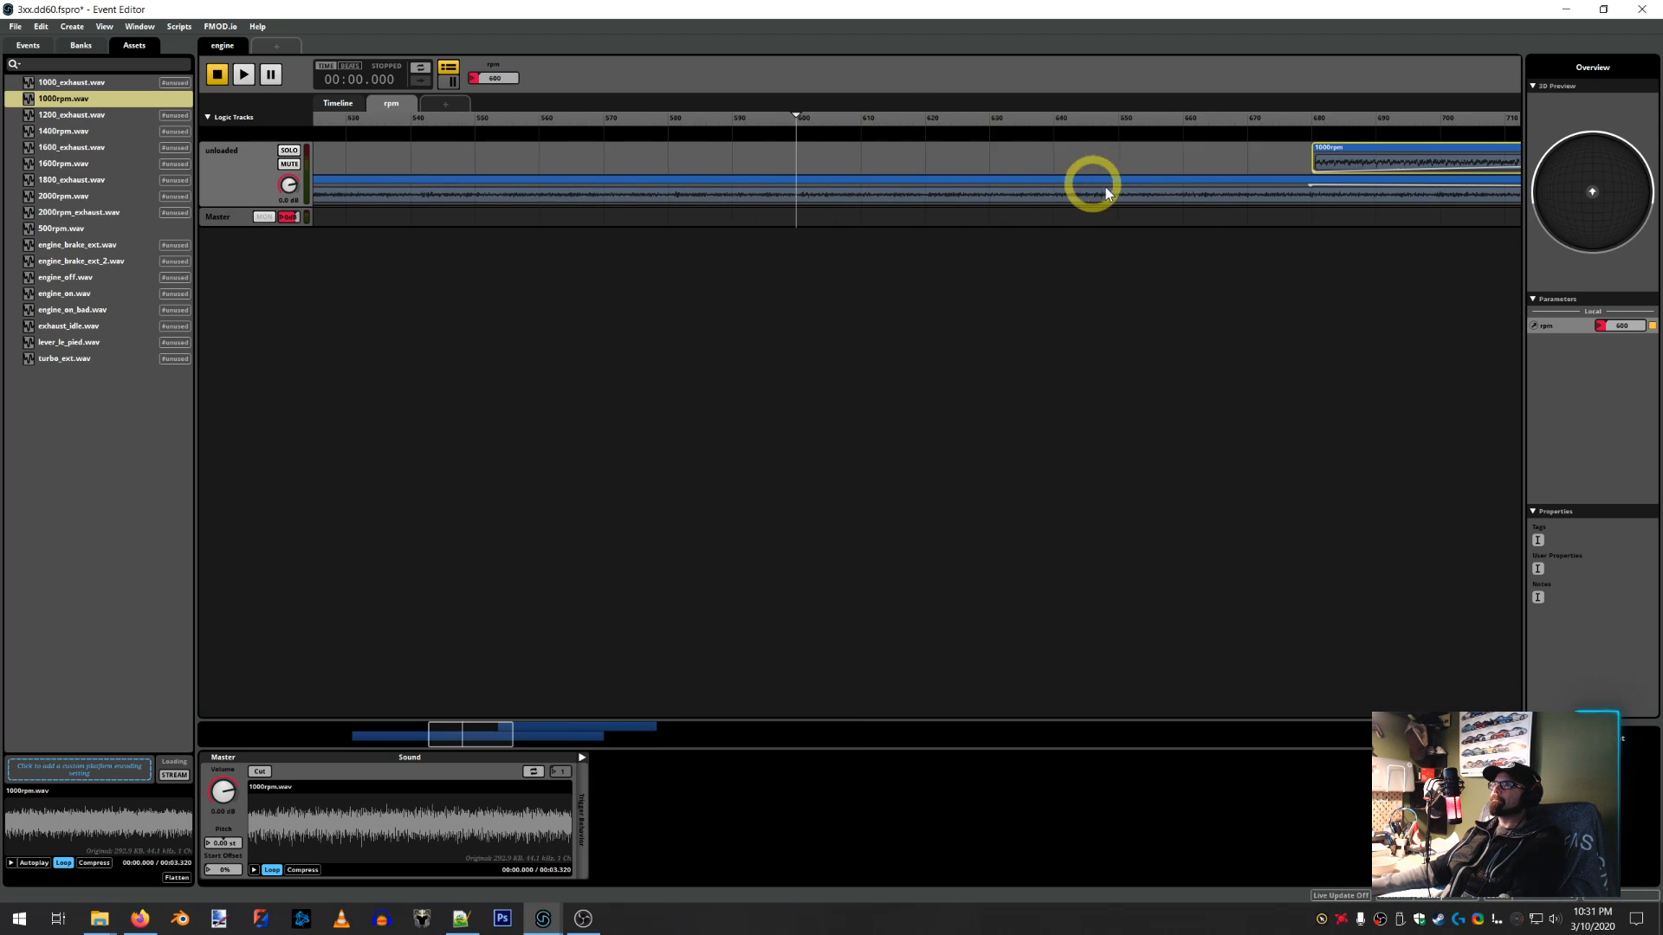
scroll(1322, 160, down, 5)
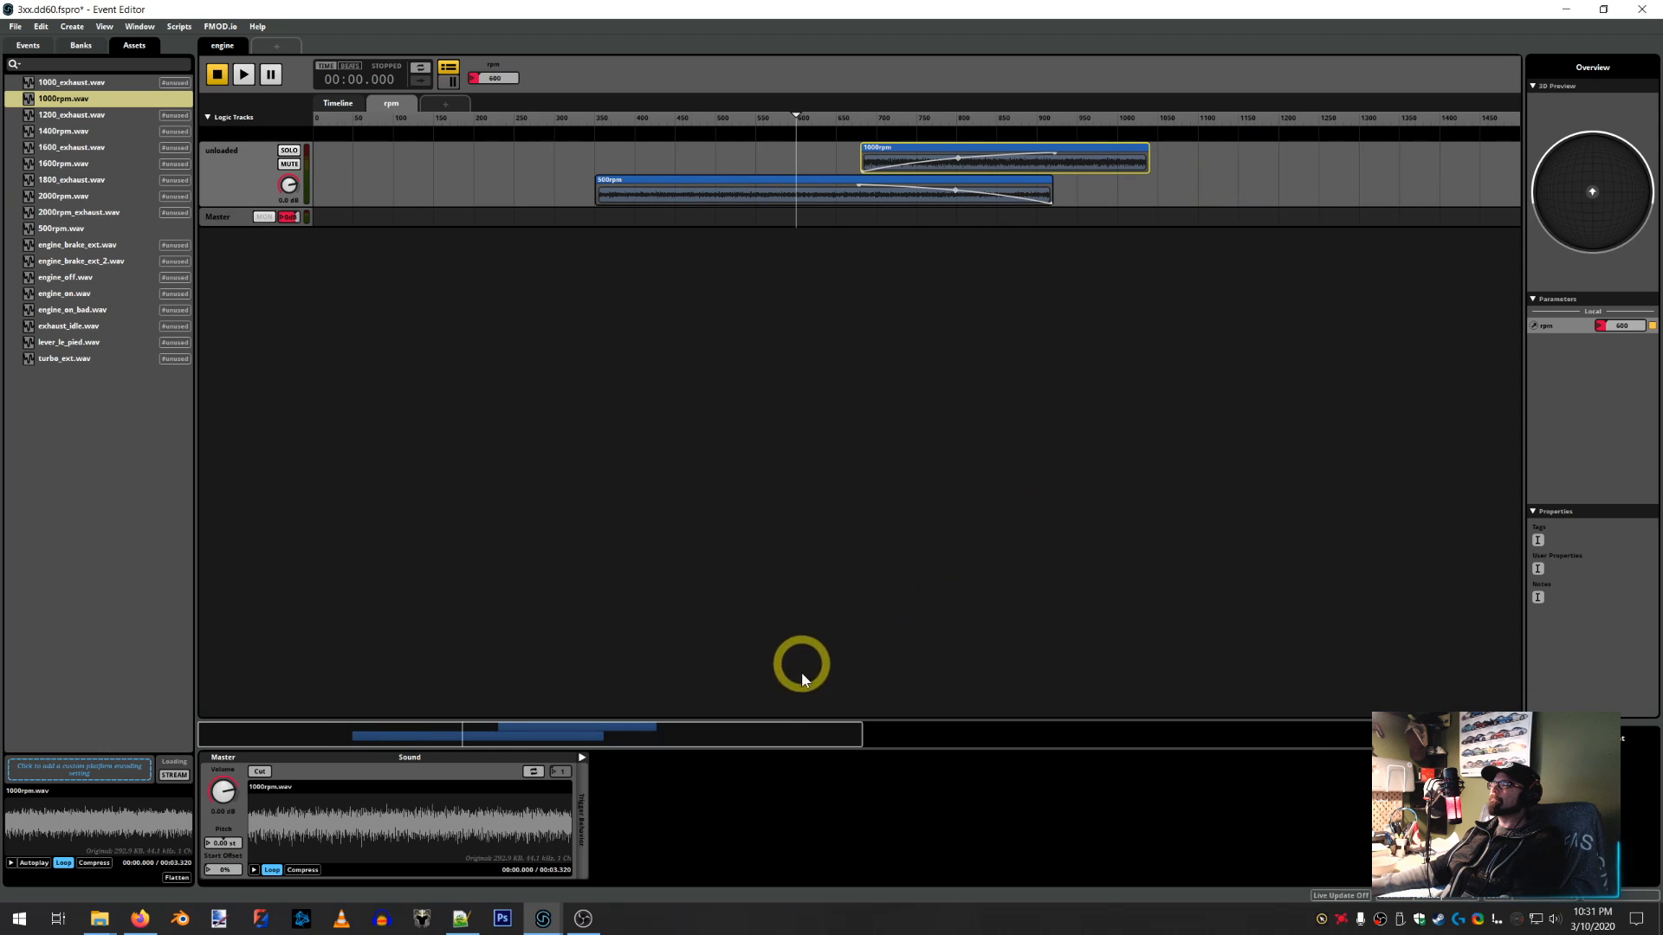
click(455, 922)
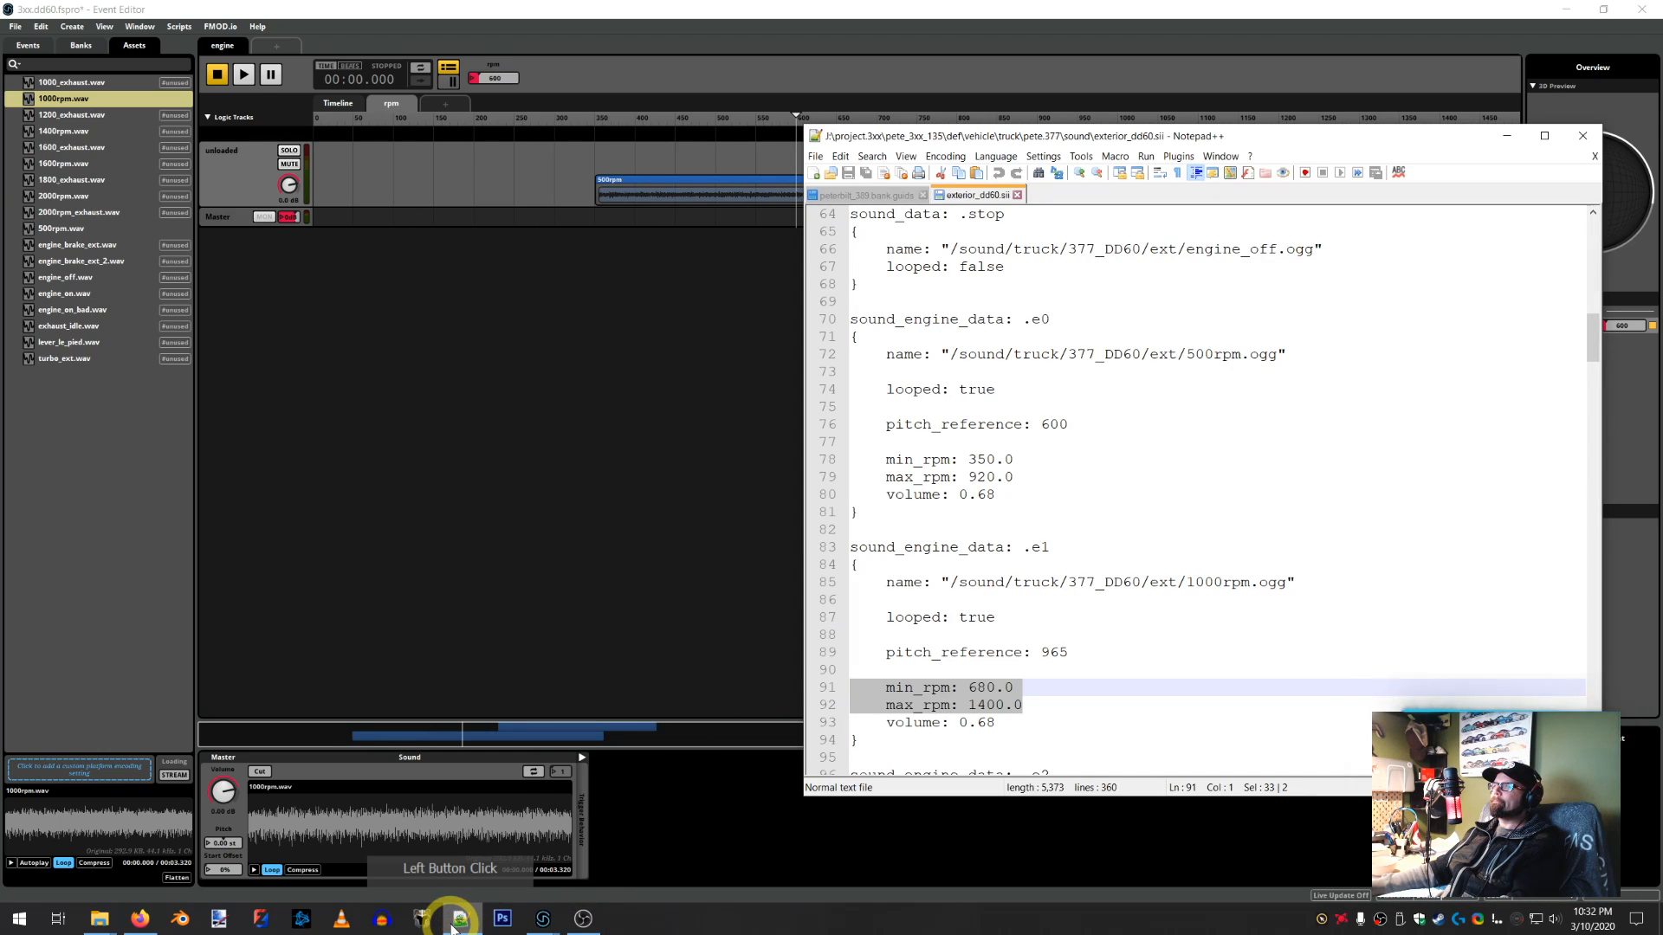
click(1112, 108)
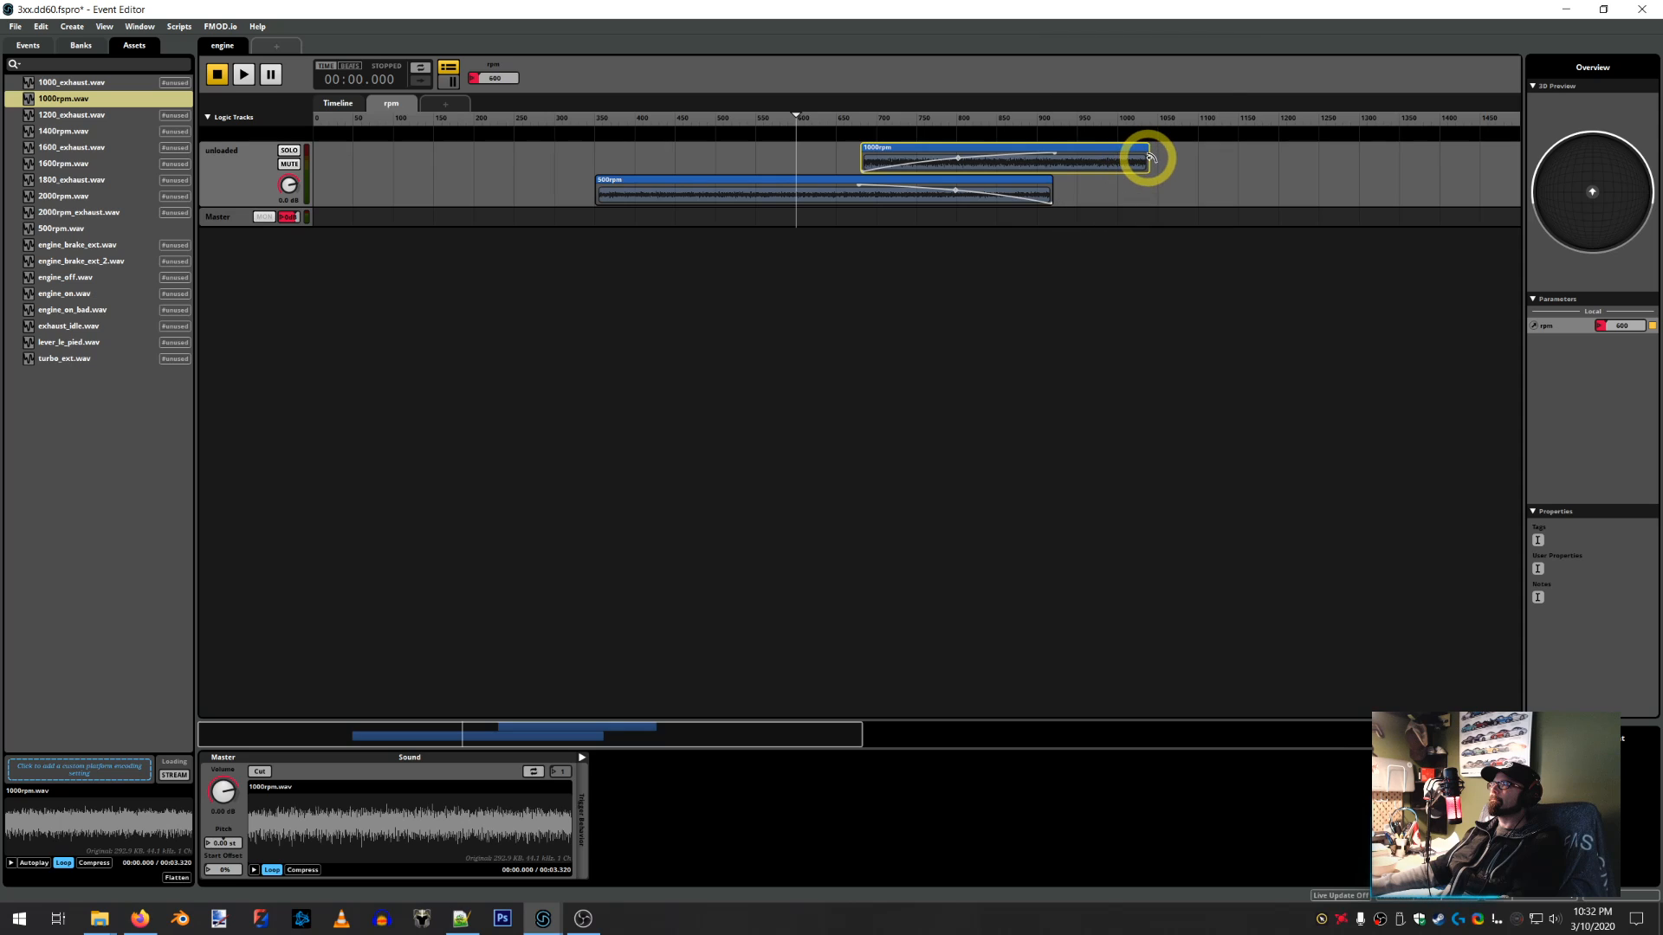
click(1143, 157)
drag(1145, 158, 1439, 149)
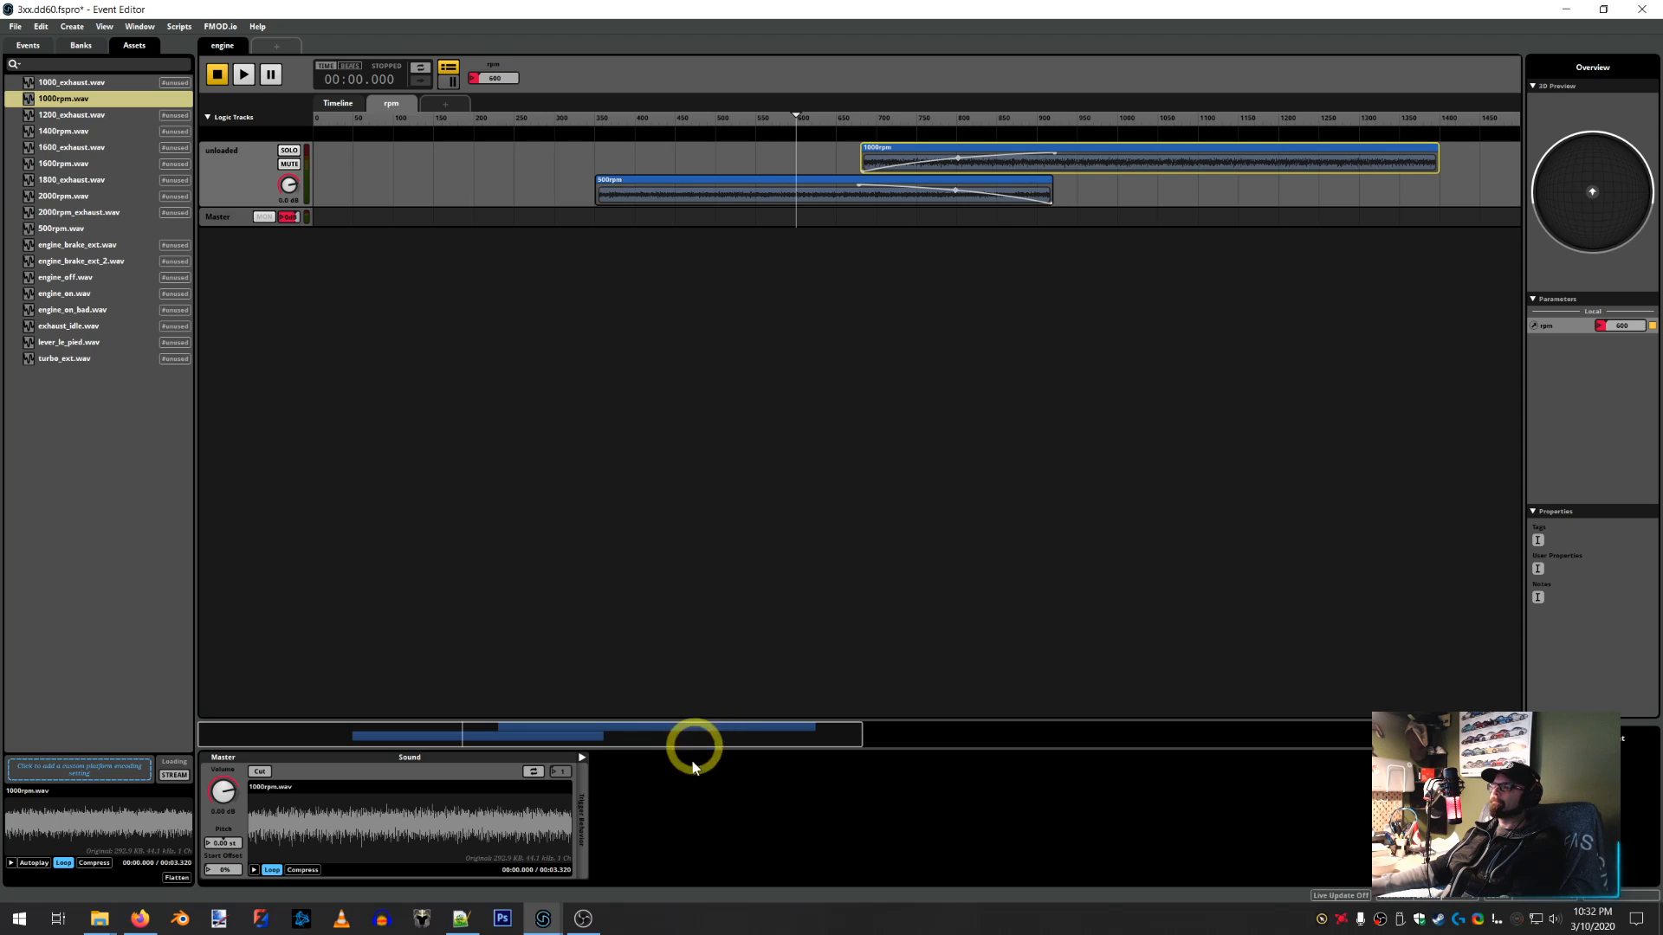
Turn on looping and Cut for the 1000rpm instrument, and audition its crossfade with 500rpm, sweeping the rpm parameter to about 835
click(260, 772)
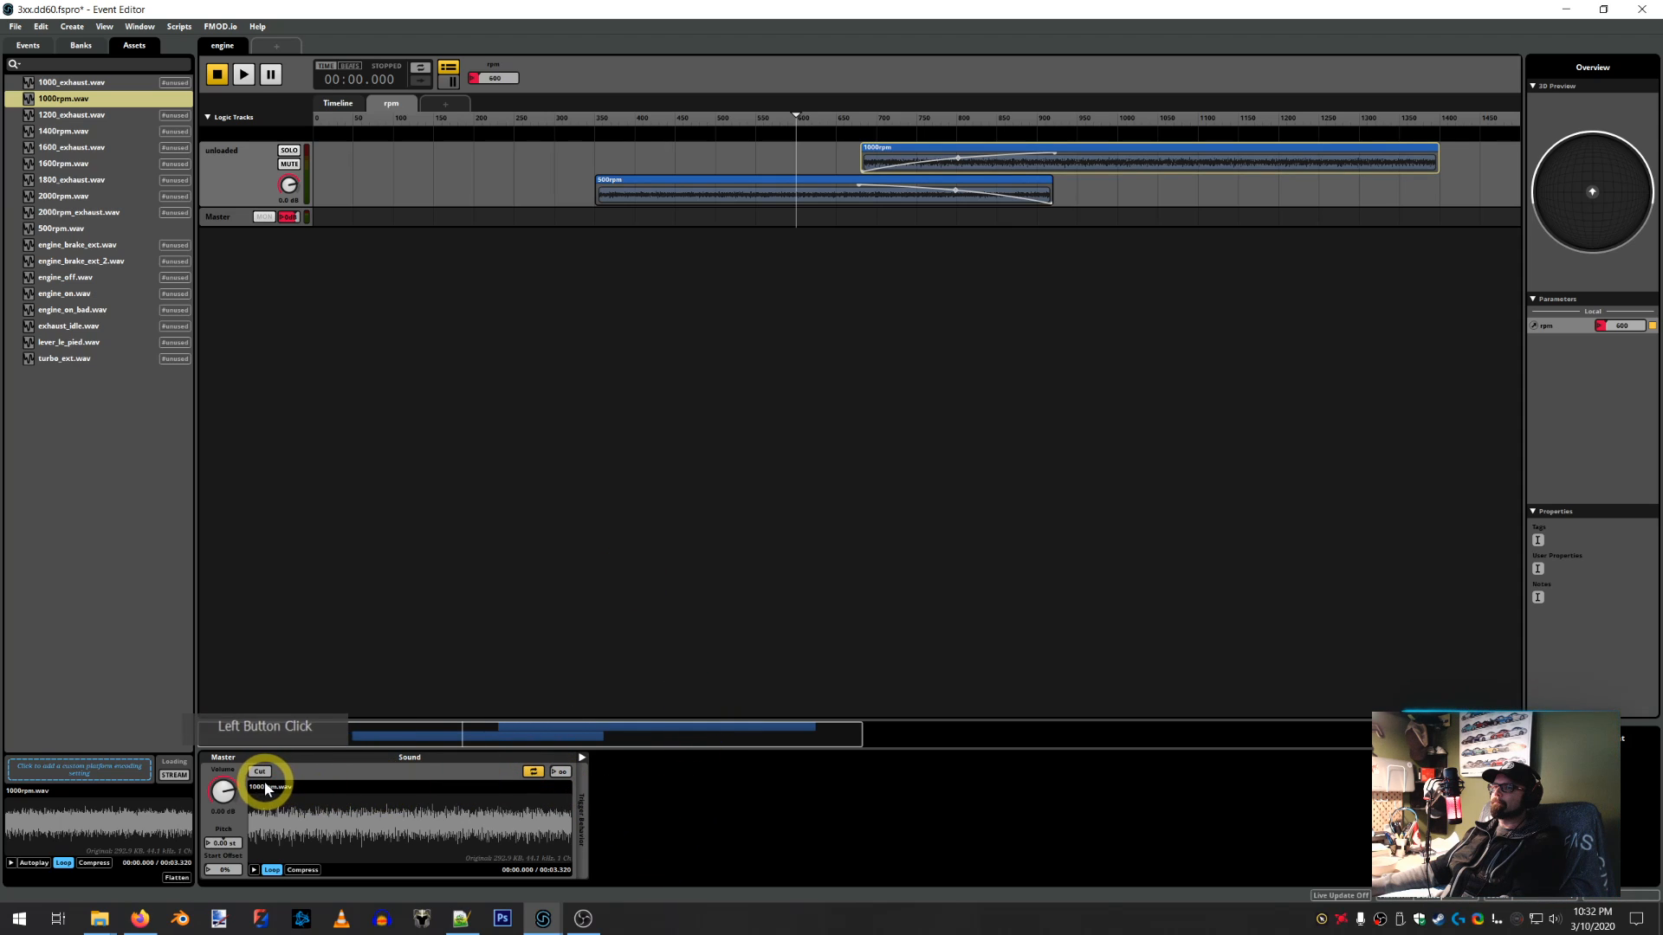
click(395, 641)
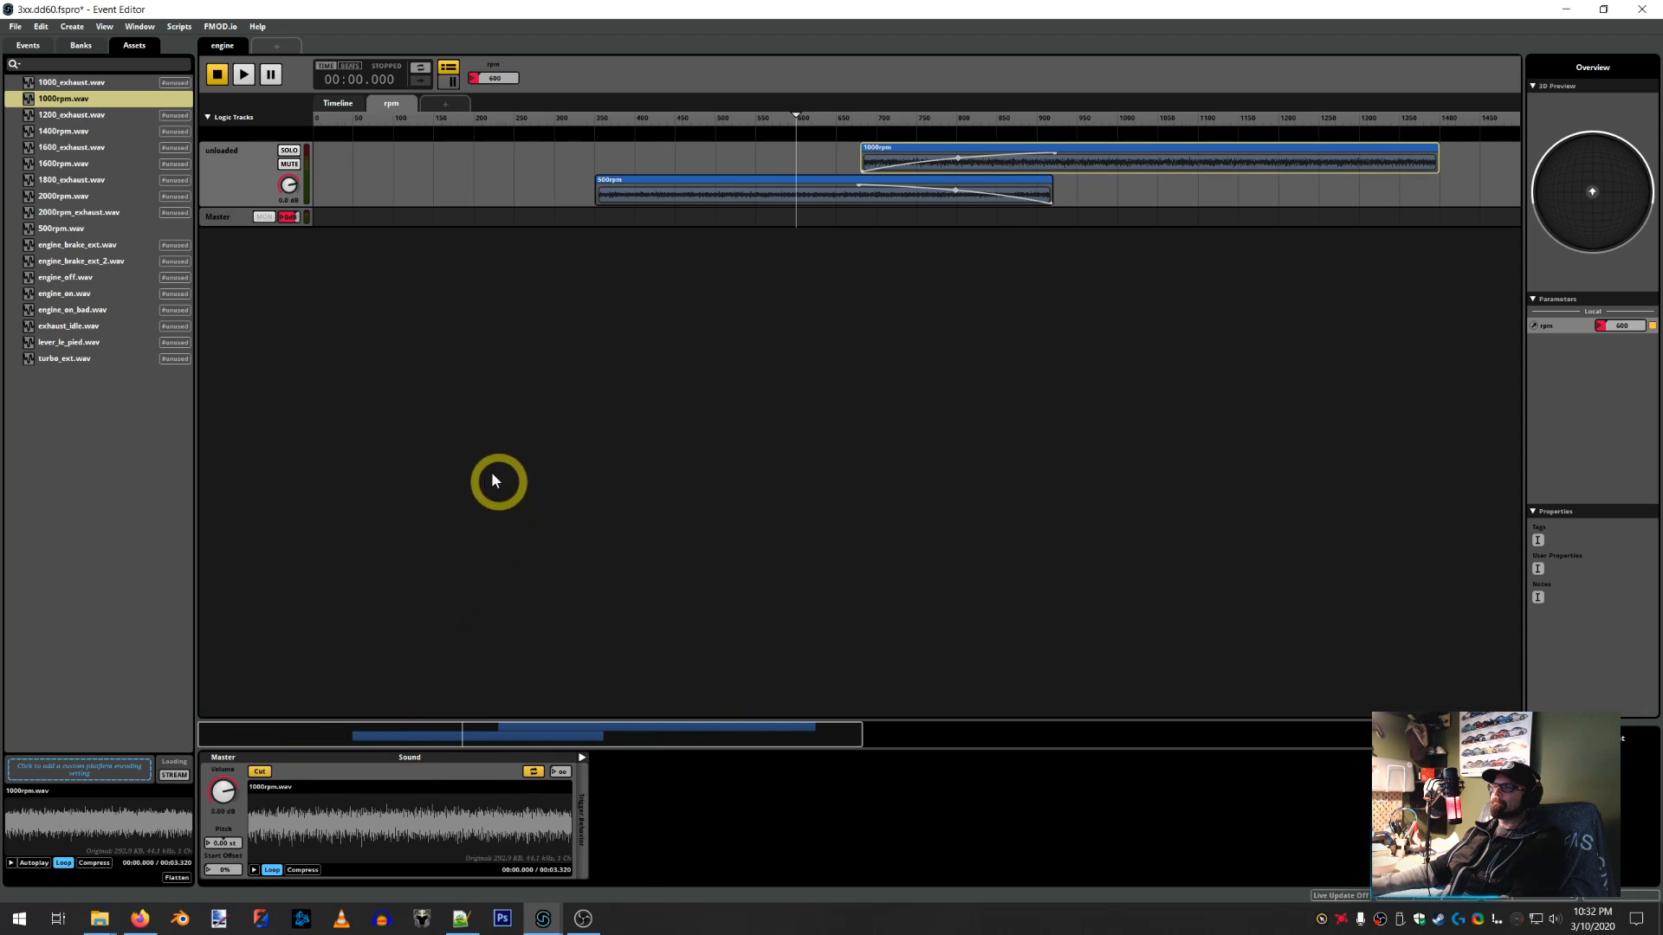
click(244, 74)
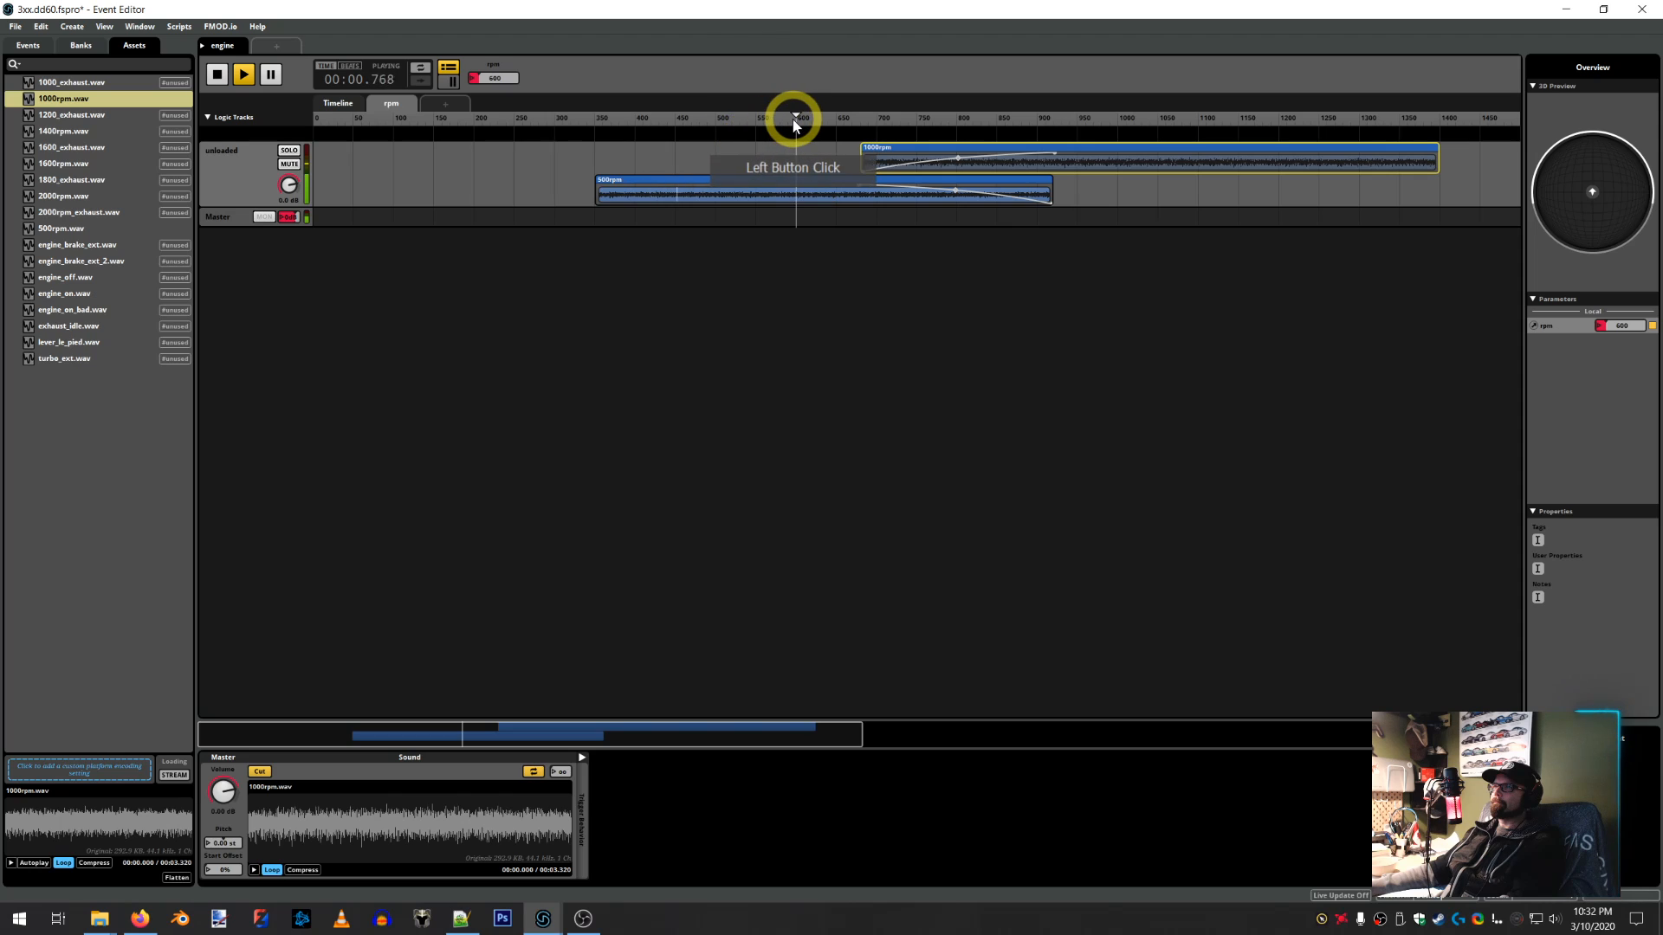
mouse_move(798, 118)
mouse_down()
mouse_move(1250, 130)
mouse_move(986, 147)
mouse_up()
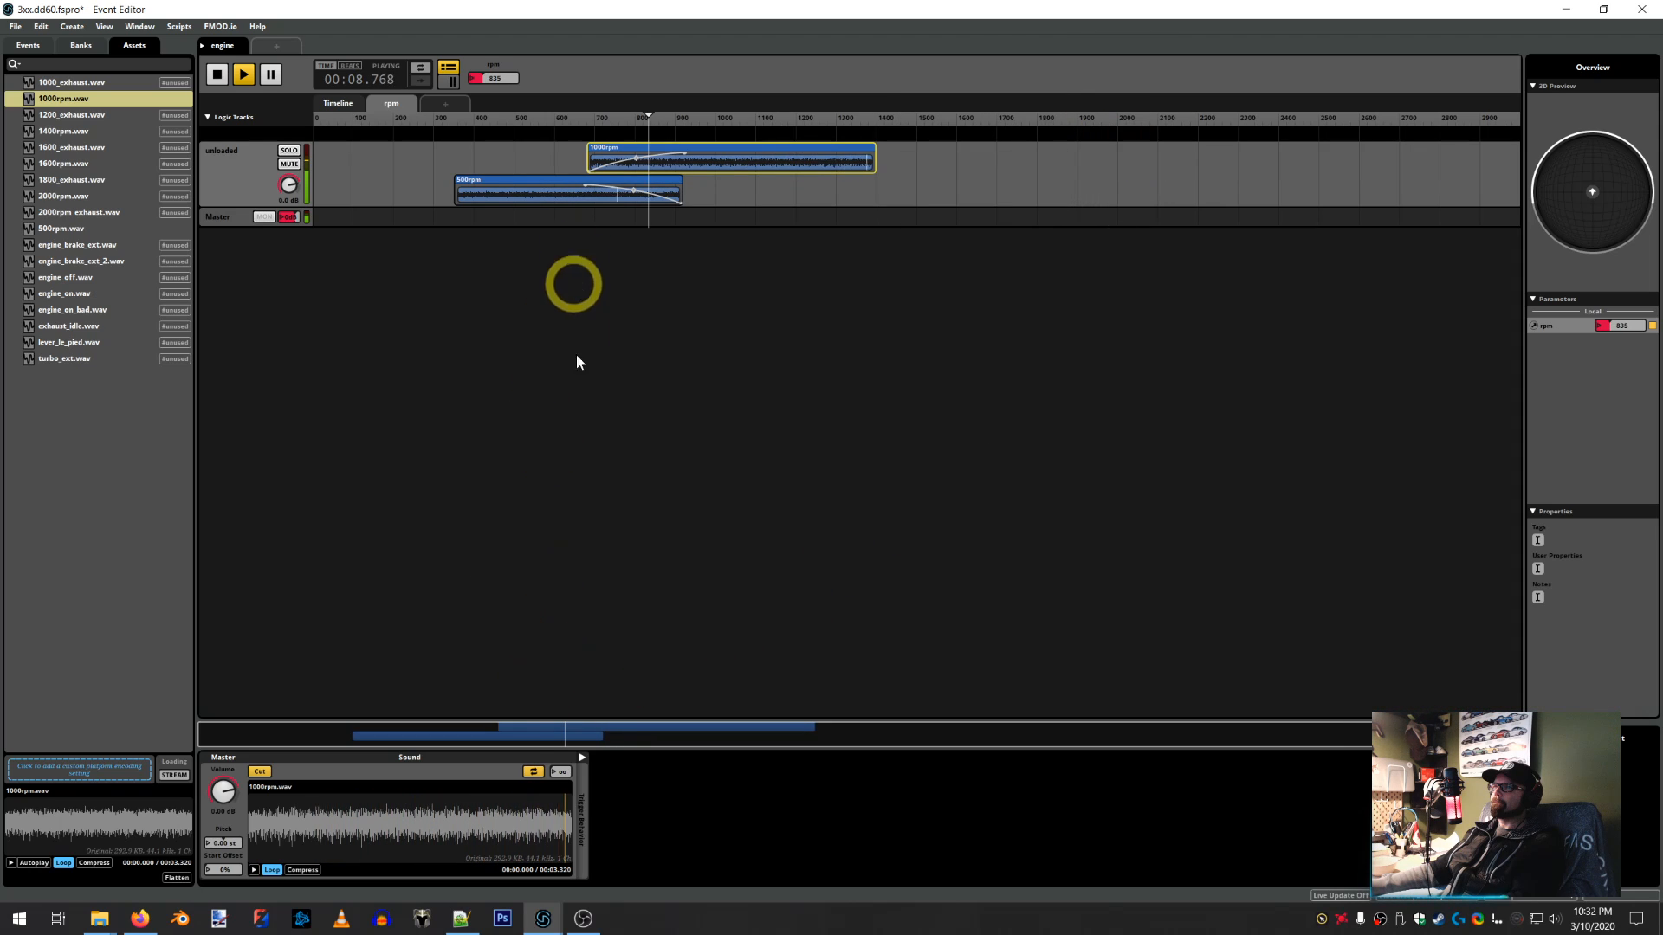
click(217, 75)
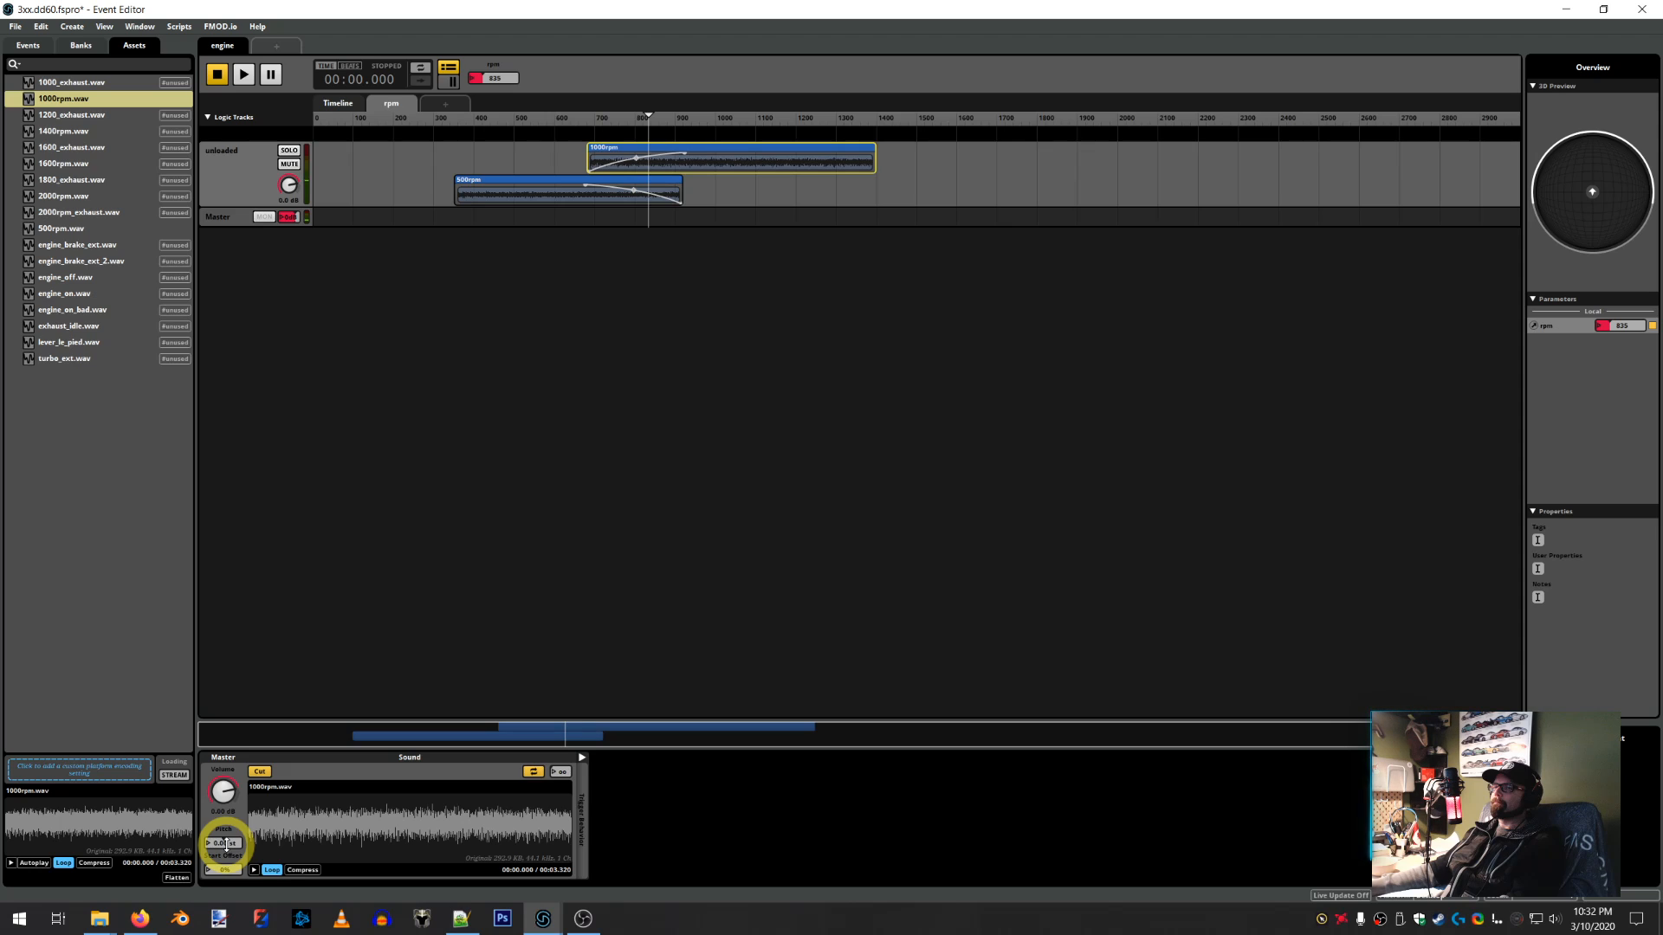
Add Autopitch modulation to the 1000rpm instrument's pitch and set its root pitch to 965, the pitch_reference in exterior_dd60.sii
right_click(227, 850)
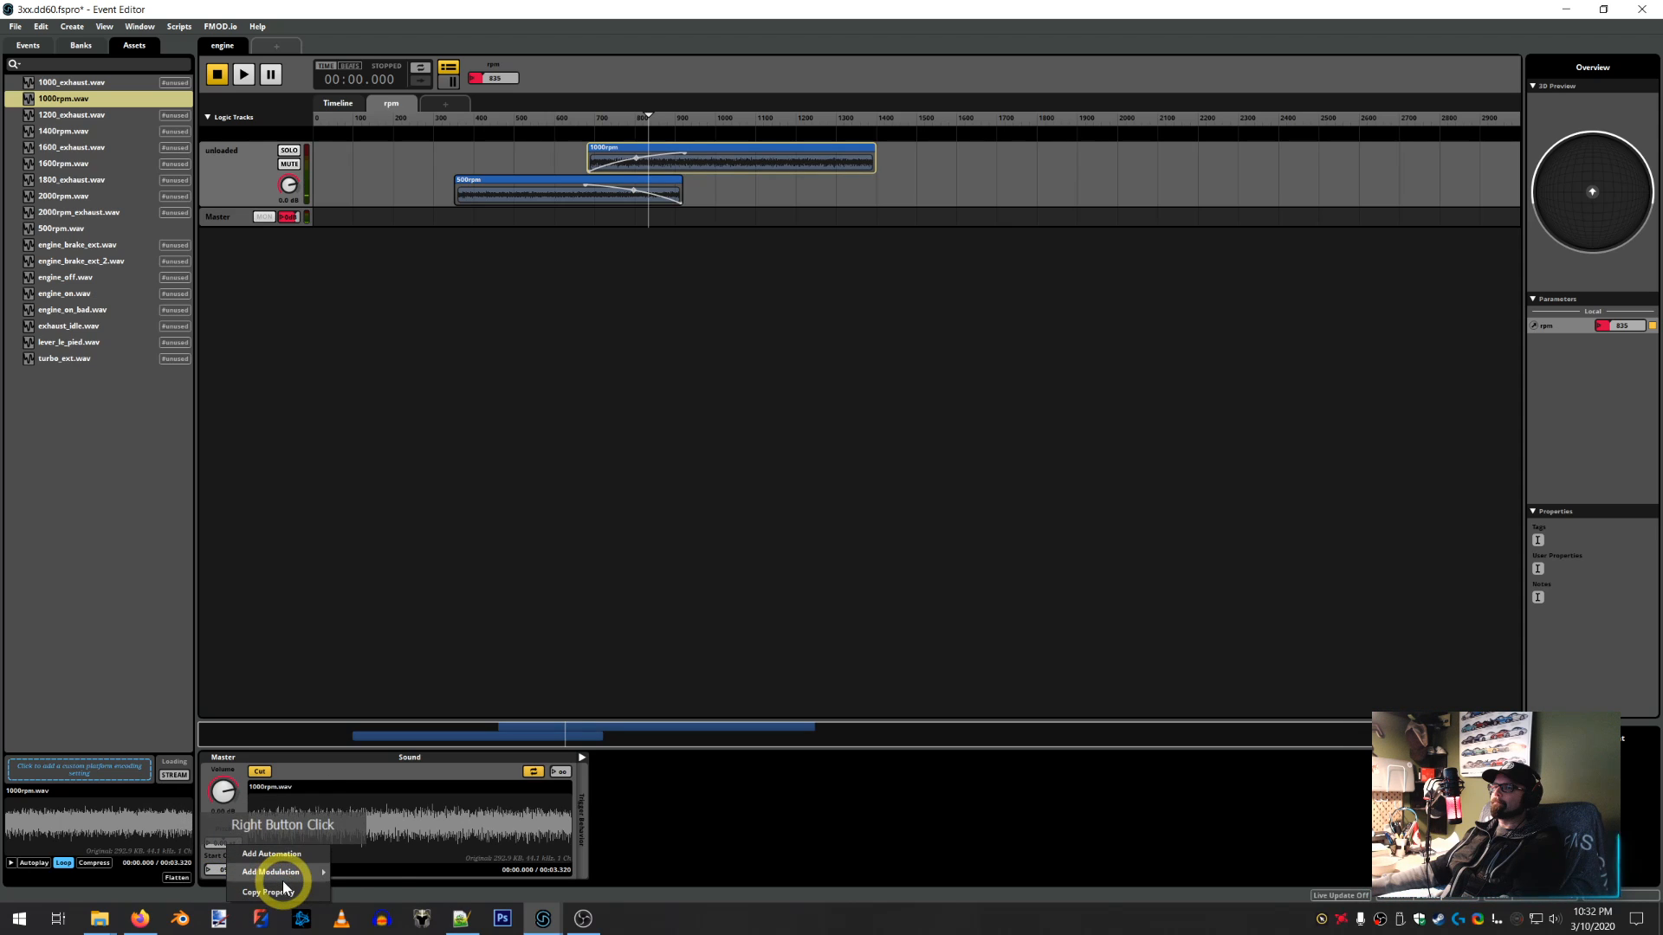
click(362, 925)
click(461, 919)
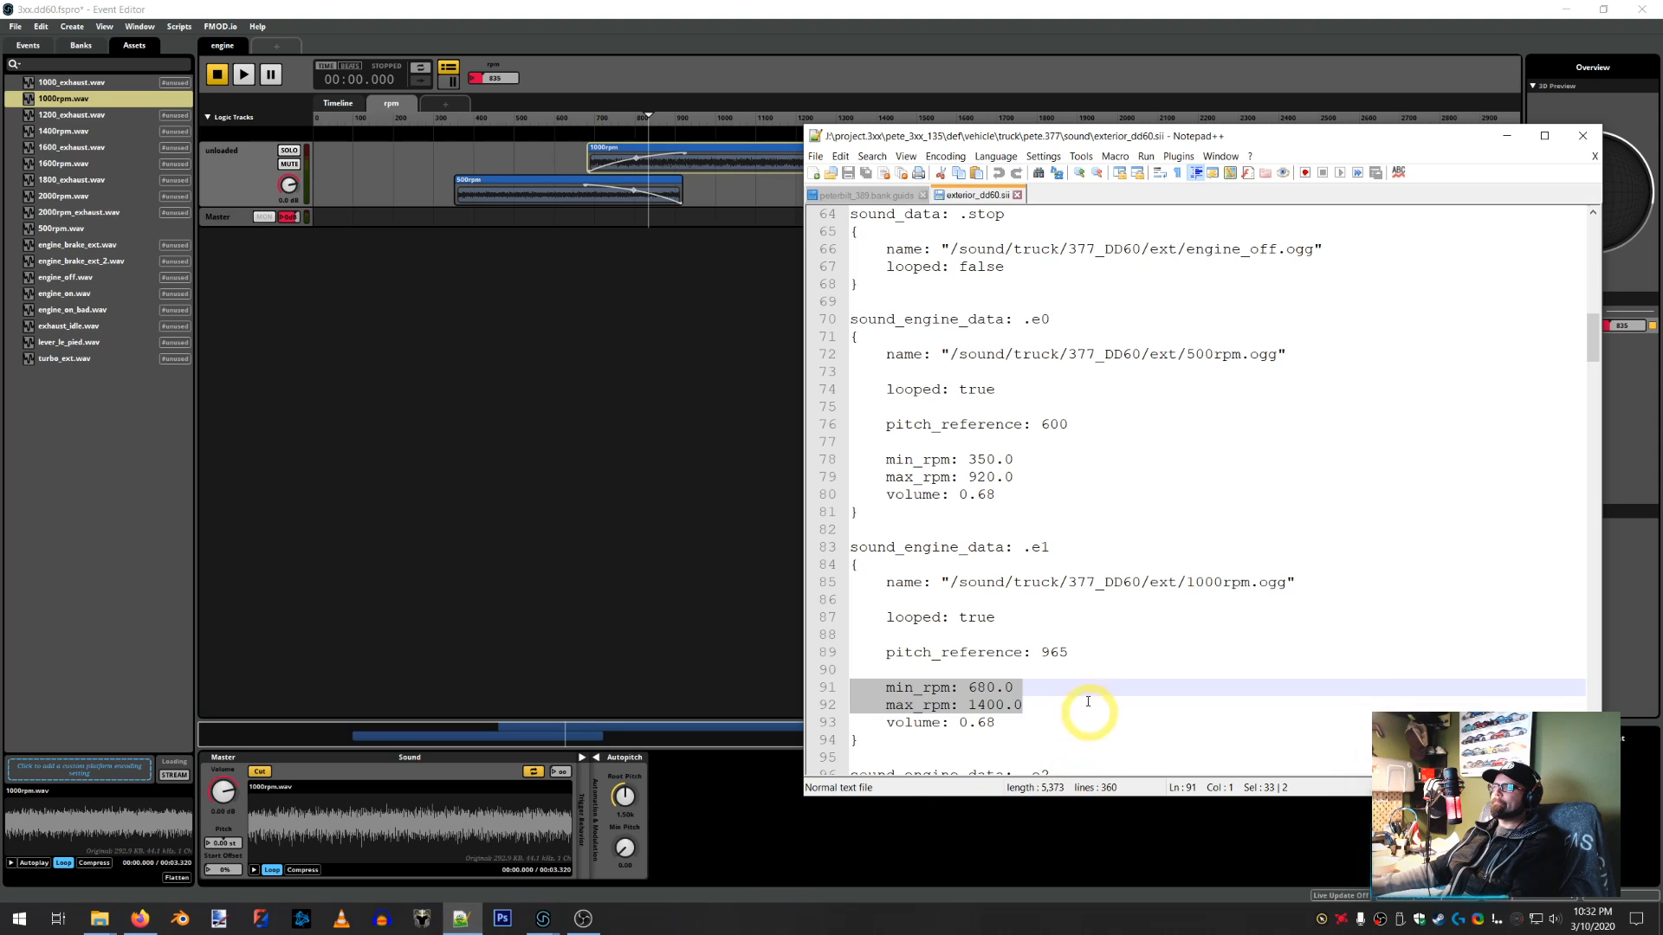
double_click(1054, 652)
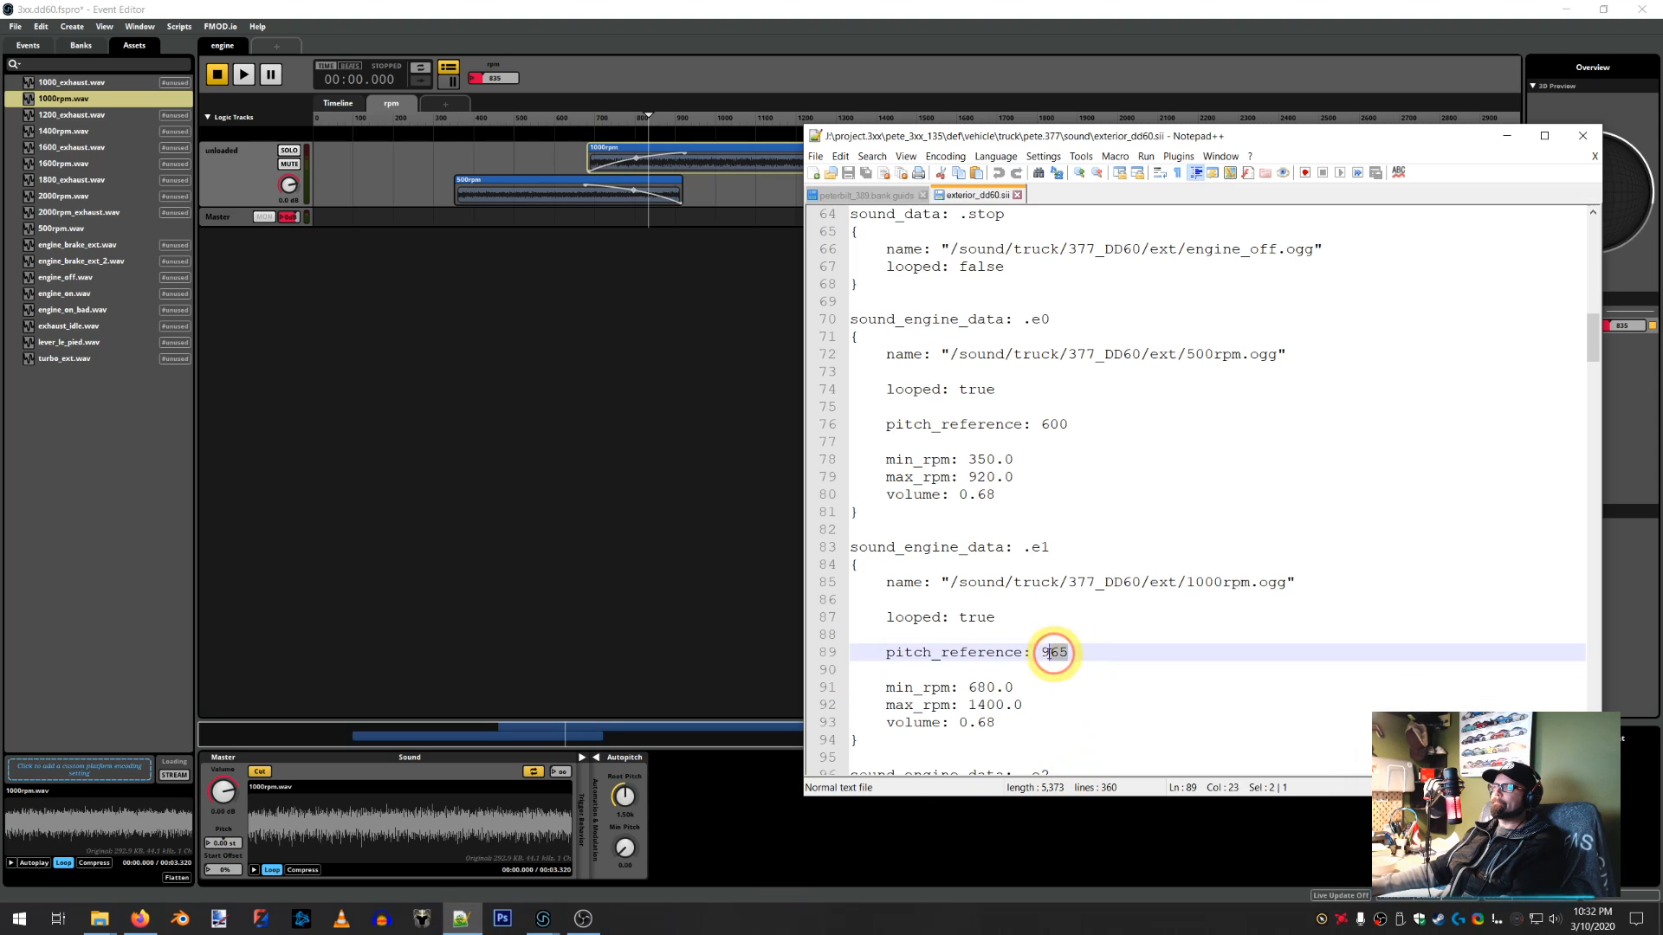
click(625, 816)
double_click(625, 815)
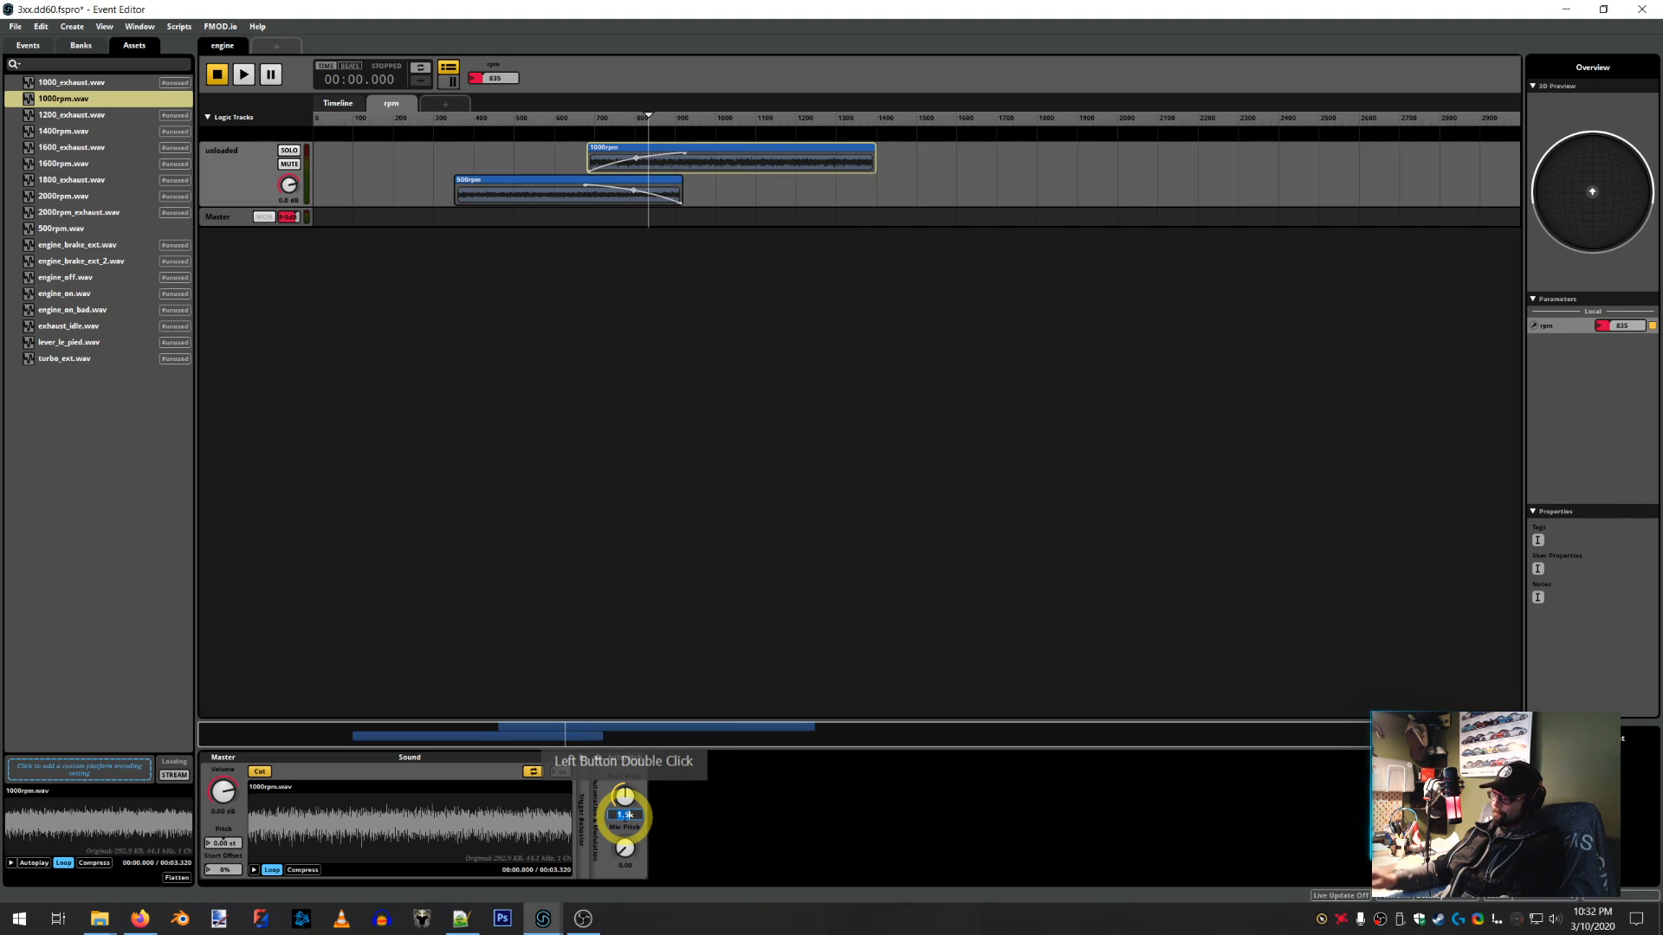
key(BackSpace)
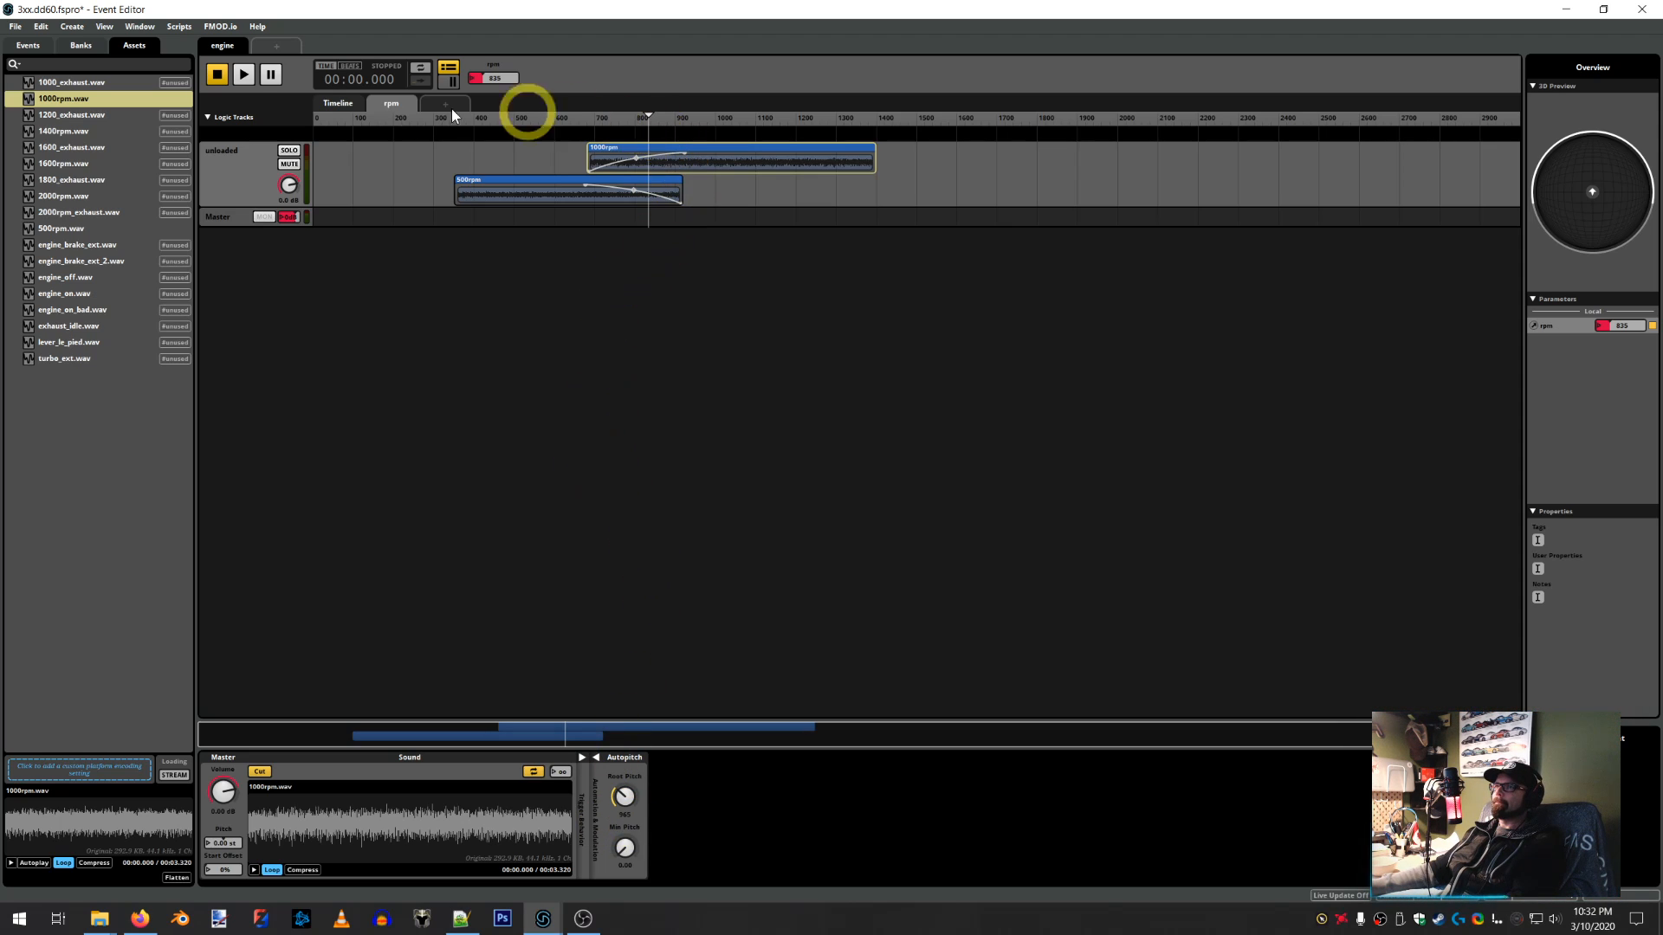
Audition the autopitched 1000rpm sound by sweeping the rpm parameter up to about 1000, and stop playback
click(252, 83)
drag(653, 118, 716, 118)
click(221, 75)
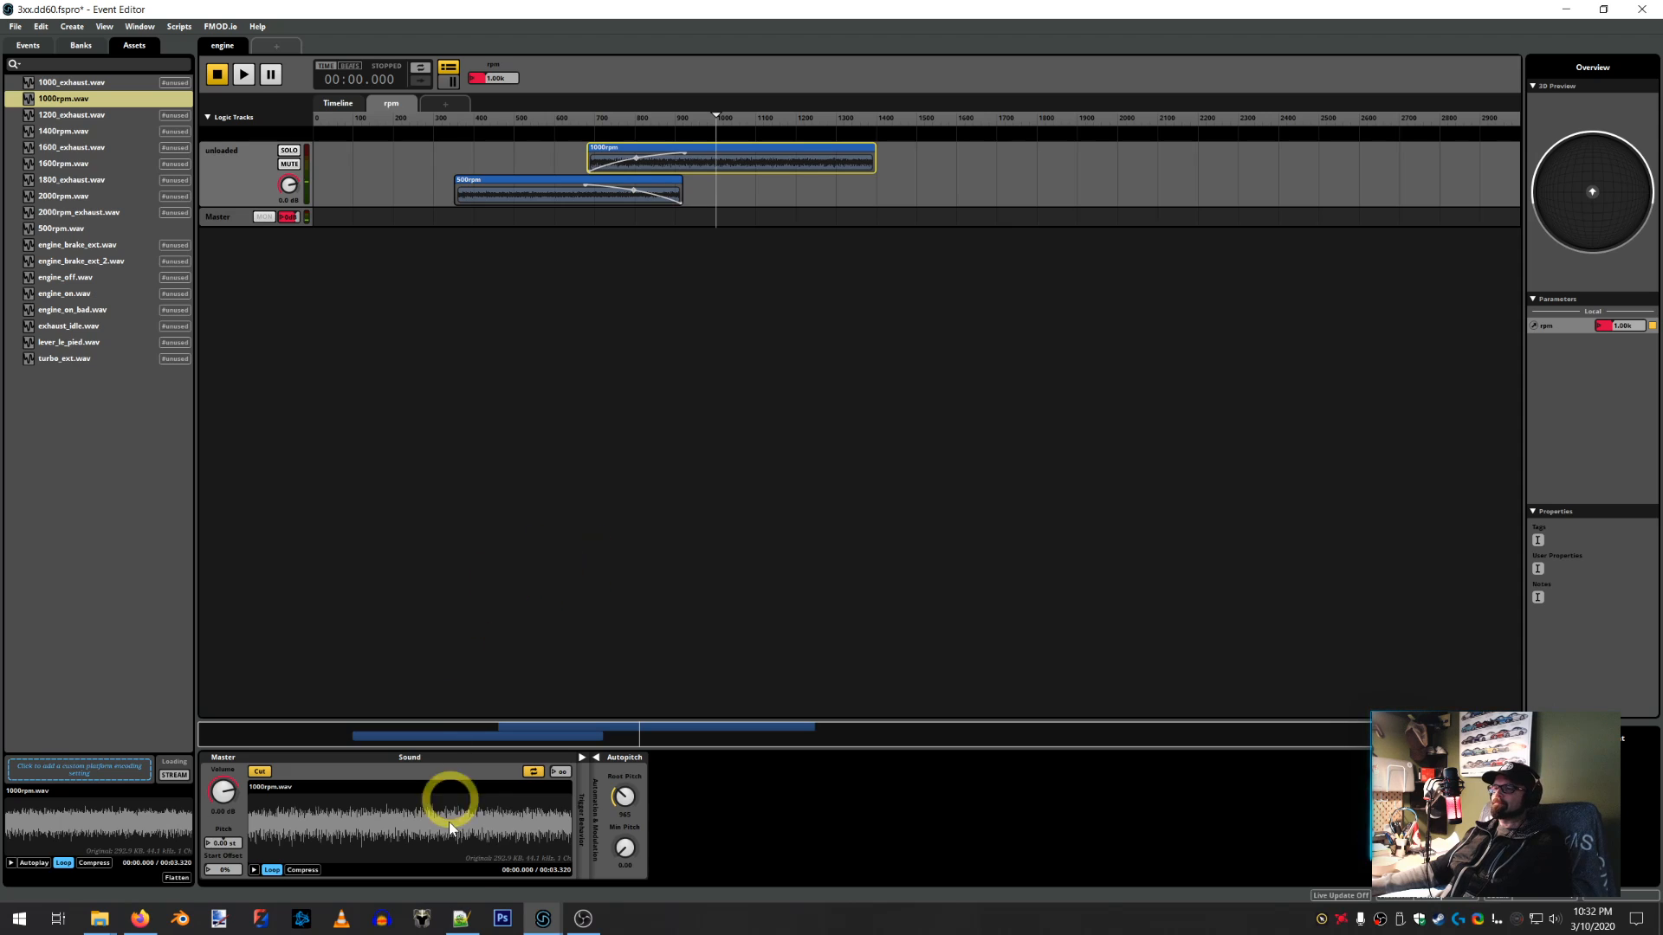
Find the 1400rpm sound's entry in exterior_dd60.sii, and place 1400rpm.wav on the unloaded track beyond the 1000rpm instrument
click(452, 913)
scroll(1238, 546, down, 4)
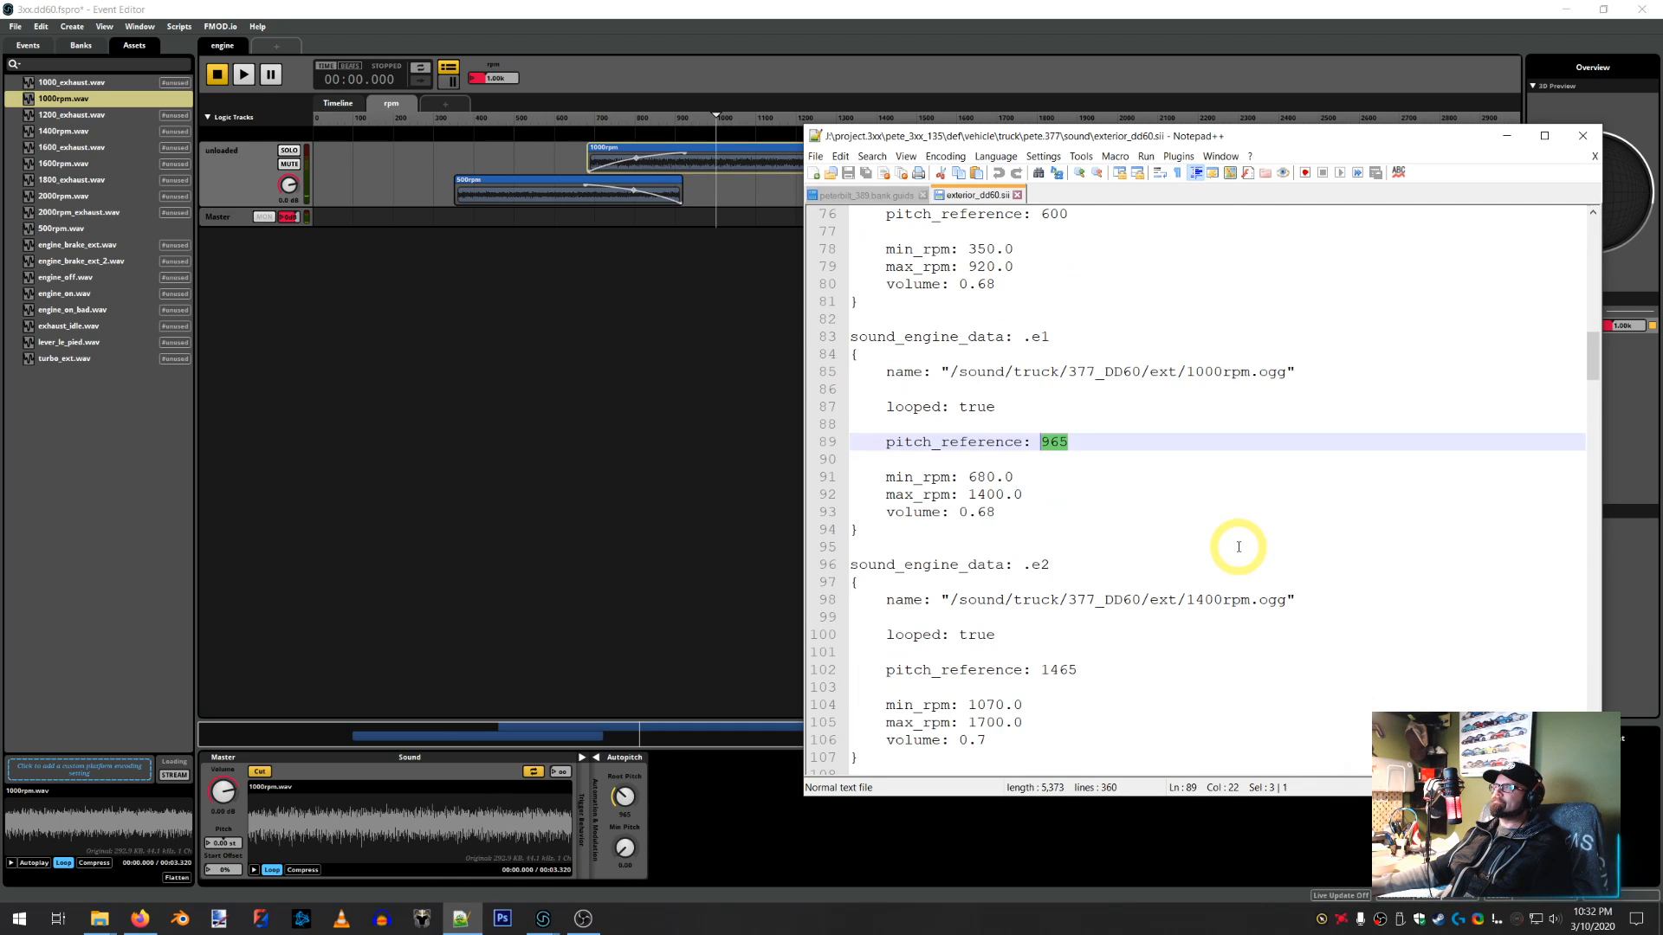
scroll(1239, 546, down, 2)
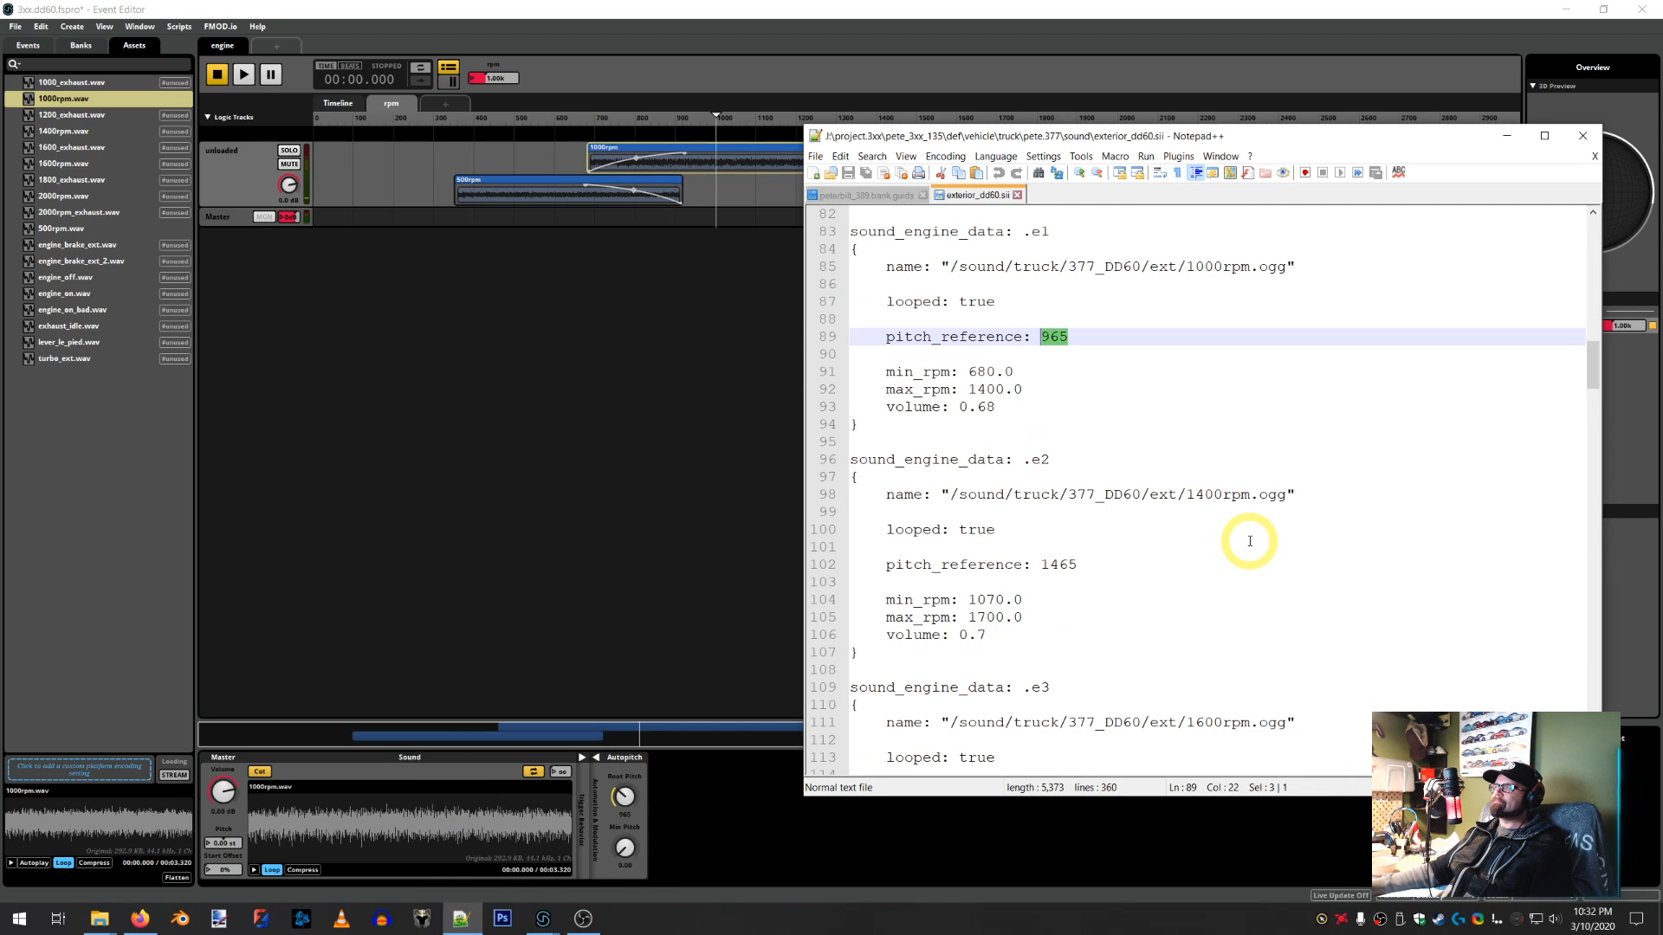
click(57, 131)
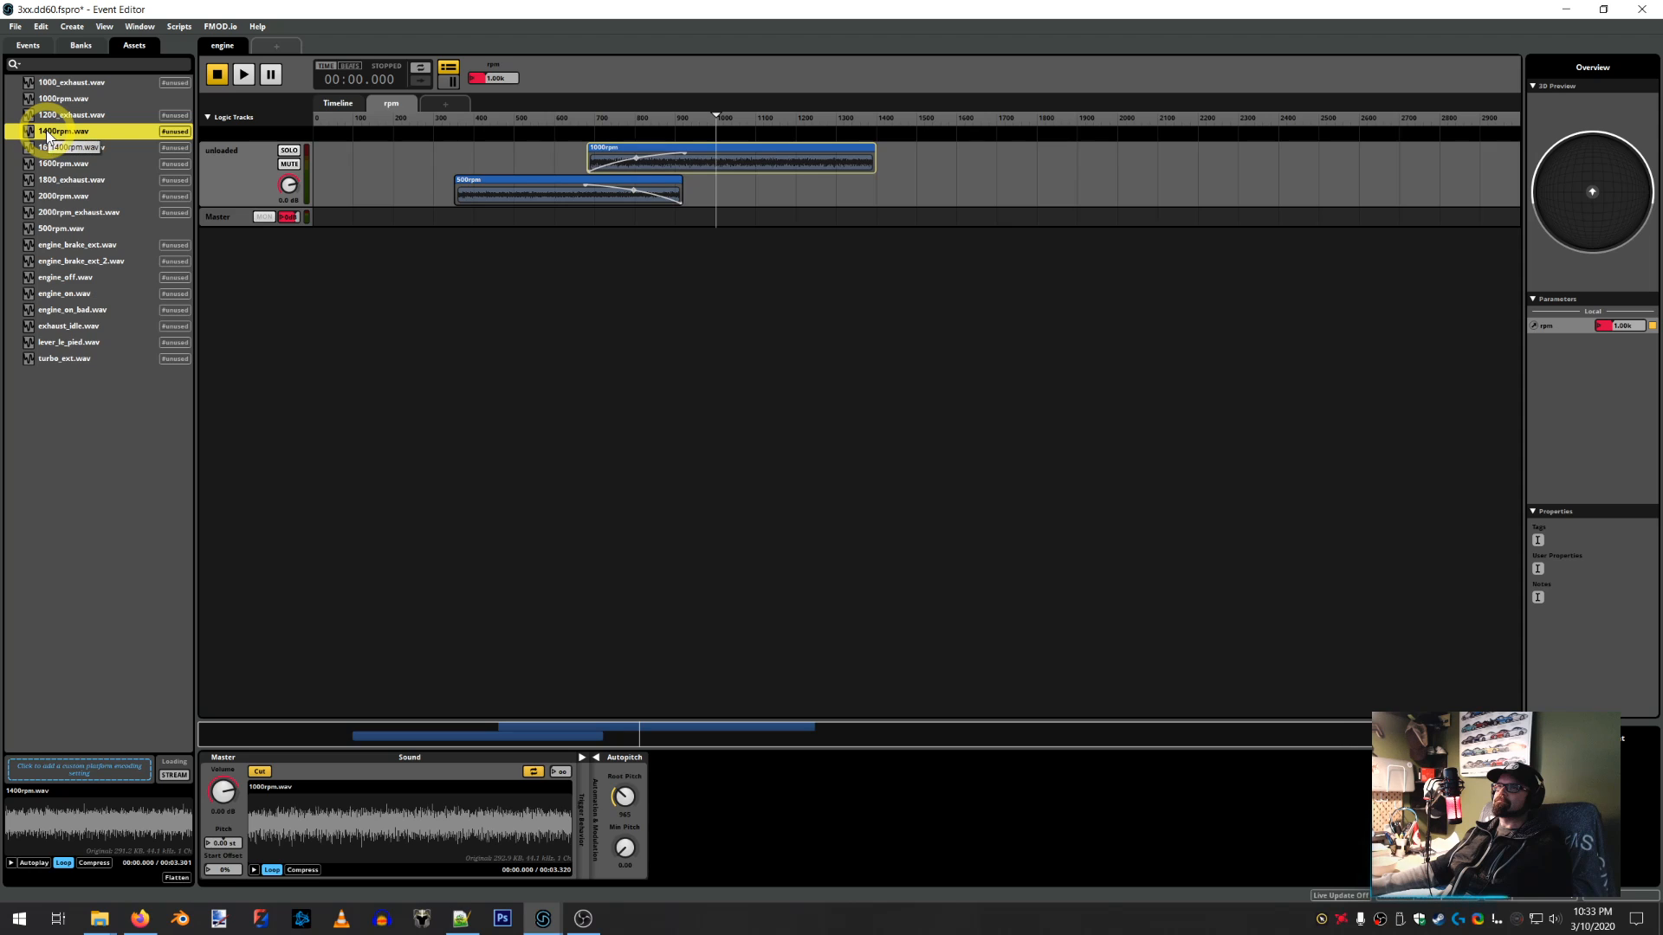
drag(45, 130, 1024, 156)
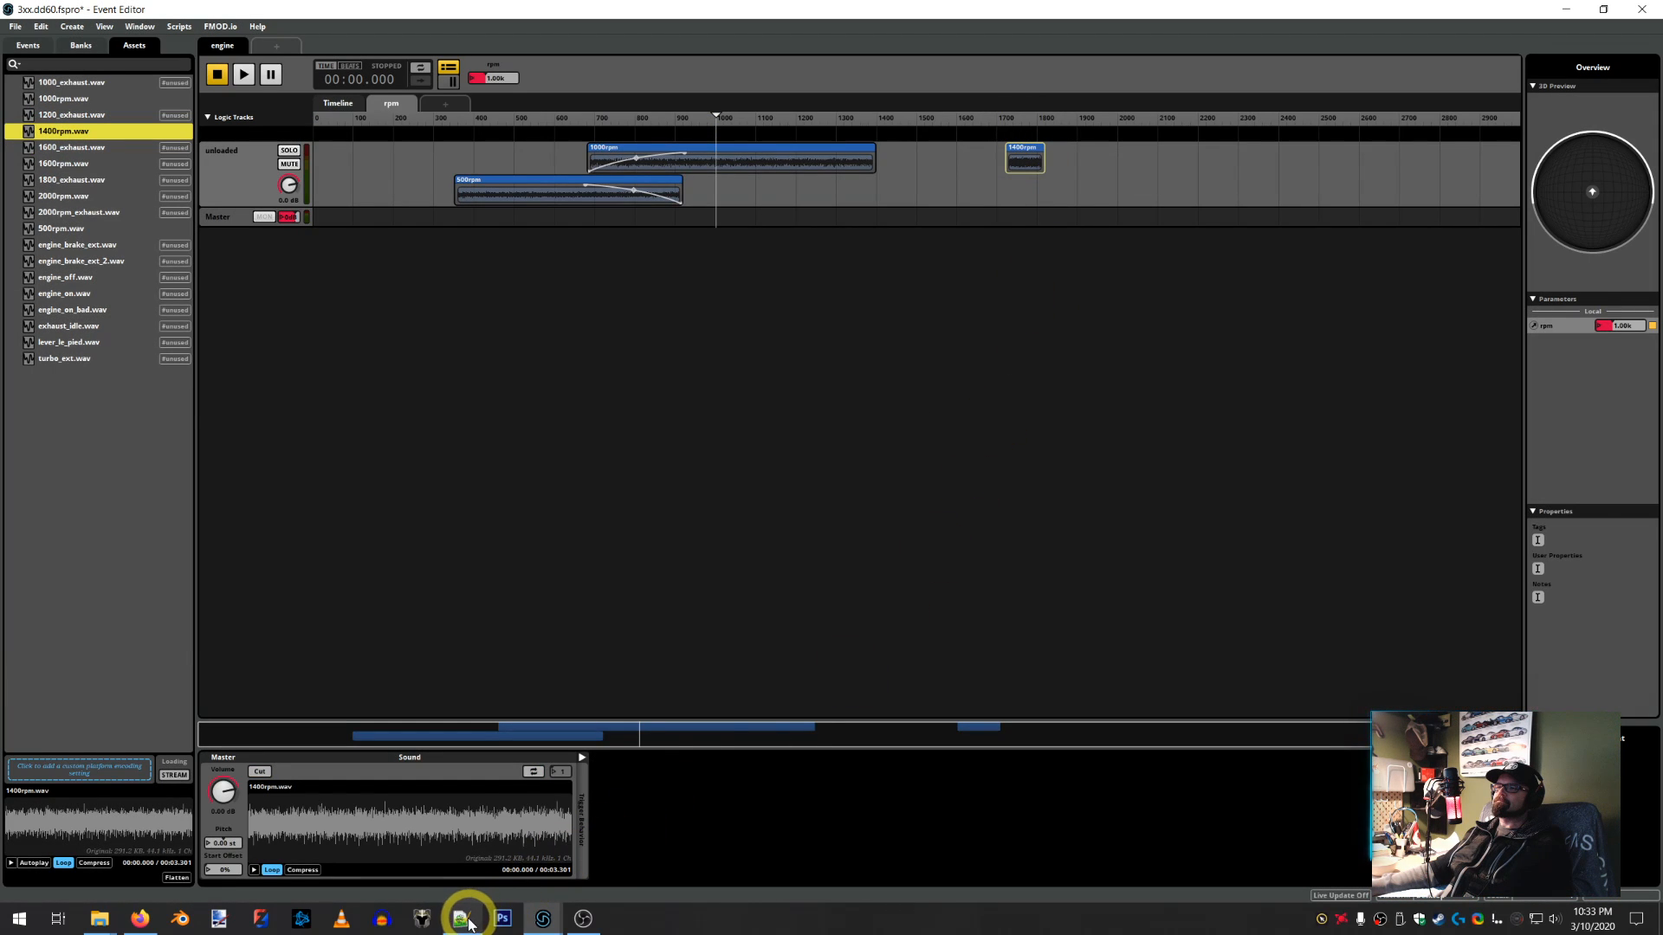
Look up the 1400rpm sound's limits in exterior_dd60.sii, and extend the start of its instrument to 1070 rpm, overlapping the 1000rpm instrument
click(461, 918)
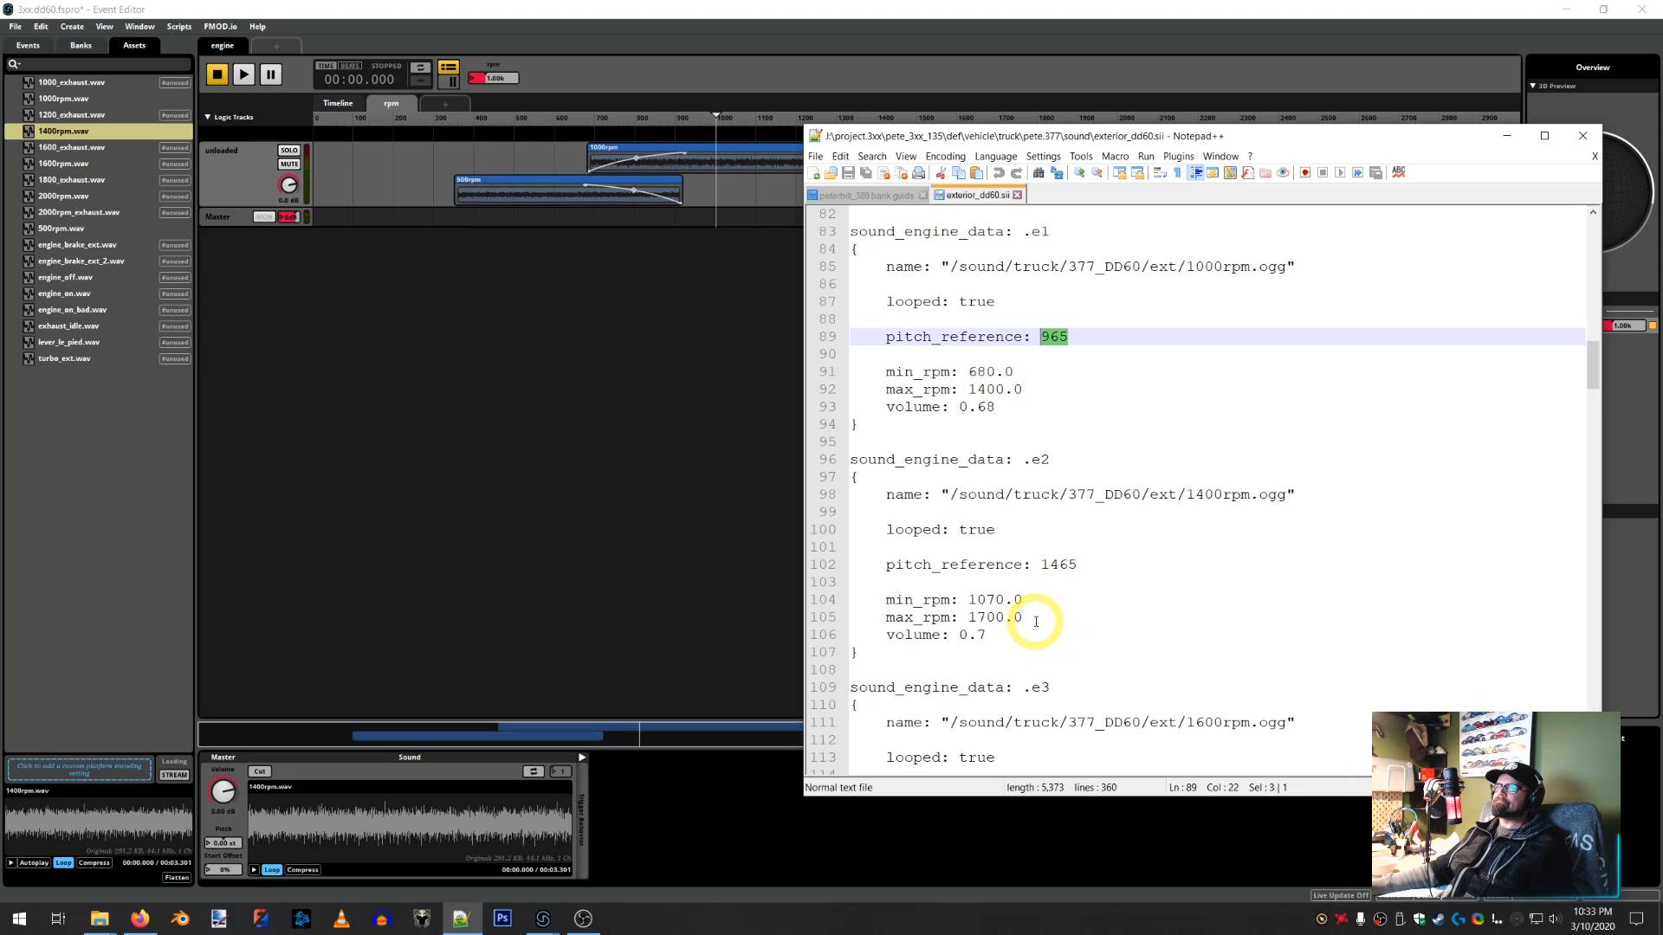
drag(1030, 619, 836, 600)
click(559, 559)
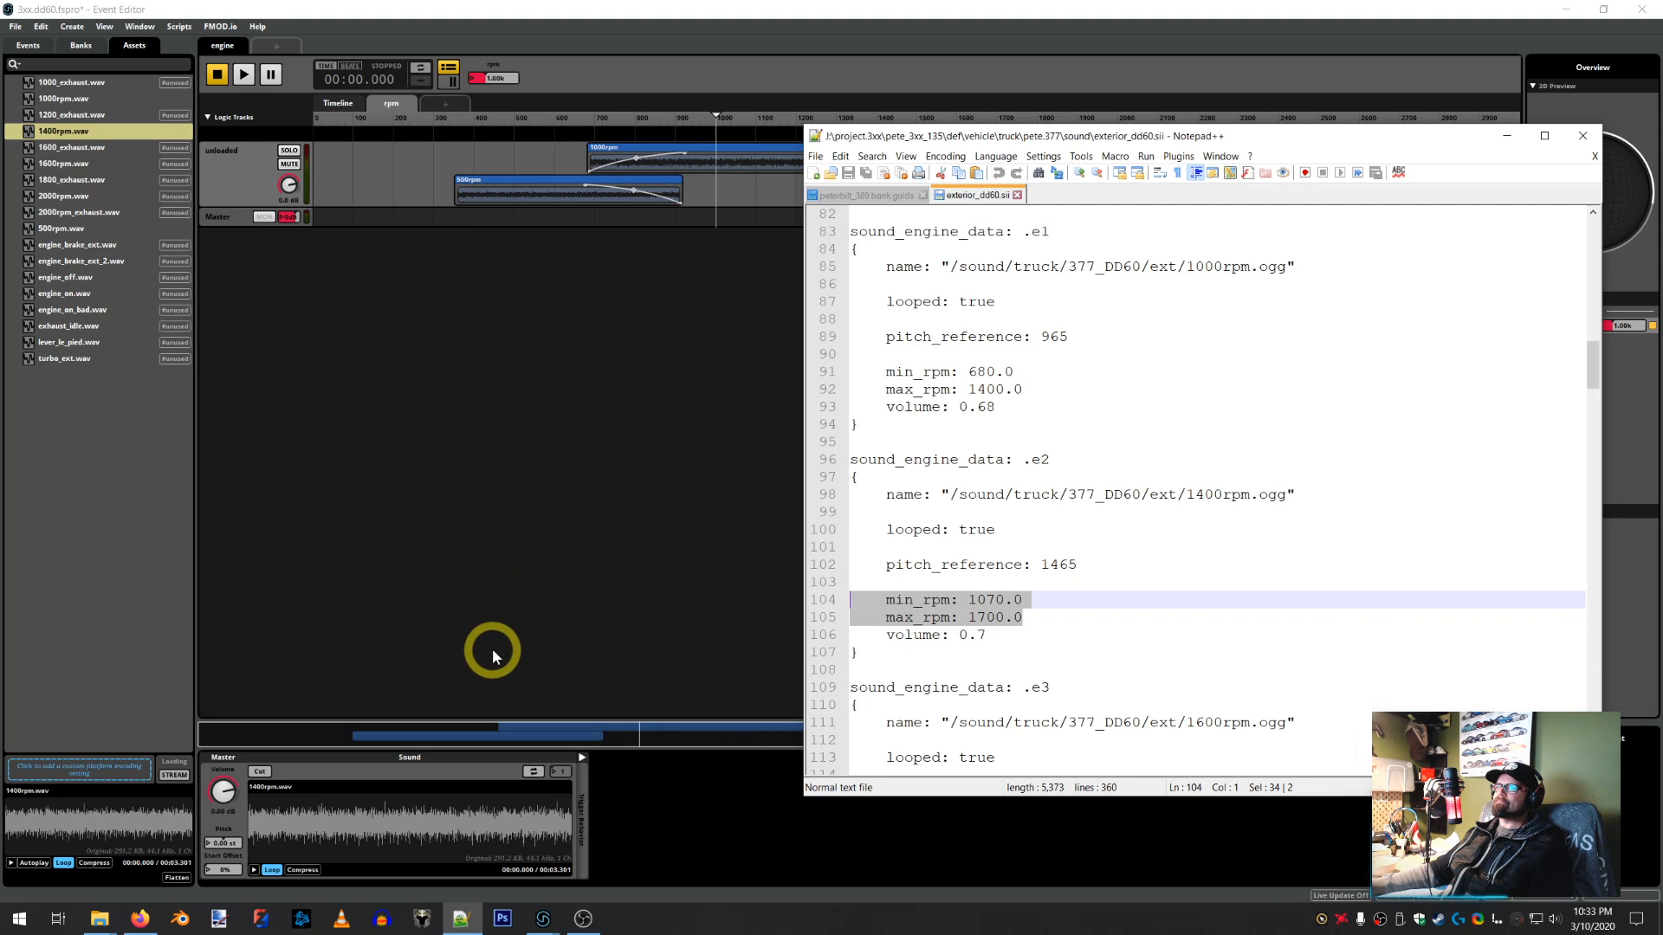
click(726, 97)
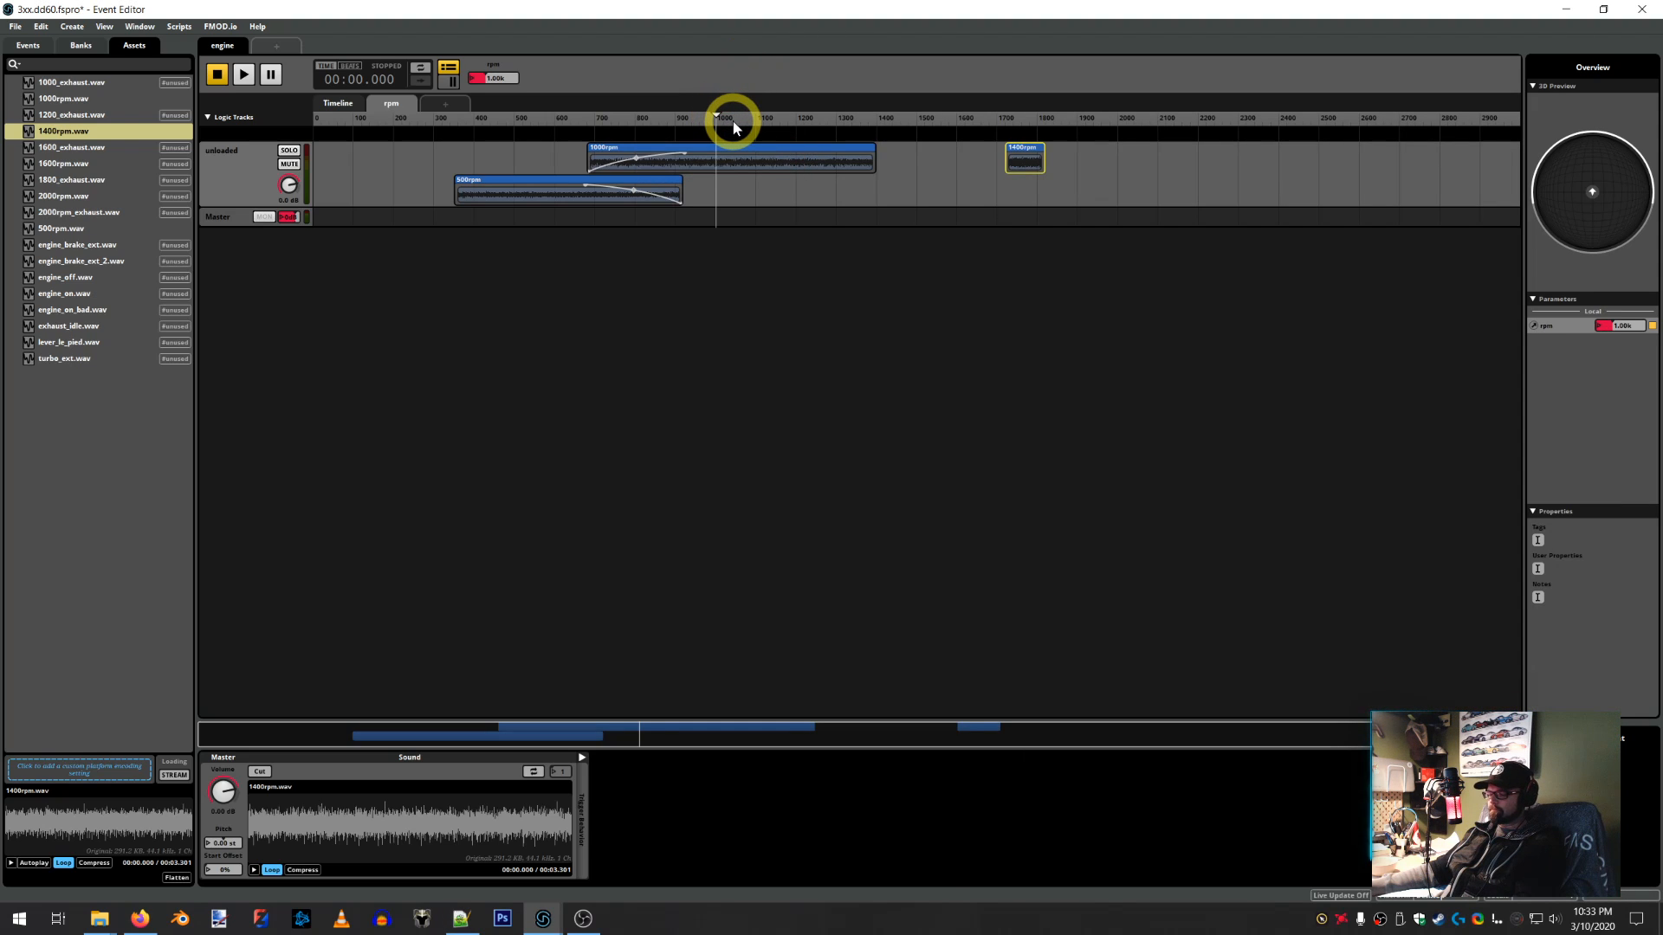
scroll(732, 128, up, 3)
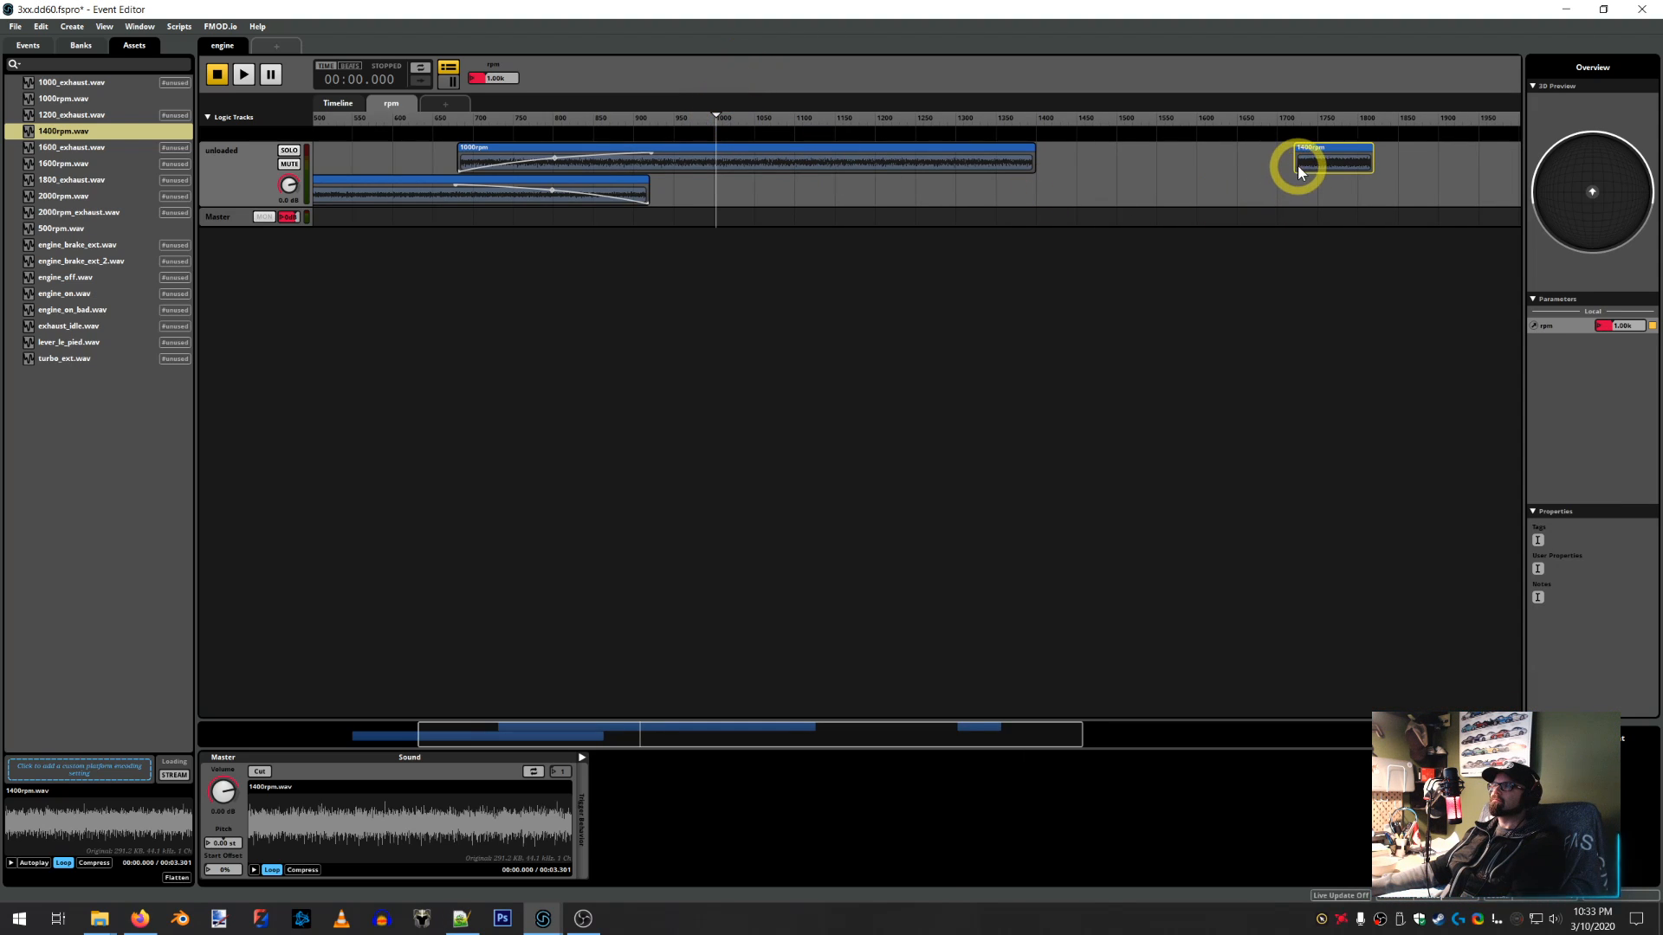
drag(1294, 161, 824, 122)
scroll(1057, 186, up, 2)
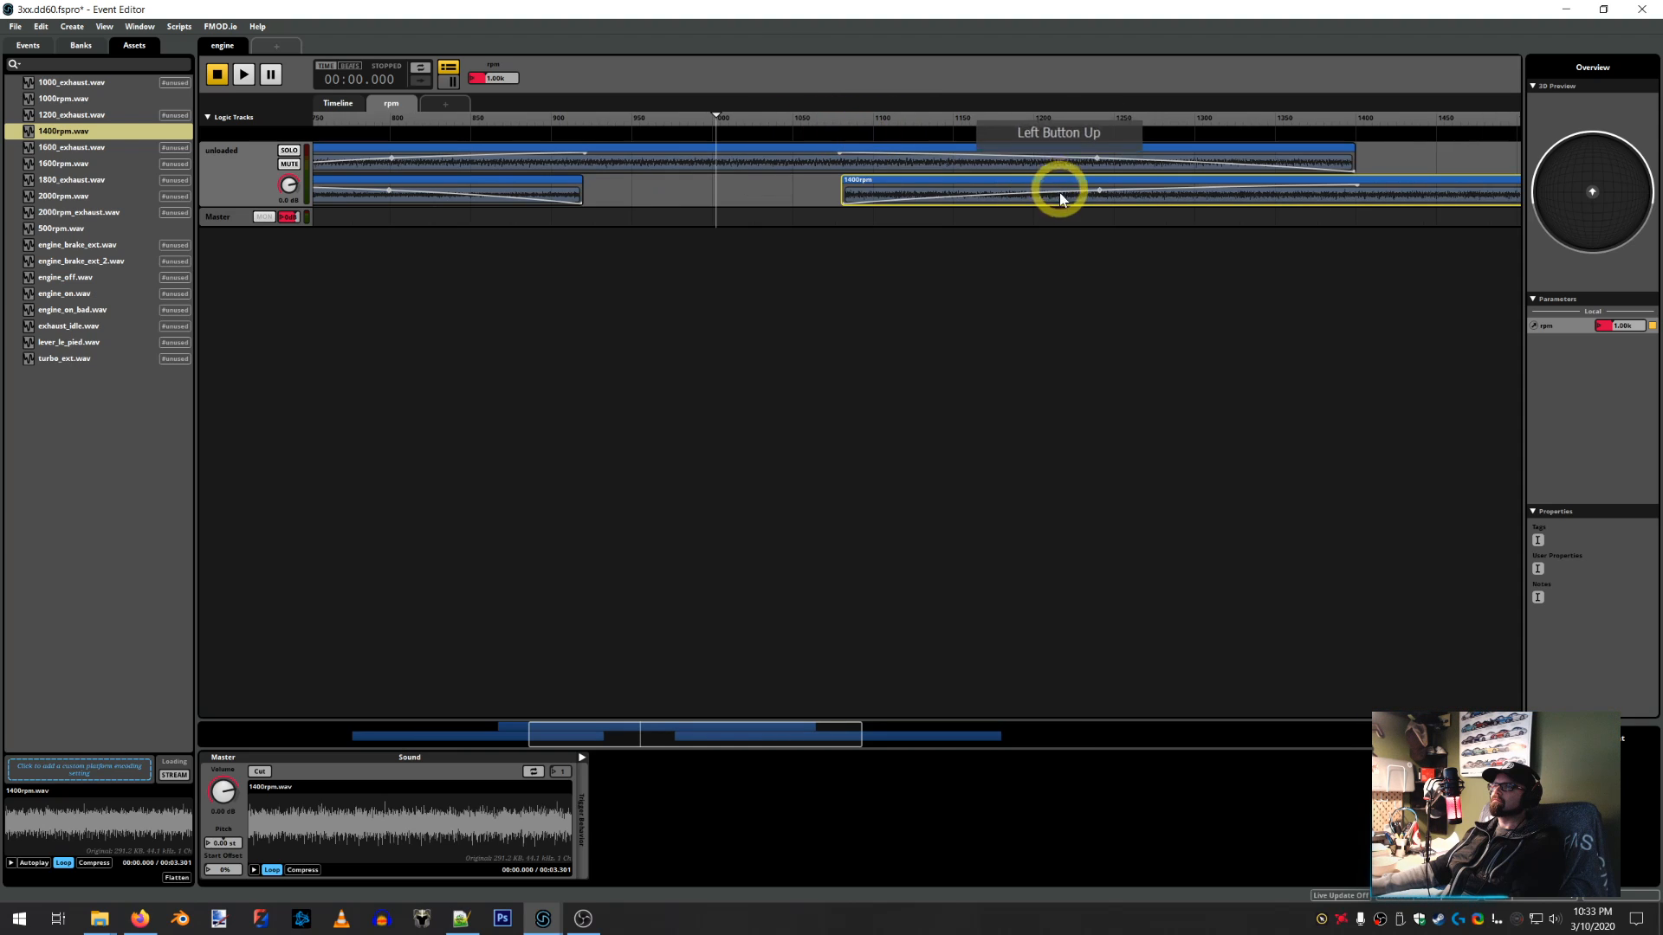
scroll(986, 297, up, 2)
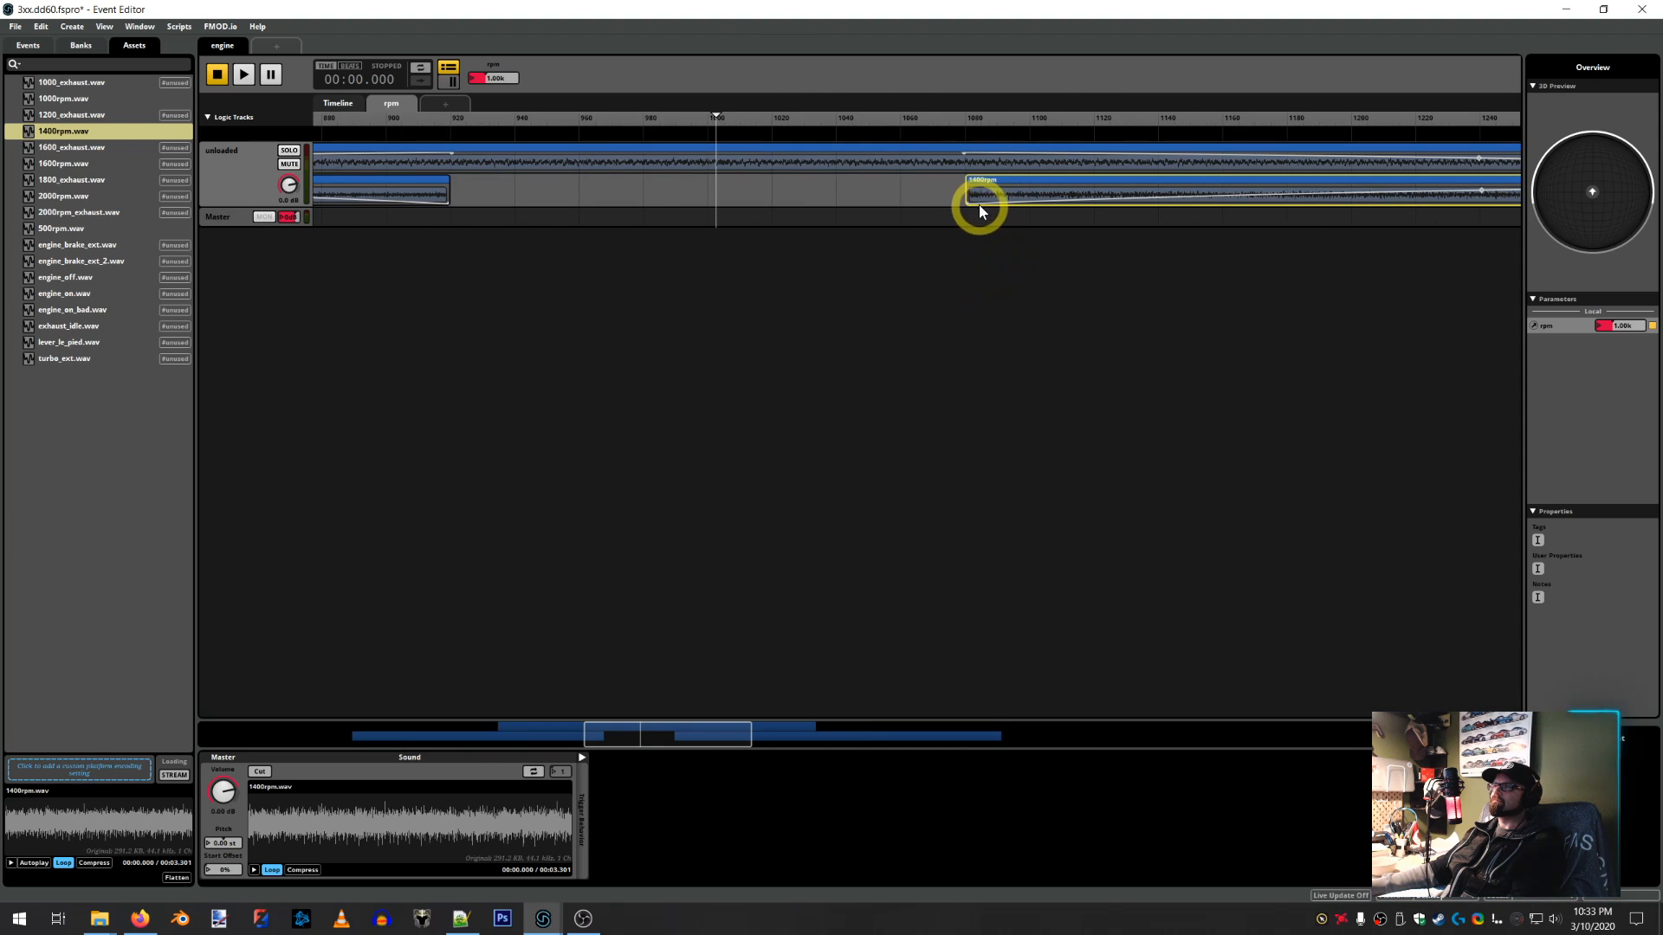
drag(968, 188, 940, 192)
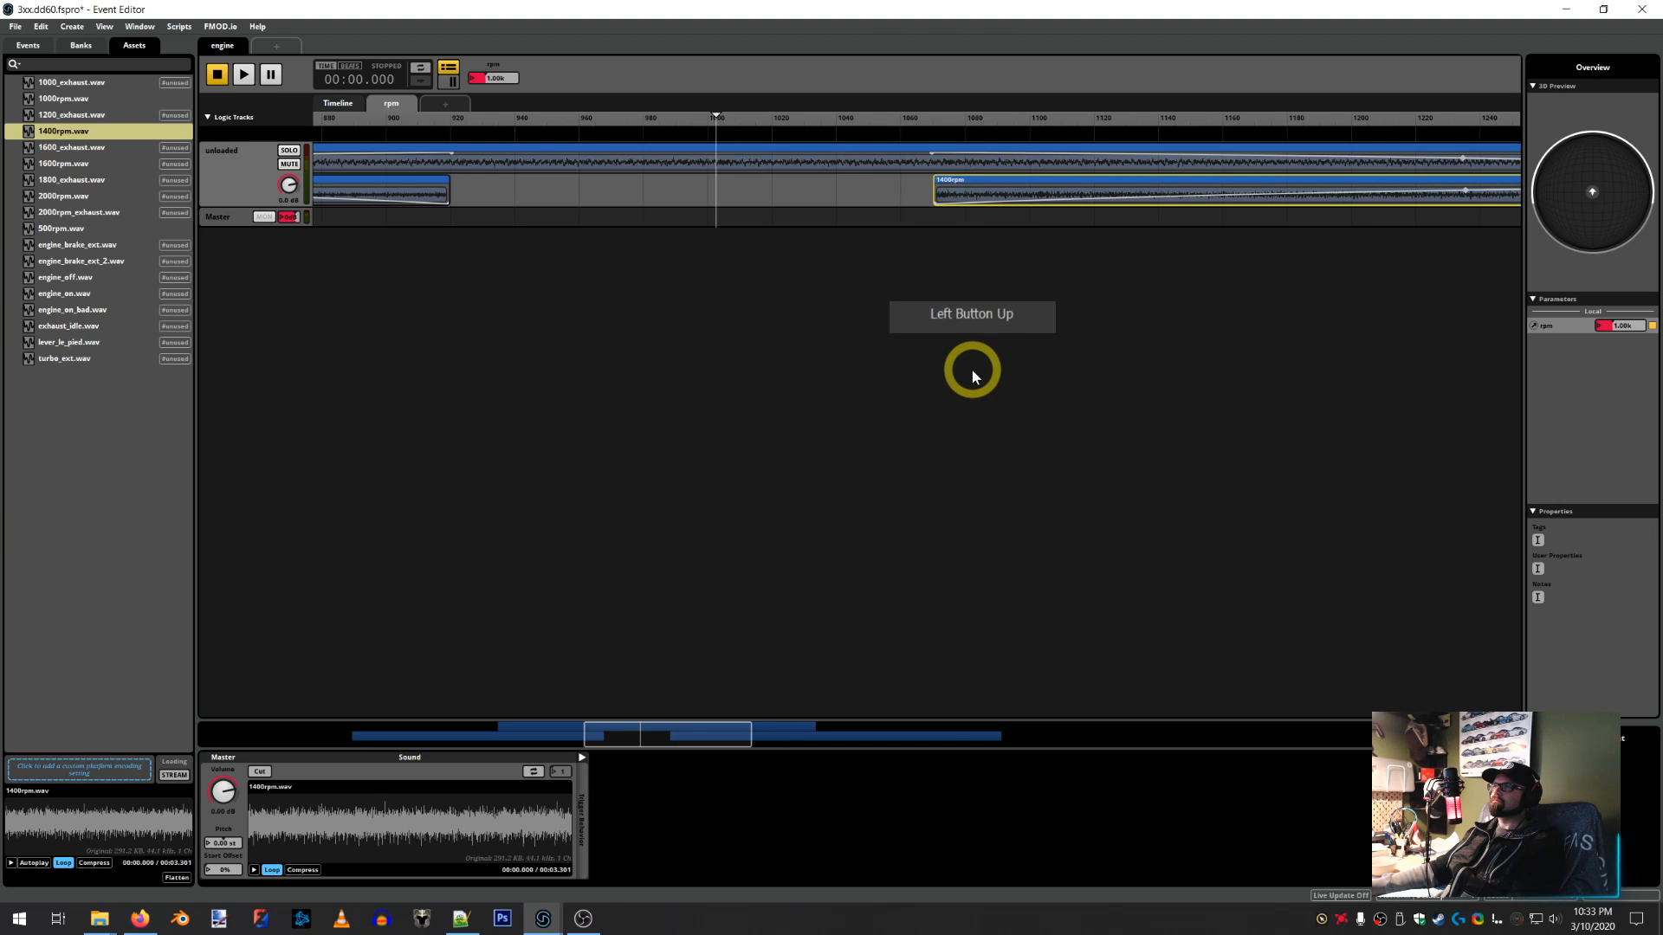
scroll(920, 156, down, 6)
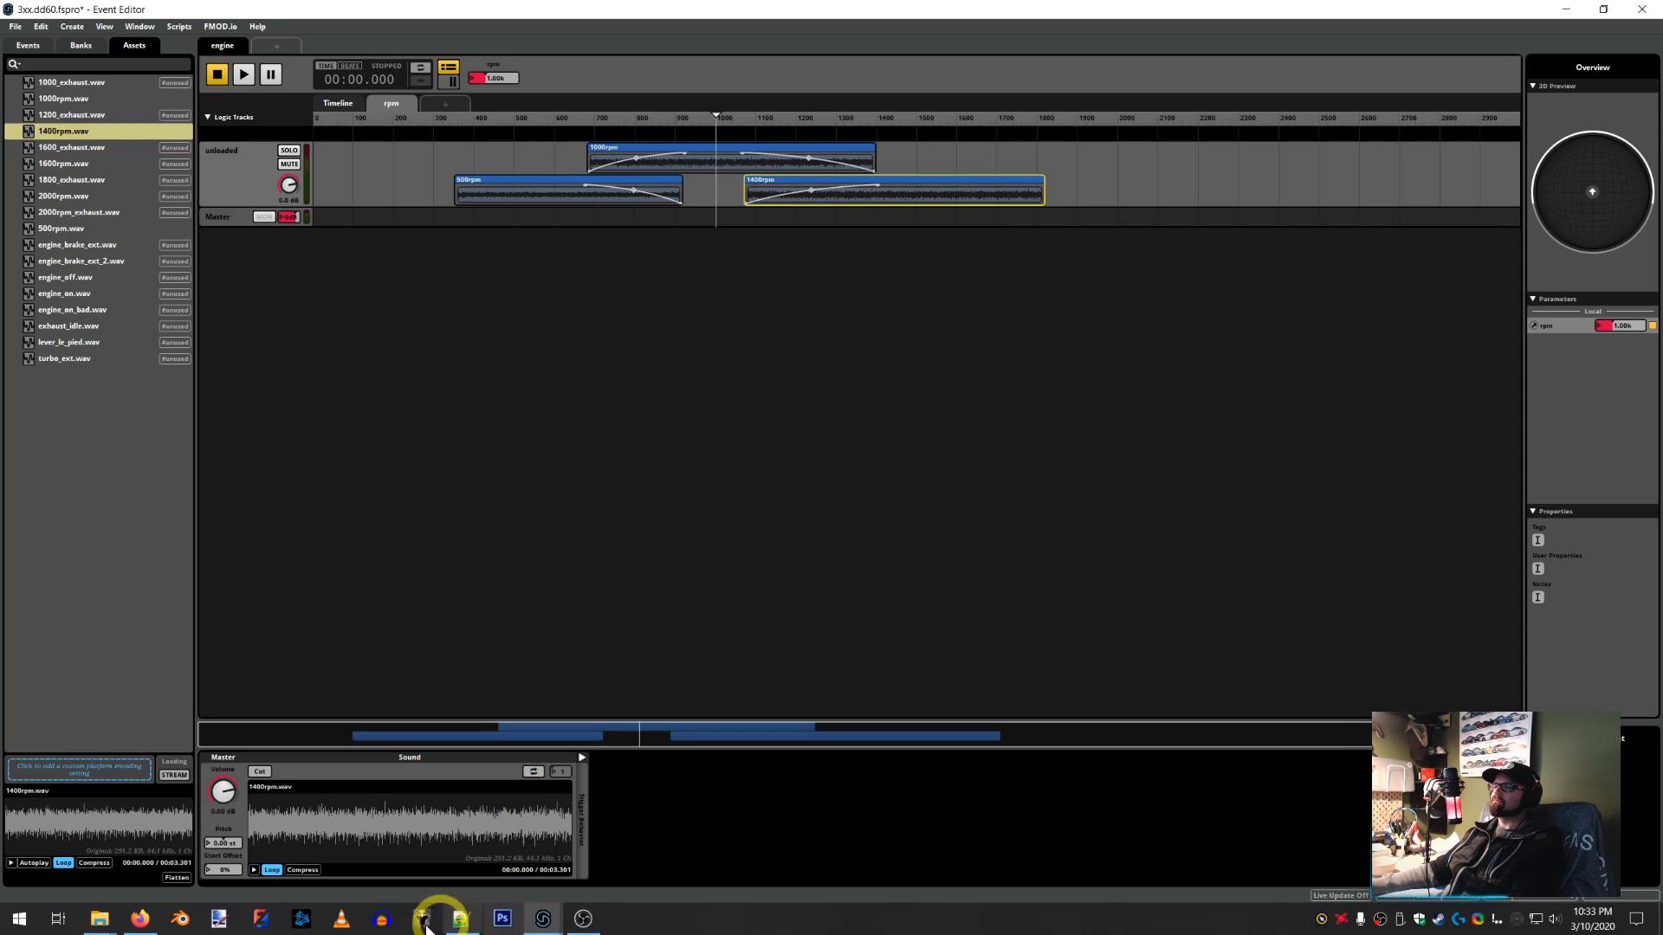
Trim the end of the 1400rpm instrument to 1700 rpm, its max_rpm in exterior_dd60.sii, and turn on looping and Cut
click(459, 921)
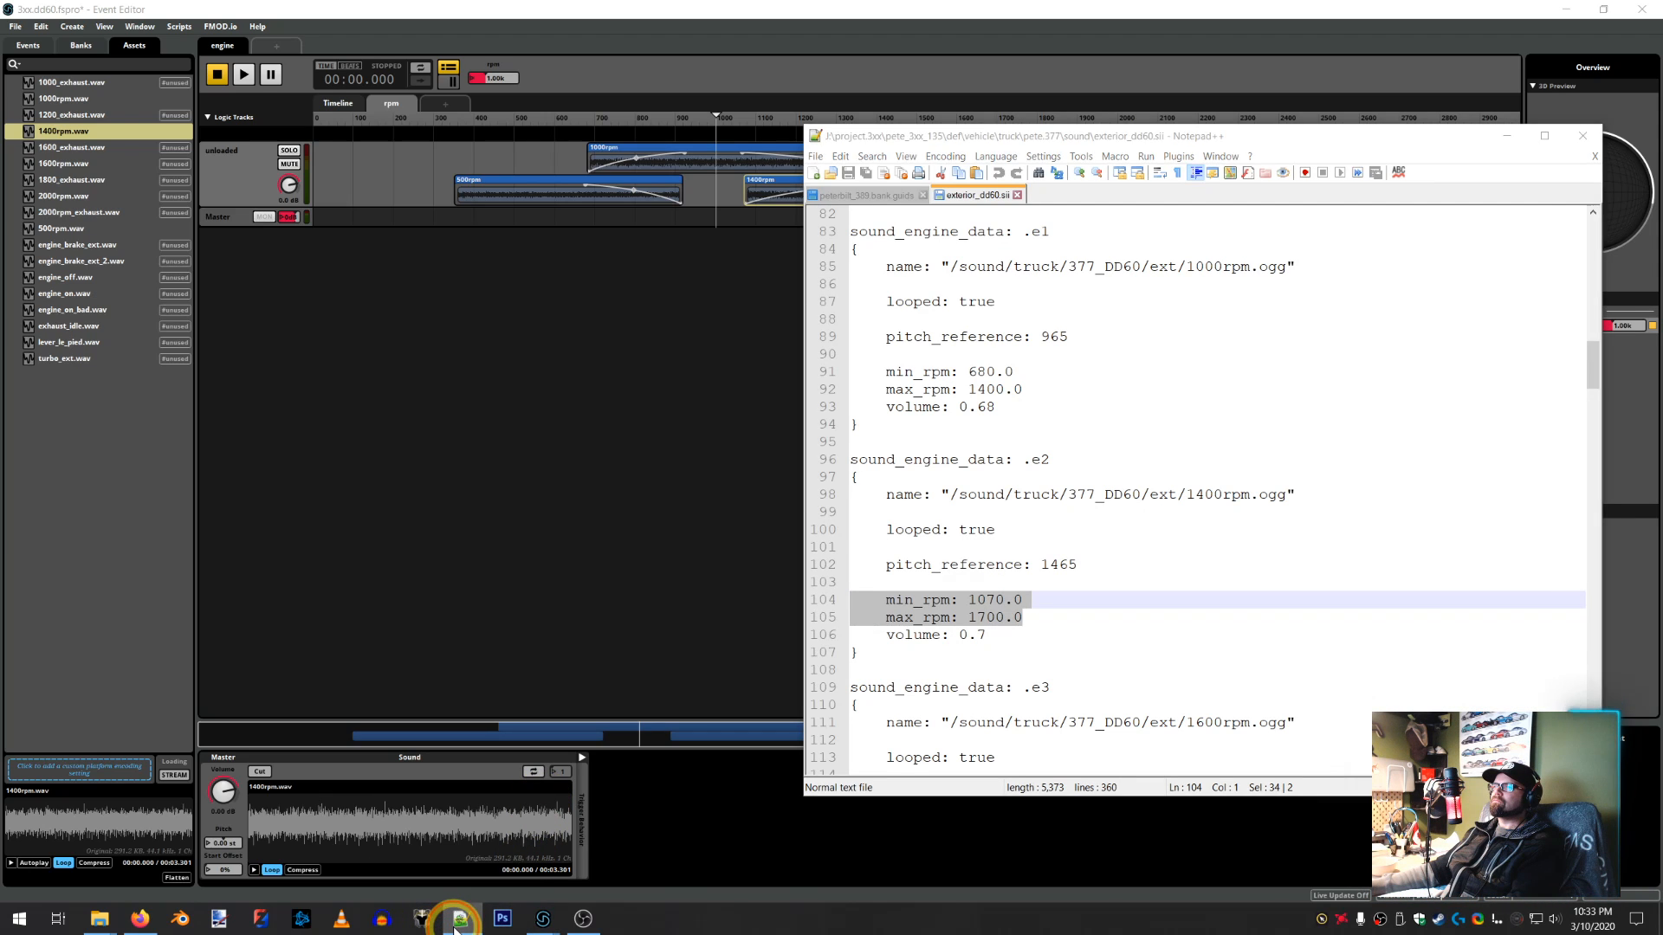
click(459, 922)
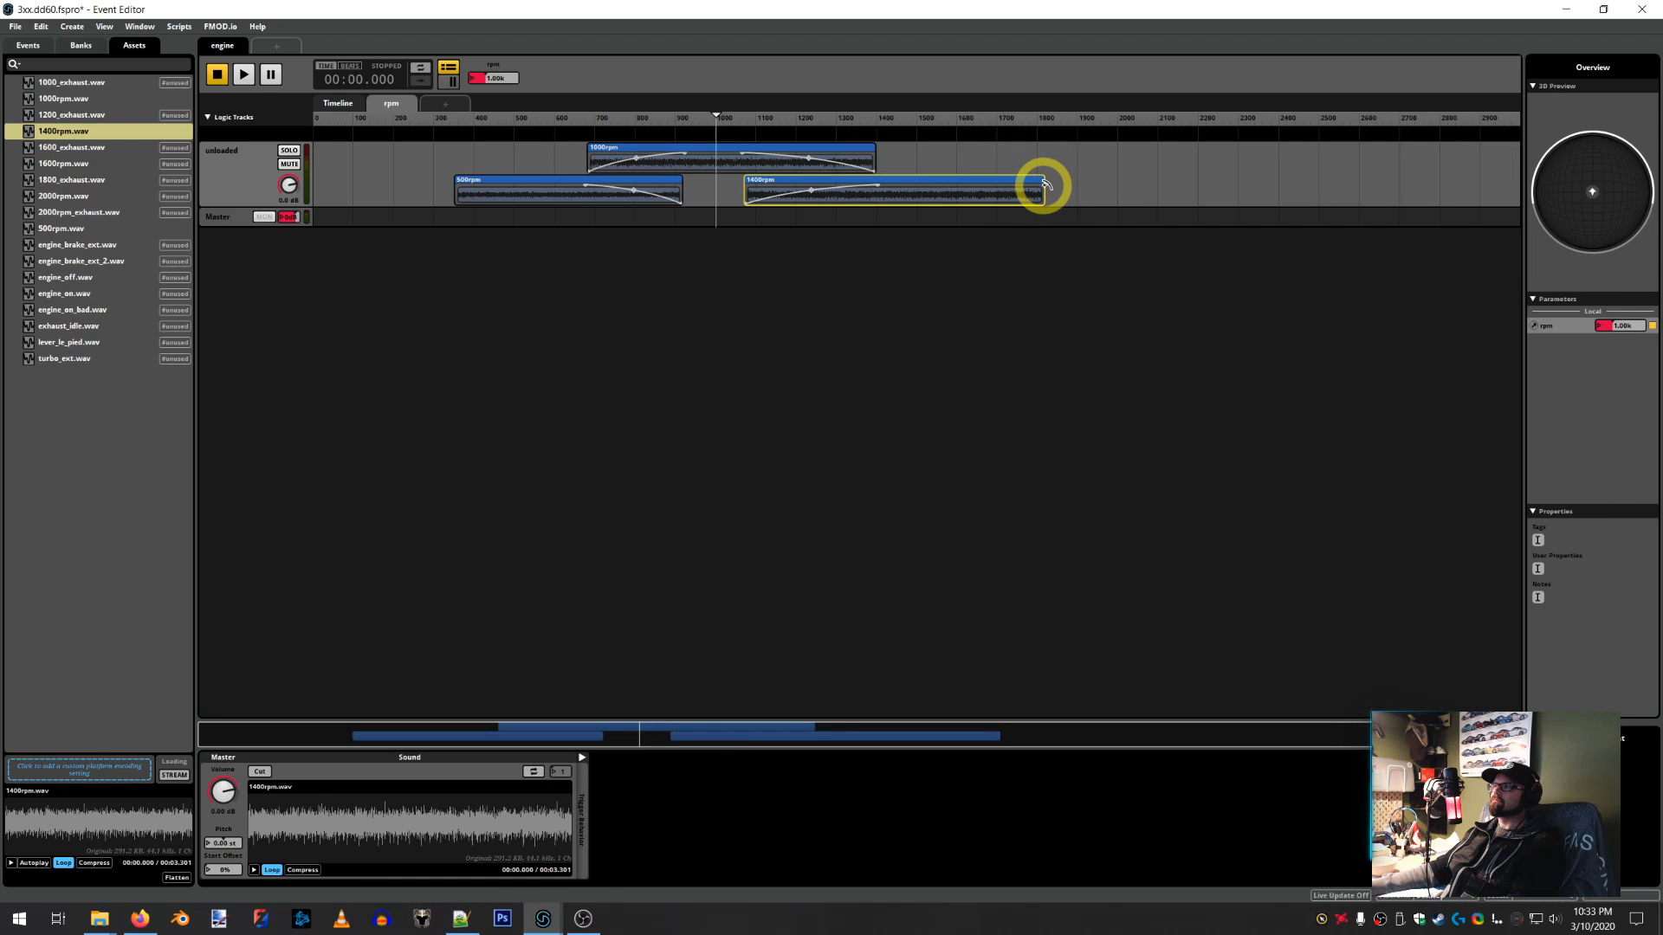
drag(1045, 192, 996, 192)
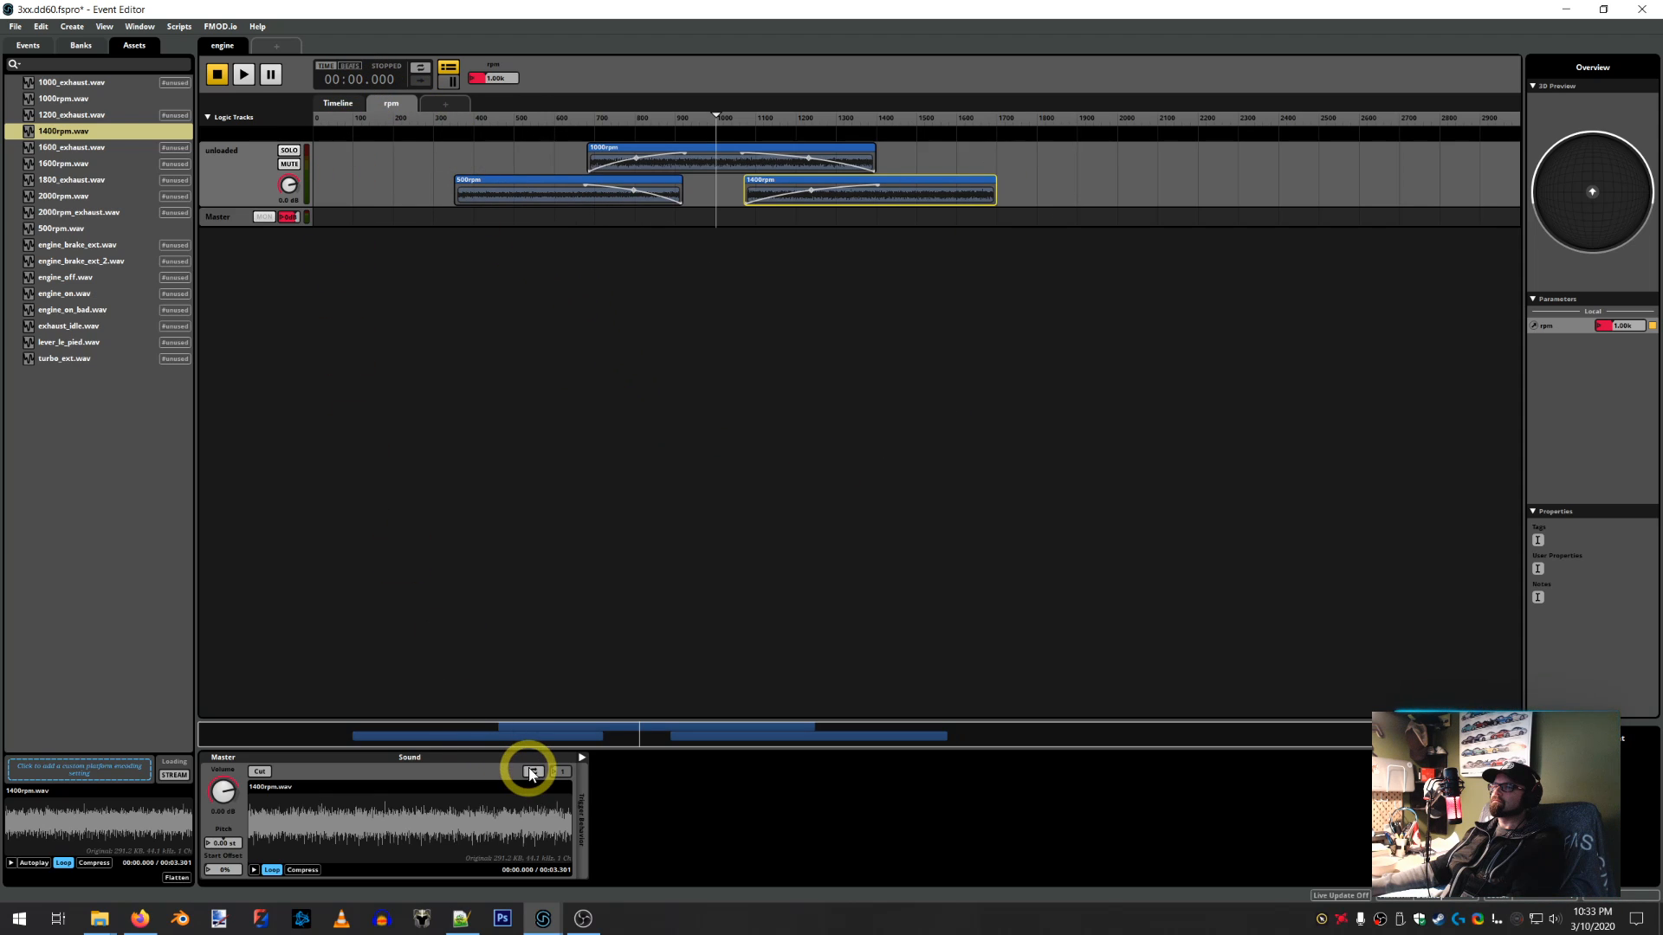
click(259, 772)
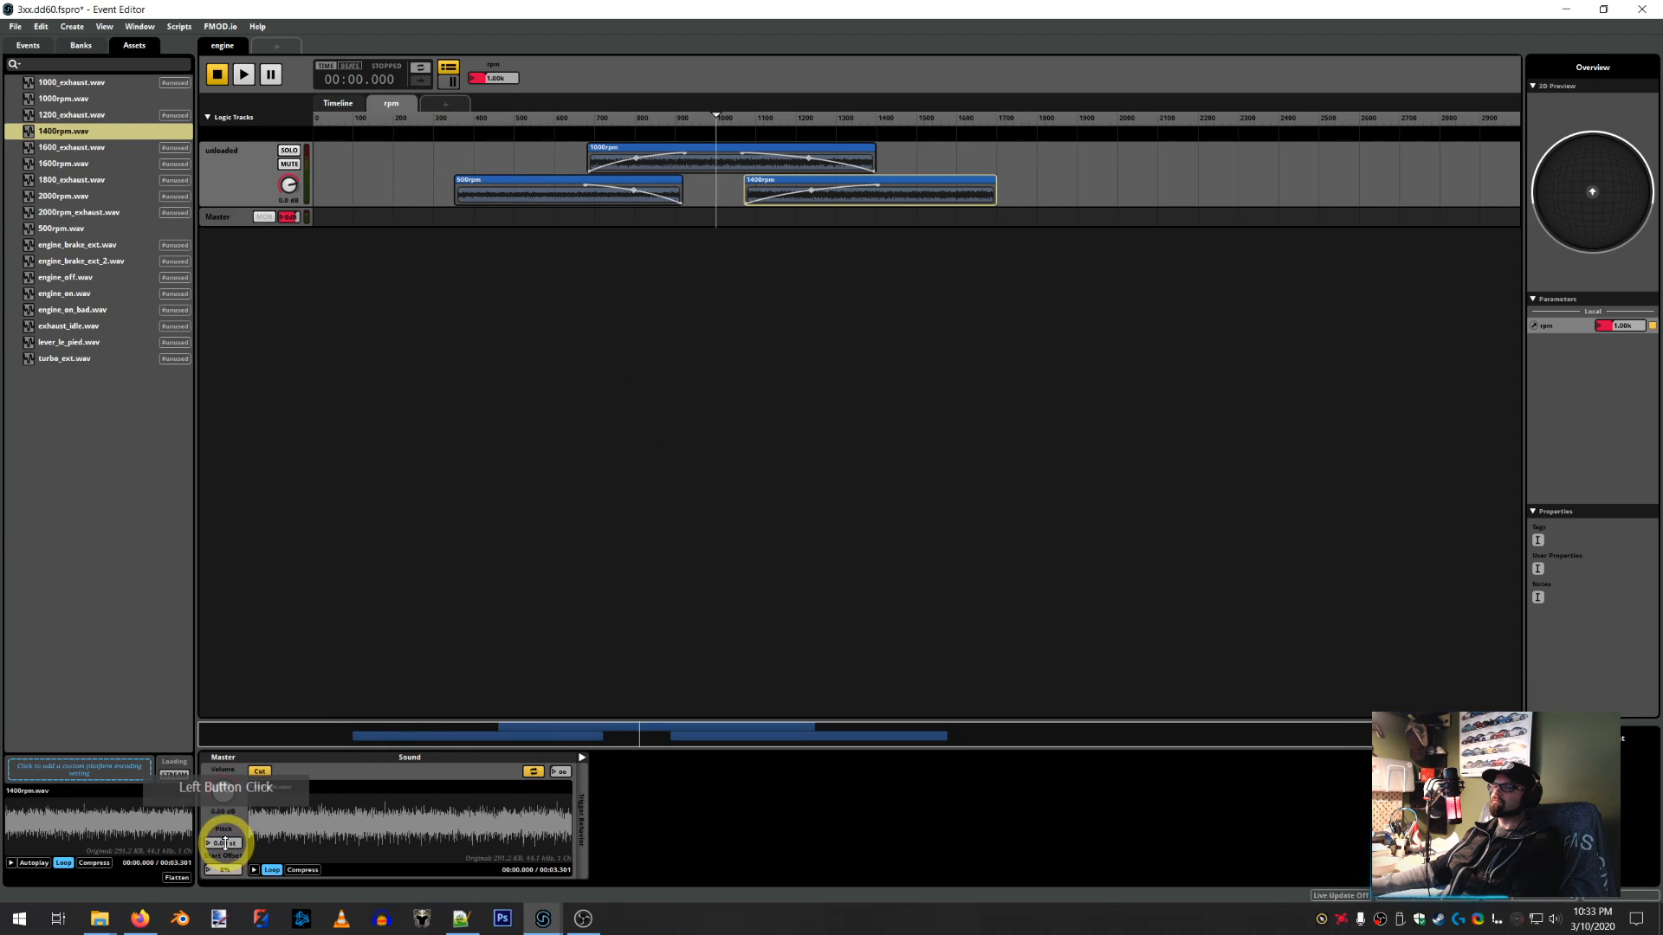
Add Autopitch modulation to the 1400rpm instrument's pitch and set its root pitch to 1465, the pitch_reference in exterior_dd60.sii
right_click(225, 844)
mouse_move(286, 870)
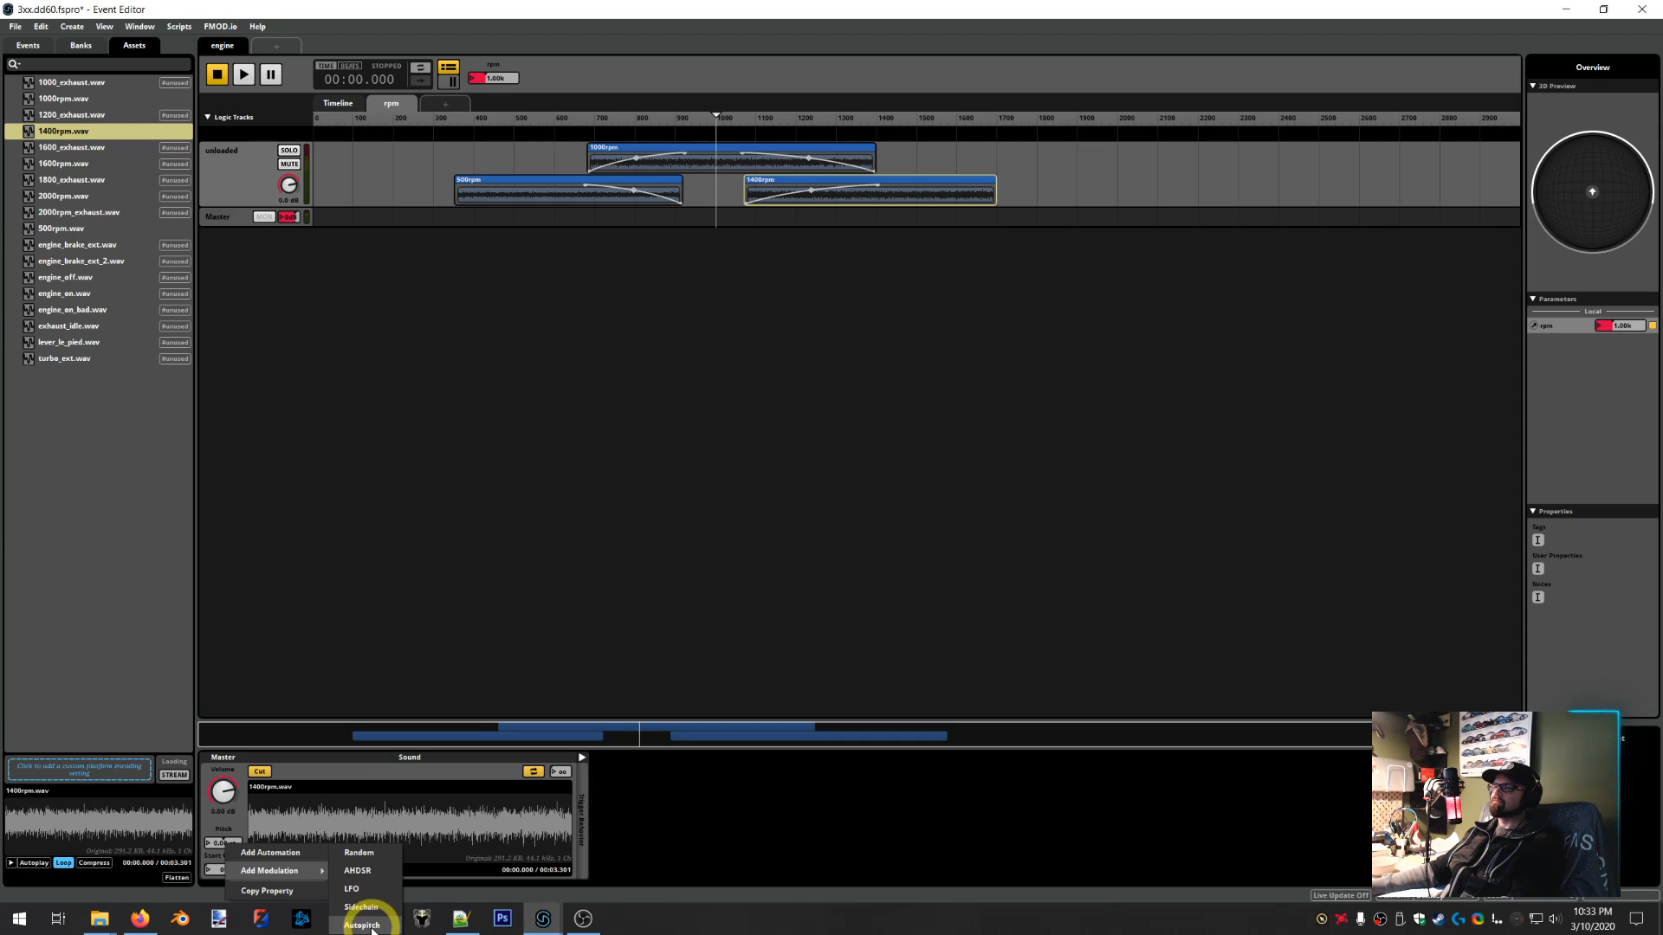
click(363, 910)
click(461, 918)
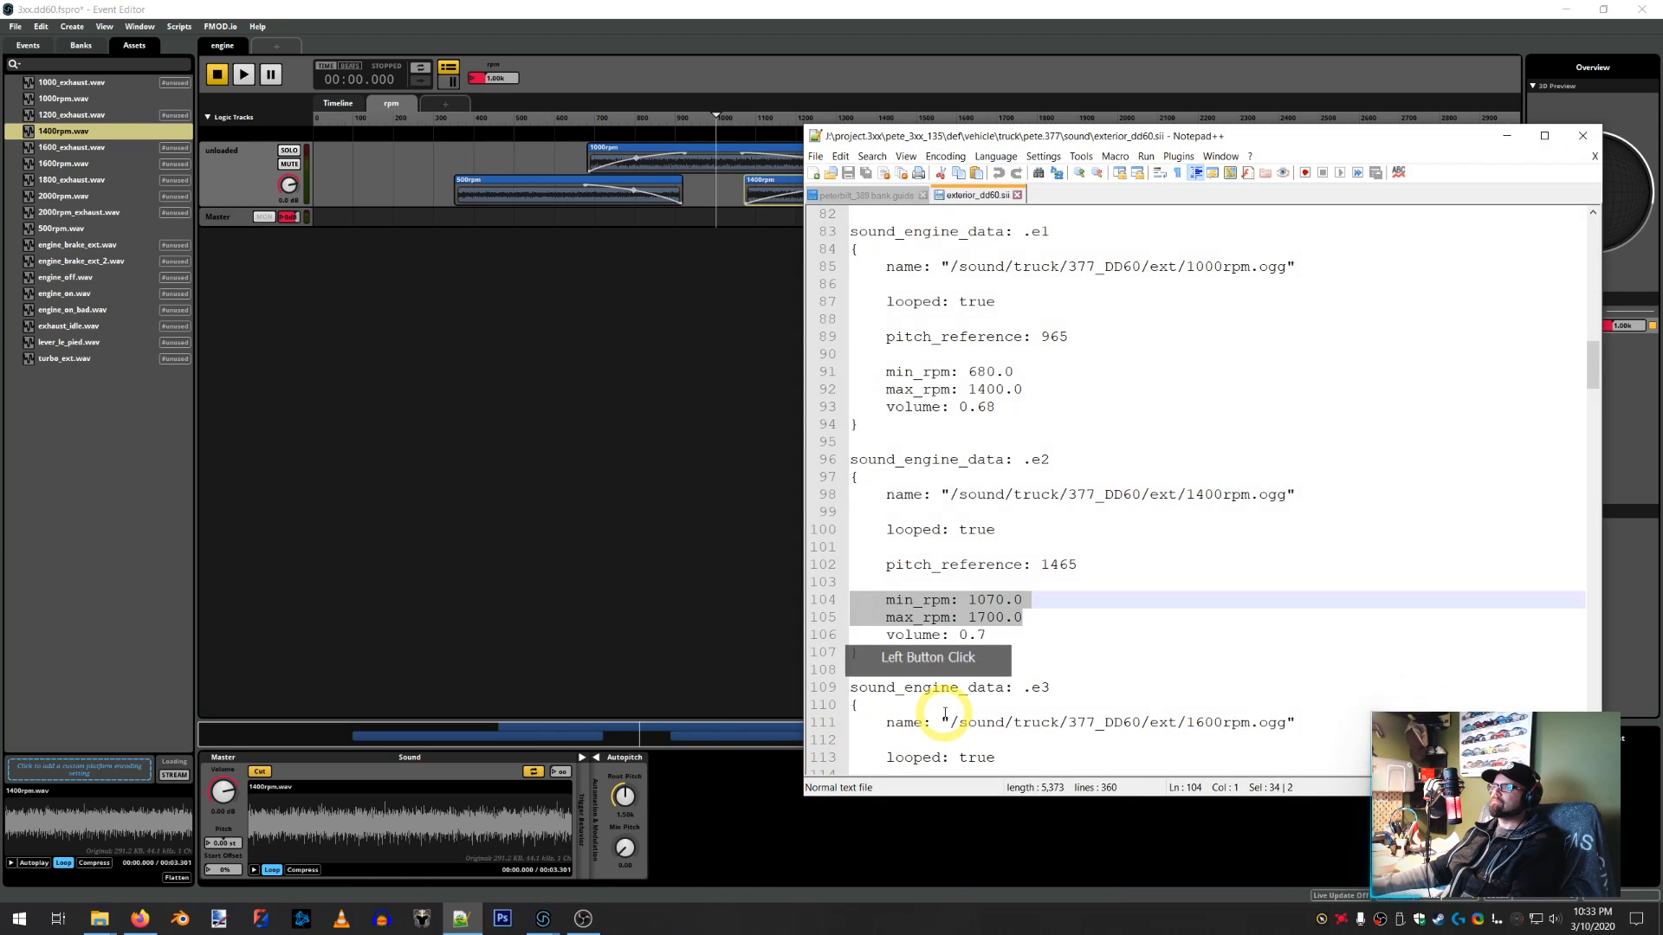
click(1161, 575)
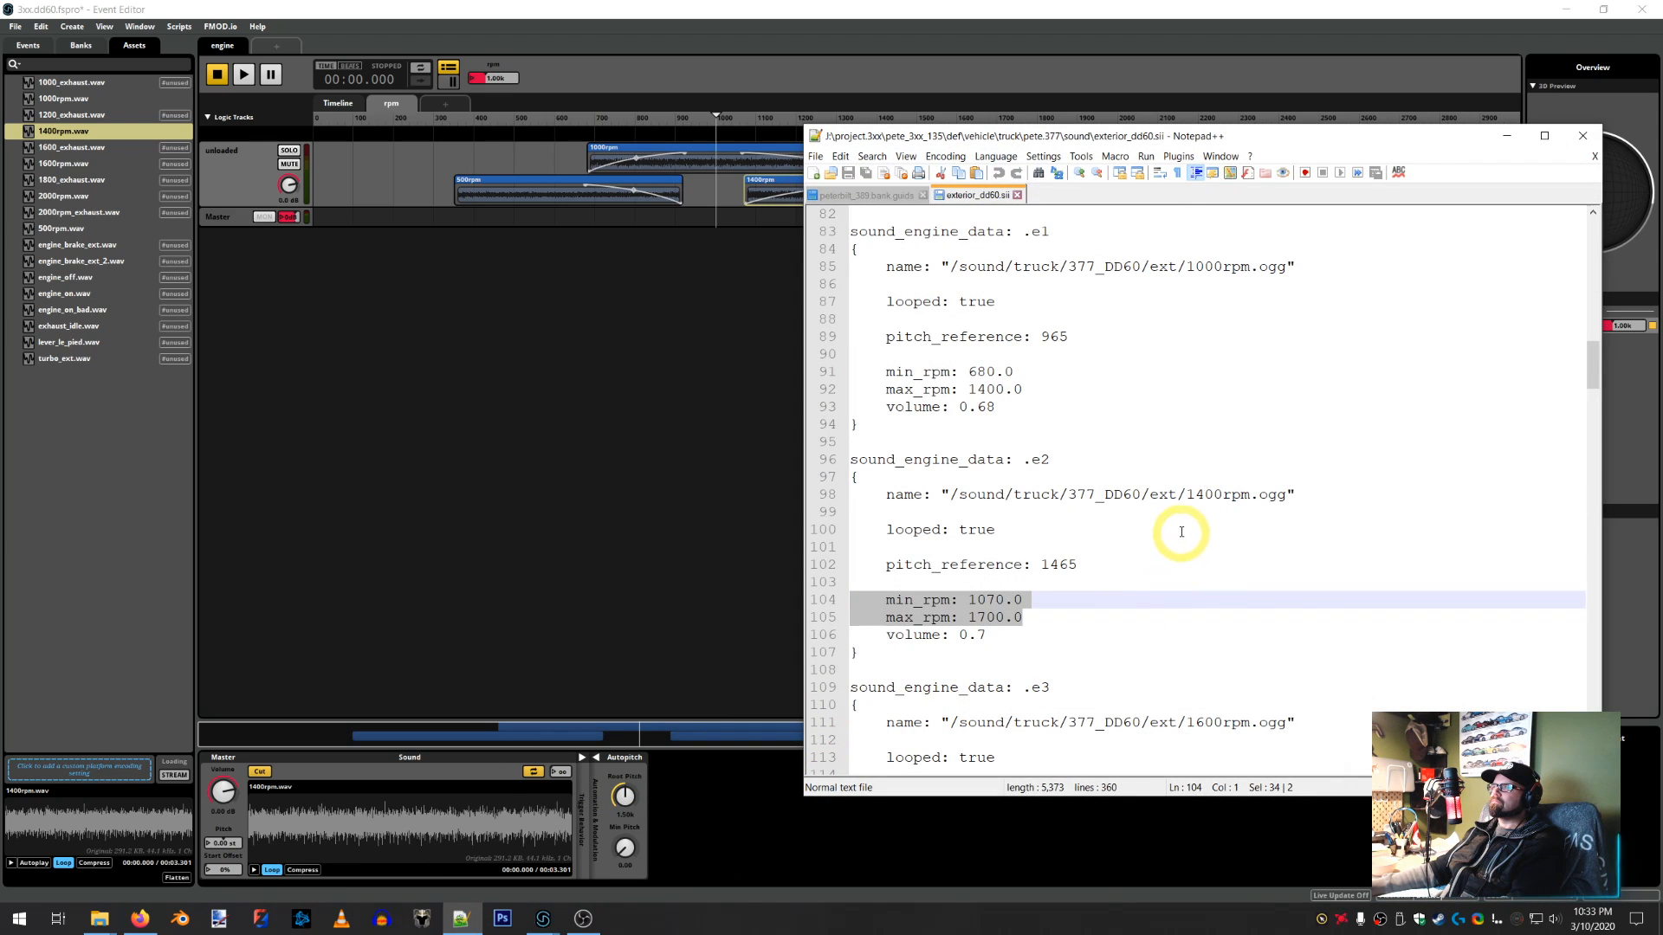
double_click(1074, 564)
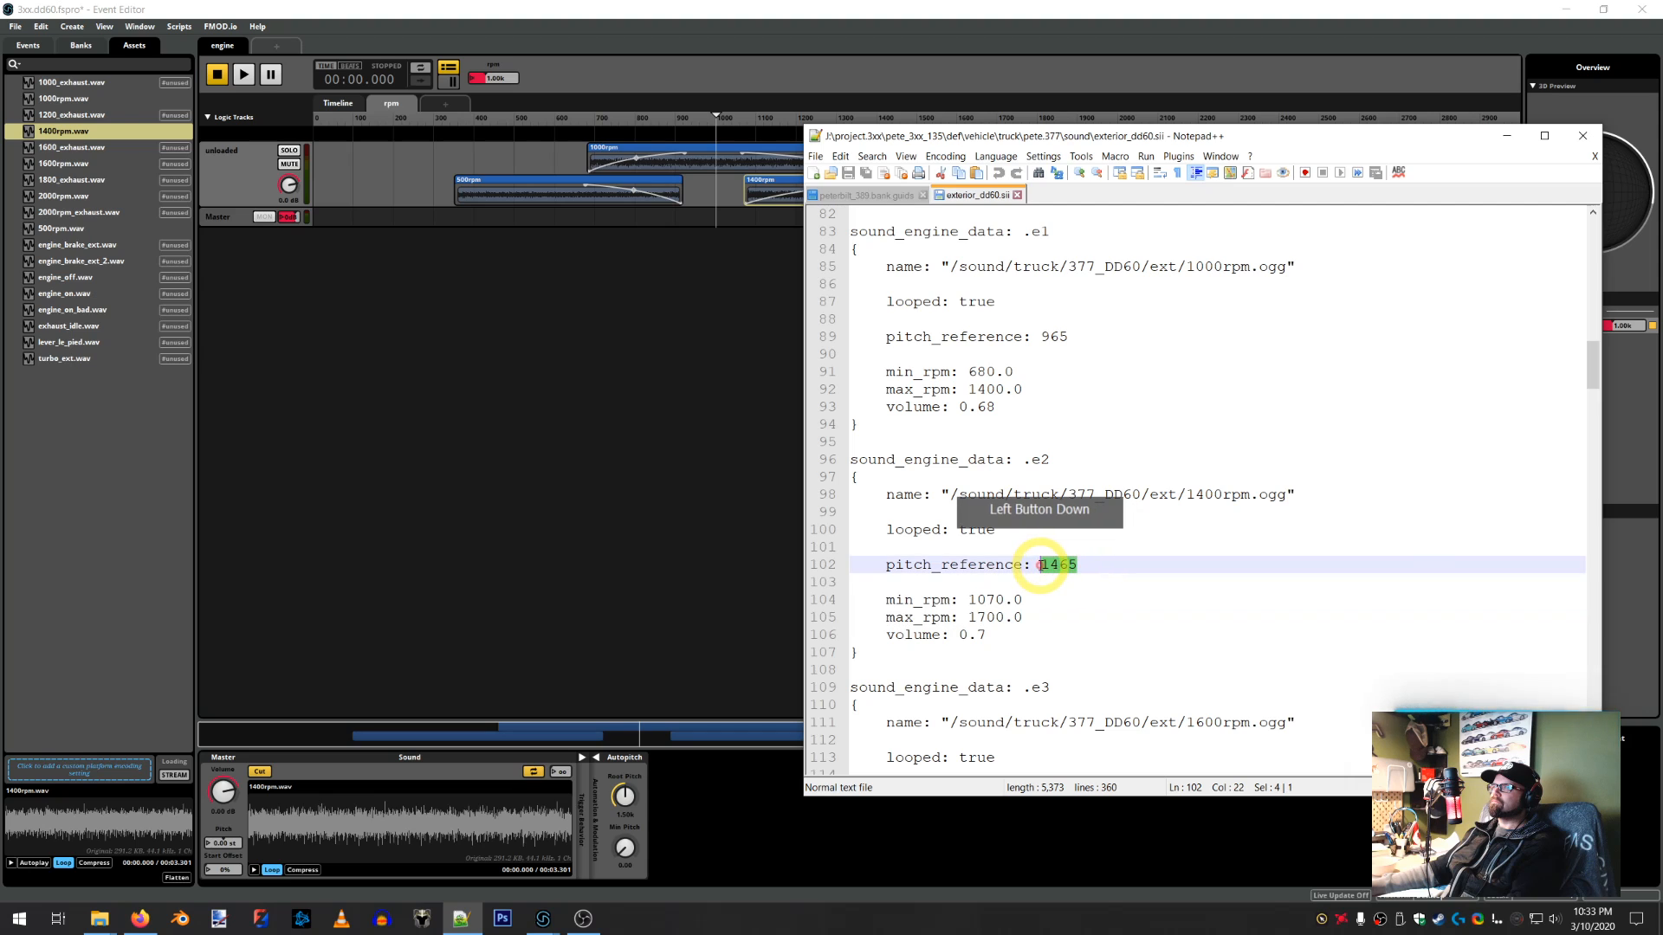
click(622, 821)
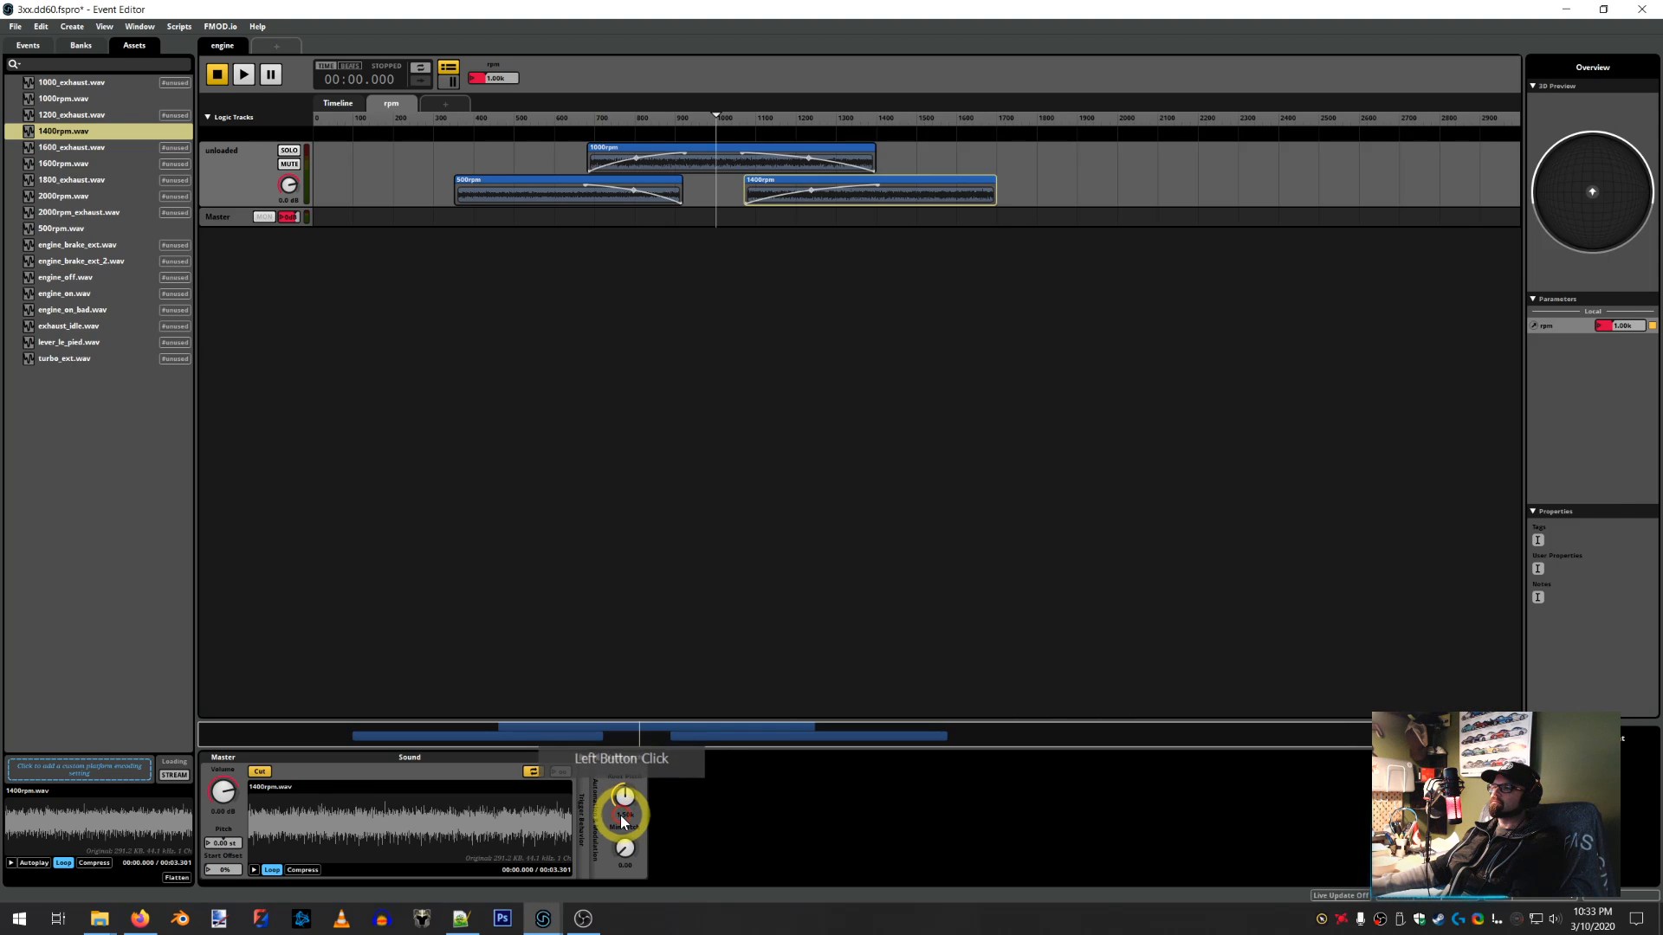
text(1k)
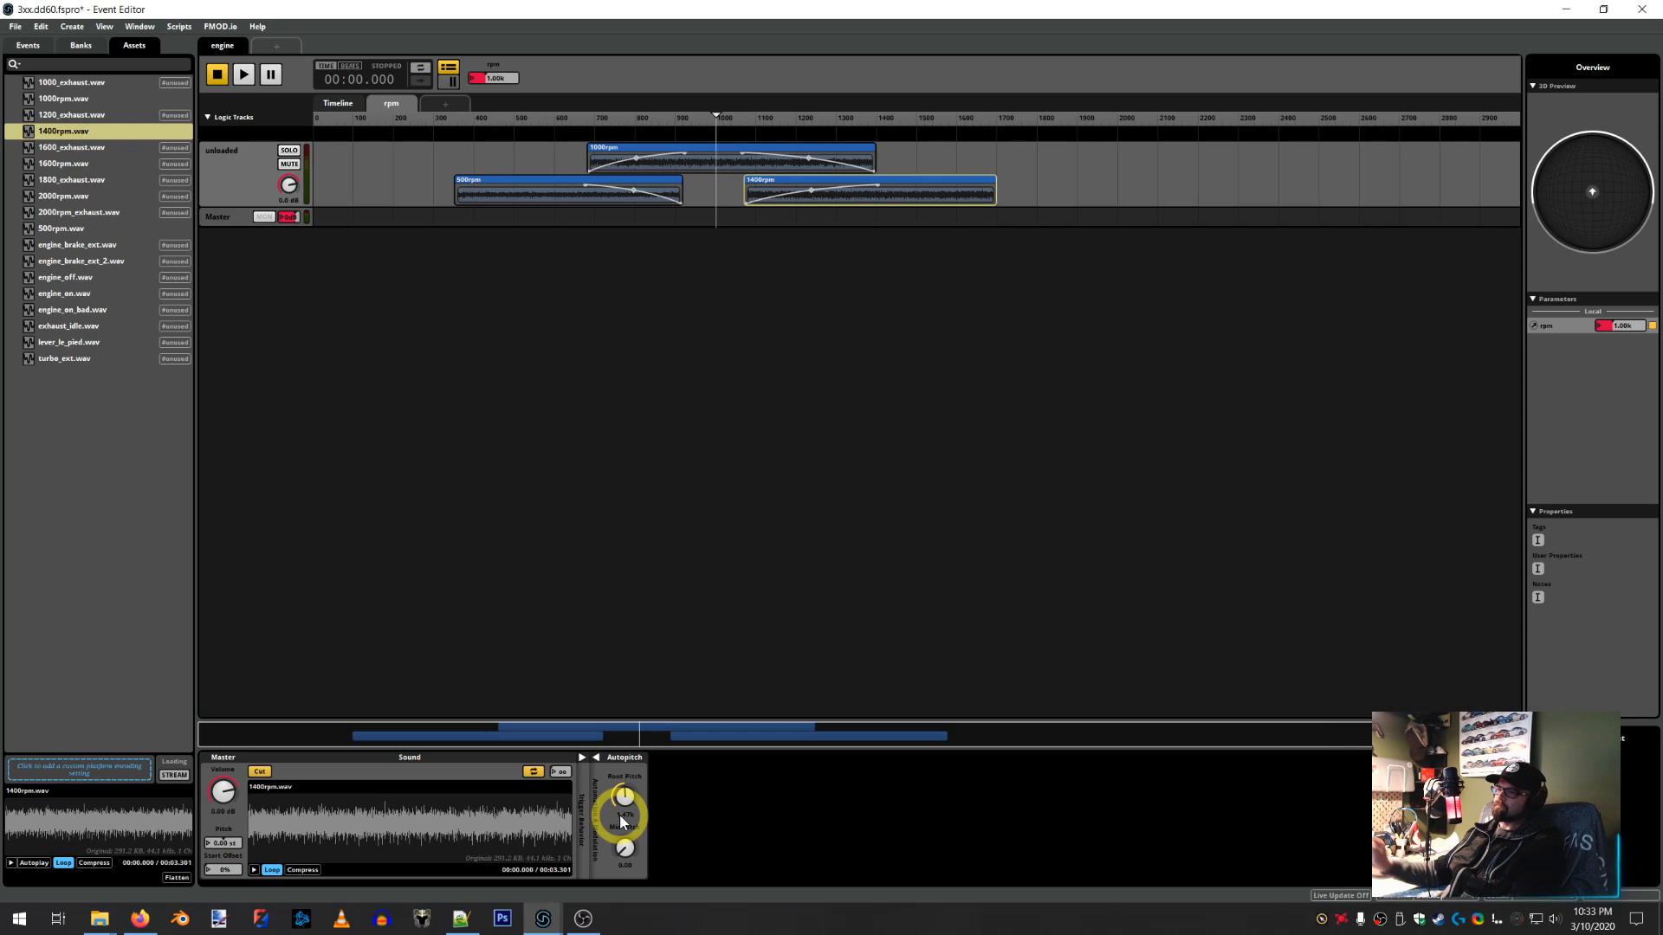
Audition the three crossfading engine sounds by sweeping the rpm parameter, ending at about 604, and stop playback
click(245, 74)
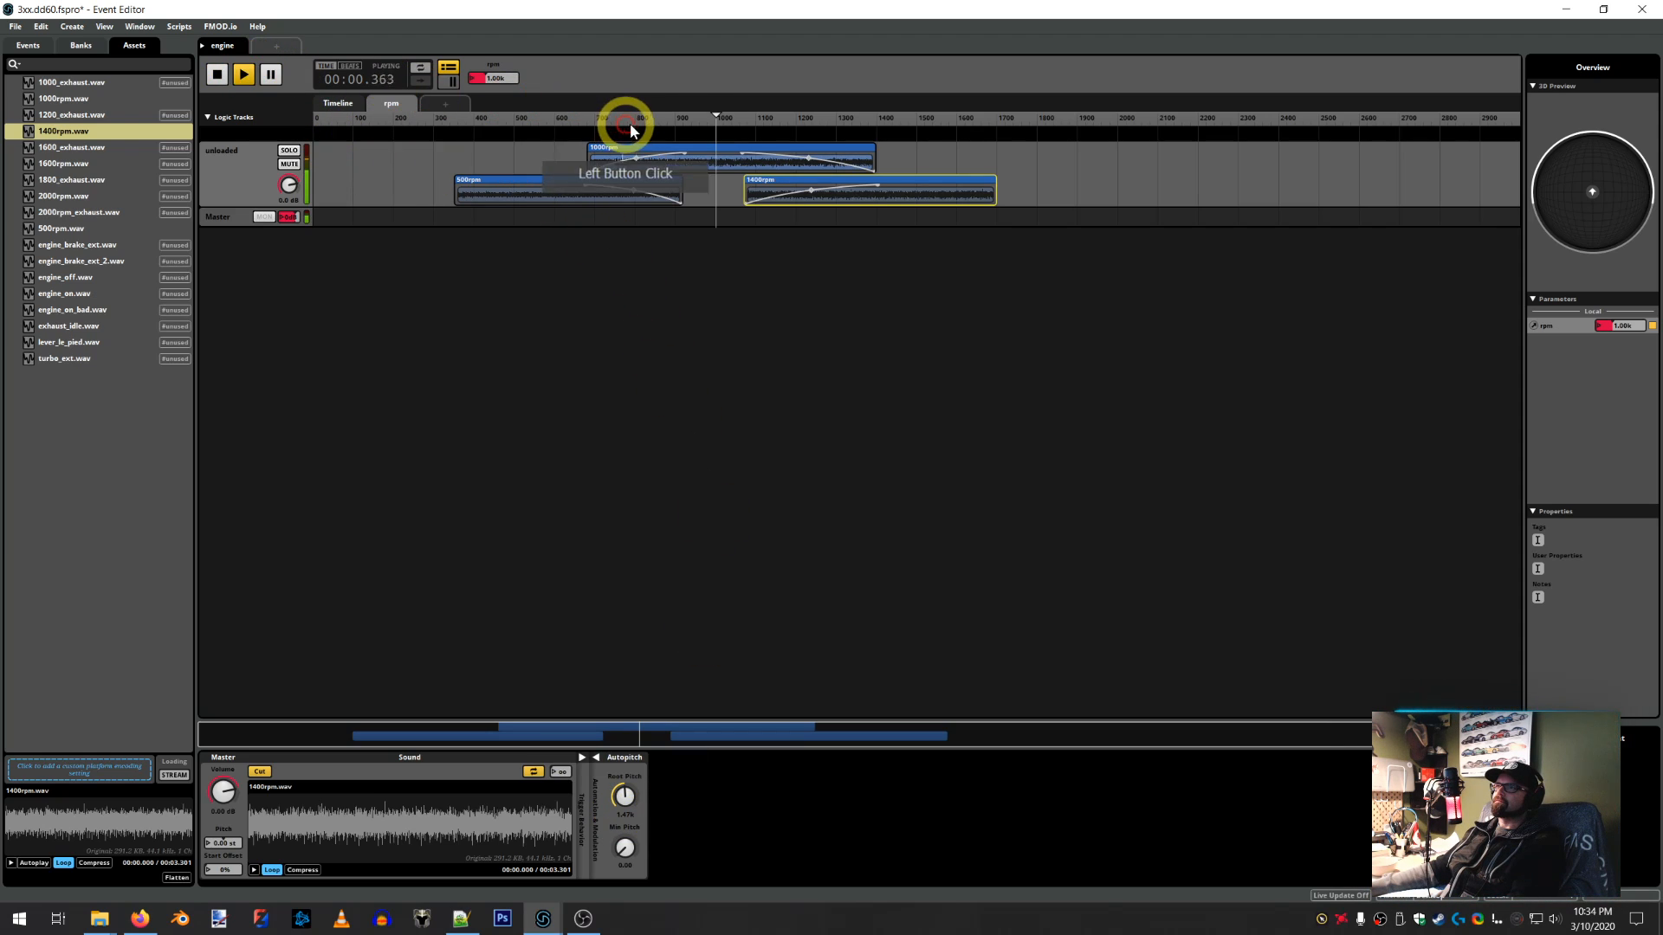
click(725, 113)
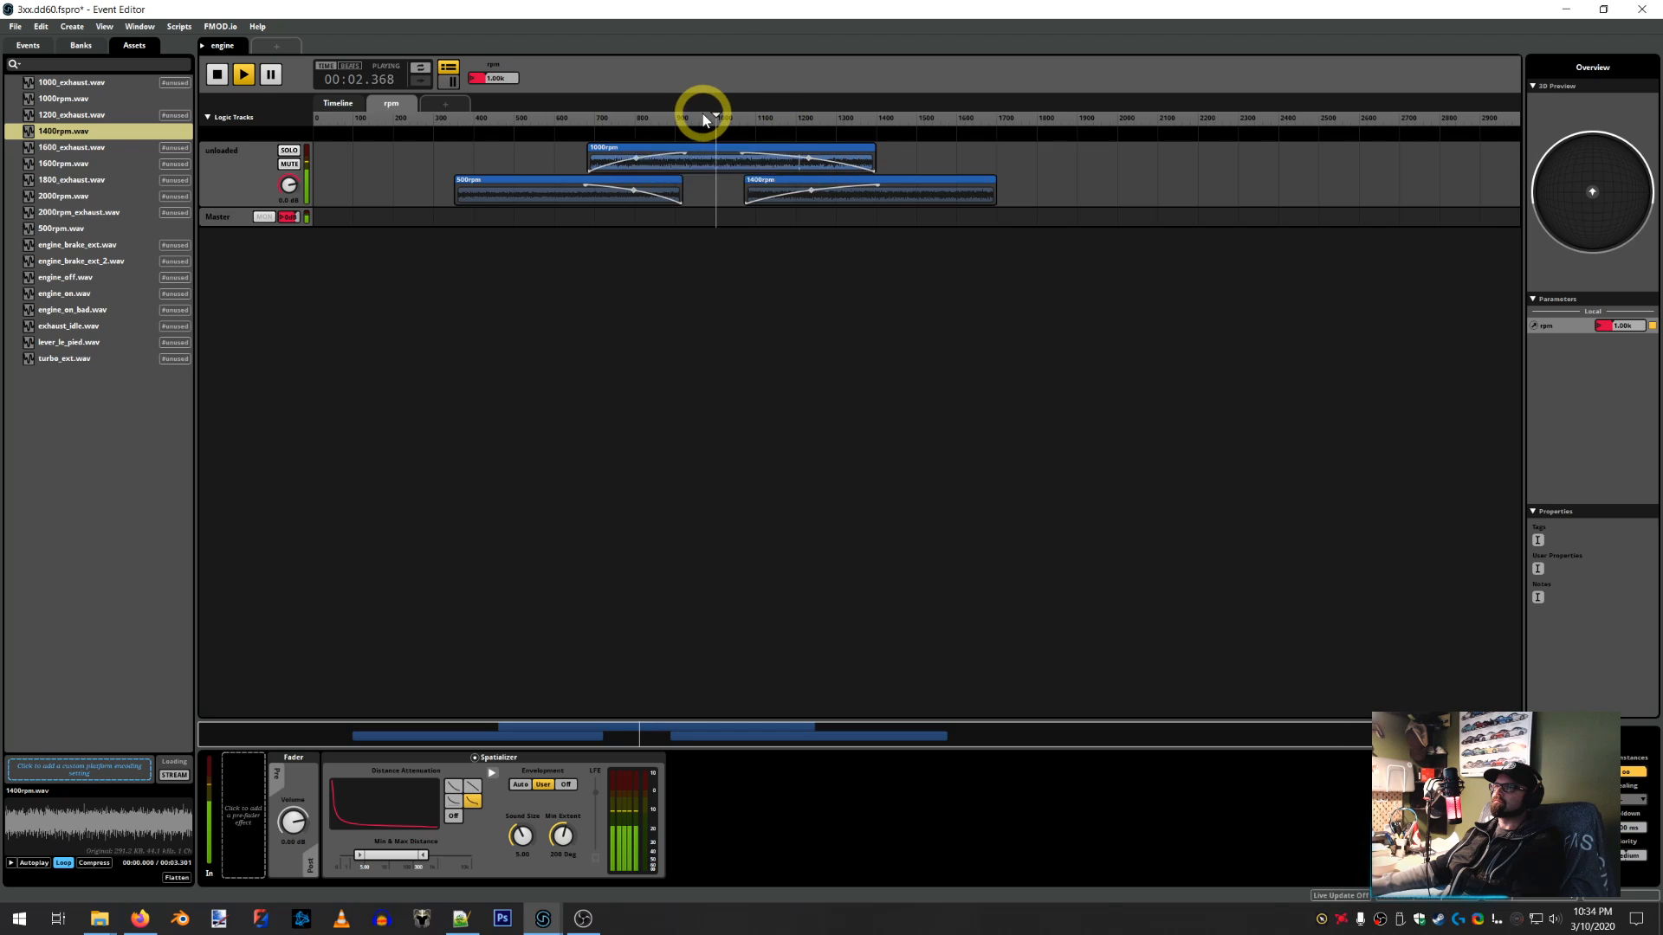
mouse_move(719, 113)
mouse_down()
mouse_move(901, 119)
mouse_move(556, 119)
mouse_up()
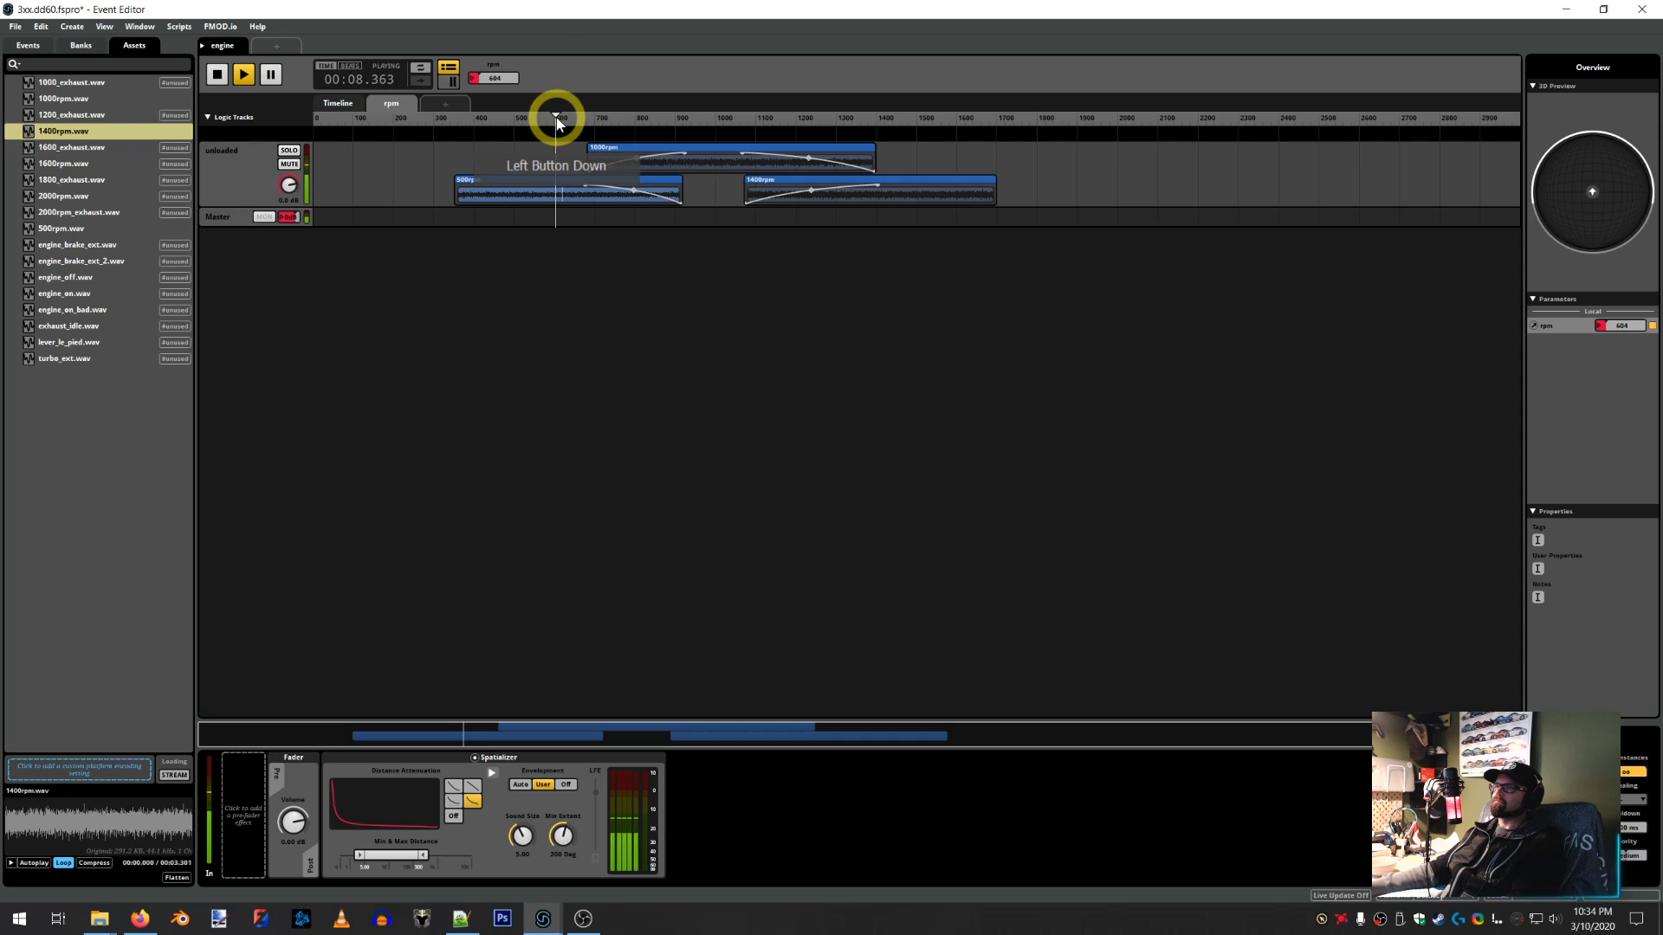
click(242, 73)
click(217, 74)
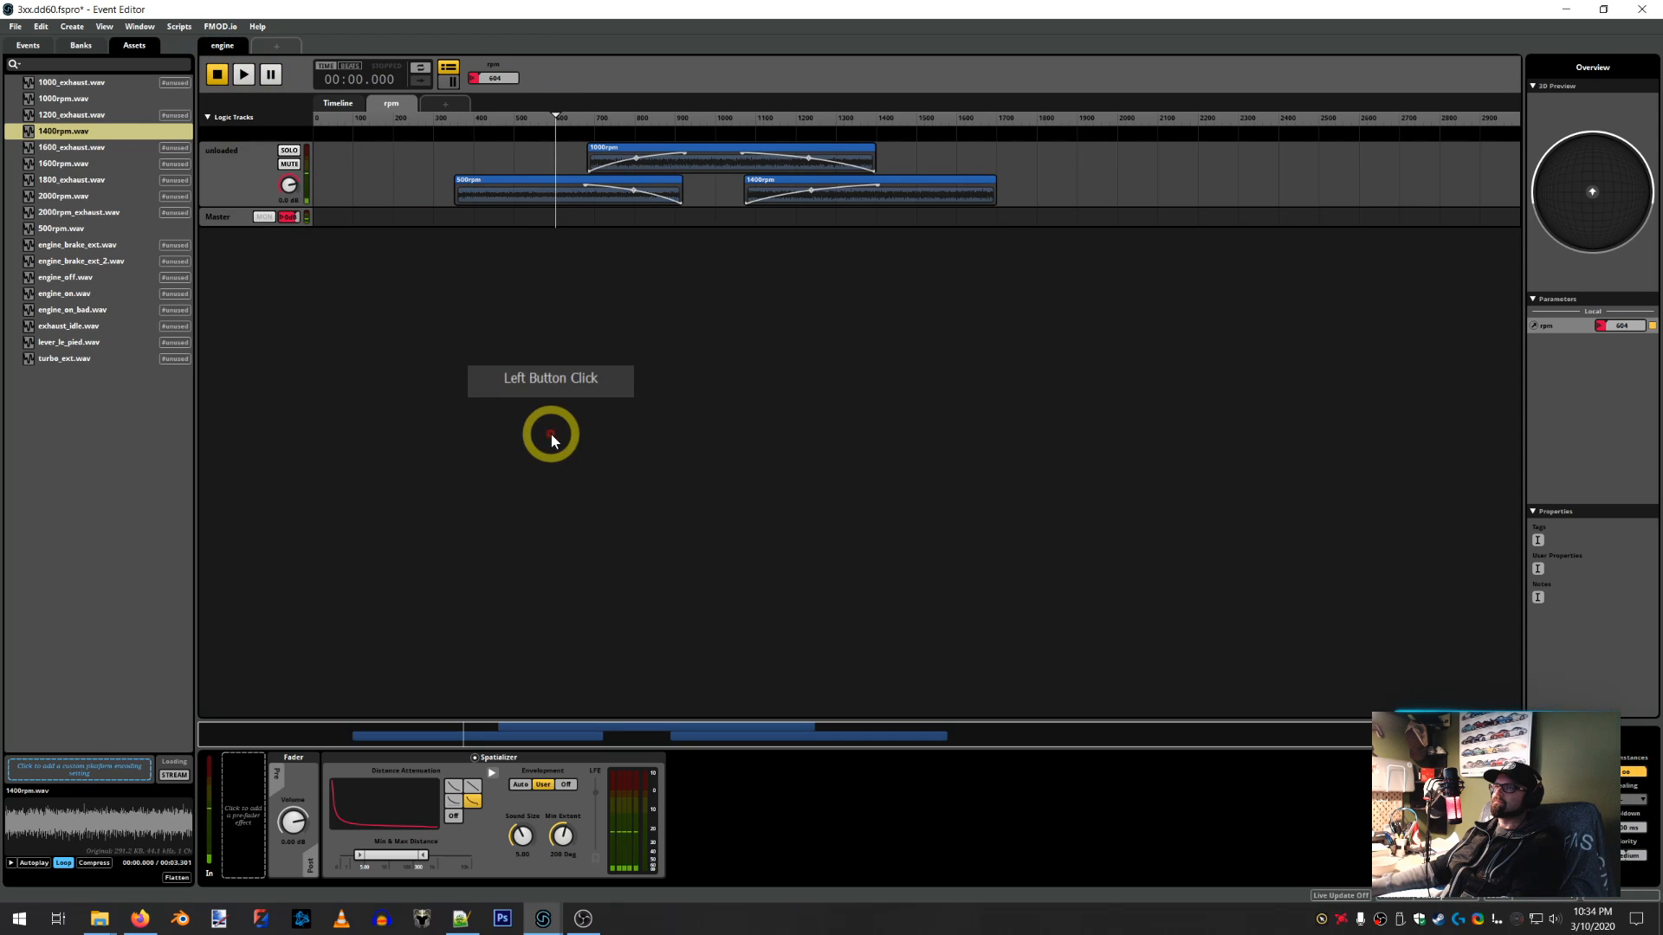
Look up the next engine sound in exterior_dd60.sii and place 1600rpm.wav on the unloaded track right after the 1400rpm instrument, at about 1700 rpm
click(459, 916)
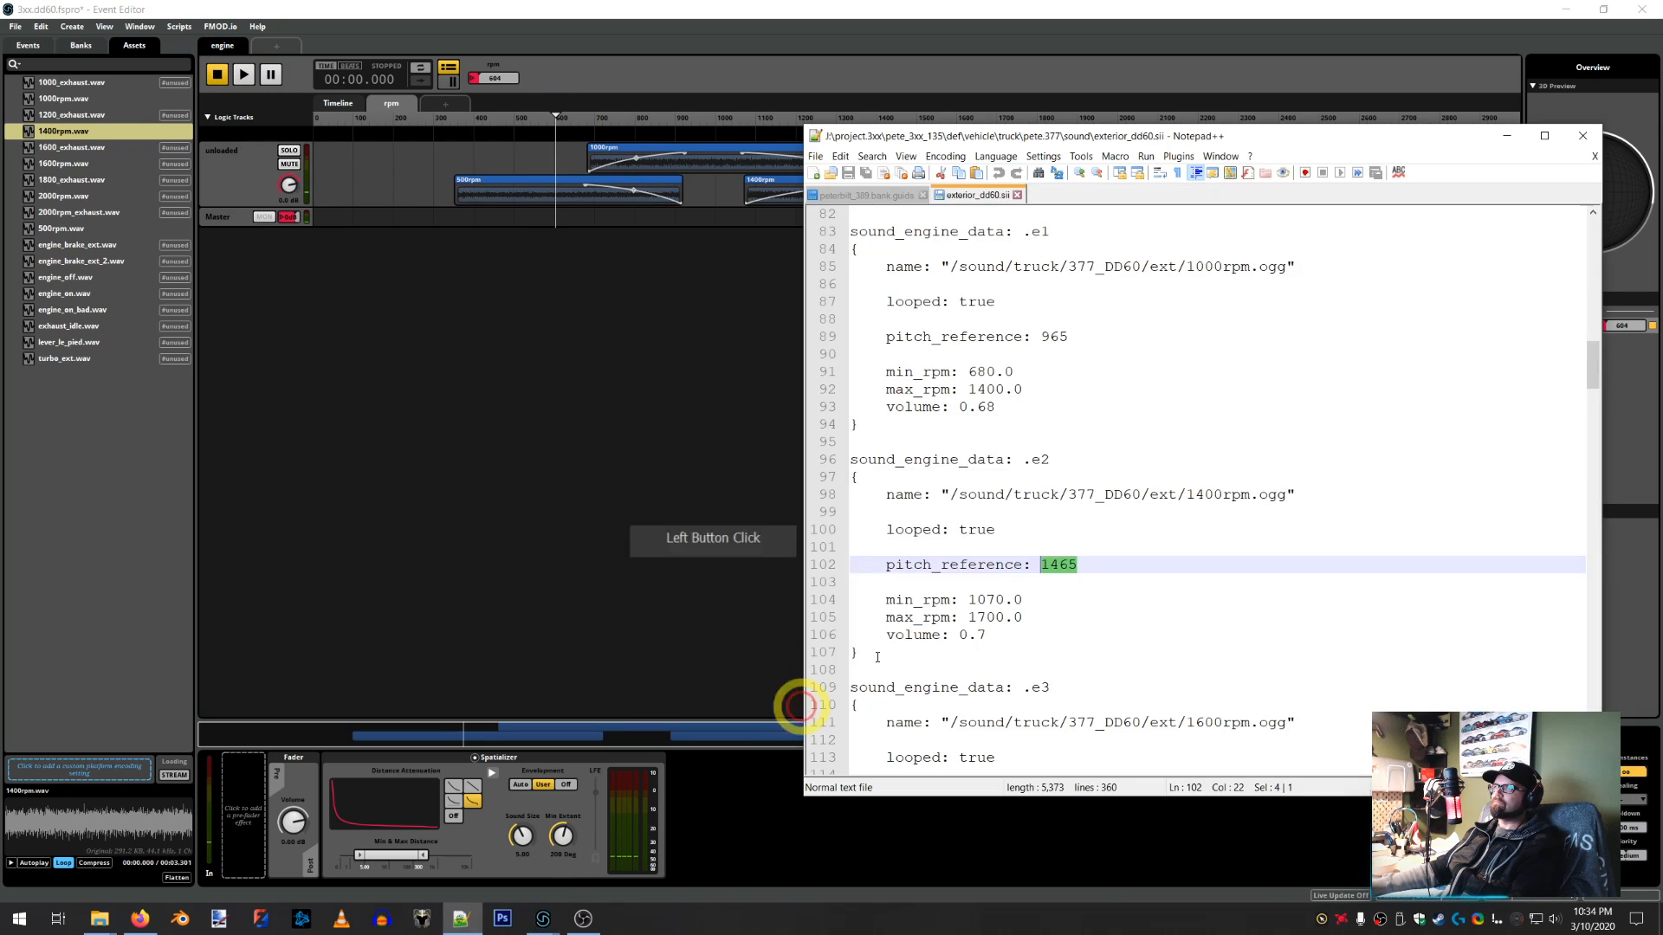
scroll(1334, 567, down, 2)
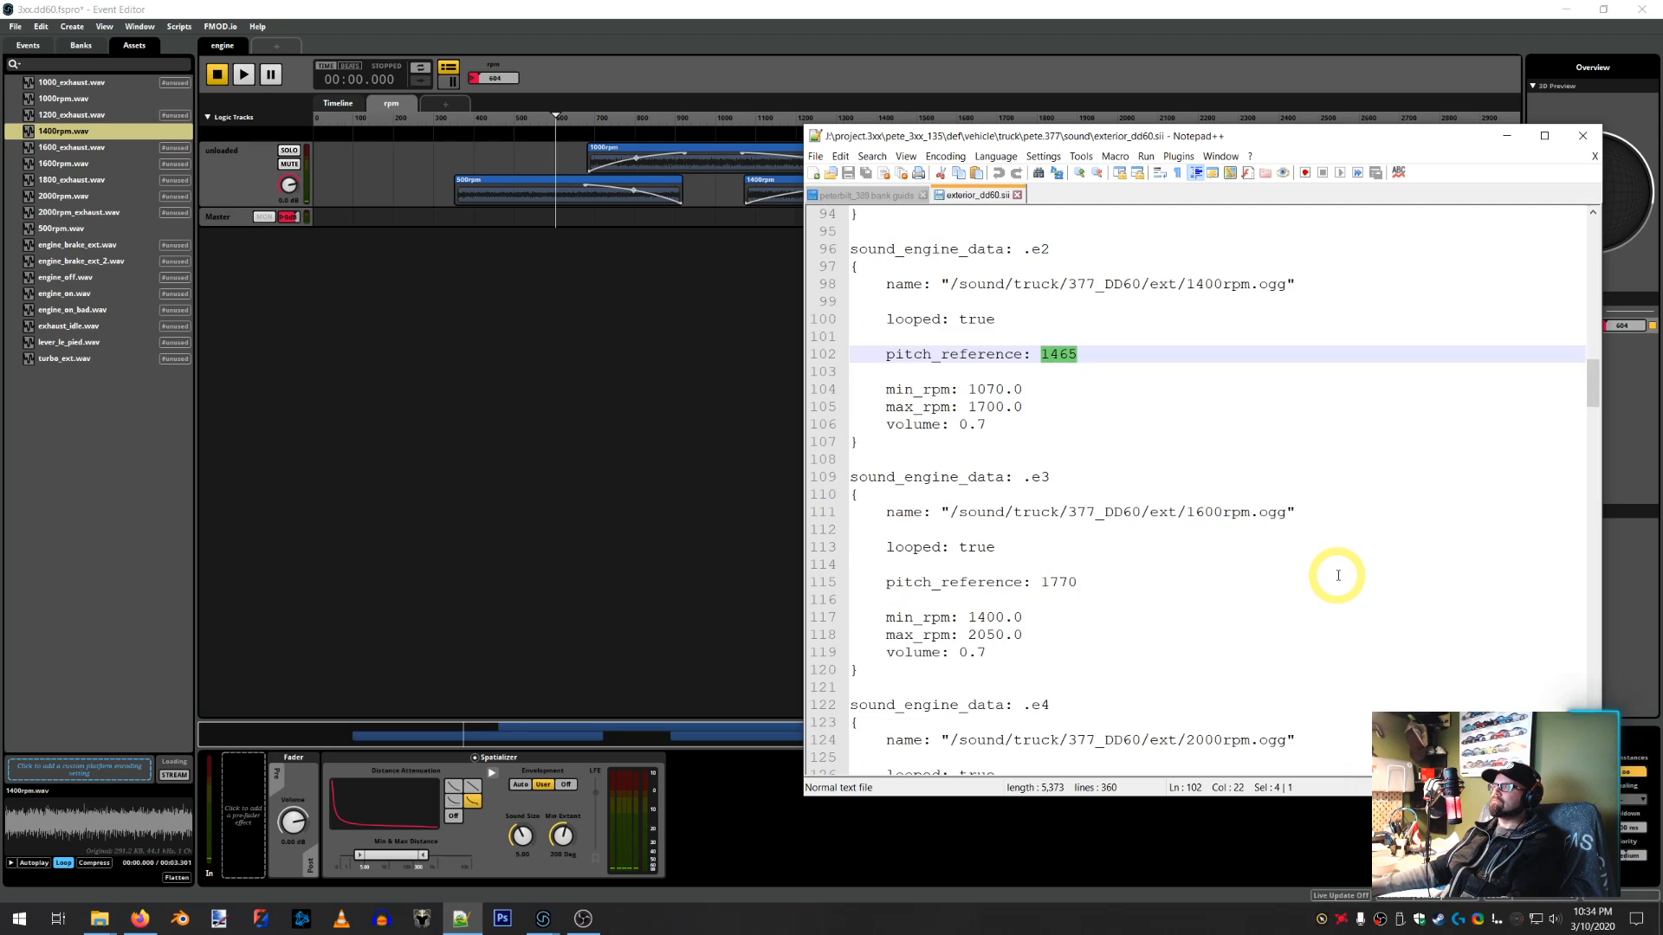
click(753, 29)
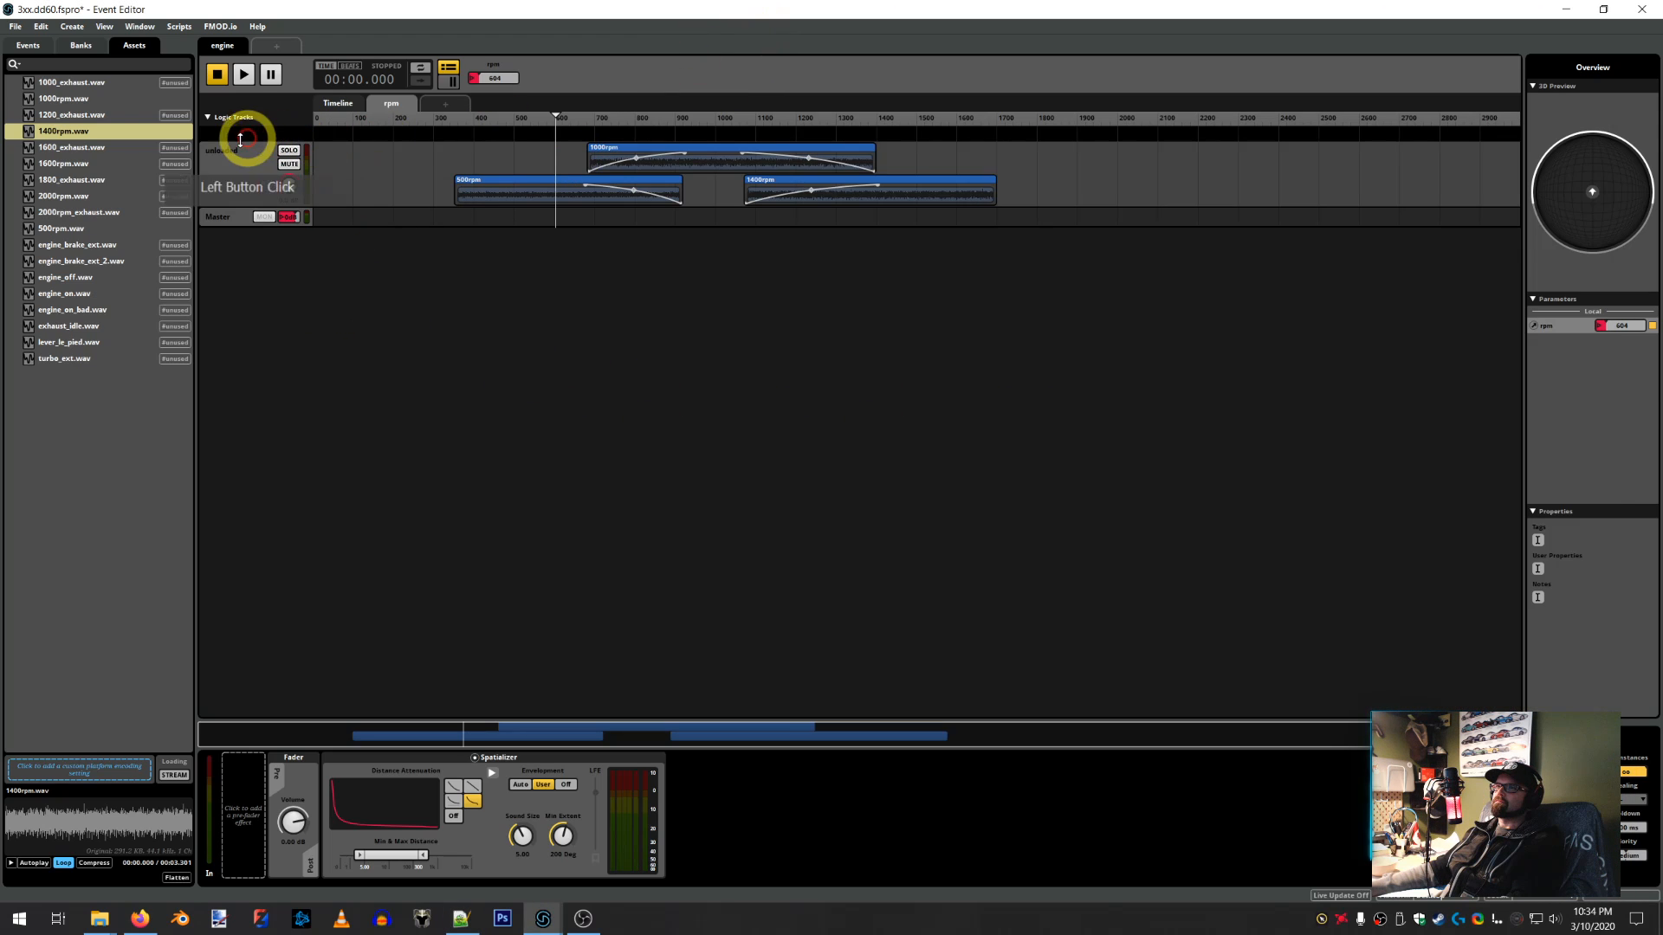
click(53, 164)
drag(54, 165, 995, 141)
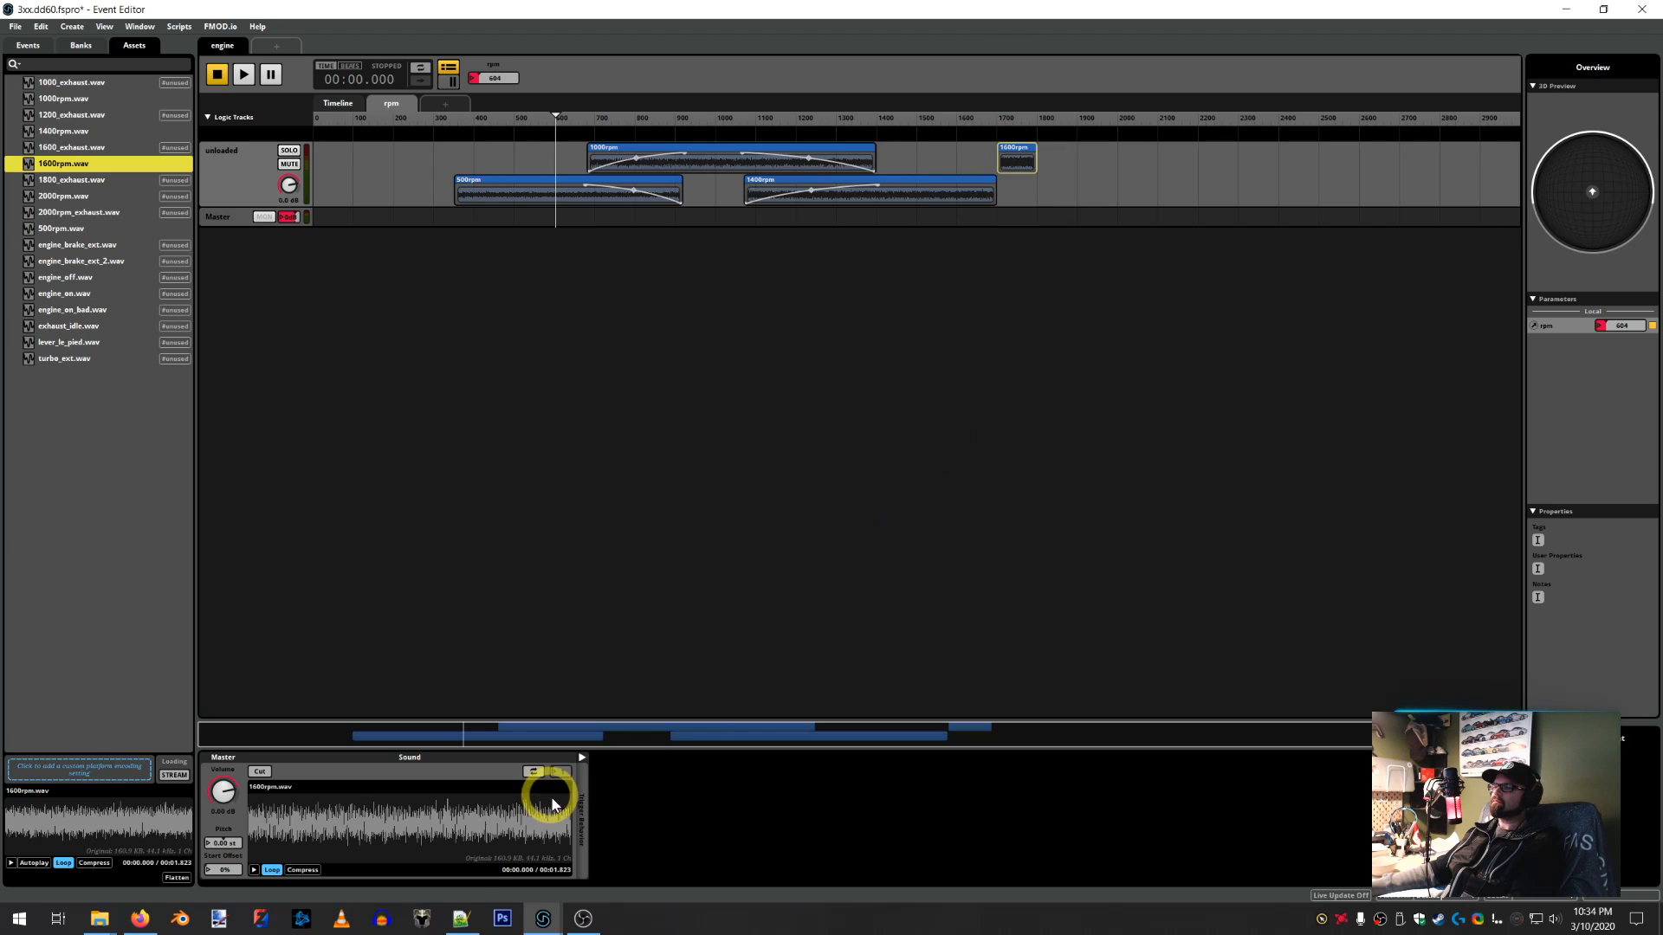
Look up the 1600rpm sound's limits in exterior_dd60.sii and extend the start of its instrument to 1400 rpm, overlapping the 1400rpm instrument
click(461, 917)
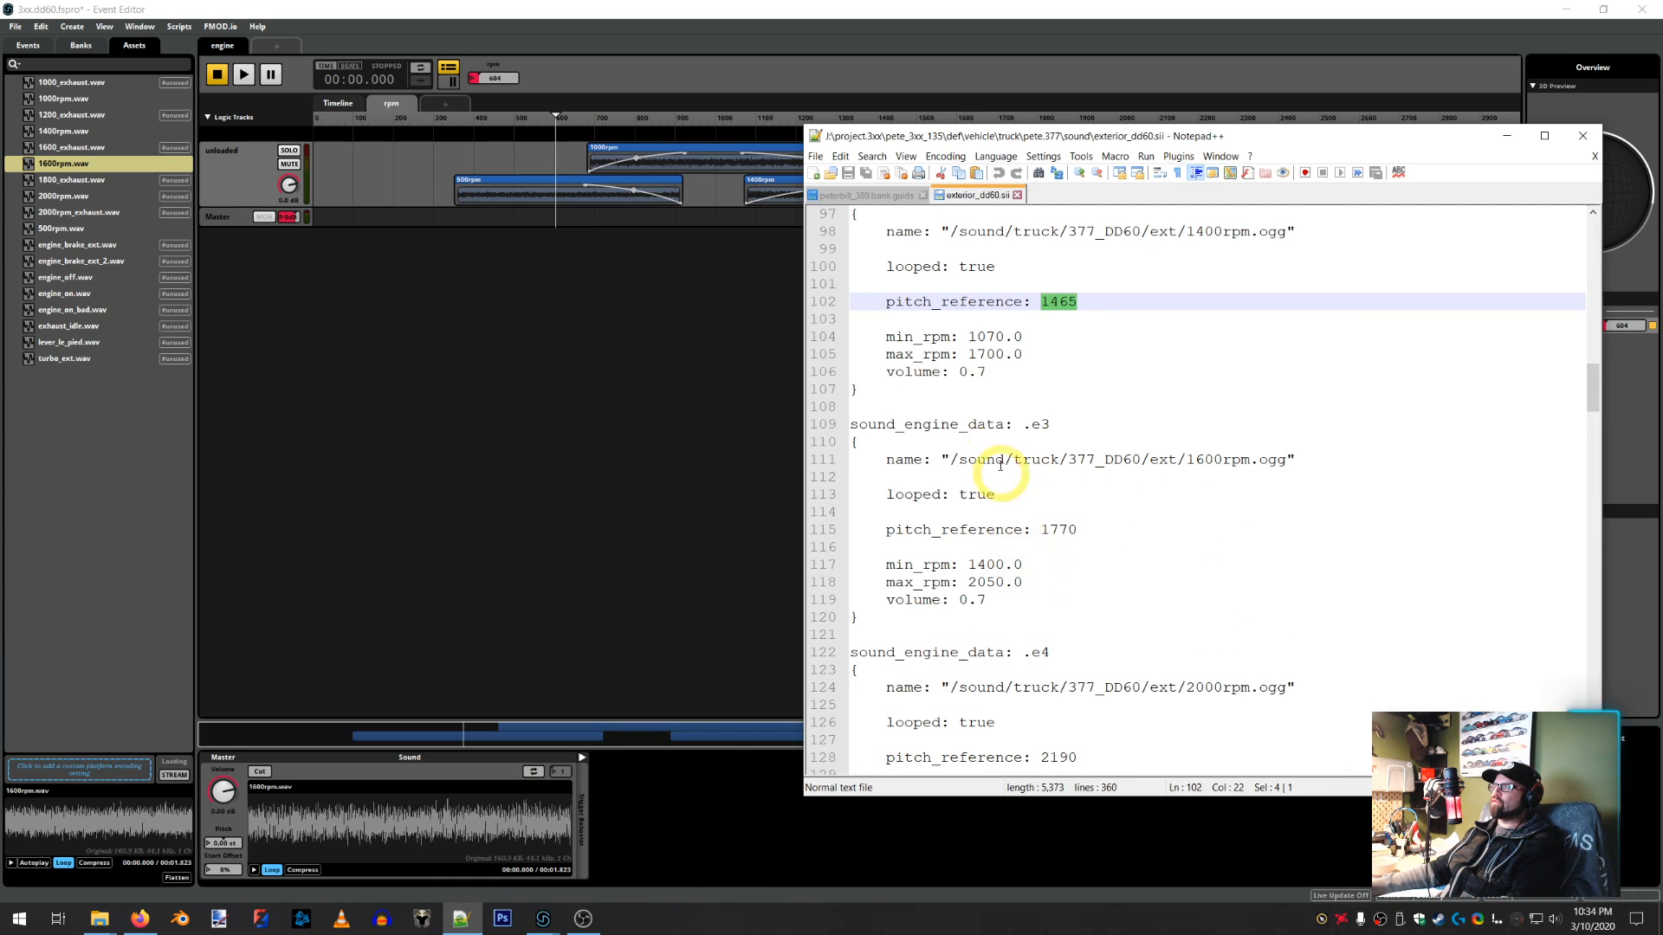
click(779, 83)
click(995, 156)
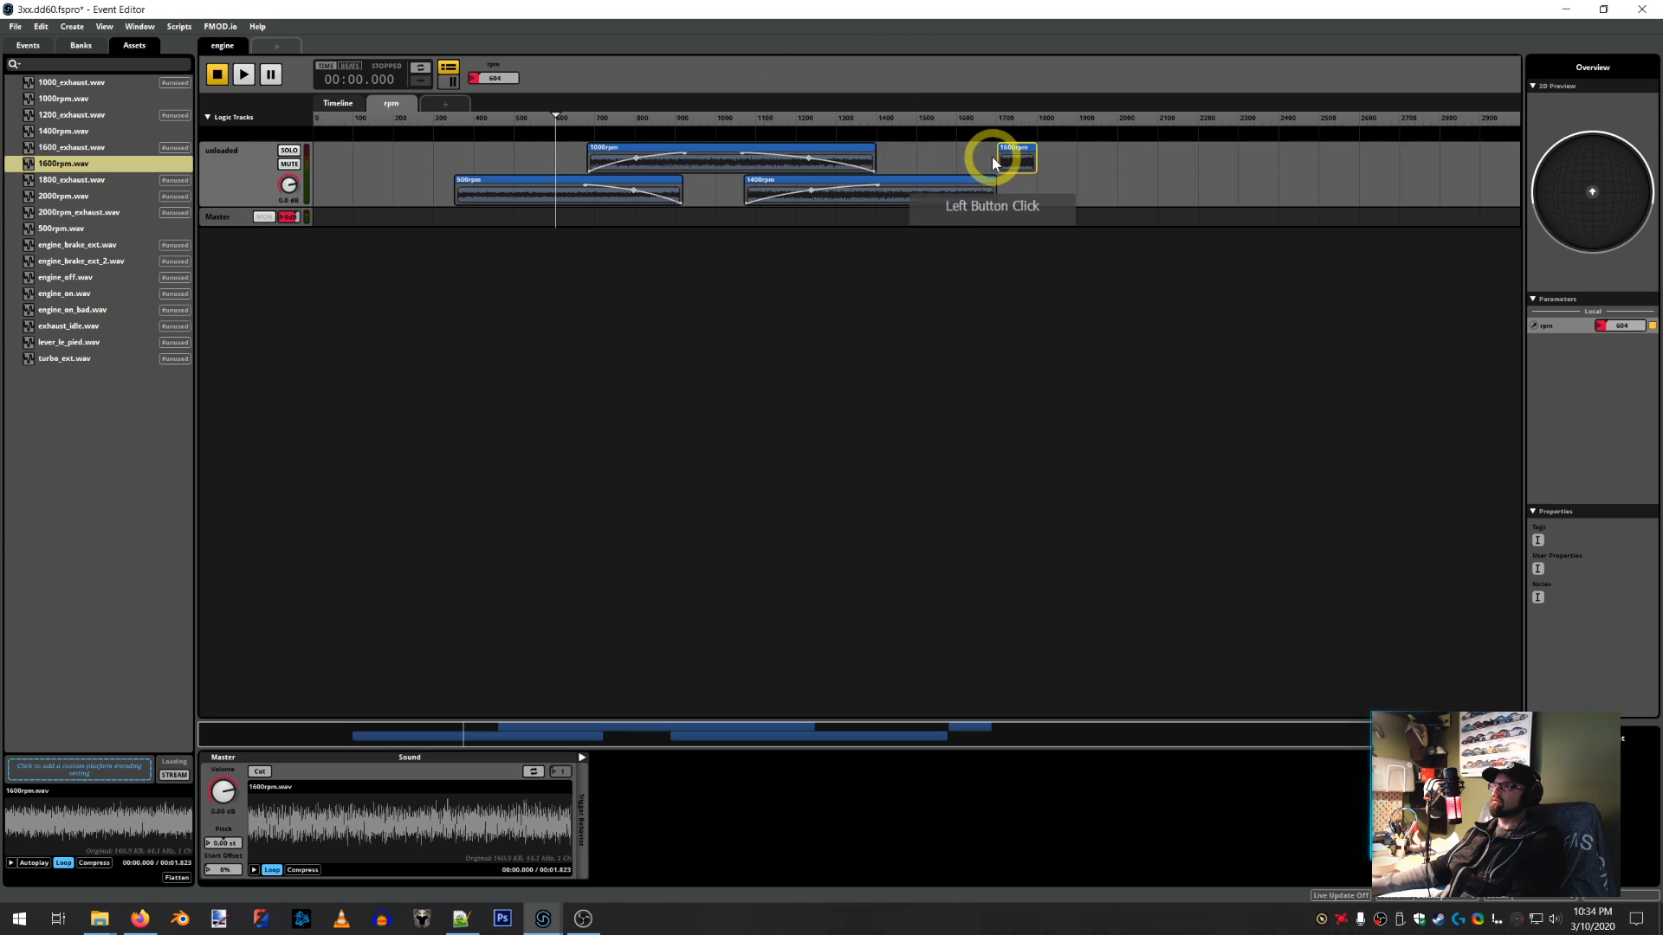
drag(999, 160, 881, 156)
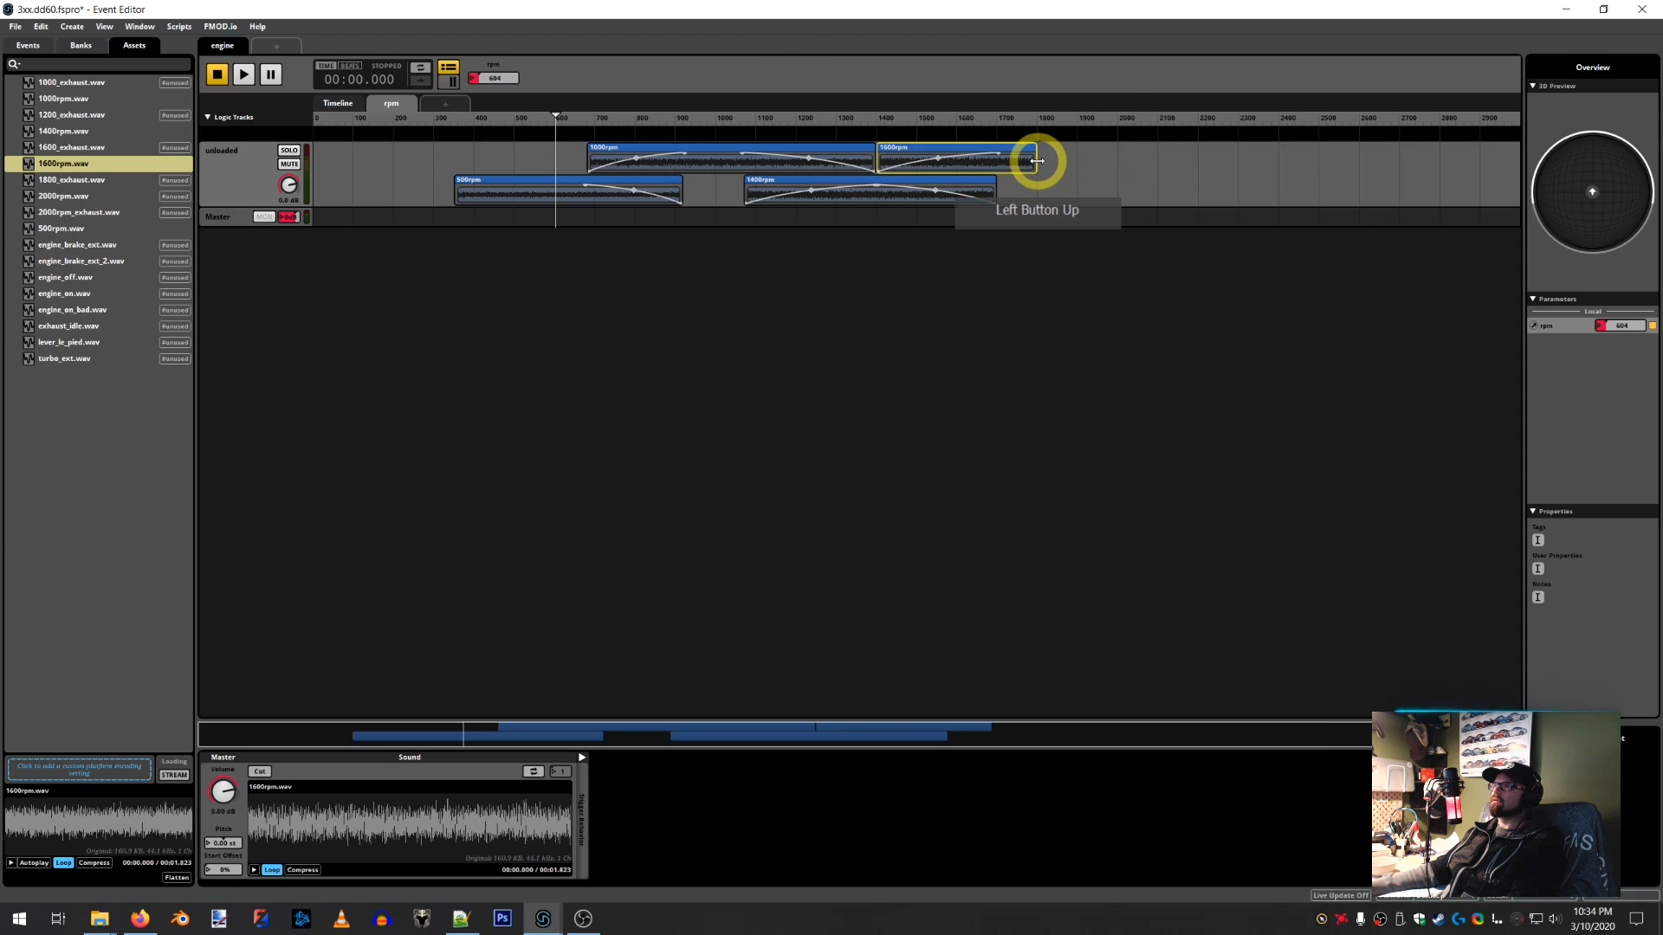
Extend the end of the 1600rpm instrument to 2050 rpm, its max_rpm in exterior_dd60.sii
drag(1036, 160, 1127, 157)
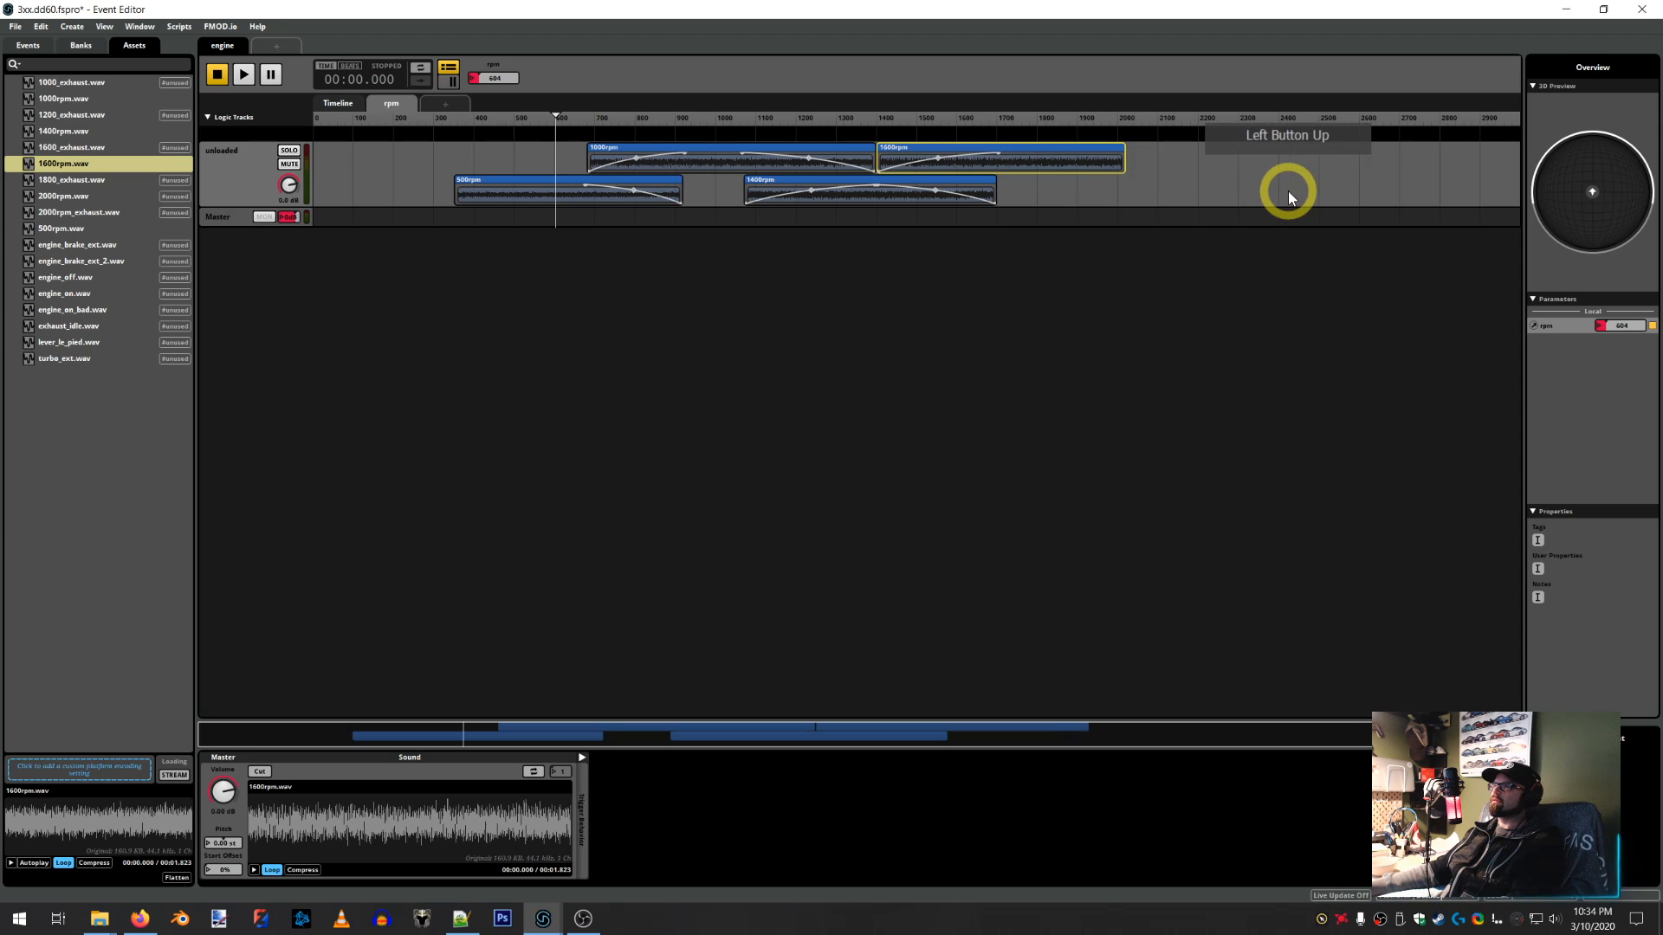
click(1110, 121)
scroll(1109, 126, up, 2)
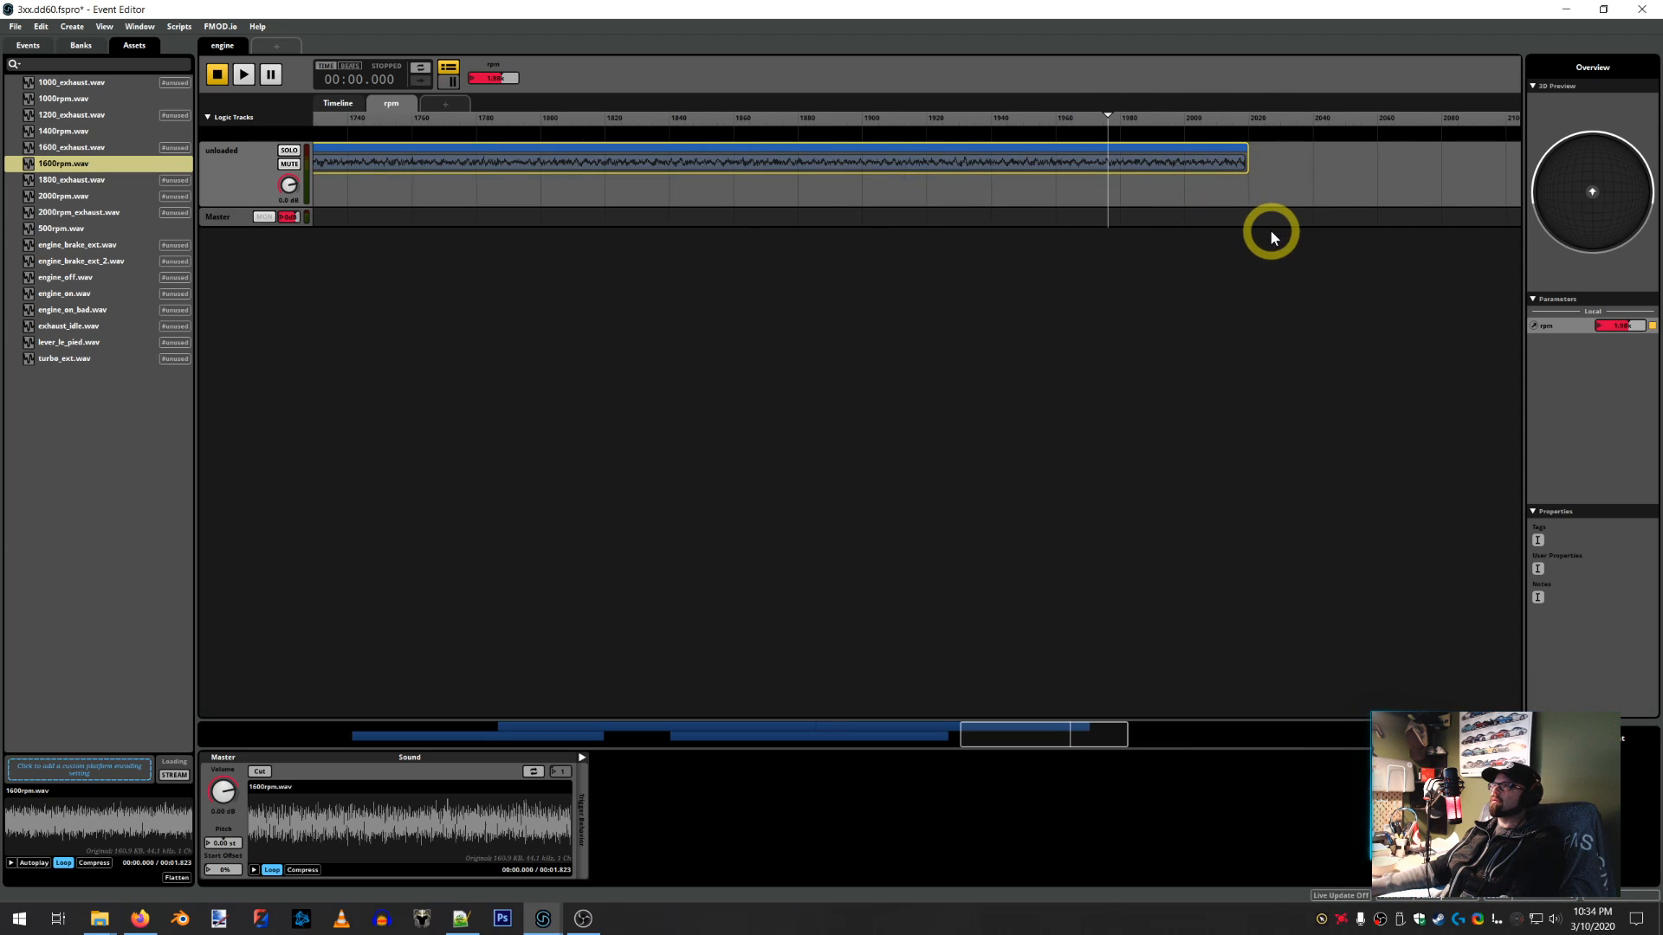
drag(1247, 155, 1311, 152)
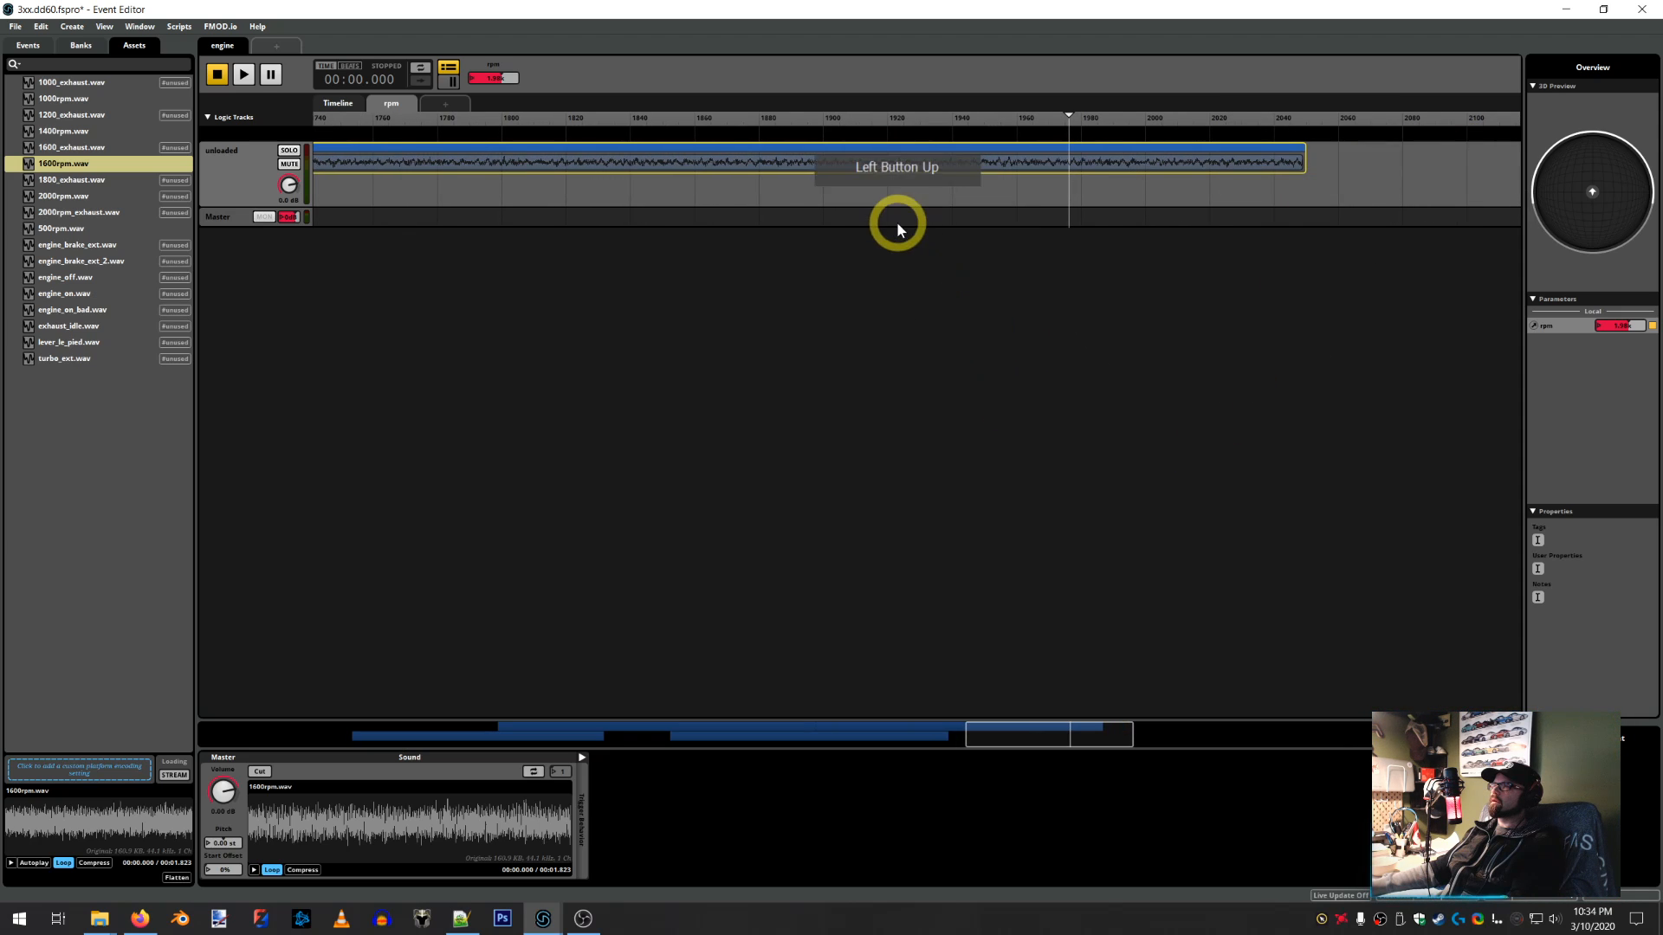
Turn on looping and Cut for the 1600rpm instrument and add Autopitch modulation to its pitch
scroll(806, 211, down, 3)
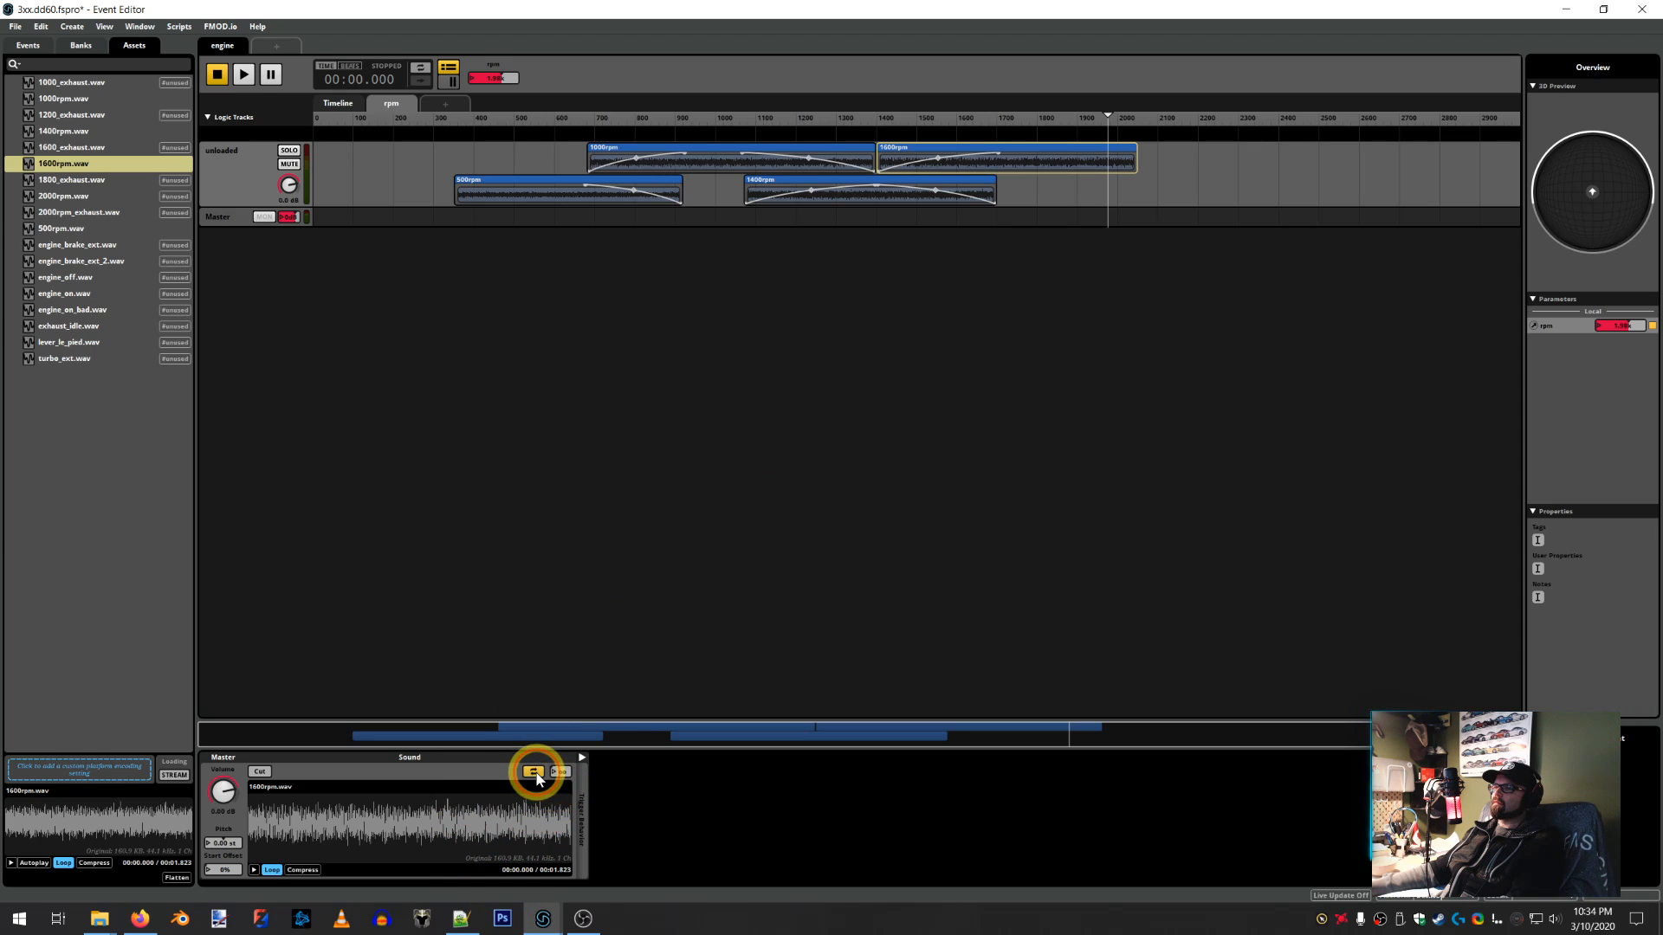
click(259, 770)
click(226, 843)
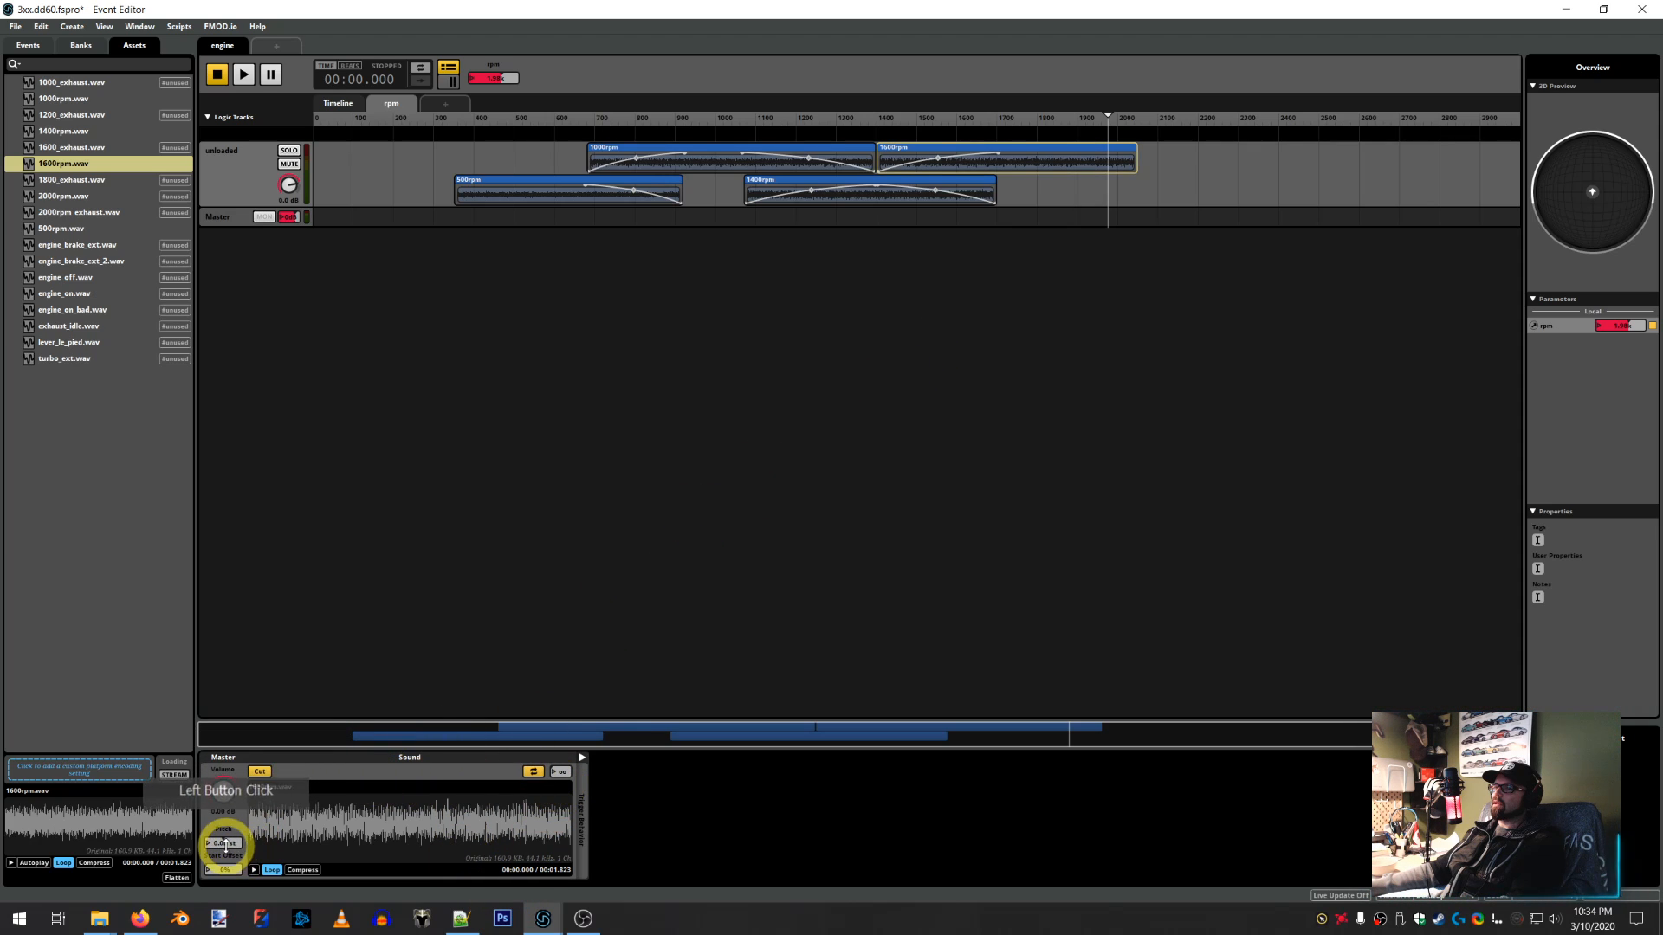
right_click(227, 844)
mouse_move(295, 870)
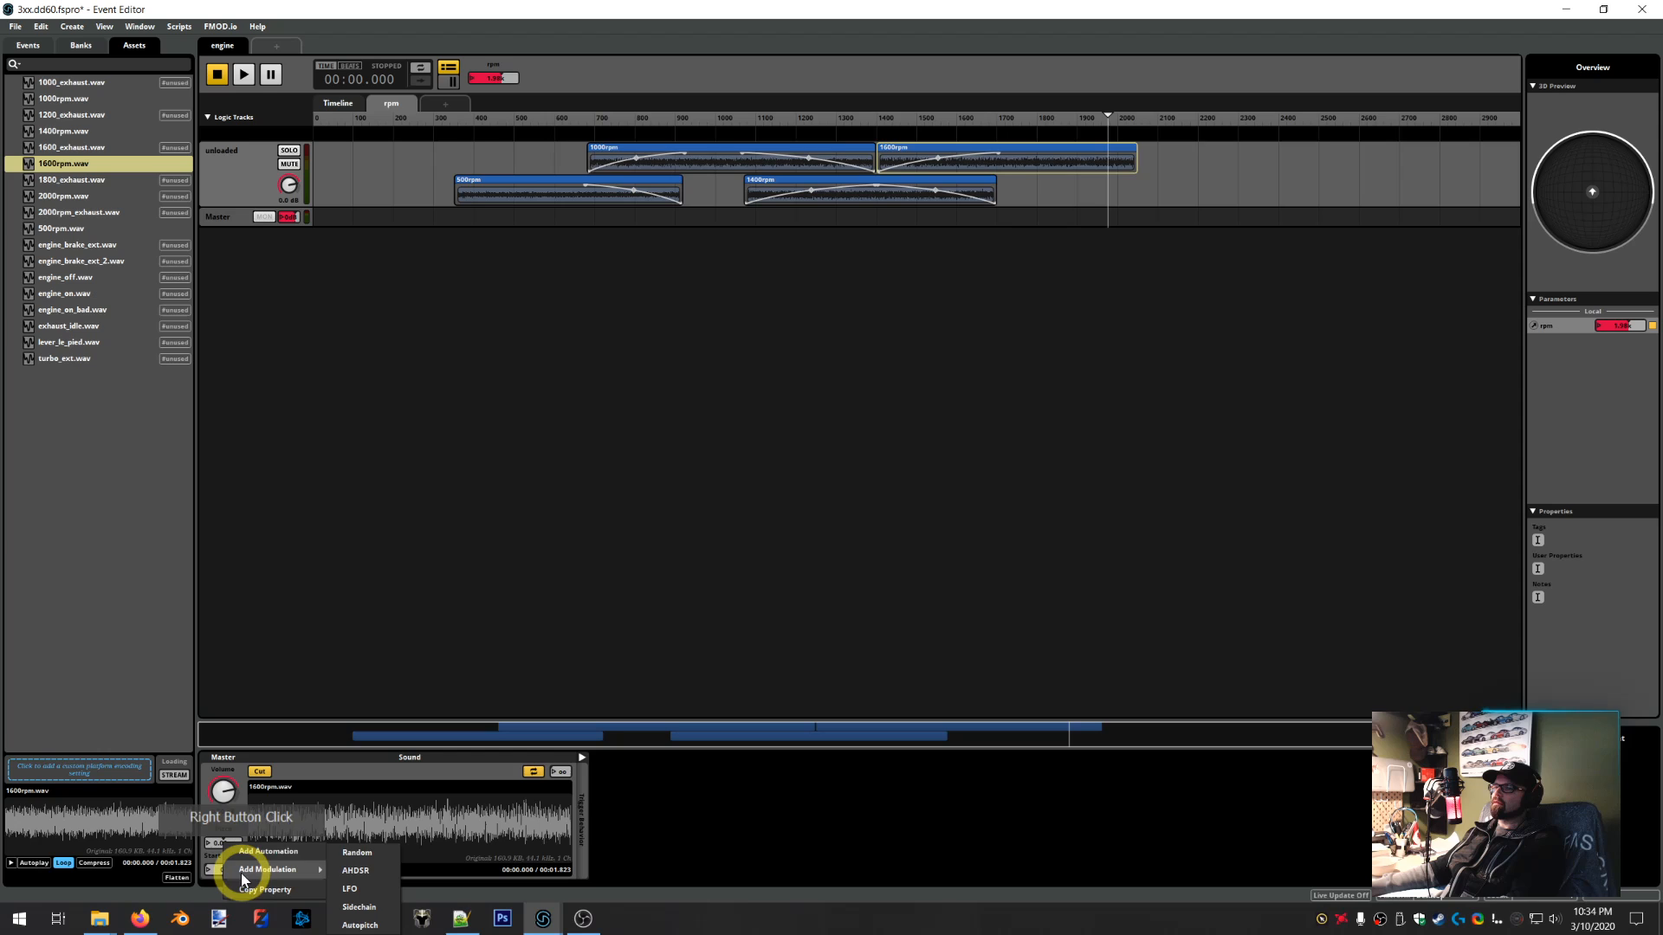
click(359, 925)
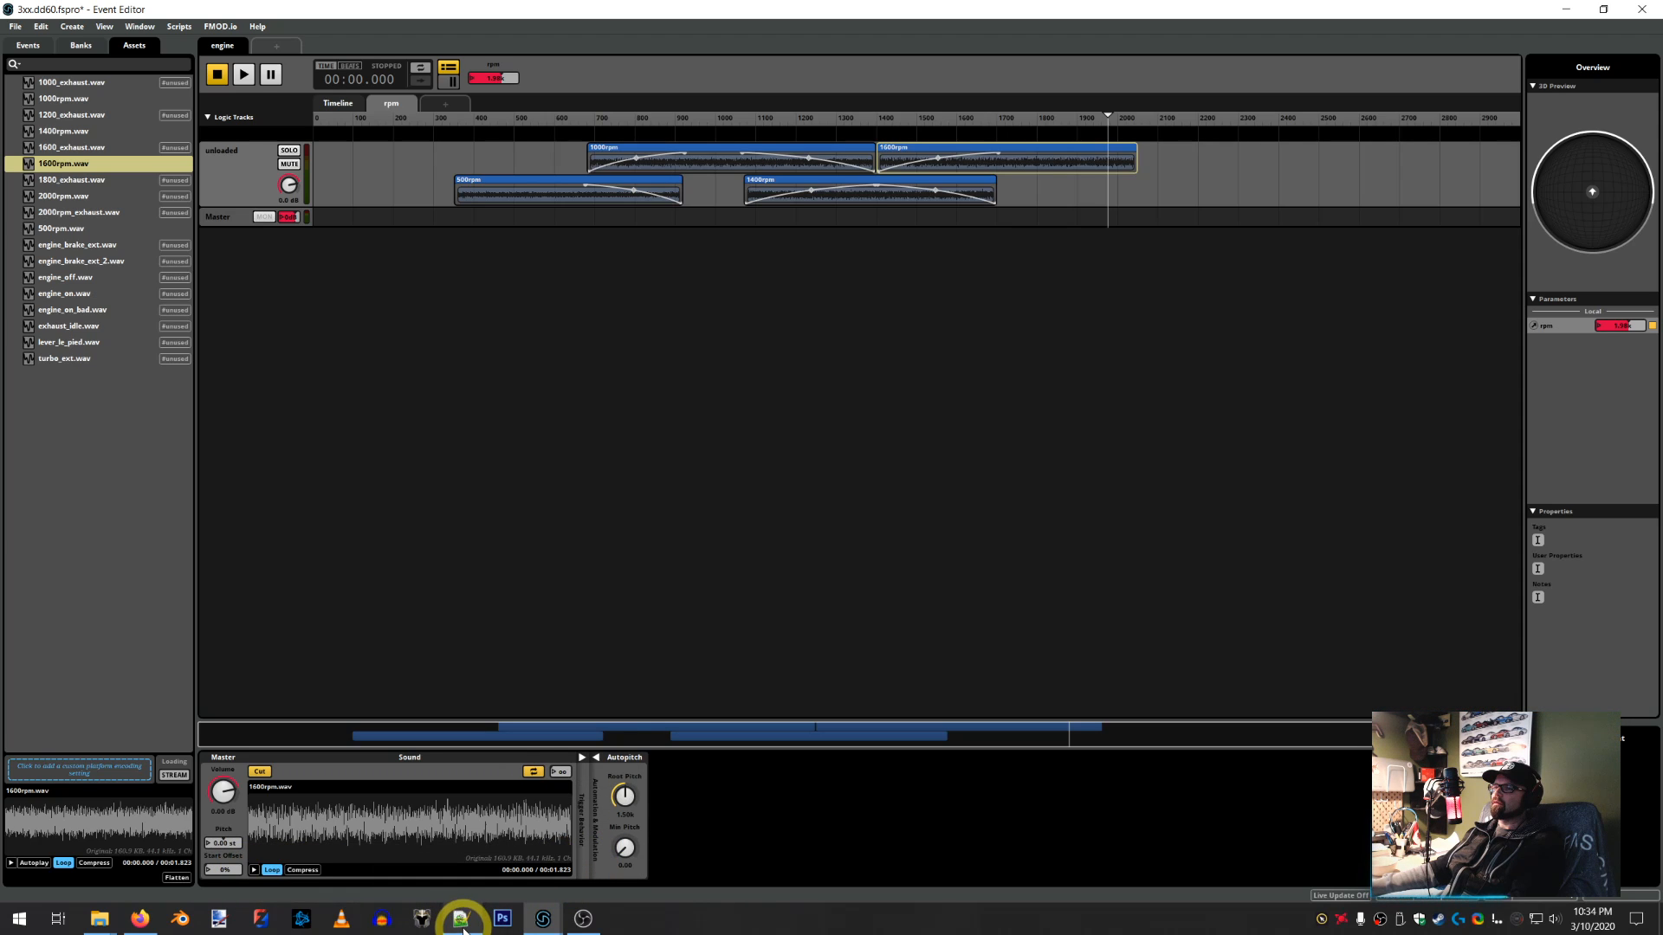
Set the 1600rpm instrument's Autopitch root pitch to 1770, the pitch_reference in exterior_dd60.sii
click(461, 919)
drag(1071, 556, 1042, 532)
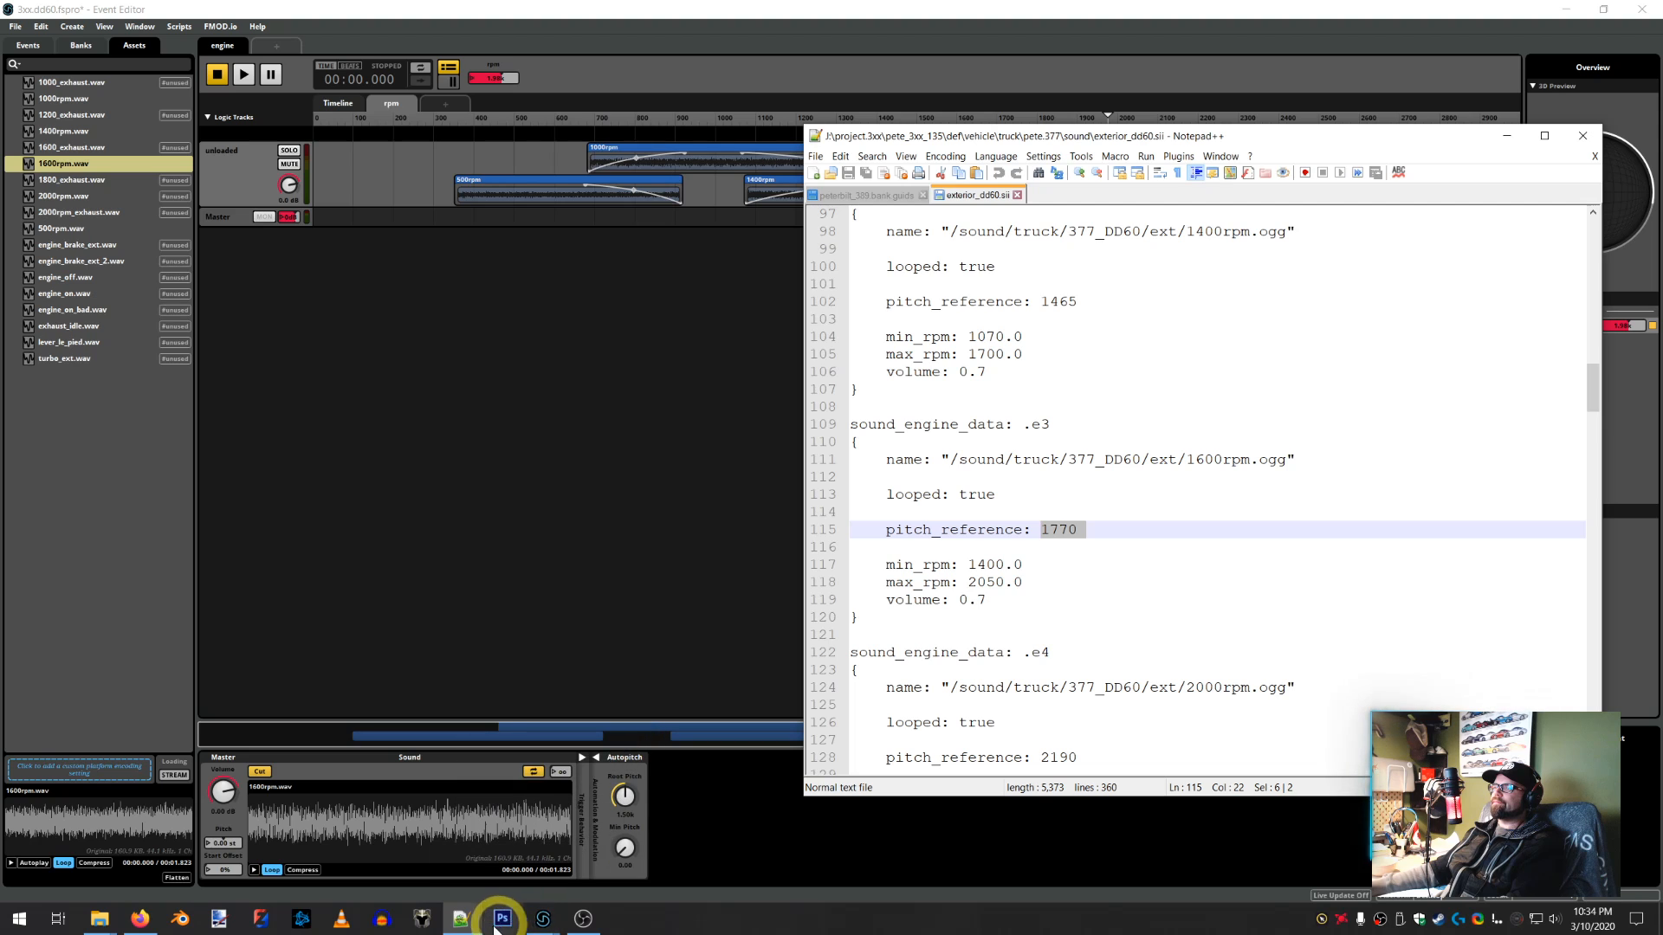
mouse_move(461, 919)
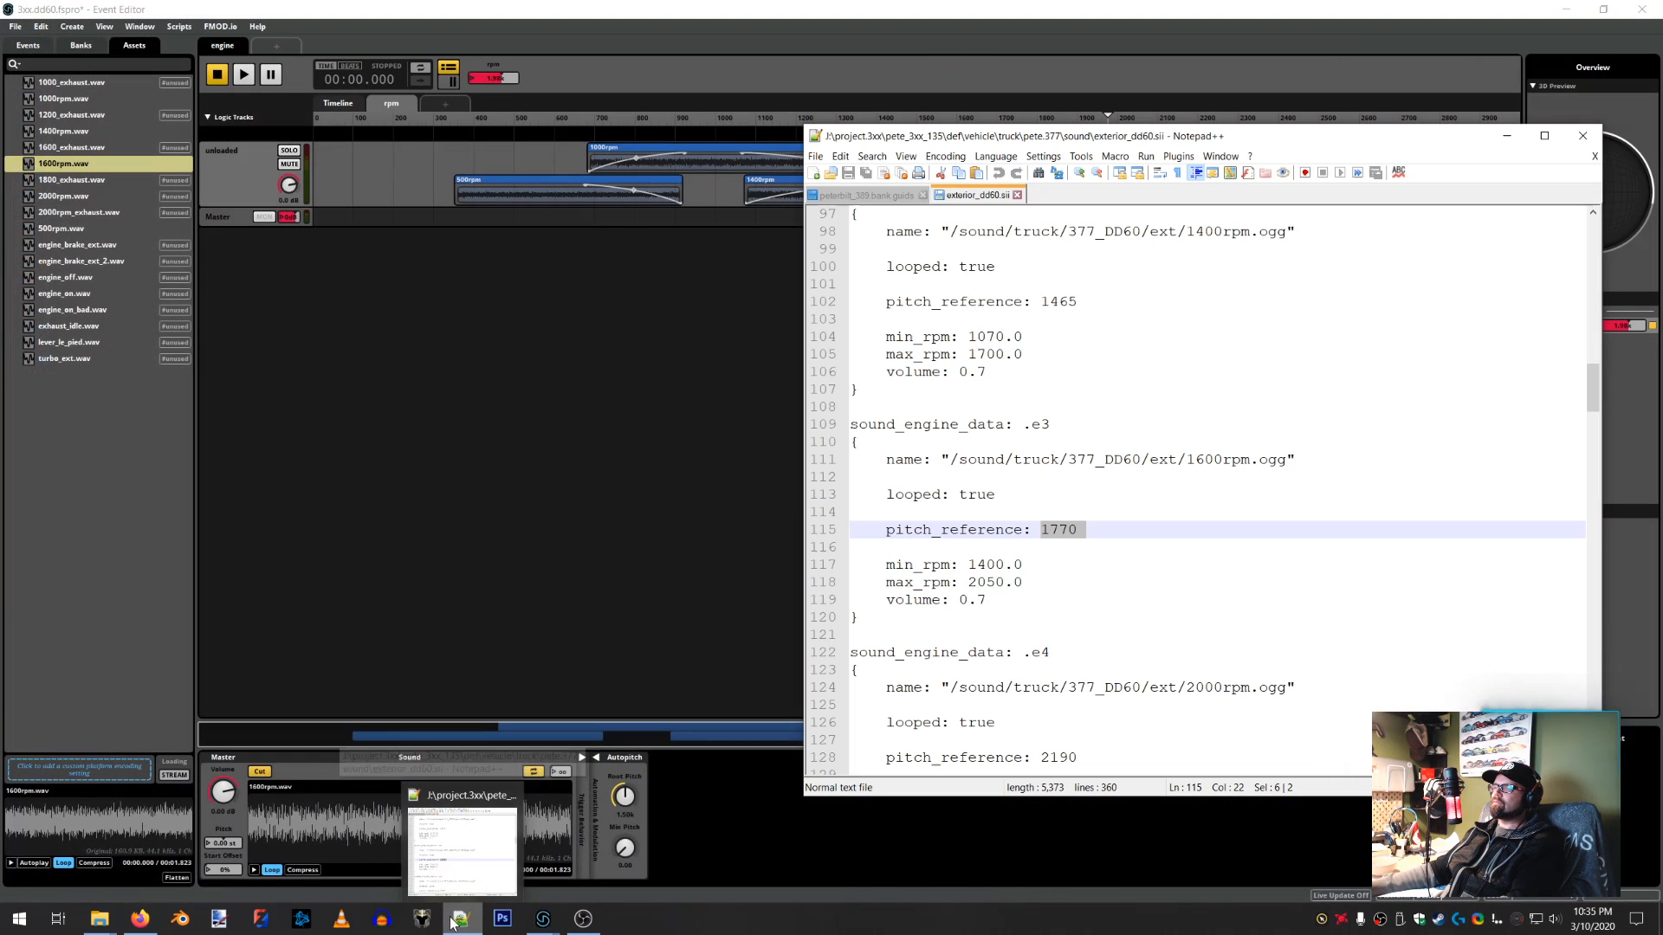
mouse_move(537, 925)
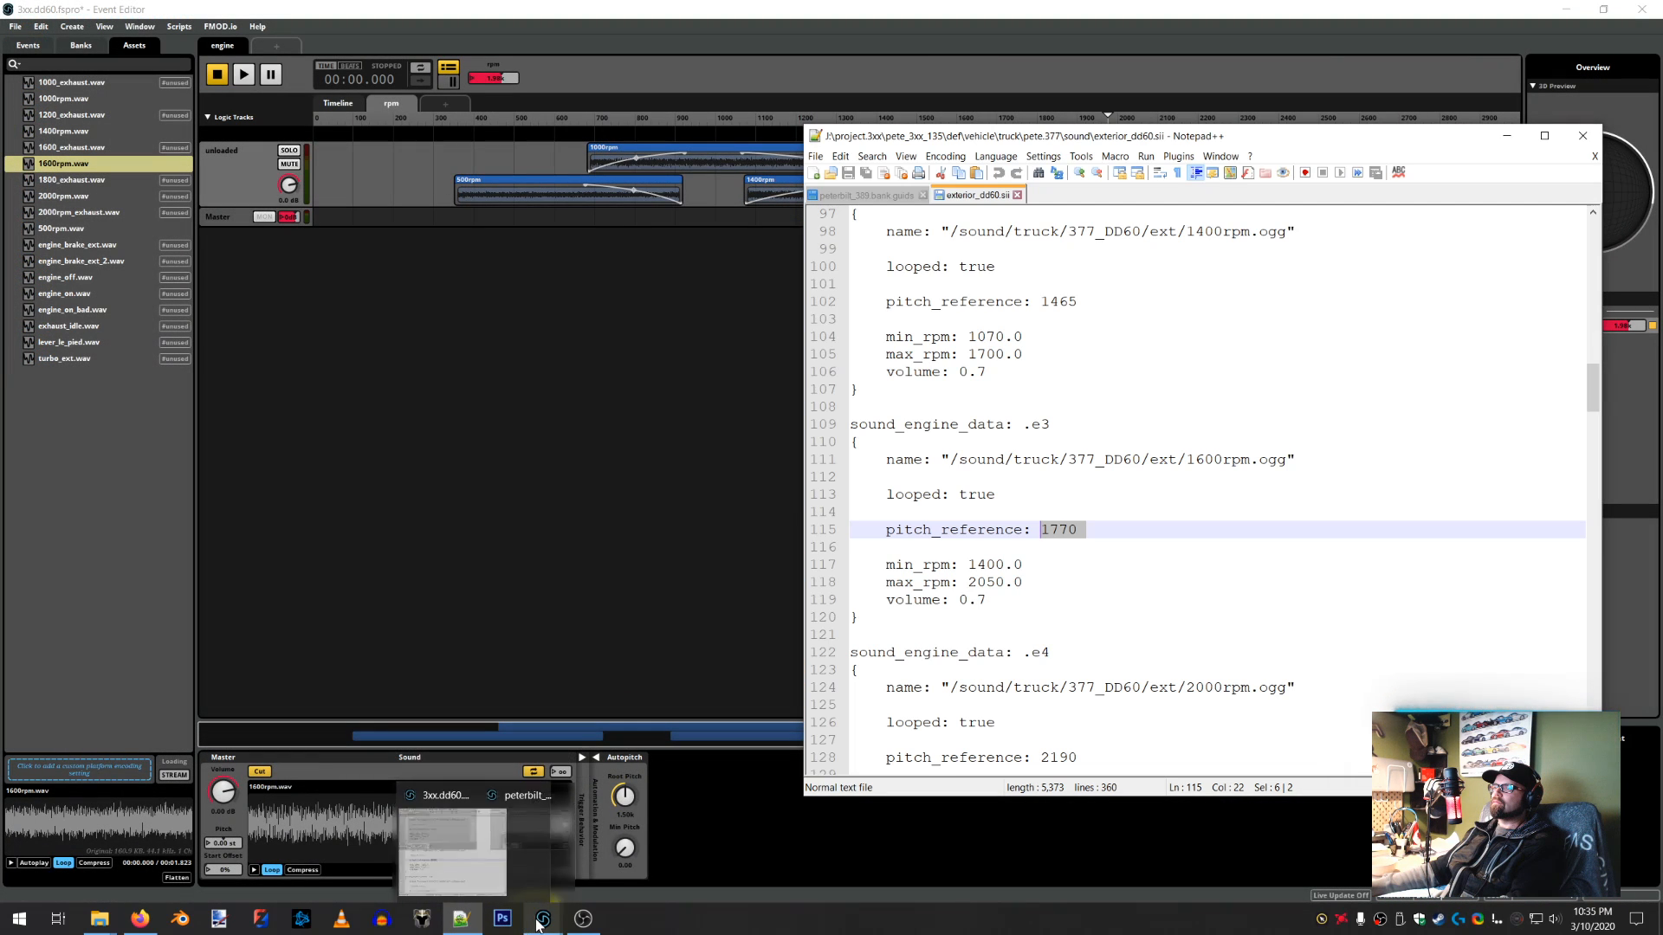
click(452, 844)
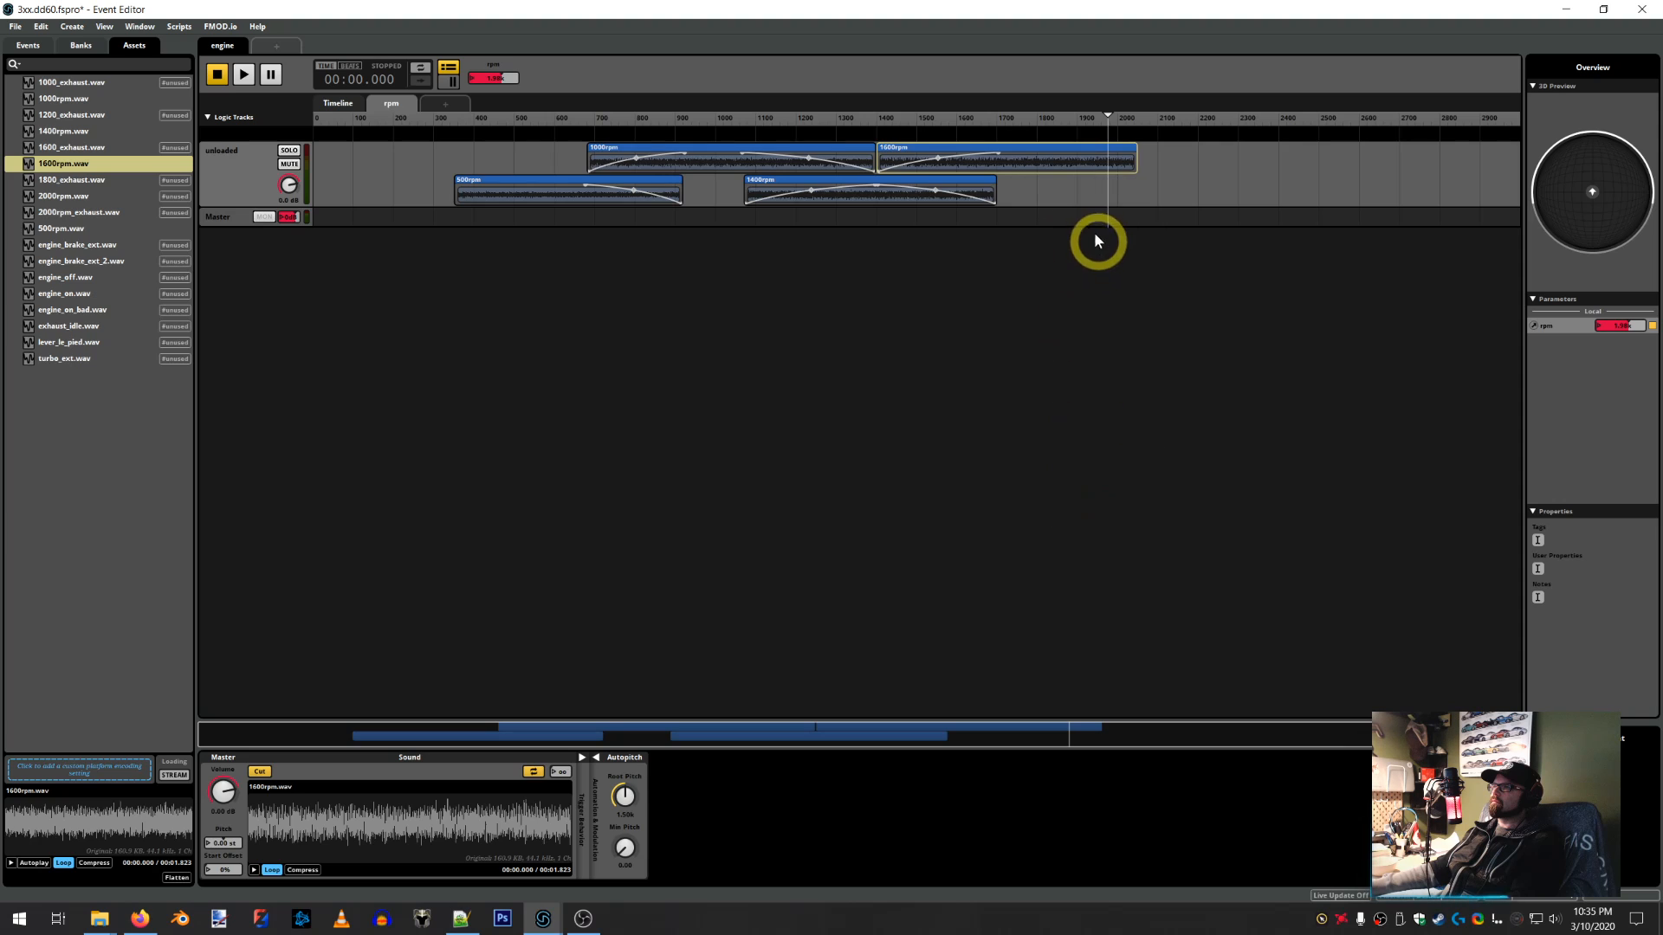
click(625, 816)
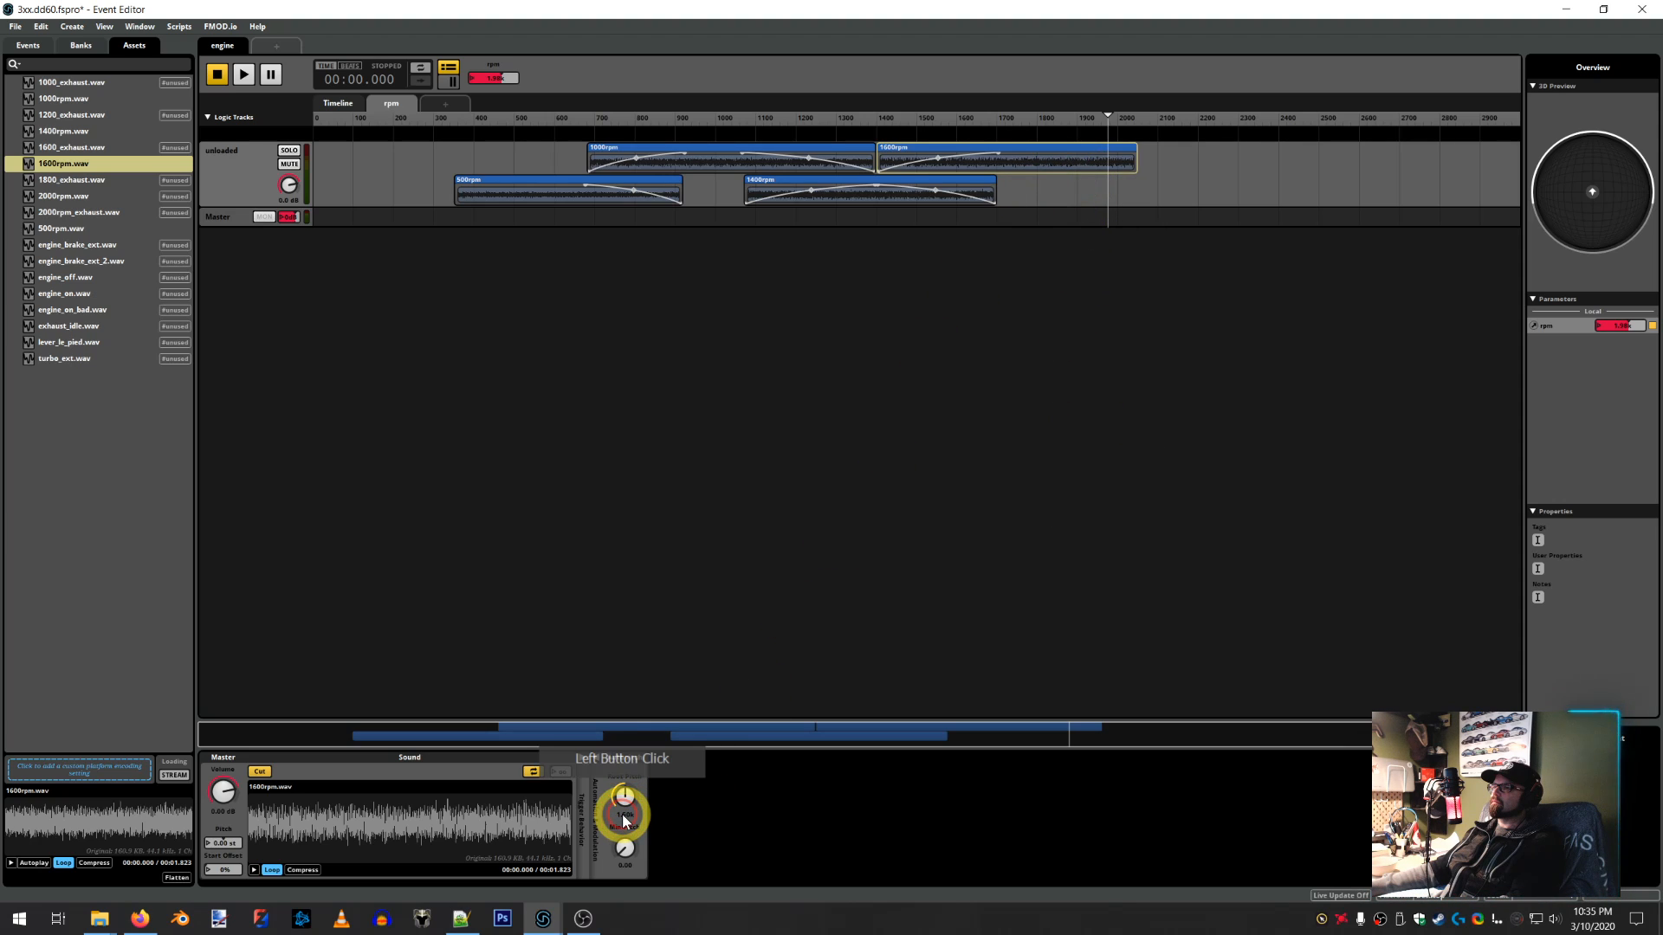
double_click(625, 817)
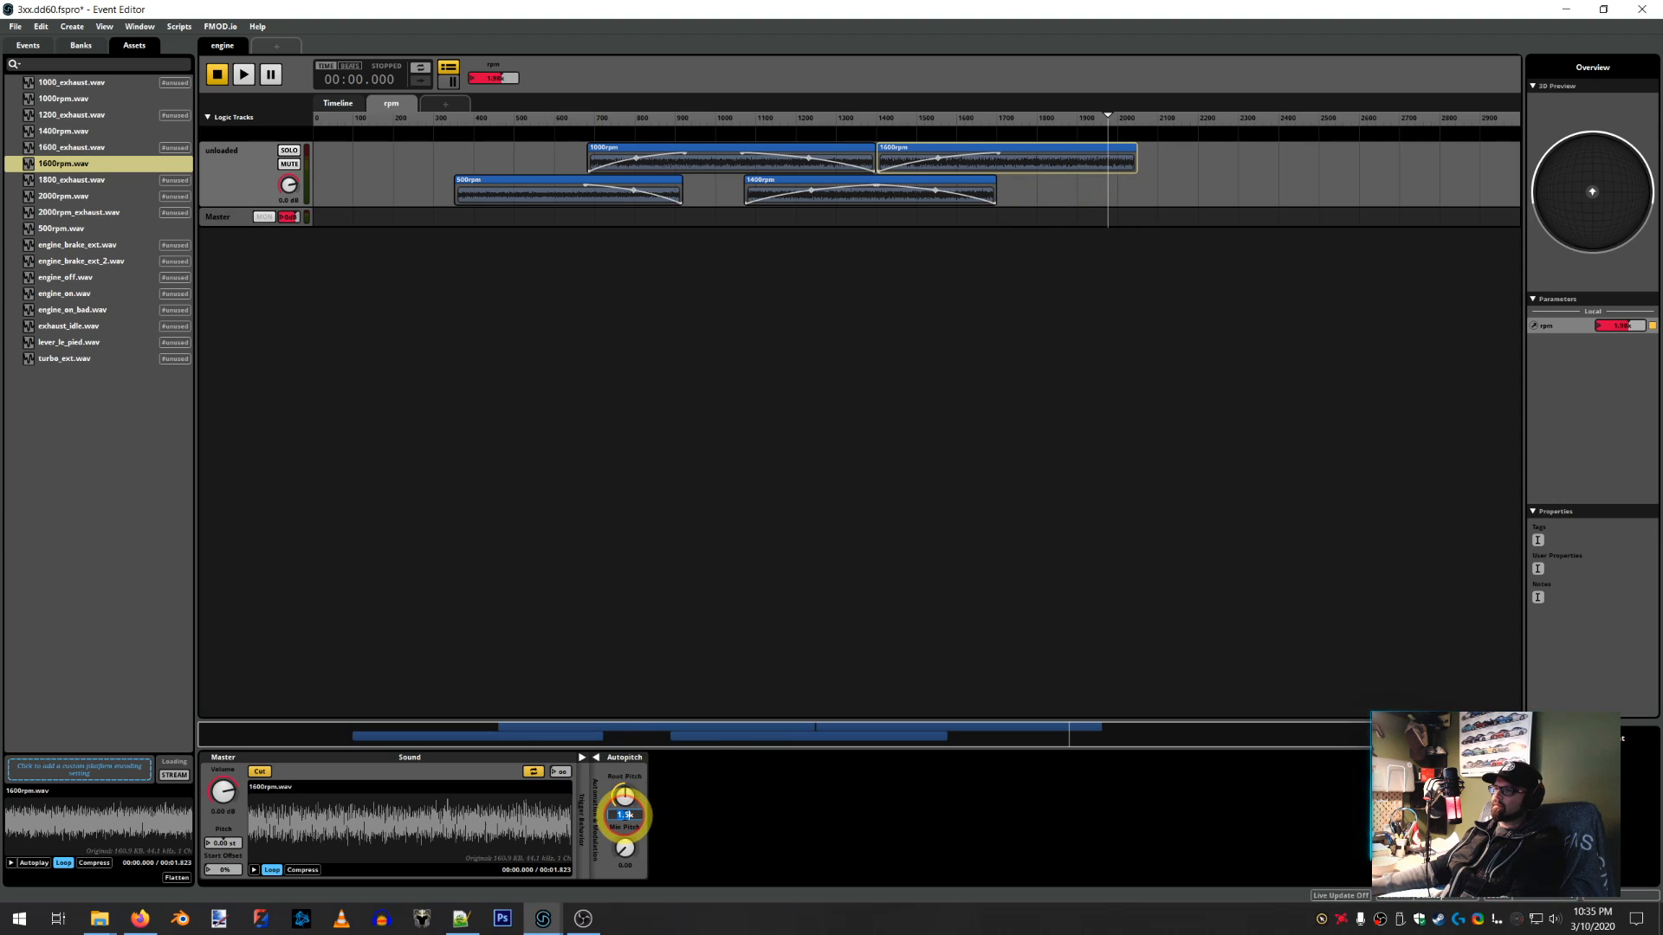
double_click(624, 817)
text(1)
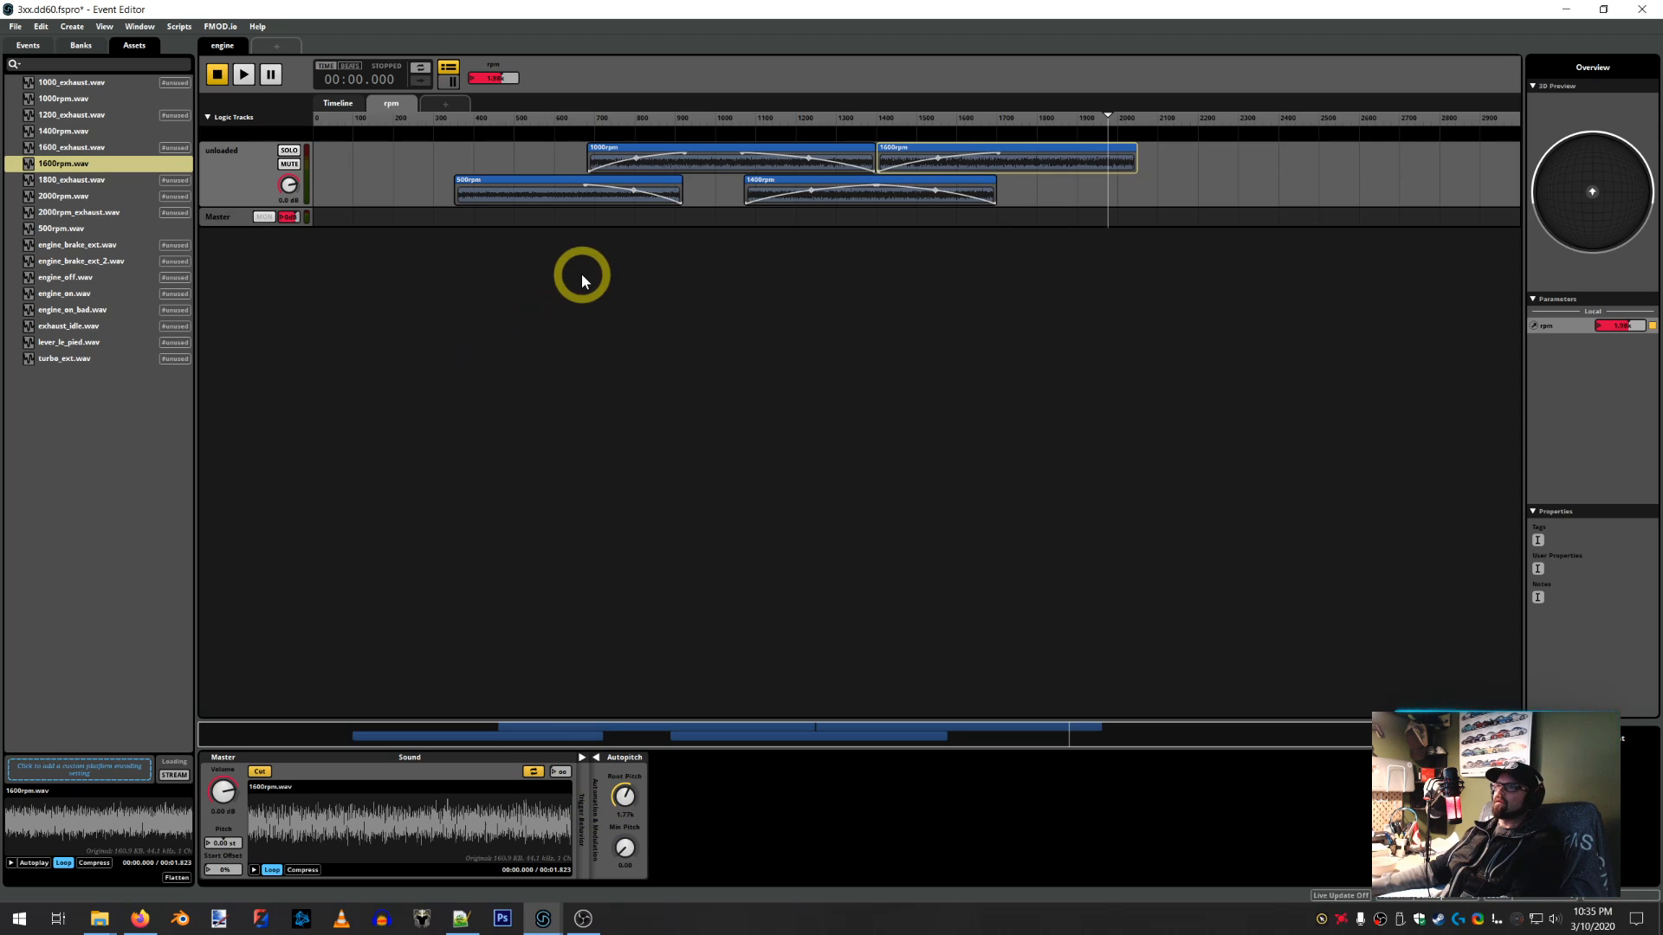
Audition the four crossfading engine sounds by sweeping the rpm parameter down, ending at about 605, and stop playback
click(257, 81)
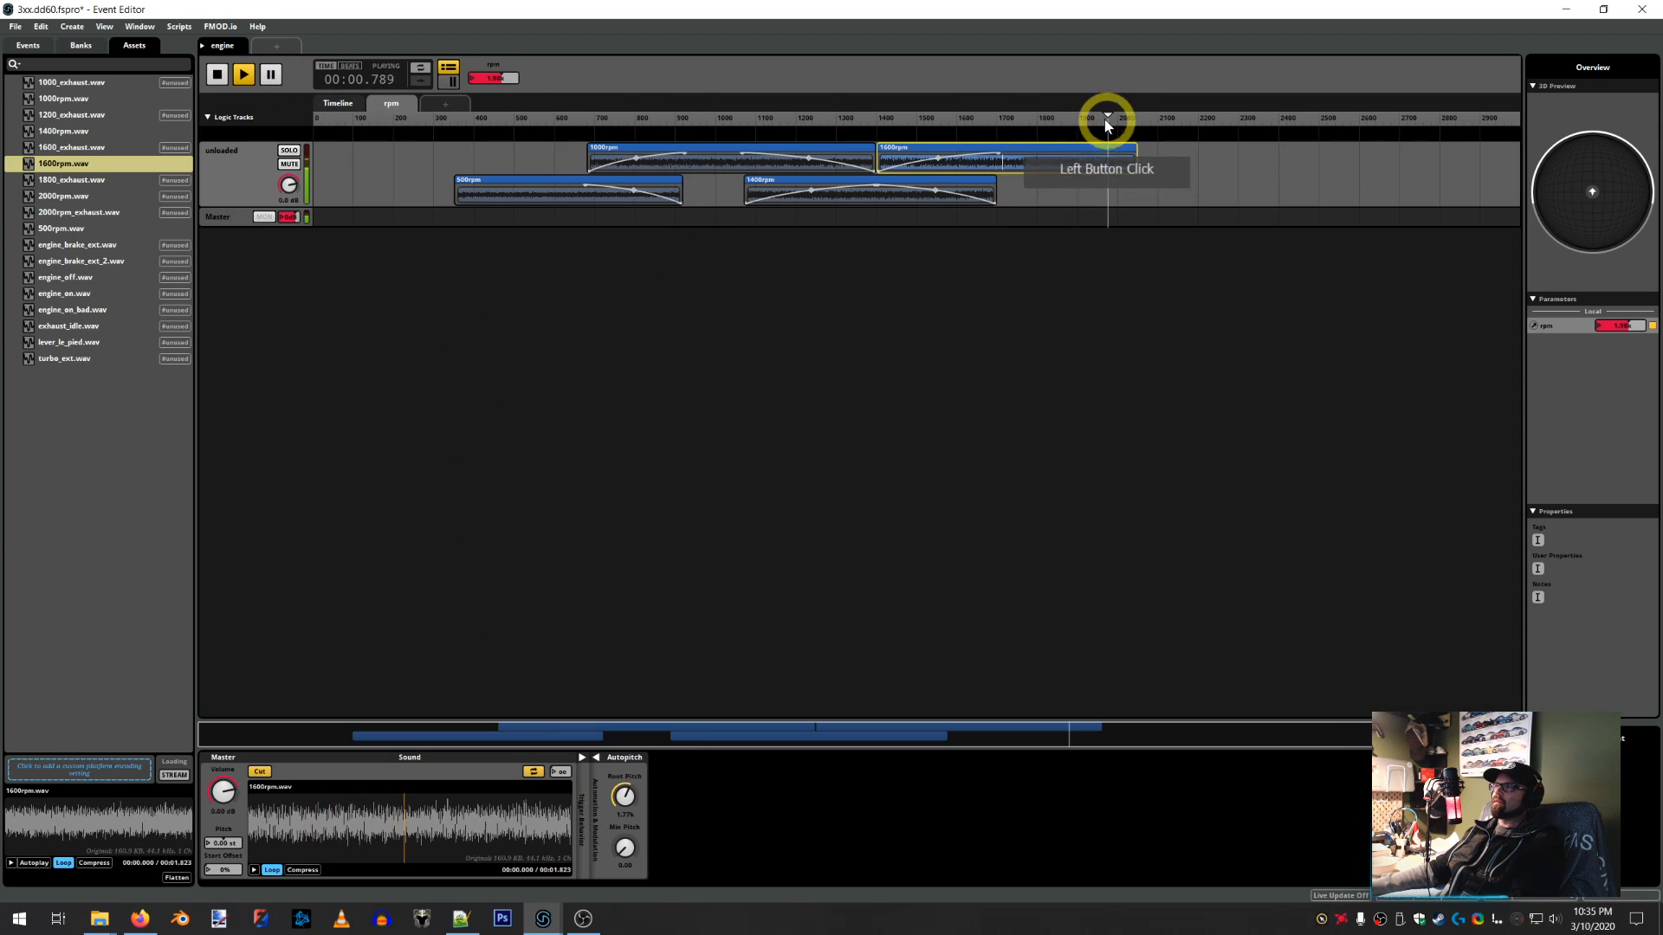
mouse_move(1111, 119)
mouse_down()
mouse_move(554, 126)
mouse_move(424, 152)
mouse_up()
click(216, 73)
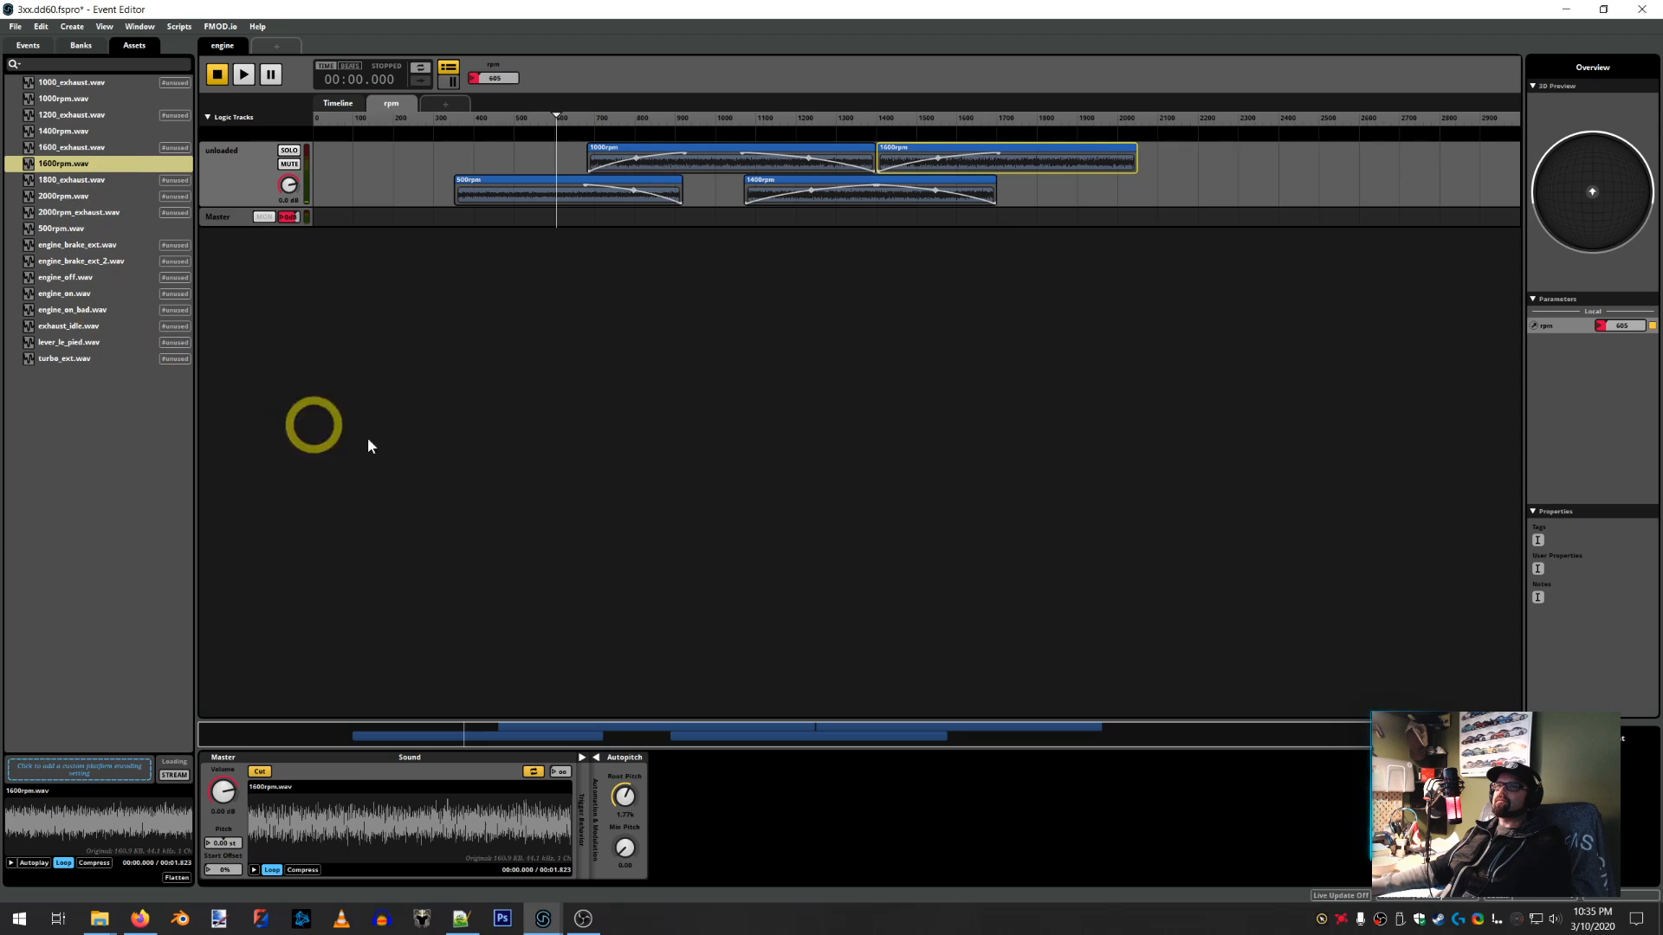
Place 2000rpm.wav on the unloaded track beyond the 1600rpm instrument, at about 2140 rpm, and look up its limits in exterior_dd60.sii
drag(63, 195, 1172, 189)
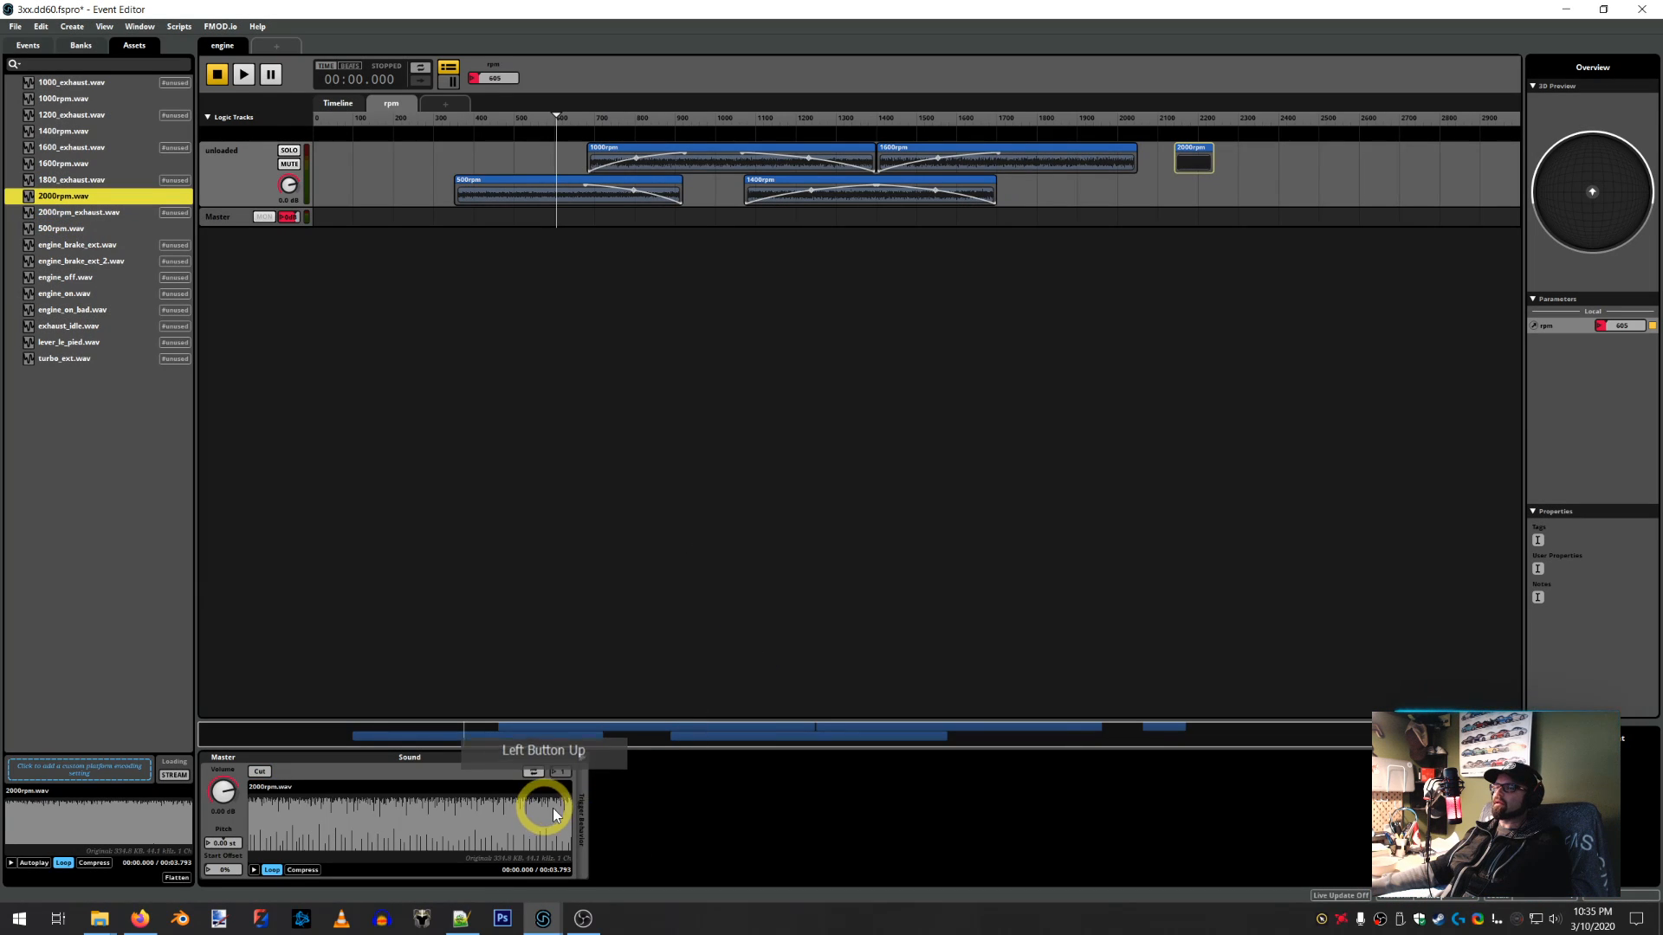
click(460, 918)
scroll(1254, 557, down, 4)
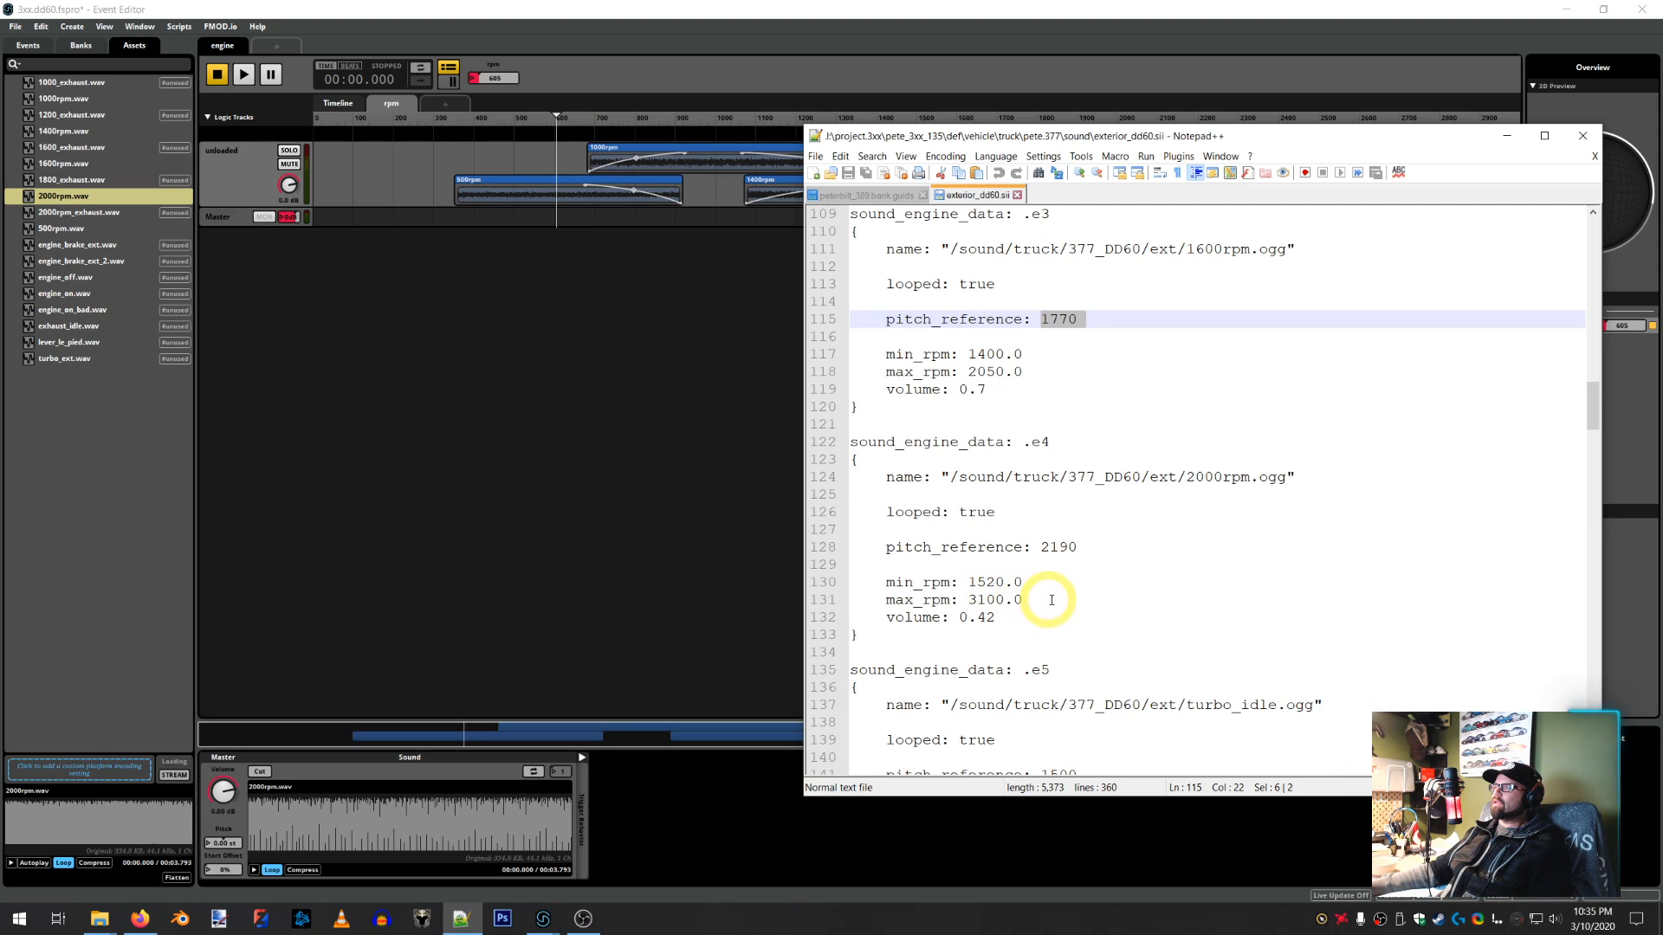
Extend the start of the 2000rpm instrument to 1520 rpm, its min_rpm in exterior_dd60.sii, and its end to the upper limit of the rpm range
click(996, 81)
click(1174, 149)
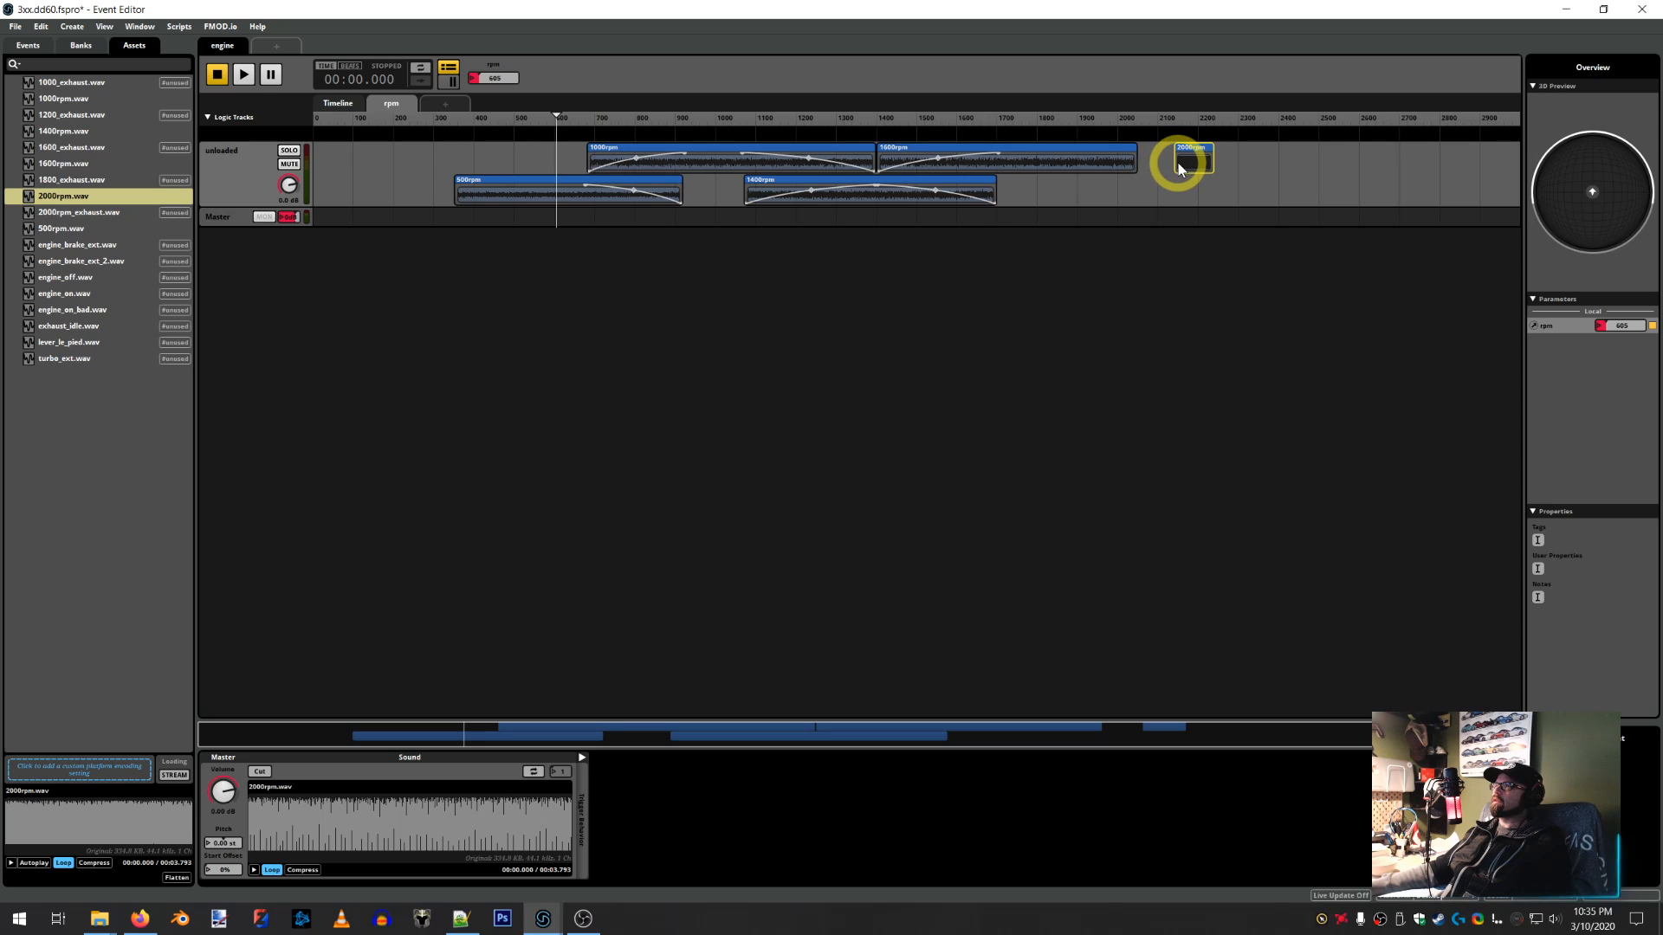
click(460, 918)
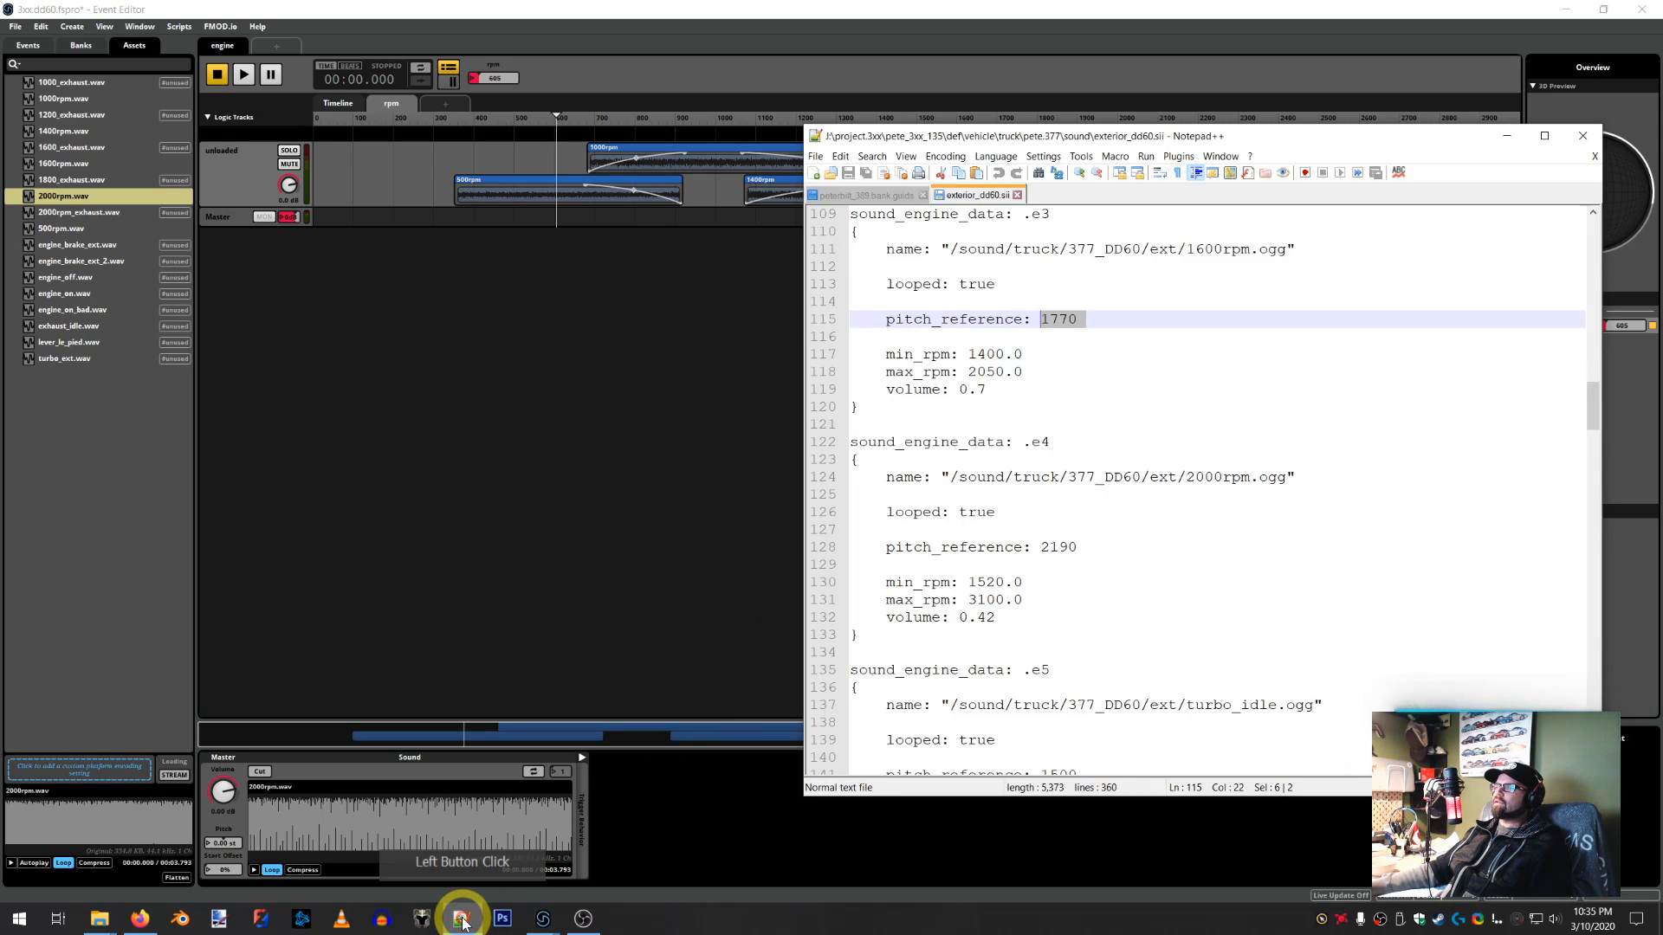
click(461, 921)
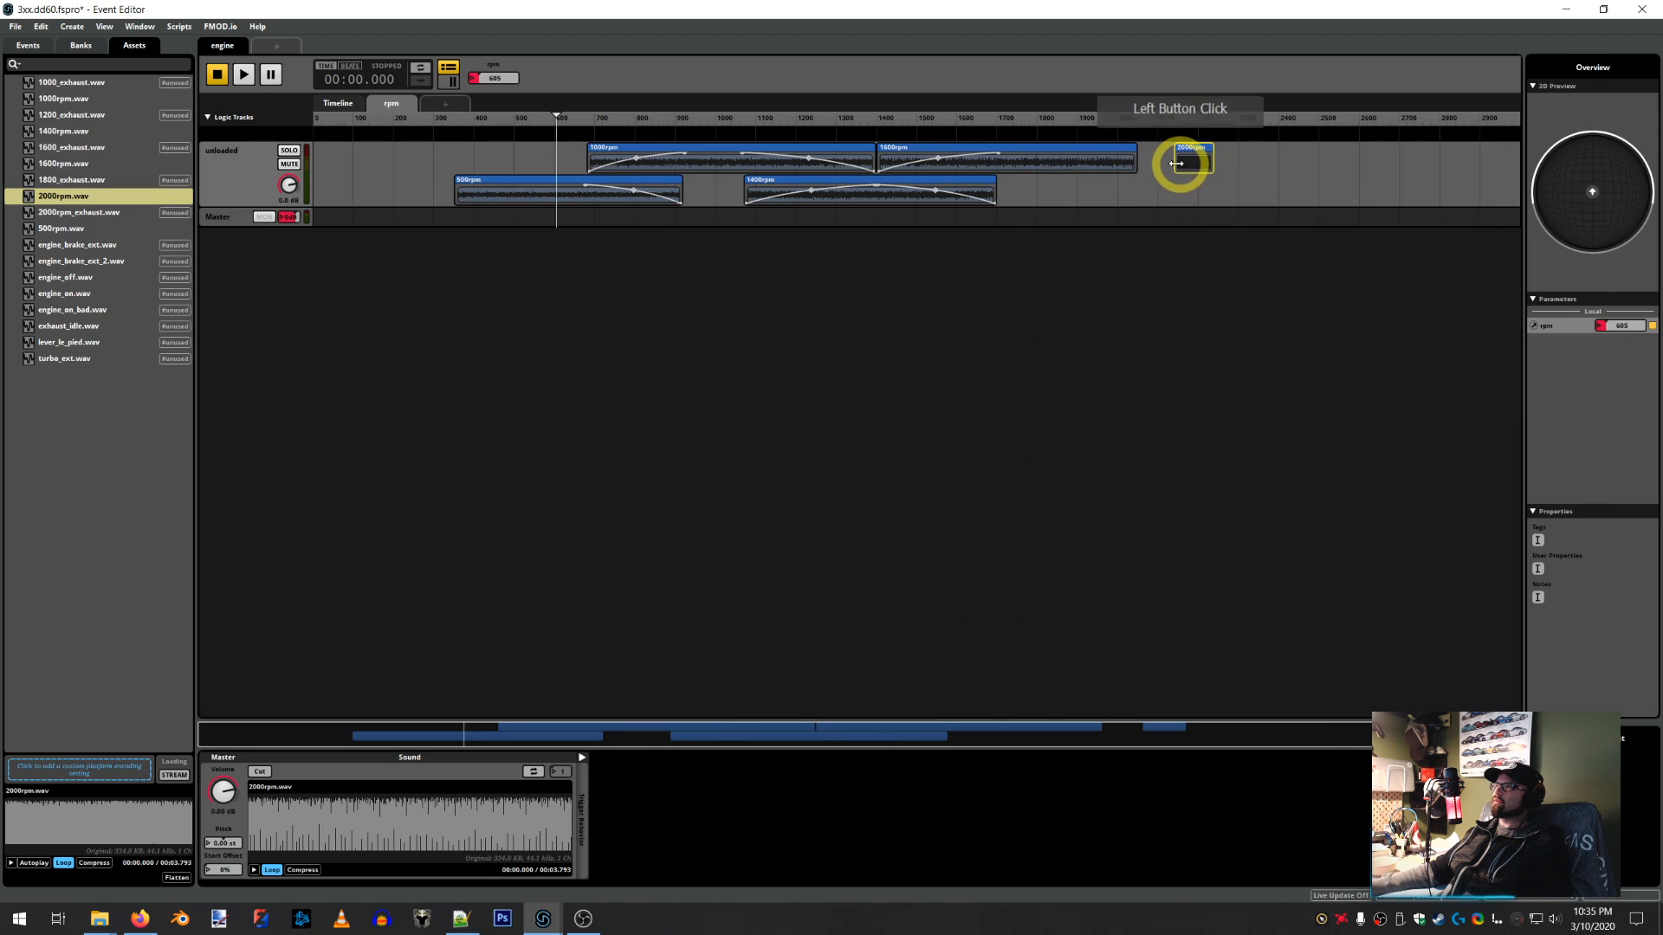
drag(1174, 161, 931, 156)
click(931, 120)
scroll(931, 121, up, 5)
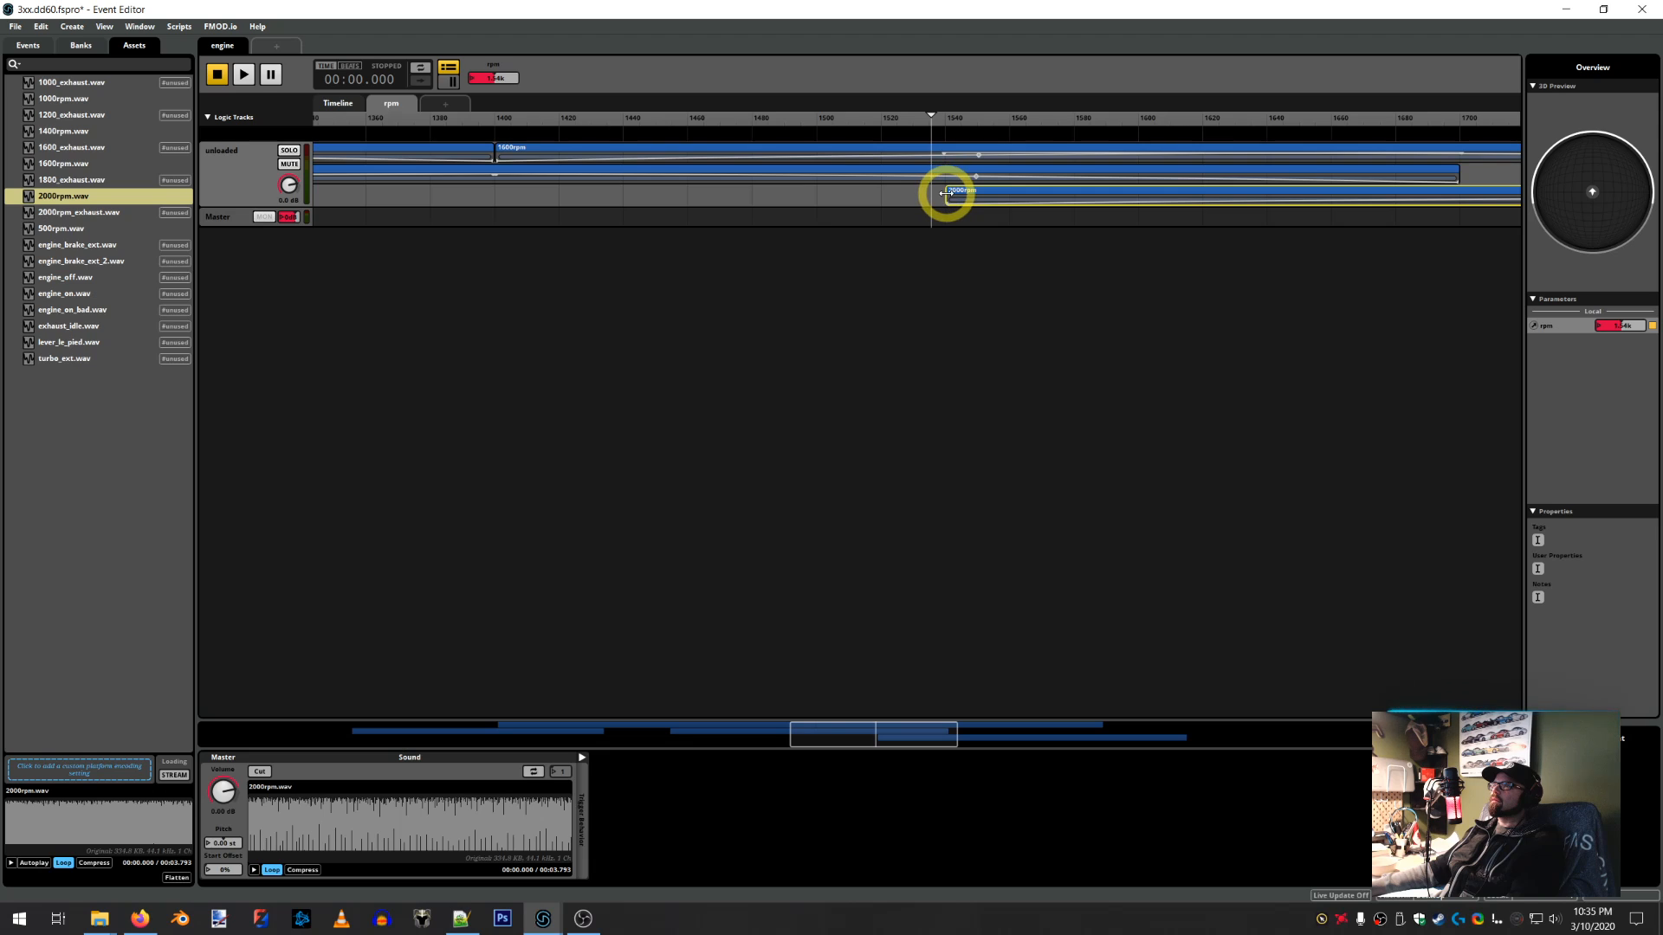
mouse_move(945, 192)
mouse_down()
mouse_move(882, 192)
mouse_move(954, 197)
mouse_up()
scroll(1210, 185, down, 5)
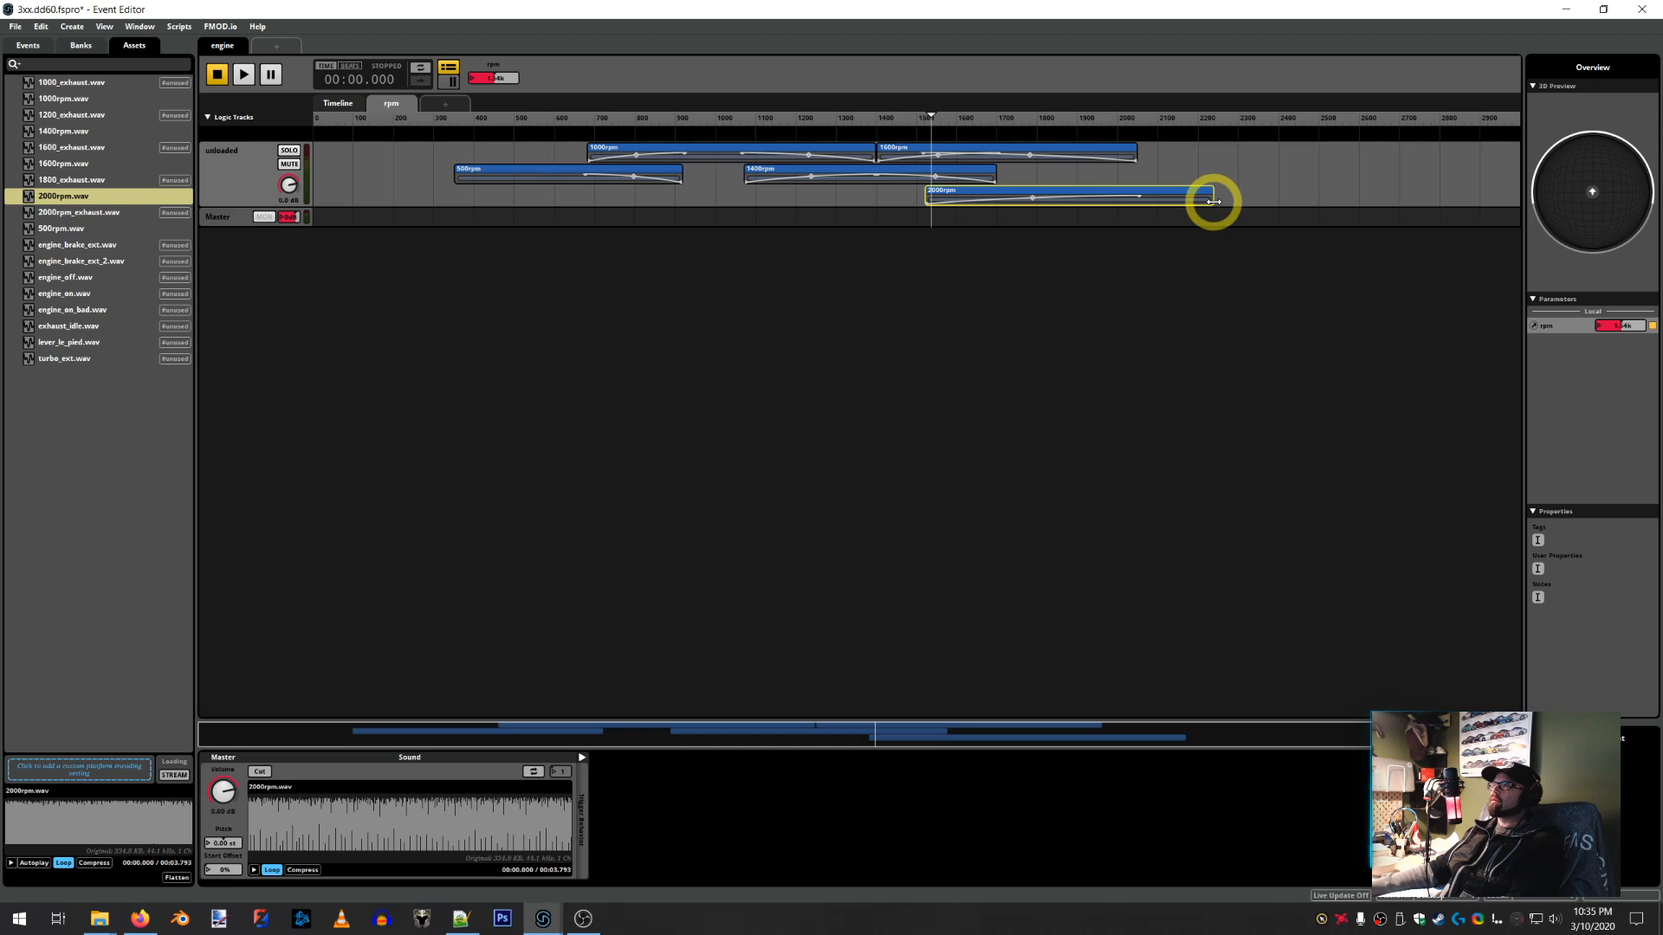
drag(1214, 201, 1516, 195)
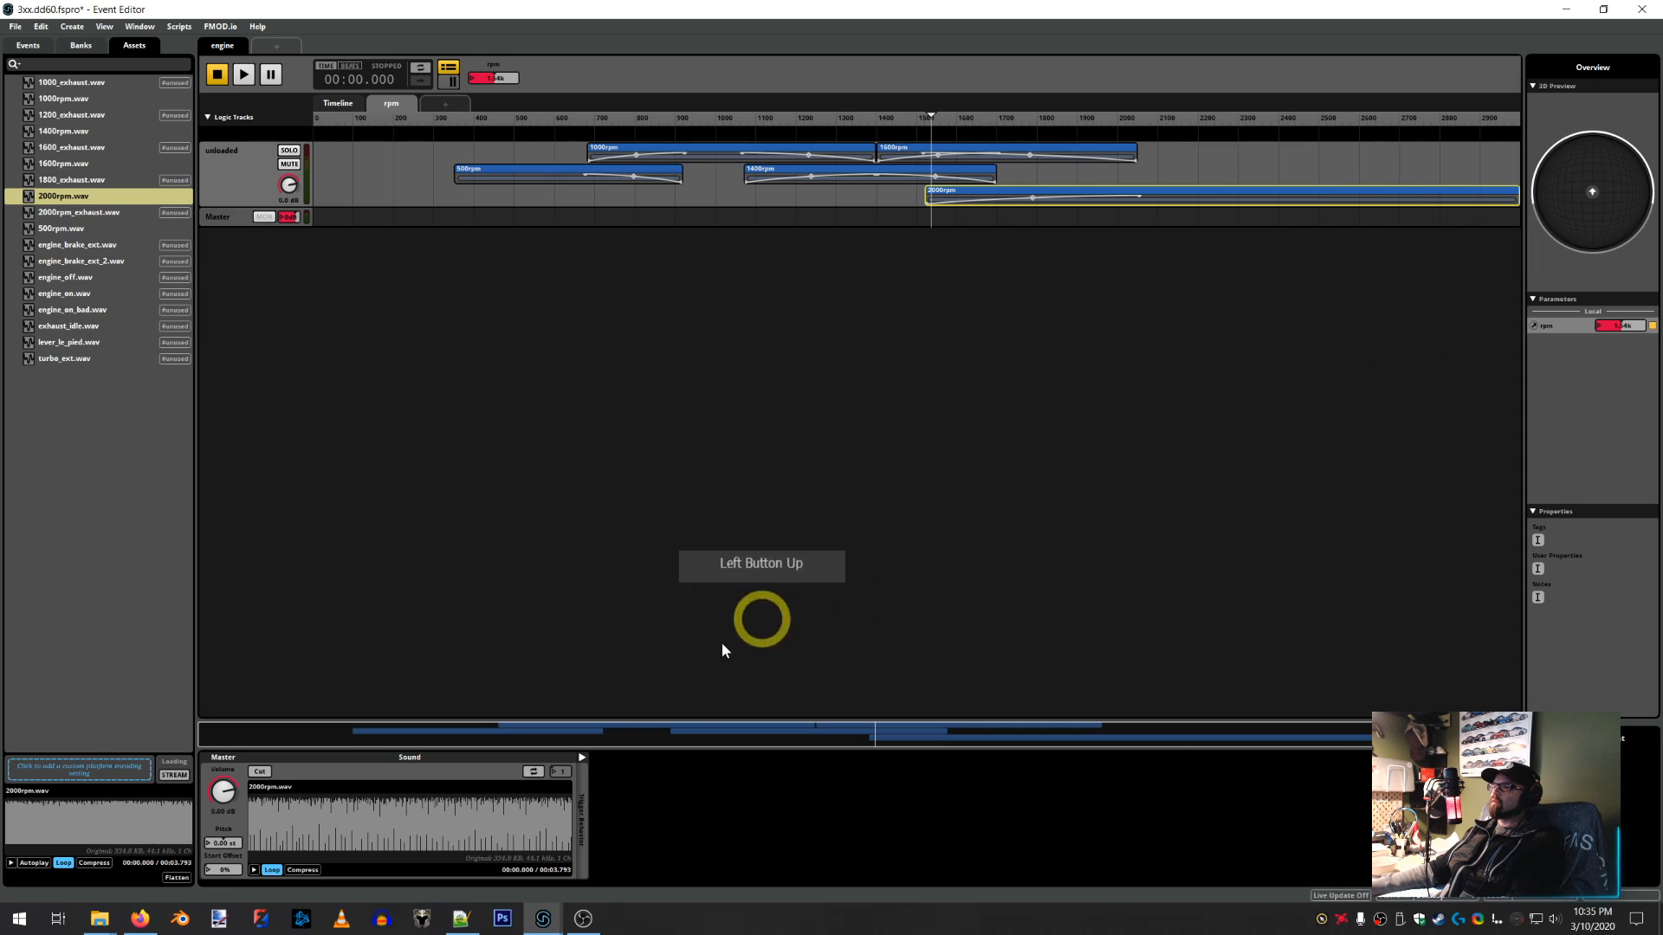
Check the 2000rpm entry in exterior_dd60.sii, turn on looping and Cut for its instrument, and add Autopitch modulation to its pitch
click(460, 918)
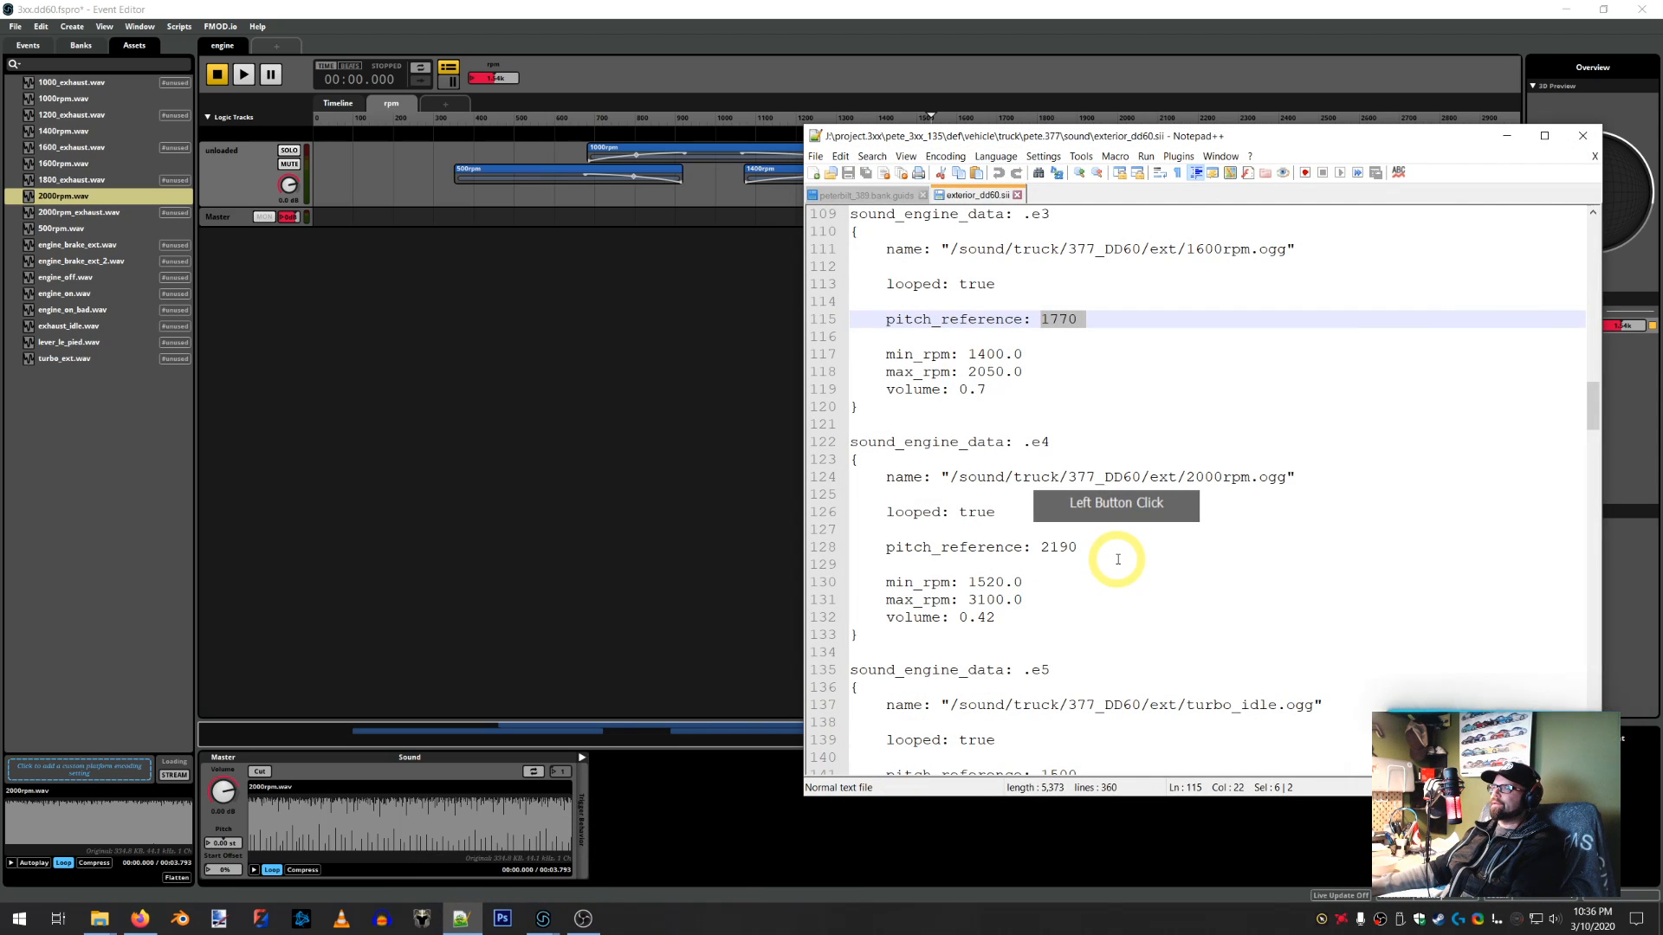
click(805, 67)
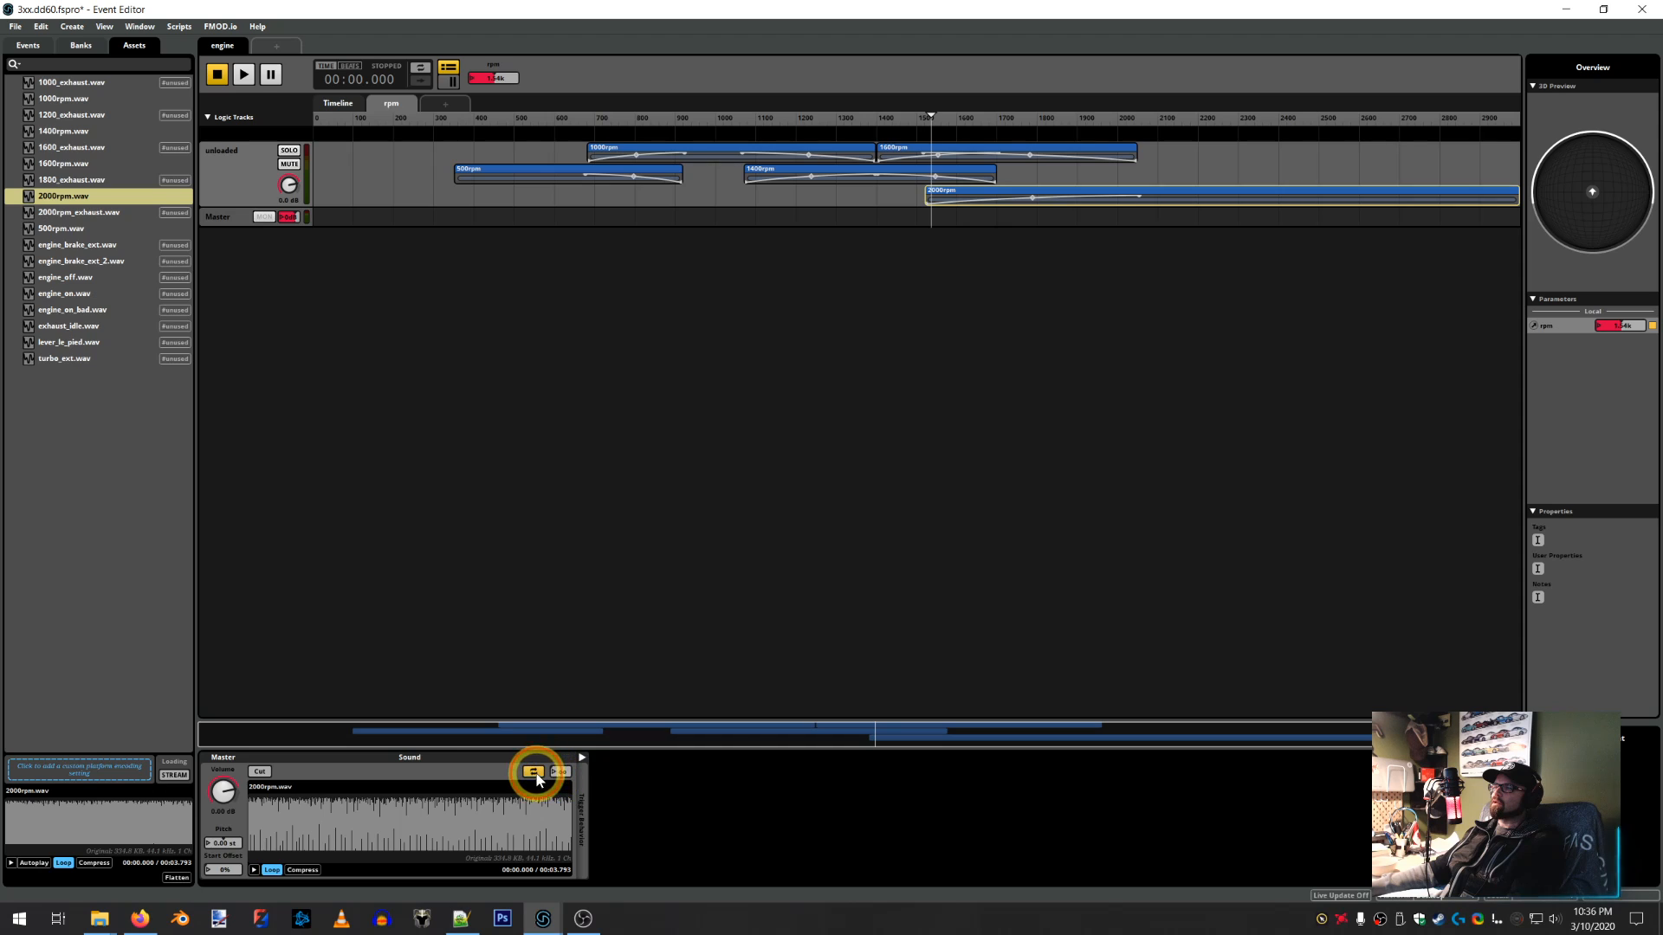
click(260, 771)
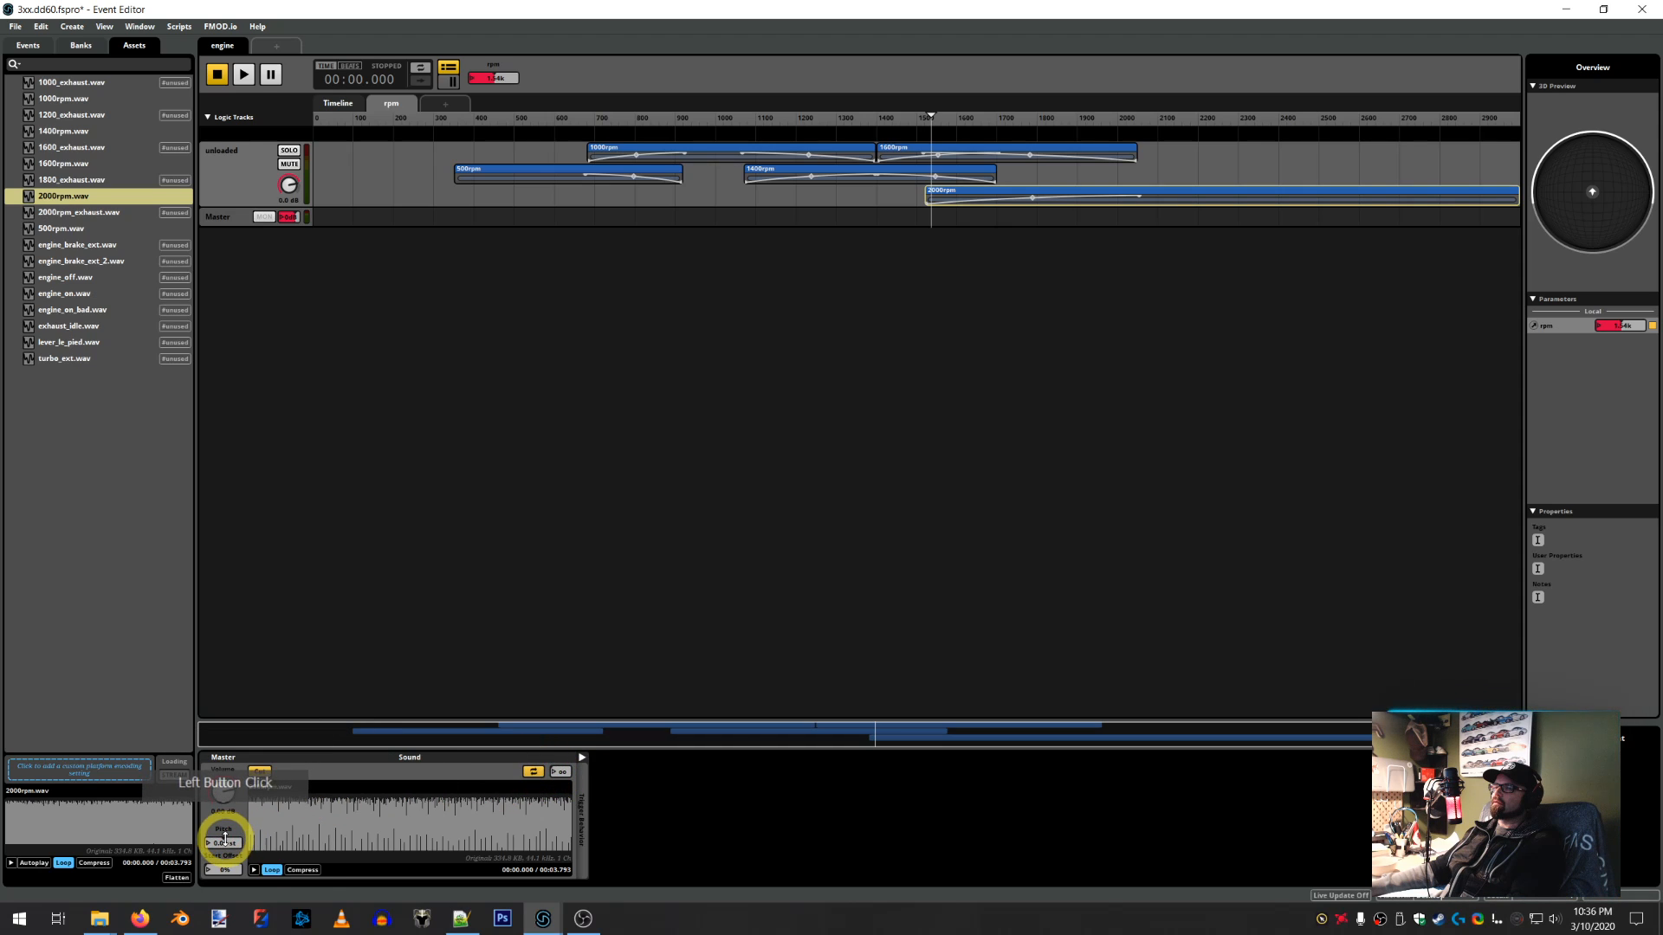
right_click(224, 842)
click(433, 916)
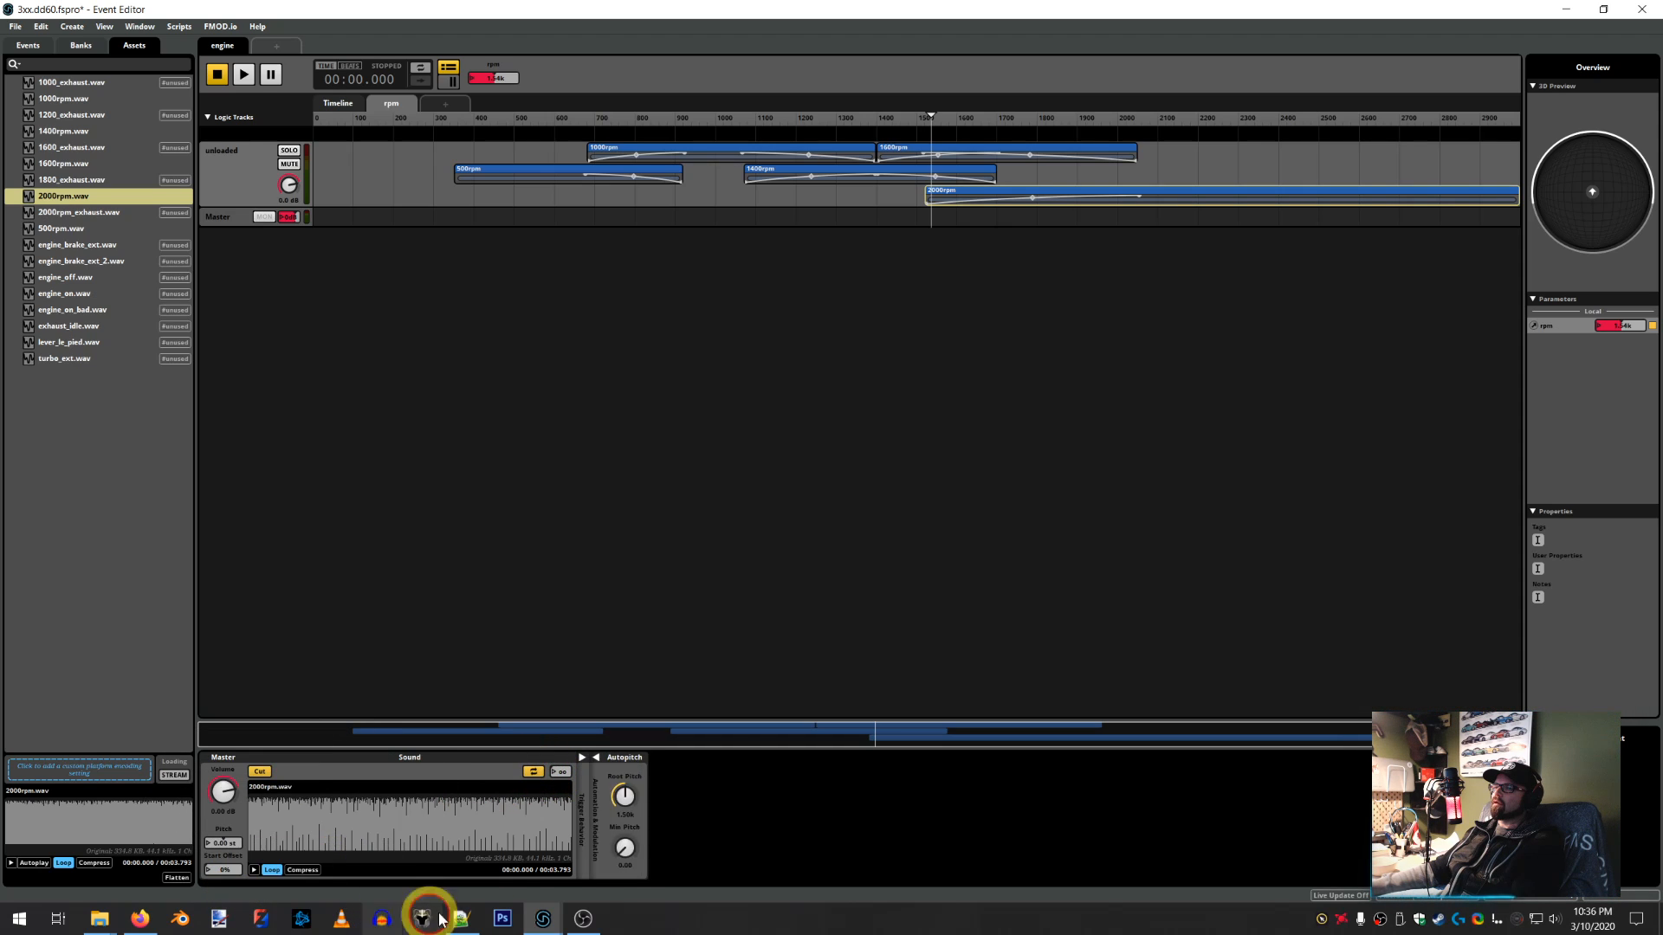
Set the 2000rpm instrument's Autopitch root pitch to 2190 and audition the engine while sweeping the rpm parameter down to about 602
click(625, 815)
double_click(625, 815)
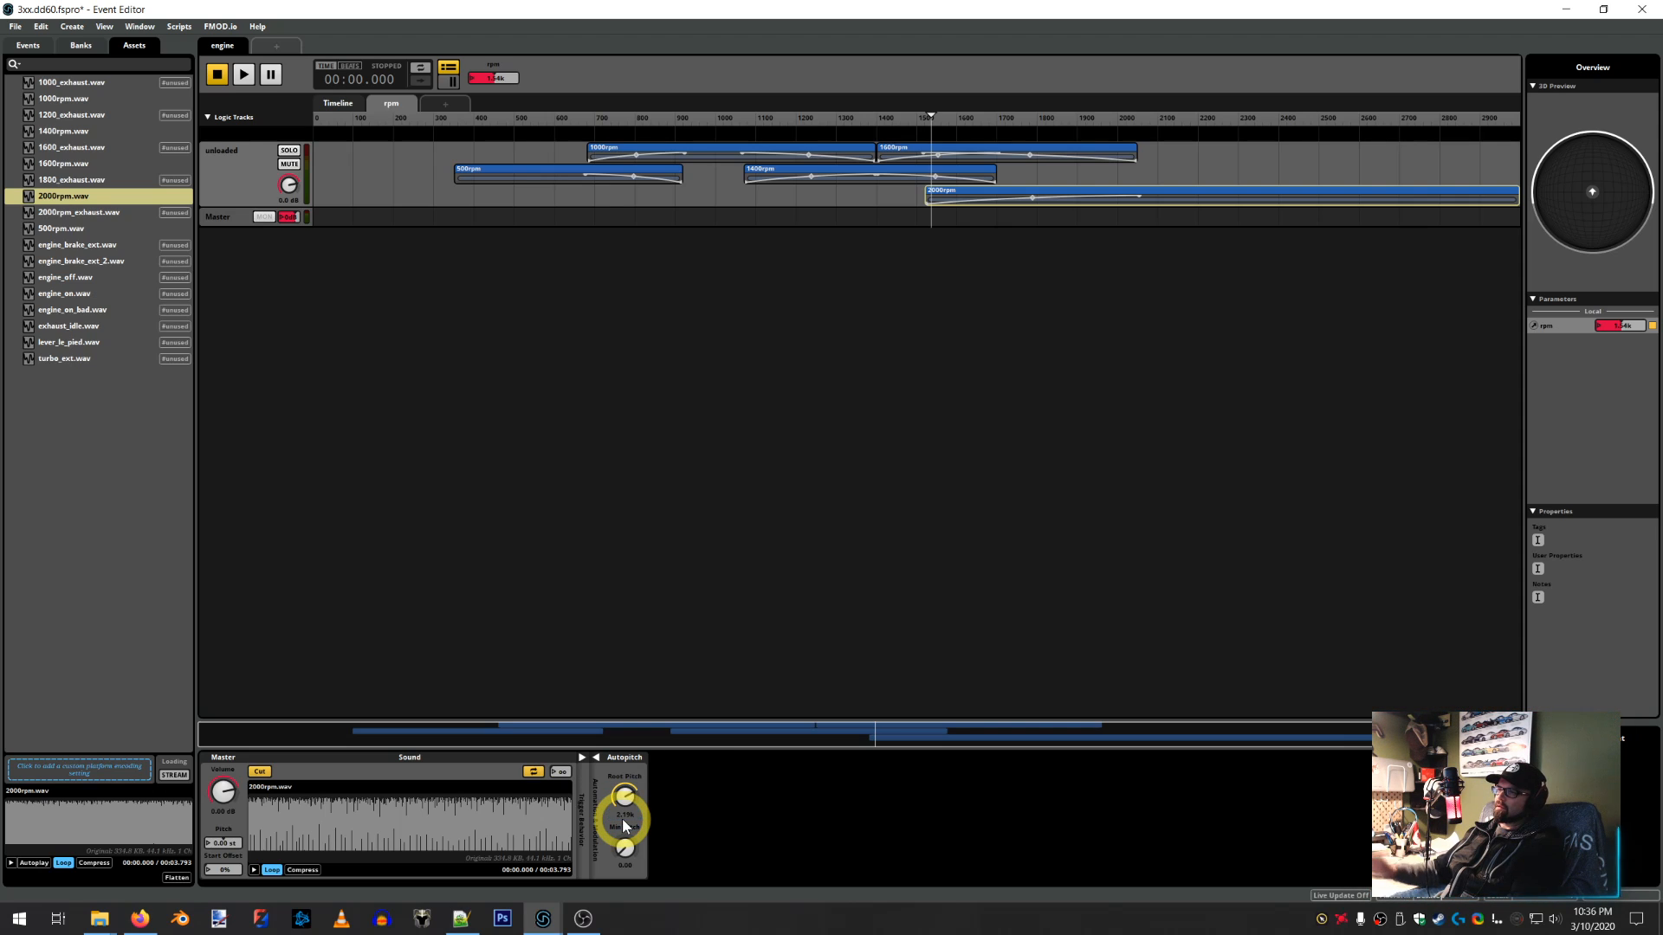
click(243, 75)
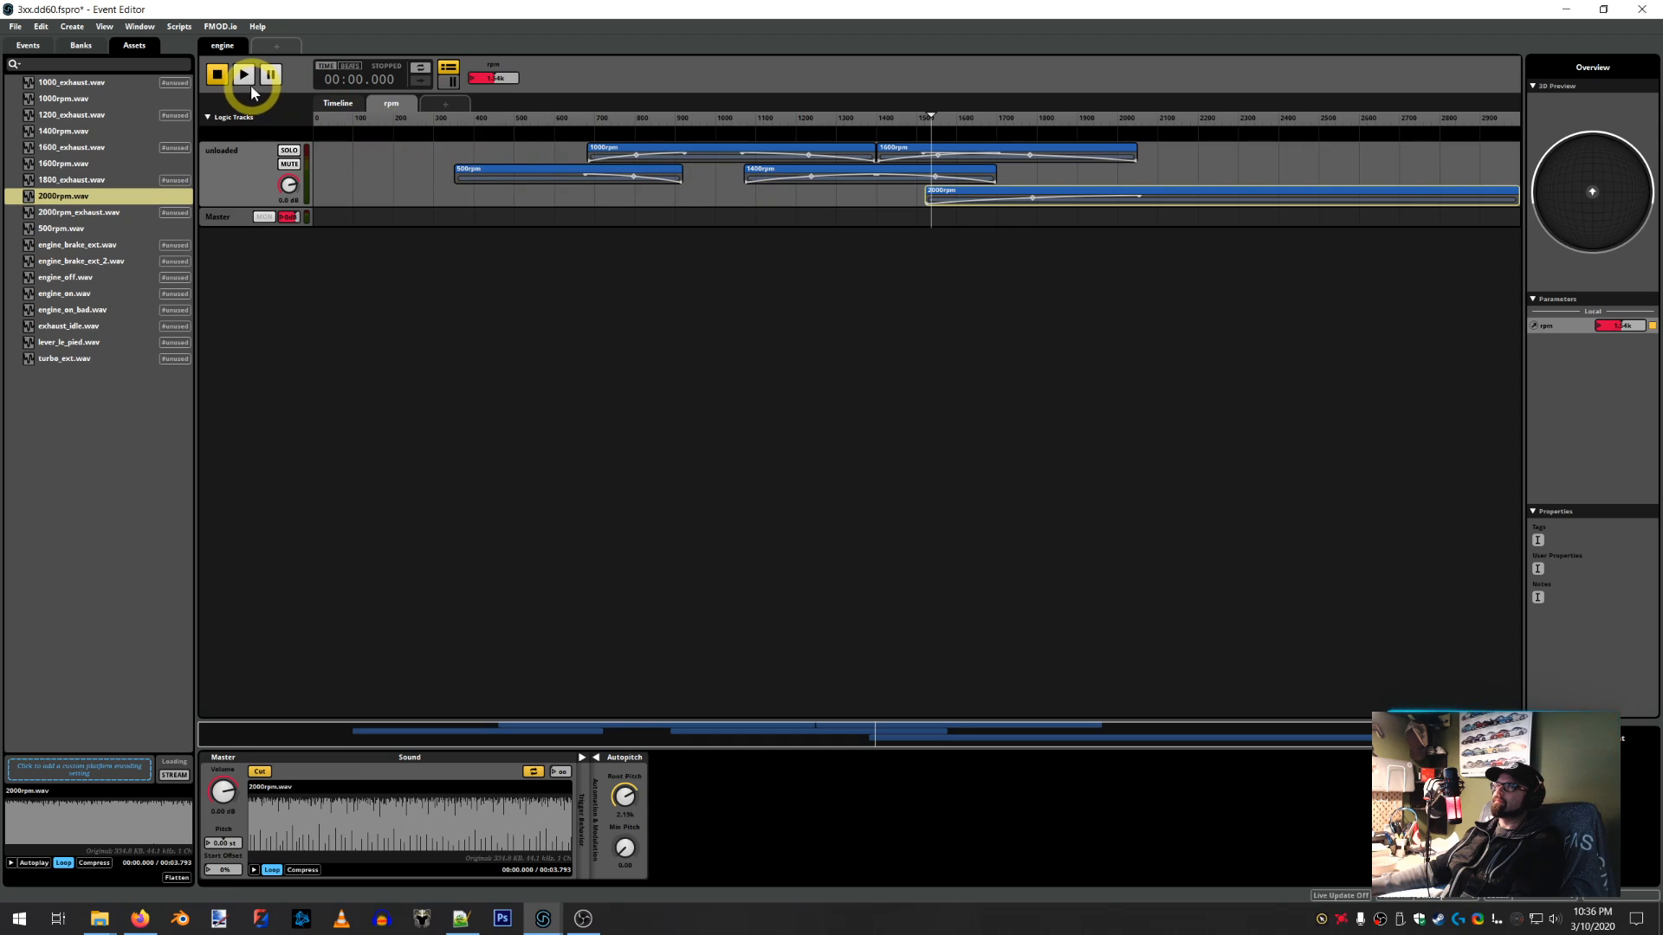
click(927, 118)
drag(928, 118, 568, 221)
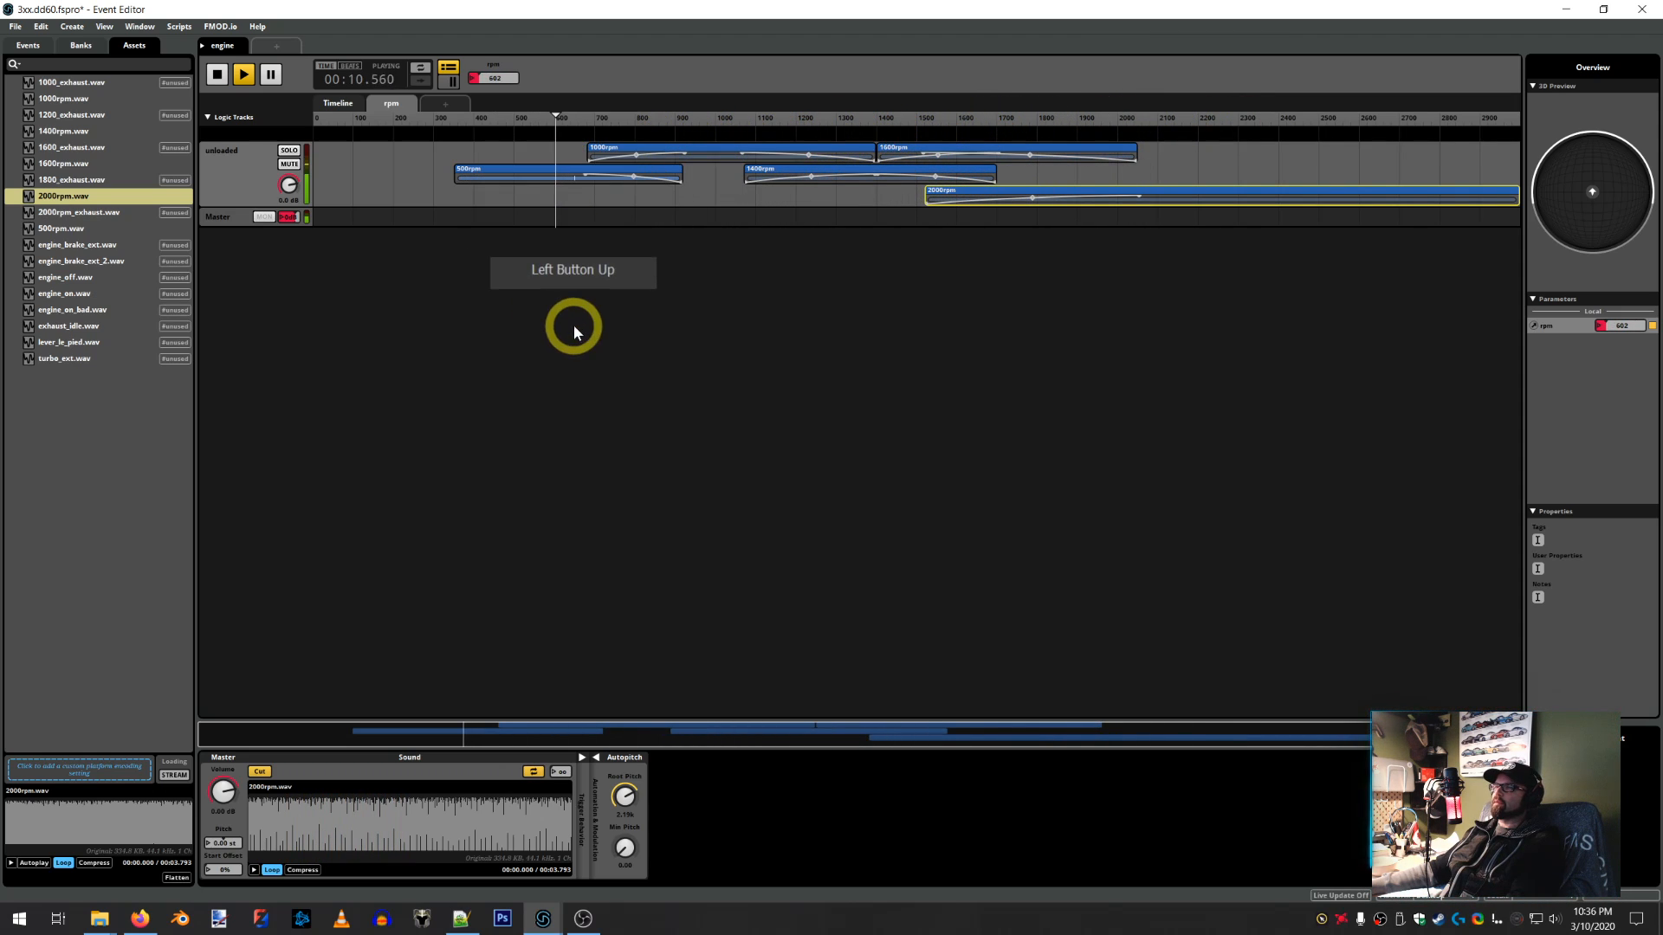
click(215, 76)
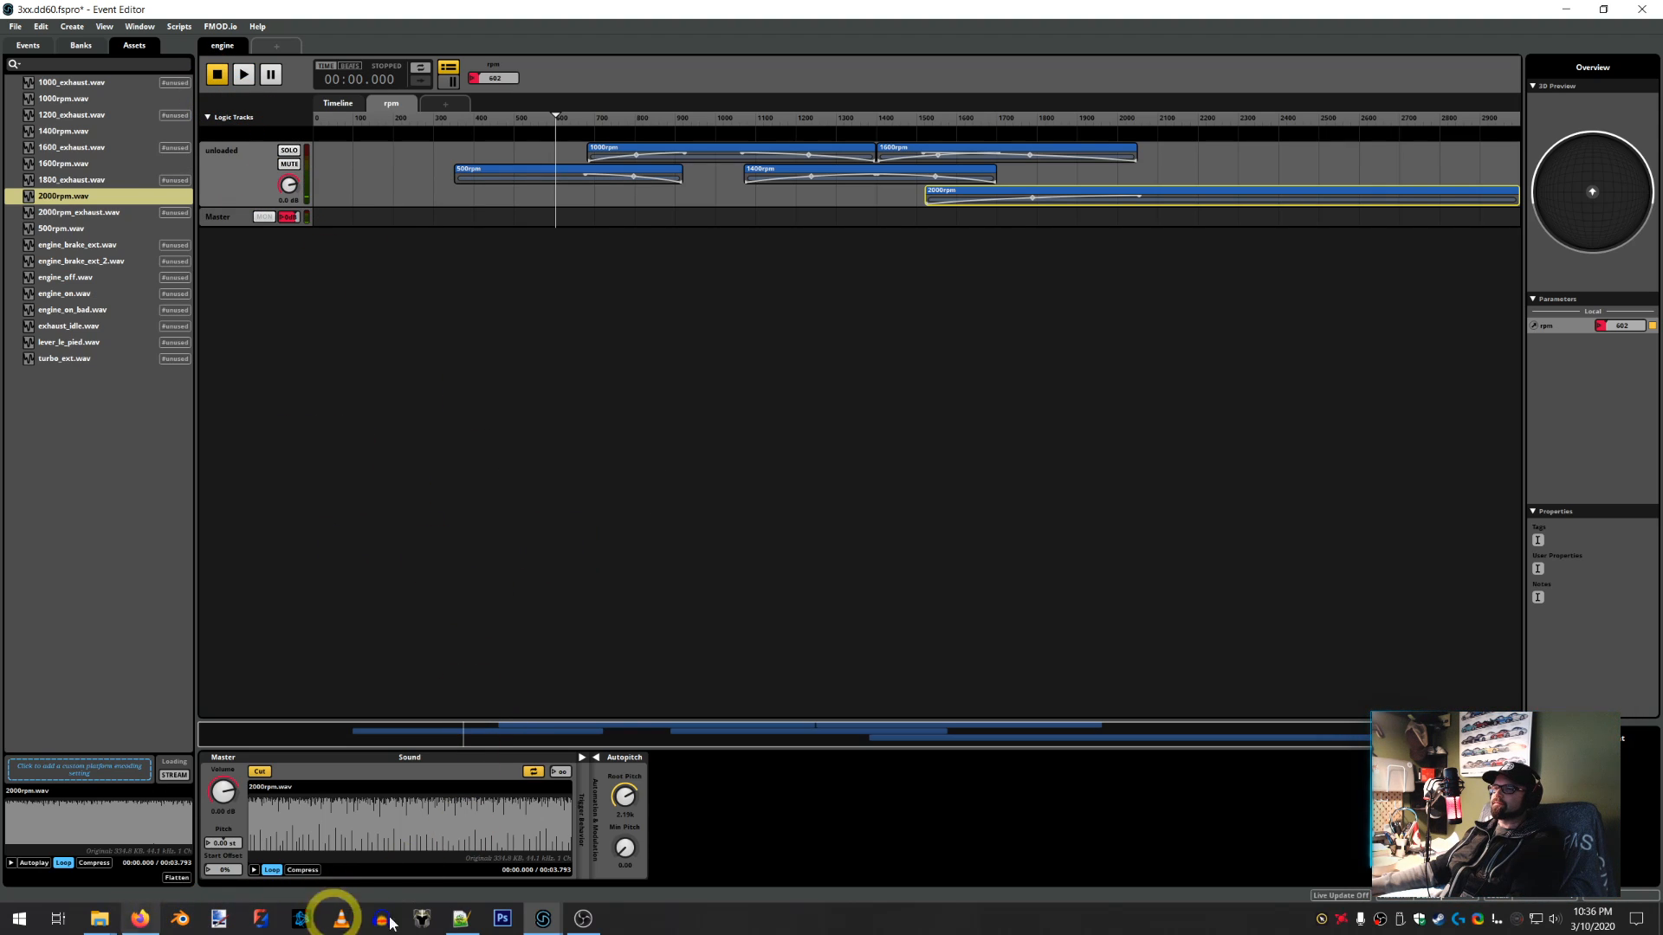
Review the entries following 2000rpm in exterior_dd60.sii, covering turbo_idle, exhaust_idle and 1000_exhaust
click(461, 918)
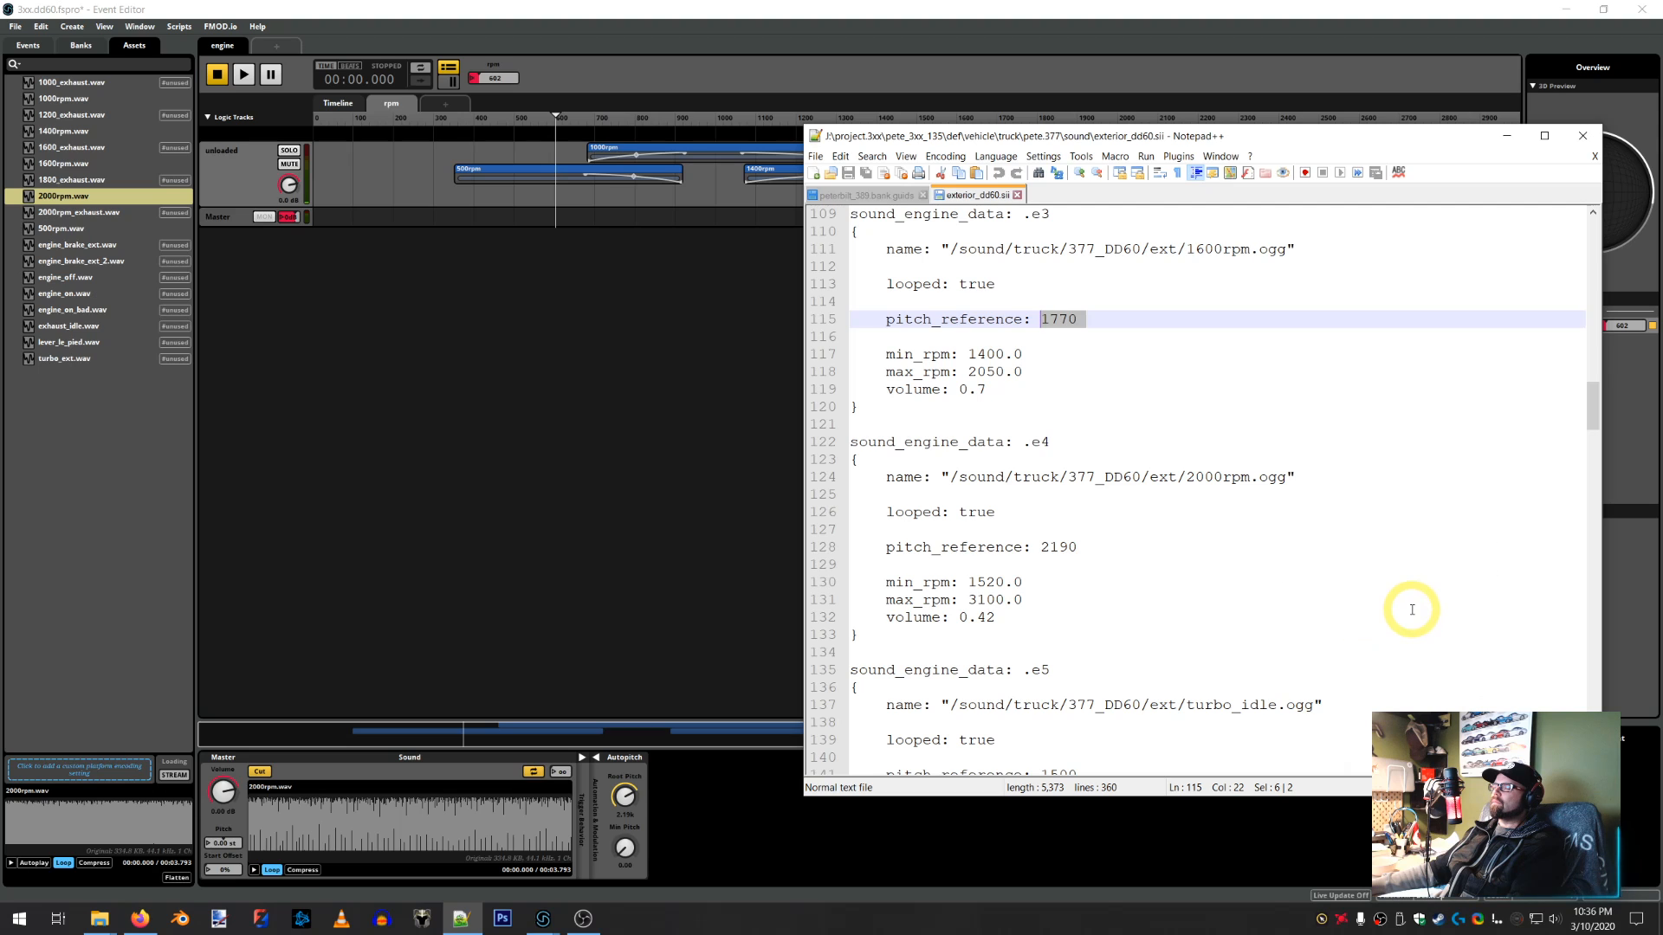
scroll(1410, 610, down, 4)
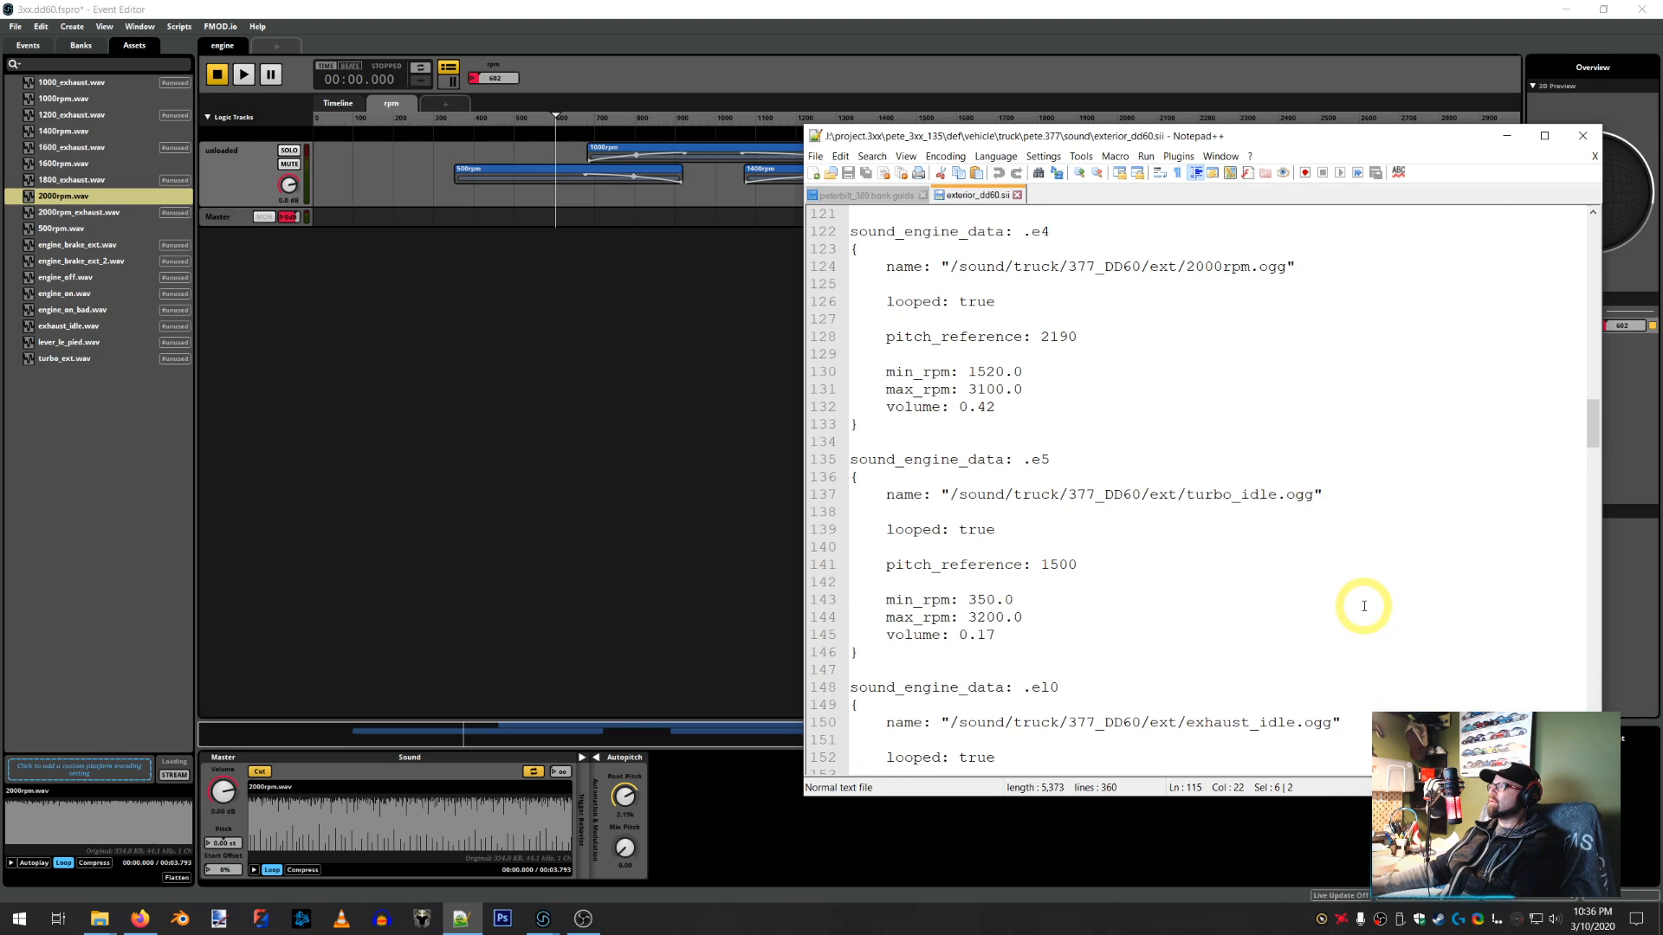
scroll(1338, 583, down, 2)
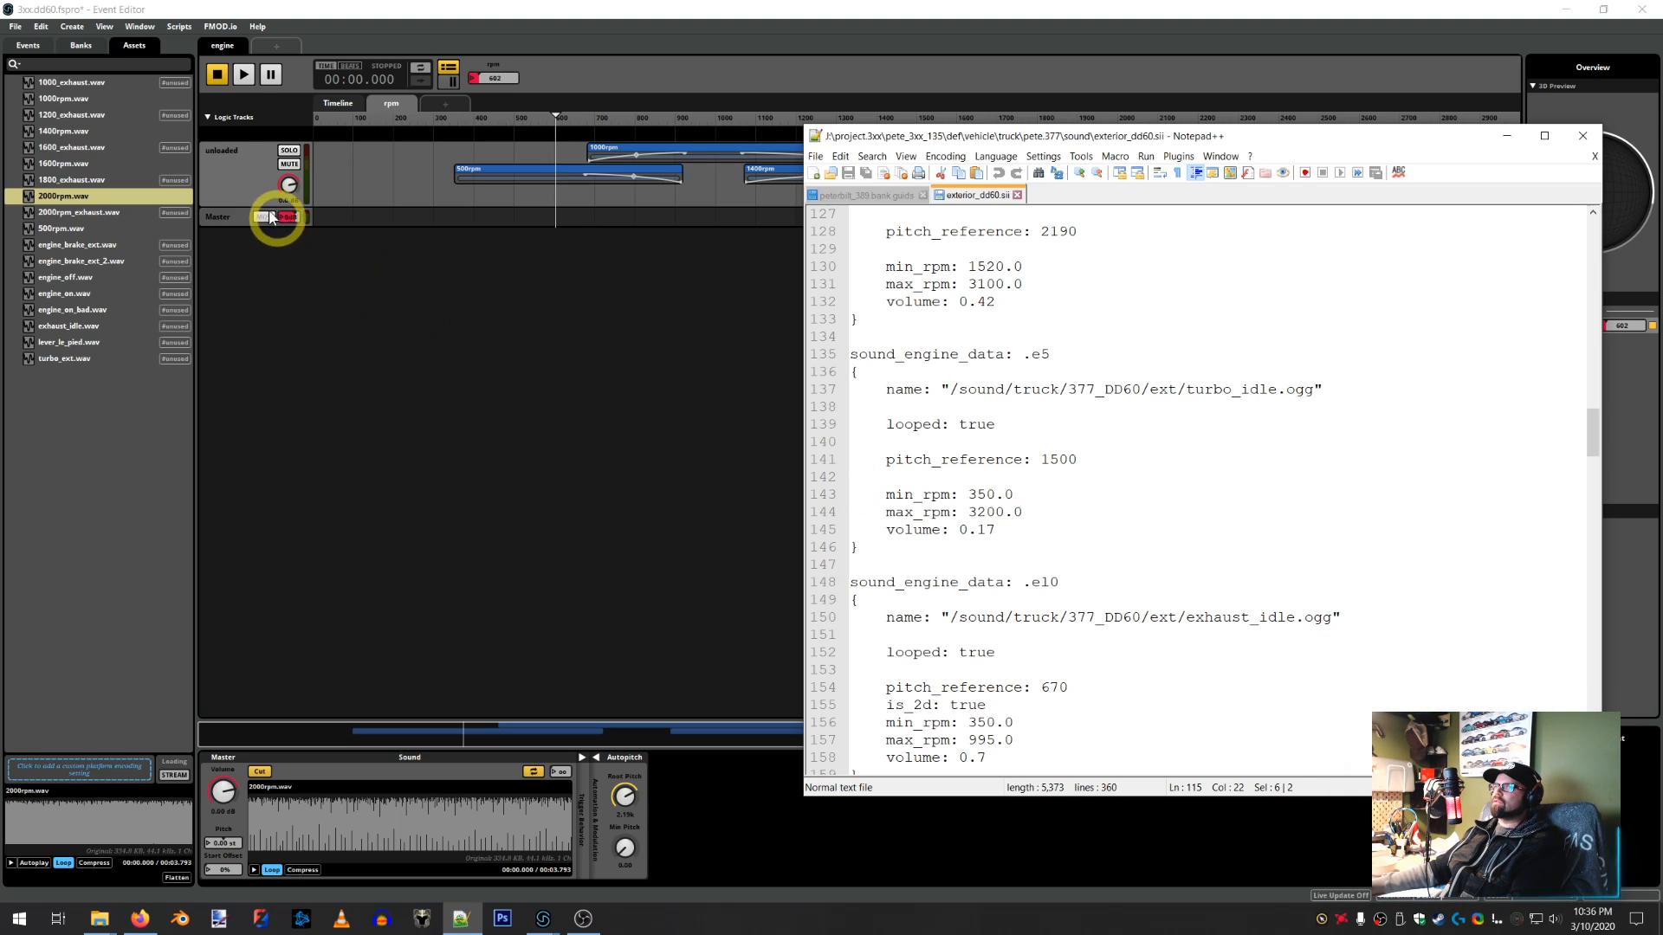
scroll(1169, 543, down, 4)
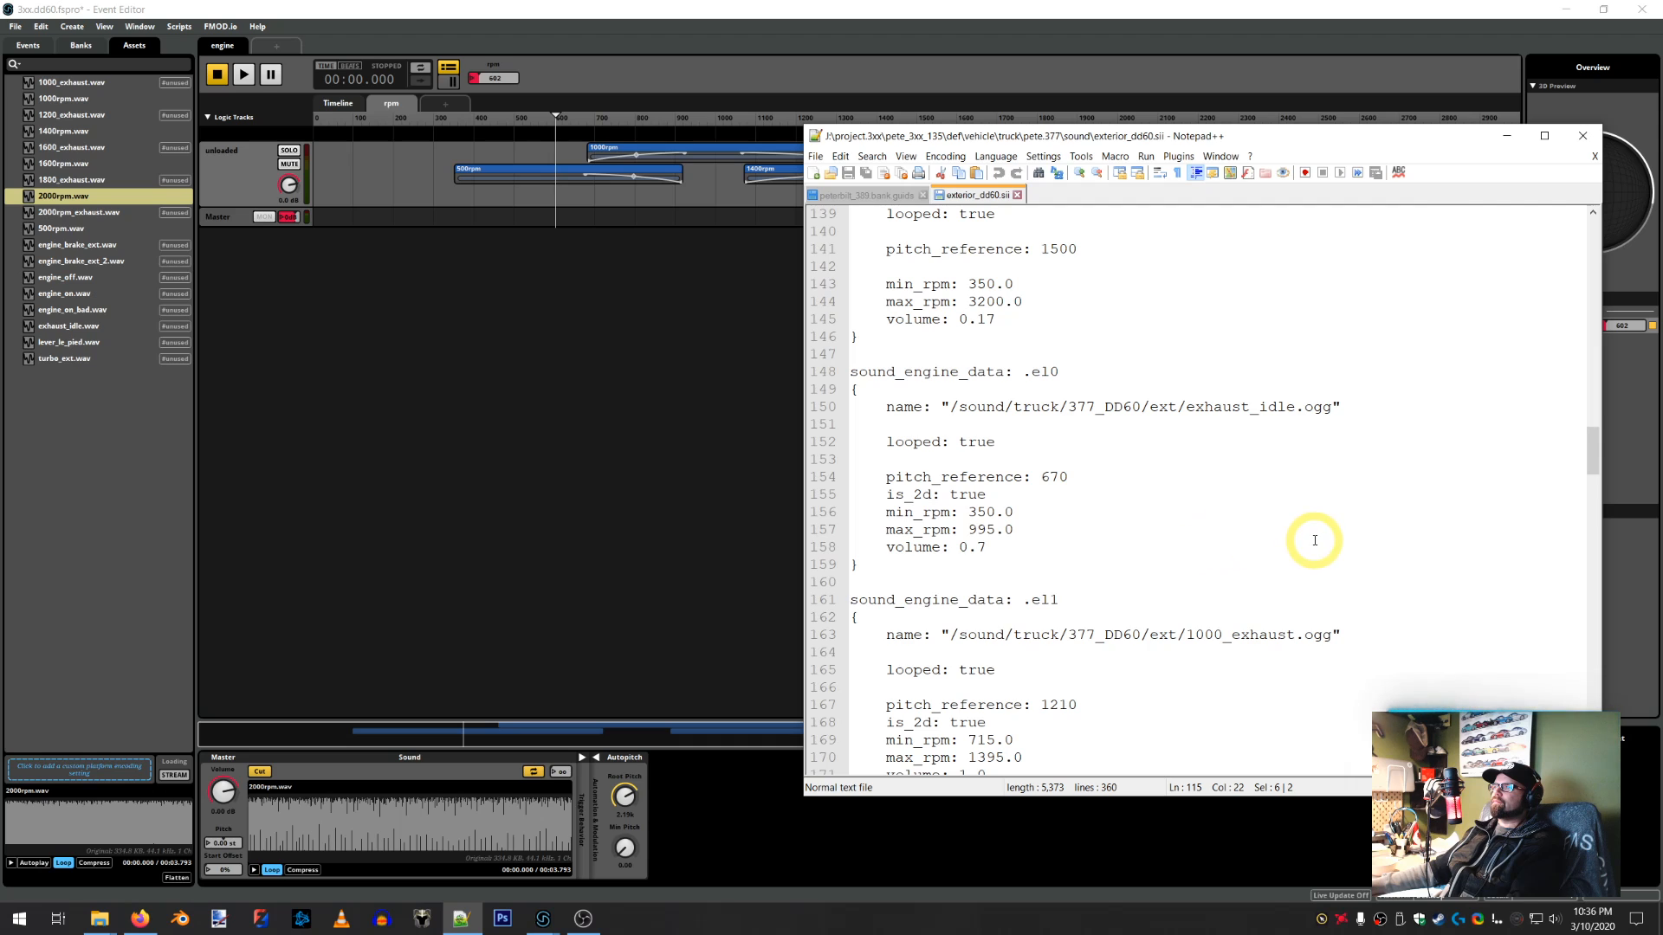
scroll(1398, 598, down, 2)
scroll(1406, 597, down, 2)
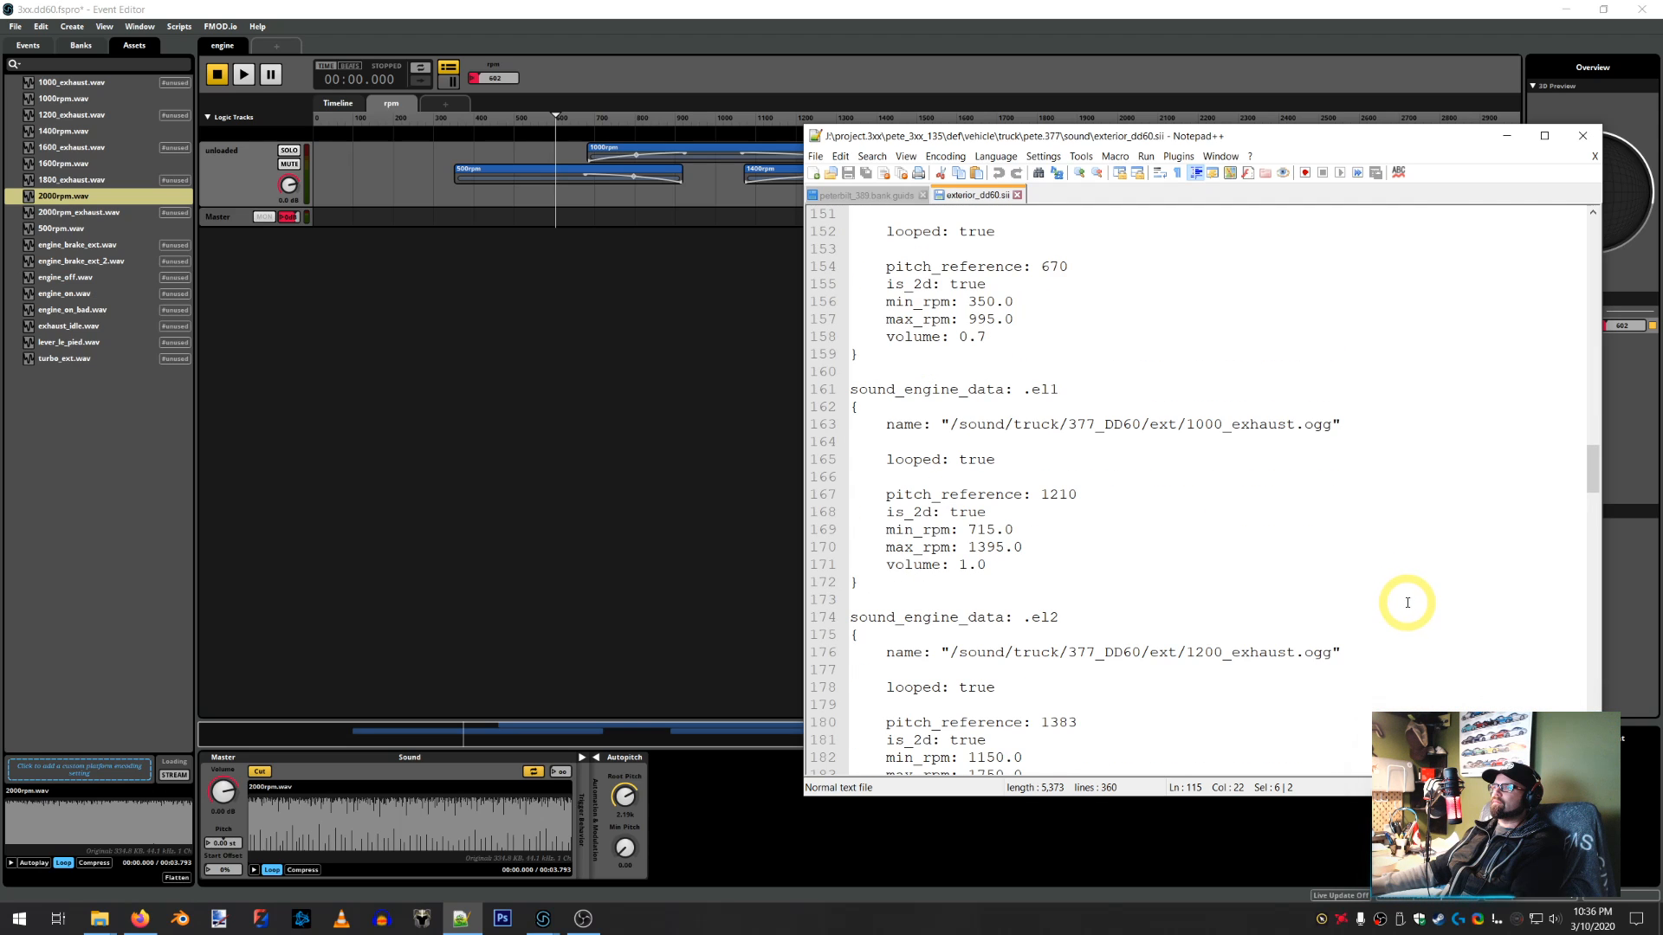
Examine the engine, engine_load and engine_nofuel lists and the other sound declarations at the beginning of exterior_dd60.sii
scroll(1407, 602, up, 17)
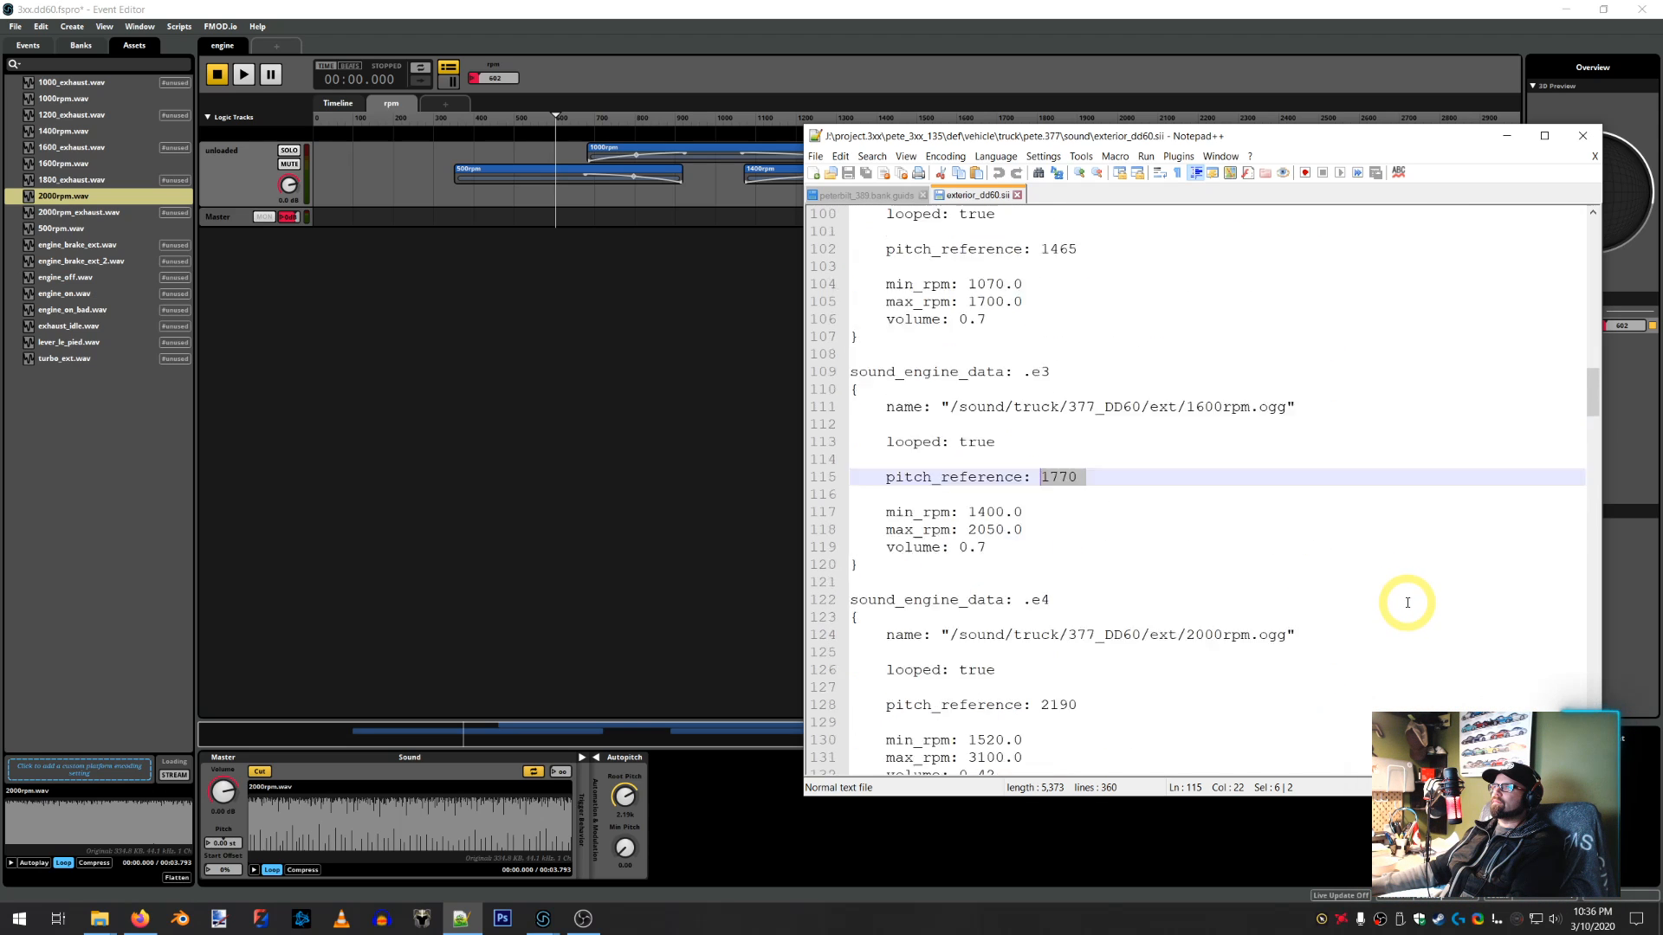
scroll(1407, 602, up, 9)
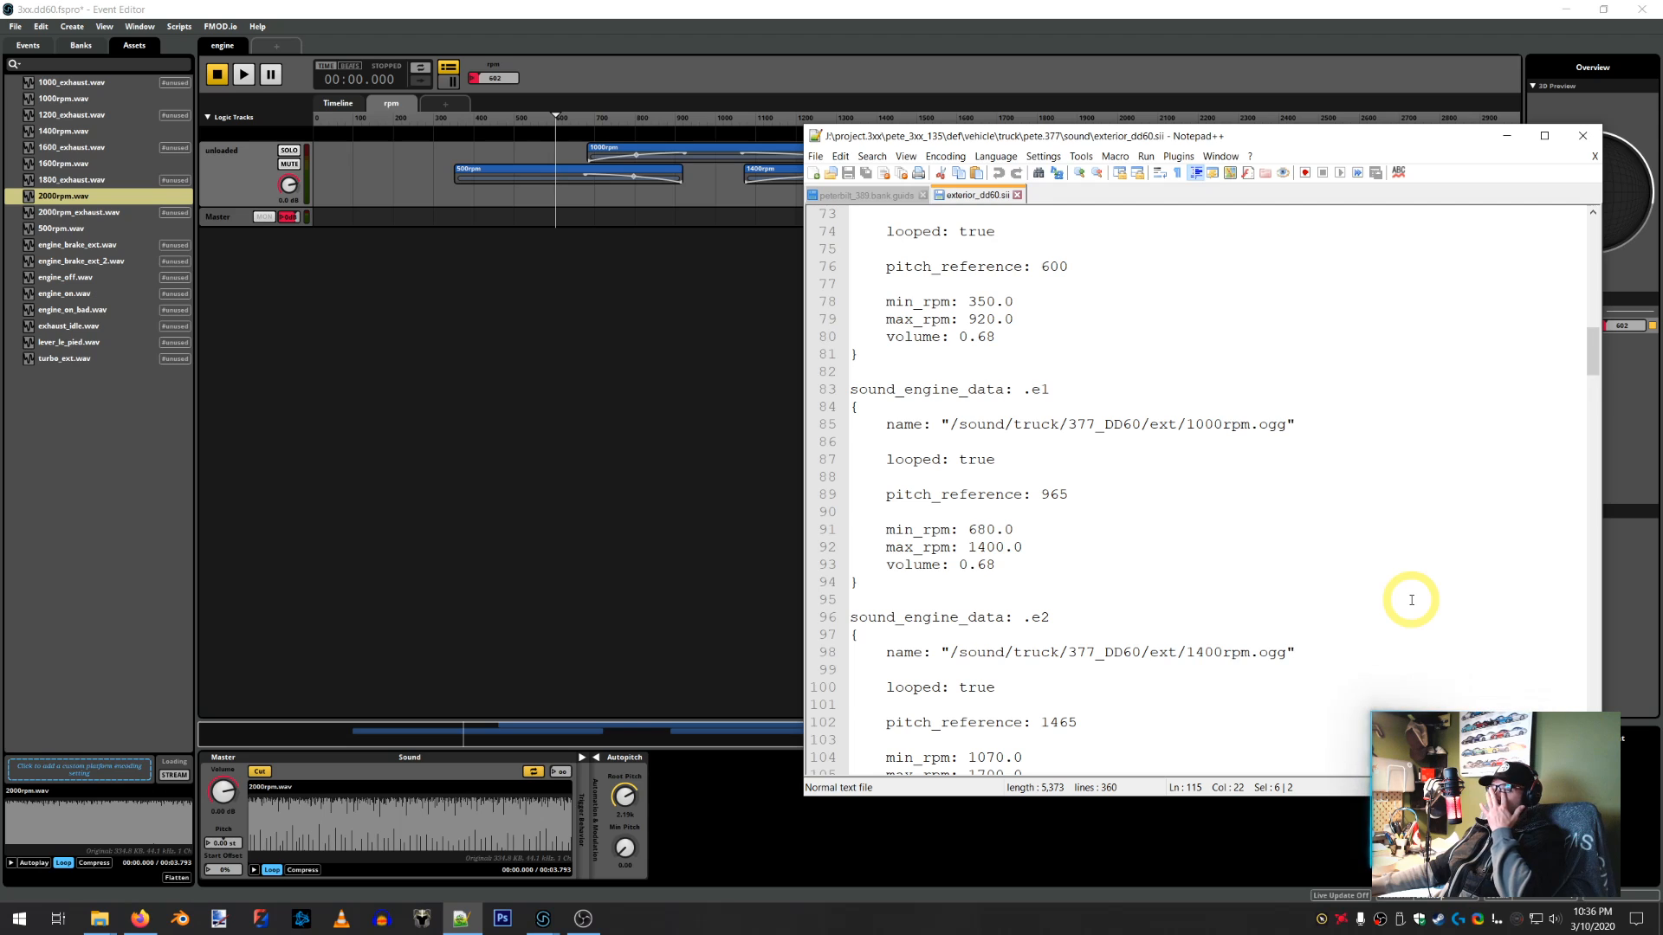
scroll(1410, 599, up, 17)
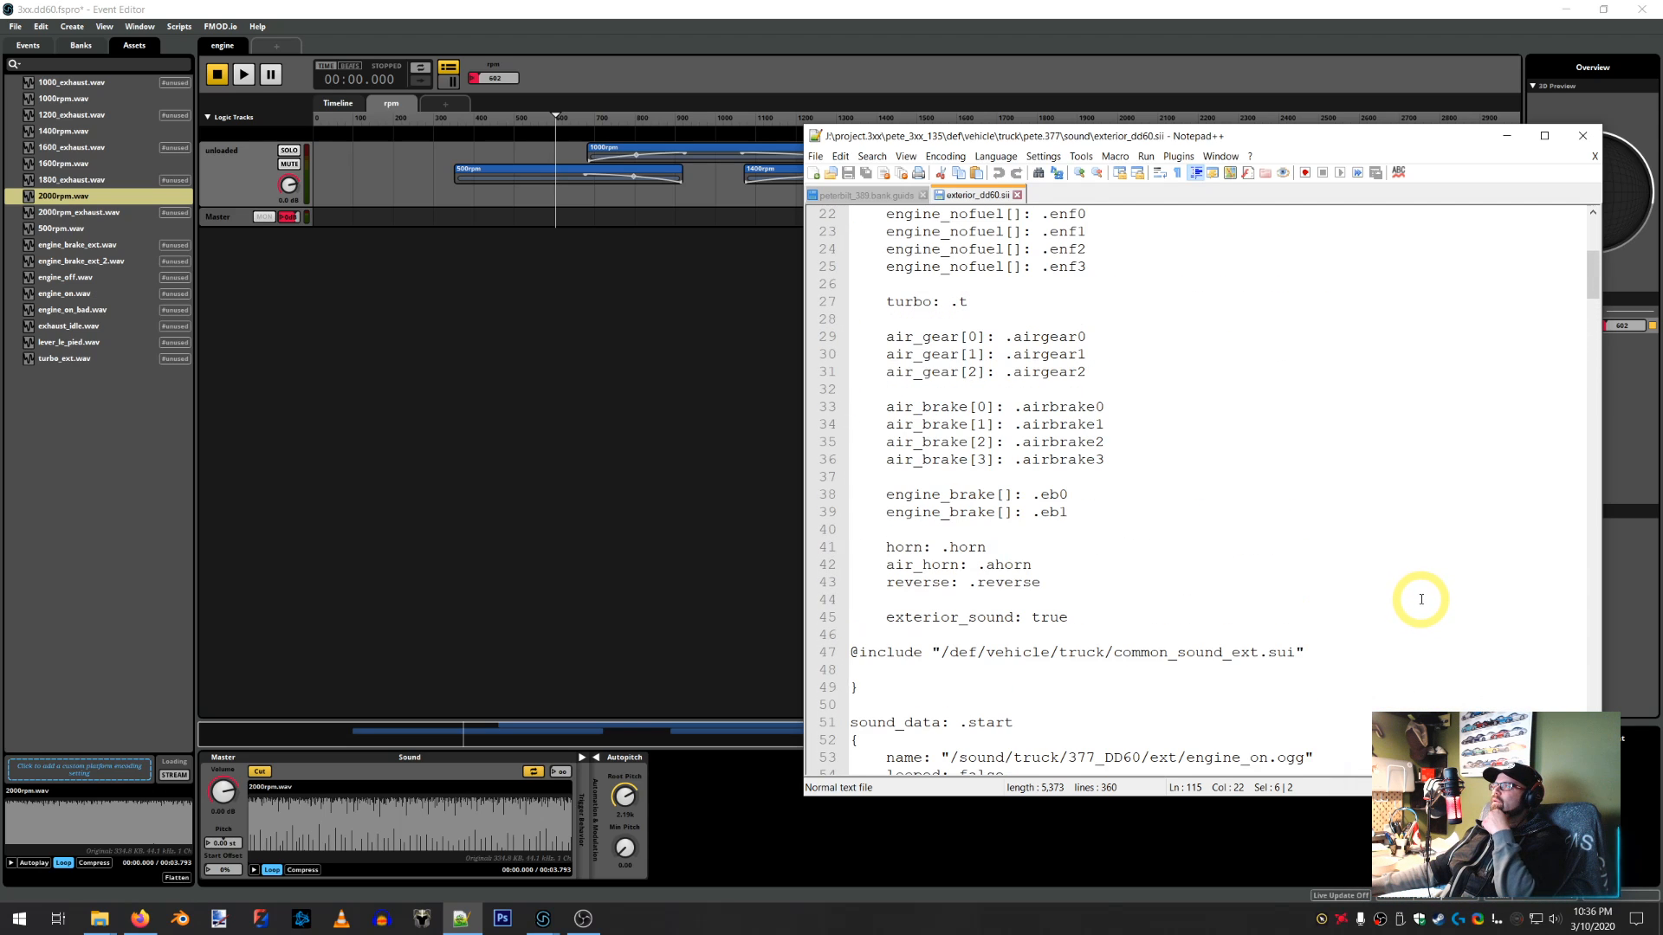
scroll(1420, 599, up, 7)
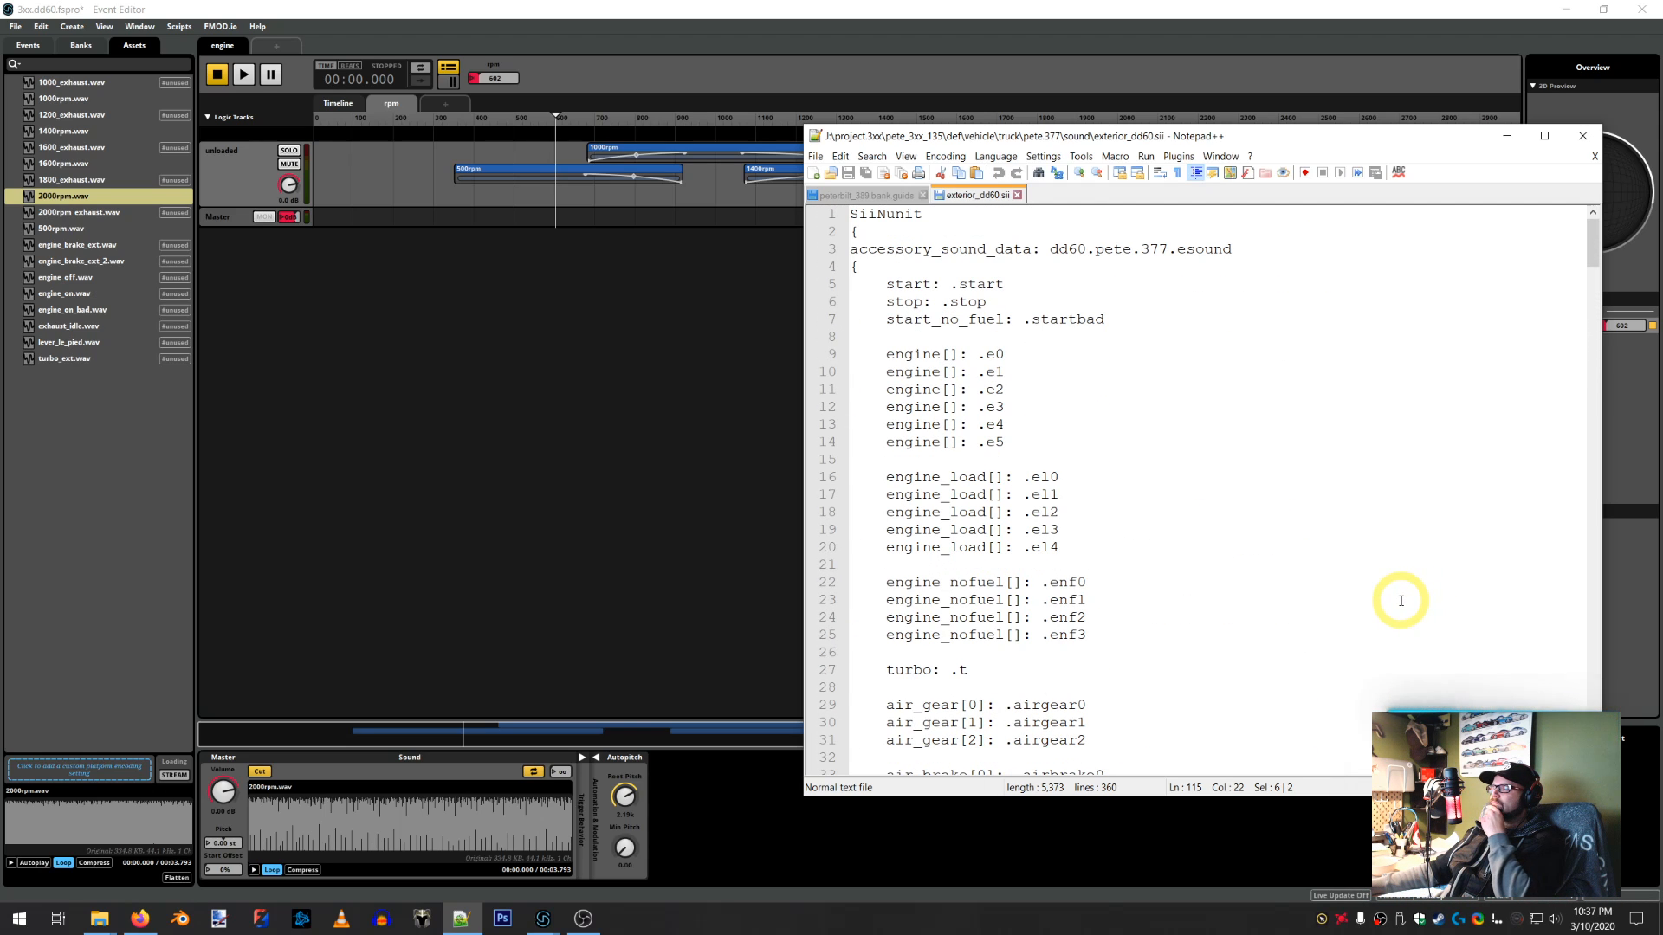
scroll(1400, 600, down, 2)
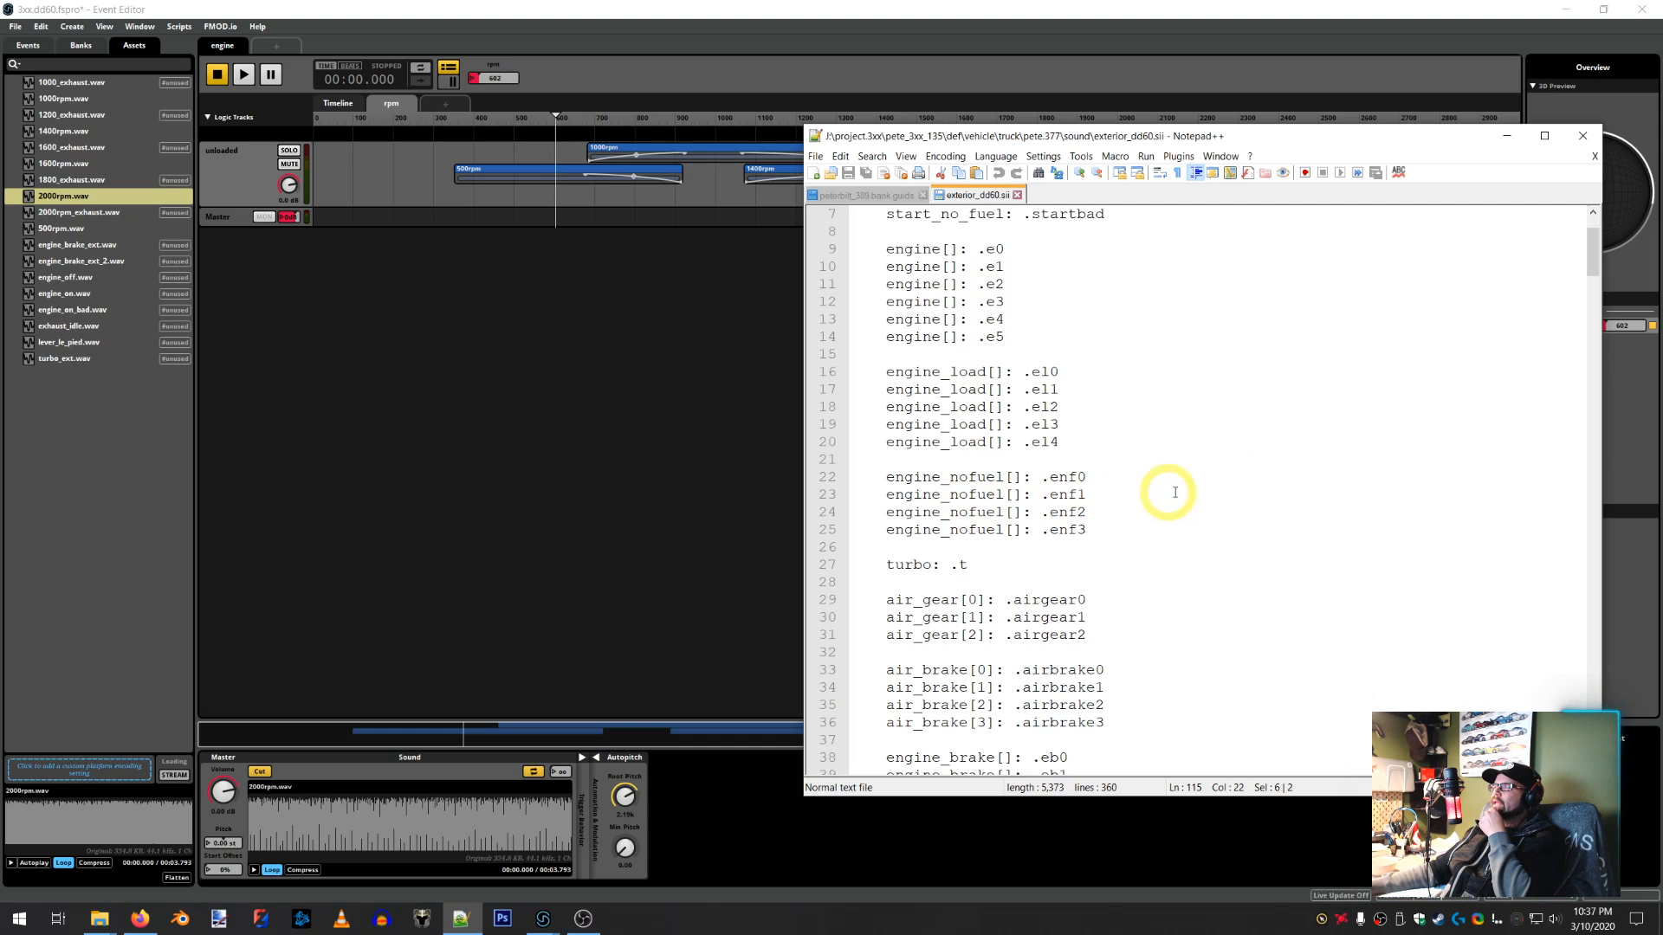
scroll(1280, 482, down, 1)
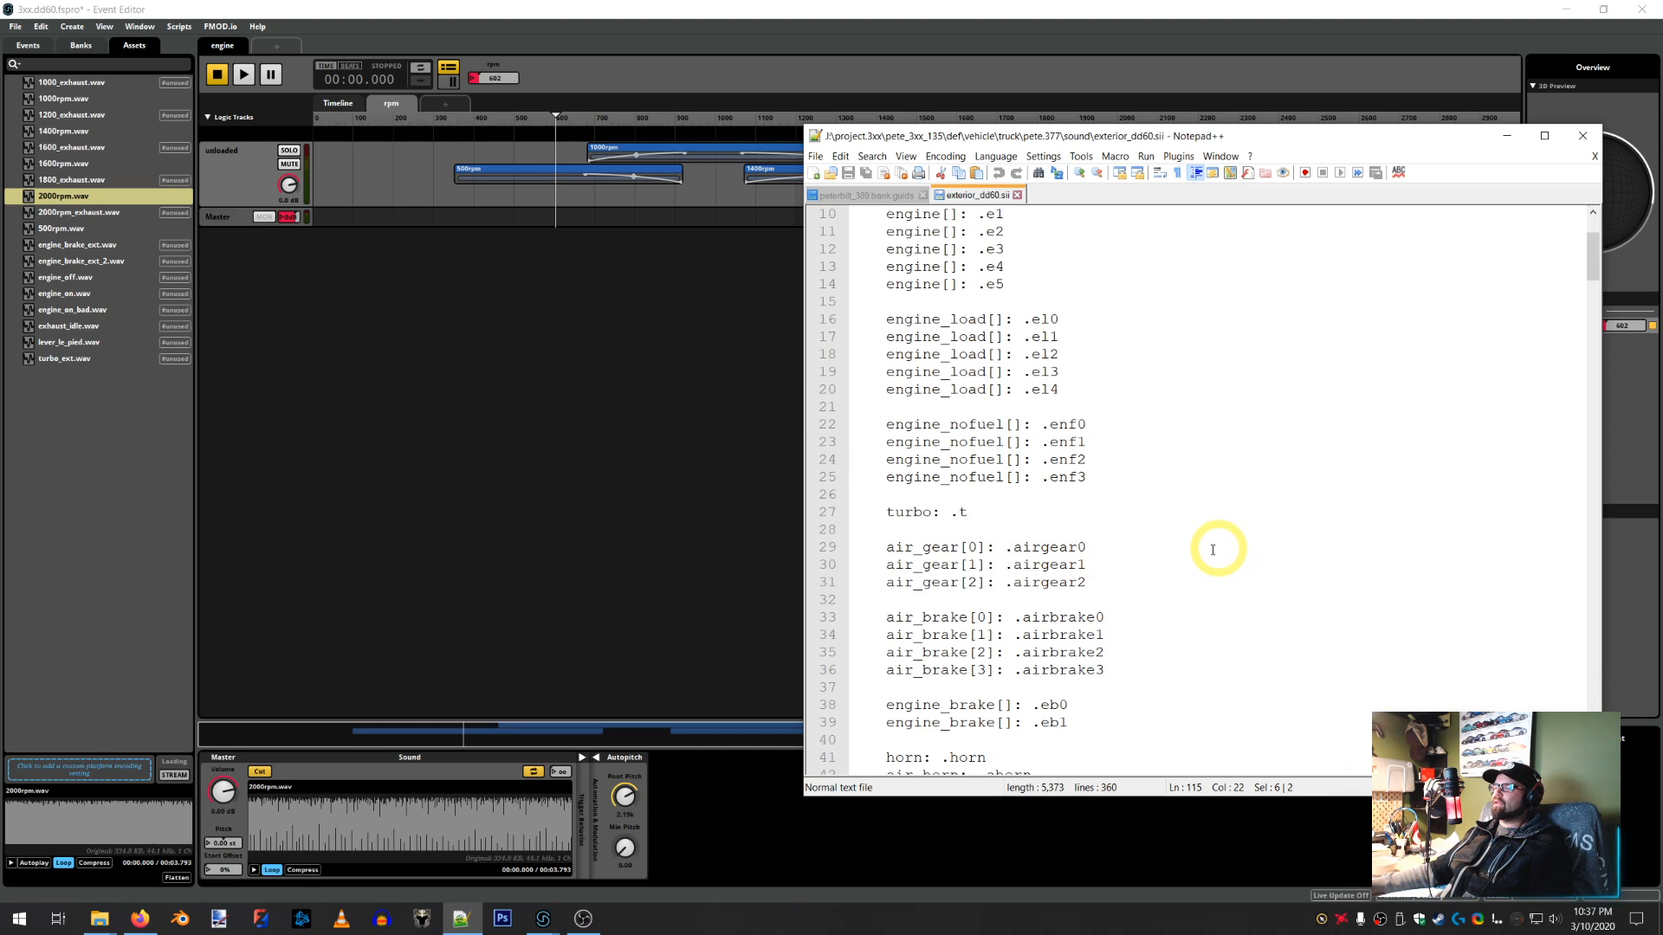
scroll(1213, 549, up, 2)
scroll(1200, 572, down, 4)
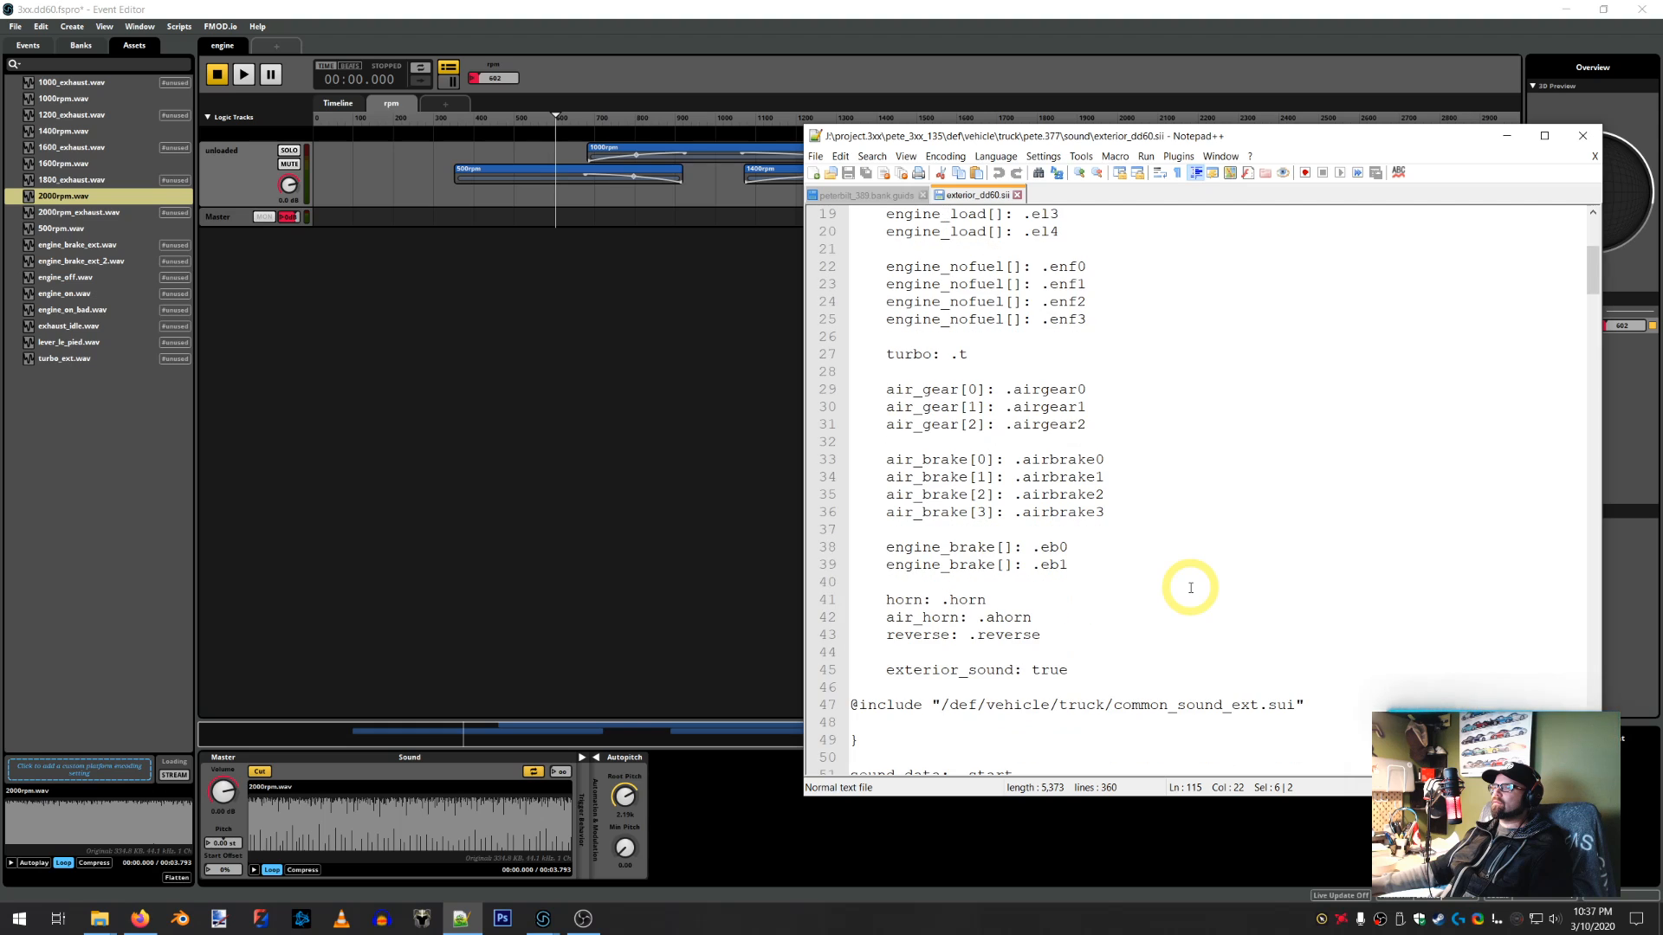
scroll(1191, 588, down, 3)
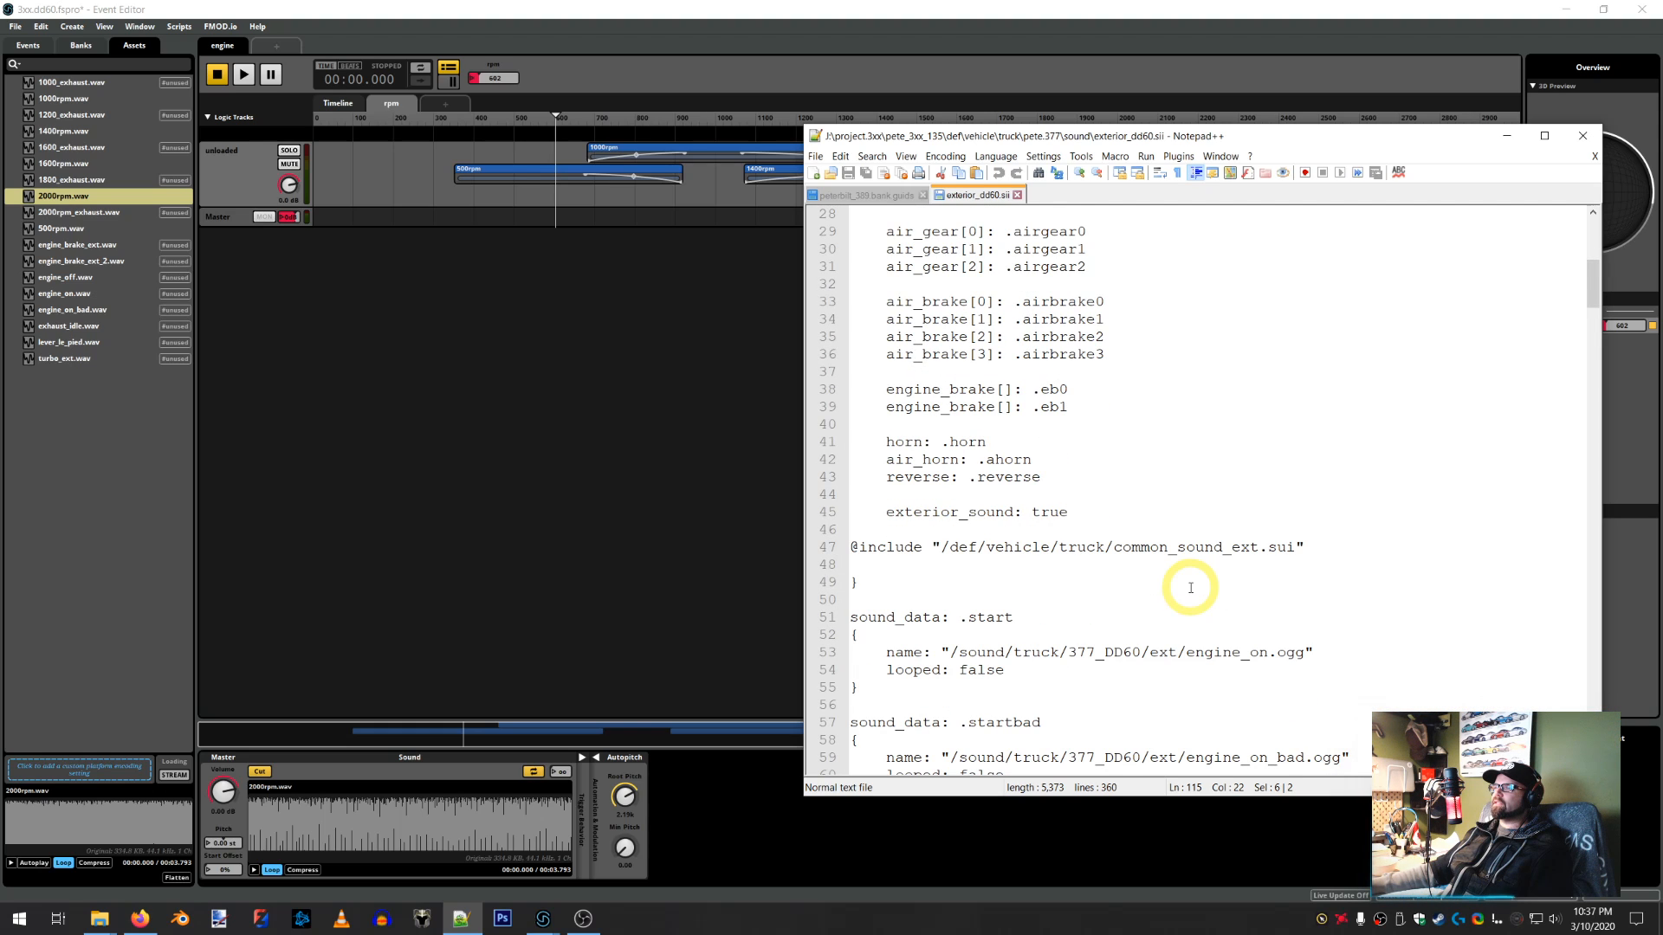
scroll(1191, 588, down, 8)
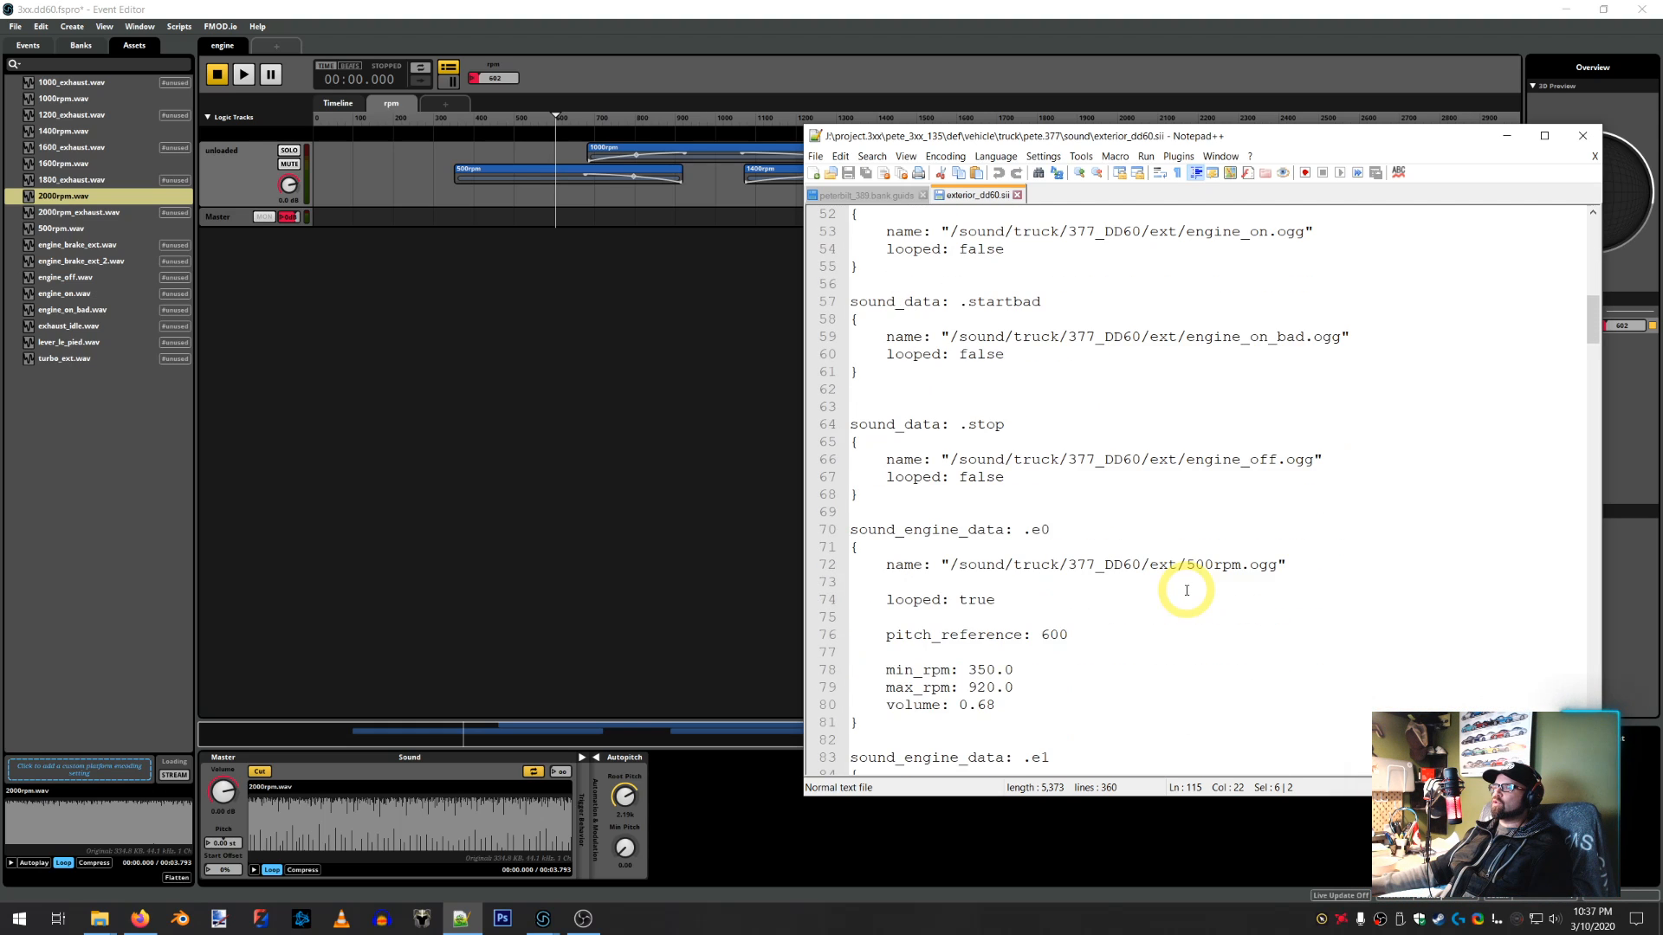
scroll(1187, 590, down, 3)
scroll(1182, 586, up, 12)
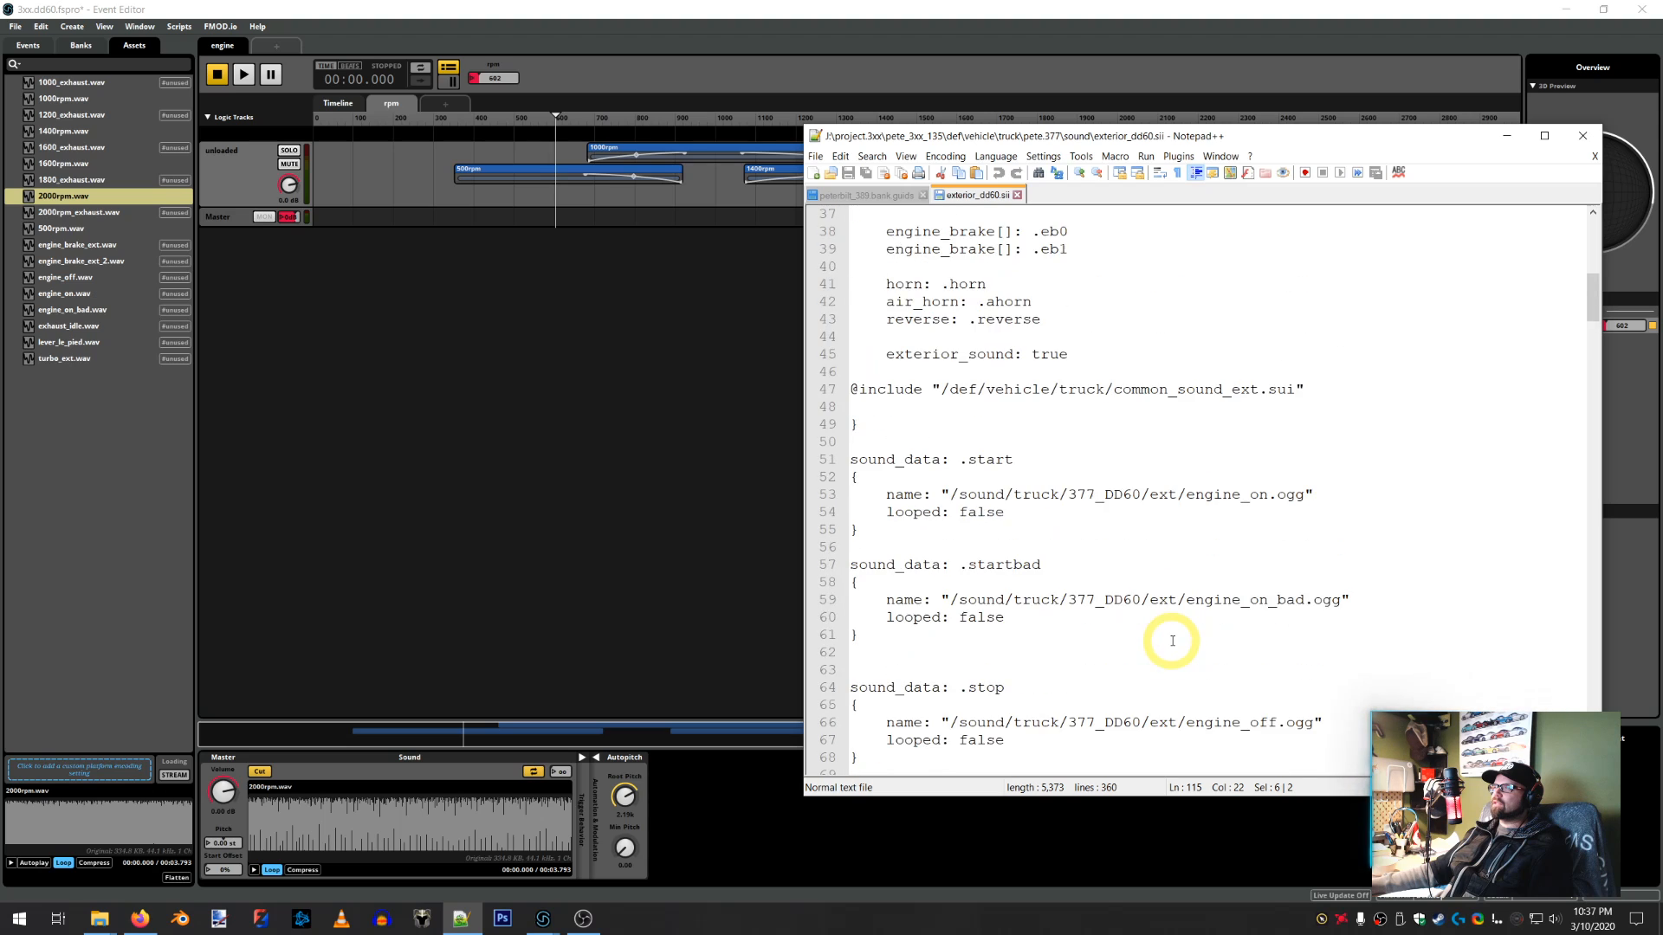
scroll(1173, 641, up, 7)
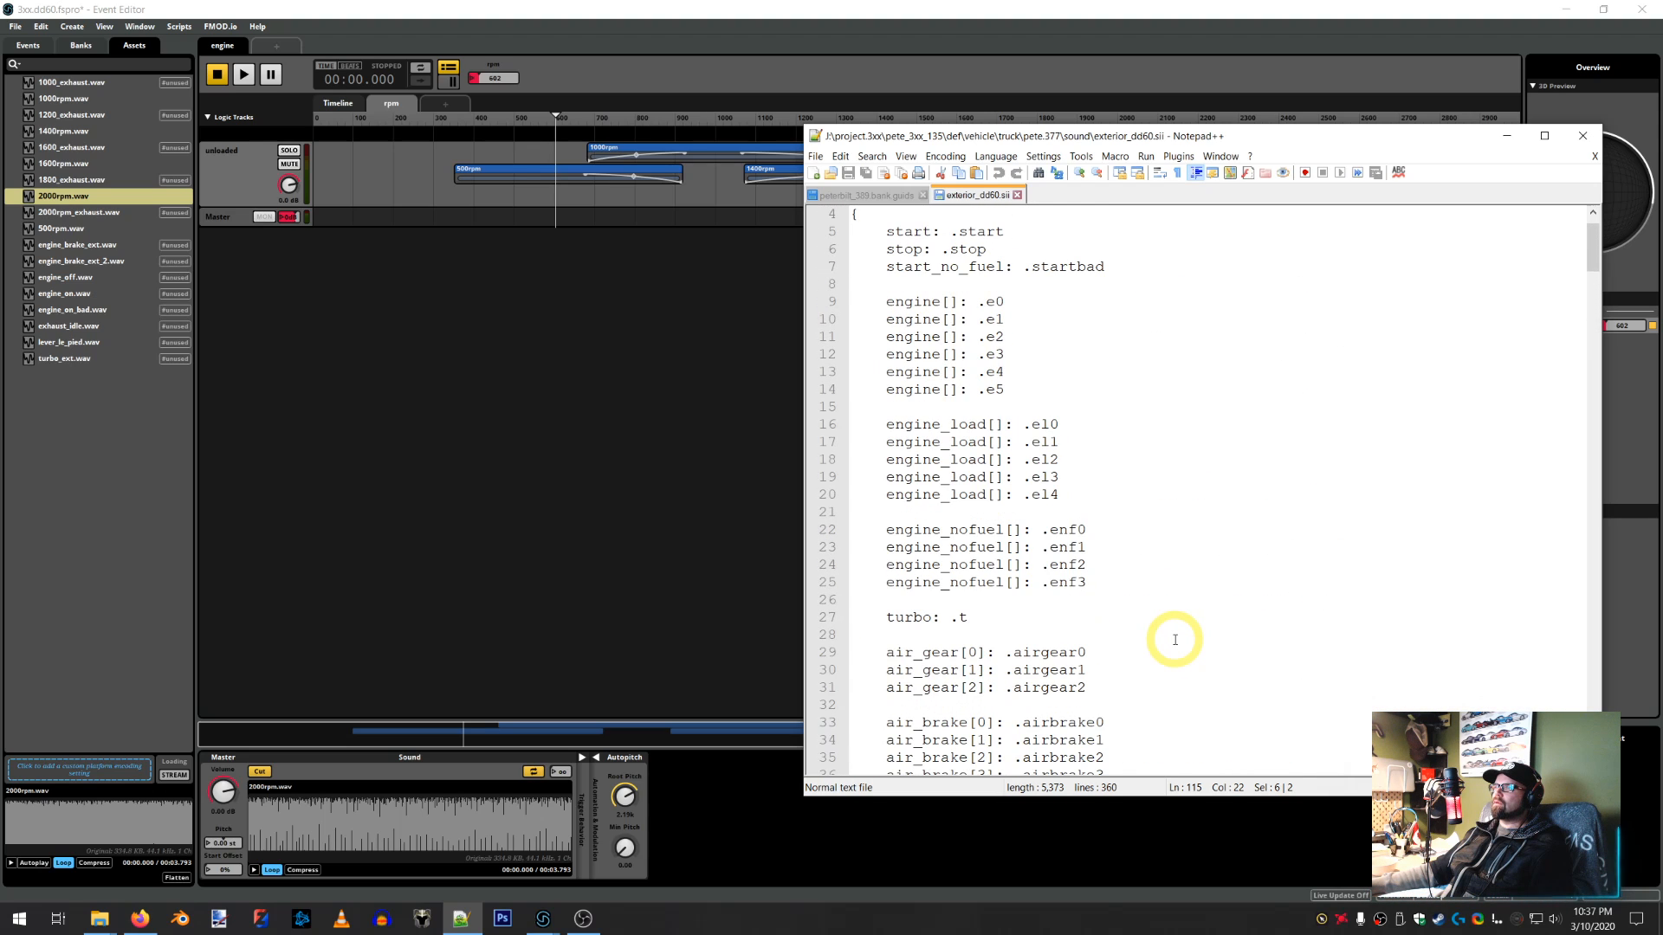
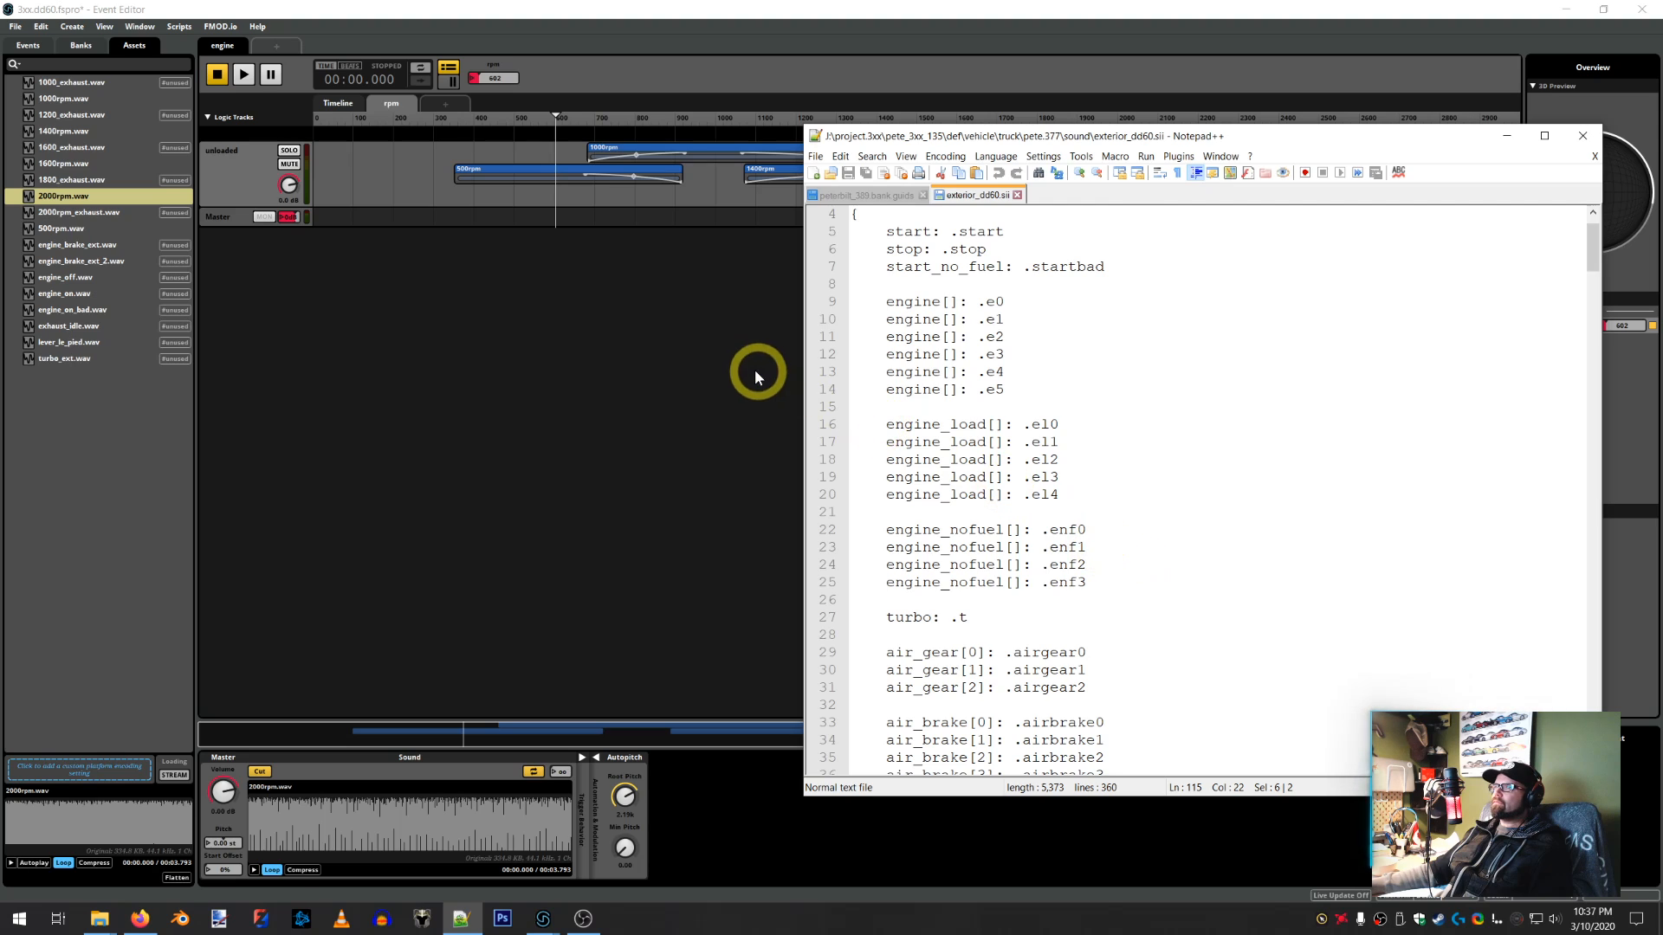
Add a second audio track to the engine event and name it loaded
click(337, 294)
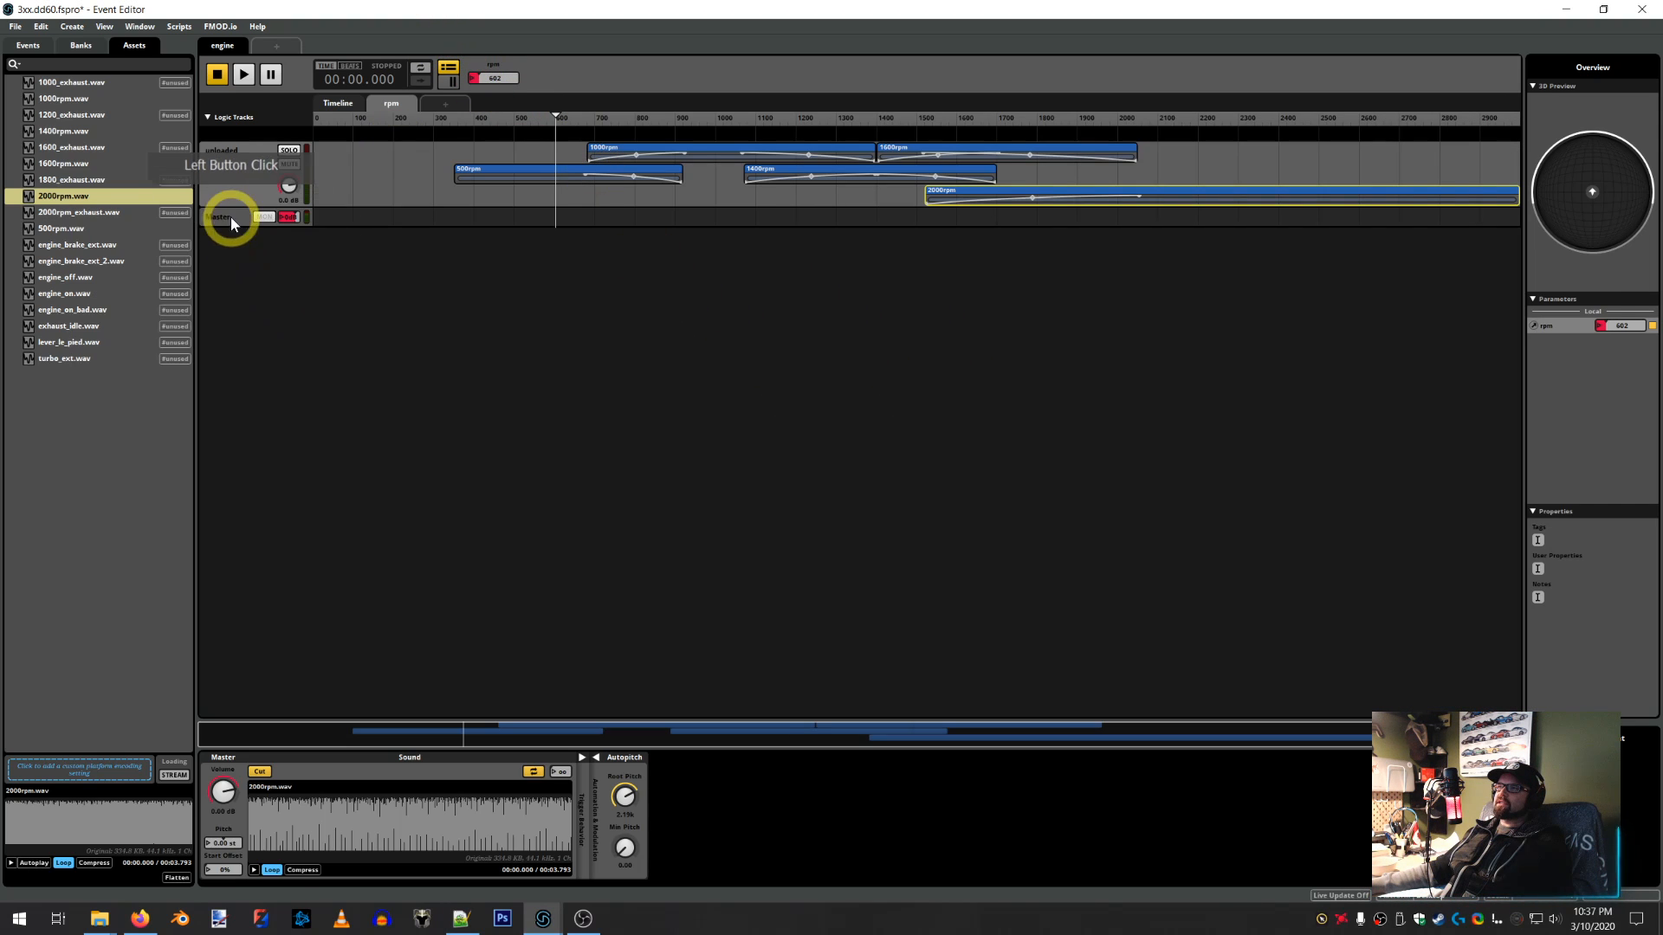
right_click(242, 188)
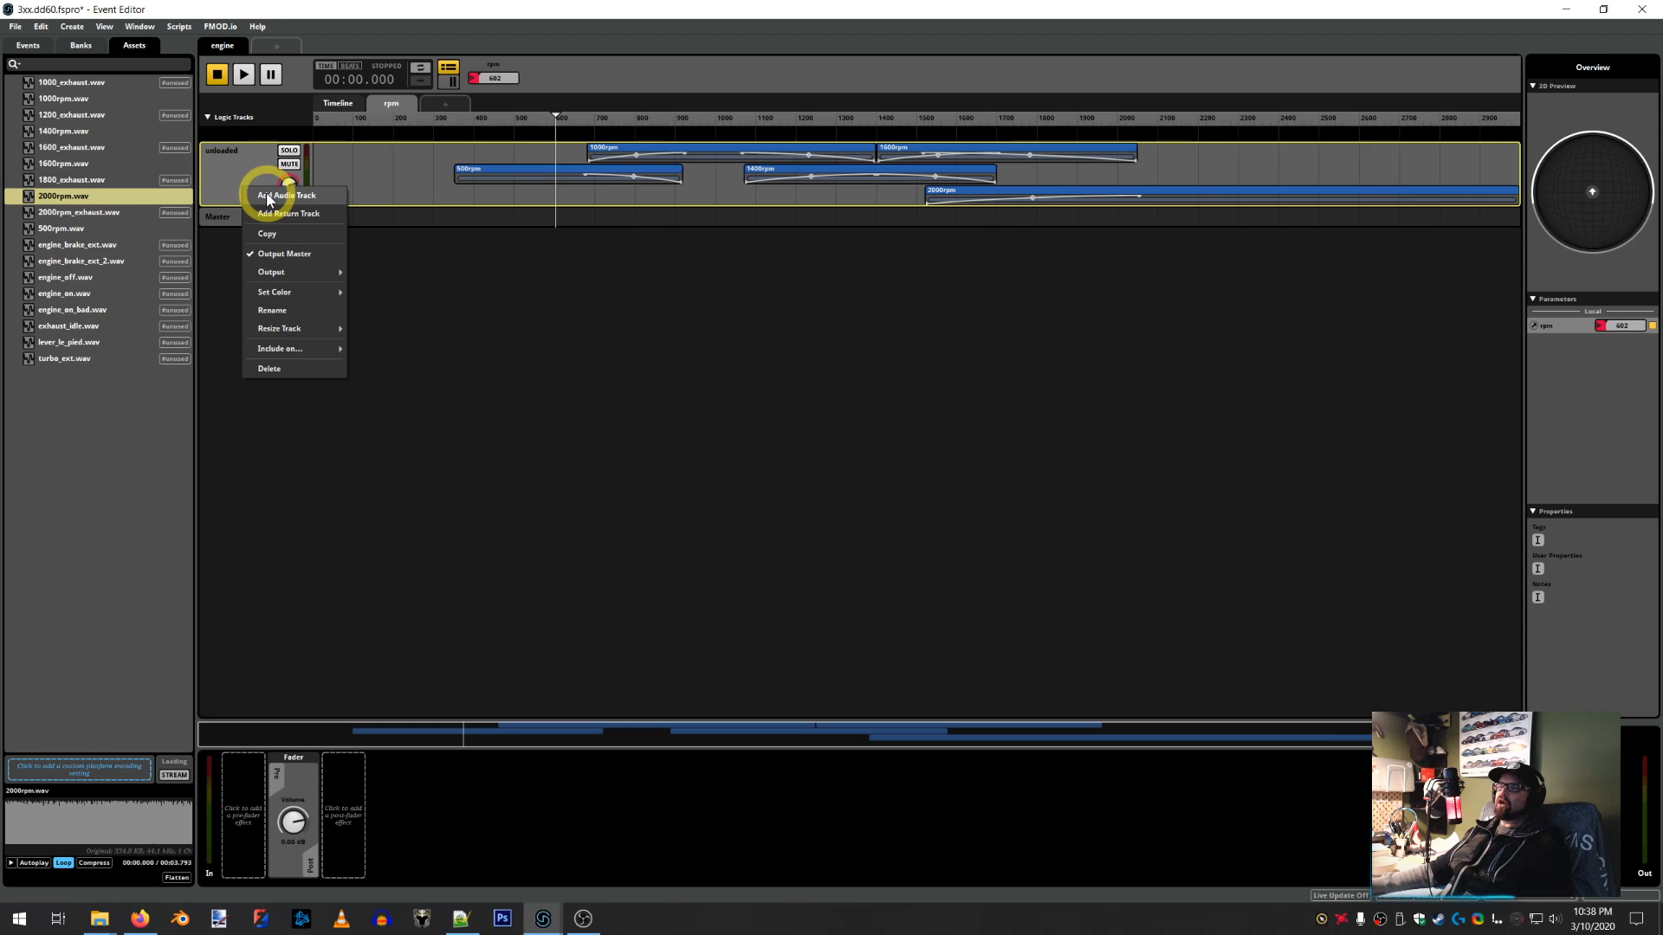
click(268, 200)
double_click(225, 221)
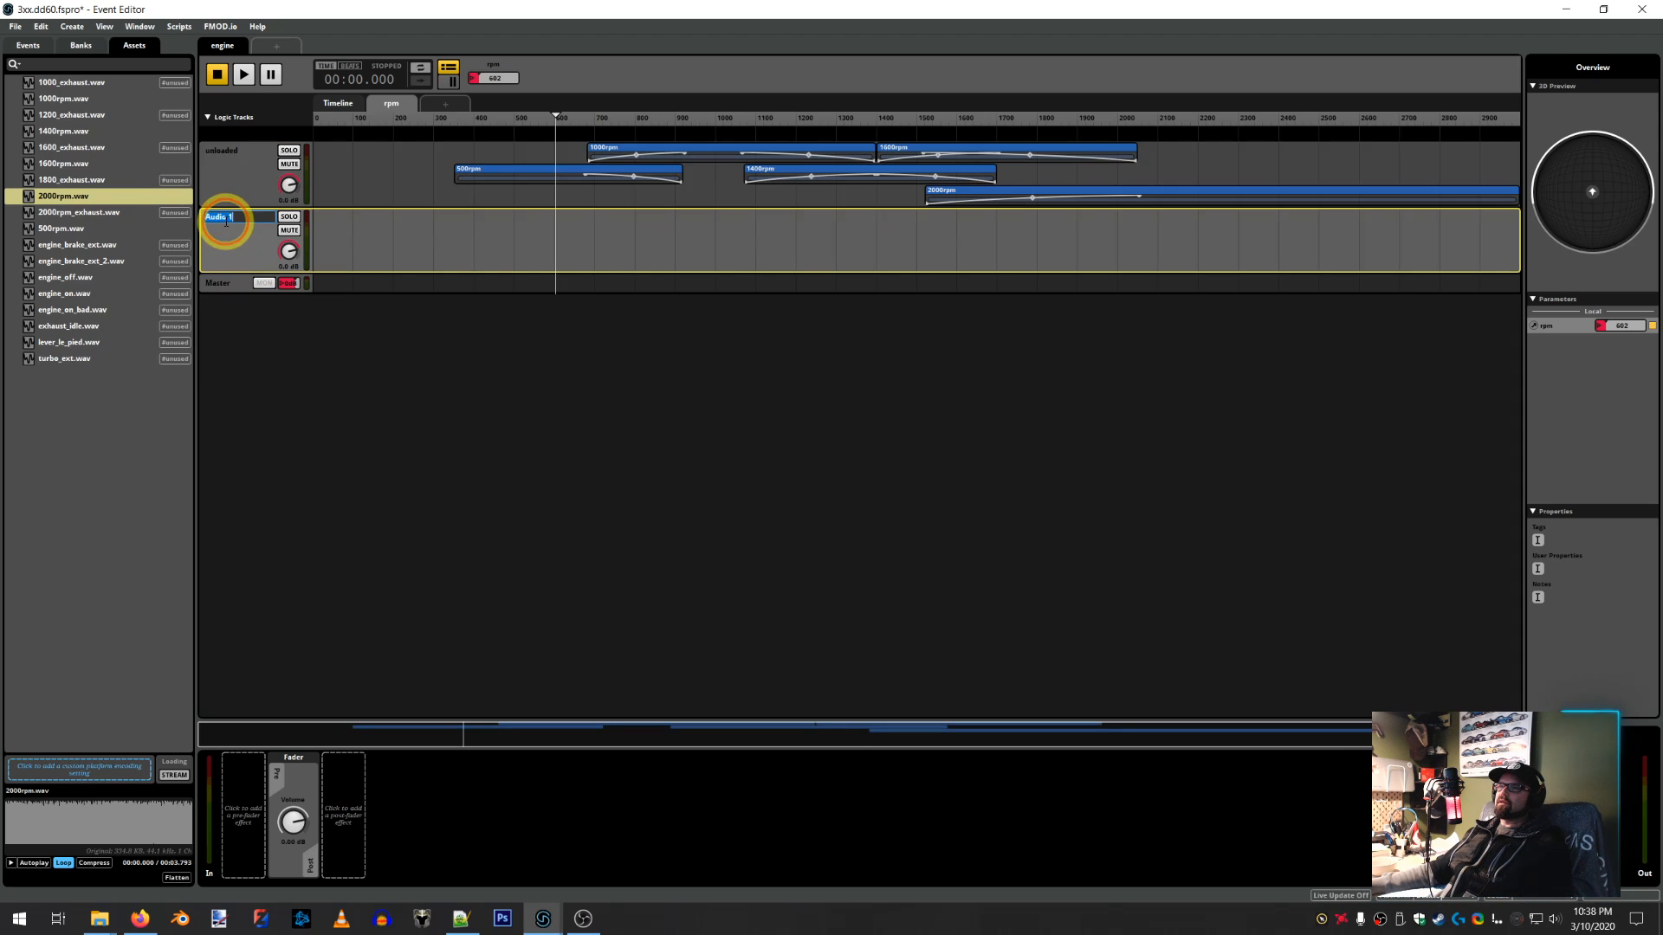
click(235, 247)
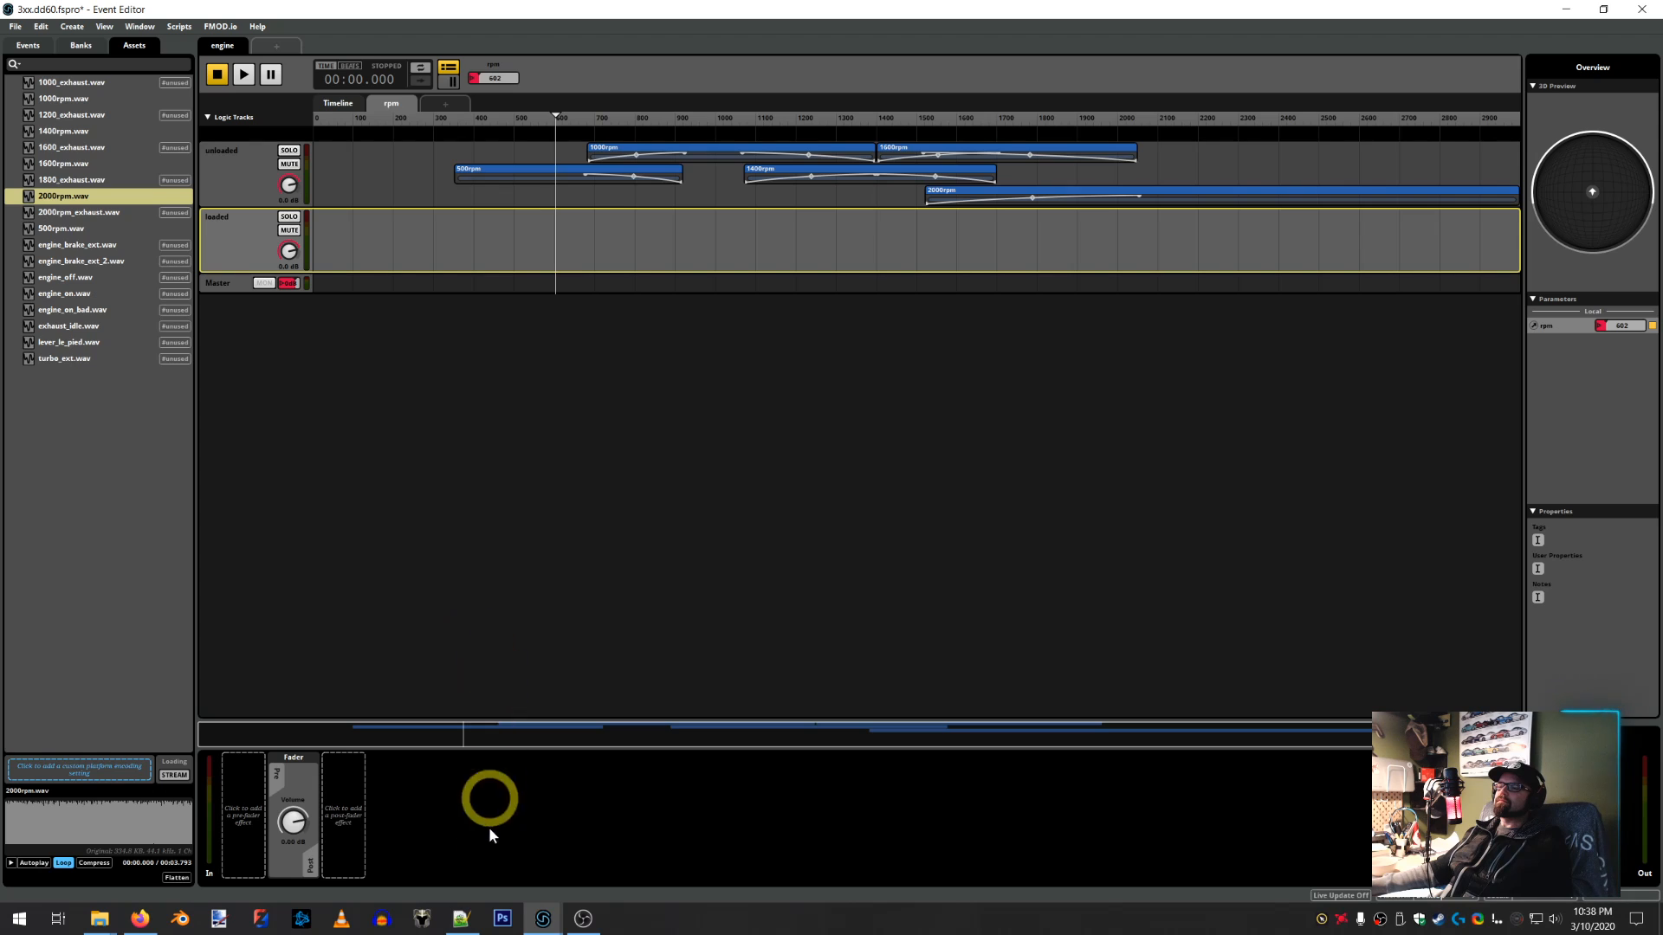
Look up the exhaust_idle entry in exterior_dd60.sii and place exhaust_idle.wav on the loaded track, spanning about 350 to 920 rpm
click(460, 918)
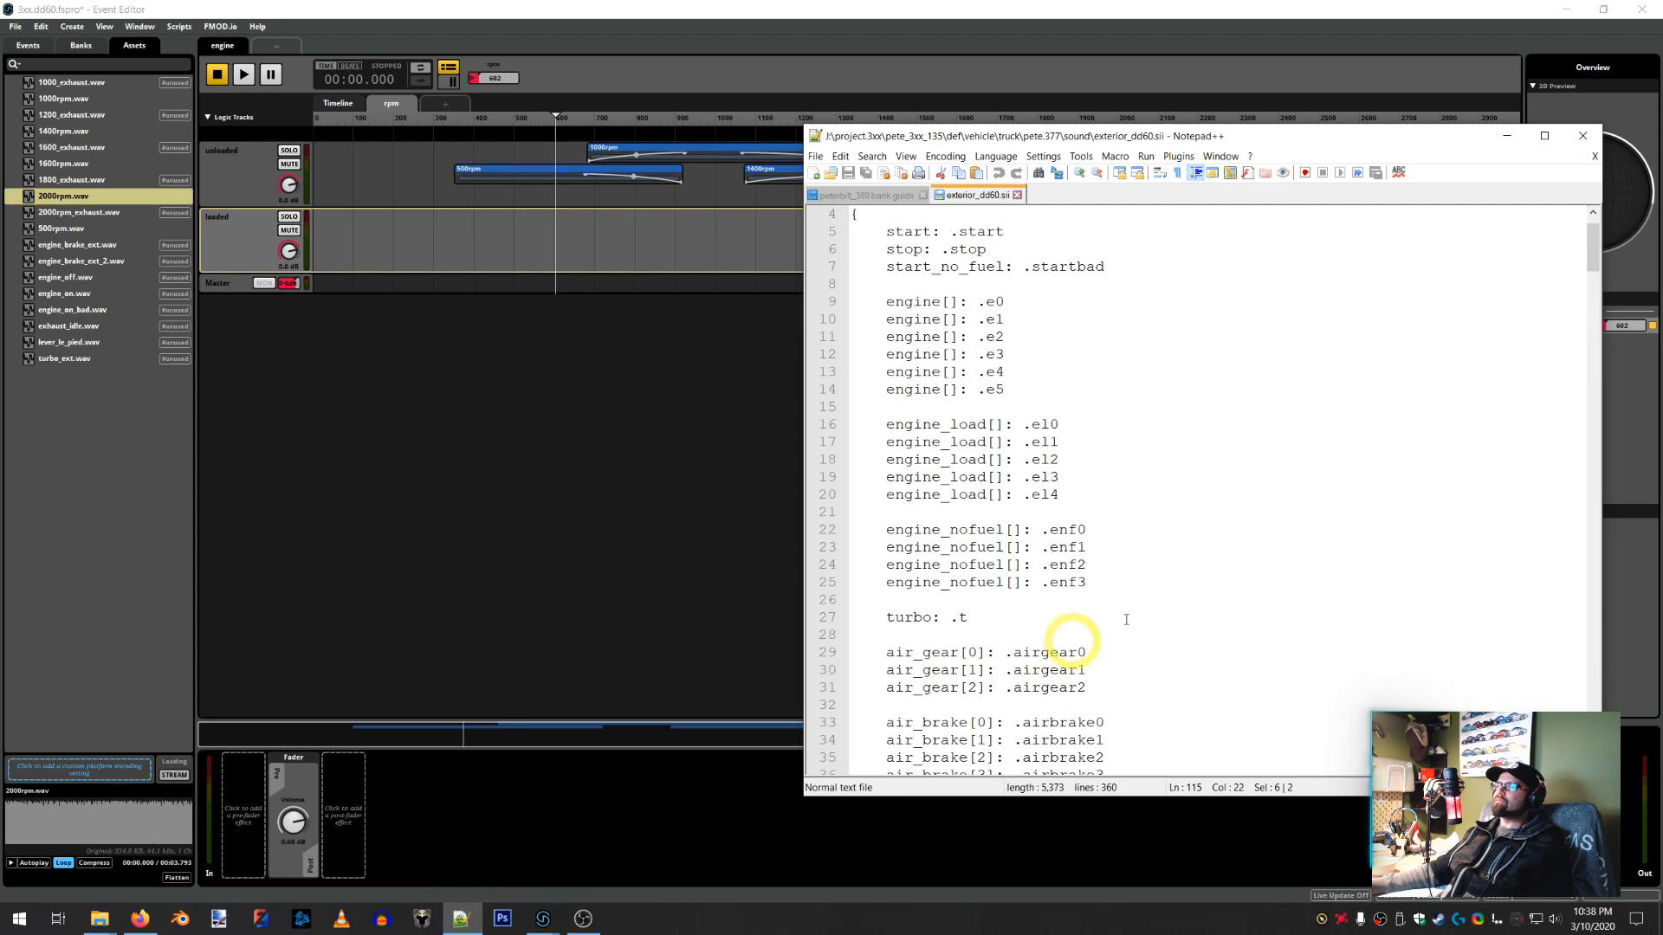
scroll(1364, 541, down, 20)
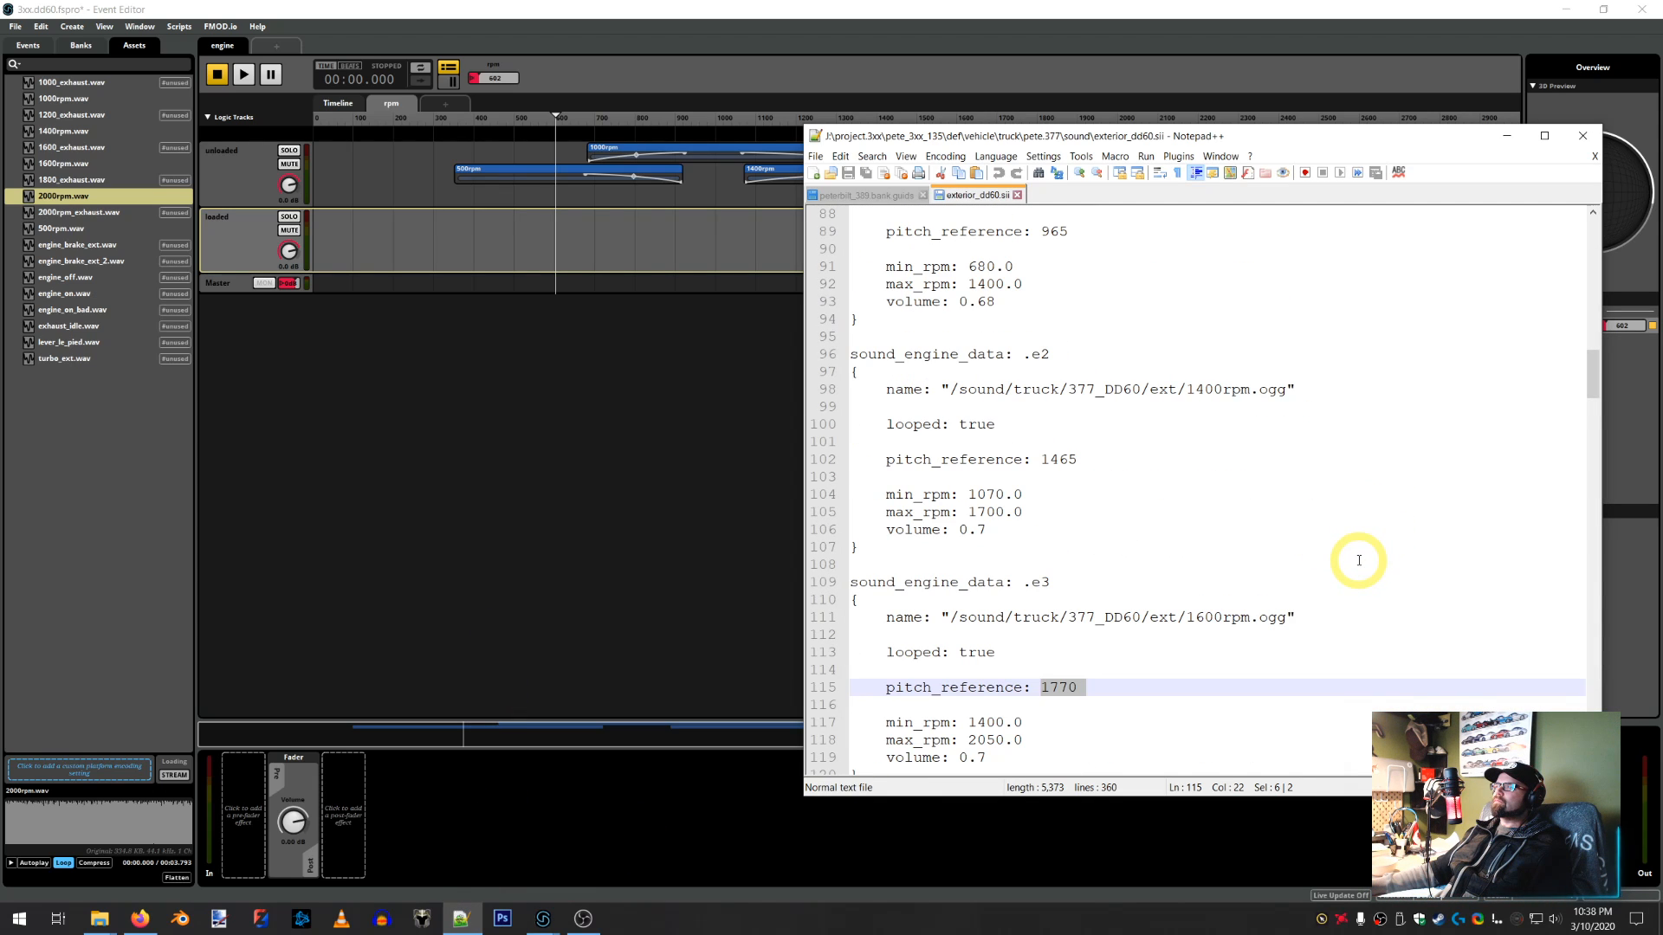
scroll(1358, 560, down, 11)
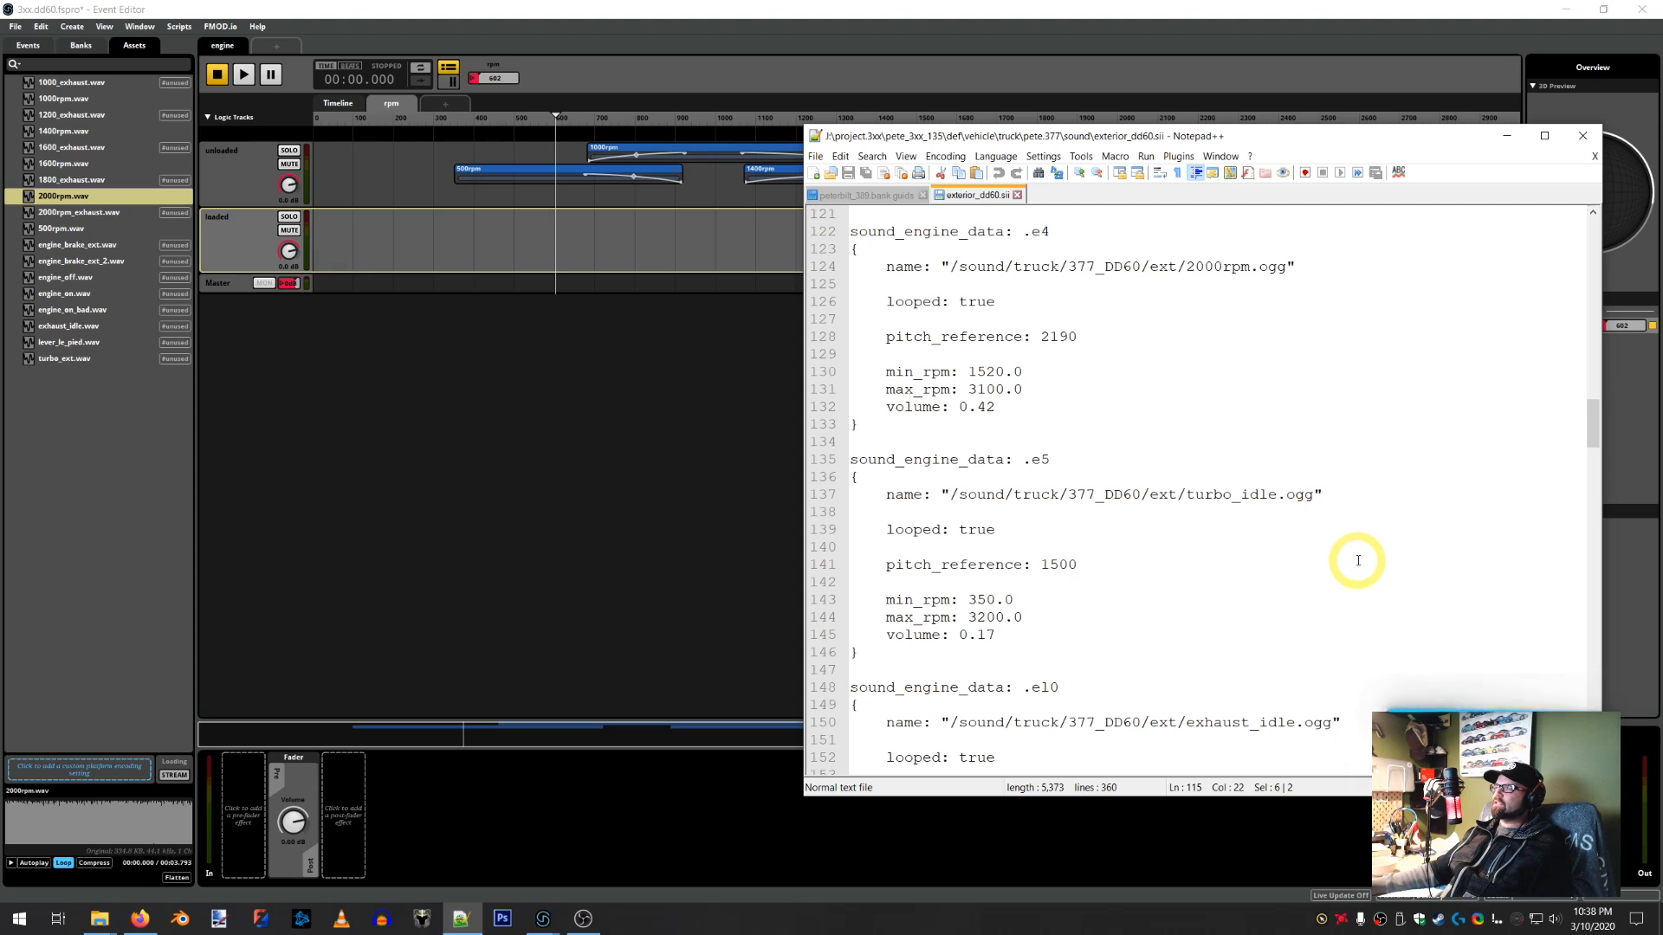
scroll(1358, 560, down, 5)
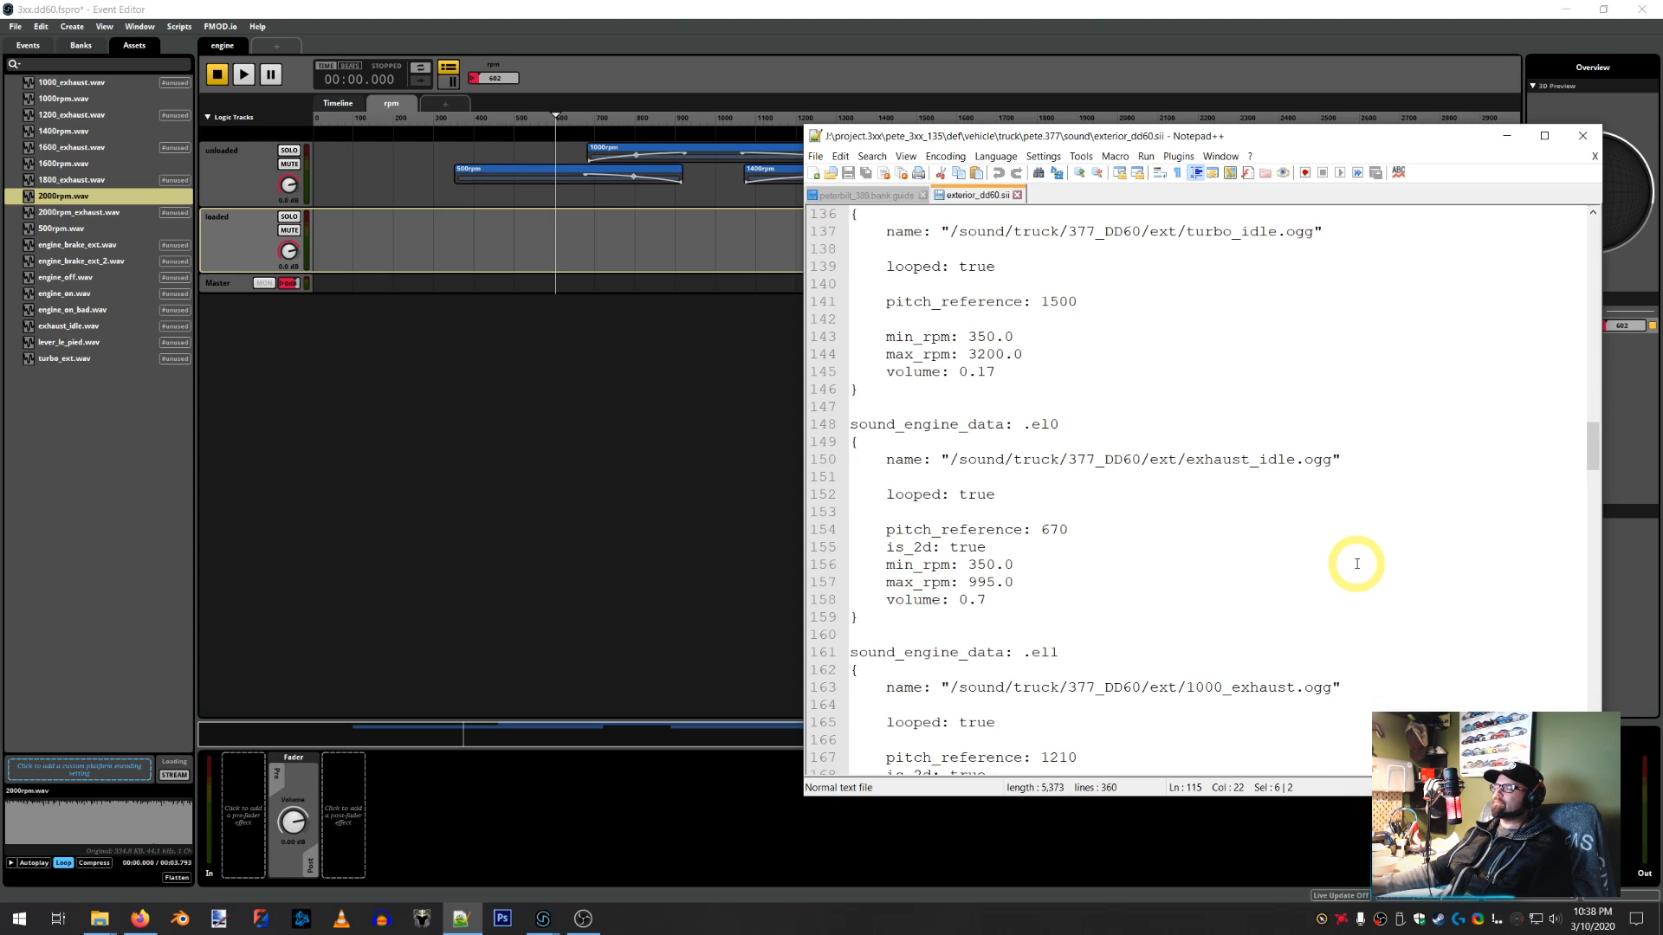
scroll(1356, 564, down, 3)
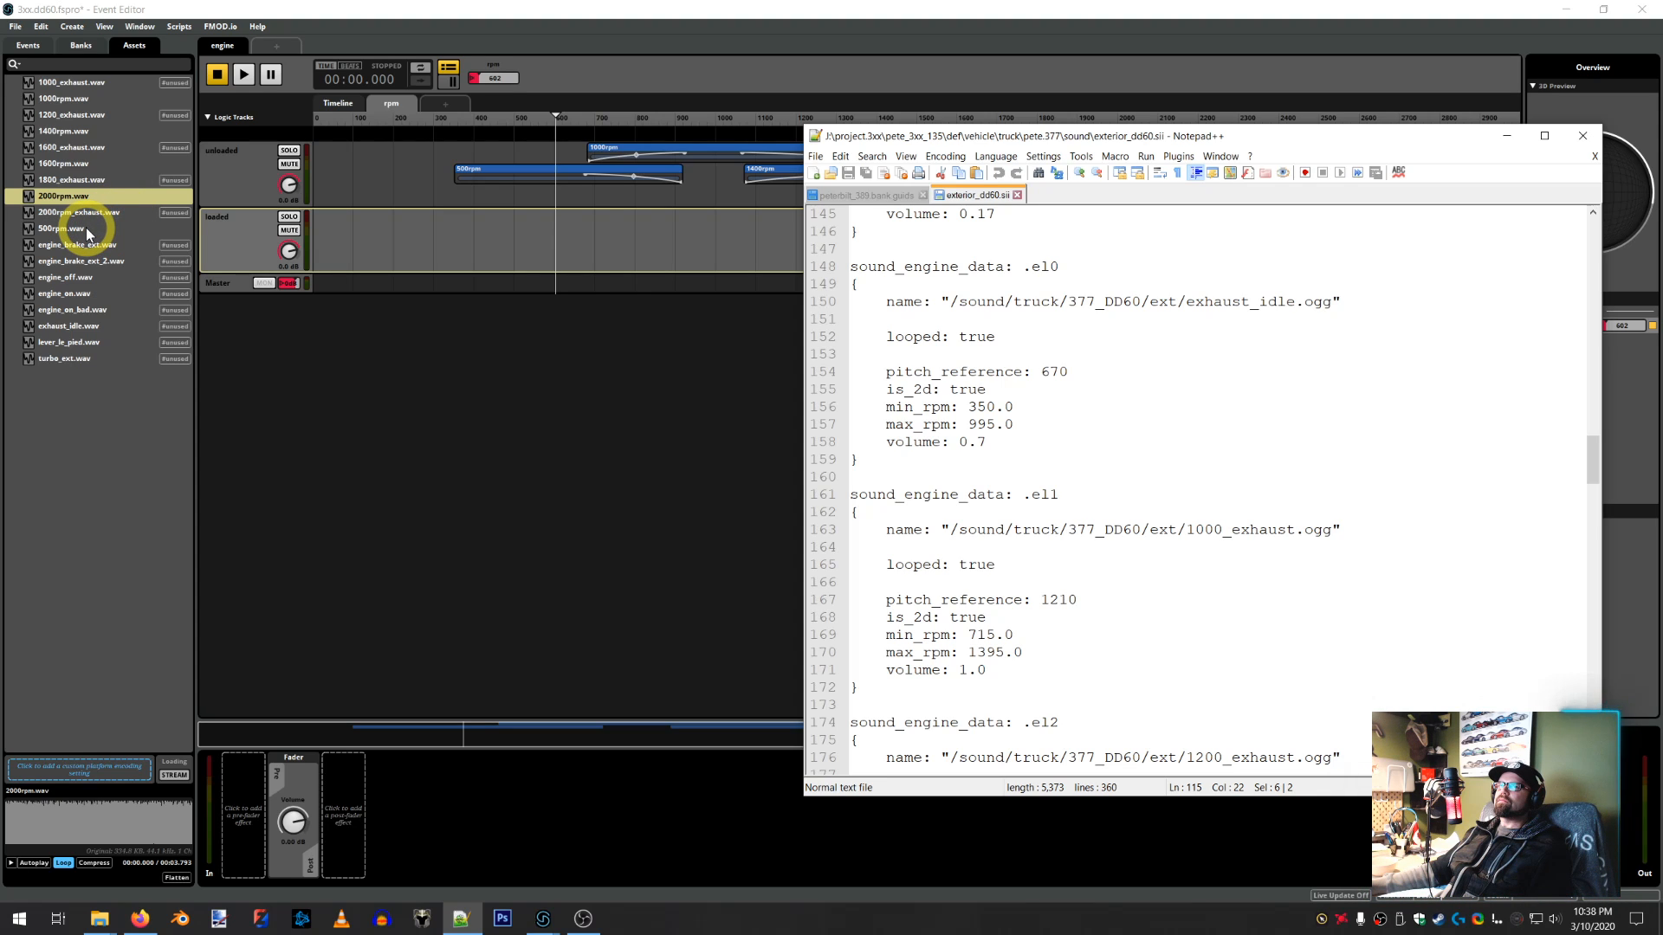
click(90, 329)
drag(81, 327, 682, 231)
click(658, 439)
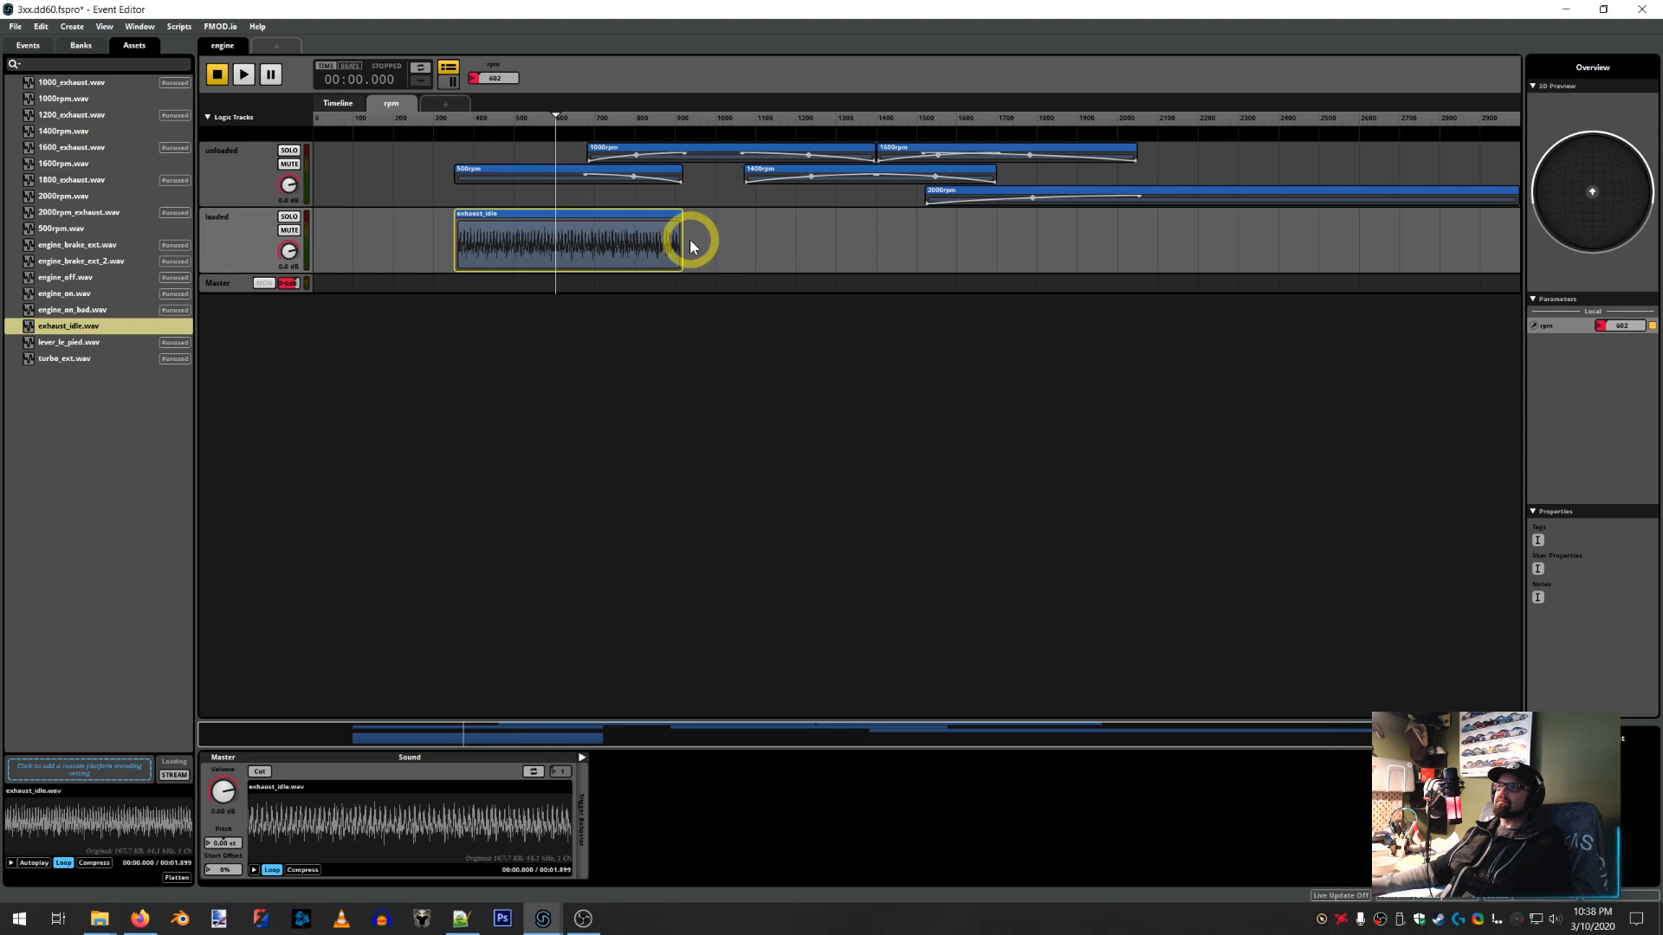
Extend the end of the exhaust_idle instrument on the loaded track to about 995 rpm
drag(684, 240, 715, 243)
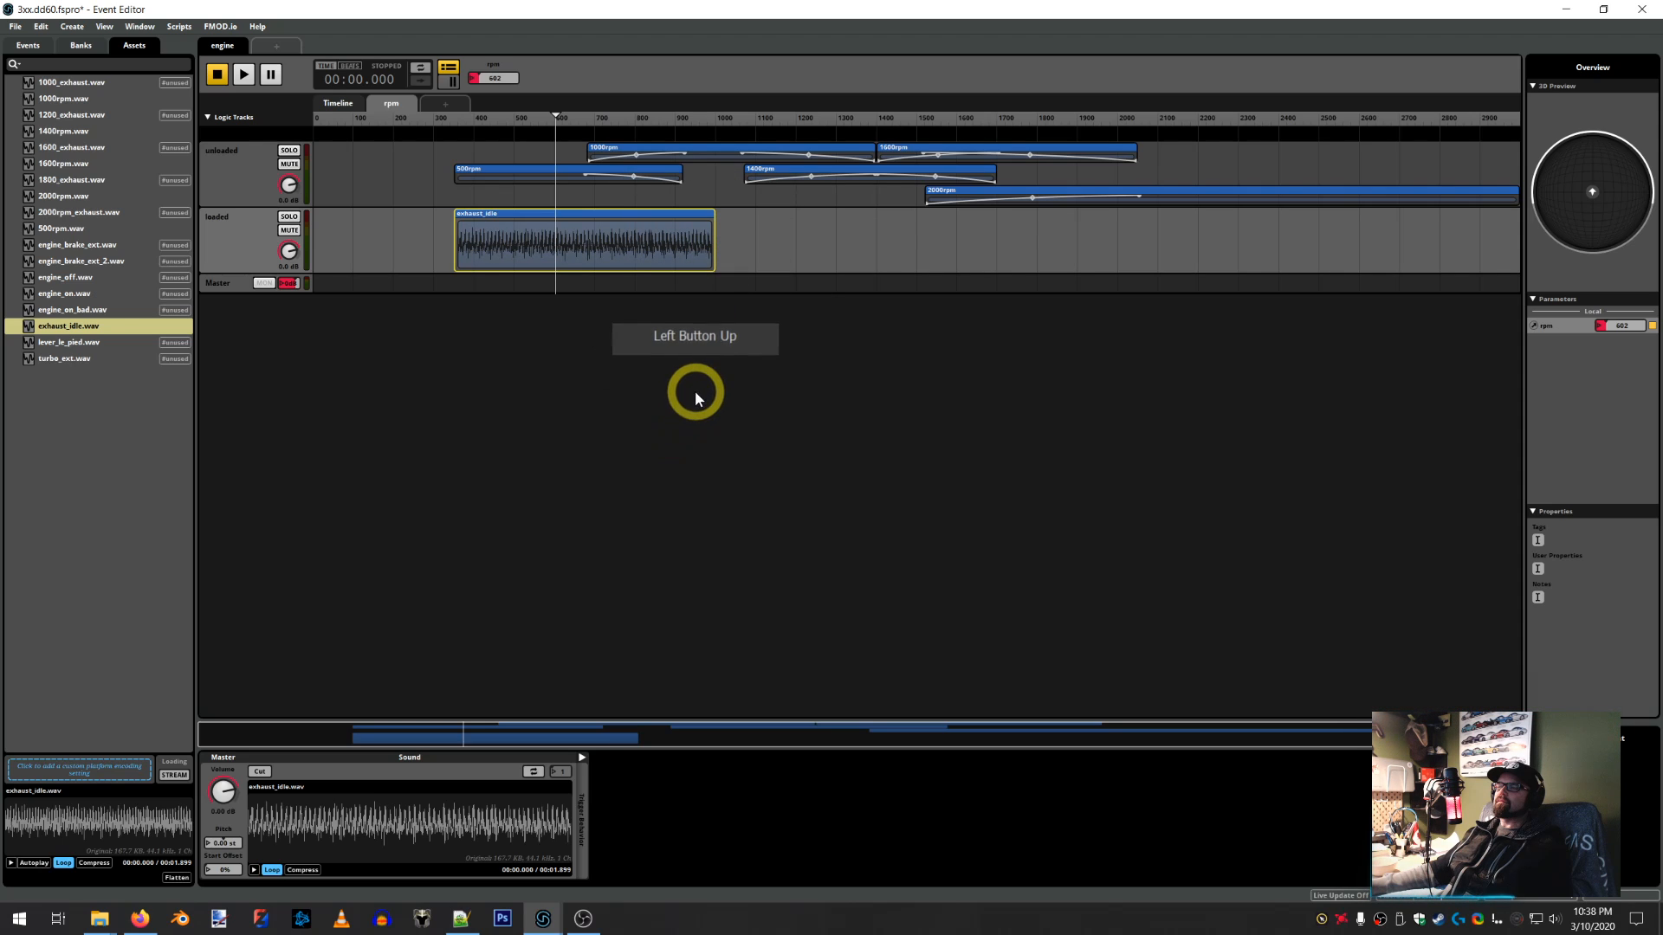
click(712, 132)
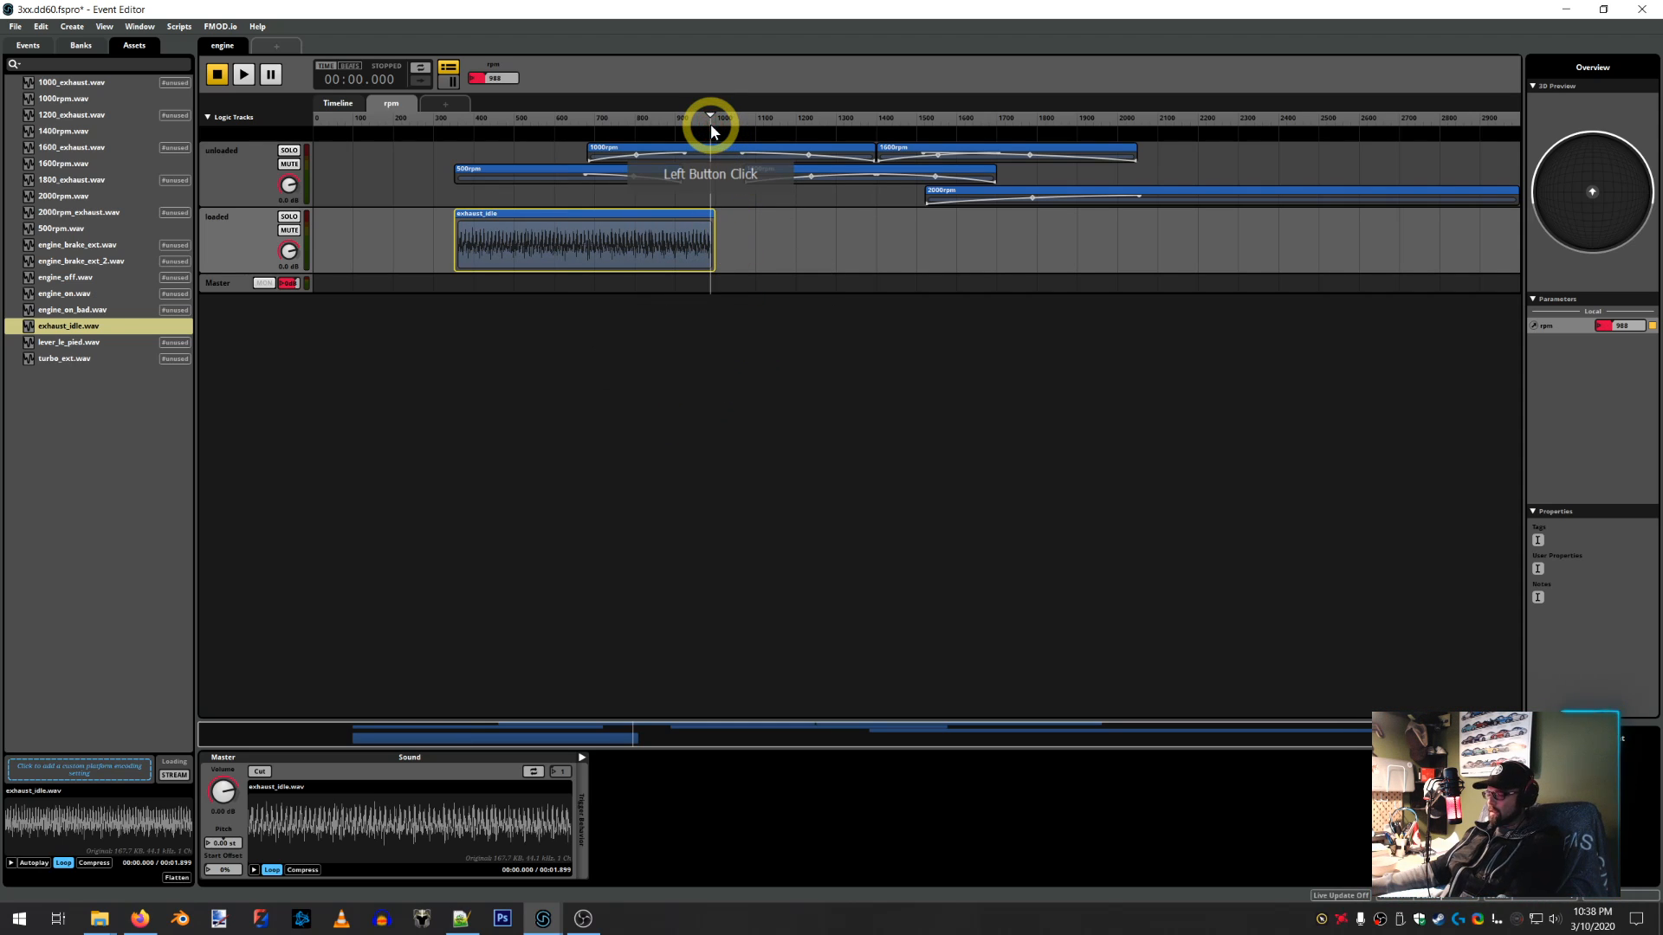
scroll(810, 295, up, 3)
scroll(810, 294, up, 2)
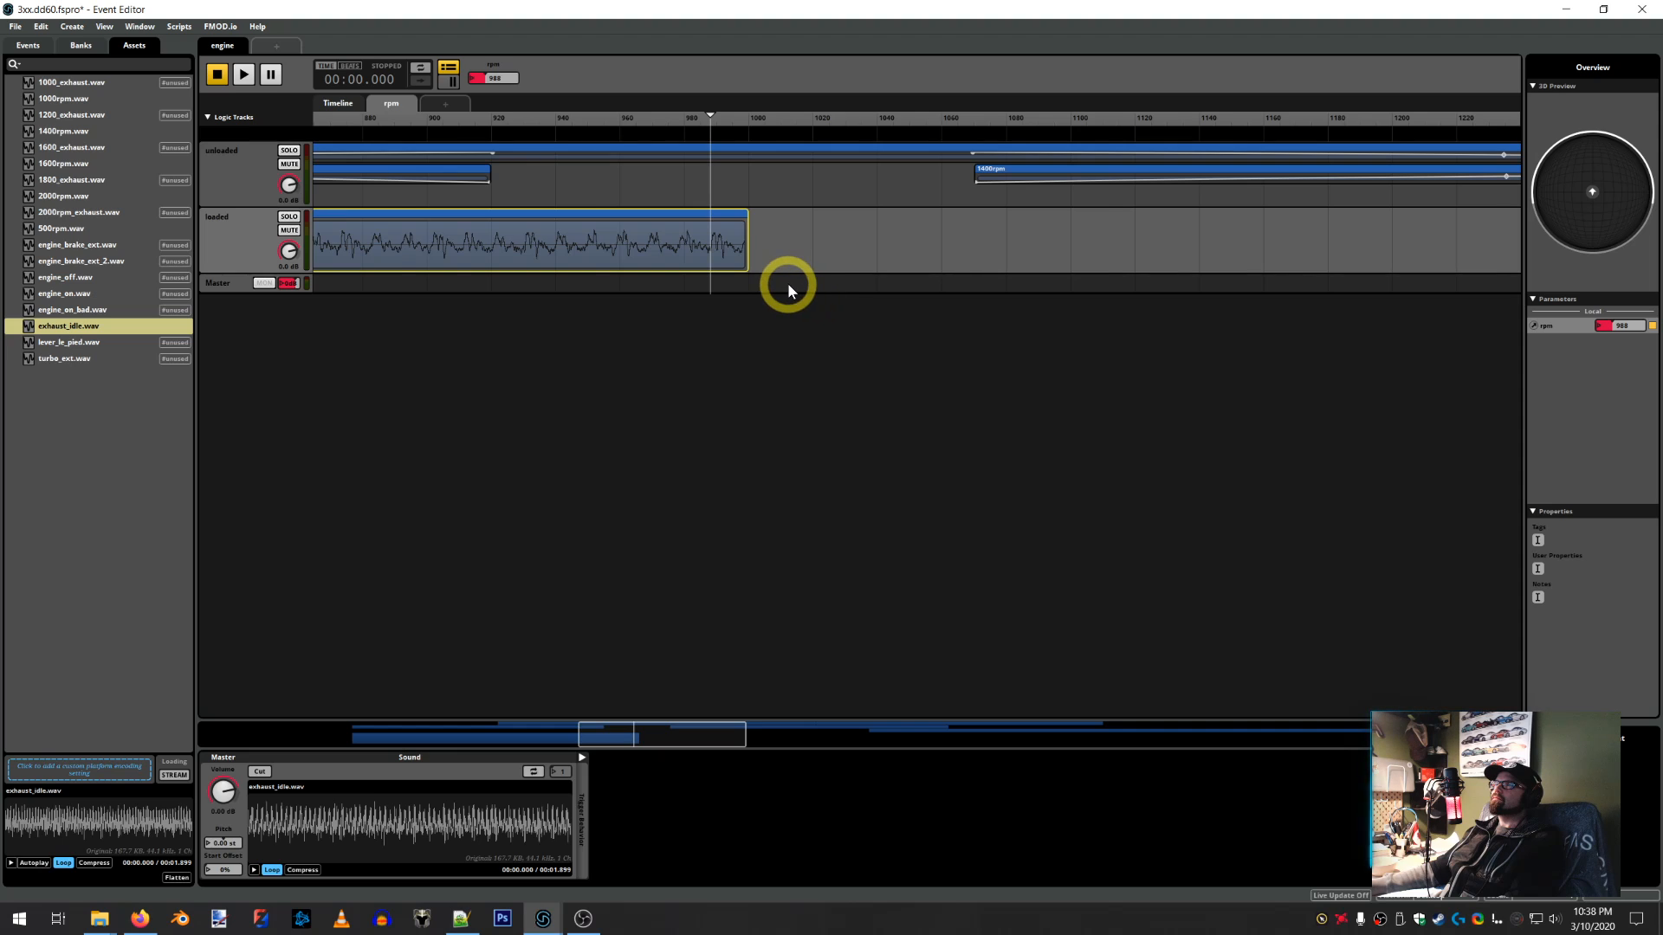
scroll(783, 282, up, 2)
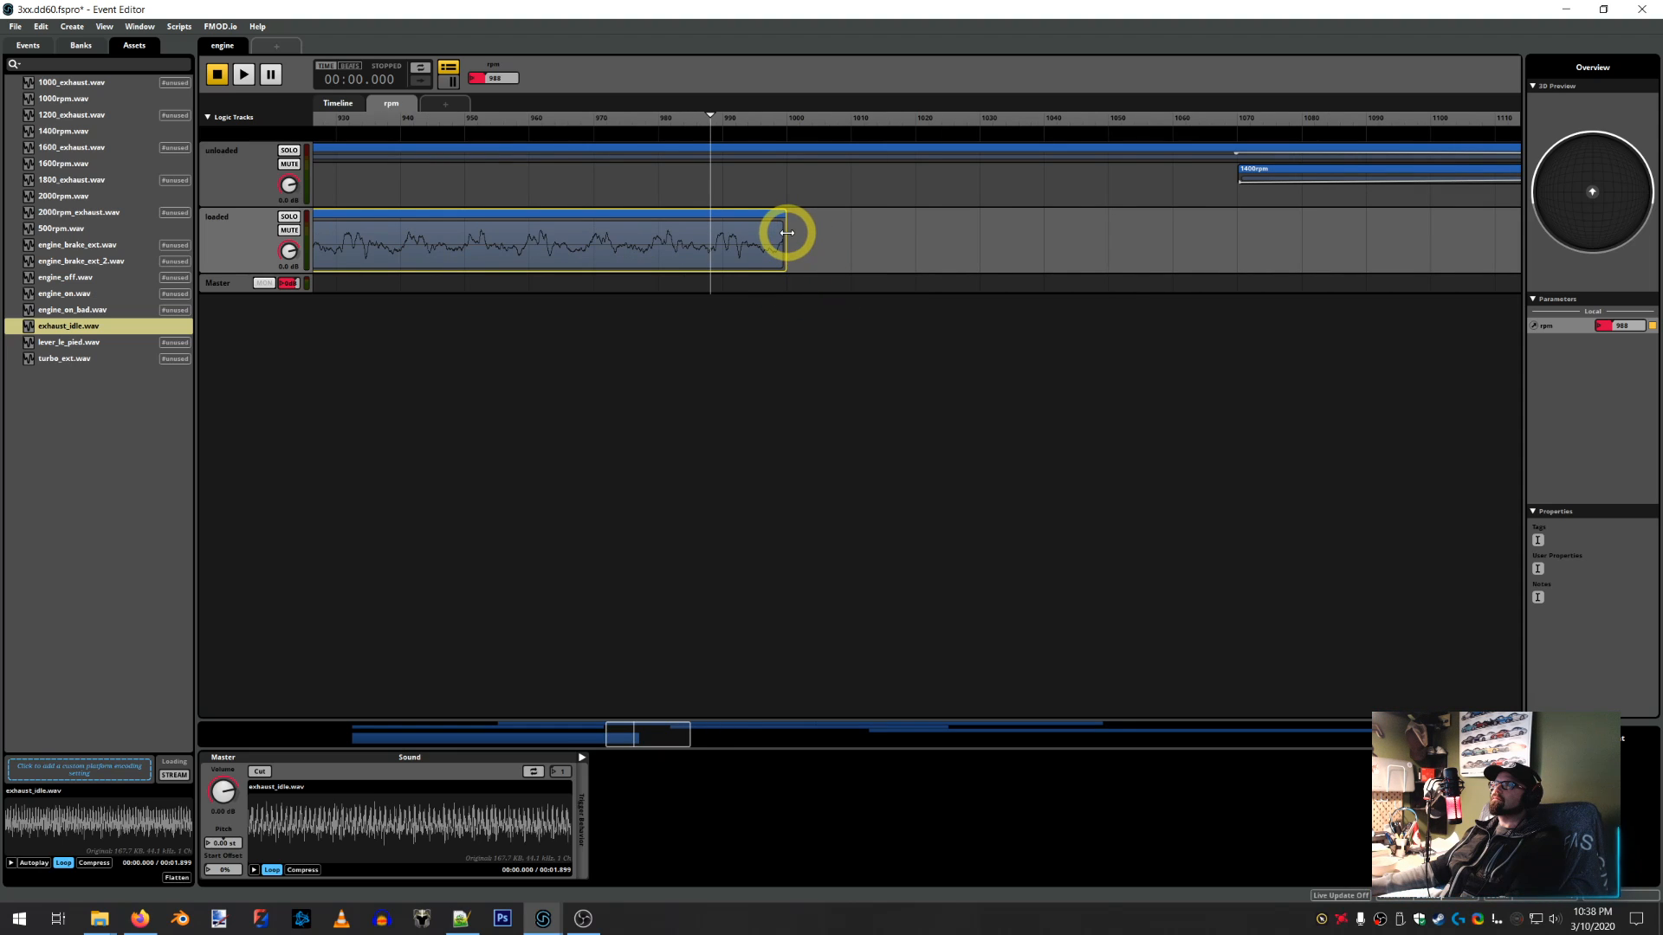
drag(786, 232, 760, 234)
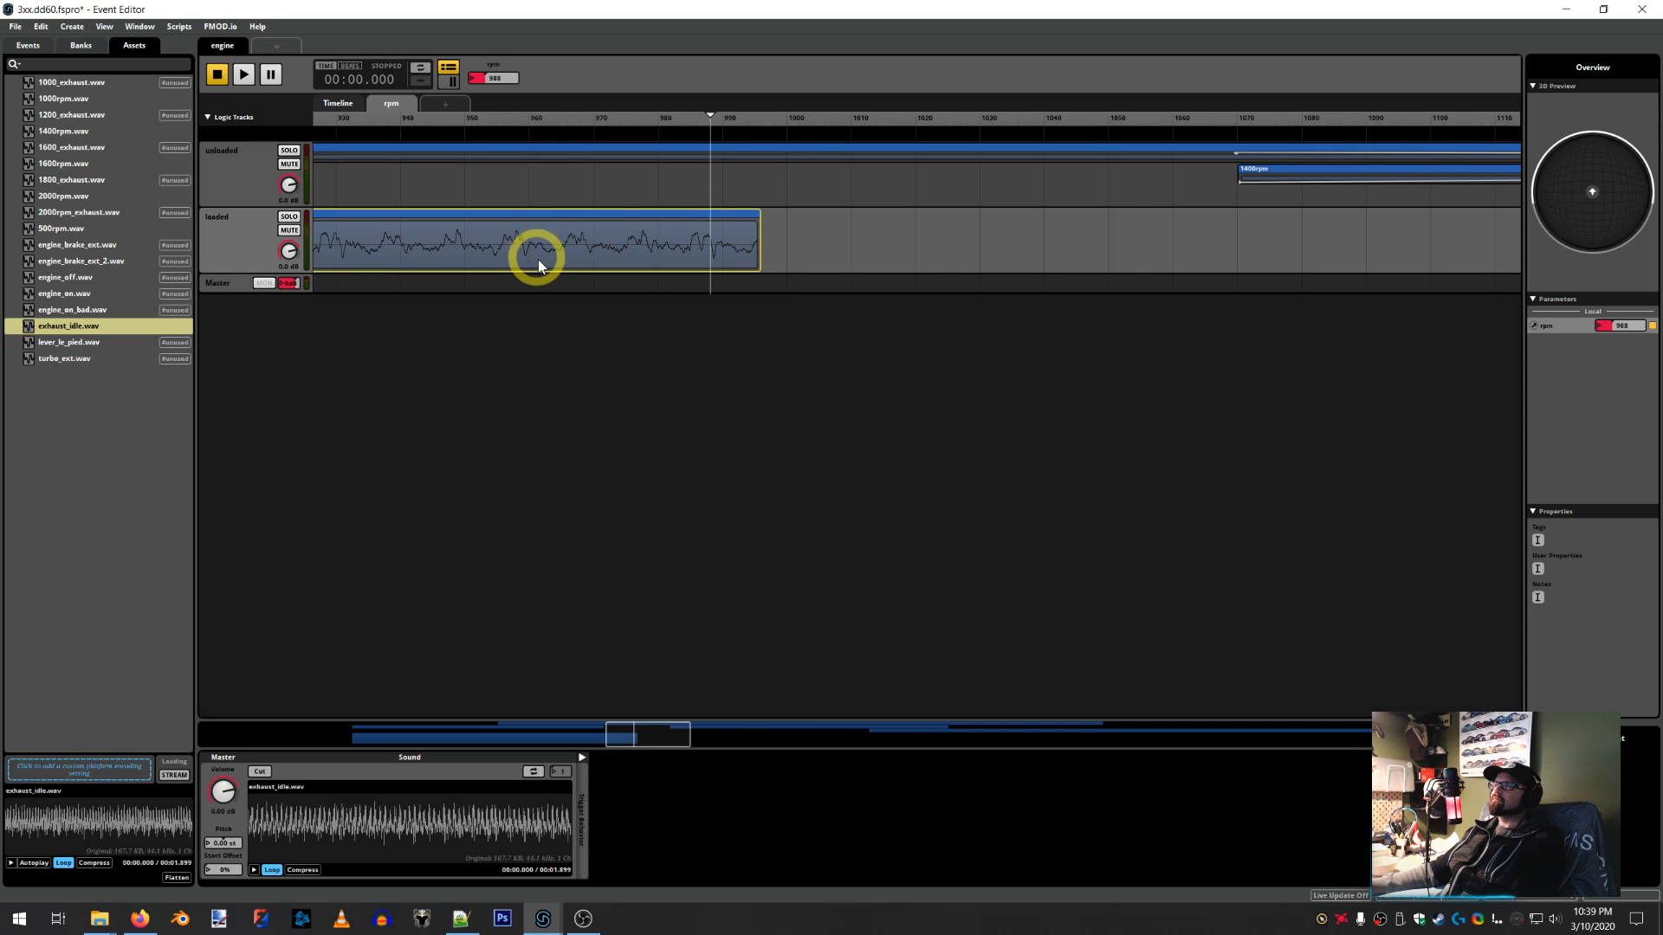
scroll(539, 264, down, 5)
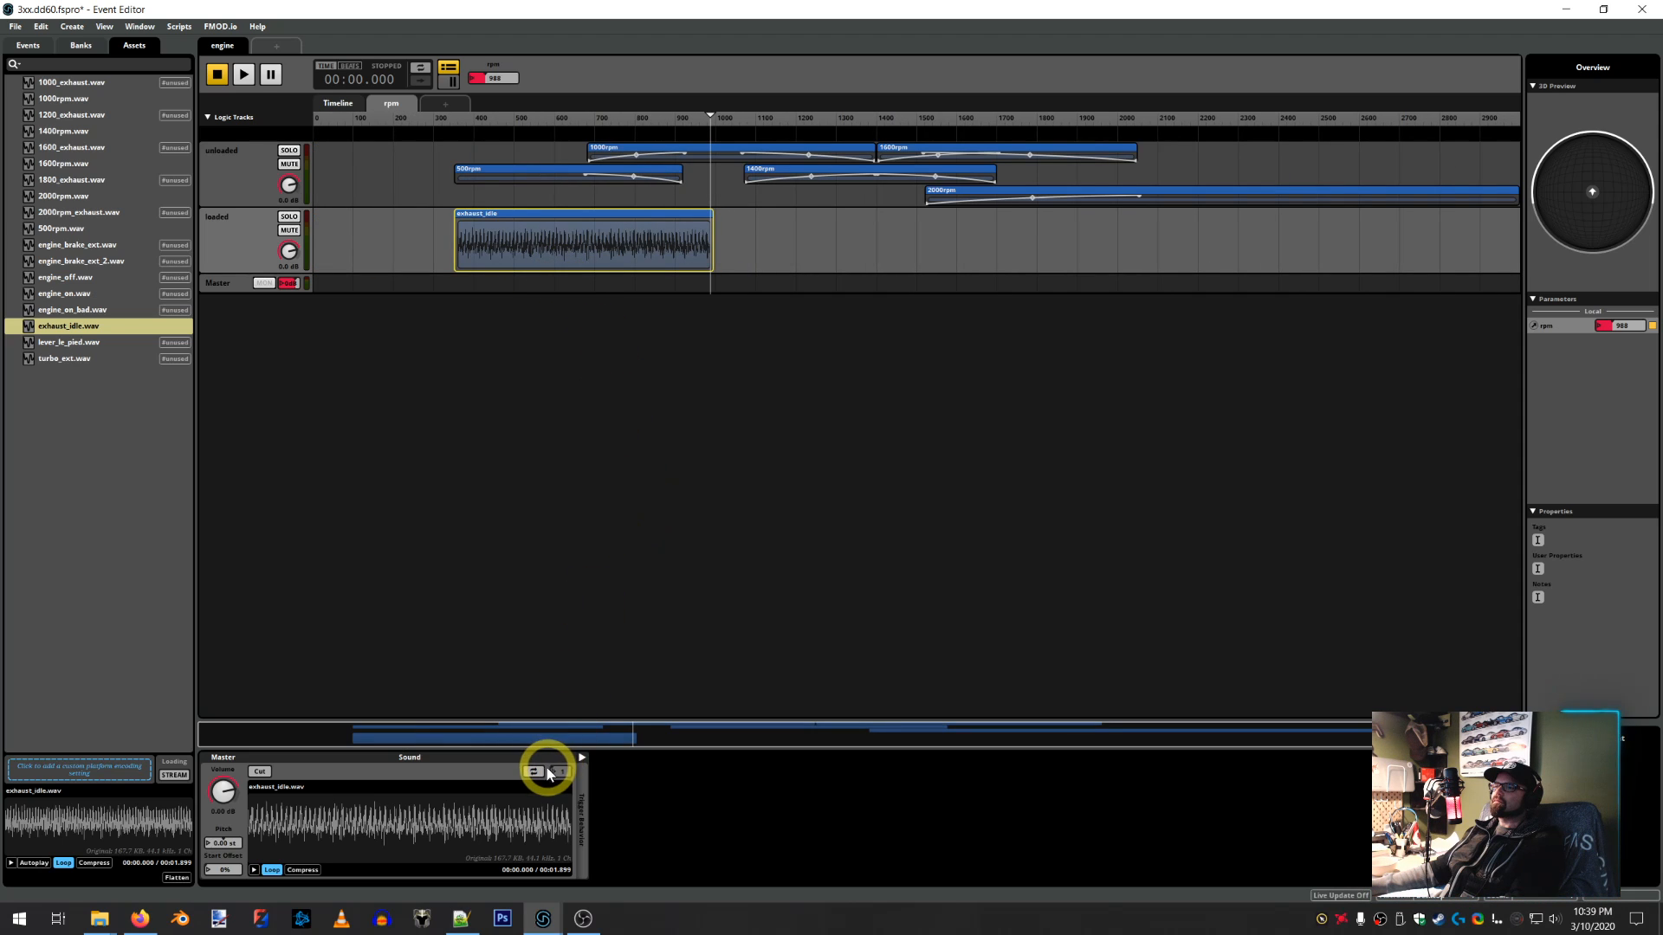
Loop the exhaust_idle instrument and add Autopitch modulation with a root pitch of 670, the pitch_reference in exterior_dd60.sii
click(532, 771)
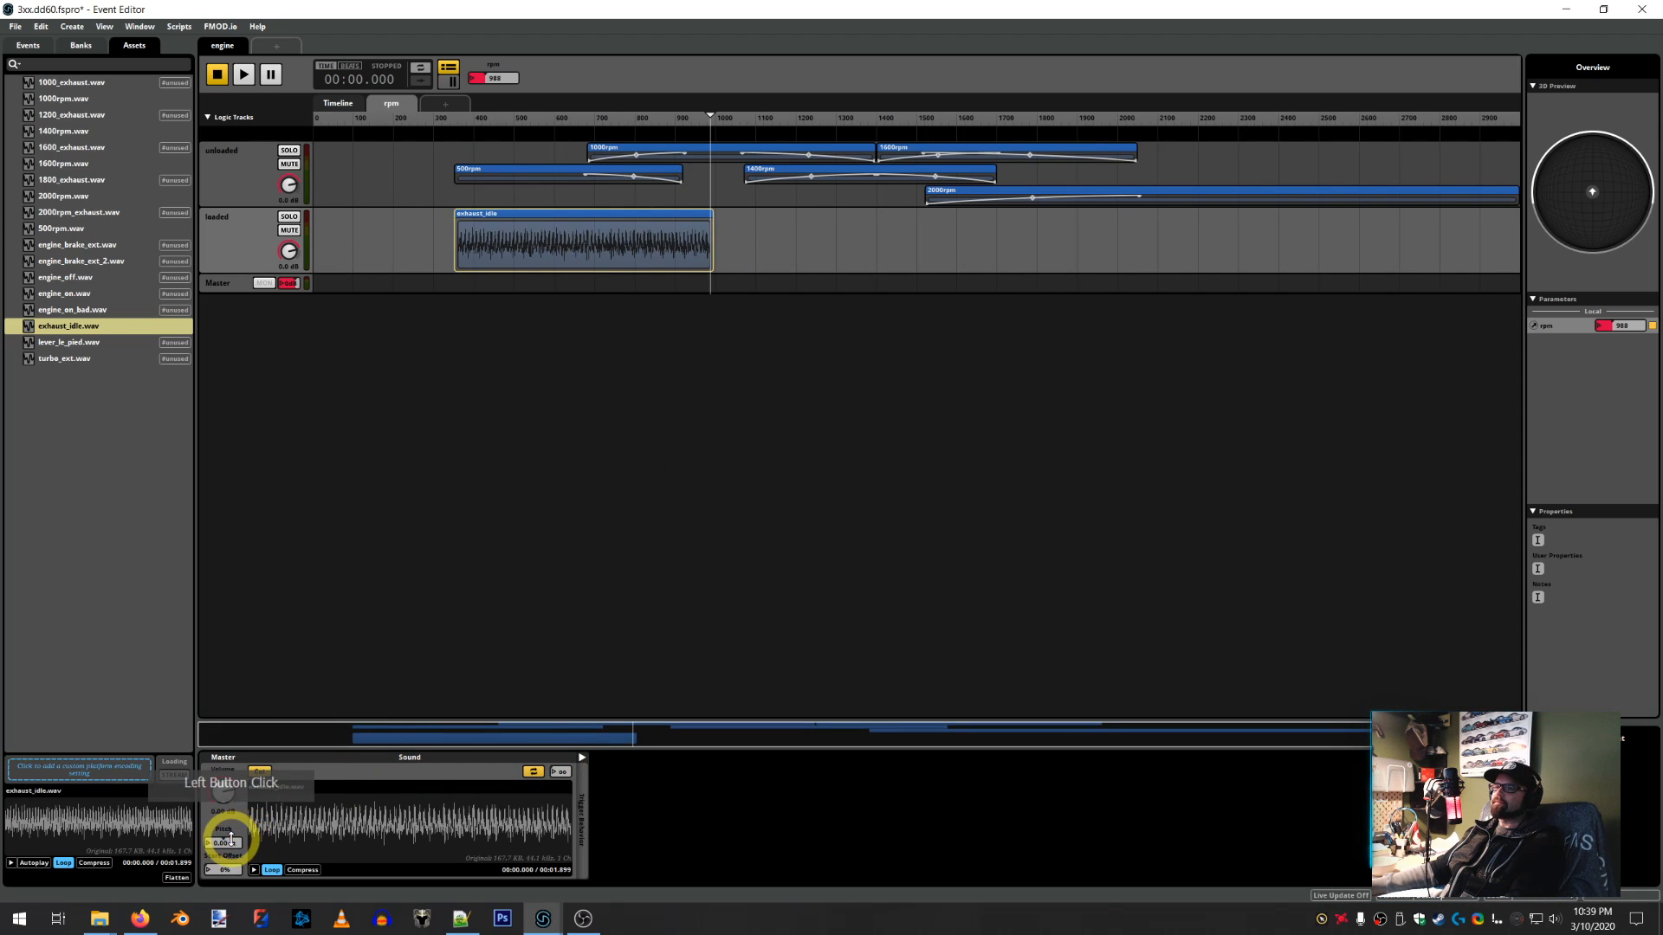
right_click(231, 840)
mouse_move(286, 866)
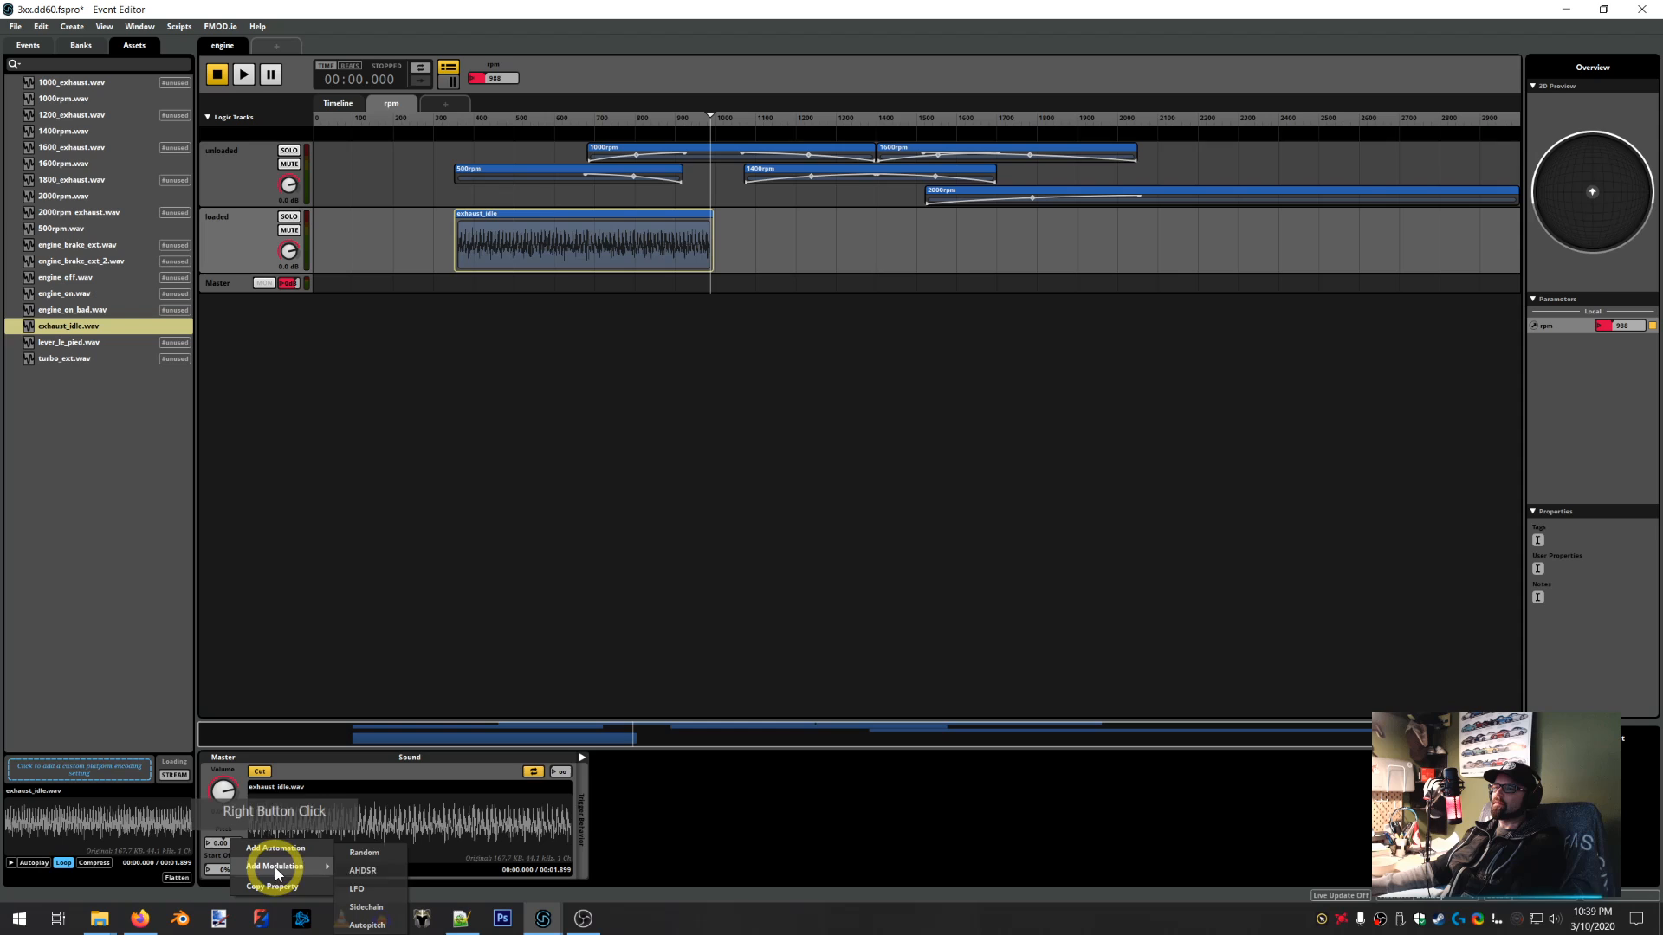
click(366, 925)
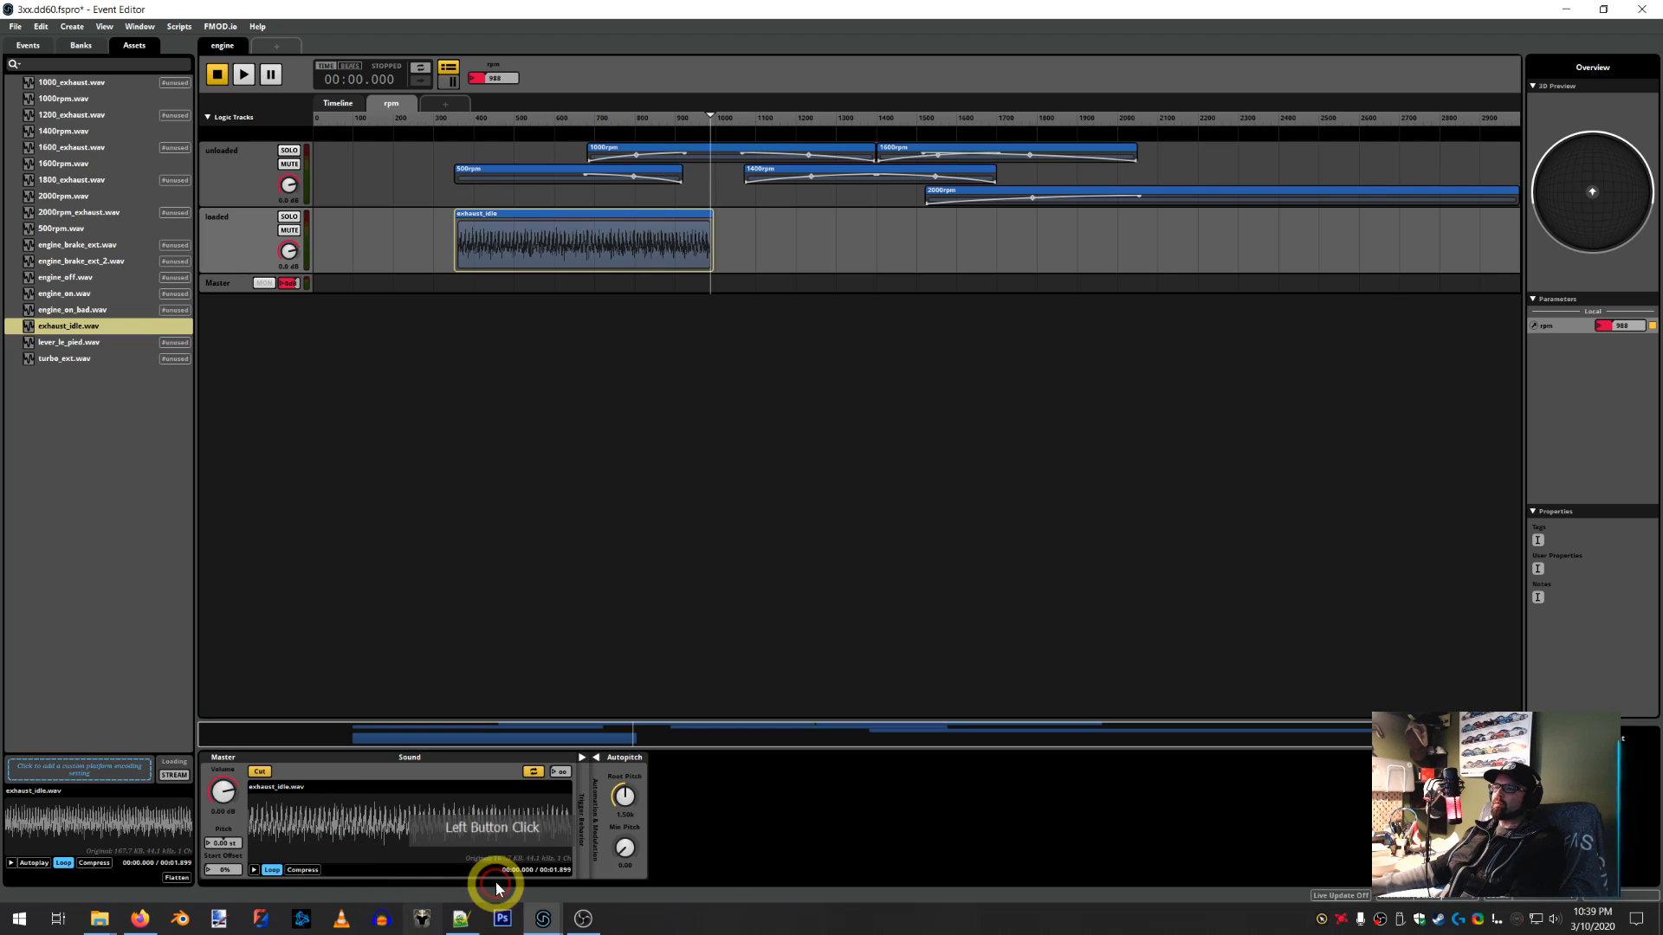
click(459, 923)
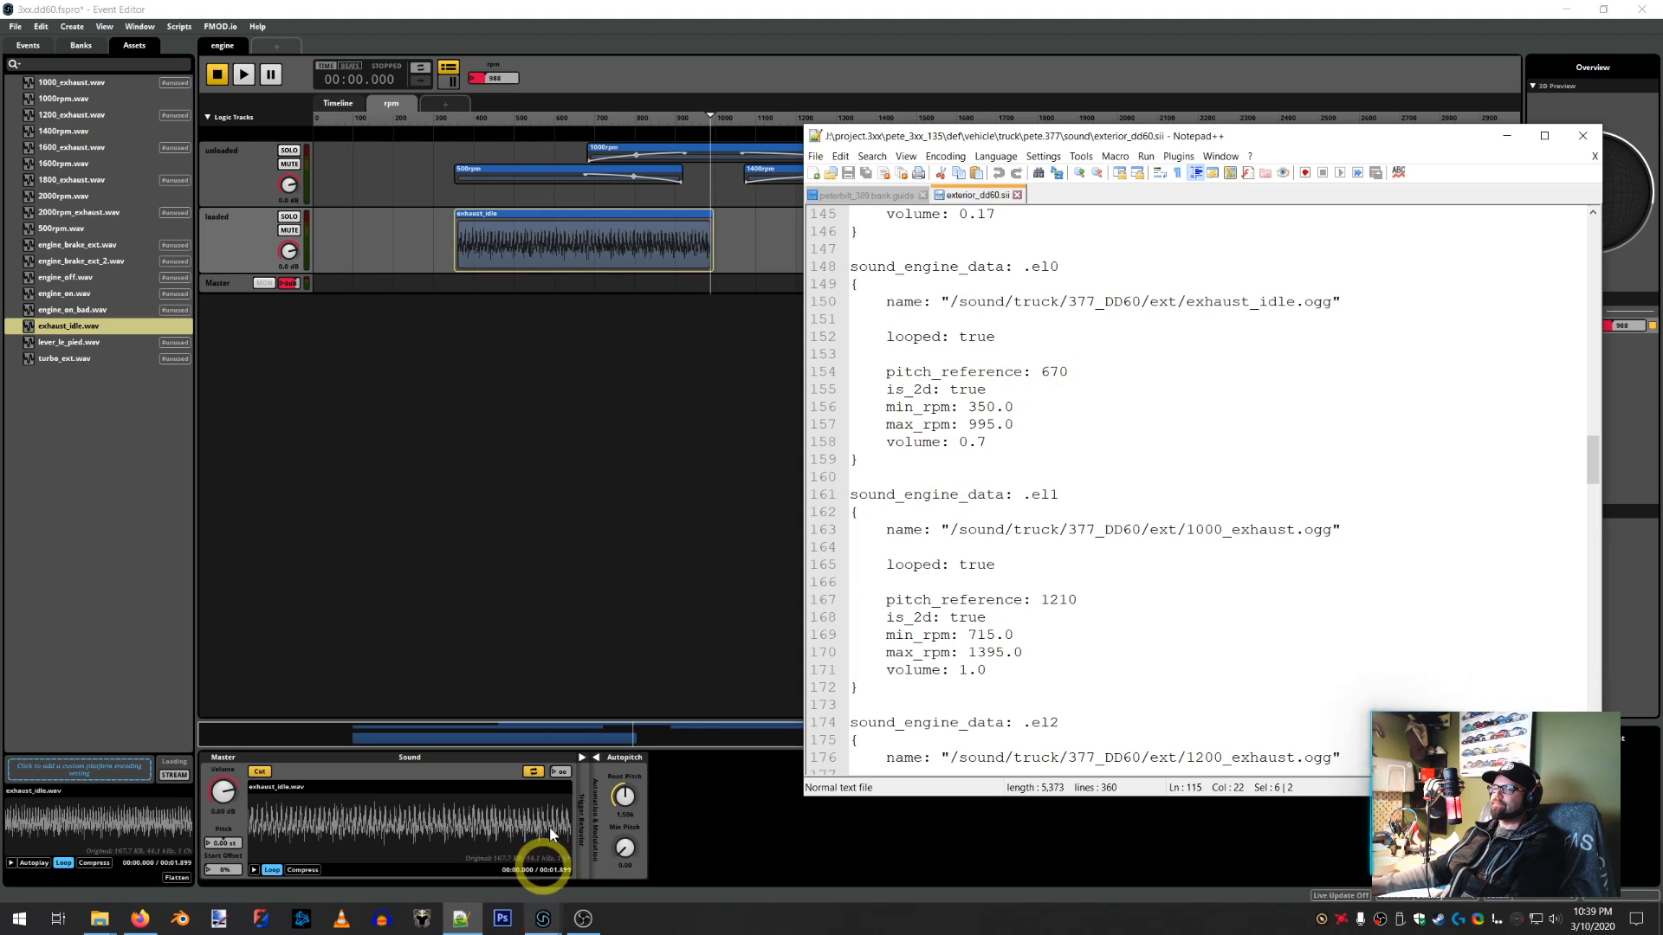
double_click(623, 818)
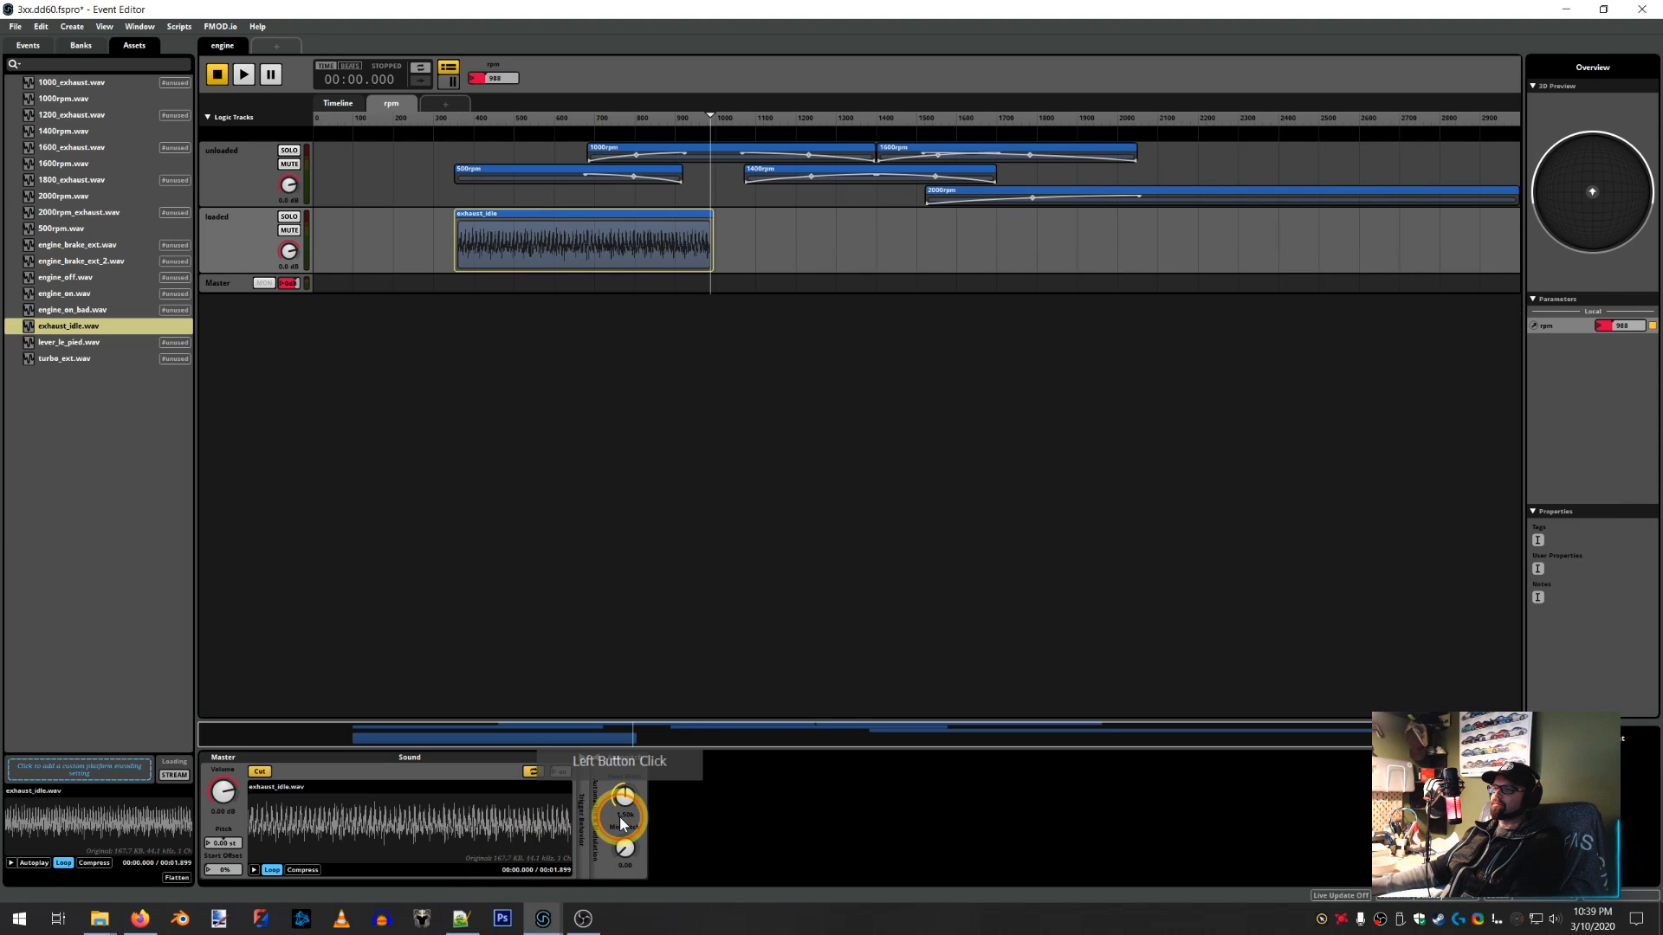
double_click(626, 816)
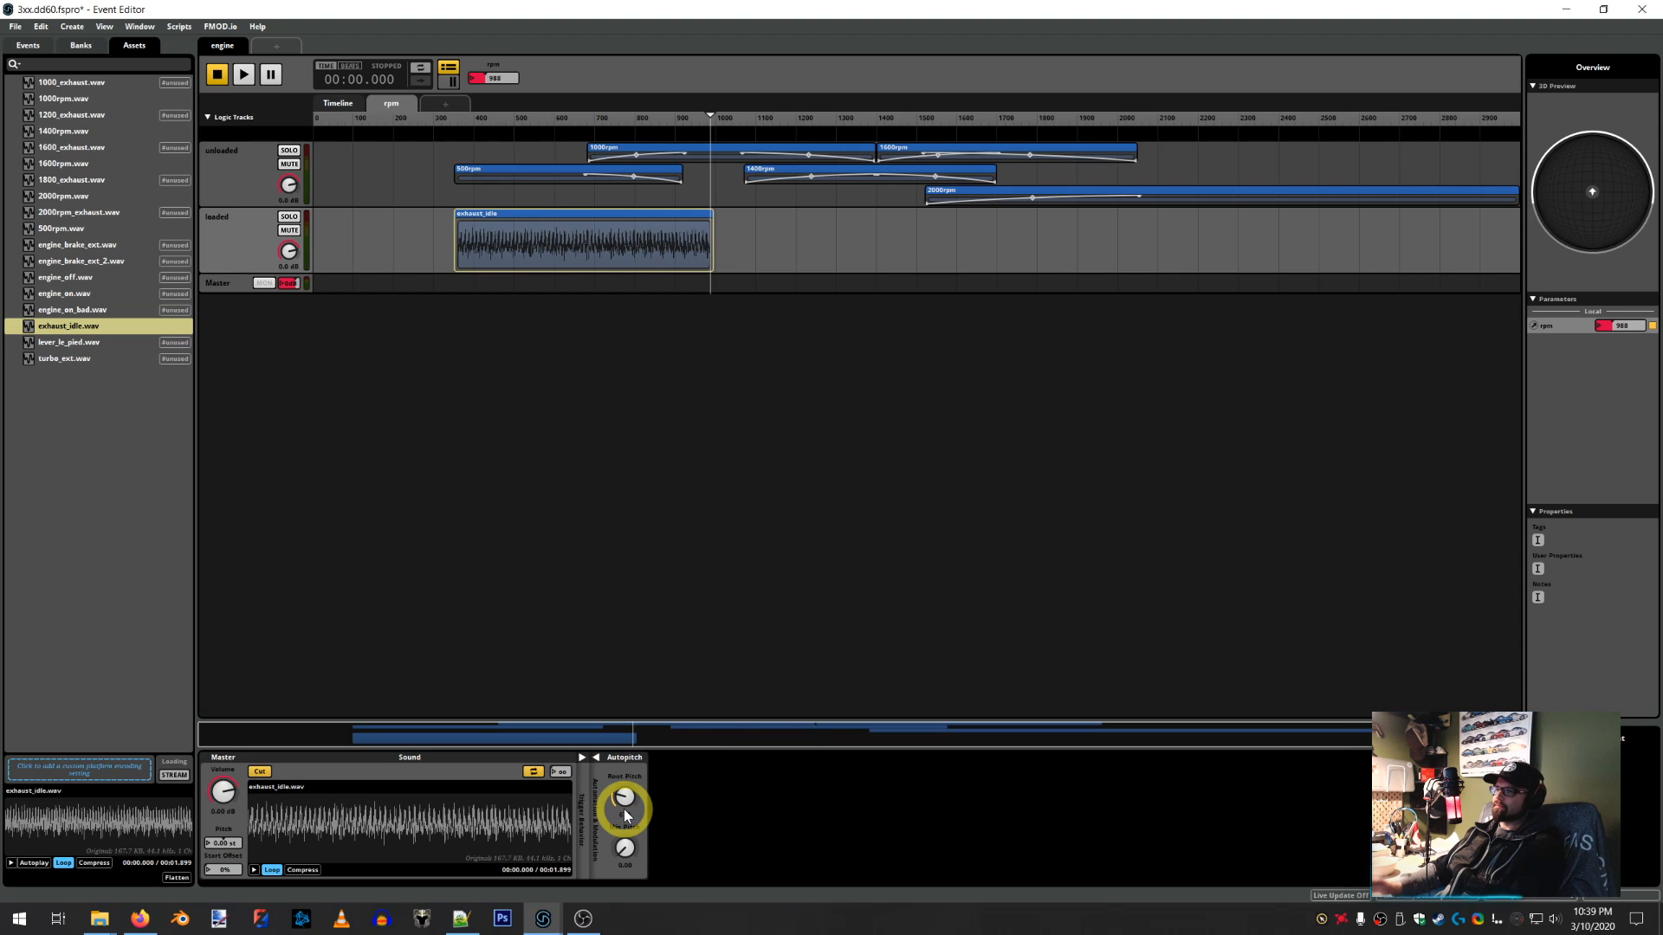
key(Return)
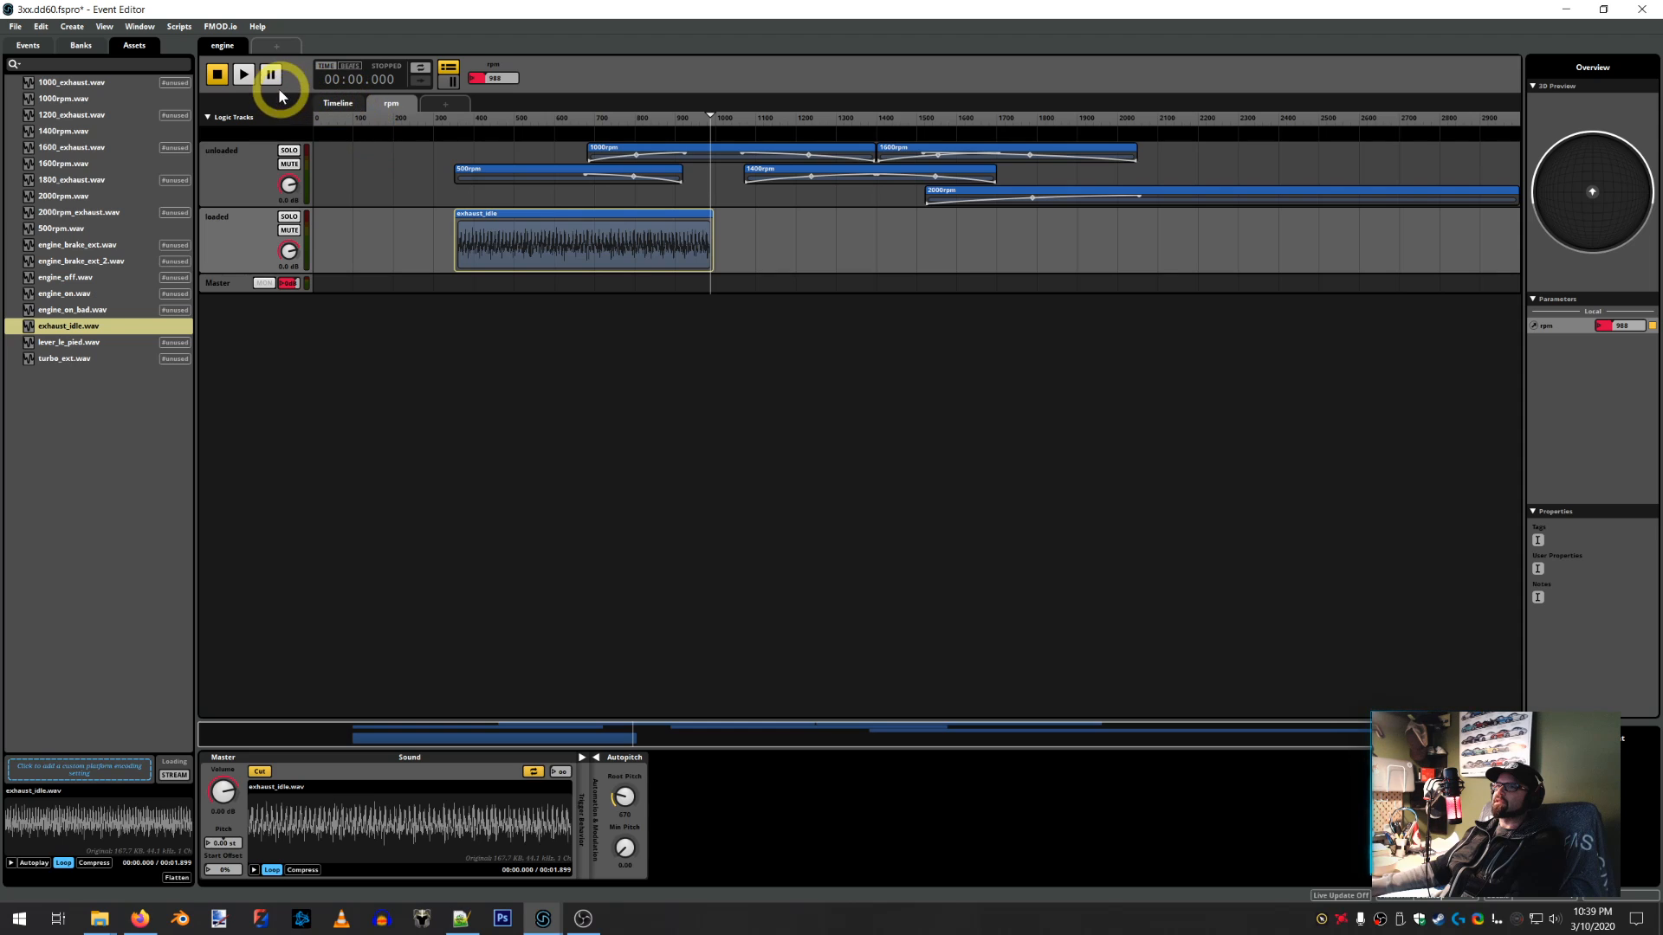
Audition the engine event while moving the rpm parameter to about 605 and up to 681, and stop playback
click(244, 74)
mouse_move(709, 116)
mouse_down()
mouse_move(558, 117)
mouse_move(567, 225)
mouse_up()
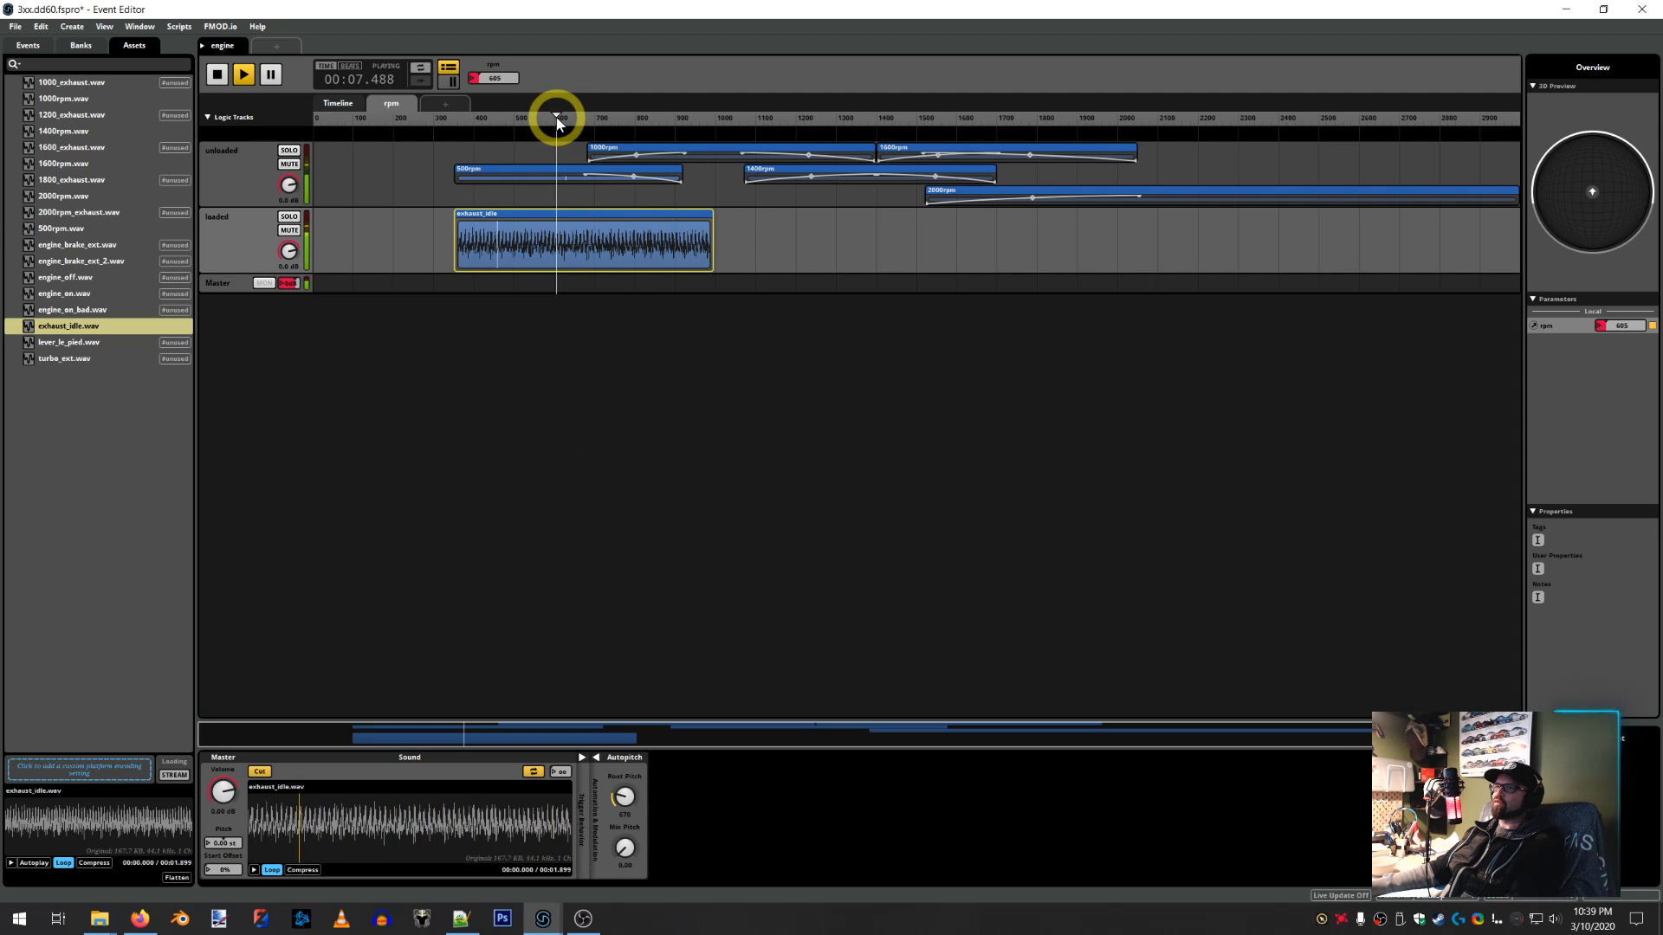
mouse_move(556, 117)
mouse_down()
mouse_move(705, 121)
mouse_move(587, 131)
mouse_up()
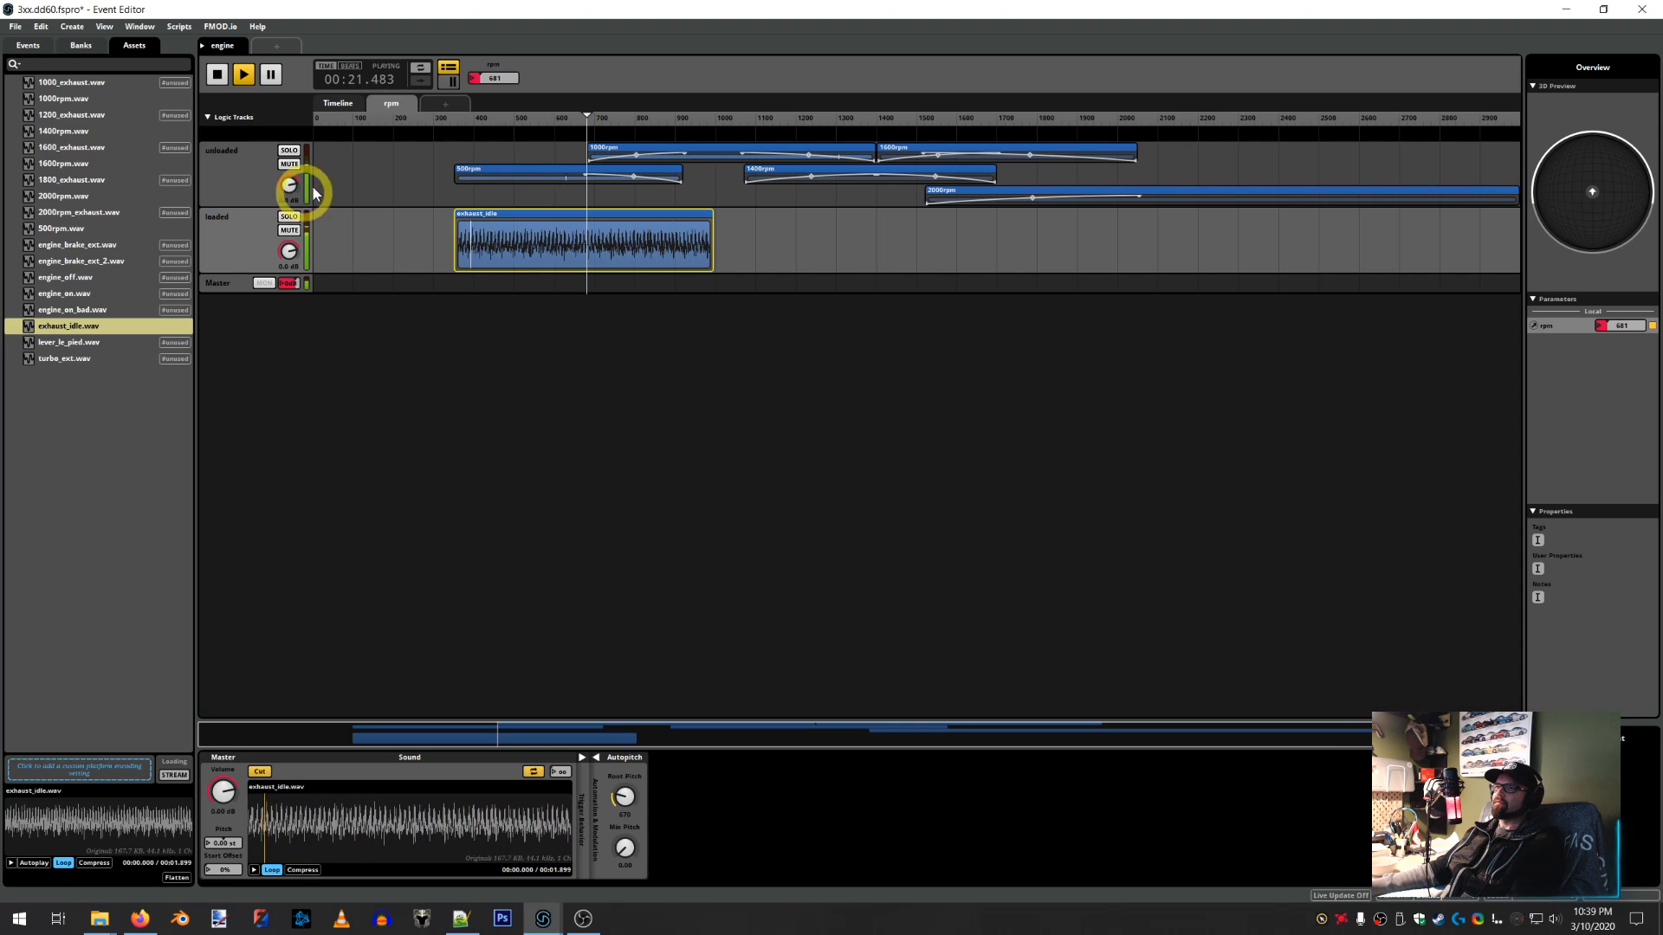
click(216, 74)
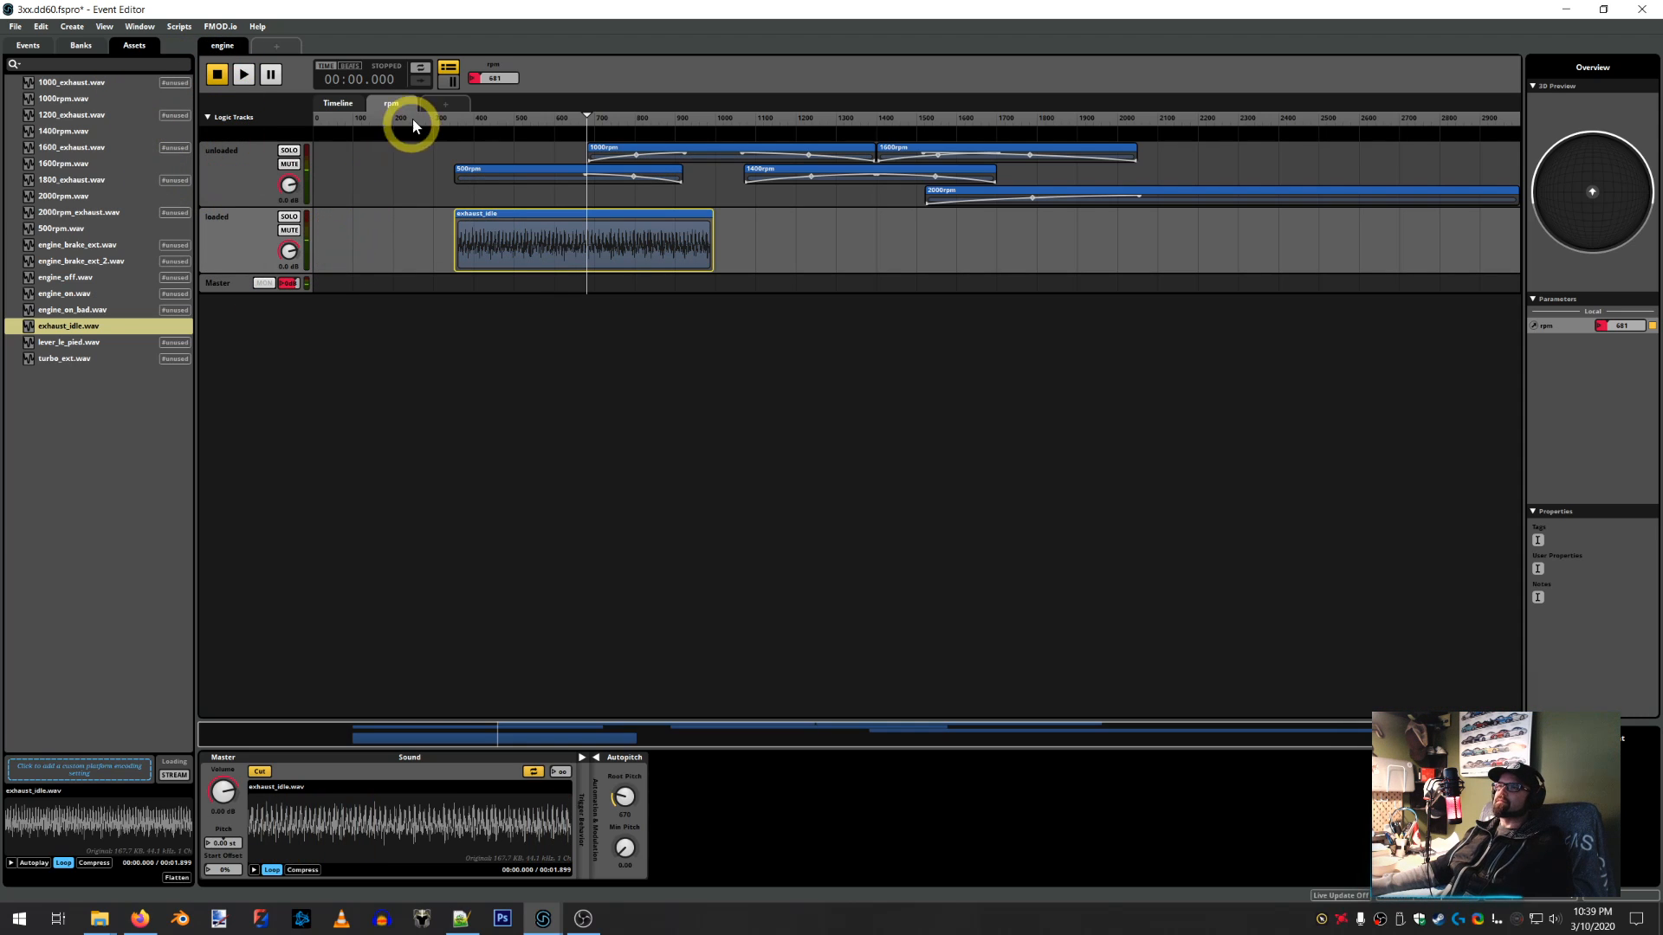
click(445, 105)
right_click(444, 104)
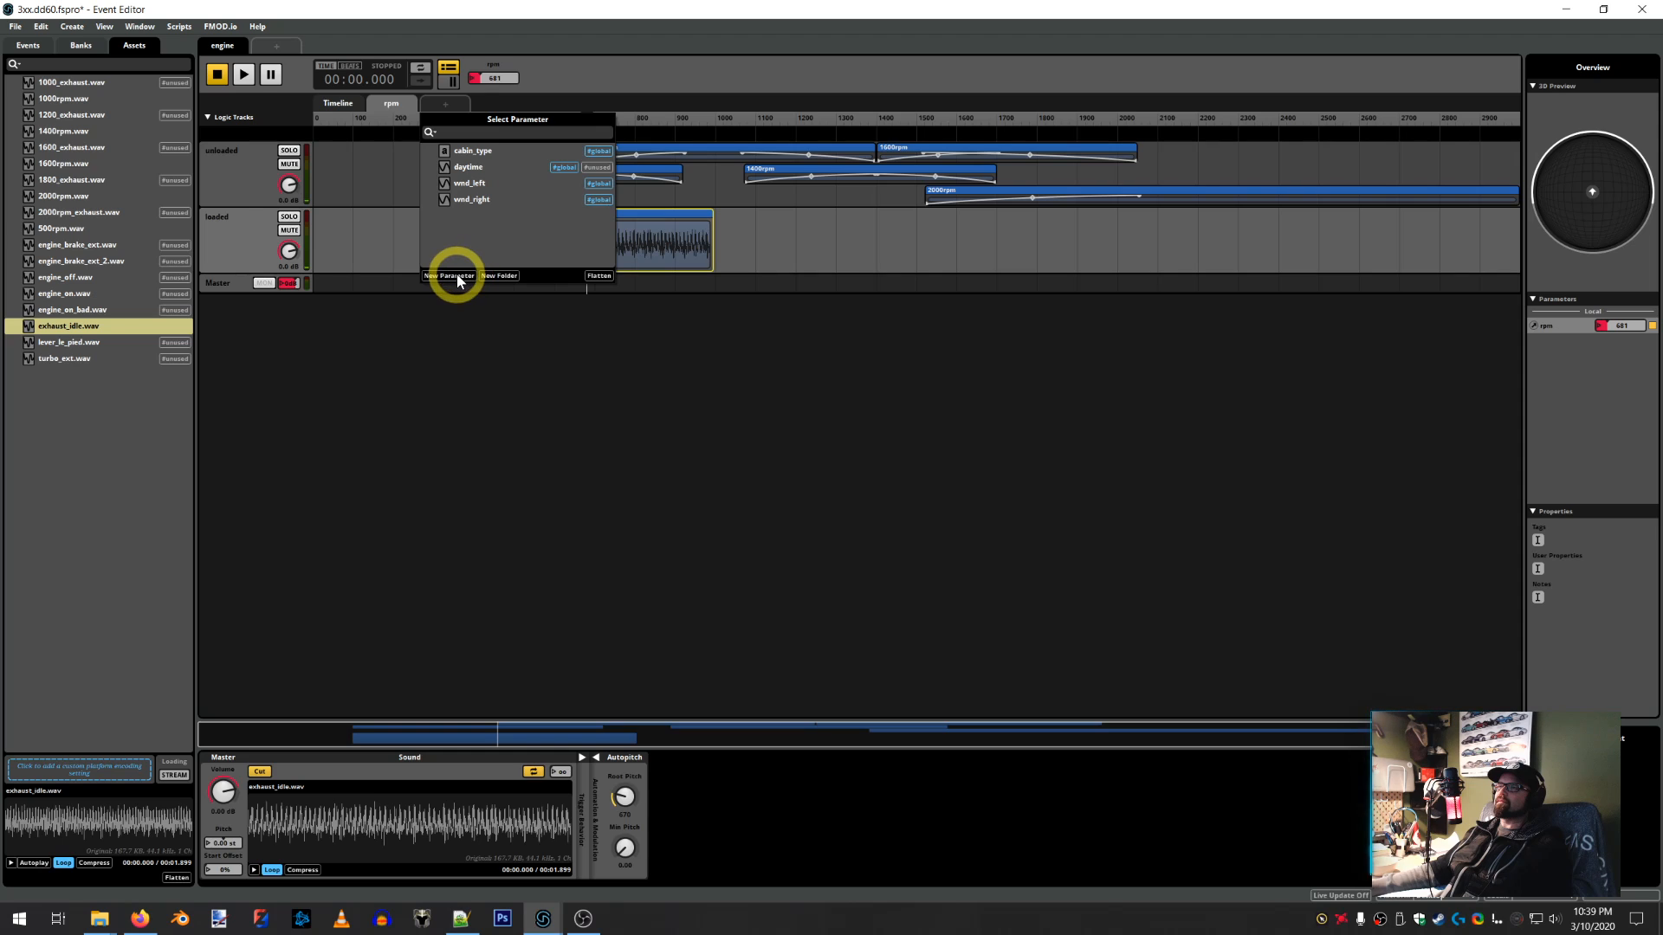
click(401, 104)
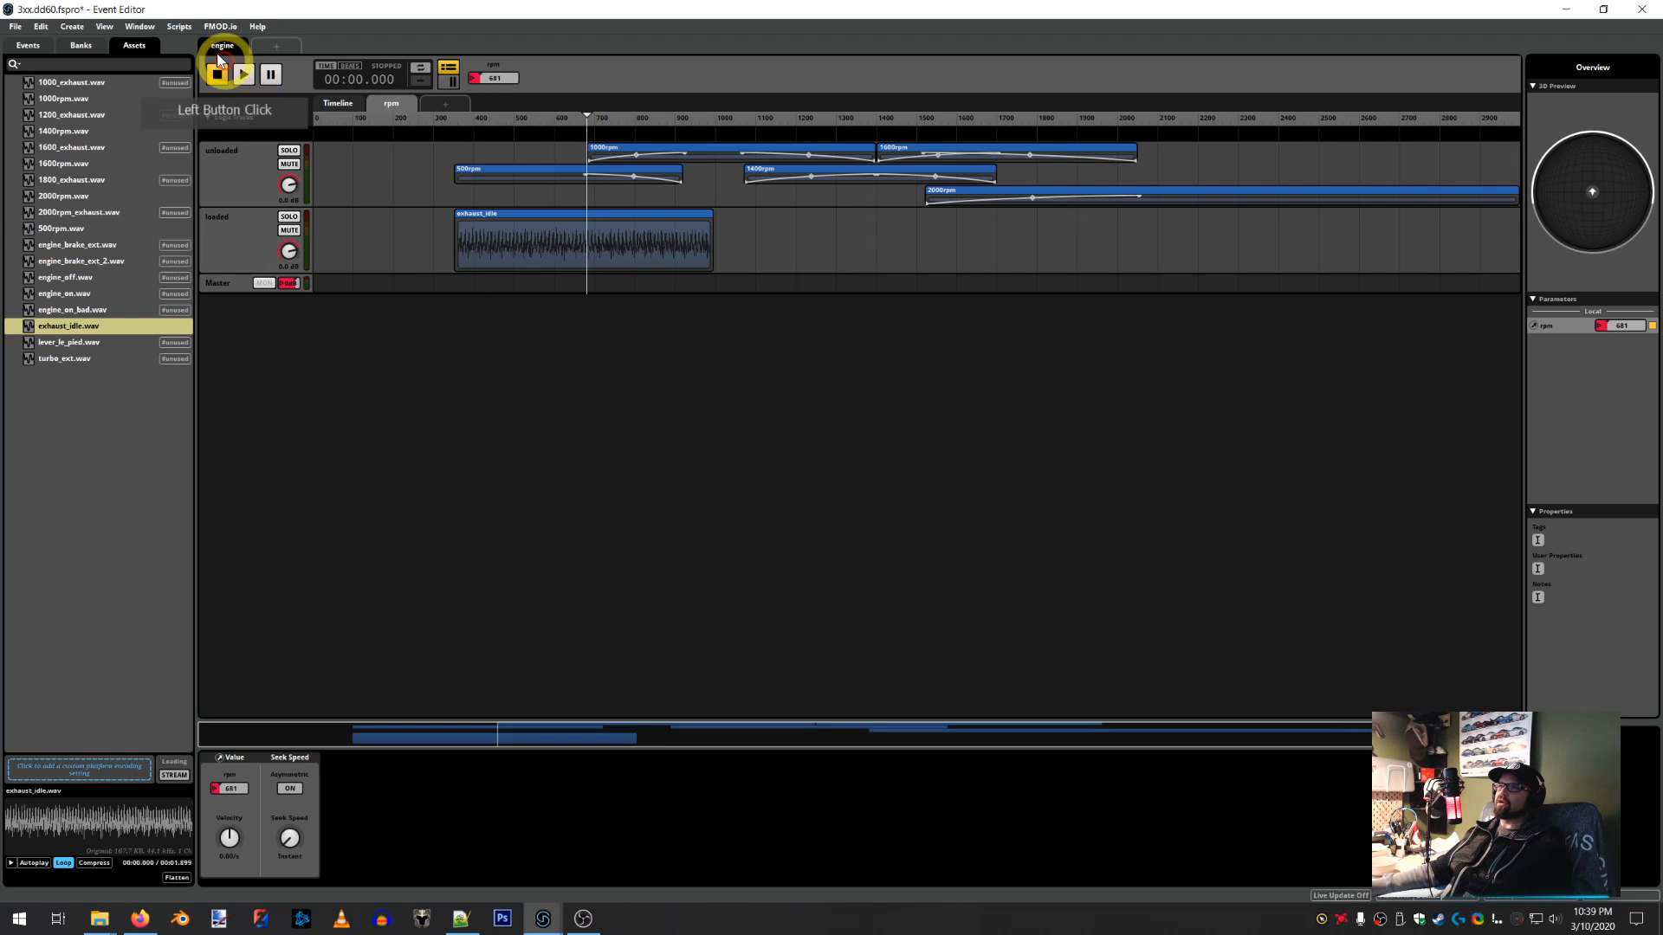
Create a parameter folder named engine in the Preset Browser and move the rpm parameter into it
click(139, 26)
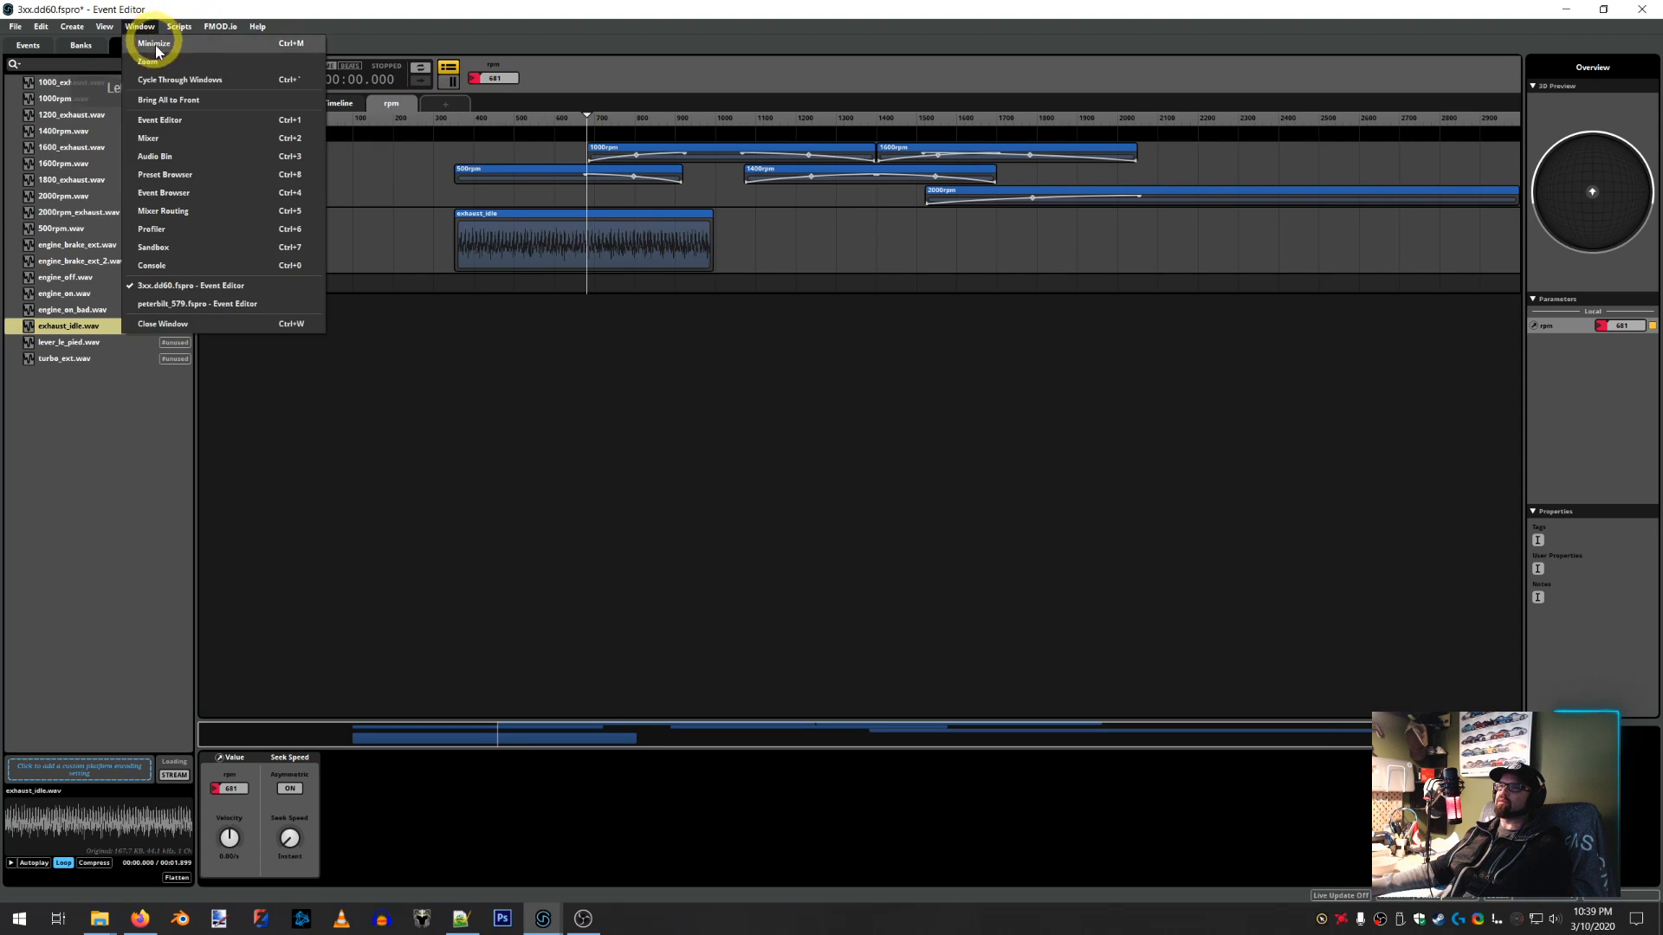
click(164, 174)
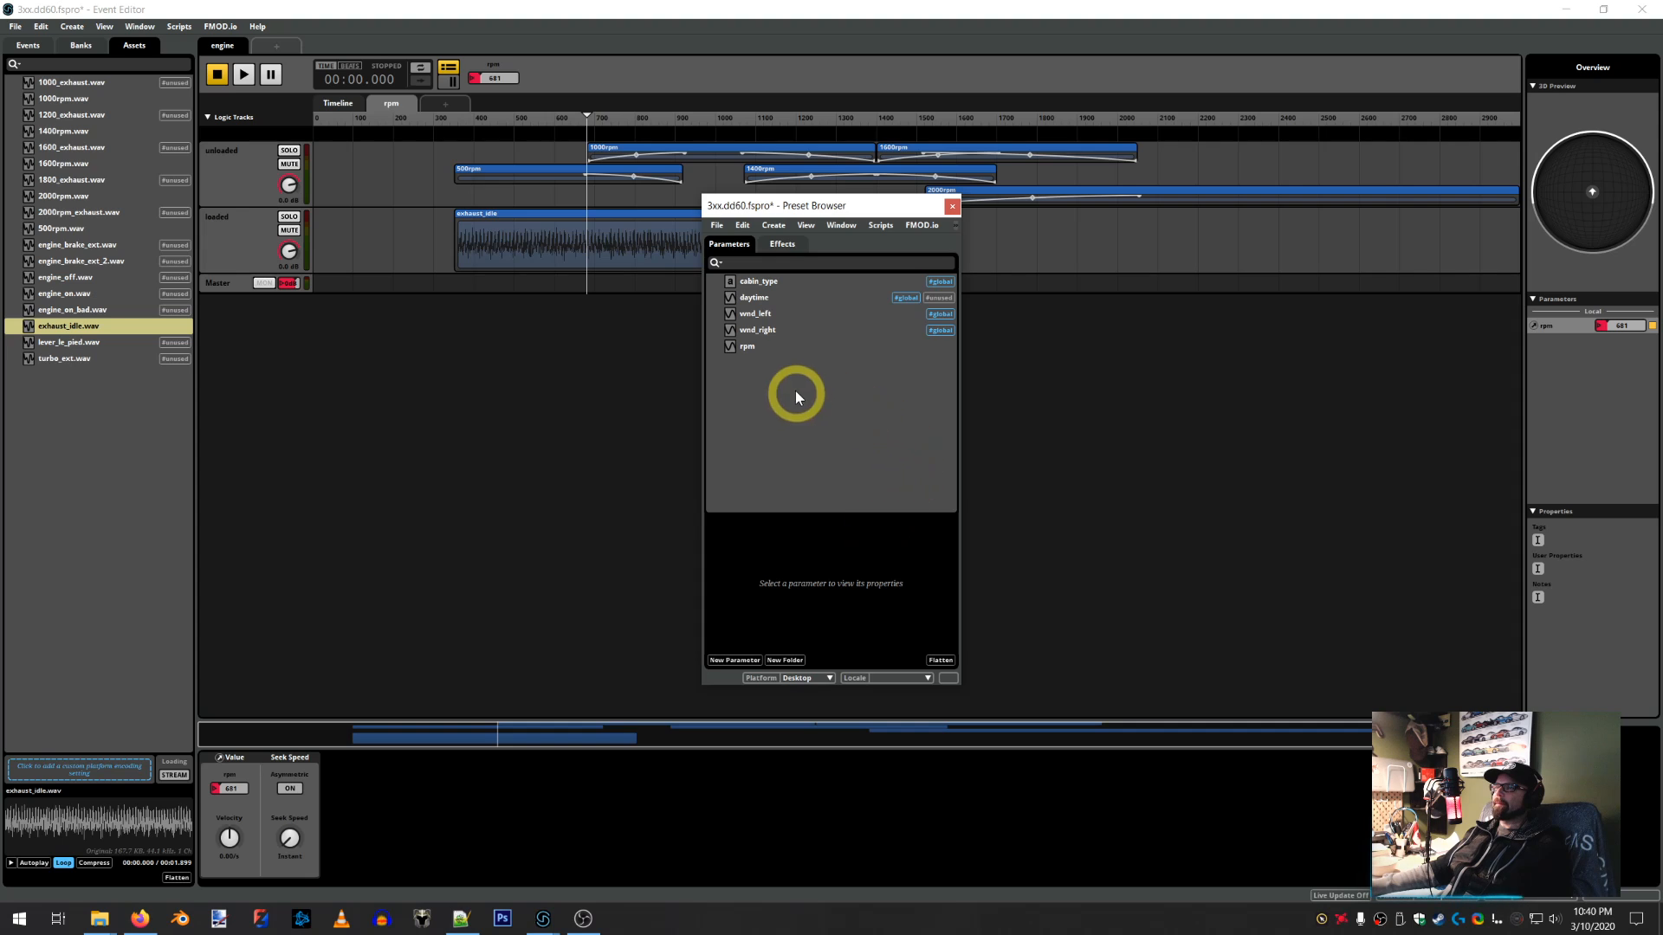
click(784, 660)
click(861, 470)
text(engine)
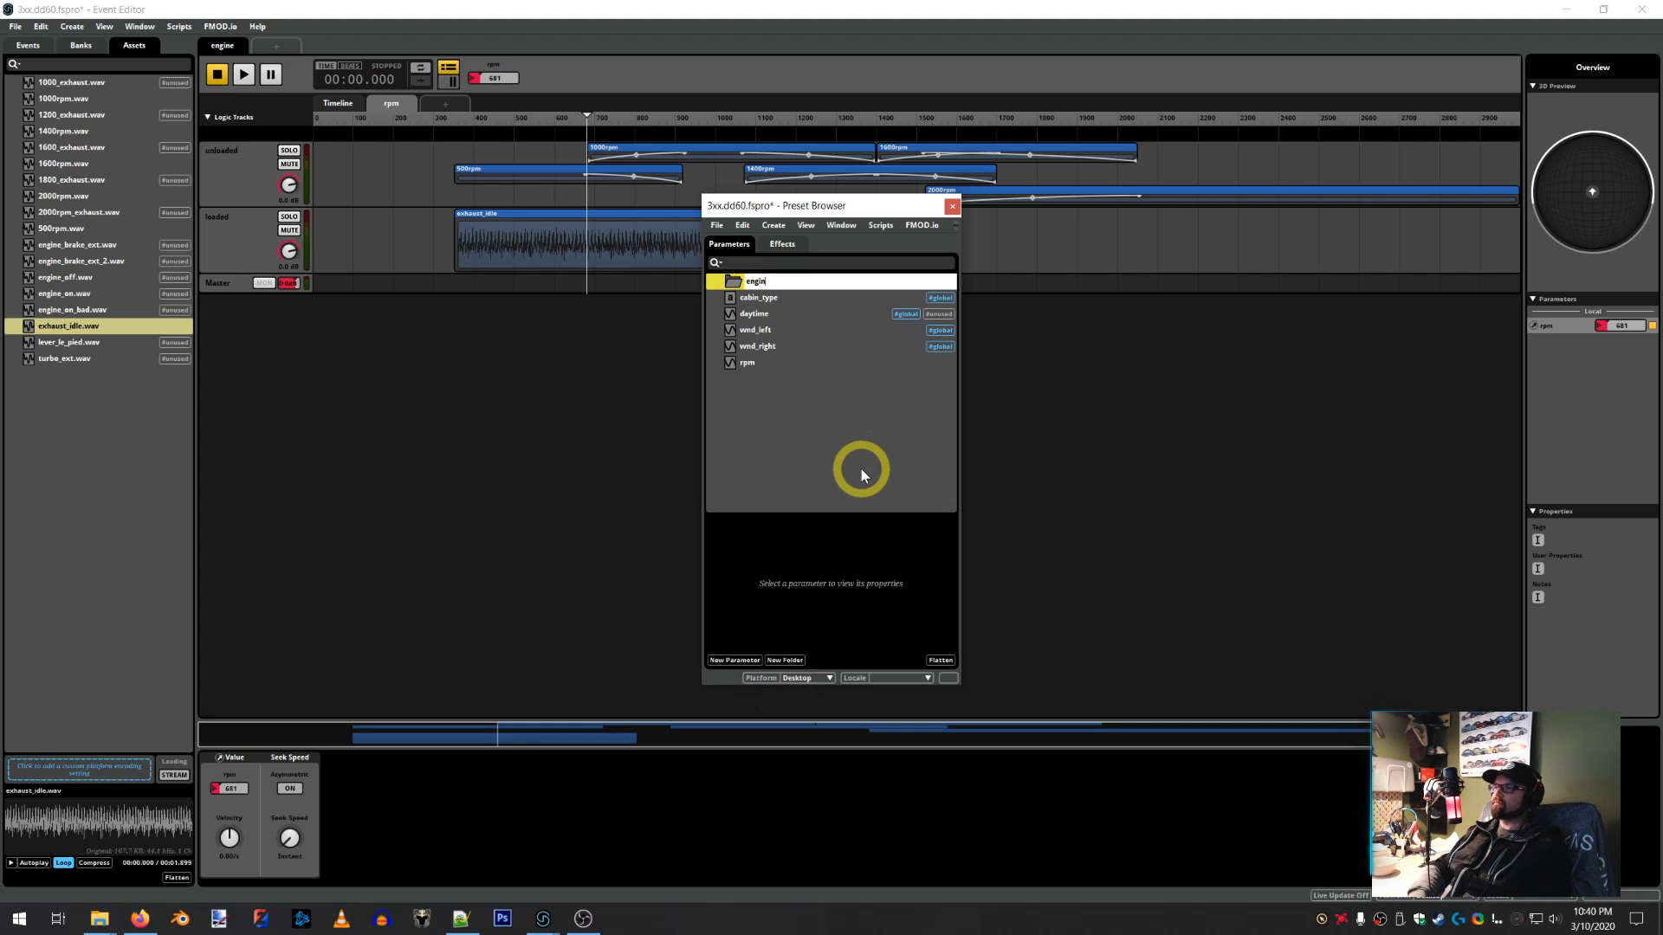
key(Return)
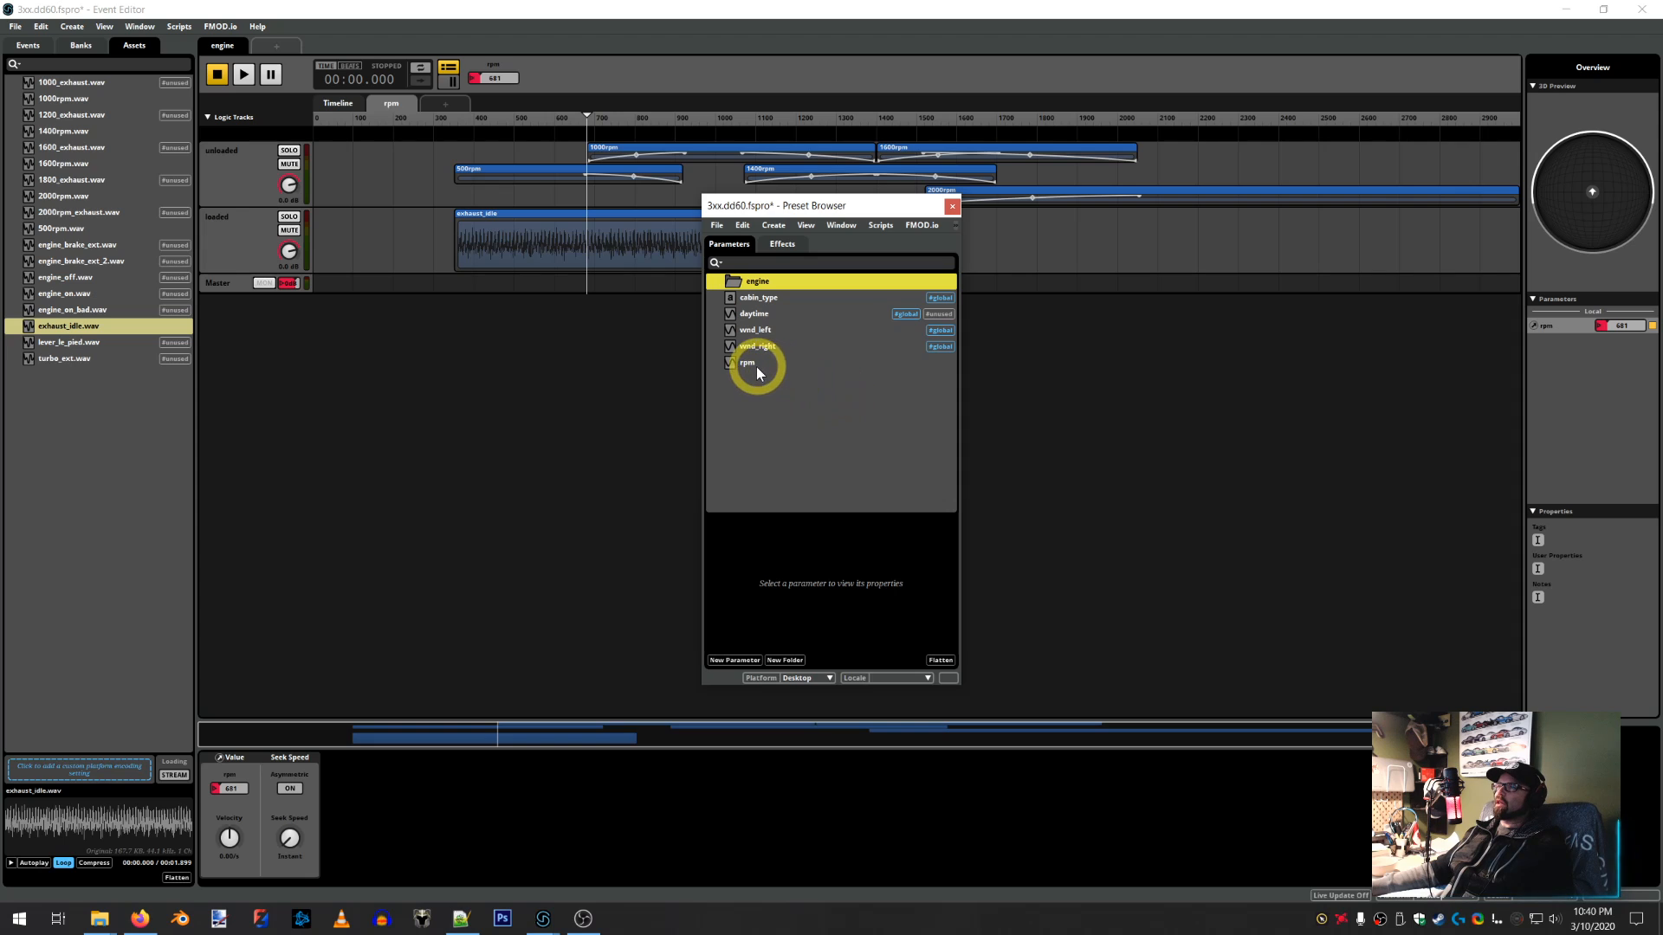
drag(757, 371, 769, 284)
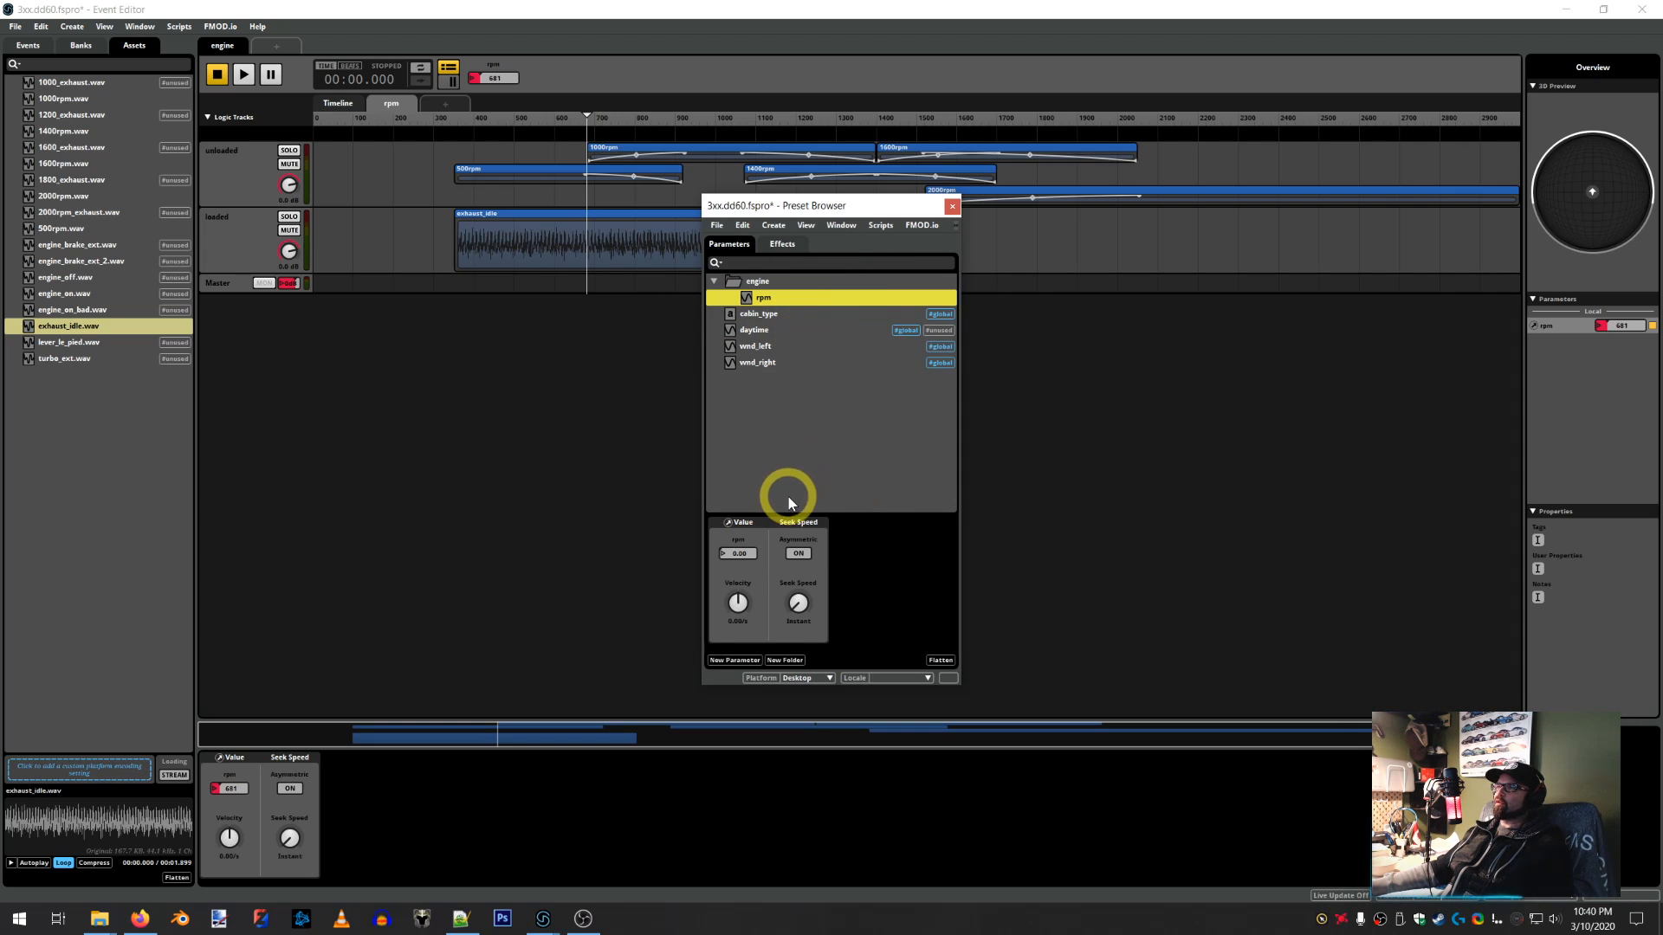
Add a local continuous user parameter named loaded, ranging from 0 to 1, to the engine parameter folder
click(748, 658)
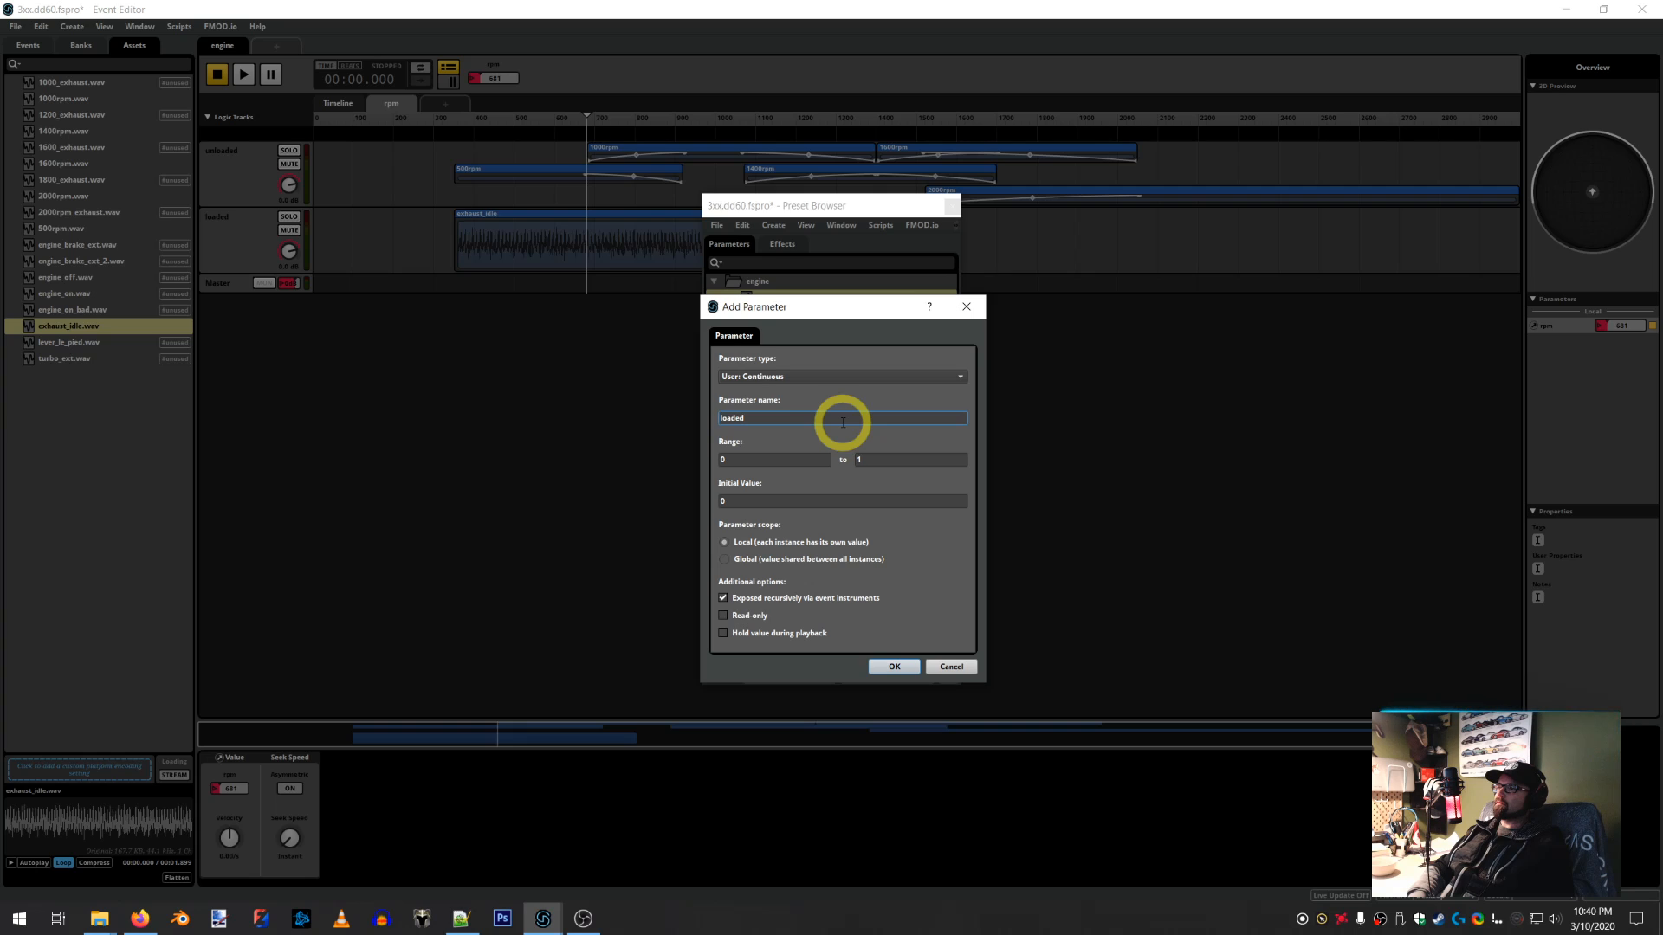
key(Return)
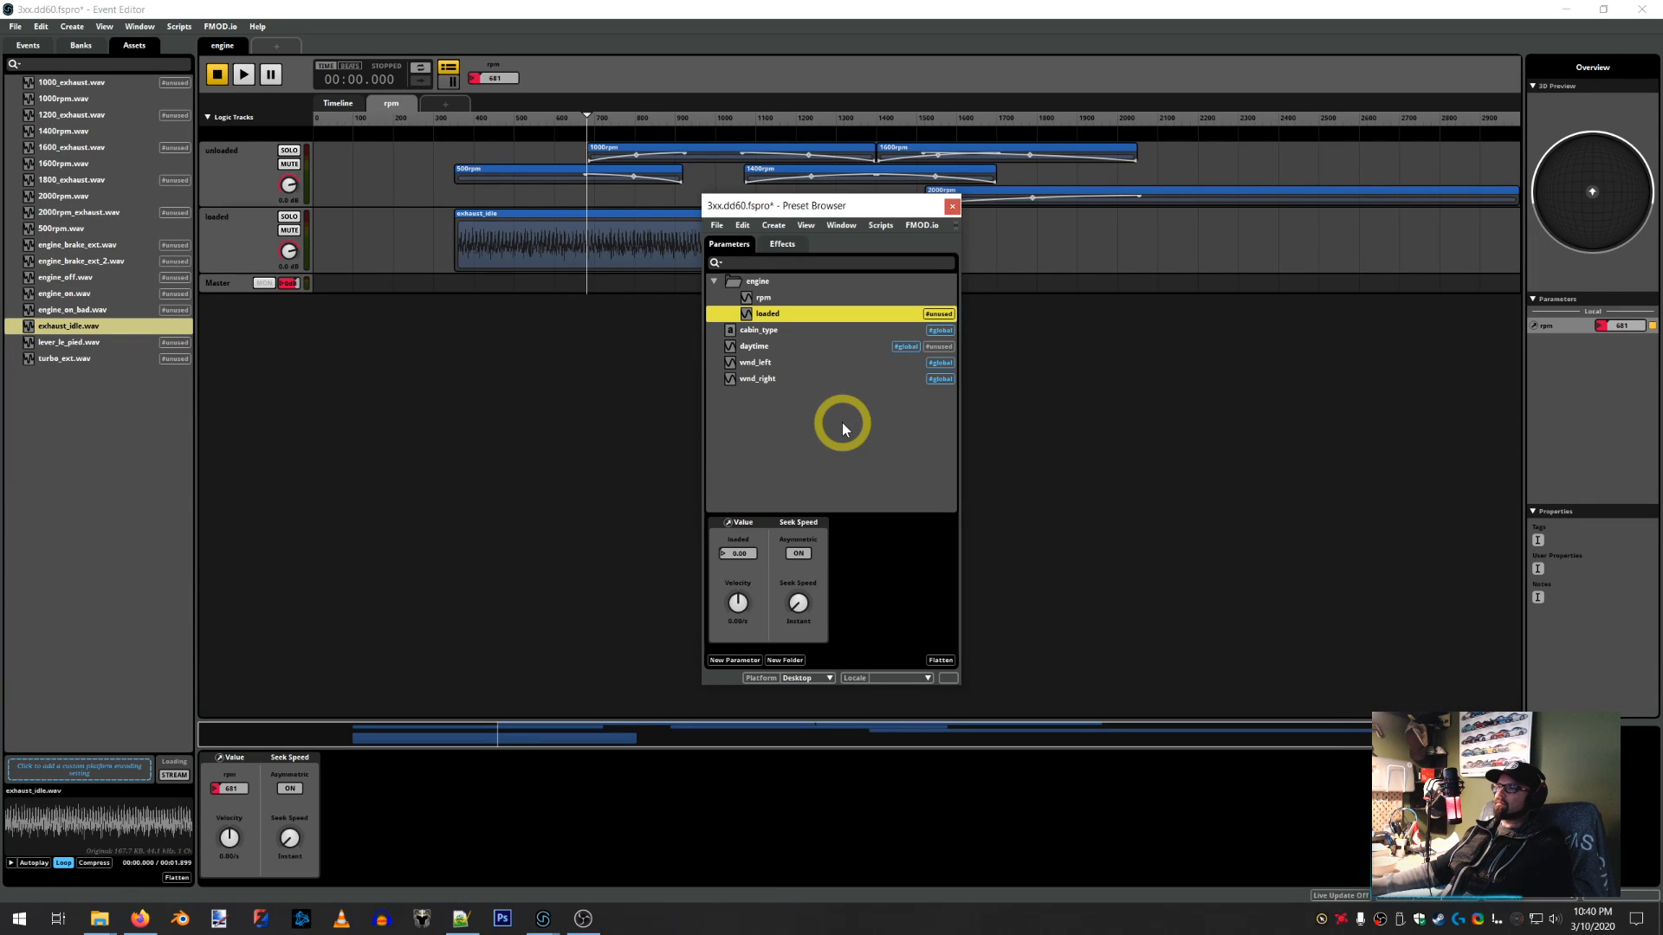
Check the parameter names in the peterbilt_579 project and rename the loaded parameter to load to match
click(543, 917)
click(588, 875)
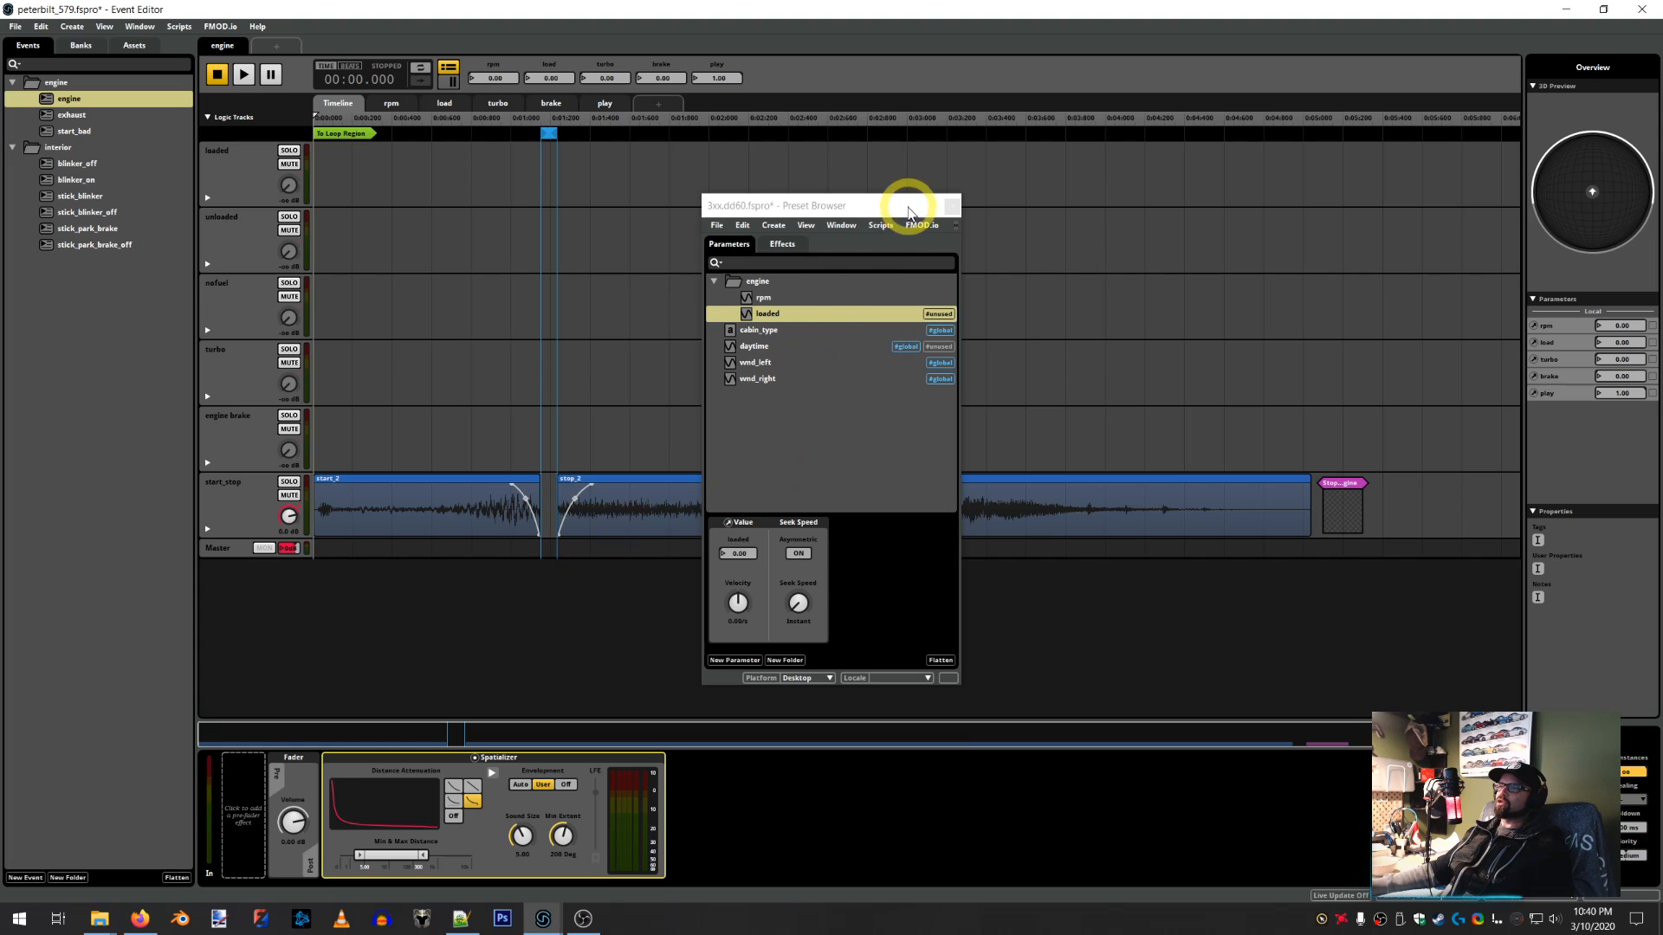
double_click(777, 320)
drag(771, 313, 812, 423)
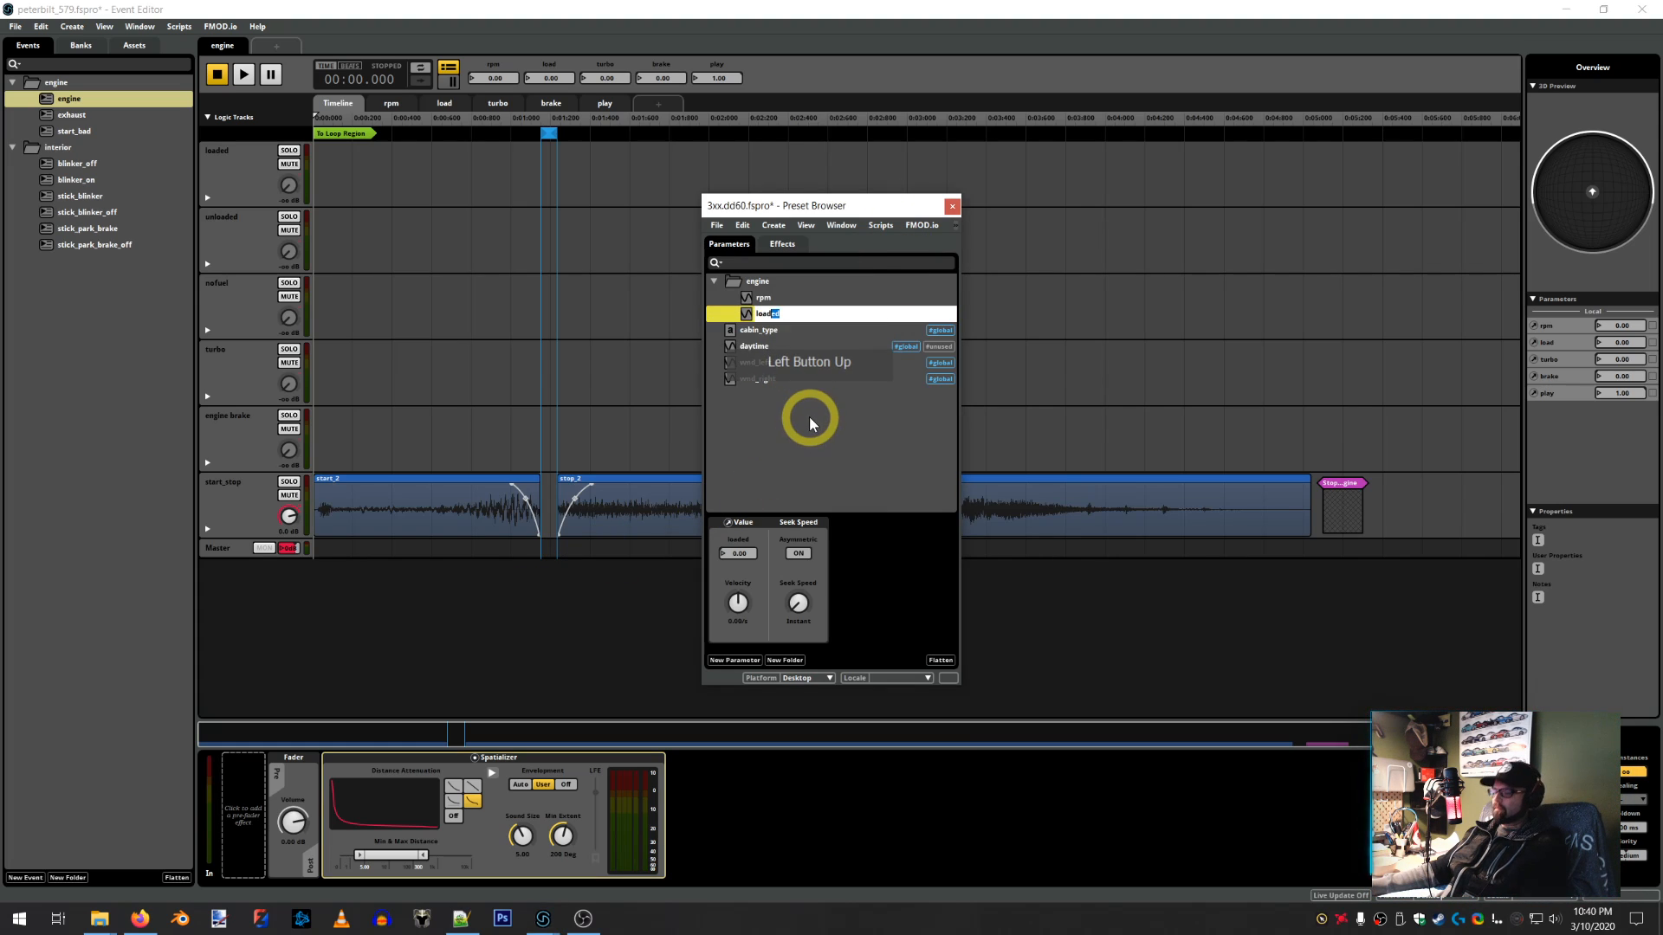
key(BackSpace)
key(Return)
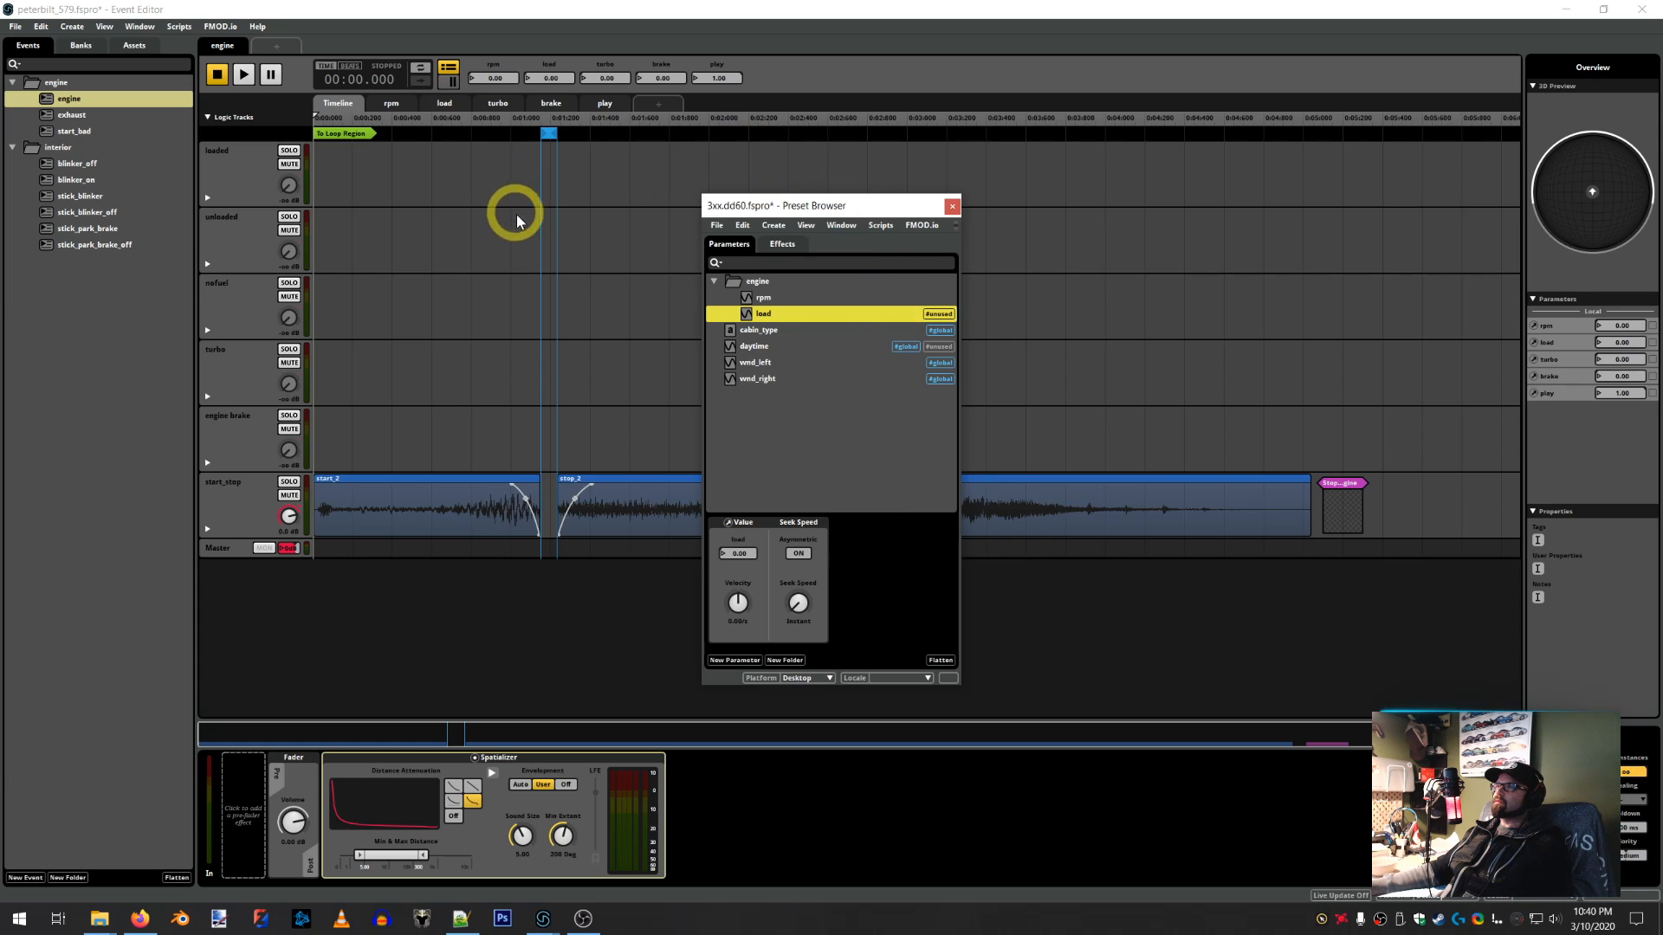
click(1566, 9)
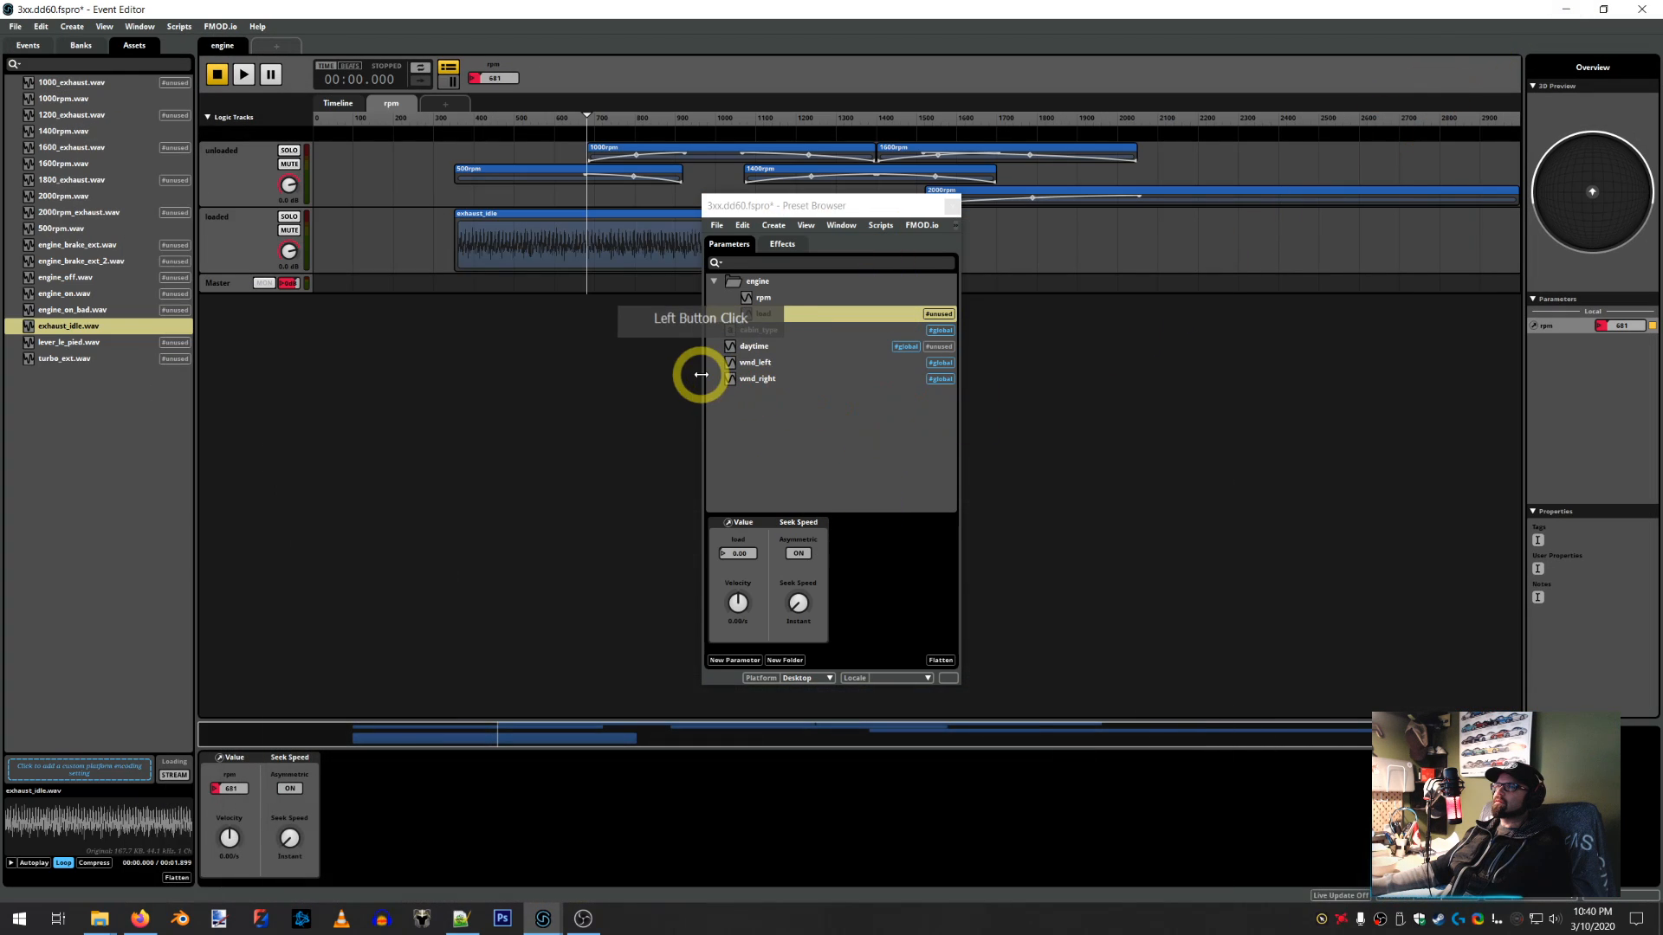
click(451, 420)
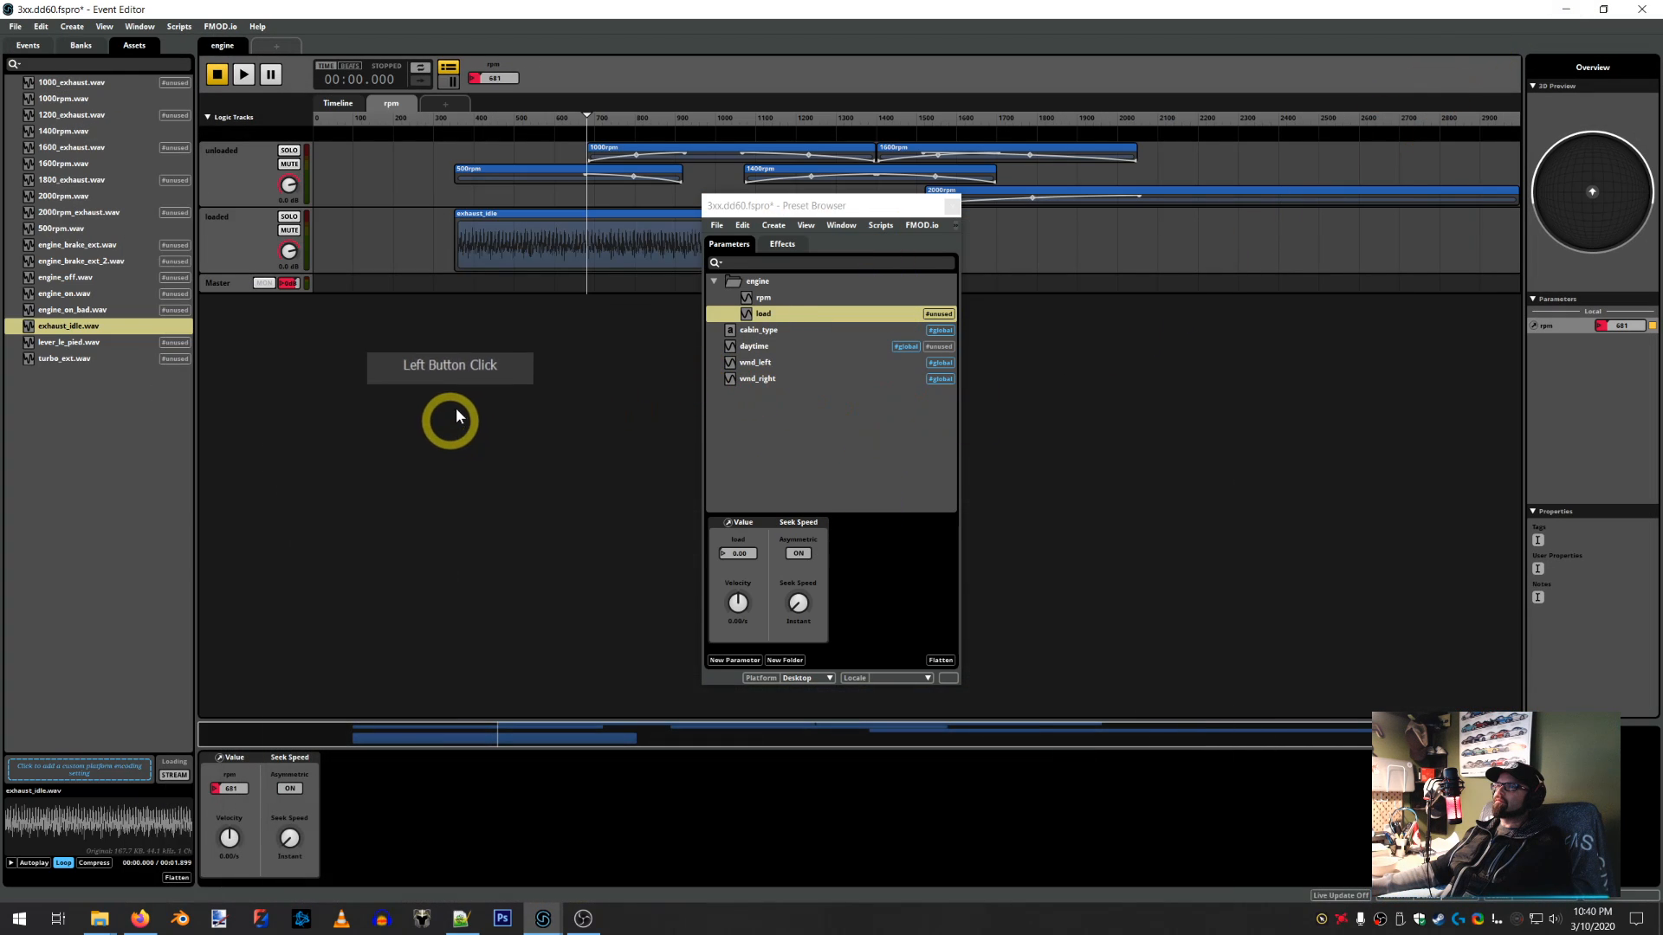
click(243, 239)
right_click(244, 239)
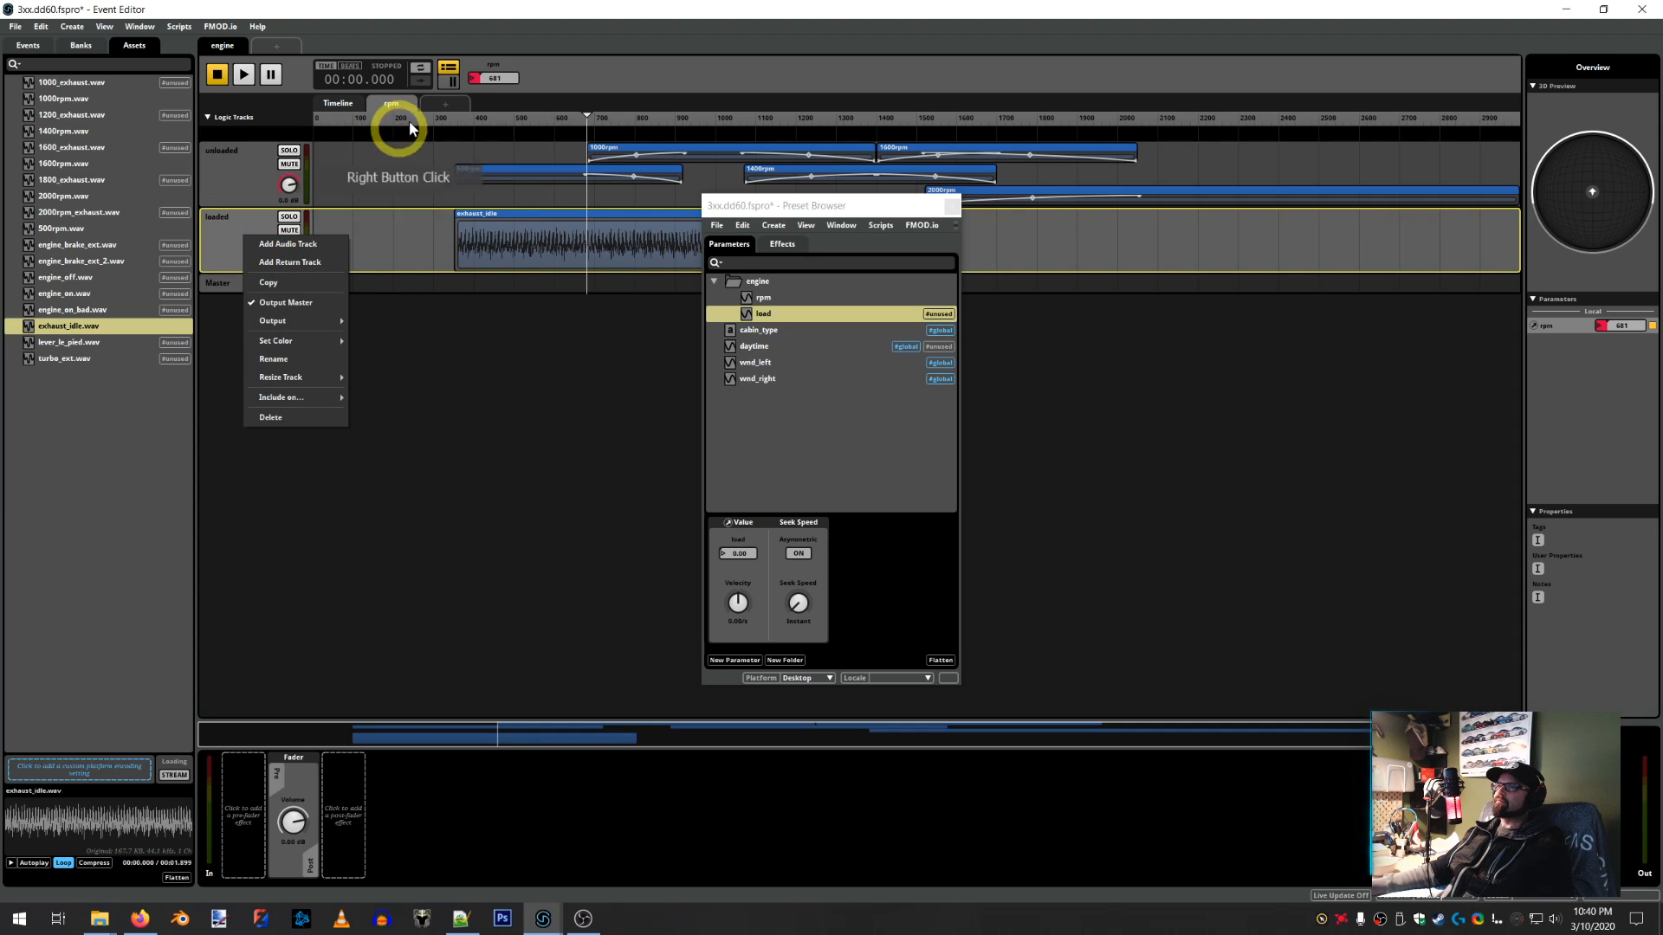
Close the Preset Browser and add the load parameter from the engine folder to the engine event as a new parameter sheet
right_click(440, 104)
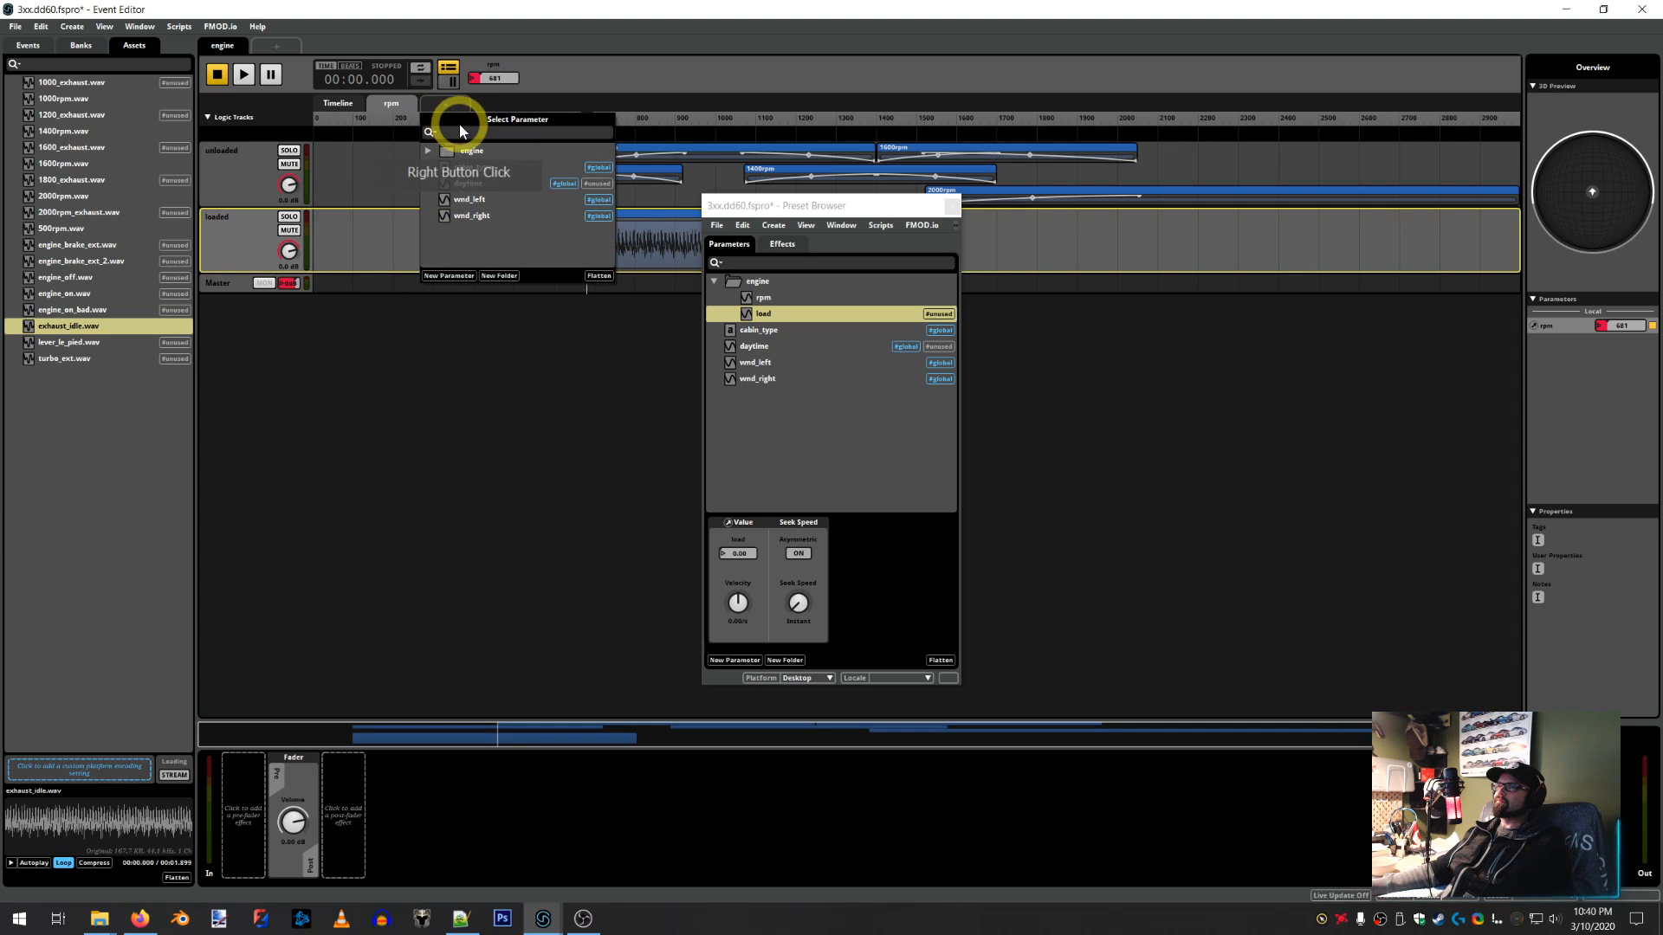
click(446, 149)
click(911, 208)
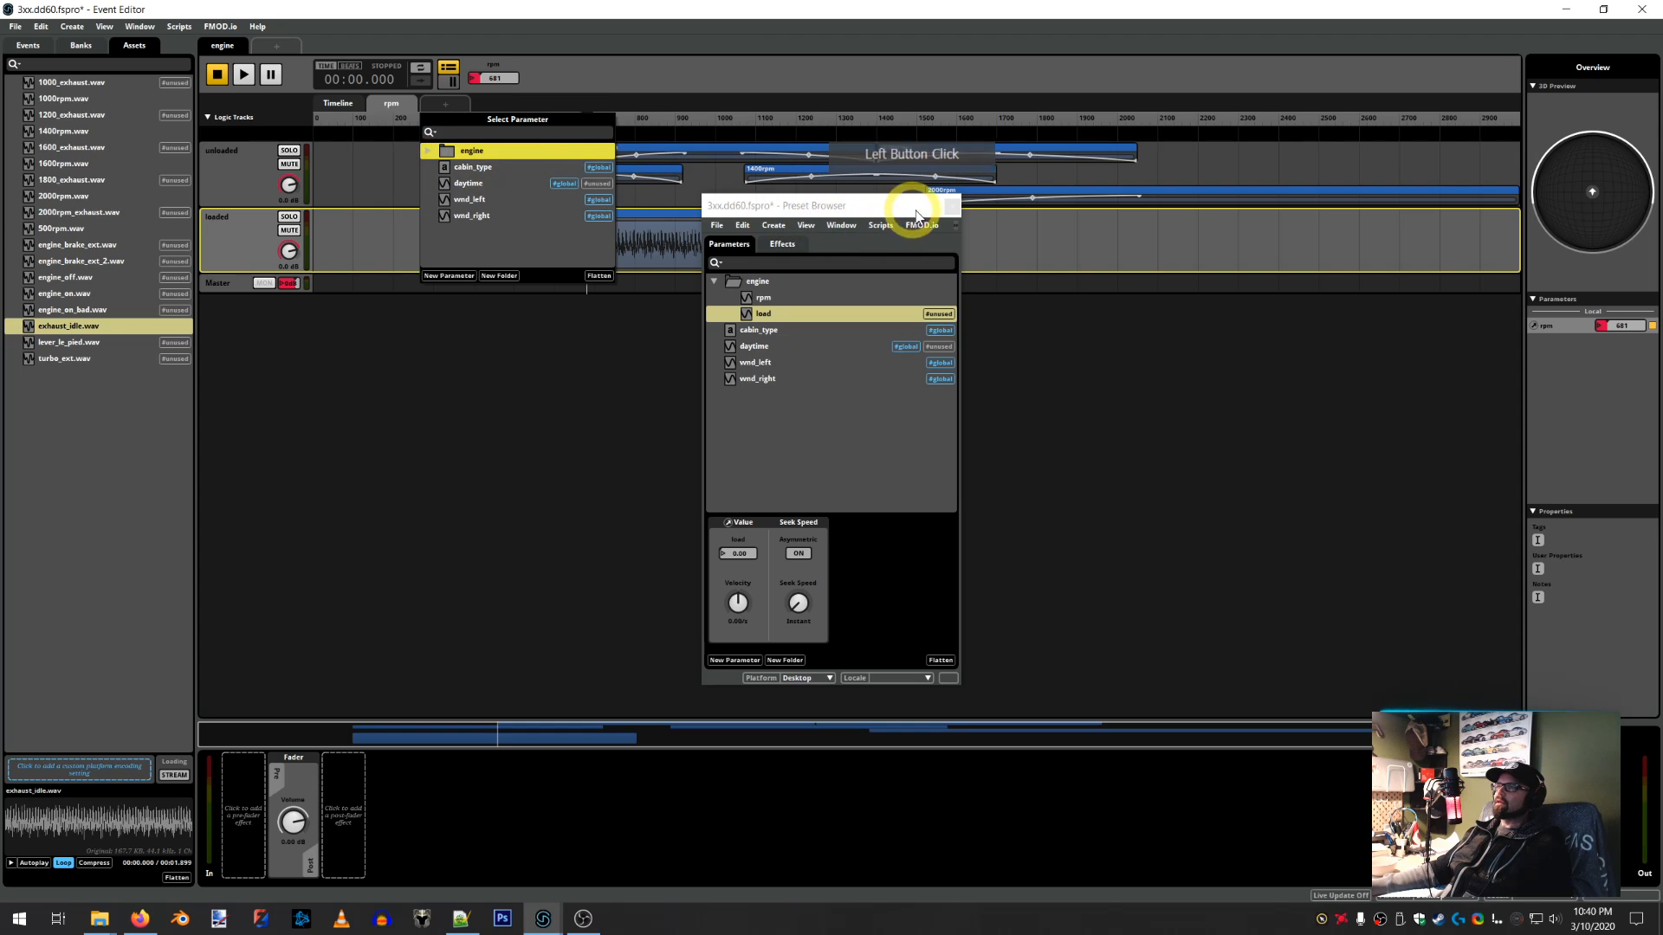
click(953, 208)
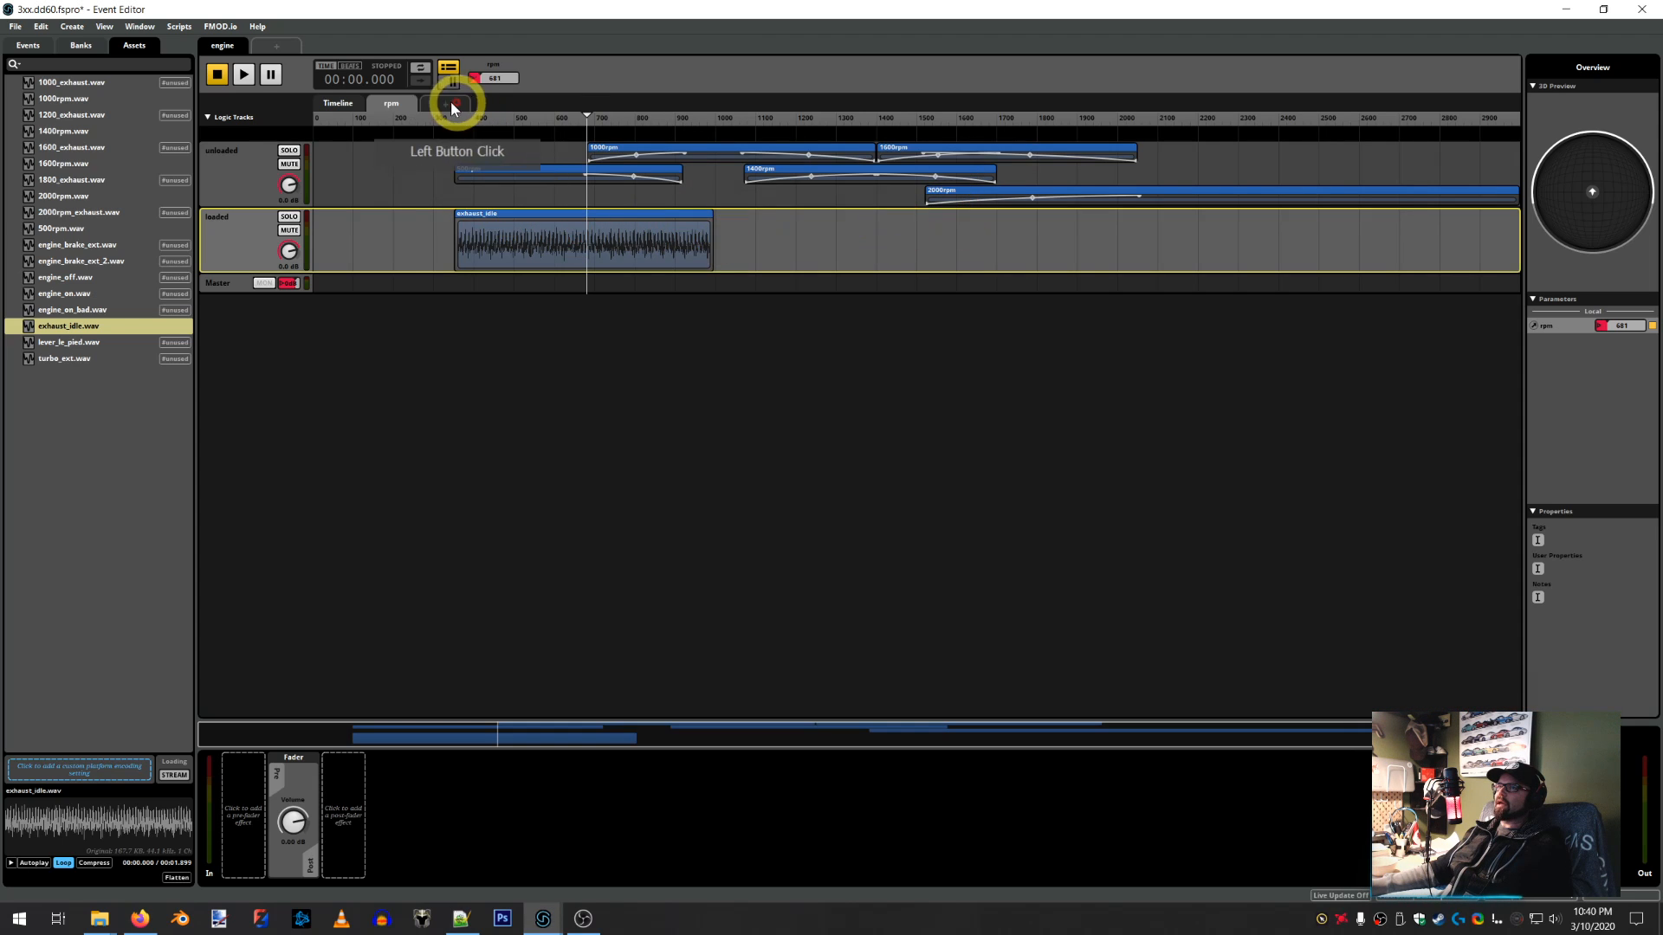
click(438, 102)
click(428, 151)
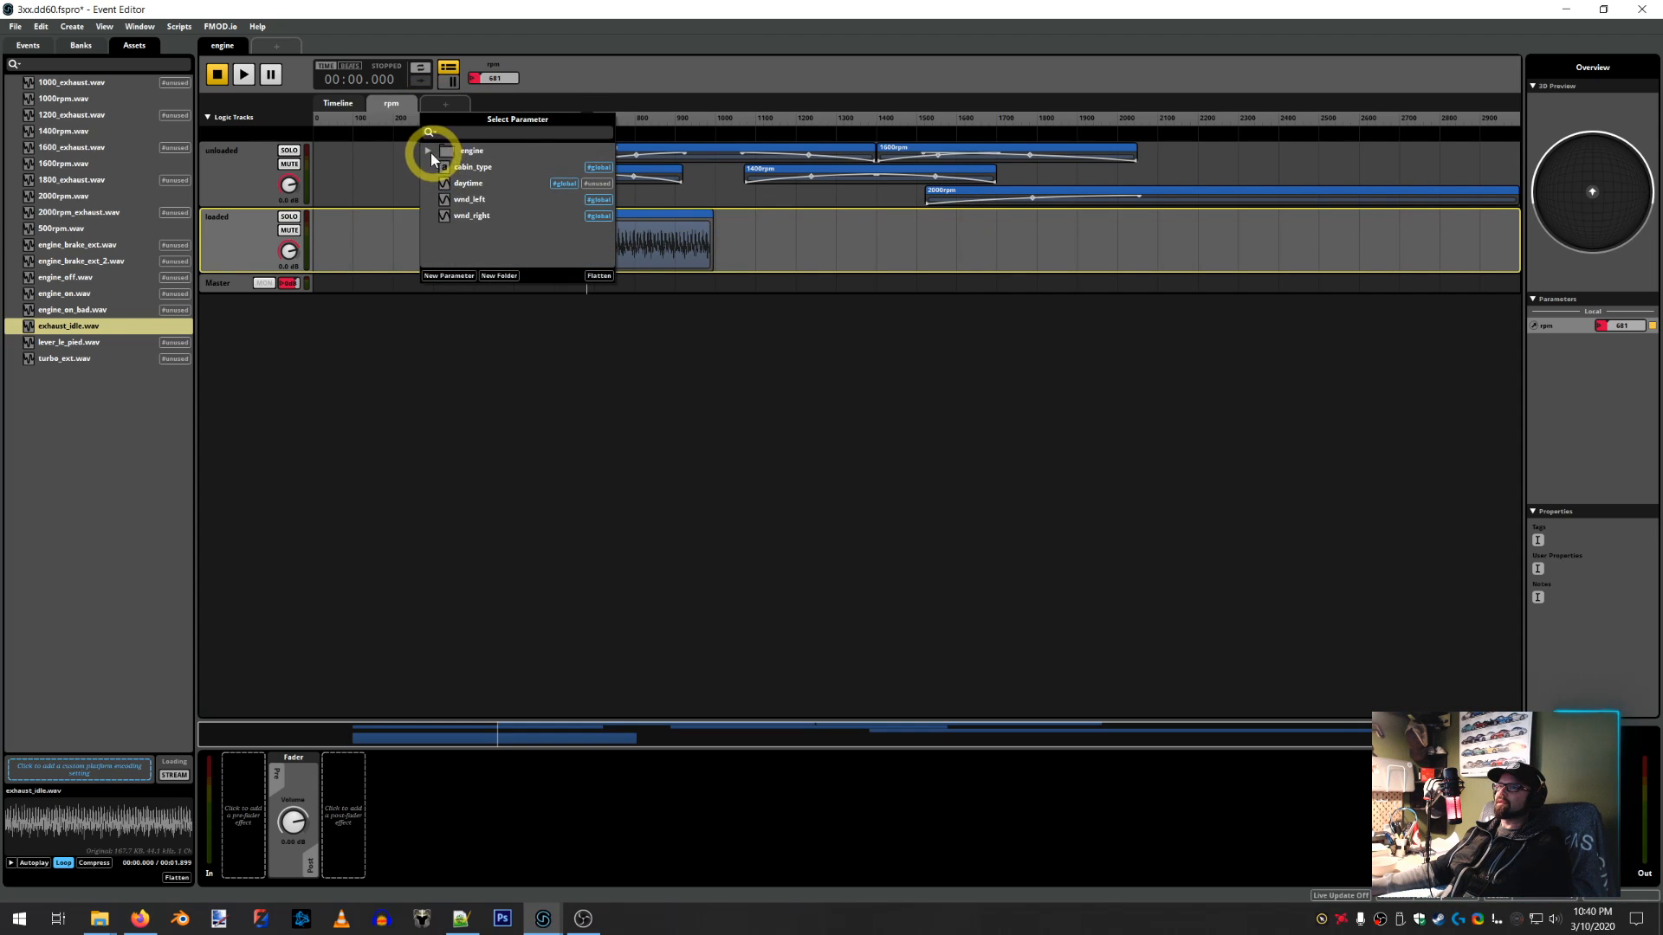
click(477, 164)
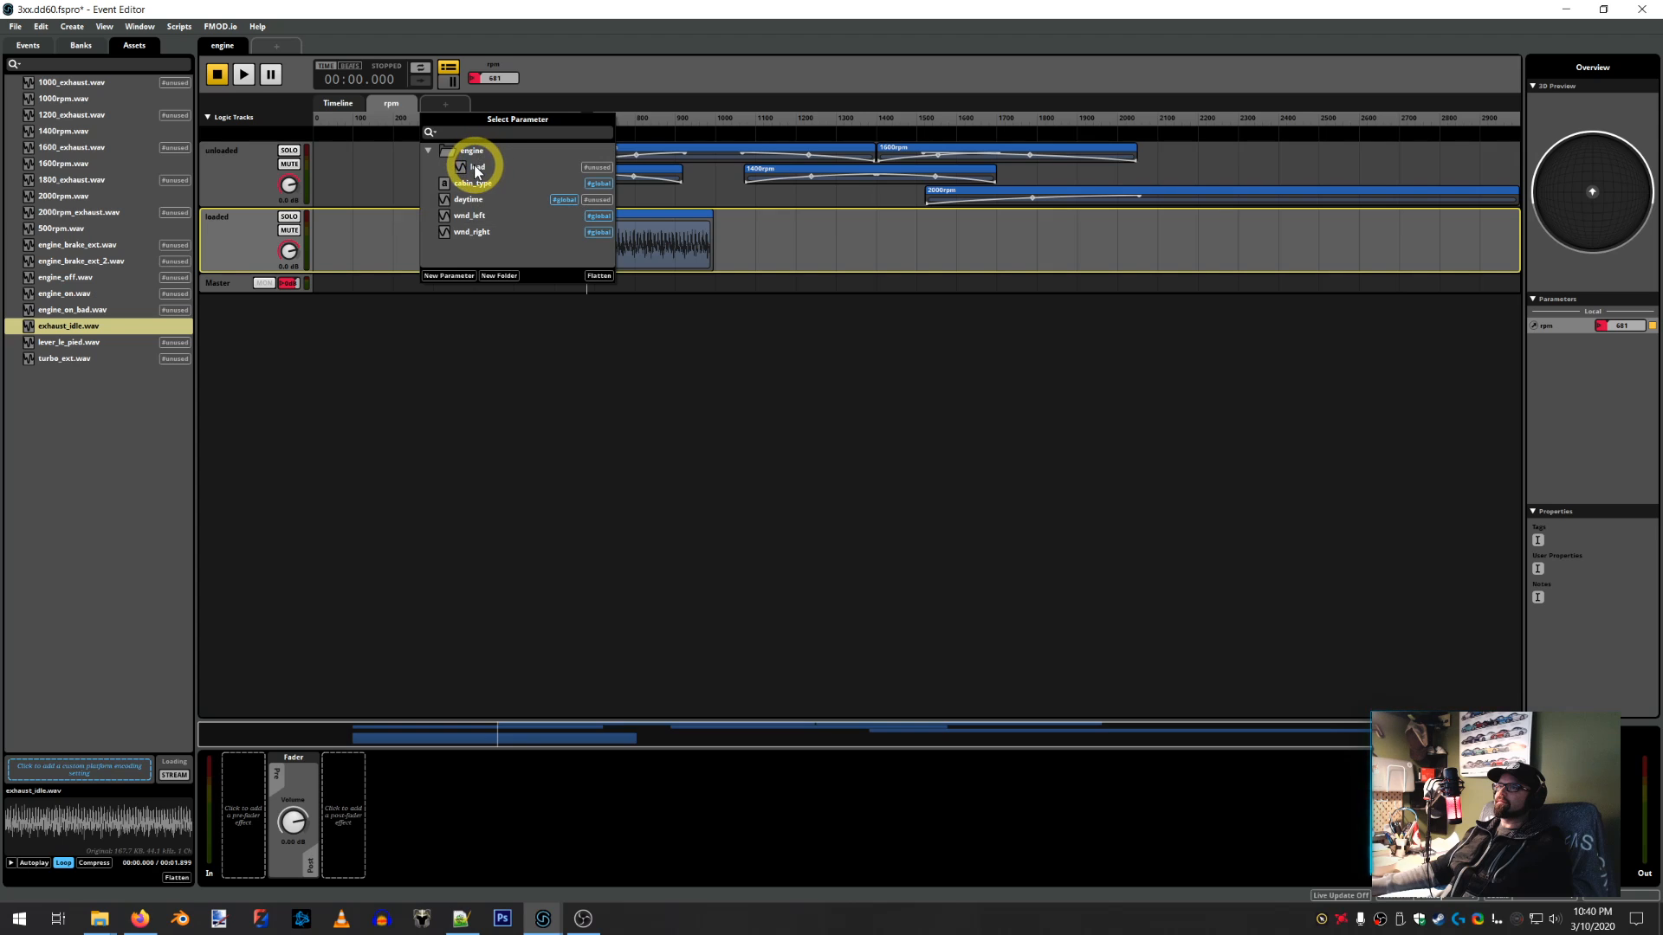
Rename the loaded audio track as load
double_click(213, 217)
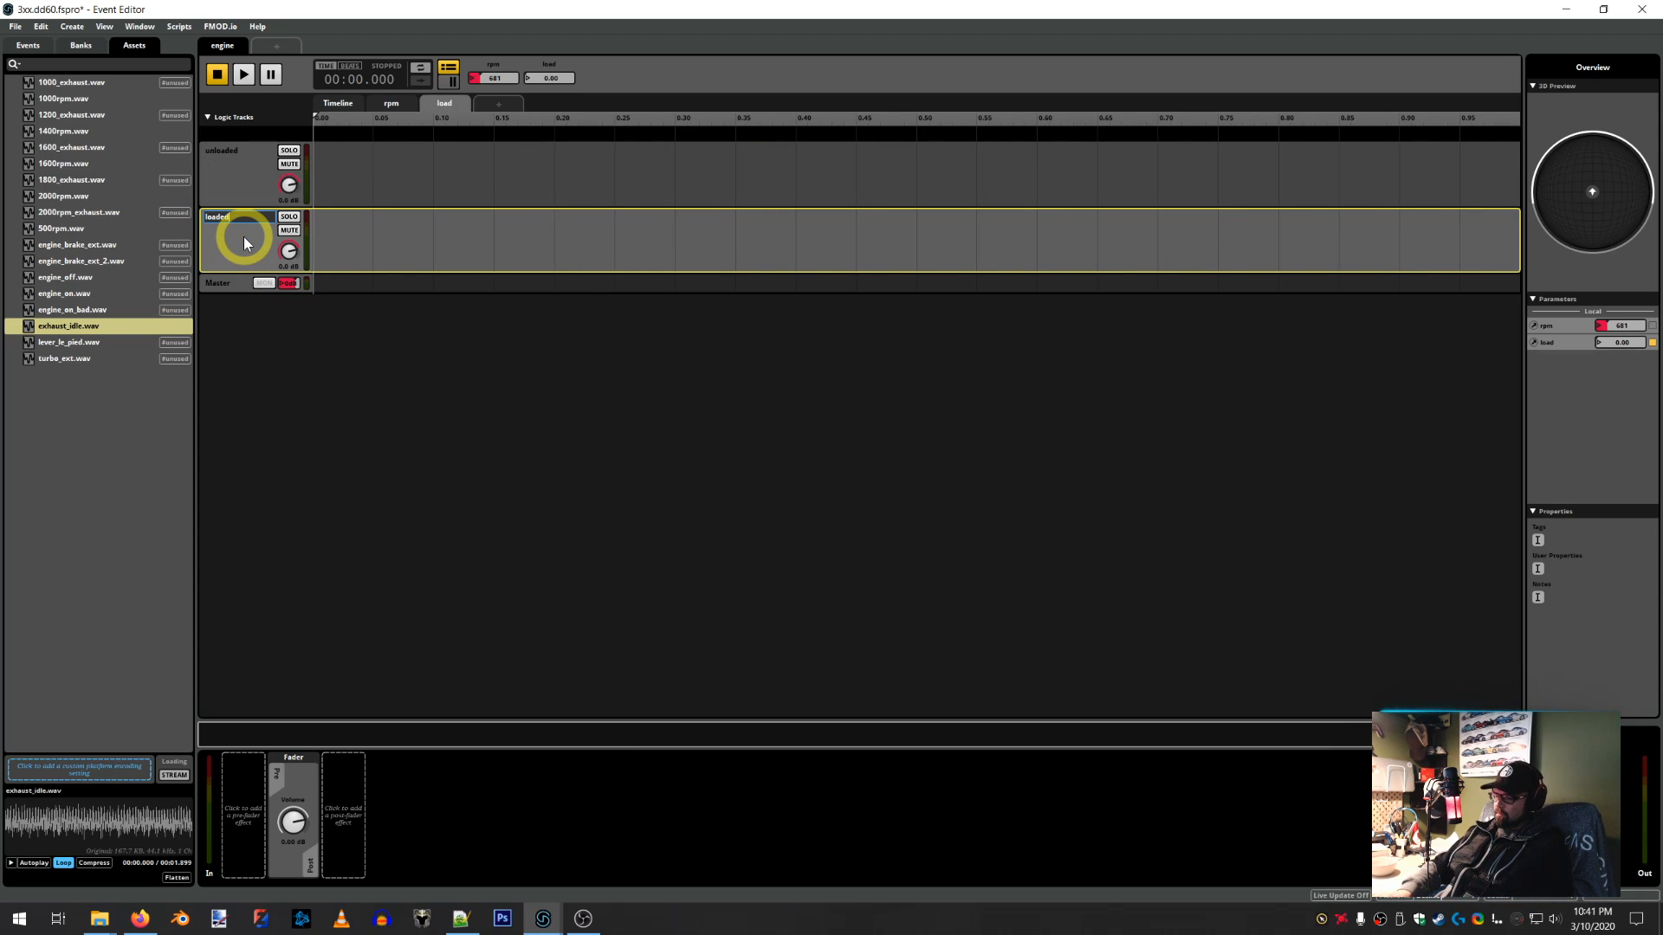
text(load)
key(Return)
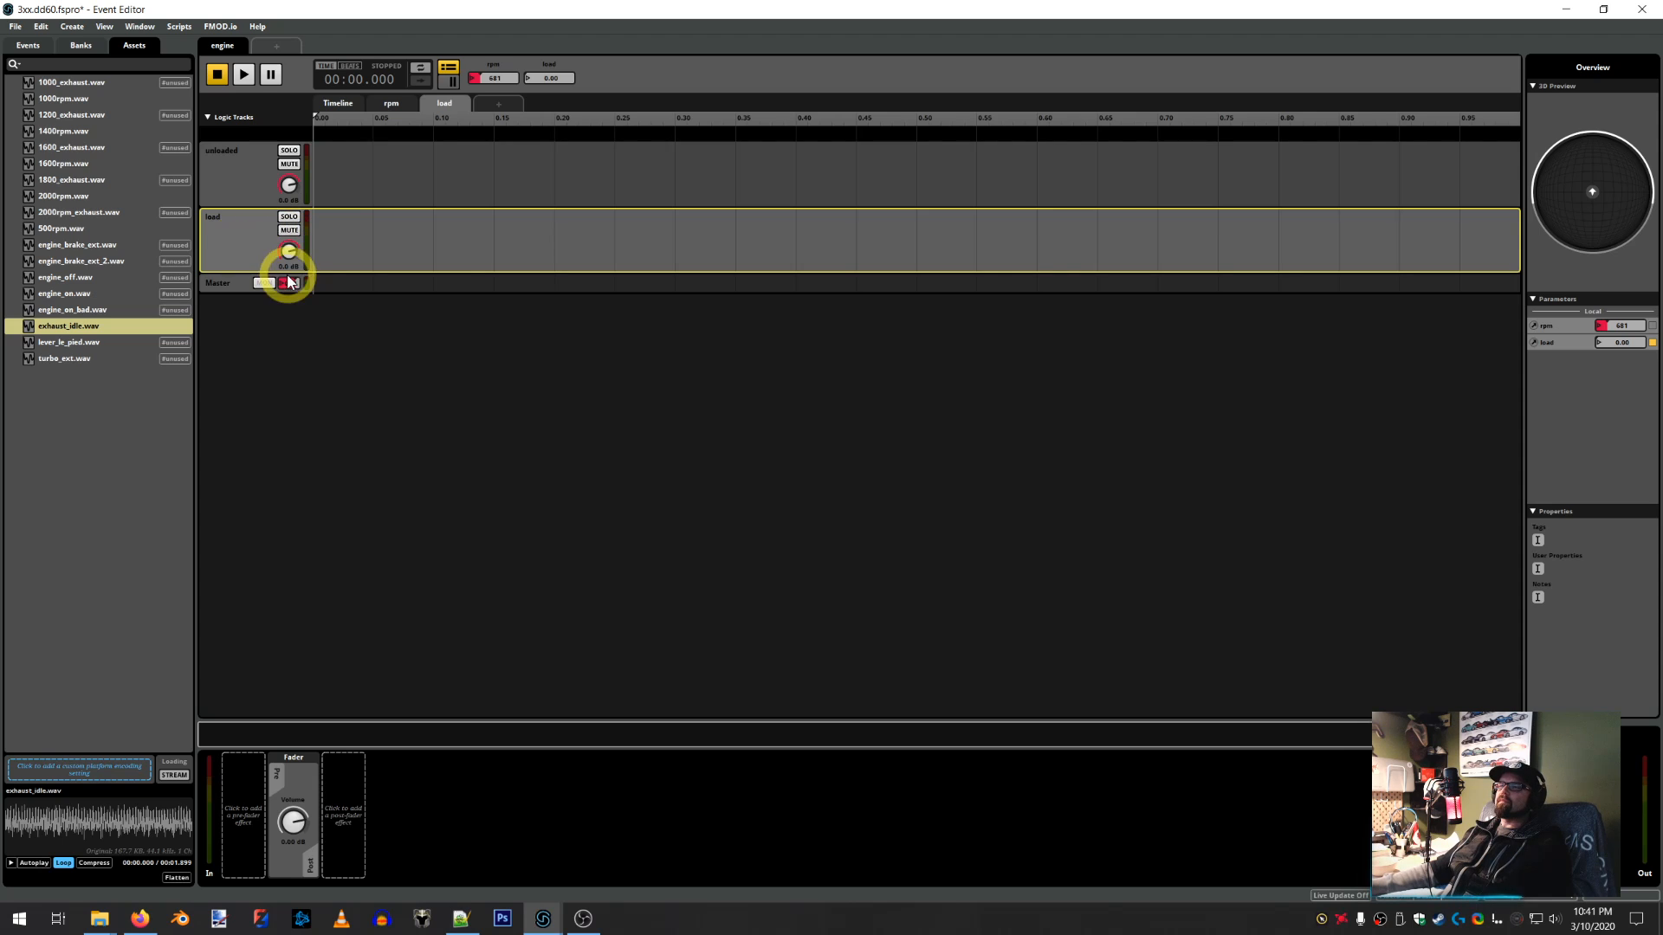
Place 1000_exhaust.wav on the load track of the rpm sheet and check its rpm range in exterior_dd60.sii
click(393, 104)
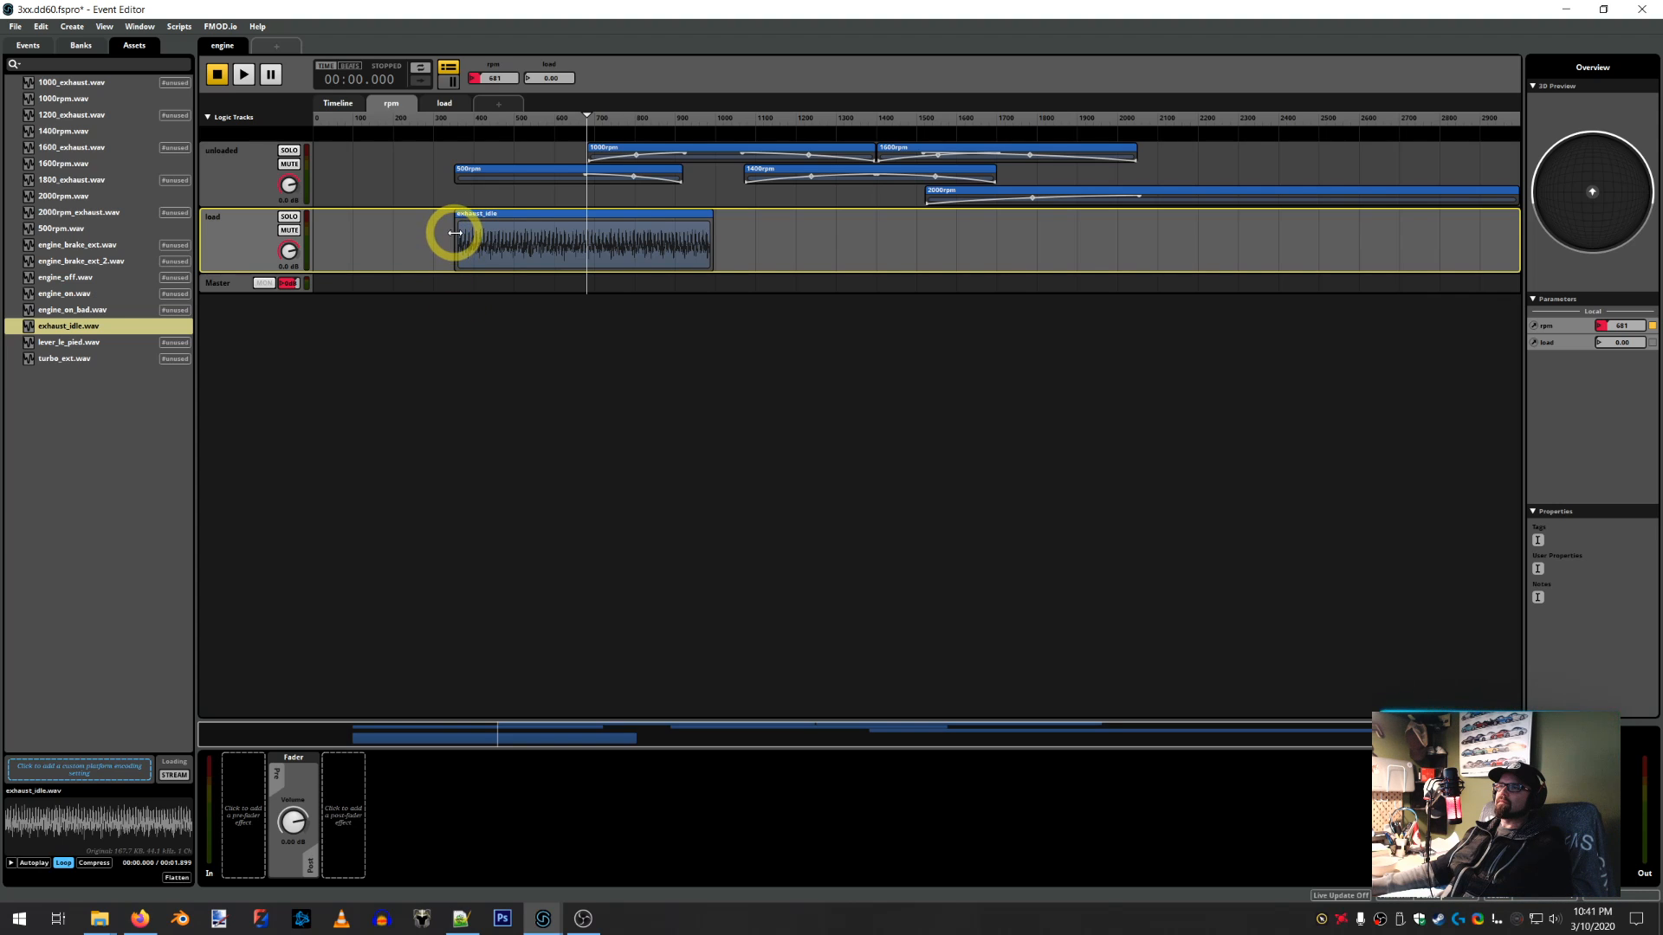
click(59, 83)
drag(59, 83, 543, 119)
drag(416, 104, 775, 239)
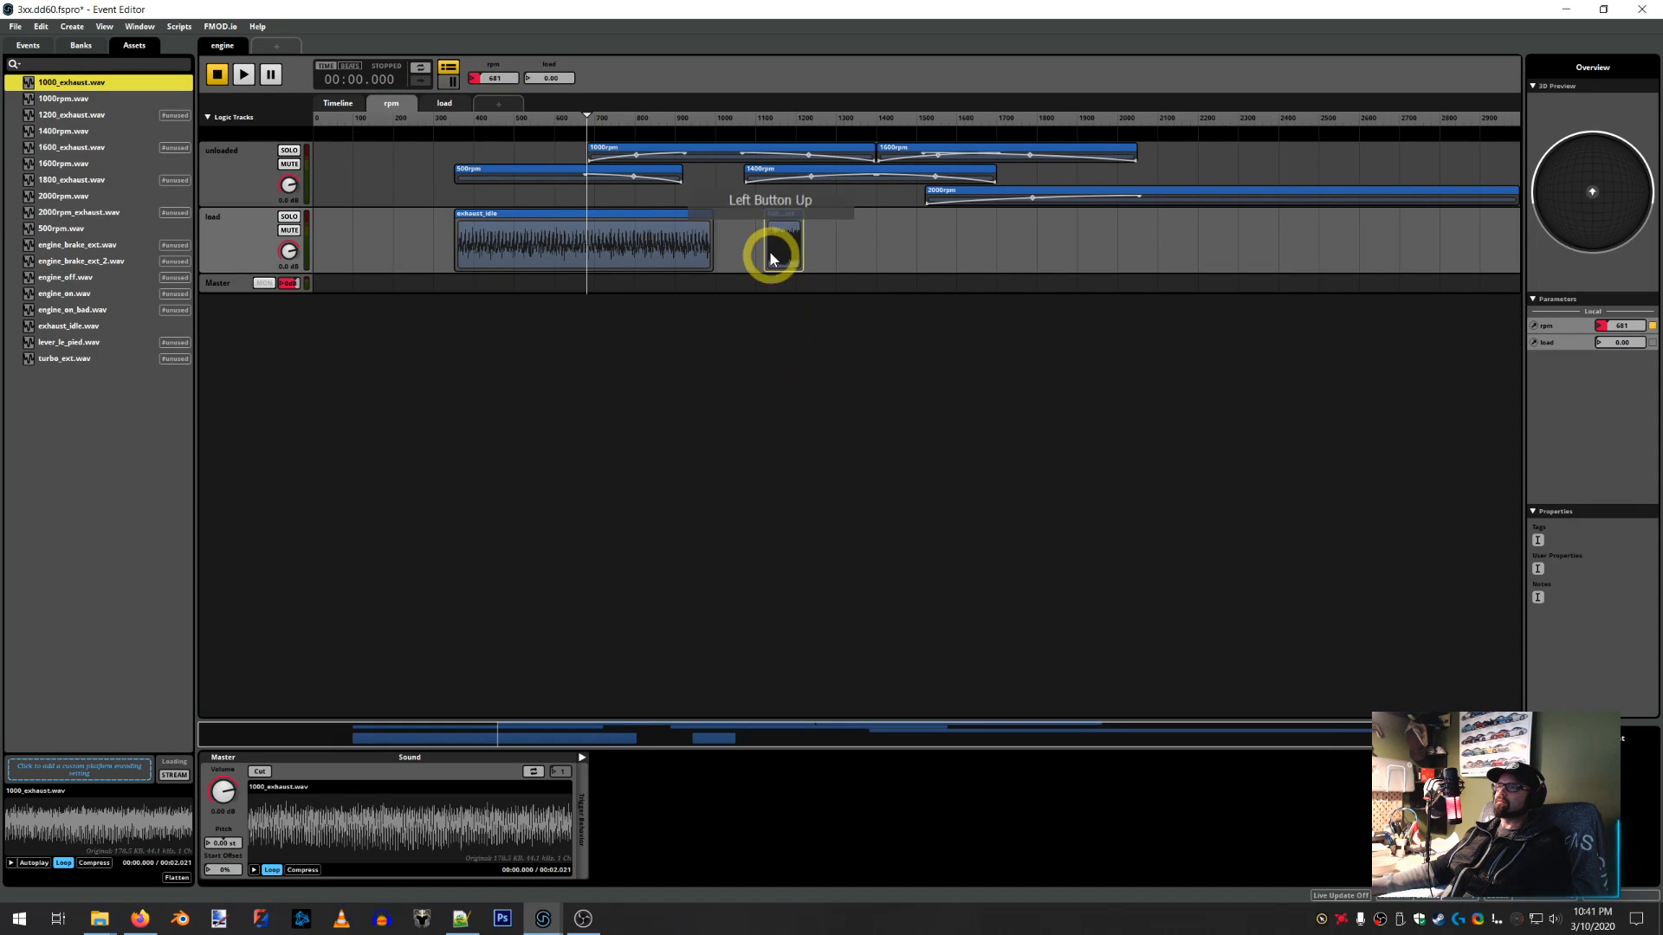
click(460, 892)
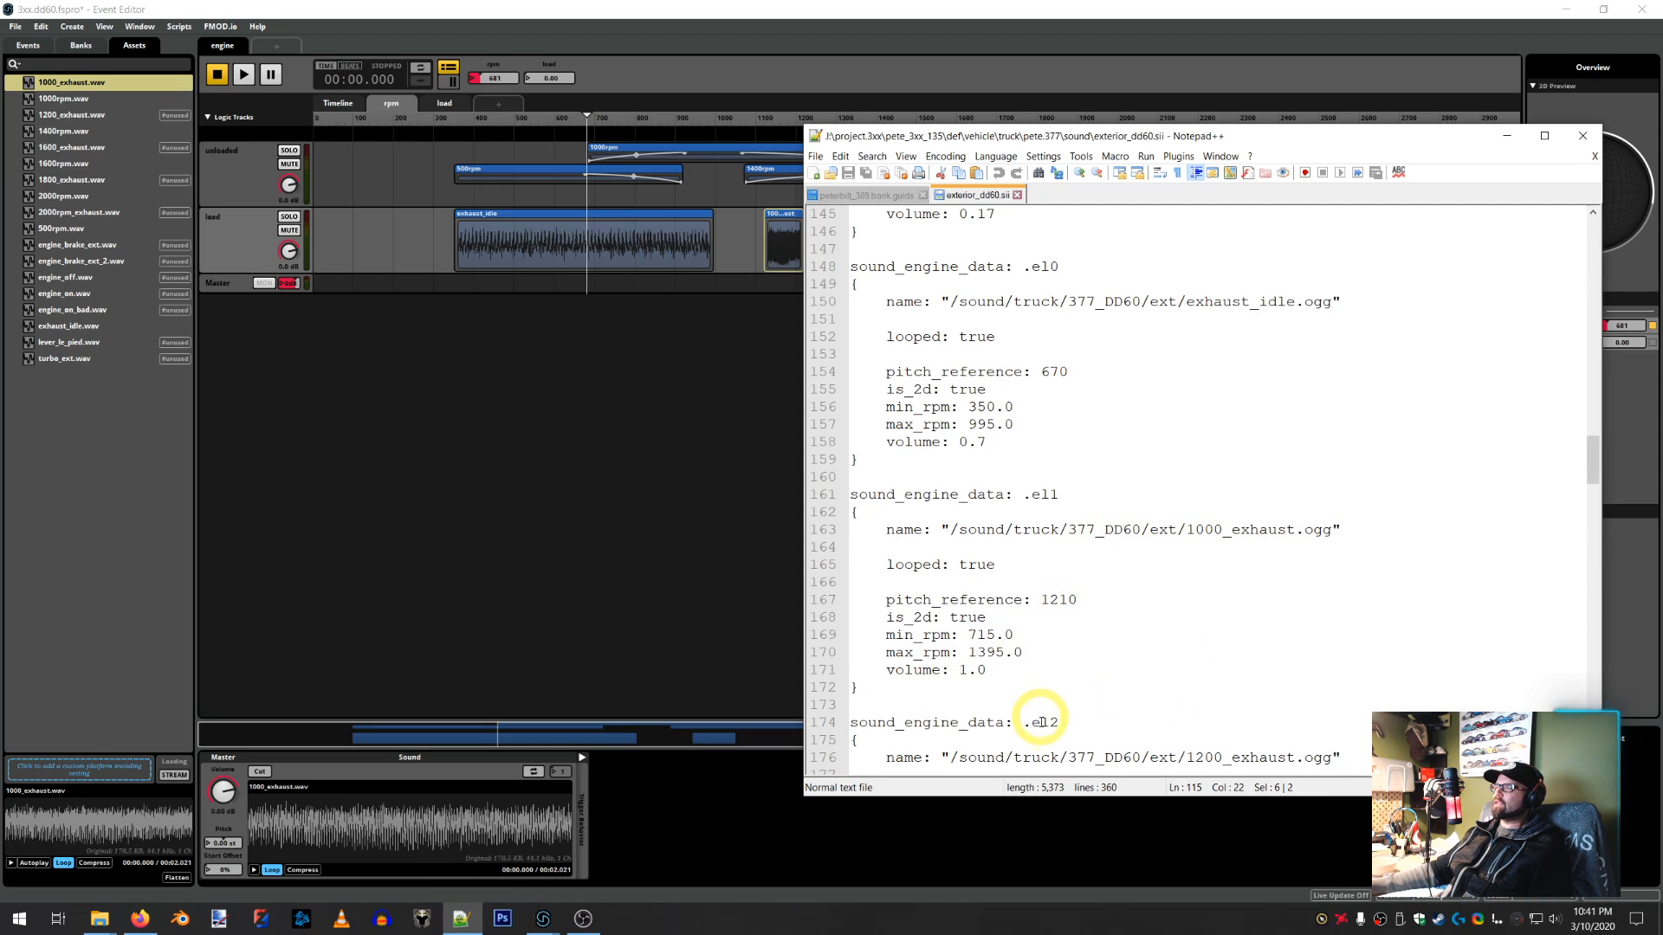
click(760, 173)
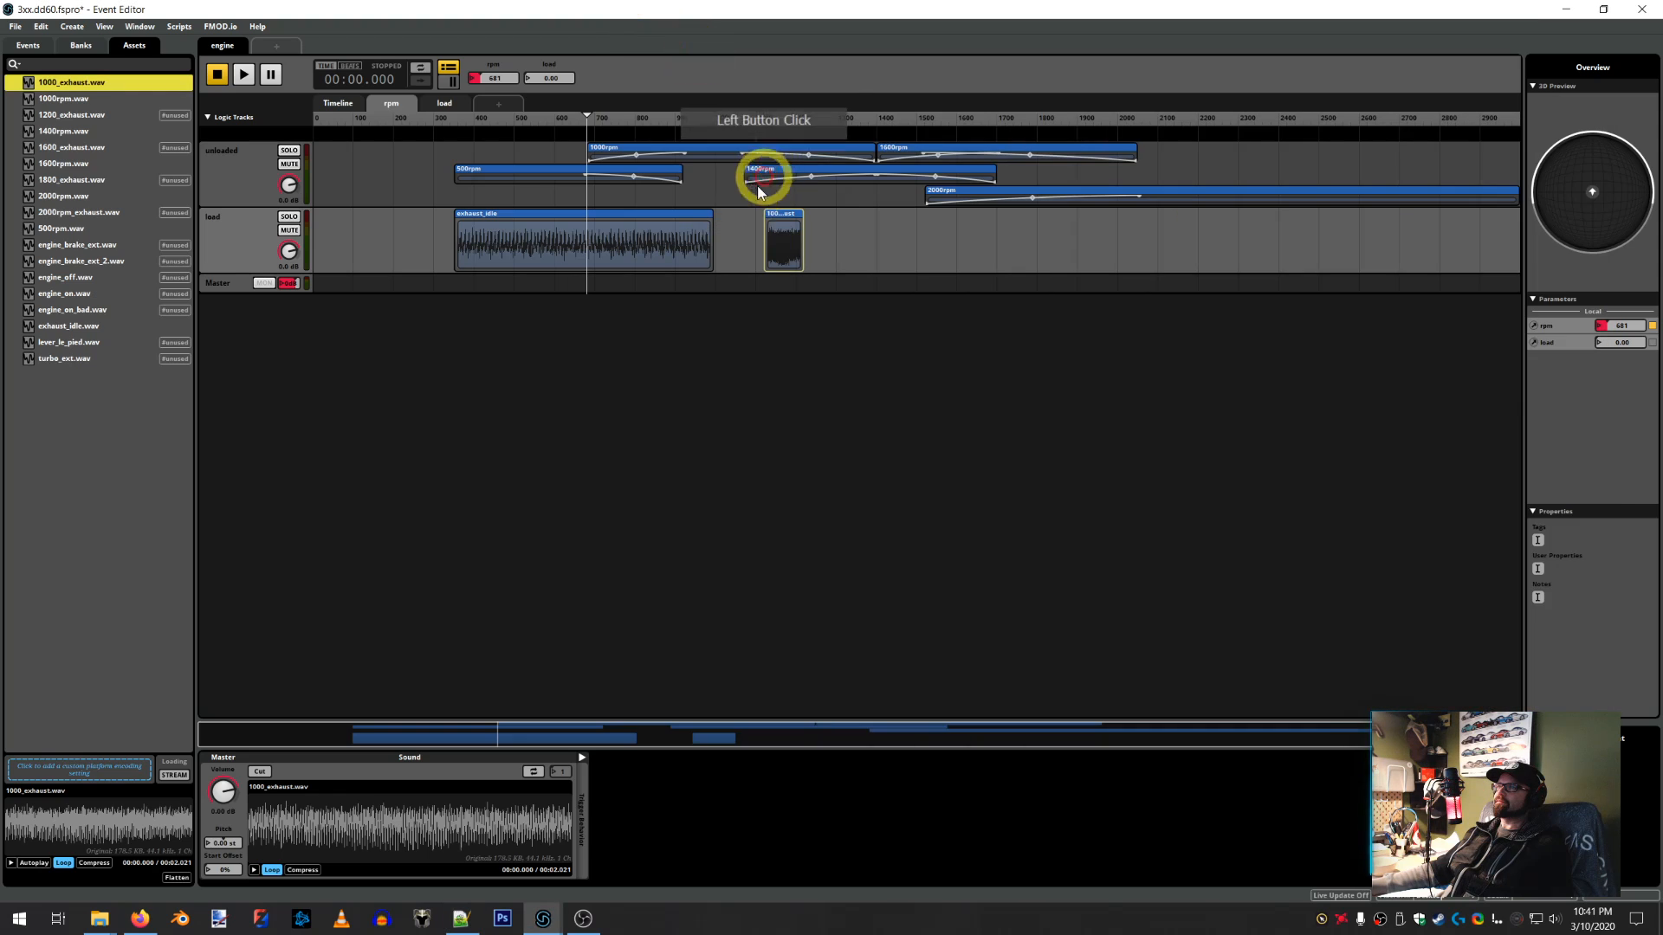
Extend the start of the 1000_exhaust instrument down to 715 rpm, crossfading it with exhaust_idle
drag(765, 240, 606, 229)
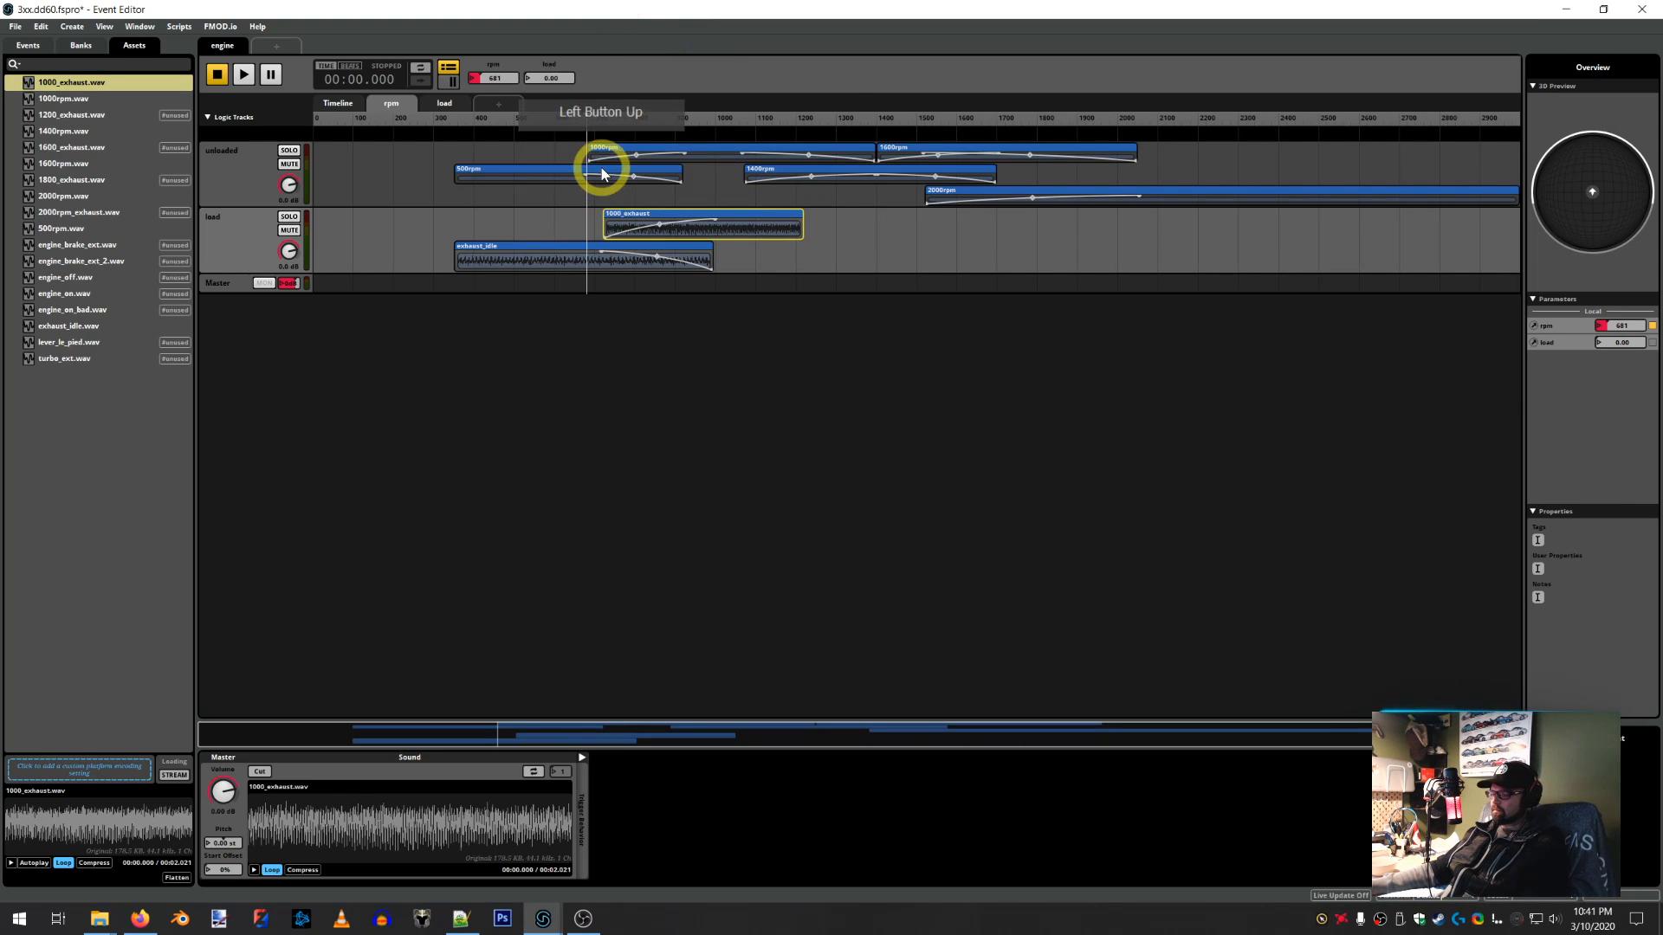
scroll(631, 82, up, 5)
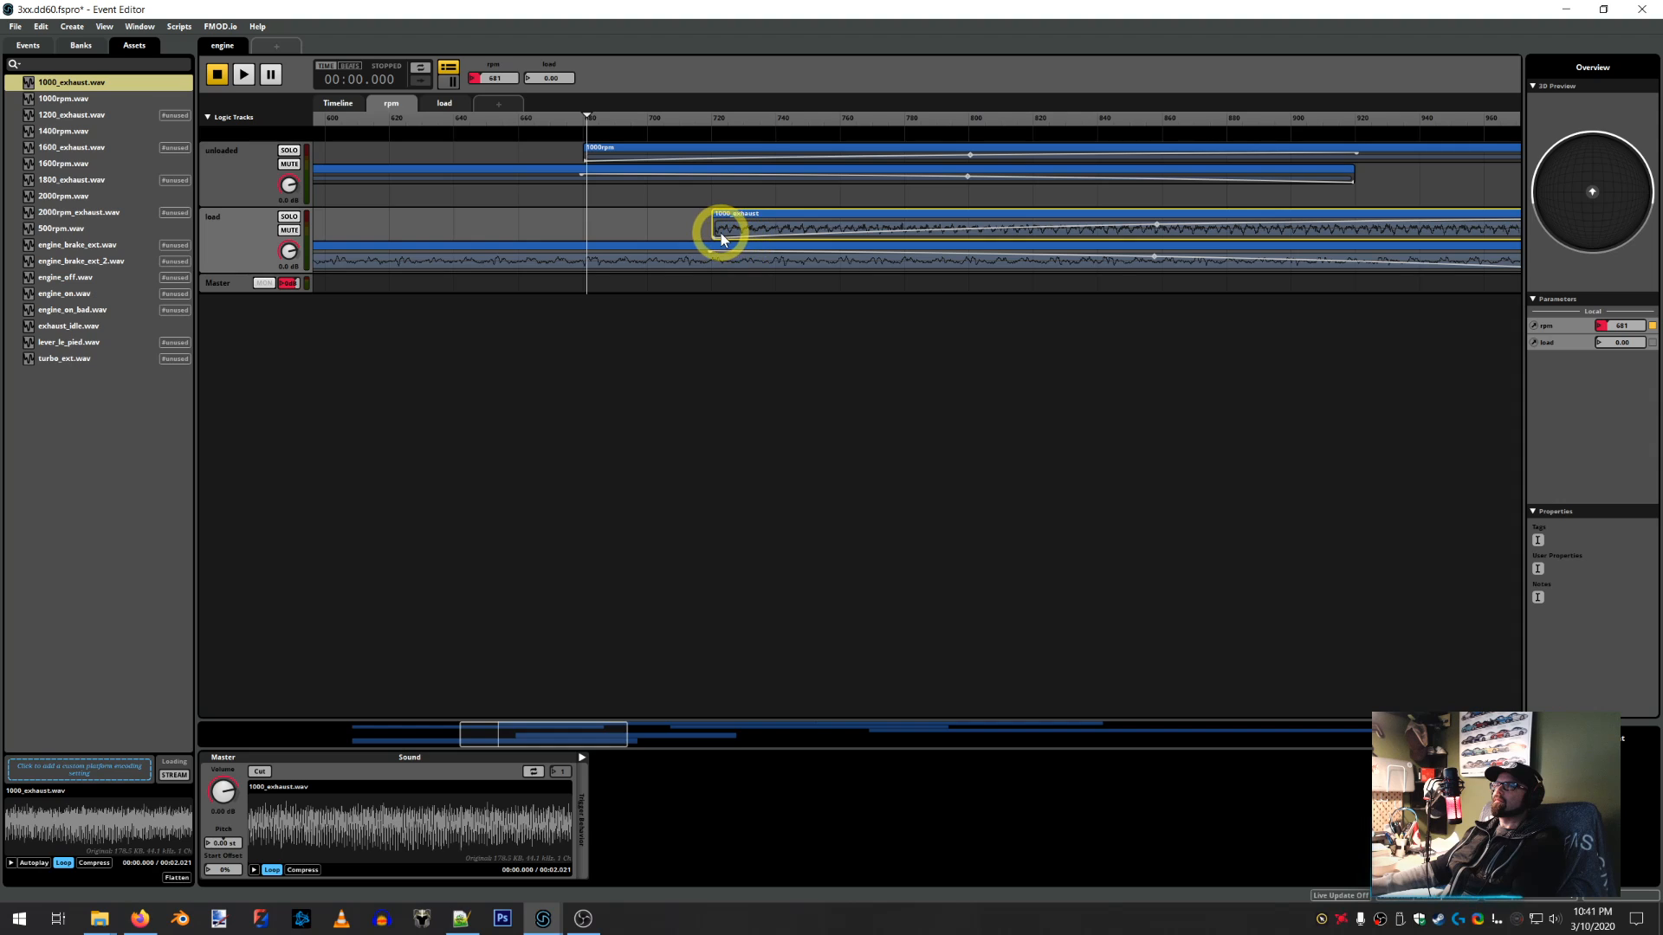
drag(710, 227, 684, 227)
scroll(872, 222, down, 5)
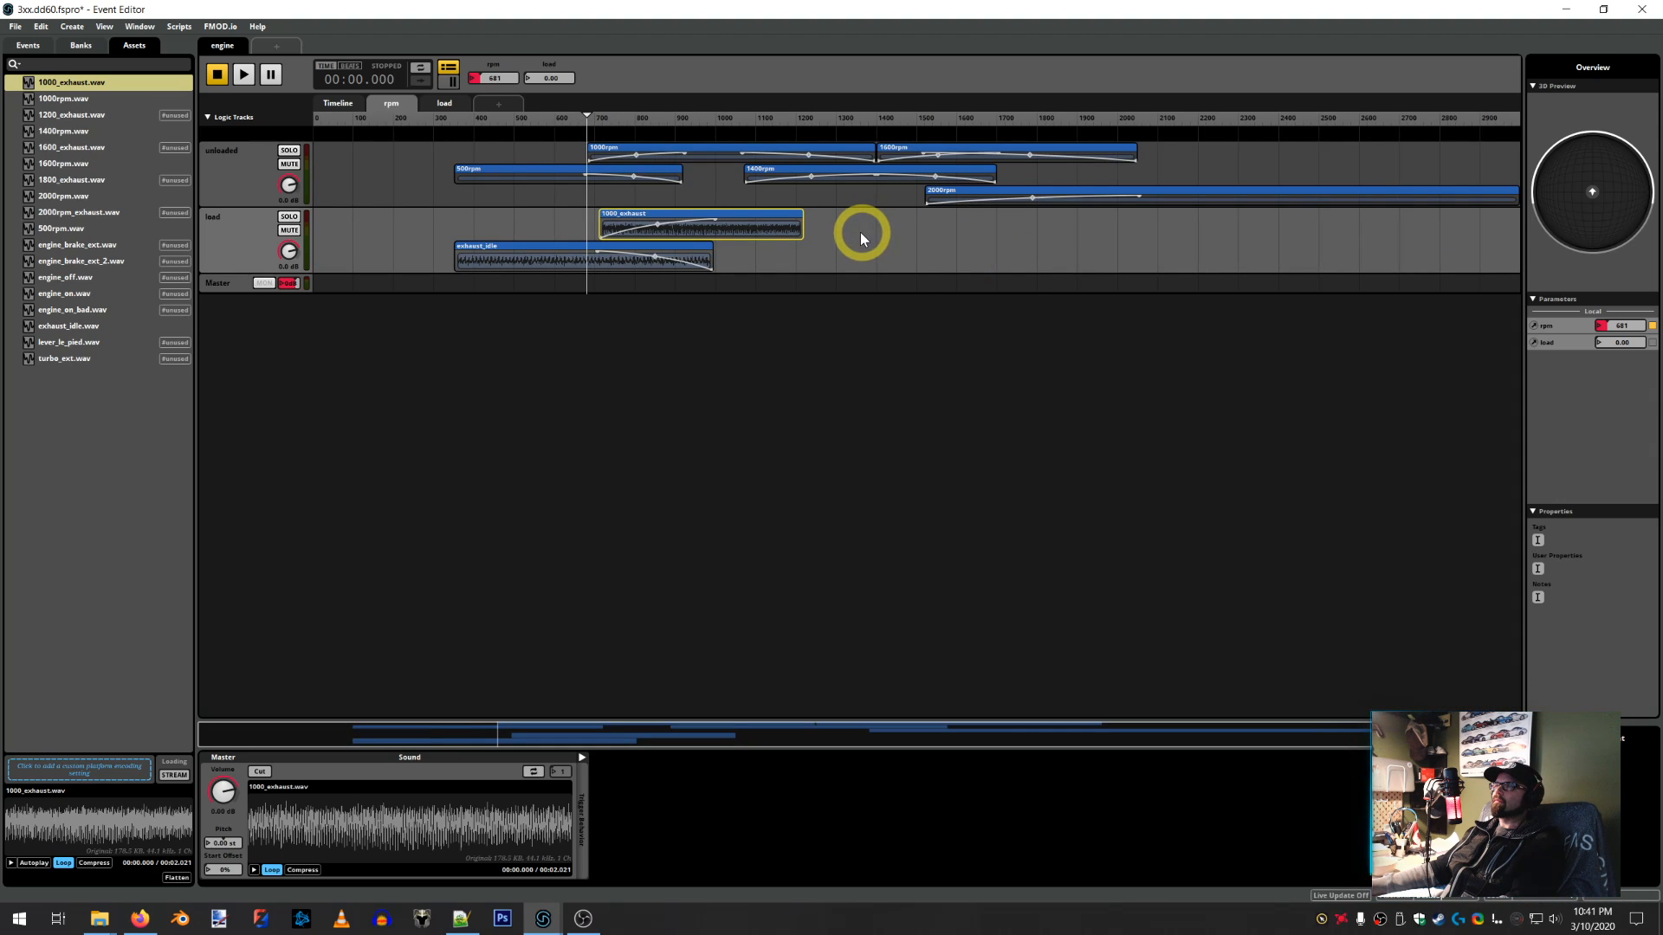
Extend the end of the 1000_exhaust instrument on the load track to 1395 rpm
click(871, 119)
drag(803, 227, 869, 230)
scroll(942, 272, up, 2)
scroll(967, 292, up, 3)
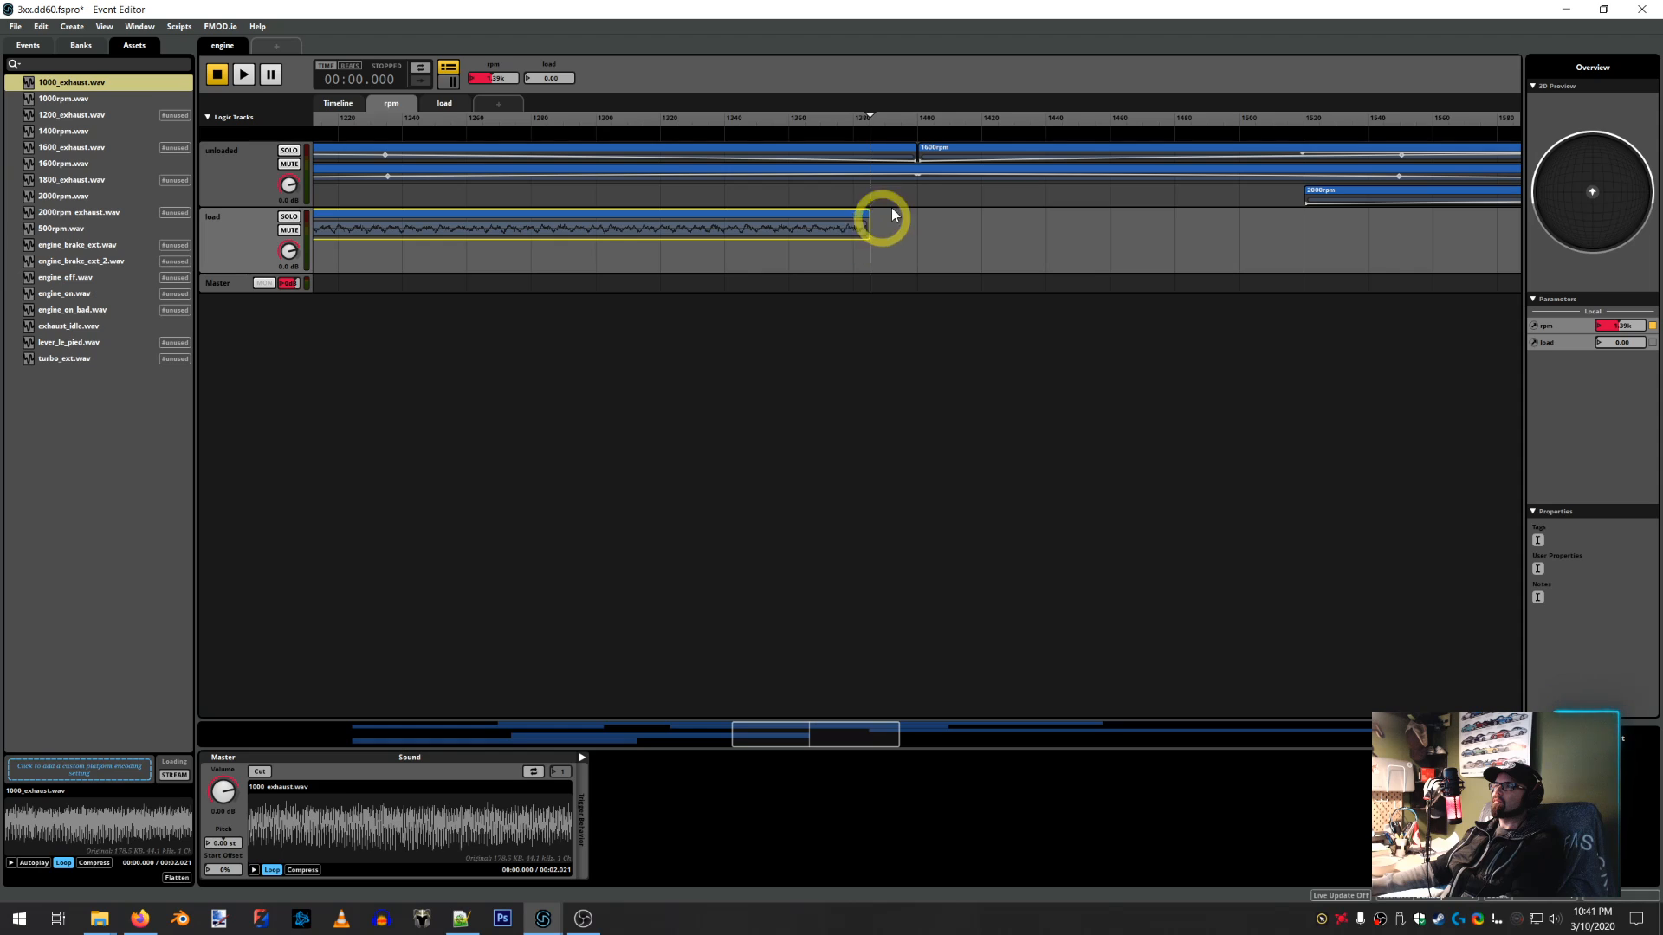
scroll(934, 255, up, 2)
drag(870, 226, 932, 226)
scroll(976, 320, down, 6)
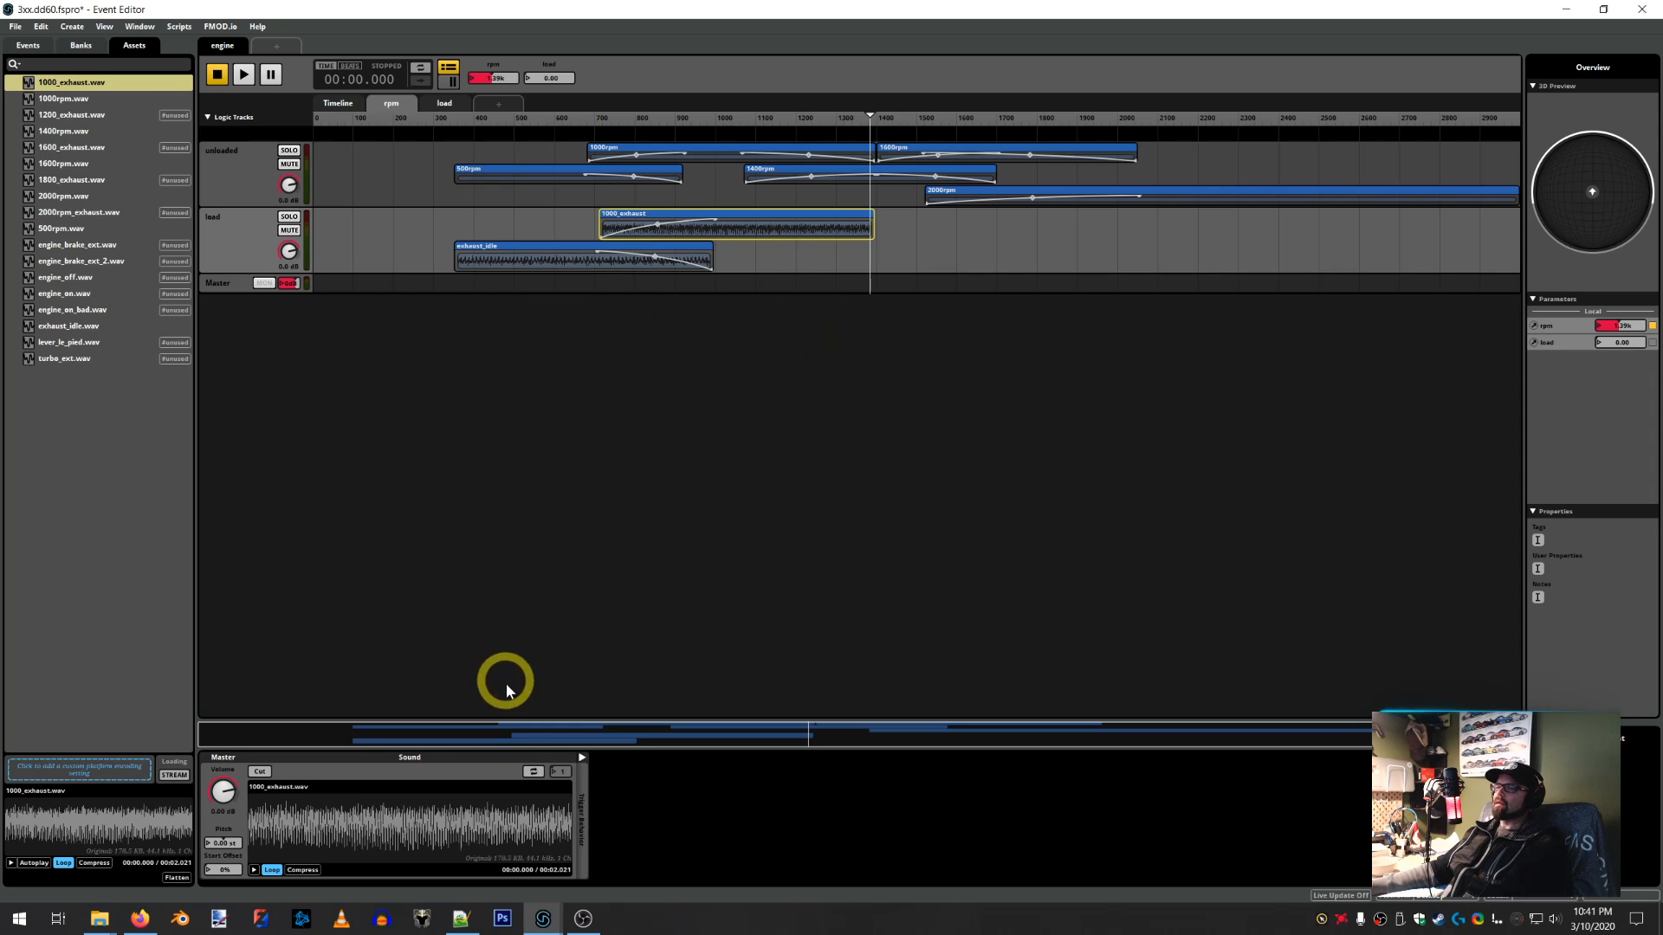
Enable looping and Cut on the 1000_exhaust instrument and add Autopitch modulation to its pitch
click(530, 771)
click(260, 771)
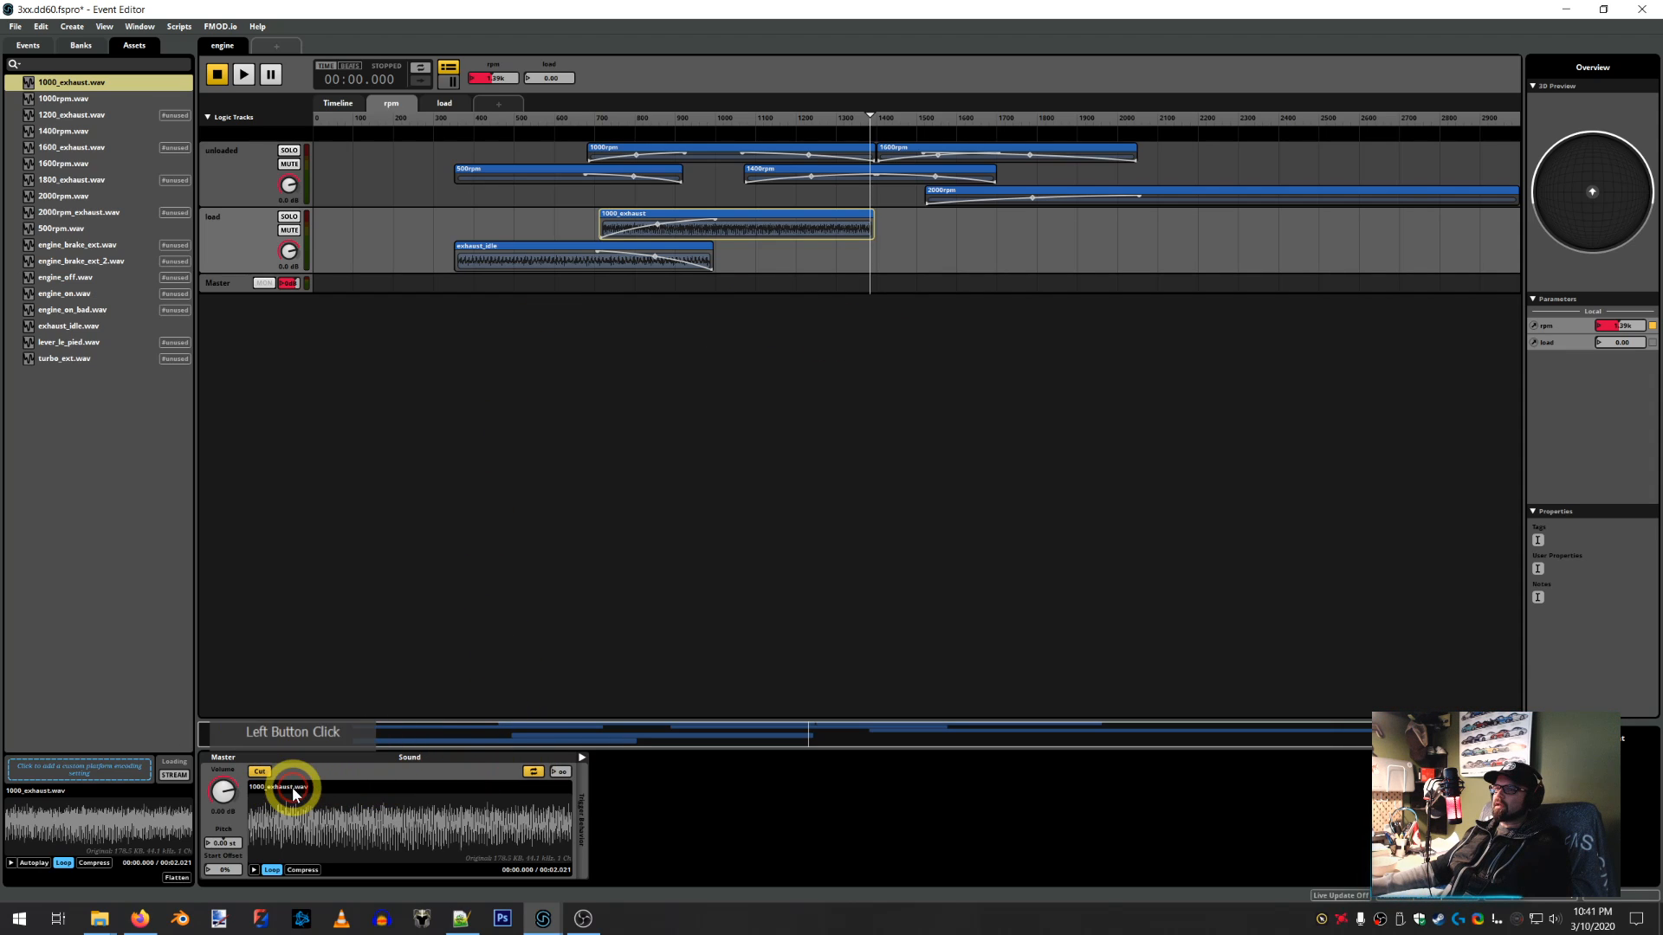
right_click(225, 843)
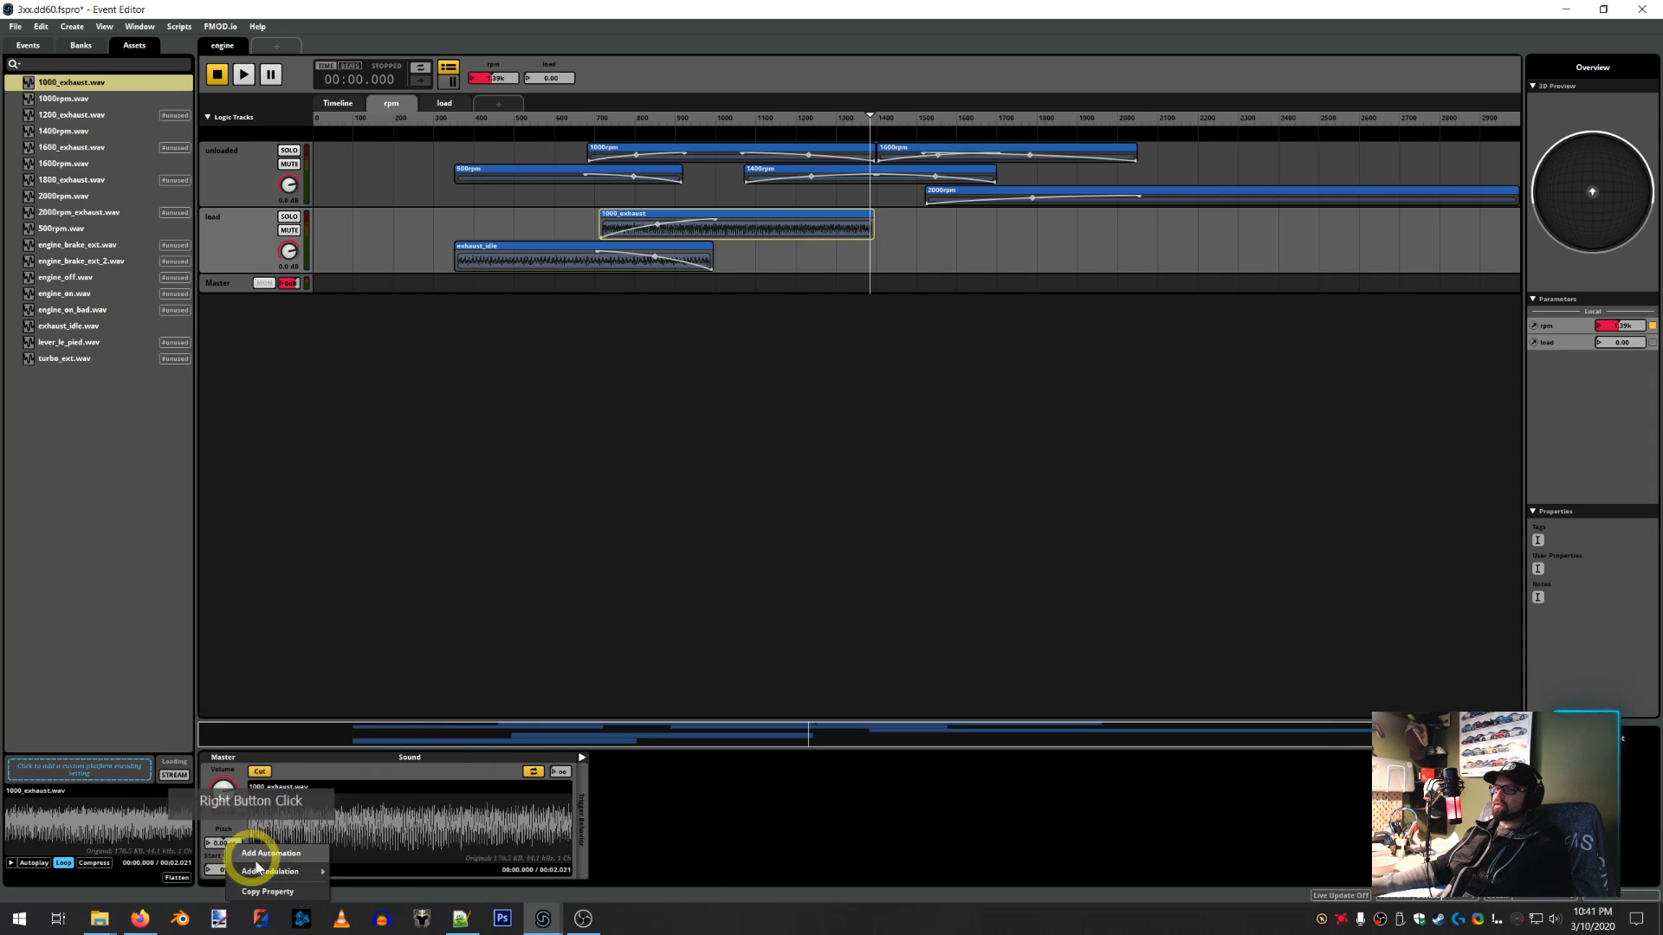
mouse_move(282, 878)
click(362, 924)
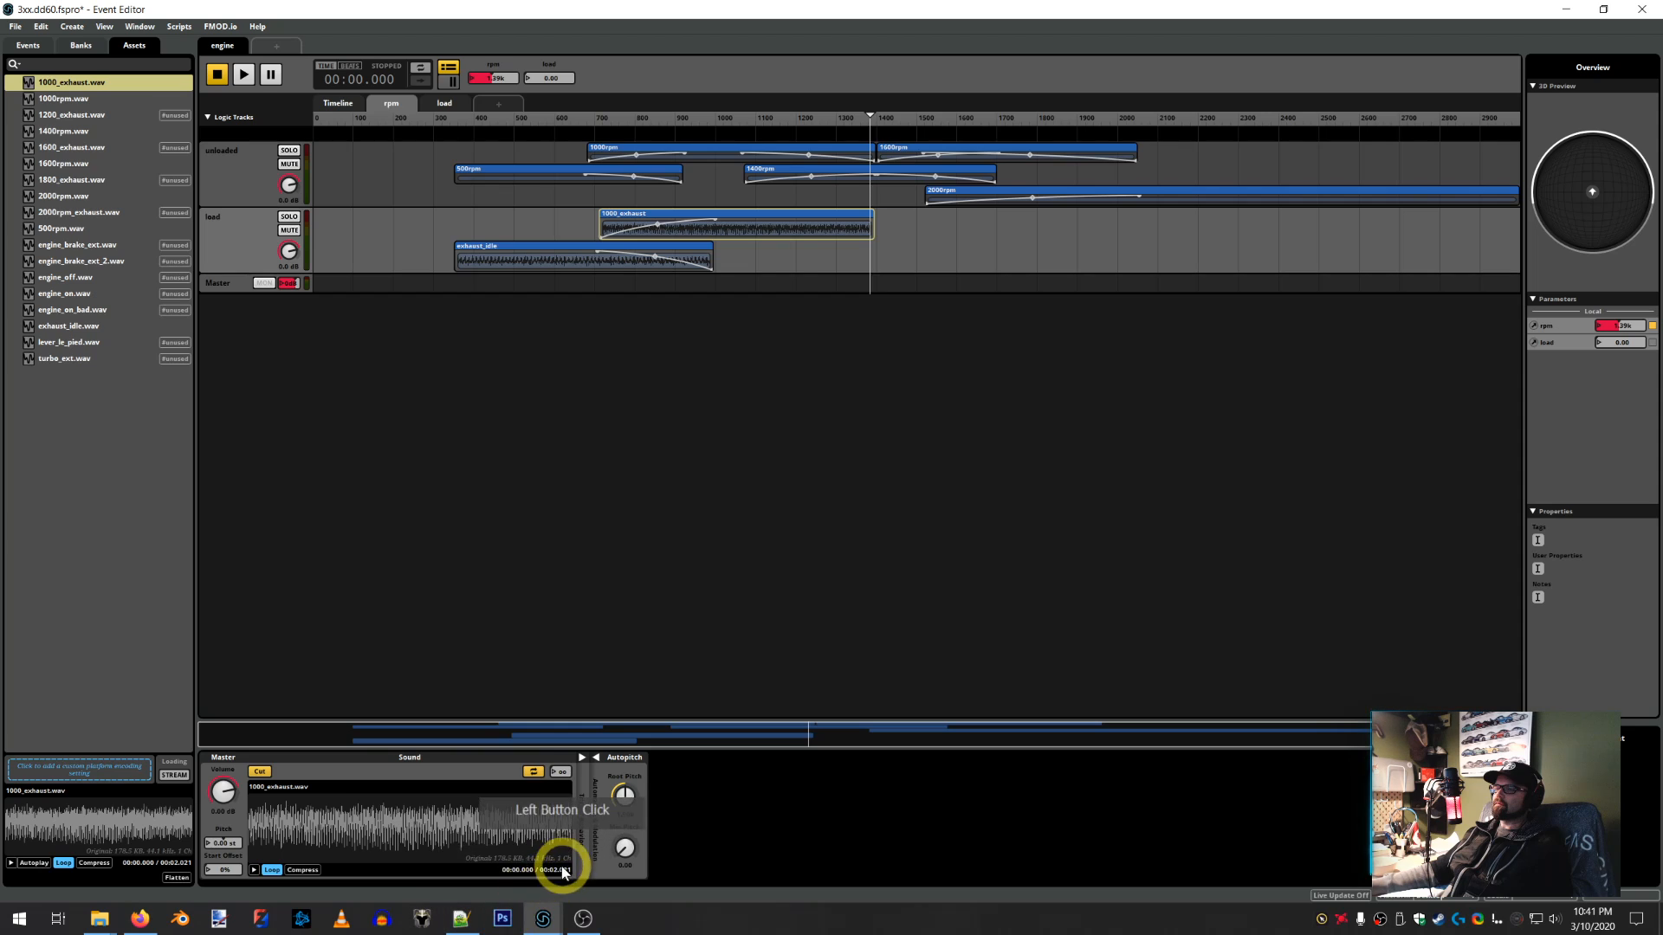
Look up the pitch_reference of 1000_exhaust in exterior_dd60.sii and set the Autopitch root pitch to 1210
click(462, 923)
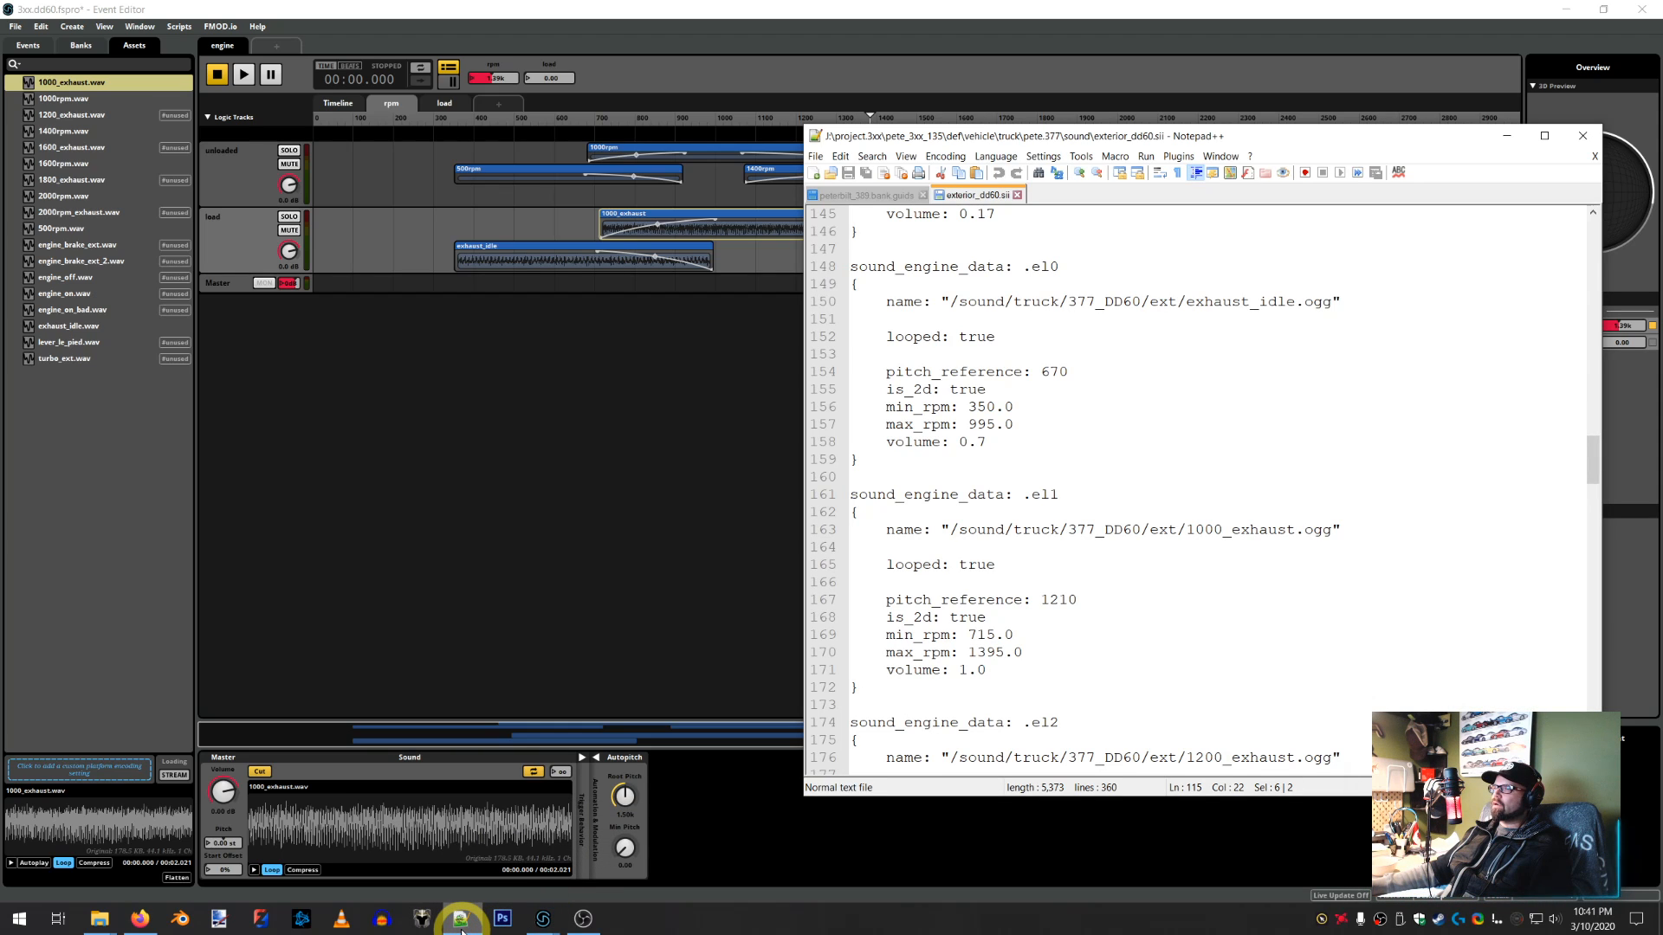
click(462, 923)
click(625, 804)
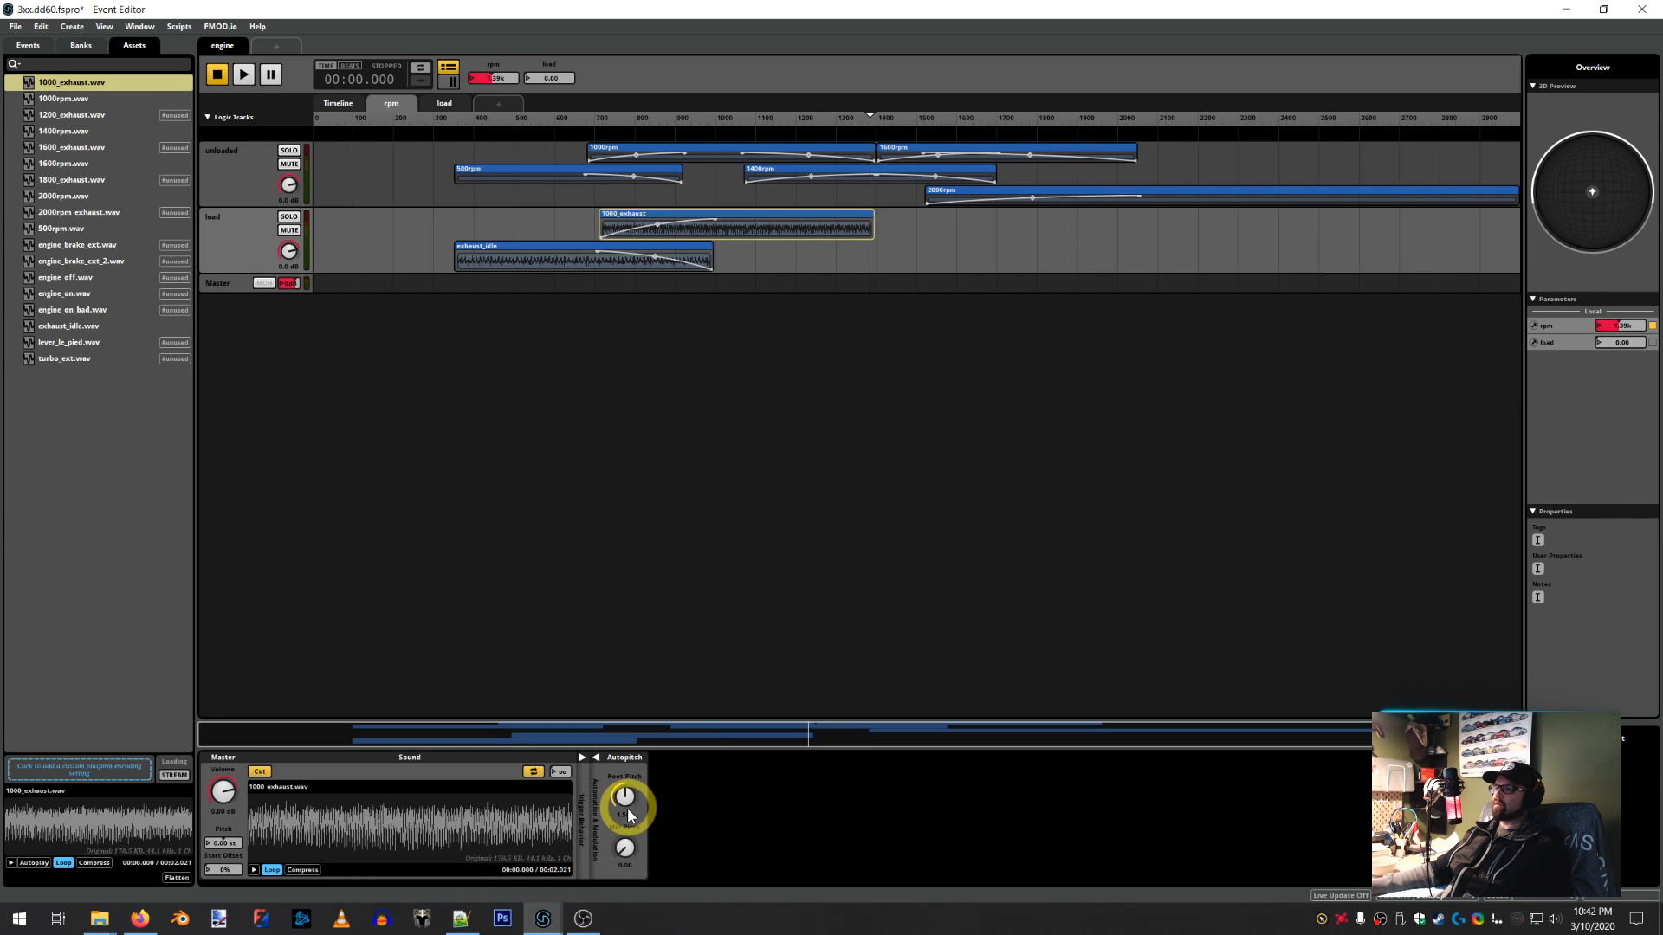
double_click(625, 815)
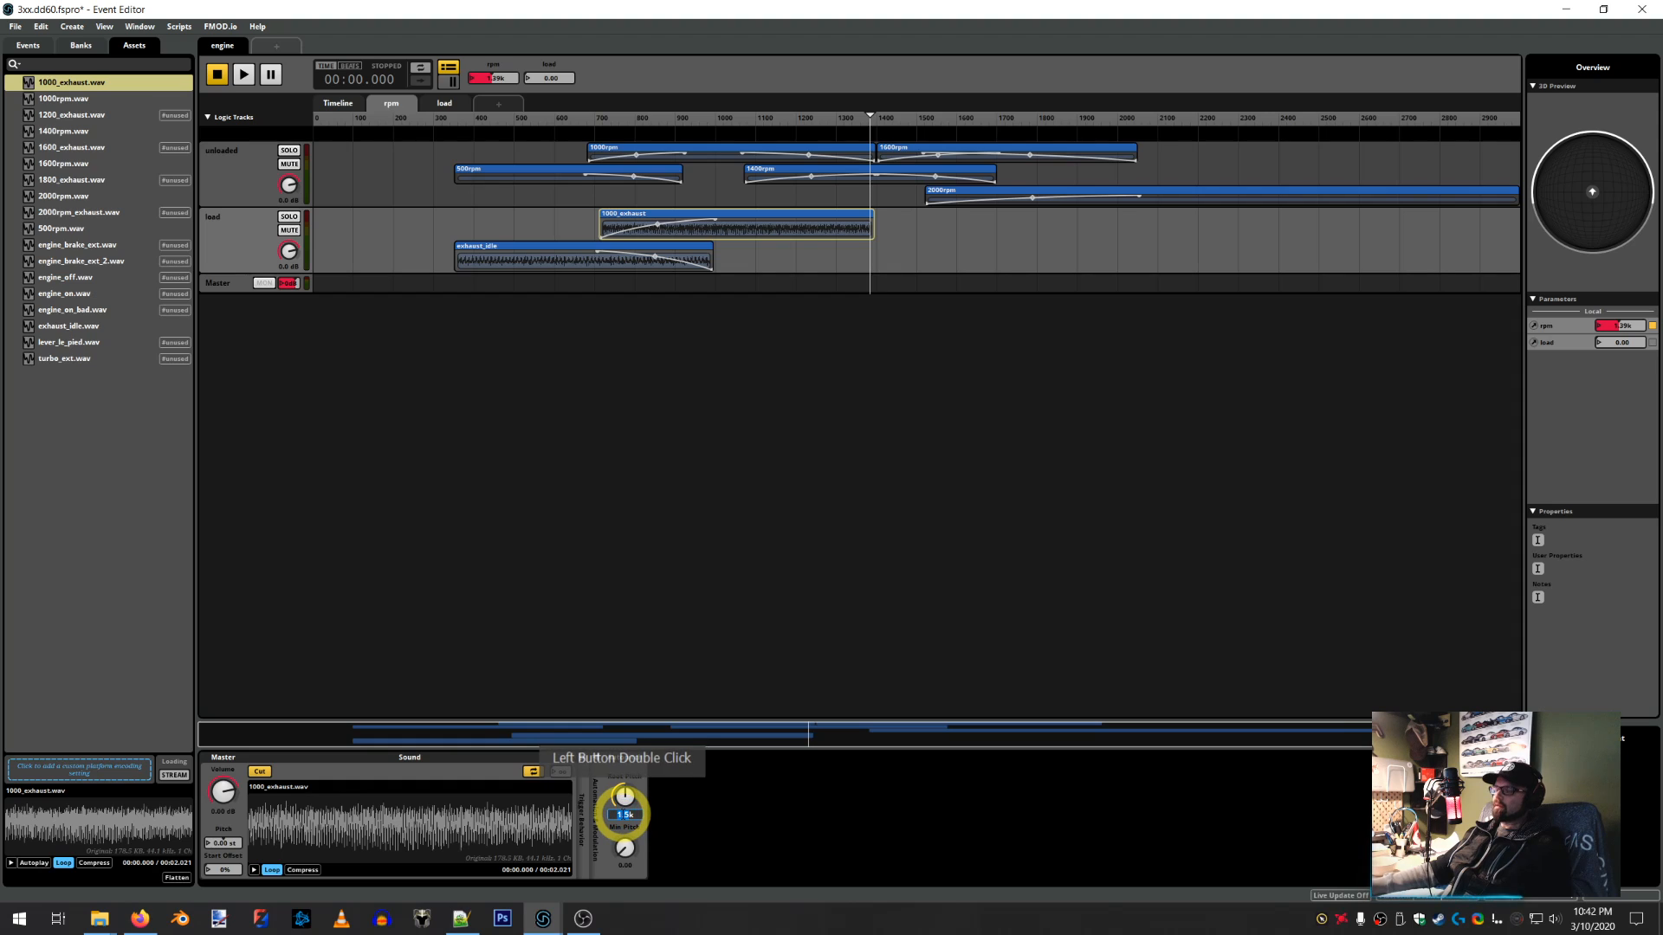
text(1)
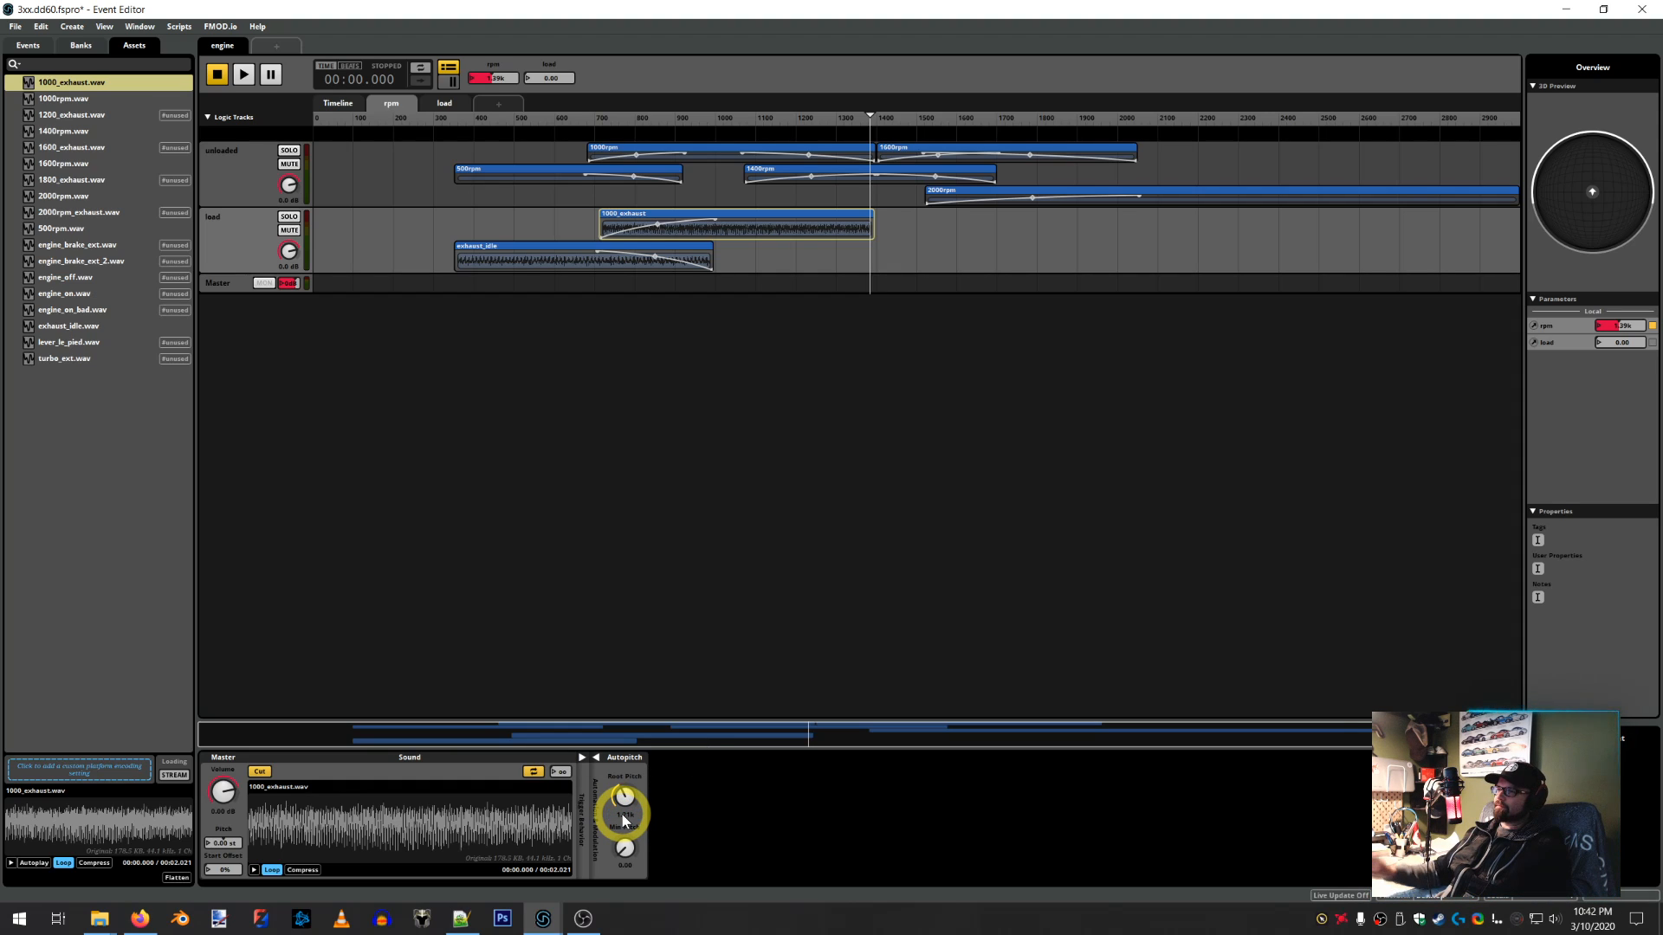
Play the engine event and lower the rpm parameter to 576 to audition the idle sound
click(244, 77)
drag(870, 108, 545, 115)
click(539, 77)
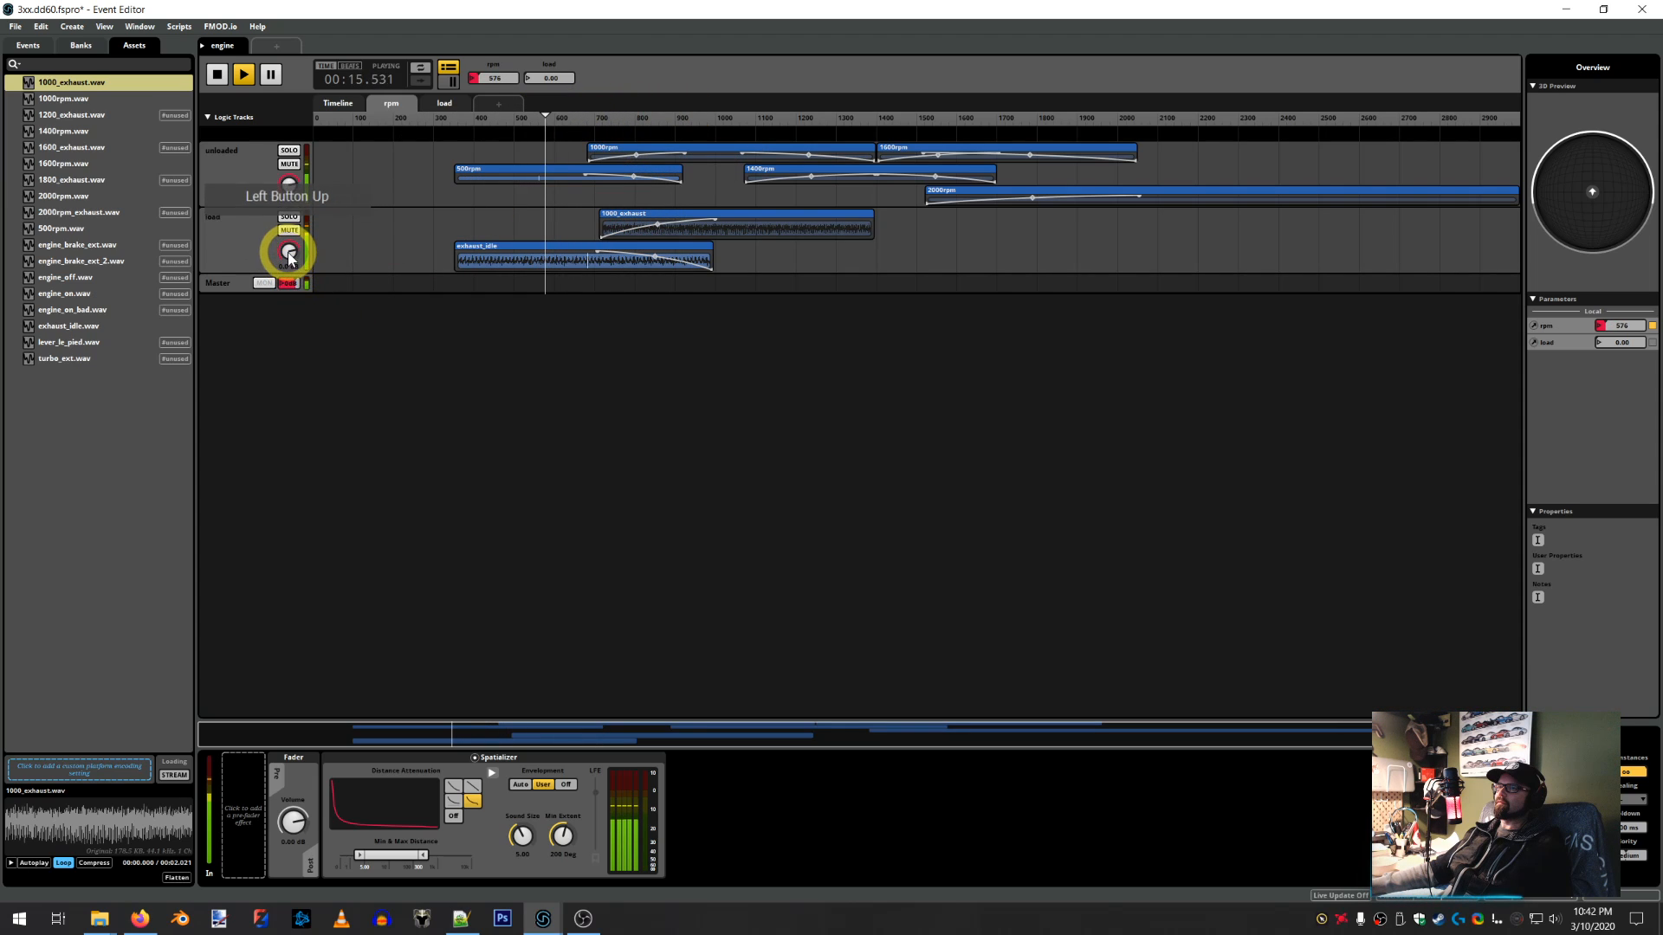
Add volume automation to the load track
right_click(288, 252)
mouse_move(328, 277)
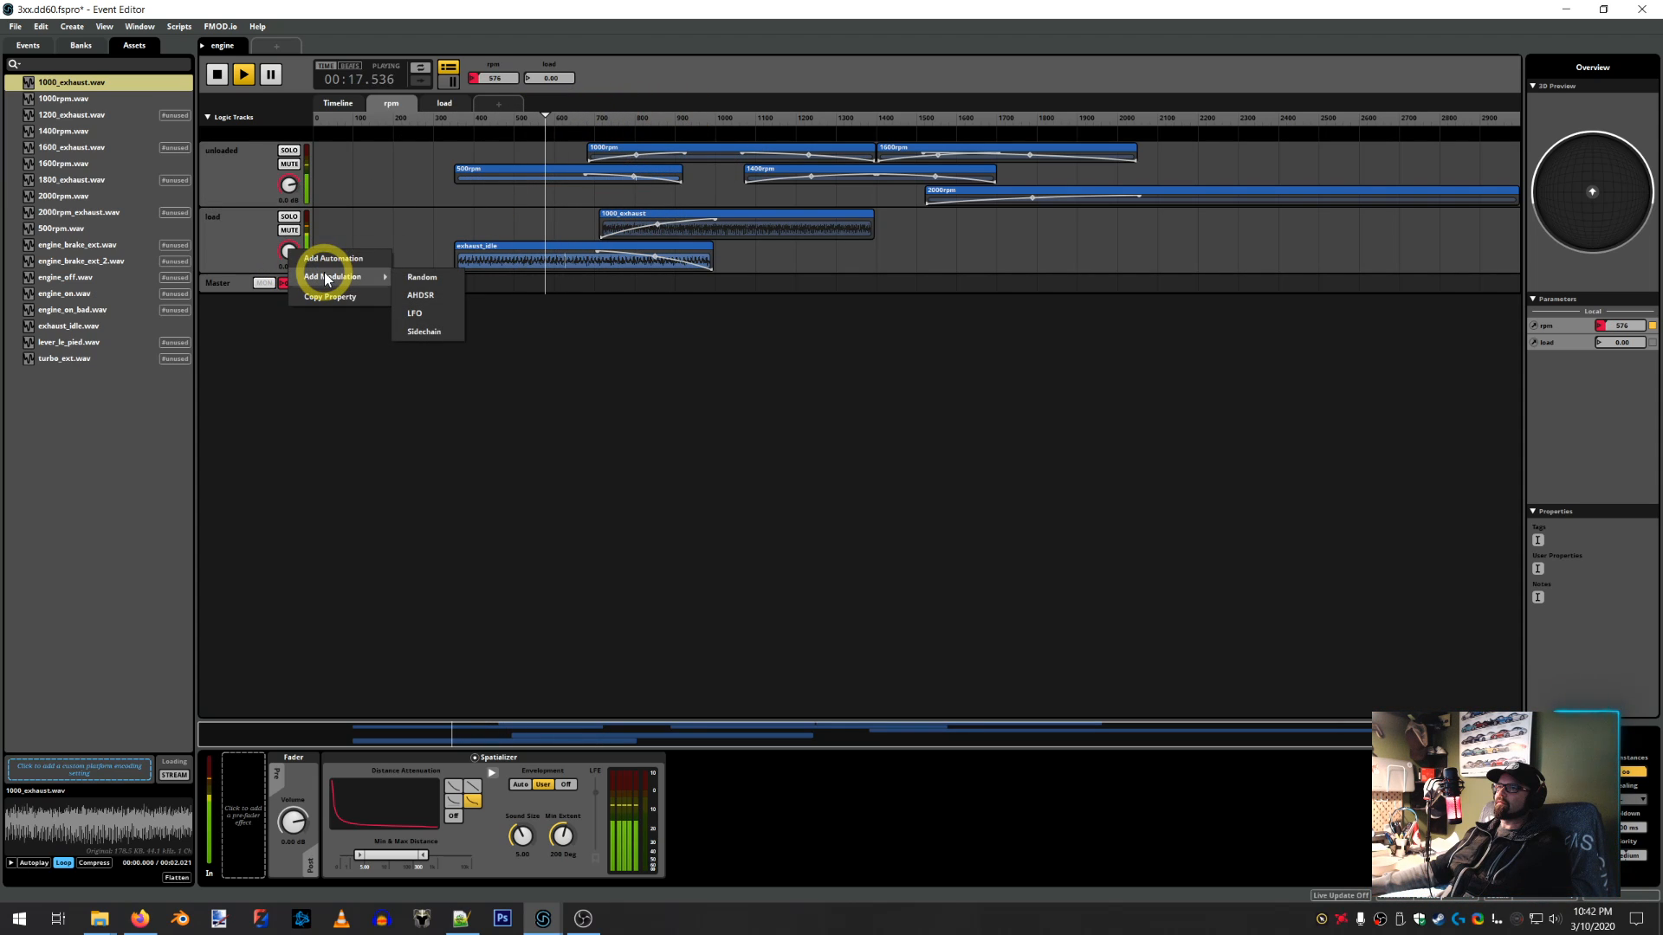
click(327, 258)
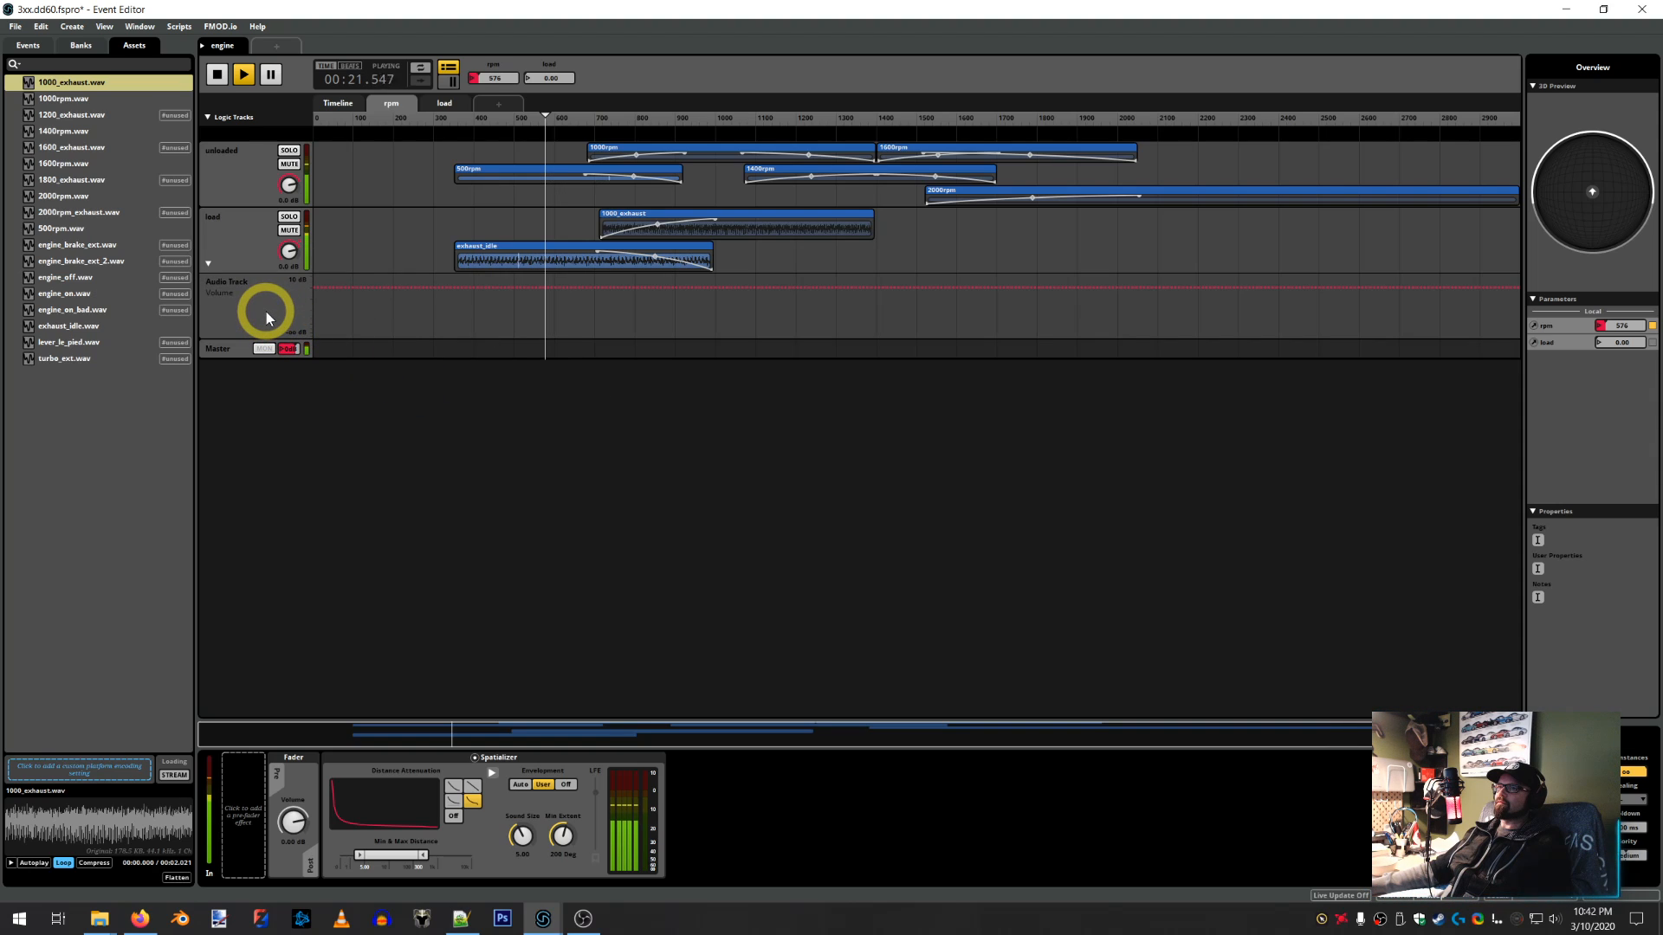
click(451, 489)
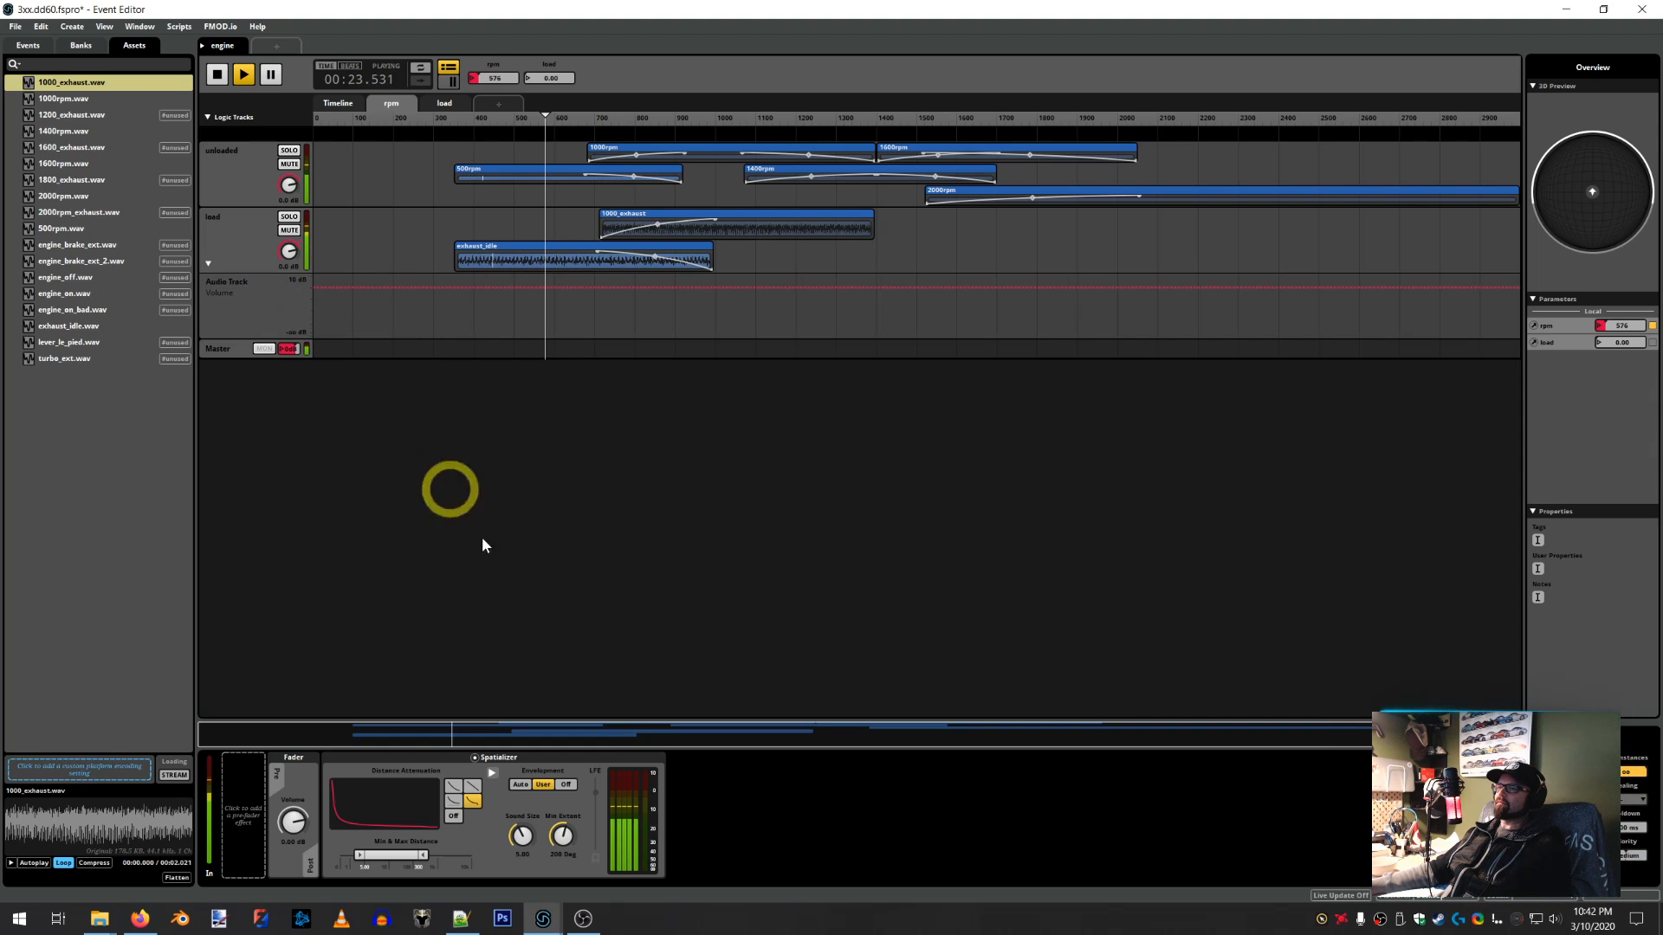
Stop playback and add an automation curve driven by the load parameter to the load track's volume
click(282, 315)
click(479, 736)
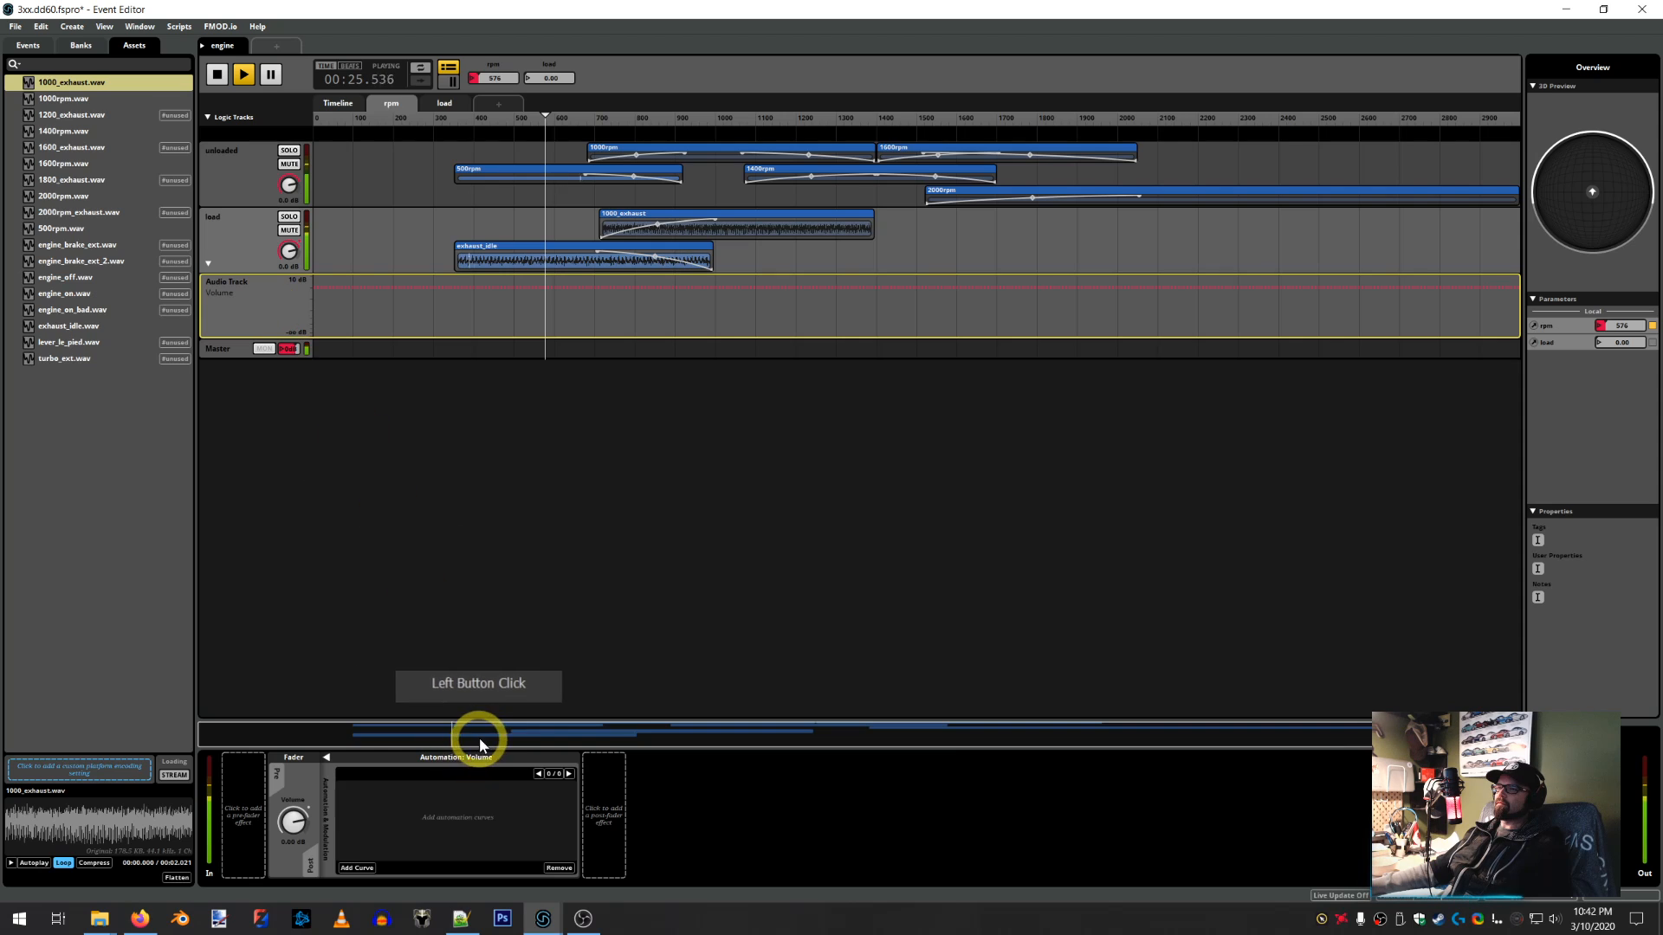
click(356, 867)
click(219, 74)
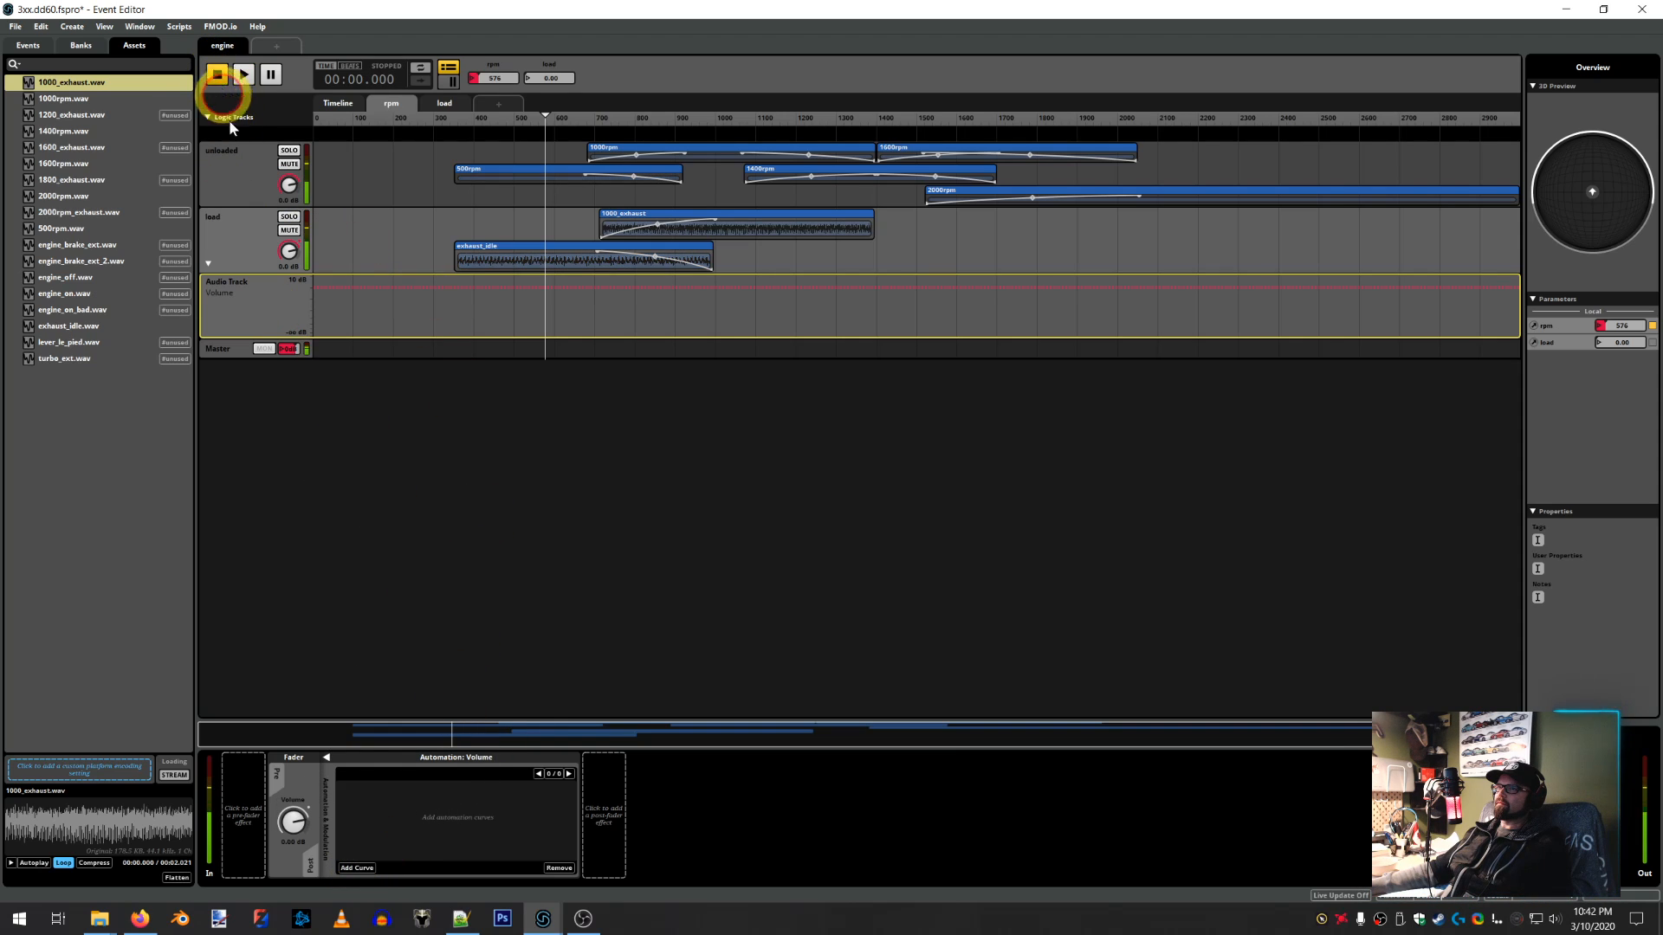
click(356, 866)
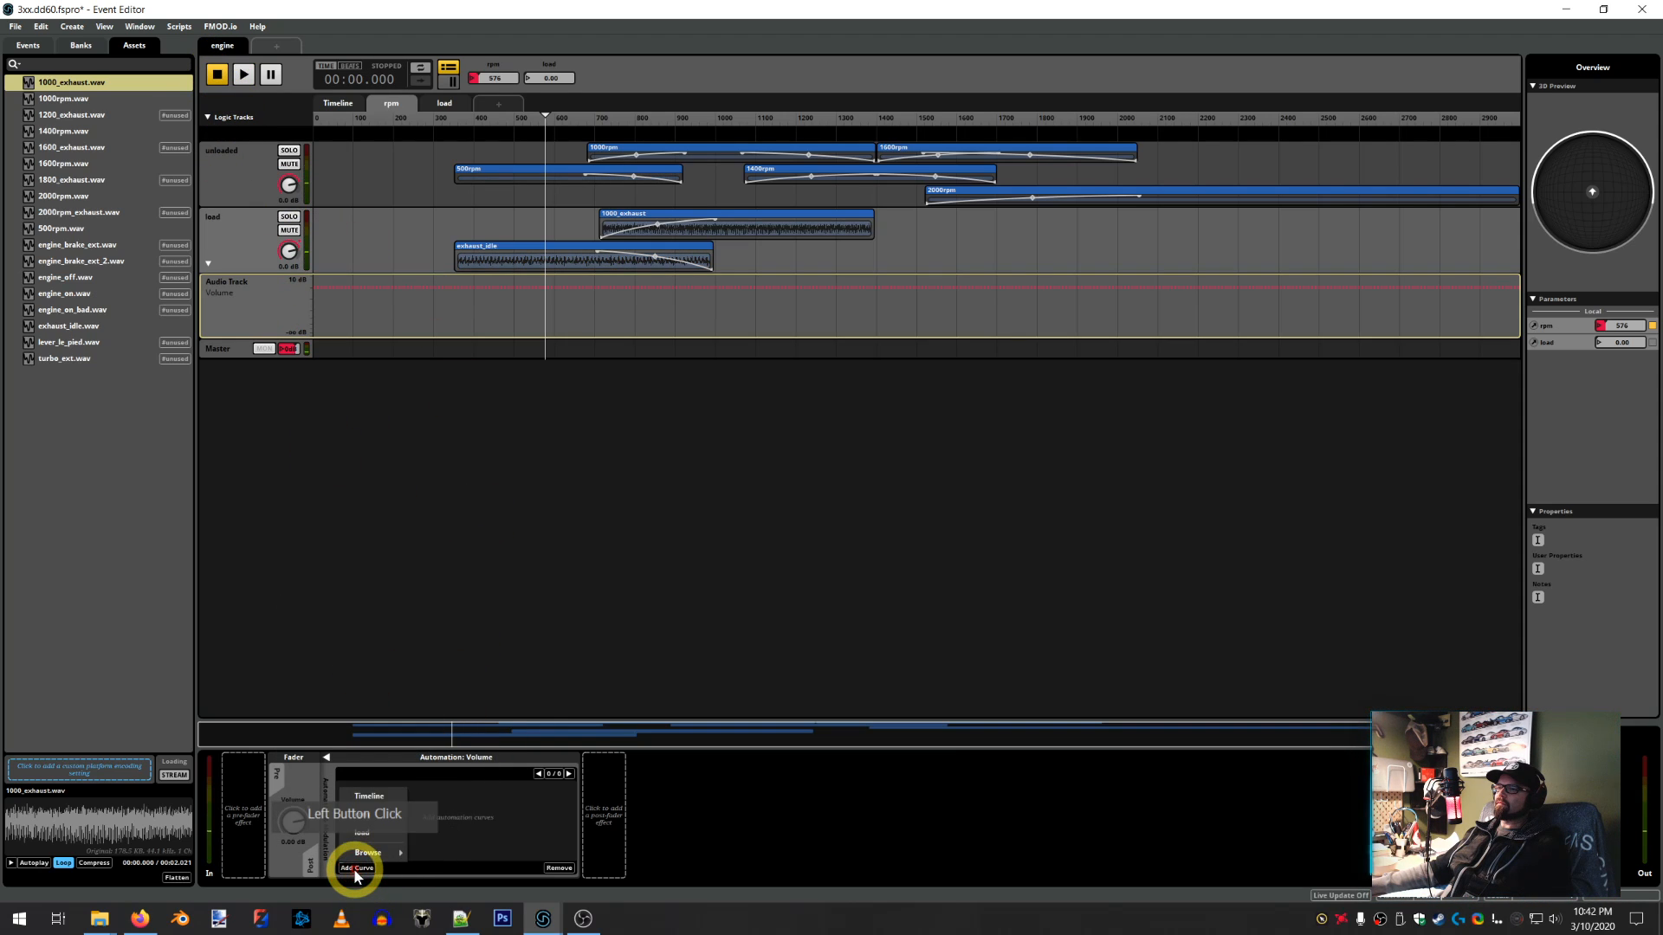
click(362, 854)
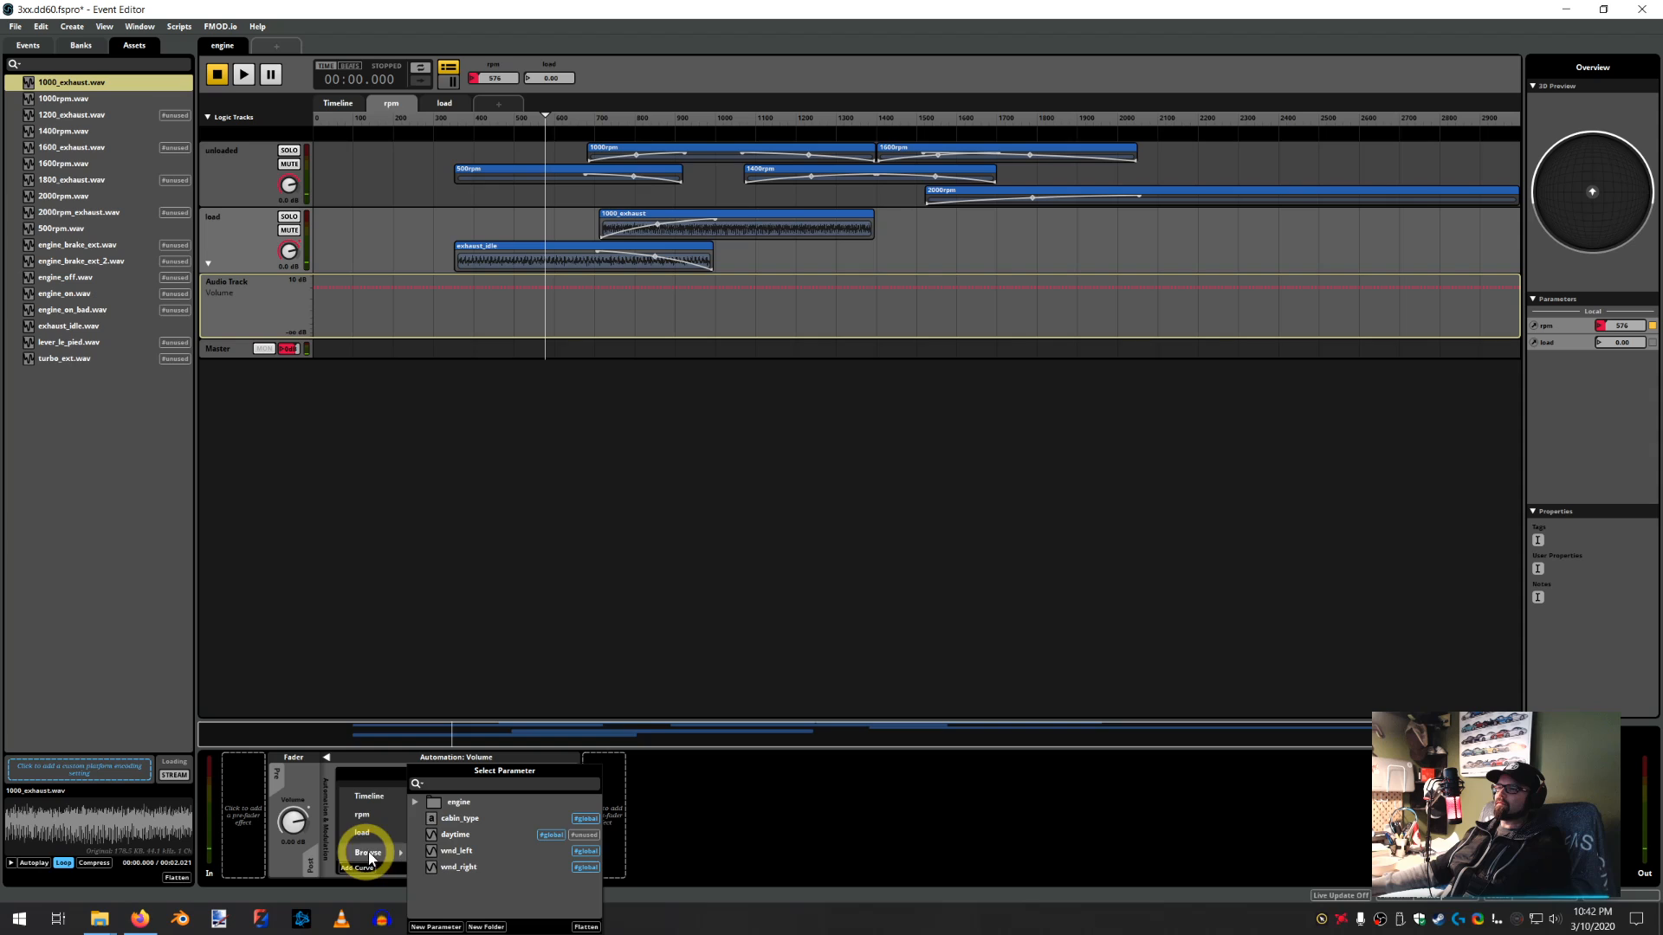
click(416, 801)
click(455, 834)
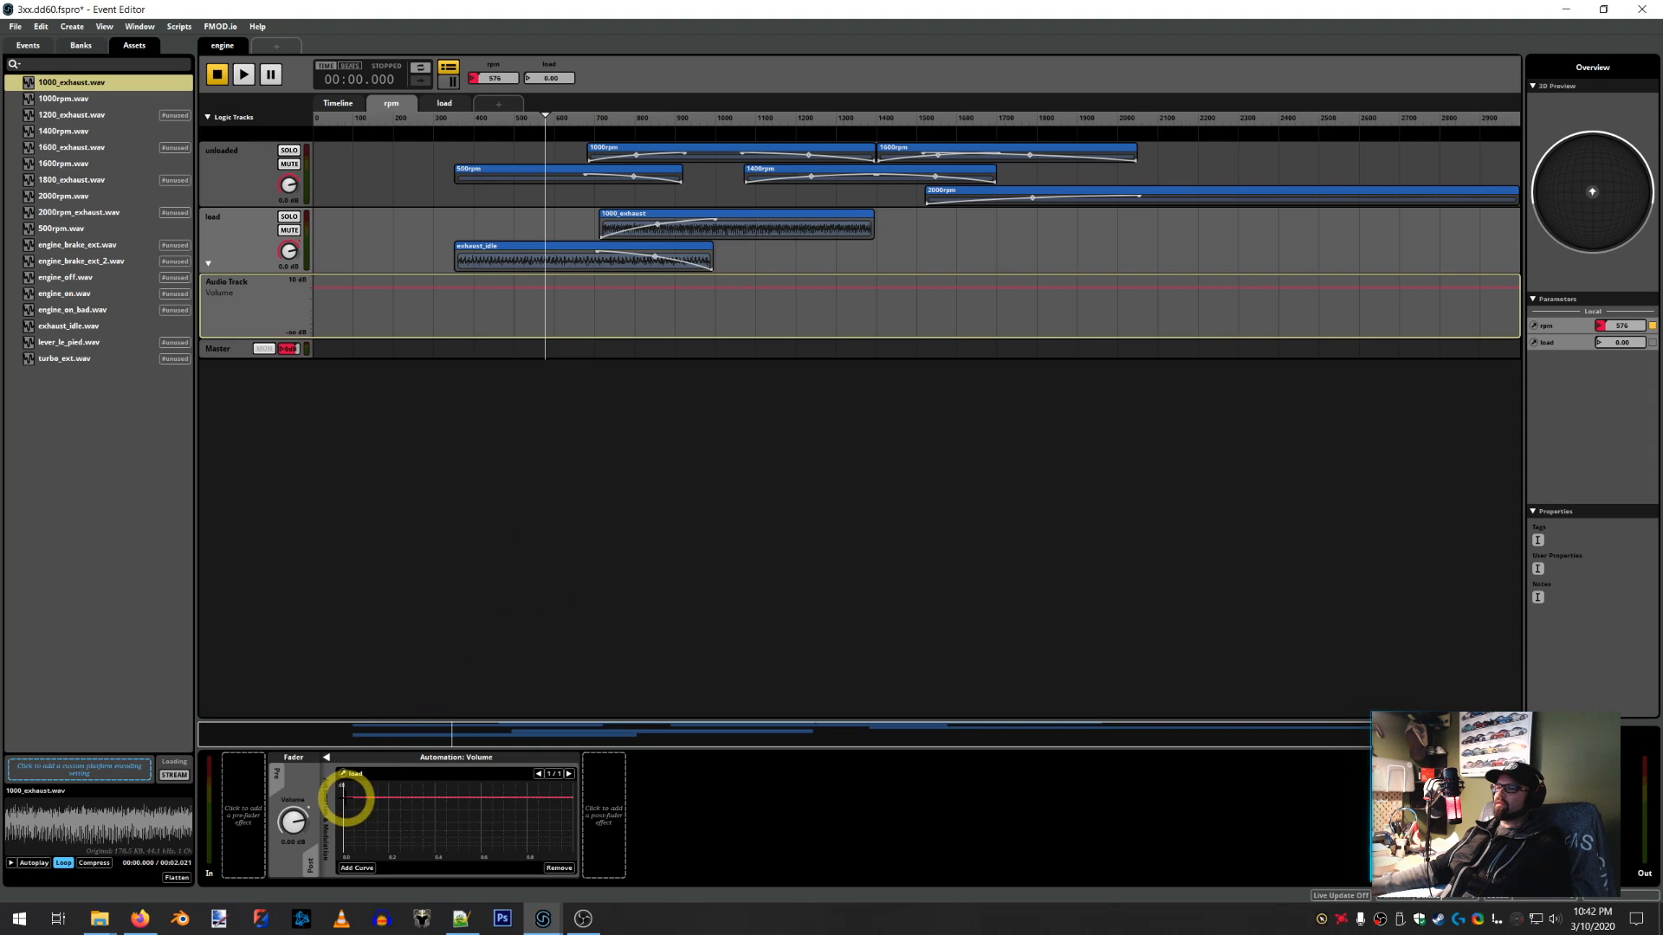
Shape the load track's volume curve over load, rising from -∞ dB through -16 dB and -7 dB to 0 dB at full load
drag(346, 797, 447, 821)
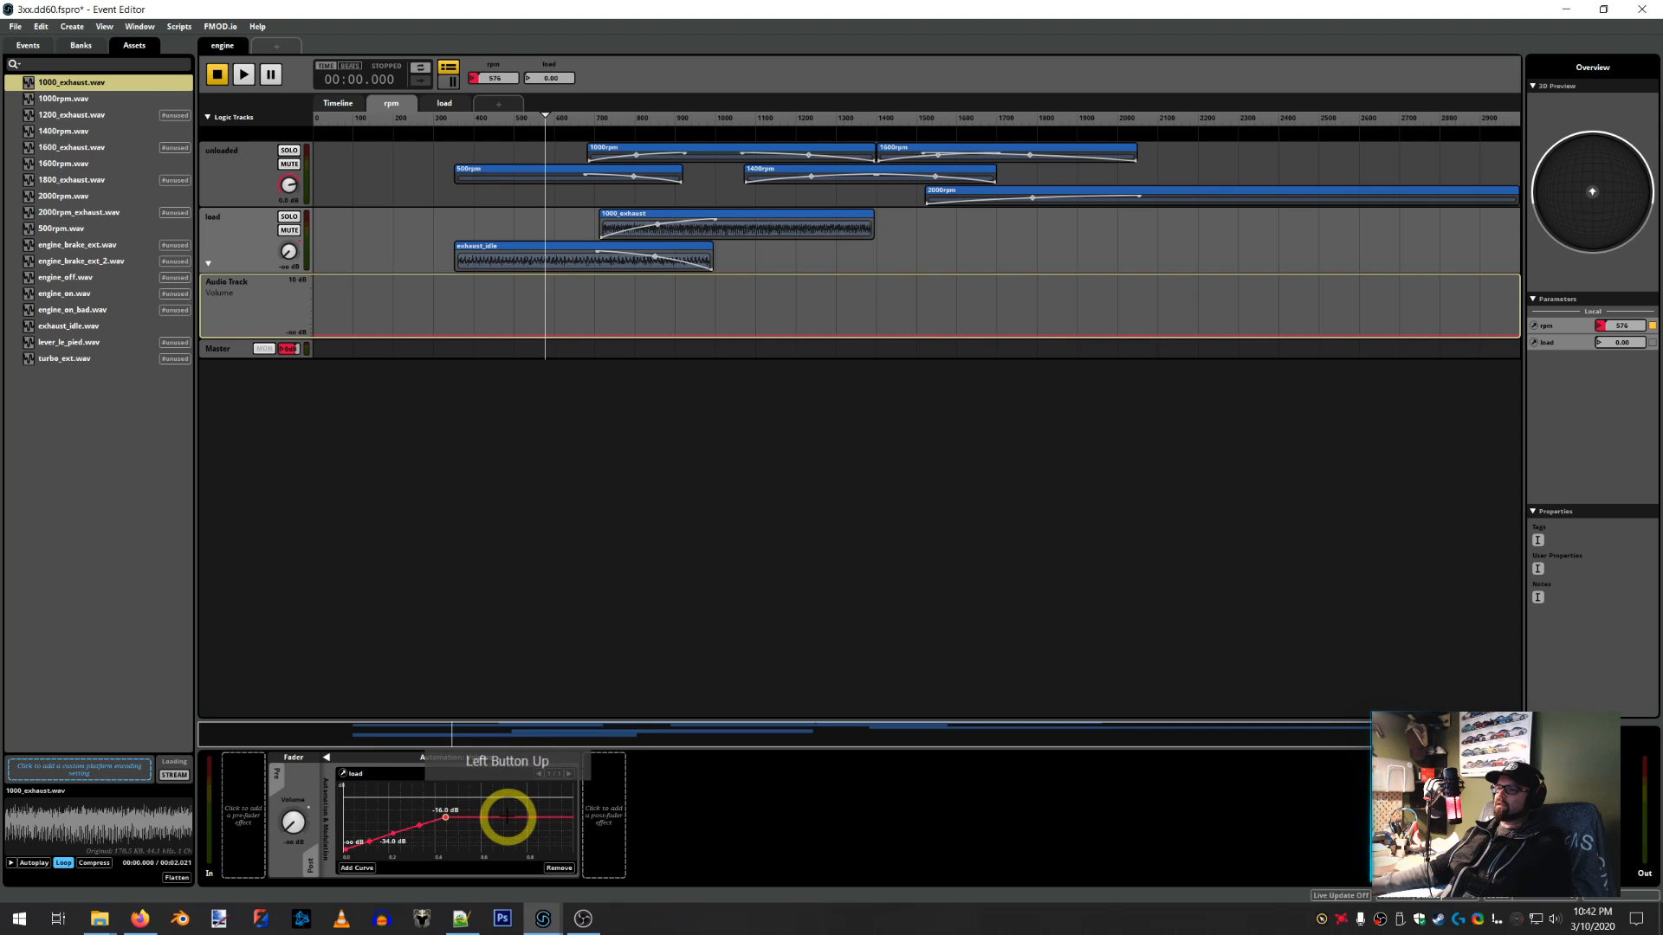
click(506, 817)
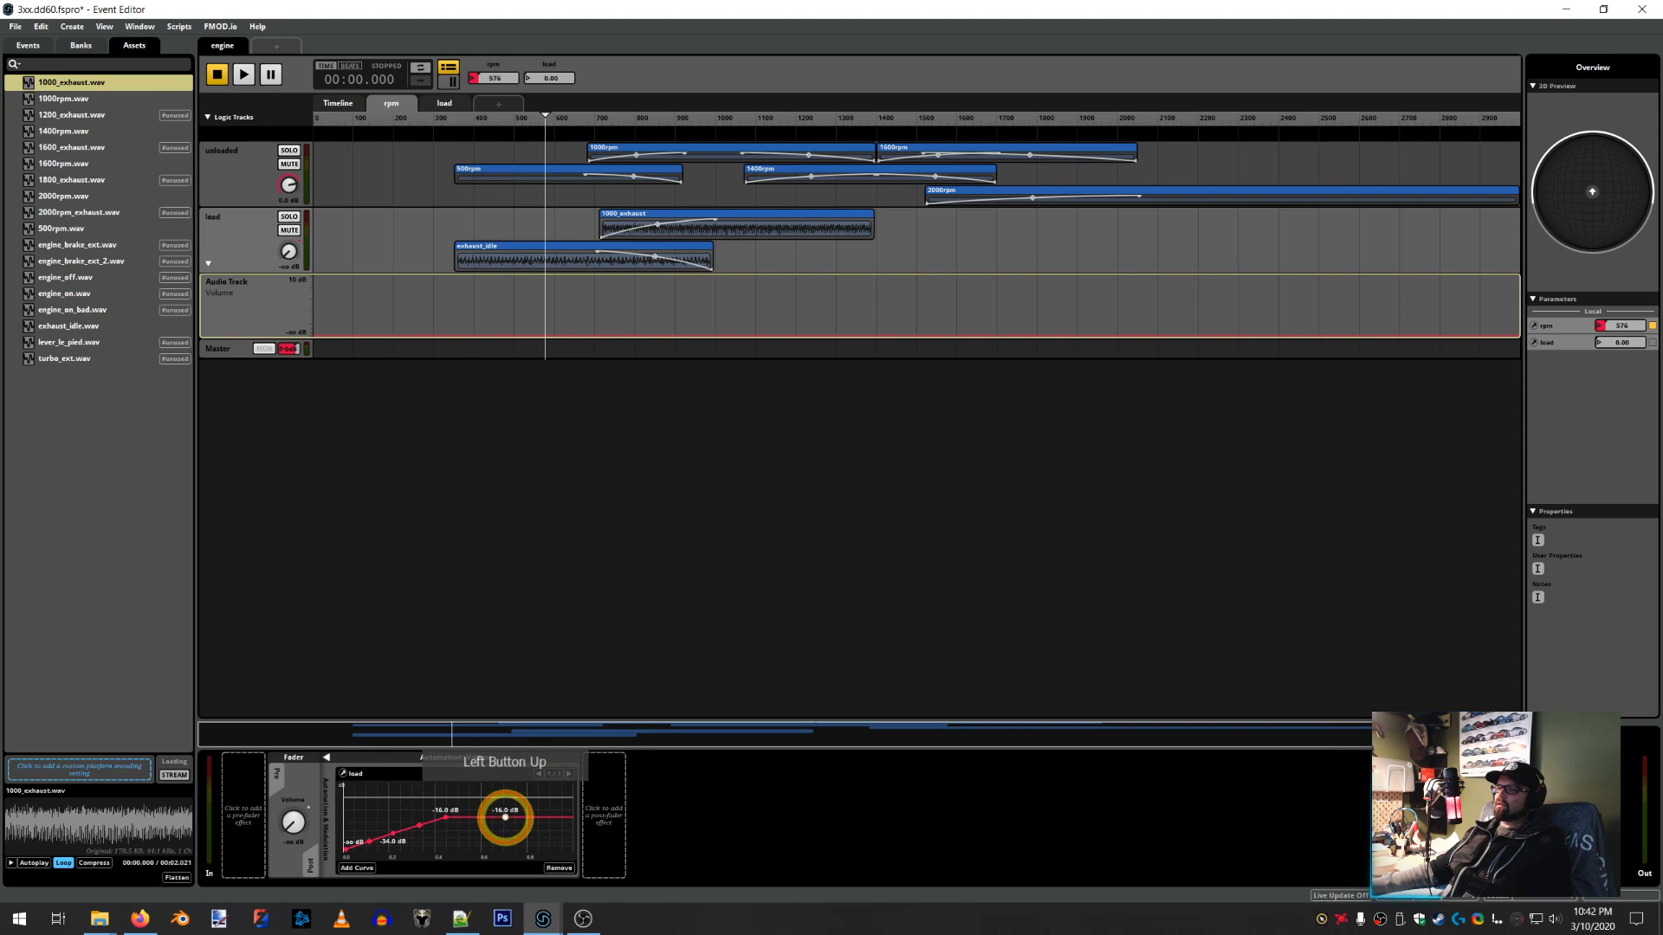
click(572, 811)
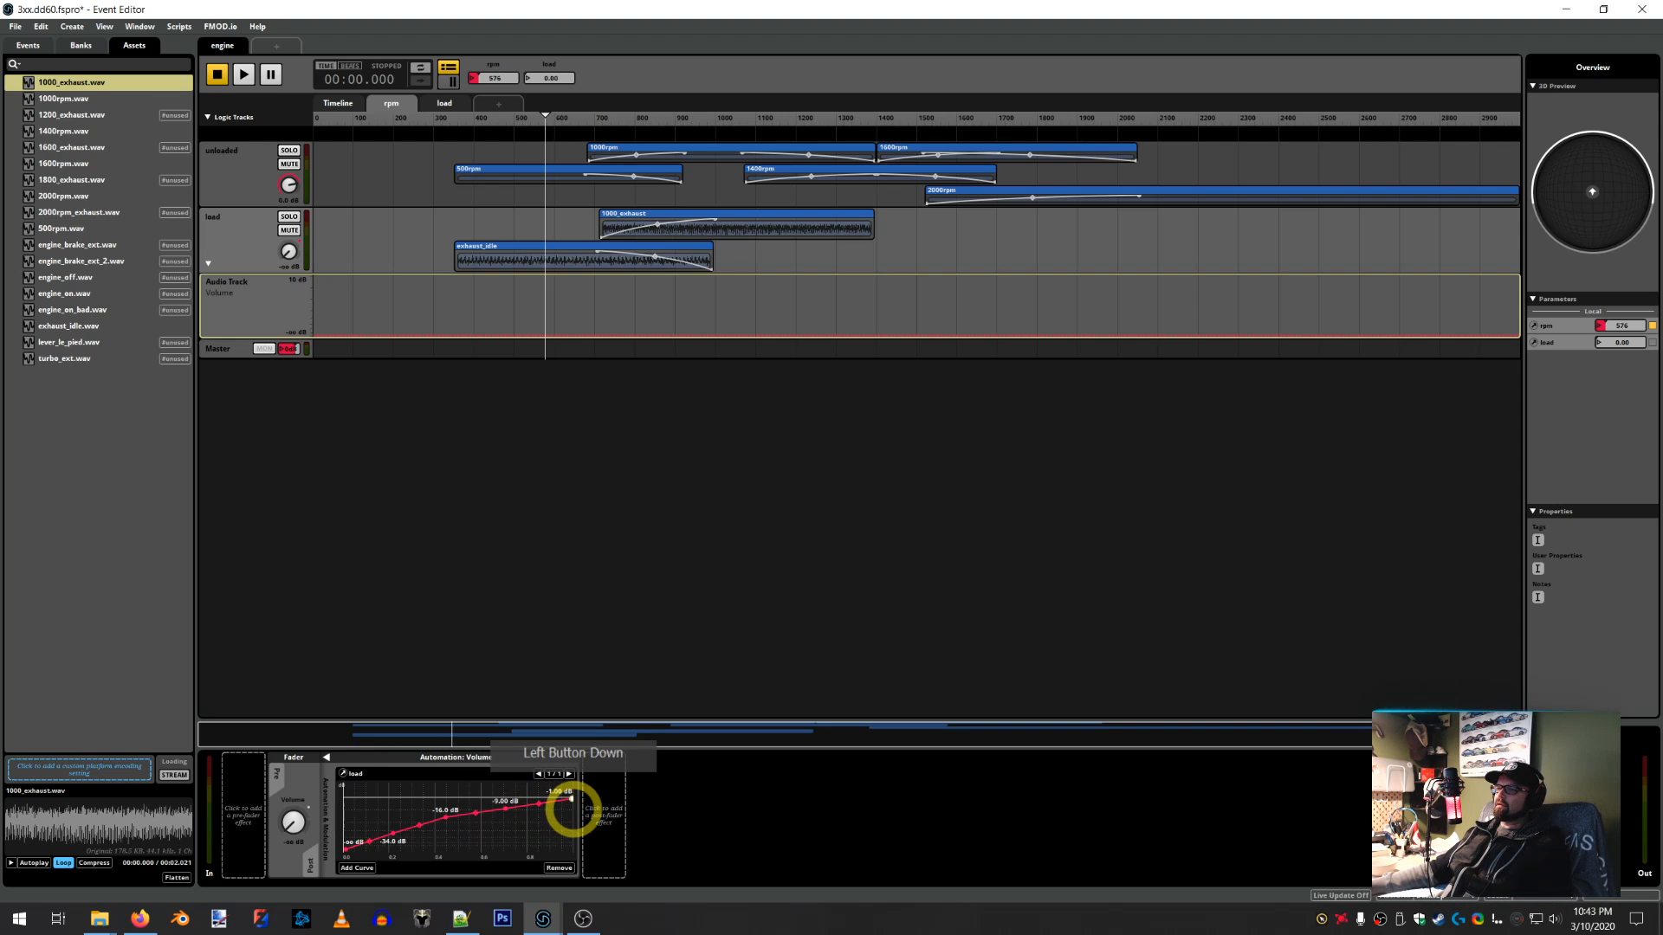
drag(571, 796, 506, 807)
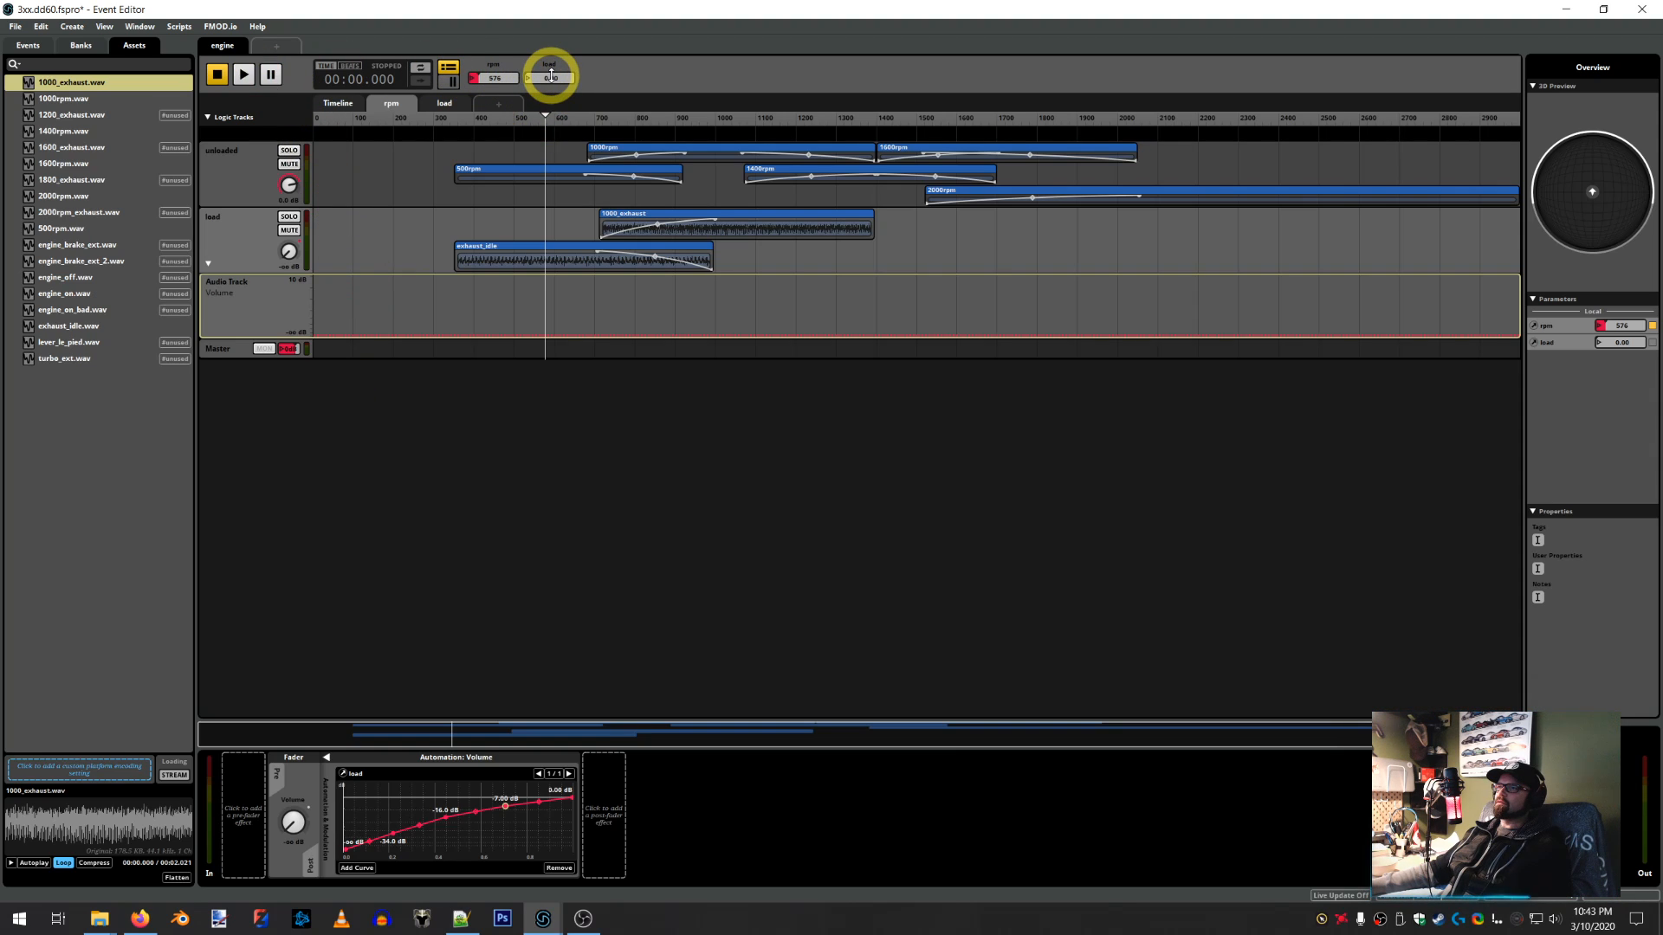
Play the engine event at about 1056 rpm, audition load at 0.71, 0.33 and 0, lower rpm to 607 and stop playback
click(245, 78)
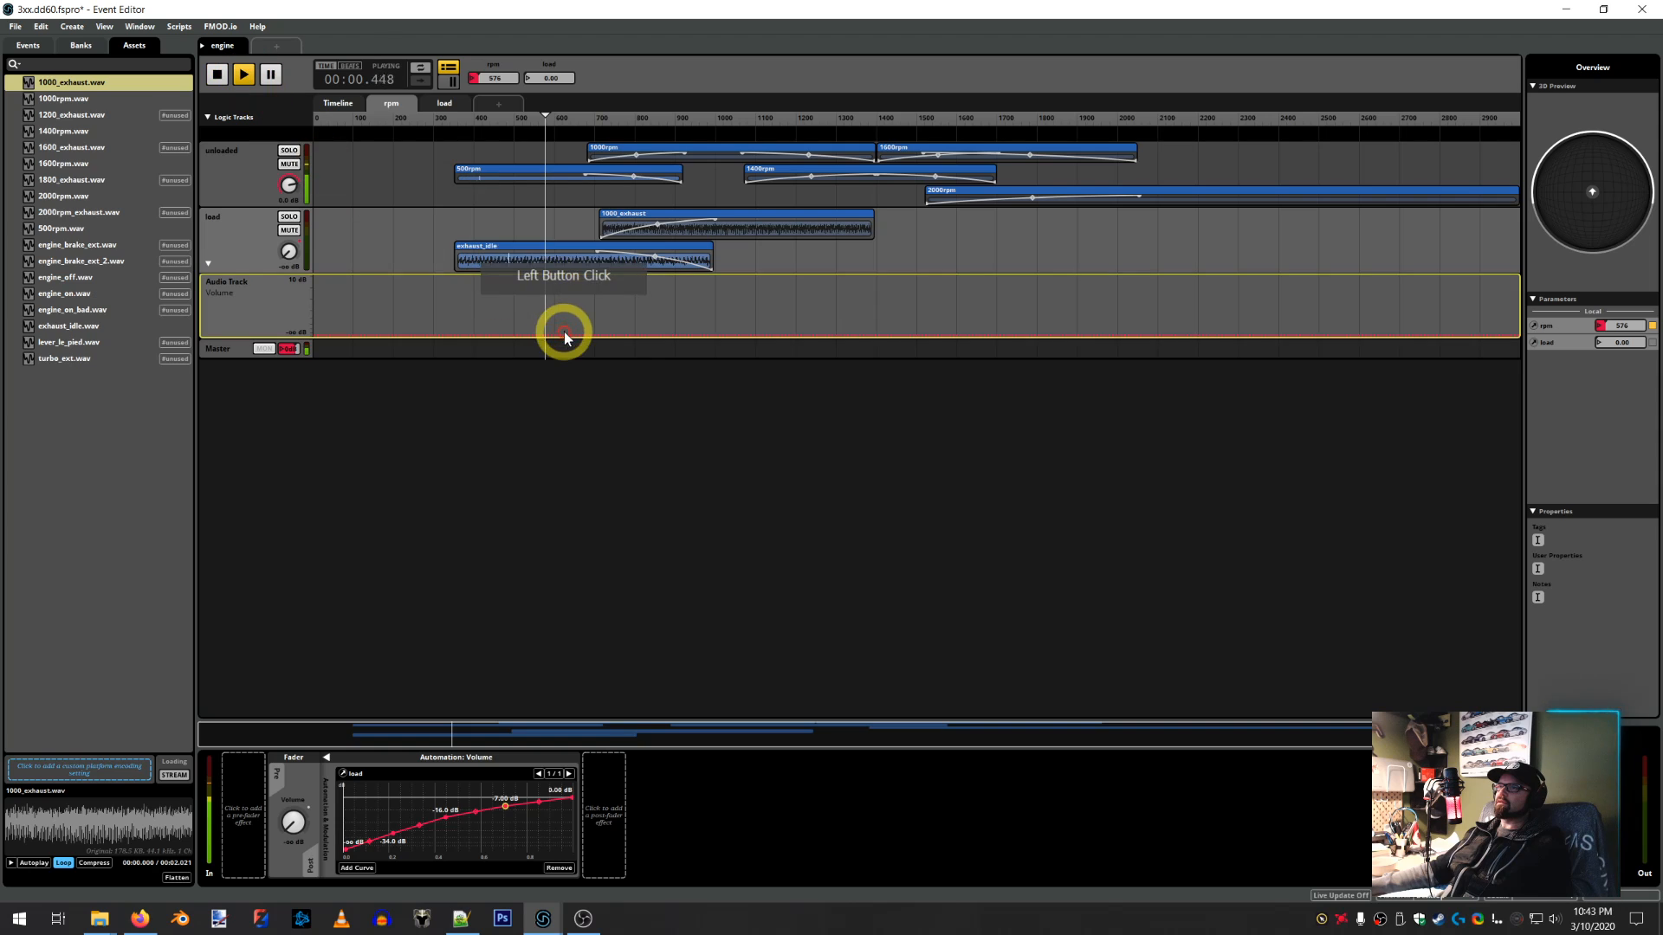
drag(548, 112, 736, 118)
click(551, 78)
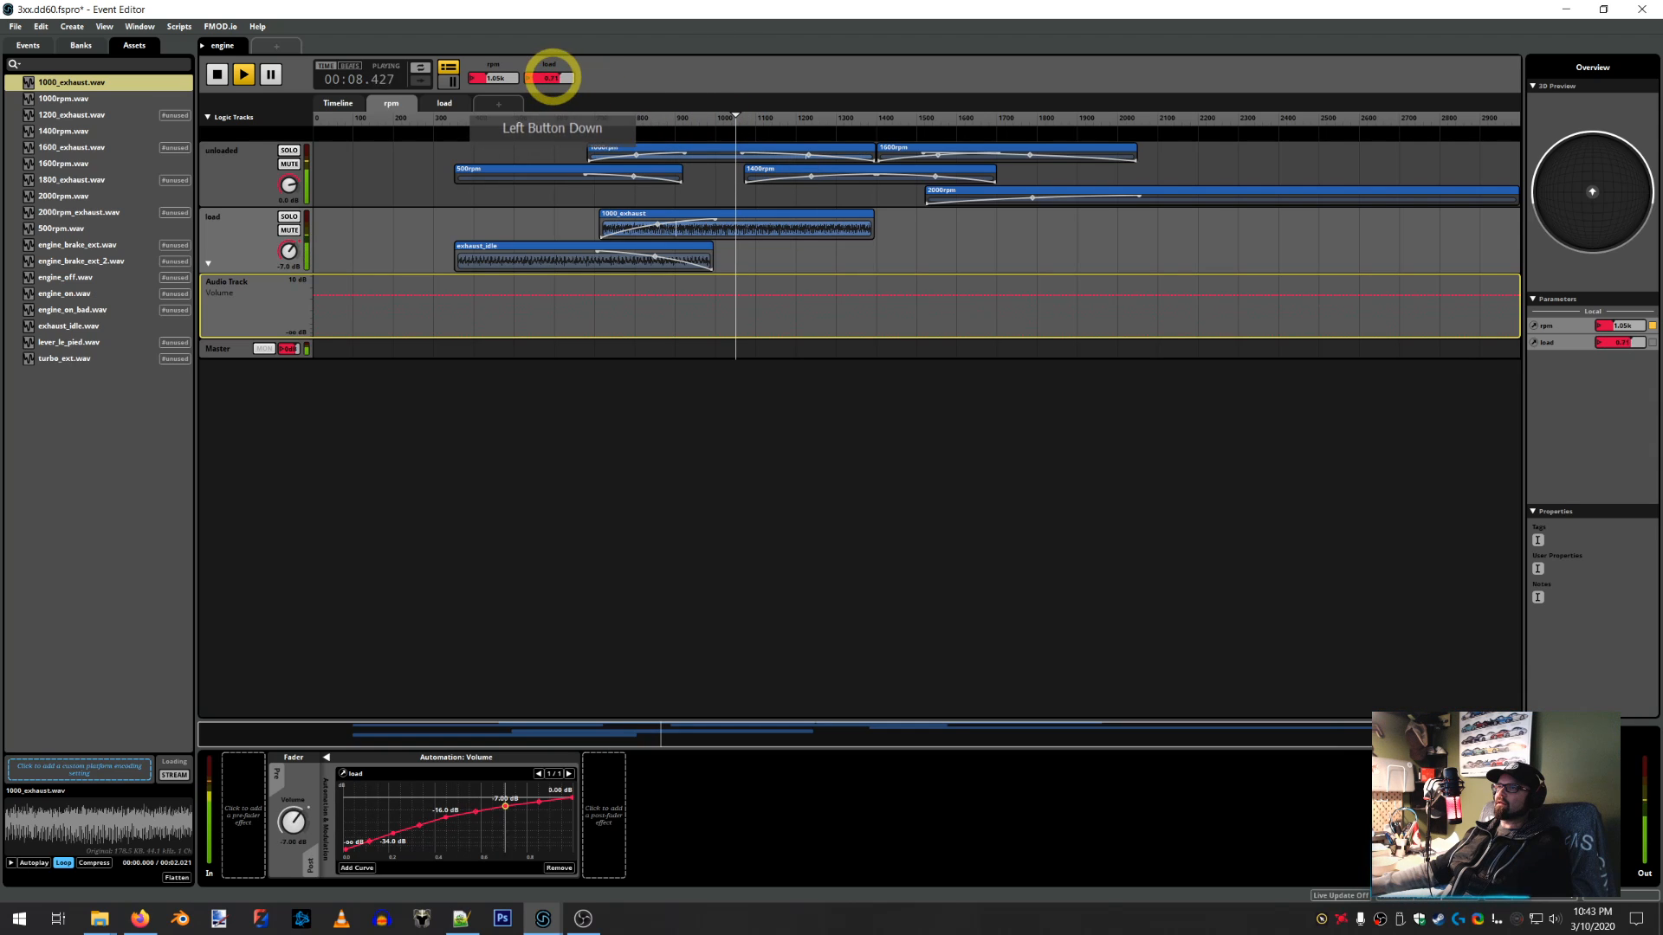
drag(552, 76, 555, 79)
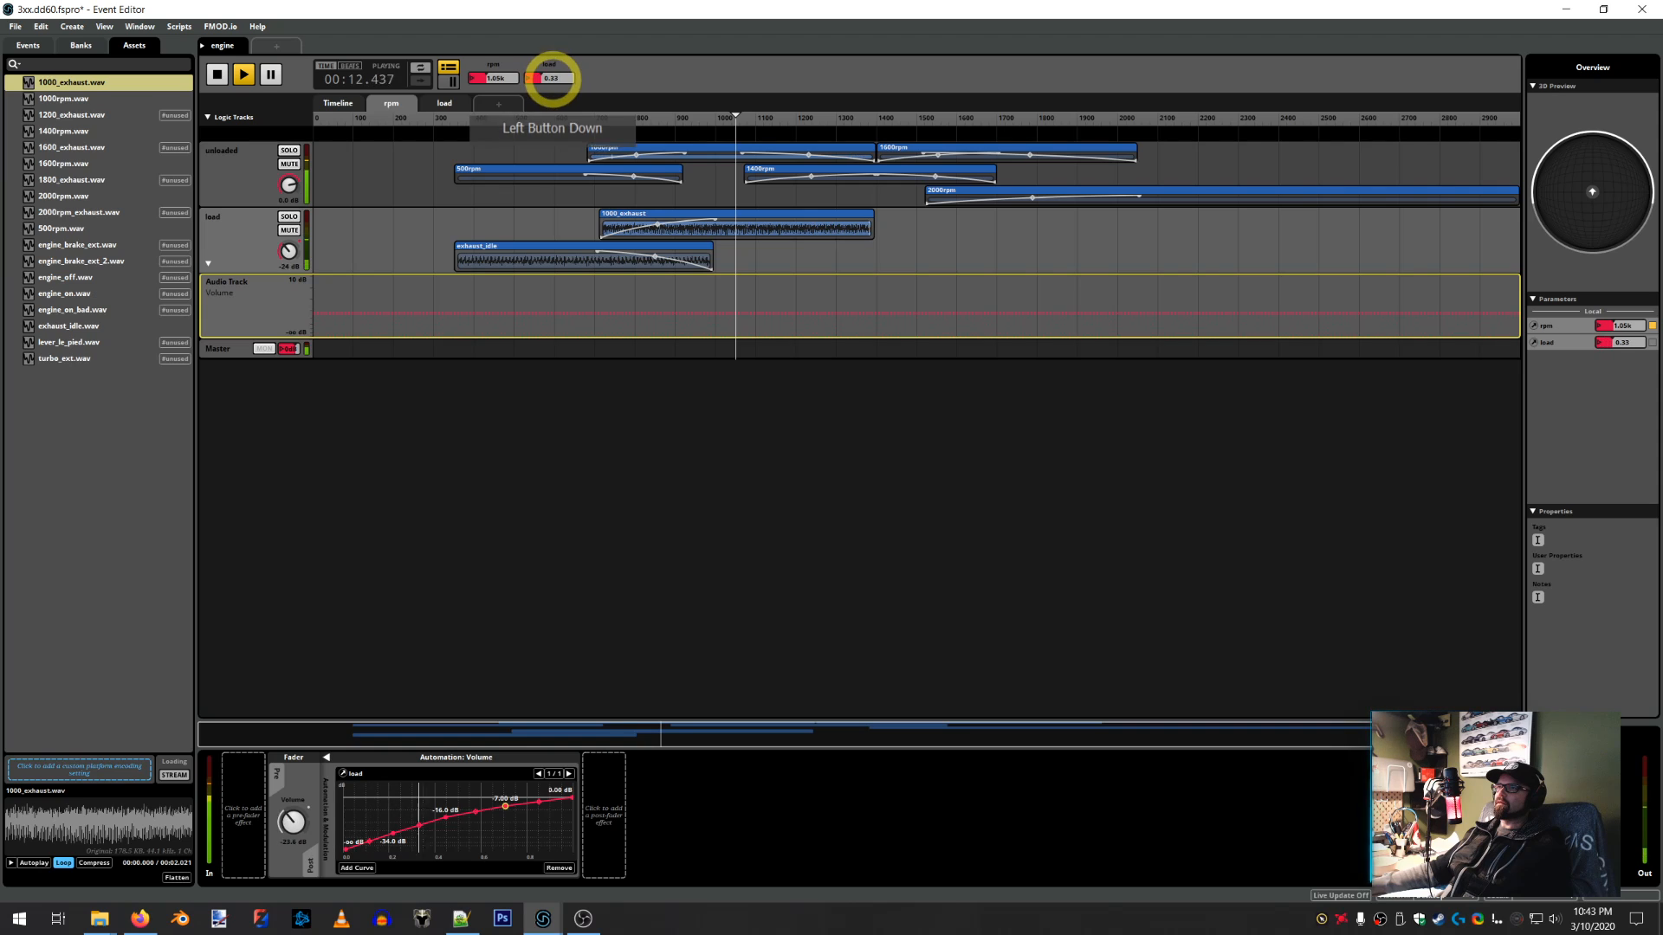
drag(551, 77, 553, 78)
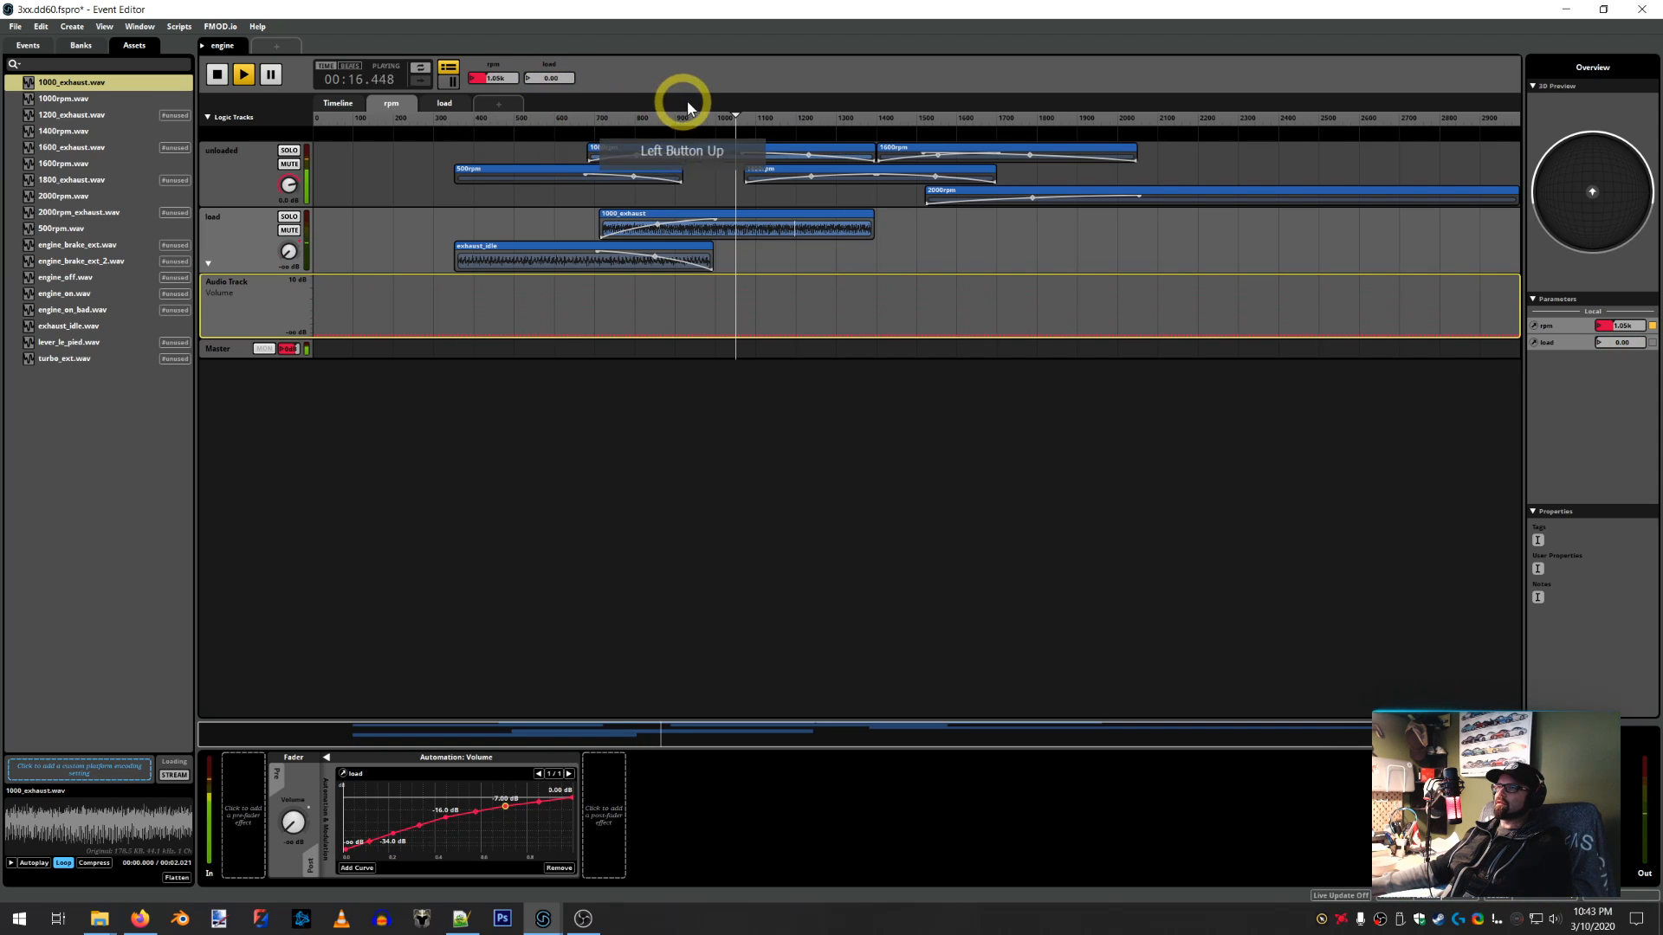
drag(735, 113, 558, 109)
click(217, 74)
click(681, 568)
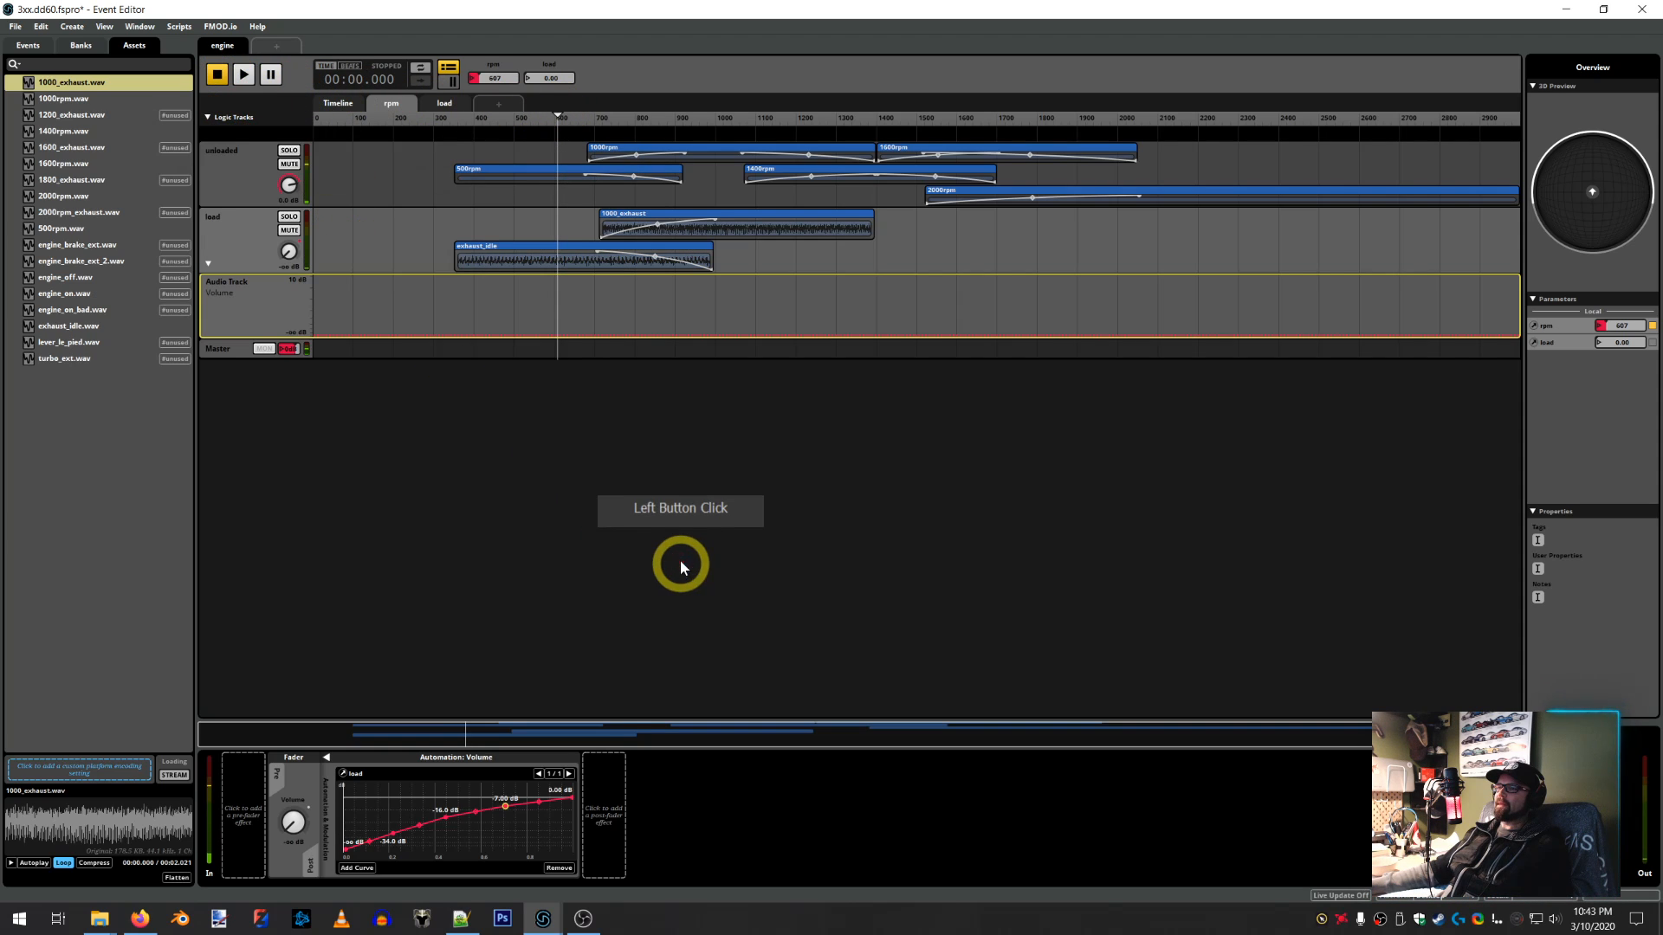
click(384, 245)
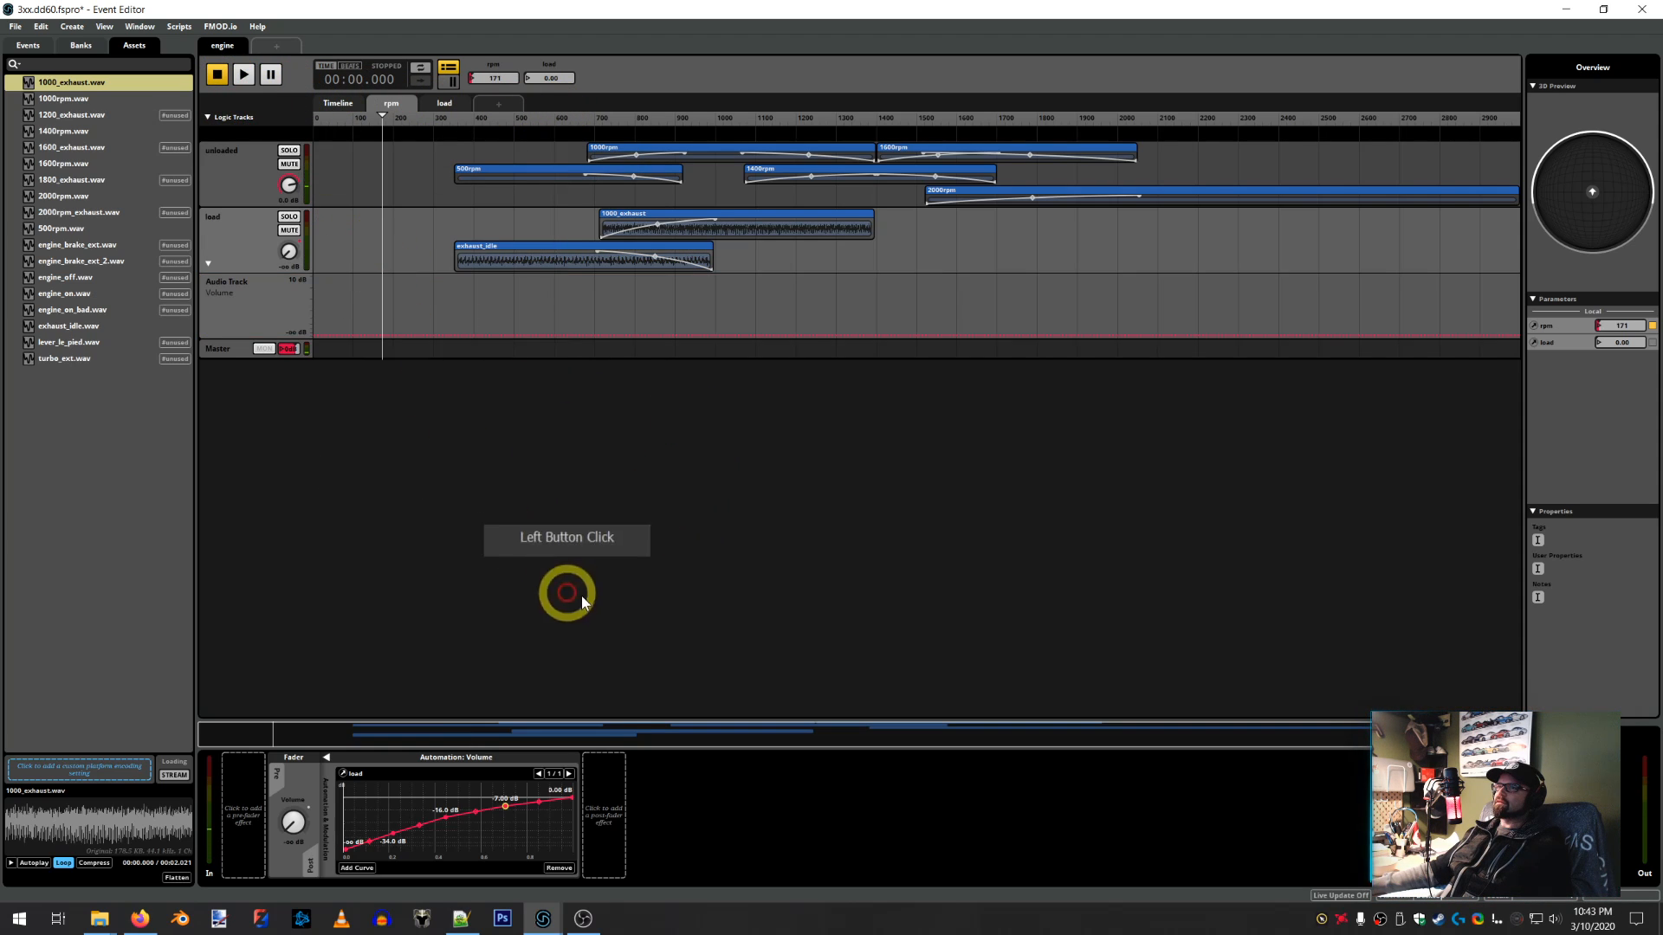
click(495, 249)
click(682, 223)
click(686, 570)
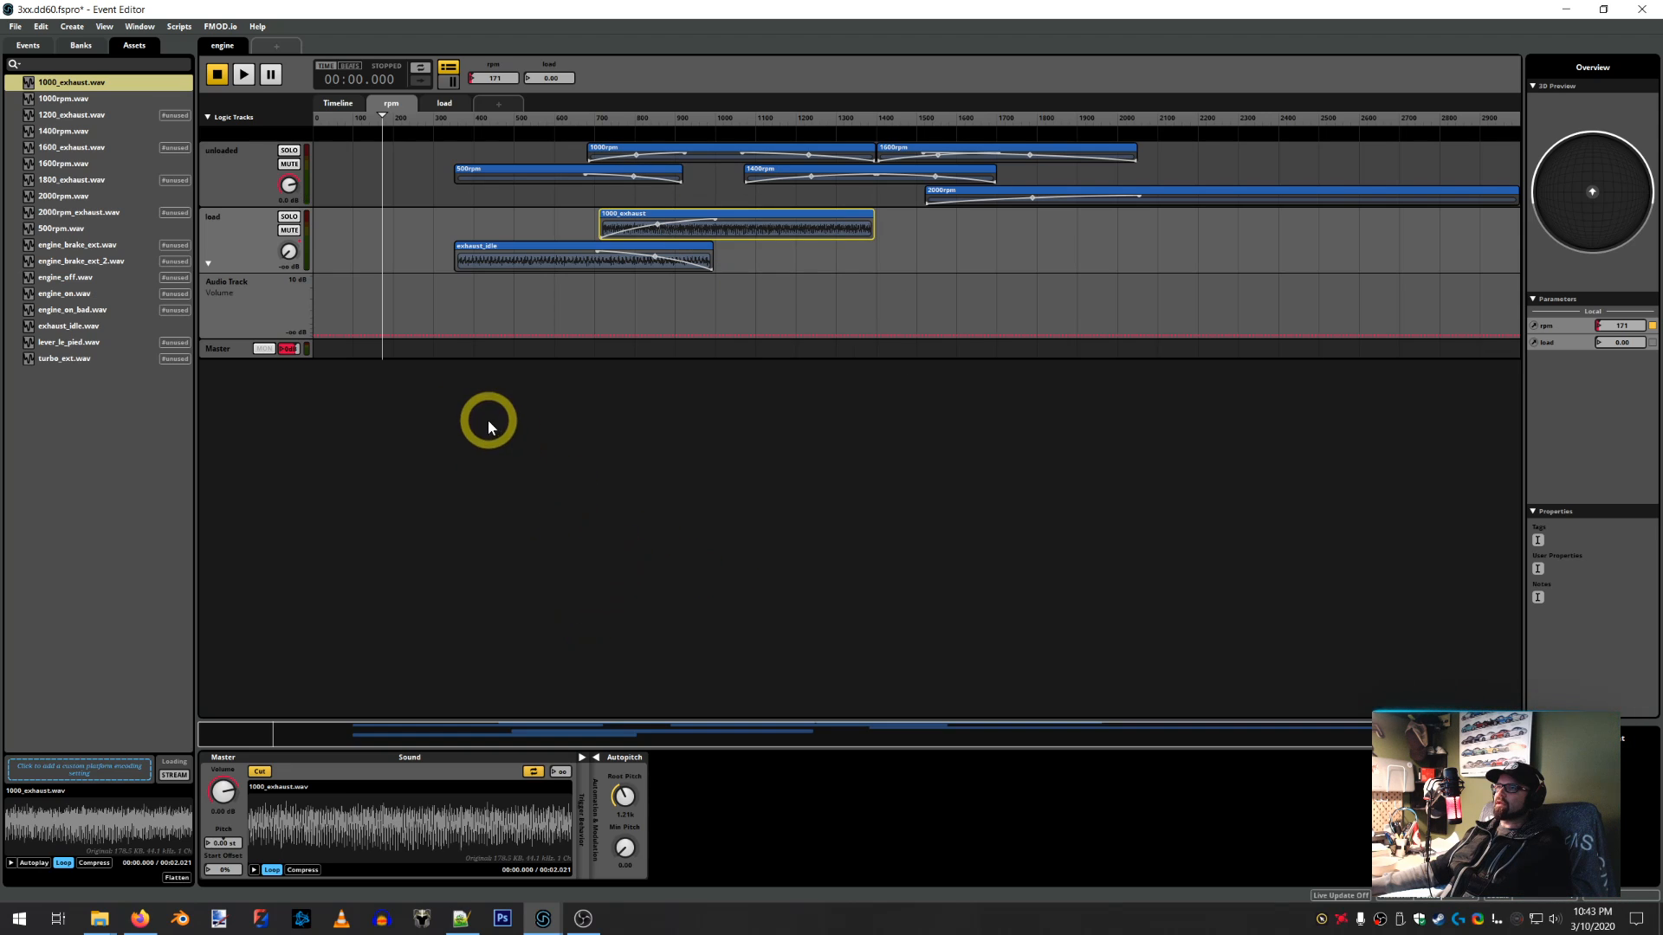
Add 1200_exhaust.wav to the load track and span it from 1150 to 1750 rpm per exterior_dd60.sii, crossfading with 1000_exhaust
drag(65, 114, 876, 260)
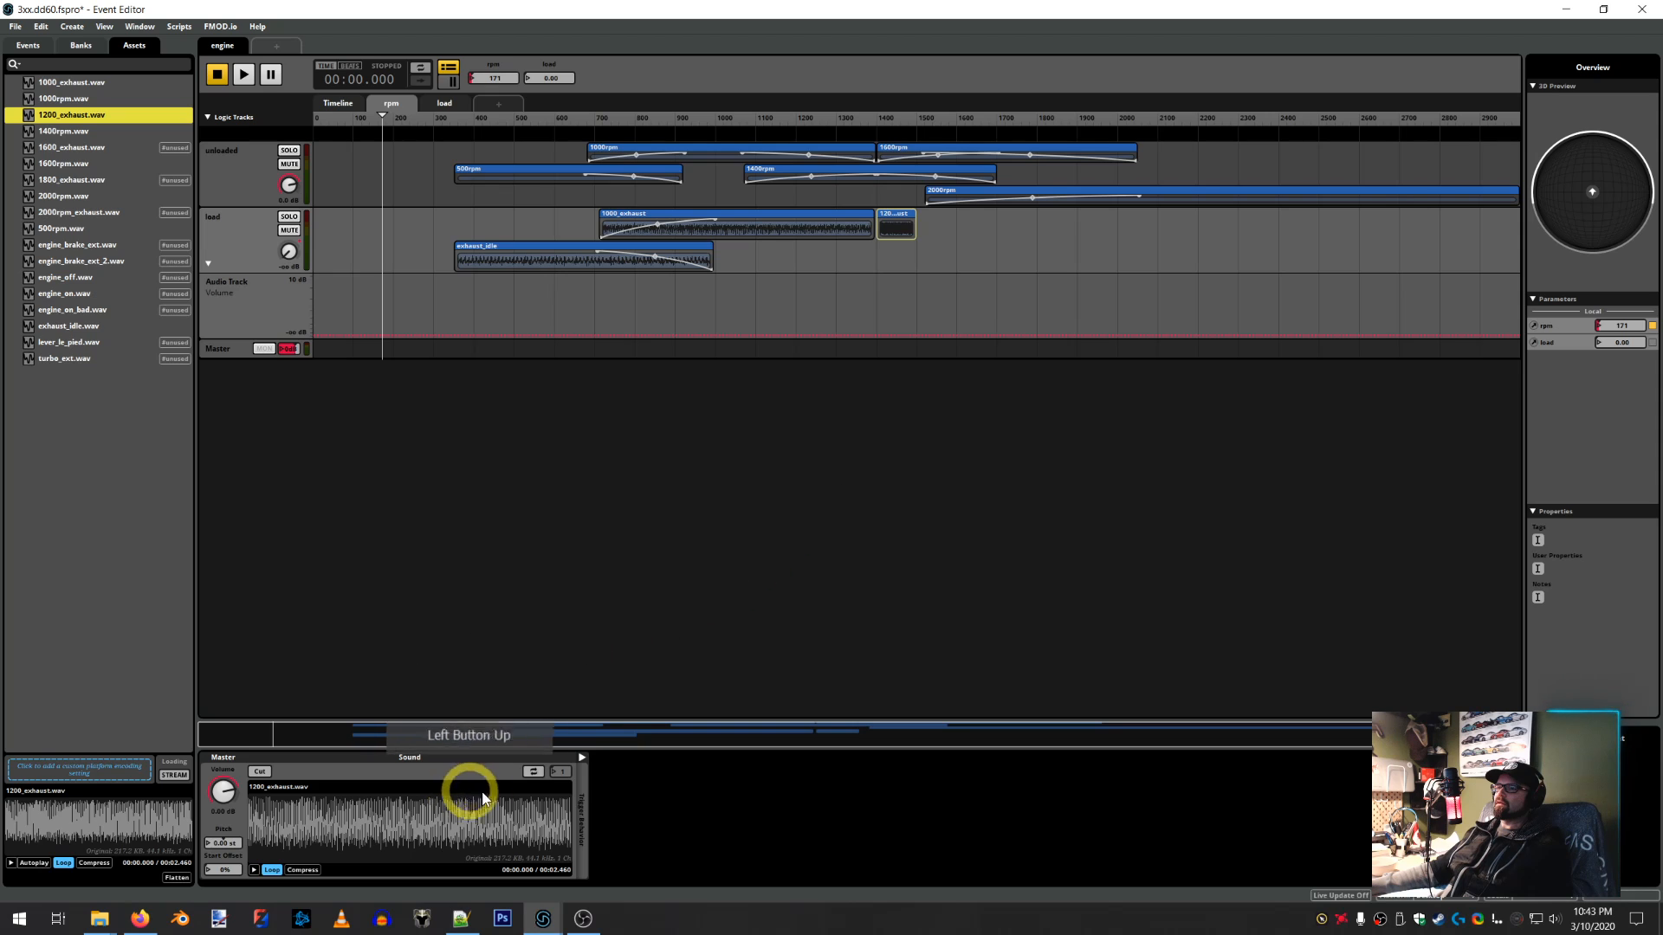
click(461, 918)
scroll(1280, 586, down, 15)
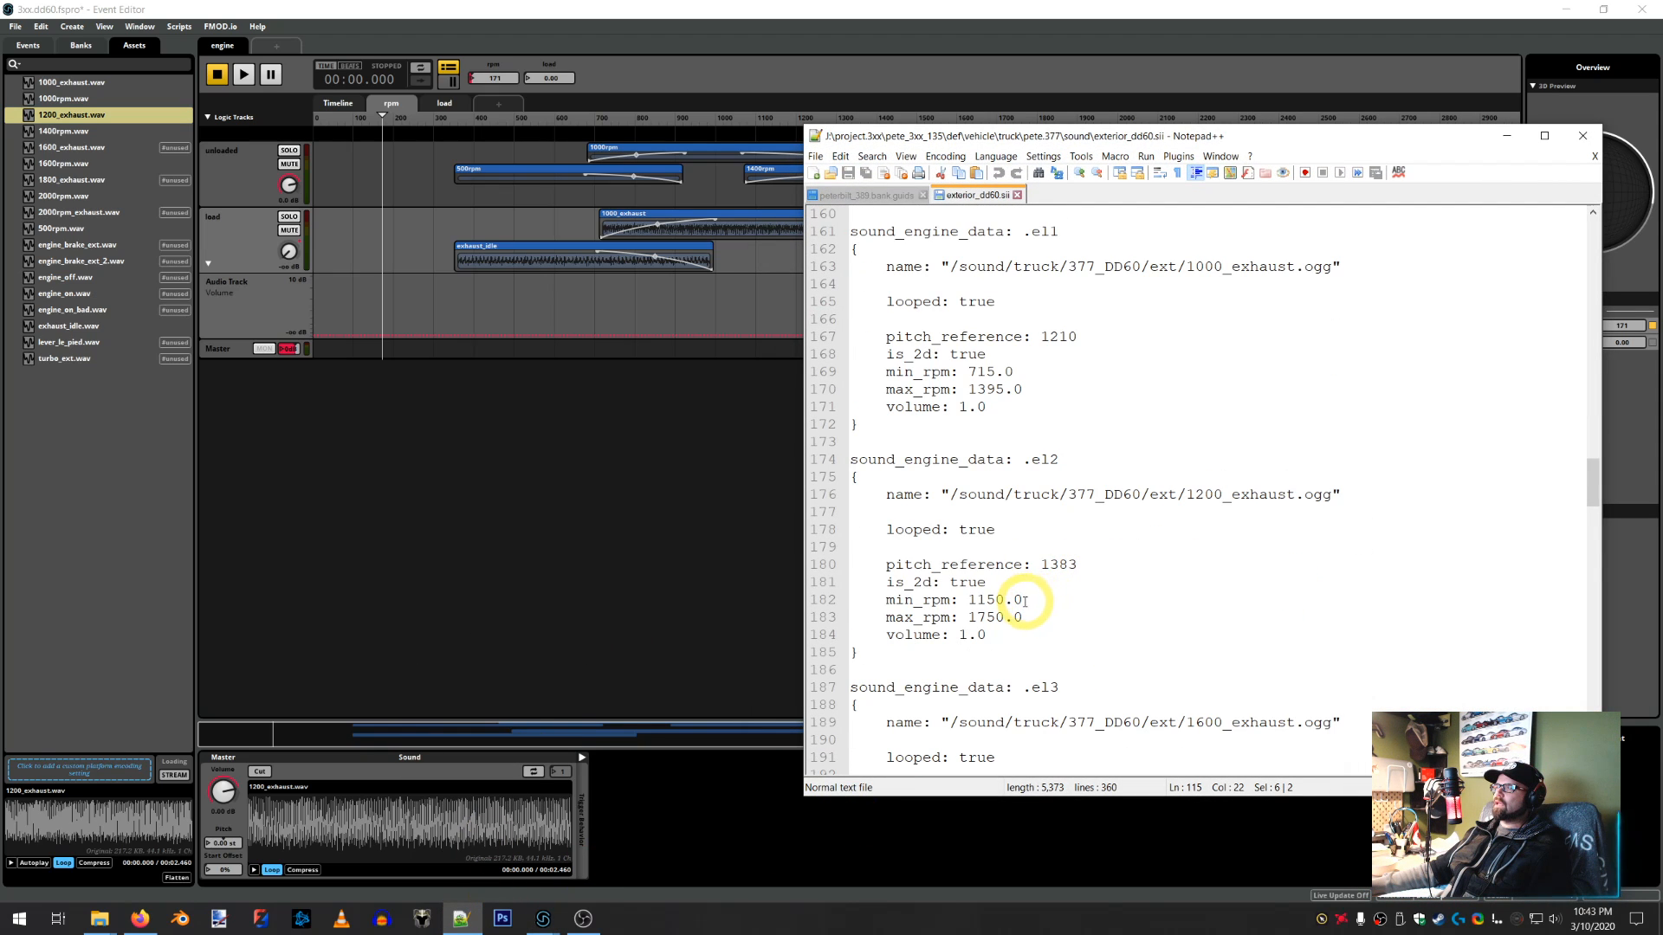
click(761, 130)
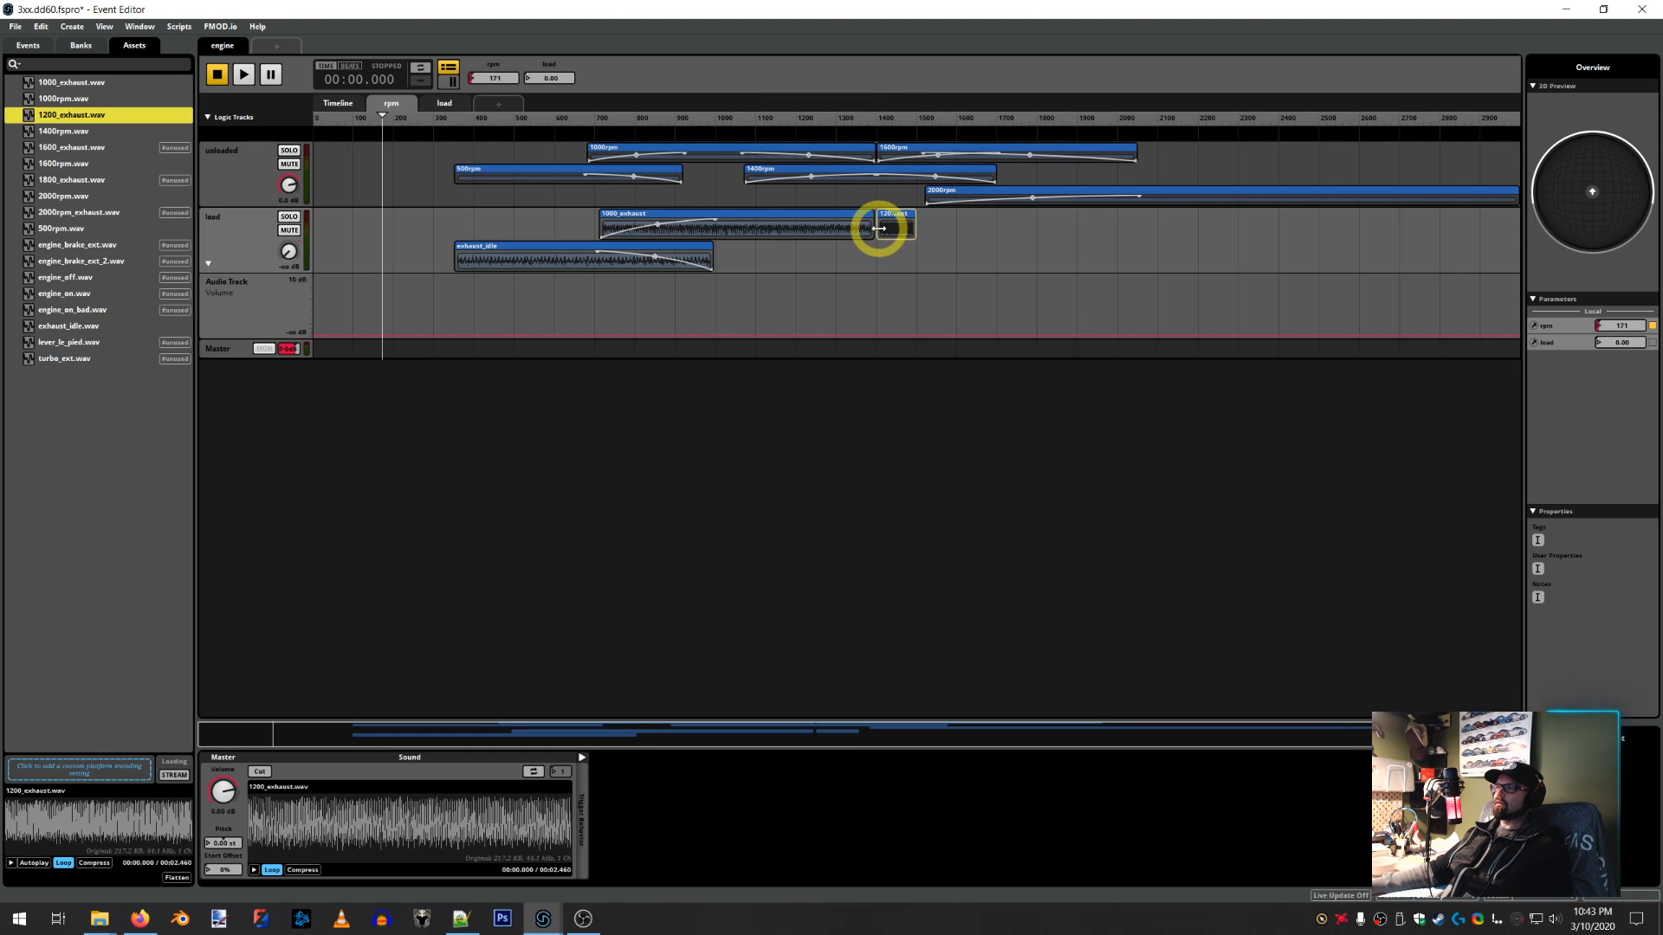
drag(878, 228, 781, 223)
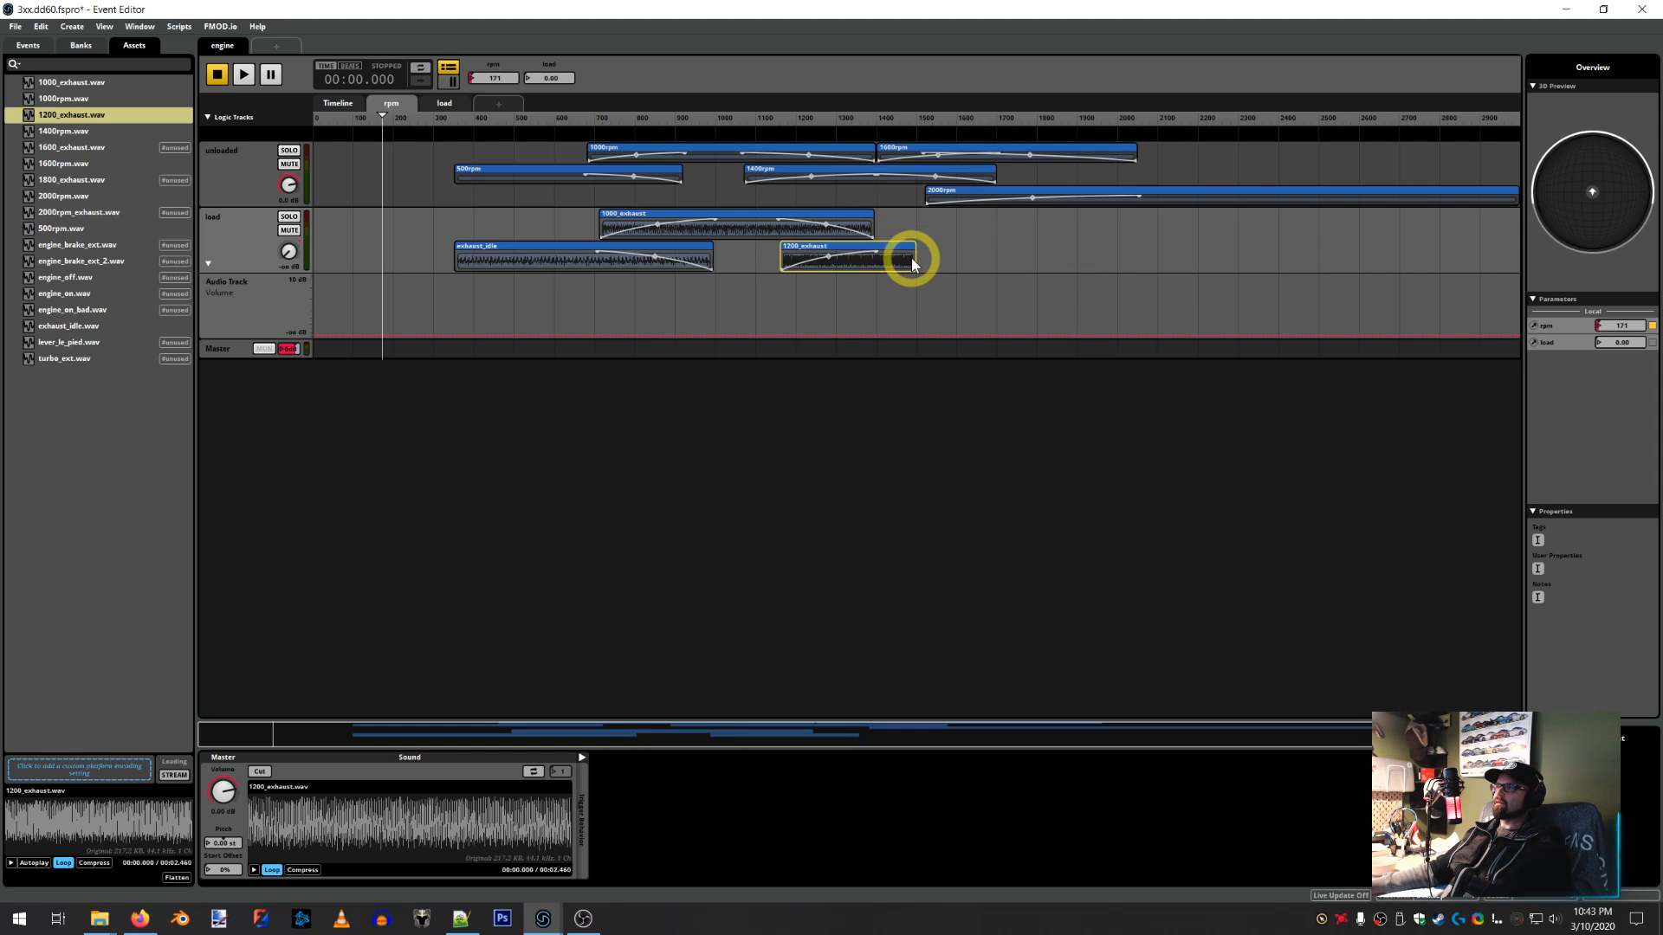
drag(914, 258, 950, 407)
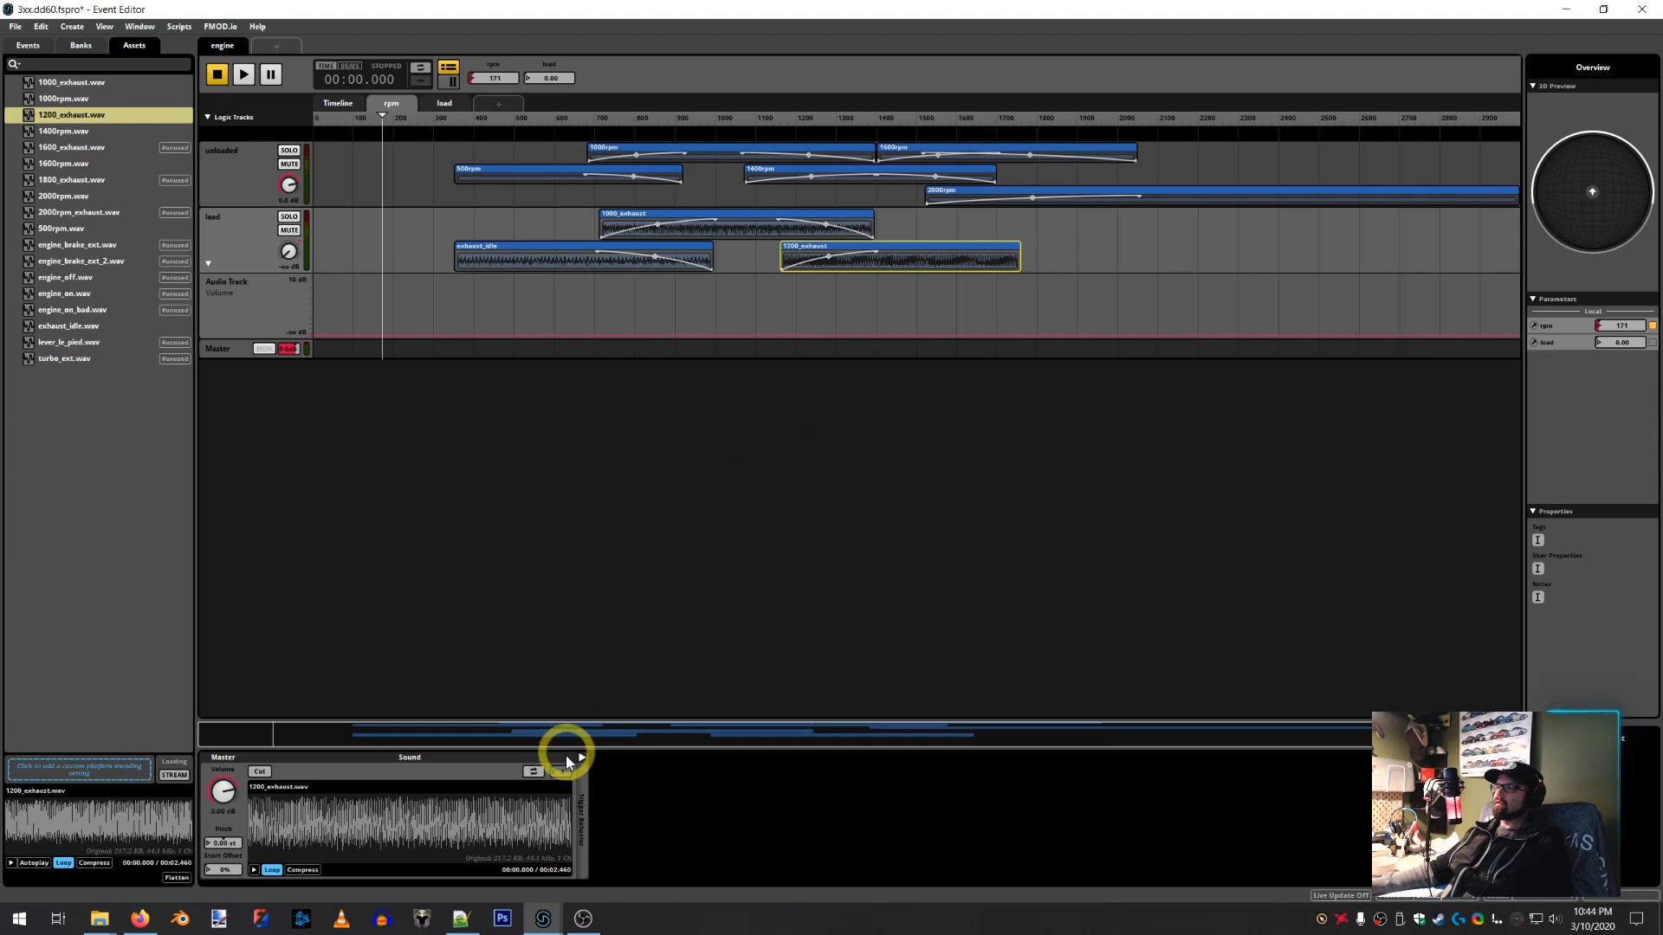
Enable looping and Cut on the 1200_exhaust instrument and add Autopitch modulation to its pitch
click(533, 771)
click(259, 771)
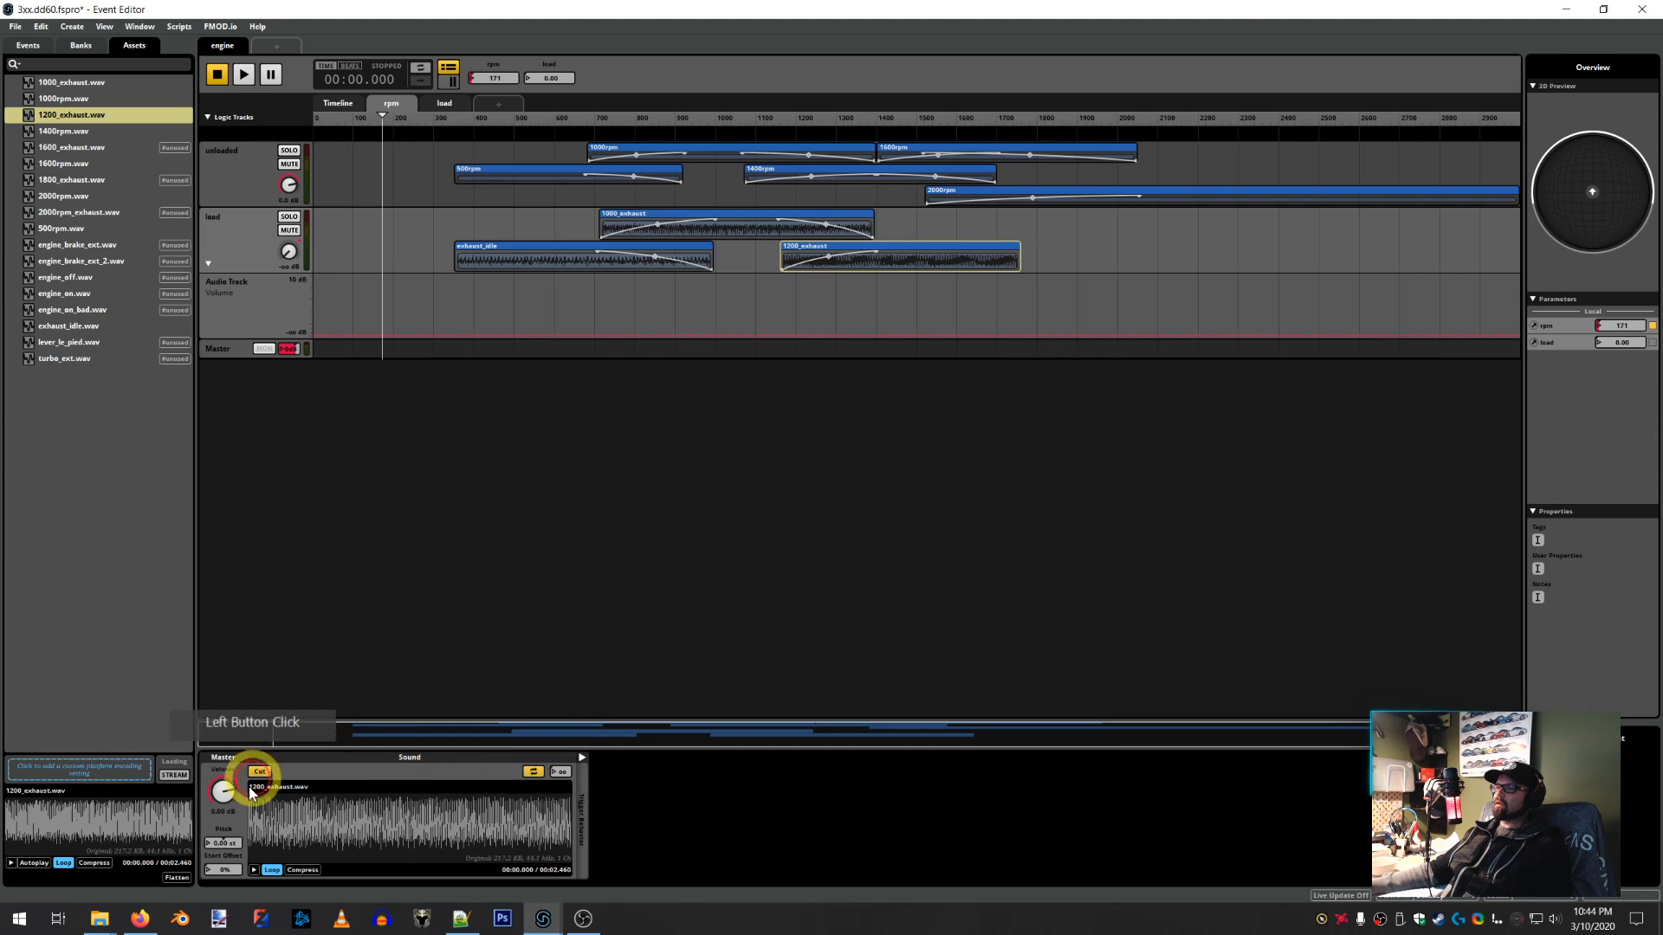
right_click(229, 841)
mouse_move(247, 867)
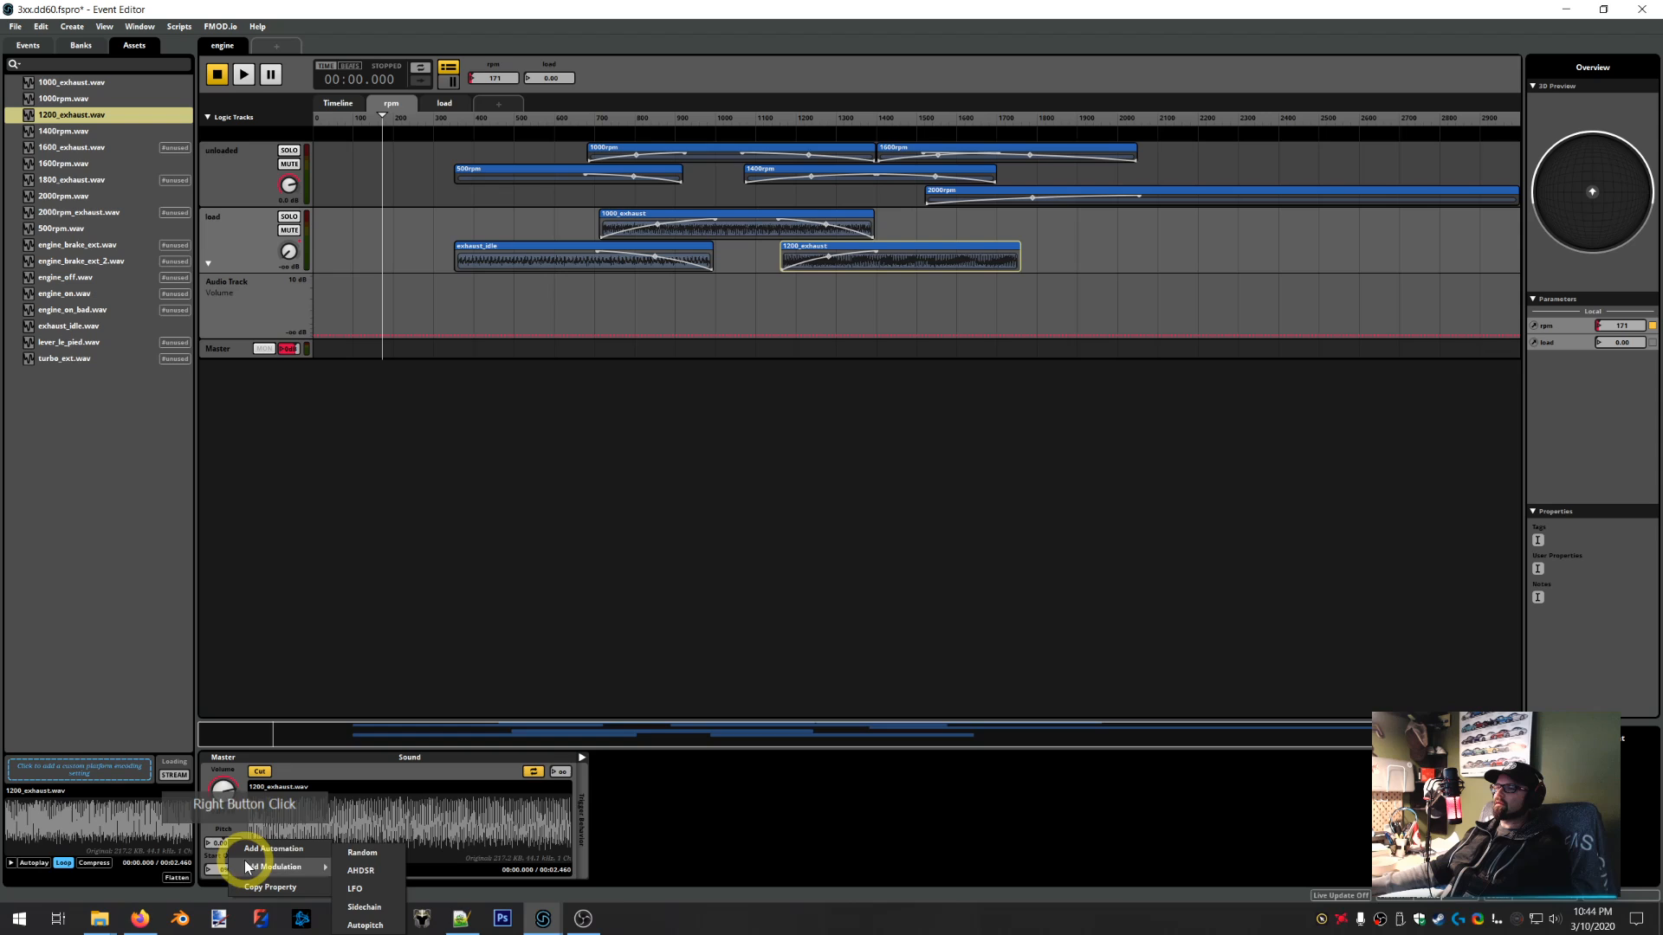
click(364, 925)
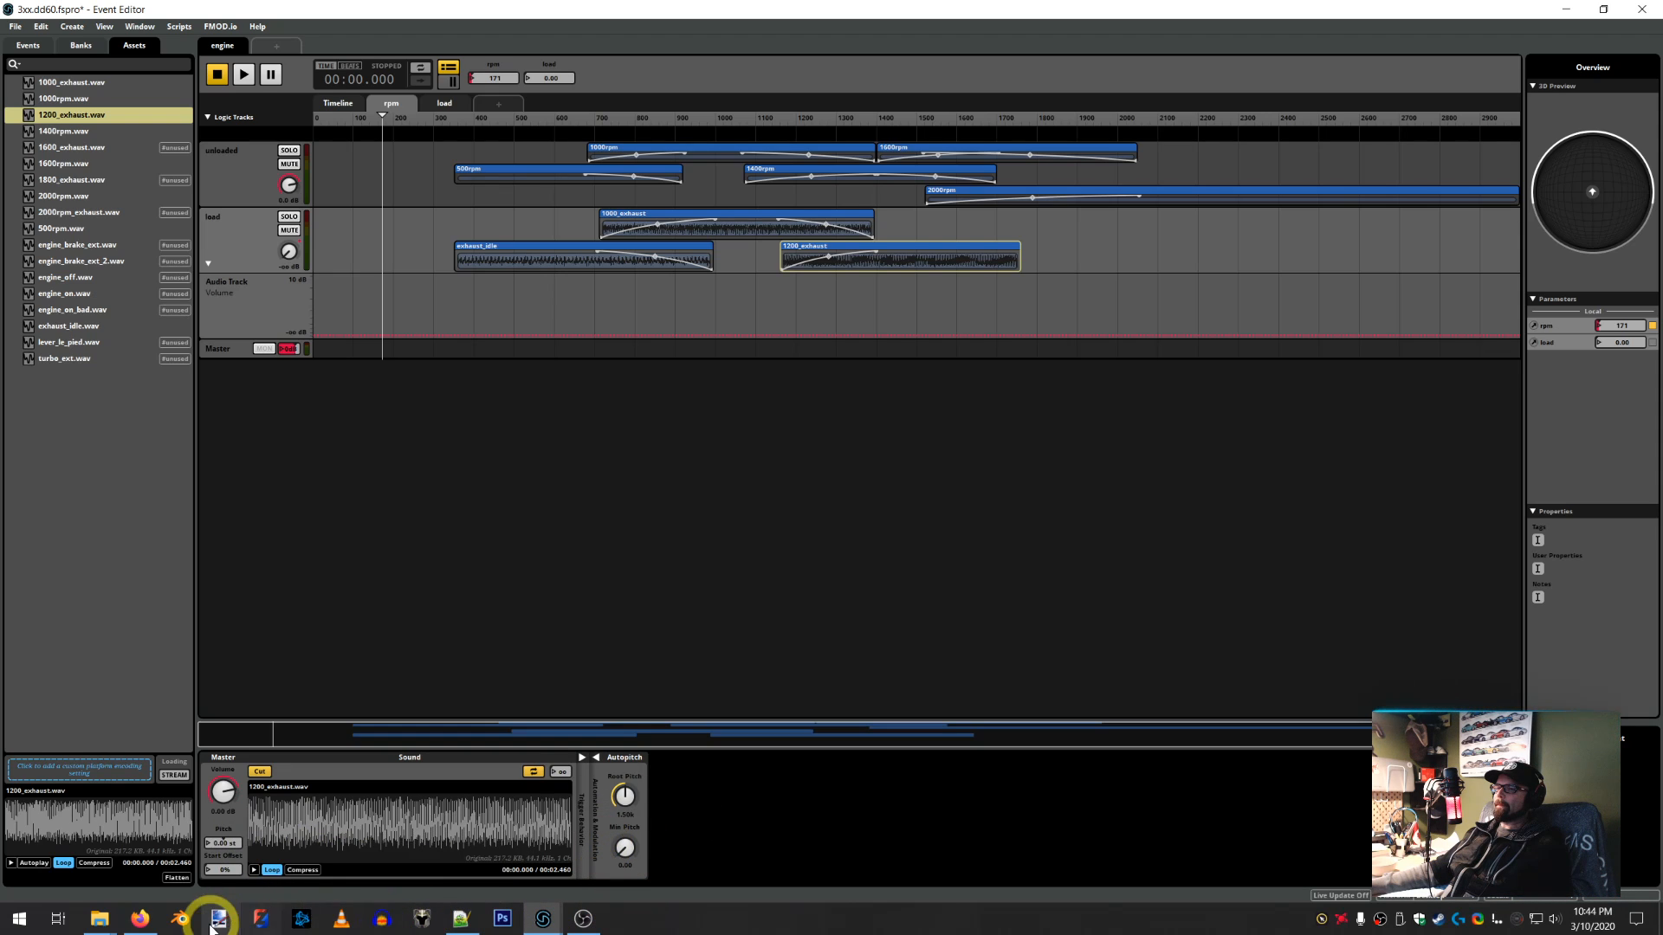
Look up 1200_exhaust's pitch_reference in exterior_dd60.sii in Notepad++ and set its Autopitch root pitch to 1383 in FMOD Studio
click(461, 918)
click(1075, 697)
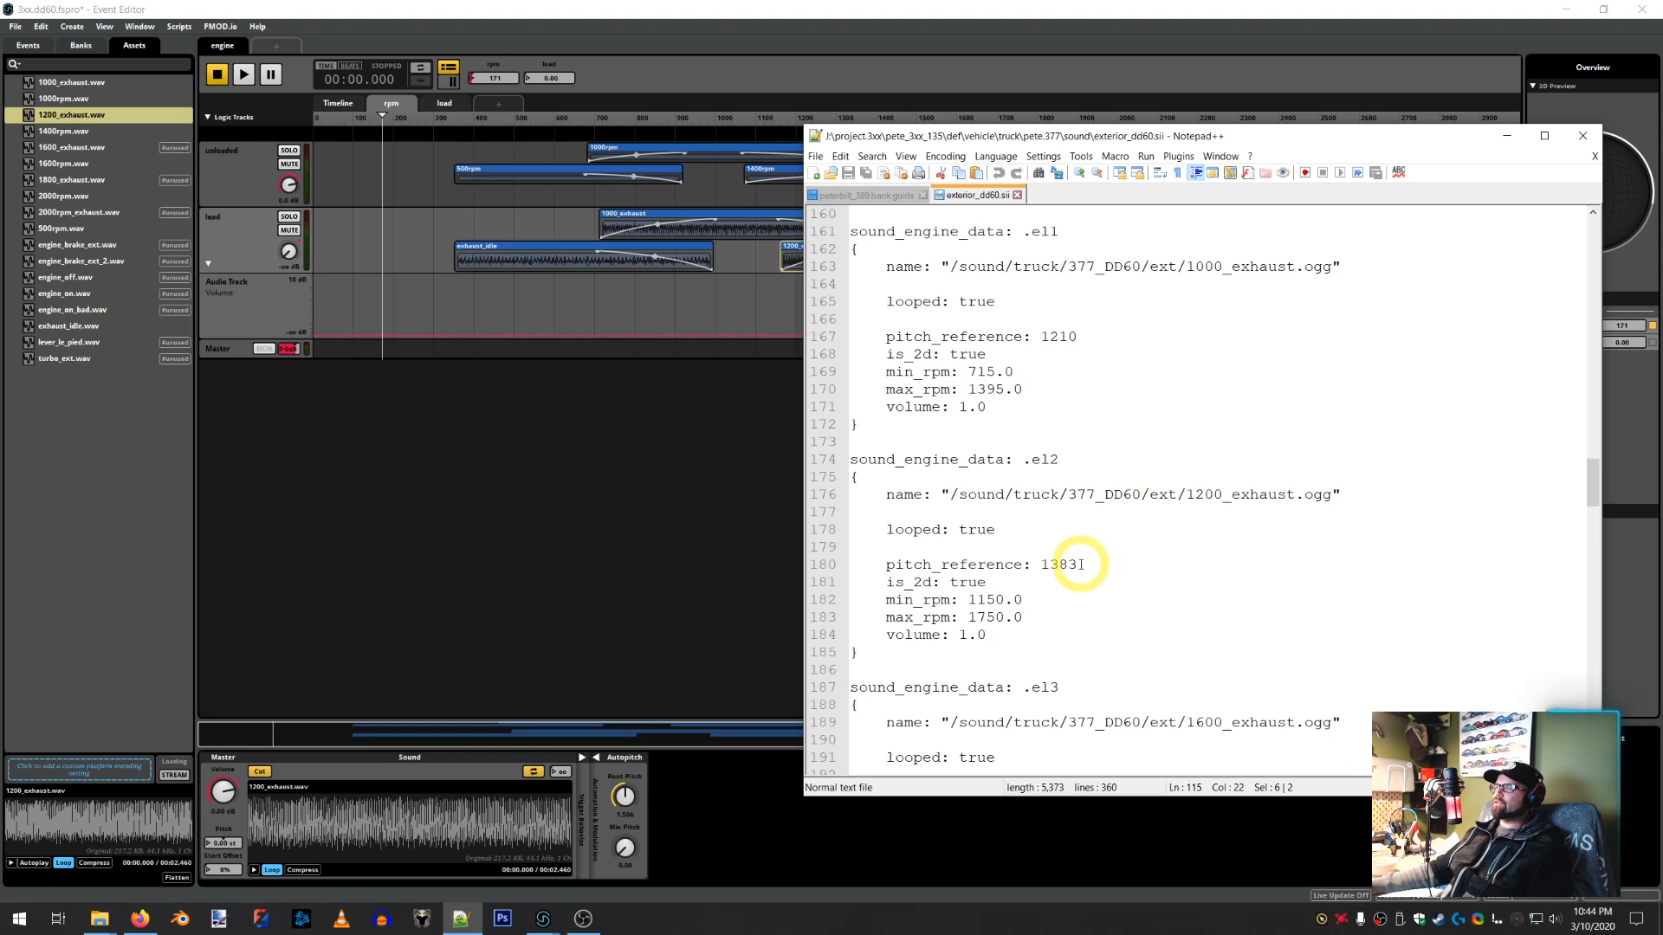
double_click(625, 815)
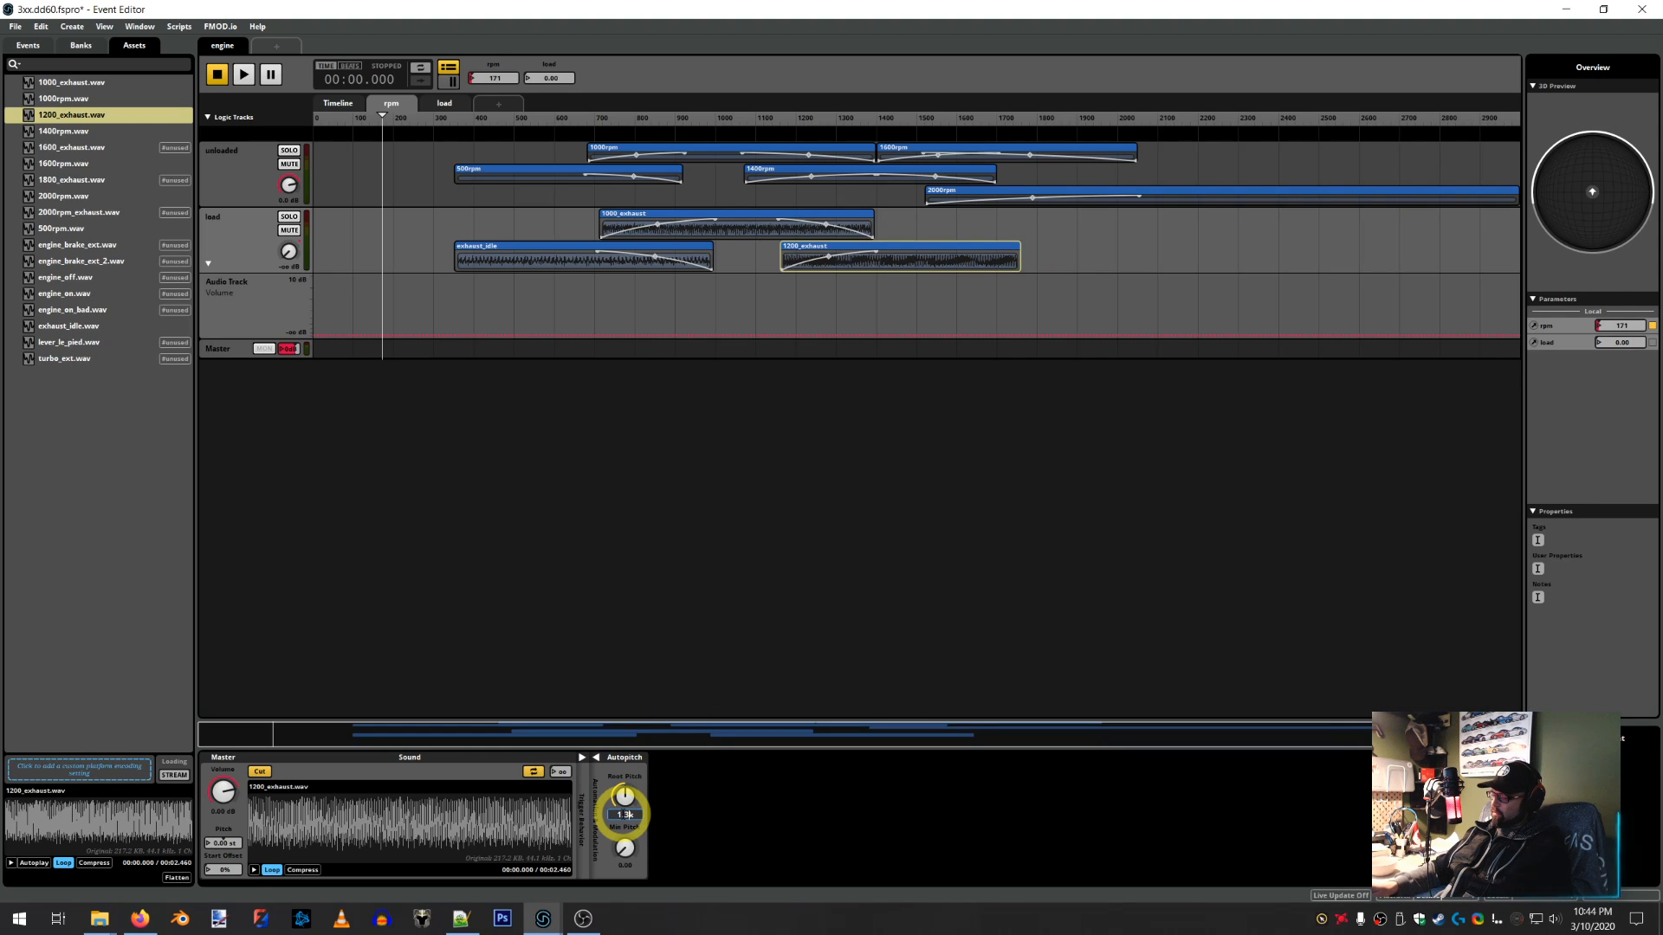
key(Return)
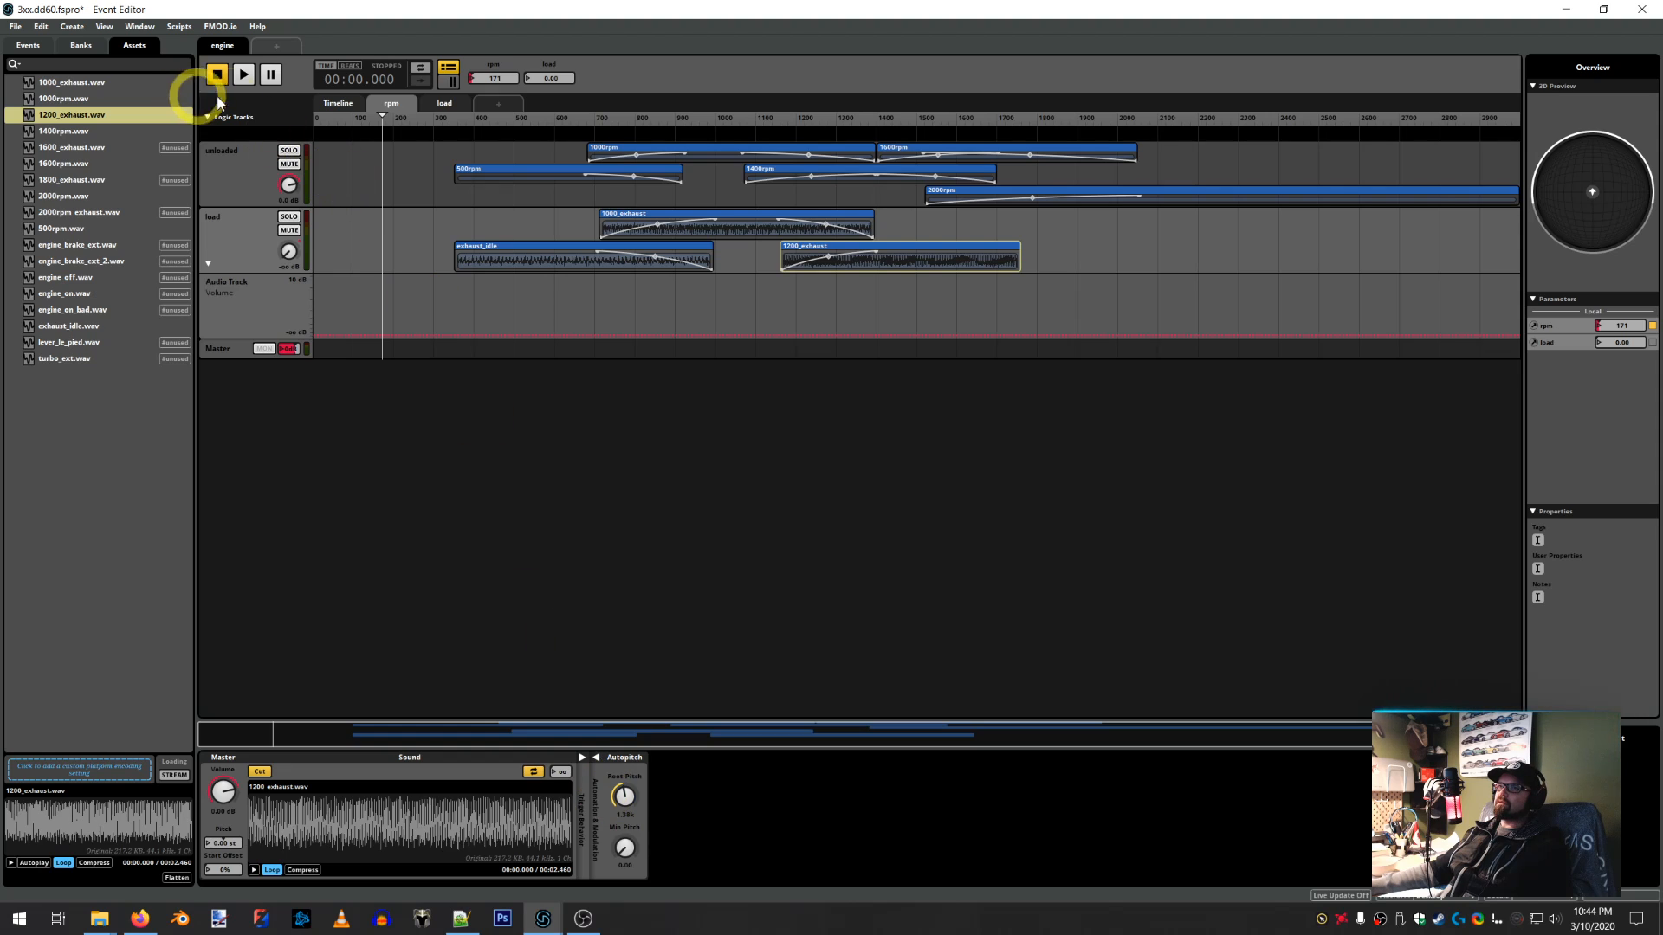
Play the engine event with load at 1.00 and the load track soloed, sweep the rpm parameter, and stop playback
click(258, 83)
drag(471, 113, 550, 77)
click(289, 217)
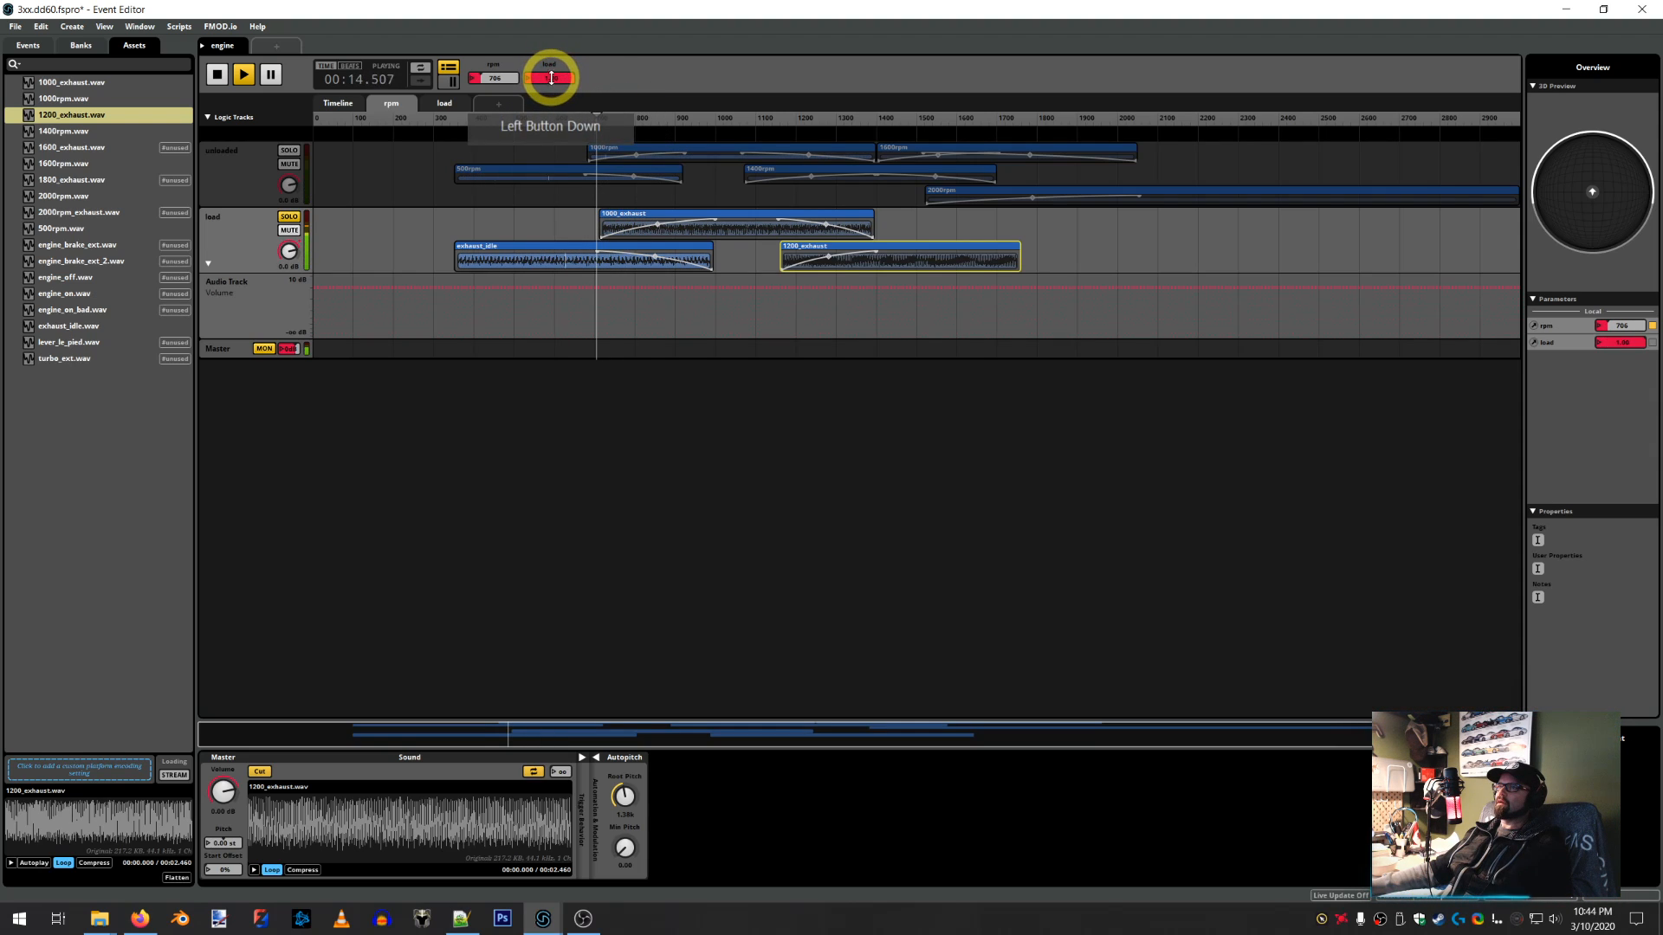
click(595, 113)
drag(598, 113, 350, 121)
click(289, 215)
click(651, 131)
click(216, 75)
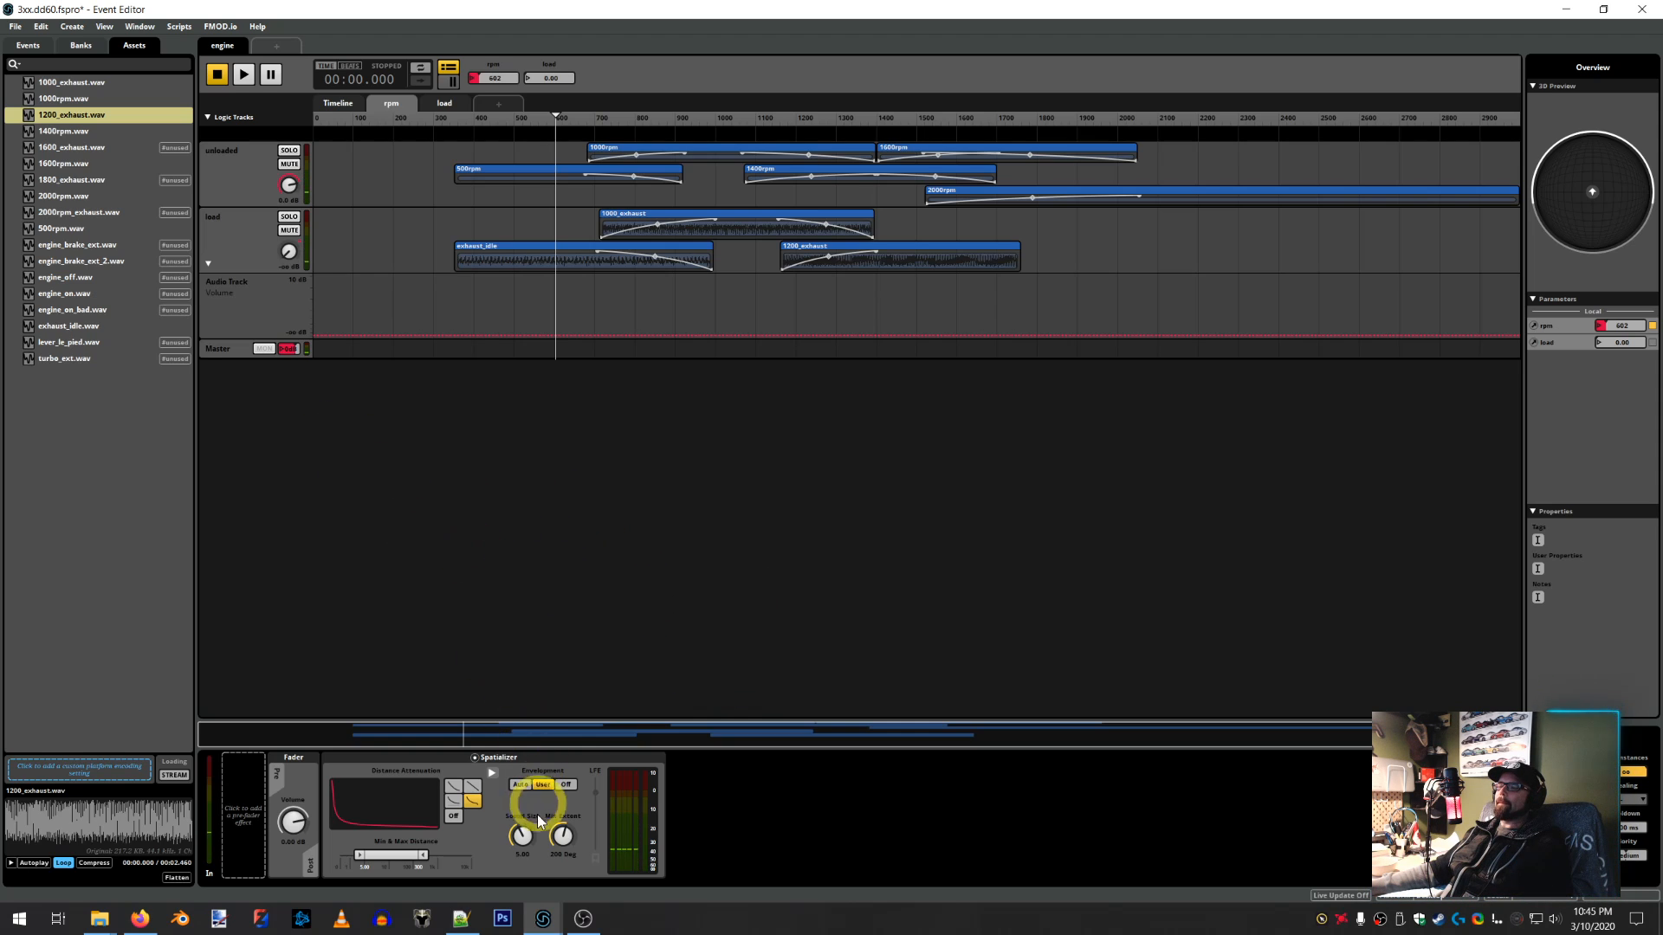
Find the el3 block in exterior_dd60.sii in Notepad++ and add 1600_exhaust.wav to the load track in FMOD Studio
click(460, 918)
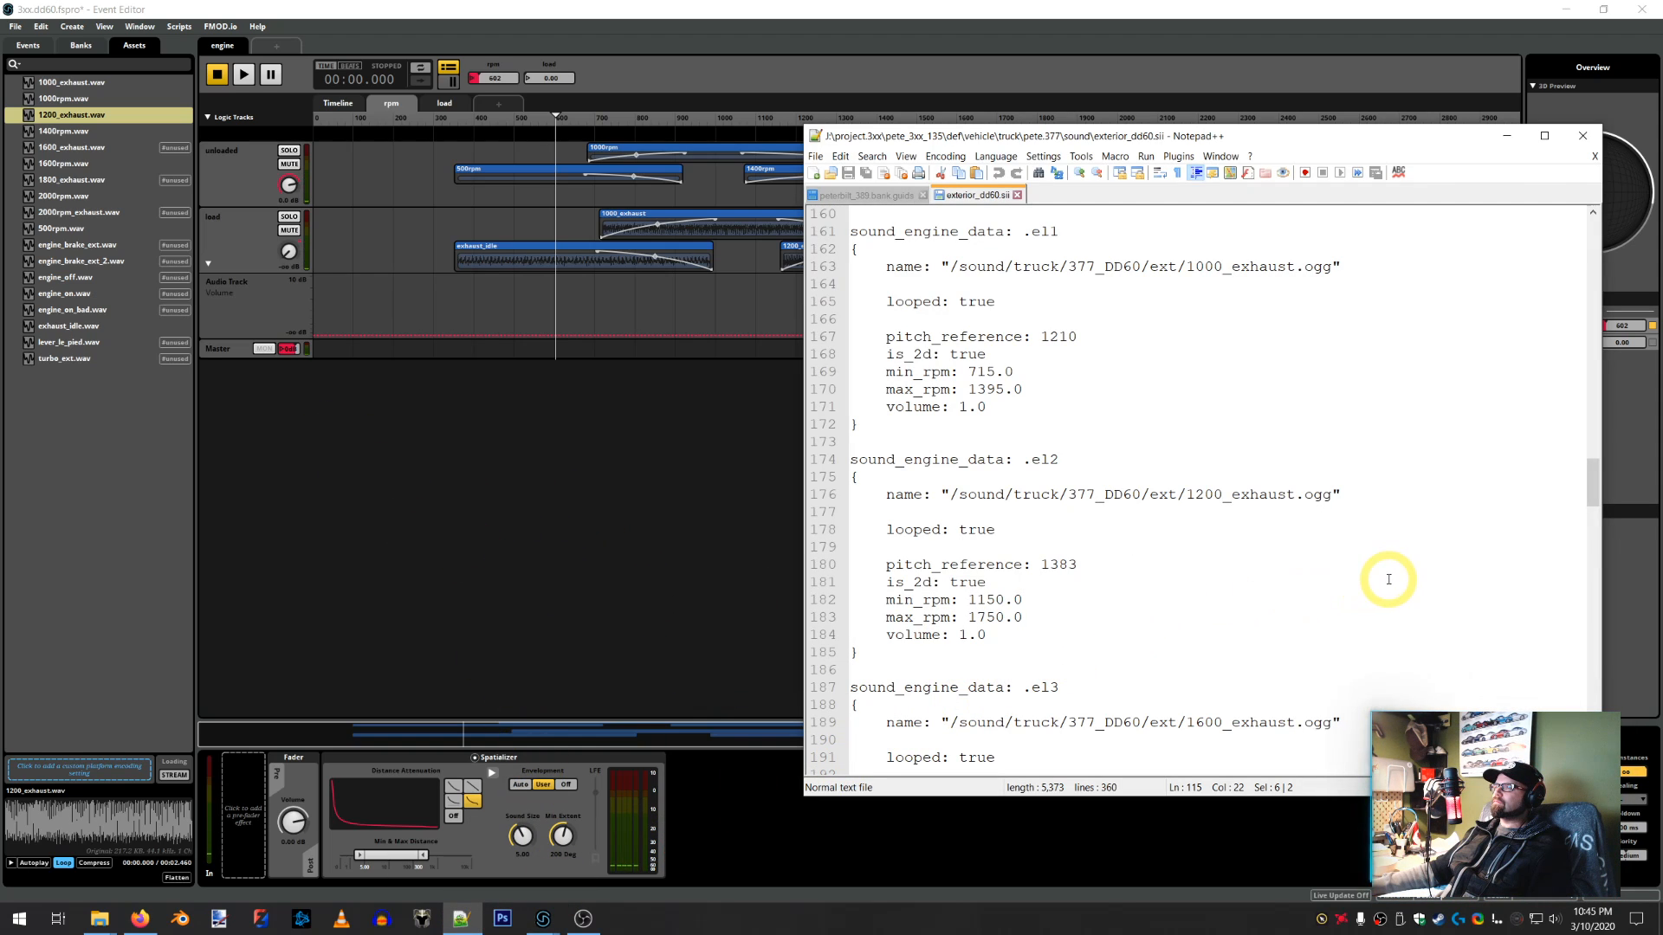
scroll(1448, 575, down, 3)
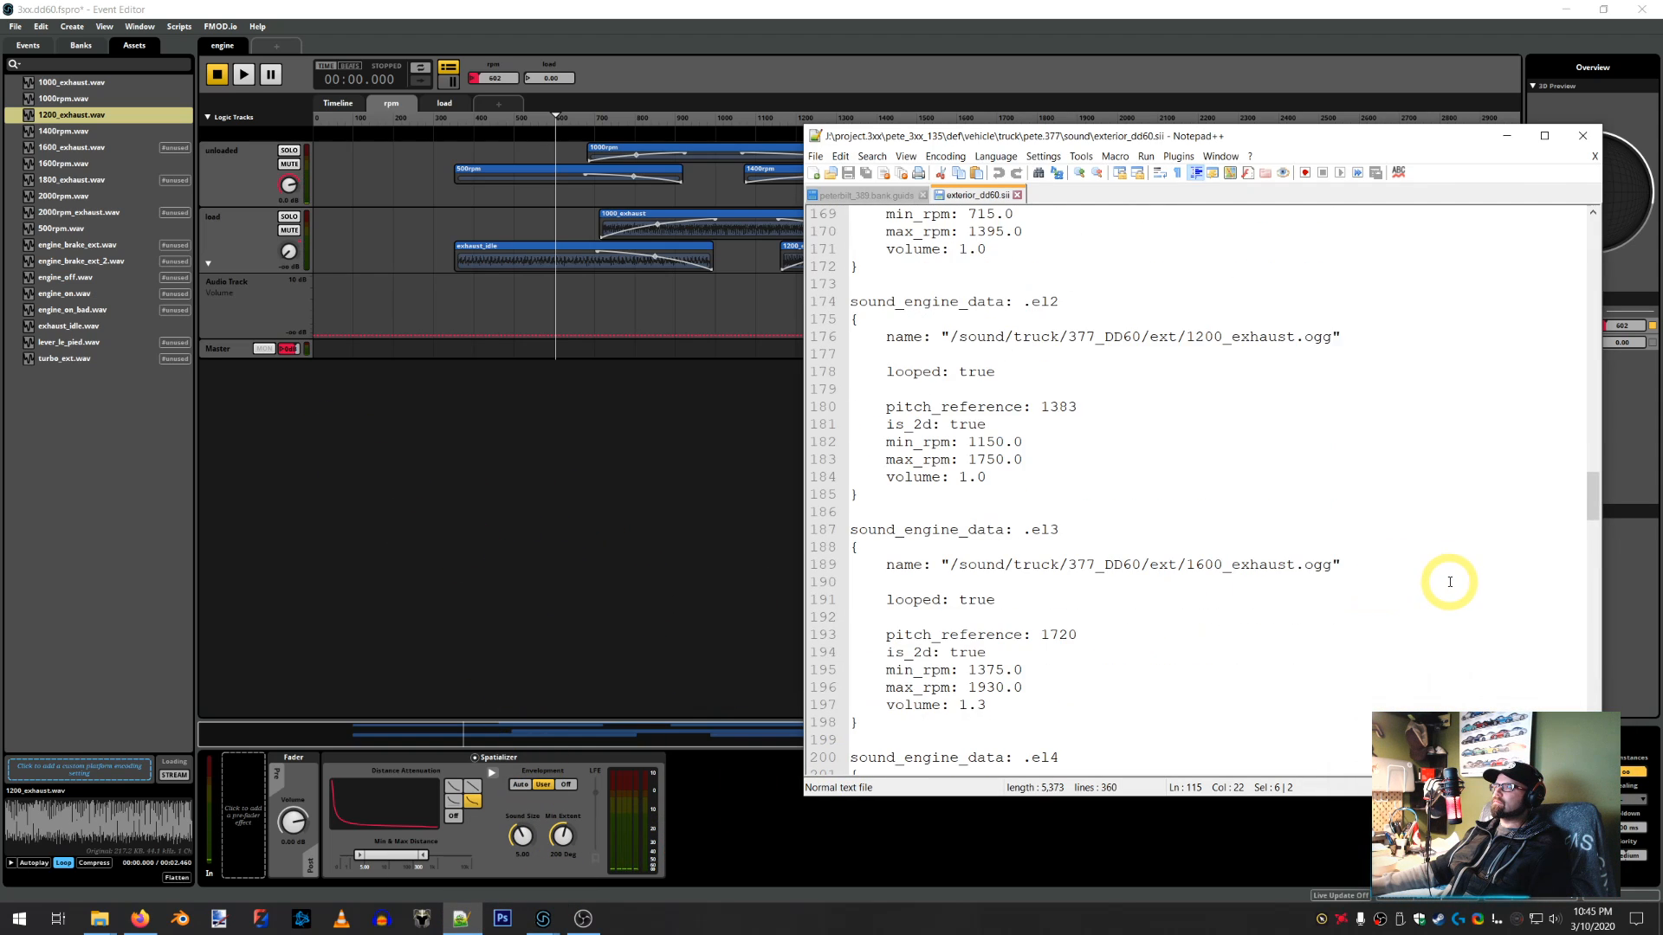
click(528, 15)
click(52, 149)
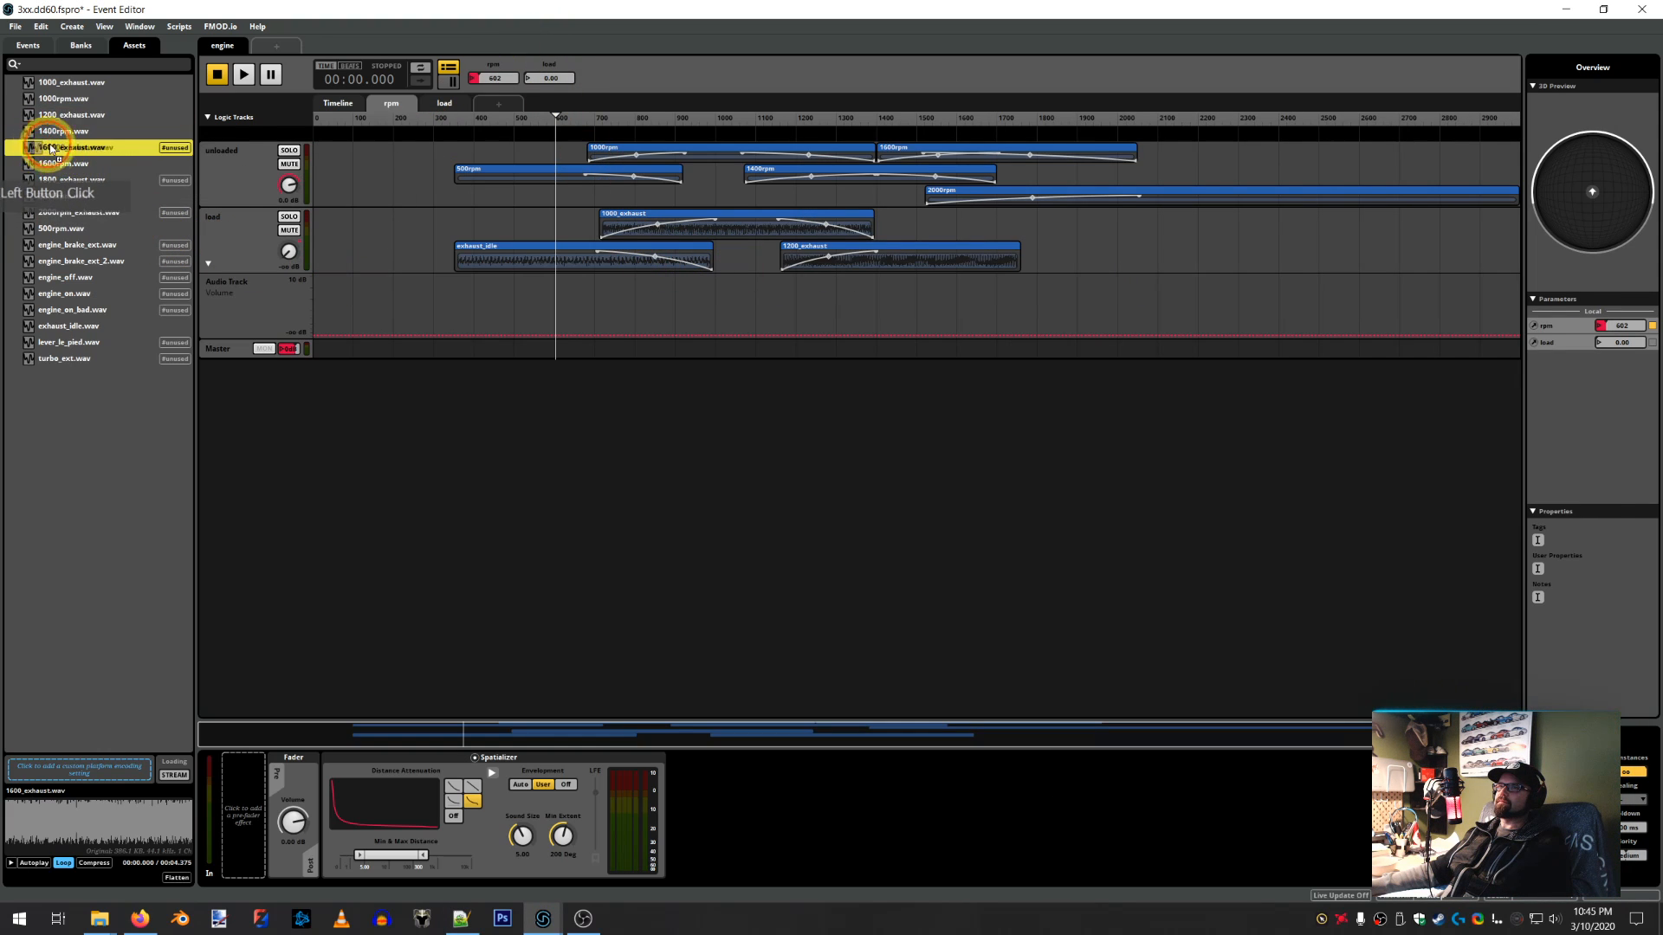
drag(52, 149, 977, 241)
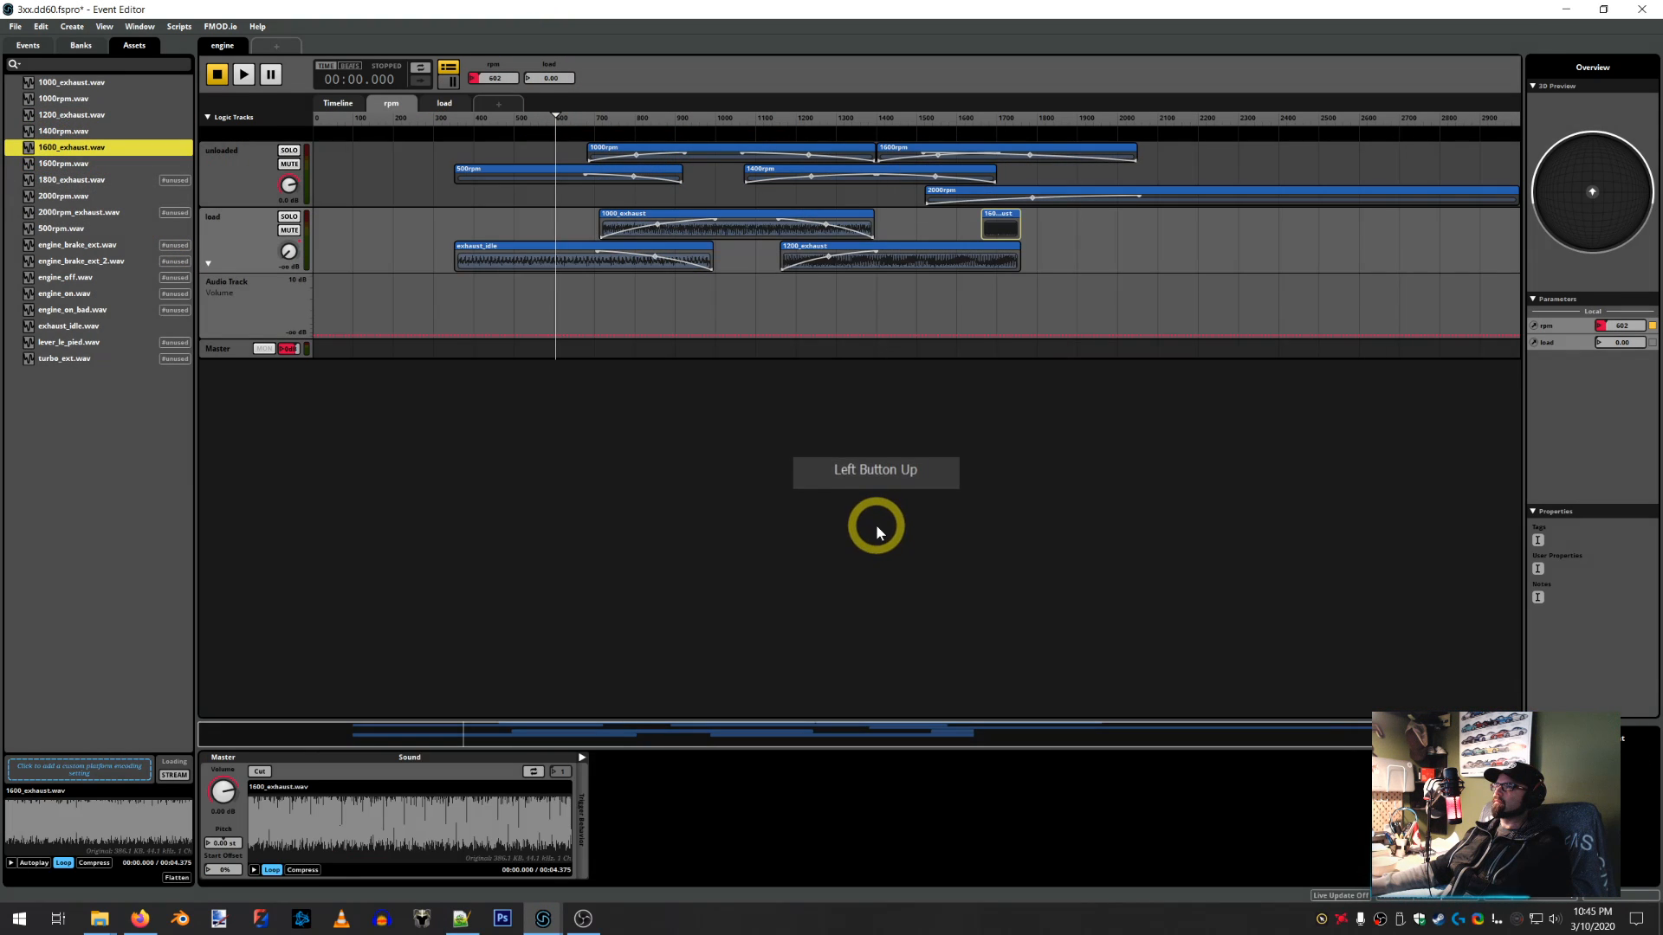
Check the min_rpm for 1600_exhaust in Notepad++ and move the start of its instrument to 1375 rpm in FMOD Studio
click(461, 918)
click(1185, 671)
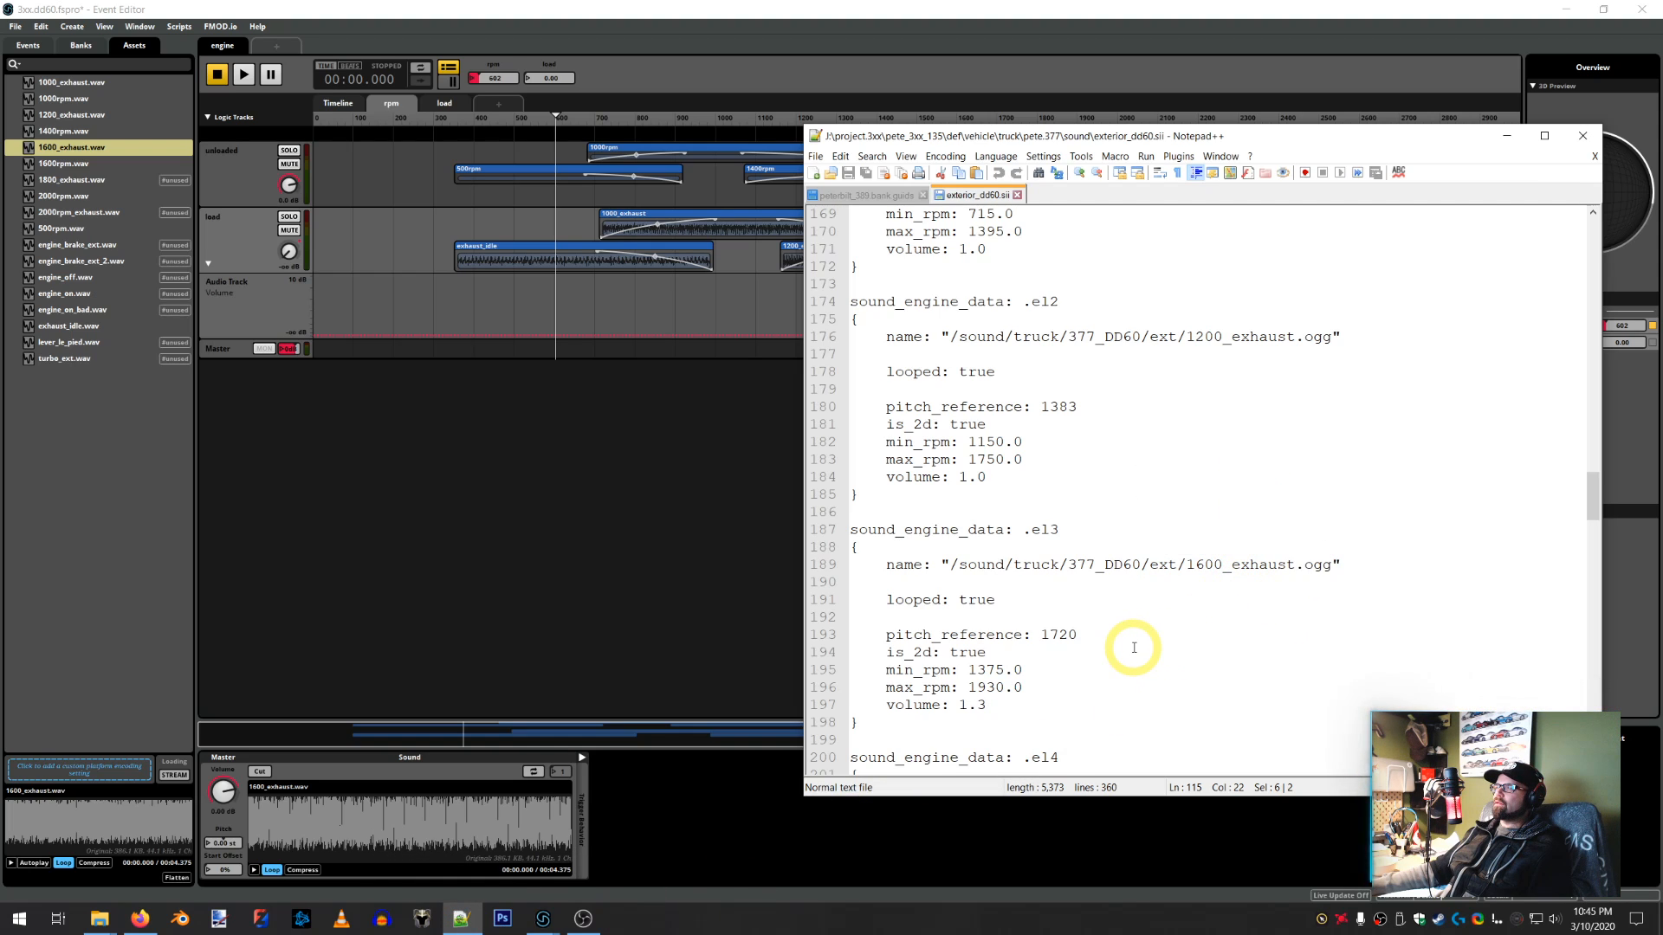
click(1009, 9)
click(996, 224)
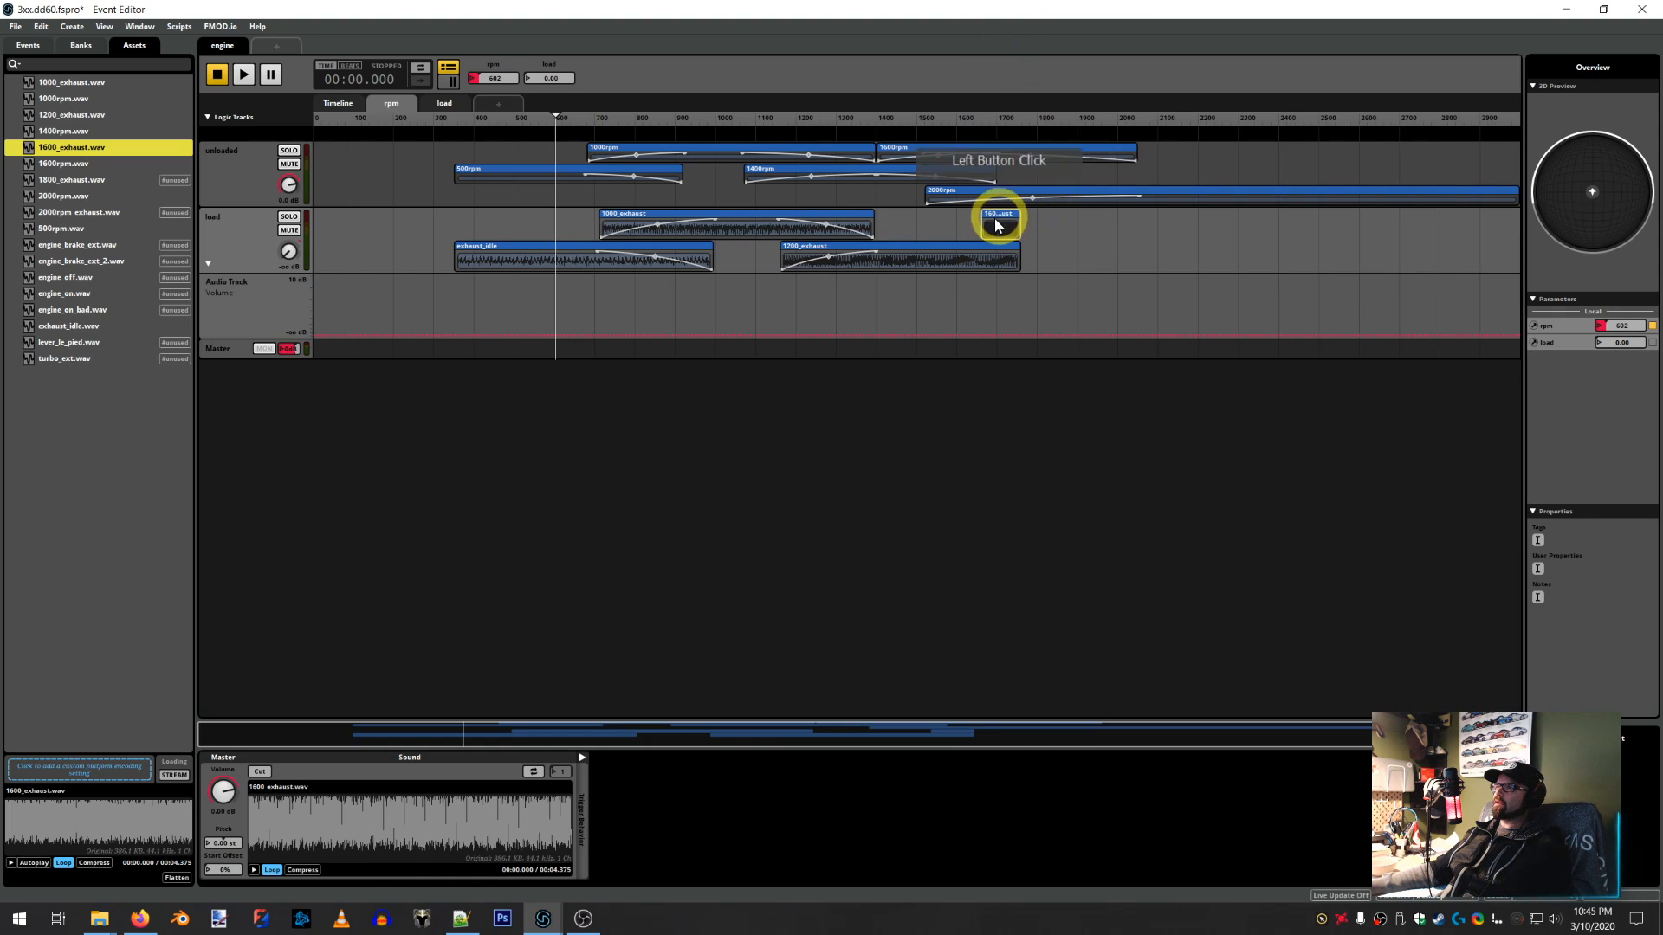
drag(982, 223, 861, 227)
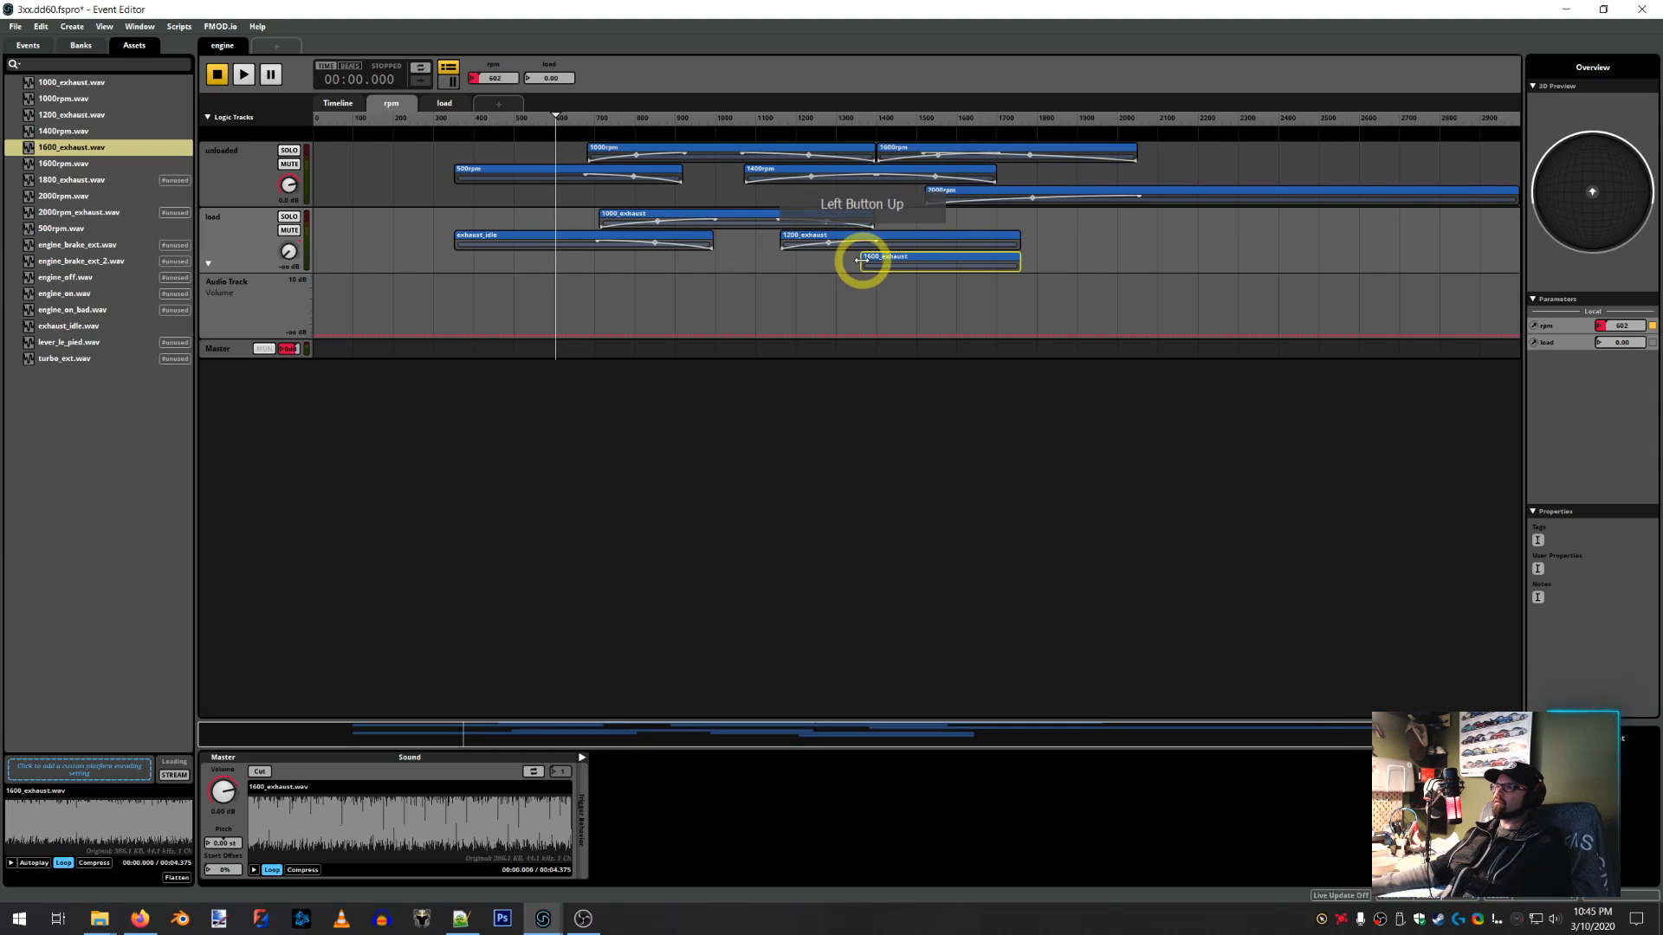
click(858, 119)
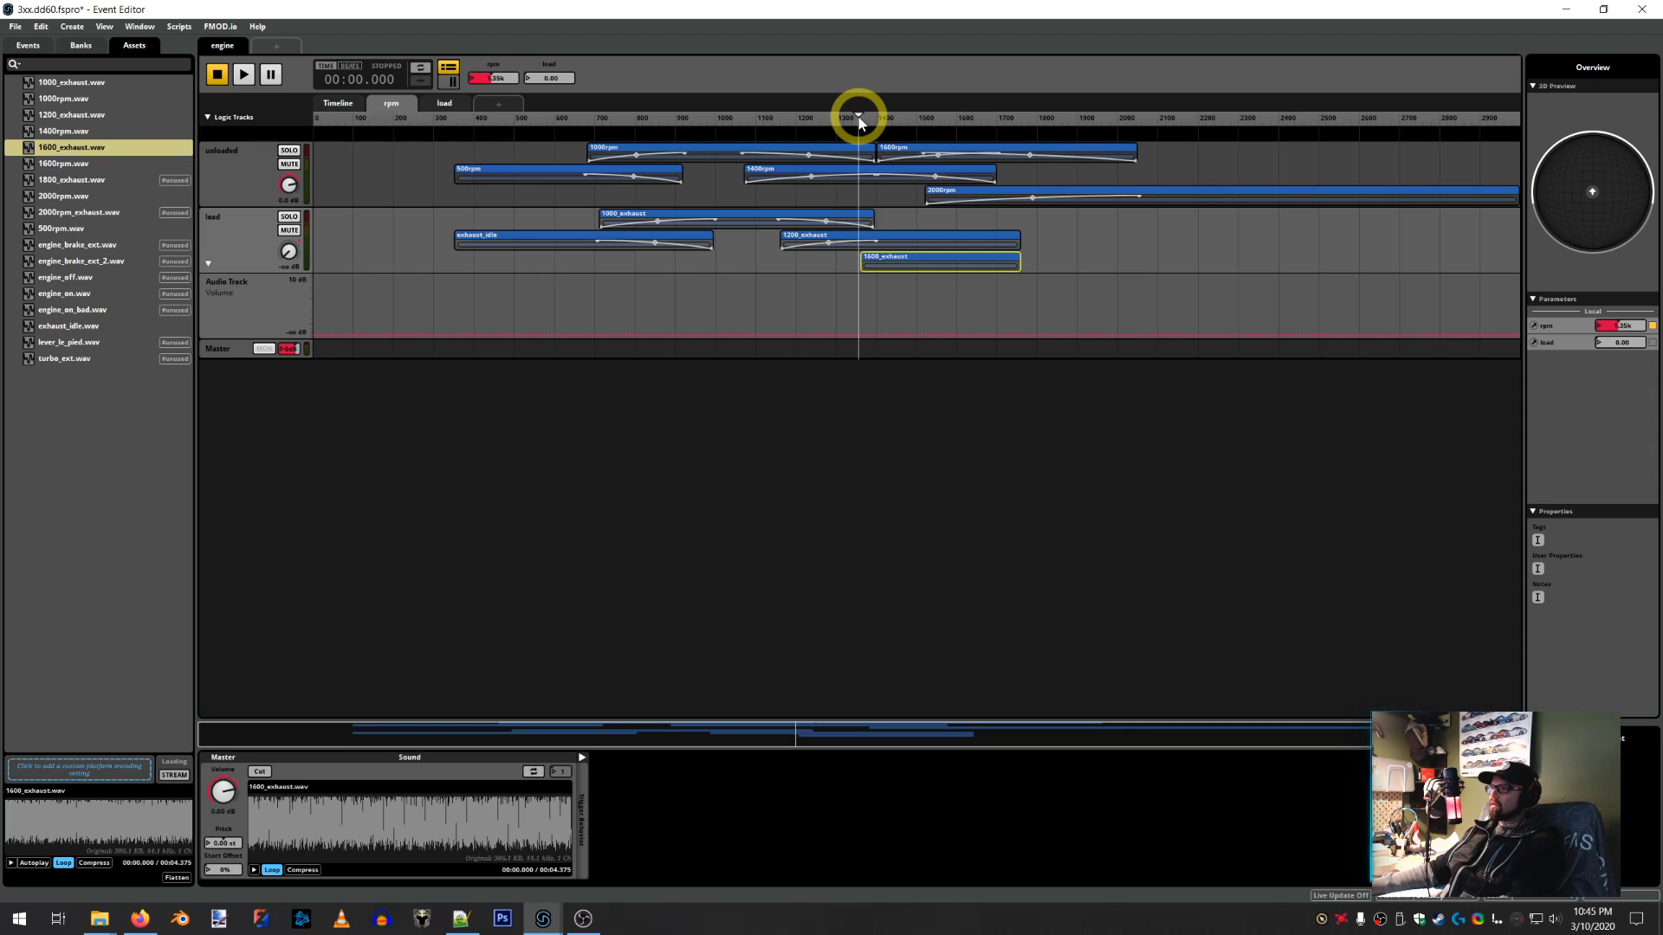
scroll(859, 117, up, 10)
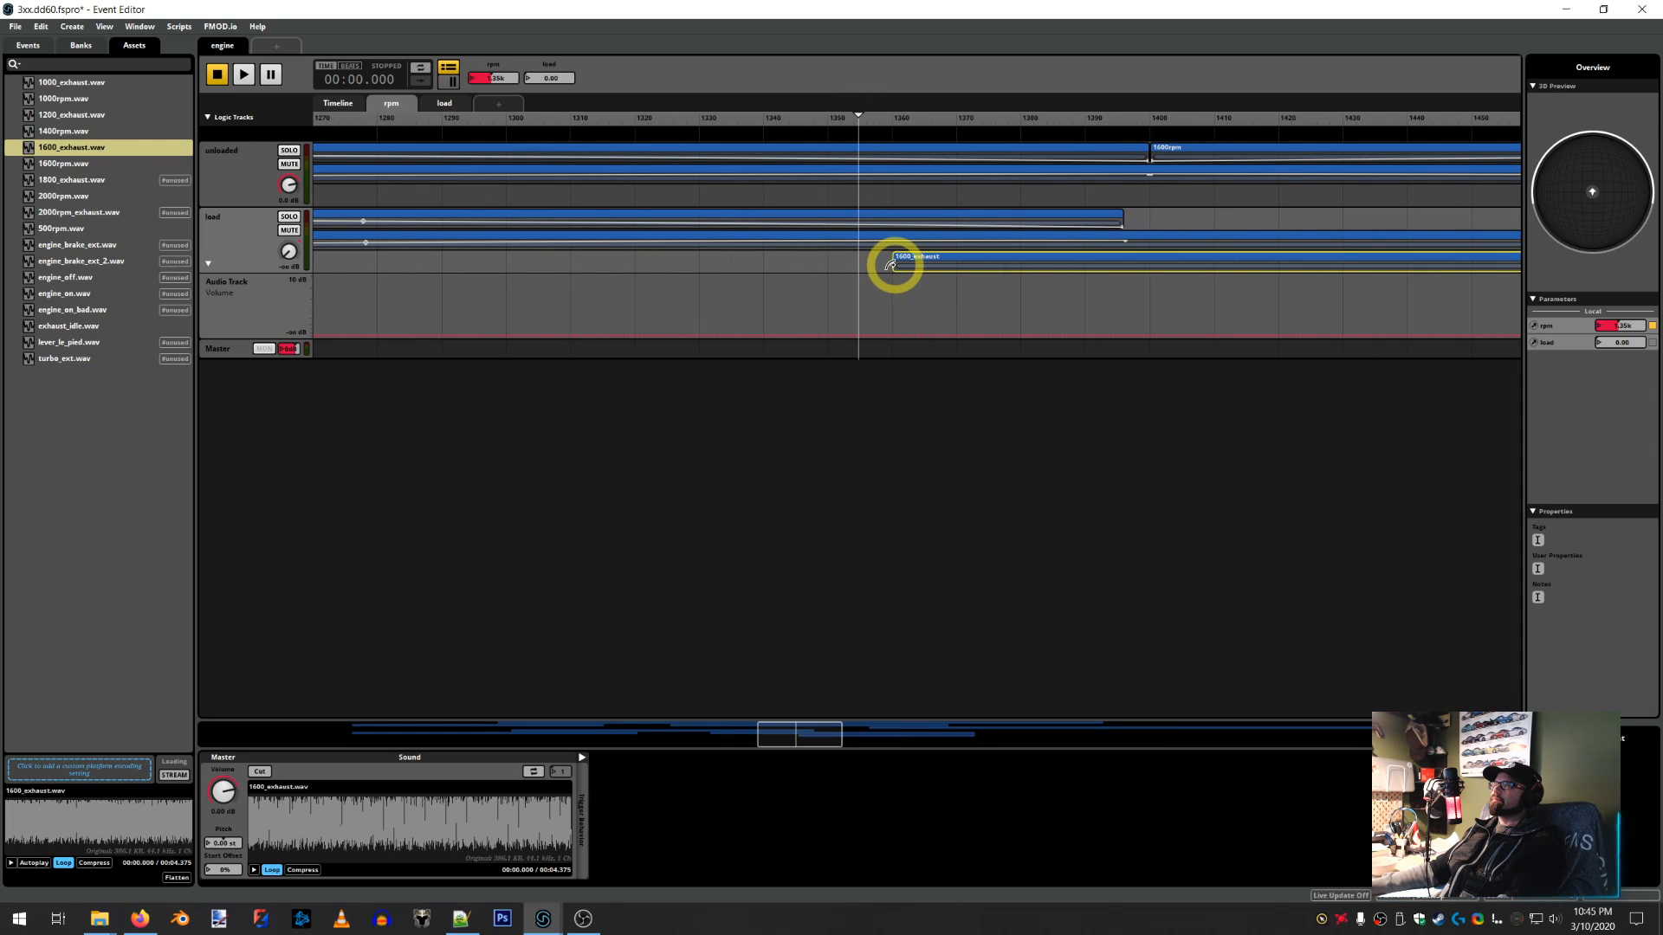
drag(893, 258, 991, 258)
Extend the end of the 1600_exhaust instrument to about 1930 rpm, following its max_rpm in Notepad++
scroll(1072, 259, down, 7)
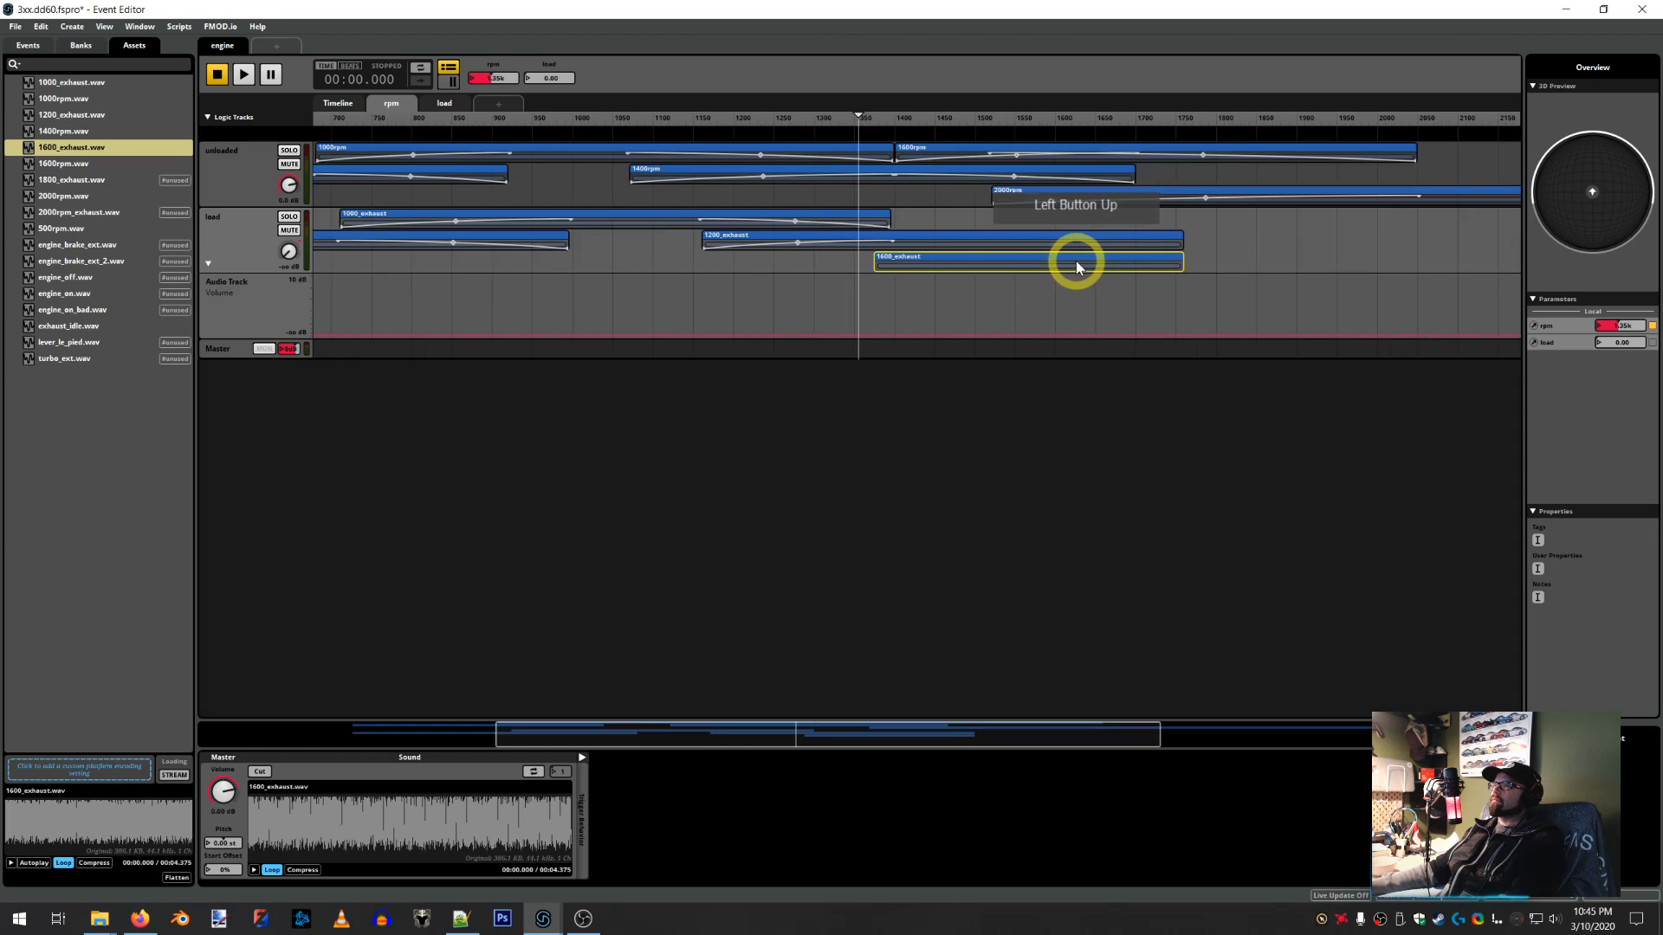
drag(1185, 263, 1312, 259)
click(461, 916)
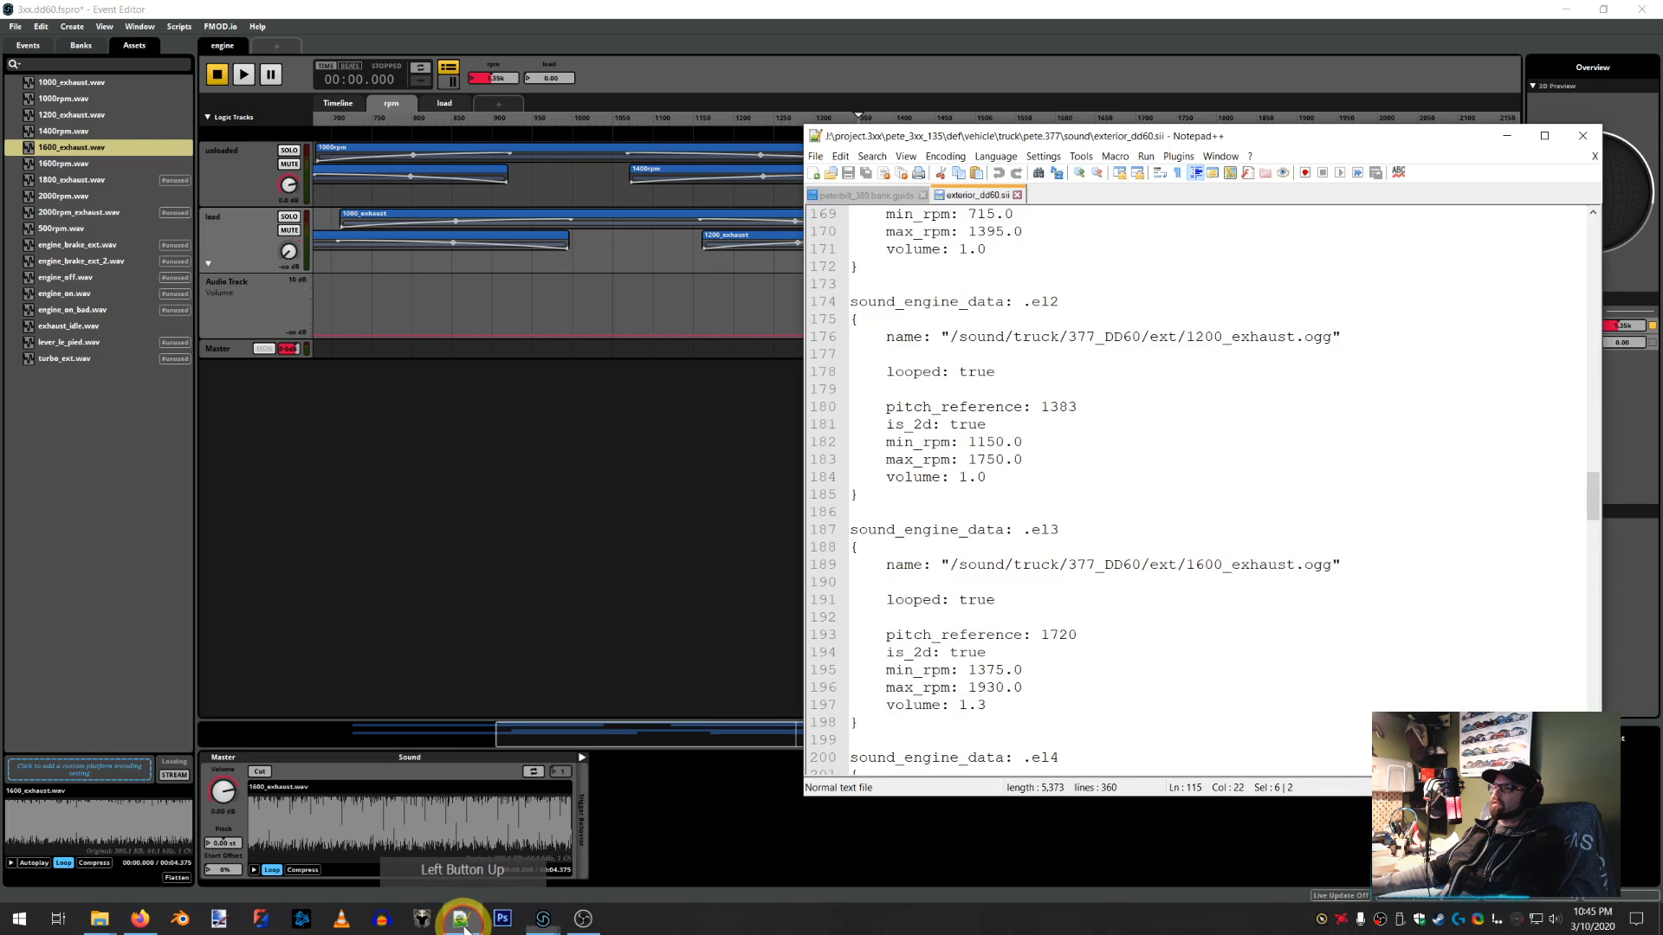
click(1252, 496)
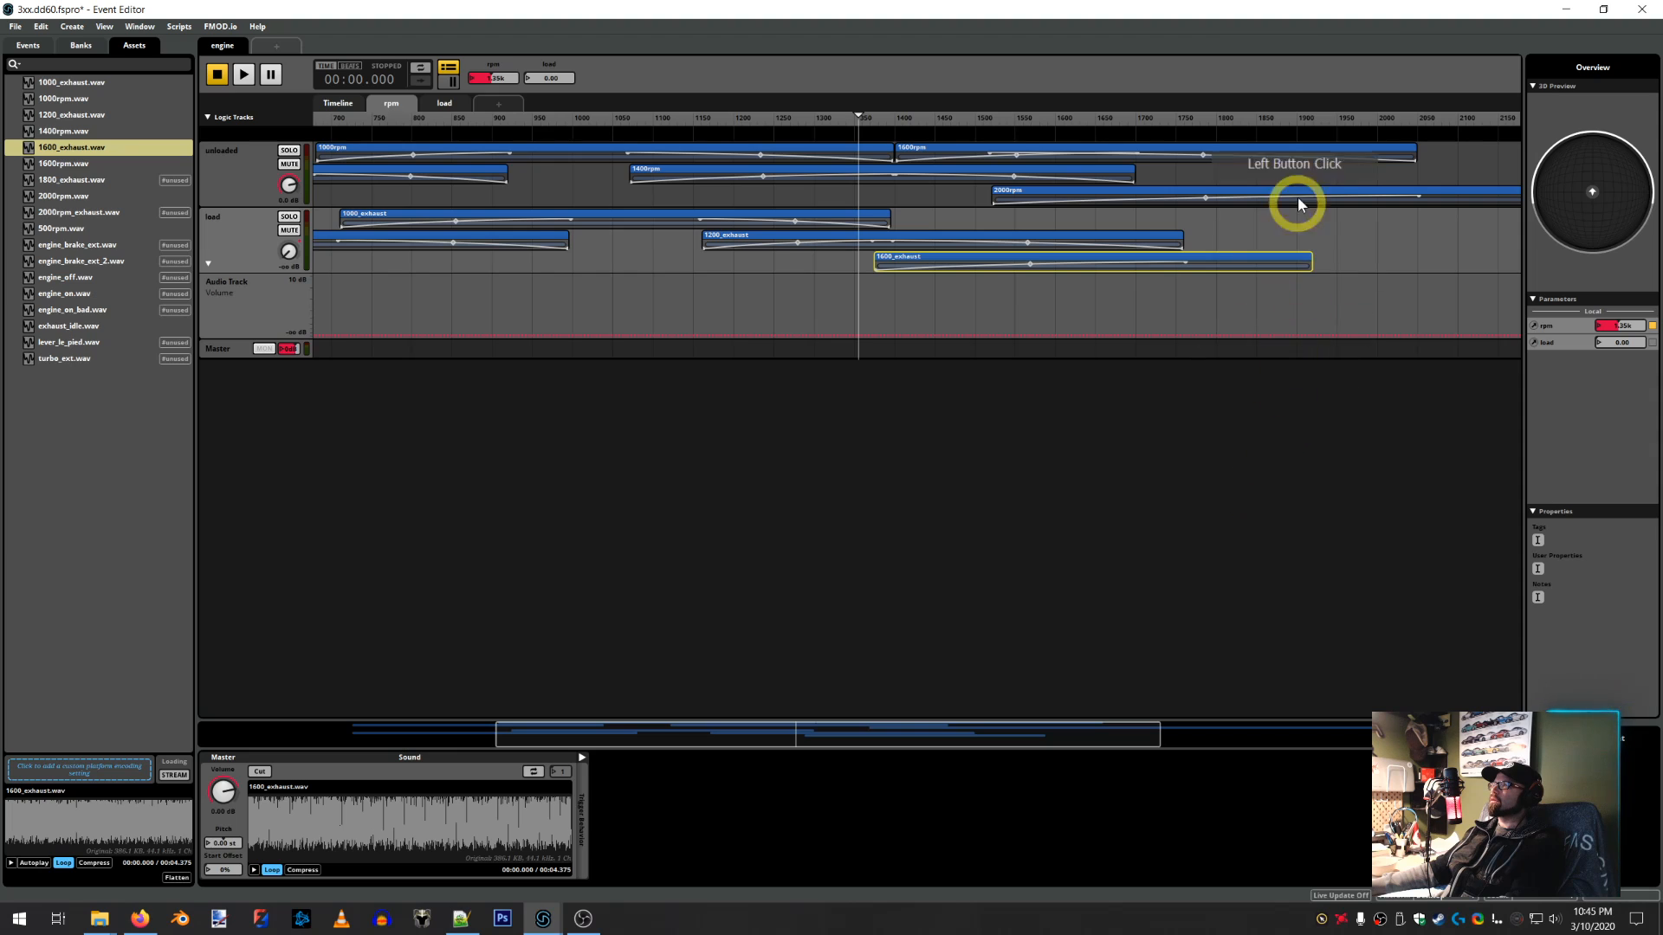
click(1306, 118)
scroll(1305, 118, up, 5)
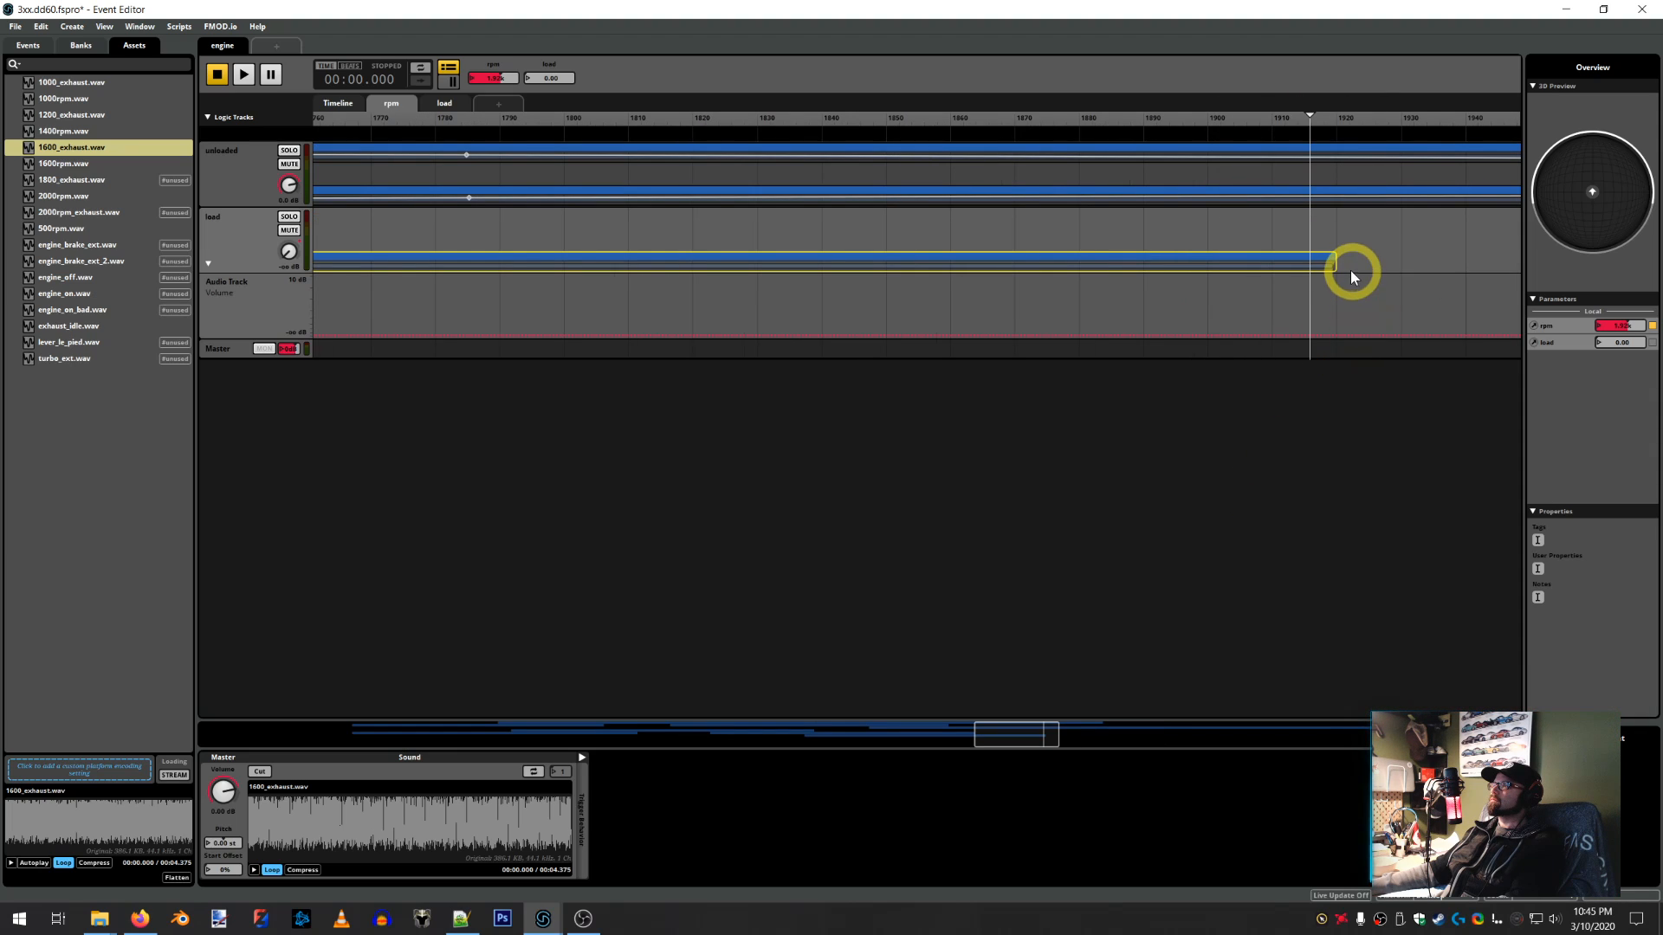
drag(1336, 260, 1336, 260)
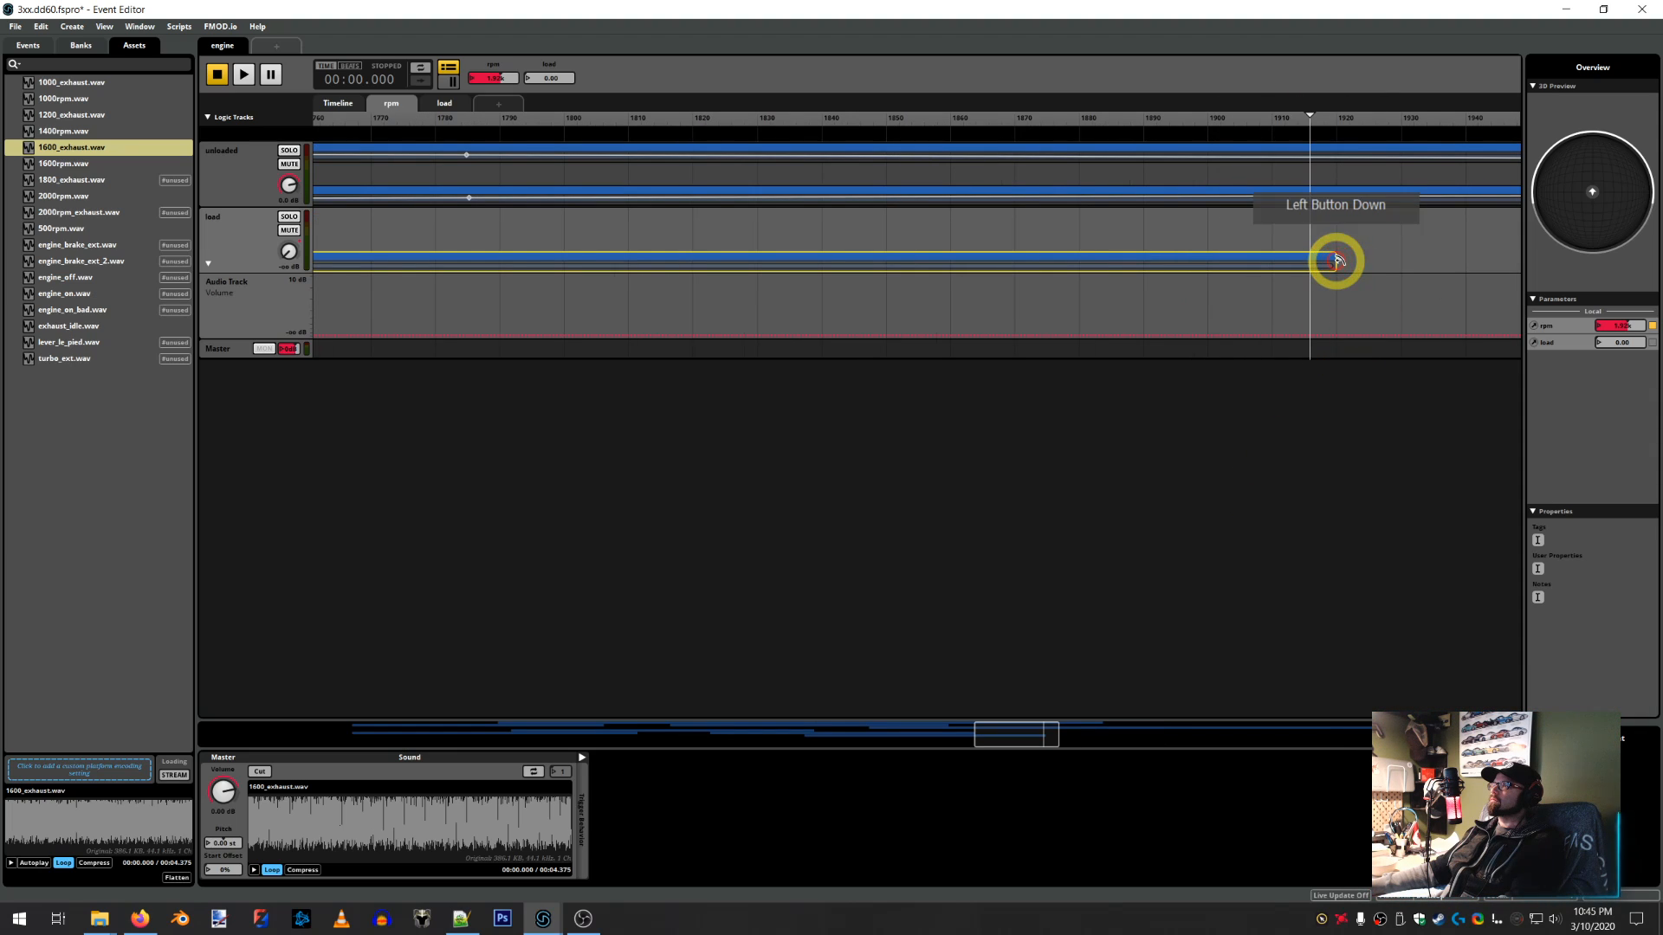
click(1334, 270)
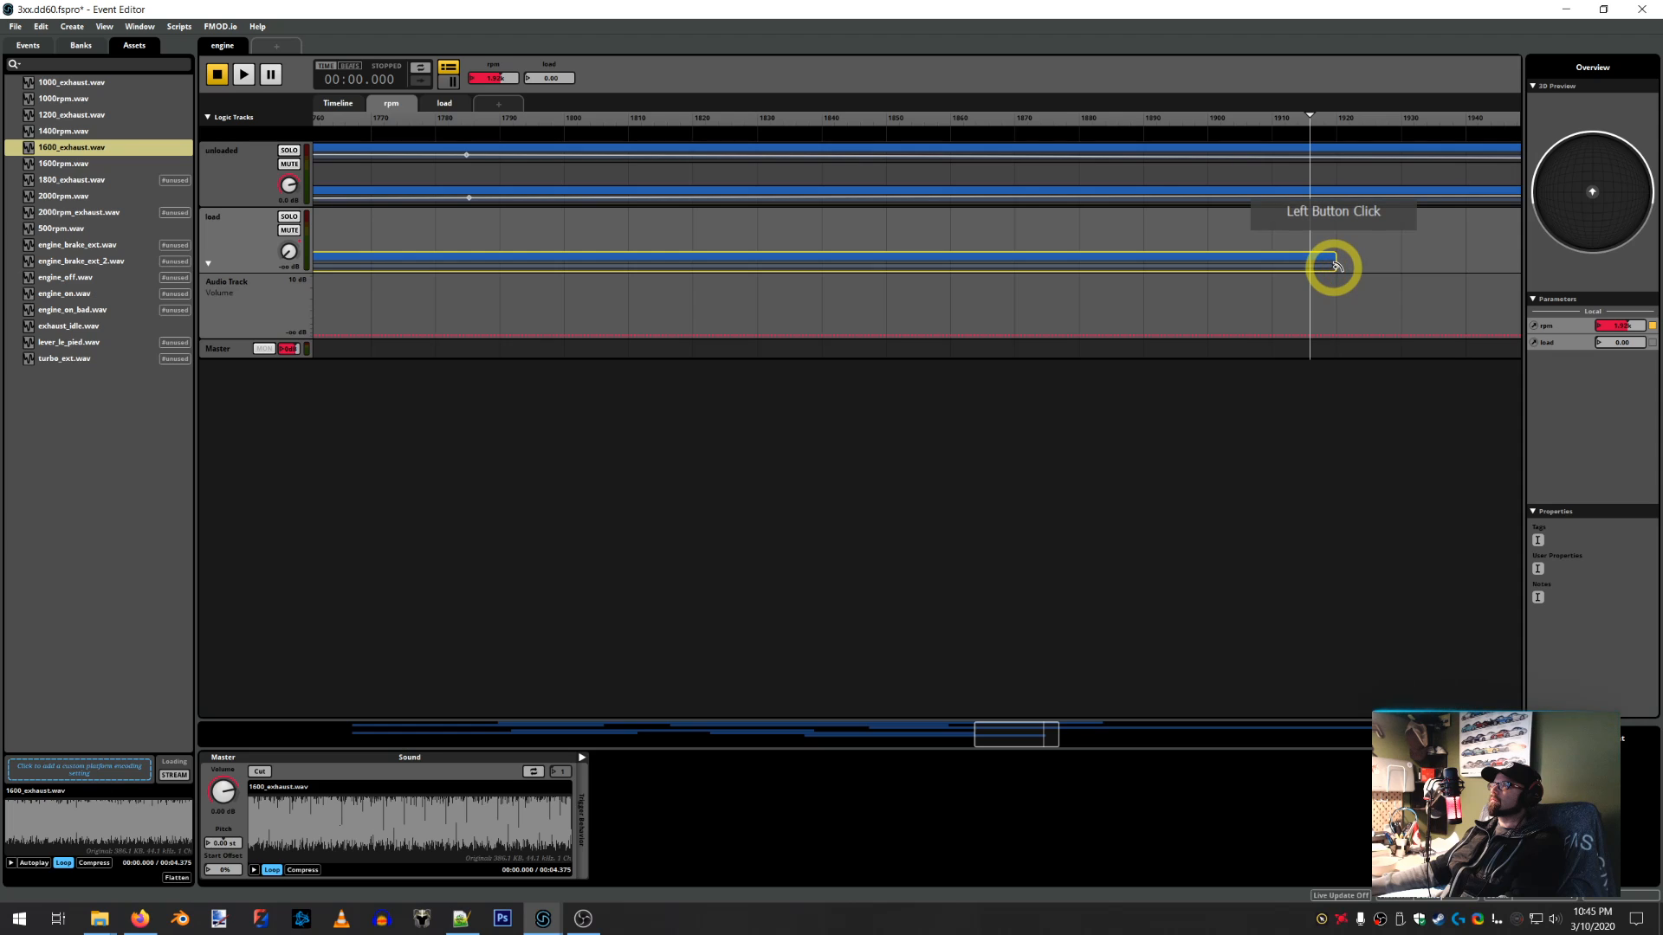
drag(1335, 266, 1373, 268)
Turn on looping and Cut for the 1600_exhaust instrument
scroll(972, 241, down, 10)
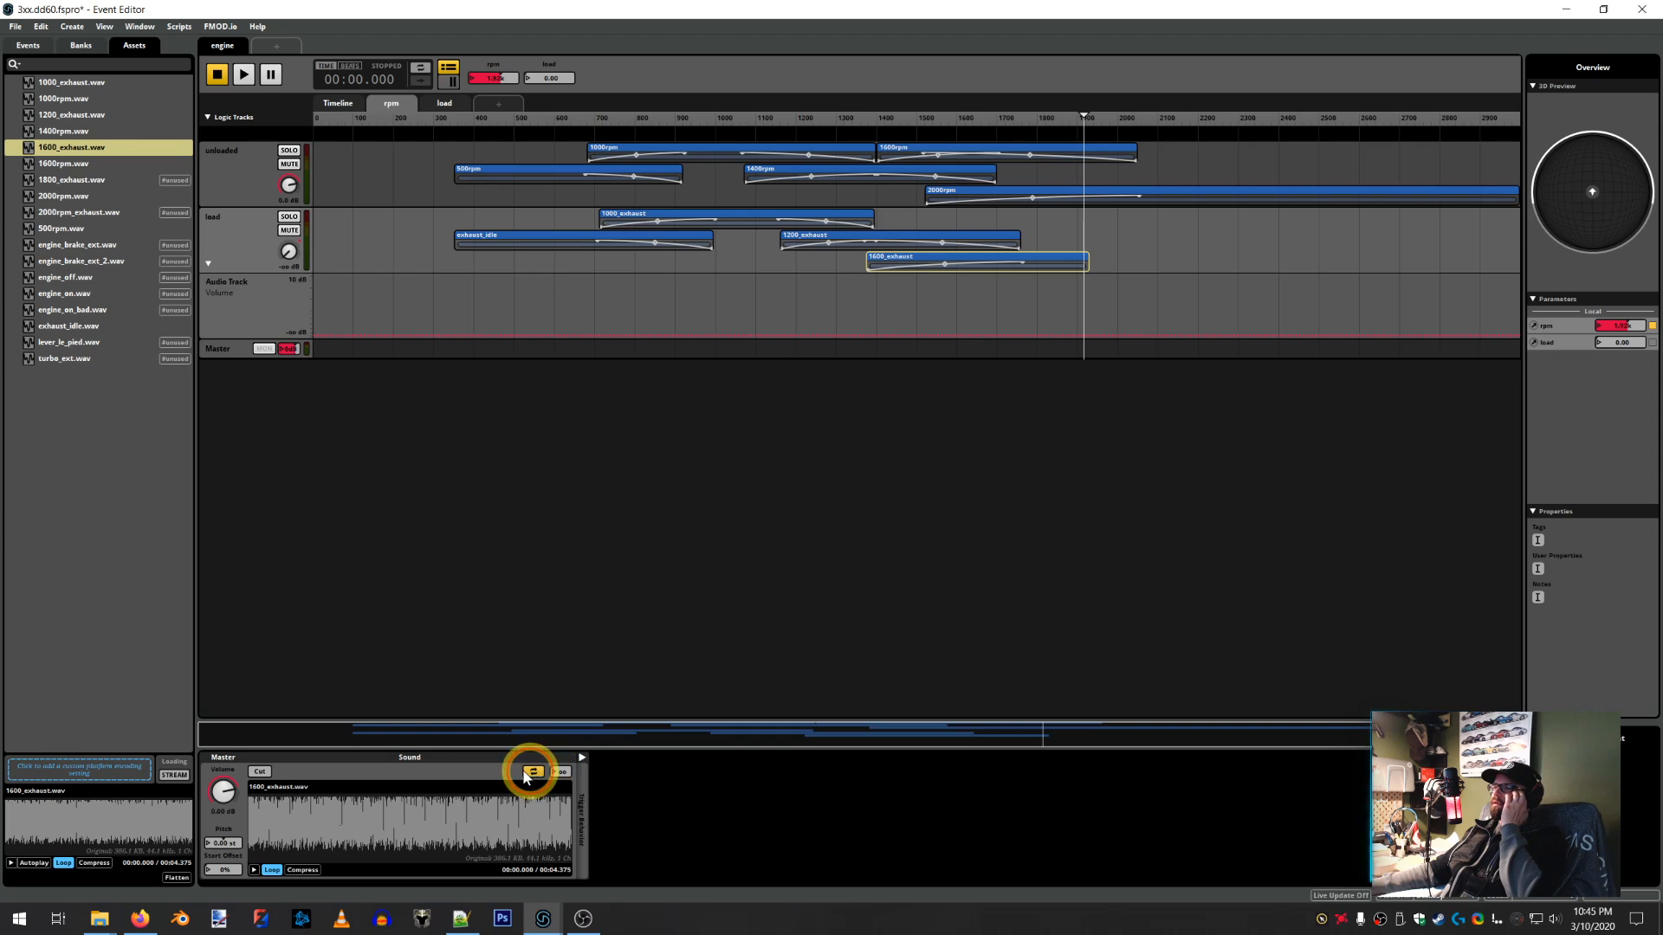
click(525, 774)
click(252, 772)
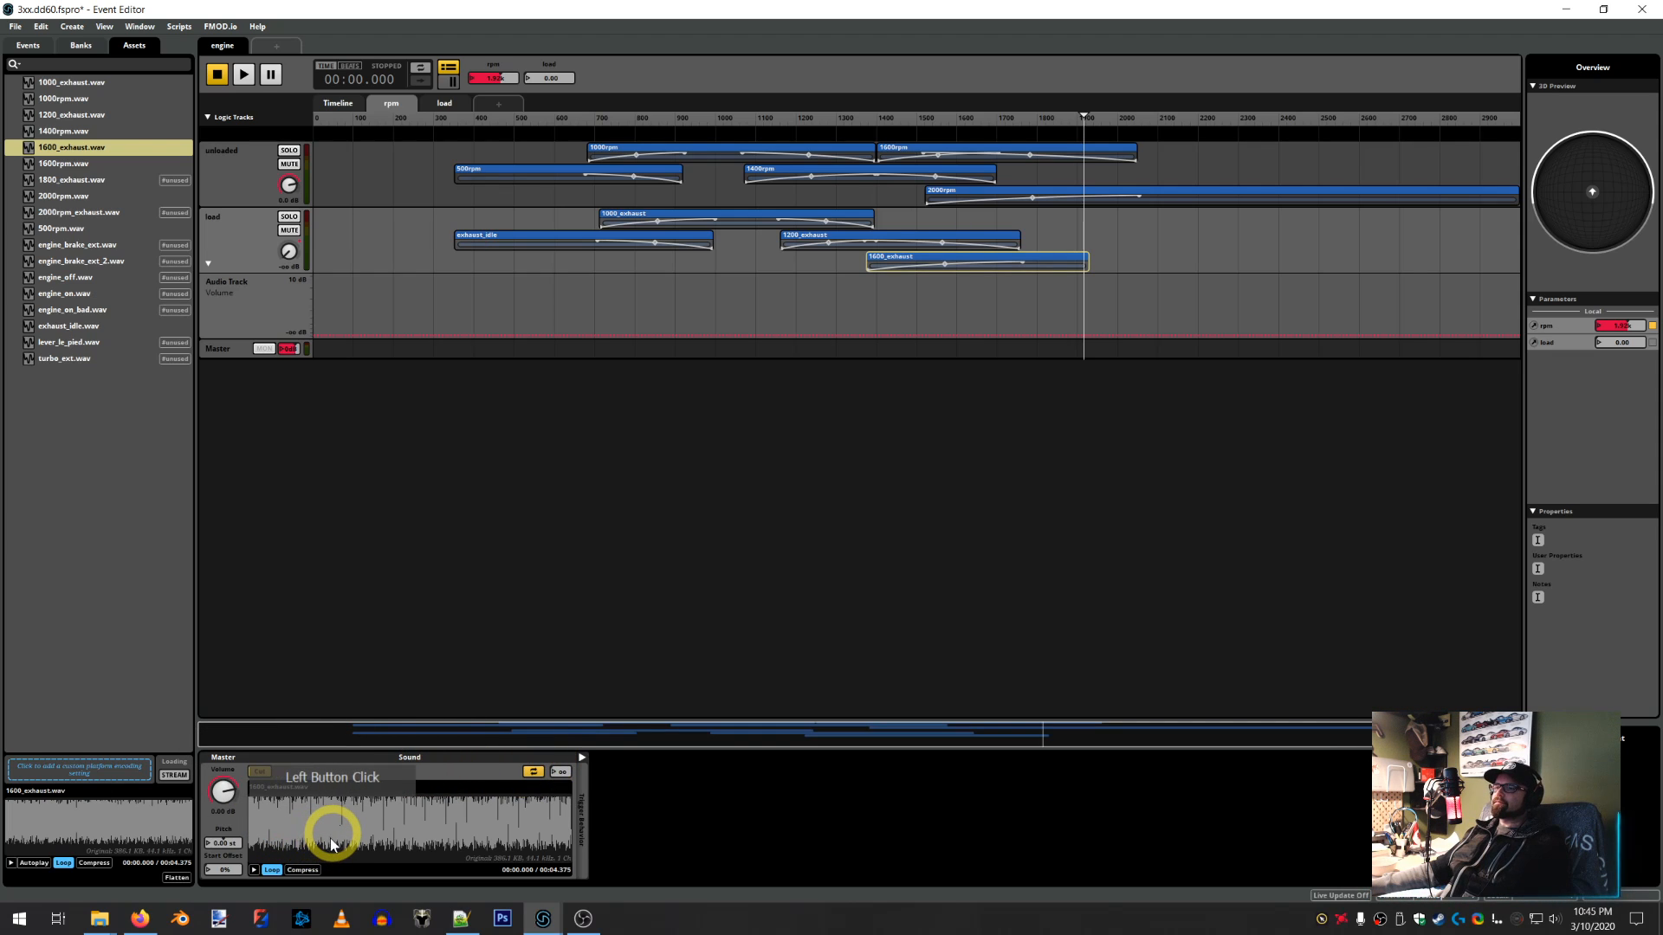
Add an Autopitch modulator to the pitch of the 1600_exhaust instrument
right_click(220, 837)
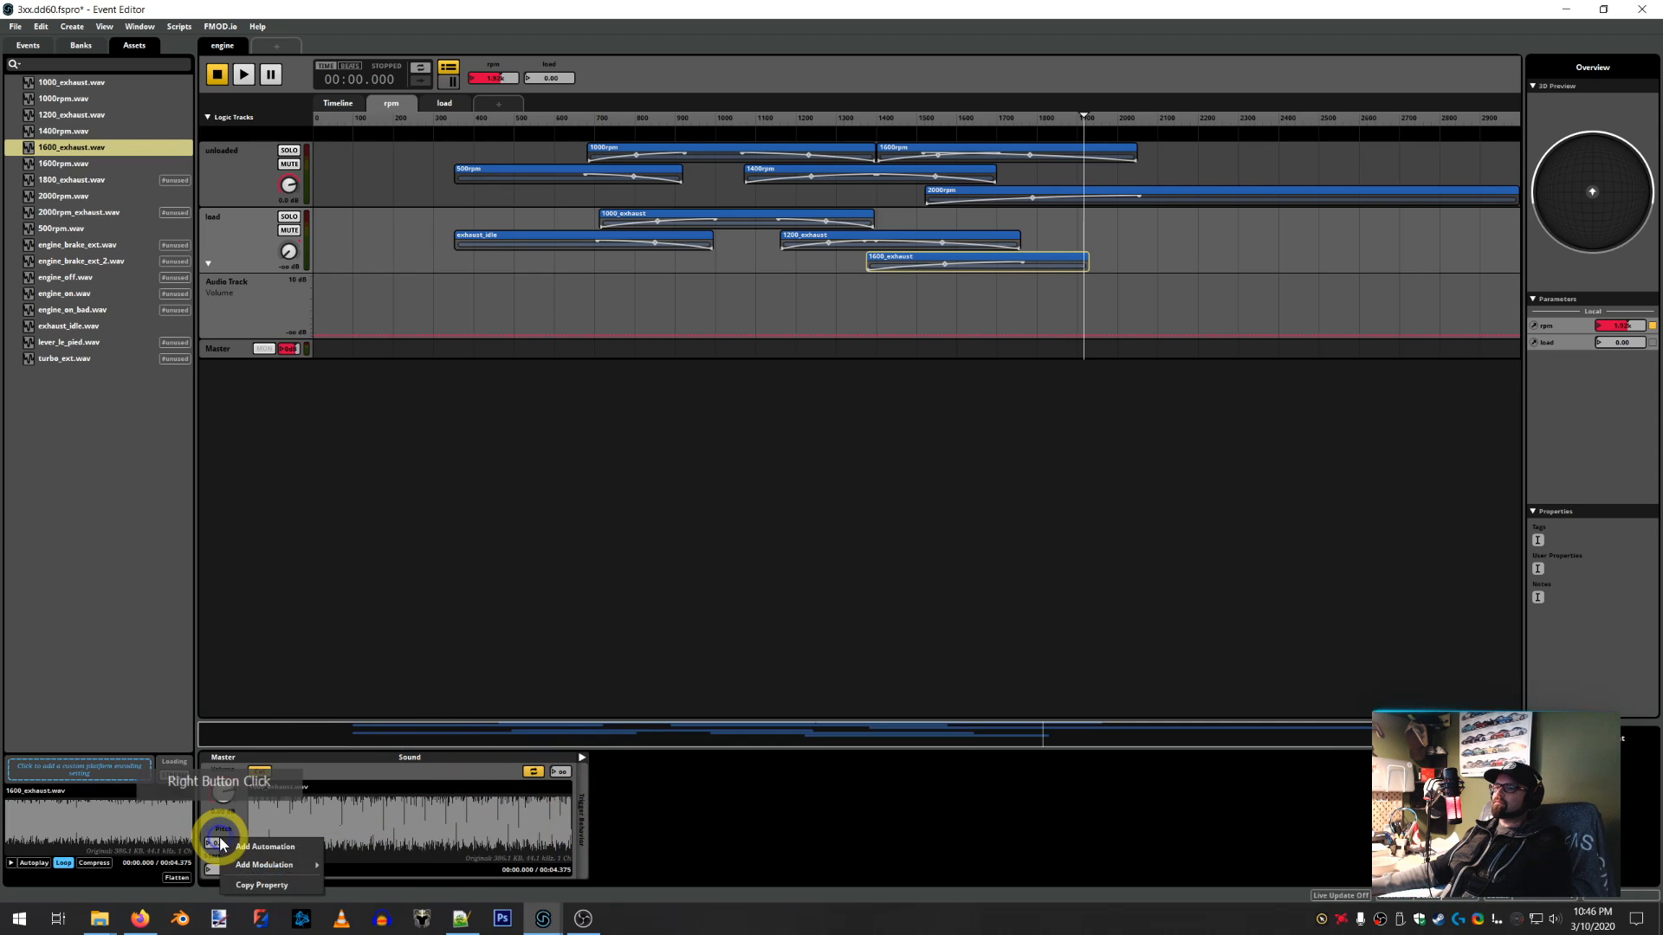
click(381, 909)
click(622, 823)
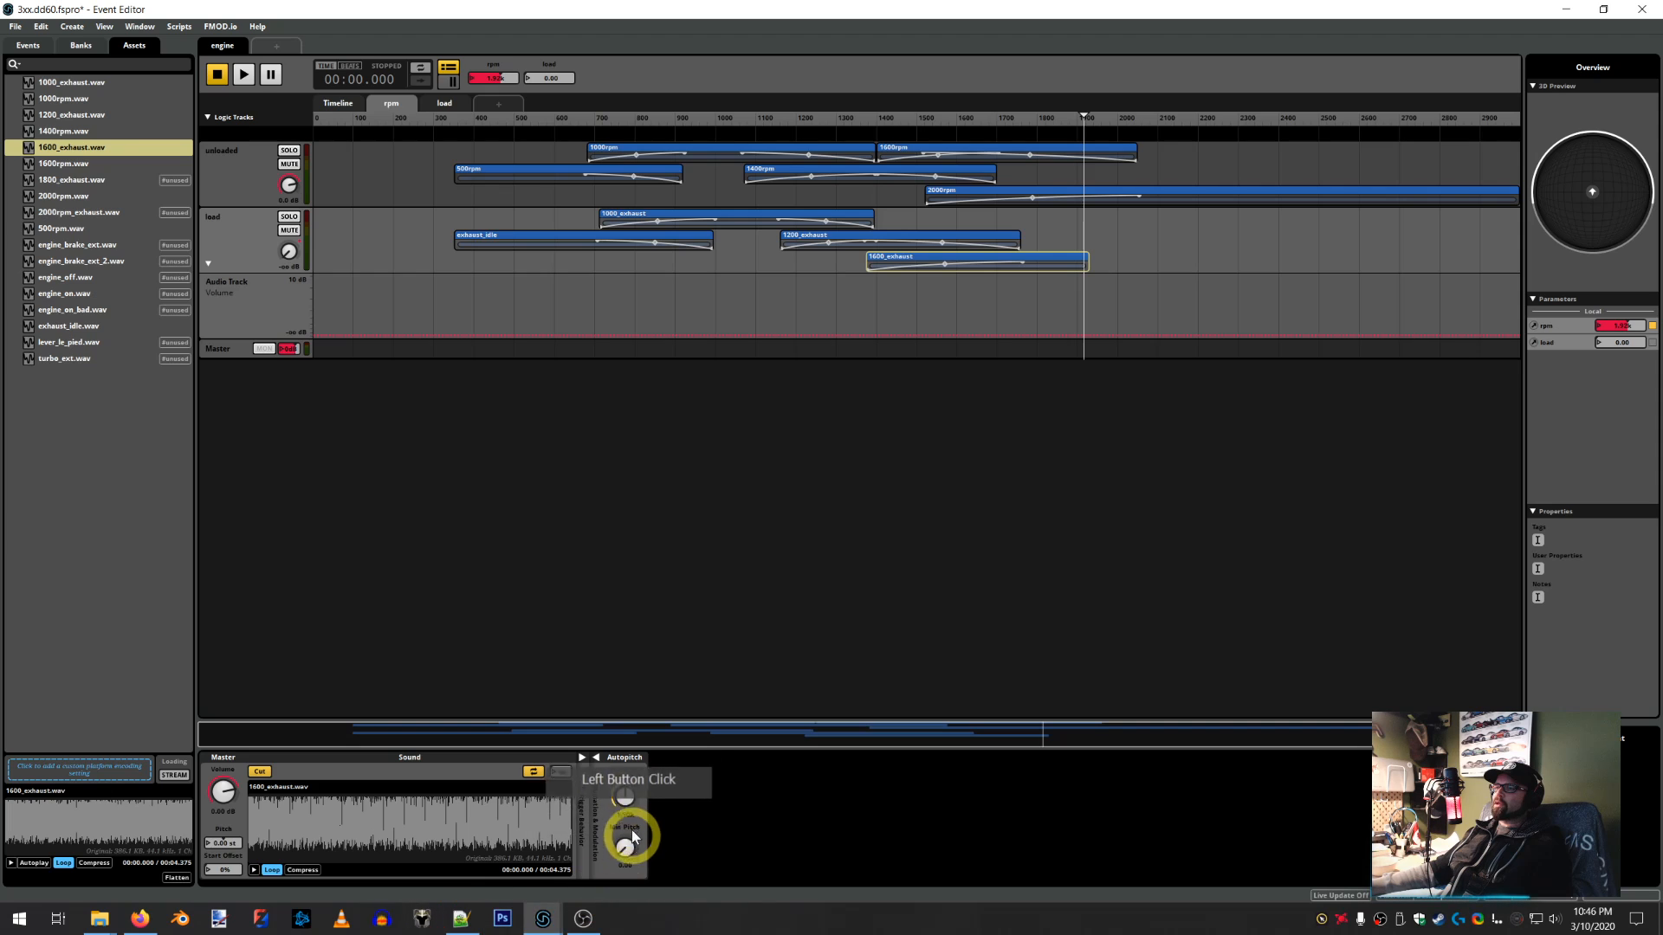
Look up 1600_exhaust's pitch_reference in Notepad++ and set its Autopitch root pitch to 1720 in FMOD Studio
click(460, 918)
click(1015, 687)
click(1329, 566)
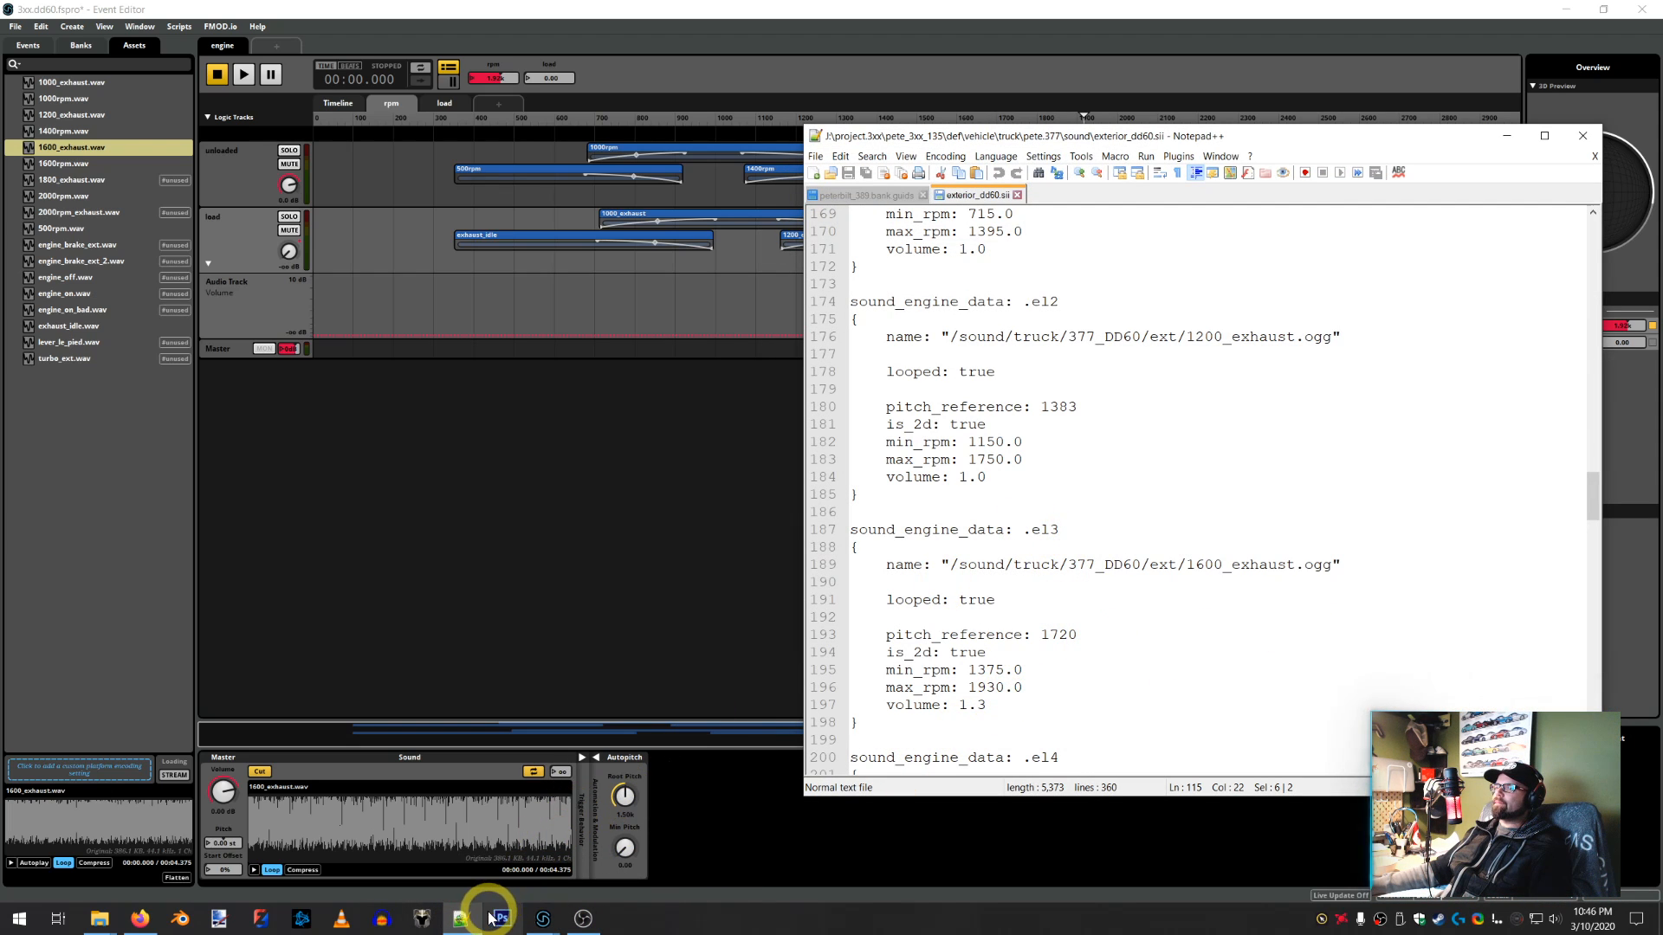
click(623, 818)
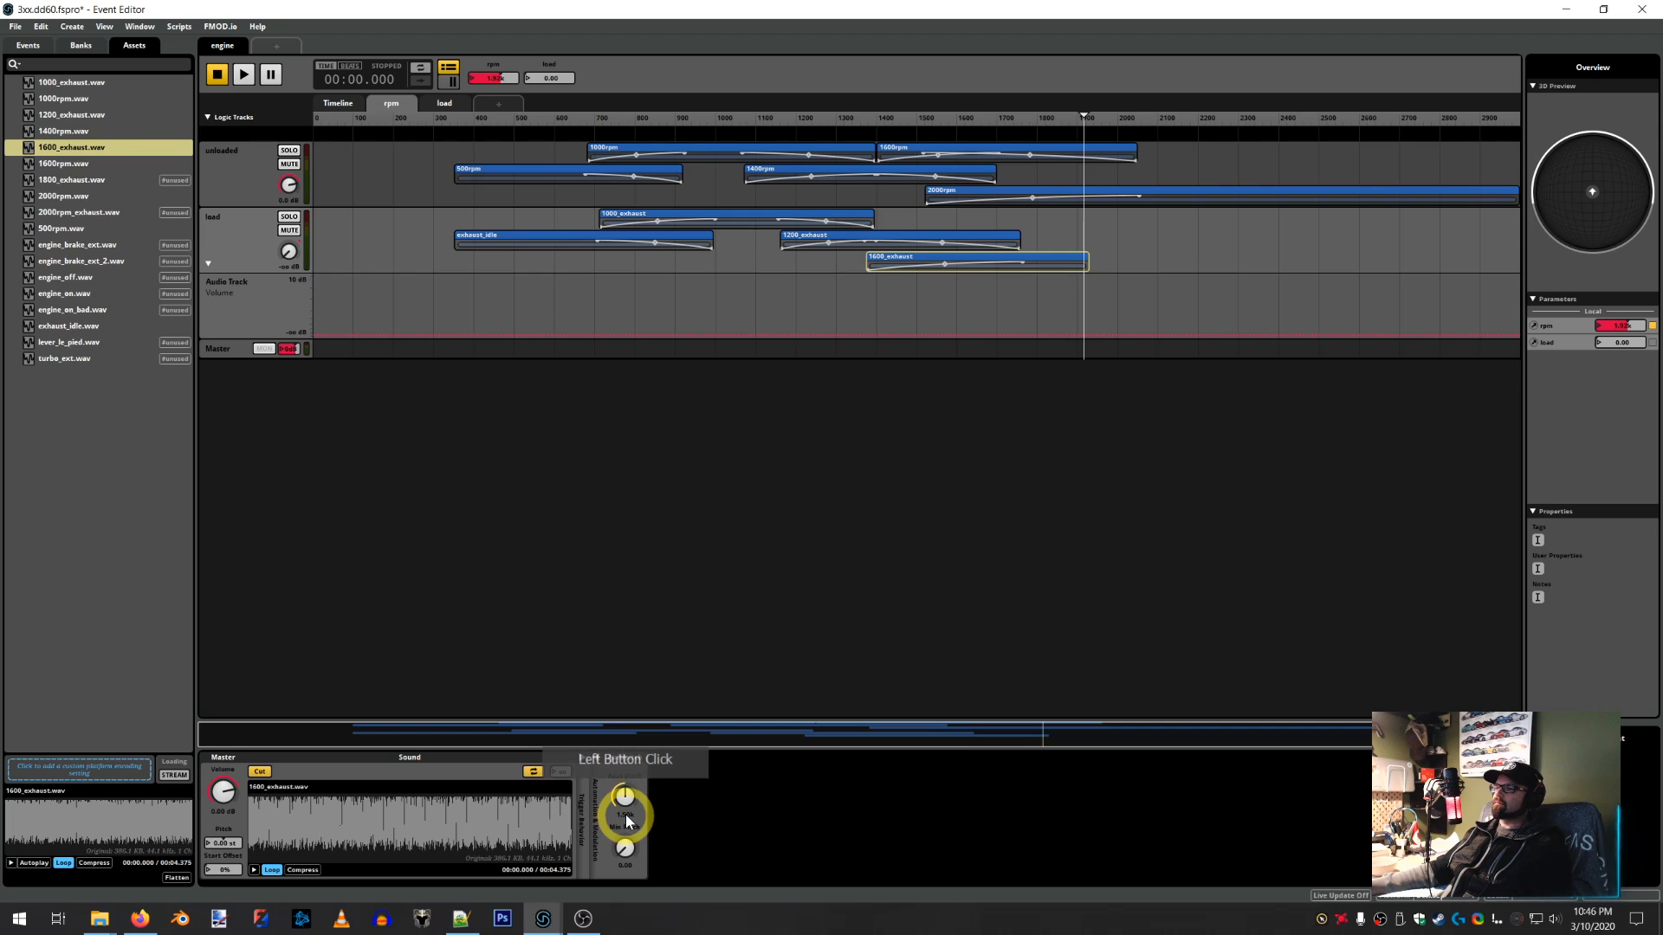
double_click(624, 816)
text(.)
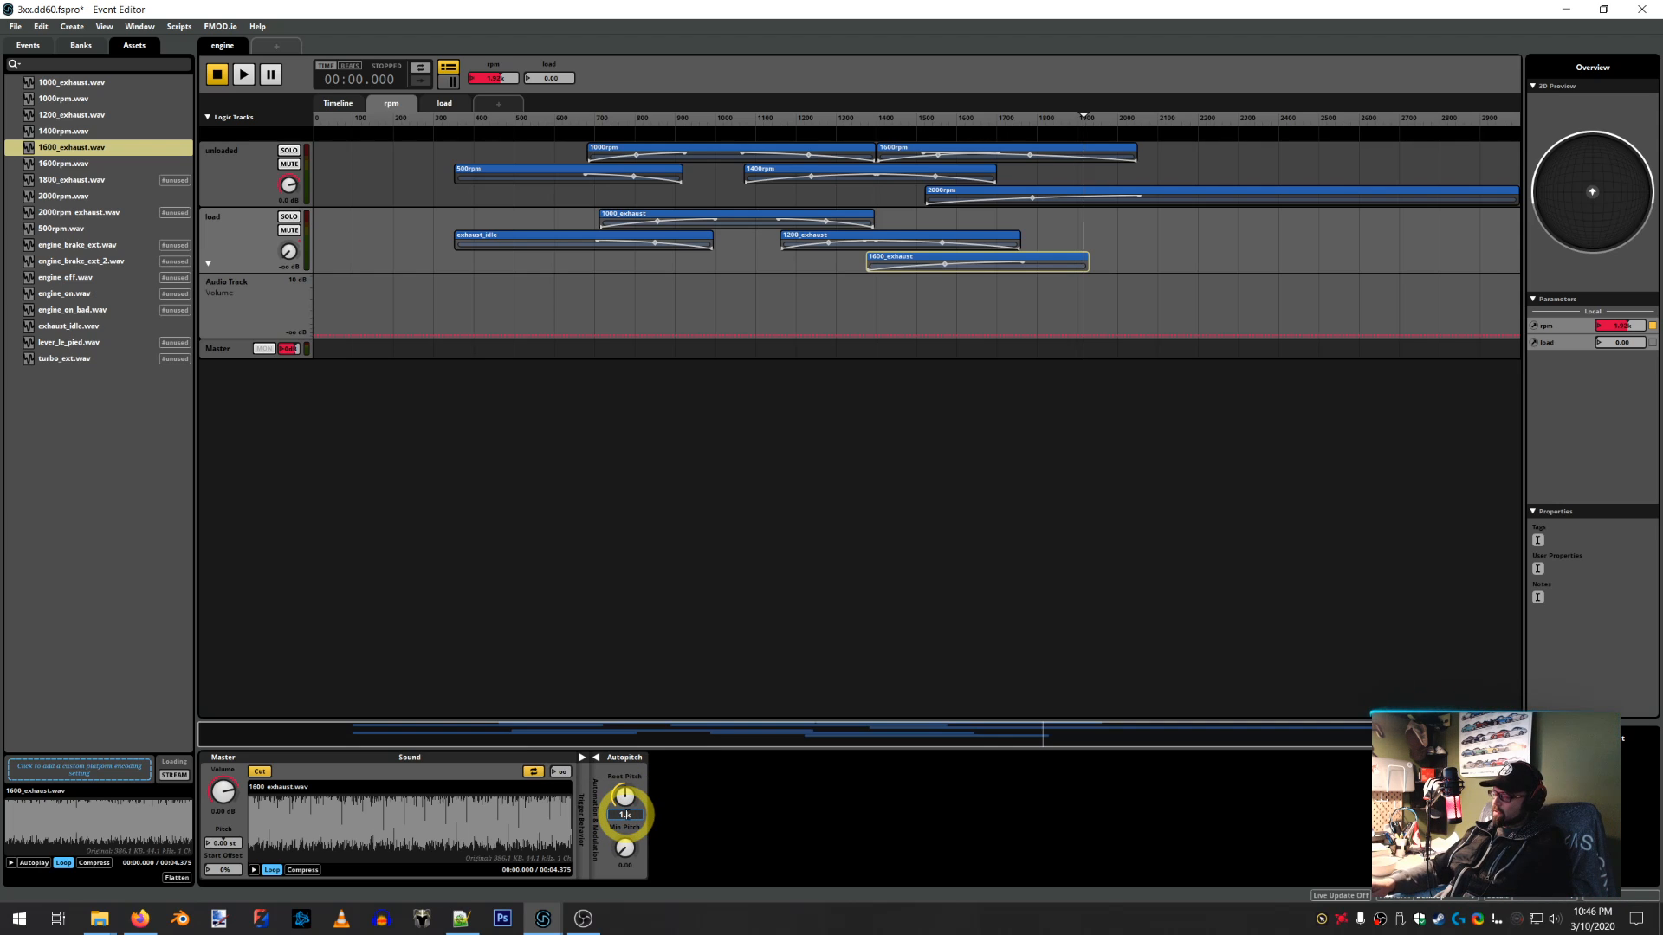
click(875, 472)
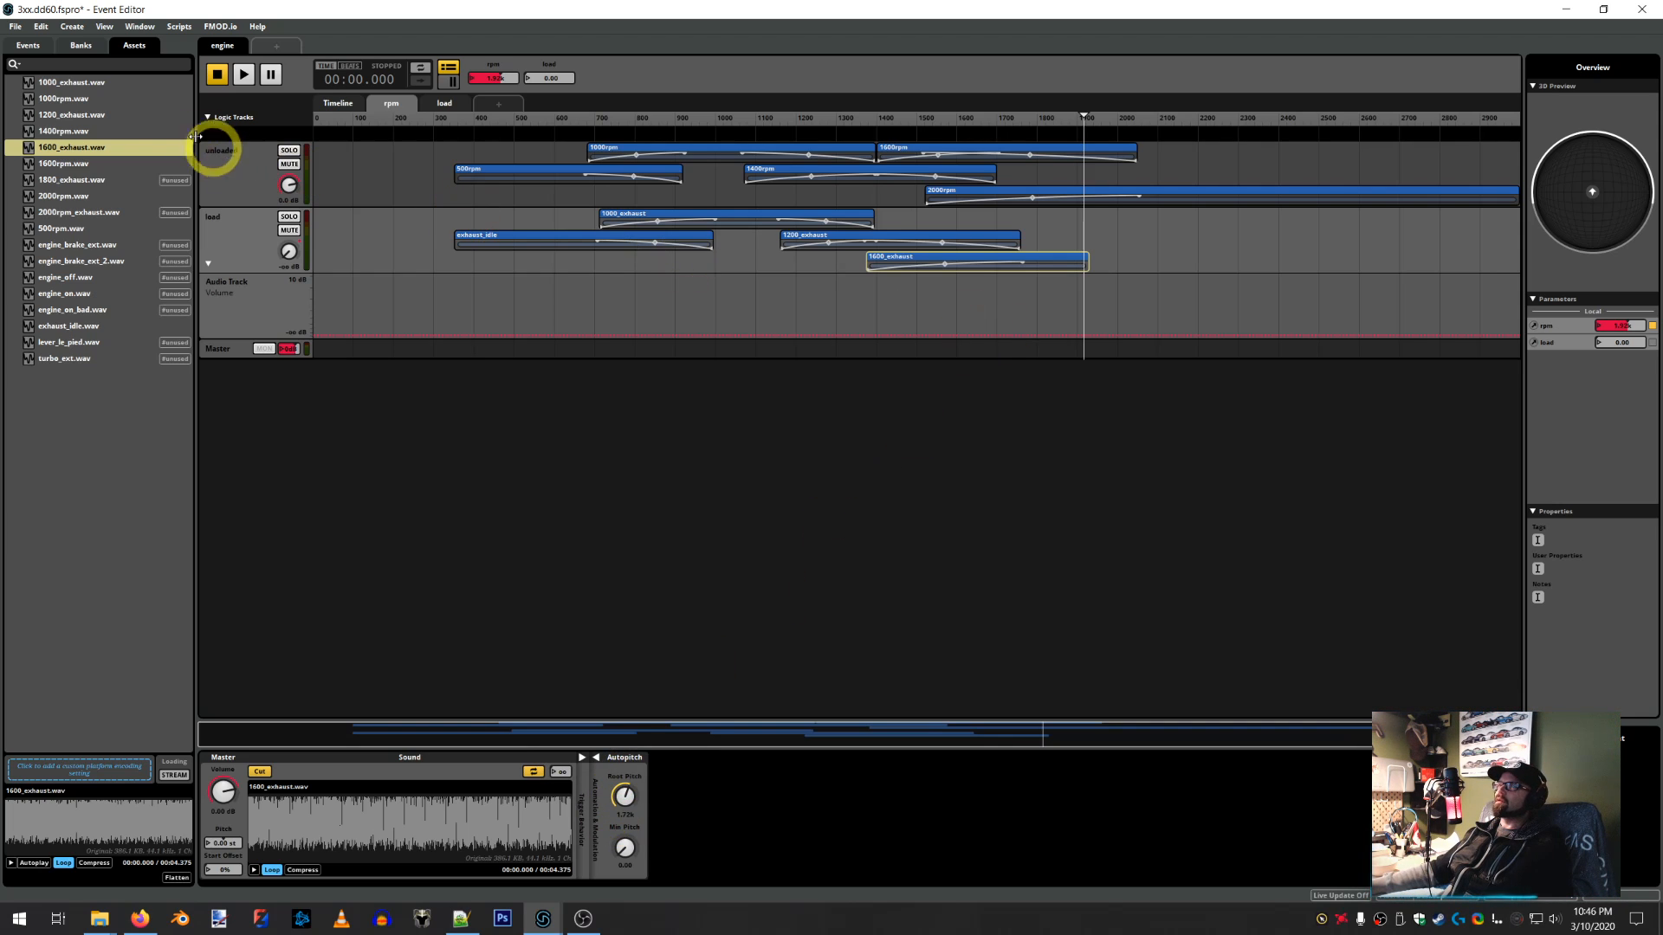
Audition the 1600_exhaust range with load at 1.00, comparing the soloed load track with the full mix, and stop playback
click(244, 73)
click(1050, 109)
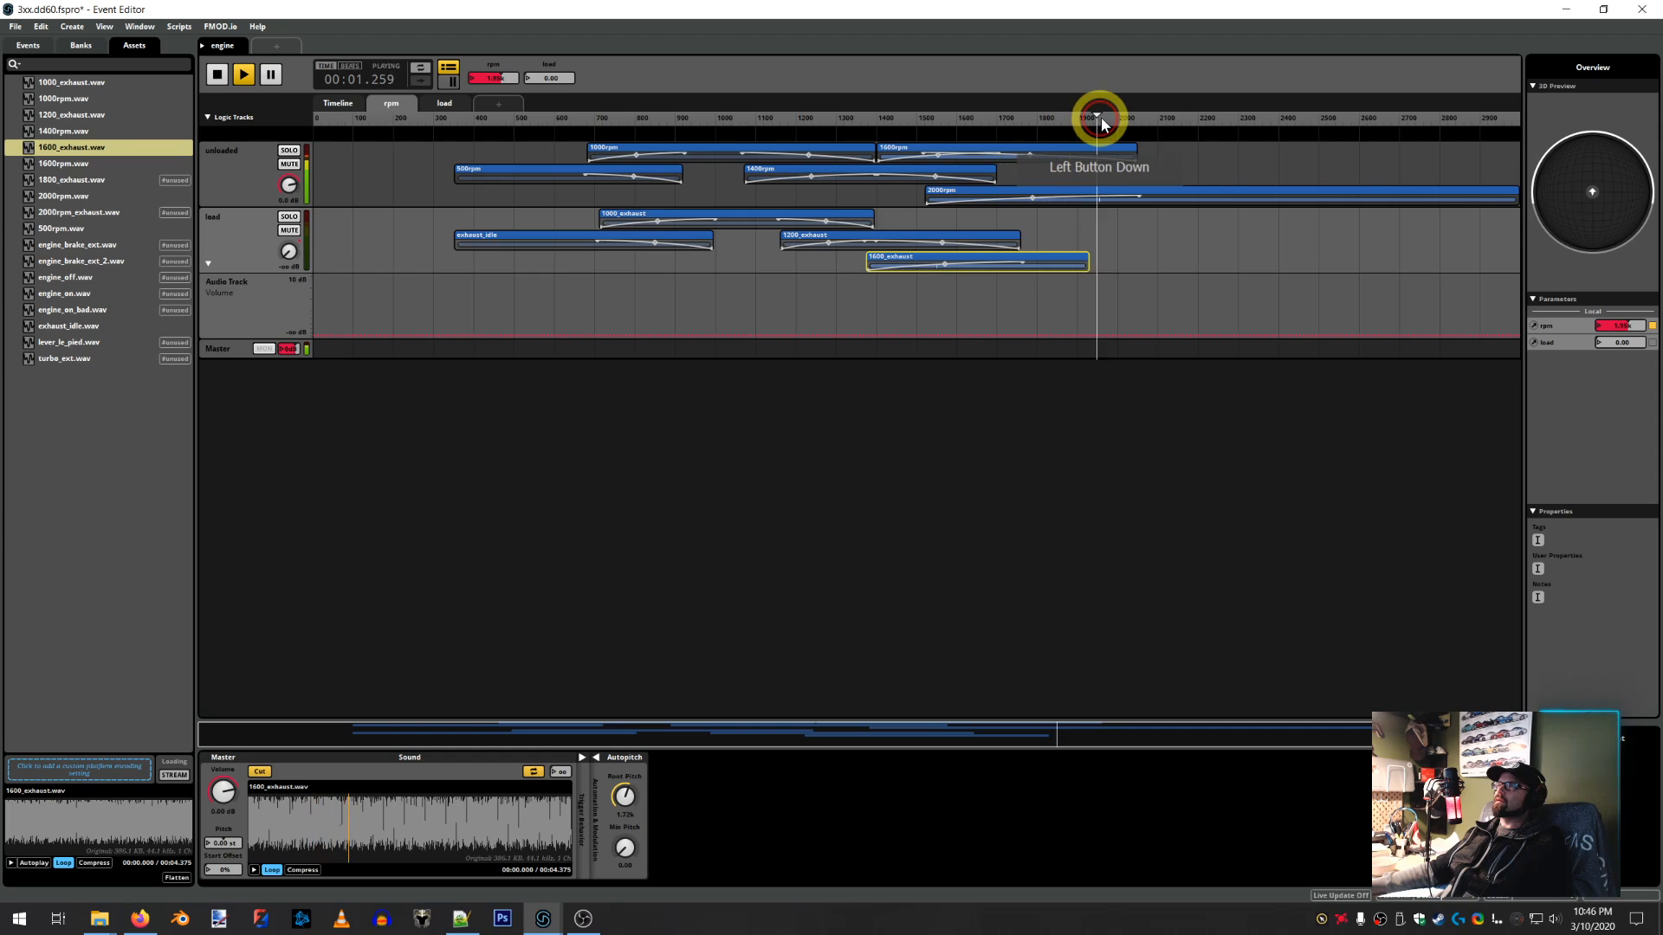
drag(1100, 117, 1103, 117)
drag(544, 78, 314, 252)
click(291, 217)
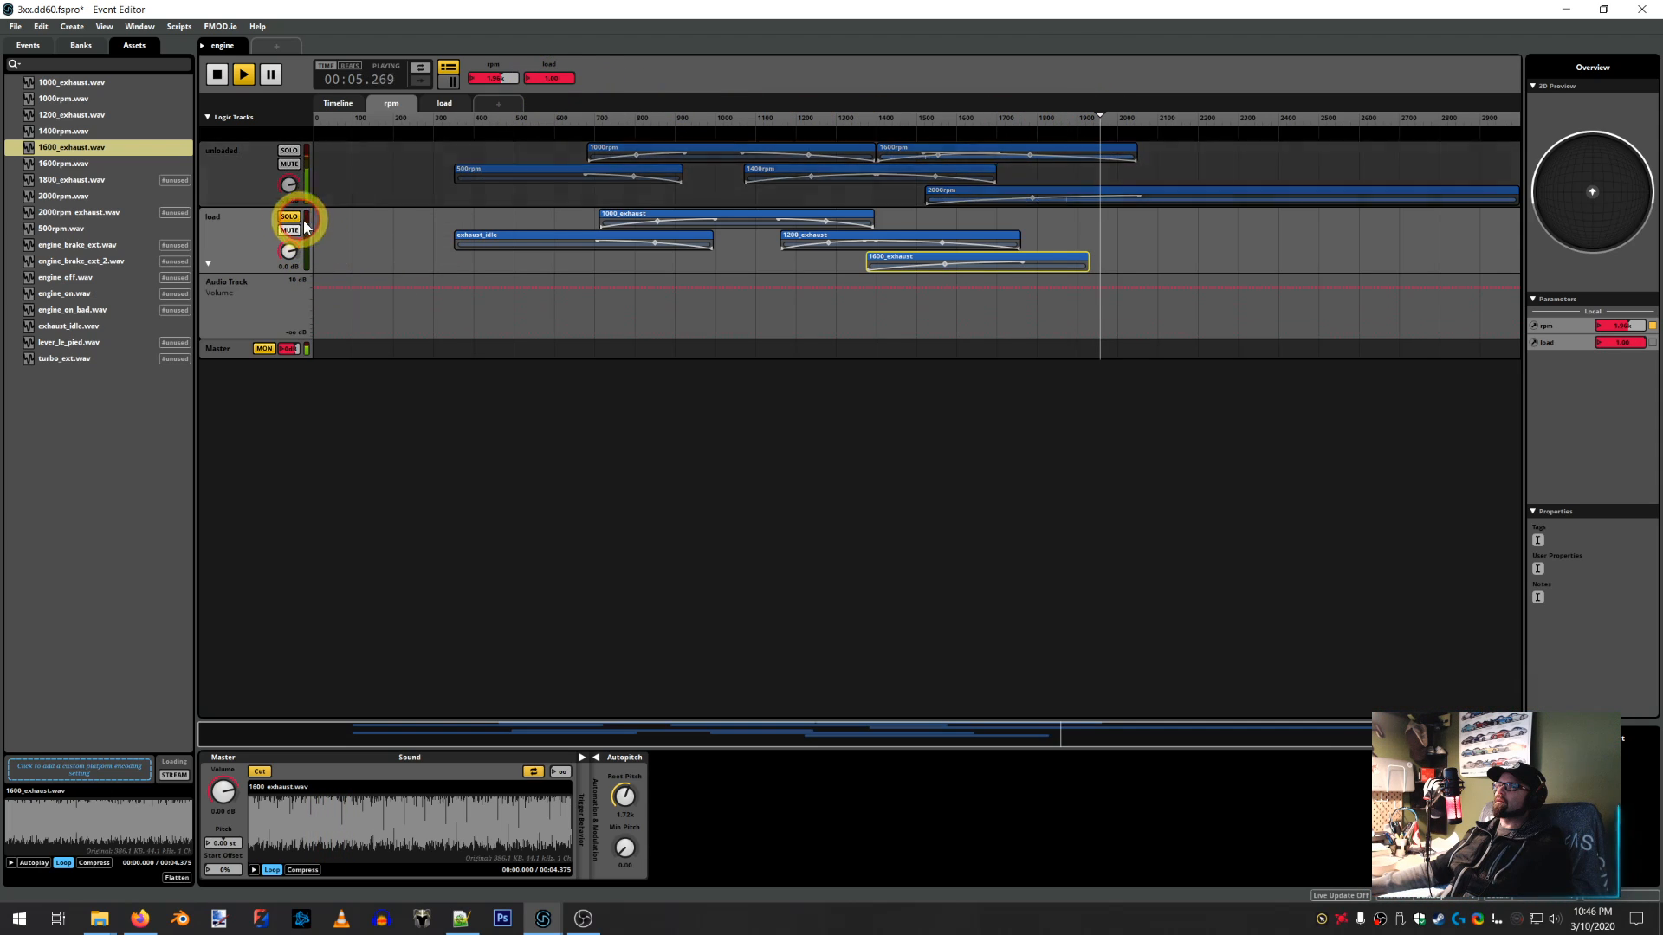
click(1124, 164)
drag(1097, 117, 1067, 117)
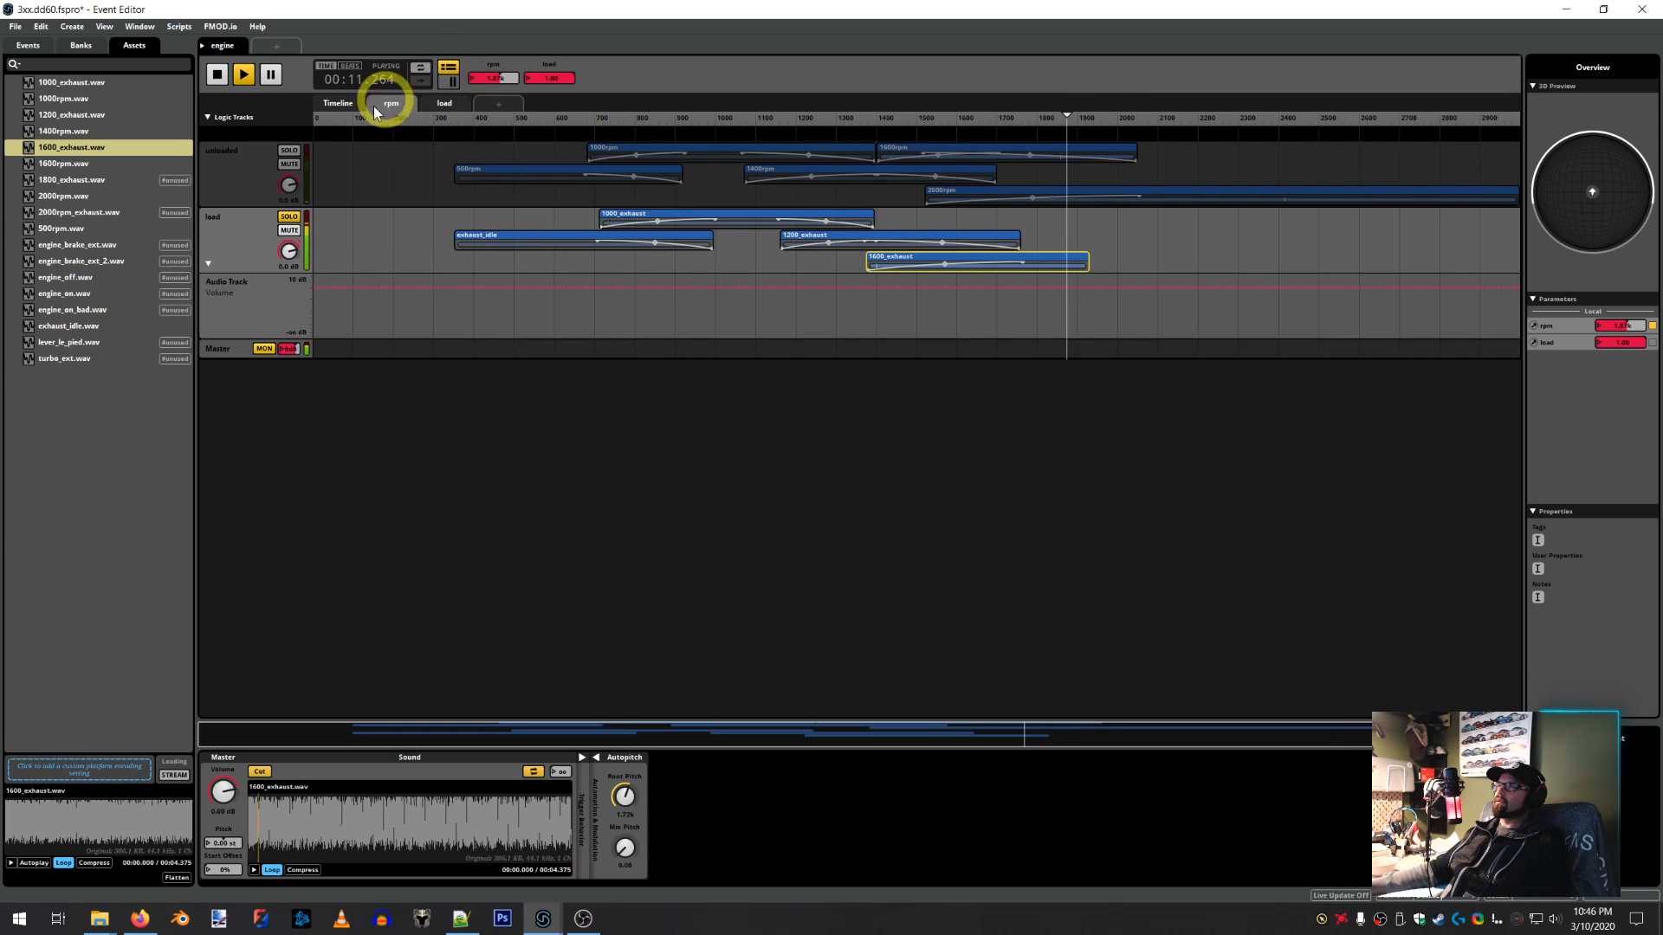
click(288, 216)
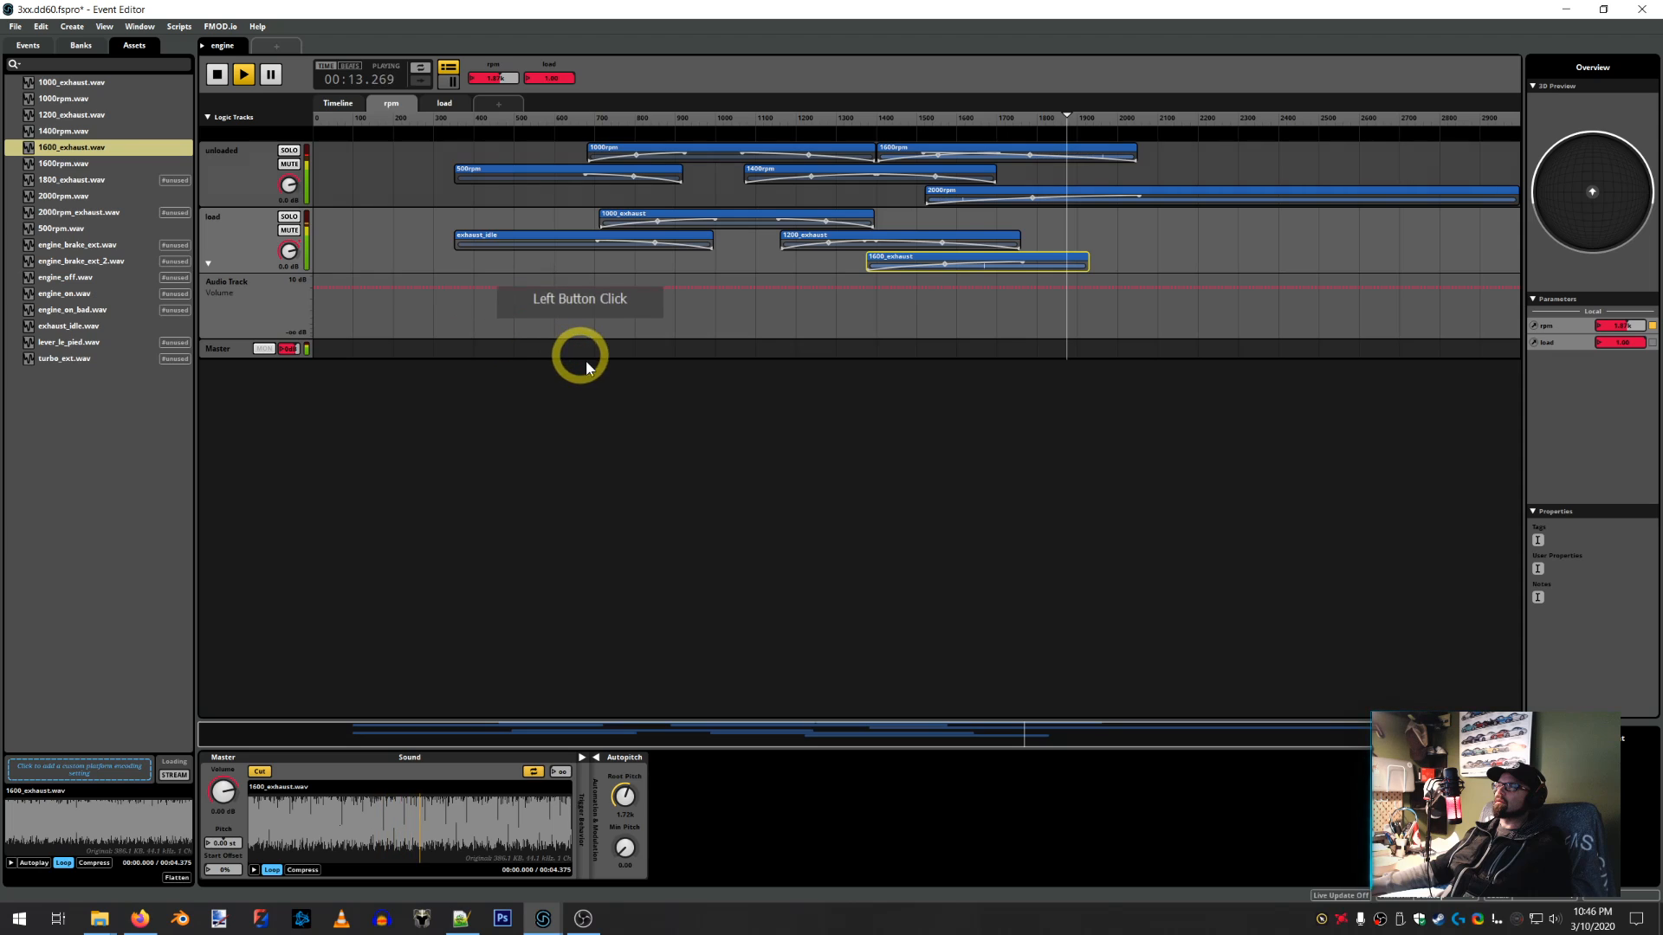
click(218, 75)
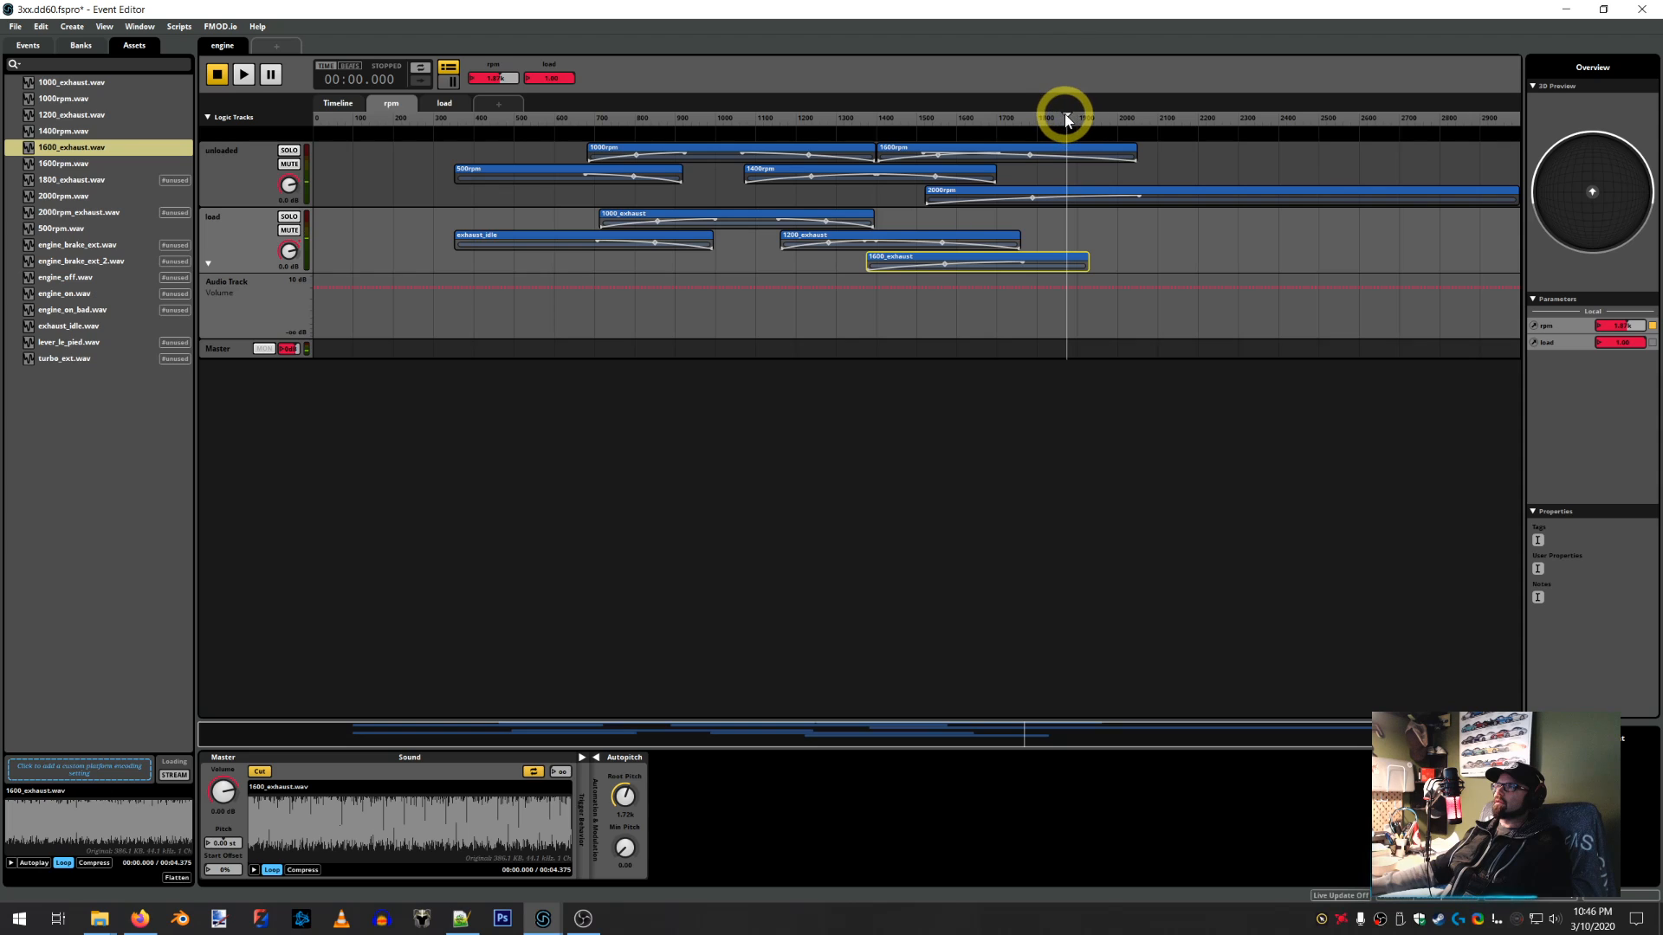
Add 1800_exhaust.wav to the load track and look up its min_rpm and max_rpm in exterior_dd60.sii in Notepad++
drag(1067, 120, 803, 118)
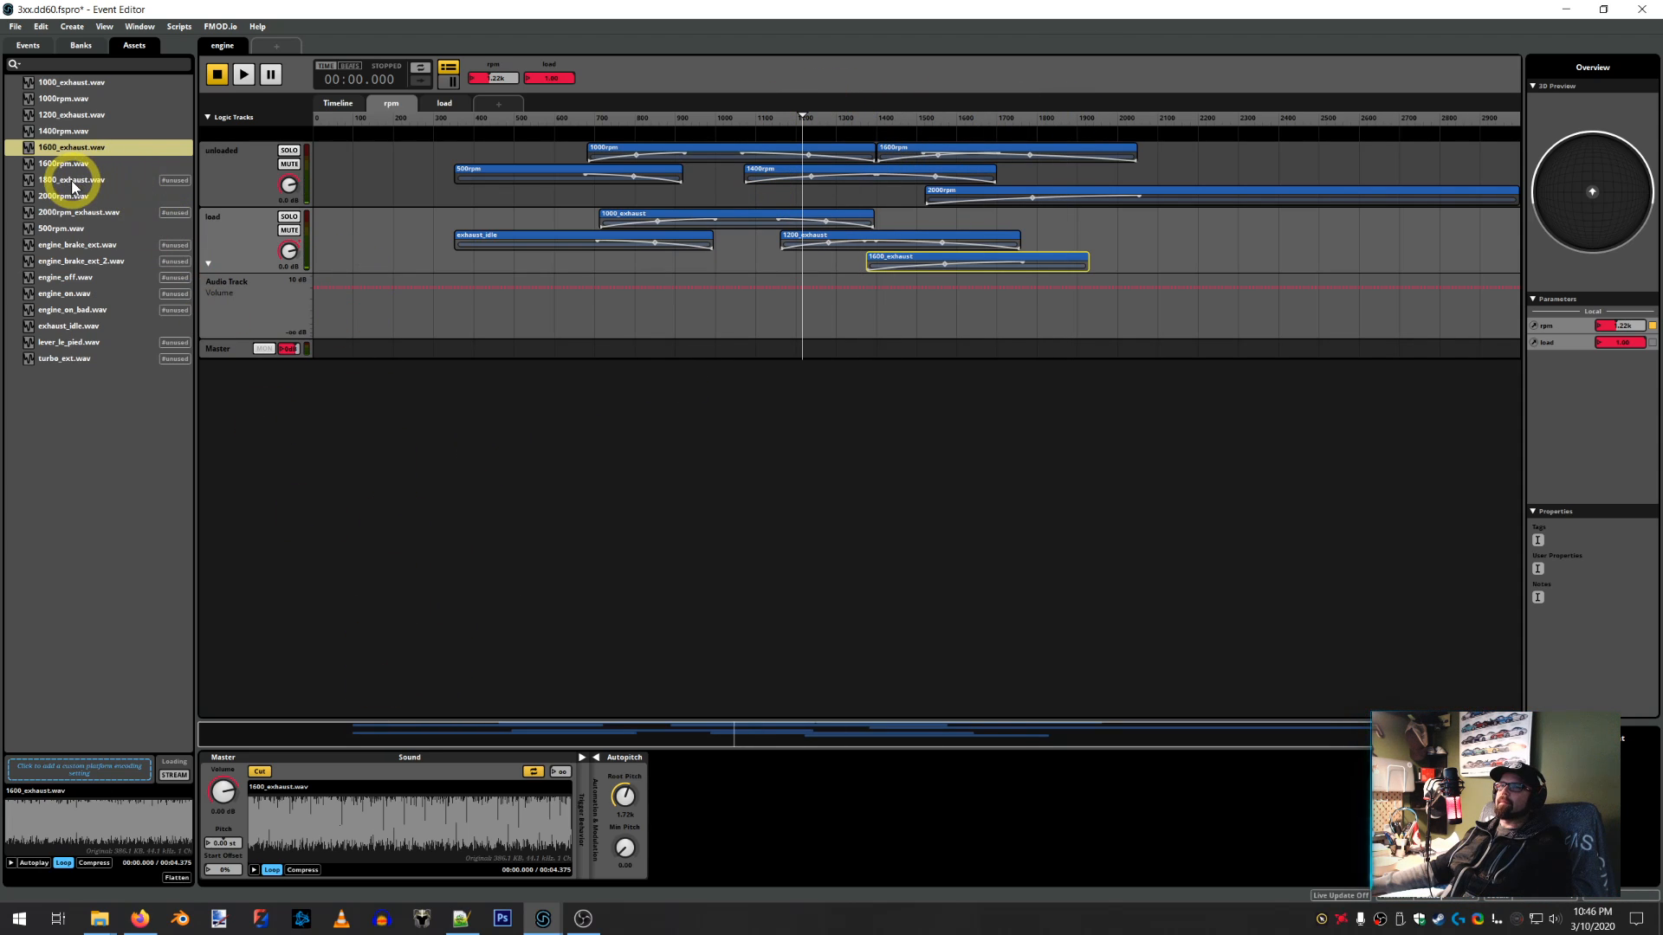
drag(73, 181, 1147, 280)
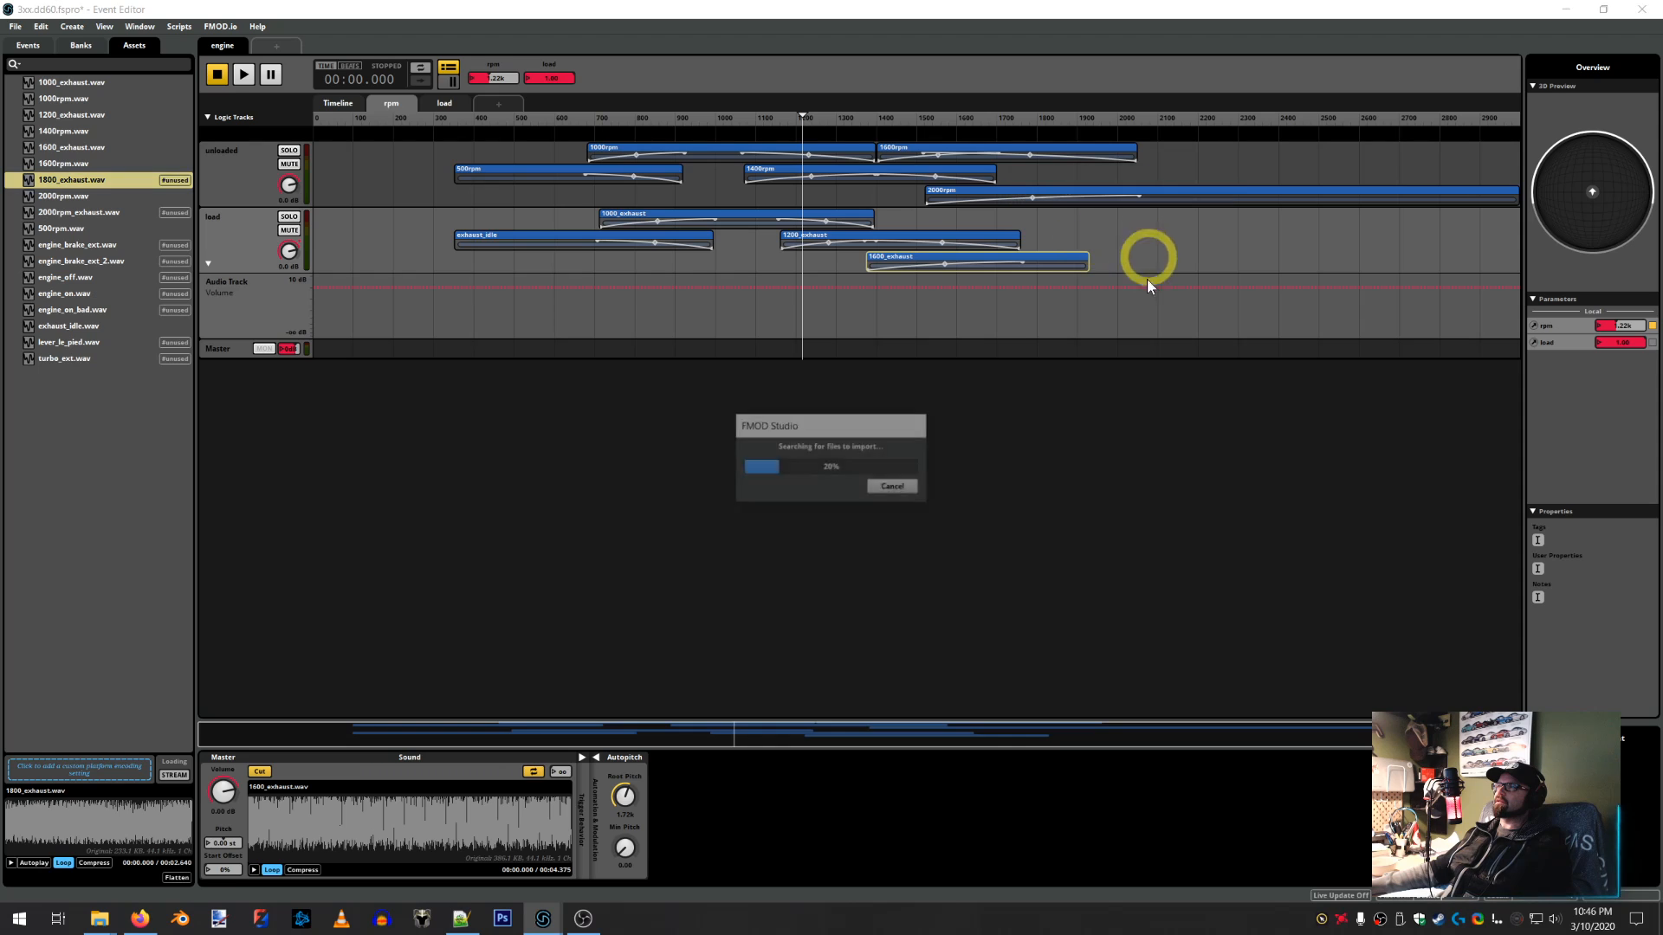
click(461, 917)
click(1325, 564)
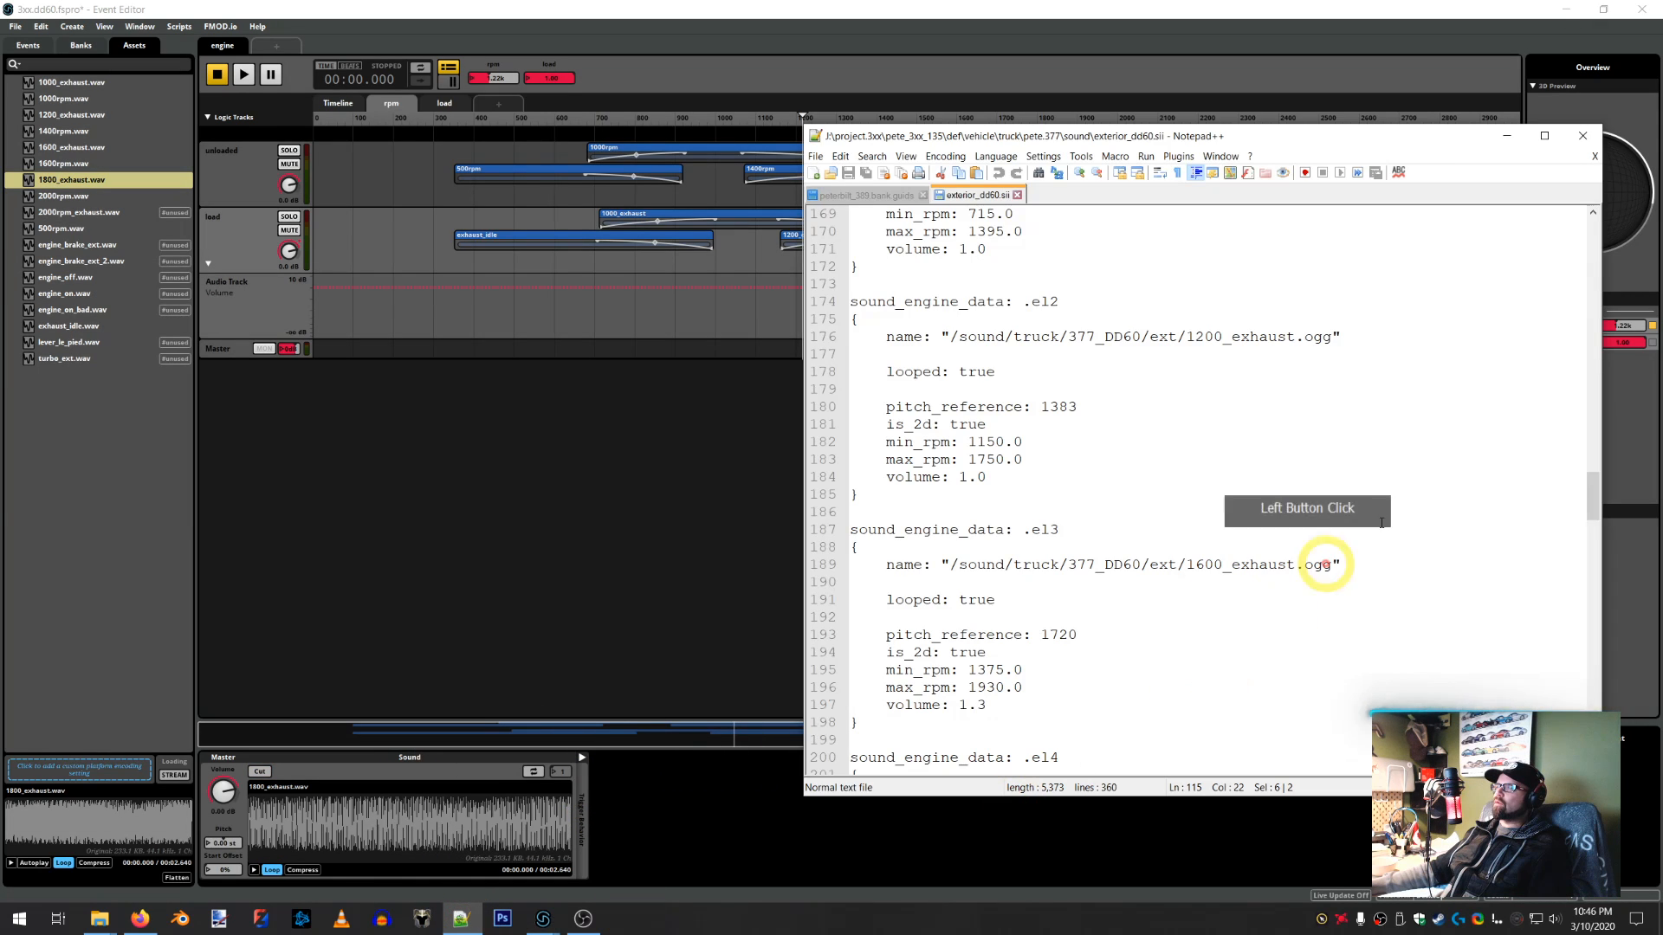
scroll(1377, 486, down, 5)
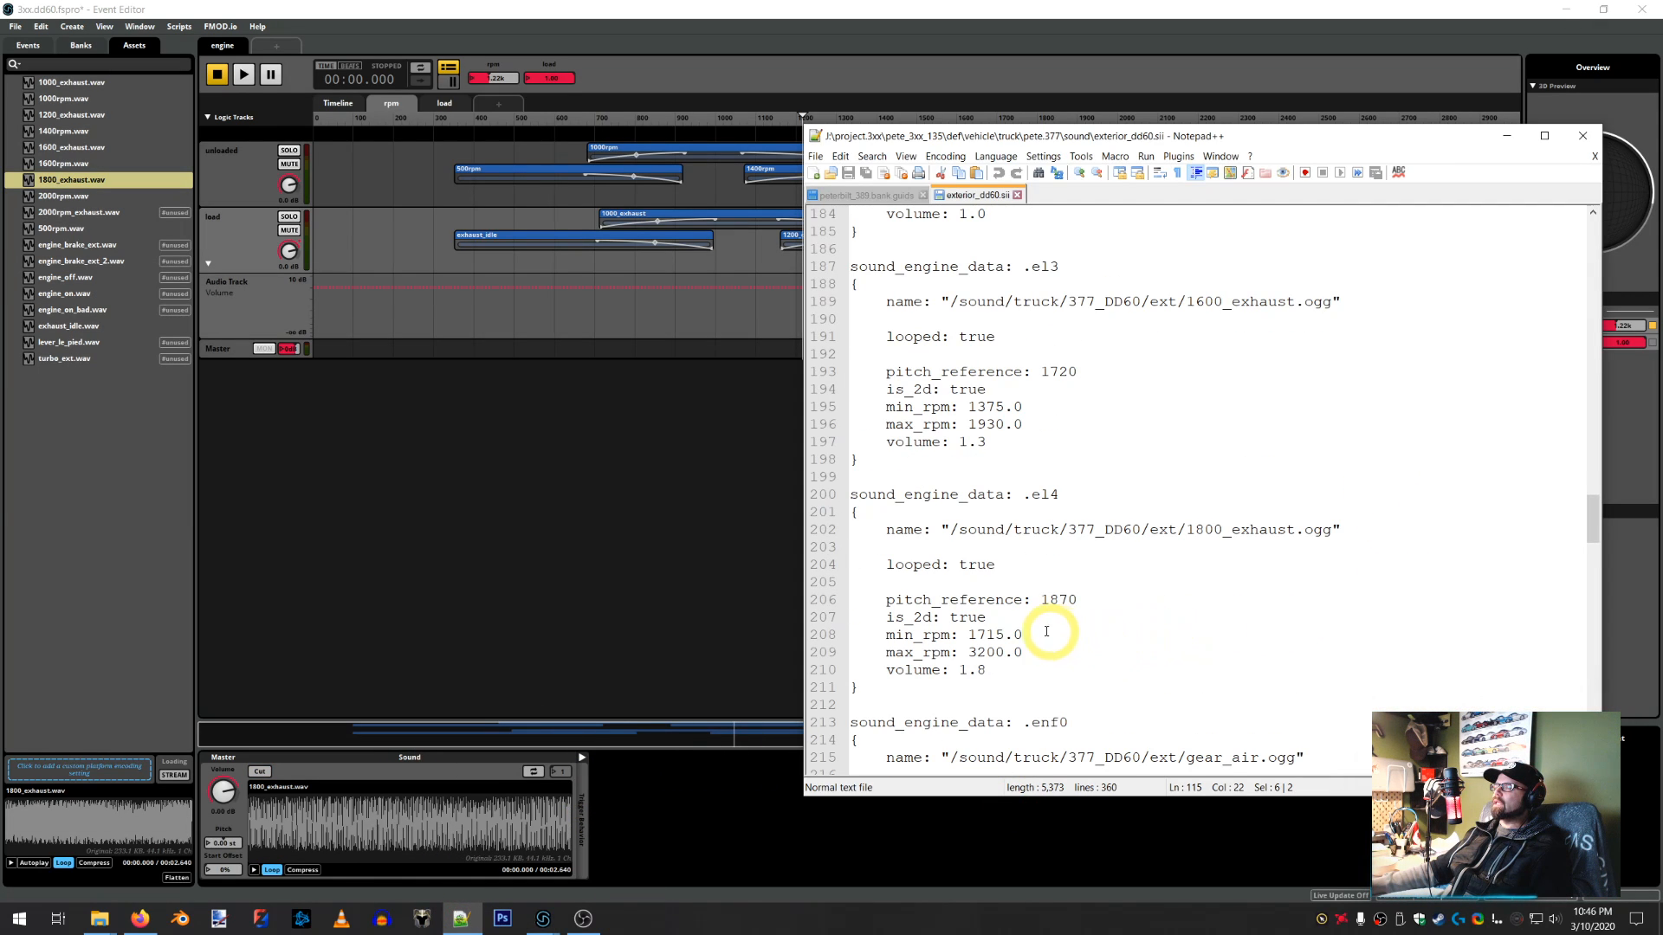
click(981, 87)
click(1273, 159)
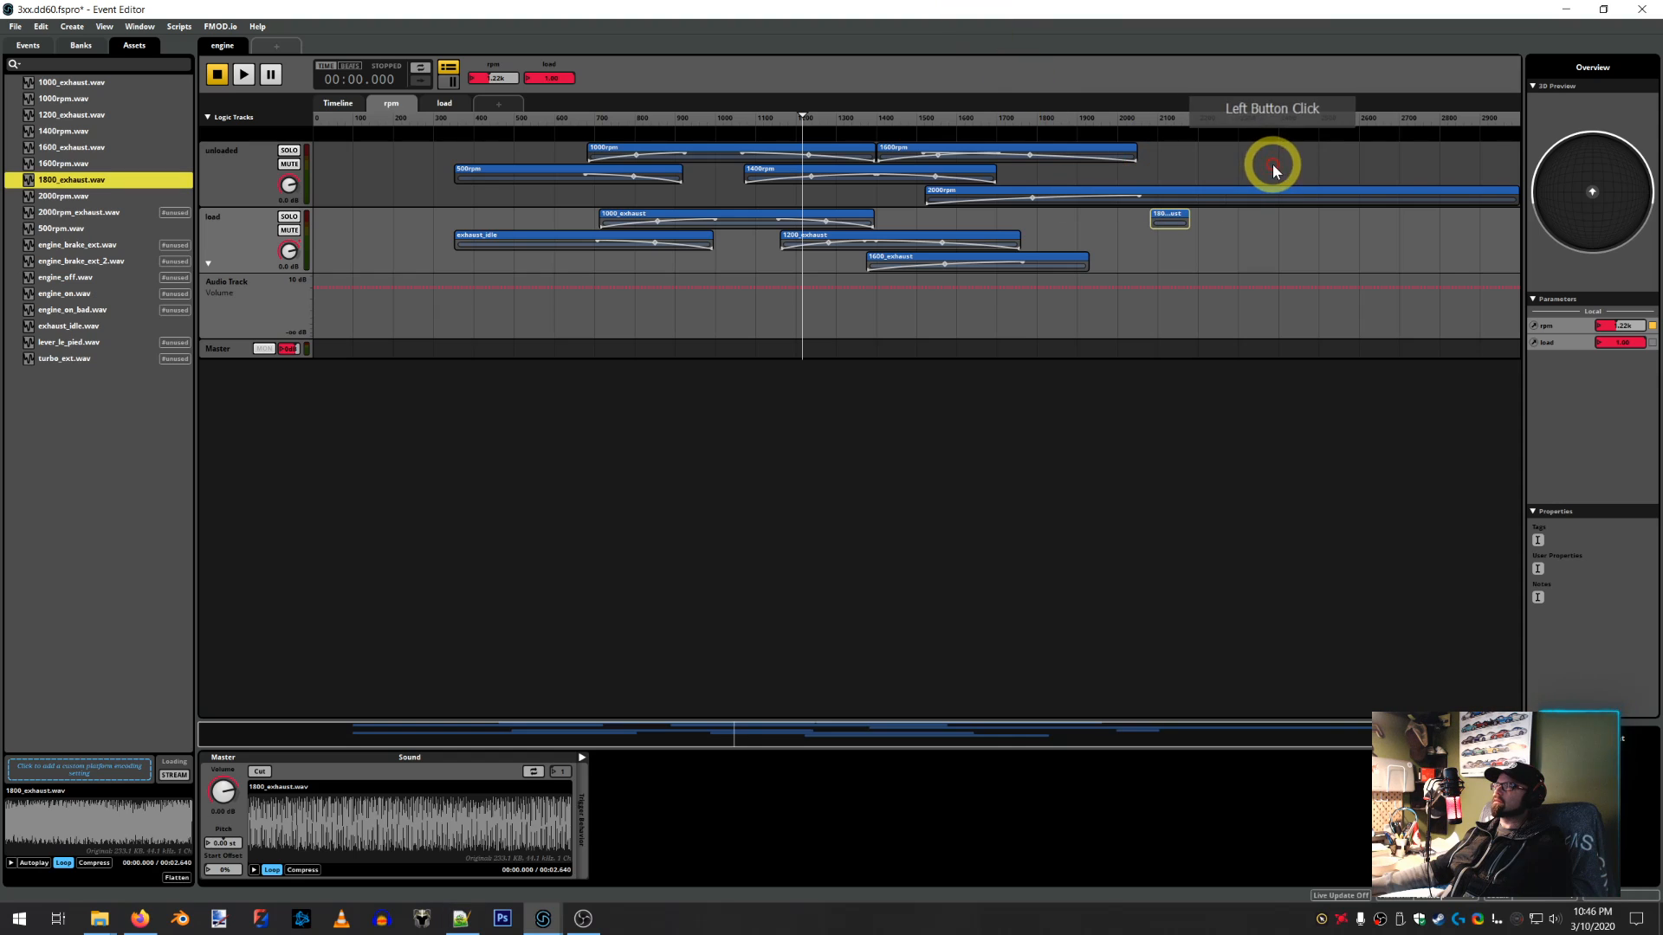
Stretch the 1800_exhaust instrument on the load track from 1715 rpm to the end of the rpm range
click(1162, 216)
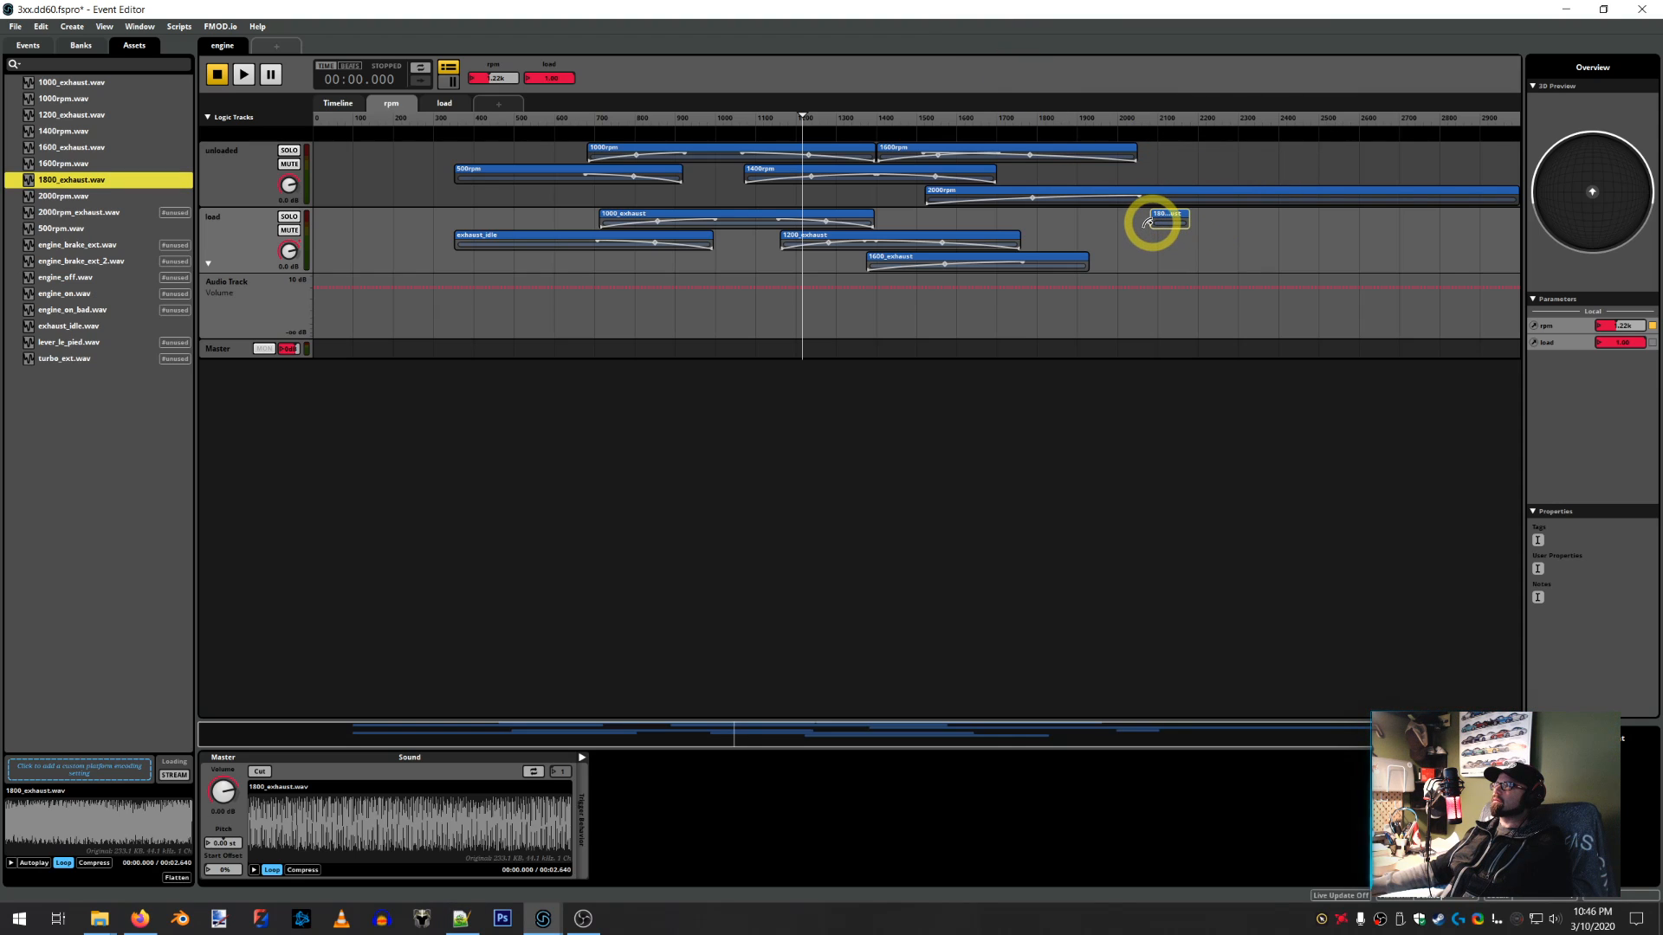
drag(1151, 225, 1010, 217)
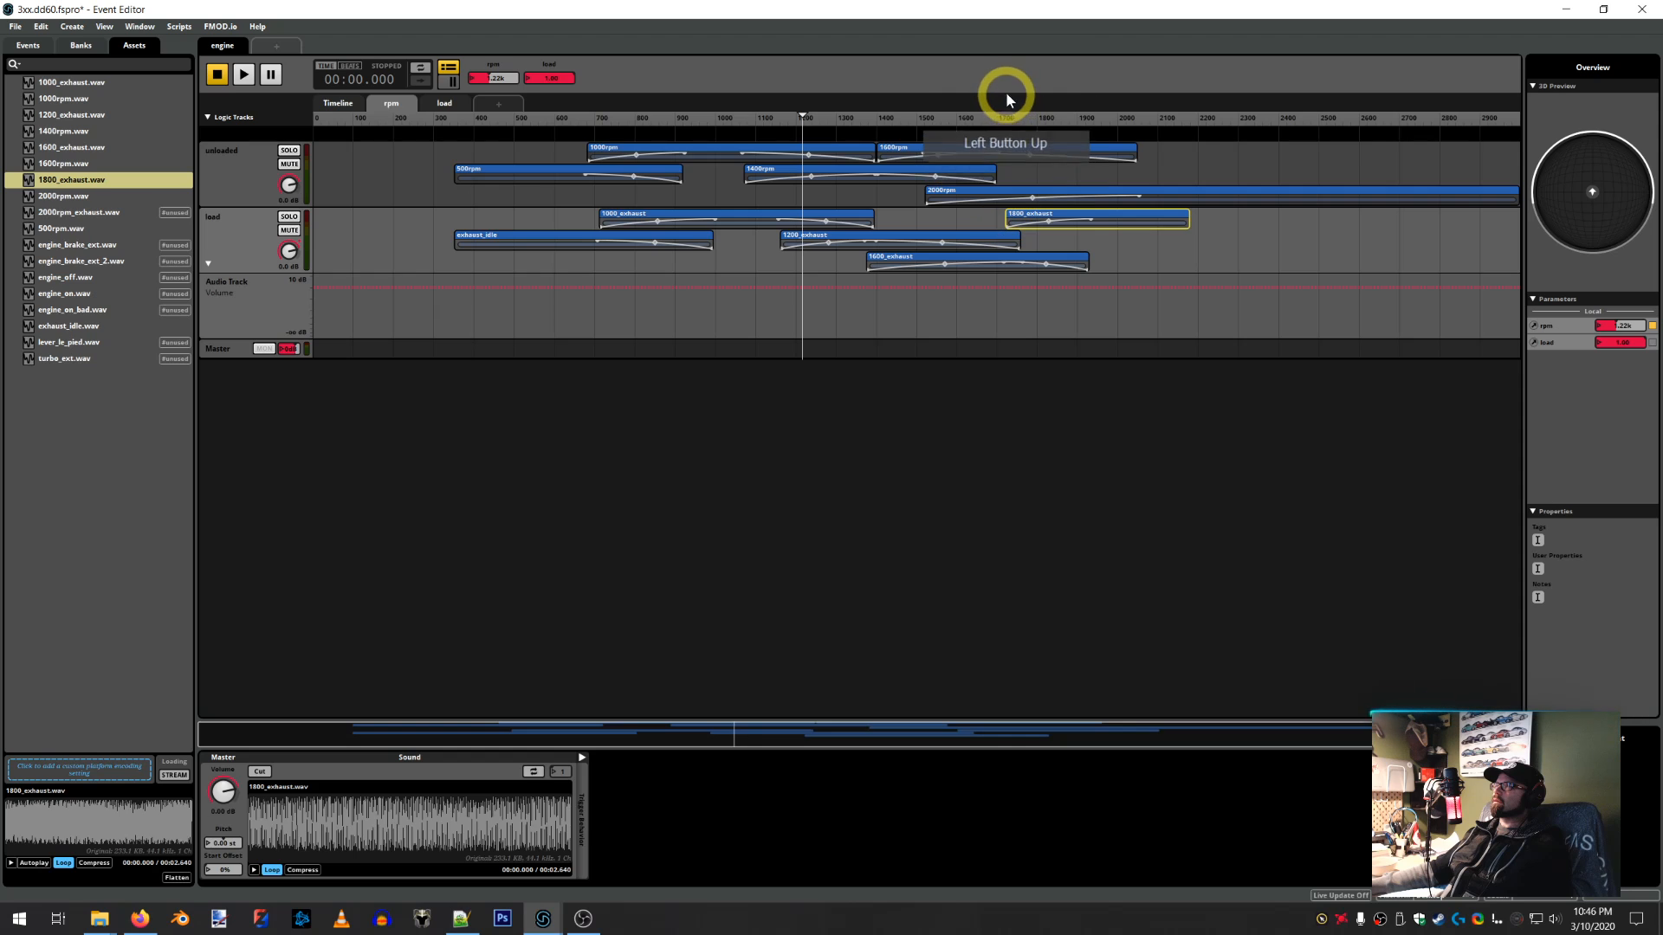
click(1004, 118)
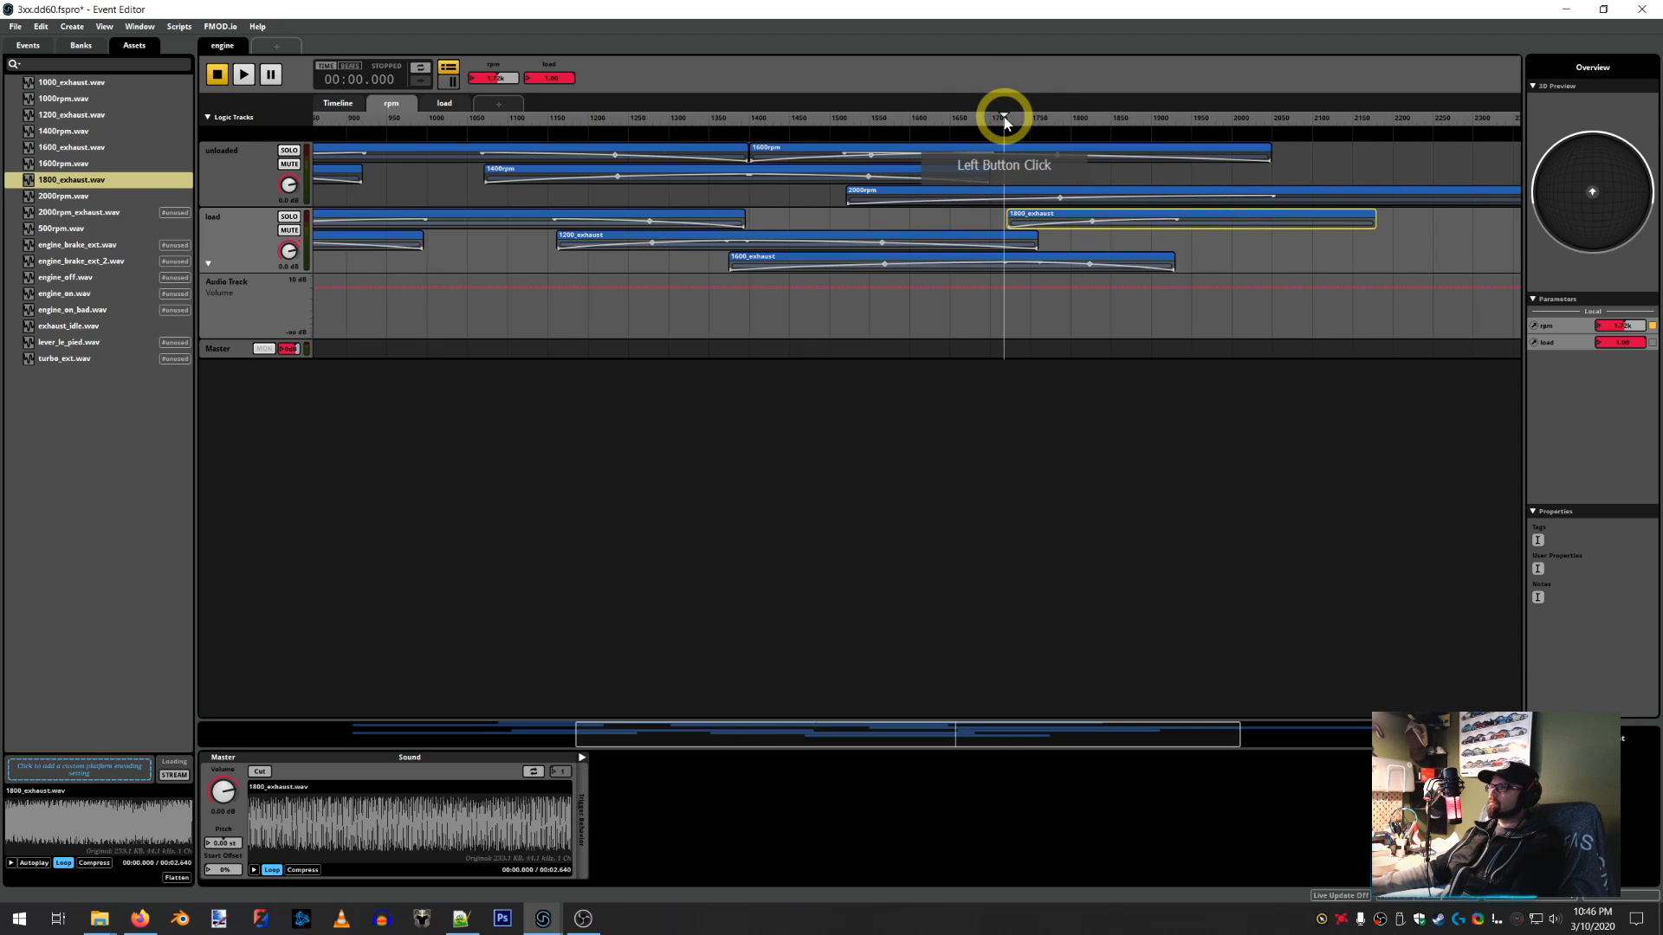
scroll(1014, 173, up, 5)
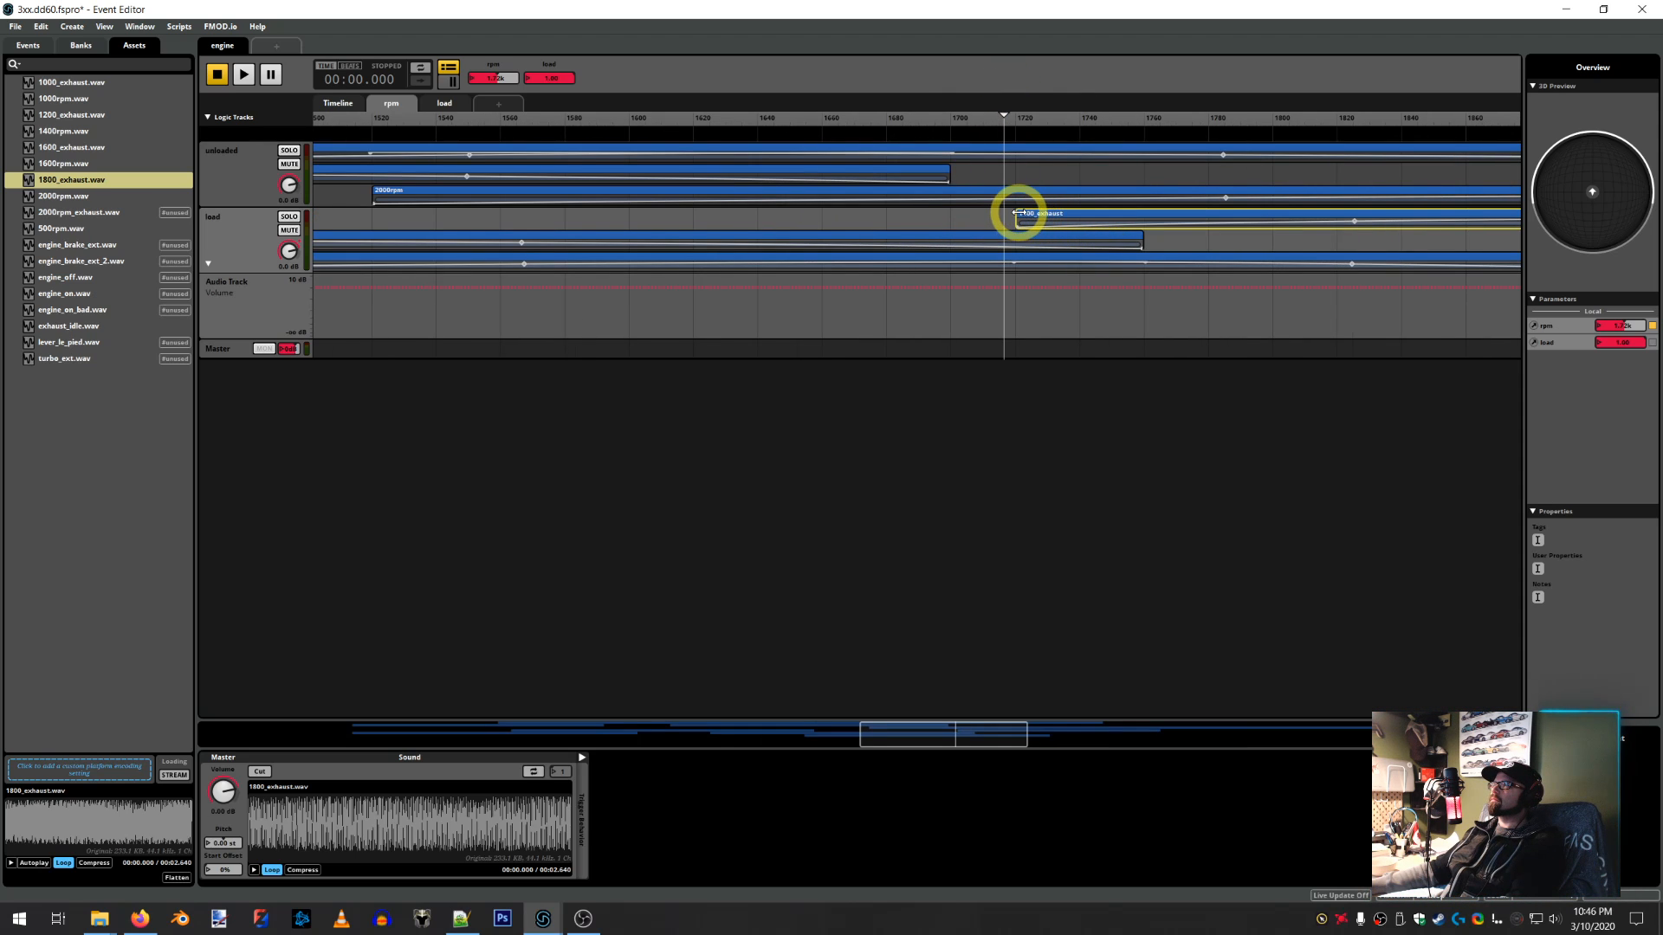
drag(995, 211, 1005, 211)
scroll(1270, 260, down, 5)
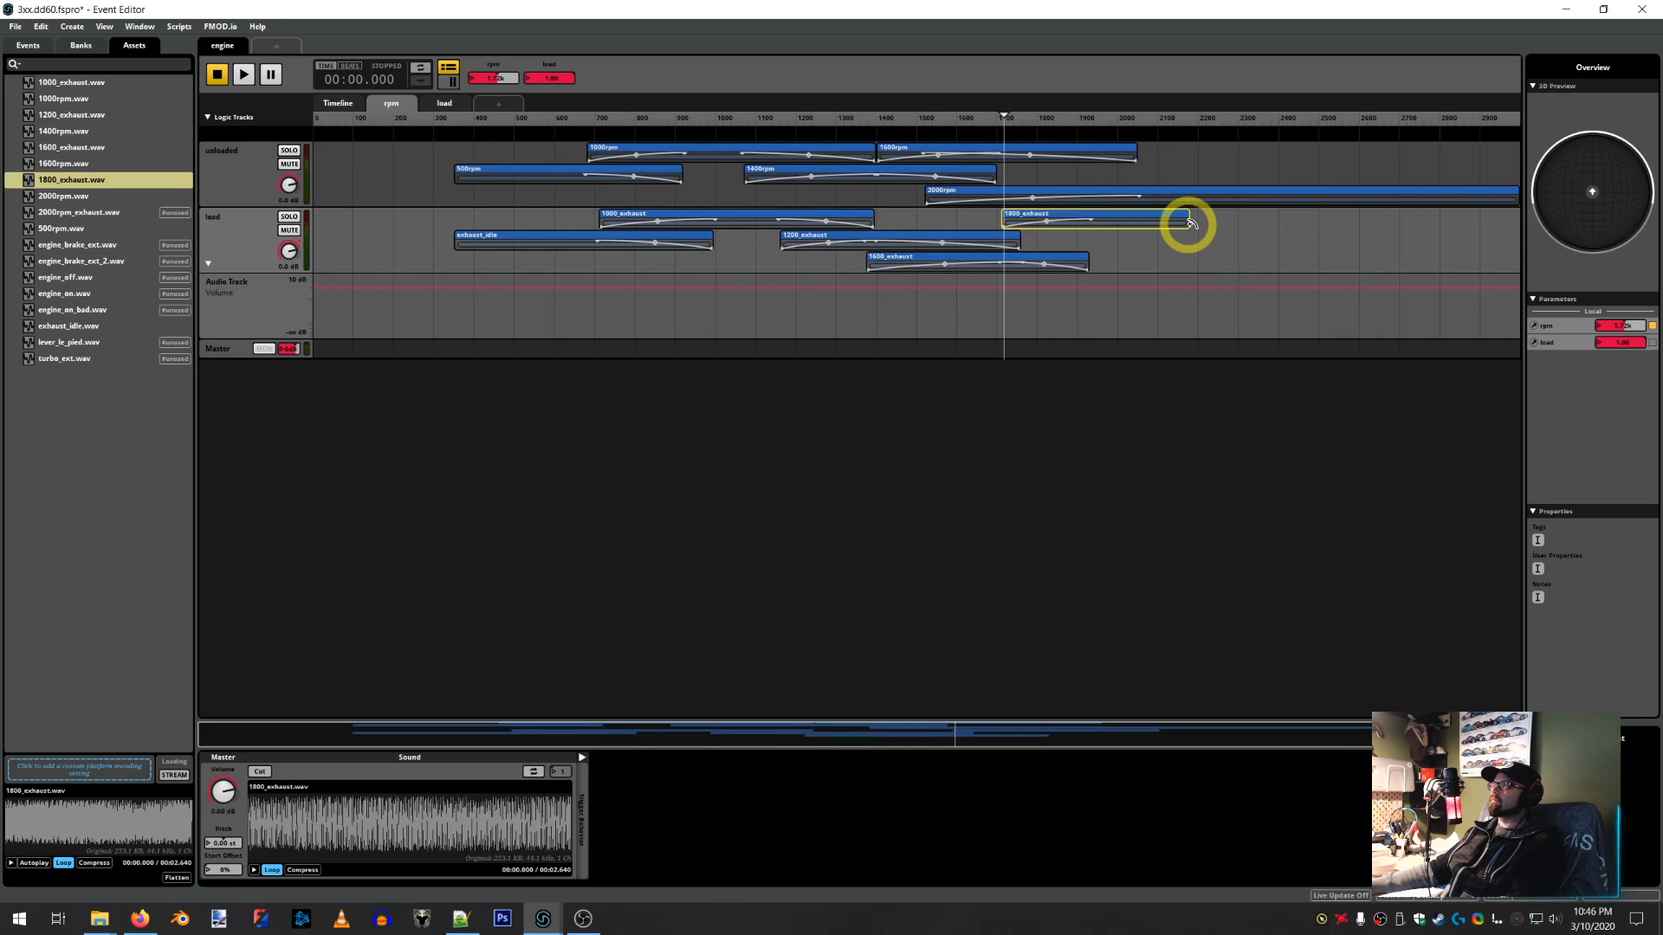
drag(1188, 227, 1526, 232)
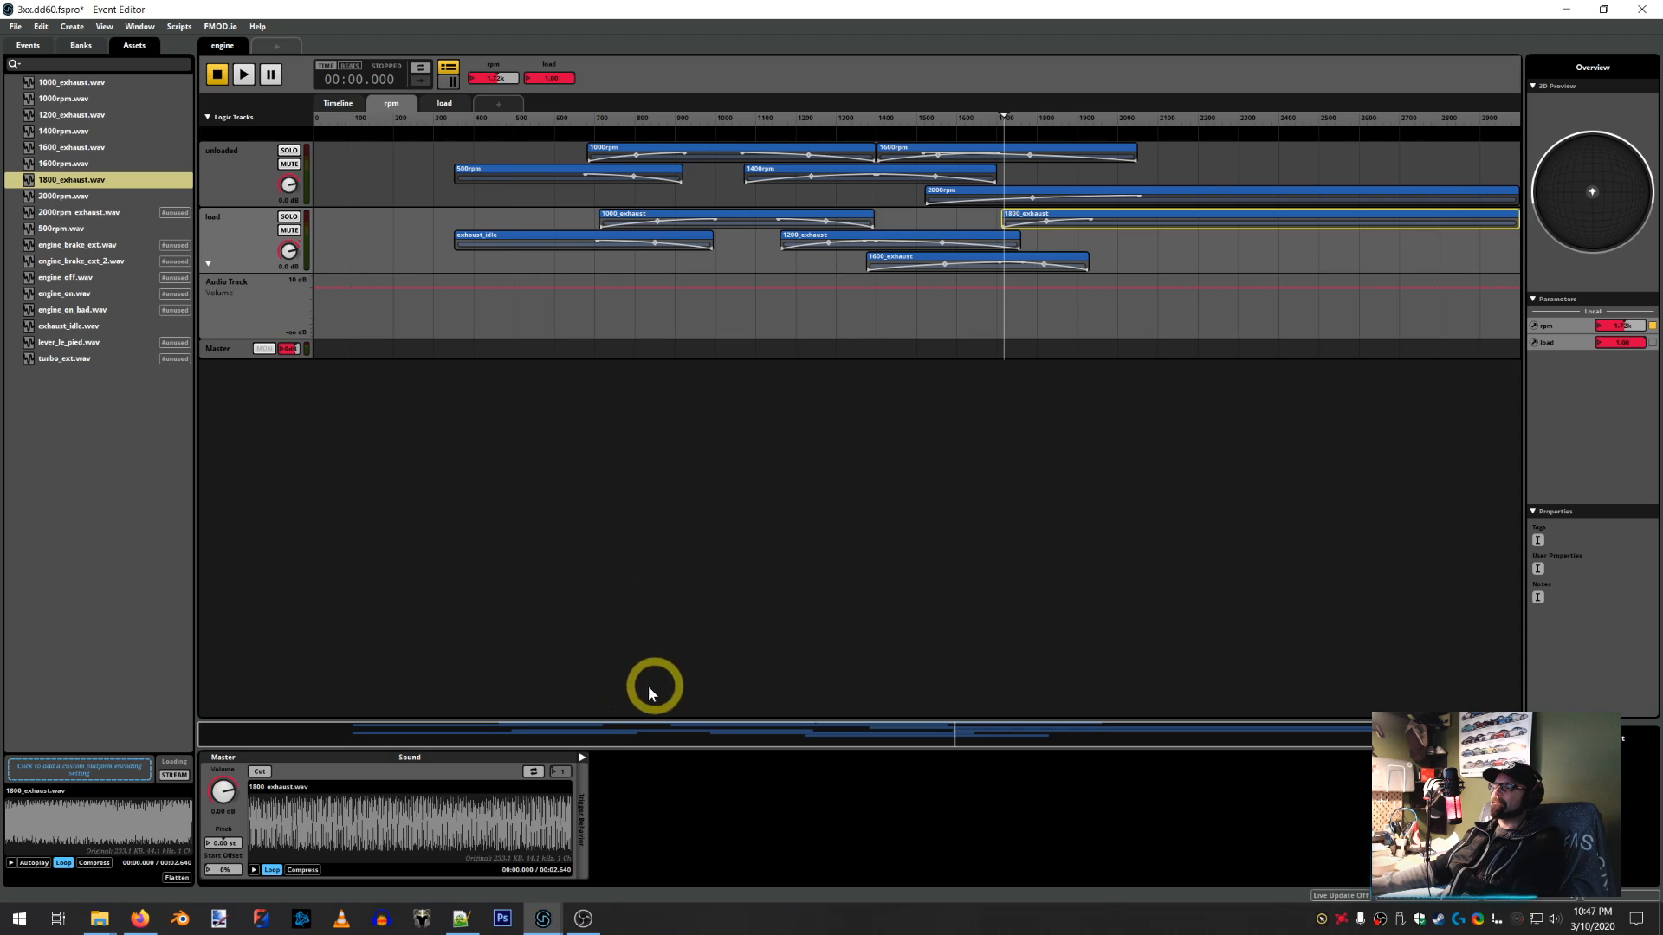
Turn on Cut and looping for the 1800_exhaust instrument and add an Autopitch modulator to its pitch
click(260, 770)
click(530, 775)
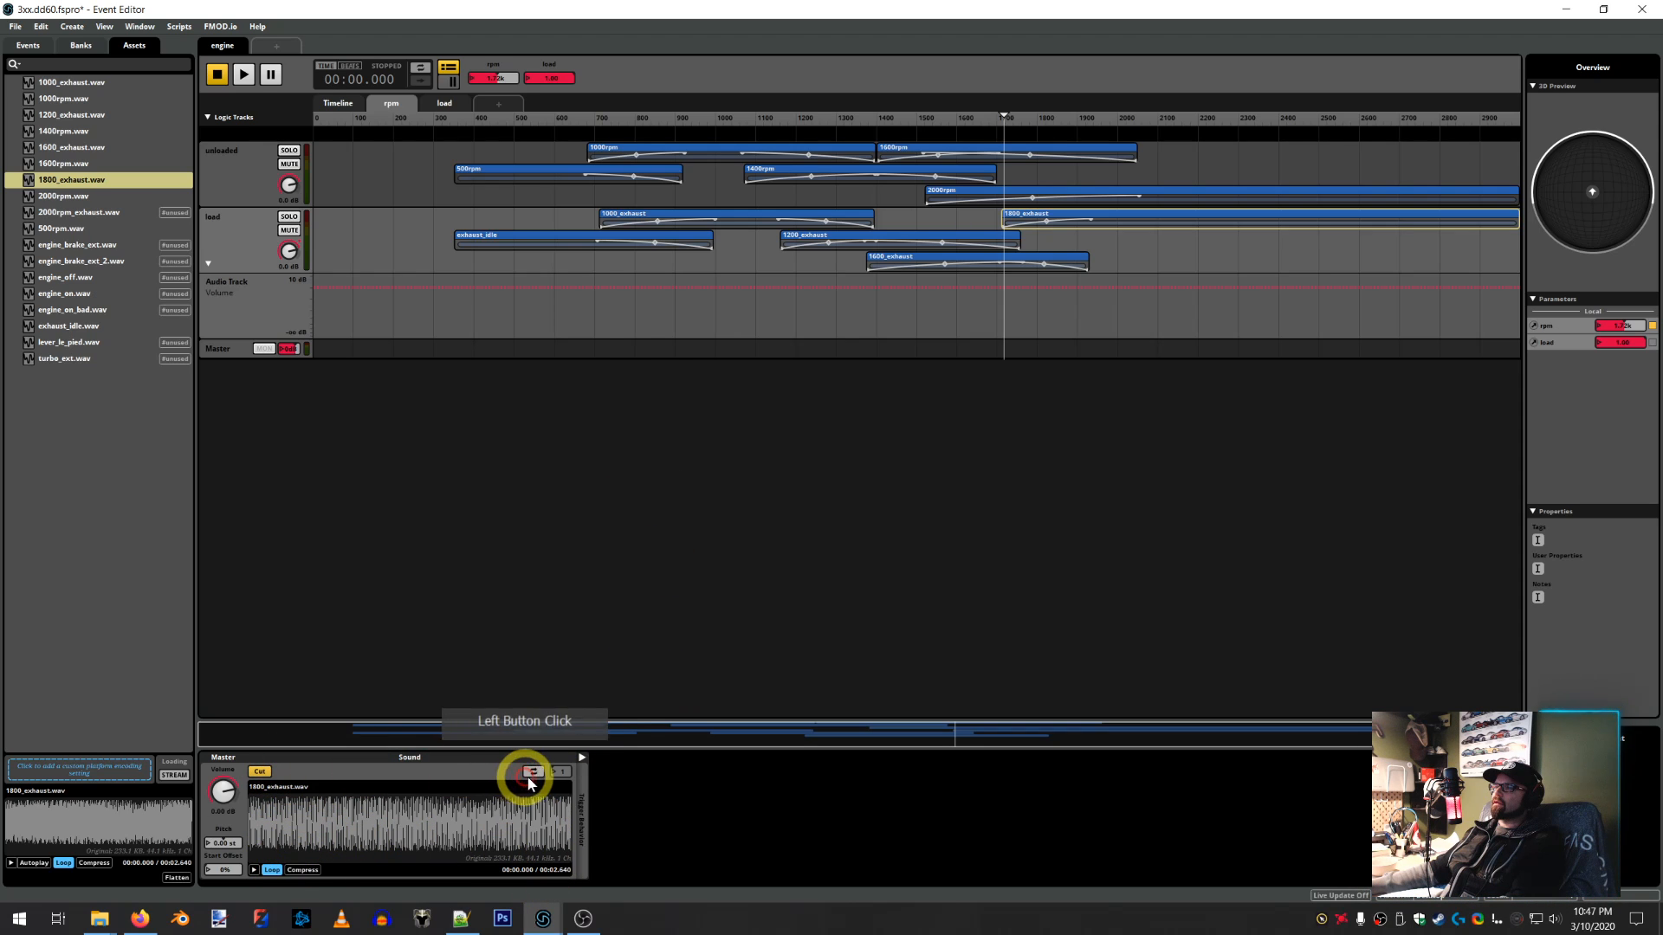
click(221, 842)
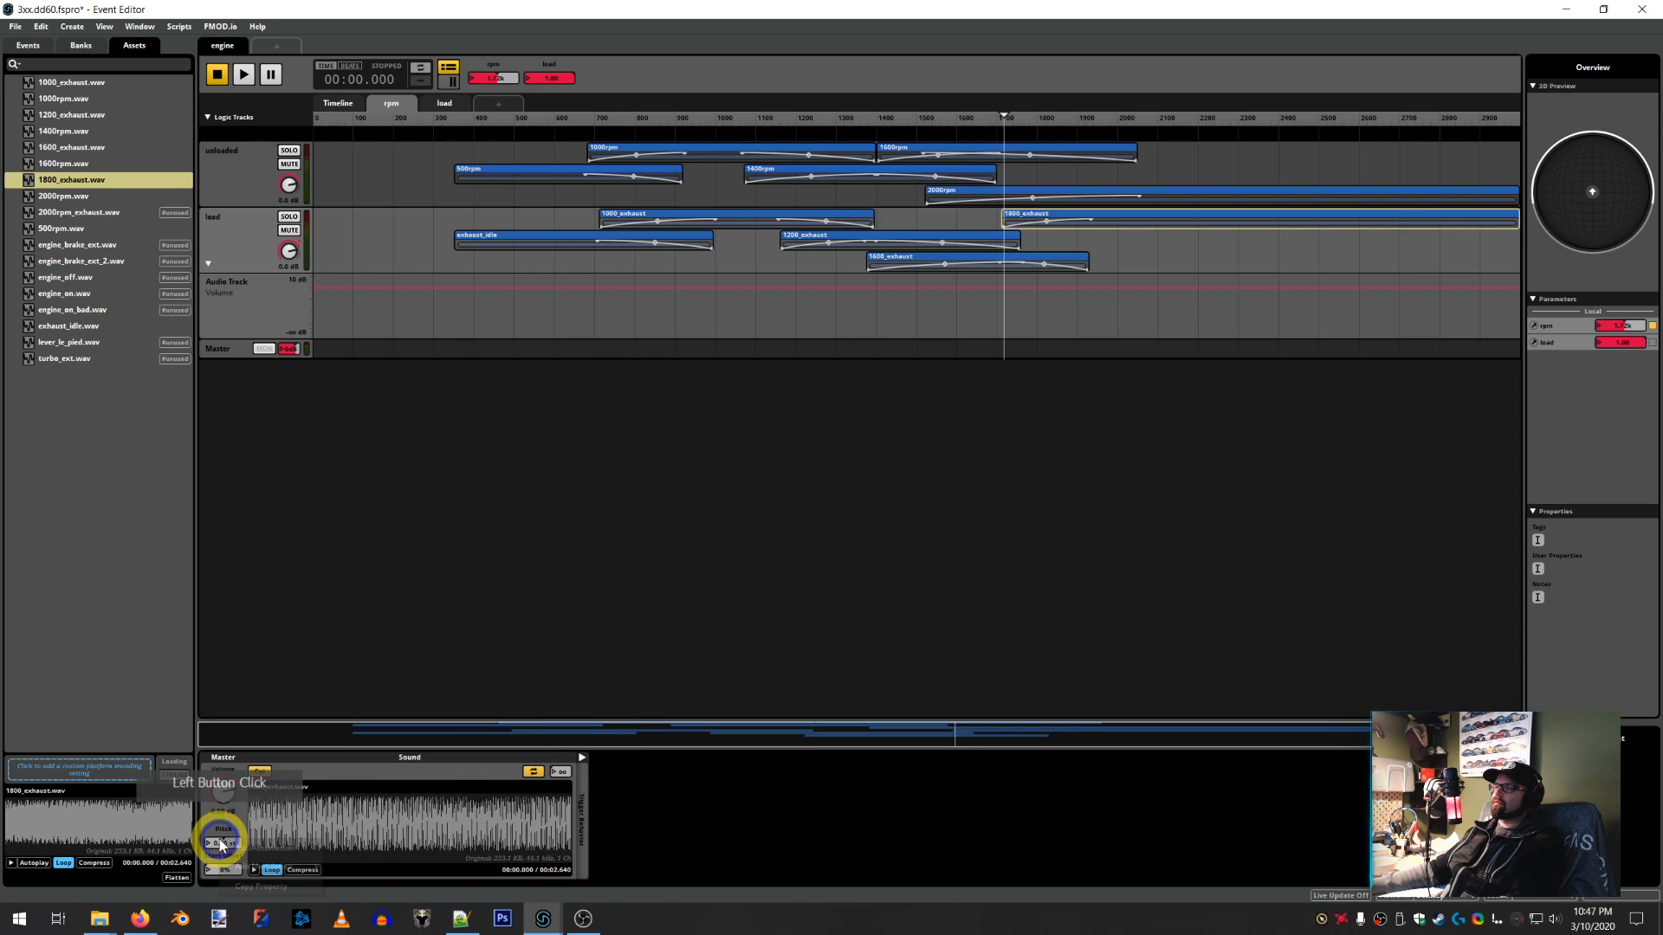
click(363, 914)
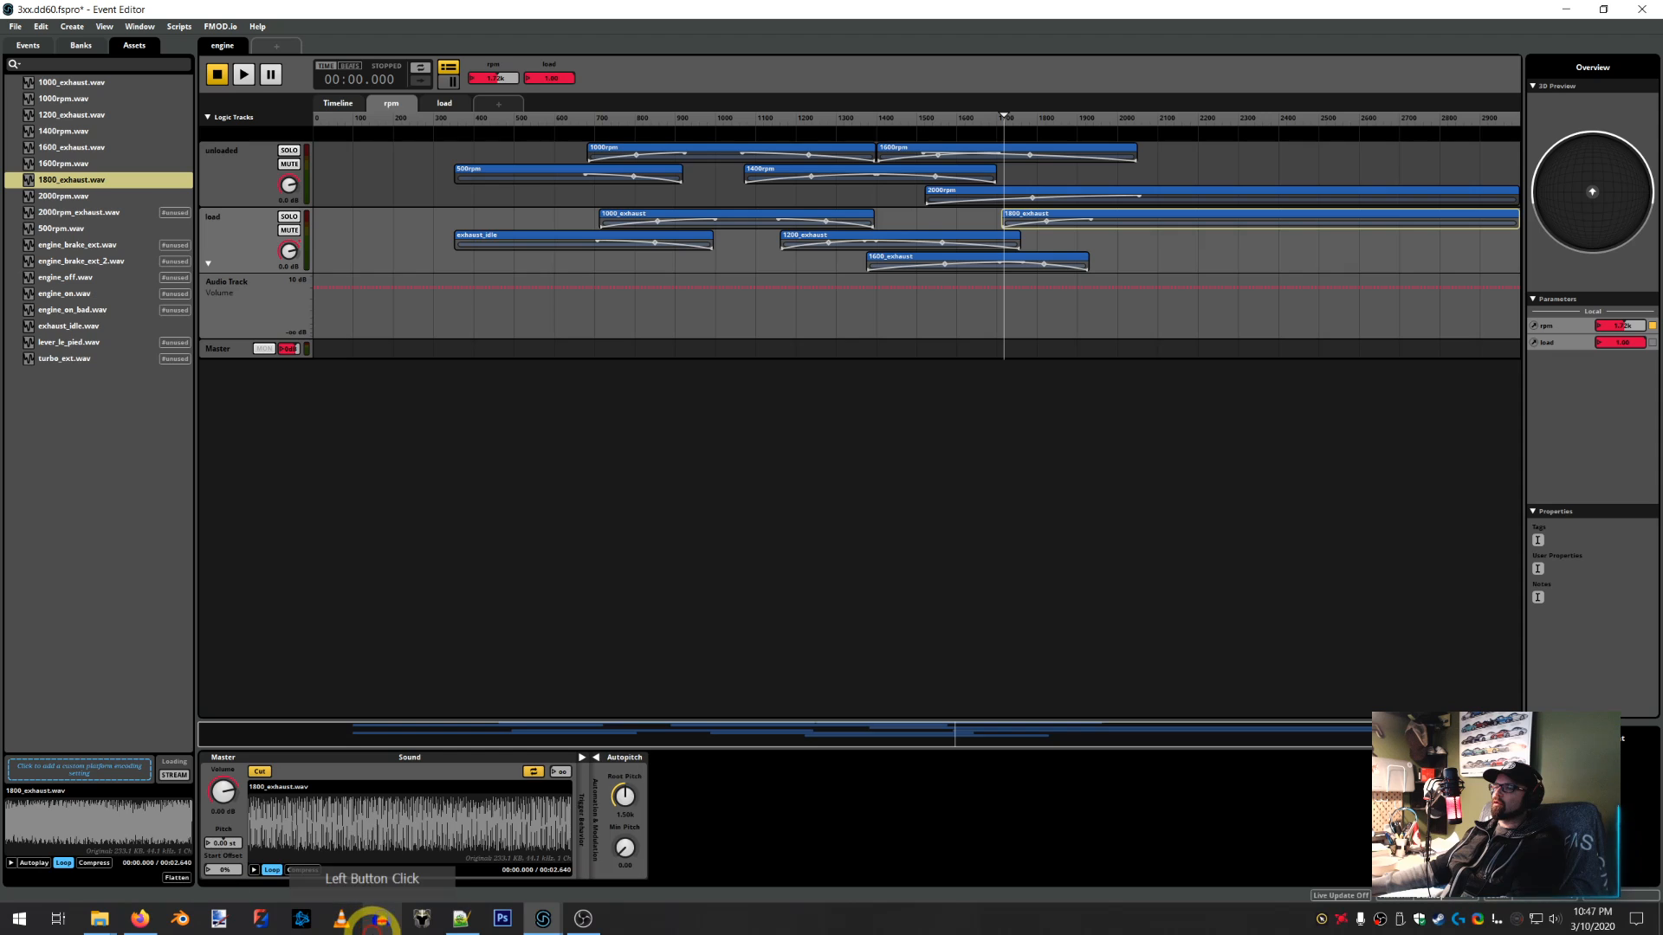
Look up 1800_exhaust's pitch_reference in Notepad++ and set its Autopitch root pitch to 1870 in FMOD Studio
click(461, 918)
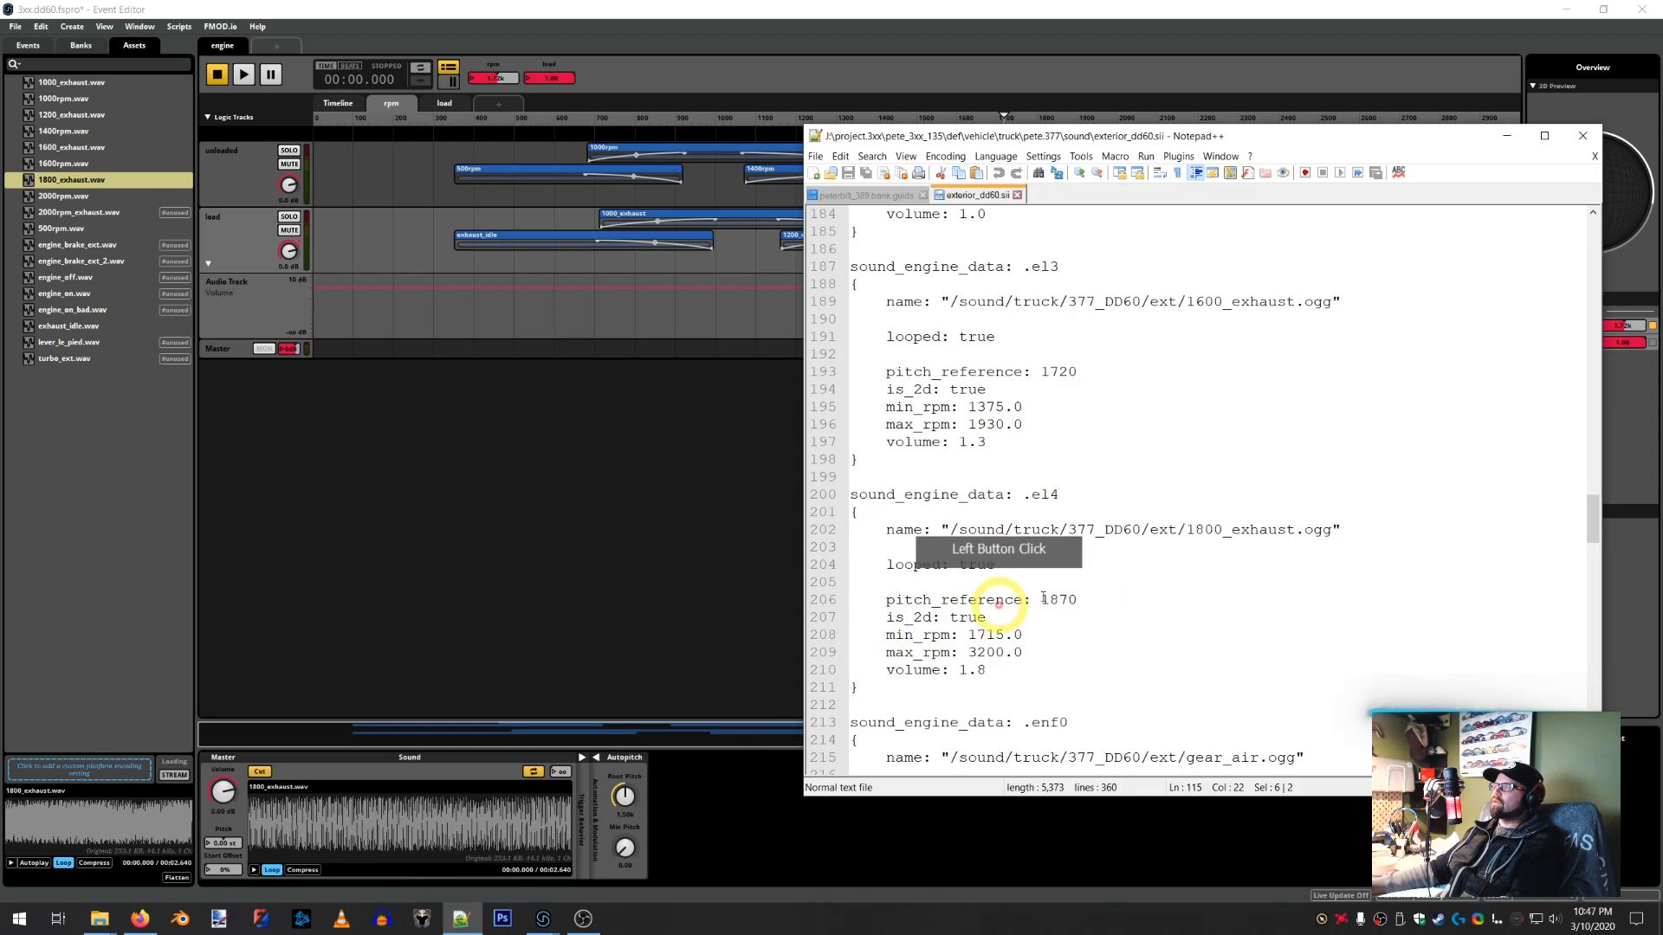
click(864, 81)
click(928, 270)
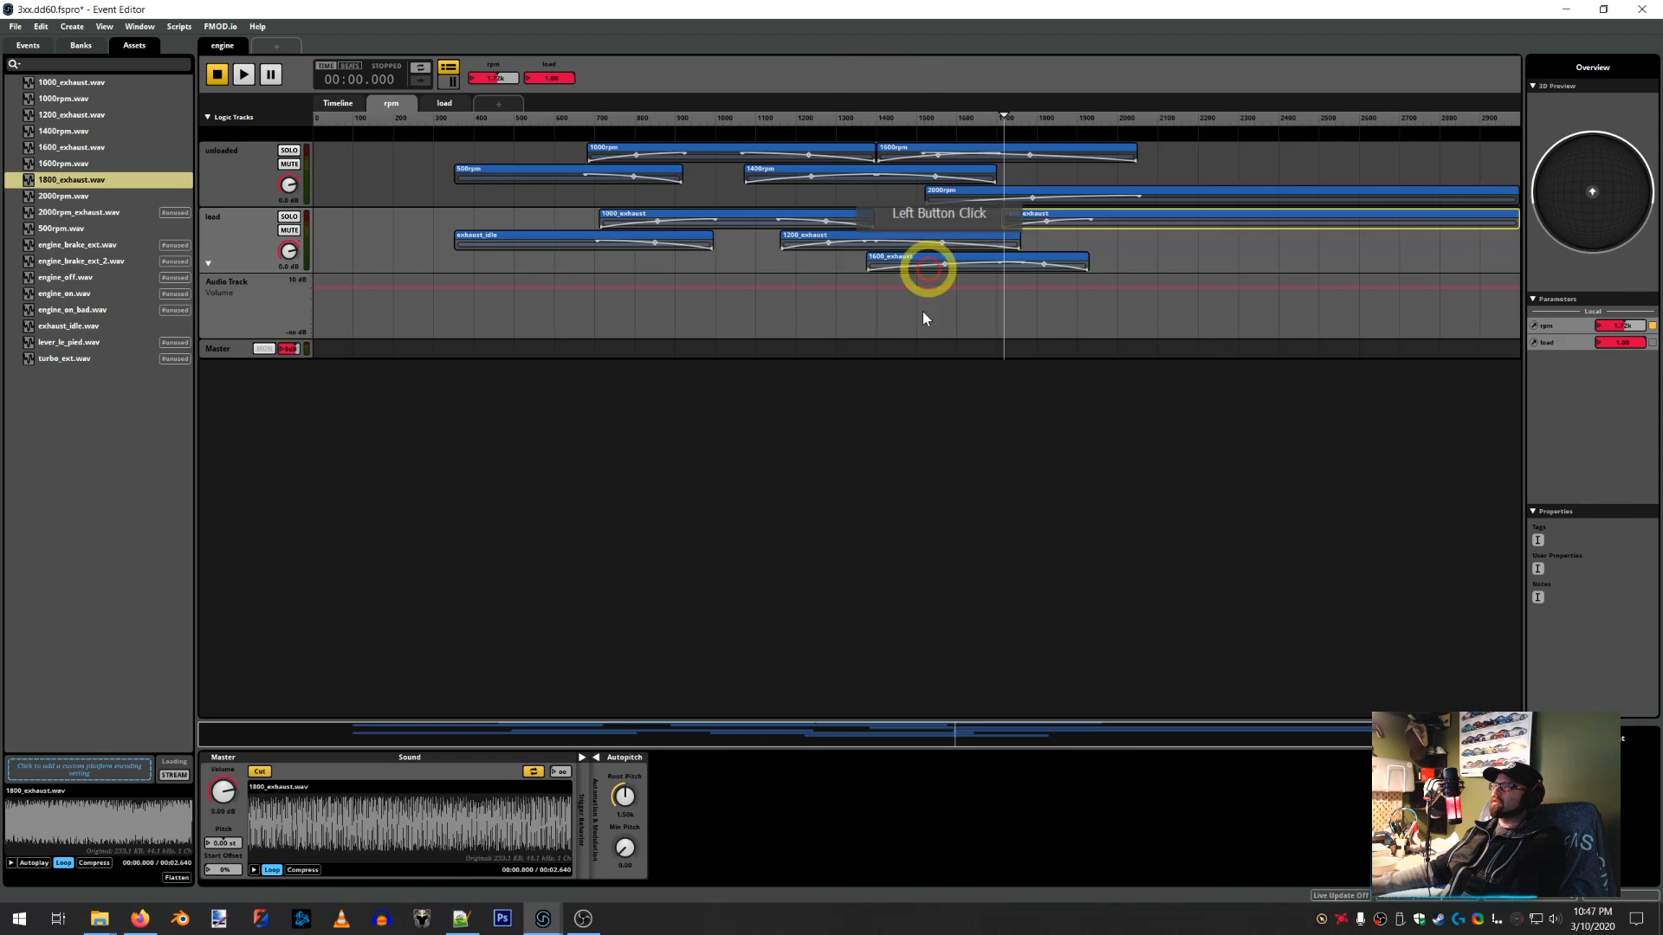
click(594, 769)
click(625, 829)
click(625, 814)
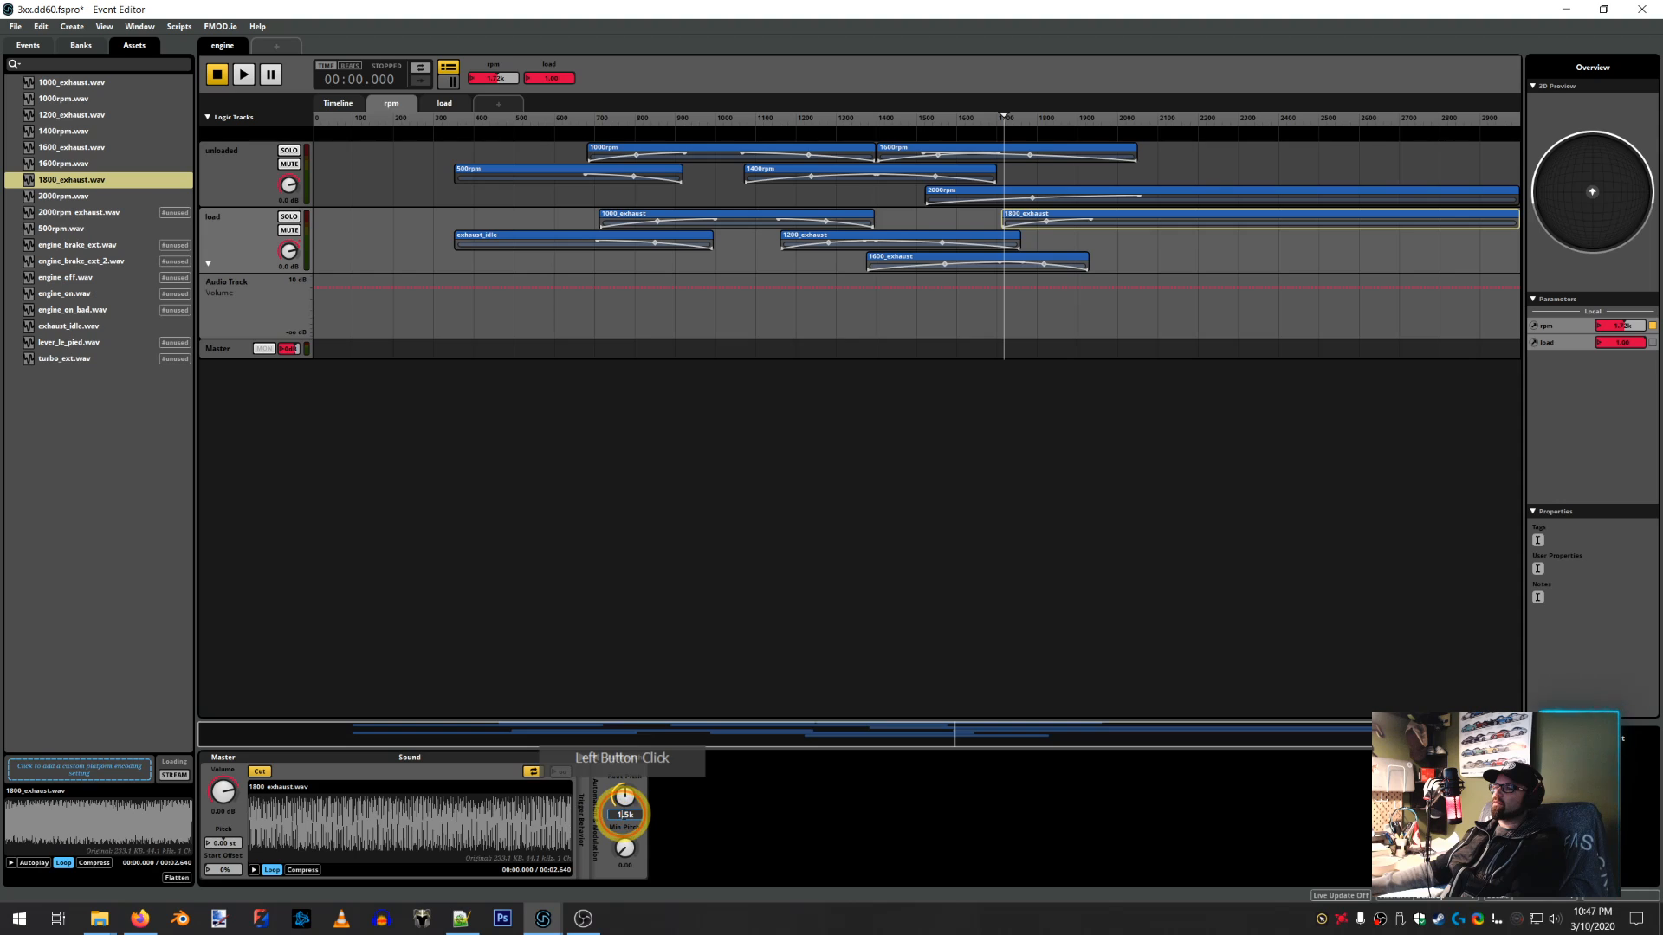
text(1.)
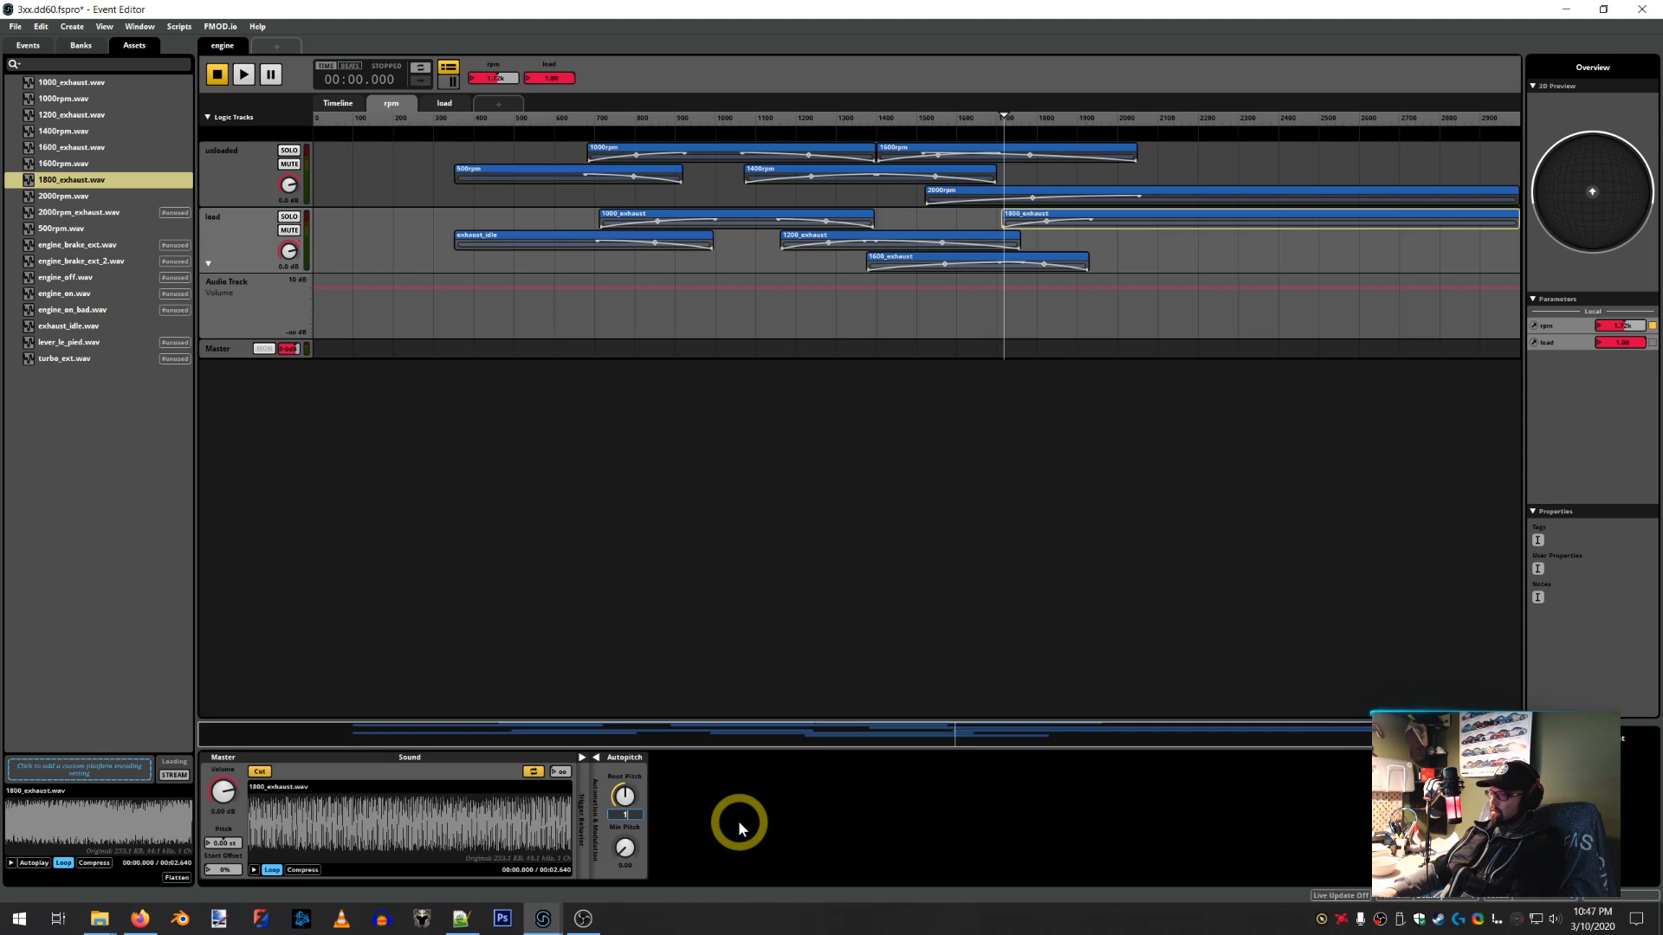
text(18)
key(Return)
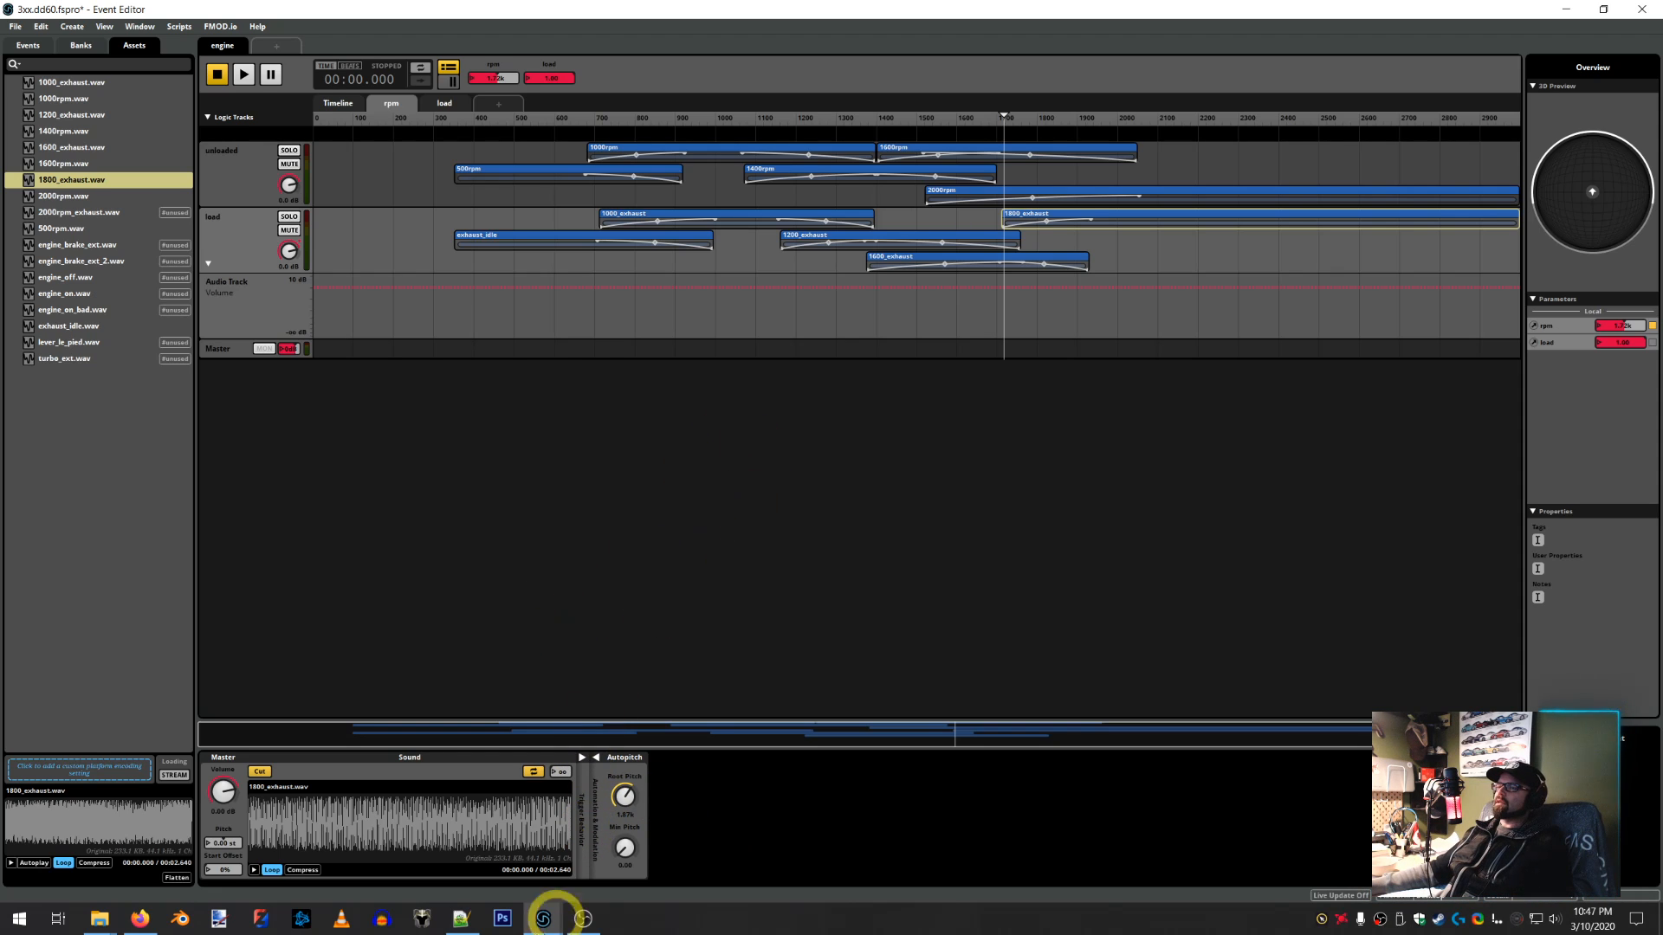
click(463, 918)
click(462, 918)
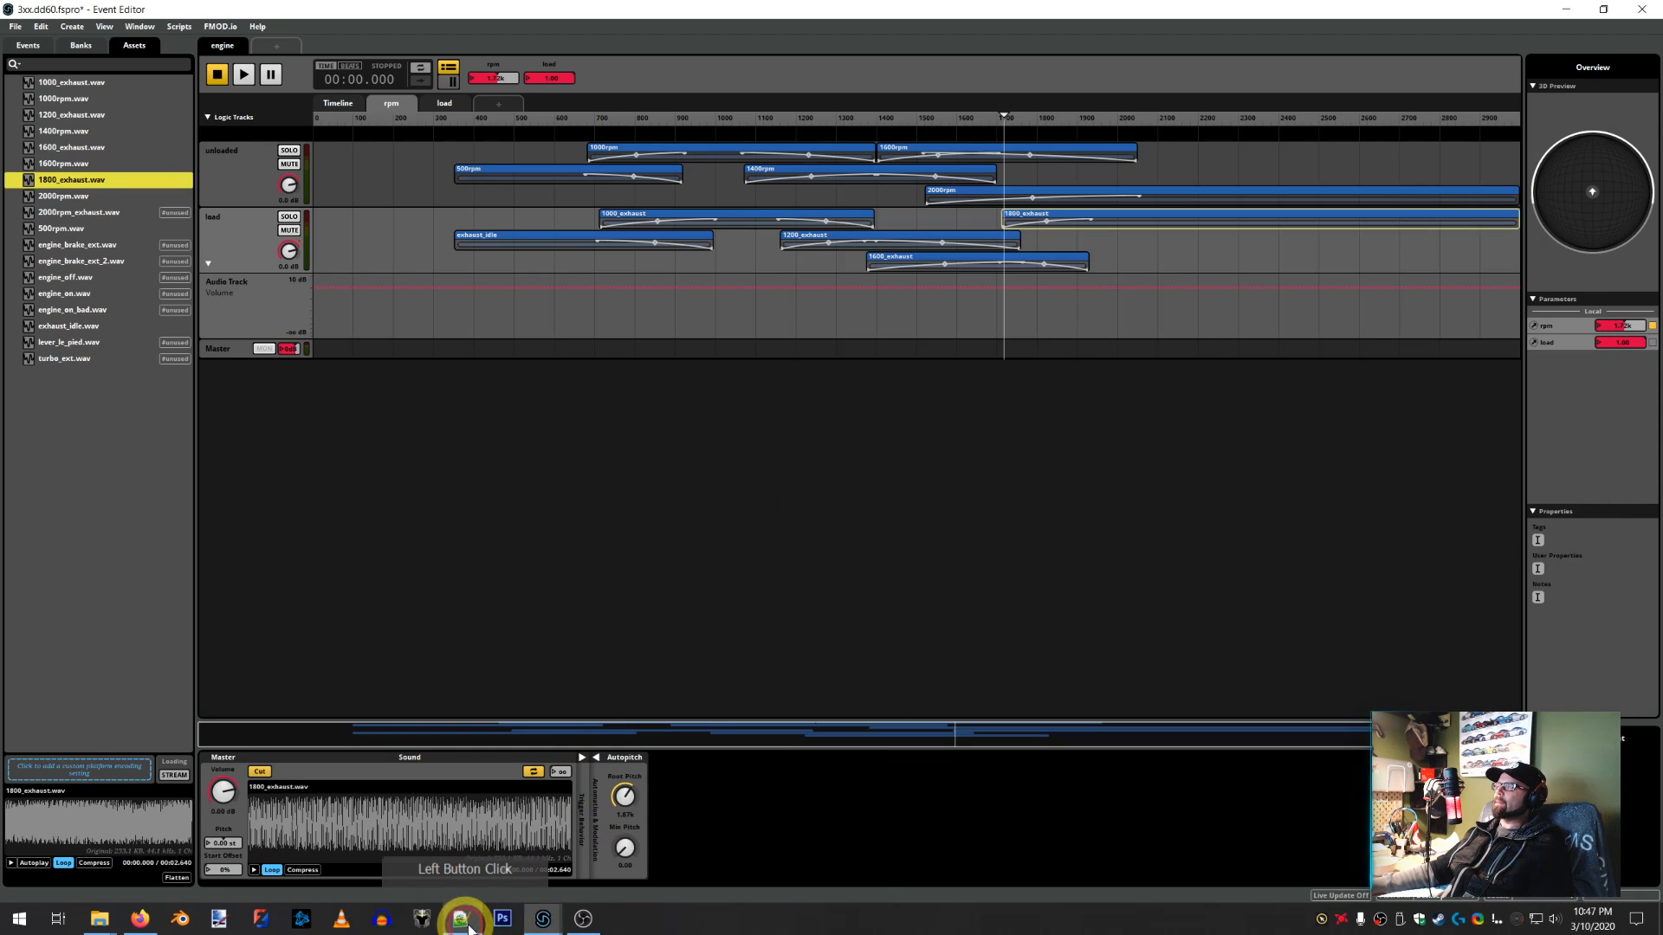
click(943, 481)
drag(1028, 312, 375, 344)
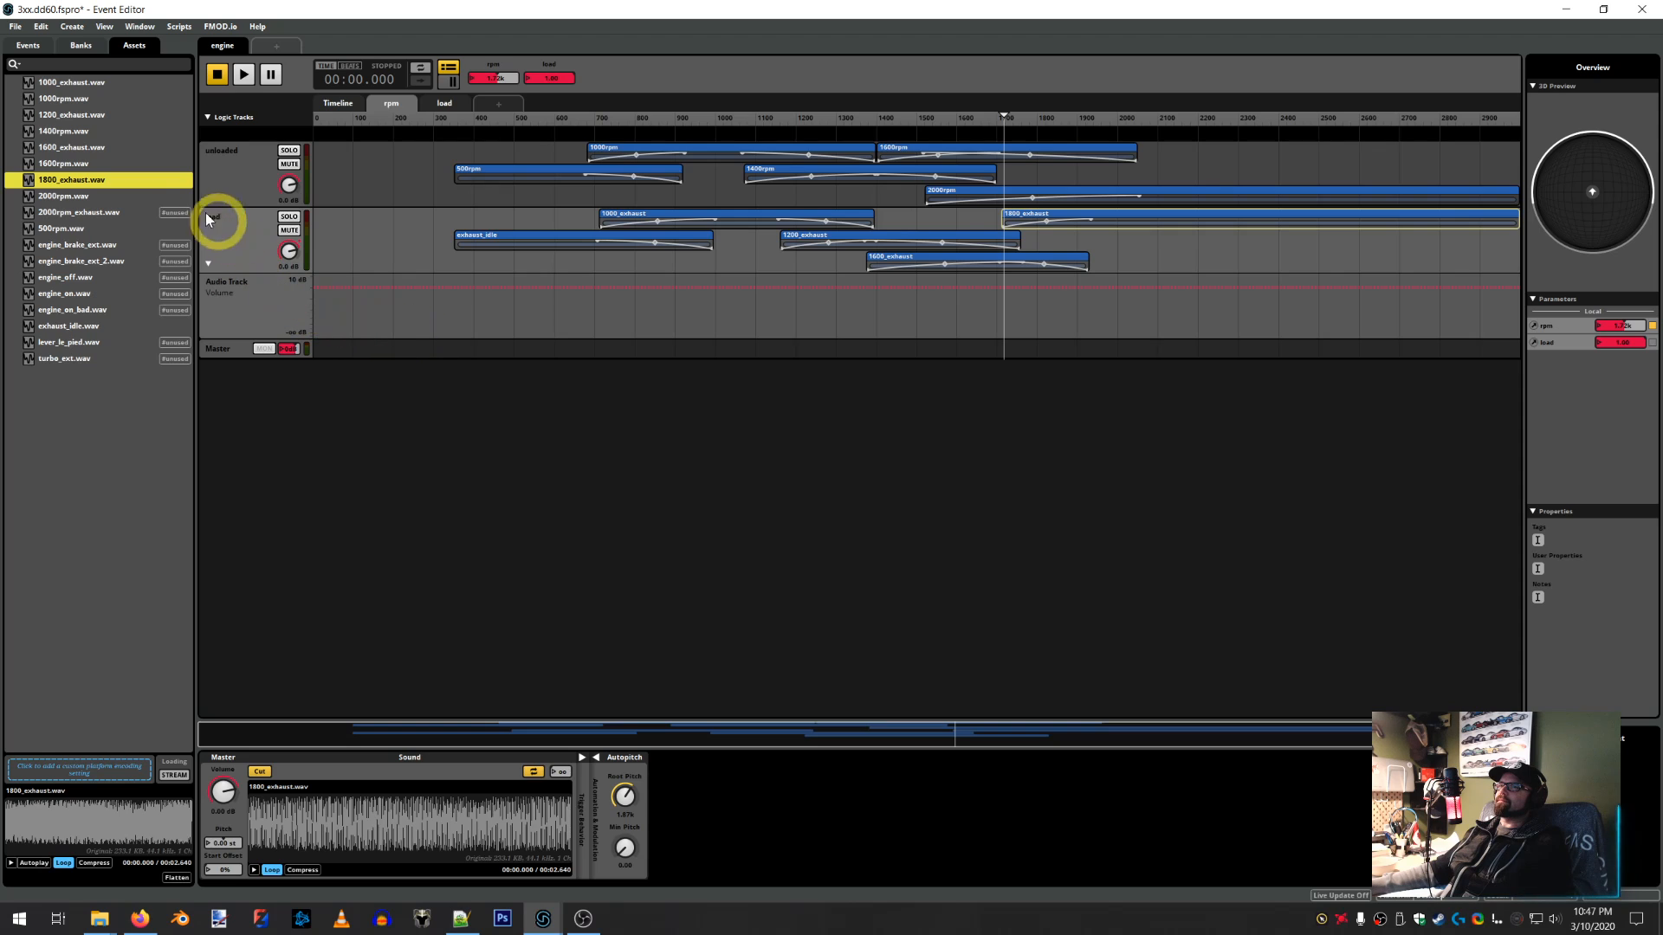
Audition the engine event while sweeping rpm through the 1800_exhaust range and back down, and stop playback
click(243, 73)
click(1021, 117)
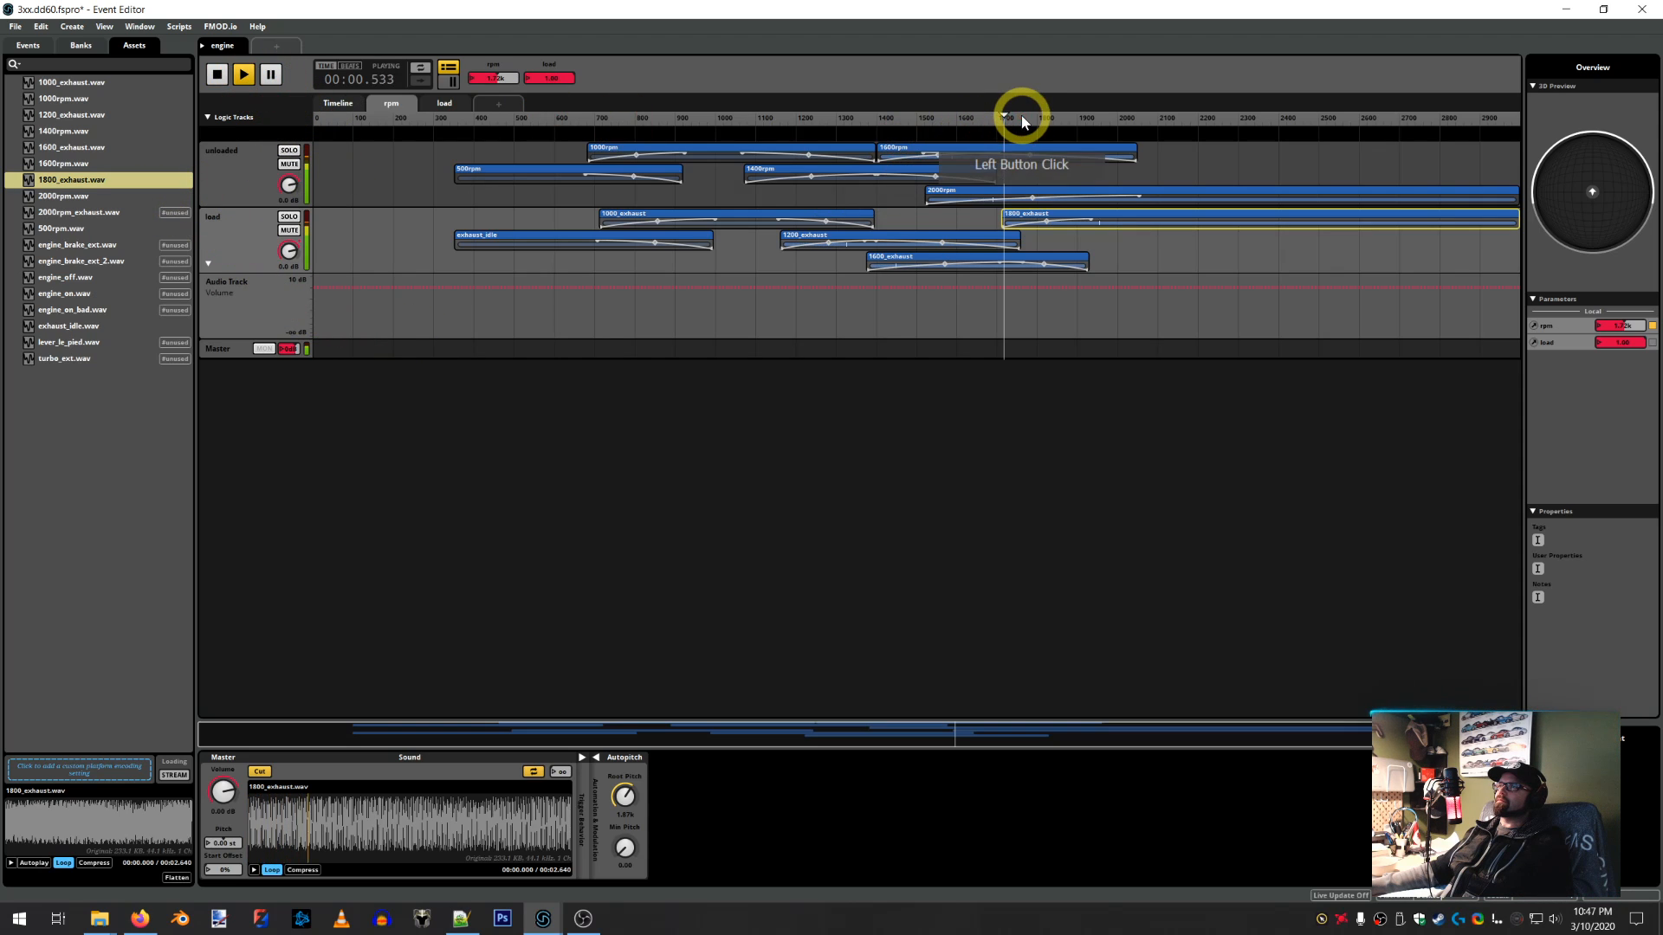
drag(1010, 116, 1050, 116)
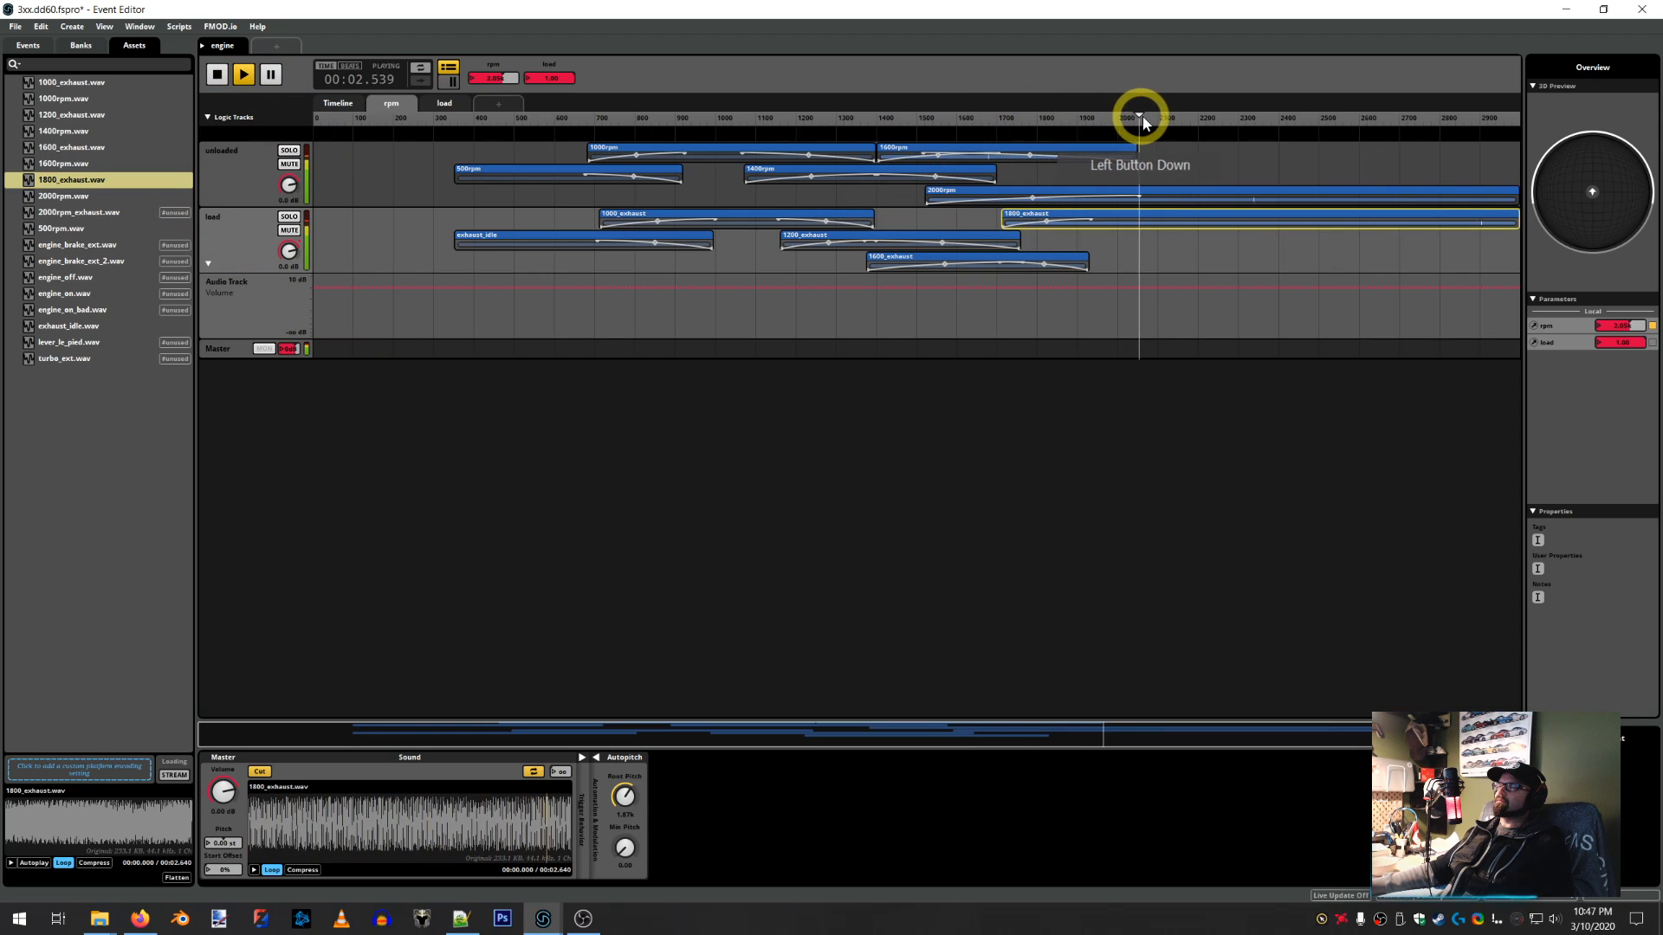
drag(1202, 118, 891, 121)
click(217, 74)
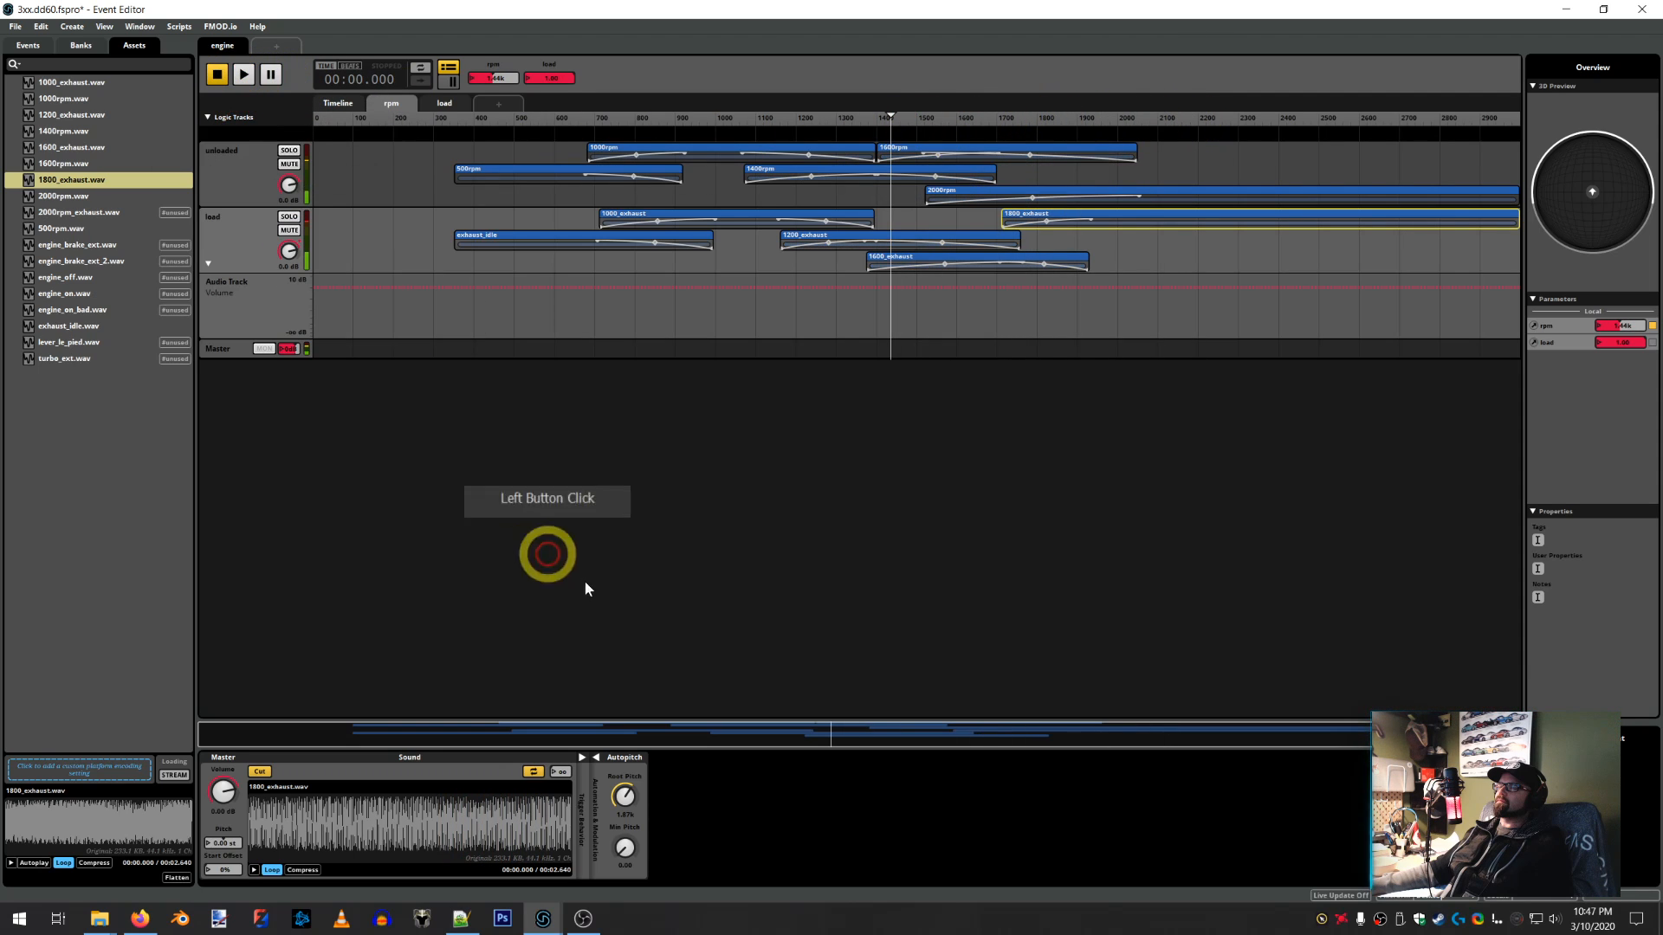
Review the sound entries .enf0 to .enf3 in exterior_dd60.sii in Notepad++ and return to FMOD Studio
click(460, 914)
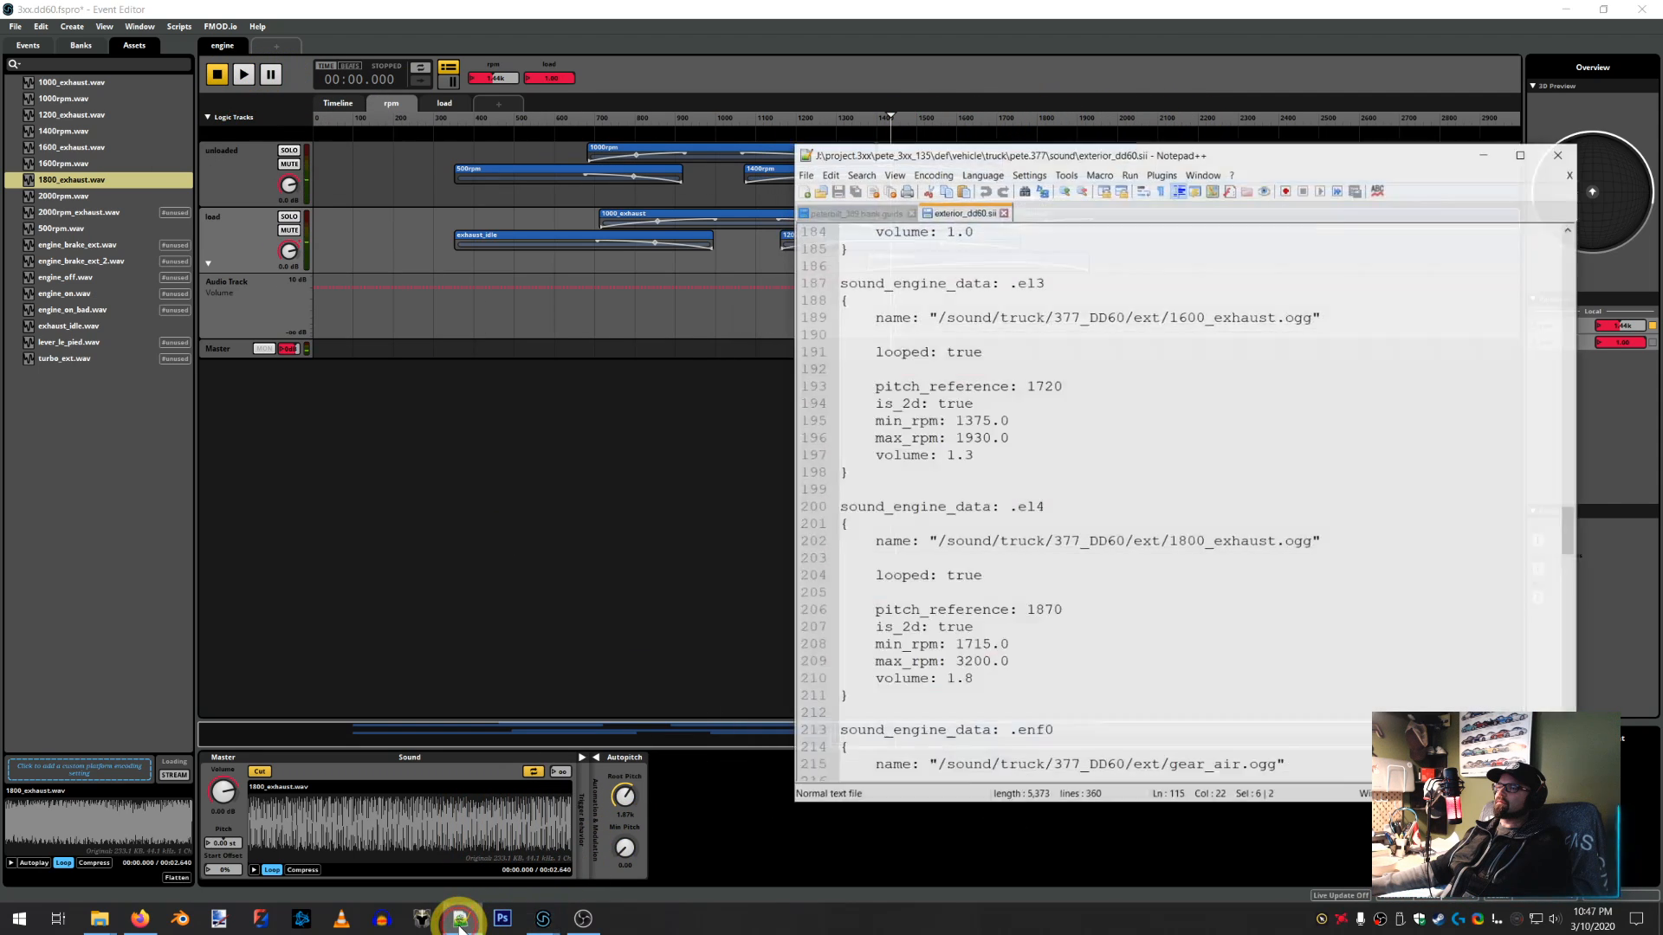
scroll(1347, 575, down, 2)
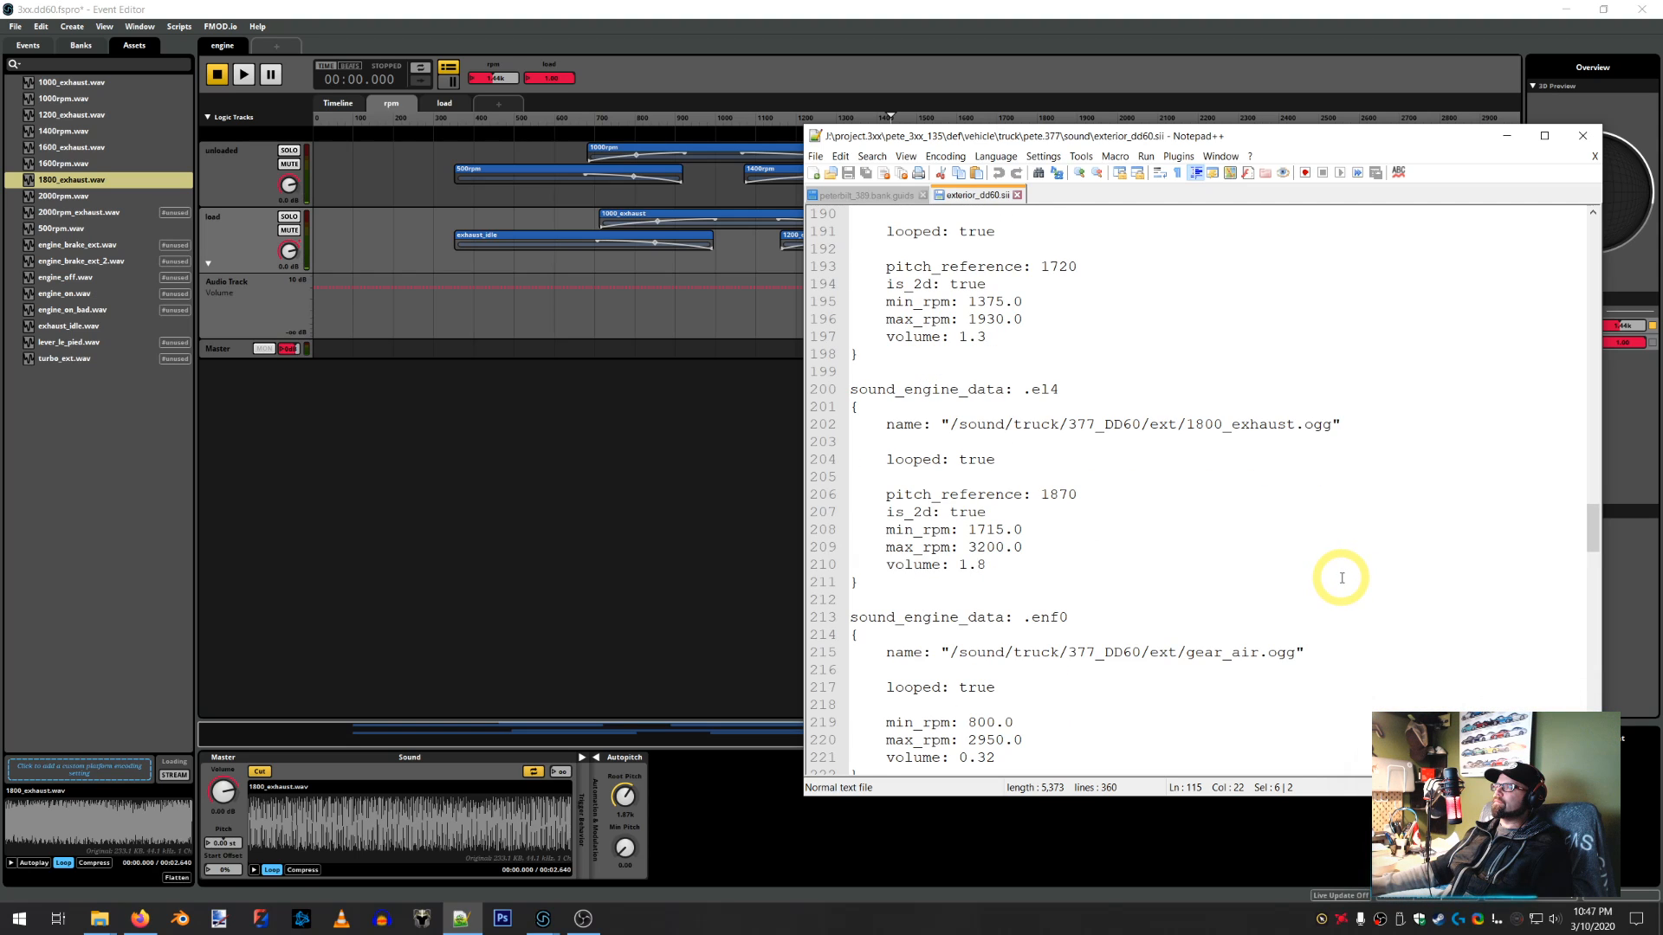
scroll(1341, 578, down, 2)
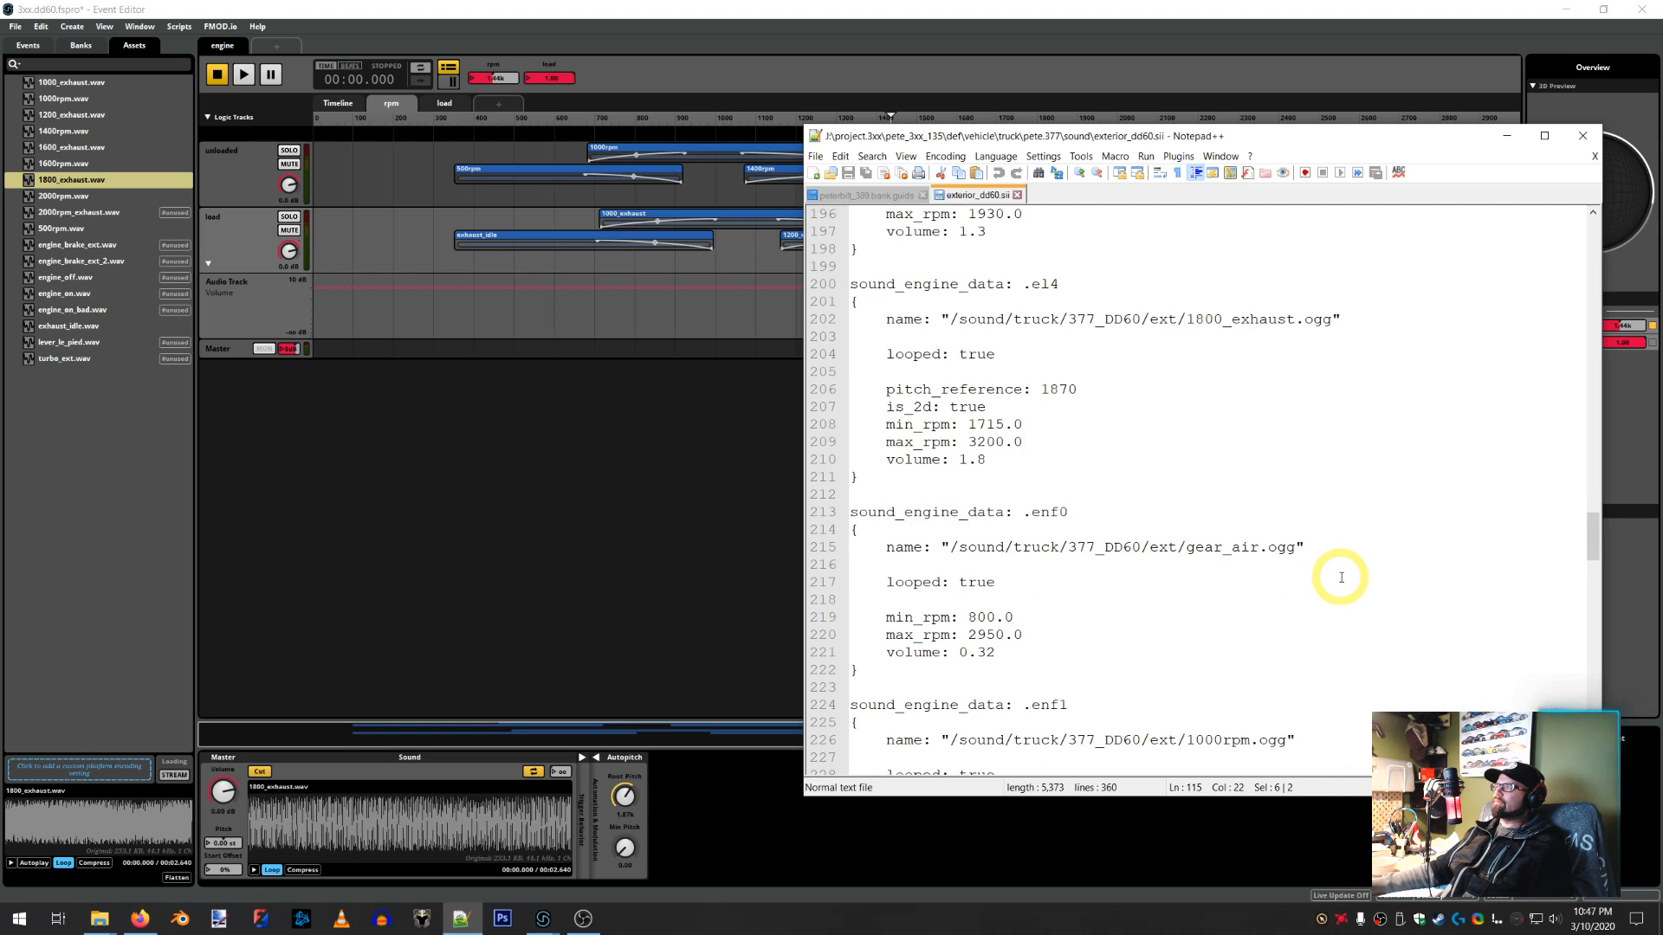
scroll(1340, 578, down, 8)
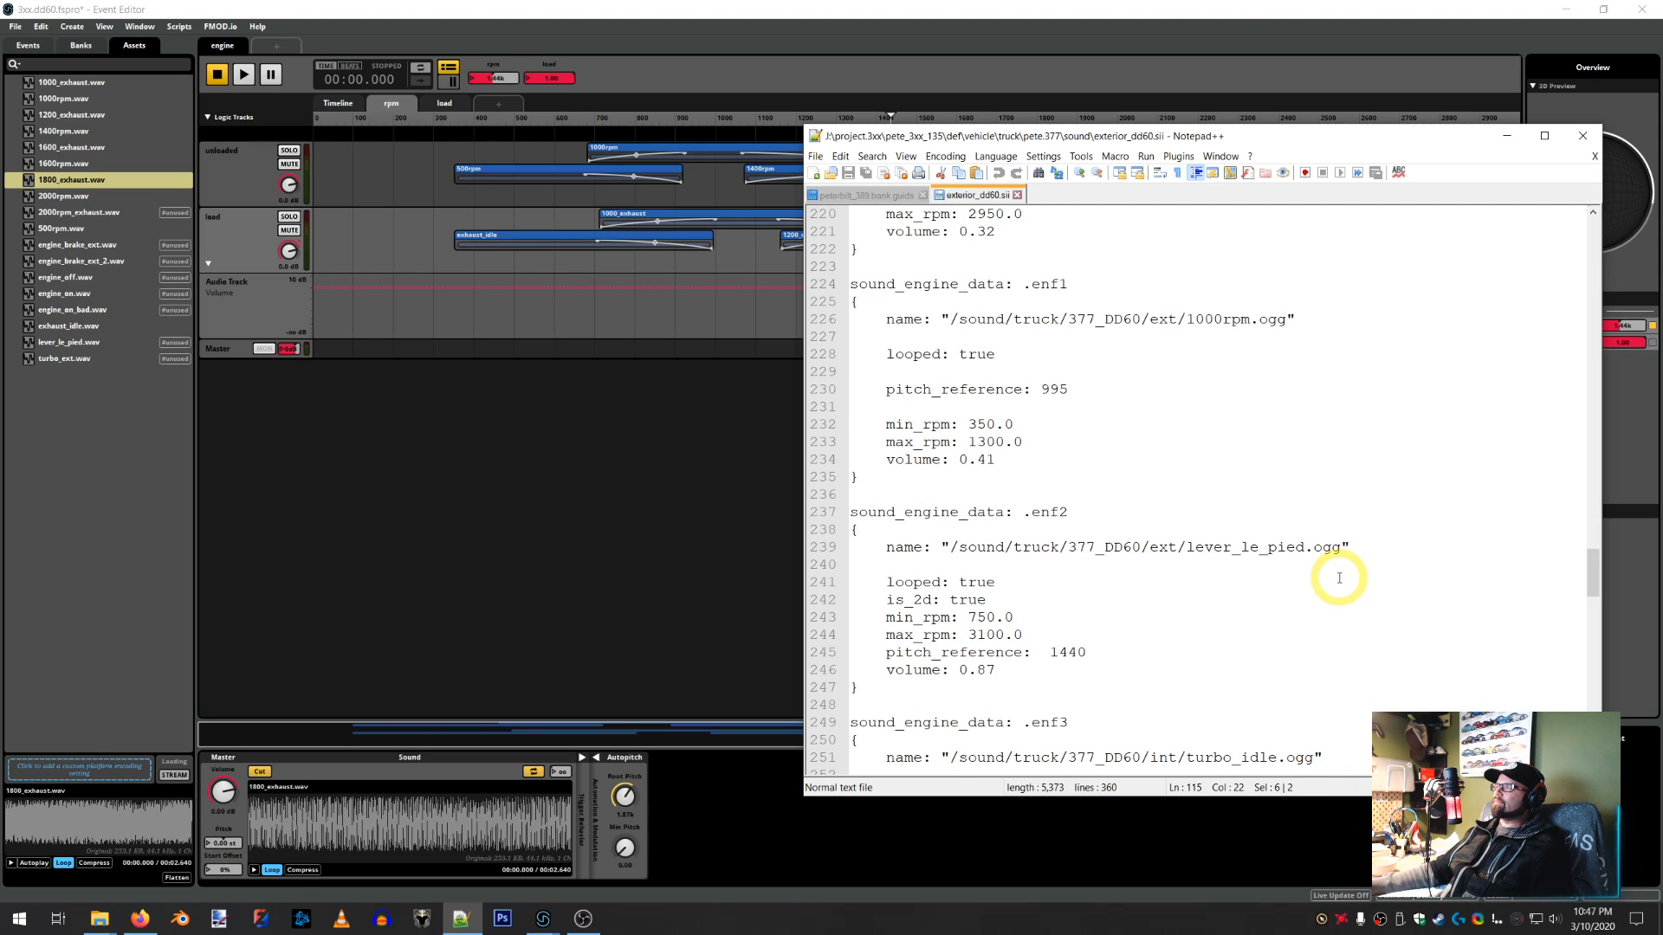
scroll(1340, 577, down, 1)
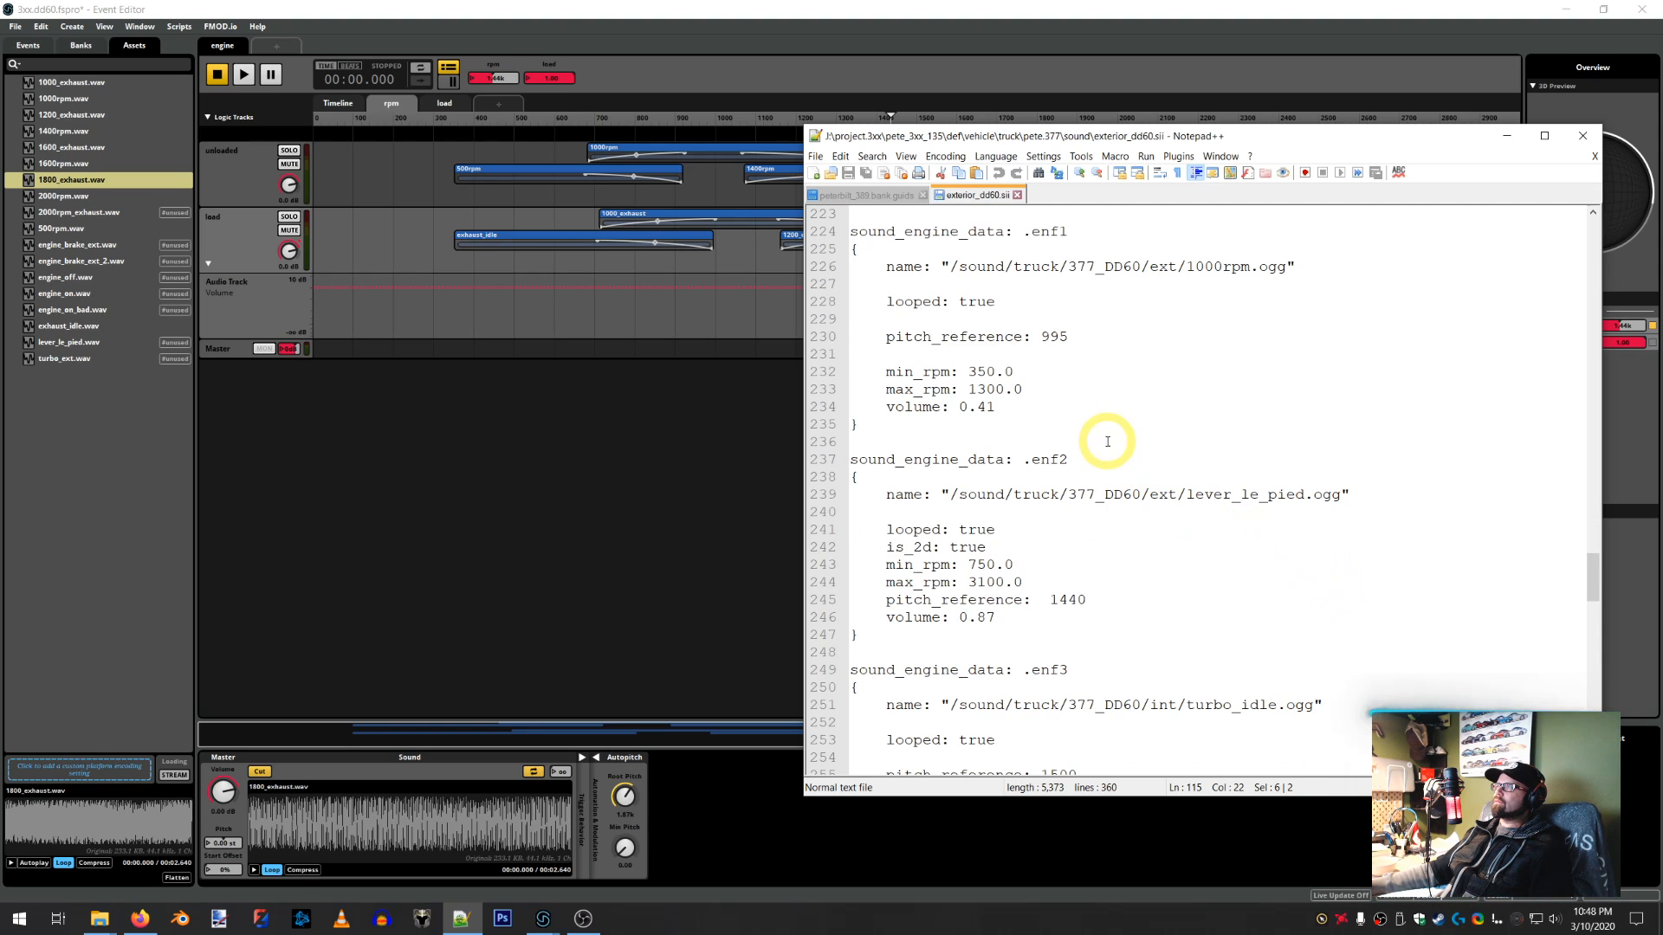
click(734, 80)
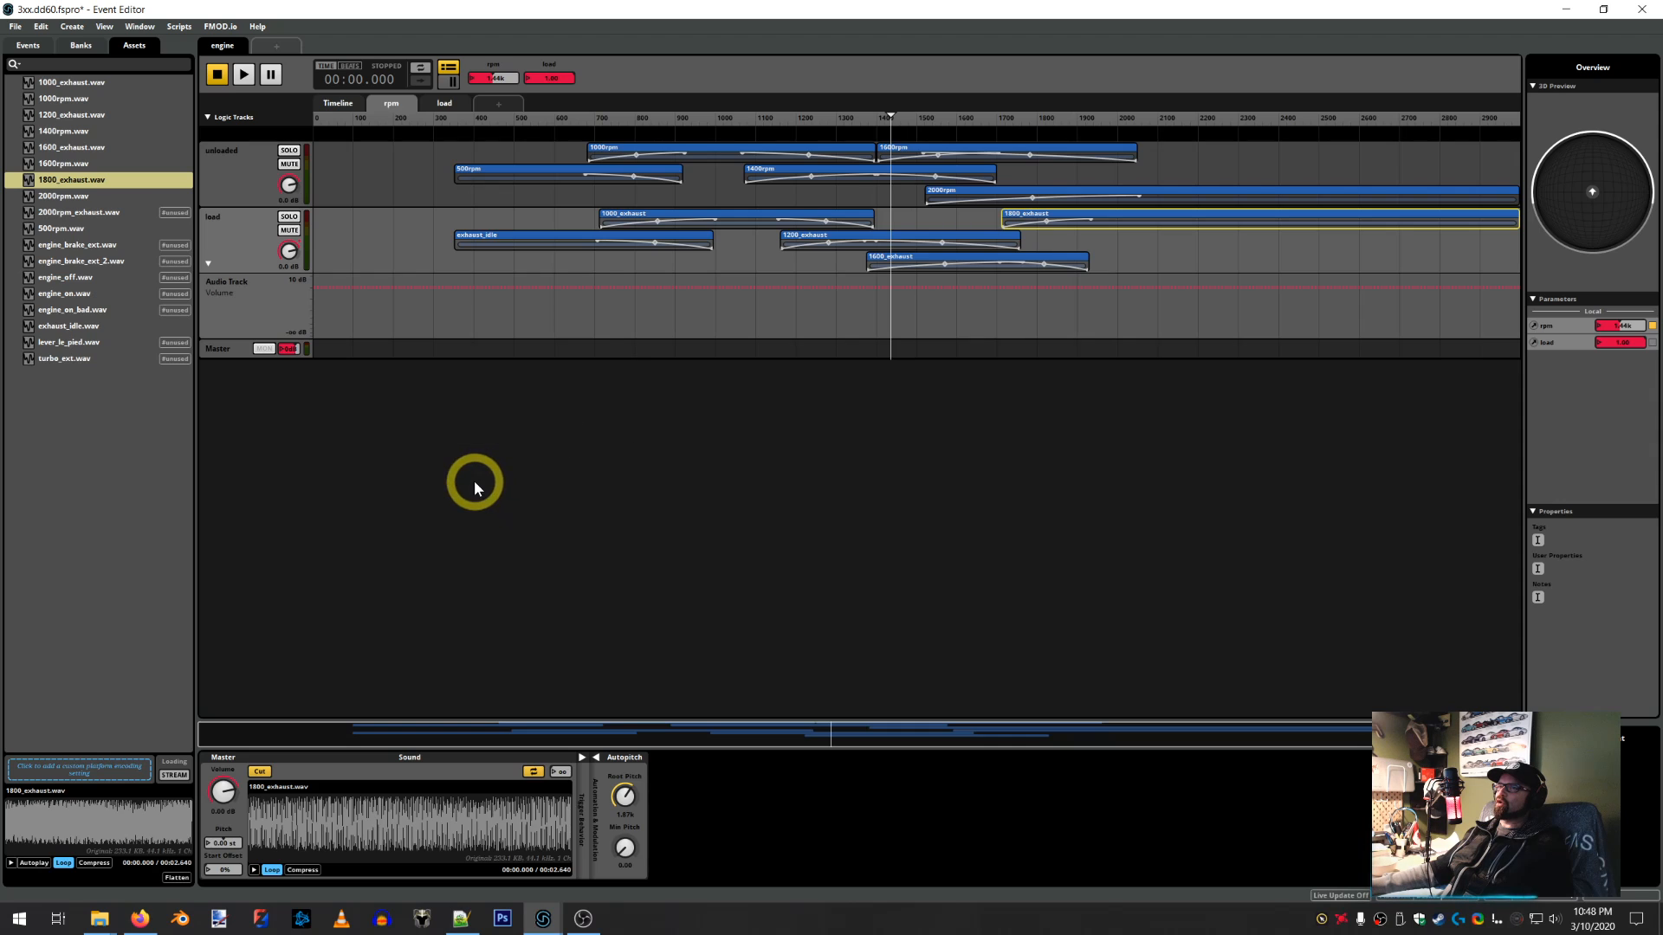
Add an audio track named no_fuel to the engine event and add automation to its volume
right_click(249, 245)
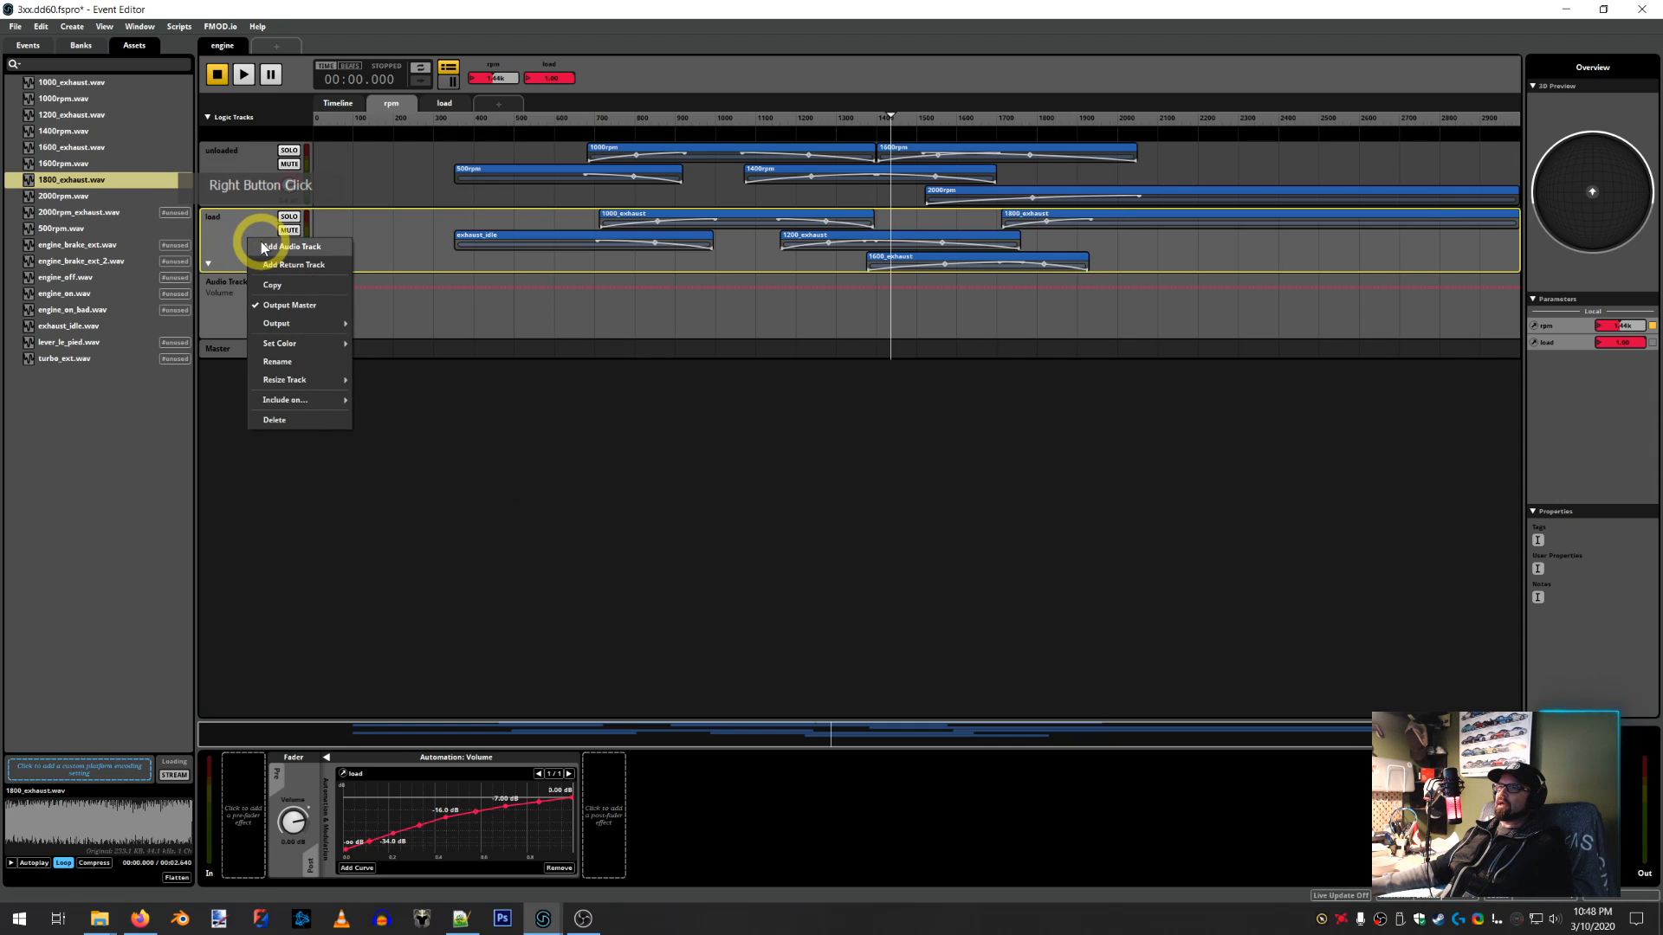
click(260, 253)
click(225, 348)
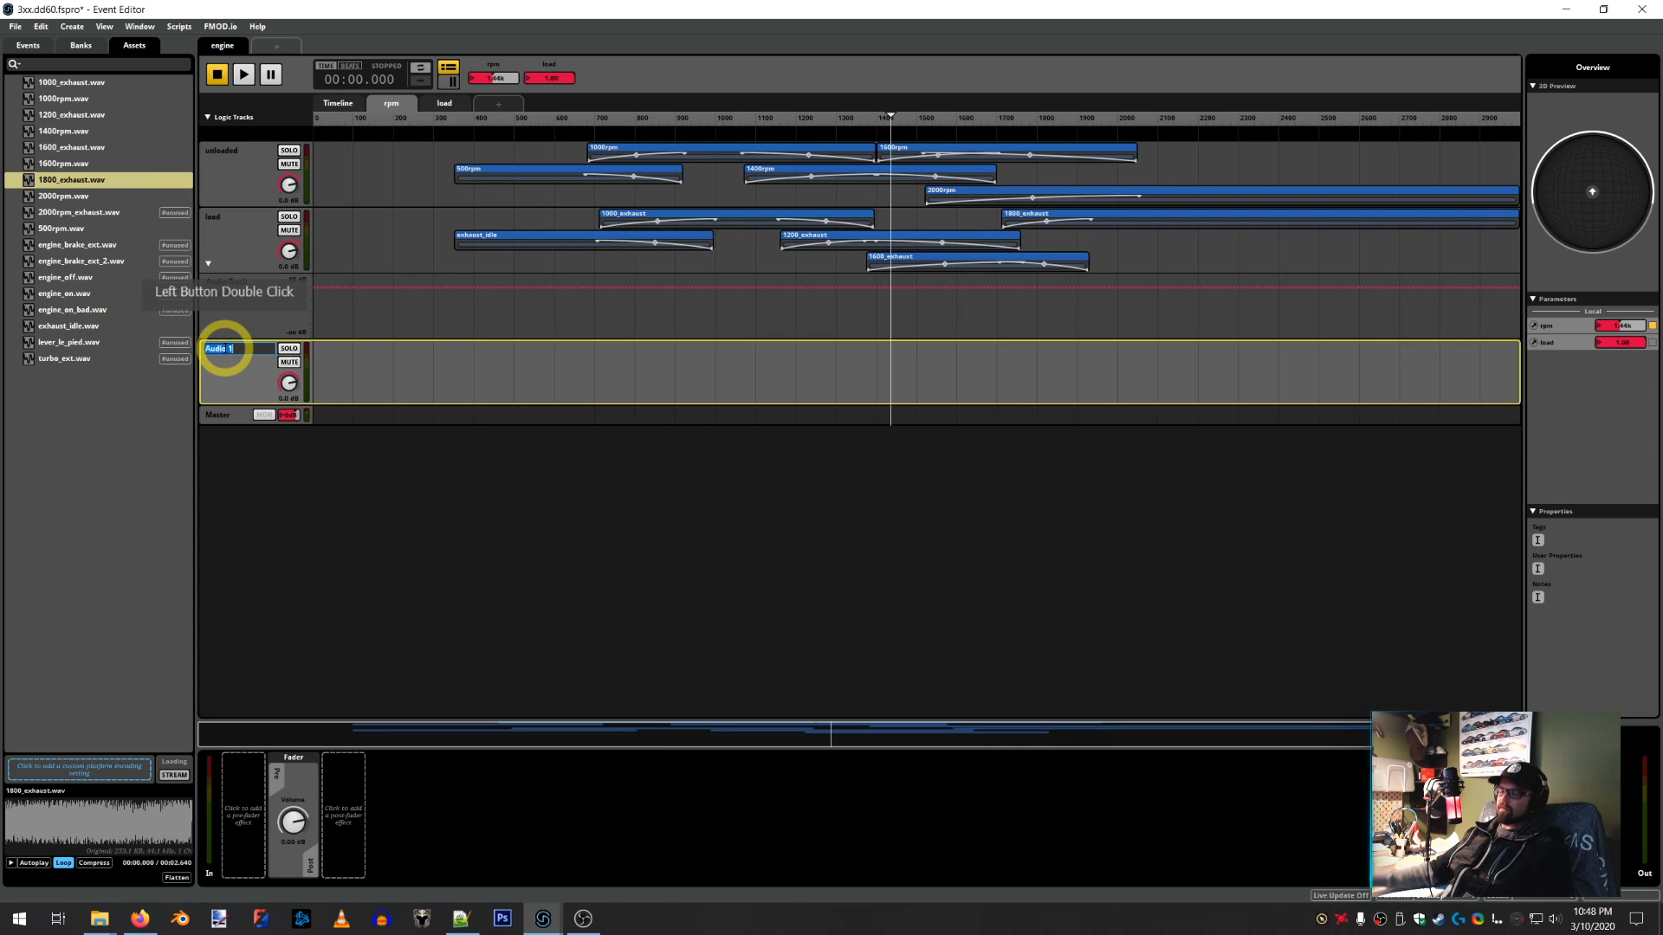
text(no_fuel)
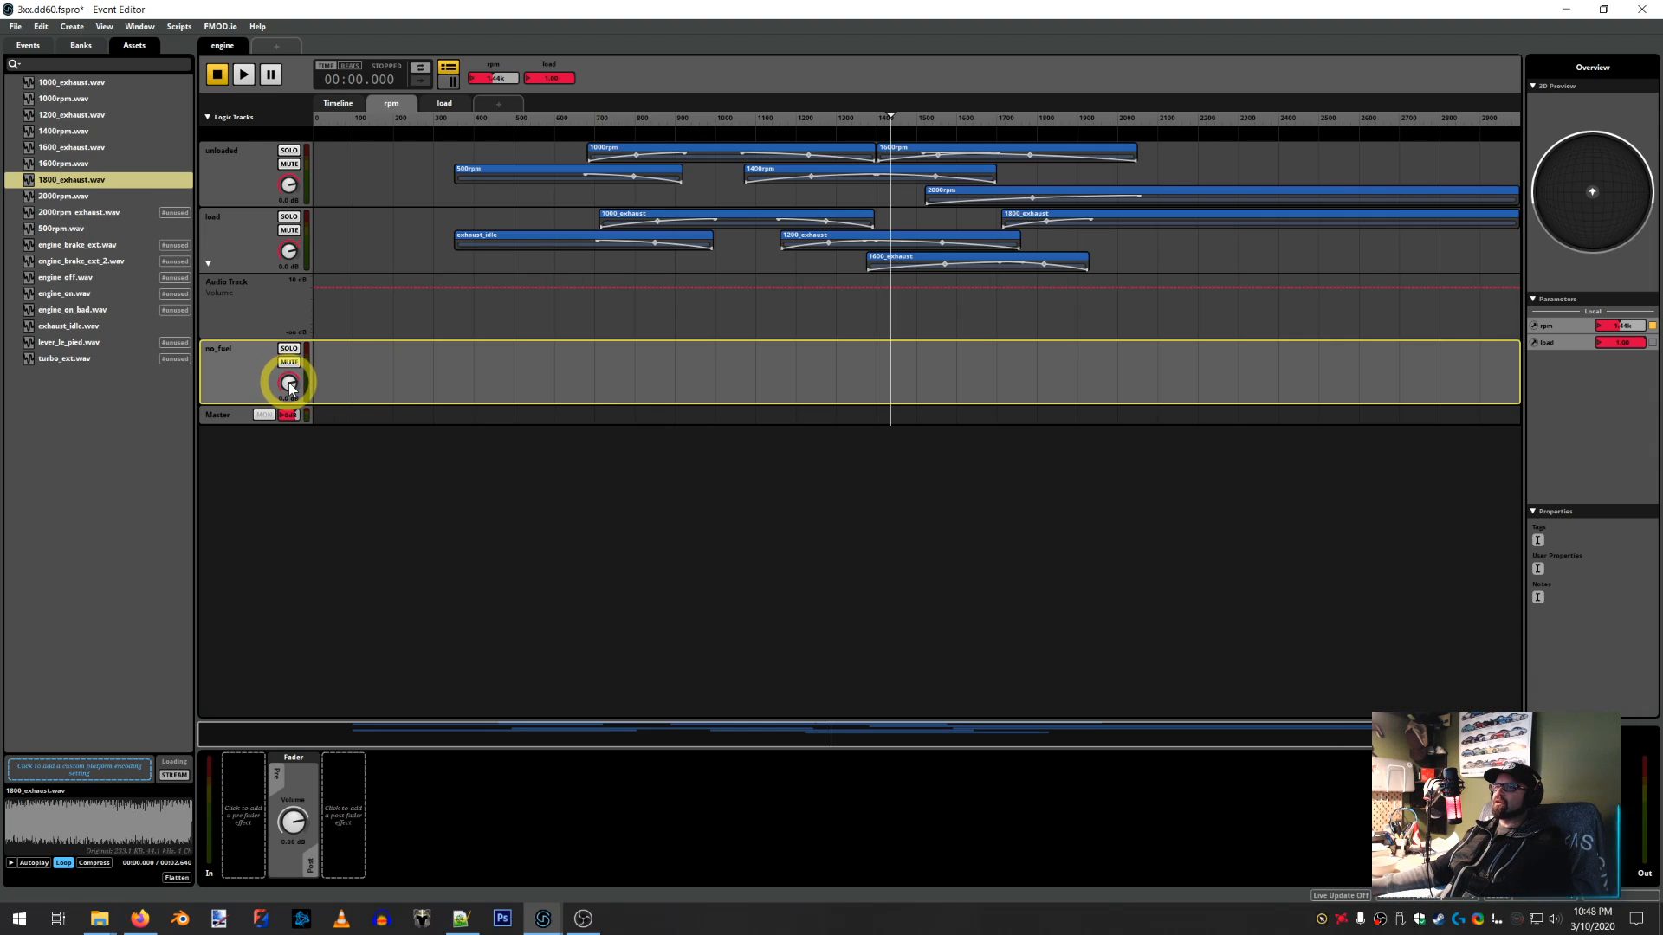
mouse_move(319, 411)
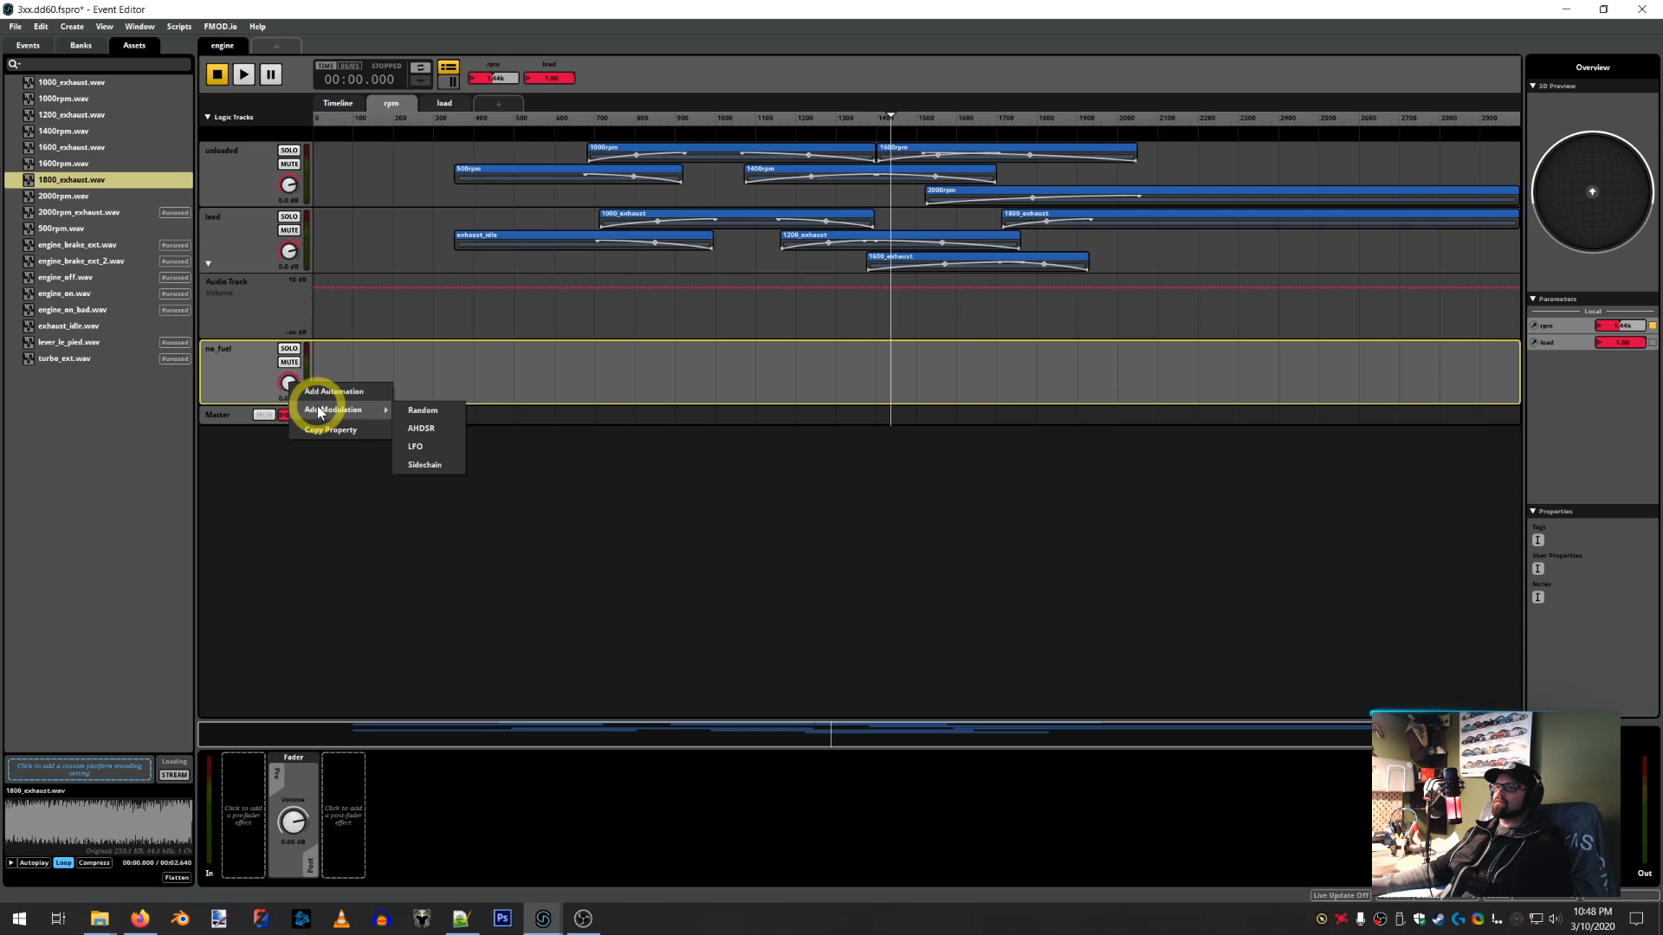
click(333, 392)
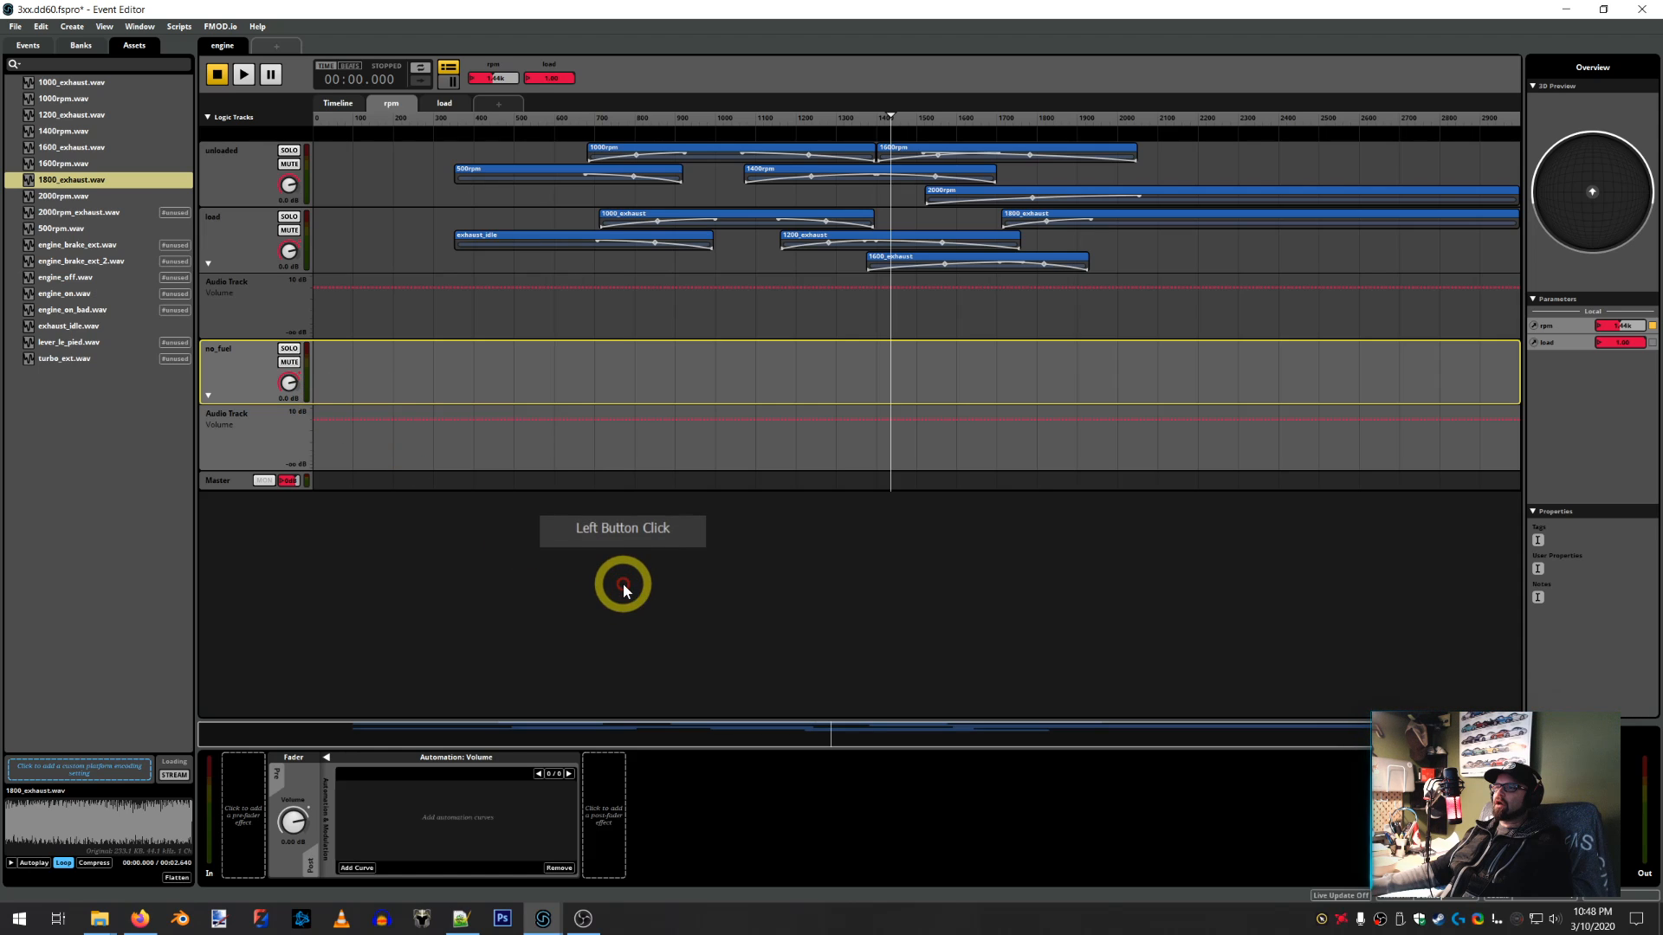
Add an rpm curve to the no_fuel volume automation, rising from -∞ to -24 dB near 500 rpm, -9 dB near 1400 rpm and 0 dB at maximum
click(362, 867)
mouse_move(371, 857)
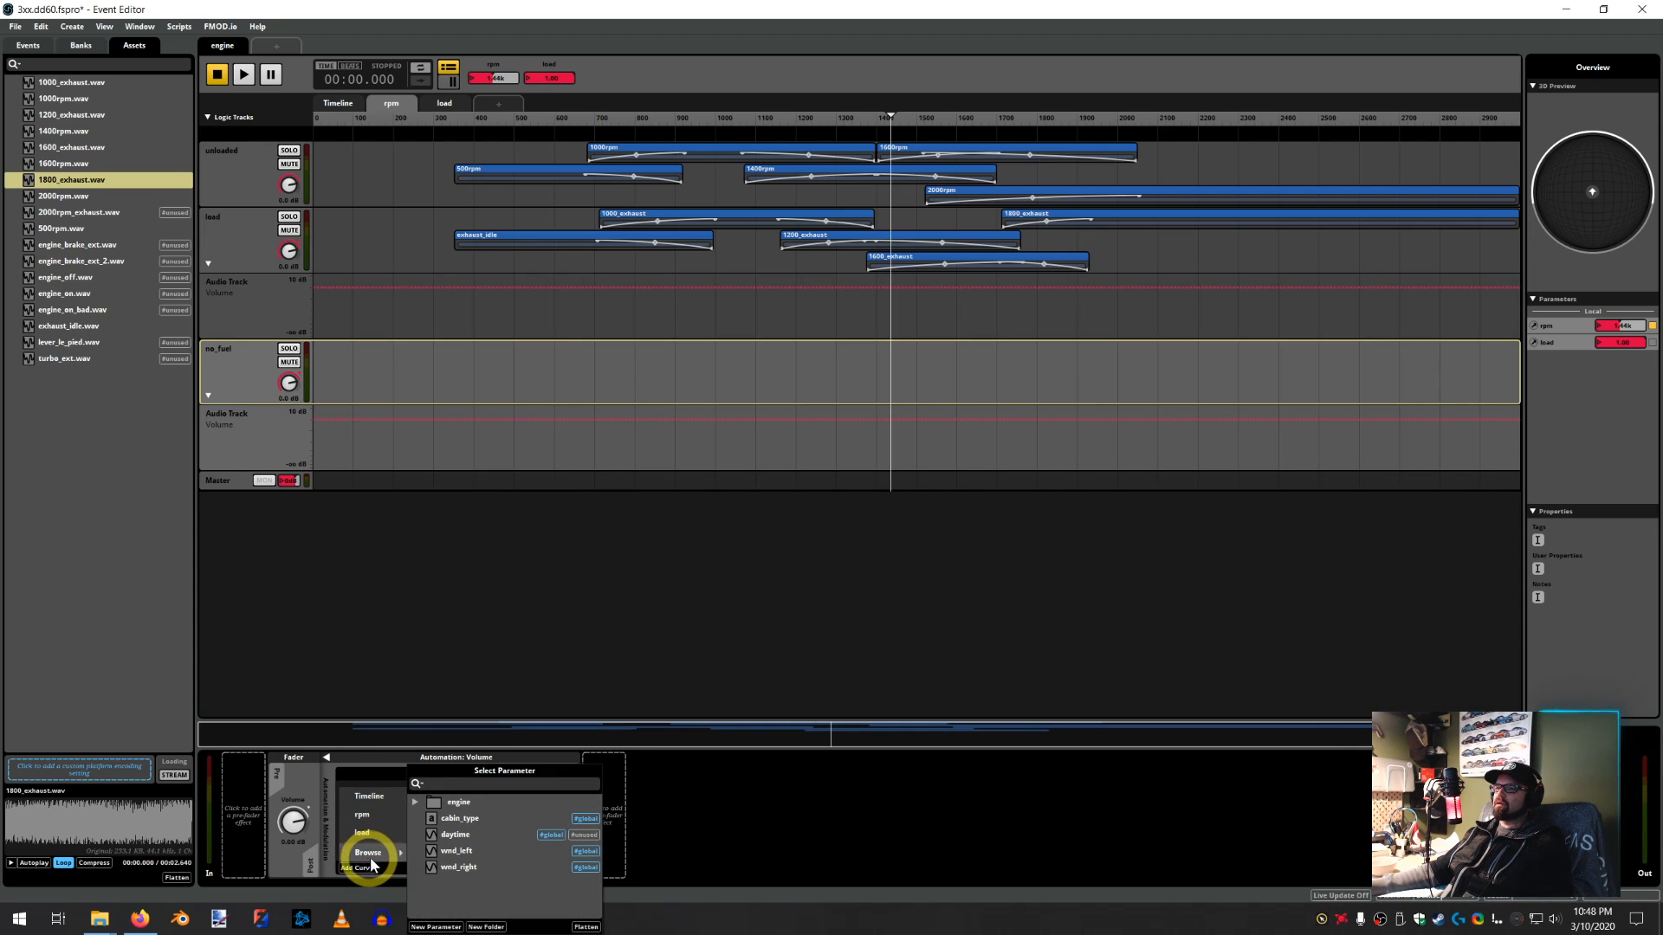
click(421, 803)
click(455, 818)
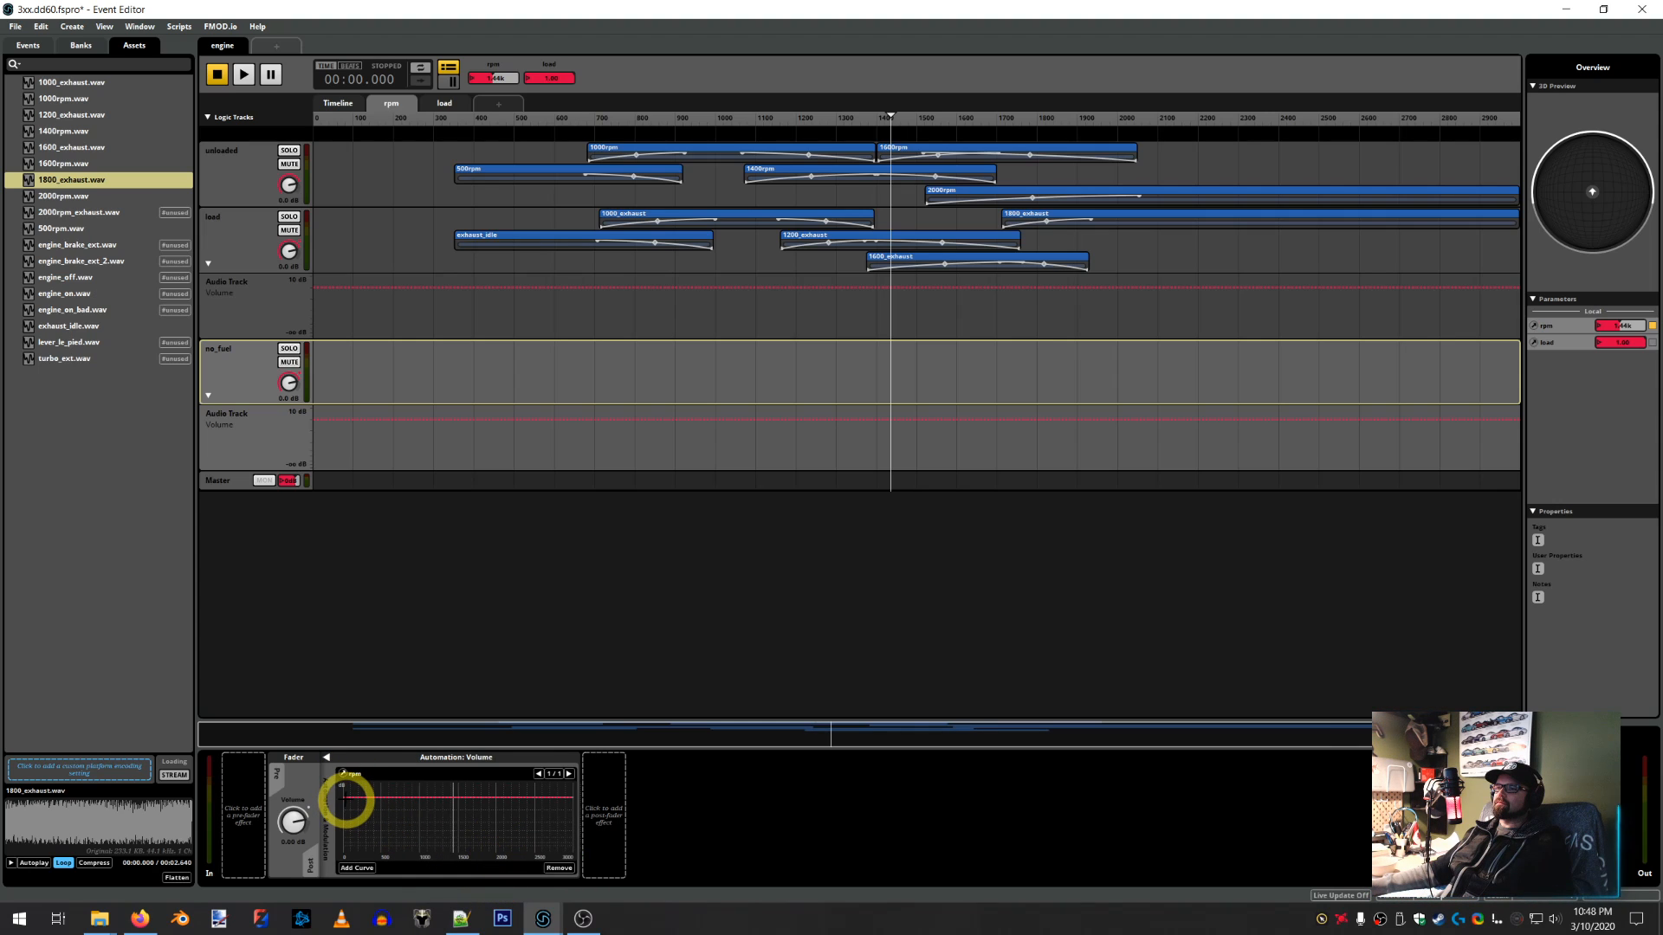
drag(344, 798, 385, 818)
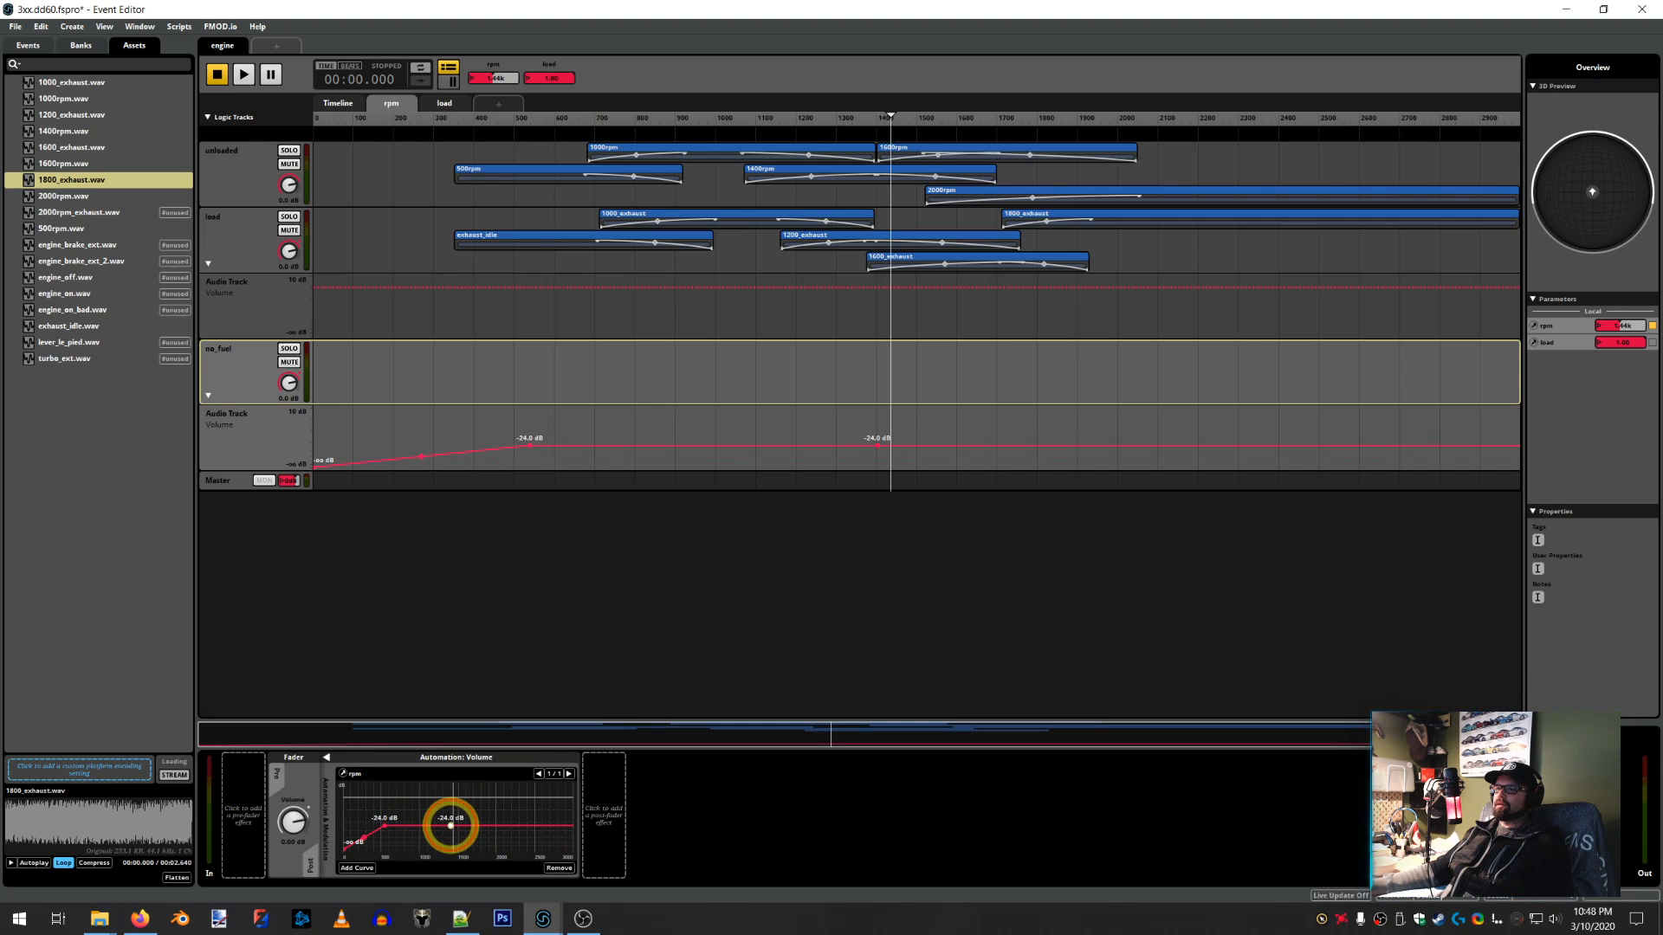
drag(450, 824, 451, 808)
click(567, 808)
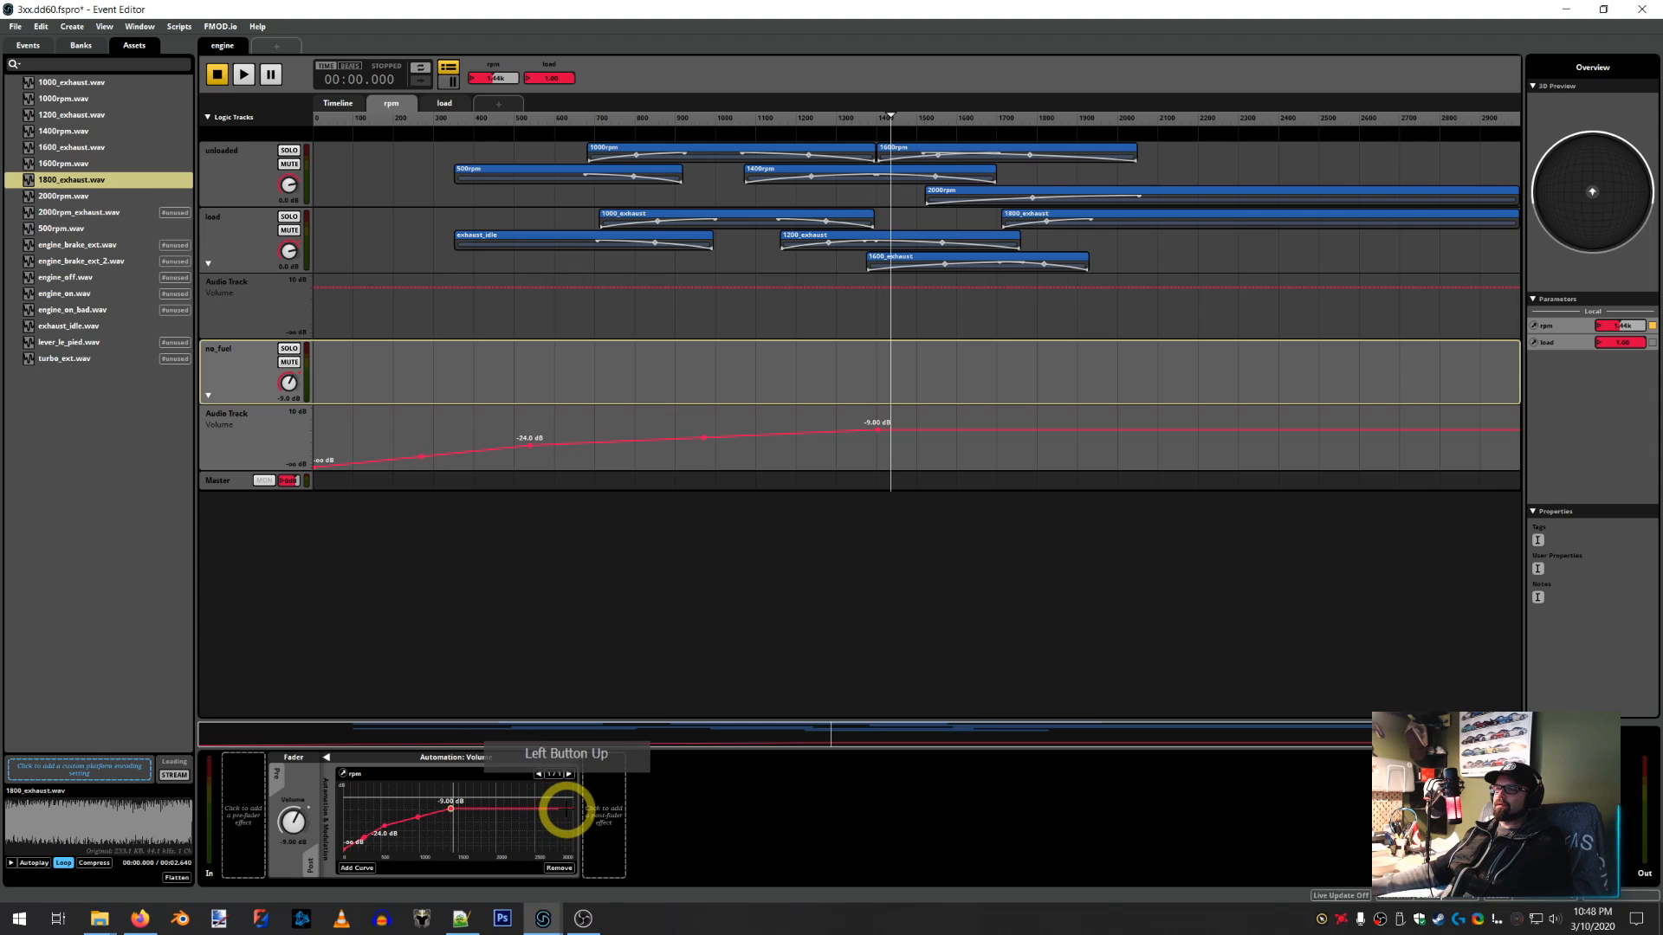
drag(569, 808, 569, 796)
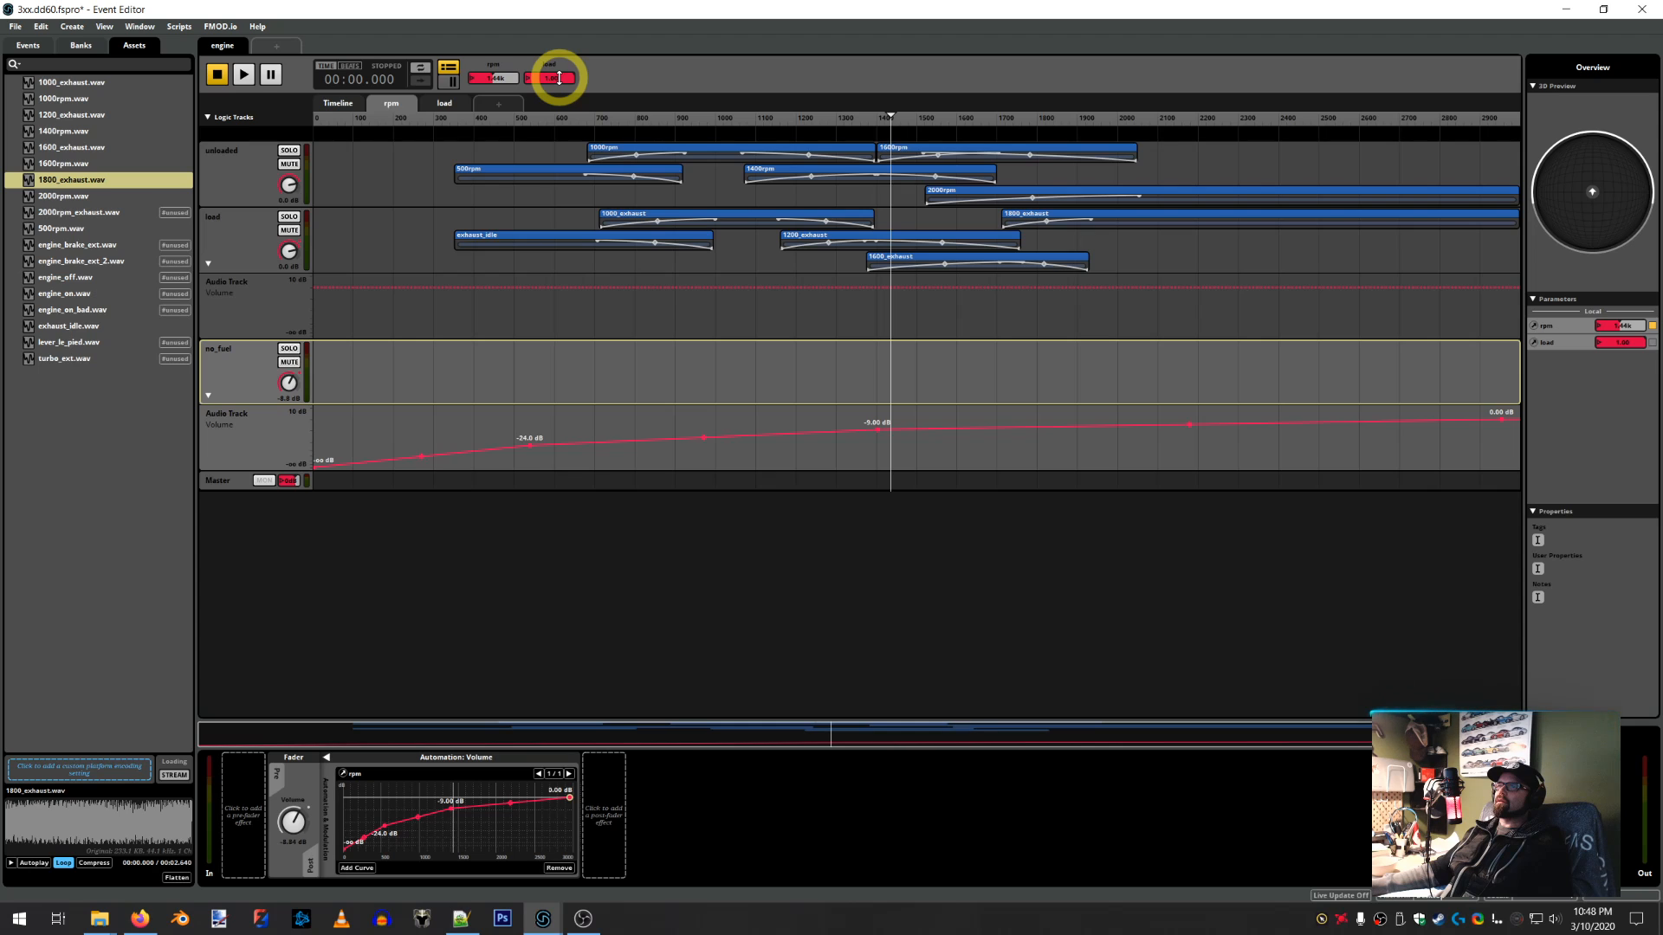
Set the load parameter to 0 and check the engine event's tracks in the peterbilt_579 project before returning to the 3xx.dd60 project
drag(558, 78, 559, 82)
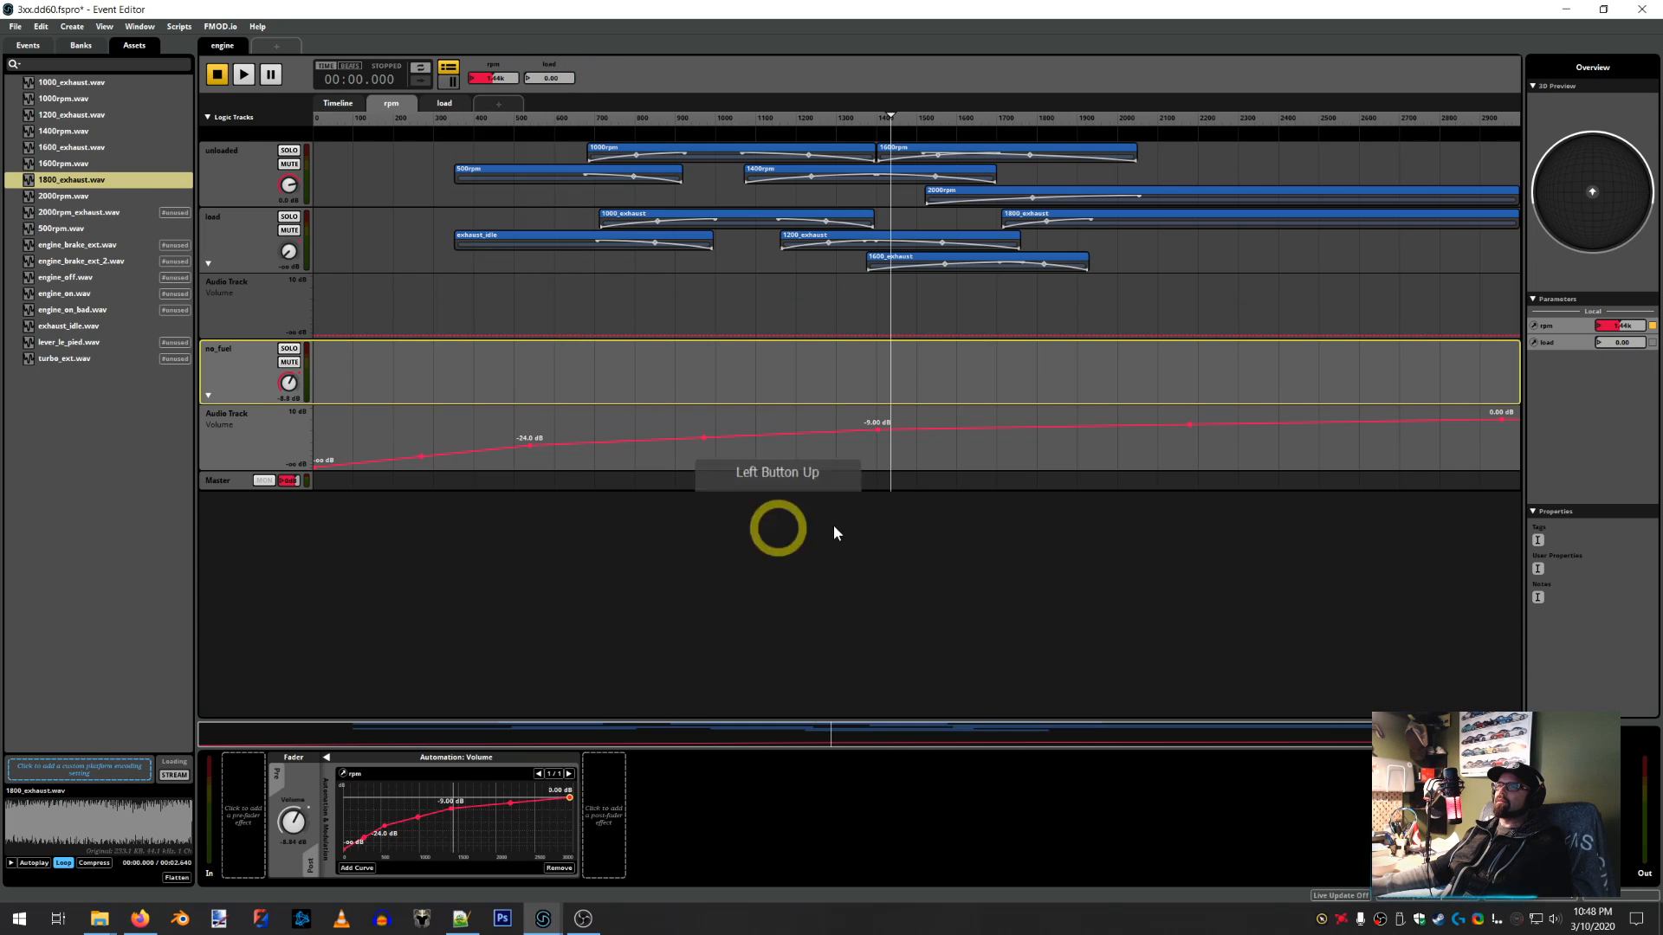
mouse_move(538, 919)
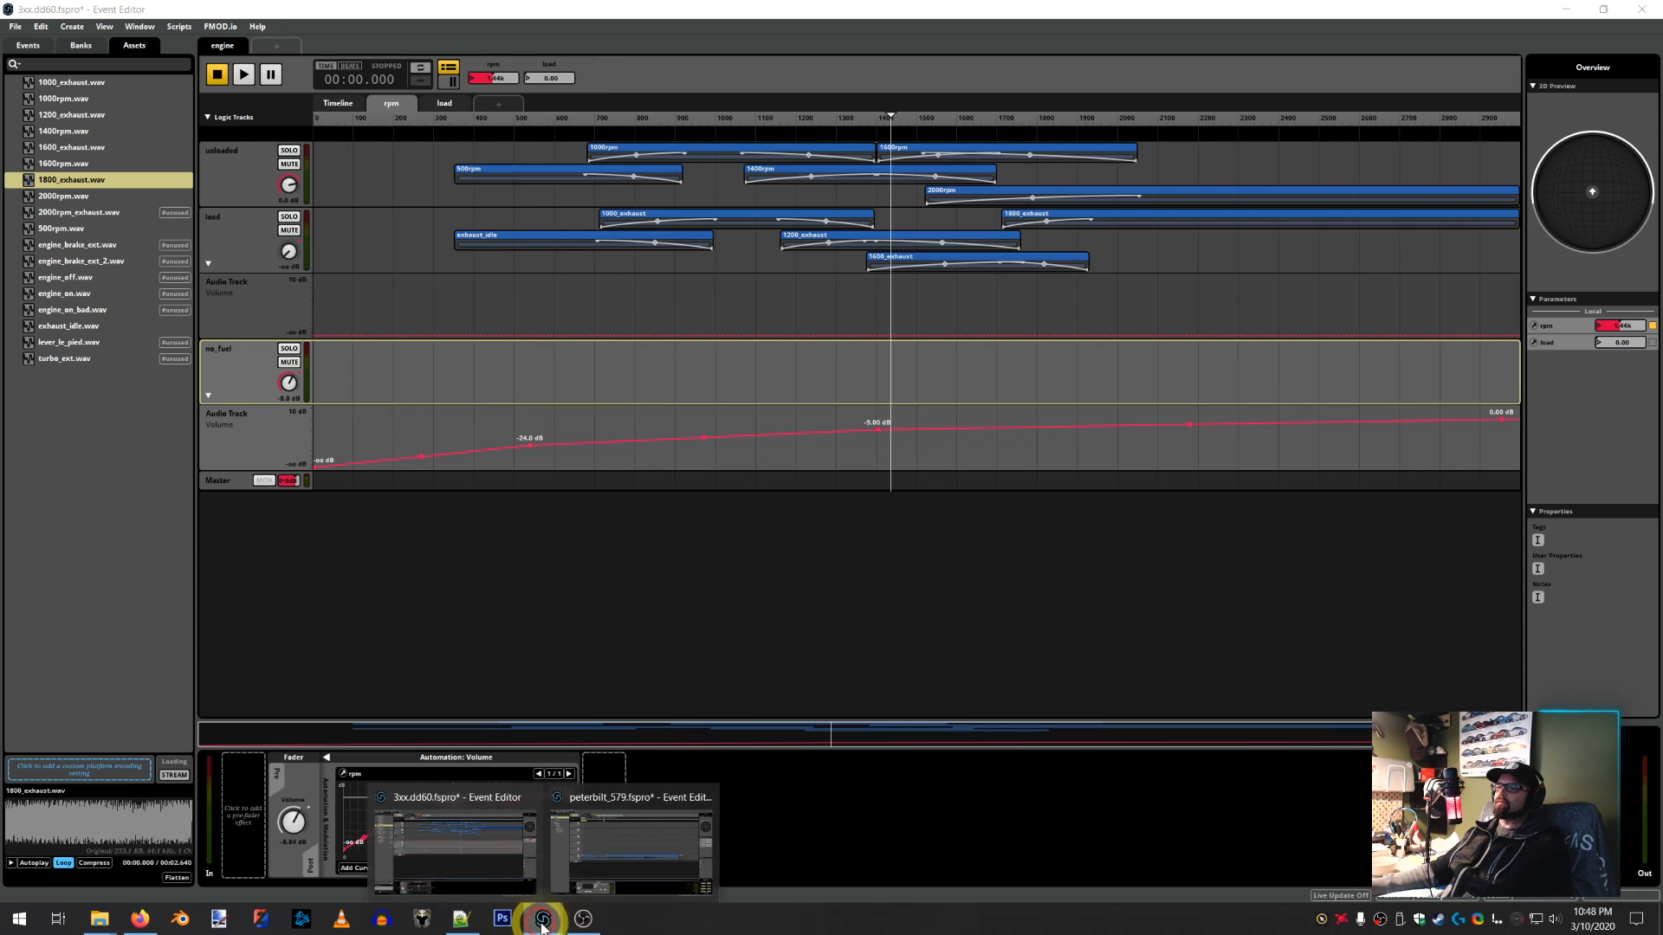
click(620, 861)
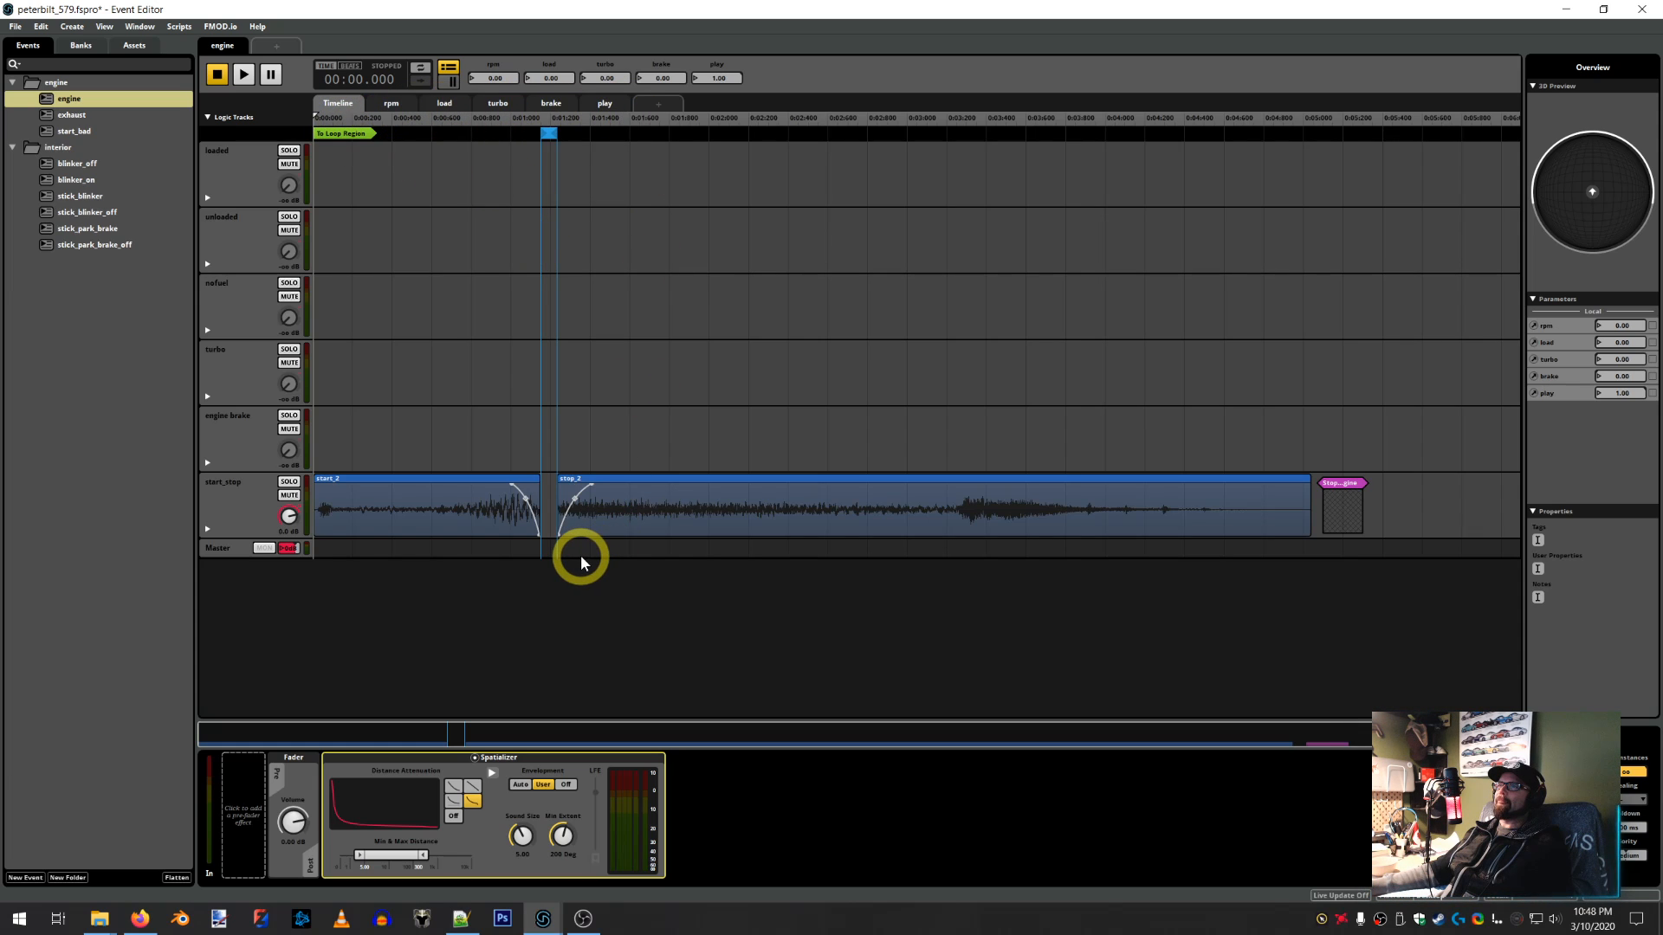
click(1564, 21)
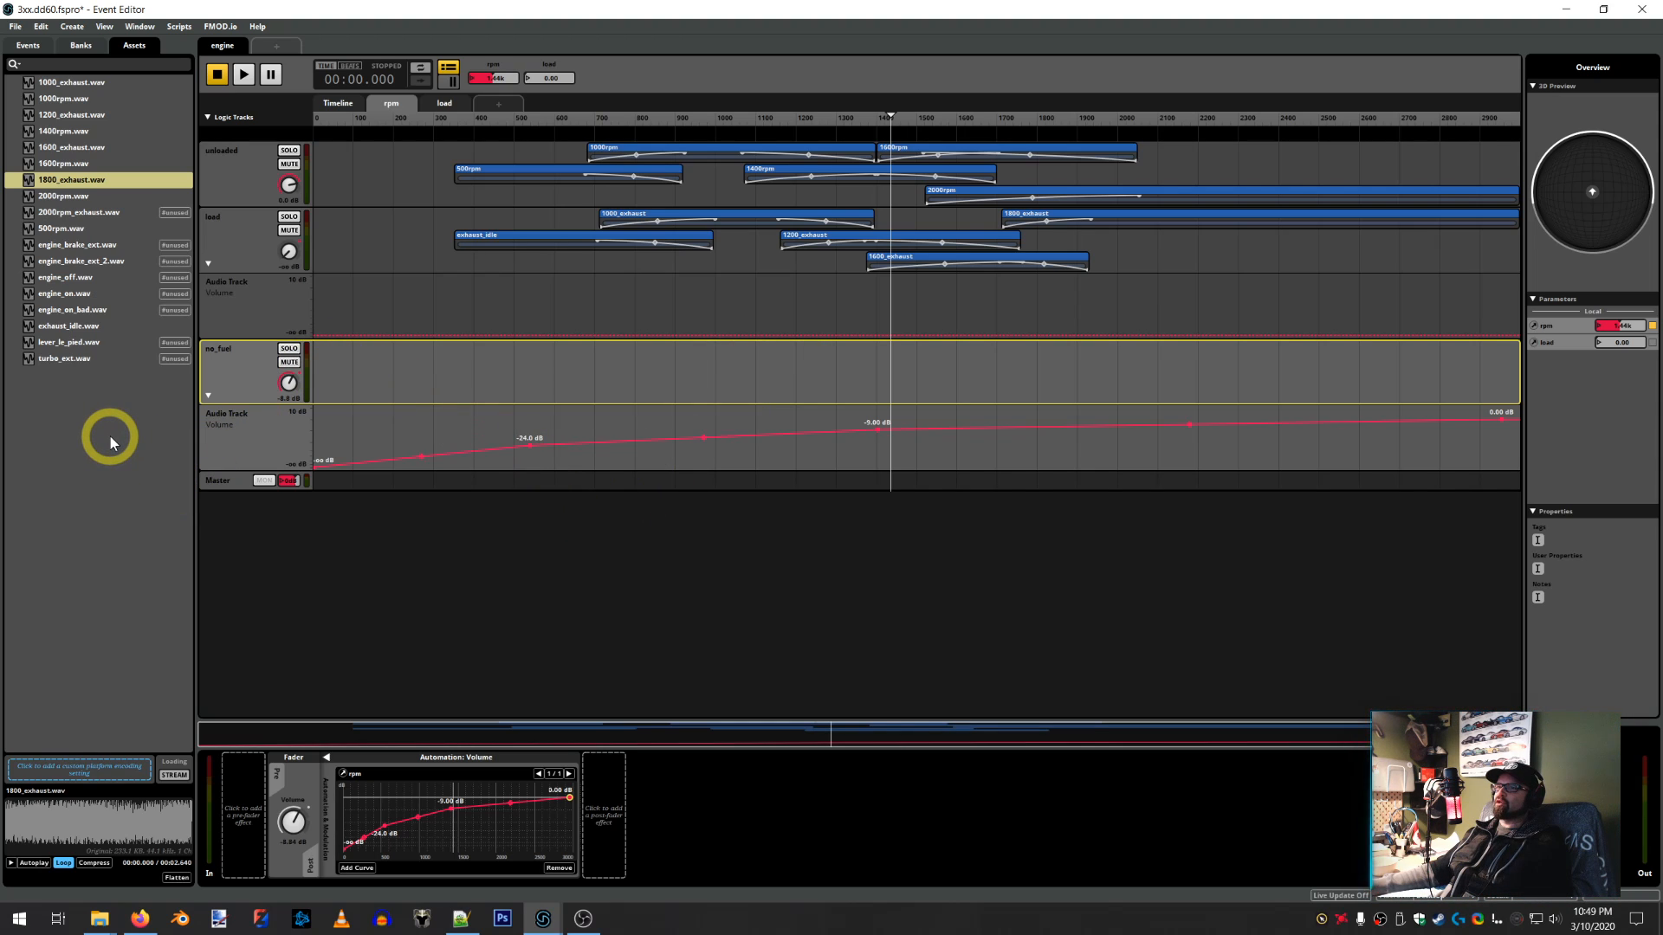
Place lever_le_pied.wav on the no_fuel track and extend its start down to about 440 rpm
click(106, 346)
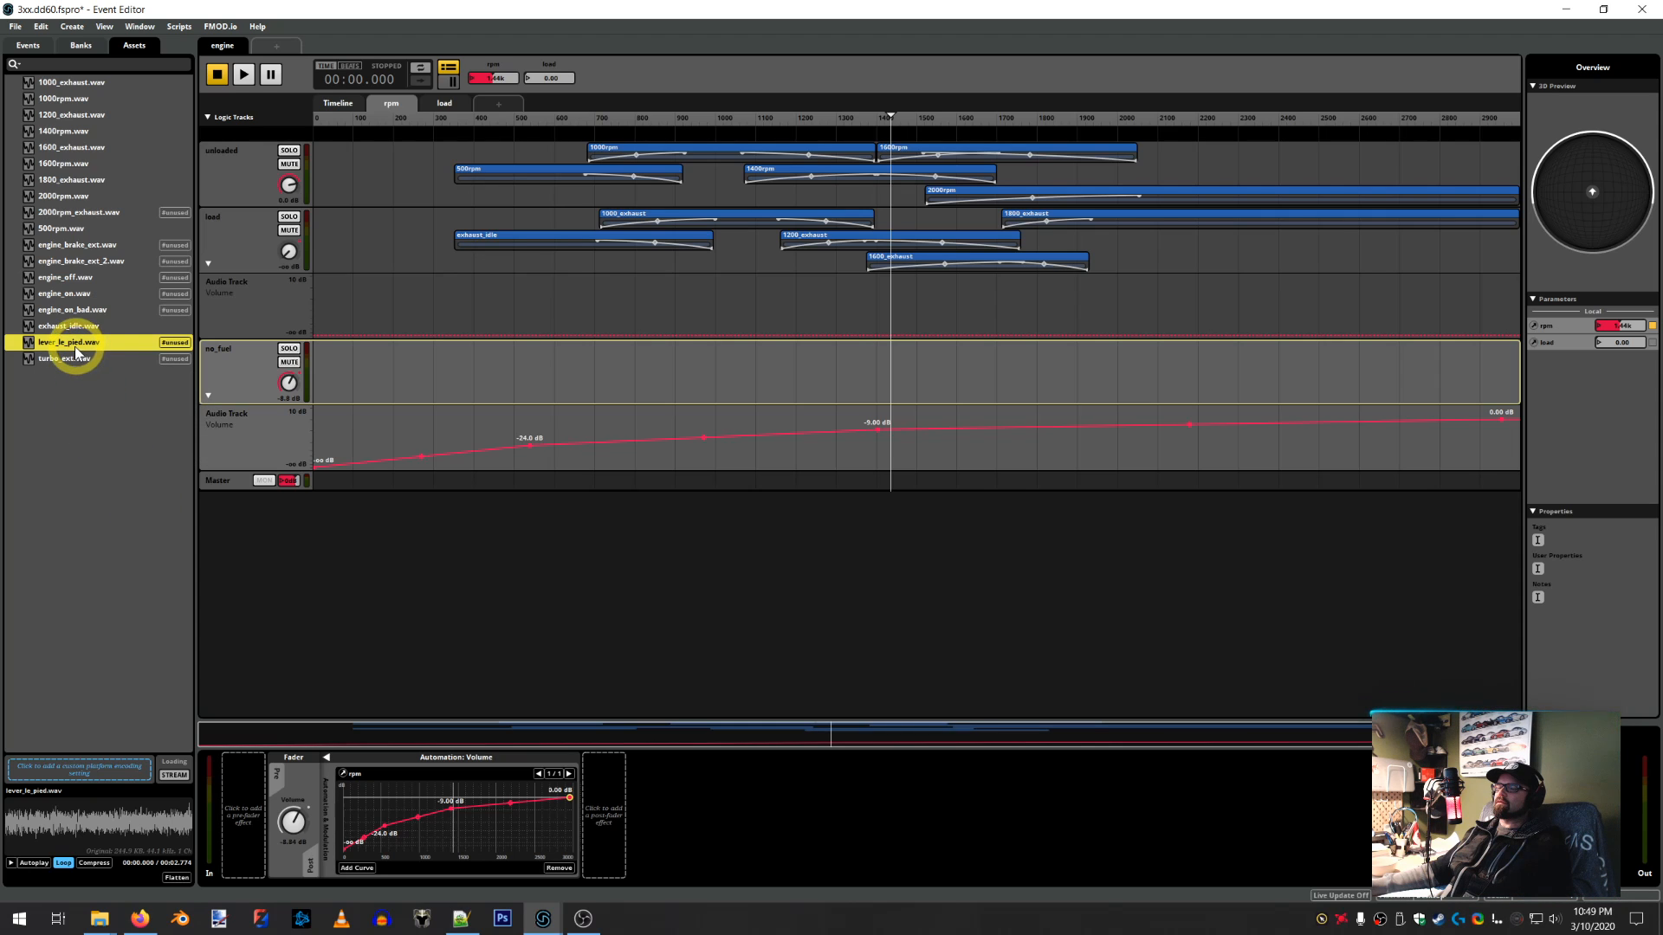
drag(67, 341, 664, 377)
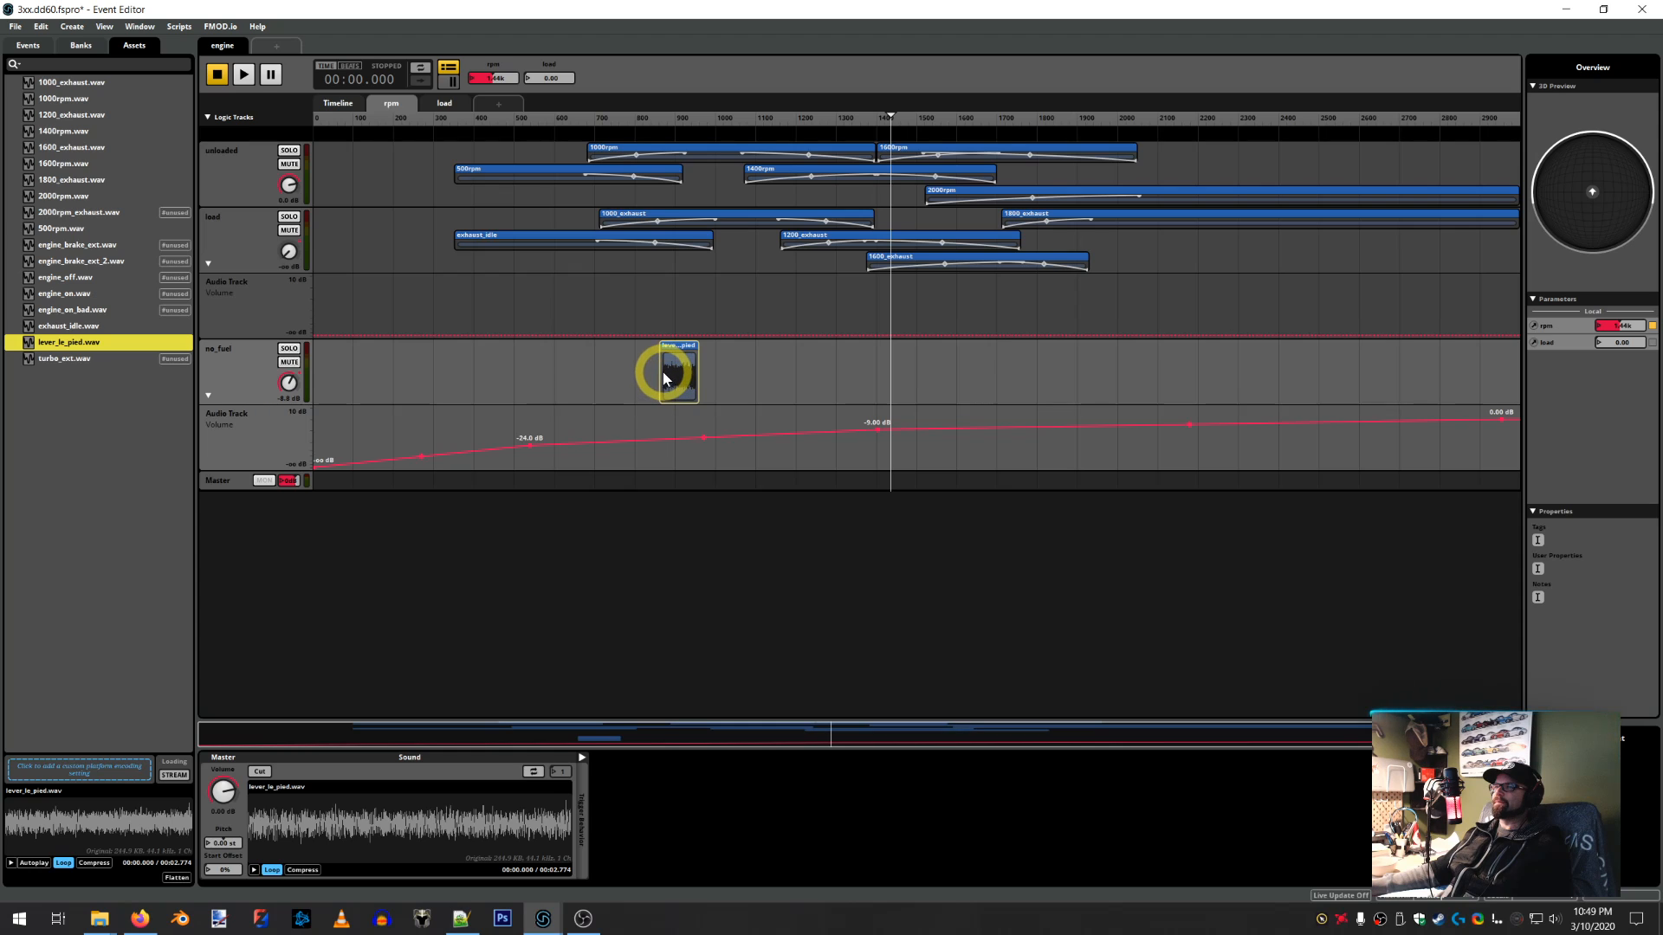
drag(662, 367, 498, 362)
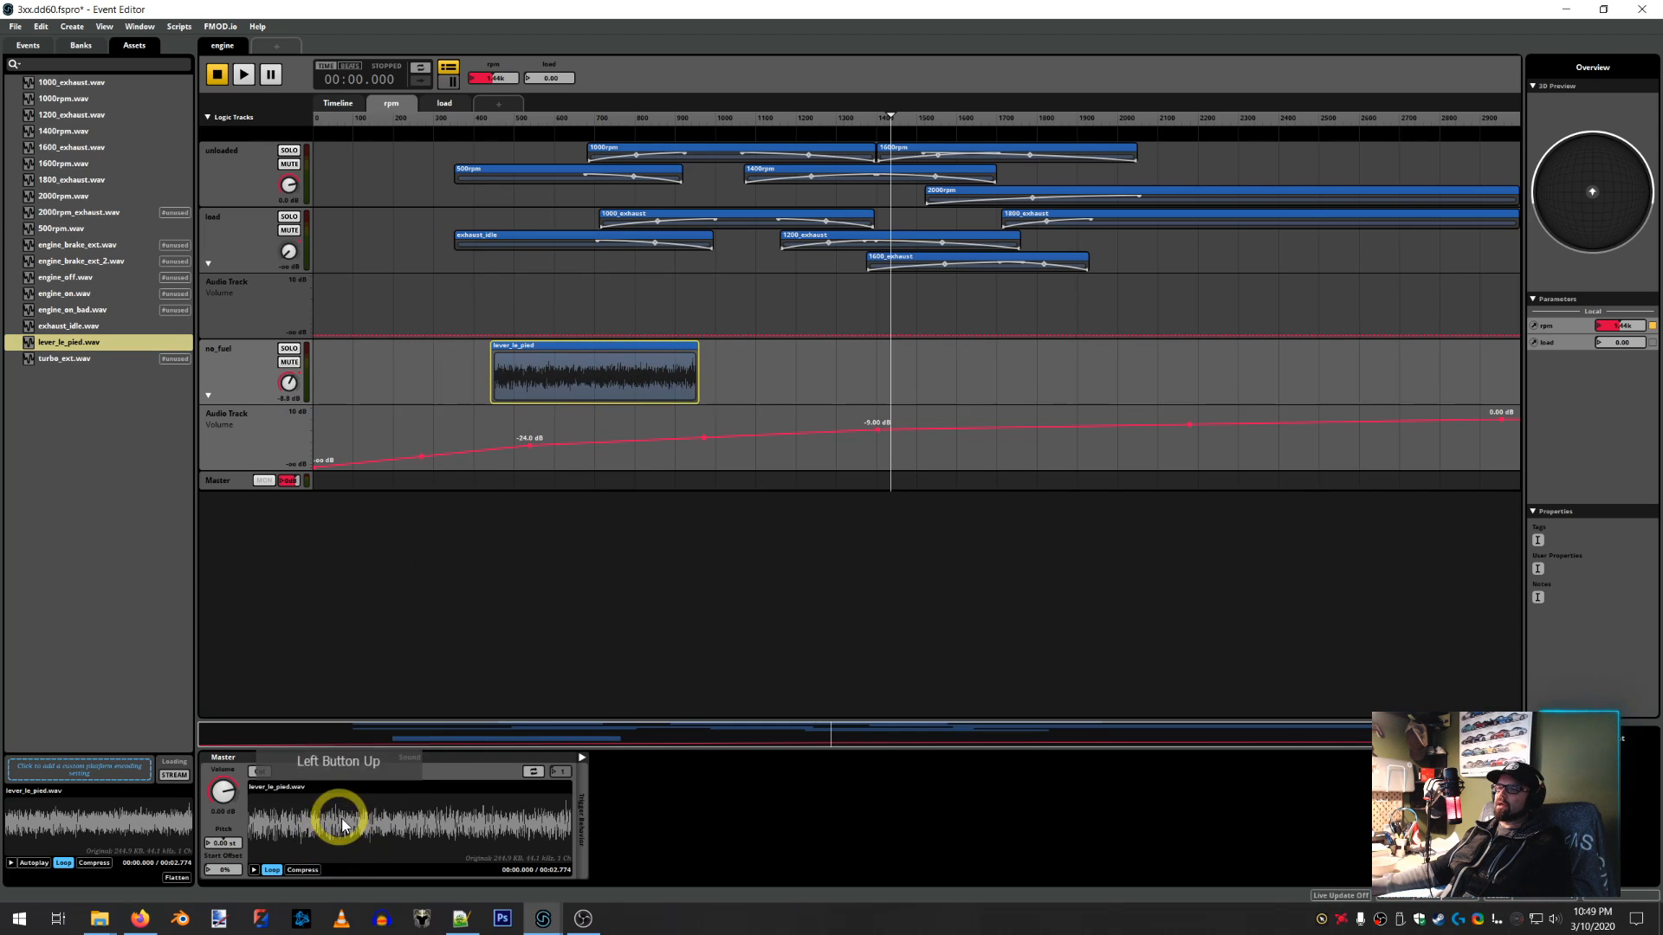
Look up lever_le_pied's rpm range in Notepad++ and resize its instrument in FMOD Studio to span from about 740 rpm to the upper end
click(461, 917)
scroll(1411, 531, down, 10)
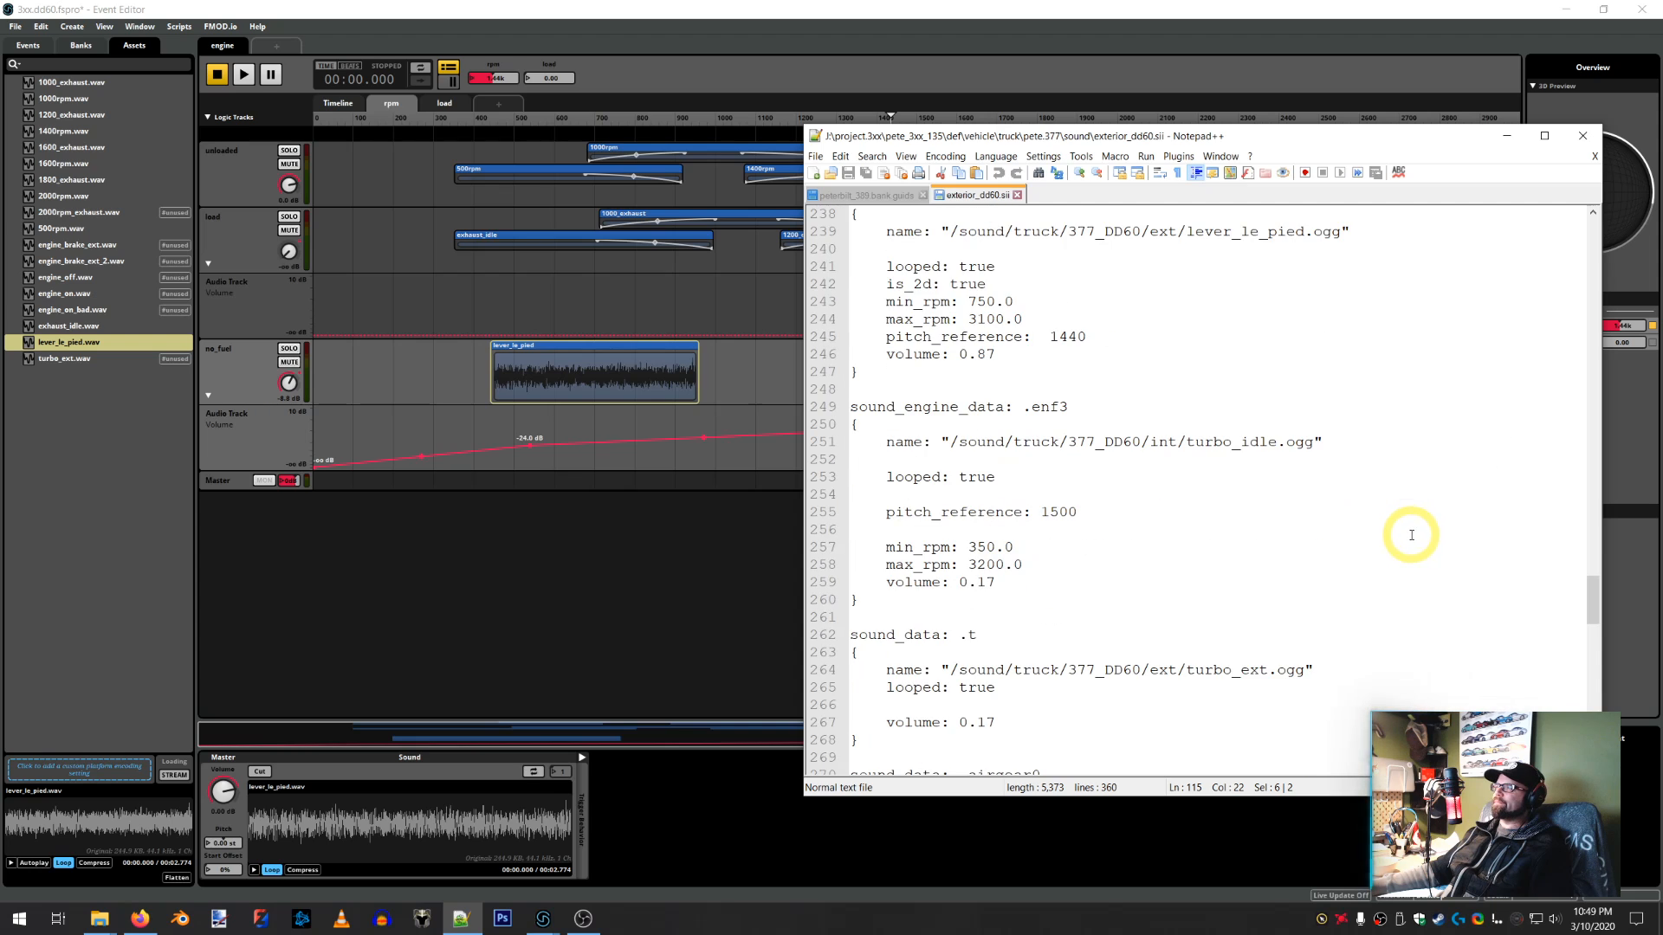
scroll(1342, 629, down, 17)
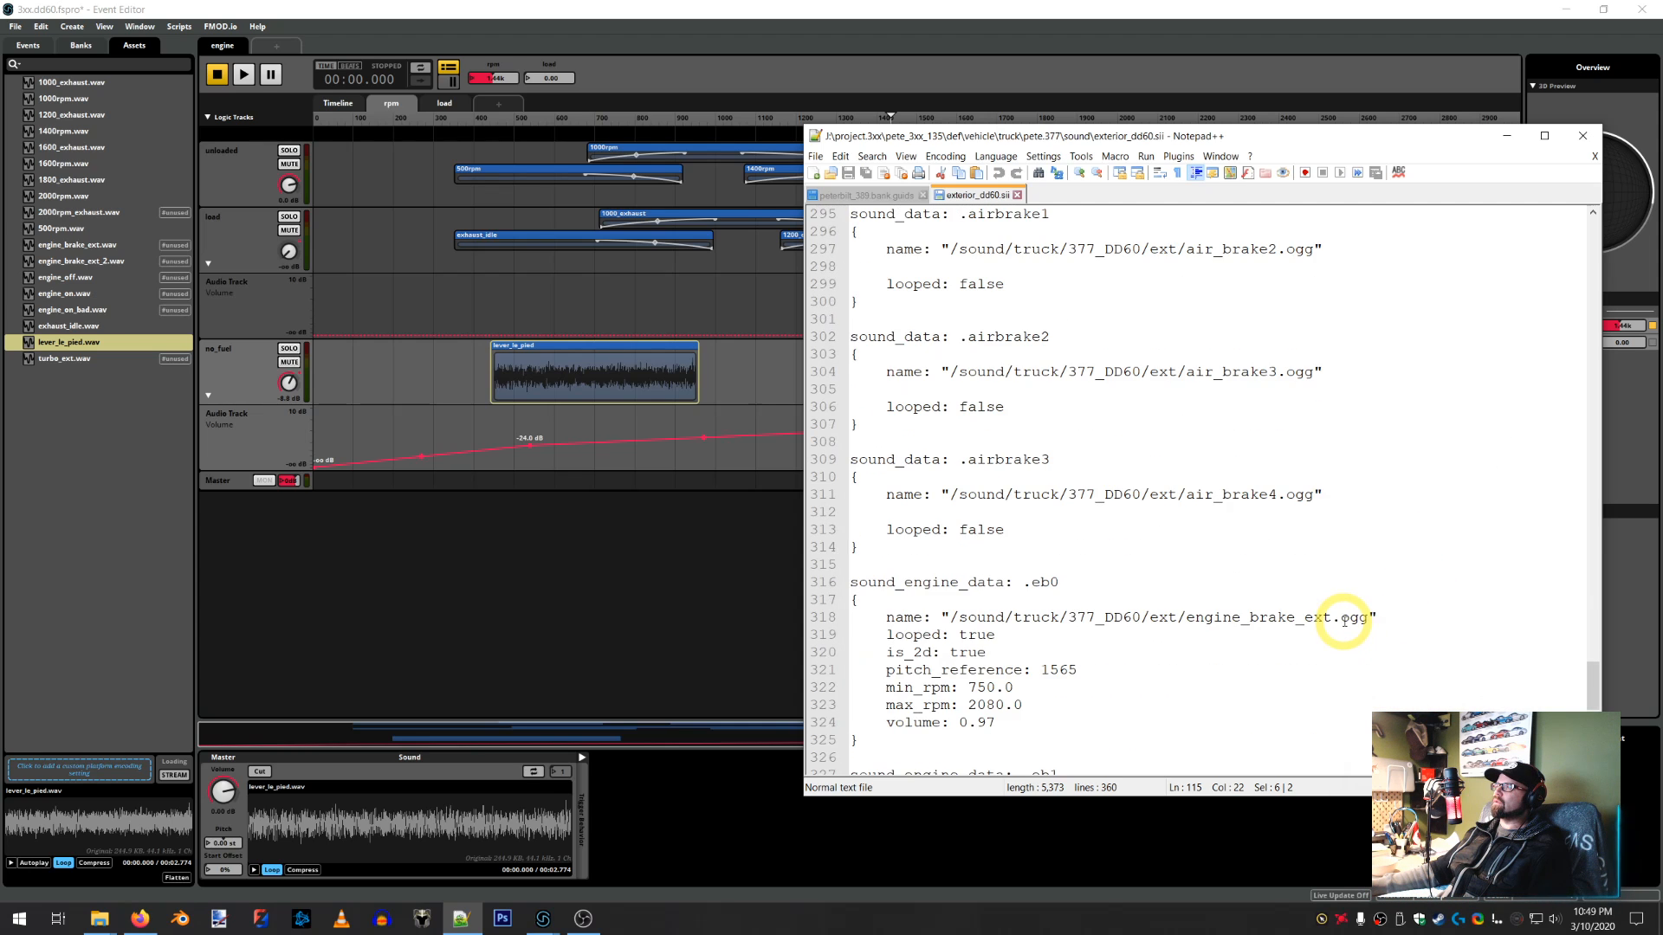
scroll(1345, 618, down, 8)
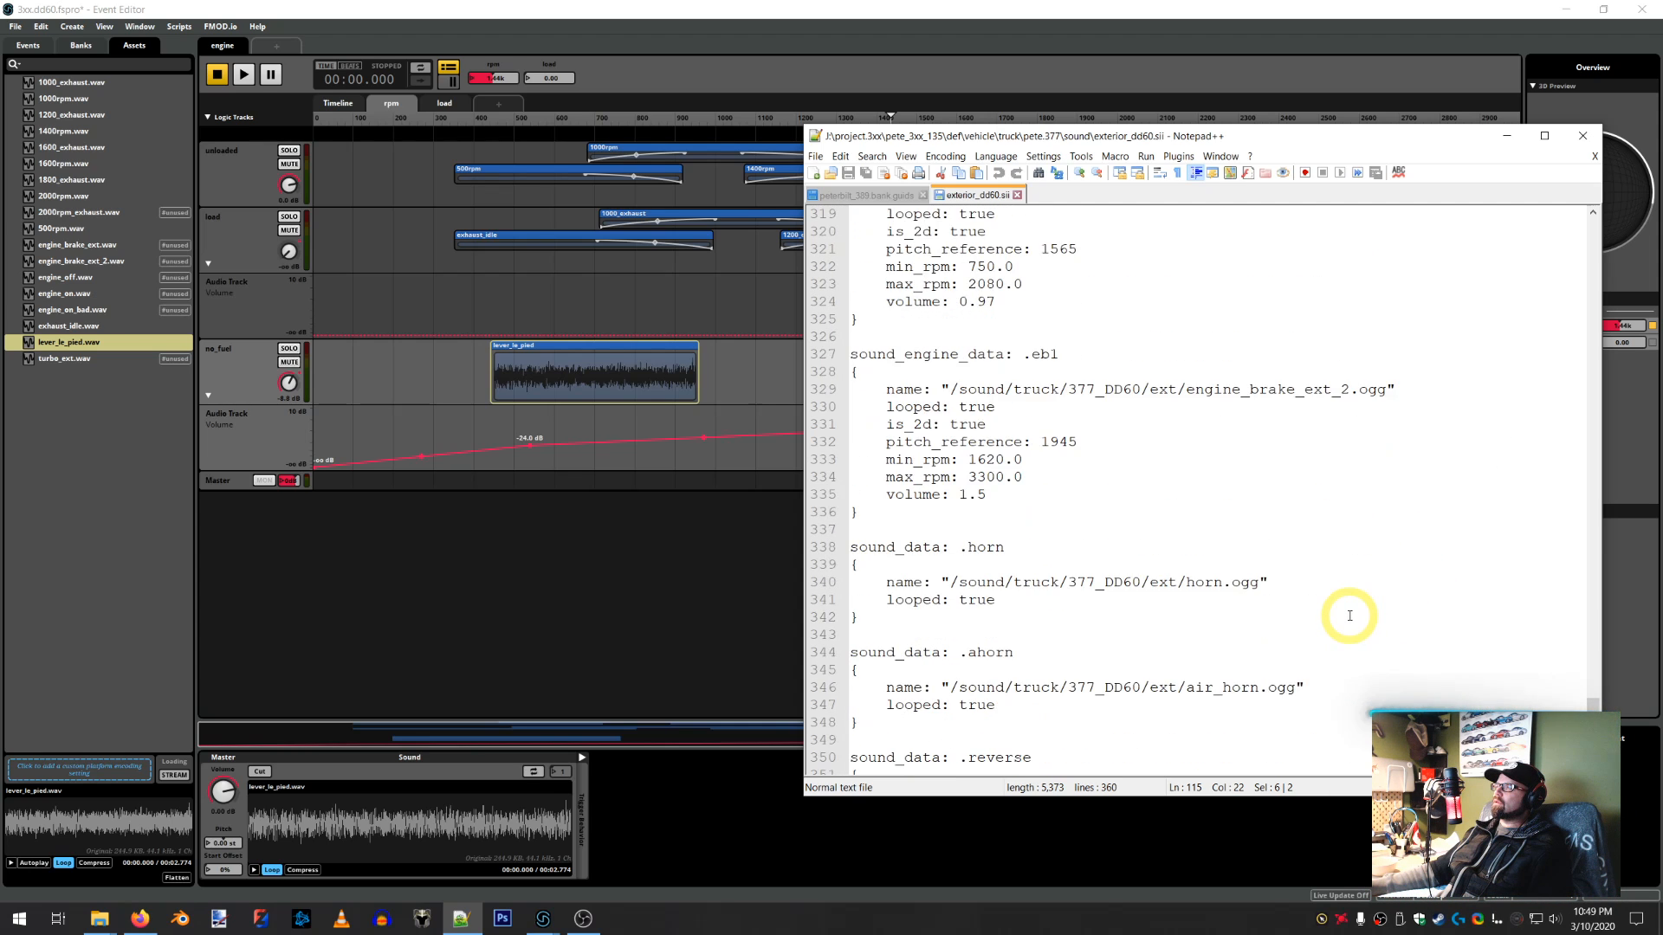
scroll(1351, 610, up, 5)
scroll(1352, 610, up, 20)
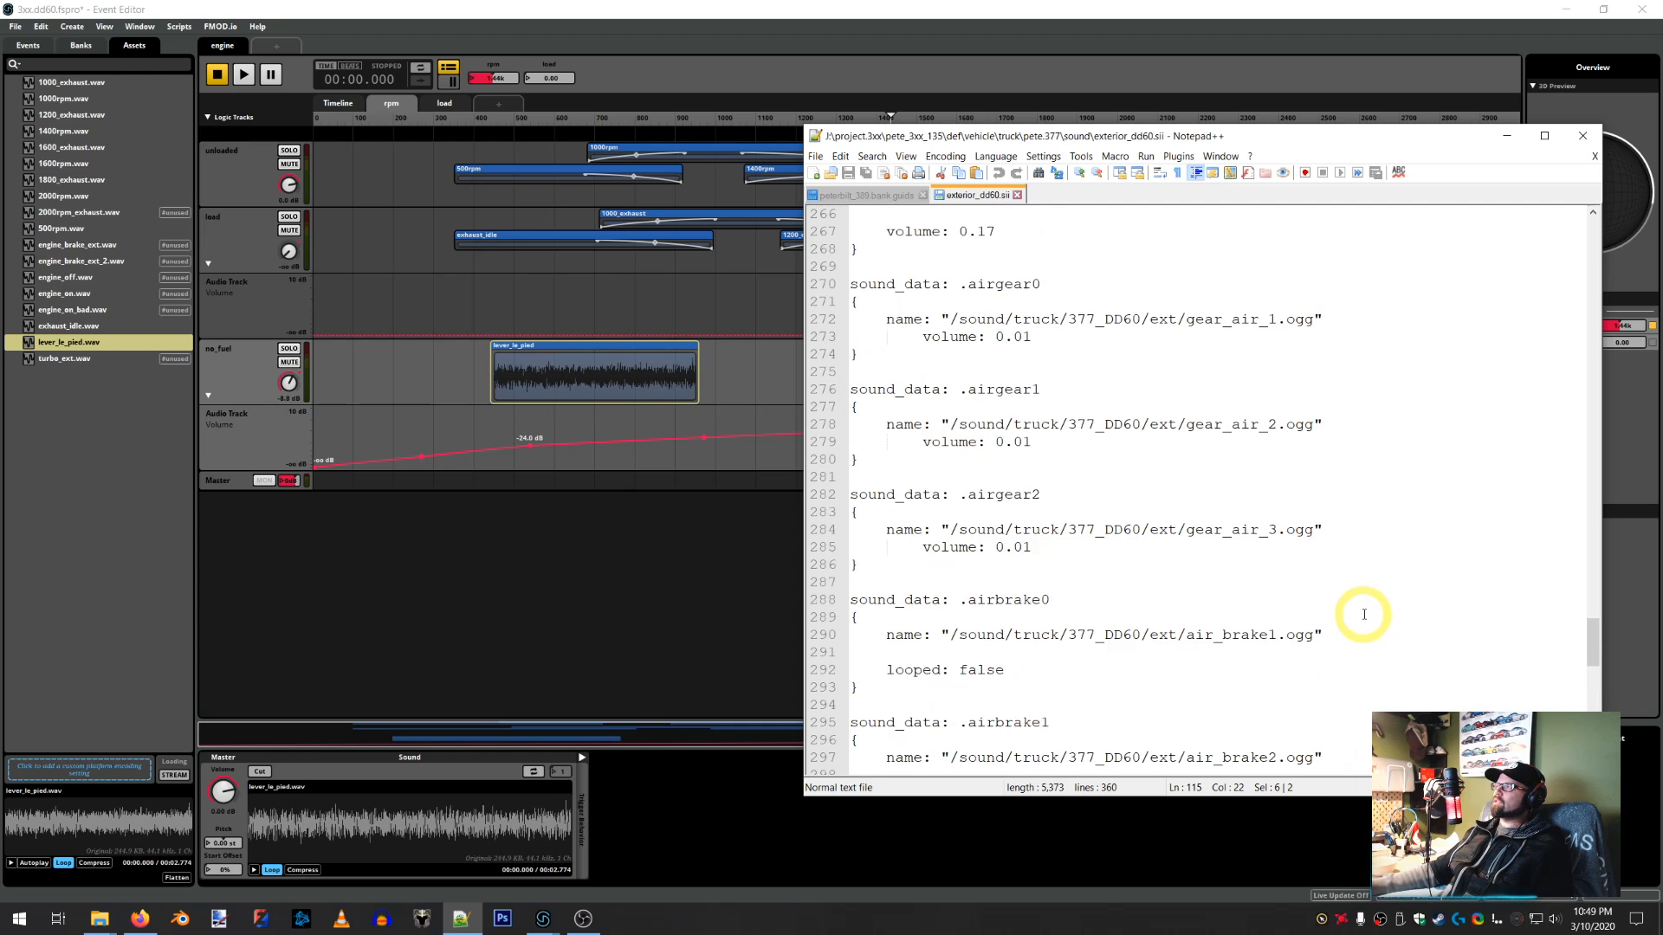
scroll(1363, 610, up, 7)
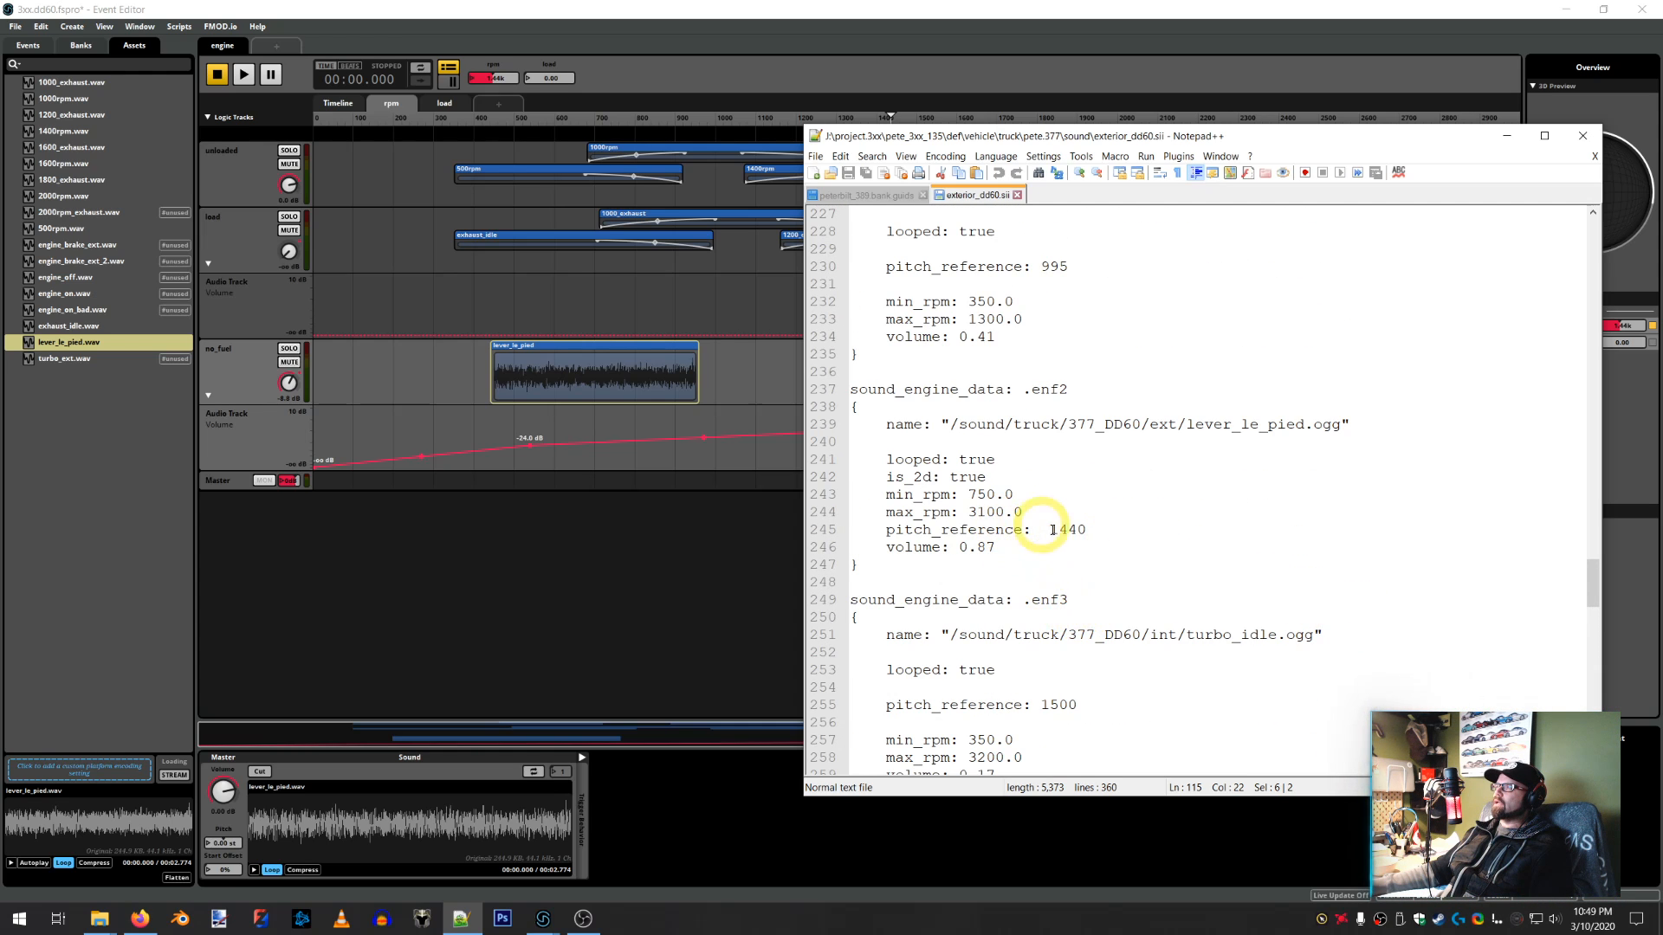
click(600, 29)
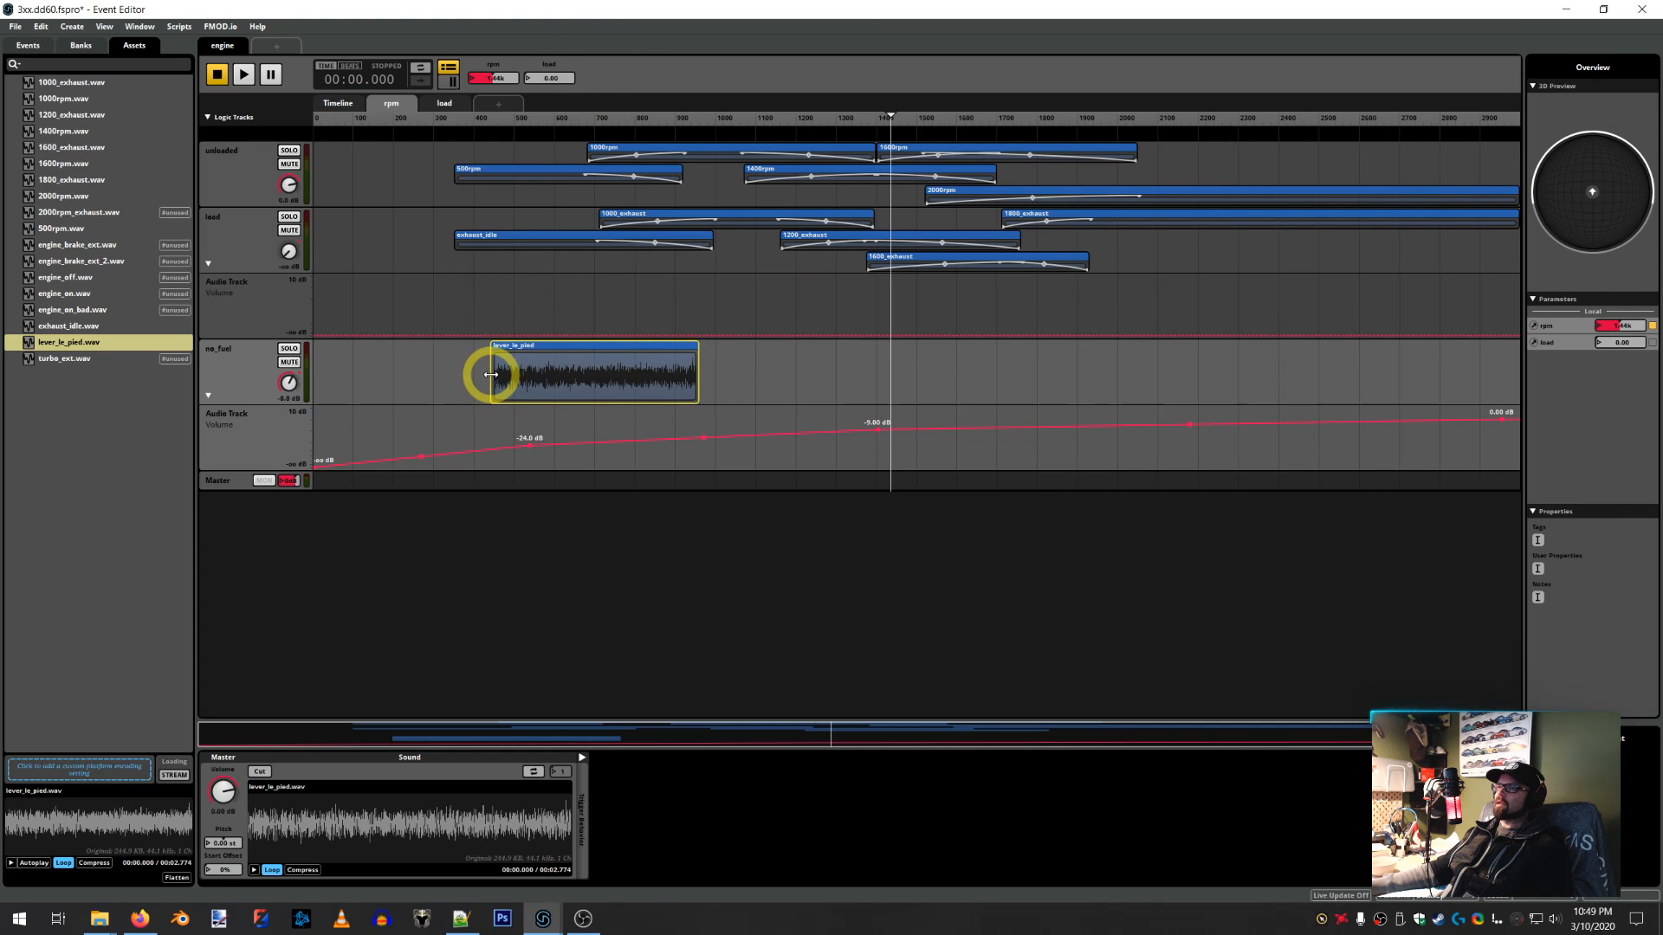
drag(491, 374, 614, 372)
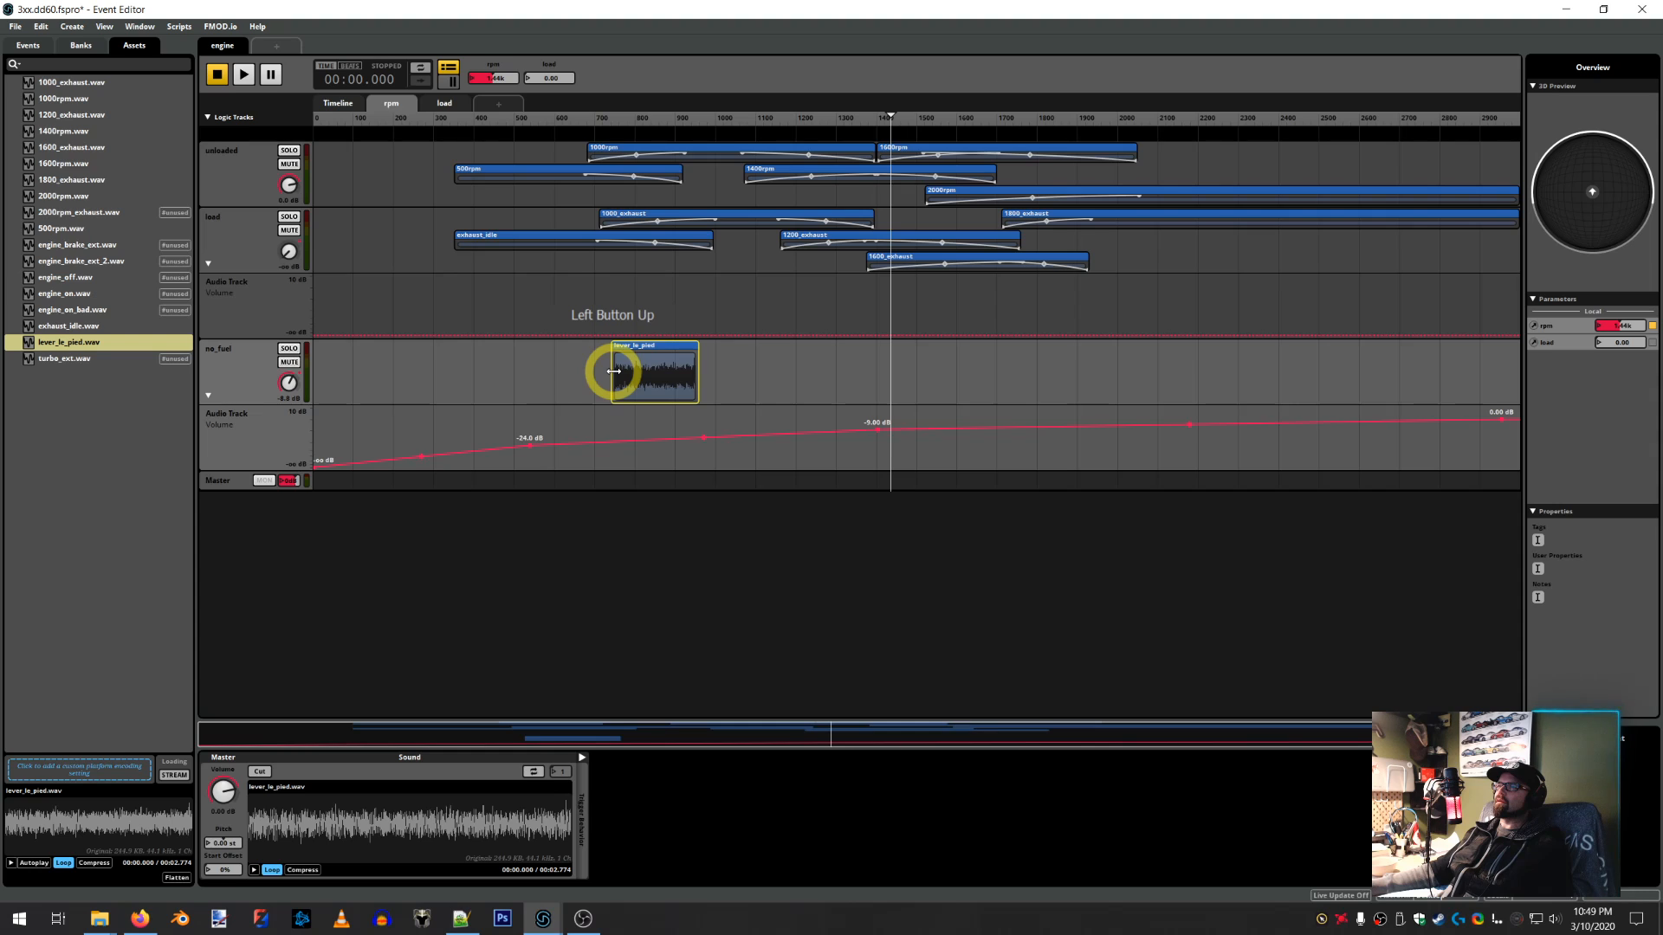
drag(622, 370, 1520, 383)
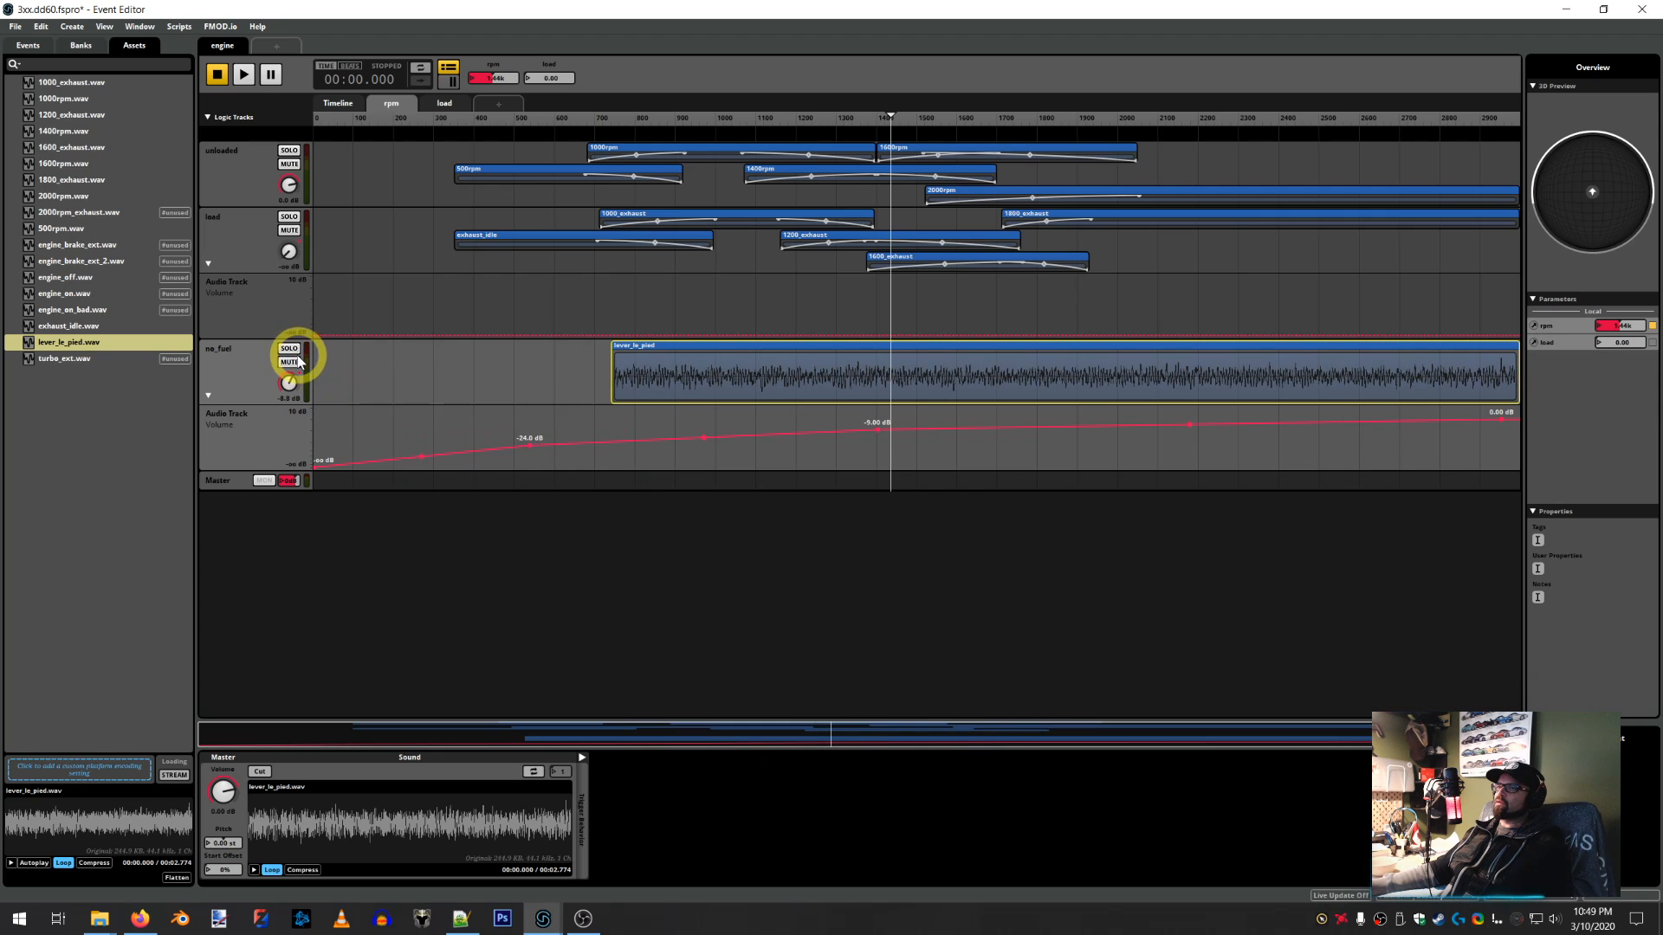
Solo the no_fuel track, enable looping and Cut on the lever_le_pied instrument, and add Autopitch modulation to its pitch
click(288, 348)
click(533, 771)
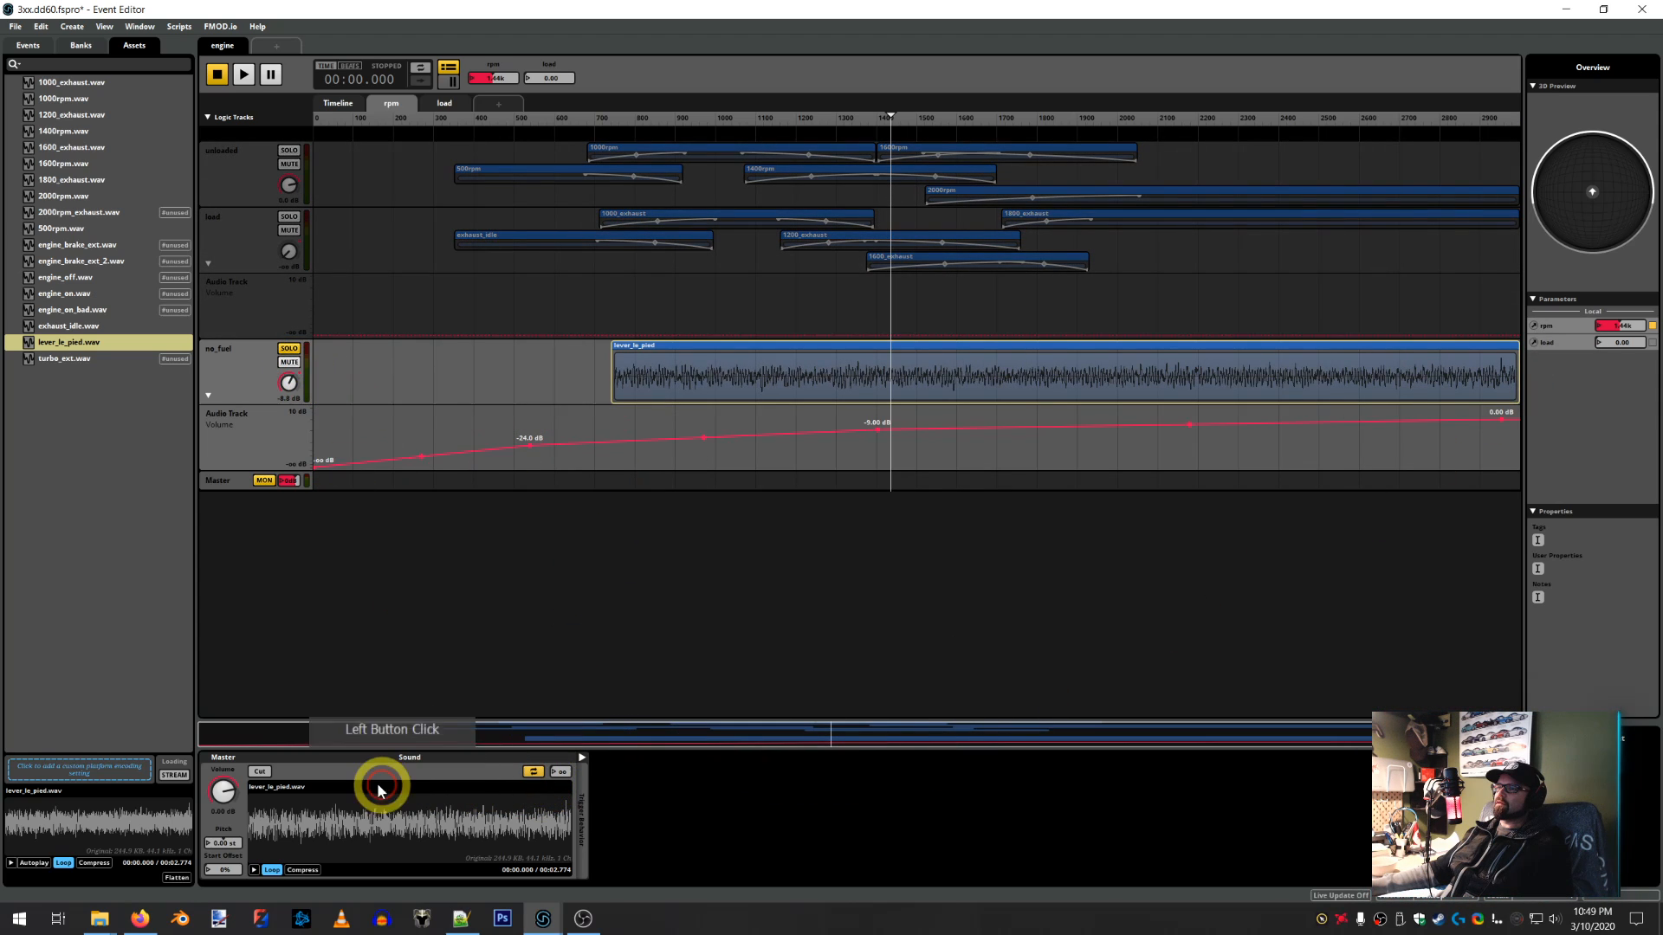
click(260, 771)
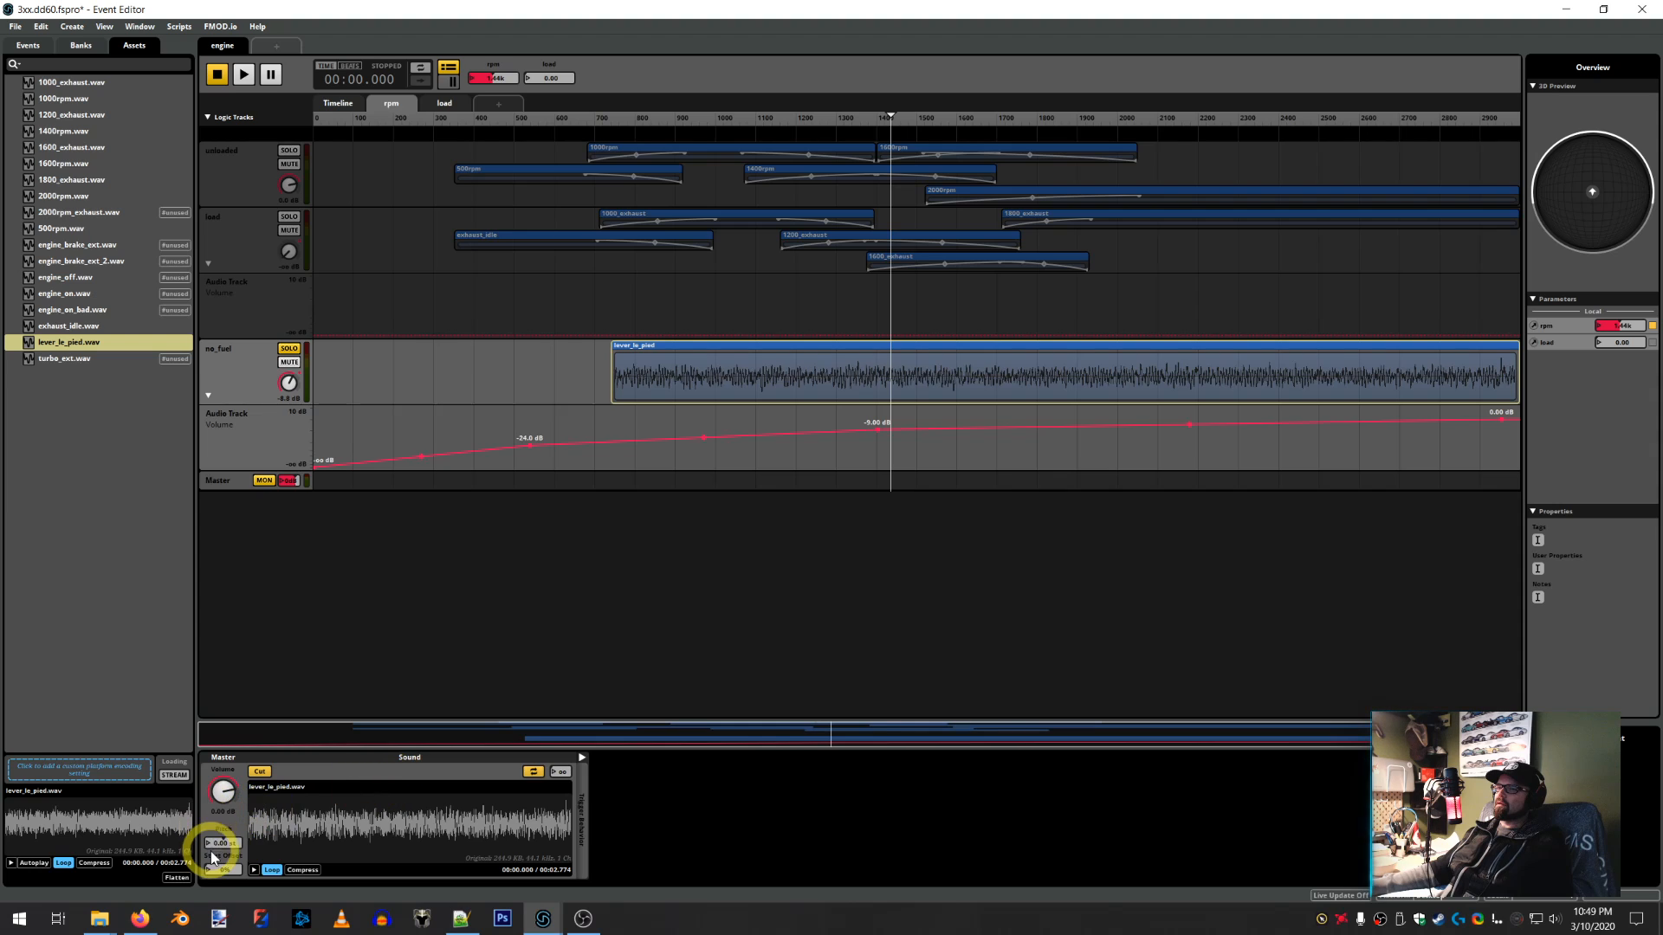
right_click(221, 843)
mouse_move(264, 870)
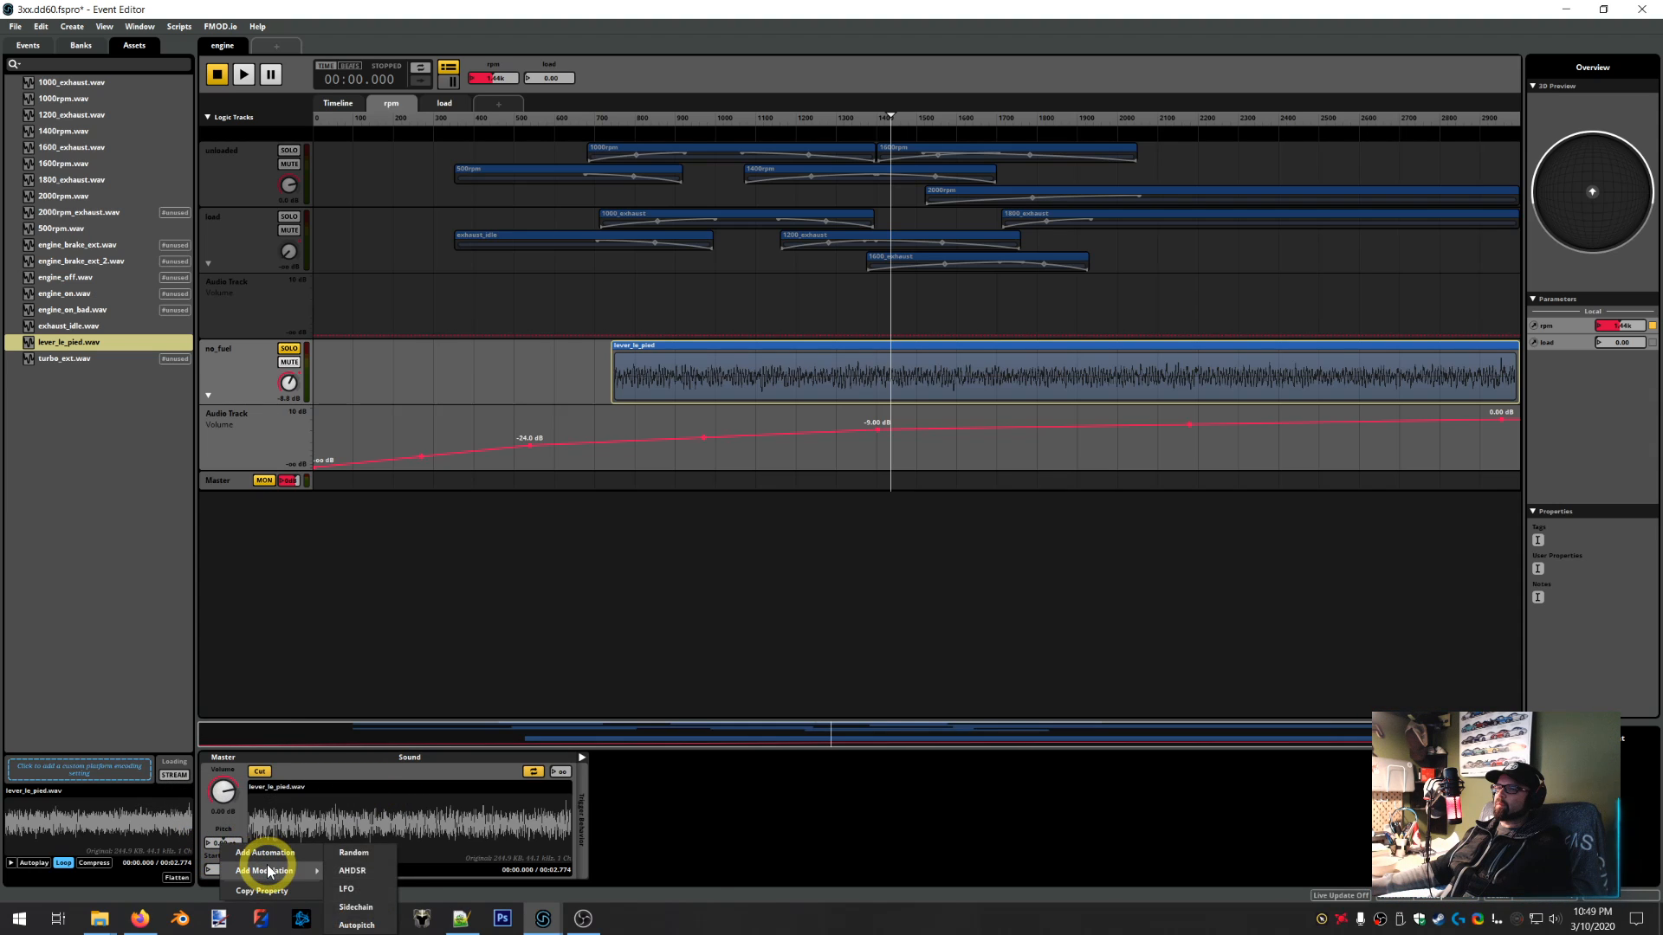
click(357, 925)
Look up lever_le_pied's pitch_reference in Notepad++ and set its Autopitch root pitch to 1440 in FMOD Studio
click(461, 918)
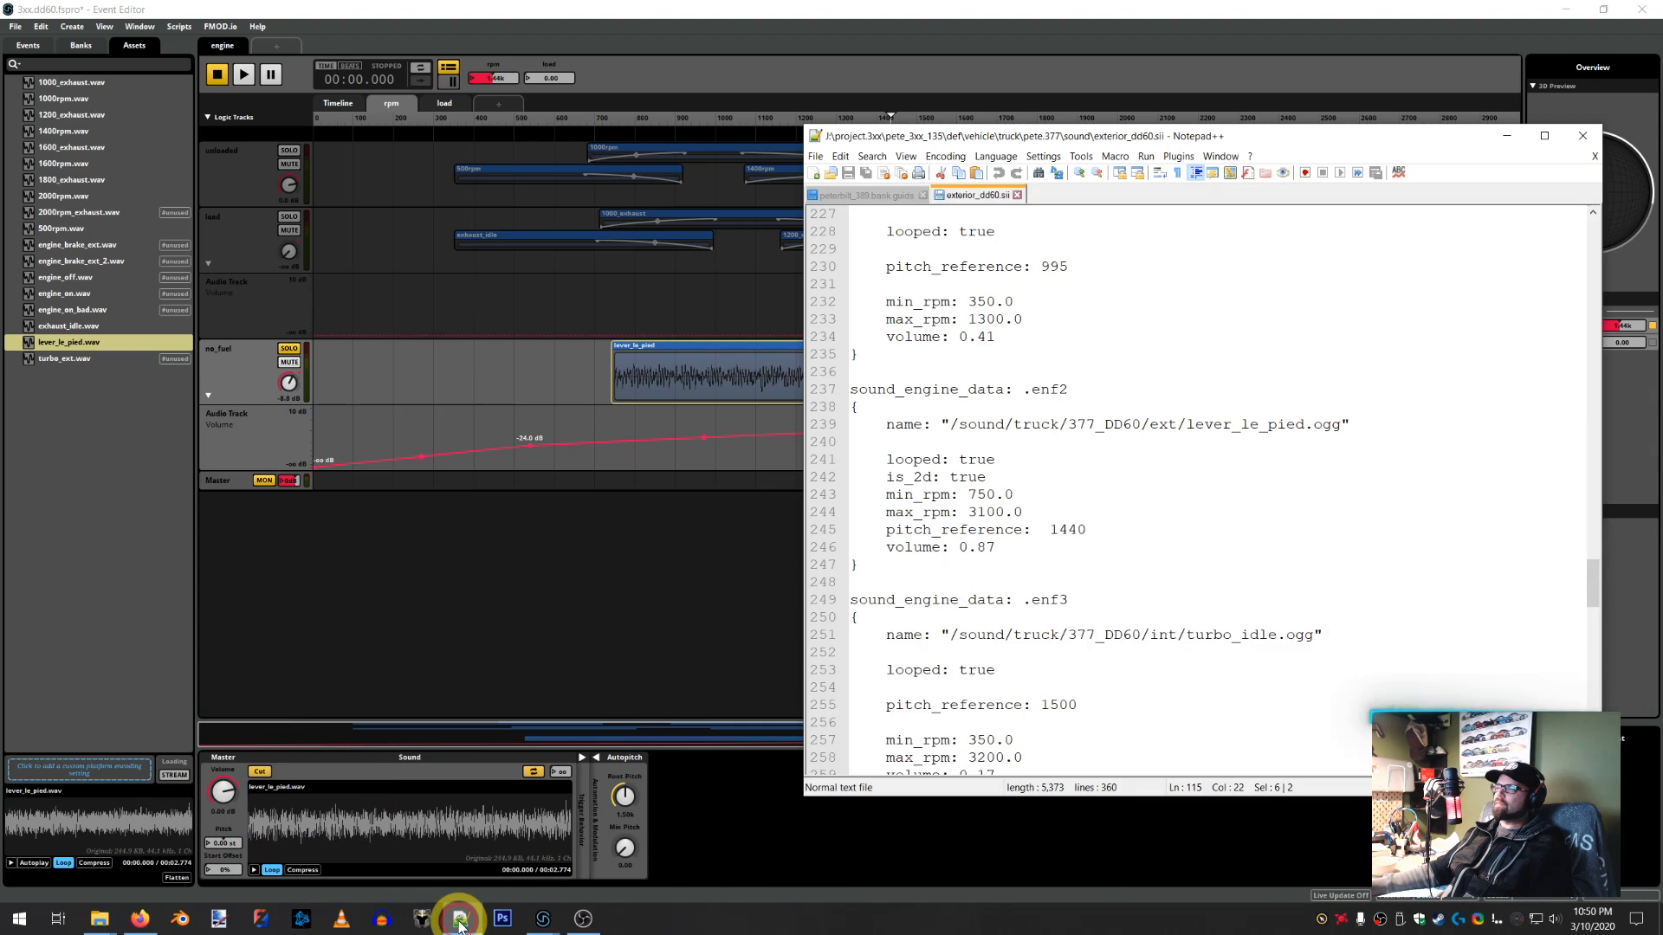
click(1165, 614)
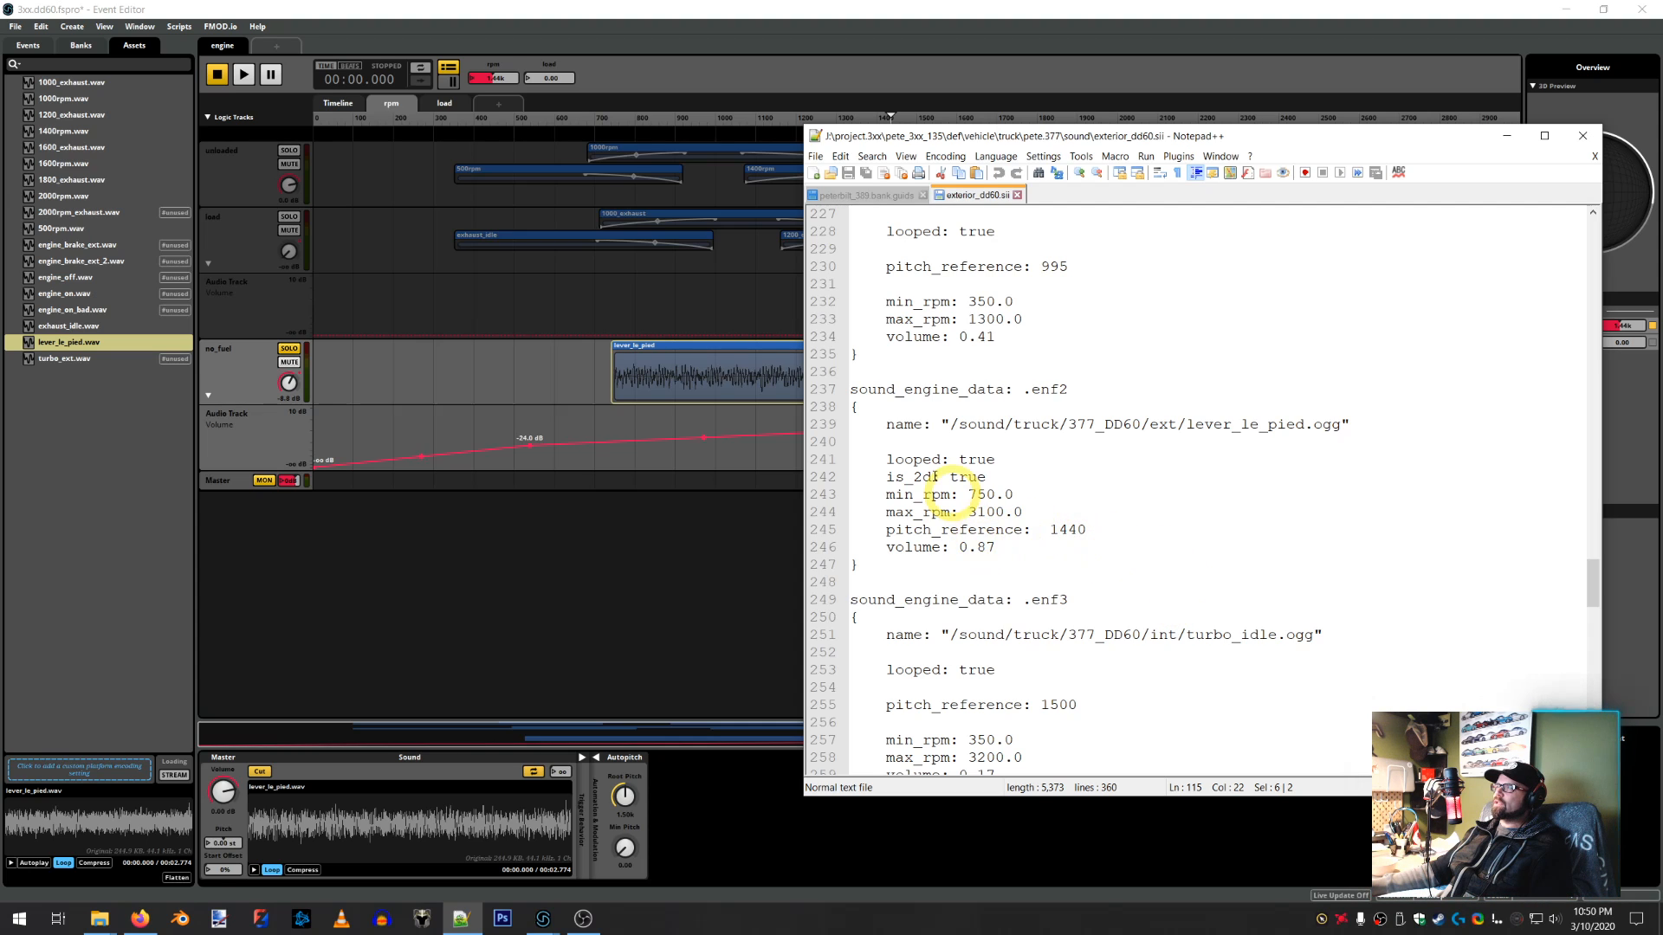
click(532, 24)
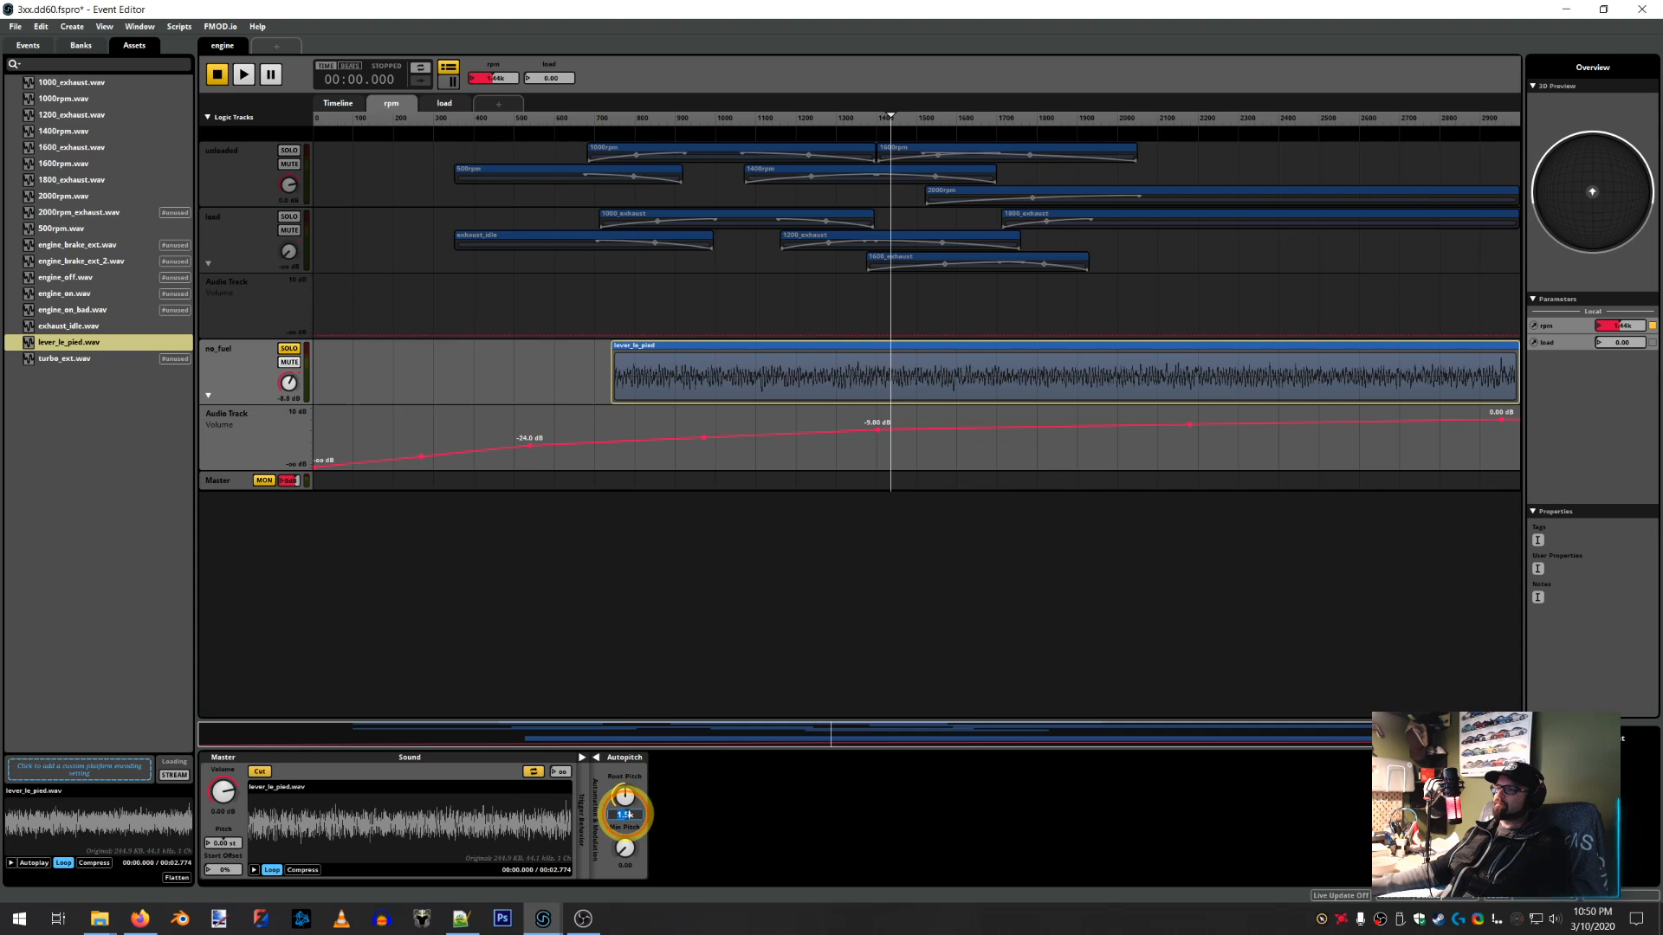
double_click(624, 814)
text(1000)
key(Return)
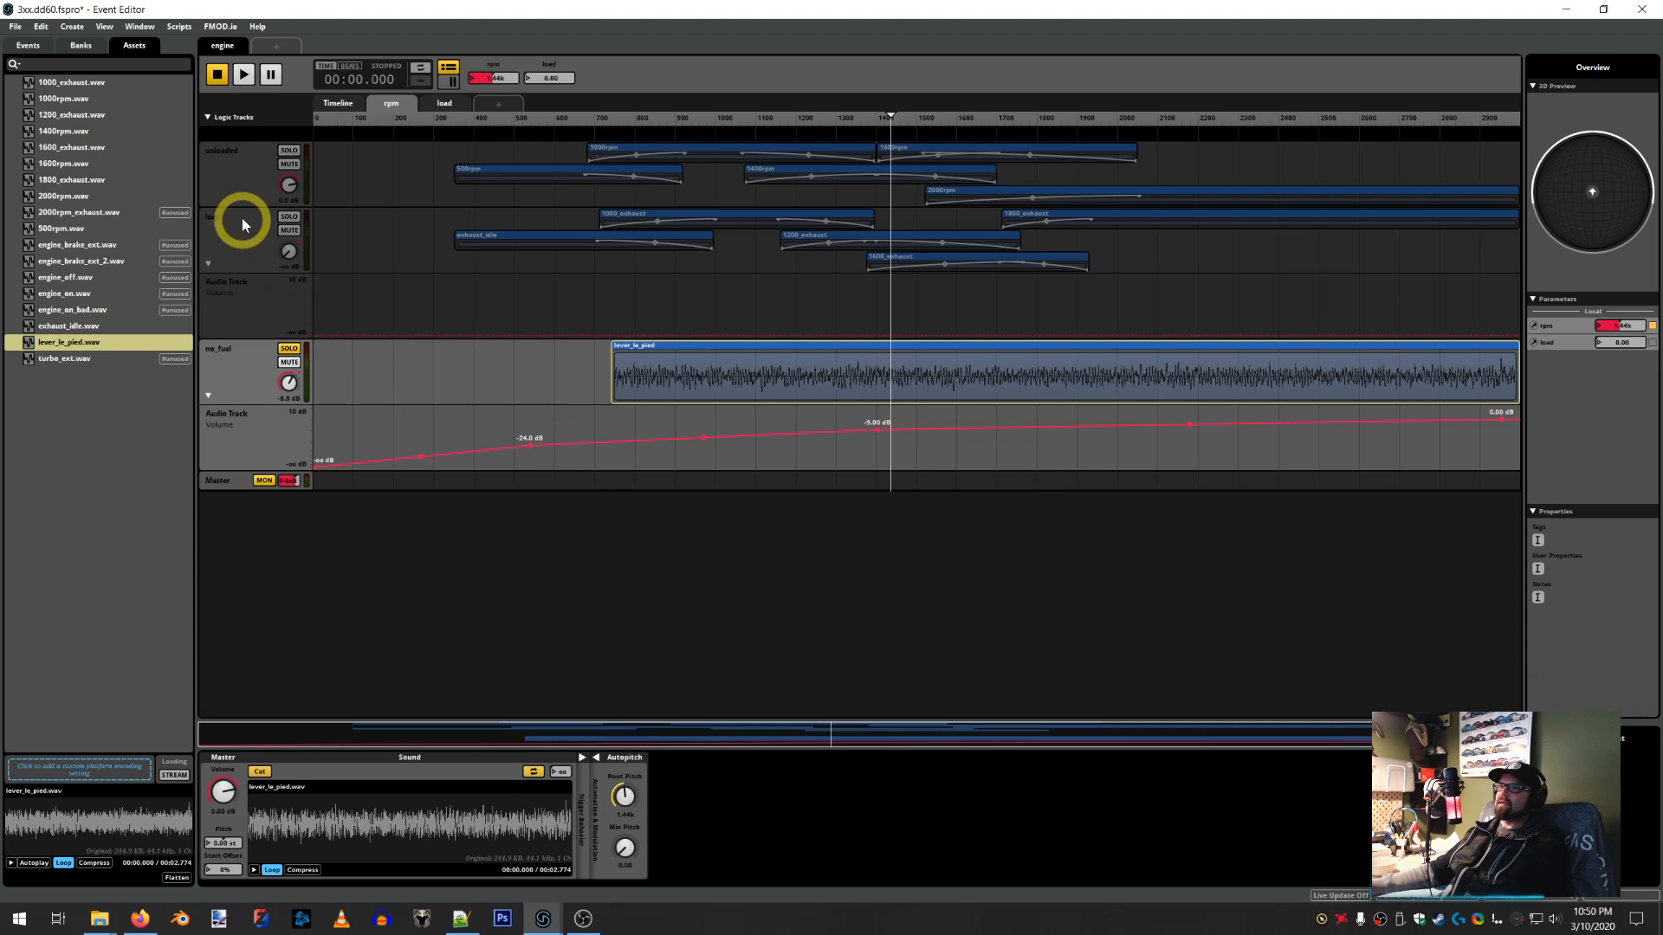
Play the event at about 765 rpm and reshape the no_fuel volume curve to -1 dB near 765 rpm and 0 dB near 1400 rpm
click(243, 77)
drag(905, 123, 621, 199)
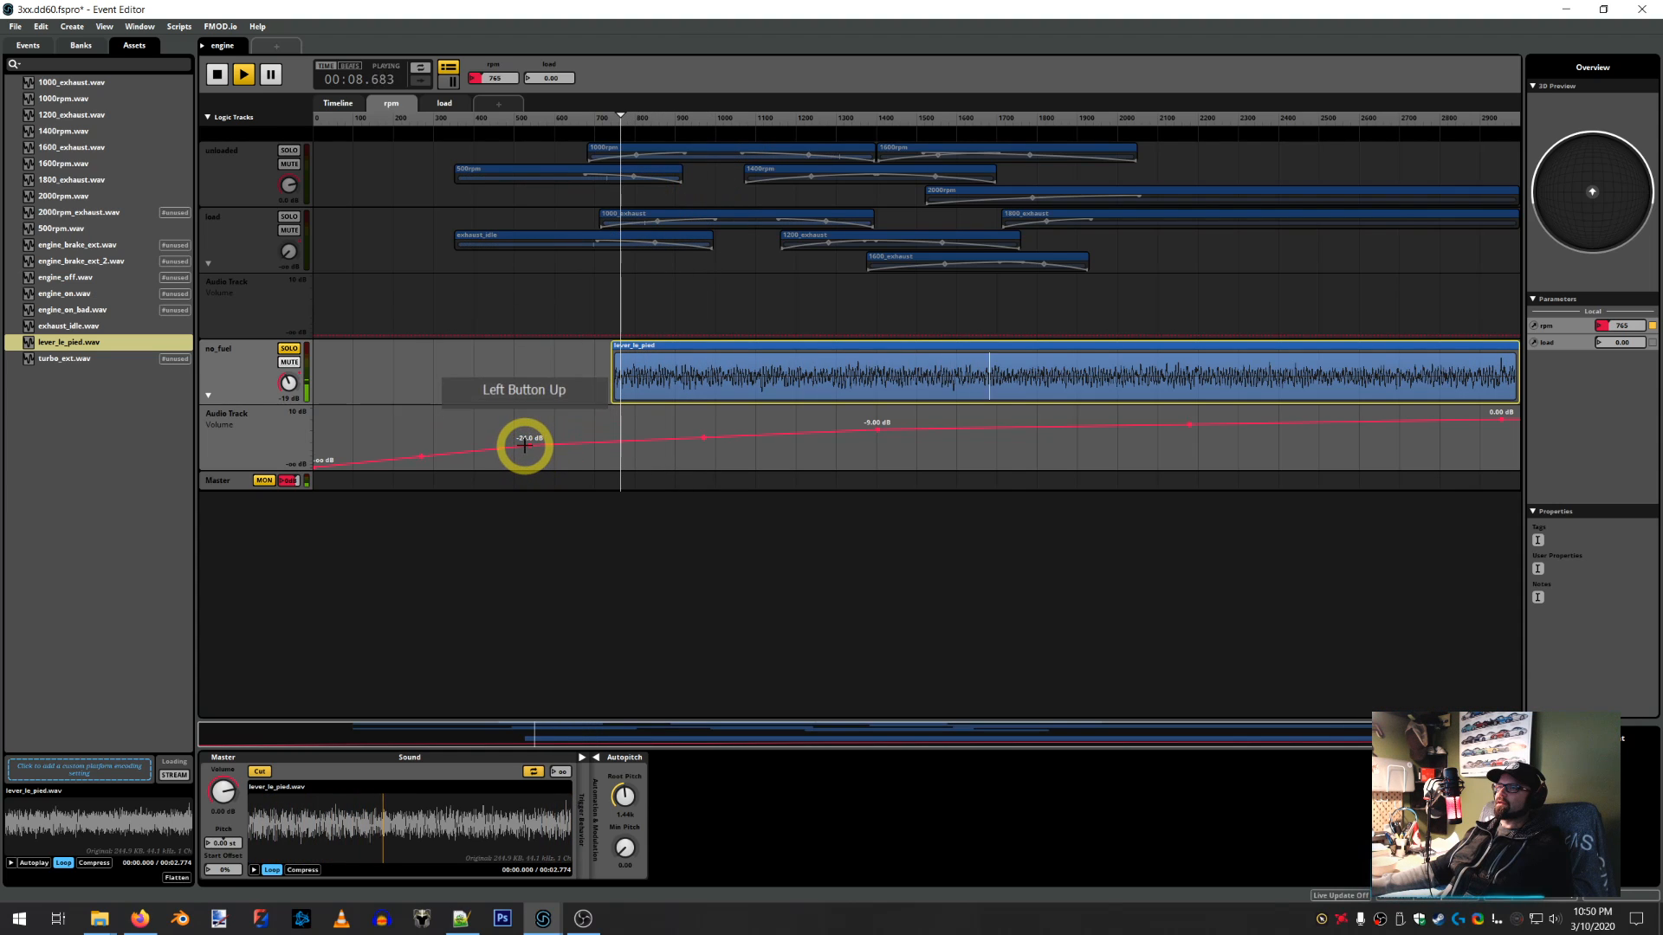
click(529, 445)
drag(529, 445, 529, 428)
drag(877, 428, 877, 425)
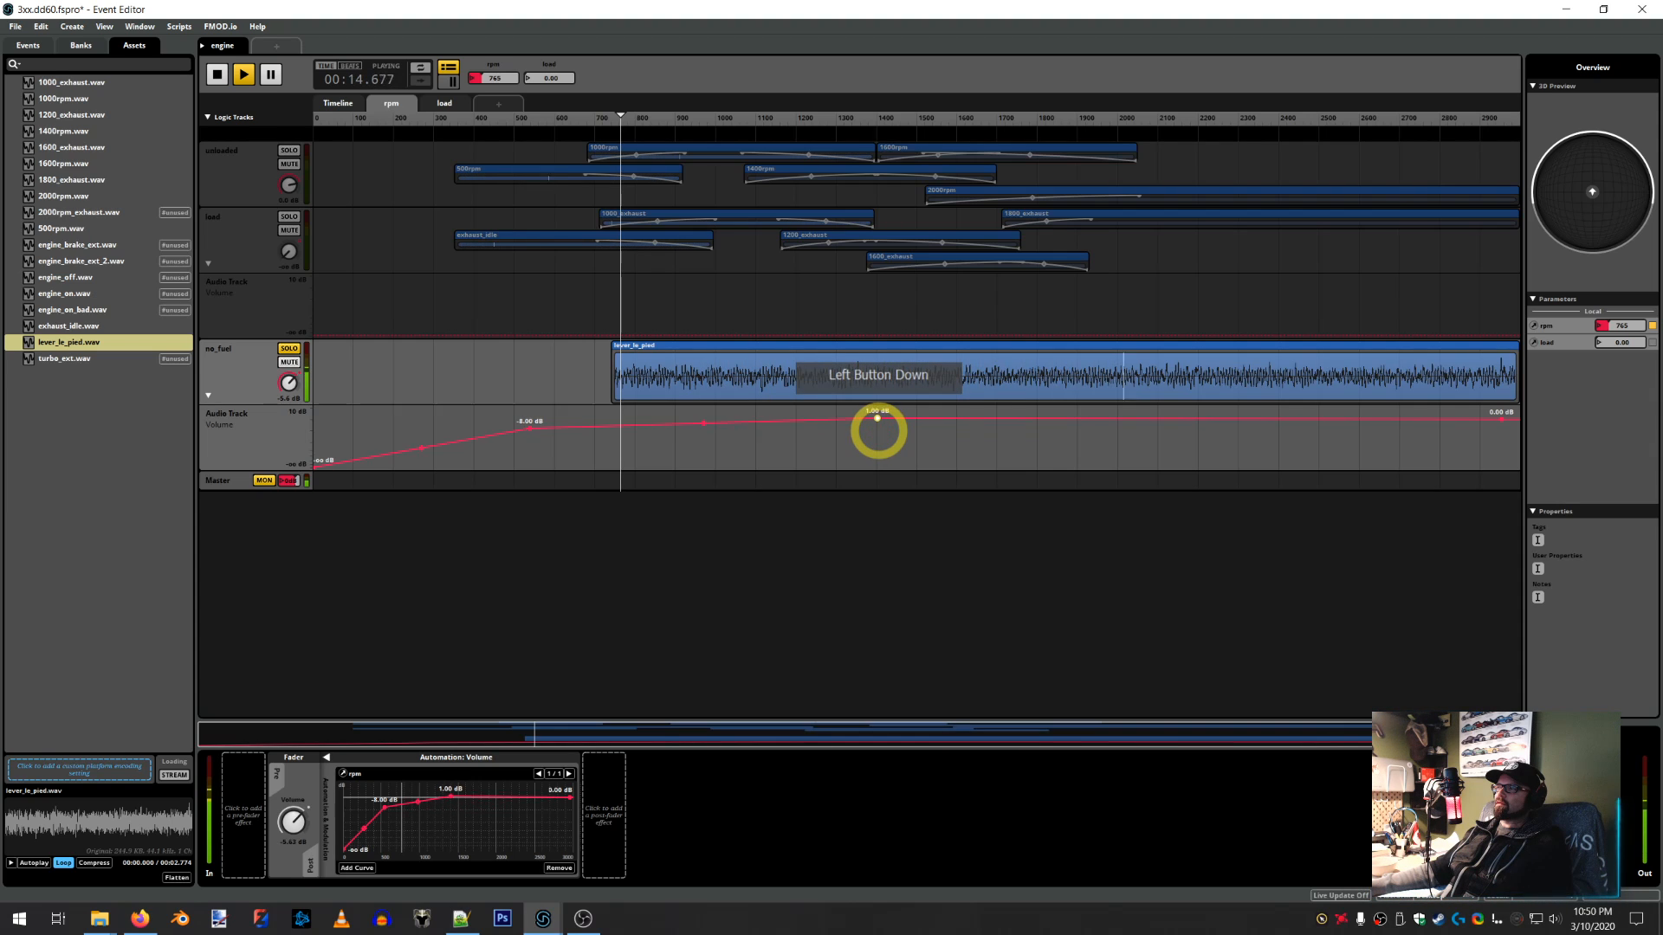
drag(878, 419, 877, 419)
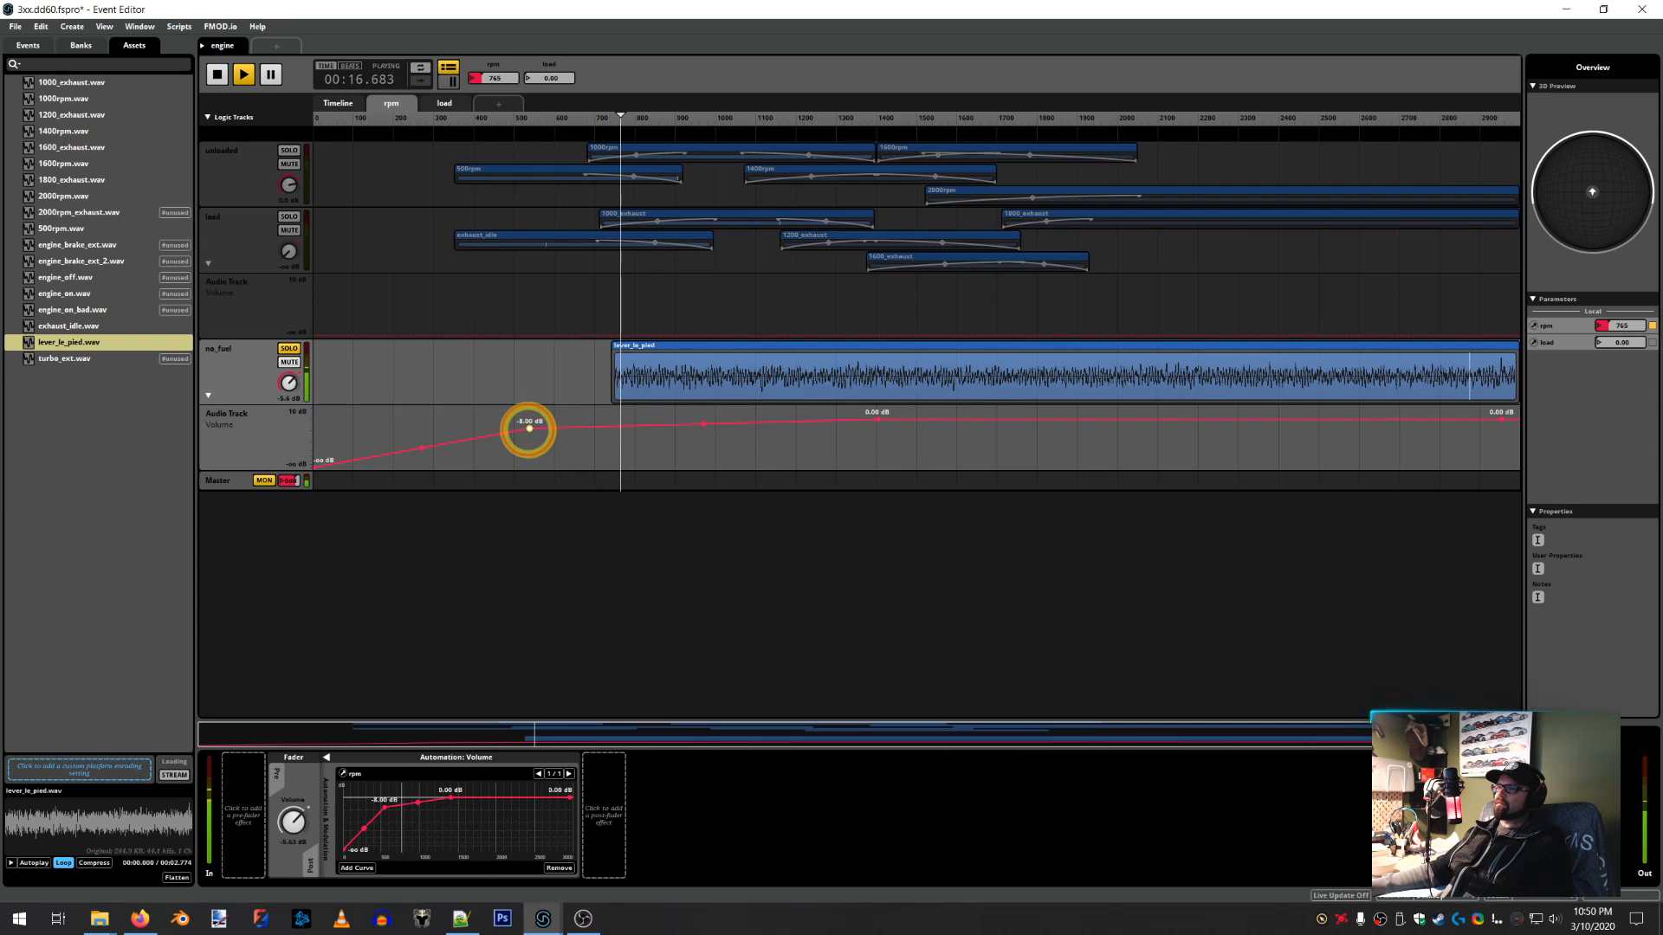
drag(529, 428, 618, 420)
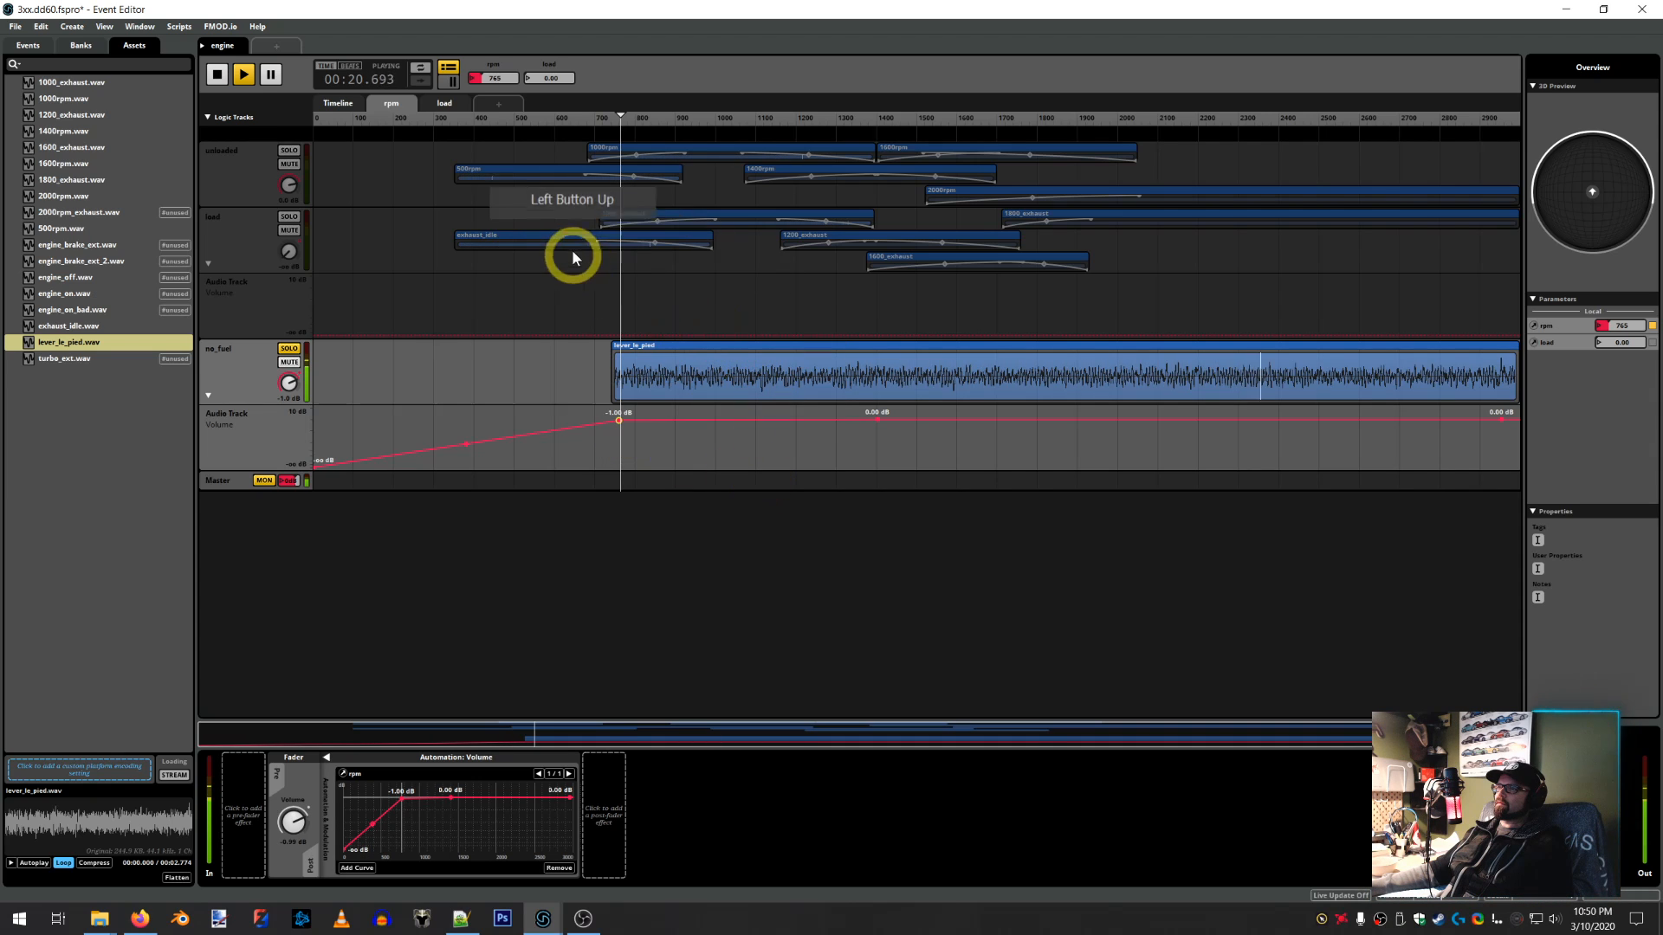
Add a short fade-in to the start of lever_le_pied while auditioning between about 1220 and 741 rpm, and unsolo the no_fuel track
drag(620, 116, 807, 186)
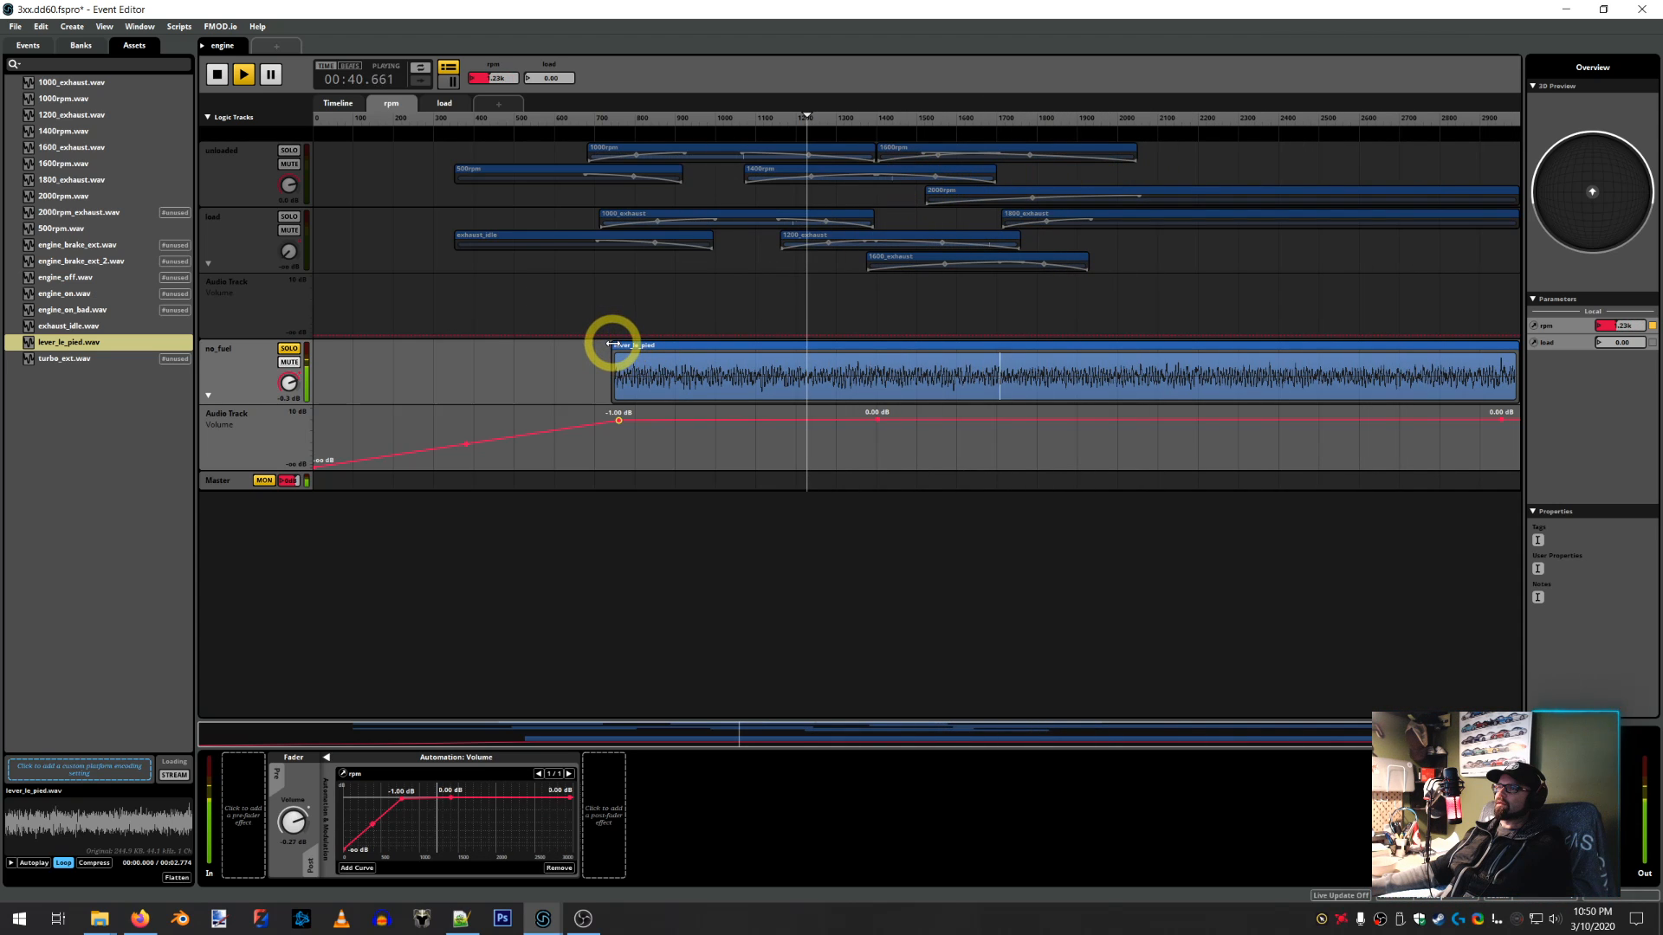
drag(609, 354, 633, 353)
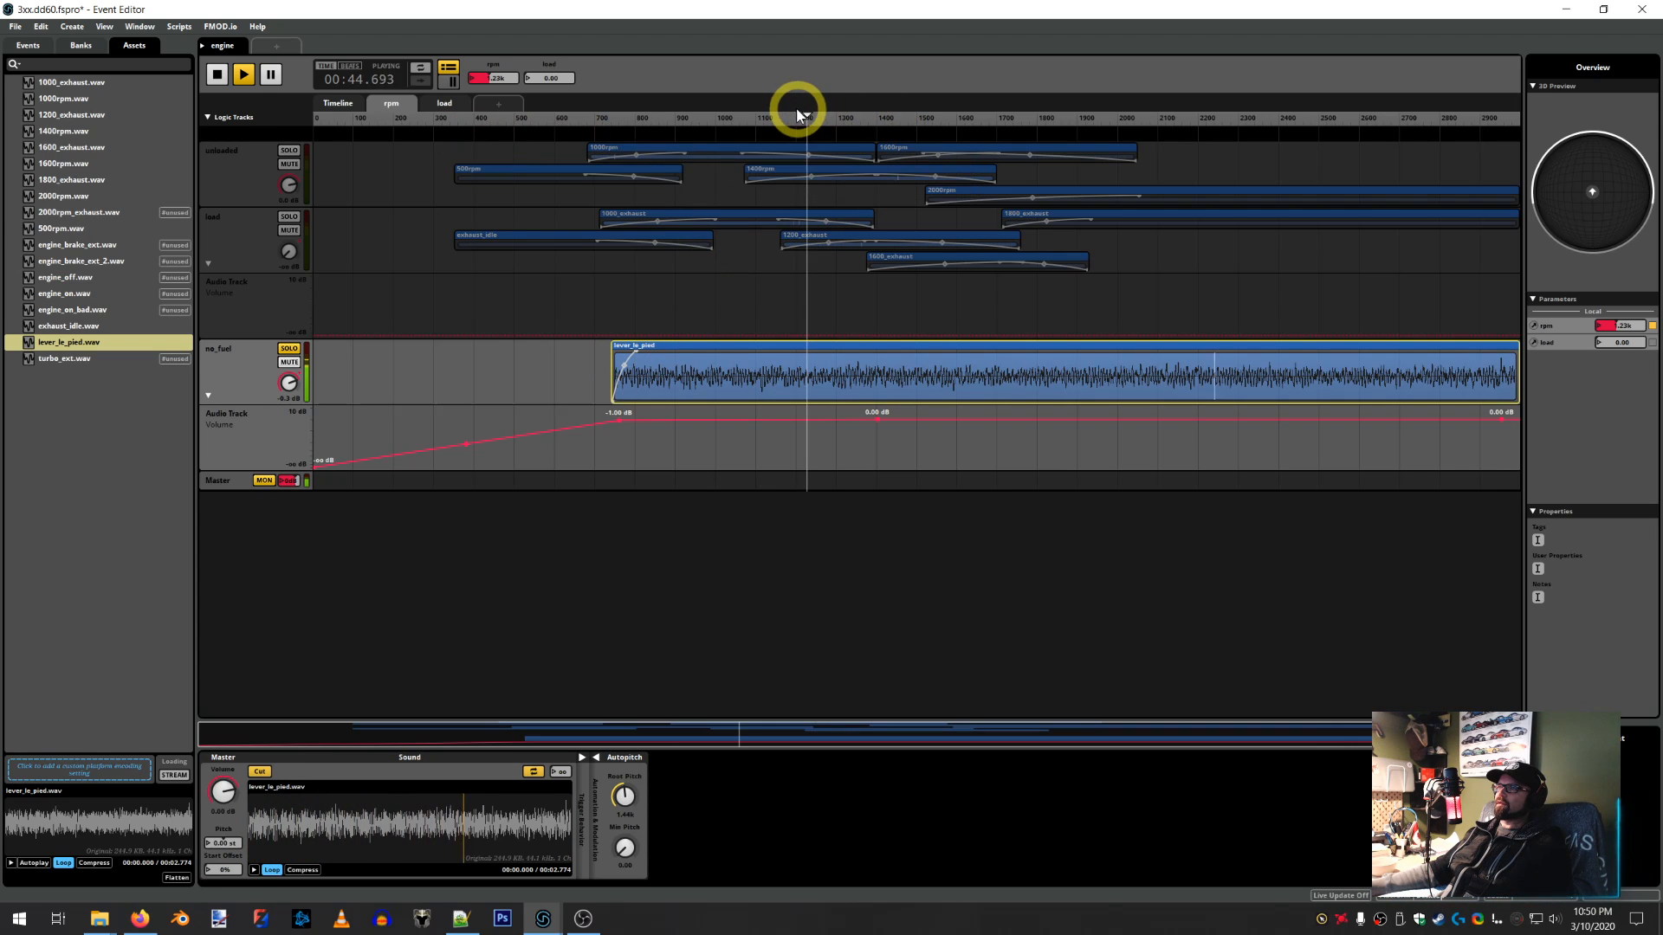
drag(808, 117, 610, 137)
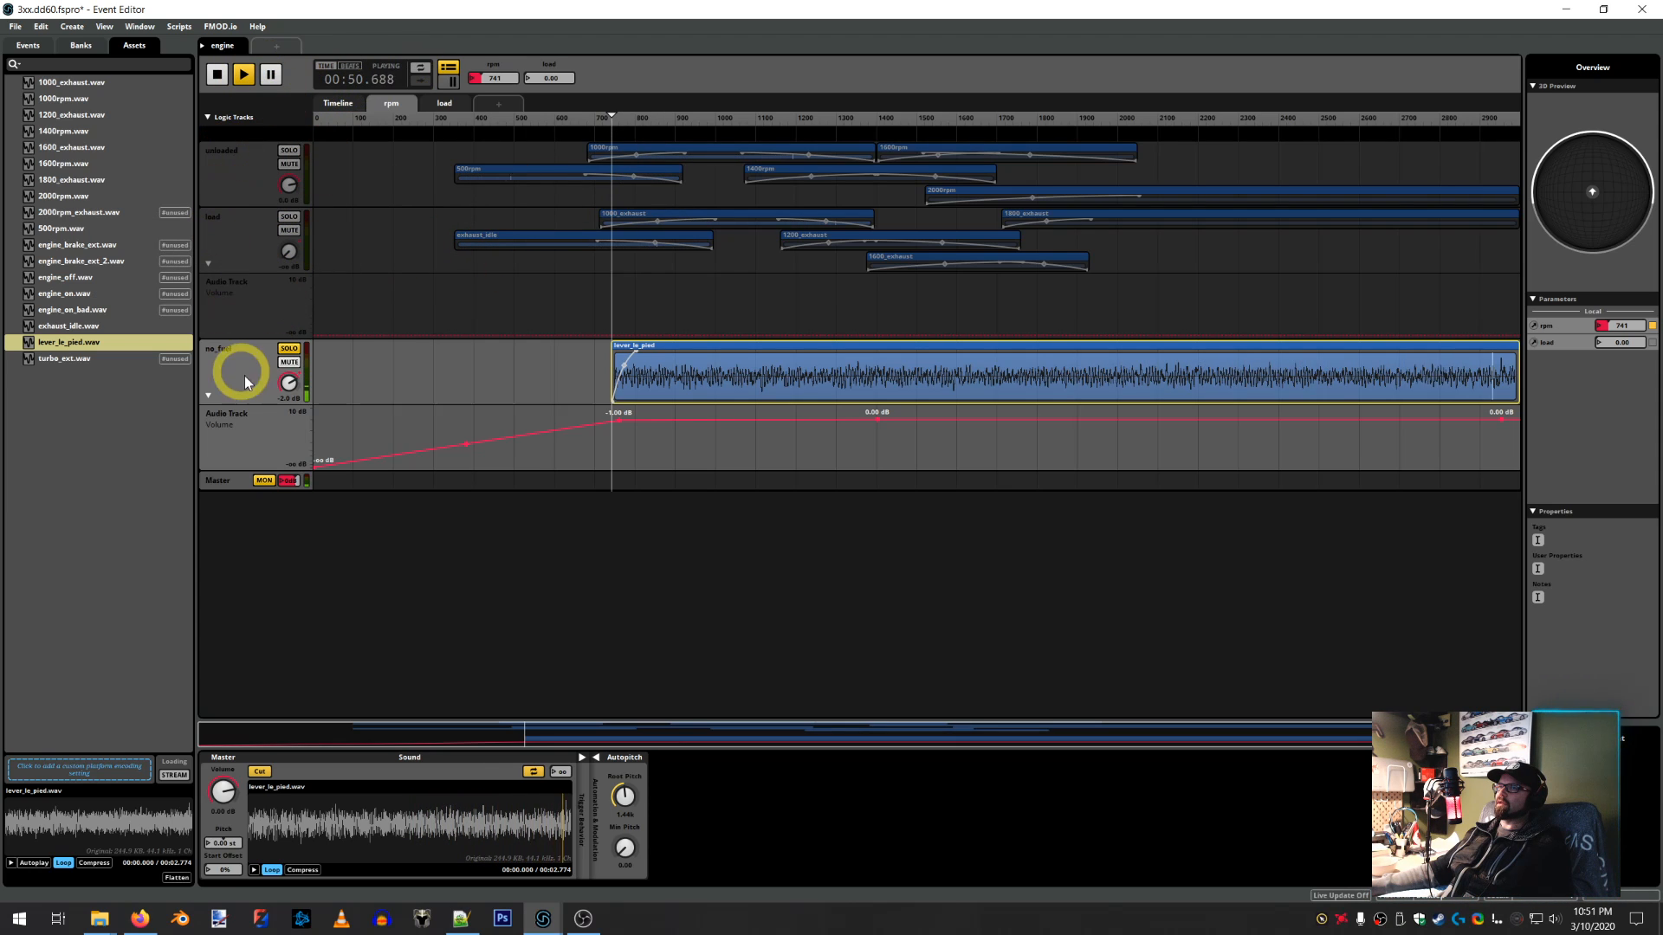
click(289, 349)
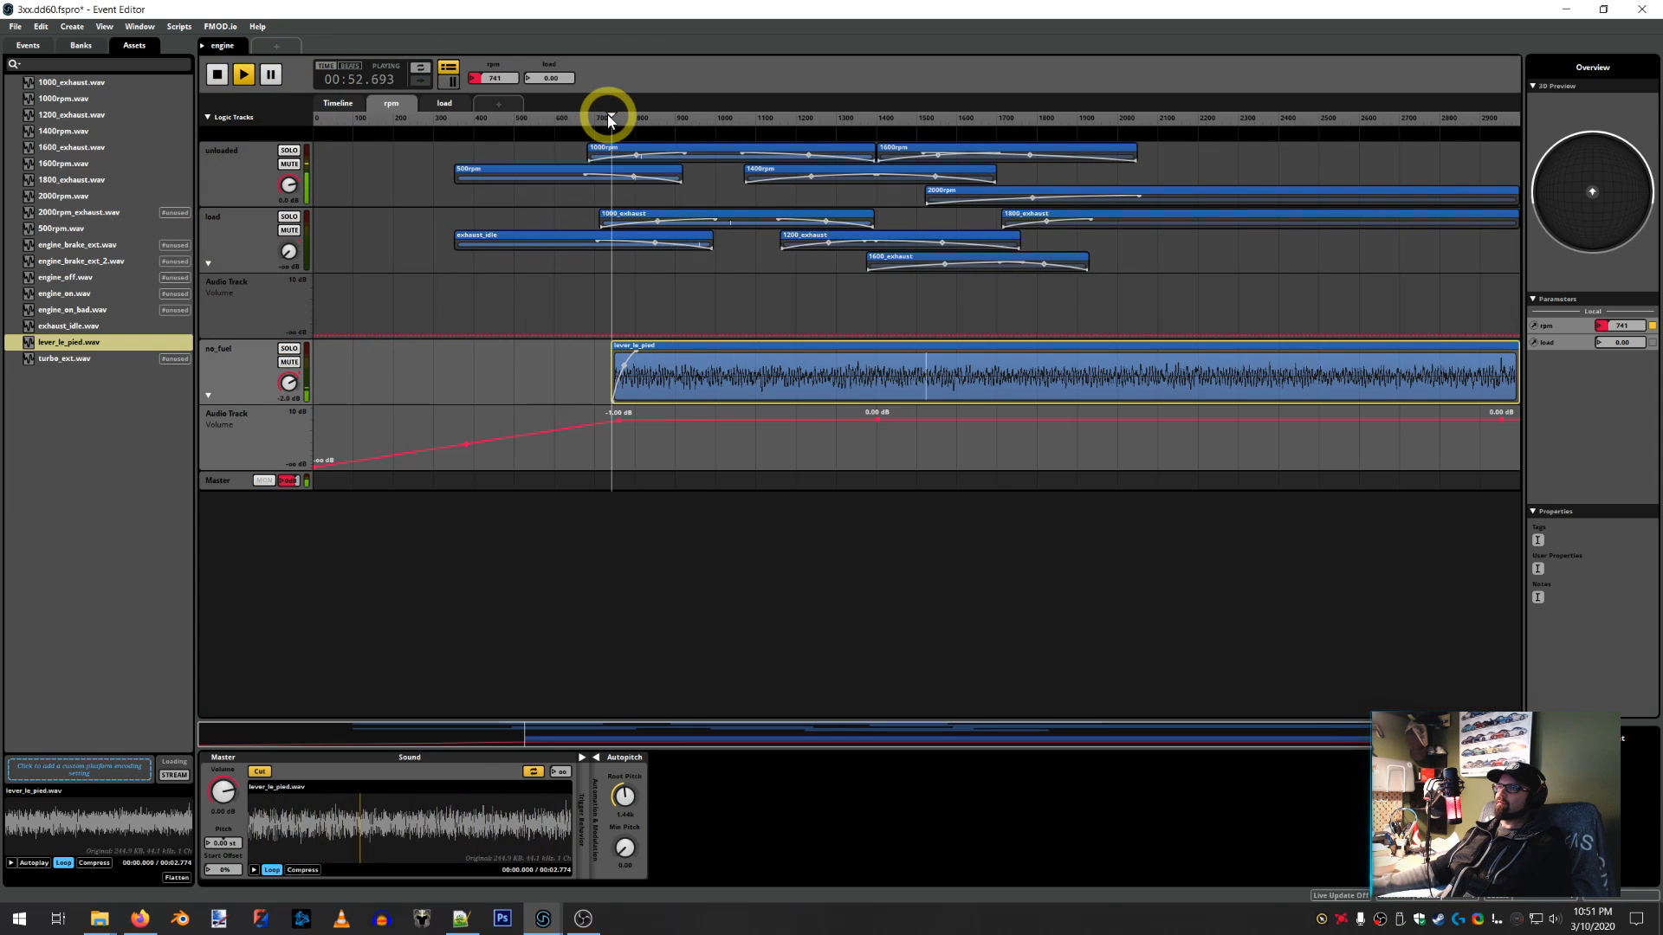
Audition the engine event while lowering rpm from about 741 to 602, and stop playback
mouse_move(612, 117)
mouse_down()
mouse_move(912, 117)
mouse_move(598, 127)
mouse_up()
drag(572, 123, 516, 588)
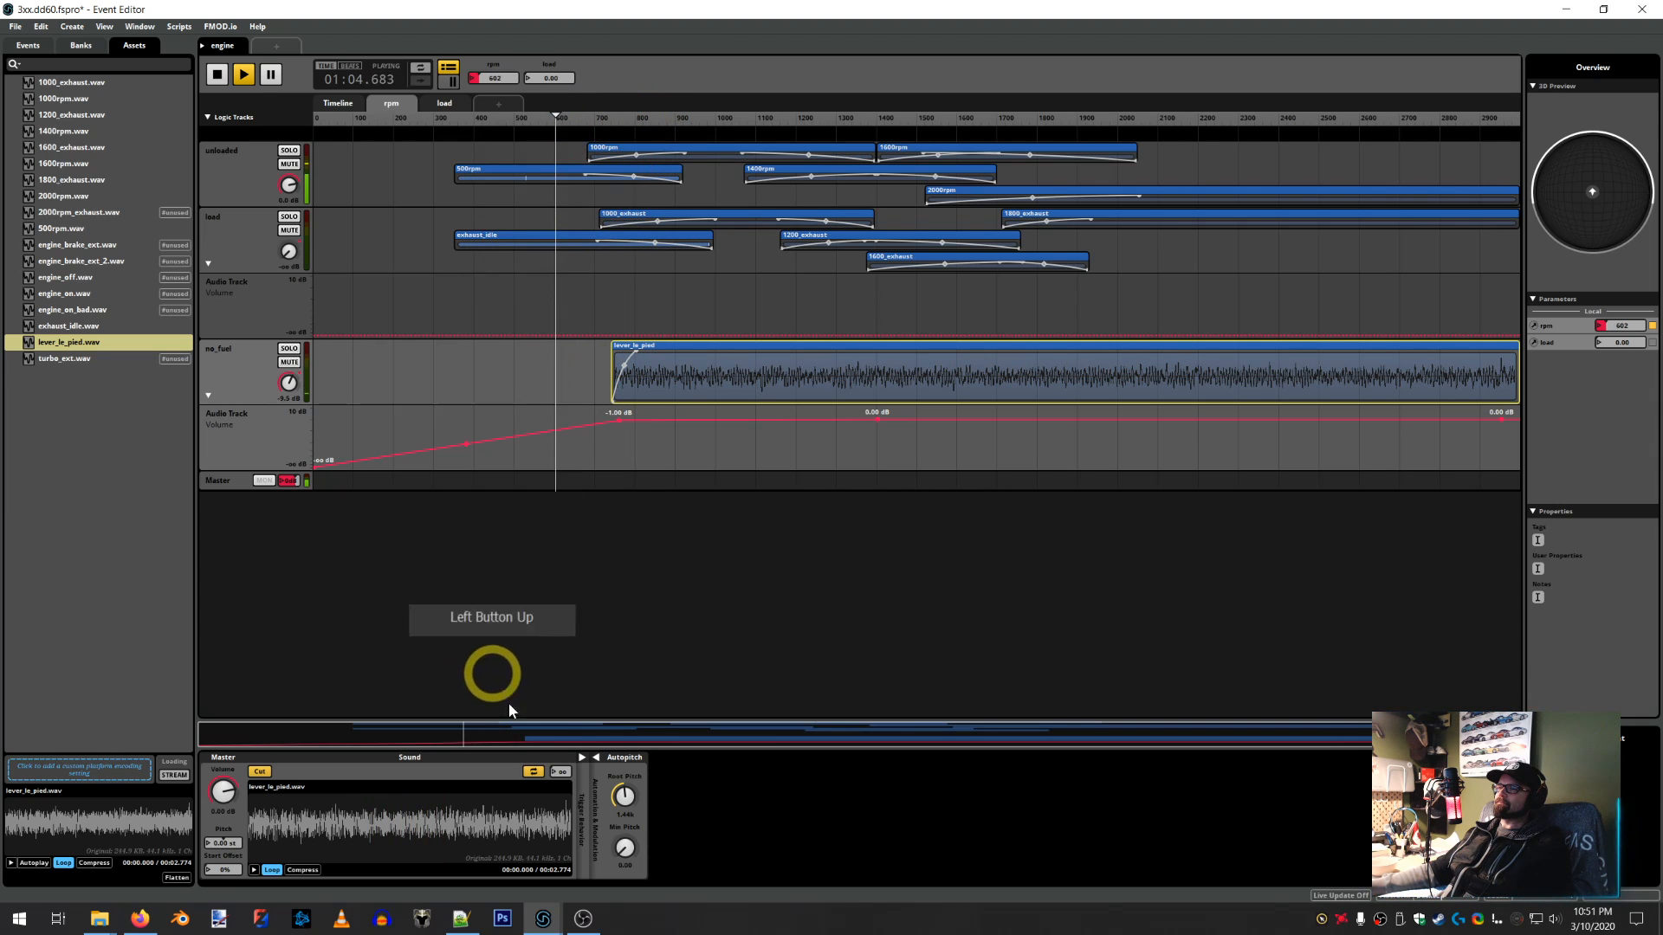
mouse_move(460, 923)
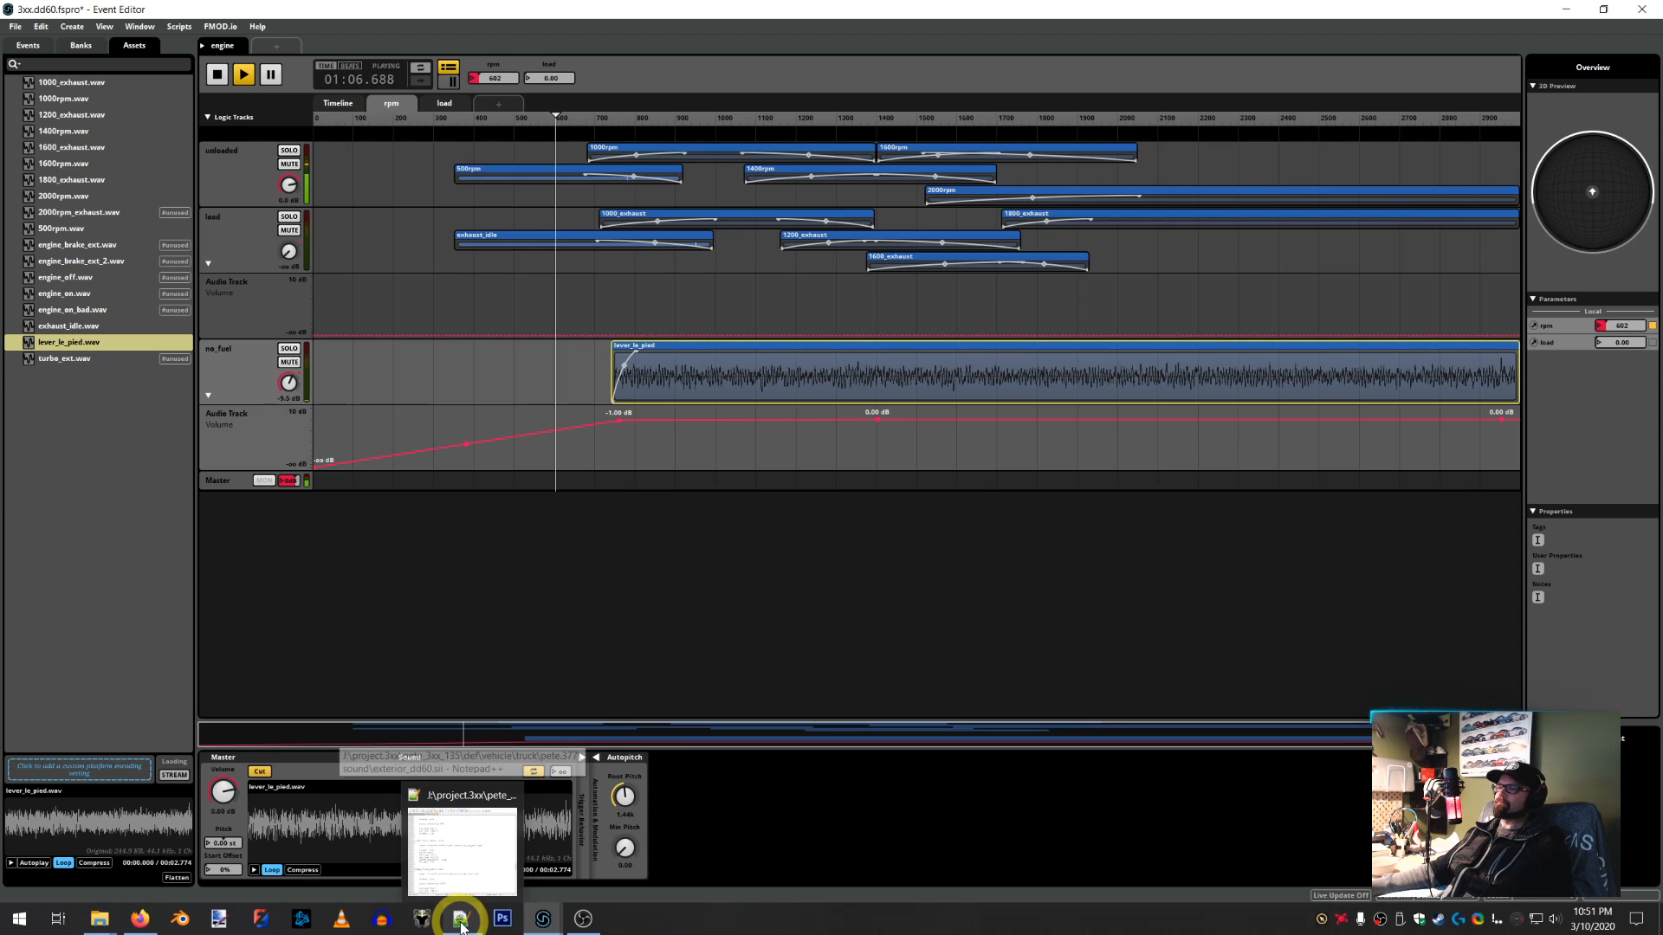
mouse_move(459, 885)
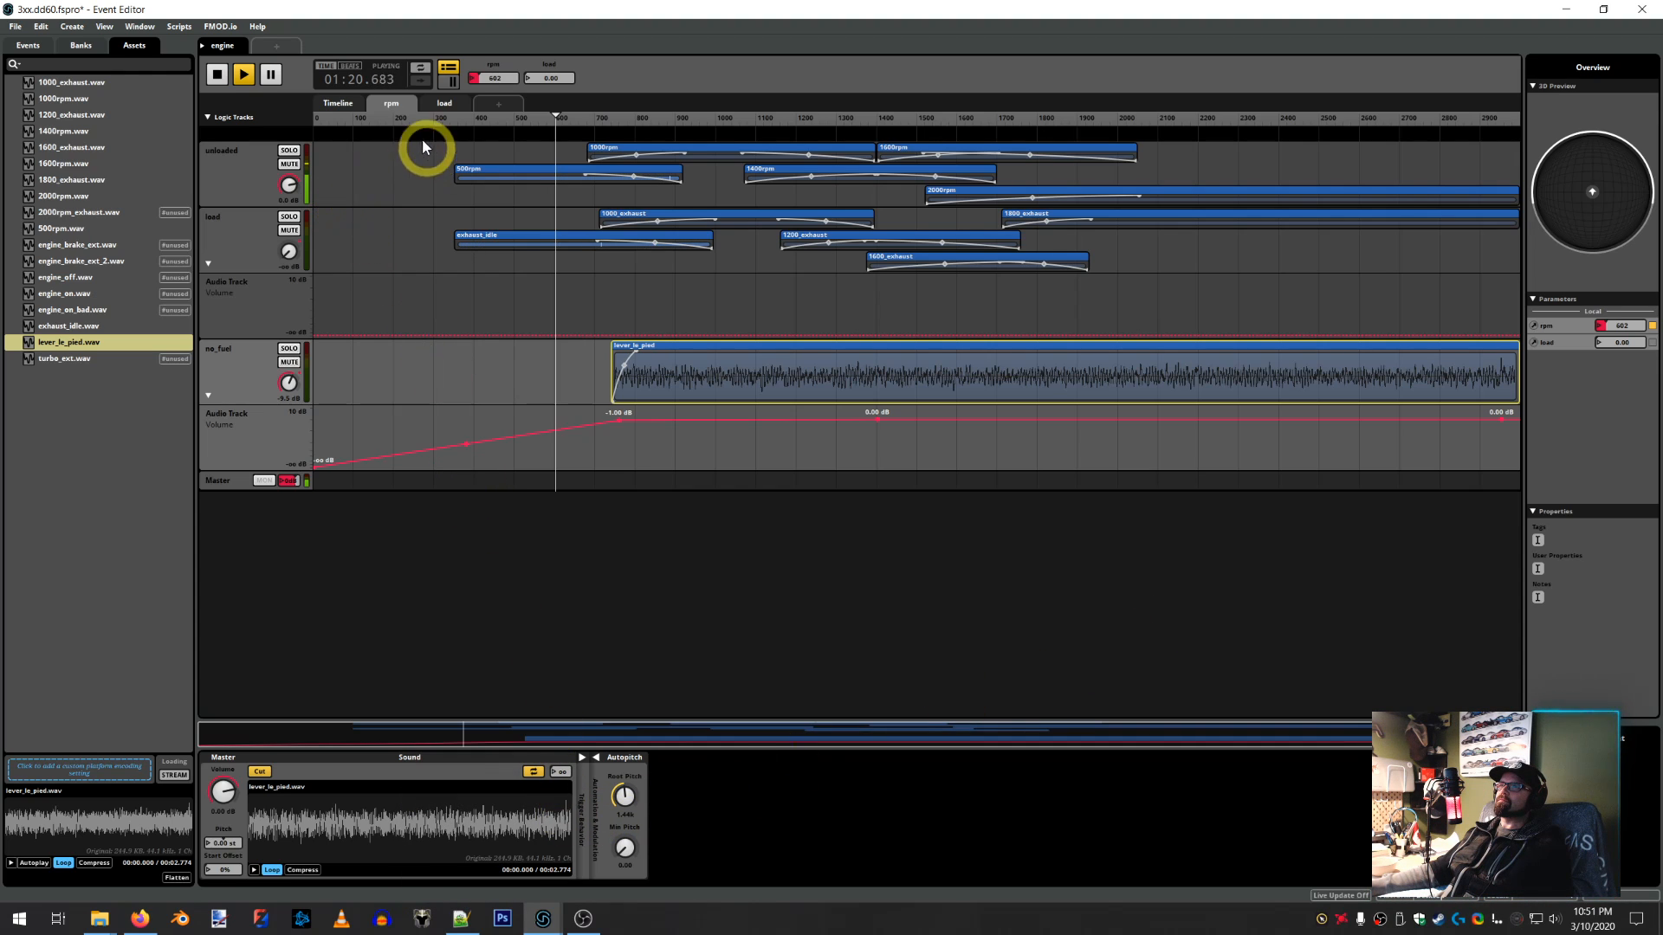
click(222, 82)
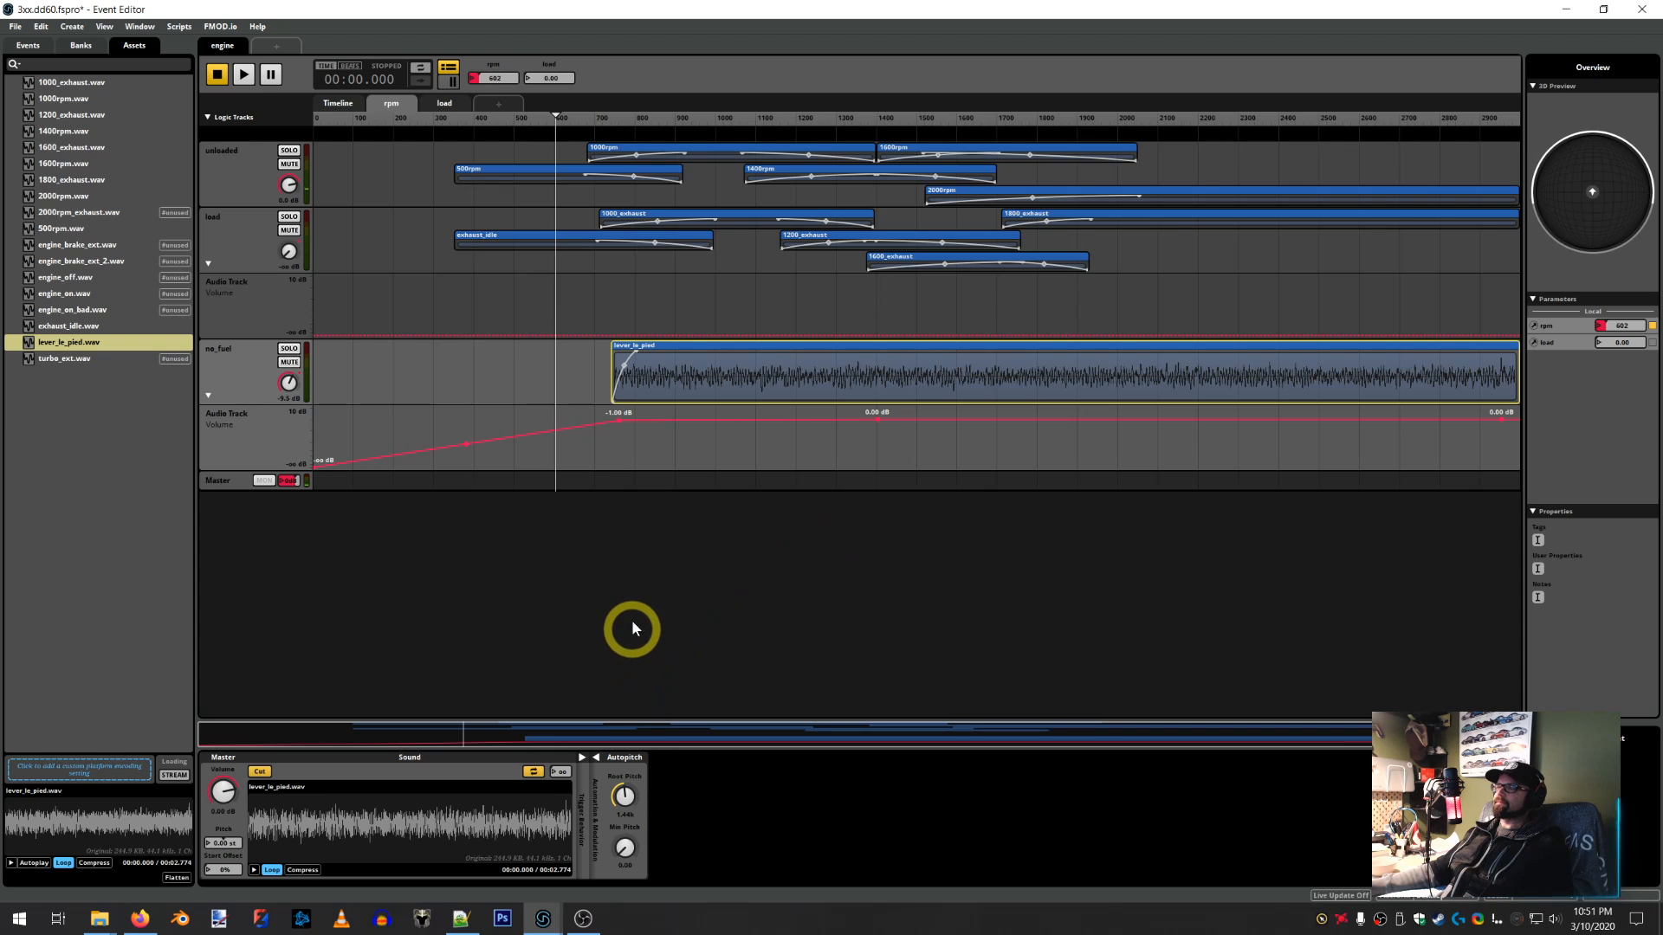
Examine the nofuel track's instruments and volume automation over rpm in the peterbilt_579 project, and return to the 3xx.dd60 project
mouse_move(546, 911)
click(637, 859)
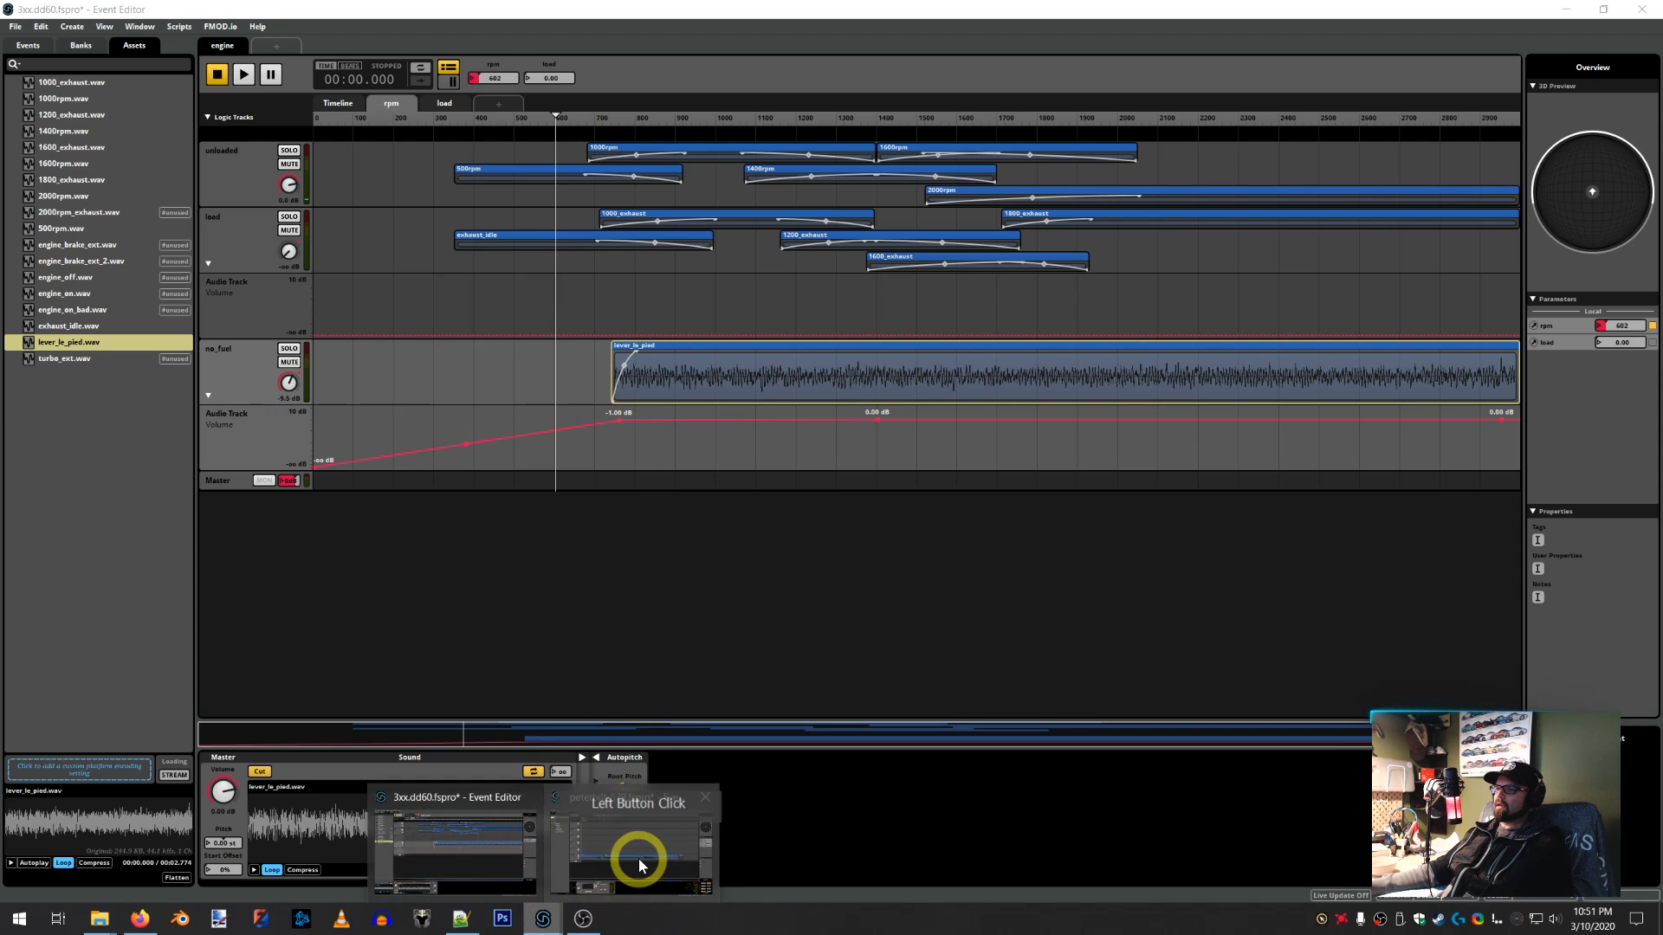
click(390, 104)
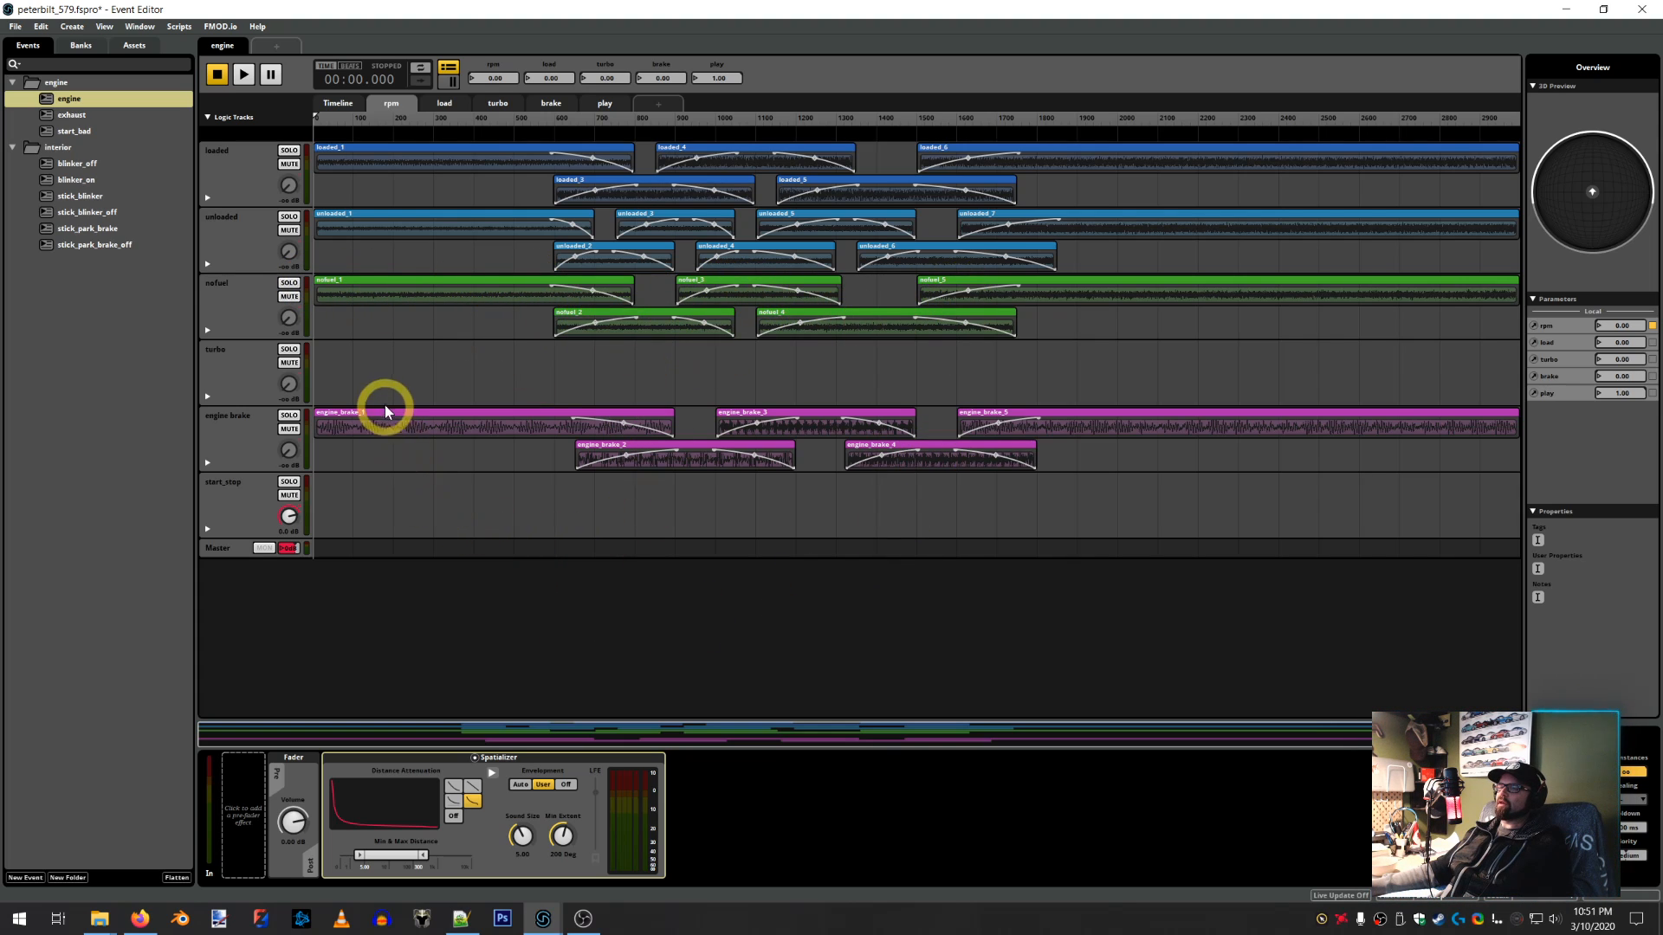
click(211, 329)
click(208, 329)
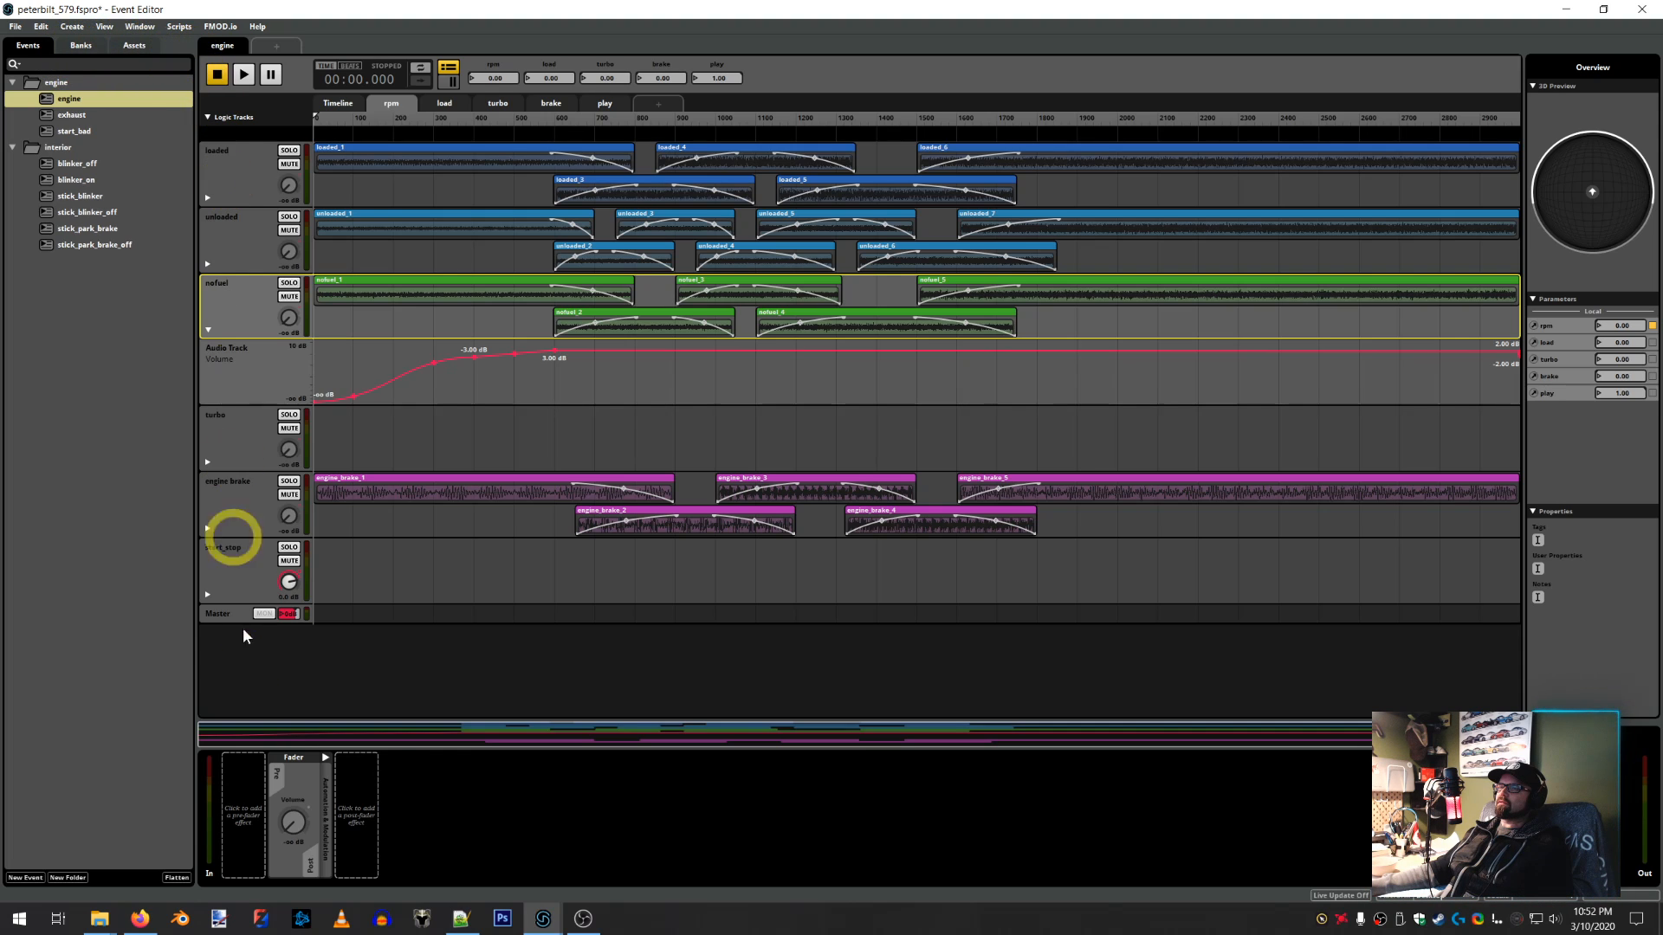
click(539, 920)
click(502, 777)
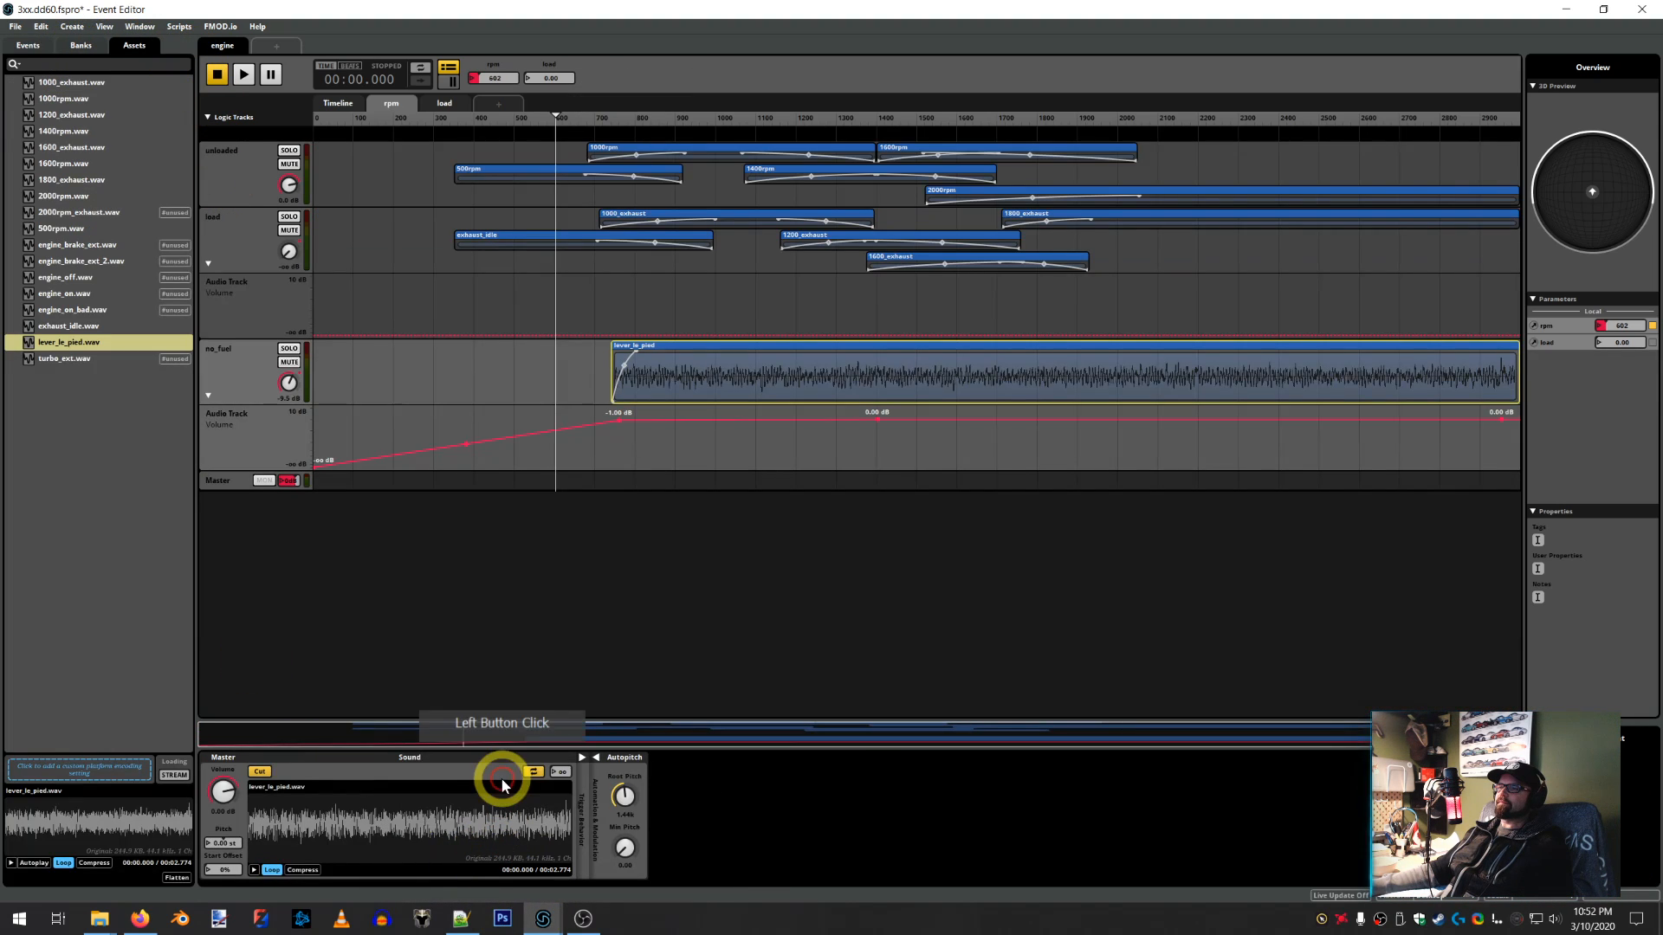
Extend the start of lever_le_pied to about 400 rpm and reshape the no_fuel volume curve to rise smoothly to -4 dB near 600 rpm
click(612, 450)
click(620, 372)
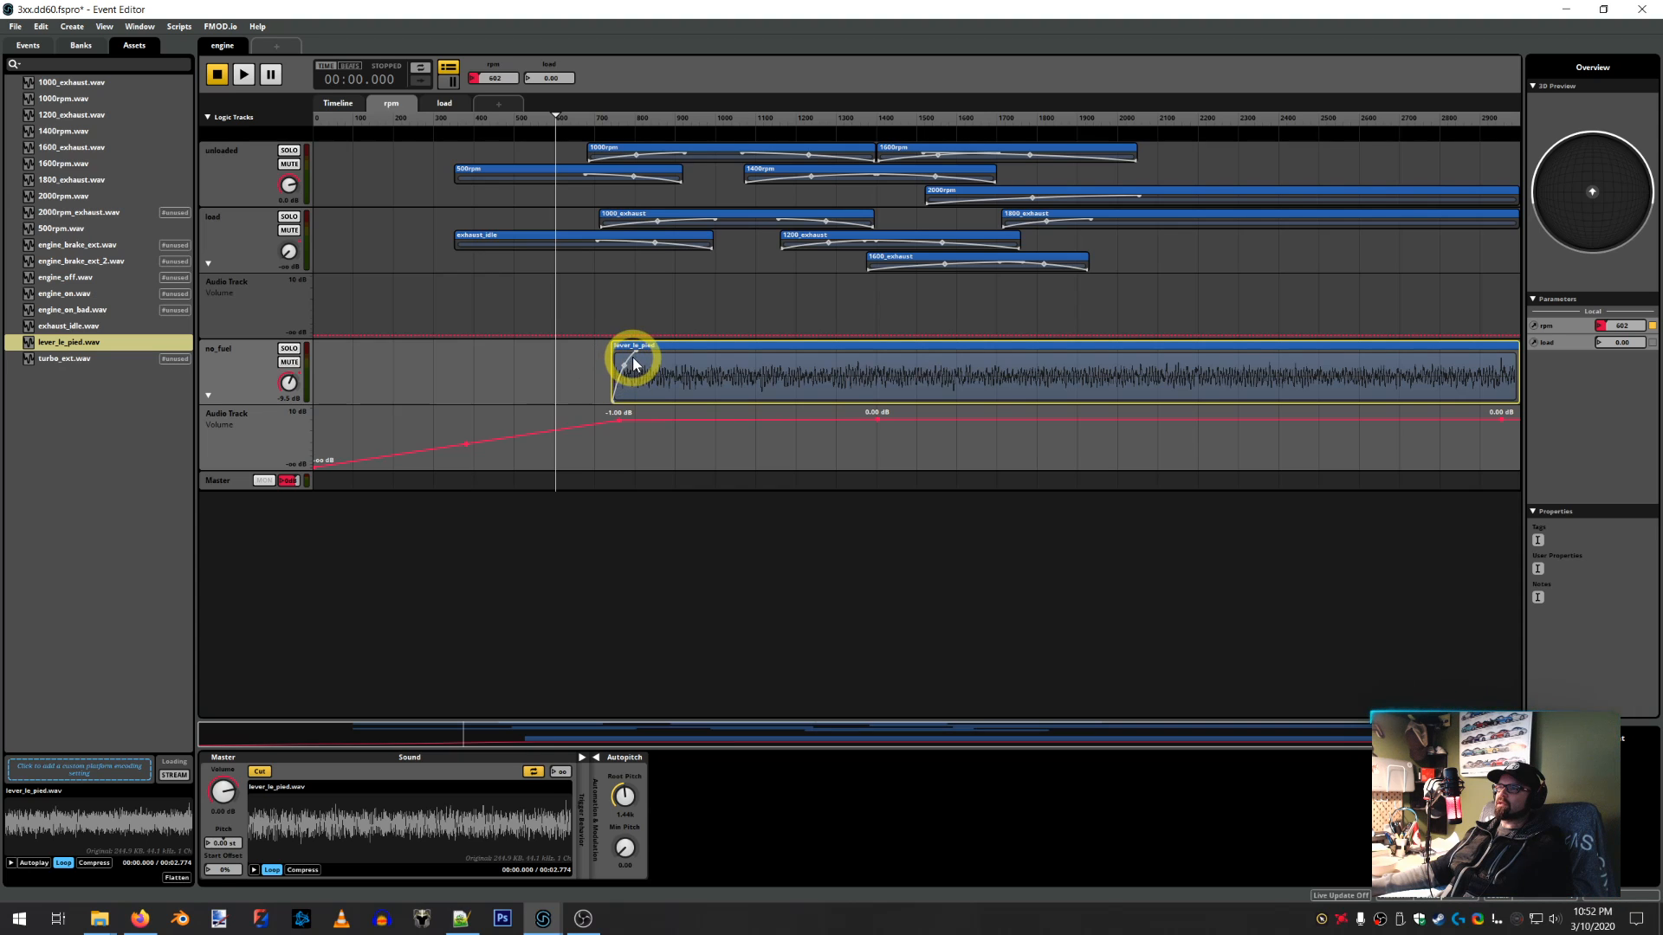
drag(630, 353, 476, 363)
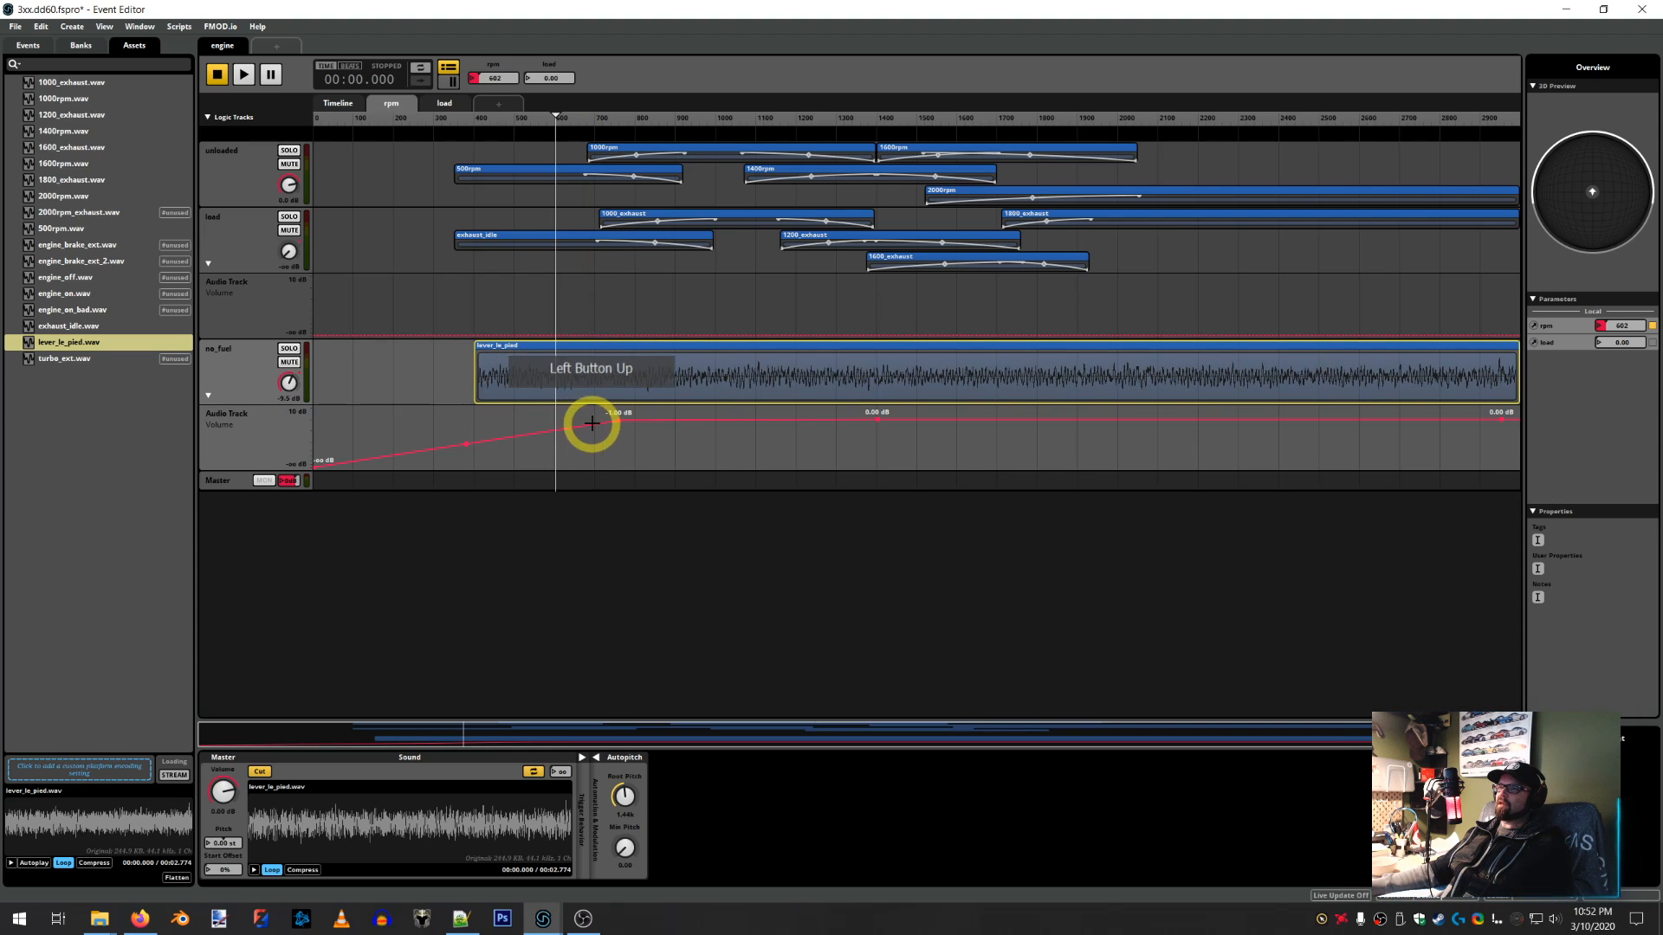
drag(619, 418, 554, 422)
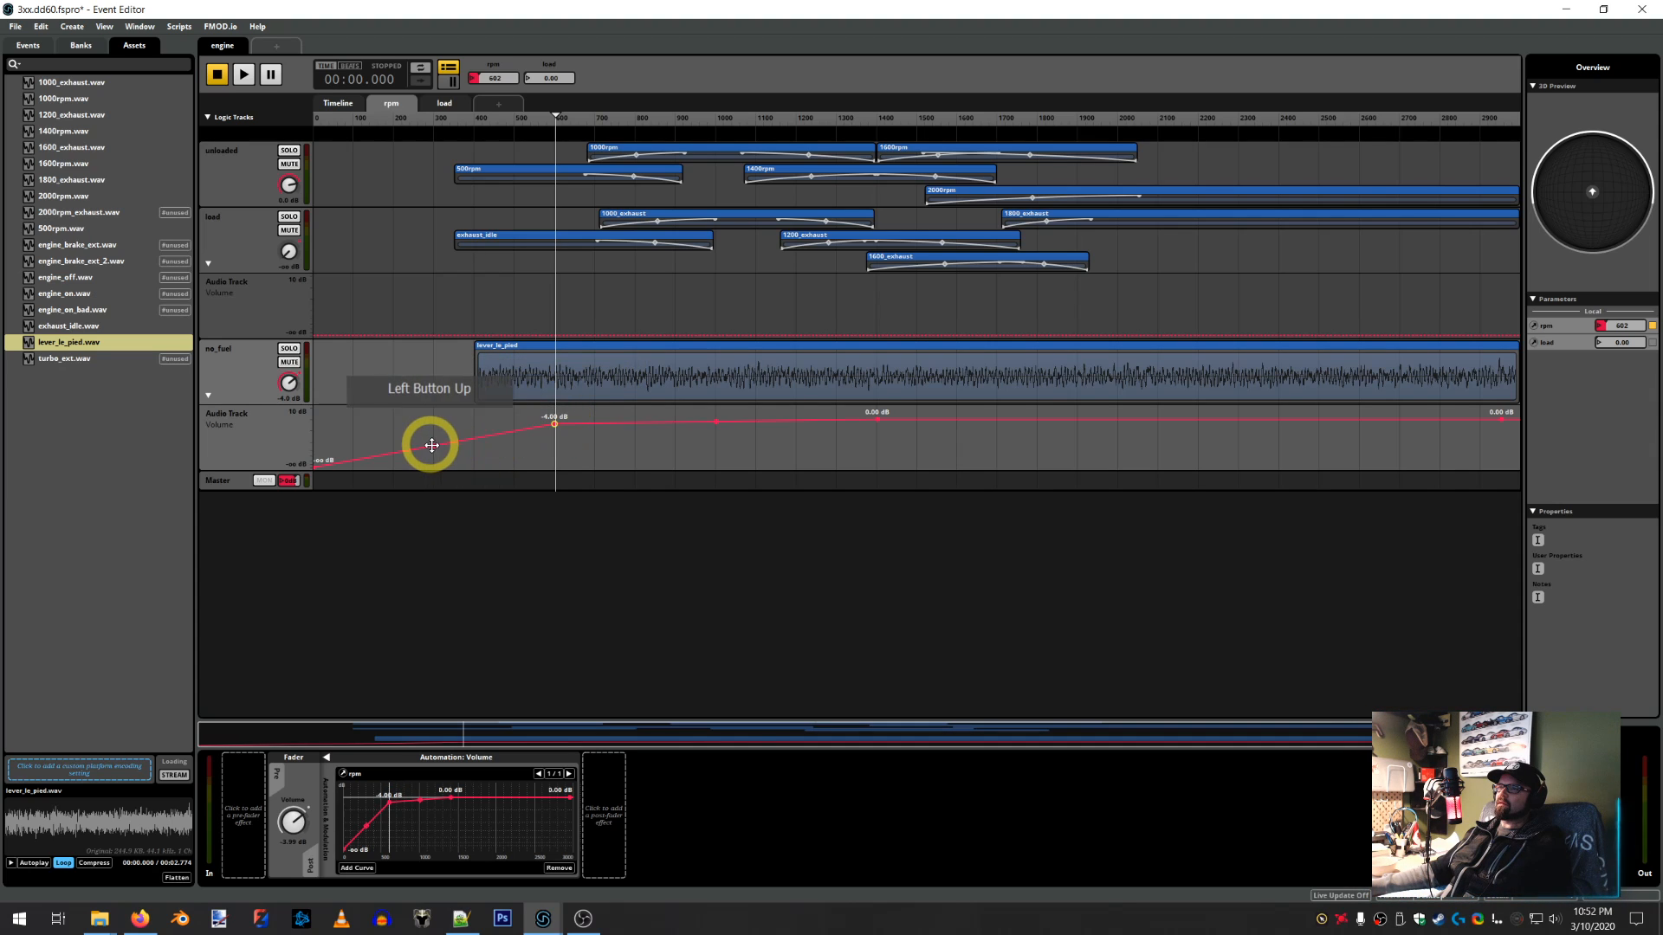
drag(434, 446, 434, 454)
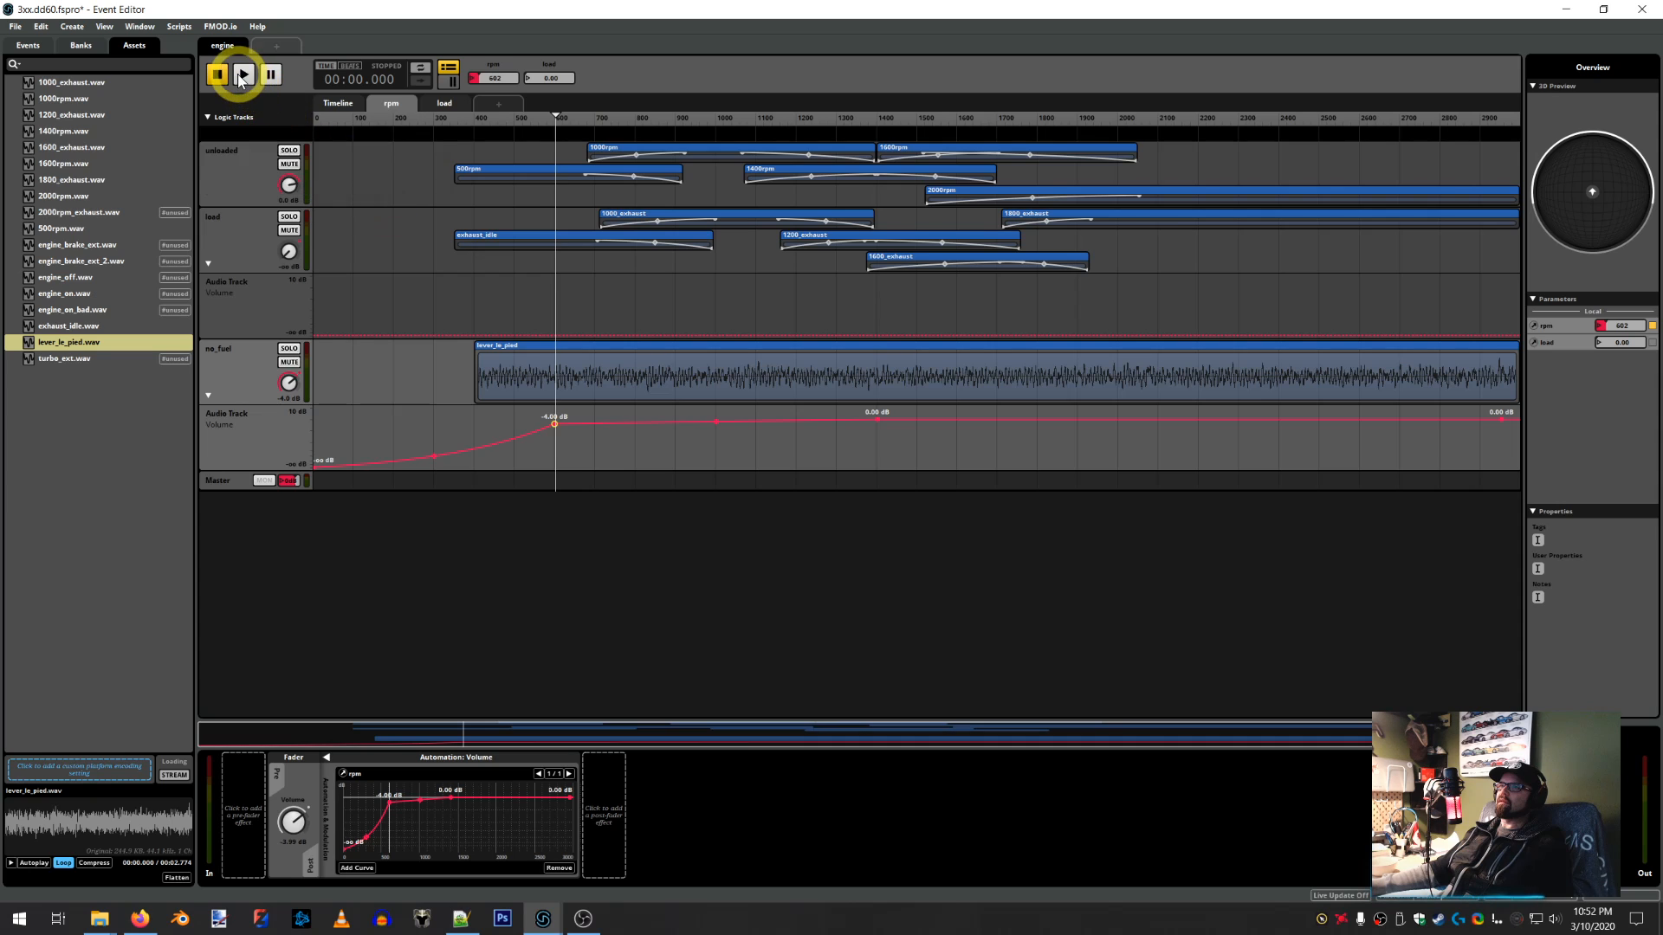
Solo the no_fuel track, audition it at about 612 rpm, and stop playback and unsolo it
click(289, 349)
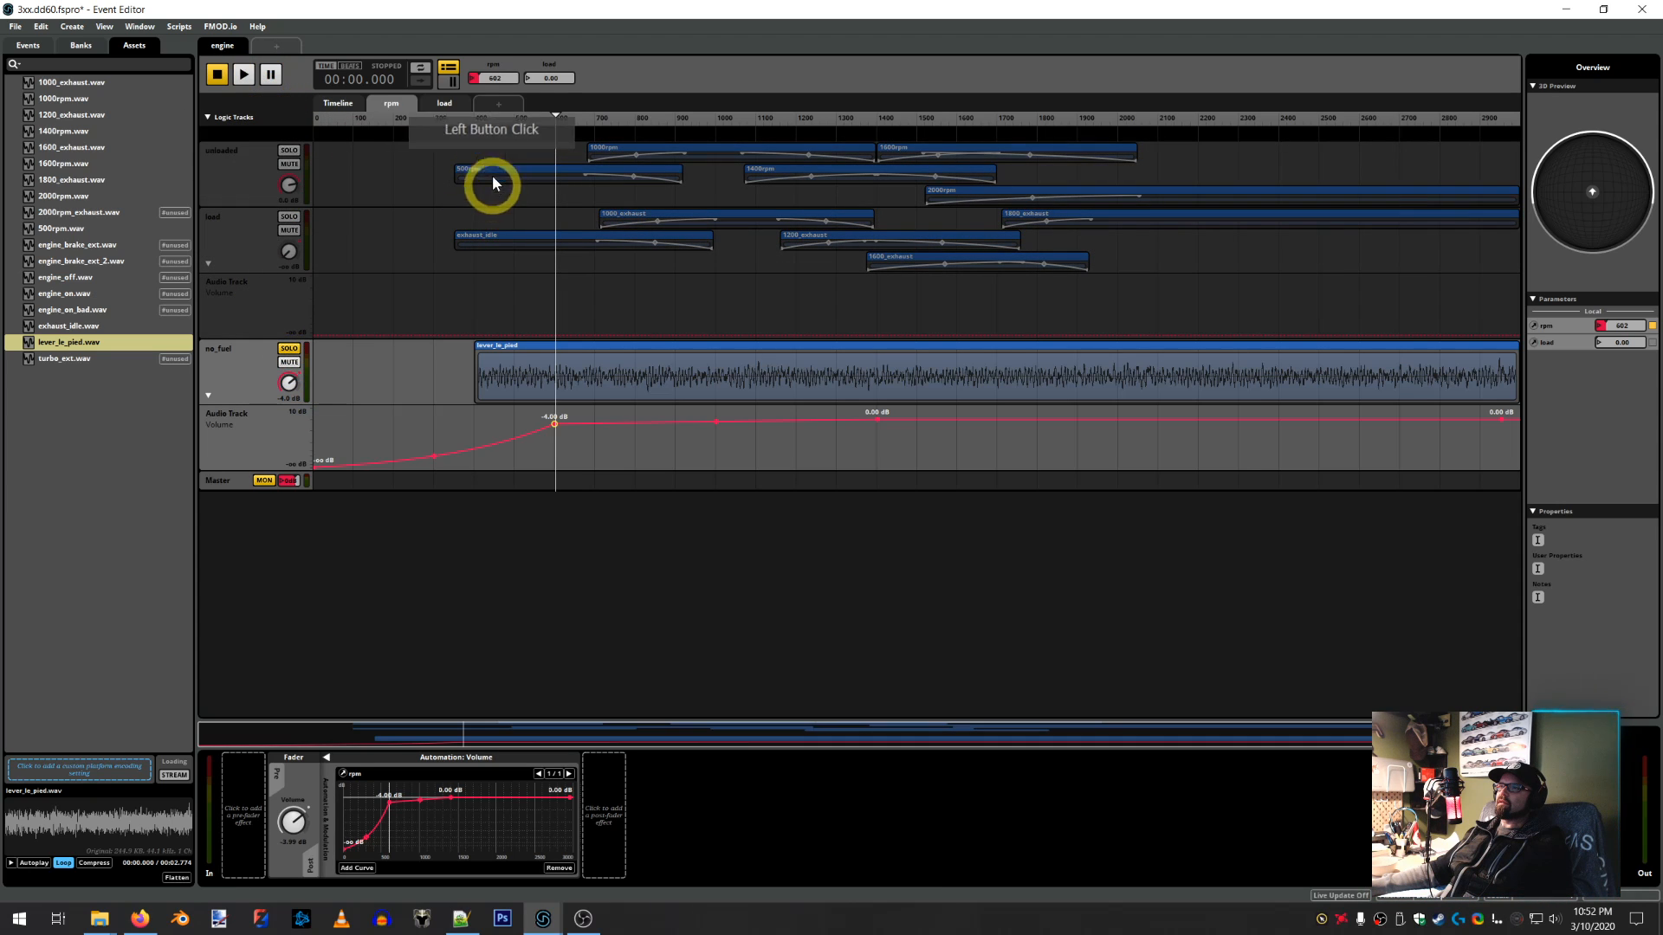
mouse_move(553, 118)
mouse_down()
mouse_move(601, 117)
mouse_move(489, 121)
mouse_move(558, 116)
mouse_up()
click(243, 74)
click(218, 75)
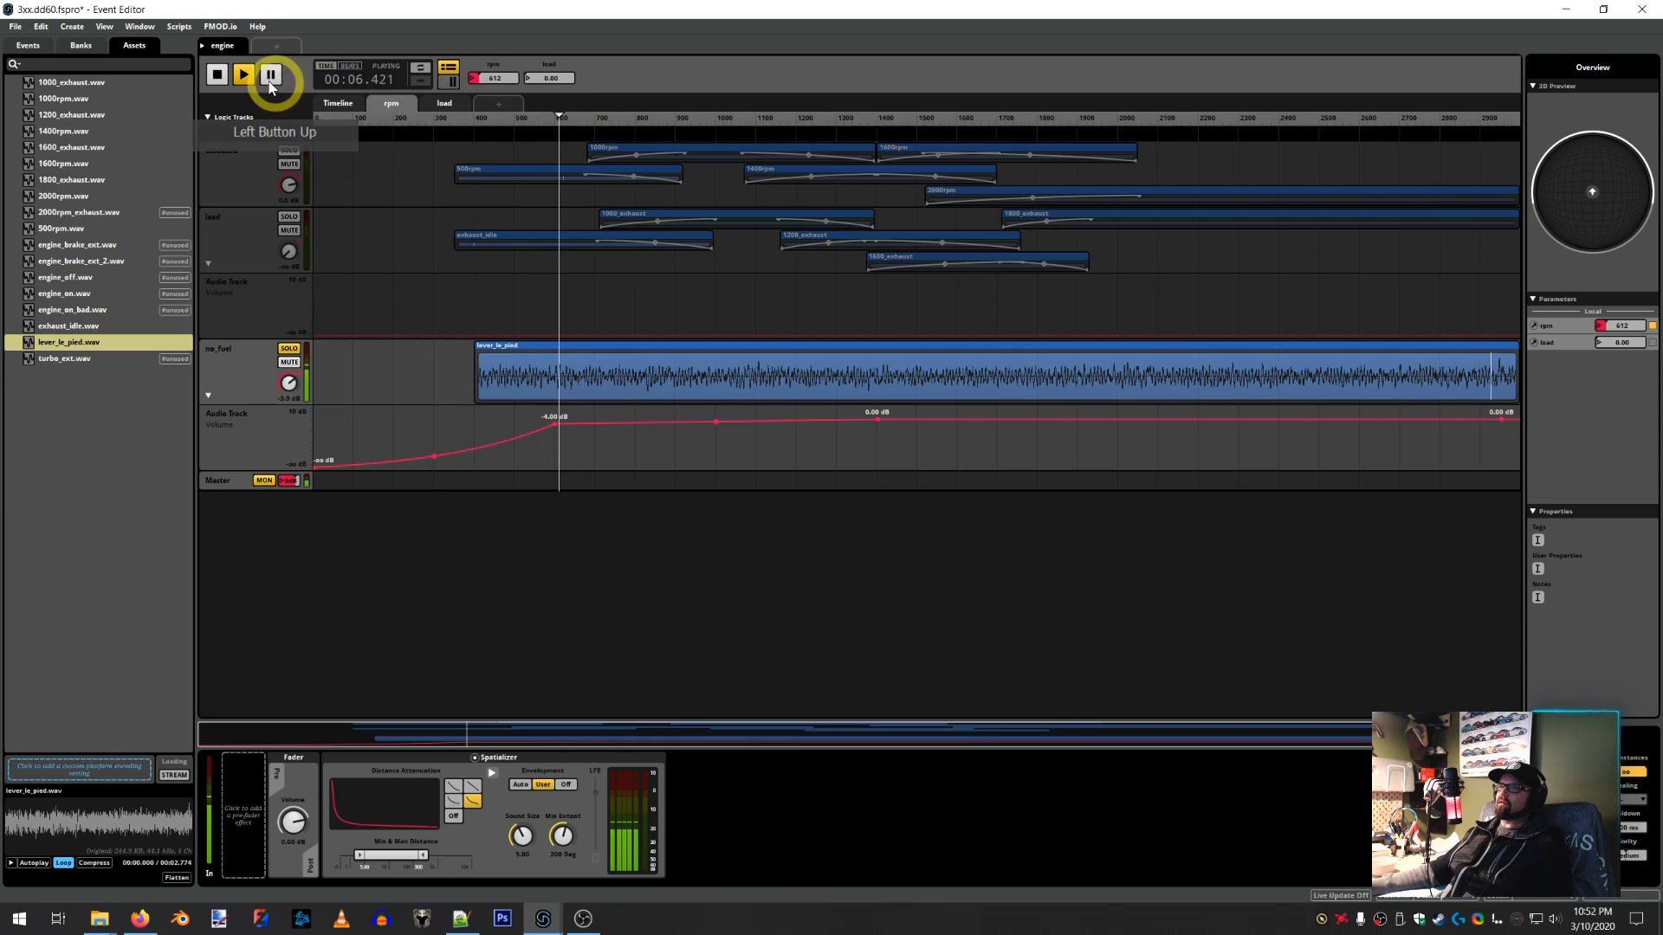
click(605, 547)
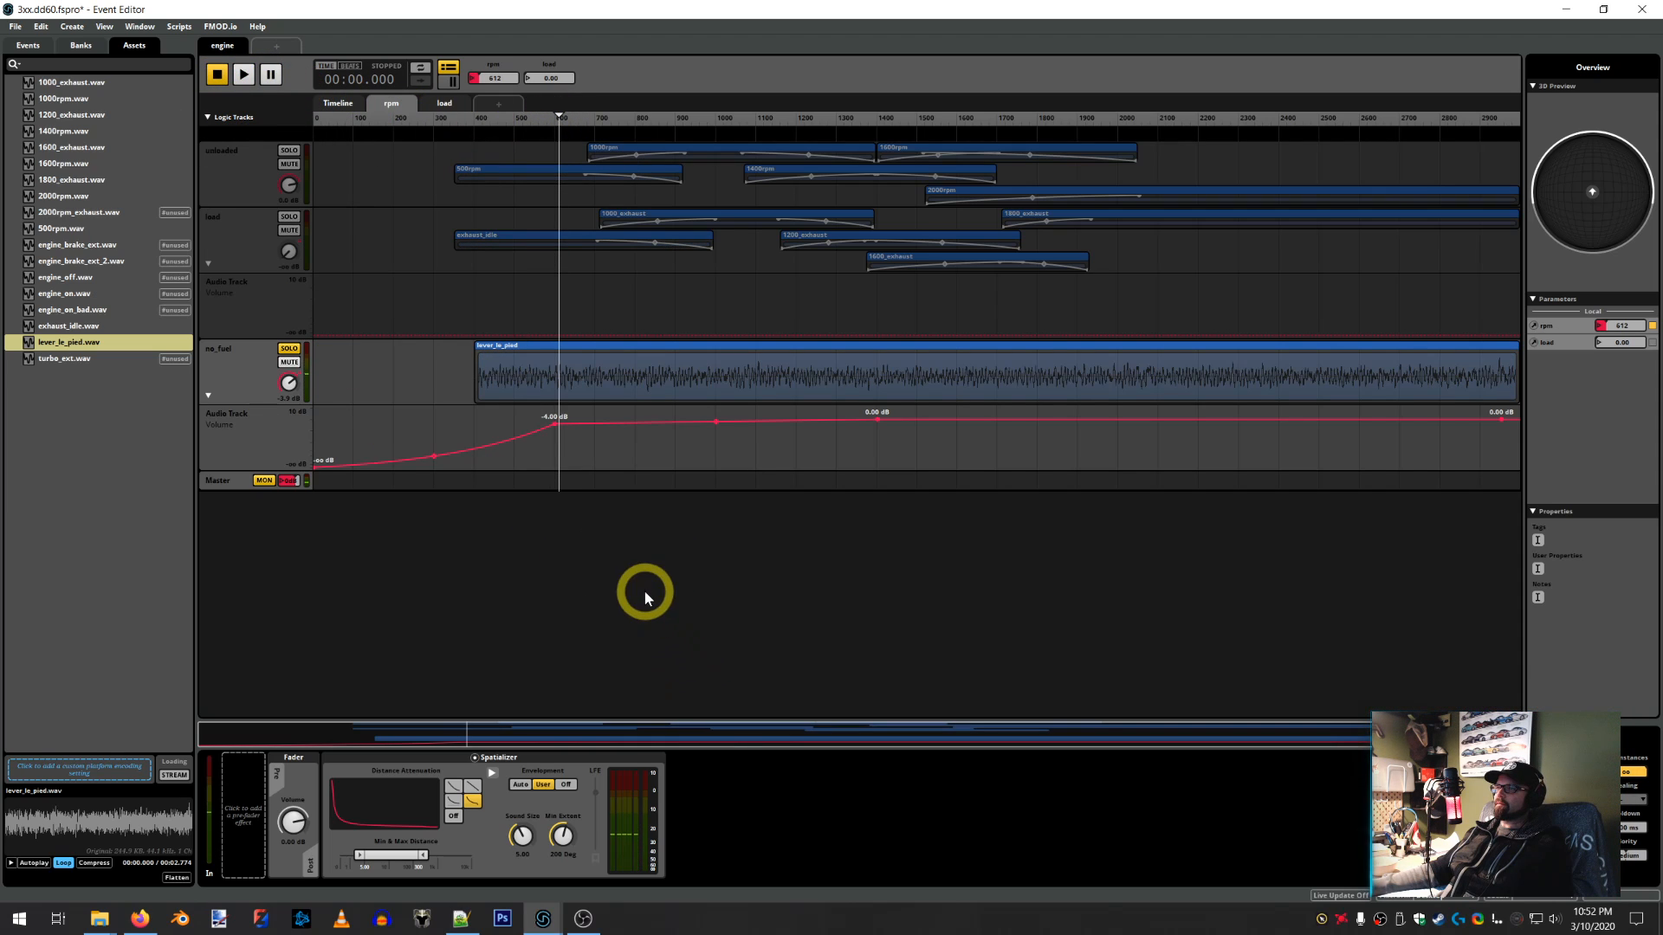
click(289, 349)
click(586, 624)
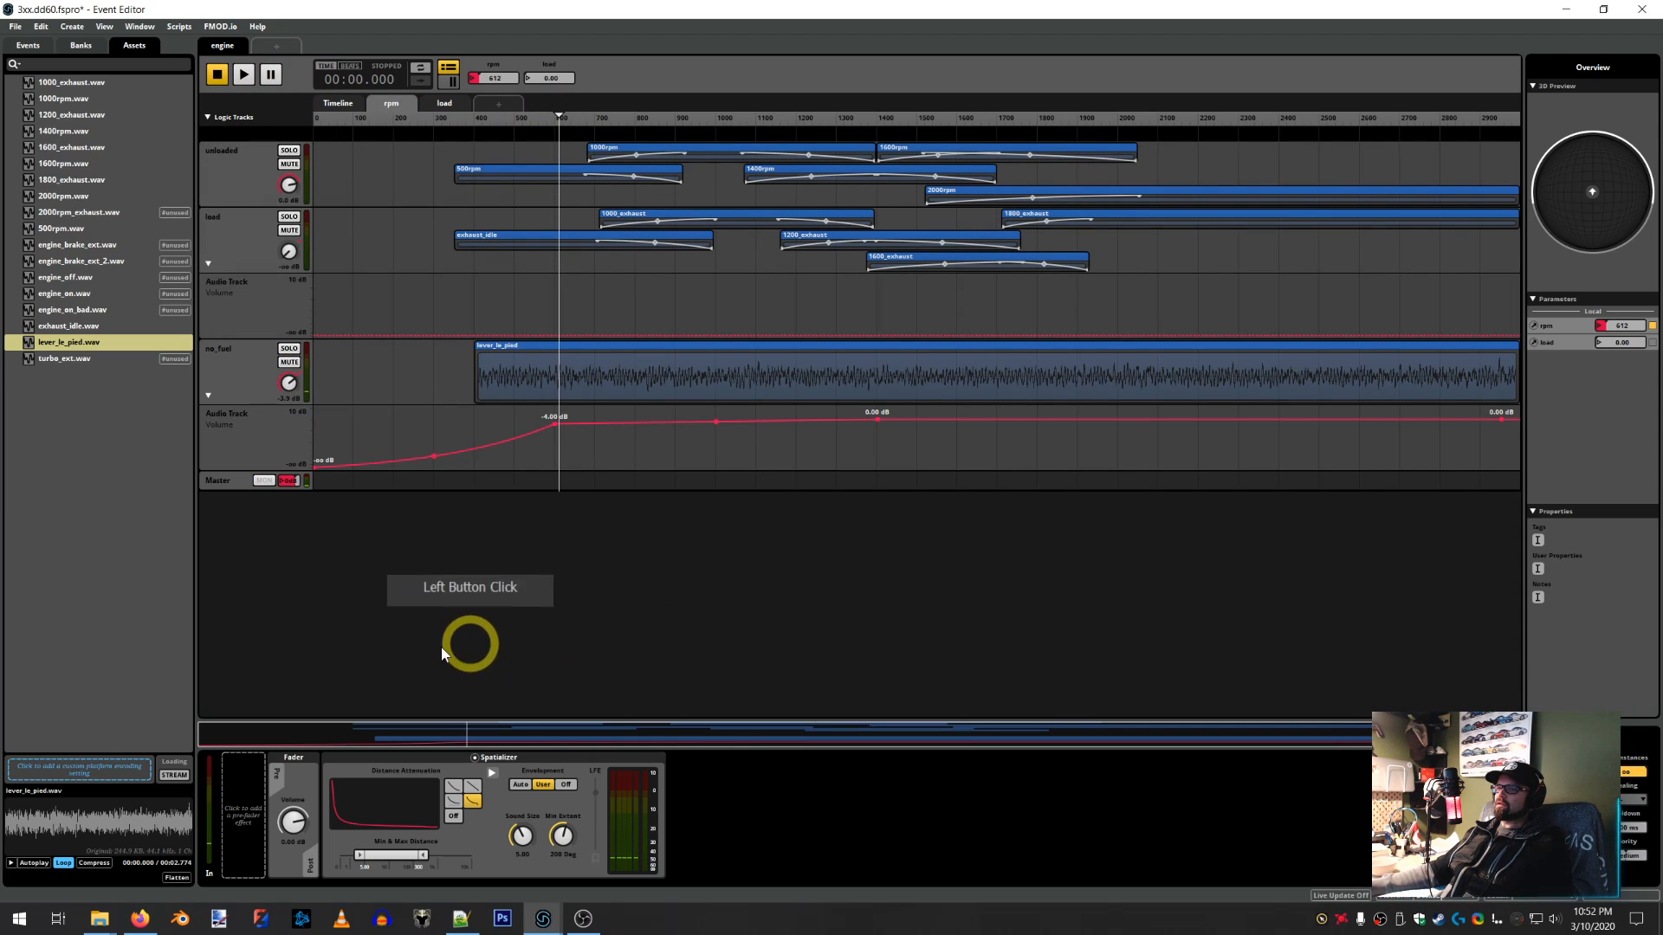
Compare the lever_le_pied instrument and track layout with the peterbilt_579 project's engine event, and return to the 3xx.dd60 project
click(612, 398)
click(397, 792)
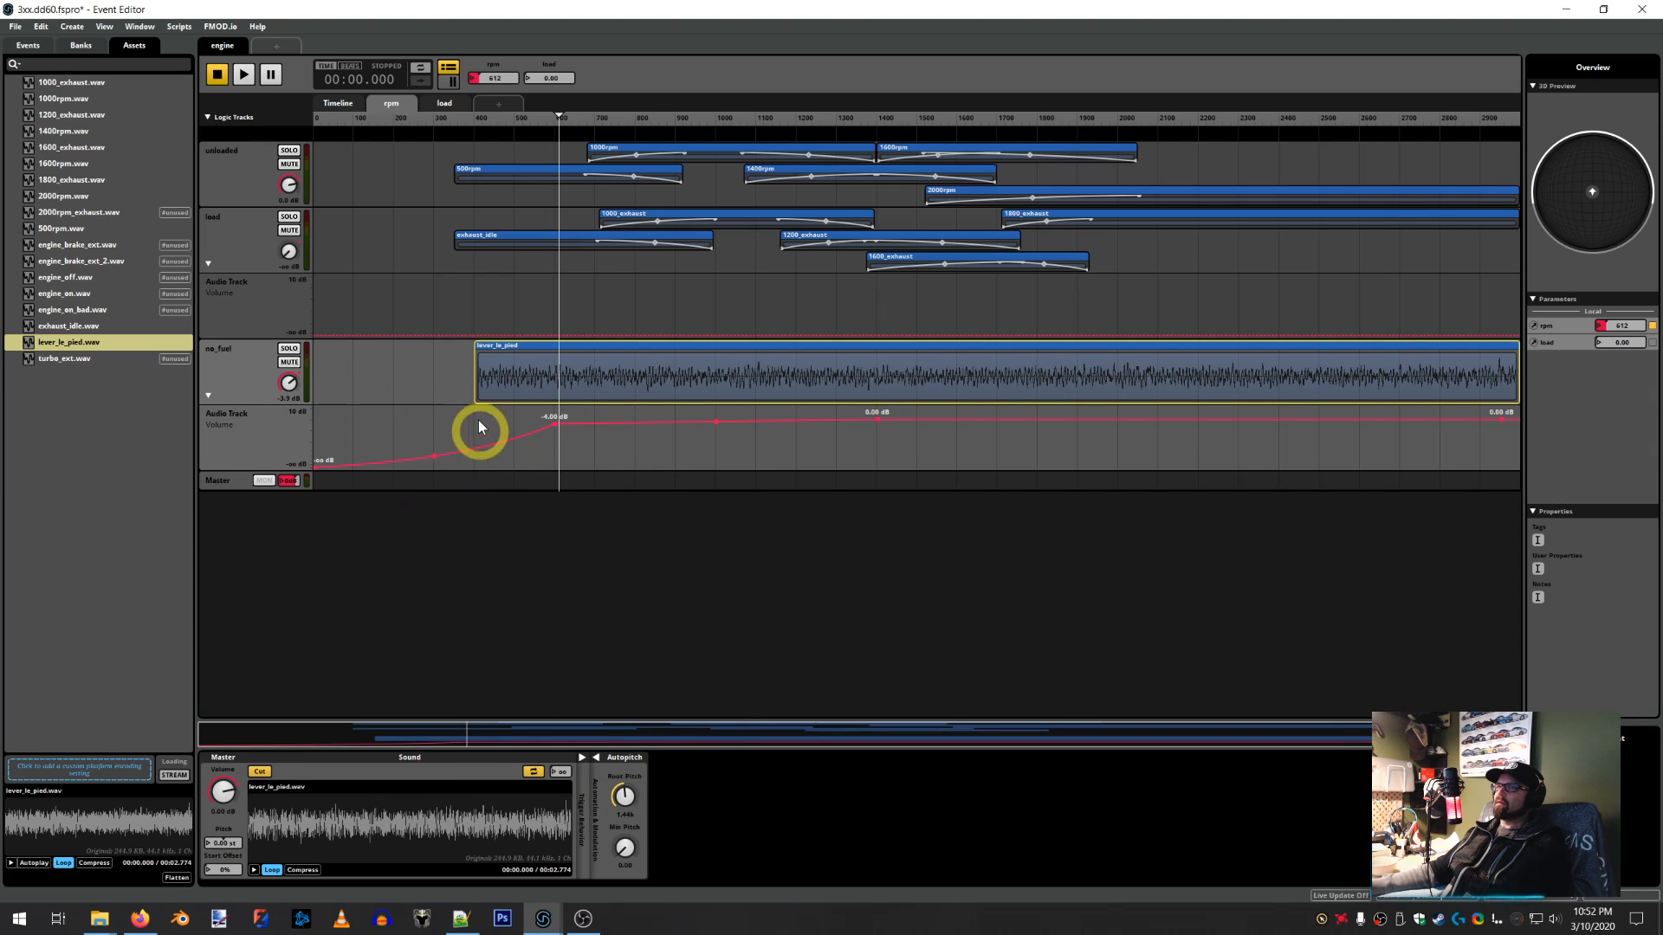
click(537, 920)
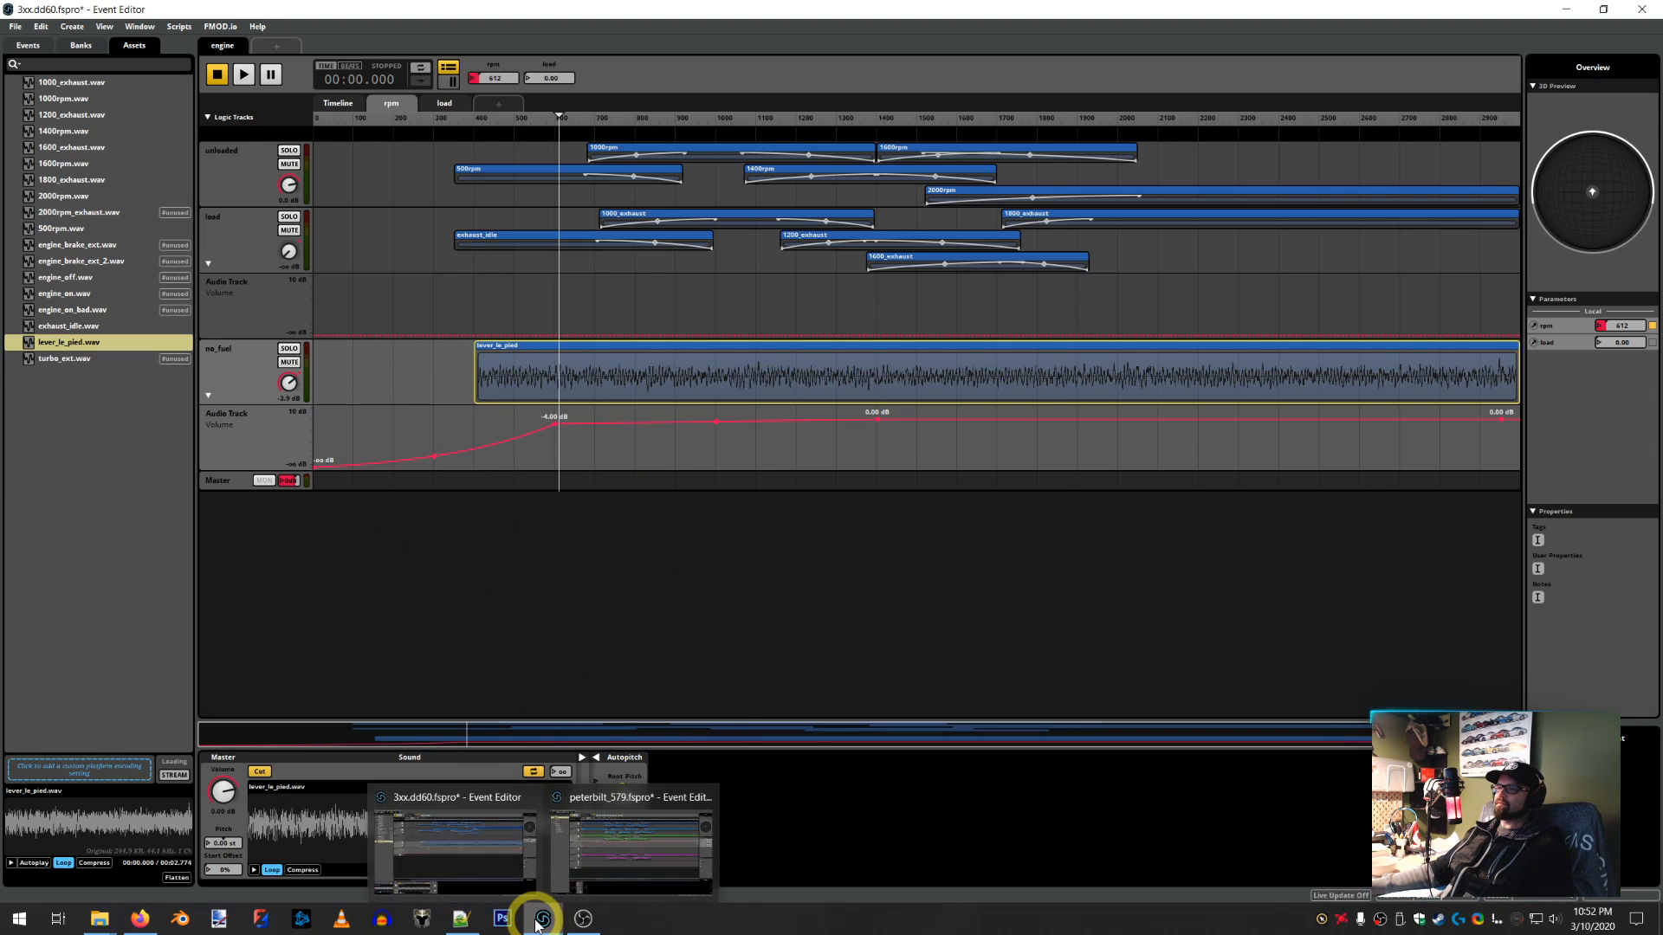
click(486, 860)
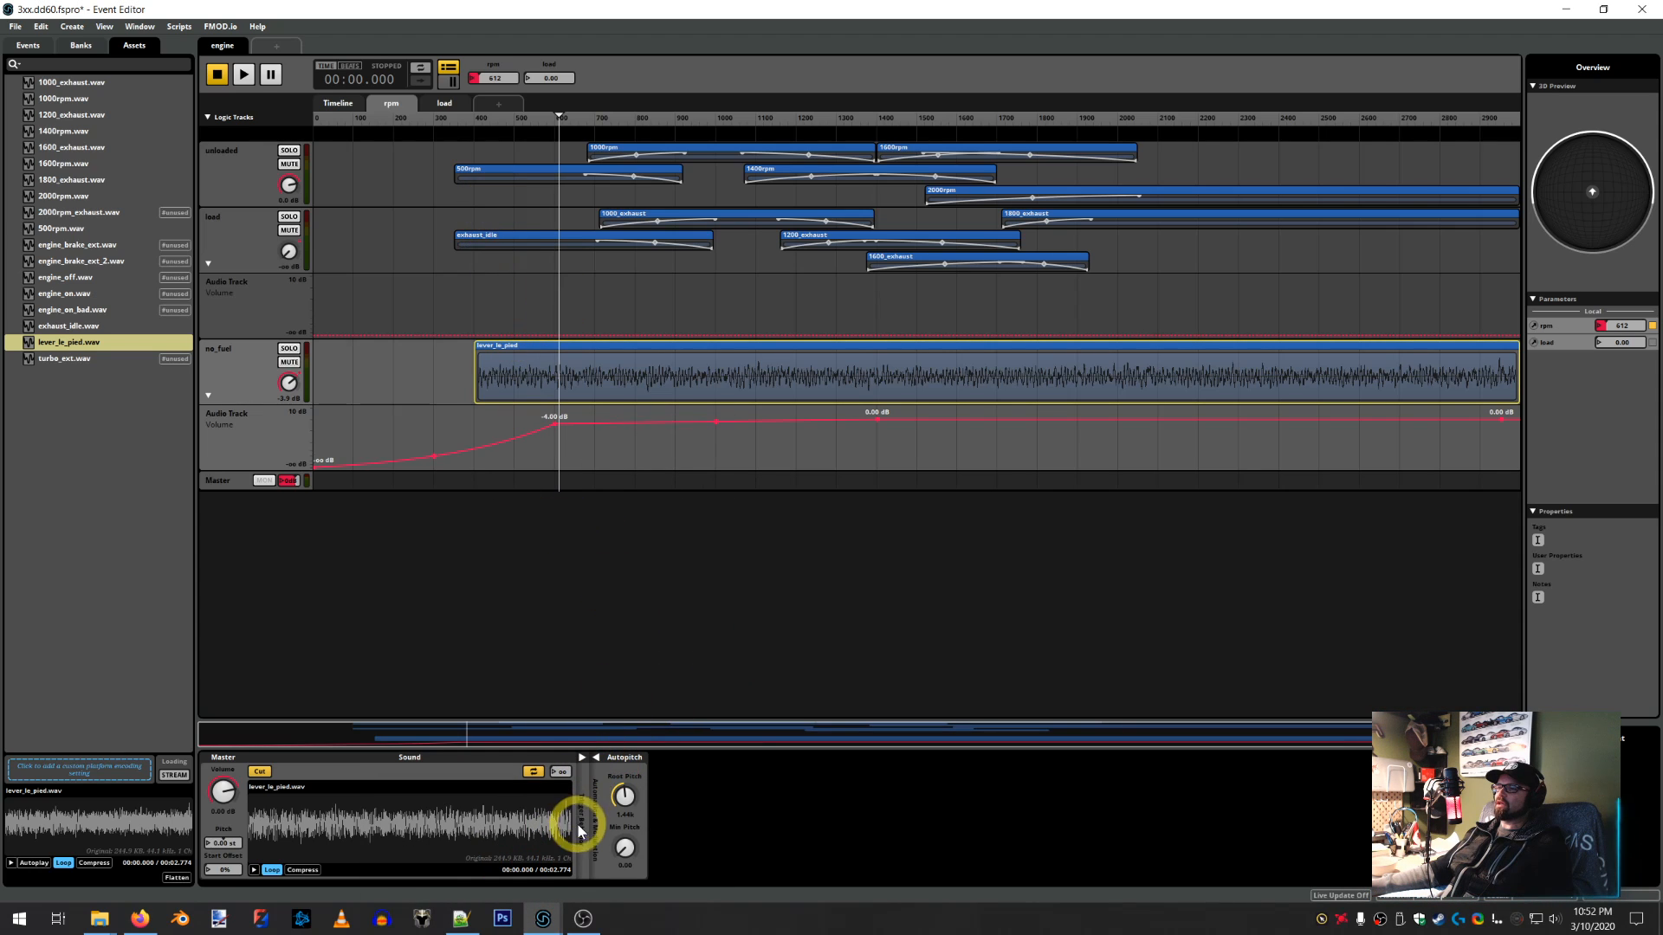
click(544, 916)
click(664, 866)
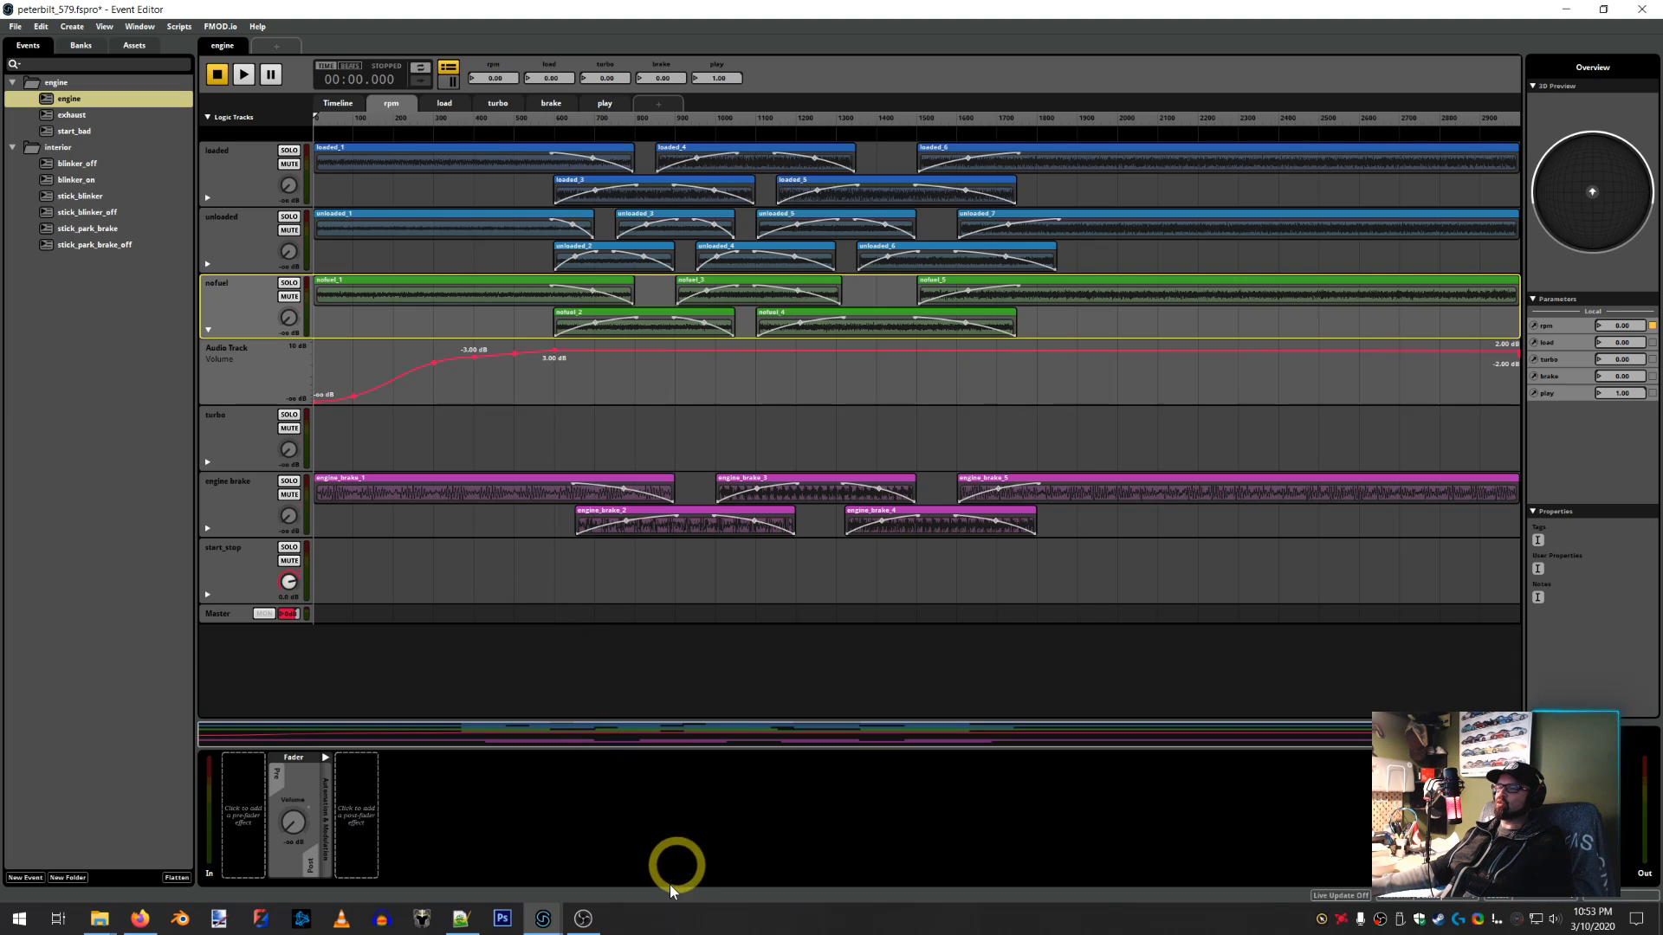
click(544, 918)
click(475, 857)
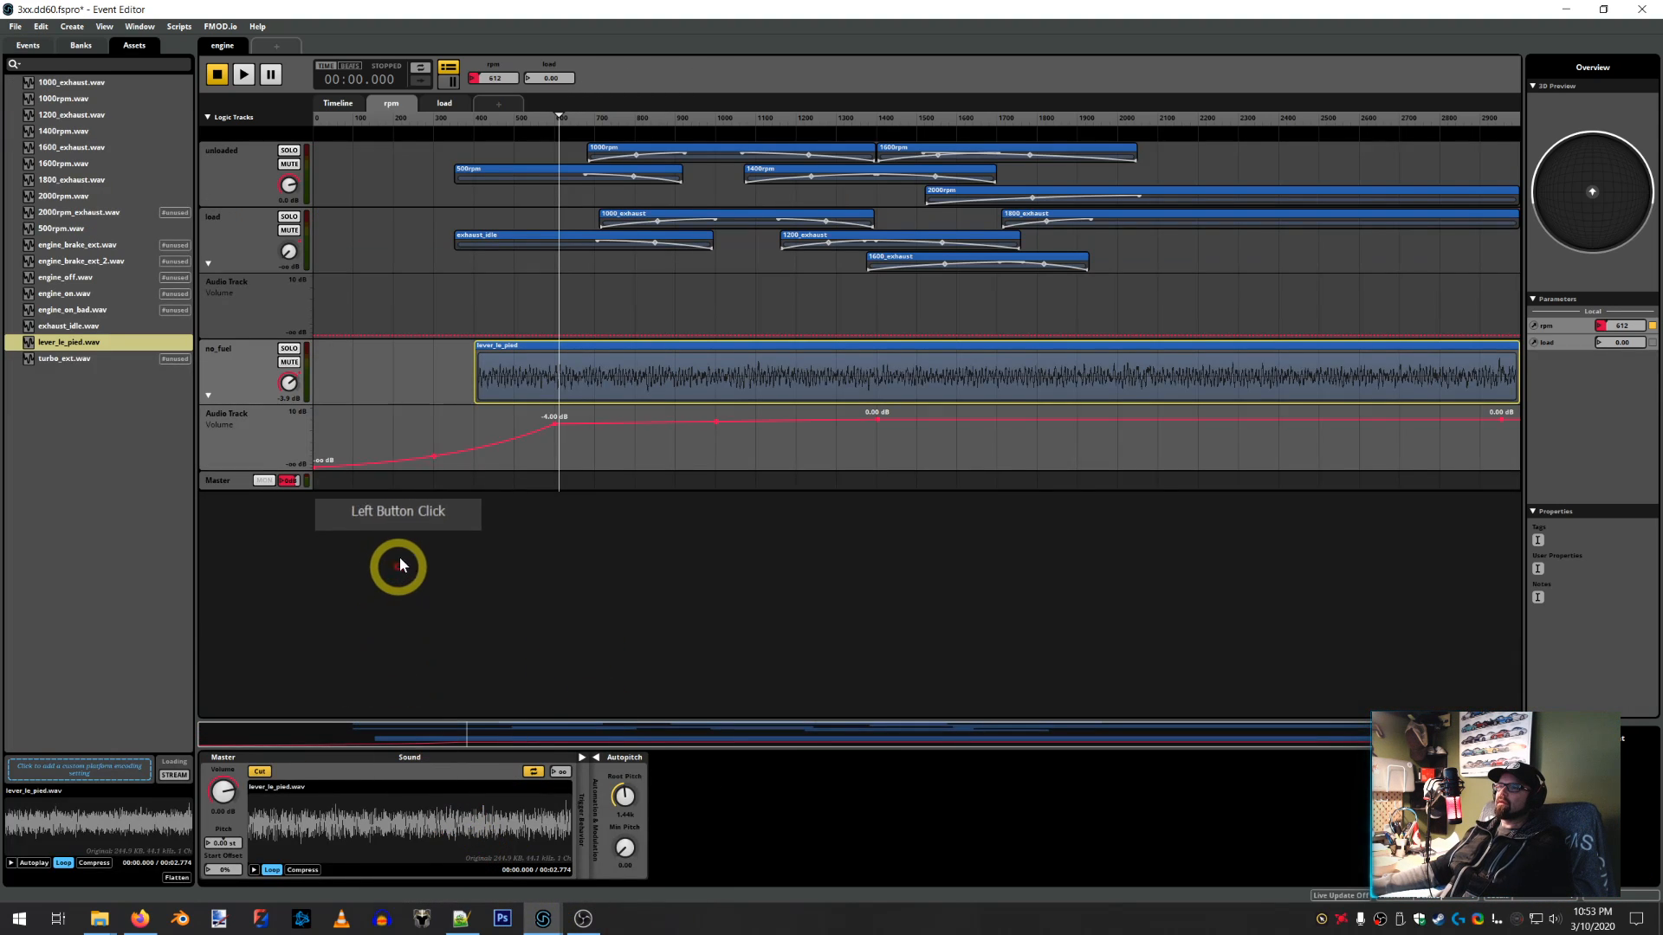
Rename the no_fuel track as nofuel
click(501, 241)
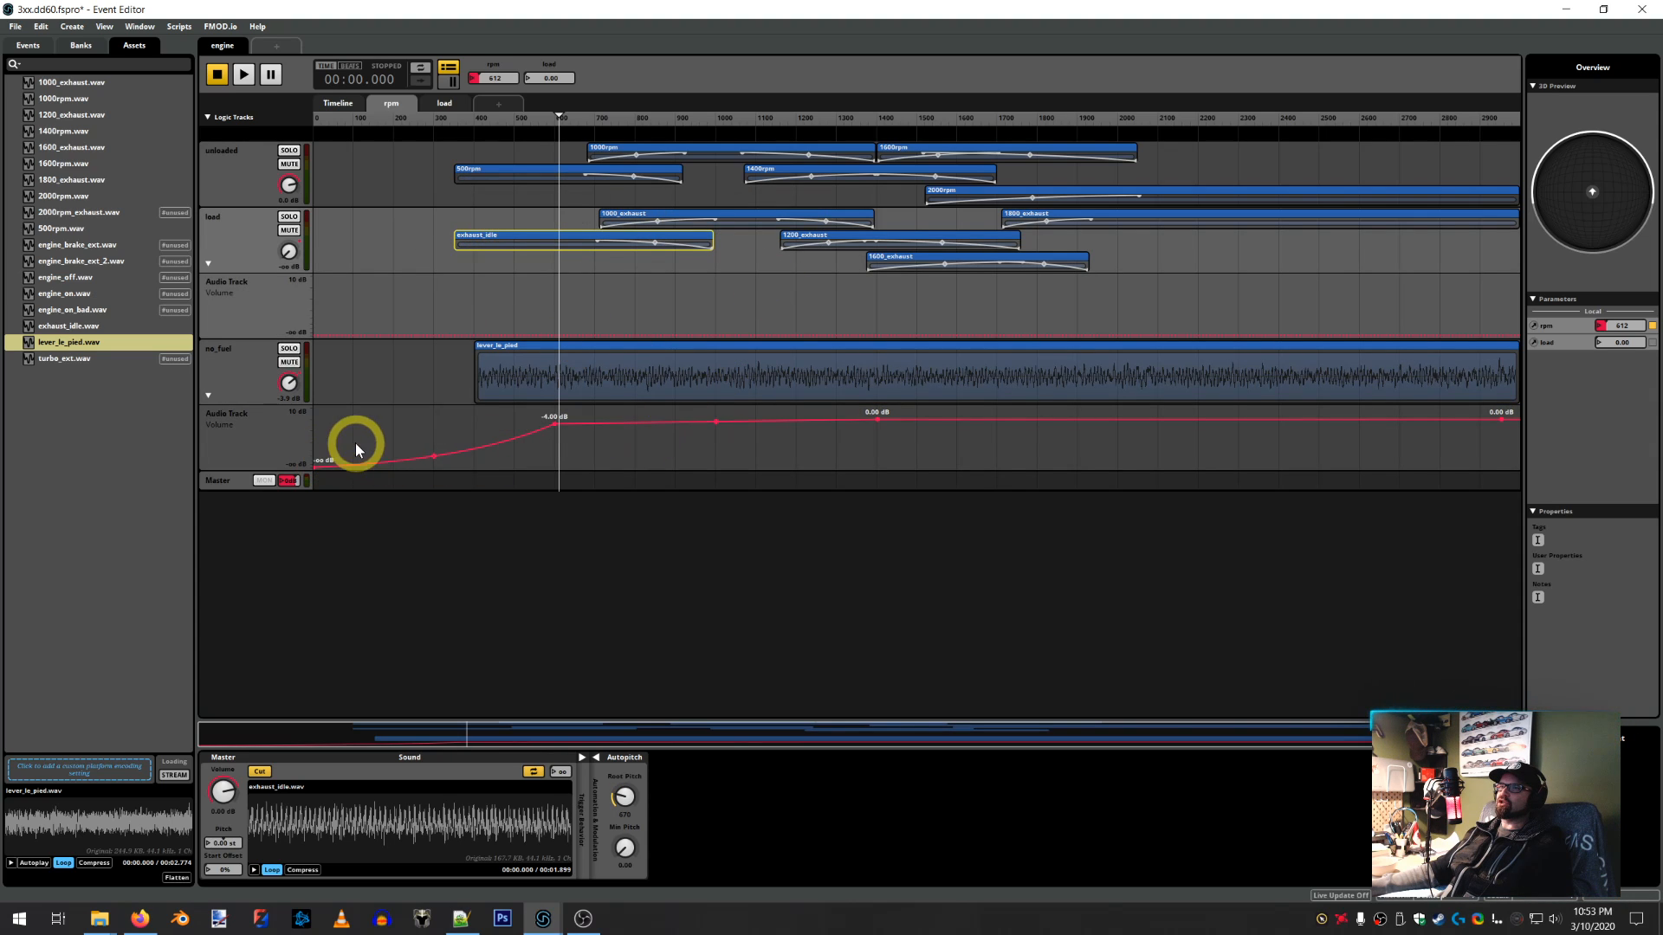
click(216, 351)
double_click(216, 351)
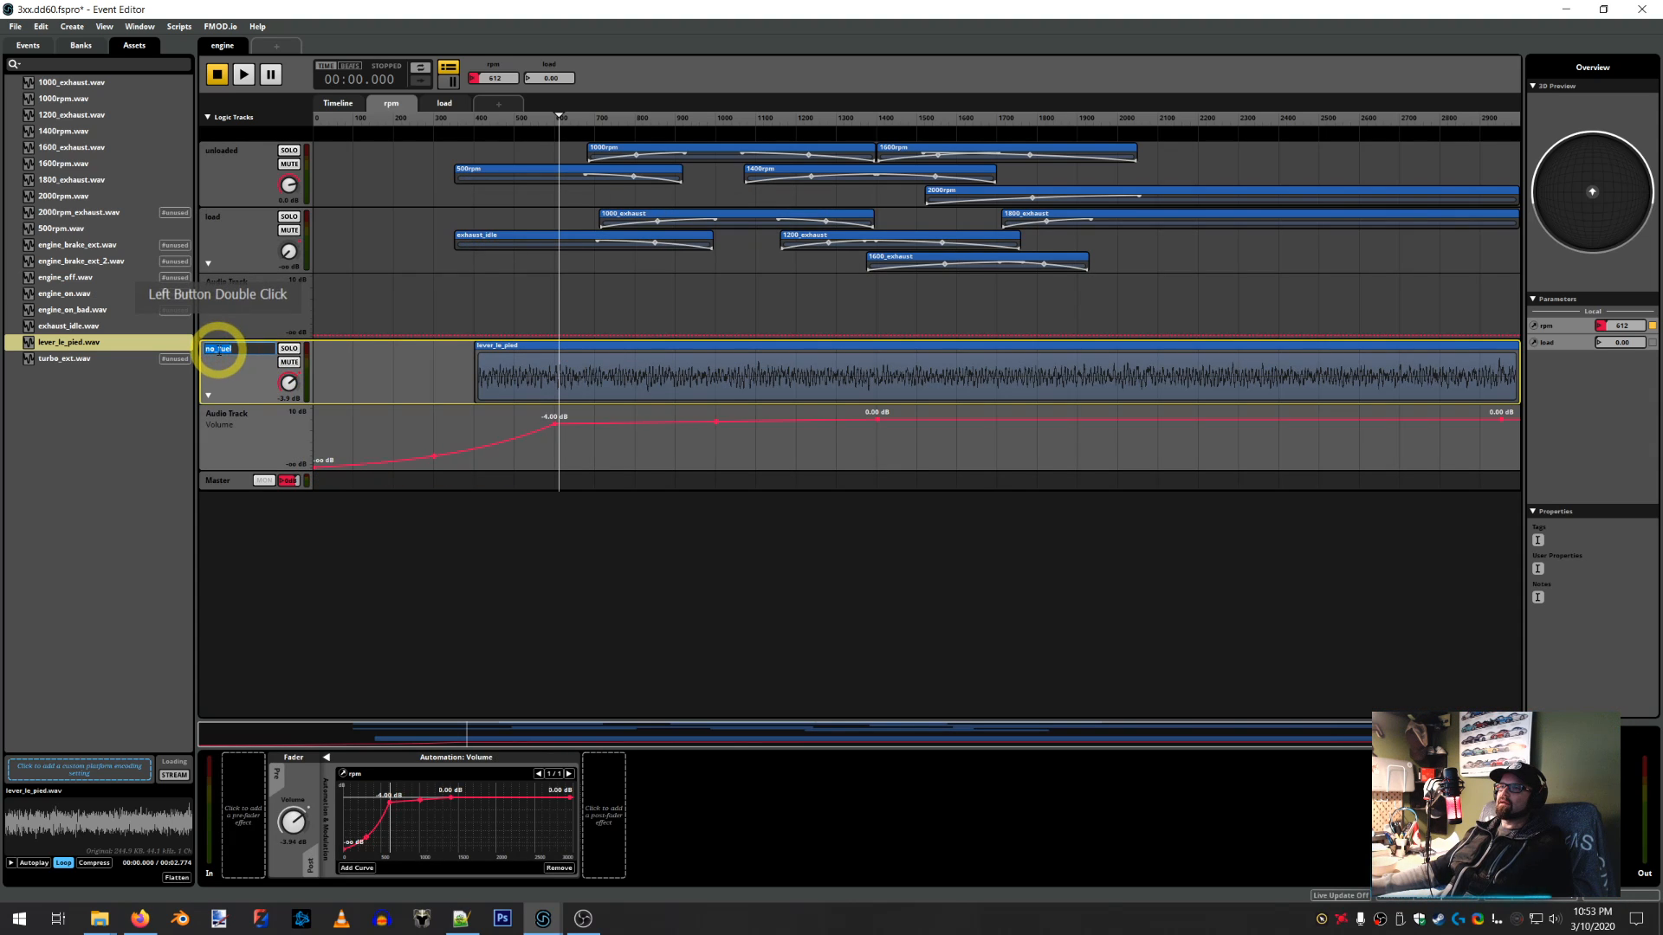
key(BackSpace)
key(Return)
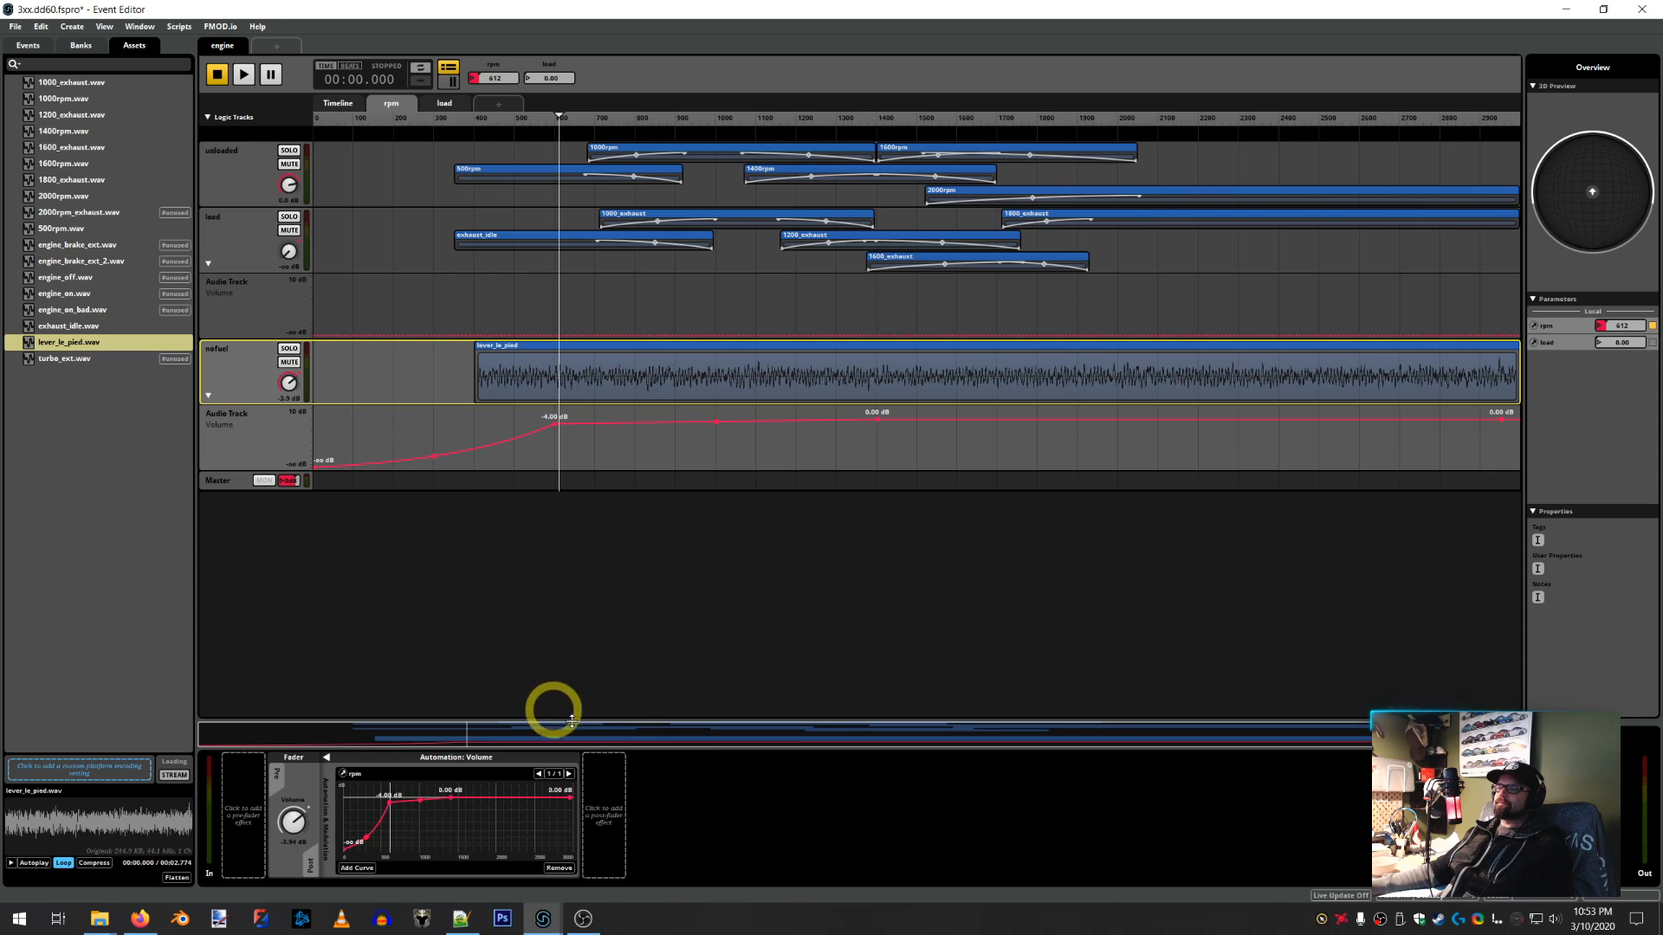
Check the turbo track and its volume automation in the peterbilt_579 project, and return to the 3xx.dd60 project
mouse_move(534, 926)
click(469, 805)
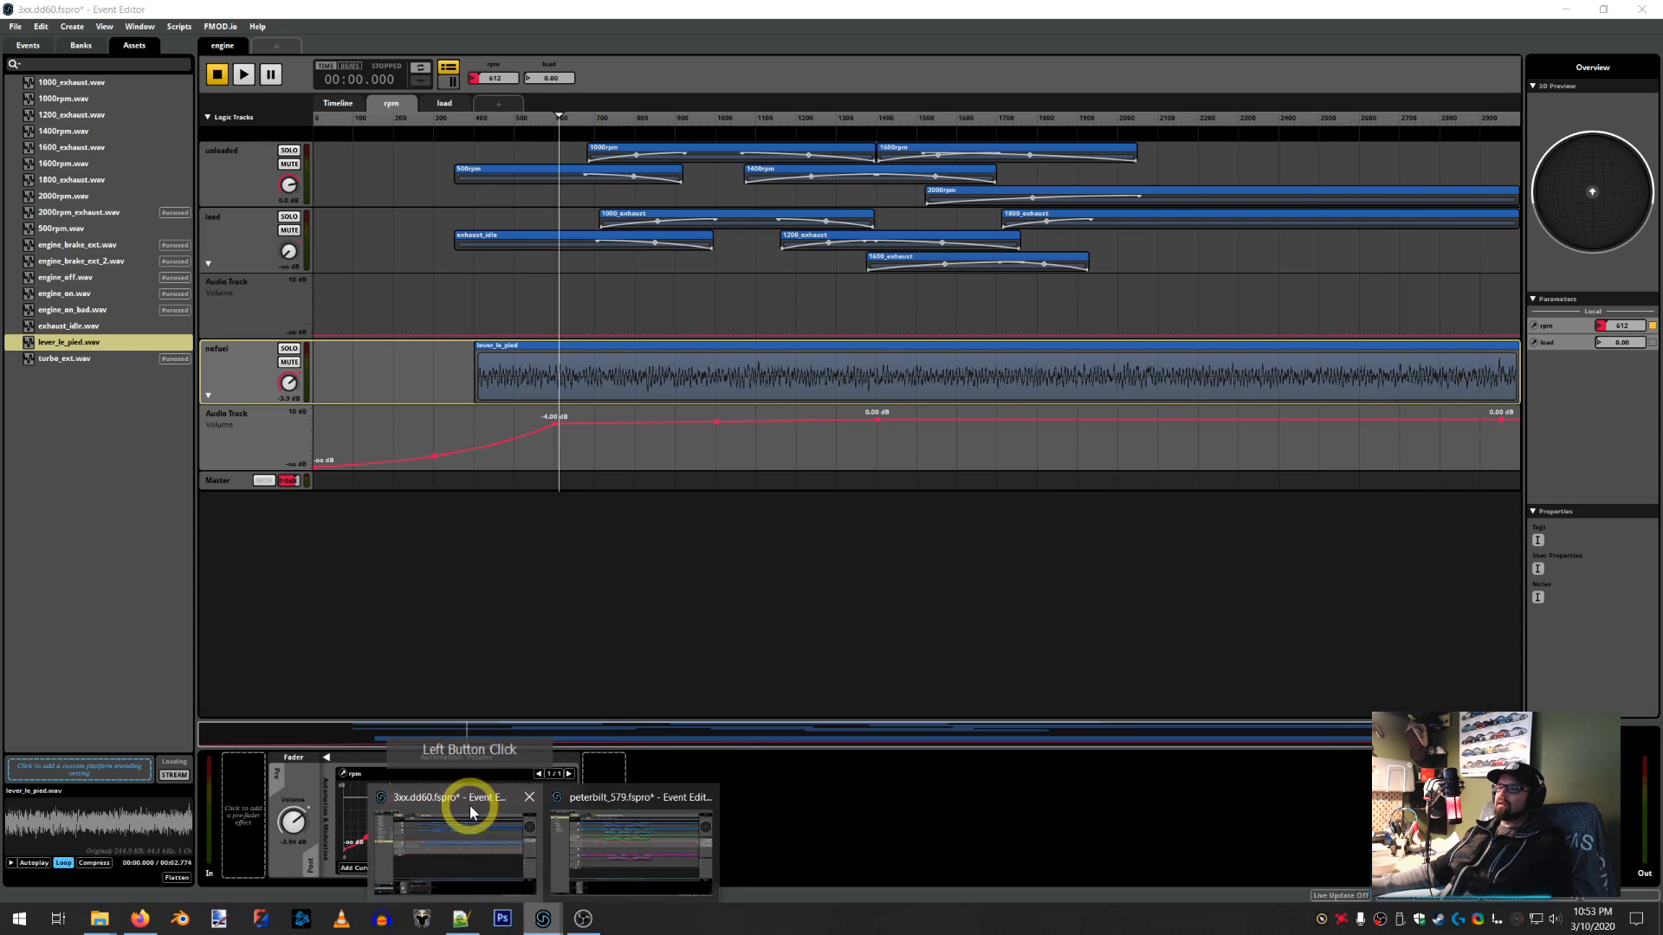
click(543, 922)
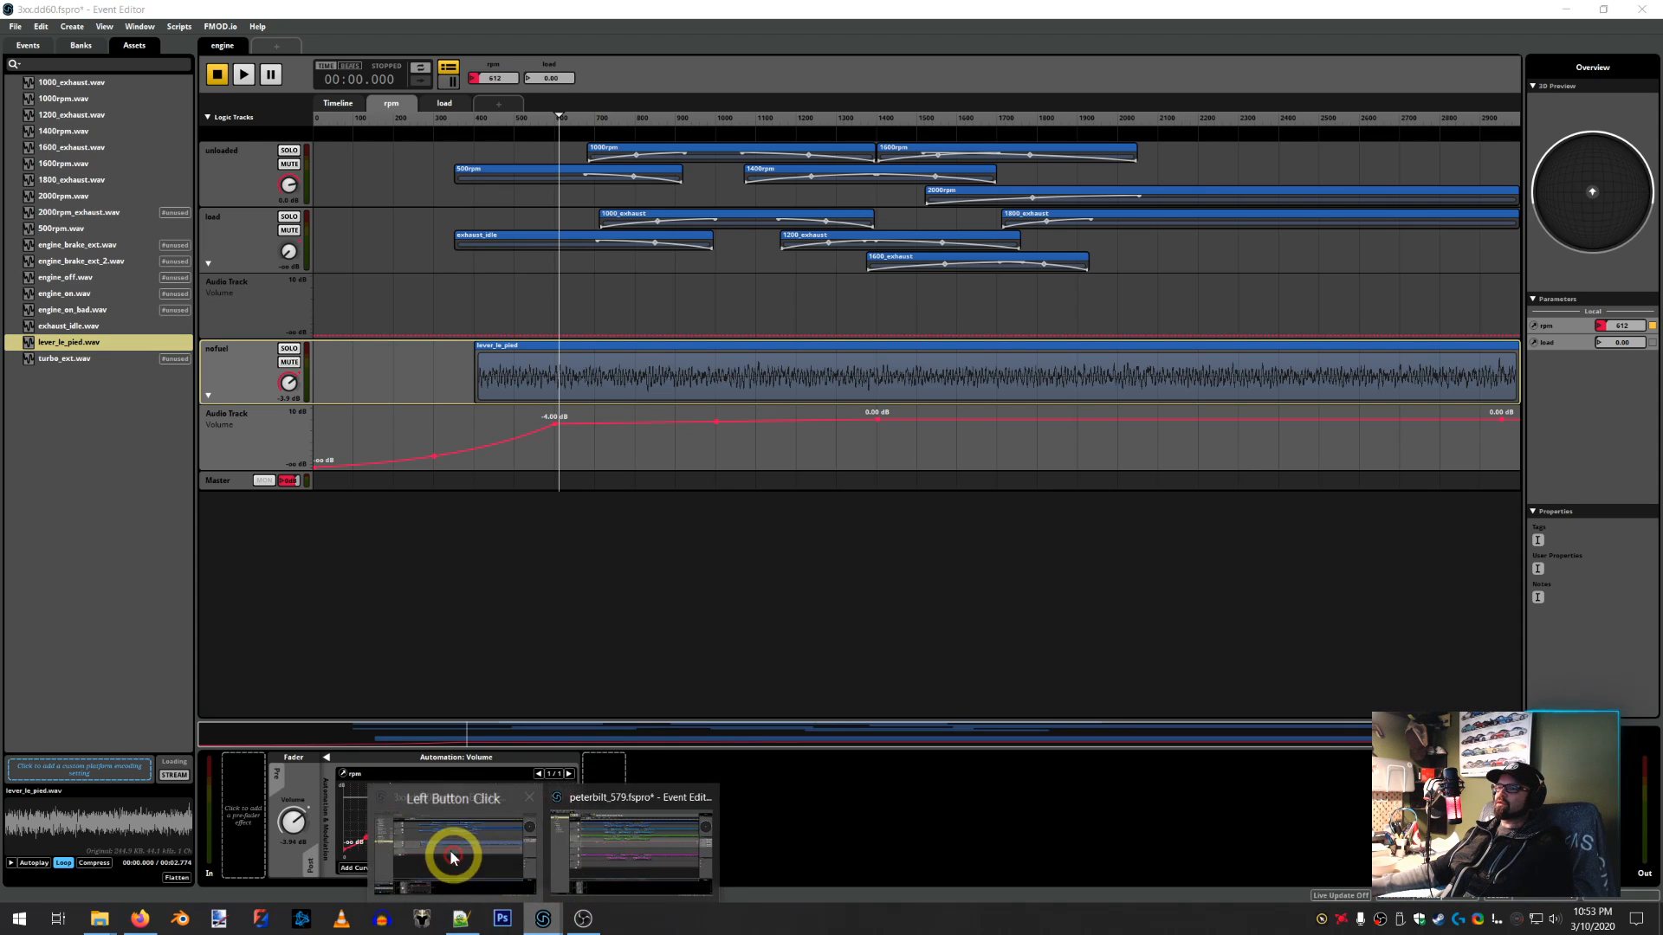
click(583, 845)
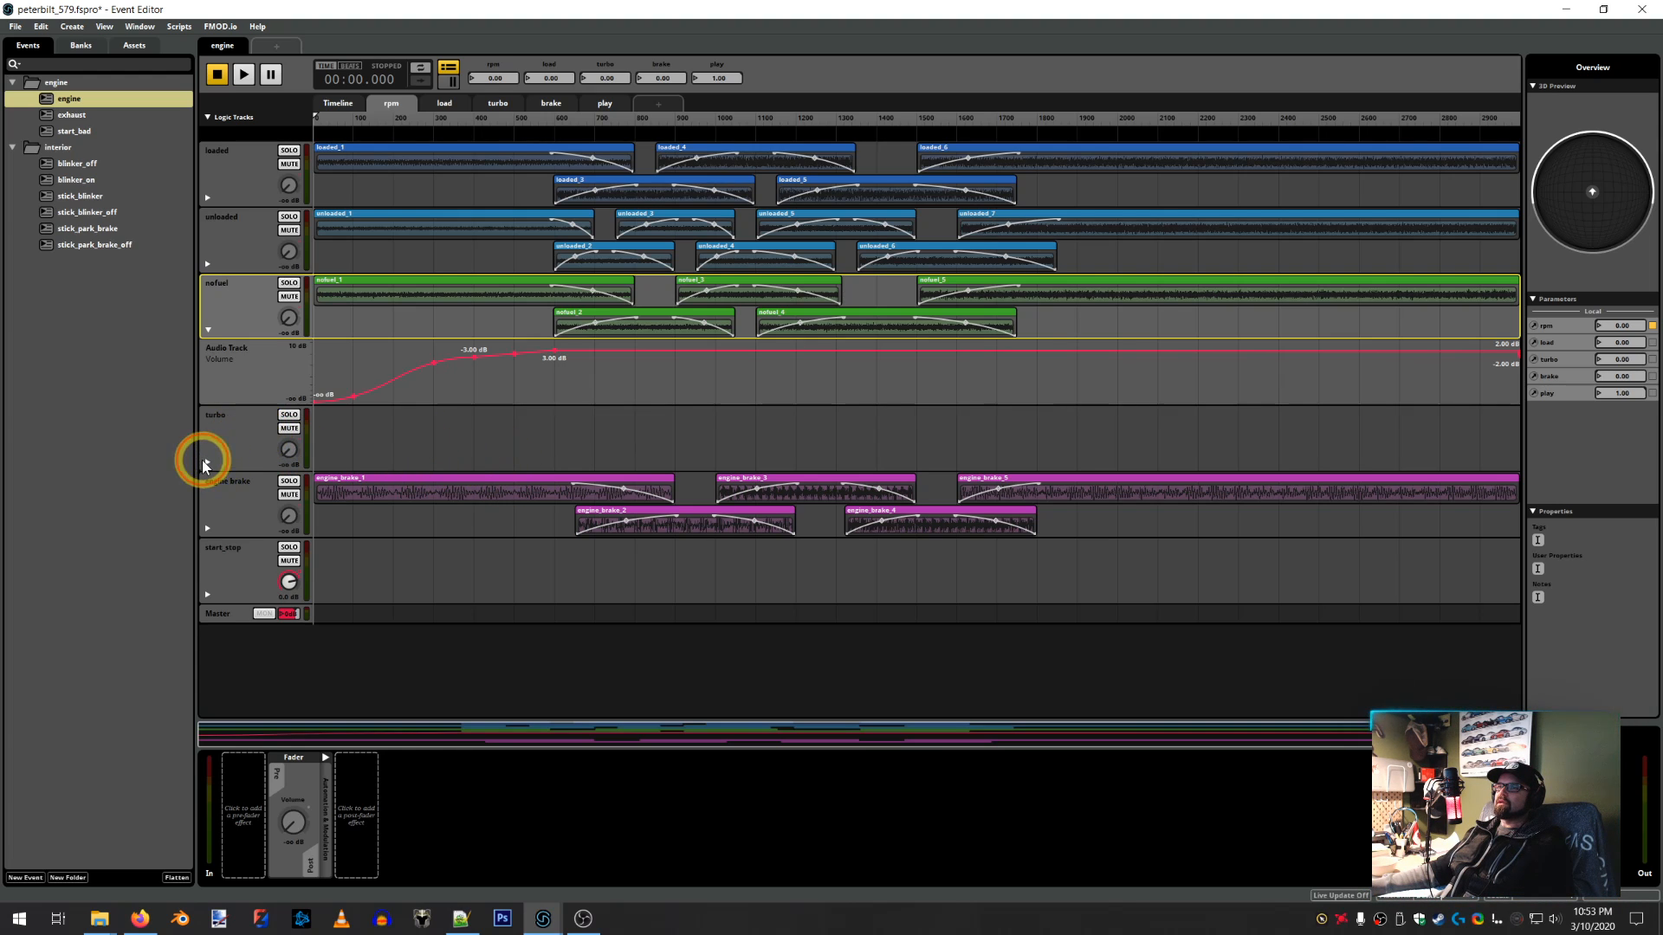
click(456, 448)
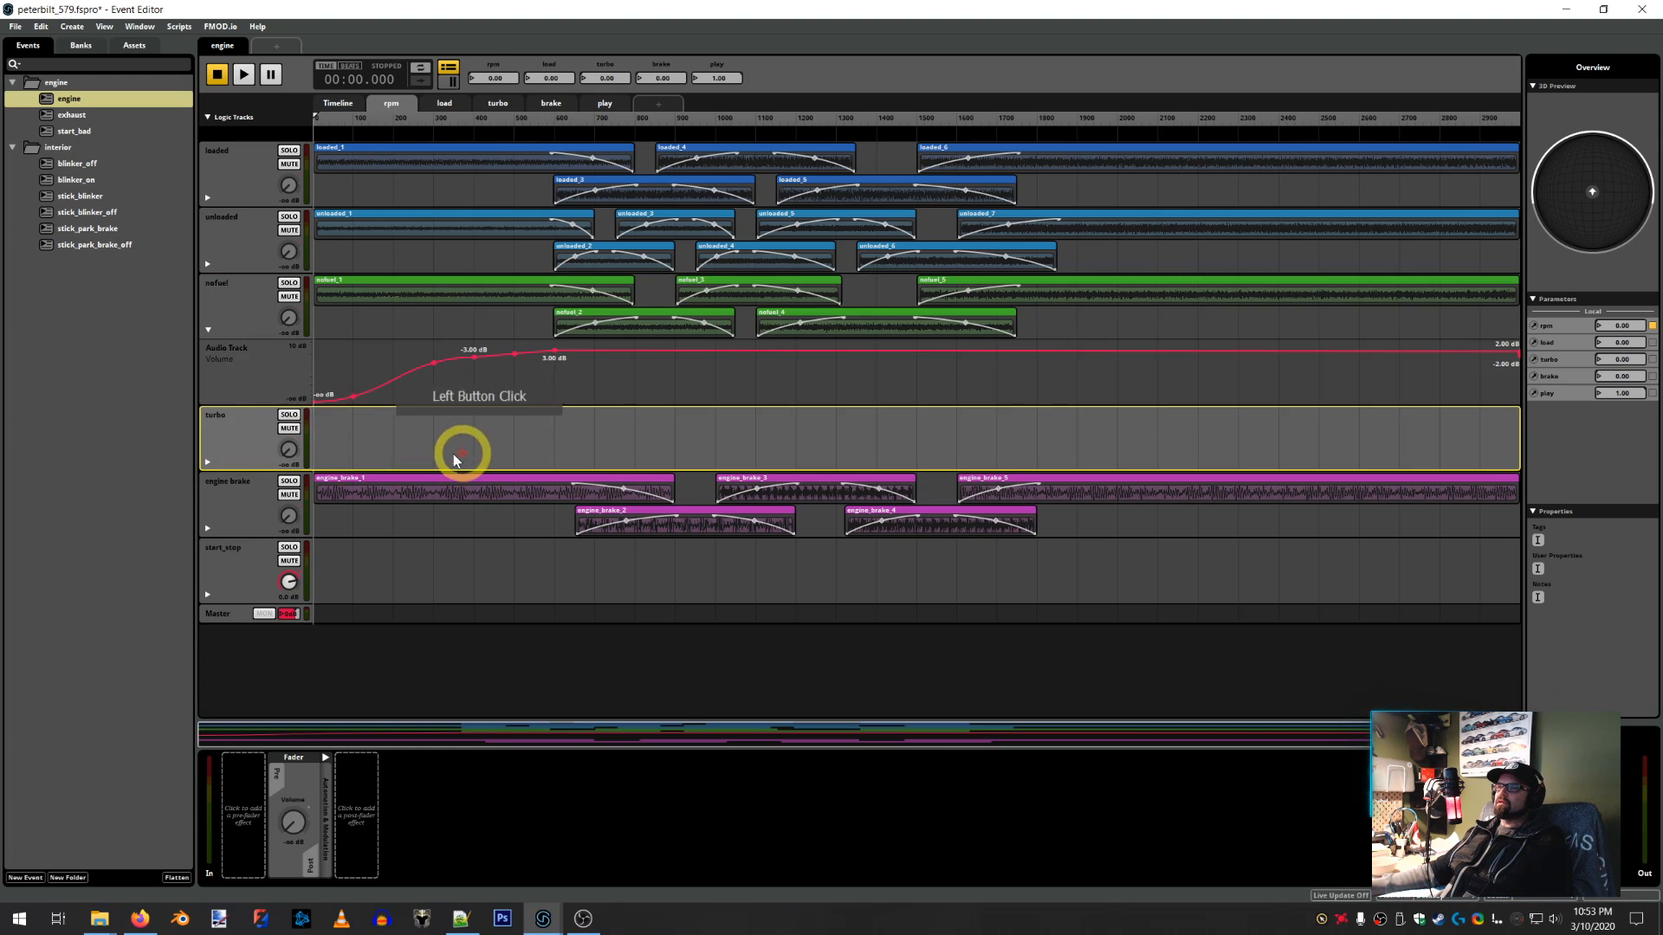
click(210, 461)
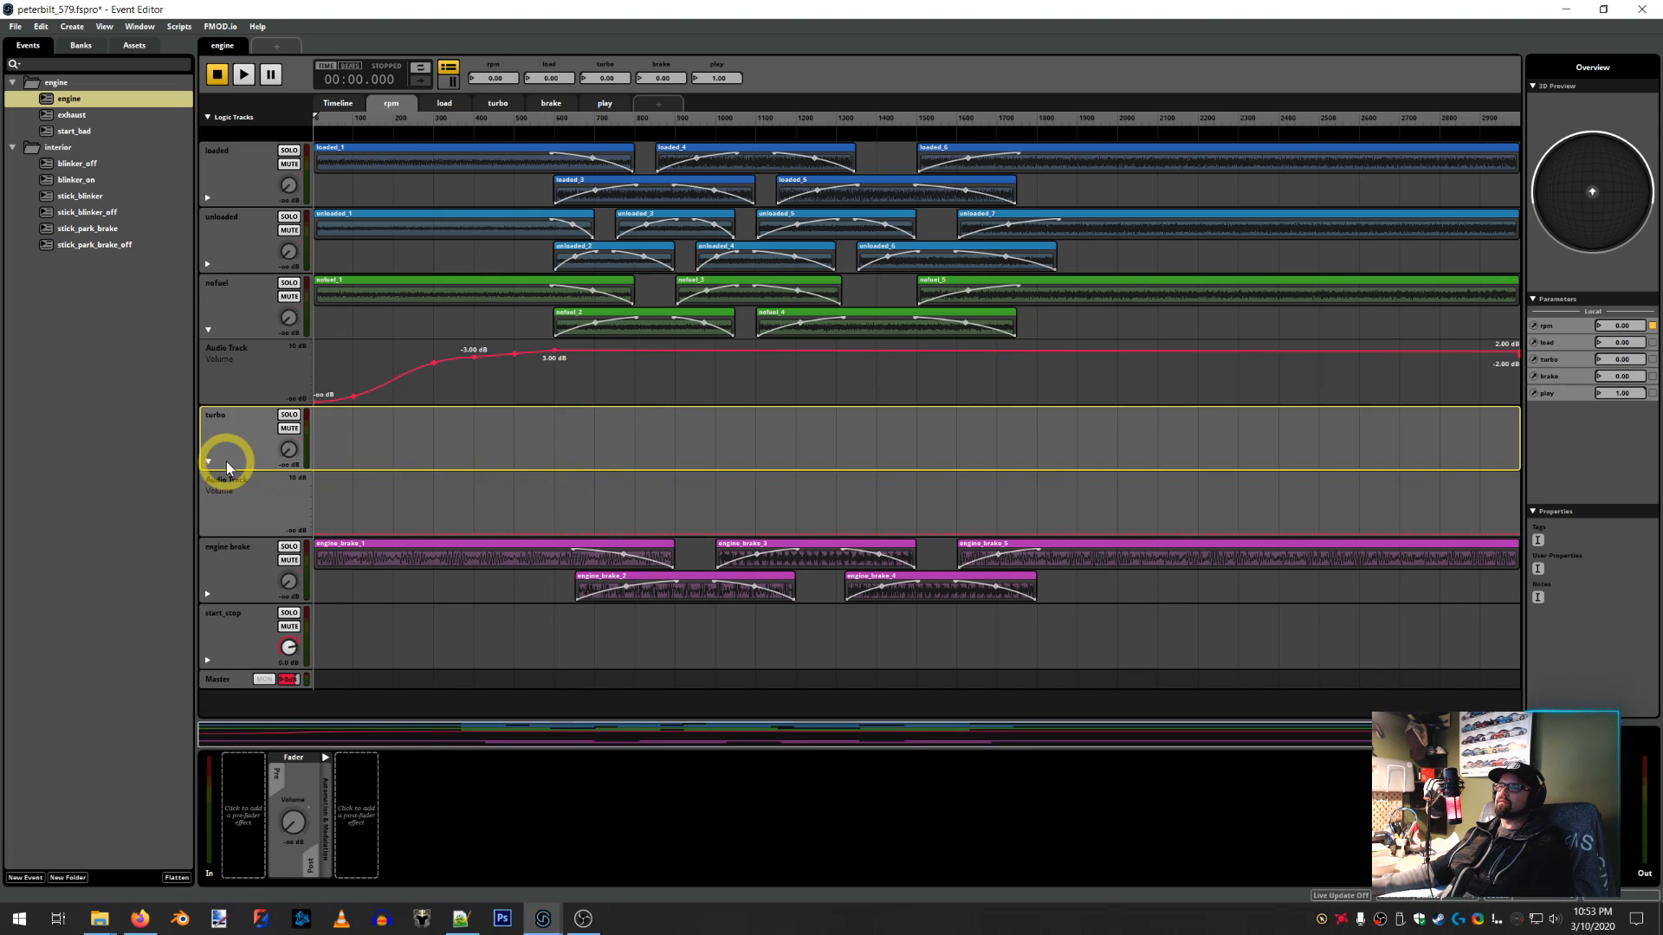
click(210, 461)
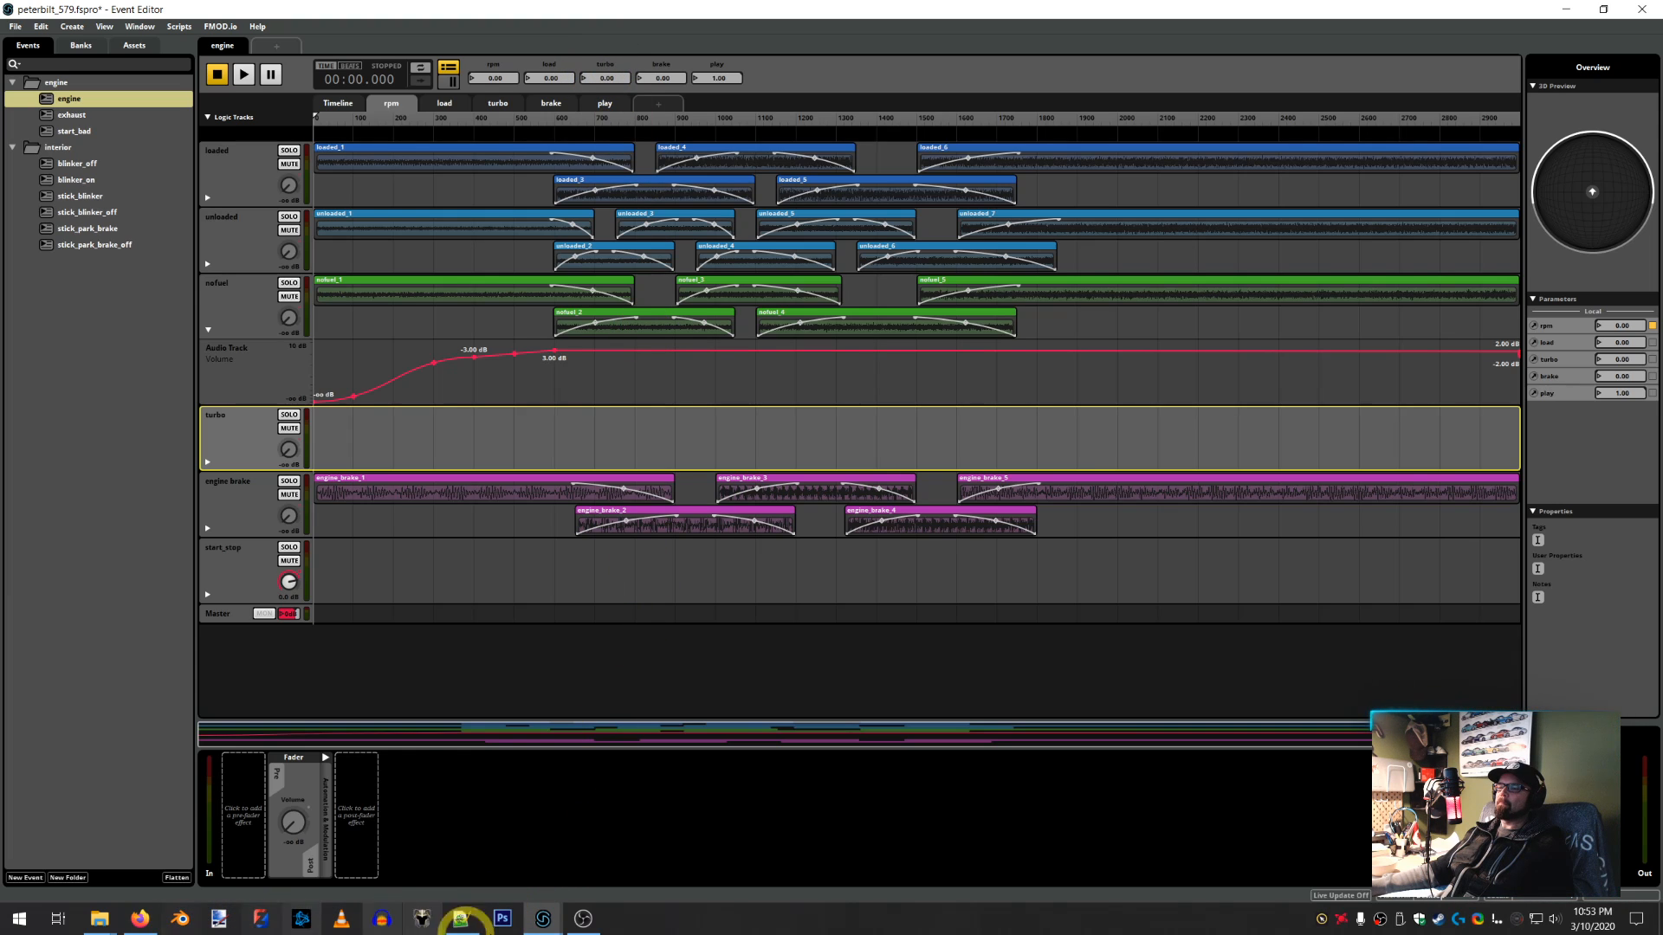
click(462, 919)
click(483, 858)
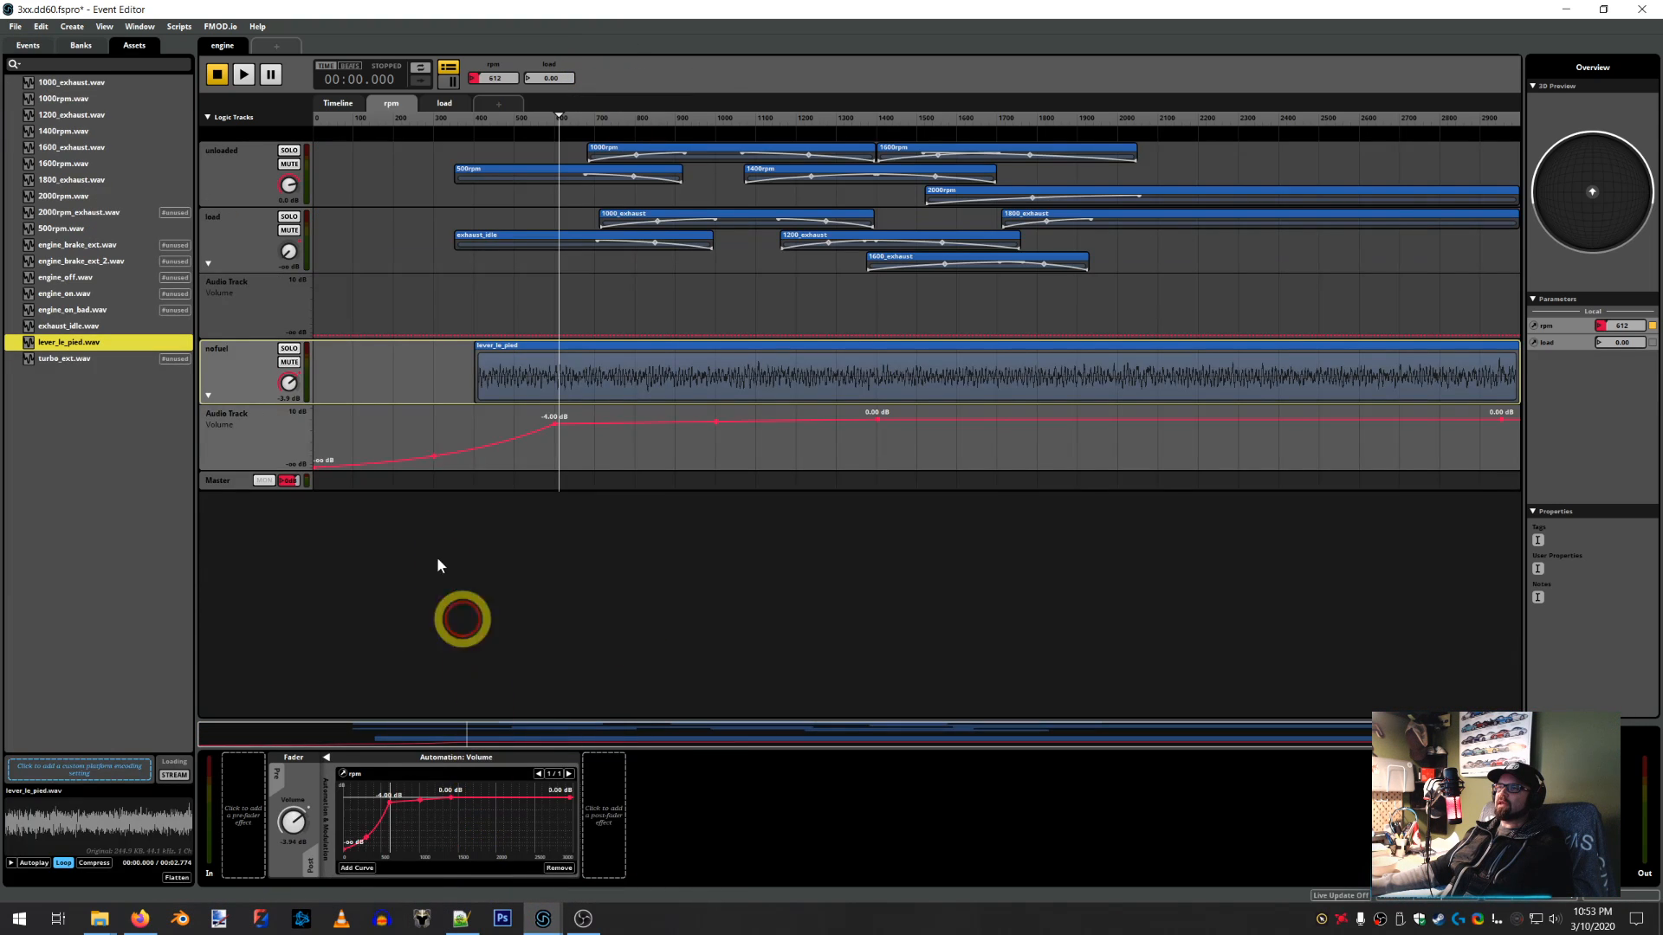
click(367, 256)
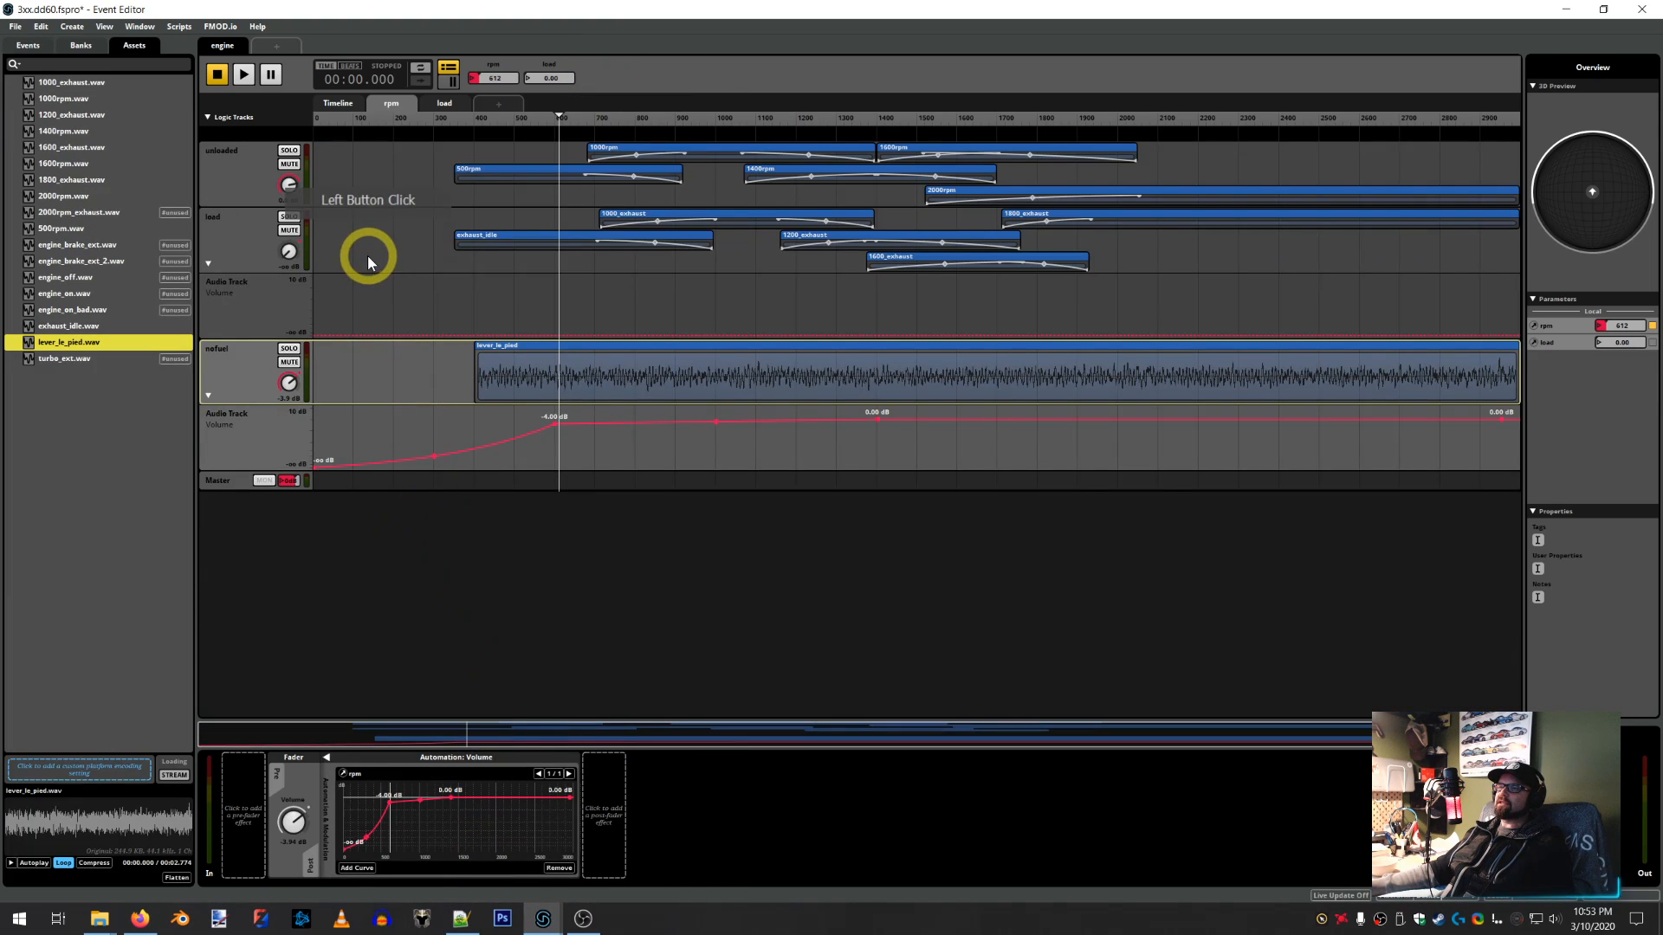
click(499, 106)
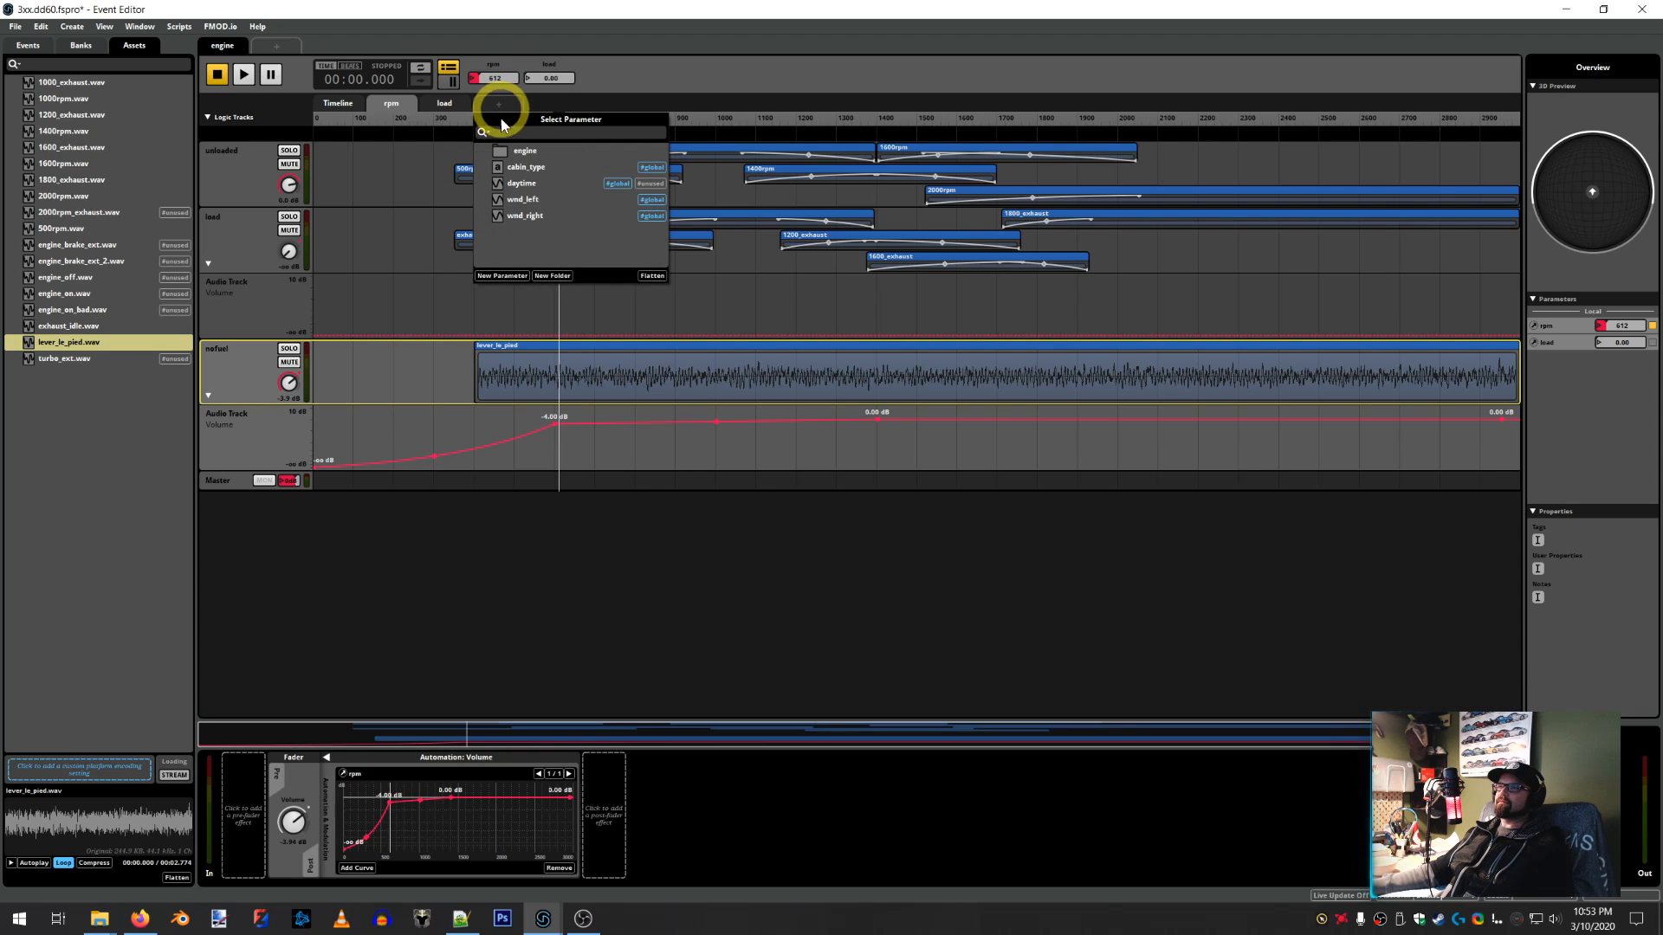
click(507, 276)
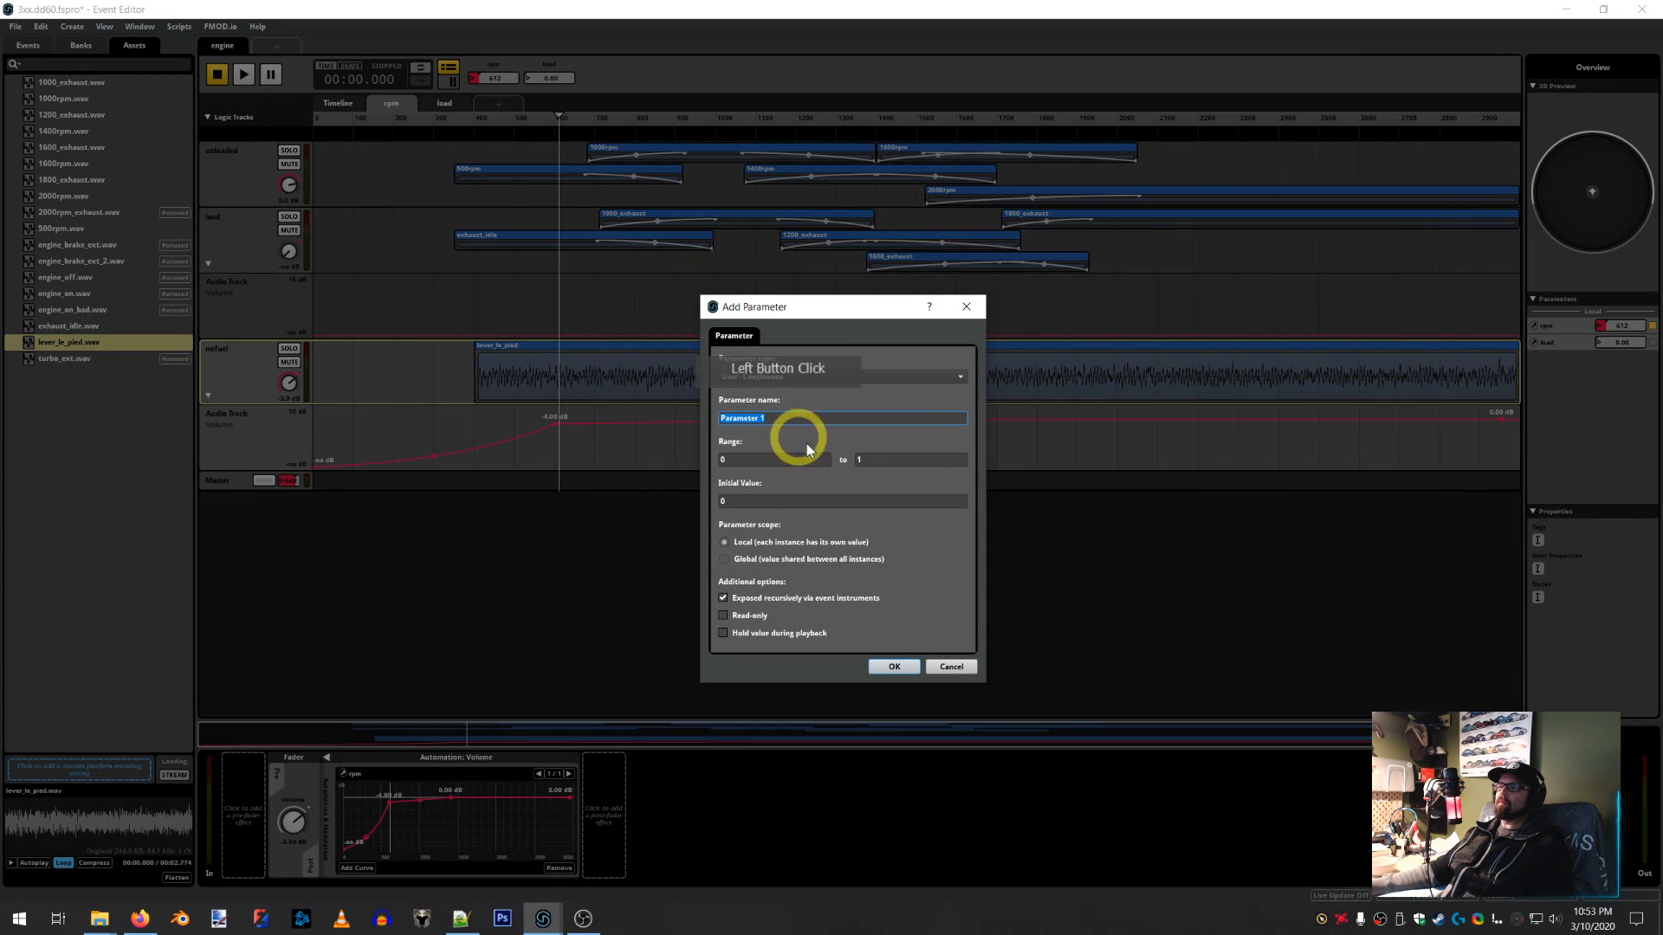
click(924, 670)
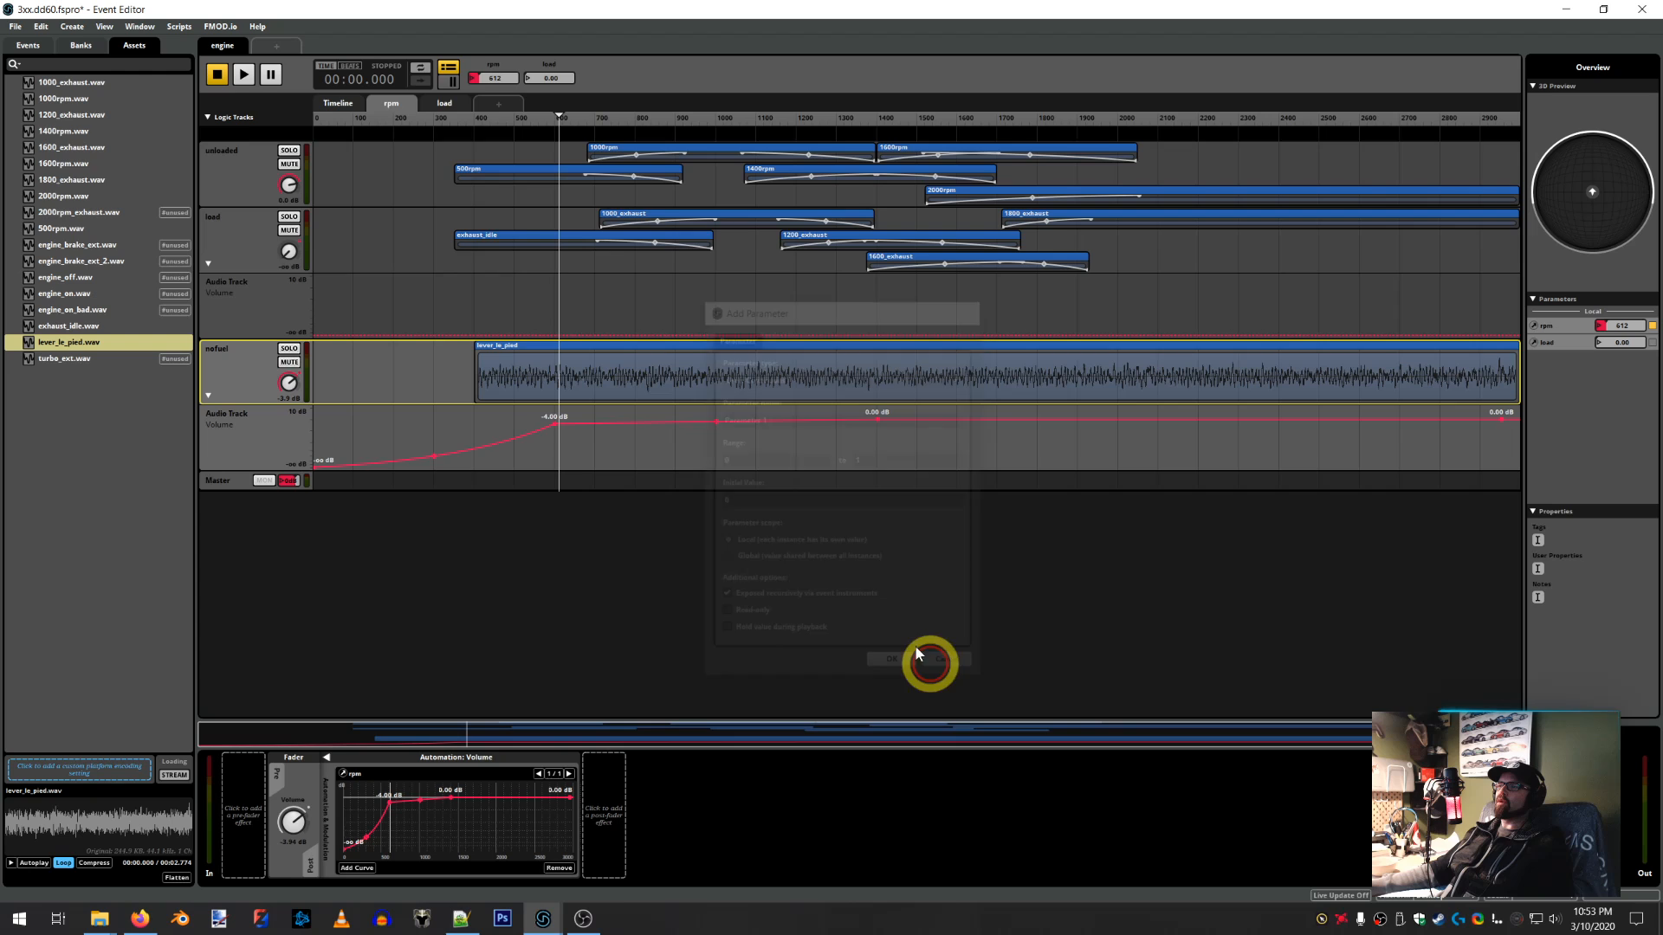
Add a local continuous user parameter named turbo with a range of 0 to 1 to the engine event
click(485, 106)
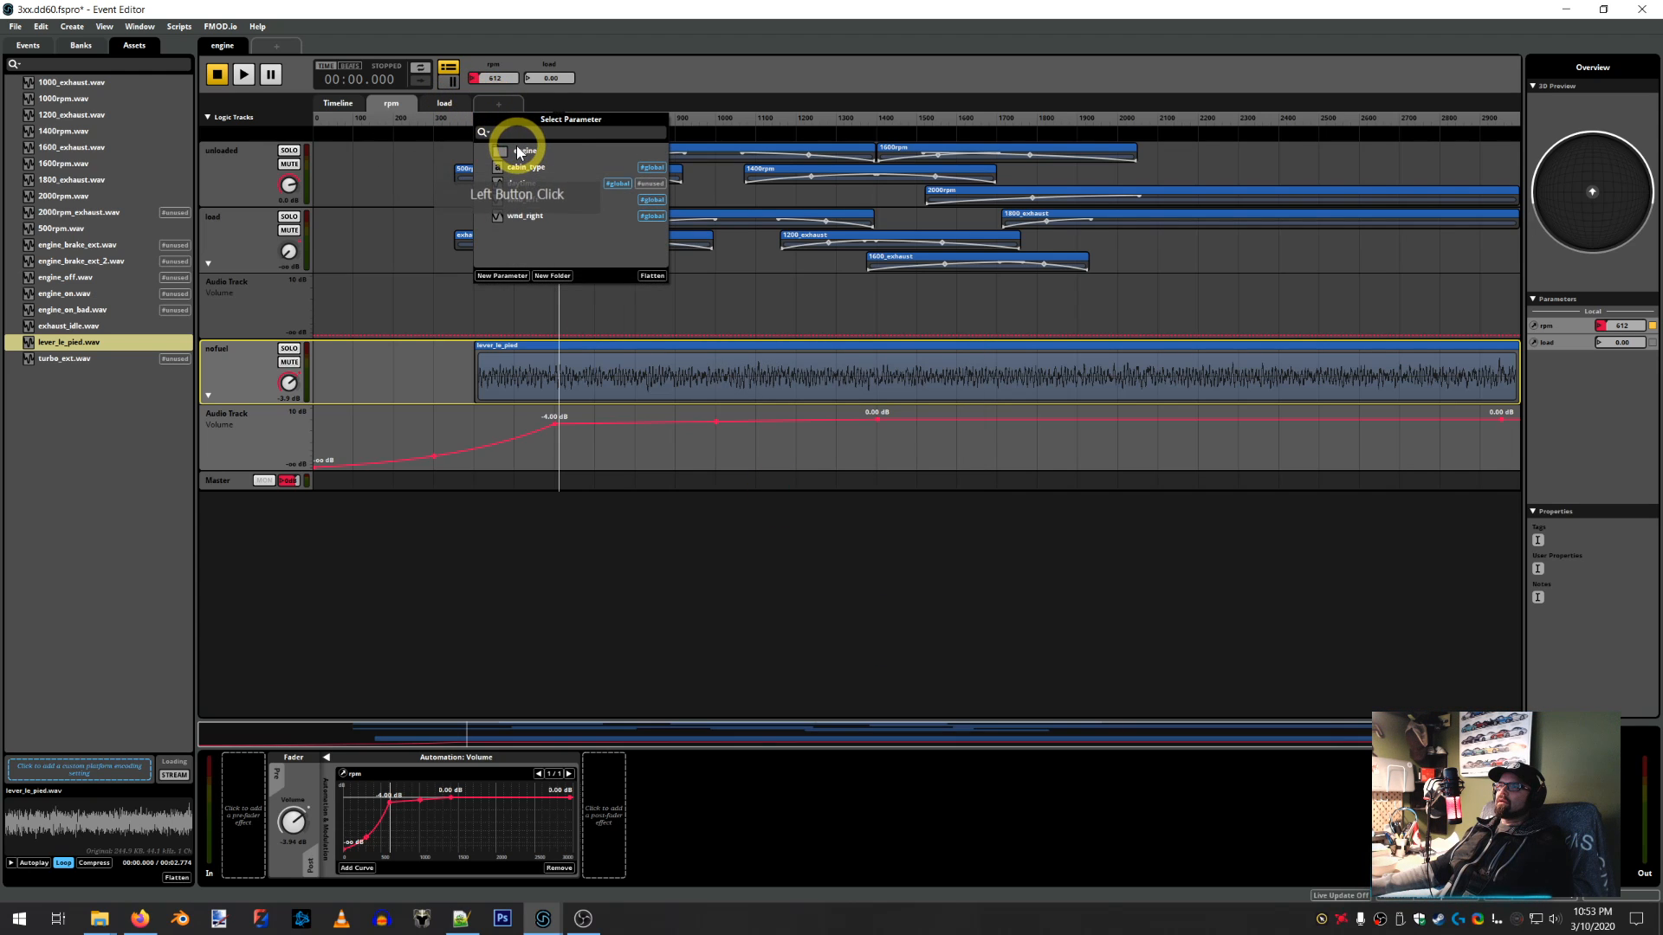
click(518, 276)
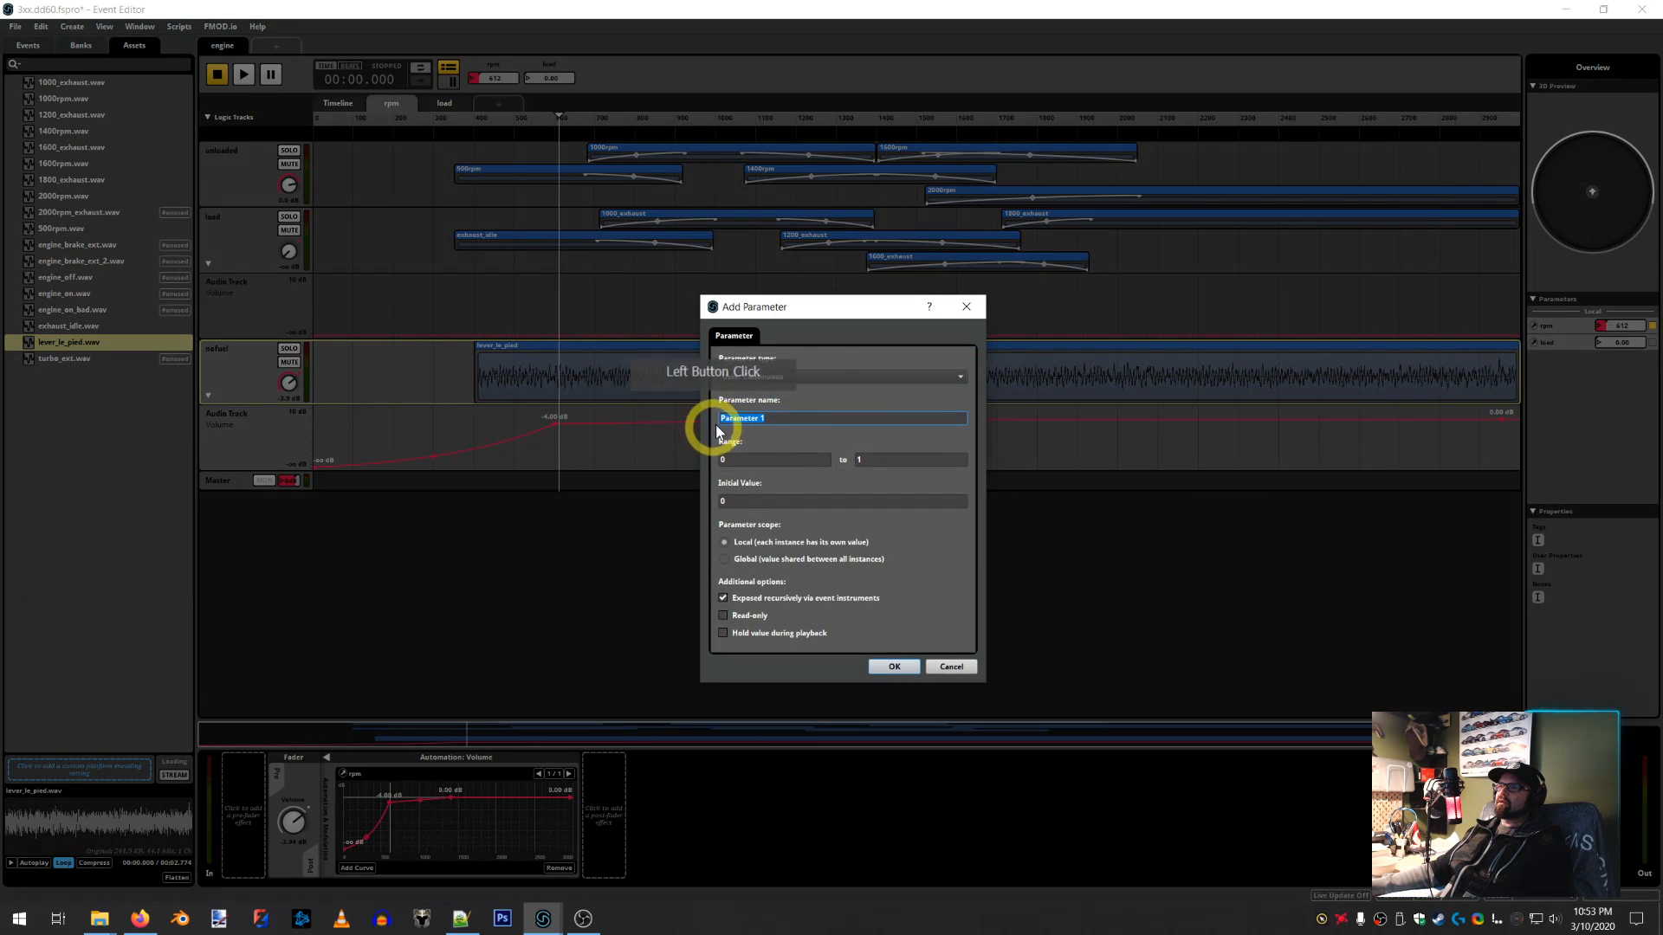
text(tu)
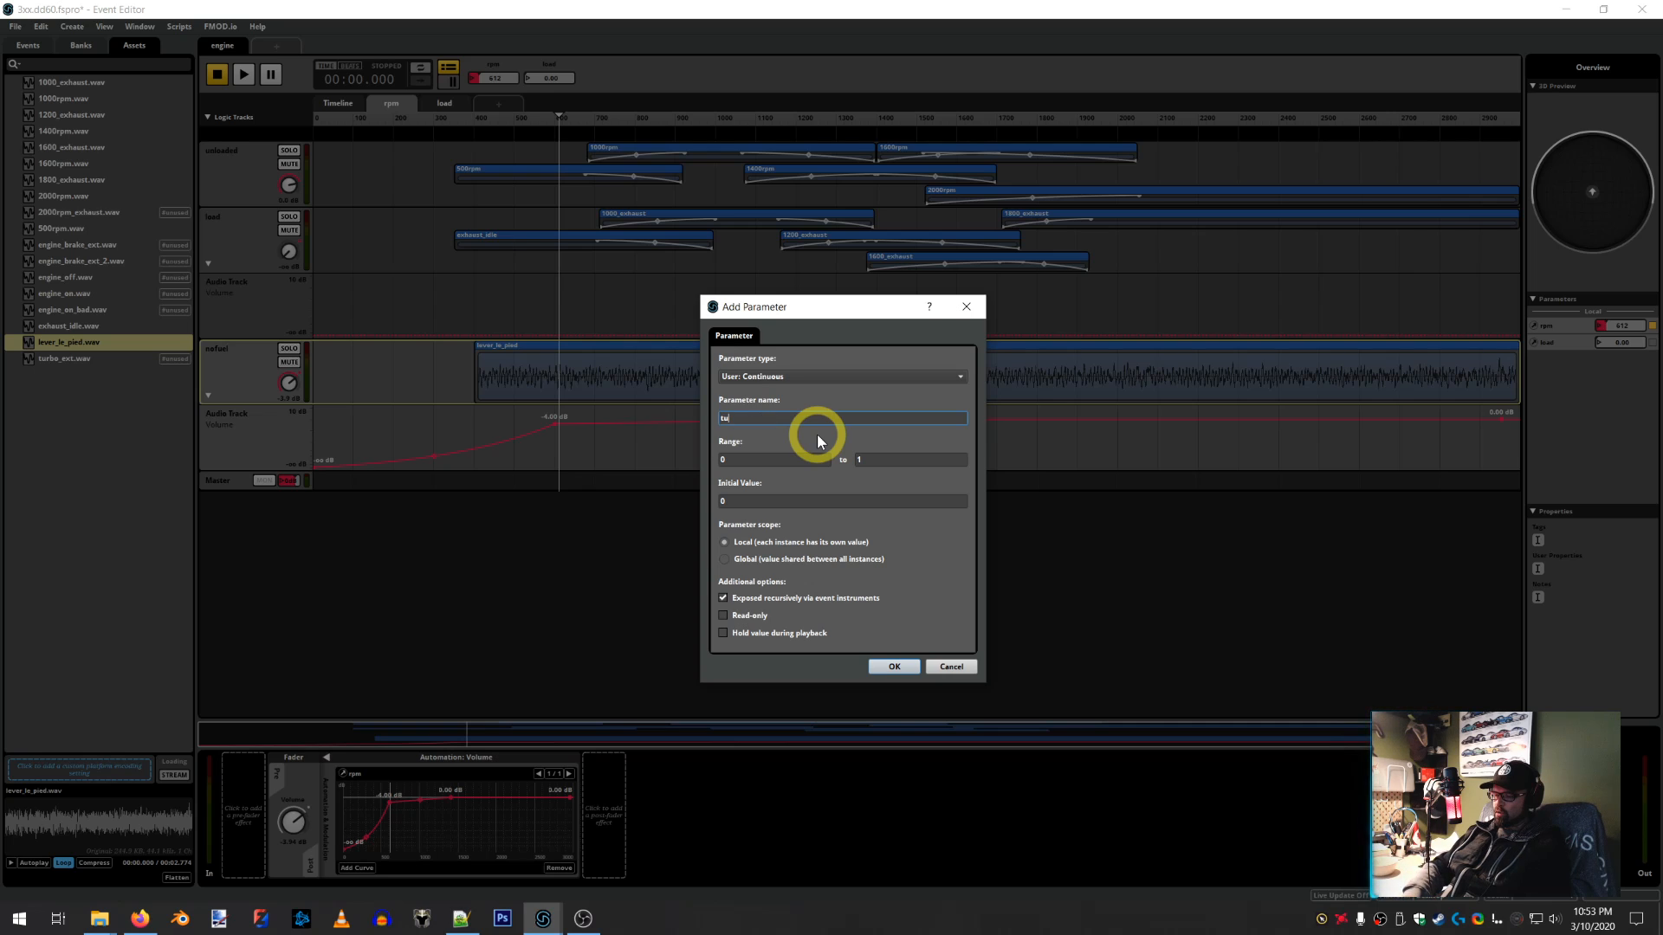
text(rbo)
key(Return)
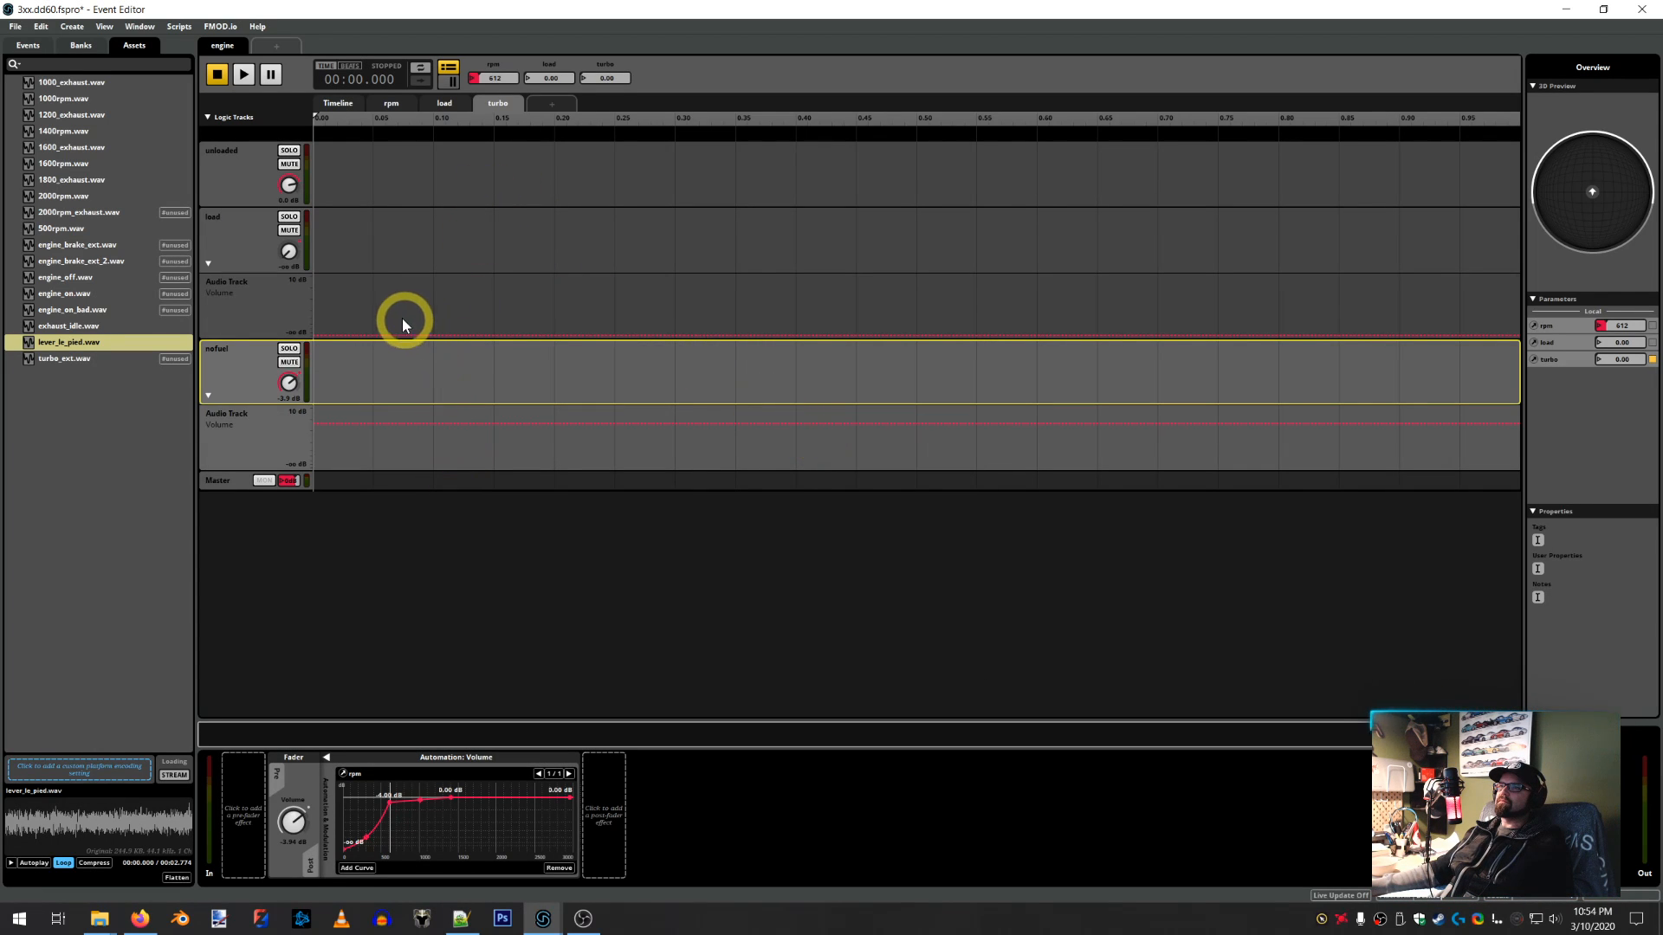
Add an audio track below the nofuel track and name it turbo
right_click(246, 384)
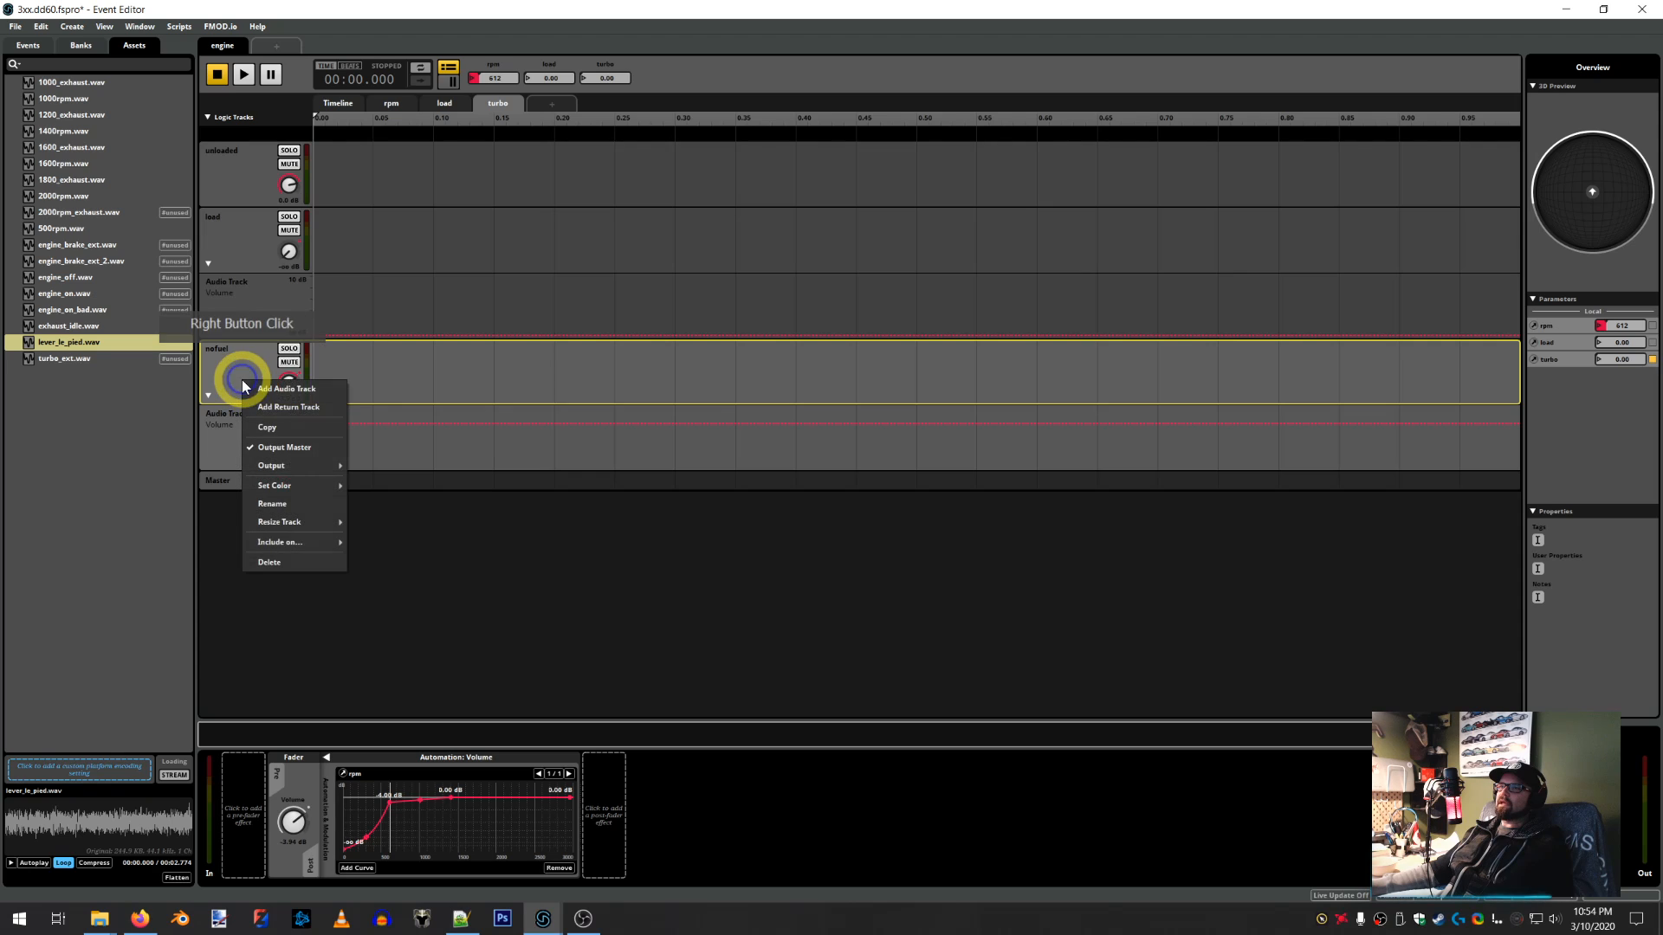
click(261, 393)
click(227, 487)
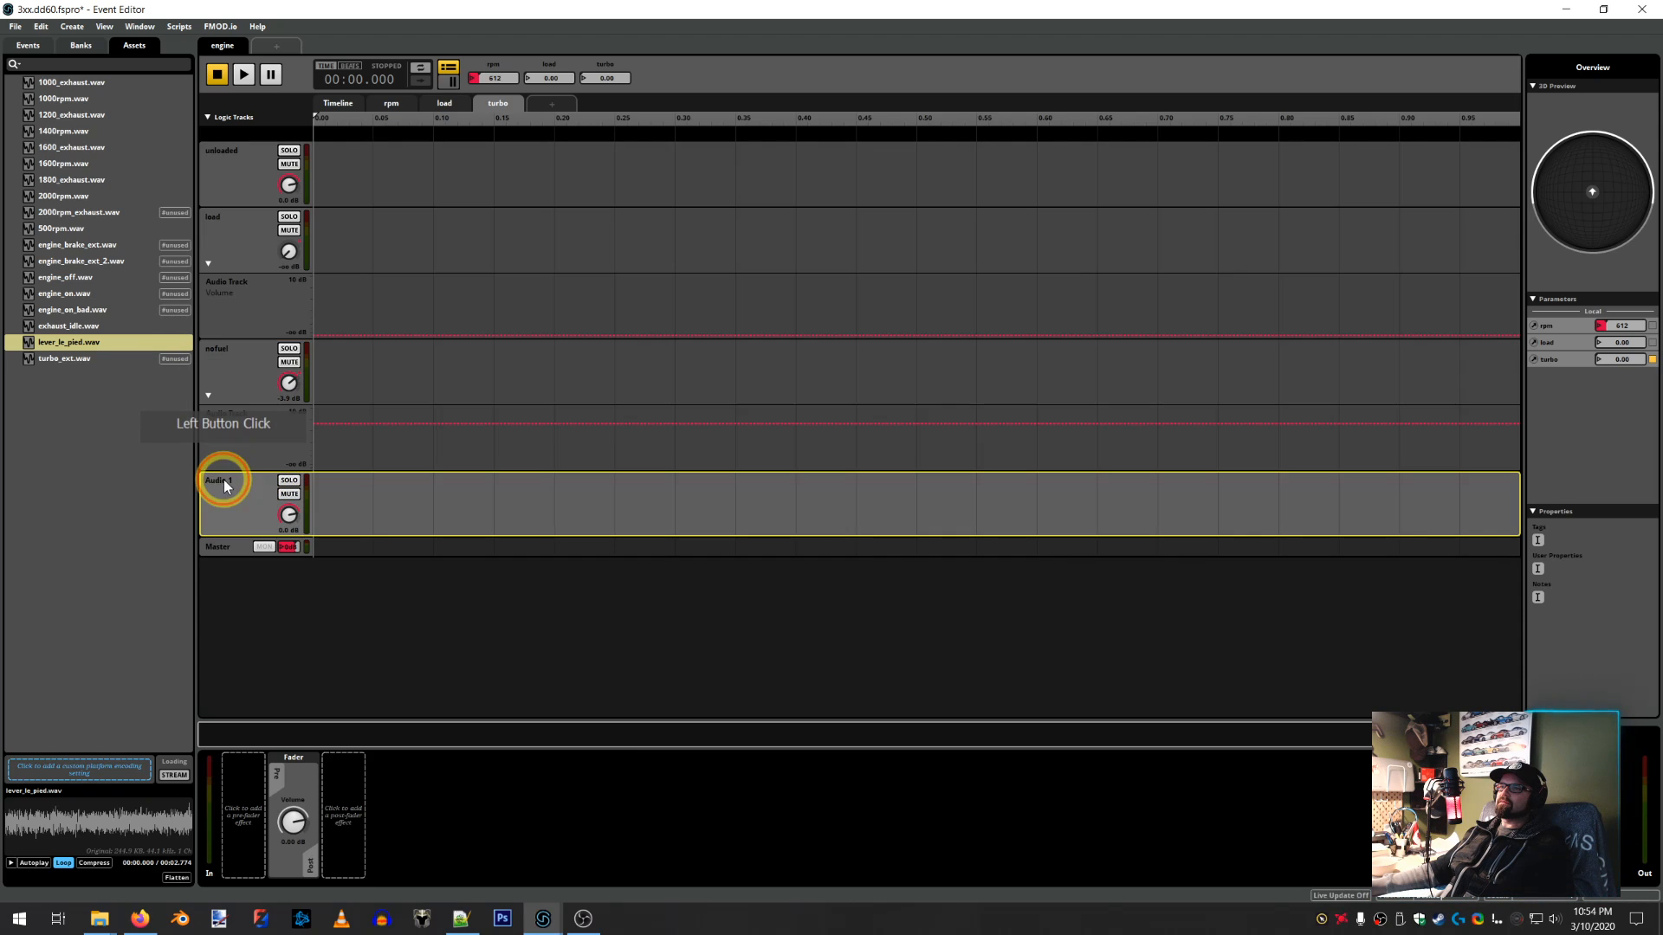
text(turbo)
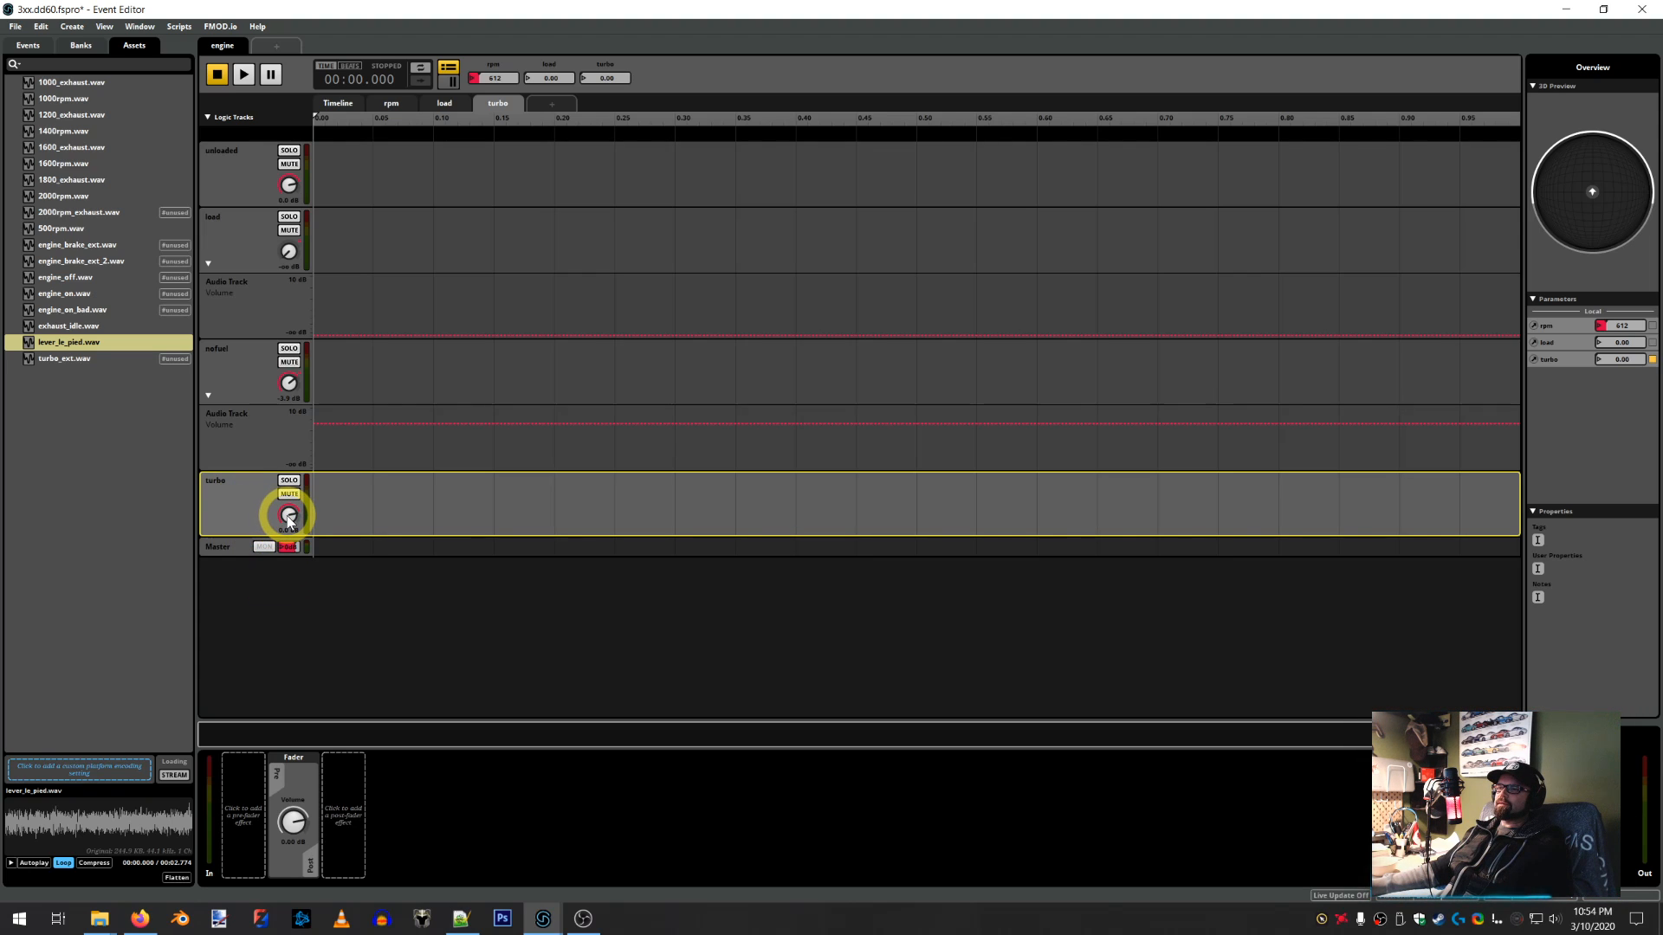
Add volume automation to the turbo track with a curve driven by the turbo parameter
click(249, 508)
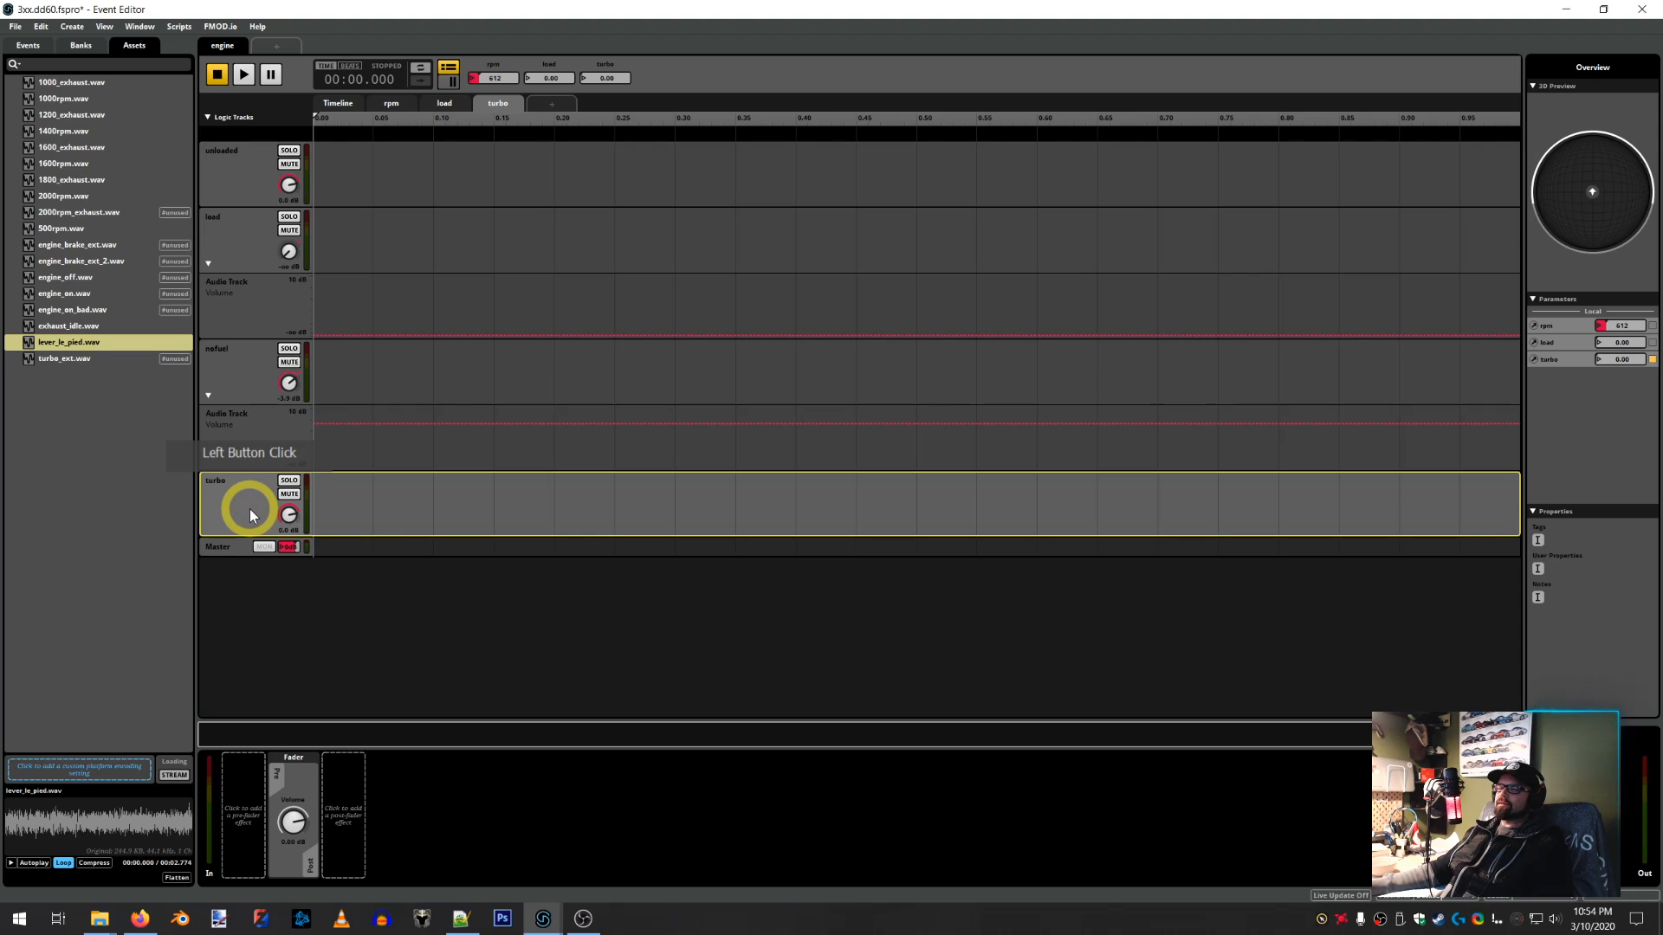
click(289, 514)
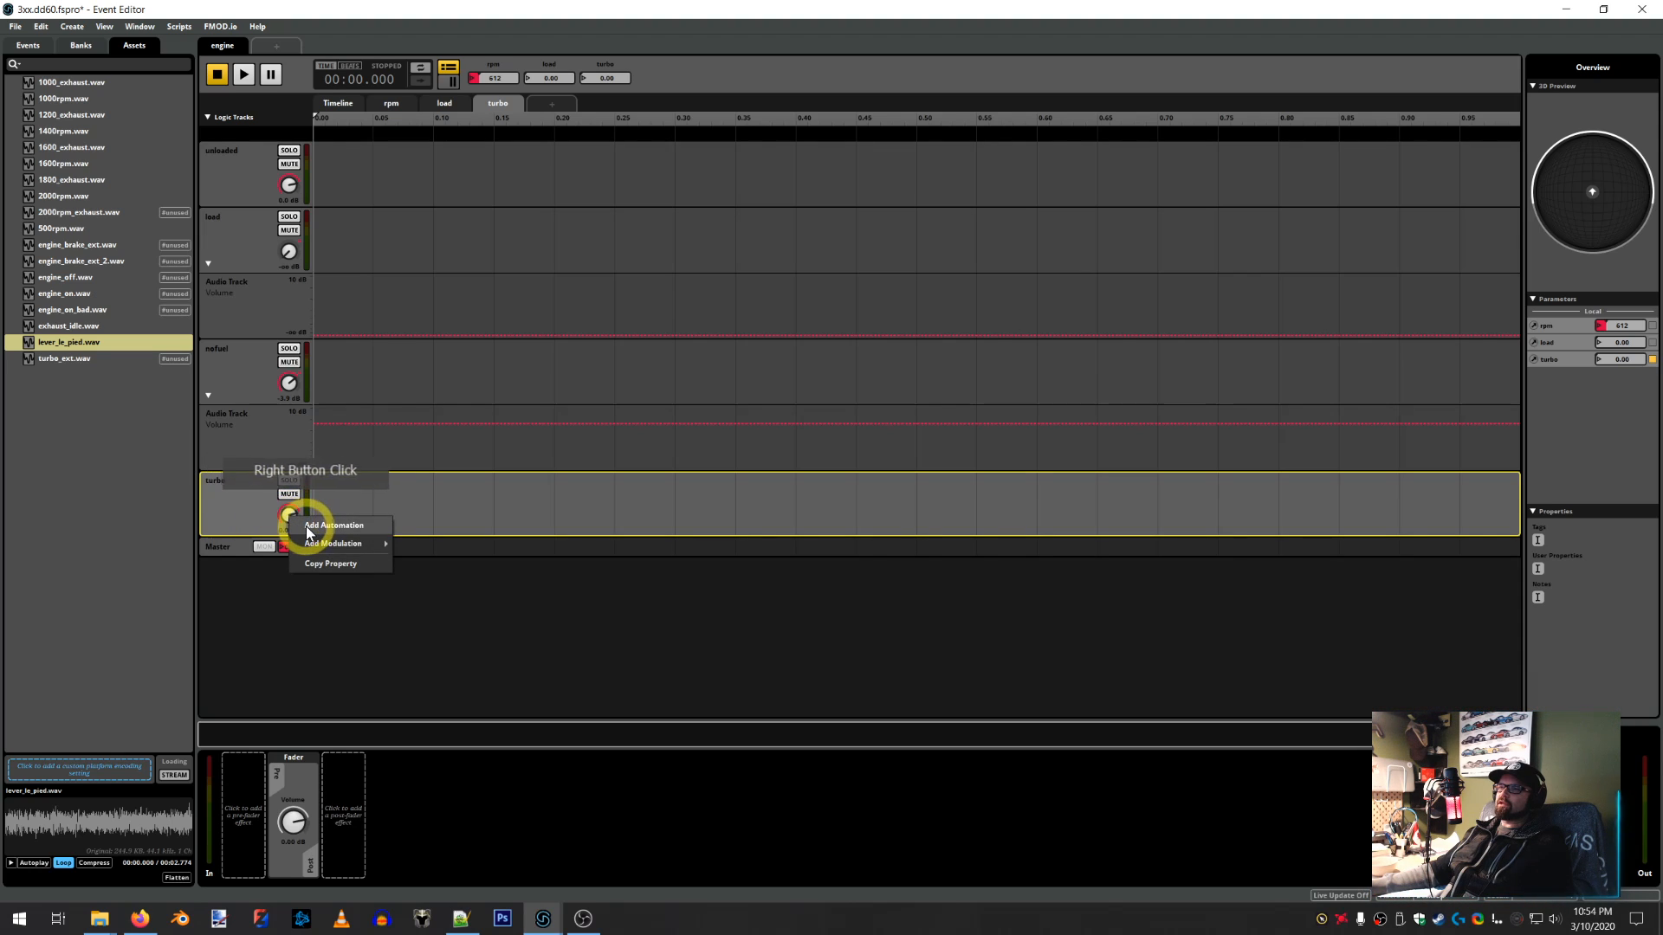
click(304, 526)
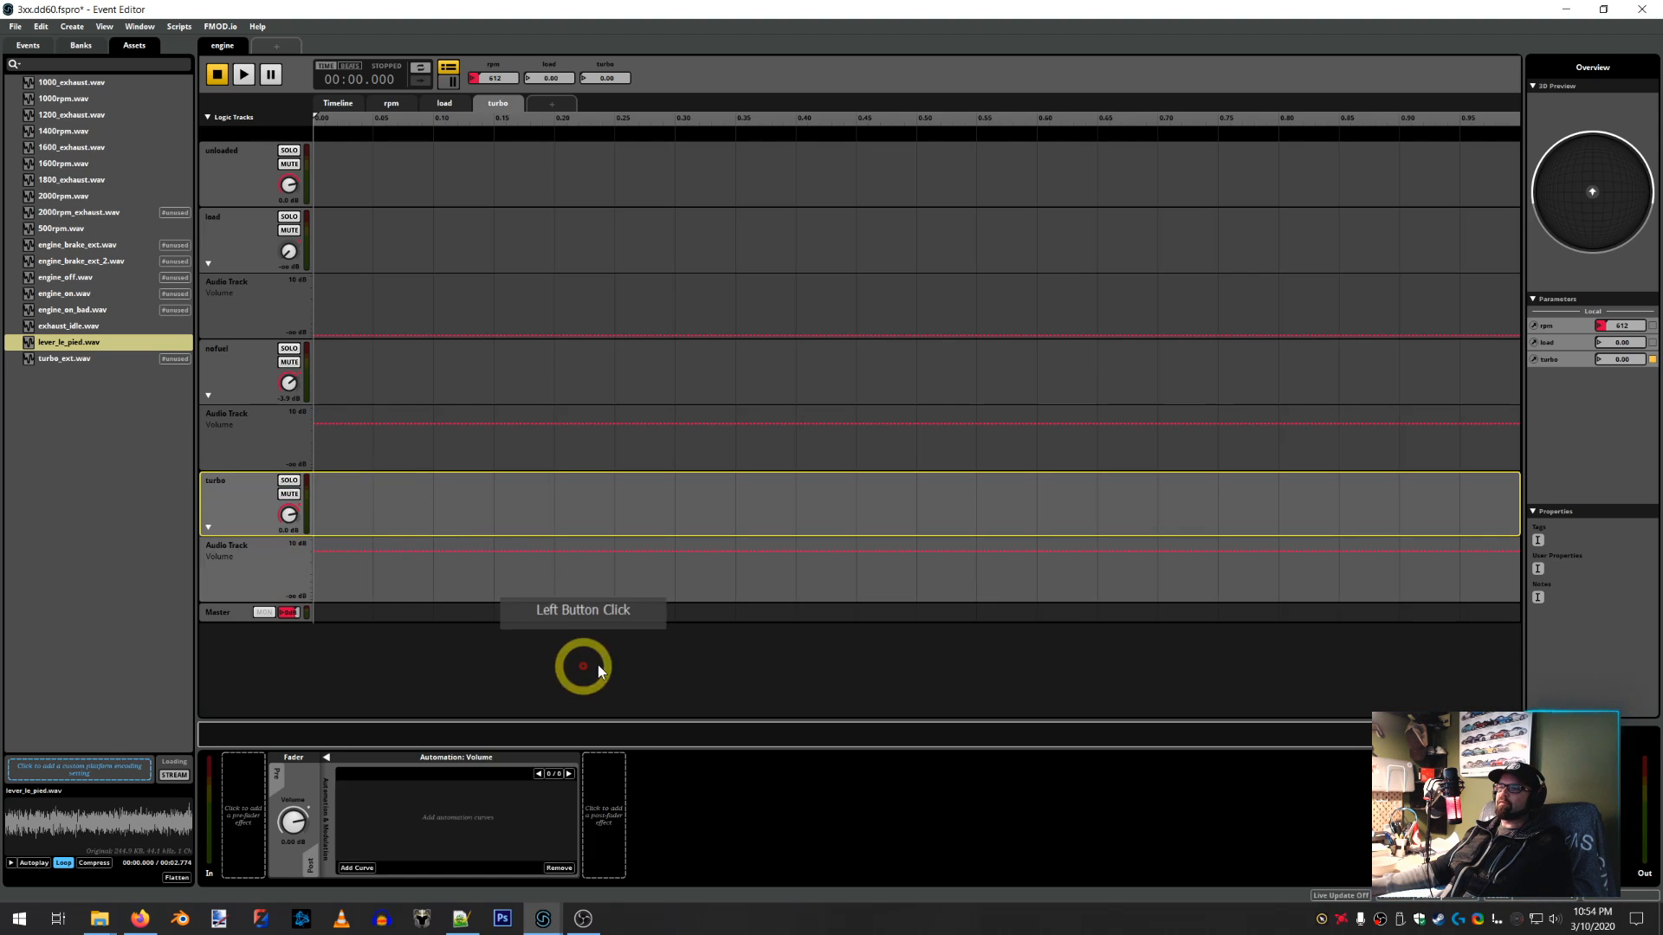
click(358, 868)
click(368, 852)
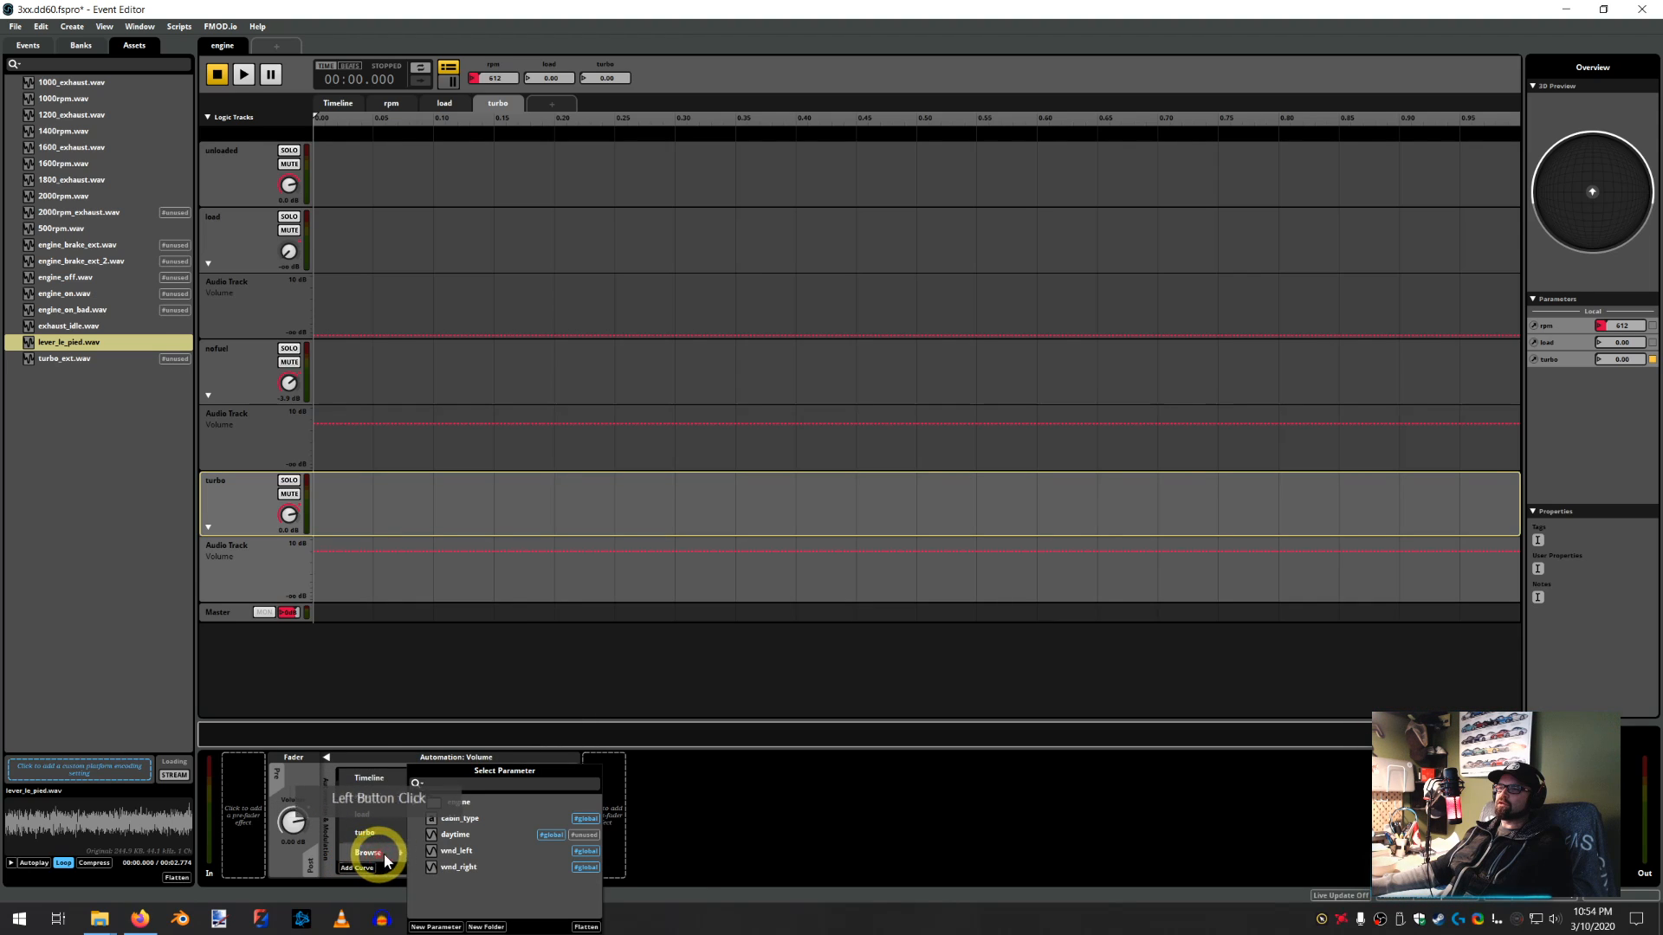
click(414, 803)
click(459, 848)
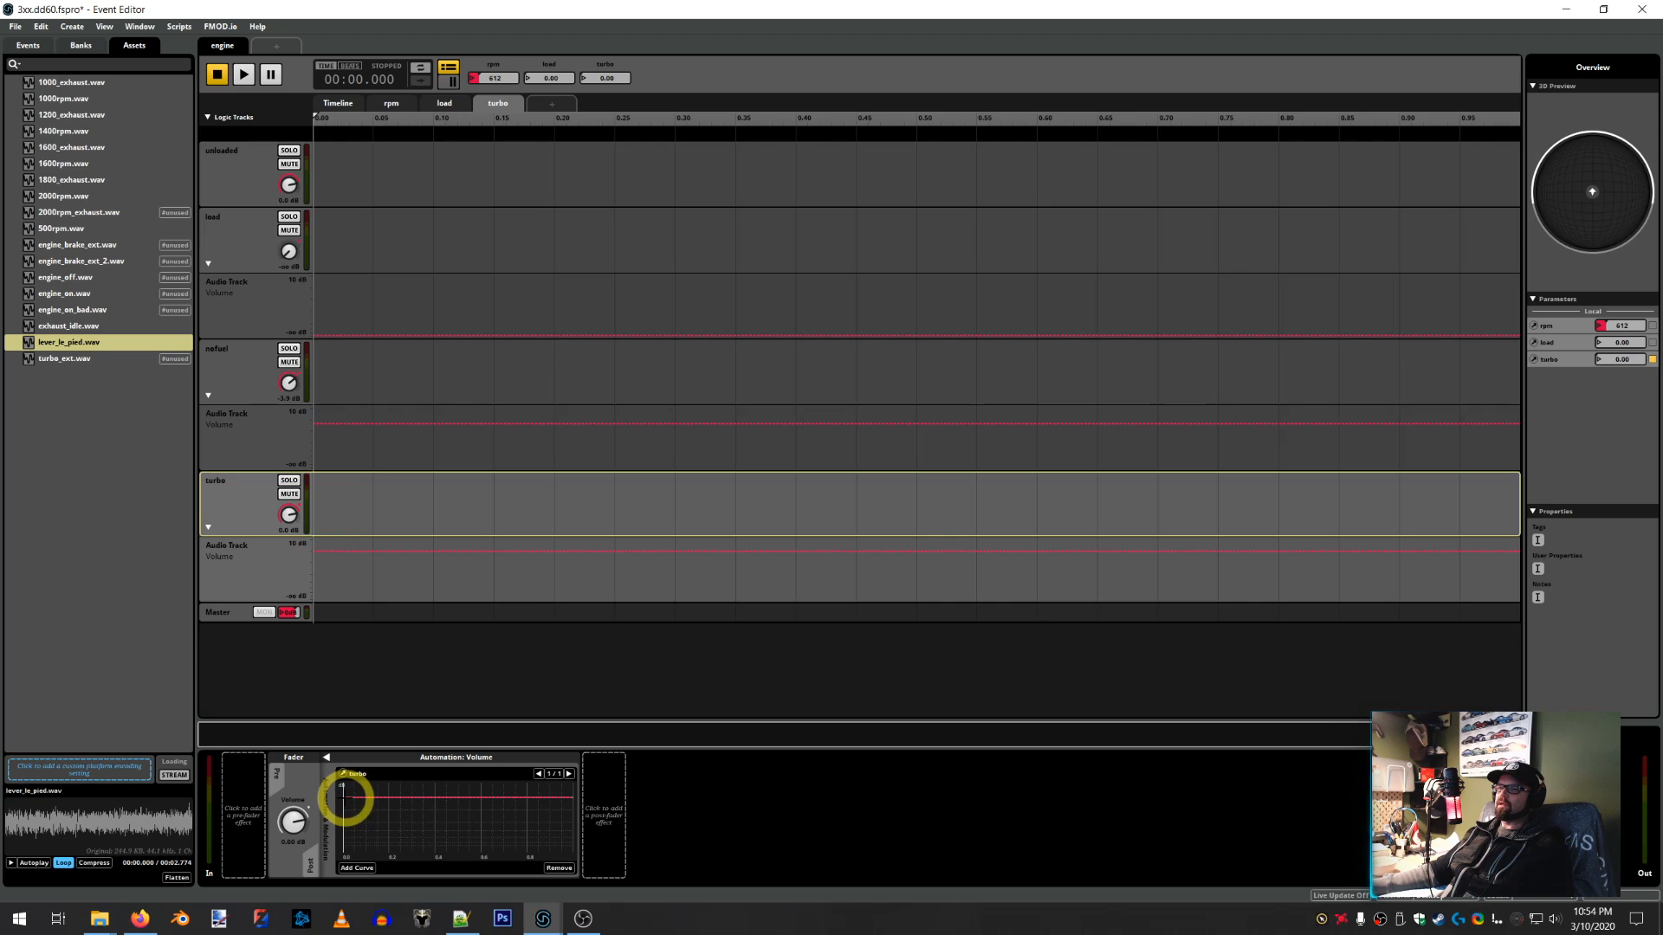
Shape the turbo volume curve from -oo dB at 0 through -15 dB at about 0.25 to 0 dB from about 0.65 onward
drag(343, 789, 411, 824)
click(412, 831)
click(485, 814)
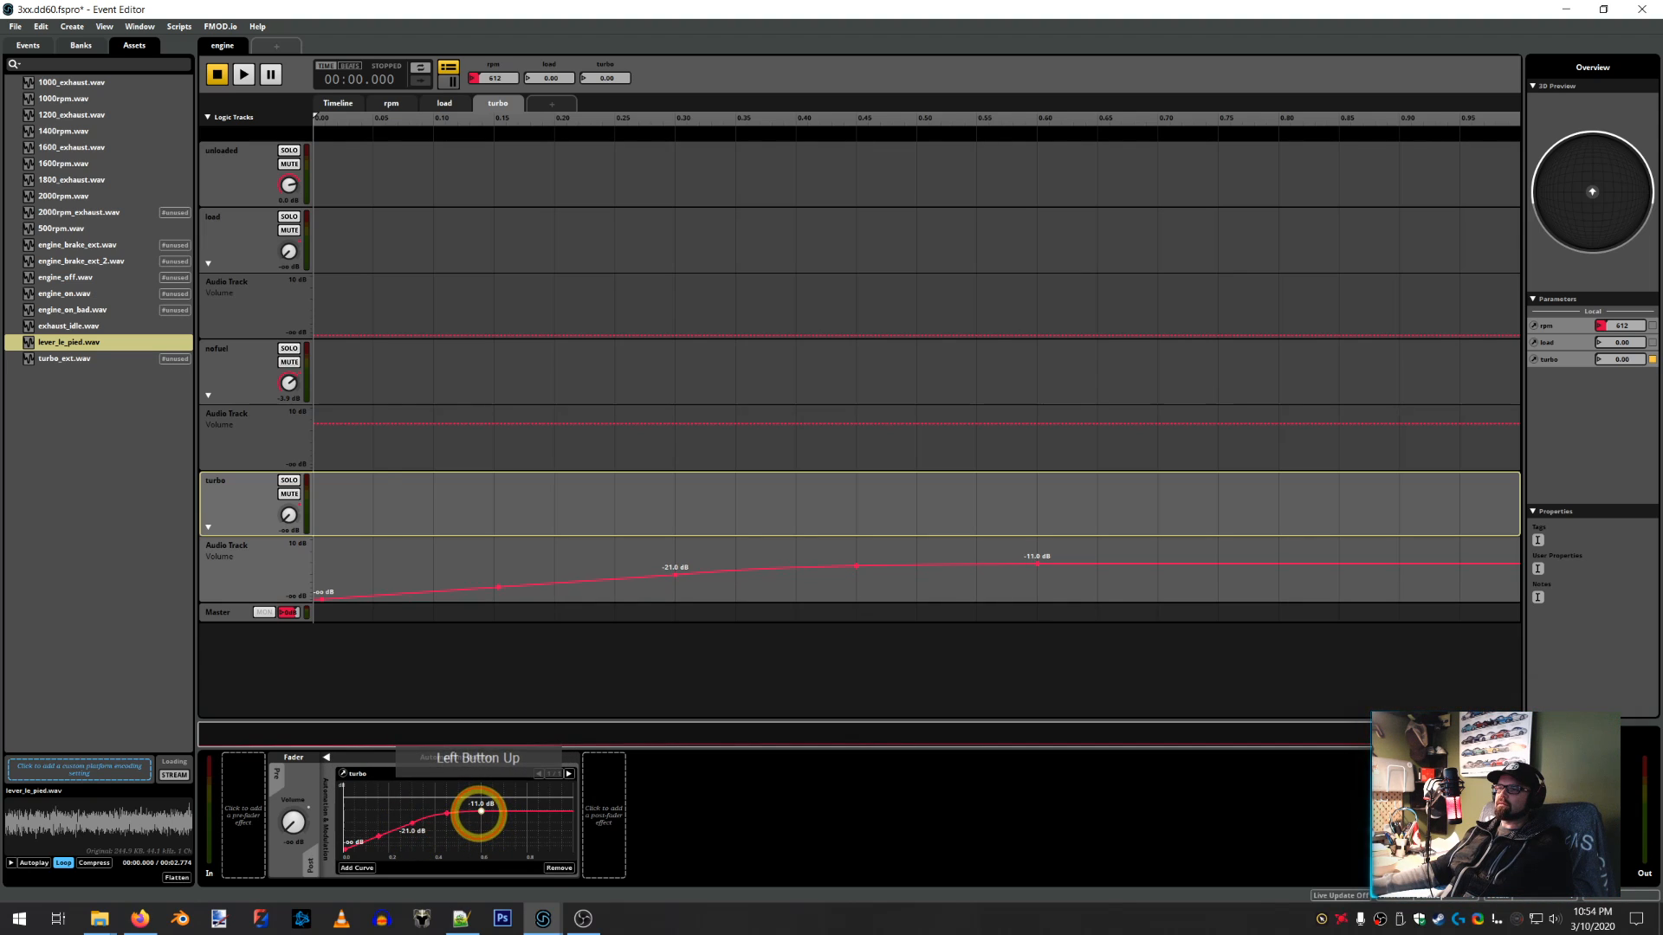
drag(477, 810, 401, 816)
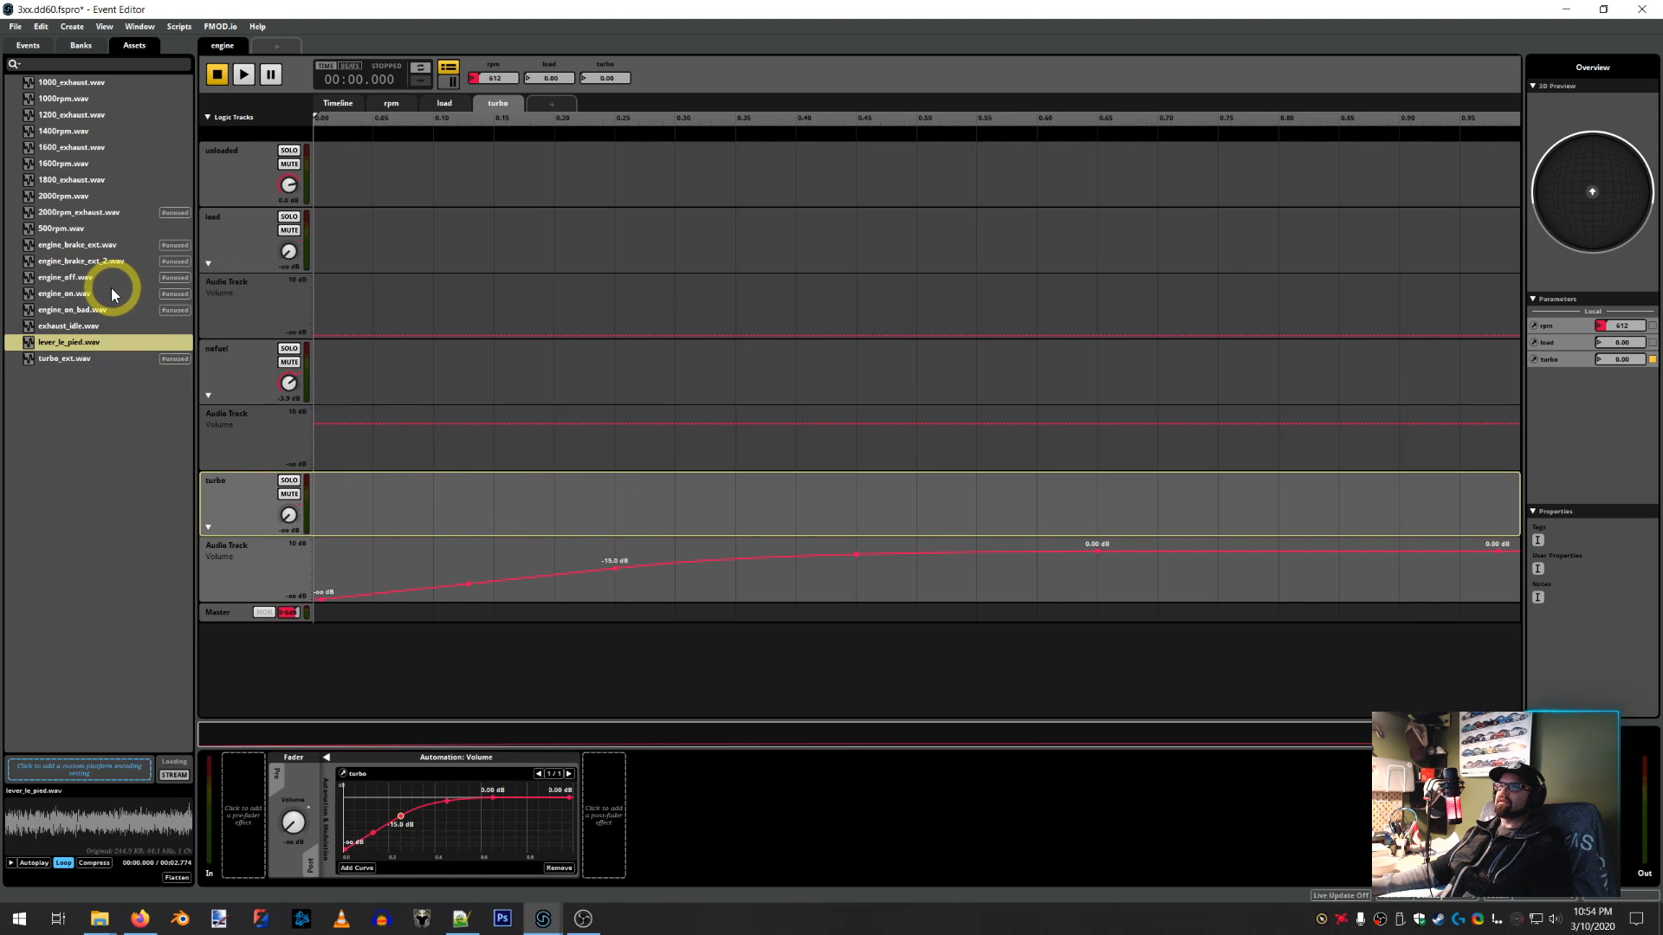
Place turbo_ext.wav at the start of the turbo track and stretch it across the full turbo parameter range
click(55, 360)
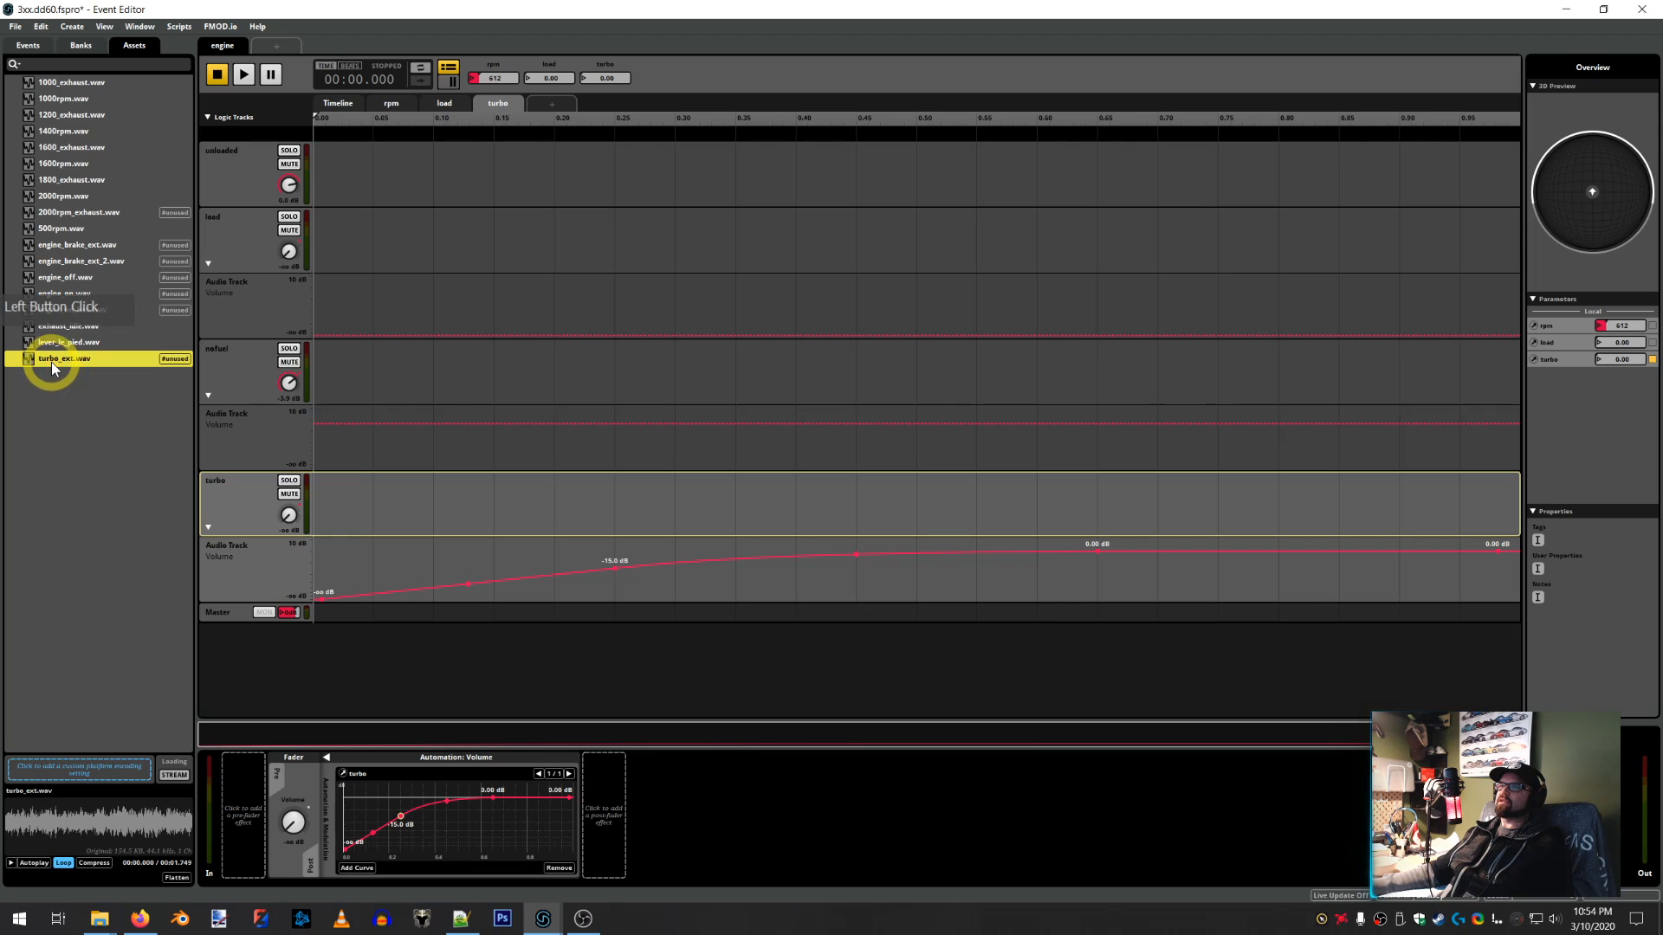
drag(50, 362, 317, 485)
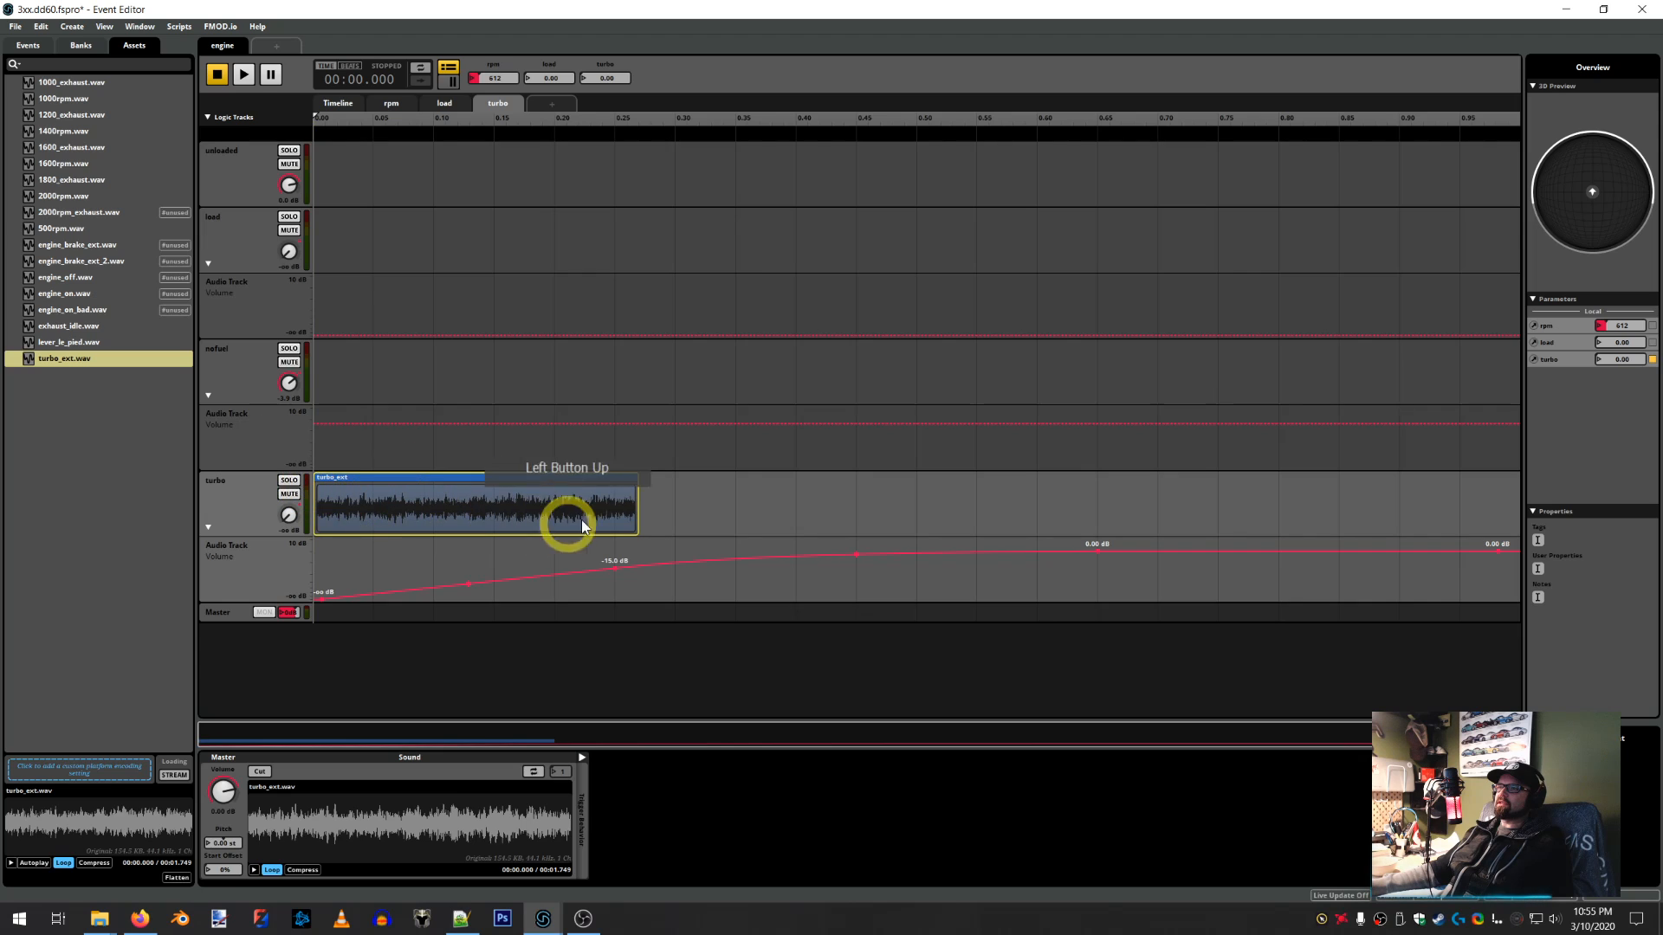
drag(637, 507, 1520, 506)
click(632, 493)
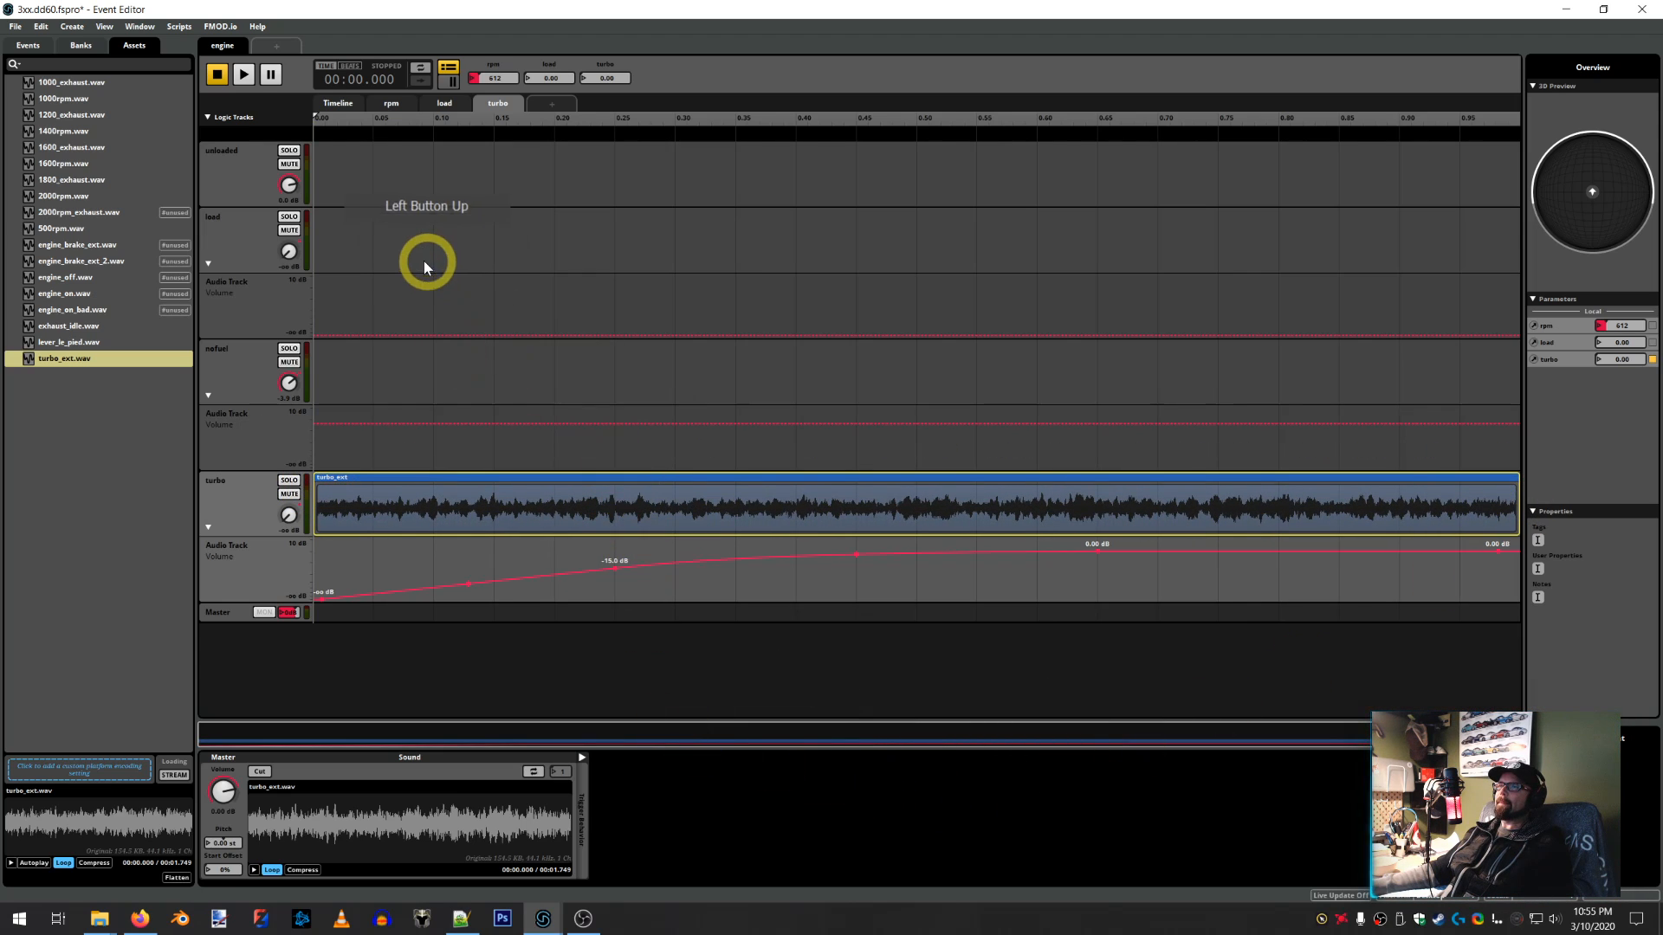
Solo the turbo track, start playback and raise the turbo parameter to 1.00
click(288, 479)
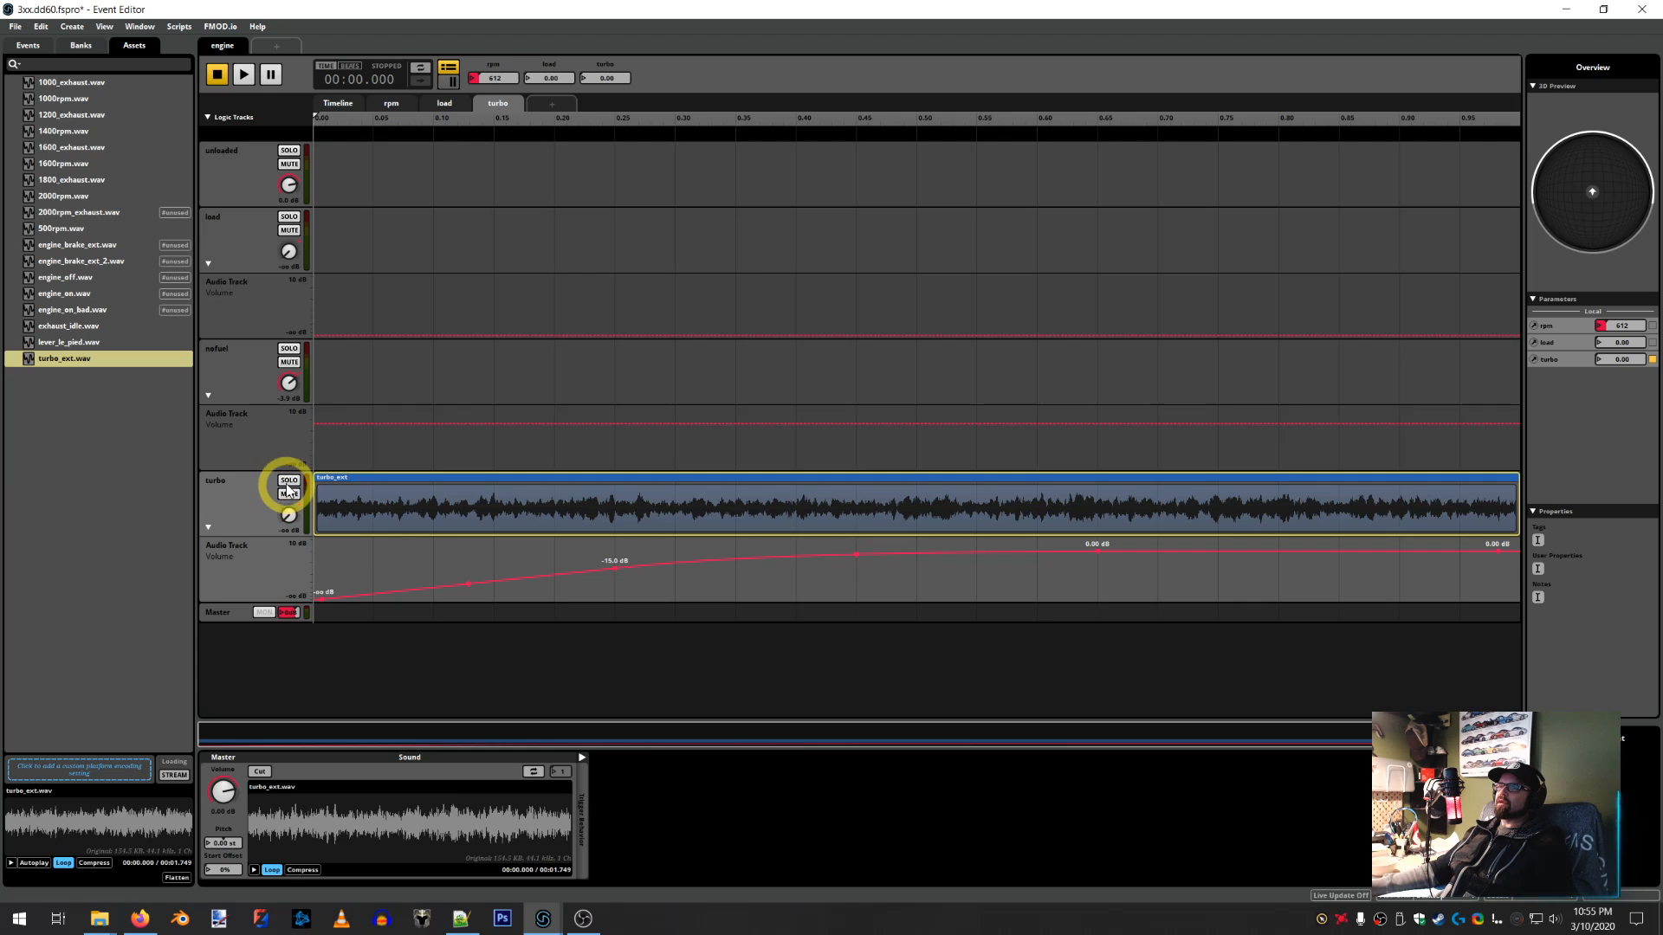
click(379, 343)
click(270, 74)
click(243, 74)
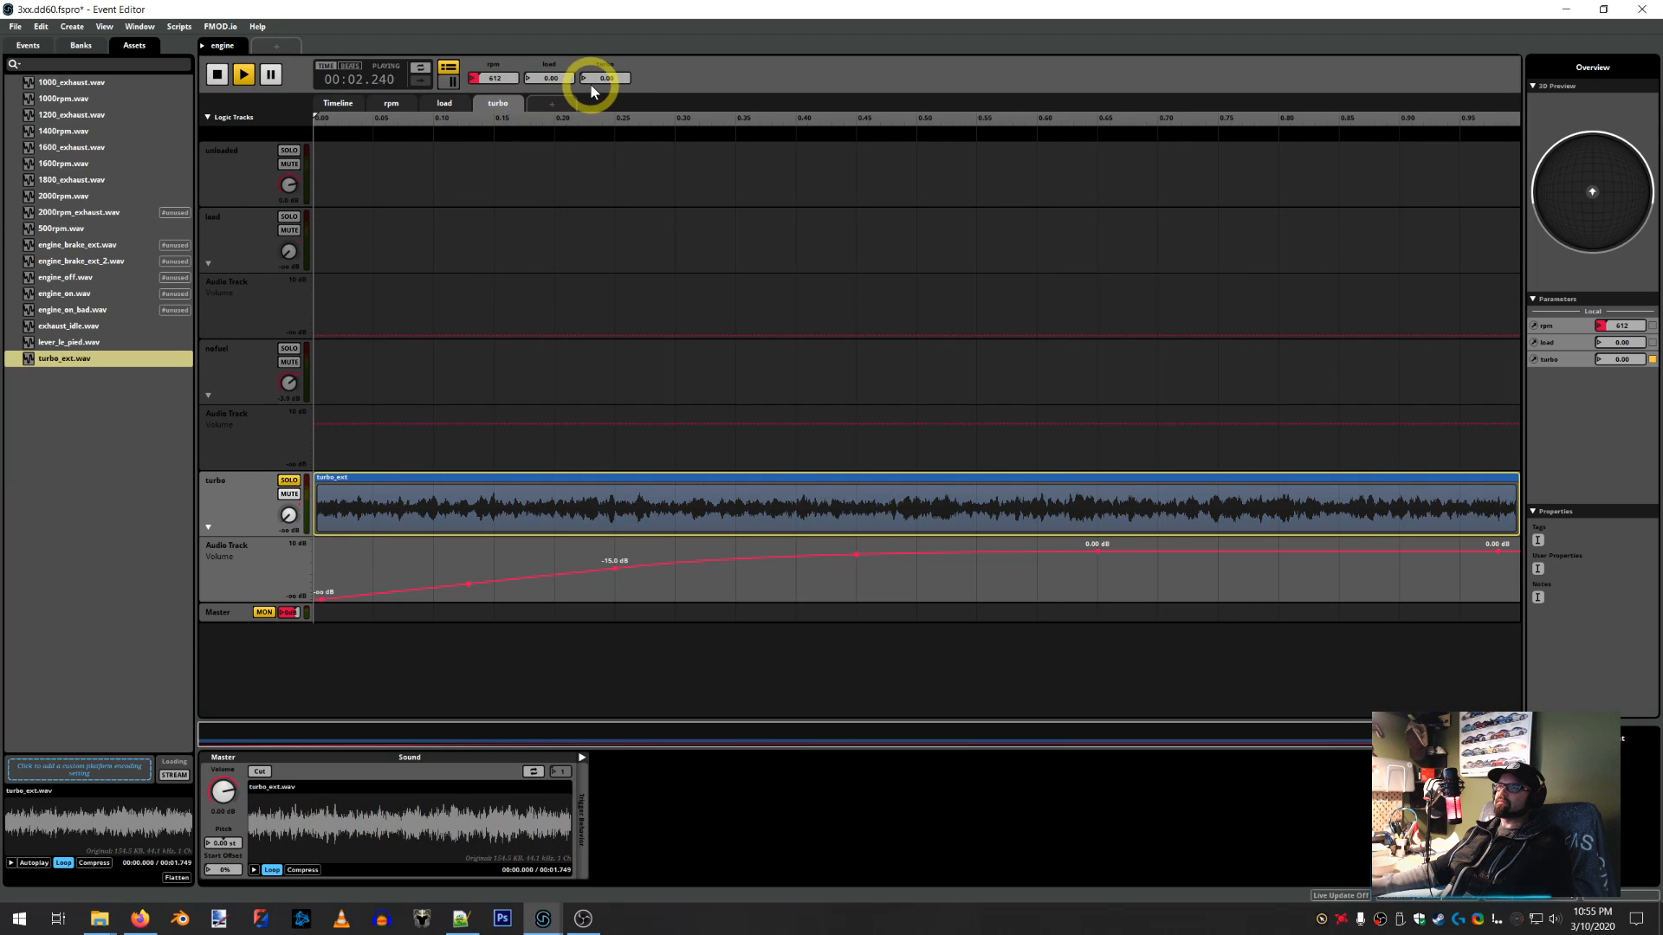
drag(606, 77, 445, 698)
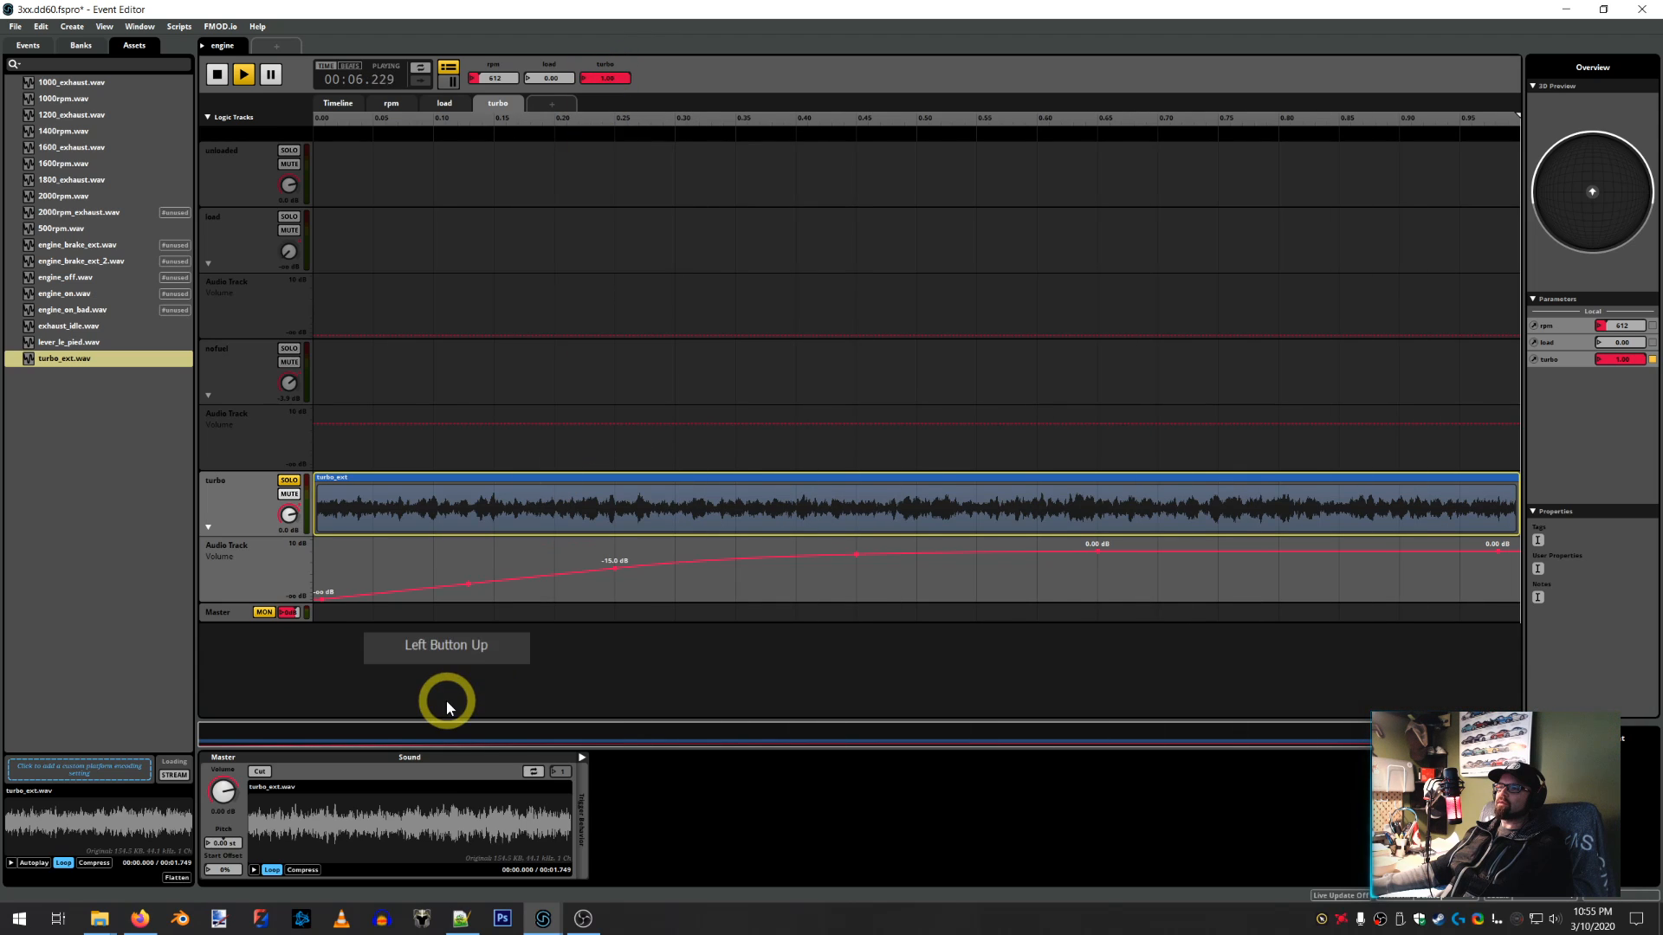
Enable looping and Cut on the turbo_ext instrument, and restart playback to audition it at turbo 1.00
click(534, 771)
click(260, 771)
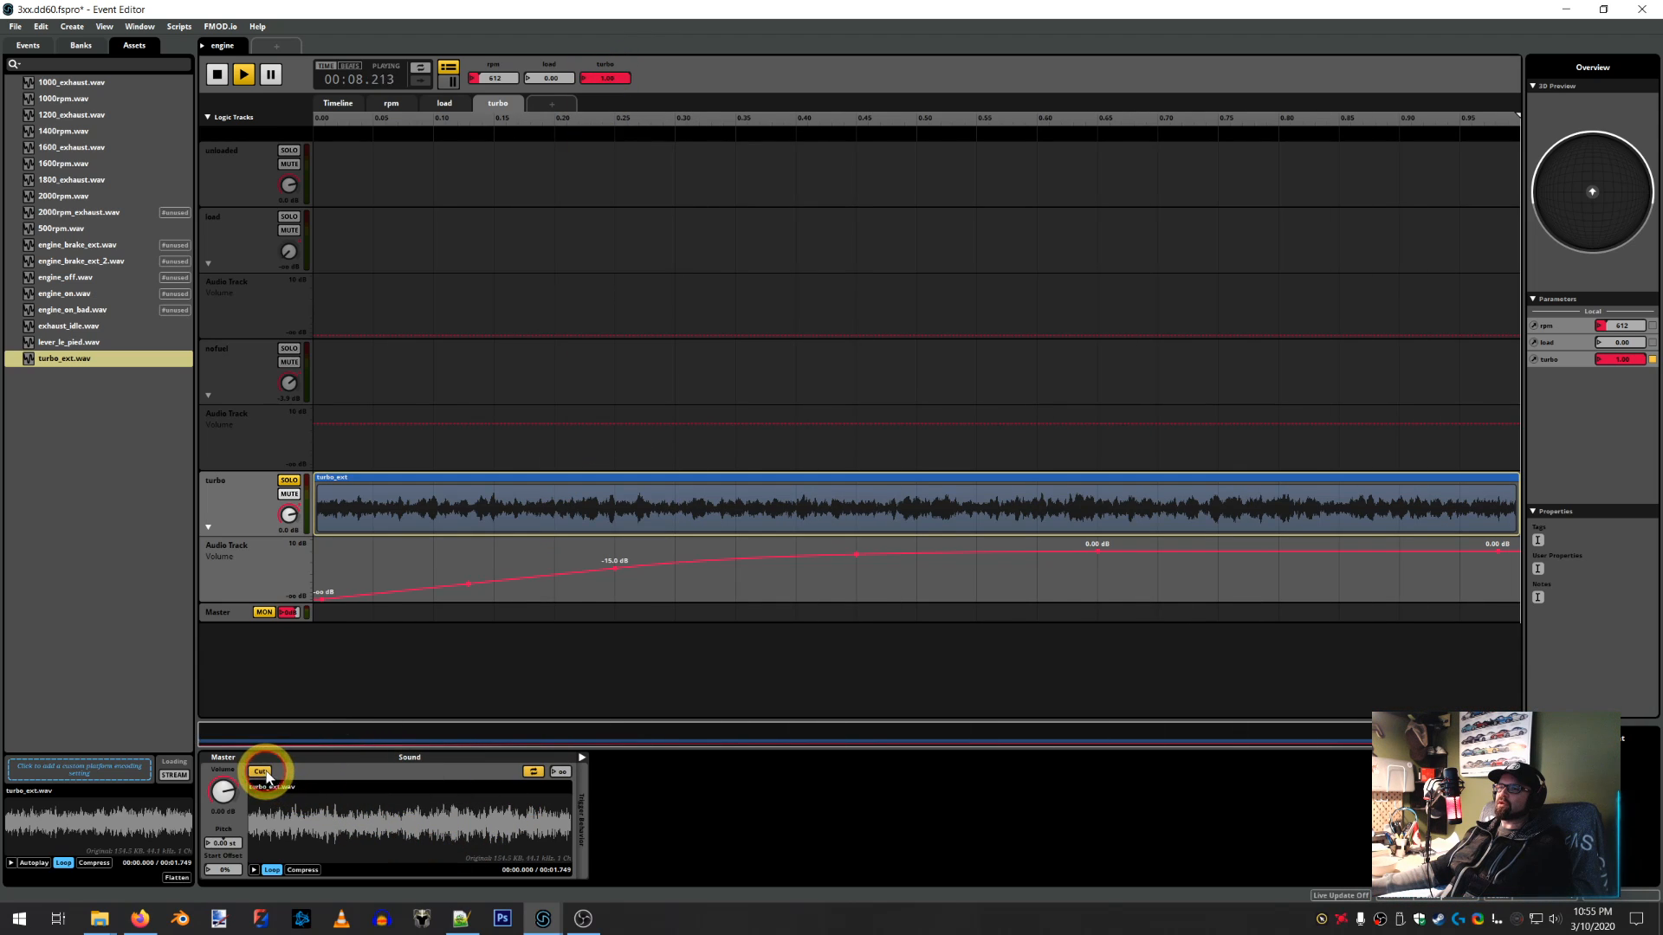
click(222, 74)
click(245, 75)
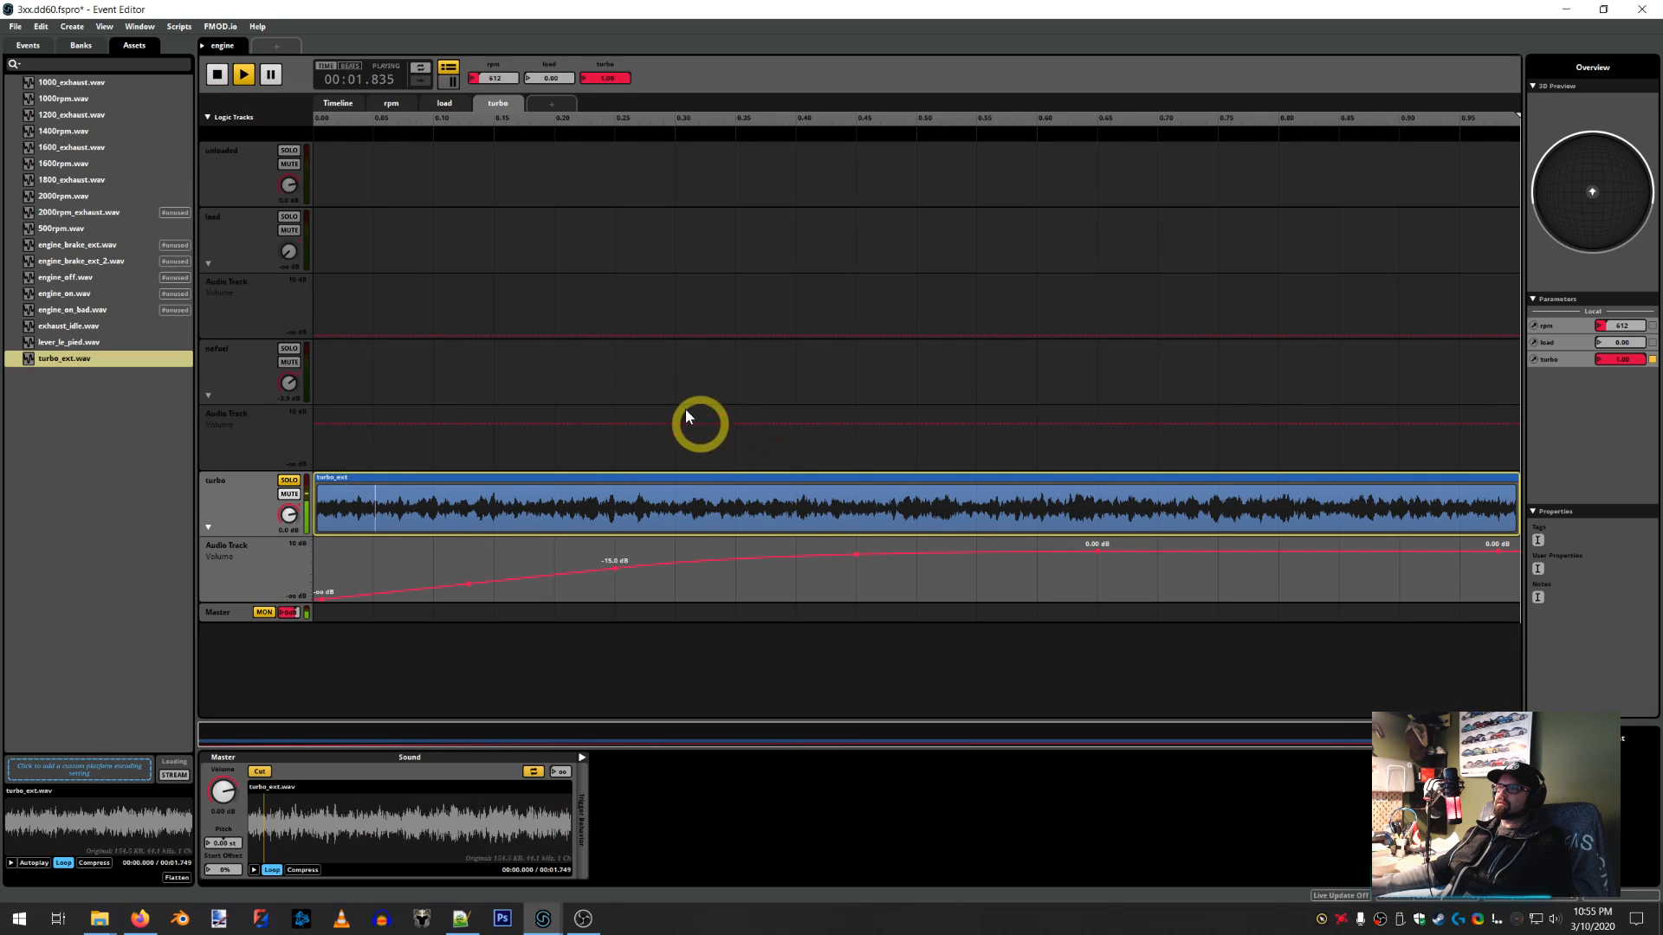
drag(608, 77, 609, 76)
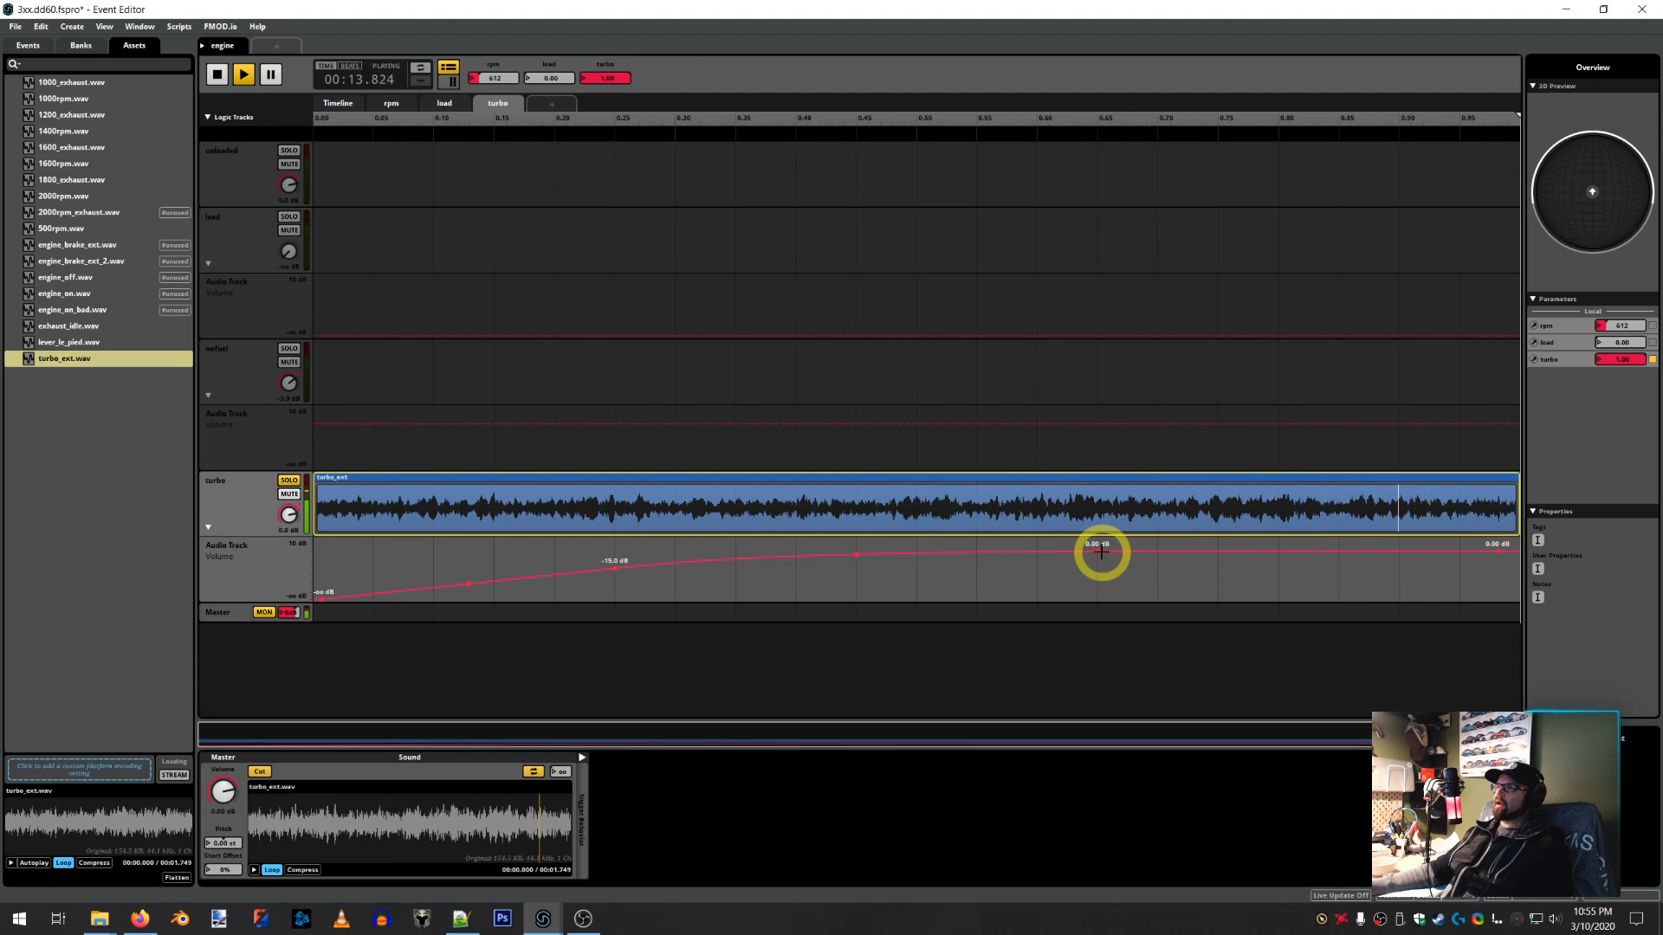
Lower the last two points of the turbo volume curve to -3 dB and stop playback
drag(1100, 552, 1097, 552)
drag(1494, 551, 857, 557)
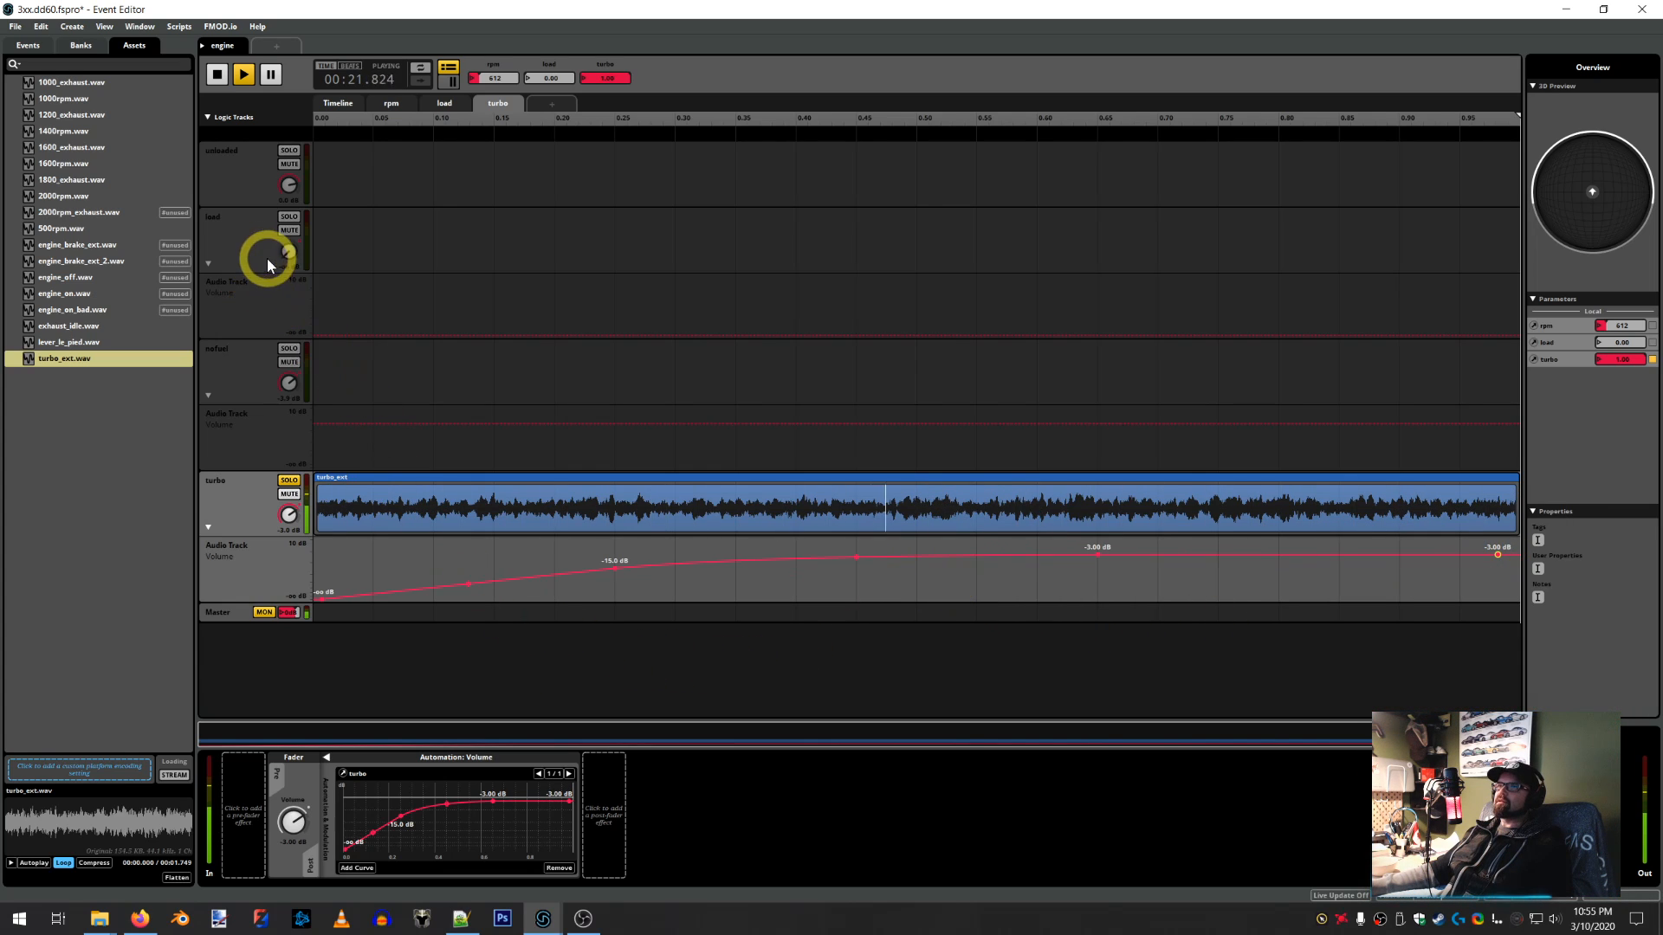
click(224, 78)
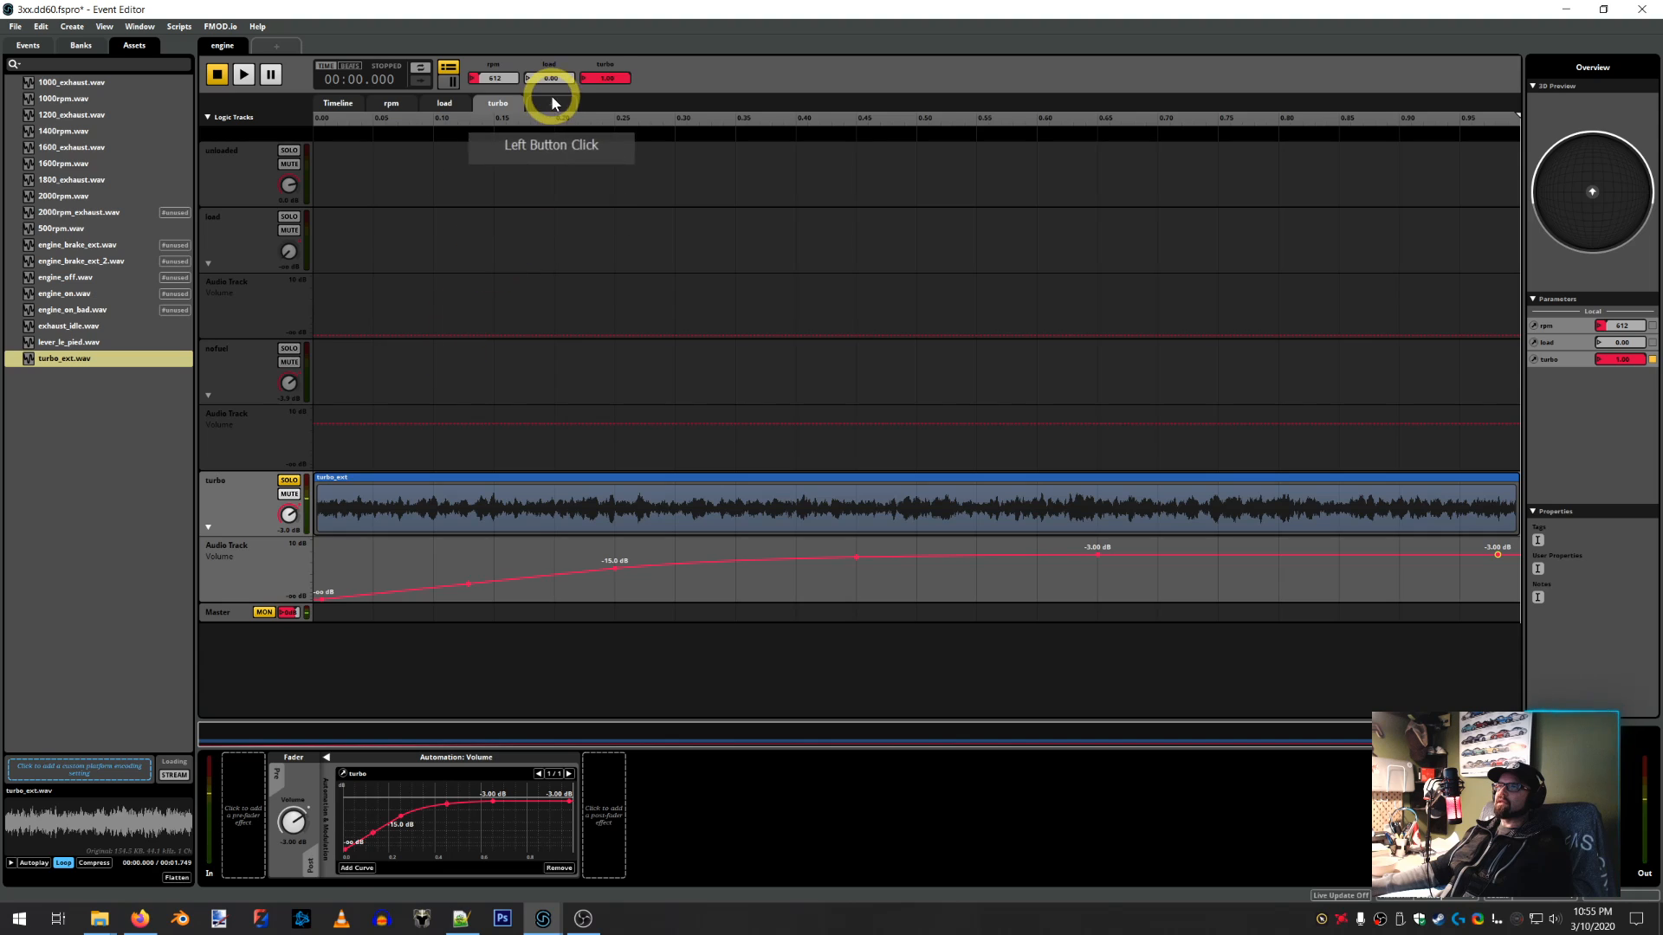
Reset the turbo parameter to 0.00, show the rpm parameter sheet and unsolo the turbo track
drag(603, 81, 427, 222)
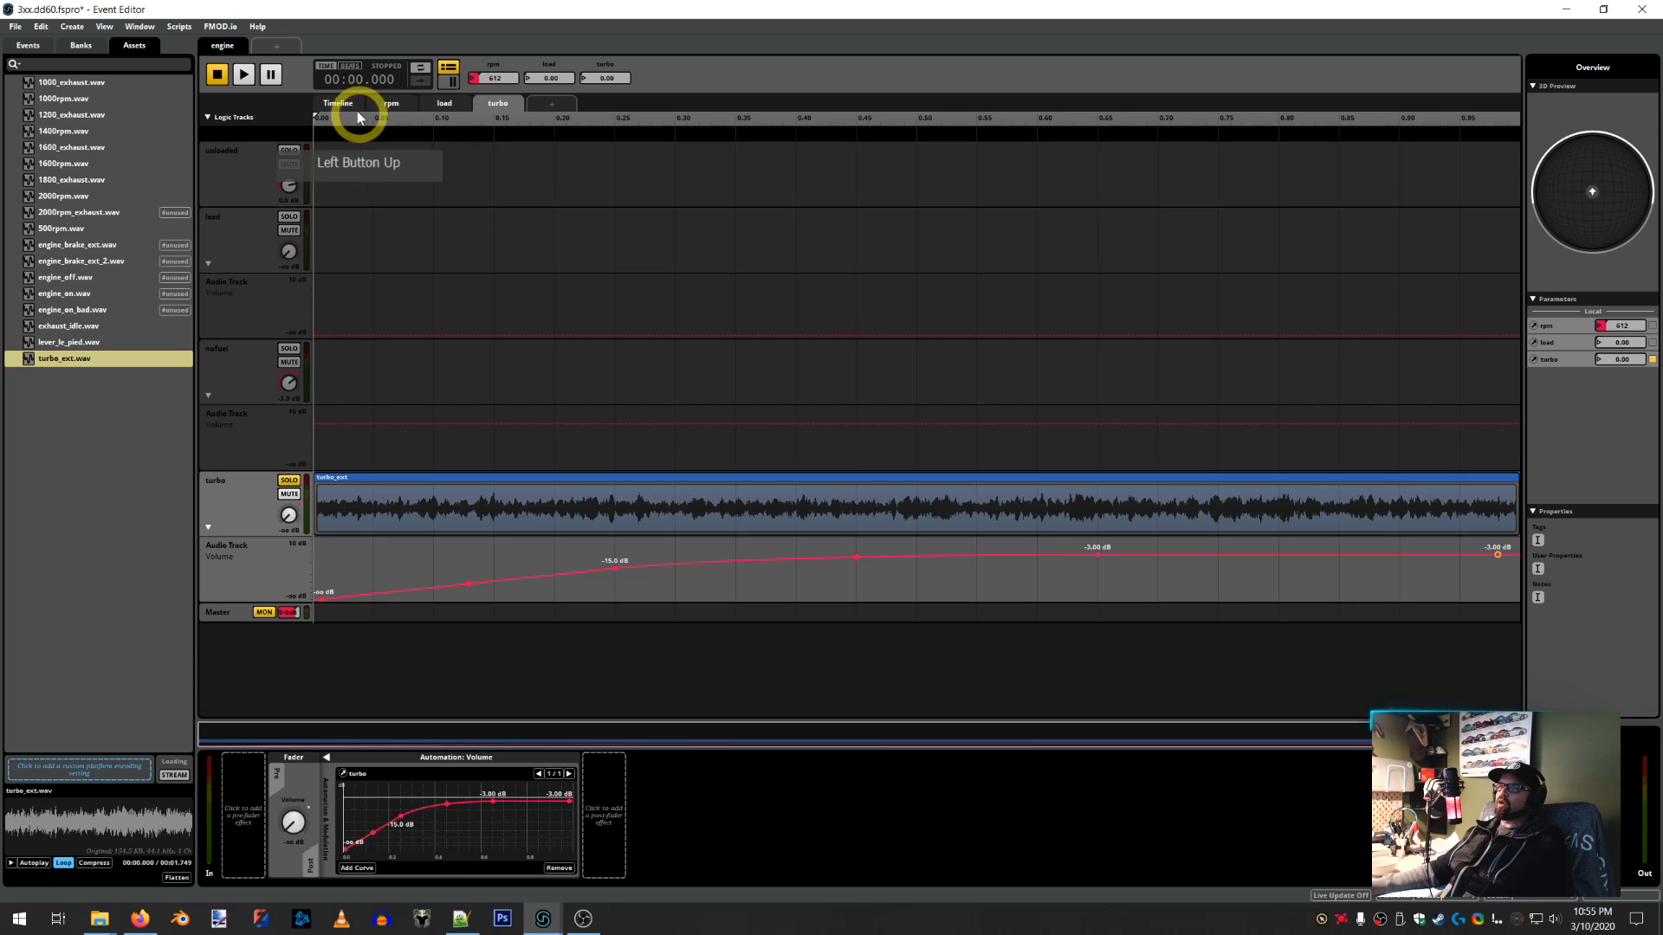
click(390, 103)
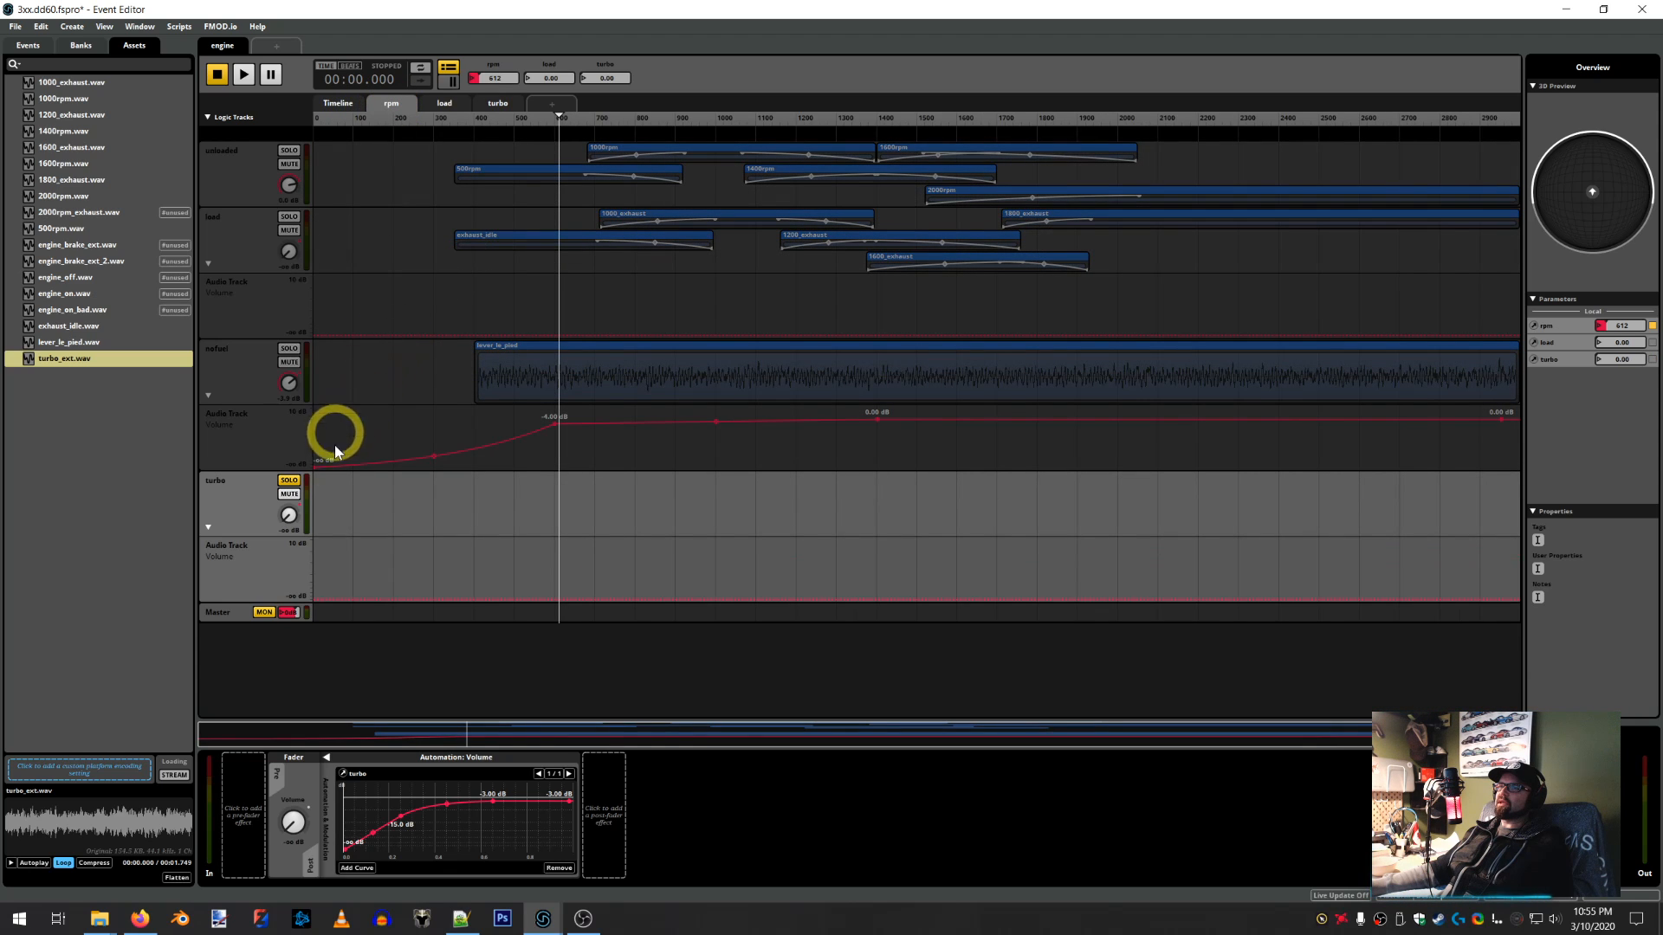
click(289, 481)
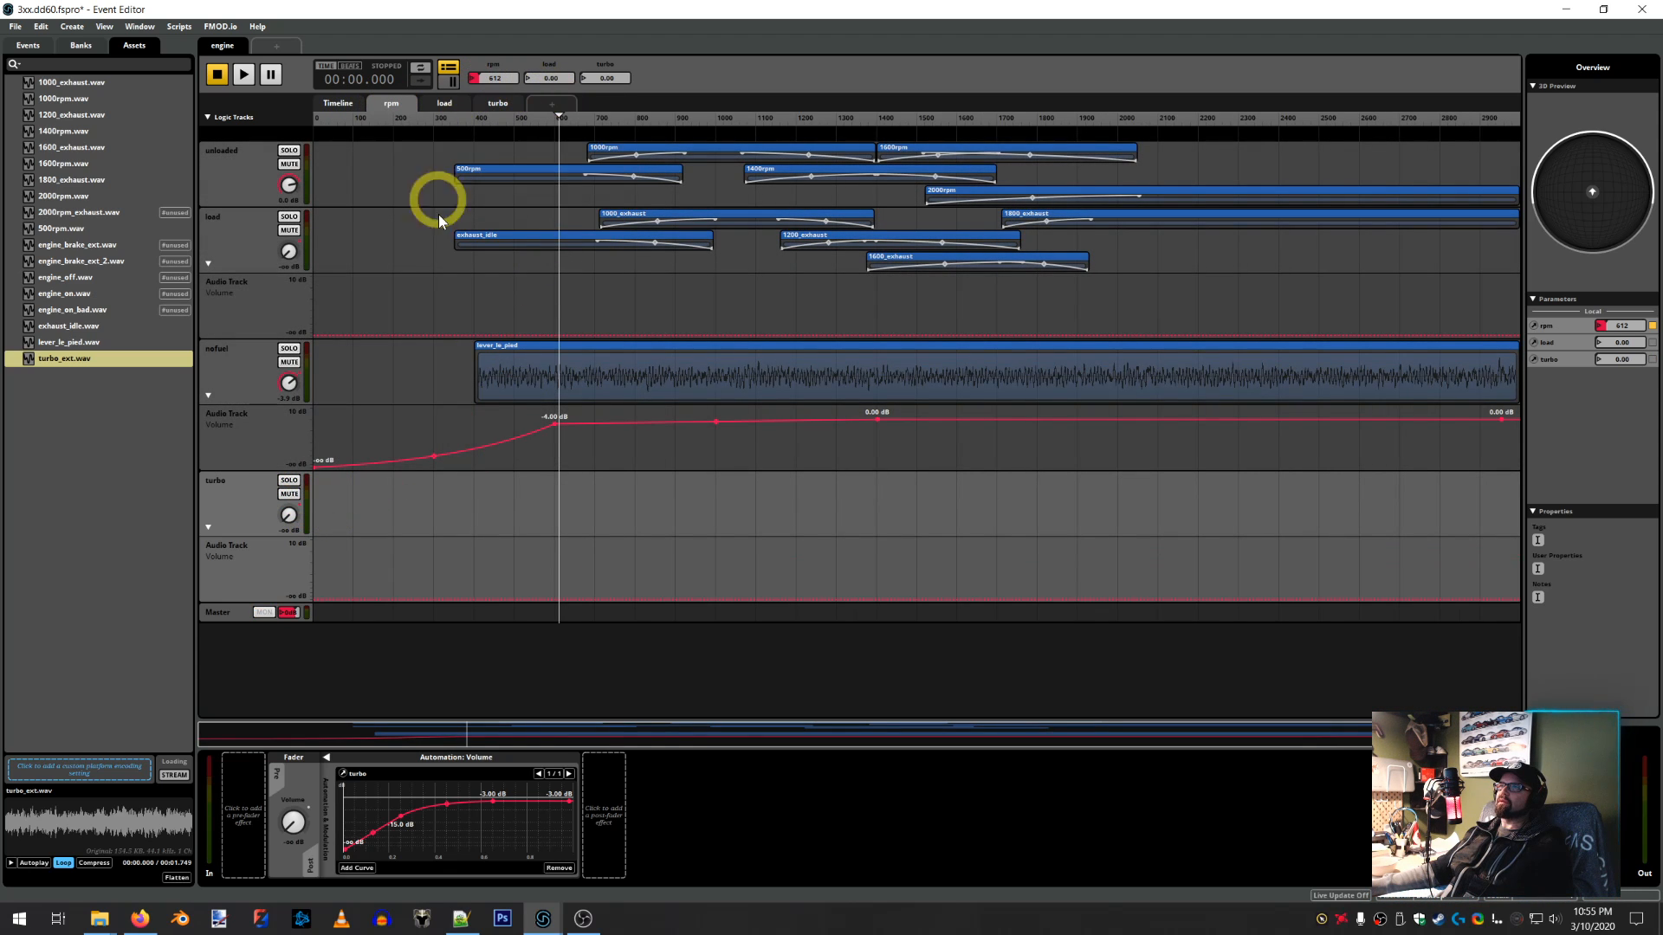
Mute the nofuel track, audition the event with load and turbo at 1.00 and rpm at about 1200, and stop playback
click(290, 362)
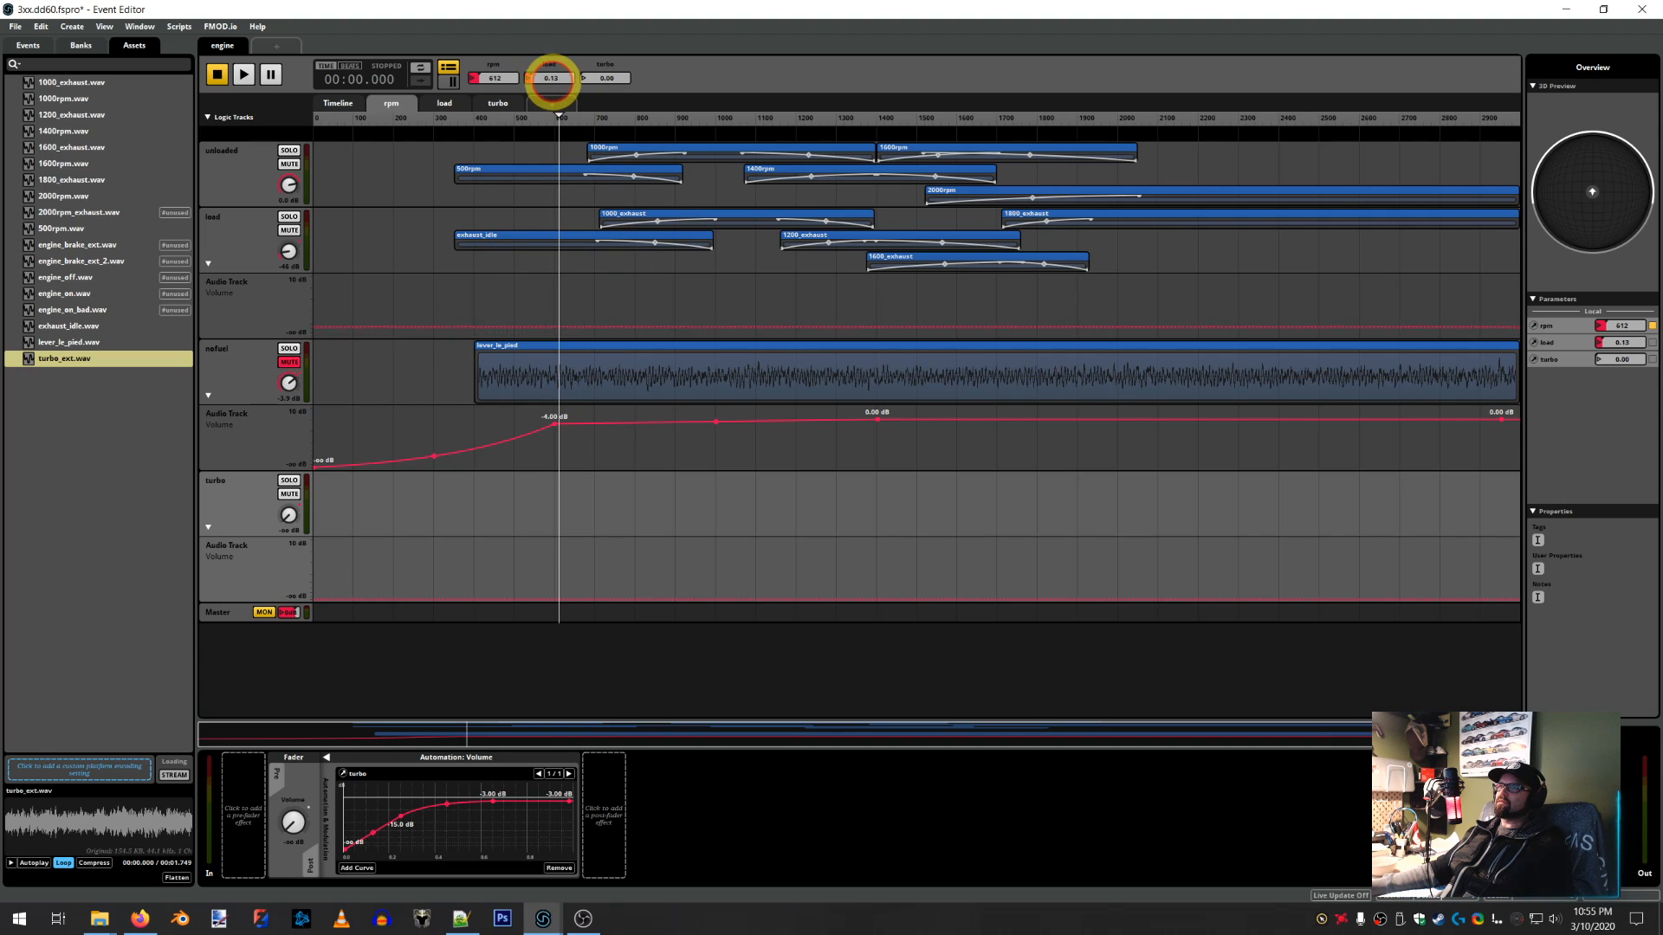
drag(550, 78, 606, 74)
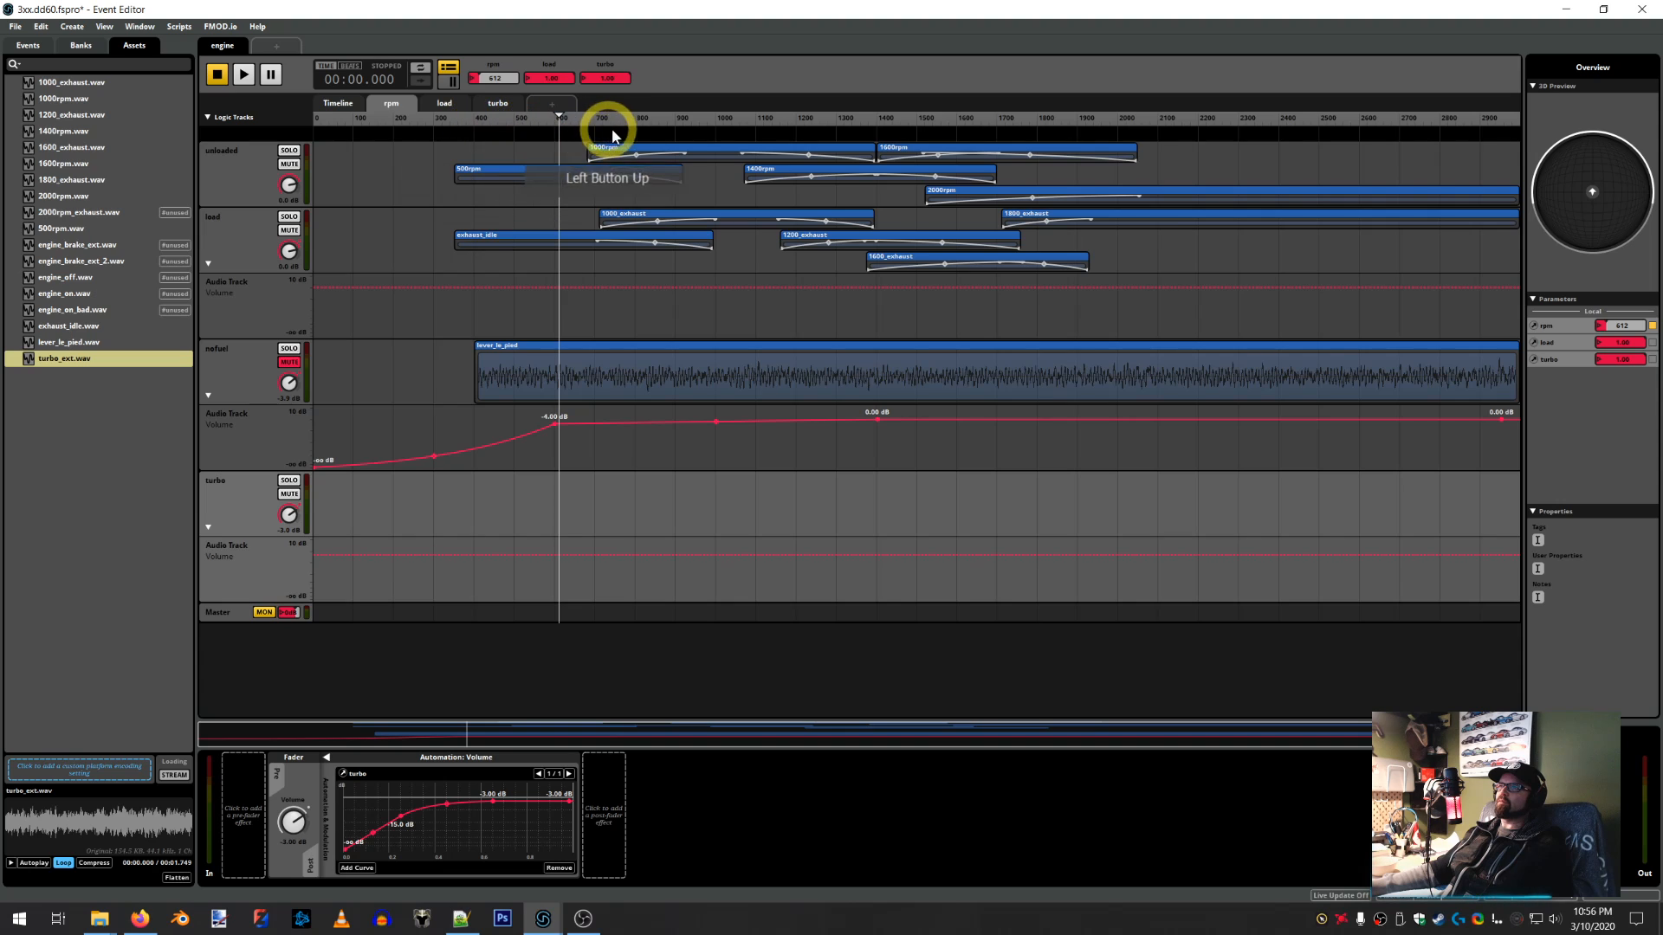
drag(709, 116, 796, 118)
click(243, 74)
click(453, 510)
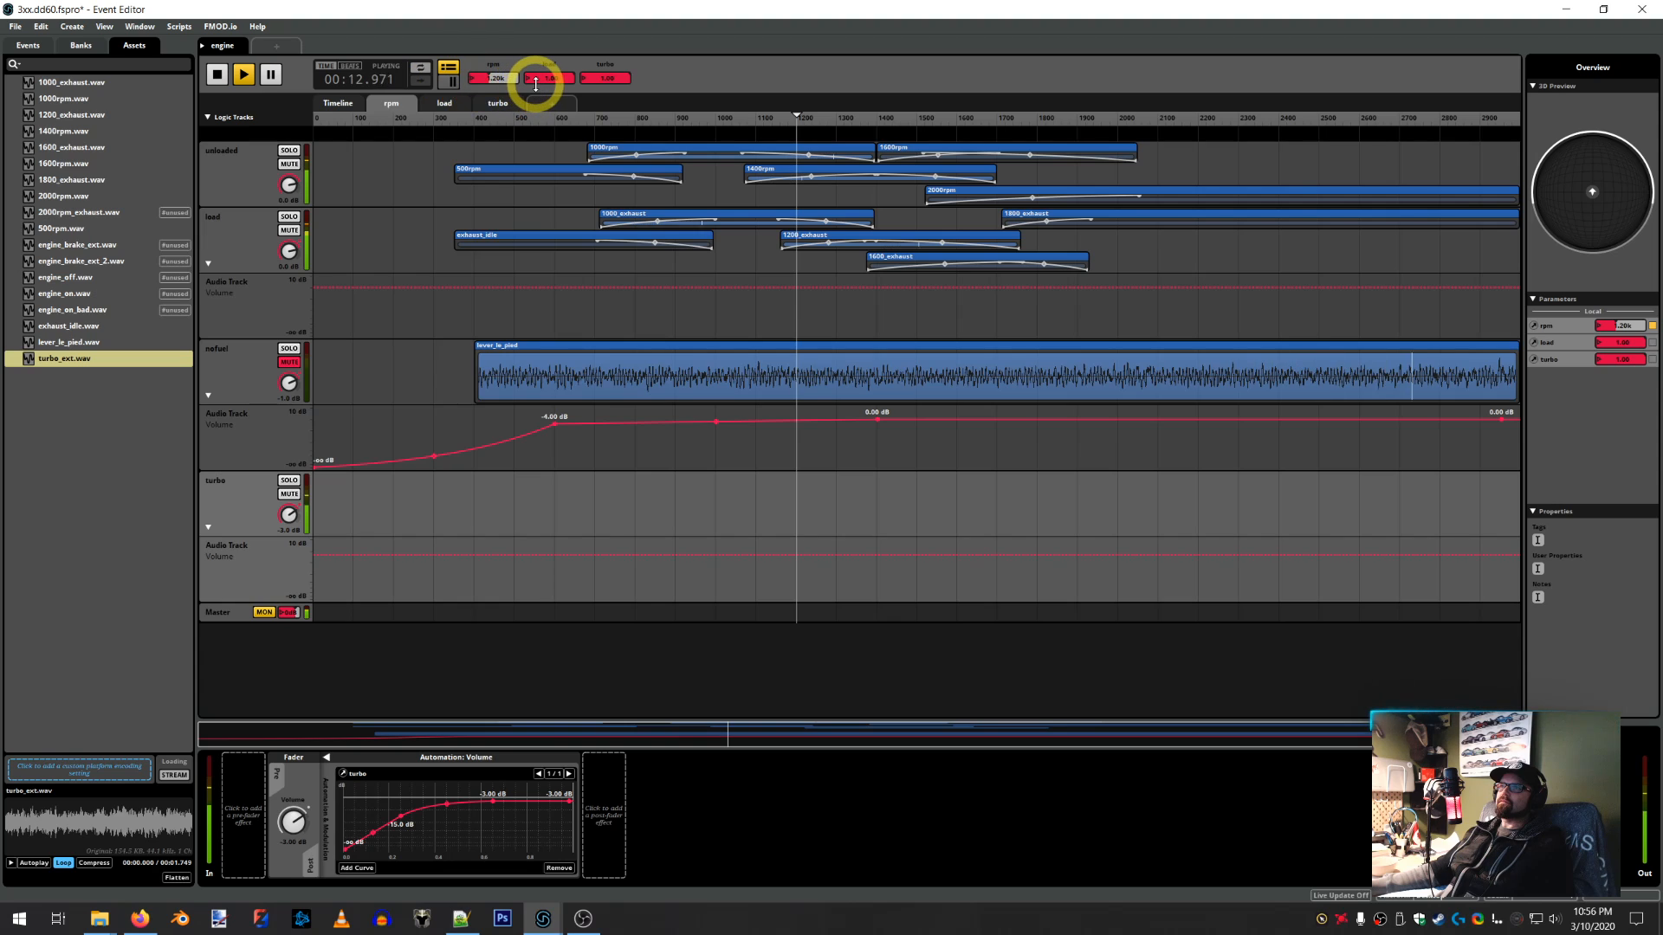
click(216, 74)
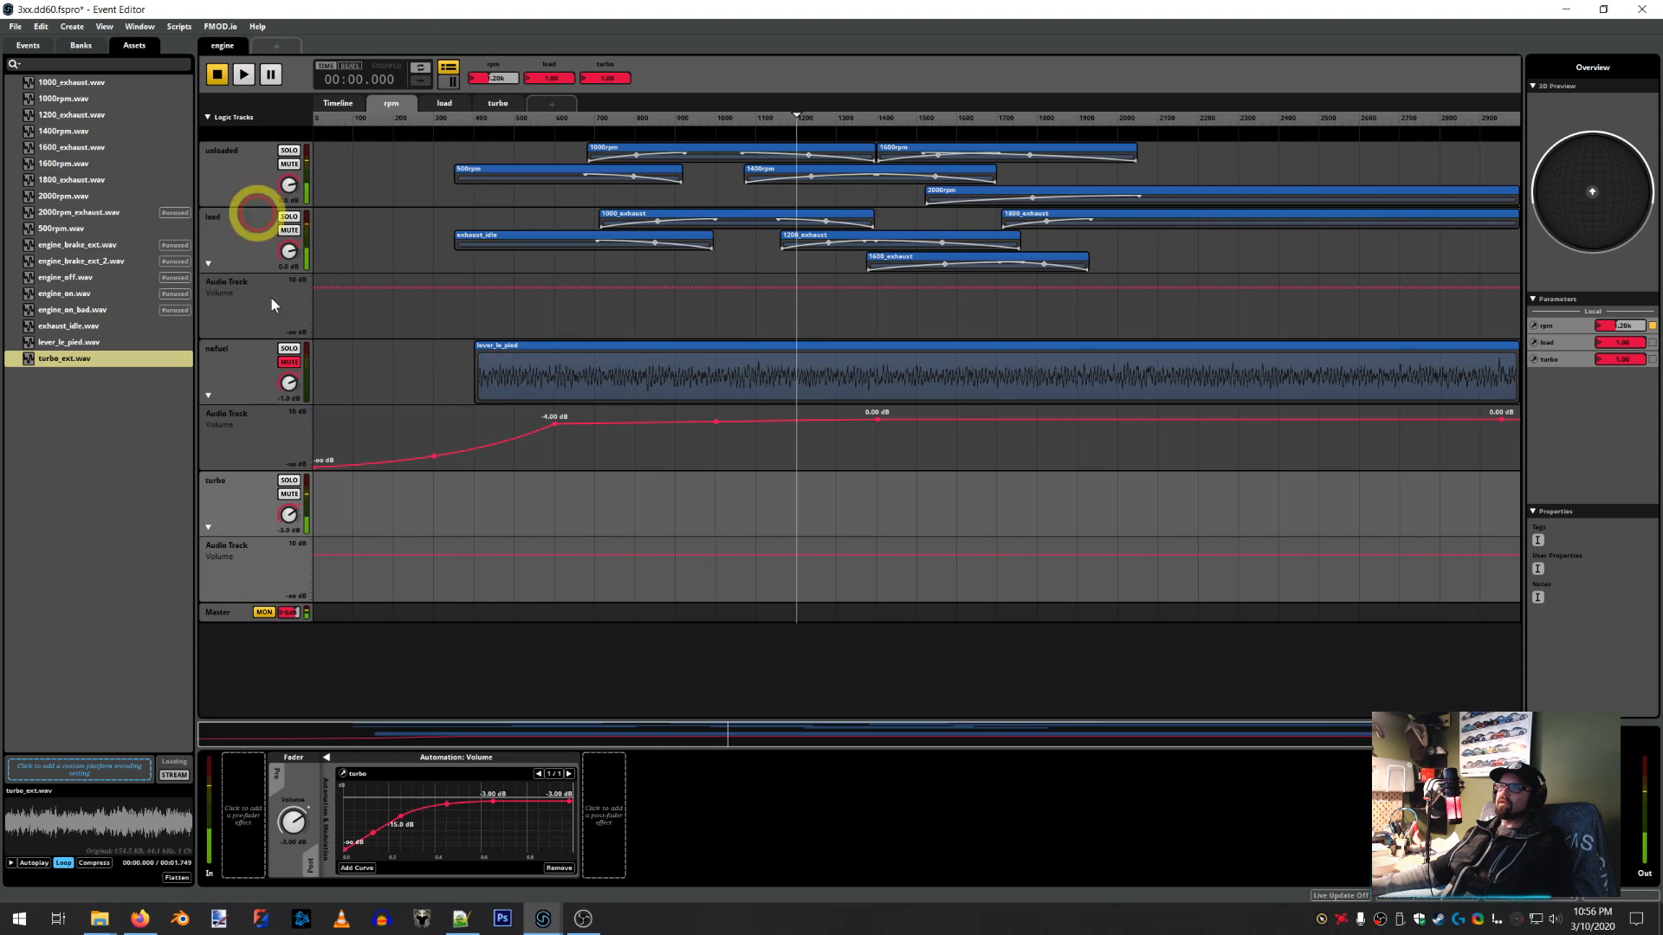
click(422, 517)
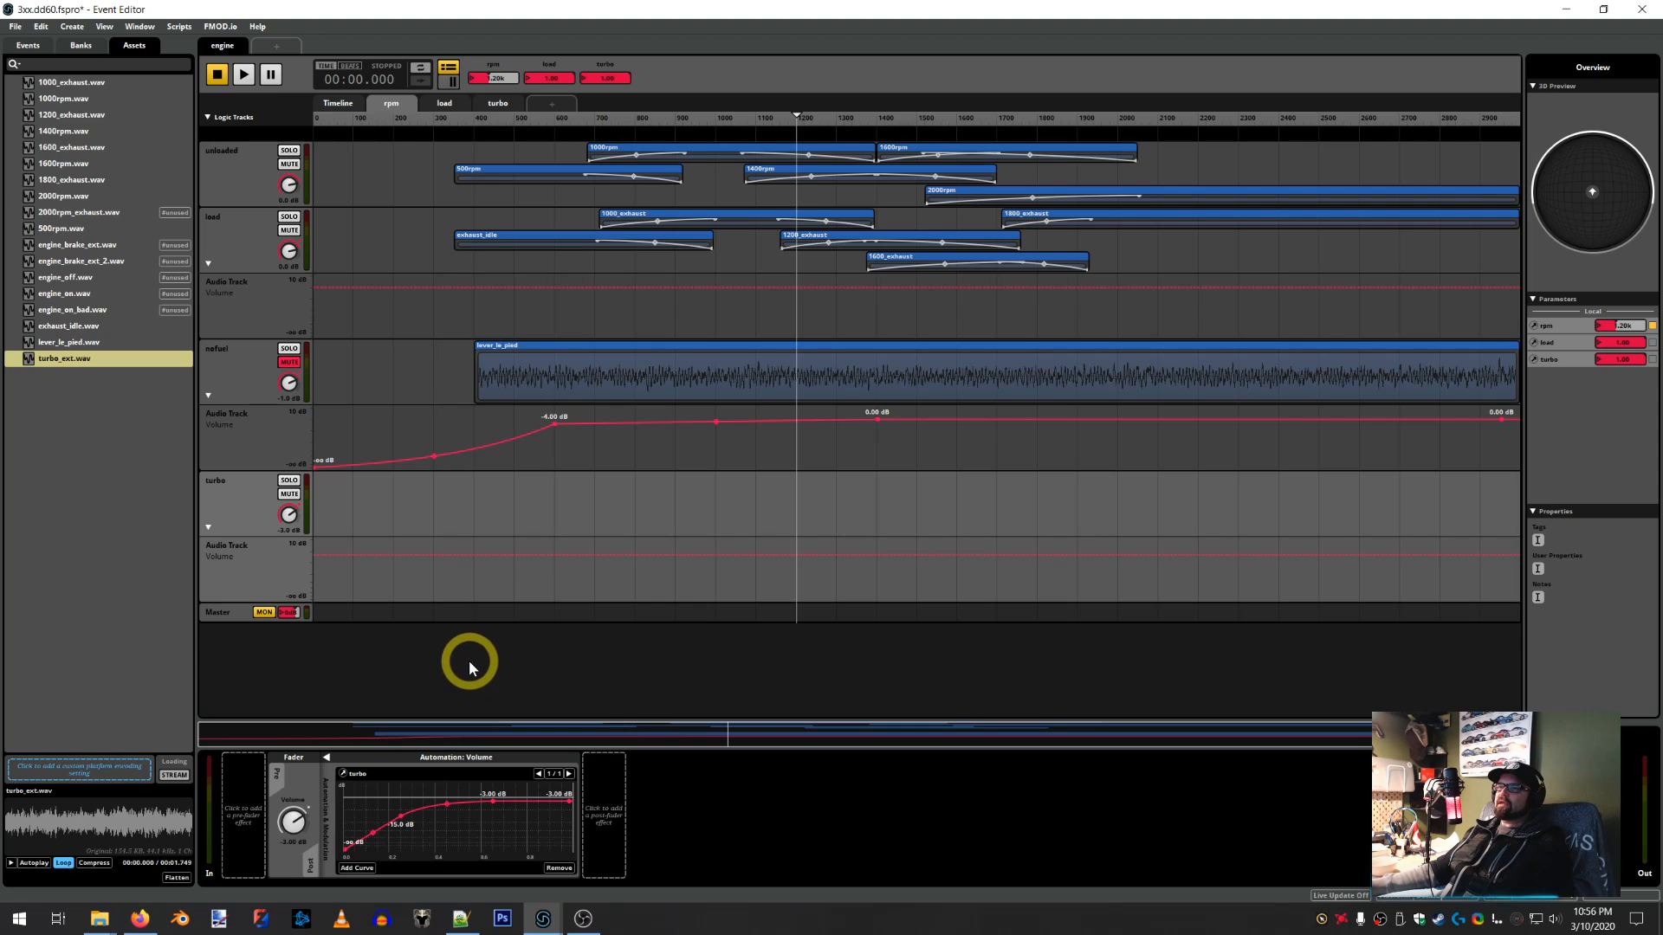
Check the track layout of the engine event in the peterbilt_579 project and return to the 3xx.dd60 project
right_click(239, 494)
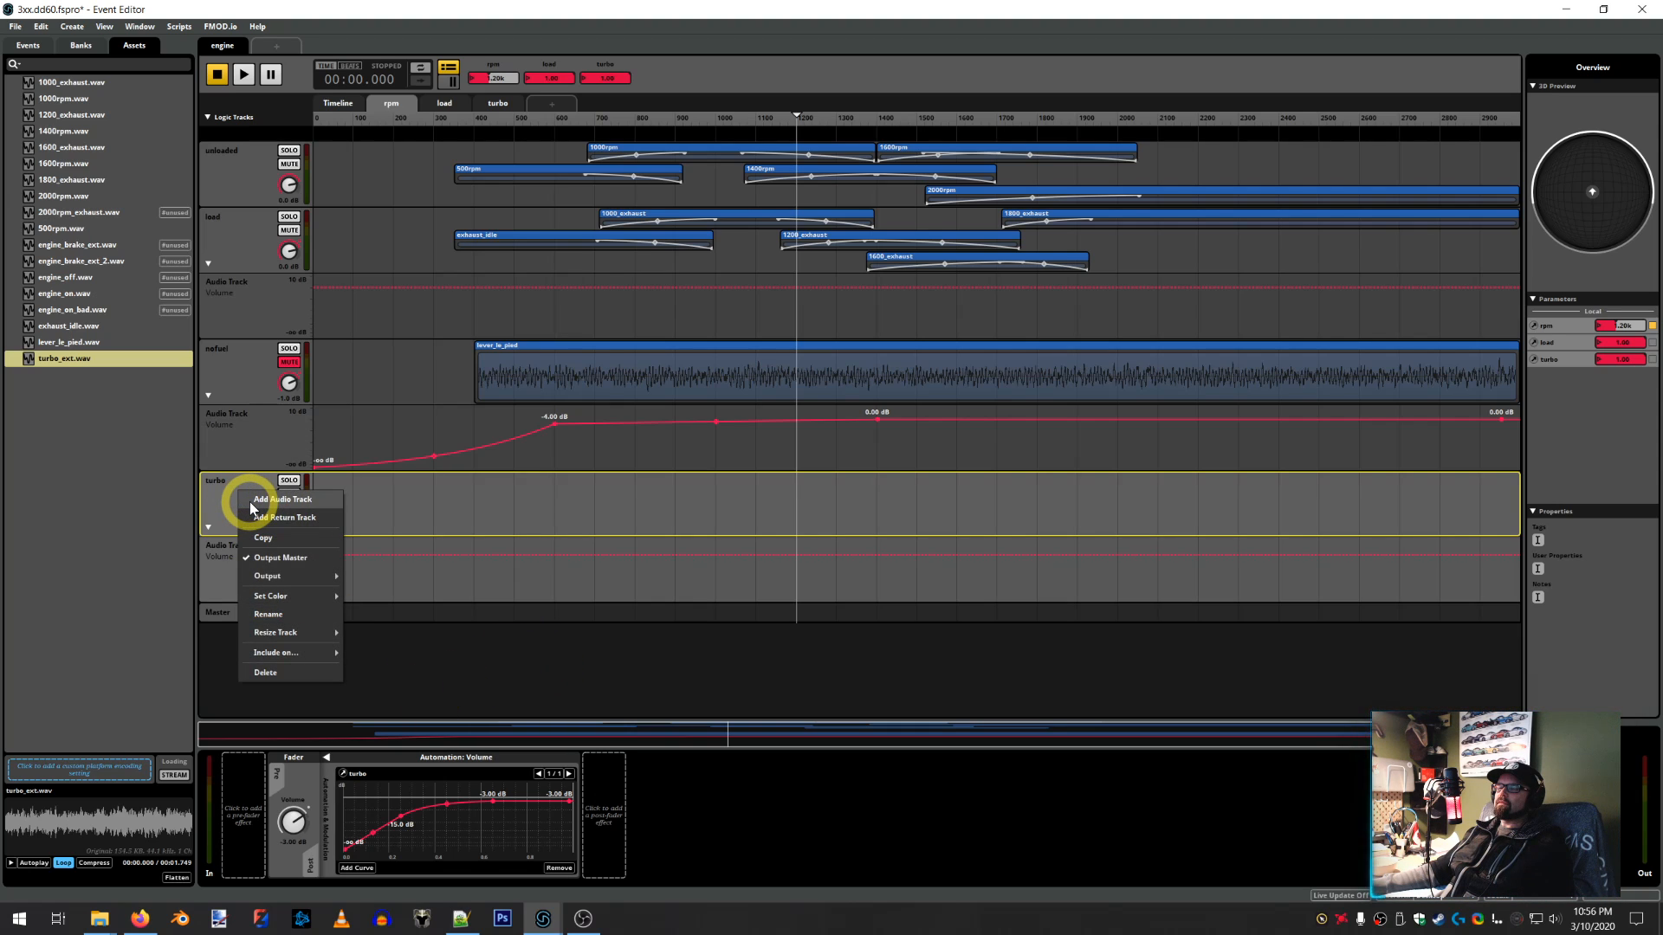
click(542, 917)
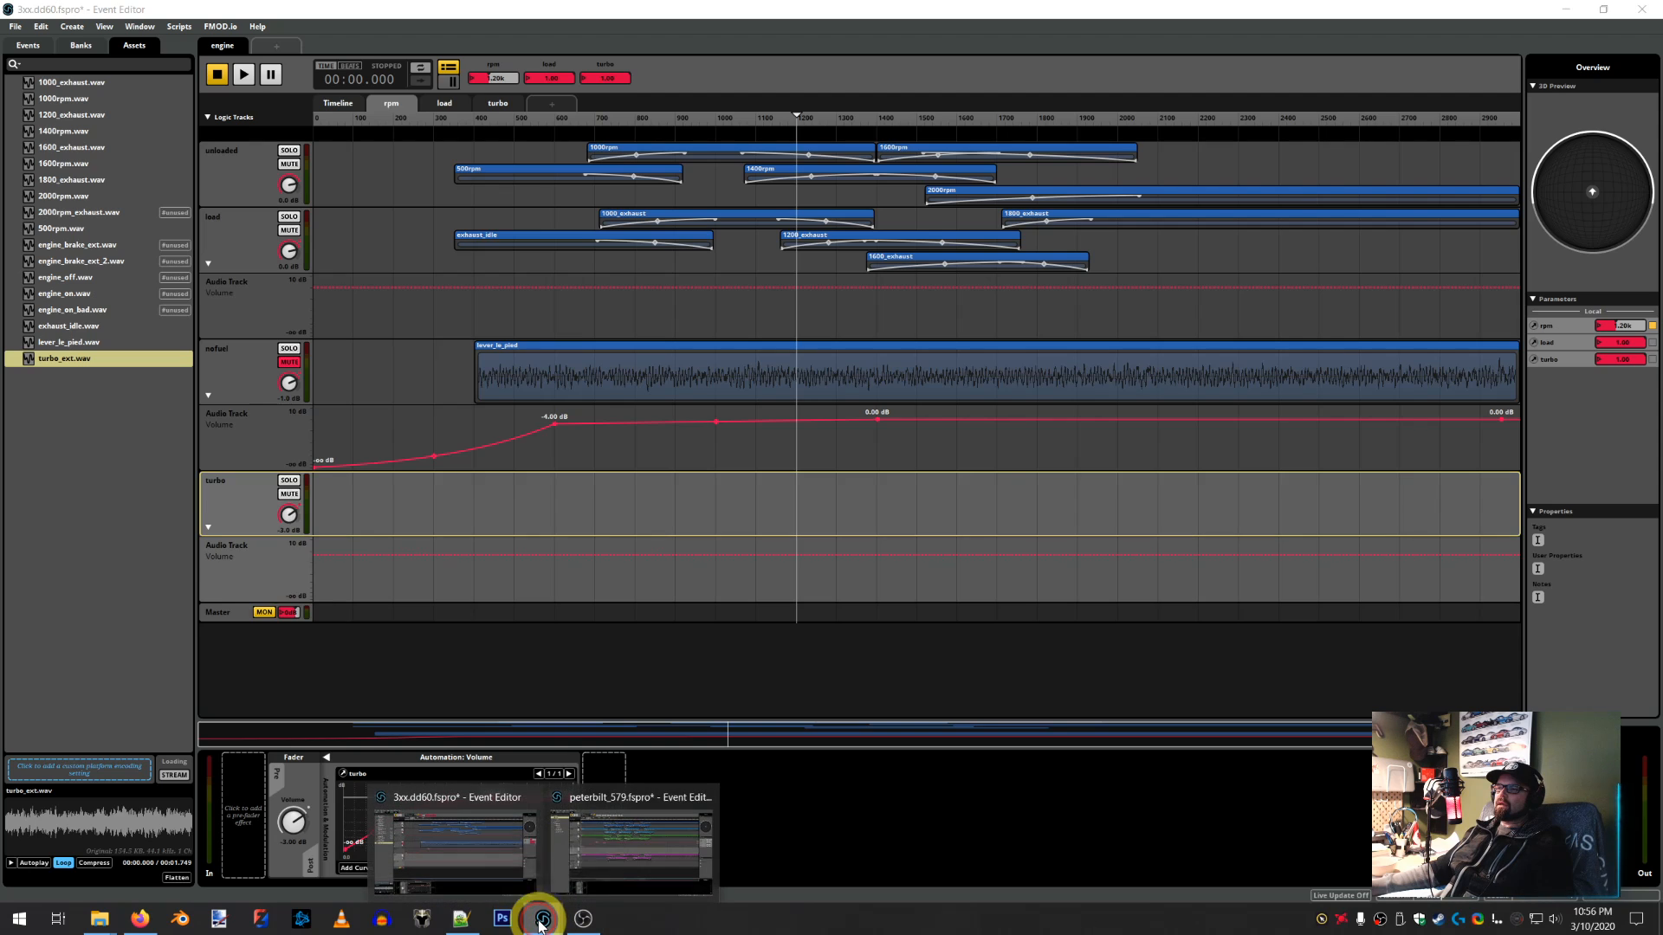
click(637, 844)
click(641, 683)
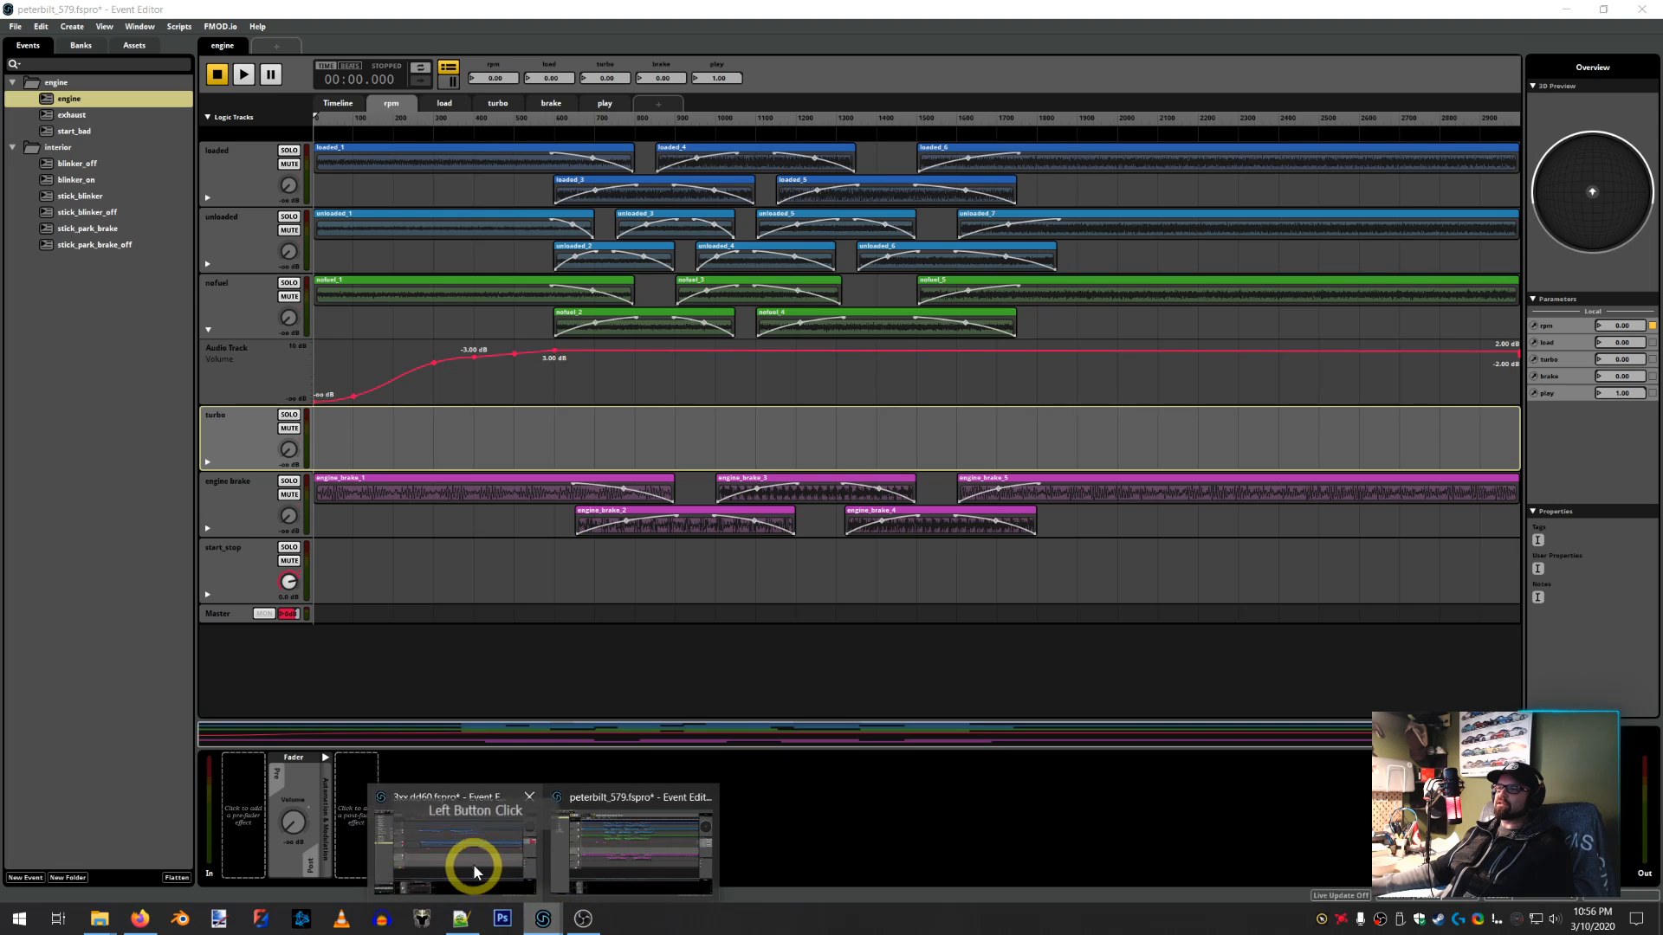
click(472, 863)
click(398, 646)
click(519, 746)
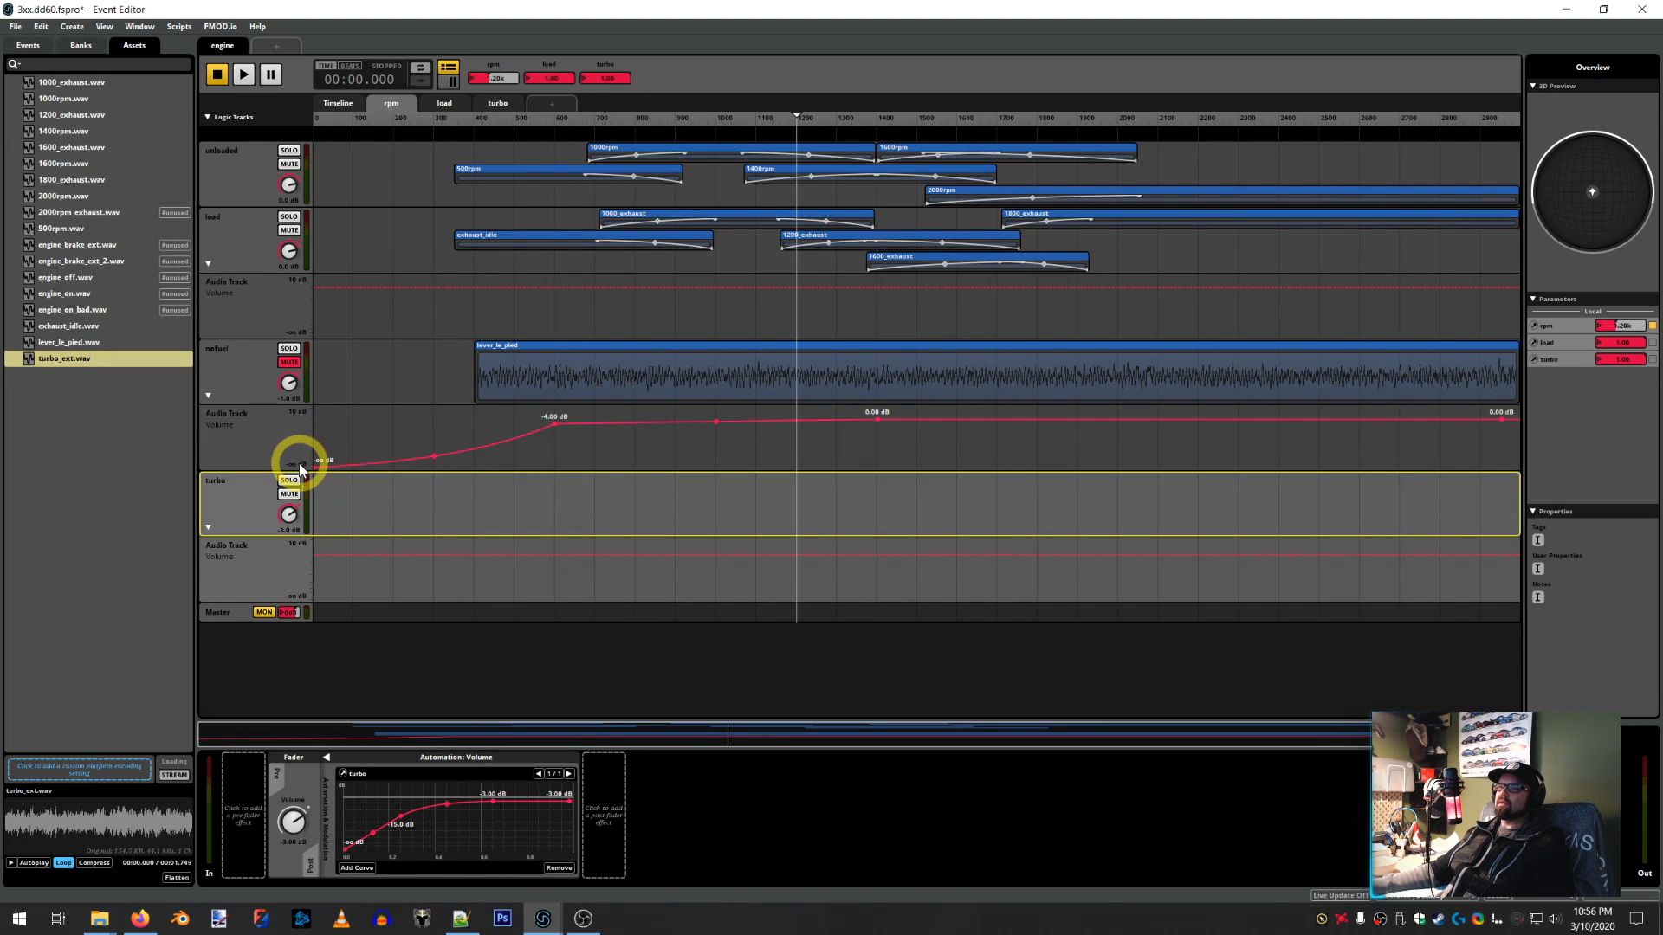
Add an audio track below the turbo track and name it engine_brake
right_click(242, 501)
click(260, 514)
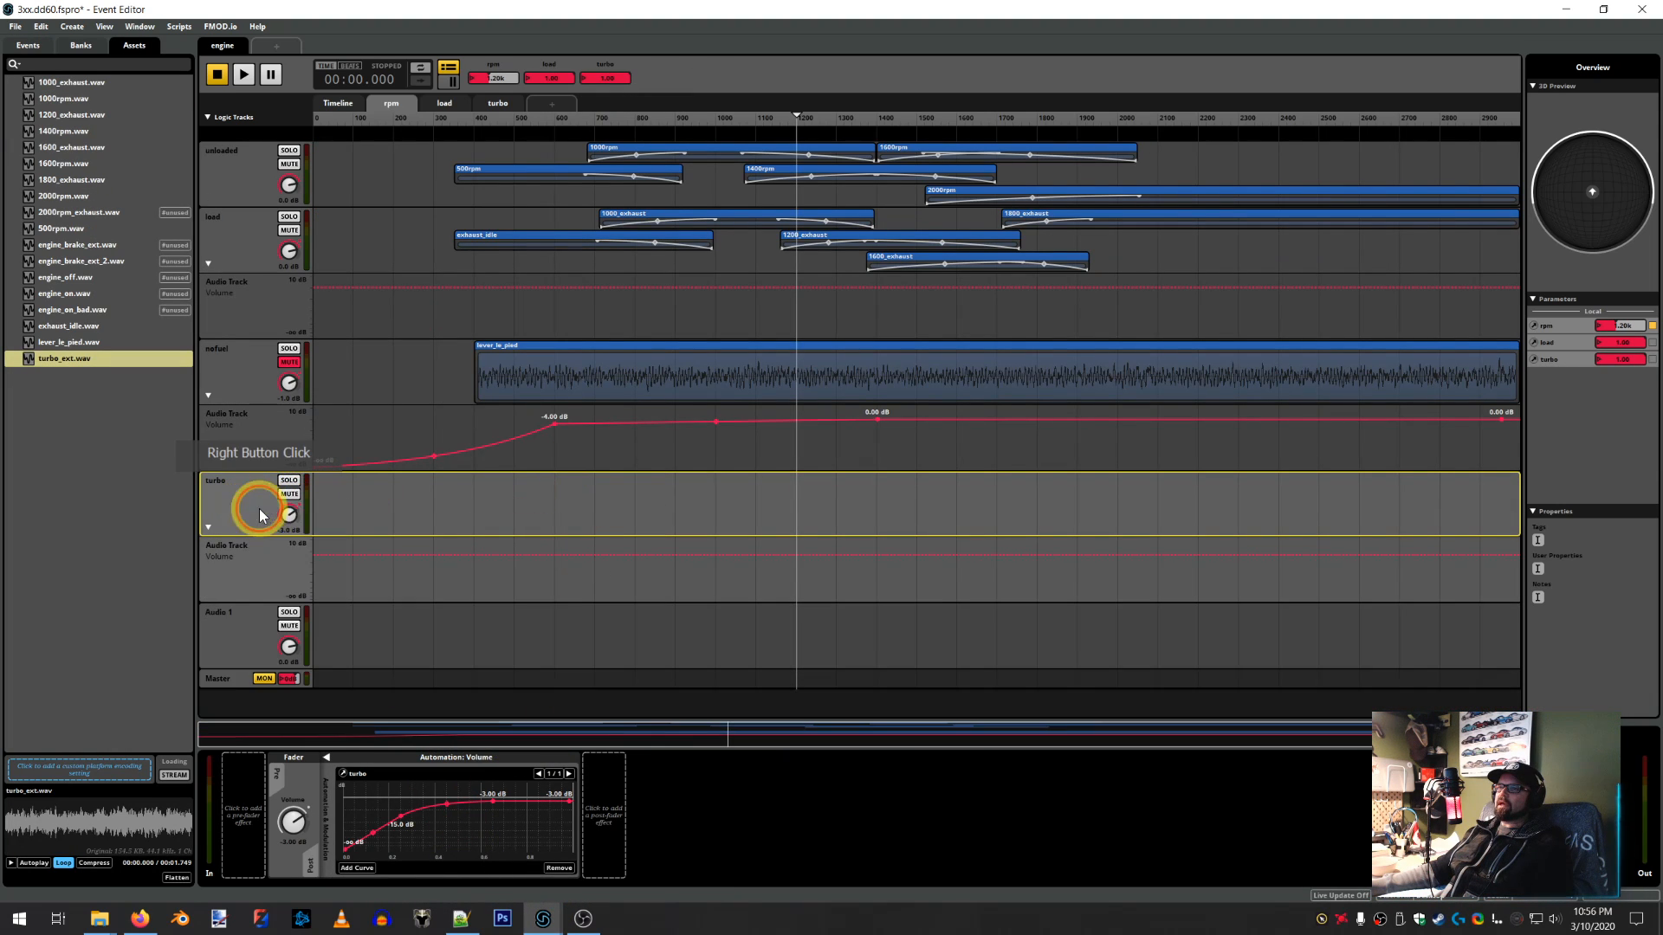
double_click(227, 613)
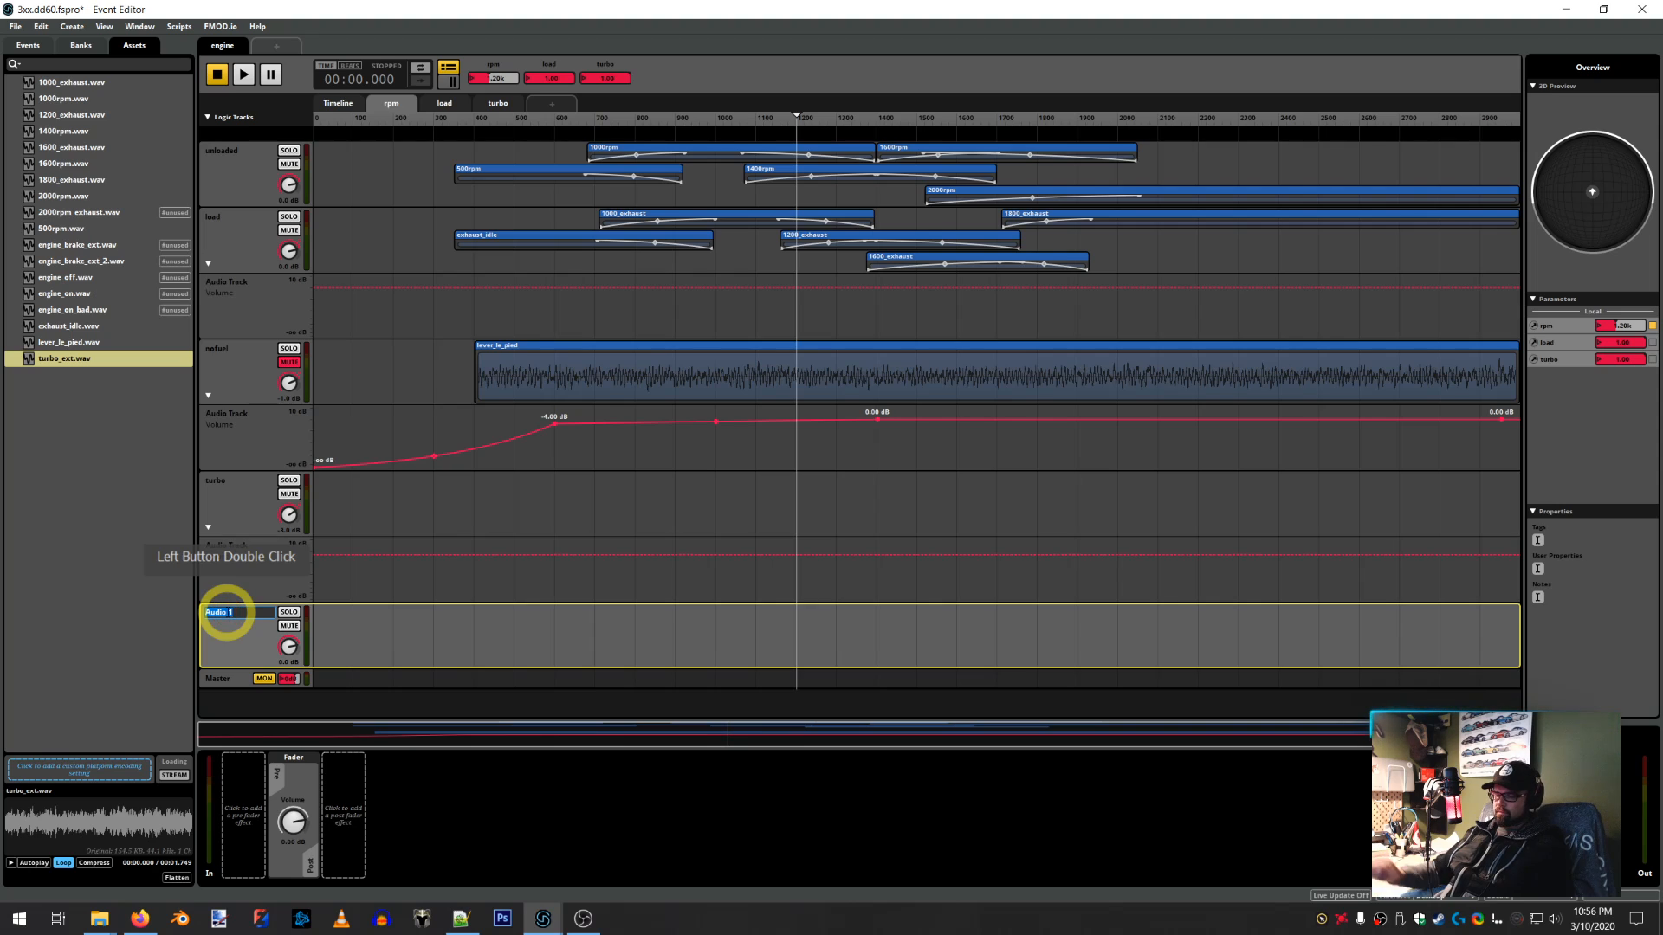
text(engine_brake)
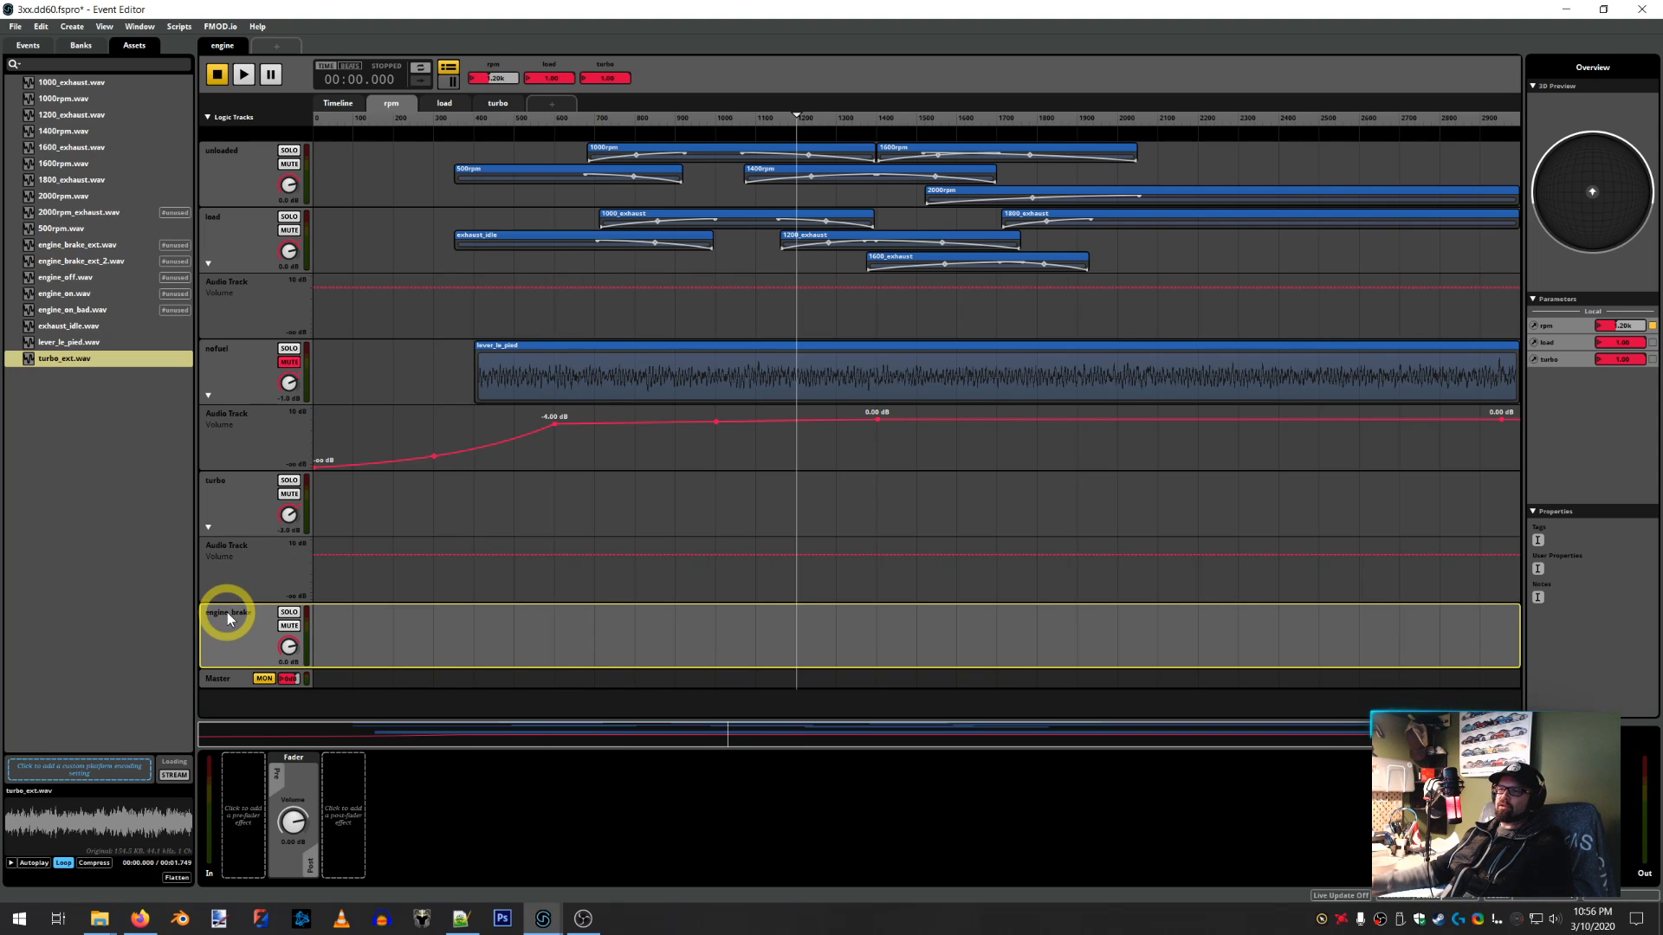
key(Return)
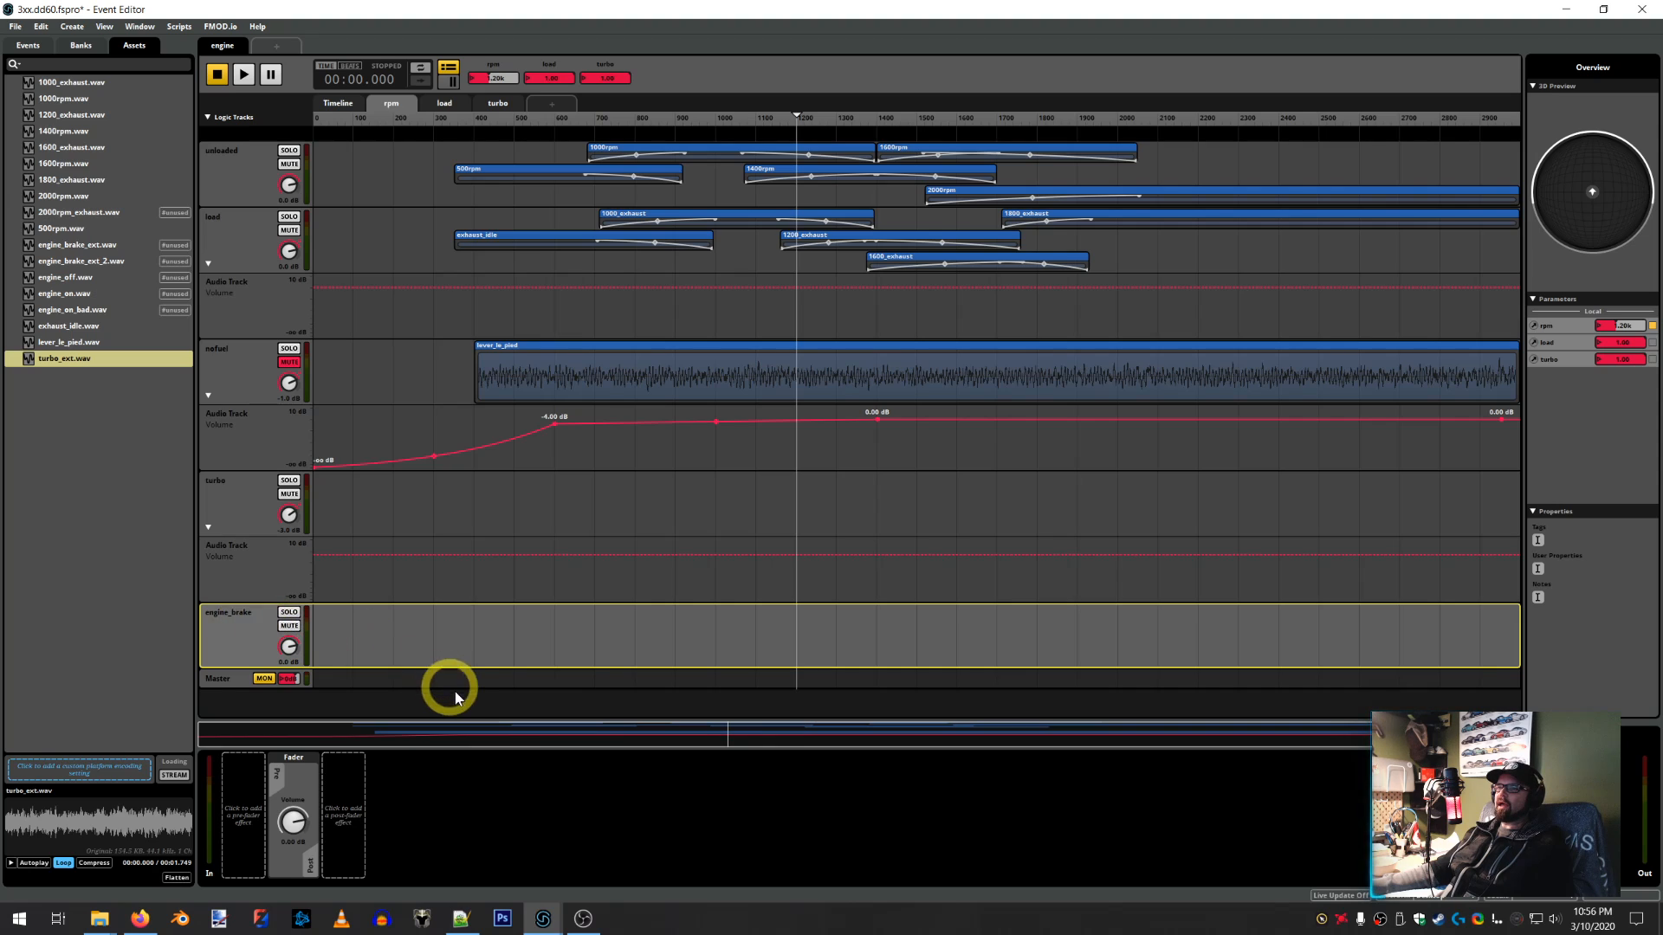
Look up the engine brake parameter of the engine event in peterbilt_579 and return to the 3xx.dd60 project
right_click(293, 652)
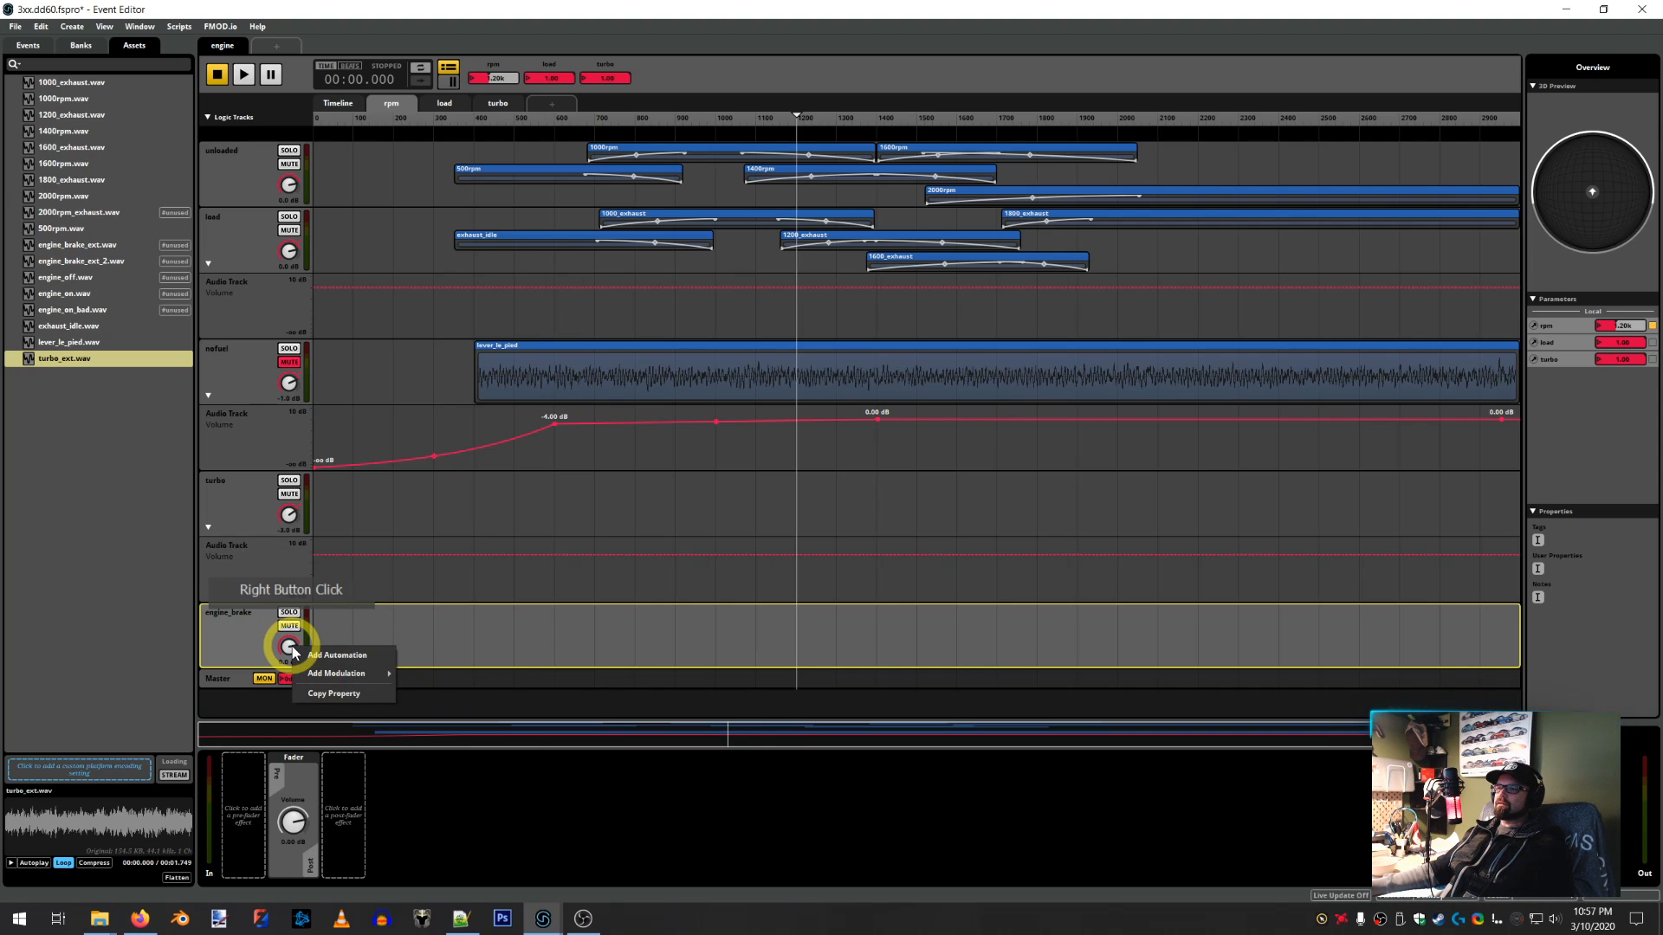
click(236, 634)
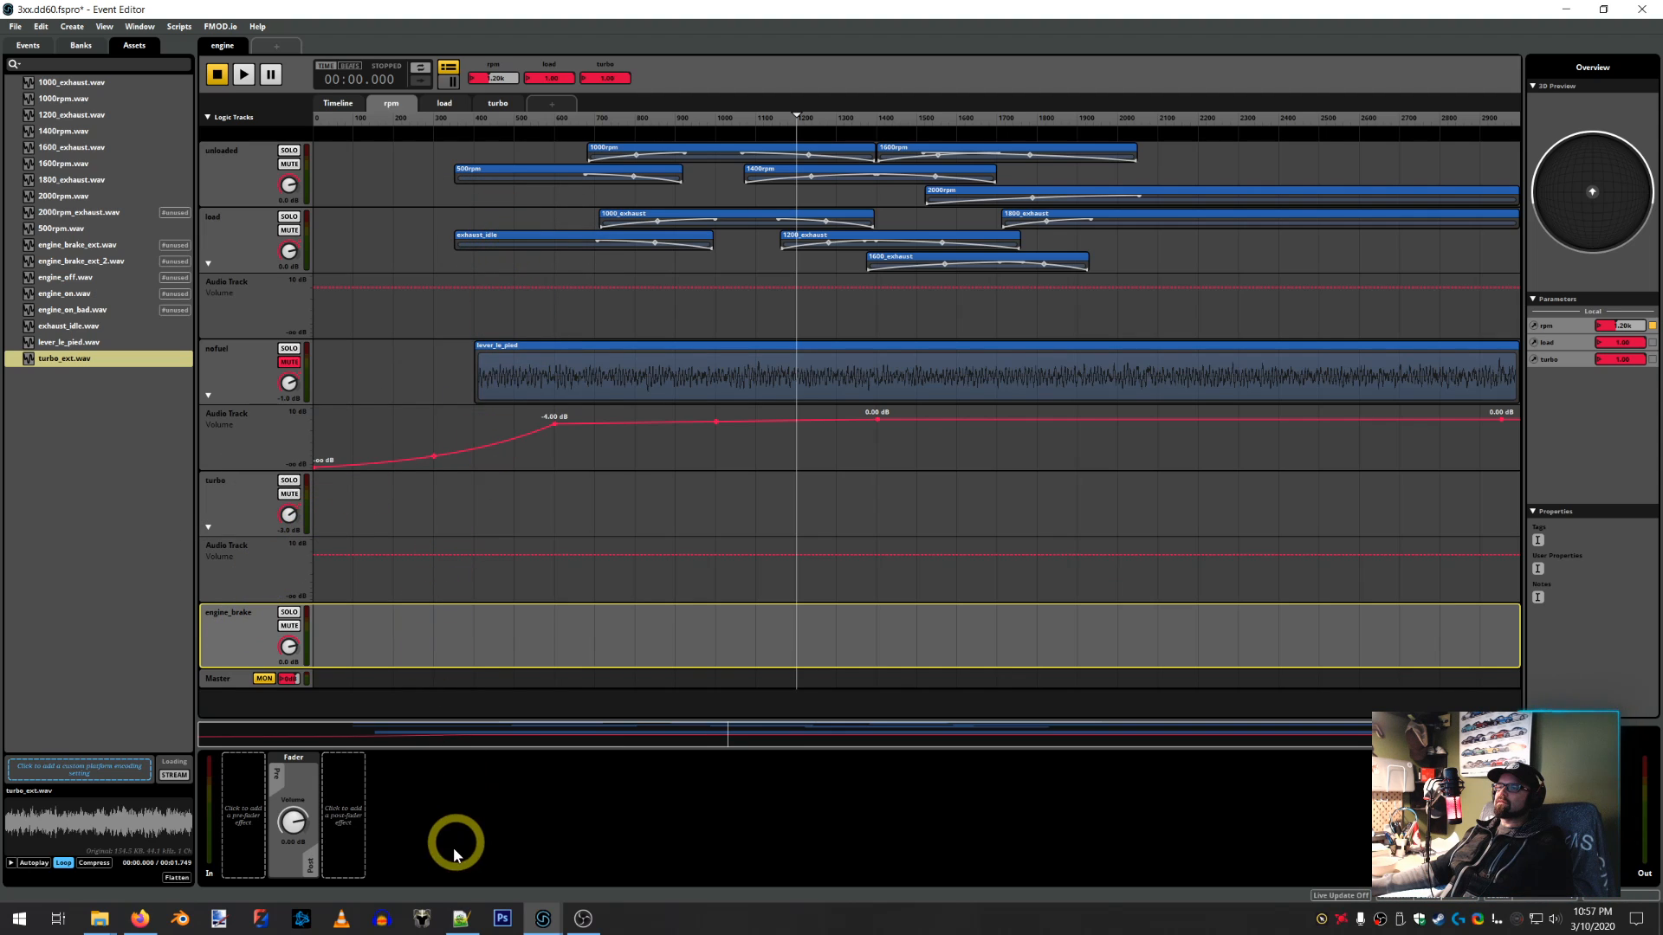
mouse_move(460, 919)
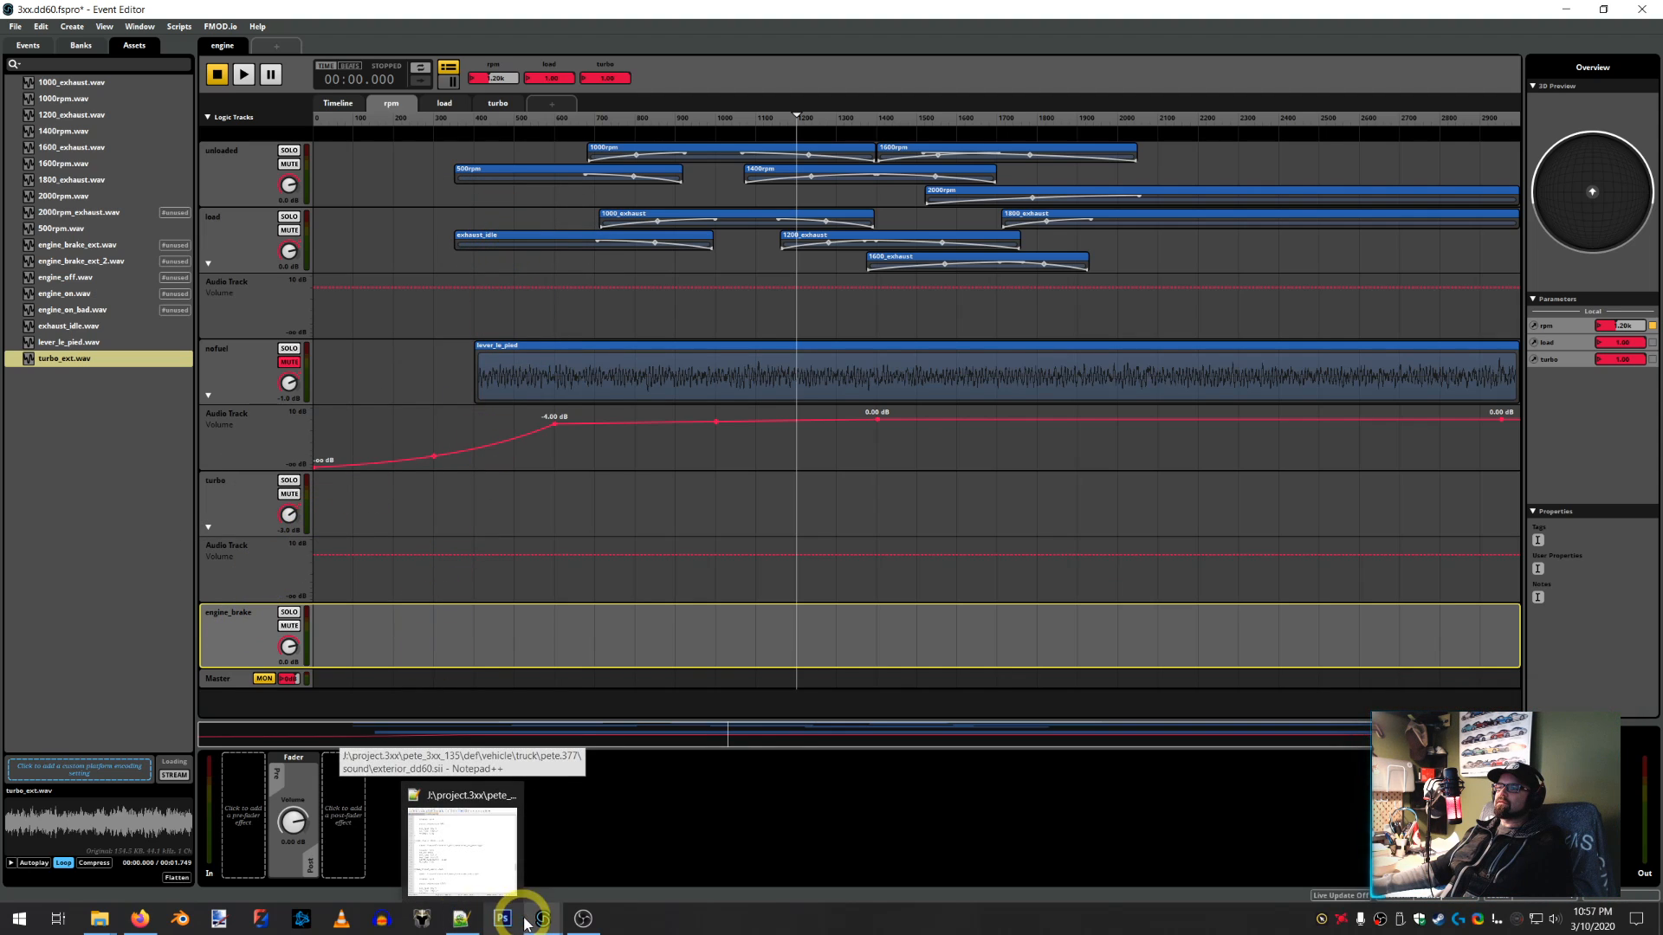
mouse_move(543, 918)
click(604, 855)
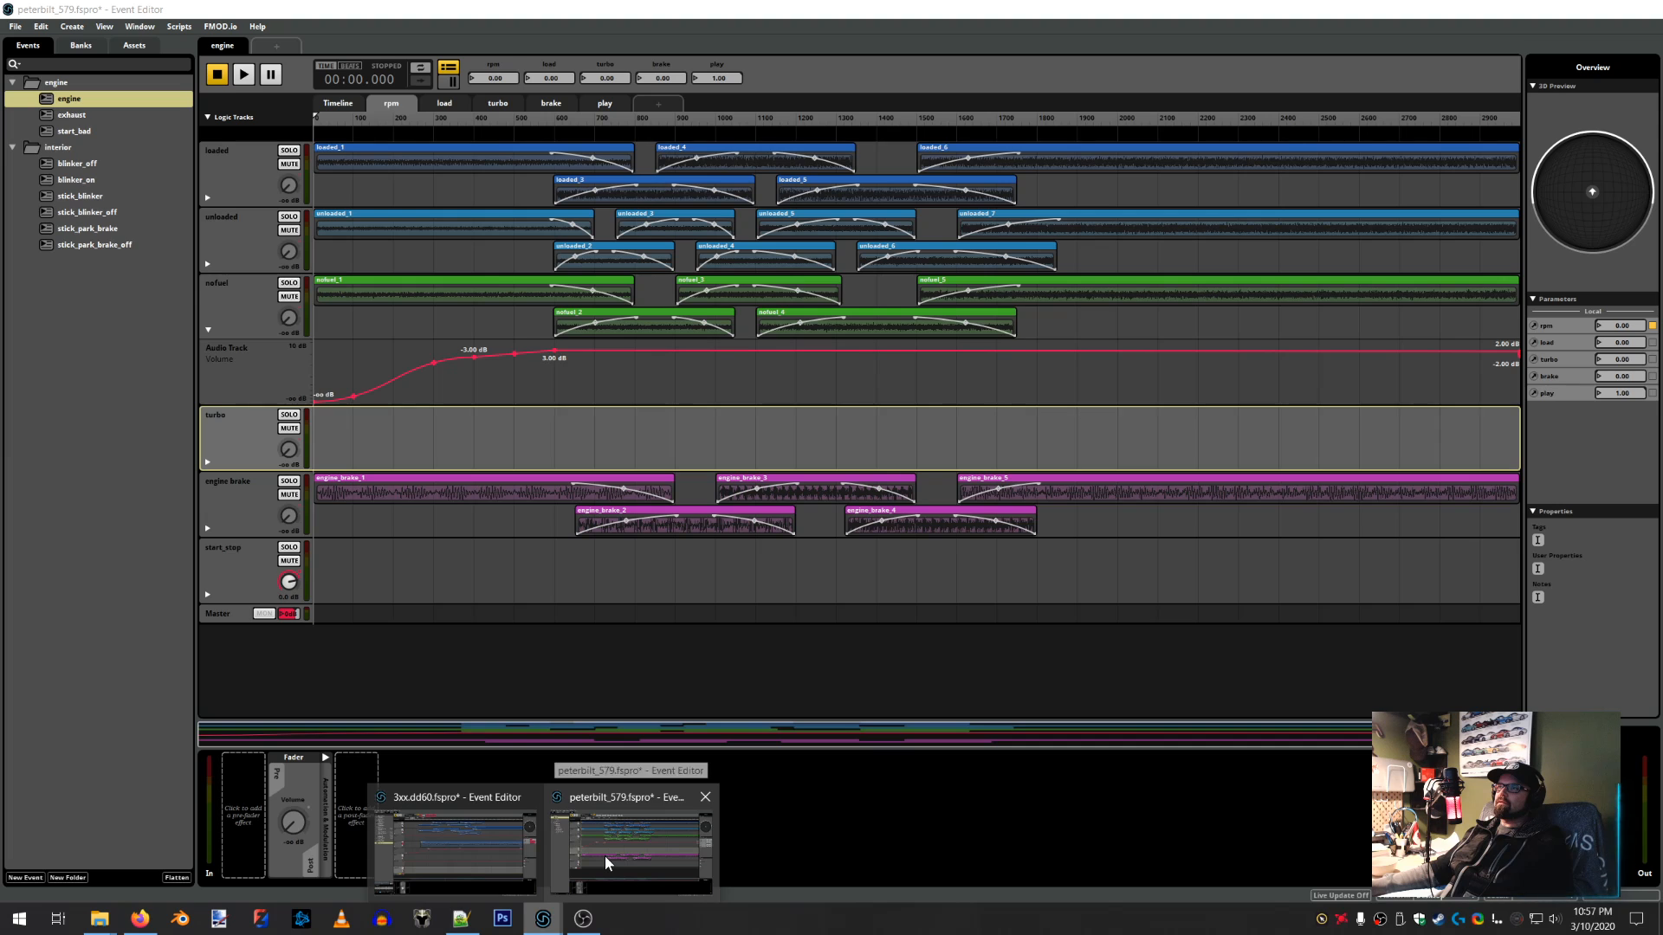
click(628, 76)
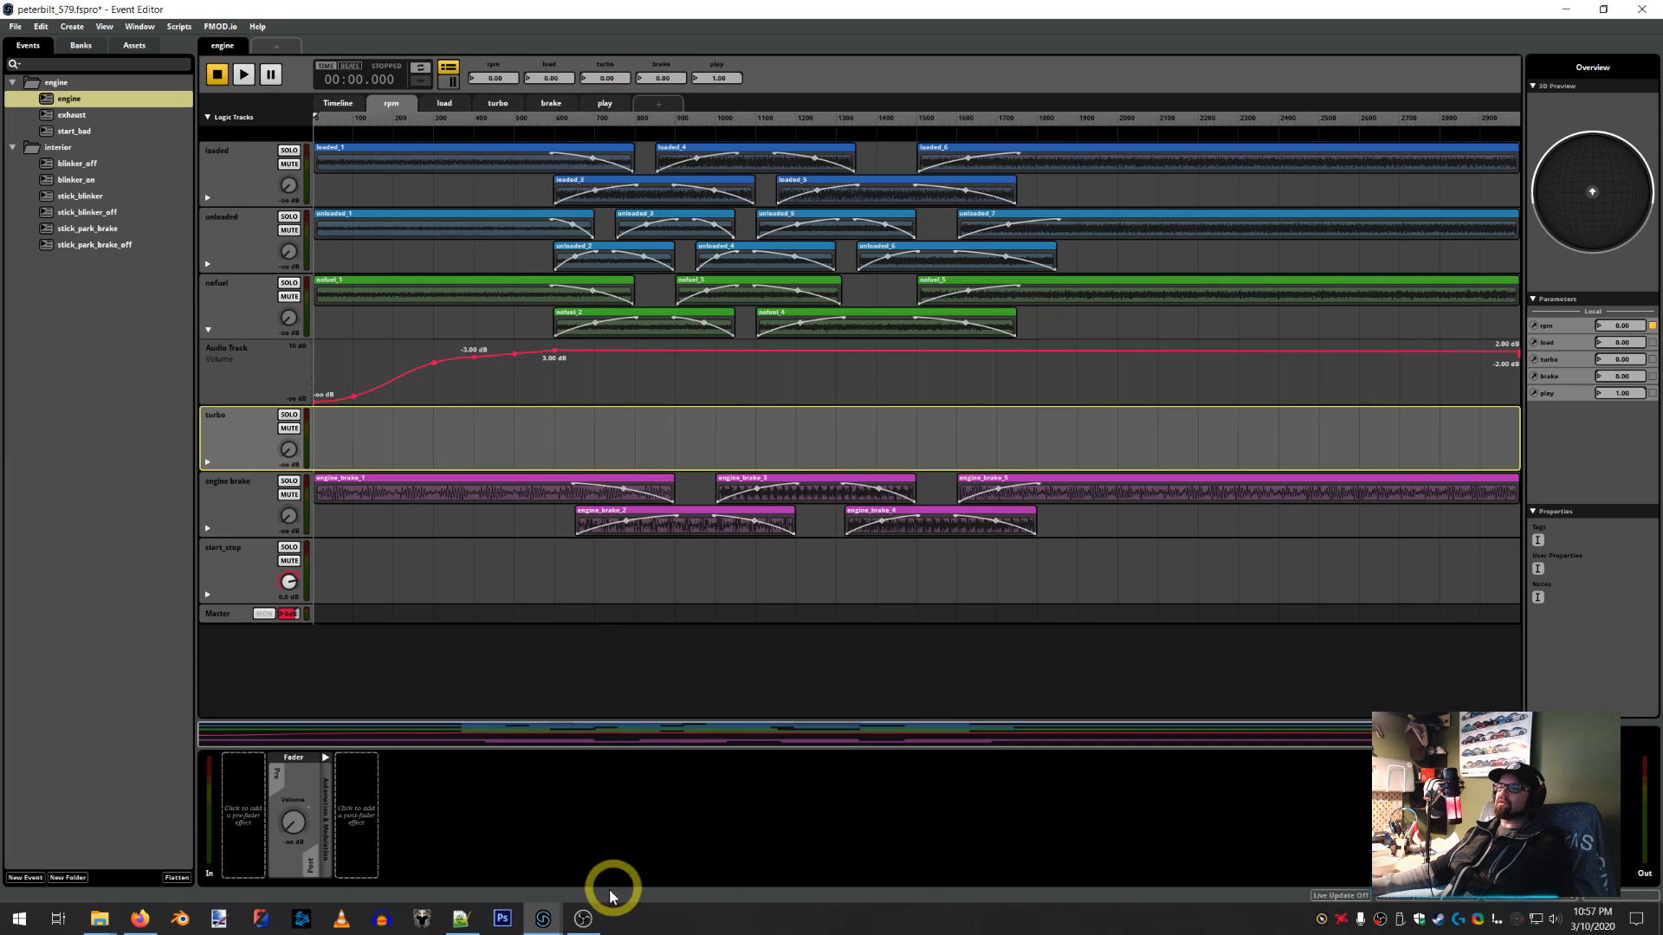
mouse_move(543, 914)
click(497, 871)
click(288, 362)
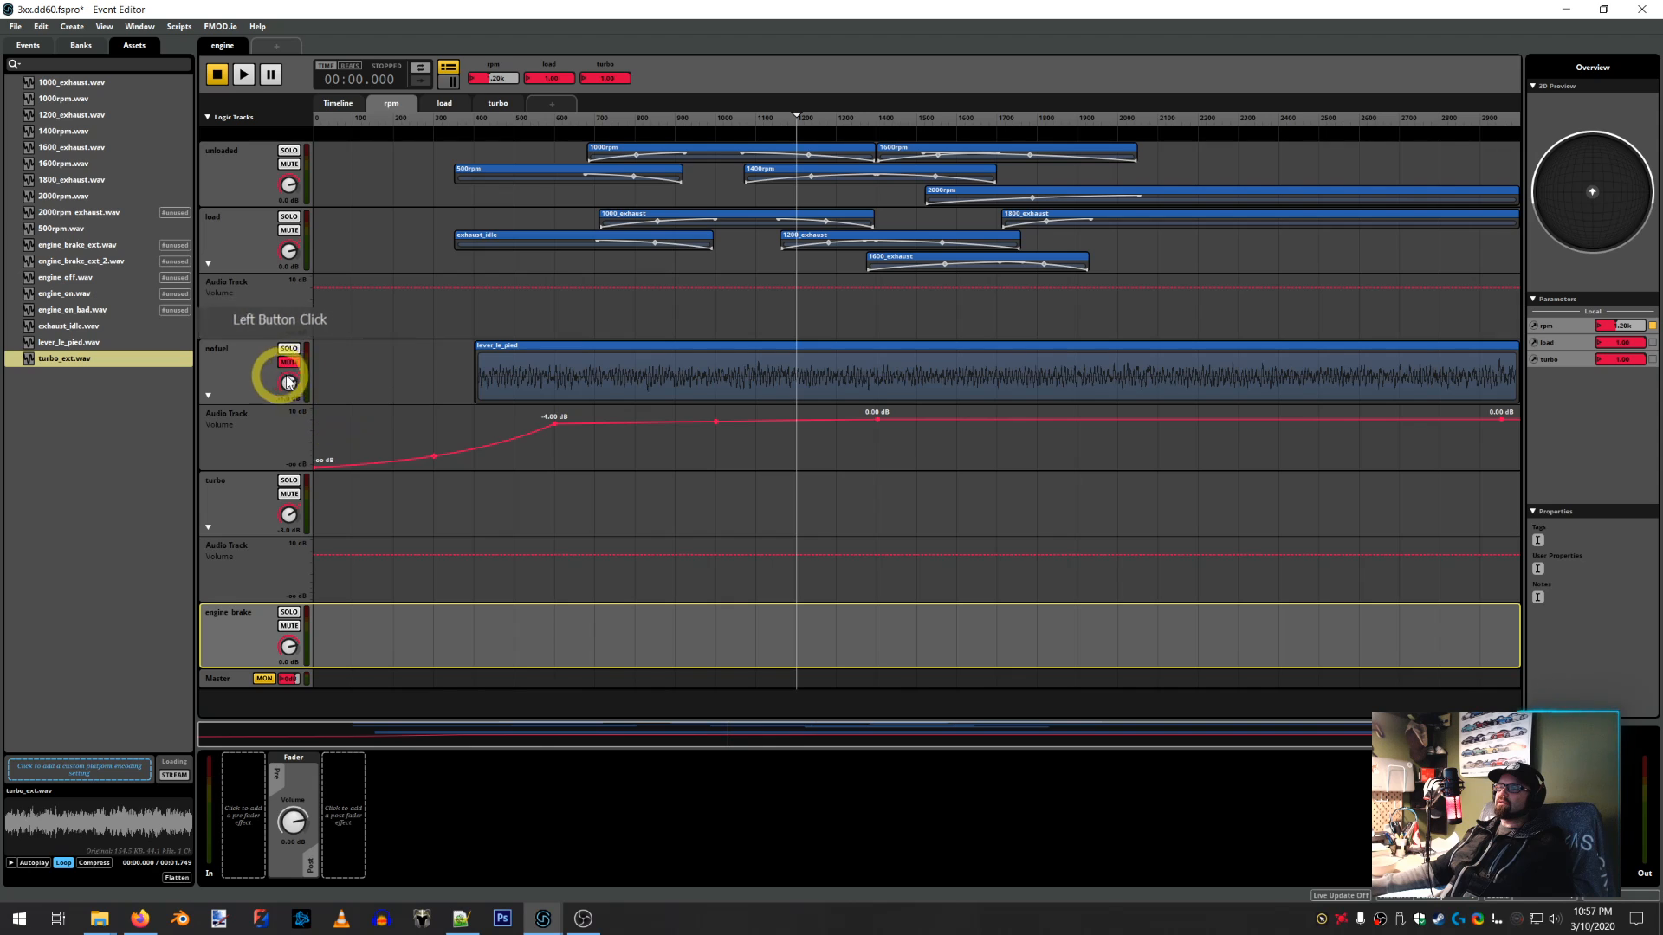
Add a continuous user parameter named brake with a range of 0 to 1 to the engine event
click(552, 104)
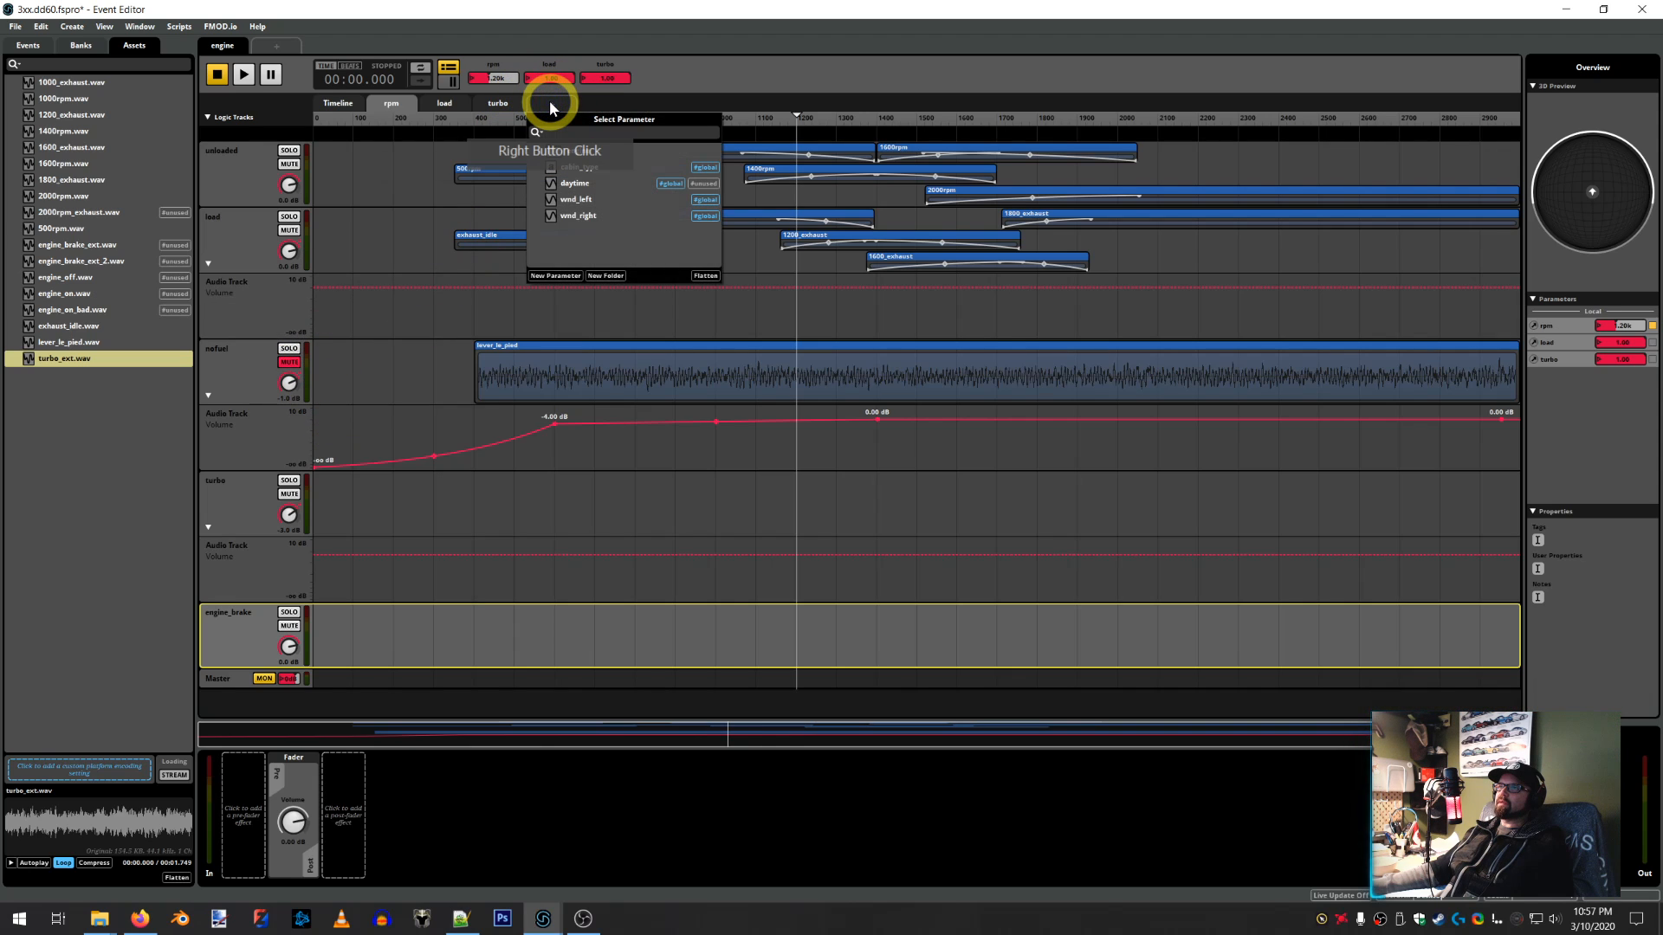
click(546, 275)
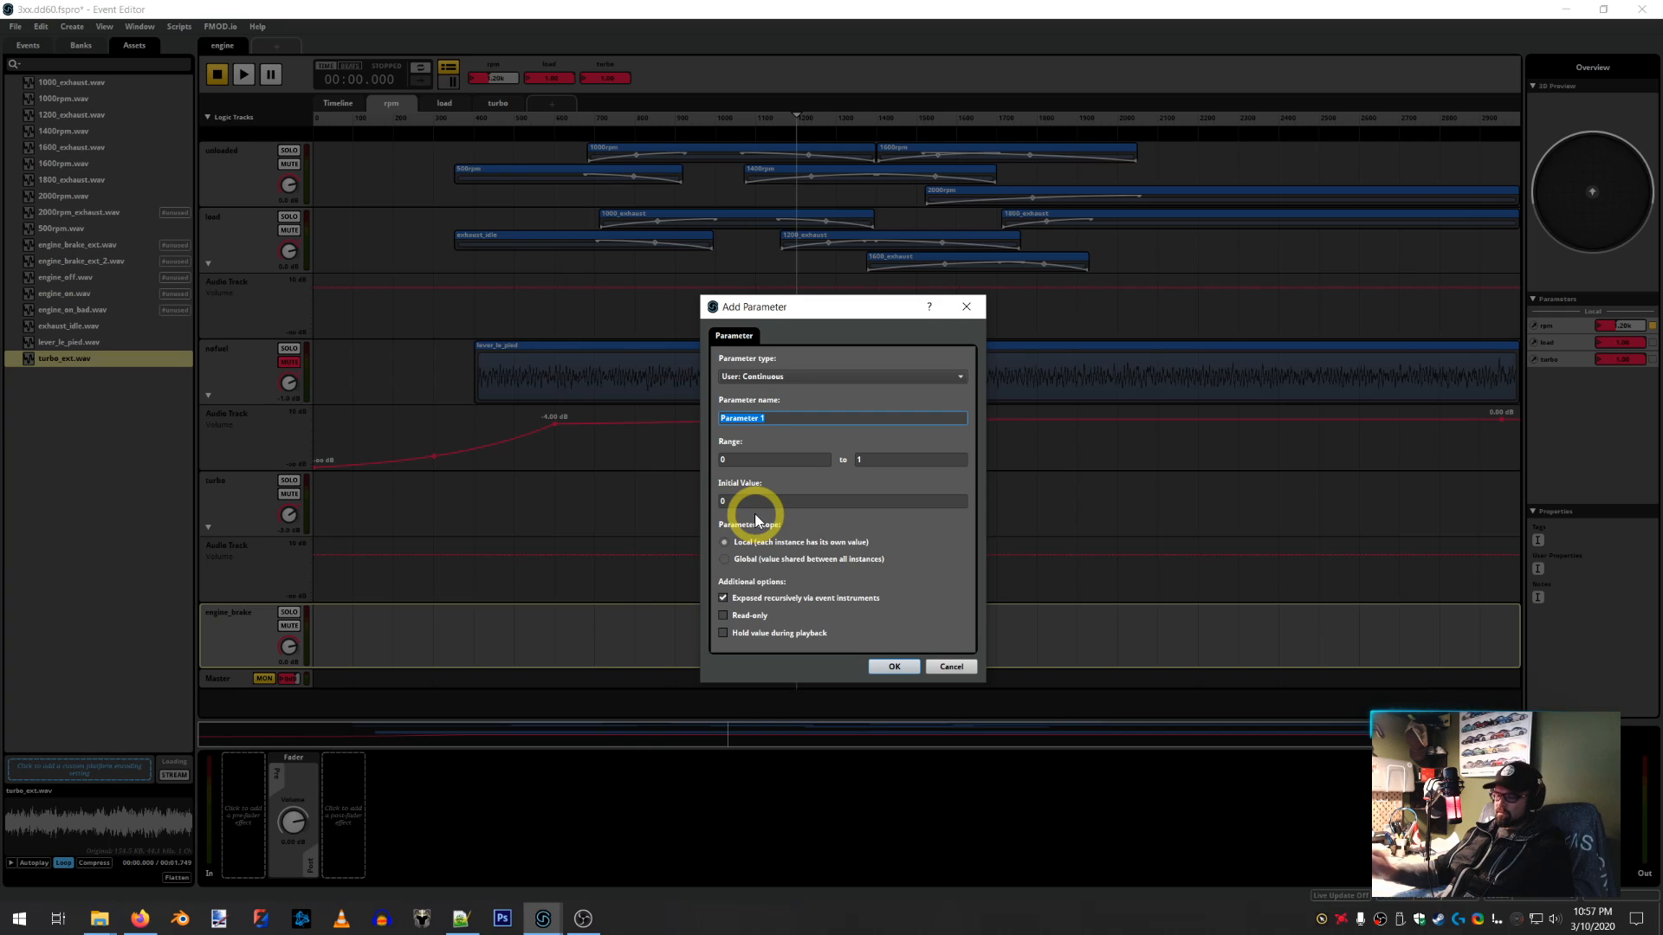
text(brake)
key(Return)
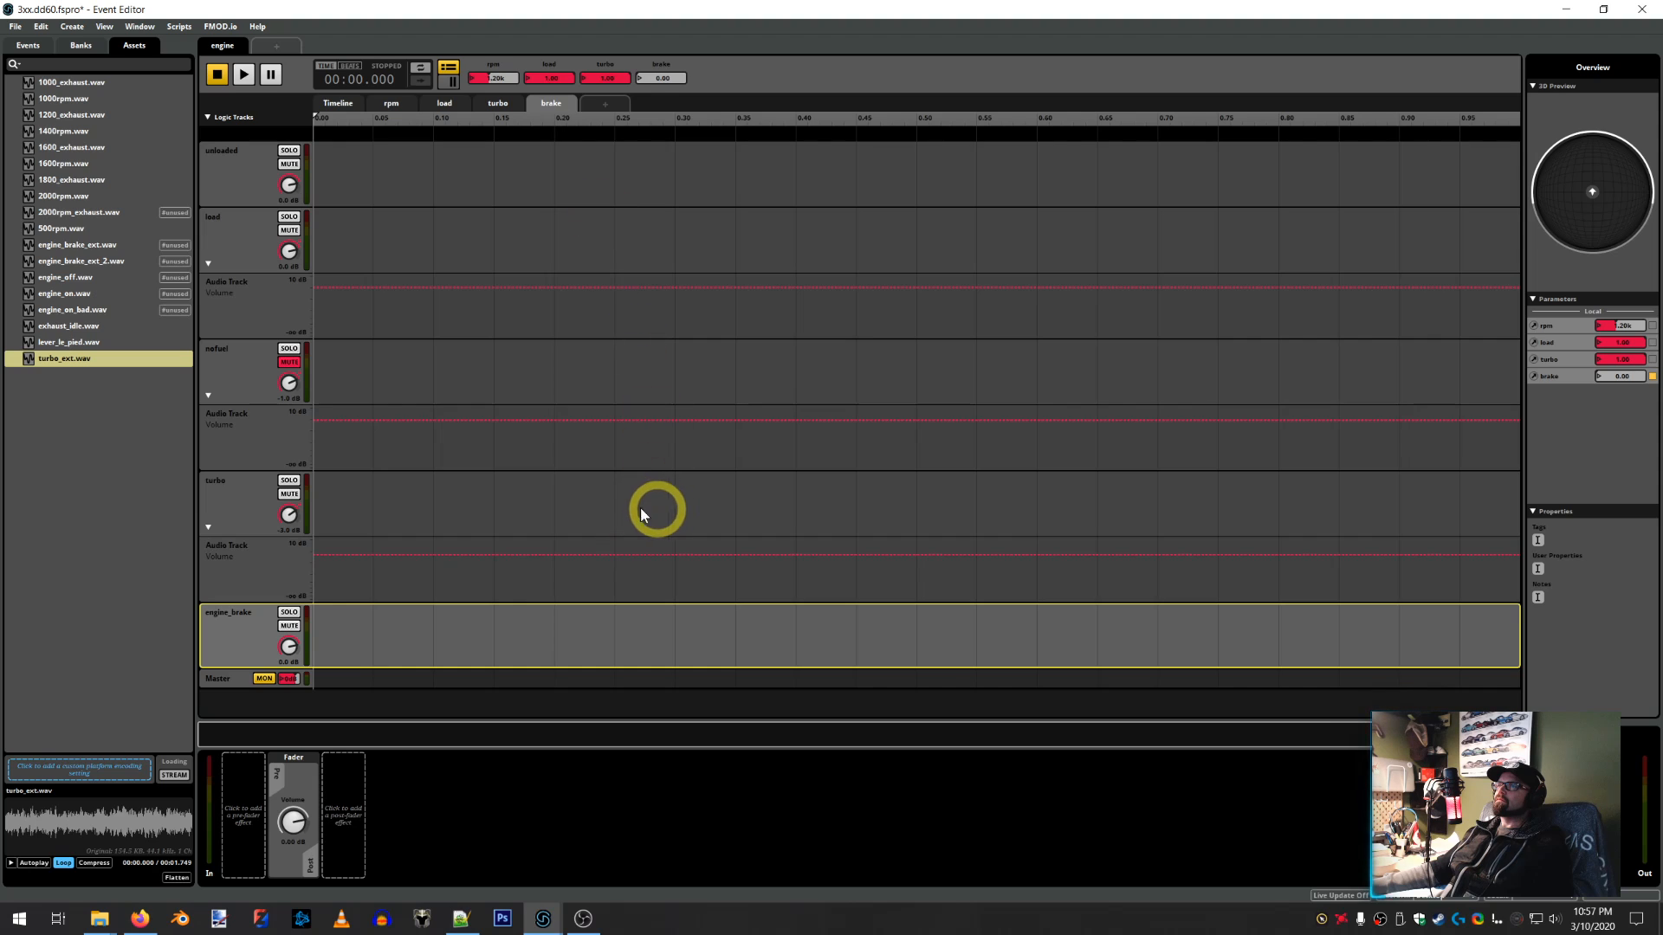
Add volume automation to the engine_brake track with a curve driven by the brake parameter
right_click(288, 647)
click(319, 656)
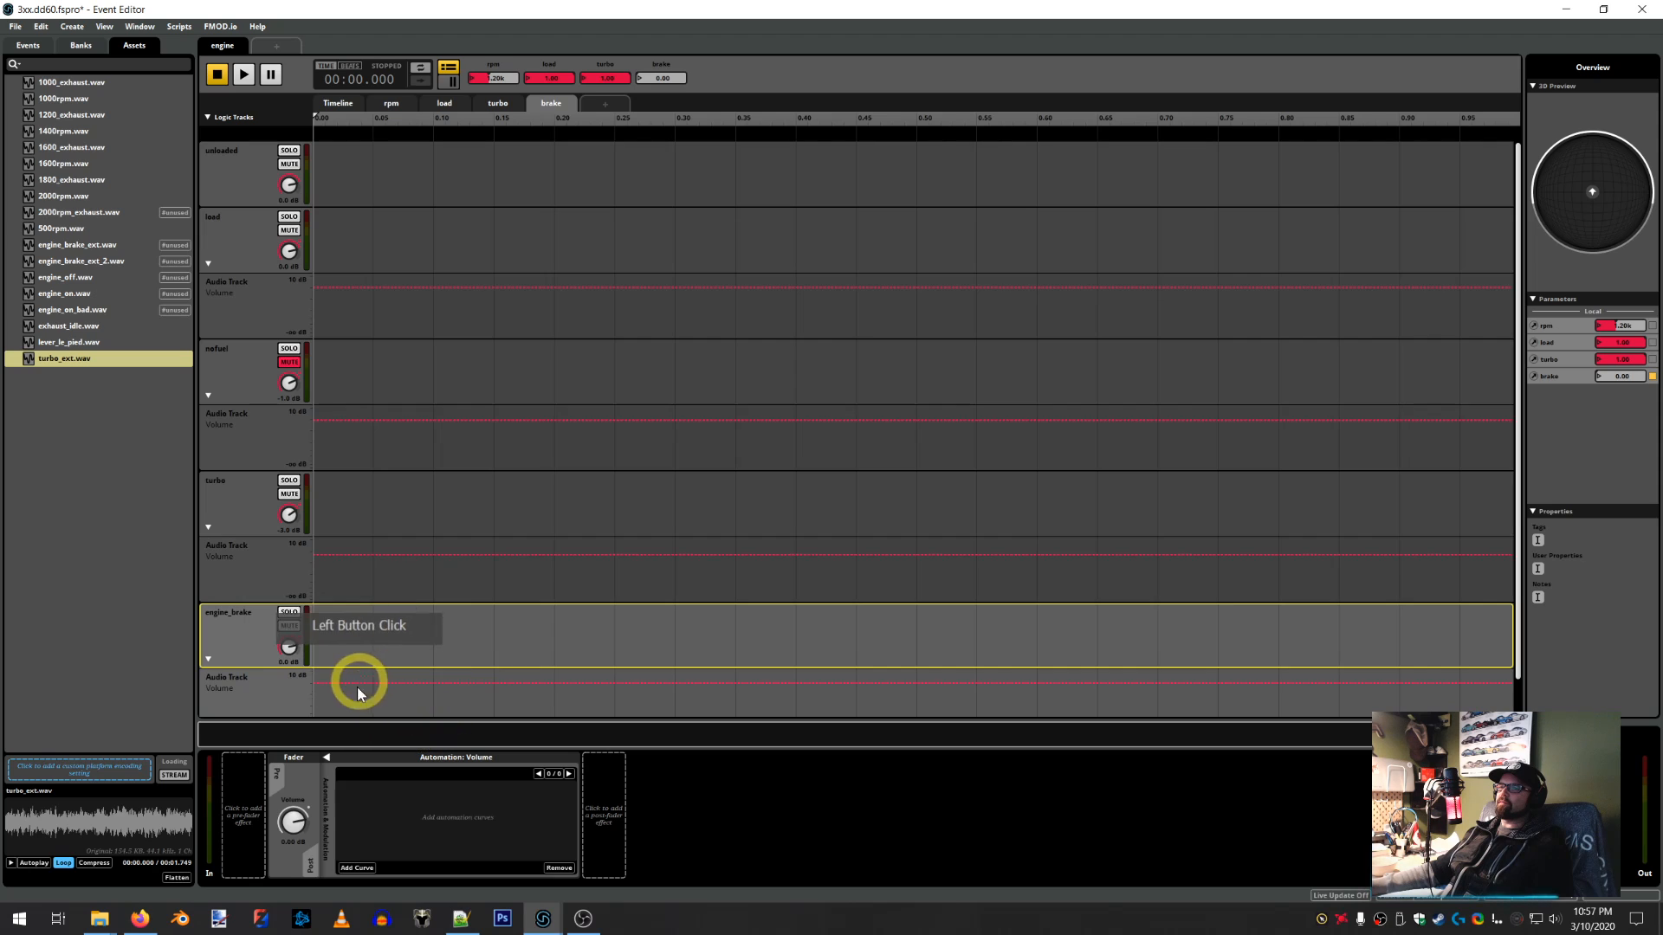
click(358, 869)
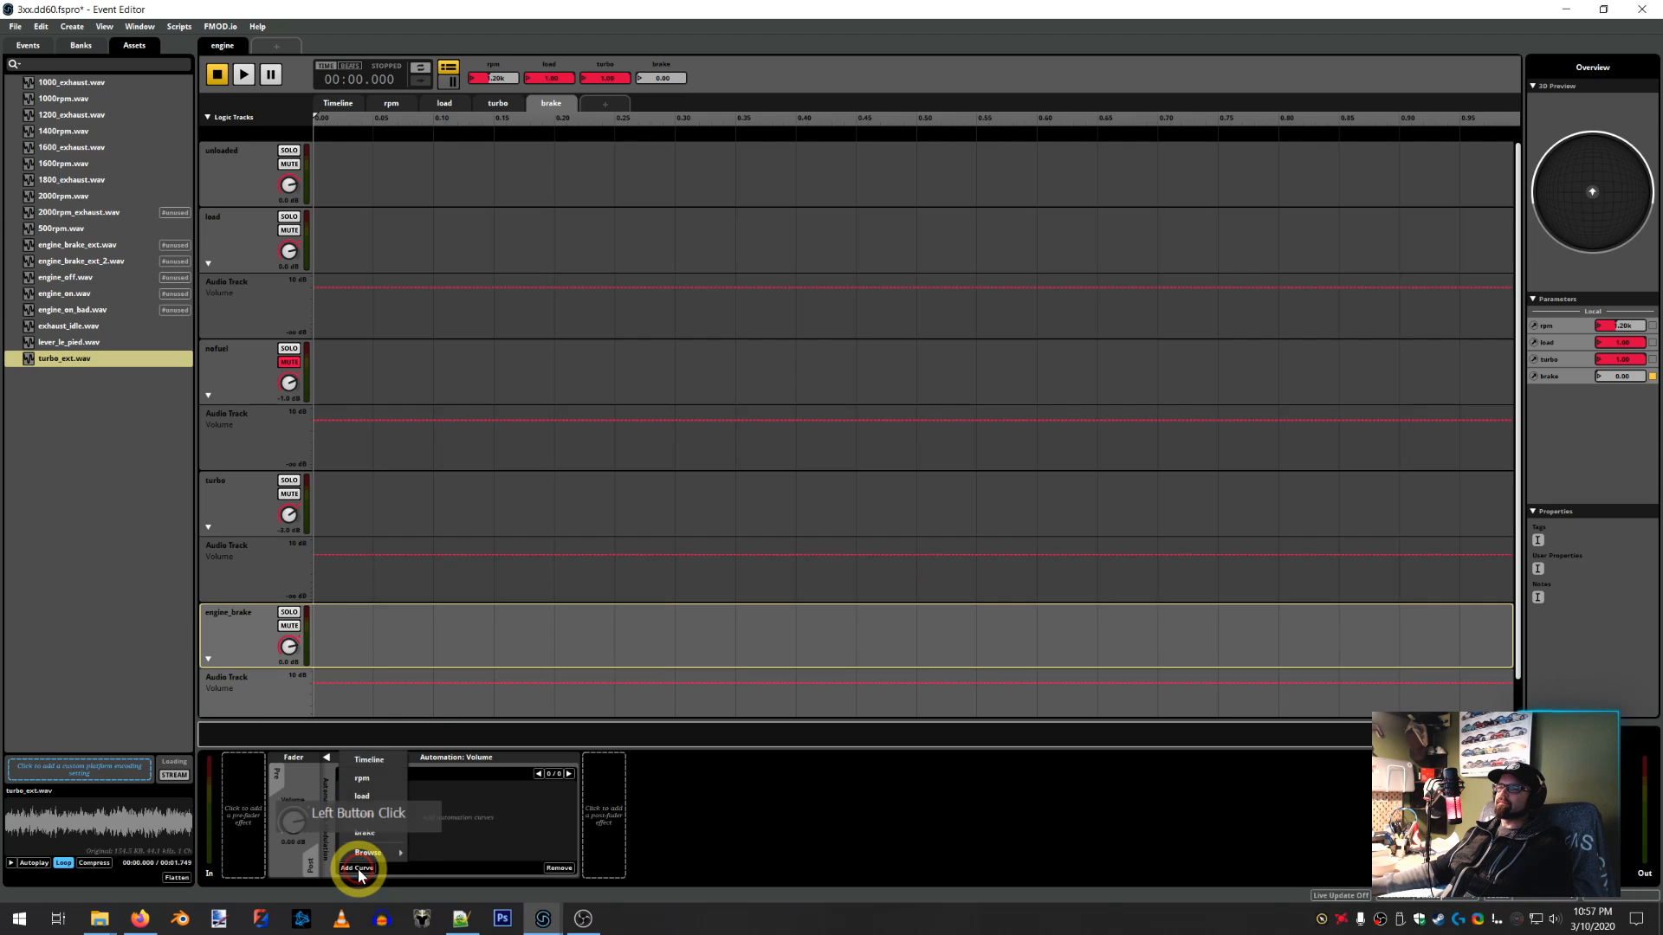
click(368, 853)
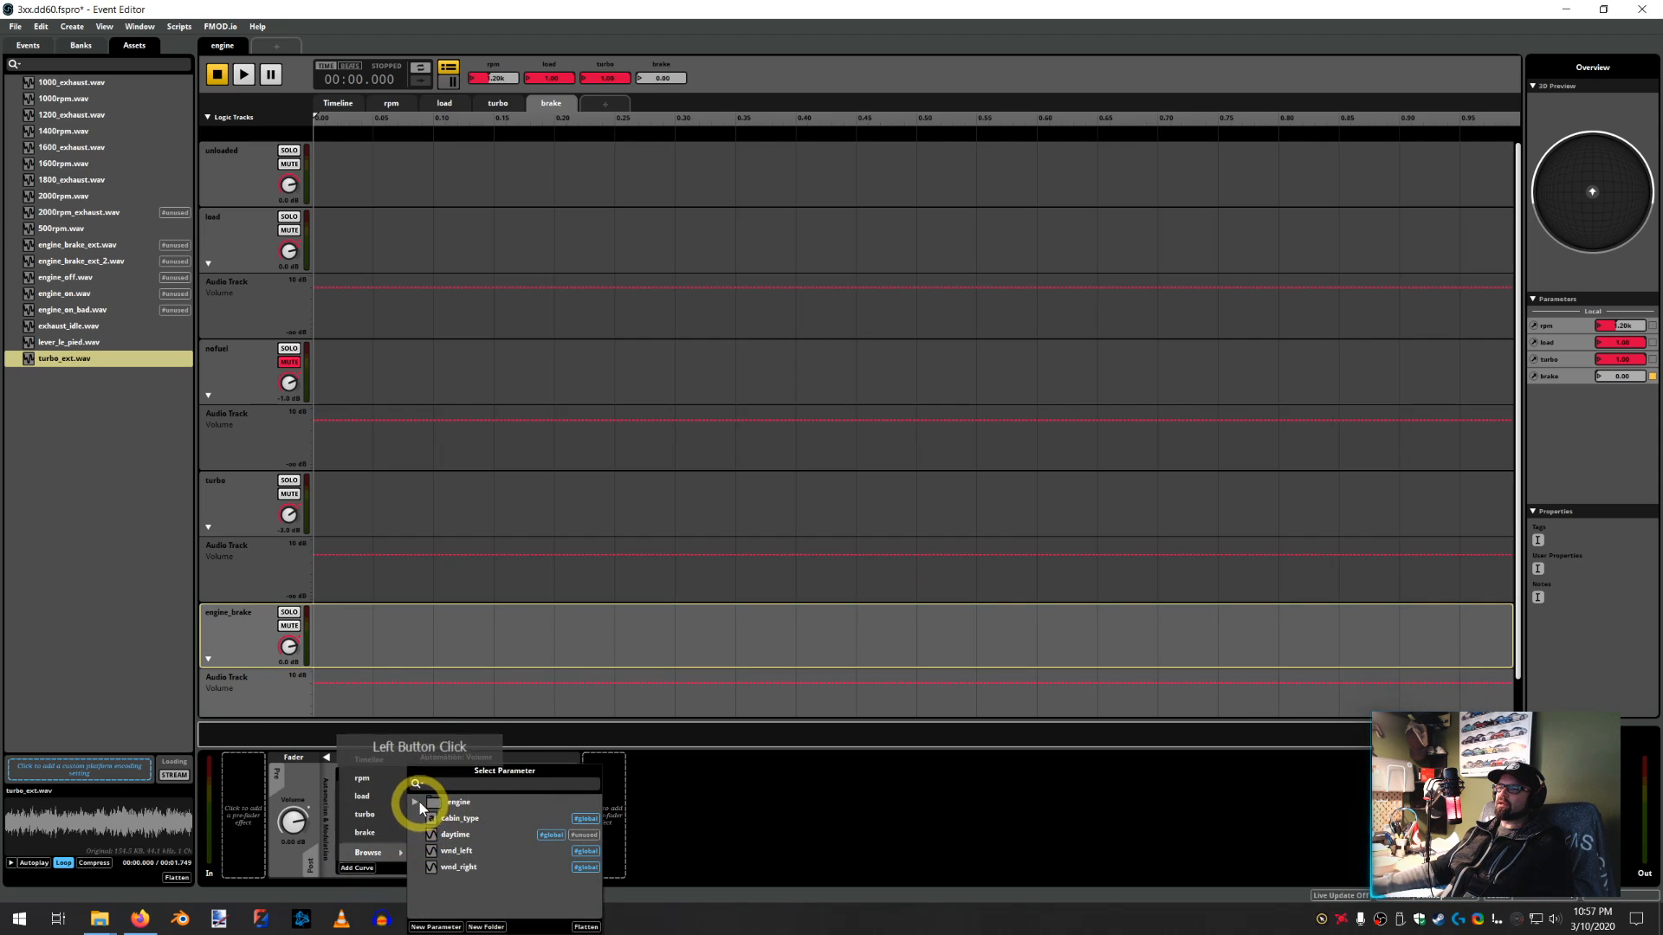
click(450, 802)
click(455, 867)
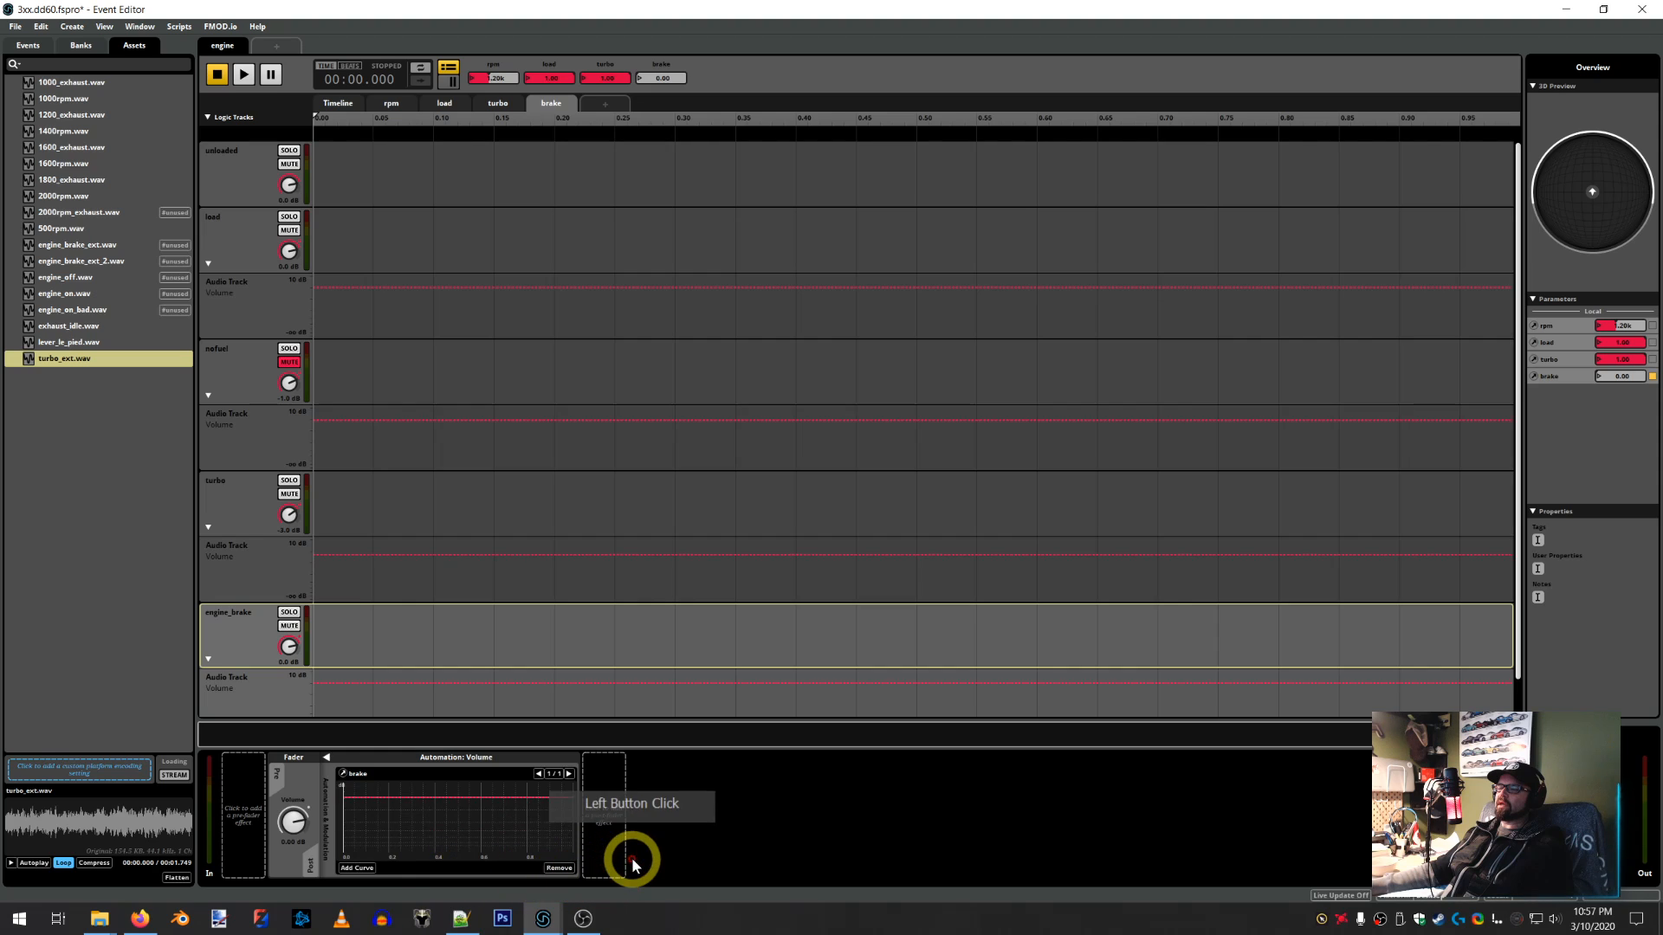
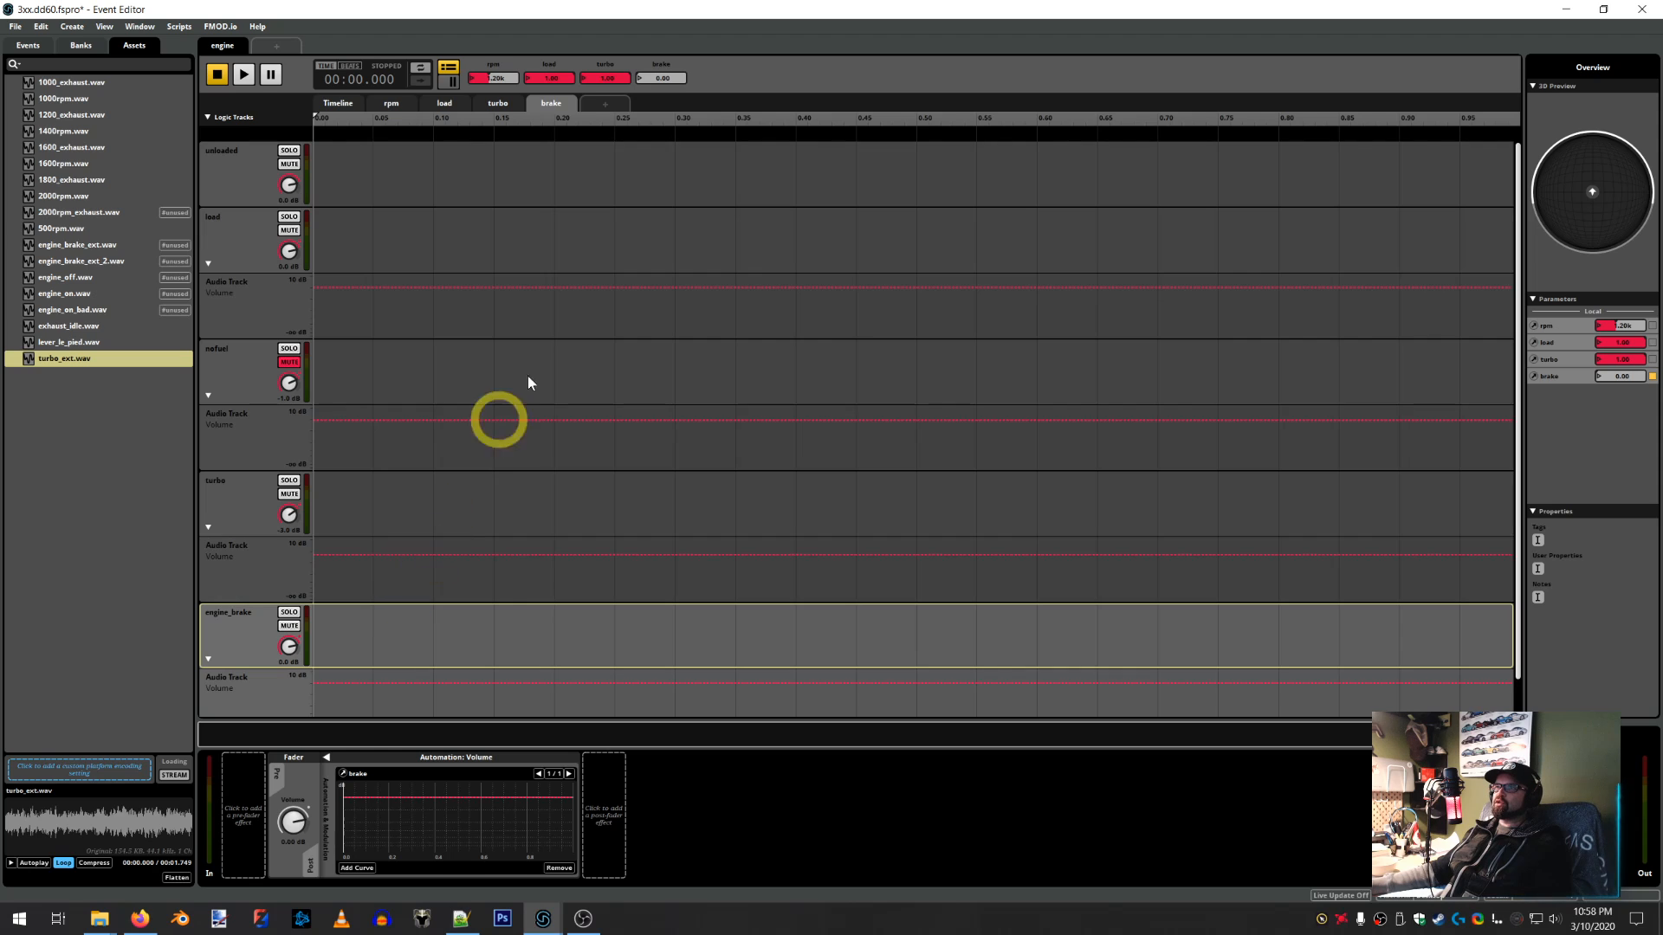
Try the brake parameter at 1.00 and return it to 0.00
drag(661, 79, 658, 78)
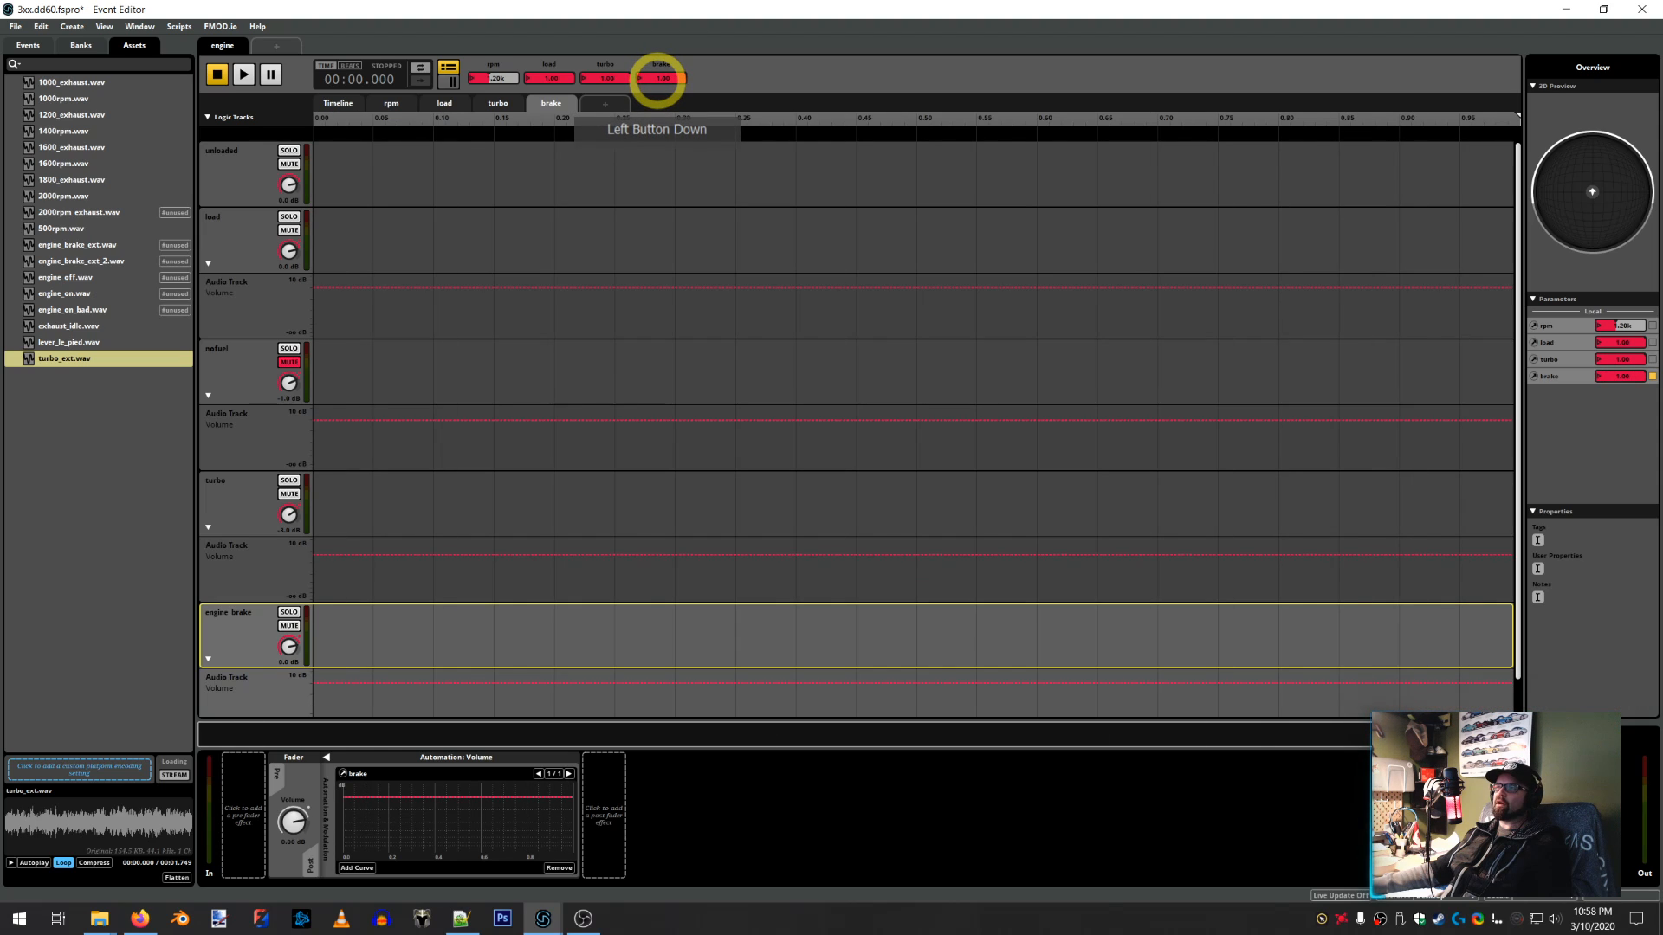
drag(657, 78, 495, 574)
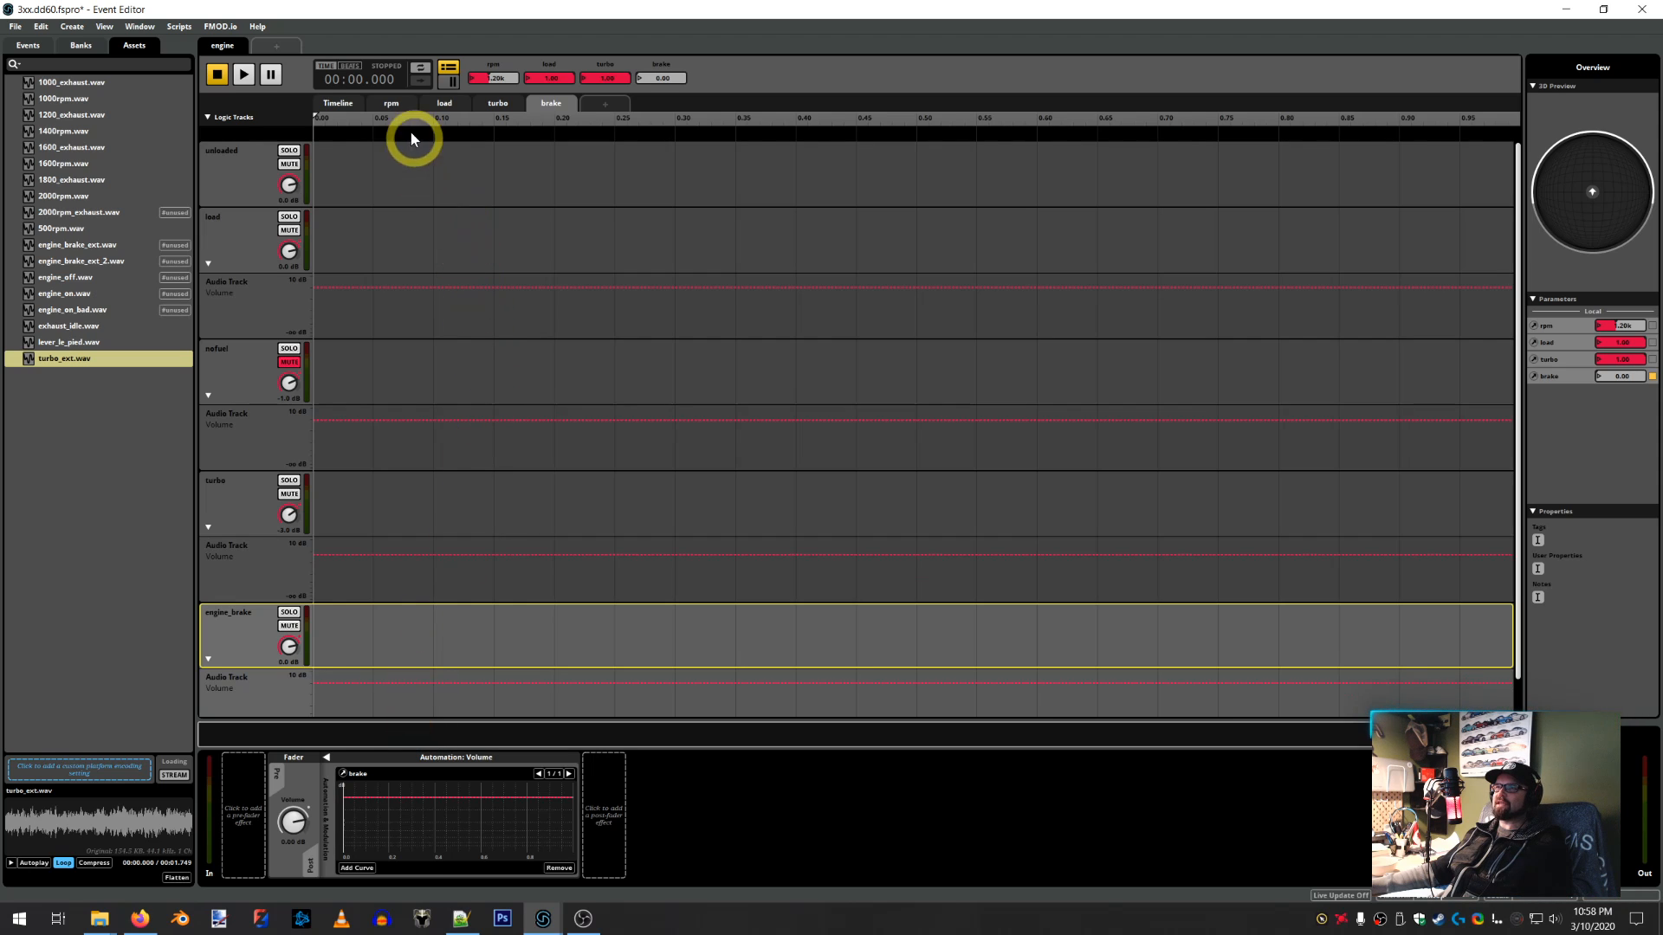
Place engine_brake_ext_2.wav on the engine_brake track at about 900 to 1000 on the rpm parameter sheet
click(398, 111)
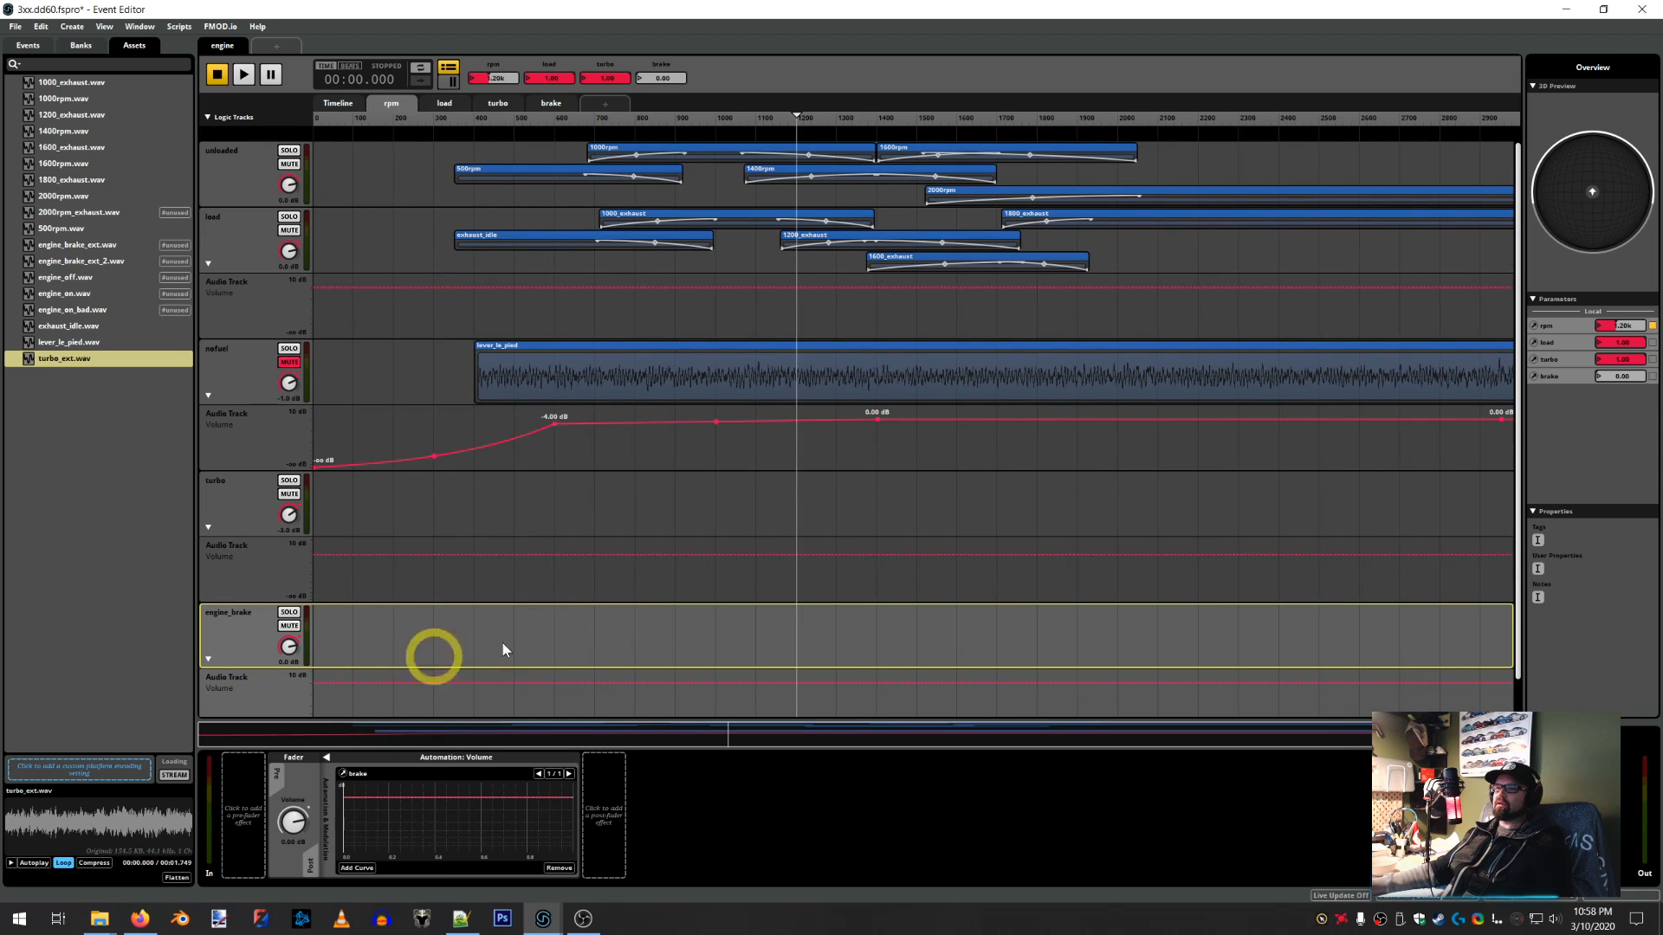
click(88, 262)
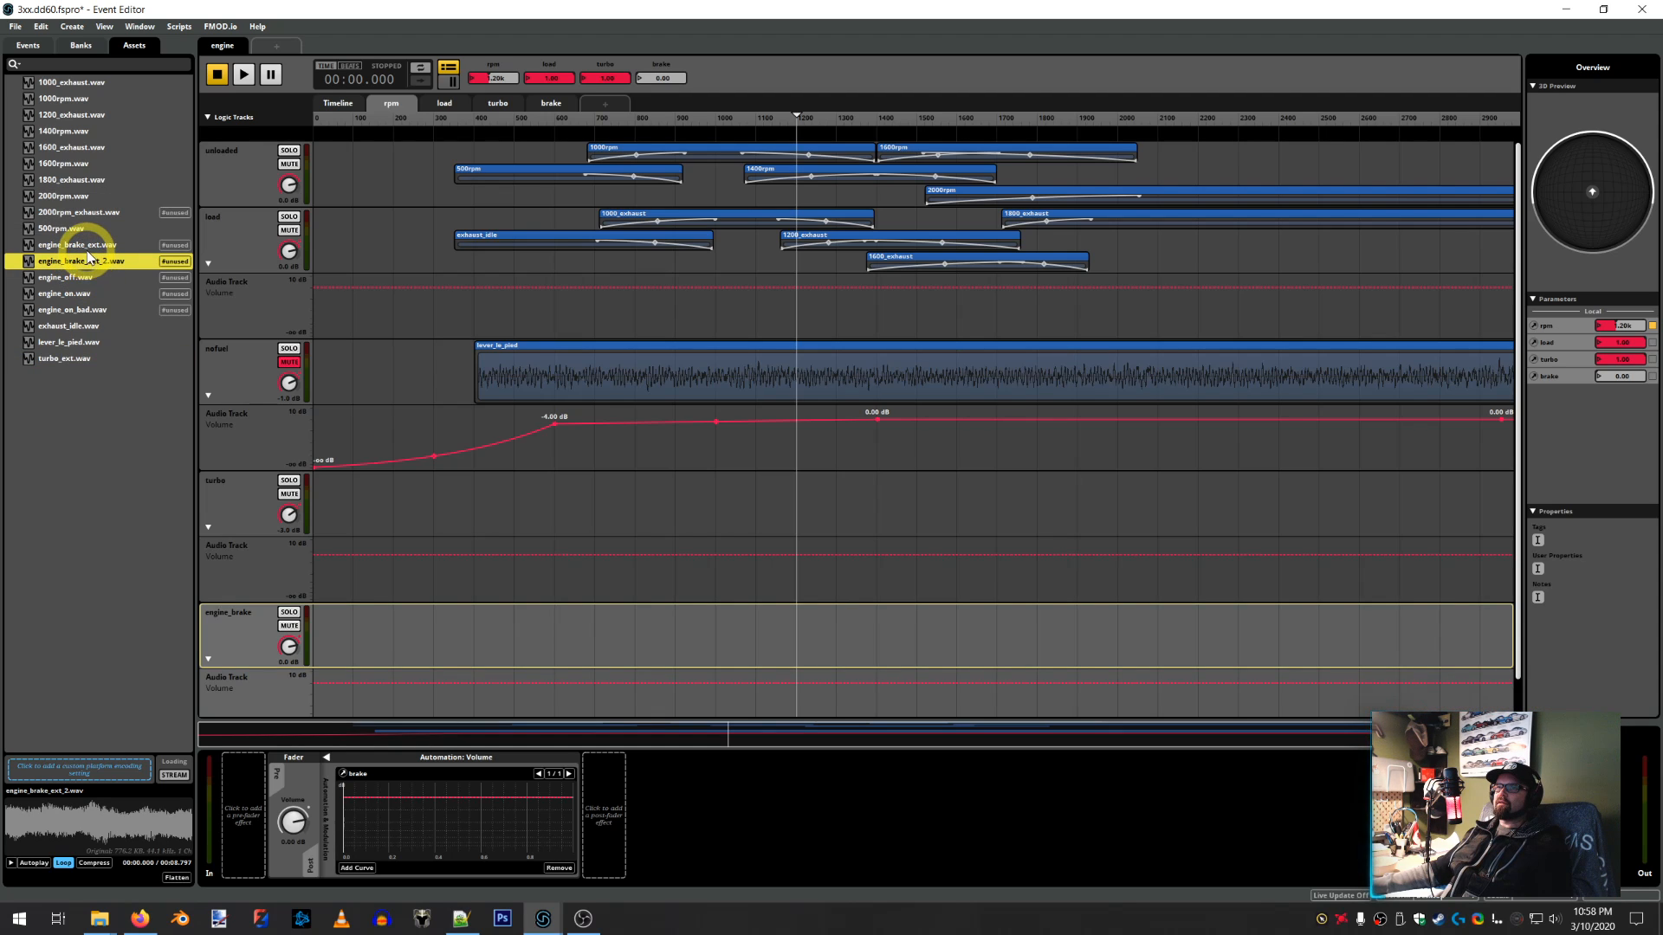
drag(81, 262, 737, 679)
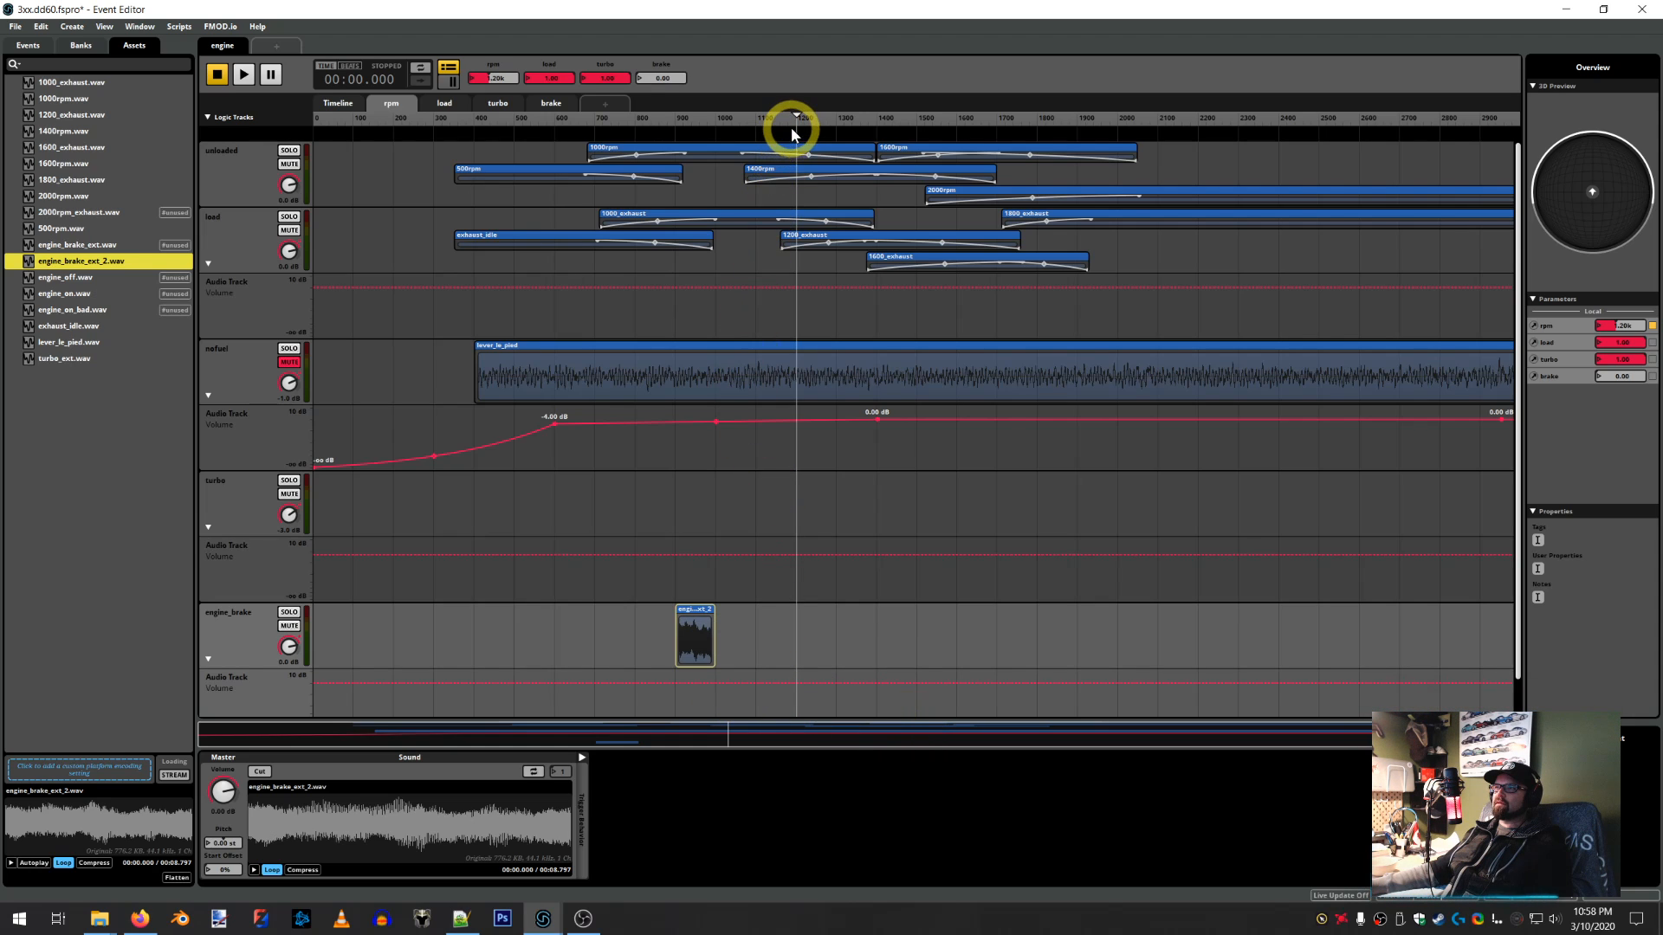
Solo the engine_brake track at rpm 957, and enable looping and Cut on the engine_brake_ext_2 instrument
drag(794, 116, 698, 118)
click(288, 612)
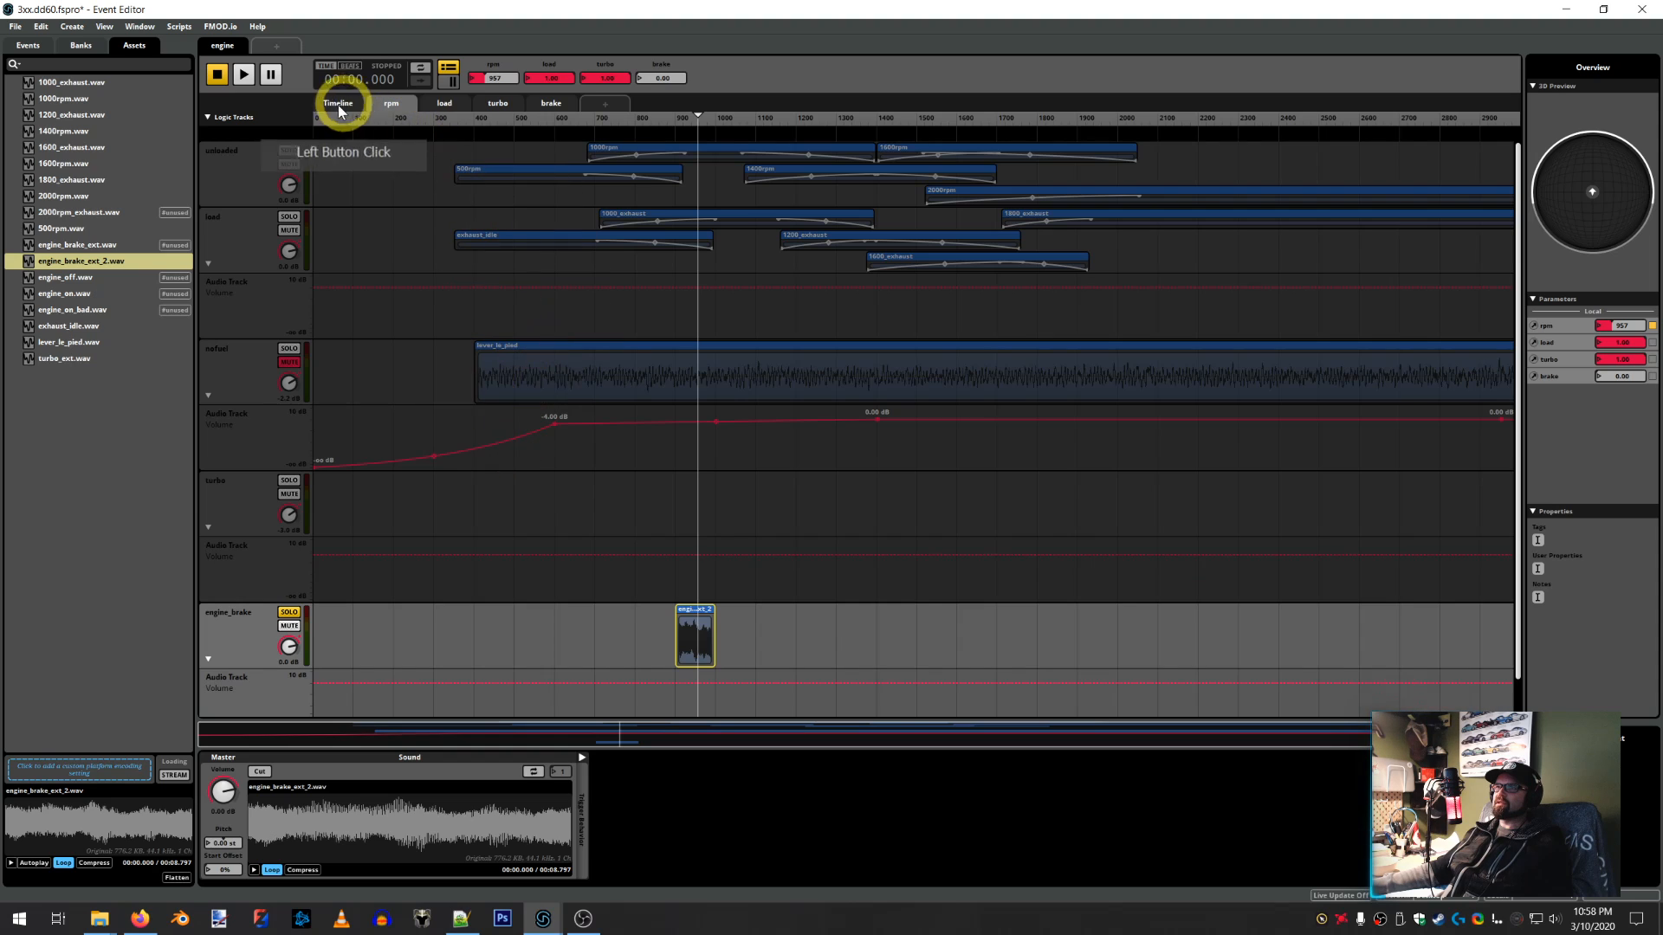
click(532, 771)
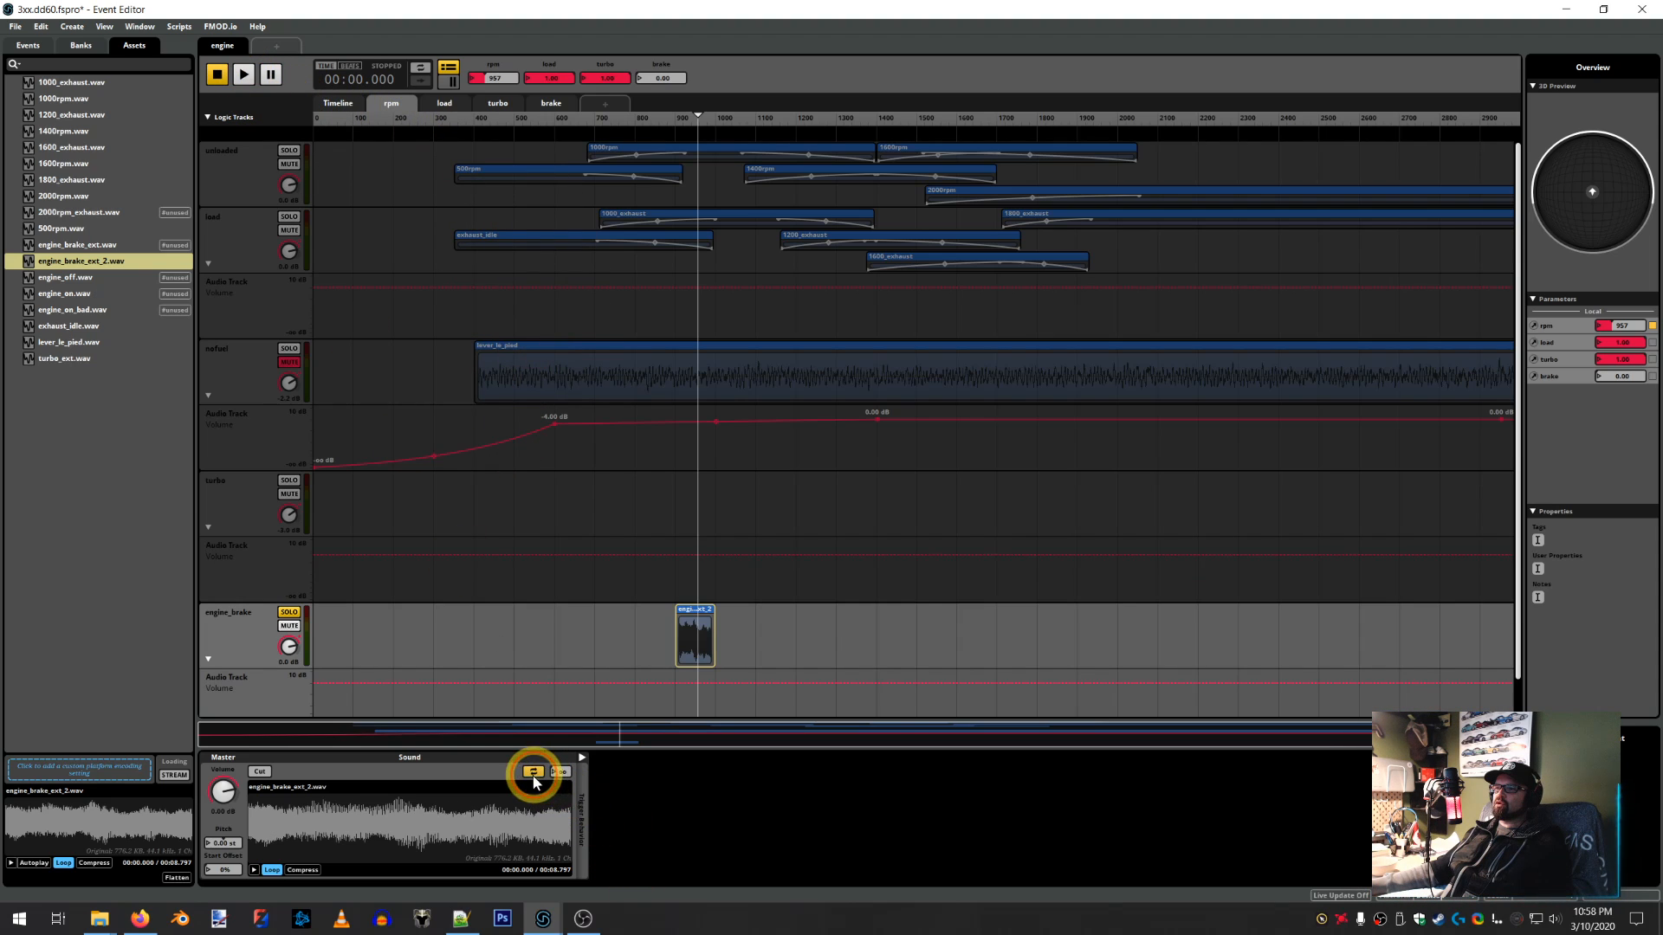
click(260, 771)
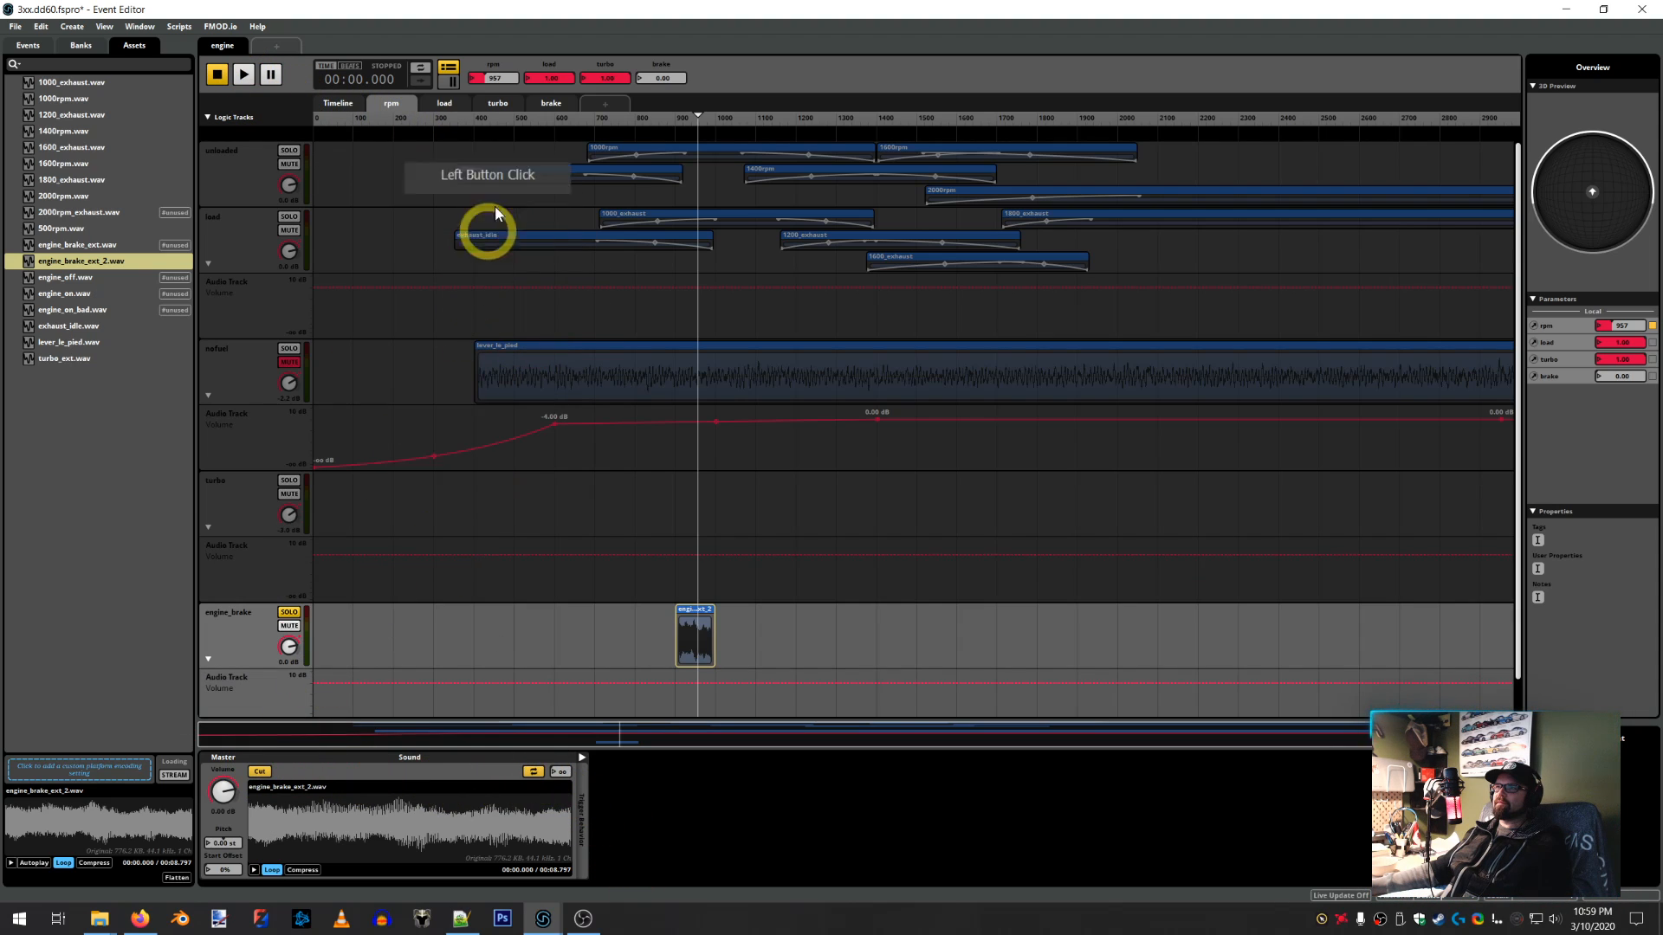
Set load to 0.01, turbo to 0.02 and brake to 1.00, and audition the soloed engine brake sound
drag(550, 75, 411, 126)
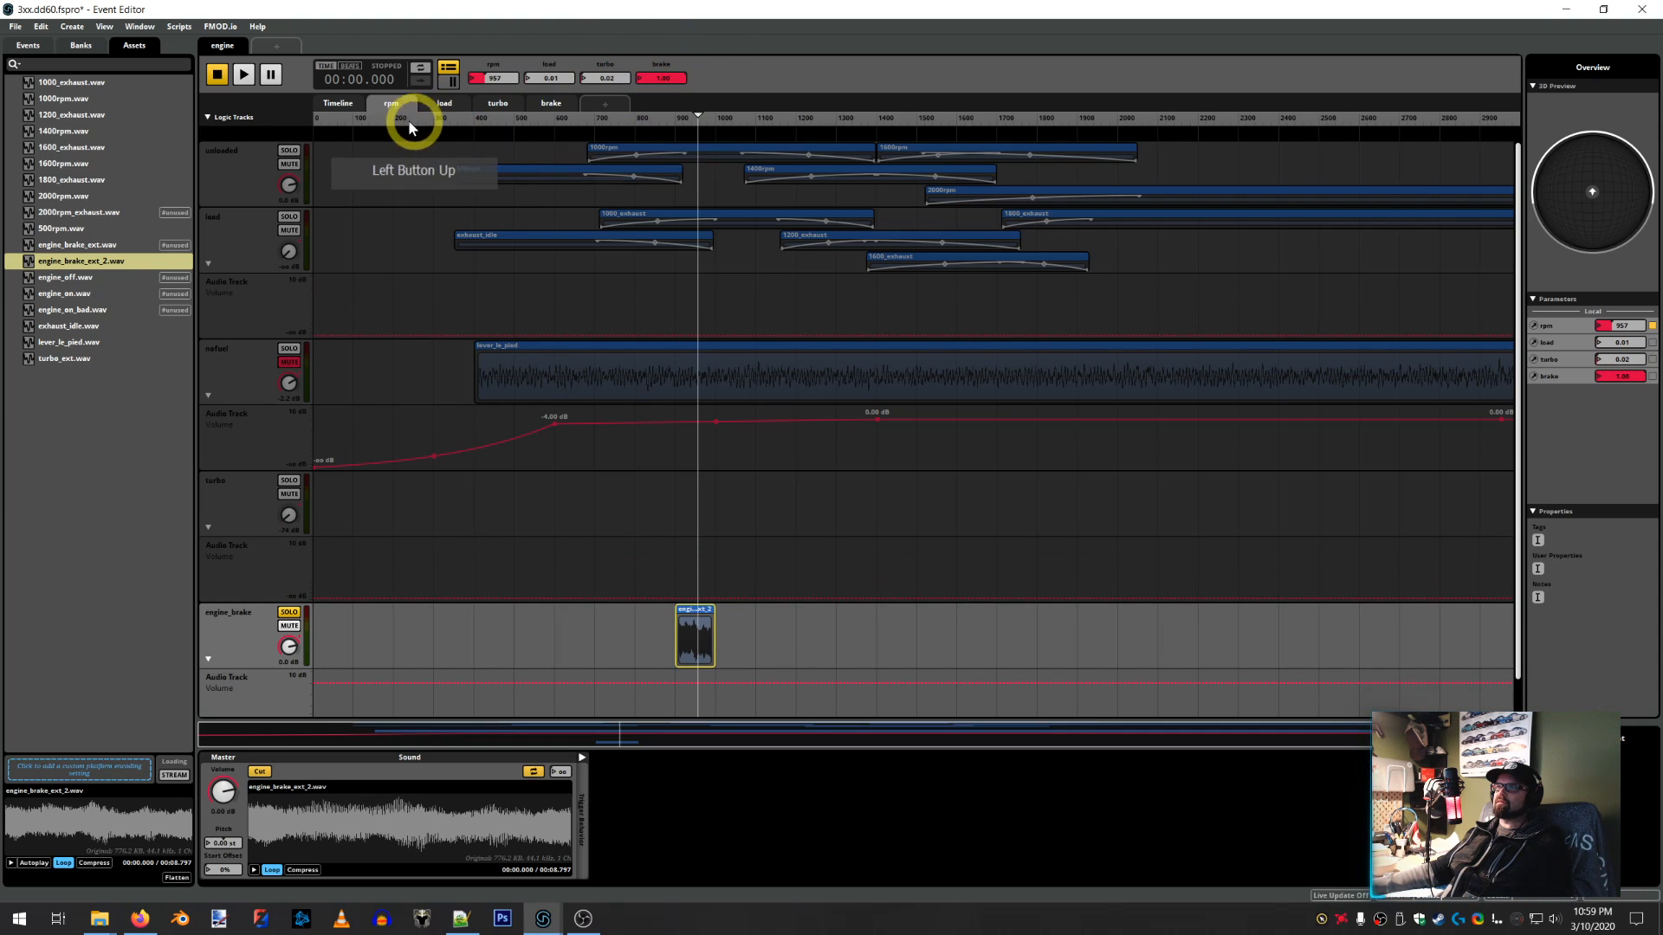
click(245, 76)
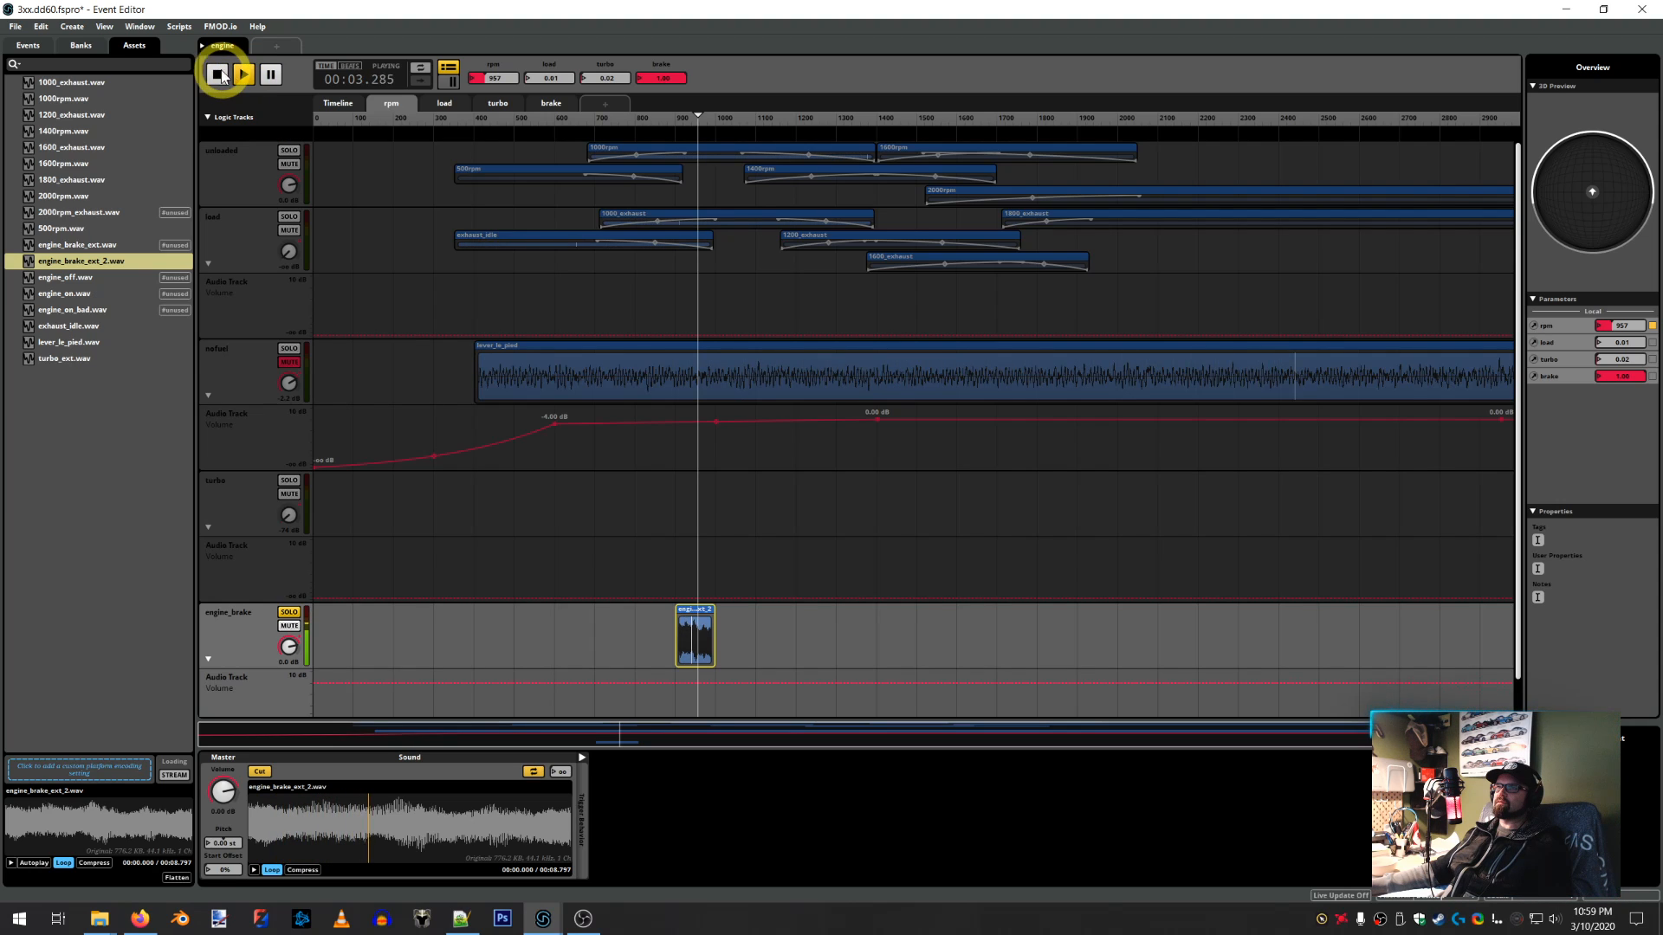
click(218, 74)
Place engine_brake_ext.wav on the engine_brake track at about 760 to 860 rpm and set rpm to 799
click(82, 247)
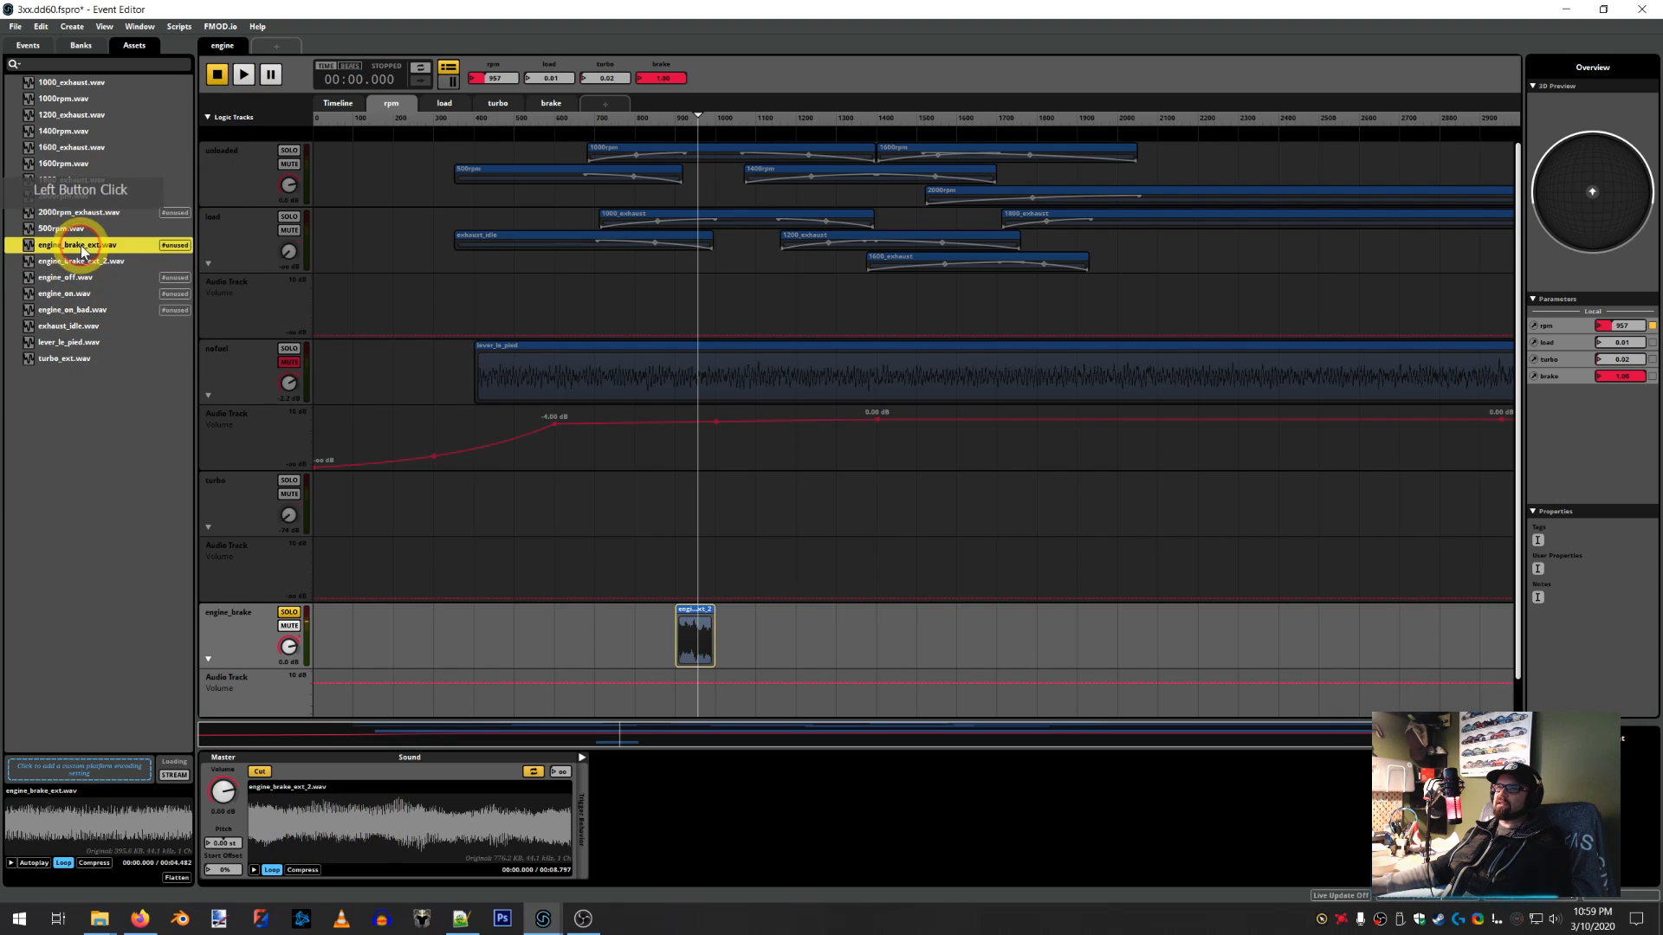
drag(82, 247, 642, 639)
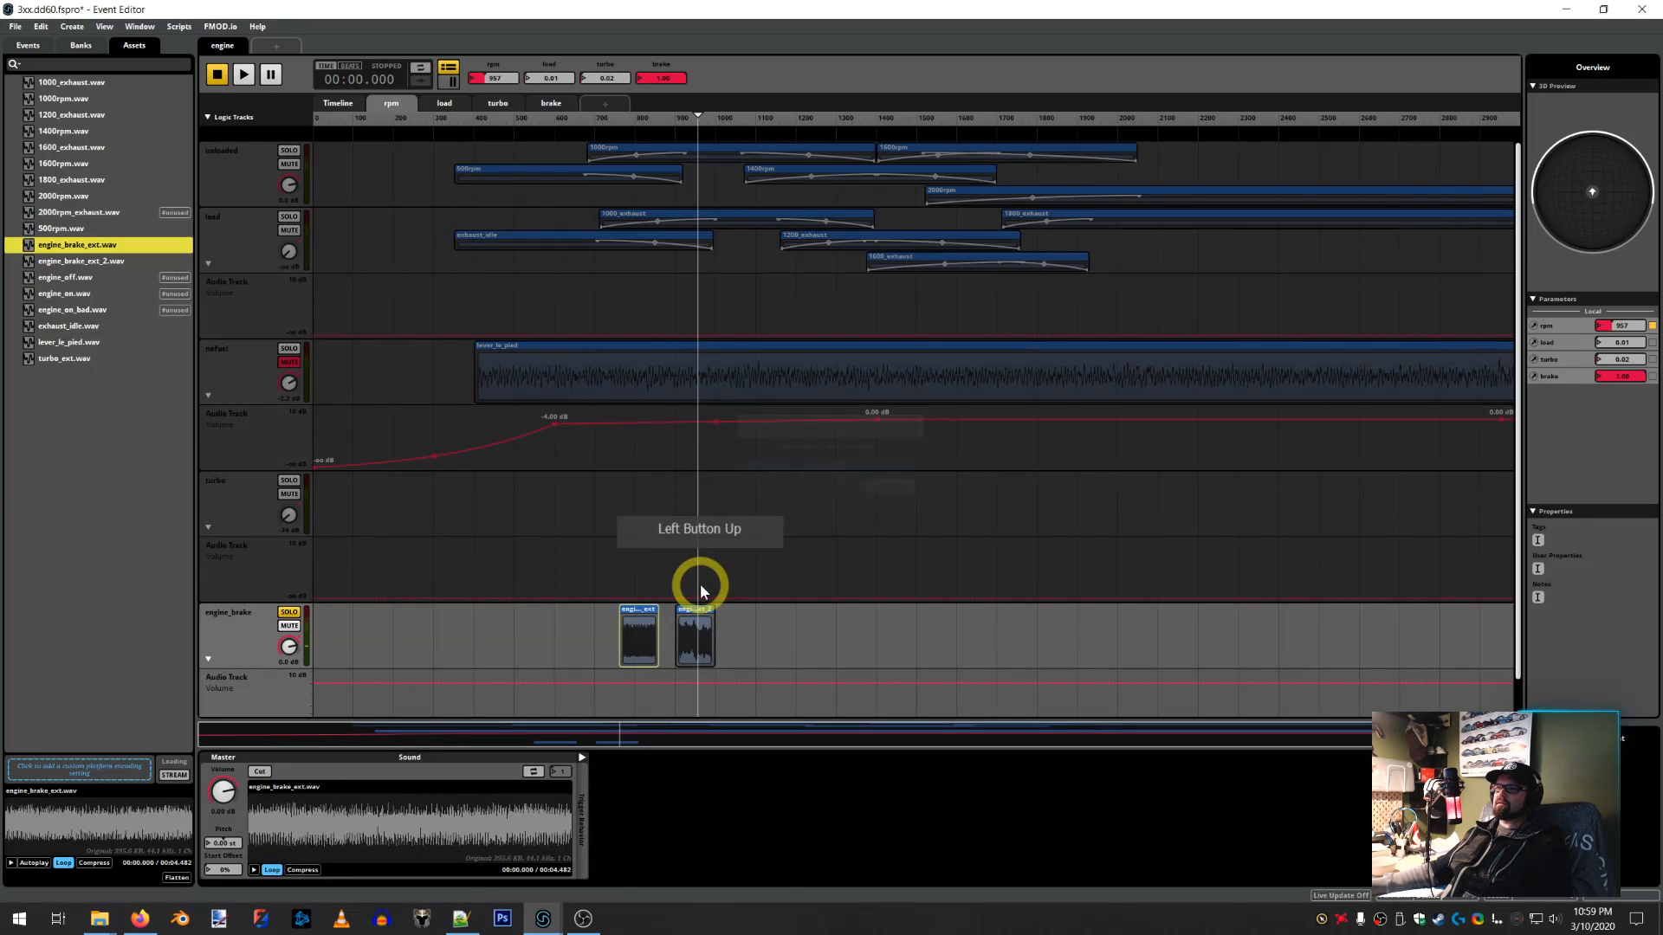
click(637, 119)
click(378, 107)
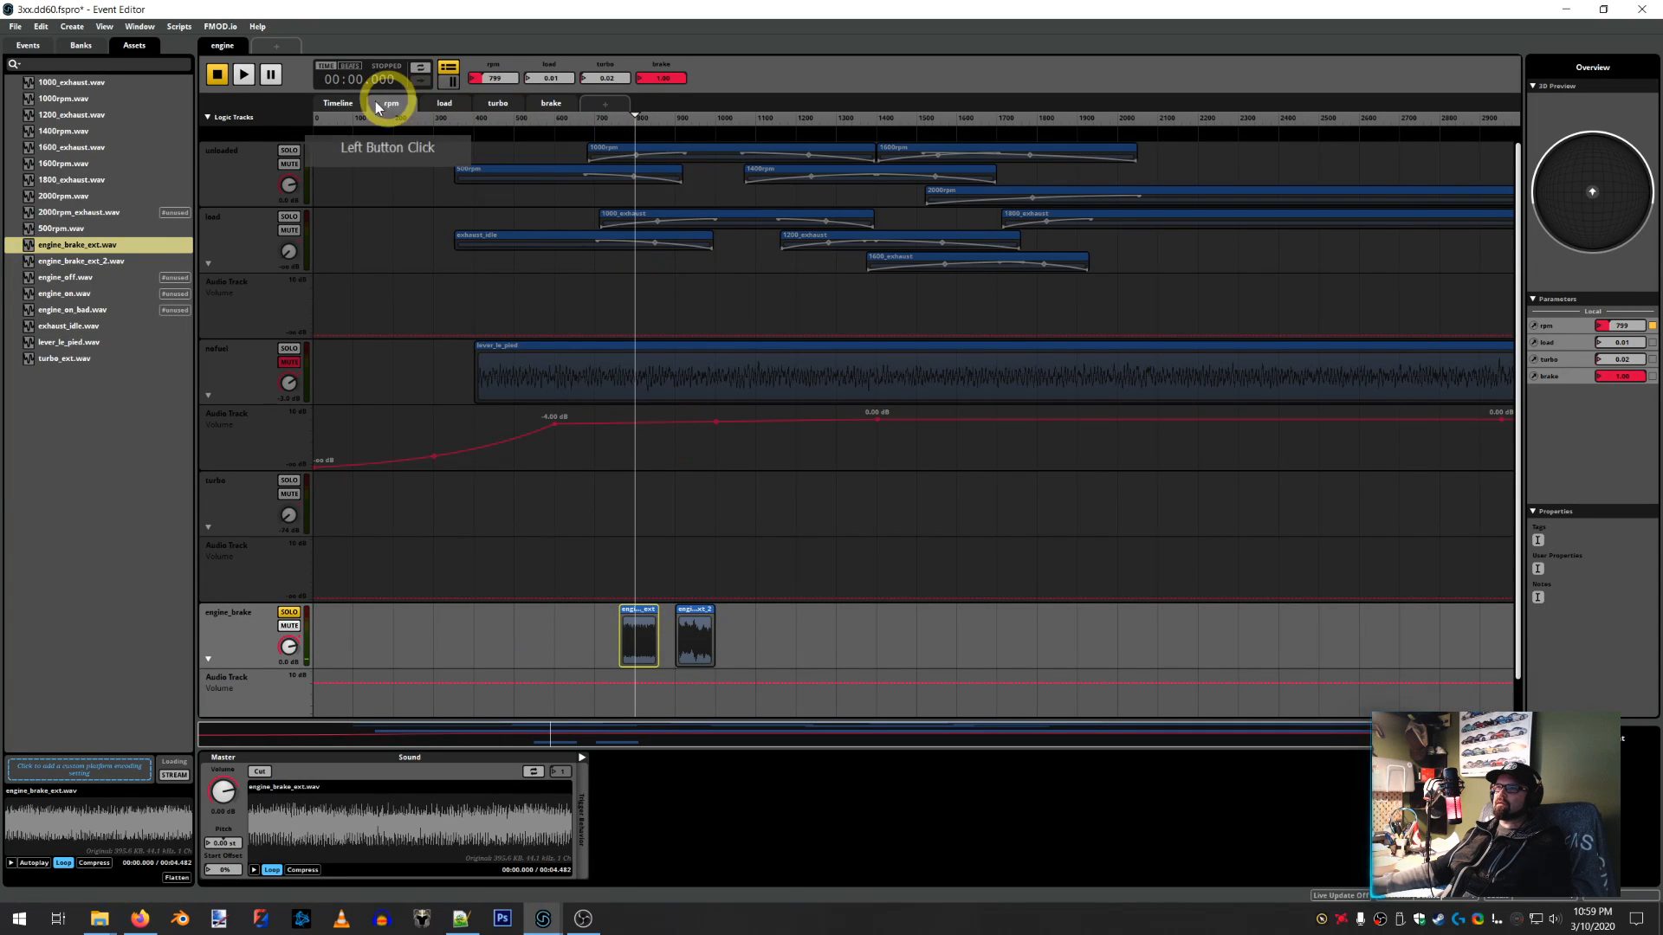
Audition the engine_brake_ext sound at rpm 799, and examine the engine brake entries eb0 and eb1 in exterior_dd60.sii in Notepad++
click(244, 75)
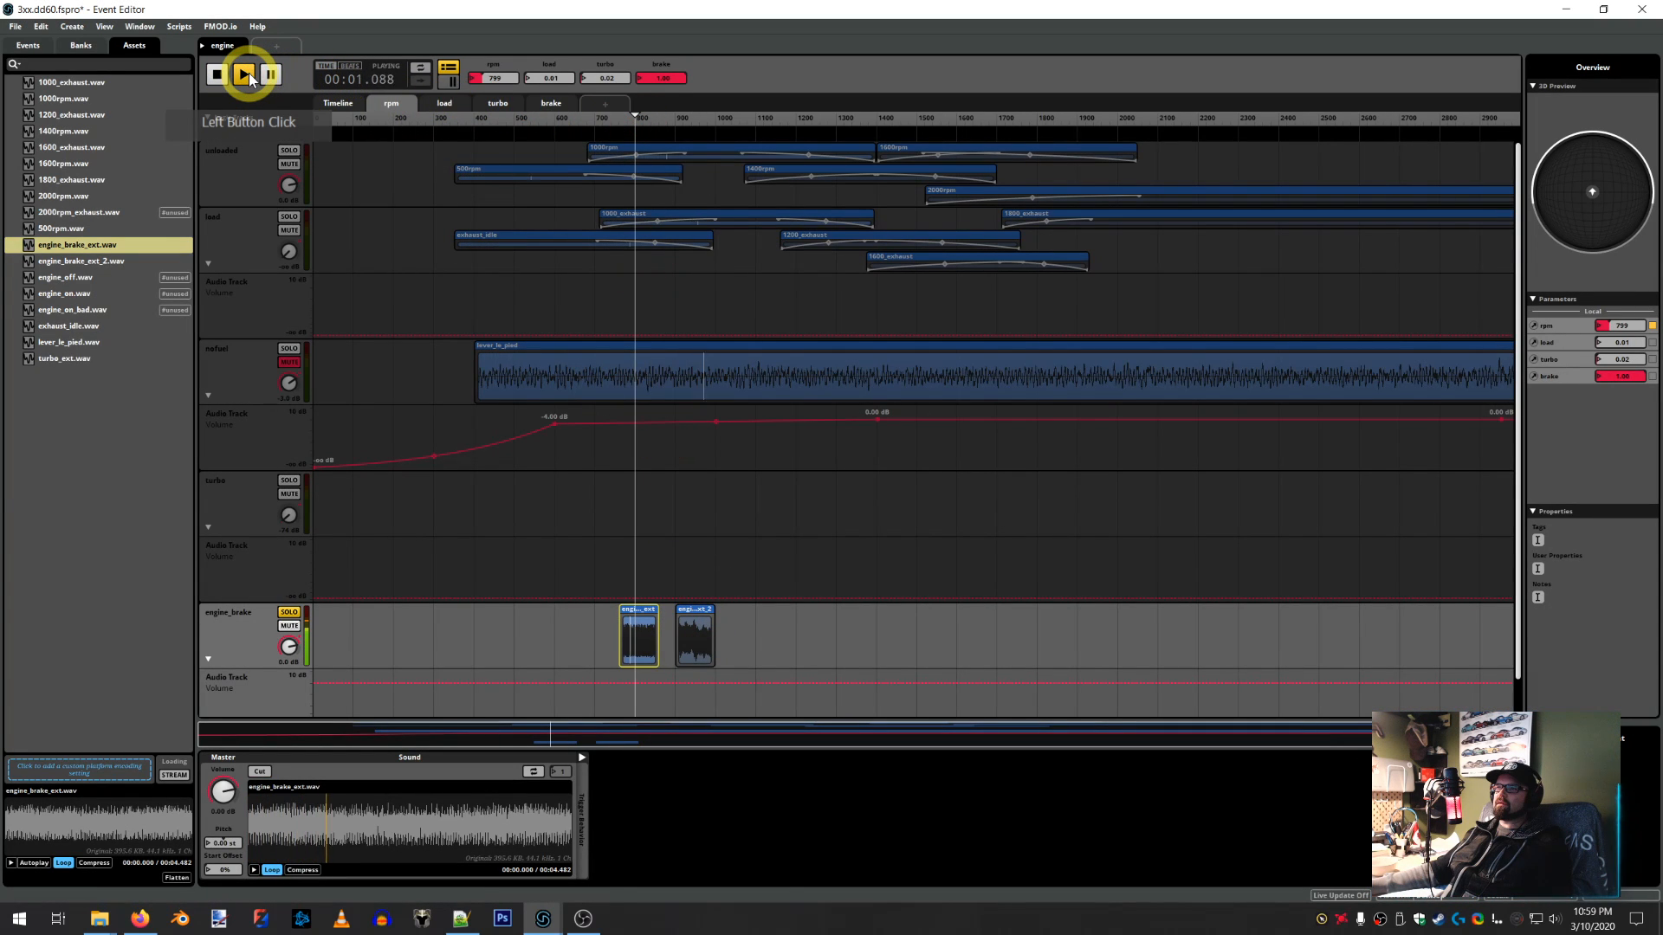
click(217, 75)
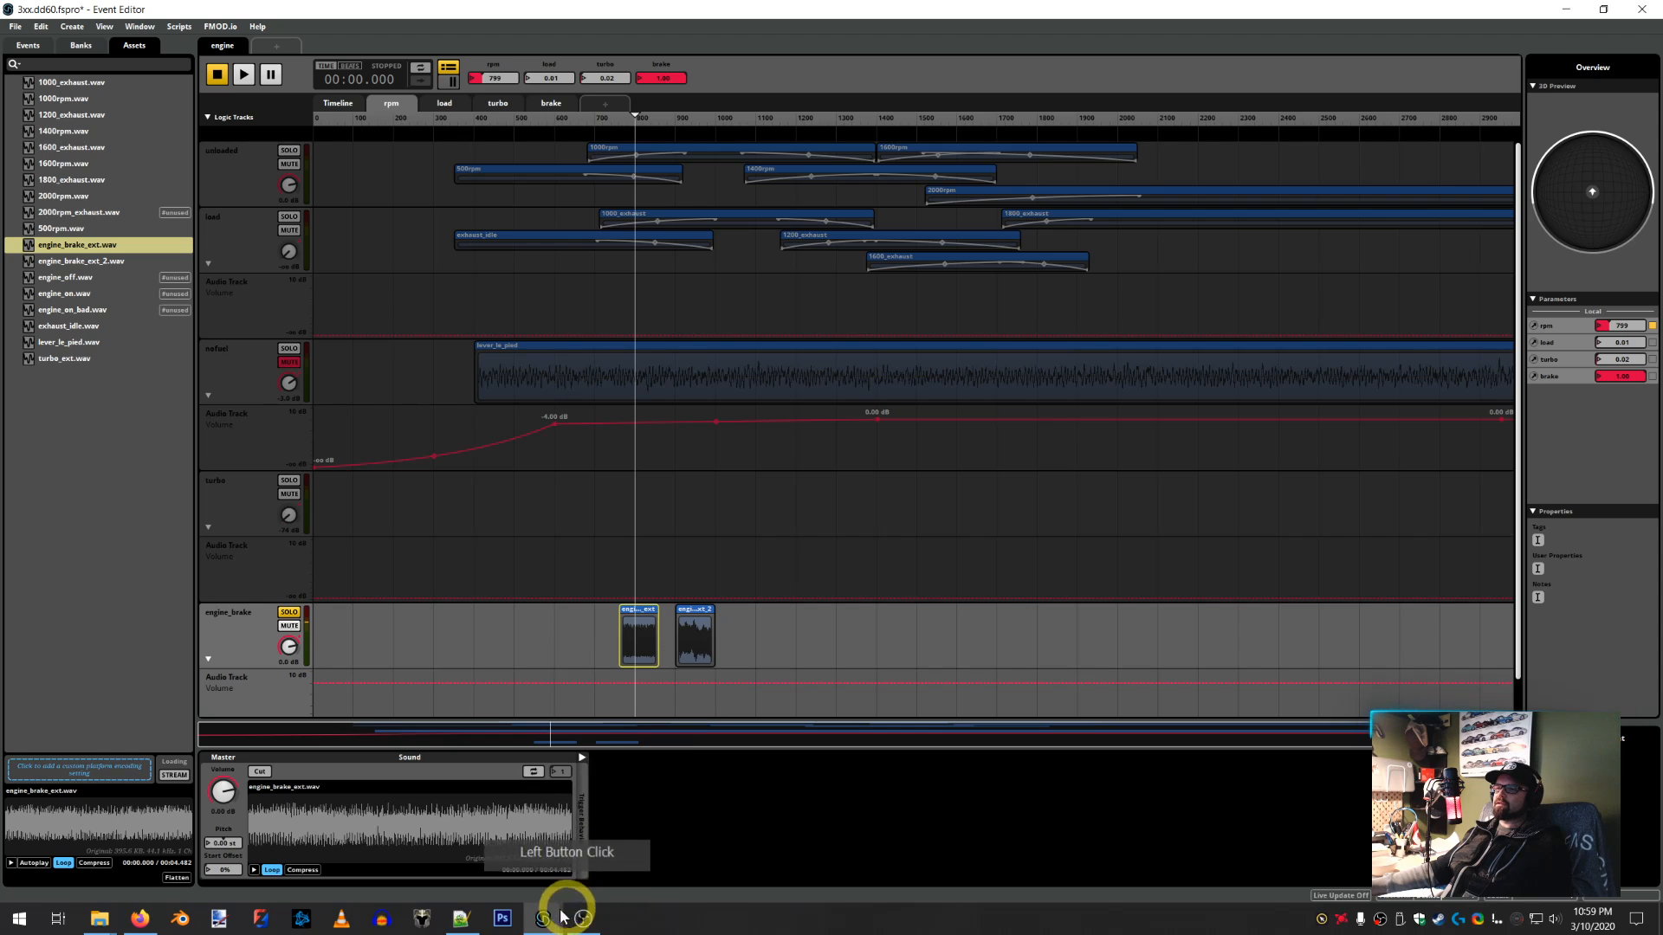
click(461, 918)
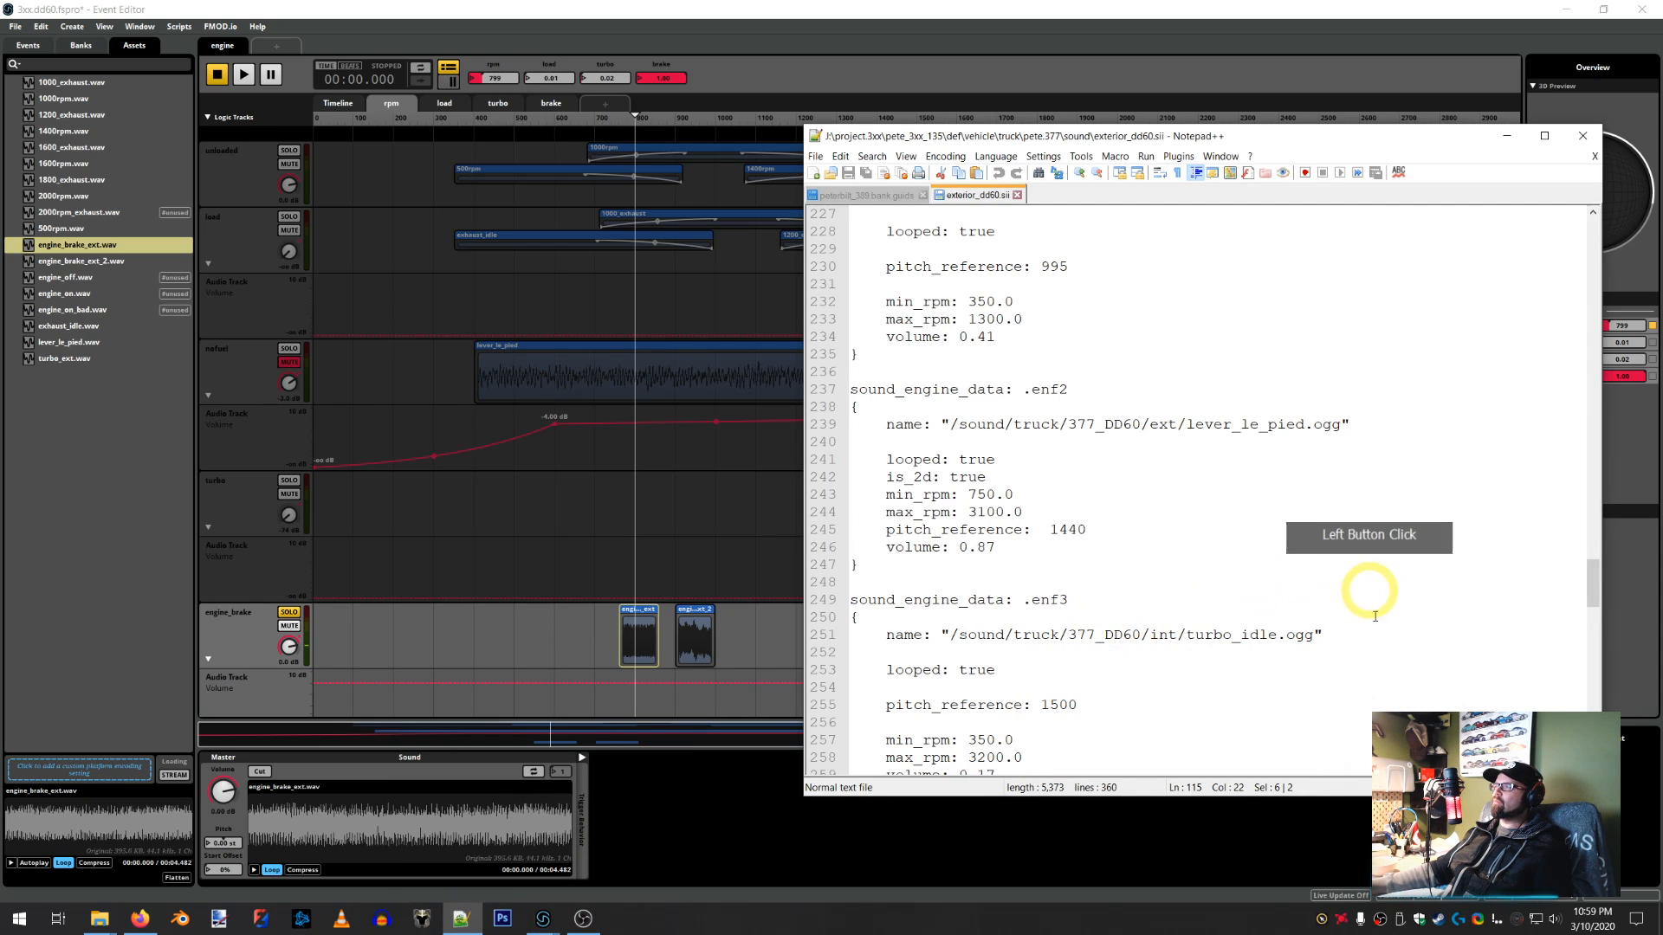
scroll(1374, 616, up, 7)
scroll(1368, 614, down, 10)
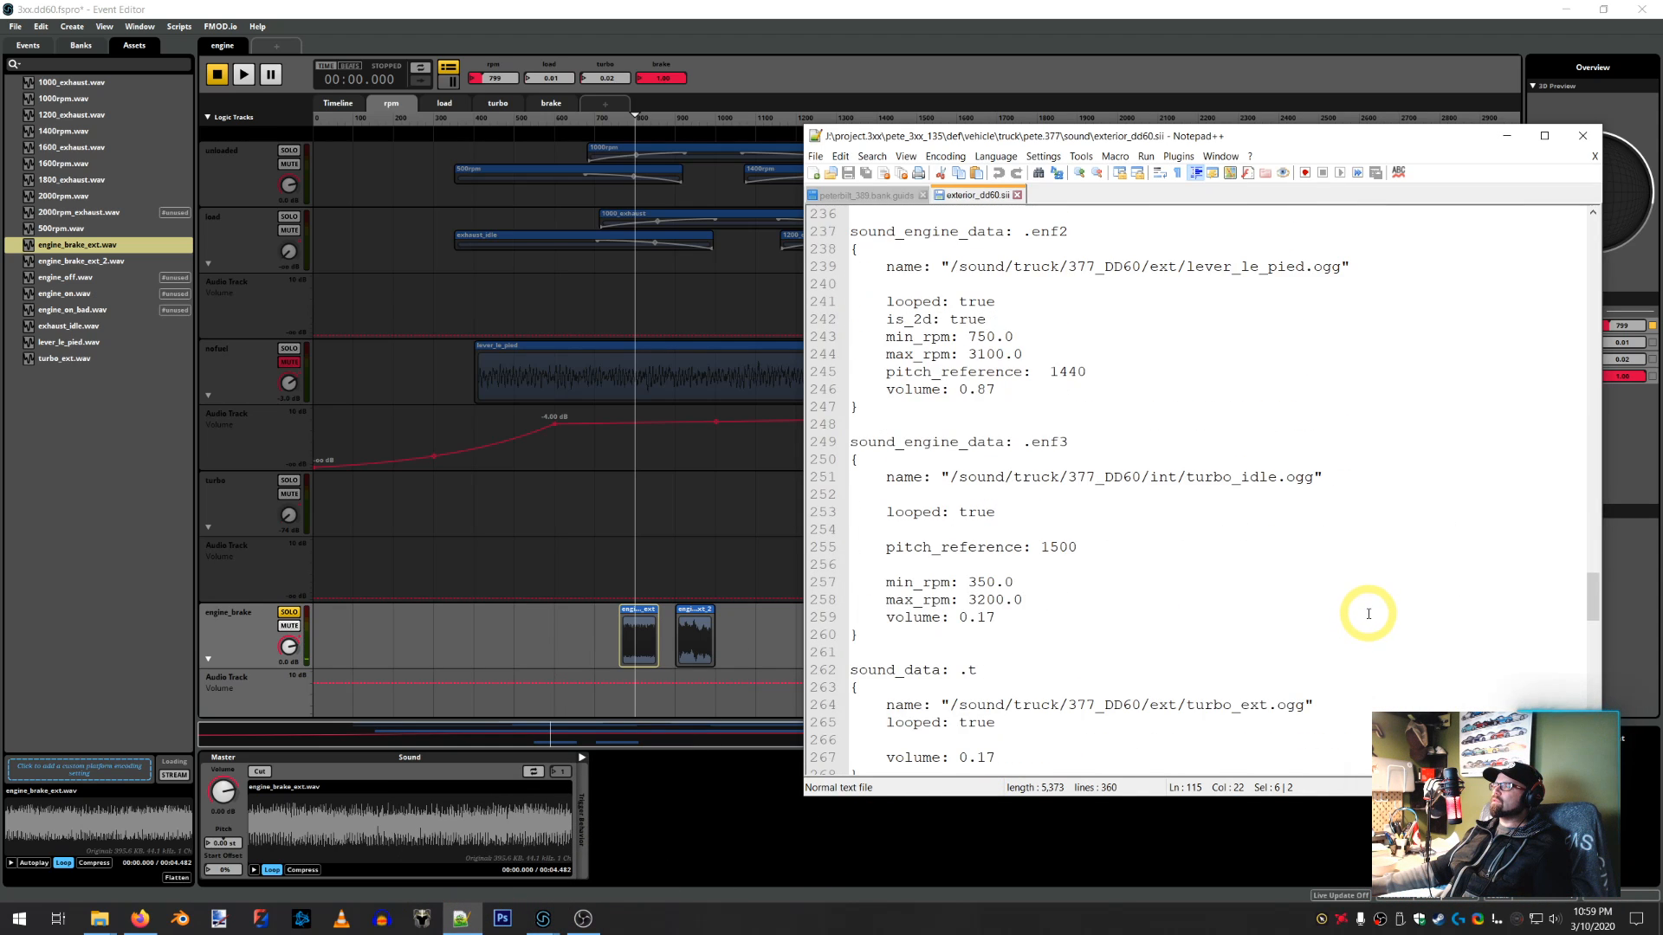
scroll(1368, 614, down, 14)
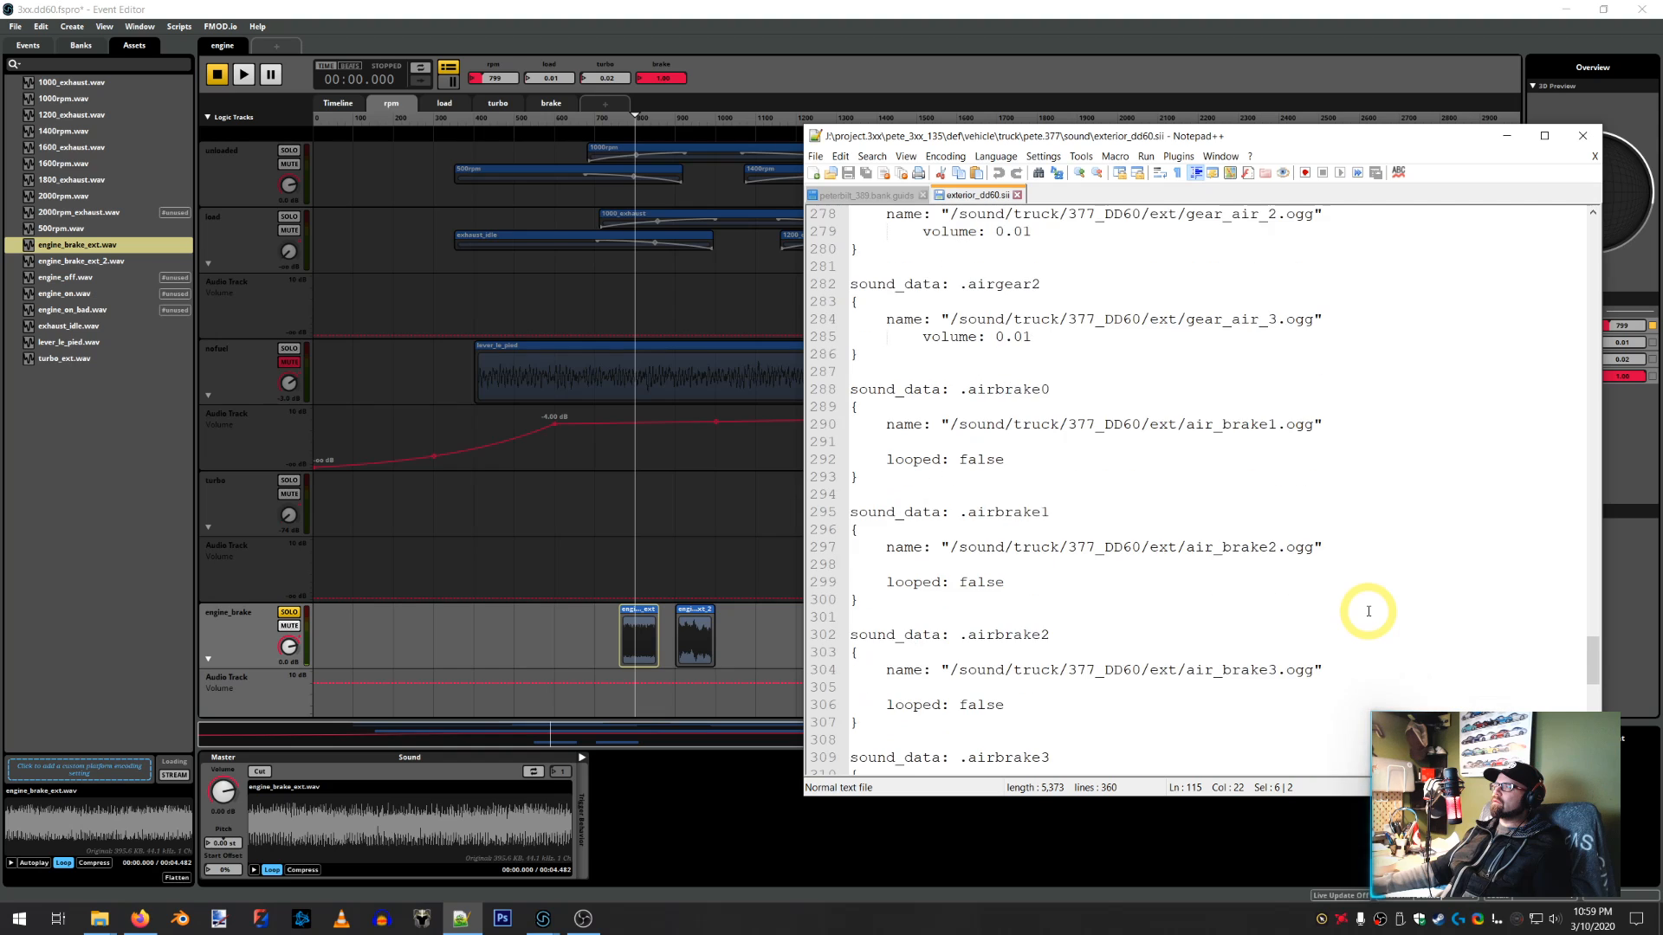
scroll(1369, 611, down, 7)
scroll(1368, 612, down, 2)
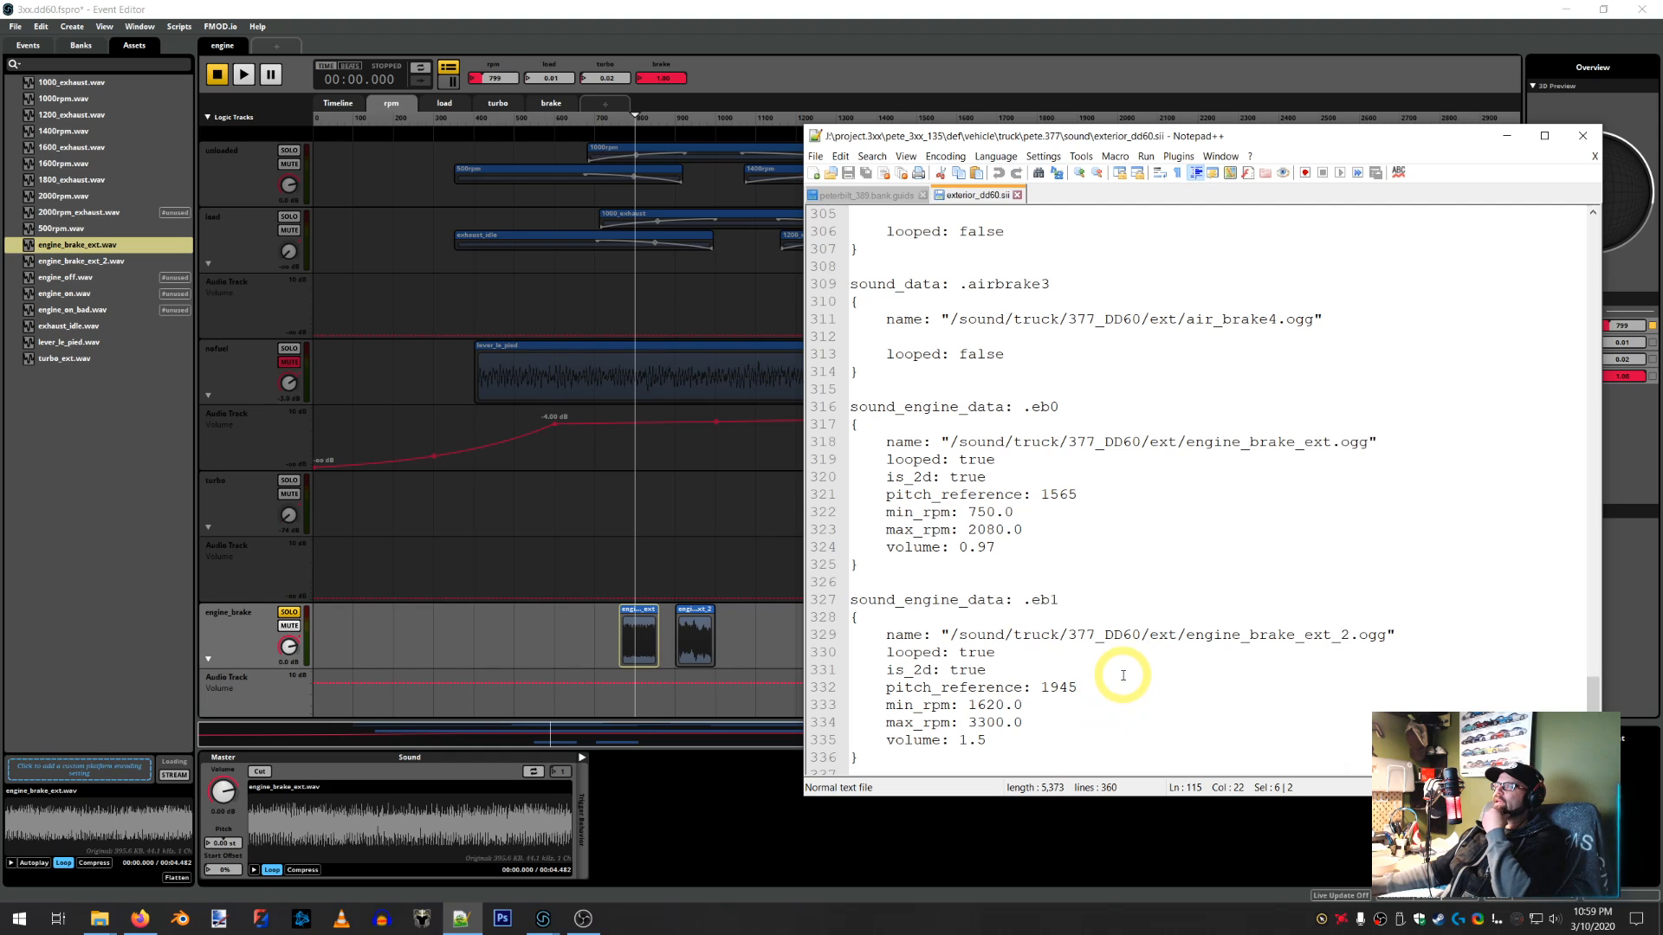
drag(1395, 140, 1444, 136)
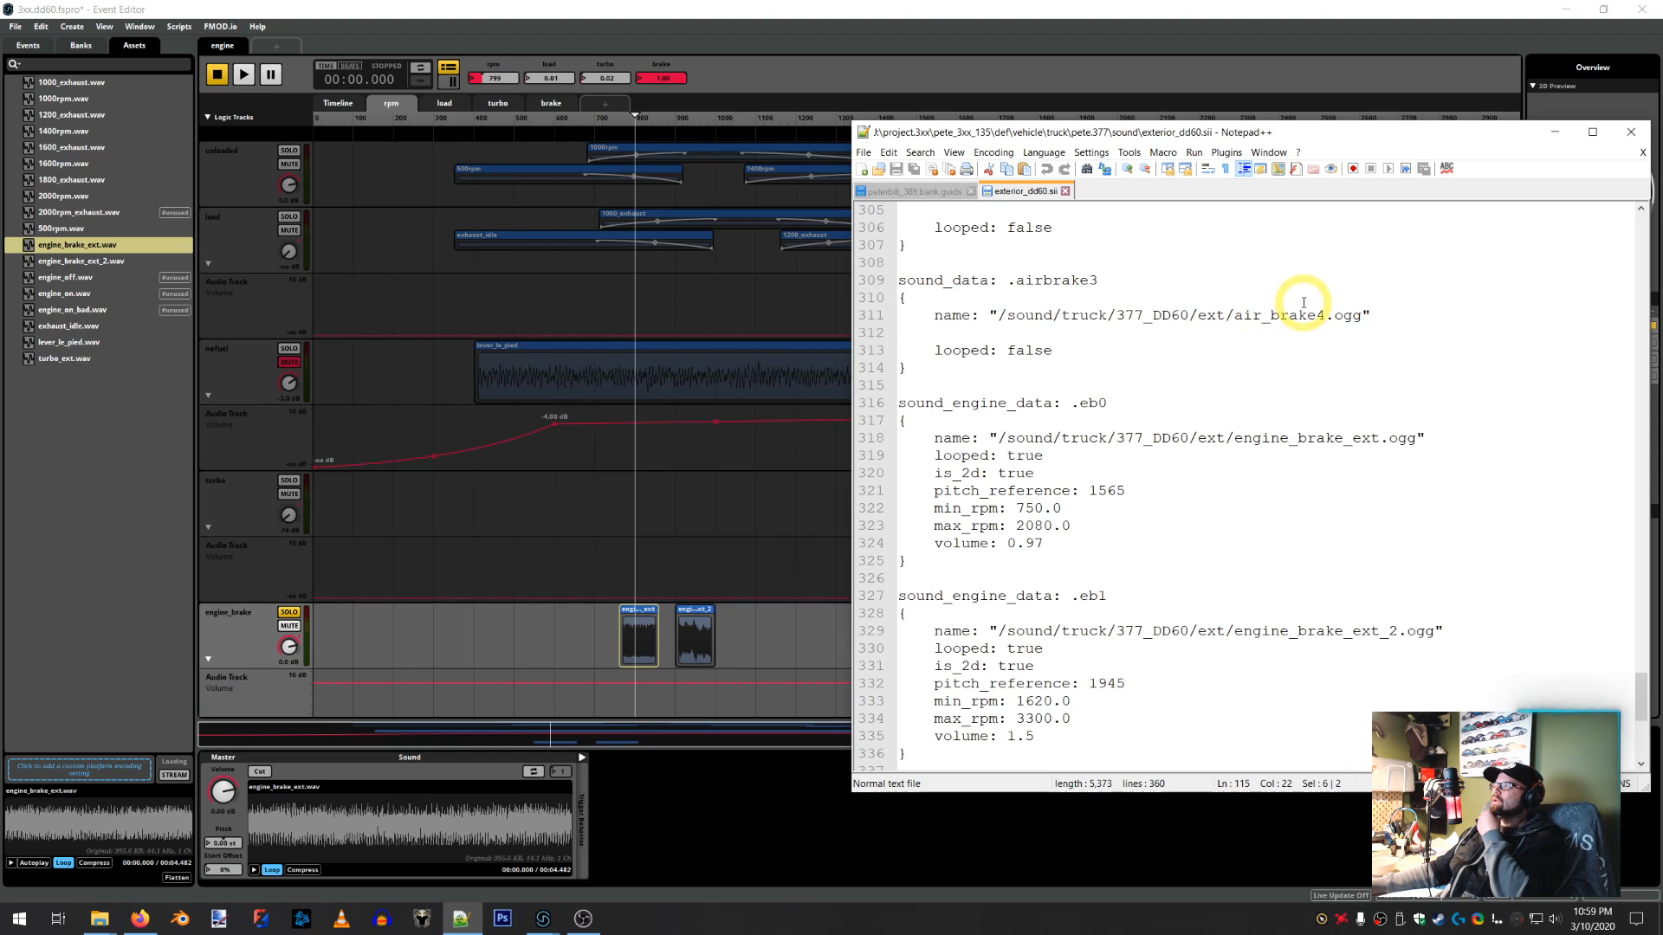
click(1206, 29)
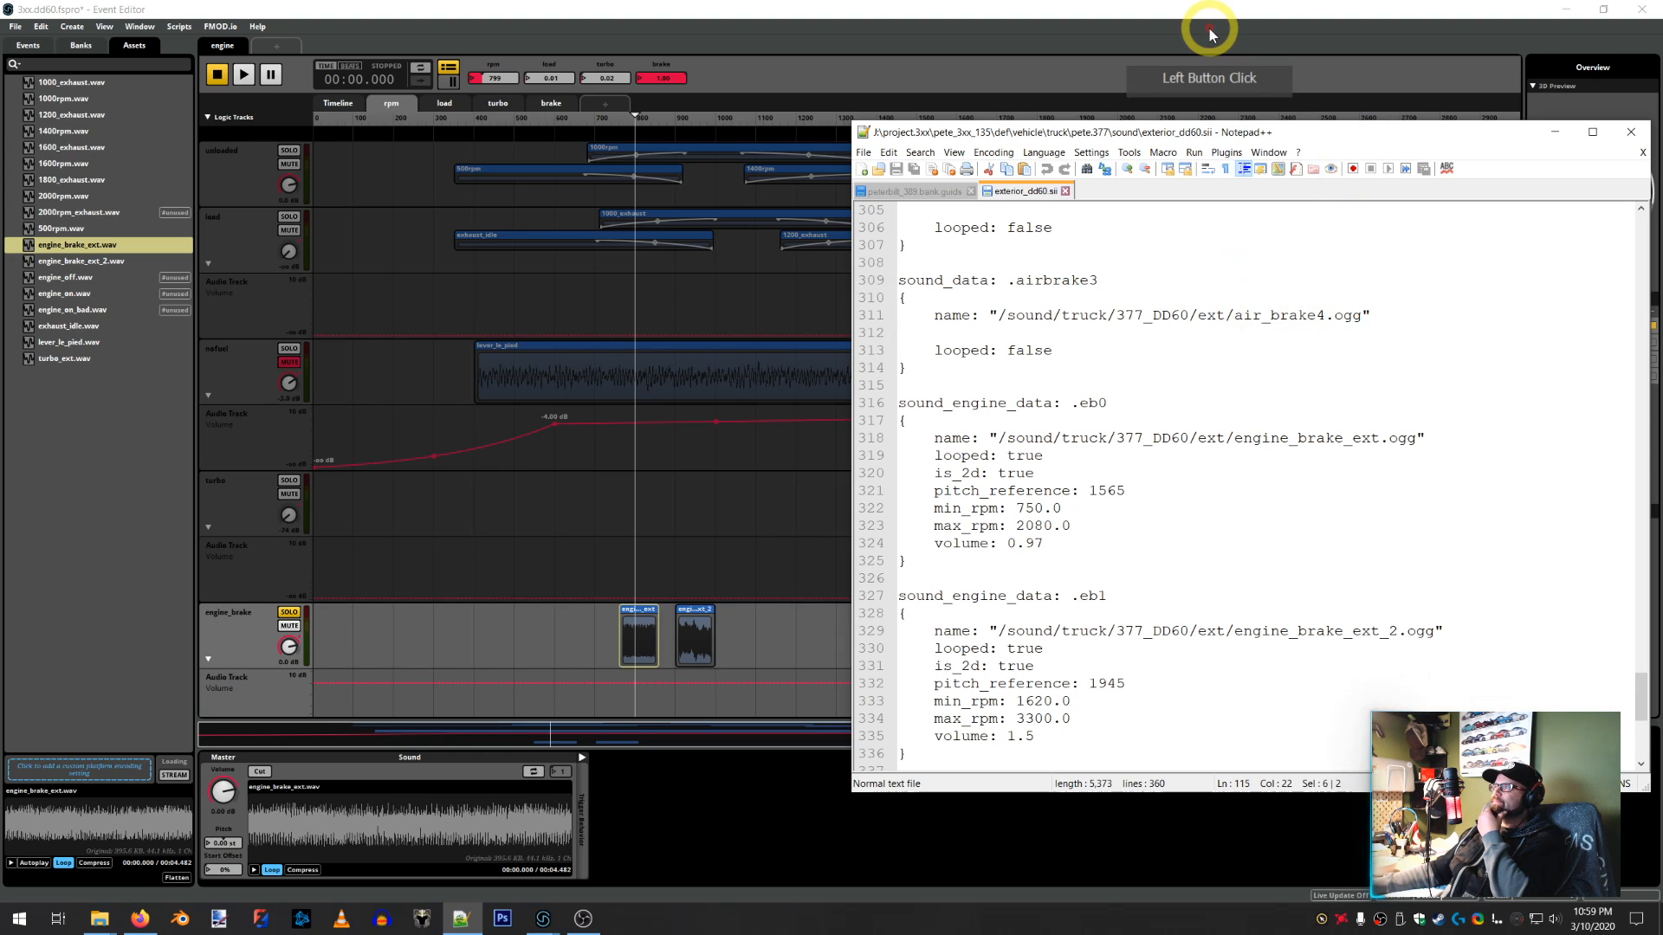
Stretch the engine_brake_ext instrument from 0 to about 2020 rpm, moving engine_brake_ext_2 out of the way to about 2240 rpm
drag(622, 630, 312, 631)
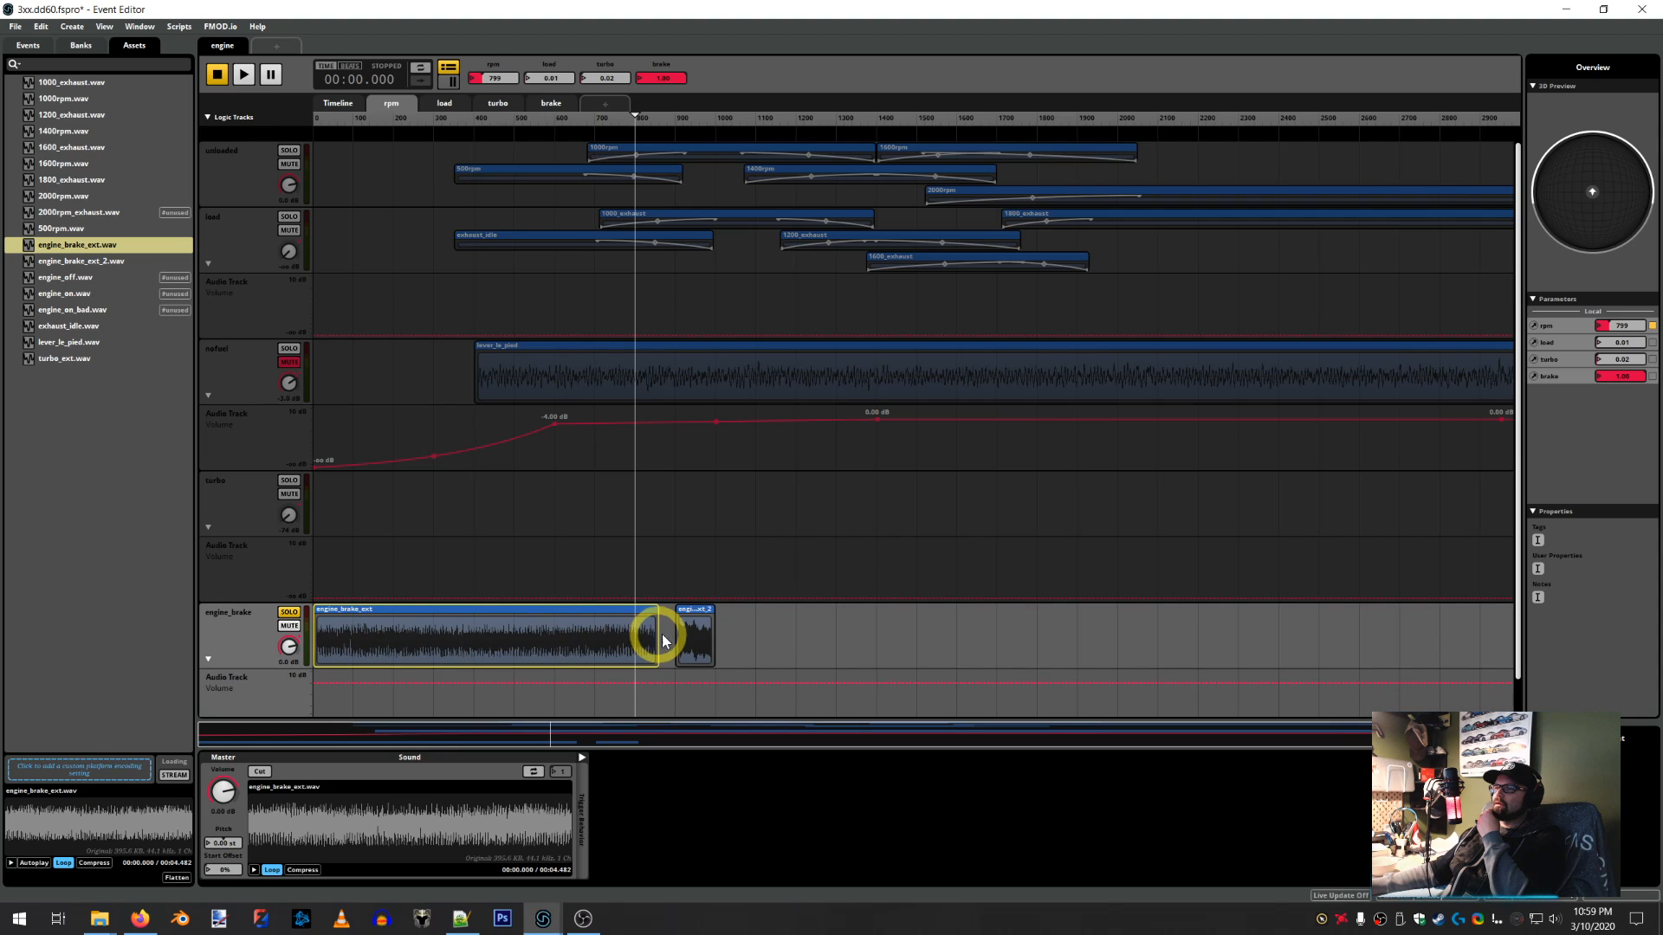
drag(694, 639, 1236, 638)
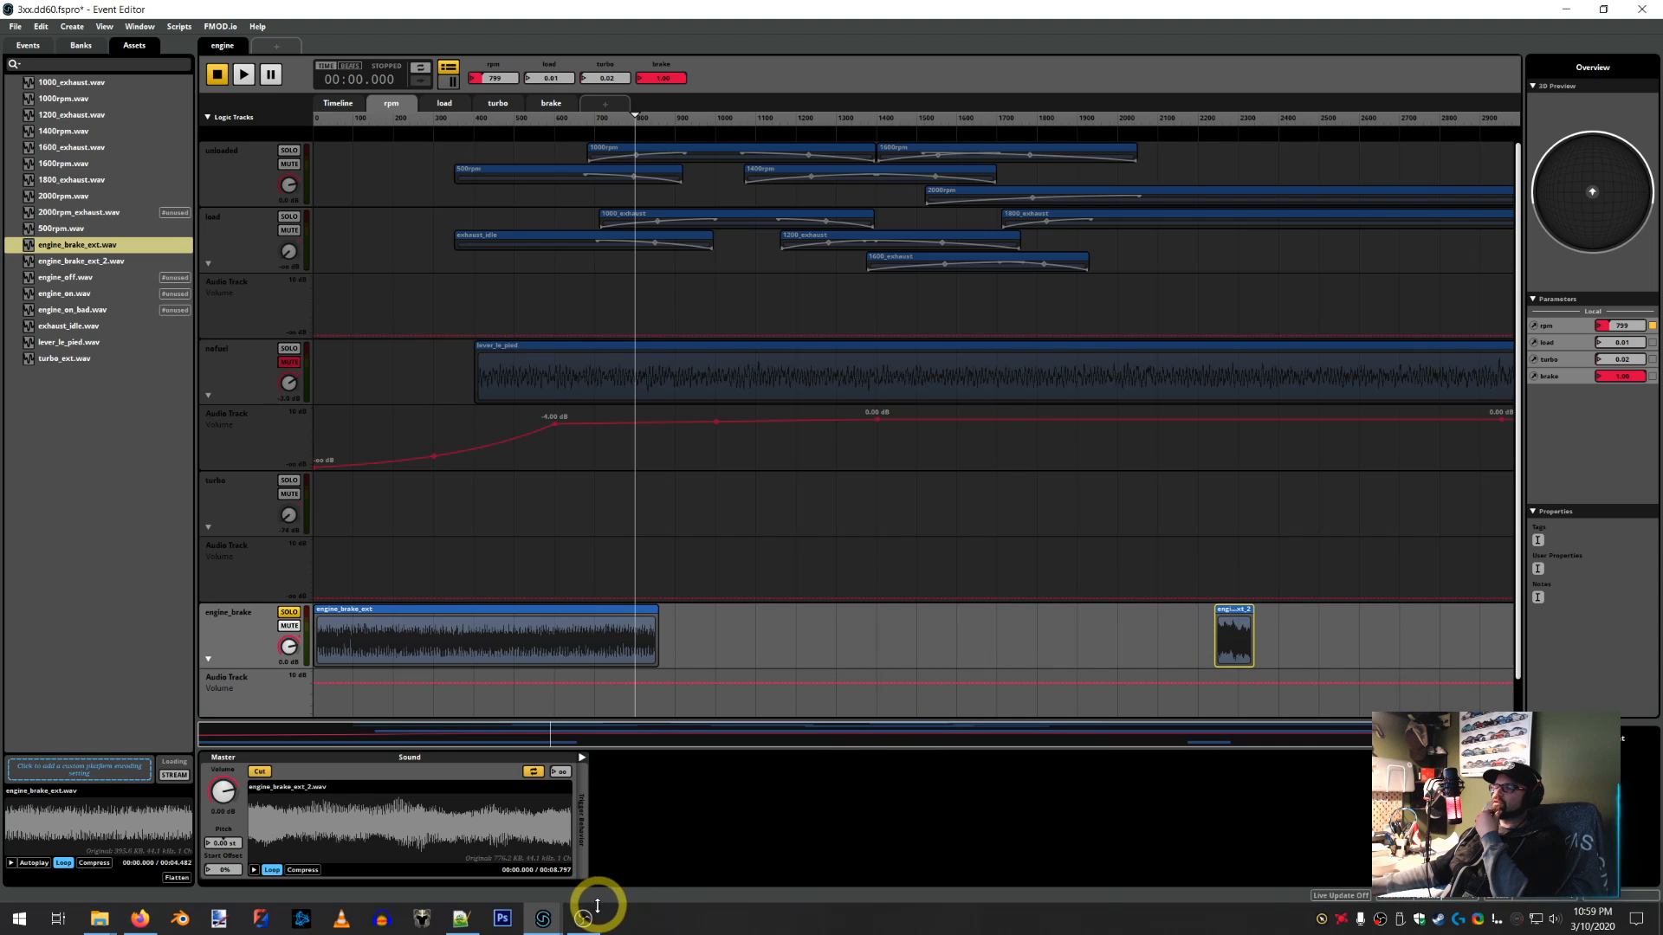
click(468, 922)
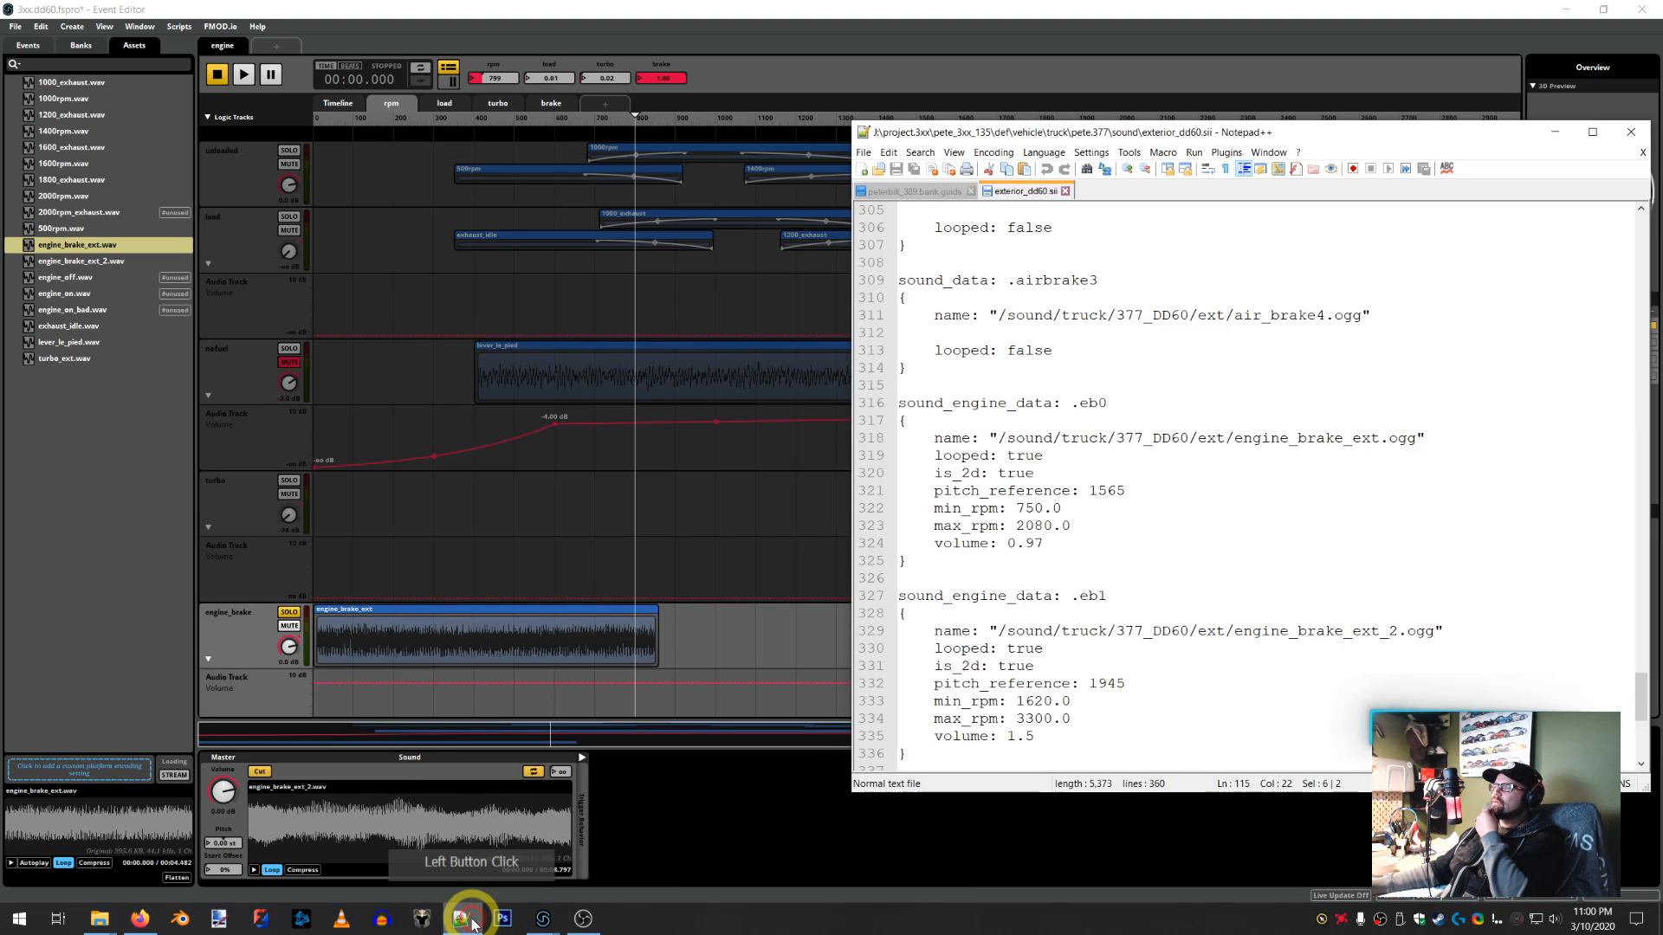
click(468, 921)
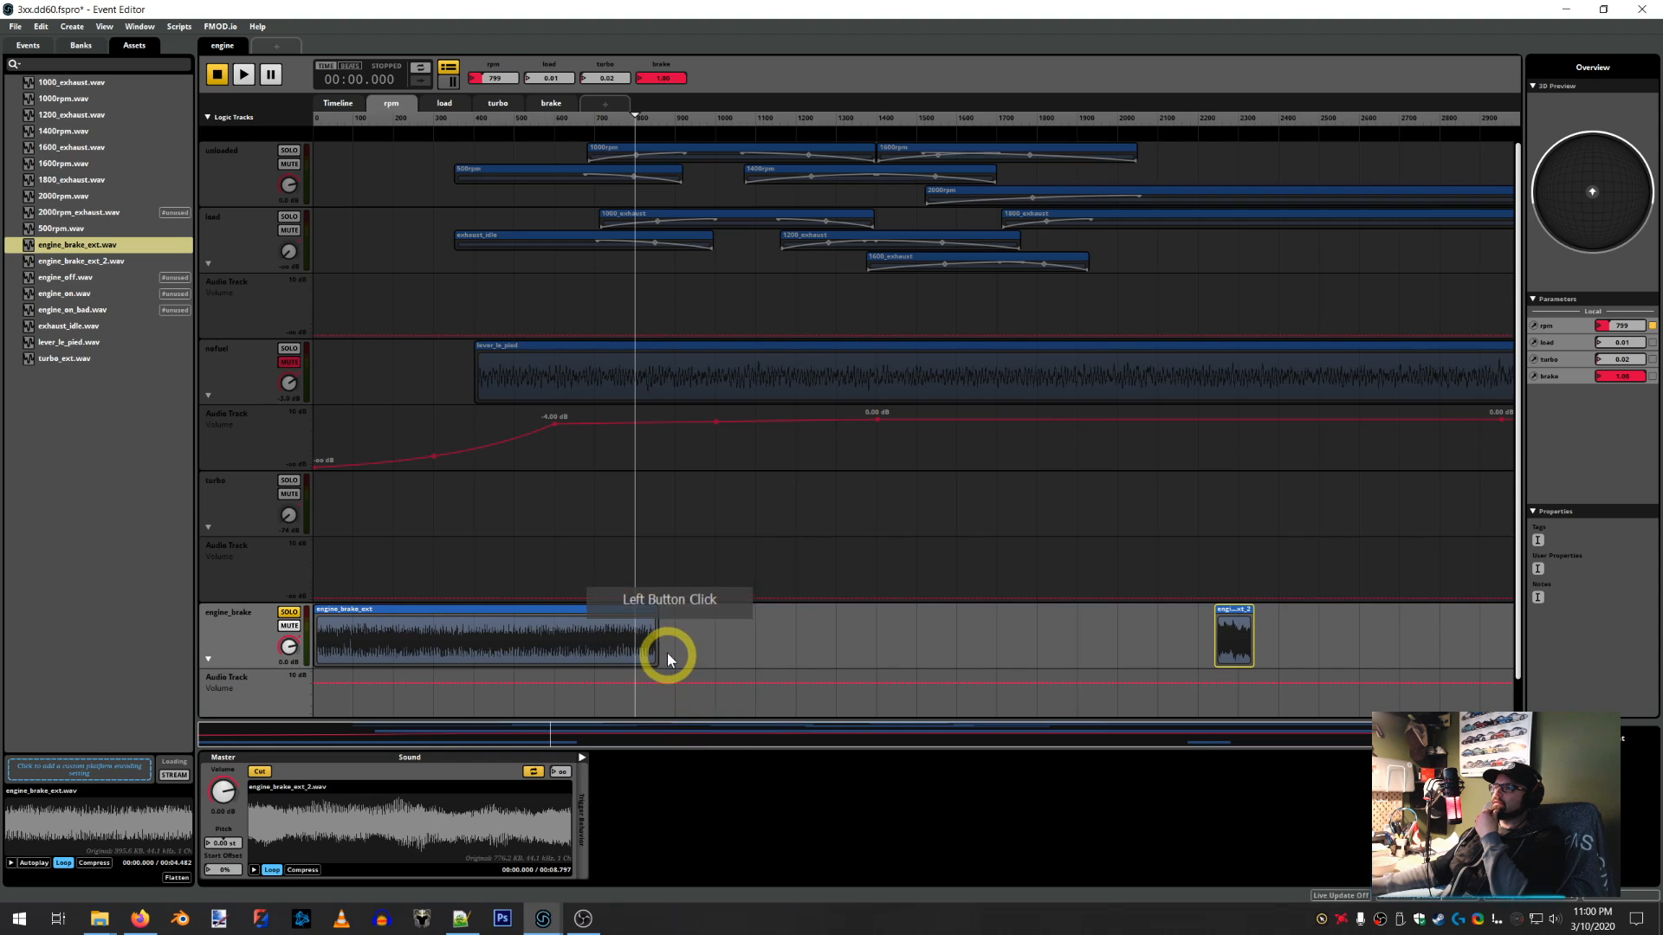
drag(658, 640, 1124, 635)
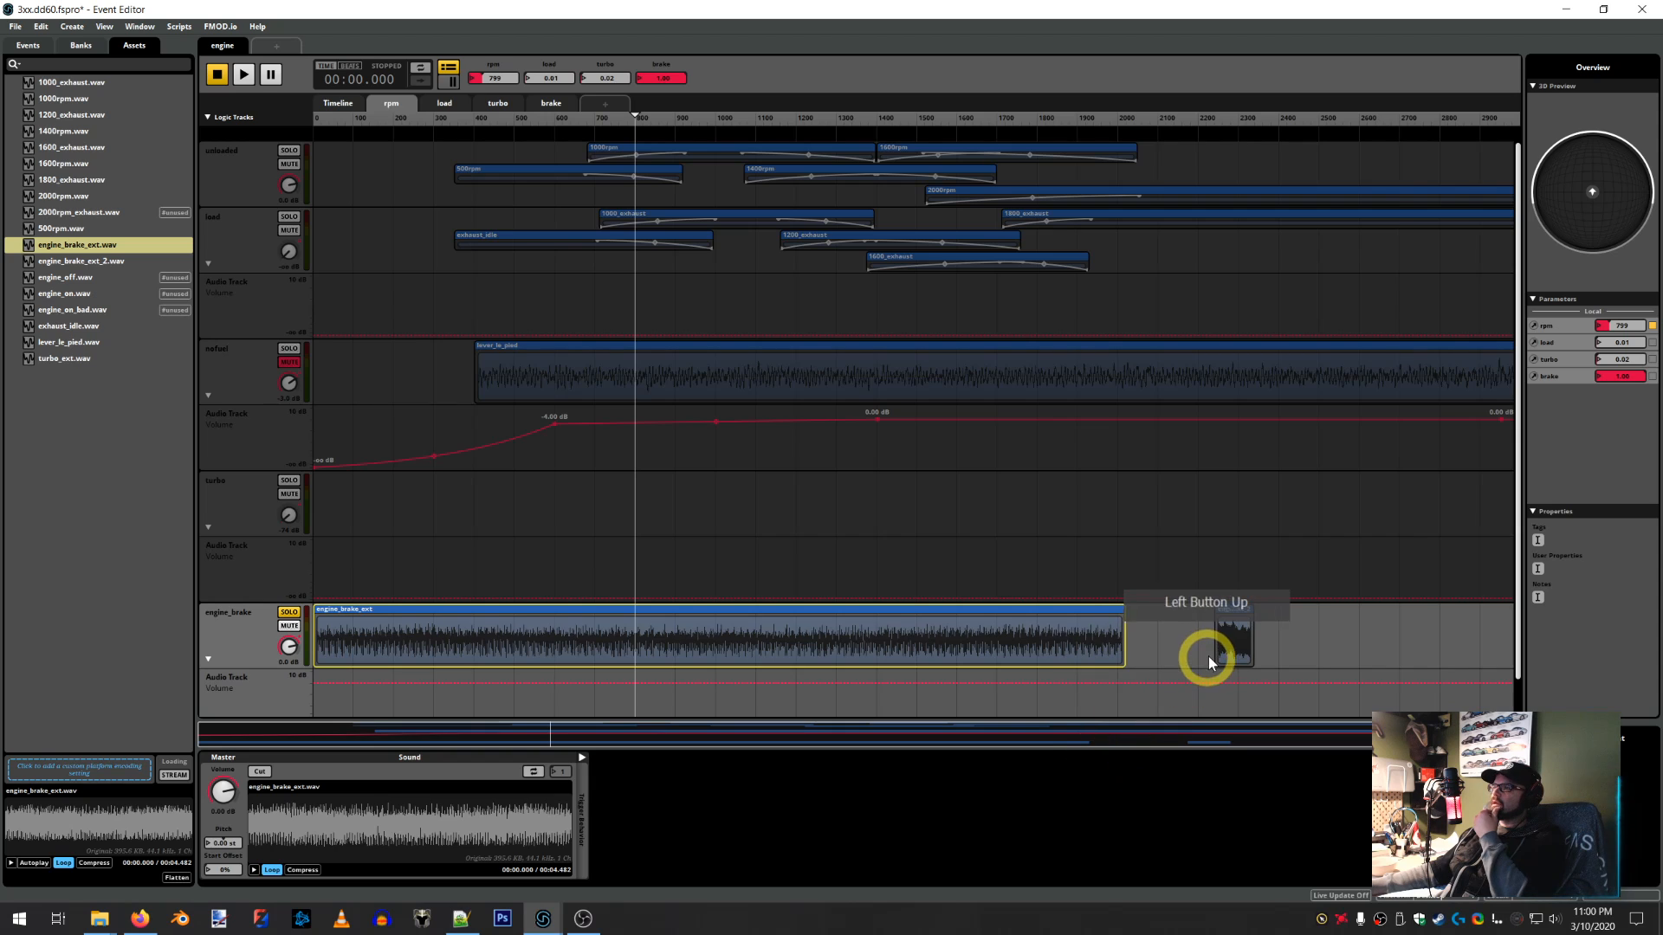
Stretch engine_brake_ext_2 from about 1620 rpm to the upper end of the rpm range, crossfading it with engine_brake_ext, using exterior_dd60.sii as reference
click(459, 918)
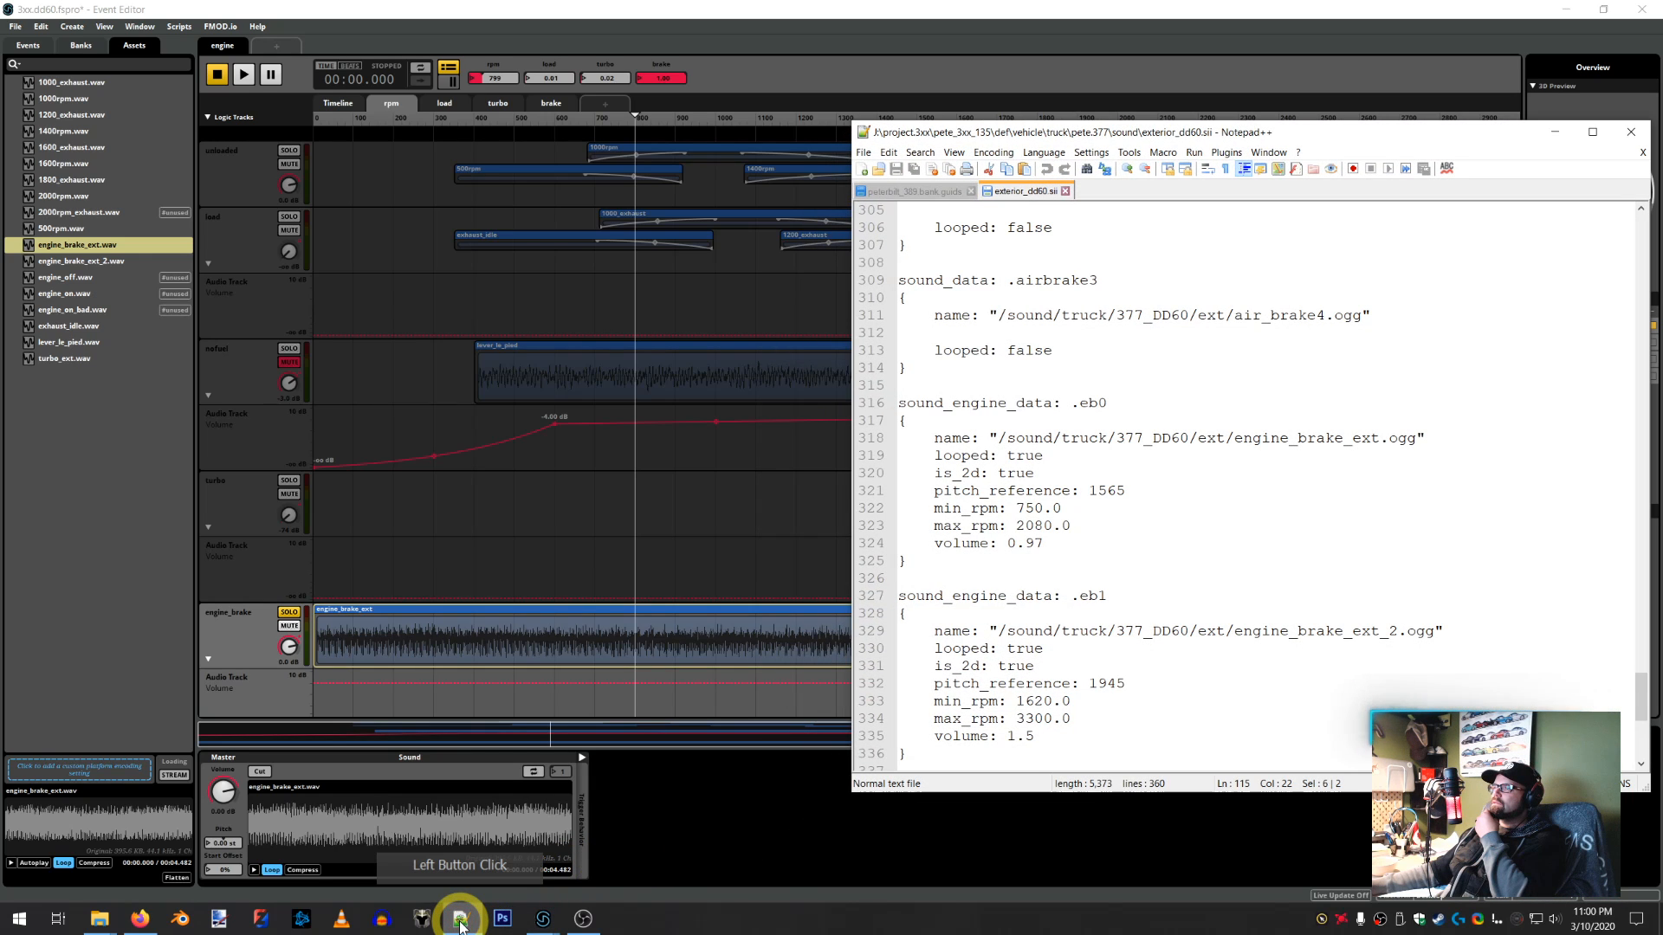
click(460, 918)
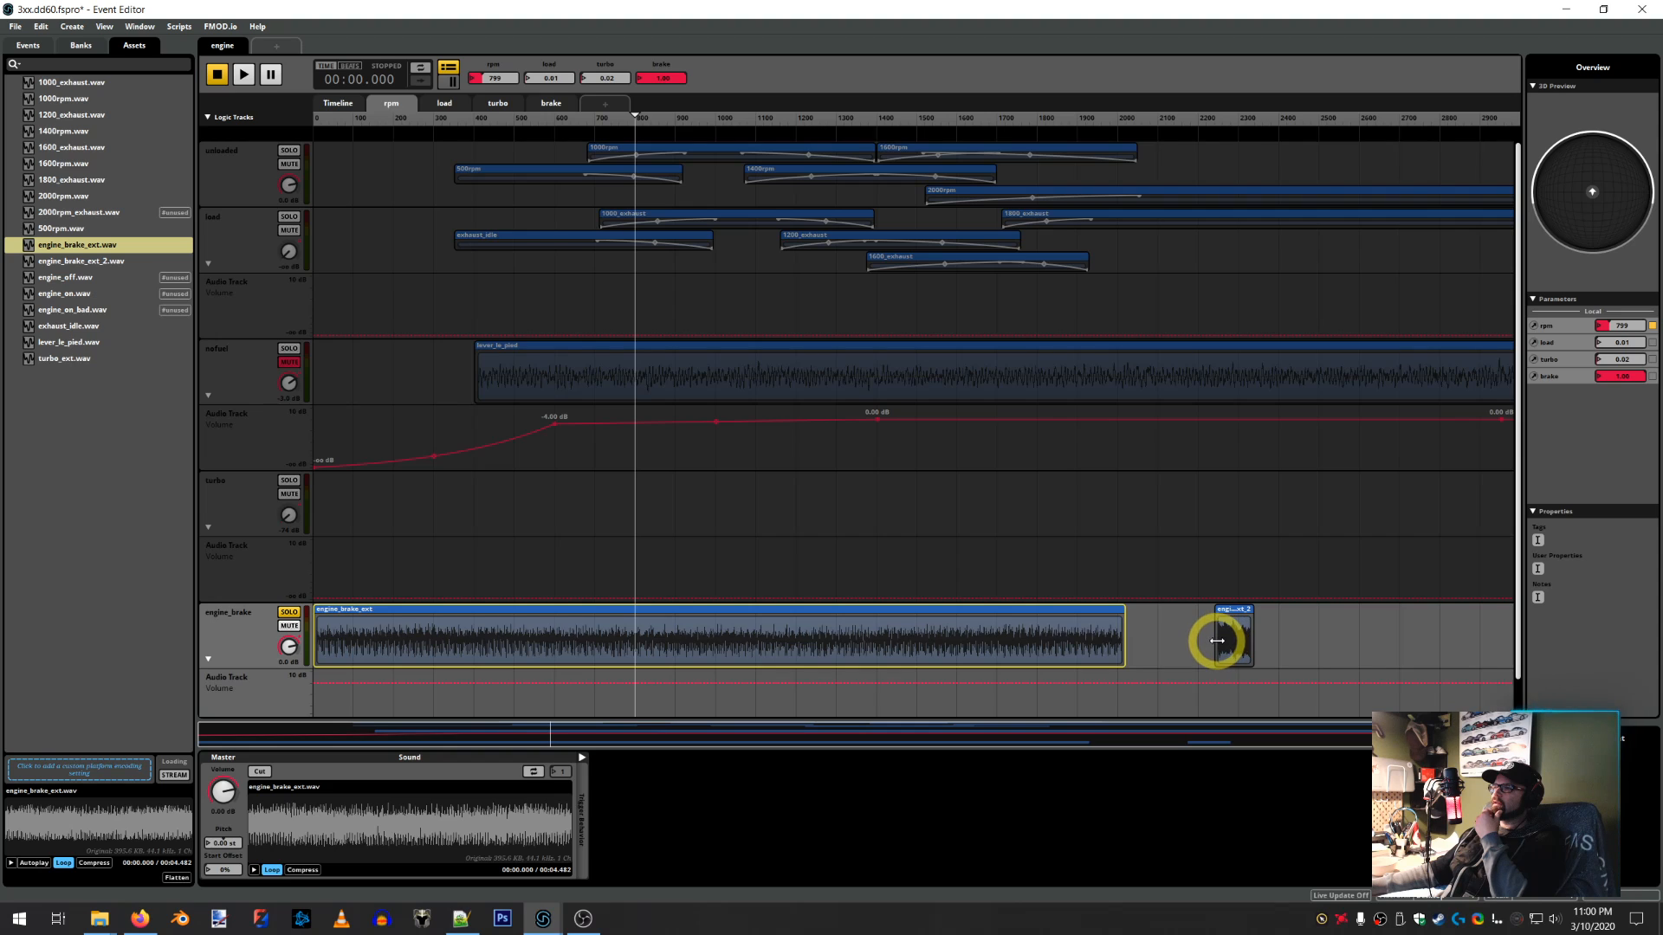
drag(1218, 641, 963, 650)
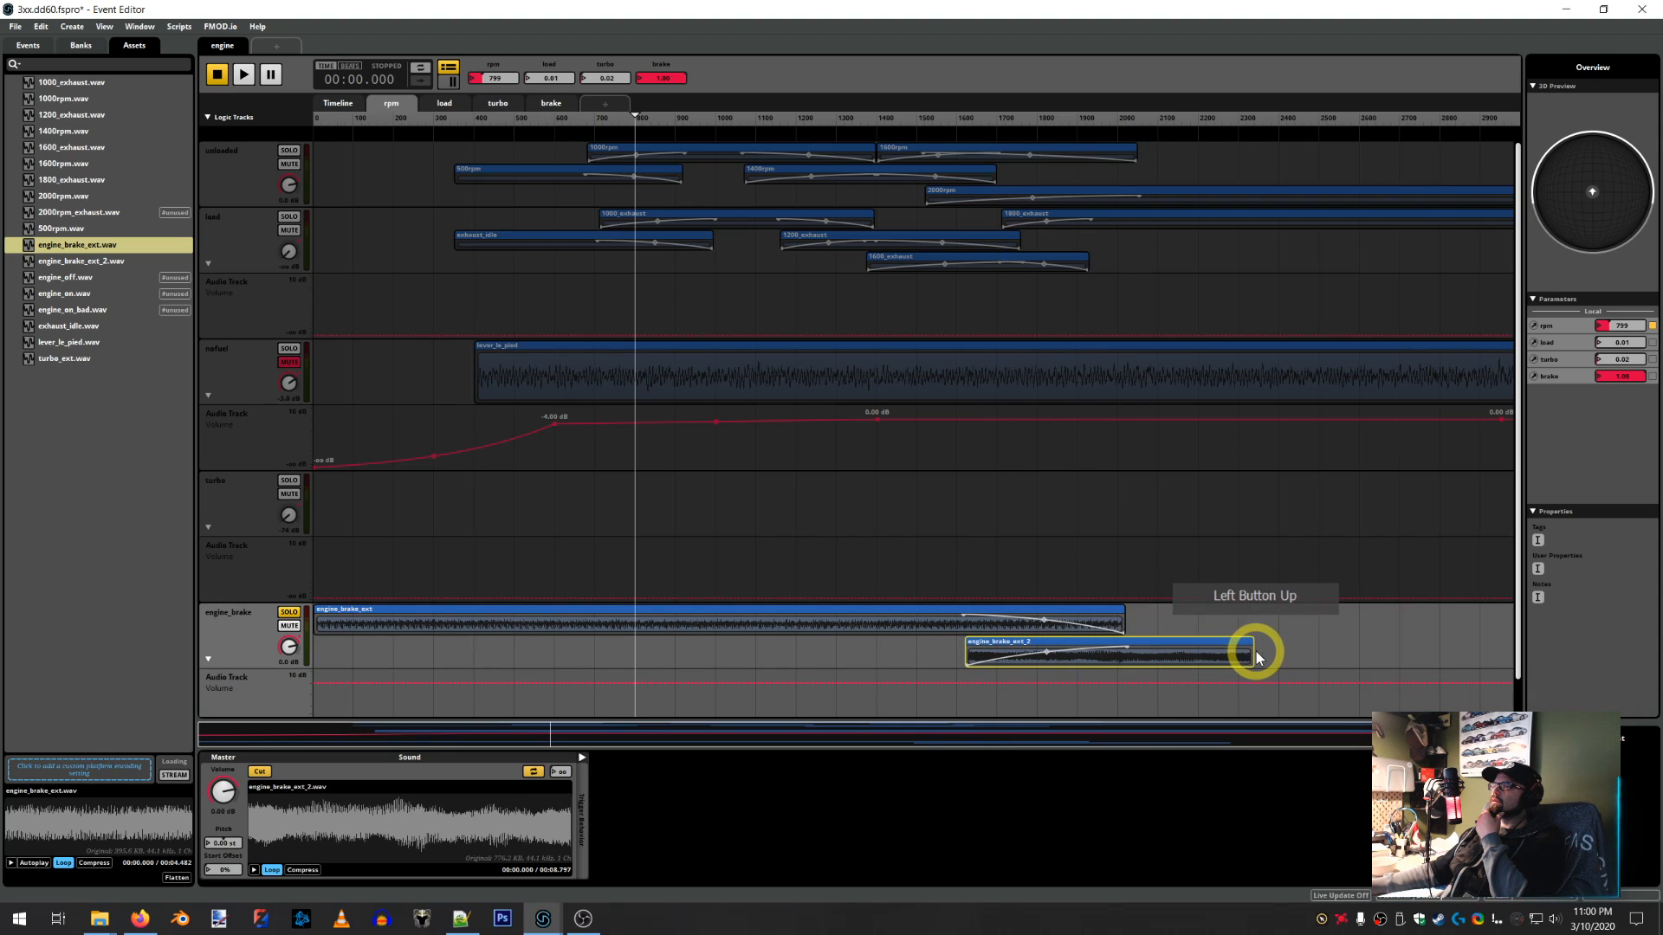
drag(1252, 654, 1411, 675)
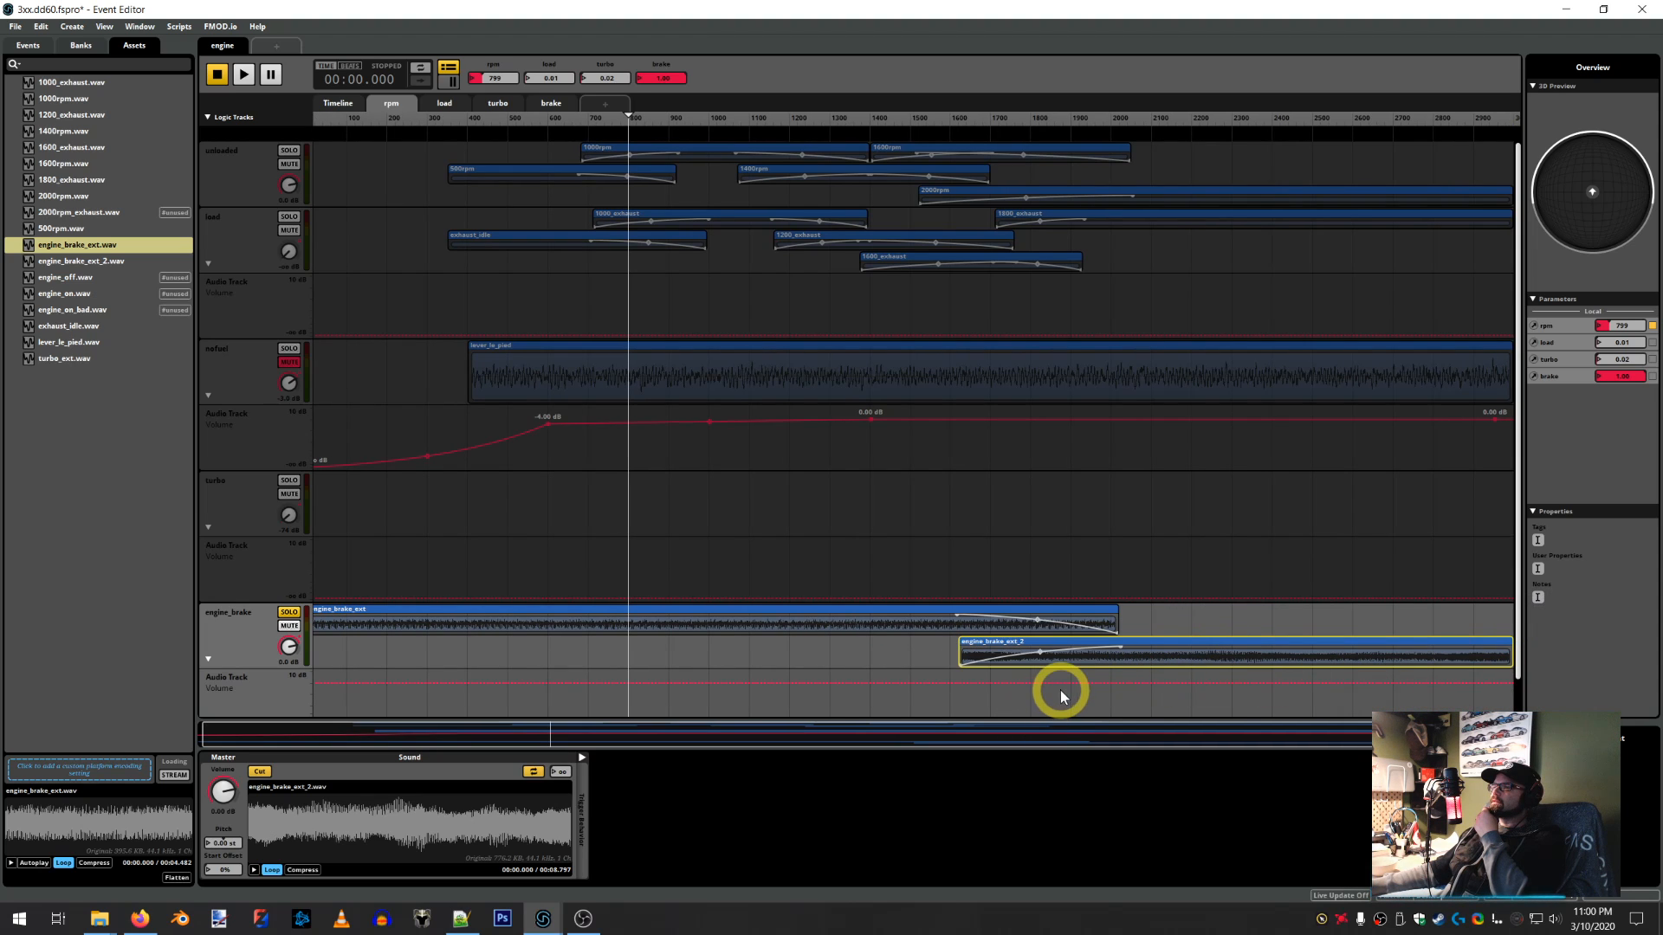
Extend the end of the engine_brake_ext instrument to about 2080 rpm
click(1126, 618)
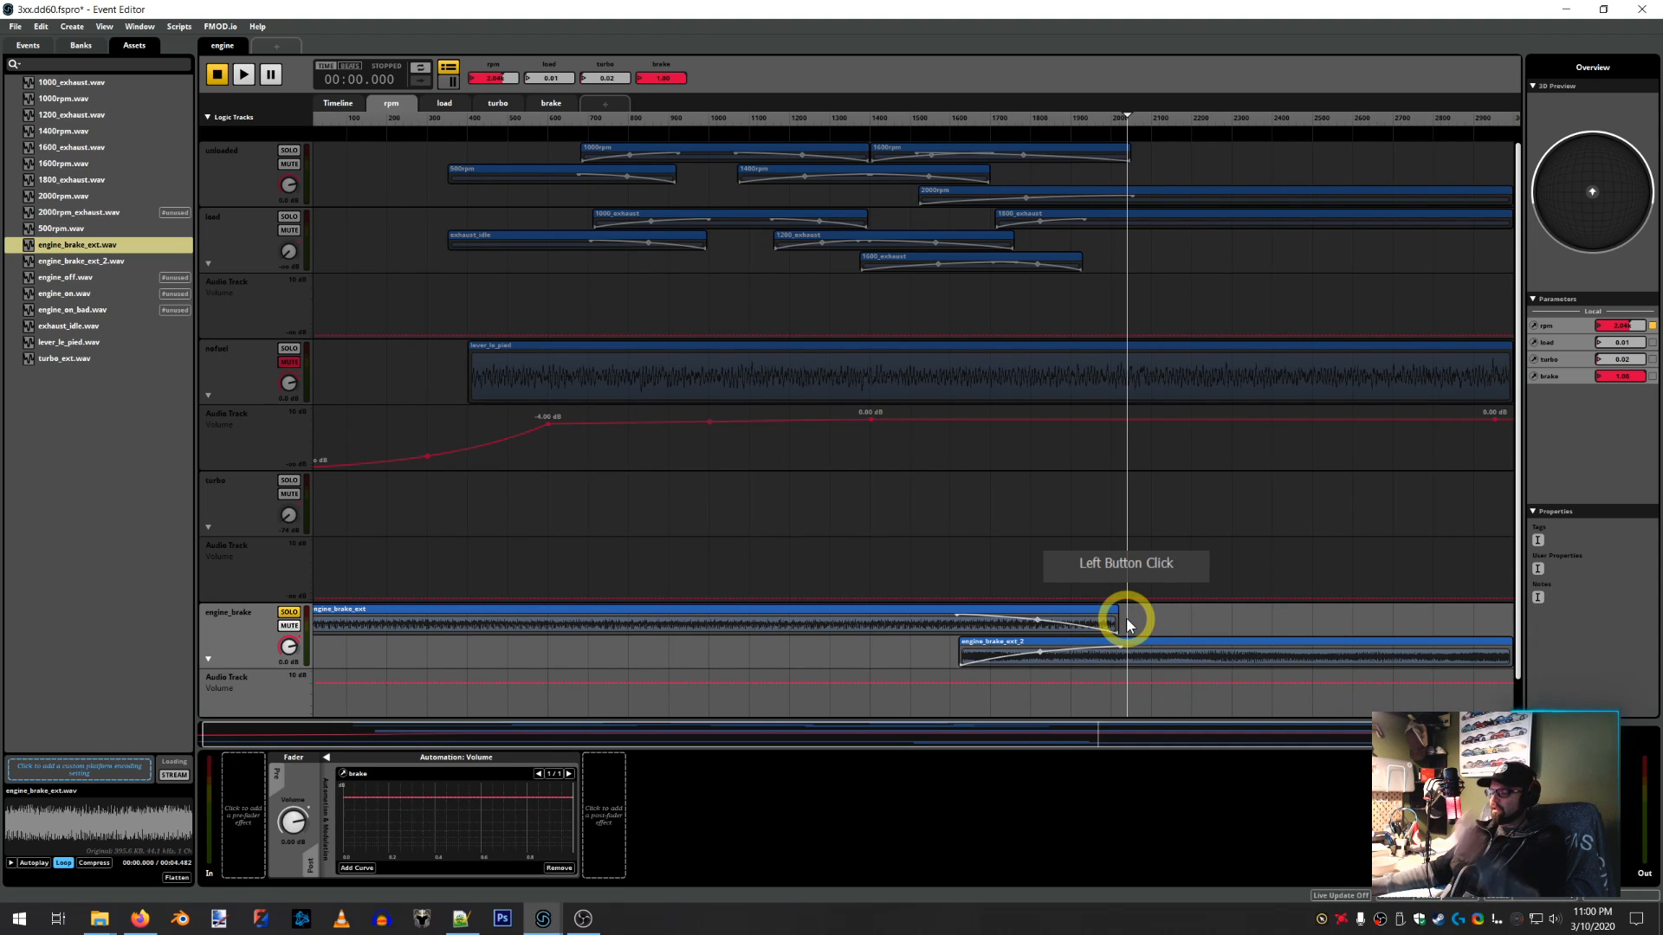
scroll(1121, 620, up, 6)
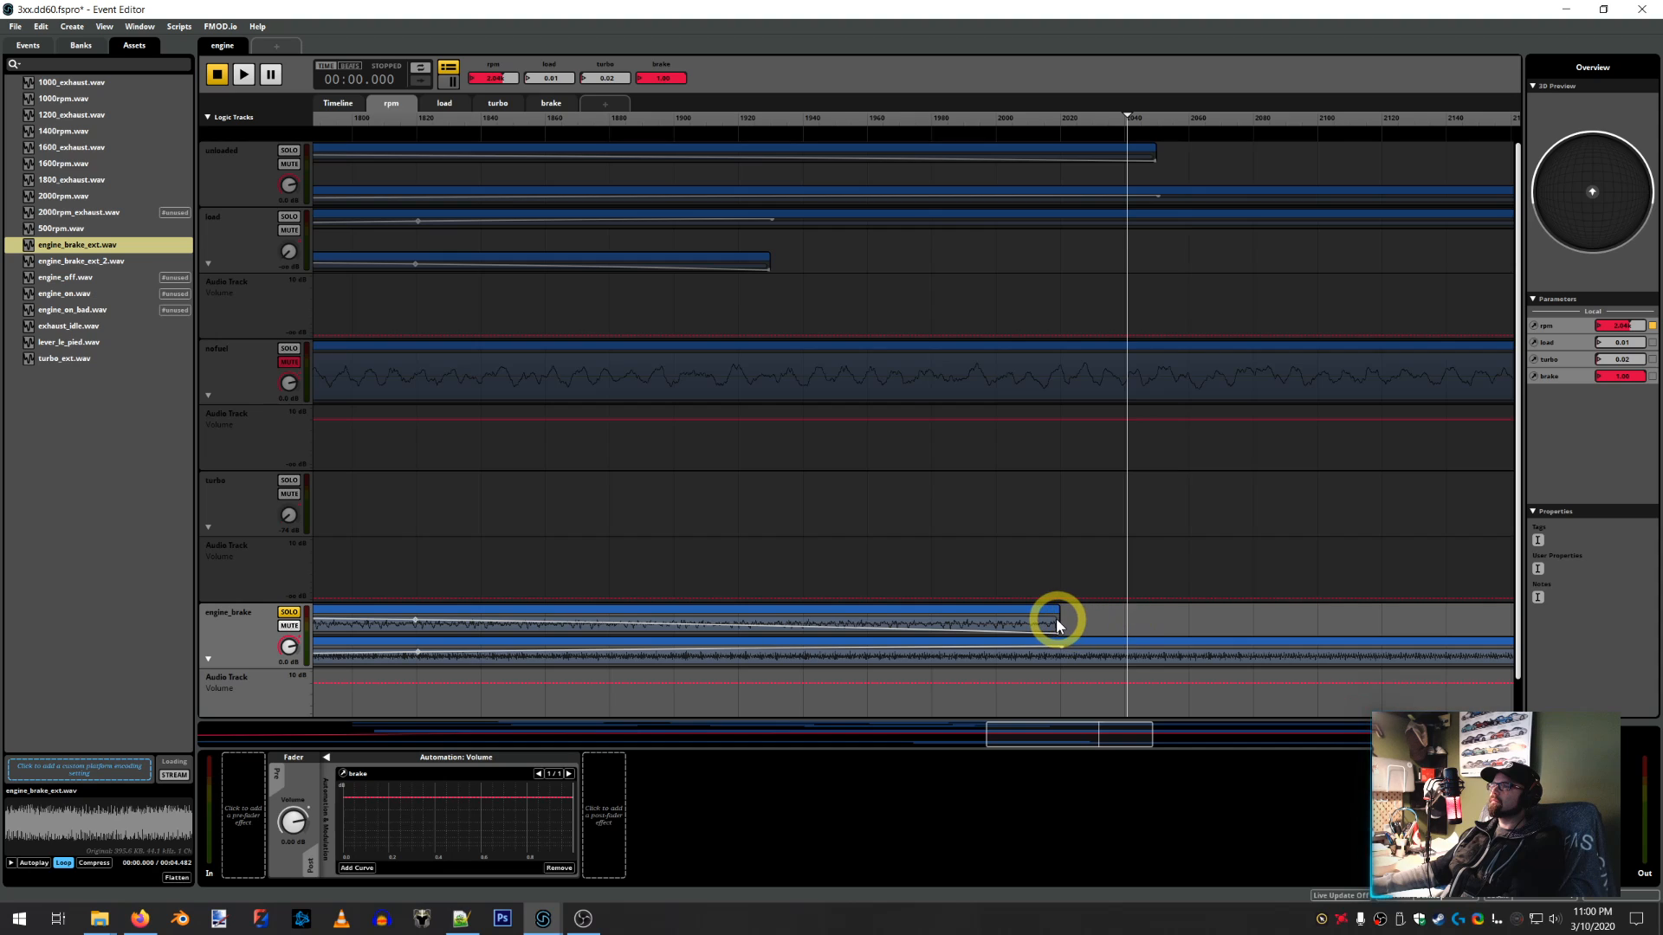
click(1057, 618)
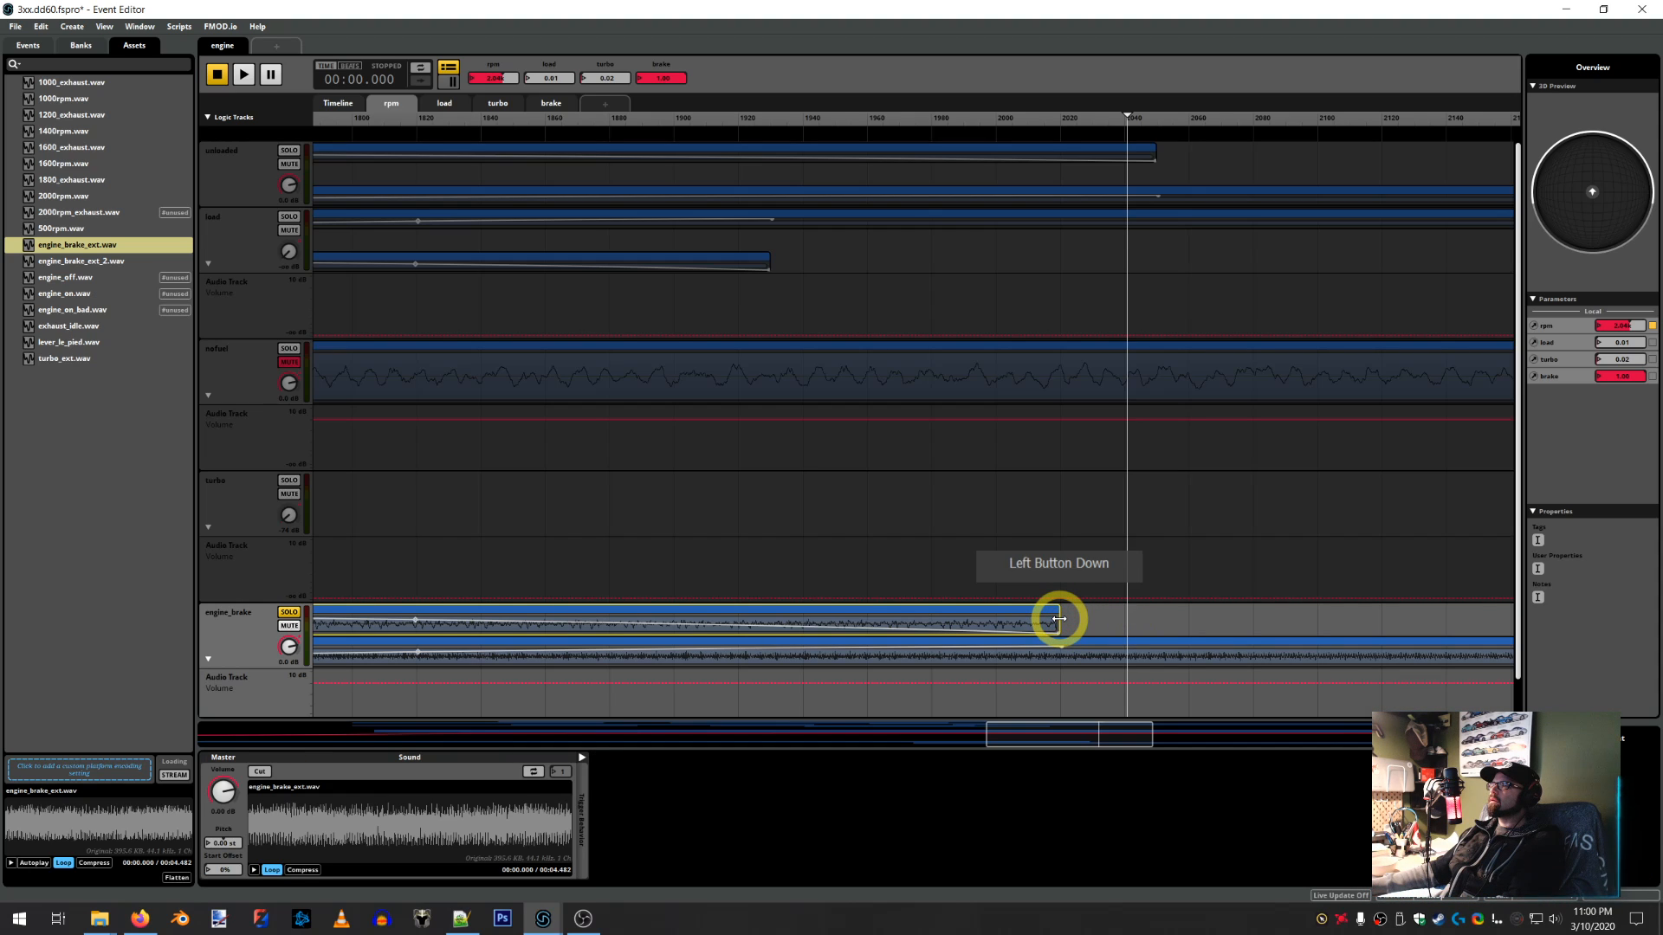
drag(1059, 618, 1250, 612)
scroll(932, 606, down, 5)
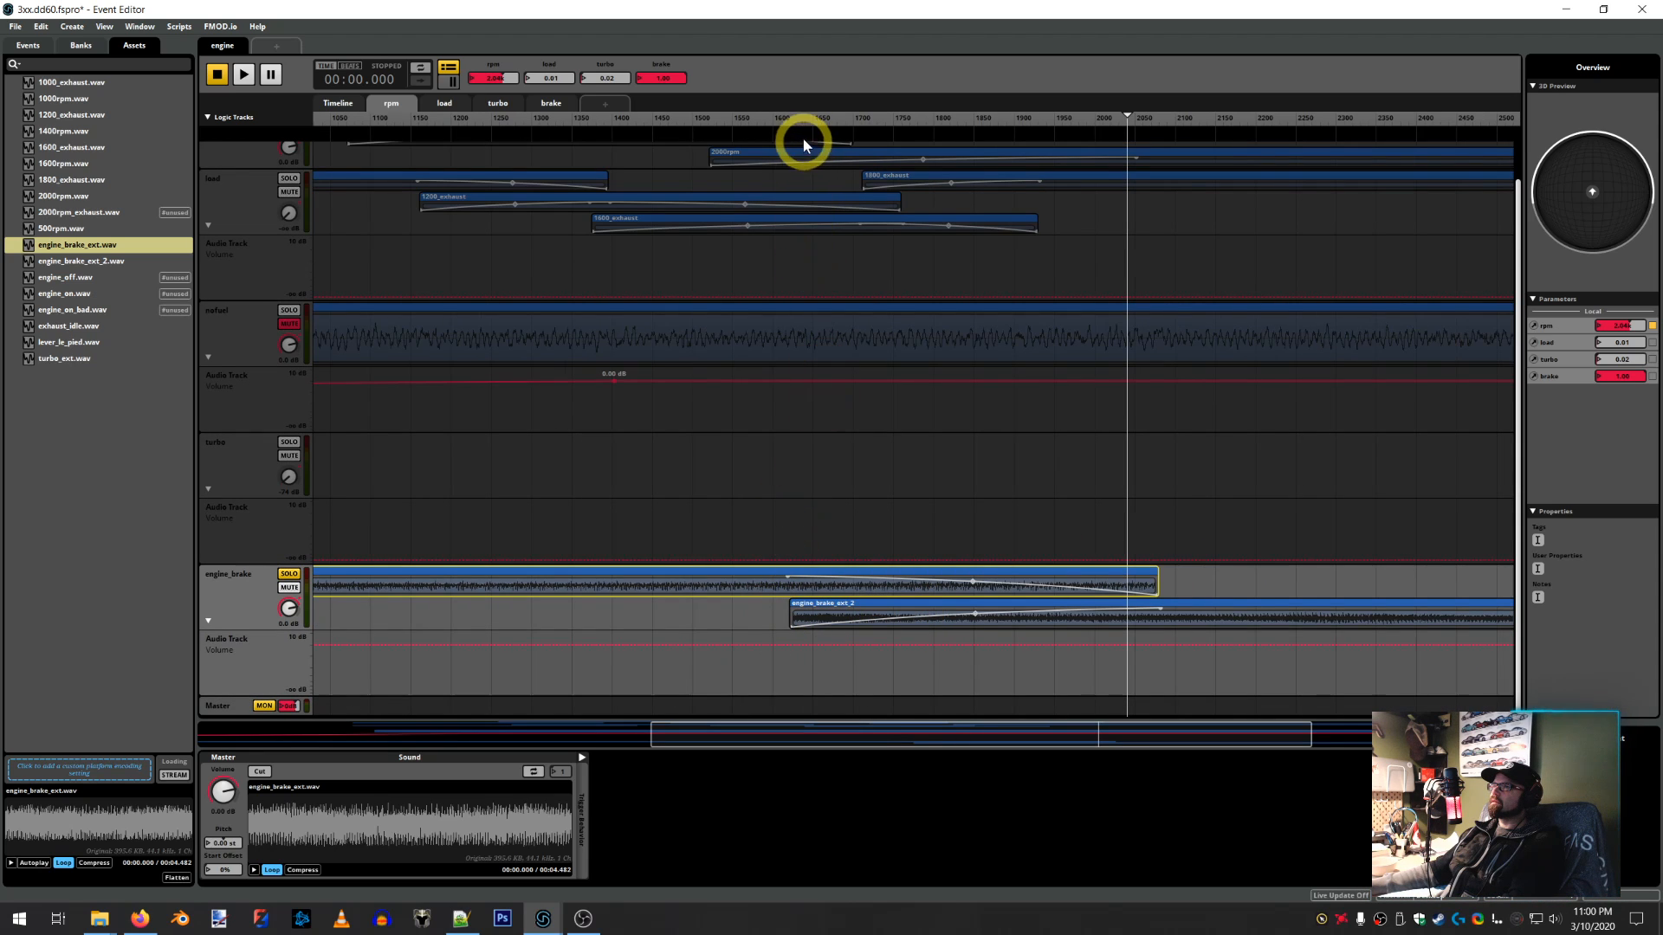
Check the start of the engine_brake_ext_2 instrument against the 1620 rpm mark
click(801, 128)
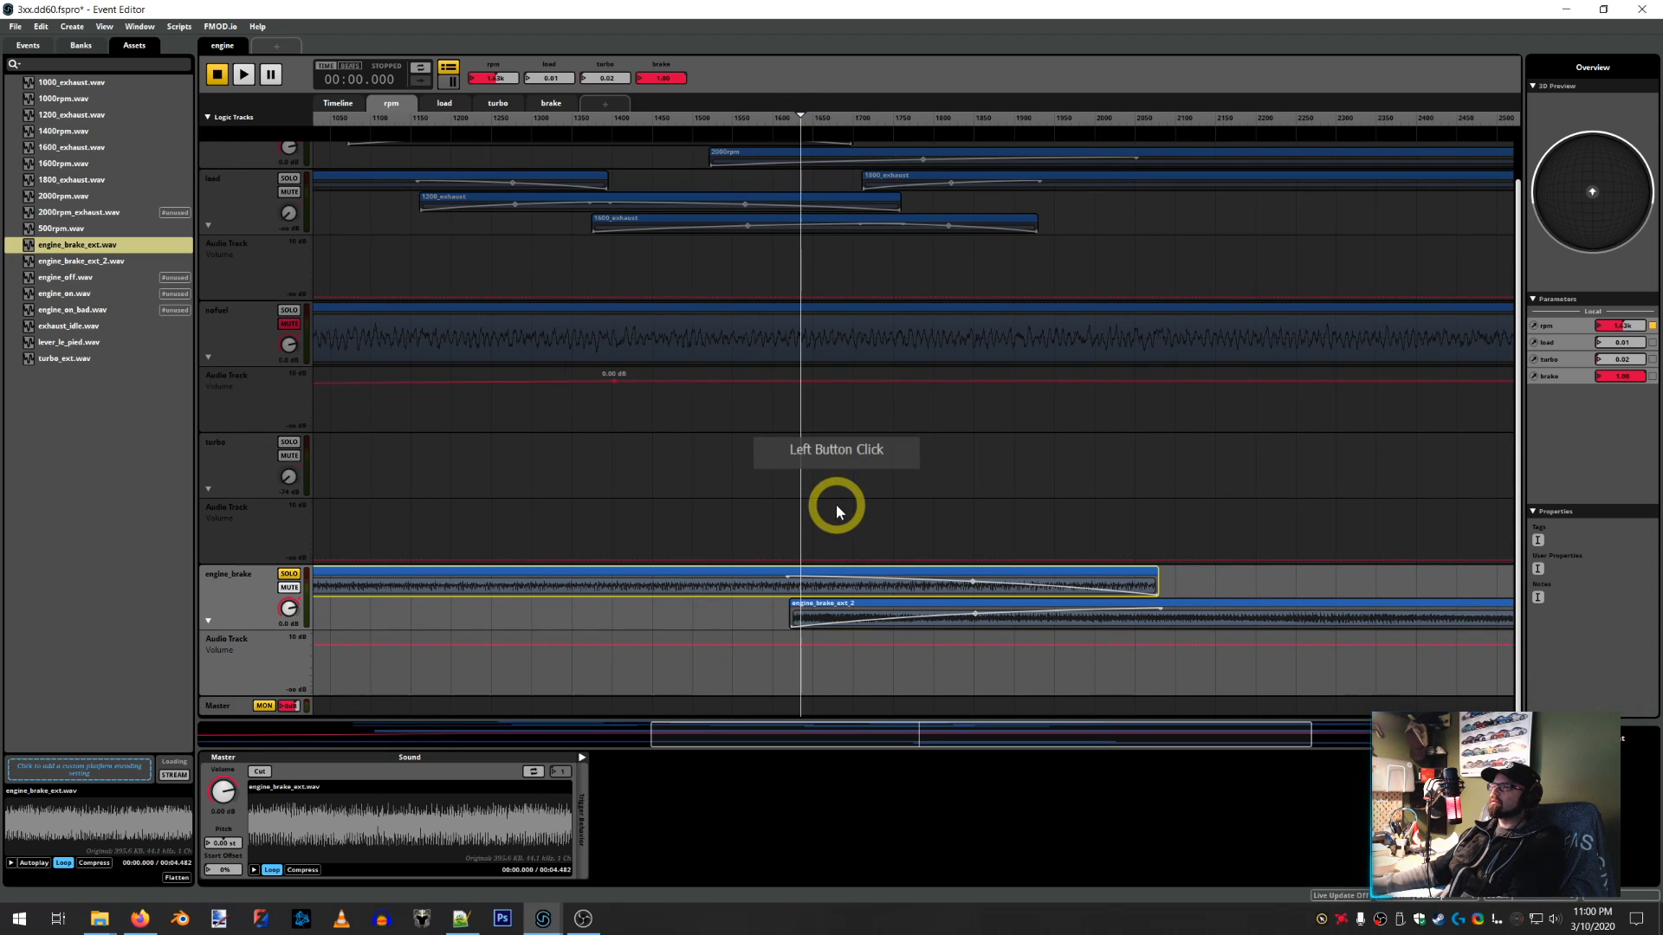
scroll(836, 511, up, 3)
scroll(836, 511, up, 2)
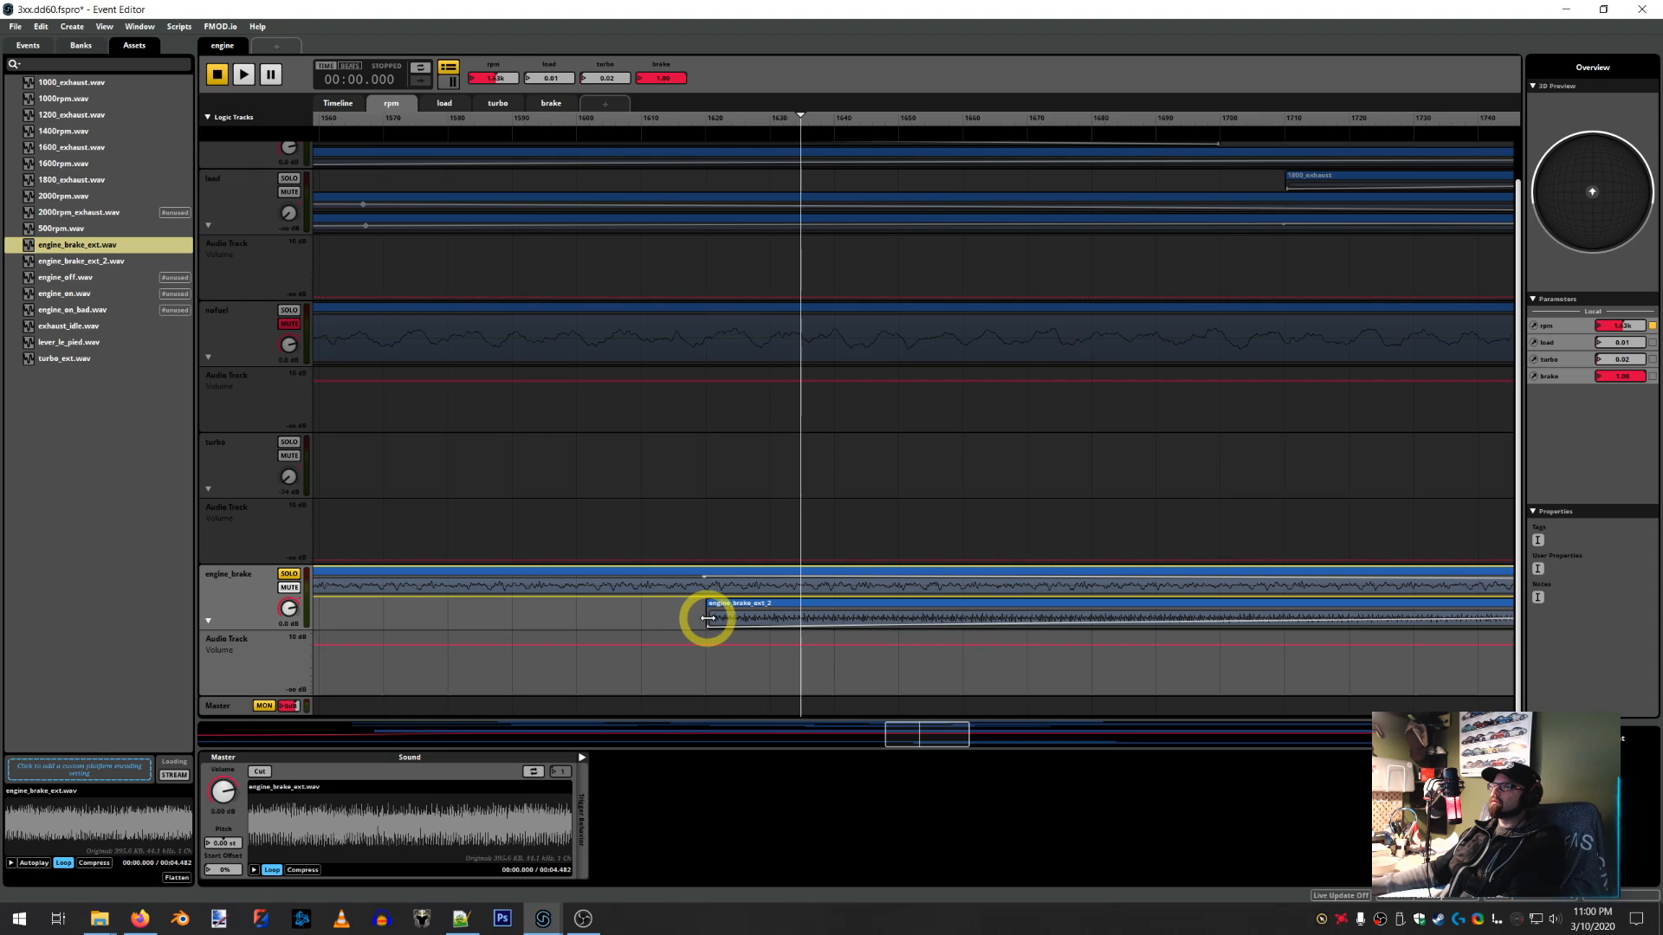
scroll(918, 490, down, 5)
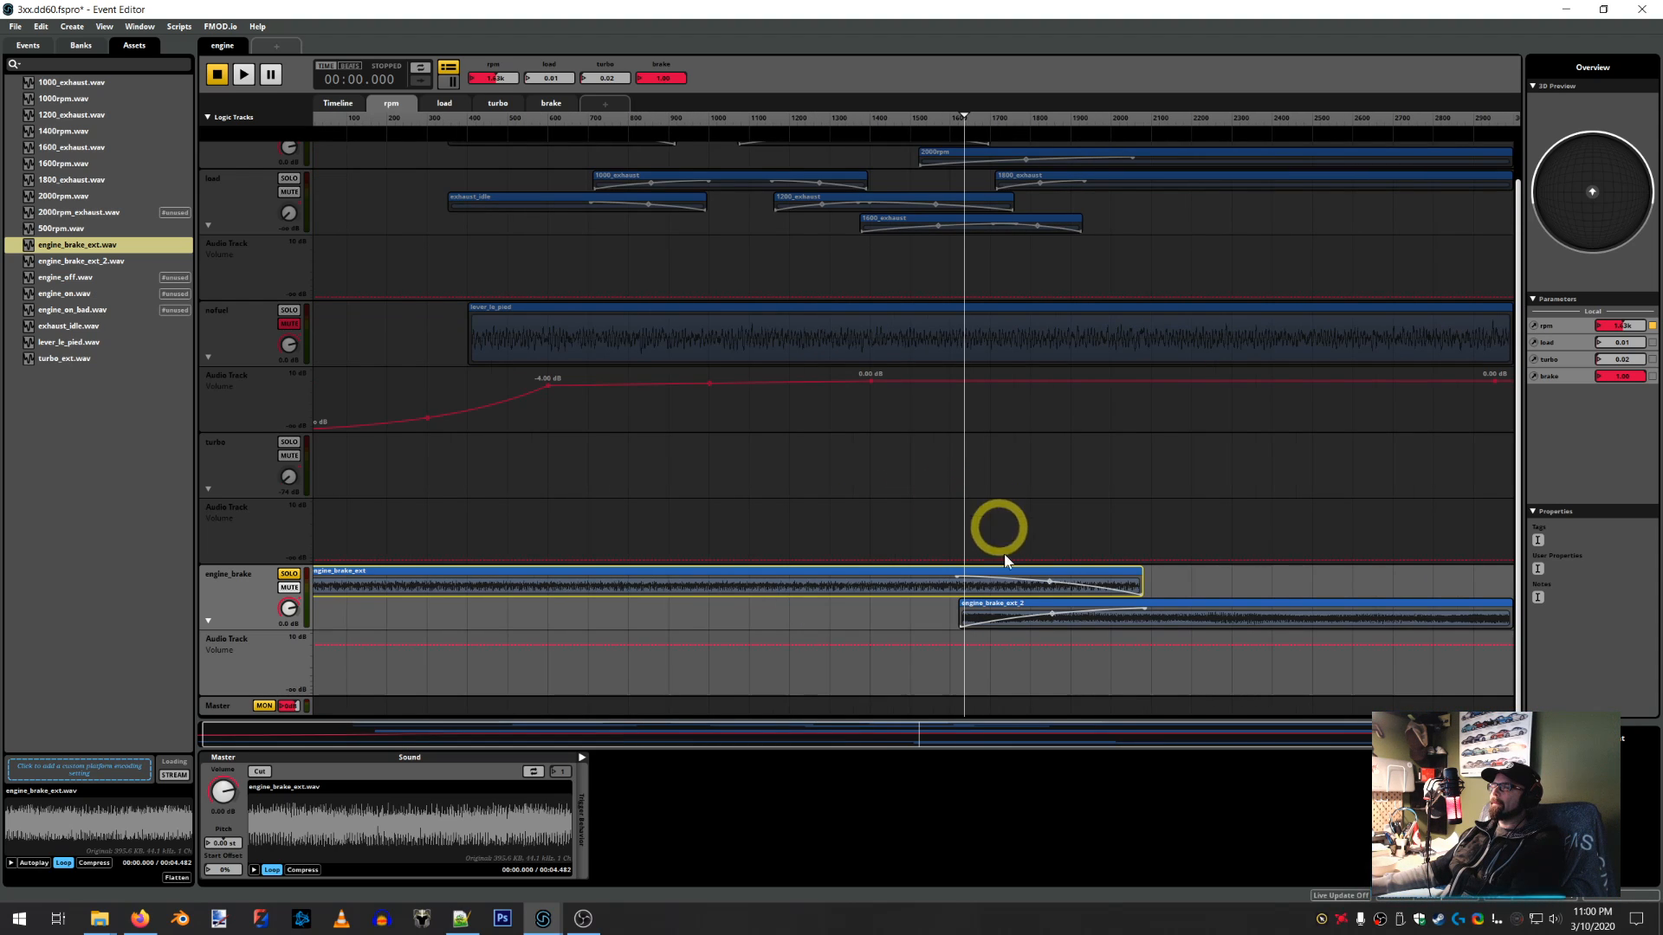
Add a fade-in to the engine_brake_ext instrument running from 0 to about 680 rpm
scroll(979, 563, down, 1)
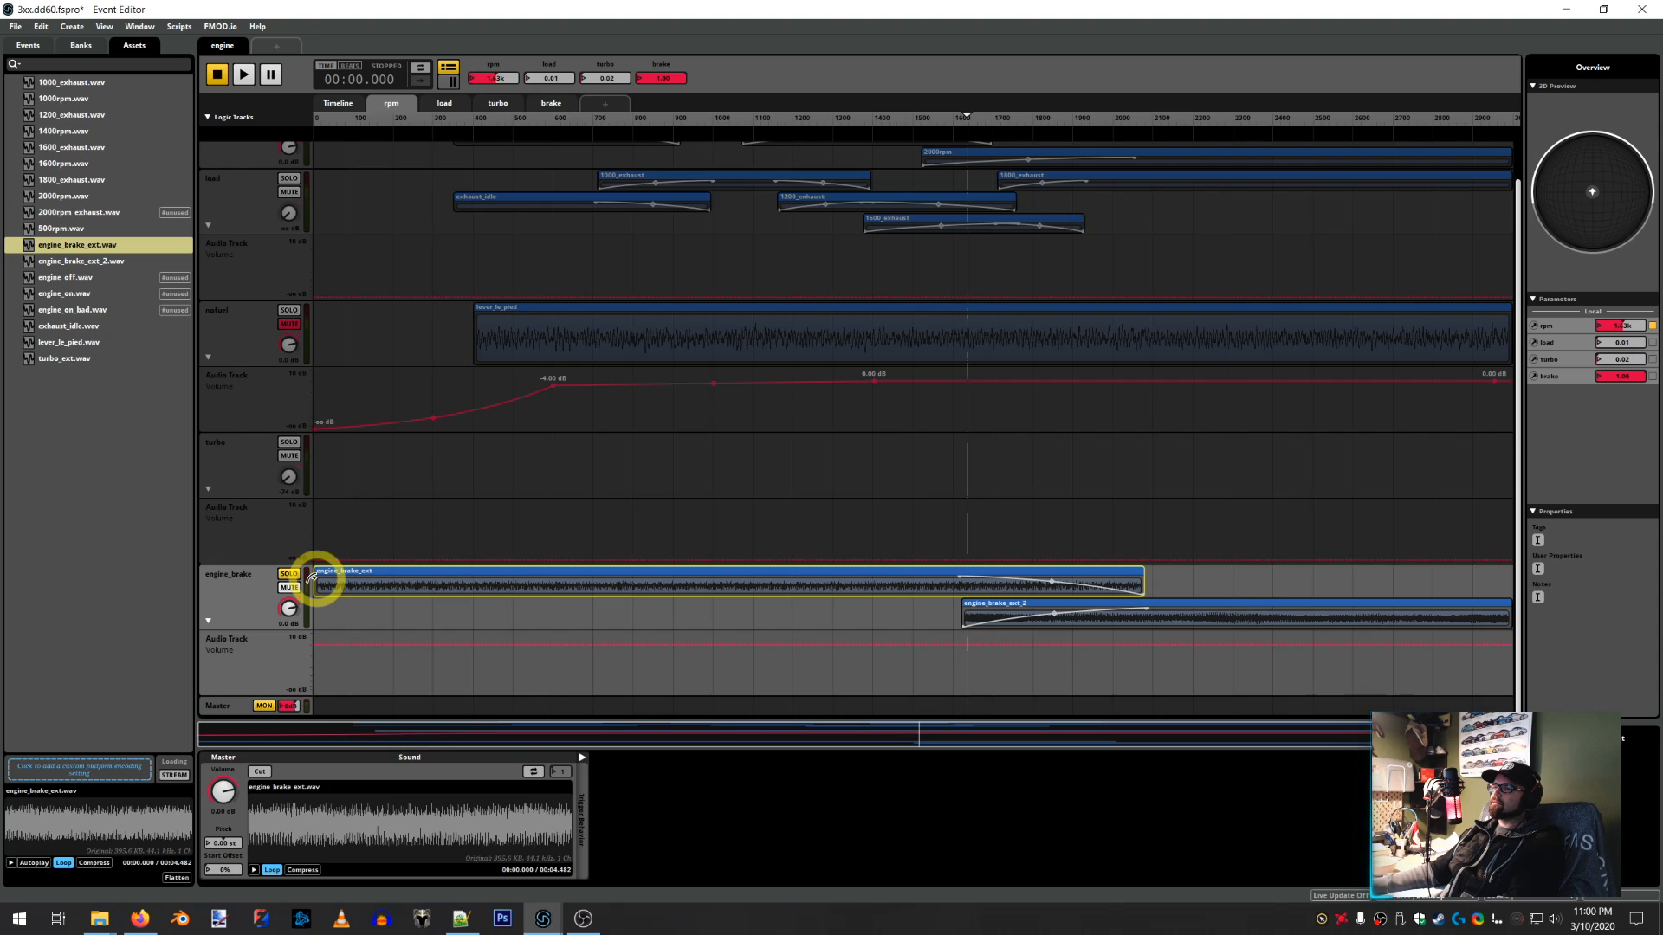
drag(313, 579, 585, 561)
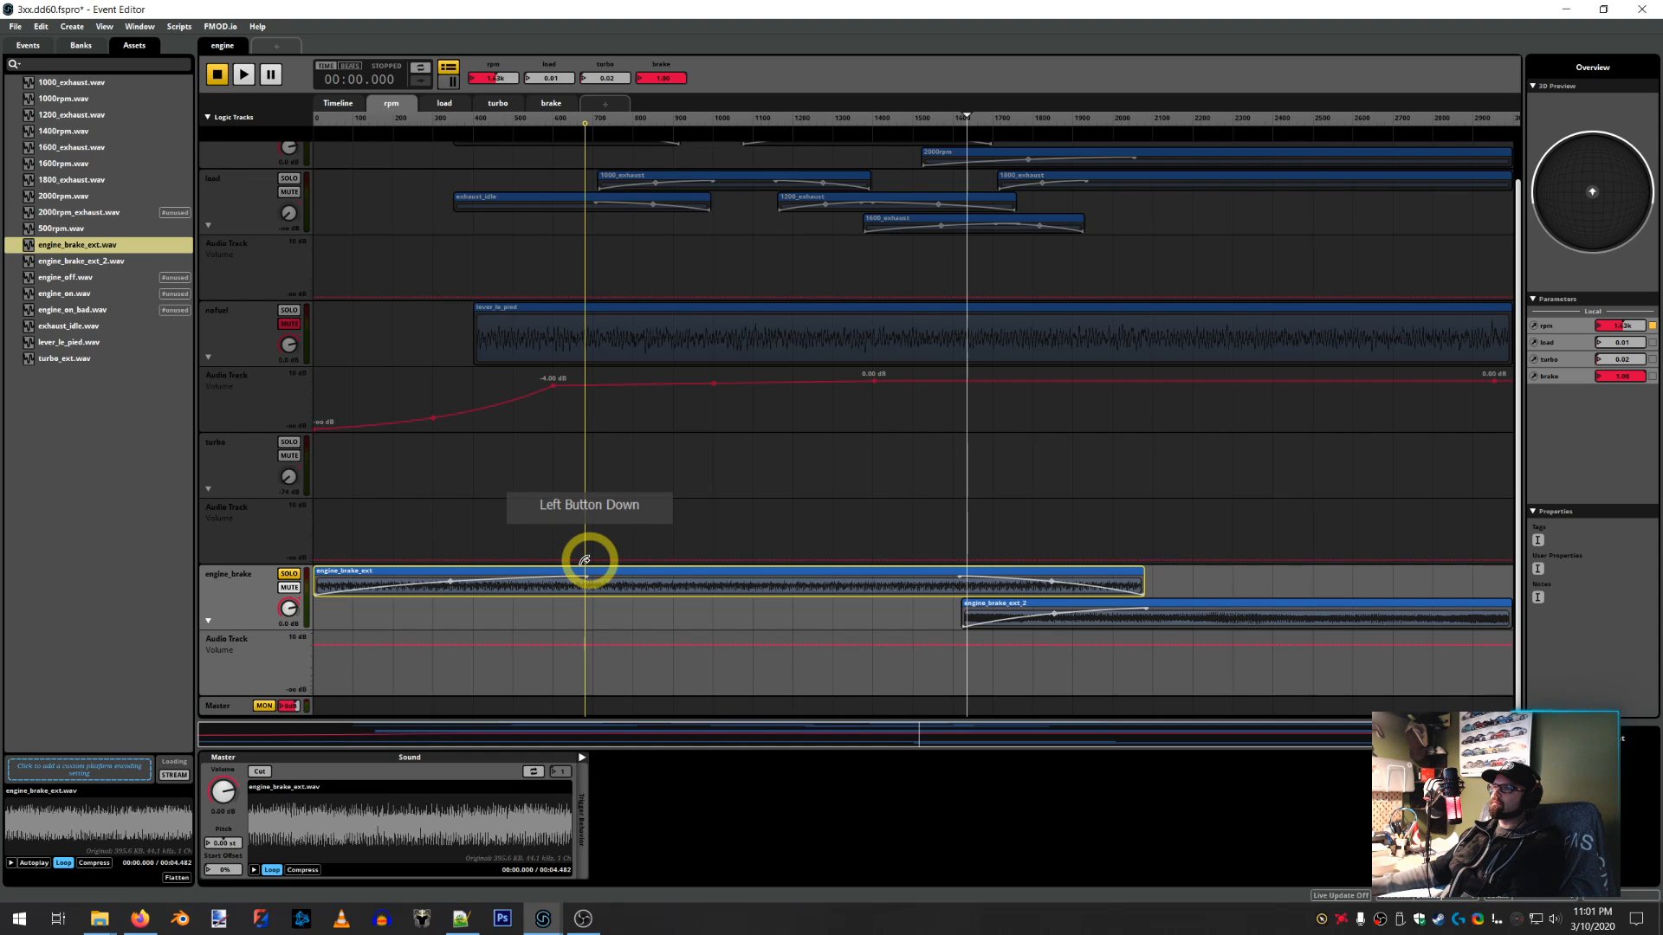
drag(584, 560, 586, 561)
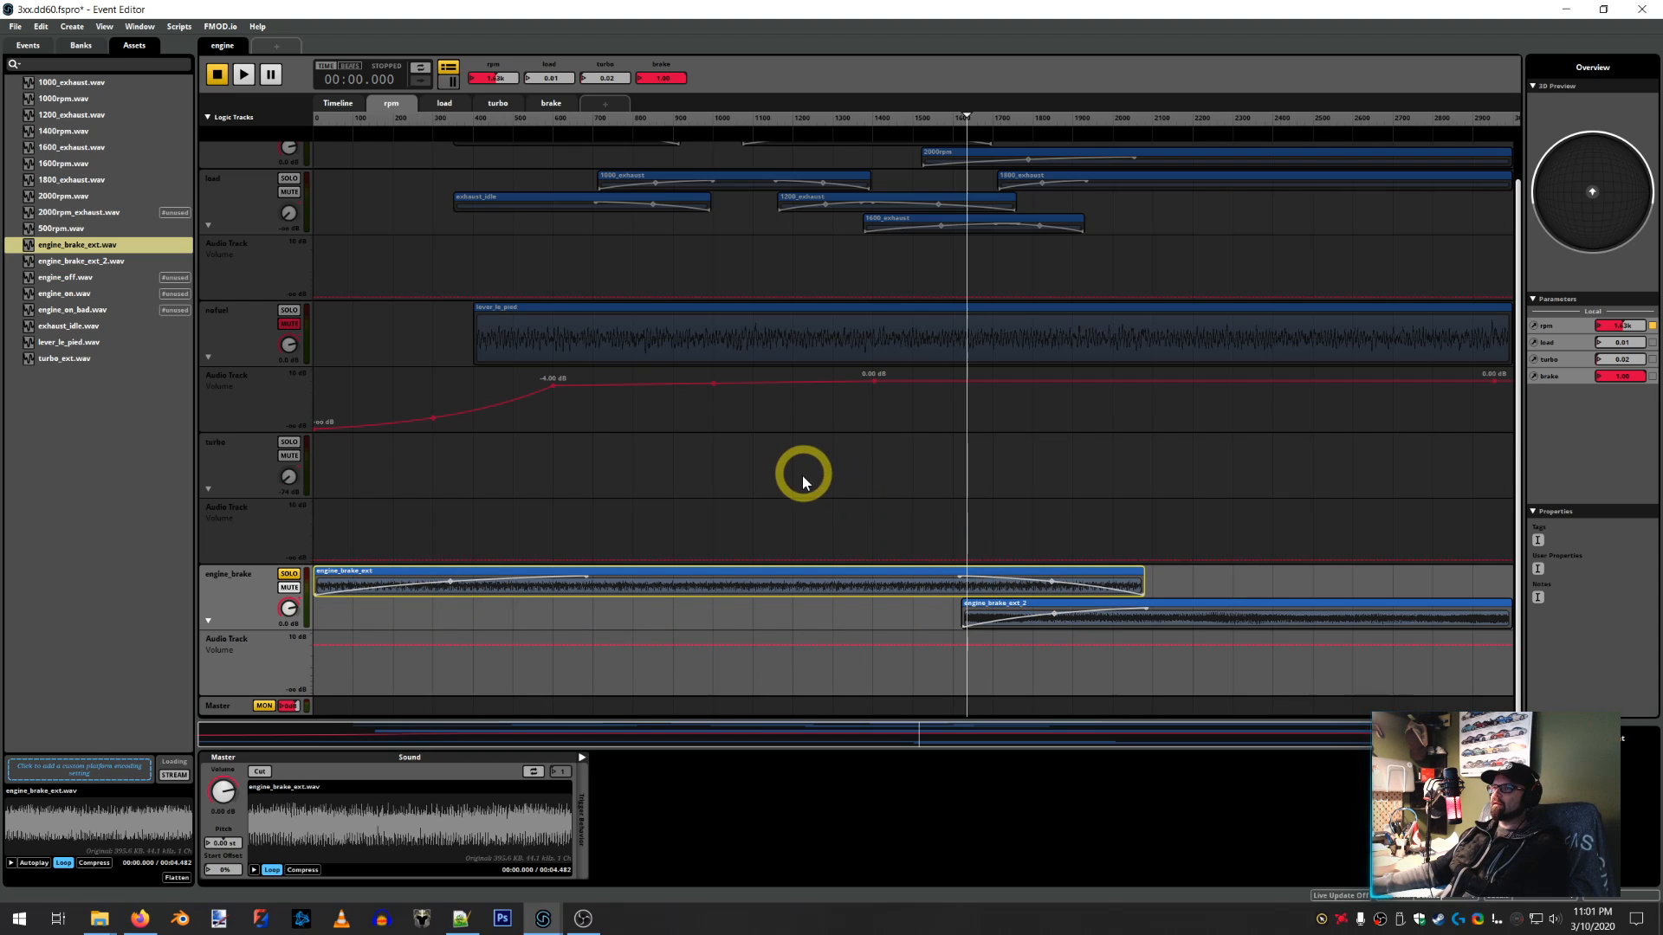
click(332, 108)
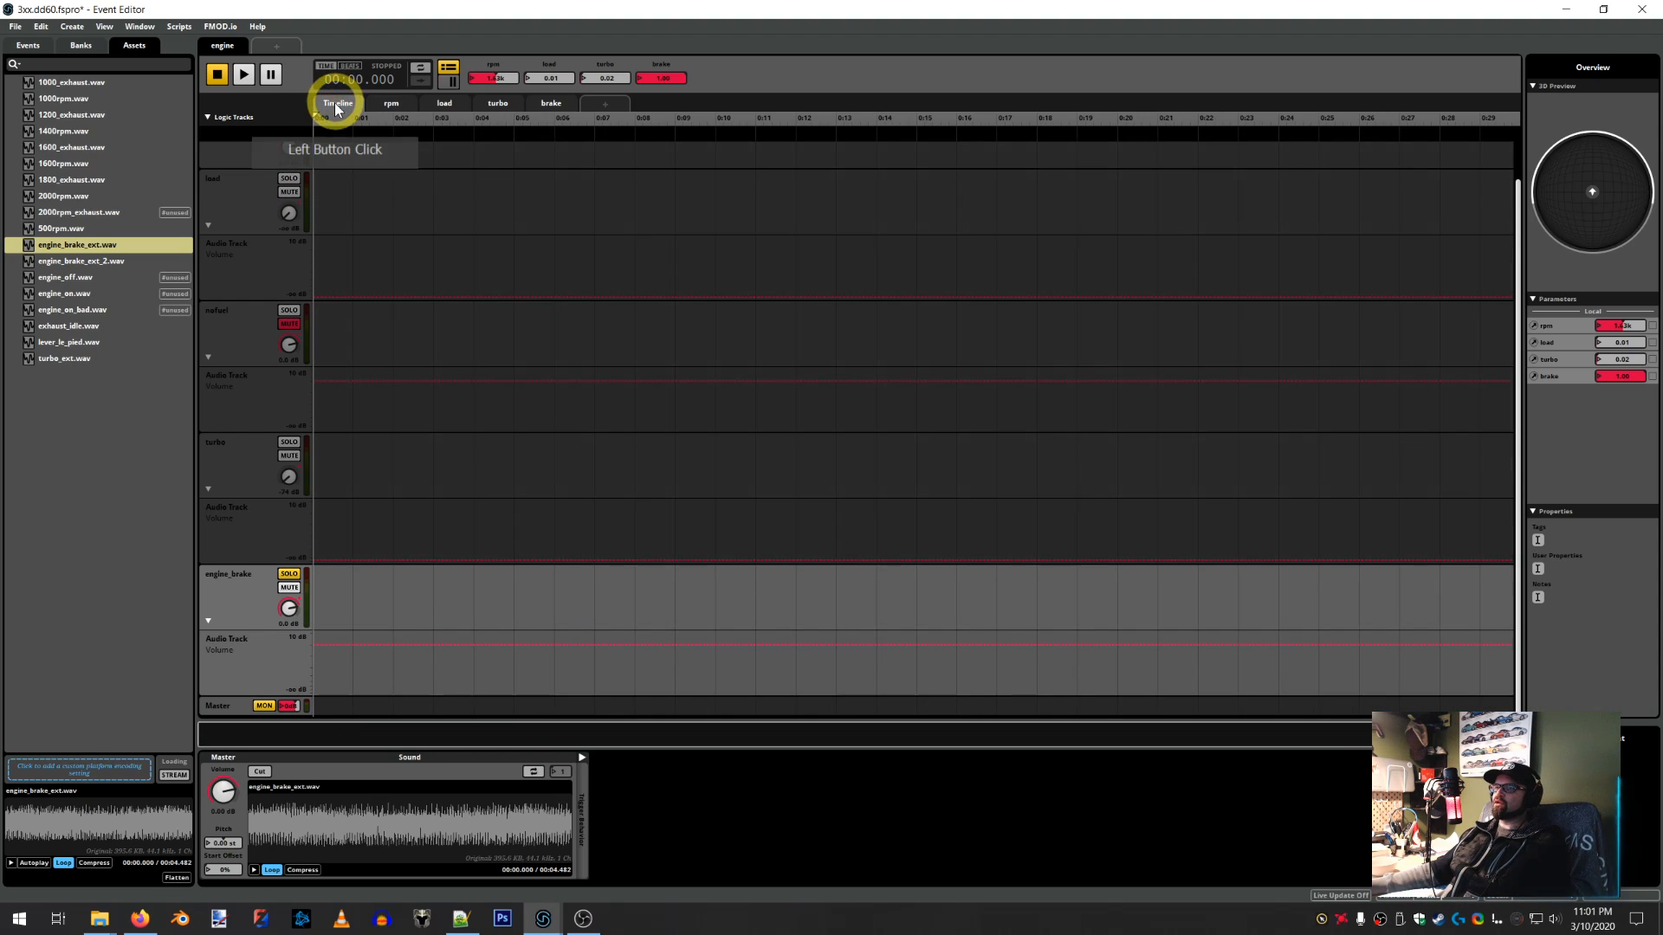
click(366, 517)
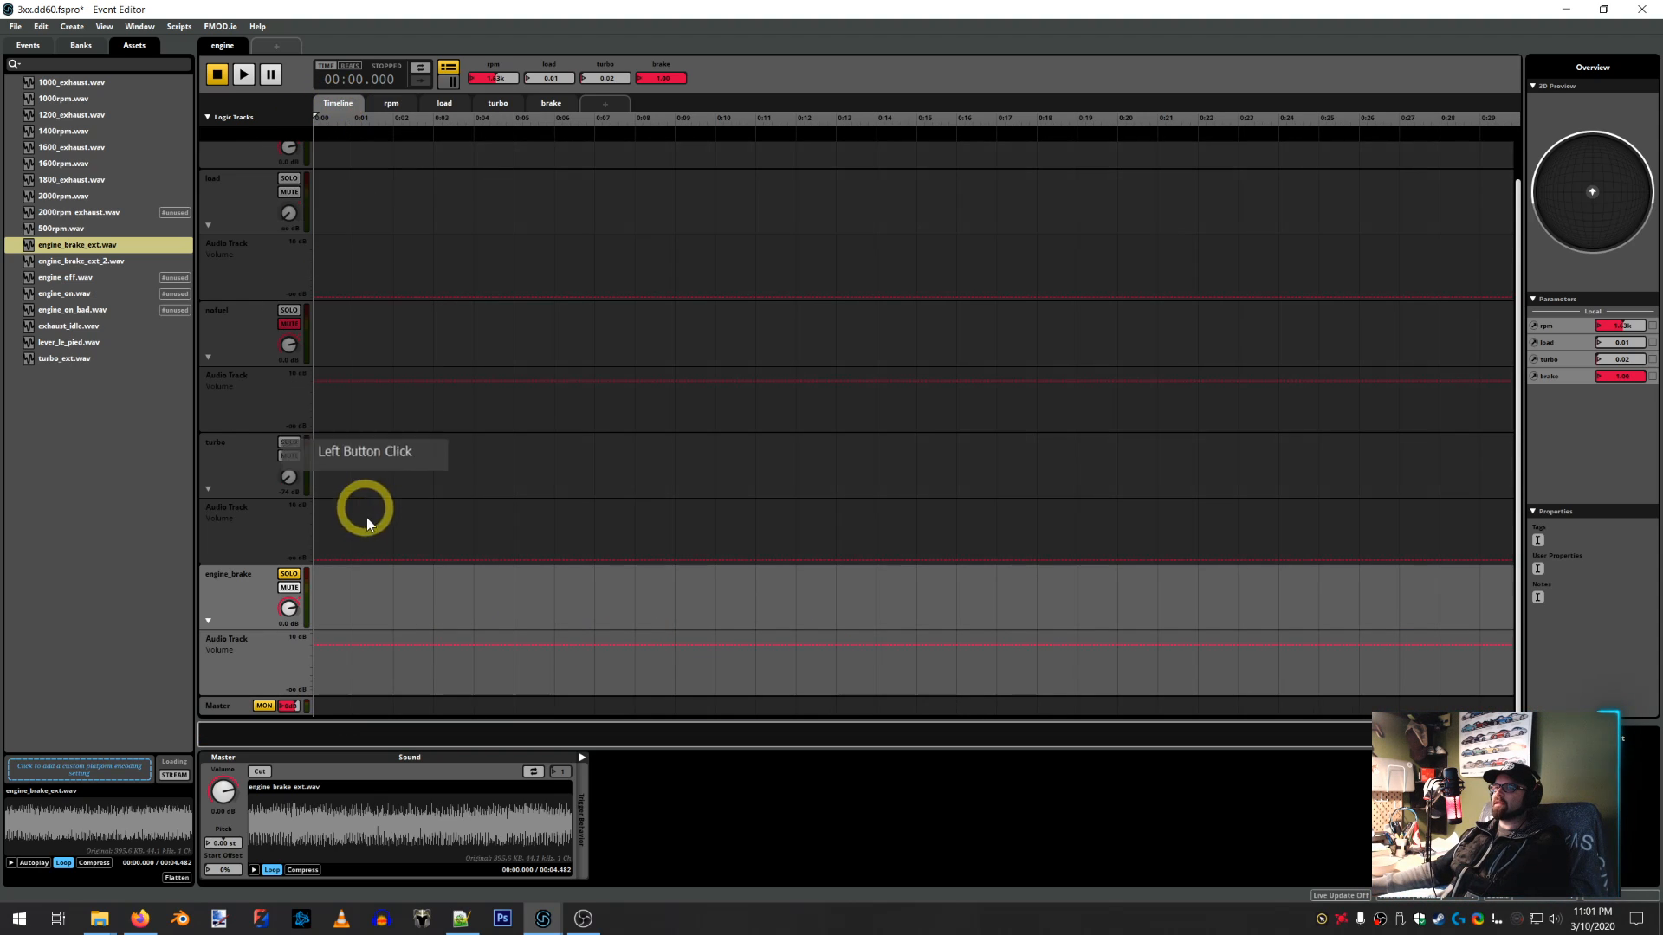
click(389, 110)
click(646, 397)
click(684, 85)
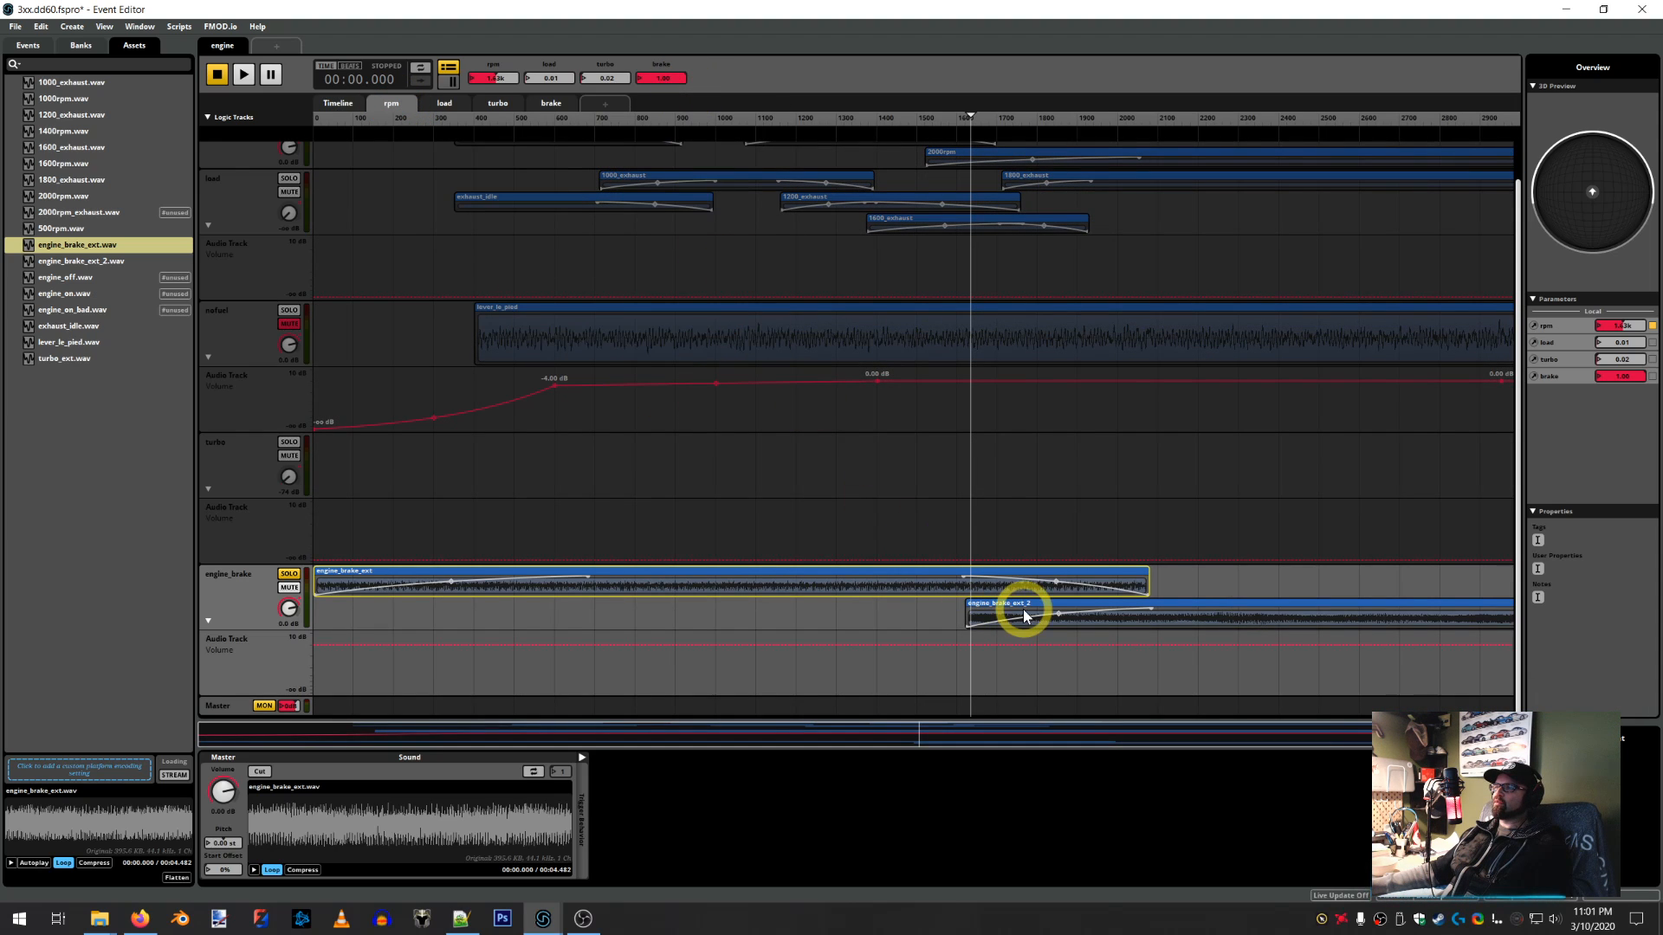
Audition the engine_brake track at about 1070 rpm, enabling looping and Cut on the engine_brake_ext instrument
click(243, 78)
drag(971, 119, 741, 143)
click(533, 772)
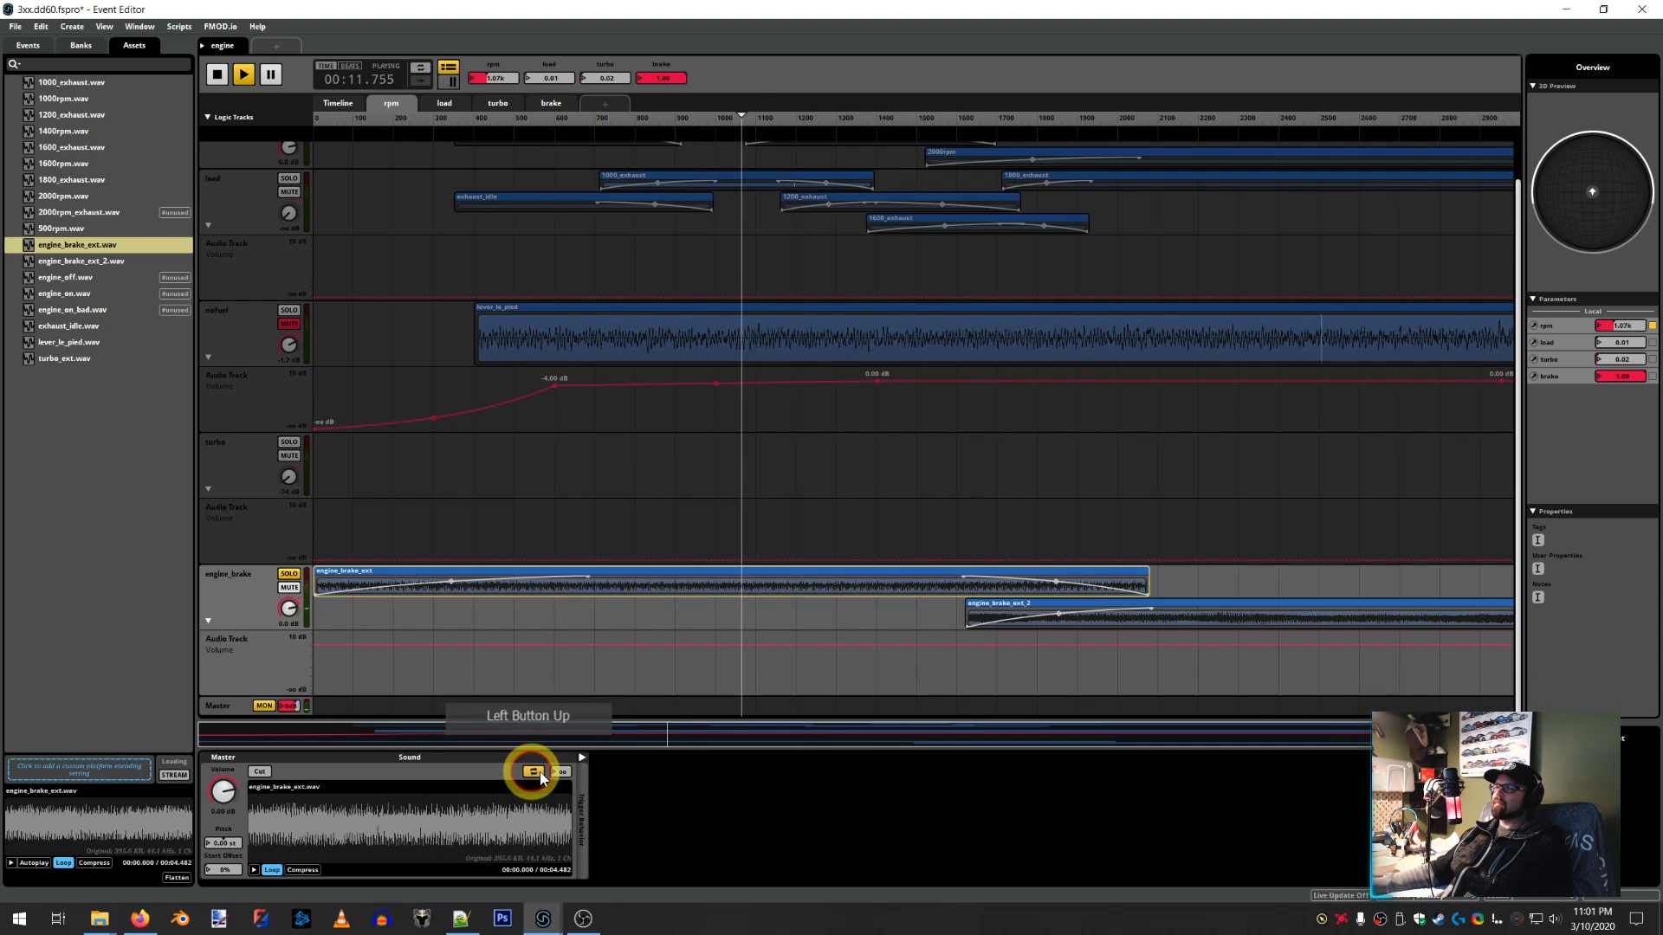
click(258, 771)
click(1039, 617)
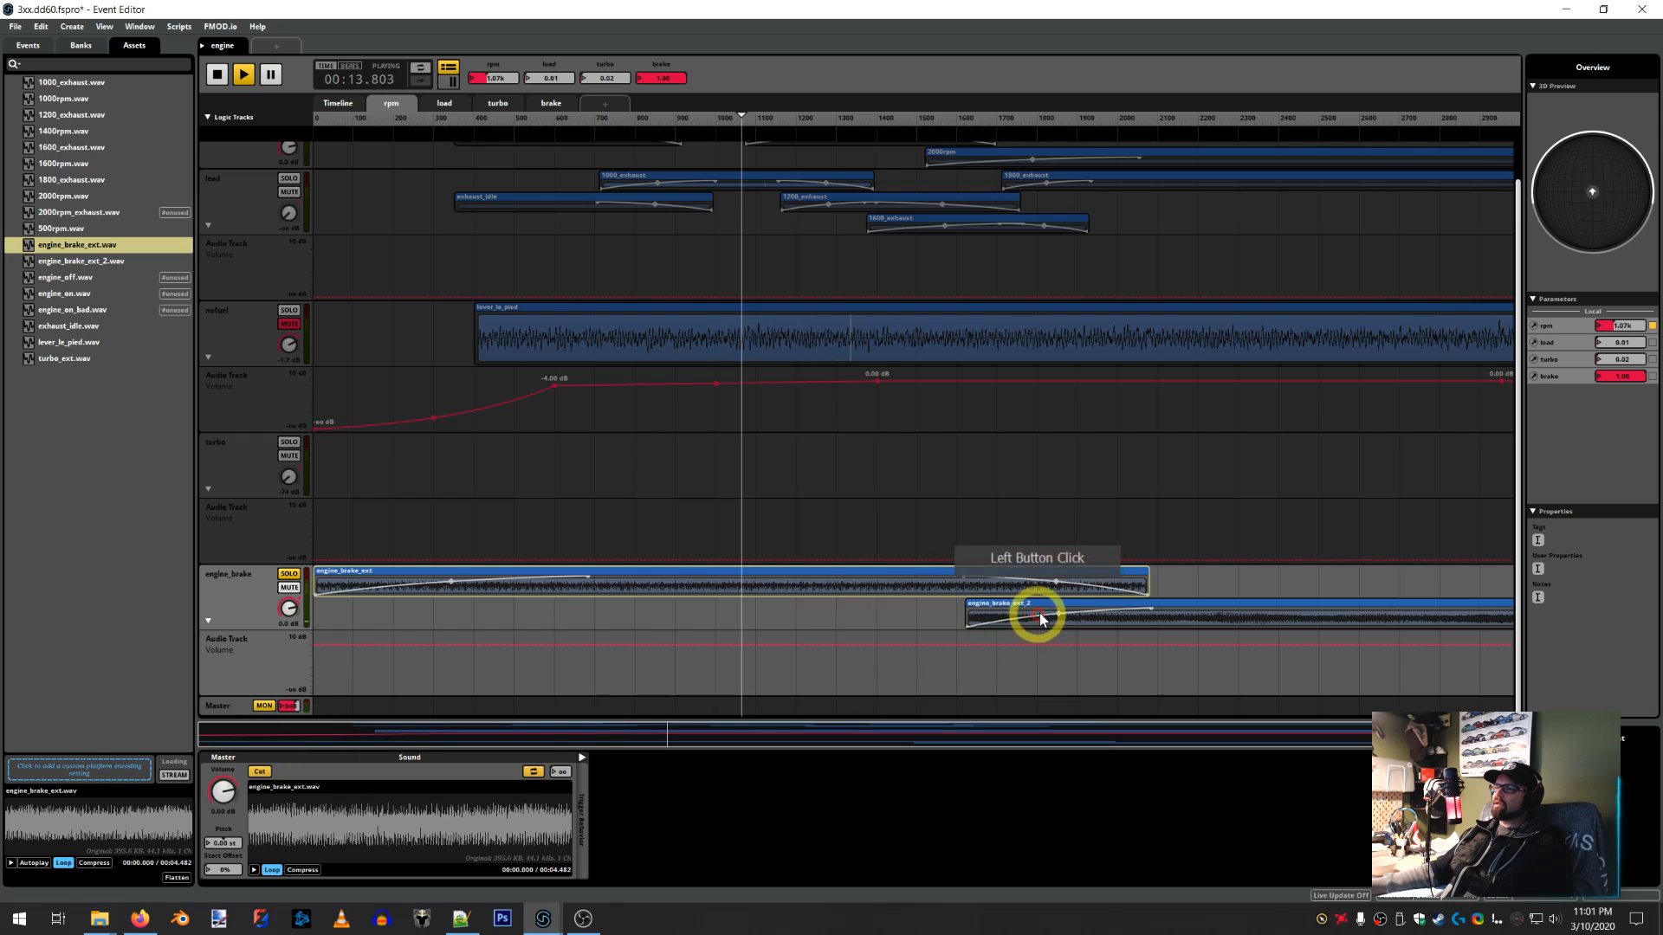
click(534, 771)
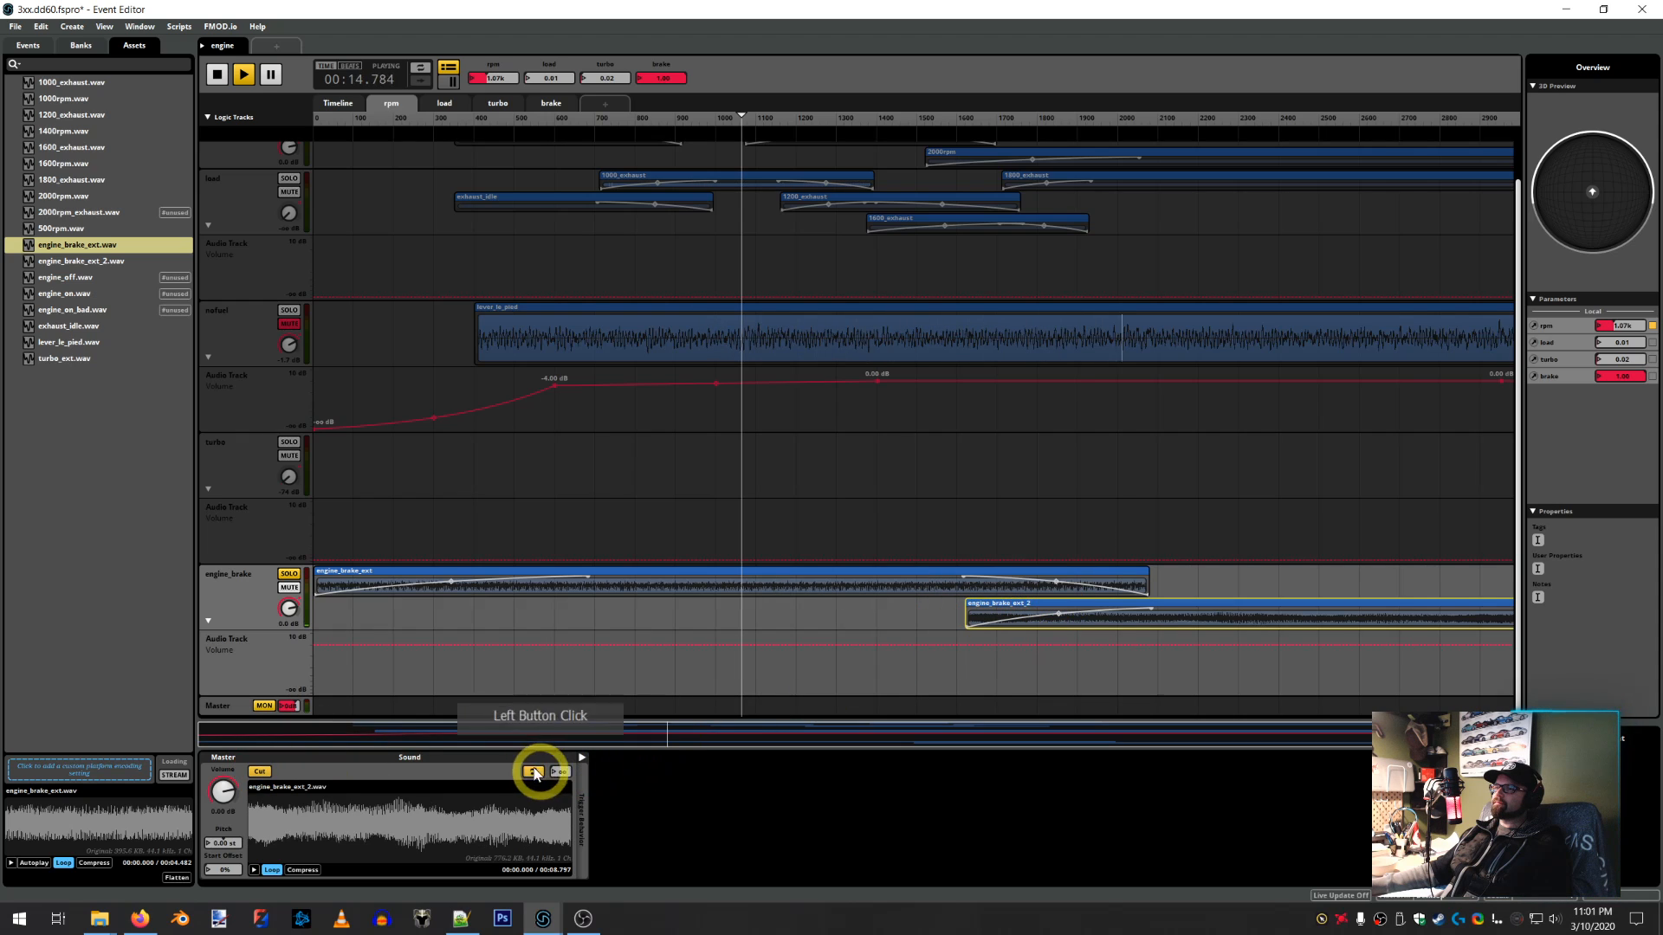
click(873, 585)
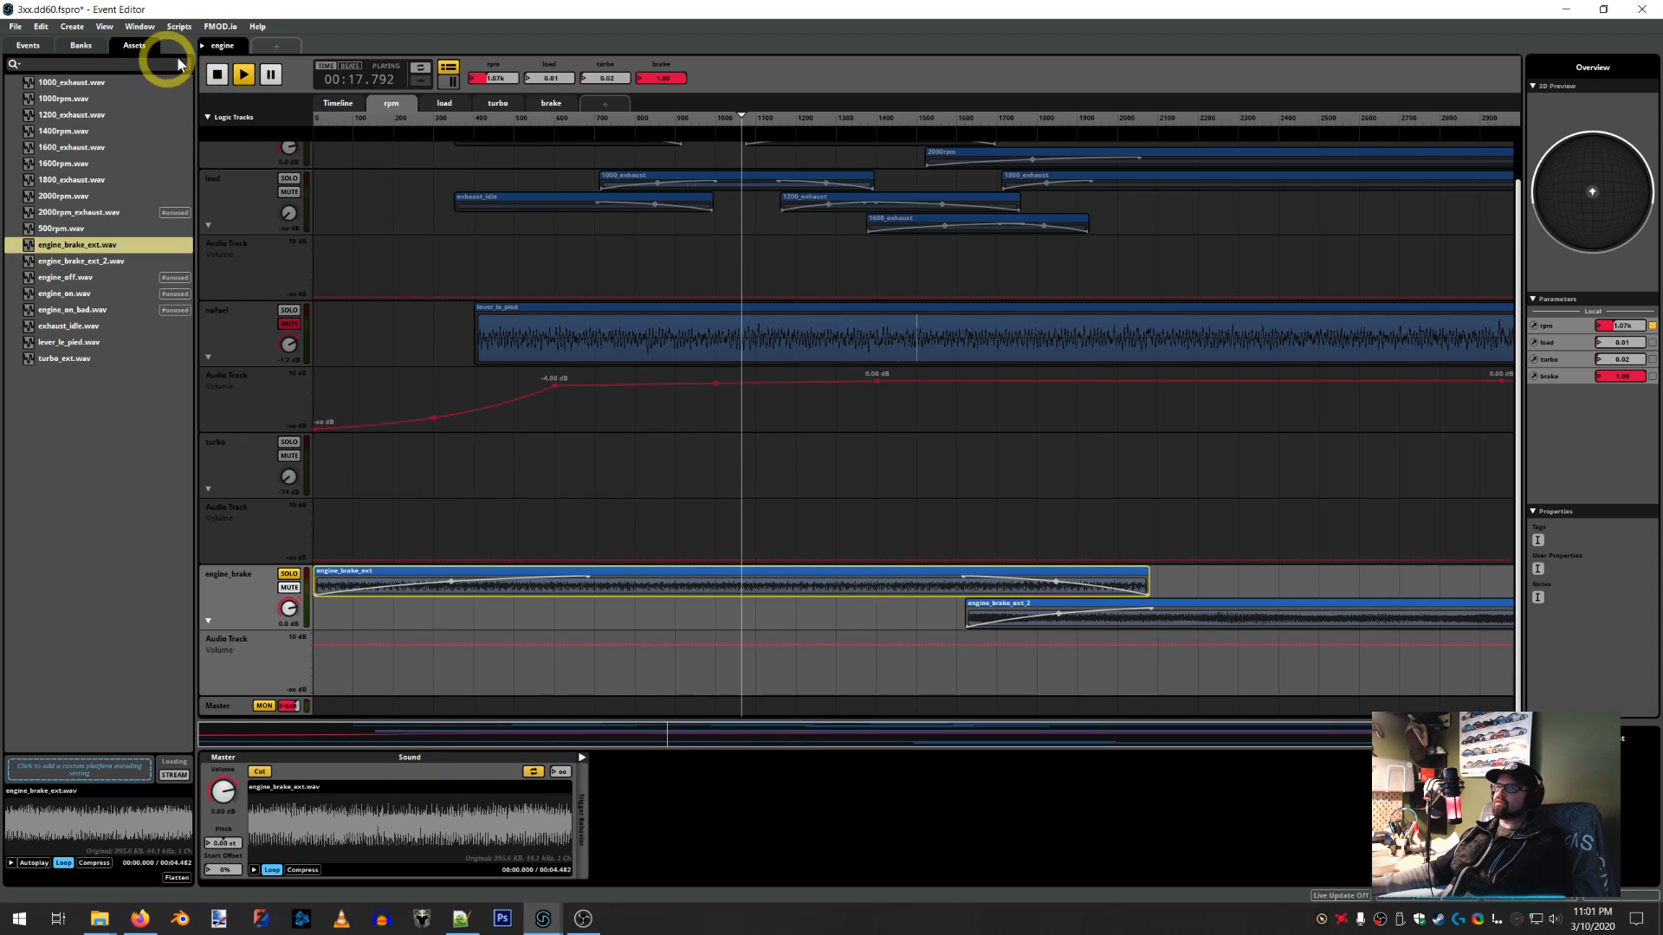
click(217, 75)
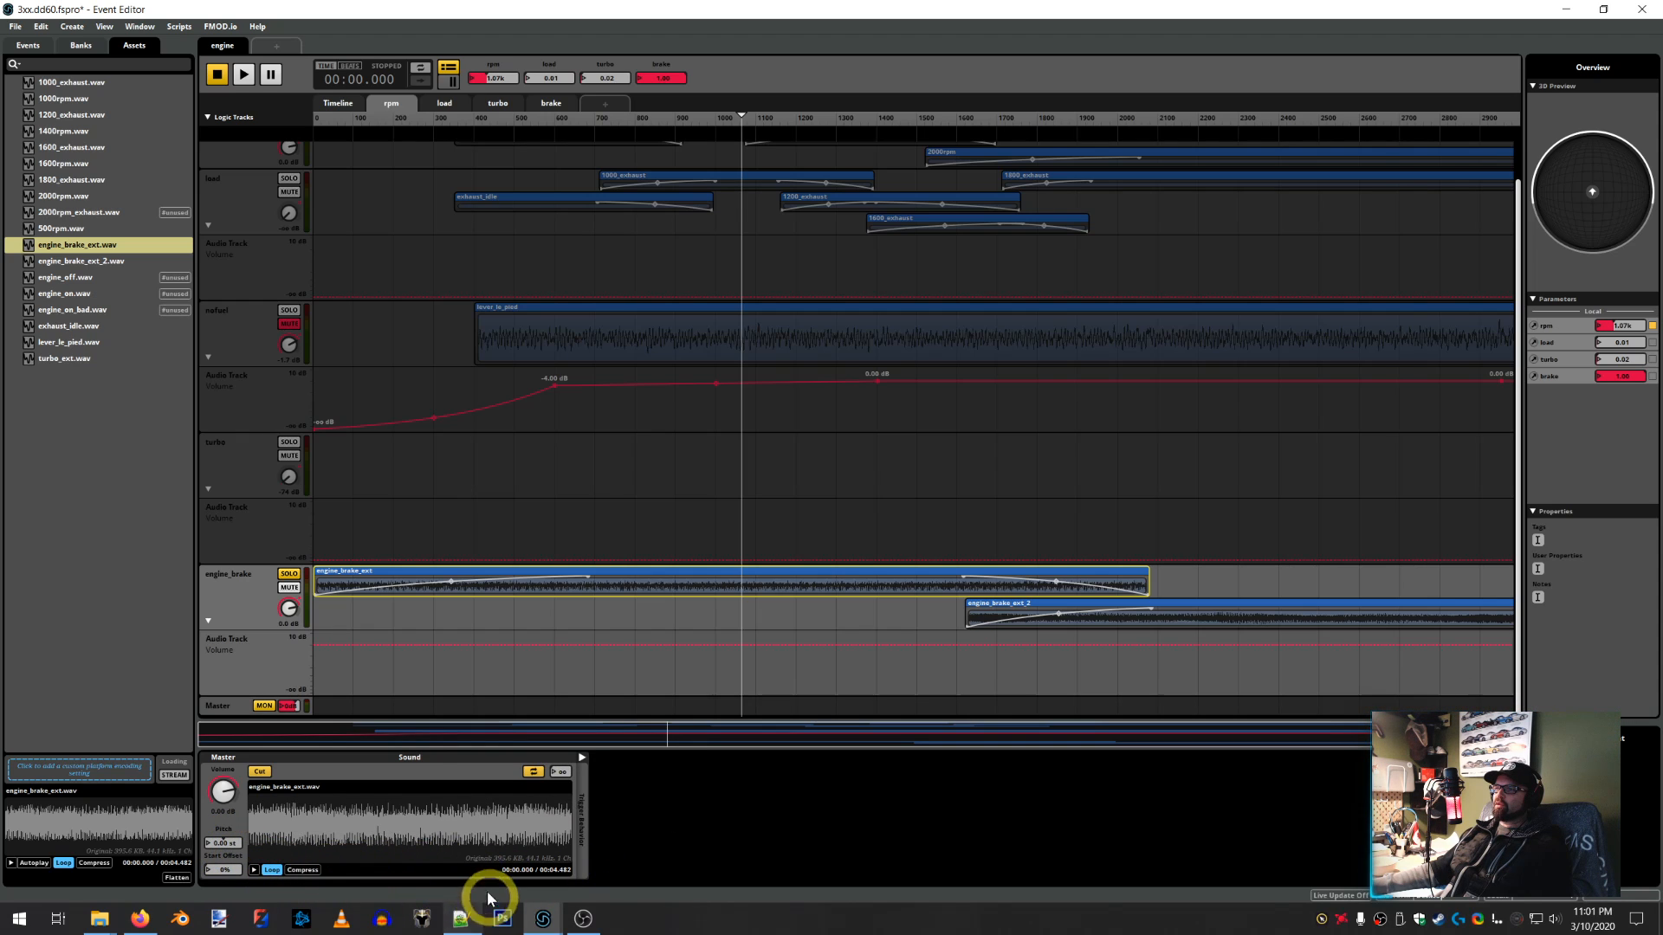
Add an Autopitch modulator to the engine_brake_ext instrument's pitch and set its root from the eb0 pitch_reference of 1565 in exterior_dd60.sii
click(460, 920)
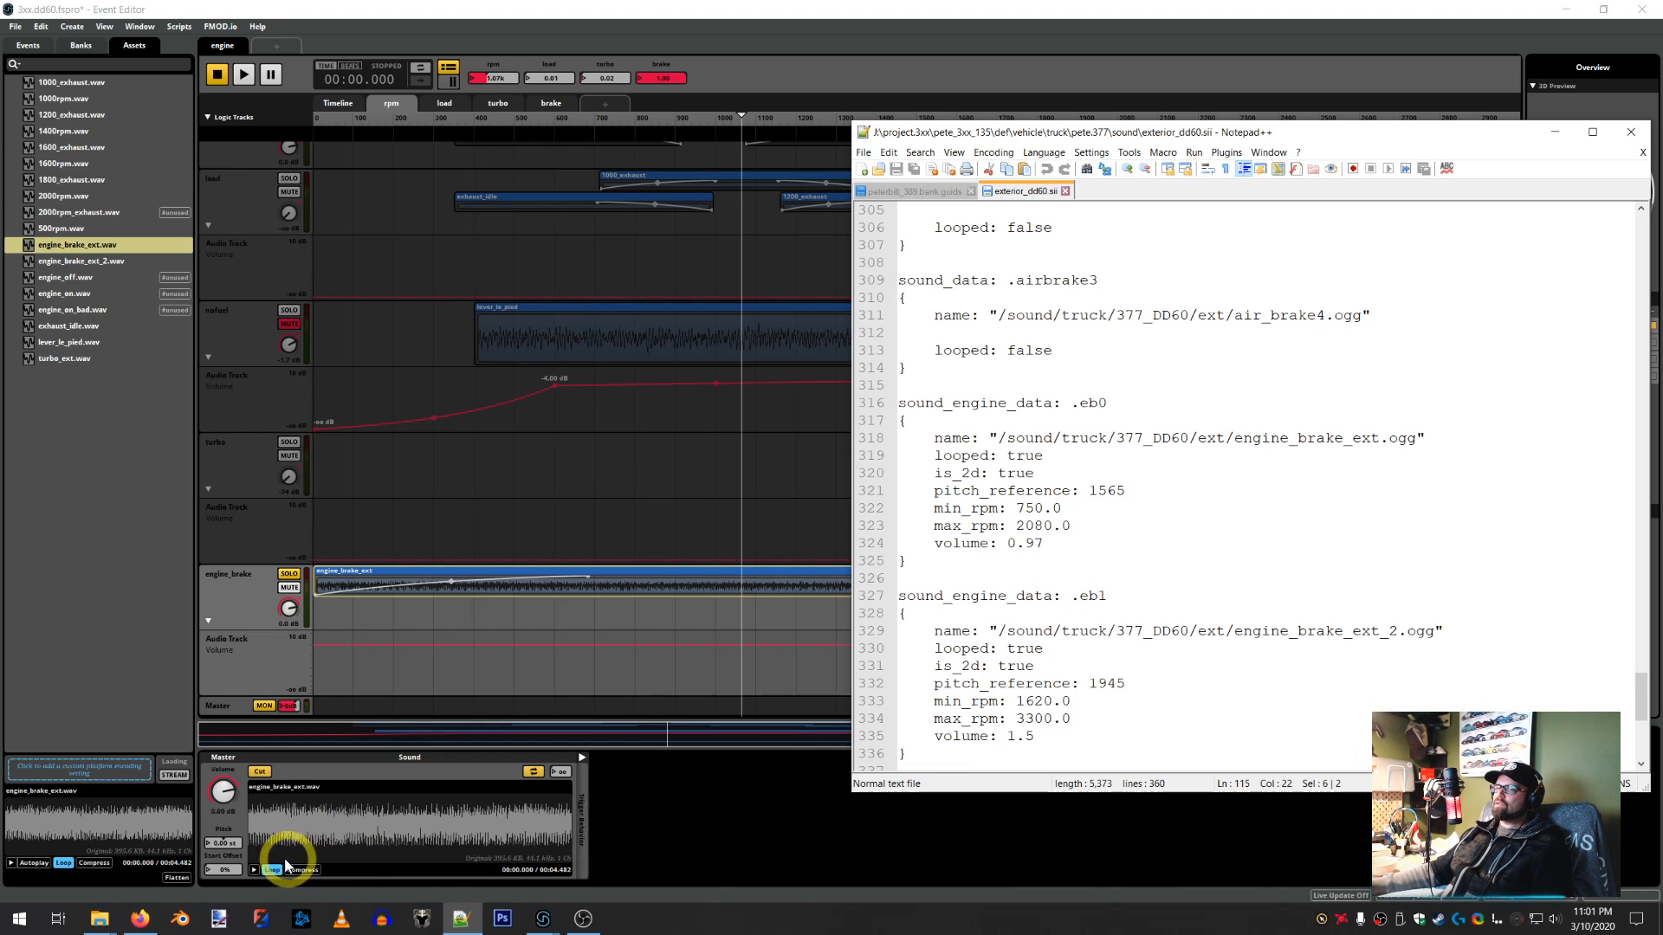
click(224, 842)
right_click(224, 842)
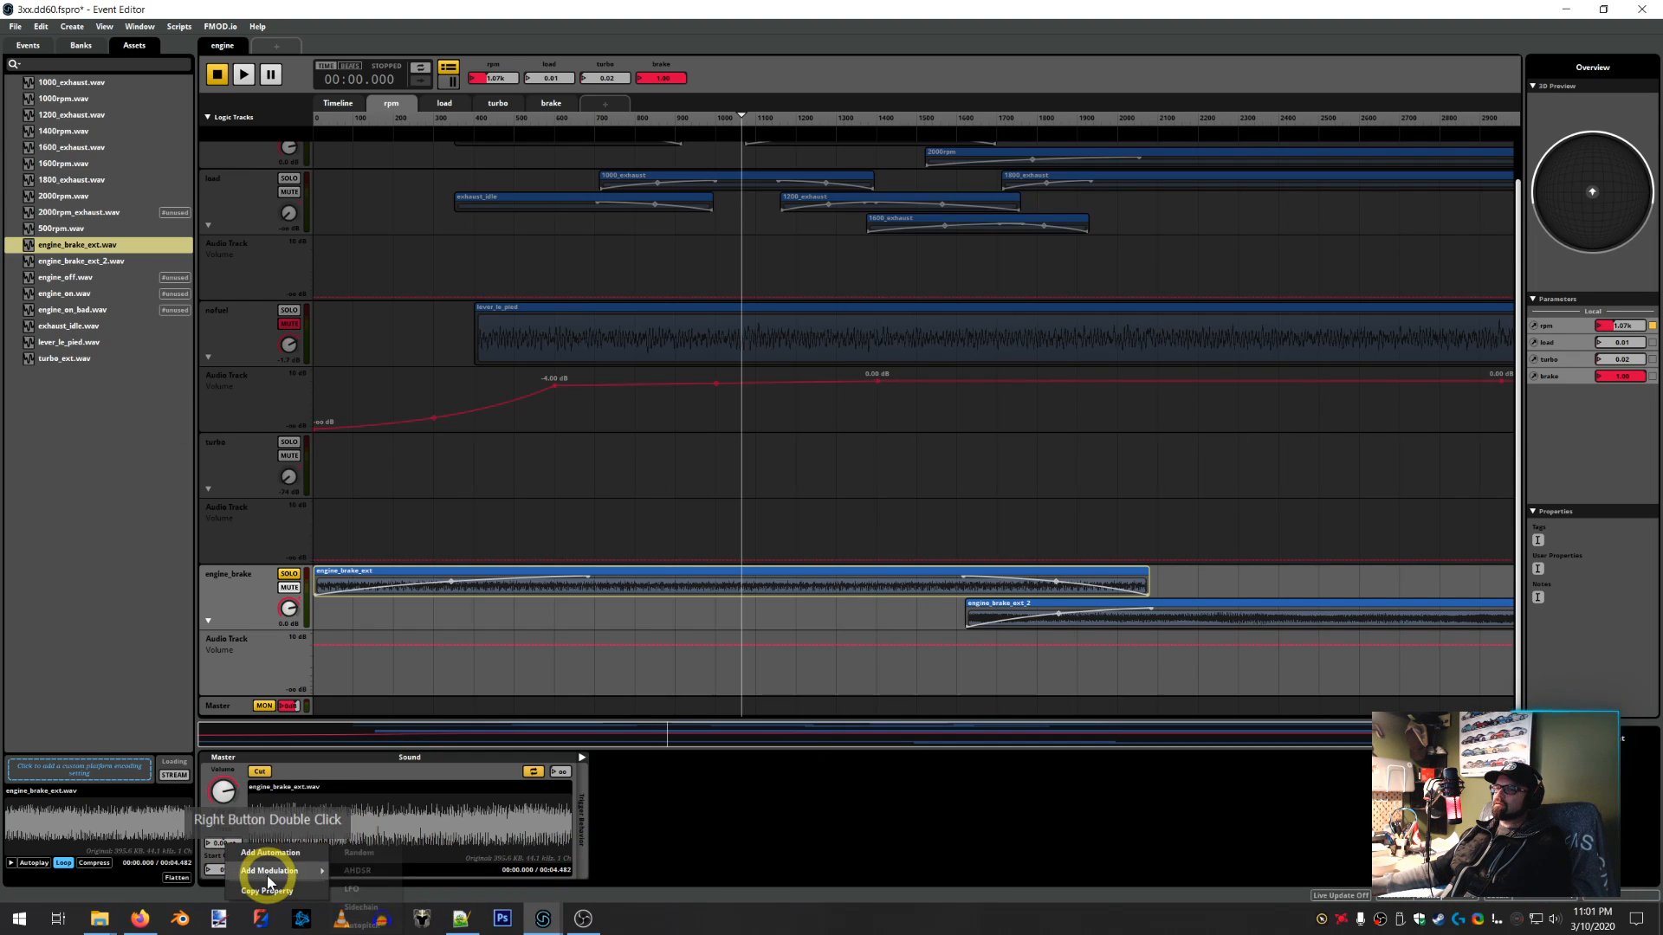
mouse_move(277, 870)
click(371, 925)
click(625, 821)
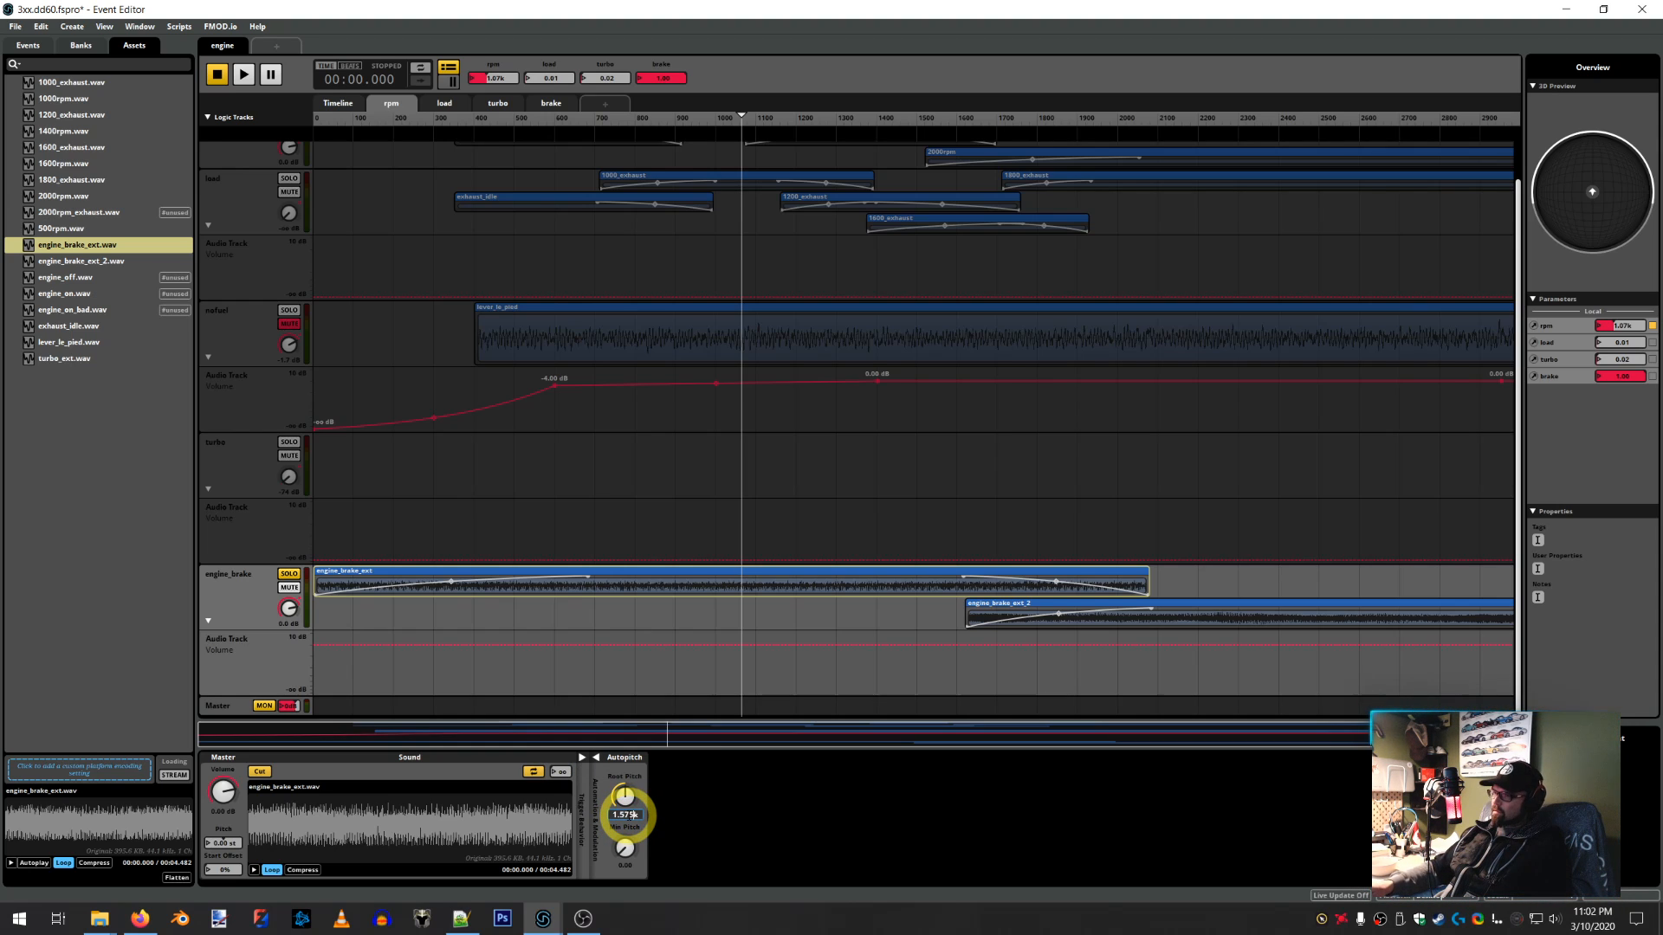
click(800, 630)
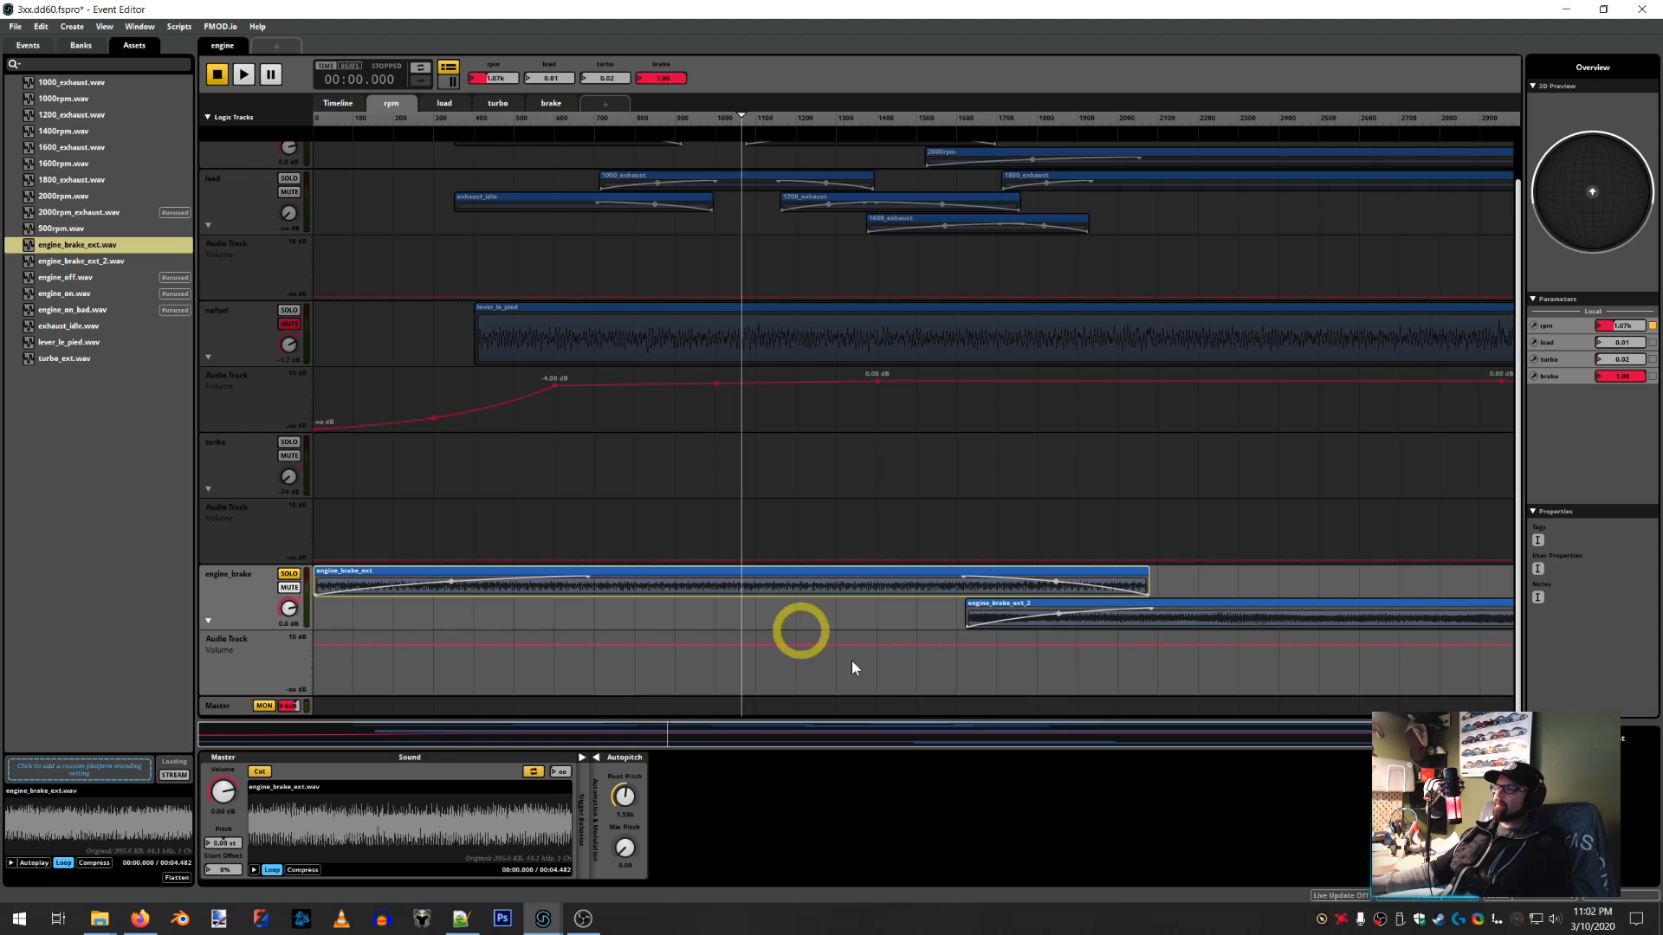
Add an Autopitch modulator to the engine_brake_ext_2 instrument's pitch and set its root from the eb1 pitch_reference of 1945
click(1265, 610)
click(650, 863)
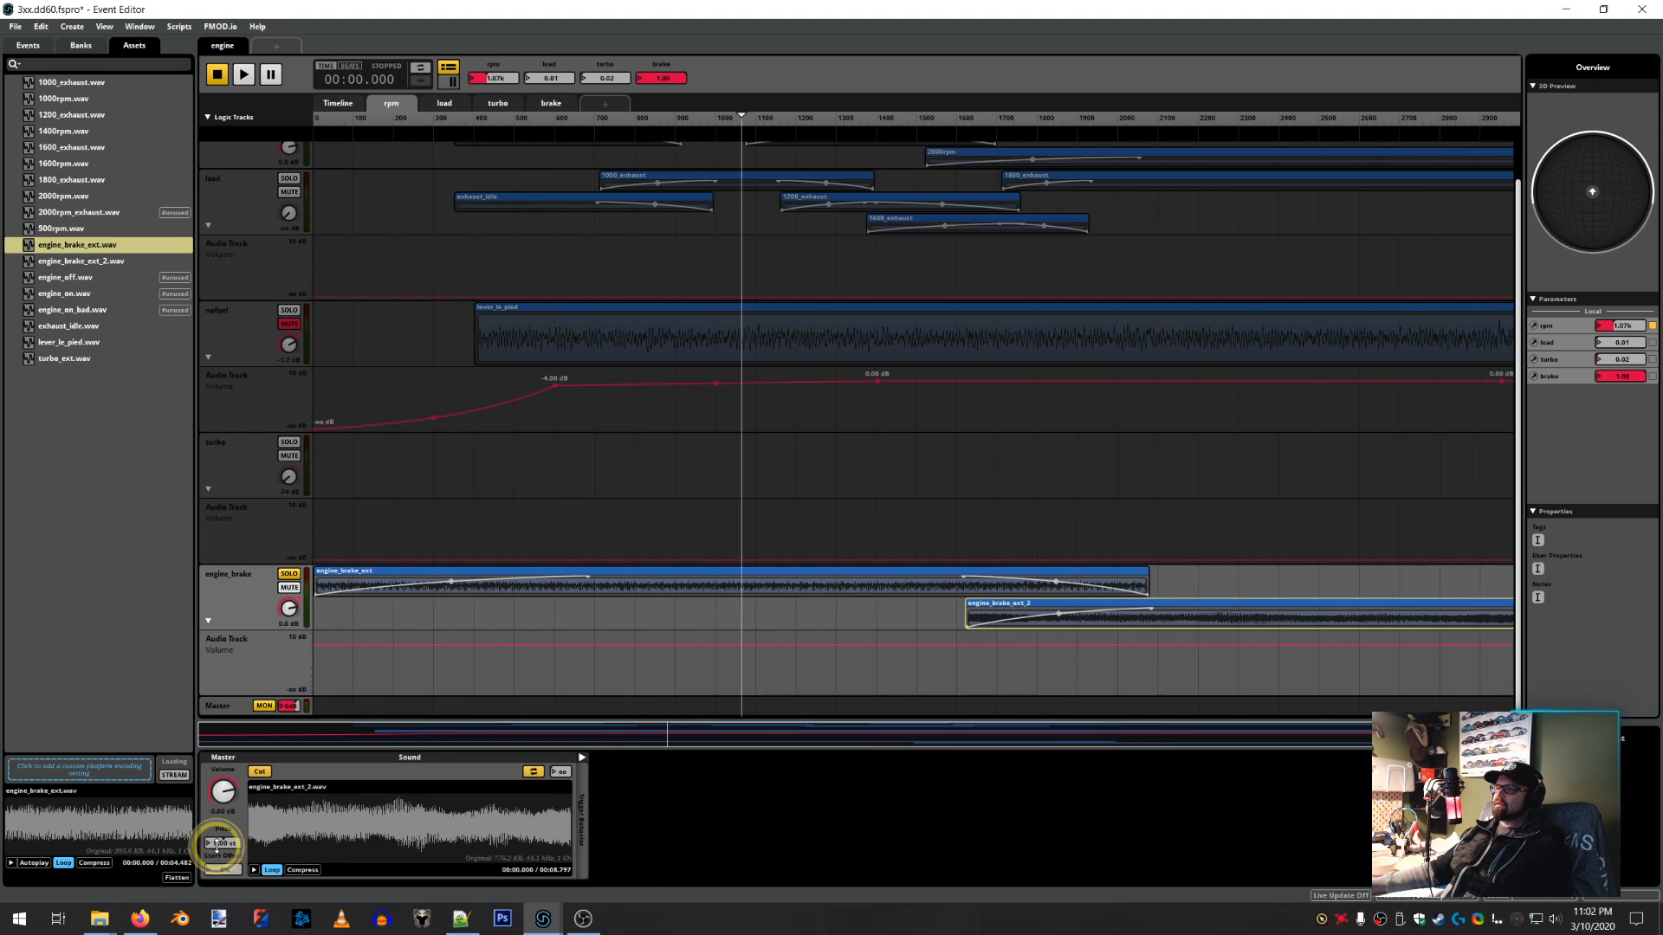
right_click(217, 844)
click(355, 903)
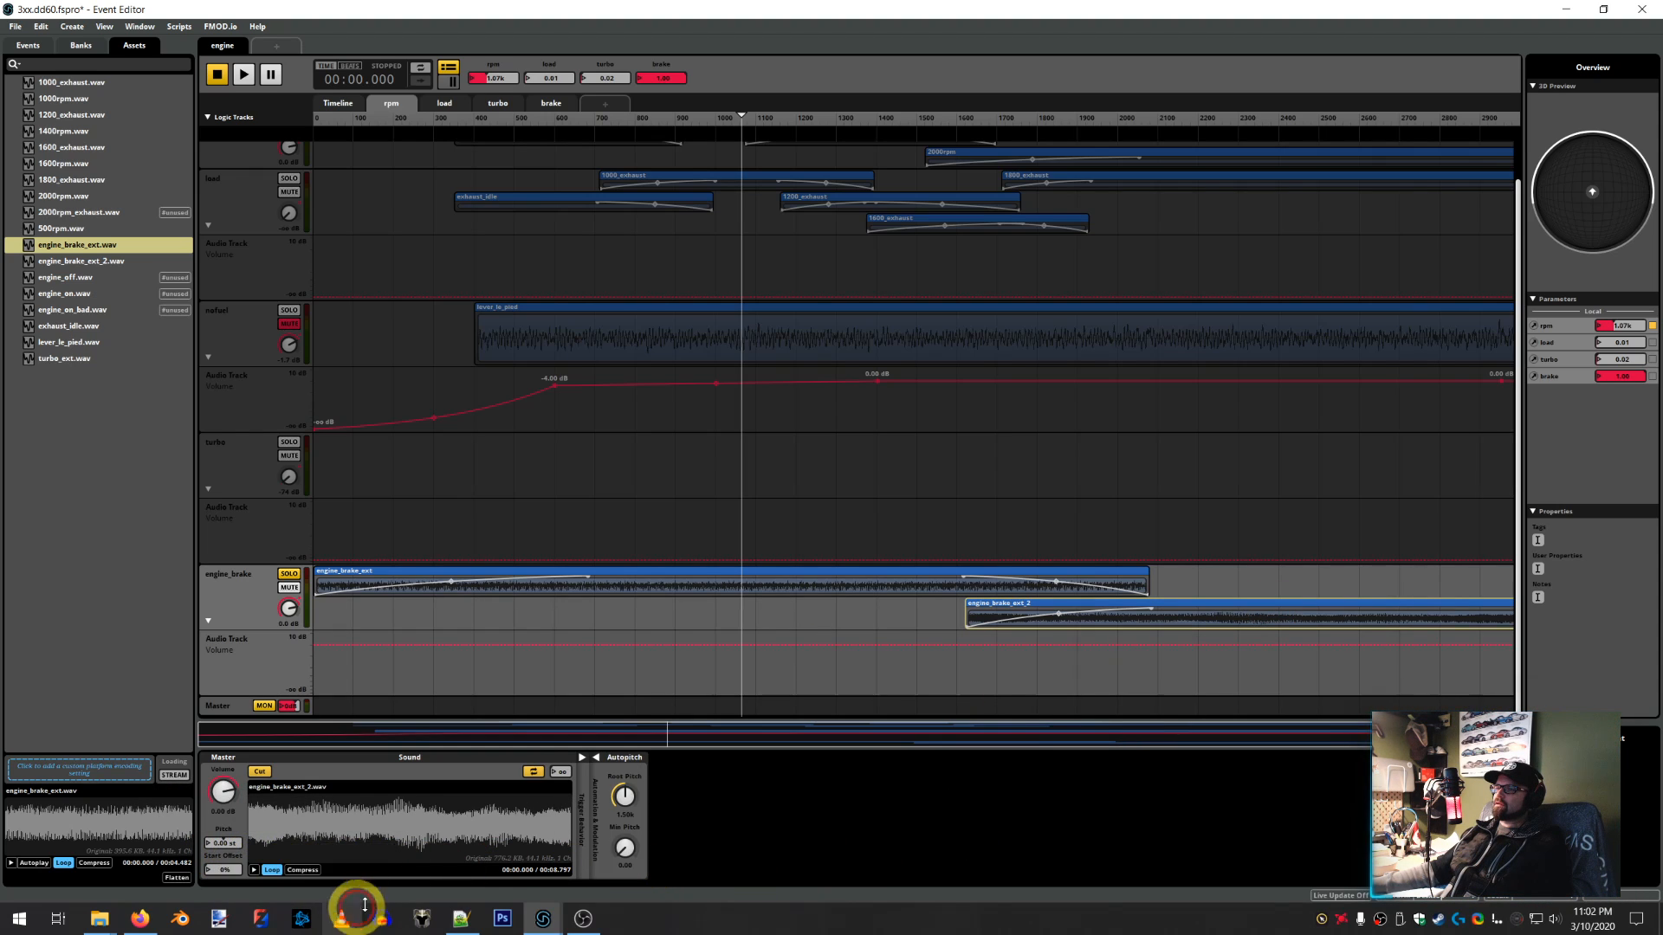
click(459, 918)
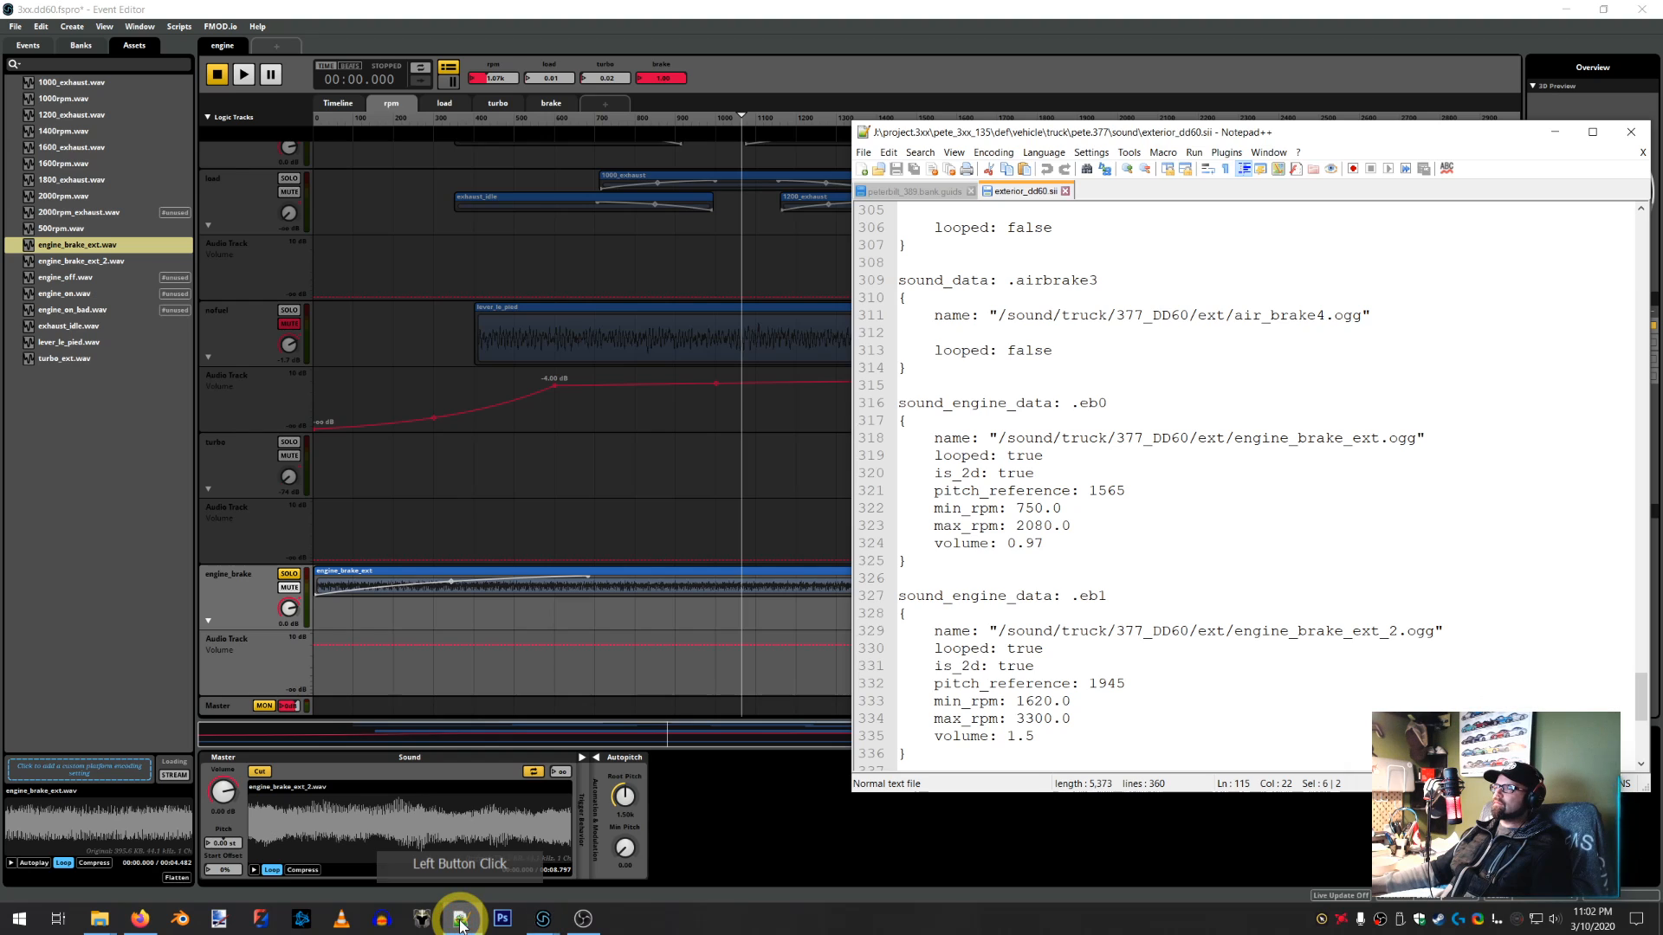
click(459, 920)
click(625, 817)
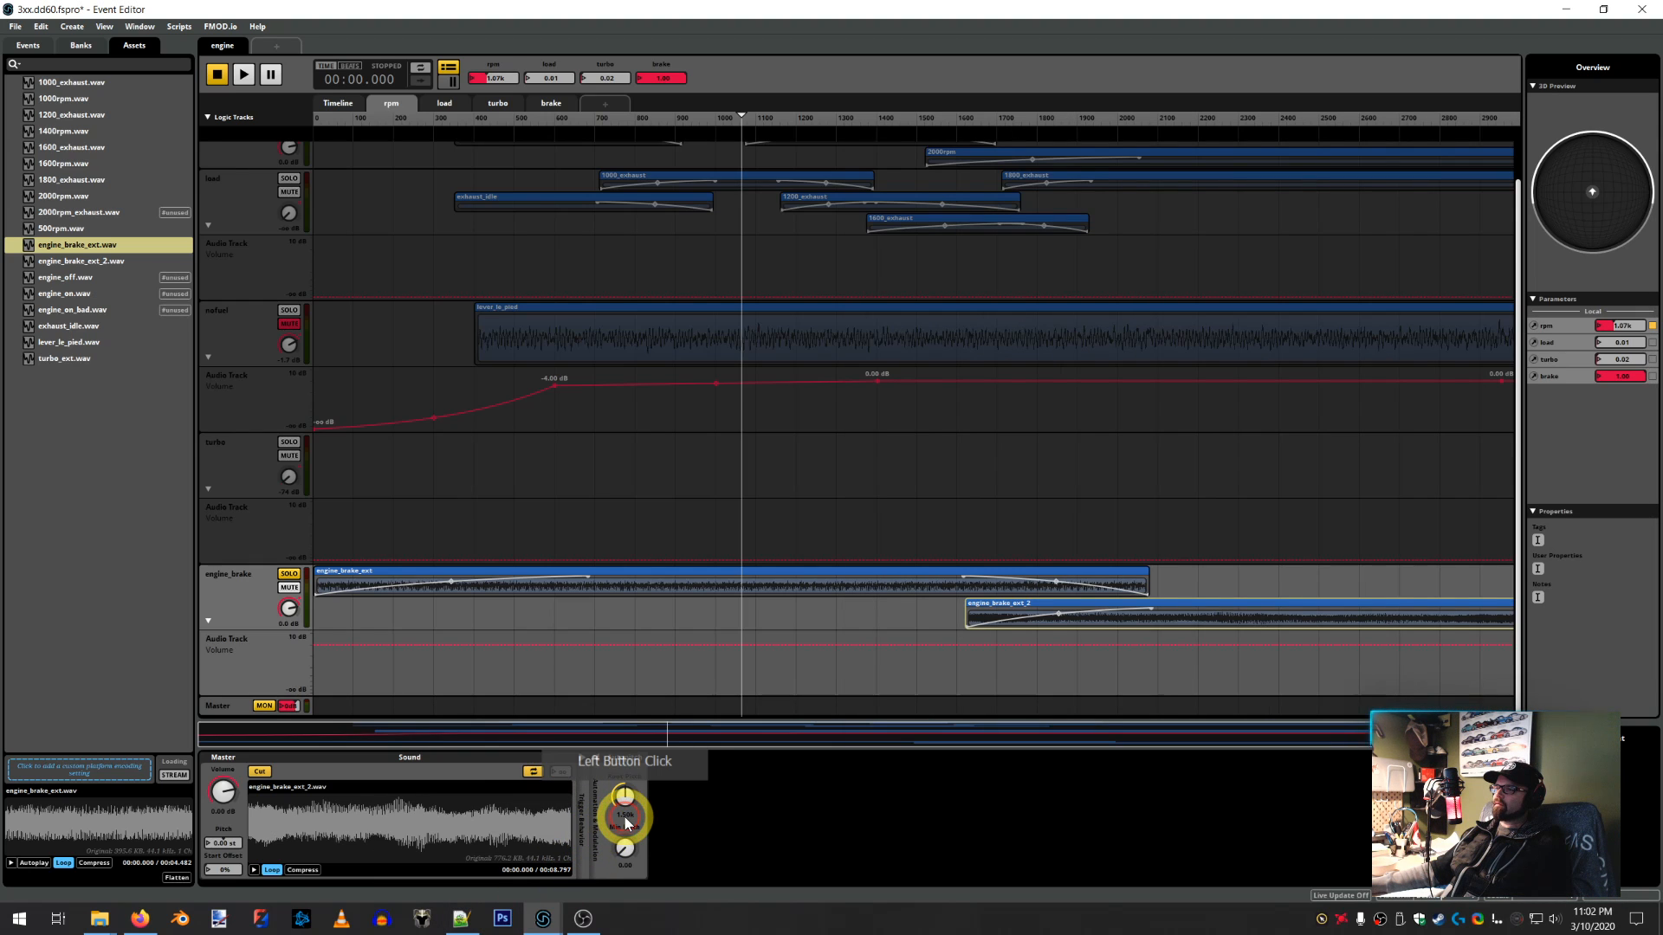
double_click(626, 818)
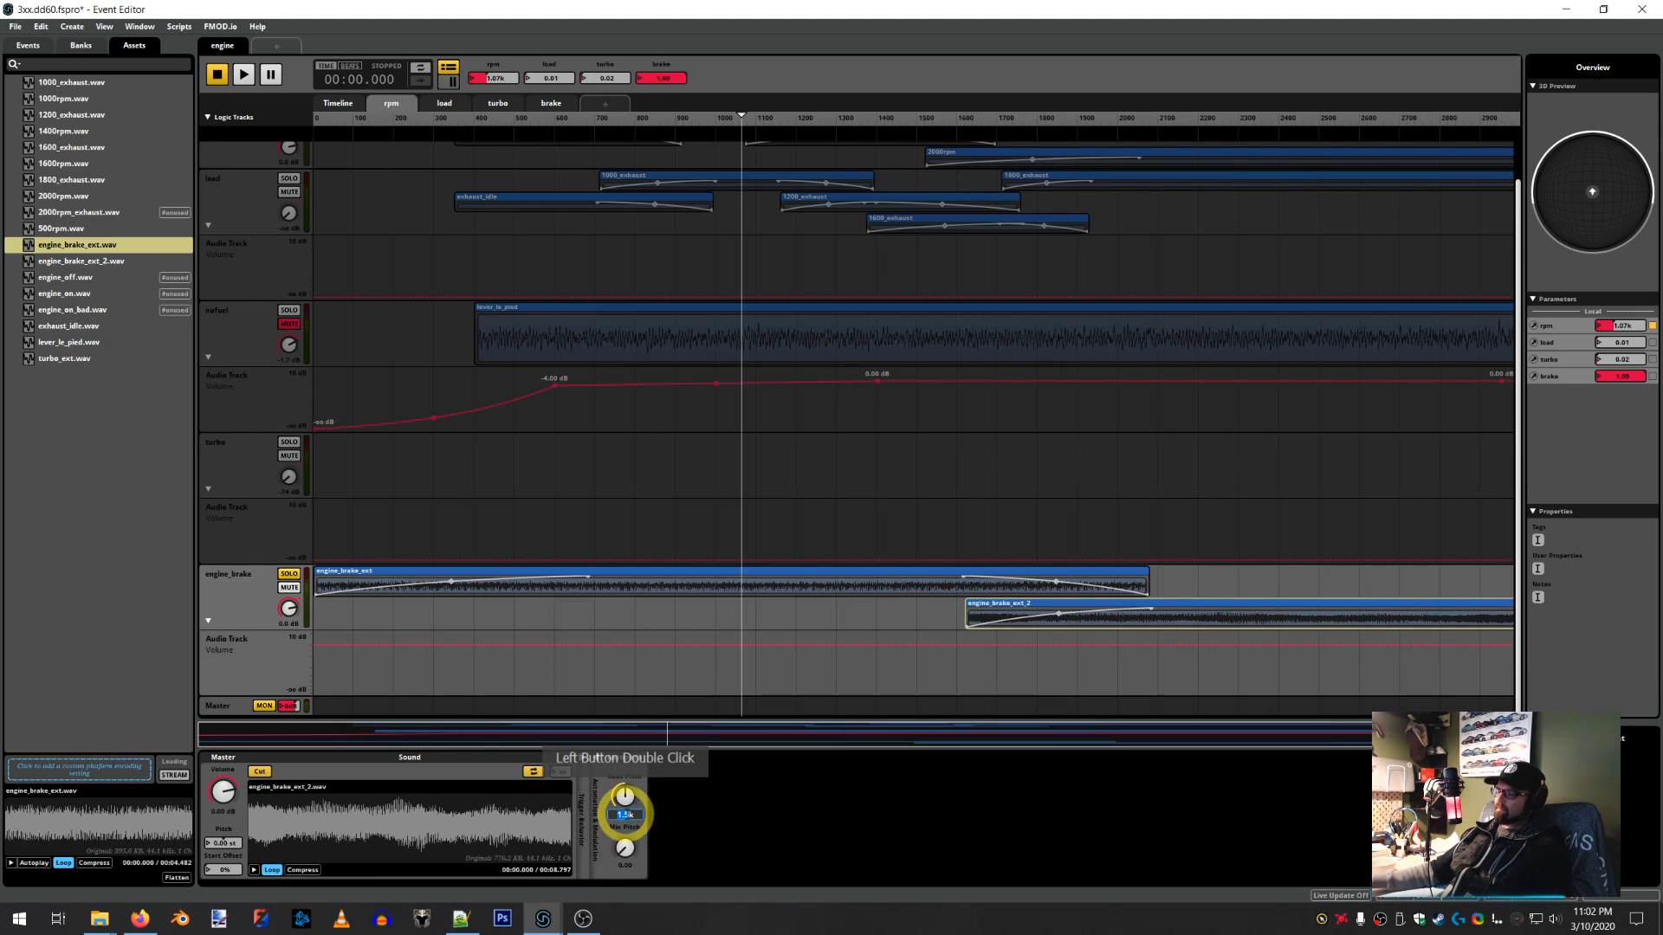
key(BackSpace)
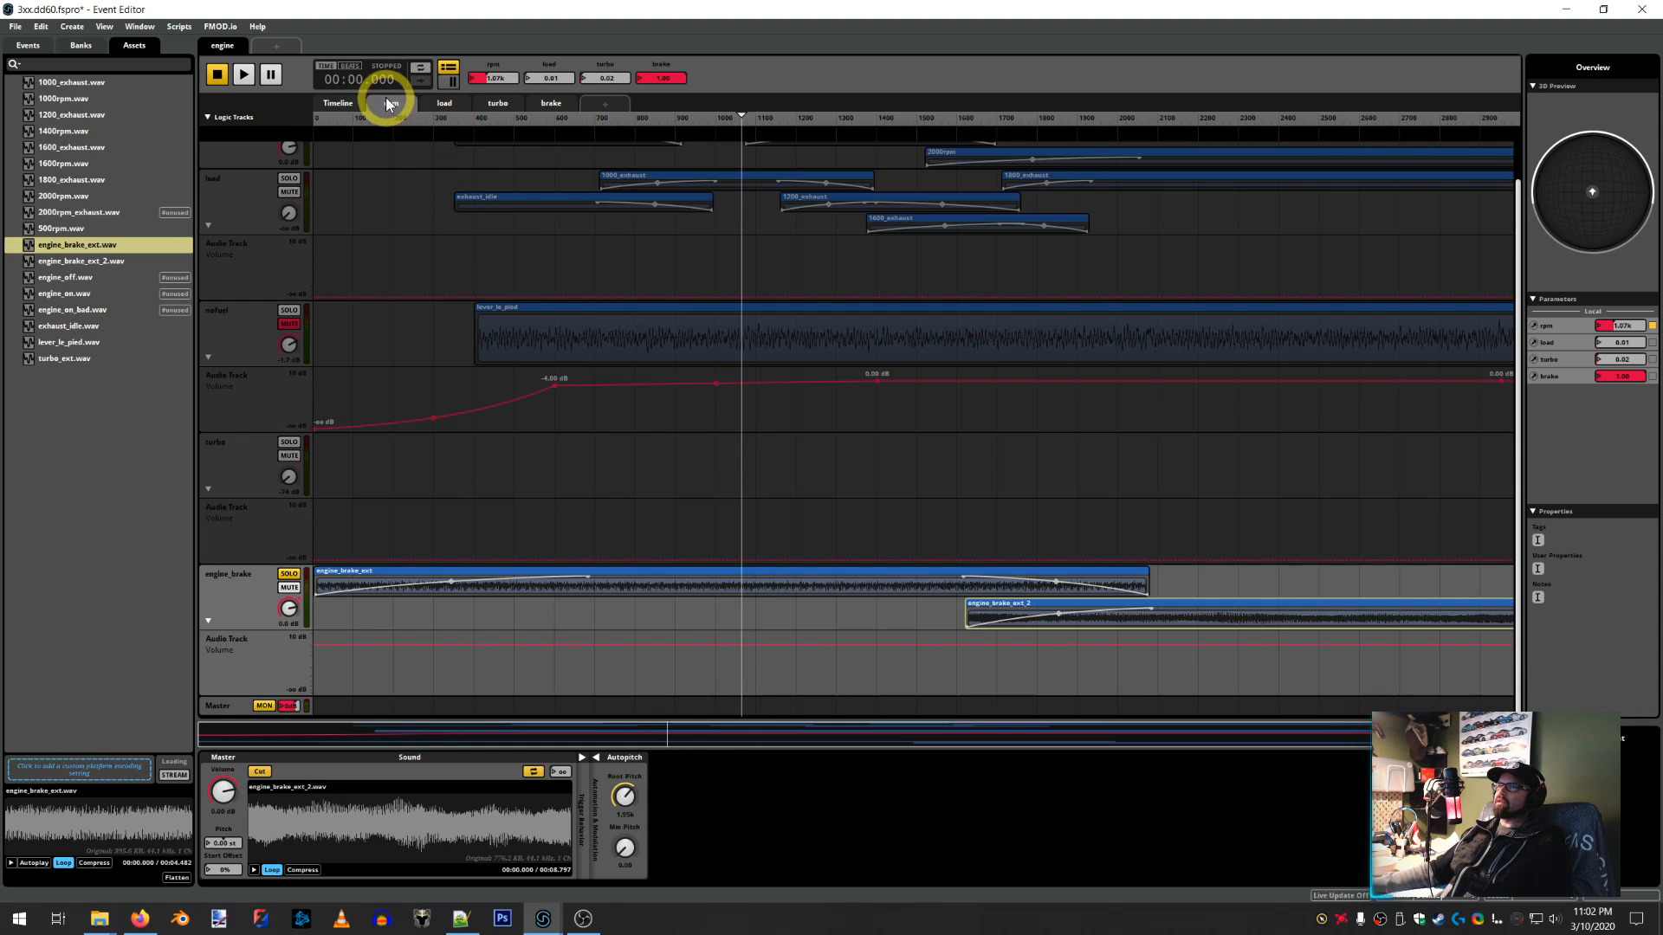
Play the soloed engine_brake track at about 685 rpm and bend the engine_brake_ext fade-in curve so it rises more slowly
click(244, 74)
drag(741, 116, 590, 148)
drag(451, 587, 575, 411)
mouse_move(577, 116)
mouse_down()
mouse_move(554, 113)
mouse_move(594, 110)
mouse_move(414, 122)
mouse_move(589, 126)
mouse_up()
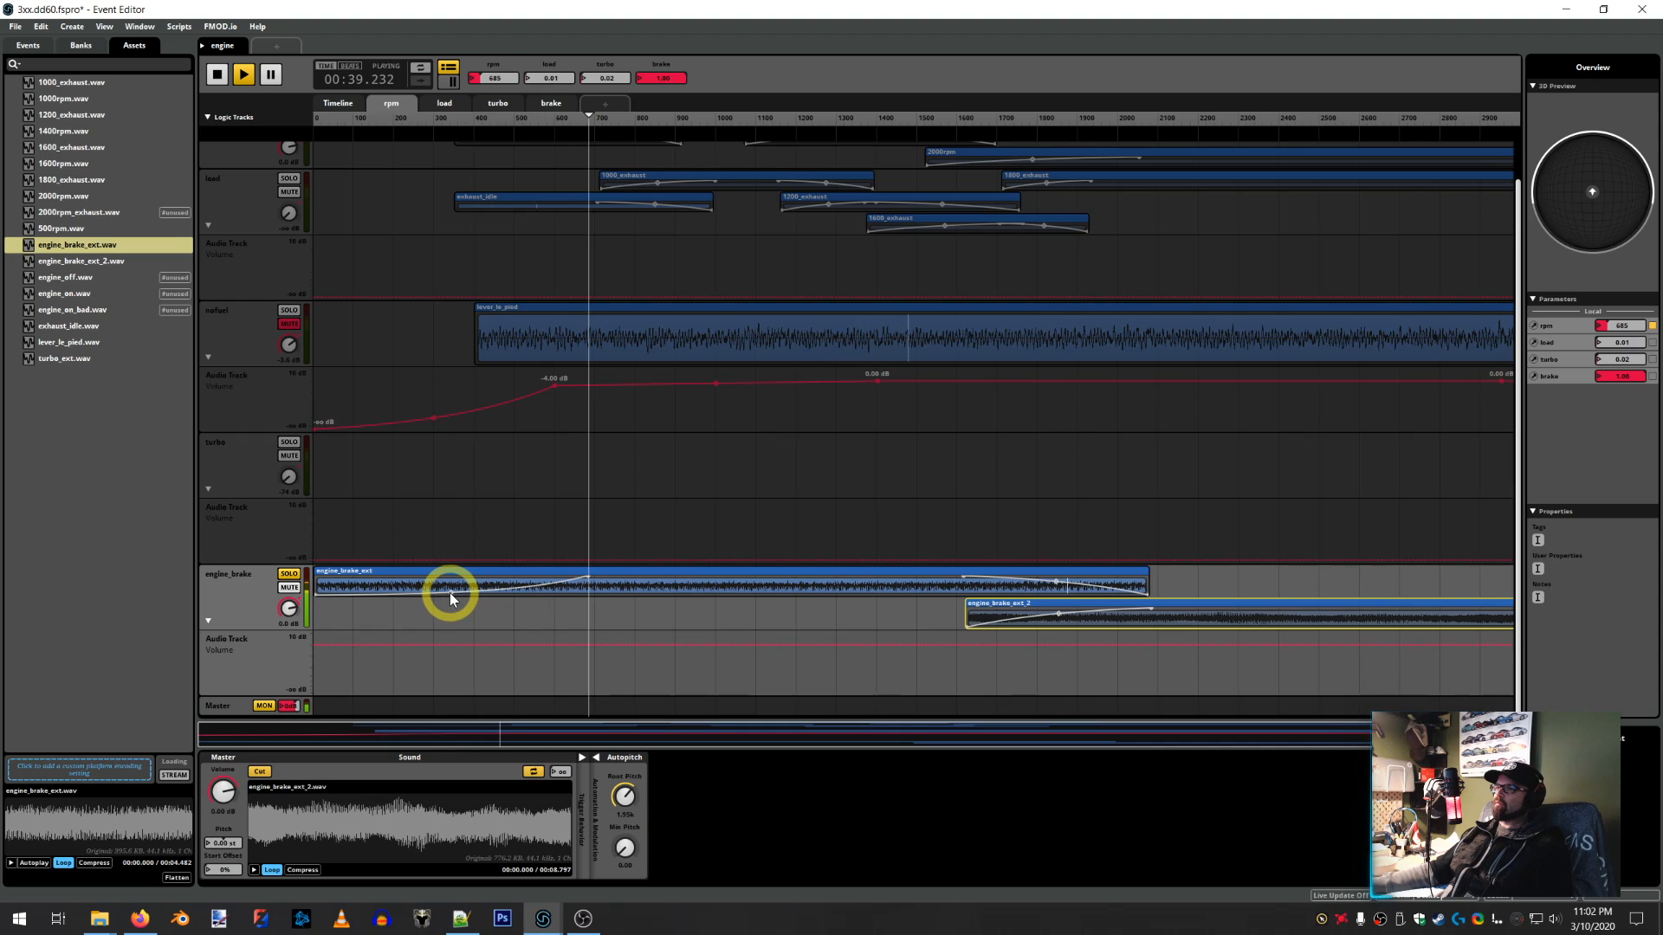
click(449, 593)
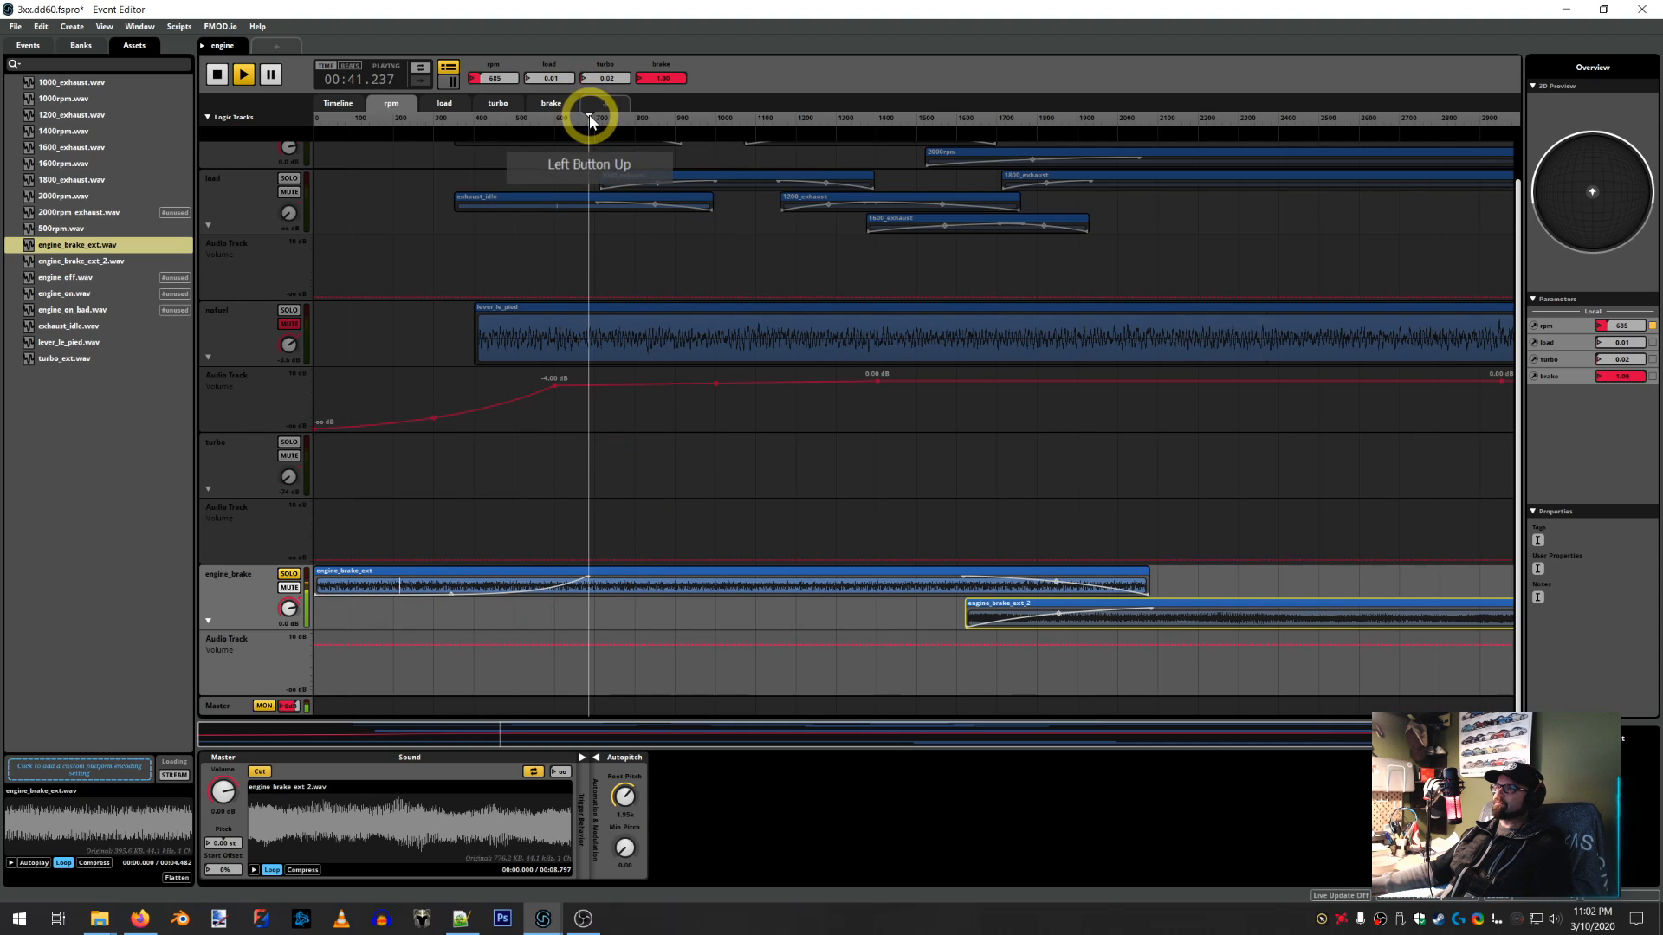
Extend the end of the engine_brake_ext fade-in to about 700 rpm, auditioning it around 900 rpm, and stop playback
mouse_move(589, 121)
mouse_down()
mouse_move(485, 119)
mouse_move(680, 118)
mouse_up()
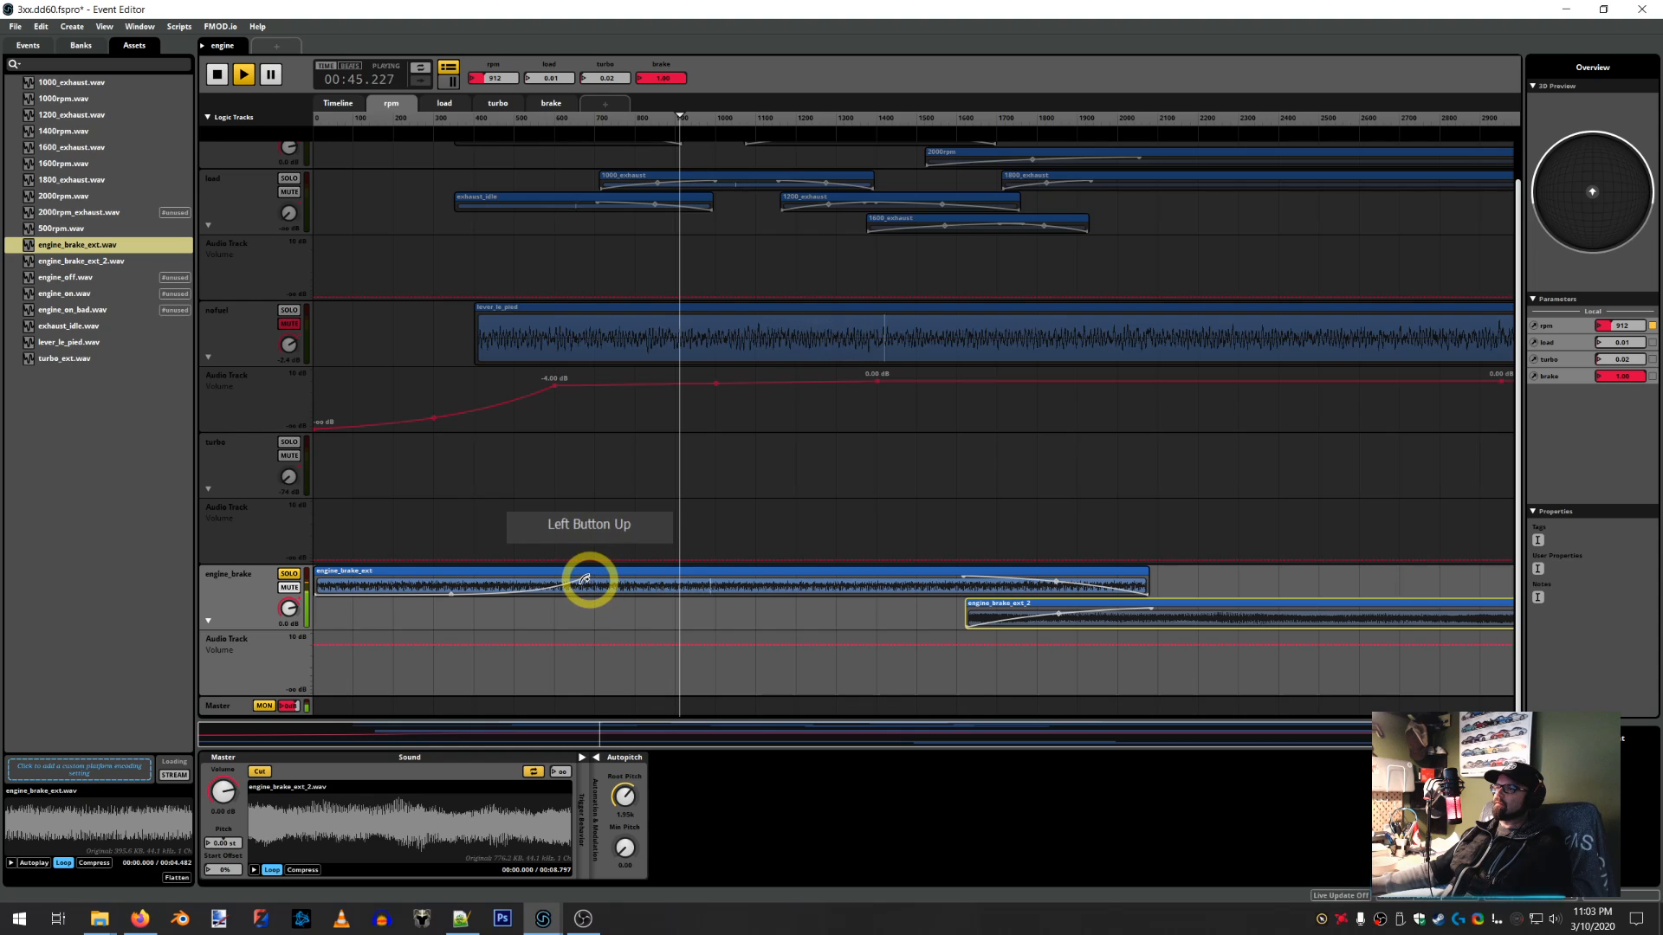
click(590, 578)
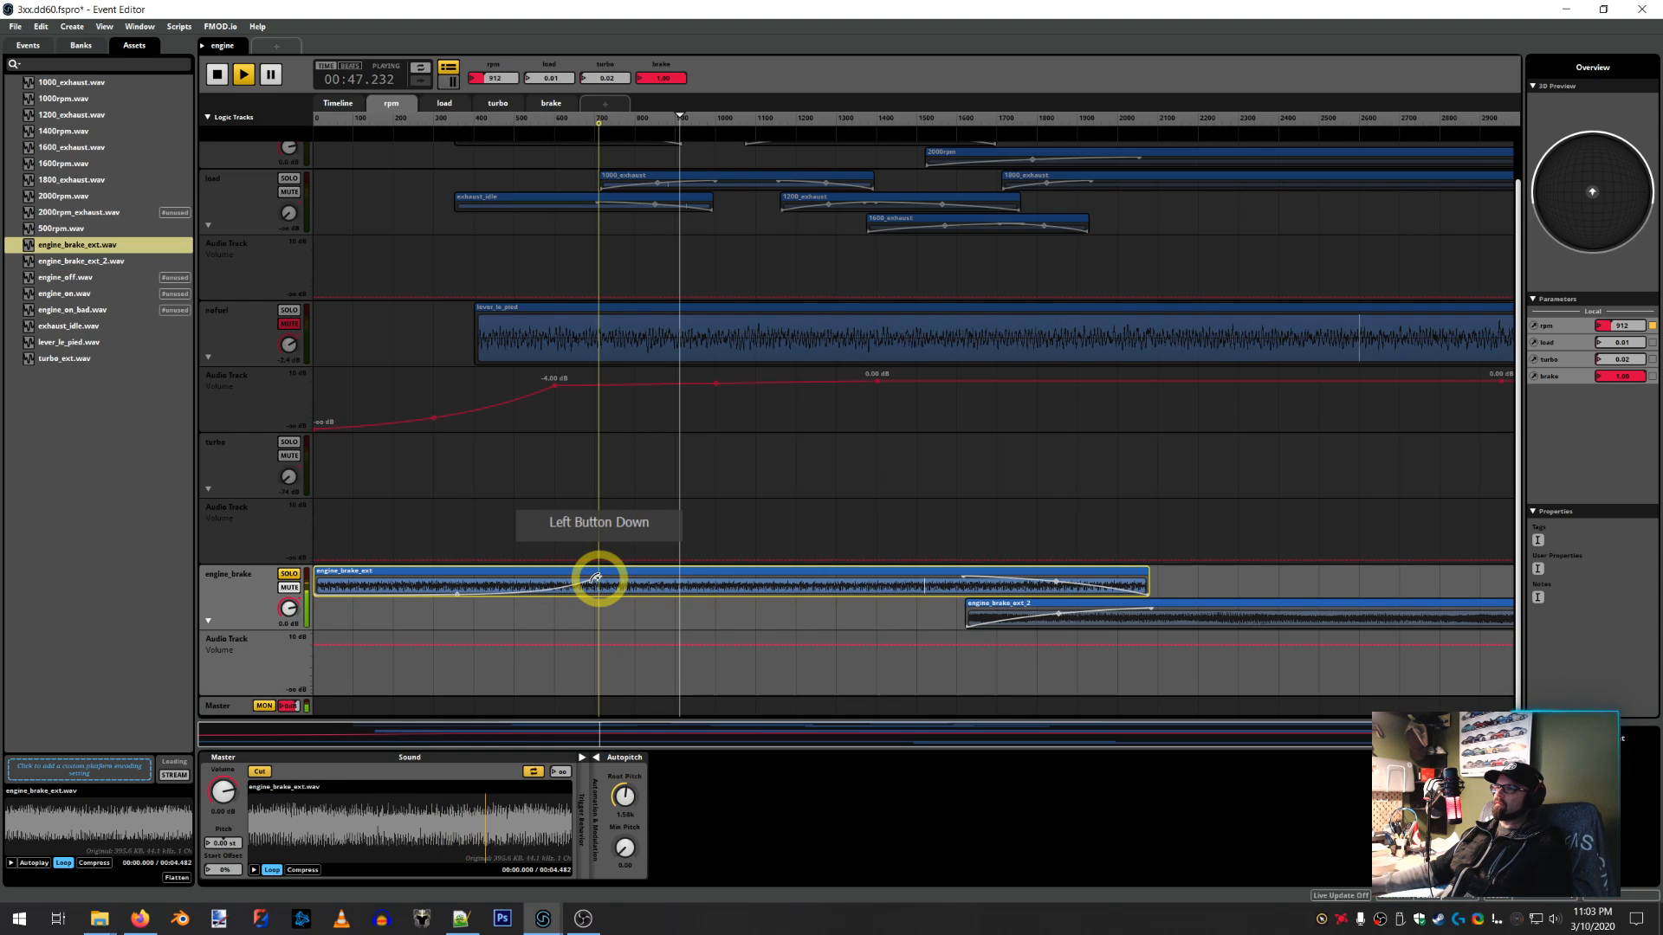
drag(596, 579, 702, 271)
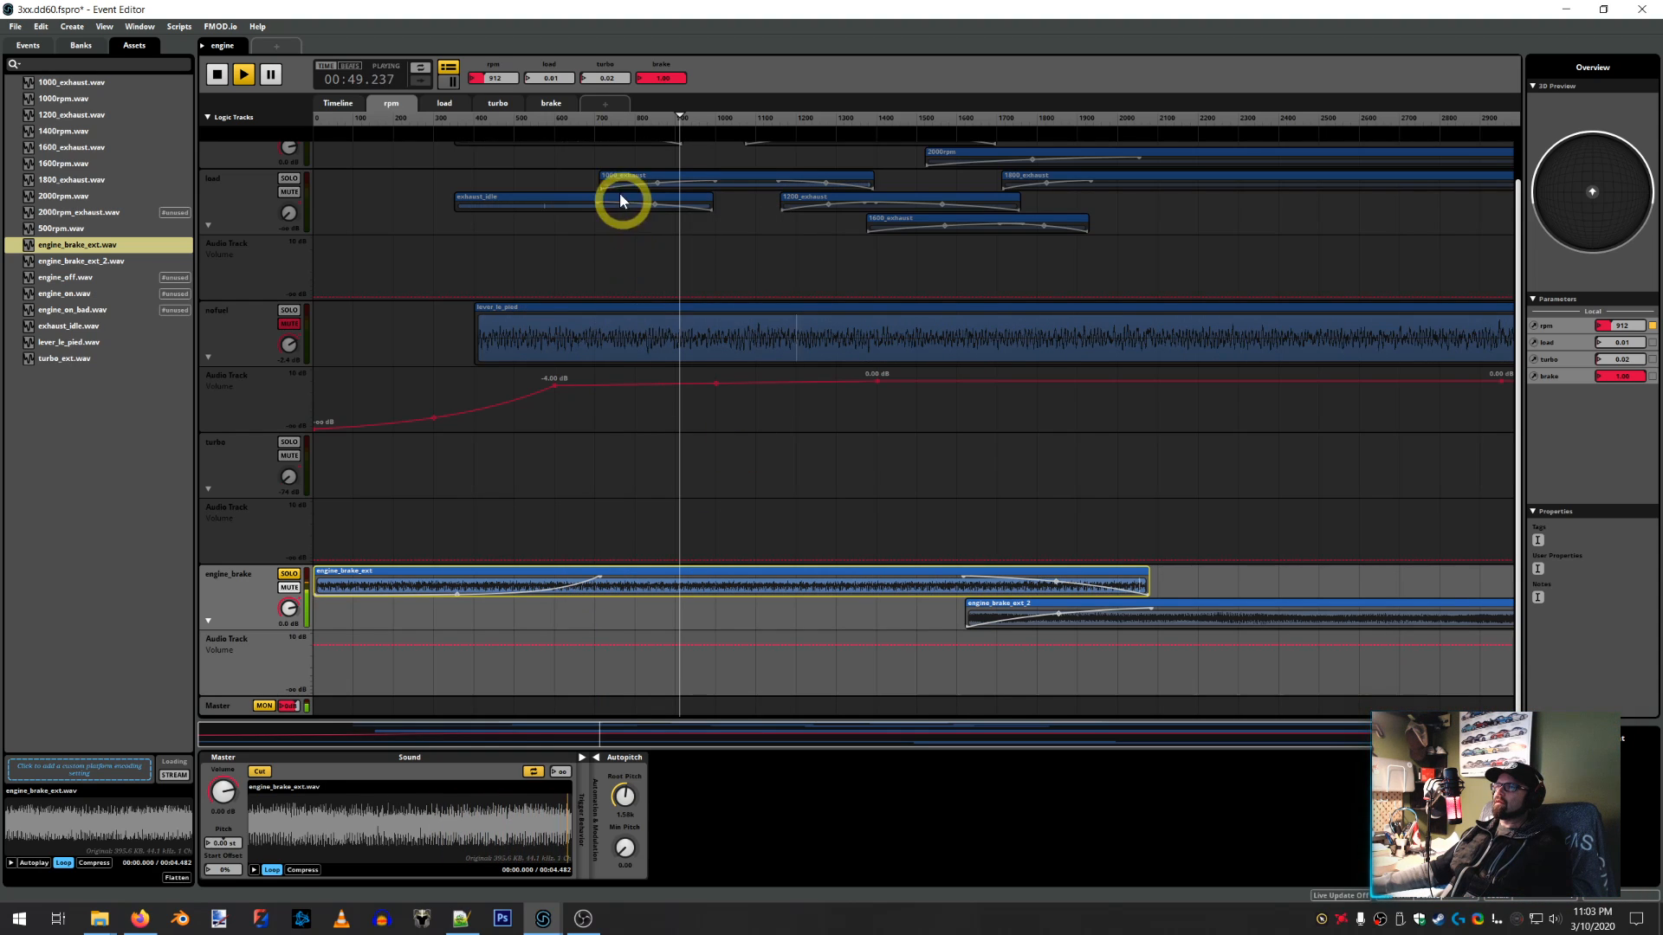
drag(682, 118, 467, 108)
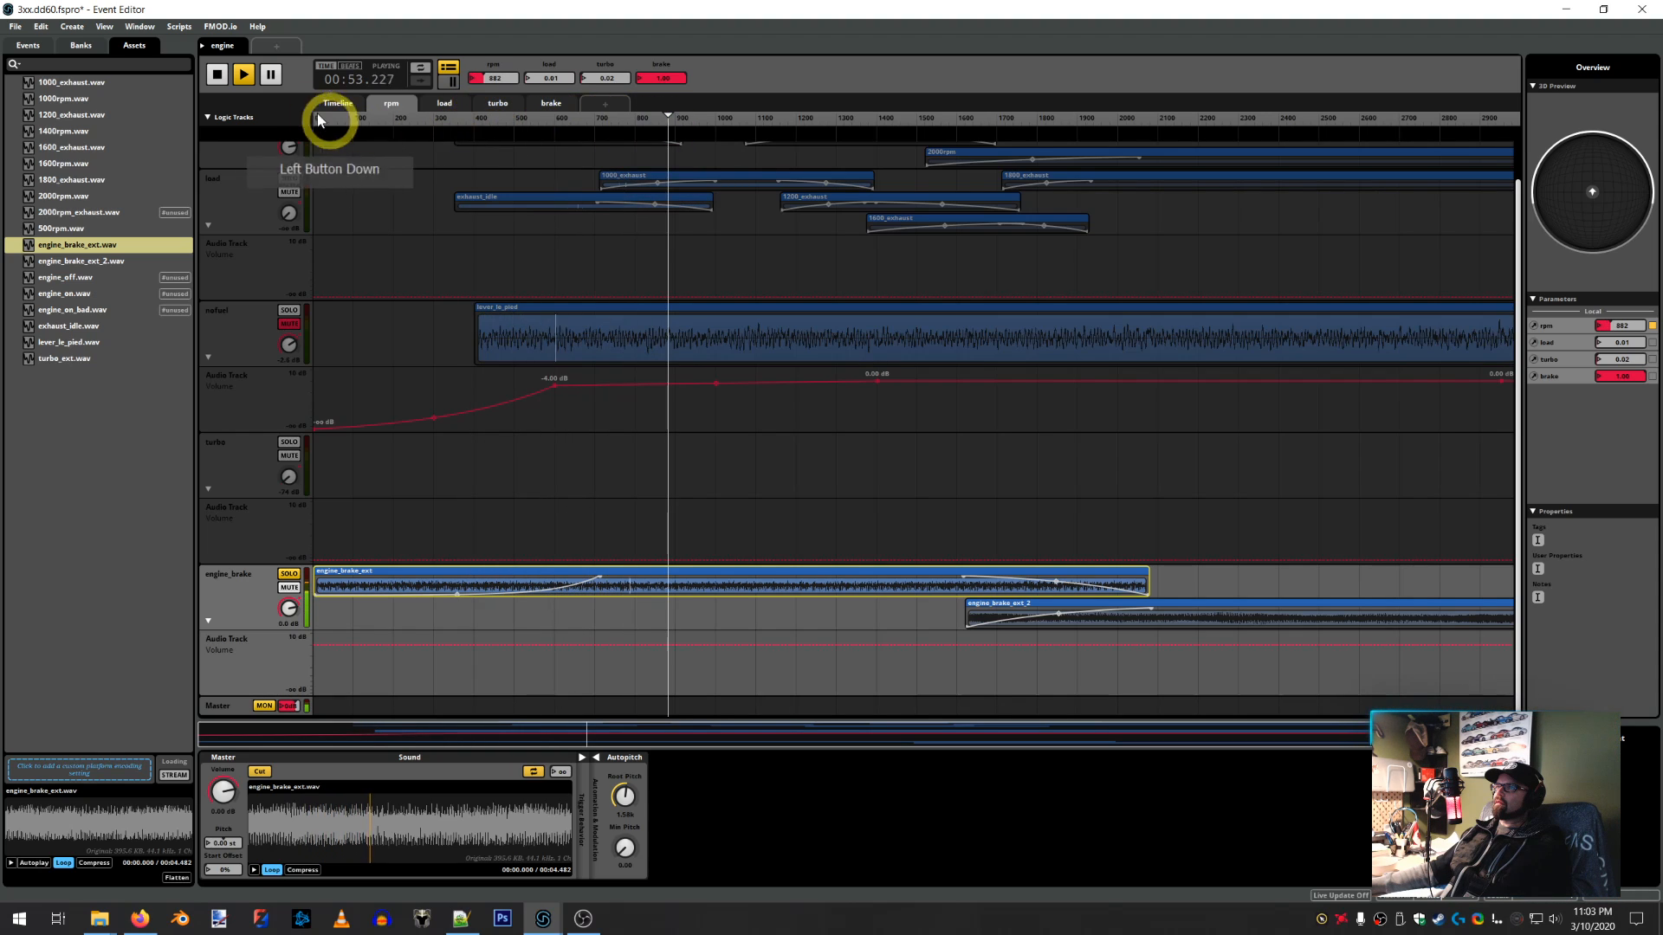
click(216, 74)
click(749, 504)
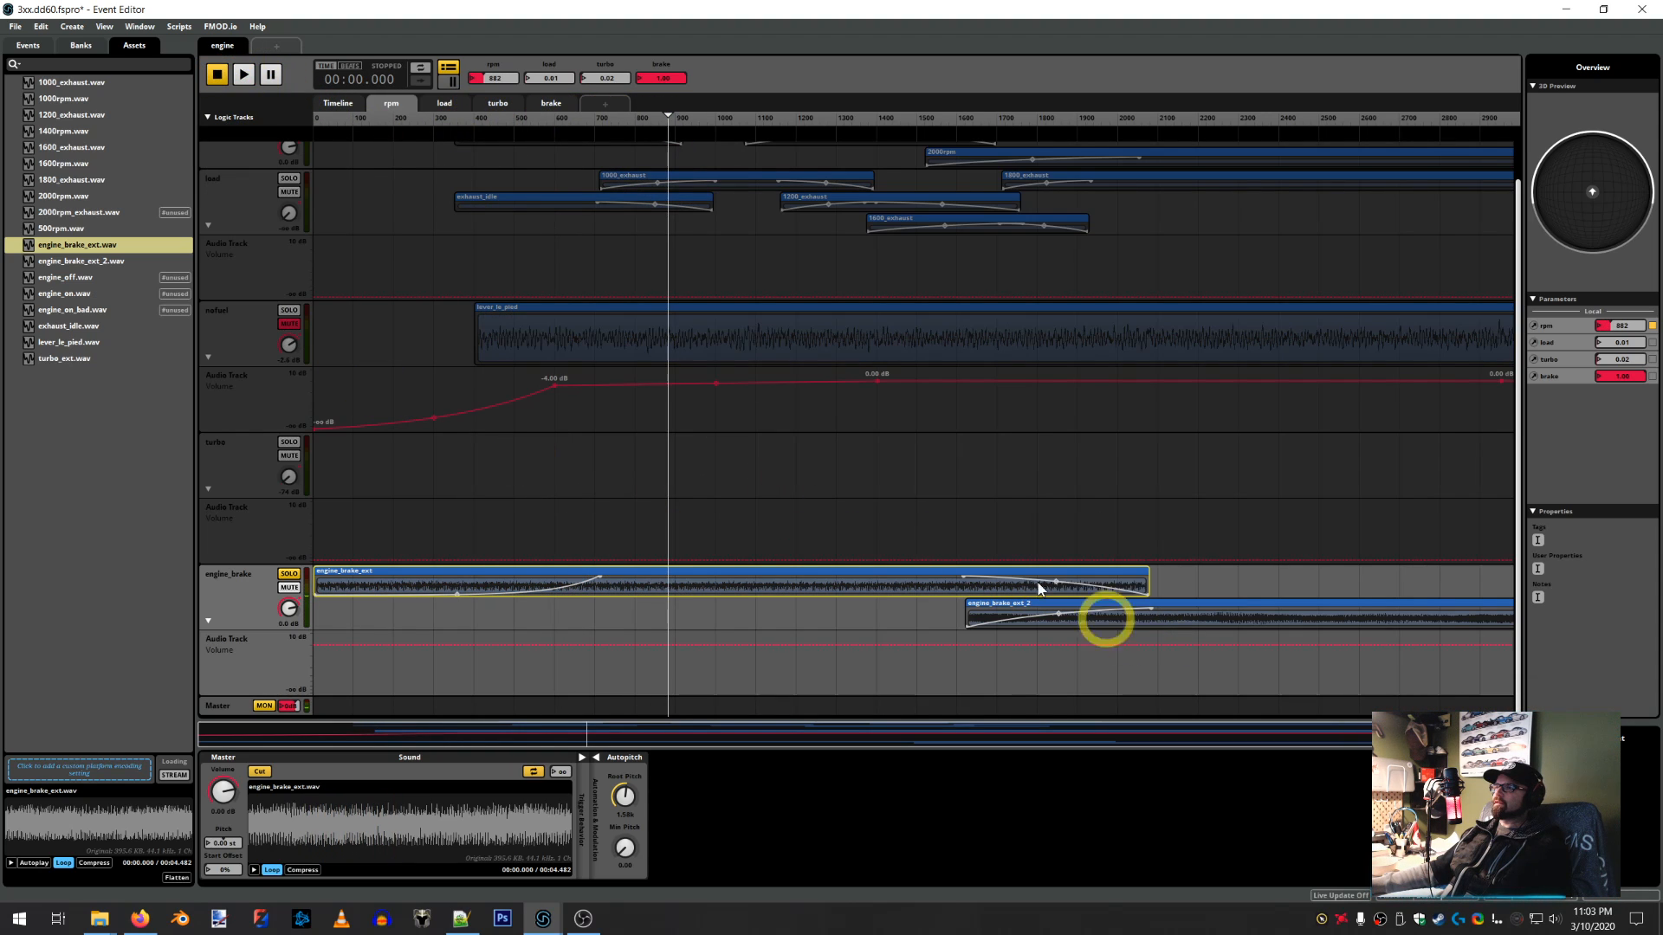
Unsolo the engine_brake track and audition the event with turbo at 0 and brake at 1, sweeping rpm up to about 1700
click(288, 574)
click(663, 76)
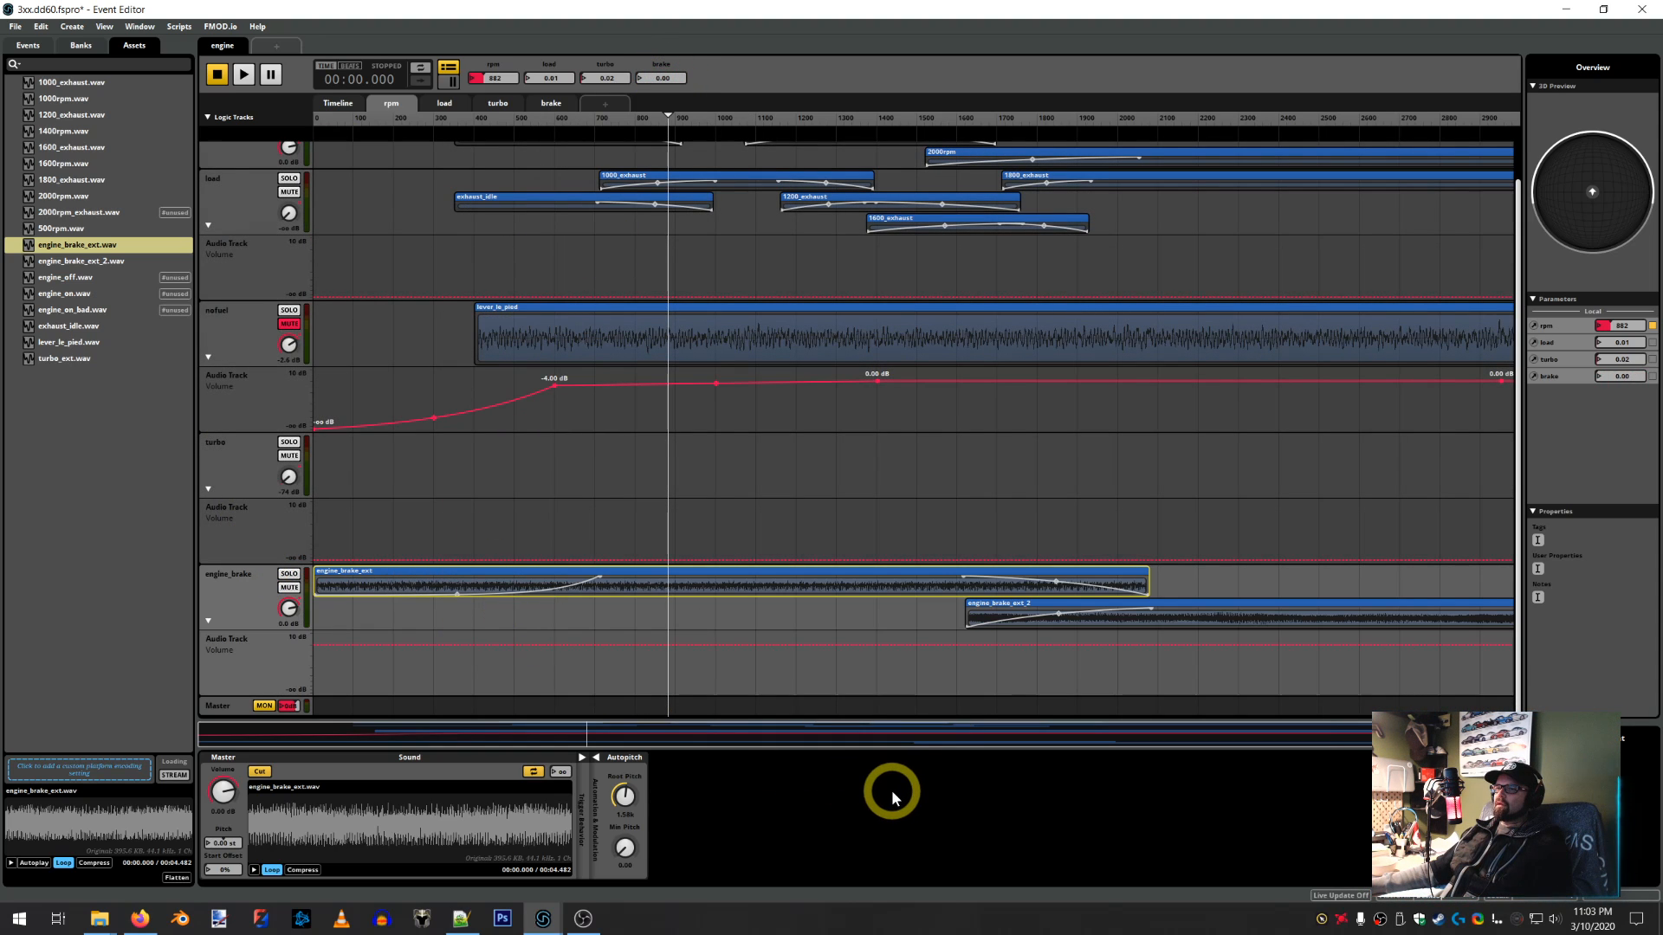
click(244, 74)
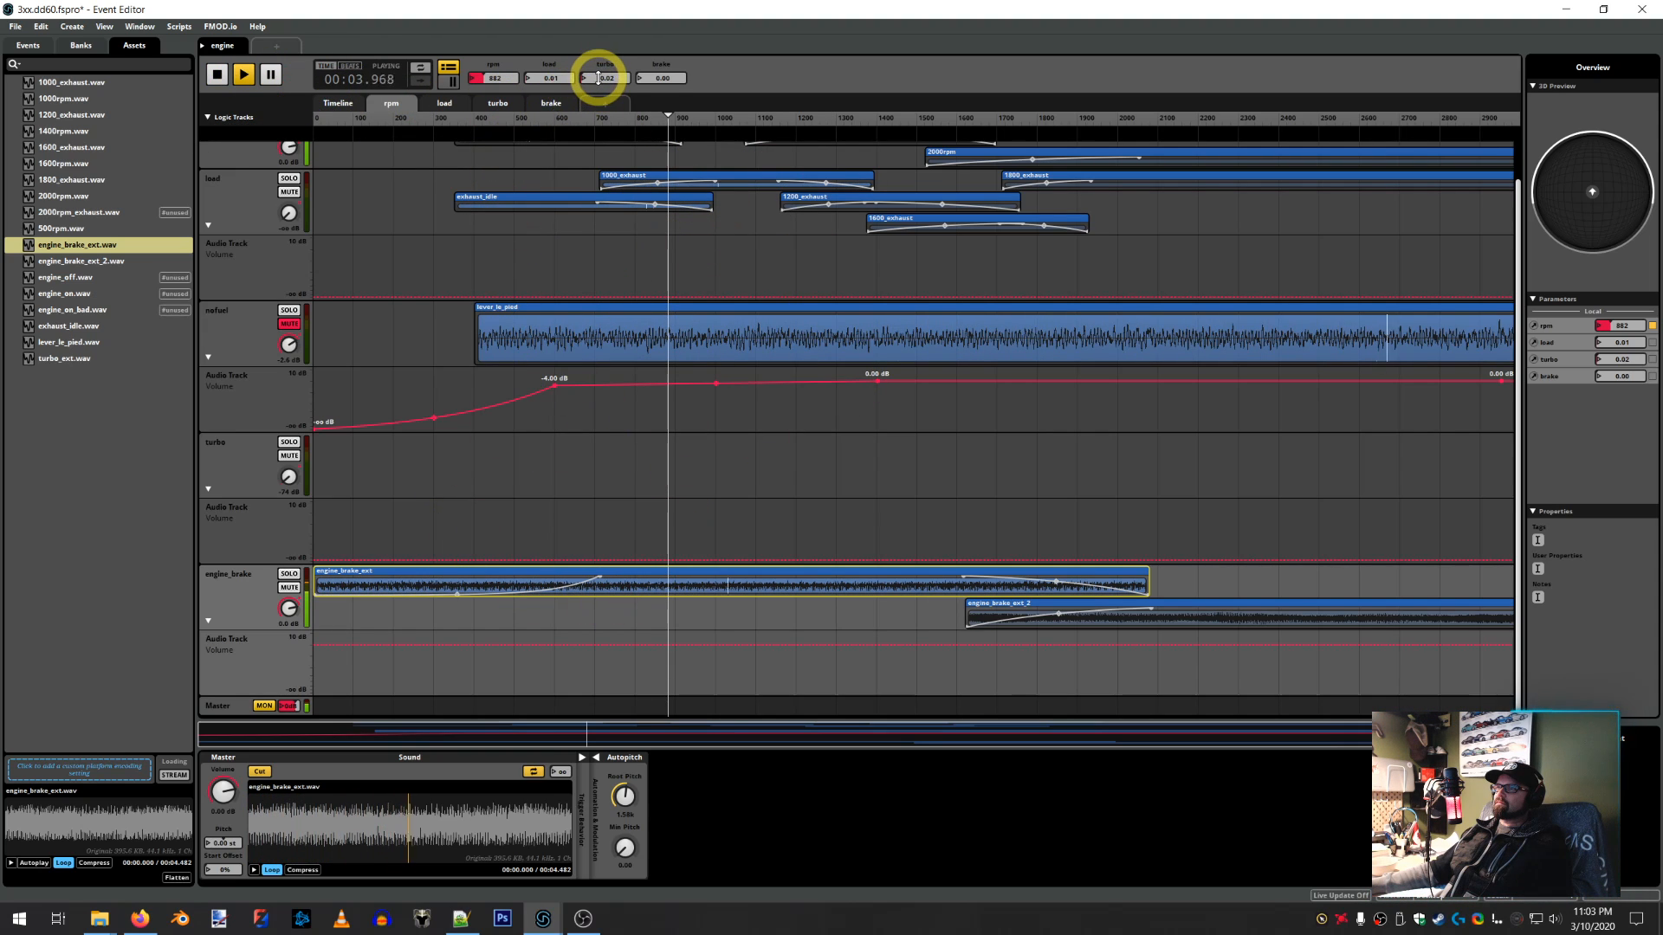
drag(597, 78, 650, 75)
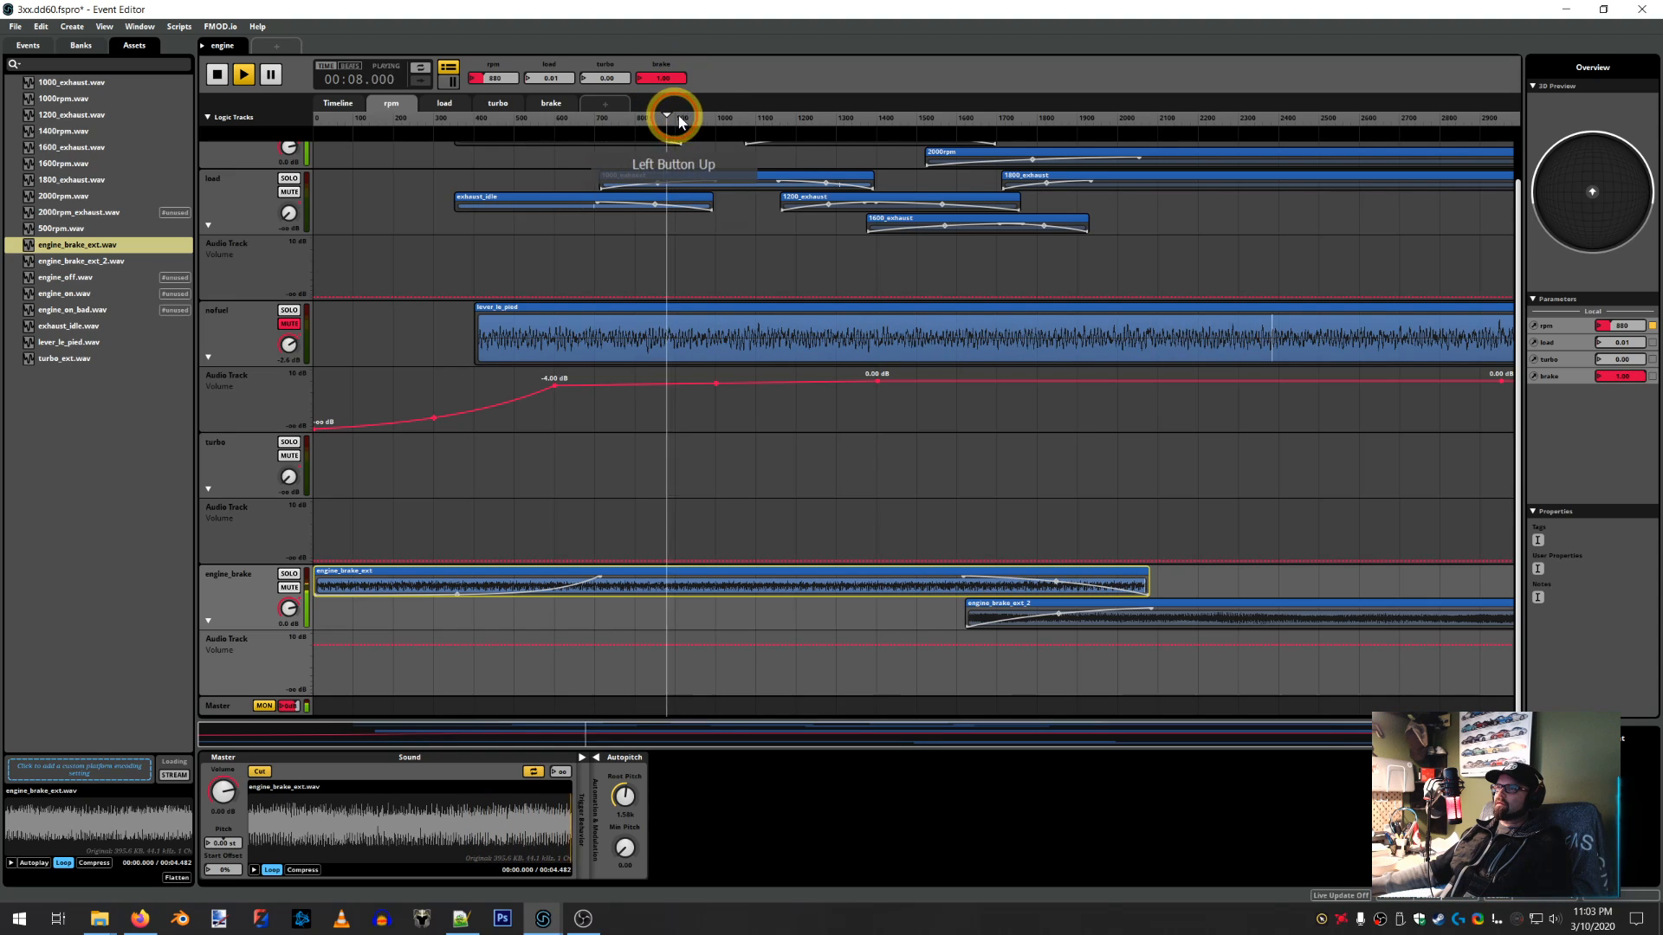
drag(668, 114, 1000, 148)
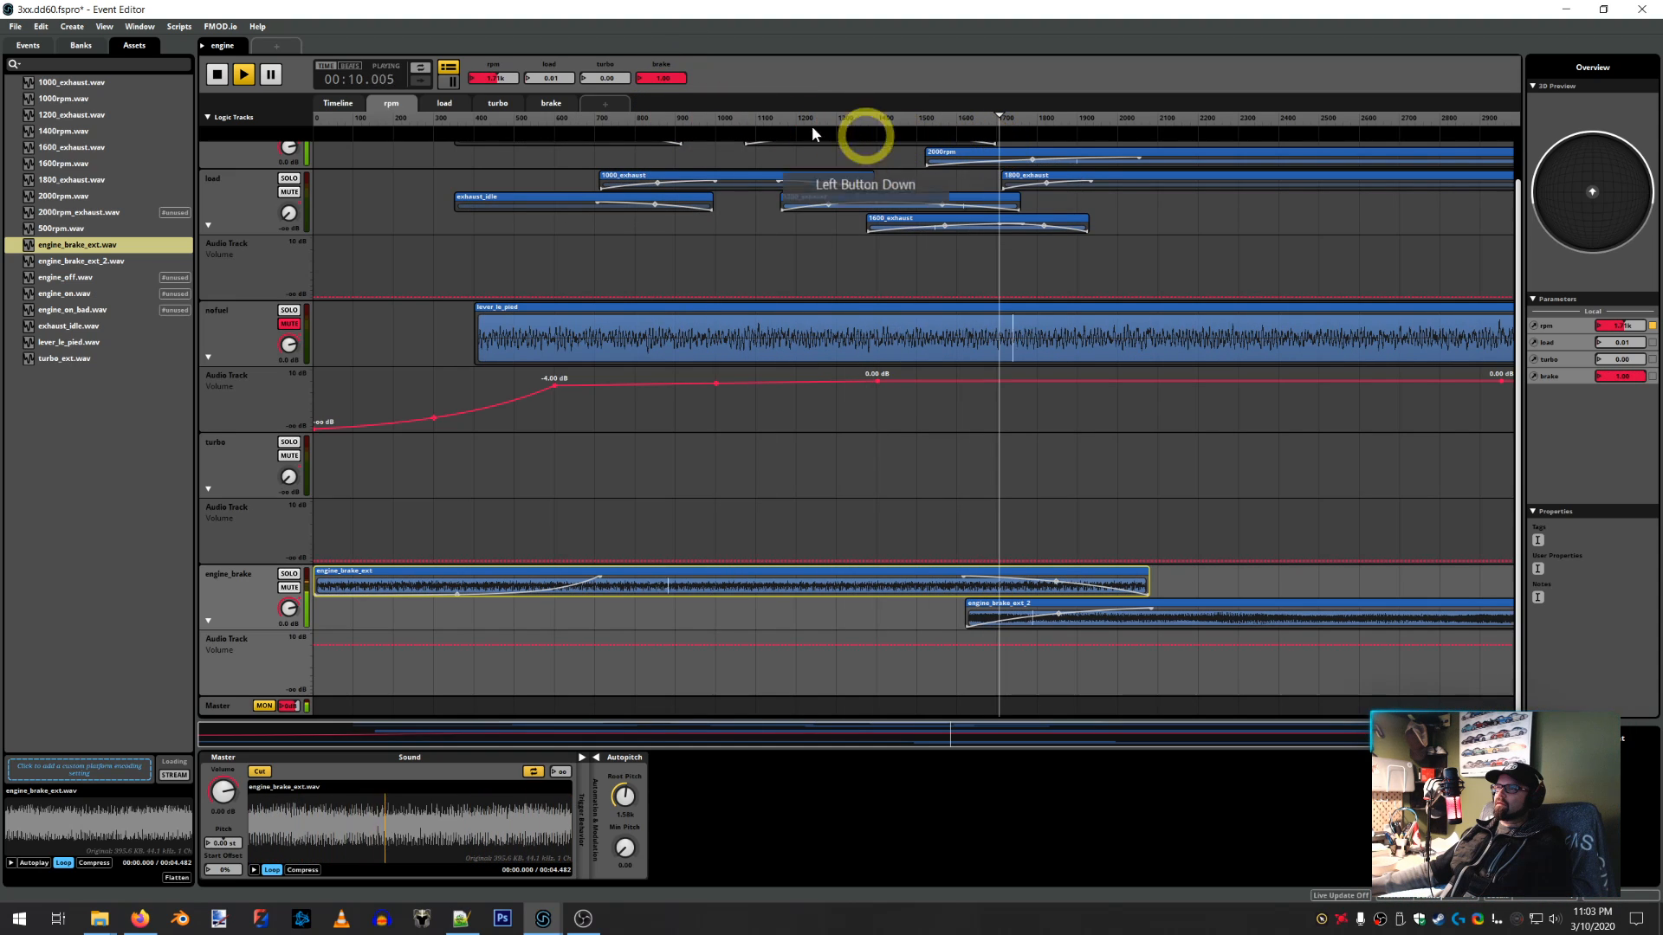
Set brake and load to 0, lower rpm to about 998, unmute the nofuel track and stop playback
drag(668, 75, 667, 78)
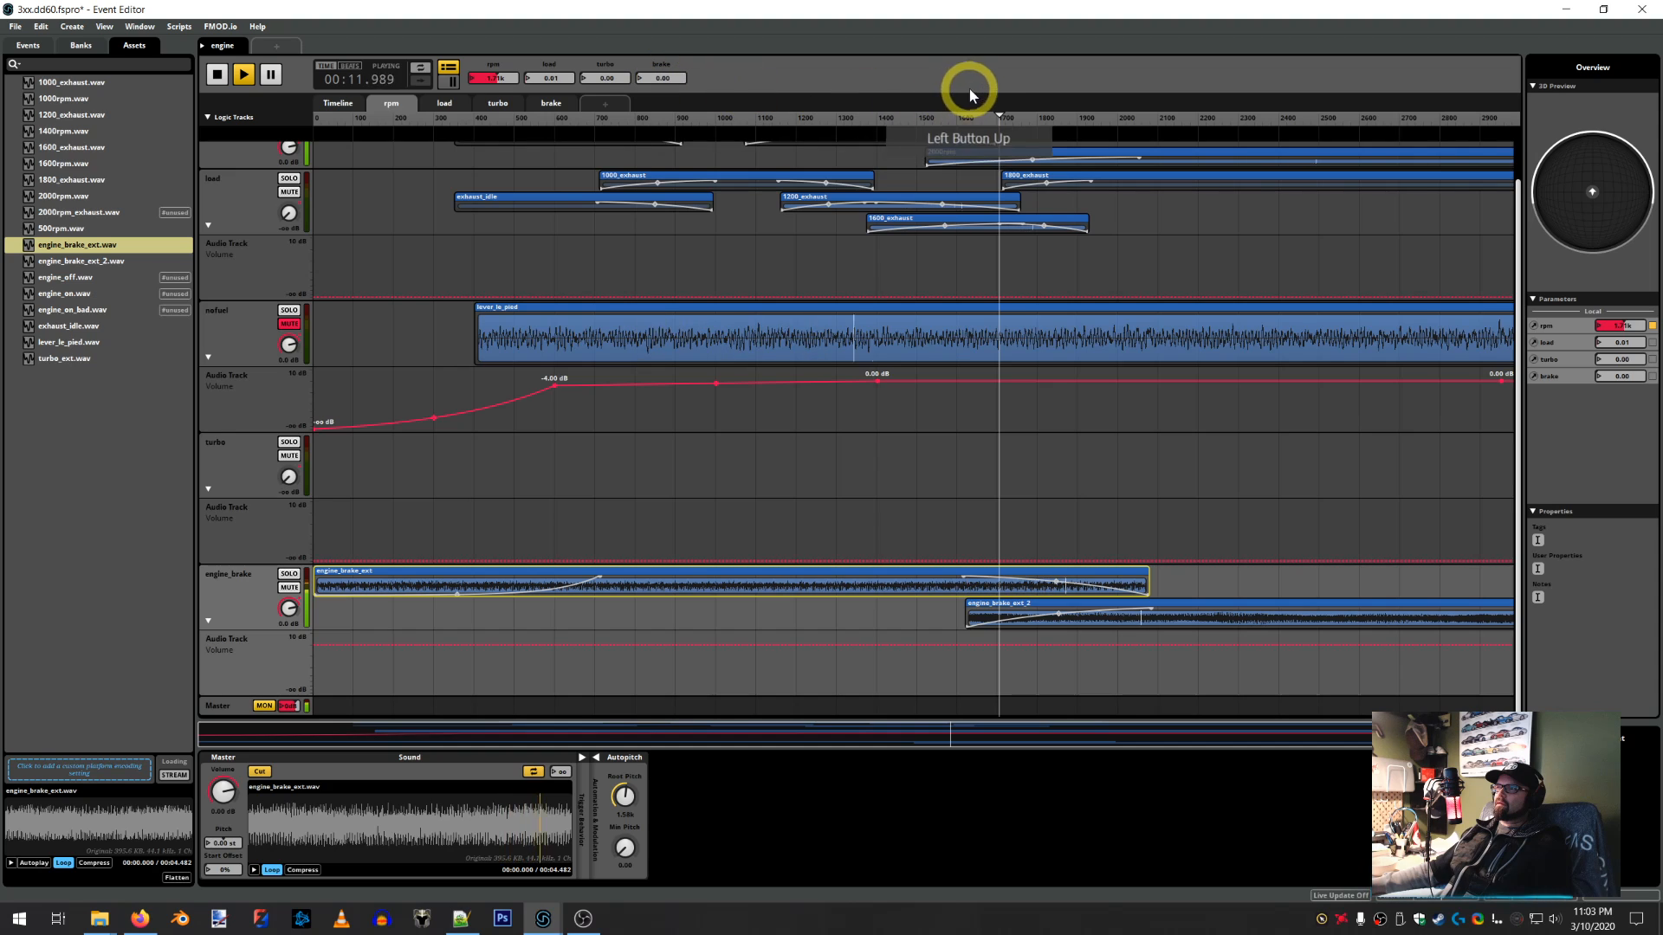
drag(998, 116, 716, 116)
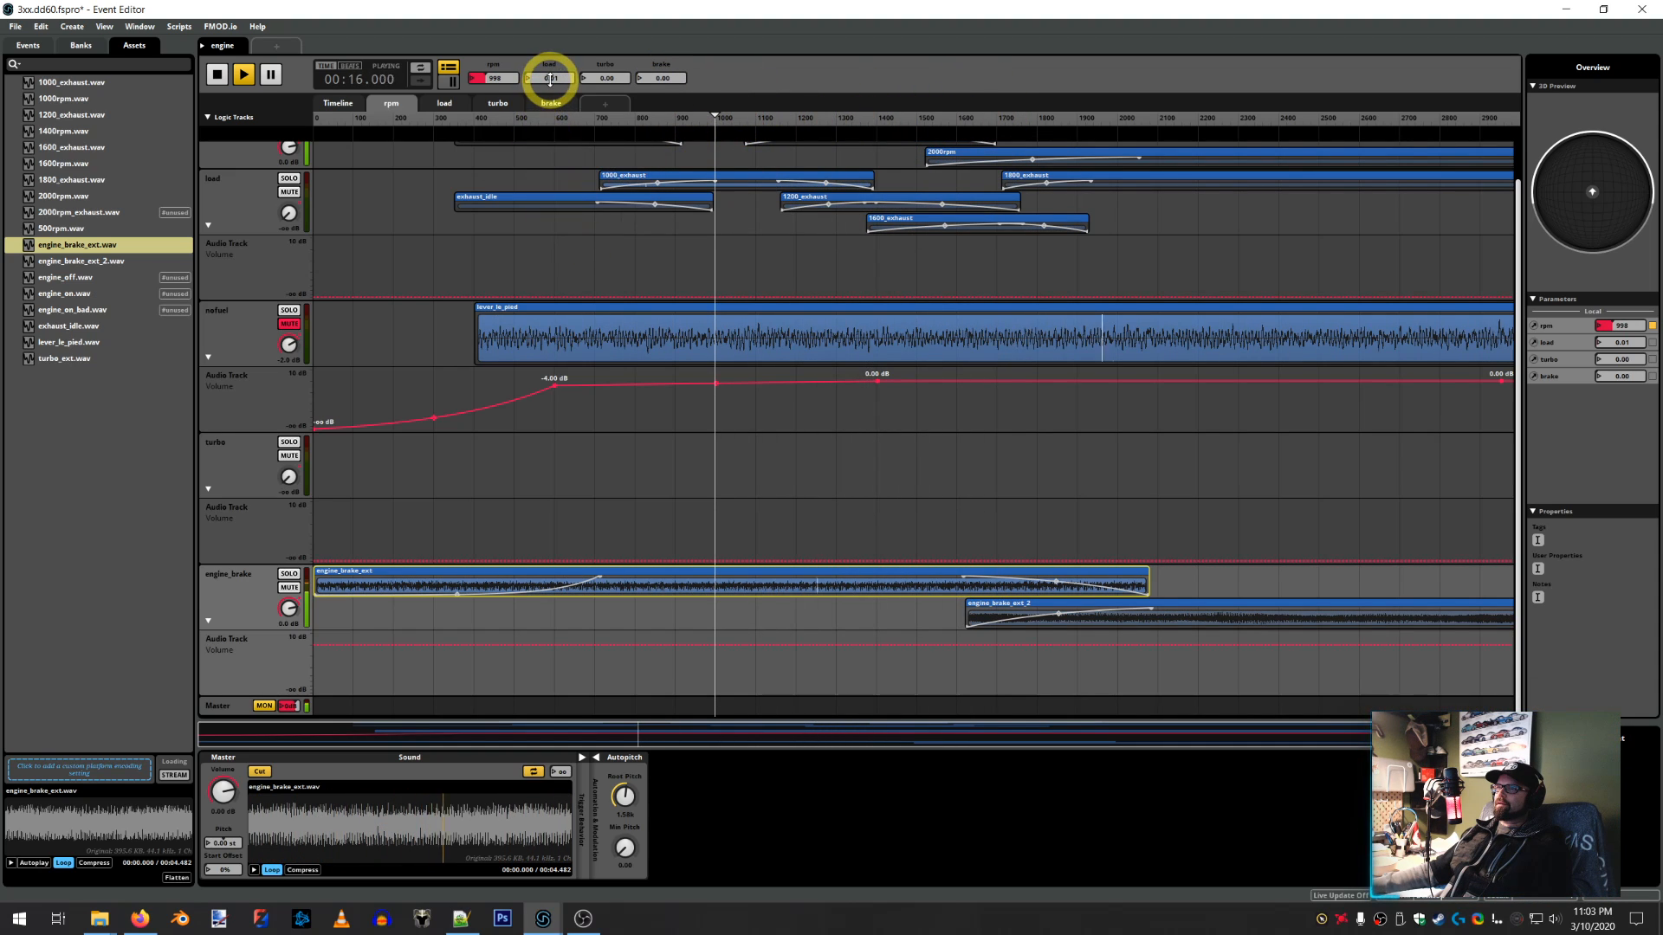
drag(552, 76, 472, 371)
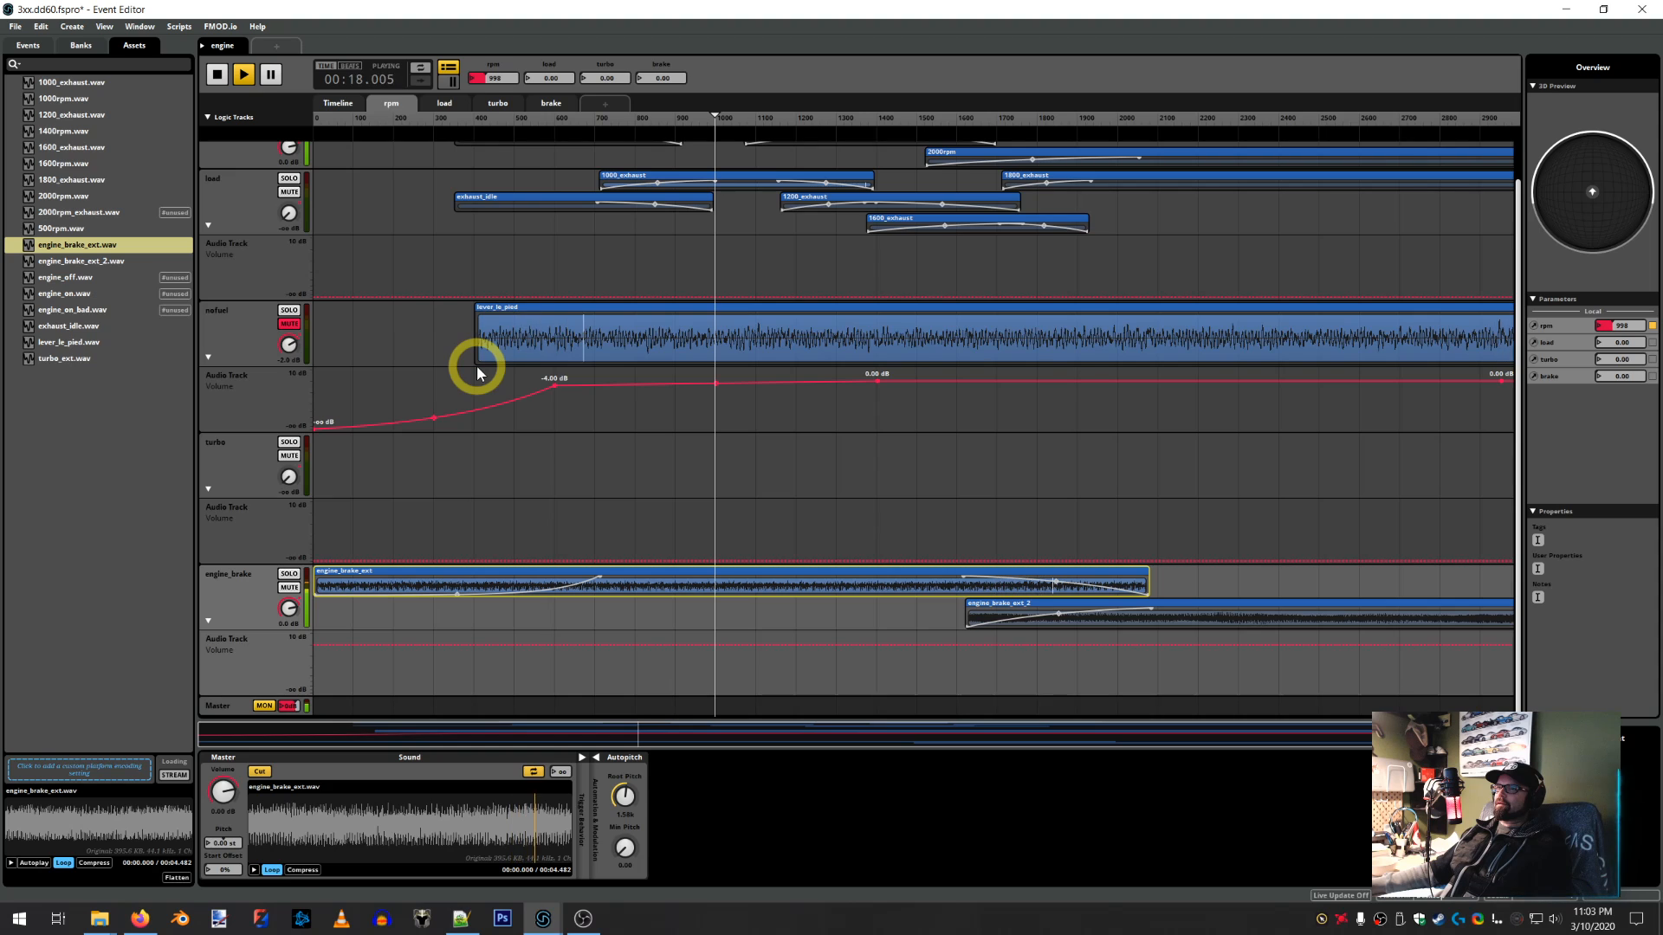
click(290, 324)
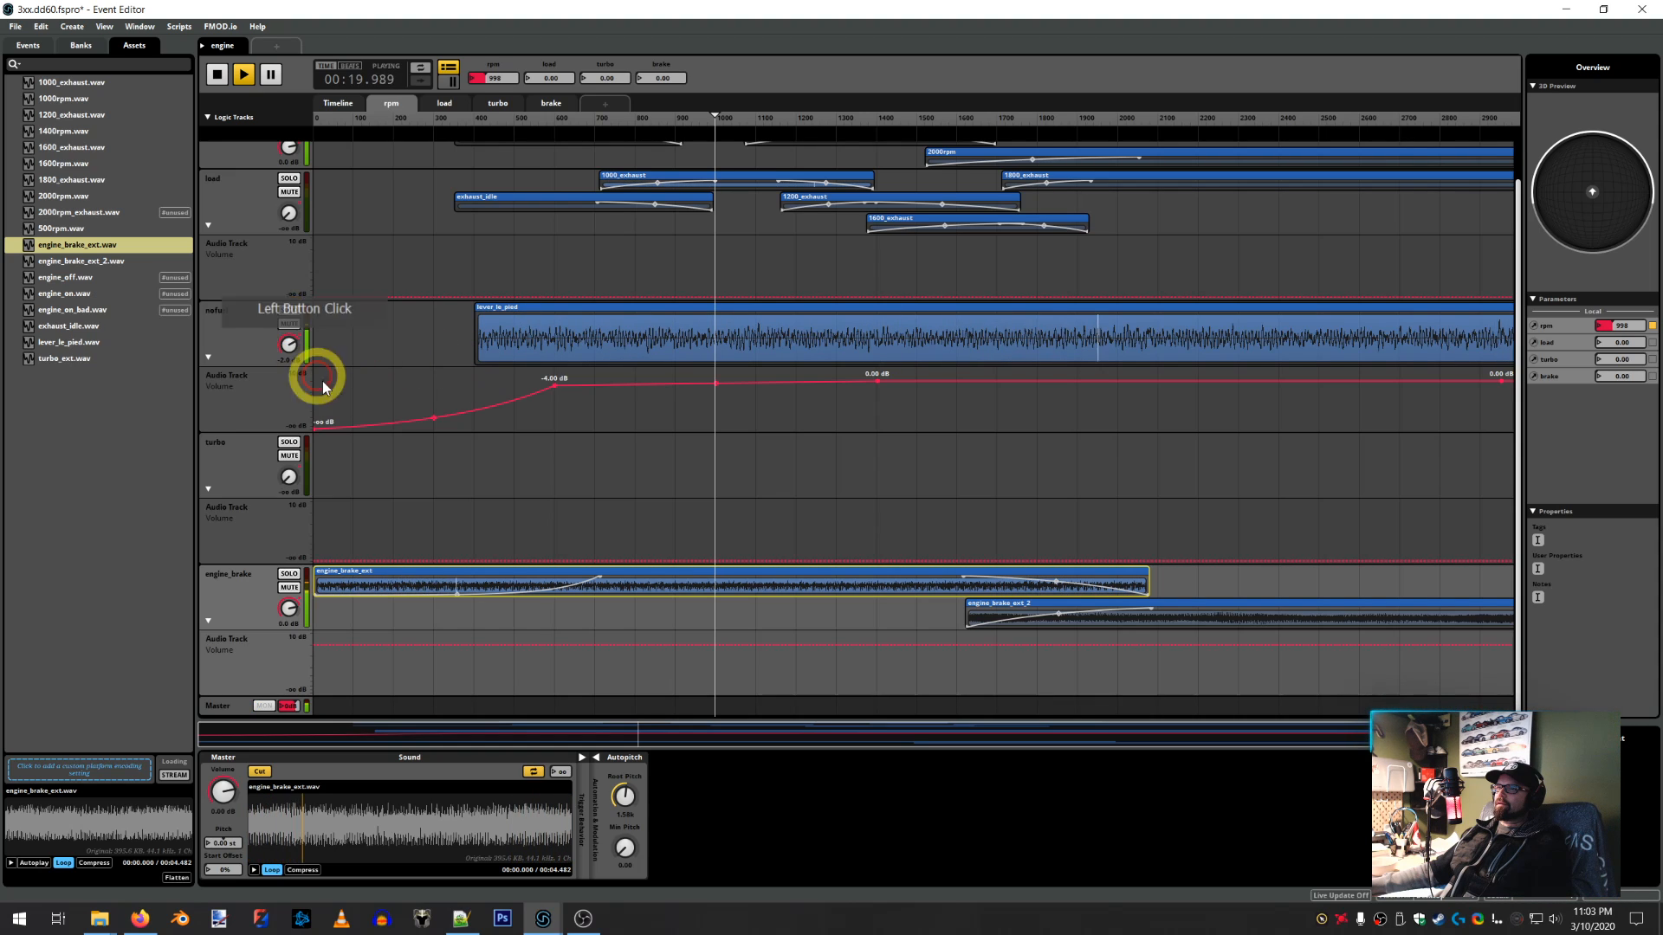
key(space)
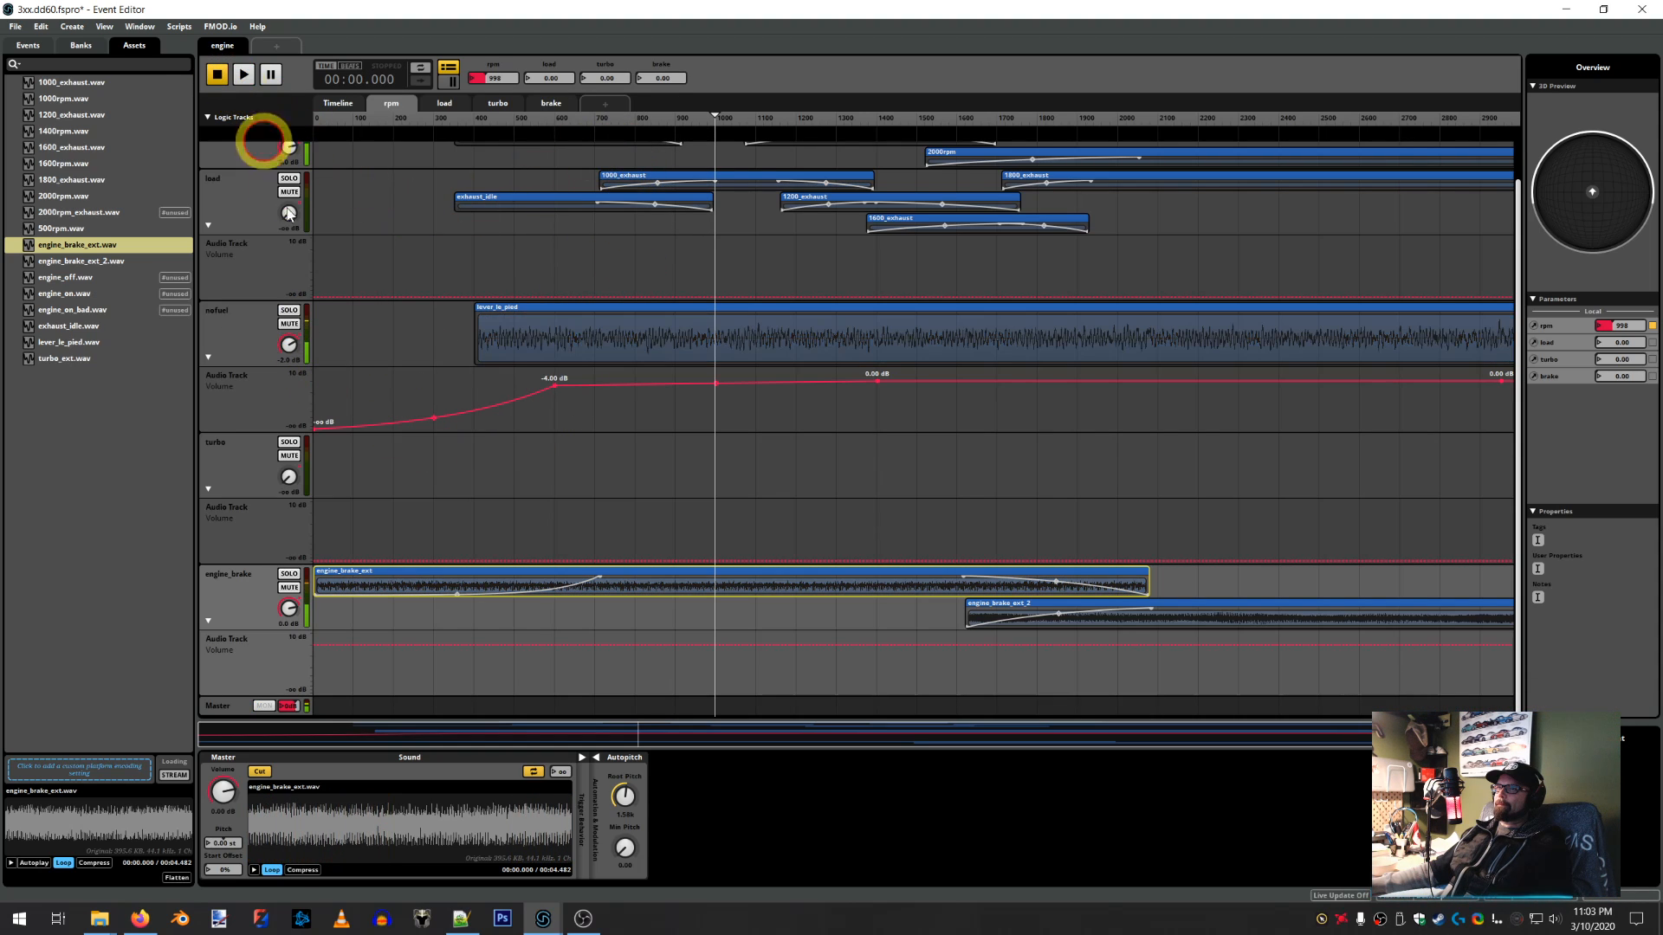
Examine the track layout of the engine event in the peterbilt_579 project, collapsing its nofuel automation, and return to the 3xx.dd60 project
click(459, 582)
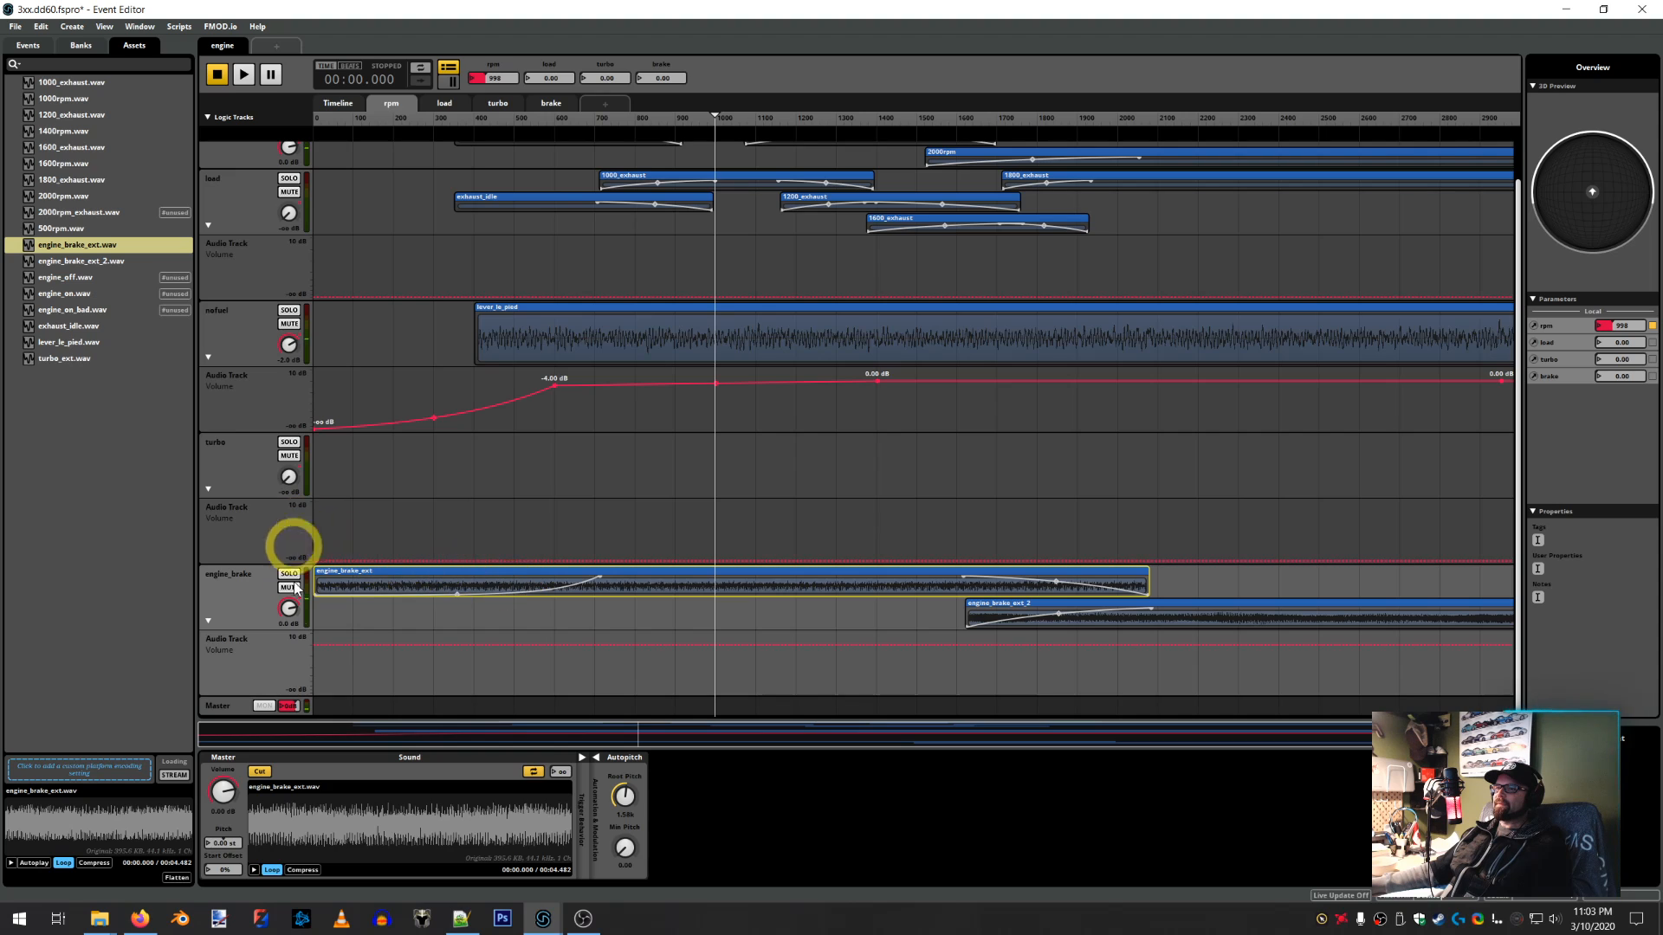
click(582, 916)
click(649, 824)
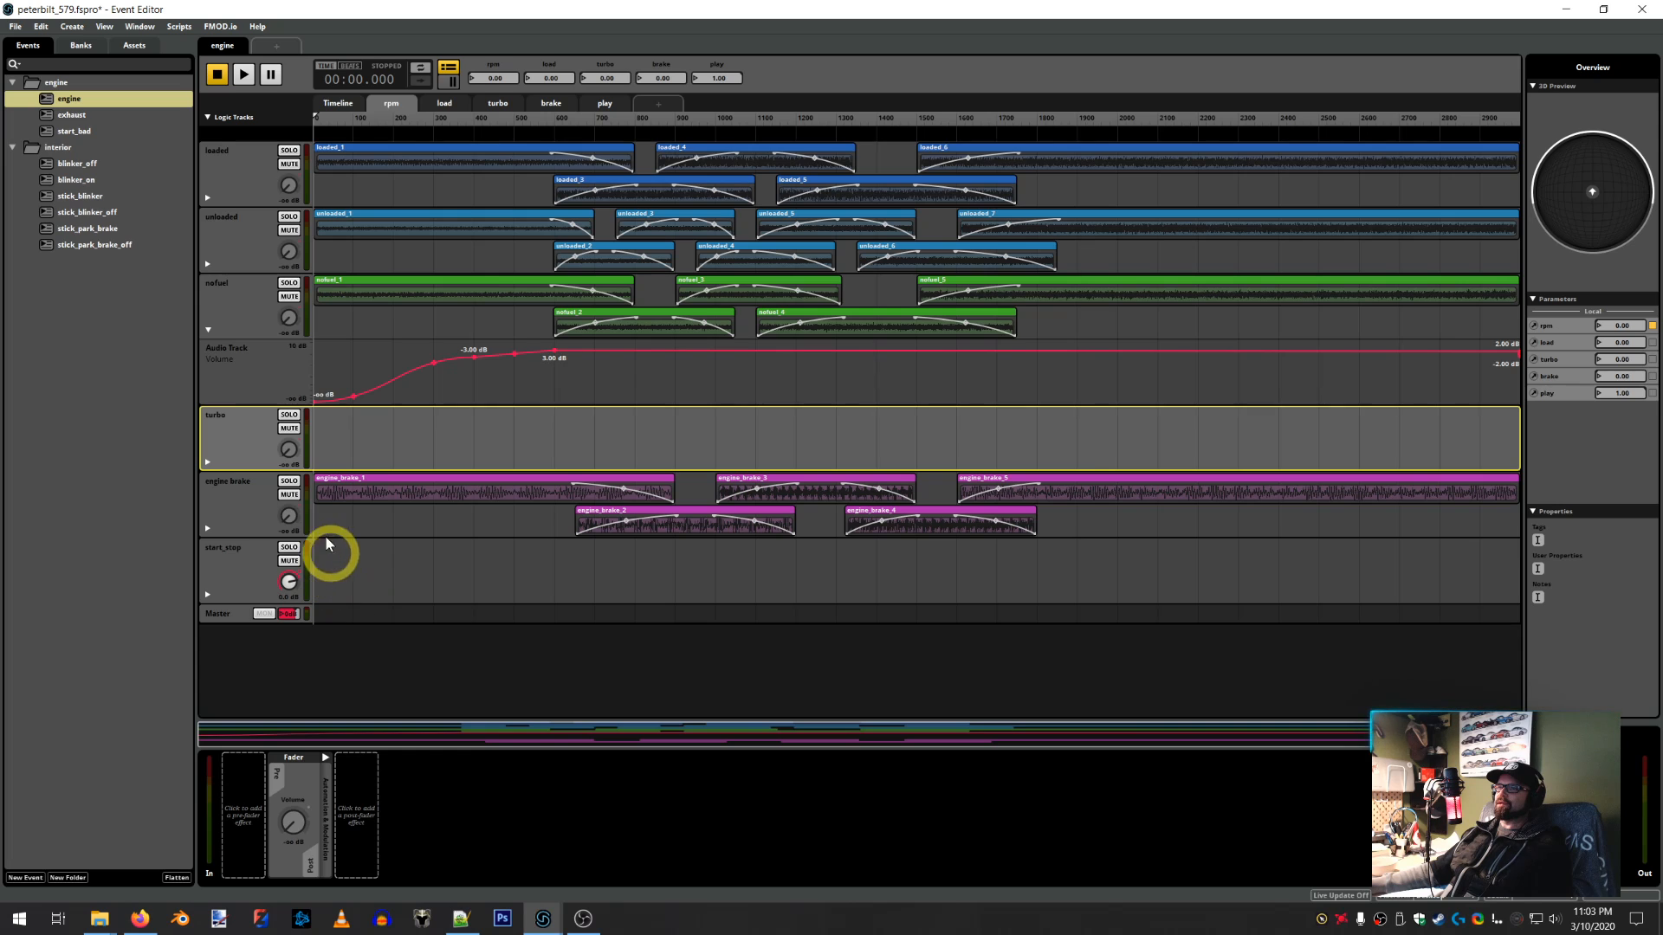
click(209, 330)
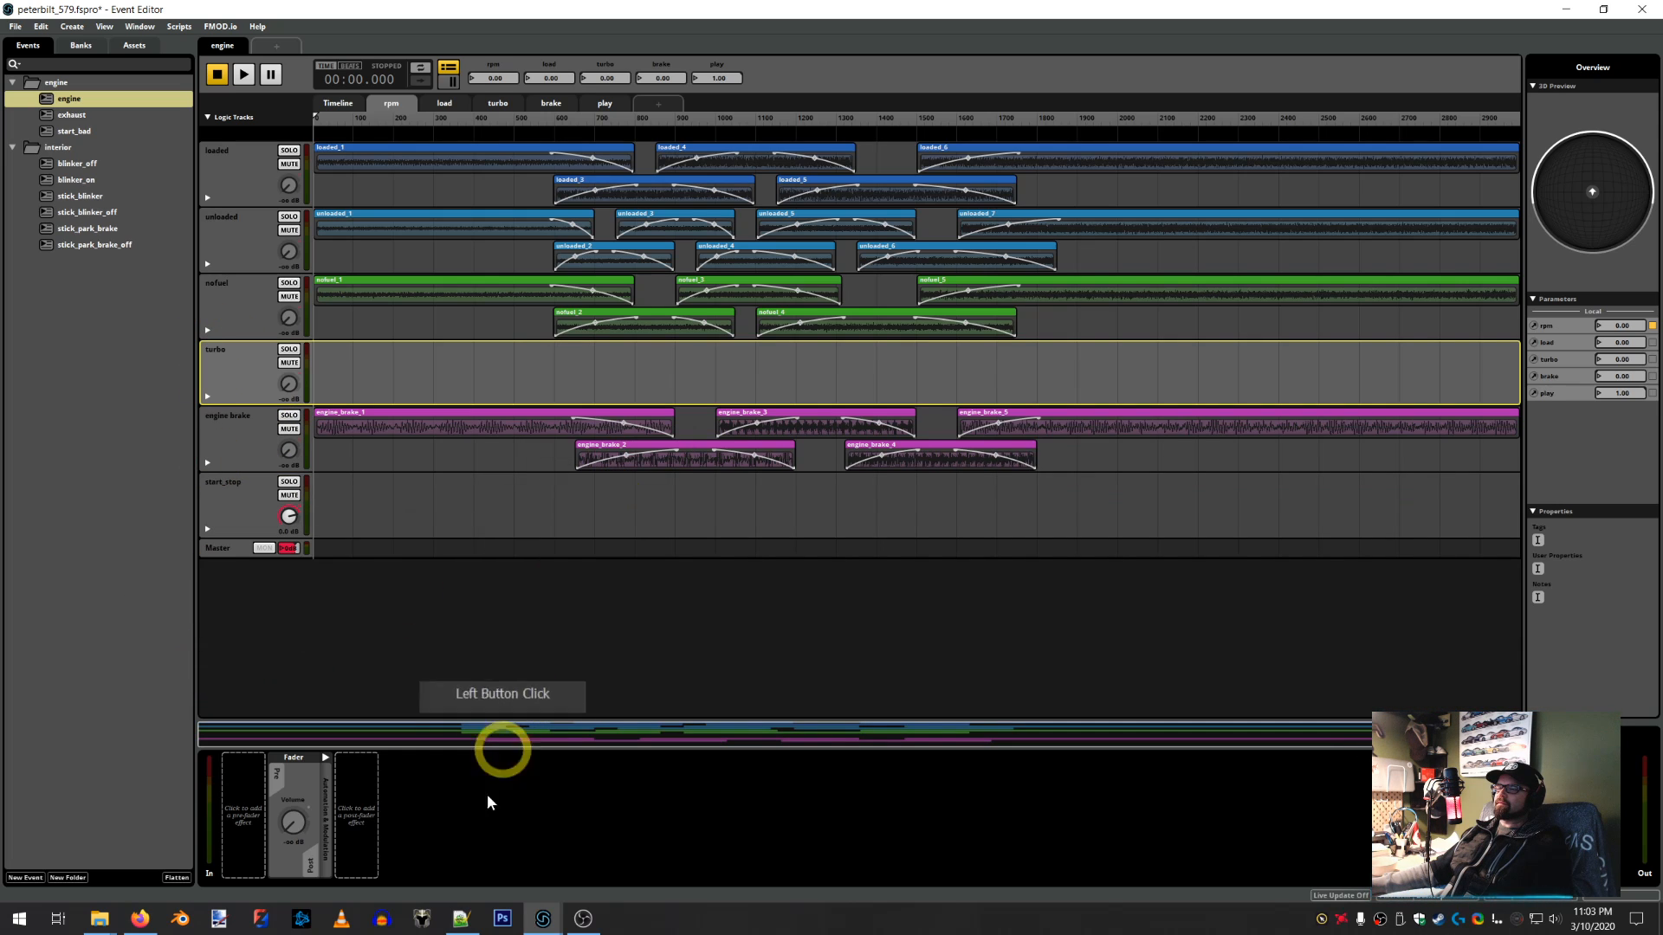
click(471, 861)
click(490, 605)
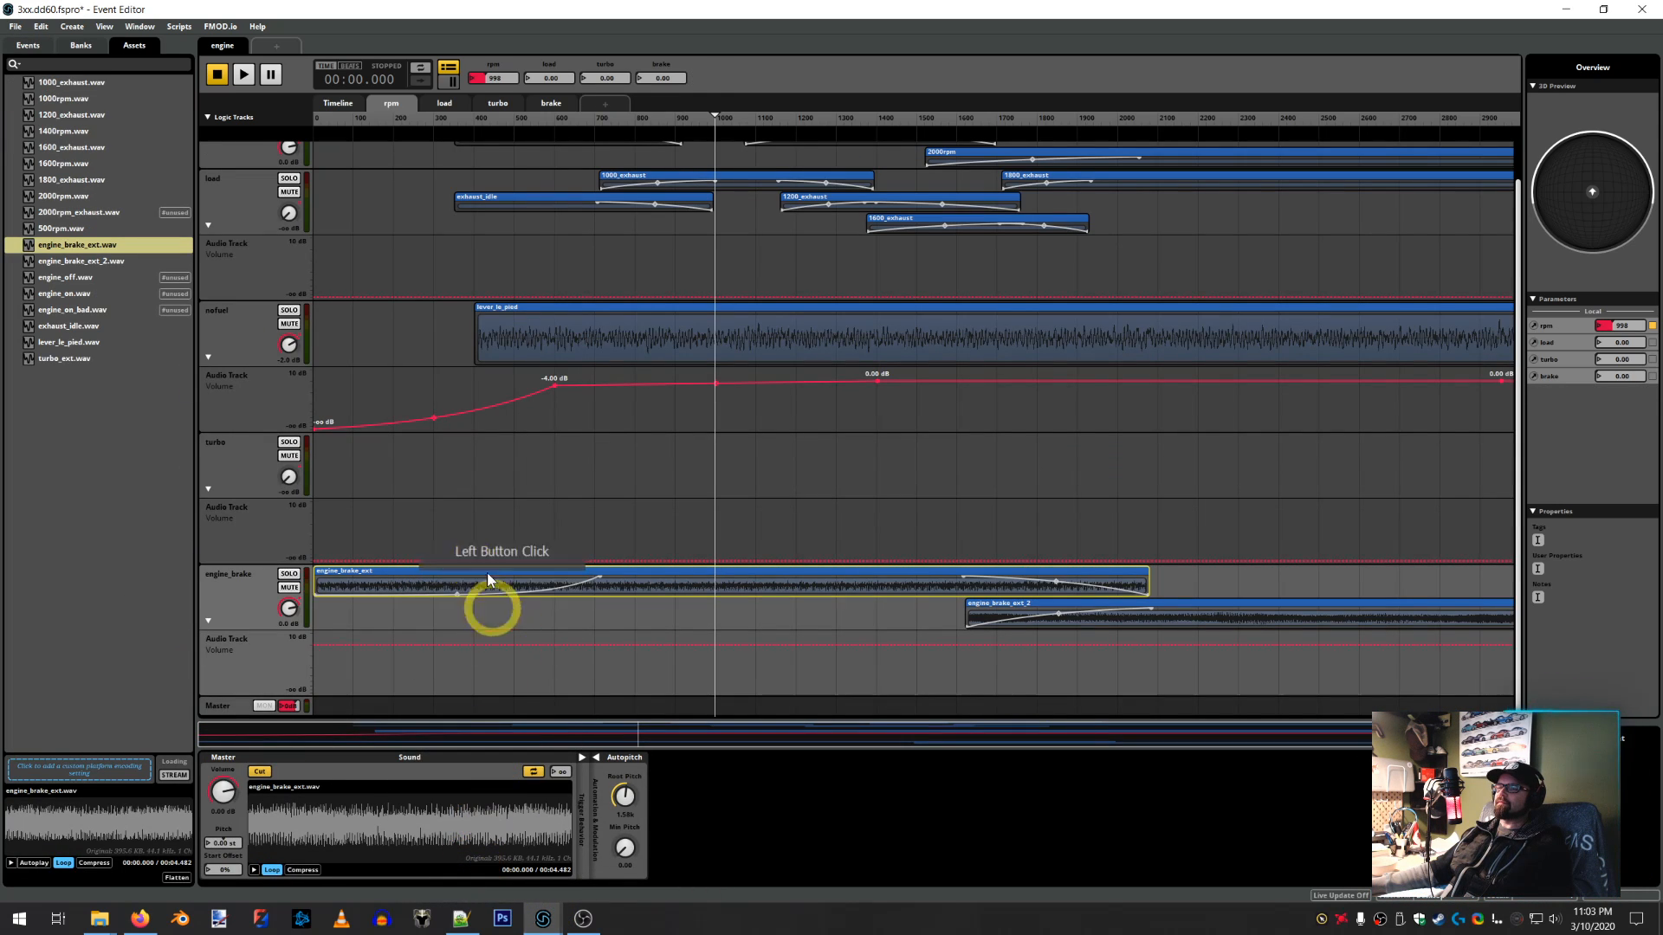
Collapse the automation lanes of the turbo, engine_brake, nofuel and load tracks
click(450, 517)
click(580, 603)
click(208, 488)
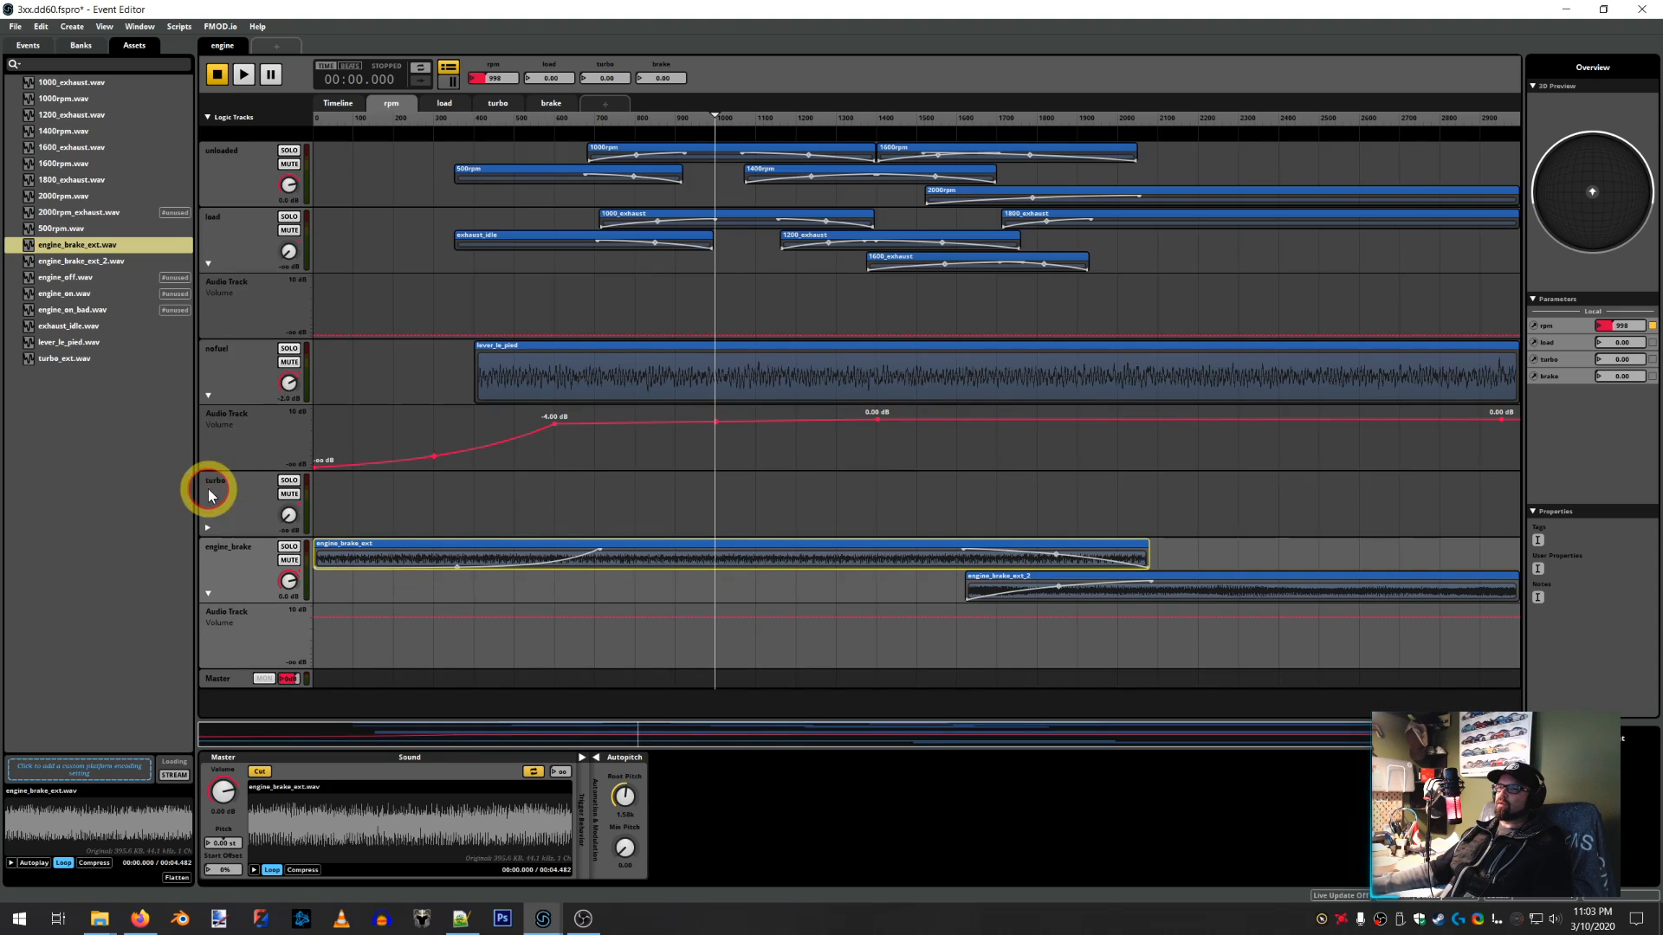
click(208, 593)
click(443, 519)
click(253, 325)
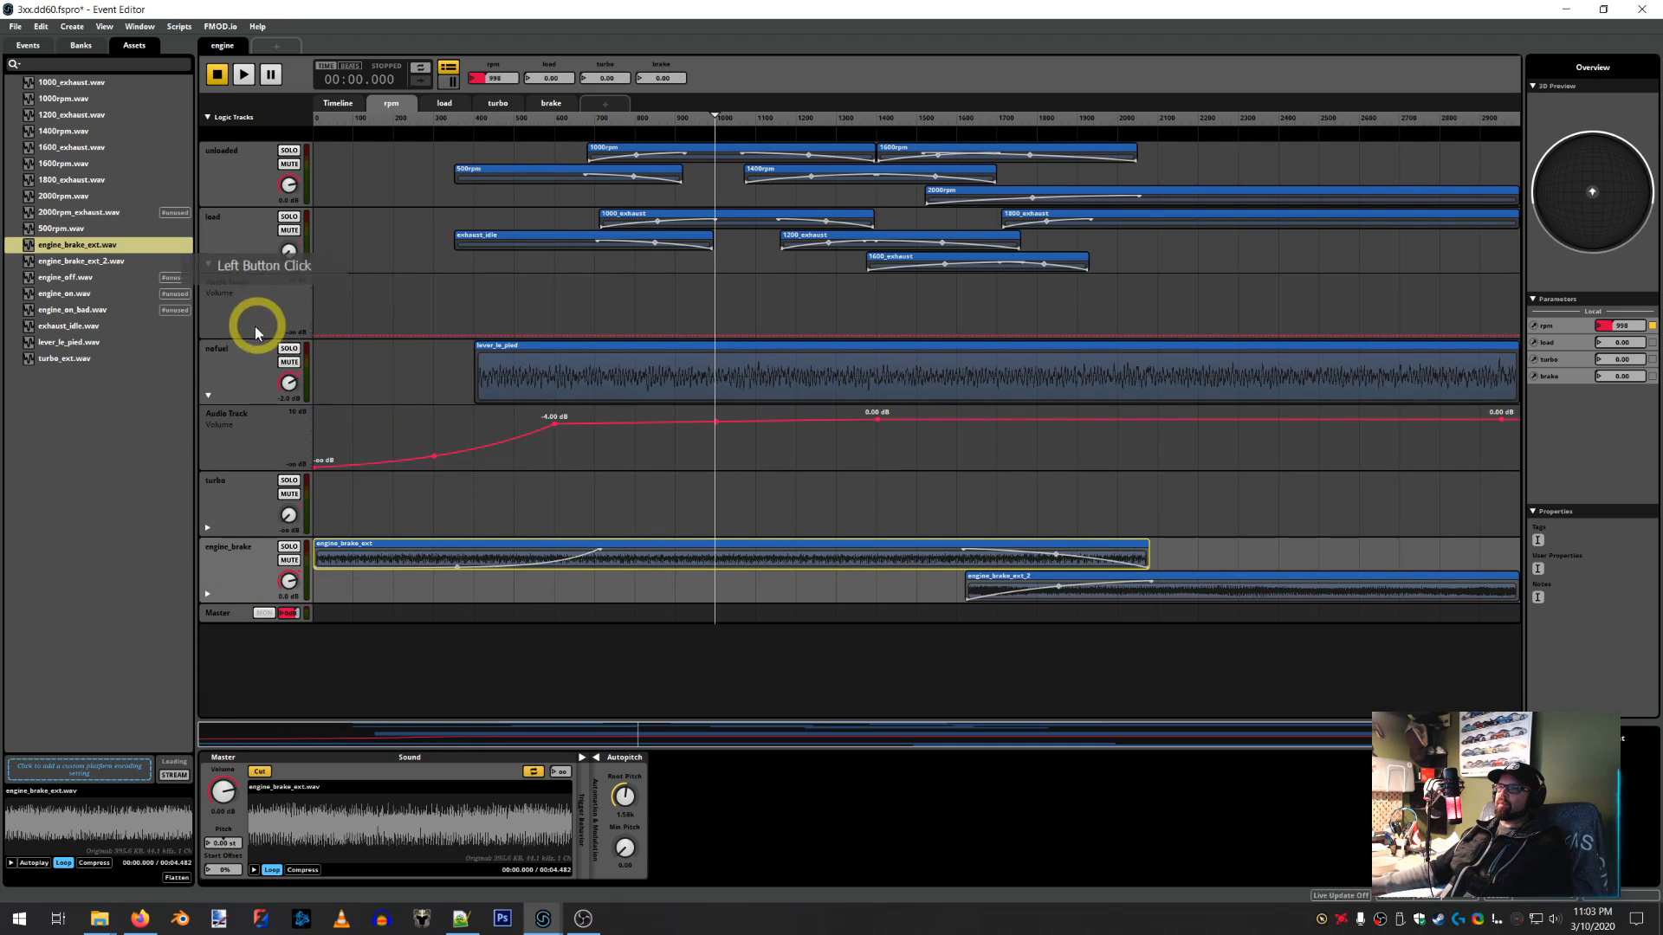
click(208, 395)
click(208, 262)
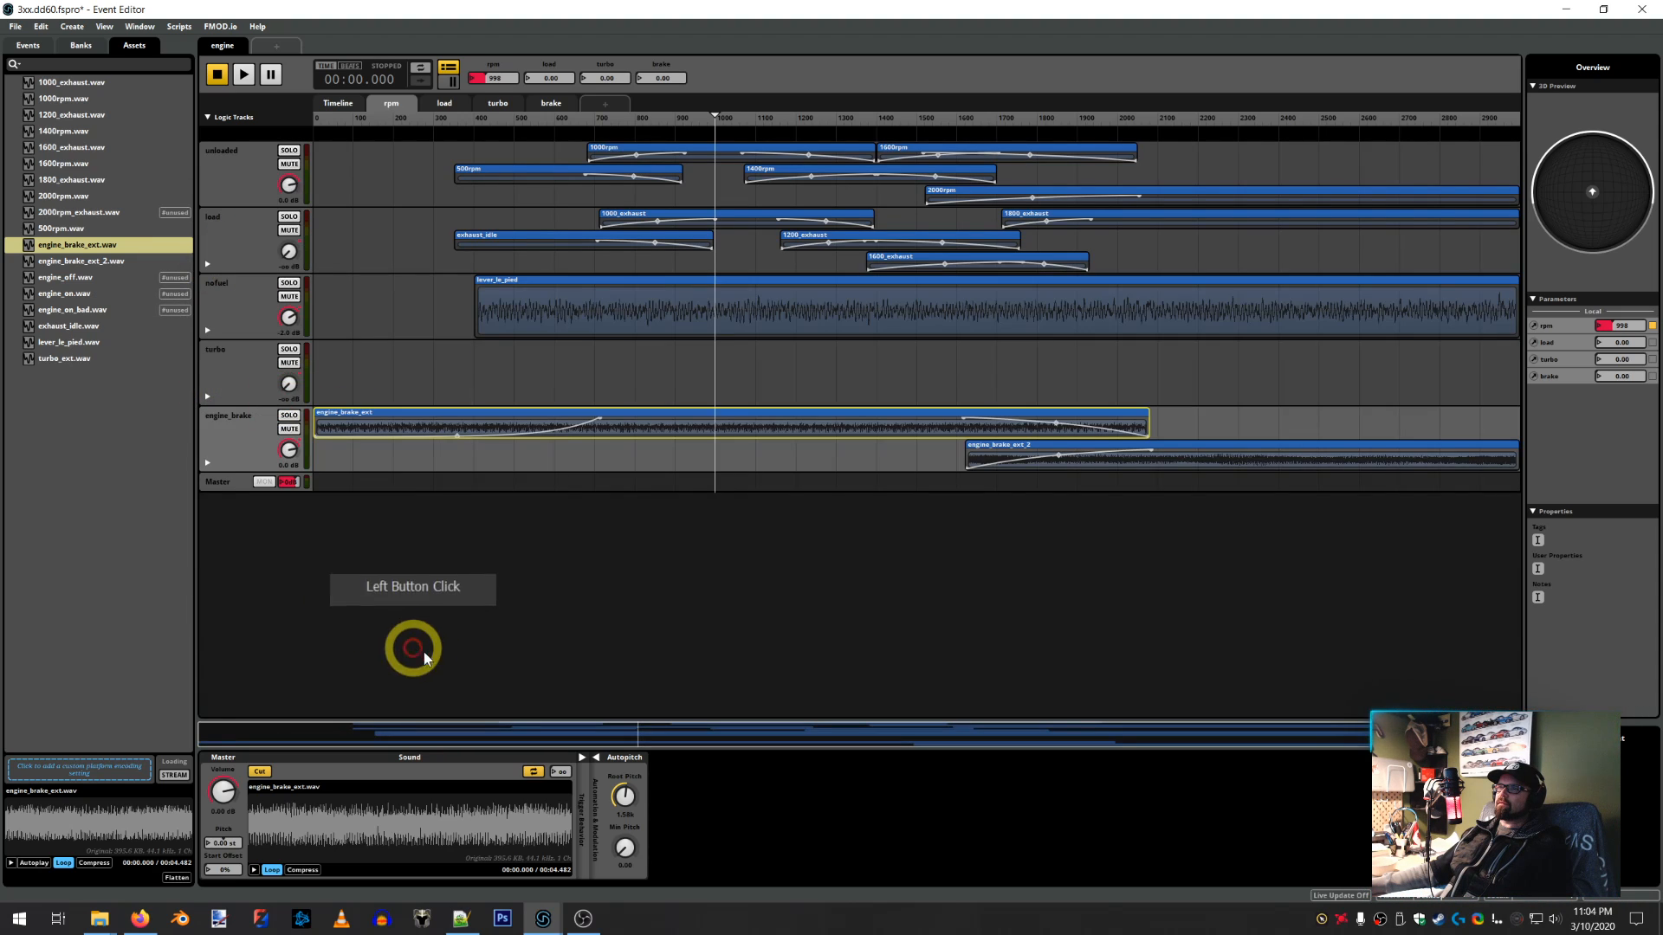
Add a new audio track below the engine_brake track
click(224, 433)
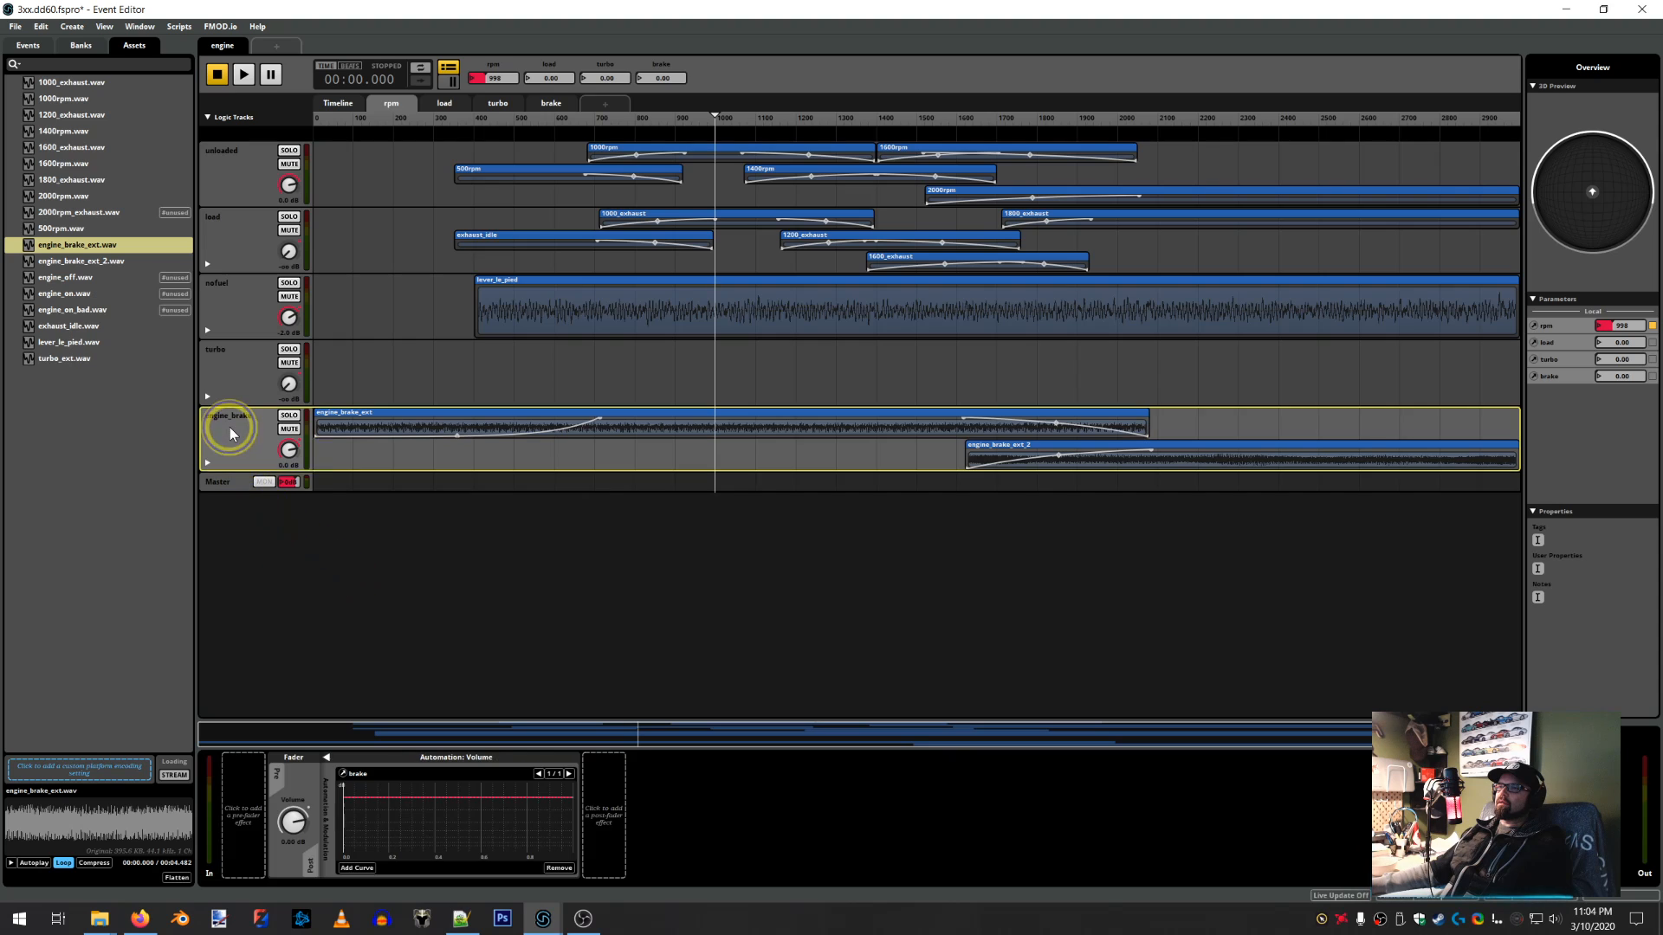
right_click(224, 437)
click(364, 519)
click(569, 641)
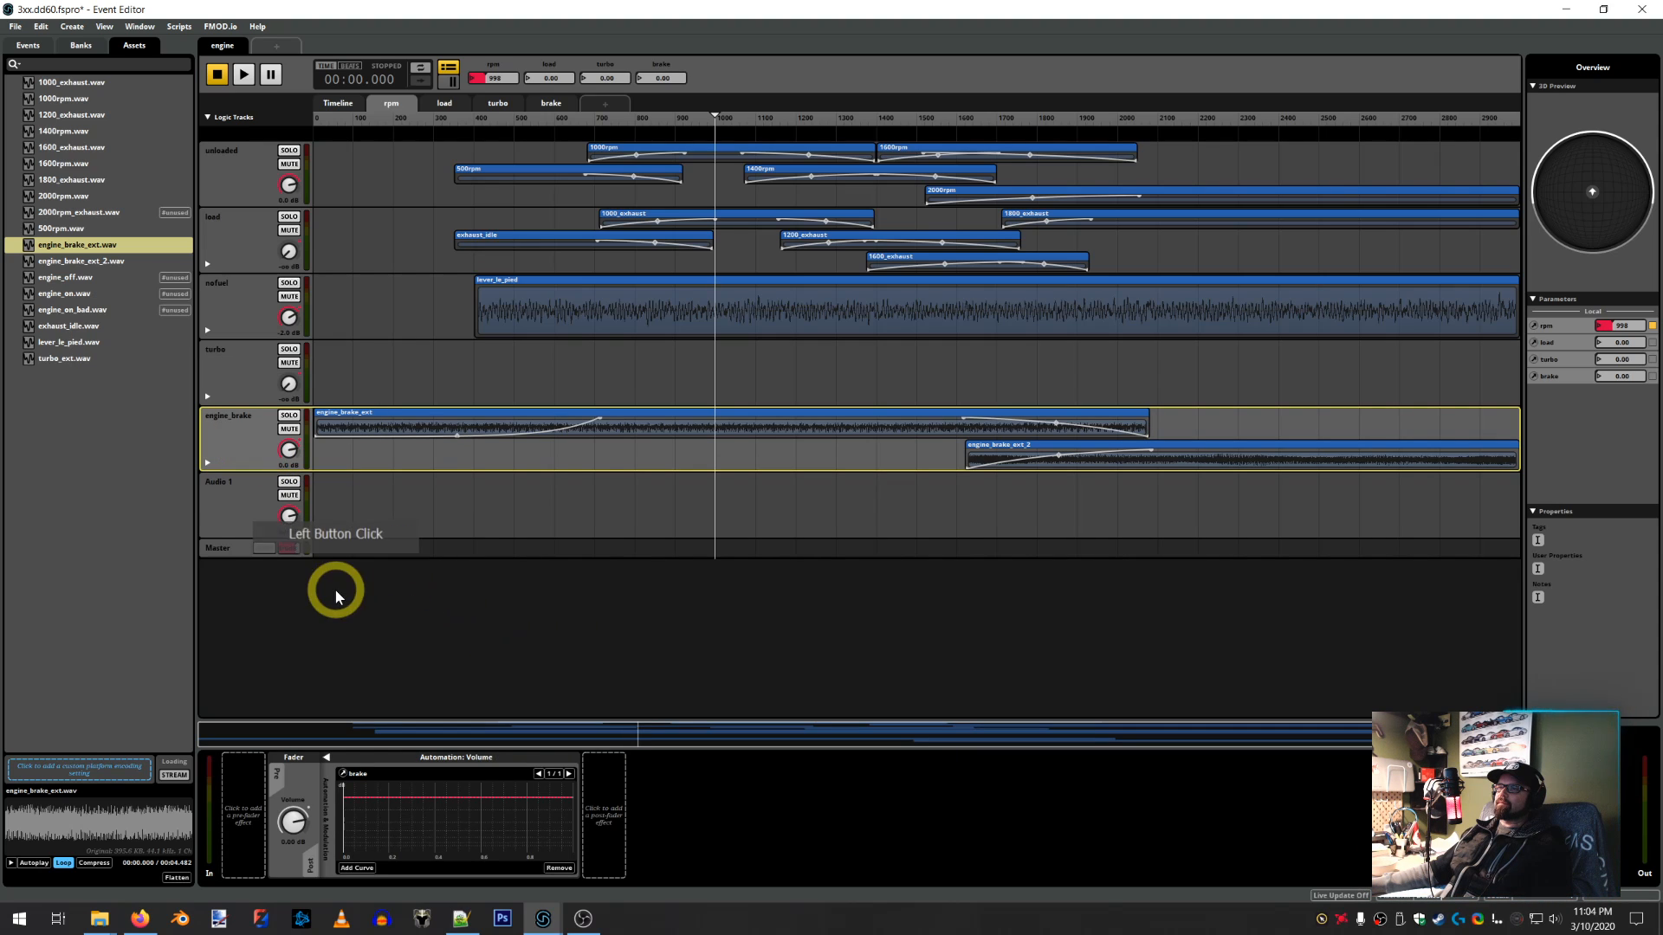
Rename the new audio track below engine_brake as start_stop
double_click(217, 483)
text(s)
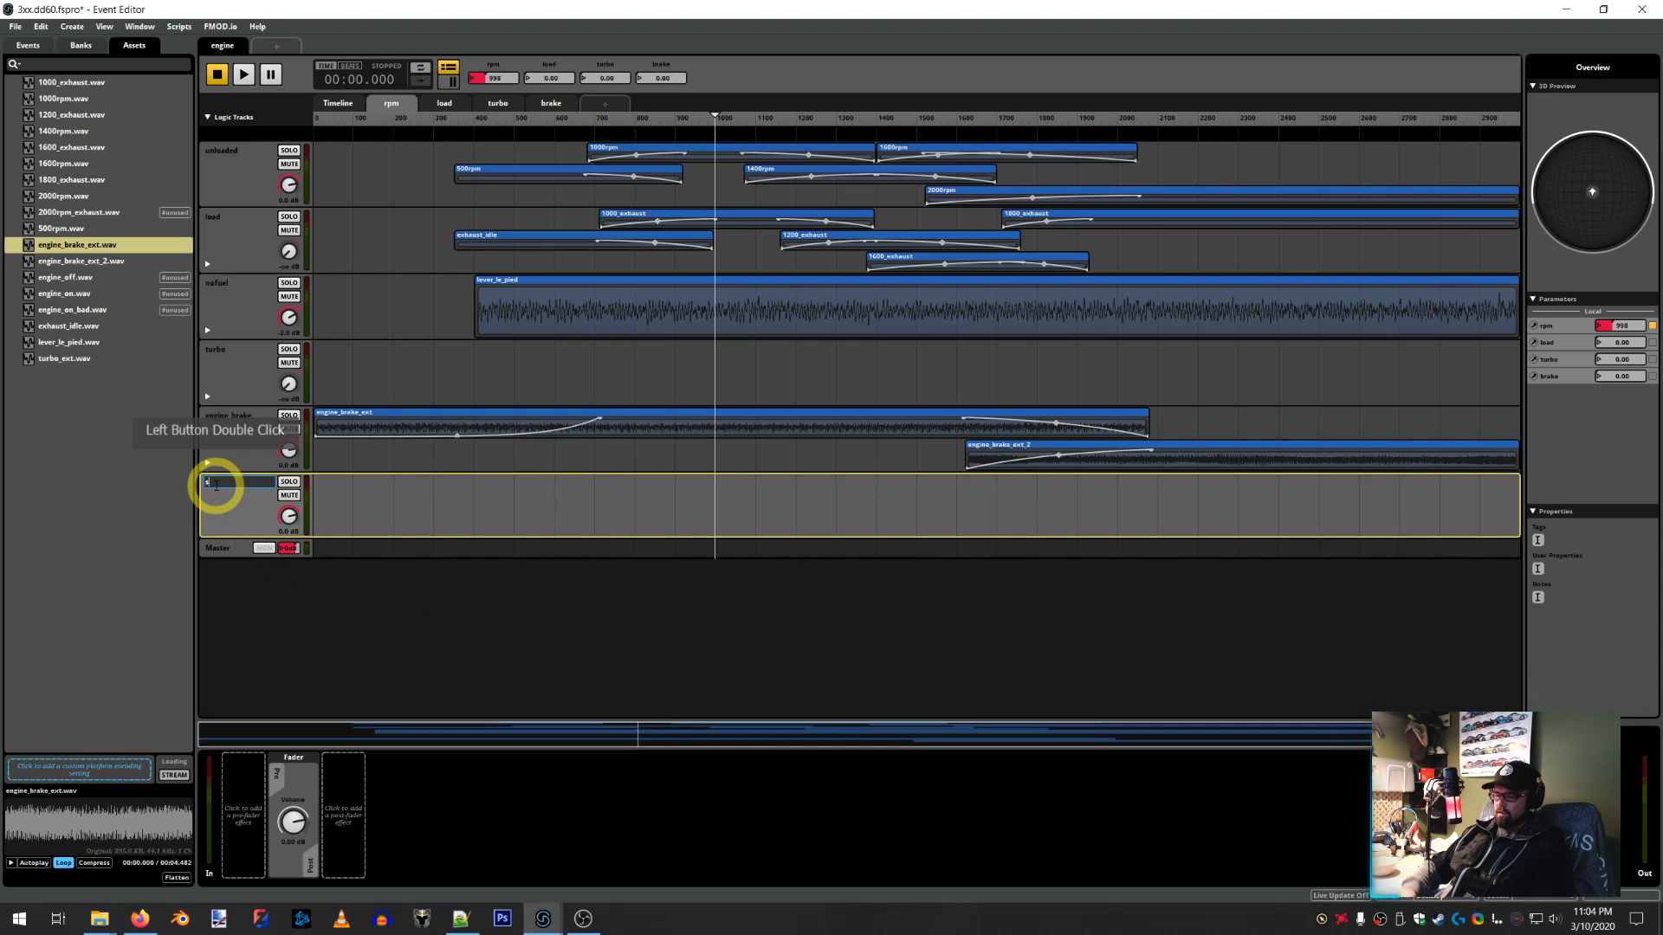
text(tart_sto)
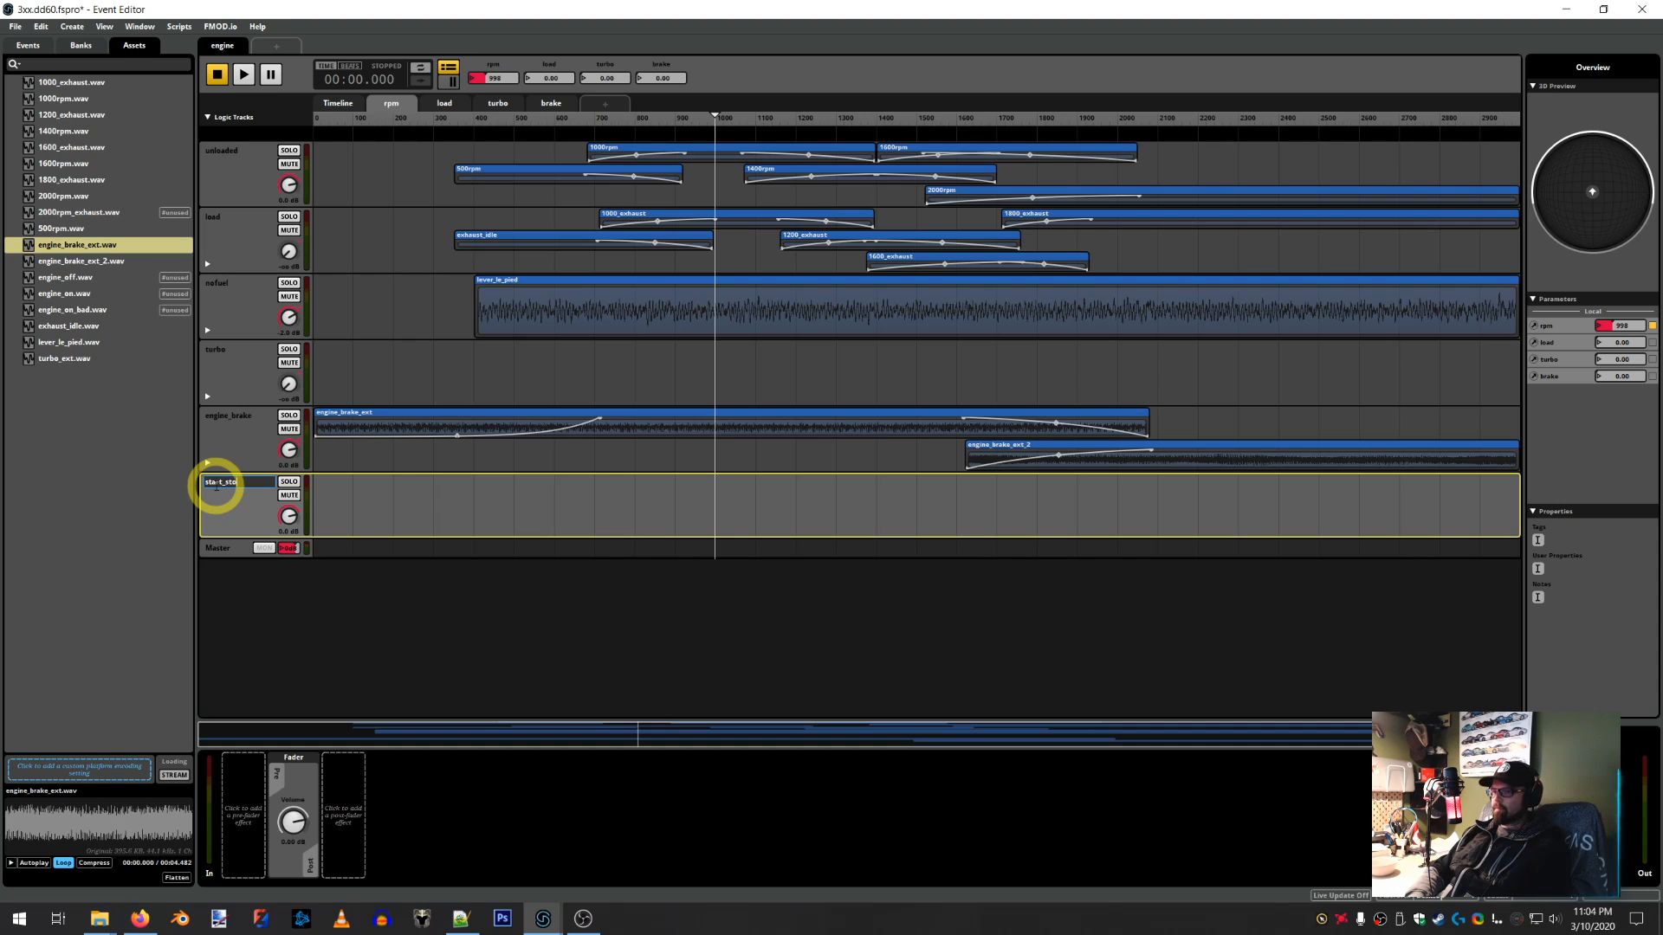
text(p)
click(386, 651)
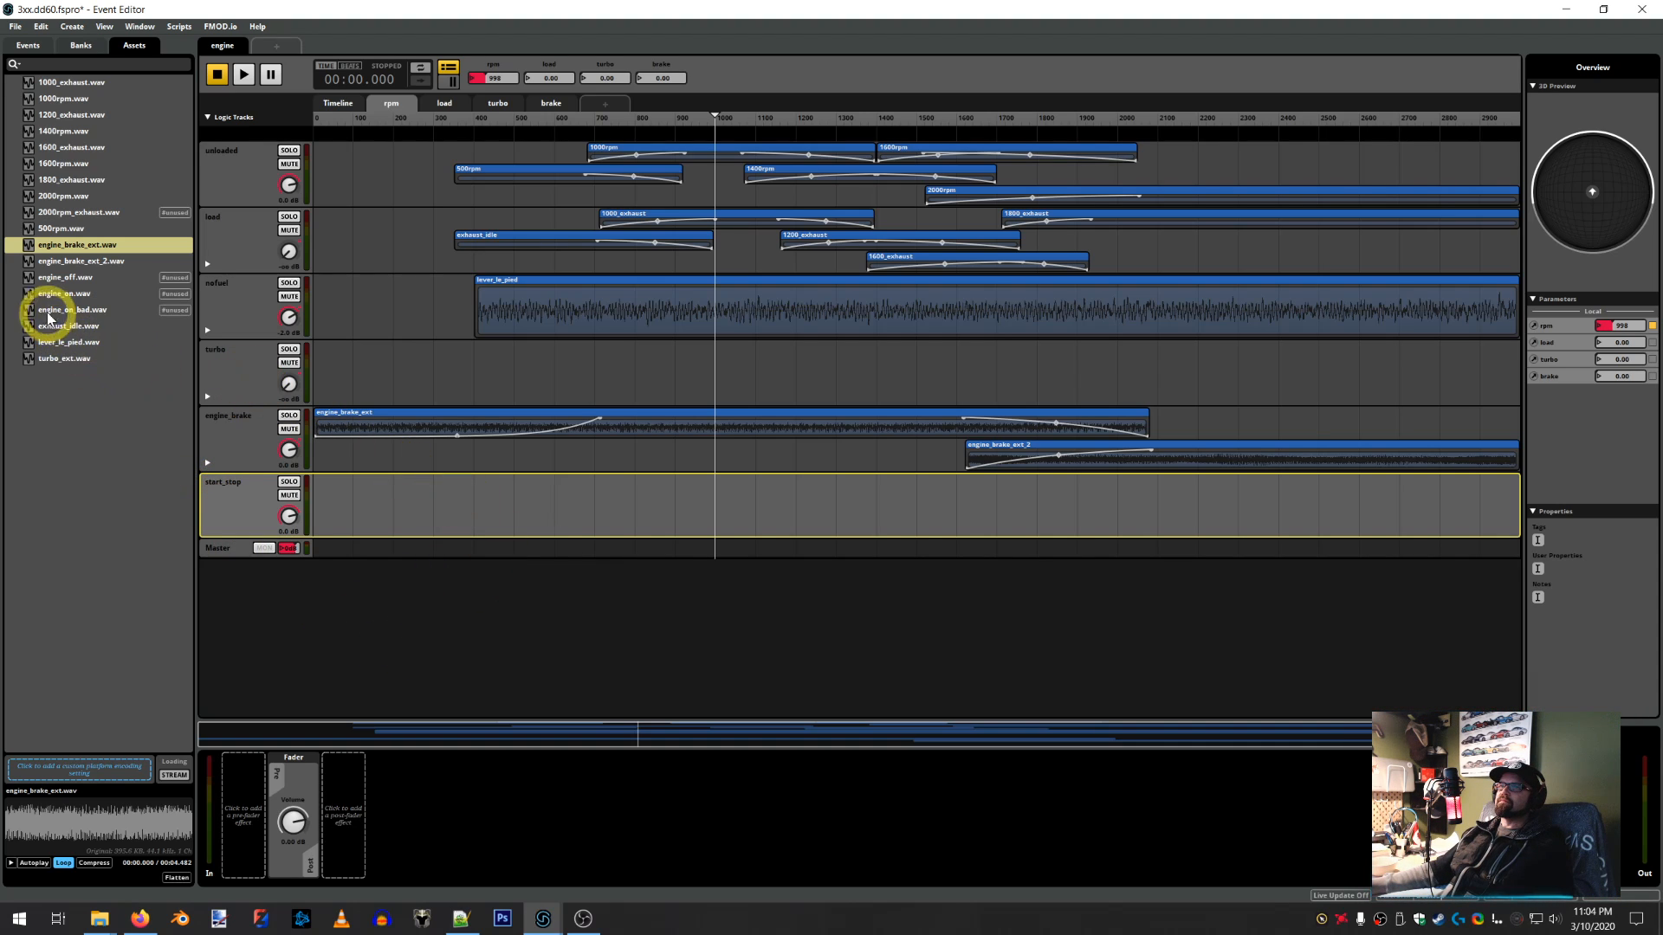
click(66, 296)
drag(75, 297, 375, 506)
right_click(375, 508)
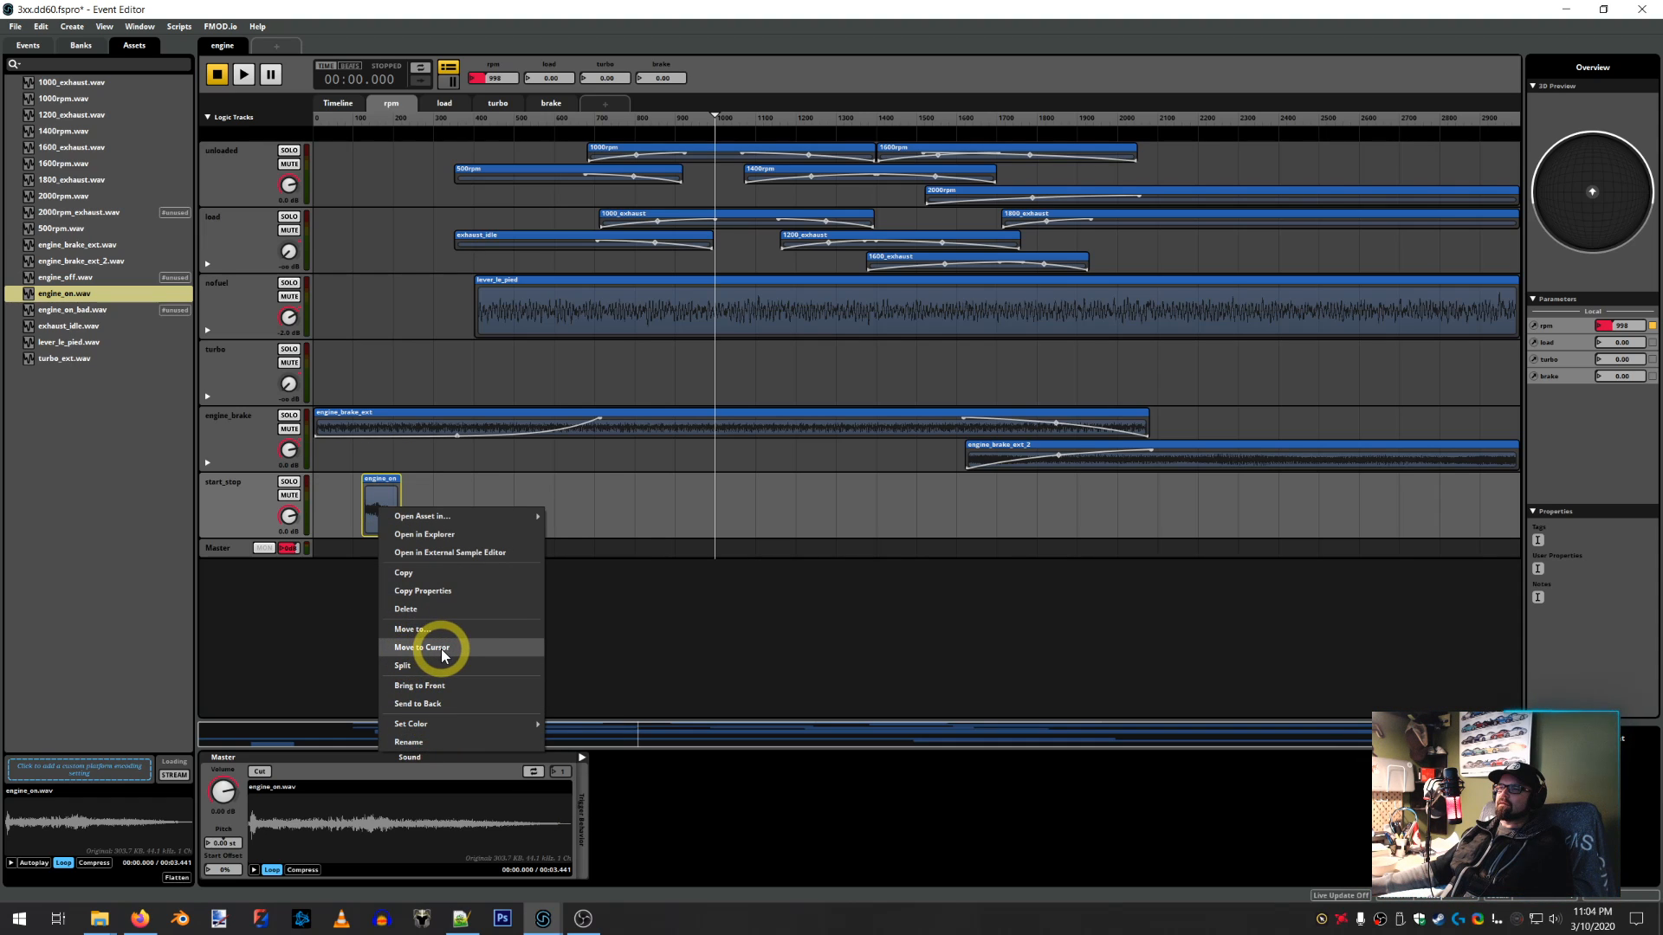
click(414, 609)
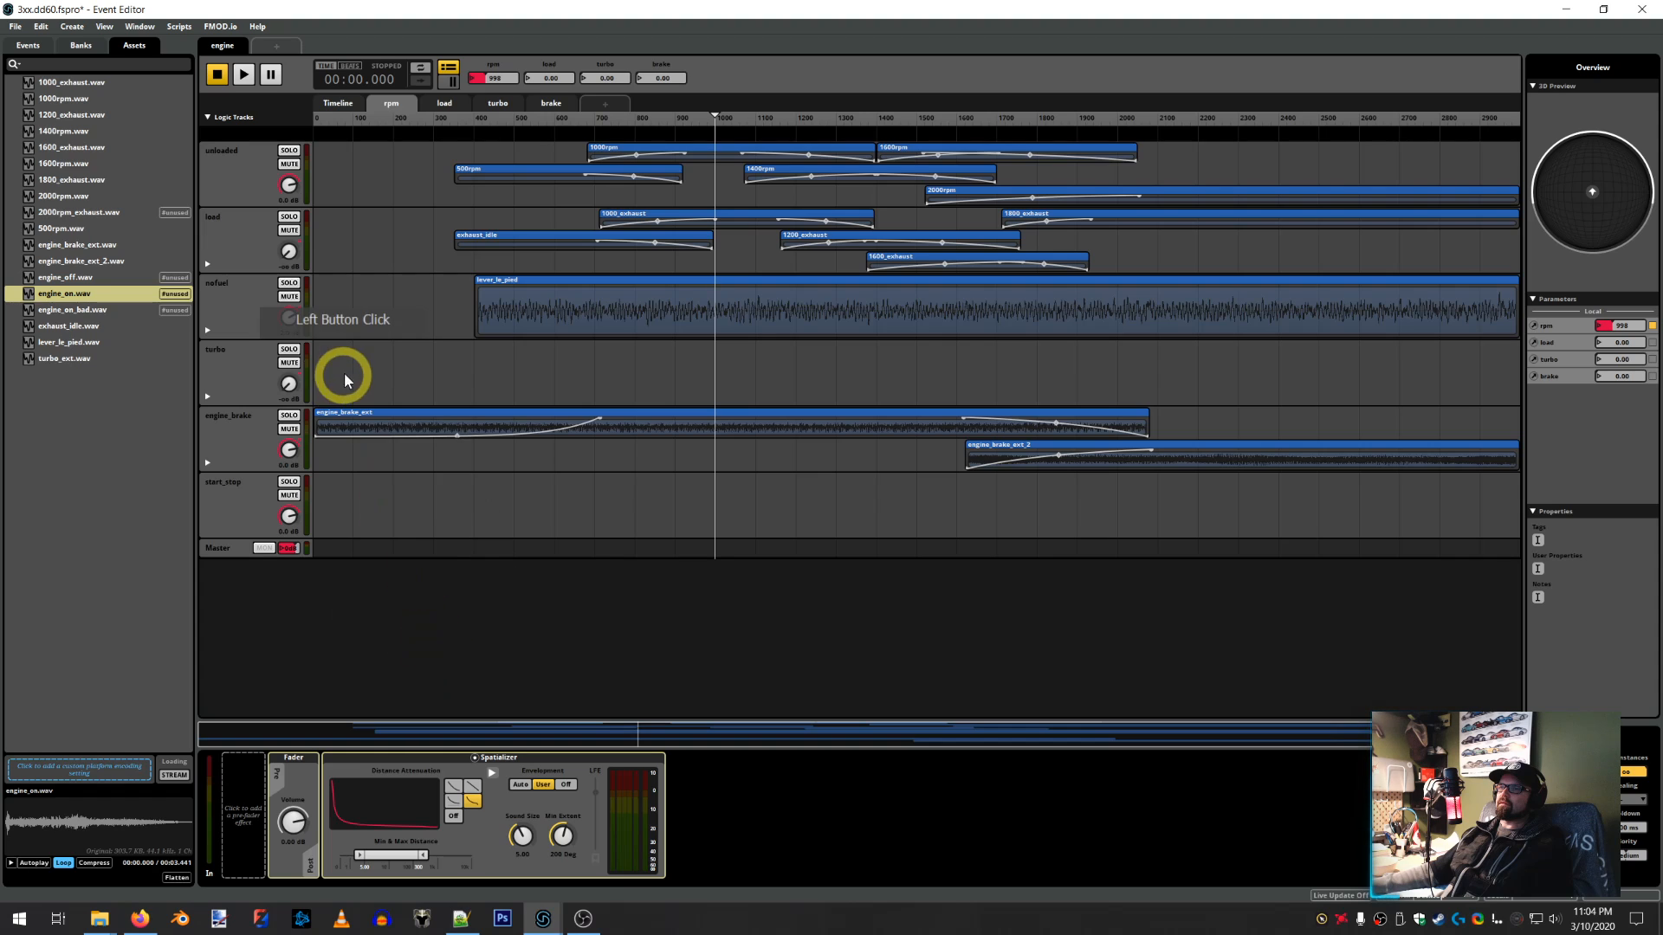
On the Timeline sheet's start_stop track, place engine_on.wav at the start and engine_off.wav at about 5 seconds
click(329, 108)
click(474, 474)
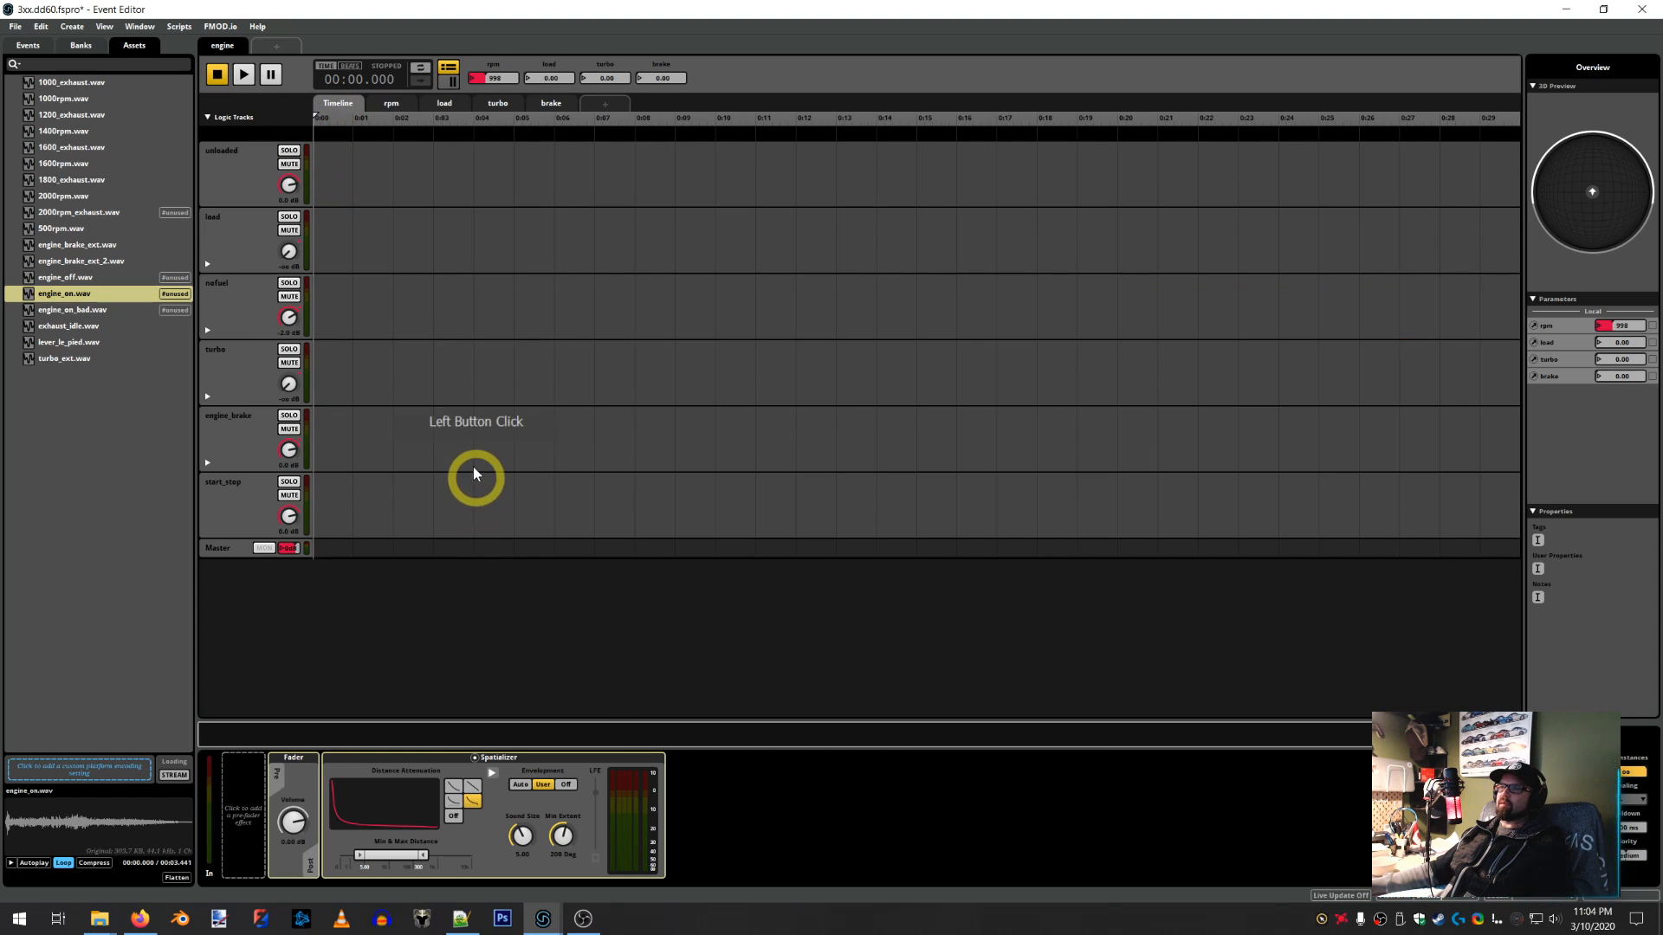
drag(63, 290, 512, 583)
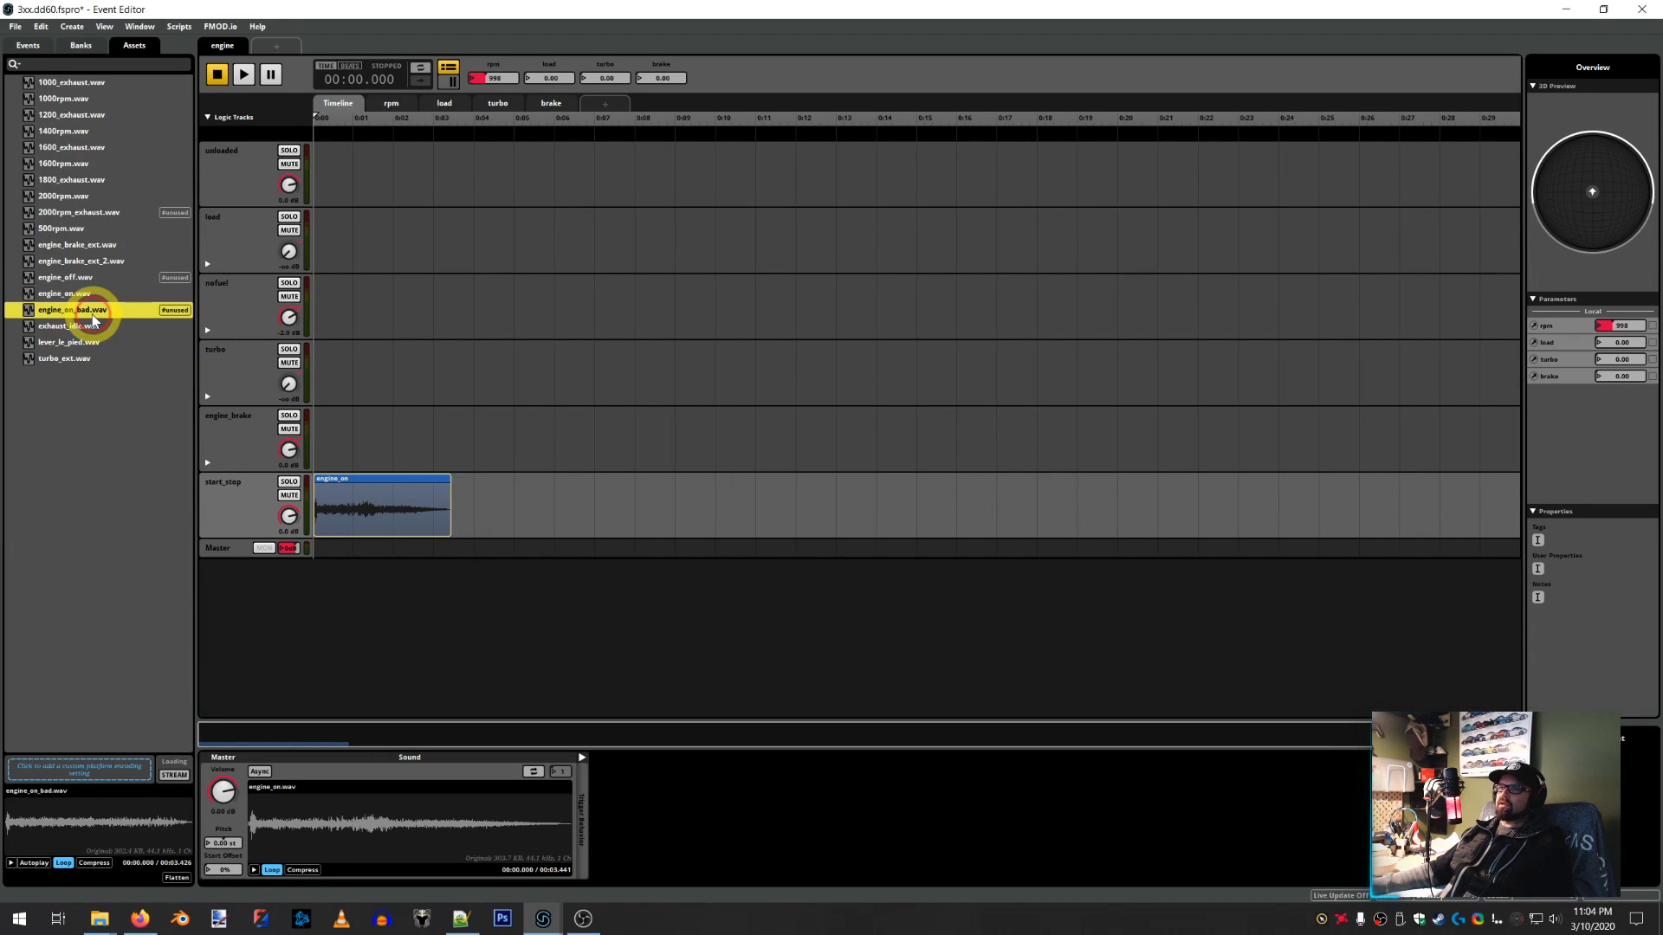
drag(69, 278, 533, 580)
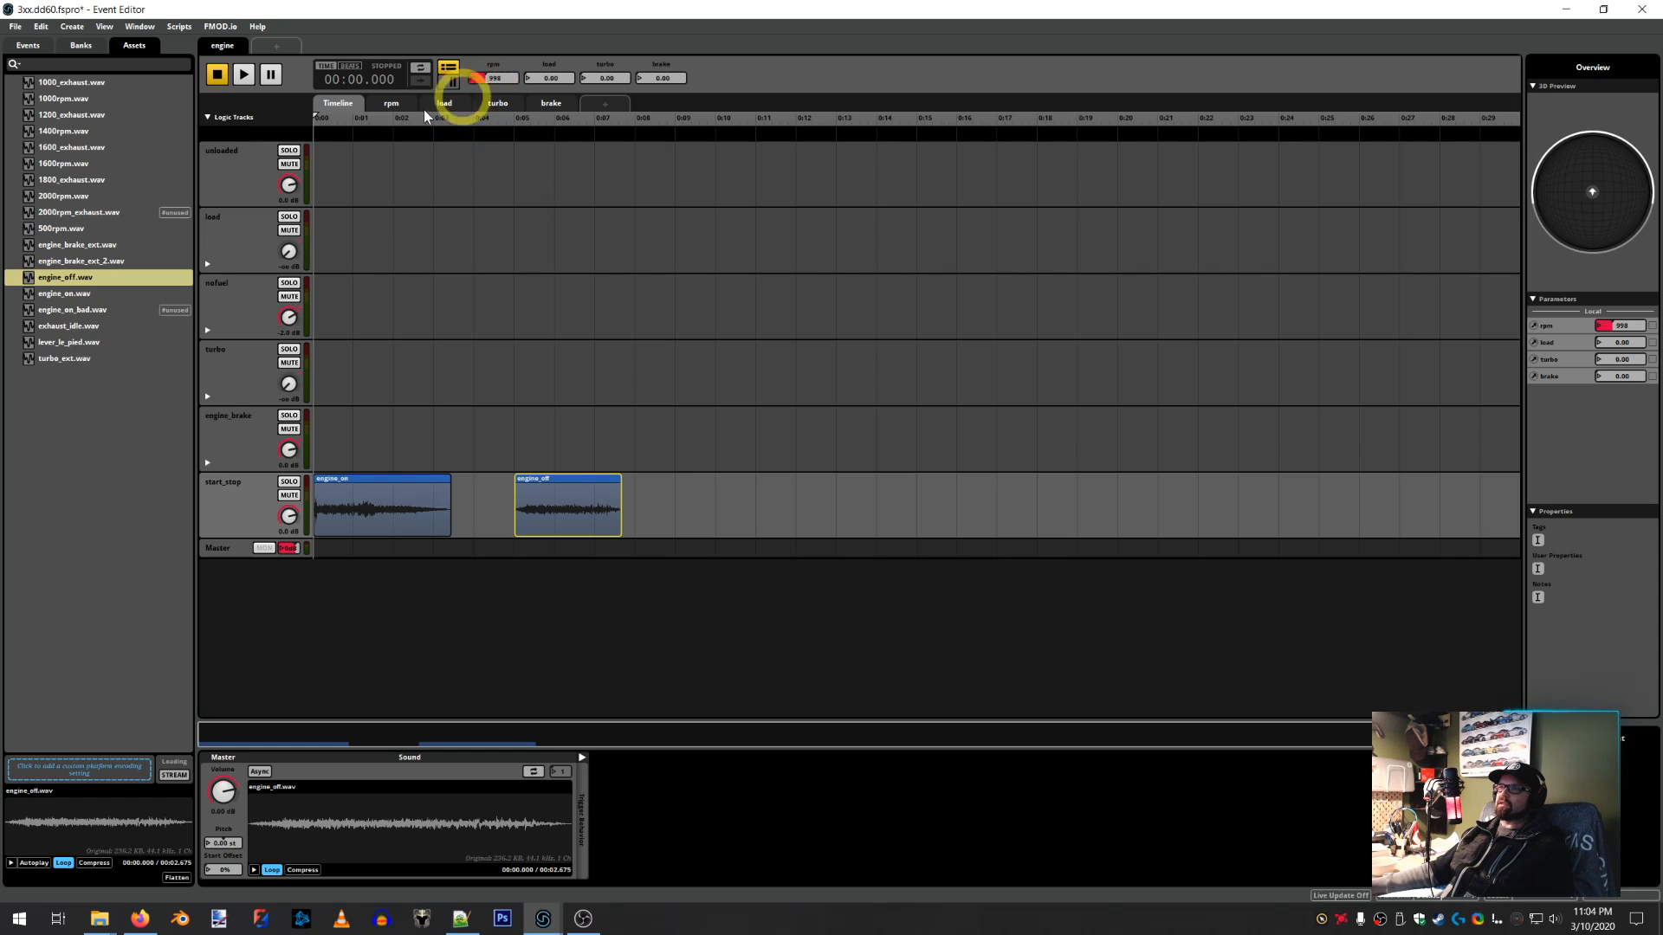
Solo the start_stop track and play the timeline through the engine_on and engine_off clips before stopping
click(289, 481)
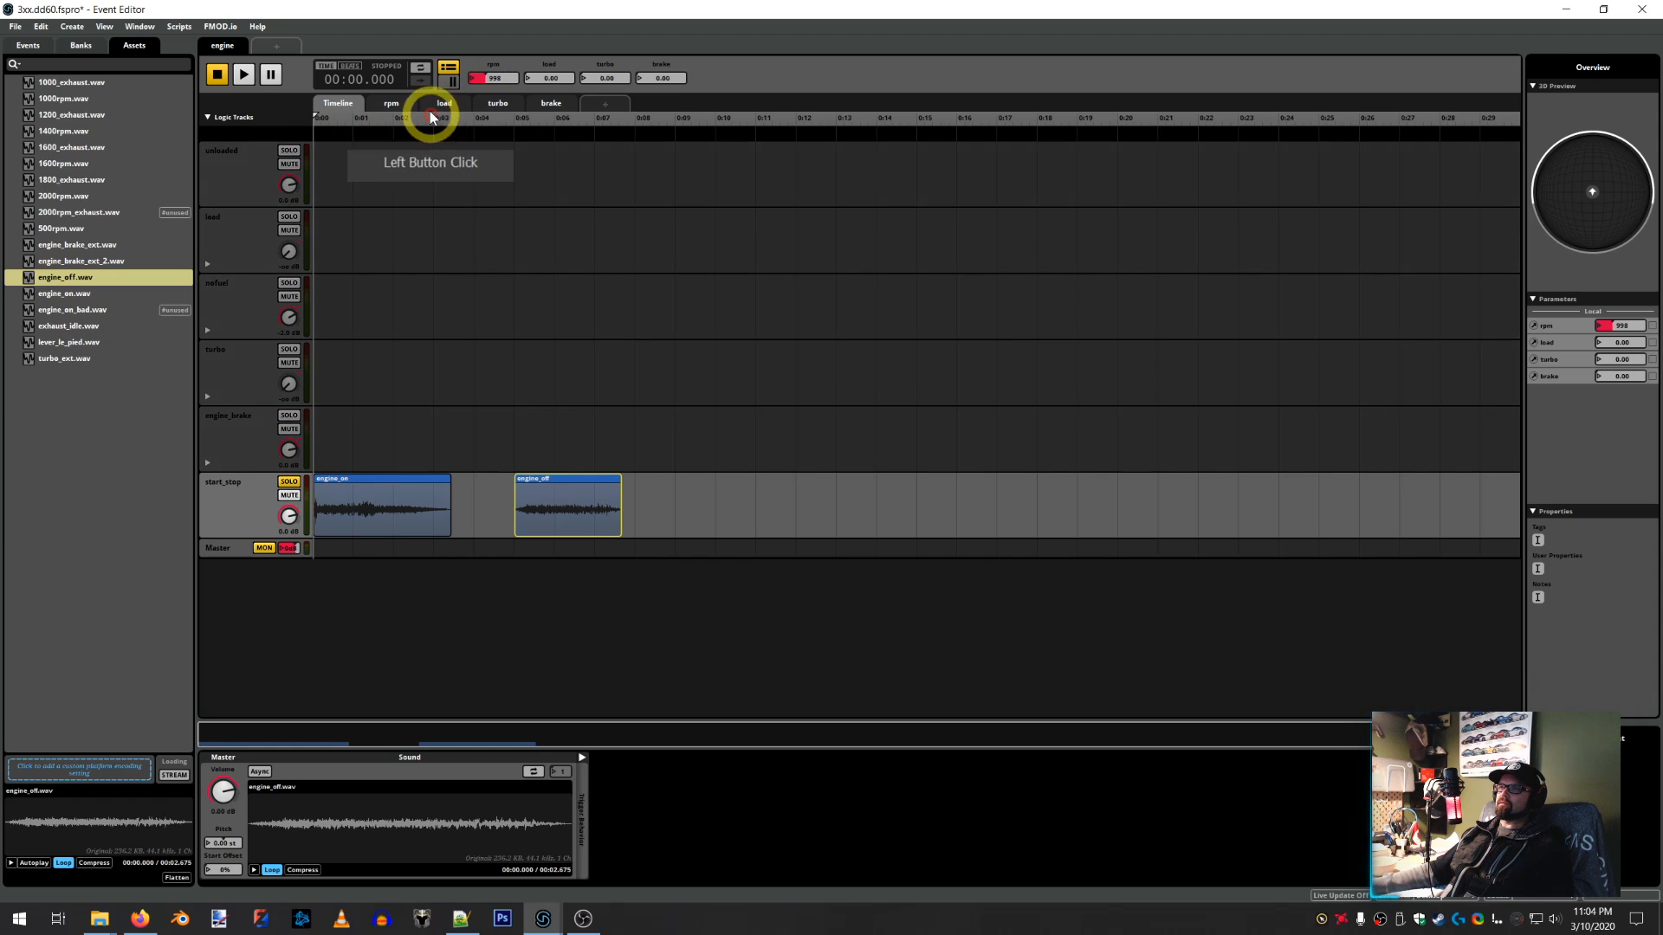
click(243, 75)
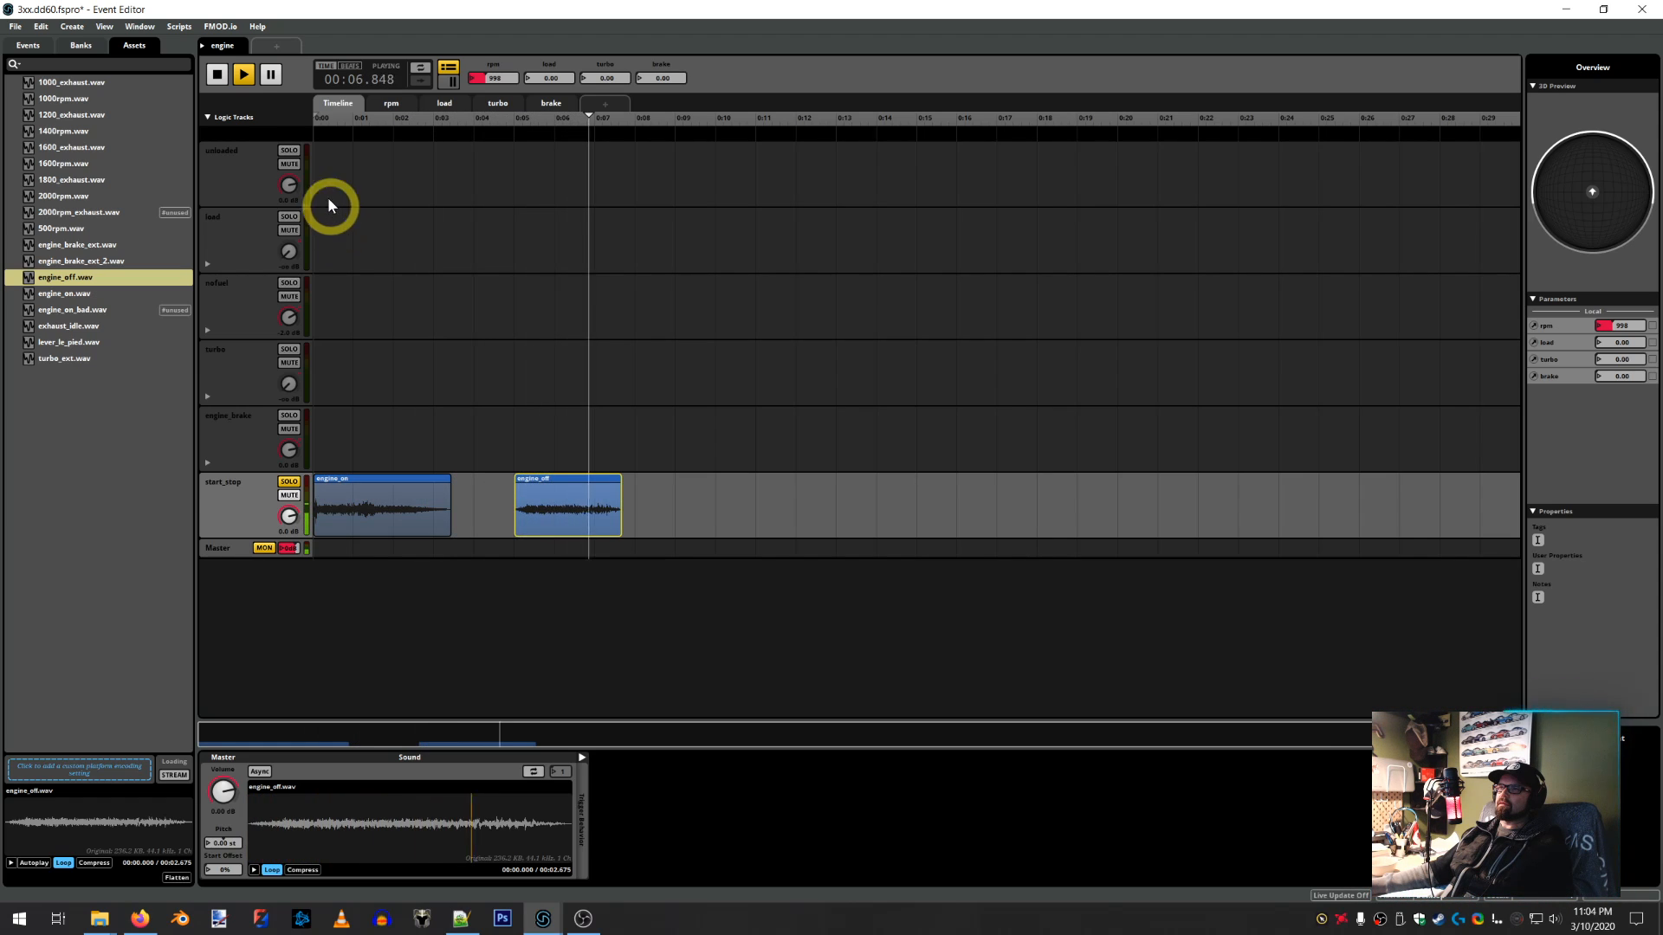
click(217, 74)
click(491, 444)
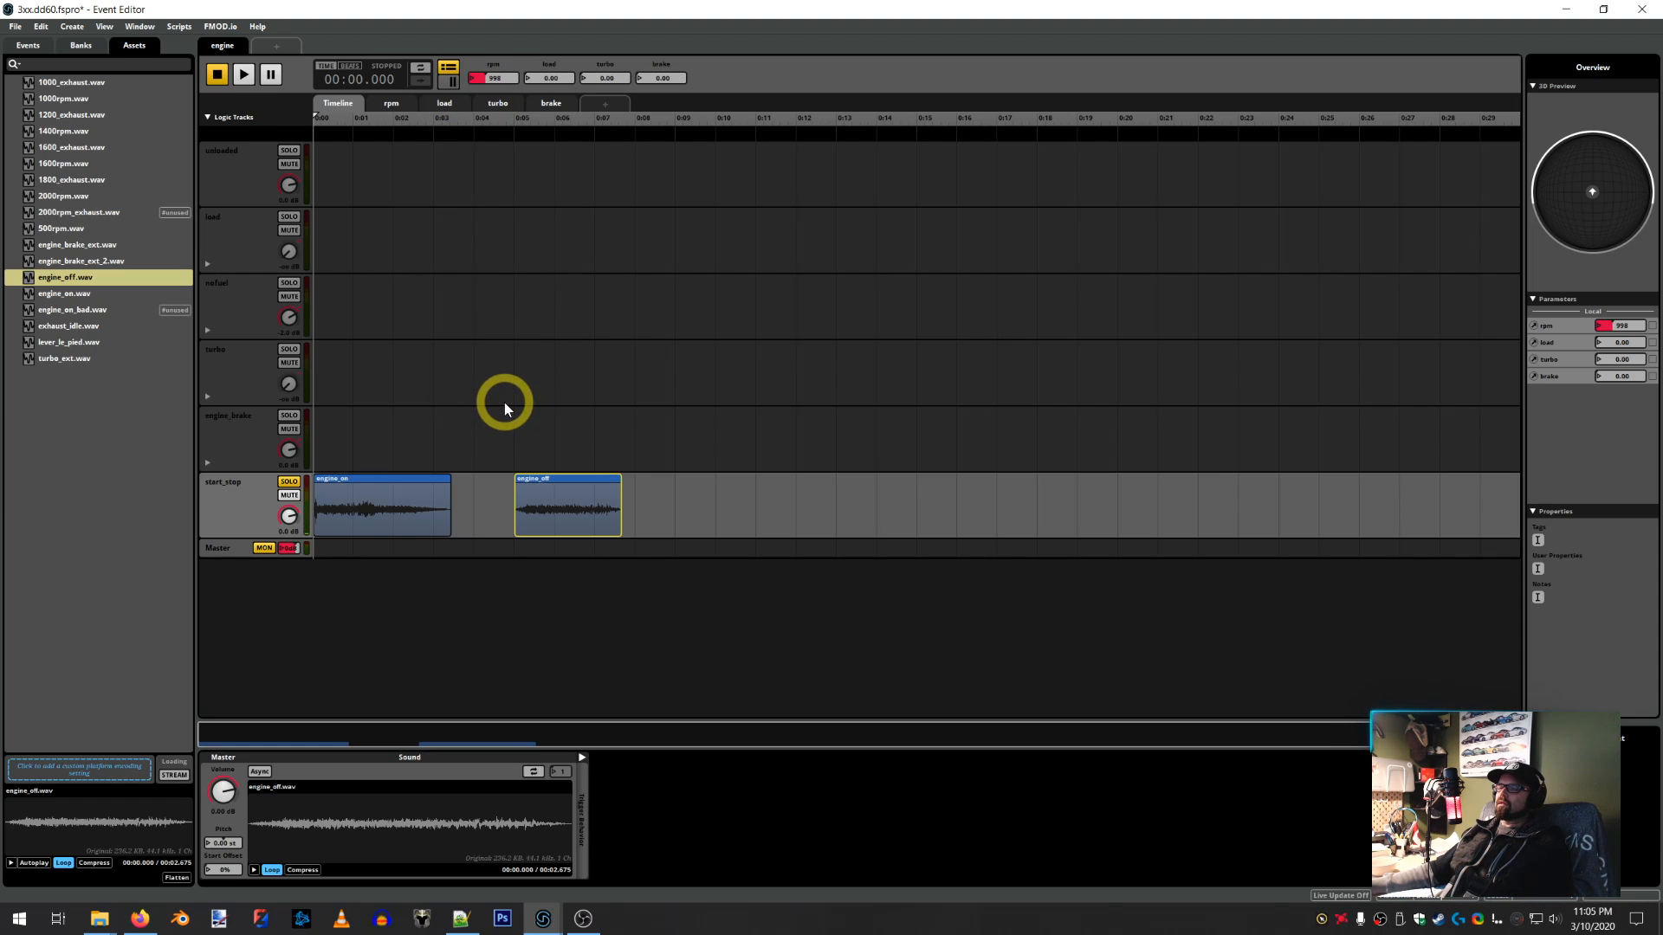
Position the playhead exactly at the end of the engine_on clip, at 00:03.441
click(483, 125)
scroll(481, 123, up, 5)
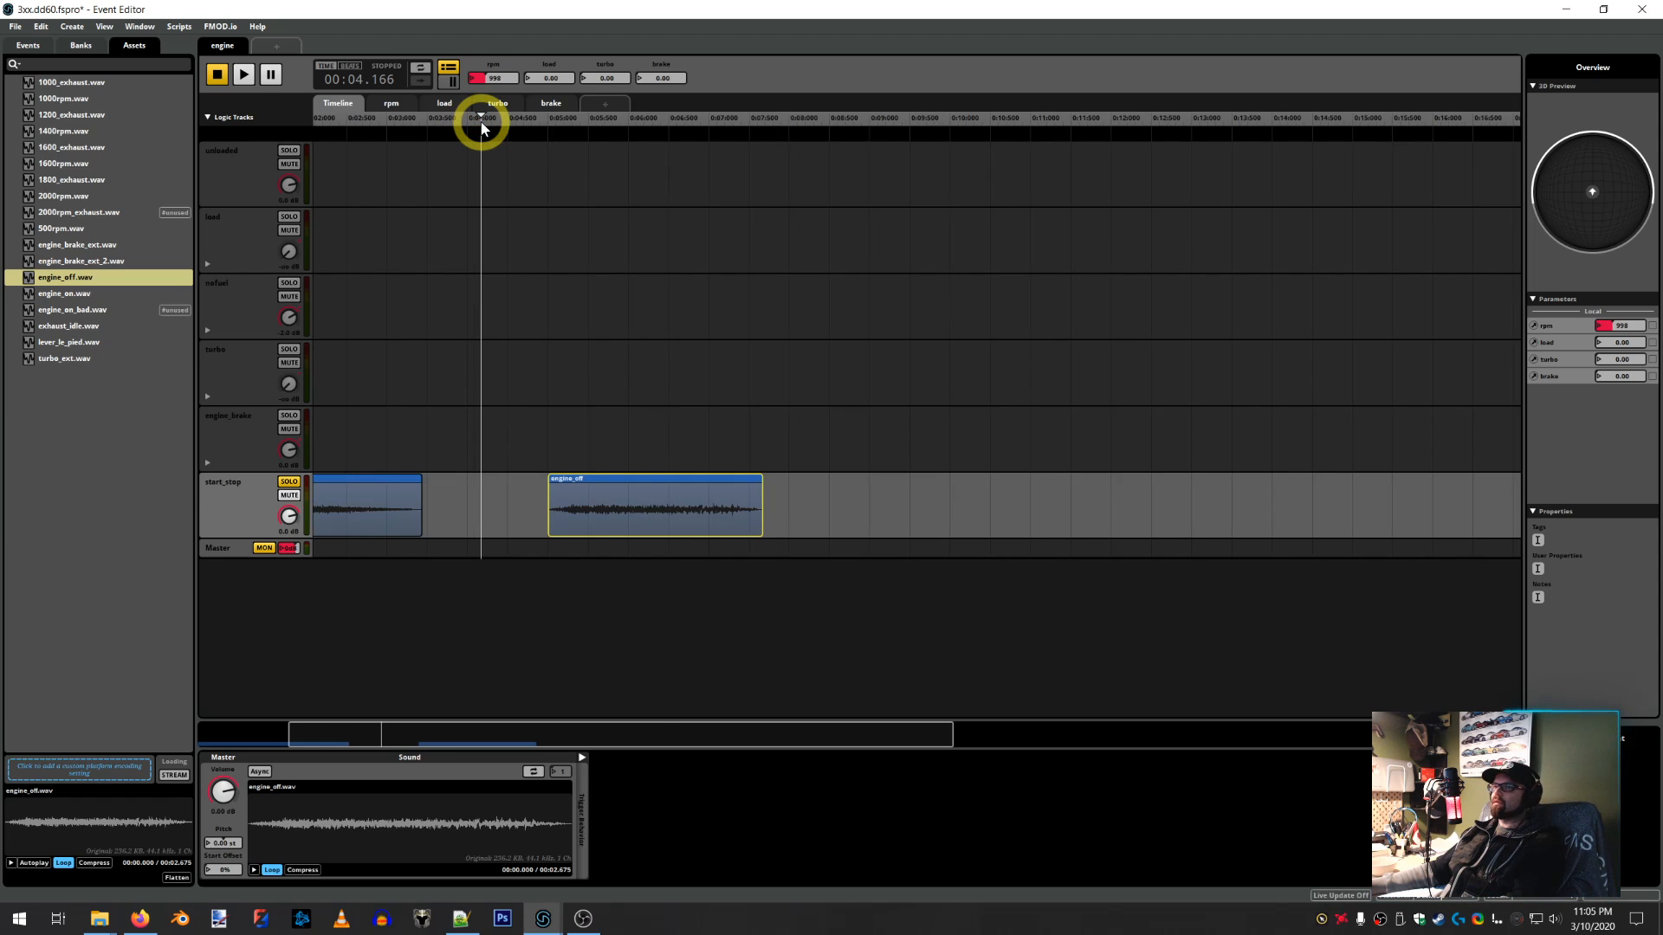
drag(473, 724, 407, 724)
click(628, 489)
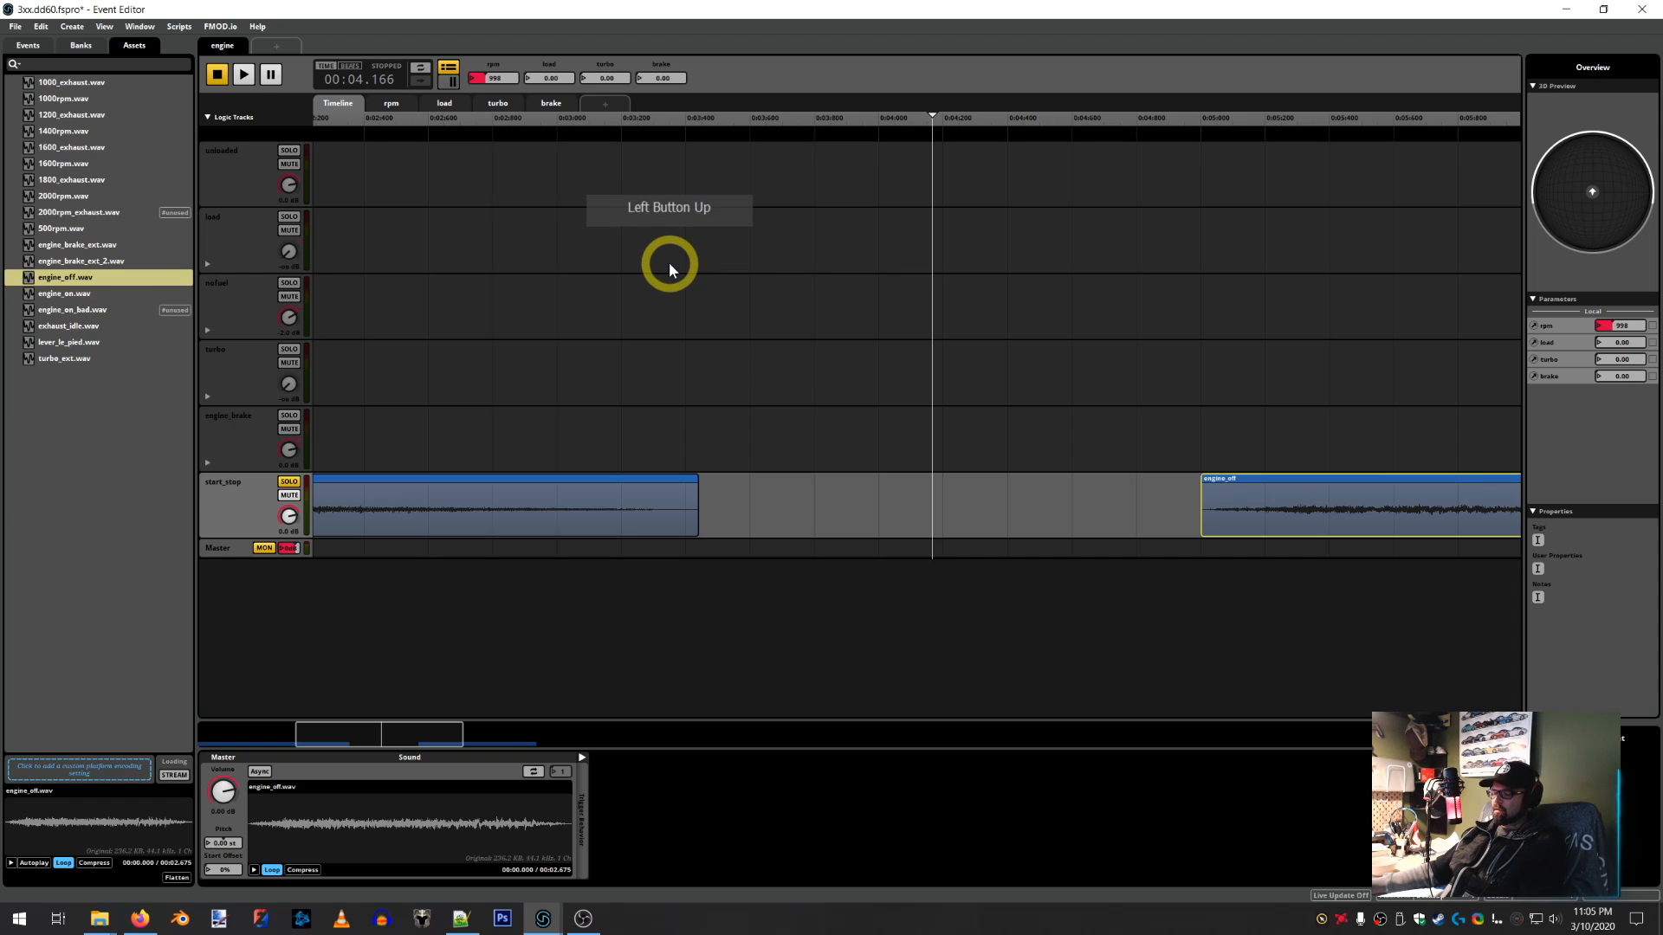
scroll(667, 264, down, 5)
click(652, 335)
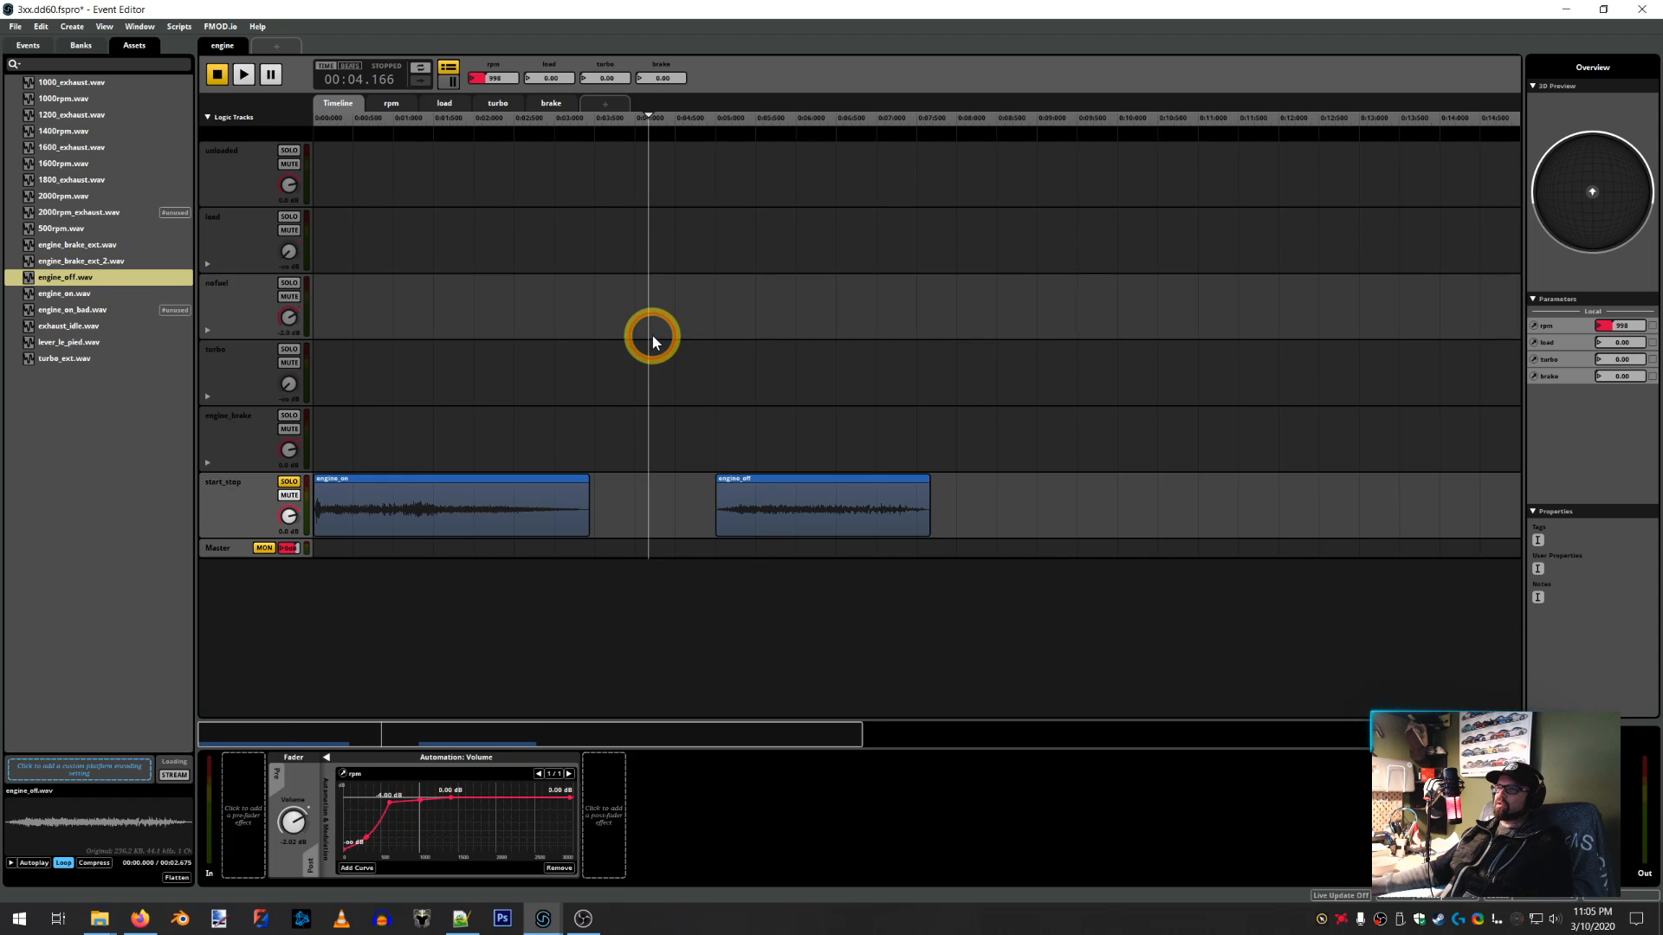
click(657, 530)
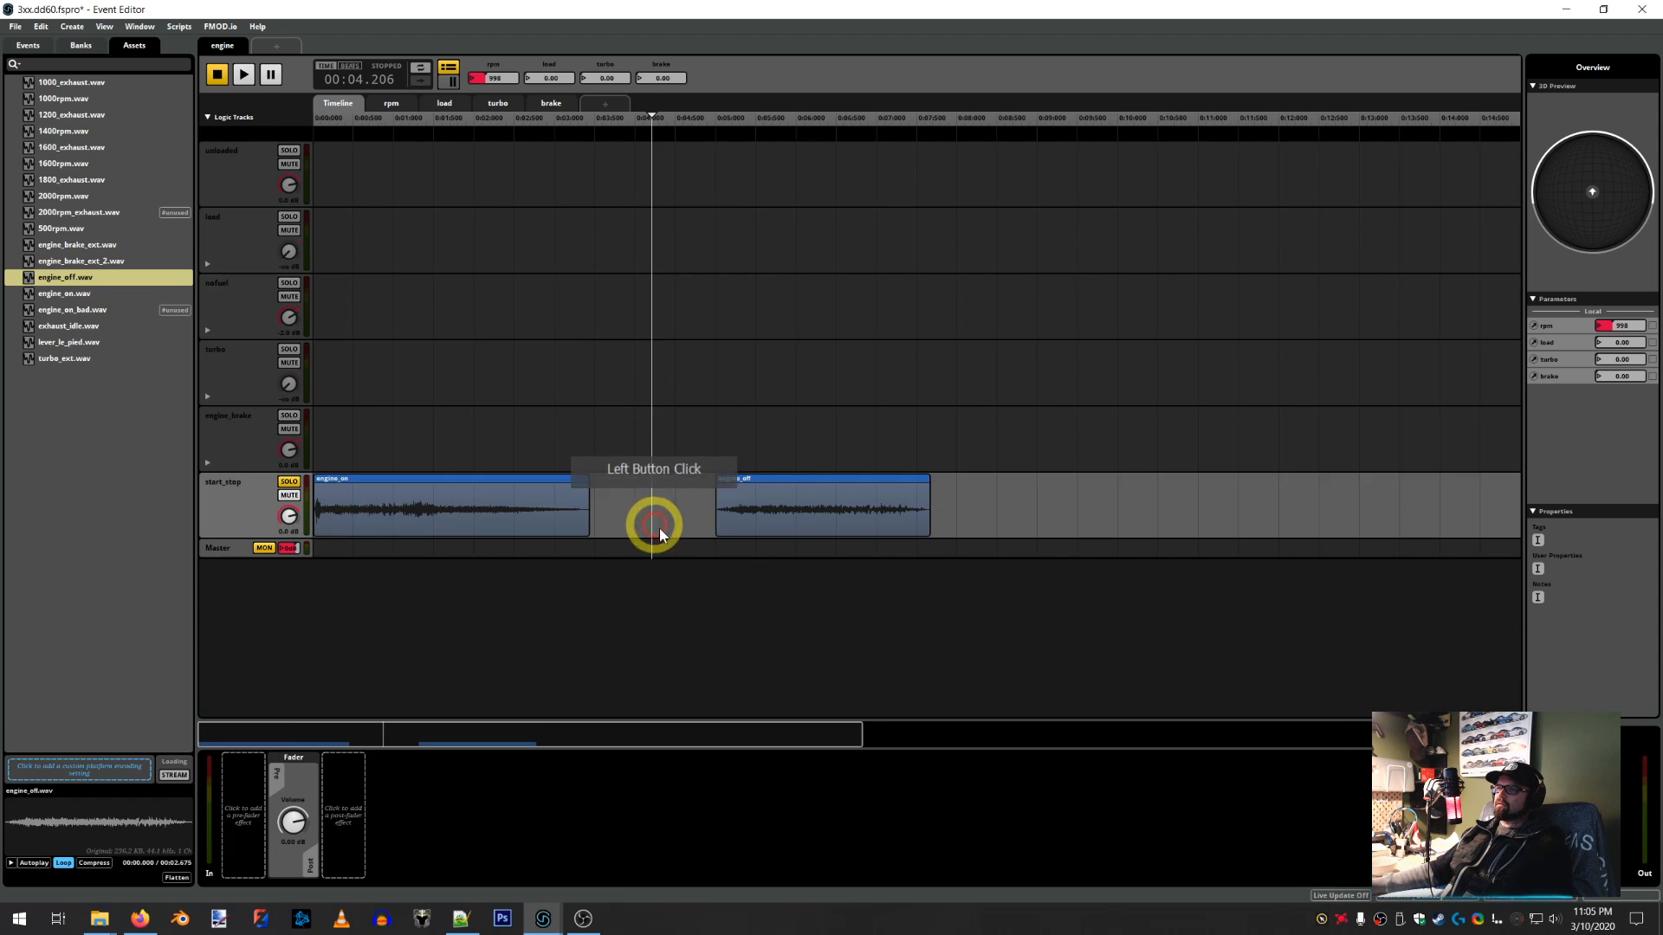
drag(647, 116, 593, 118)
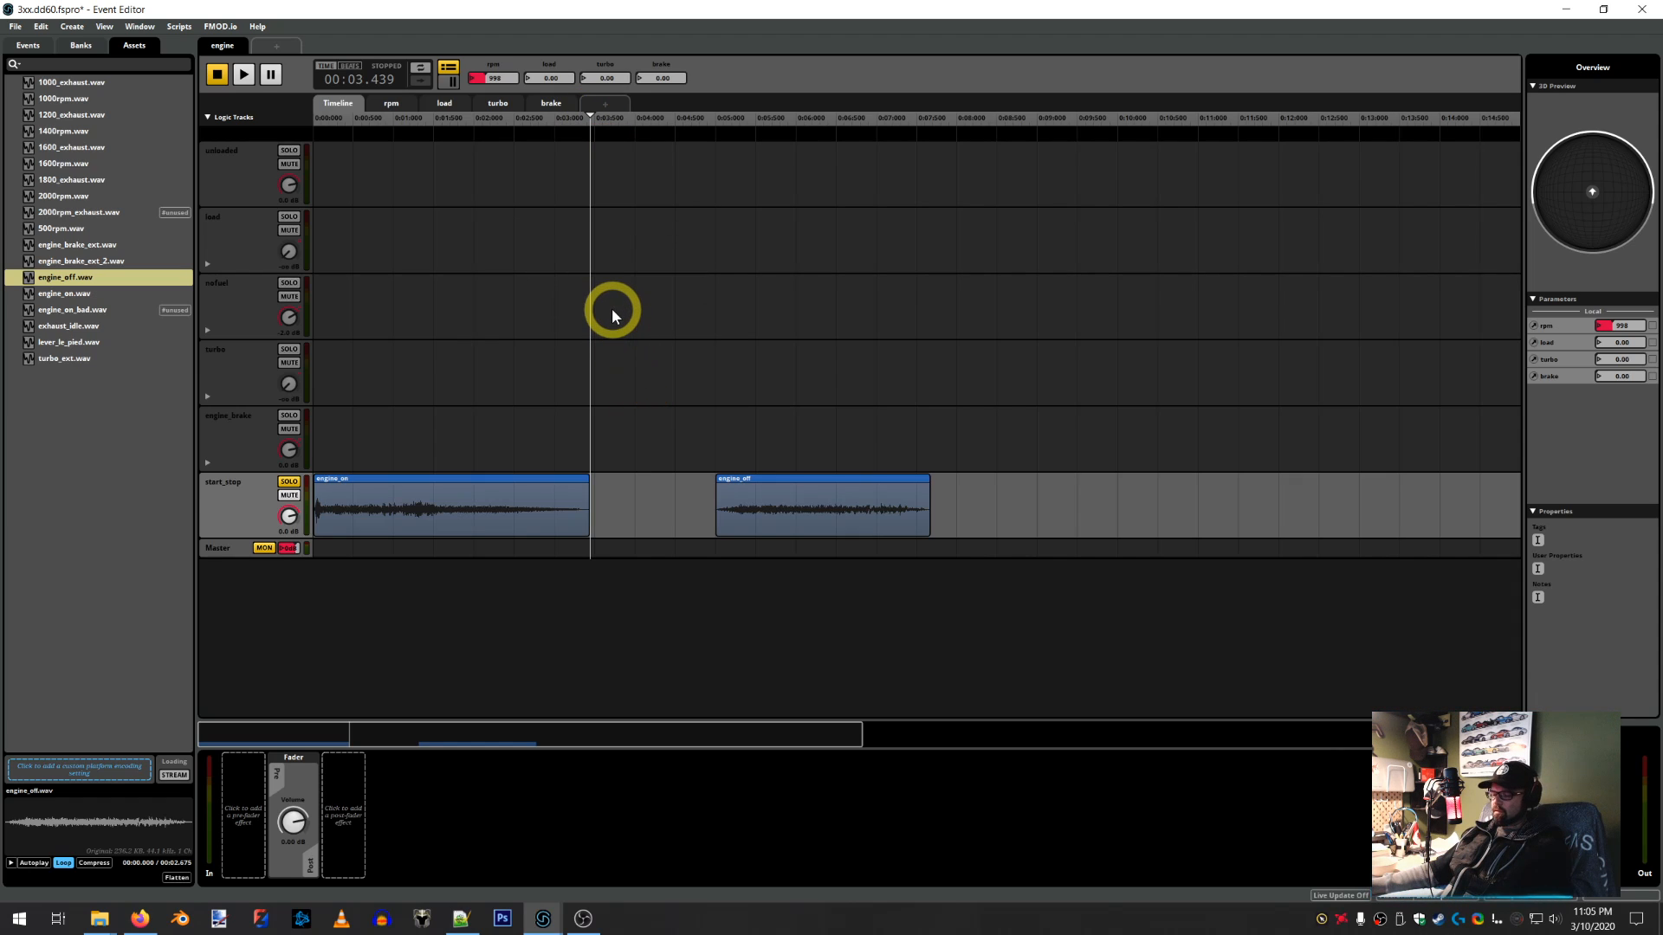
scroll(611, 308, up, 6)
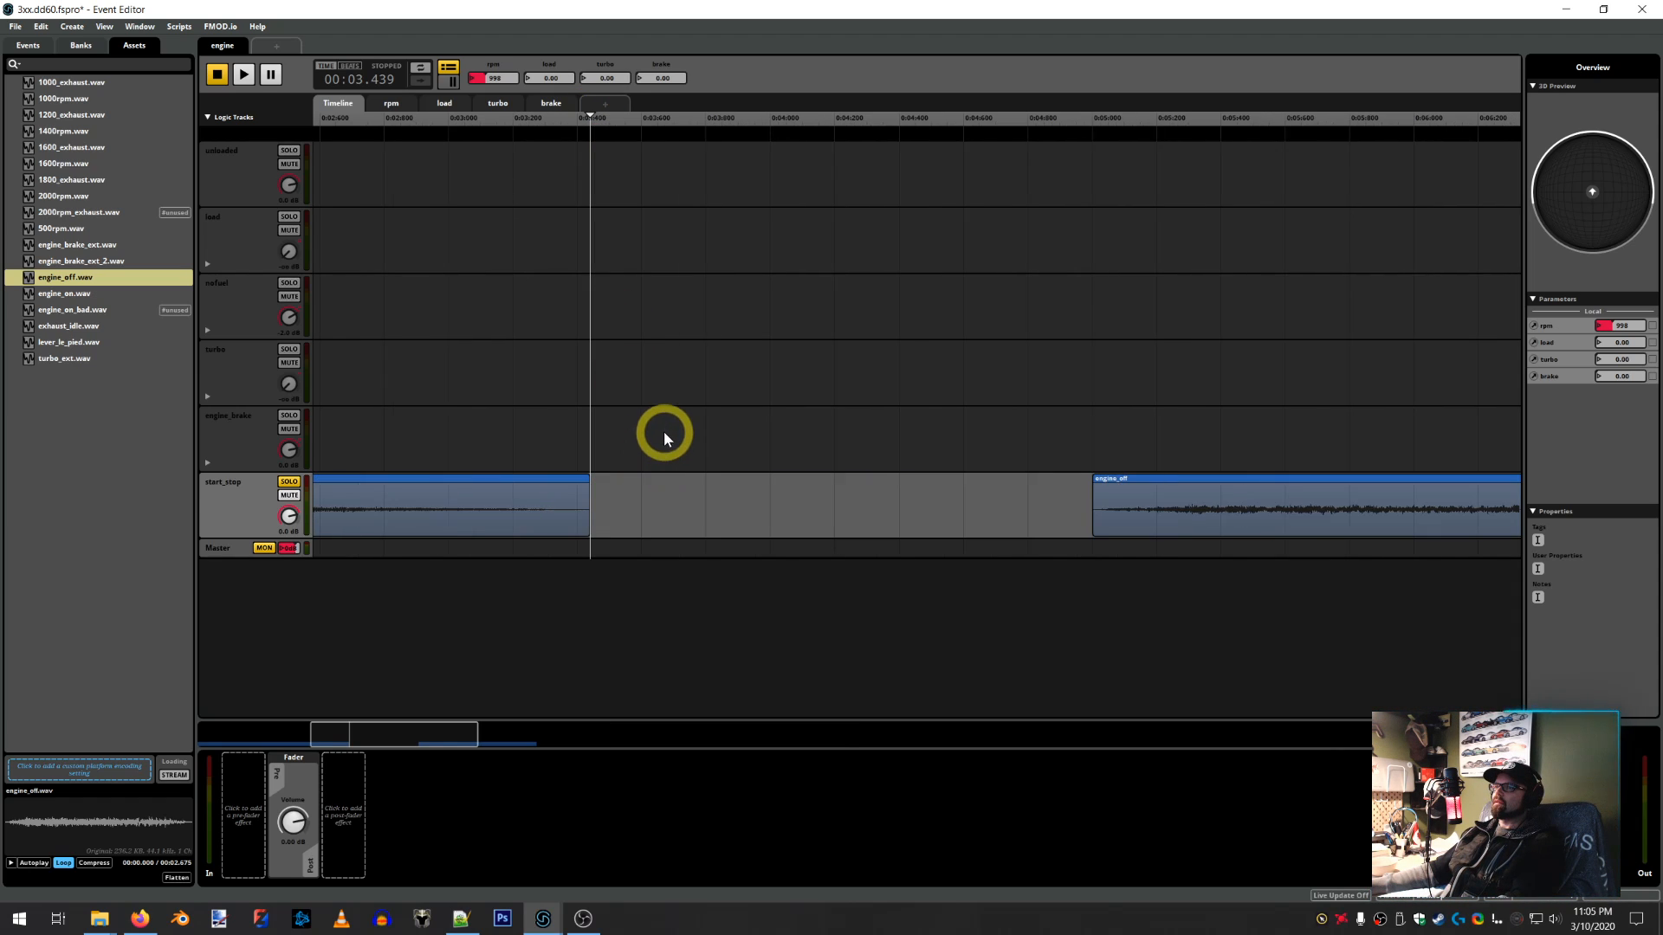
scroll(609, 206, up, 3)
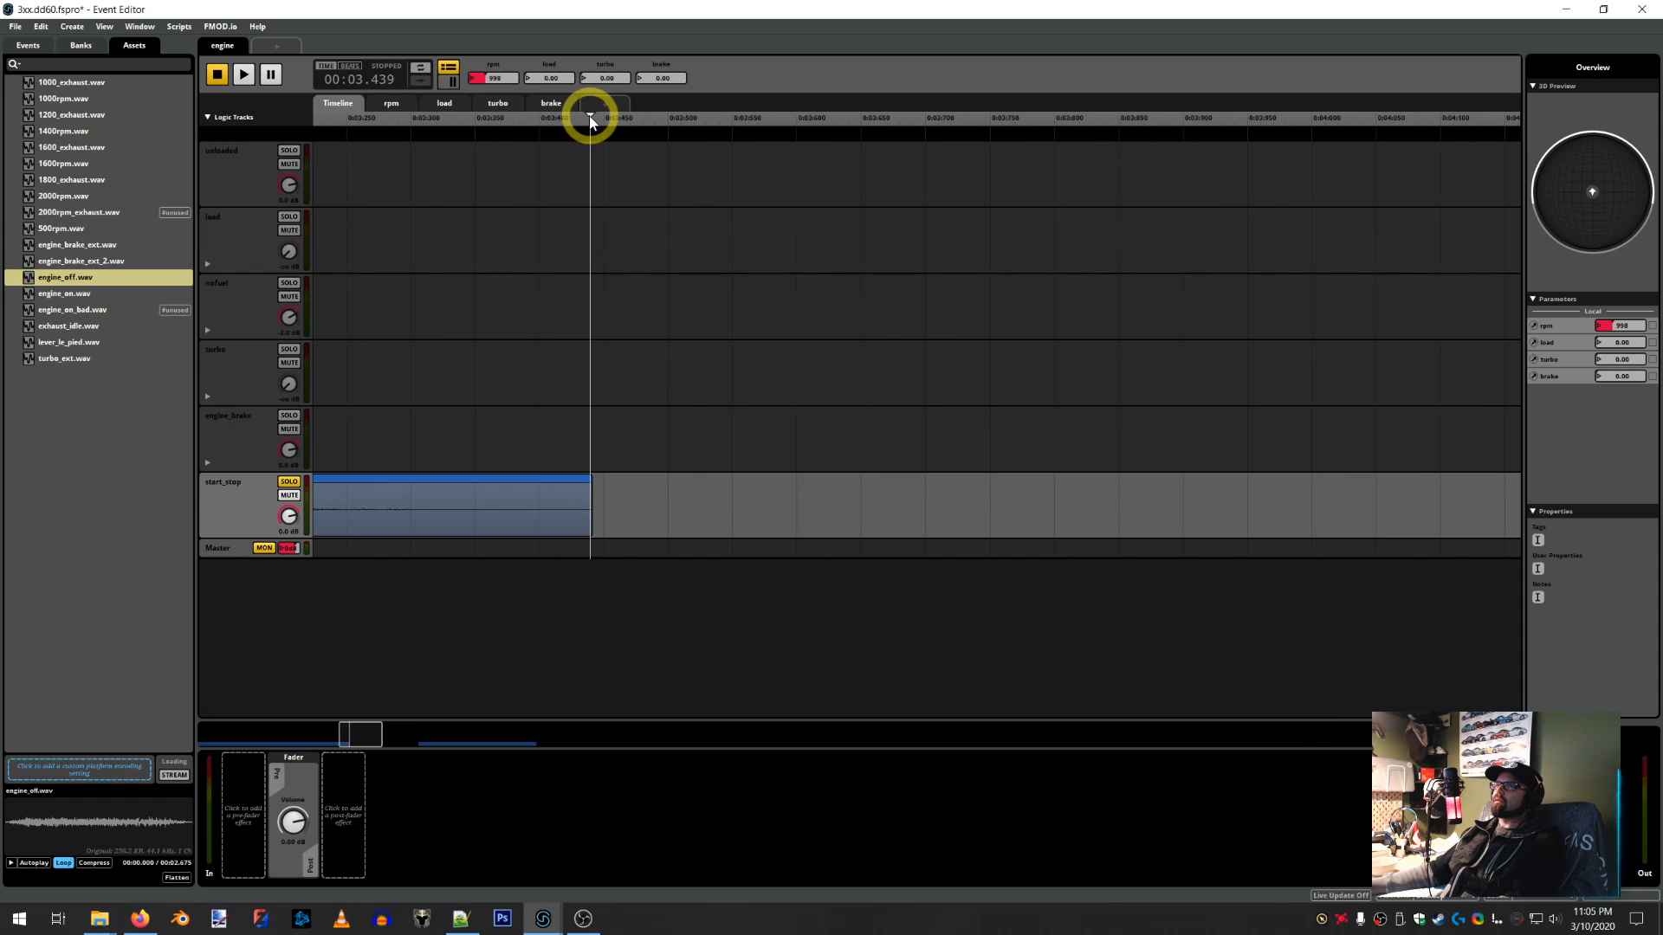
drag(589, 120, 596, 338)
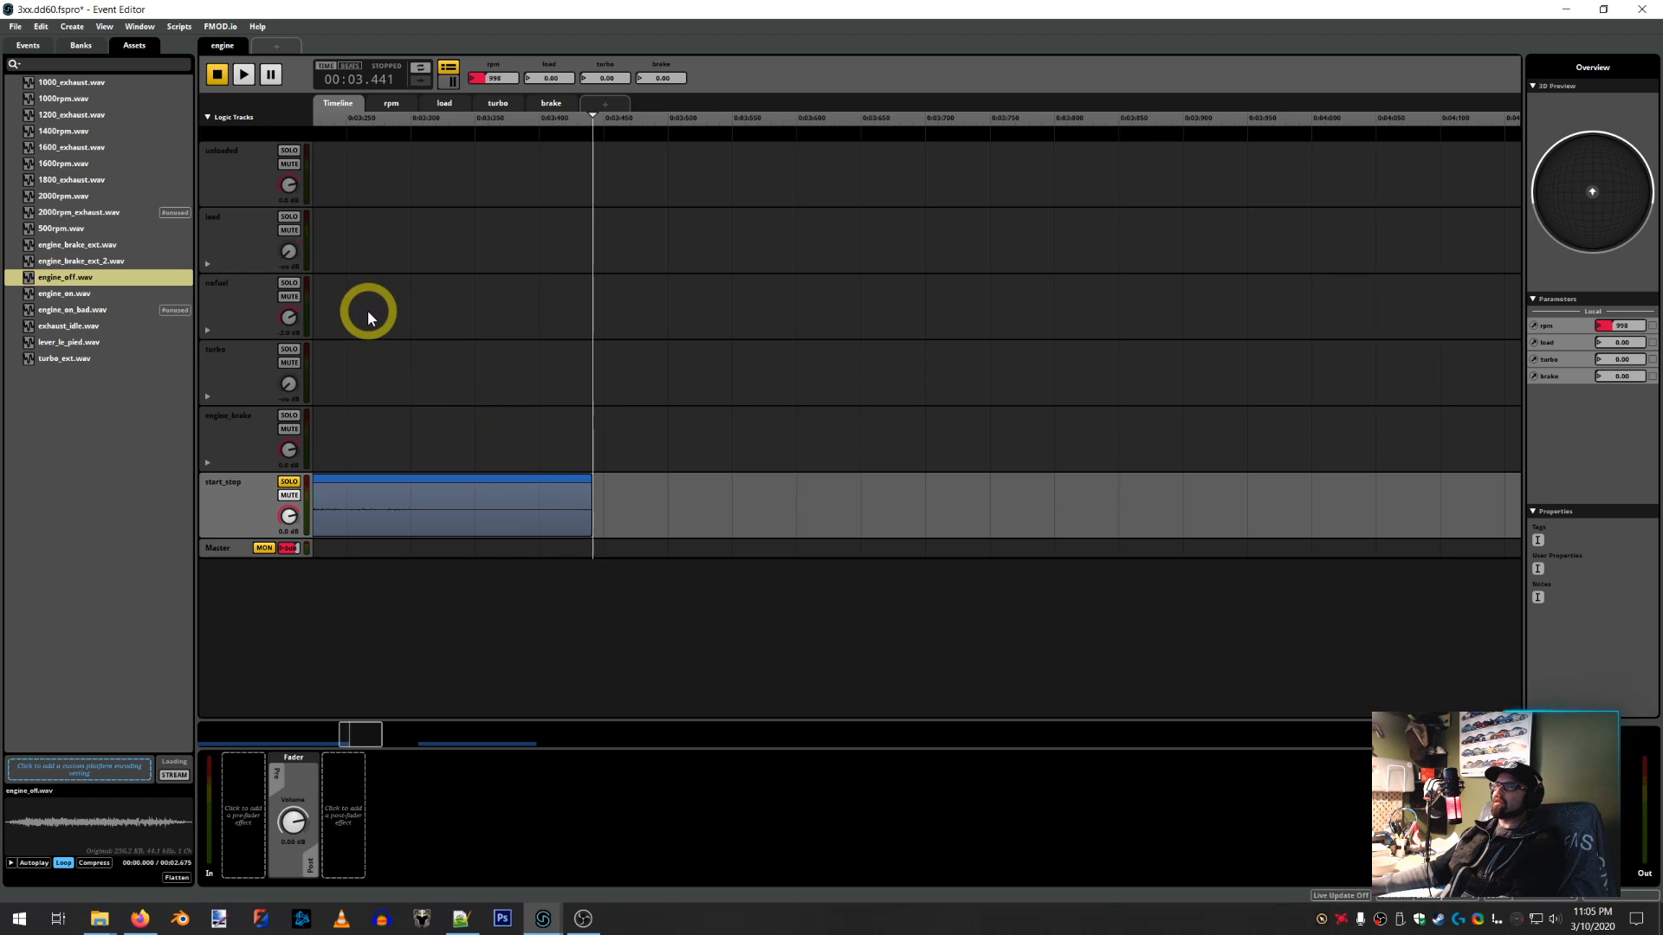
Add a loop region starting at the playhead, right after the engine_on clip
right_click(592, 134)
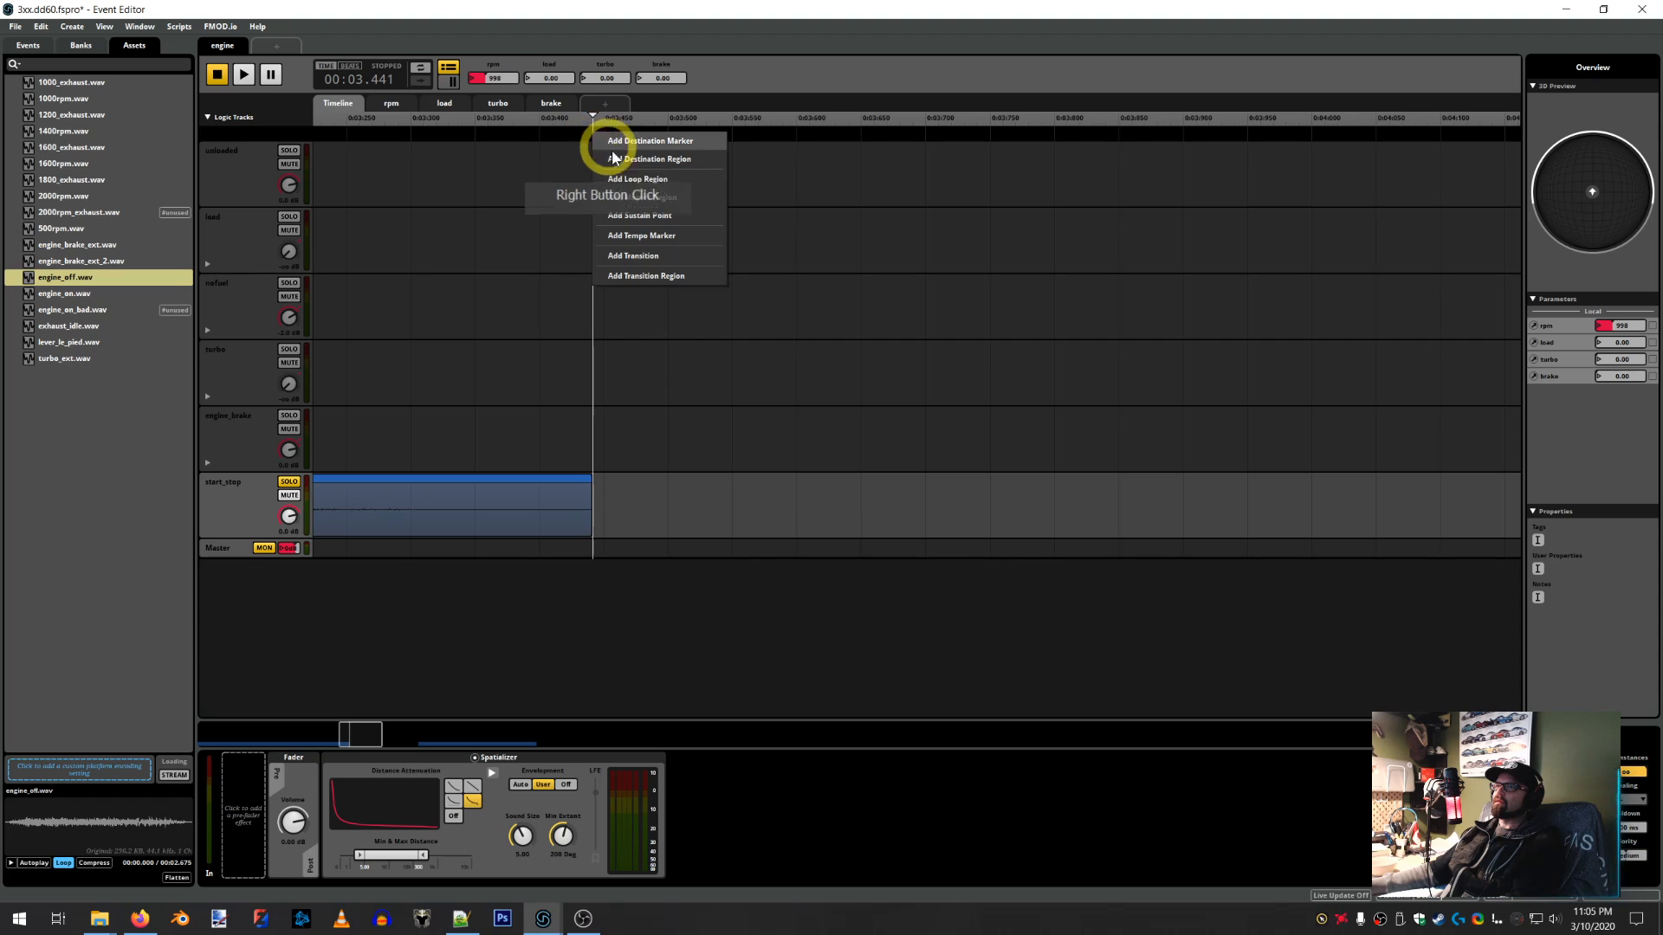
click(637, 182)
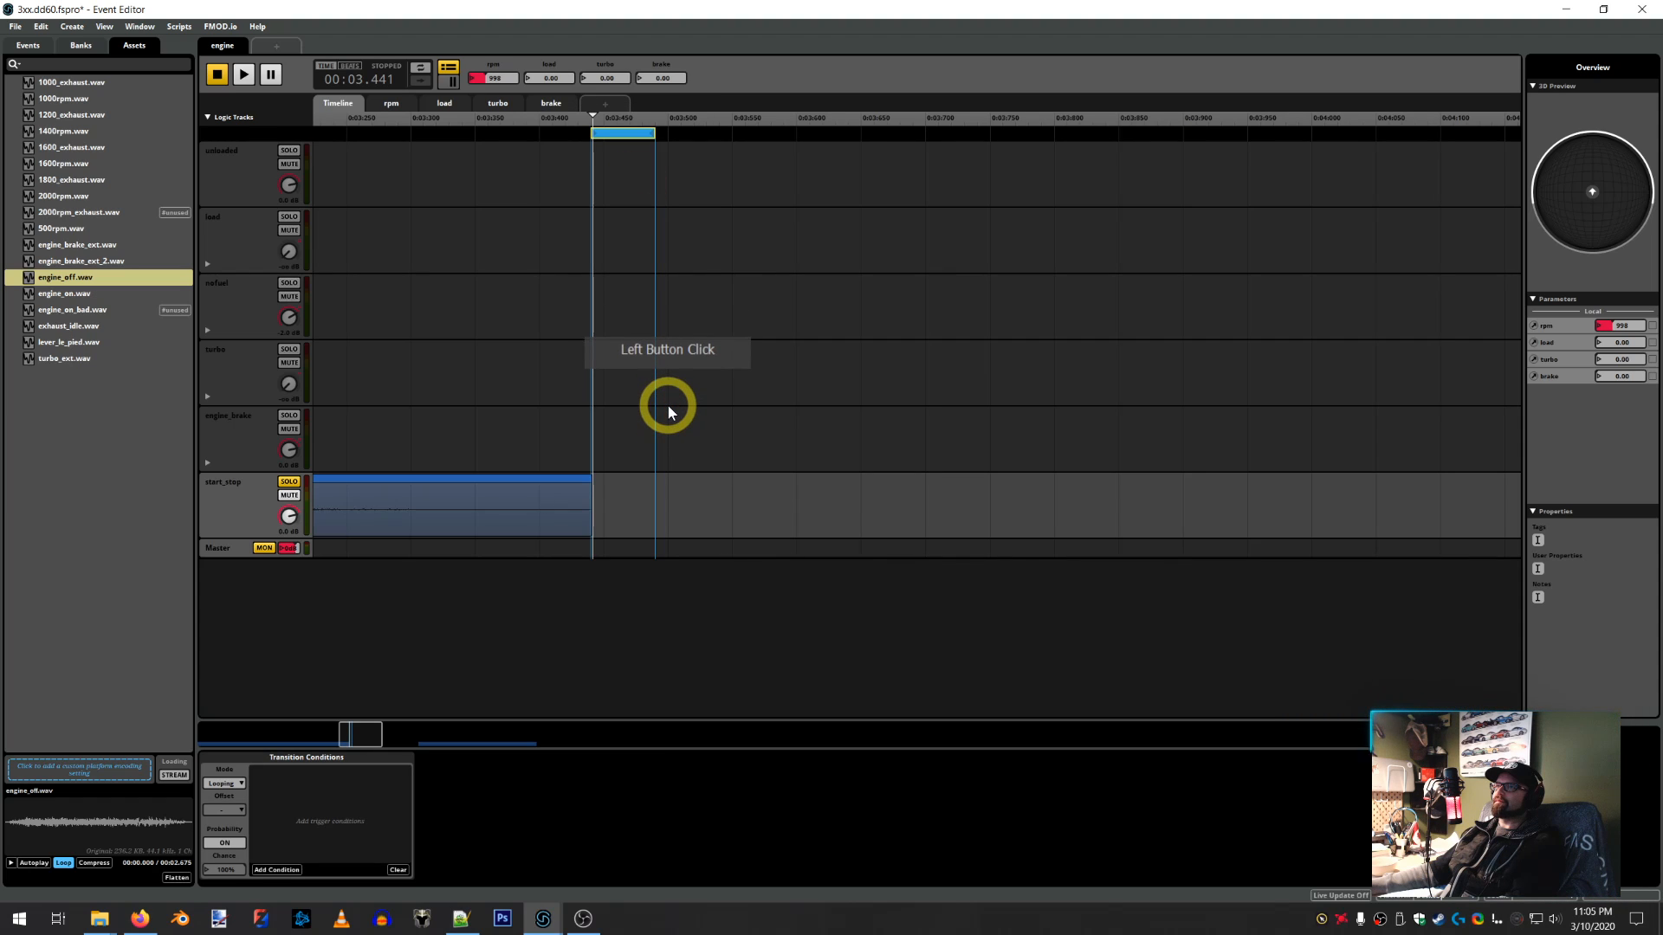
mouse_move(621, 138)
mouse_down()
mouse_move(637, 133)
mouse_move(624, 135)
mouse_up()
scroll(632, 343, down, 5)
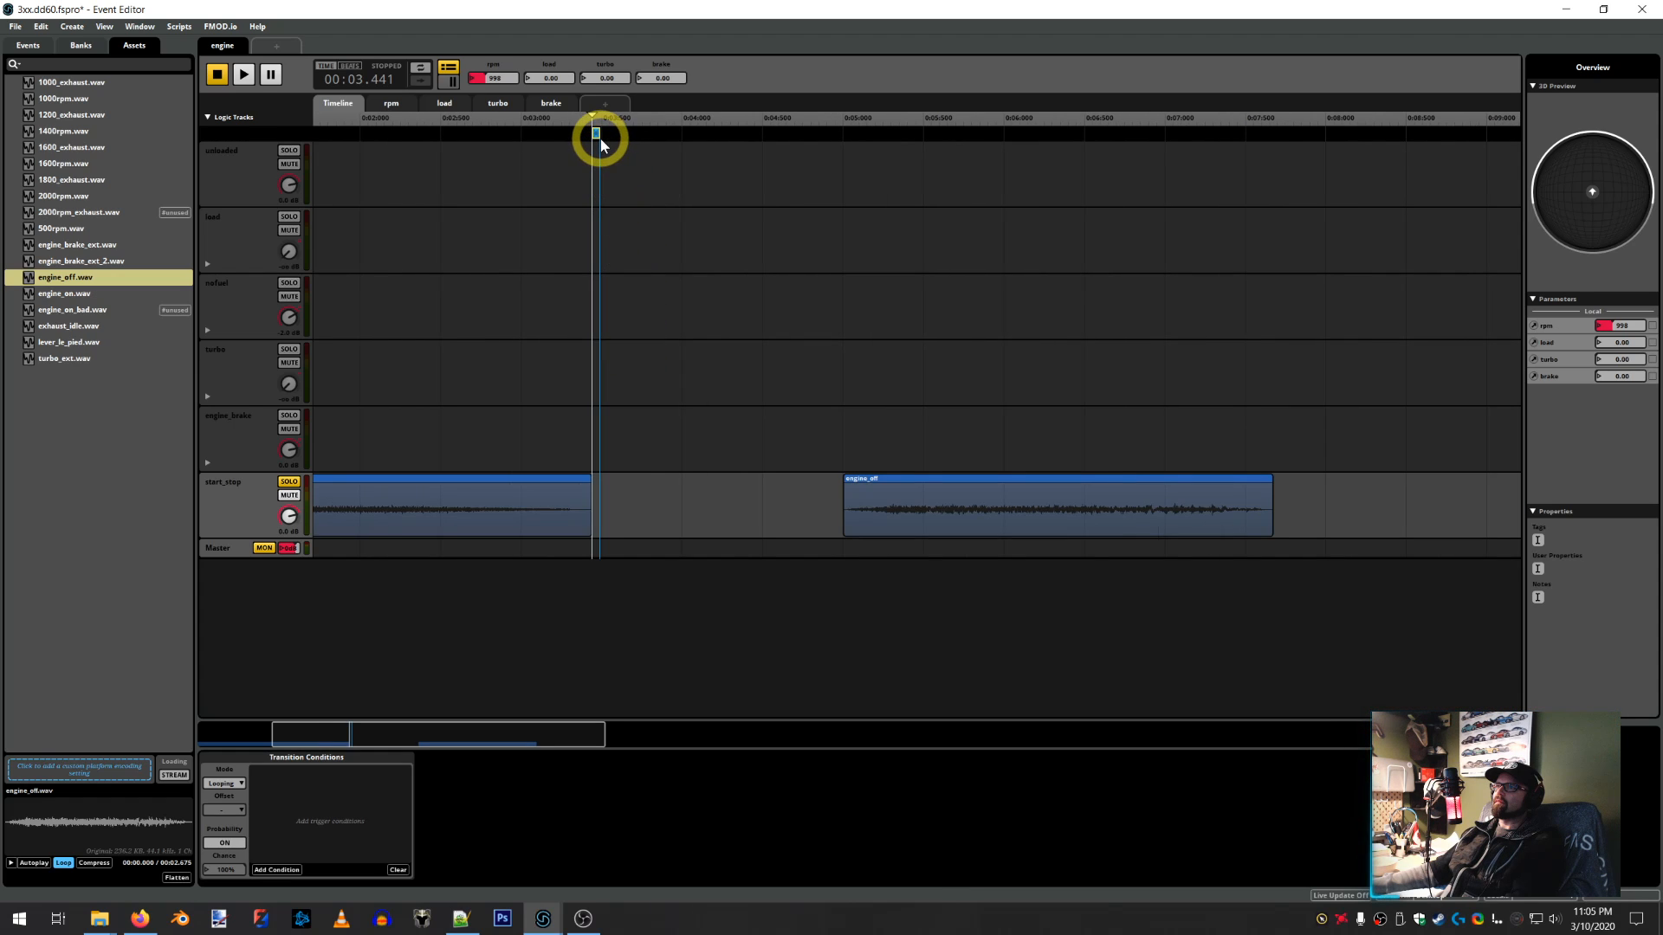
Move the engine_off clip to start at about 4 seconds and extend the loop region to its start
drag(964, 492, 818, 505)
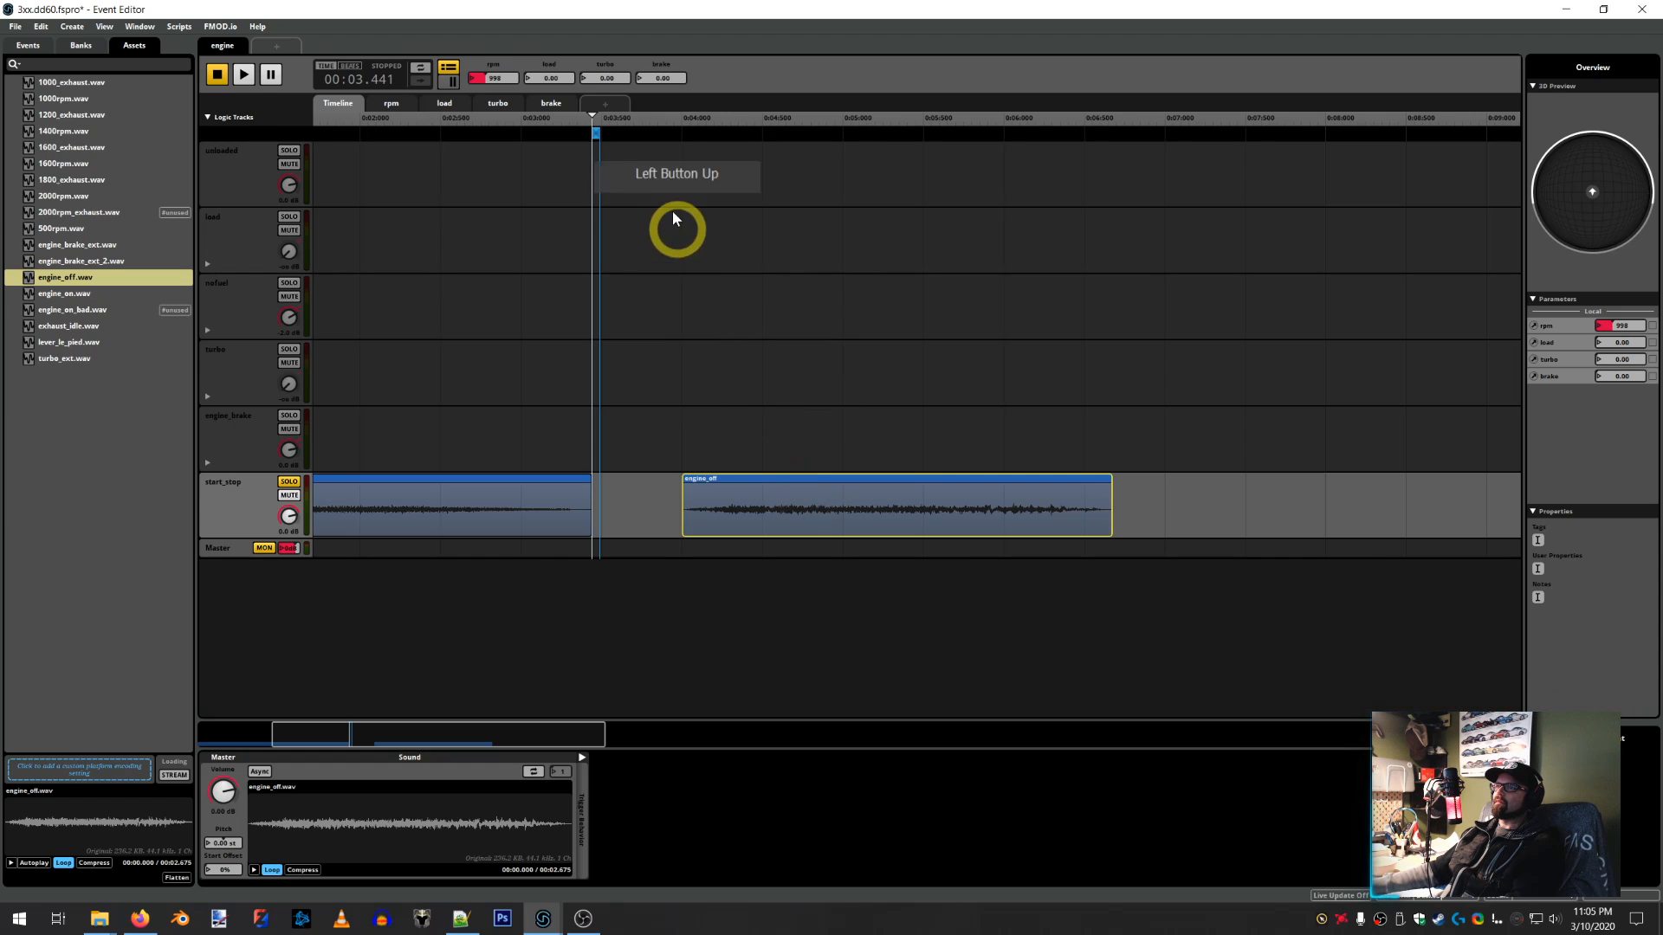
drag(597, 136, 672, 381)
click(620, 135)
drag(622, 133, 606, 149)
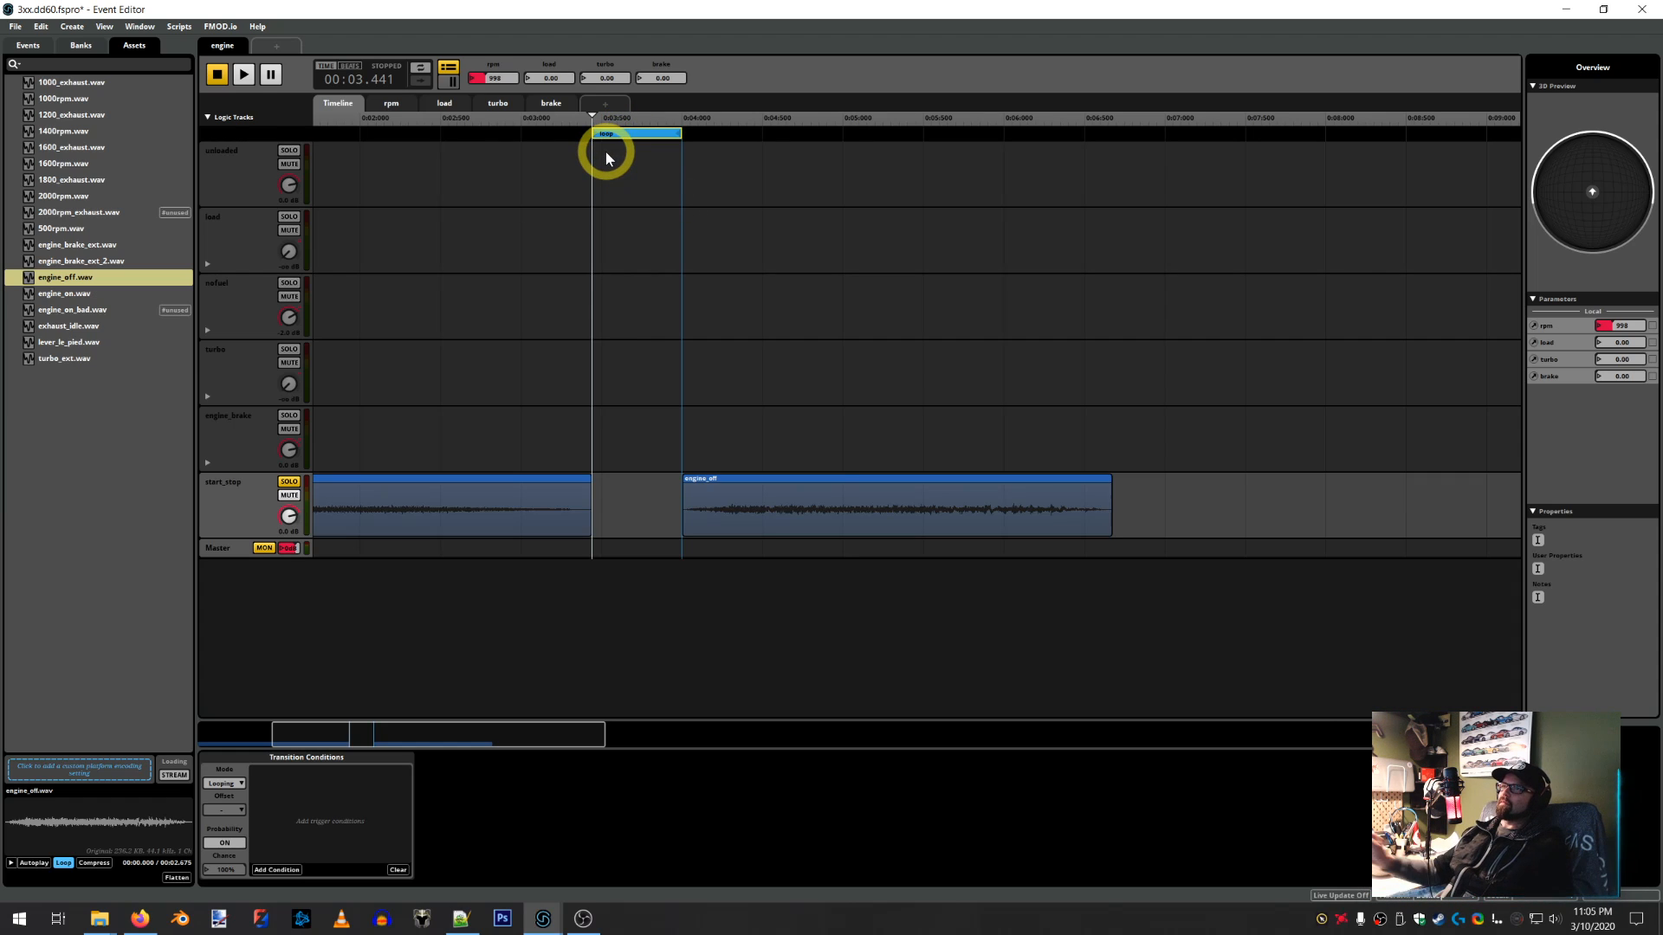
click(640, 132)
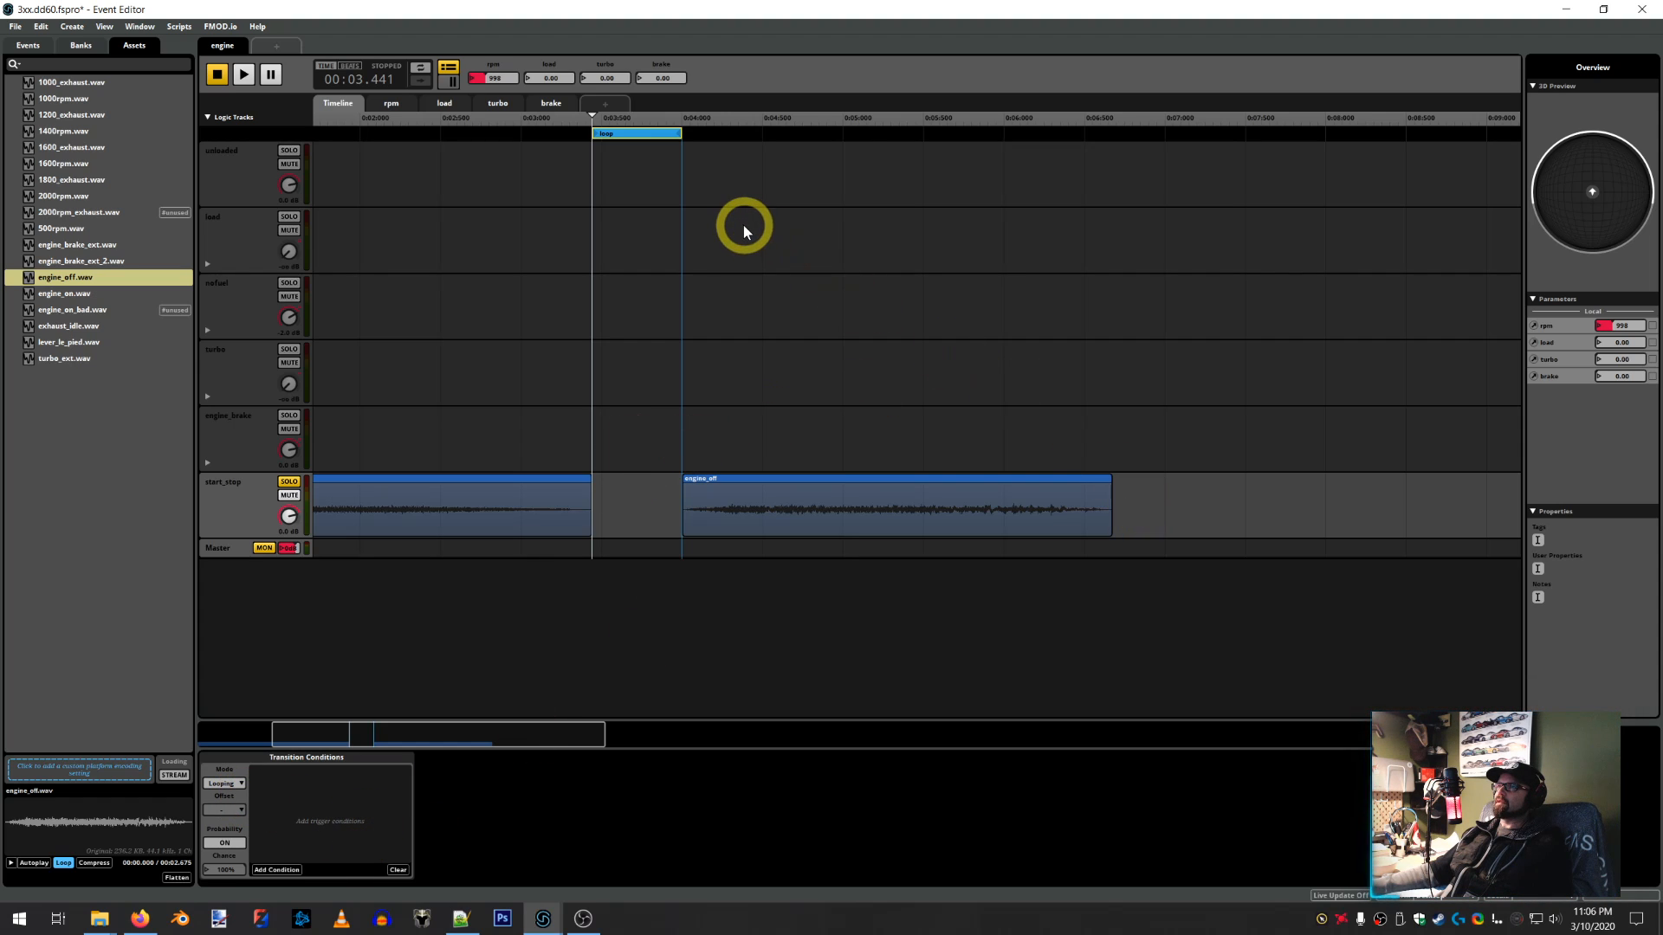
Add a command instrument just after engine_off on the start_stop track and set its stop target to the engine event
right_click(1152, 511)
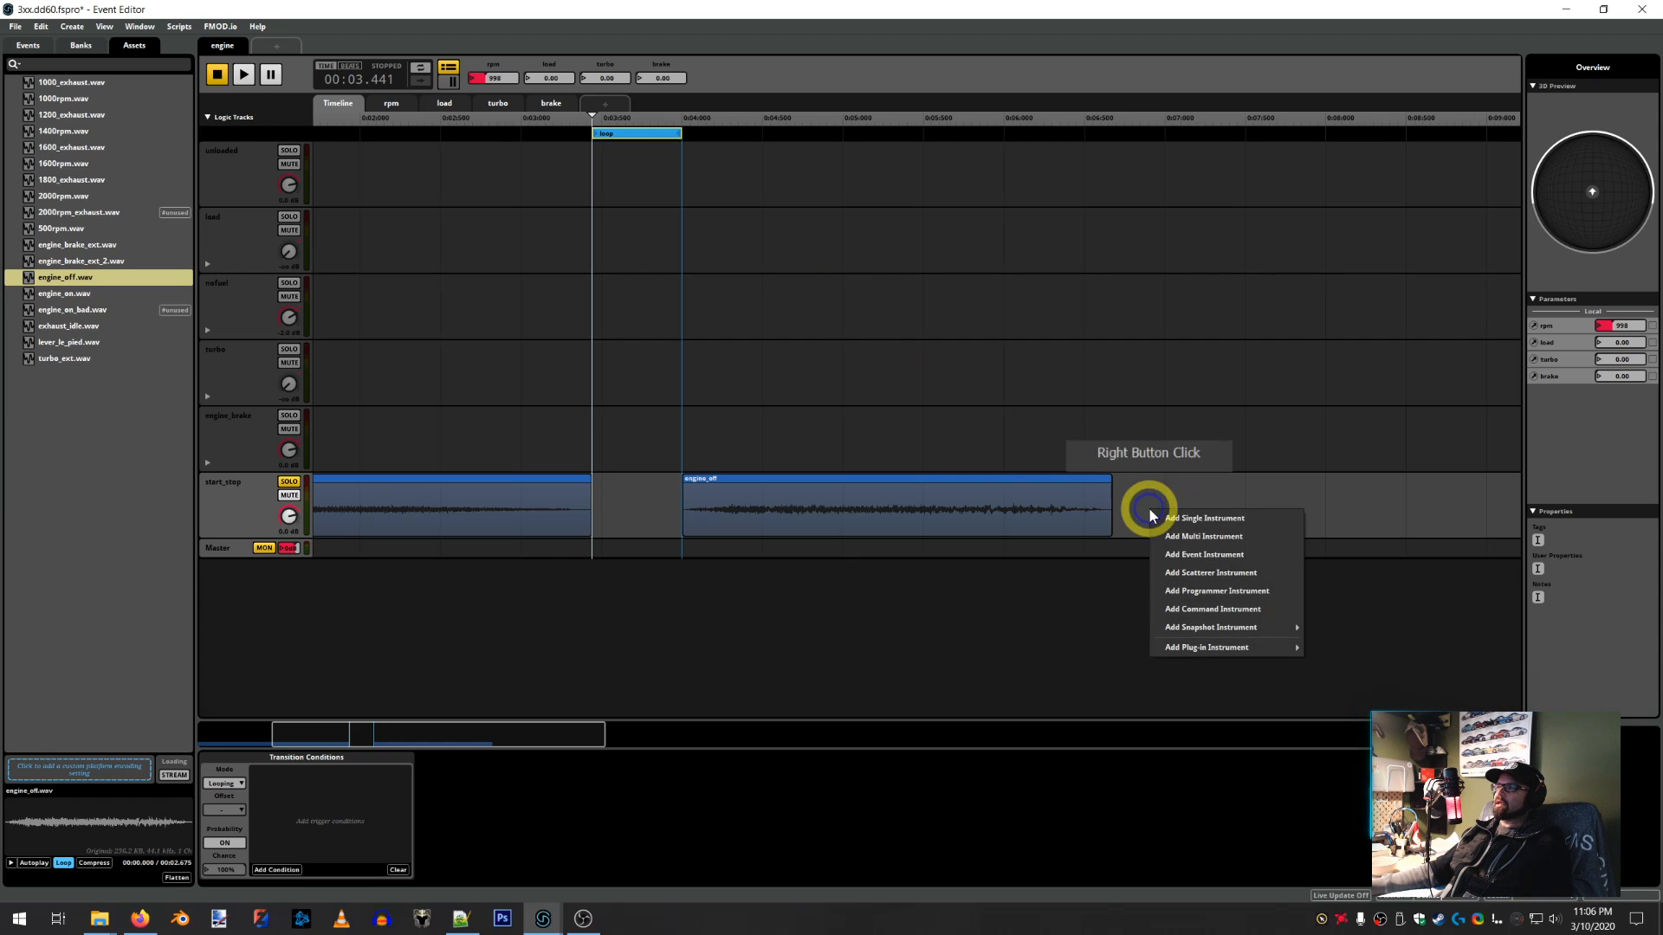
click(1186, 609)
click(1195, 509)
drag(1195, 509, 1171, 518)
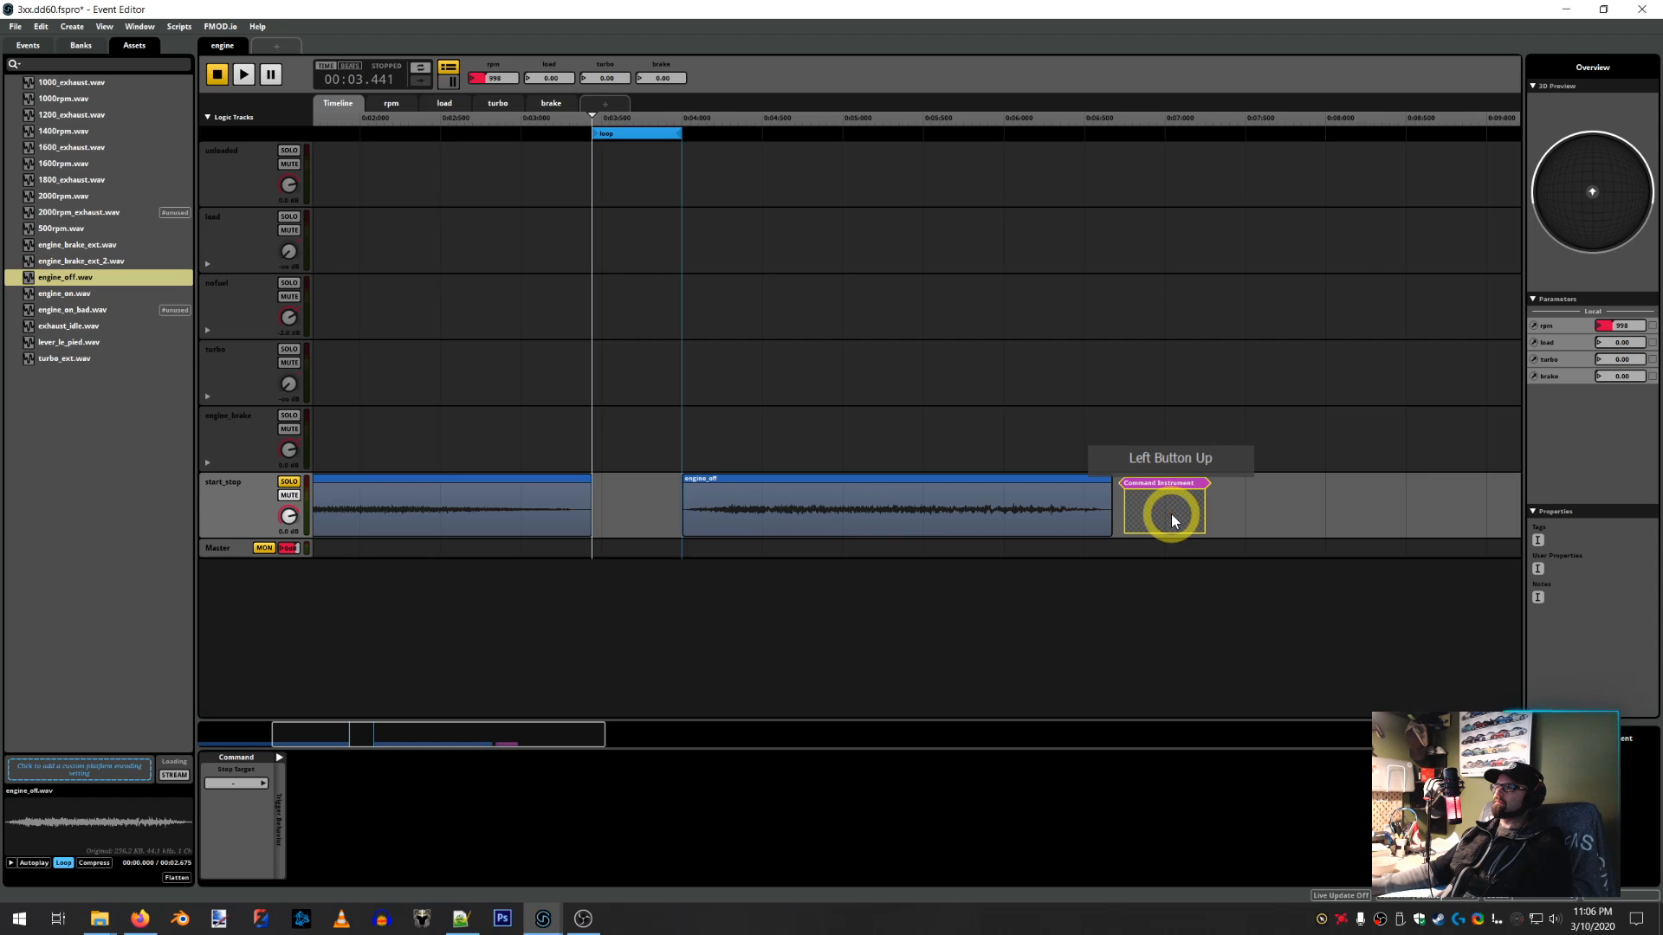
click(263, 784)
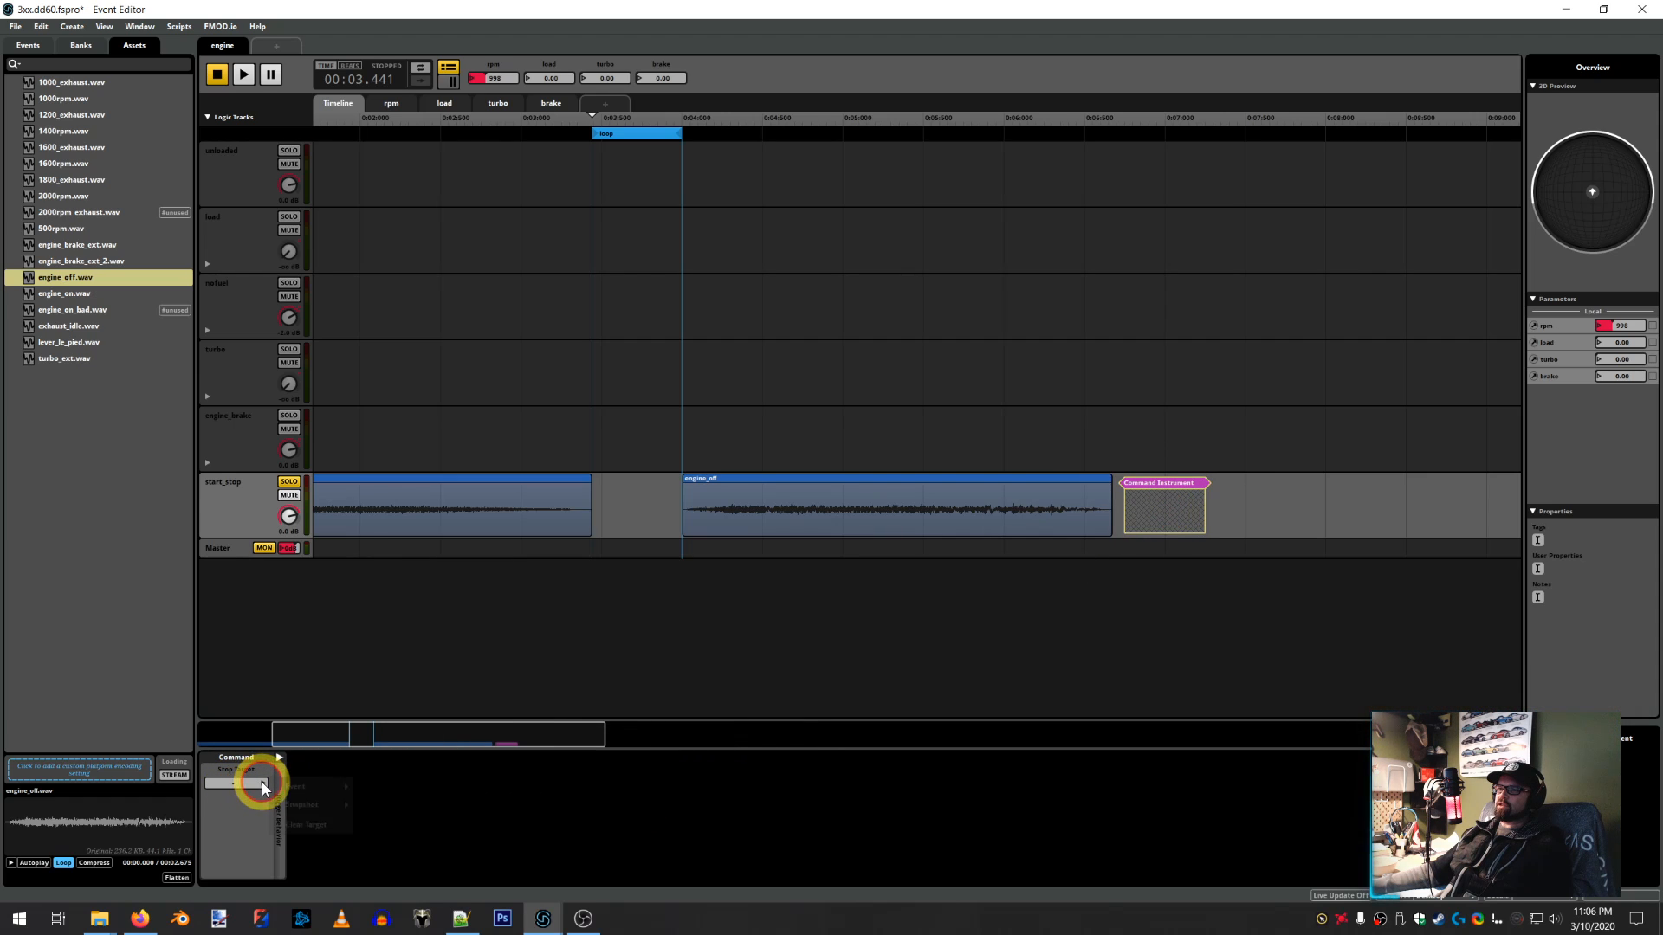
mouse_move(295, 787)
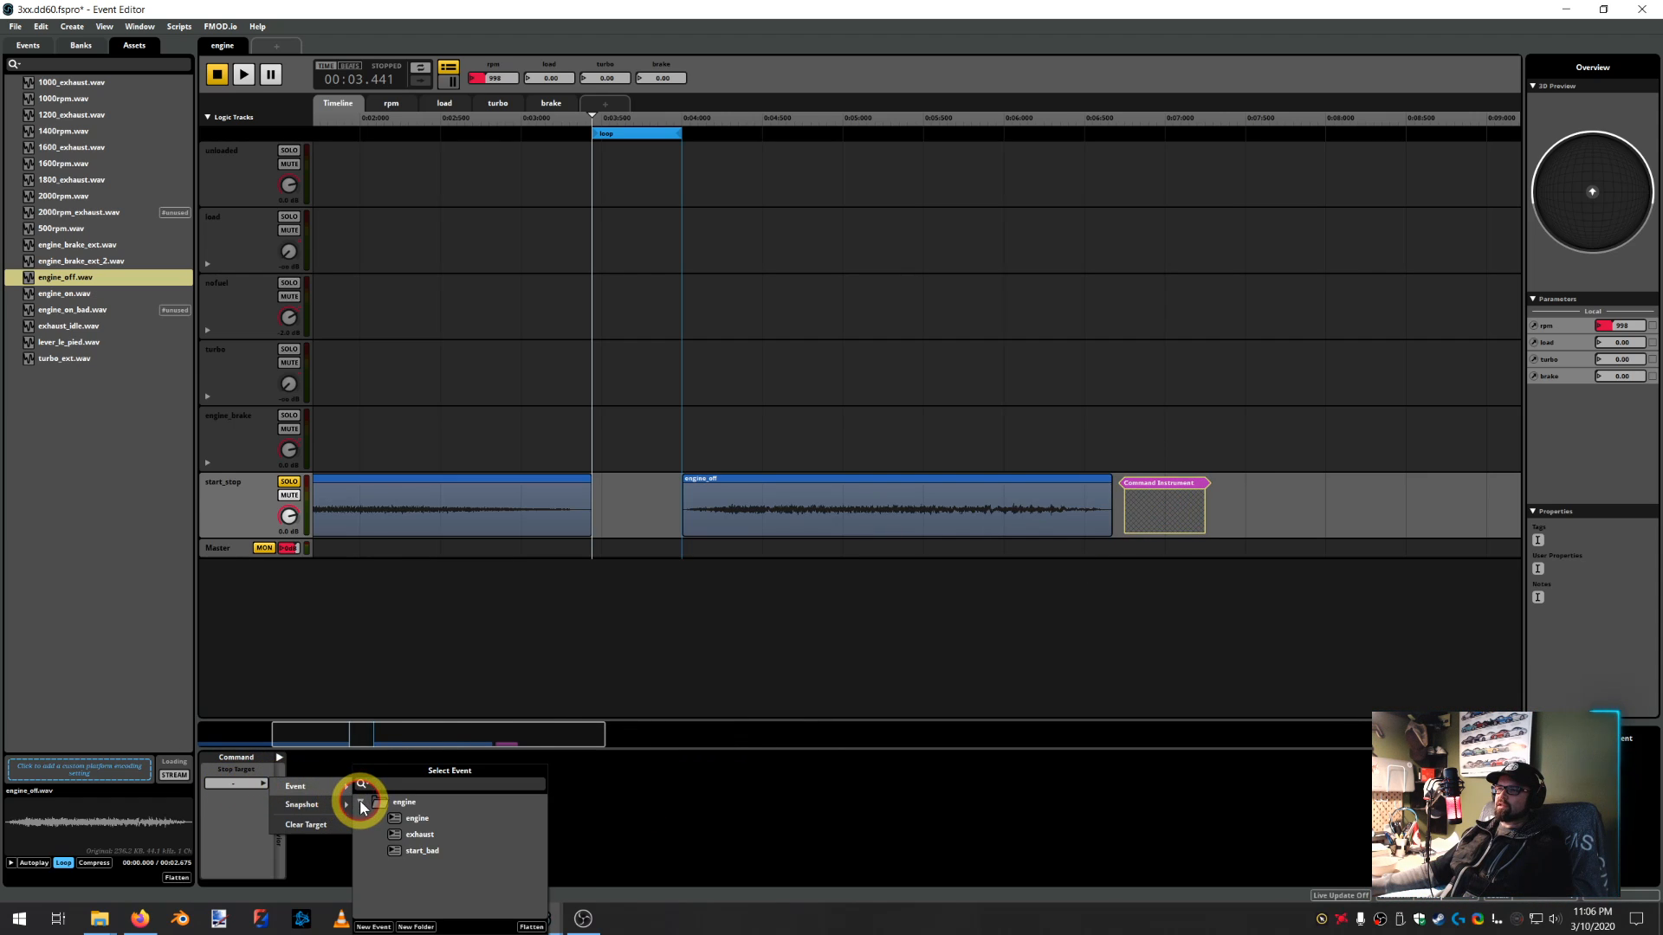
double_click(419, 817)
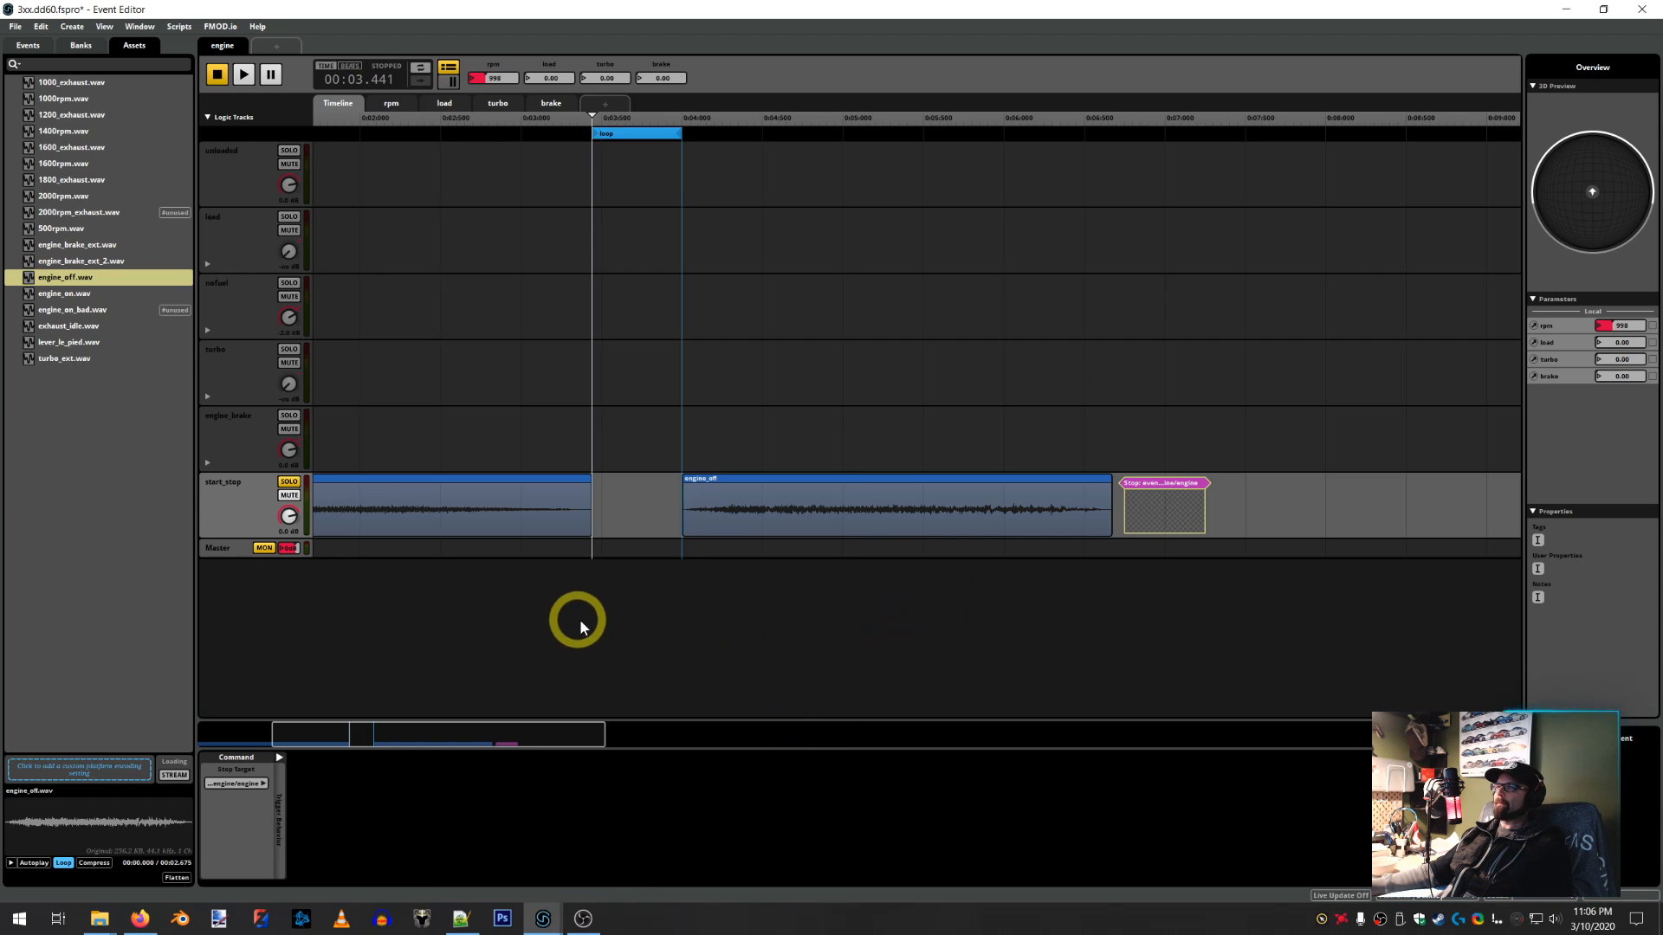
Add a transition to the loop region at the very start of the timeline, at 00:00.000
click(315, 129)
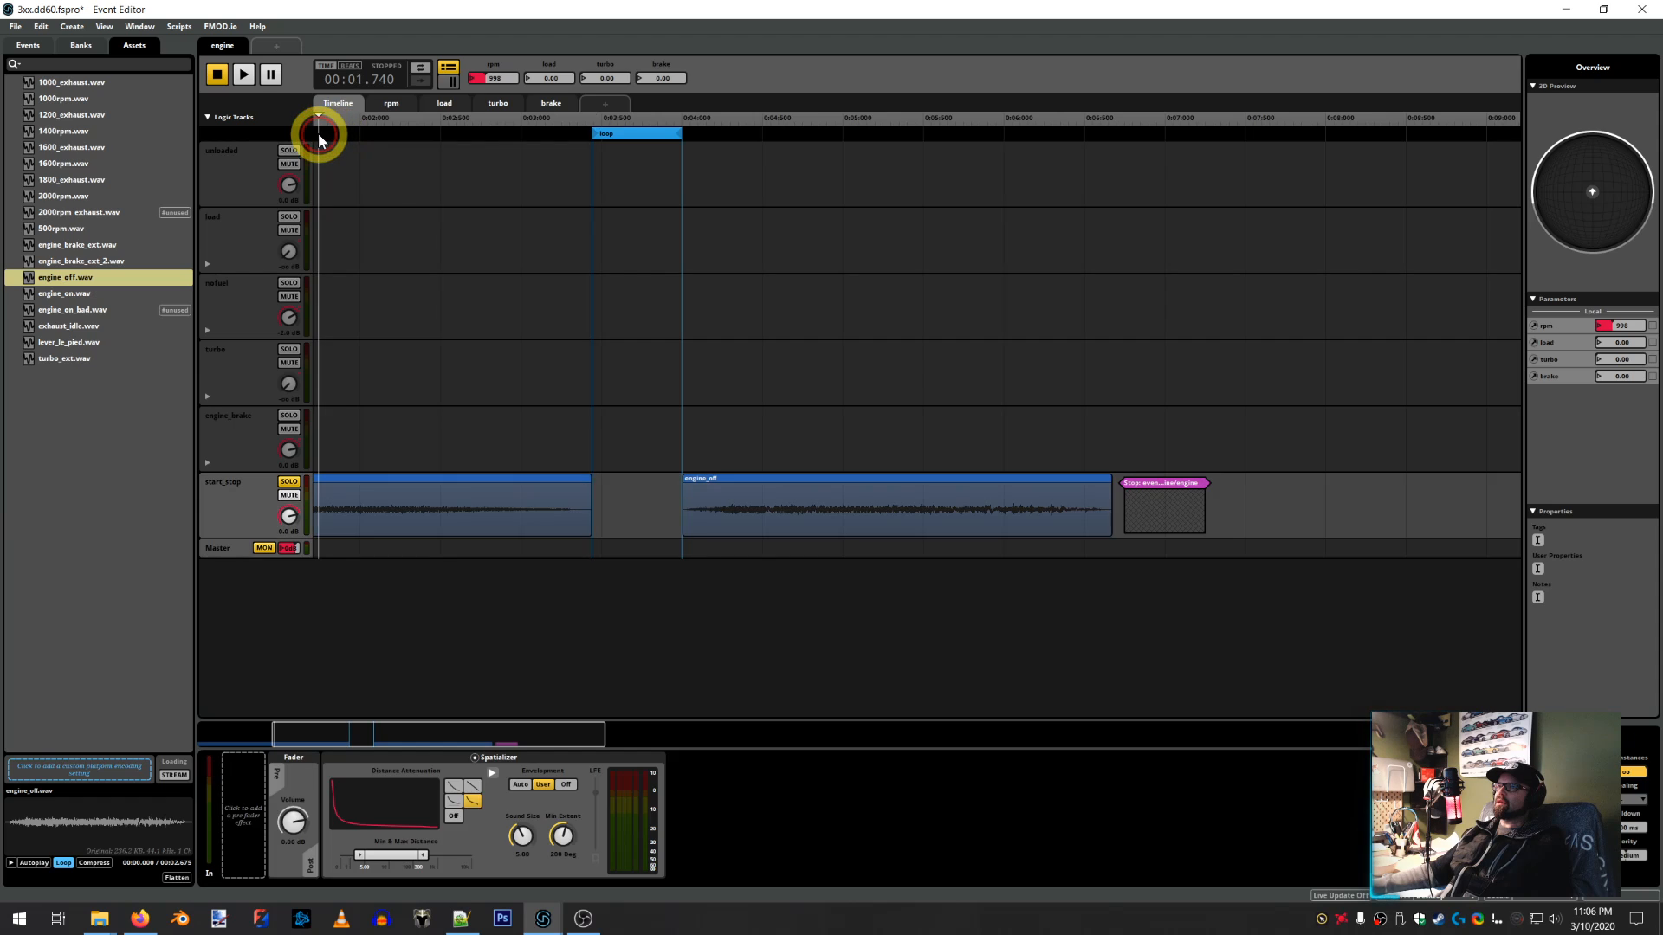
click(316, 129)
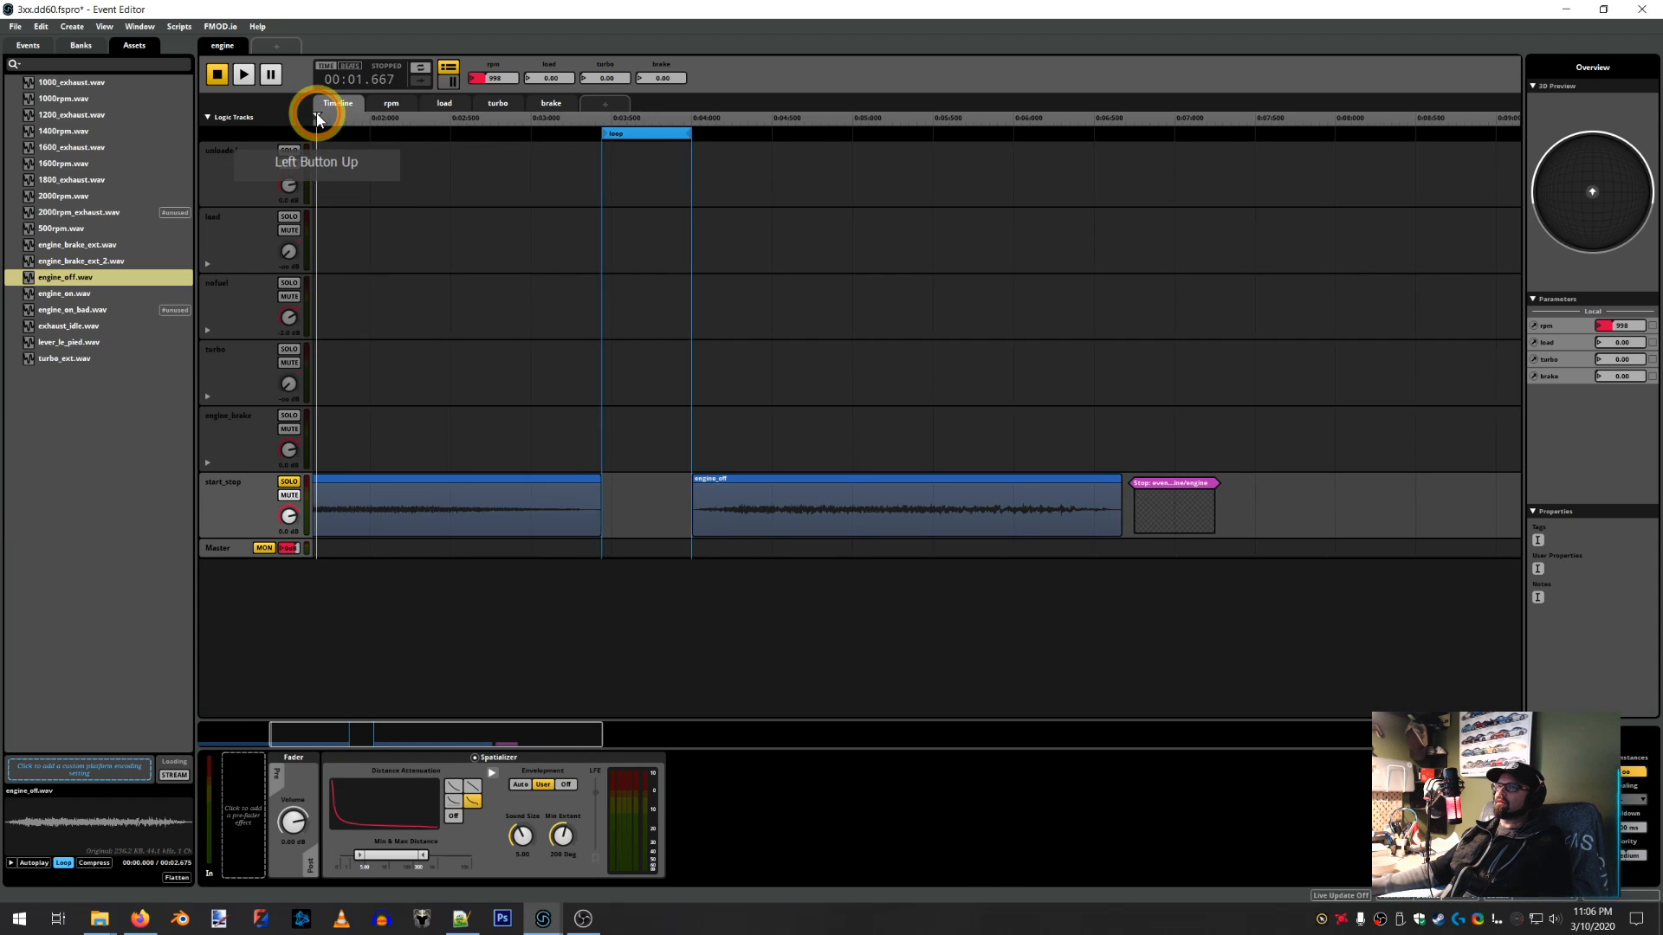
mouse_move(315, 130)
mouse_down()
mouse_move(304, 108)
mouse_move(271, 112)
mouse_move(318, 124)
mouse_up()
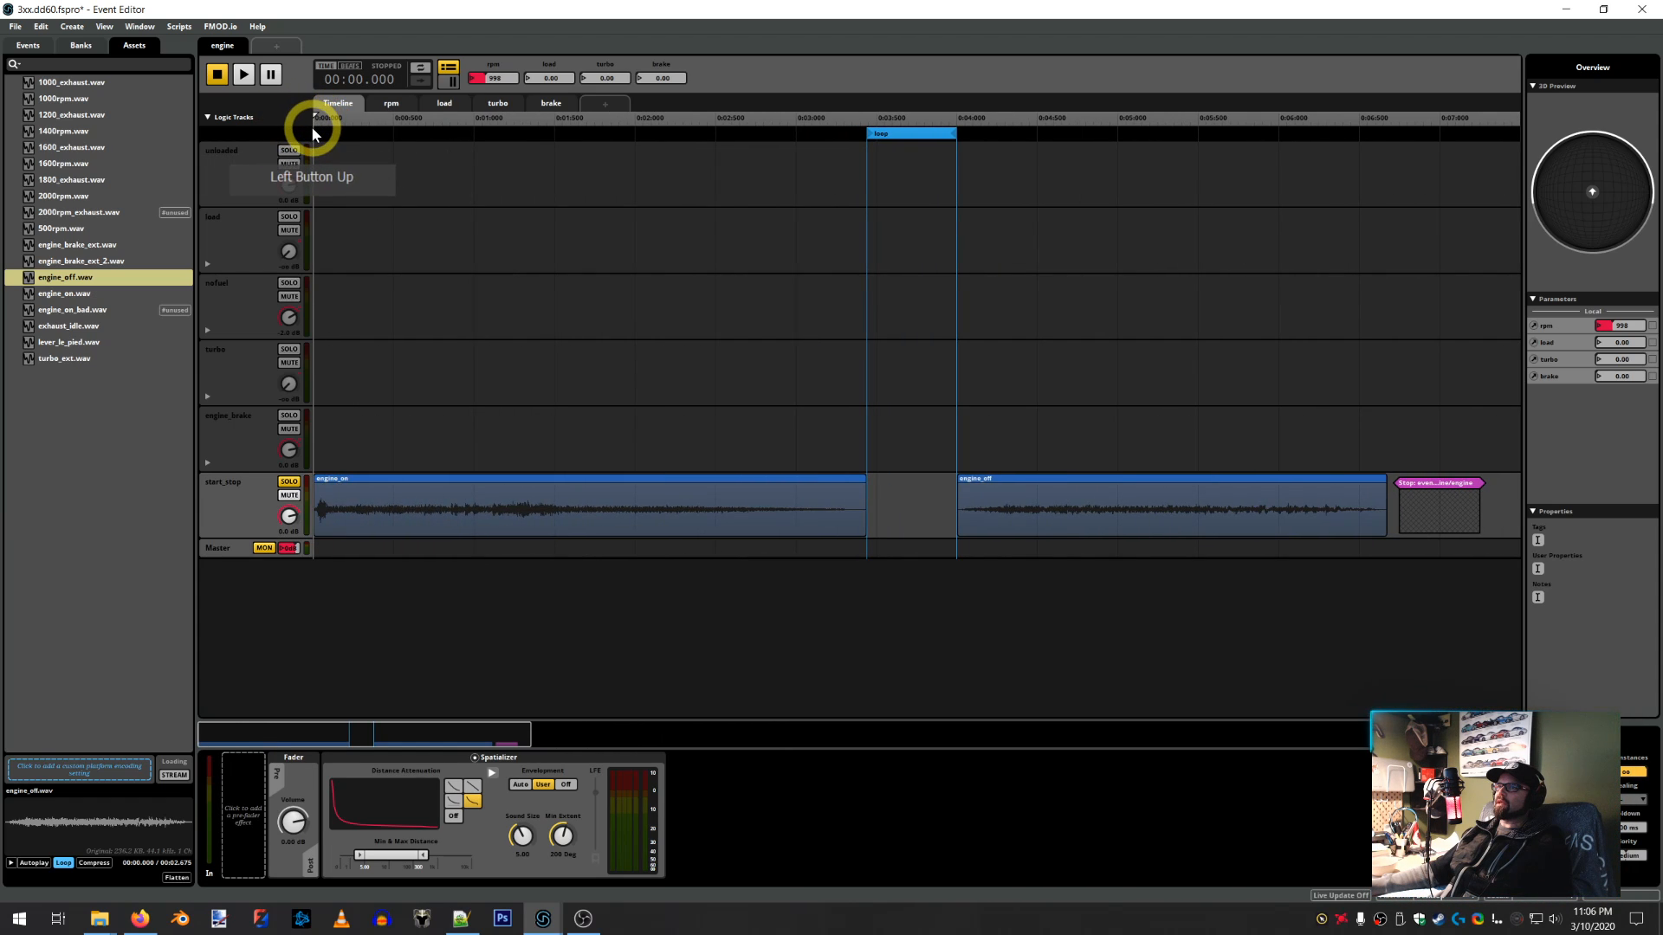
right_click(316, 132)
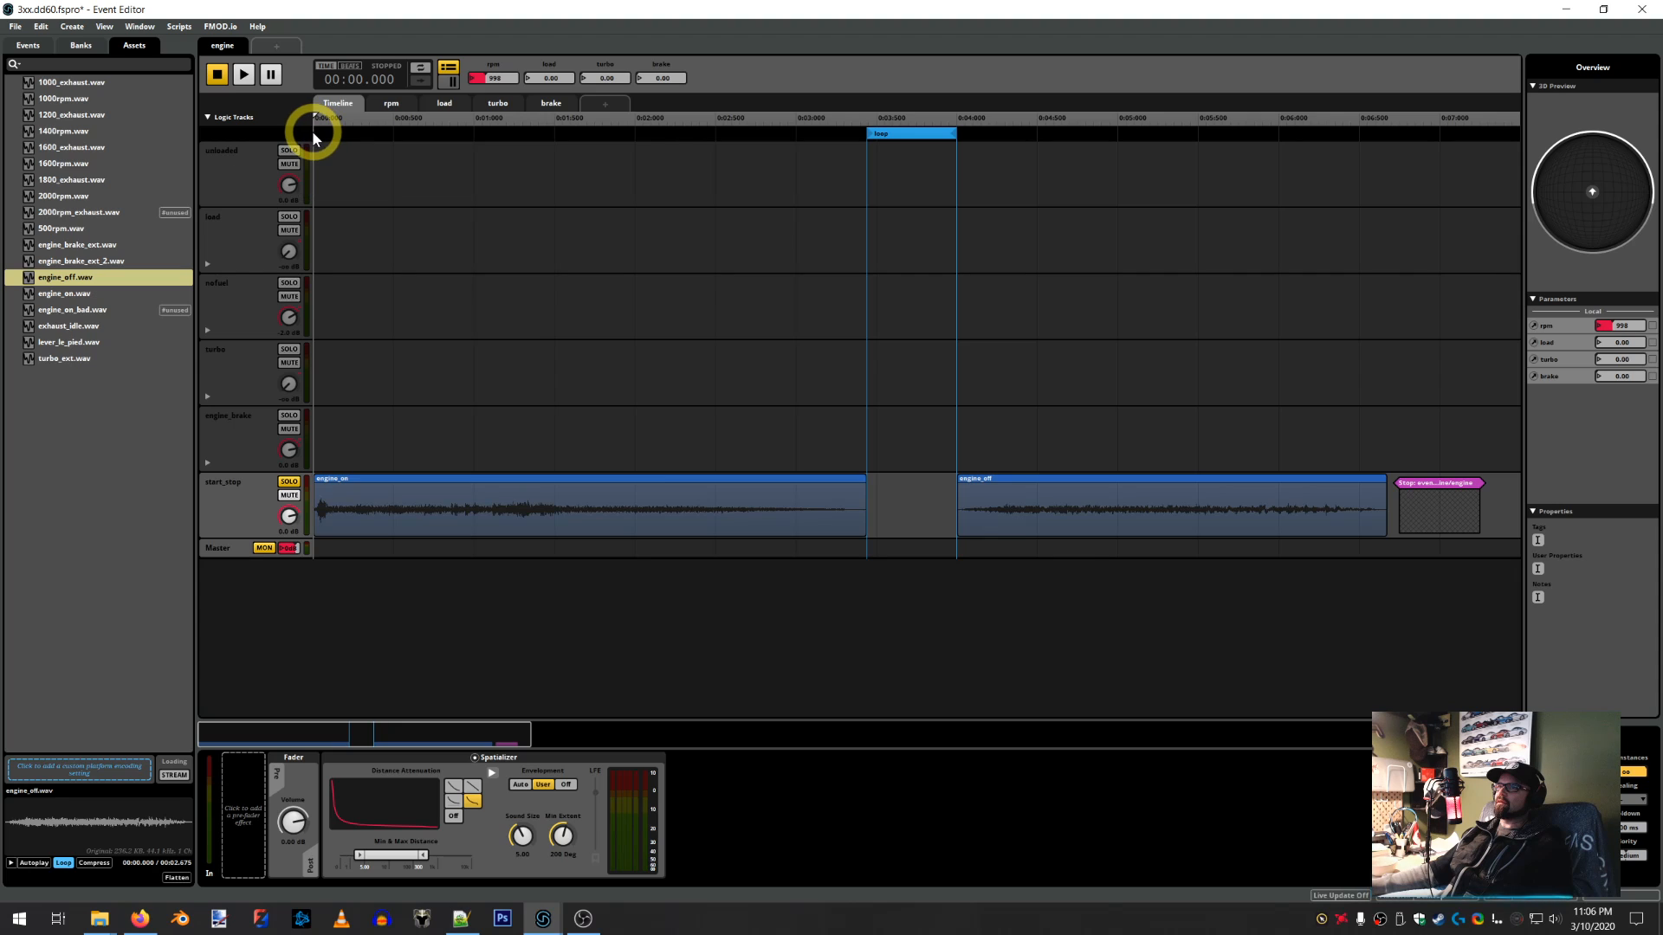
right_click(314, 135)
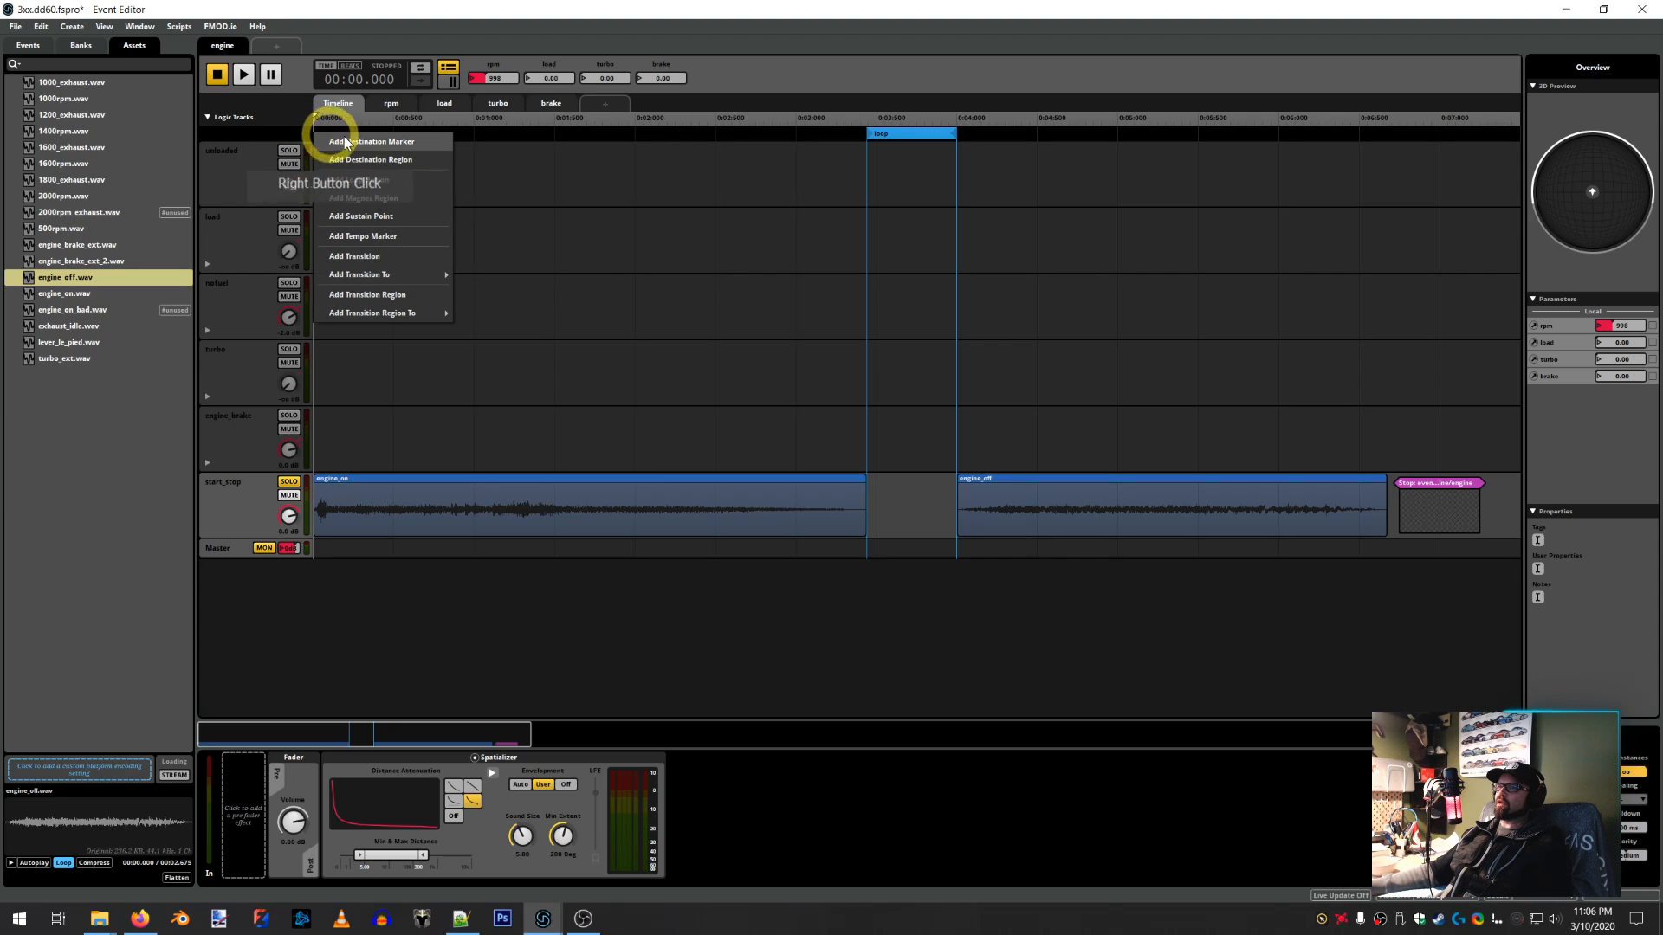
mouse_move(398, 276)
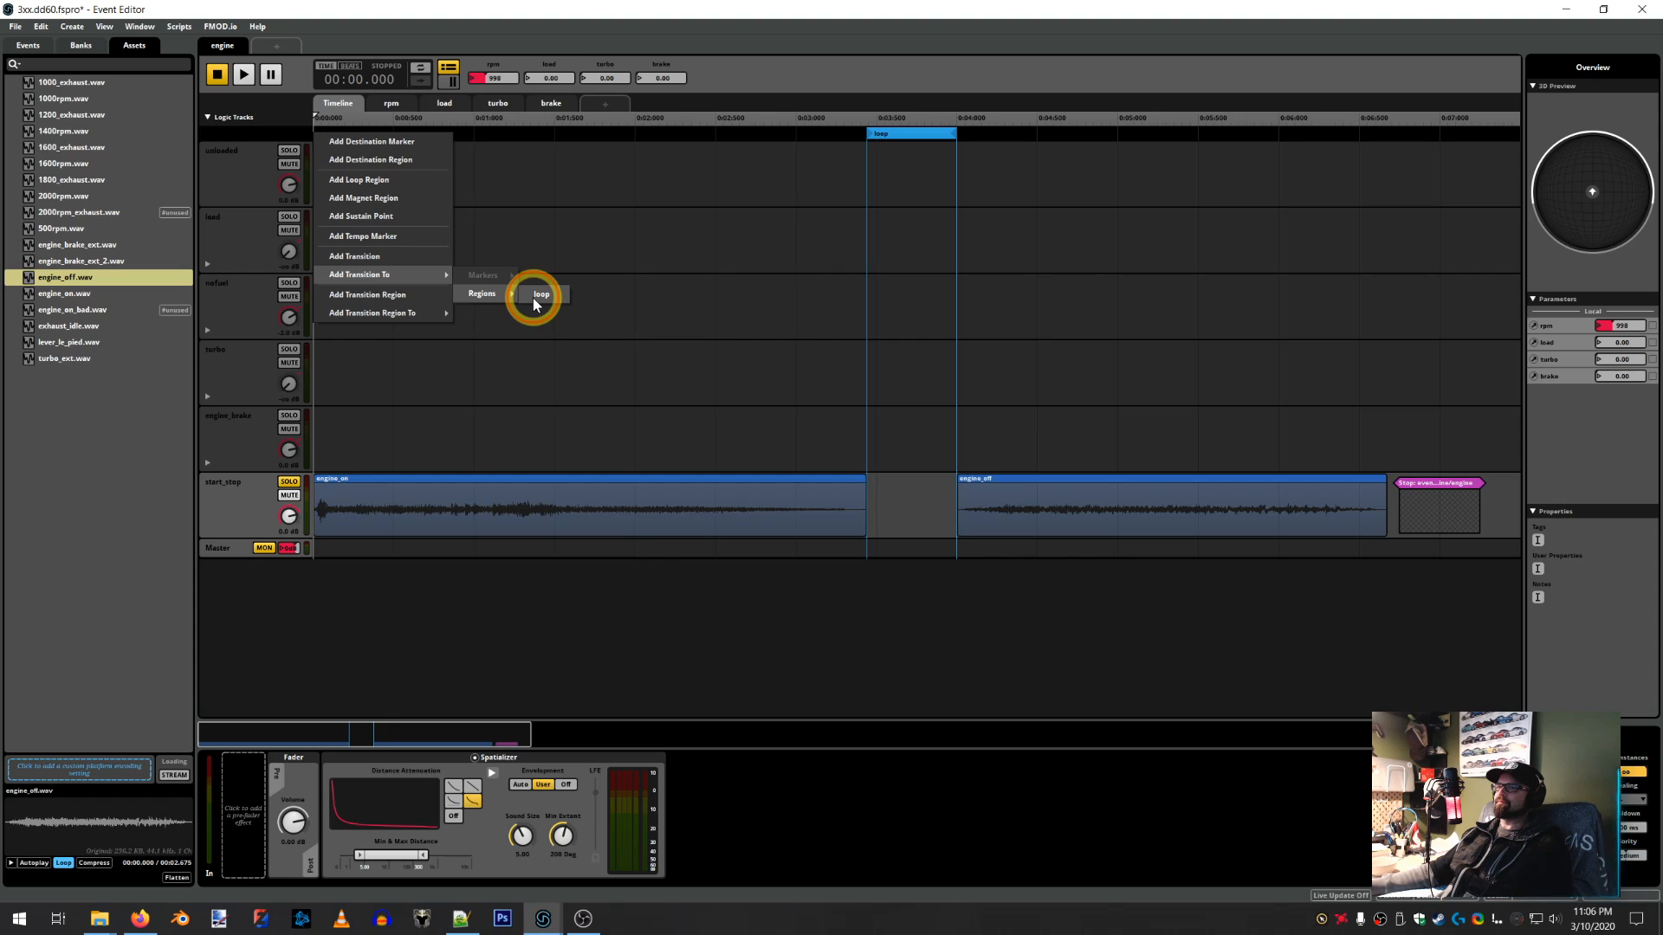
click(537, 295)
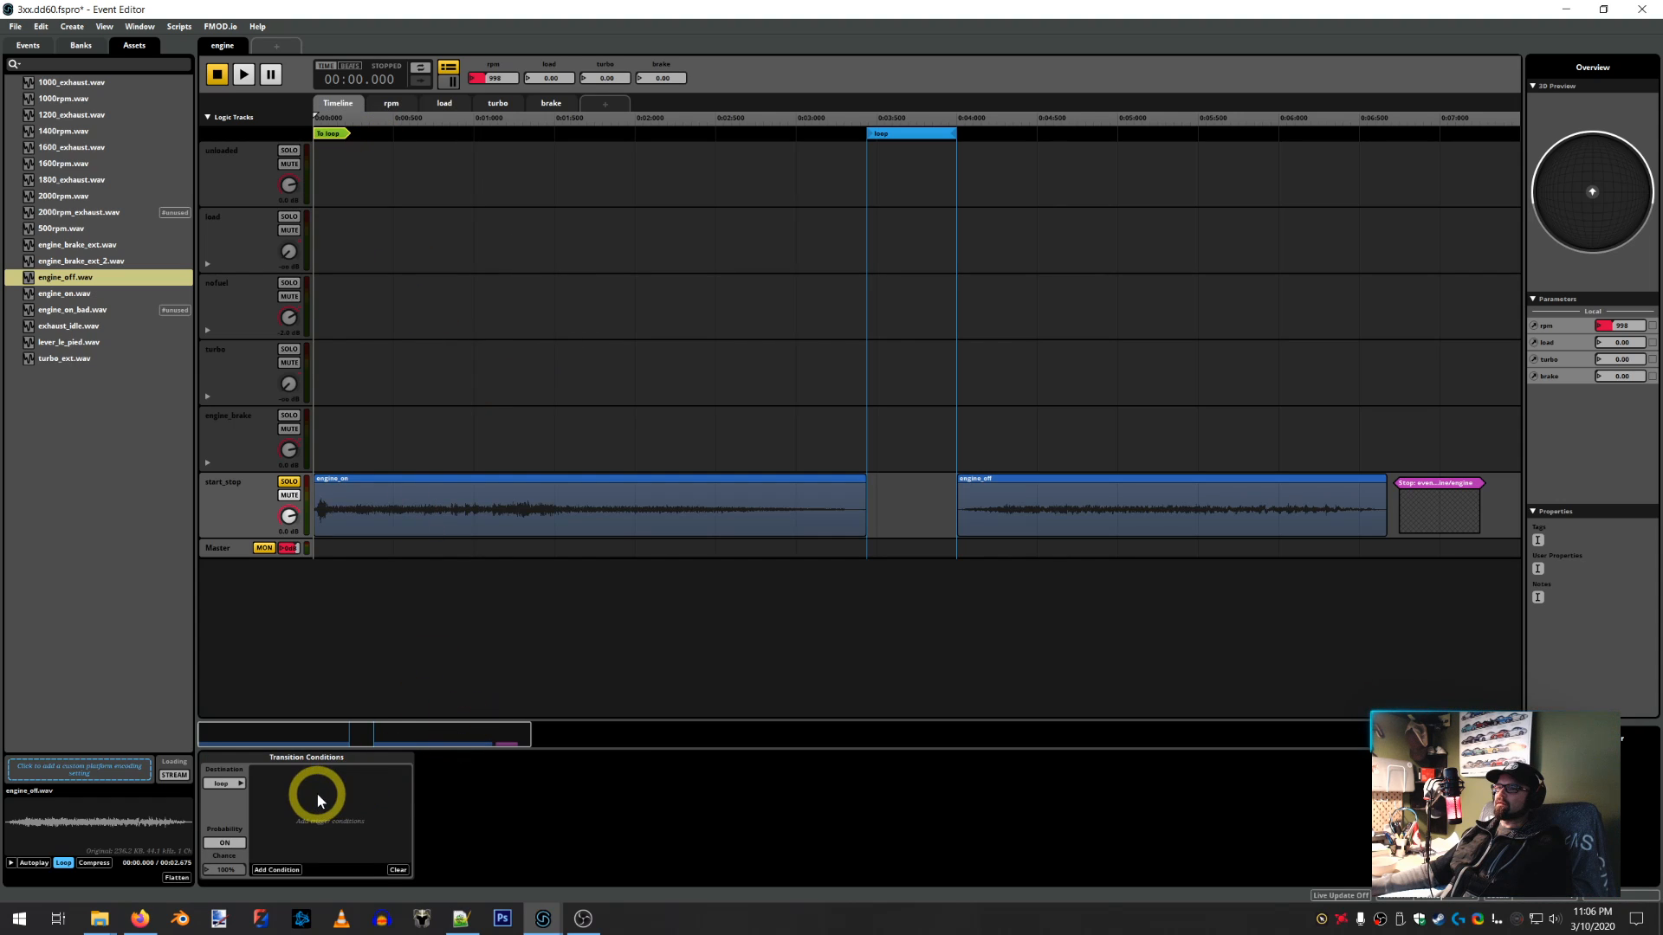
click(277, 869)
mouse_move(338, 855)
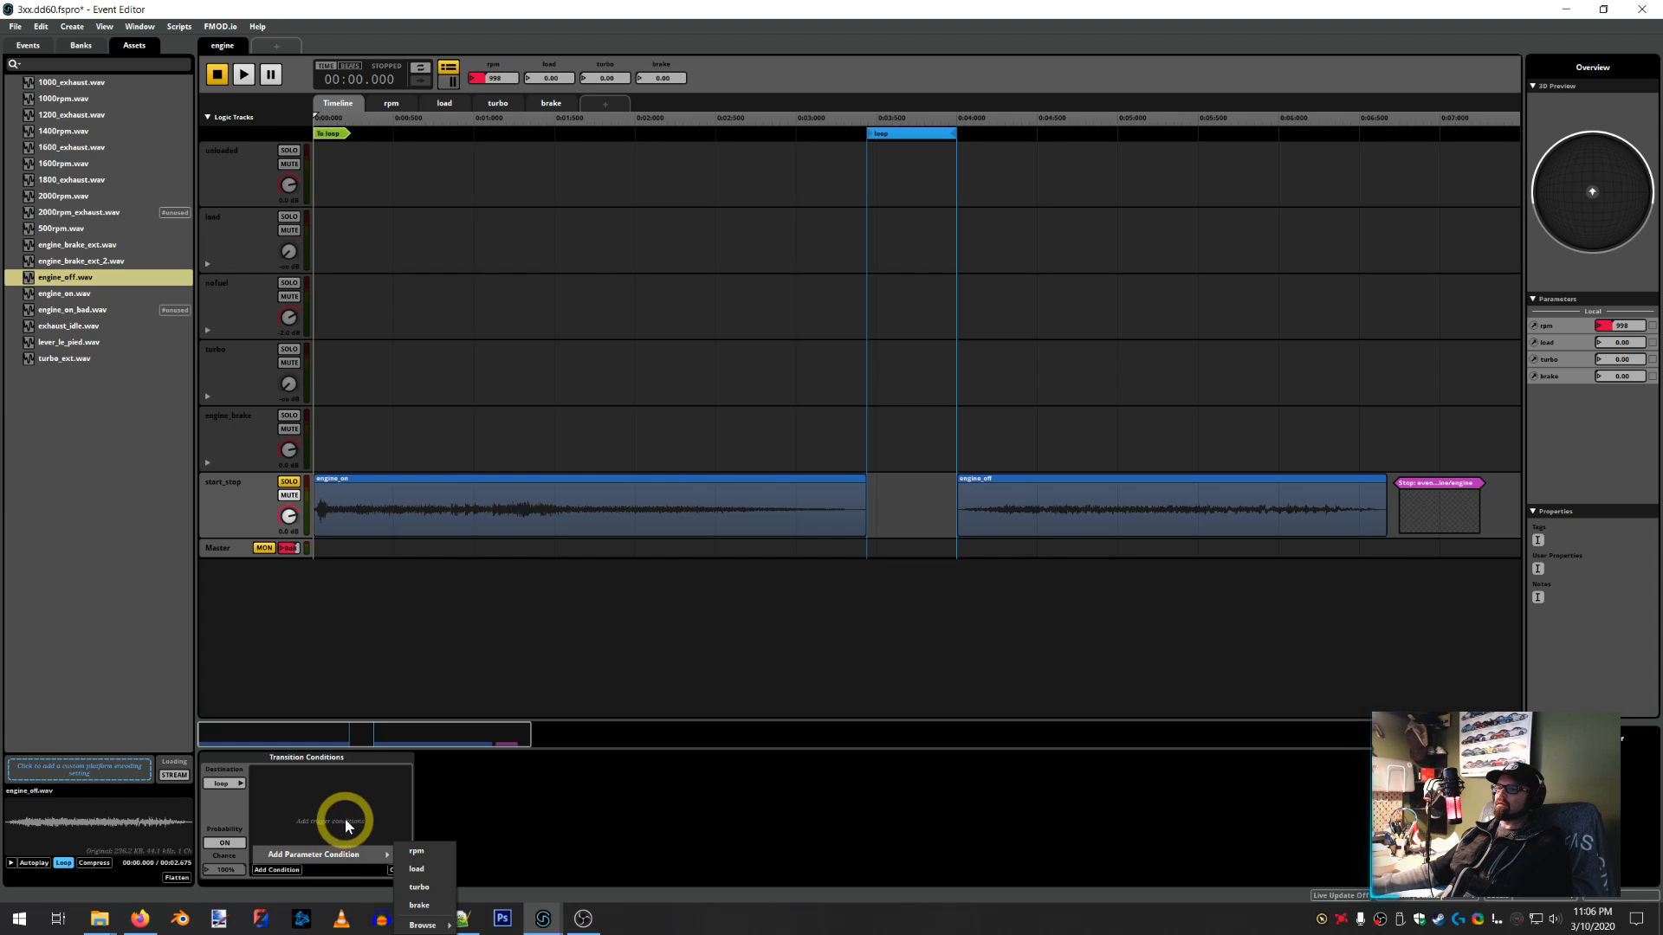
click(348, 847)
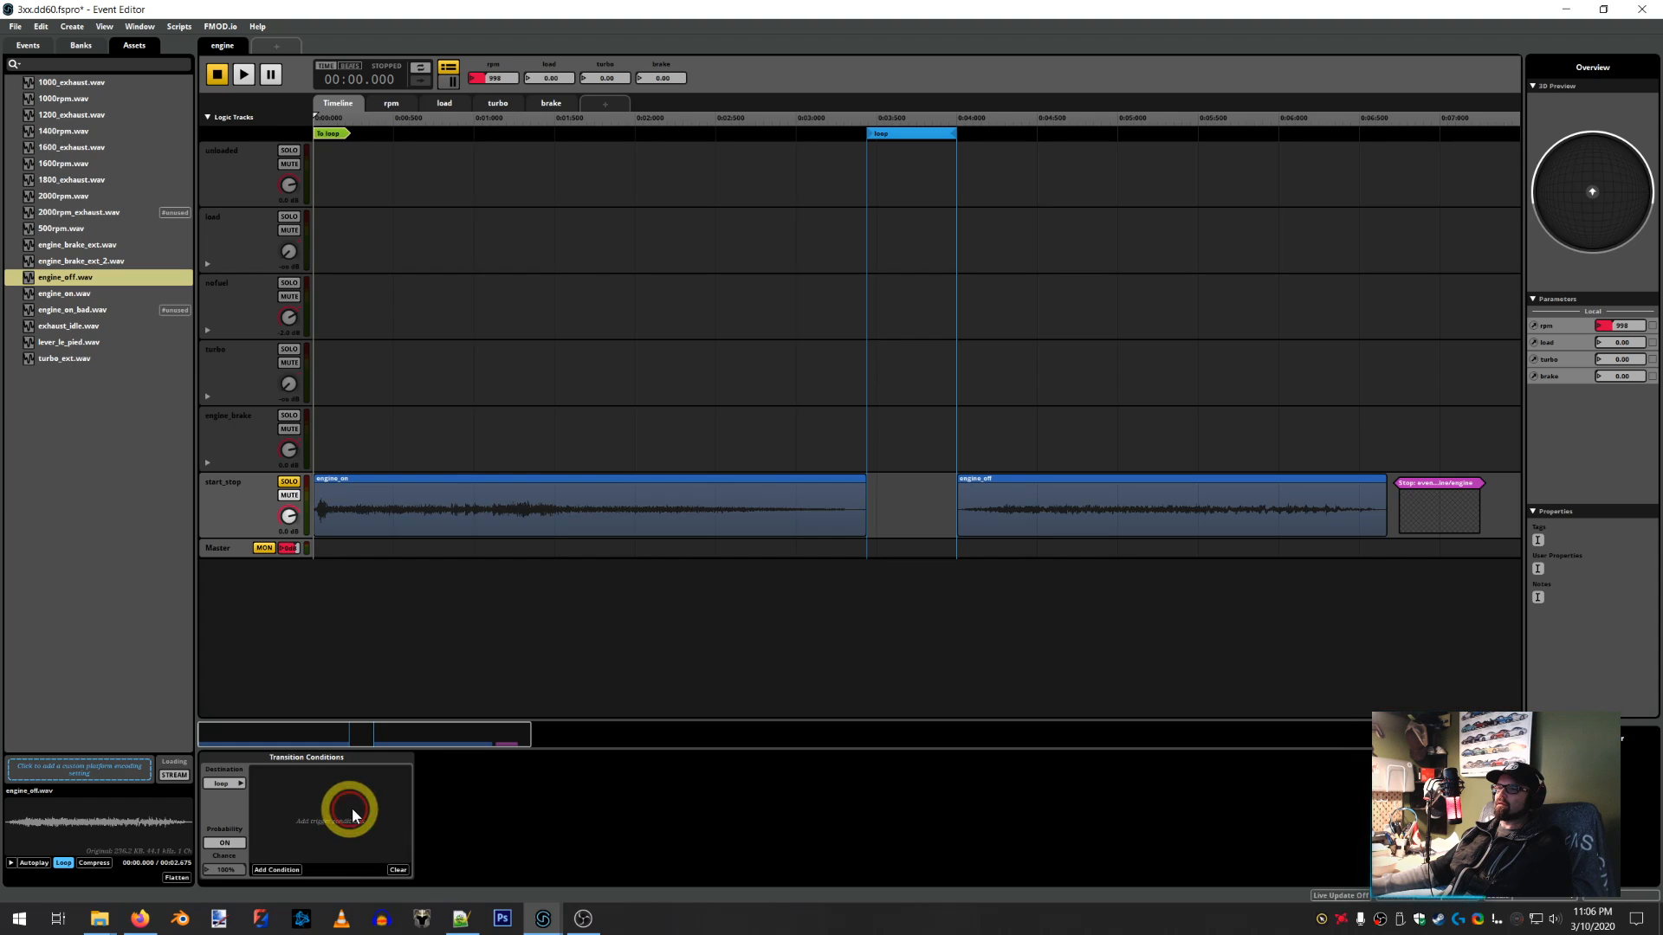
Give the transition a condition on a new continuous parameter named play, range 0 to 1, initial value 1, with the condition's minimum slightly above 0
click(281, 868)
mouse_move(327, 857)
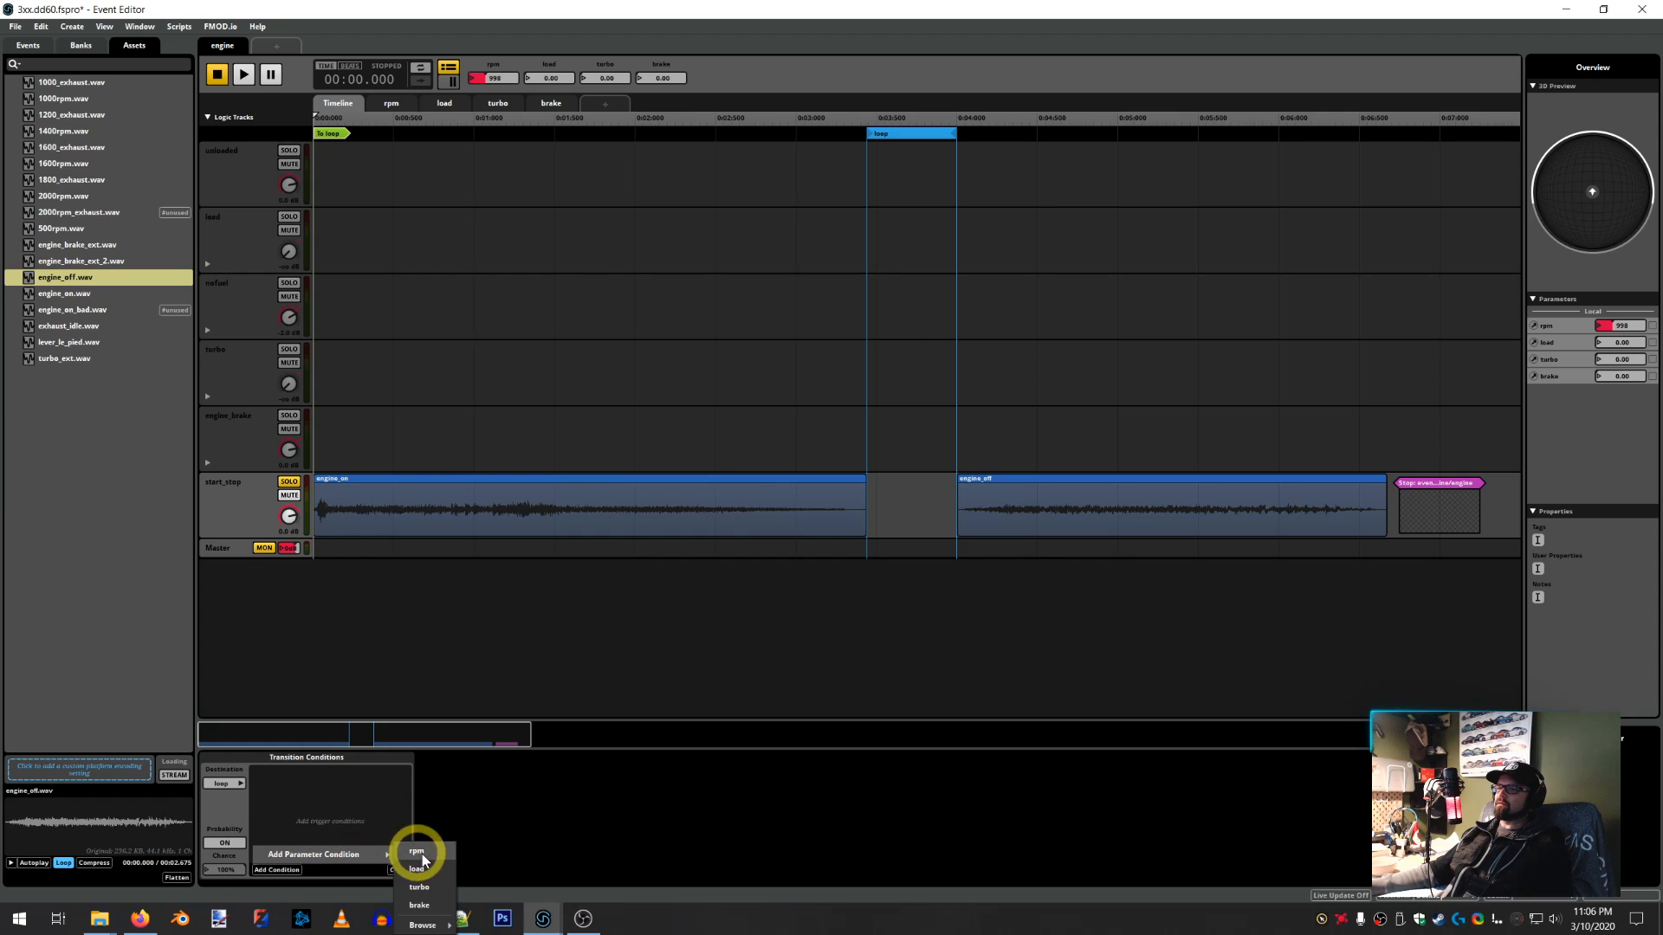
click(422, 924)
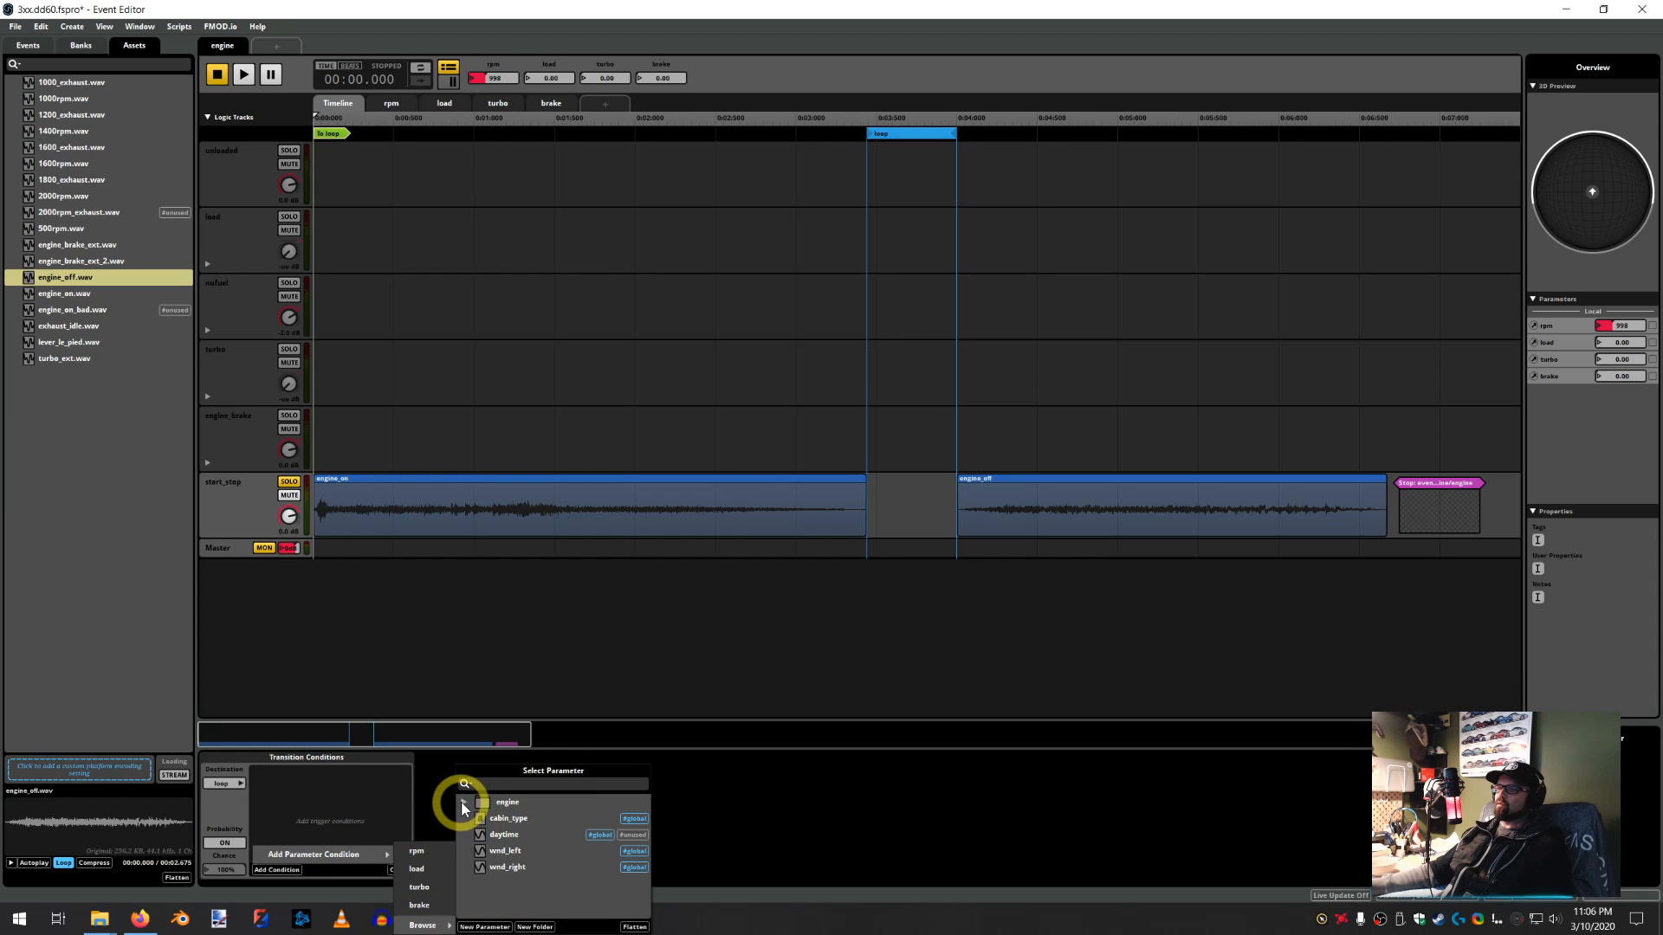
click(460, 802)
click(506, 802)
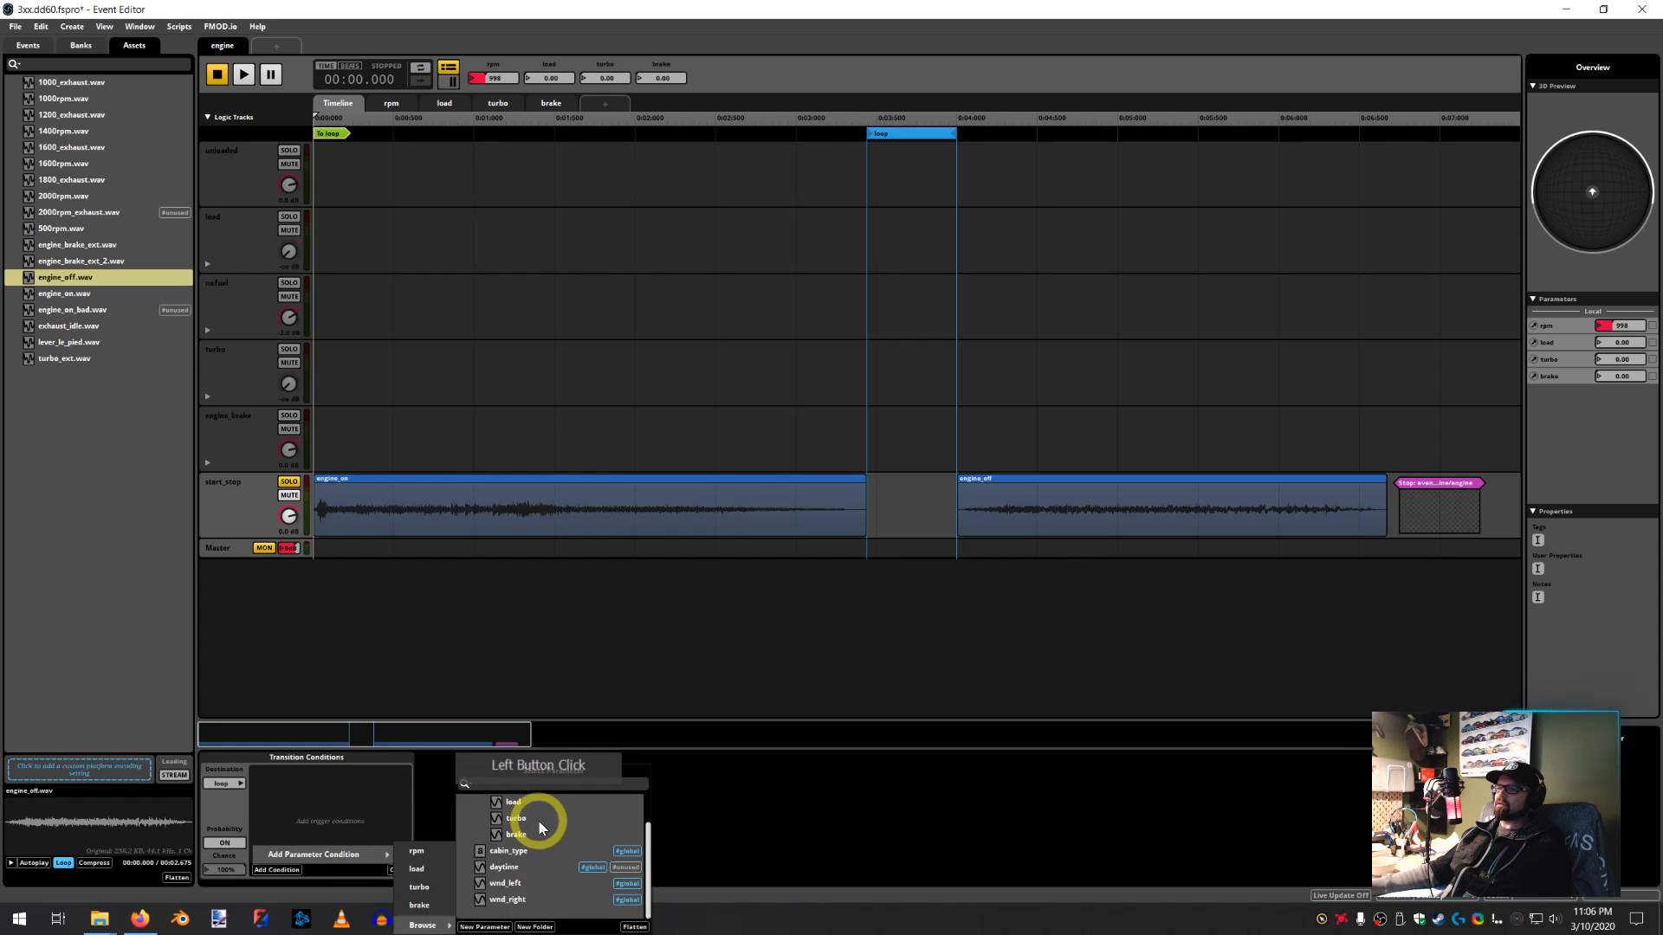
scroll(539, 821, down, 1)
click(502, 926)
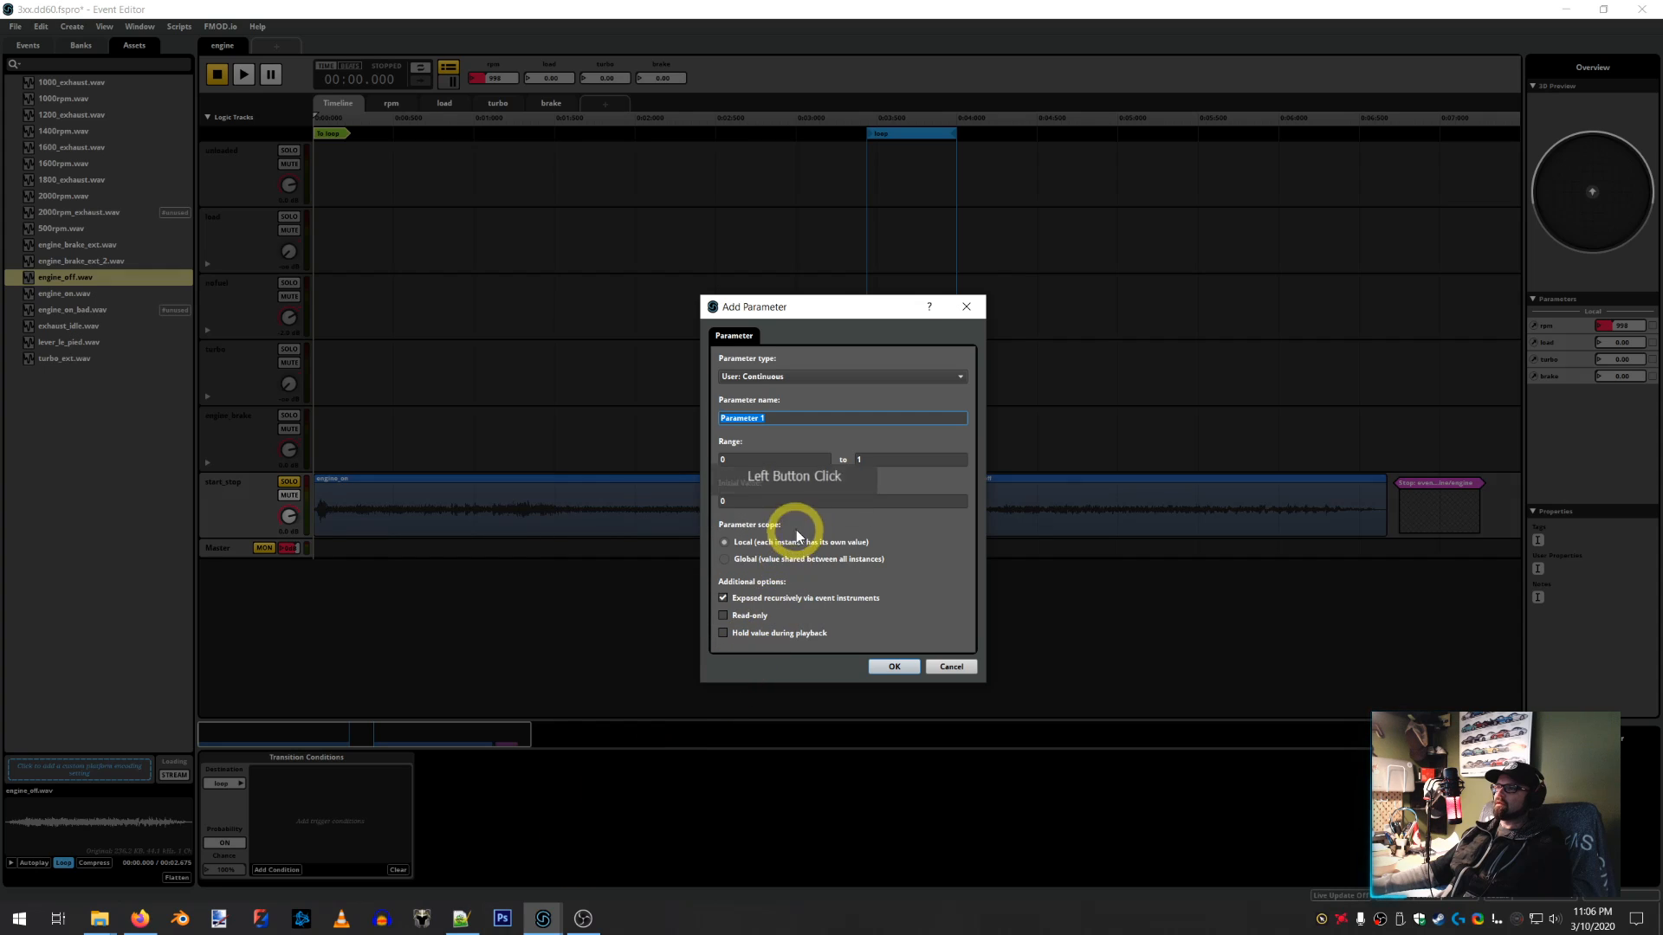
text(play)
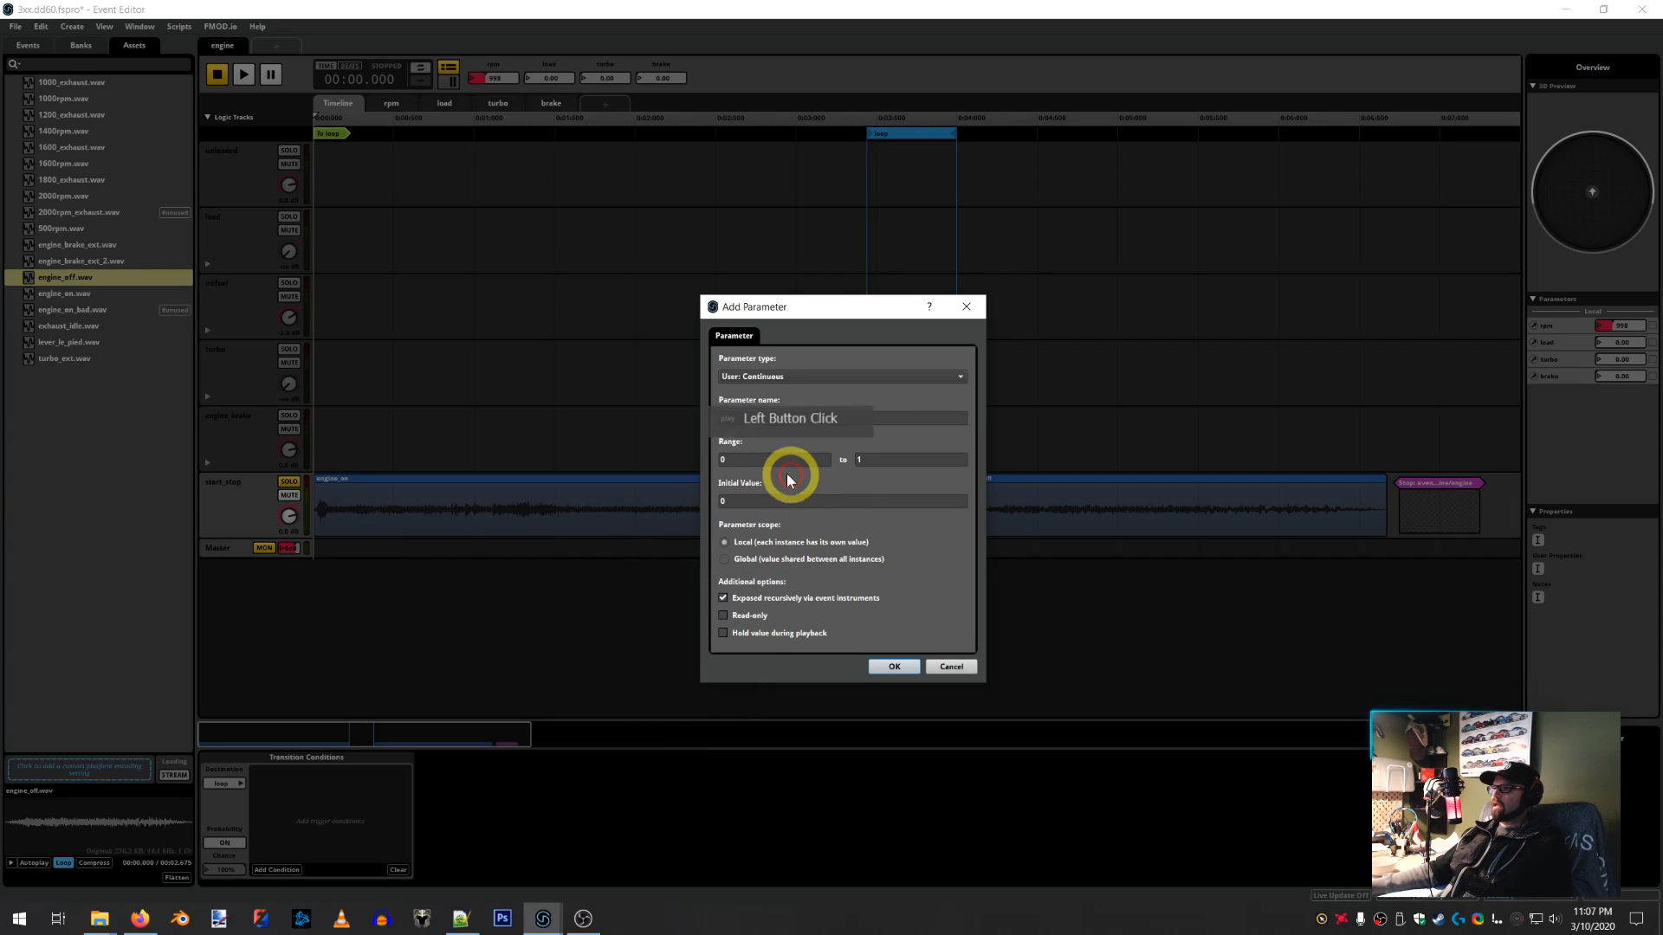
click(789, 502)
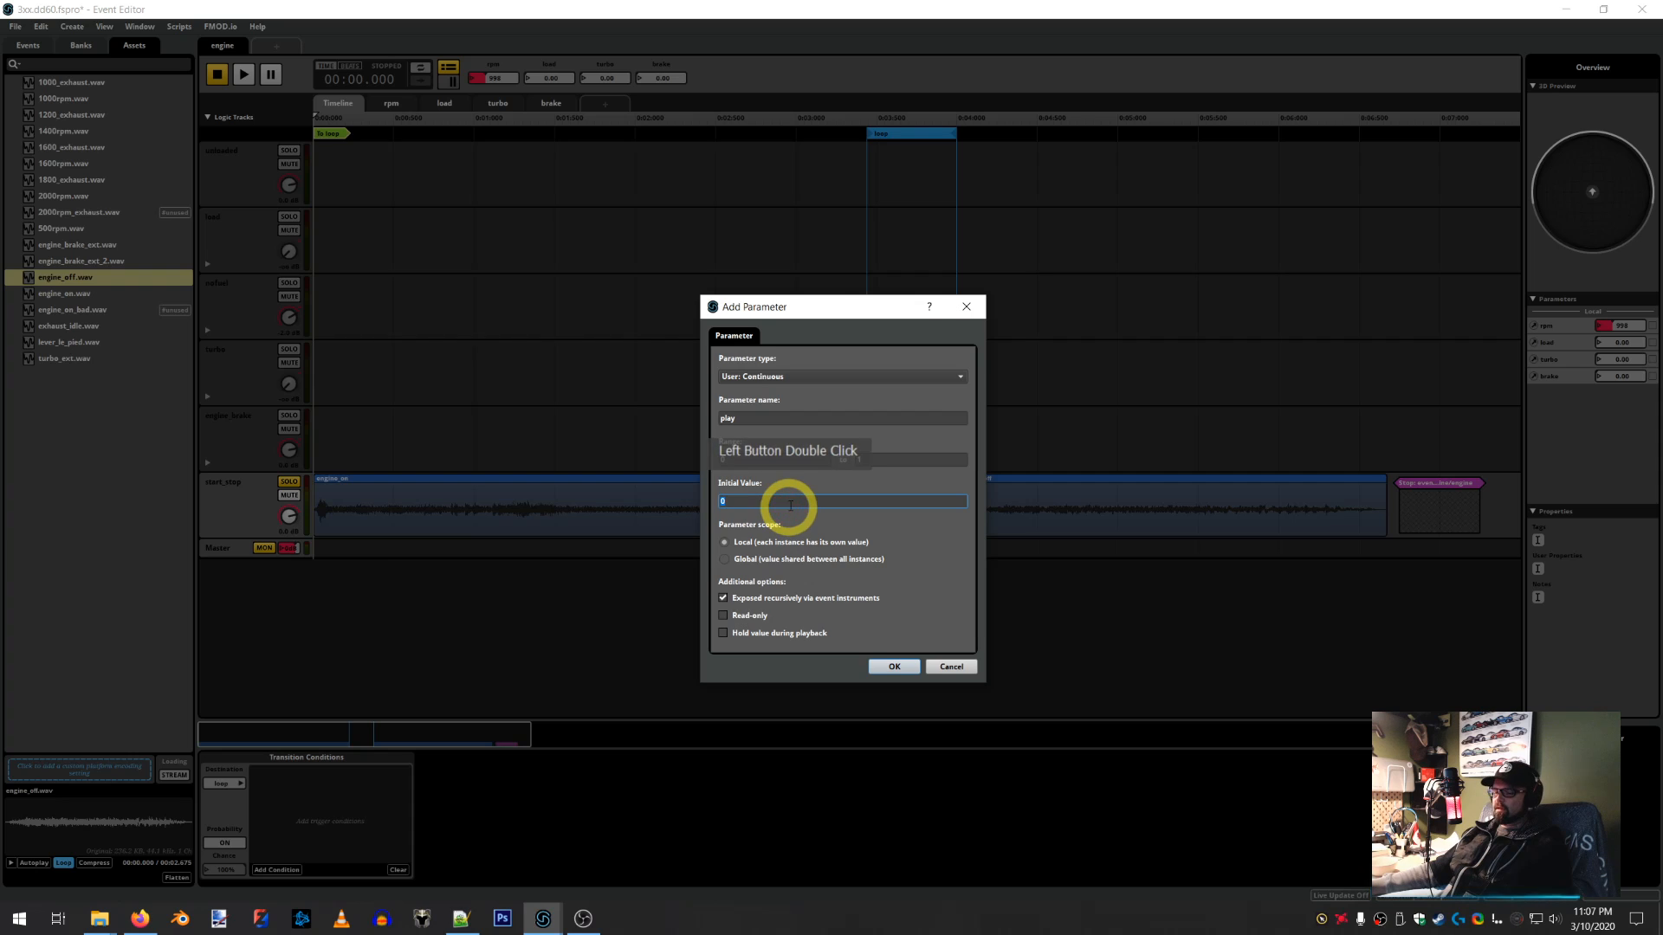
text(1)
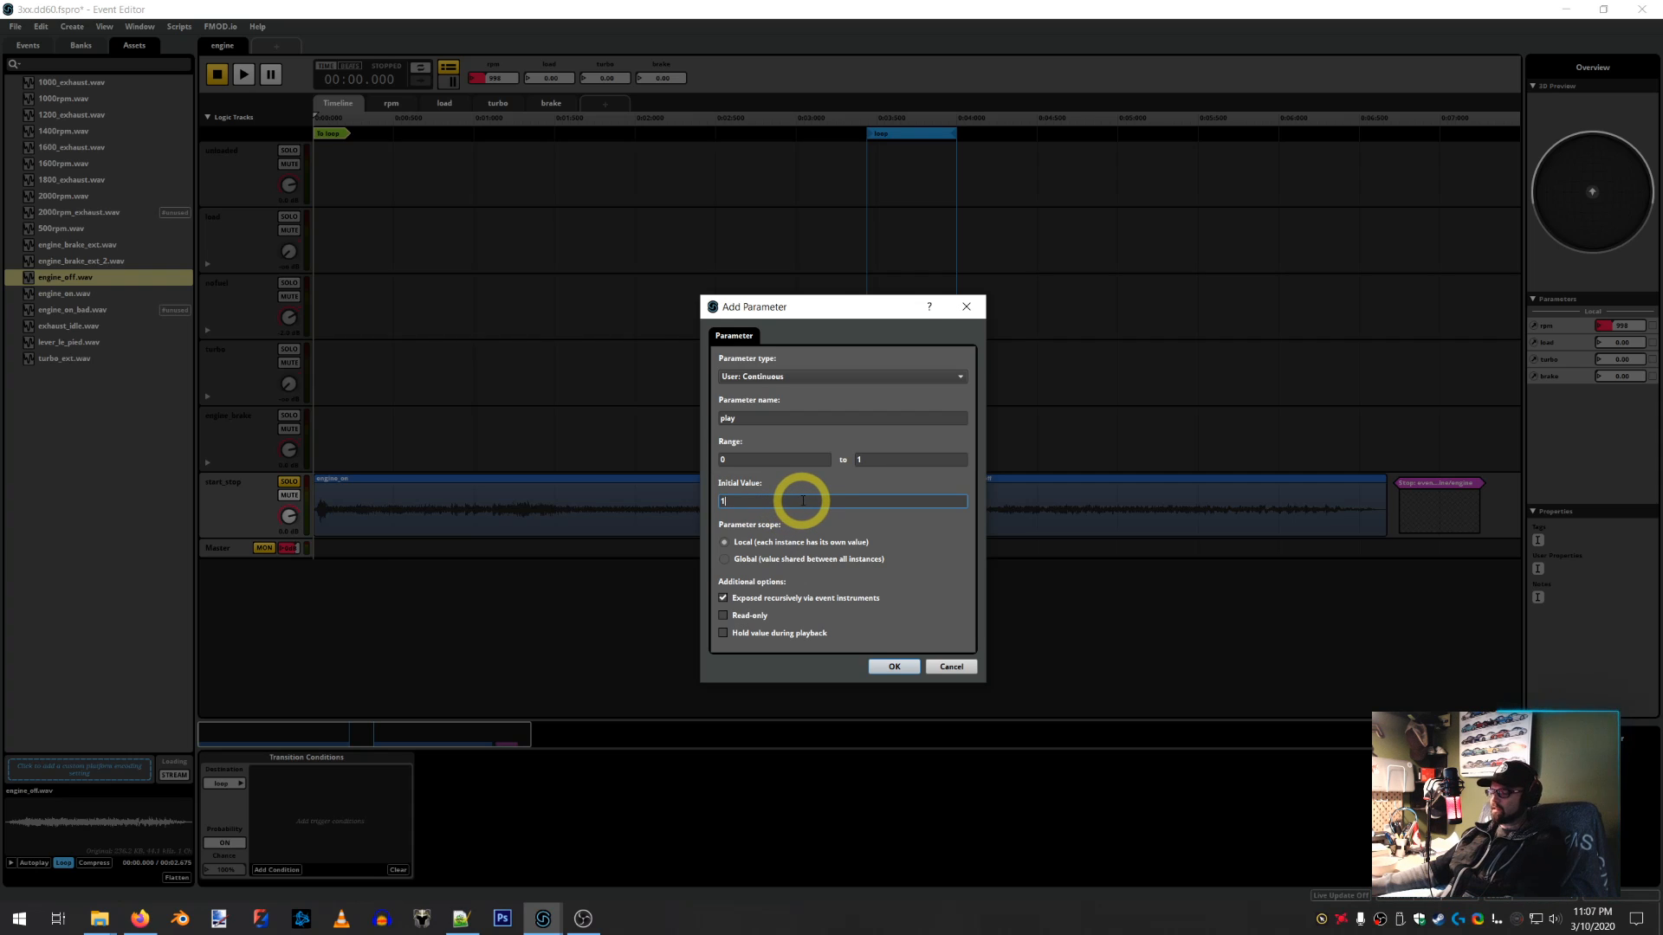
key(Return)
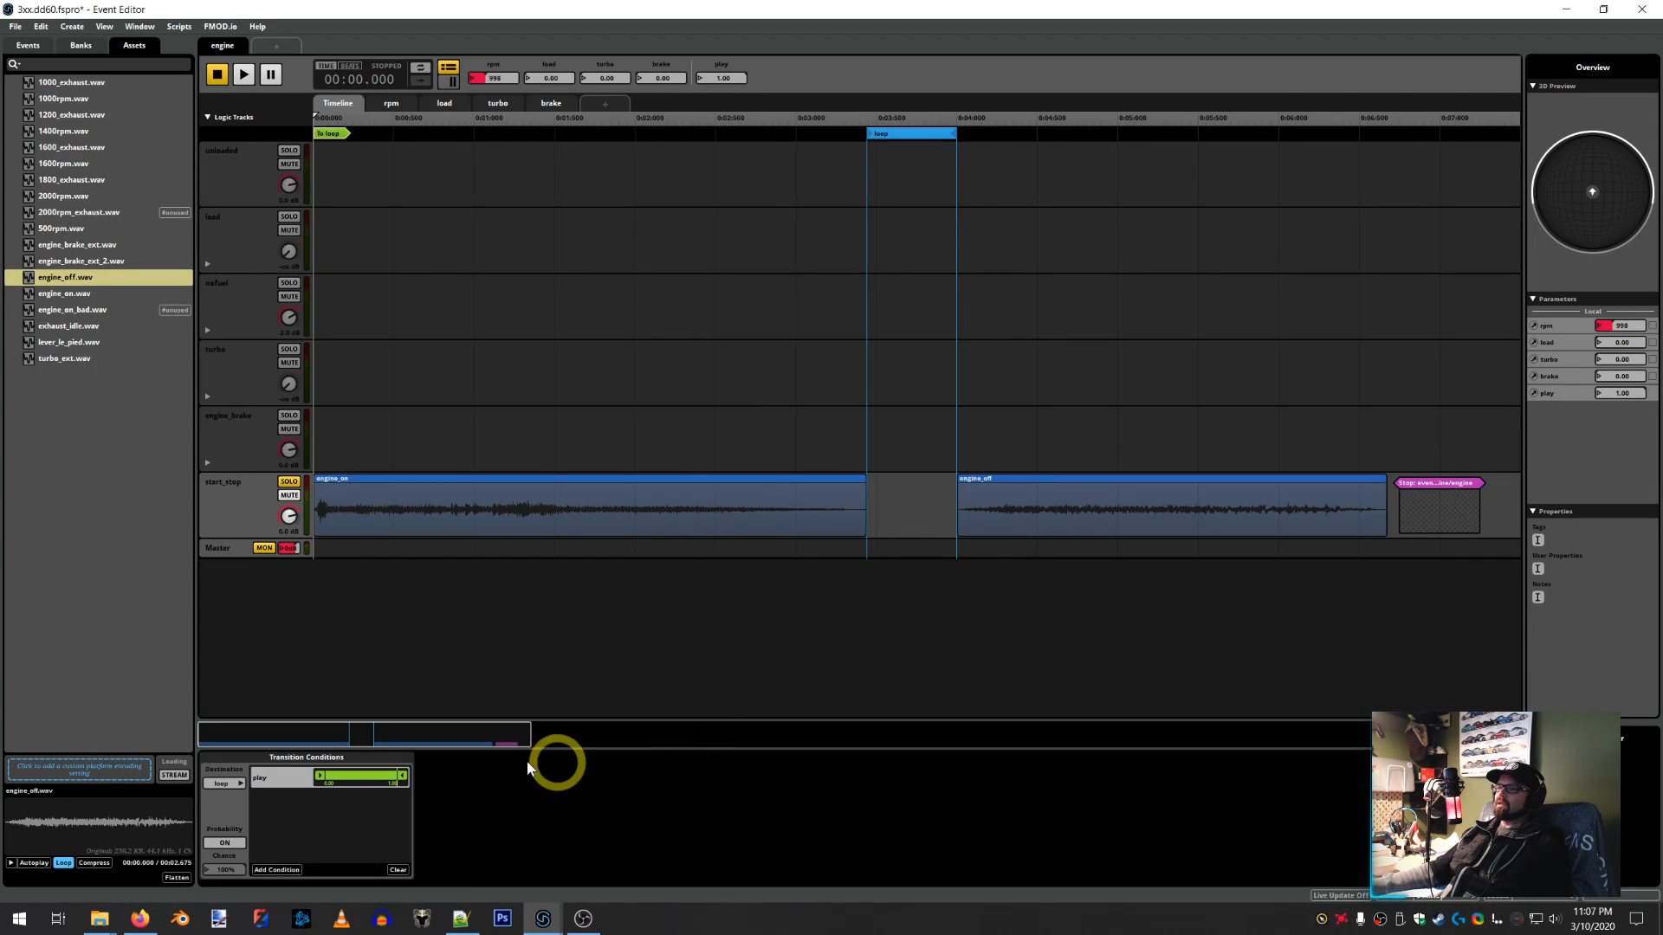
drag(320, 776, 322, 776)
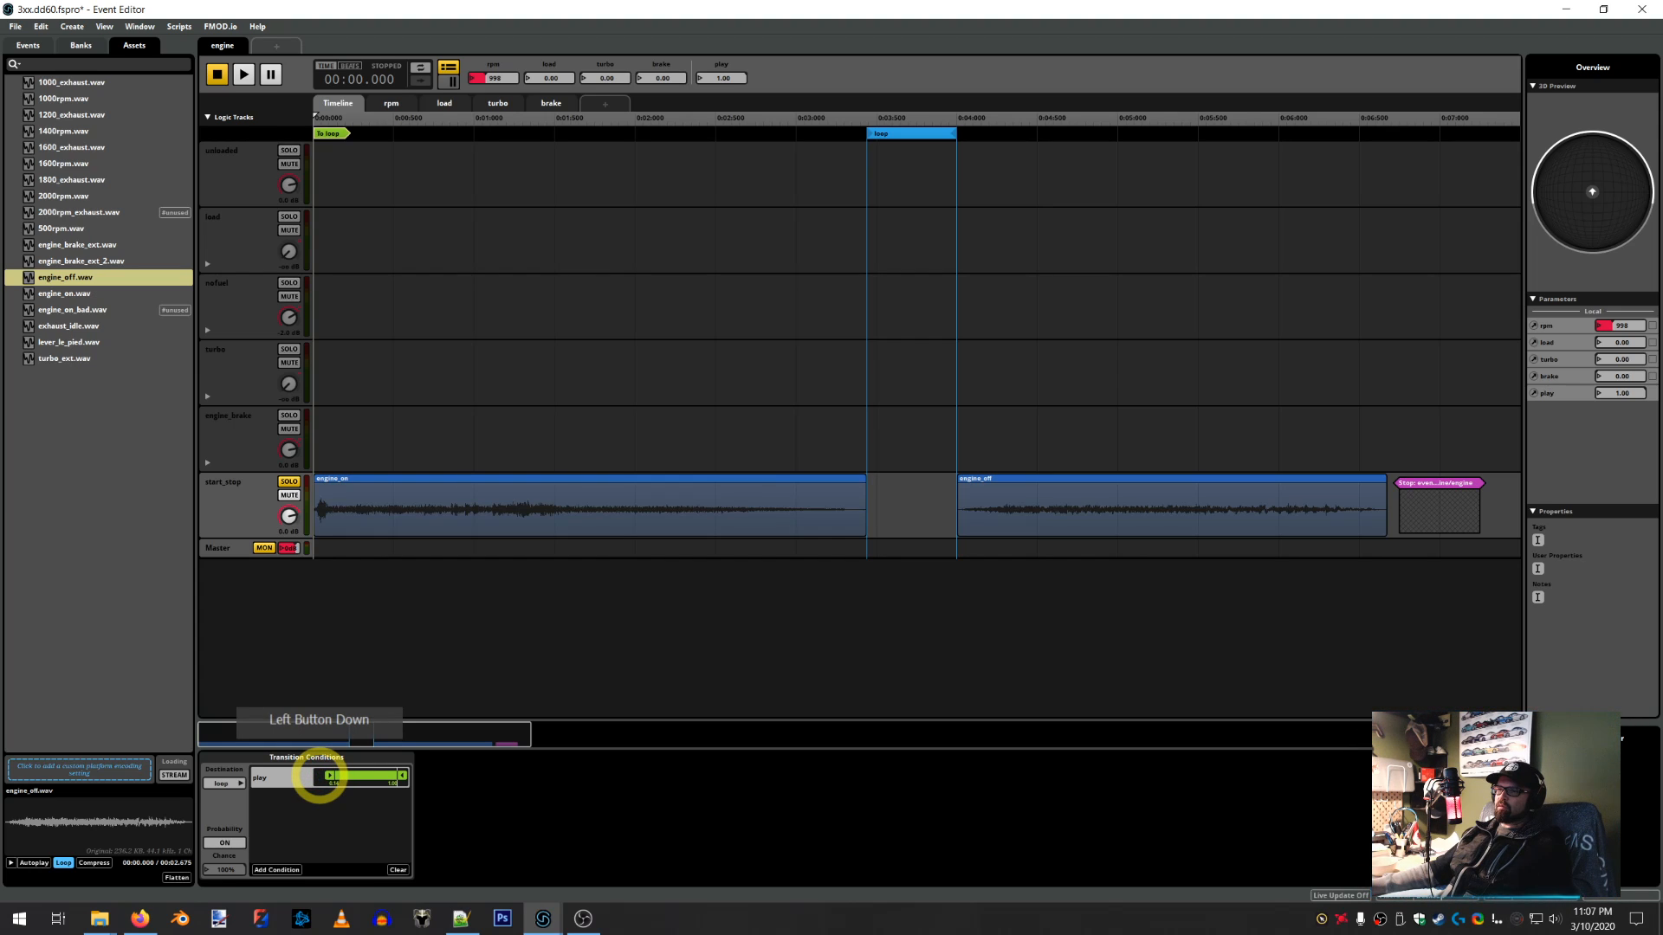
drag(320, 777, 320, 778)
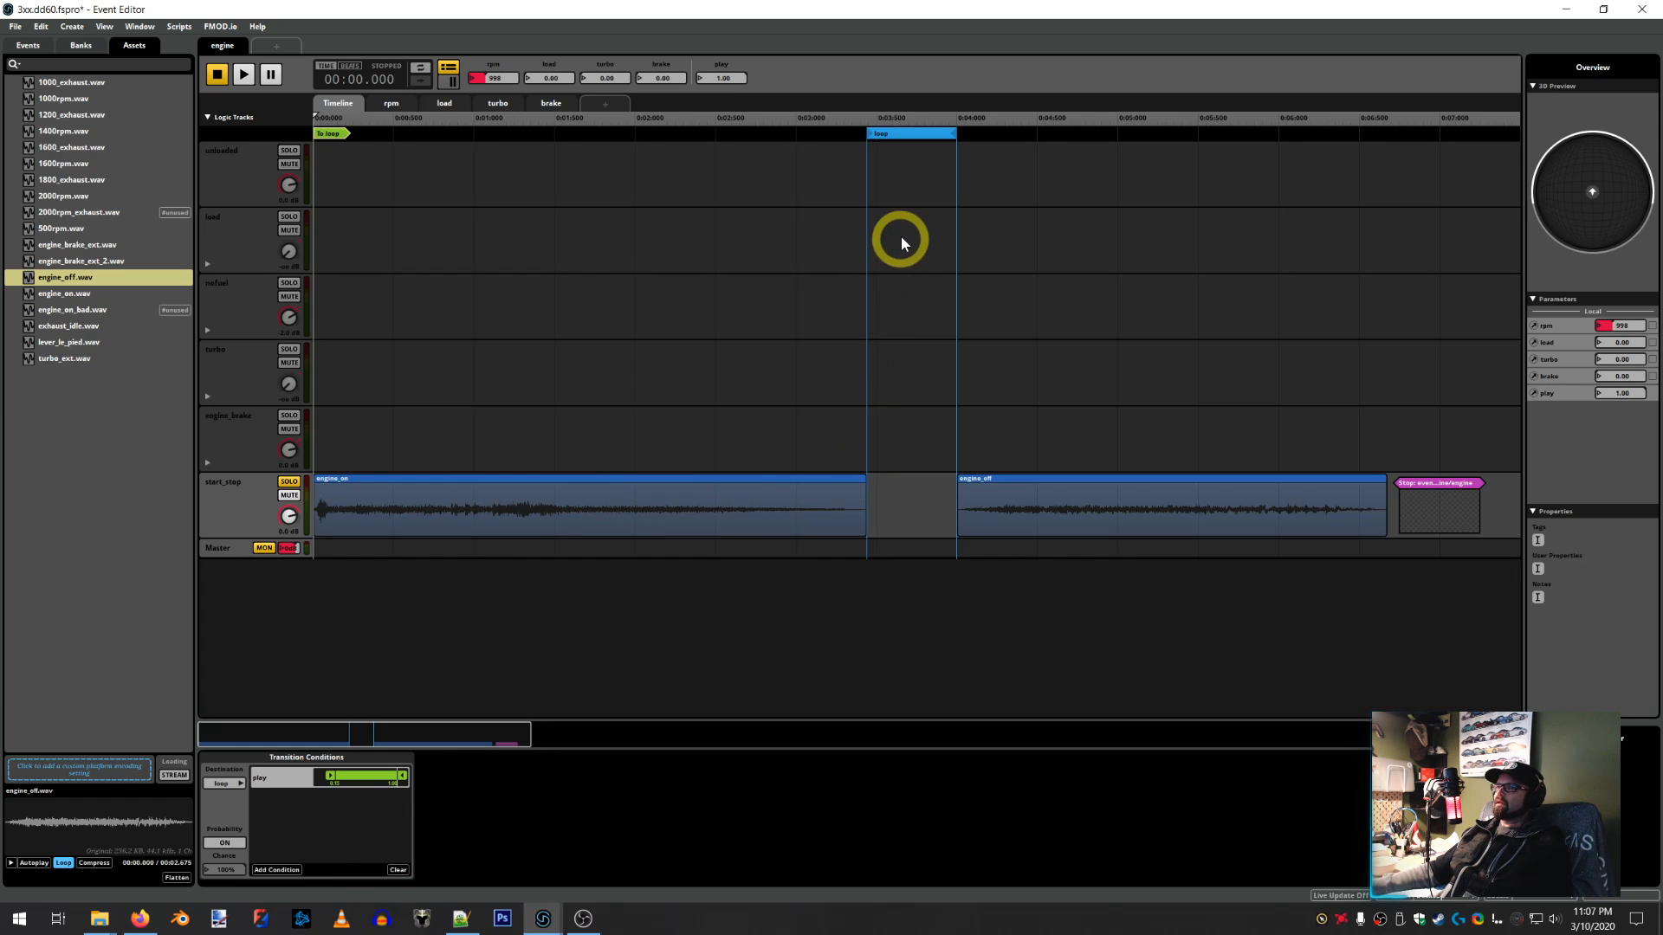
Add a play parameter condition to the loop region and lower its maximum to slightly below 1
click(911, 137)
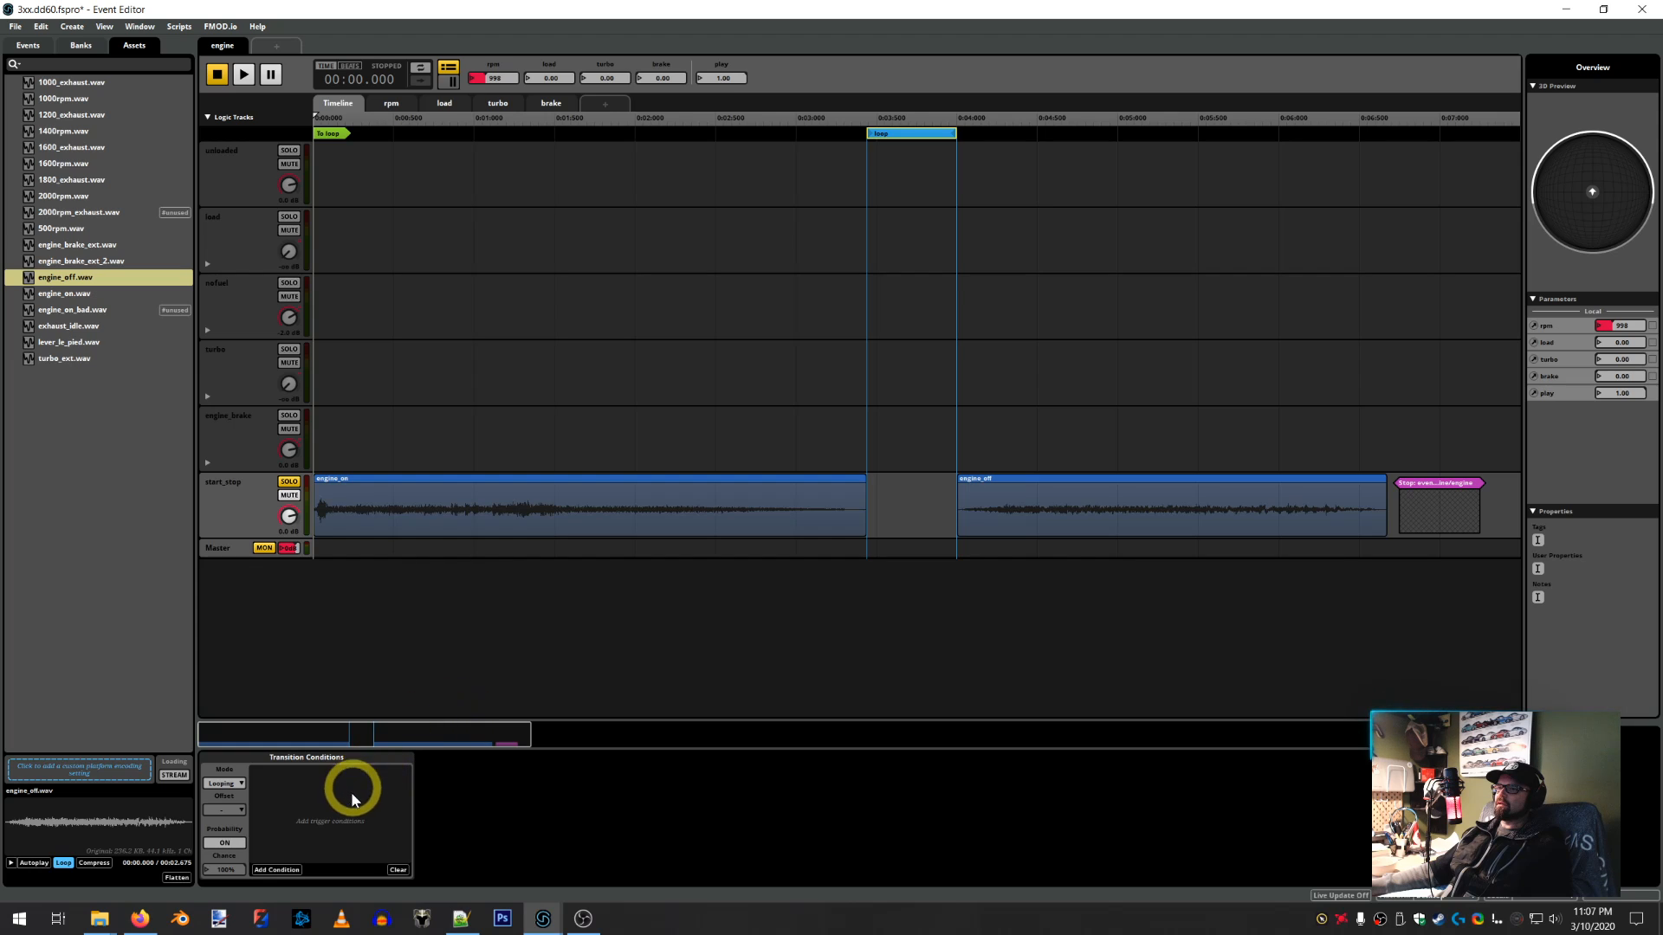
click(320, 855)
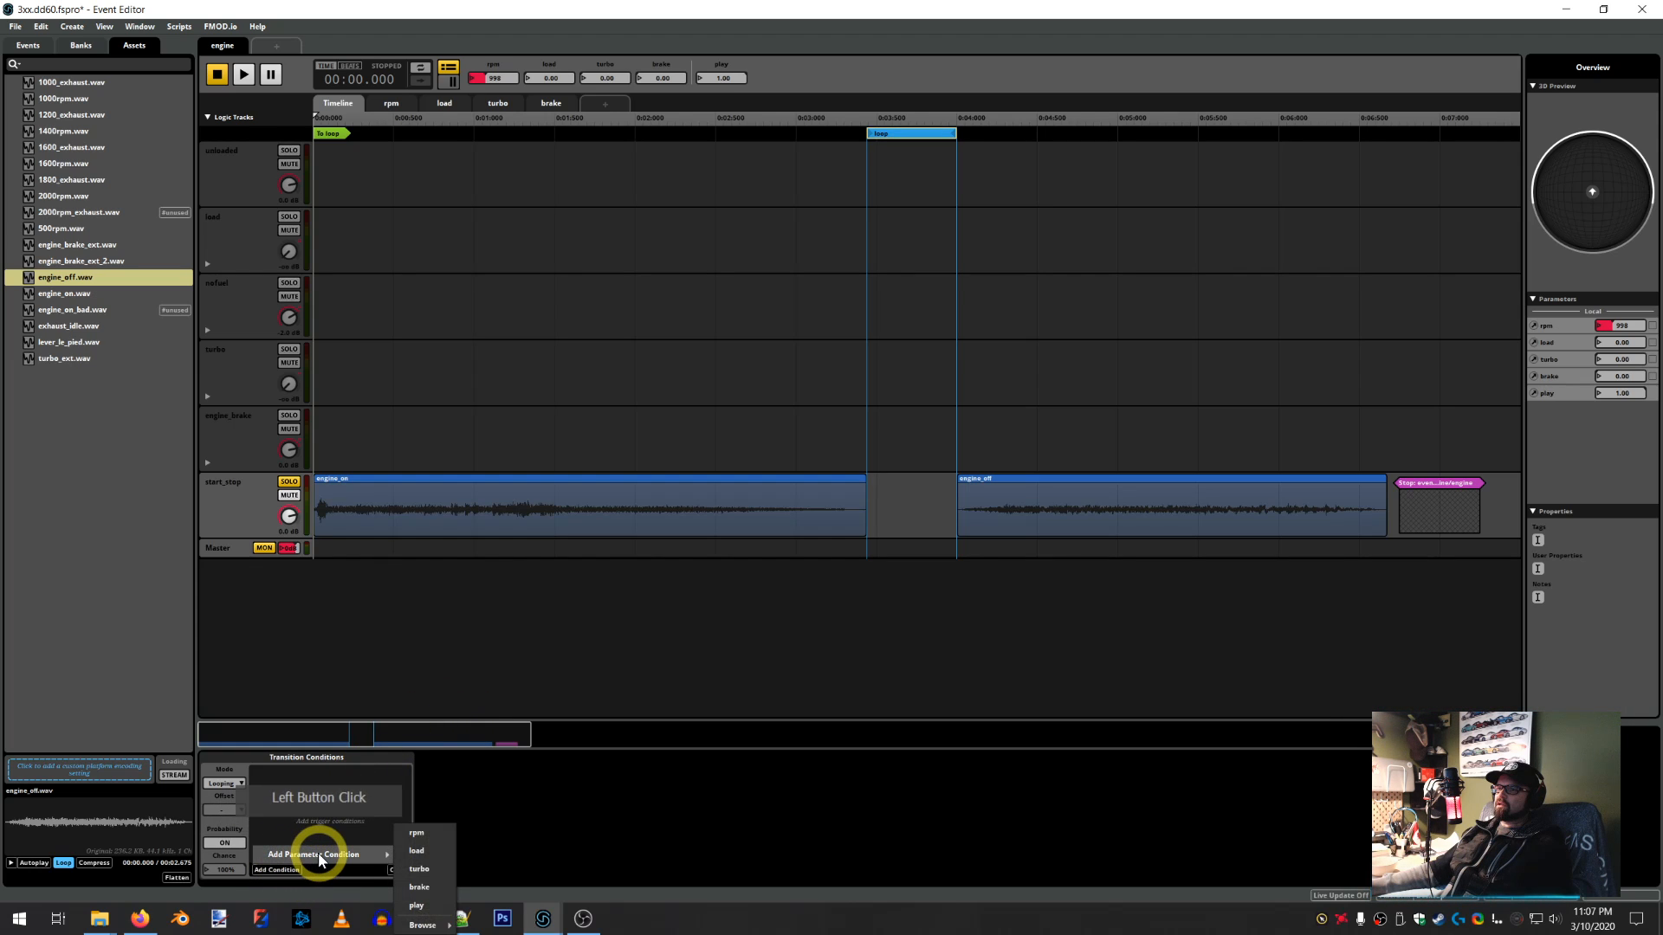
click(416, 905)
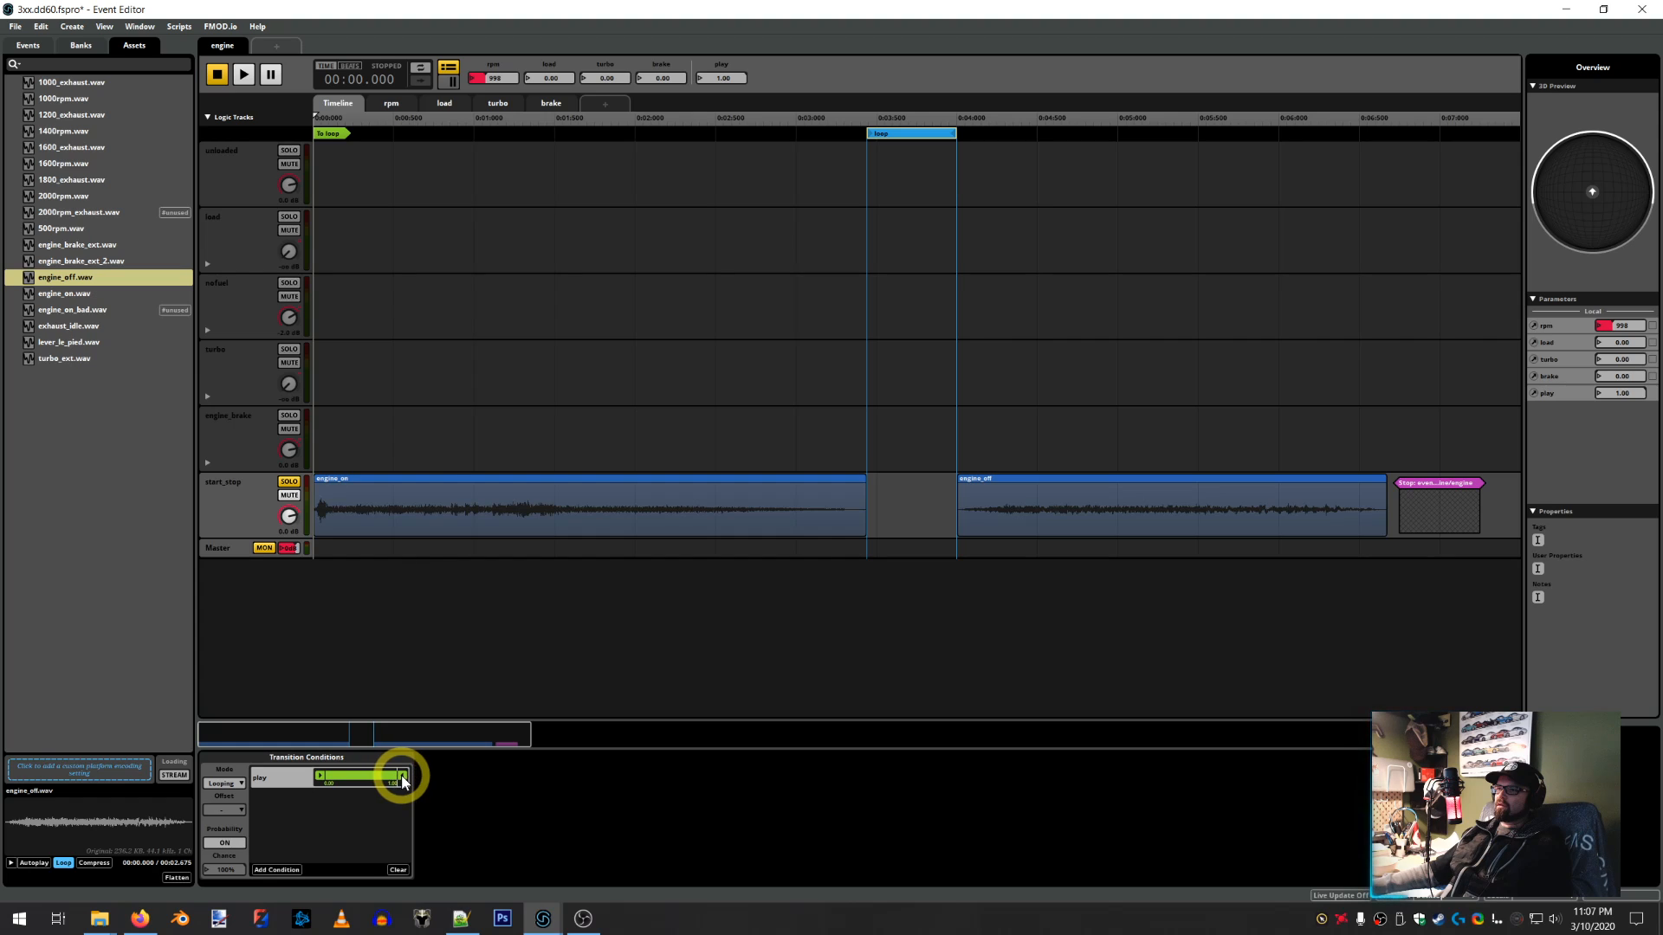
drag(401, 776, 397, 778)
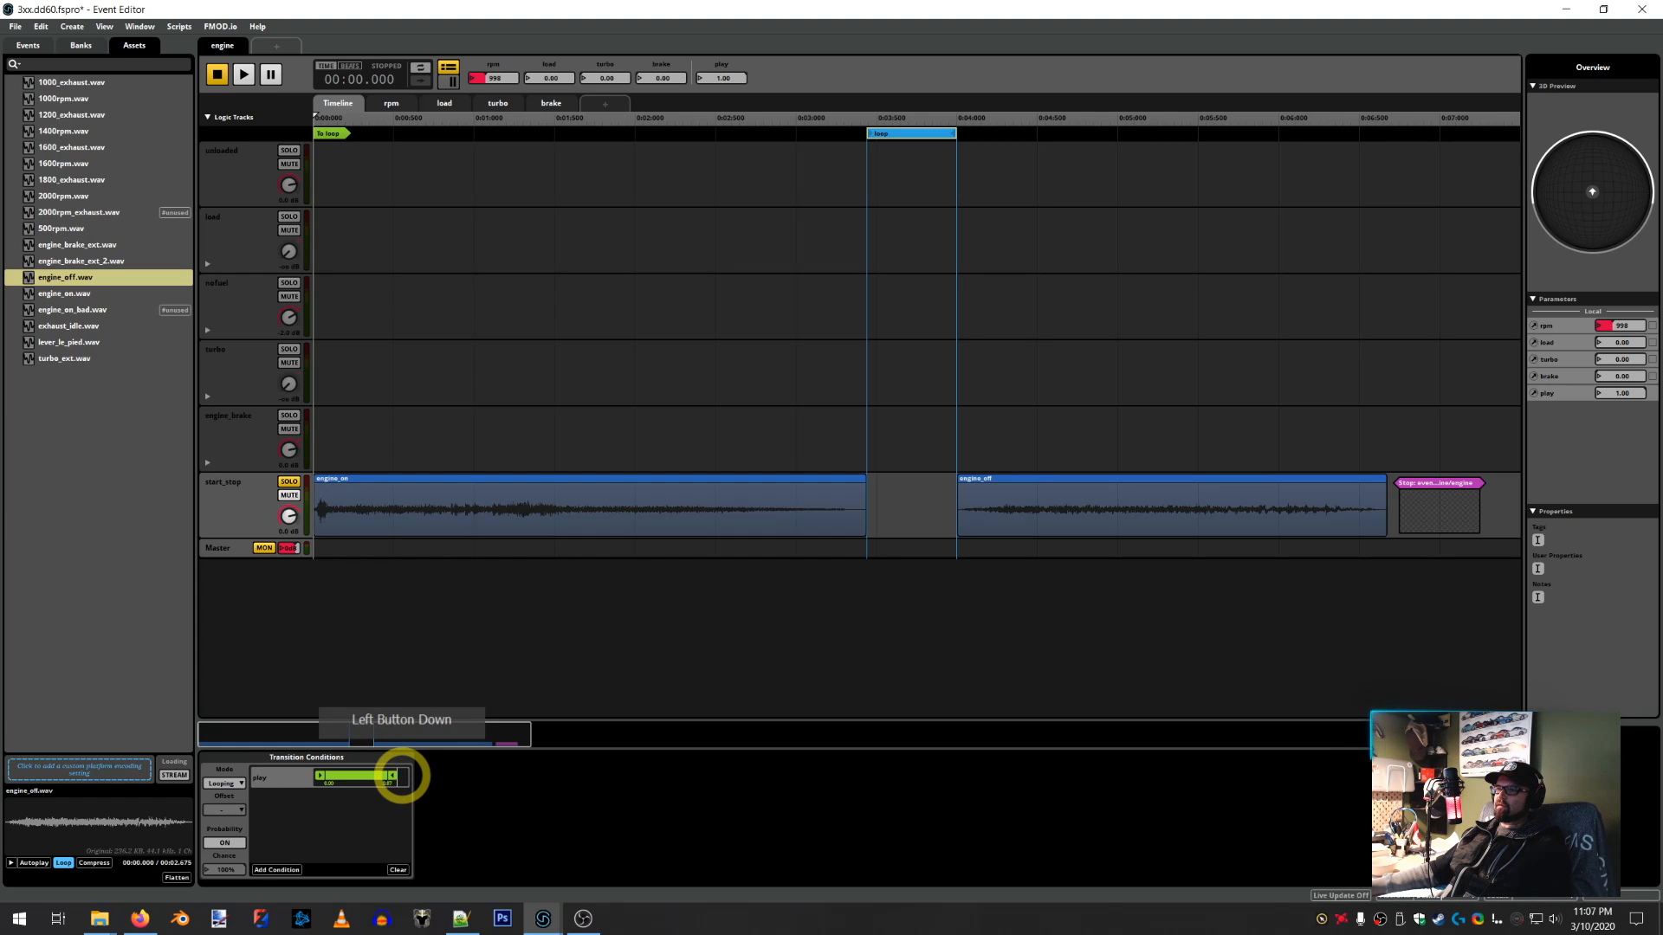
drag(401, 776, 399, 777)
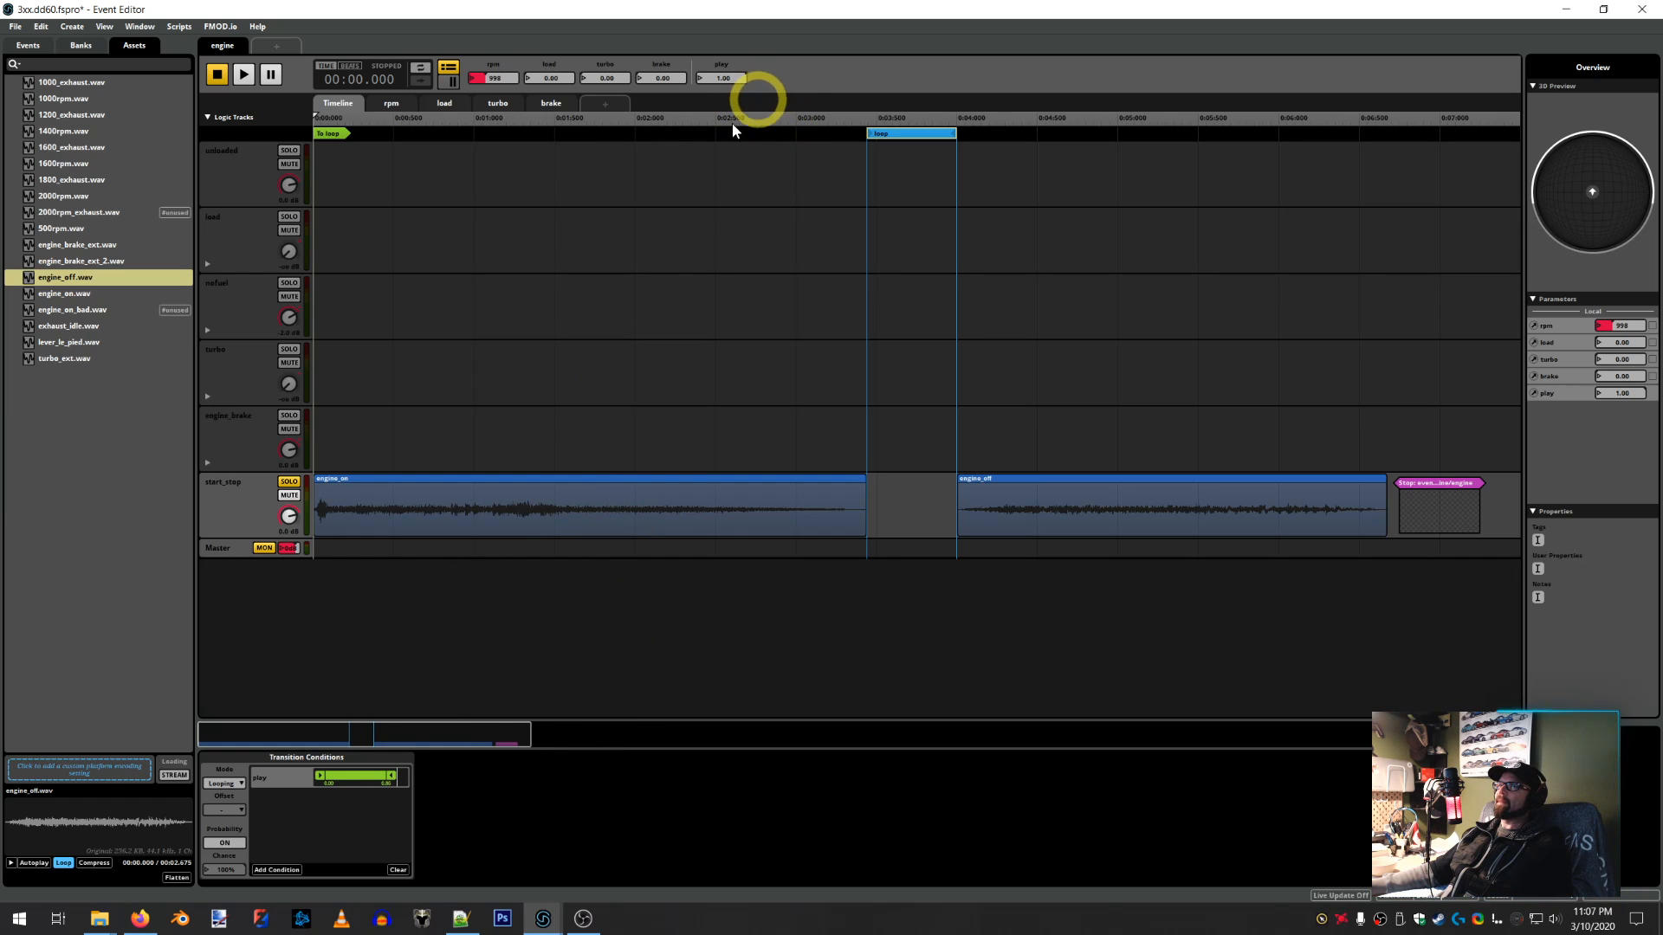
Play the event with play at 1, stop it, and return to the beginning of the timeline
click(246, 74)
click(274, 330)
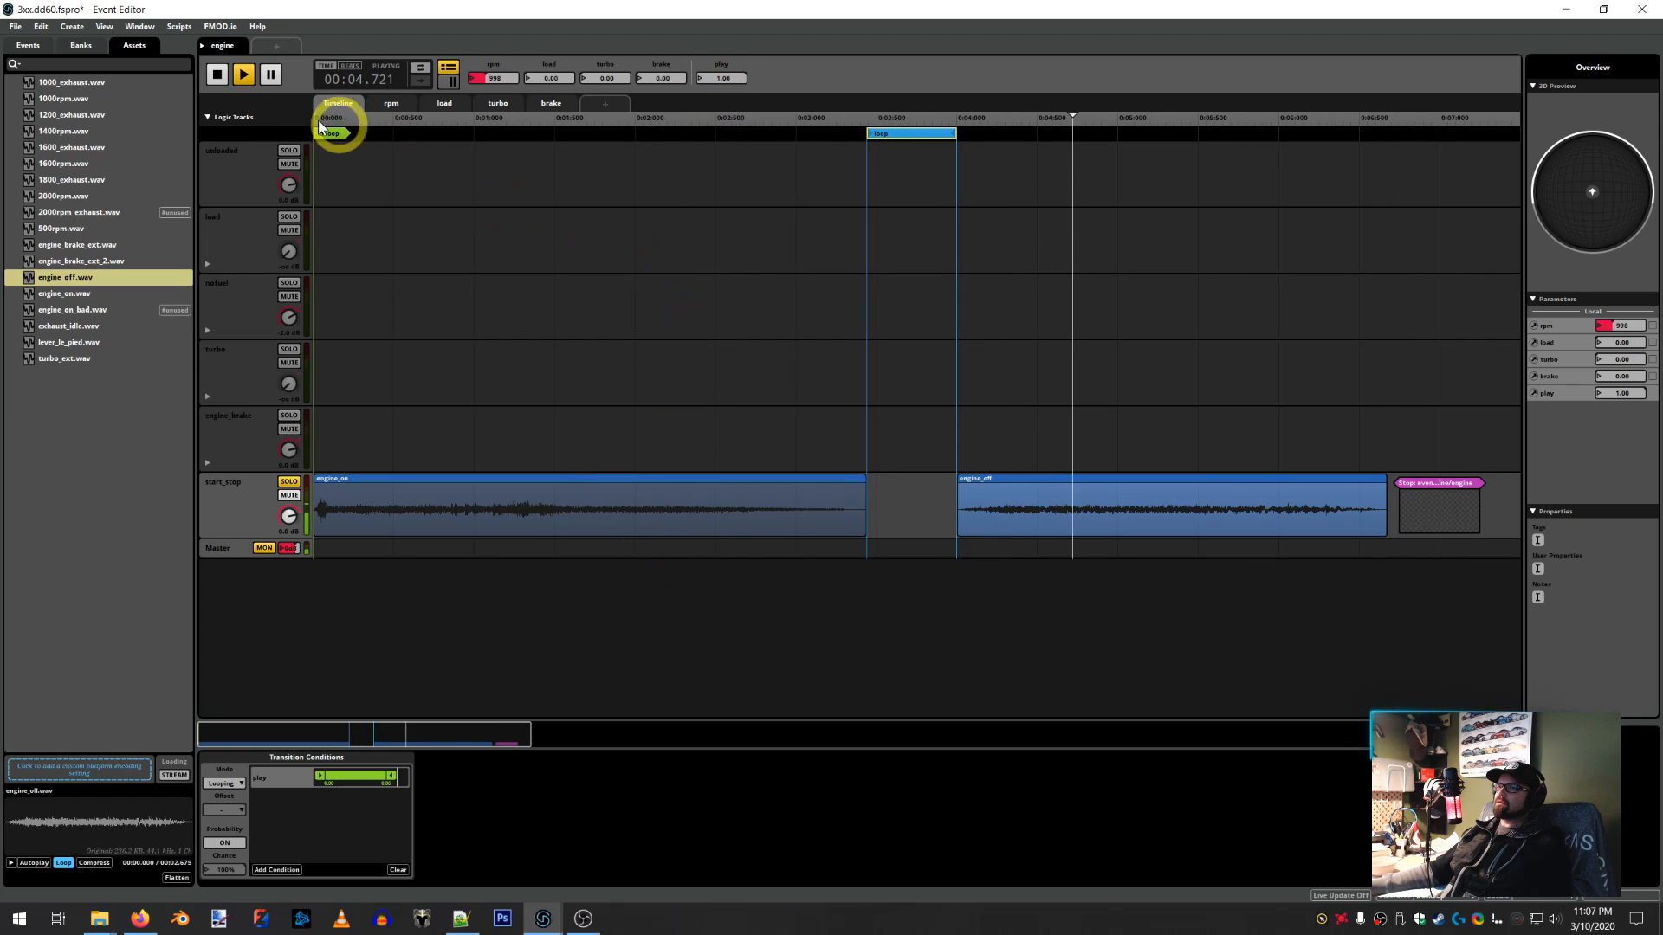
click(216, 74)
click(342, 118)
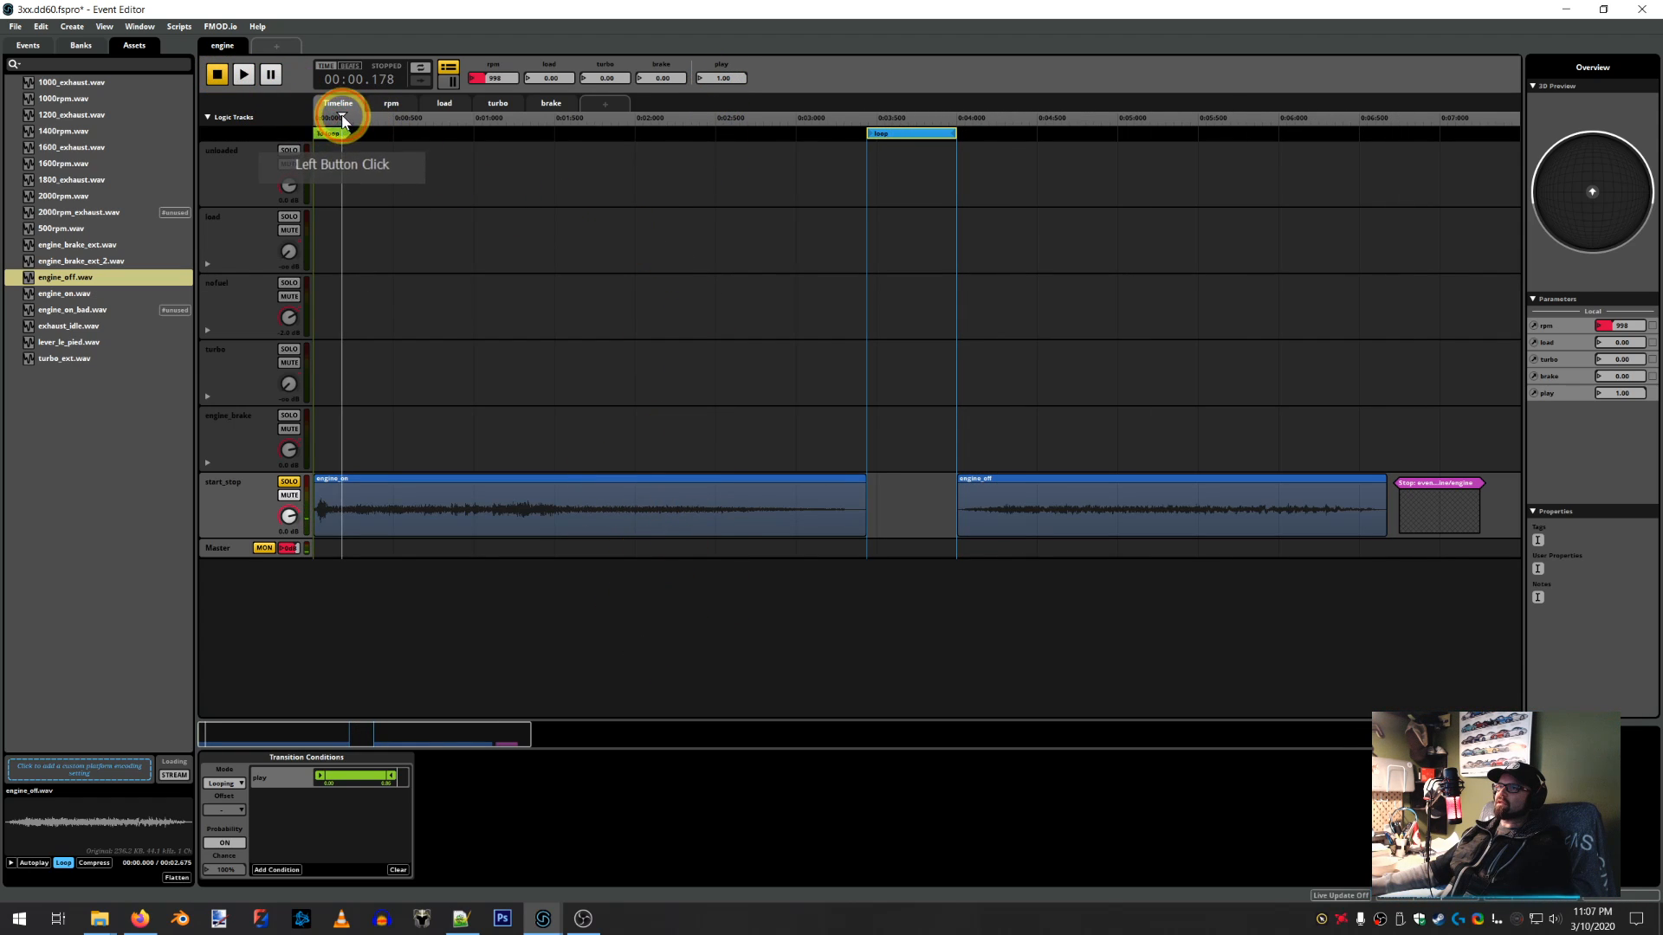
click(693, 142)
Replay the event from the start, lower play to 0 to test the loop, restore it to 1 and stop playback
click(244, 74)
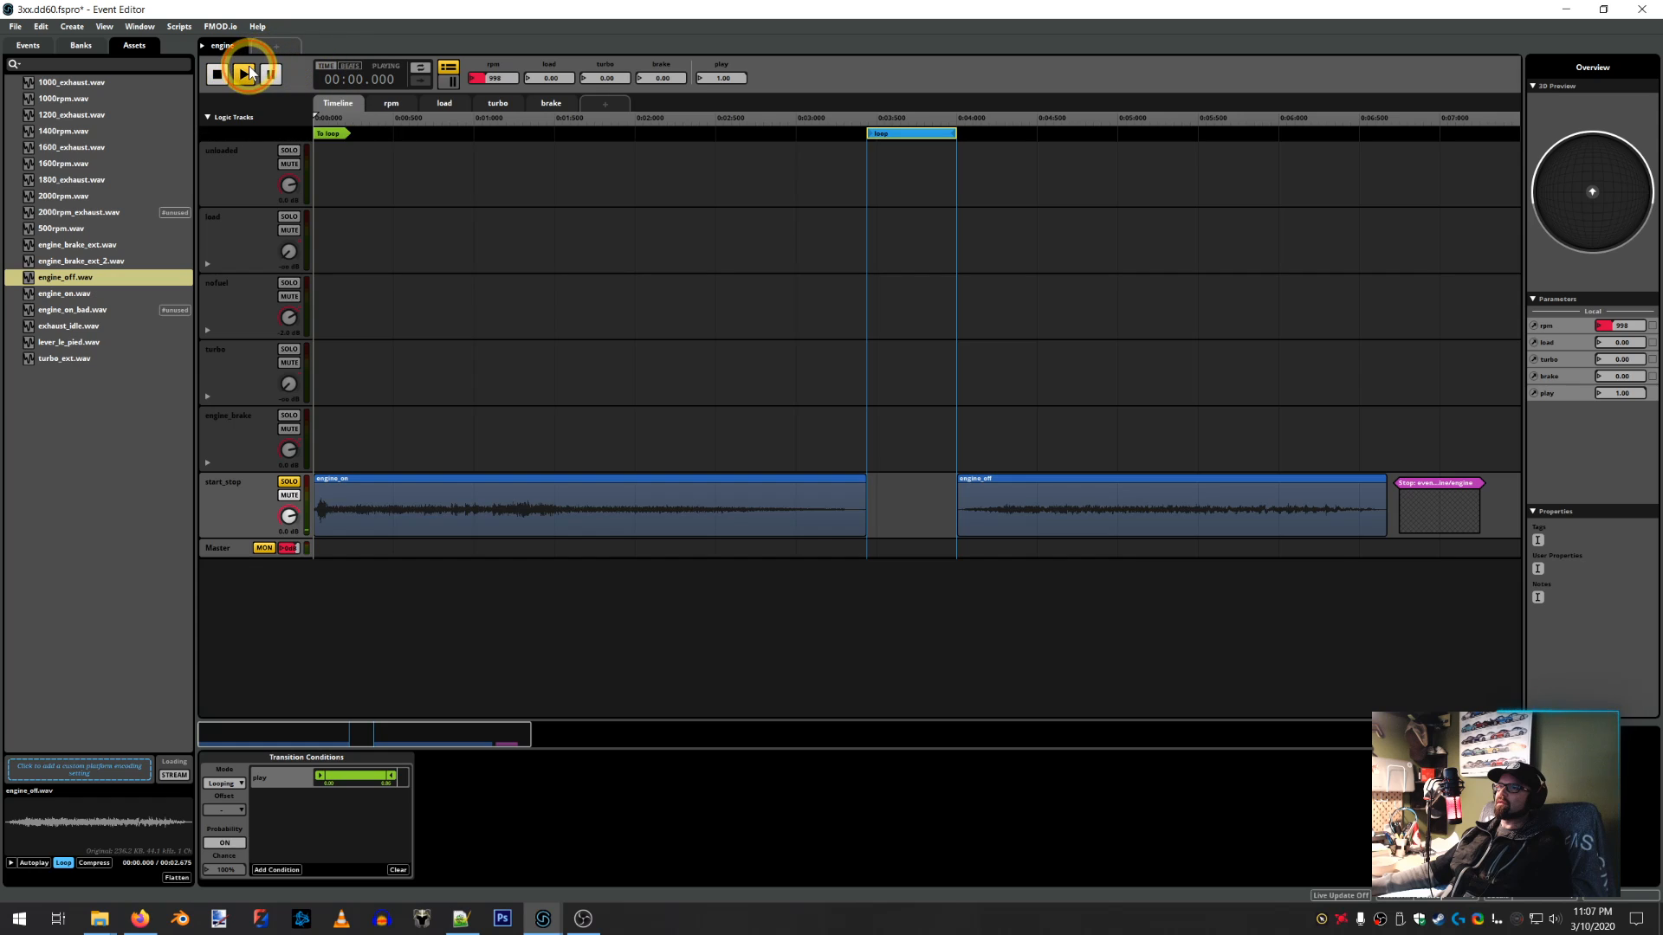
click(746, 340)
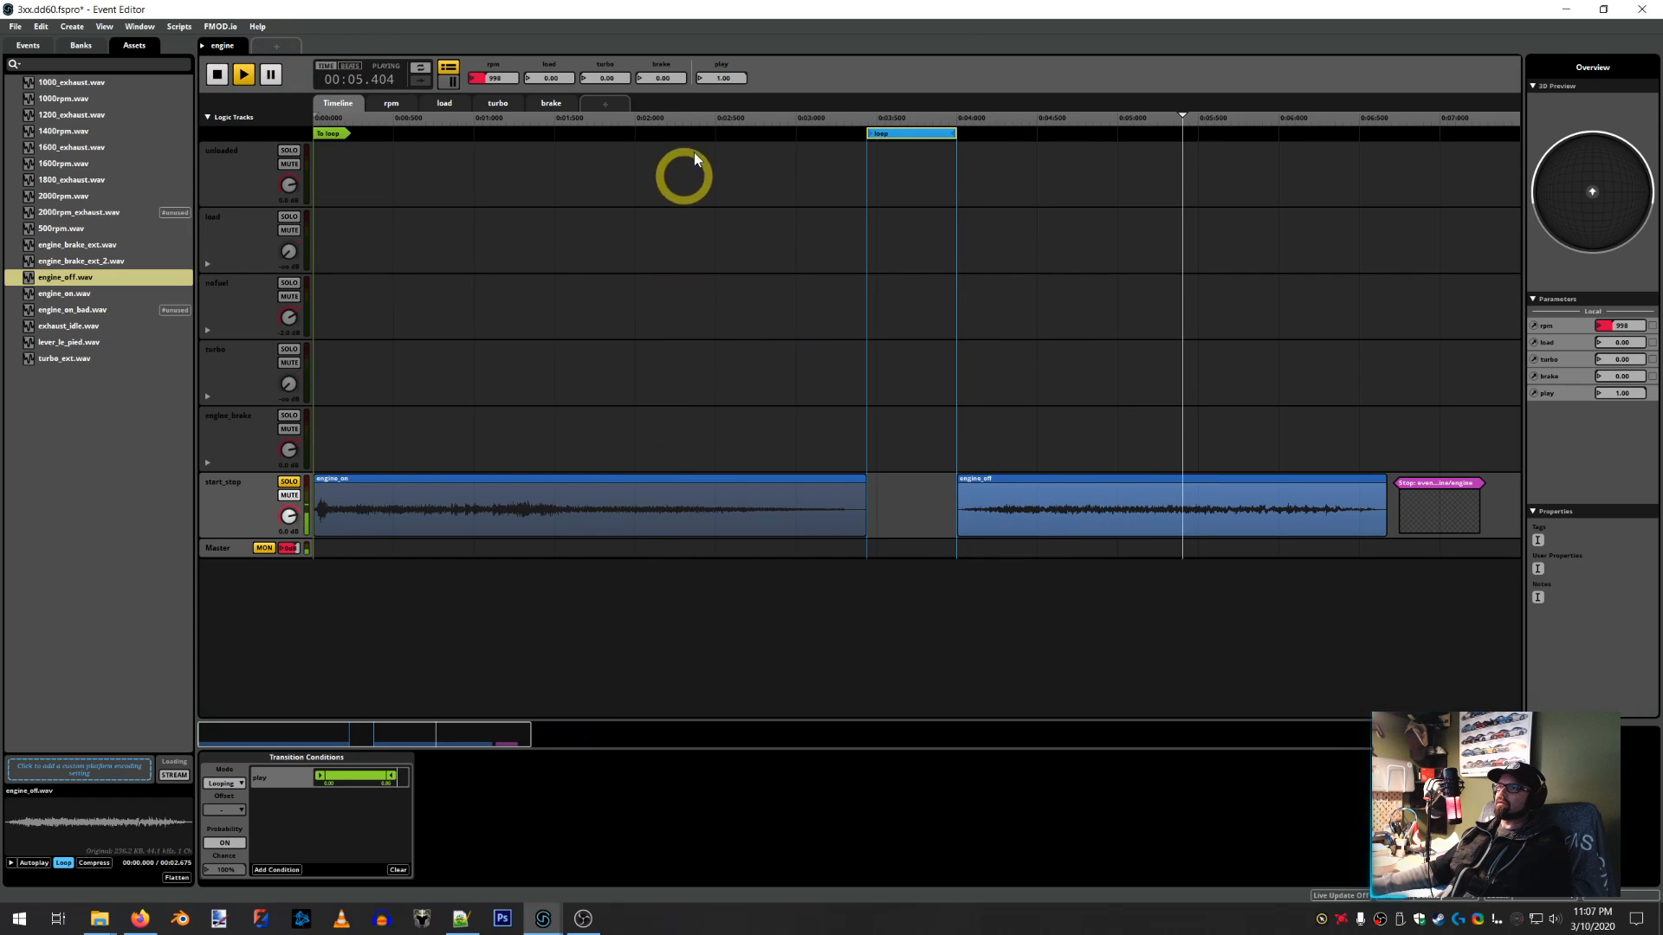
drag(717, 76, 583, 364)
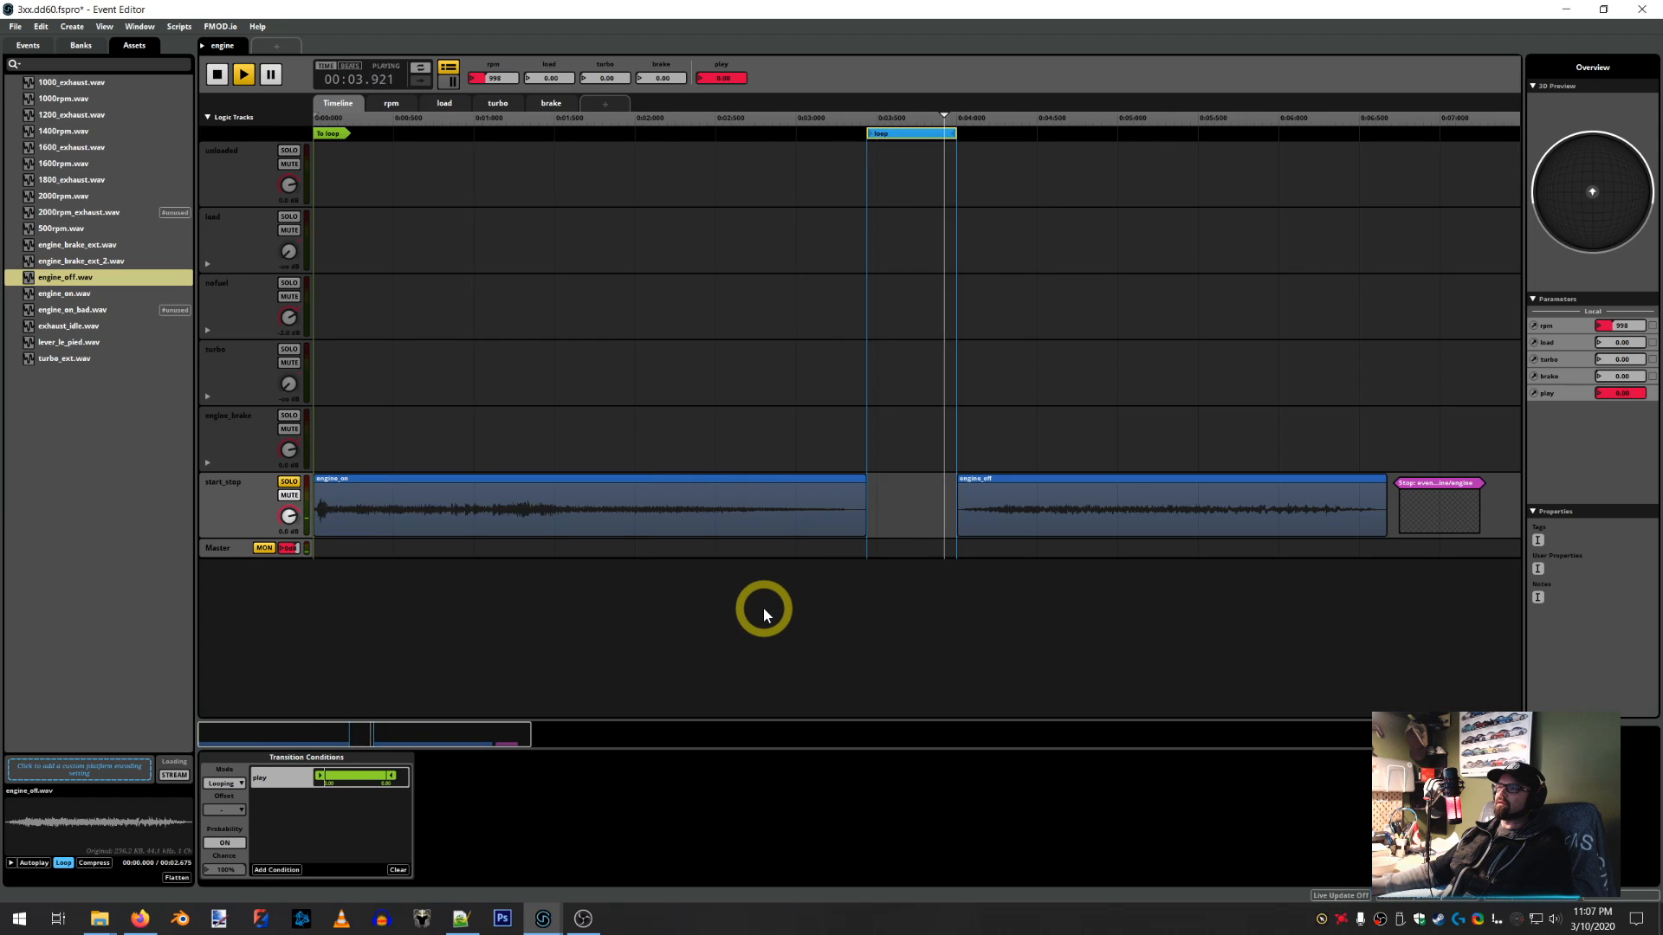
drag(724, 76, 724, 80)
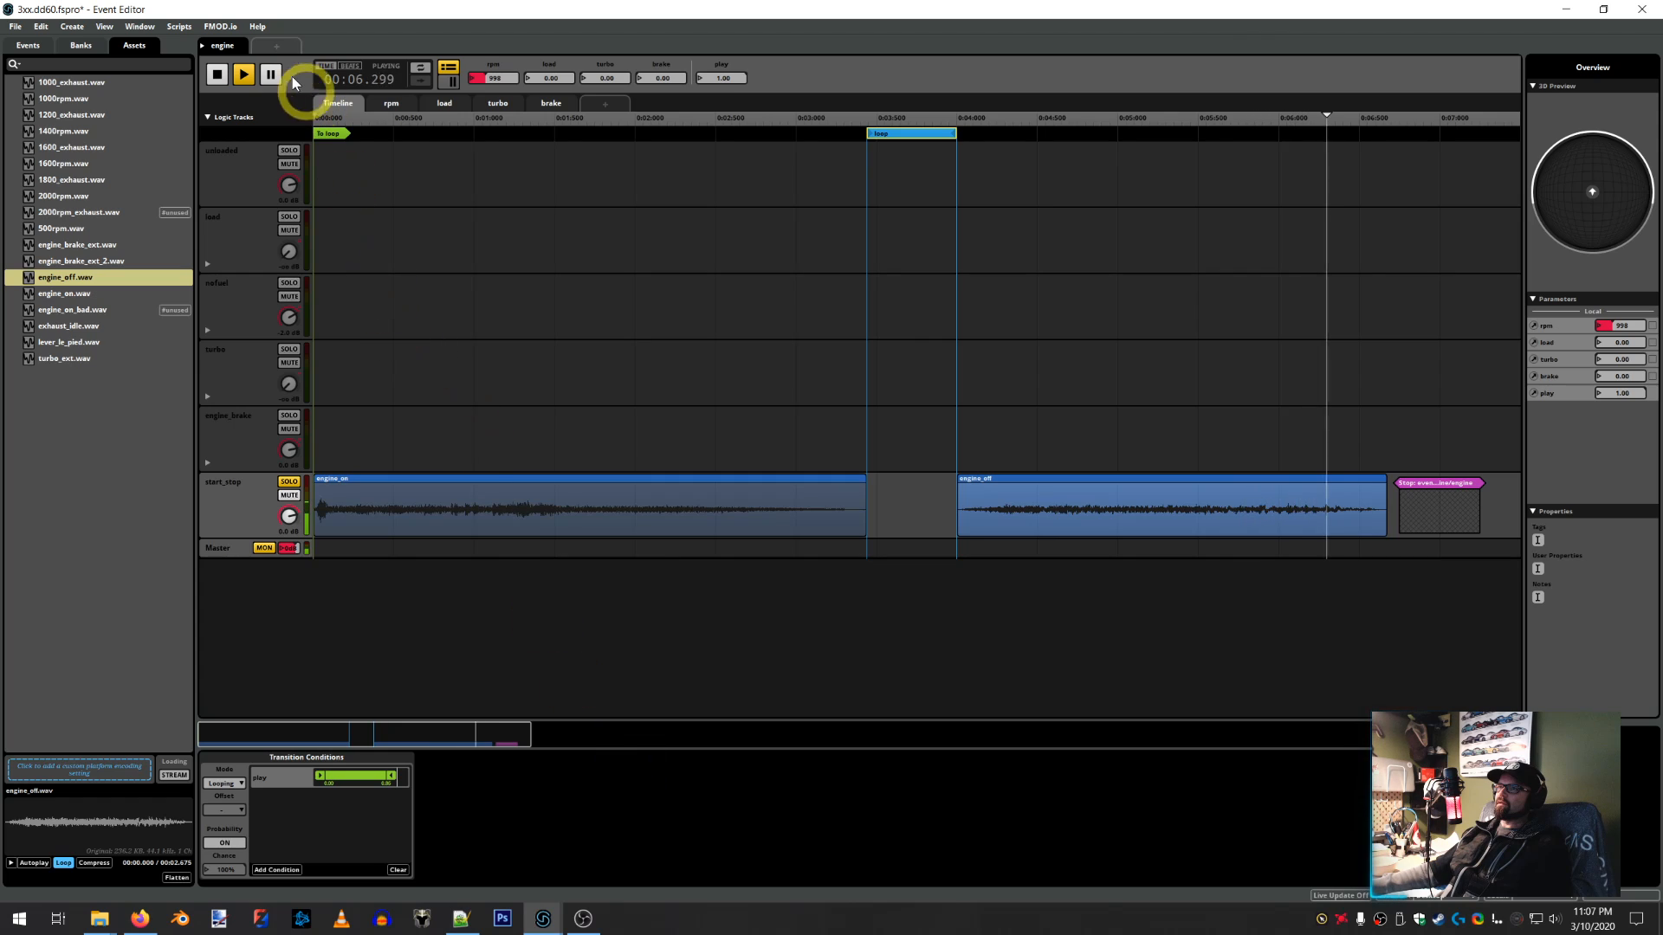
click(218, 74)
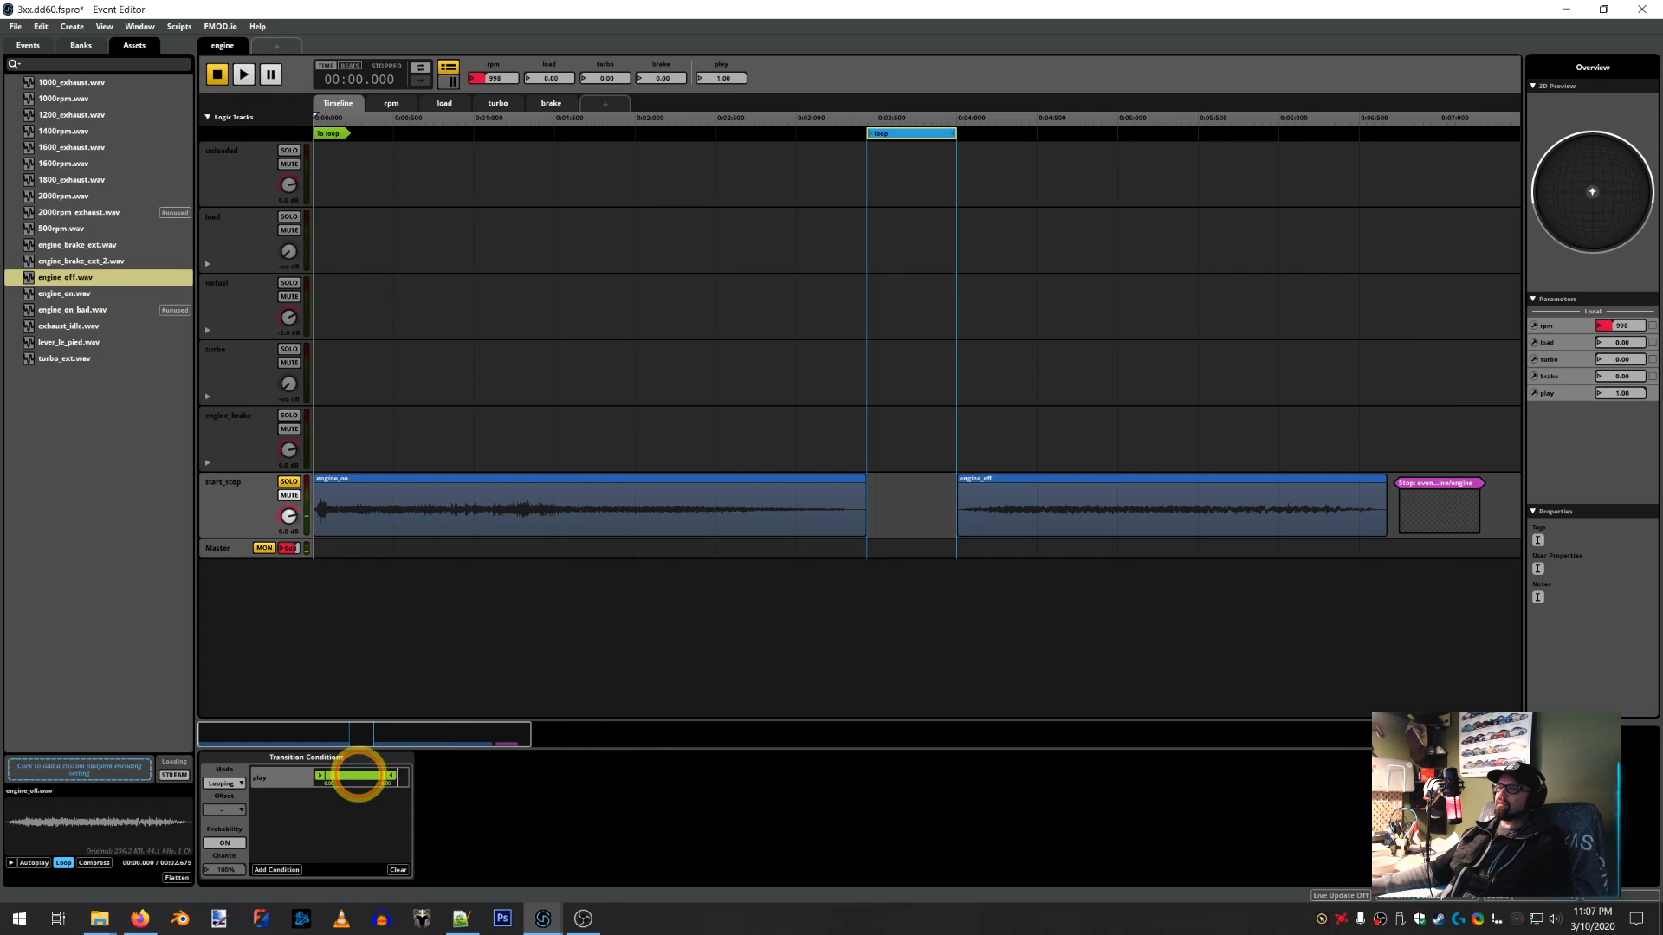
Try shifting the loop region's play condition range up to 1, and move it back to start at 0
drag(346, 774, 364, 776)
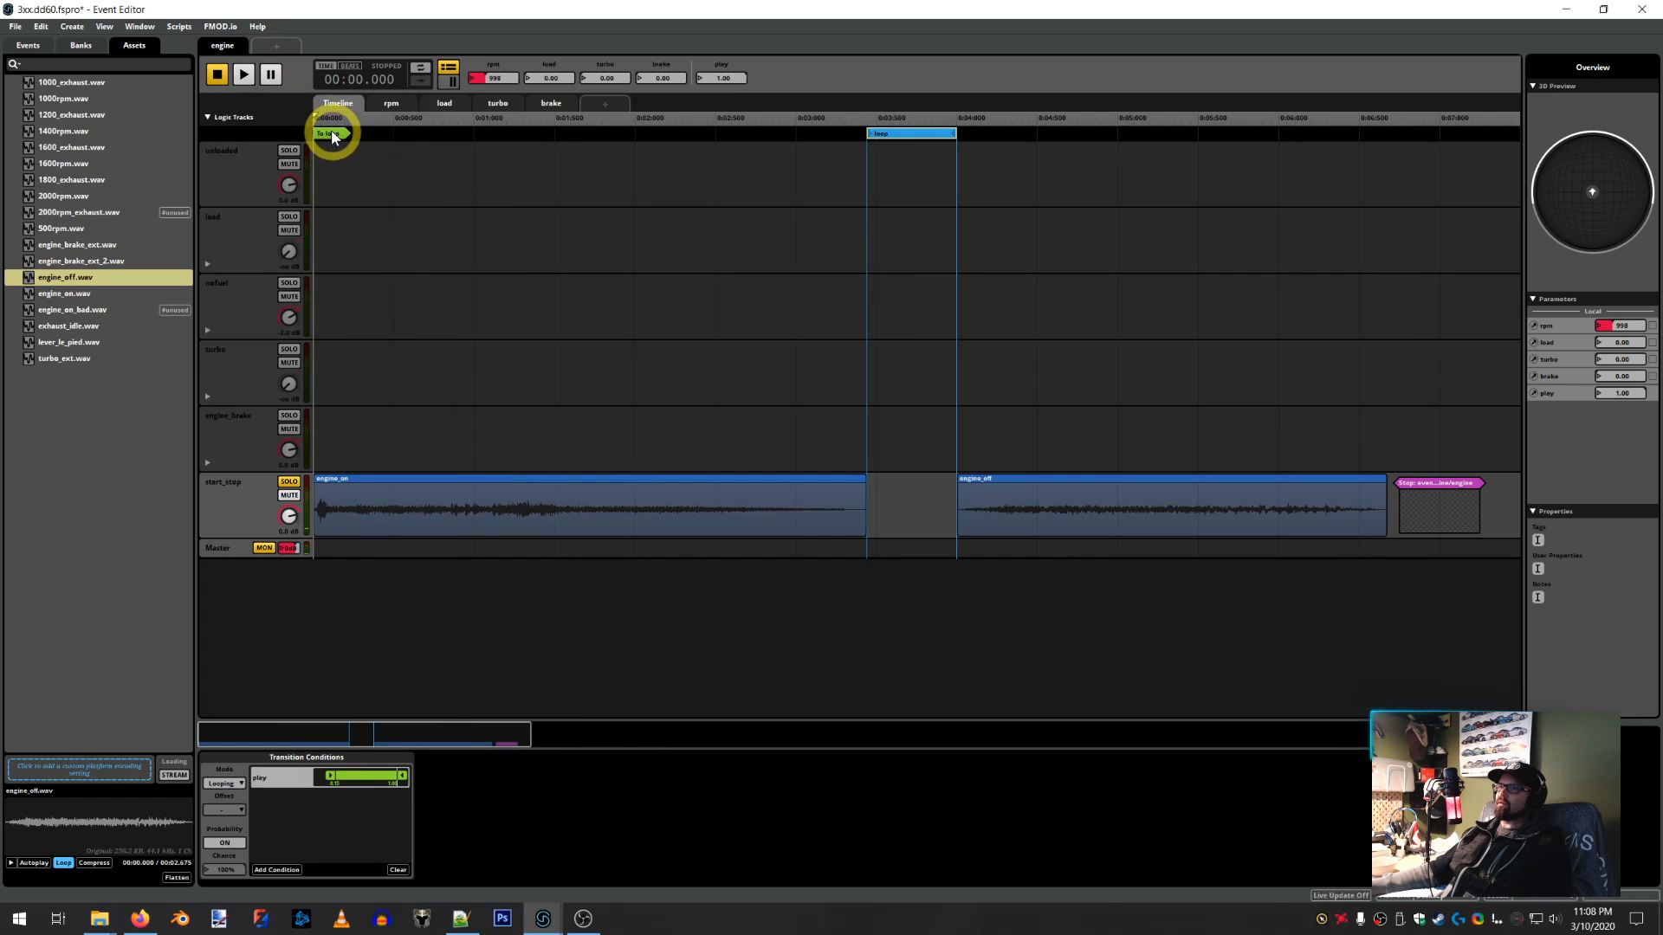
click(902, 133)
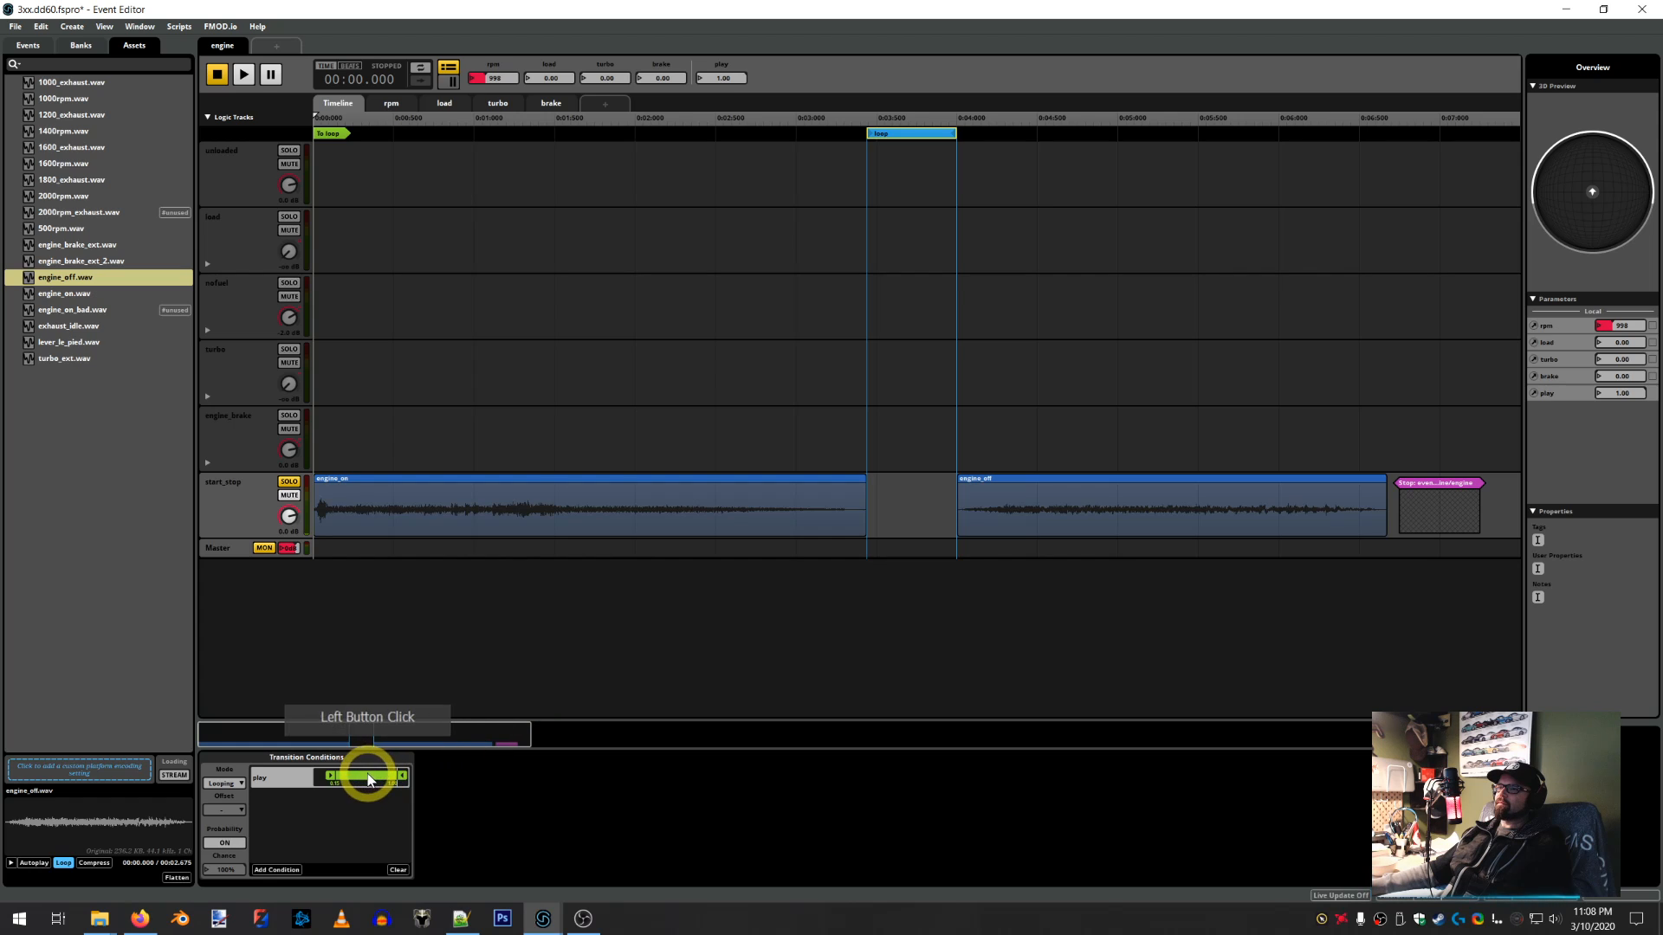
drag(370, 777, 359, 775)
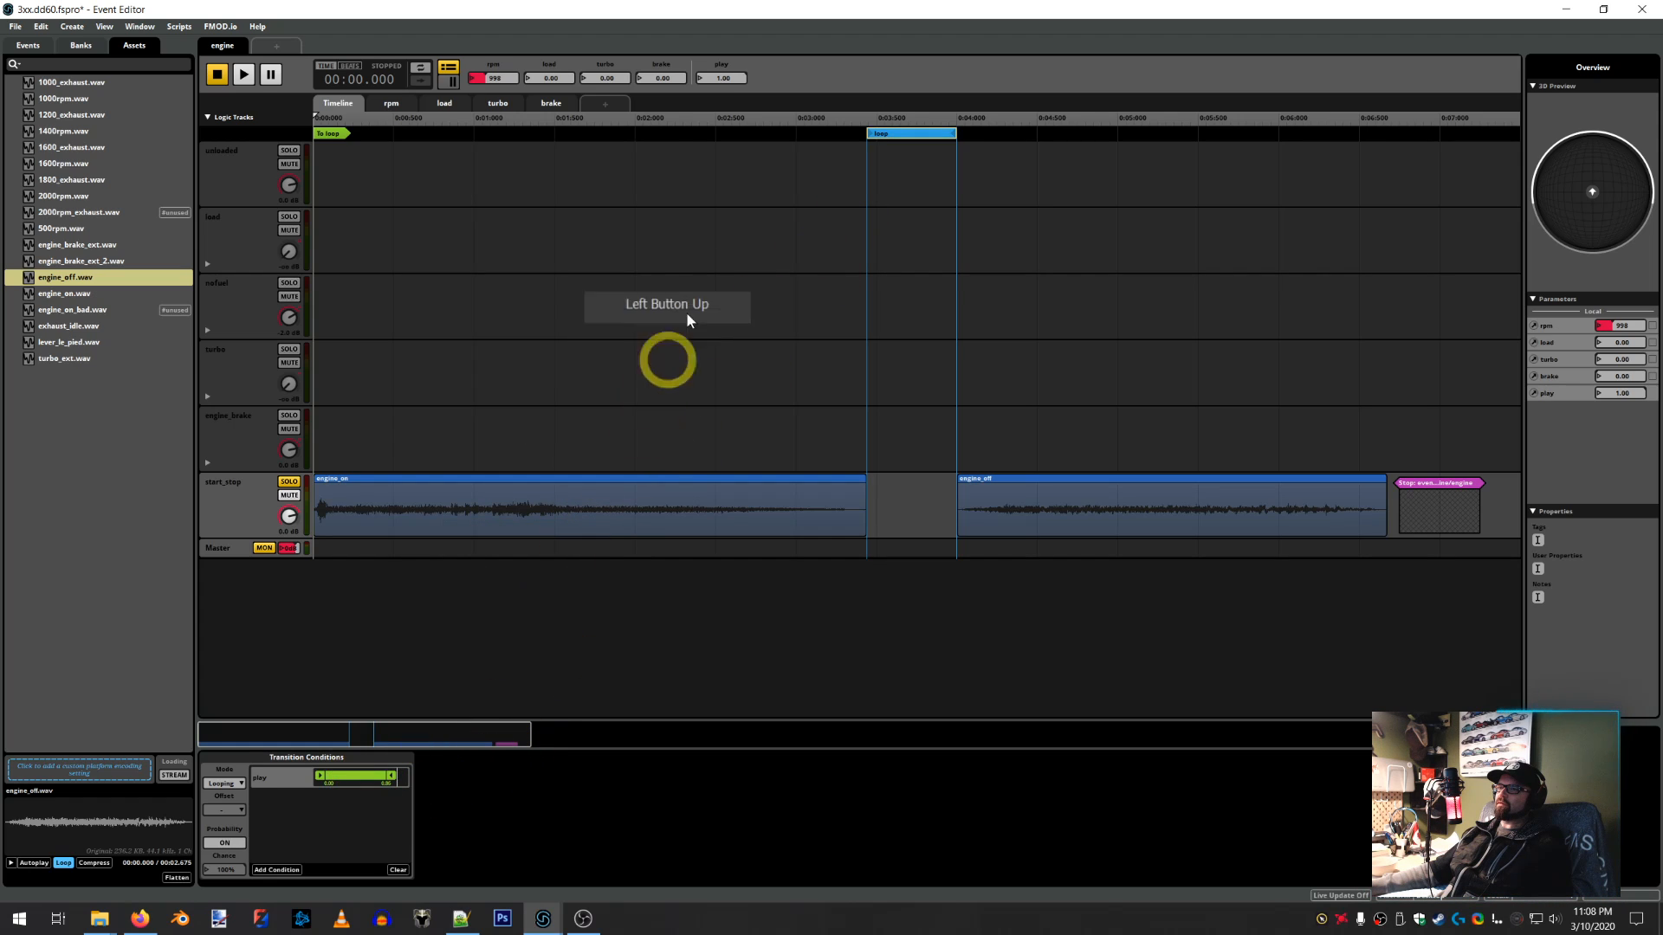
Play the event once more, stop it, and switch the play parameter to 0 and back to 1
click(245, 76)
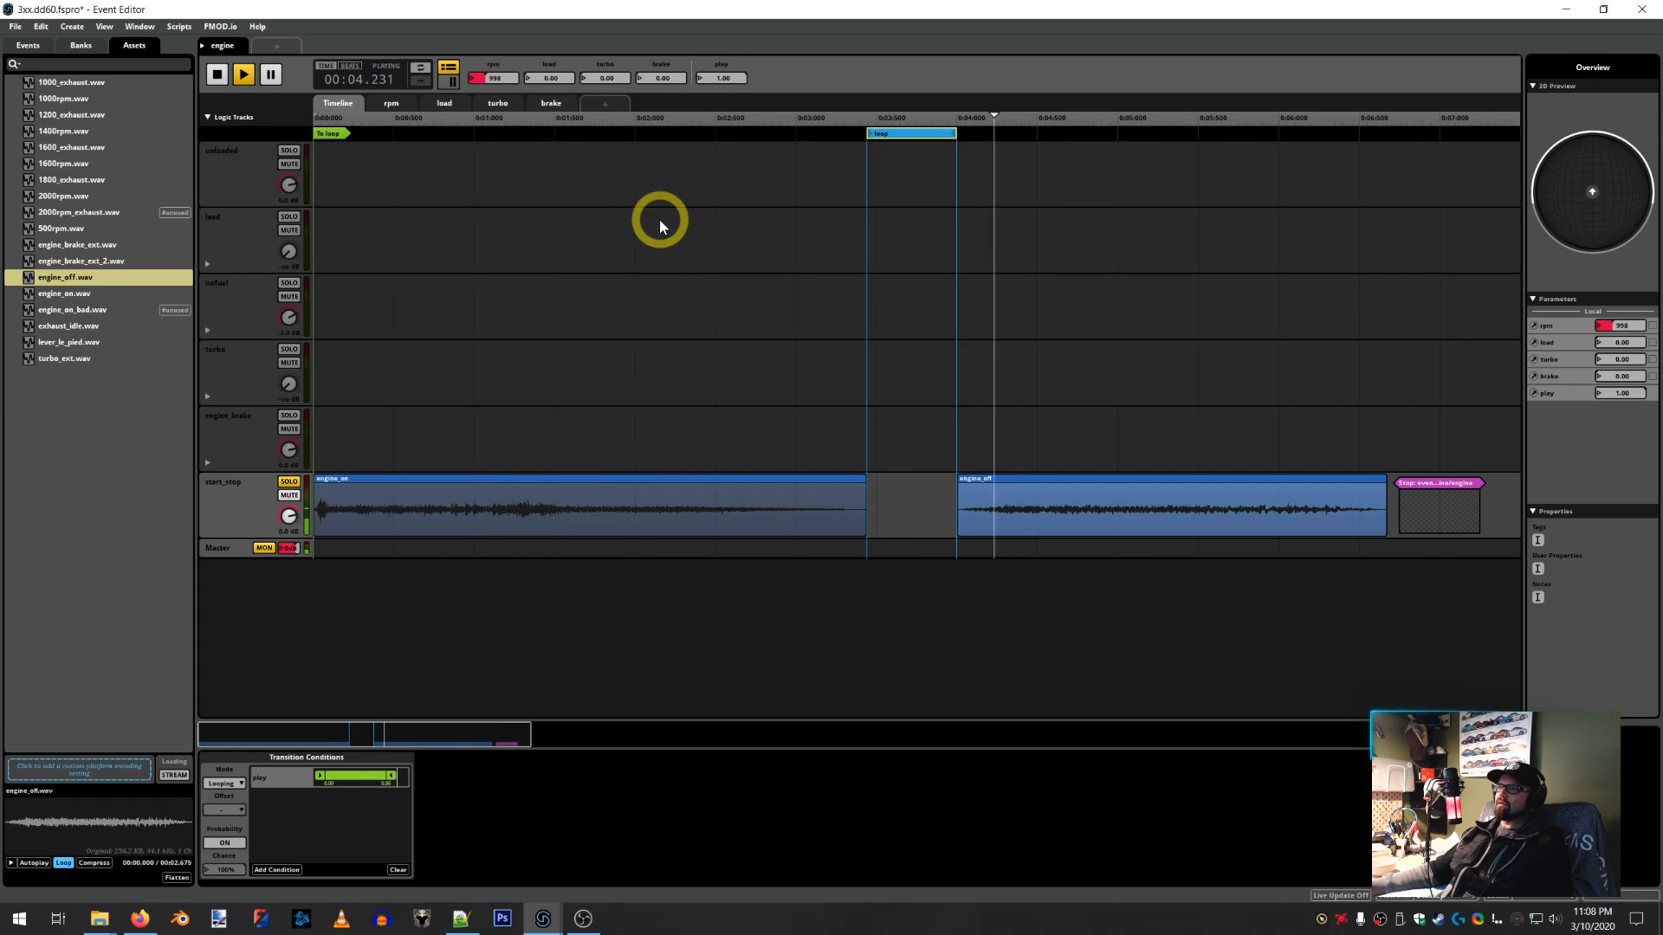
click(217, 74)
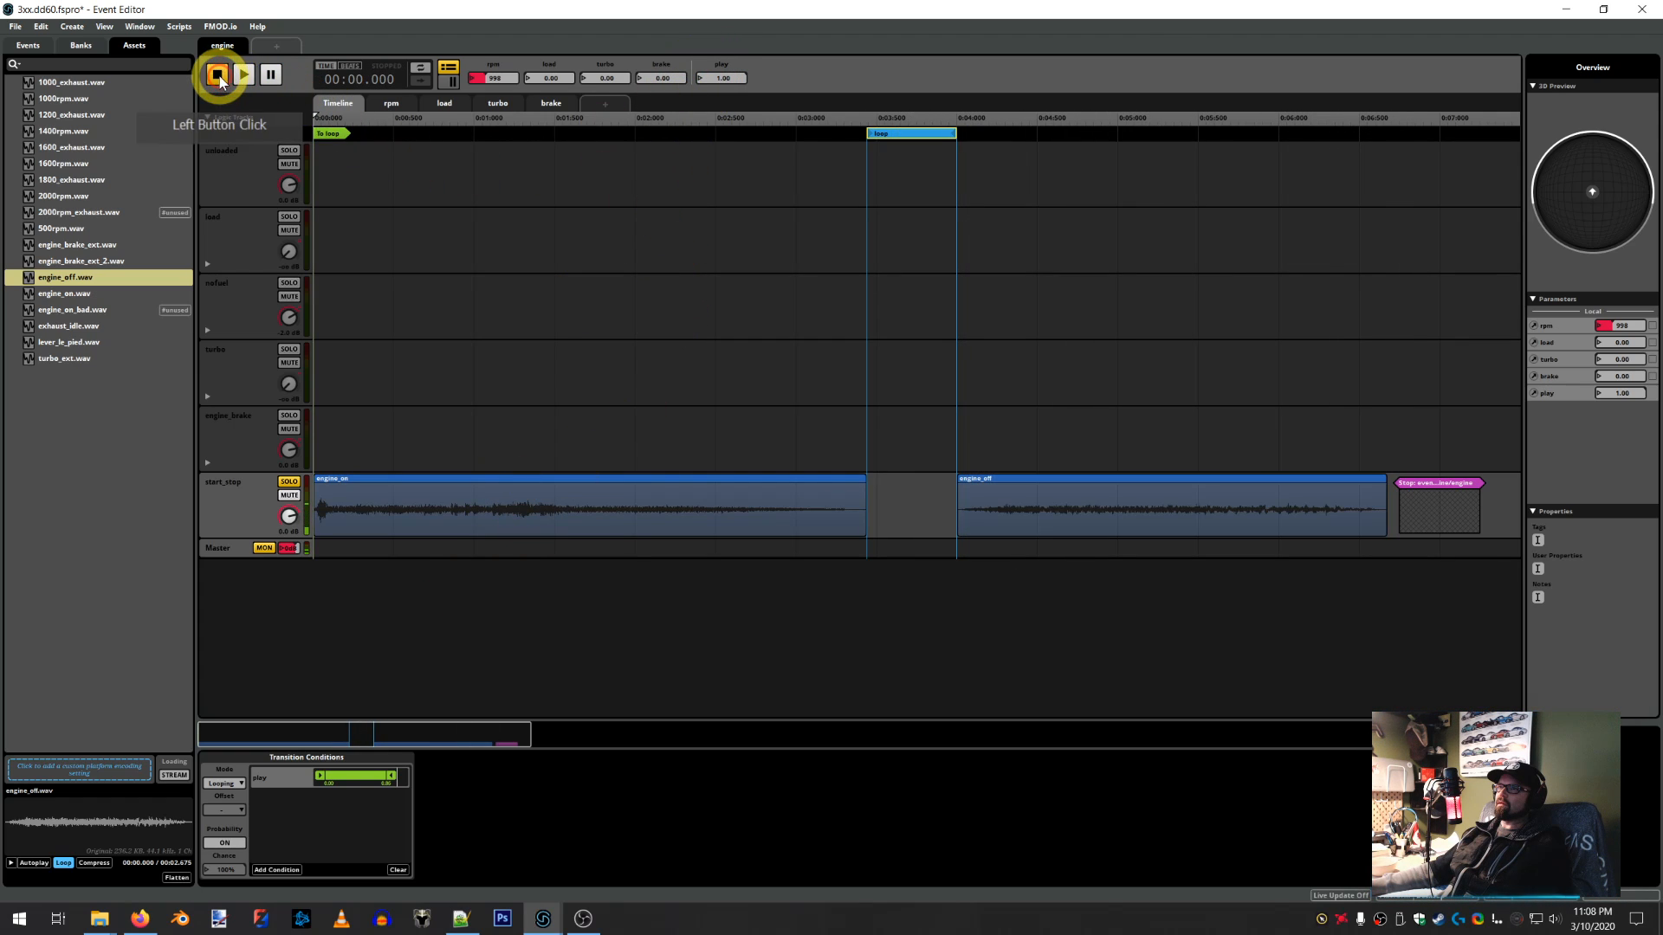
double_click(320, 123)
click(726, 86)
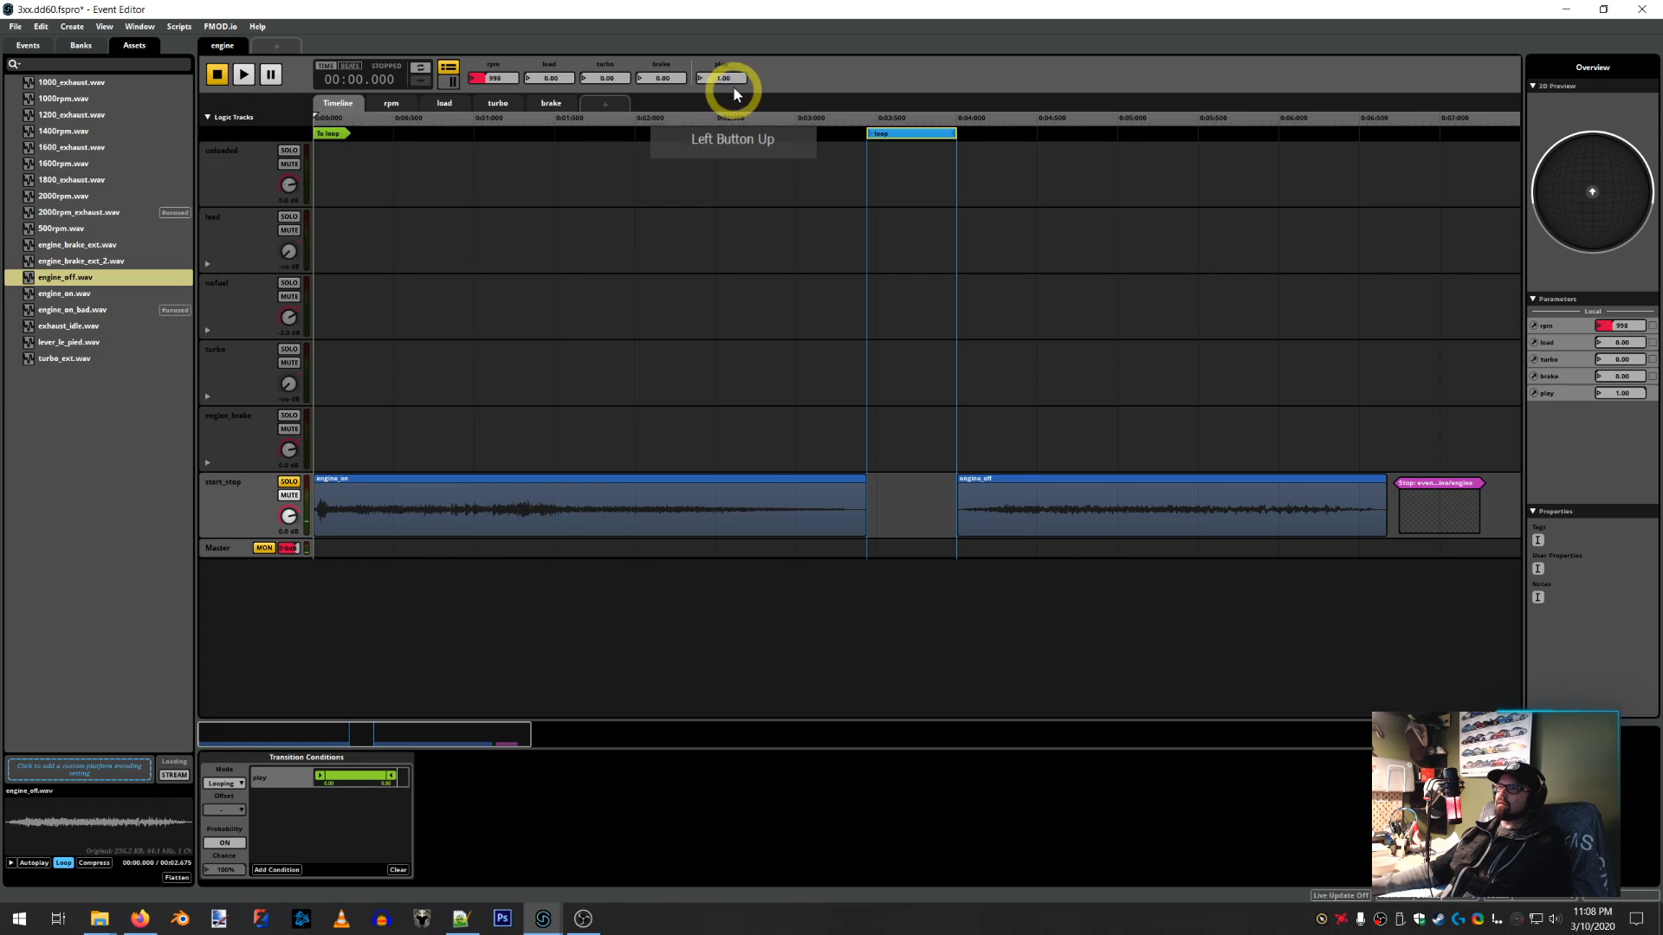
drag(719, 76, 557, 312)
click(714, 114)
click(717, 77)
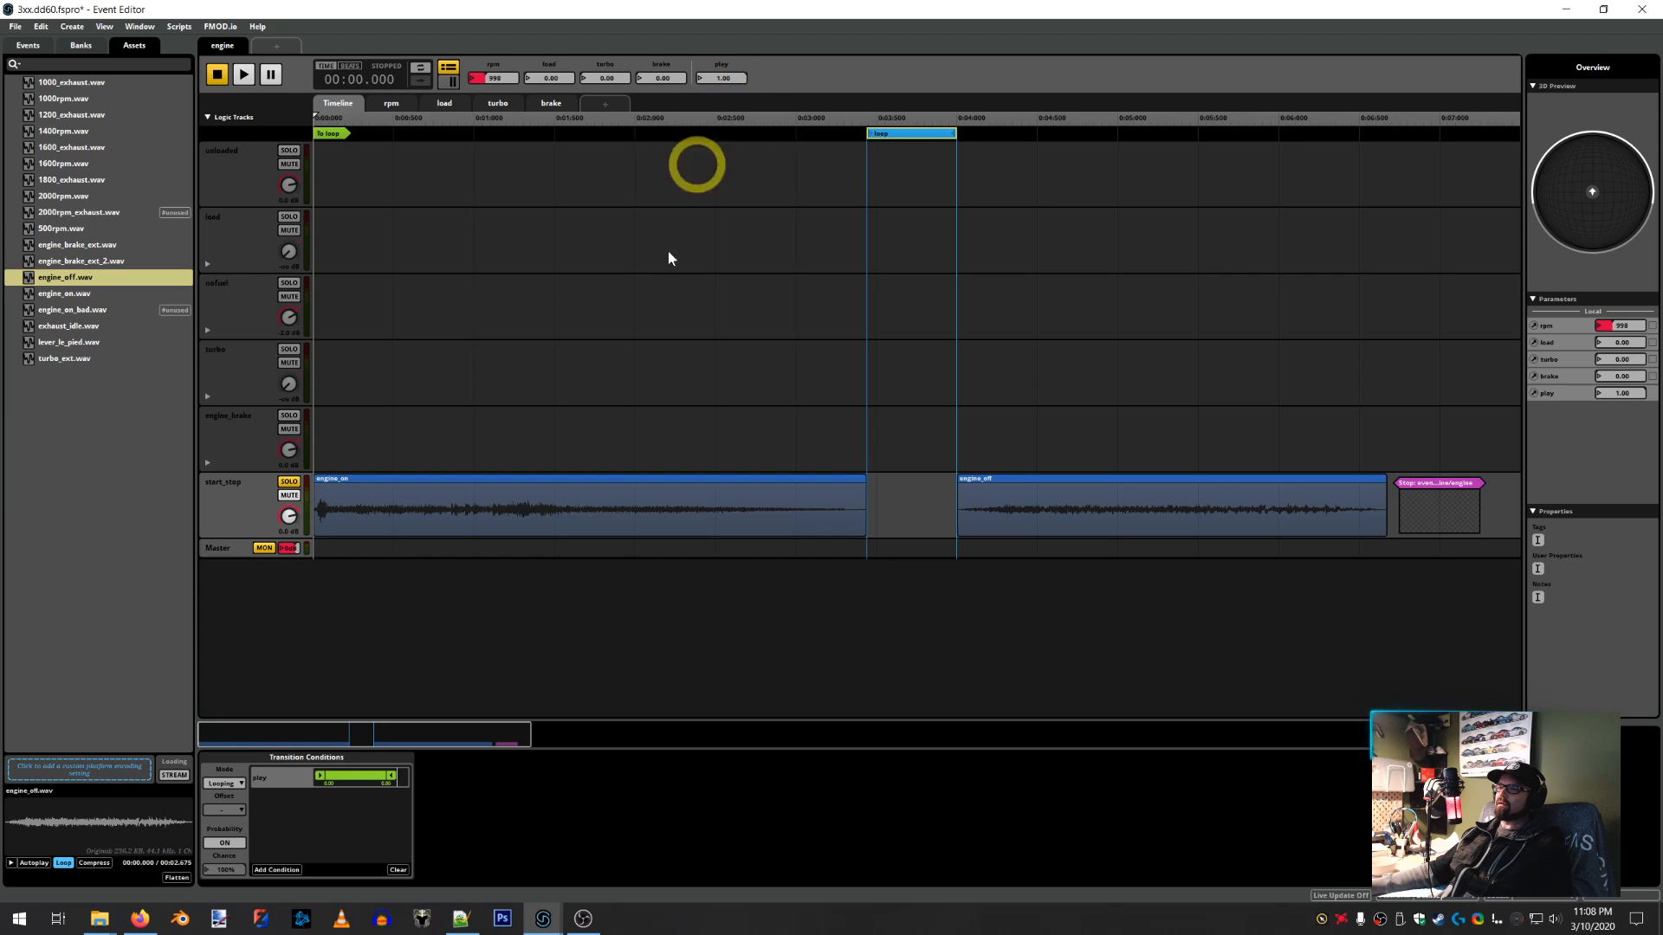
click(382, 777)
drag(369, 781, 381, 779)
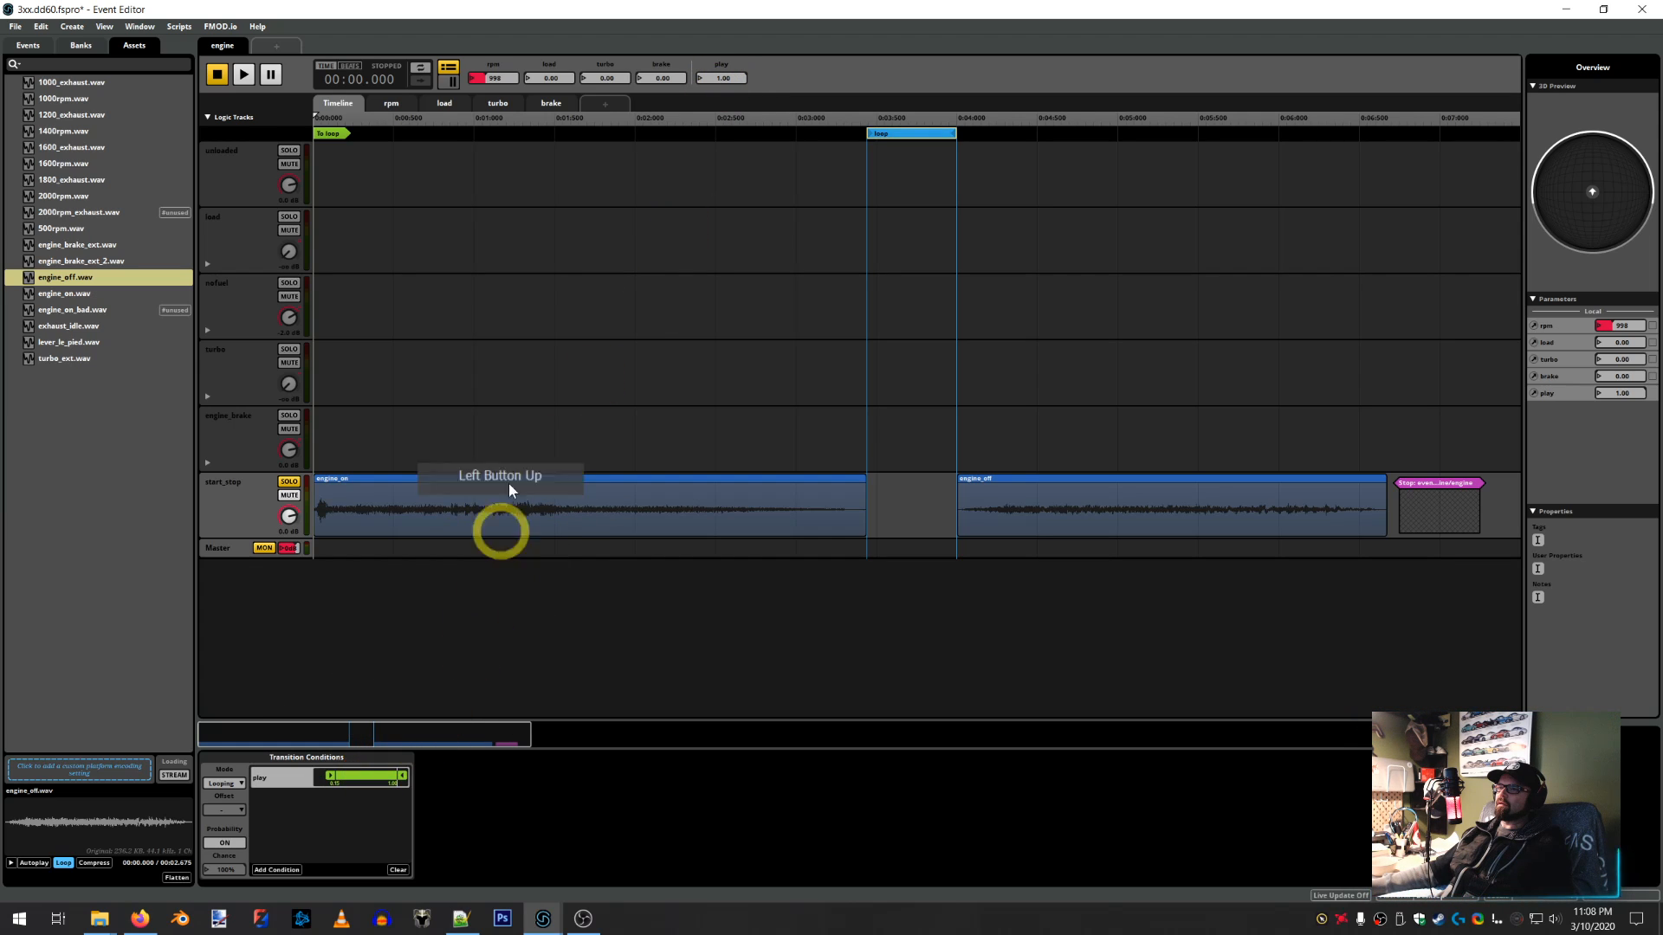
click(905, 136)
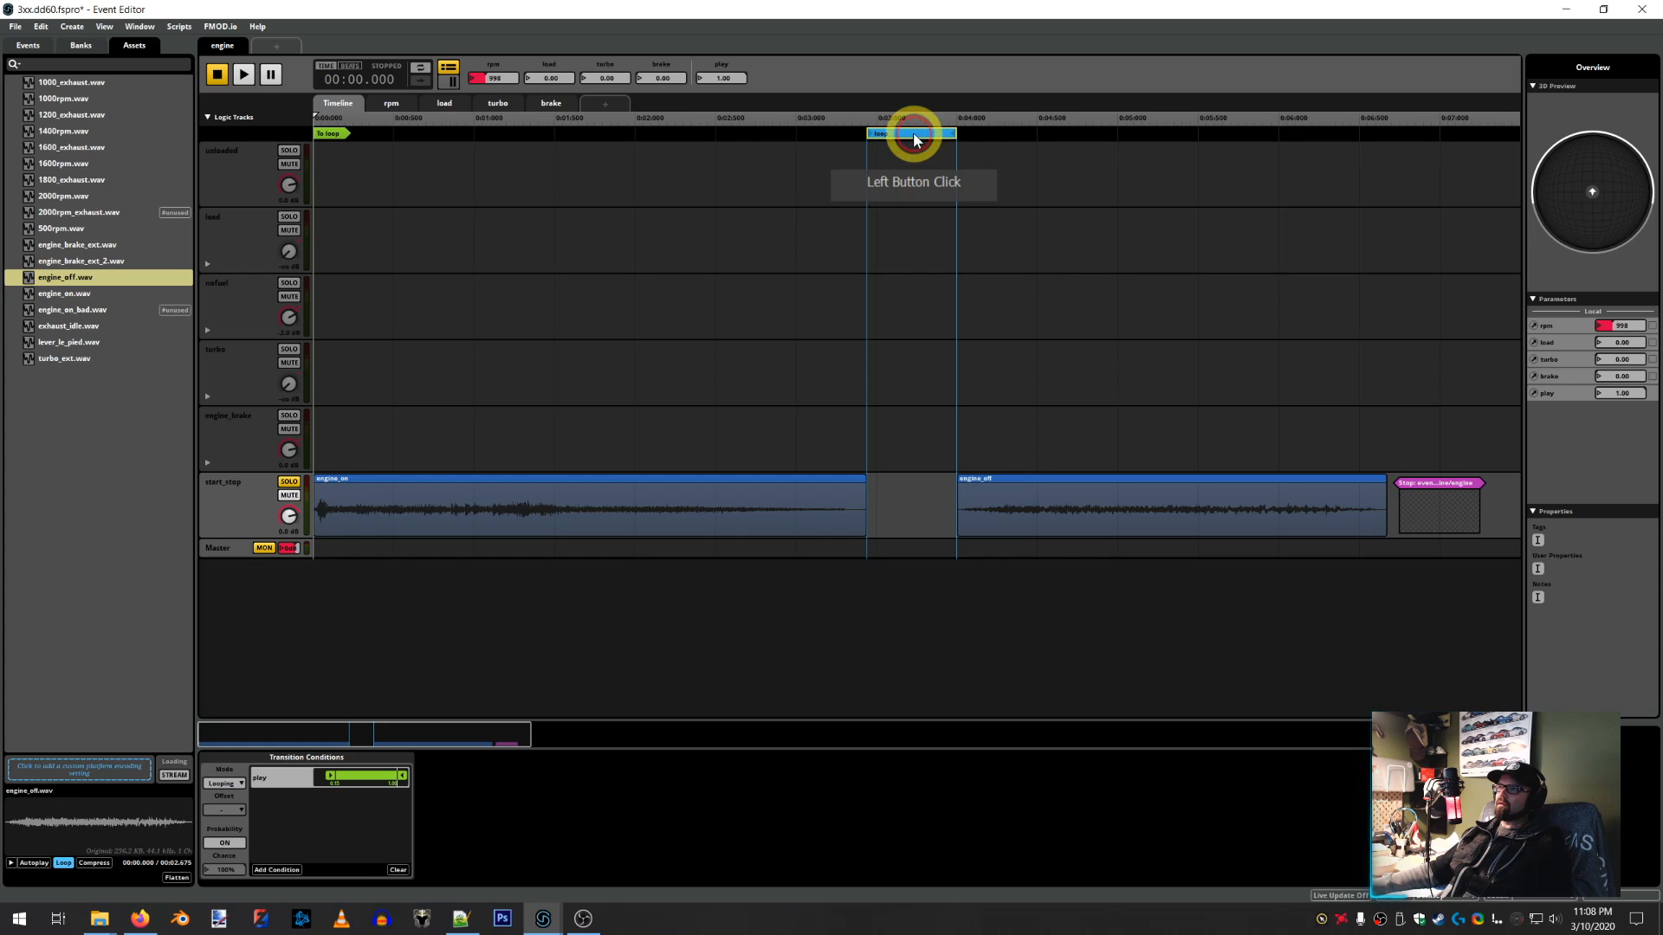
double_click(414, 784)
drag(378, 776, 375, 775)
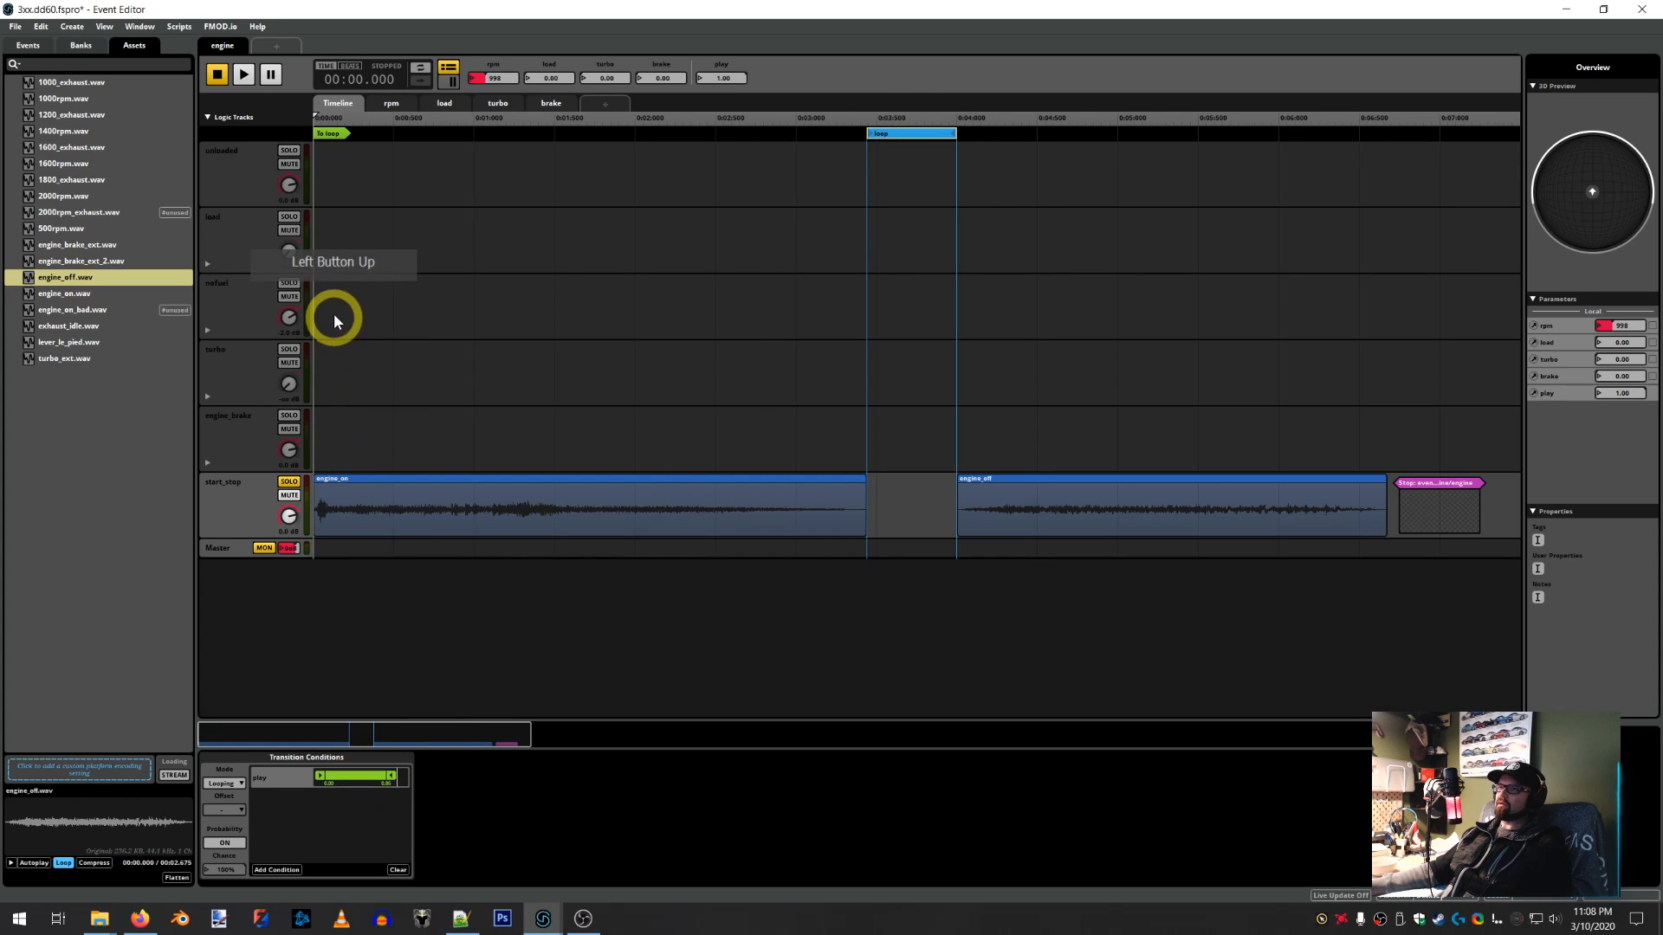
Play the event with the play parameter at 1.00, and lower the parameter to 0.00 during playback
drag(721, 76, 727, 74)
click(245, 75)
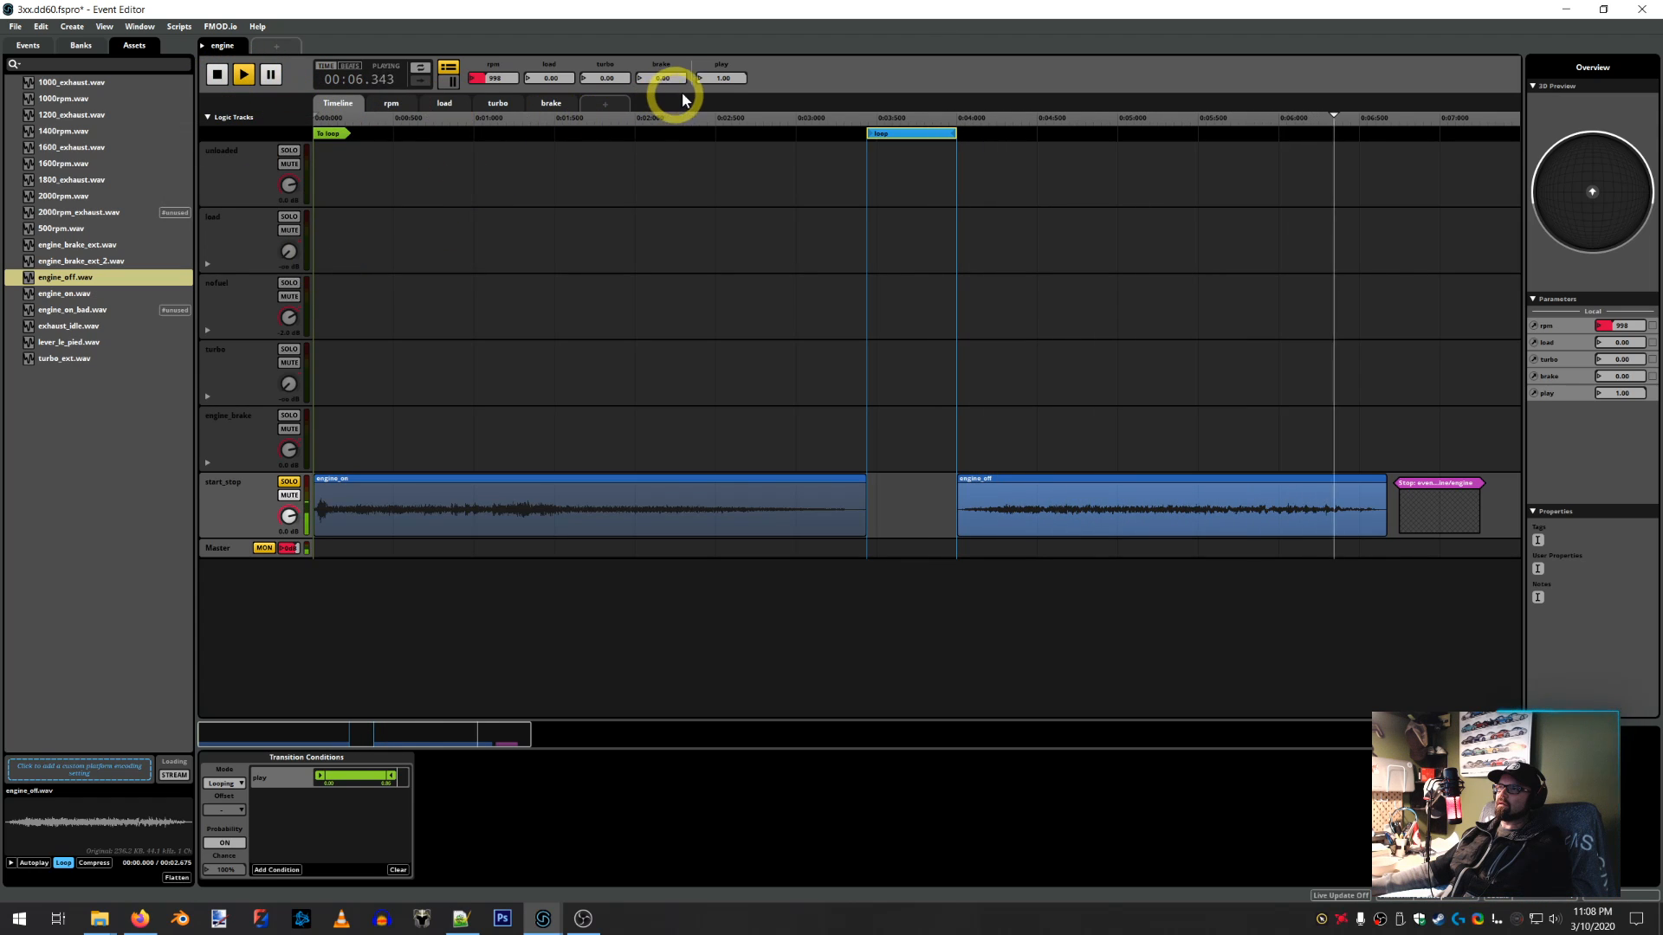
drag(714, 78, 723, 77)
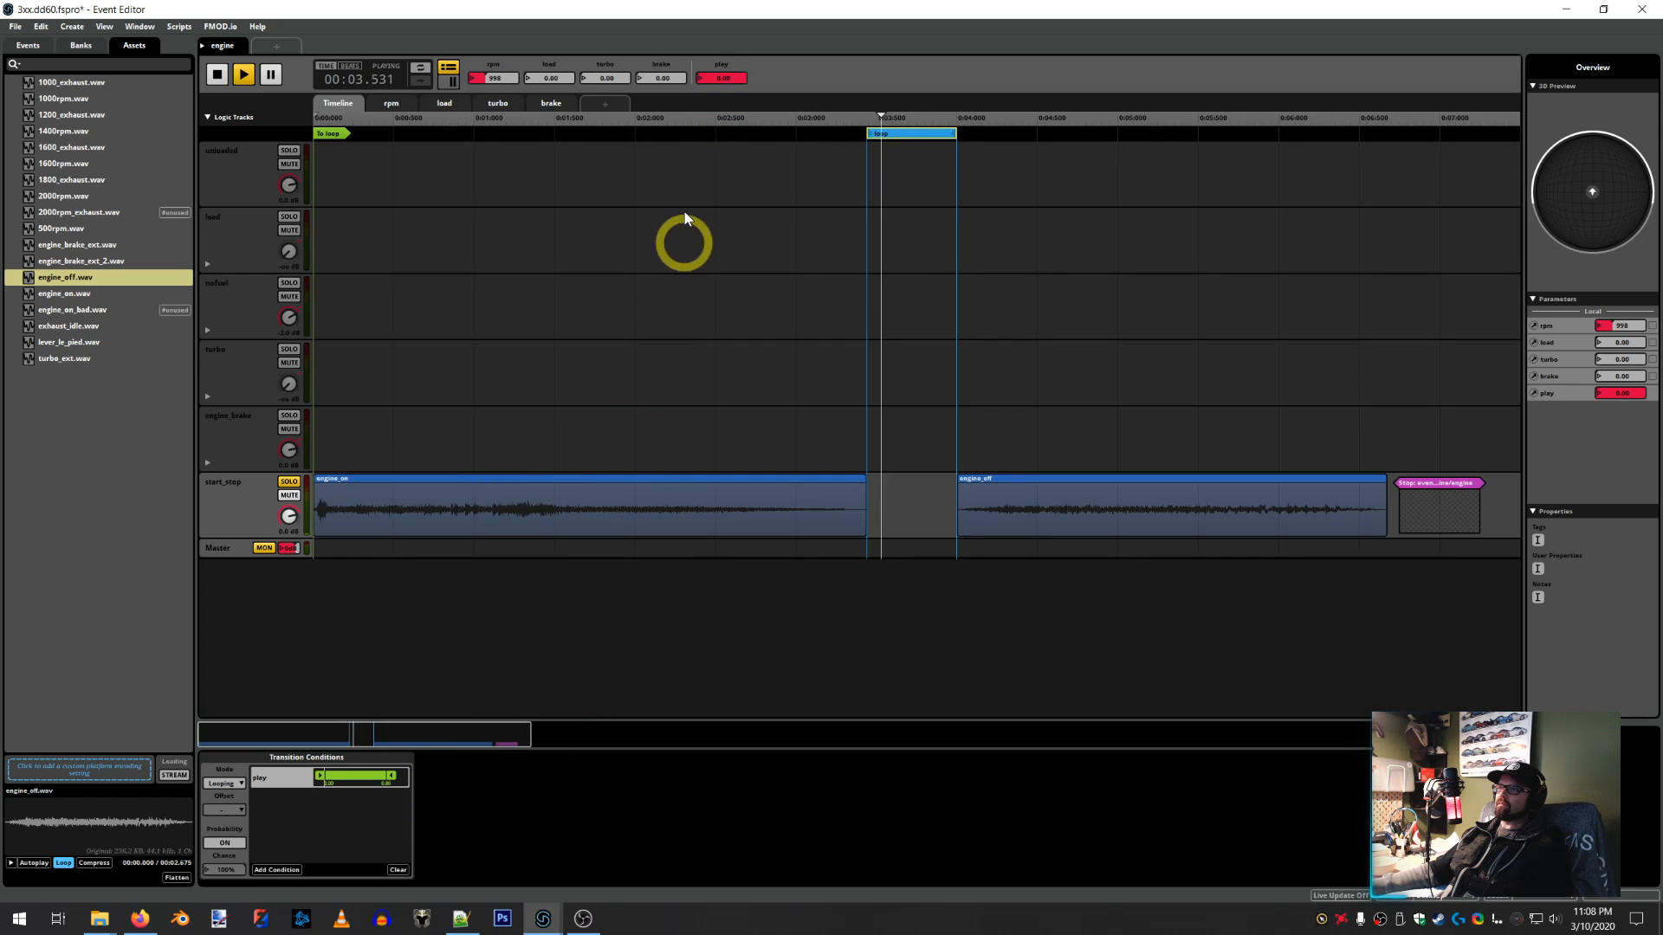
Shift the loop region's play condition range up to end at 1.00 and the To loop marker's range down to start at 0.00
drag(350, 782, 416, 762)
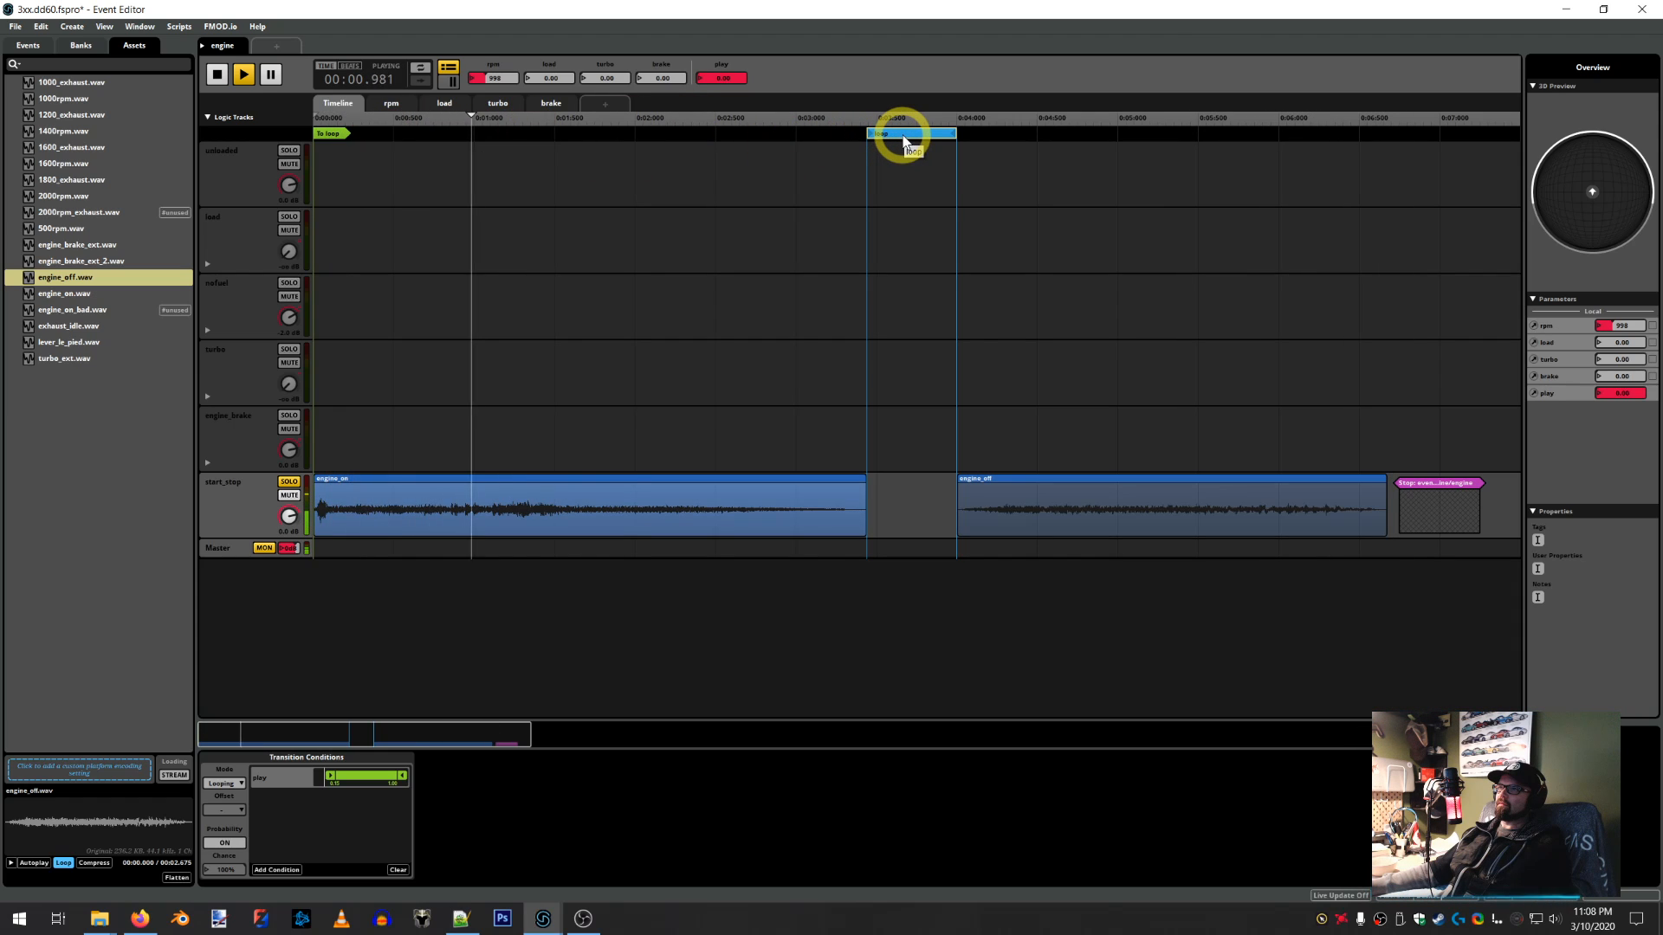
click(332, 133)
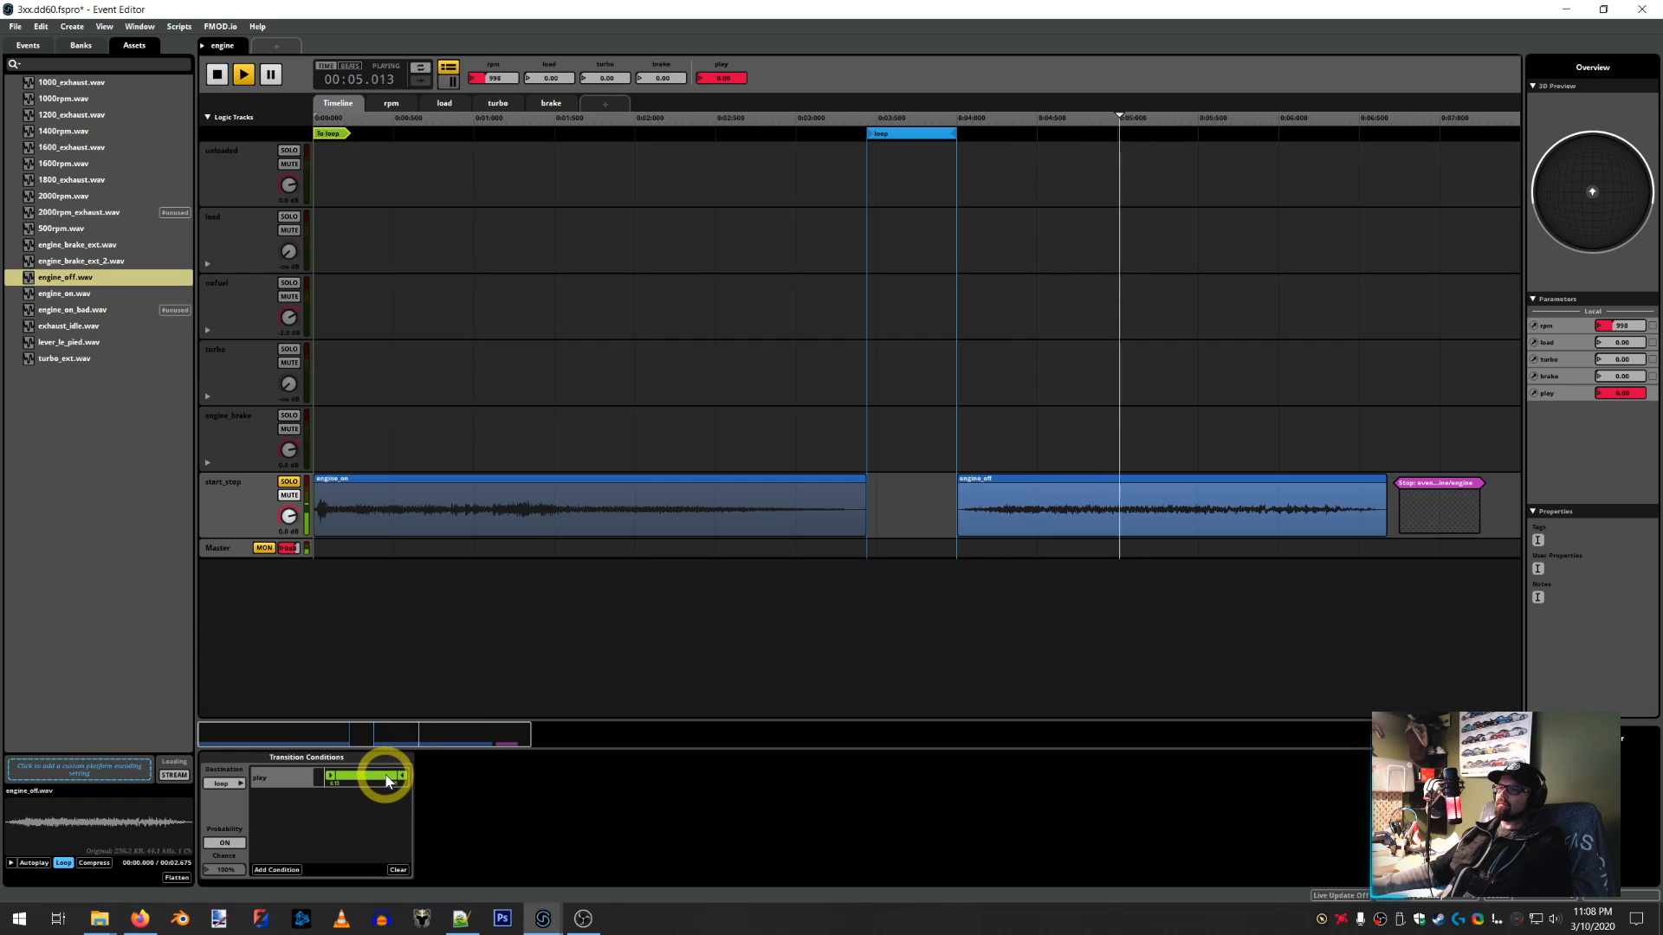
drag(381, 771, 381, 369)
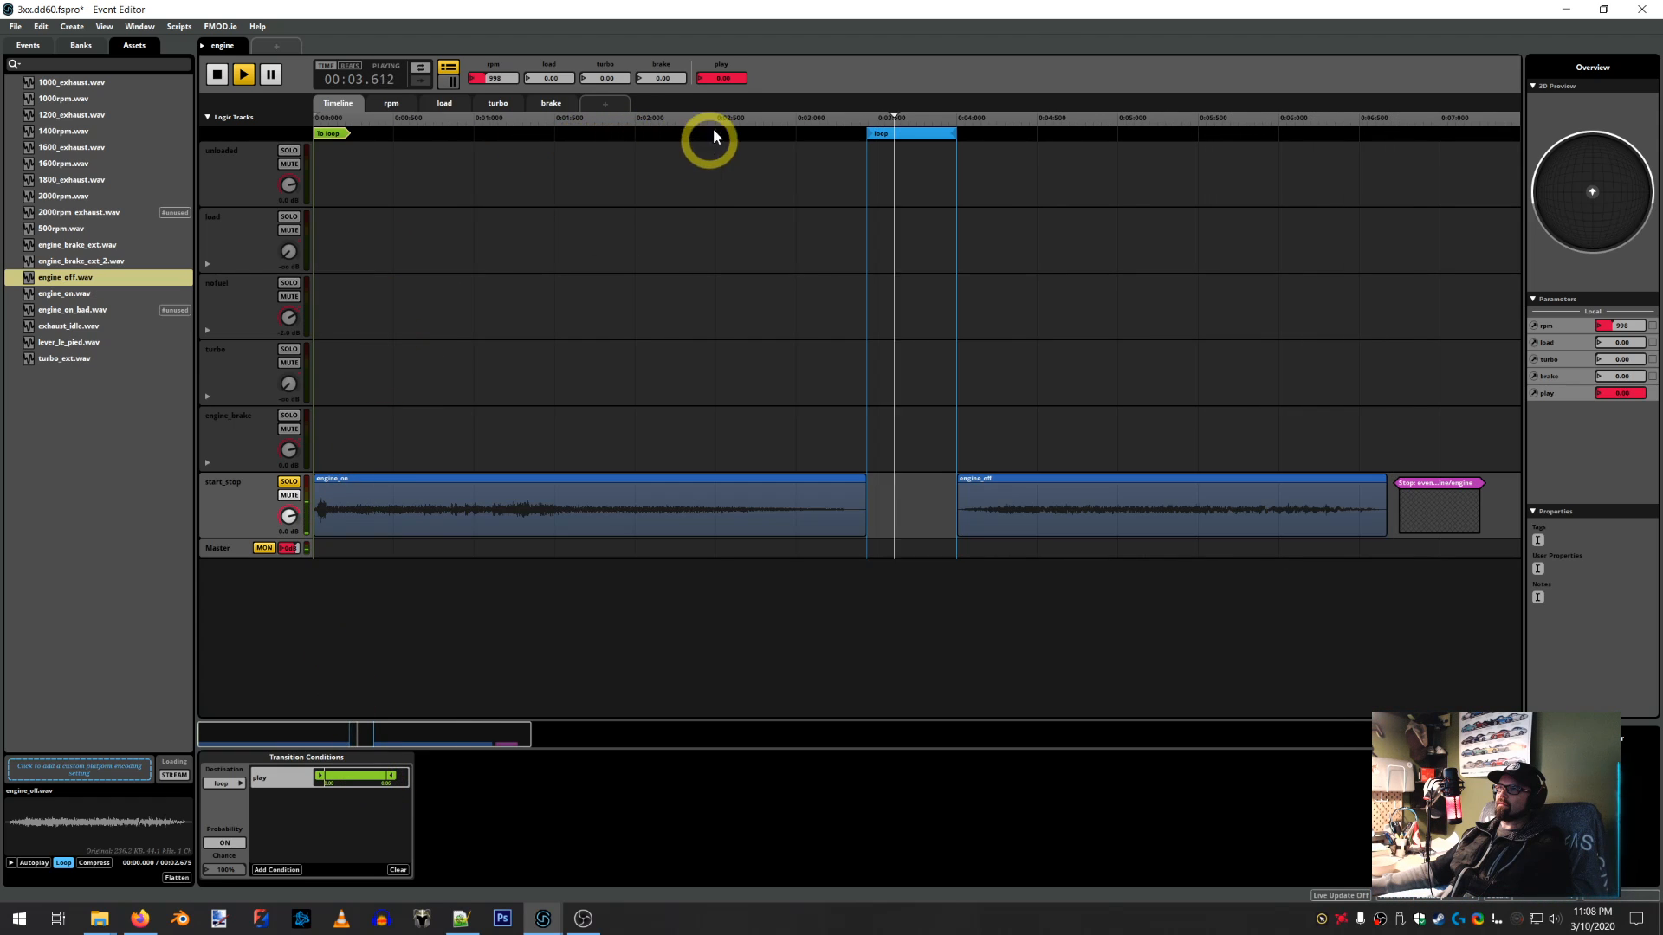
Test the loop conditions by raising the play parameter to 1.00 during playback, and stop the event
mouse_move(722, 78)
mouse_down()
mouse_move(722, 43)
mouse_move(716, 74)
mouse_up()
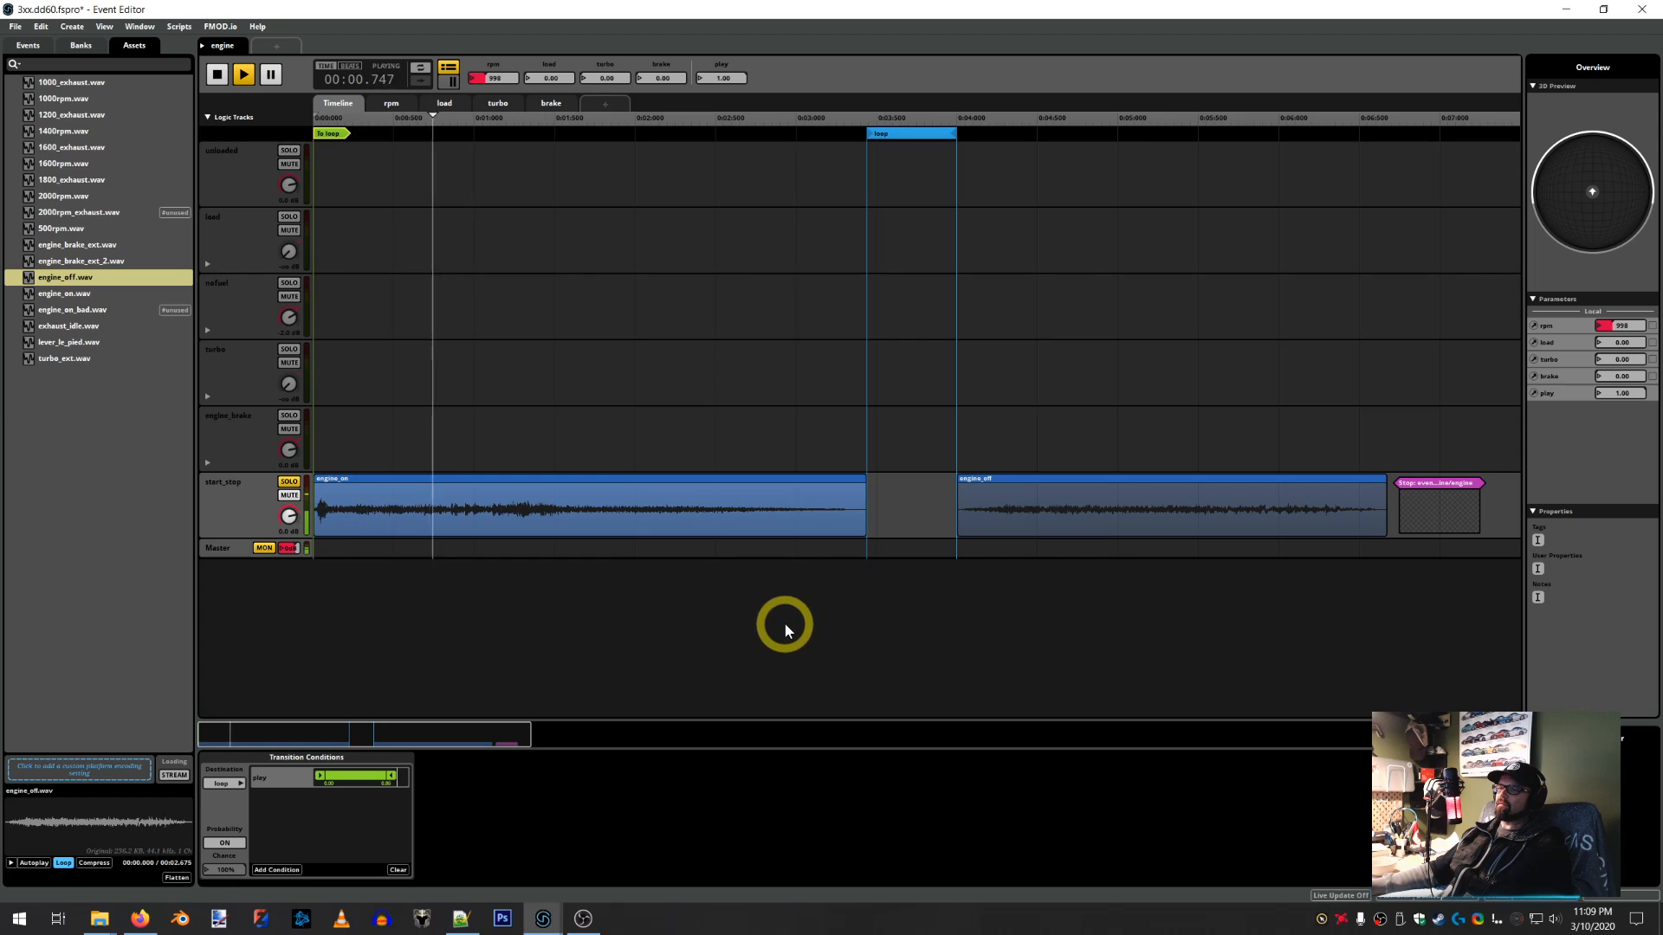
drag(364, 773, 341, 790)
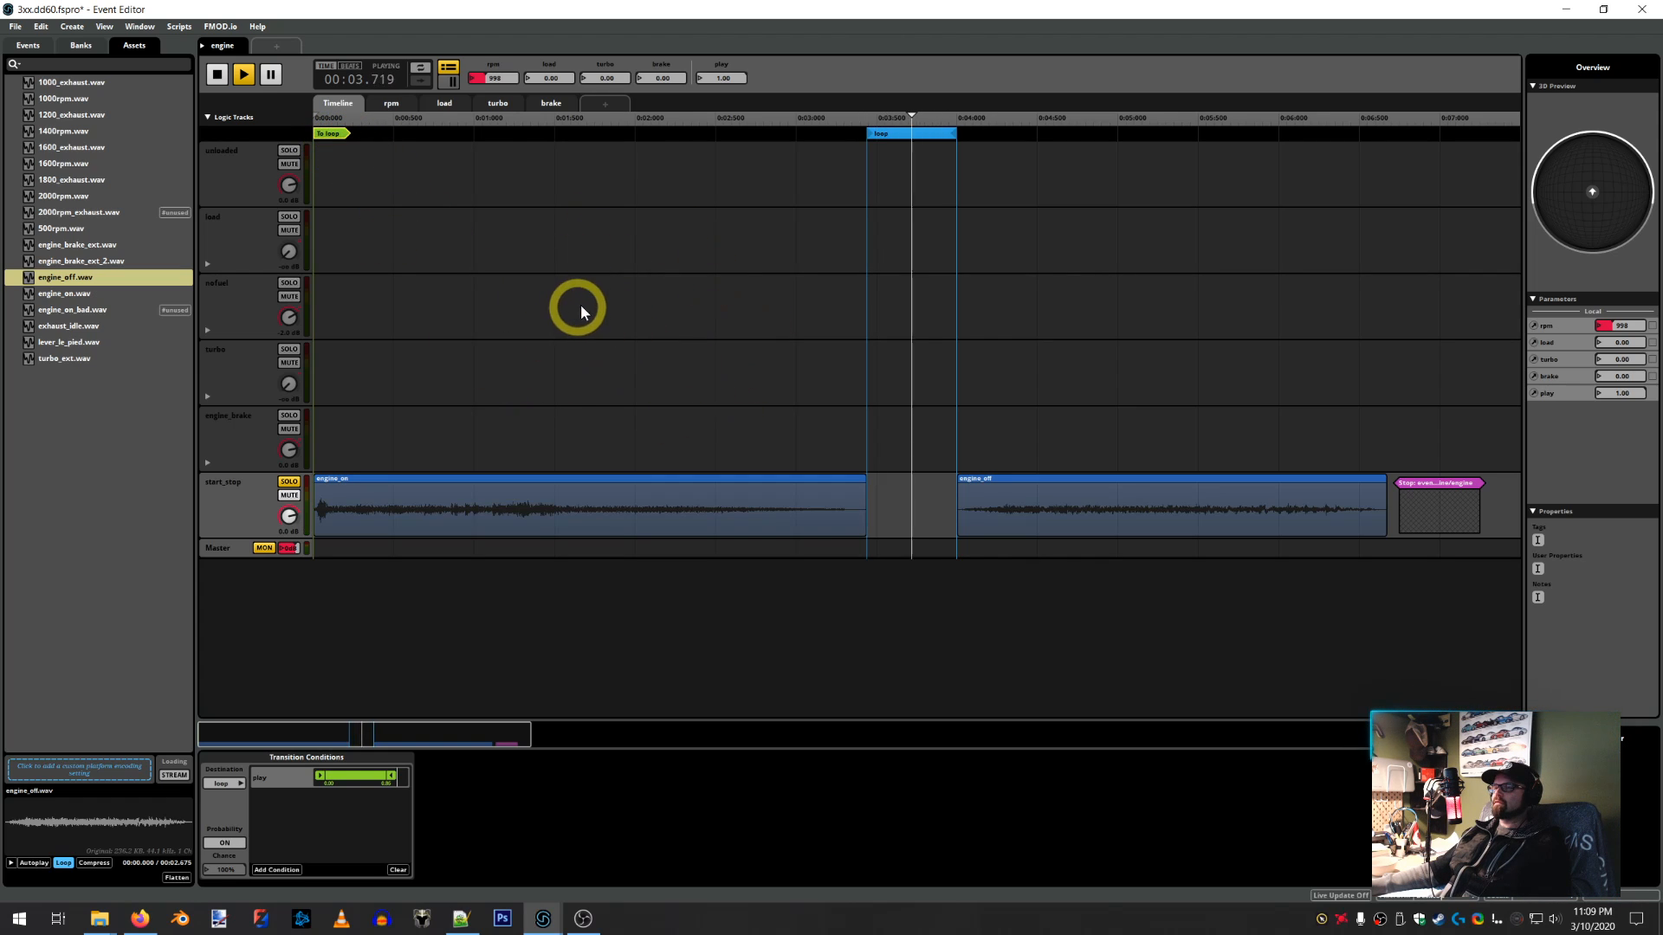
click(223, 76)
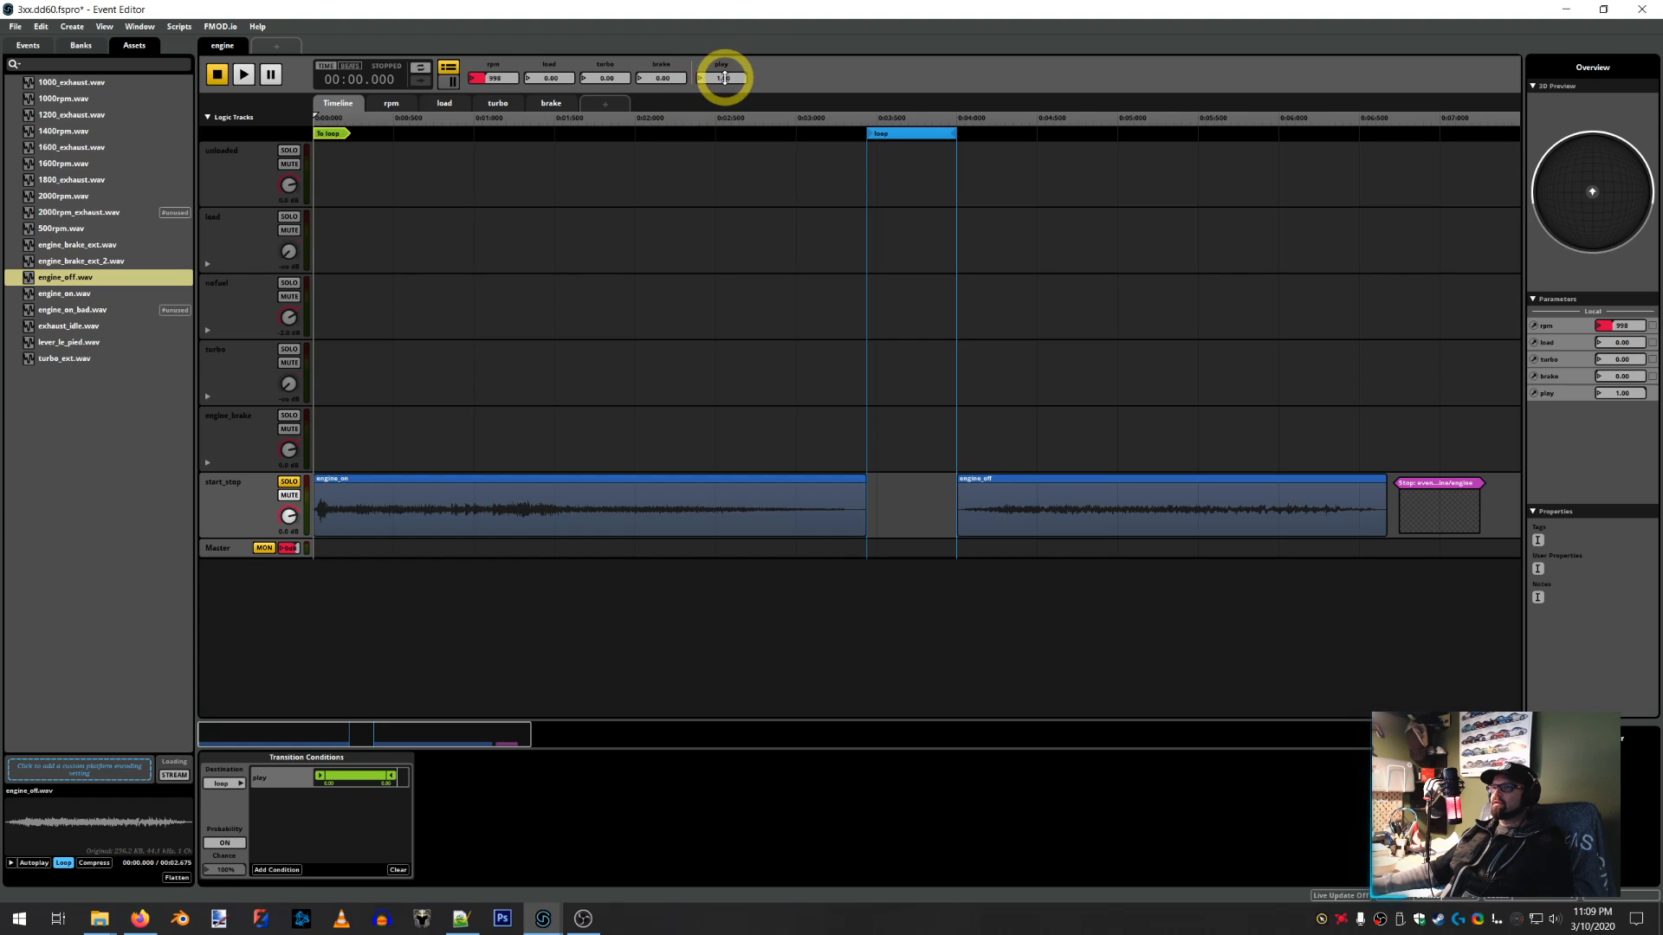
Play the event into the loop region, lower the play parameter to 0.00 to trigger engine_off, and stop playback
click(243, 74)
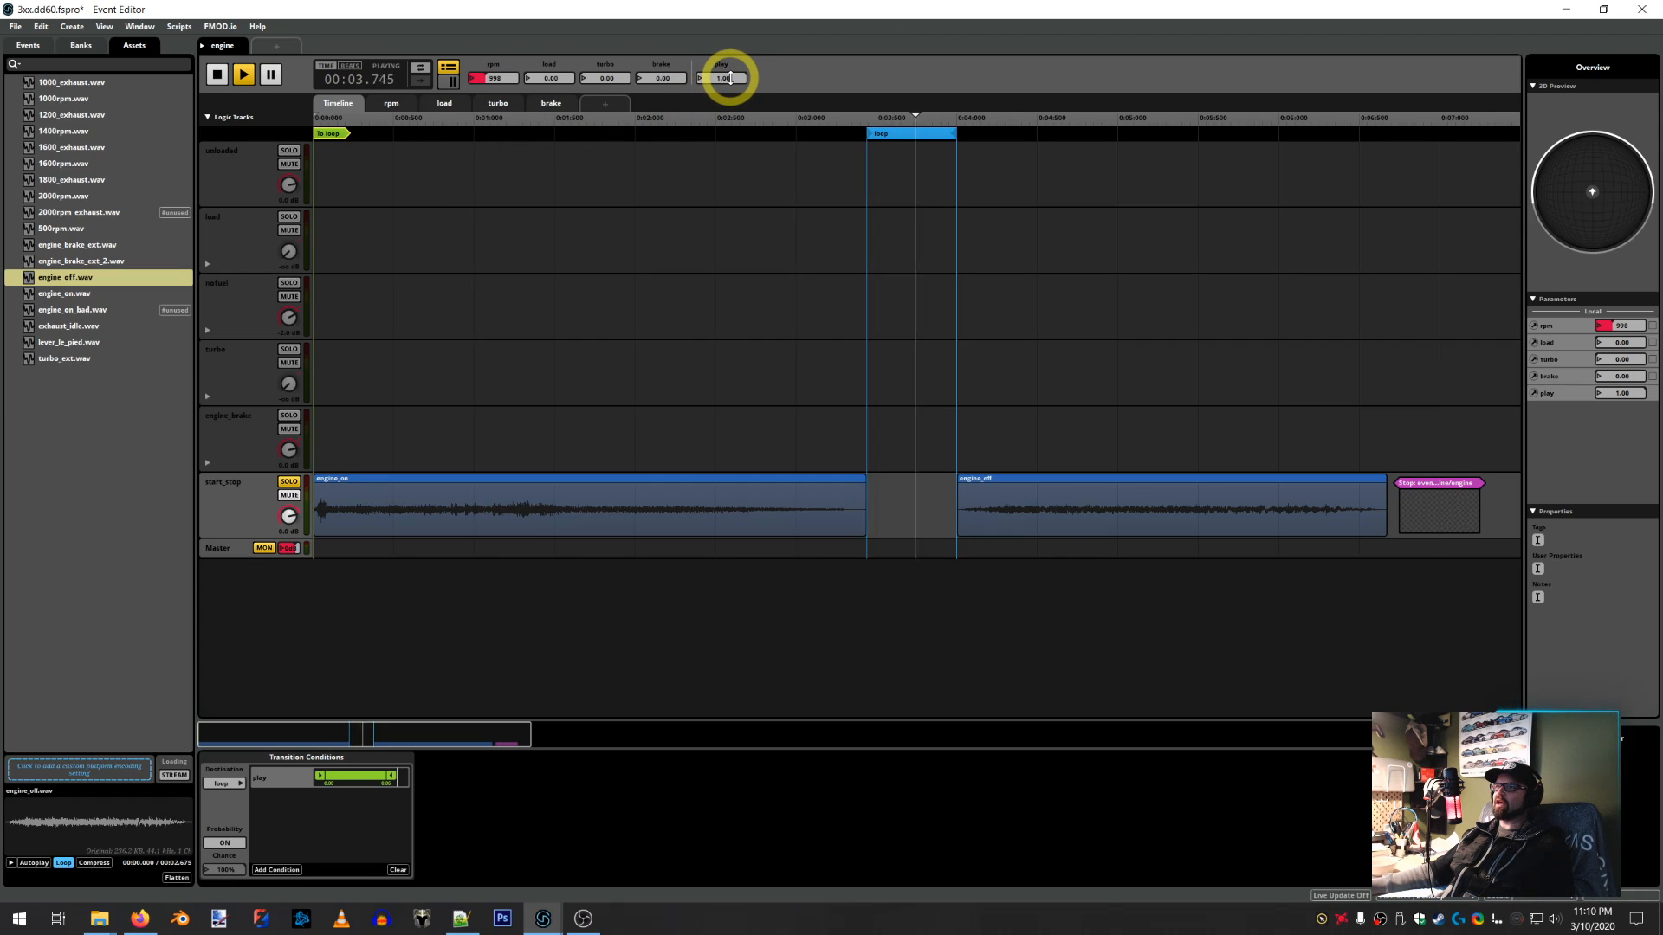
drag(712, 77, 634, 293)
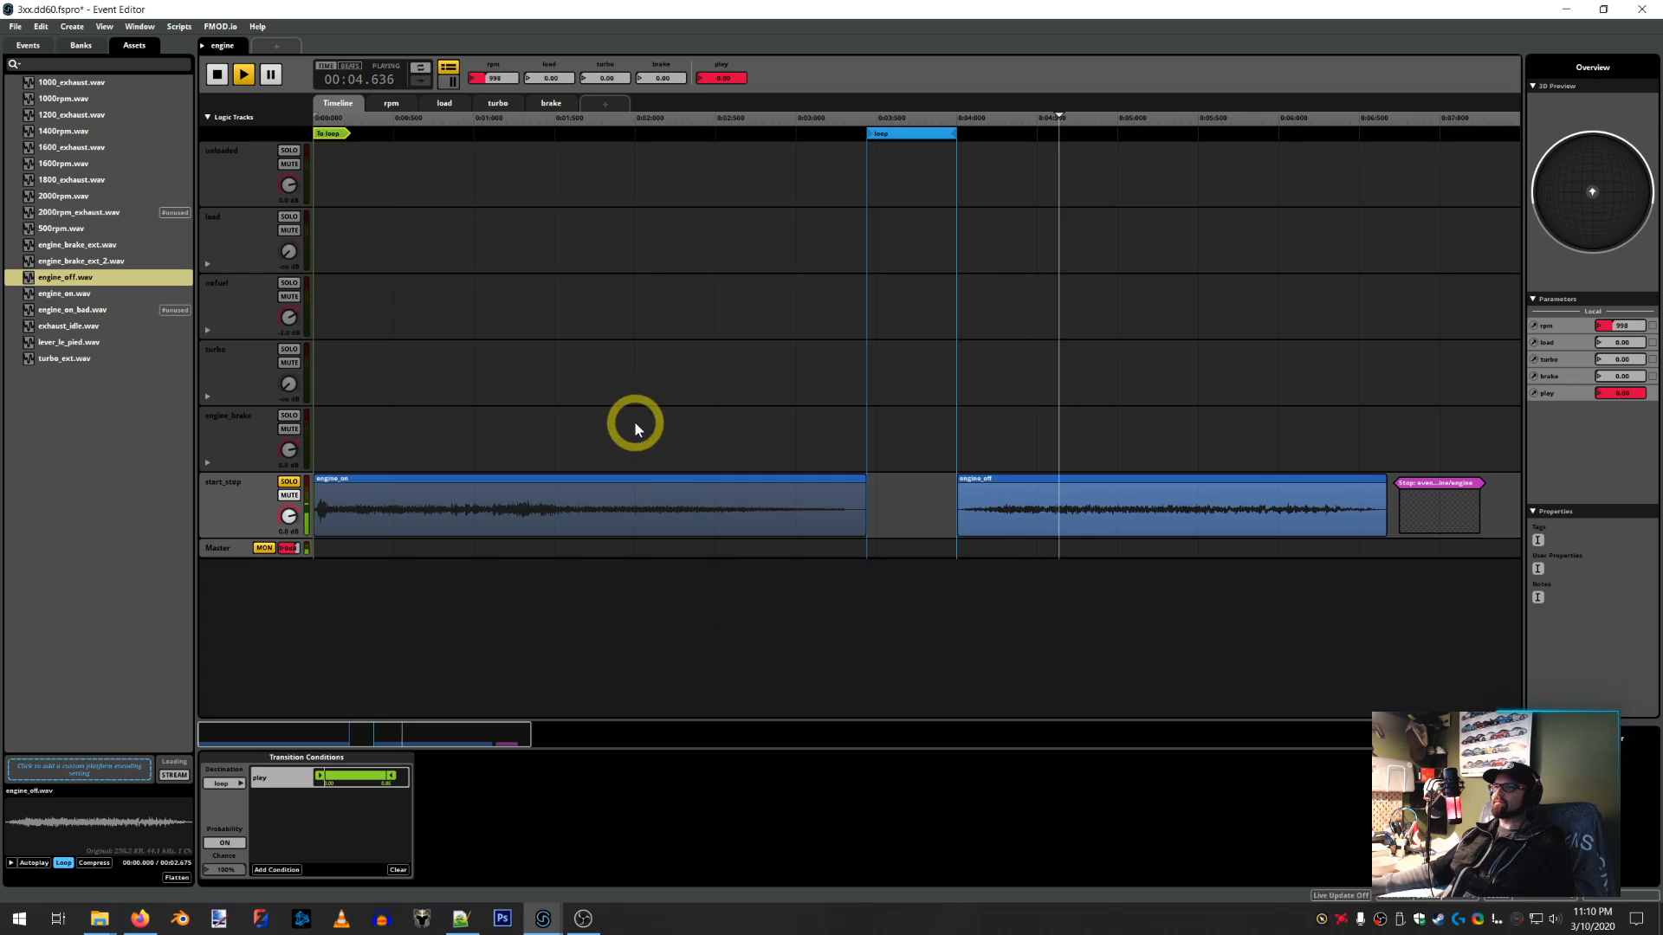
click(217, 74)
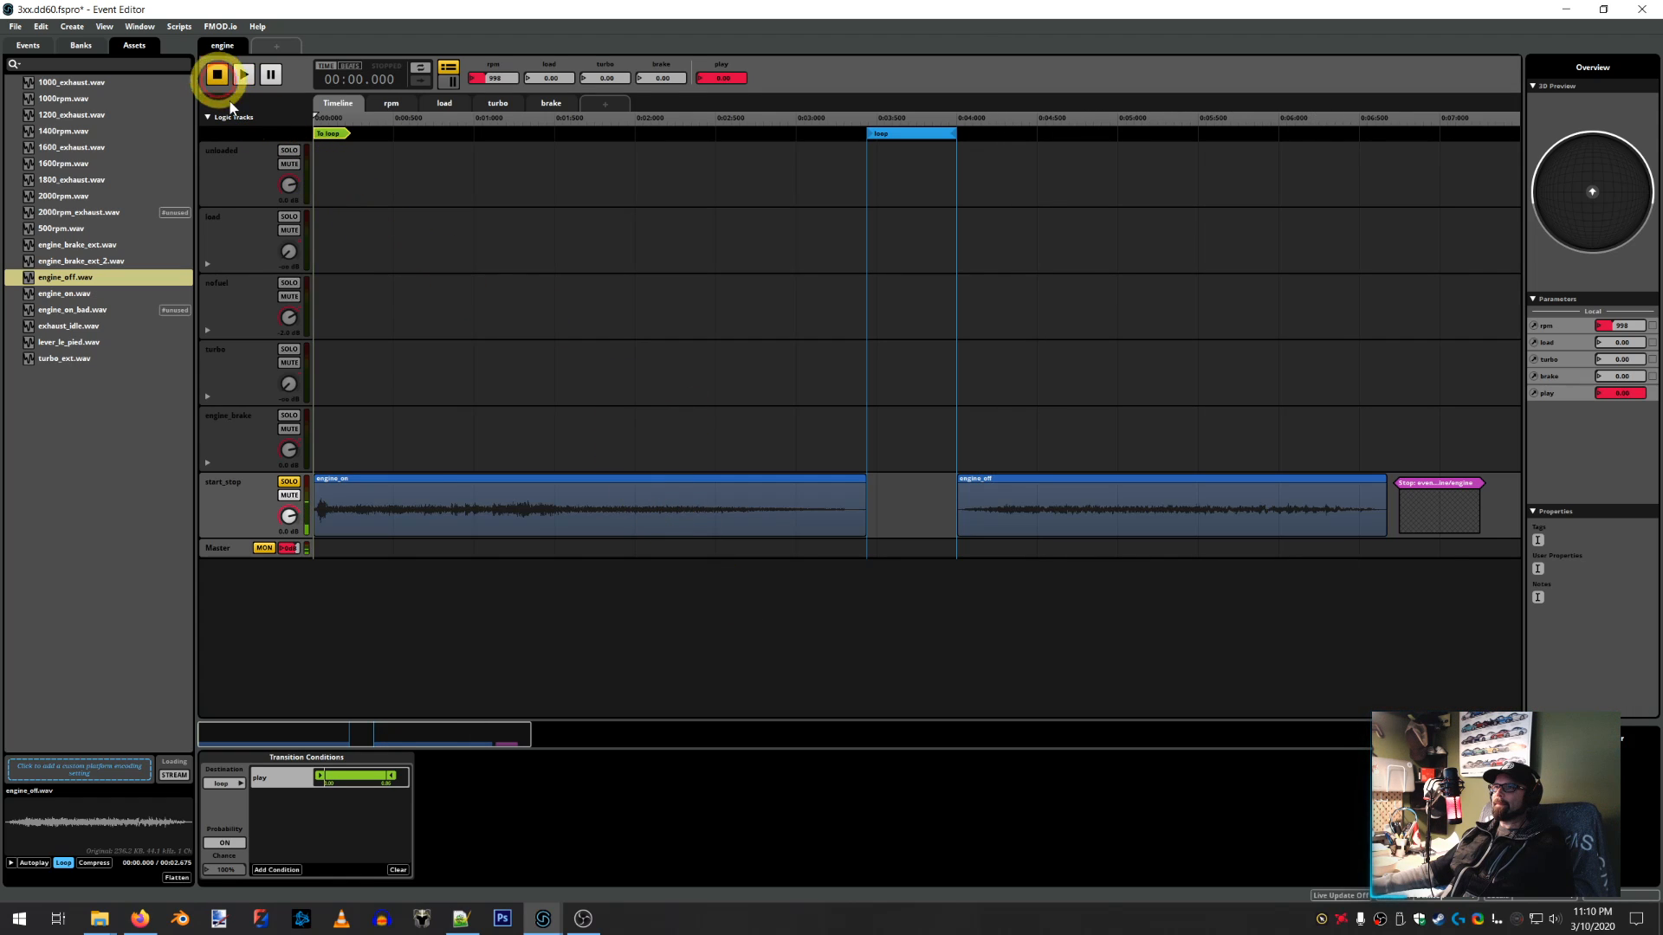
Repeat the start and stop test by playing the event with play at 1.00, lowering it to 0.00 in the loop, and stopping playback
click(448, 300)
click(718, 82)
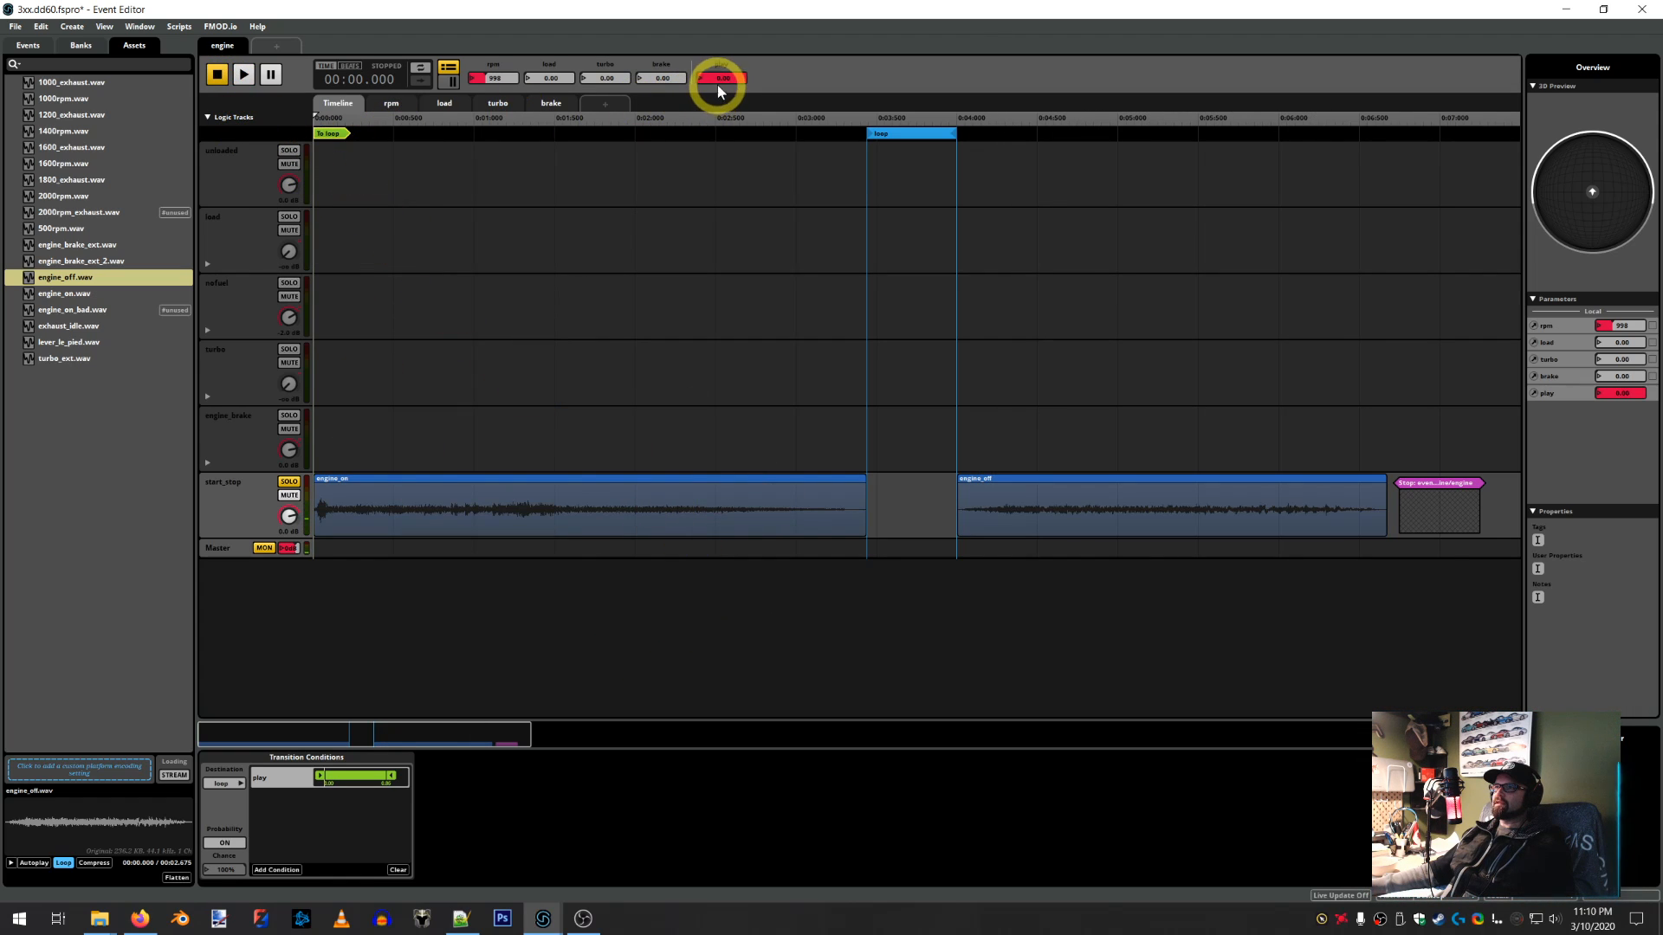
drag(718, 78, 718, 78)
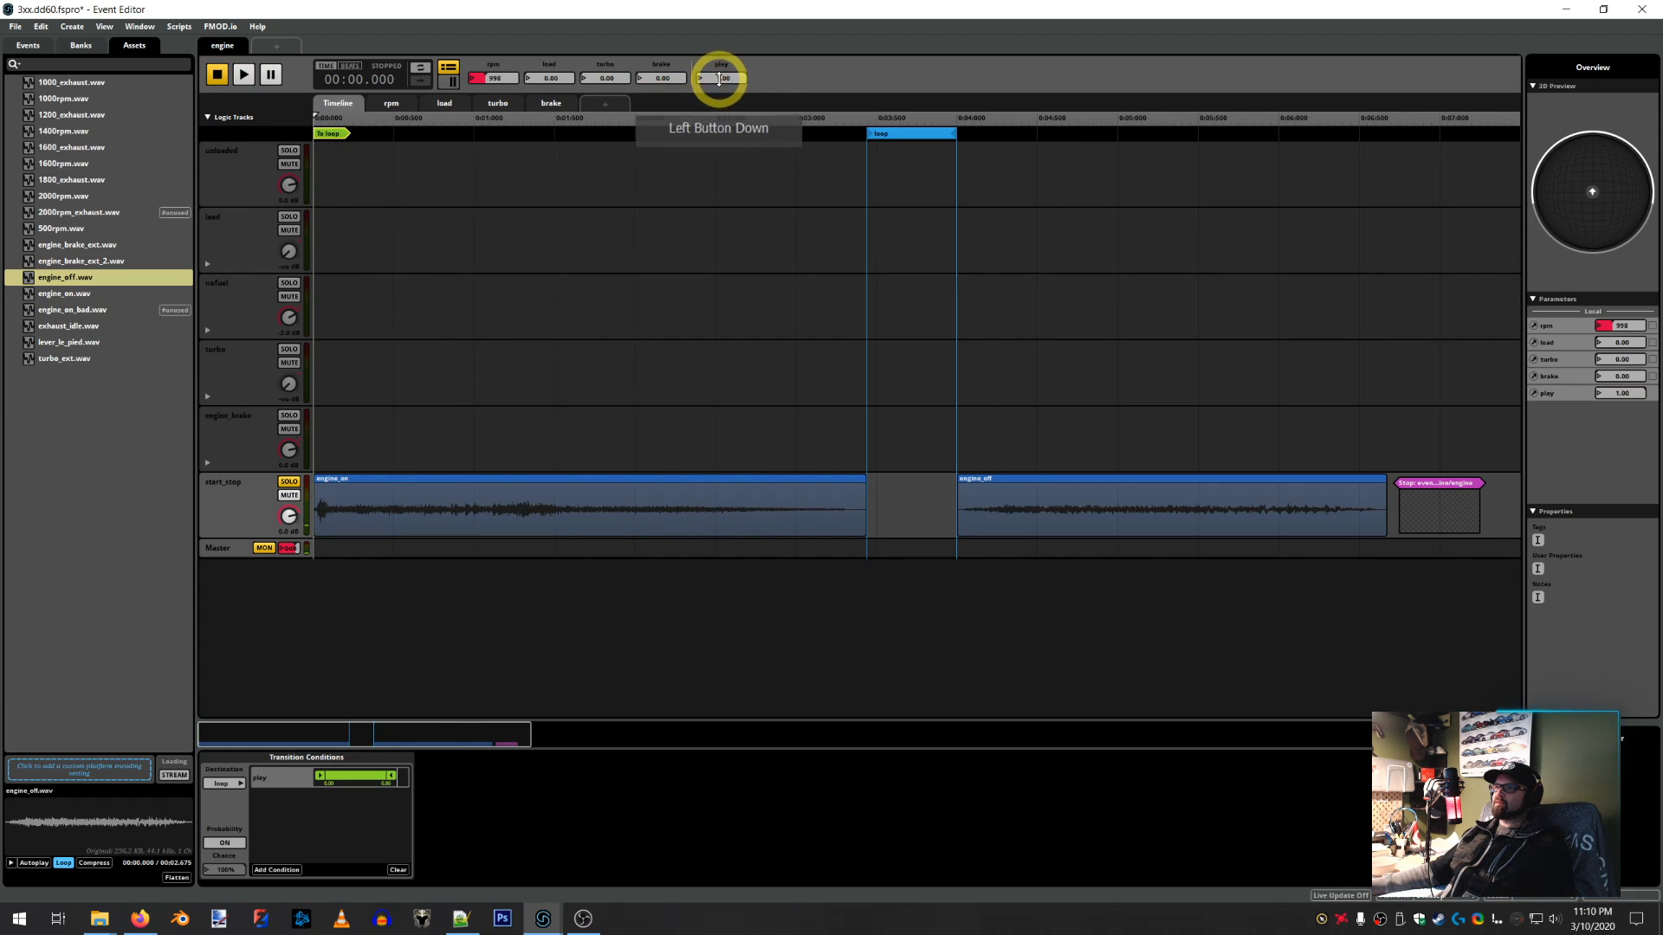
click(245, 75)
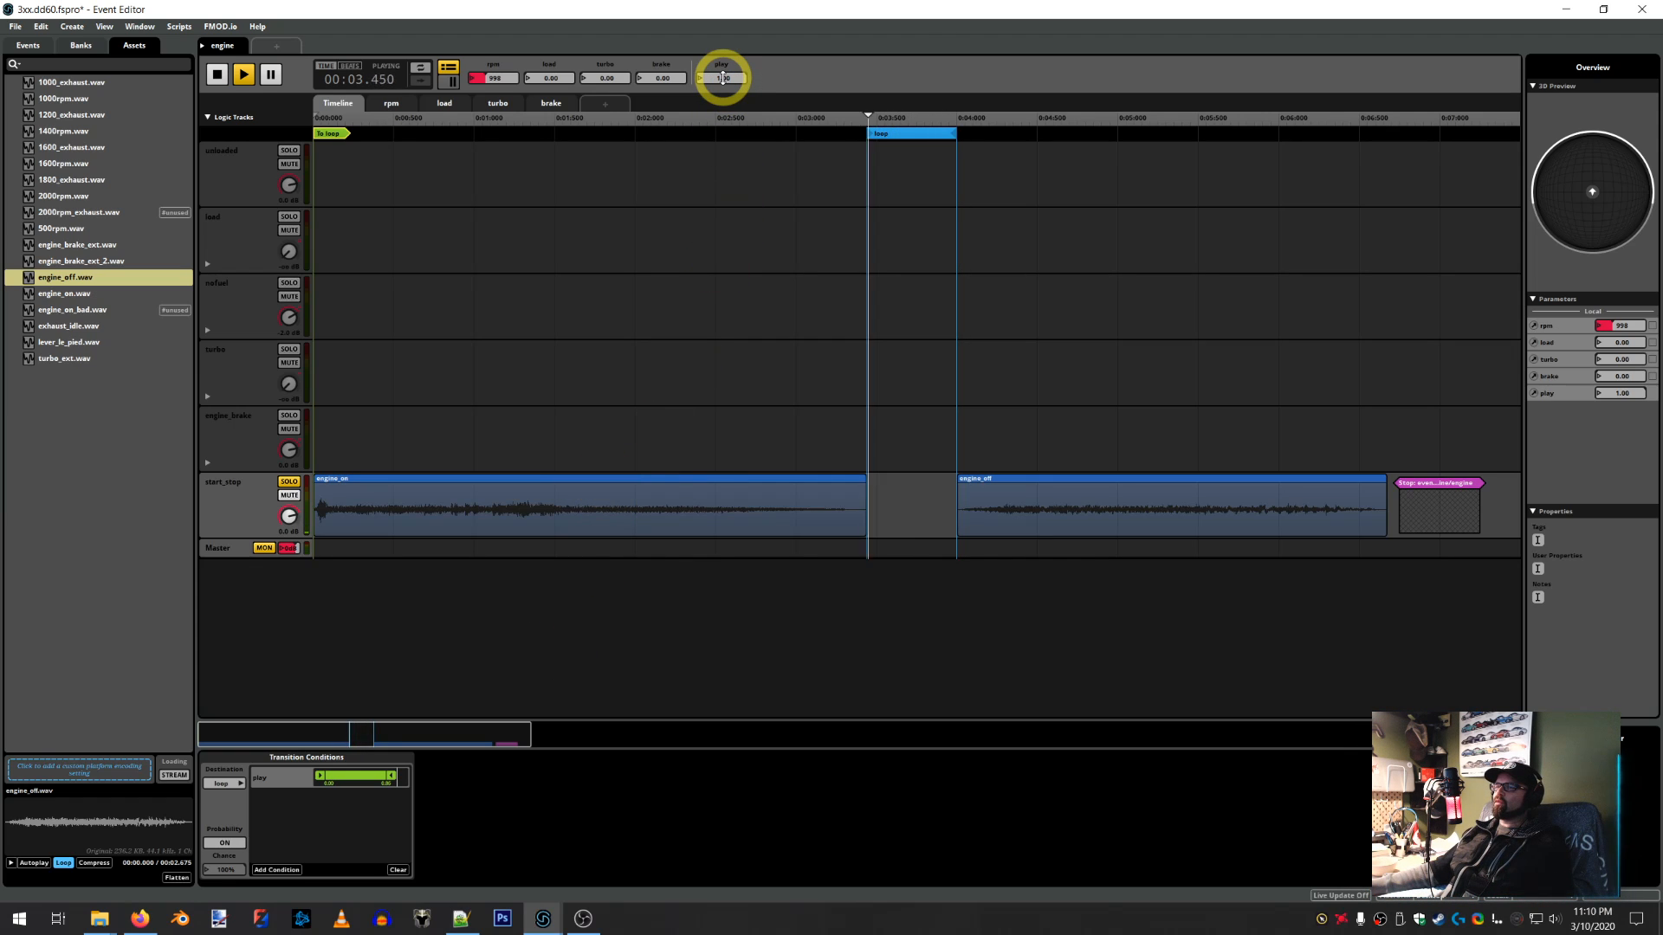
drag(722, 78, 819, 521)
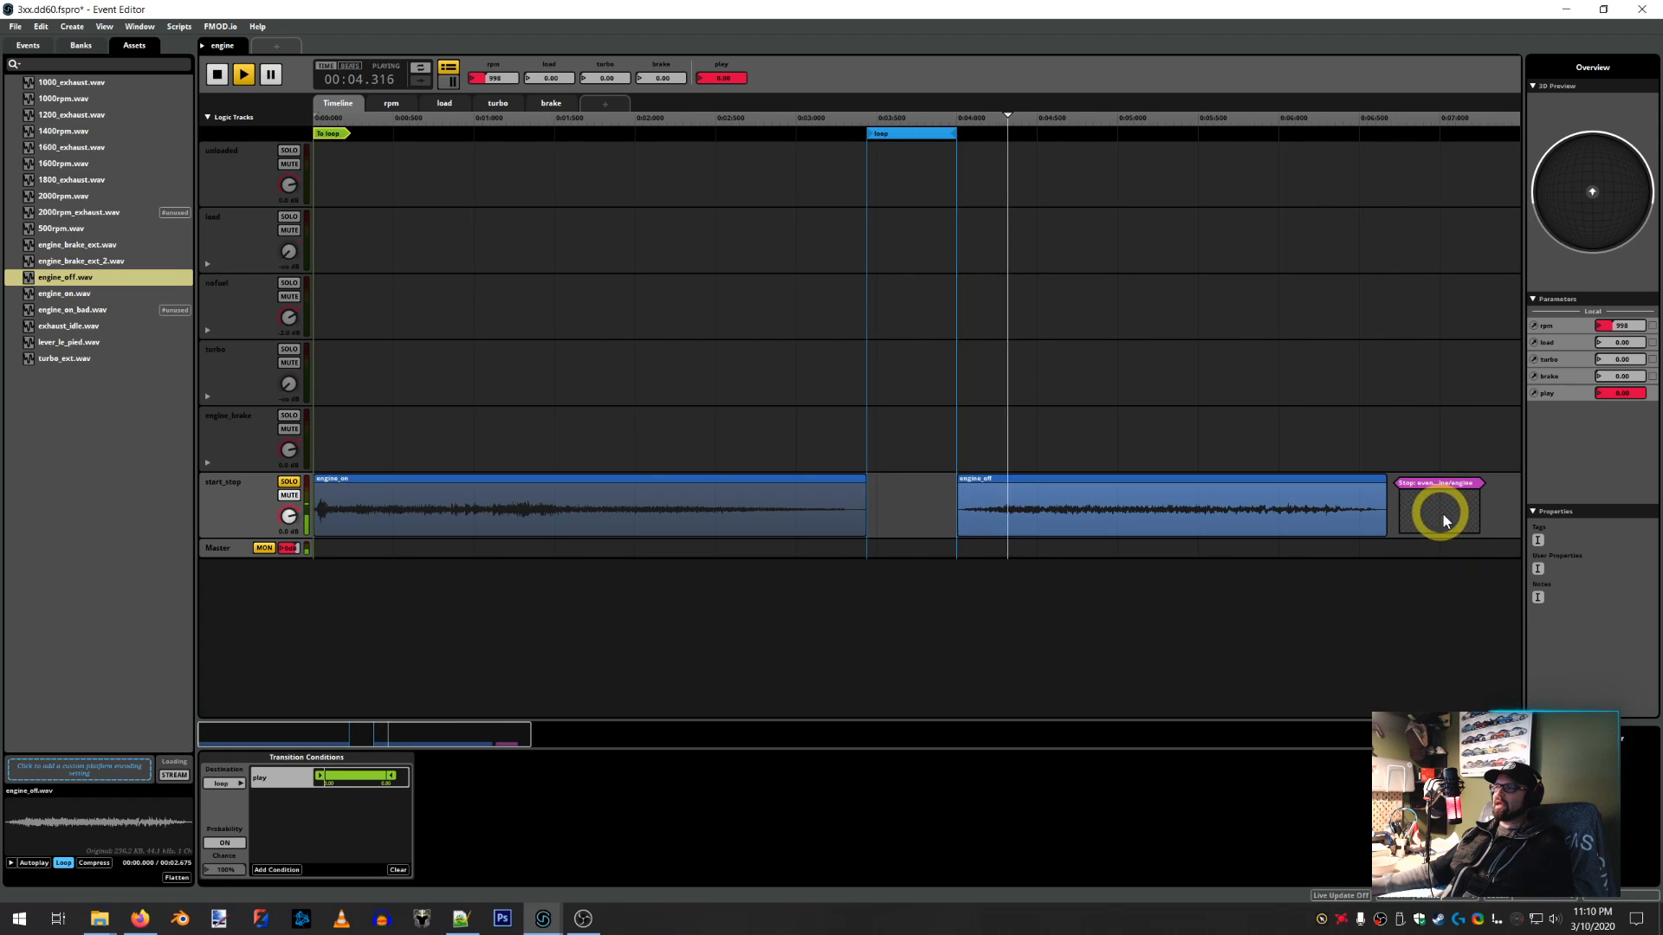
click(216, 75)
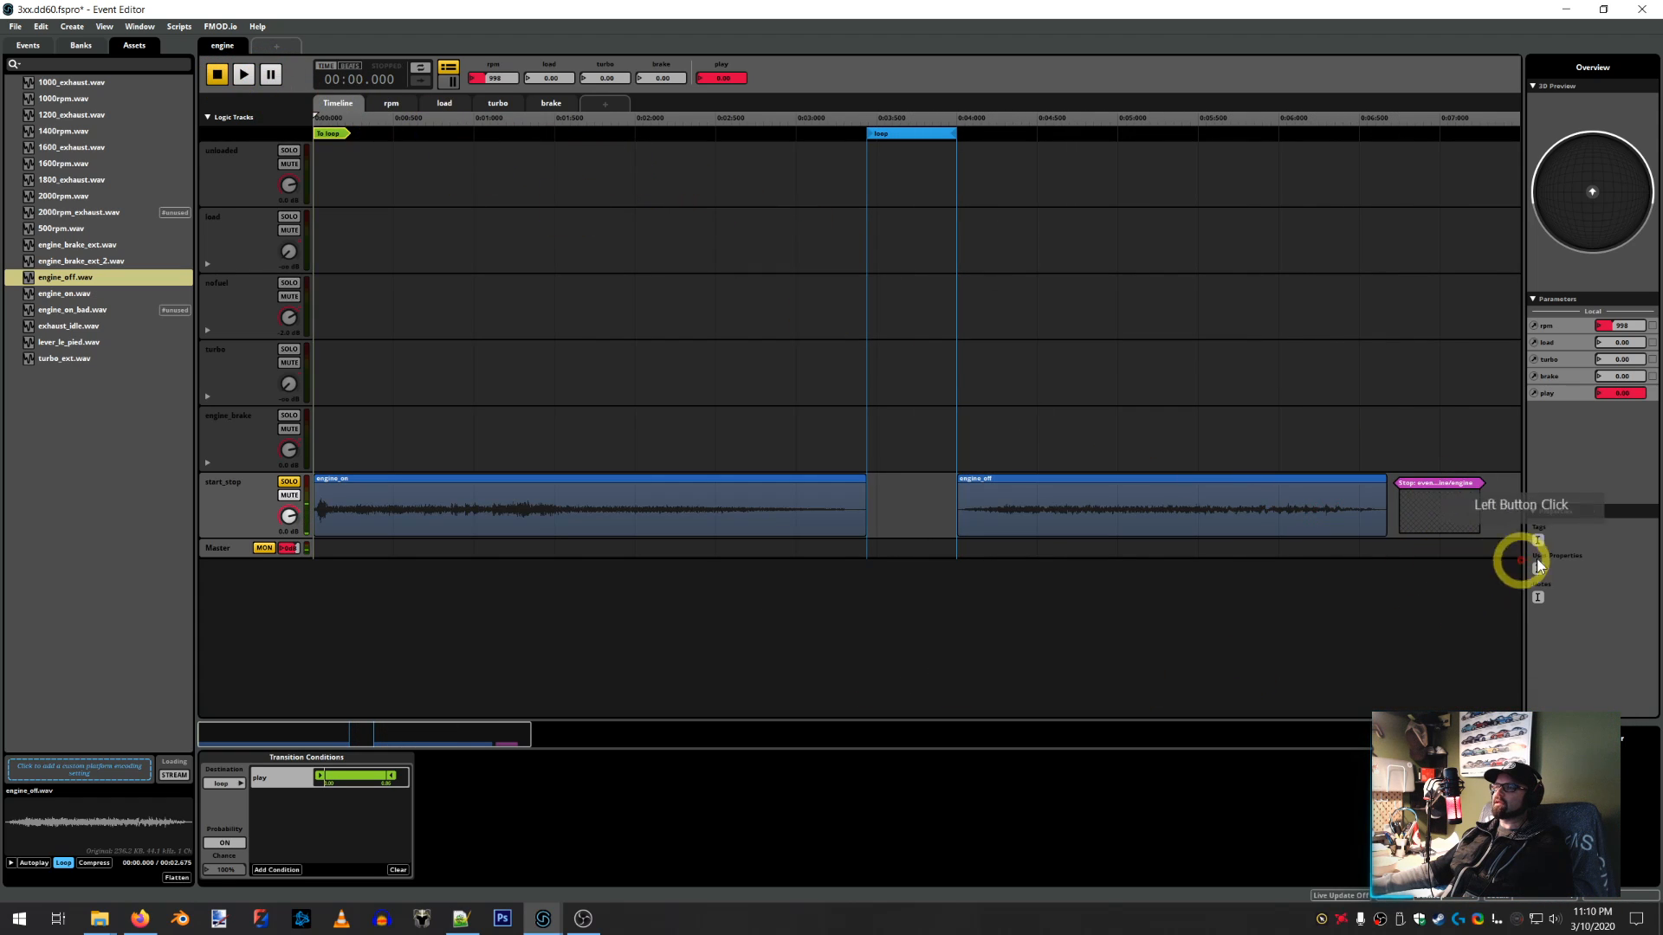
Set the play parameter back to 1.00 and turn off solo on the start_stop track
click(1451, 497)
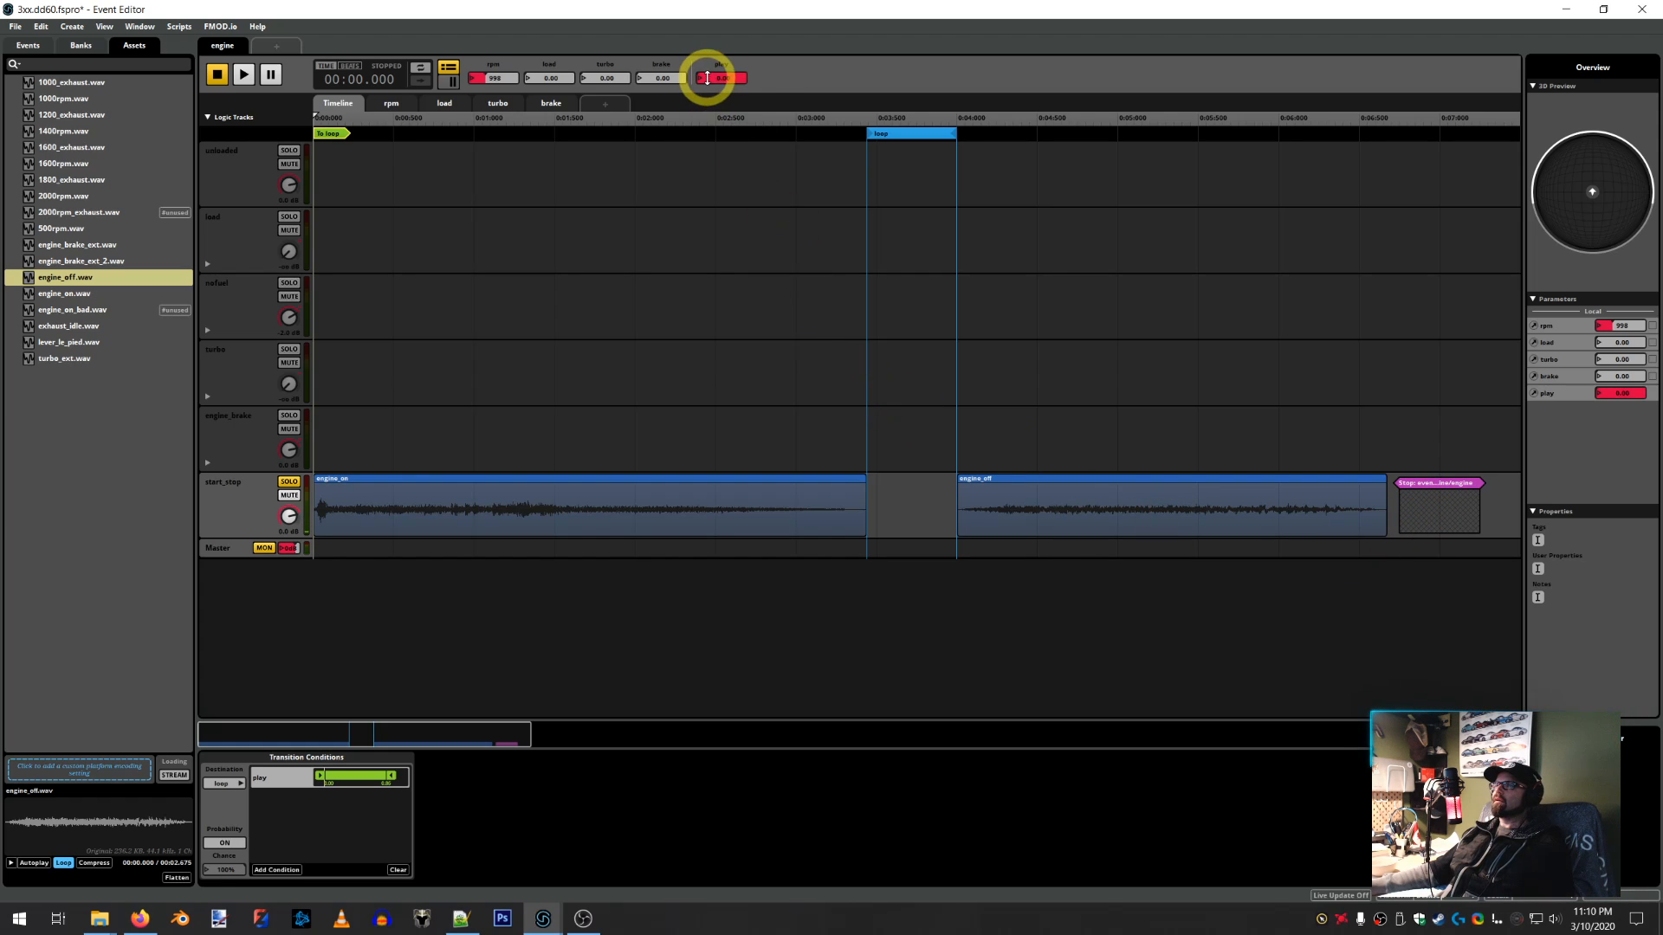
drag(724, 76, 600, 658)
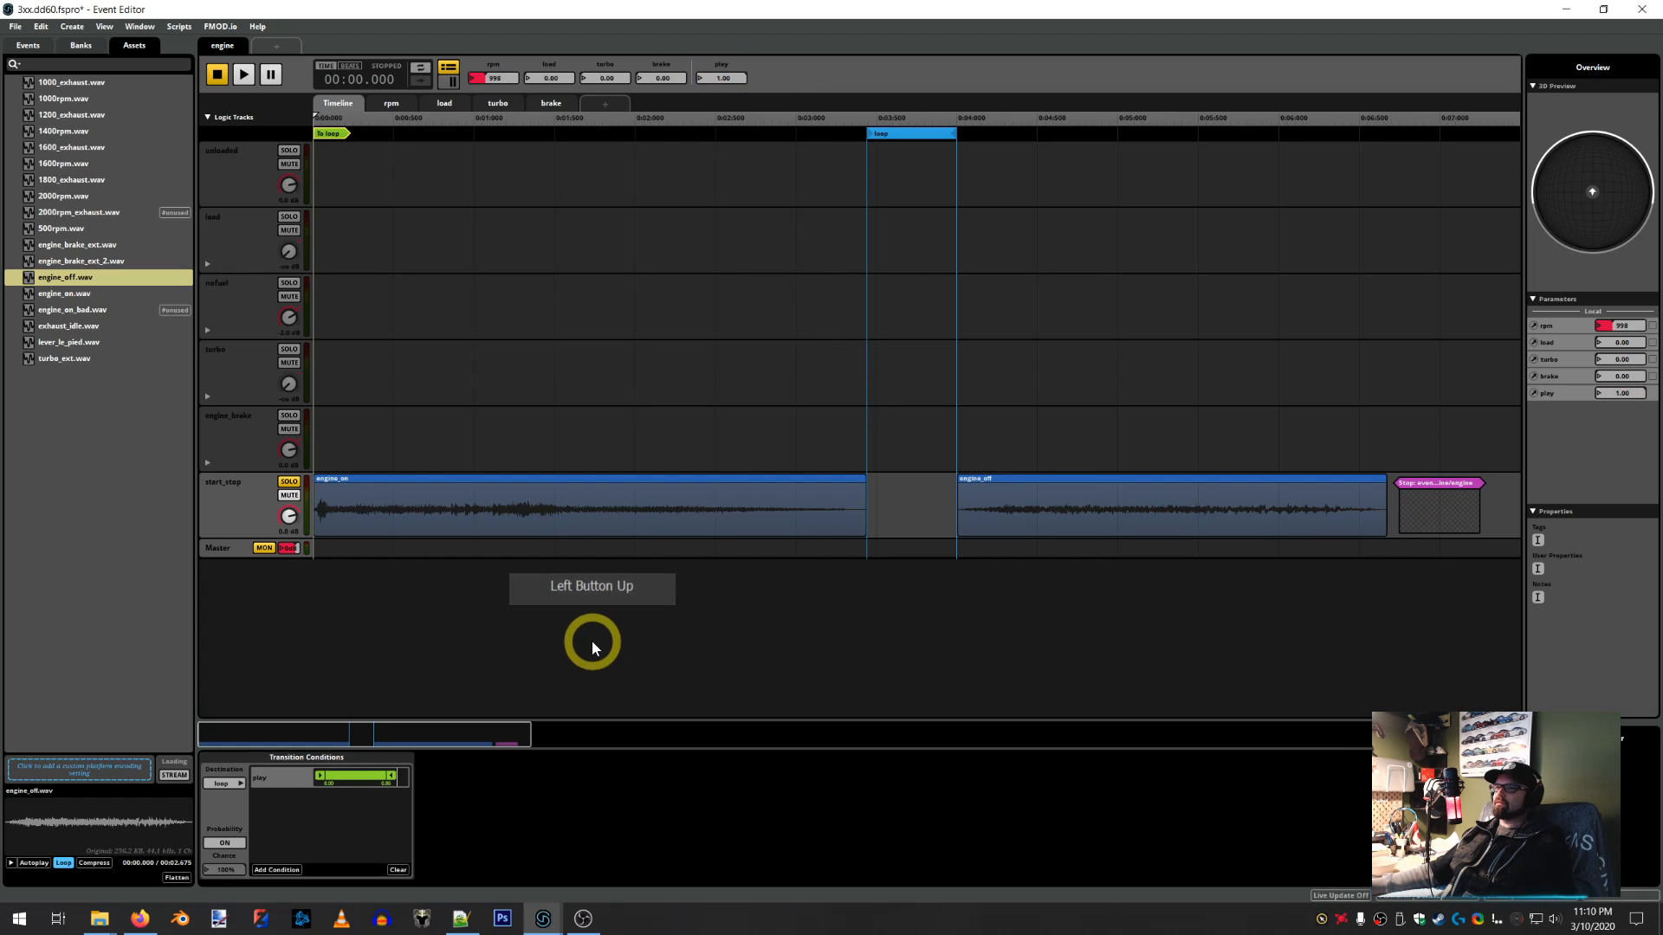
click(294, 482)
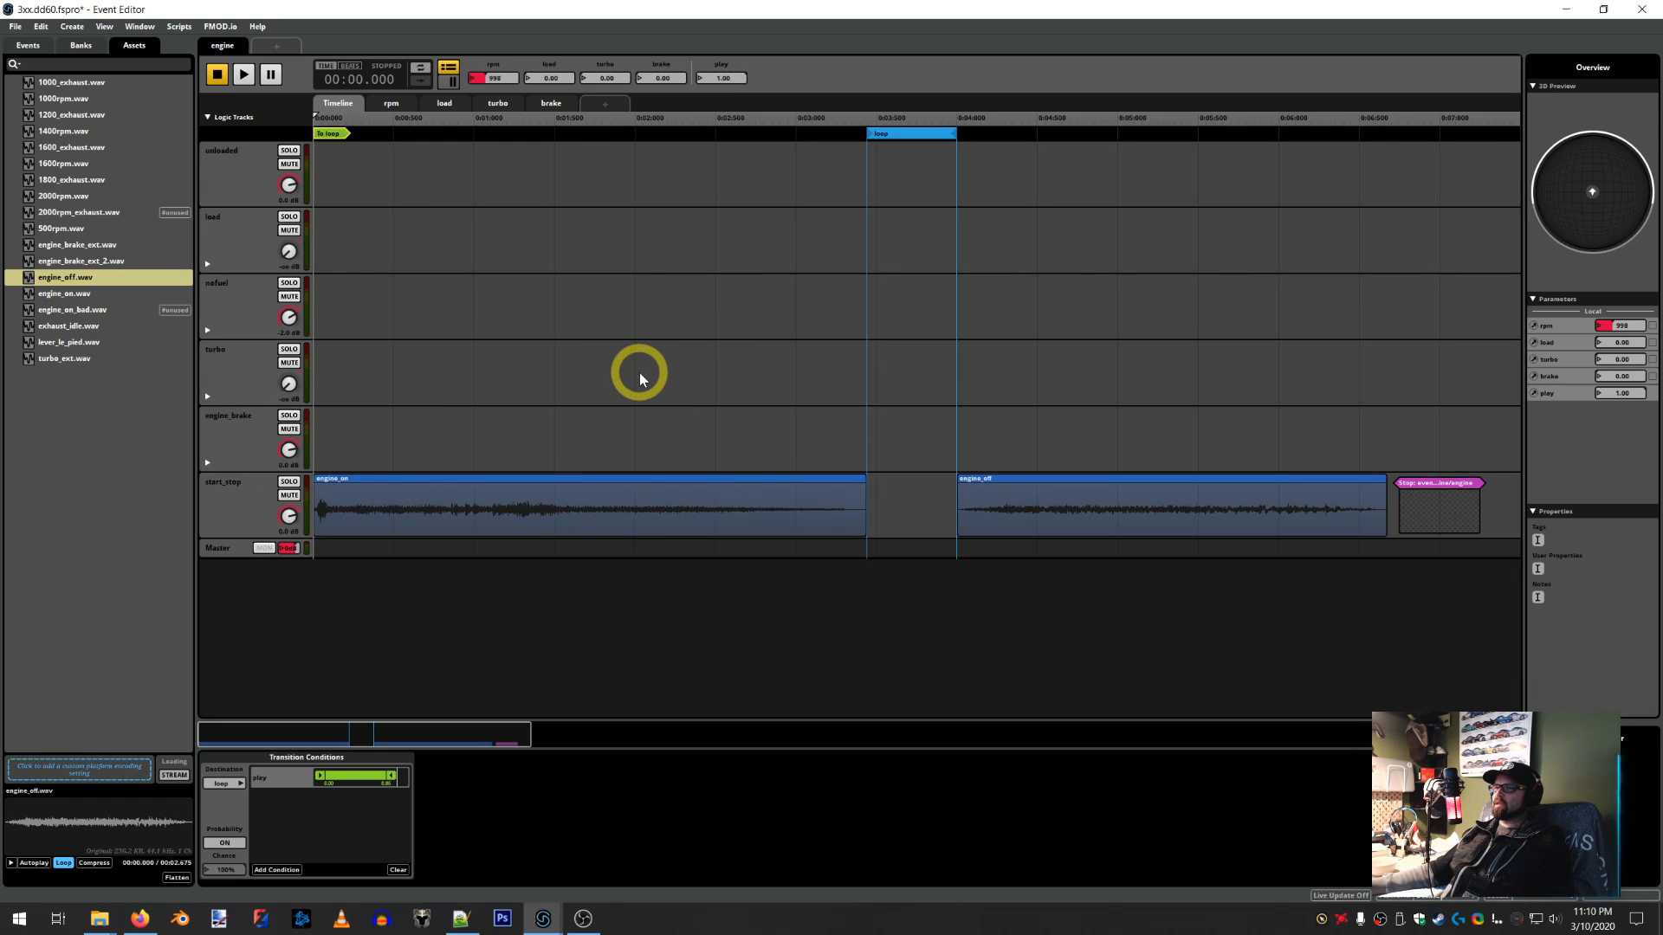
Switch to the peterbilt_579 project and copy the loaded track's volume automation curve from the engine event's Timeline
mouse_move(550, 914)
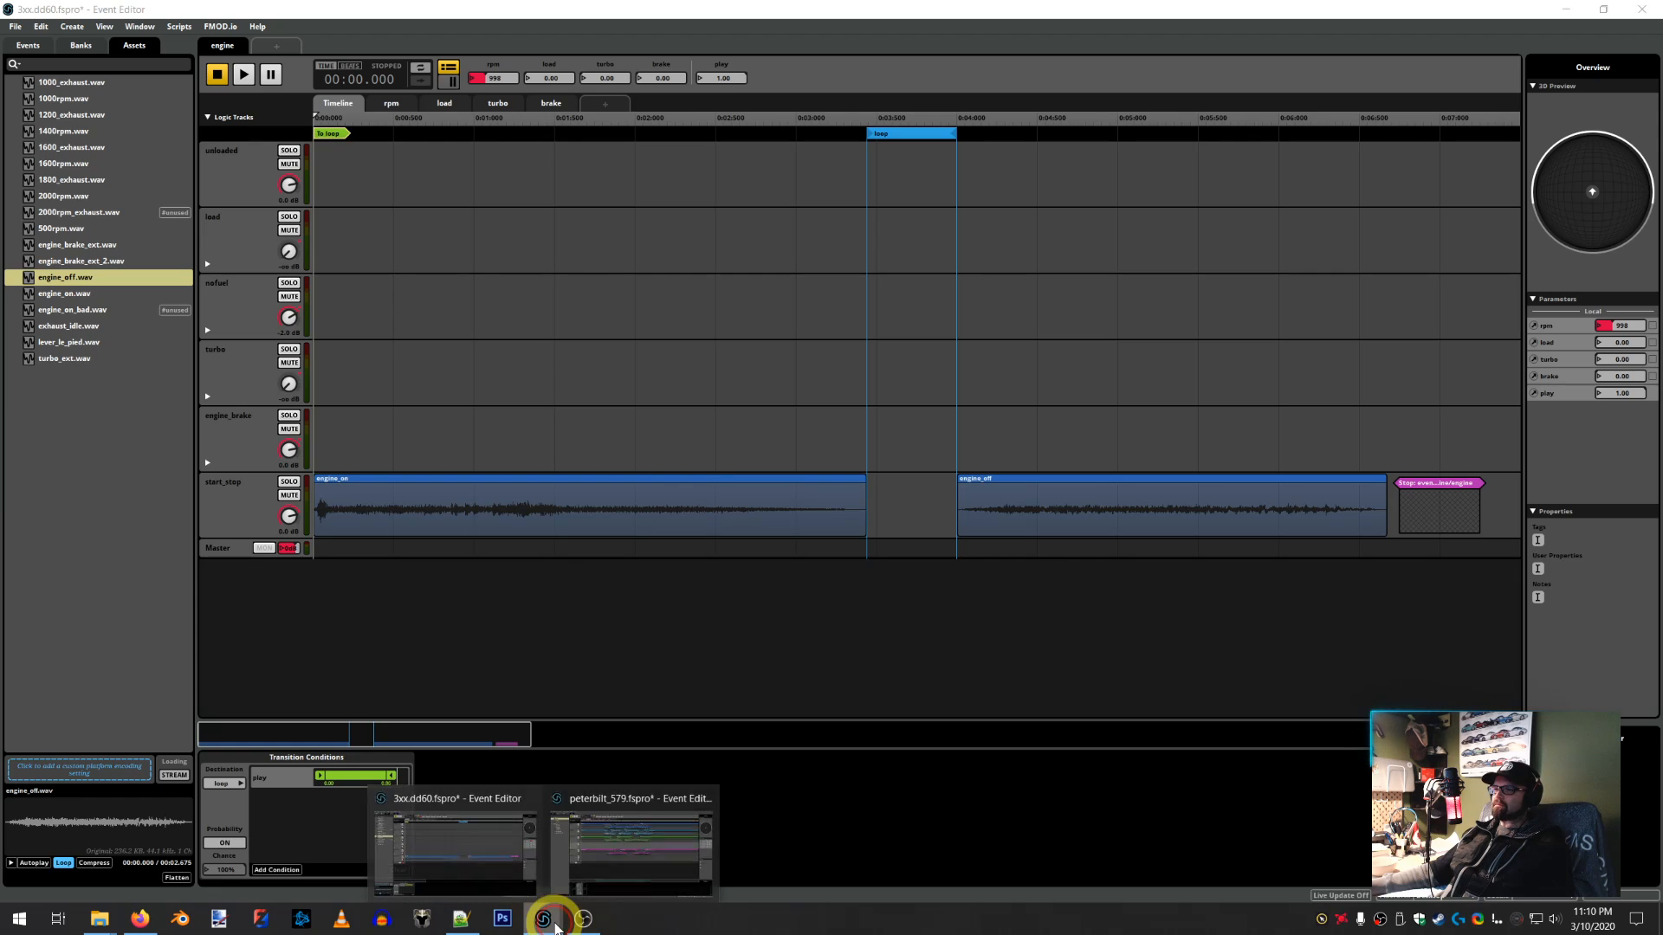
click(615, 877)
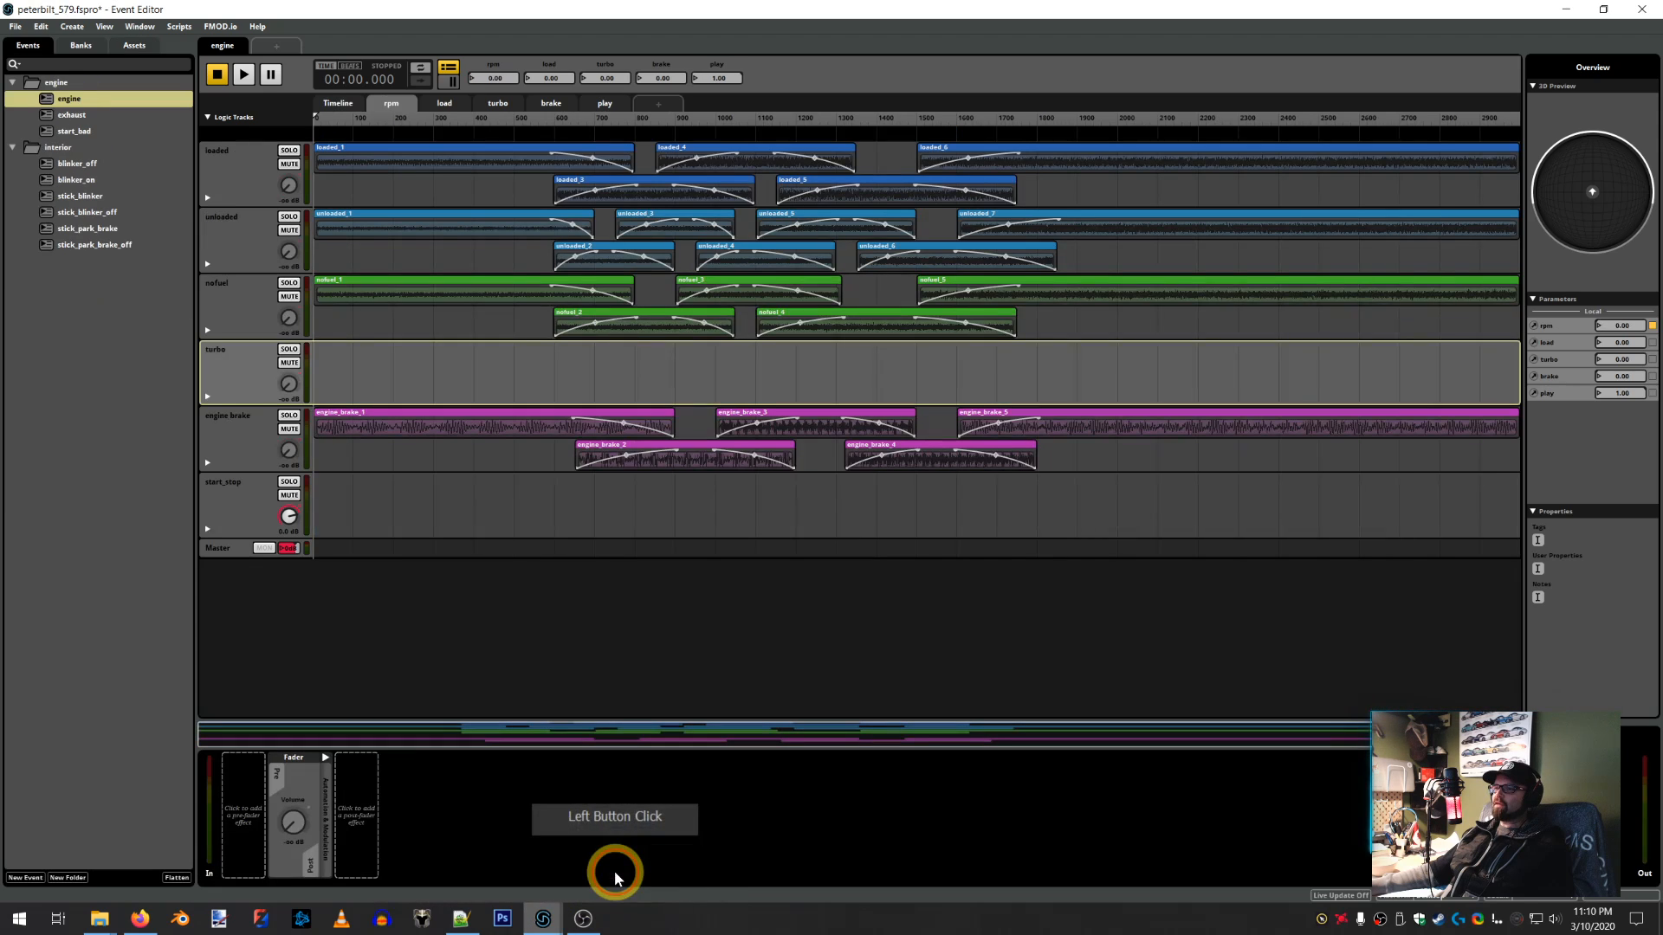
click(339, 104)
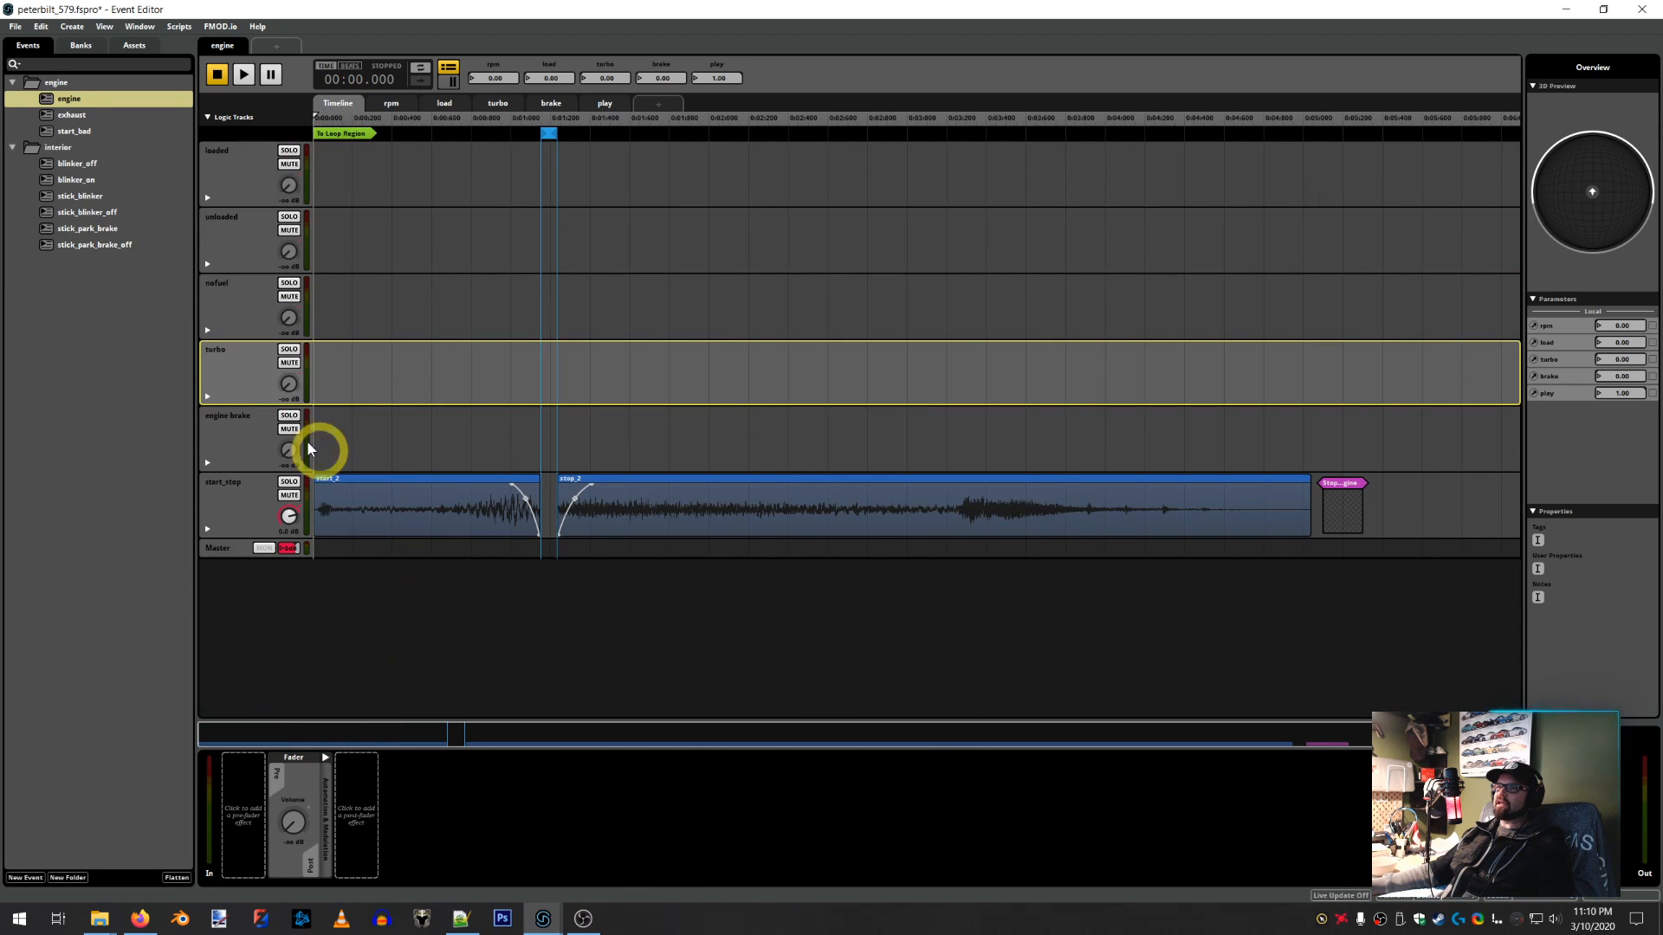
click(207, 198)
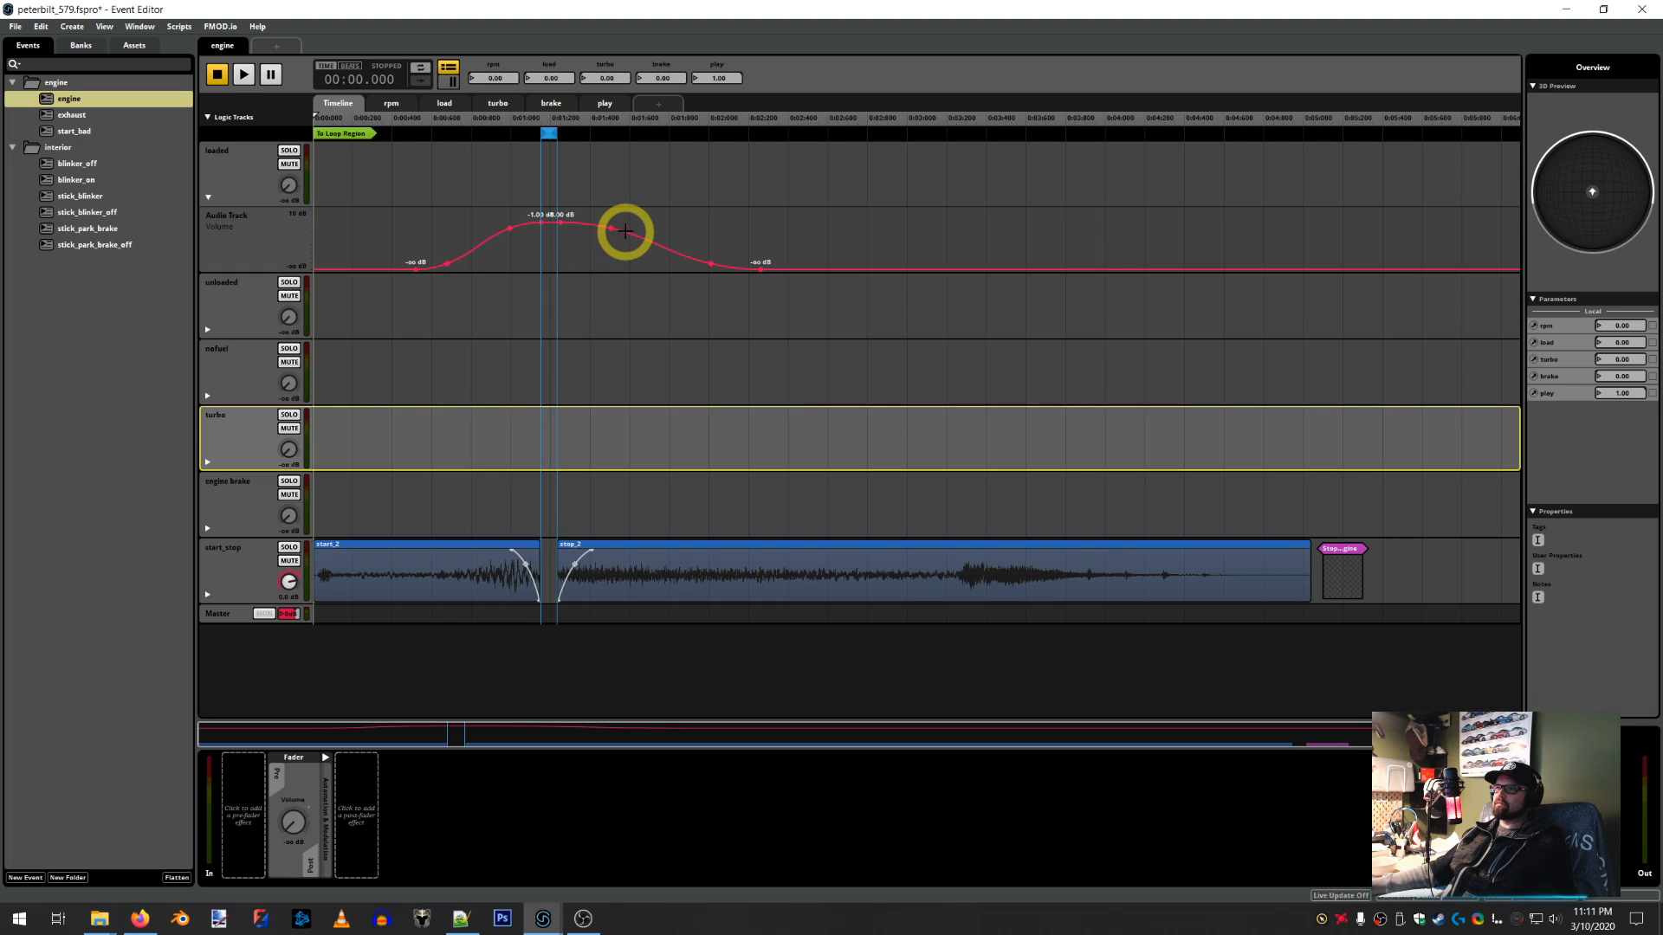
right_click(626, 230)
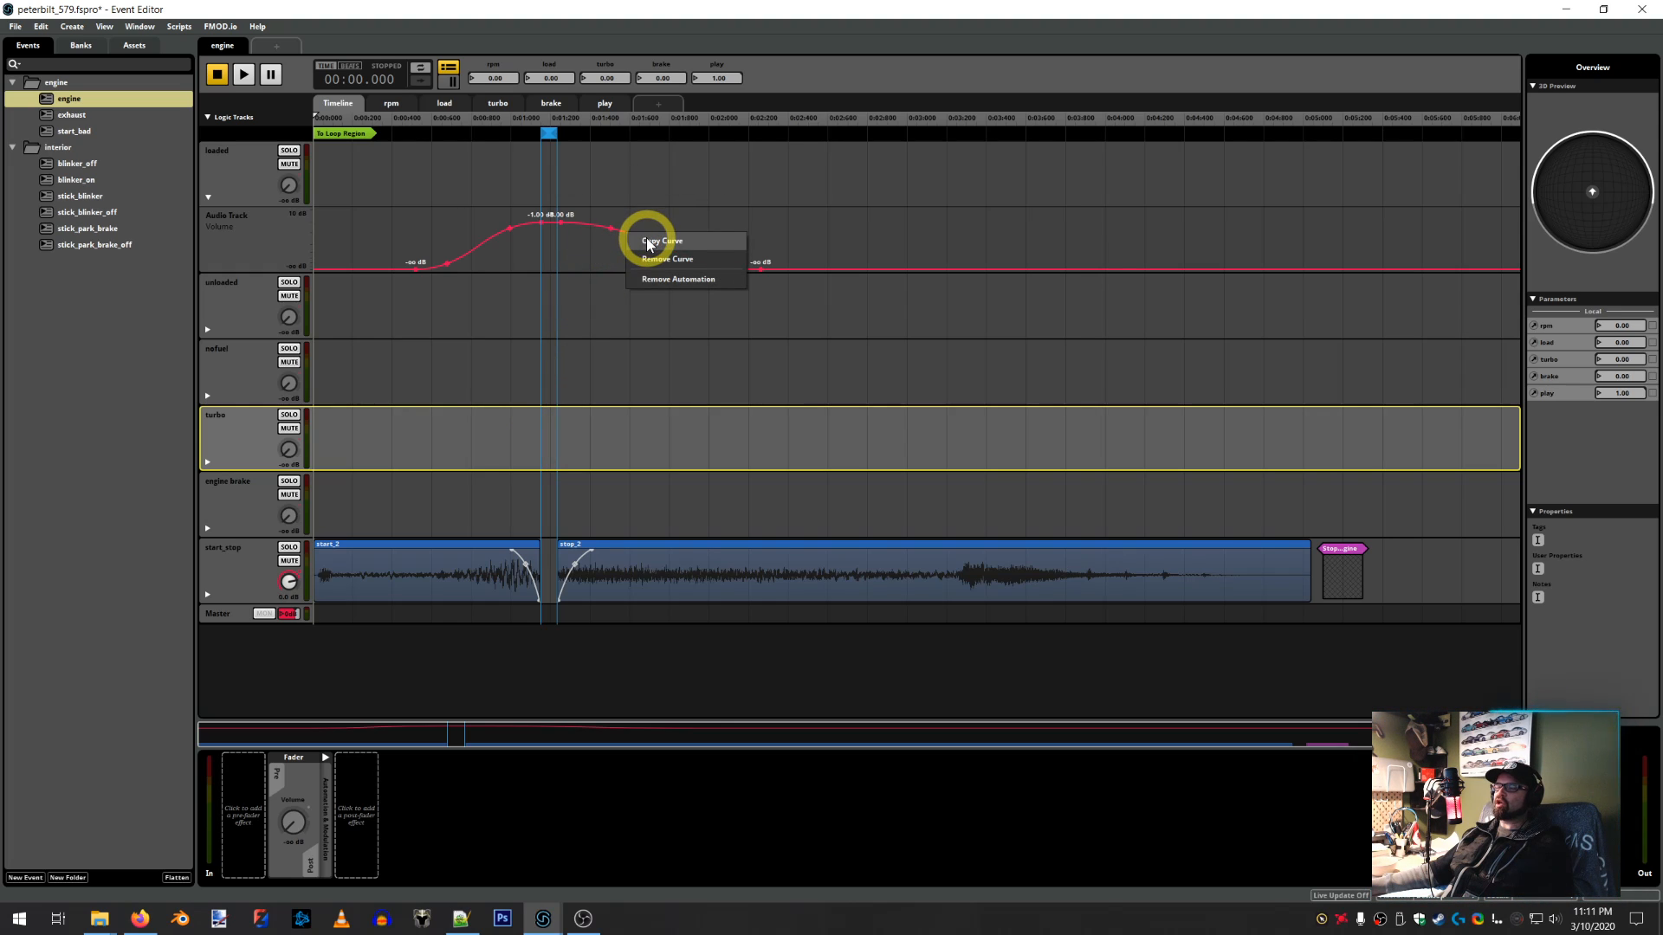
click(646, 240)
Return to the 3xx.dd60 project and paste the copied curve into the load track's Timeline volume automation
click(532, 916)
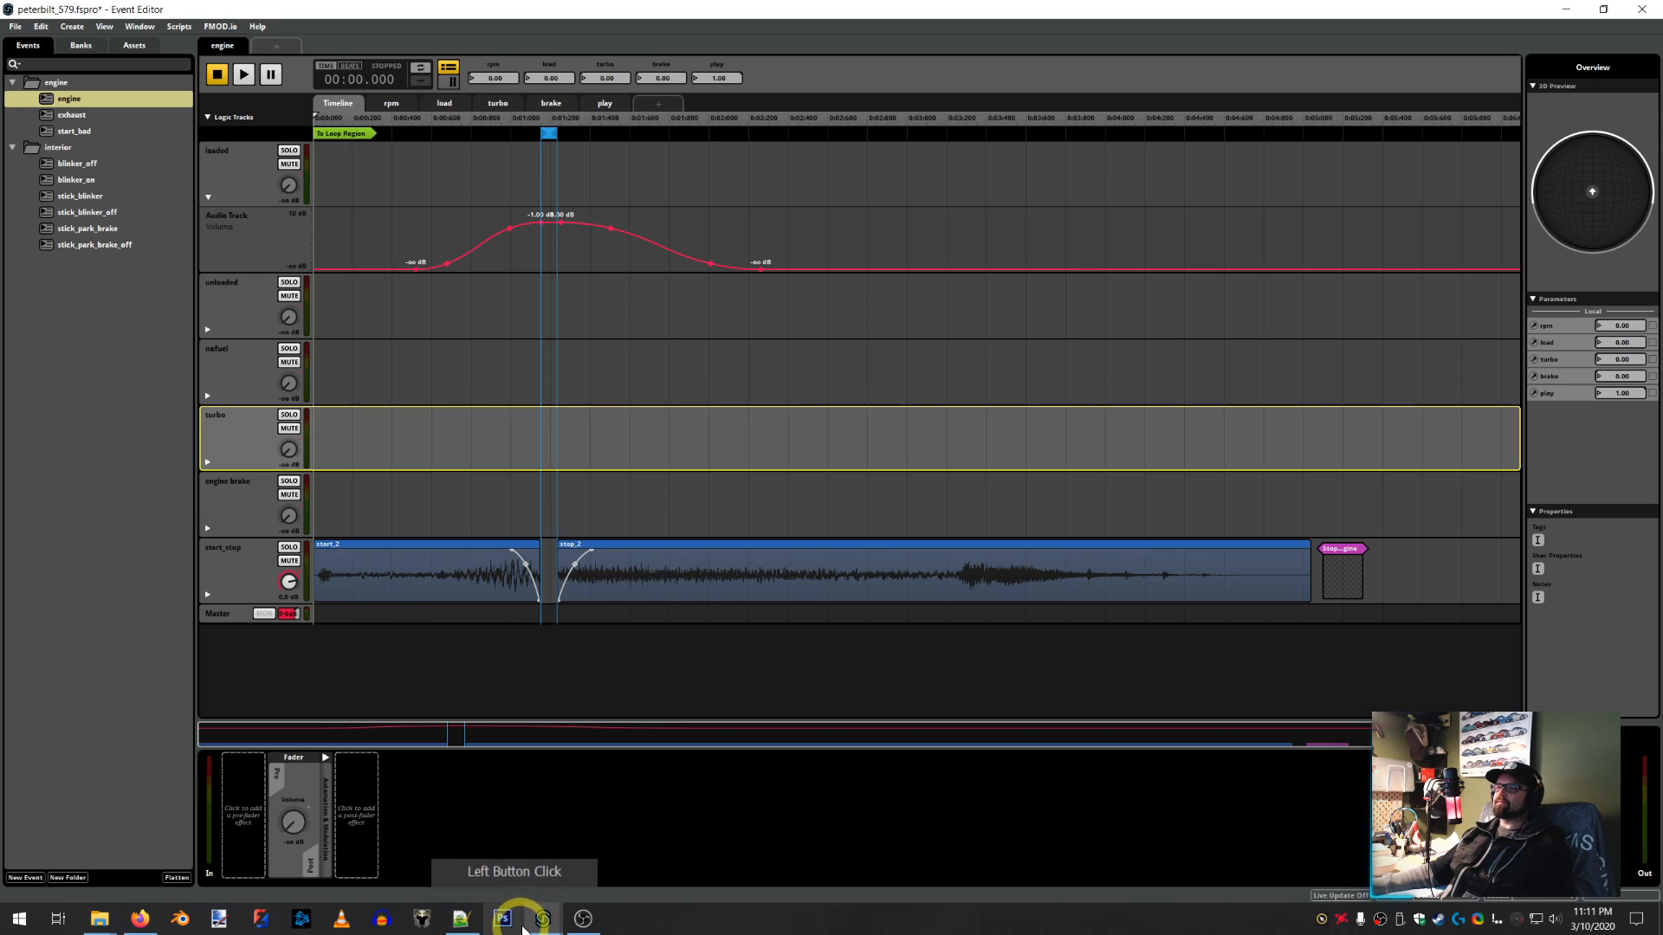
click(461, 827)
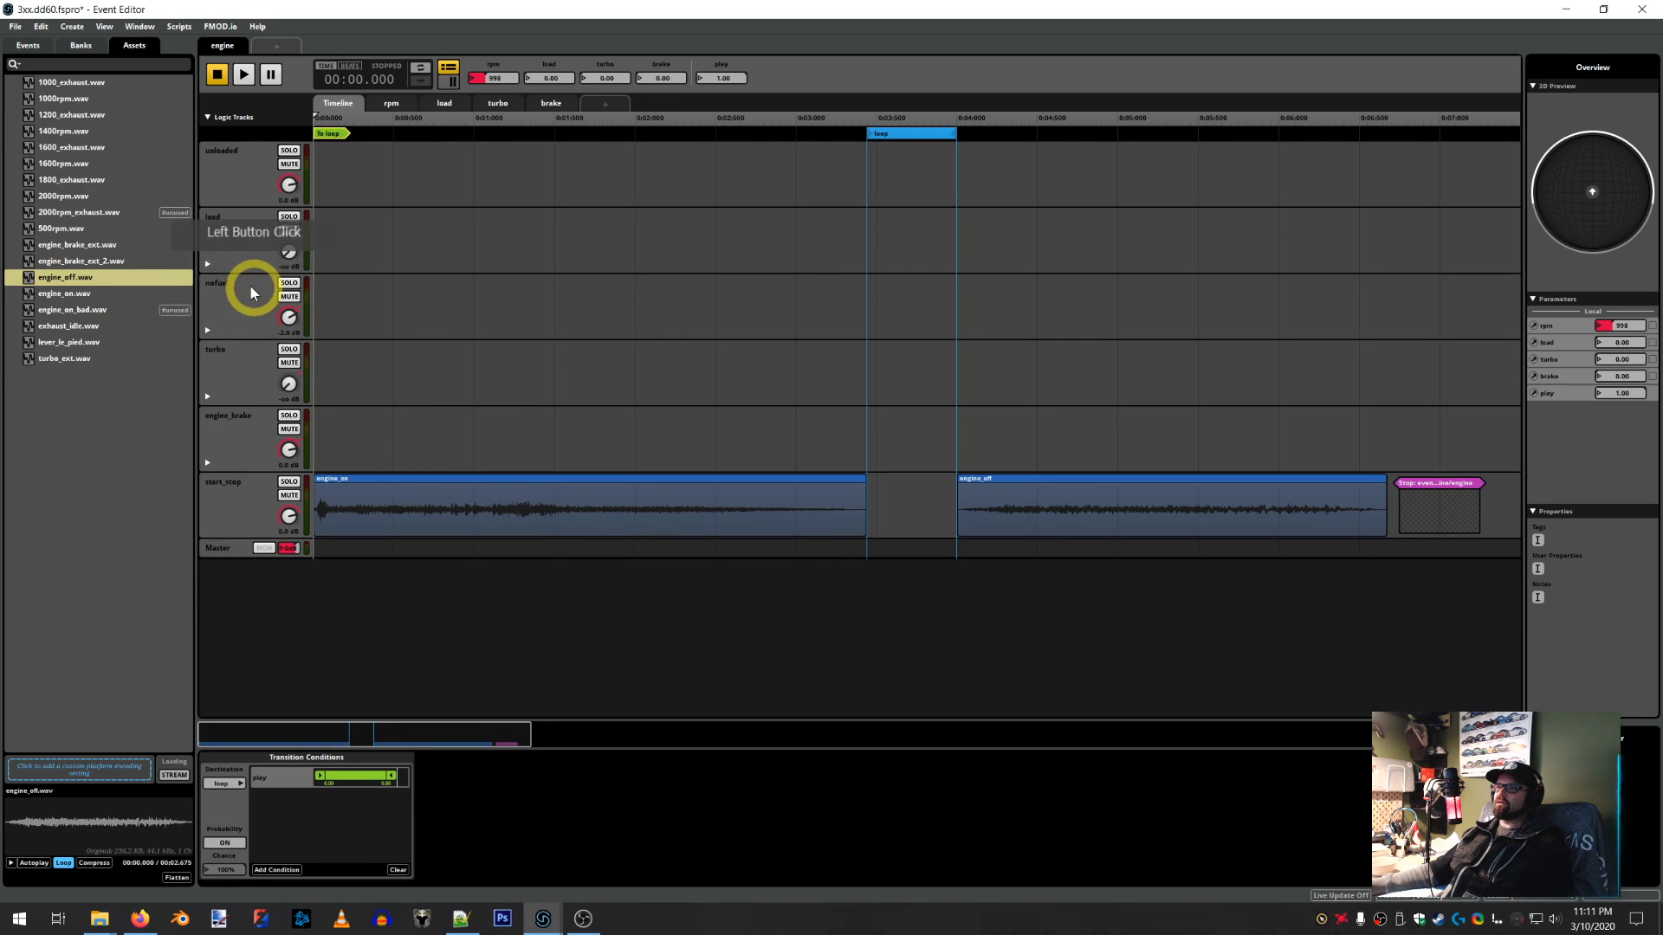
click(210, 257)
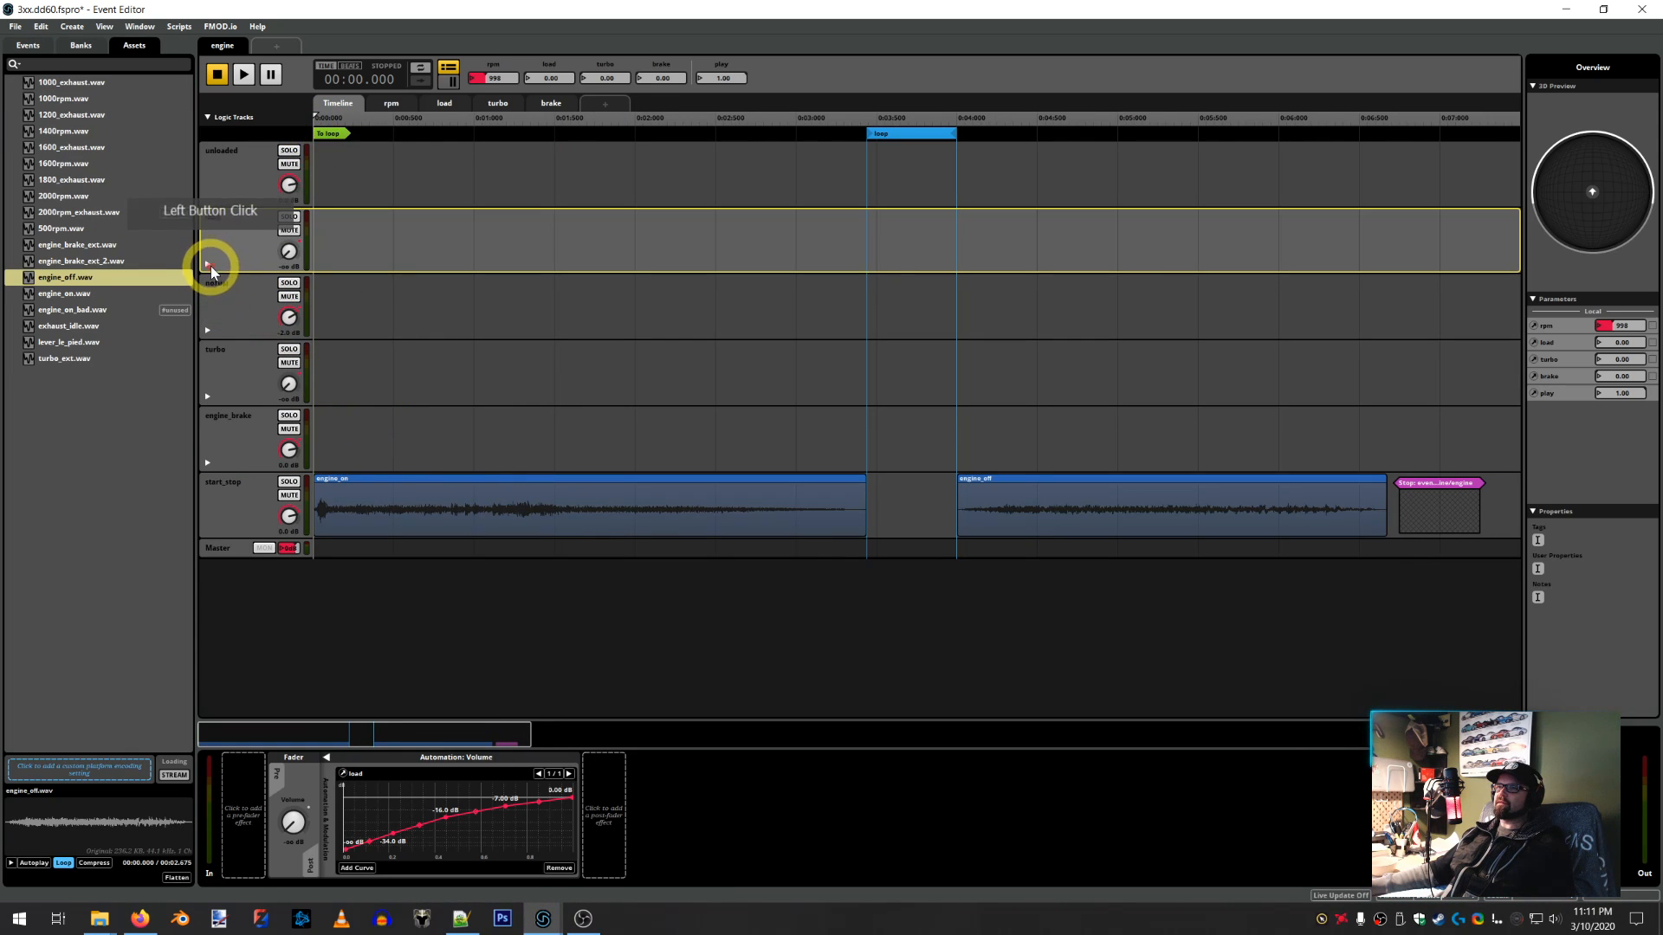
click(207, 262)
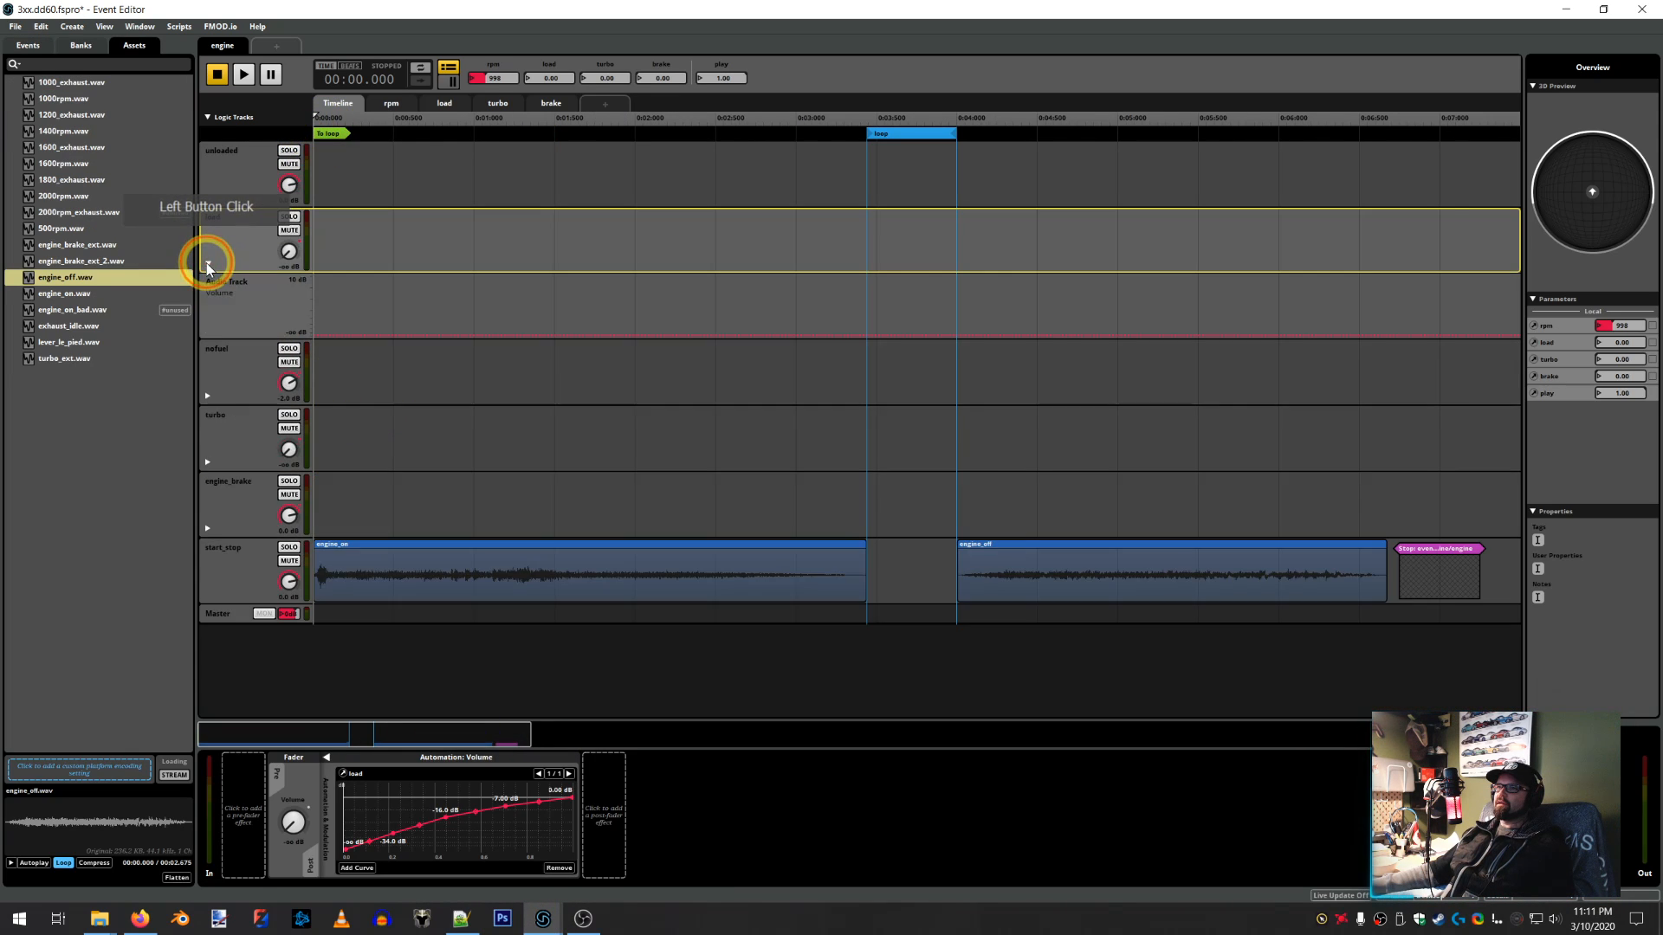
right_click(595, 307)
click(606, 312)
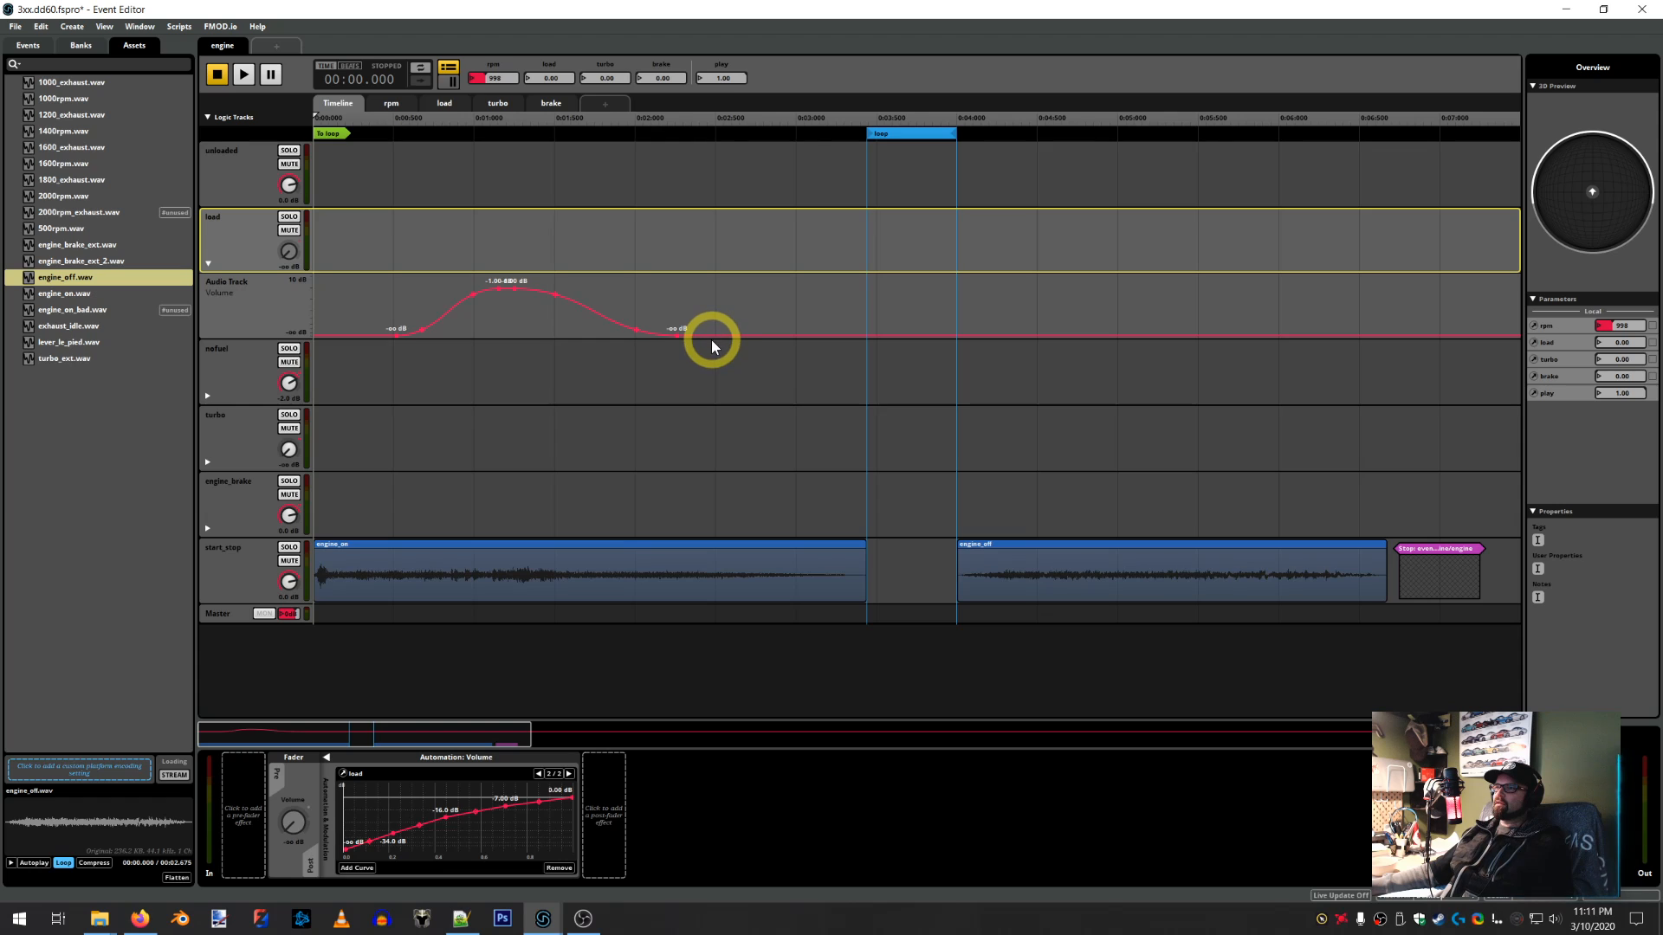
Move the load track's volume curve onto the loop region and widen its plateau to hold -1.00 dB from just before the loop to just after it
drag(710, 339, 370, 274)
drag(516, 289, 907, 288)
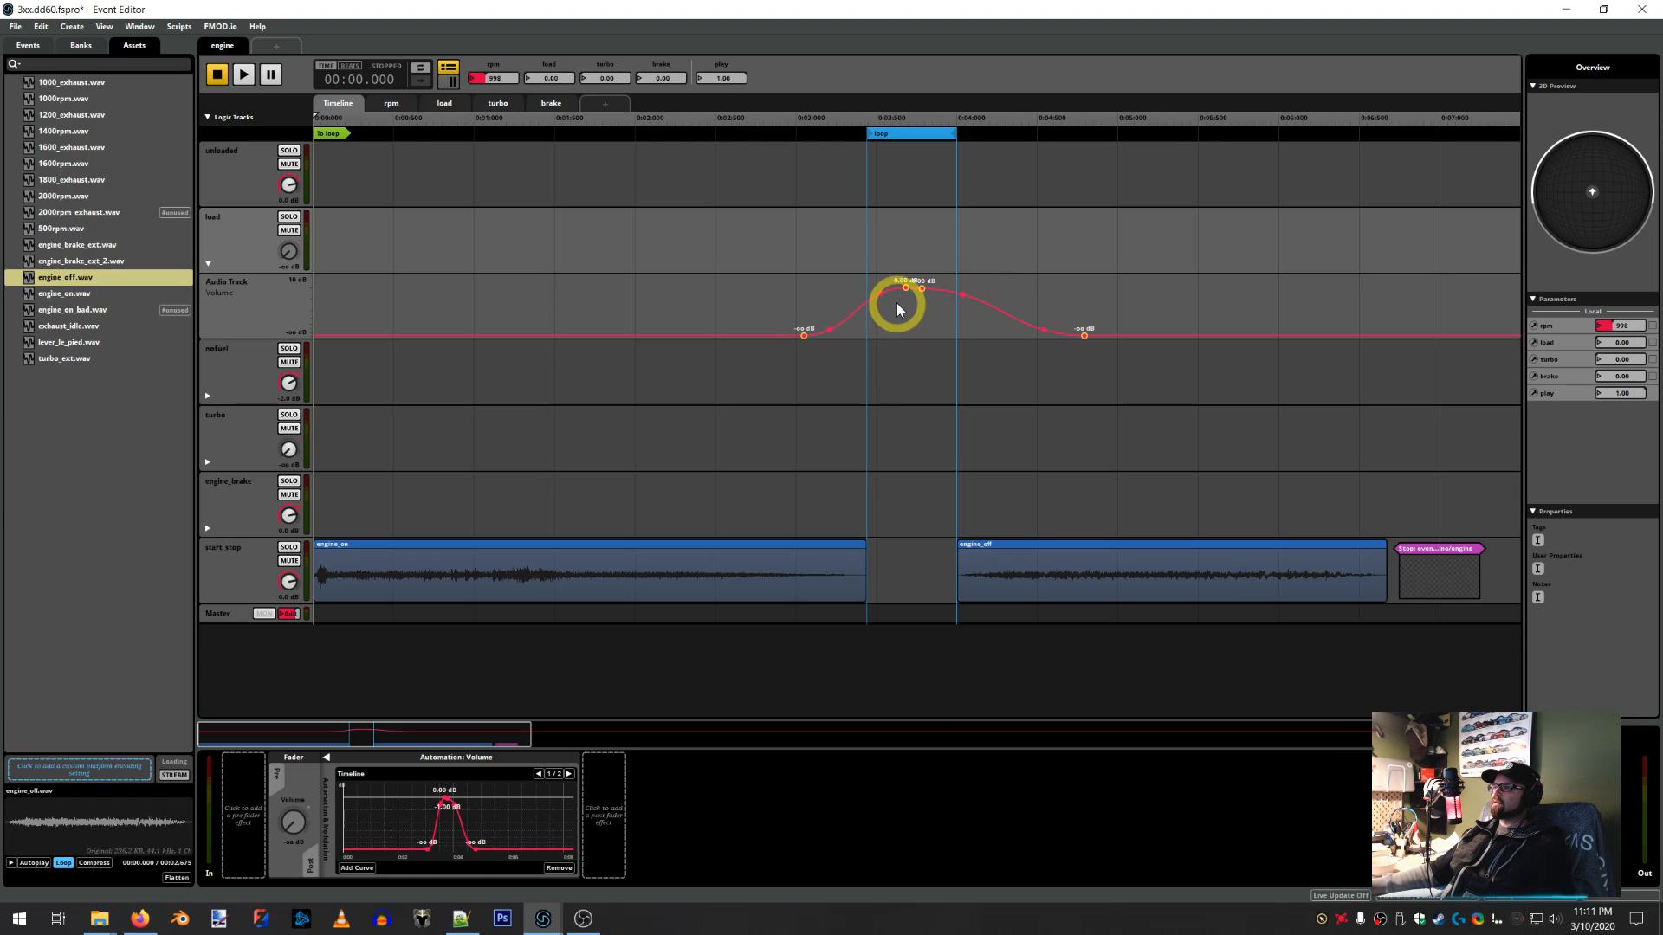
click(913, 316)
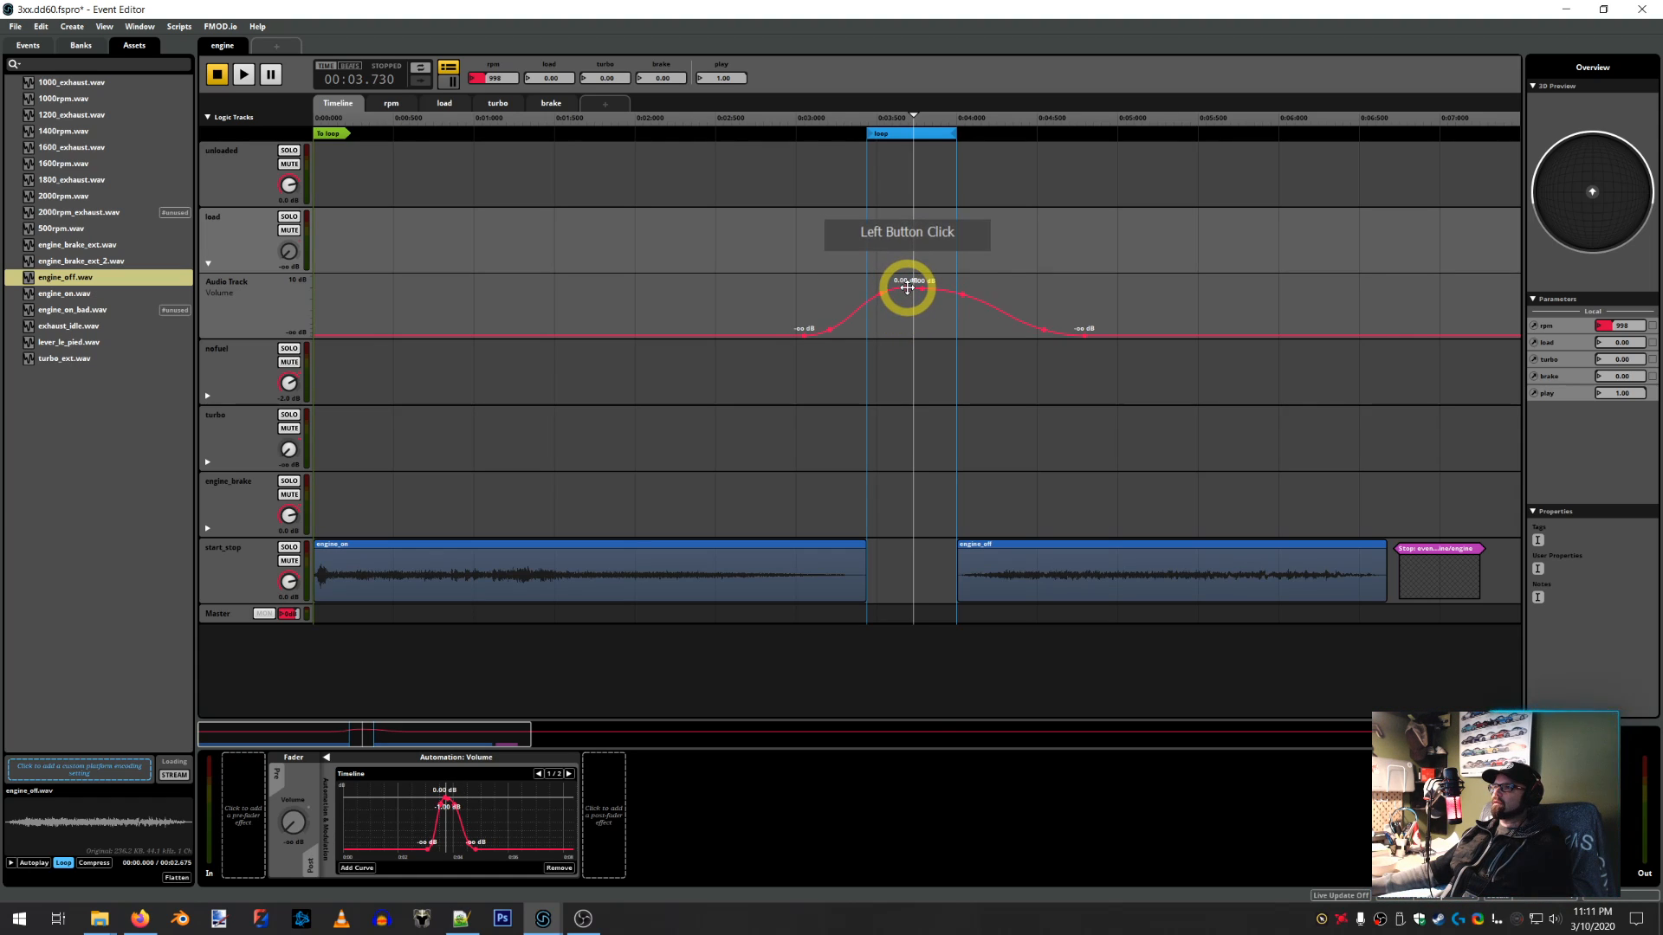
drag(905, 287, 780, 334)
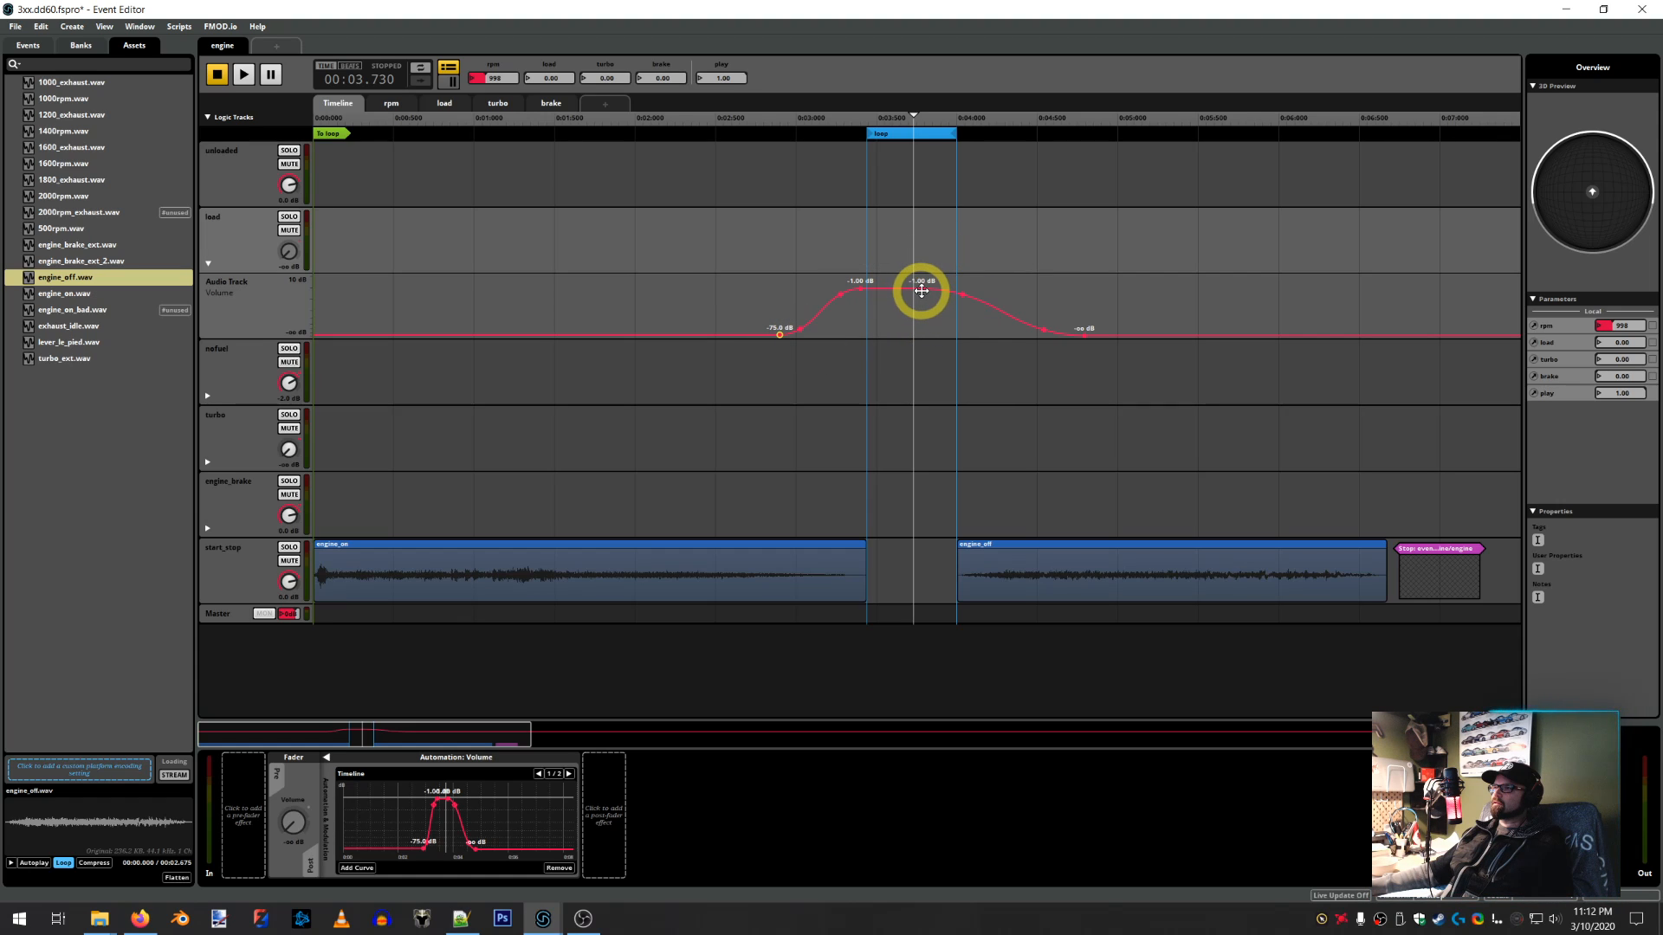
drag(921, 291, 964, 289)
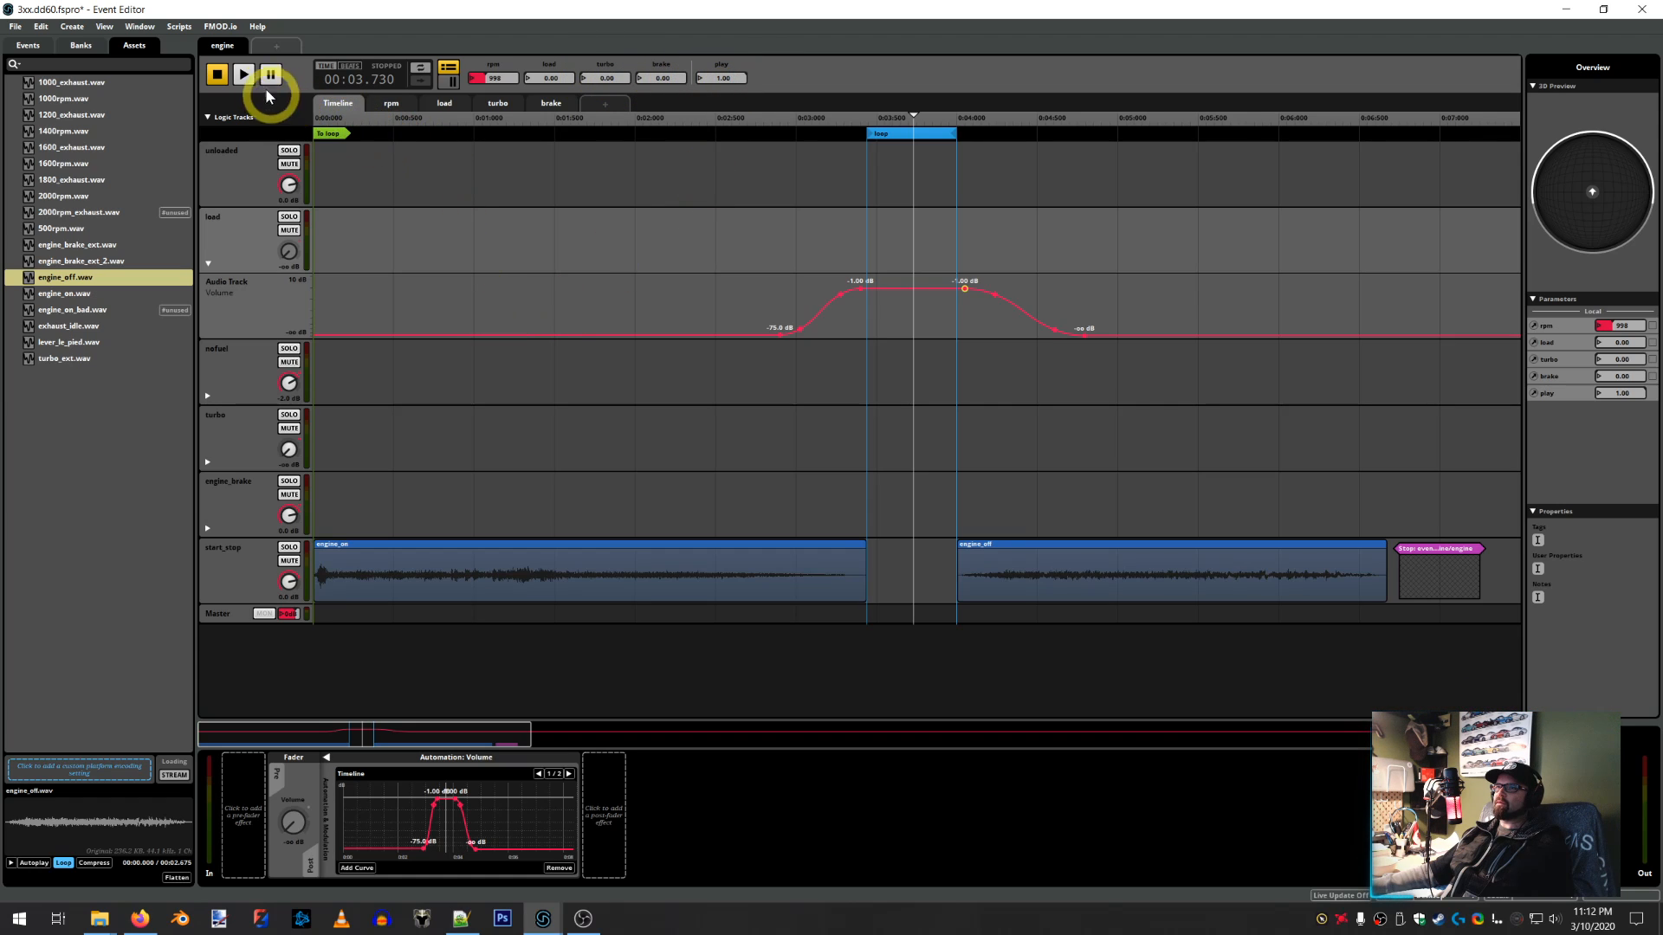
Play the event from the Timeline's start into the loop region to check the load track's fade, and stop playback
click(244, 76)
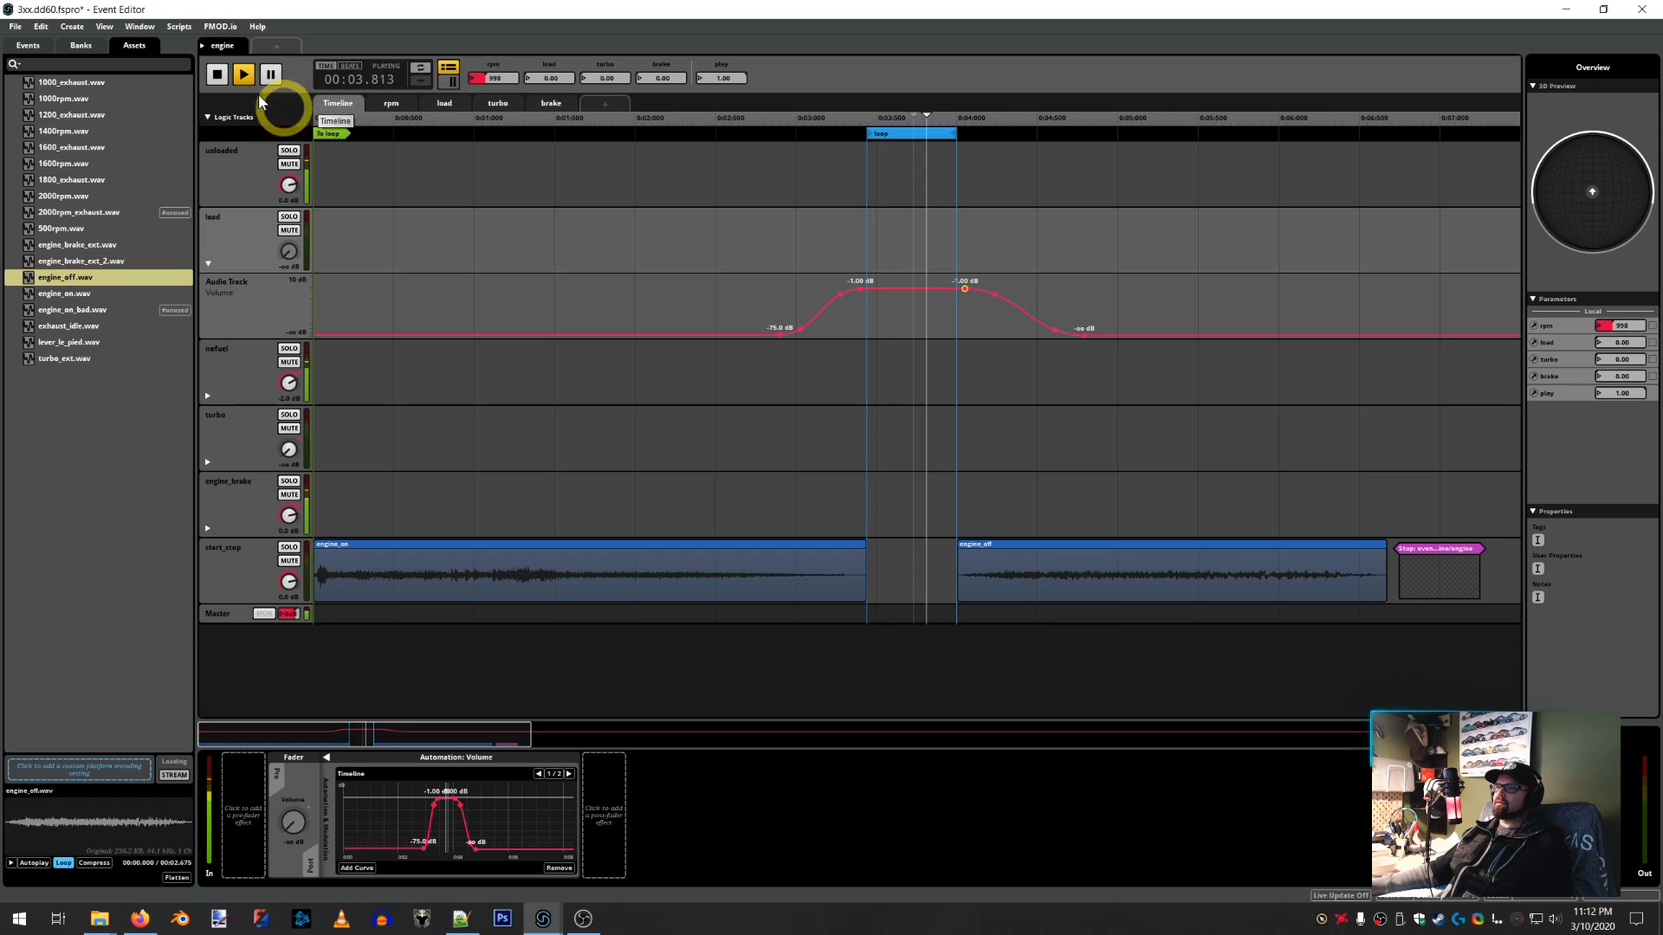
click(217, 76)
click(322, 120)
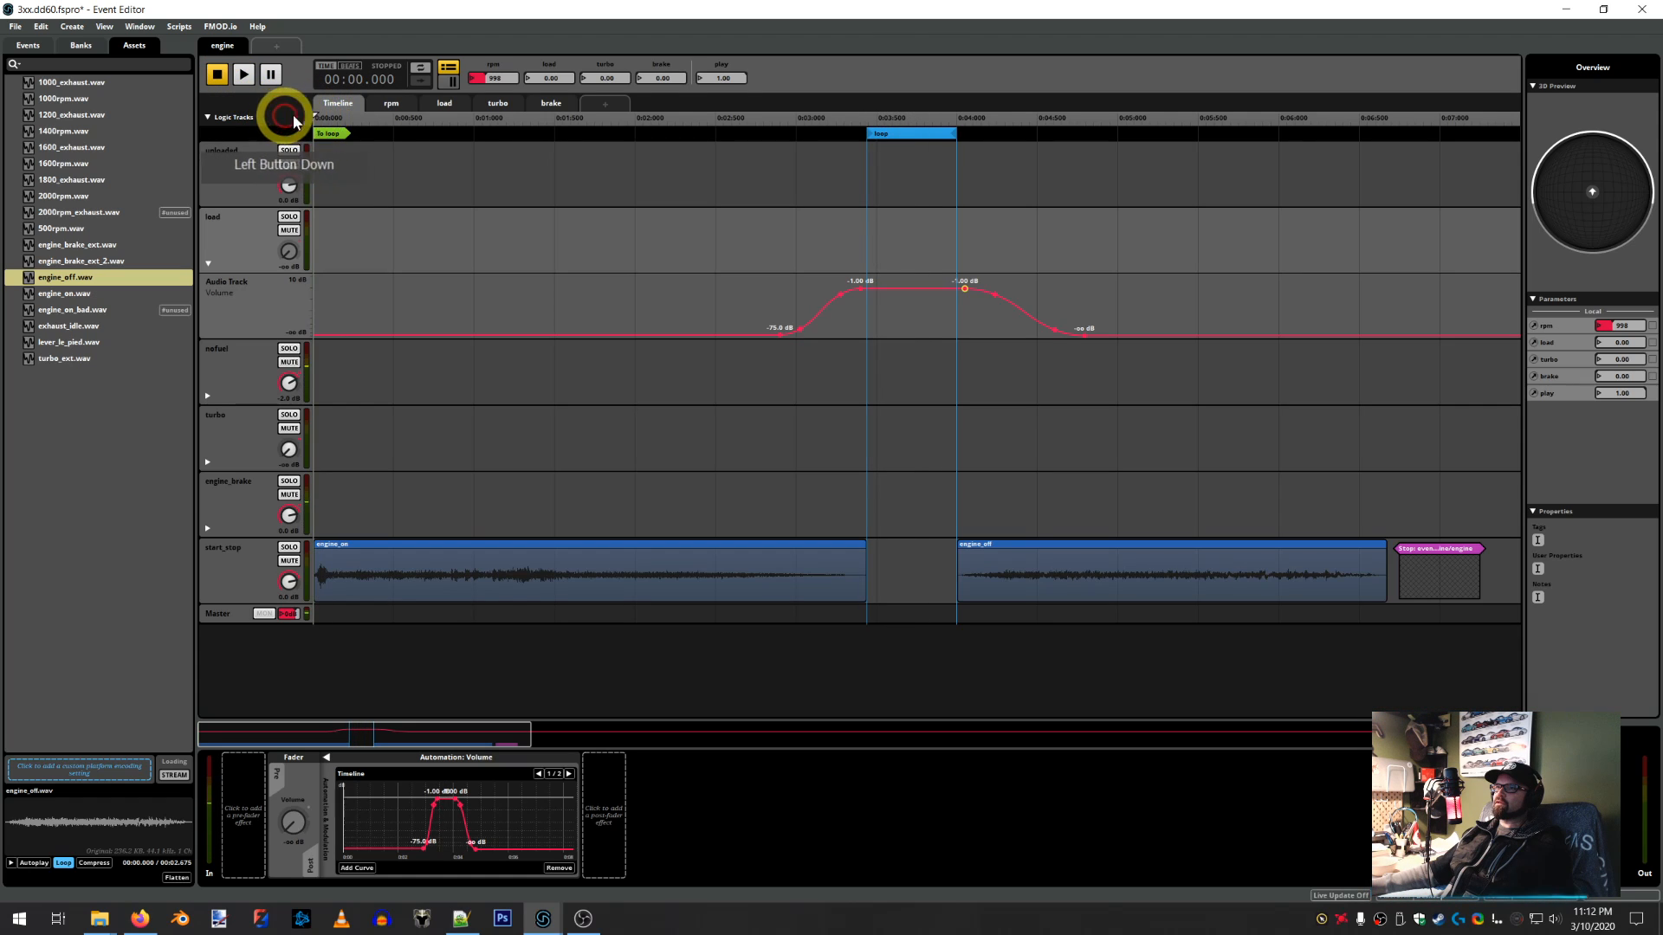
click(244, 75)
click(201, 221)
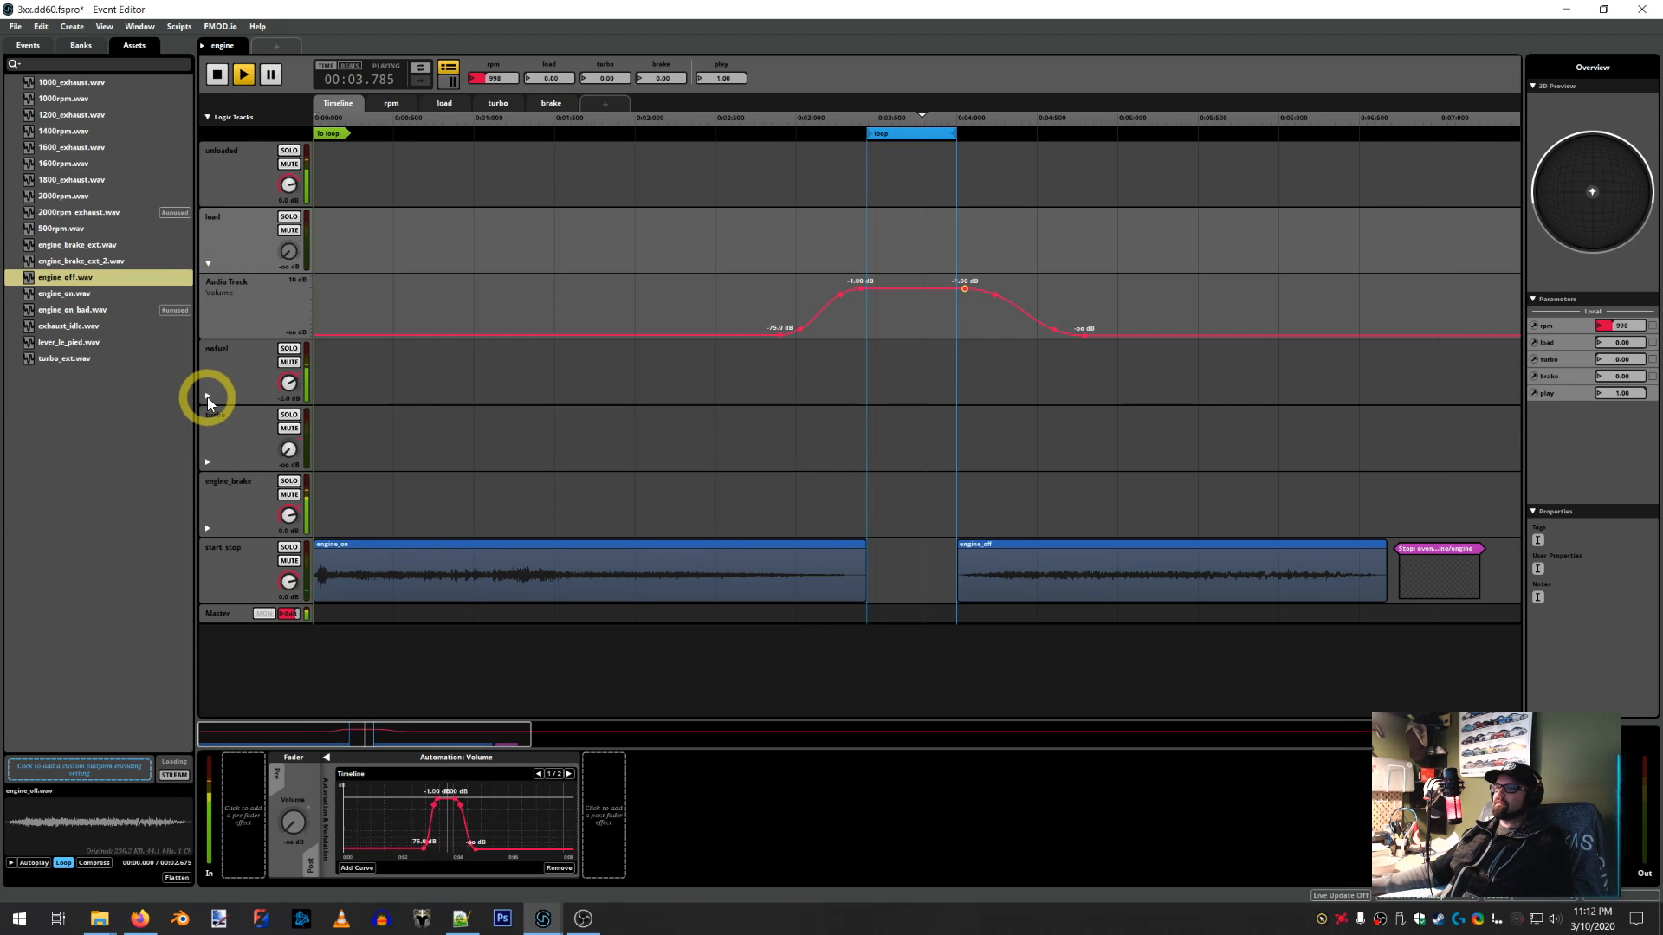
click(217, 76)
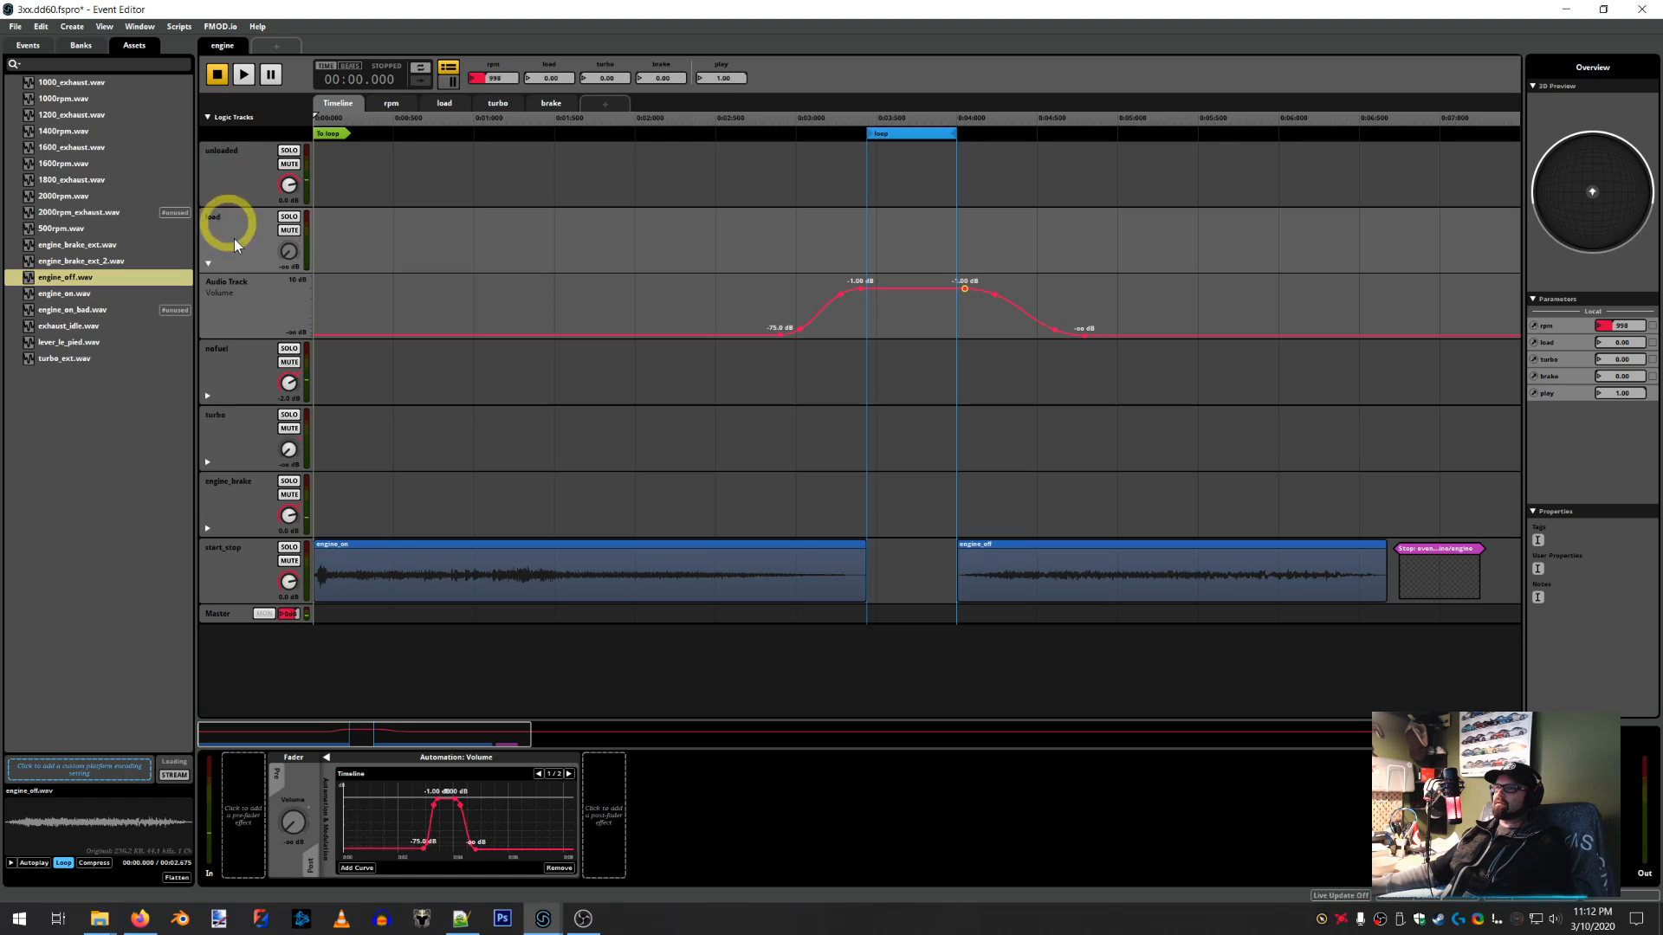
Add volume automation to the unloaded track
click(237, 184)
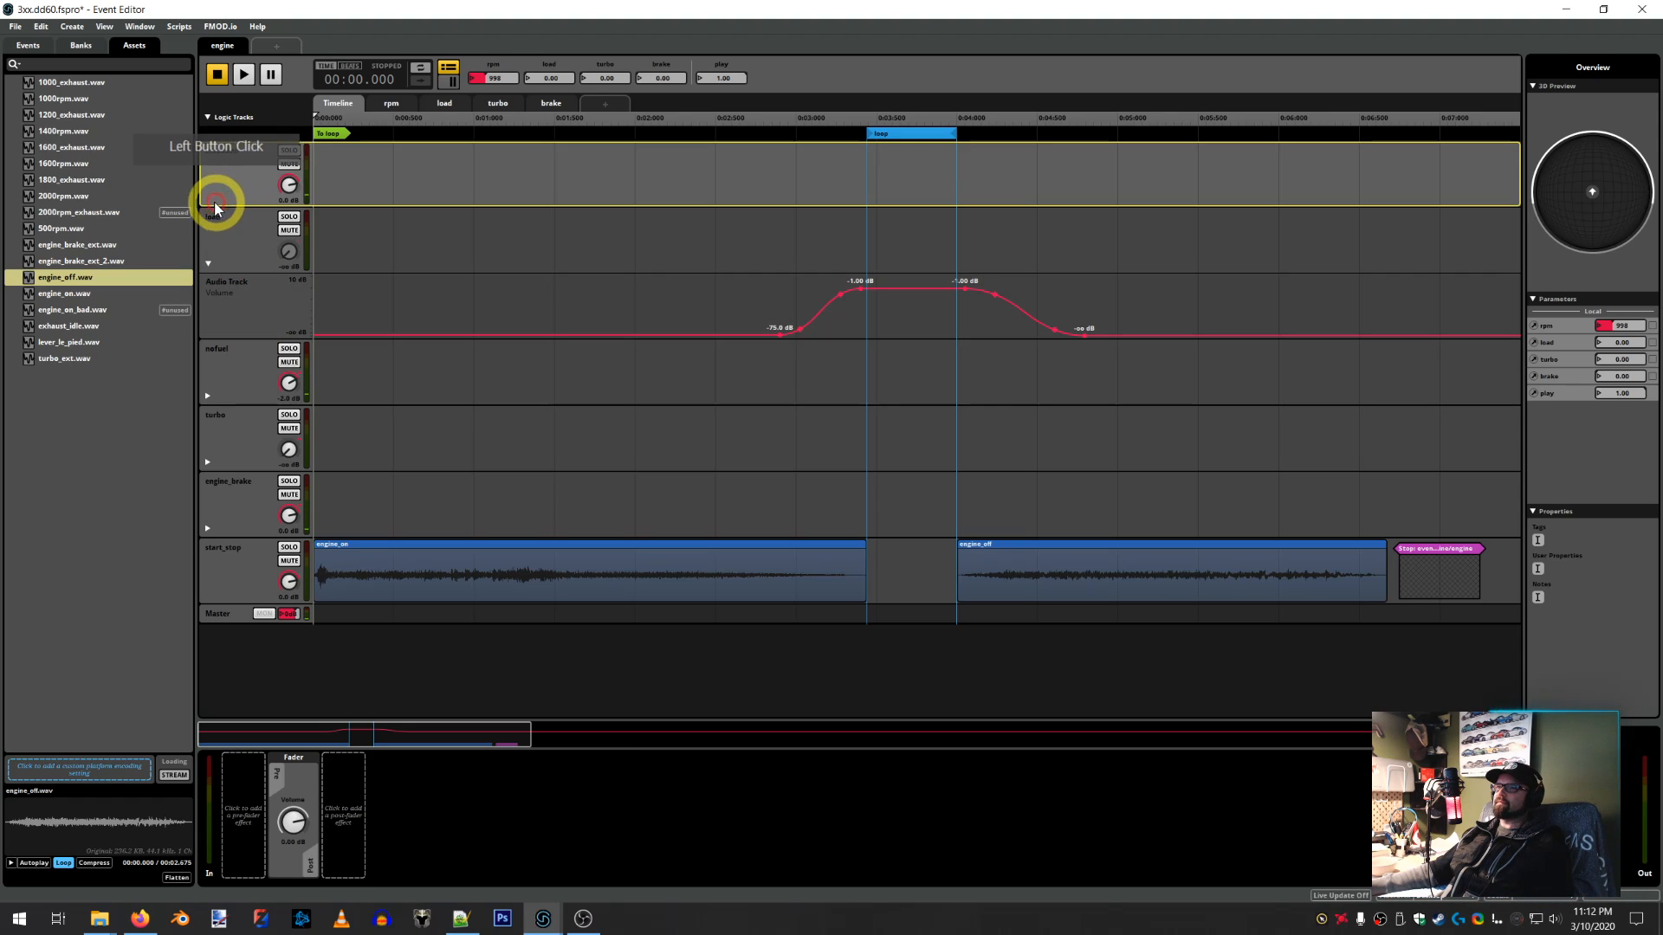
right_click(237, 180)
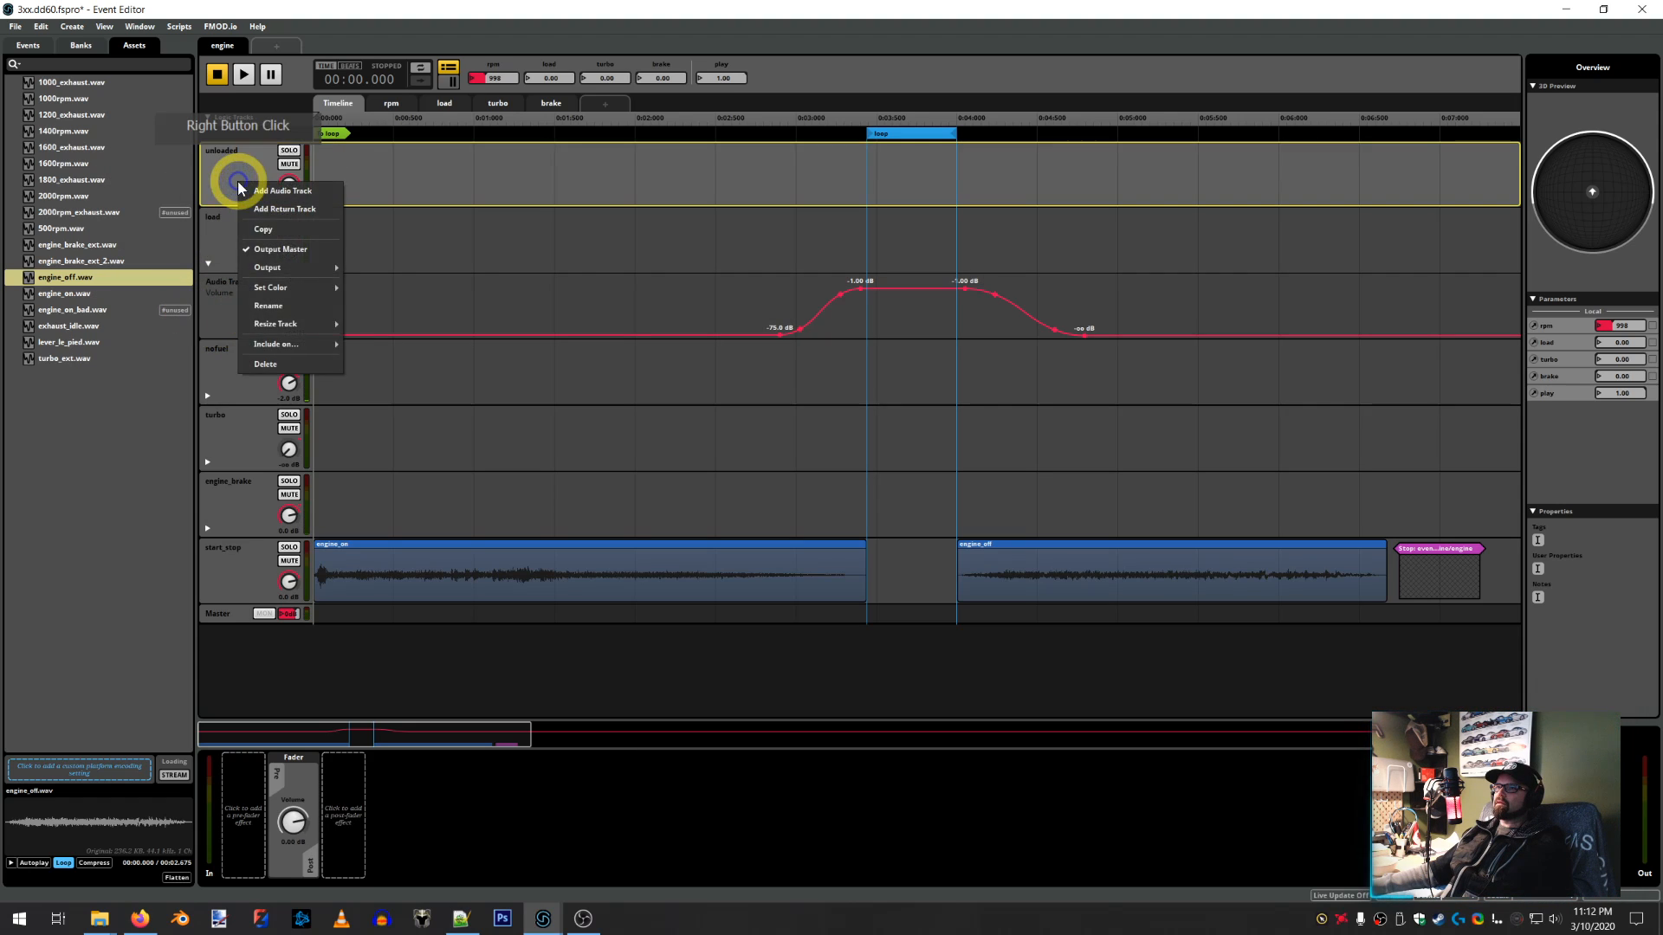
click(291, 190)
right_click(291, 190)
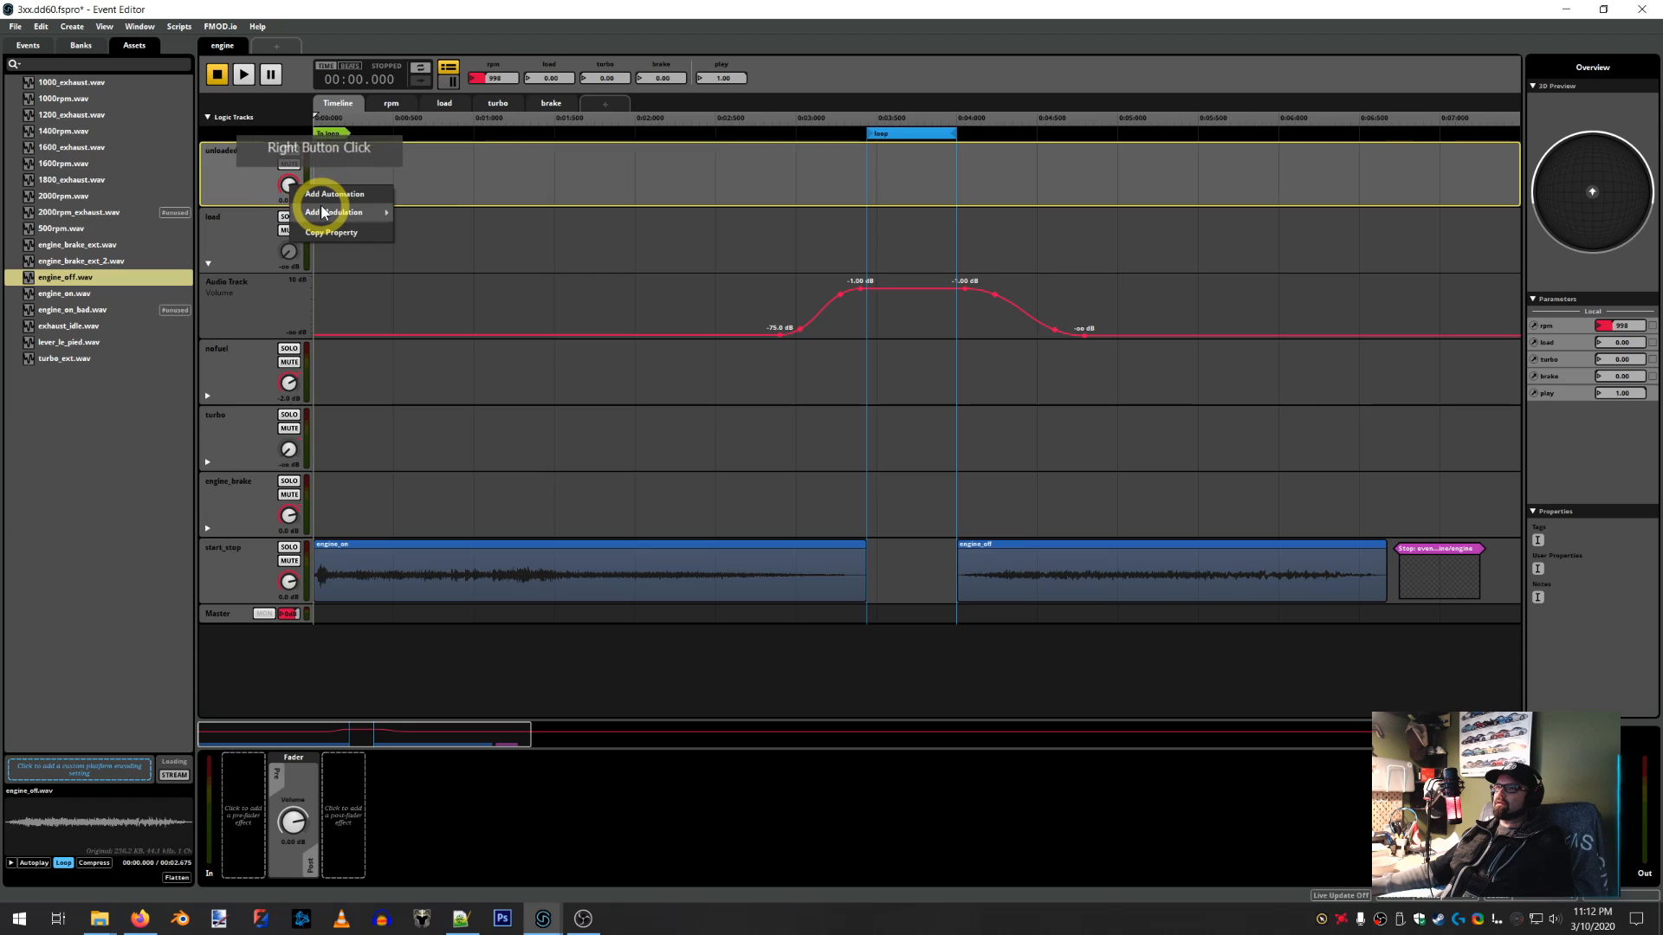
mouse_move(338, 212)
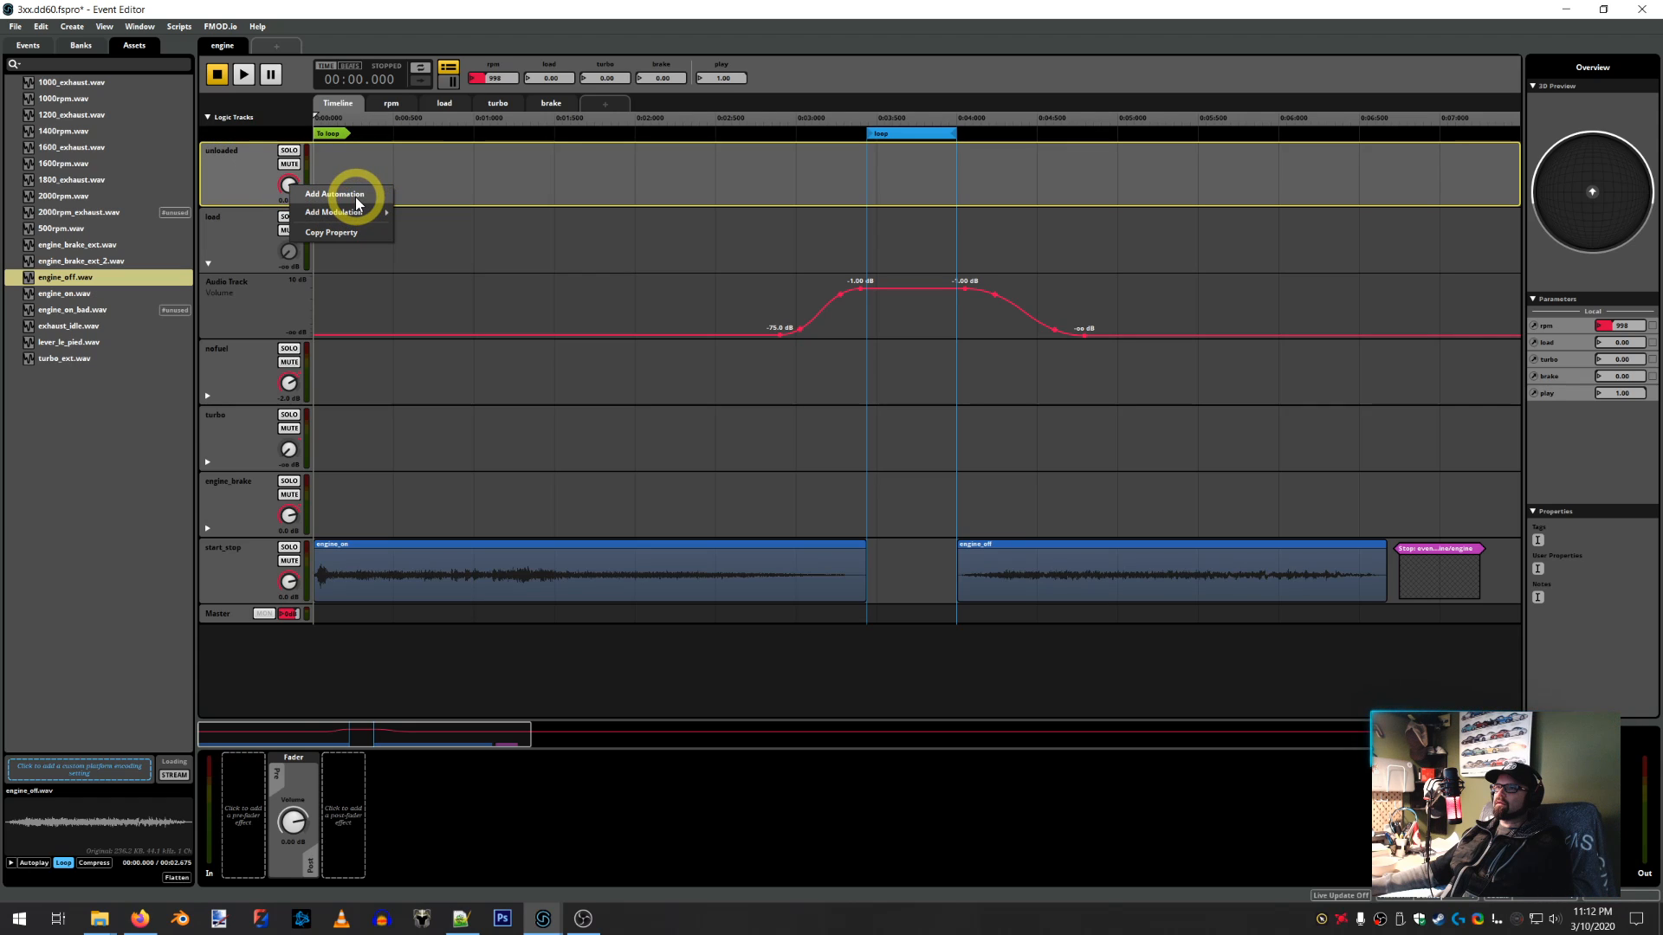
click(351, 194)
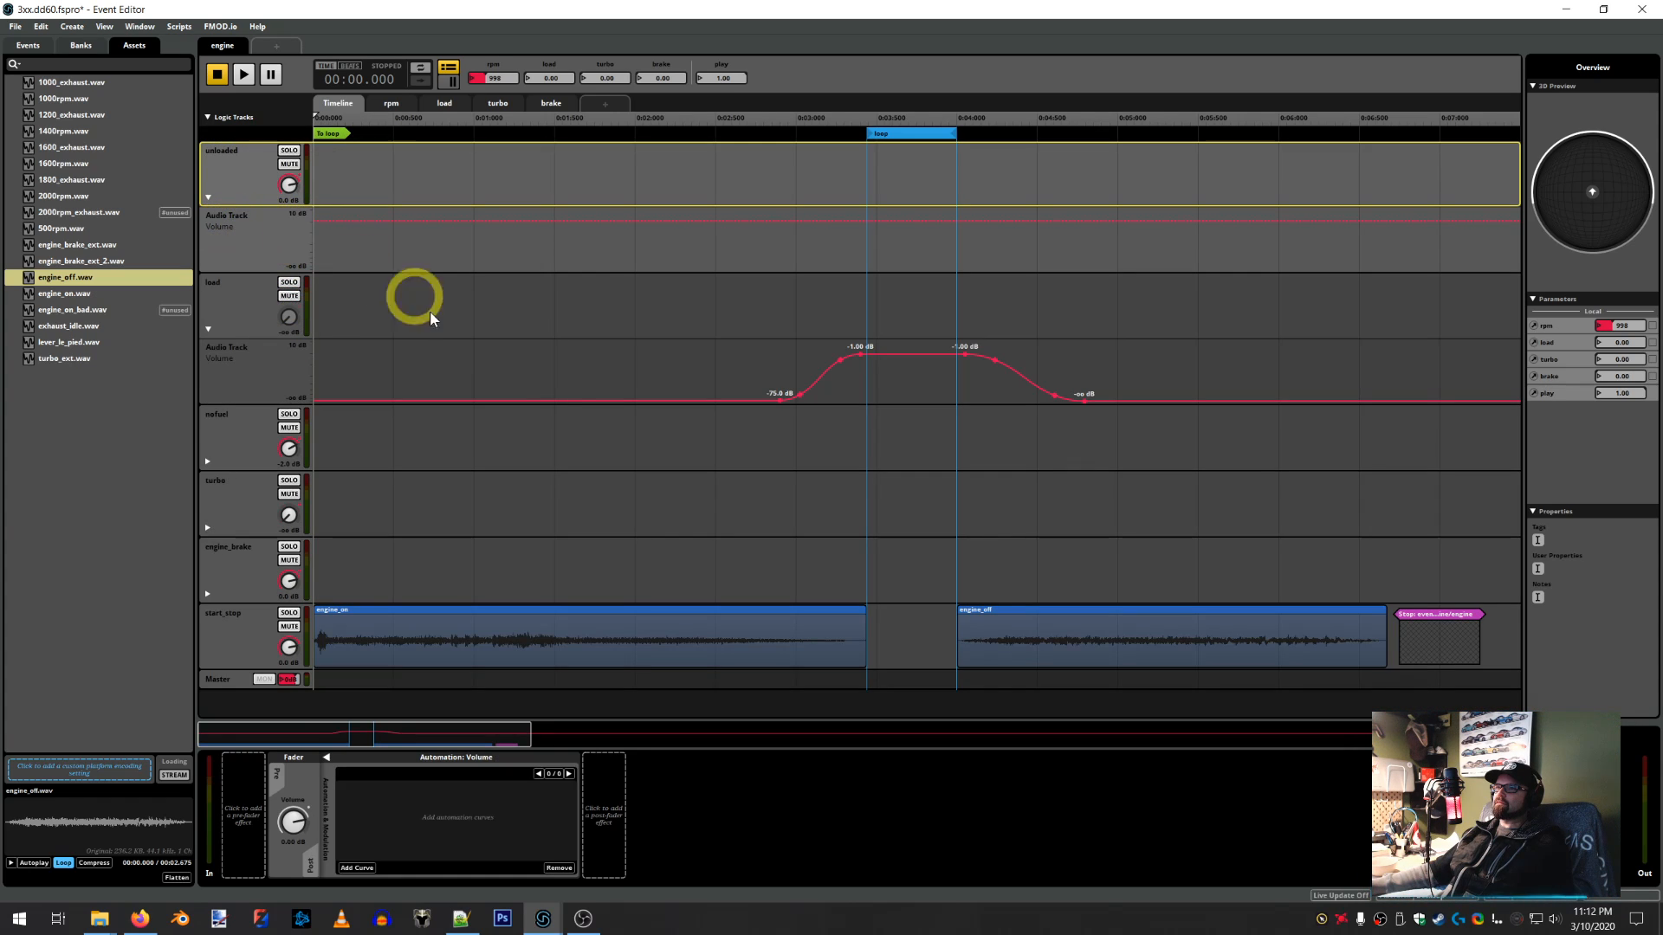
Copy the load track's Timeline volume curve and paste it into the unloaded track's volume automation
right_click(863, 353)
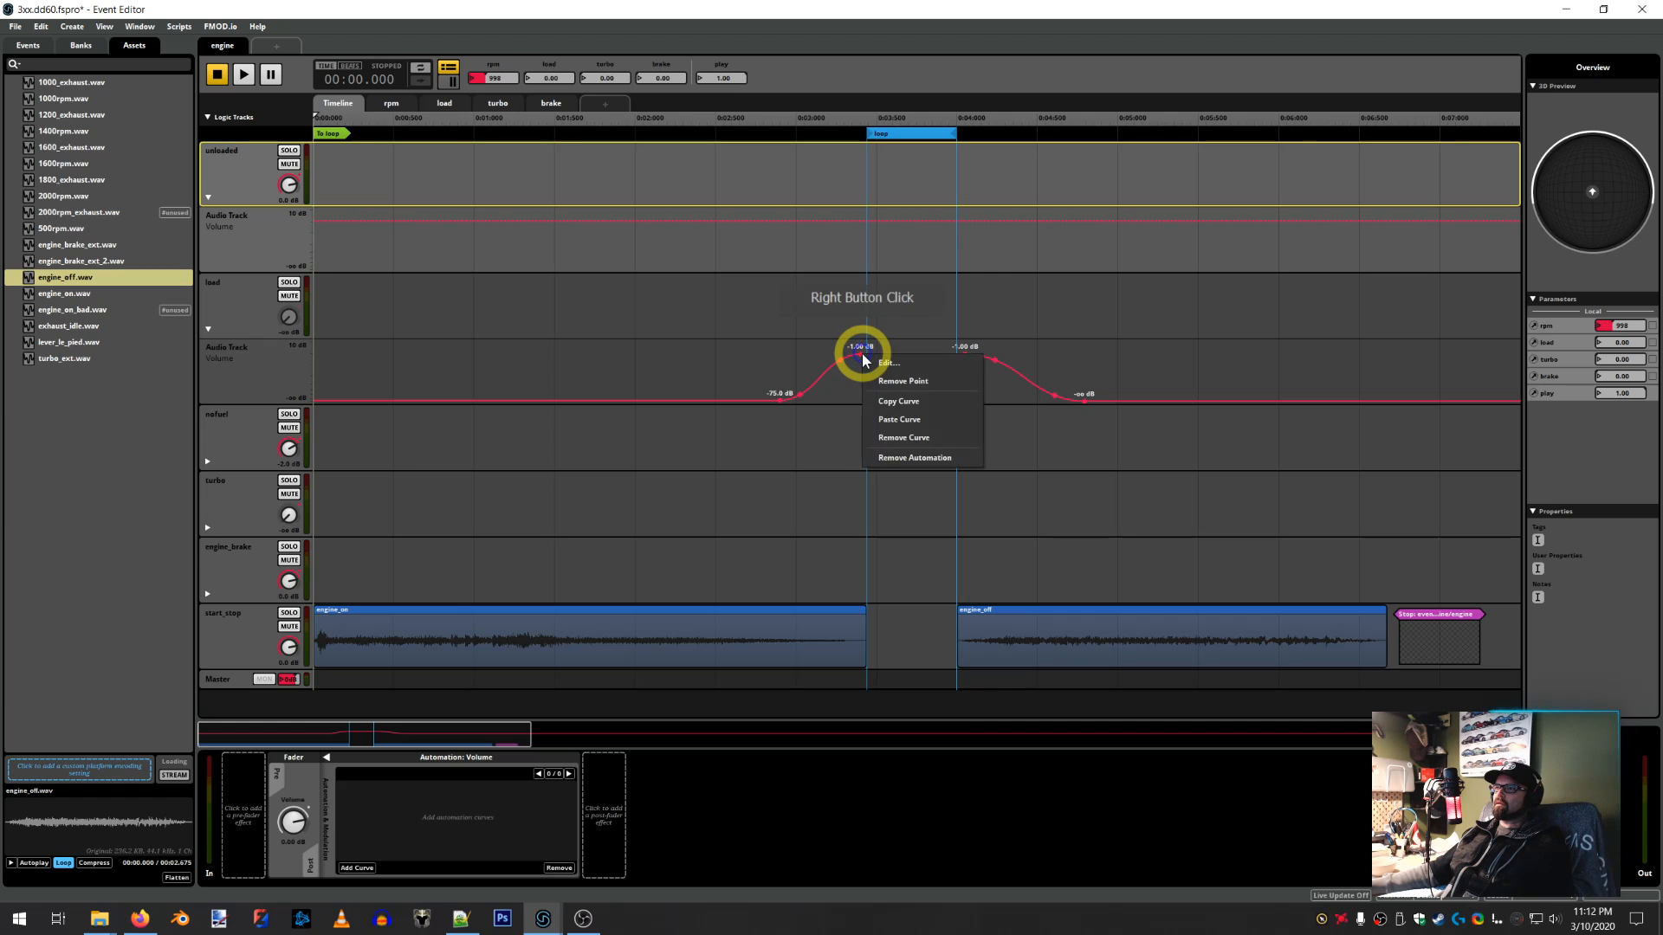
click(892, 401)
right_click(703, 236)
click(762, 255)
right_click(684, 360)
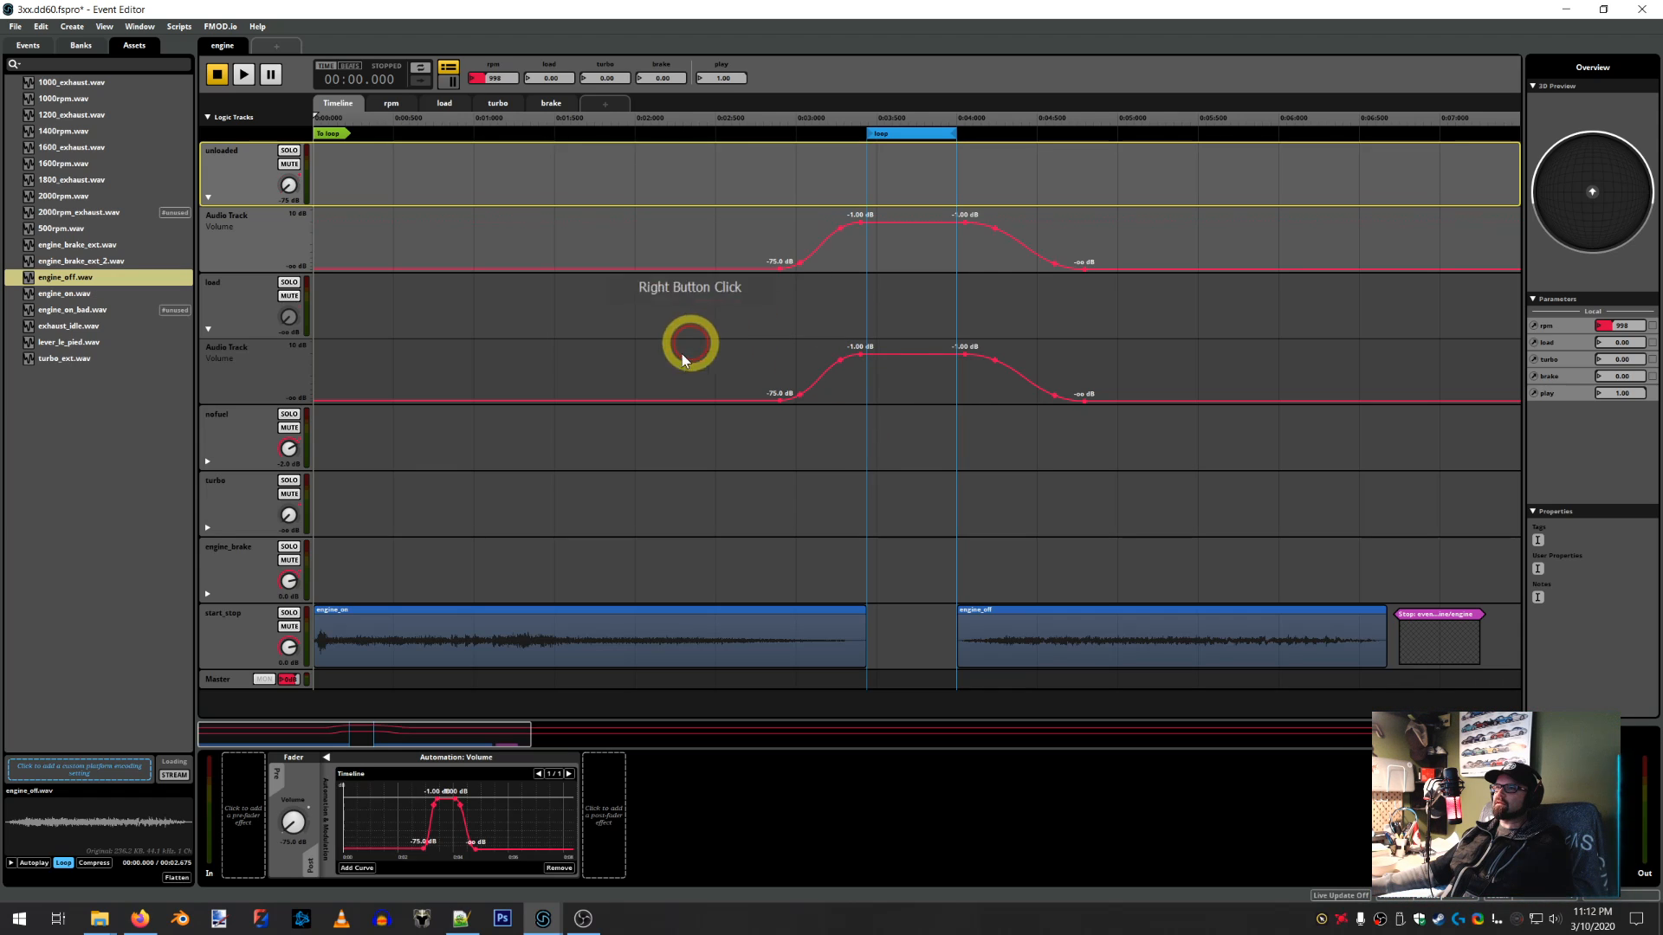
click(701, 334)
click(374, 206)
click(231, 85)
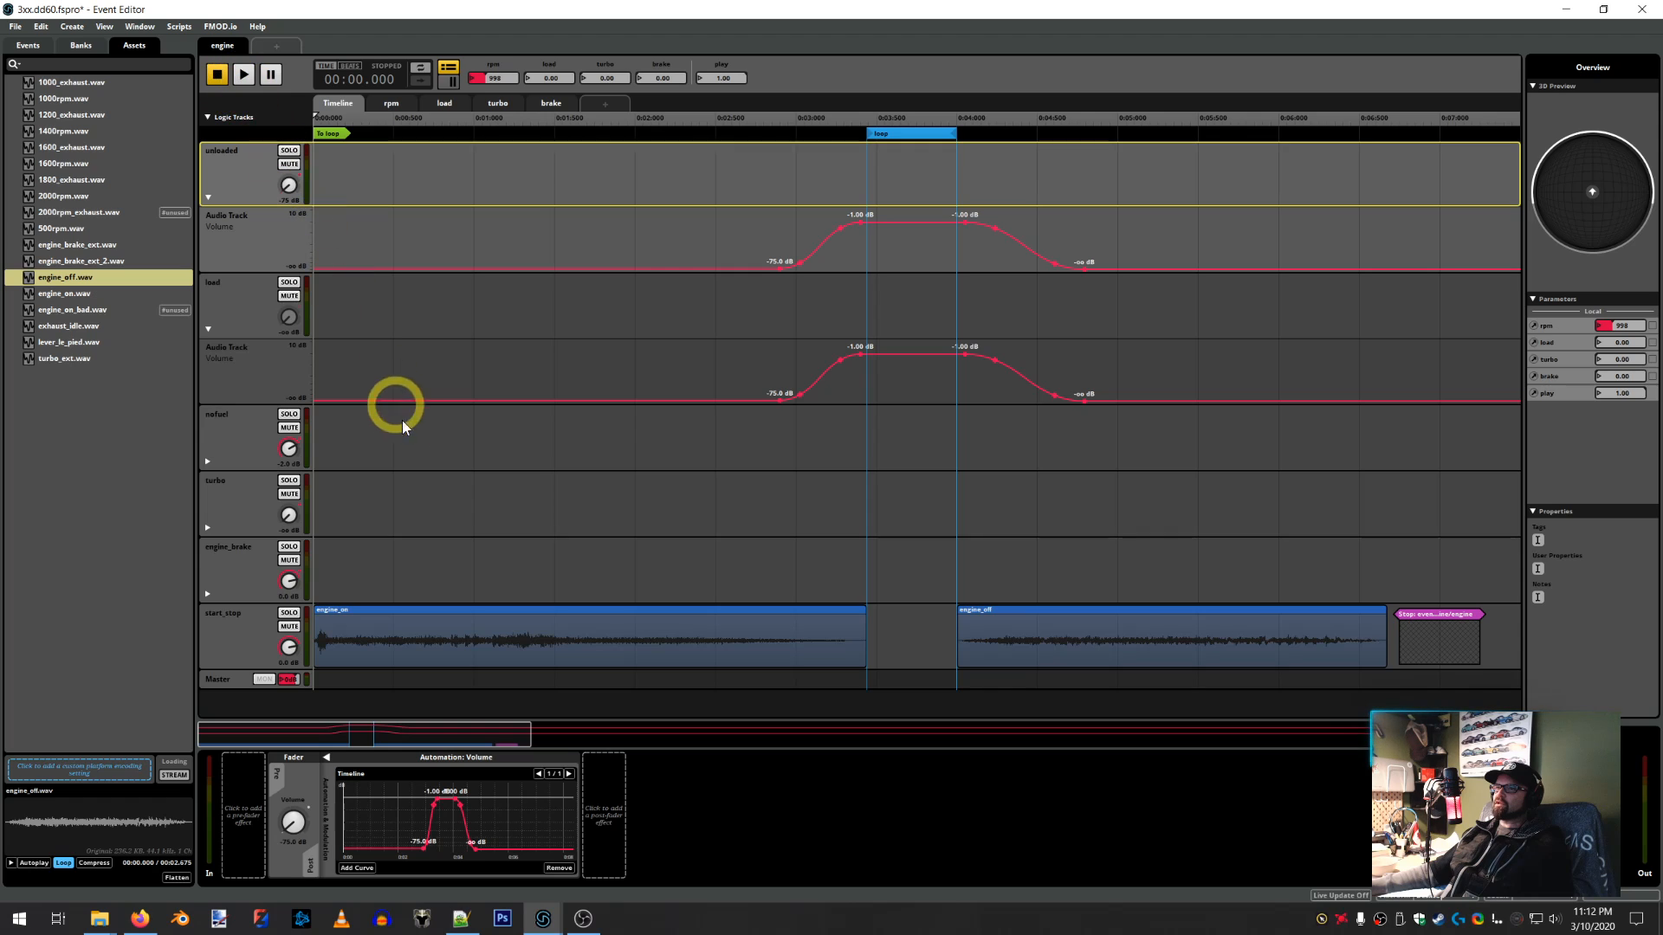
Expand the nofuel track's volume automation and paste the copied fade curve into it
click(207, 461)
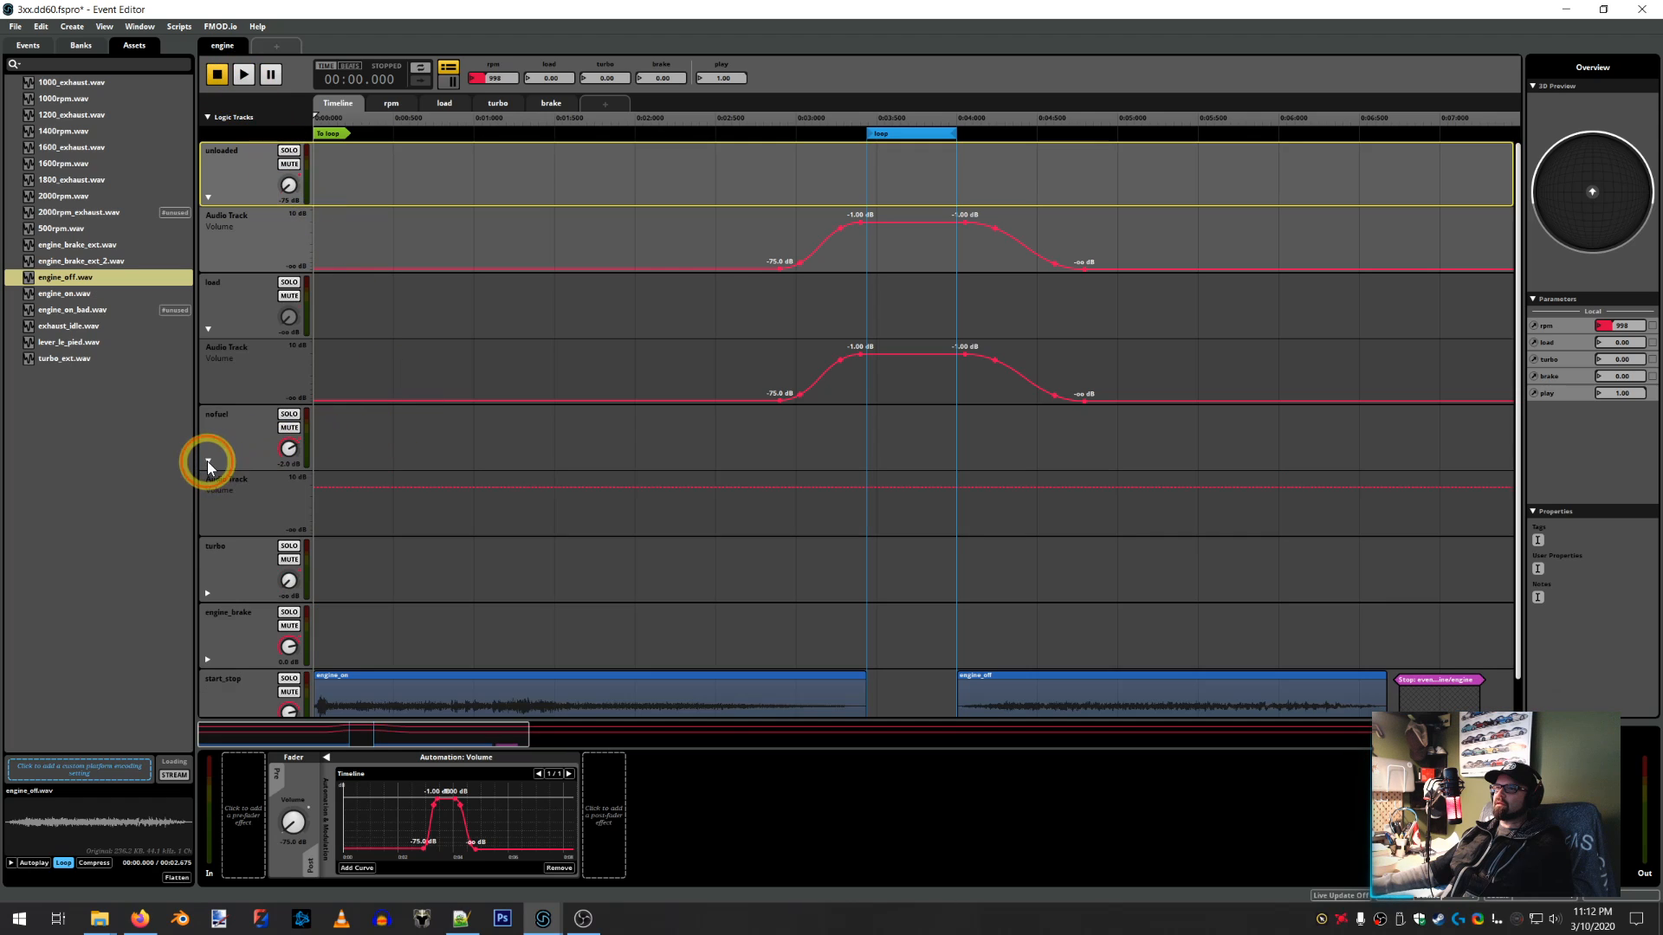
right_click(771, 500)
click(783, 506)
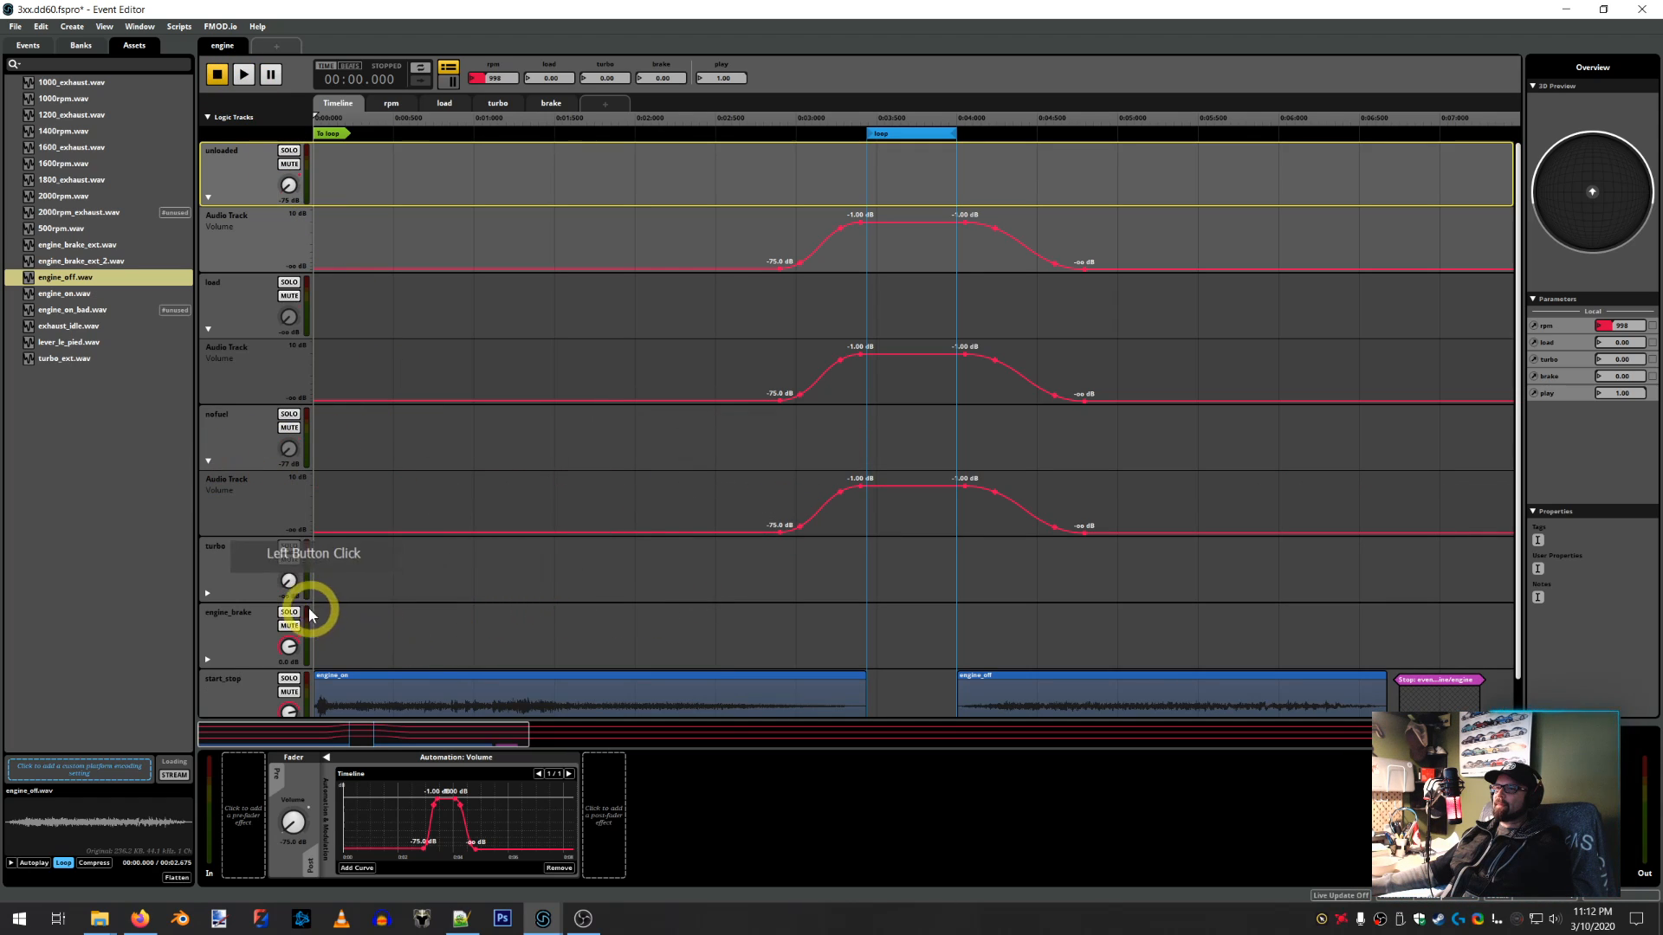
Expand the turbo track's volume automation and paste the copied fade curve into it
click(762, 571)
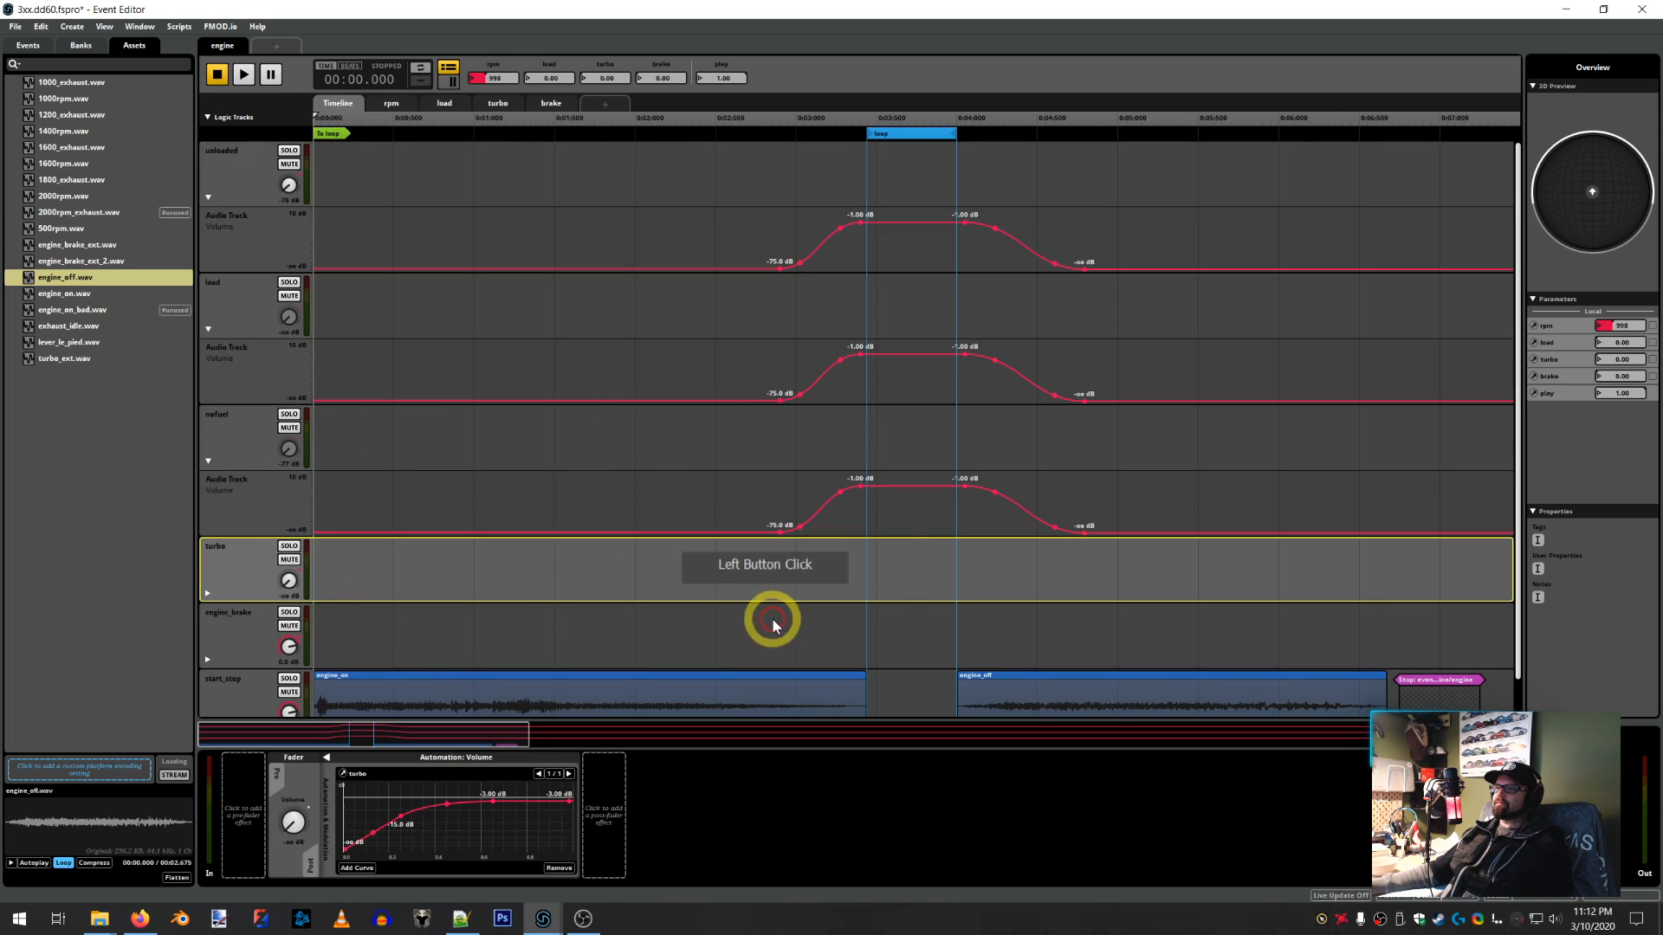
click(208, 593)
click(824, 639)
right_click(825, 639)
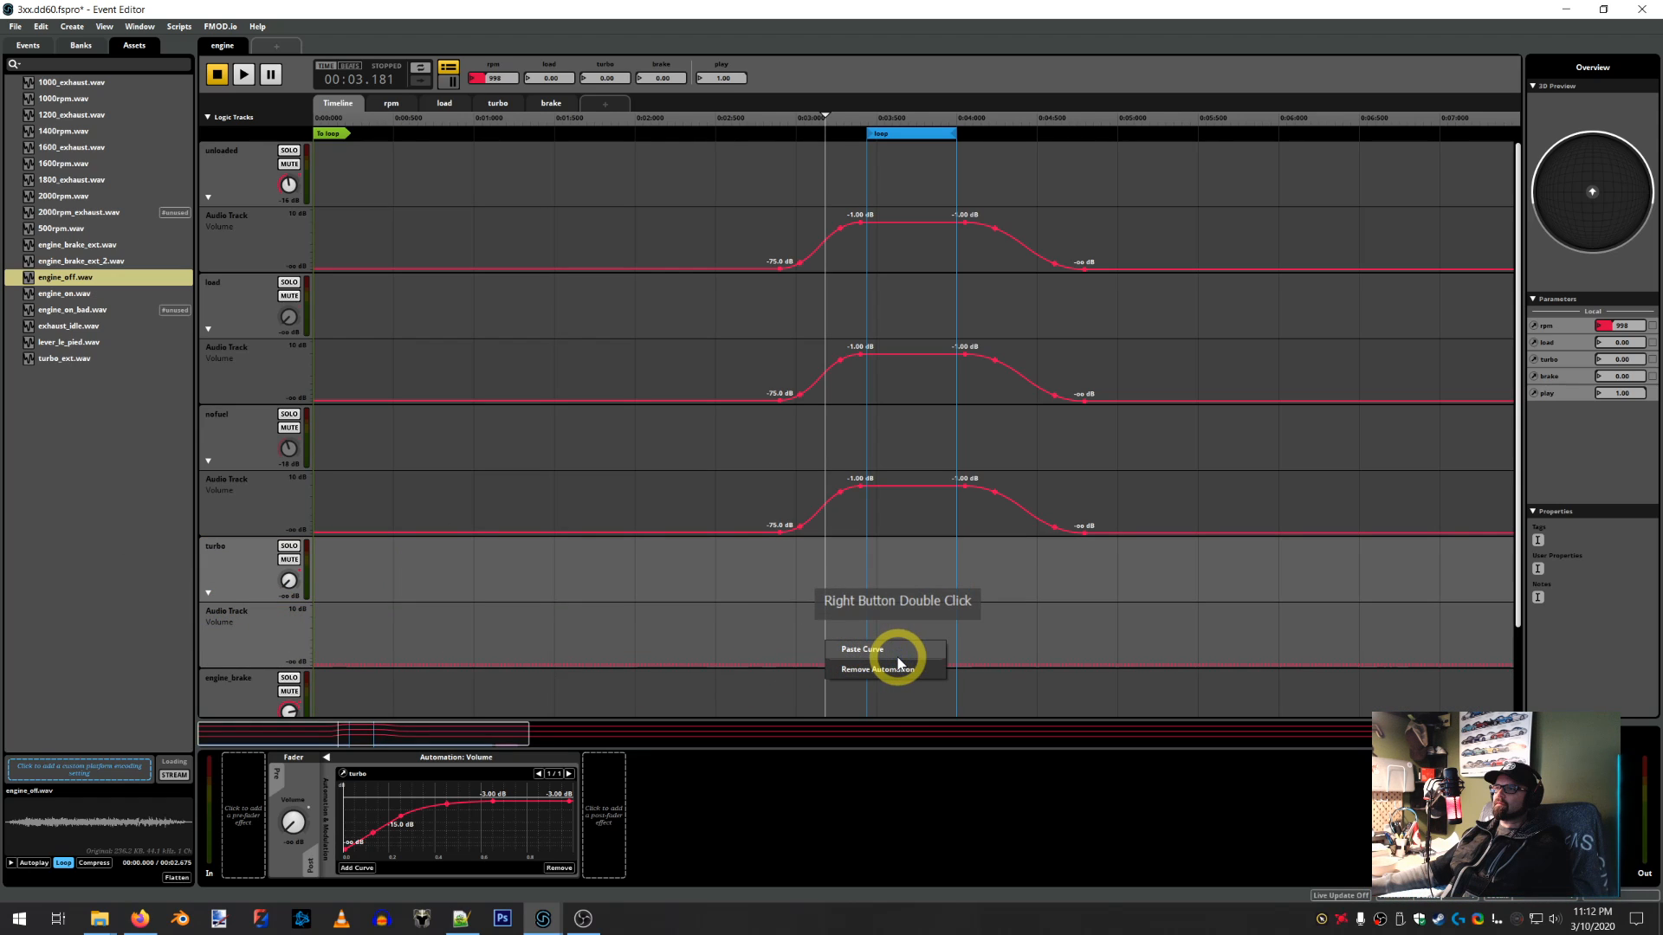
click(866, 649)
Expand the engine_brake track's volume automation and paste the copied fade curve into it
scroll(612, 519, down, 2)
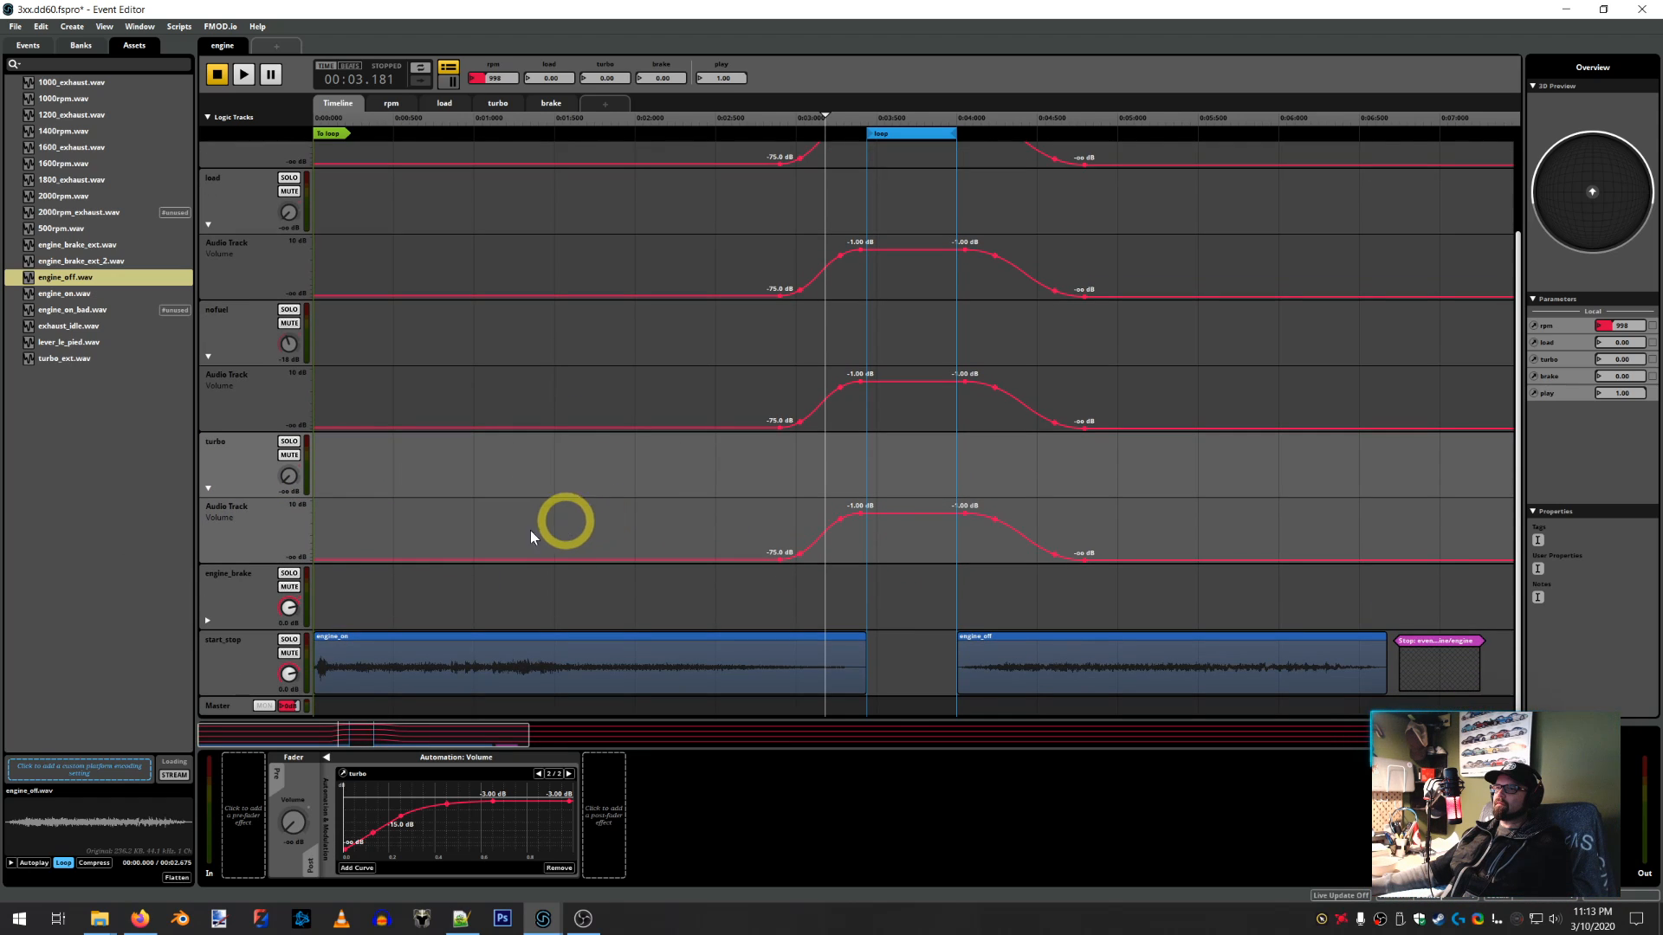
click(207, 620)
scroll(772, 545, down, 1)
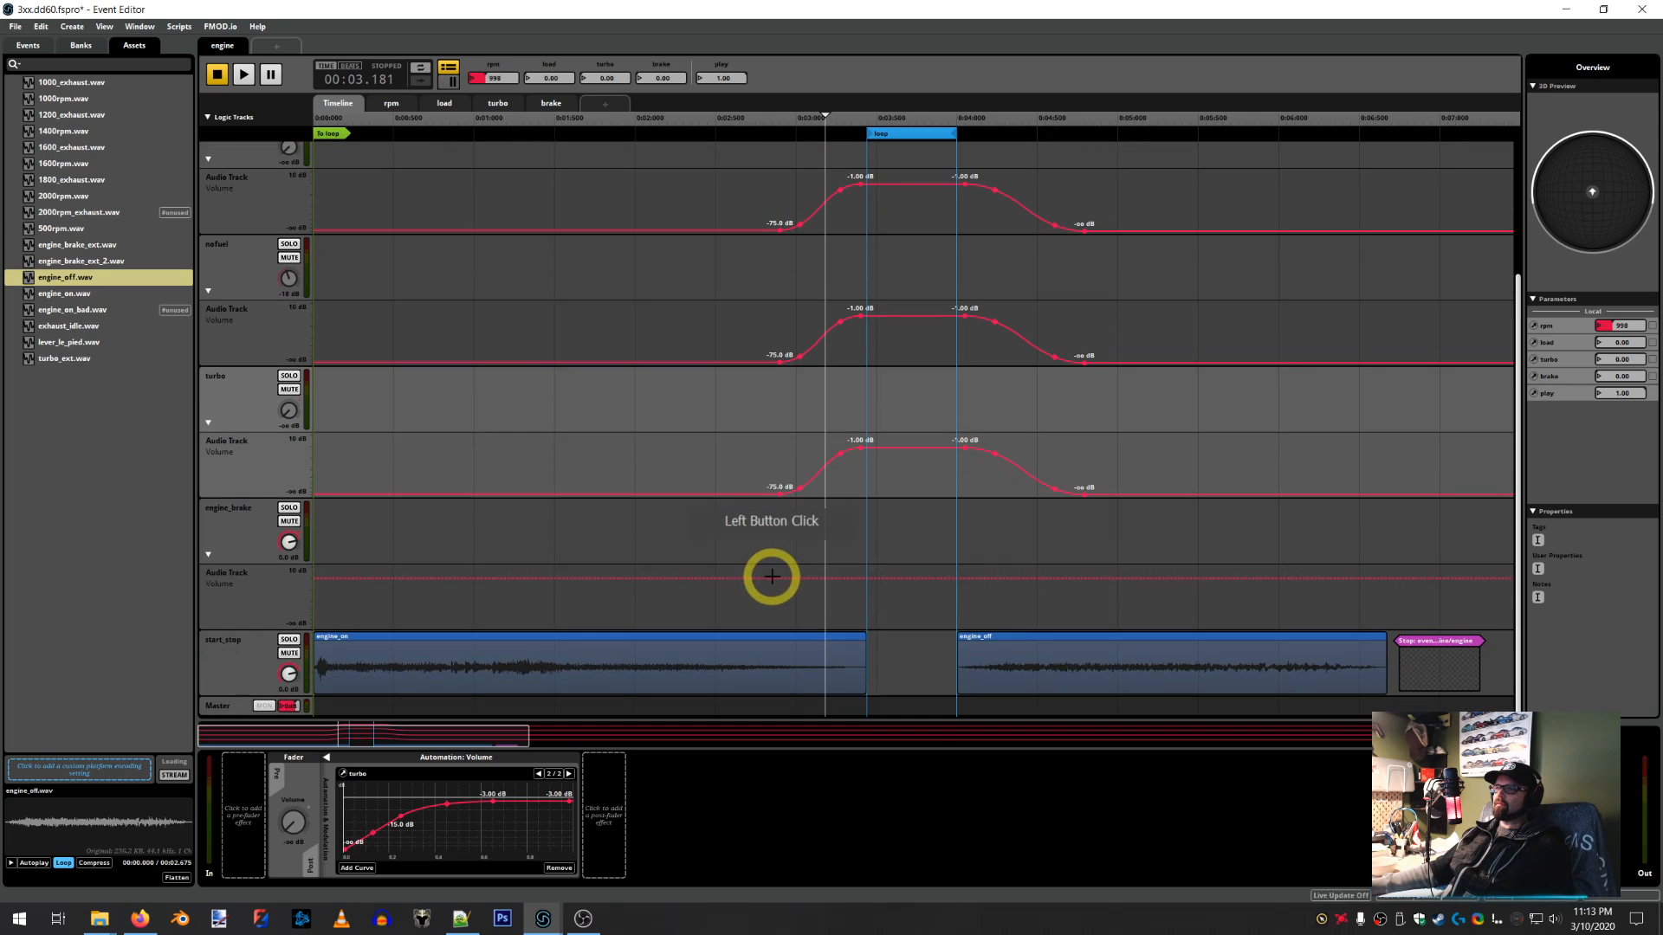
right_click(779, 580)
click(780, 581)
right_click(786, 584)
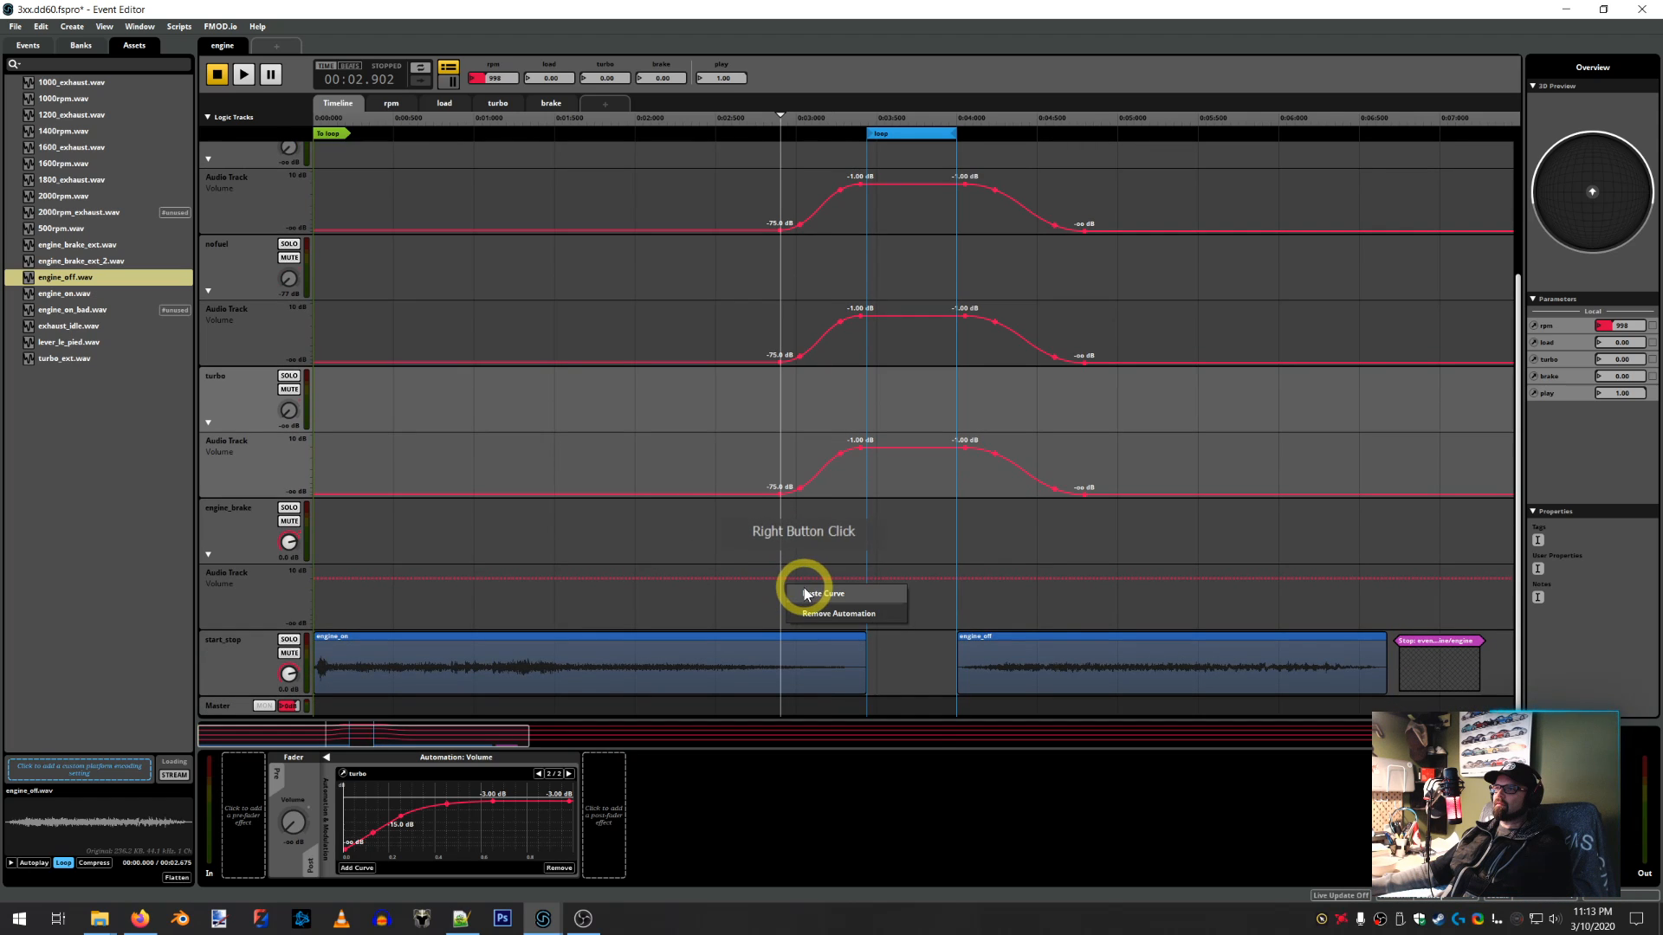
click(806, 593)
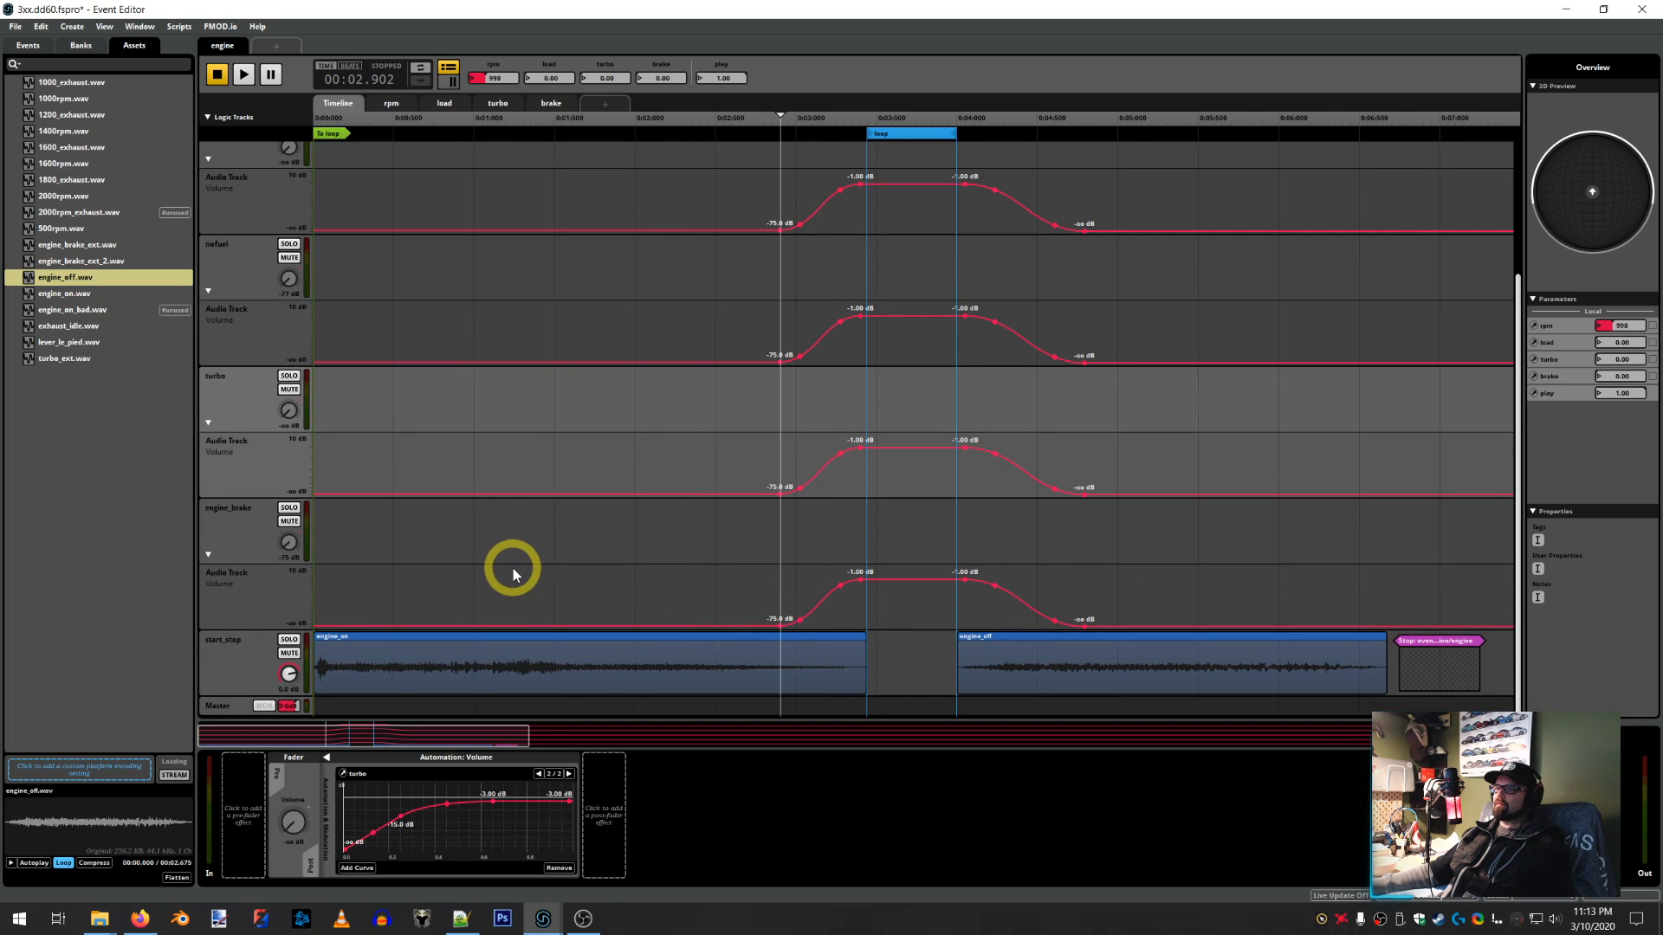
Play the event from the Timeline's start and lower the rpm parameter to 600 while it loops
scroll(513, 568, up, 3)
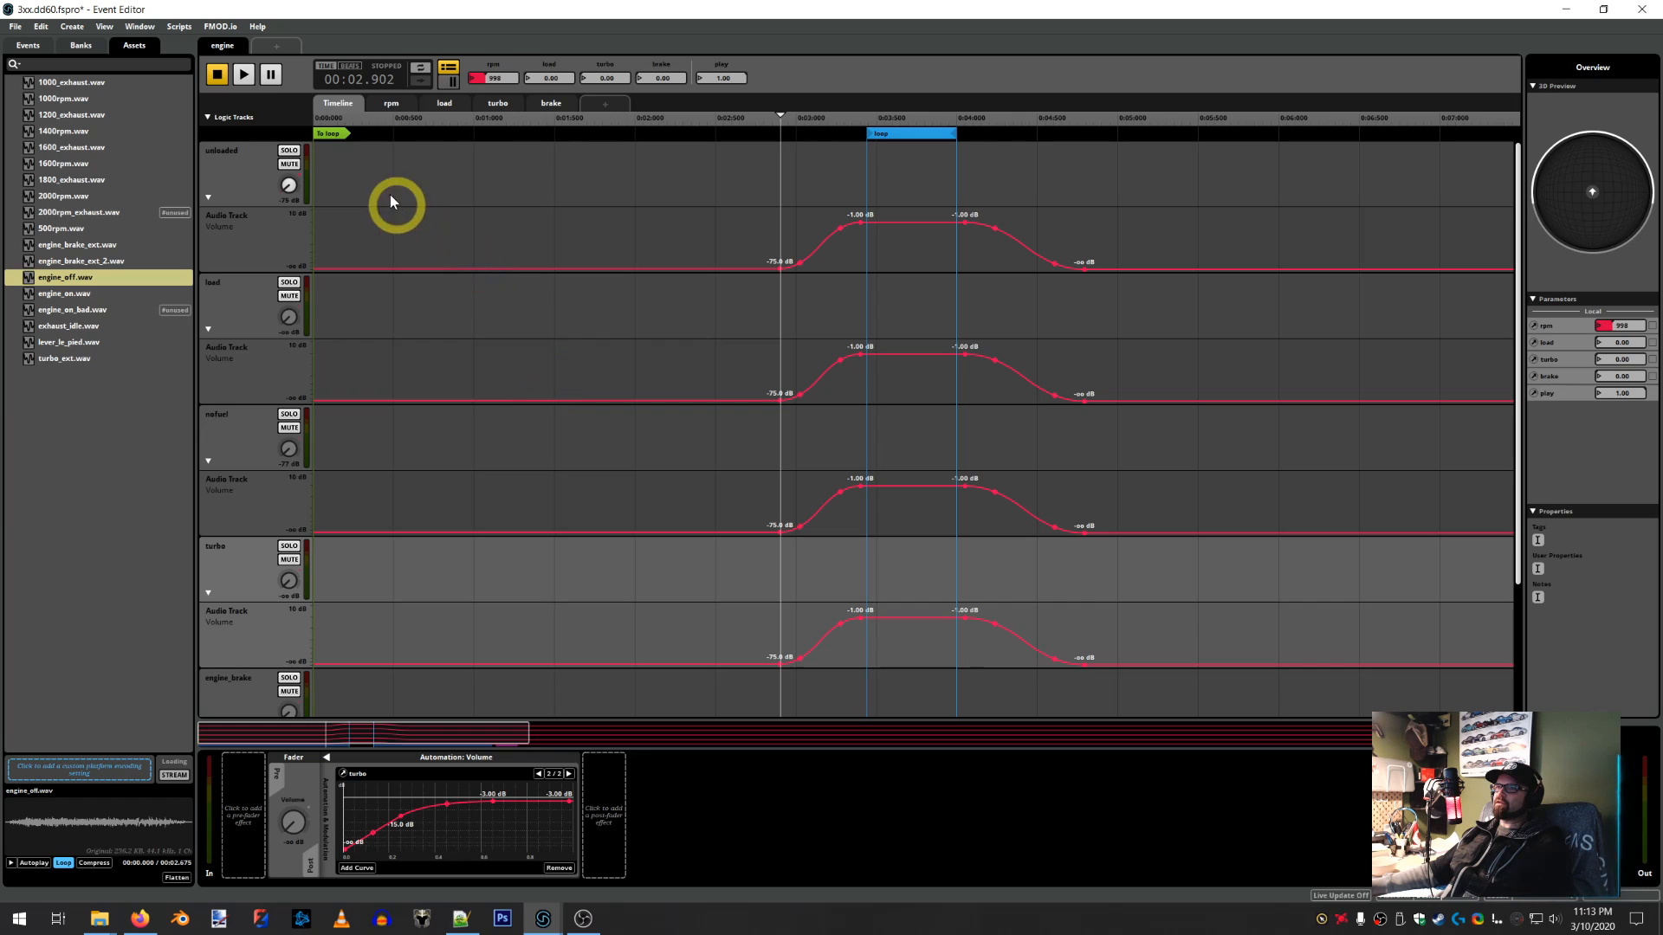
double_click(232, 78)
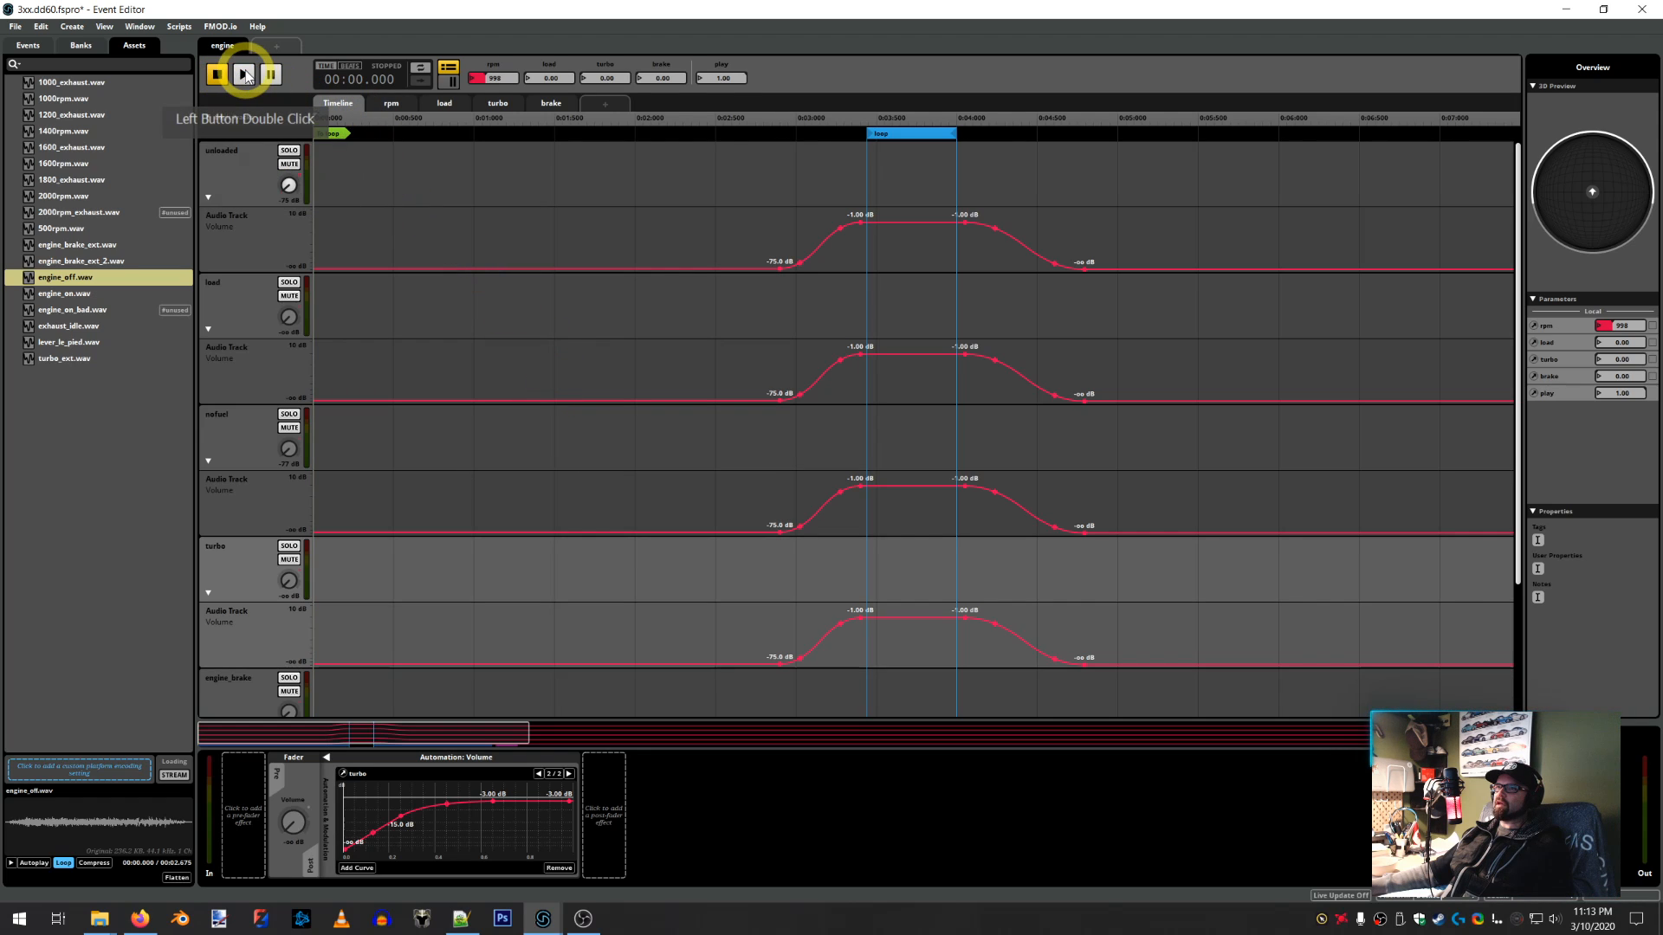
click(243, 75)
double_click(267, 341)
click(242, 290)
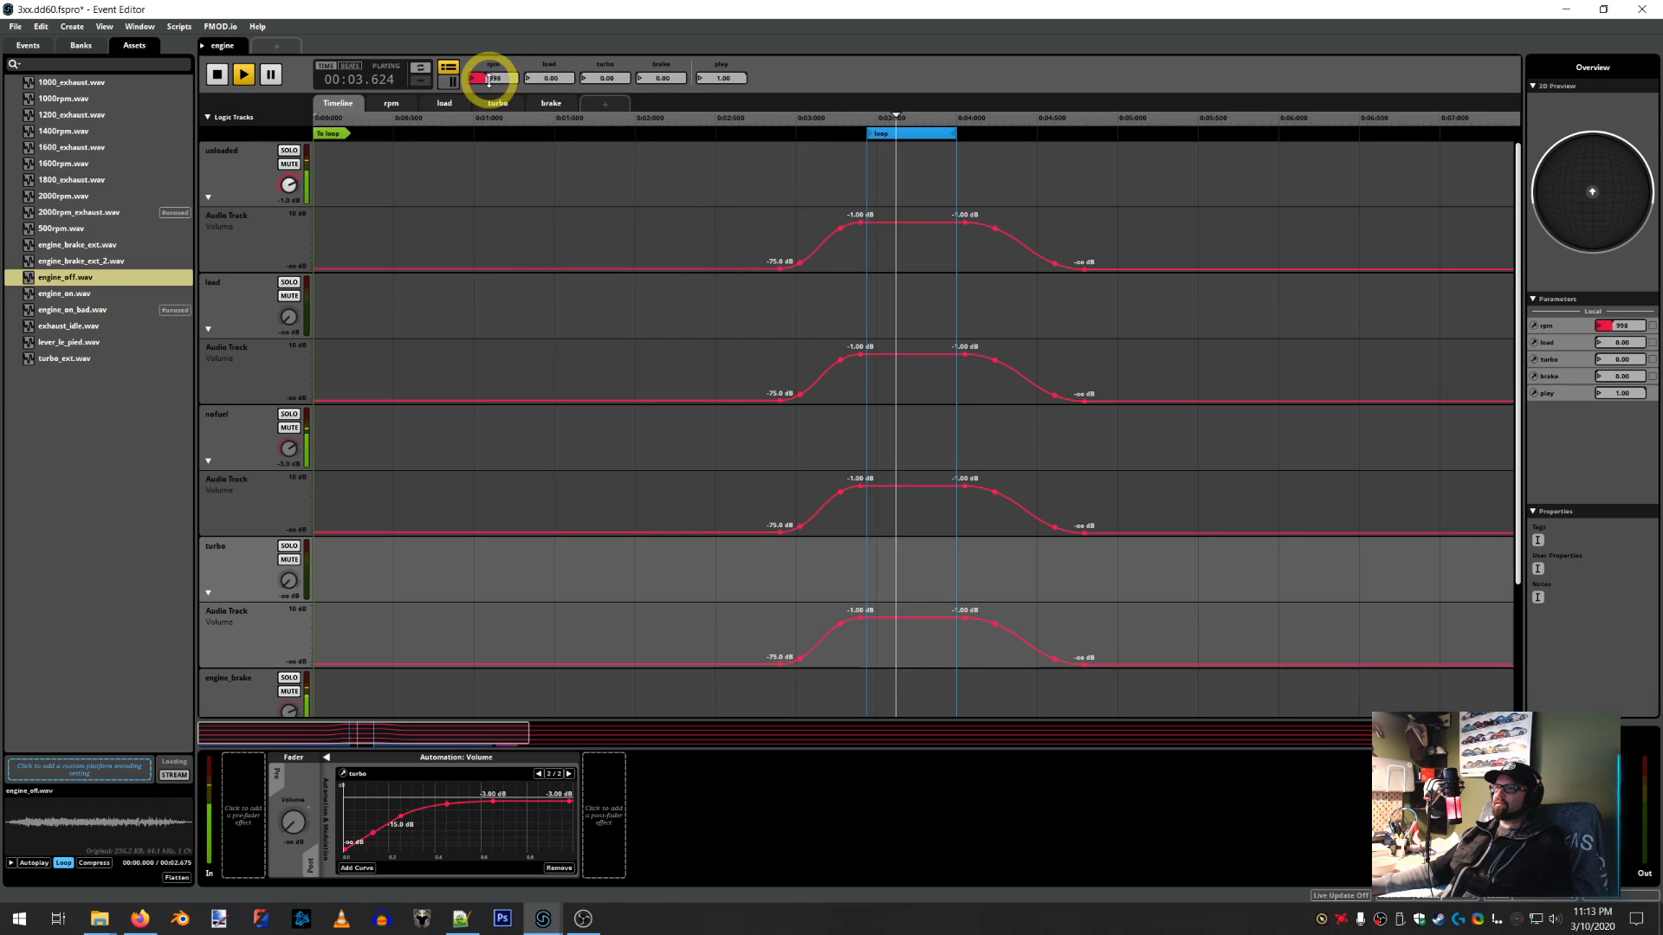
drag(479, 77, 480, 78)
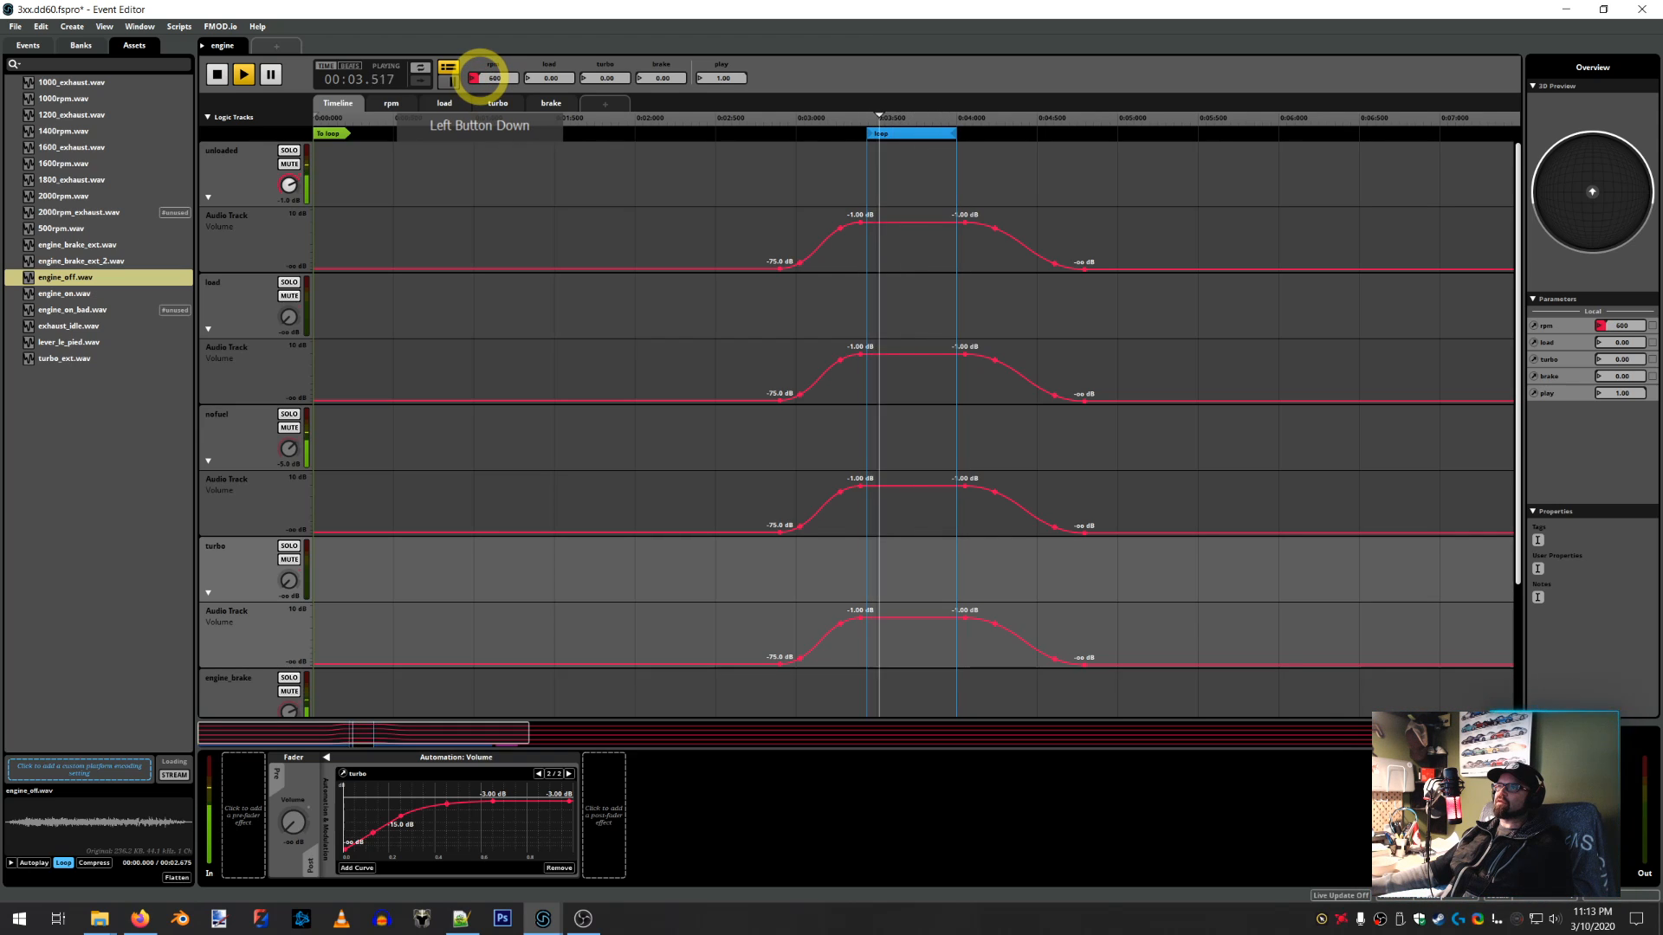
drag(479, 77, 852, 277)
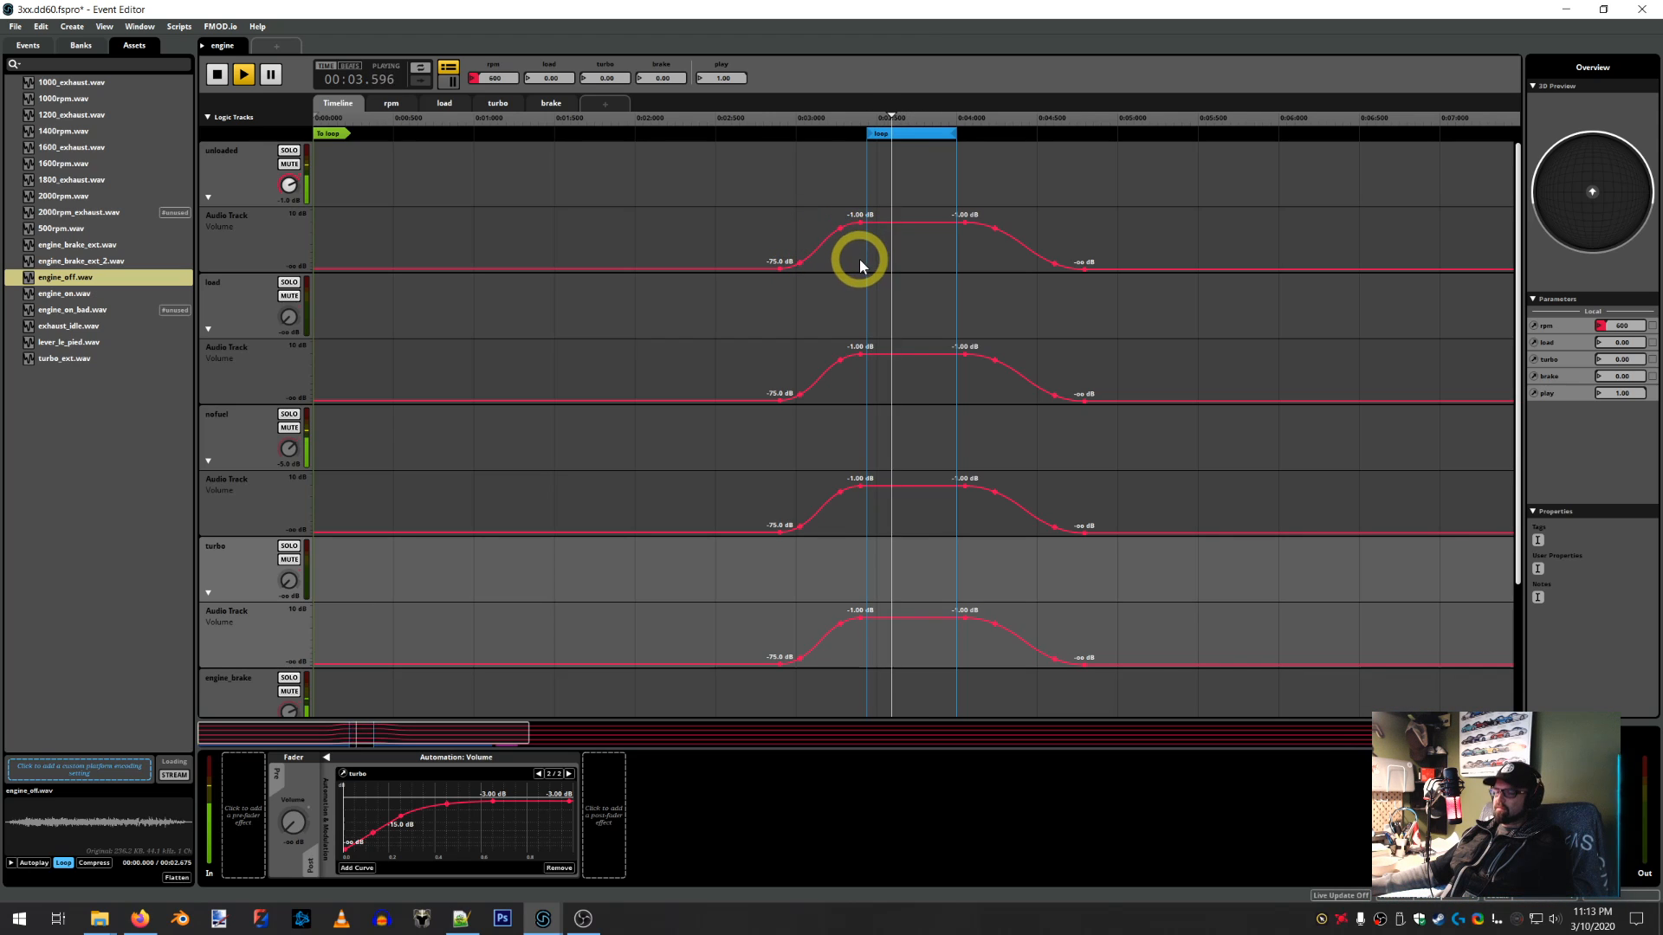
Stop playback and shift the unloaded track's fade-in earlier, rising from -75.0 dB at about 2.25 s to -1.00 dB at about 2.75 s
drag(864, 279, 828, 224)
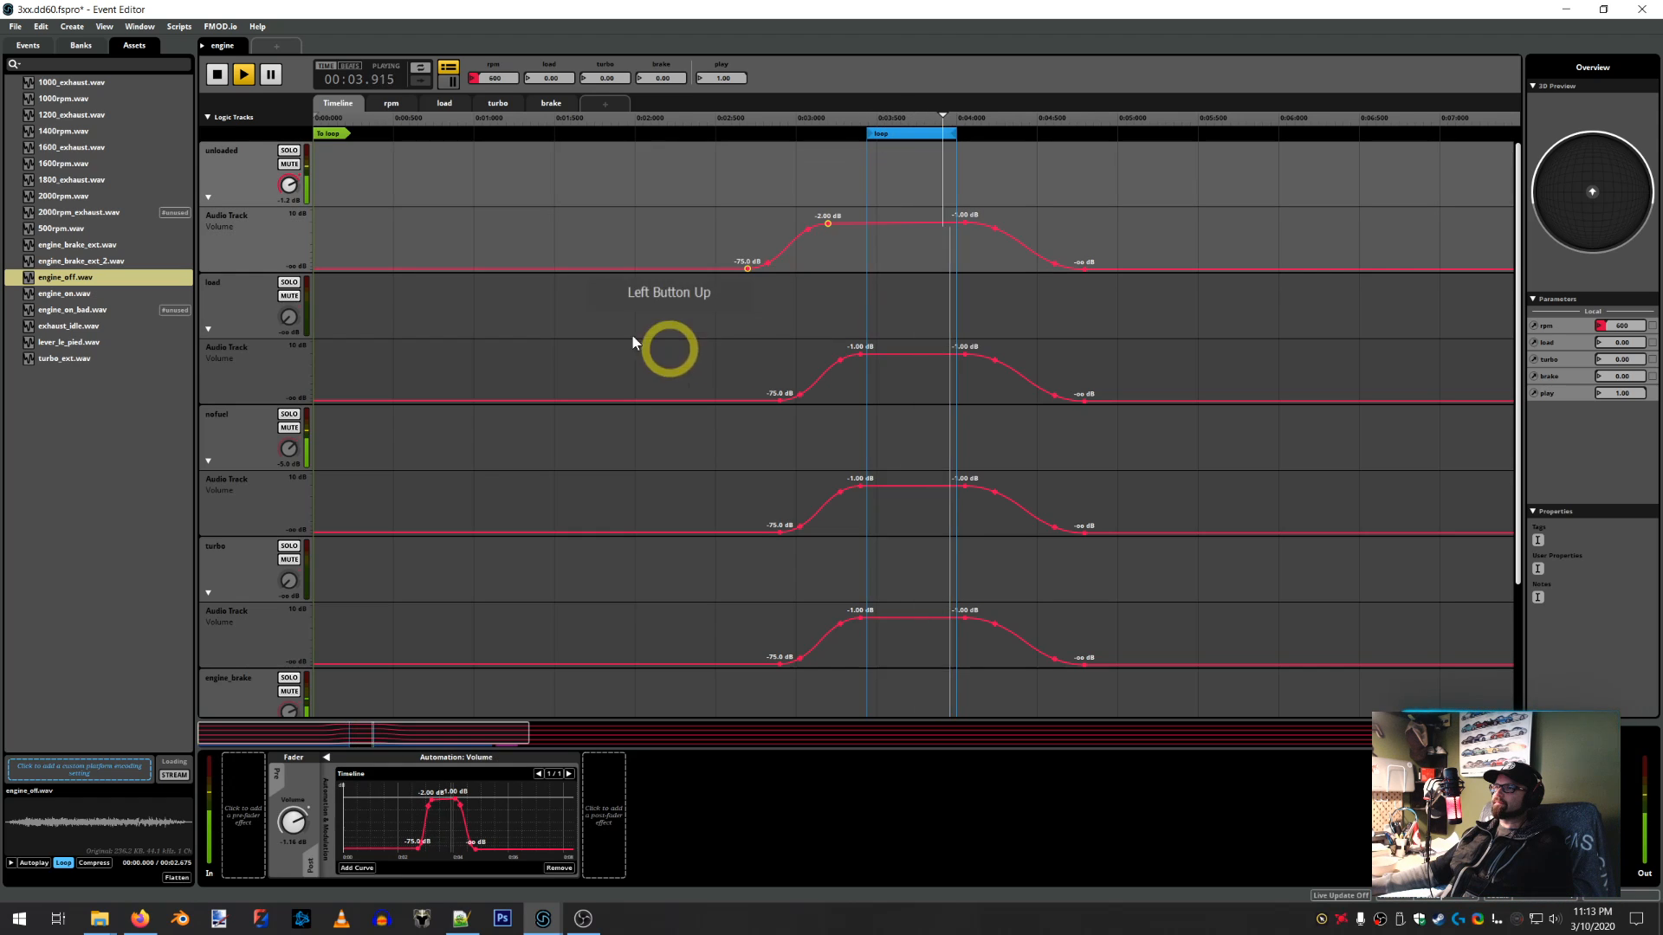
click(223, 79)
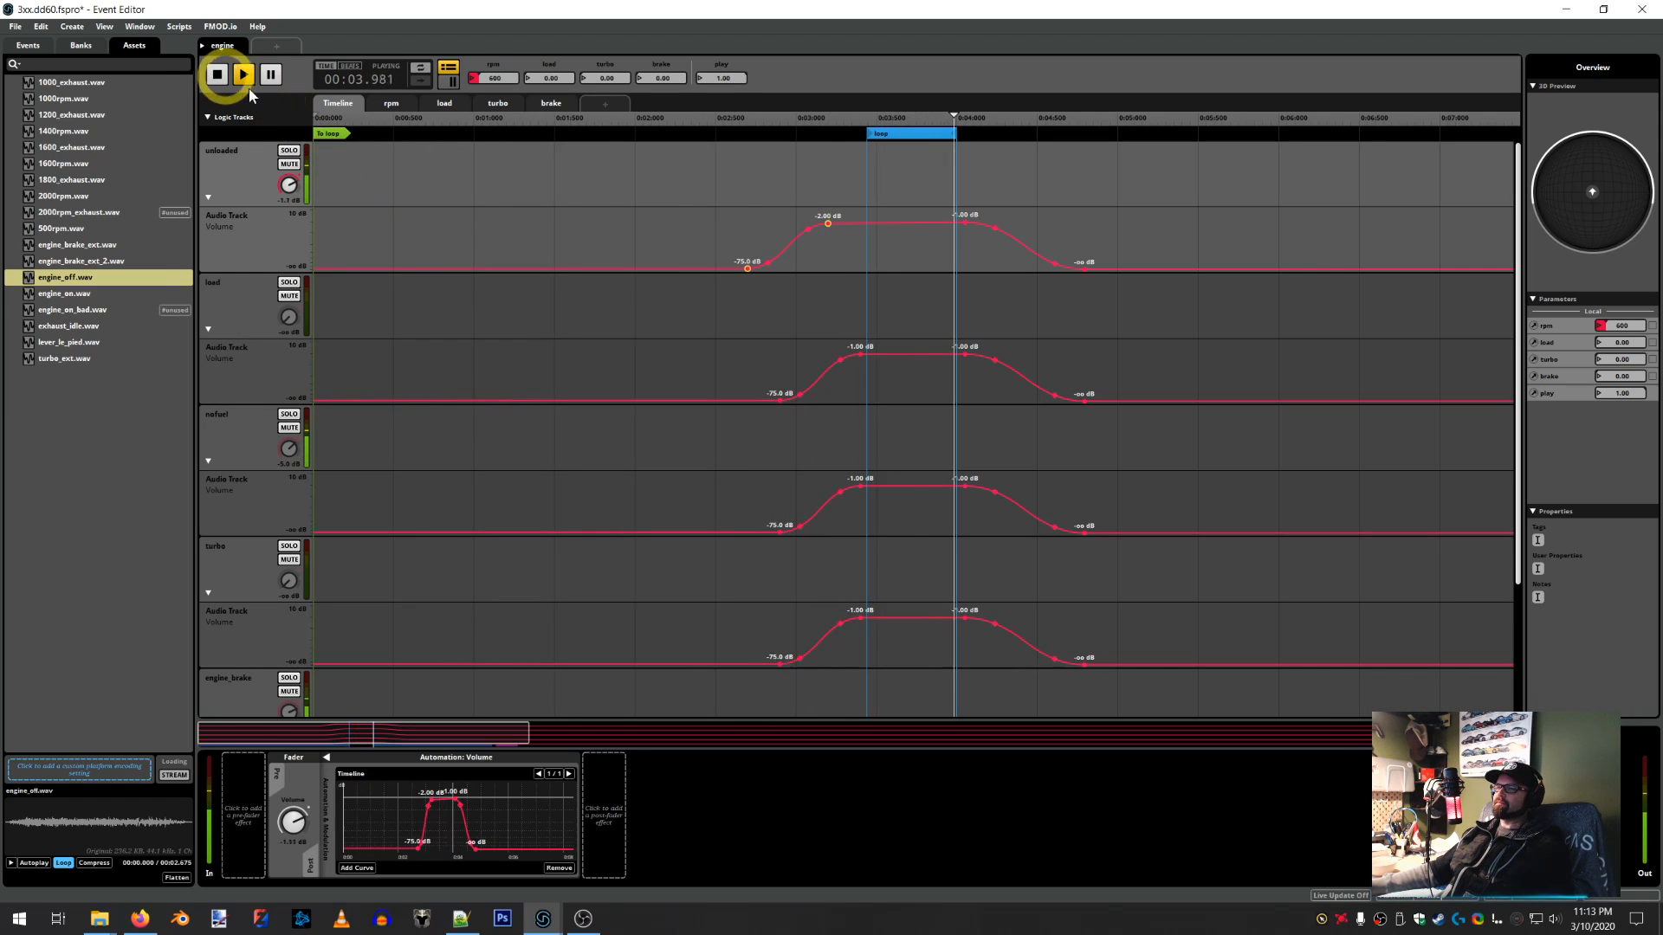
click(217, 74)
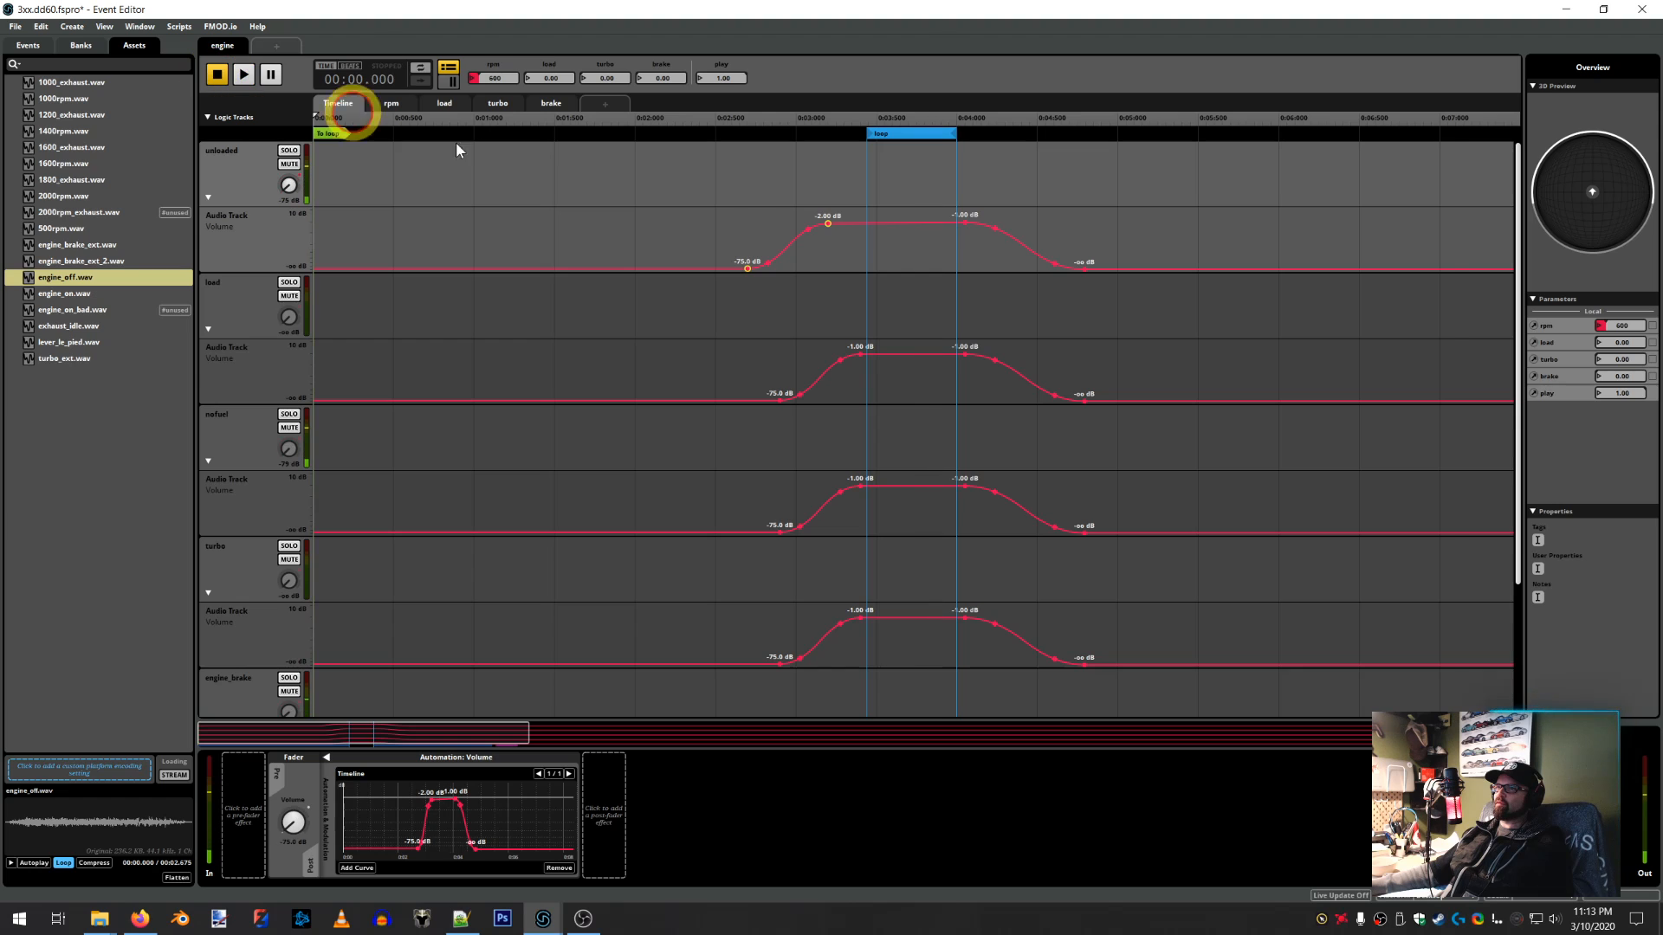
double_click(827, 224)
drag(827, 223, 763, 225)
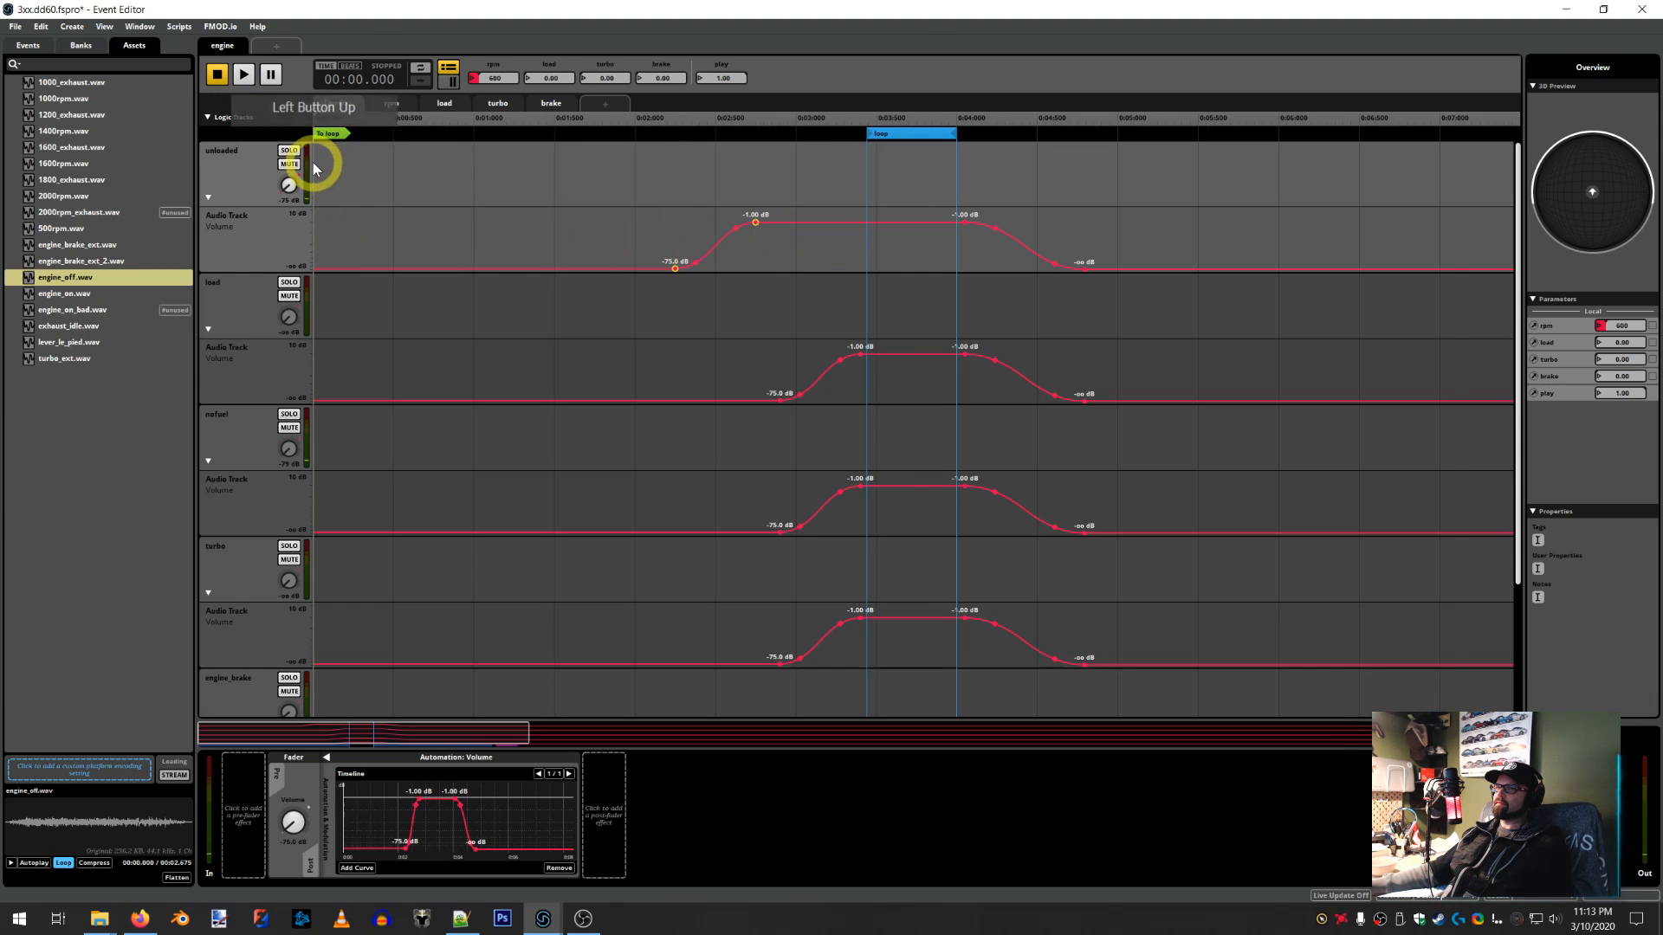
Play the event from the start into the loop to check the unloaded track's earlier fade-in, and stop playback
click(217, 75)
click(243, 74)
click(258, 275)
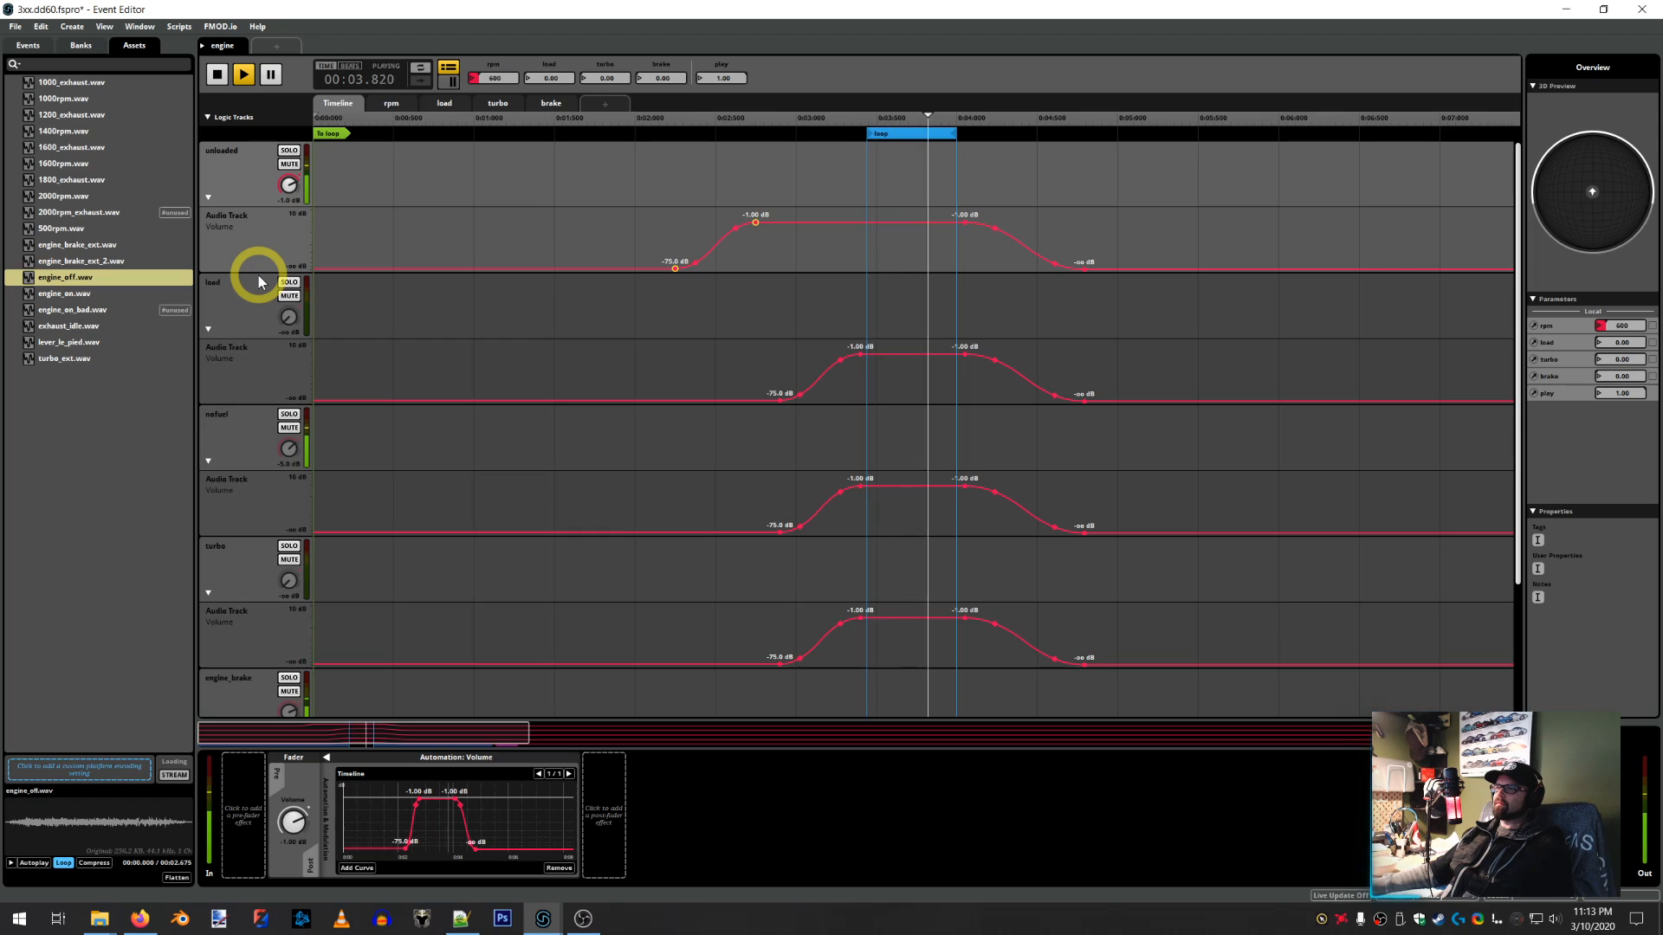
click(215, 85)
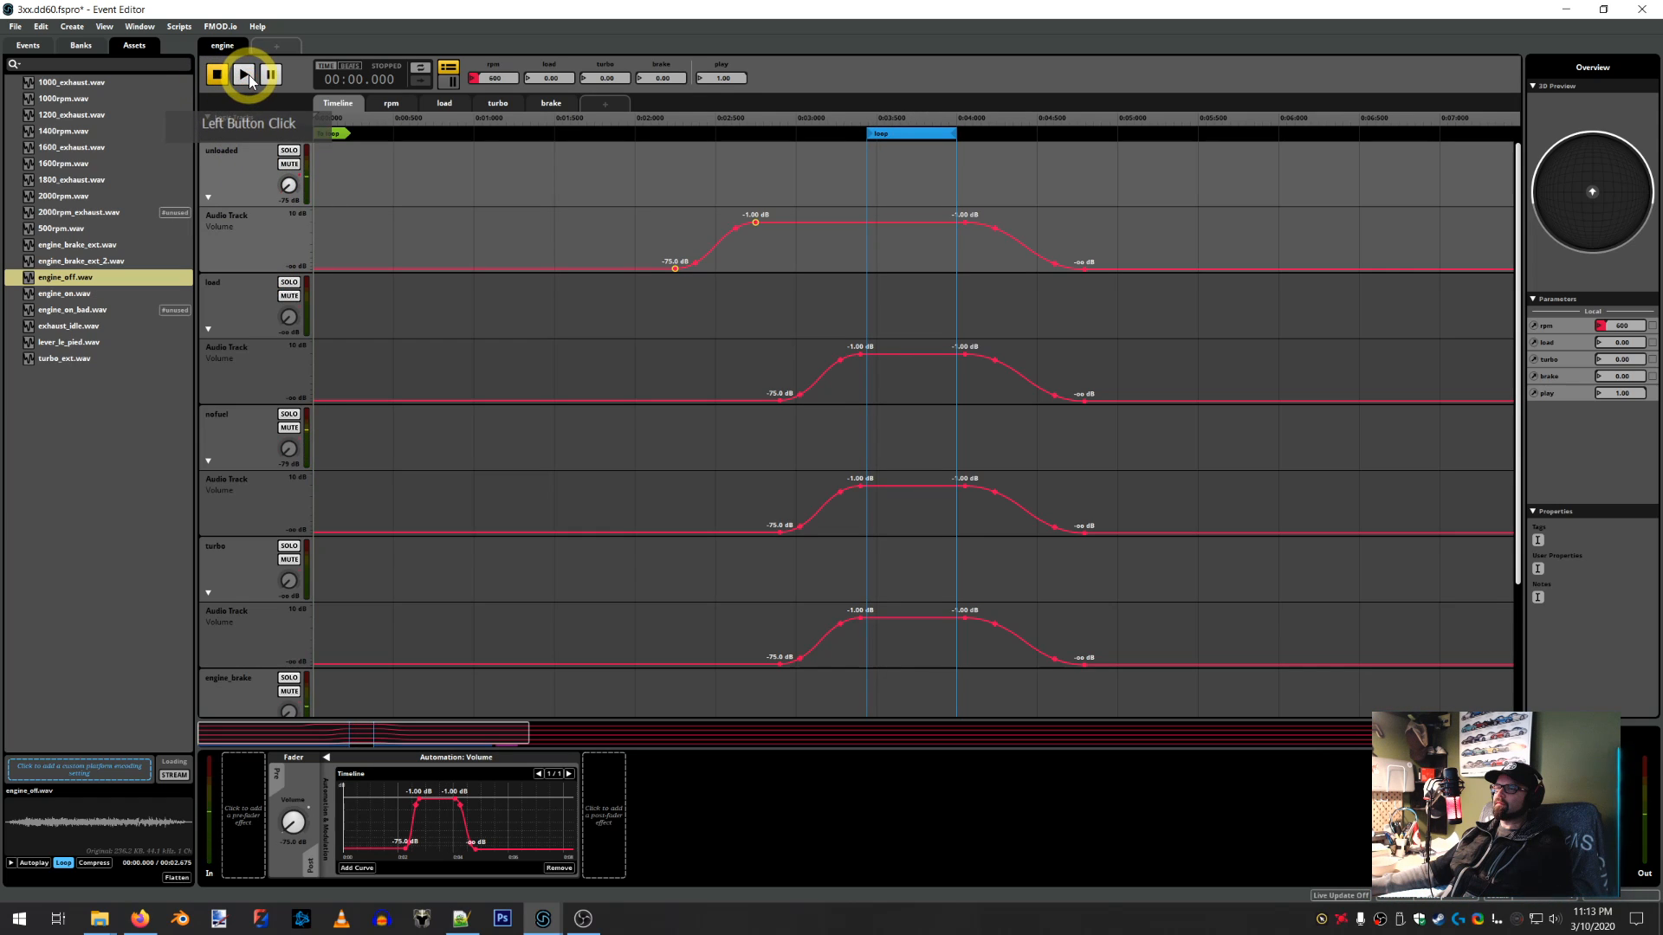
Play the event from the start and shift the unloaded track's fade-in earlier, rising from about 1.85 s to about 2.35 s
click(246, 75)
click(252, 328)
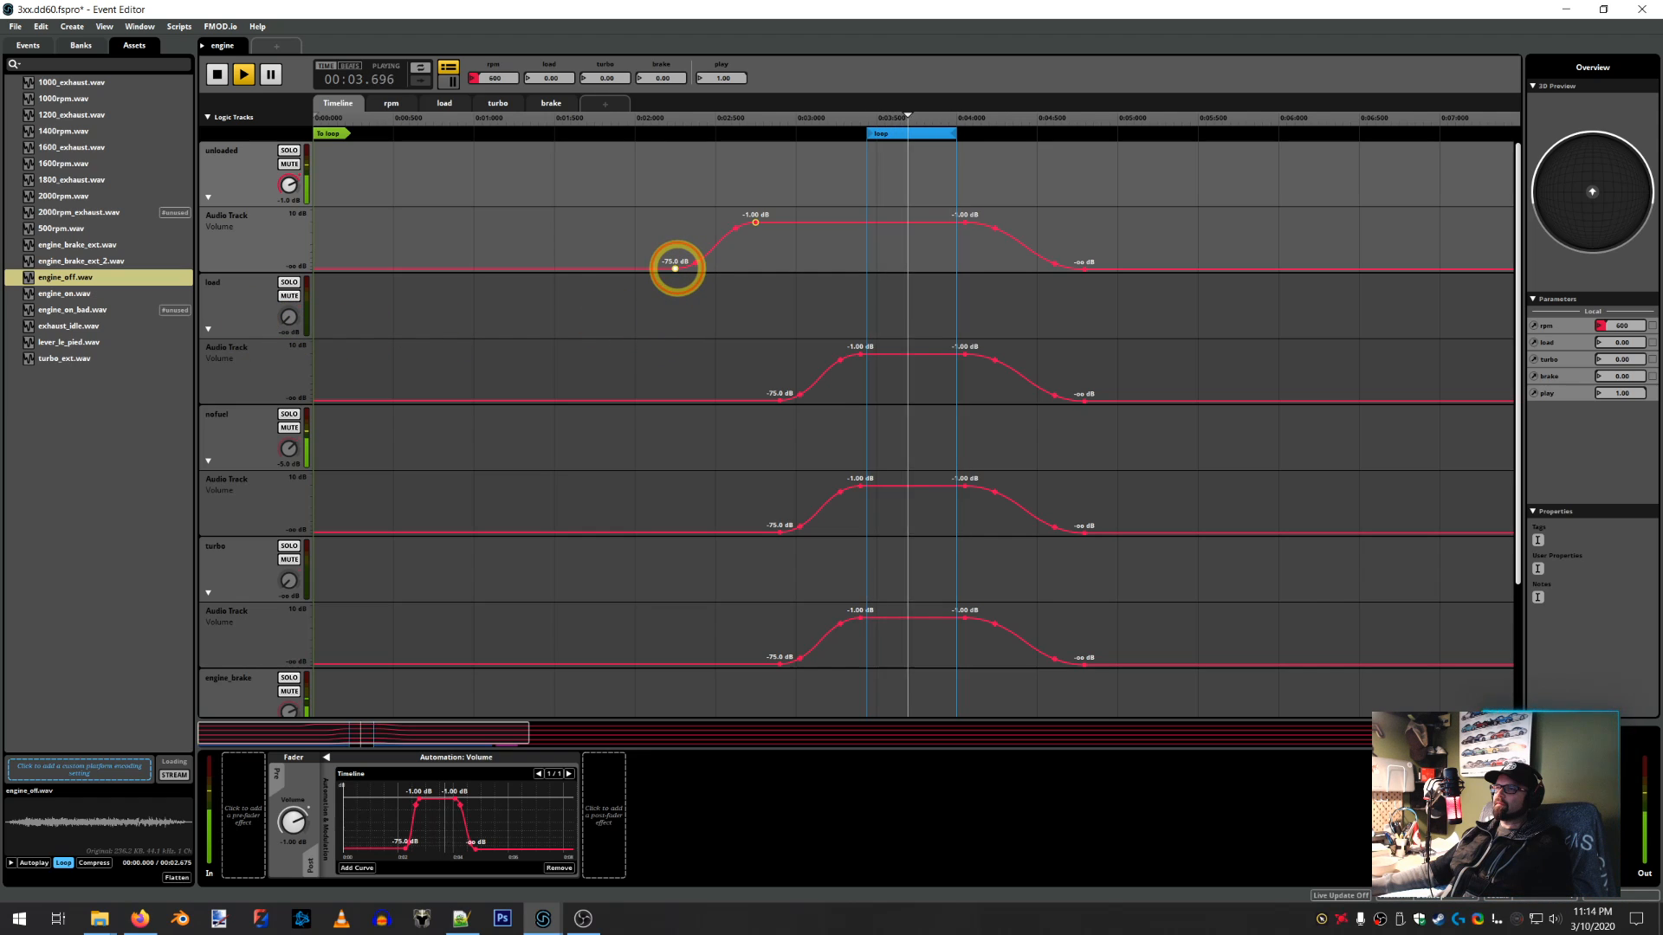
drag(676, 269, 610, 269)
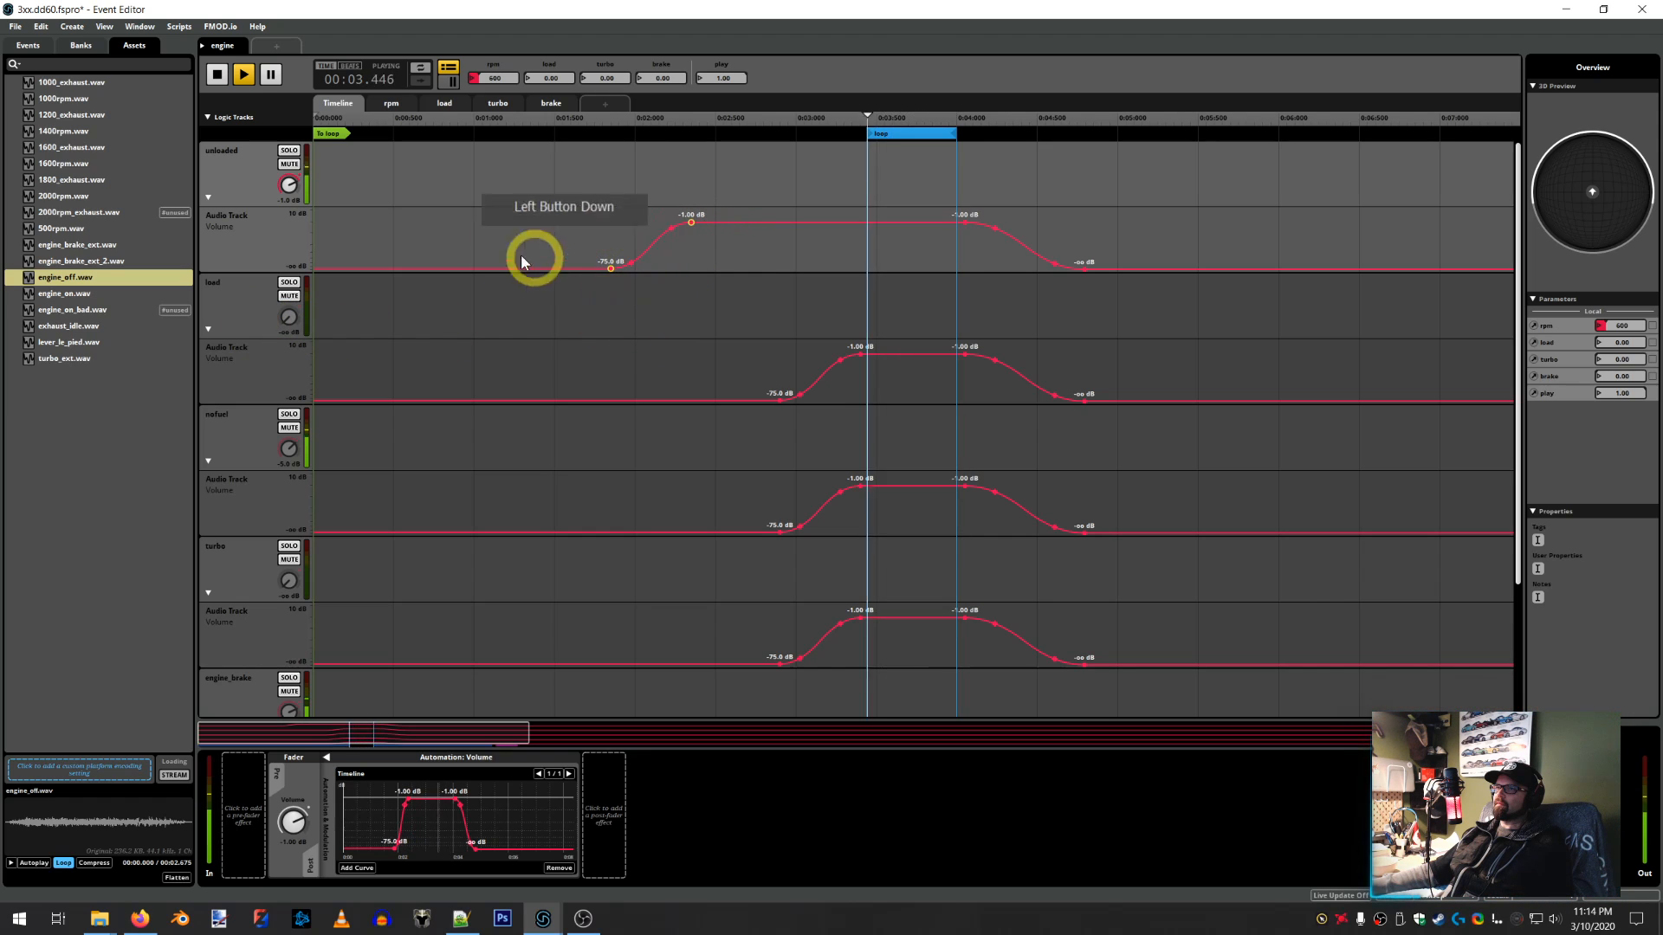
Replay the event from the start, nudge the unloaded track's fade-in slightly later to about 1.9–2.4 s, and stop playback
click(217, 74)
click(243, 74)
click(253, 232)
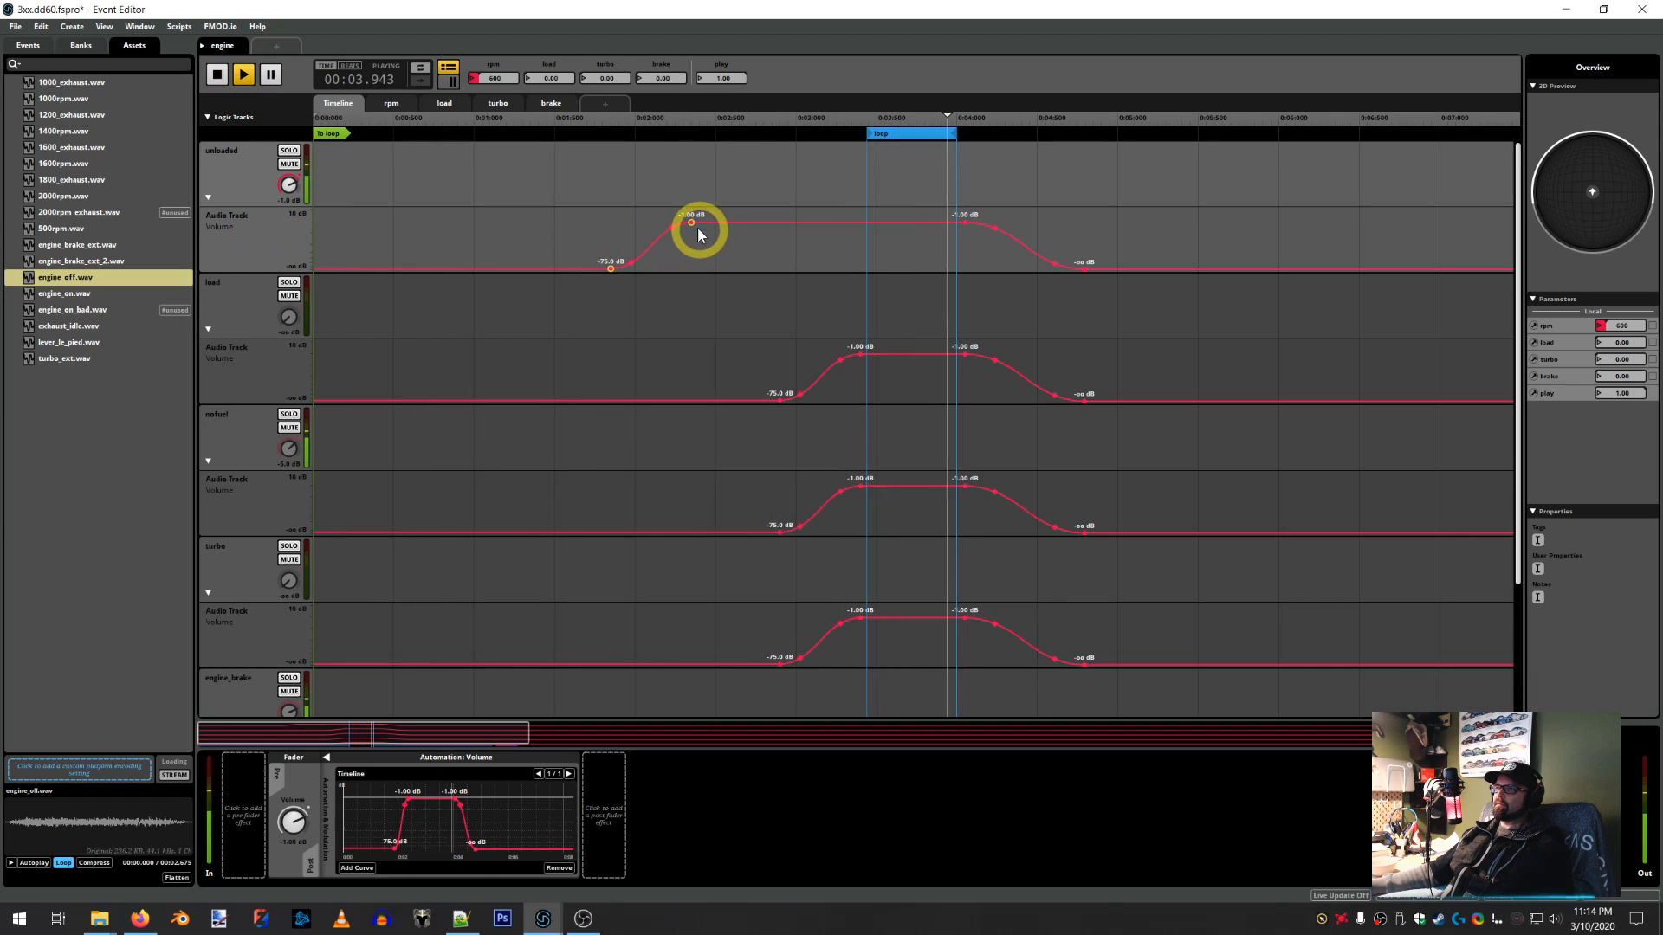
drag(691, 222, 698, 232)
click(218, 76)
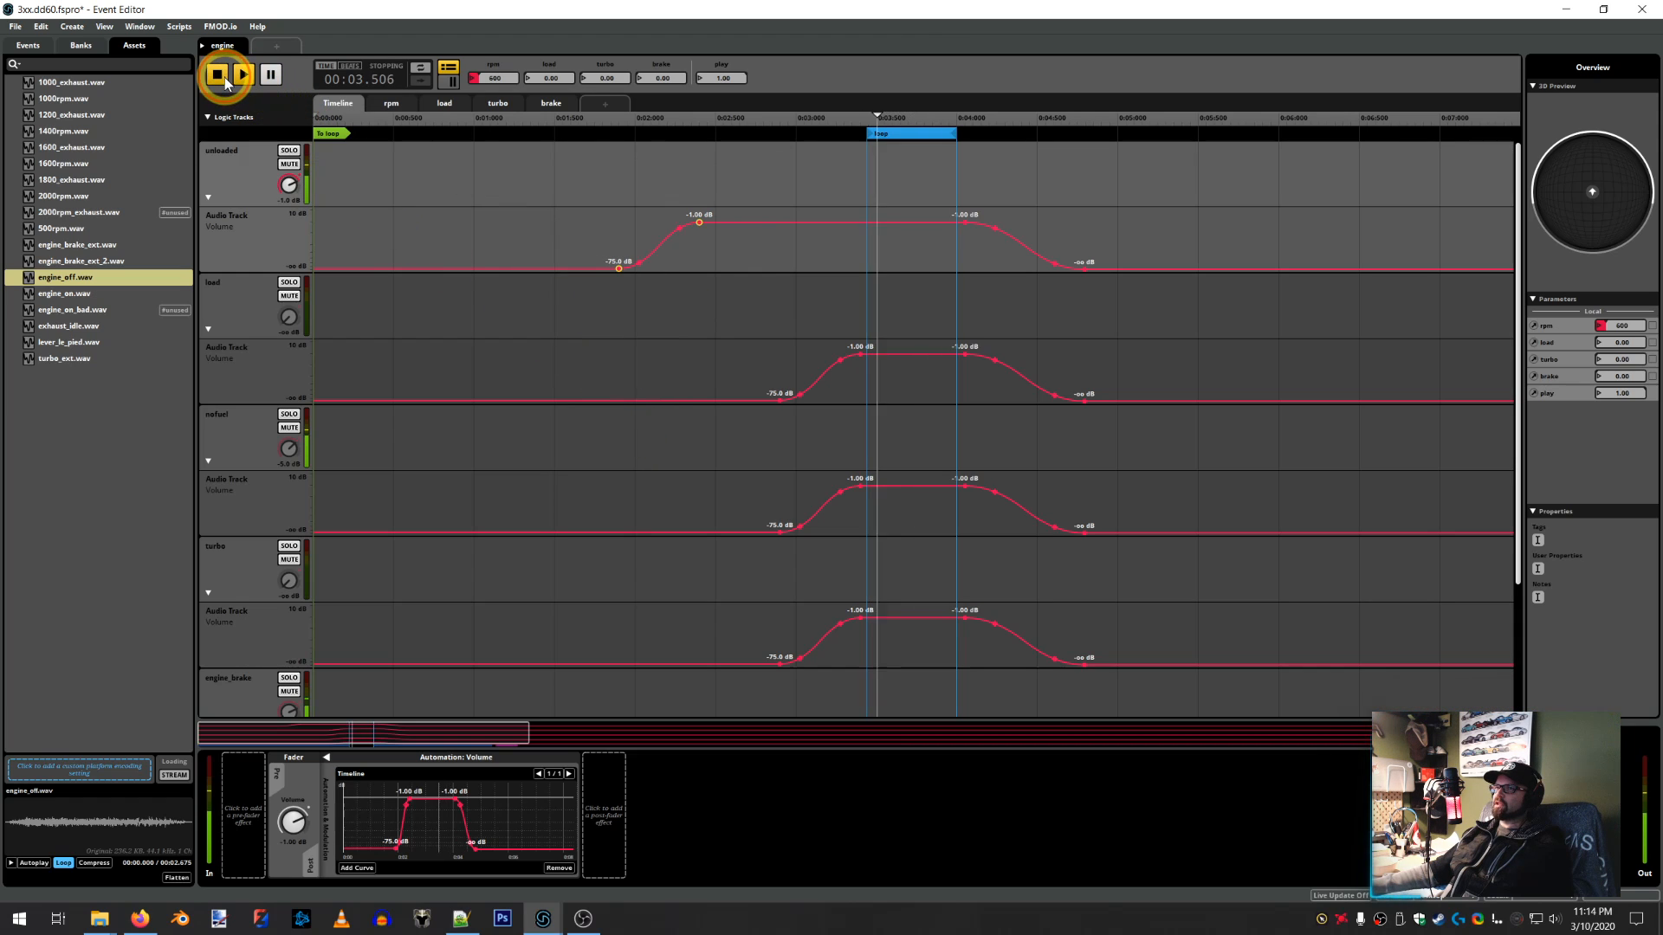
Play the event from the start into the loop to check the adjusted unloaded fade-in, and stop playback
click(244, 76)
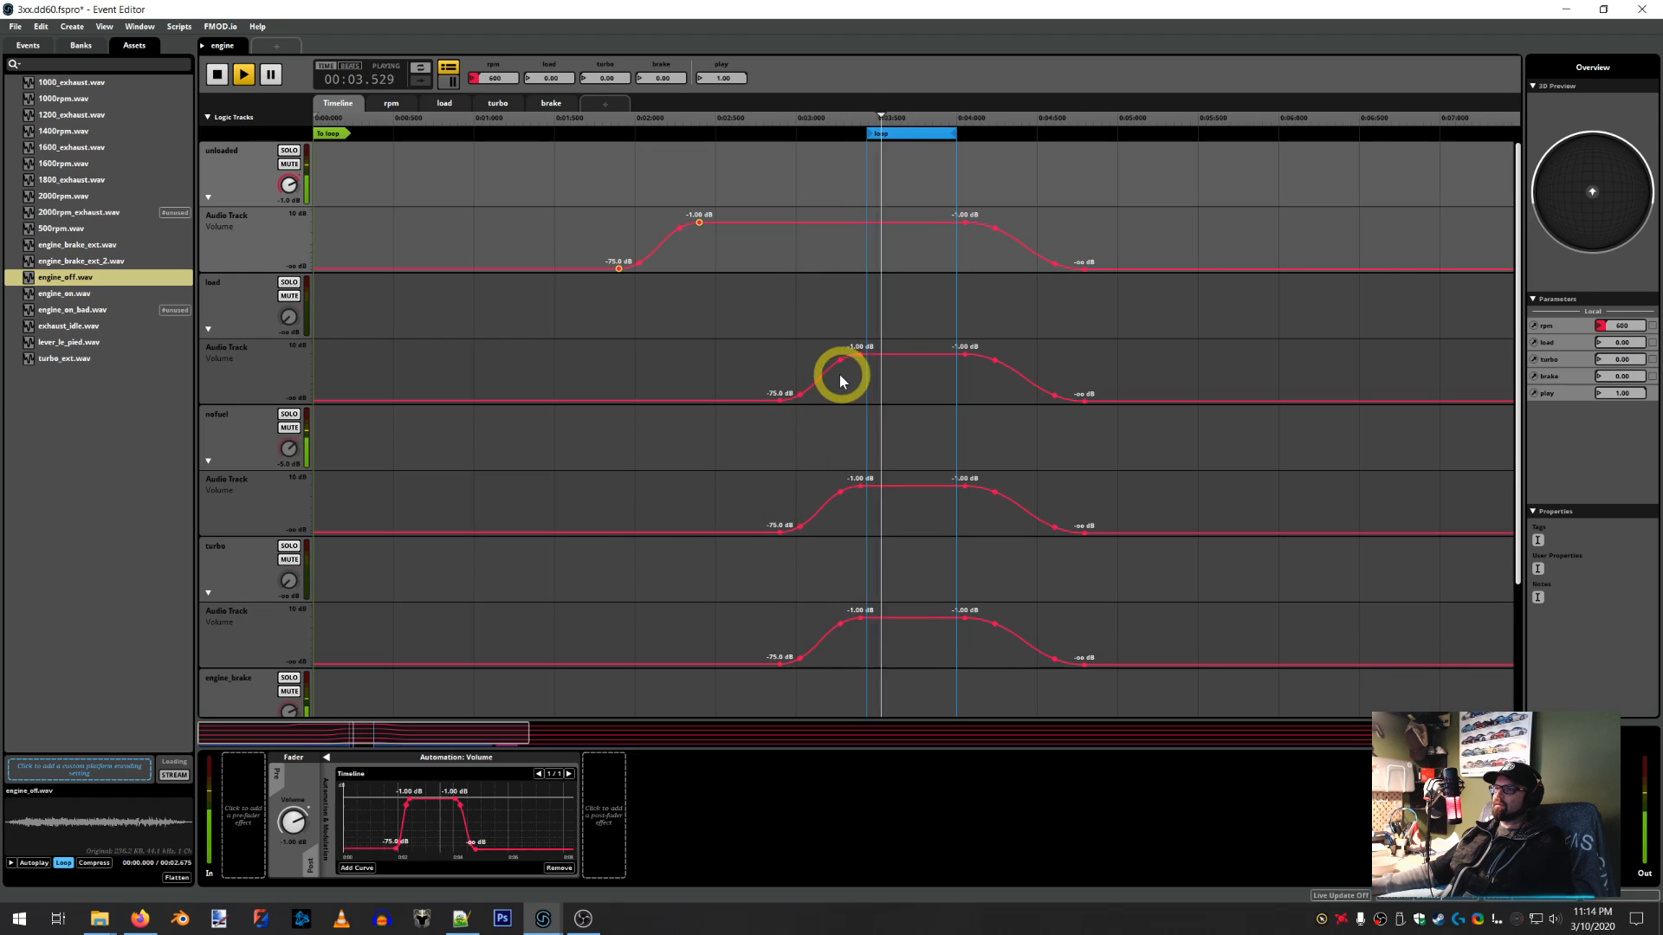
scroll(677, 447, down, 1)
scroll(678, 439, down, 1)
scroll(684, 445, up, 2)
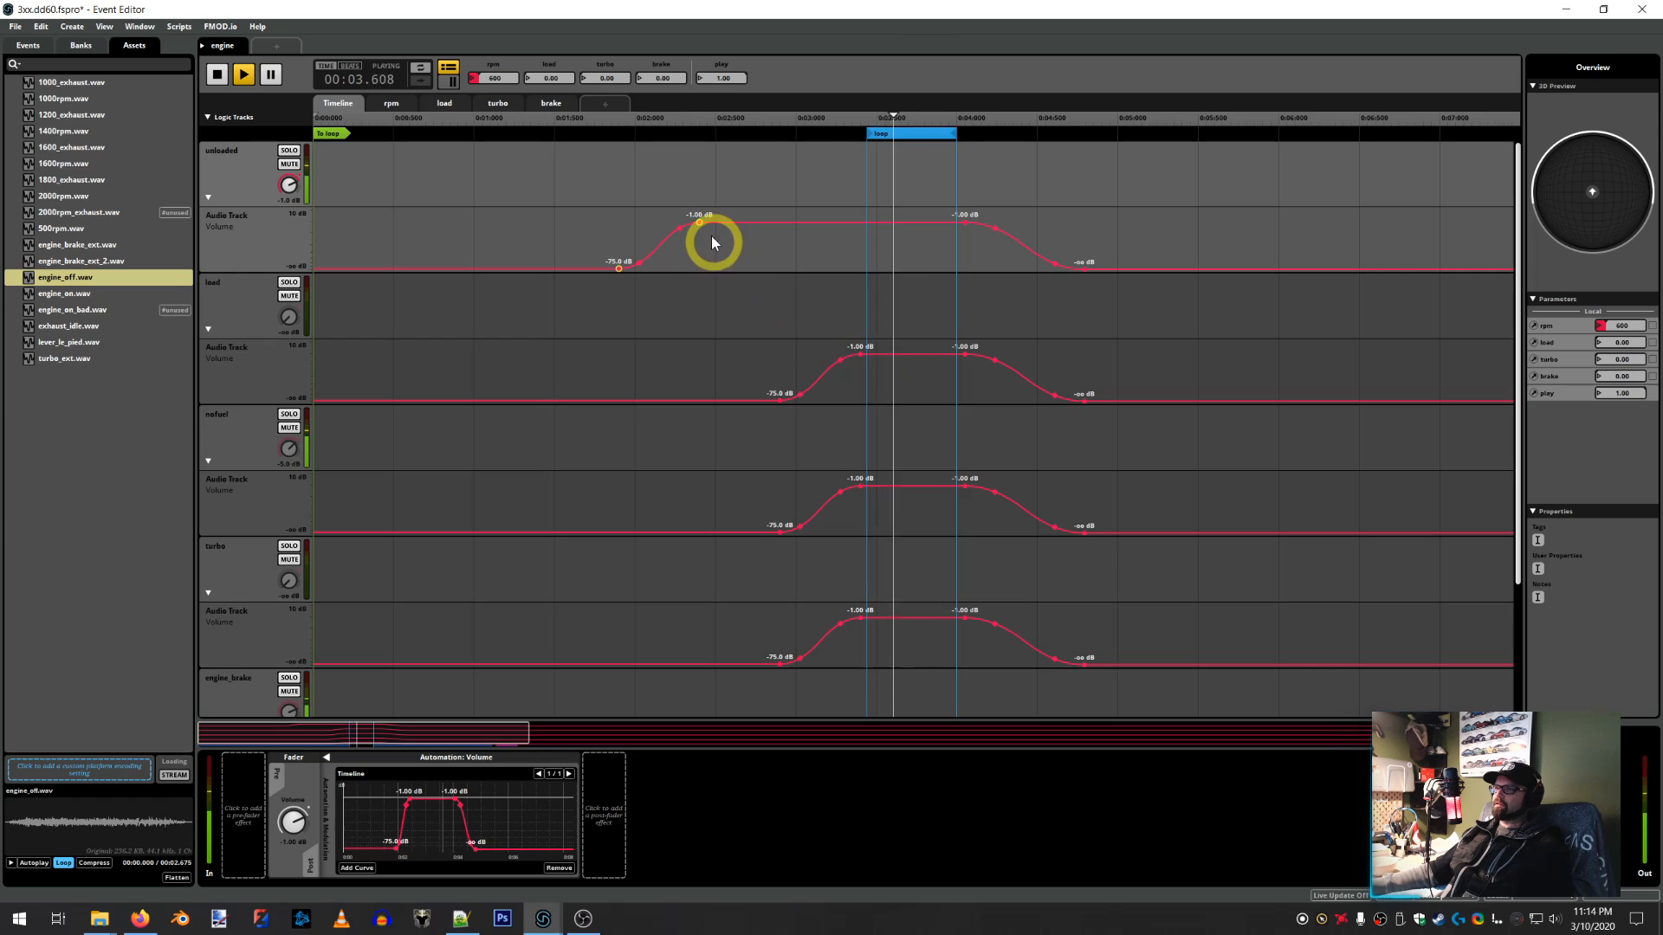
double_click(218, 74)
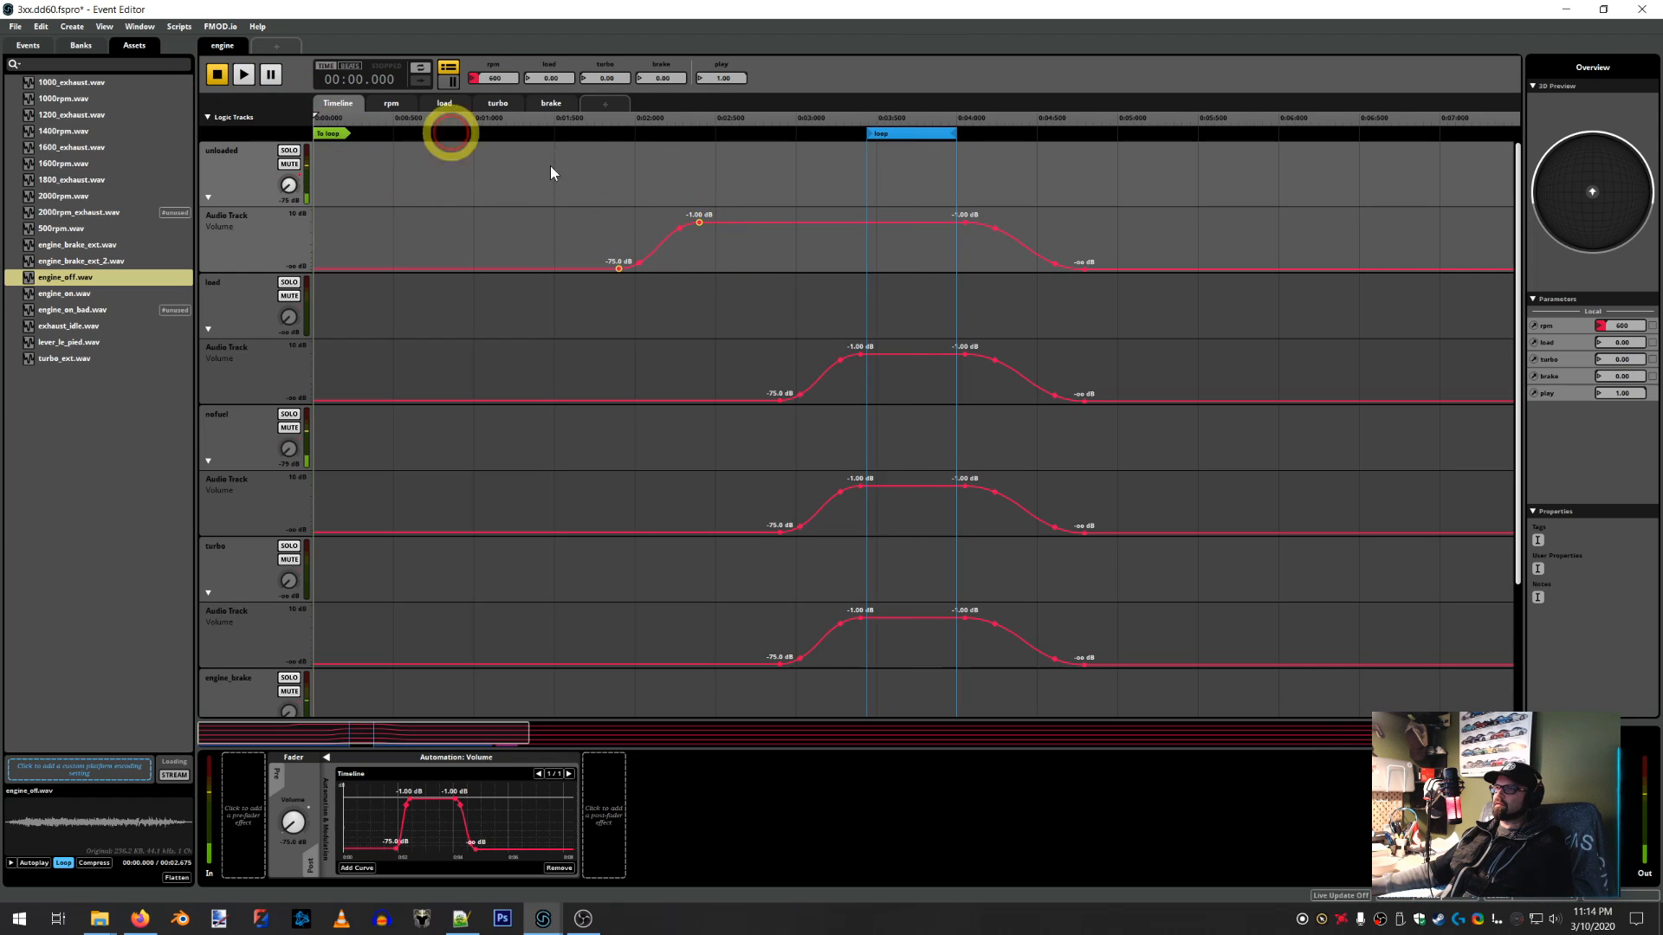
Copy the unloaded track's volume curve and paste it over the curves of the load and nofuel tracks
right_click(734, 220)
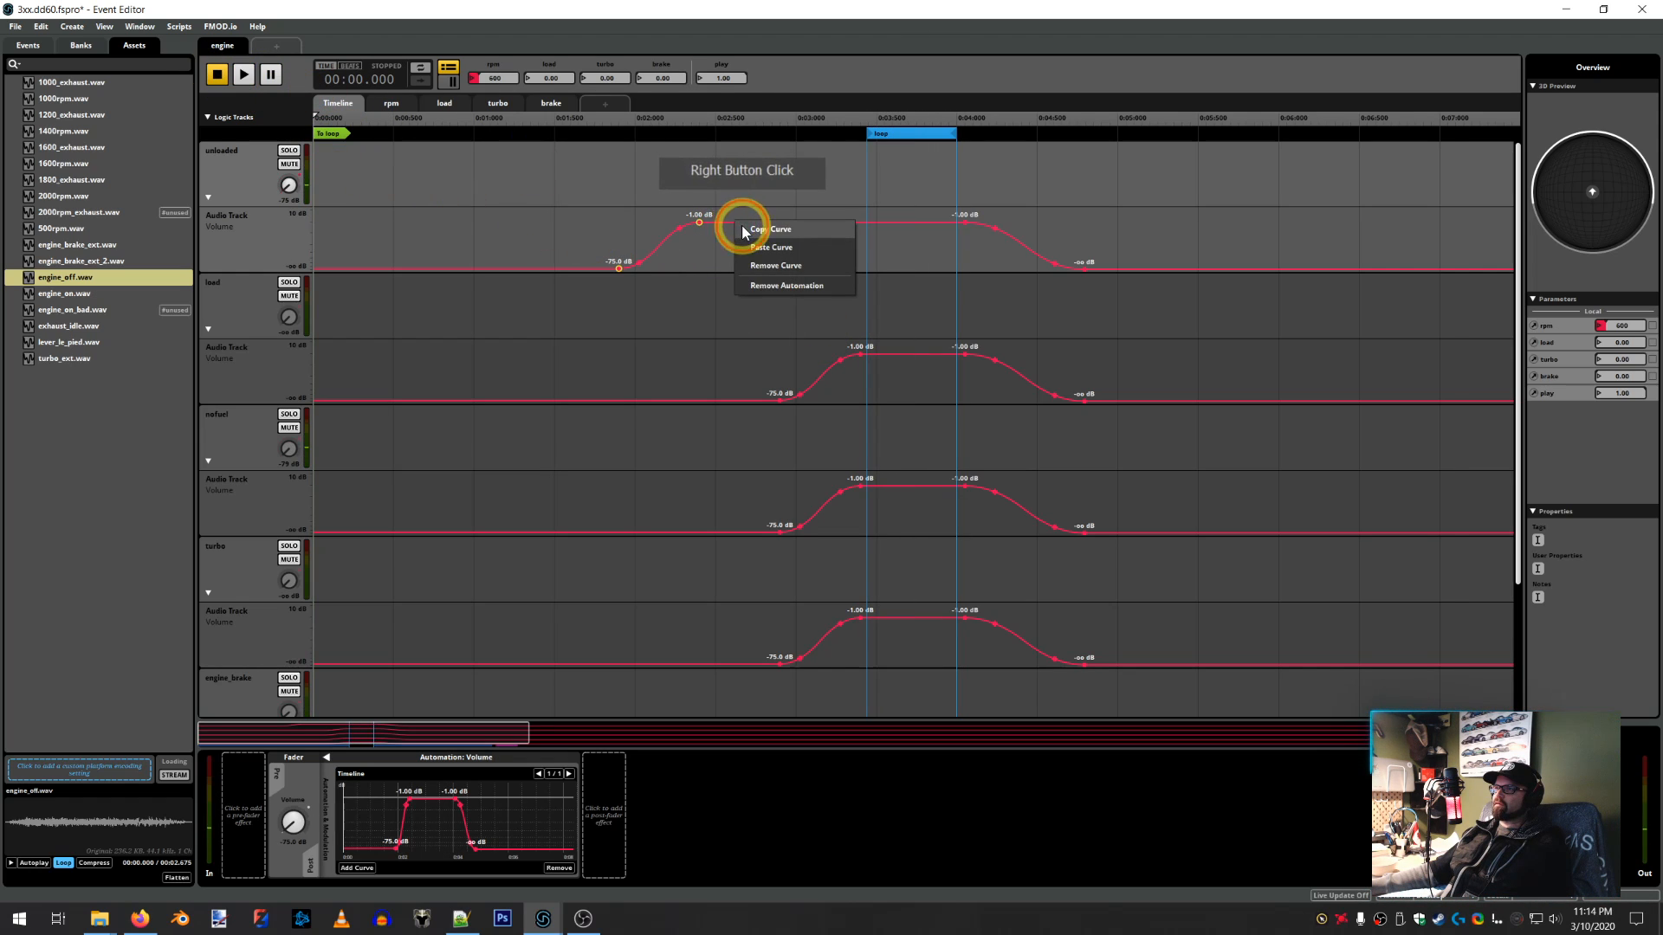
click(844, 358)
right_click(844, 358)
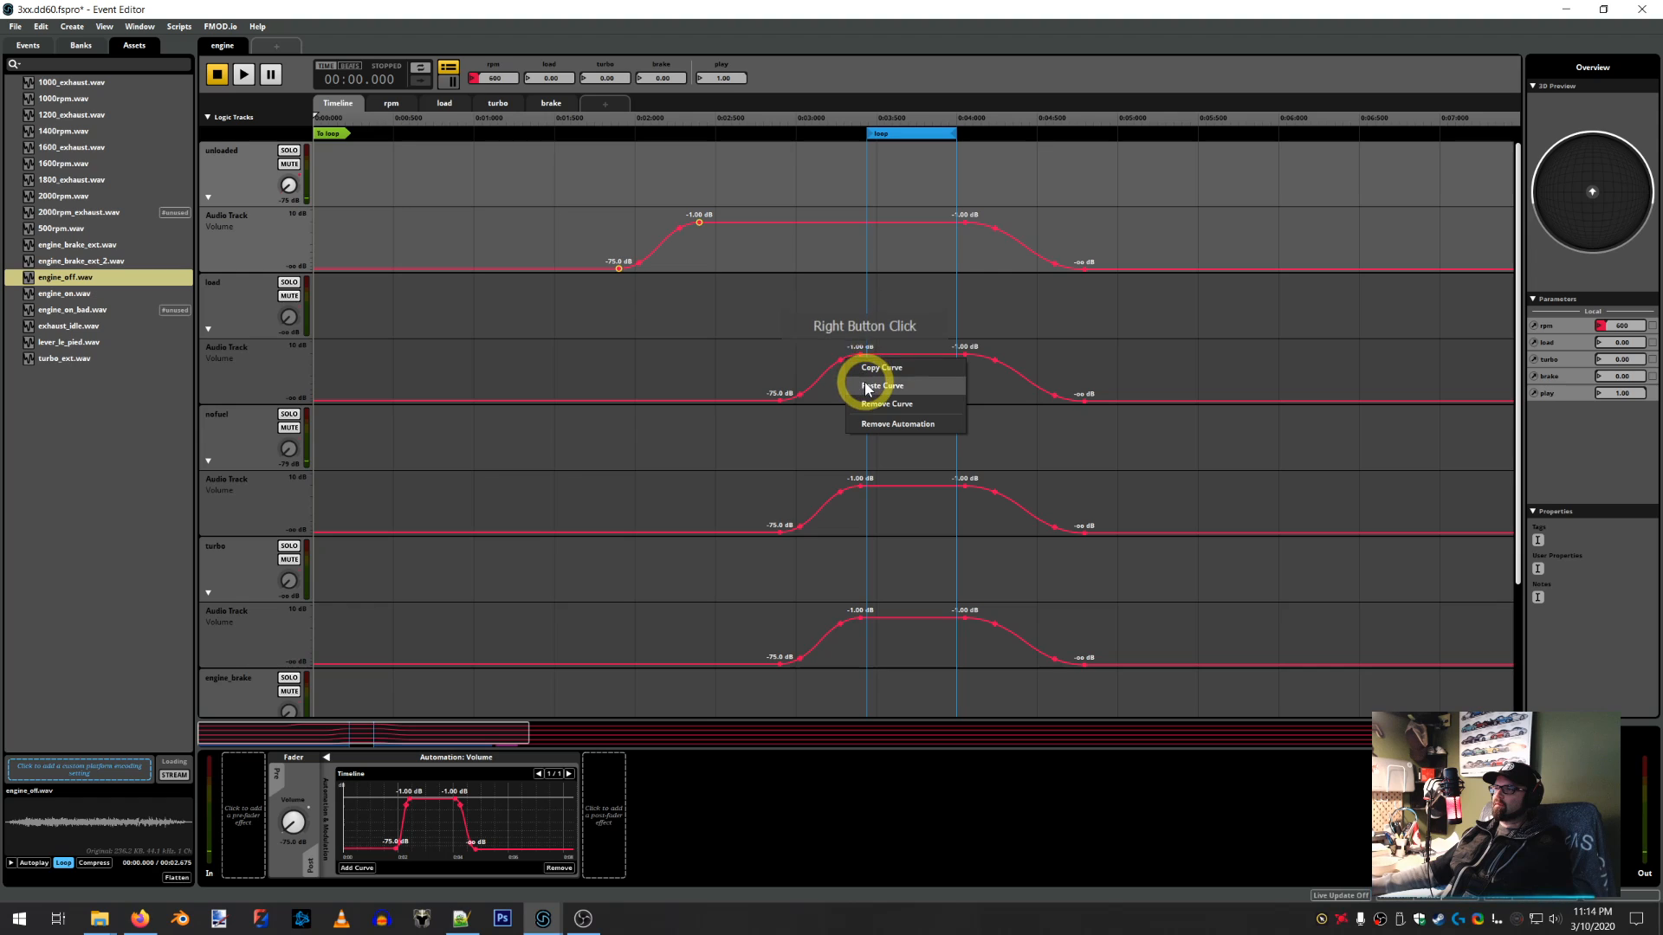
click(861, 382)
right_click(841, 494)
click(869, 520)
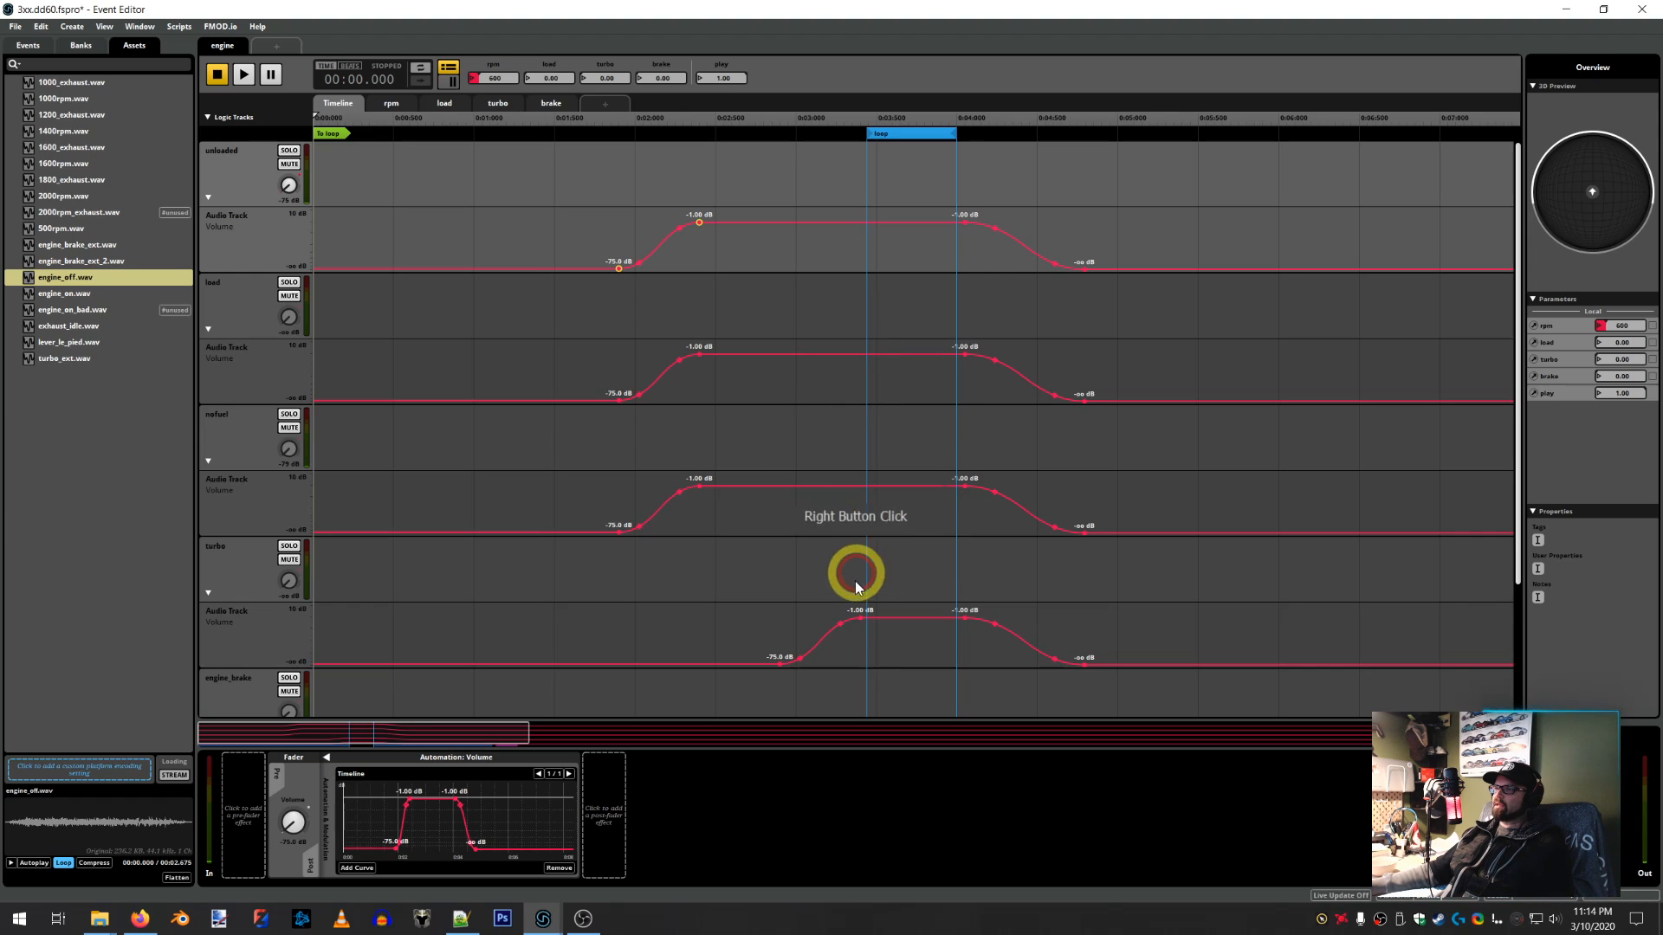
Paste the copied volume curve over the curves of the turbo and engine_brake tracks
click(833, 620)
right_click(836, 622)
scroll(863, 648, down, 2)
click(828, 542)
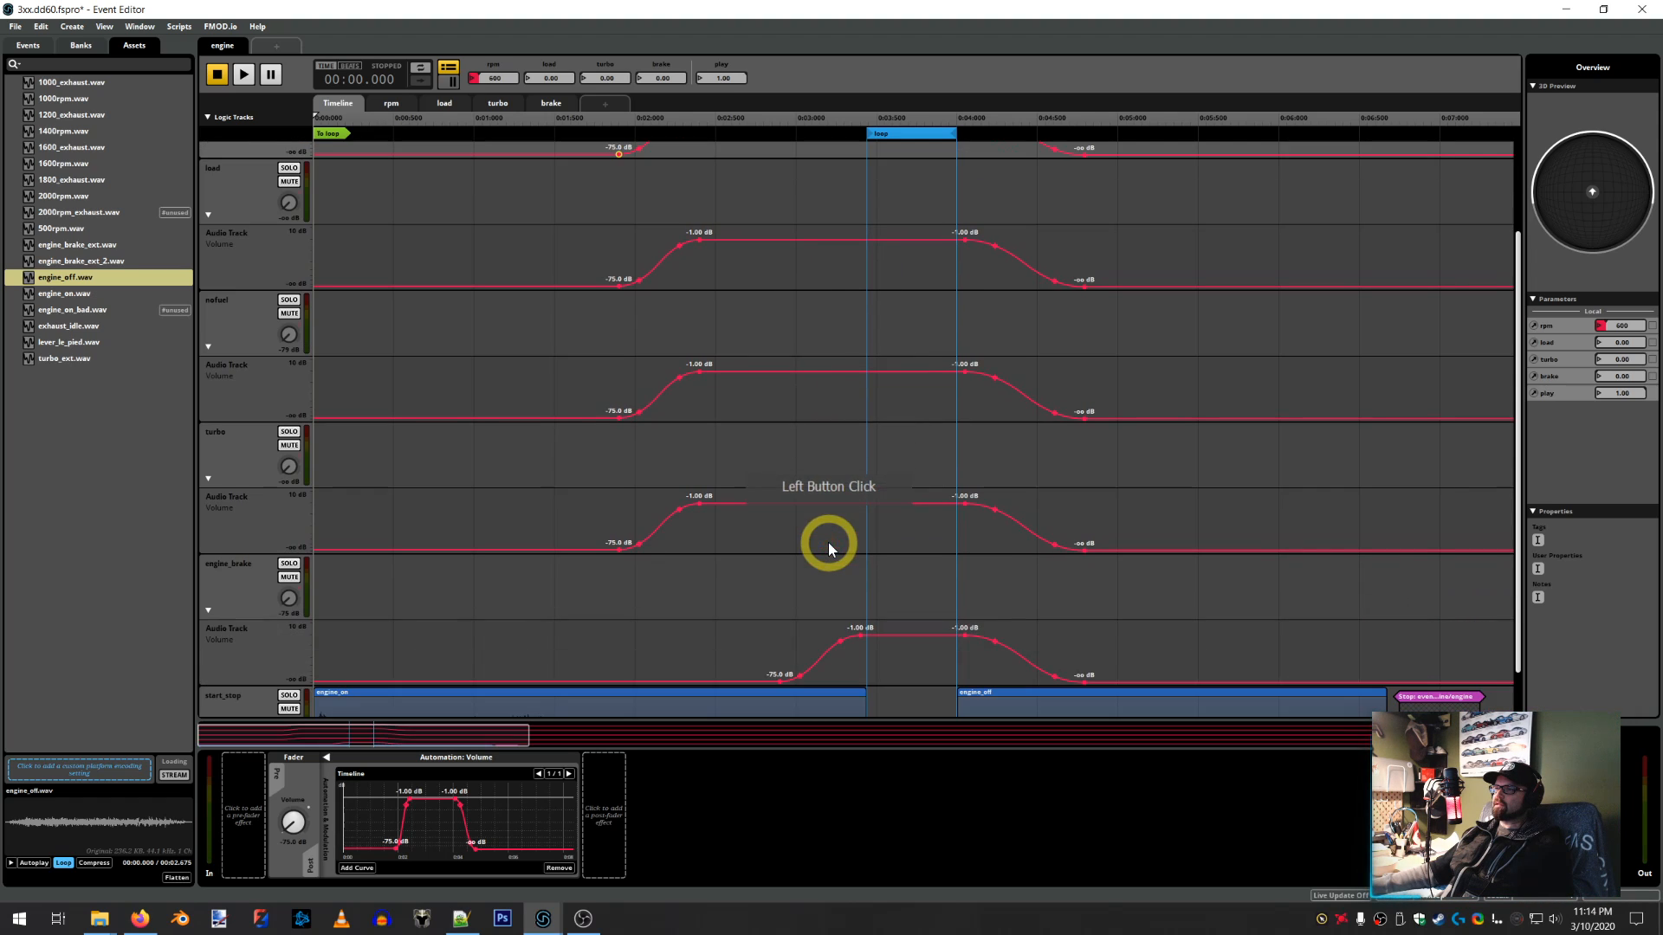
right_click(819, 643)
click(837, 673)
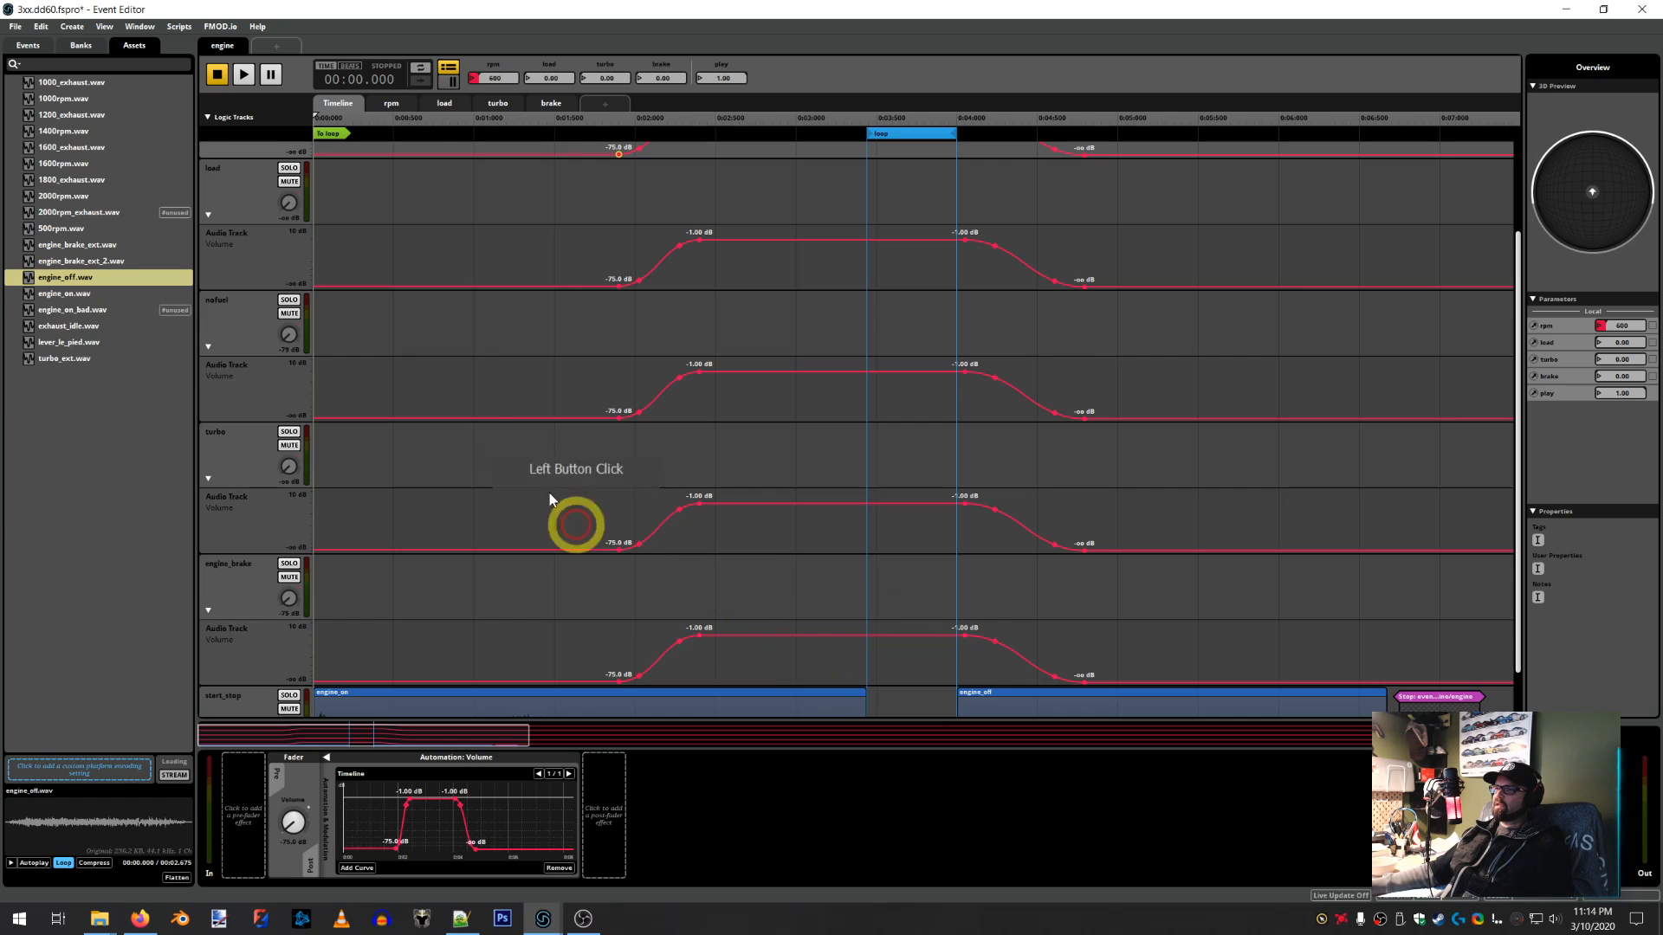
scroll(545, 428, up, 2)
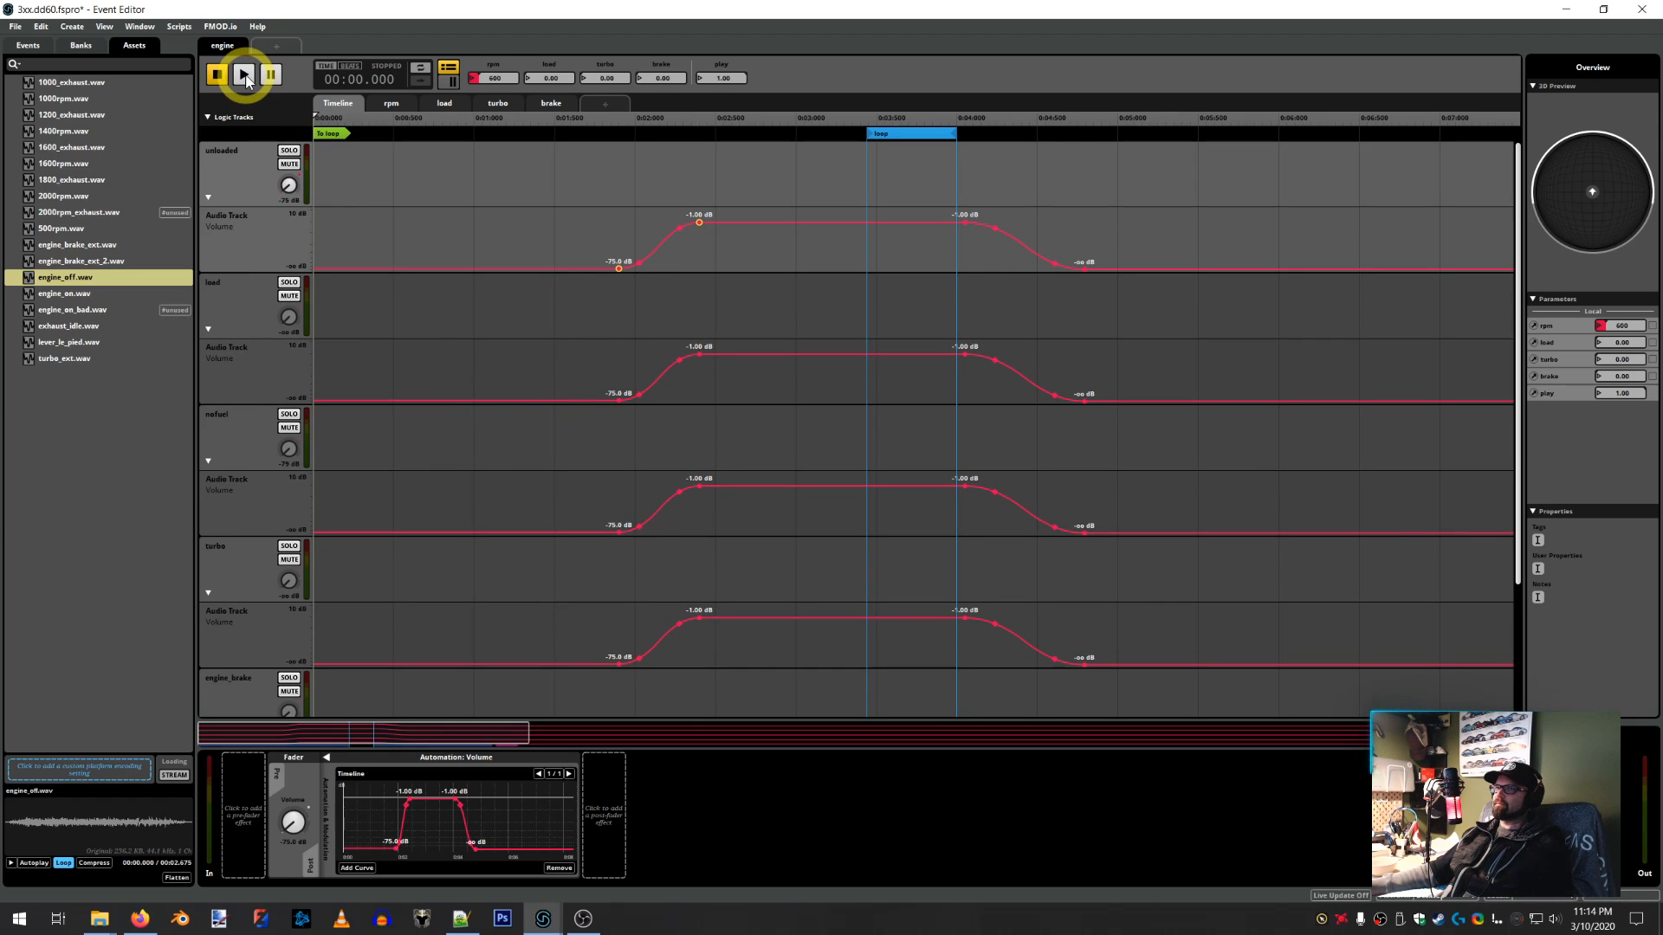
Play the event into the loop and set the play parameter to 0.00 to check the fade-out into engine_off
click(245, 78)
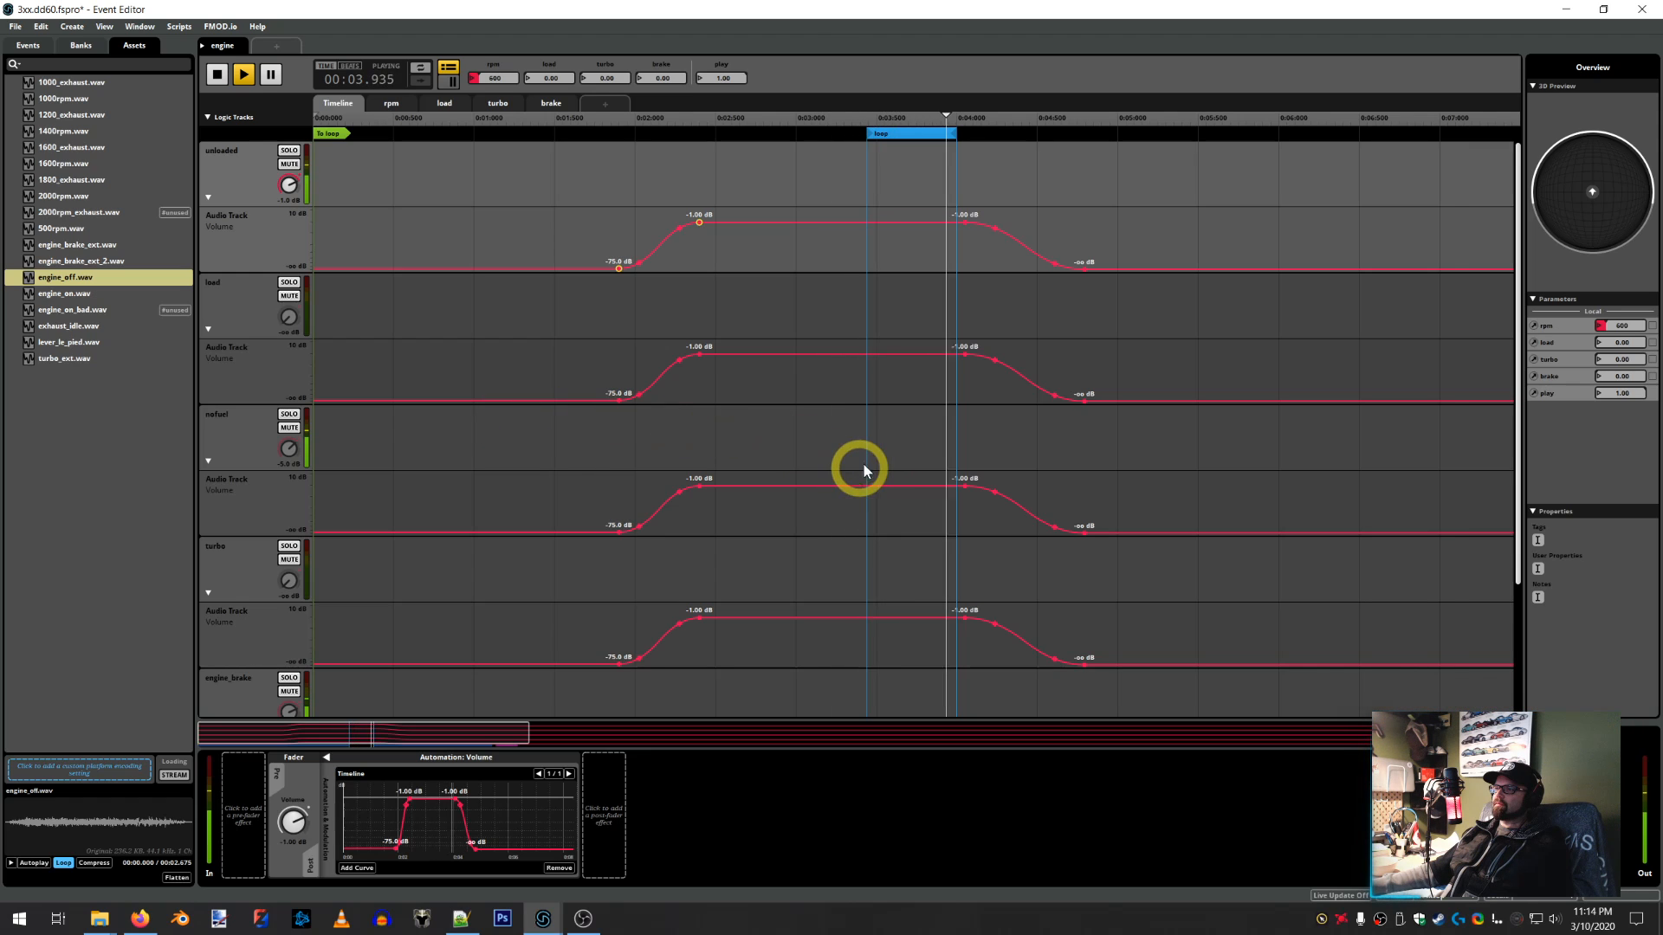
scroll(979, 564, down, 2)
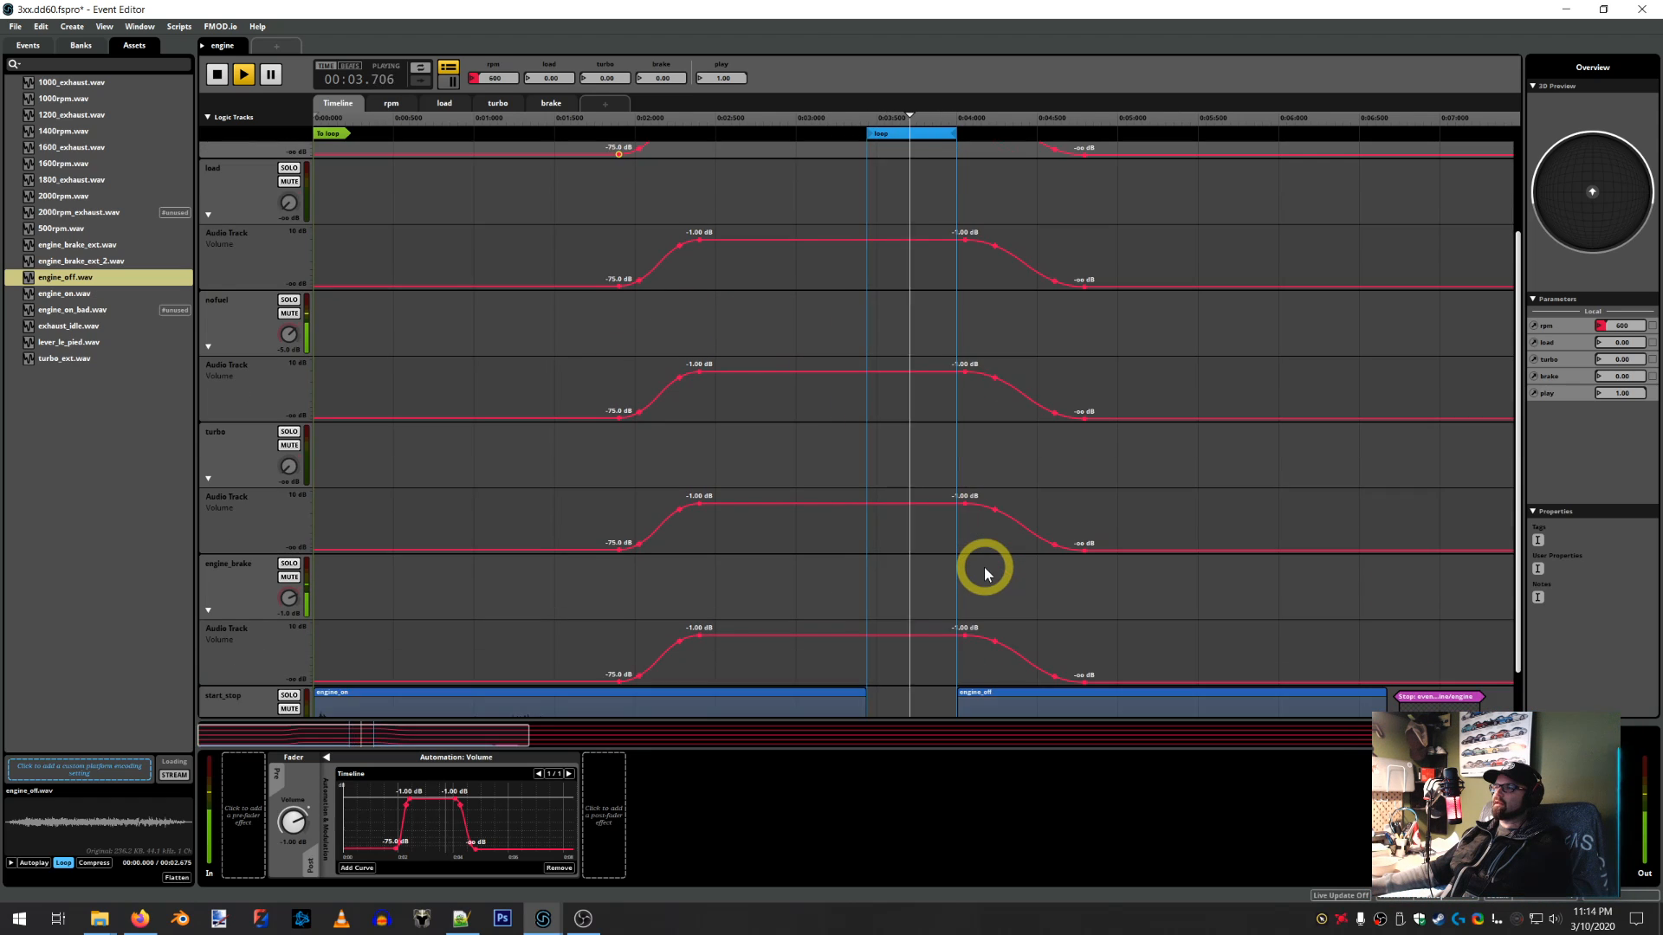
scroll(984, 566, down, 1)
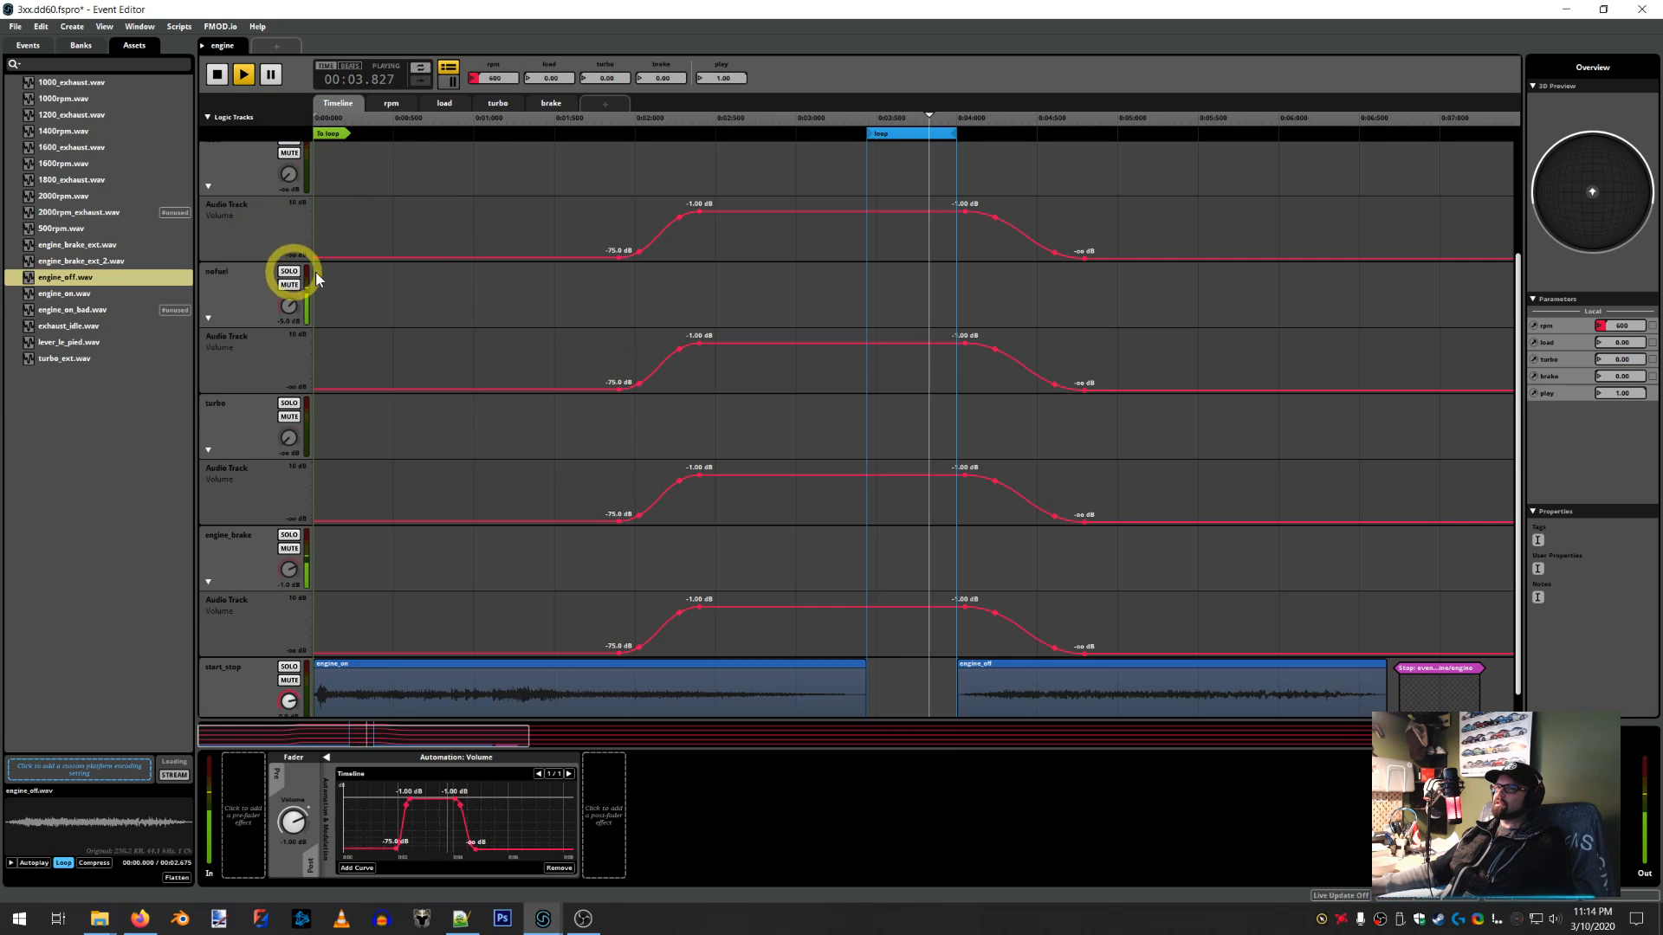
drag(721, 77, 685, 161)
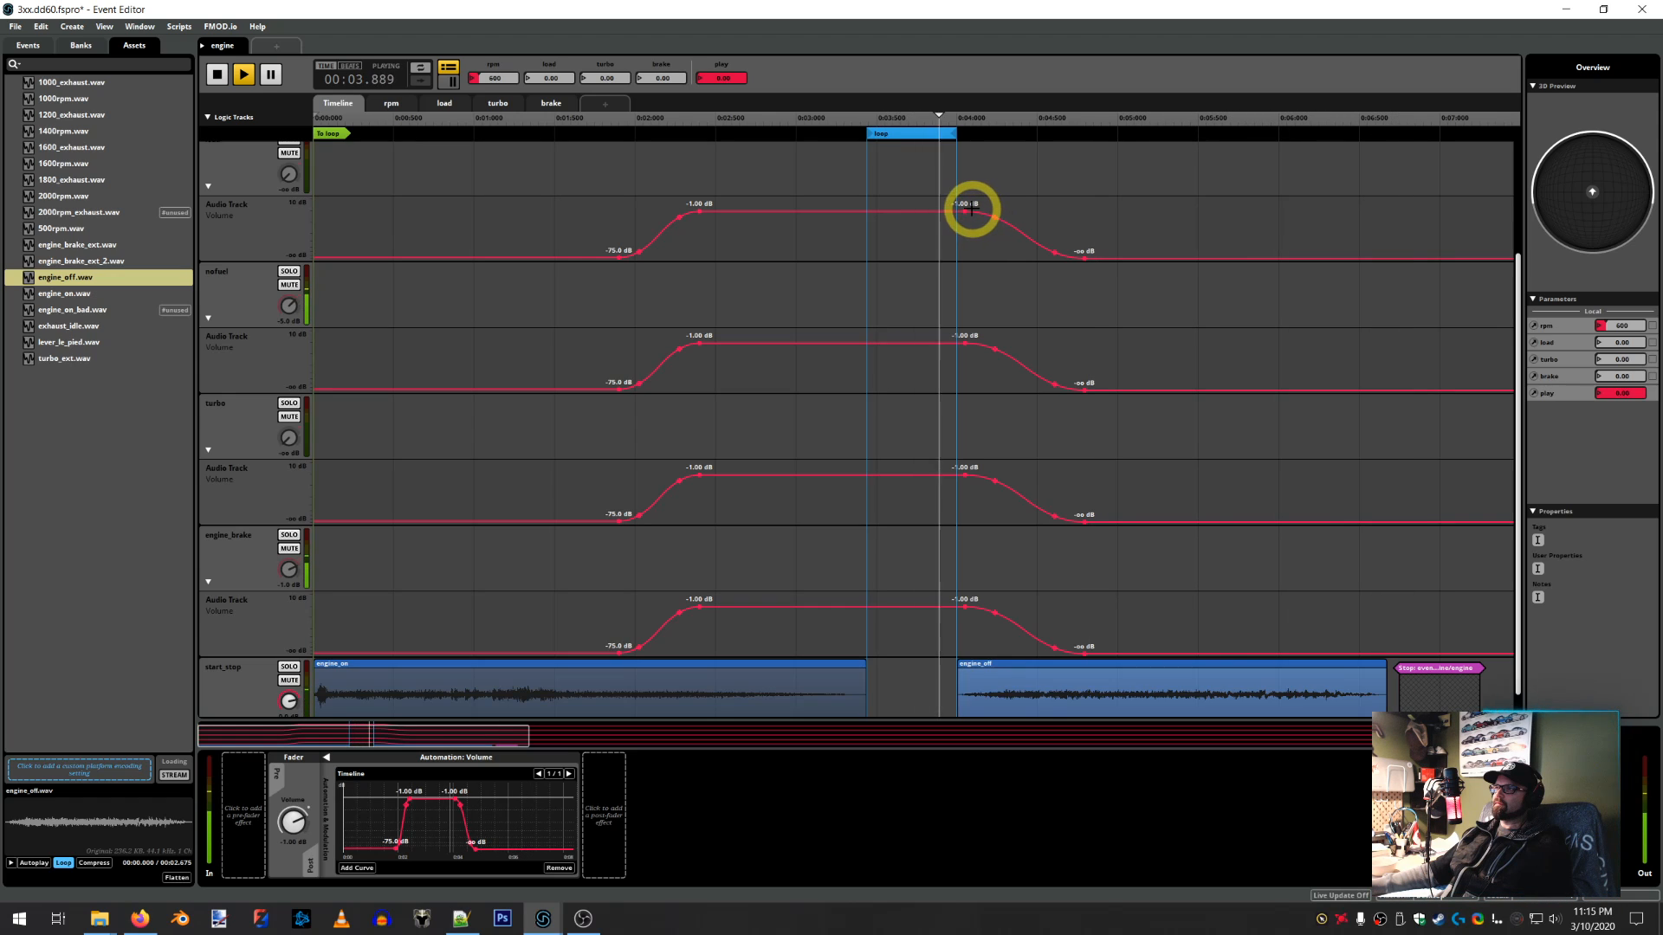
click(1054, 250)
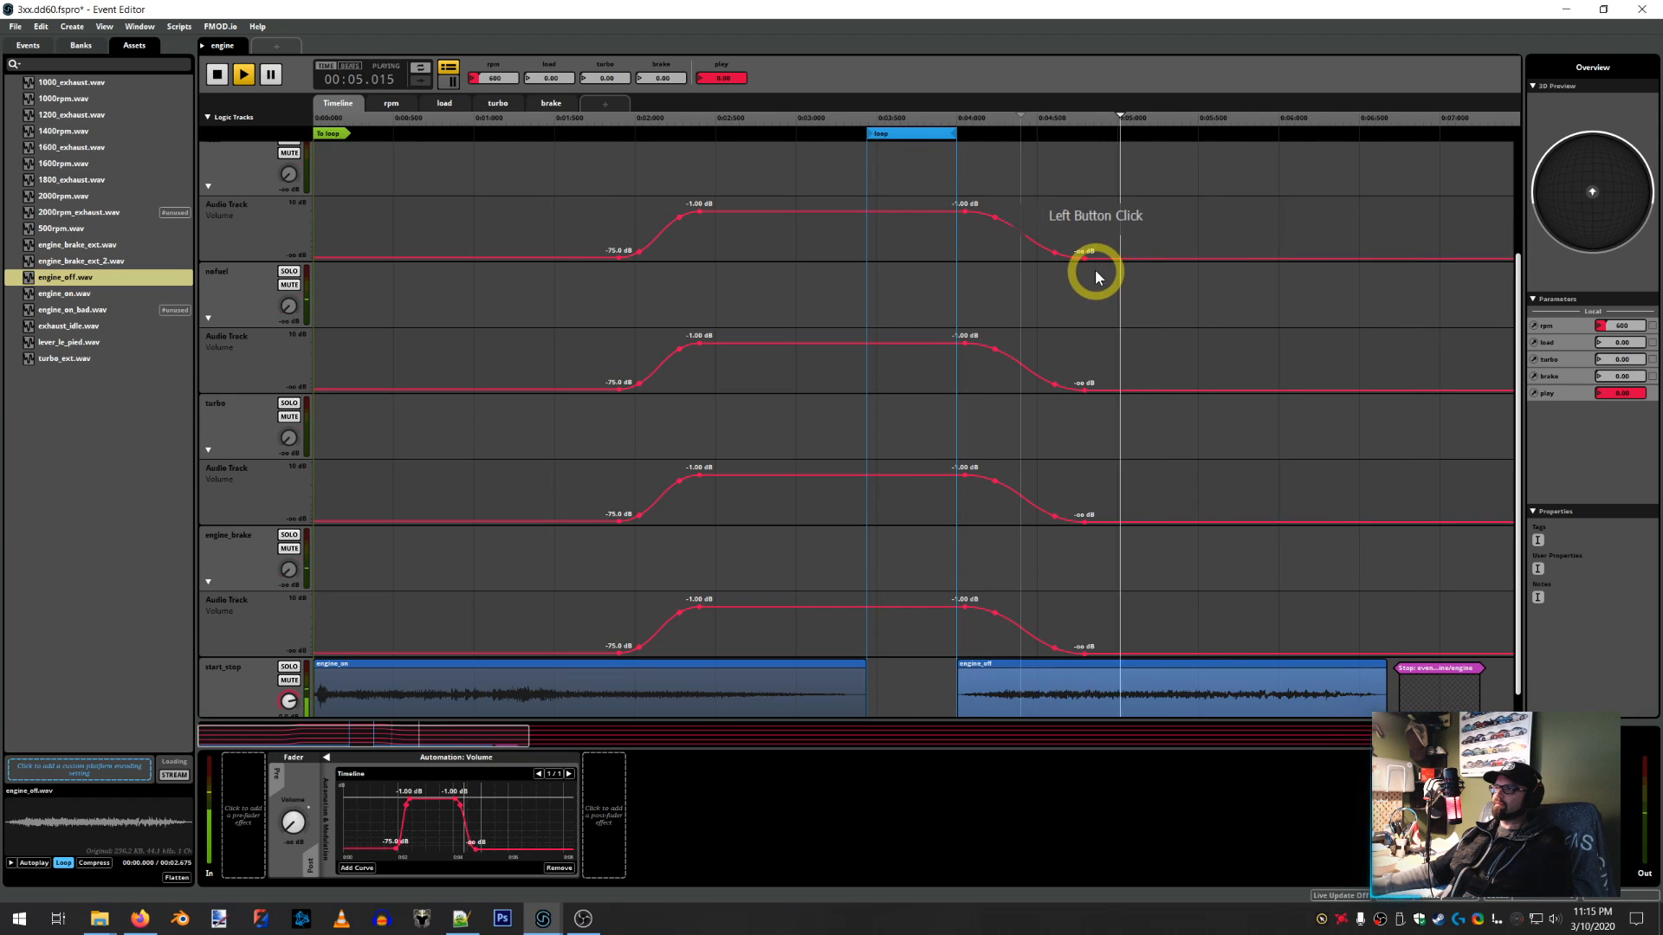
Hide the browser and shift the load track's fade-out later, falling from about 4.35 s to about 5.1 s
key(ctrl+b)
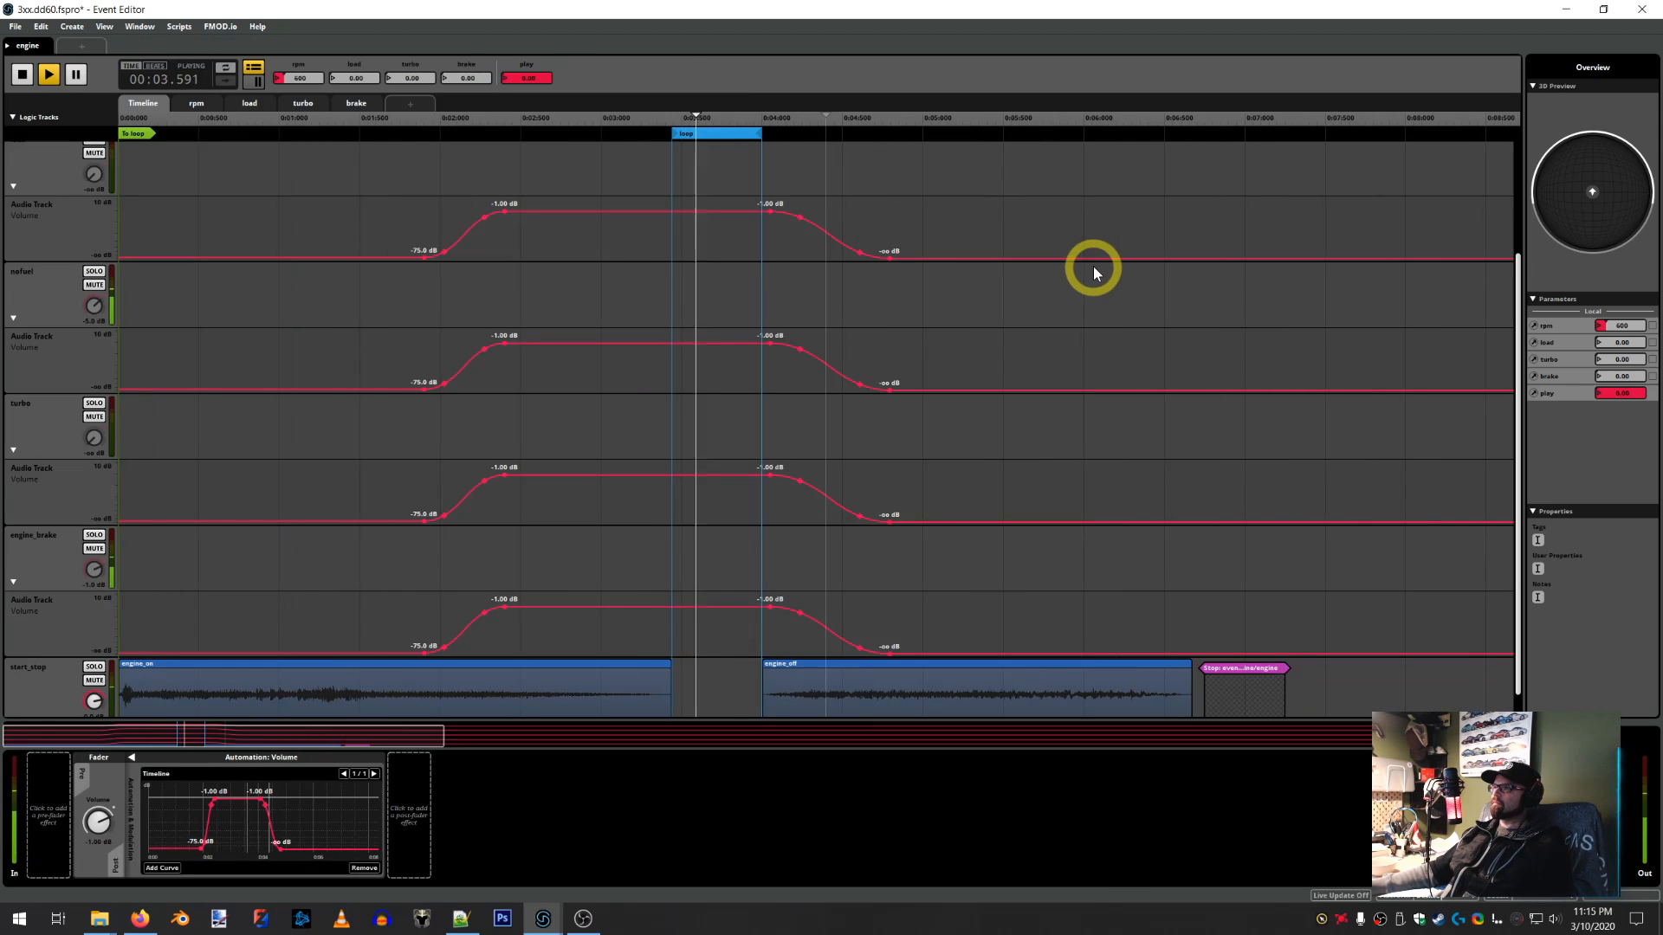
drag(931, 260, 729, 295)
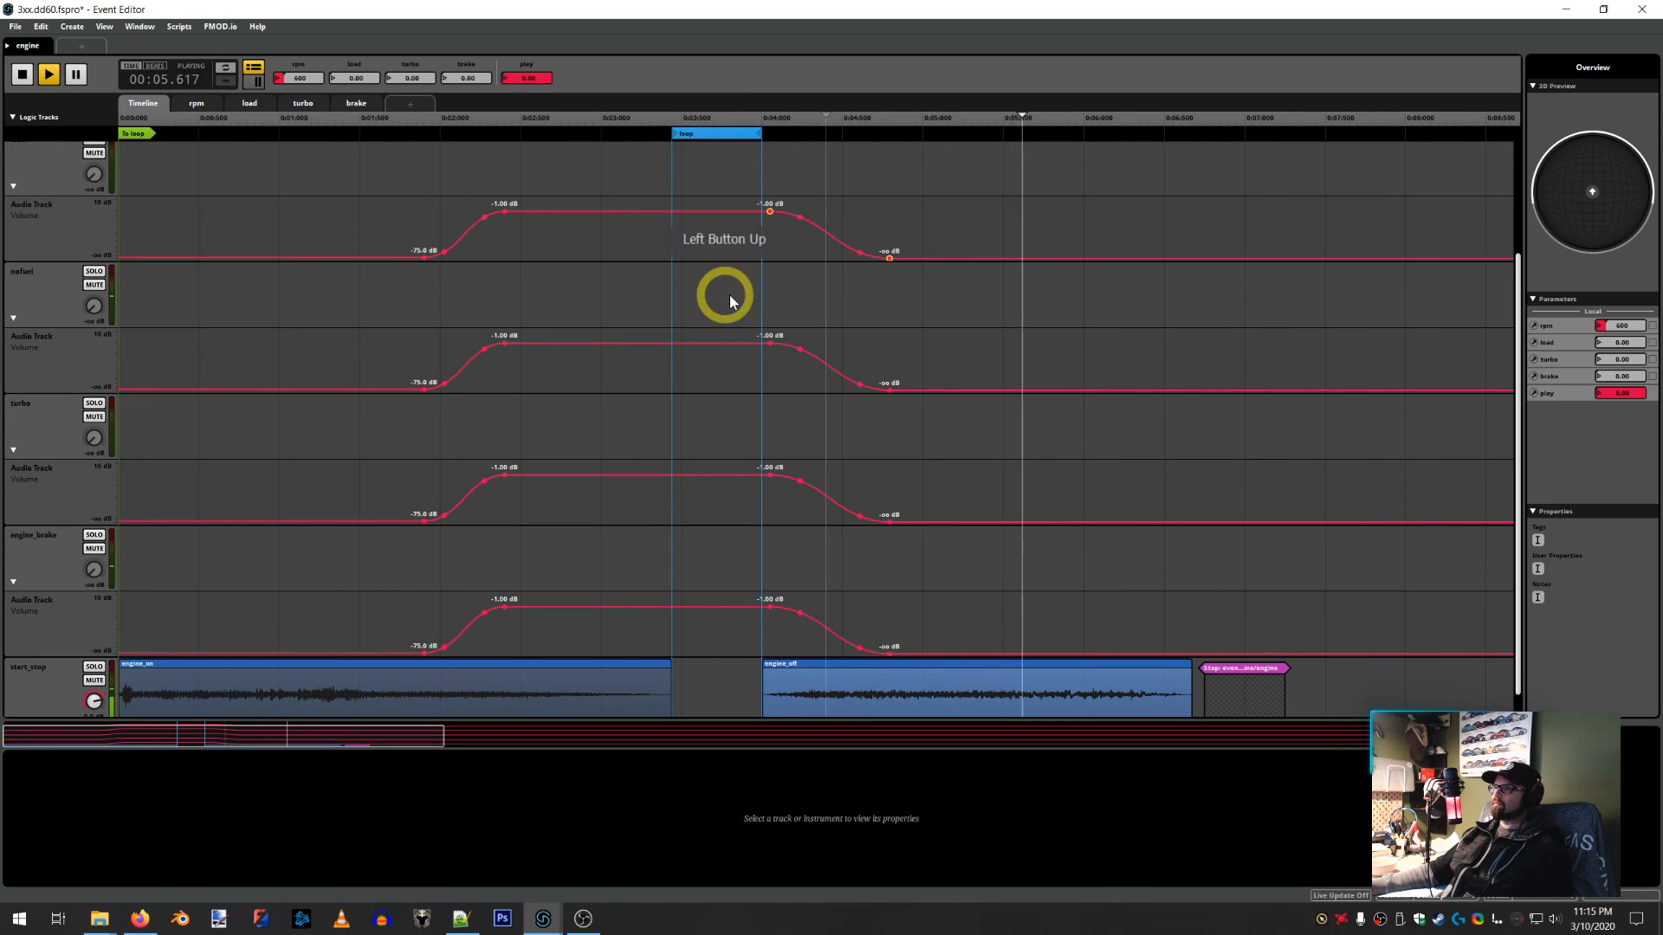
drag(770, 210, 816, 211)
Show the browser again, shift the unloaded track's fade-out later to about 4.25–5 s during playback, and stop playback
scroll(573, 361, up, 1)
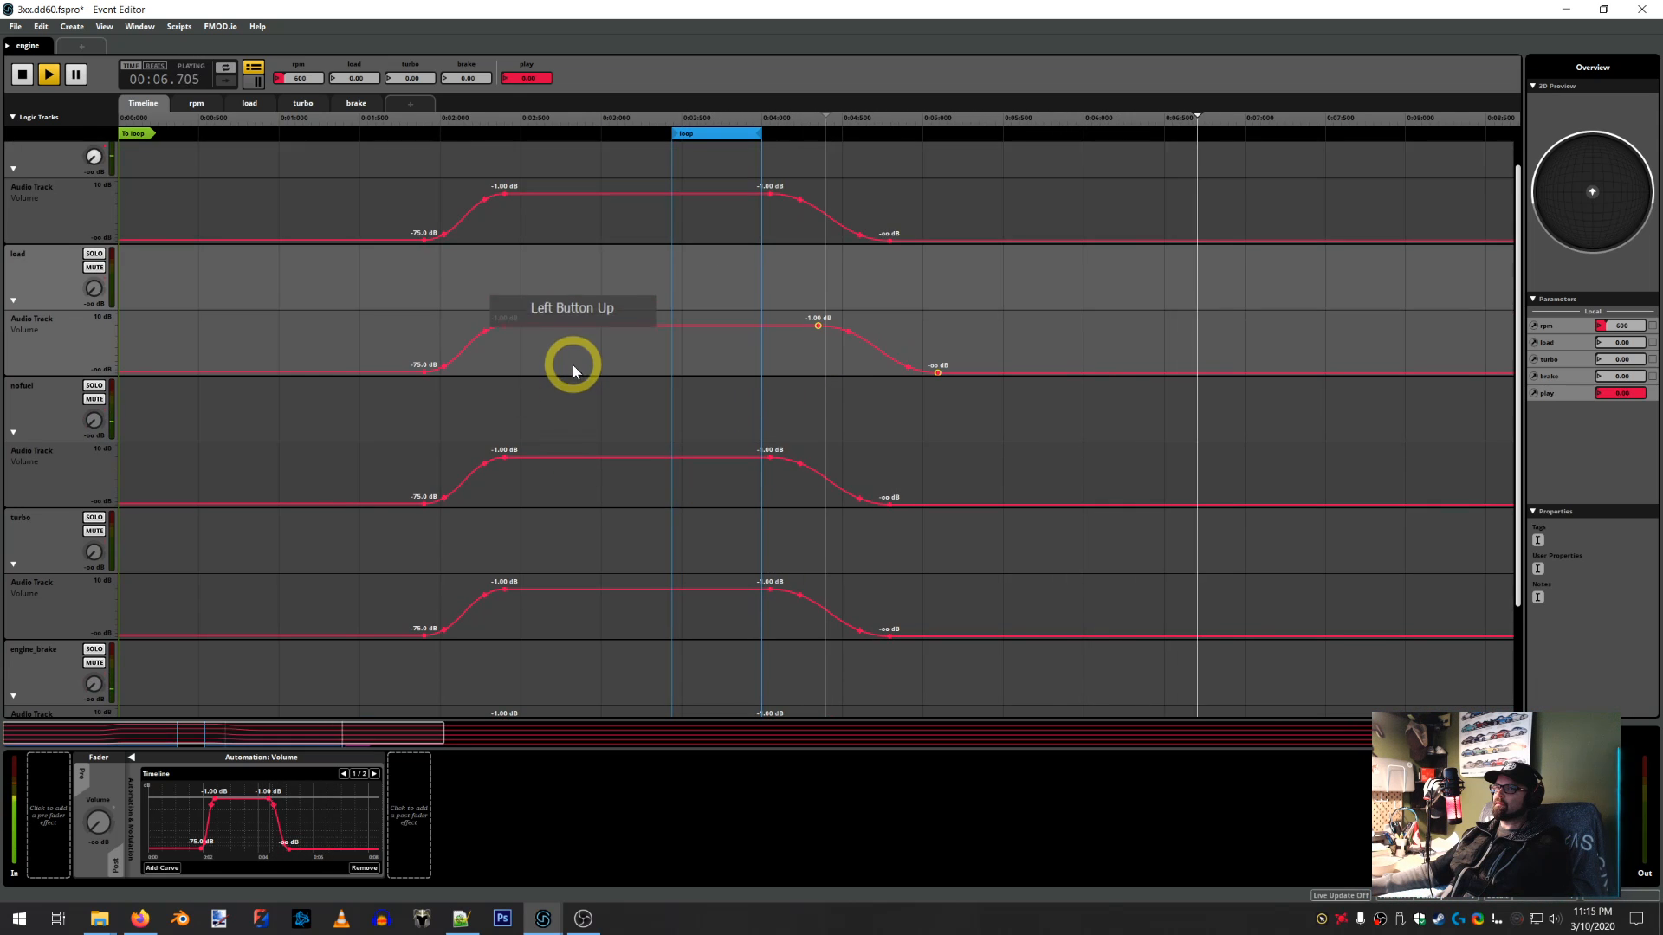
scroll(573, 371, up, 1)
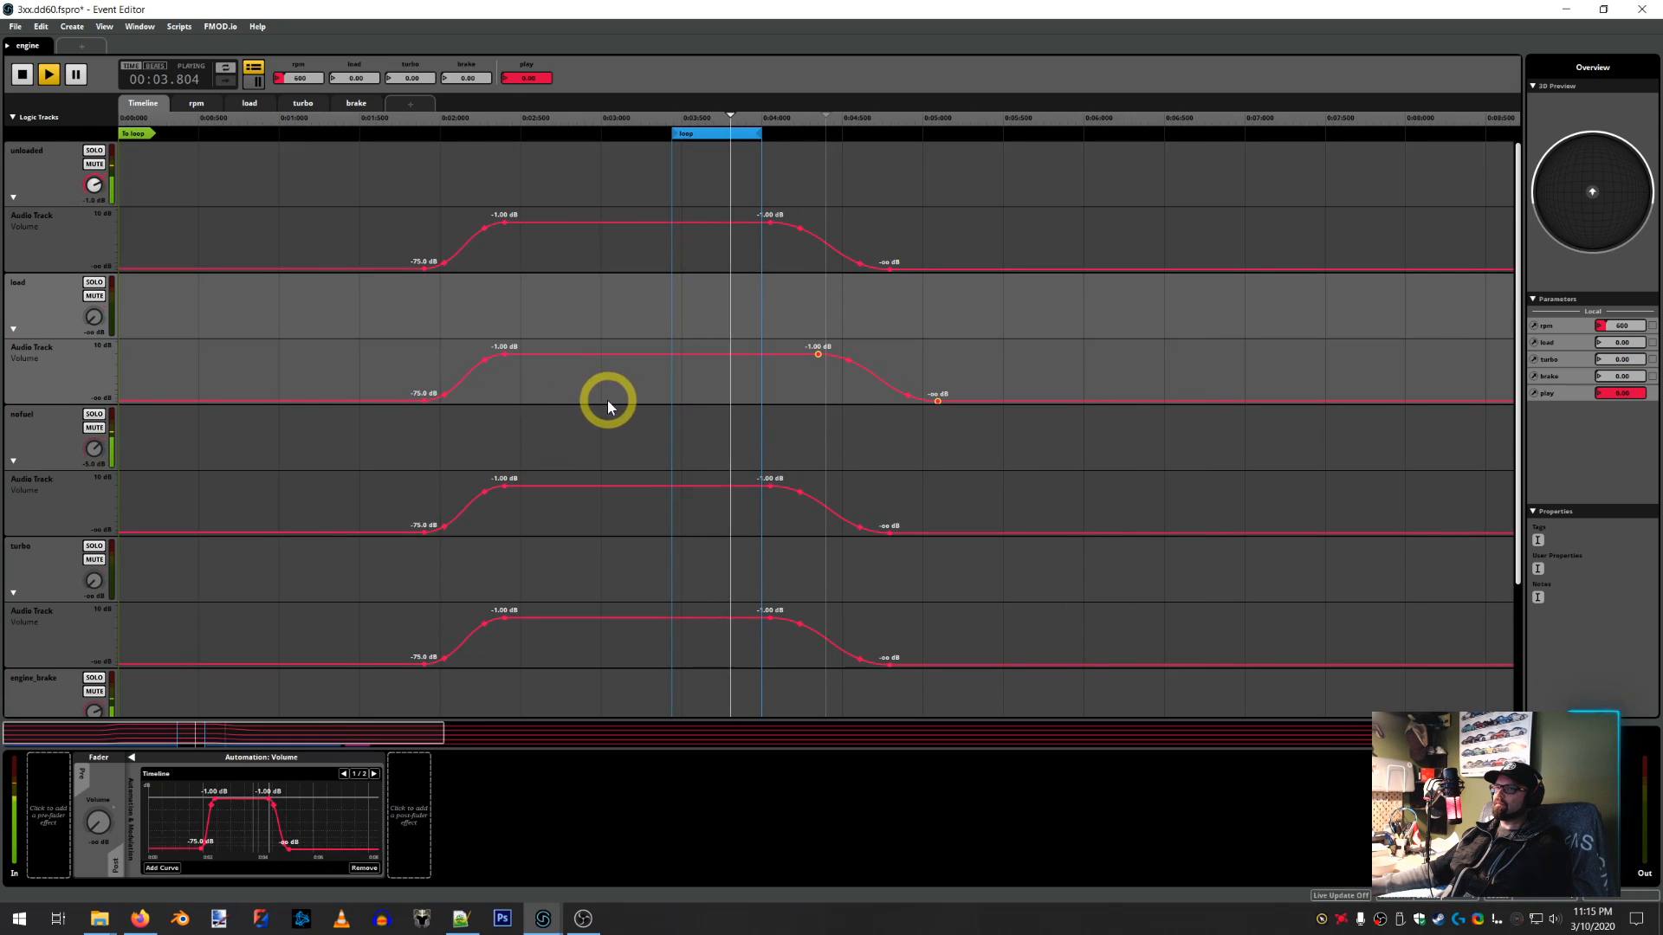
click(775, 223)
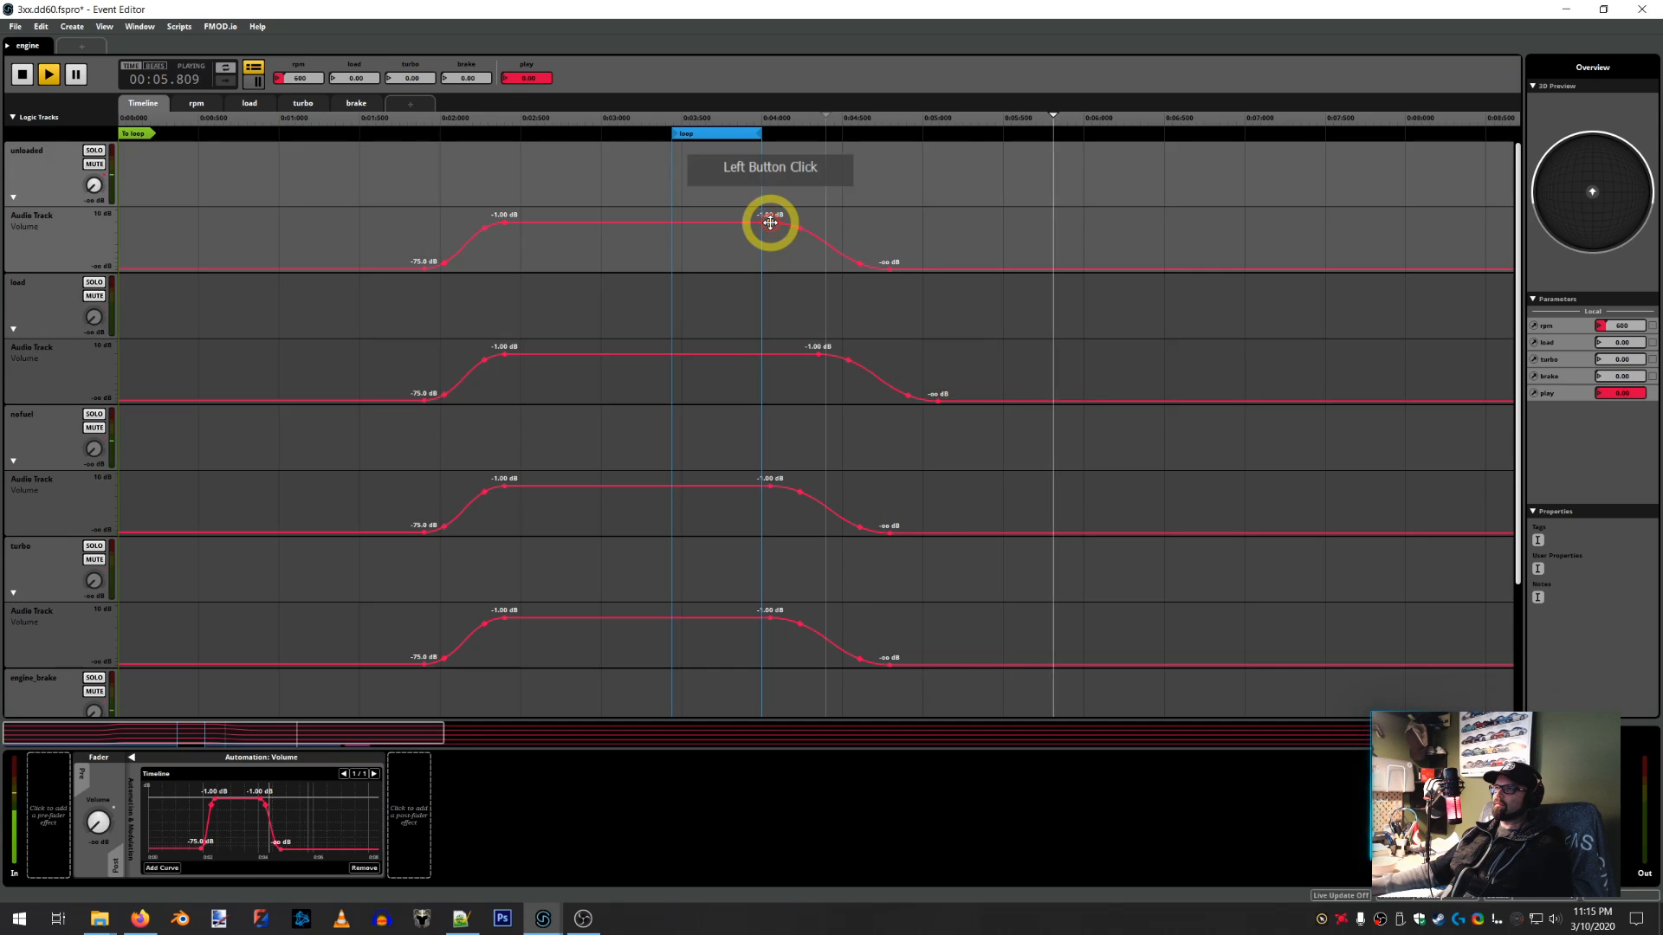
key(ctrl+b)
click(909, 278)
drag(1117, 282, 1004, 223)
click(965, 226)
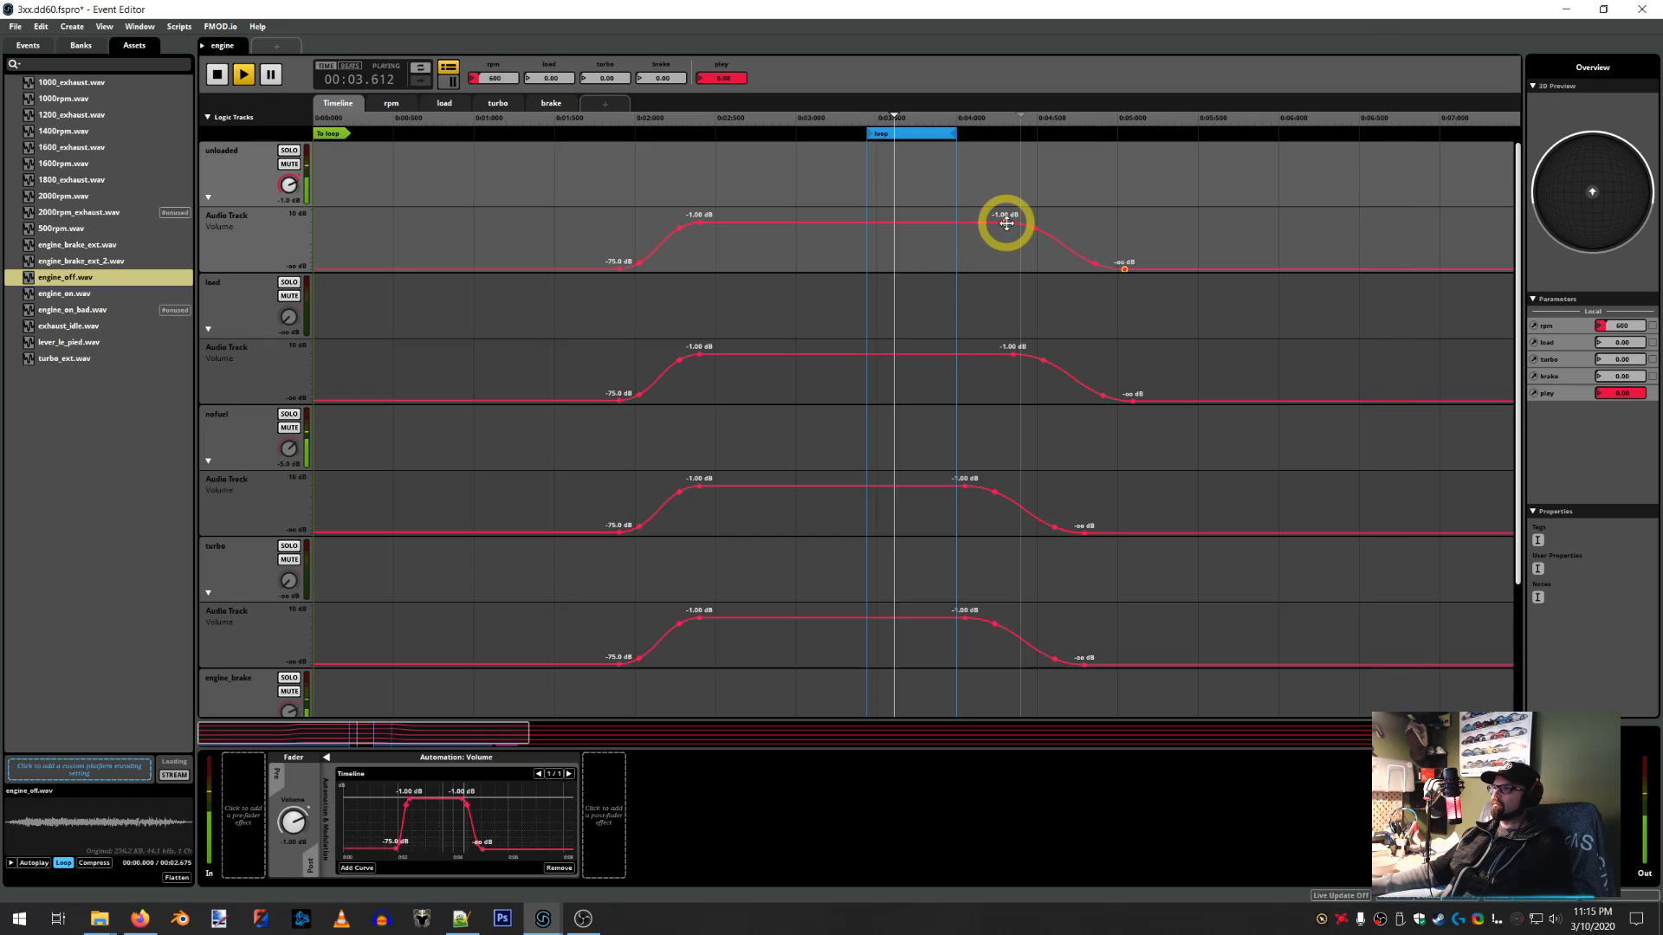
drag(1006, 223, 952, 277)
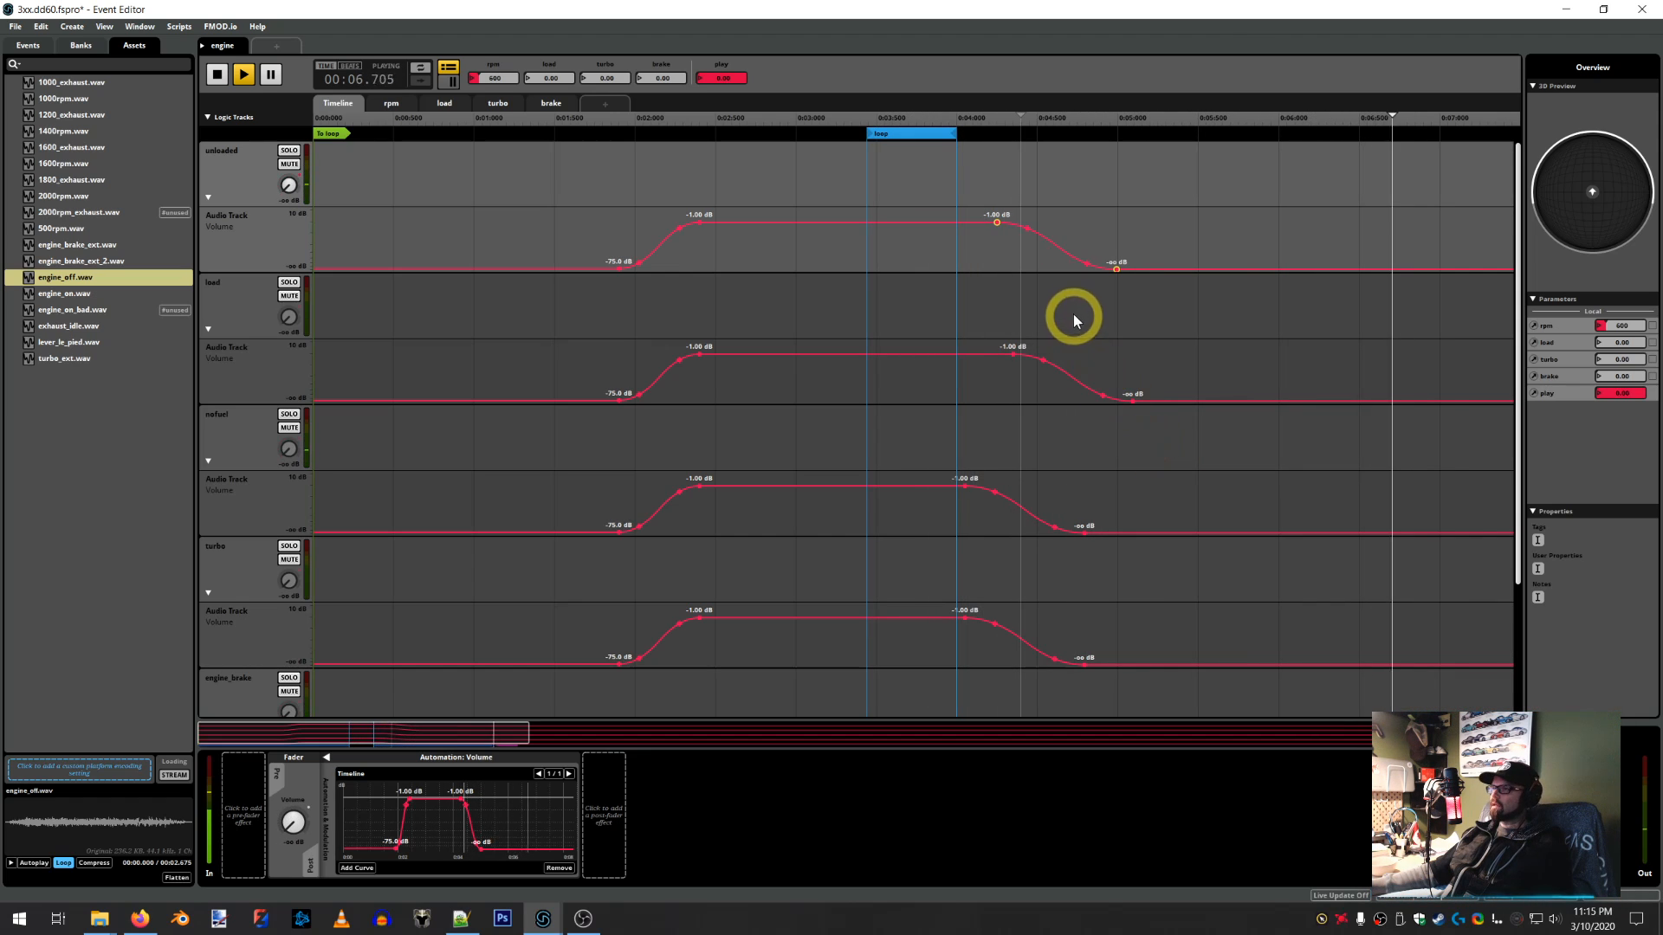
click(217, 75)
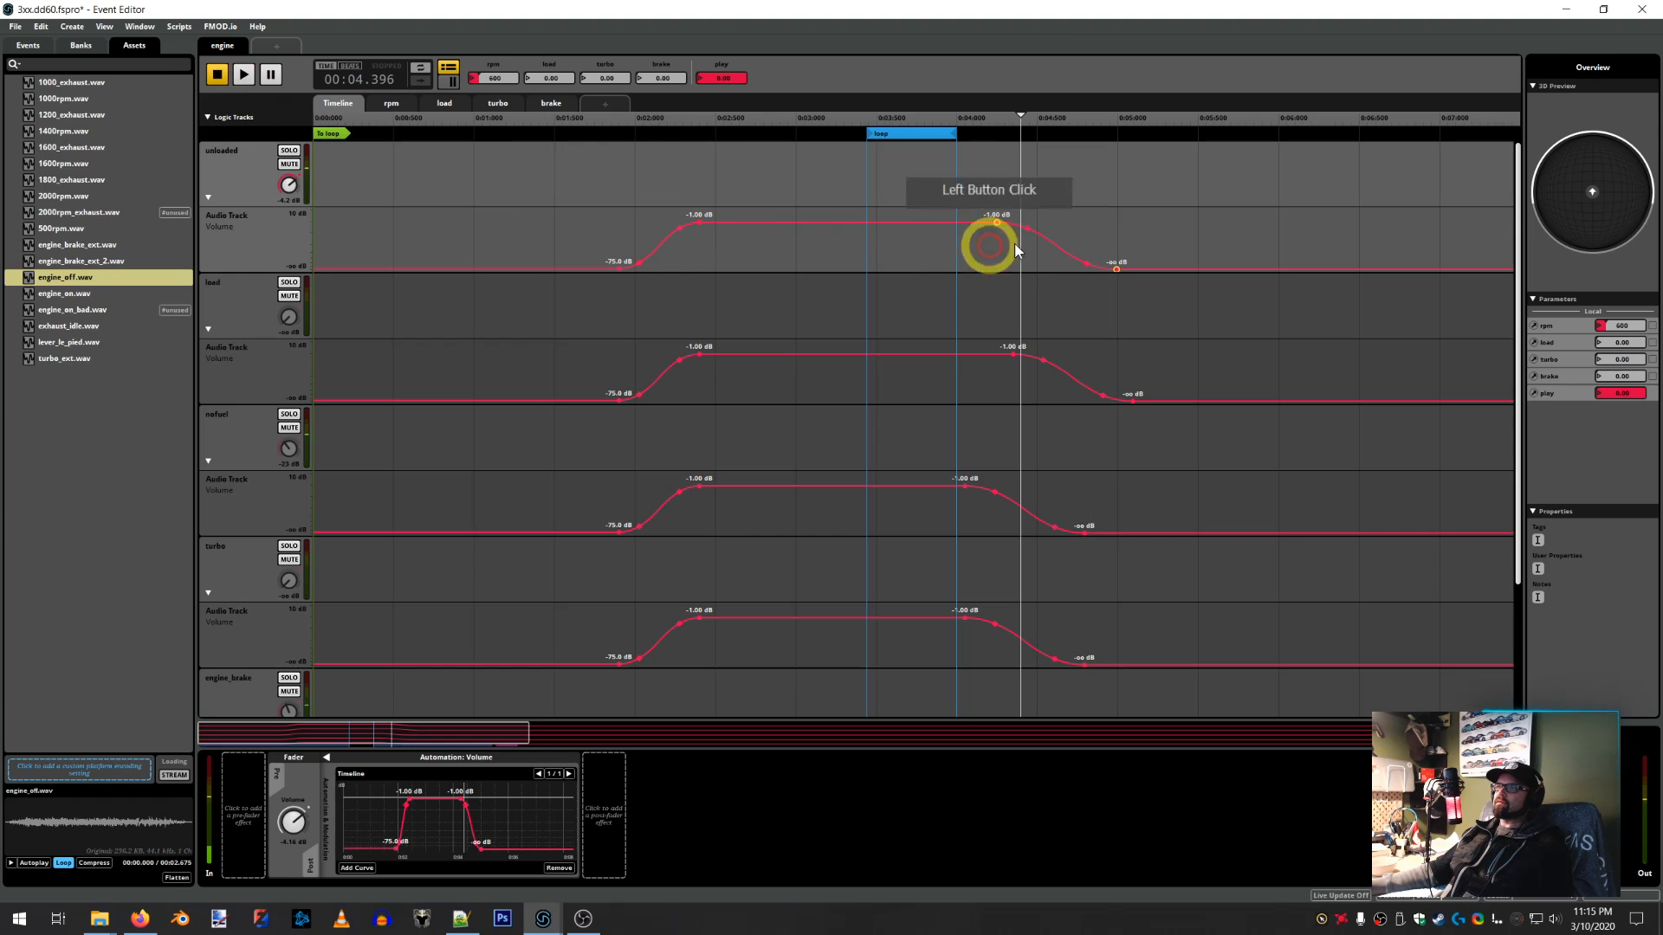
Copy the unloaded track's volume curve with the later fade-out and paste it onto the load and nofuel tracks
right_click(1054, 244)
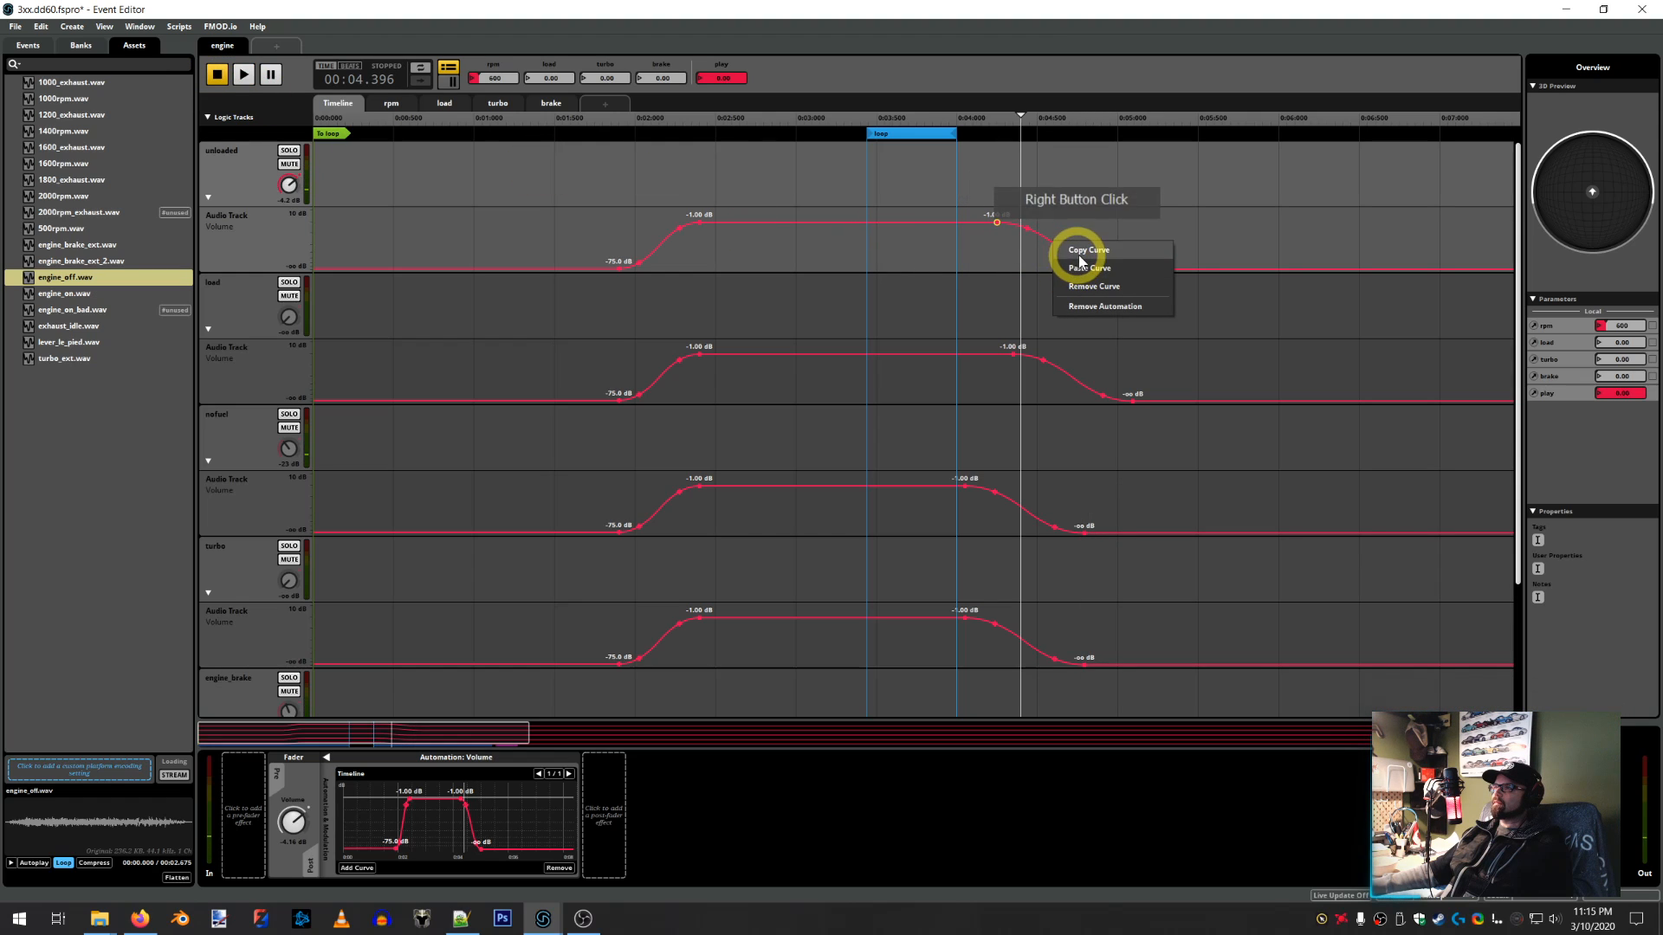
click(1080, 256)
right_click(1042, 359)
click(1058, 385)
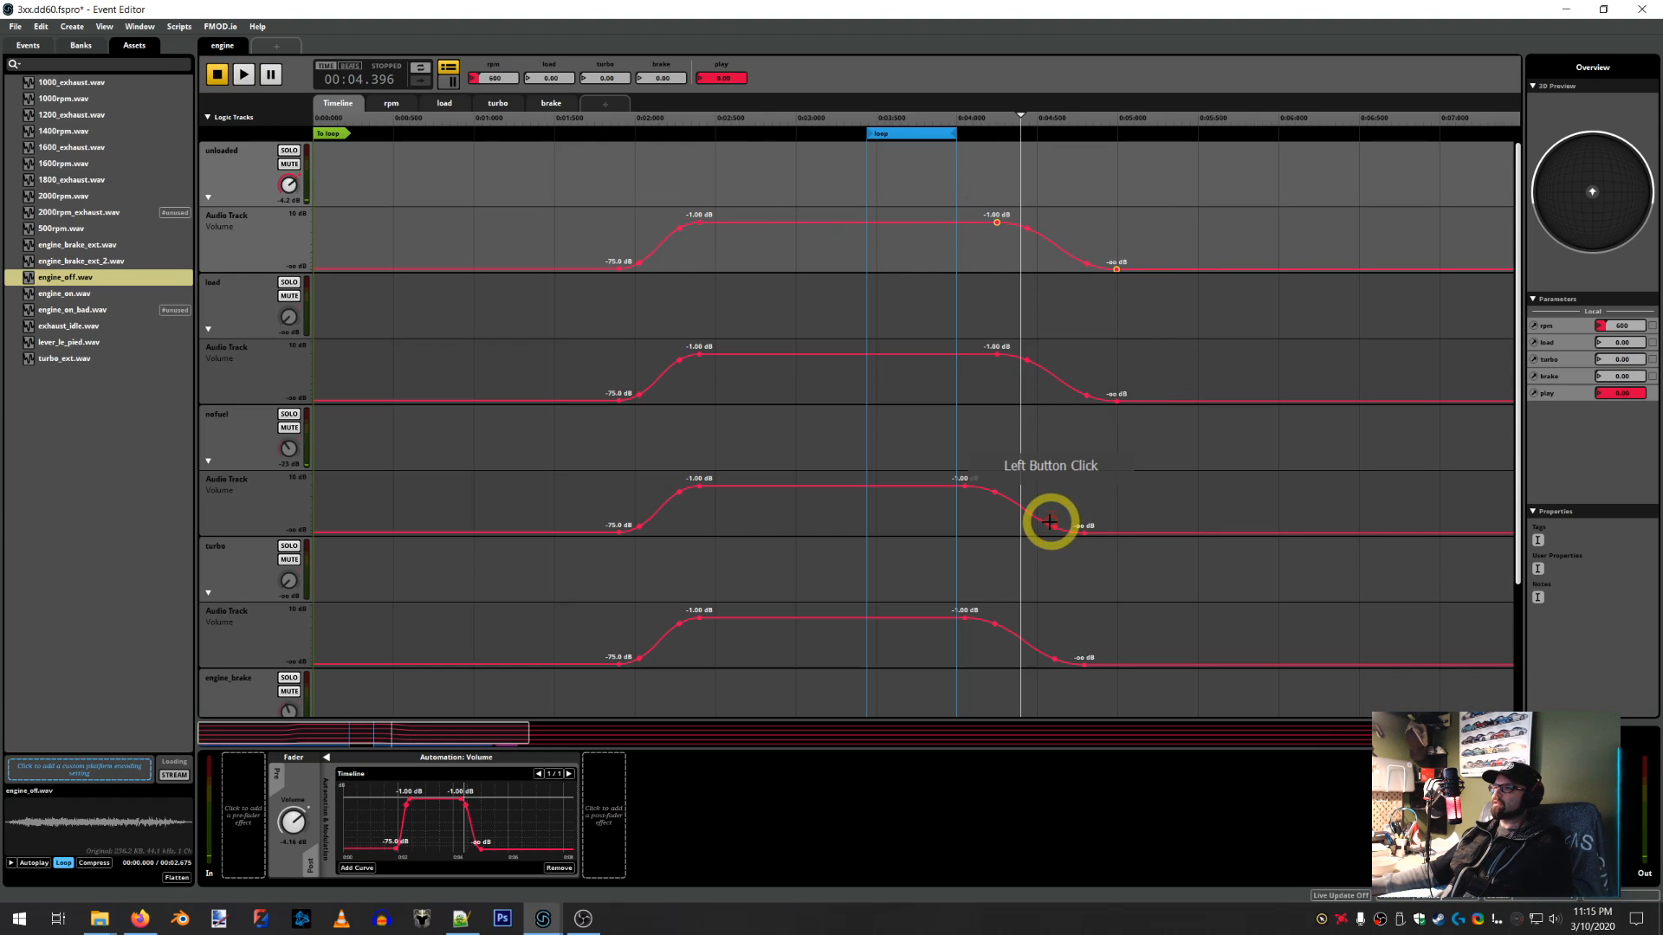
right_click(1050, 528)
click(1082, 551)
Paste the copied curve with the later fade-out onto the turbo and engine_brake tracks
scroll(1024, 476, down, 1)
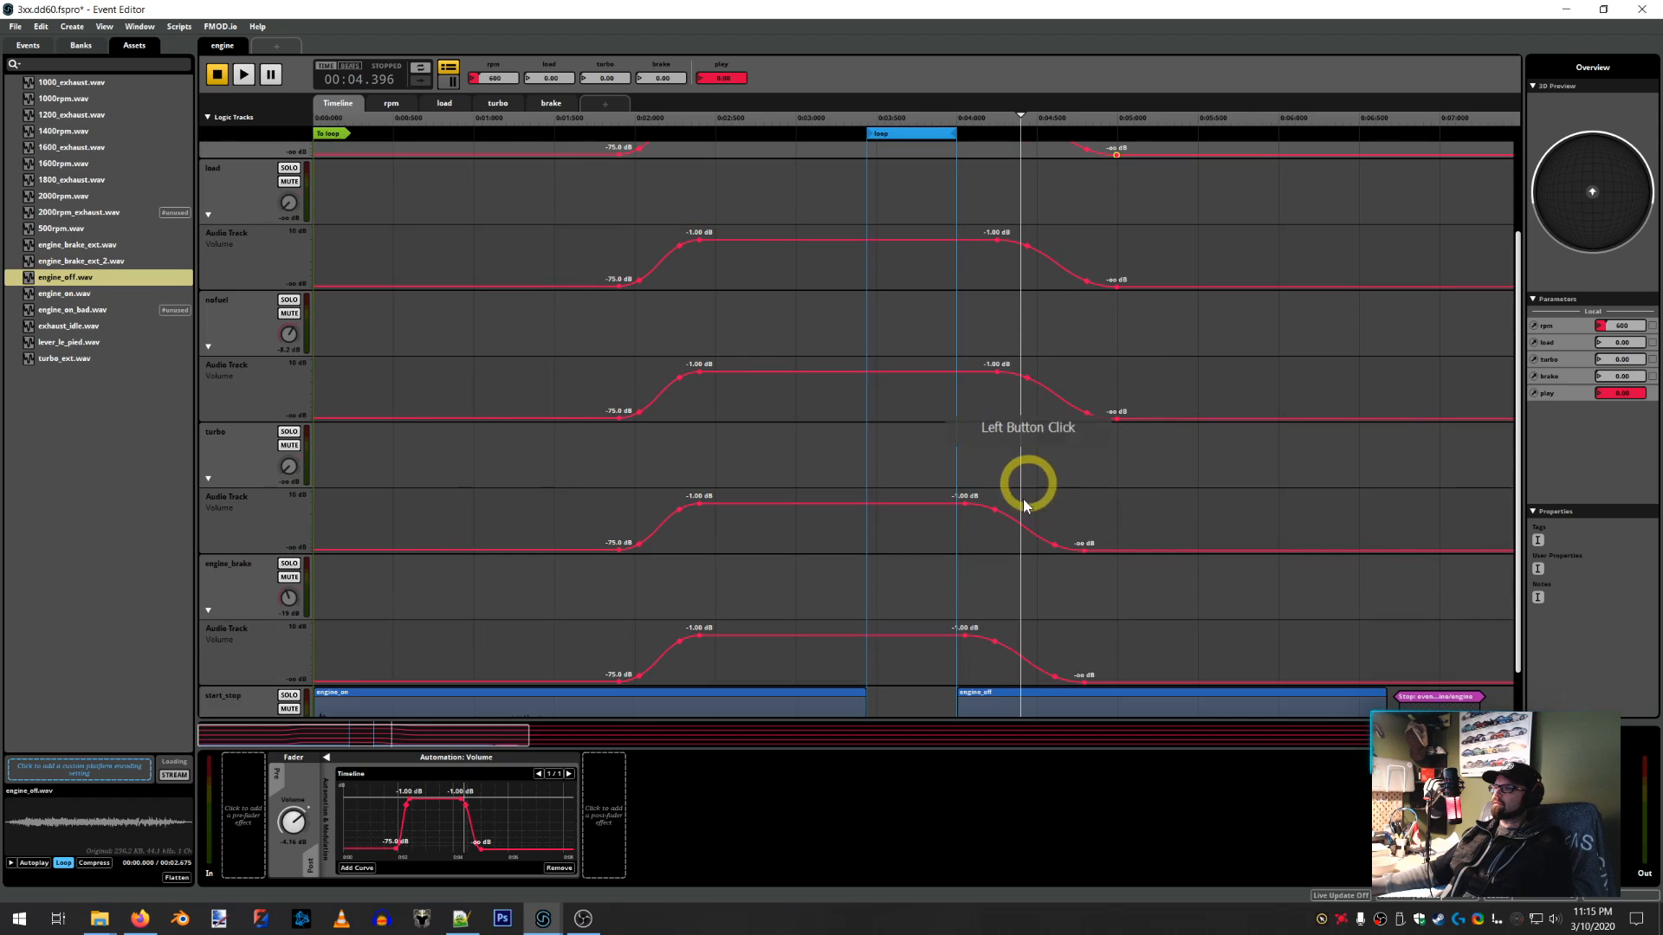
right_click(1019, 523)
click(1043, 547)
scroll(1044, 549, down, 1)
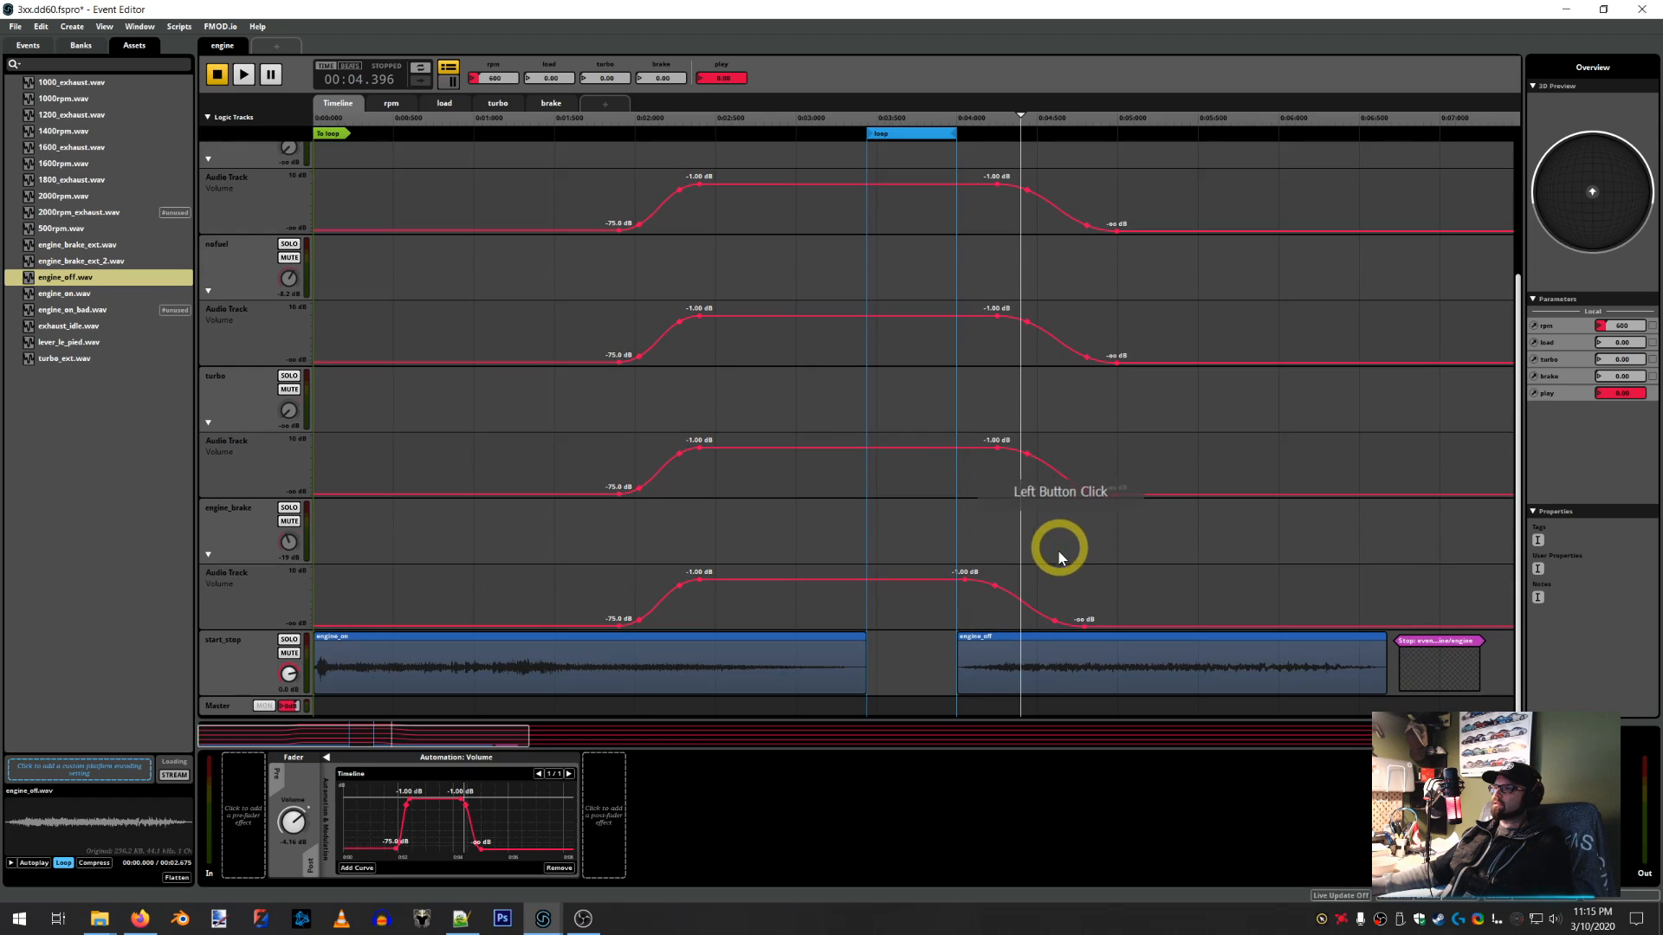
right_click(1028, 609)
click(1052, 635)
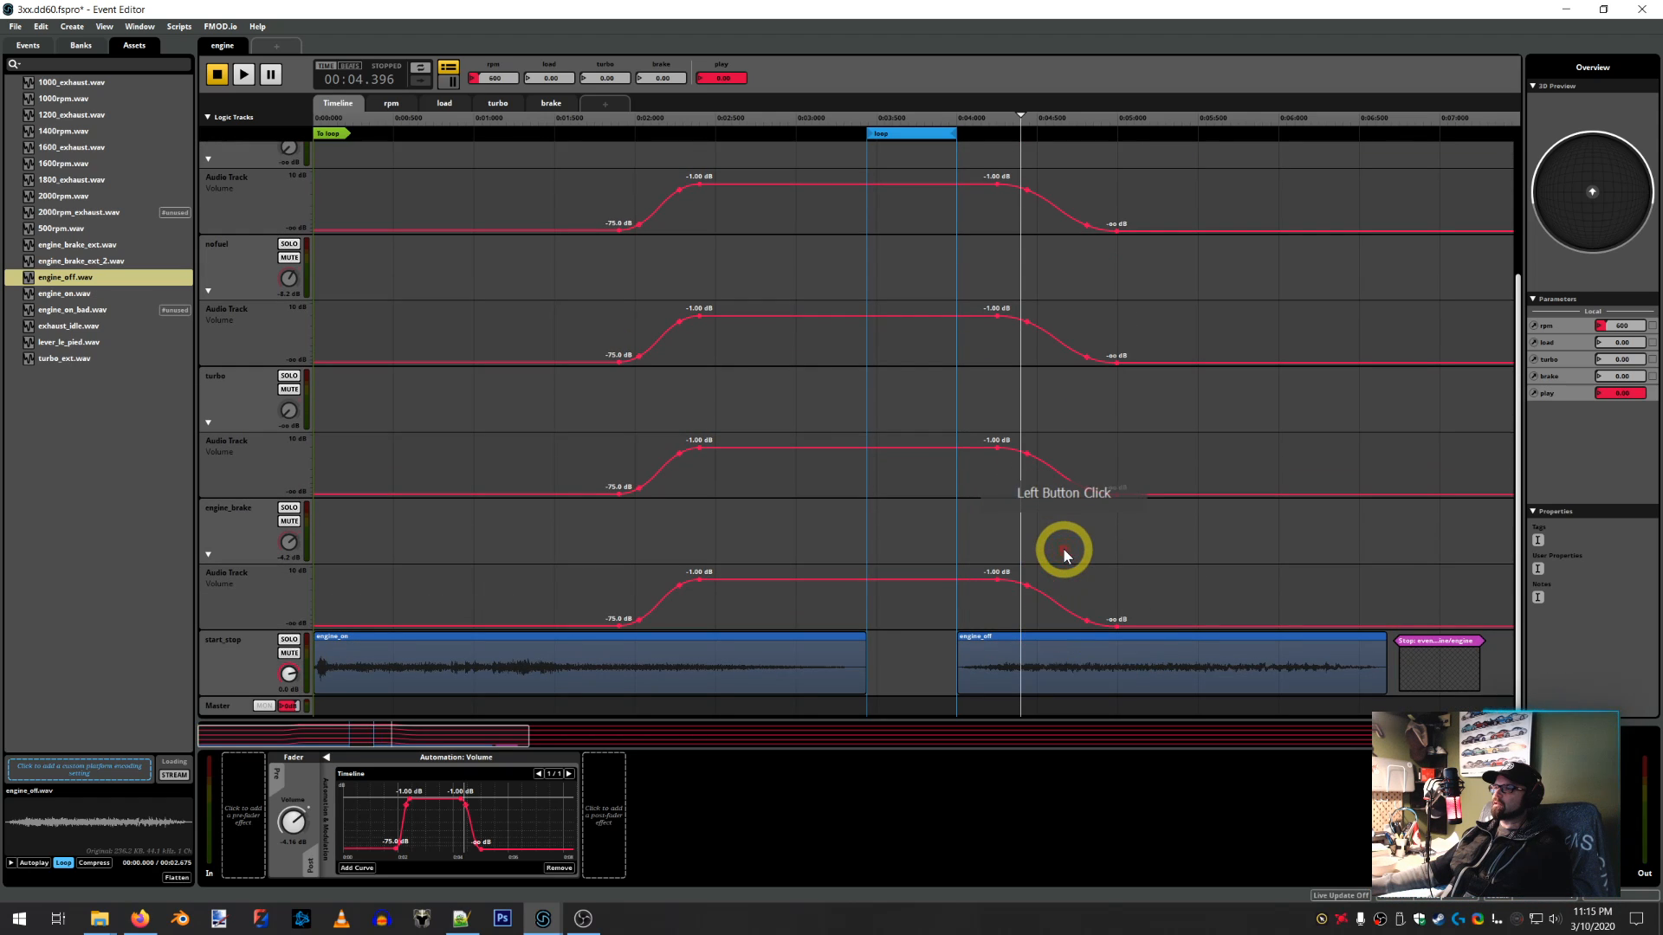
scroll(1064, 563, up, 1)
scroll(1064, 576, up, 1)
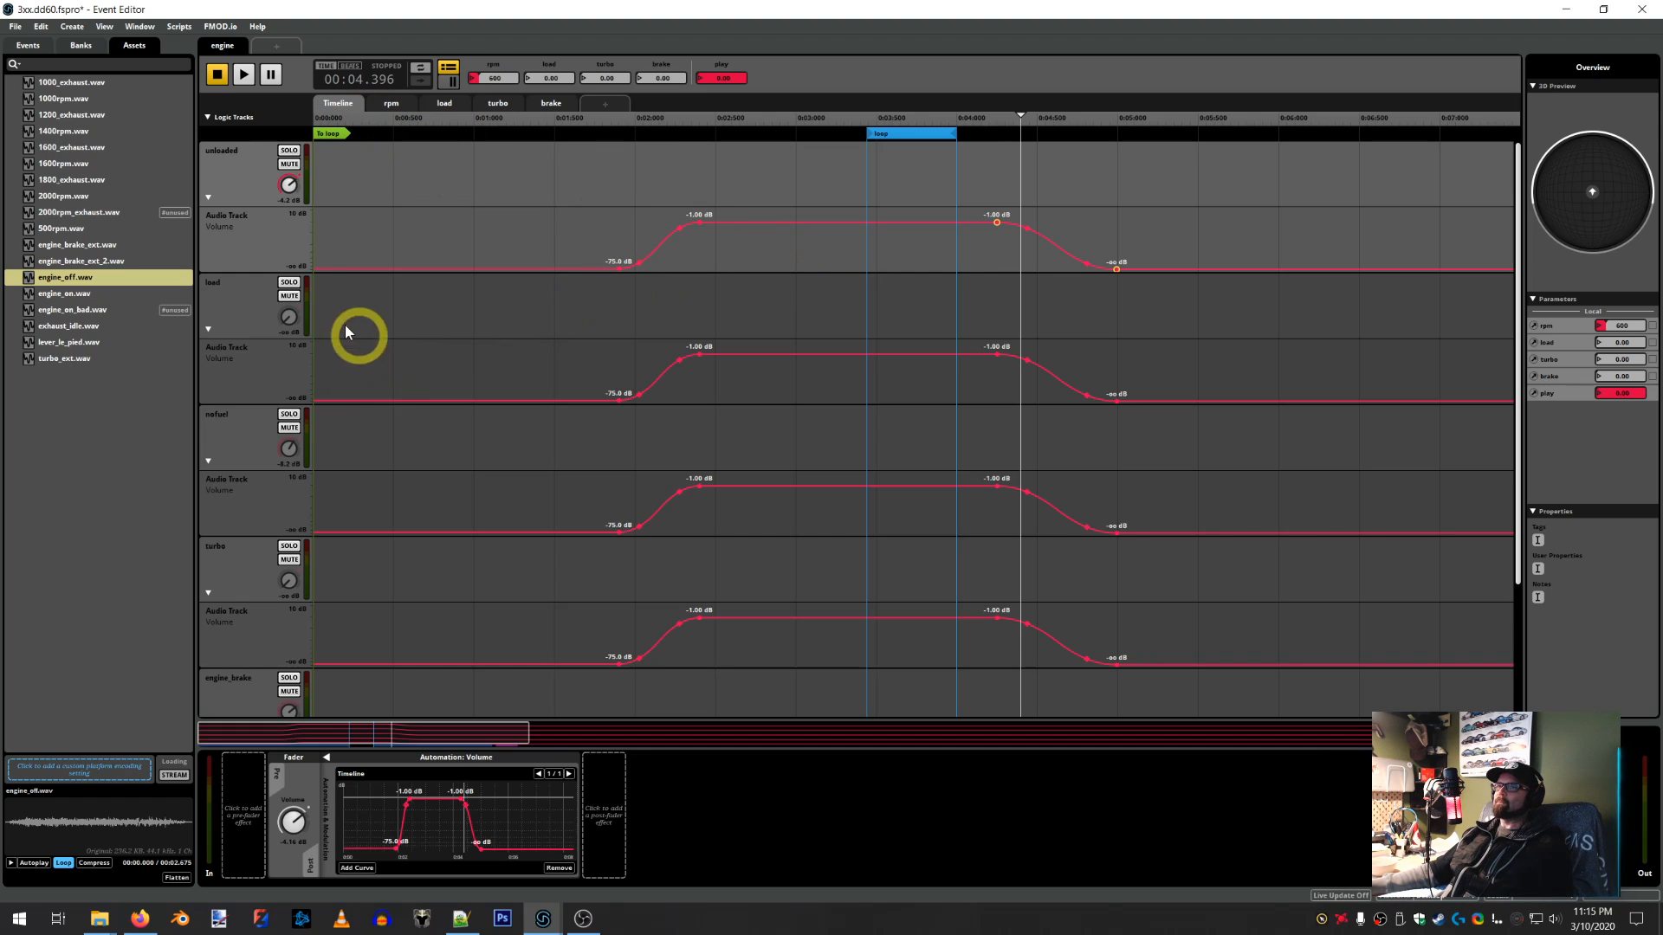
Open the start_bad event for editing and bring up the list of audio assets
click(41, 48)
click(69, 99)
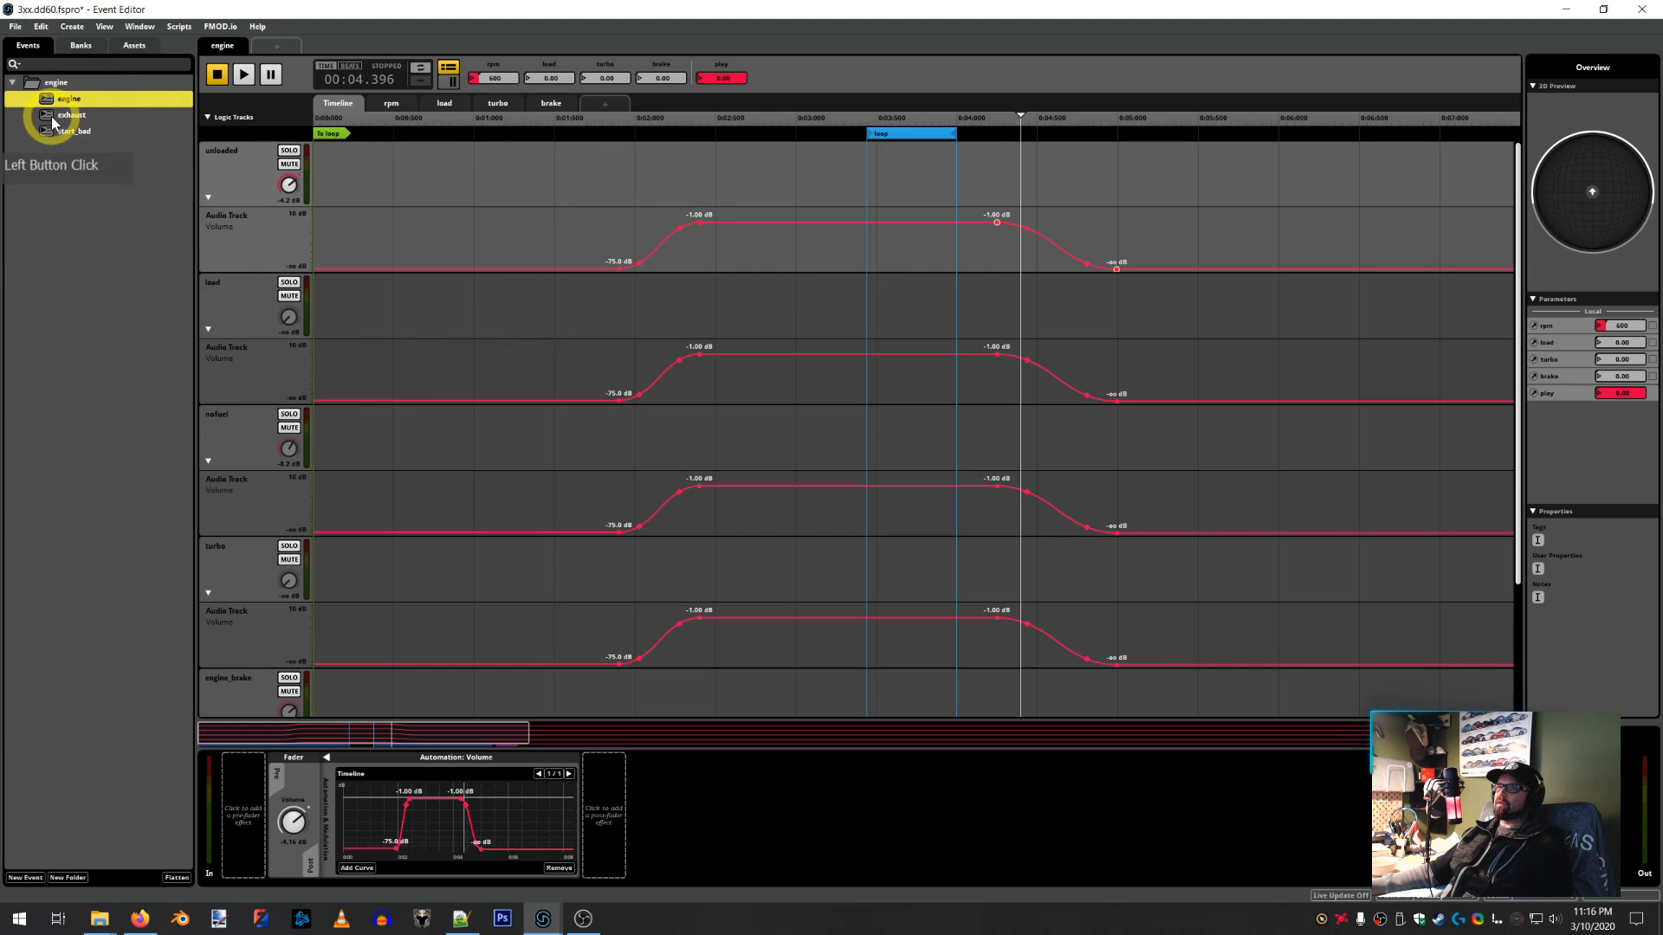
click(78, 133)
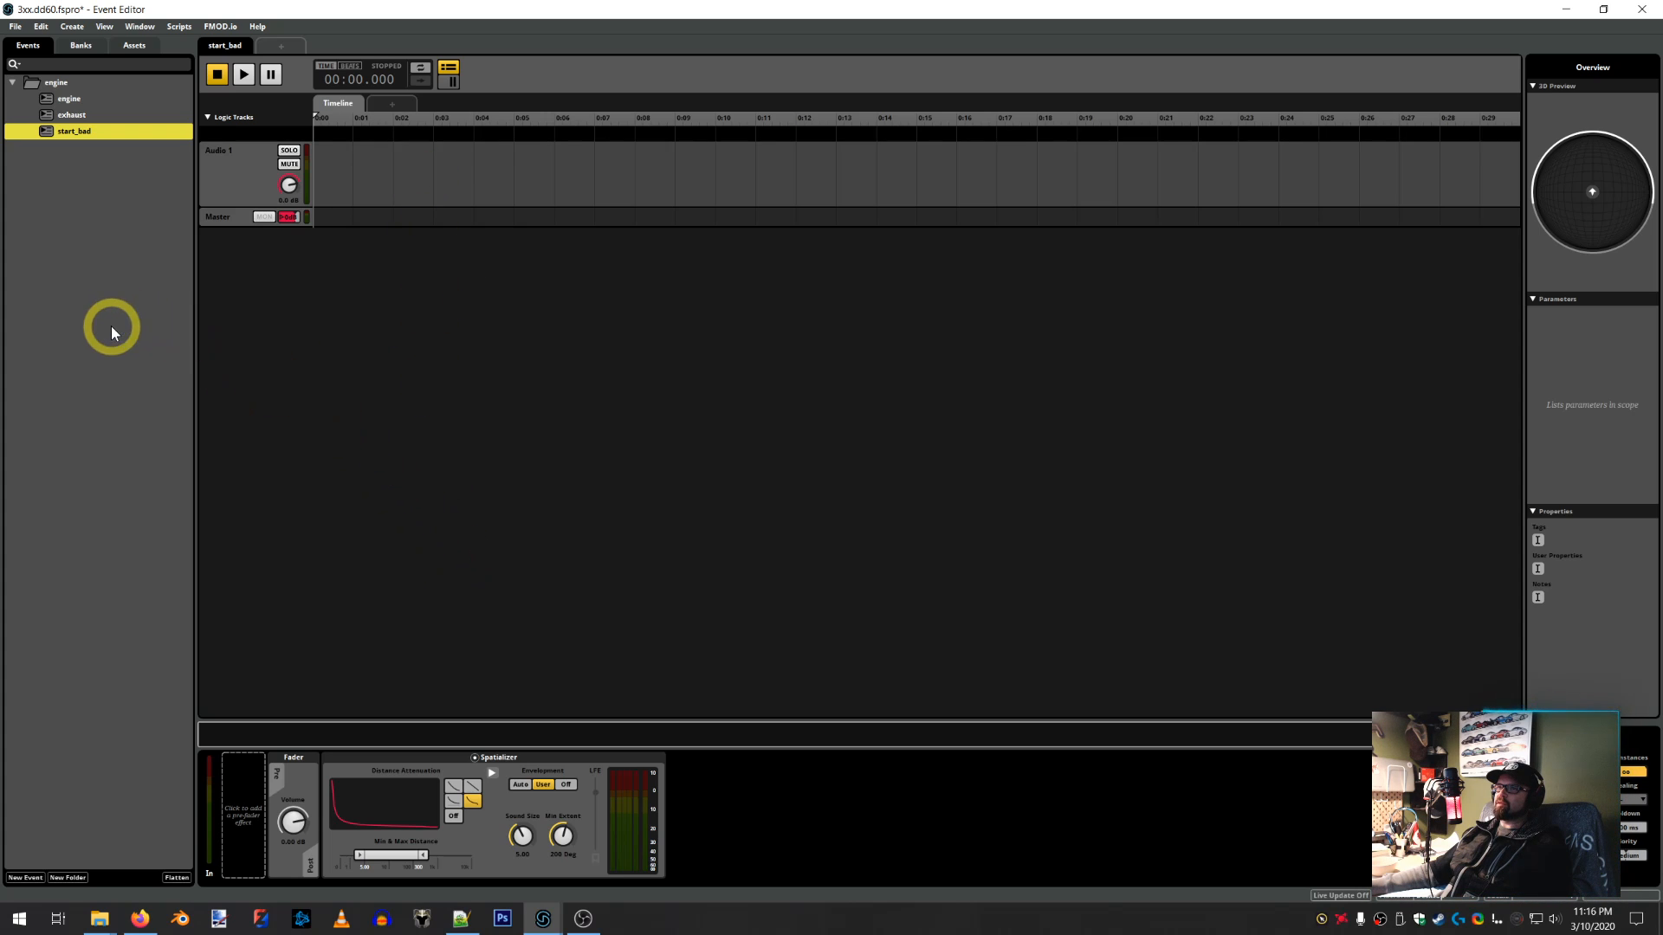
click(126, 48)
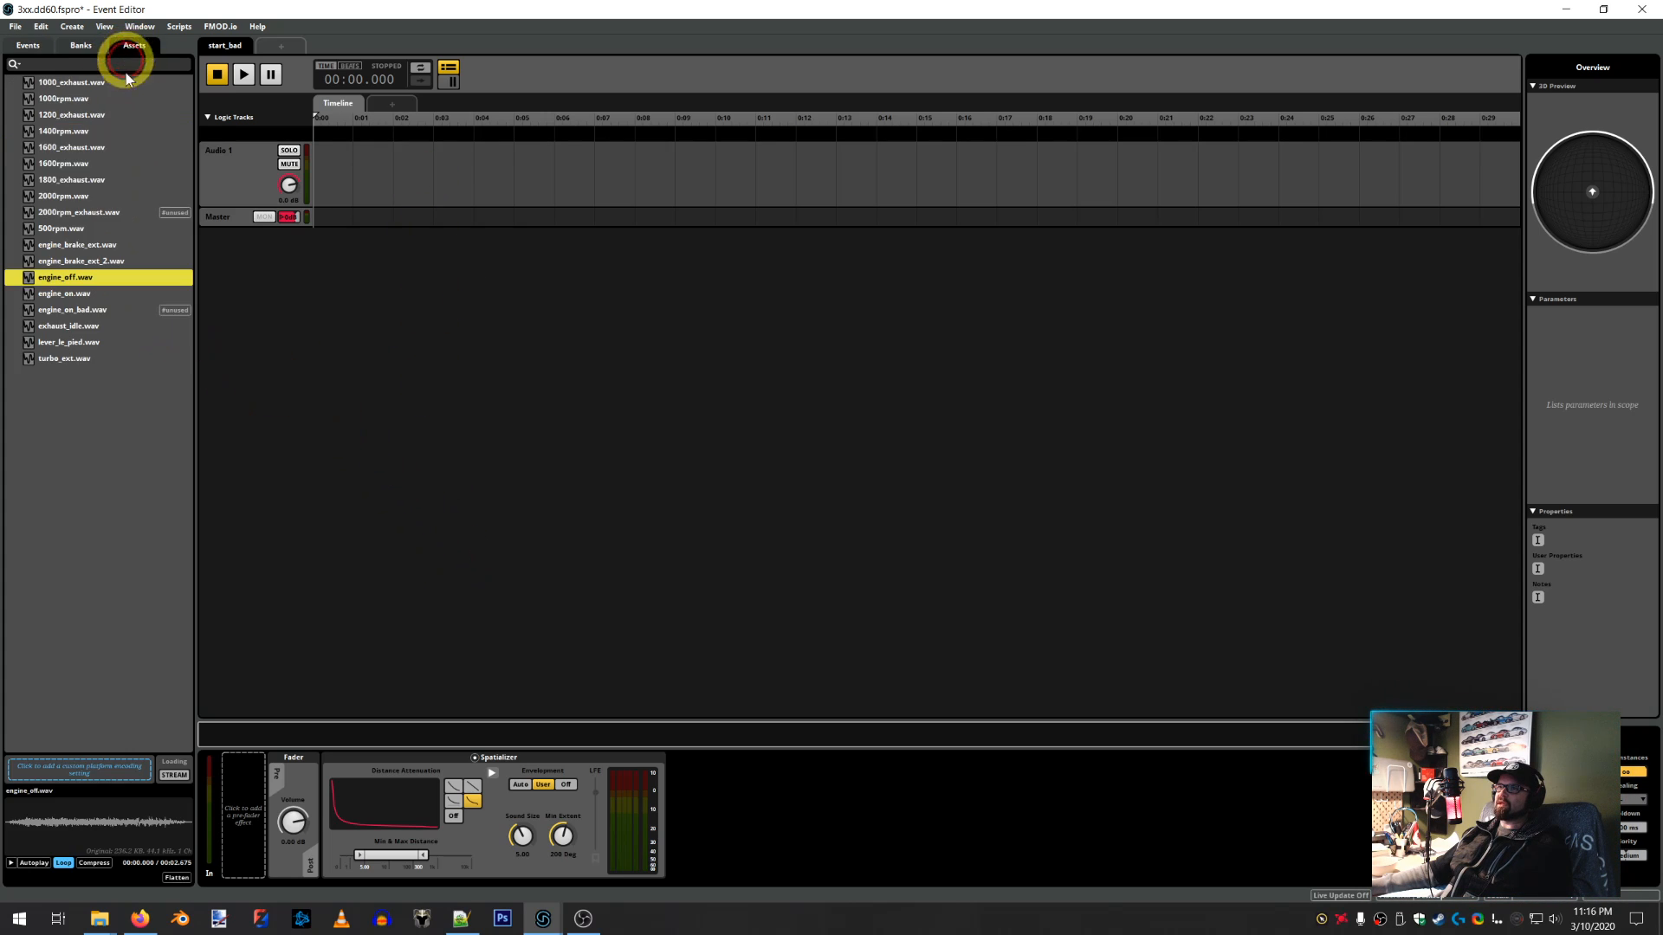
Place engine_on_bad.wav at the start of the start_bad event's Audio 1 track and audition it
click(53, 314)
drag(54, 316, 346, 557)
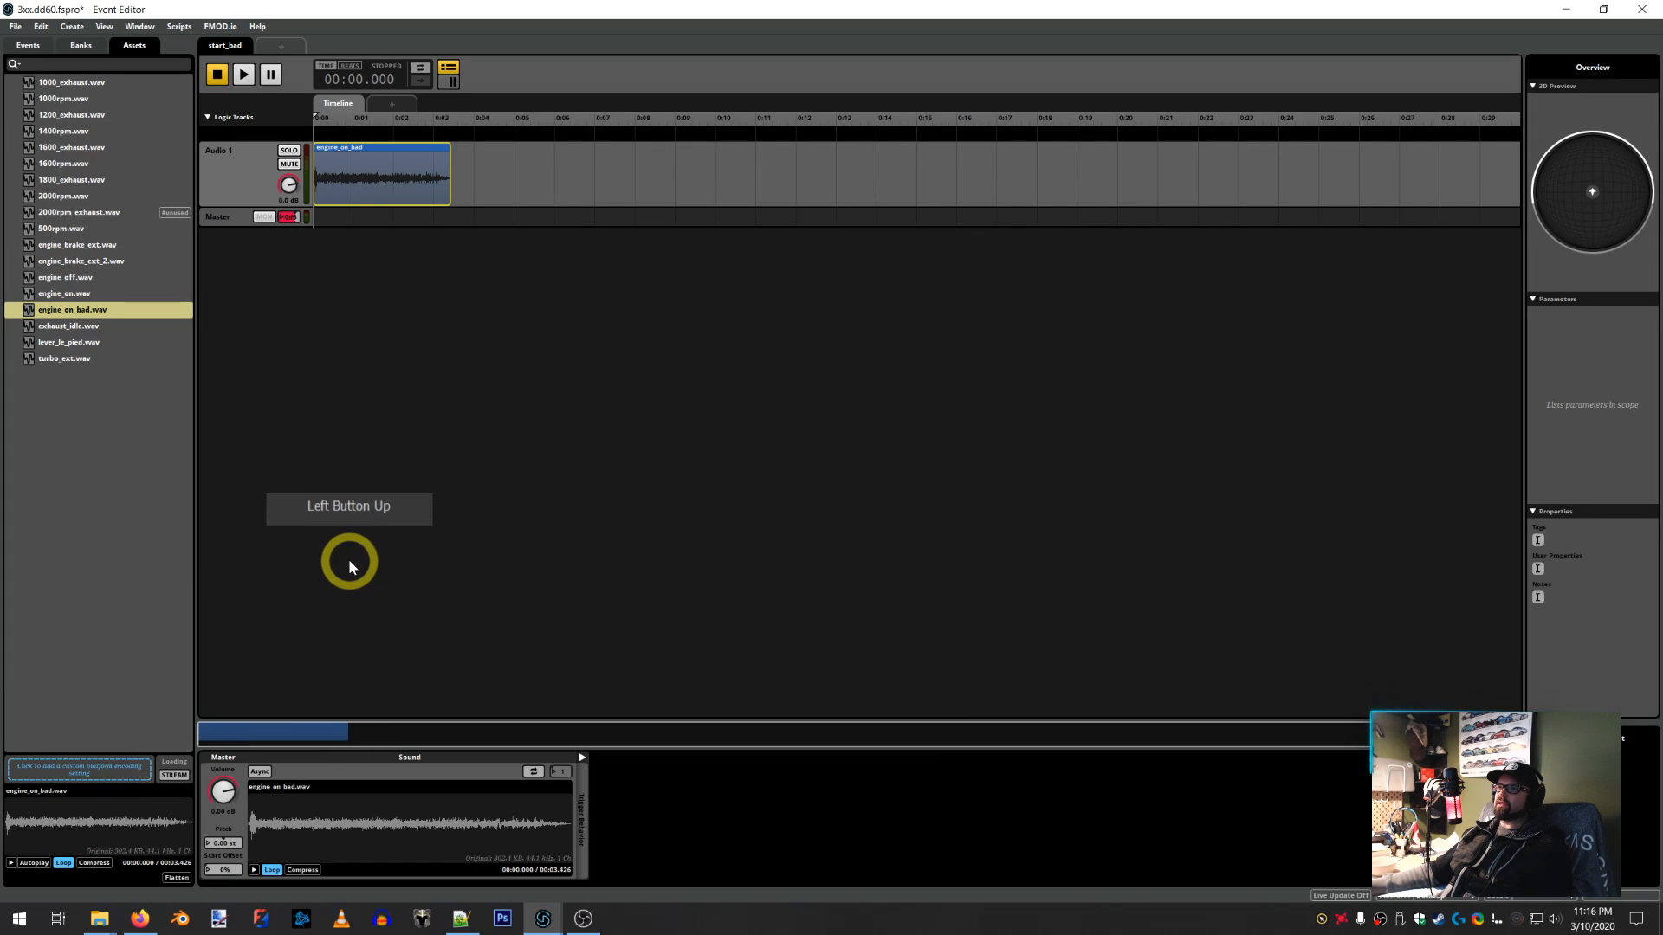
click(245, 88)
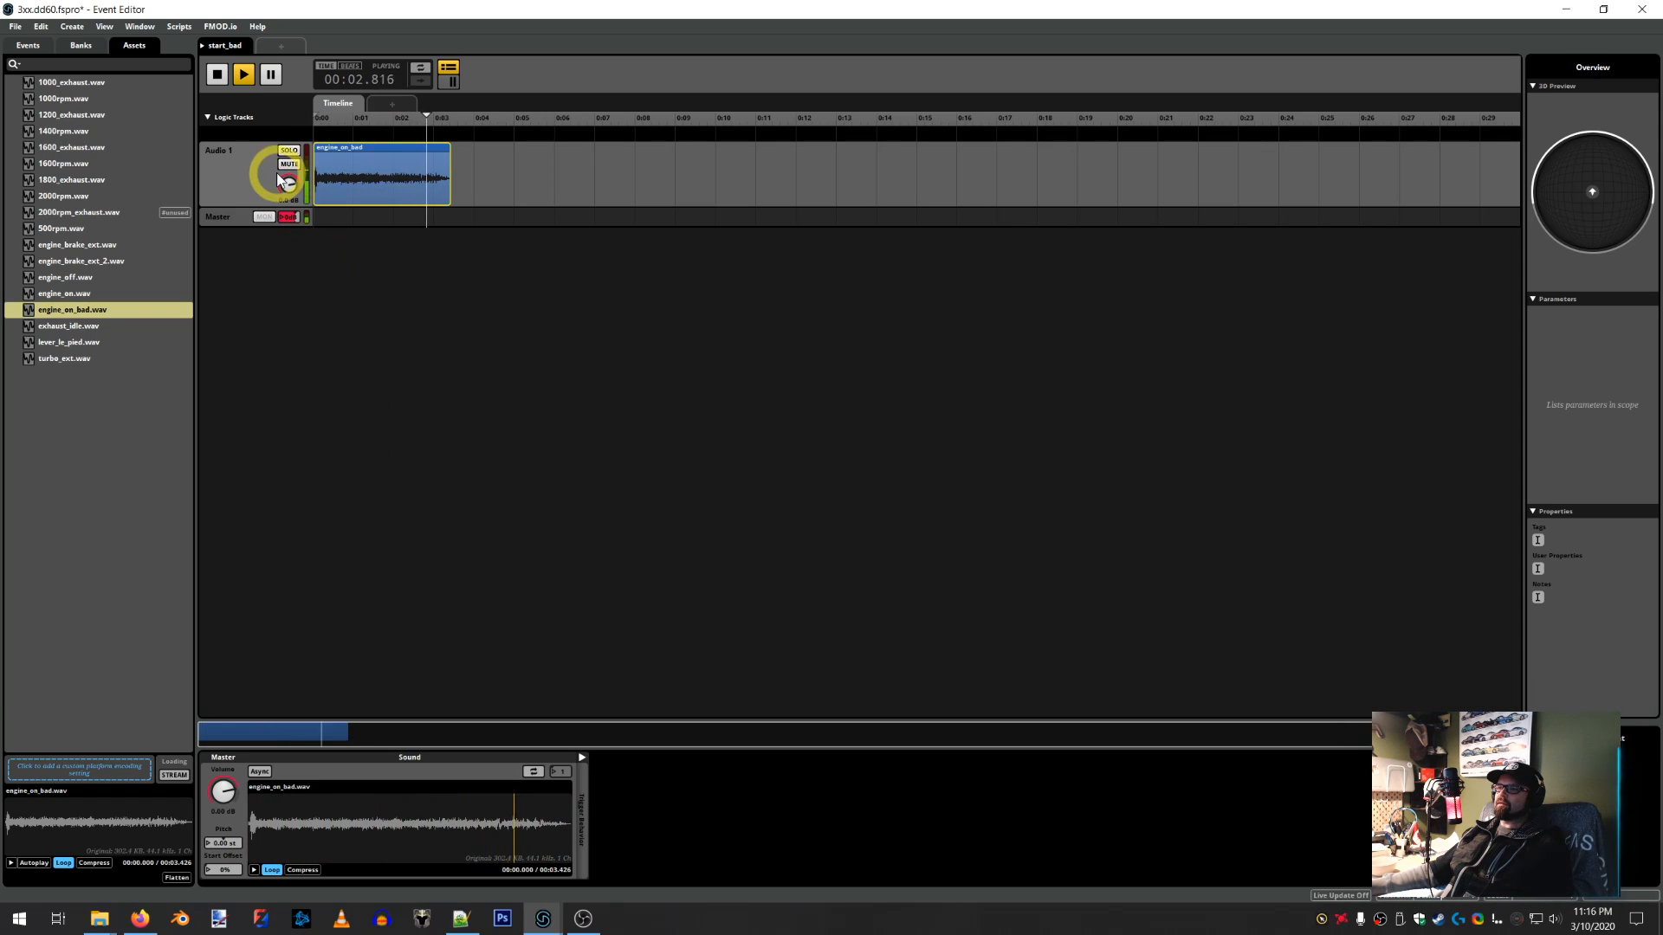
click(217, 74)
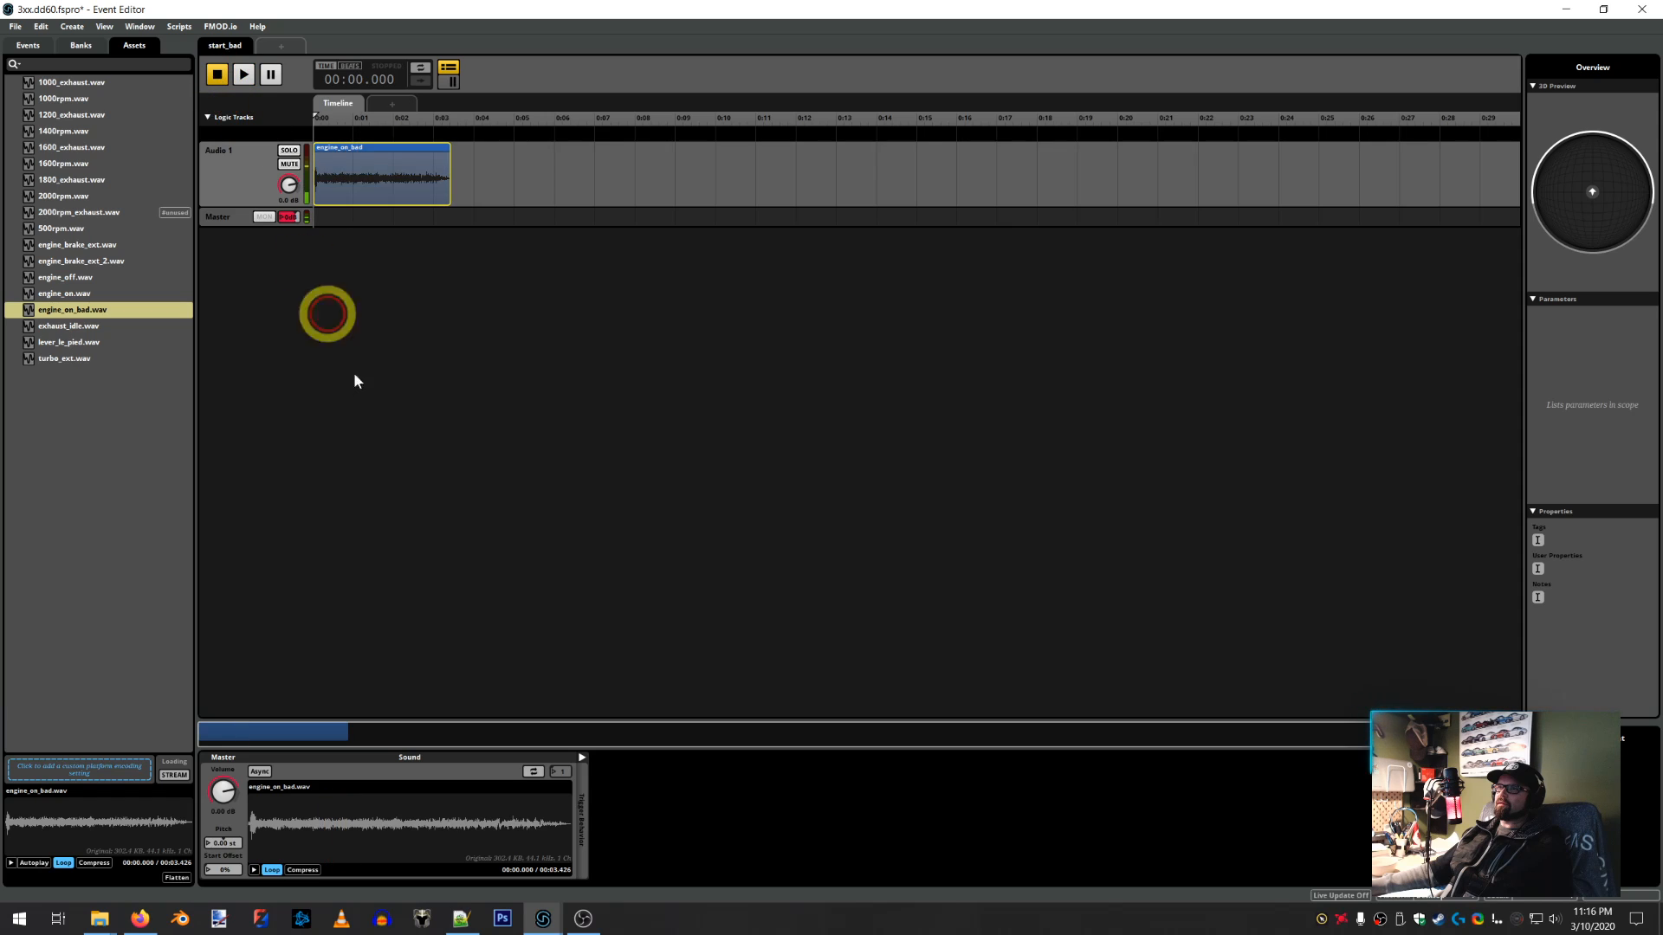
click(319, 448)
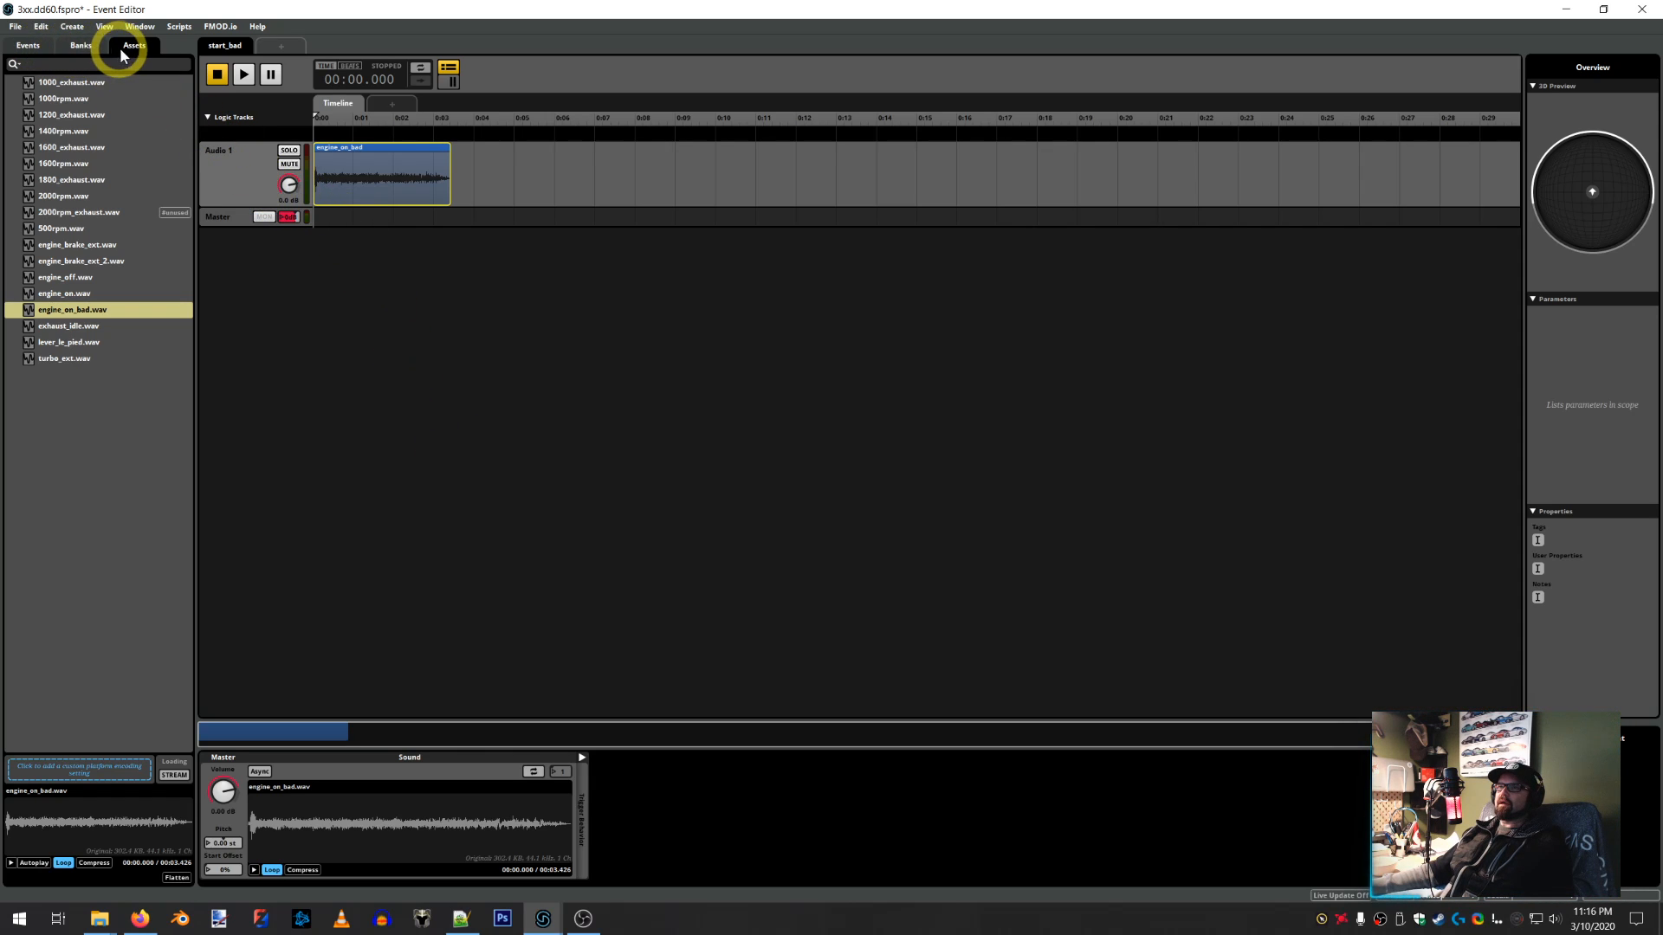
Open the exhaust event from the event list for editing
click(35, 47)
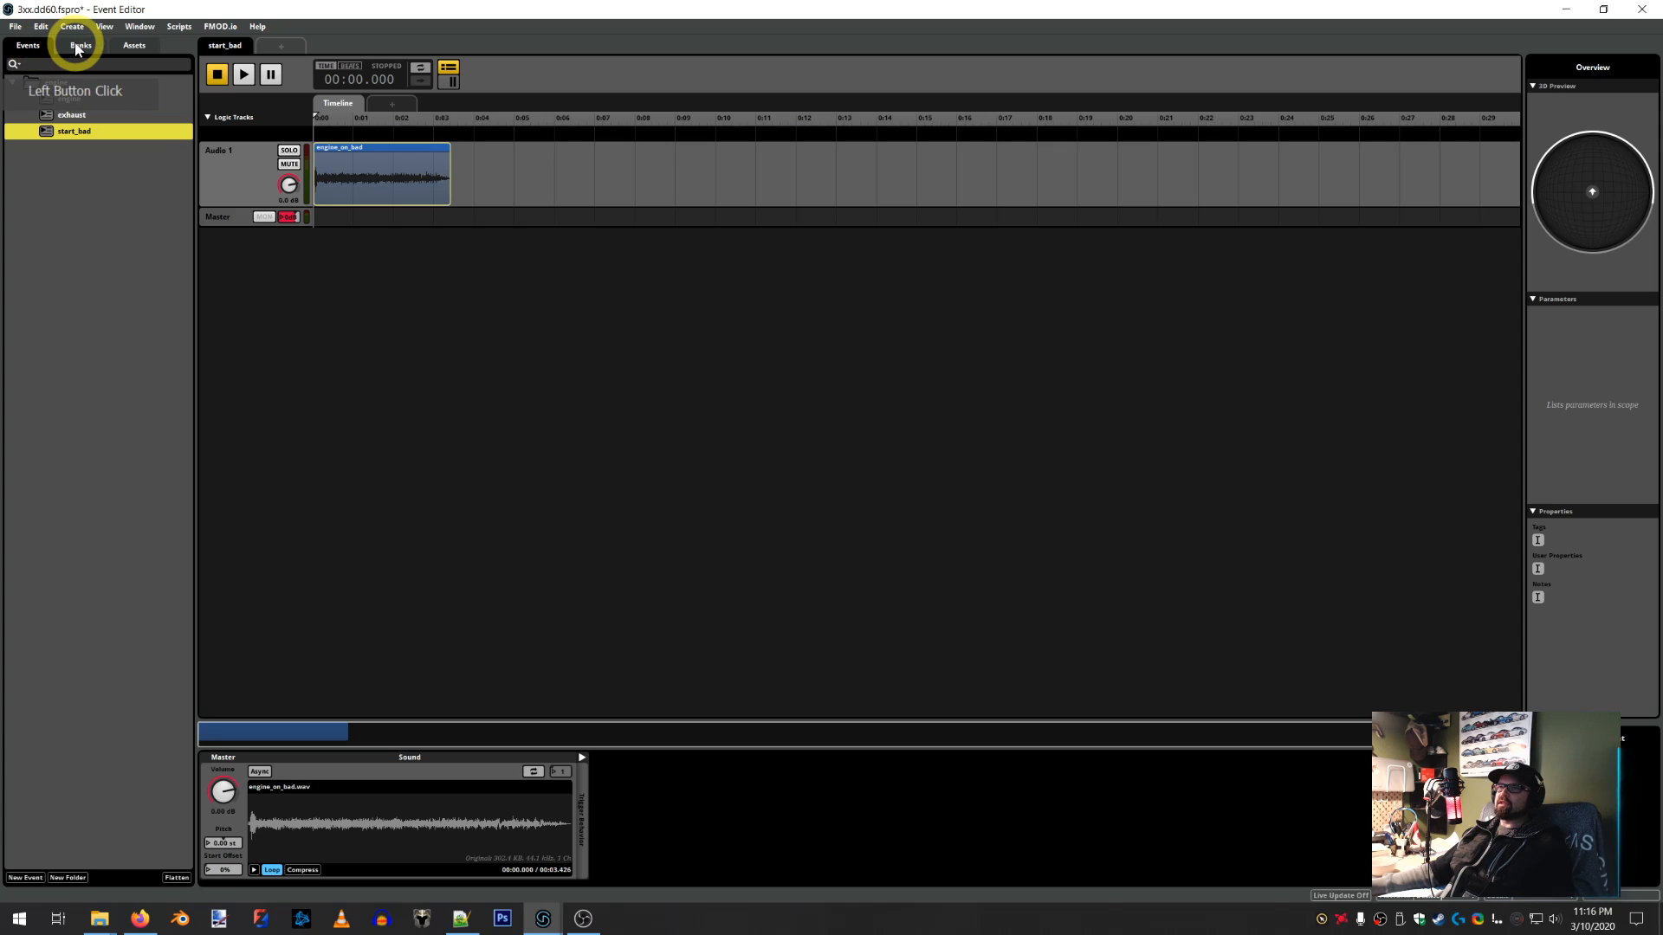
click(95, 156)
click(70, 116)
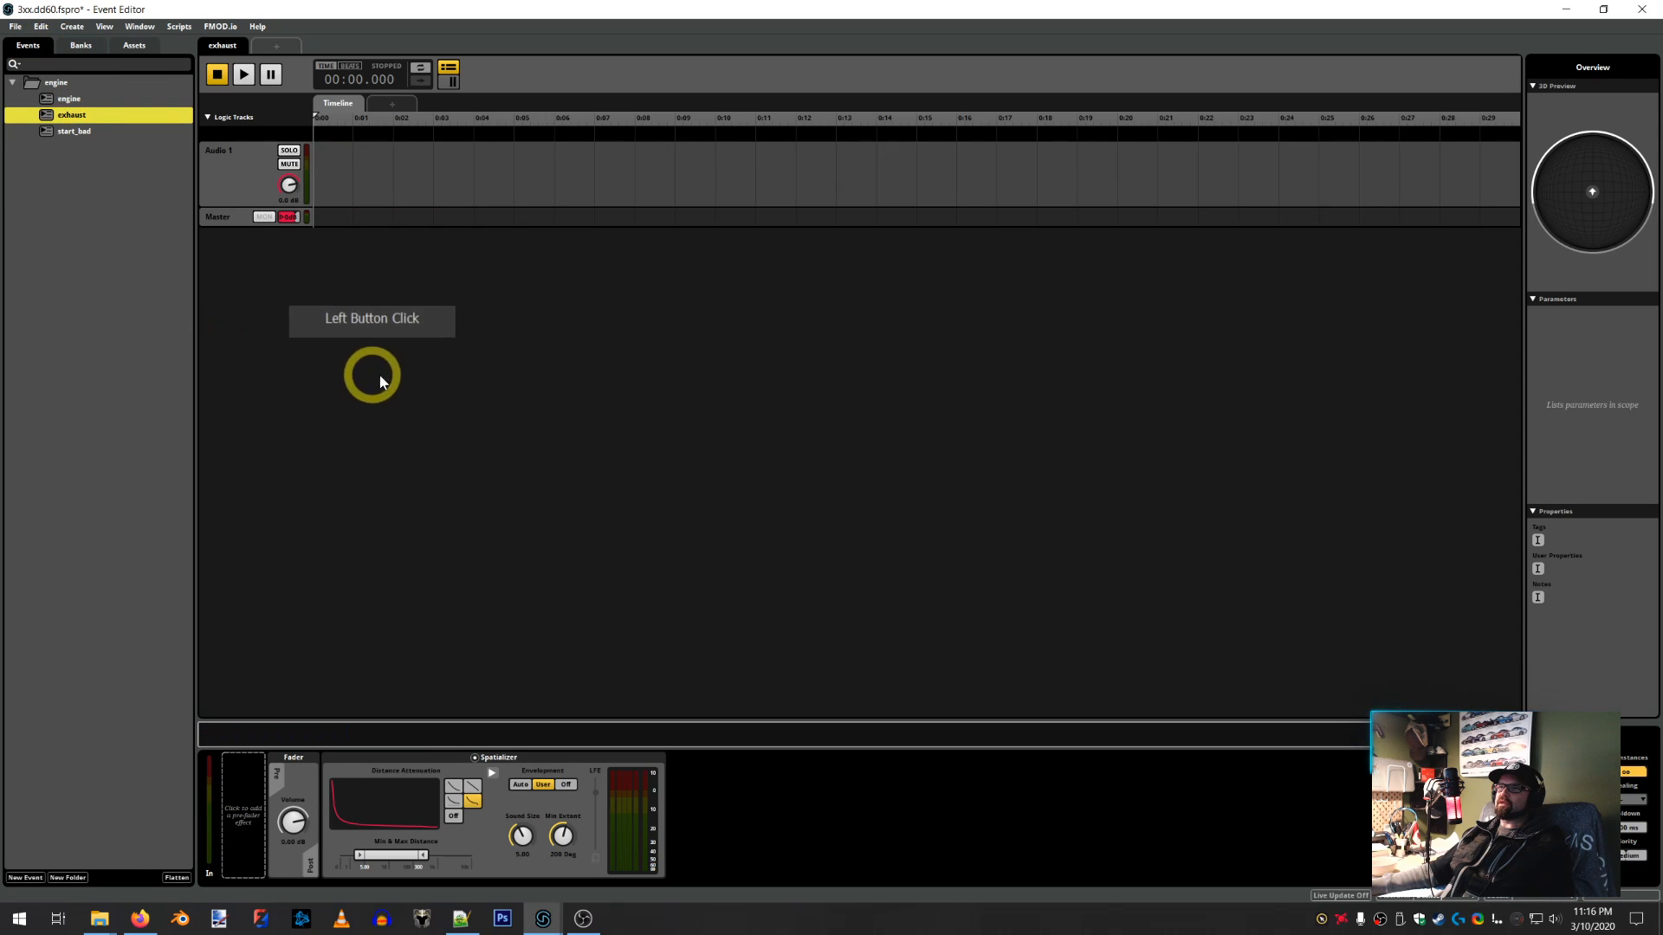
Switch to the peterbilt_579 project and examine its exhaust event's timeline and parameter sheets as a reference
click(543, 916)
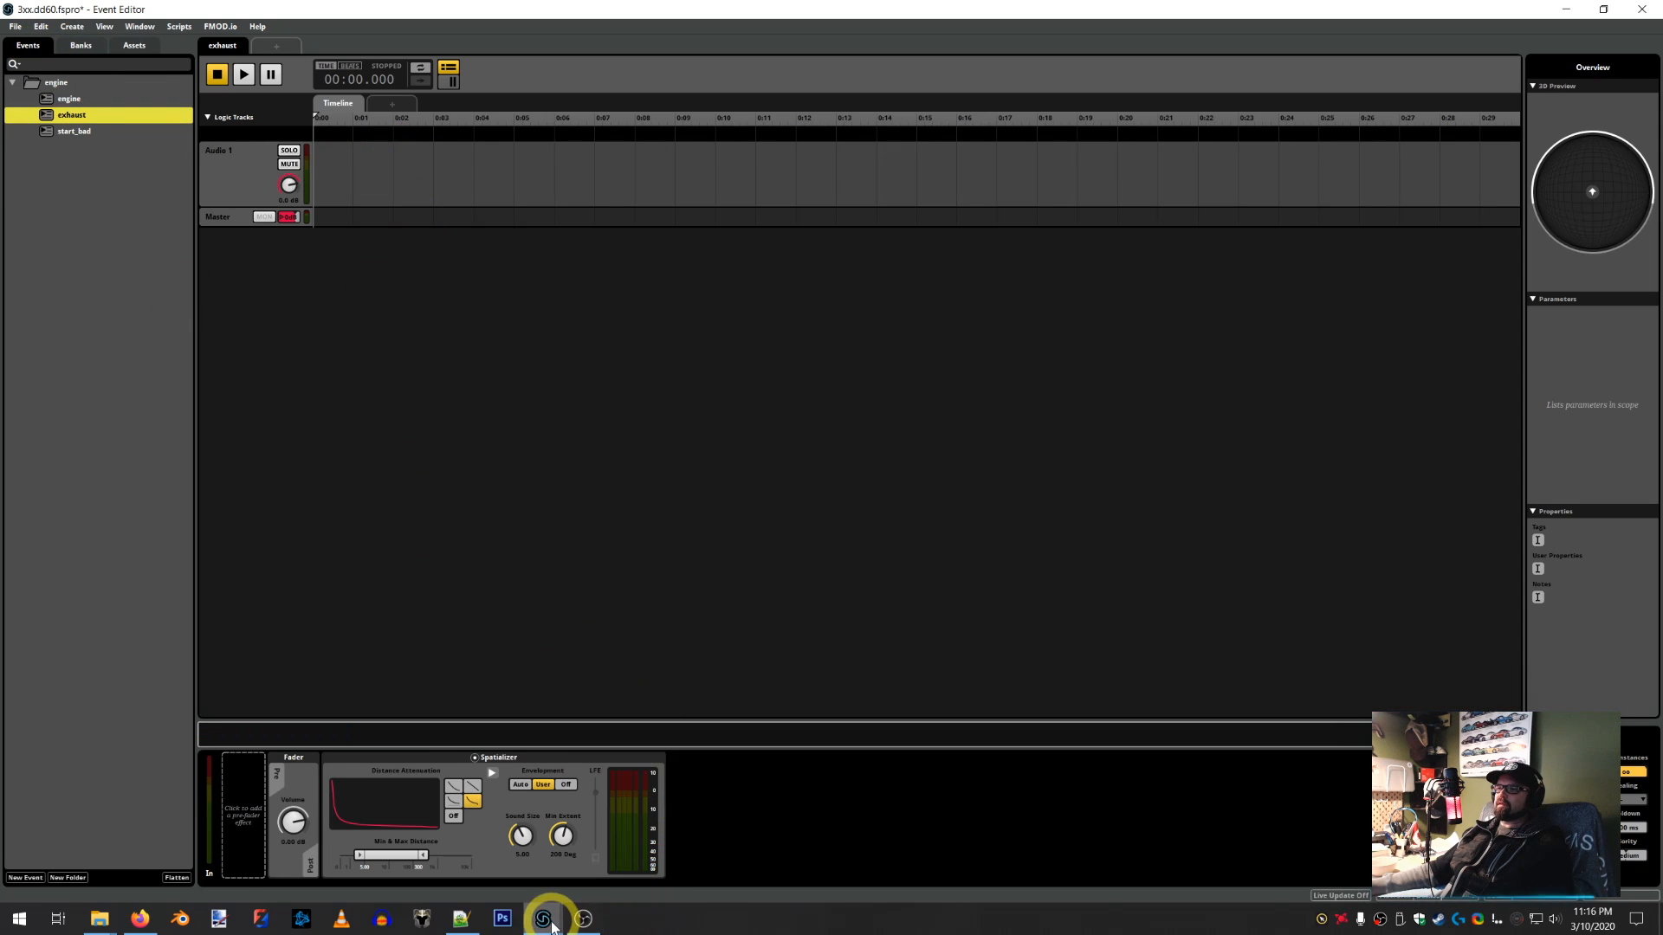
click(599, 852)
click(586, 557)
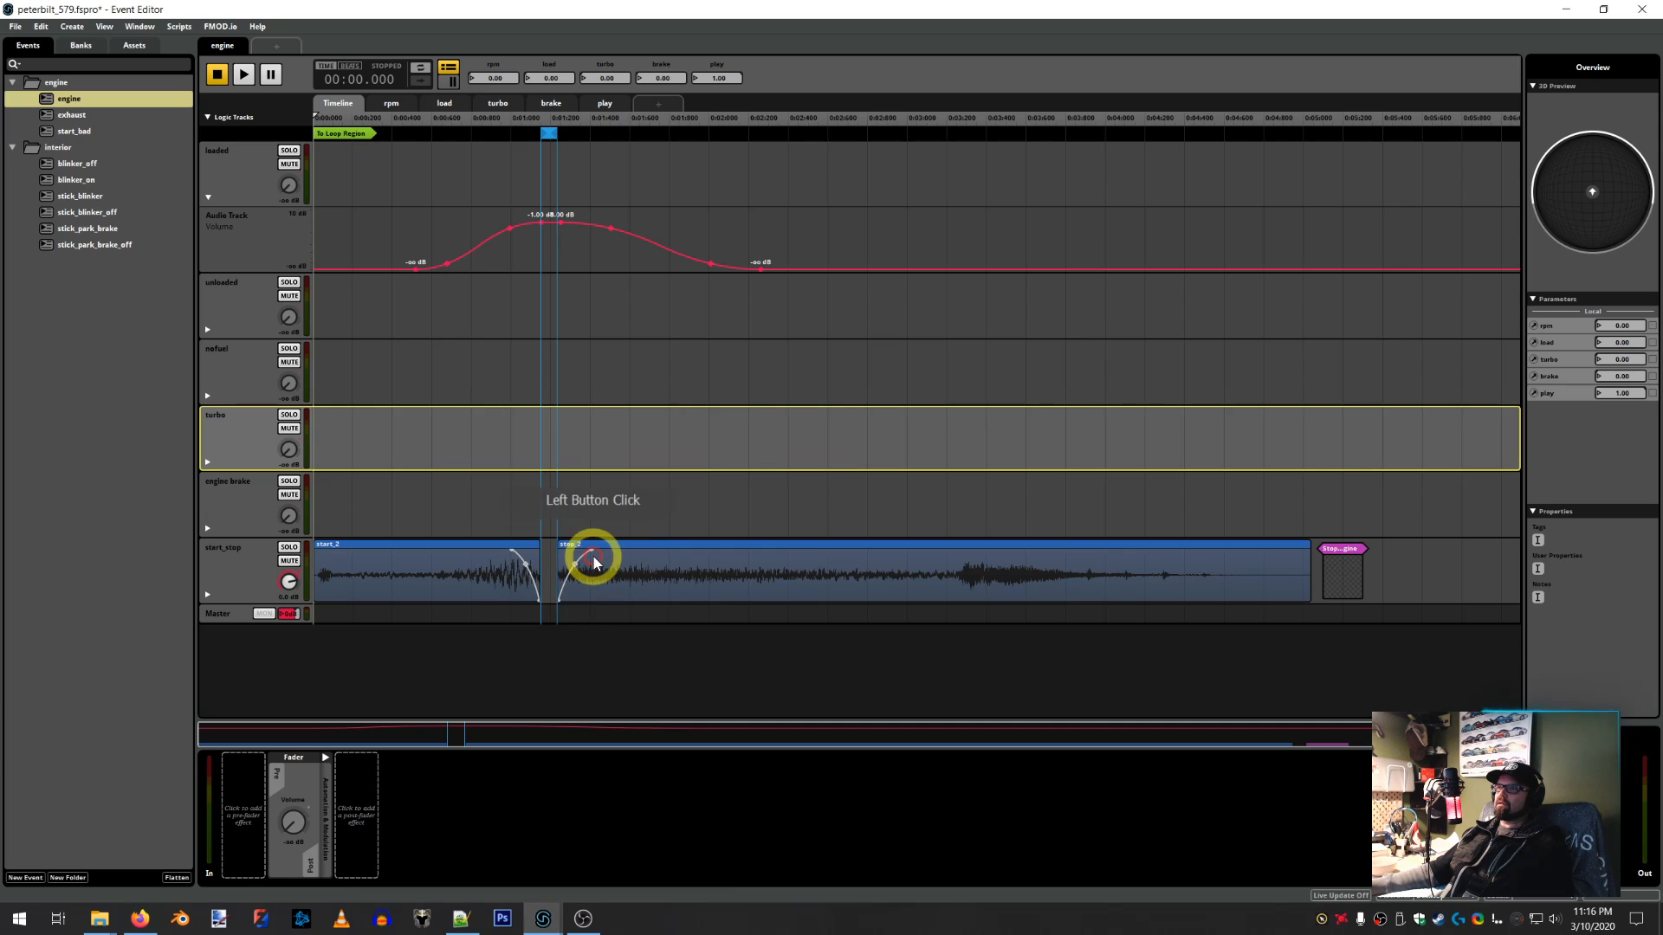
click(73, 117)
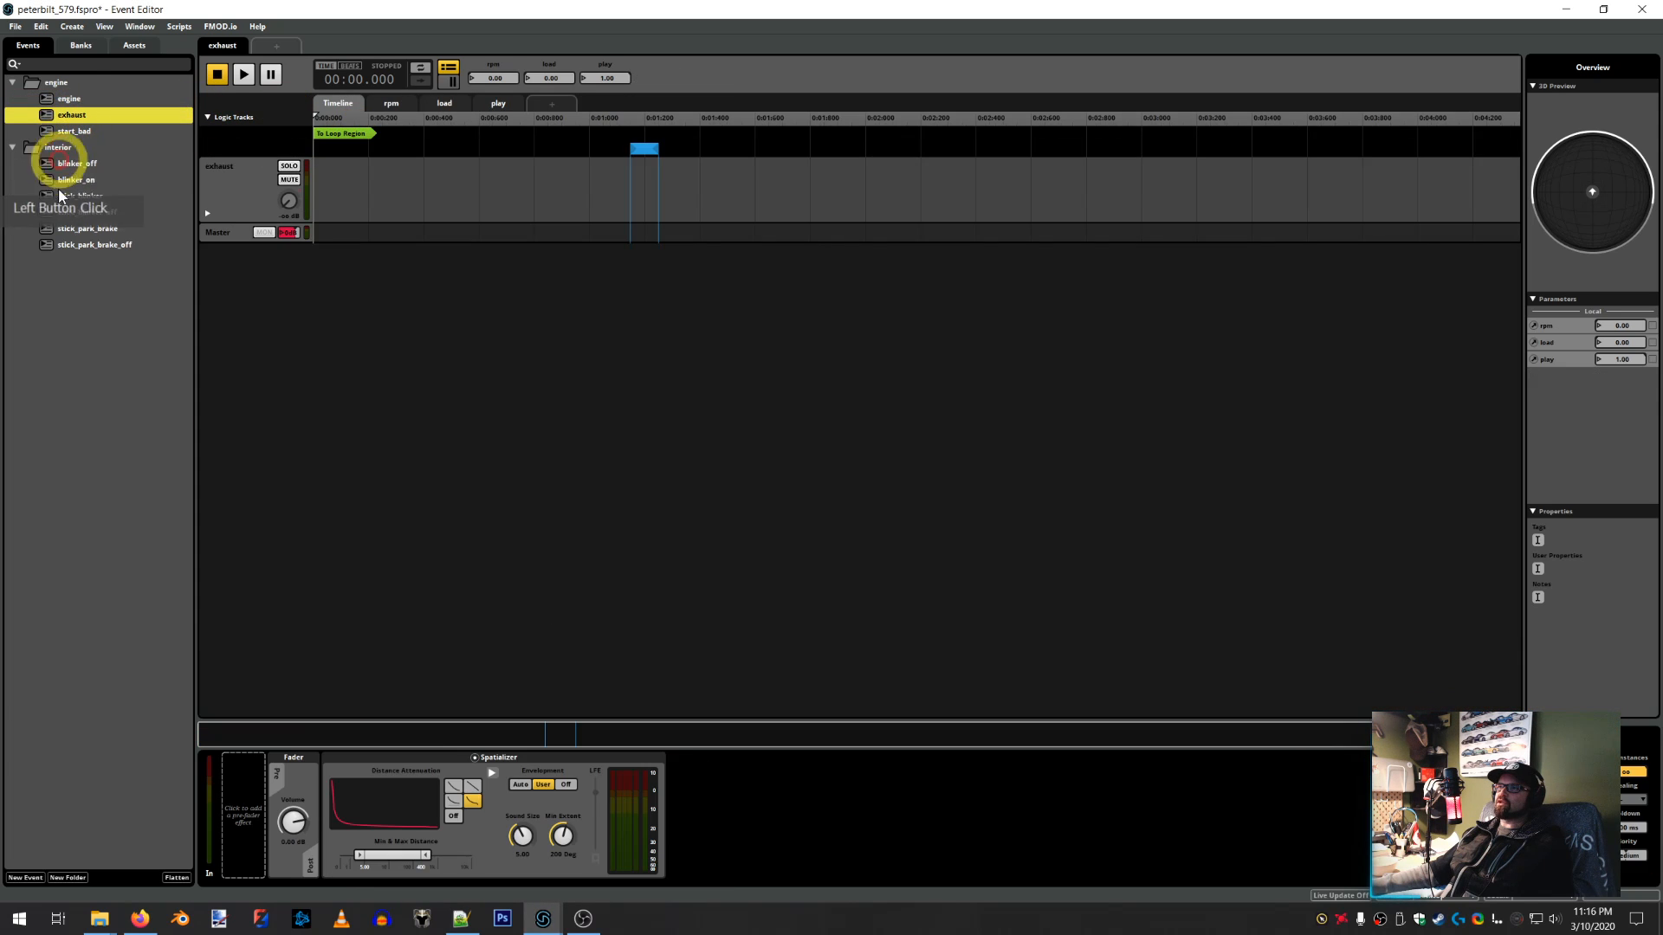
click(556, 350)
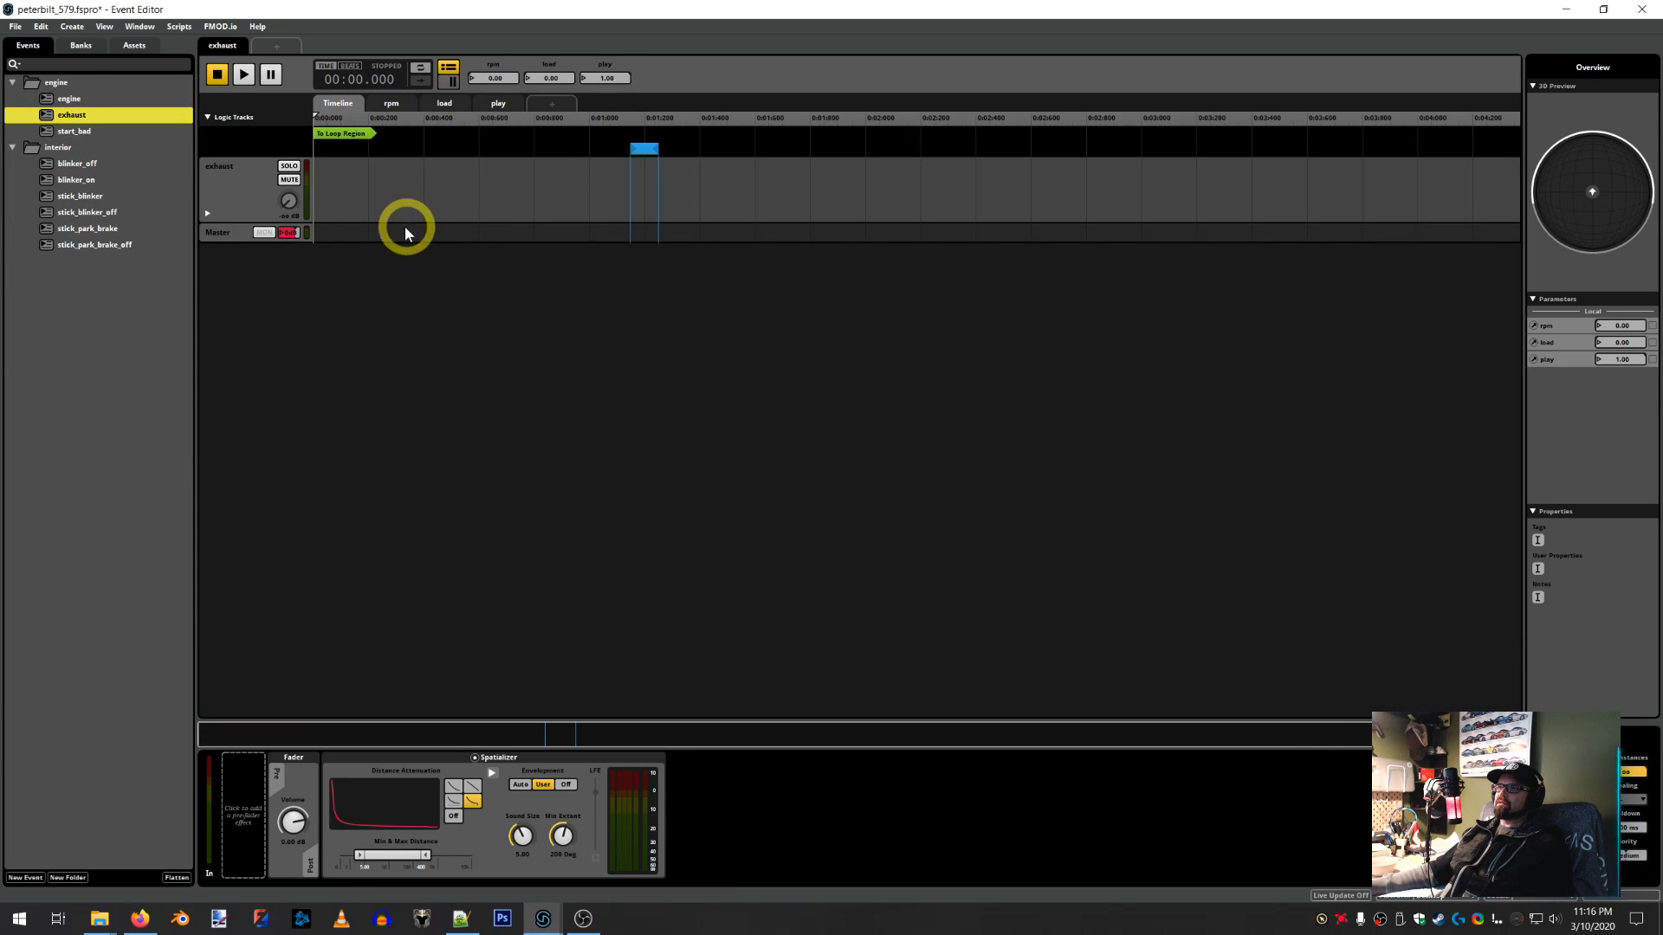
click(392, 104)
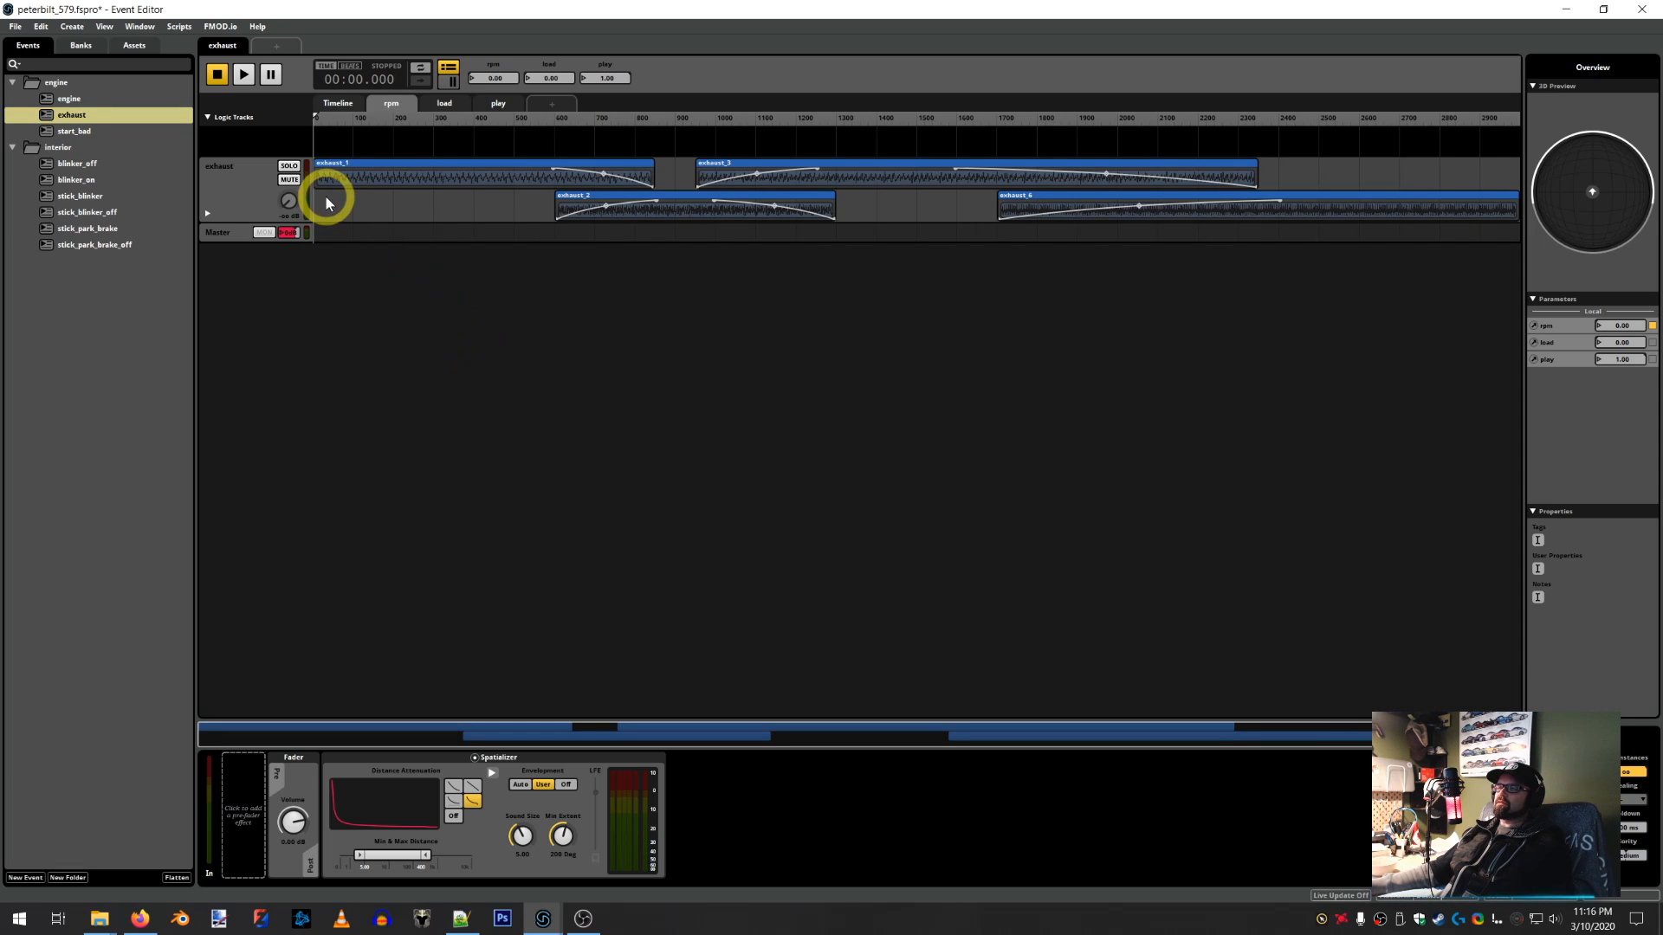
click(438, 104)
click(401, 103)
click(339, 106)
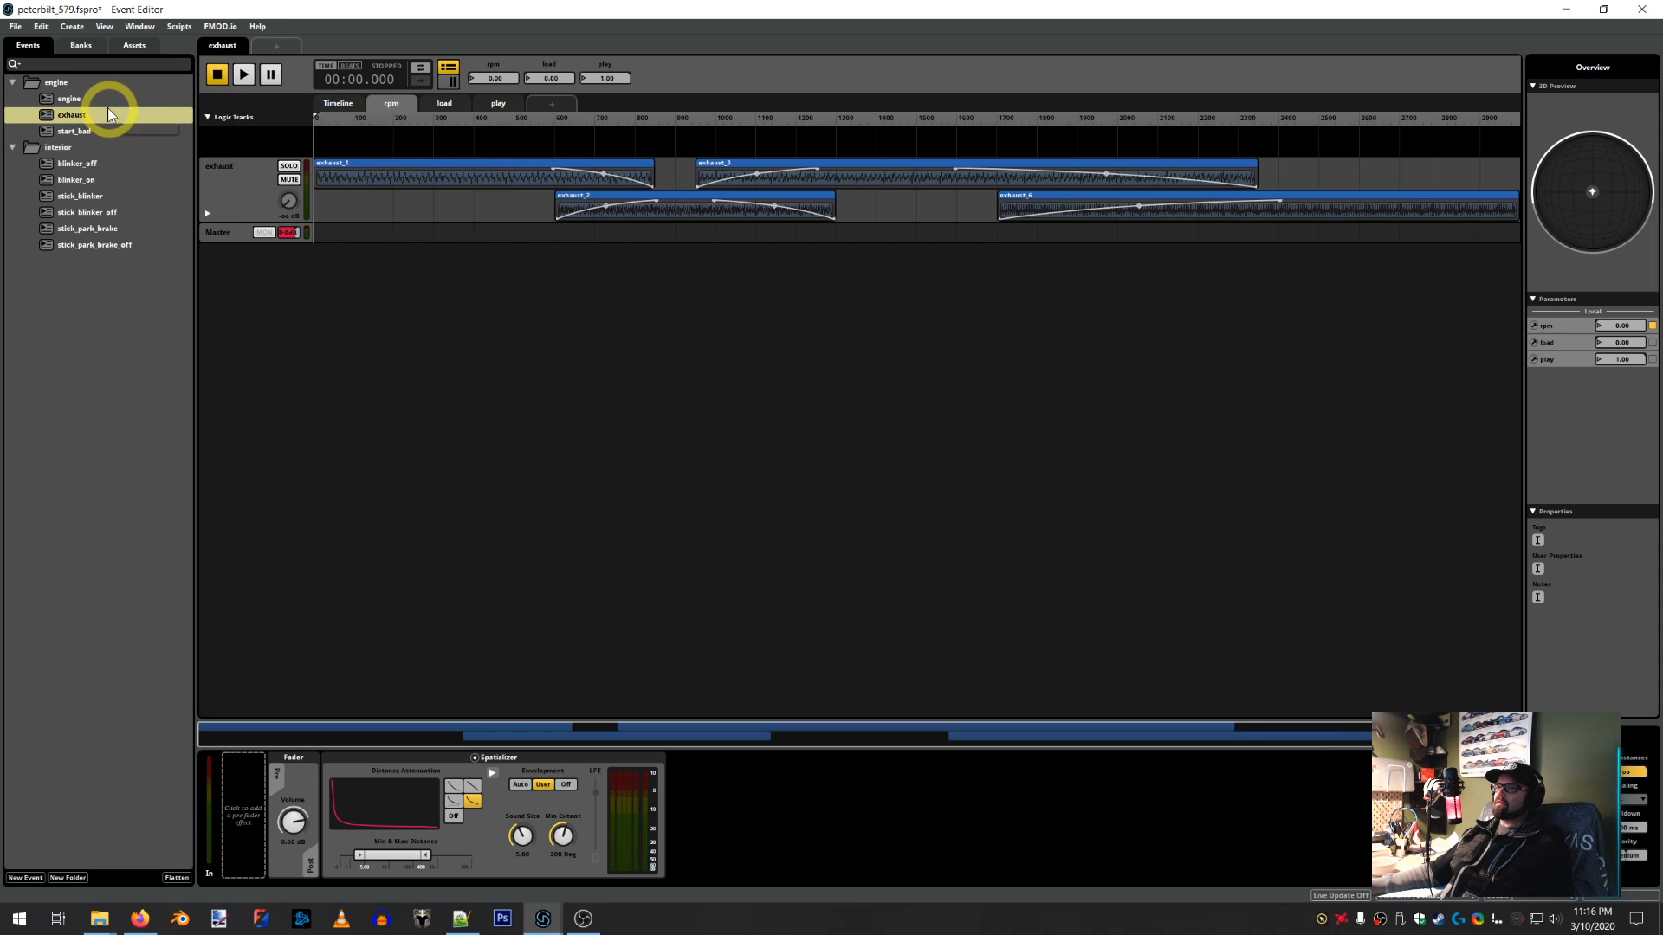
Switch back to the 3xx.dd60 project and create a new parameter folder named exhaust
click(541, 922)
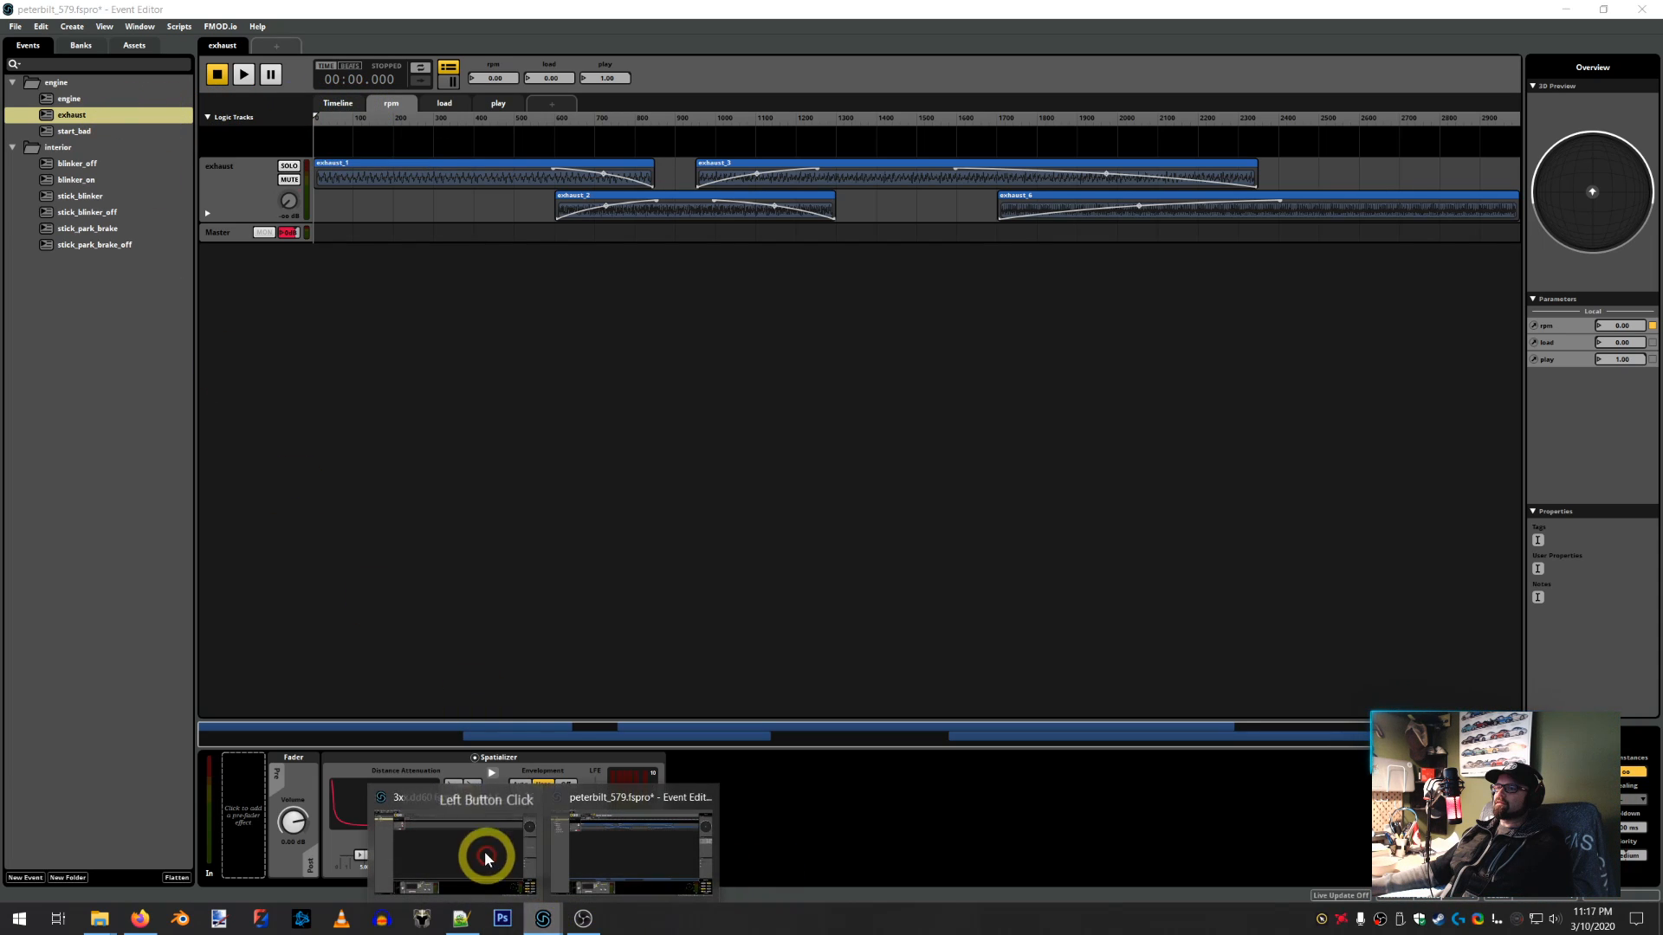
click(459, 844)
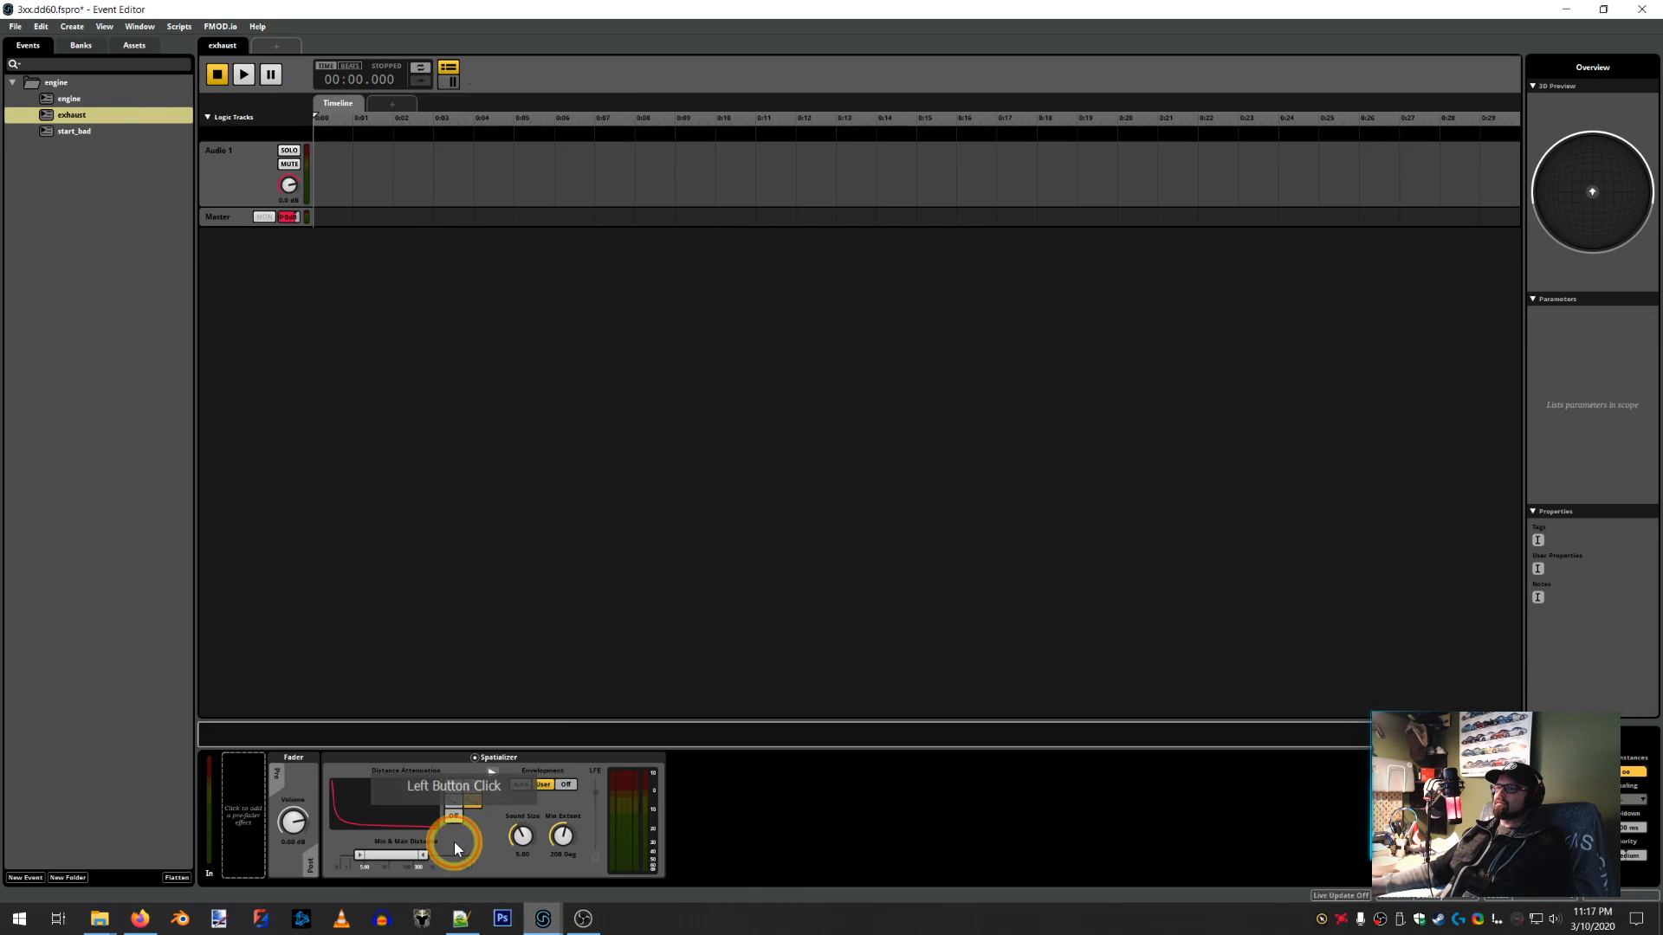
click(396, 103)
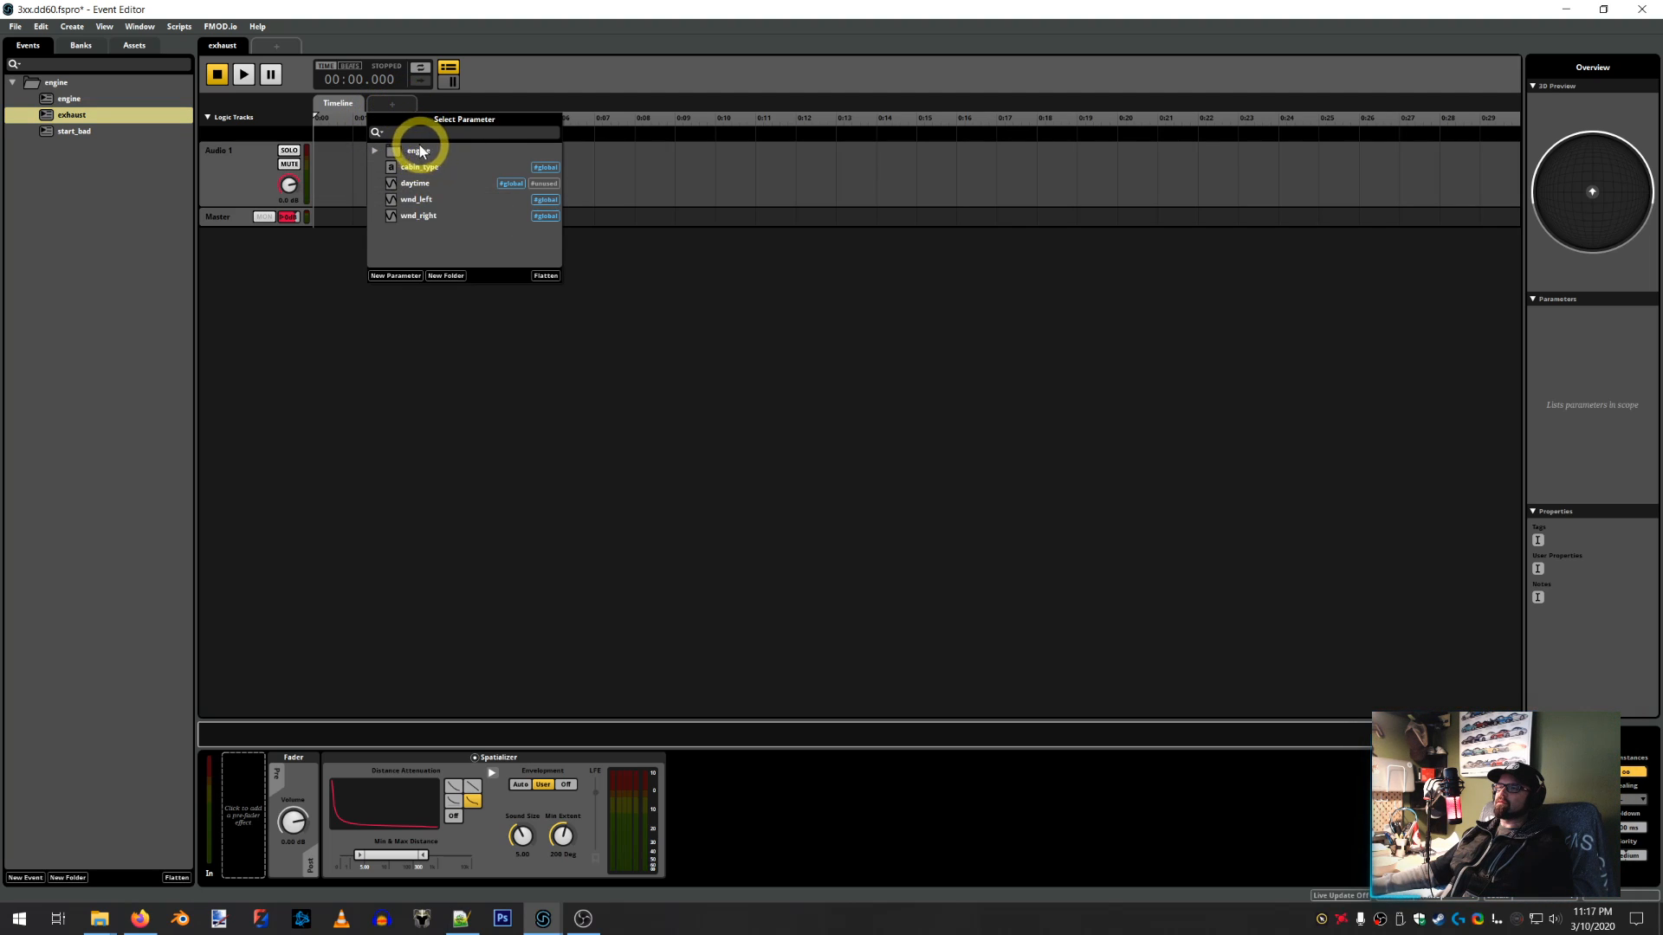
click(374, 150)
scroll(465, 158, down, 2)
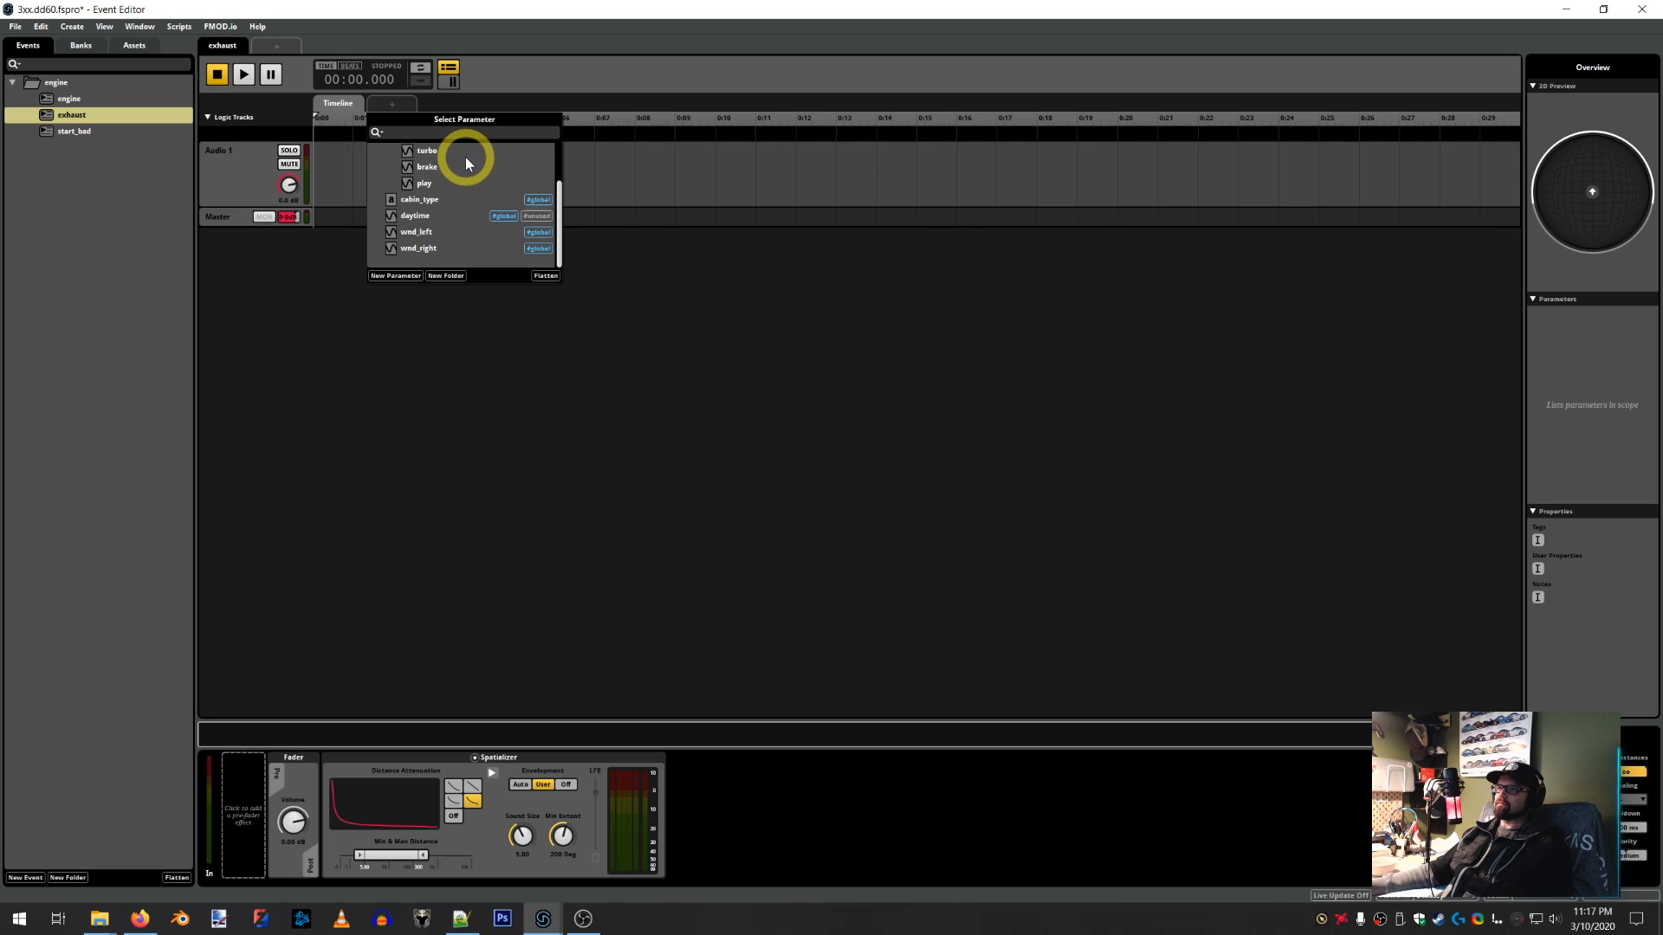
click(441, 277)
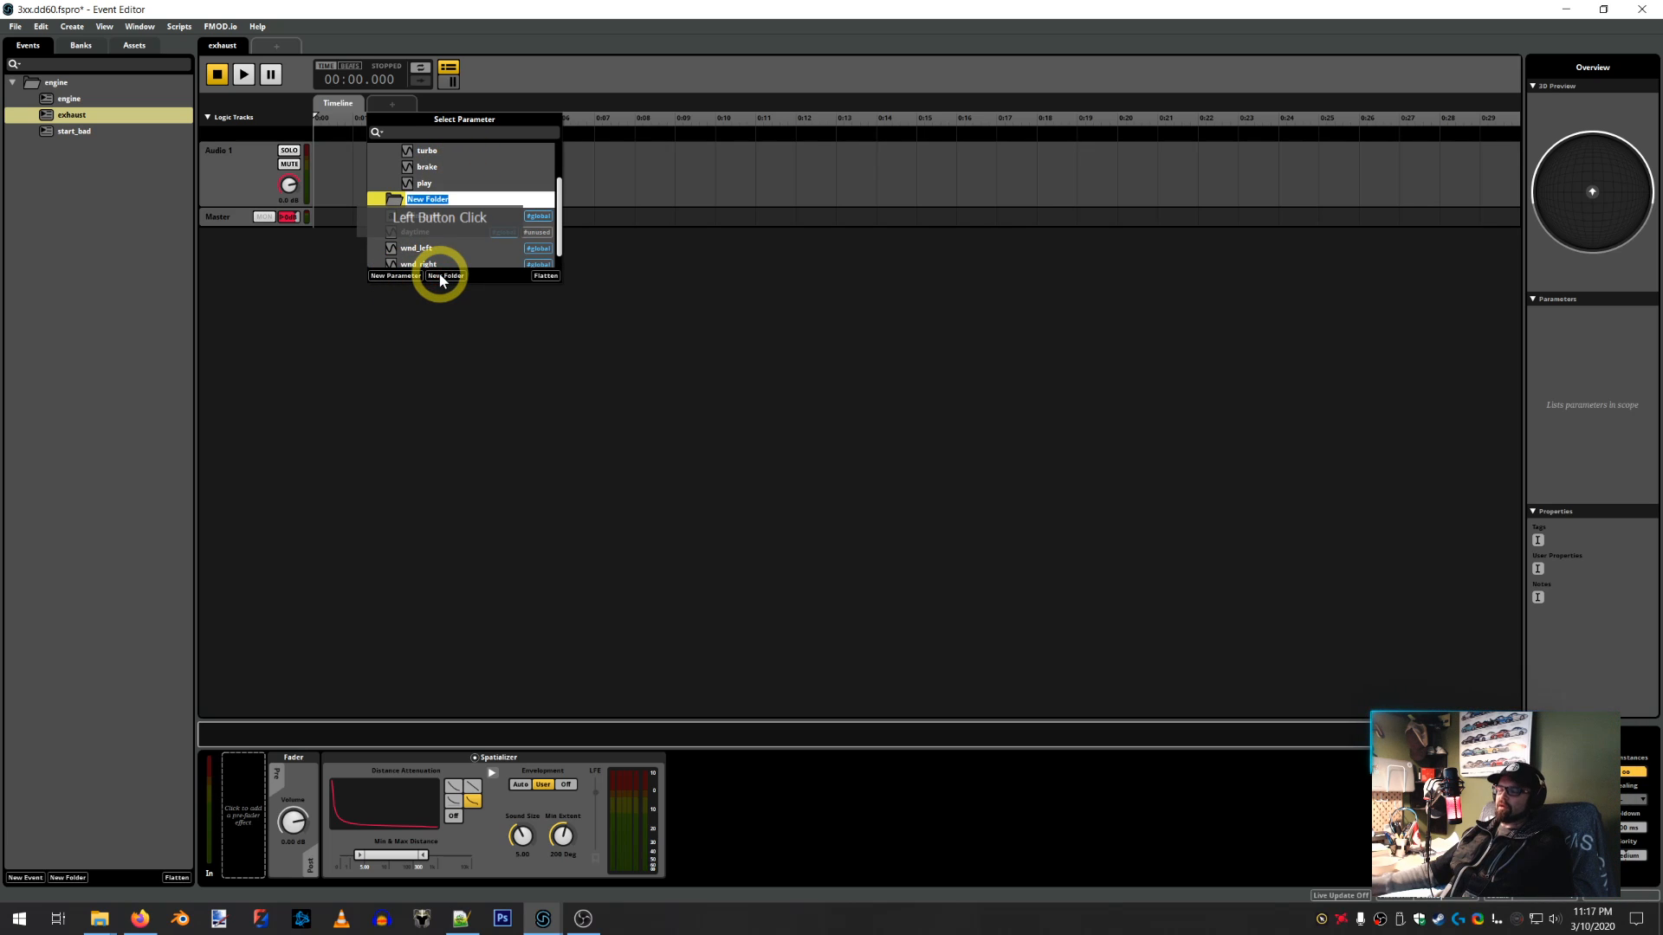
text(exhaus)
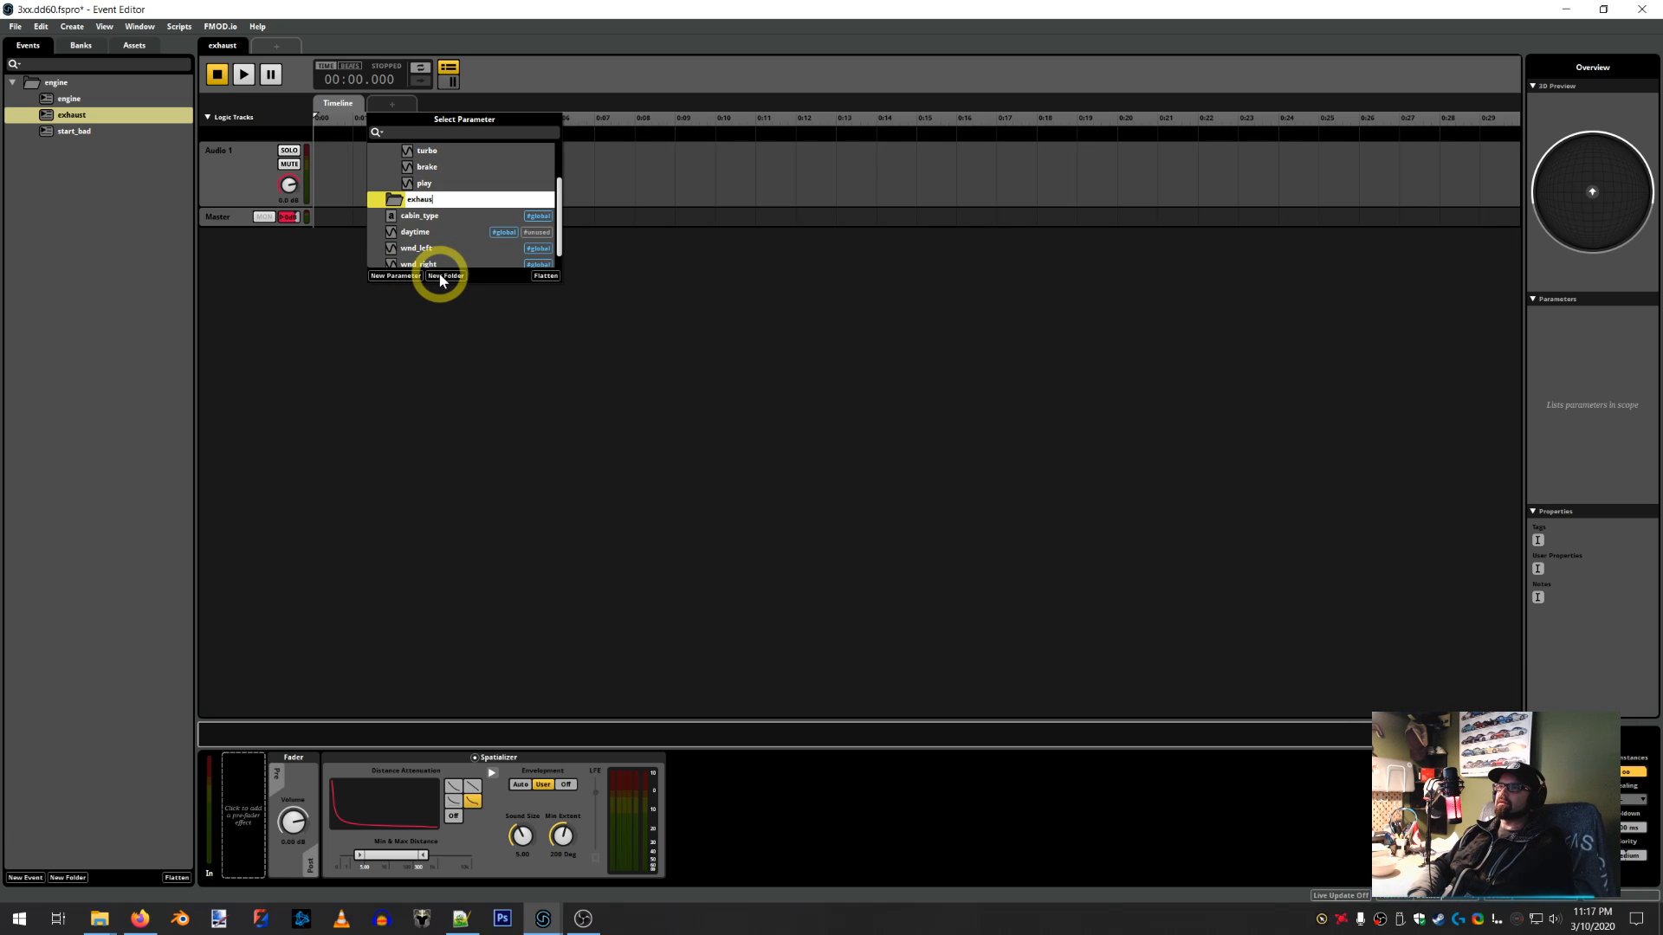
text(t)
key(Return)
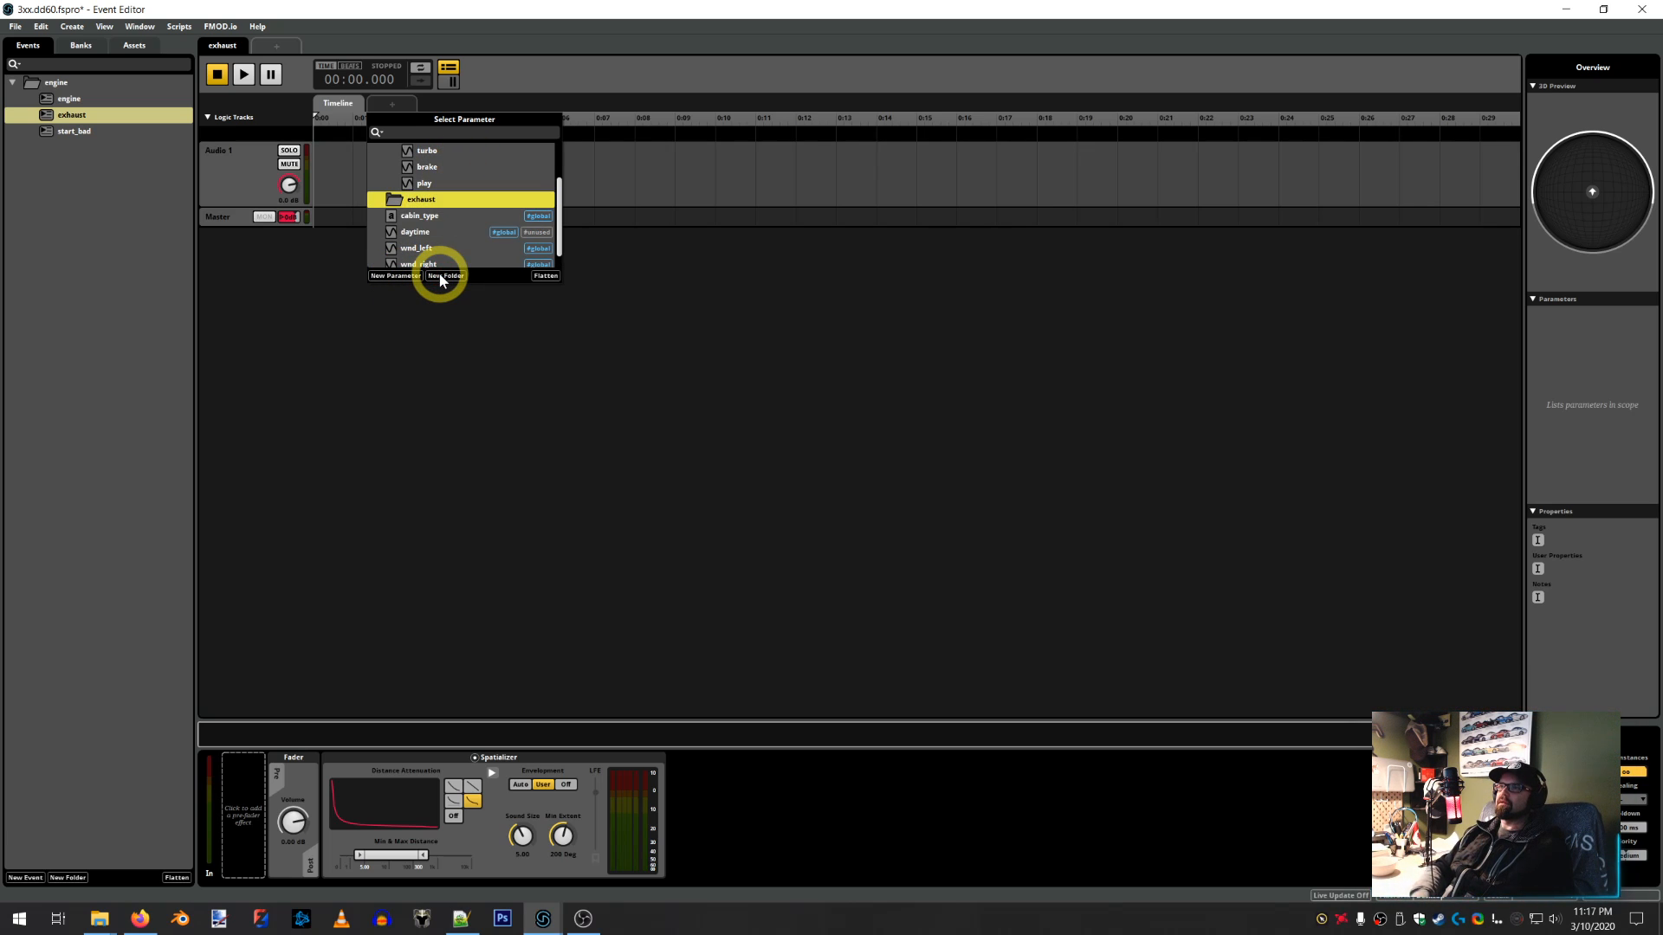
Add two continuous parameters to the exhaust event: rpm ranging from 0 to 3000 and load ranging from 0 to 1
click(396, 276)
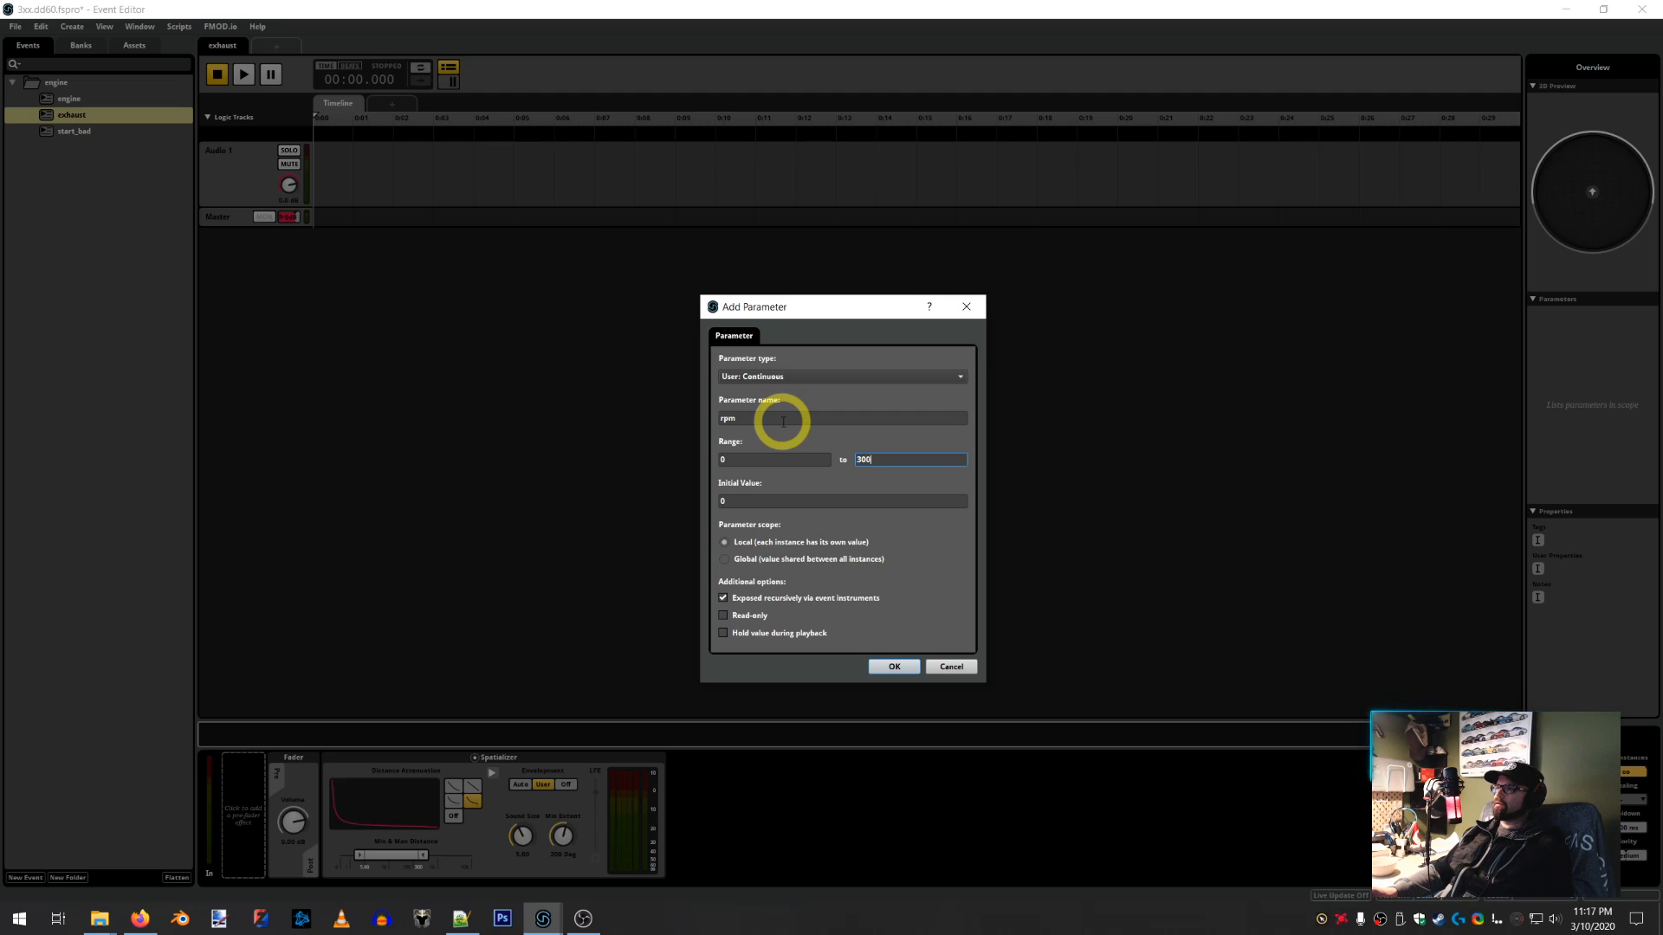
key(Return)
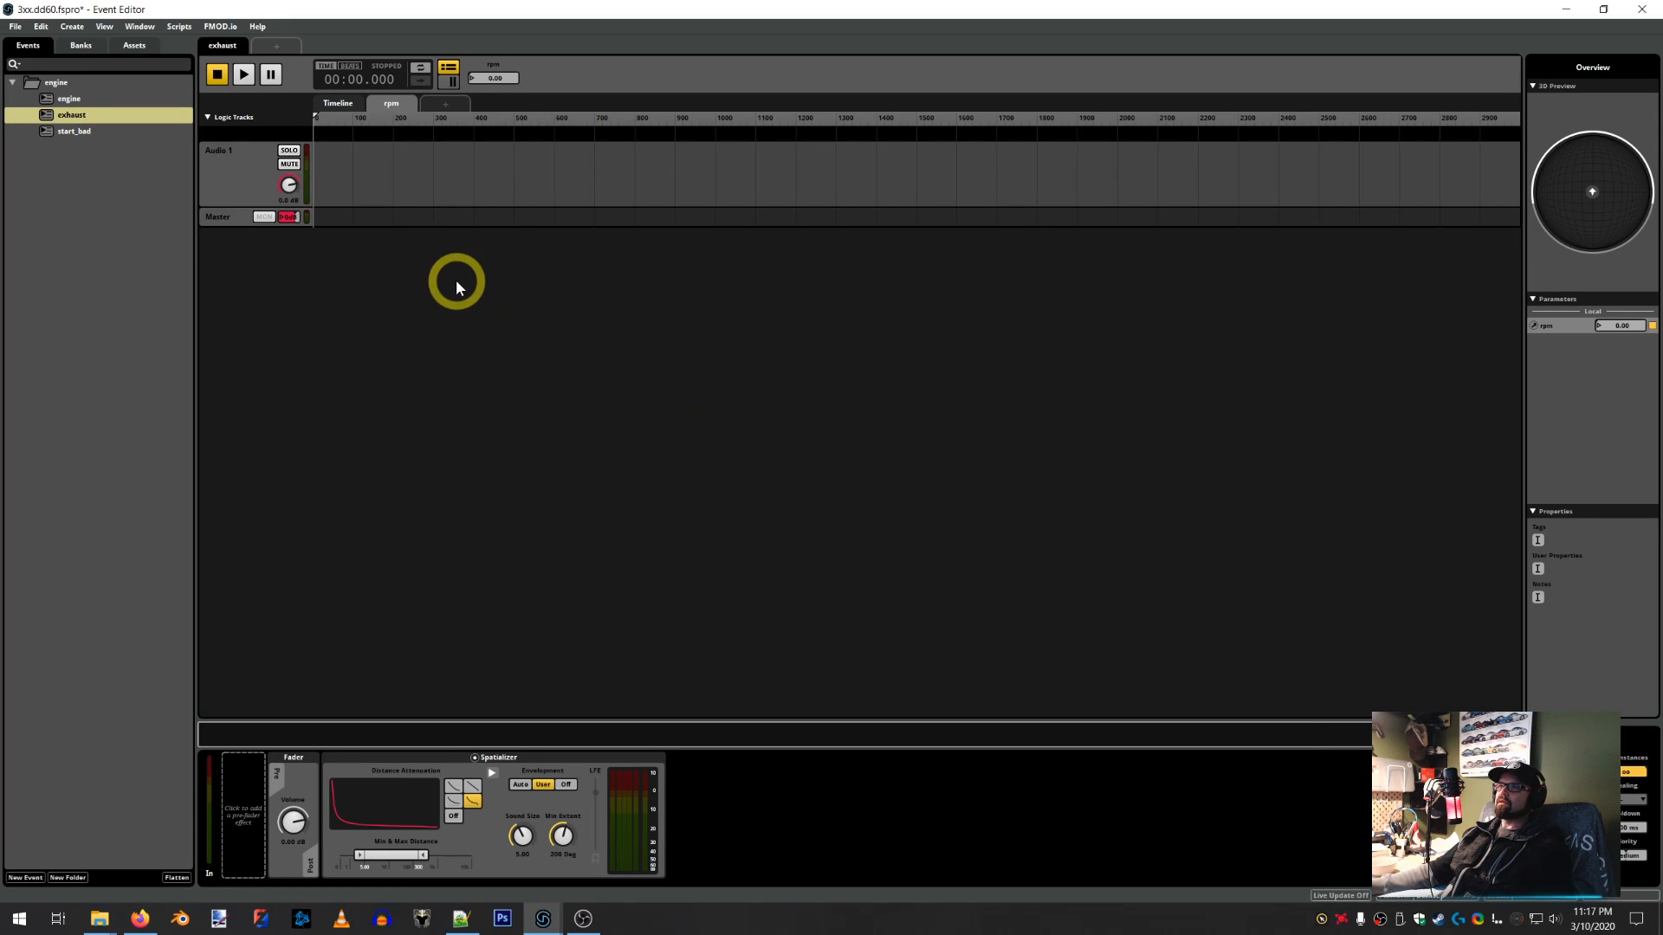
right_click(434, 108)
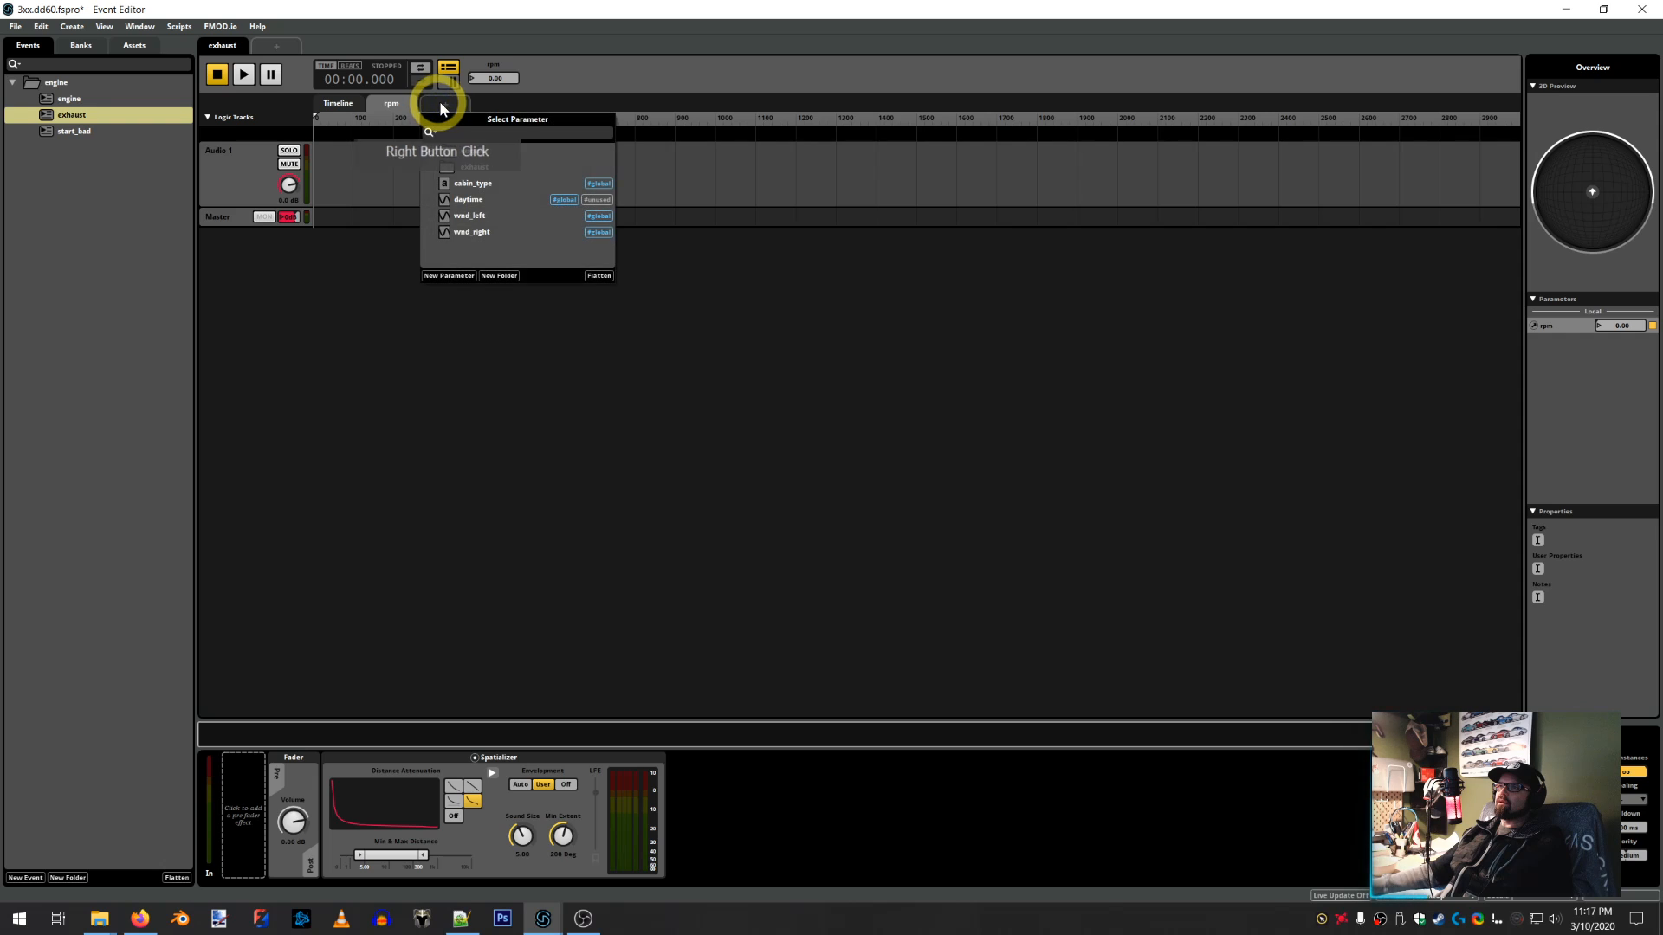
click(447, 273)
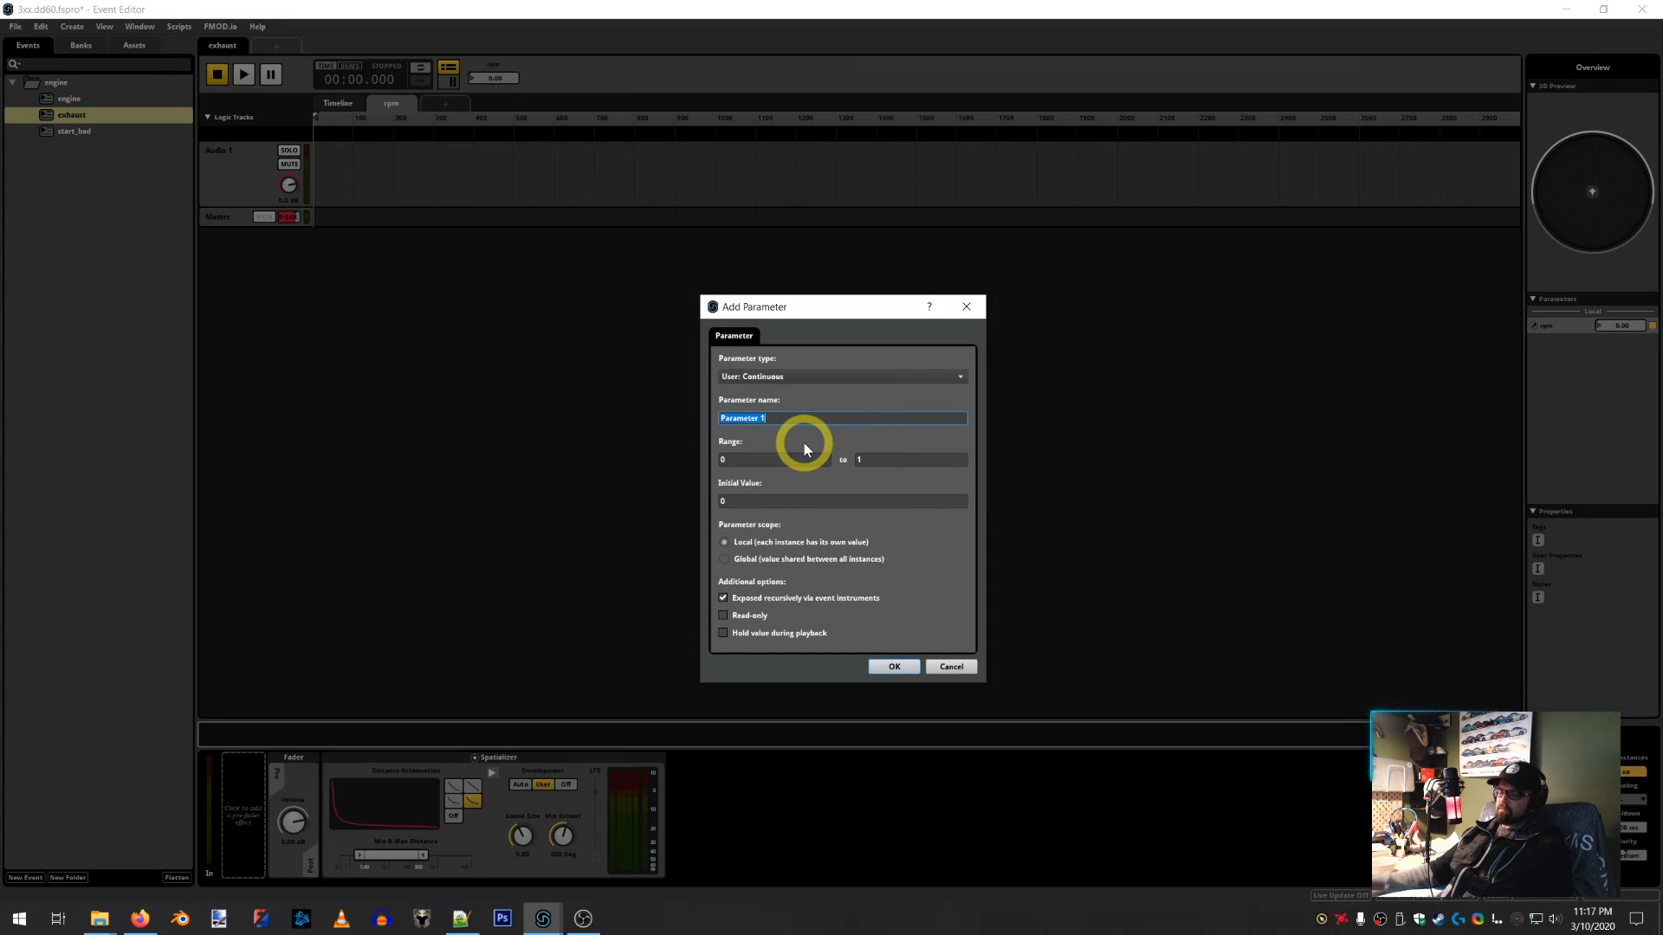
text(load)
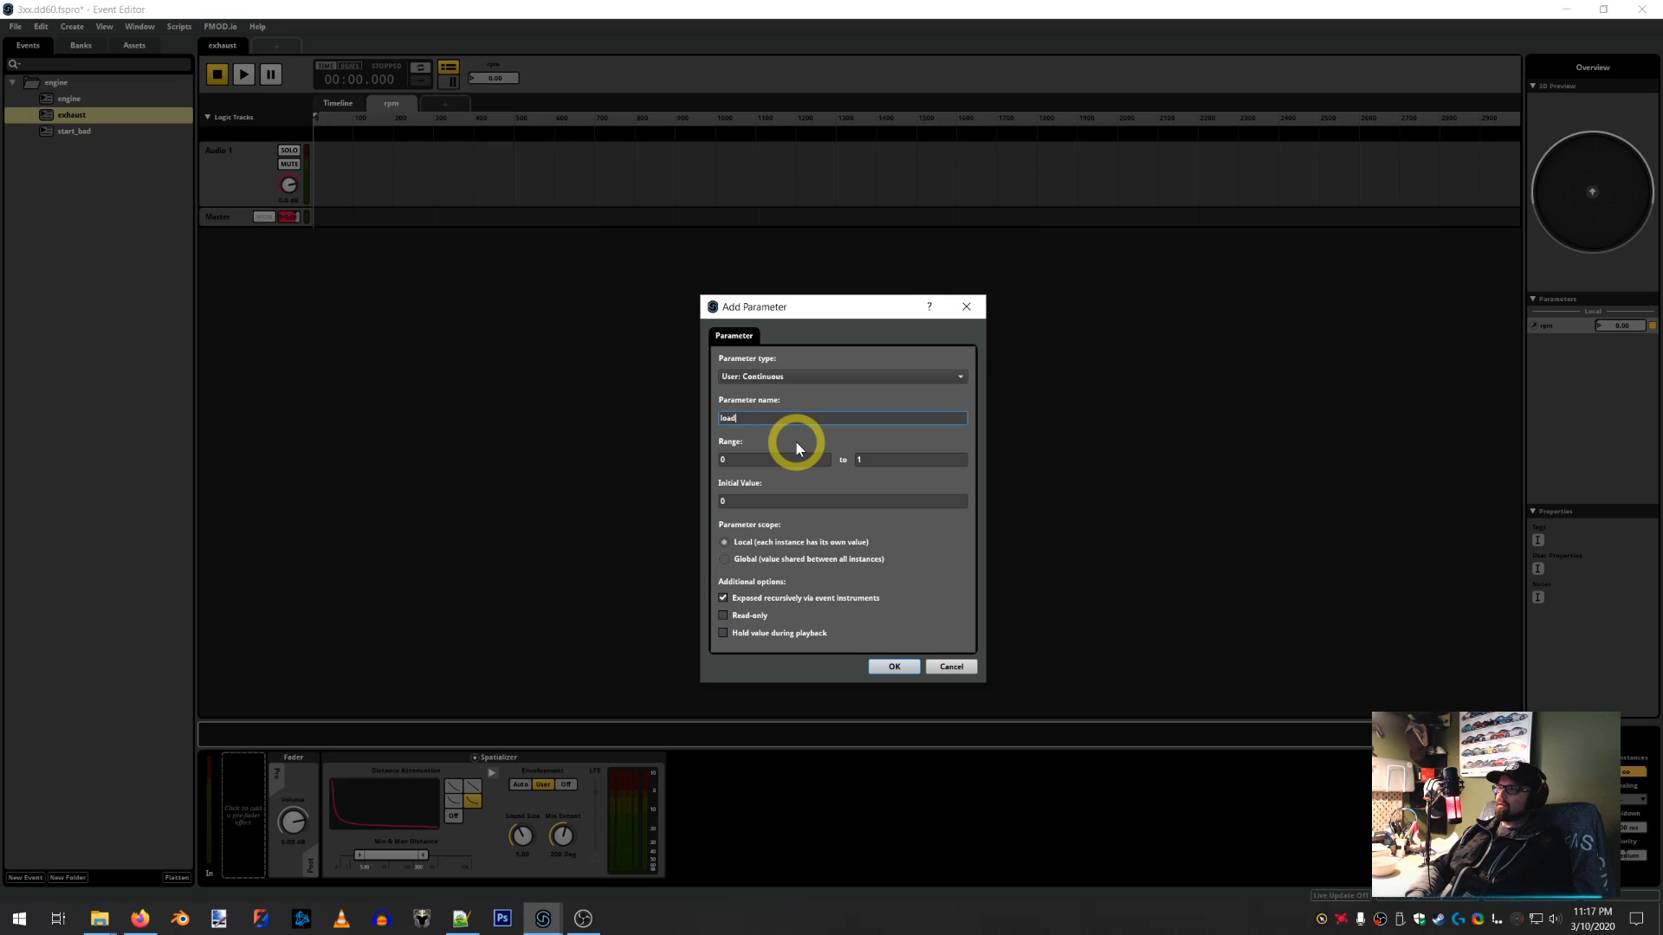
key(Return)
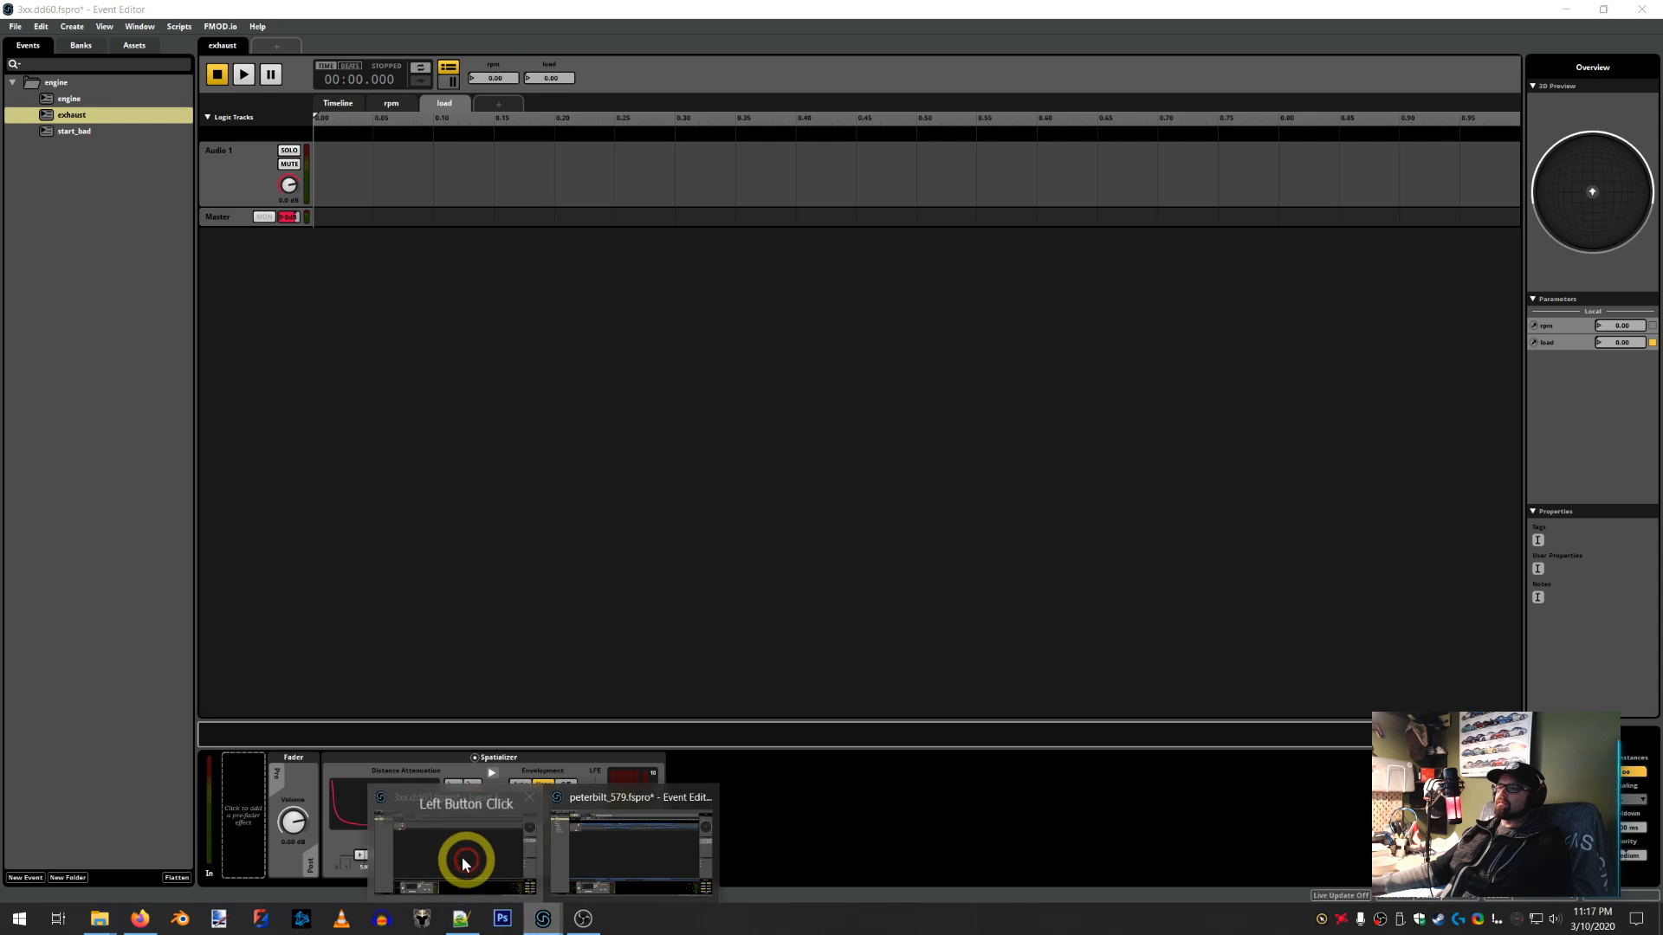
Check the reference exhaust event's parameters, and add a play parameter with range 0 to 1 and initial value 1 to the 3xx.dd60 exhaust event
click(617, 849)
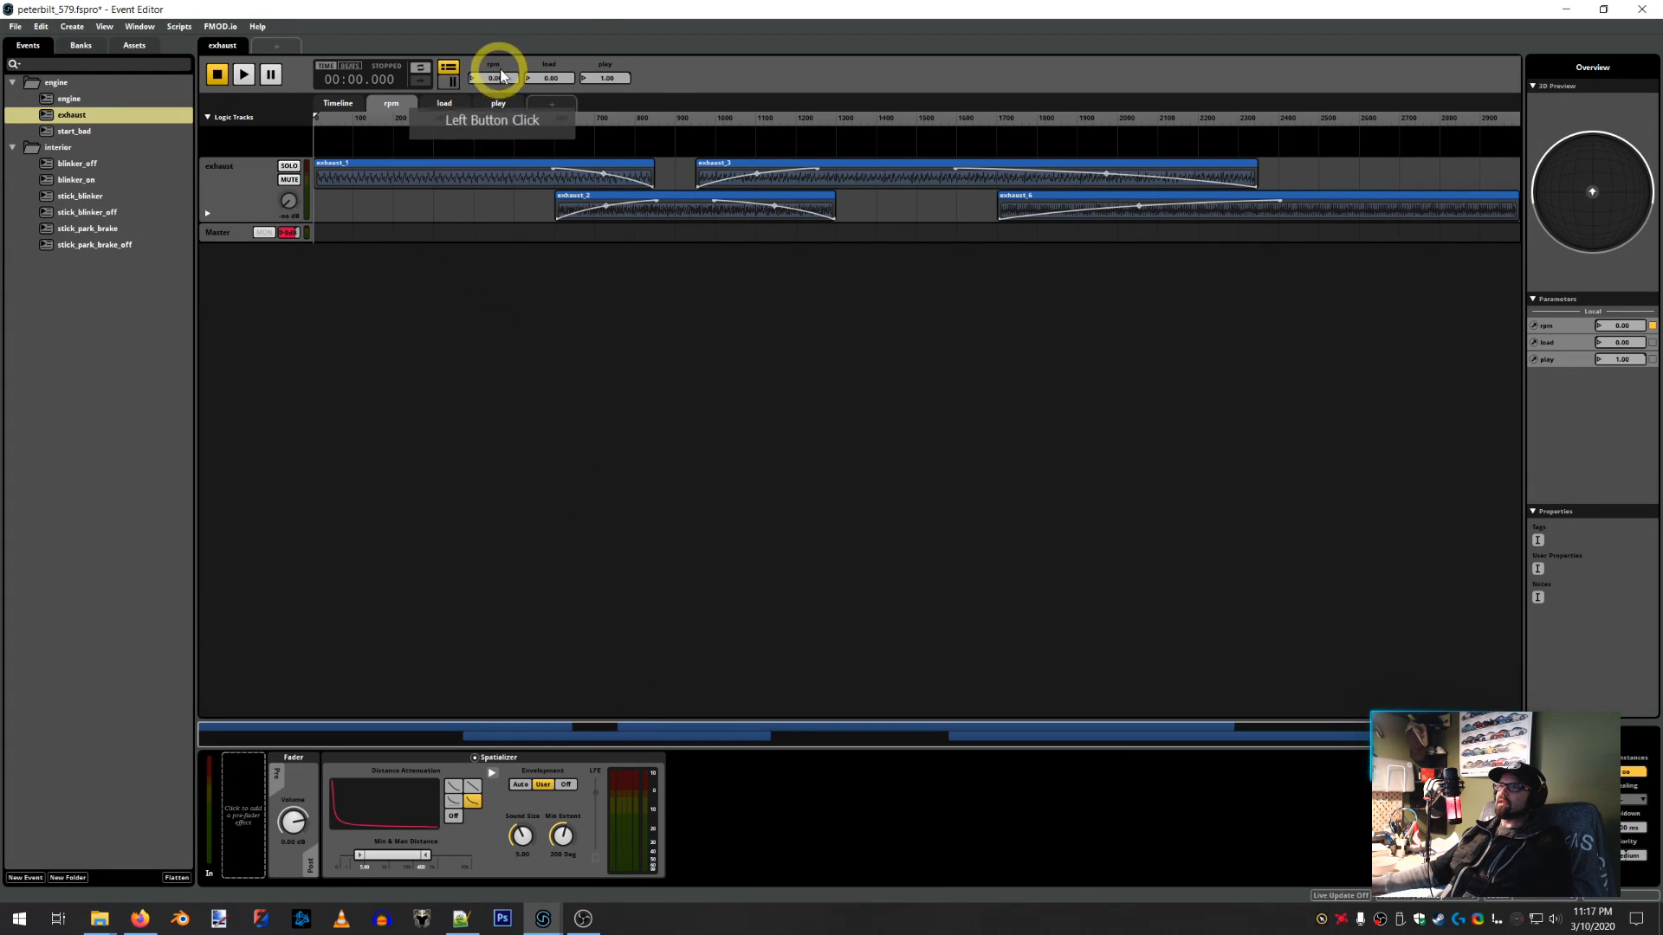
mouse_move(515, 911)
click(468, 801)
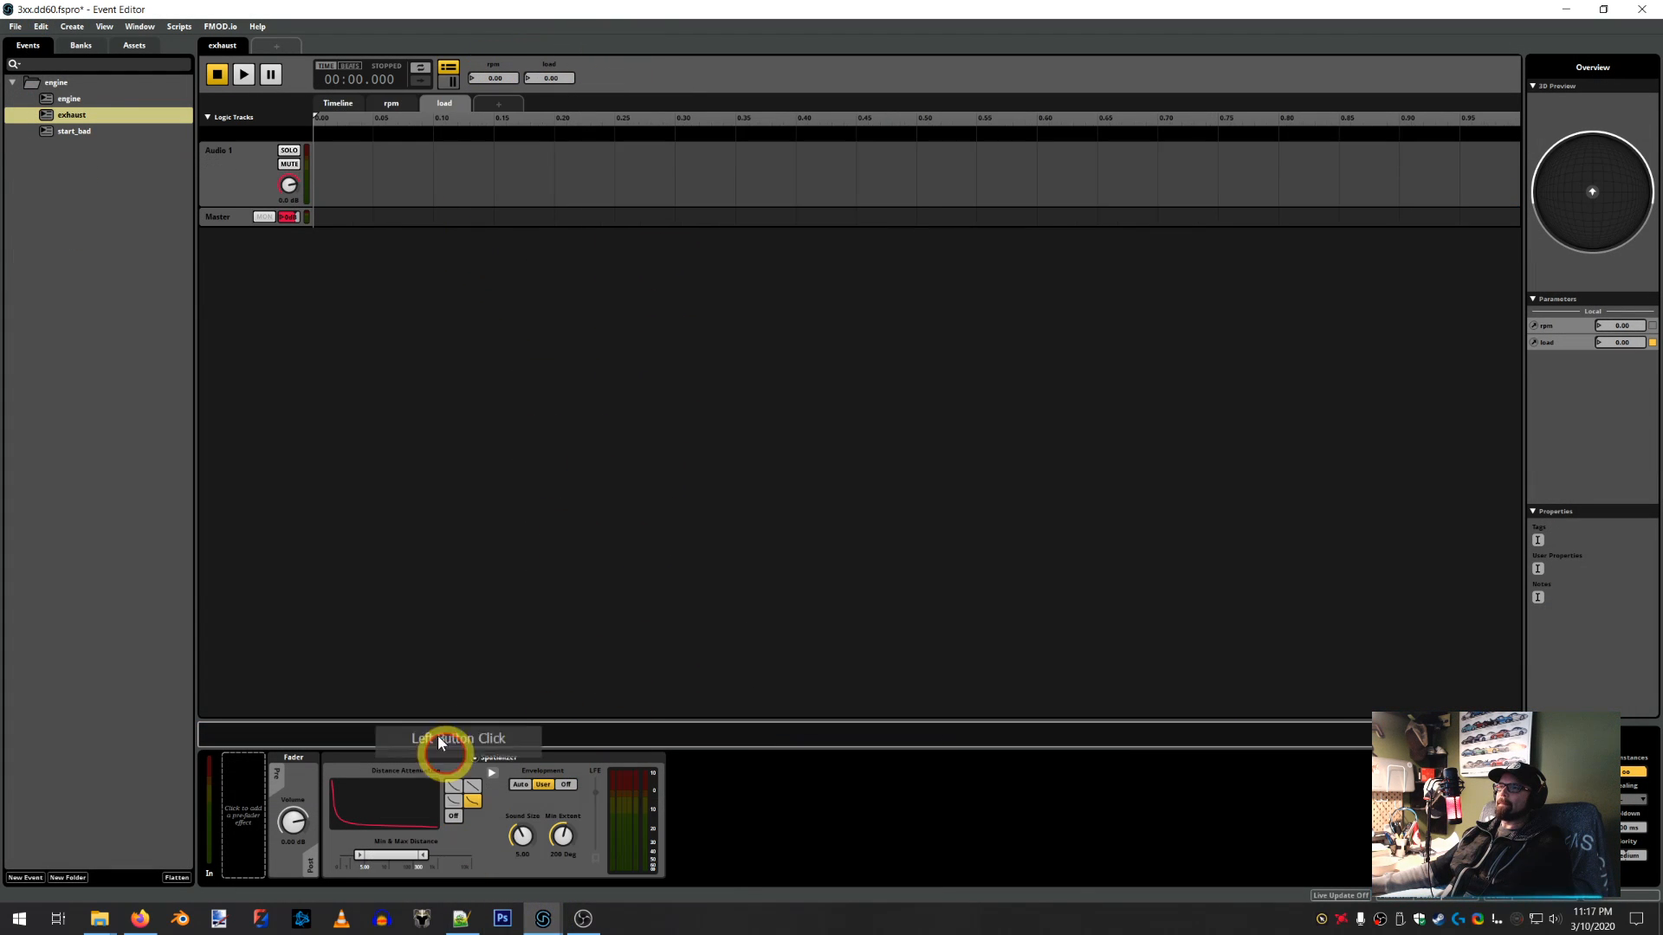
click(488, 107)
right_click(487, 200)
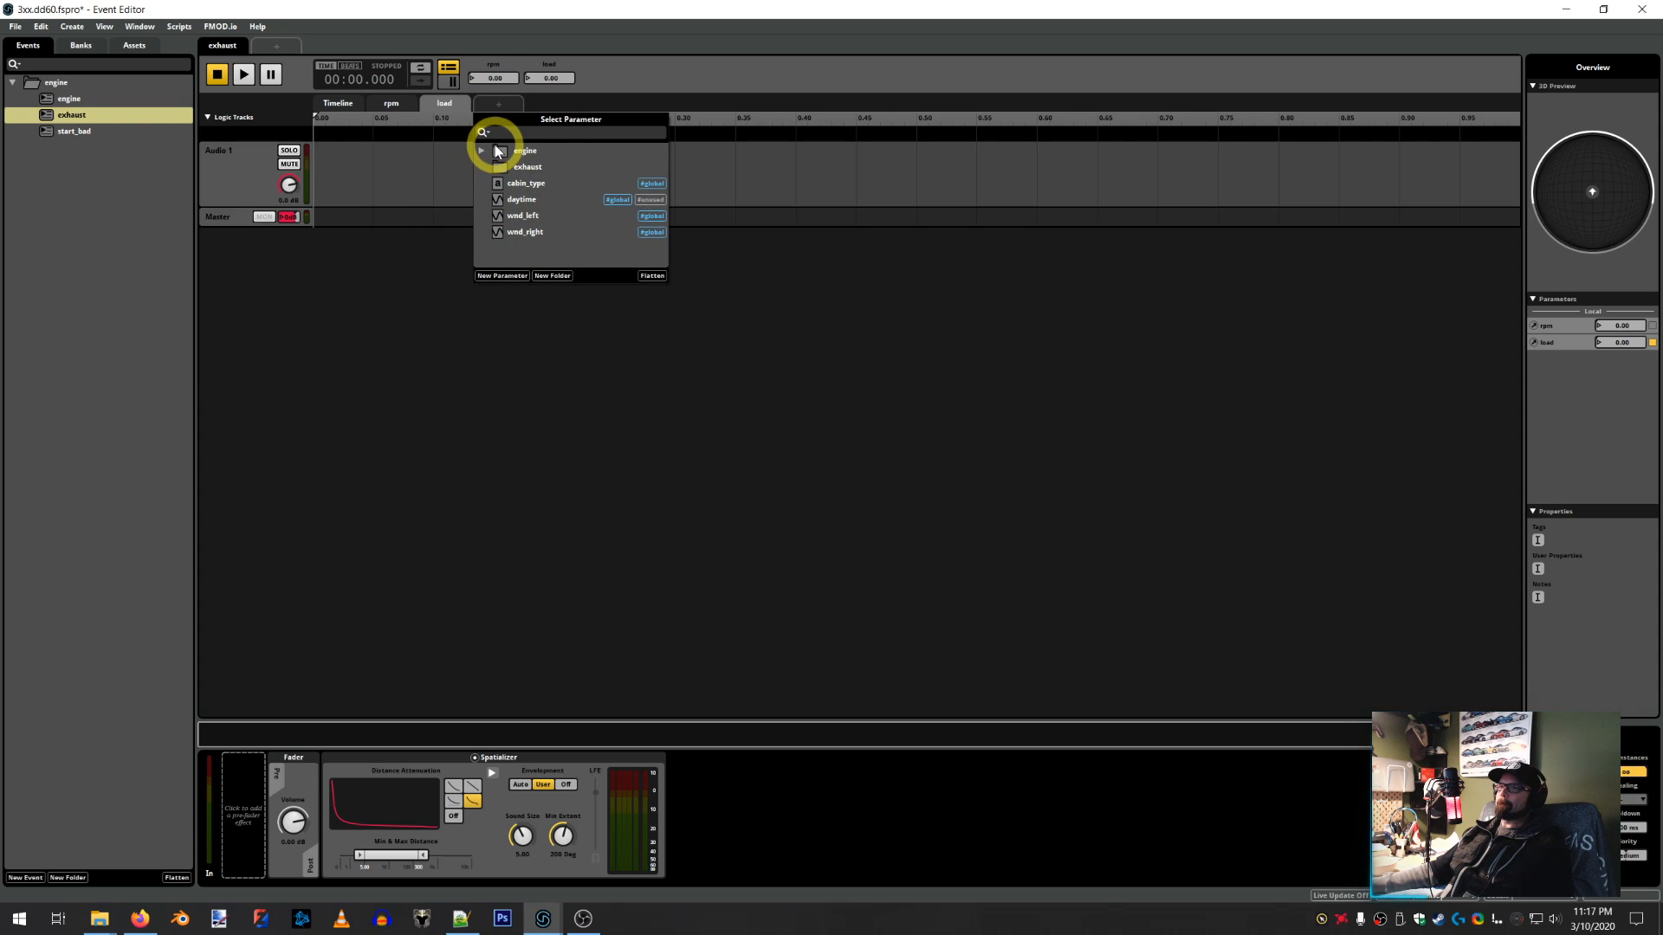
click(503, 167)
click(503, 257)
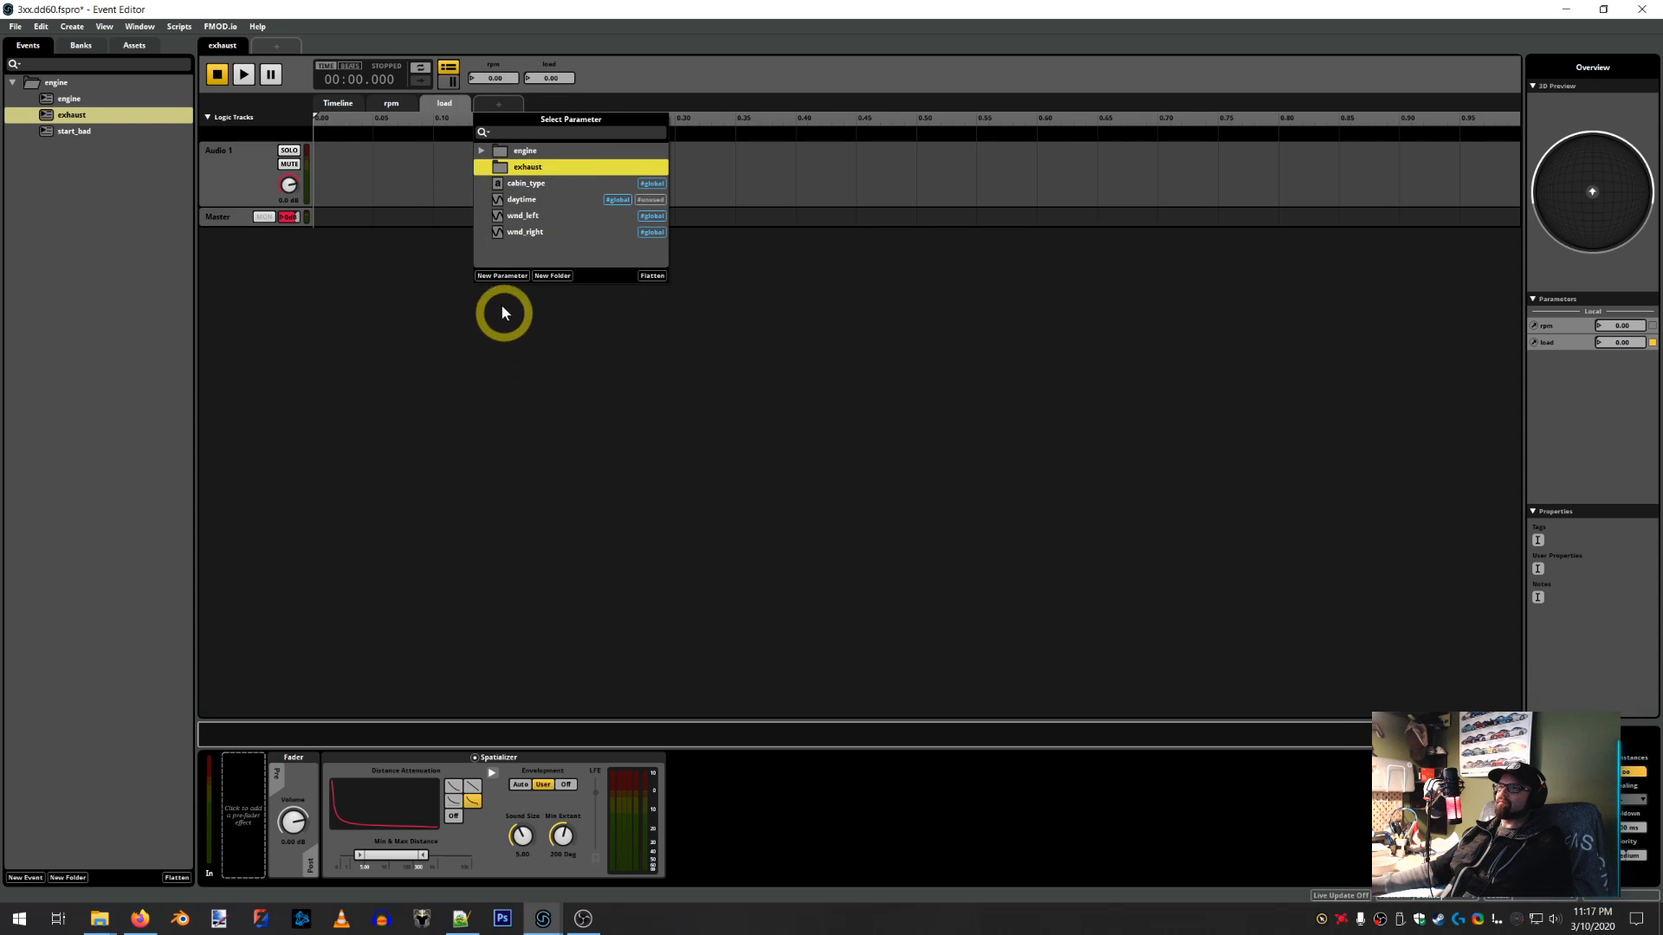
click(491, 275)
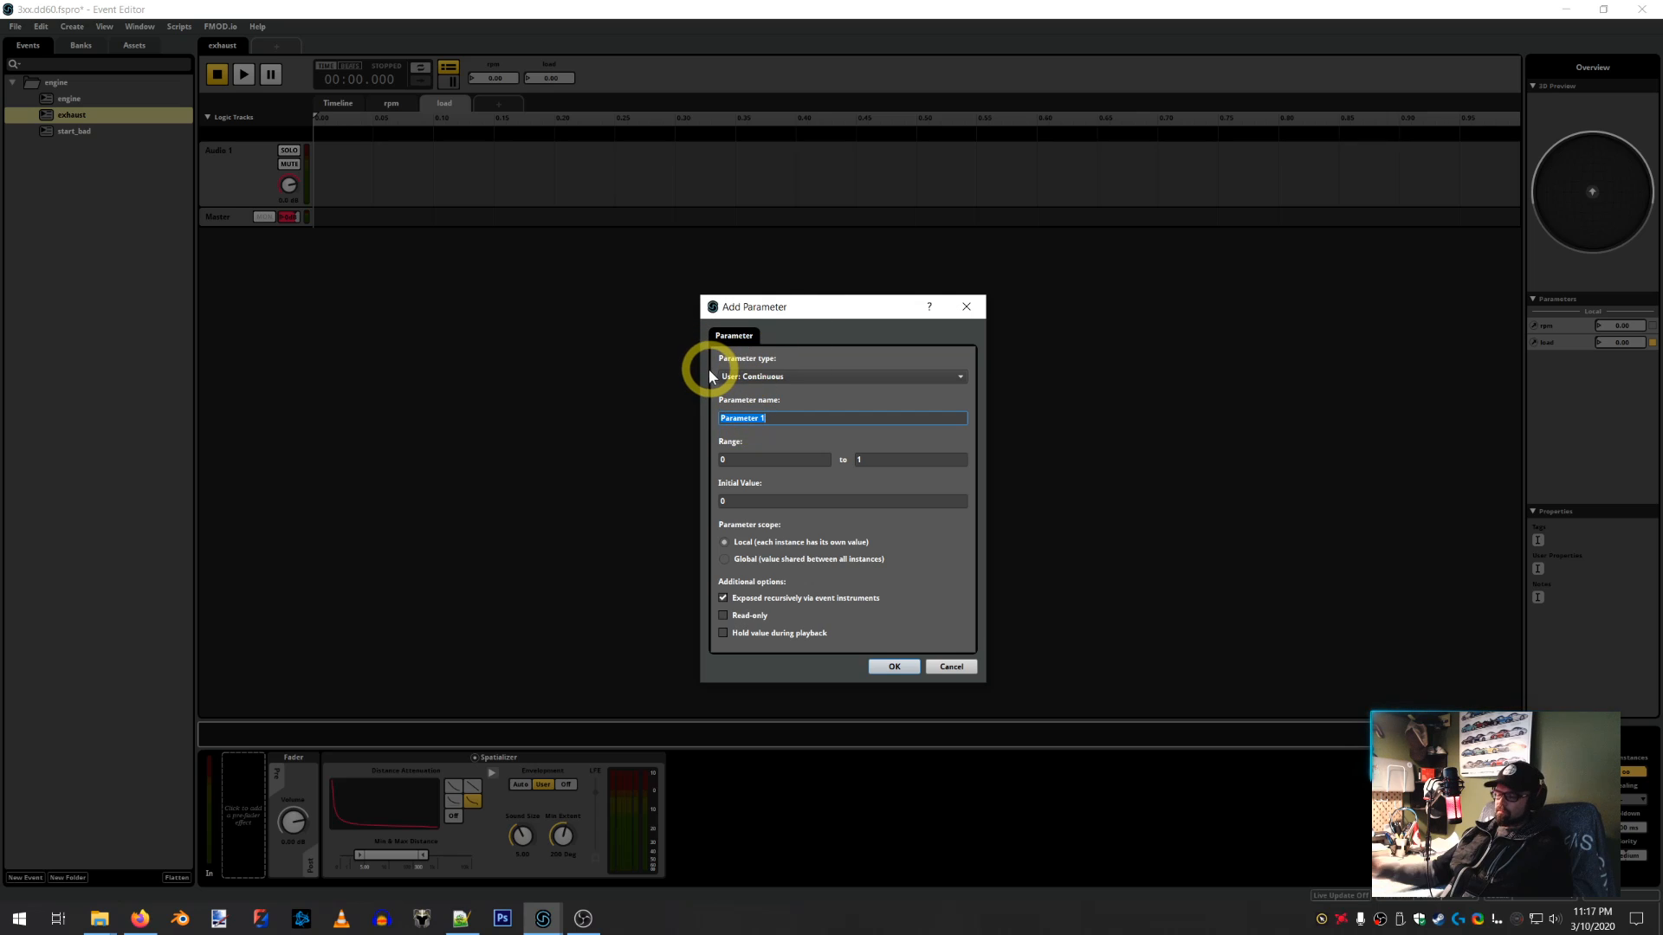
text(play)
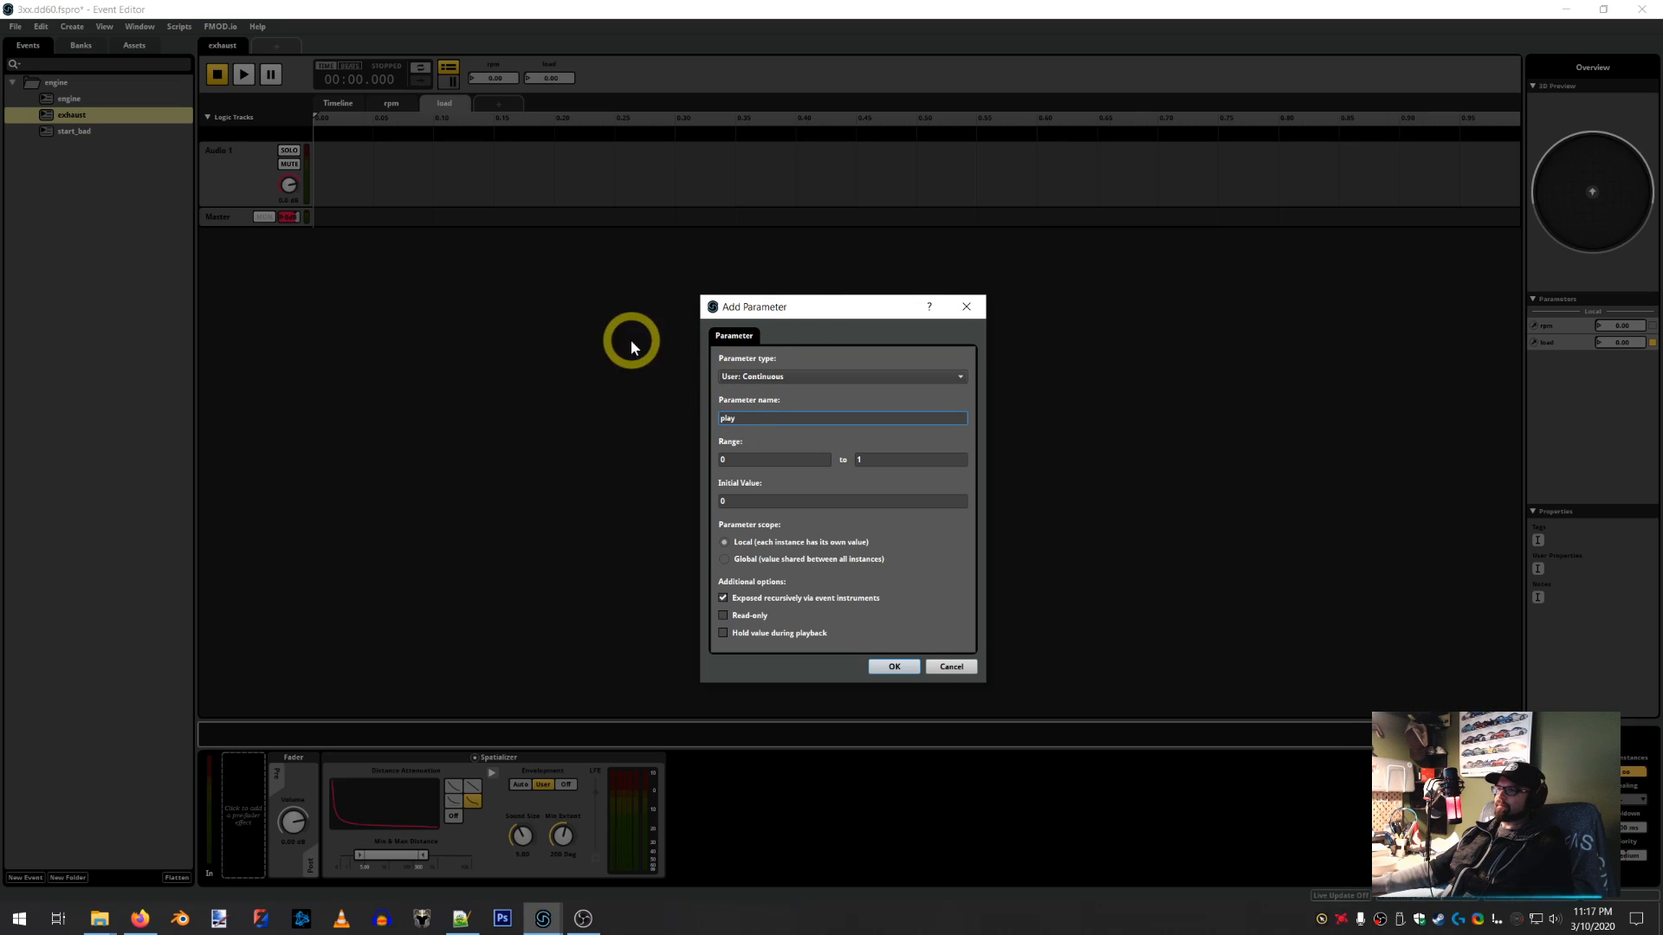
double_click(761, 508)
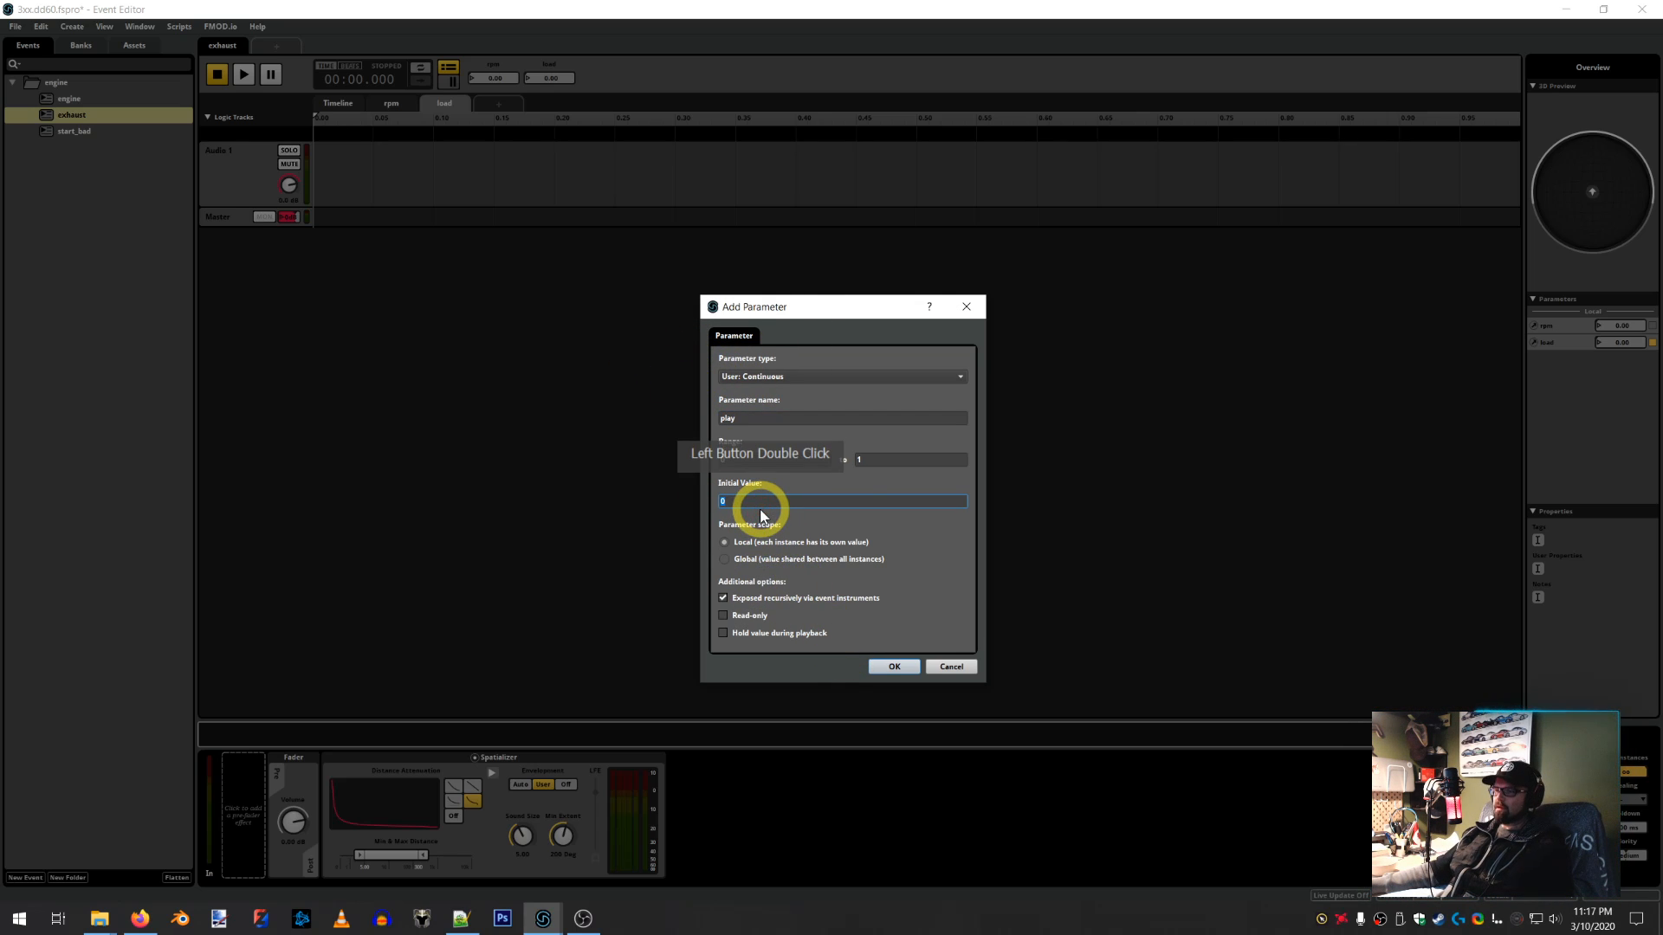
click(887, 666)
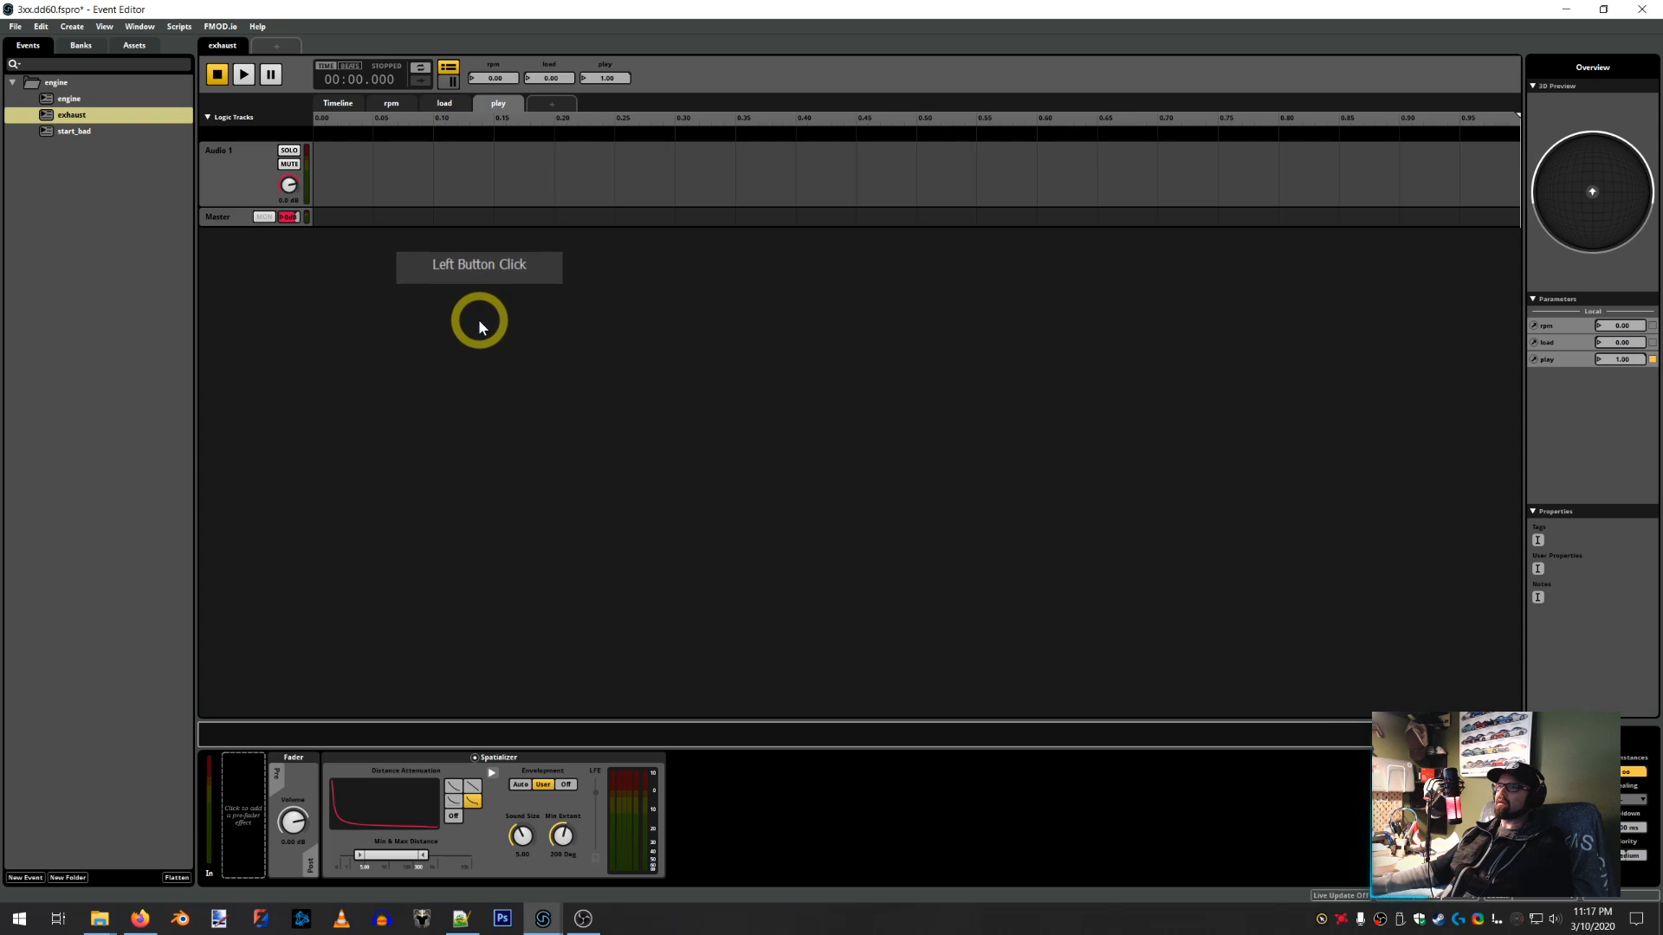
Rename the exhaust event's Audio 1 track to exhaust
click(336, 106)
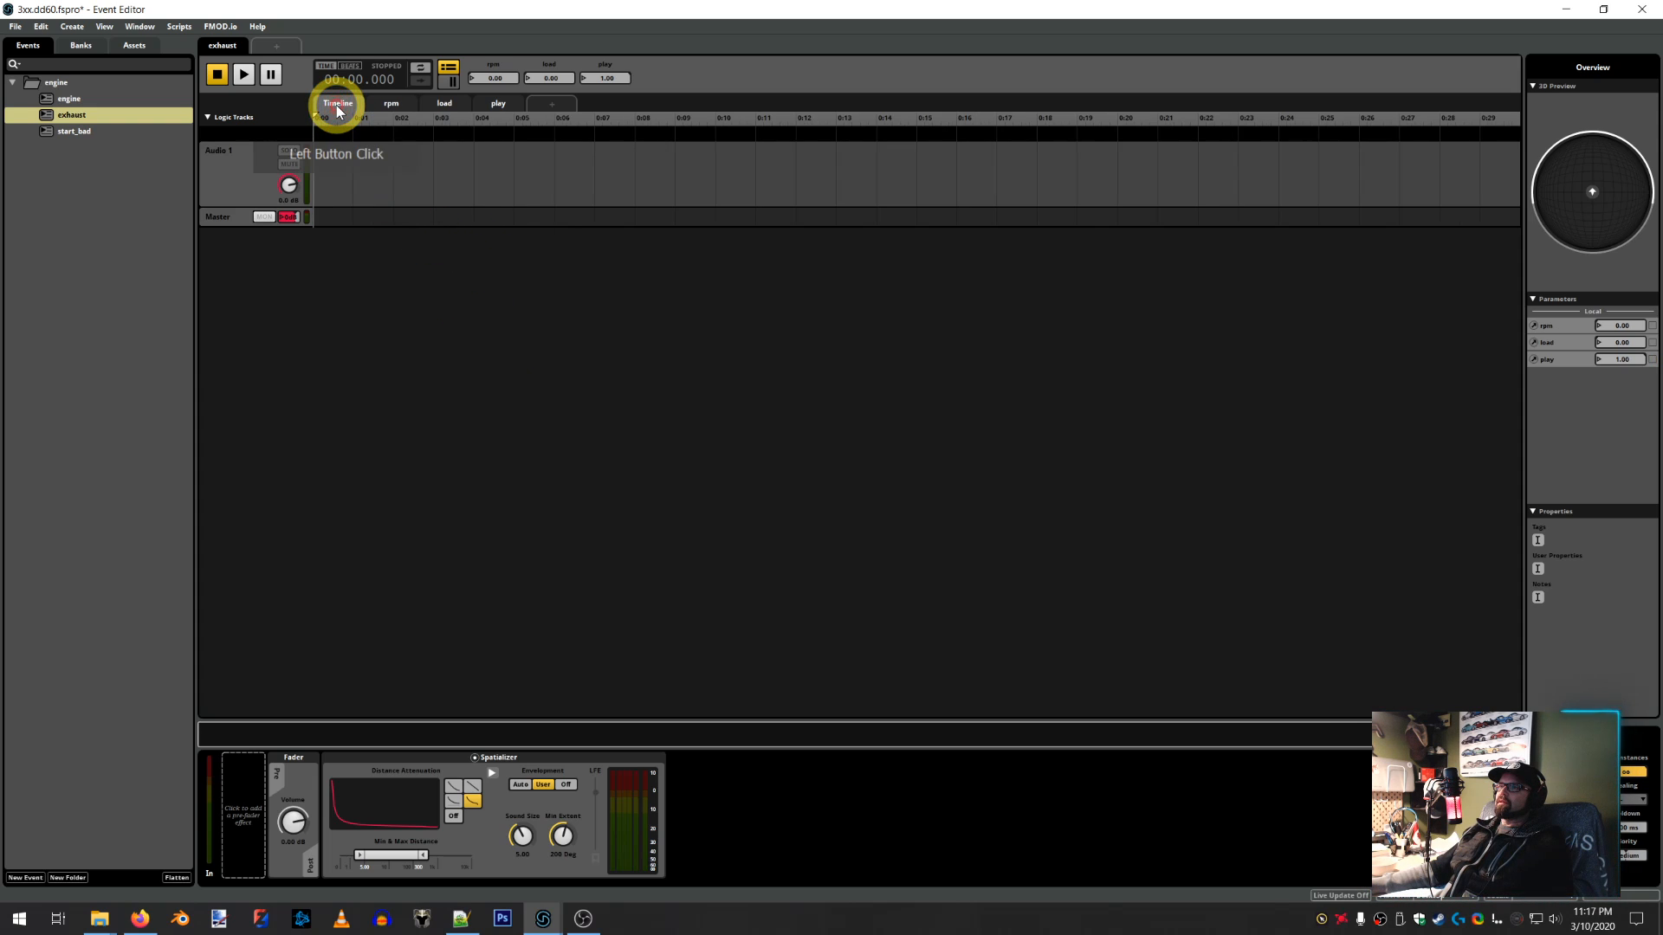
click(214, 149)
double_click(267, 185)
click(230, 218)
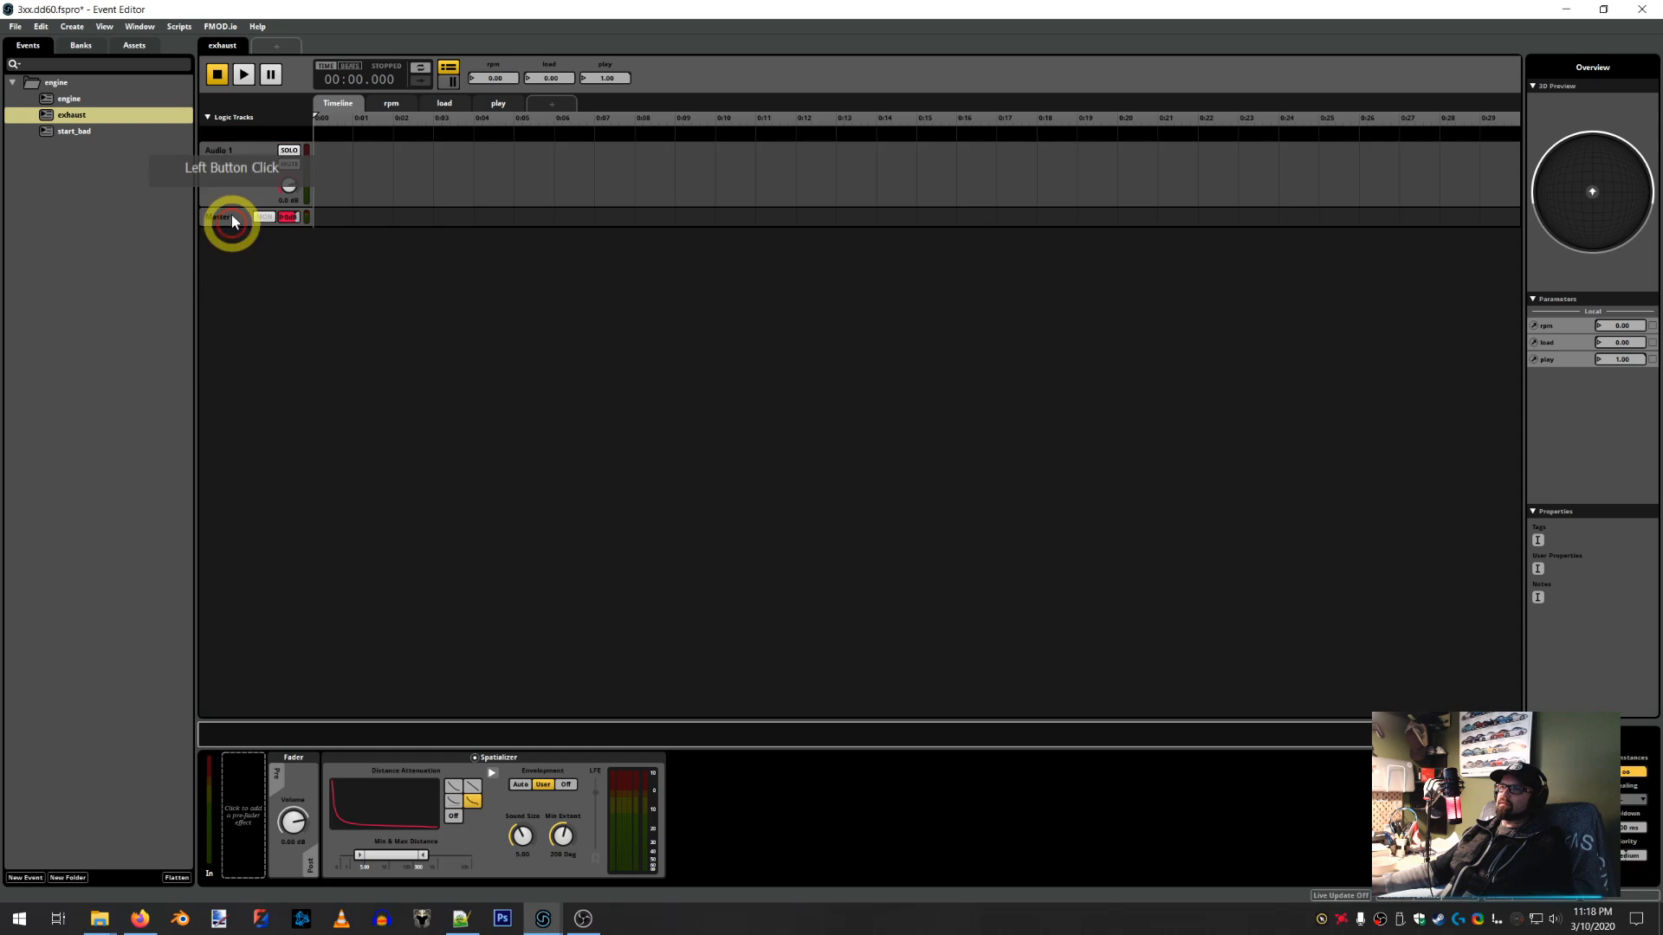
click(232, 163)
click(371, 105)
click(227, 149)
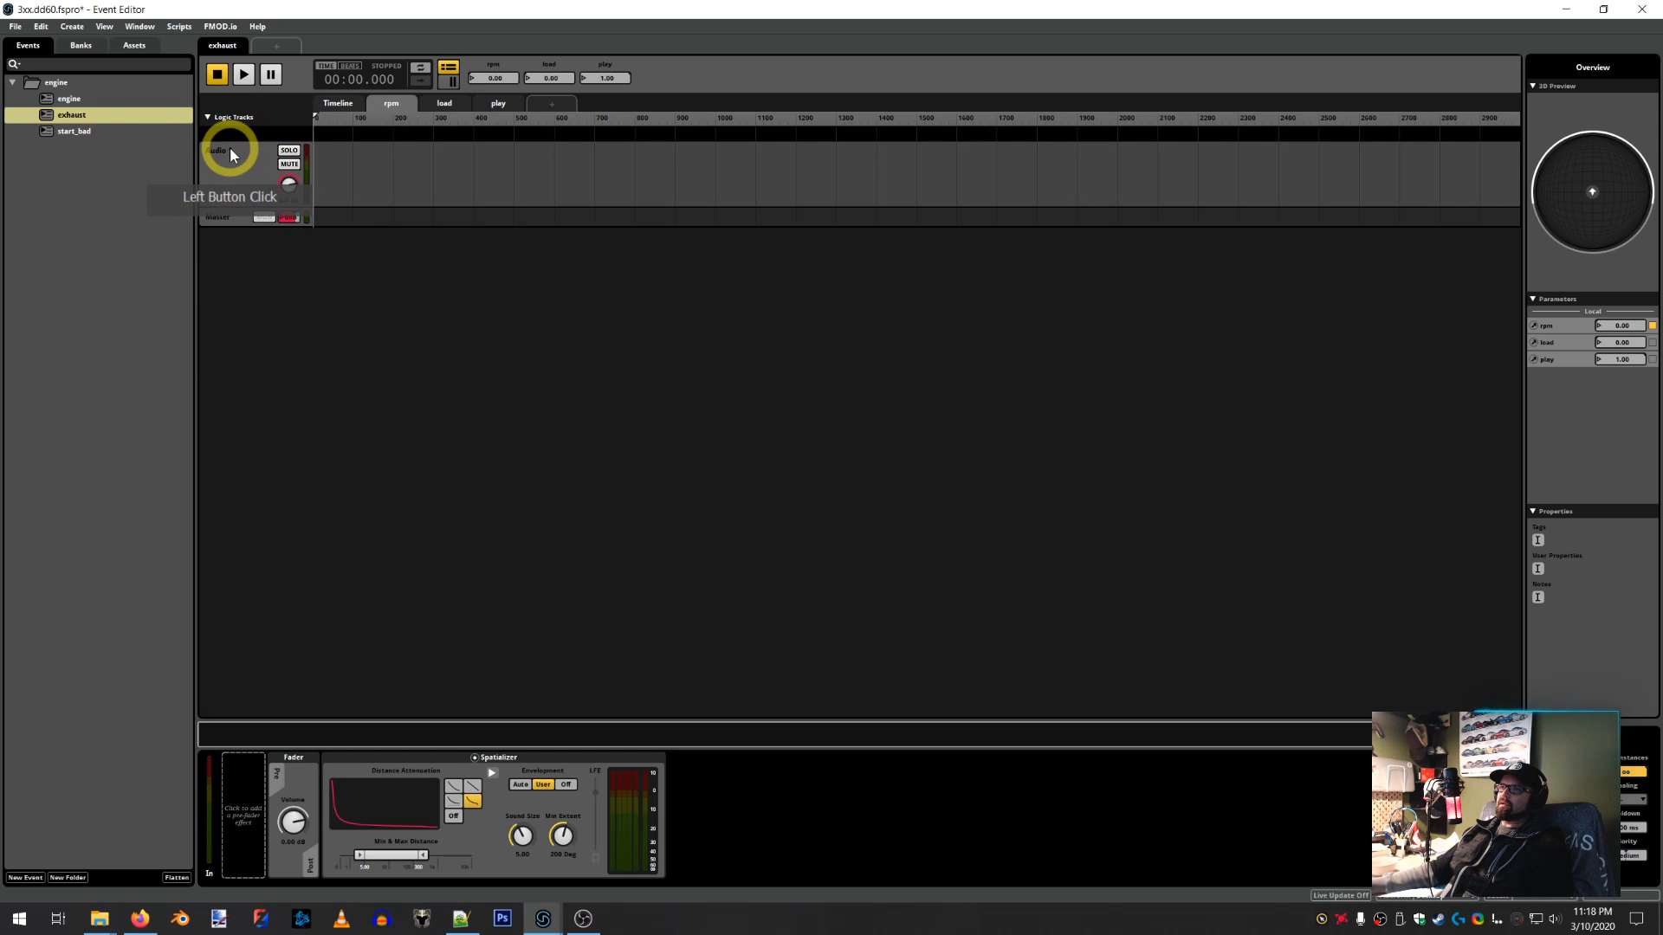
double_click(268, 187)
text(ex)
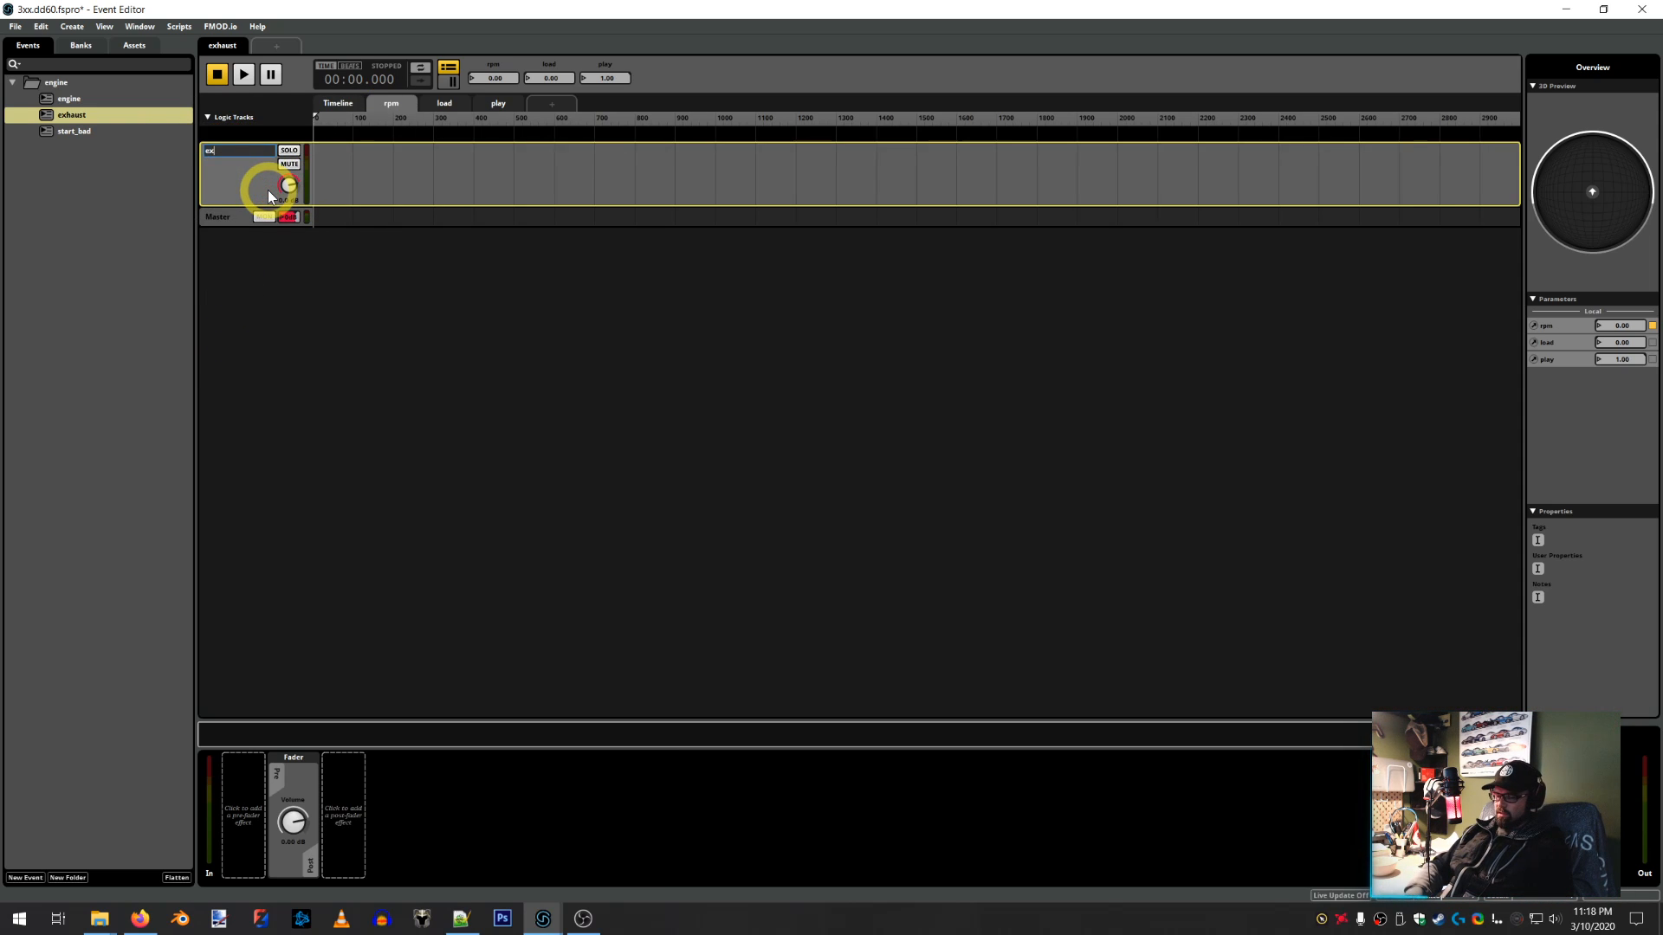
text(haust)
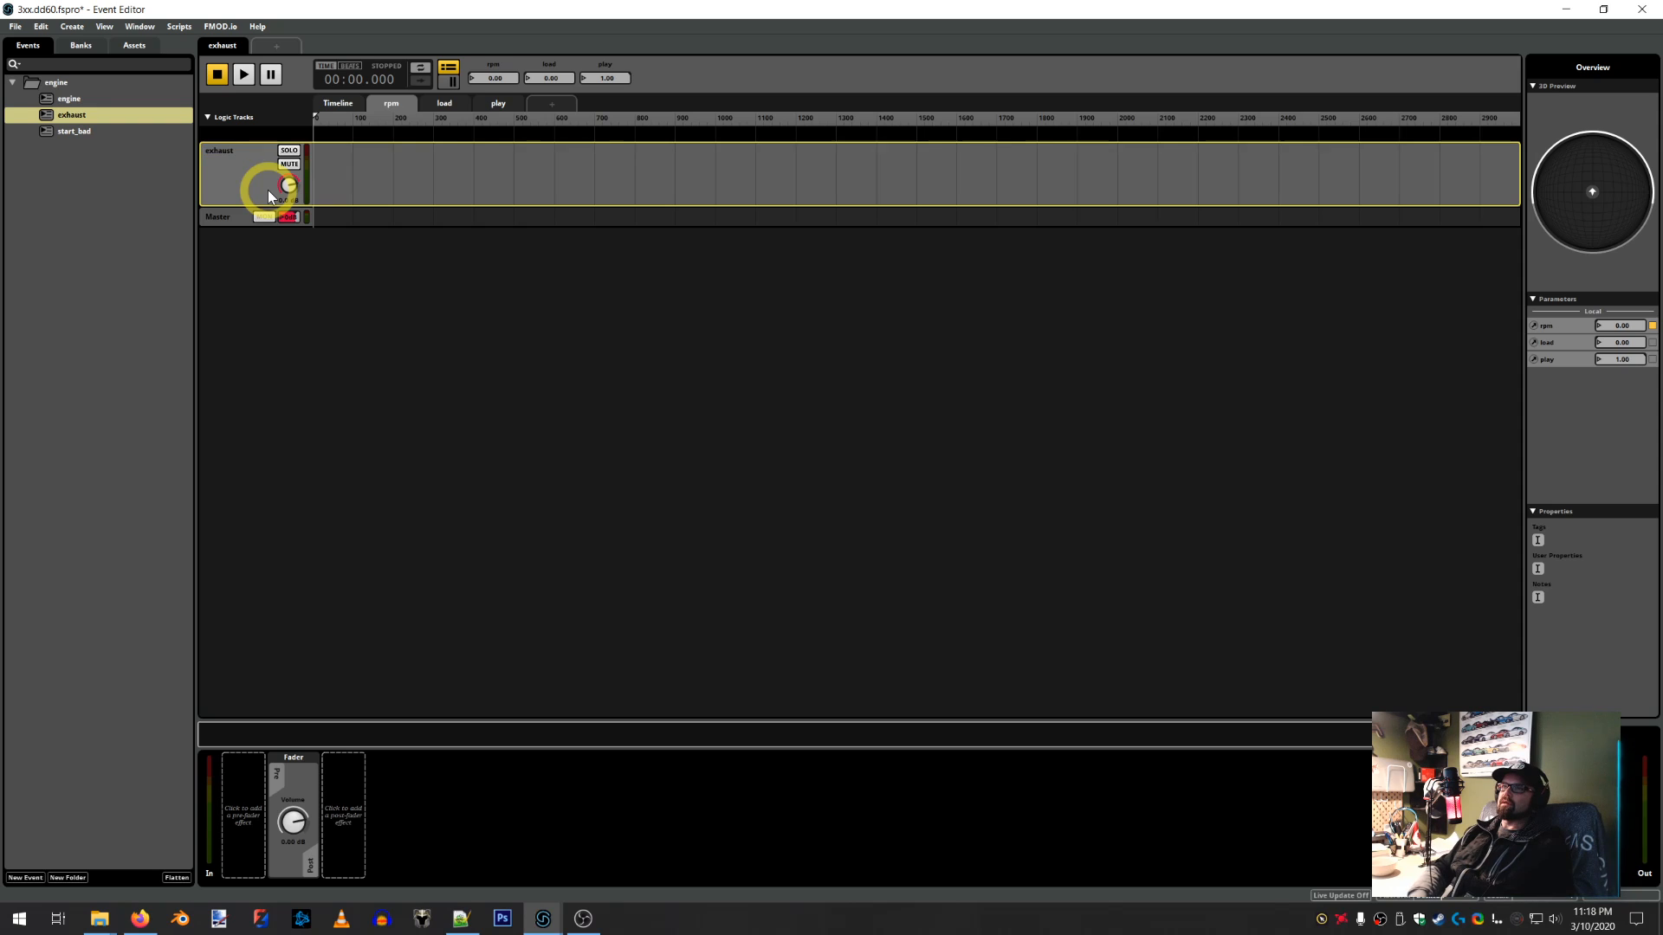
key(Return)
click(430, 343)
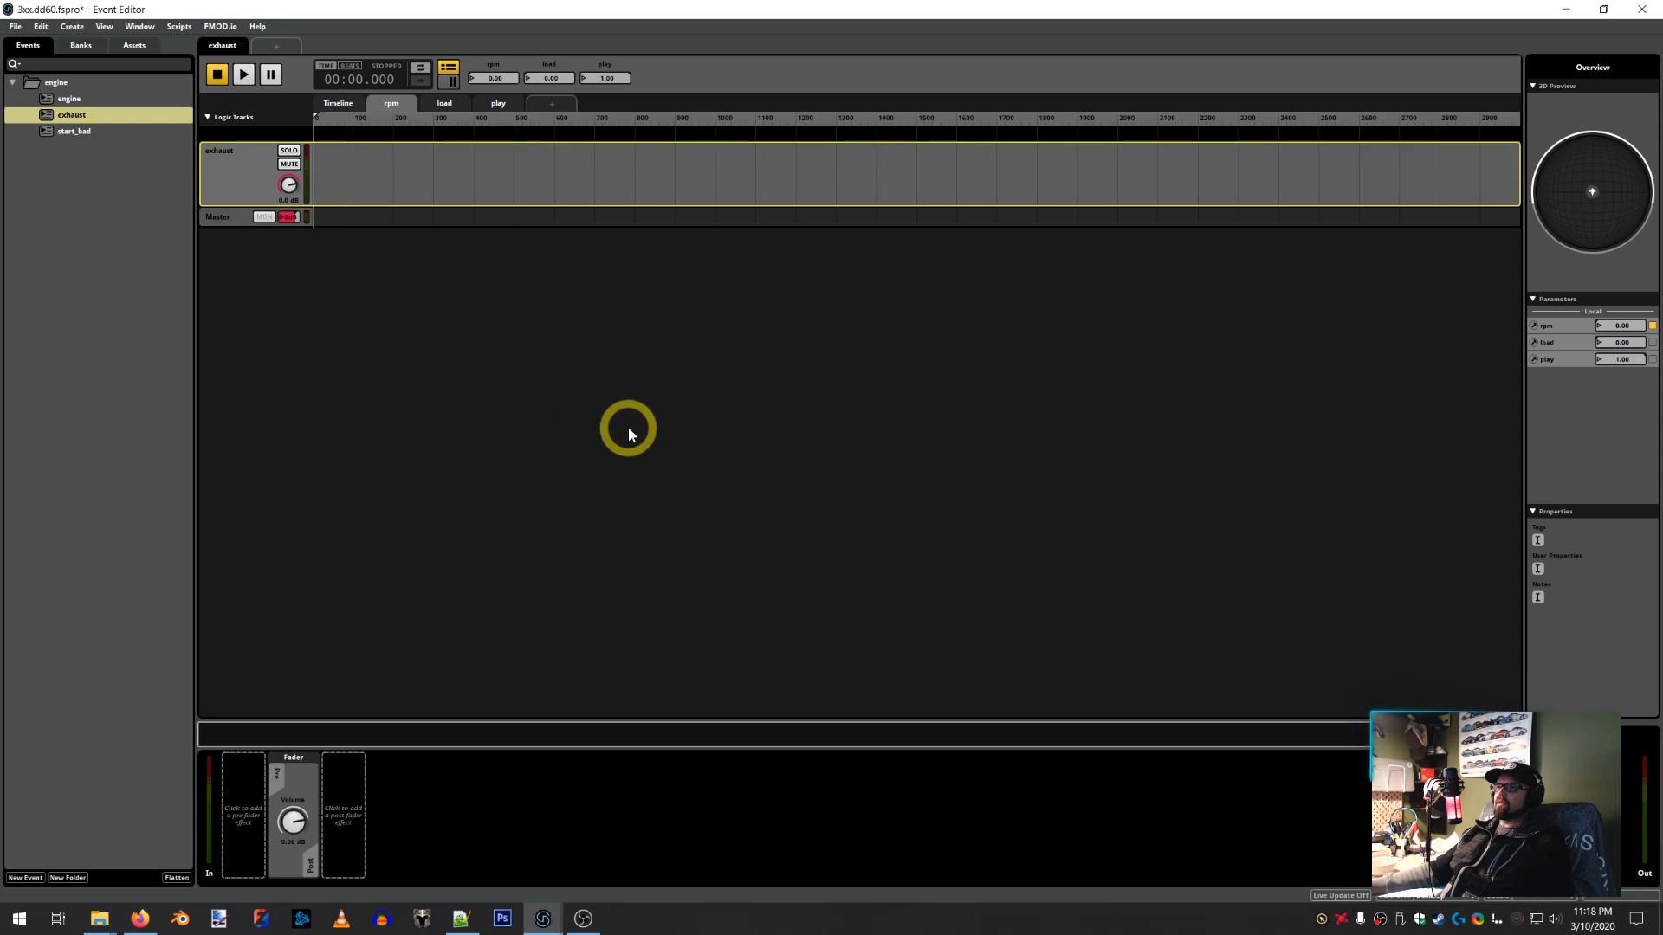
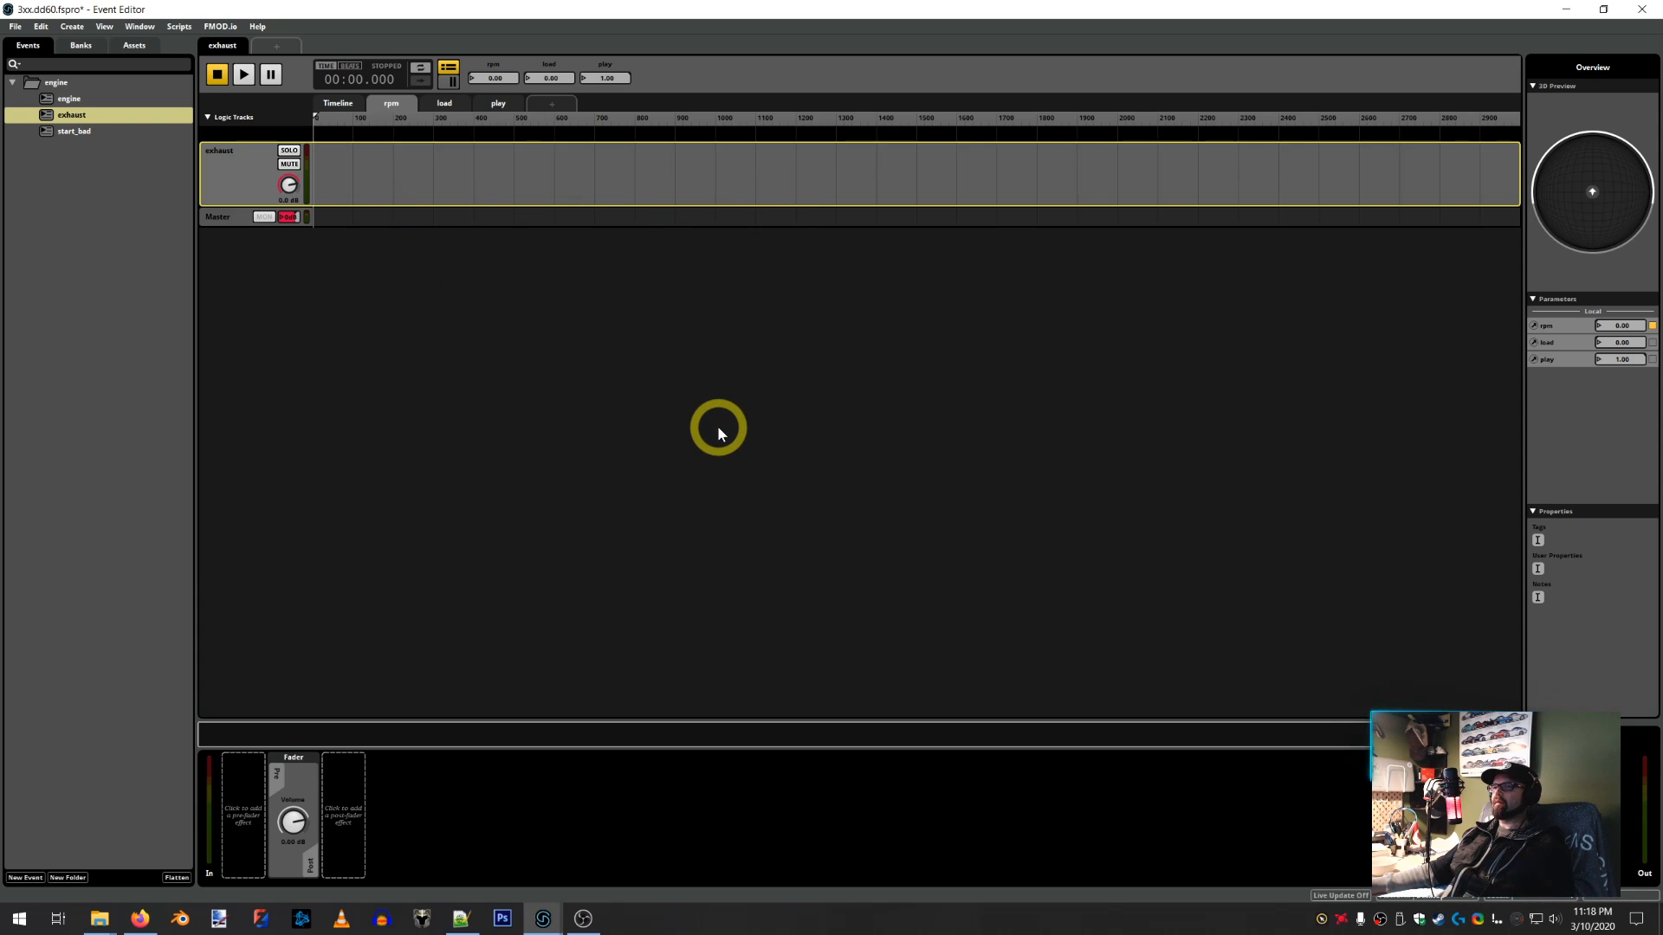
Copy the volume automation curve of the unloaded track in the engine event's timeline and return to the exhaust event
click(495, 111)
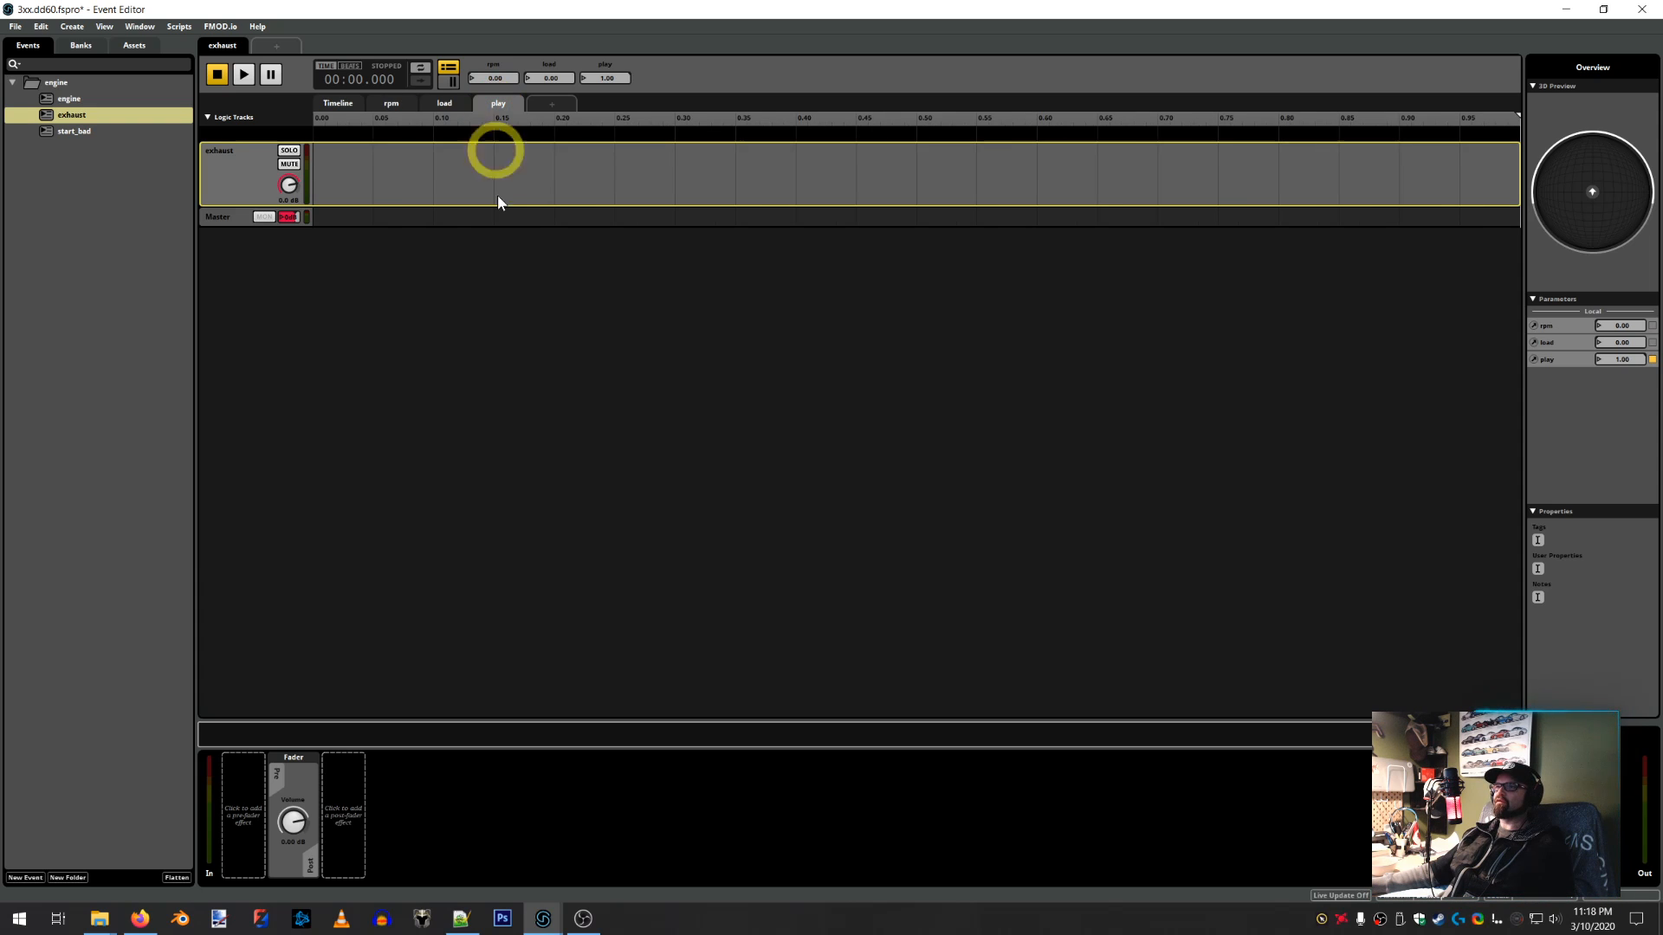
click(345, 105)
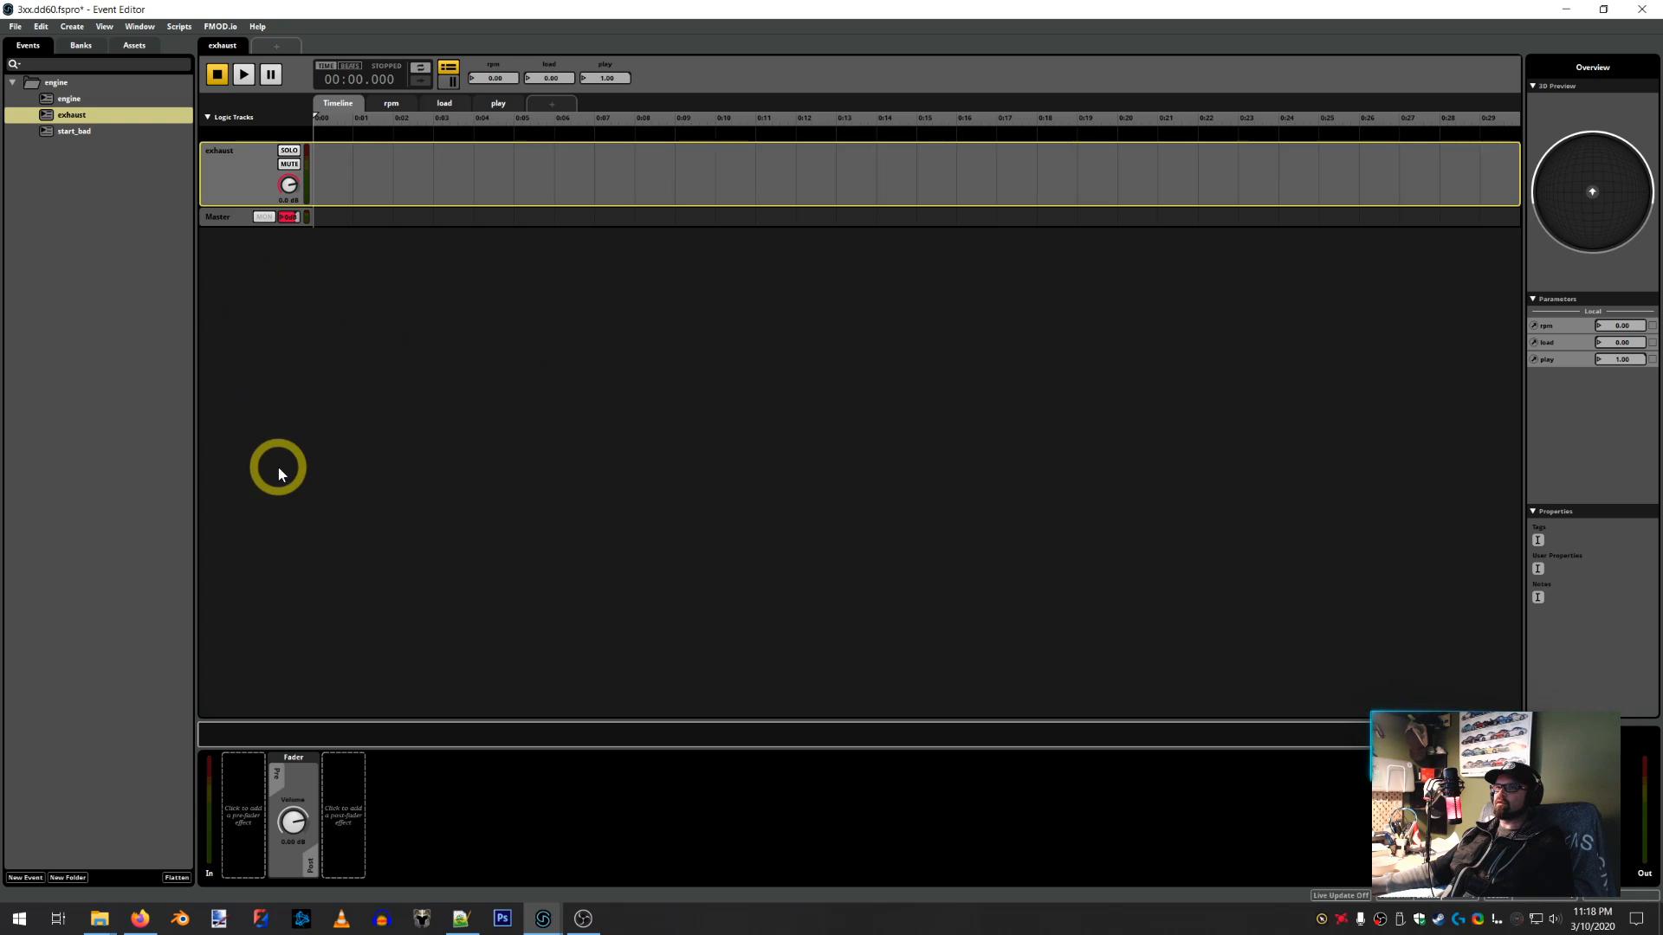
click(68, 99)
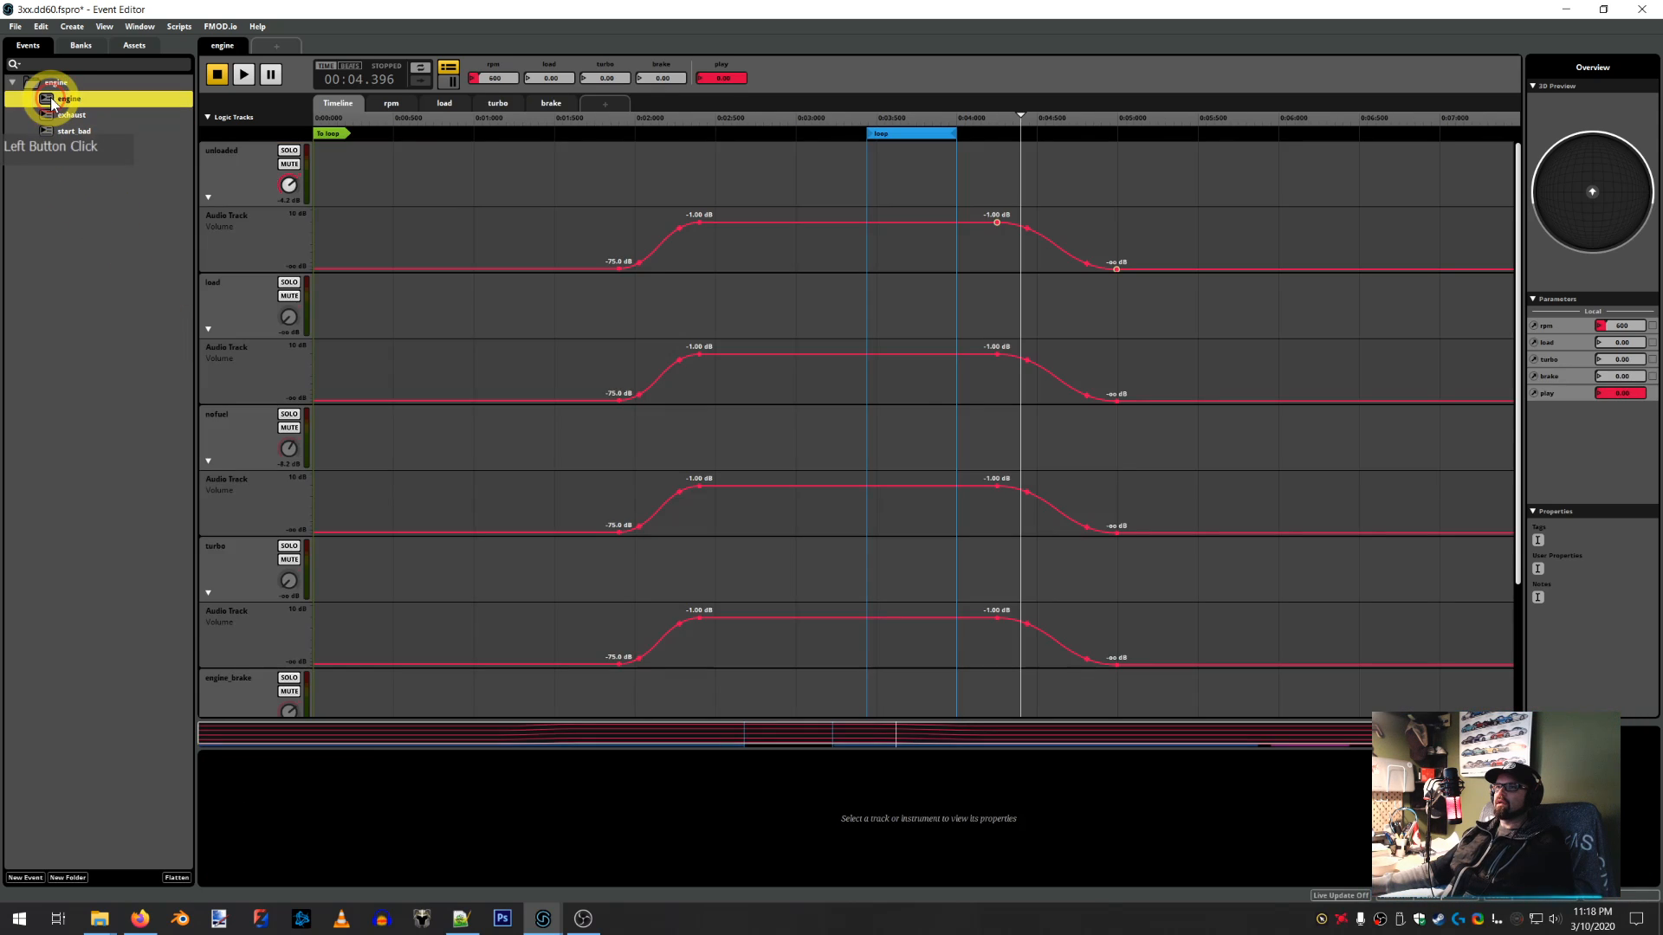
right_click(711, 223)
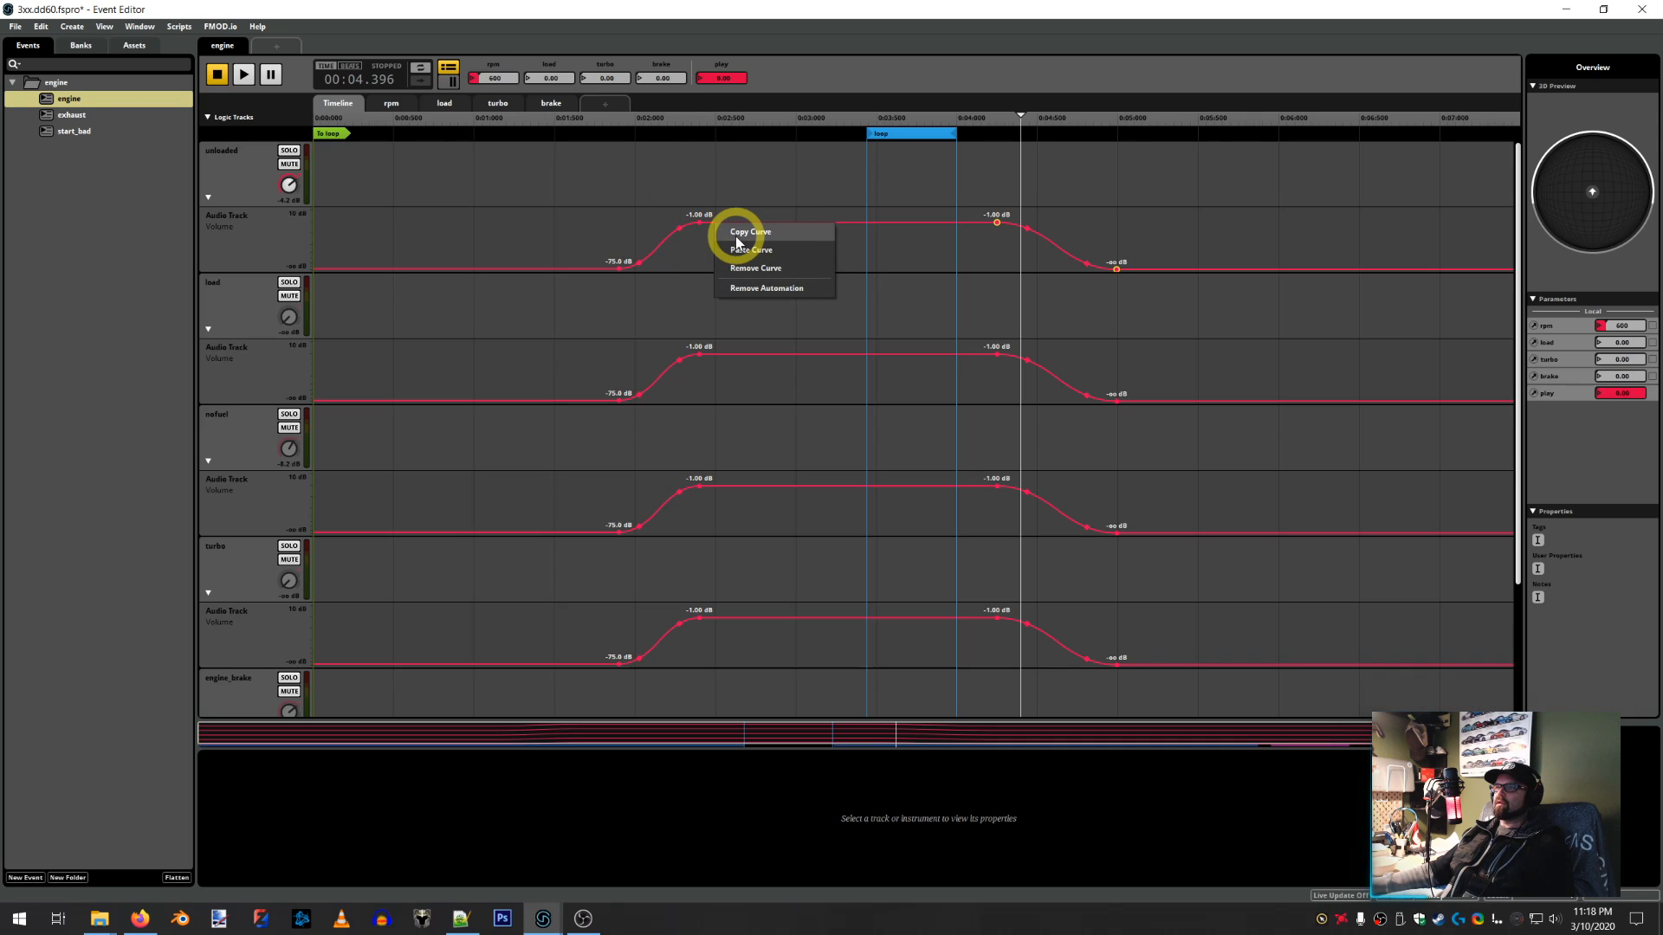
click(738, 233)
click(85, 116)
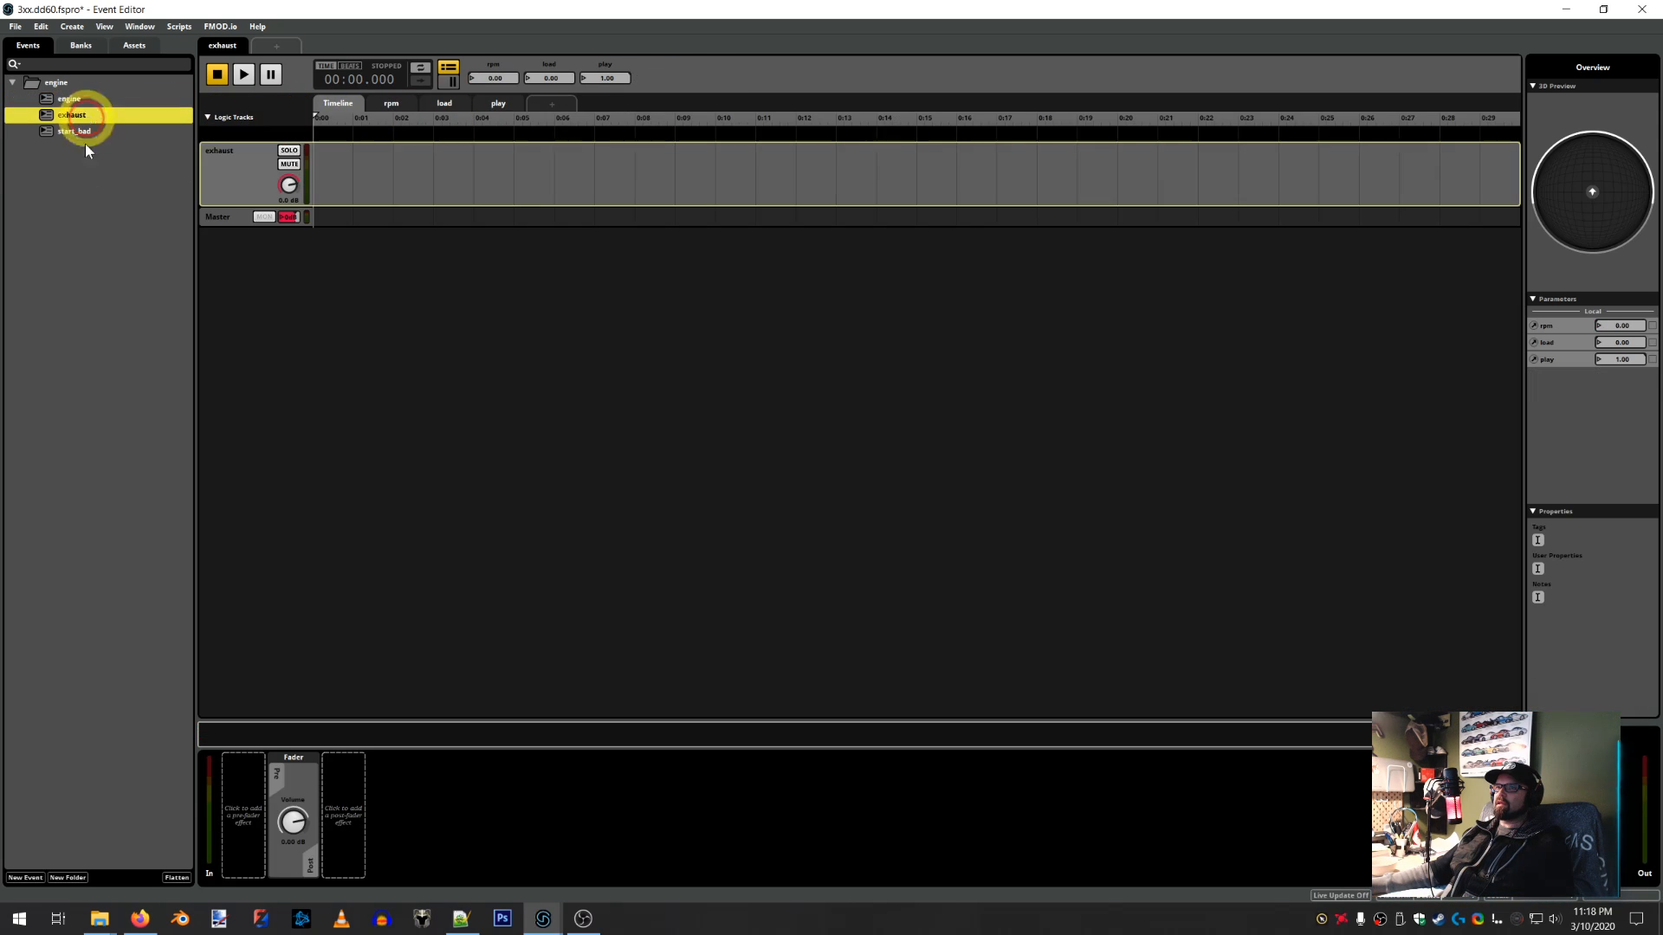
click(322, 326)
Show the play parameter sheet in the engine event, check its tracks, and return to the exhaust event
click(69, 100)
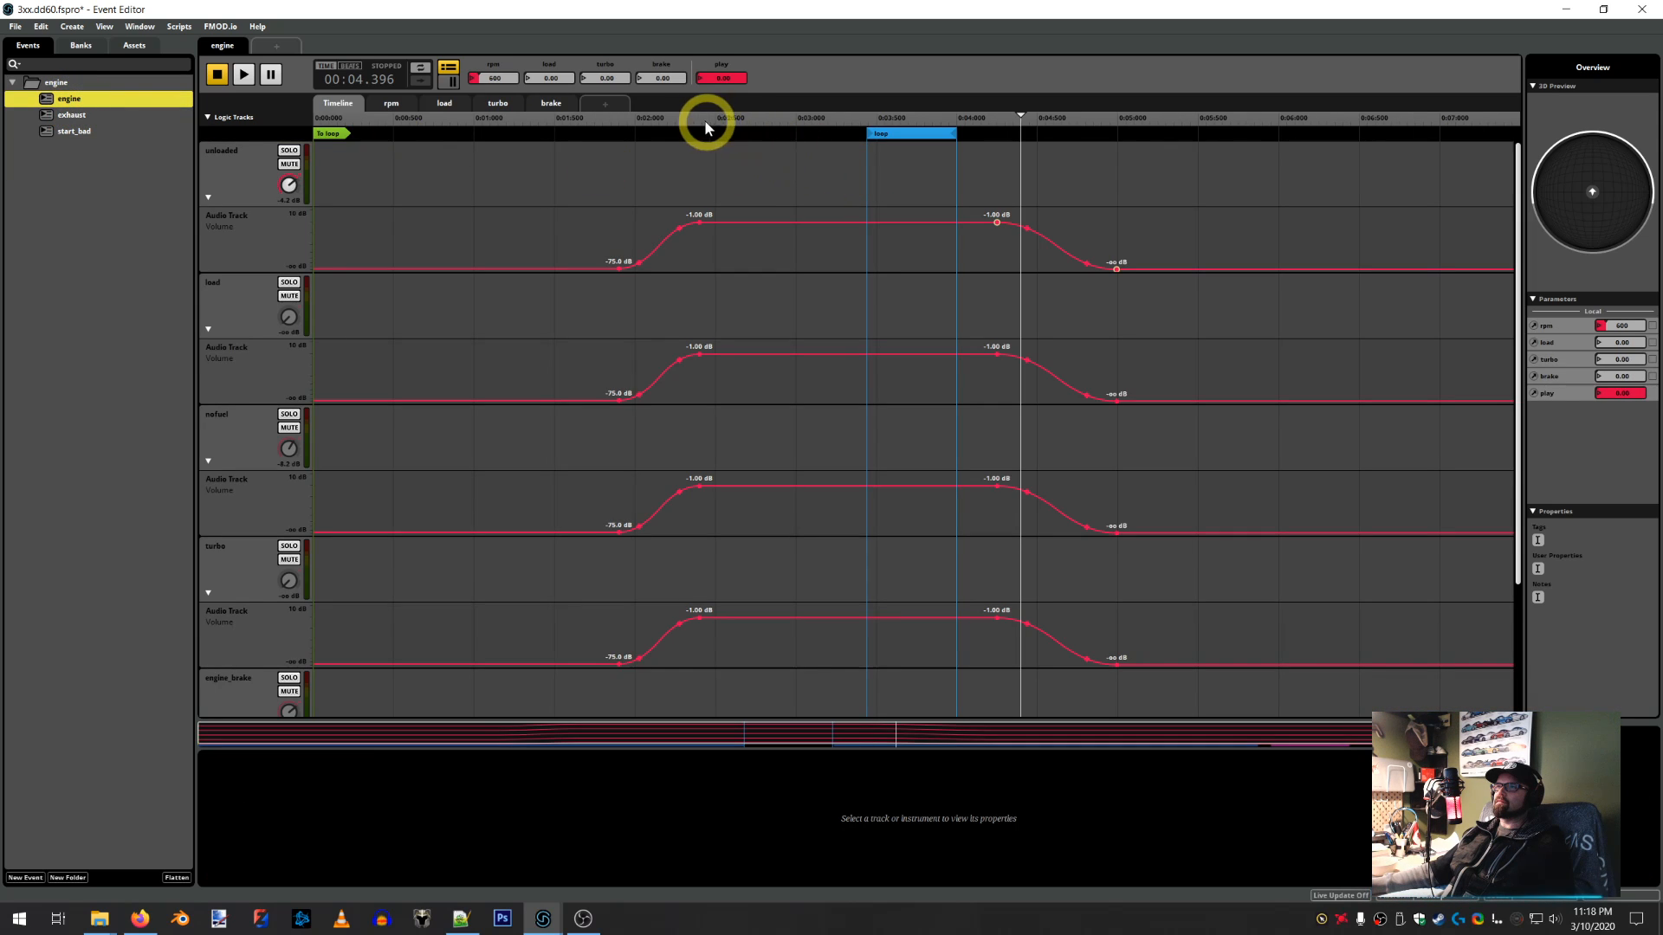
click(608, 103)
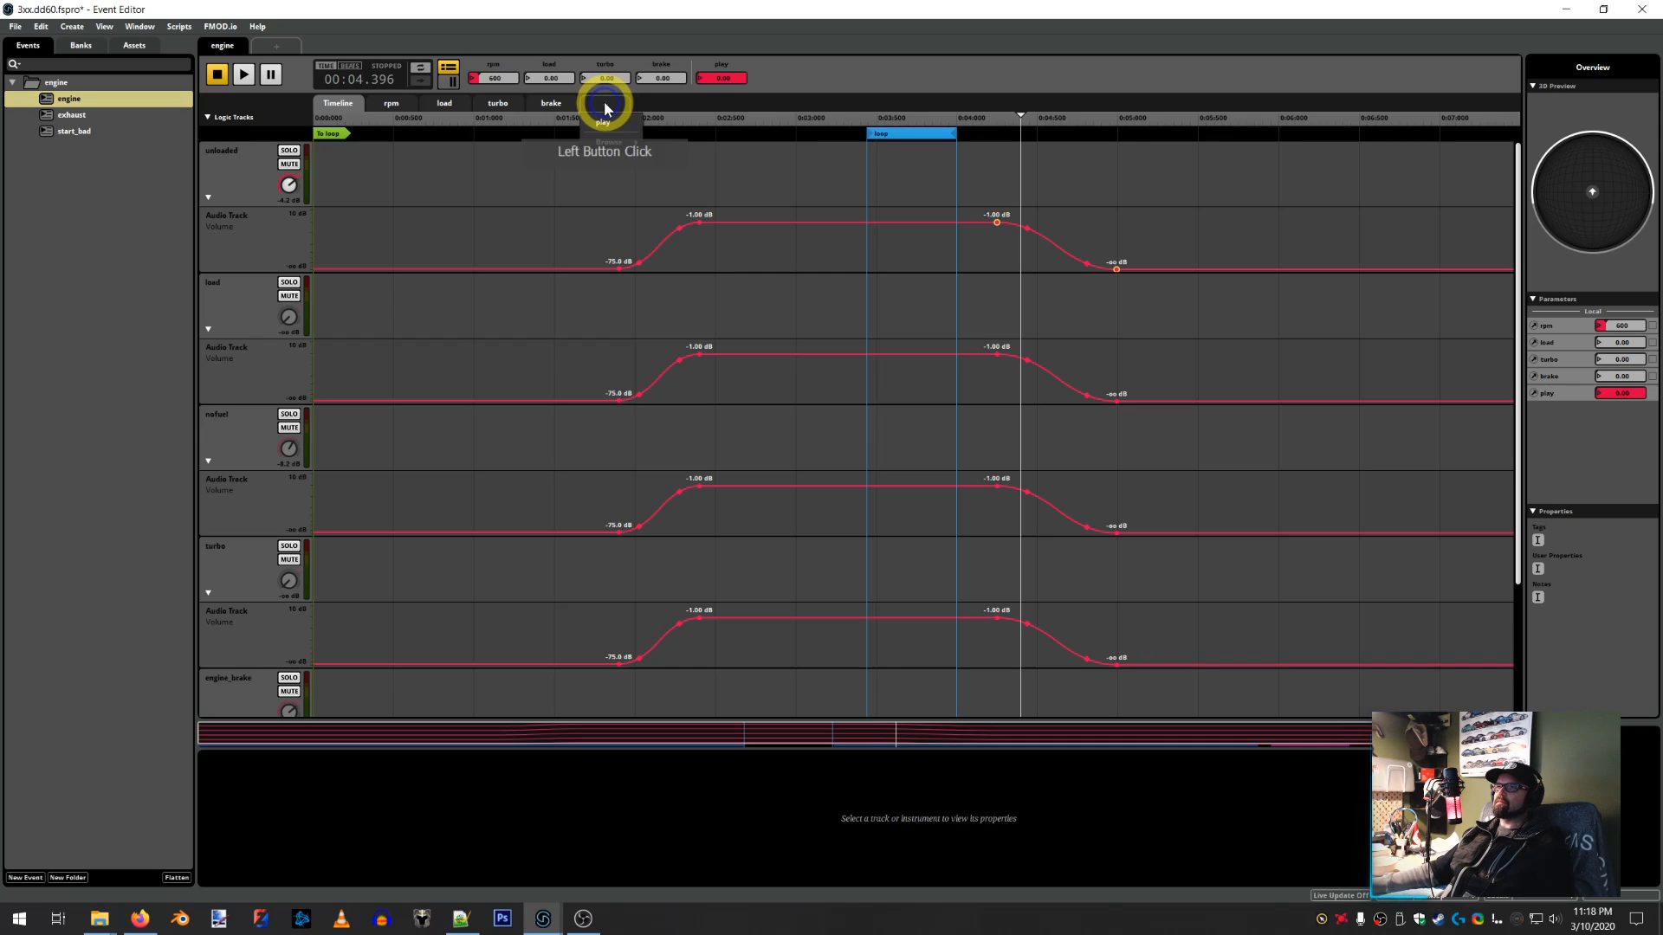
click(607, 125)
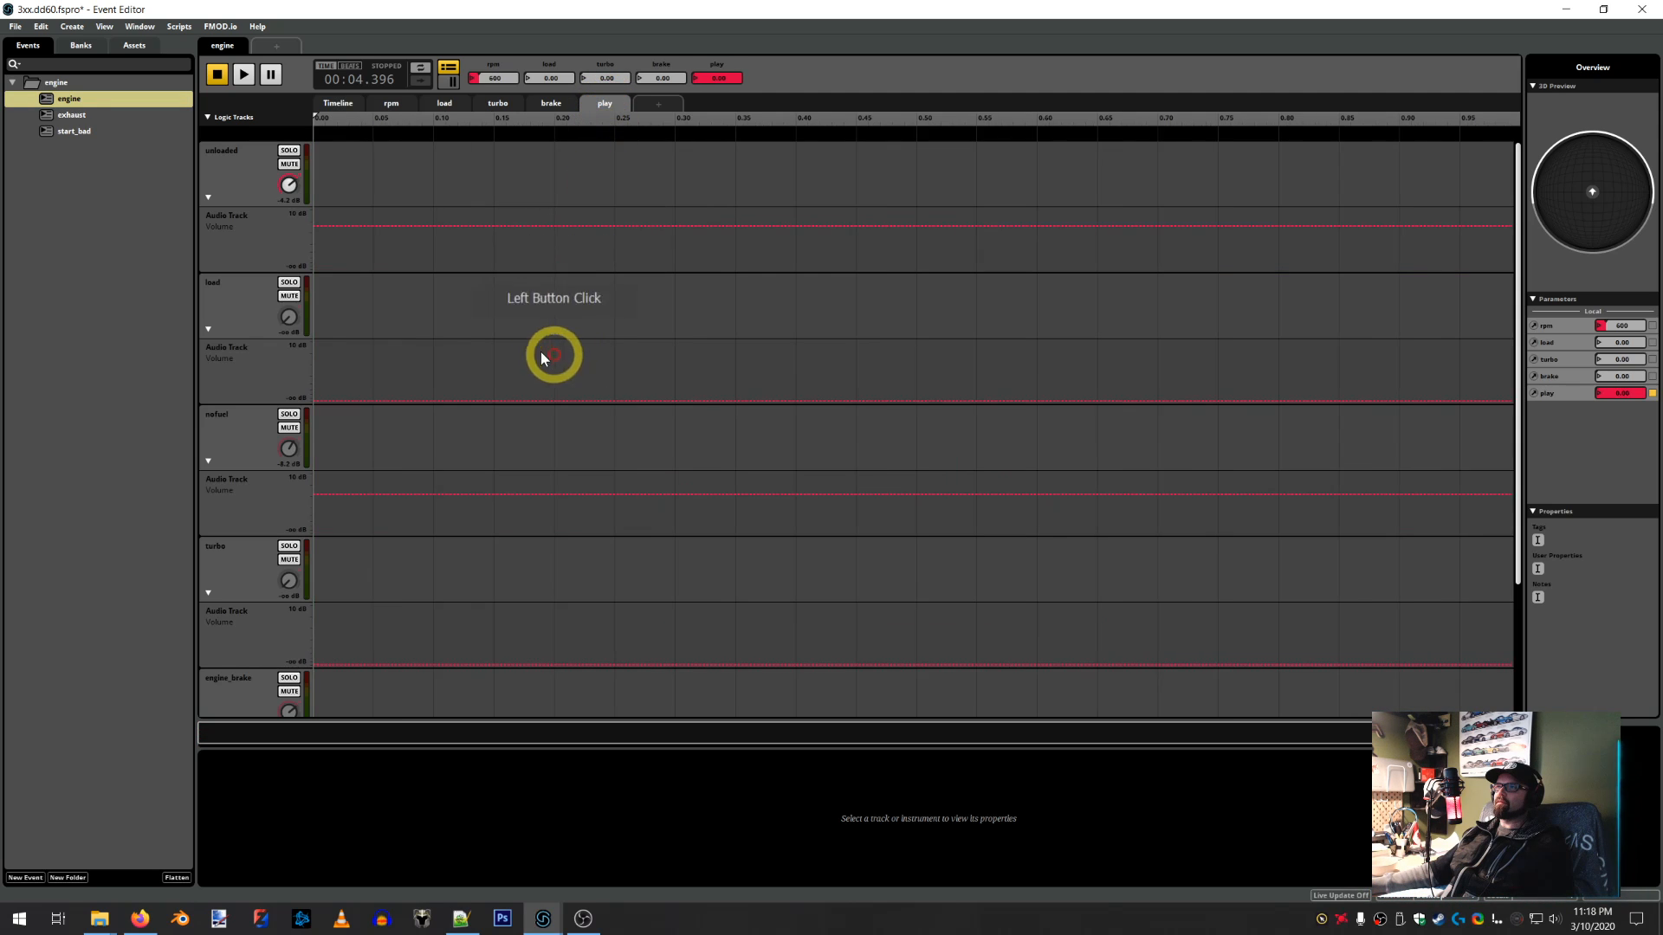
click(73, 114)
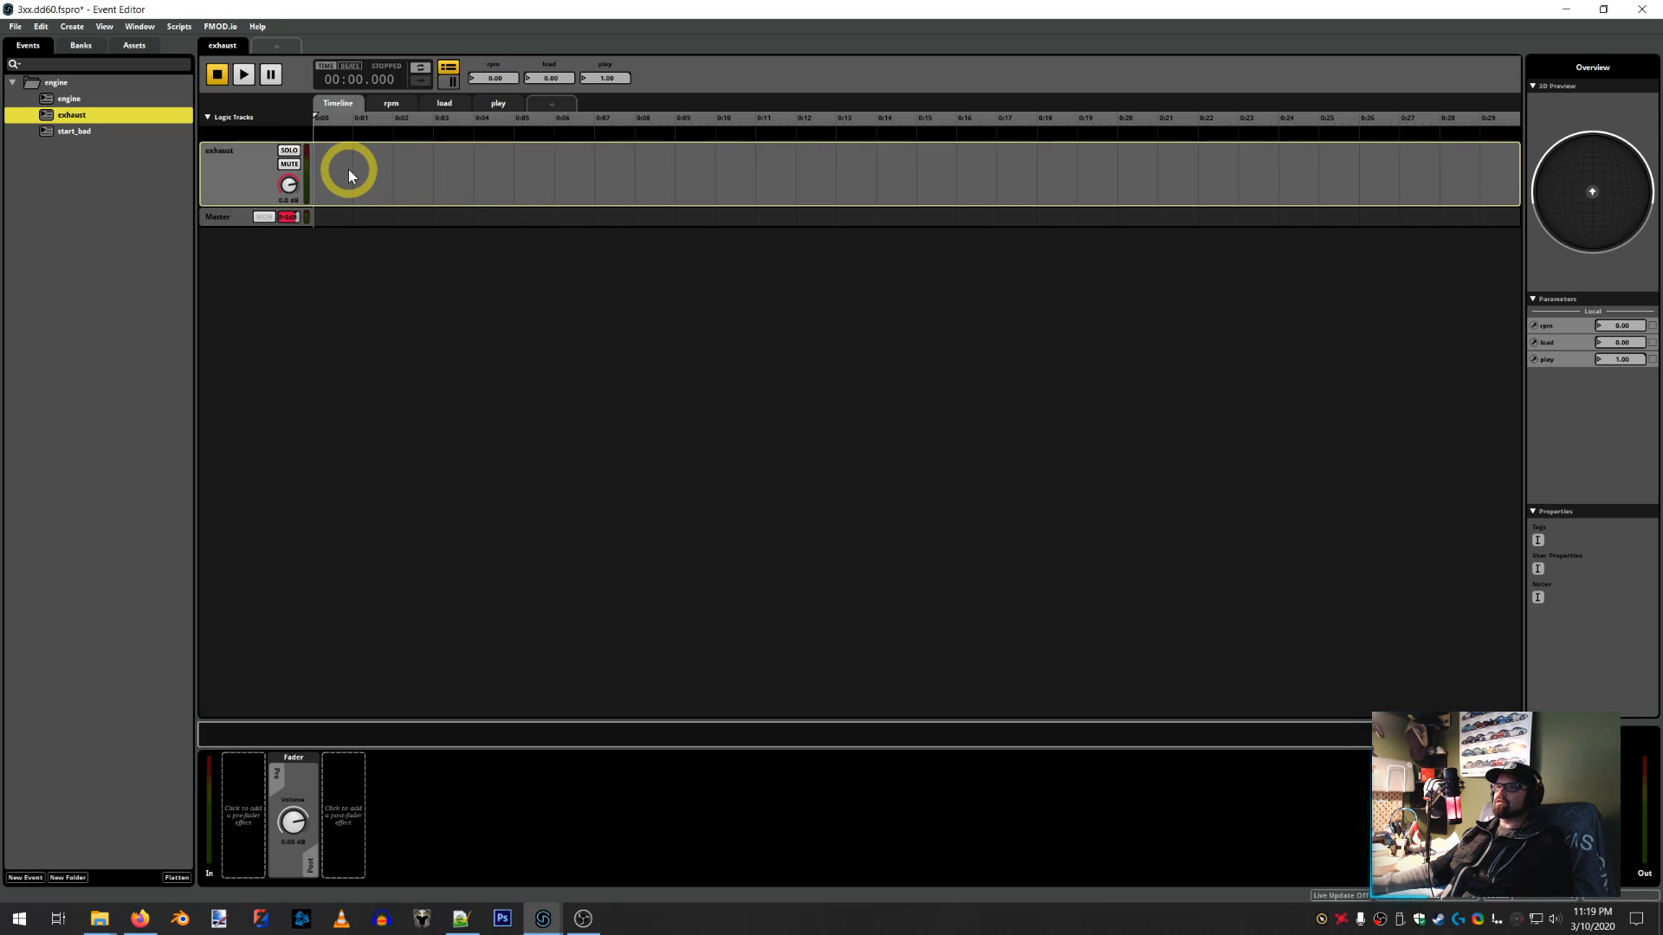
Copy the loop region from the engine event's timeline
click(68, 99)
click(322, 102)
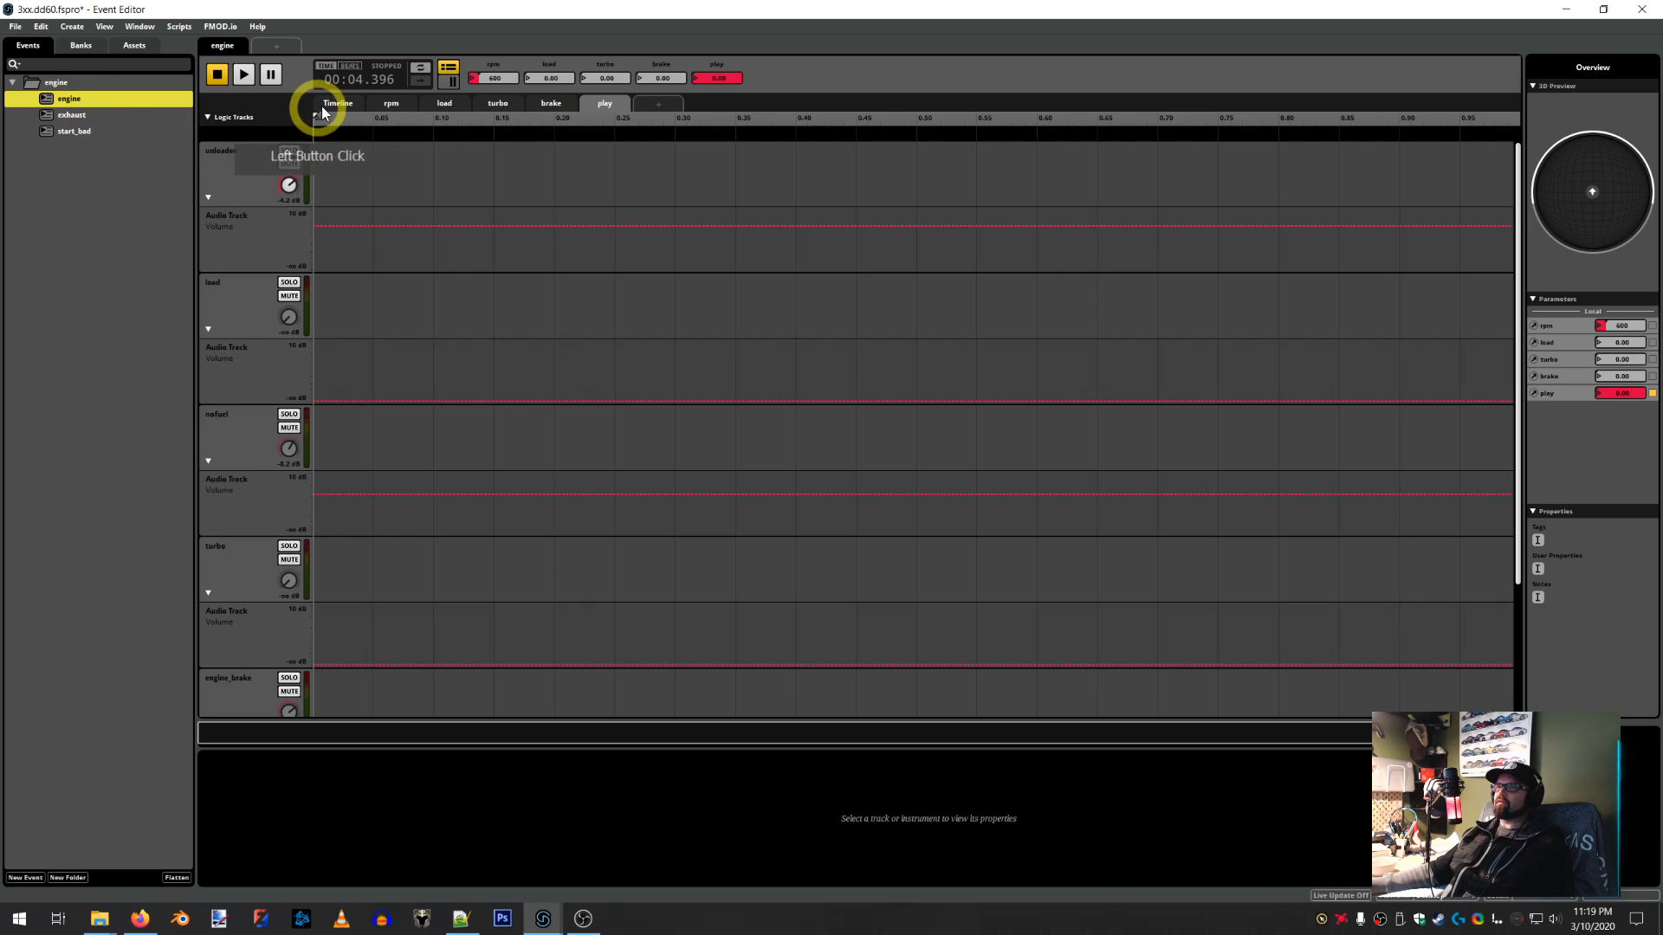
click(568, 320)
click(850, 172)
right_click(916, 135)
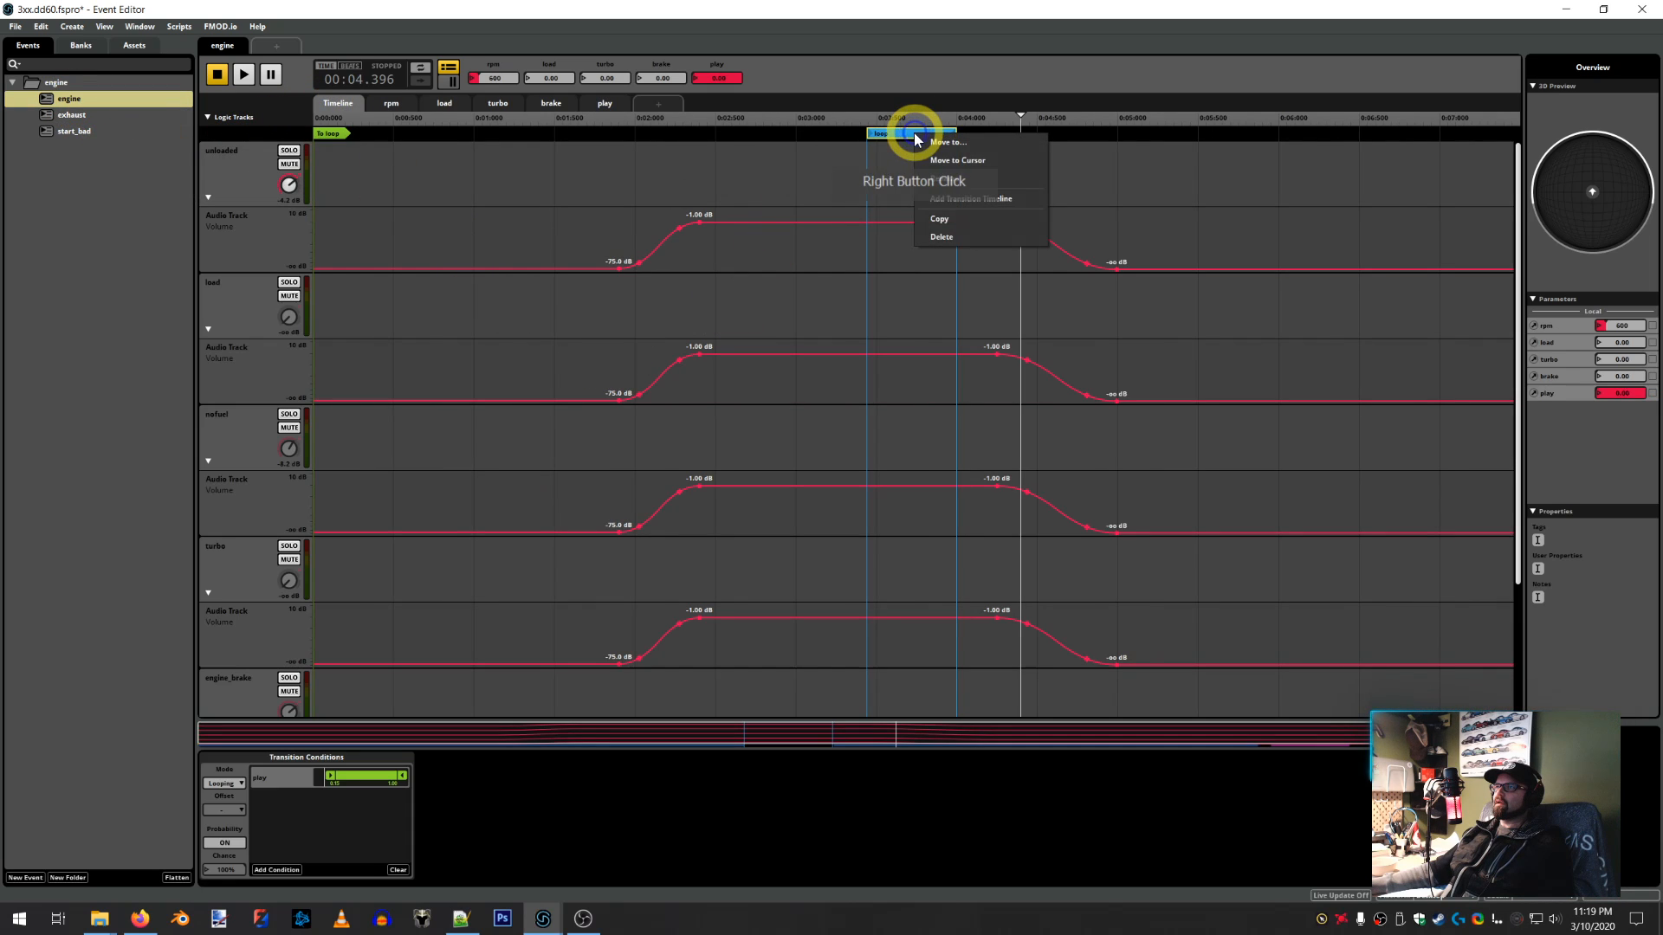
click(938, 218)
click(438, 271)
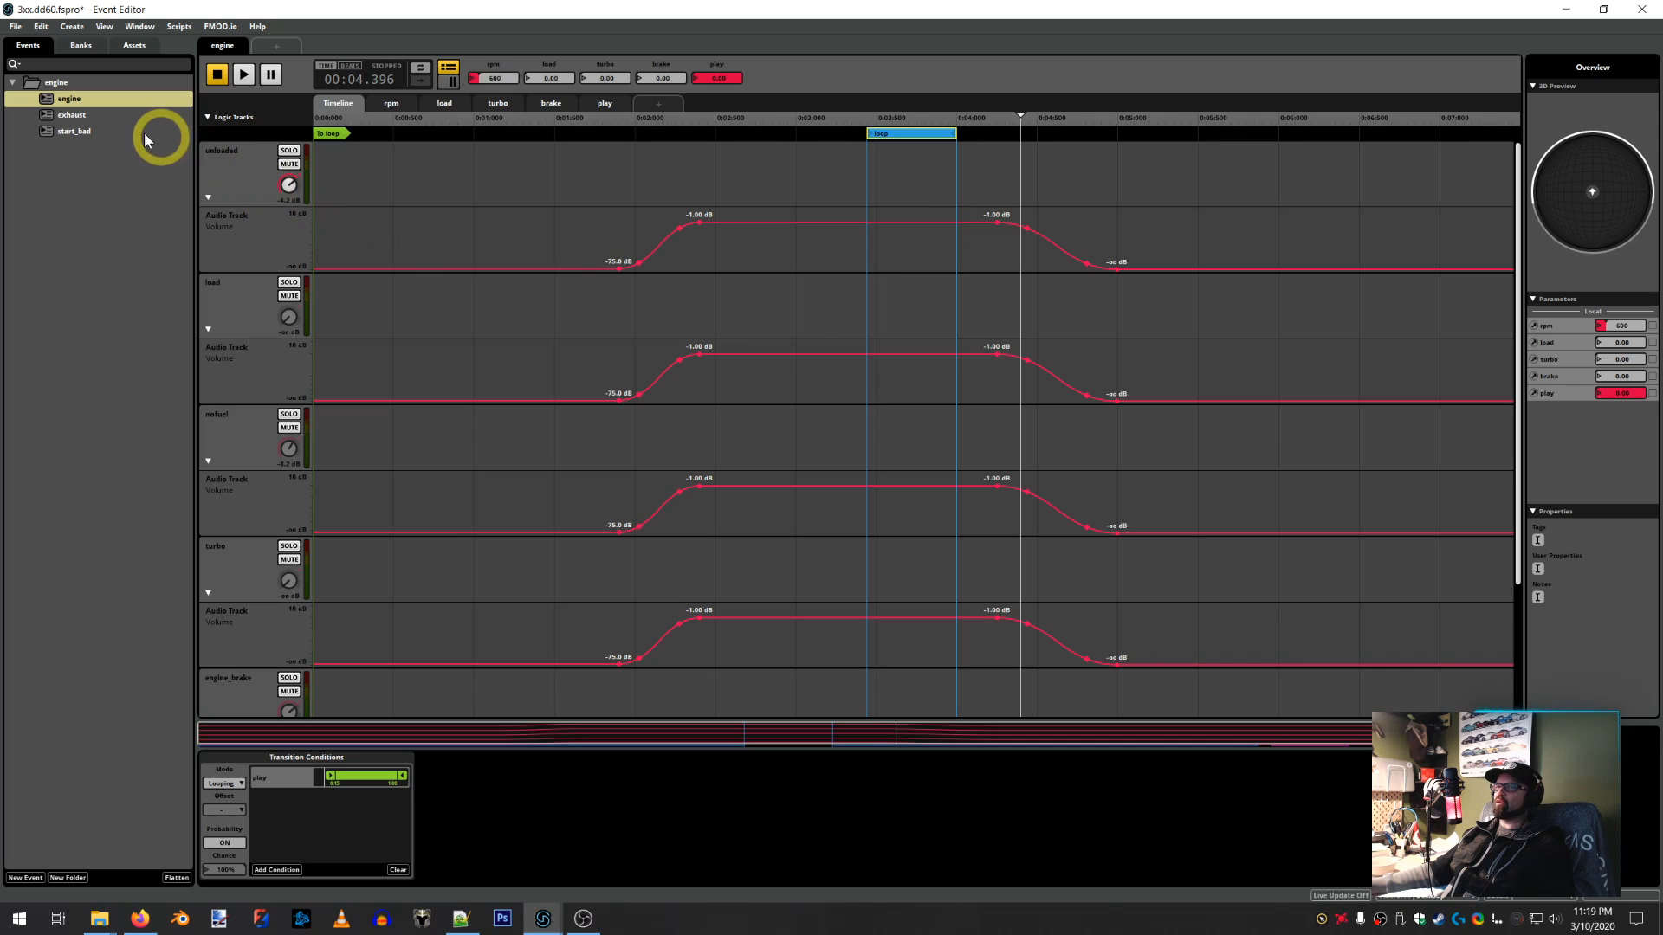
Paste the copied loop region into the exhaust event's timeline at about 3.4 seconds
click(72, 116)
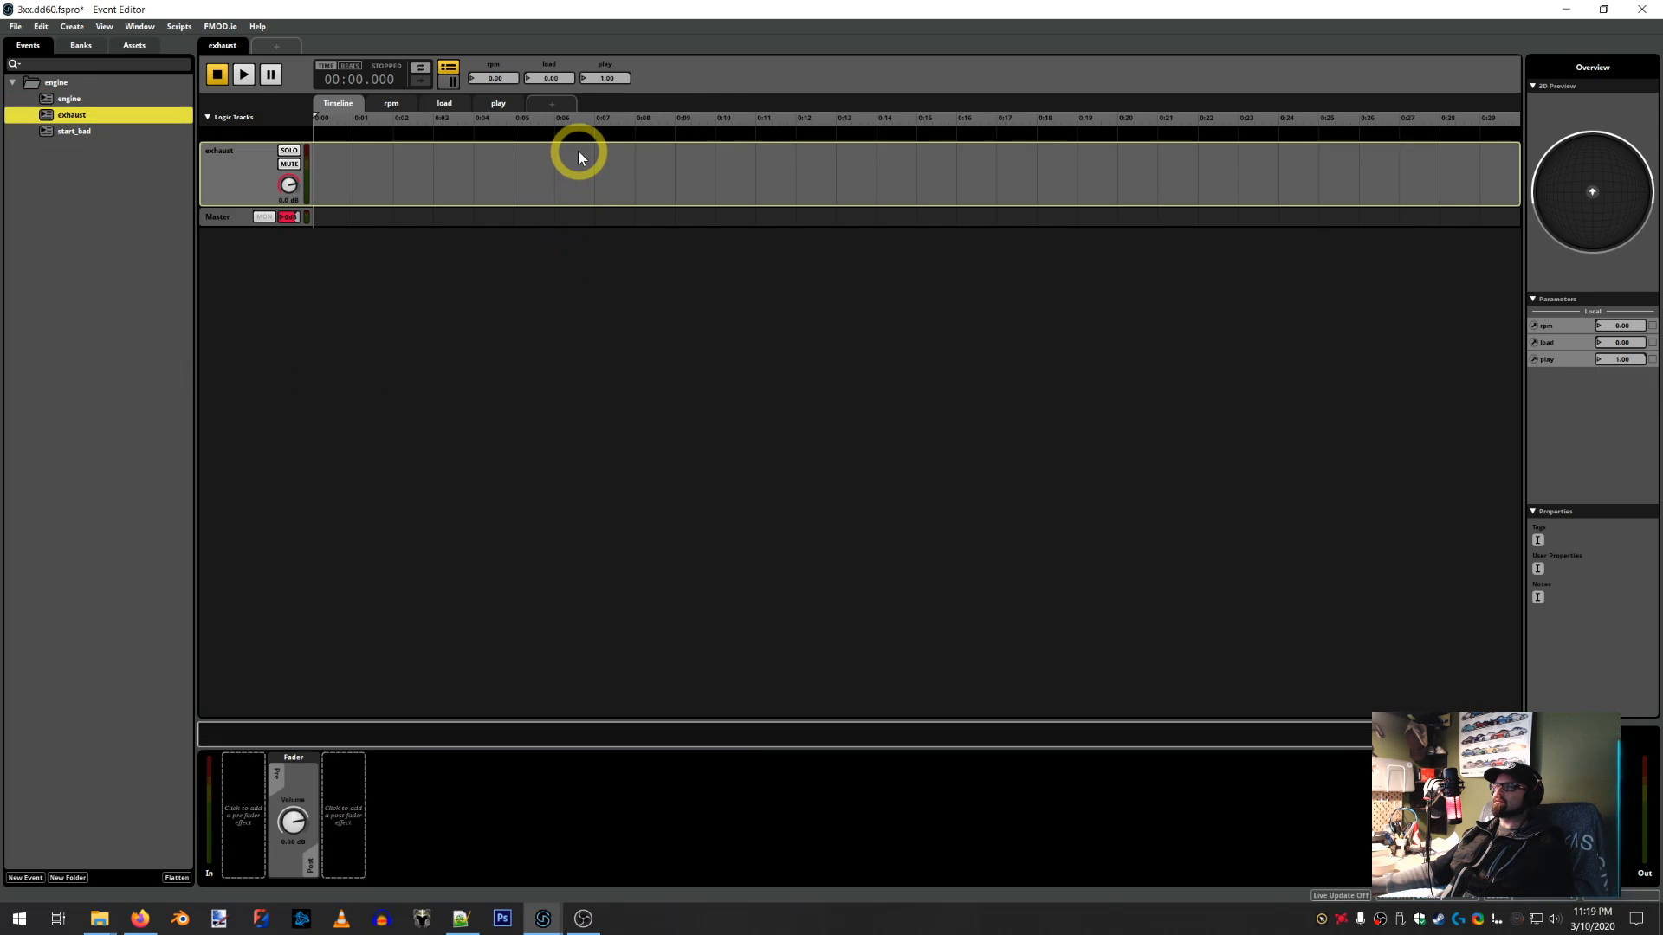
click(428, 163)
scroll(450, 188, up, 3)
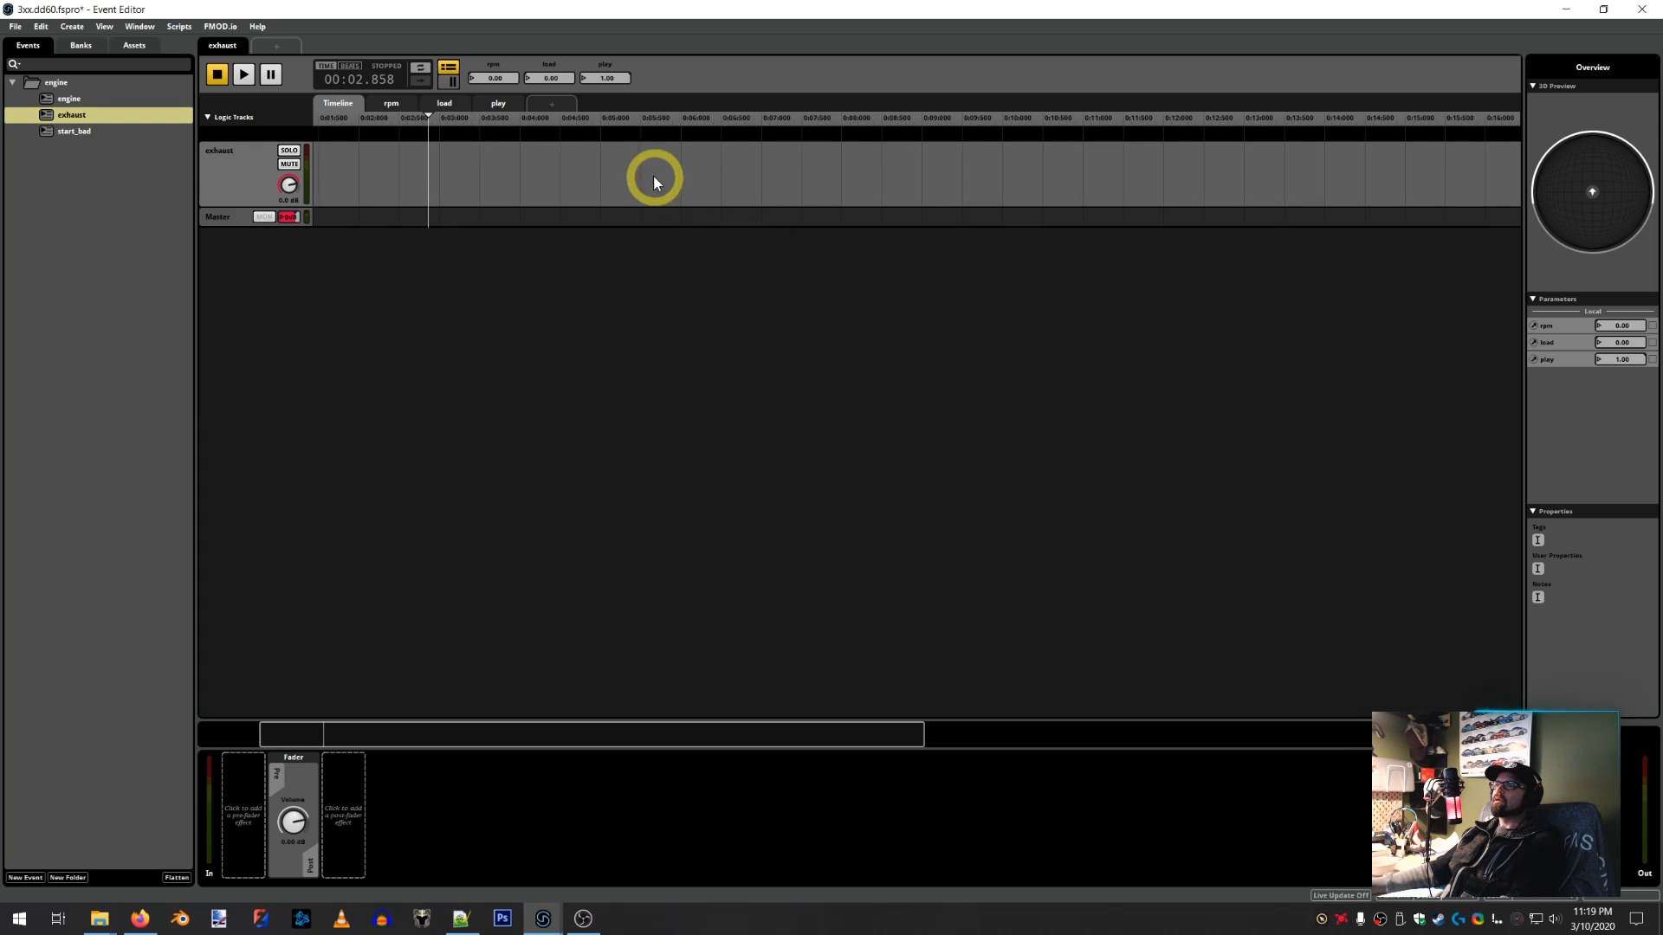
click(487, 157)
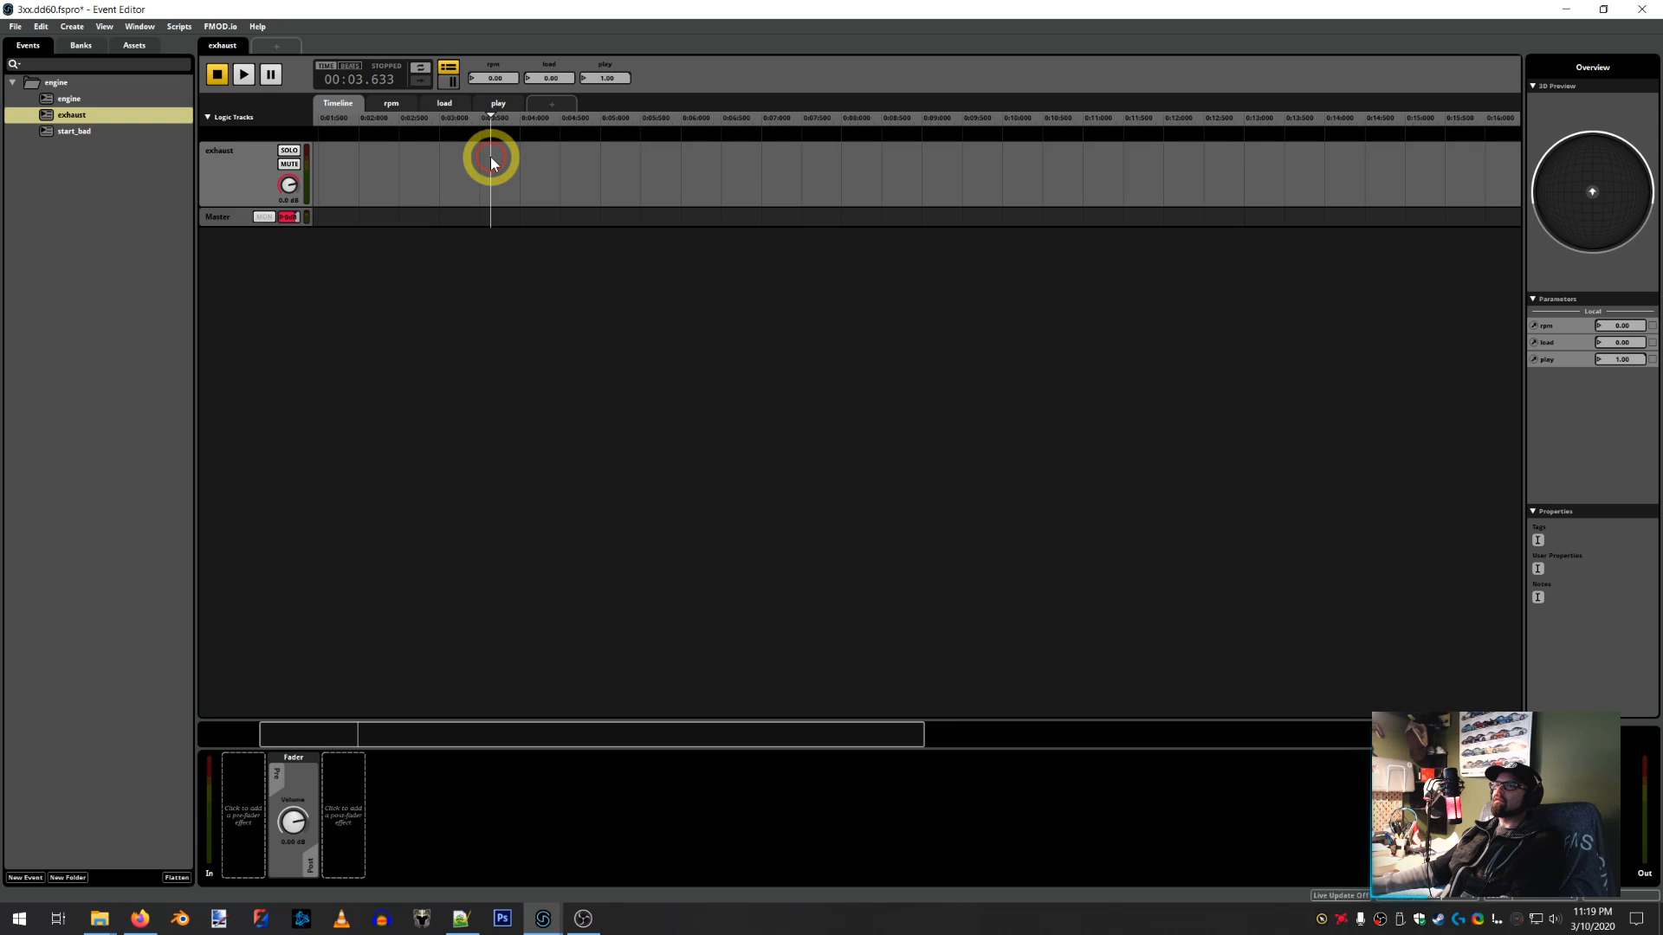
right_click(473, 150)
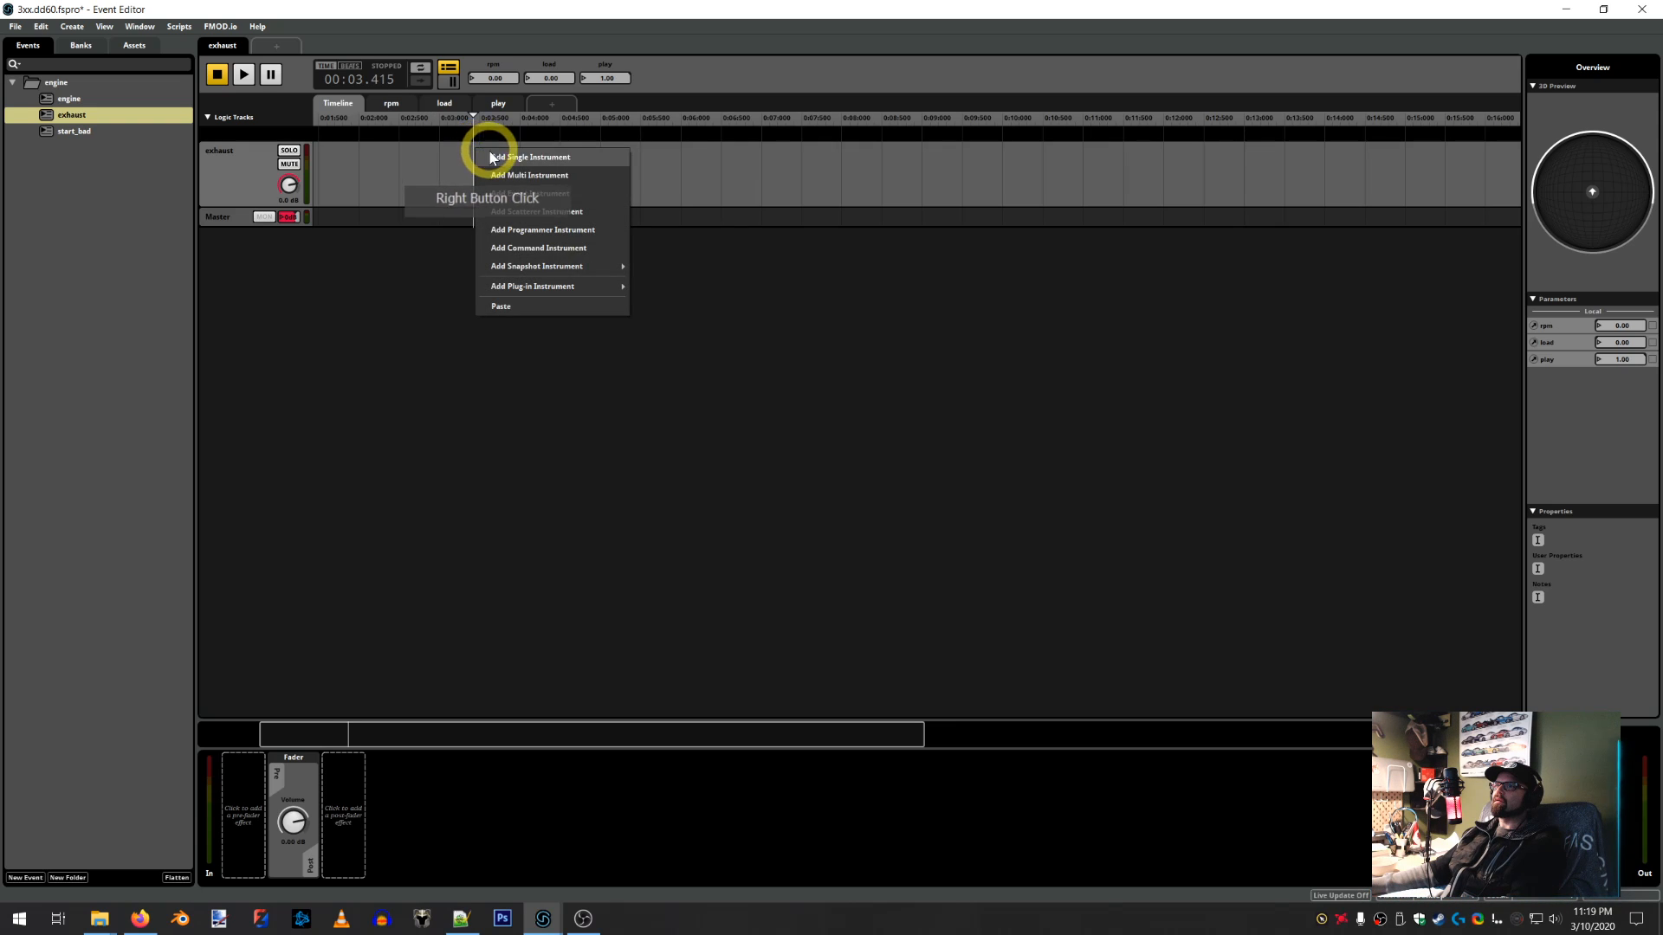
click(500, 307)
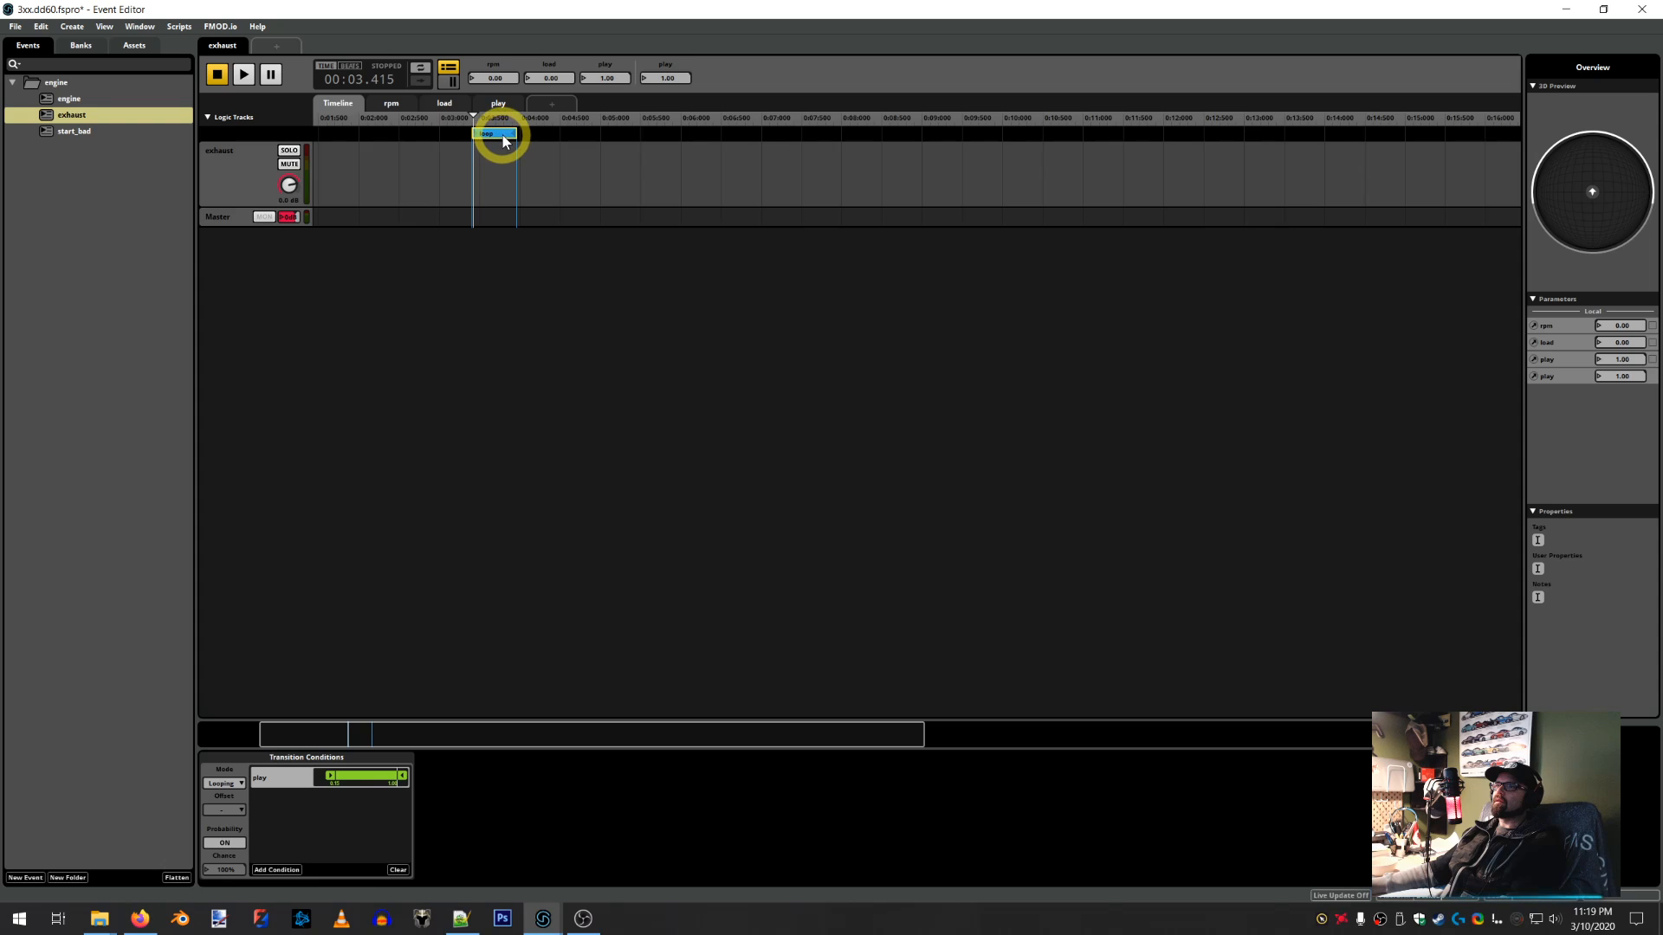
click(377, 171)
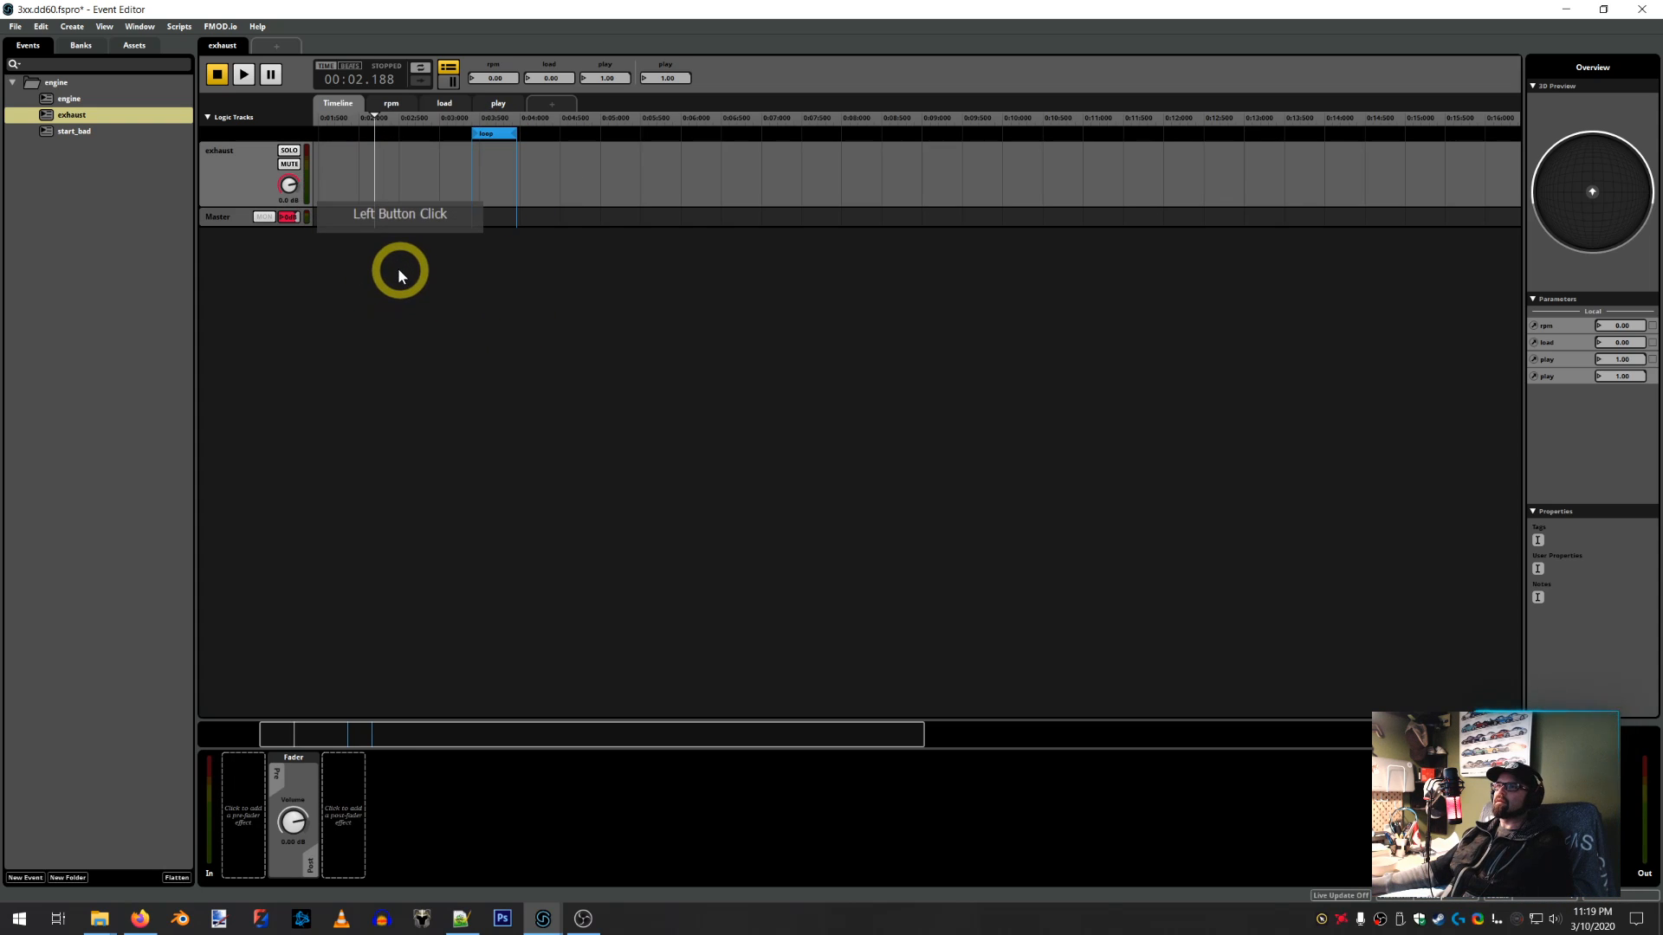
Copy the To loop transition marker from the engine event and paste it at the start of the exhaust event's timeline
click(68, 98)
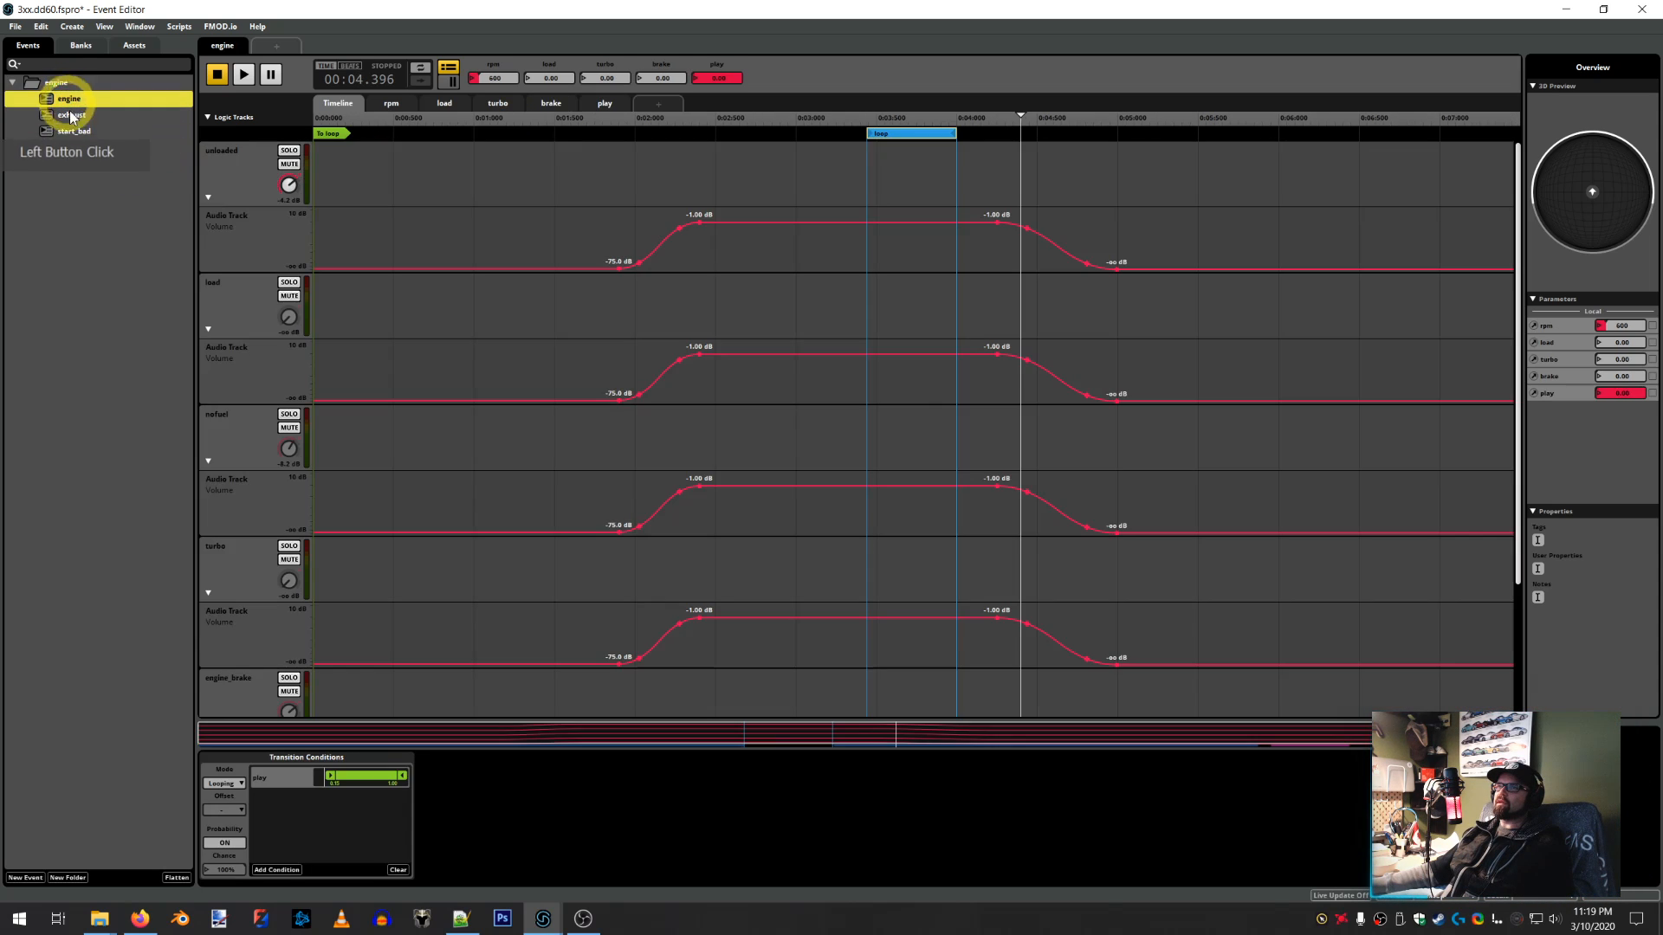
click(381, 257)
click(332, 136)
right_click(329, 134)
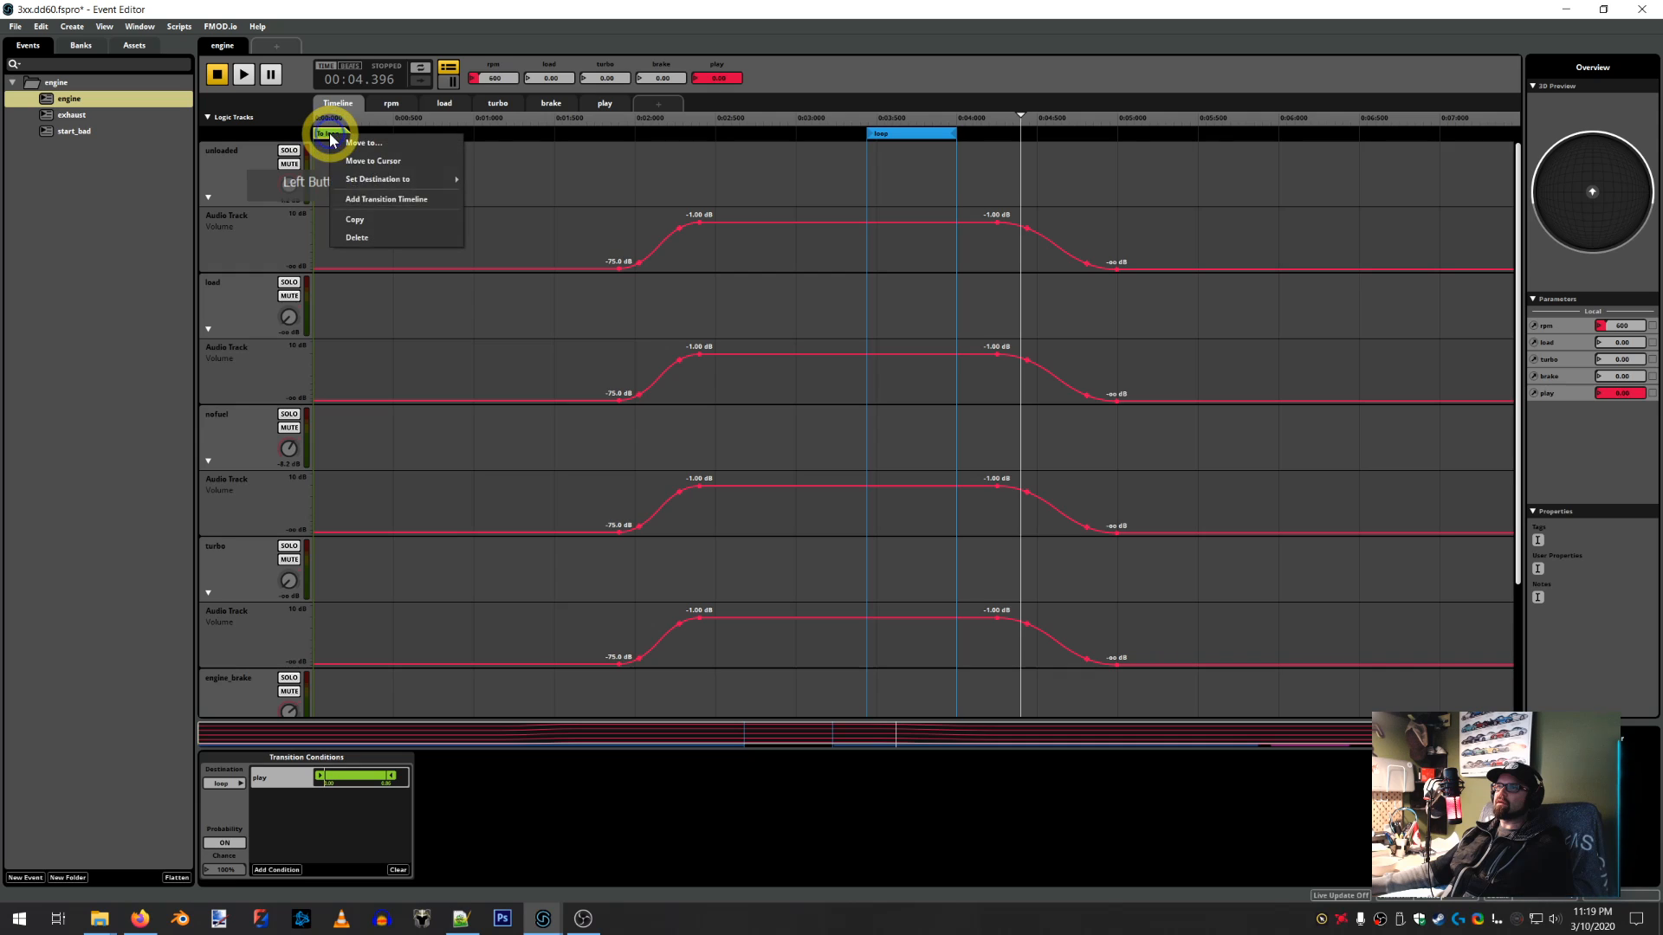
click(353, 220)
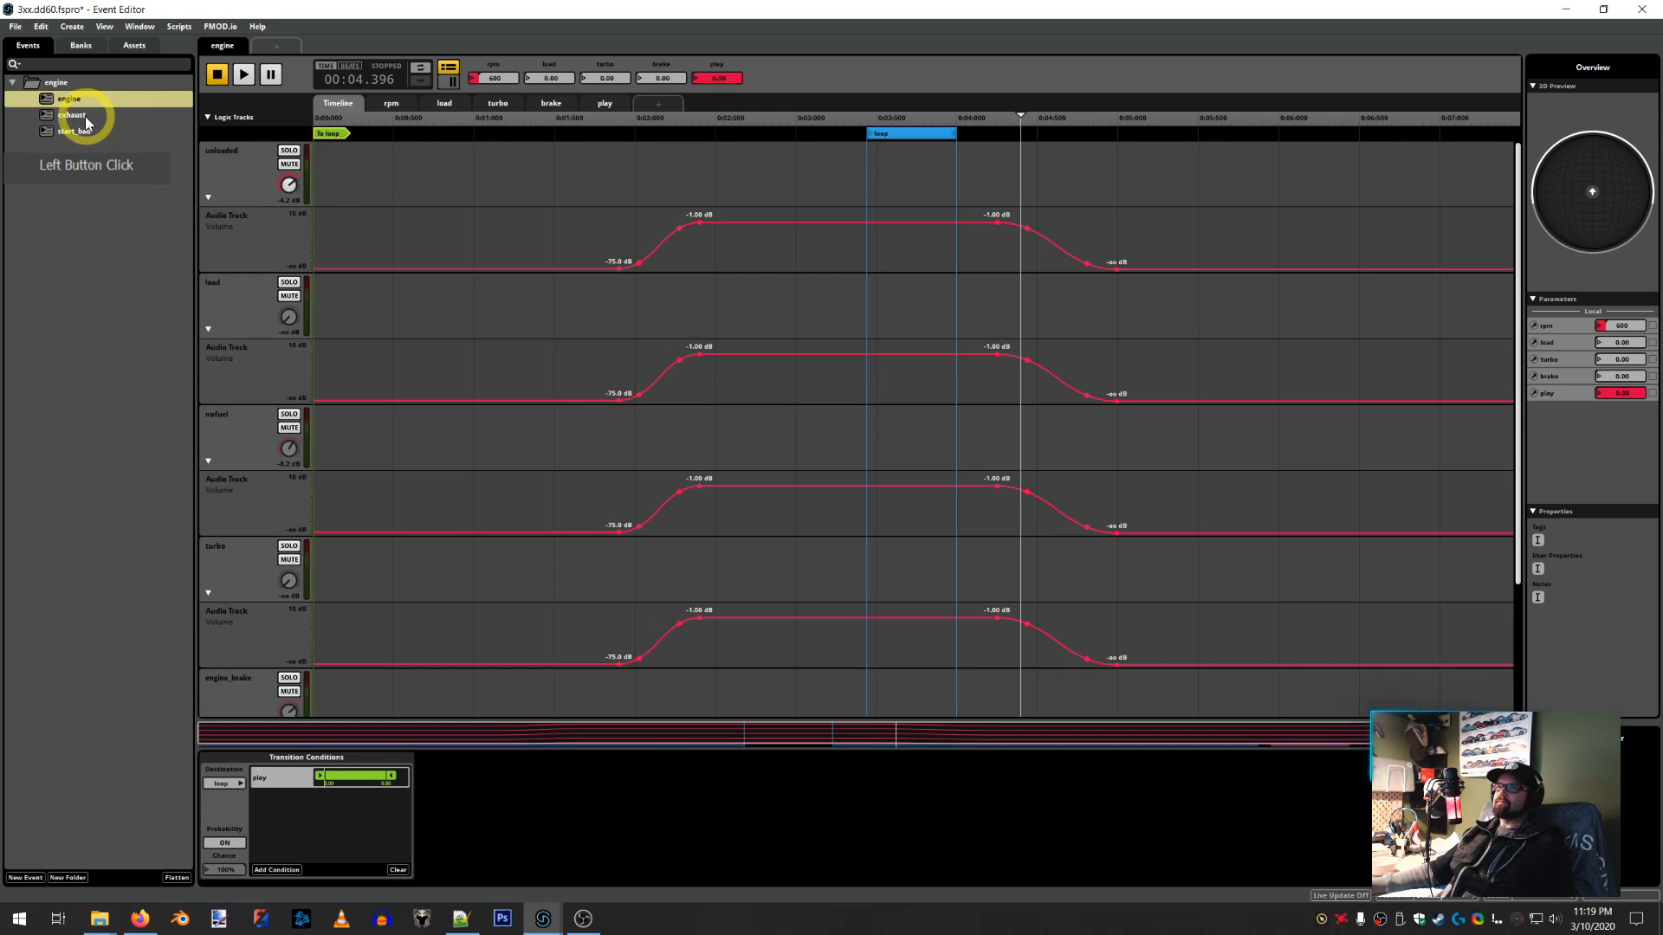
click(78, 115)
right_click(320, 132)
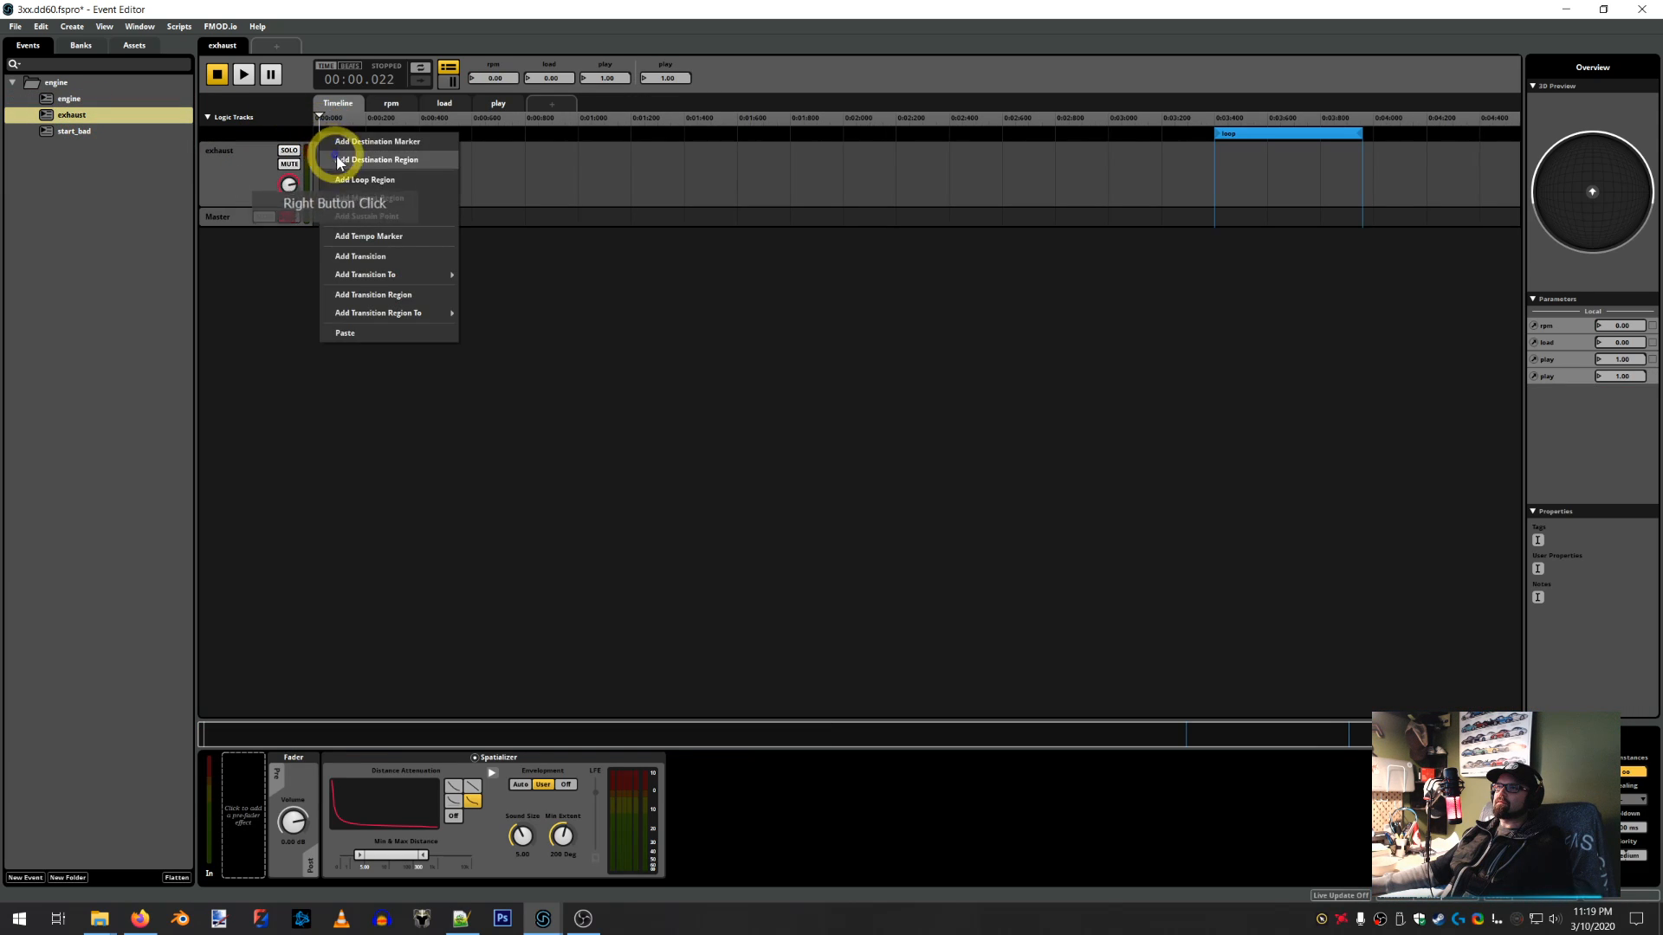
click(371, 308)
Set the destination of the transition marker at the start of the exhaust timeline to the loop region
click(339, 134)
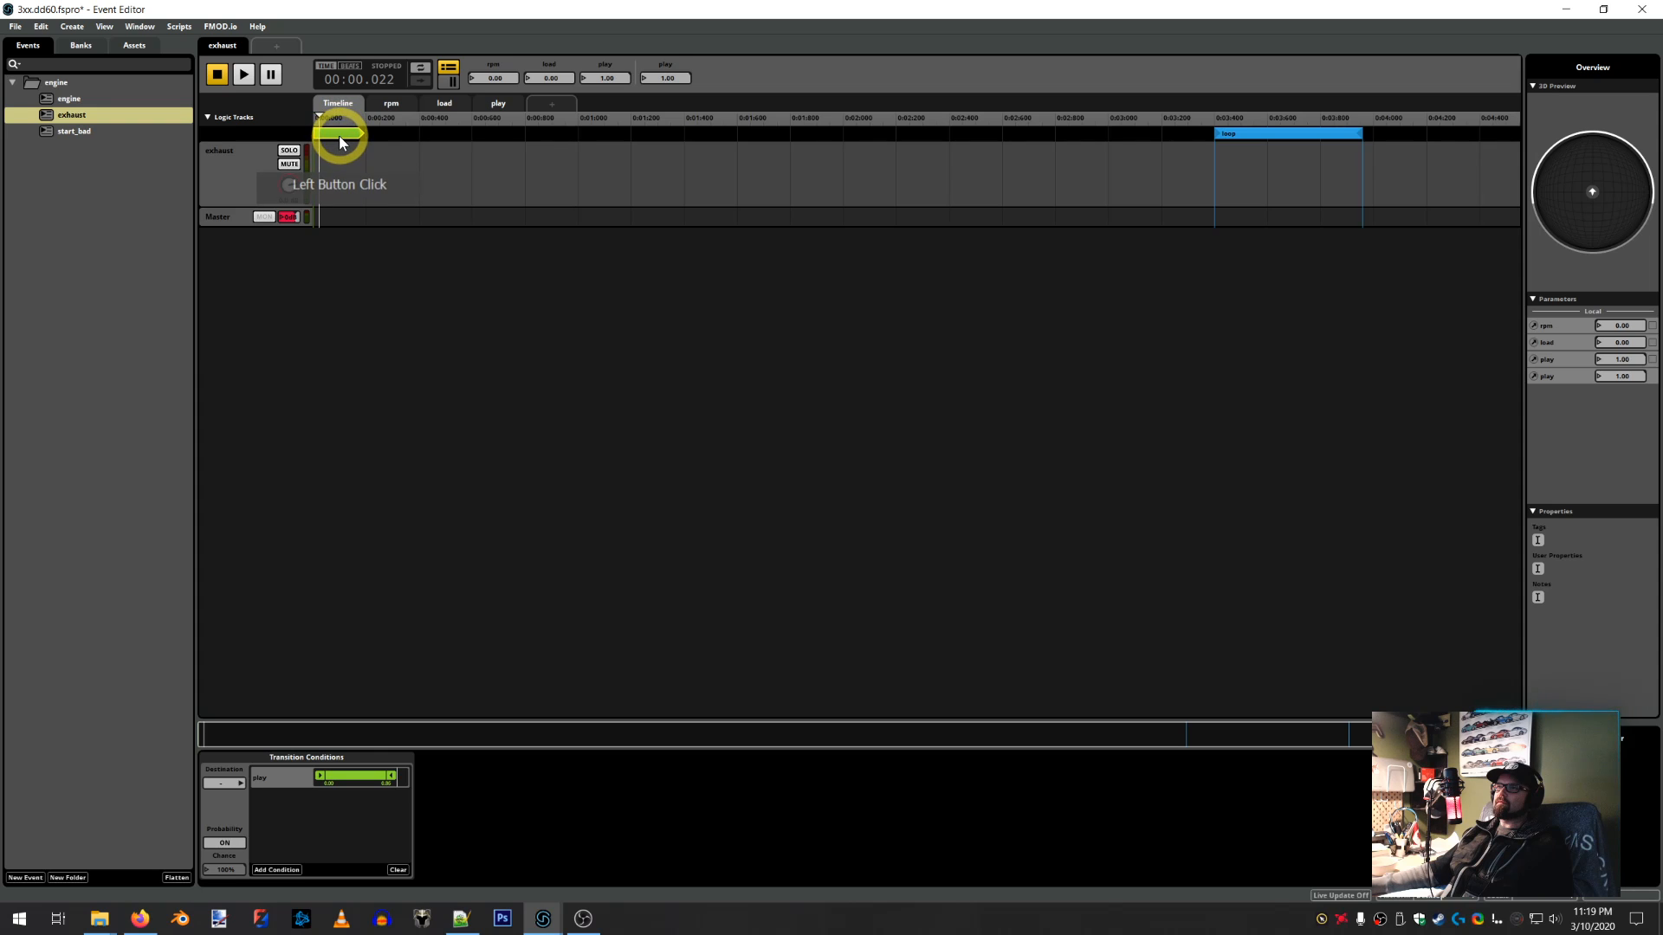
click(423, 428)
click(408, 286)
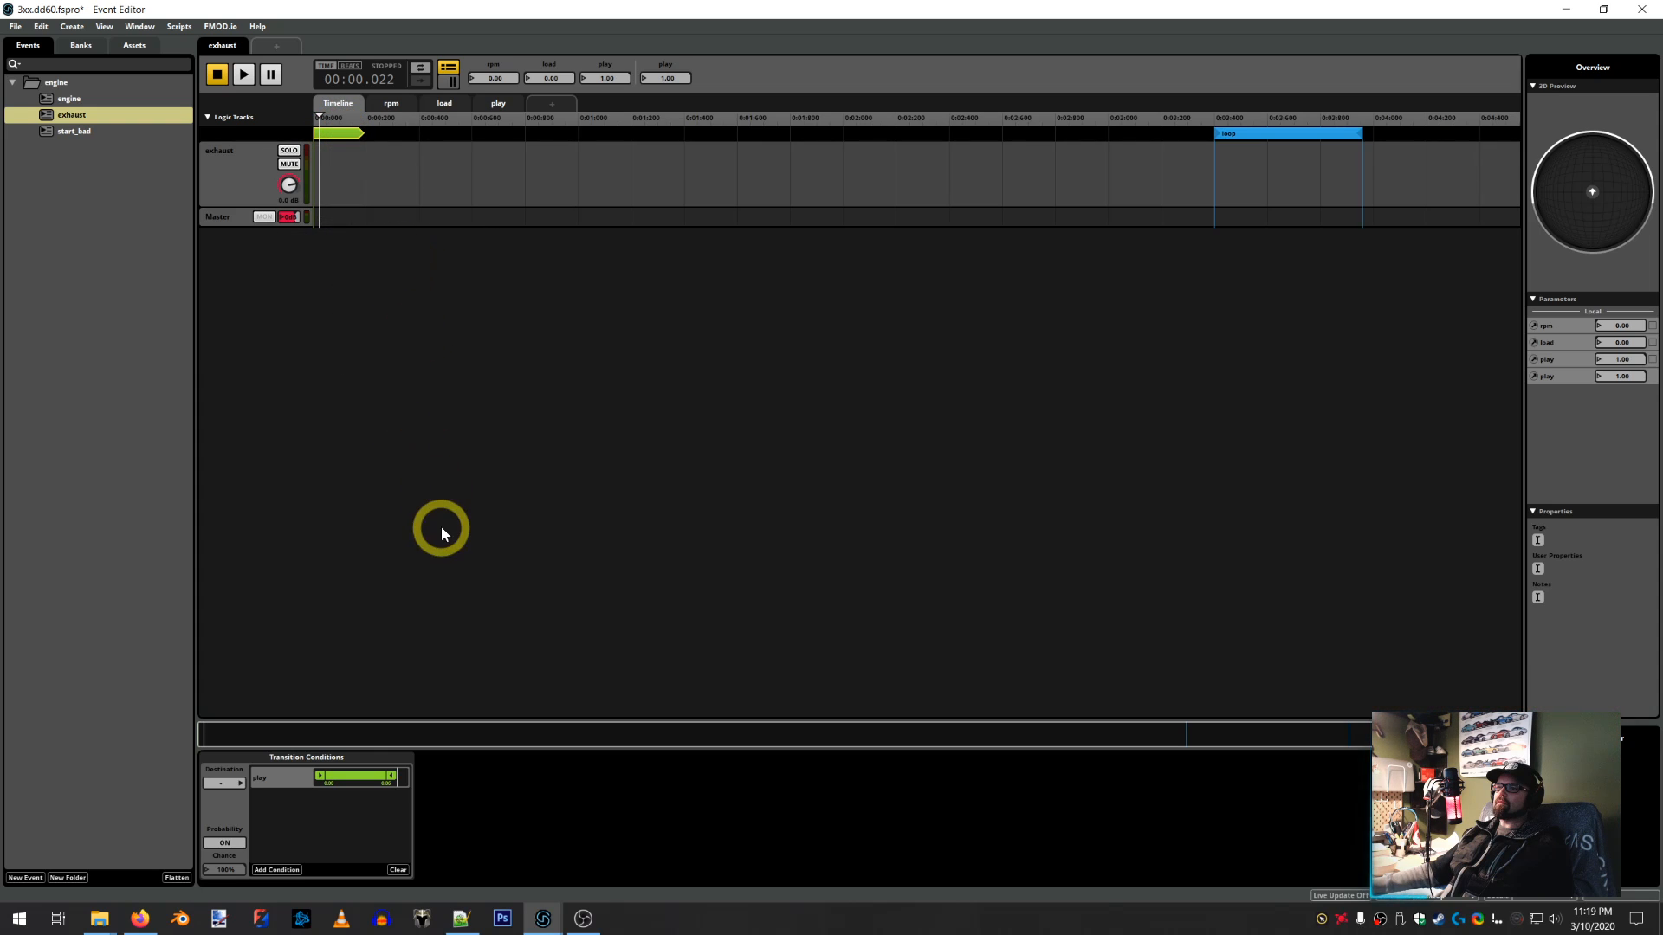
click(235, 786)
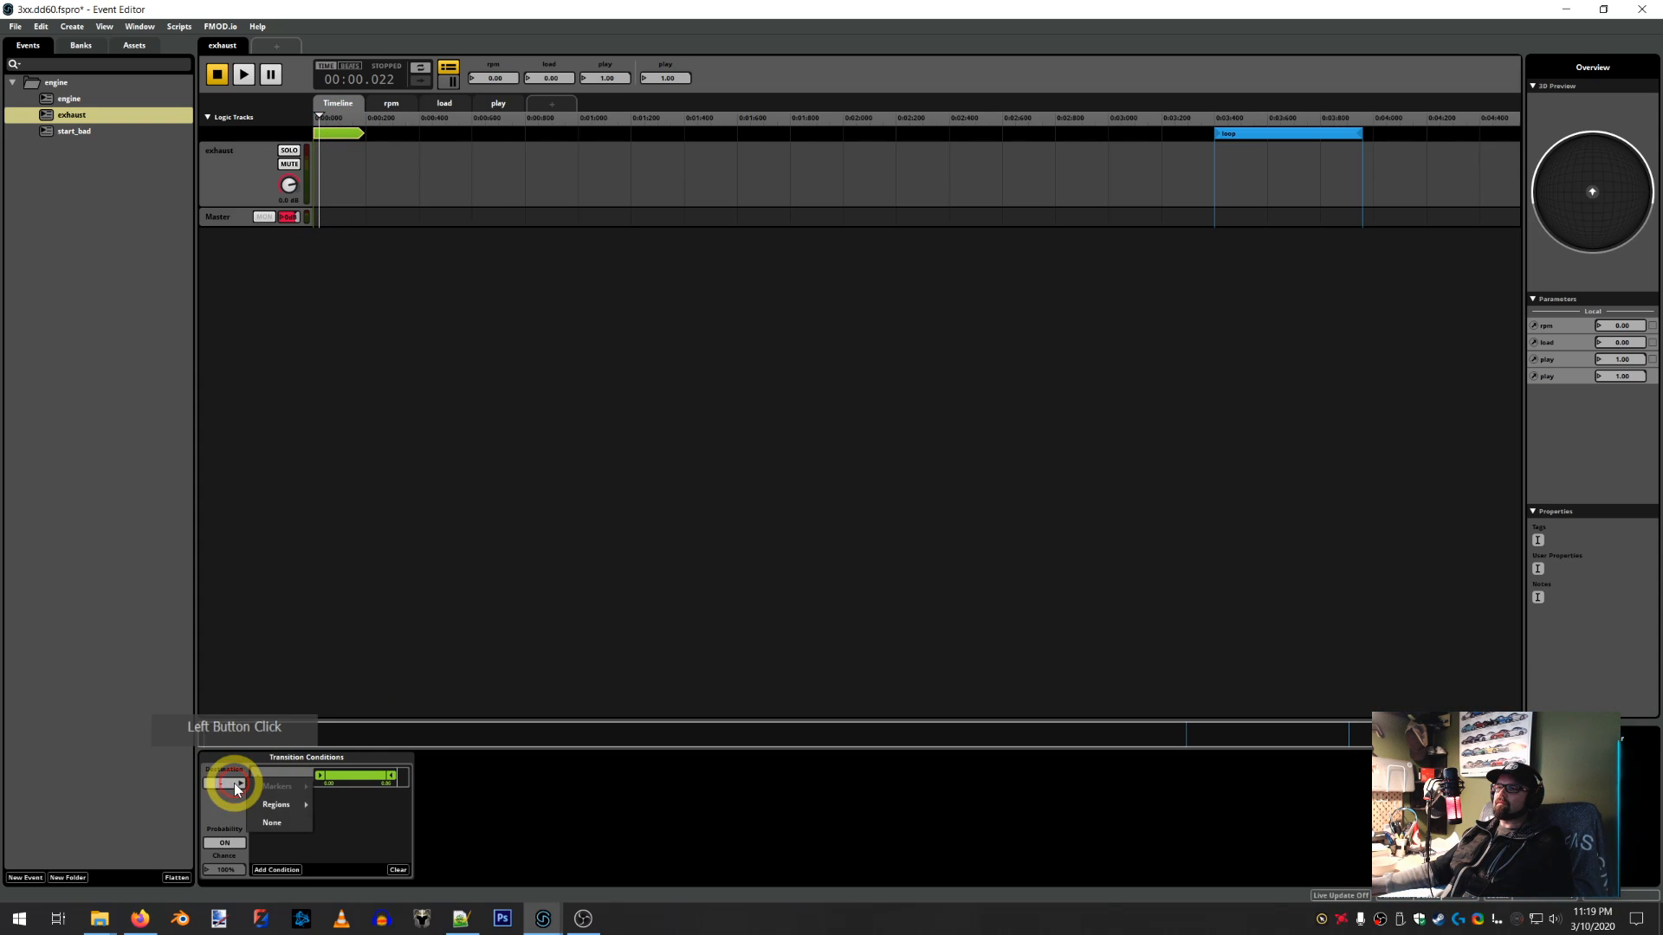
click(264, 802)
click(604, 605)
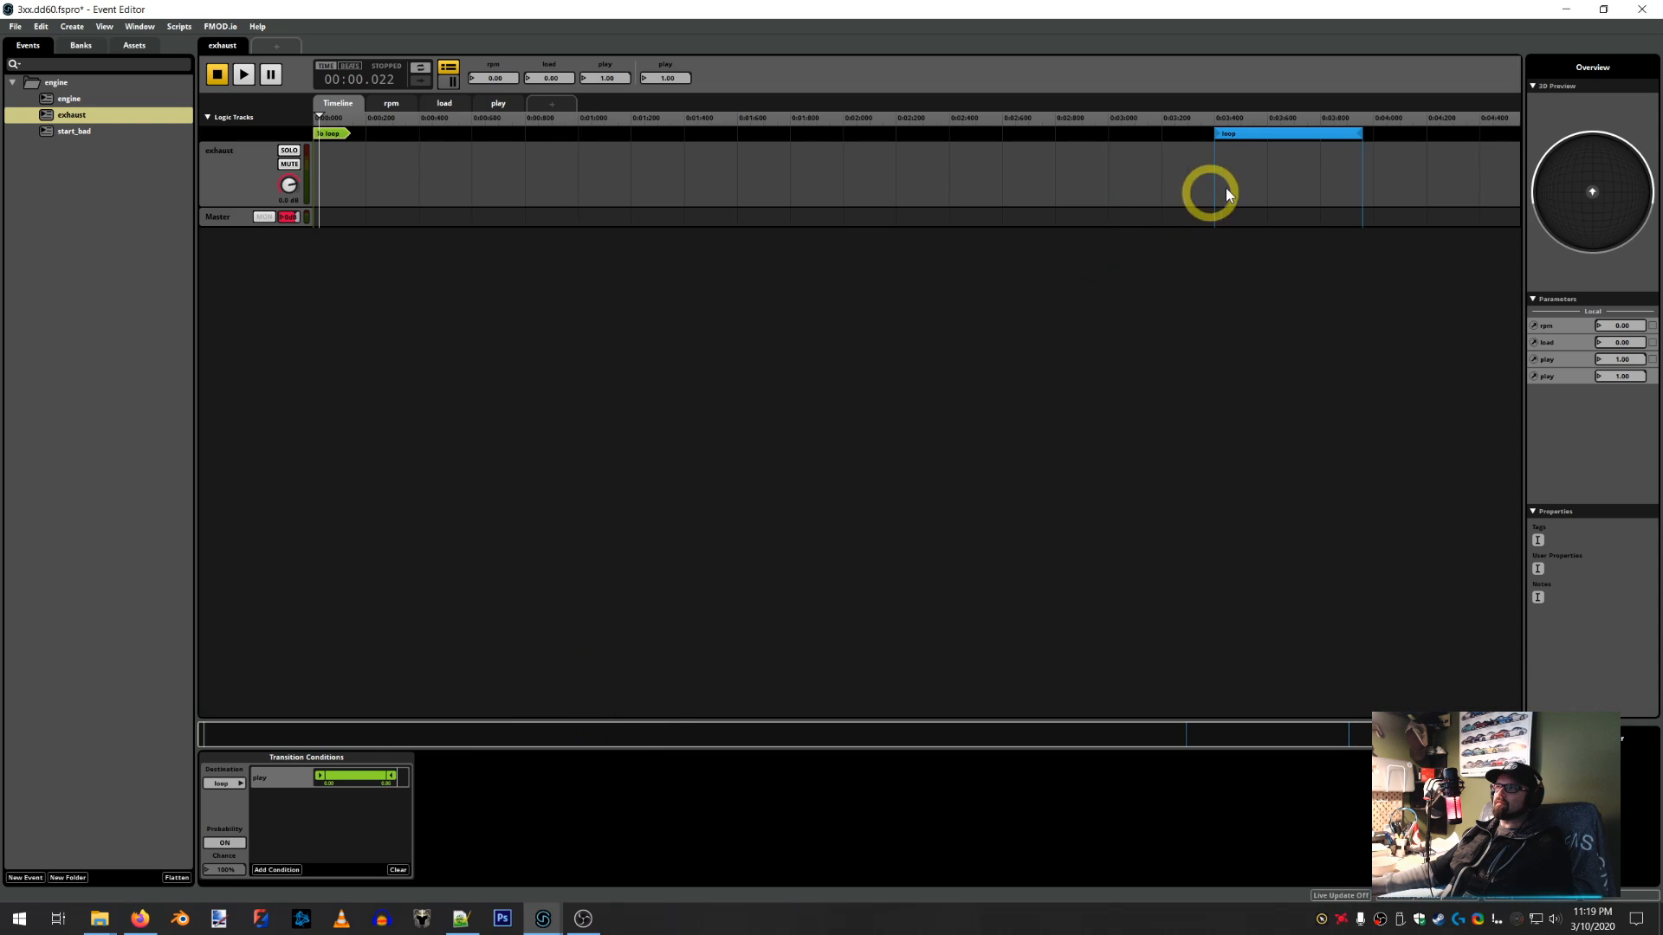
Add a transition condition using the exhaust folder's play parameter to the loop region on the exhaust event's timeline
click(1290, 134)
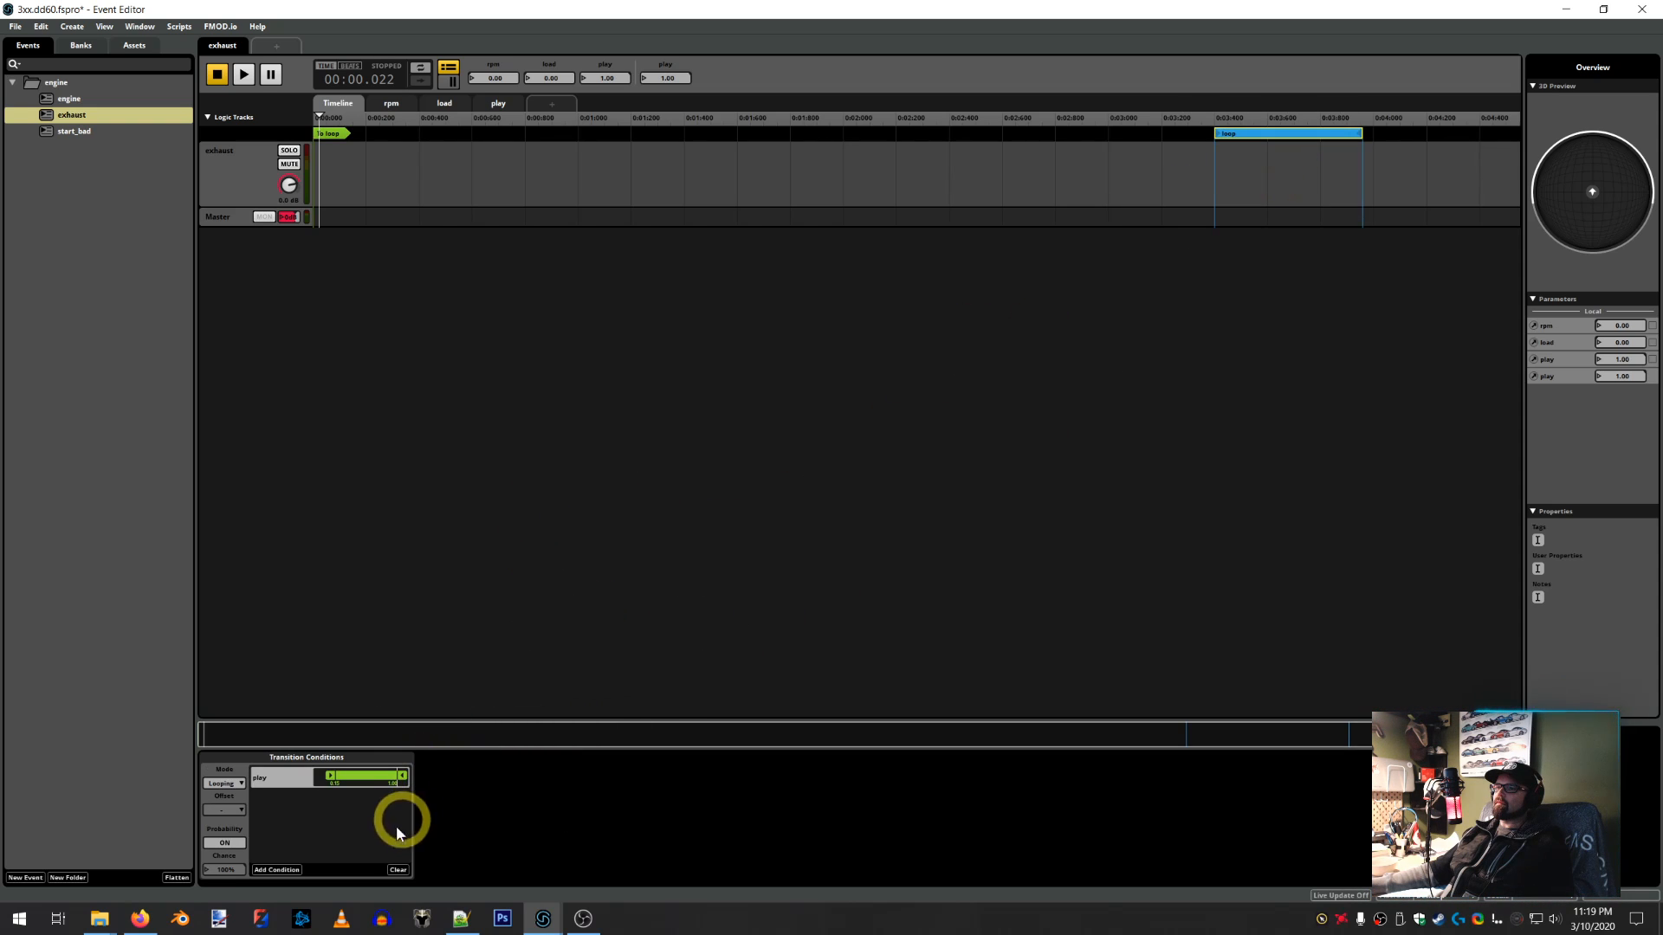
click(298, 868)
mouse_move(298, 857)
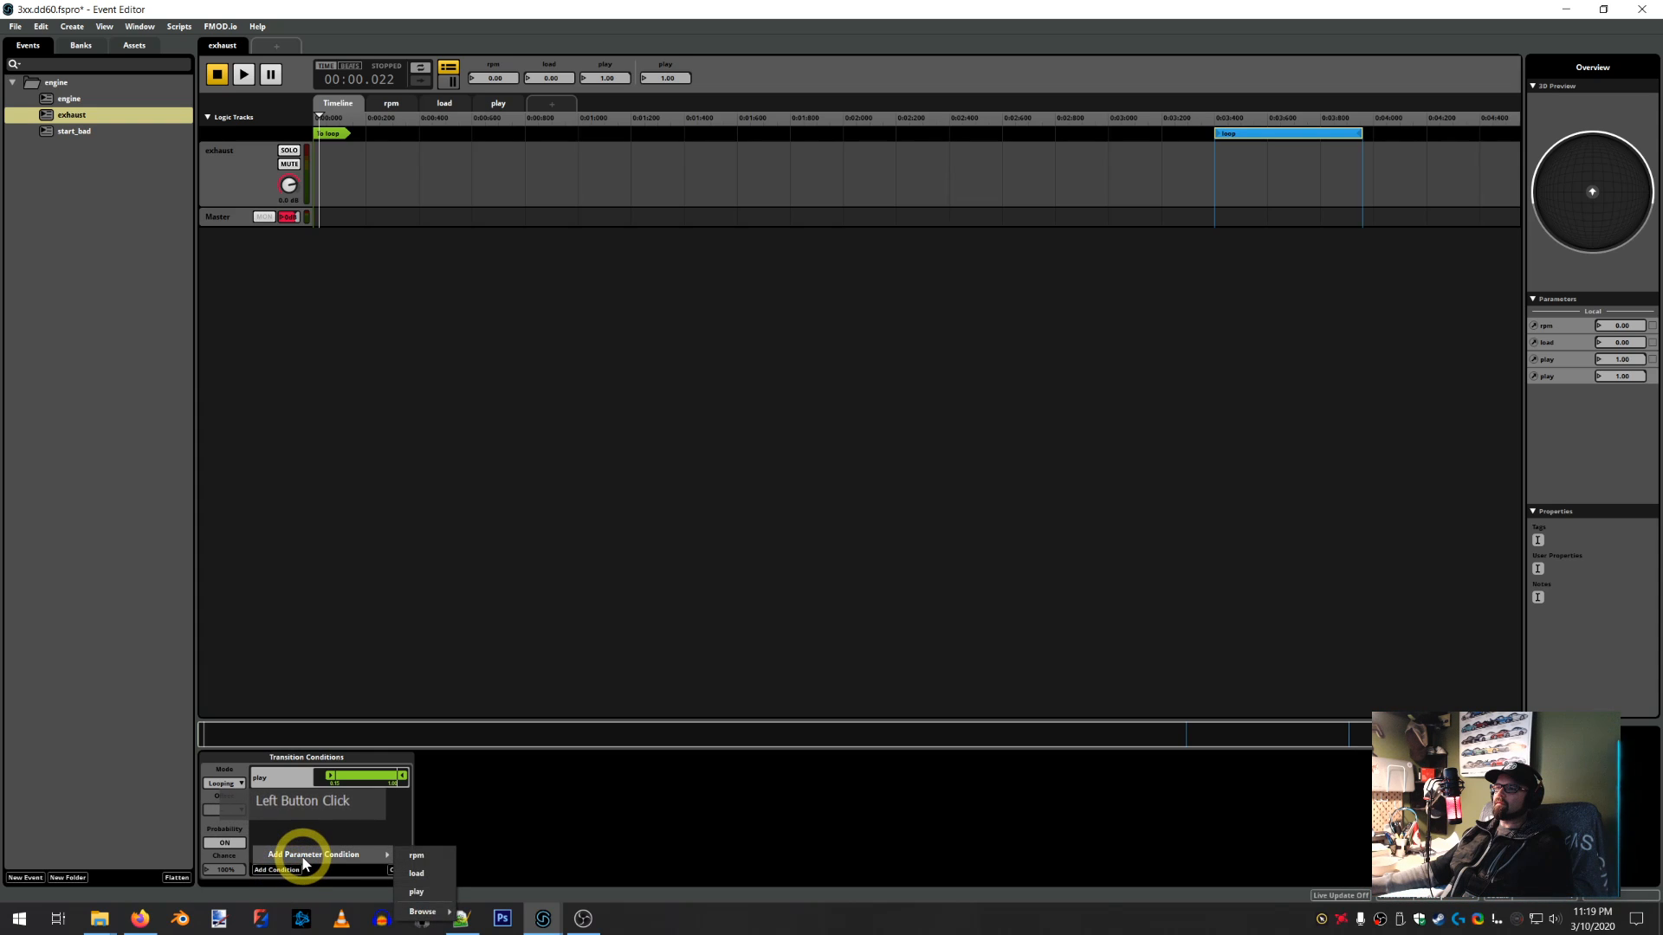
mouse_move(421, 912)
click(493, 818)
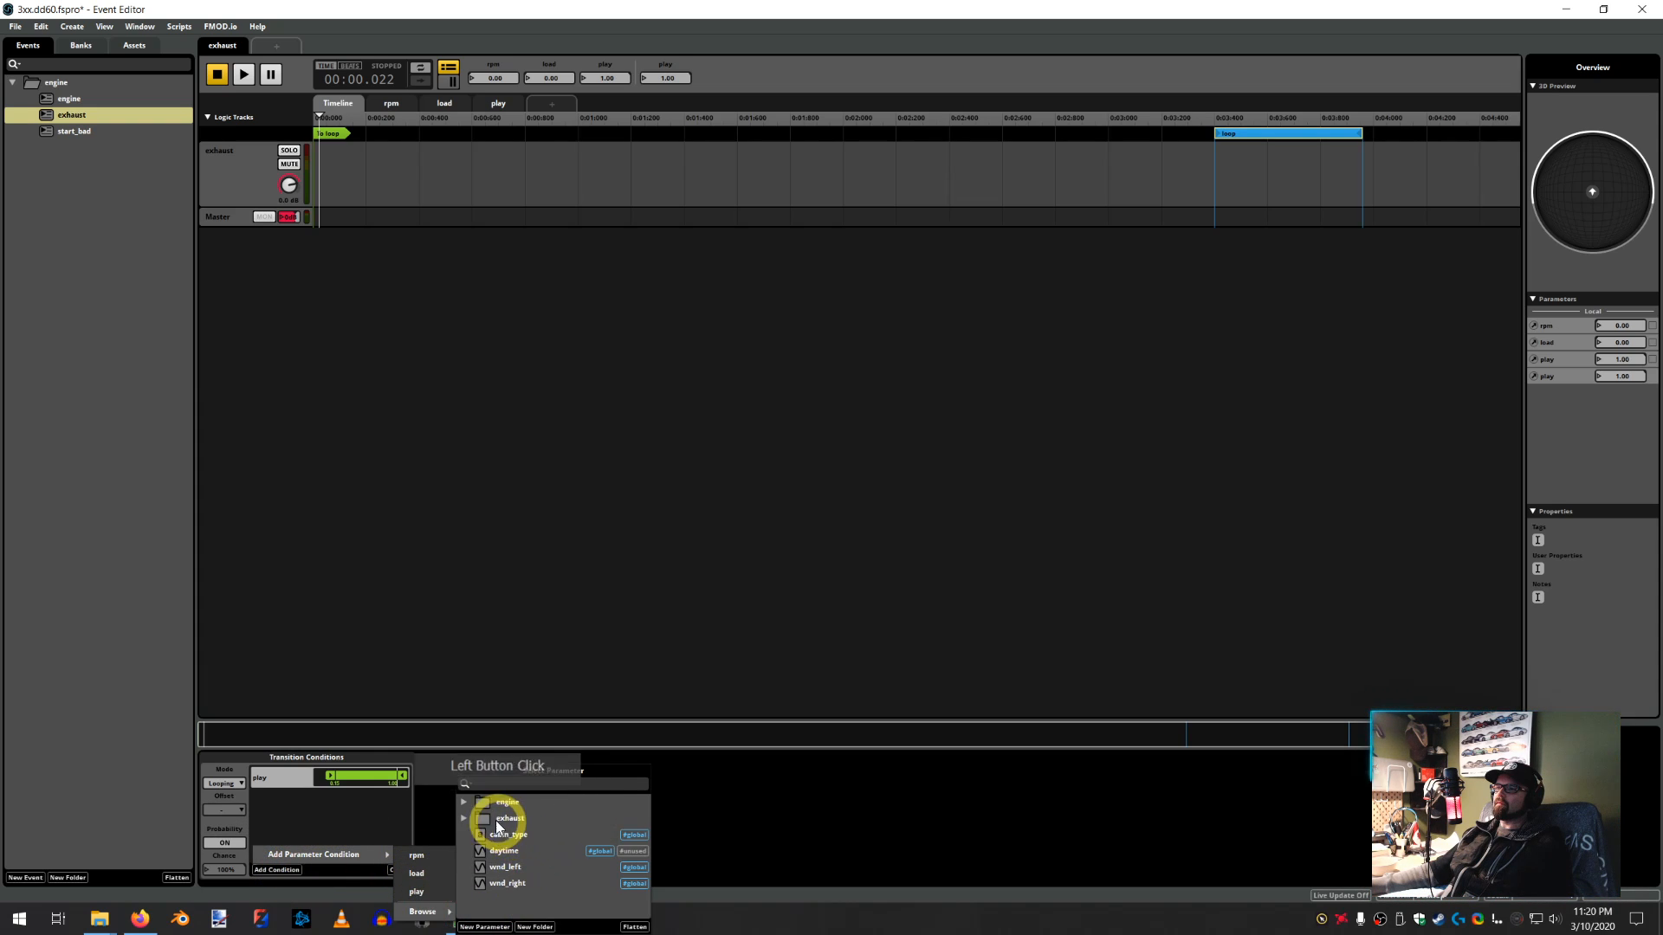
click(463, 817)
click(511, 868)
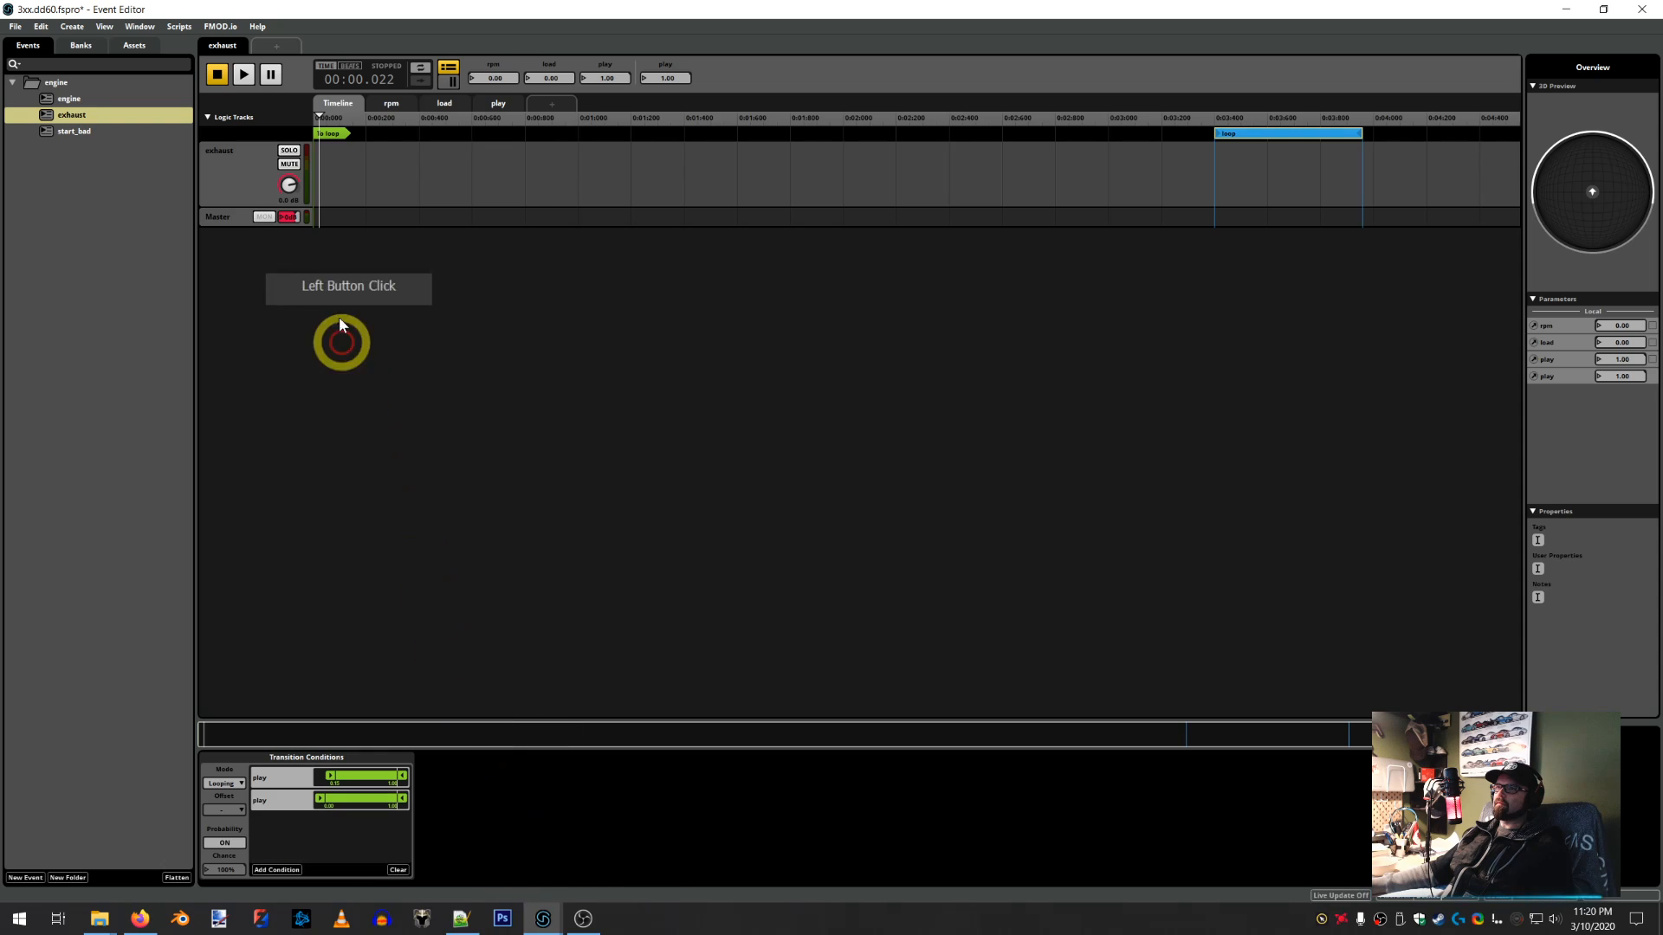
Add a condition using the exhaust folder's play parameter to the transition marker at the start of the exhaust timeline
click(336, 134)
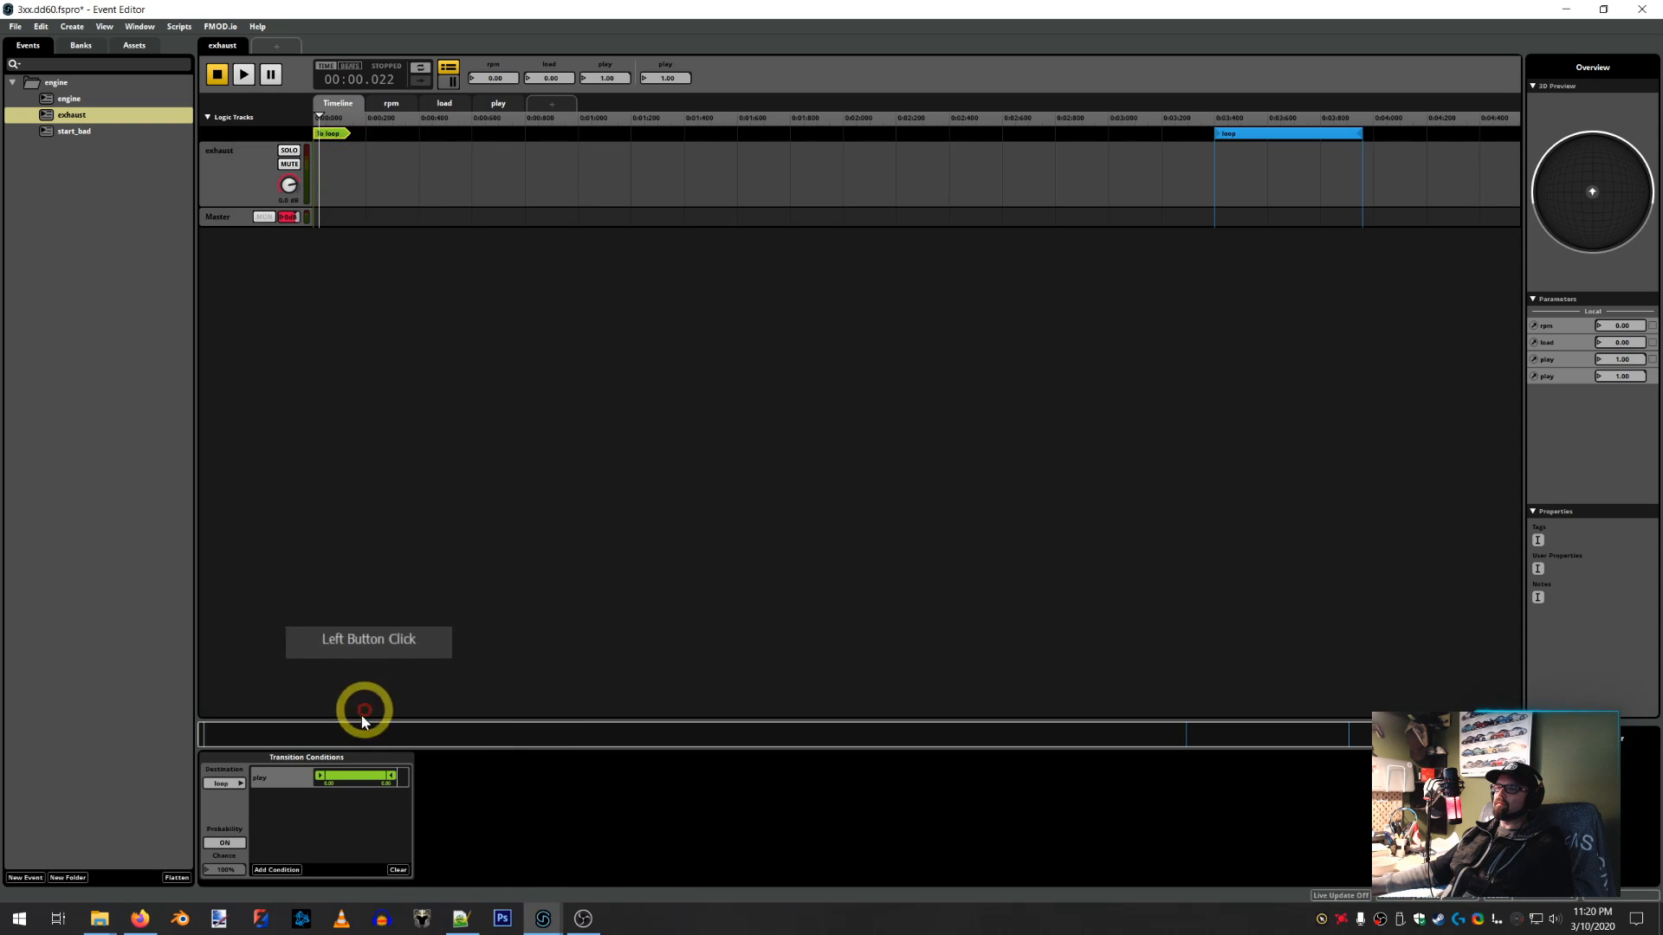
click(283, 869)
mouse_move(321, 855)
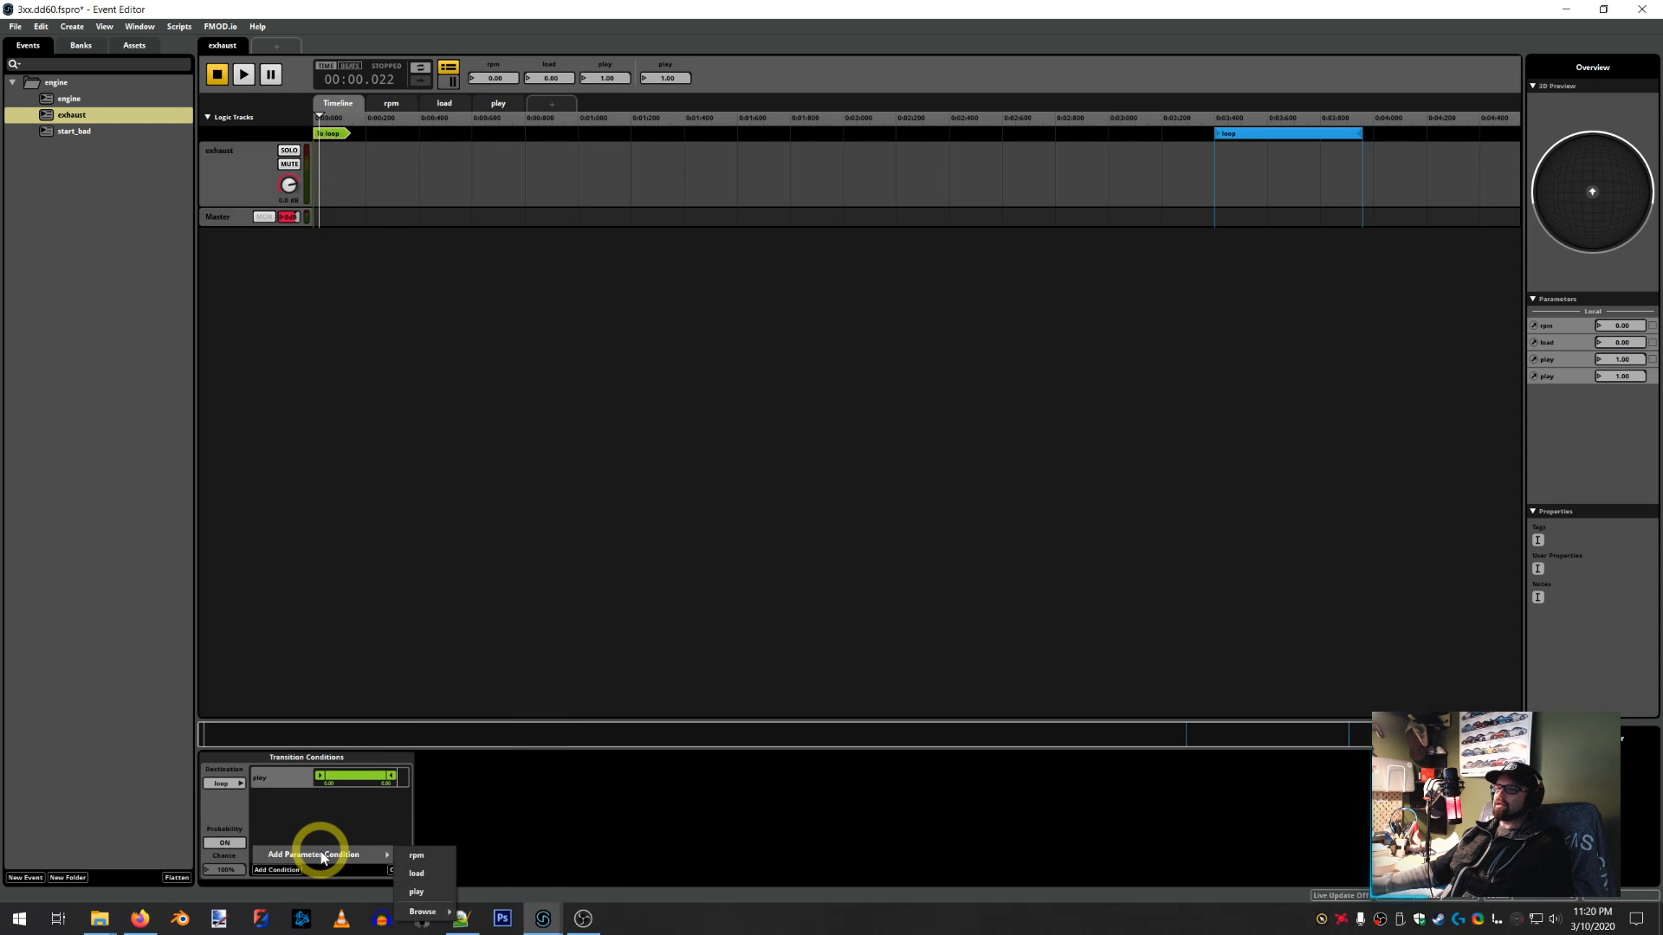
click(423, 909)
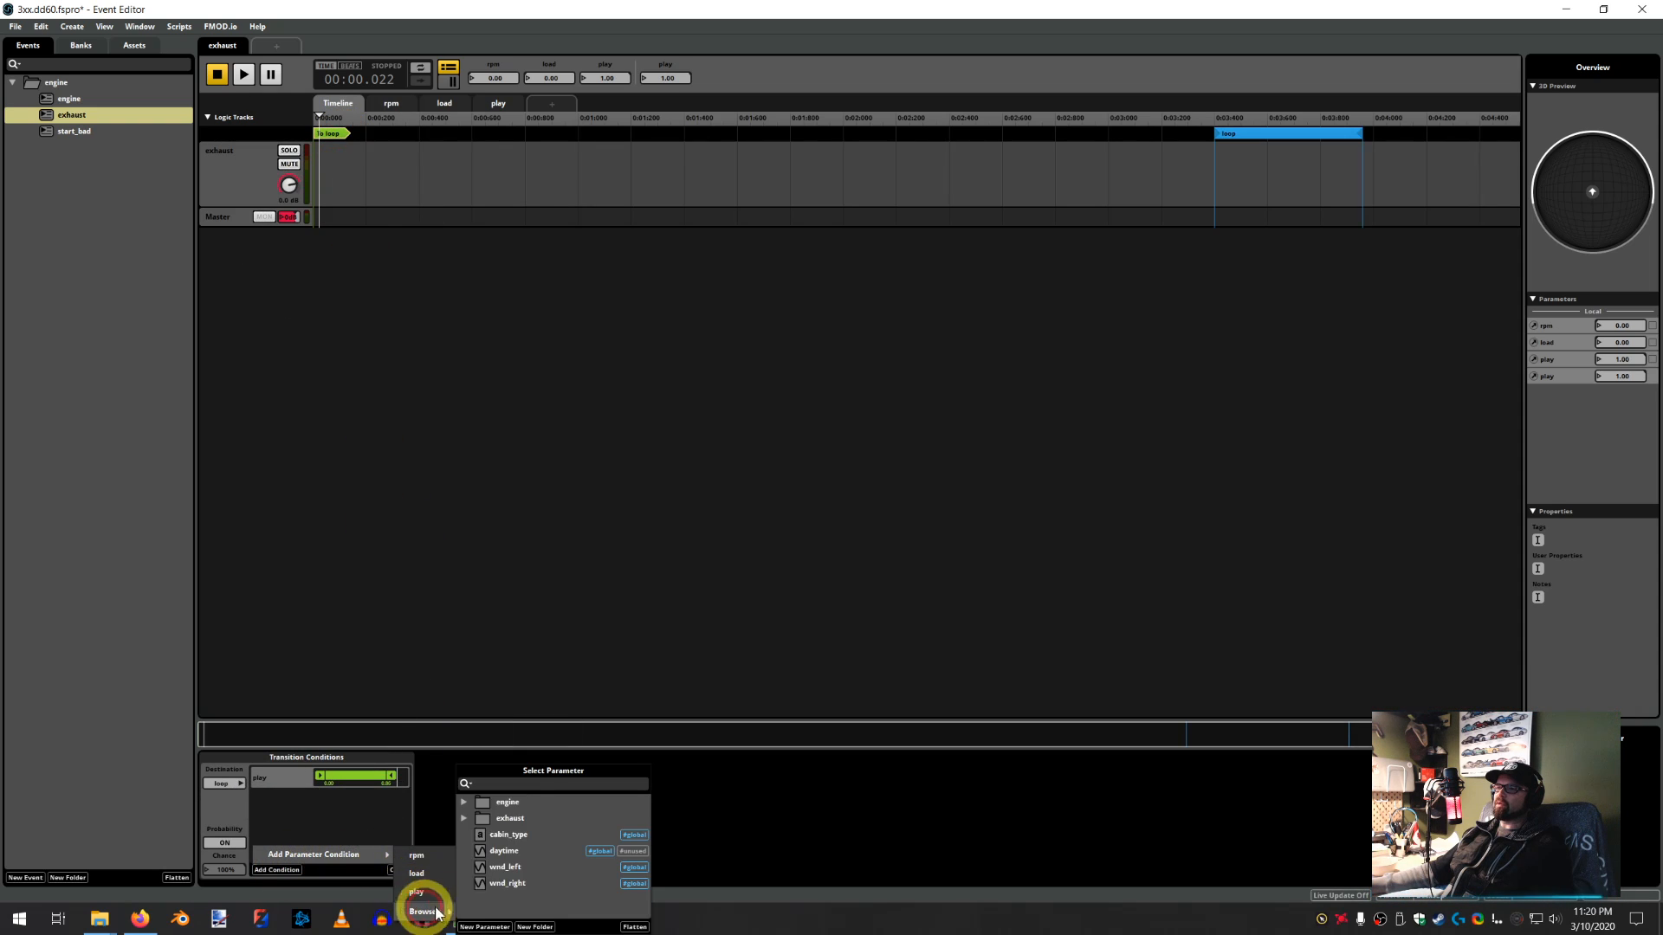
click(461, 817)
click(516, 865)
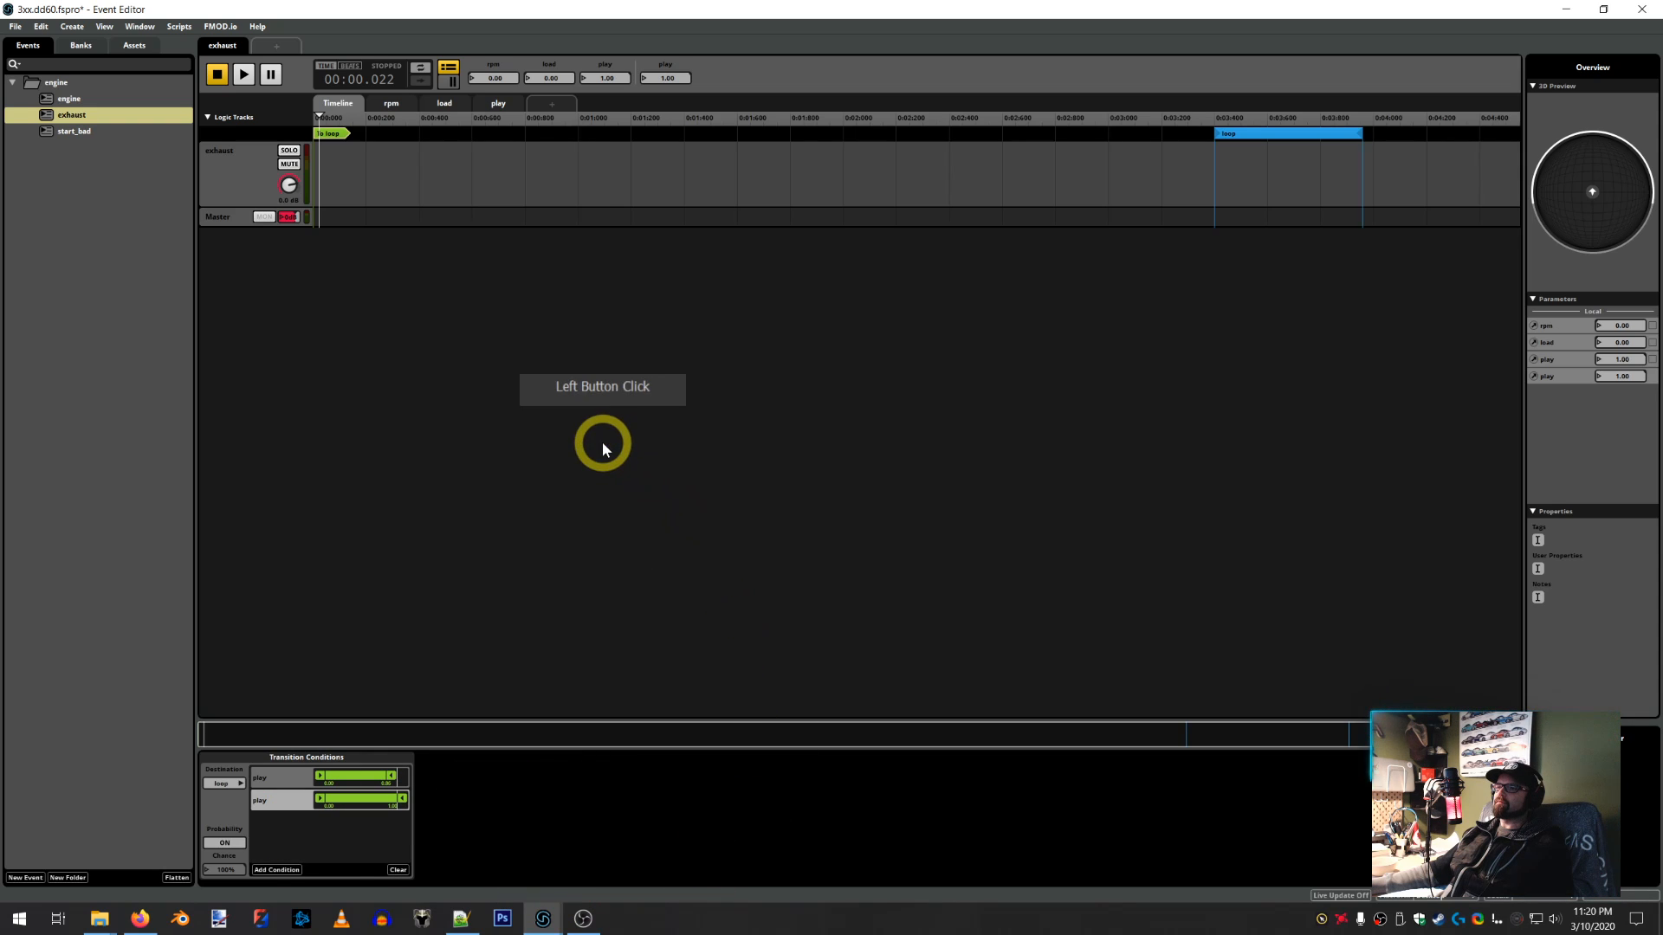
Delete the second play condition from the transition marker at the start of the exhaust timeline
right_click(314, 808)
right_click(353, 844)
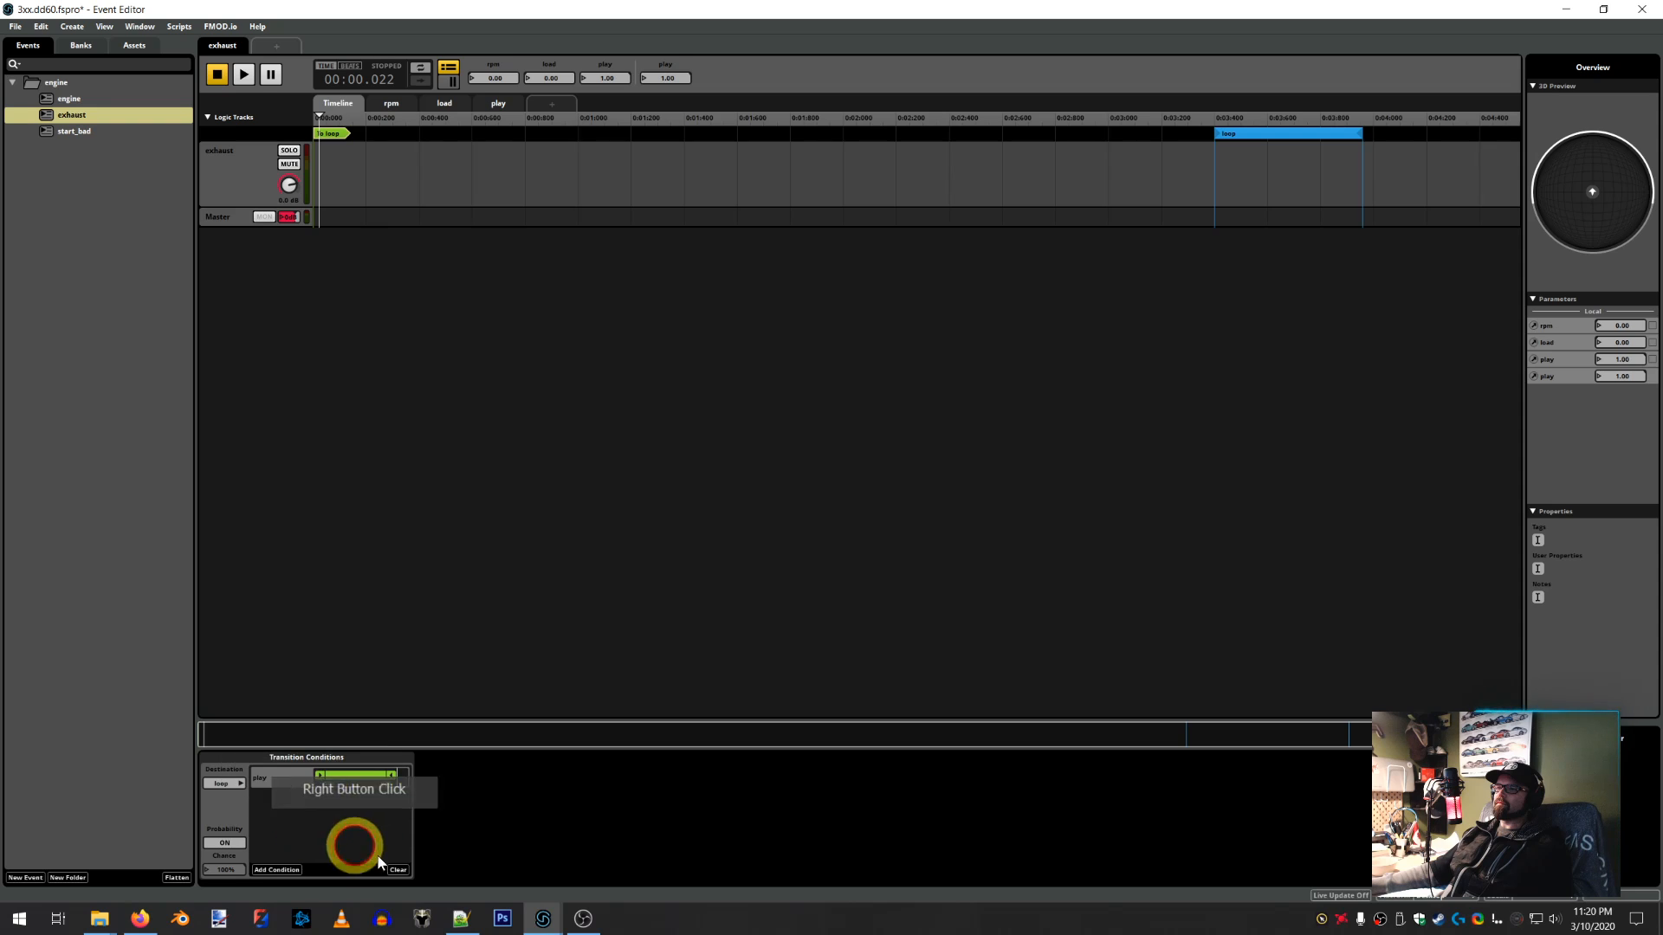
click(1024, 370)
Delete the second play condition from the exhaust event's loop region
click(1280, 139)
click(196, 814)
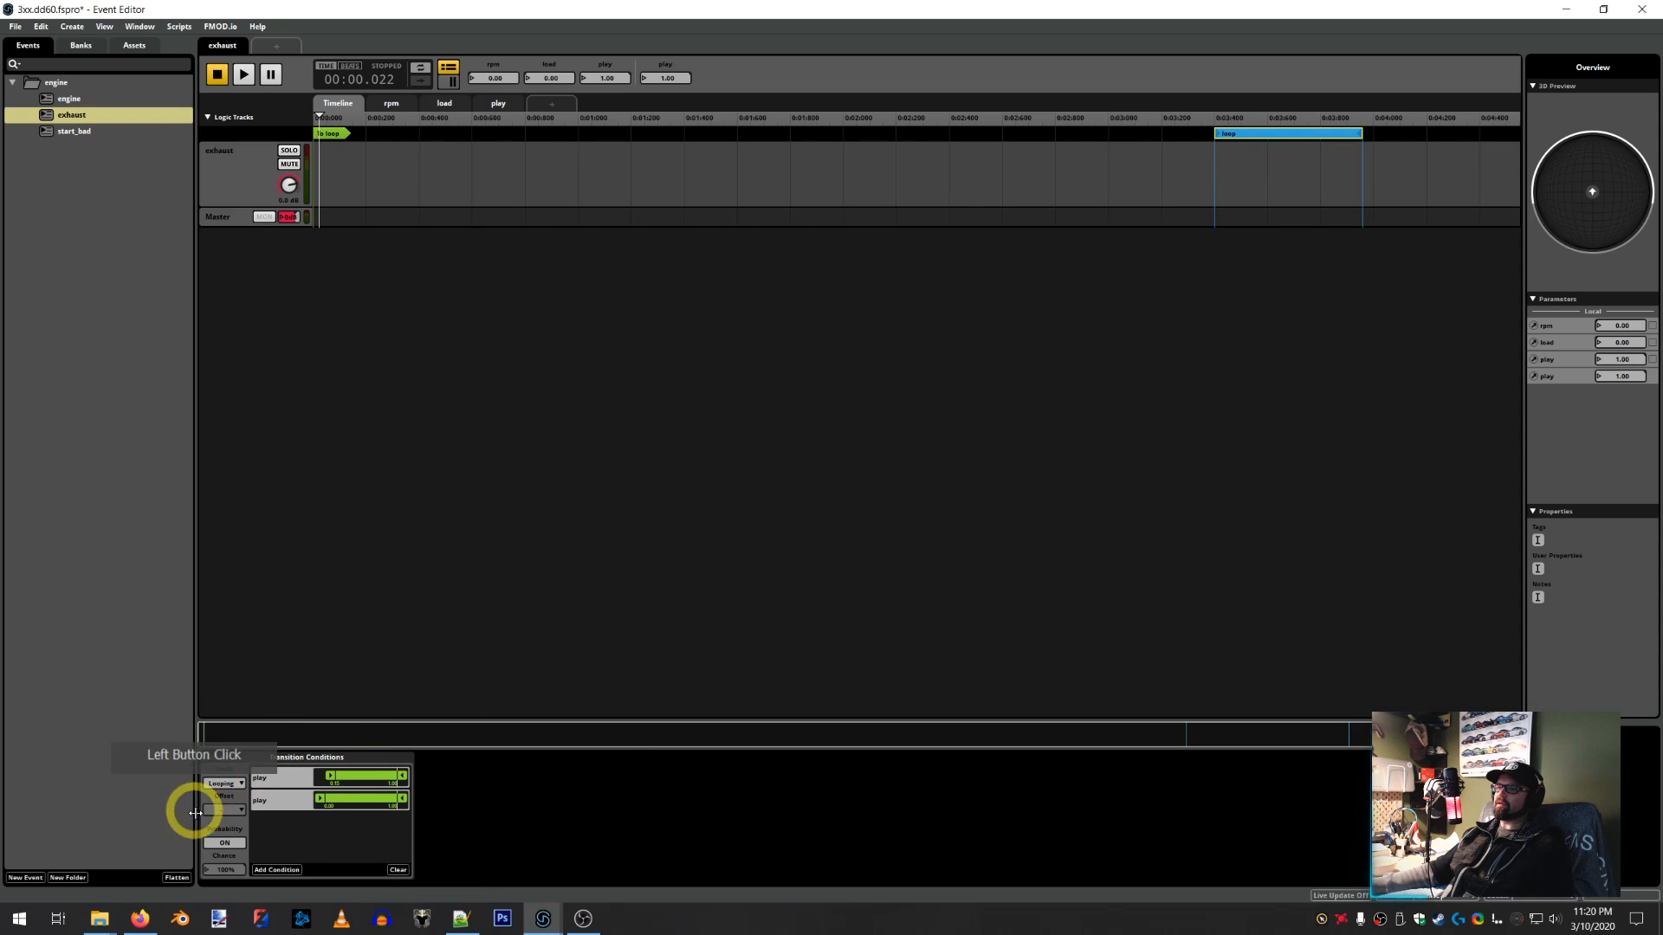
right_click(308, 815)
right_click(317, 845)
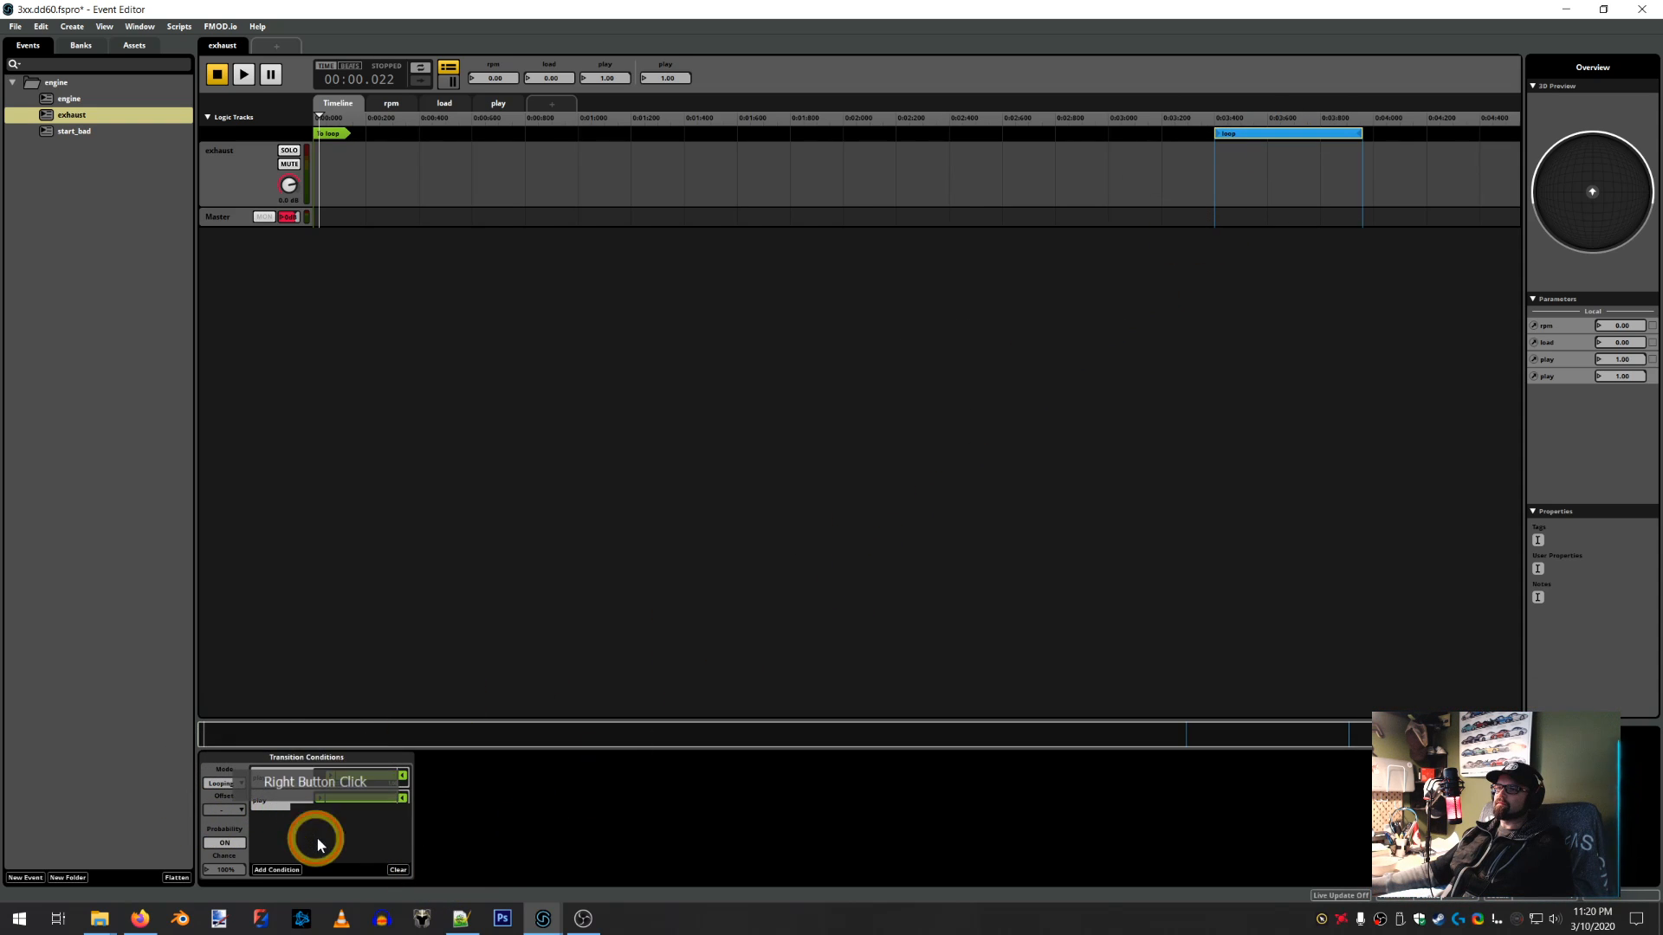
click(478, 576)
click(559, 177)
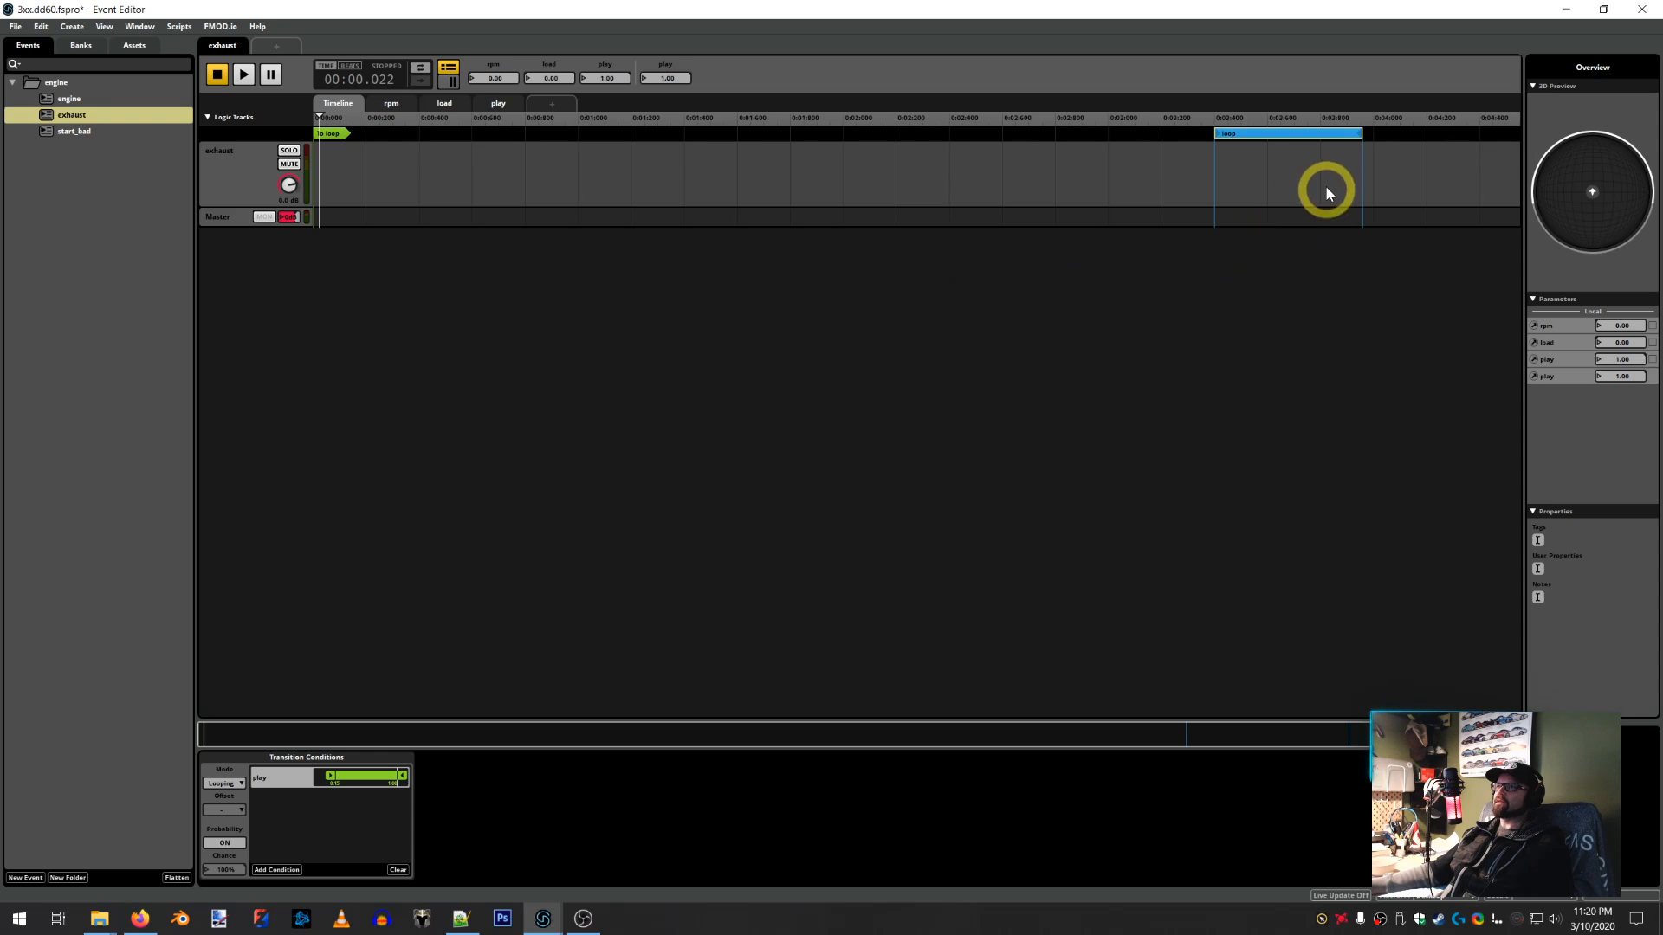
Review the exhaust event's rpm, load and play parameter sheets and return to its timeline
click(499, 104)
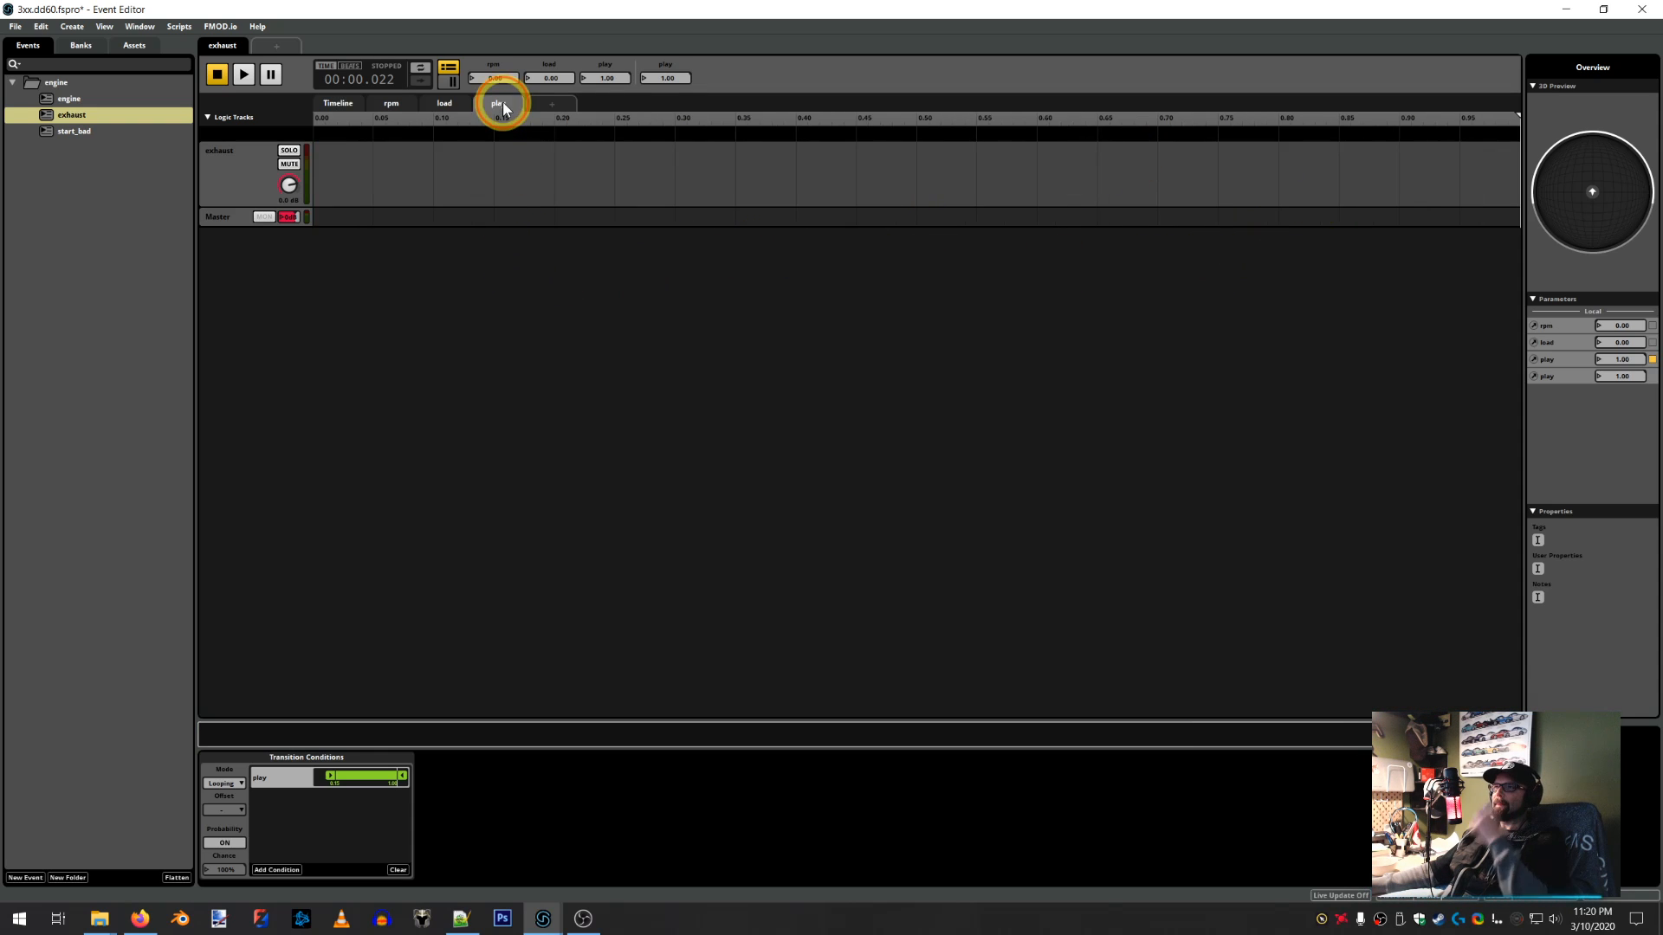
click(343, 103)
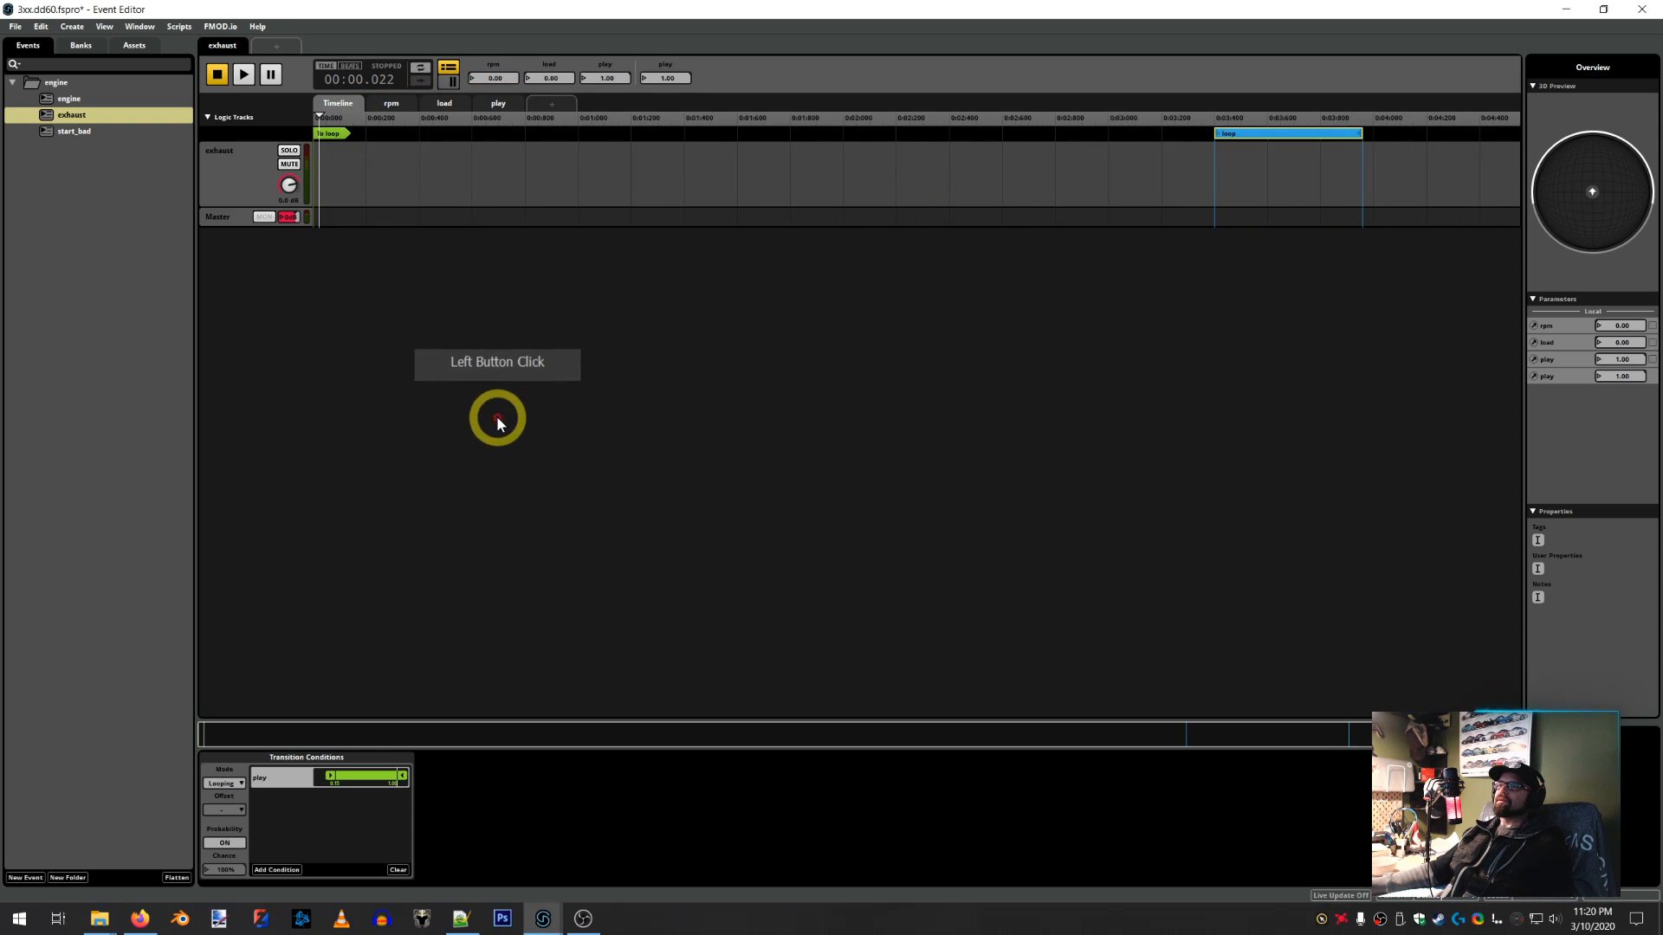
click(394, 102)
click(412, 498)
click(498, 179)
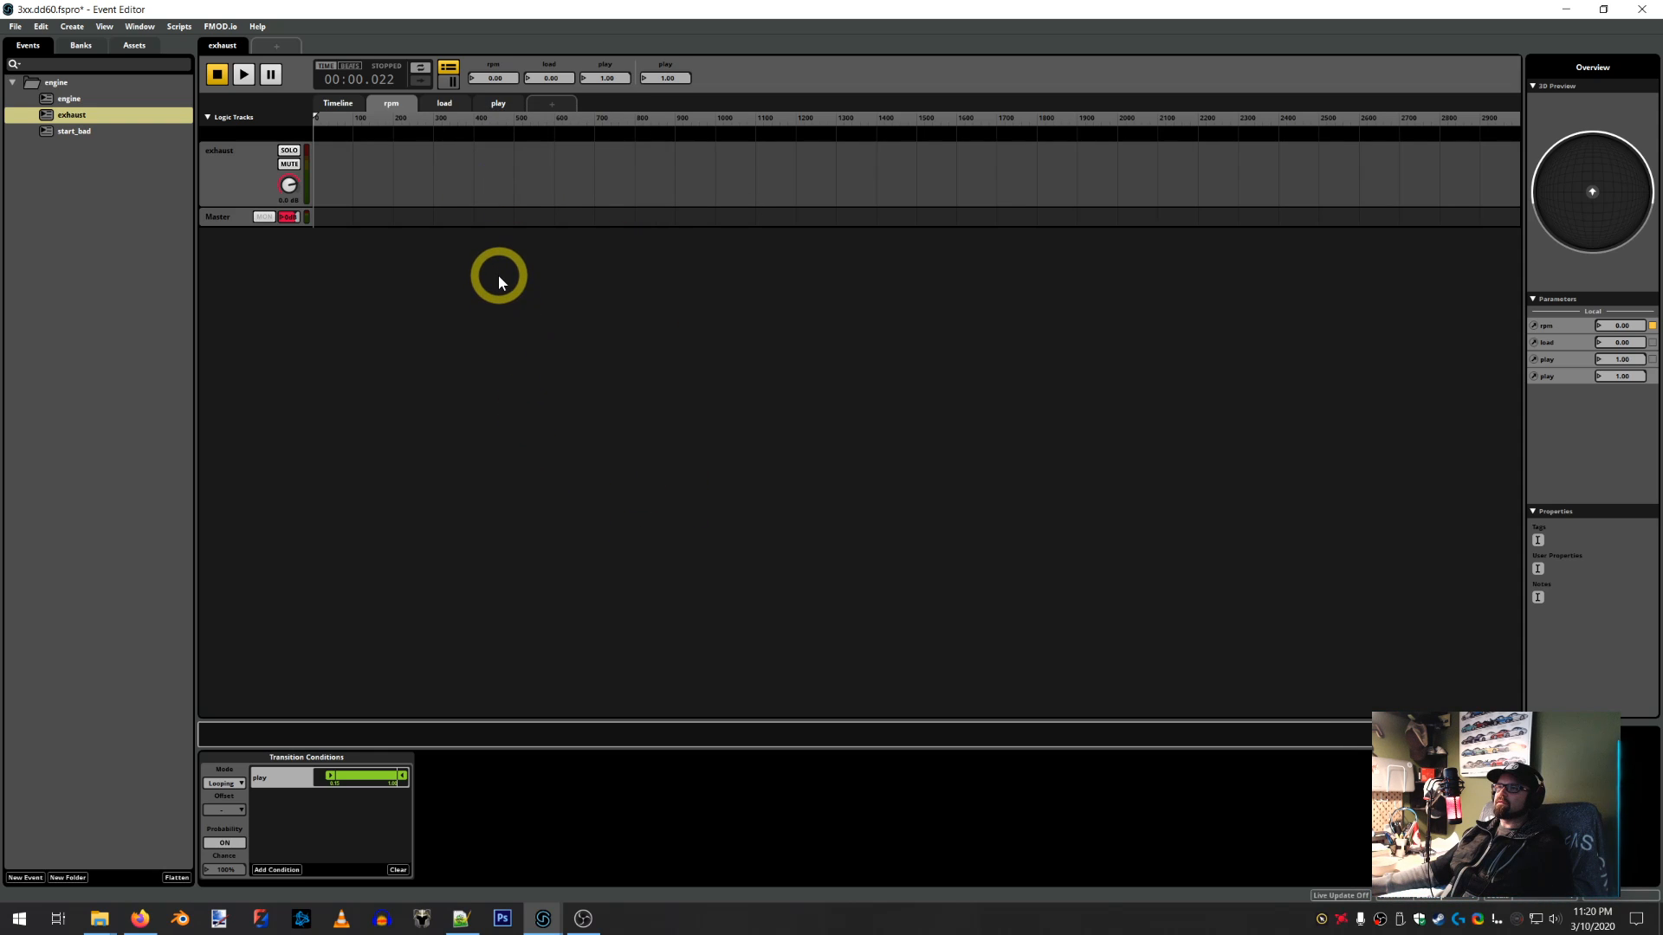
click(449, 105)
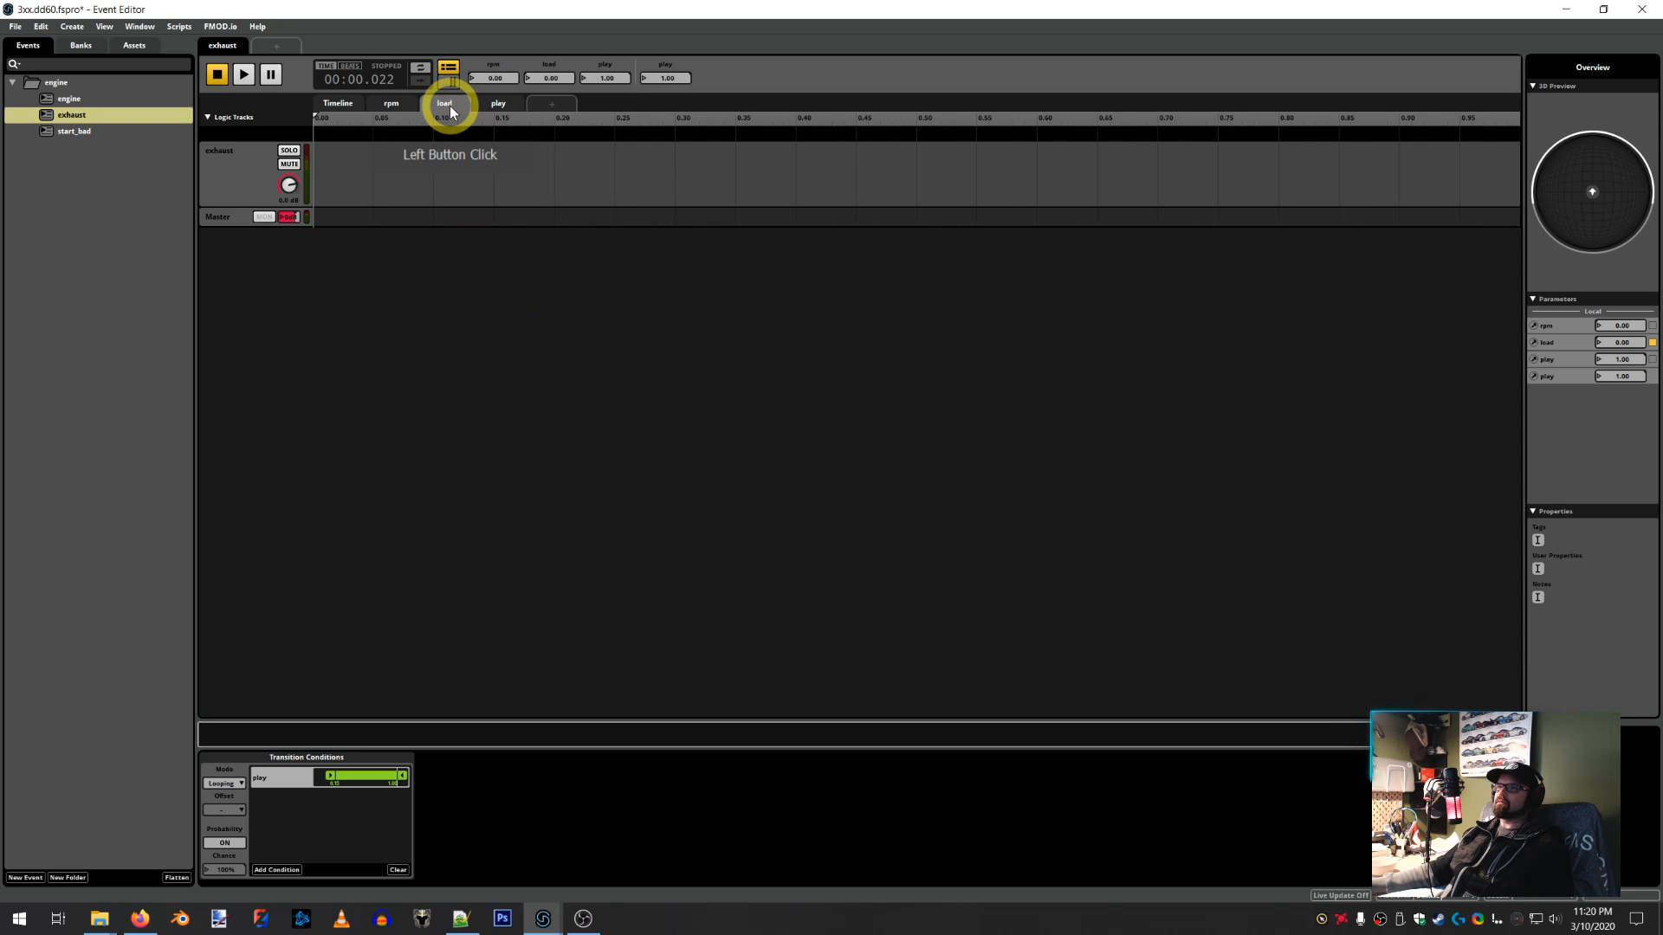
click(497, 104)
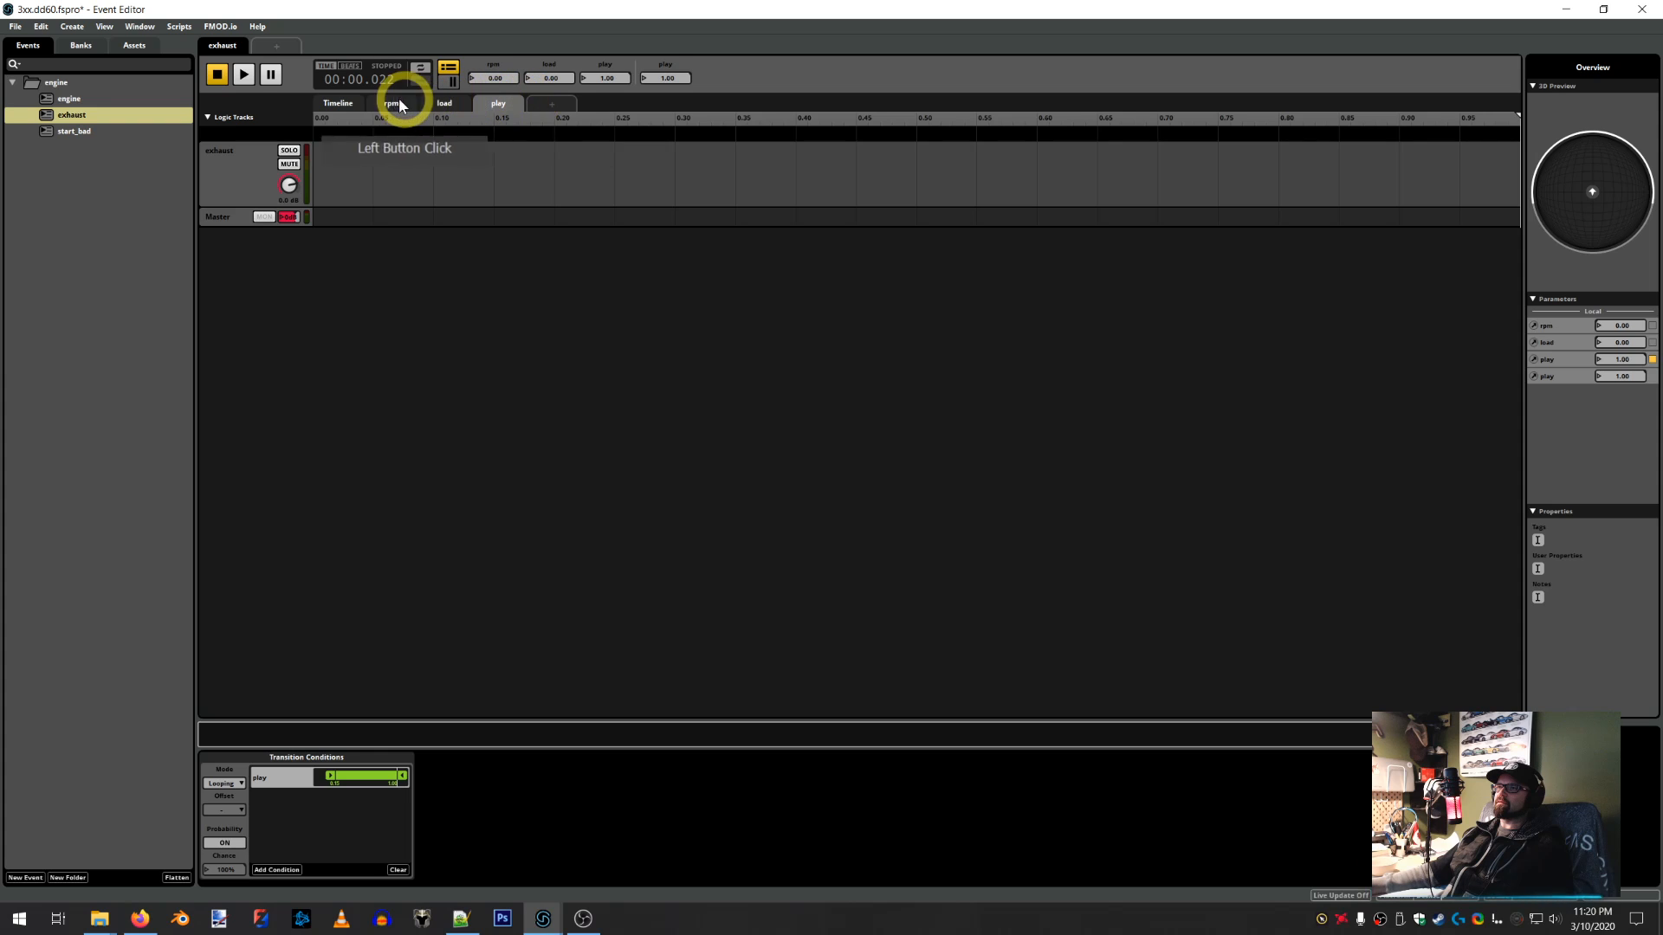
click(341, 102)
click(442, 479)
click(505, 624)
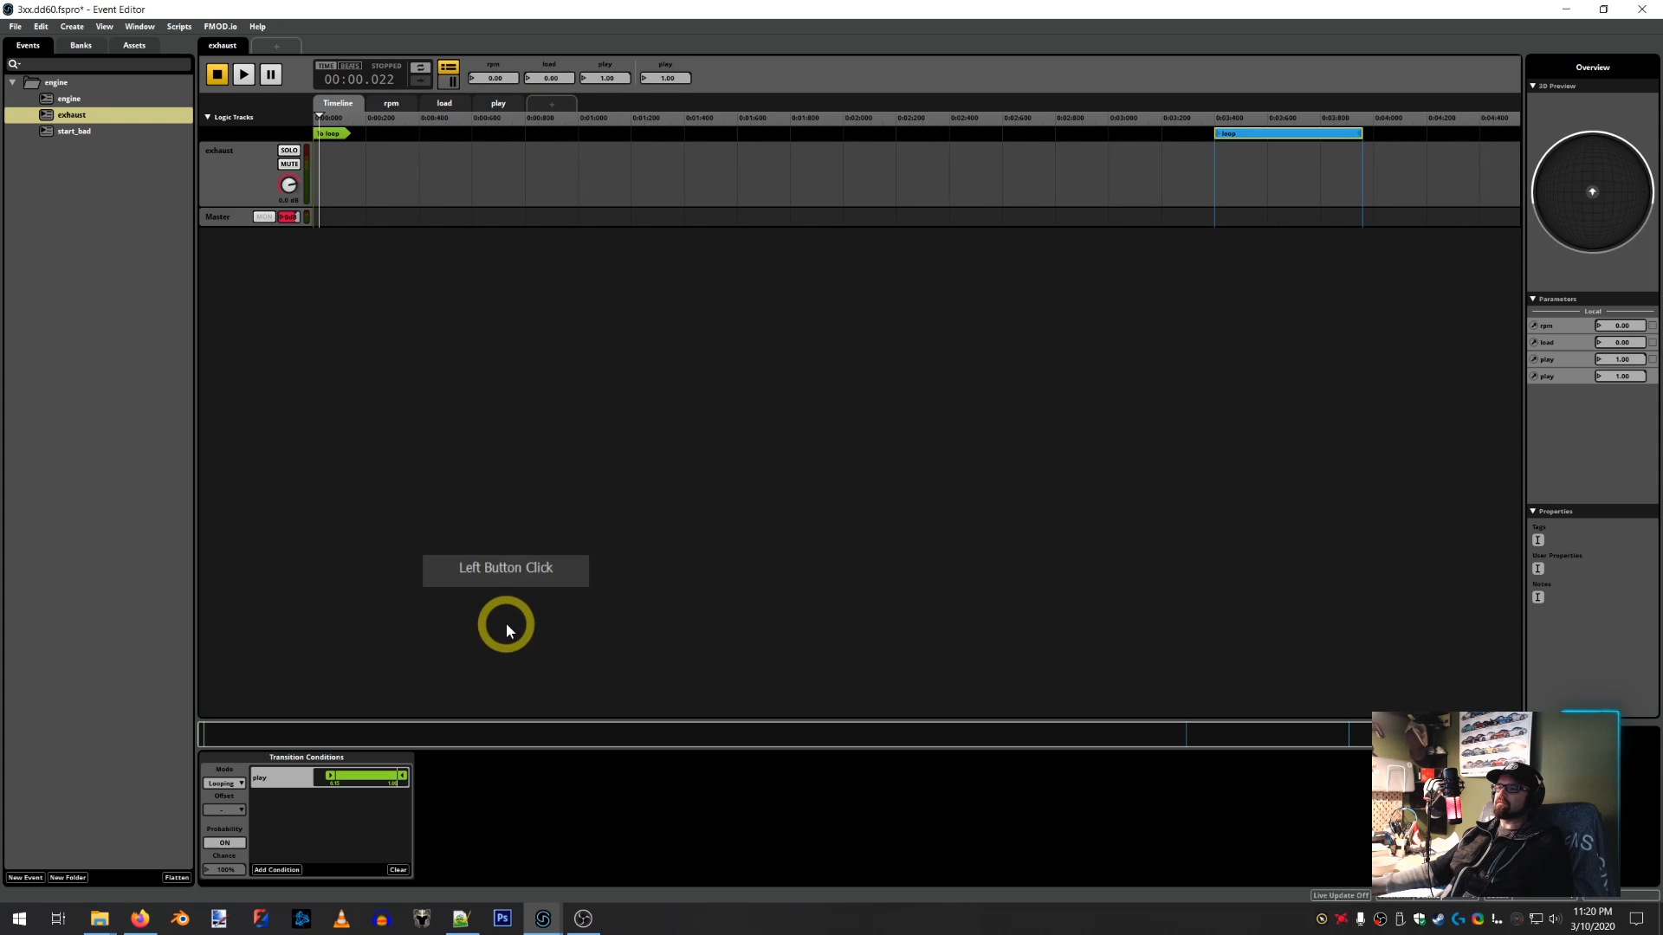
Switch to the peterbilt_579 project and show the exhaust track's volume automation on the load parameter sheet
click(540, 916)
click(473, 835)
click(708, 632)
click(543, 916)
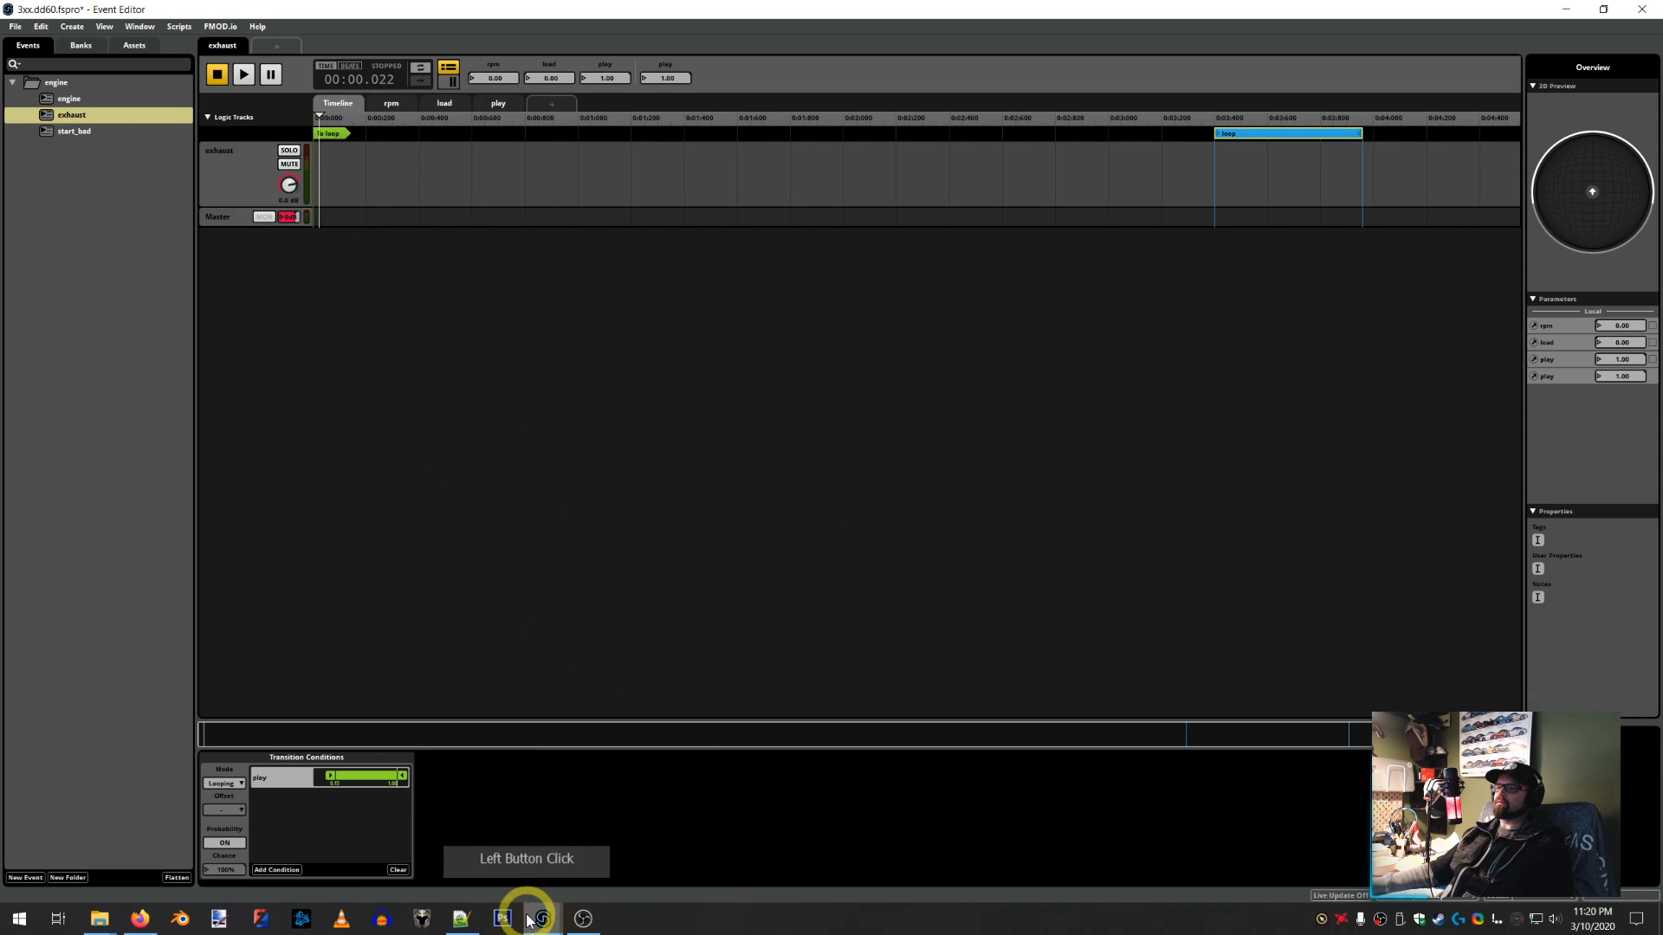
click(672, 740)
click(654, 241)
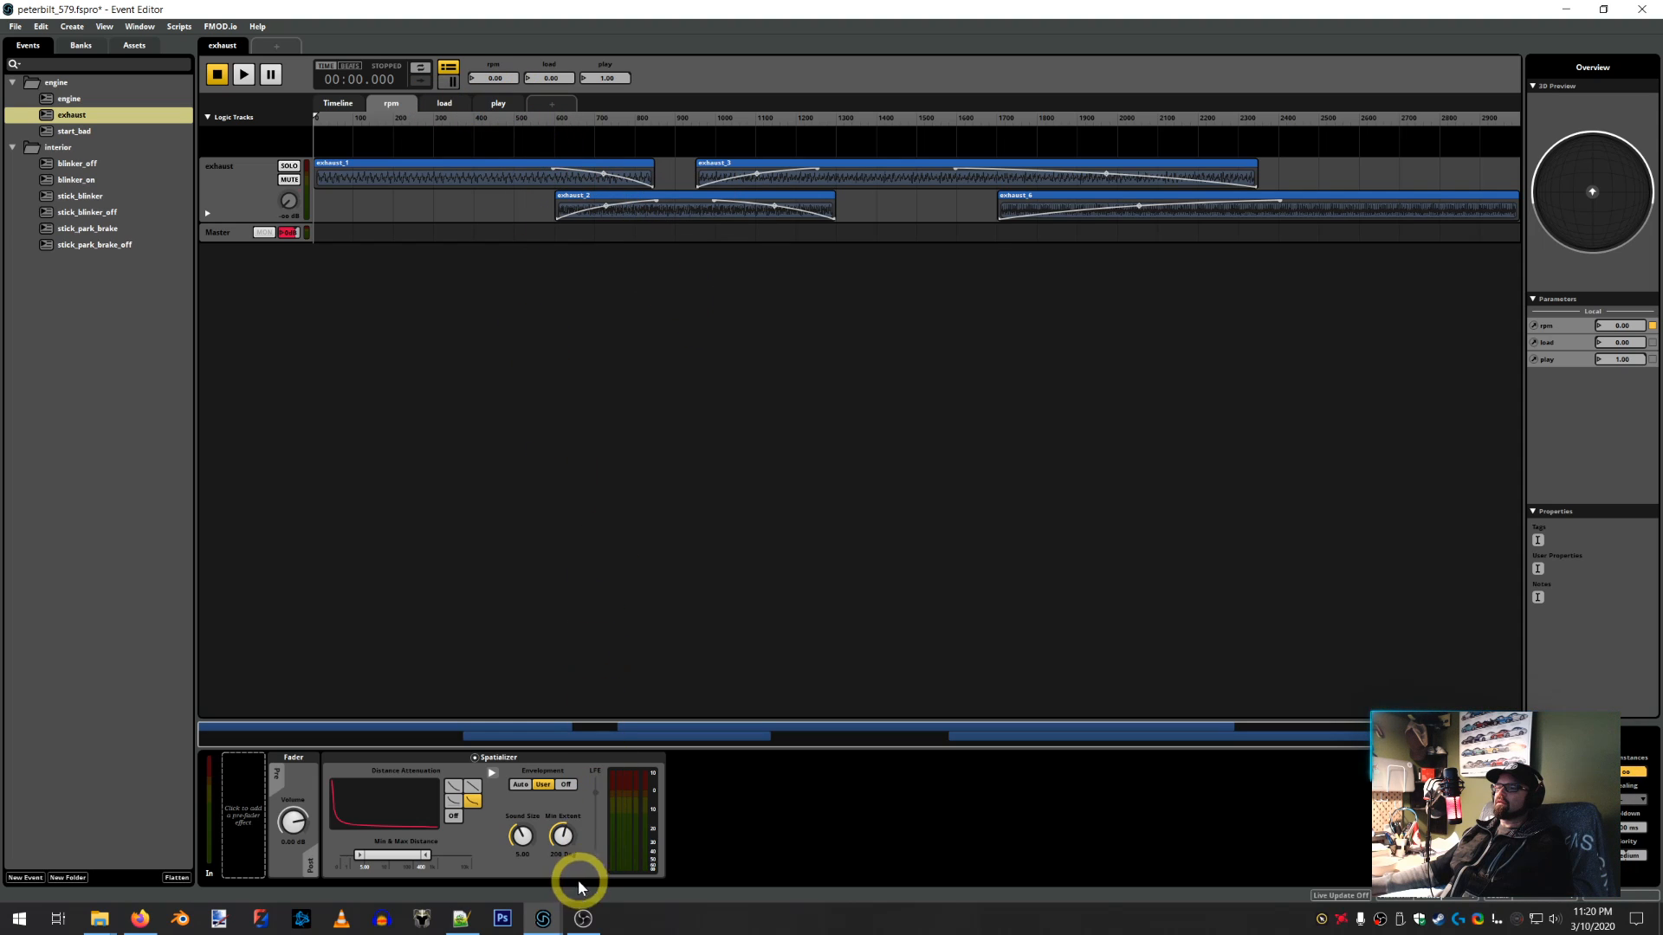
click(444, 103)
click(485, 105)
click(442, 103)
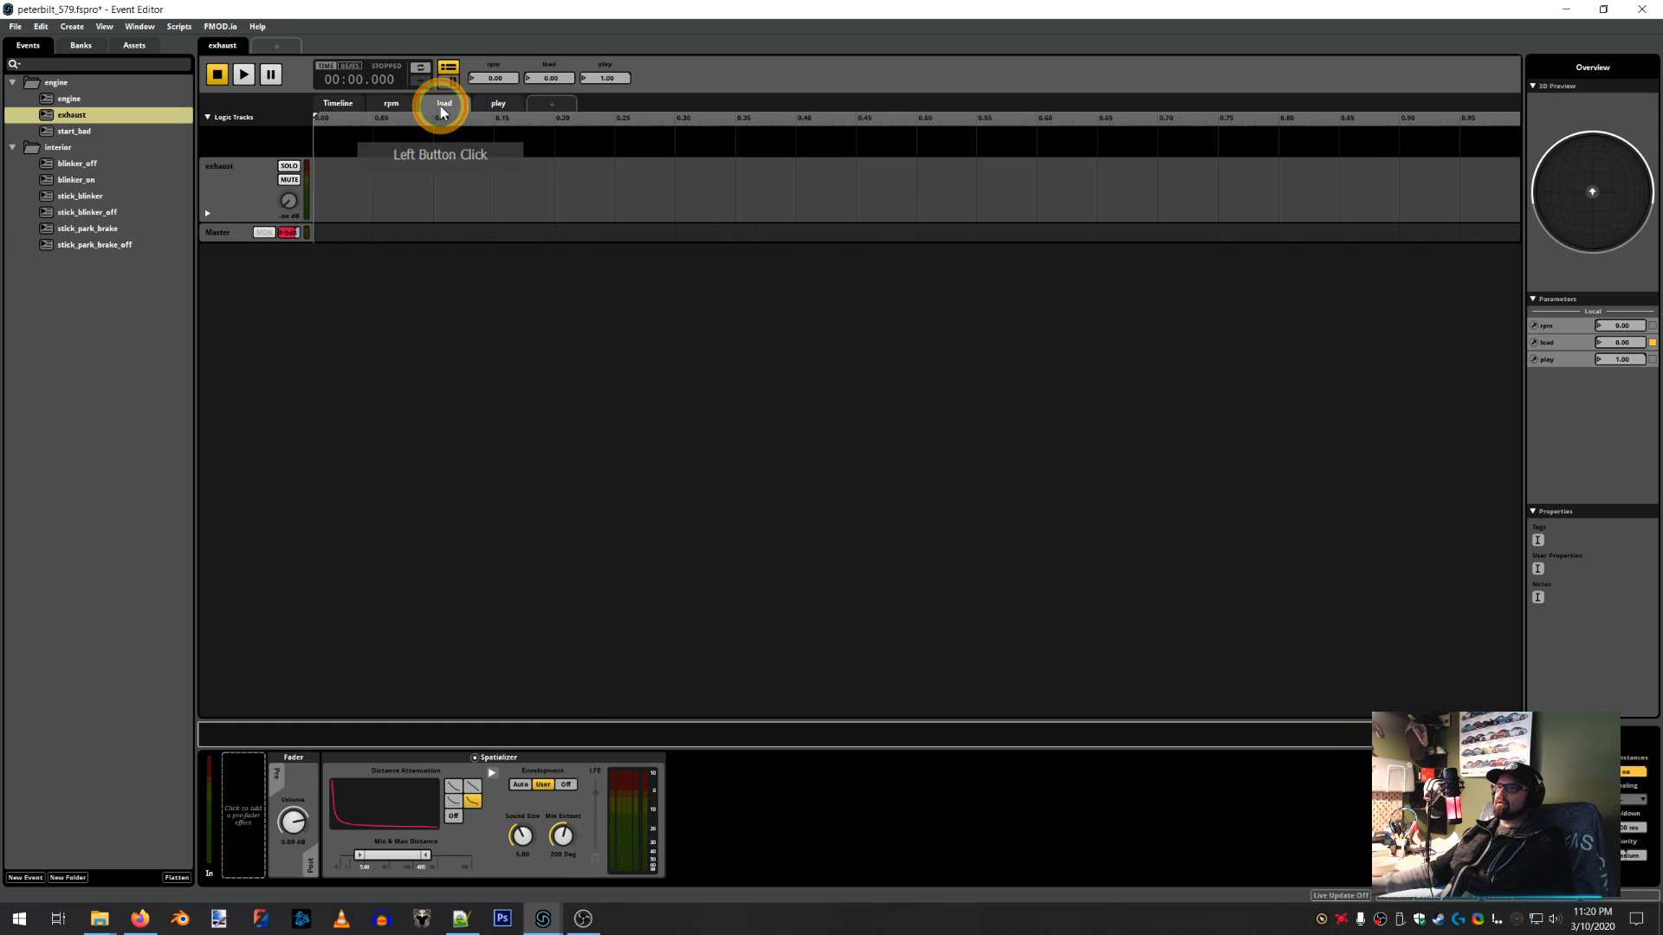
click(211, 216)
click(208, 214)
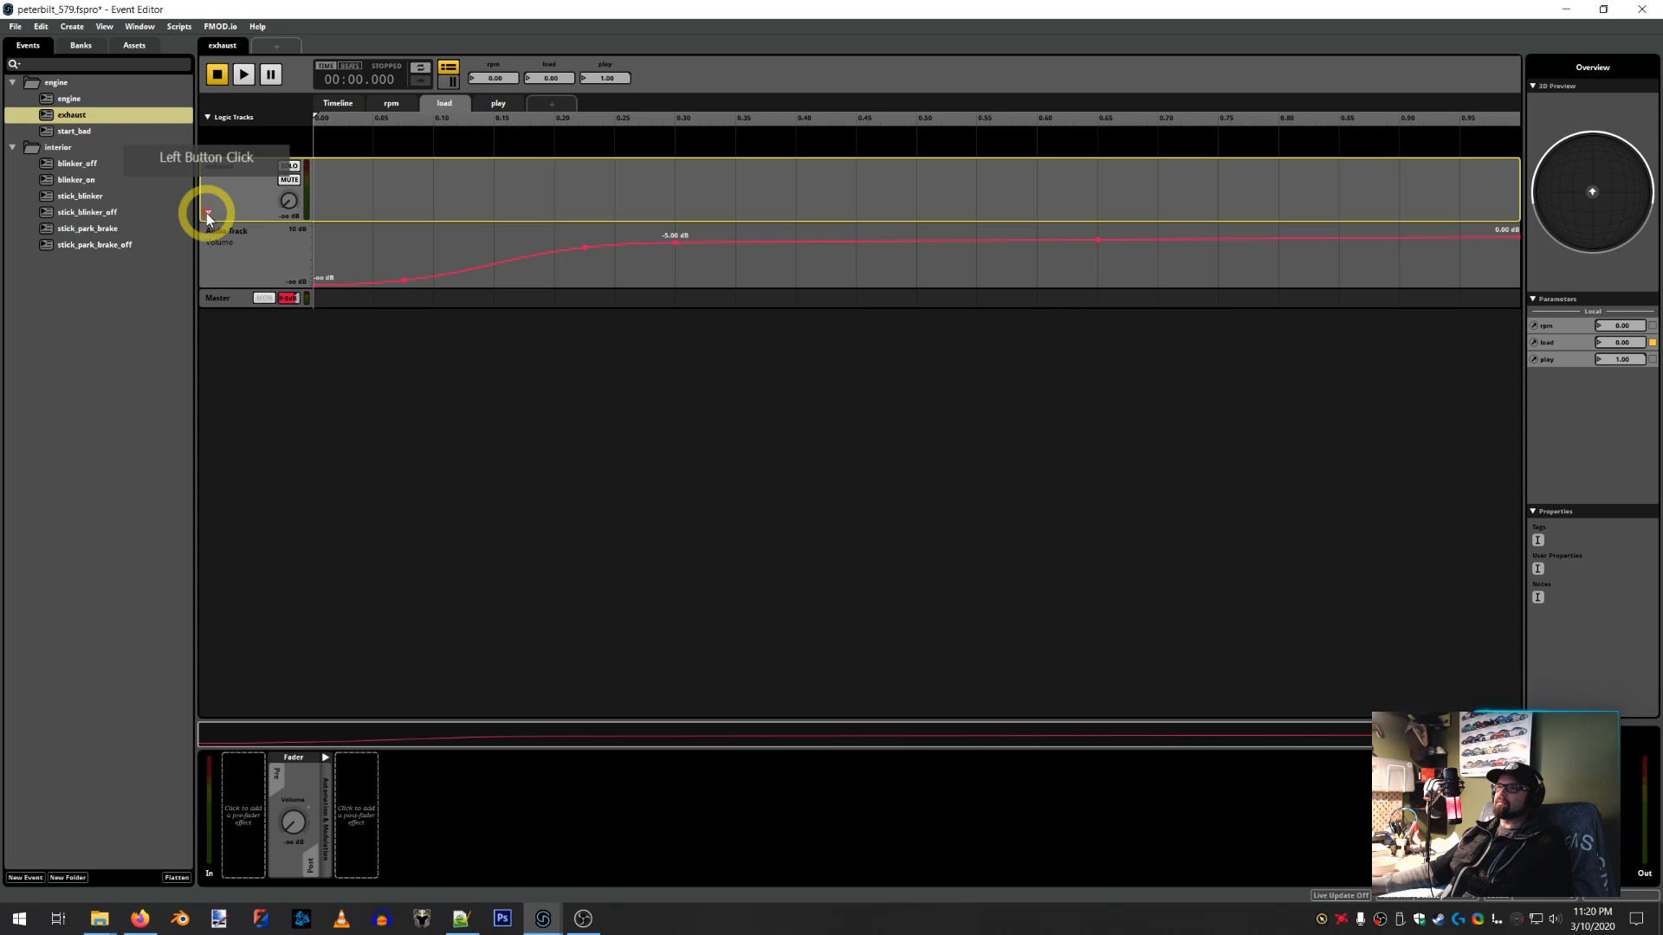
Examine the reference exhaust track's volume automation on the play, load and rpm parameter sheets and on the timeline
click(485, 103)
click(409, 204)
click(210, 212)
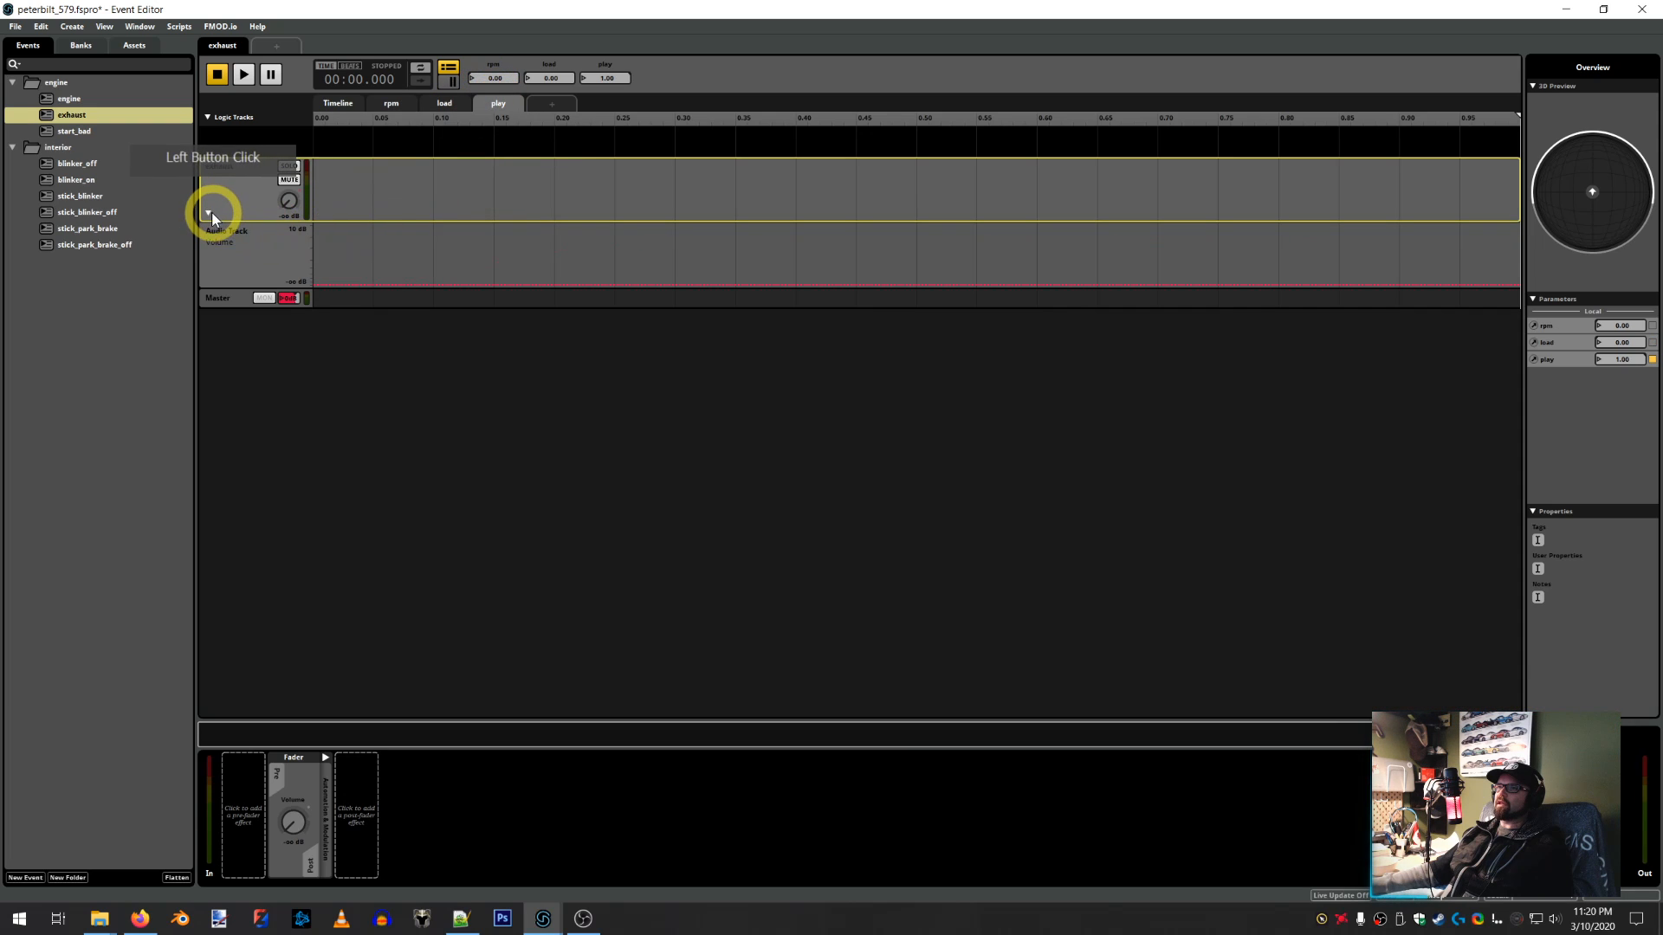
click(439, 105)
click(319, 301)
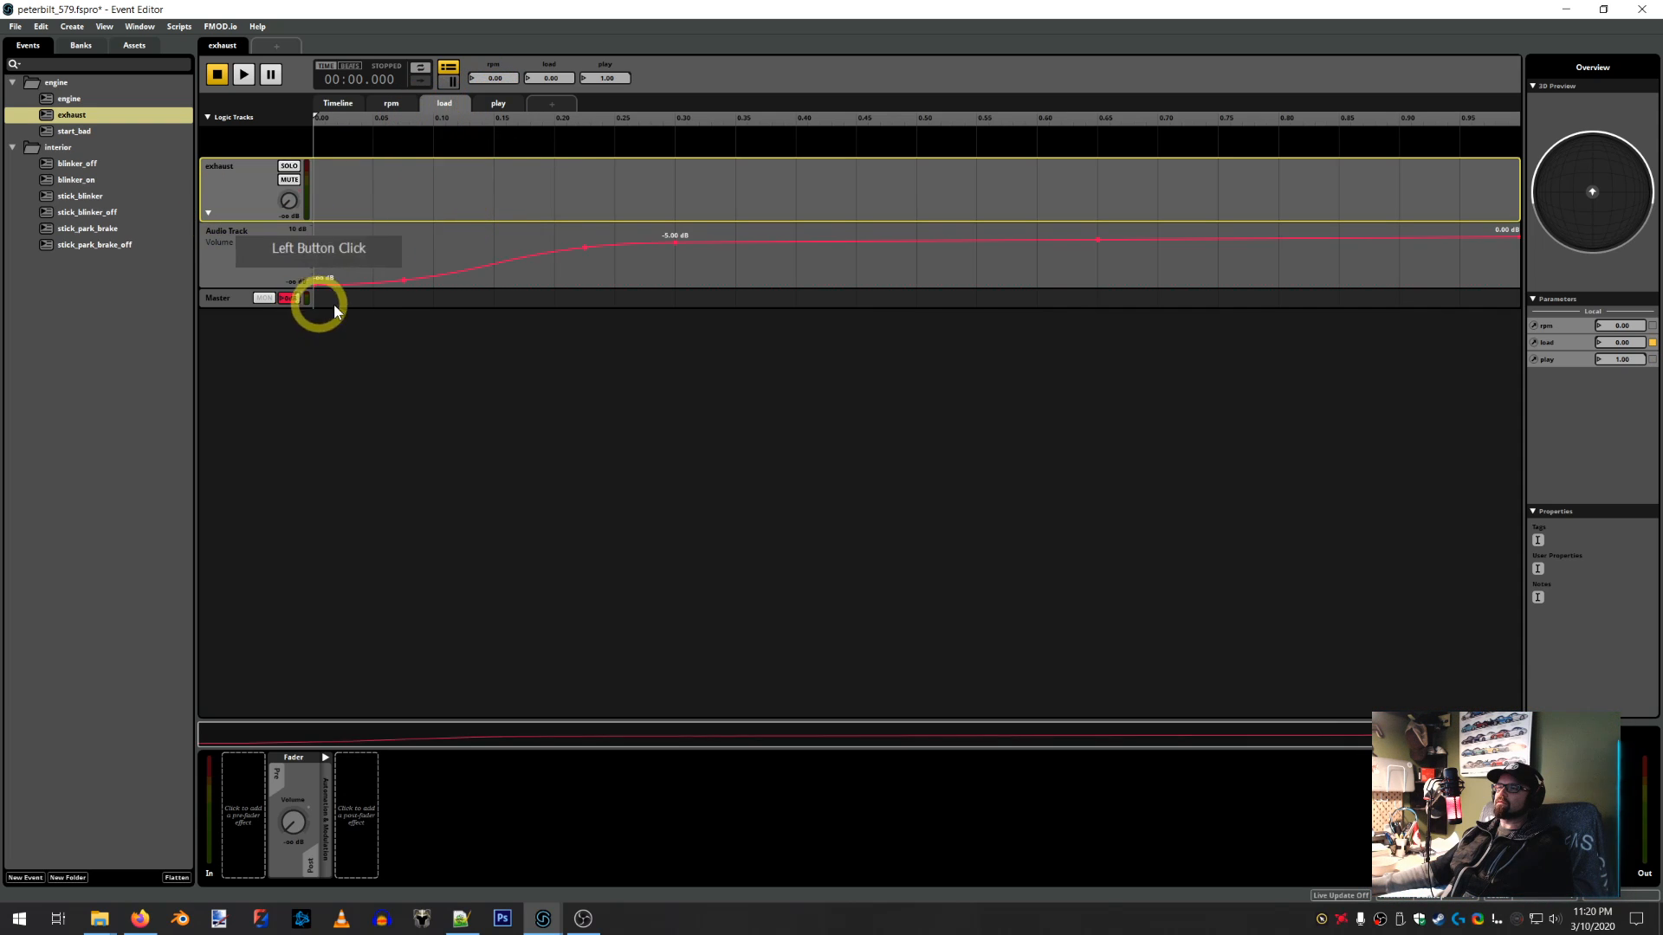
click(623, 241)
click(388, 103)
click(353, 105)
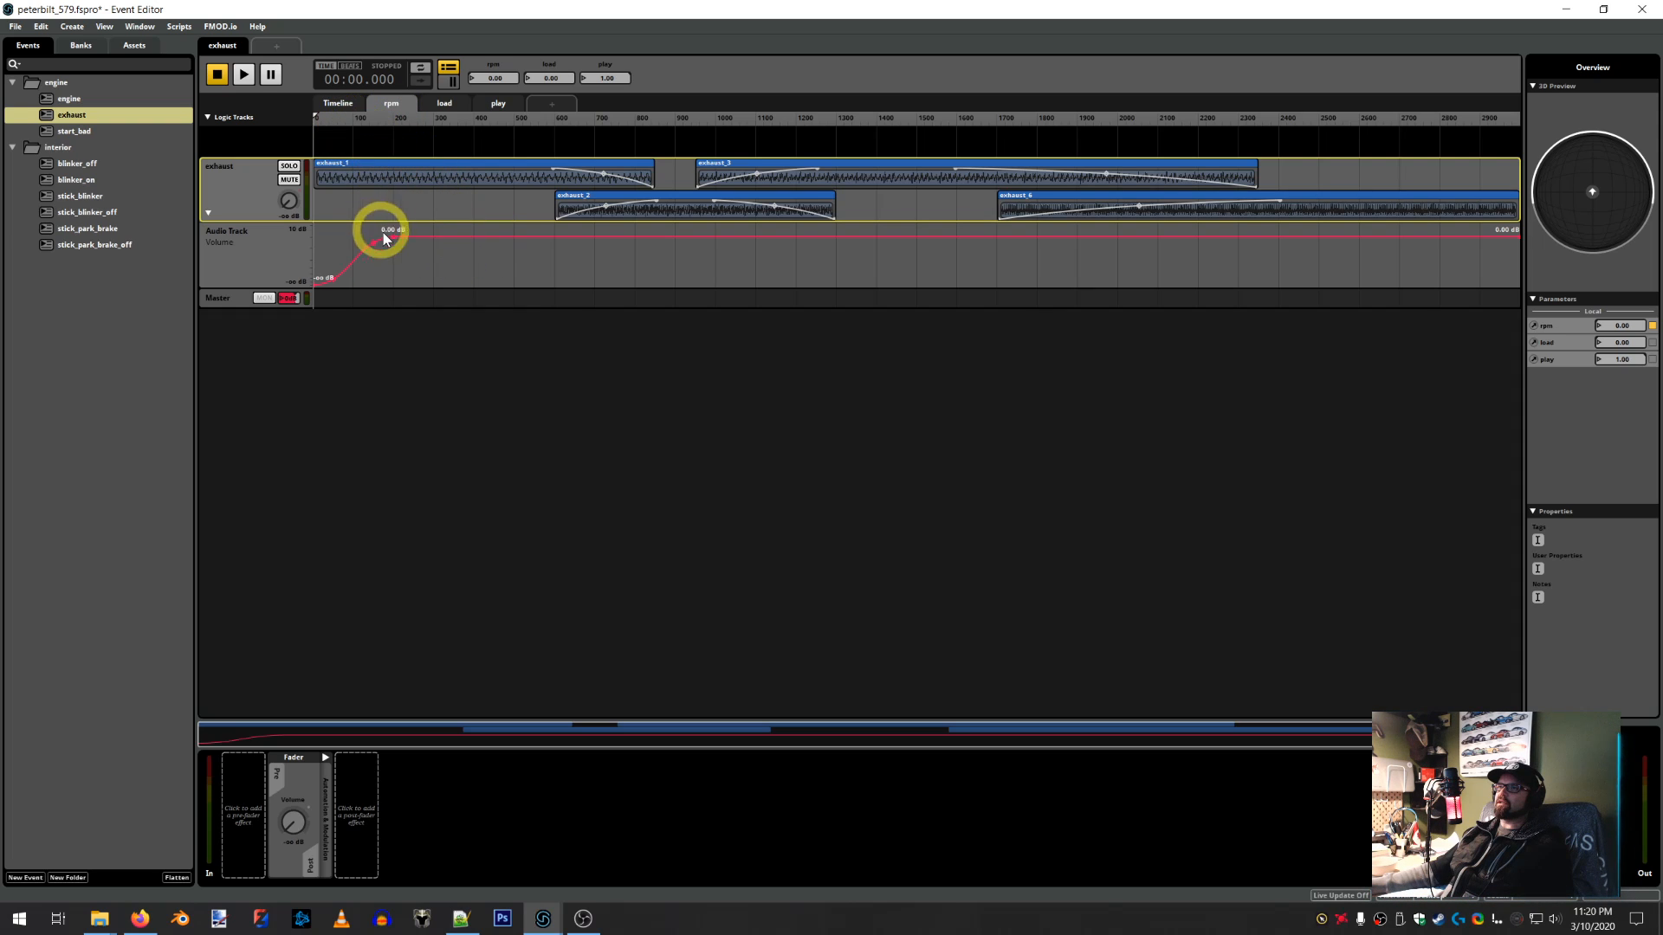
click(338, 103)
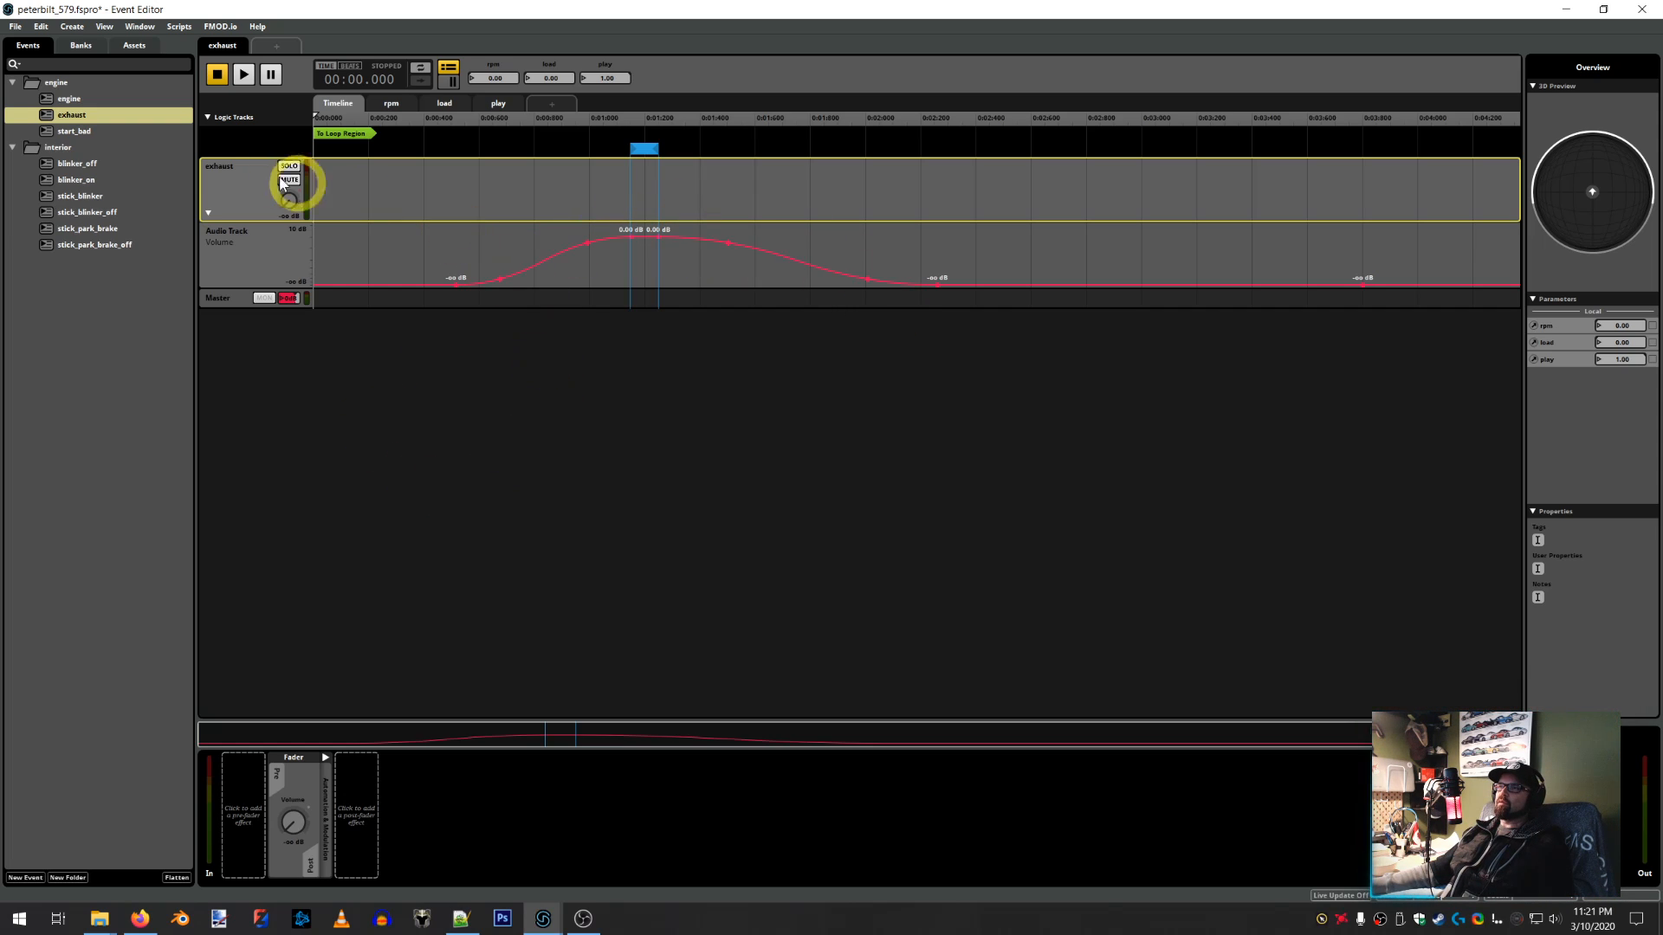
Open the reference engine event and the Preset Browser, and expand the engine and exhaust parameter folders
click(69, 99)
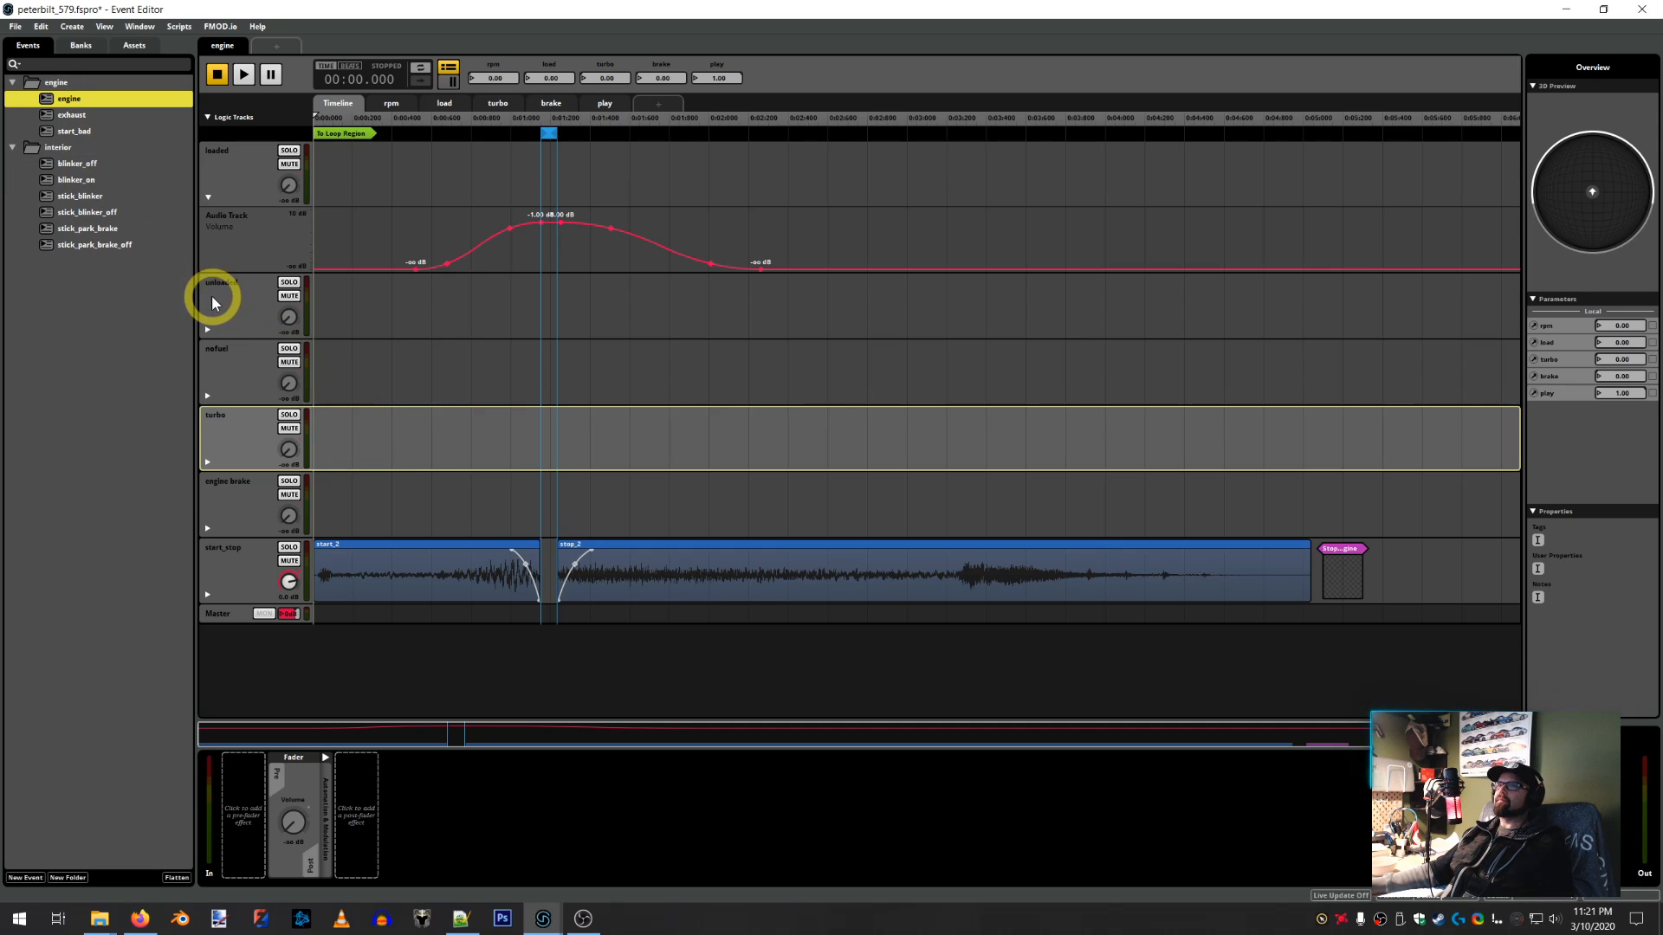
click(138, 27)
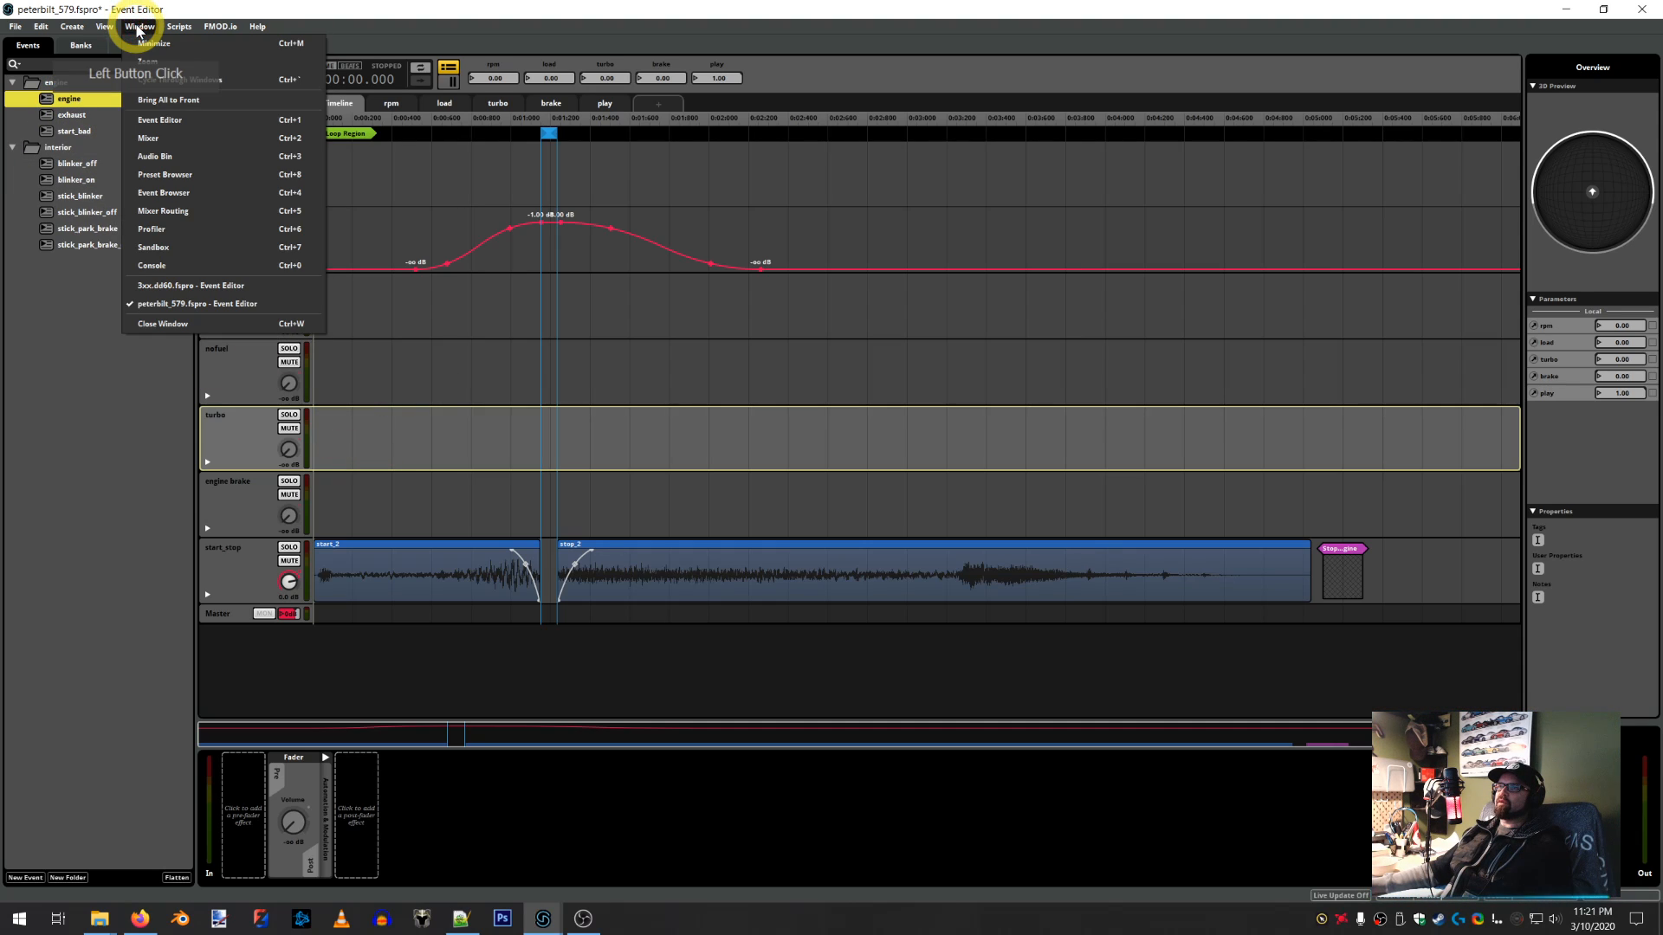
click(160, 175)
click(713, 298)
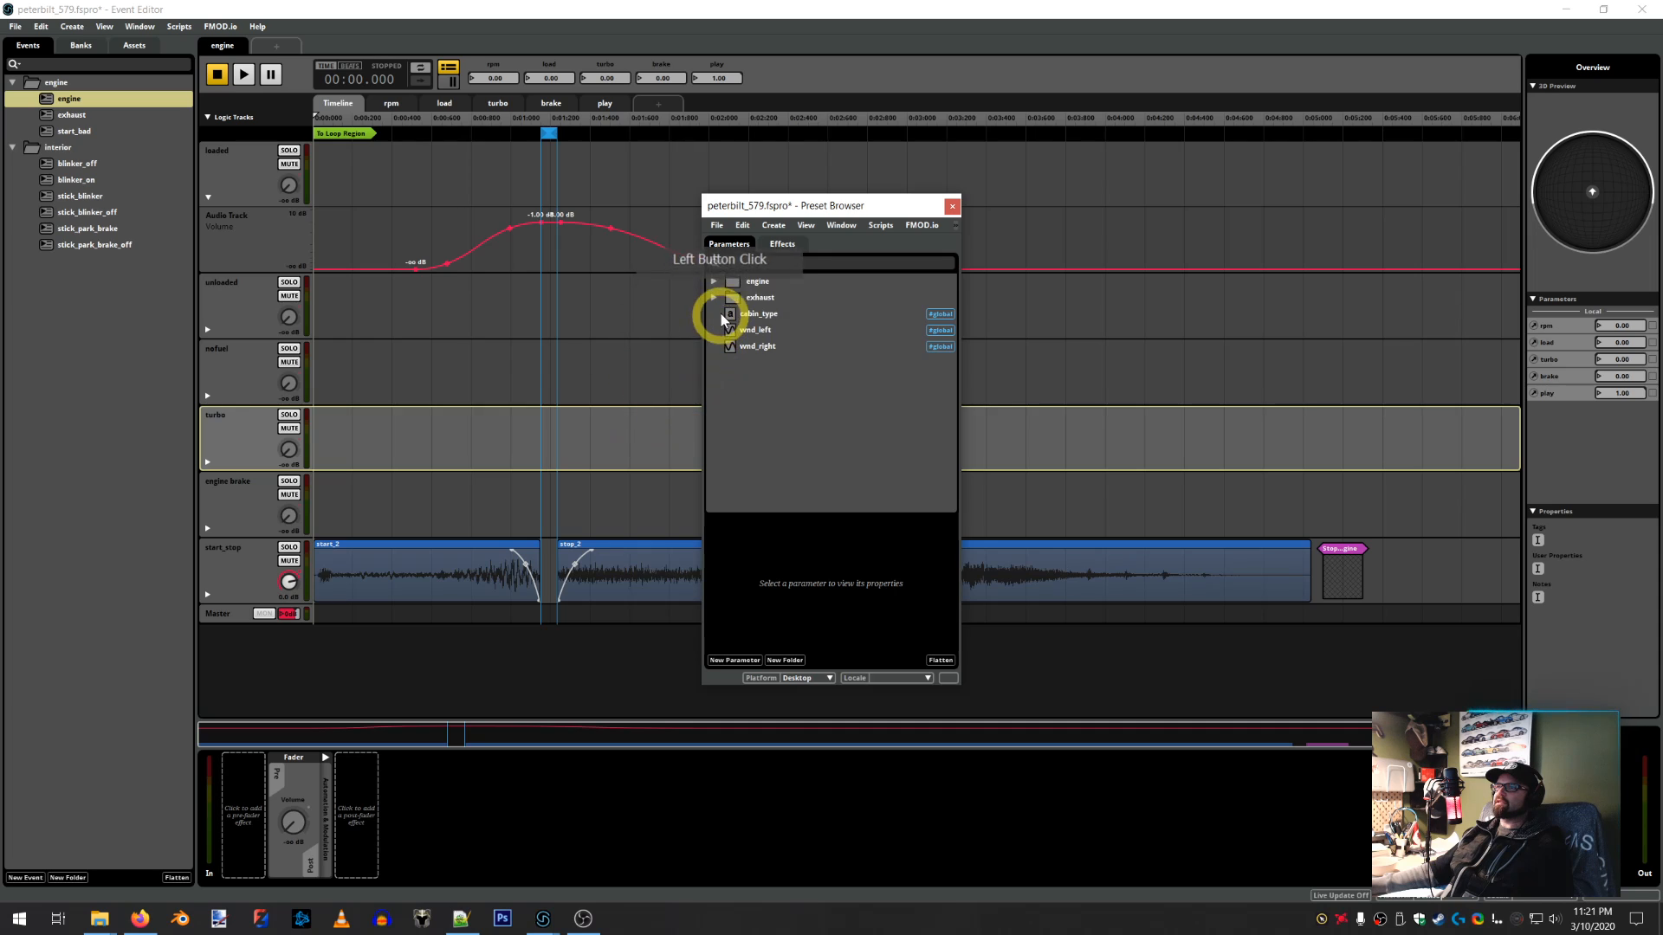
click(713, 281)
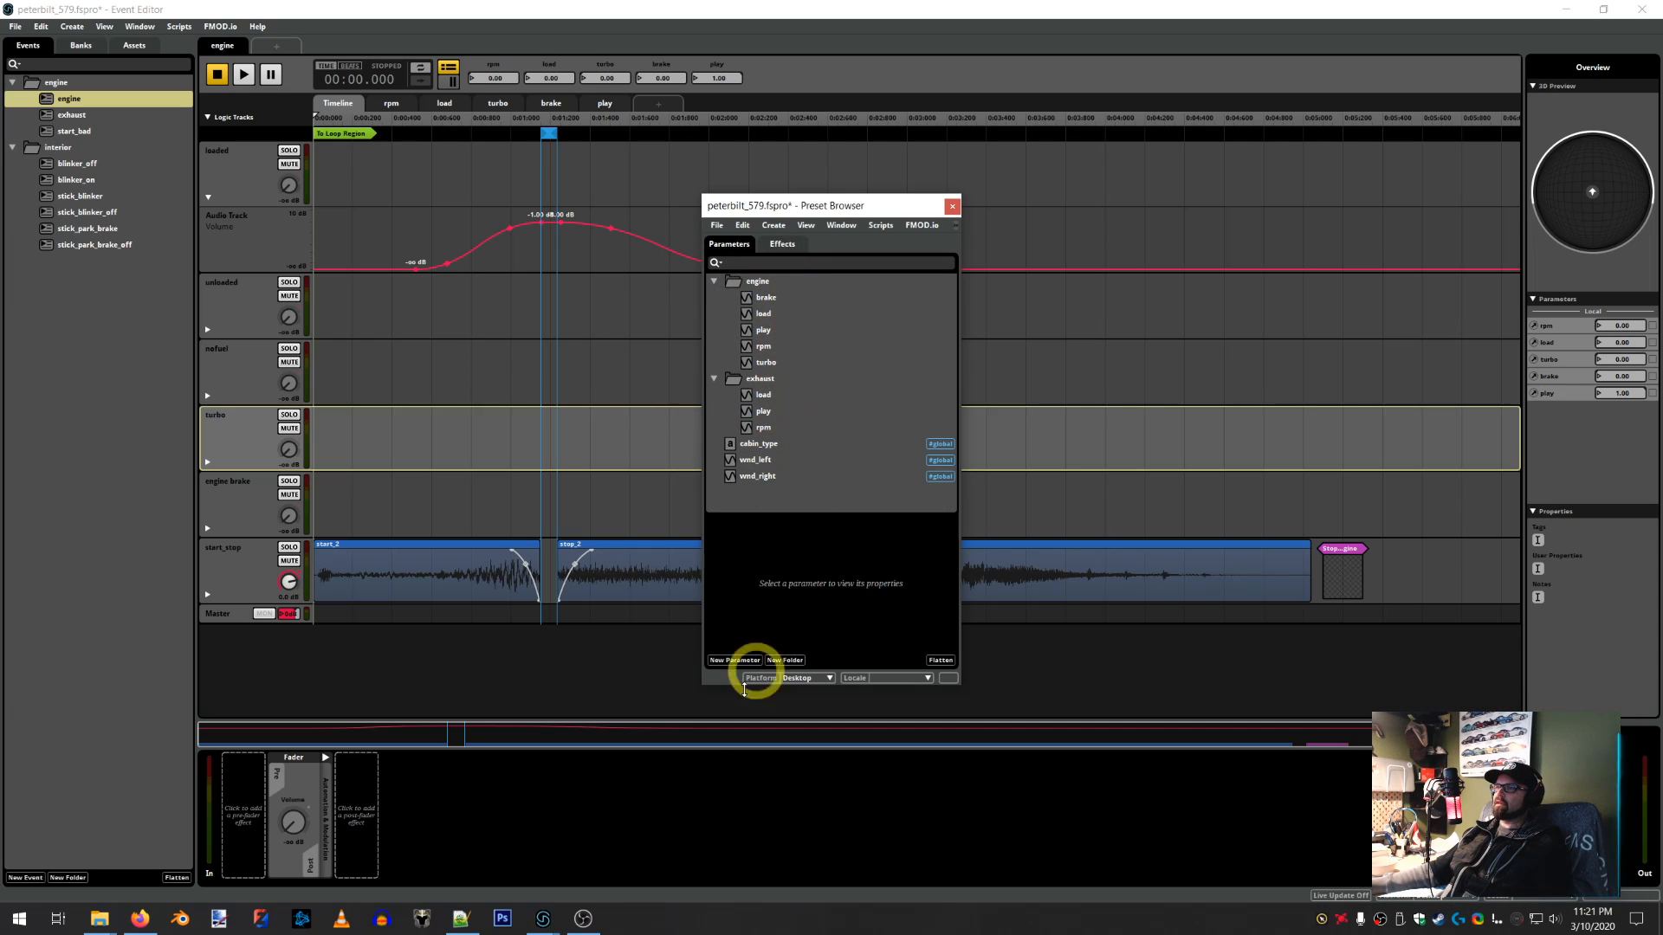
Compare the reference project's parameter presets, switch to the 3xx.dd60 project and close the reference Preset Browser
click(543, 916)
click(633, 855)
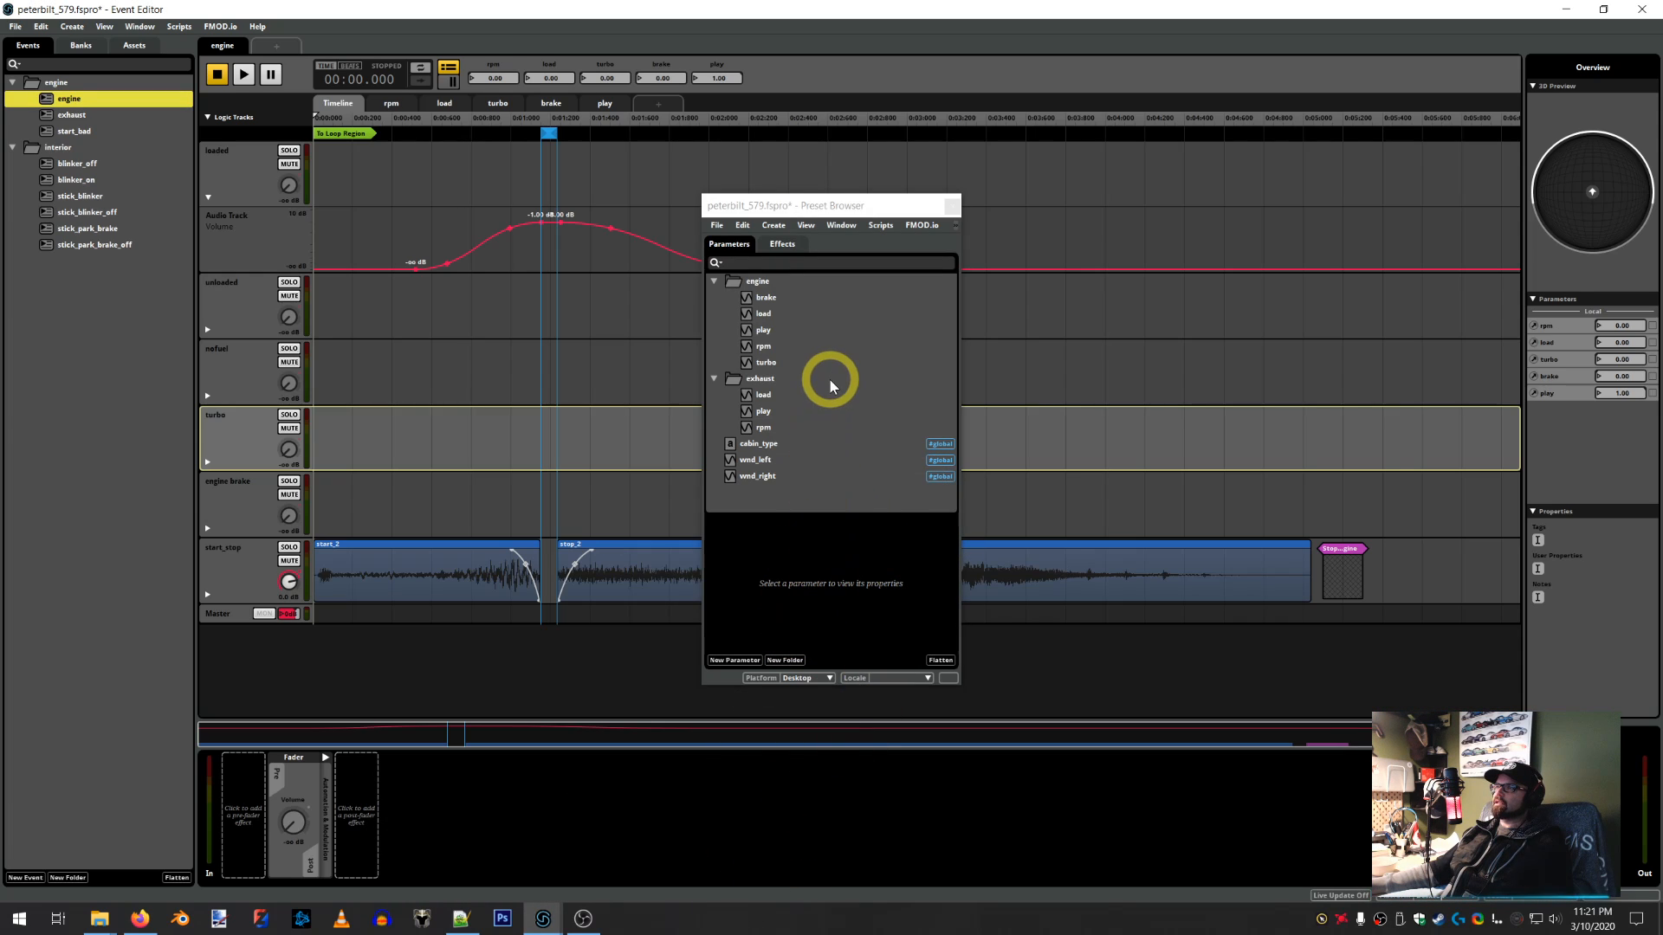
drag(814, 205, 890, 132)
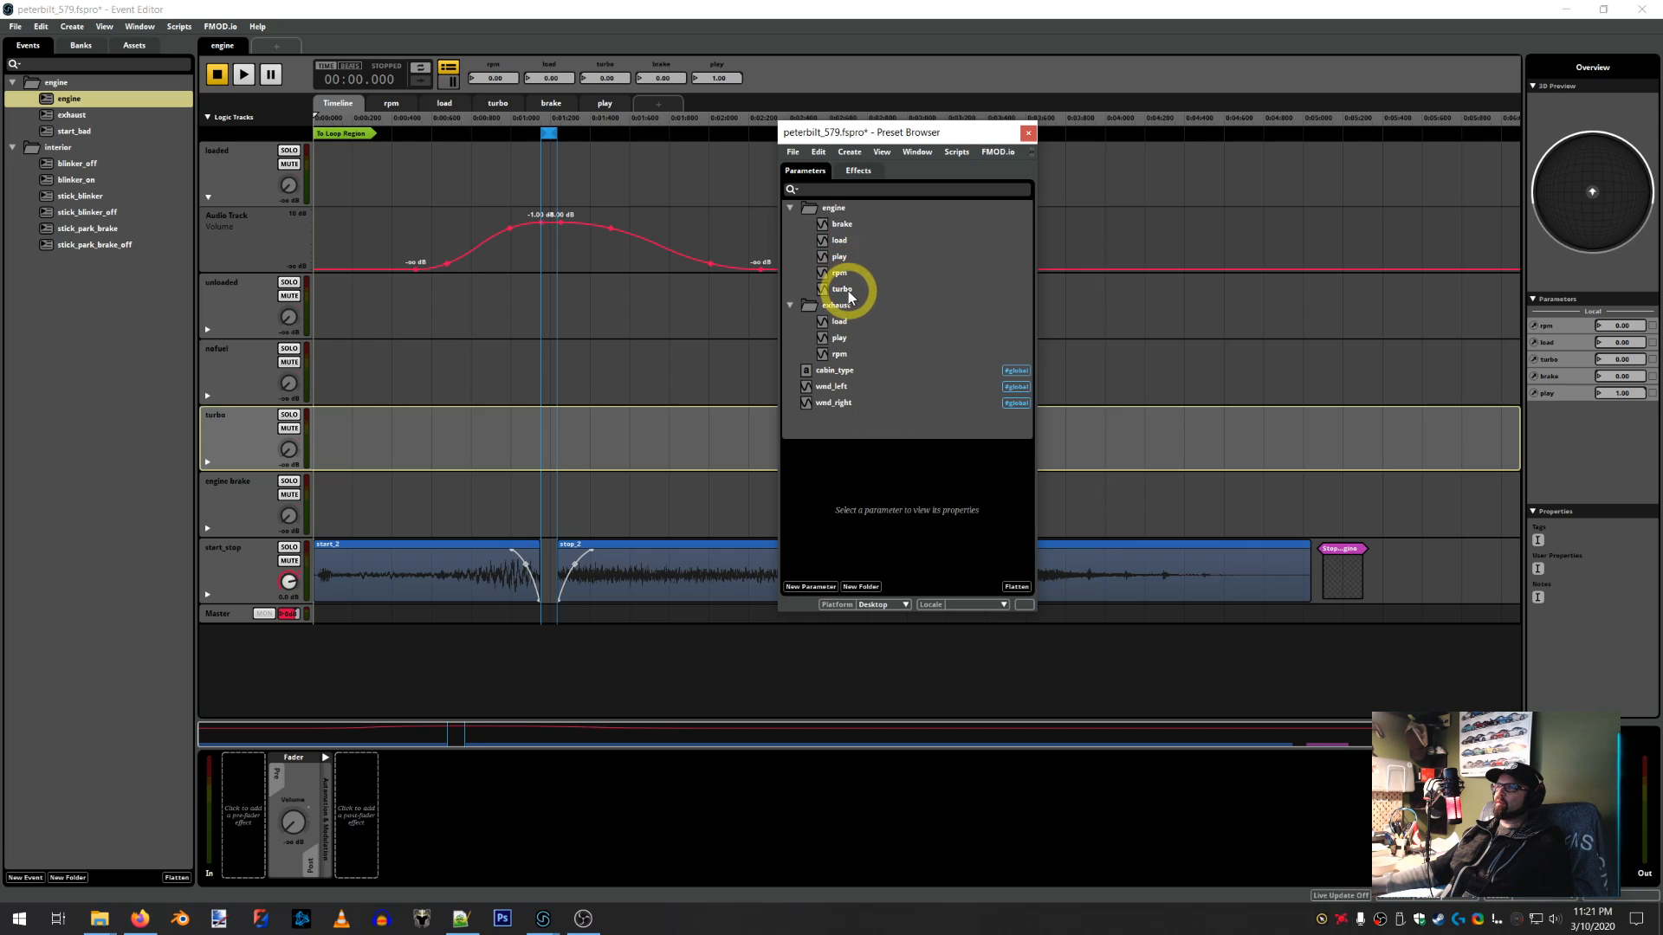
mouse_move(583, 918)
click(482, 852)
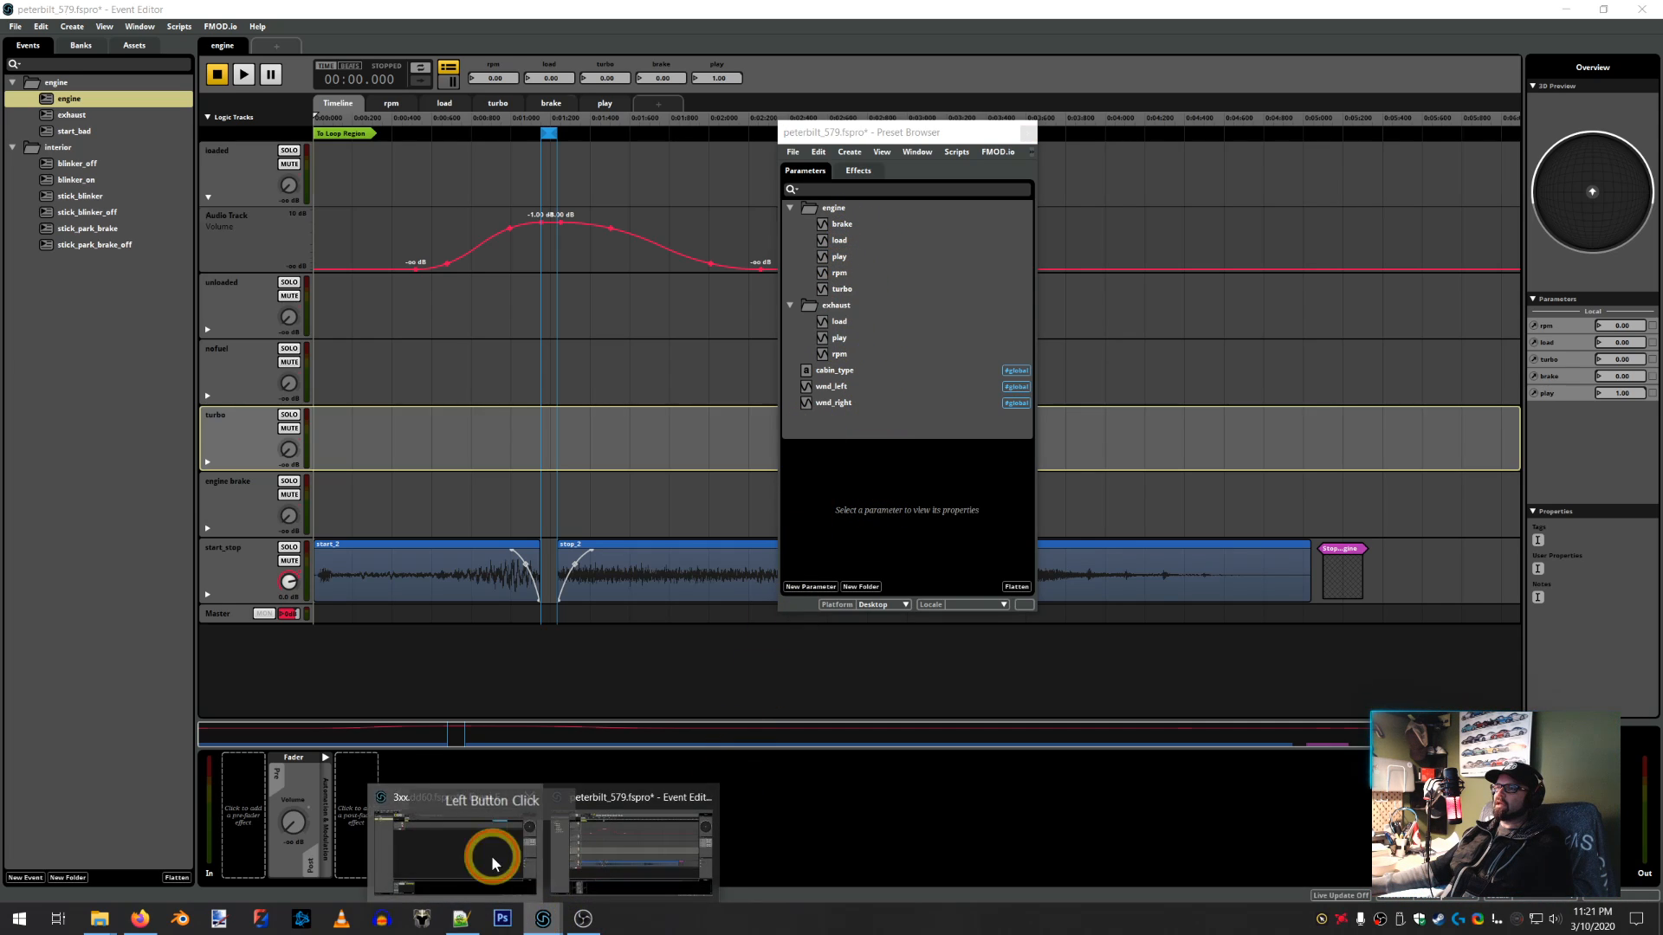
click(1027, 132)
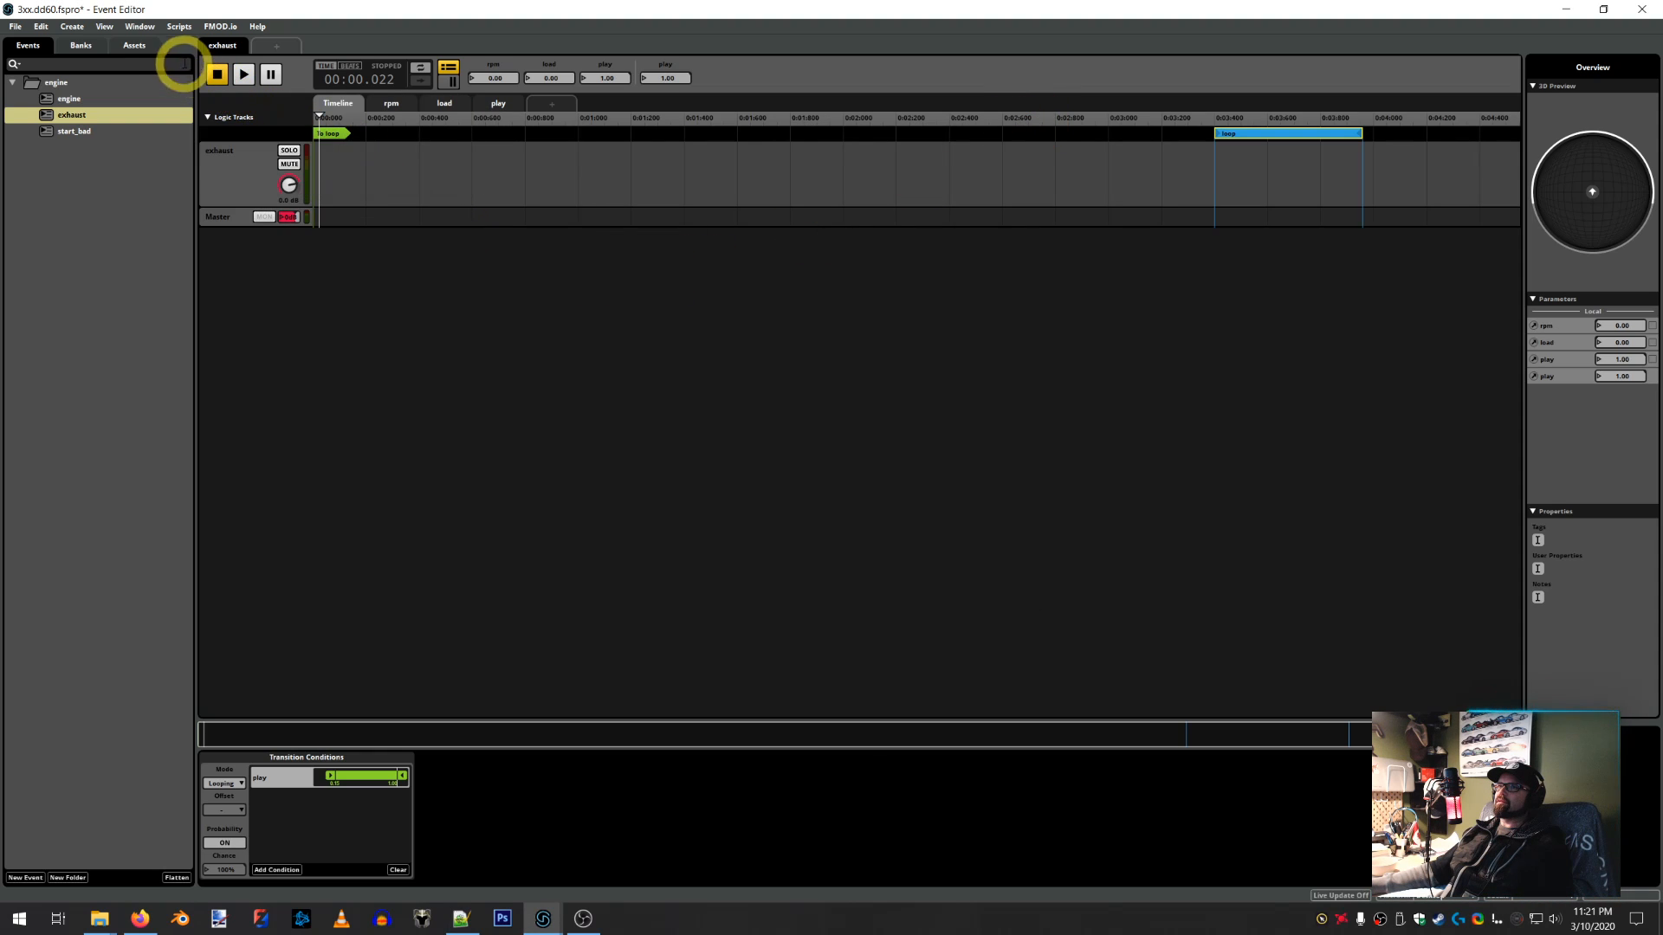
Open the Preset Browser for the 3xx.dd60 project and expand its engine and exhaust parameter folders
click(154, 29)
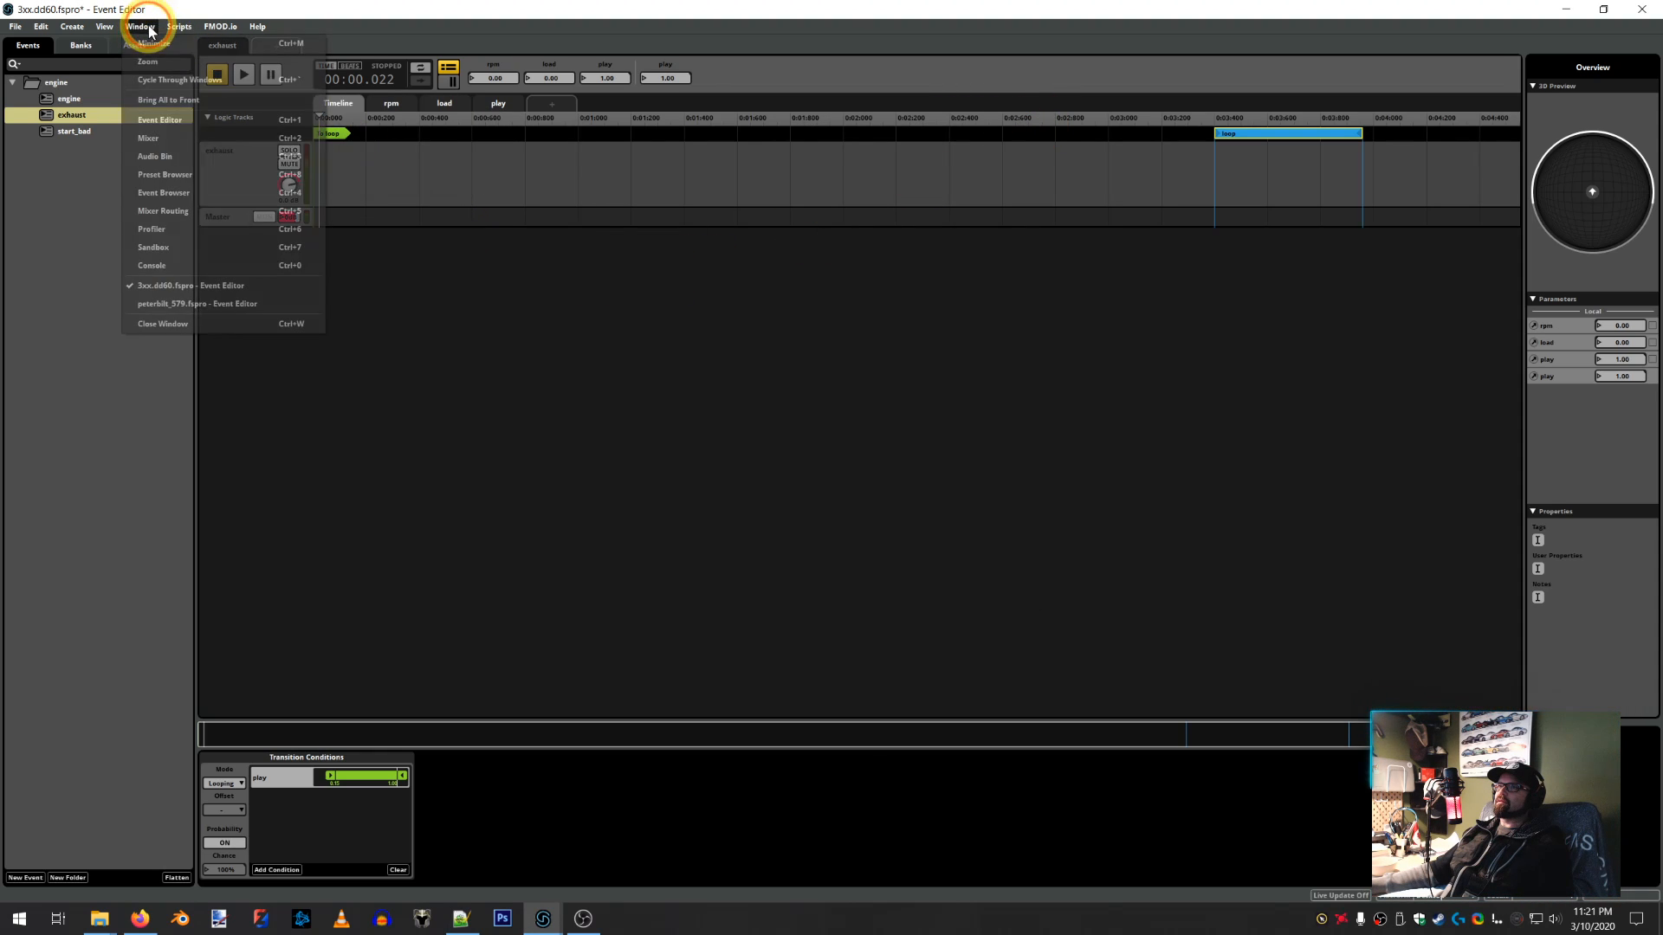
click(167, 170)
click(713, 281)
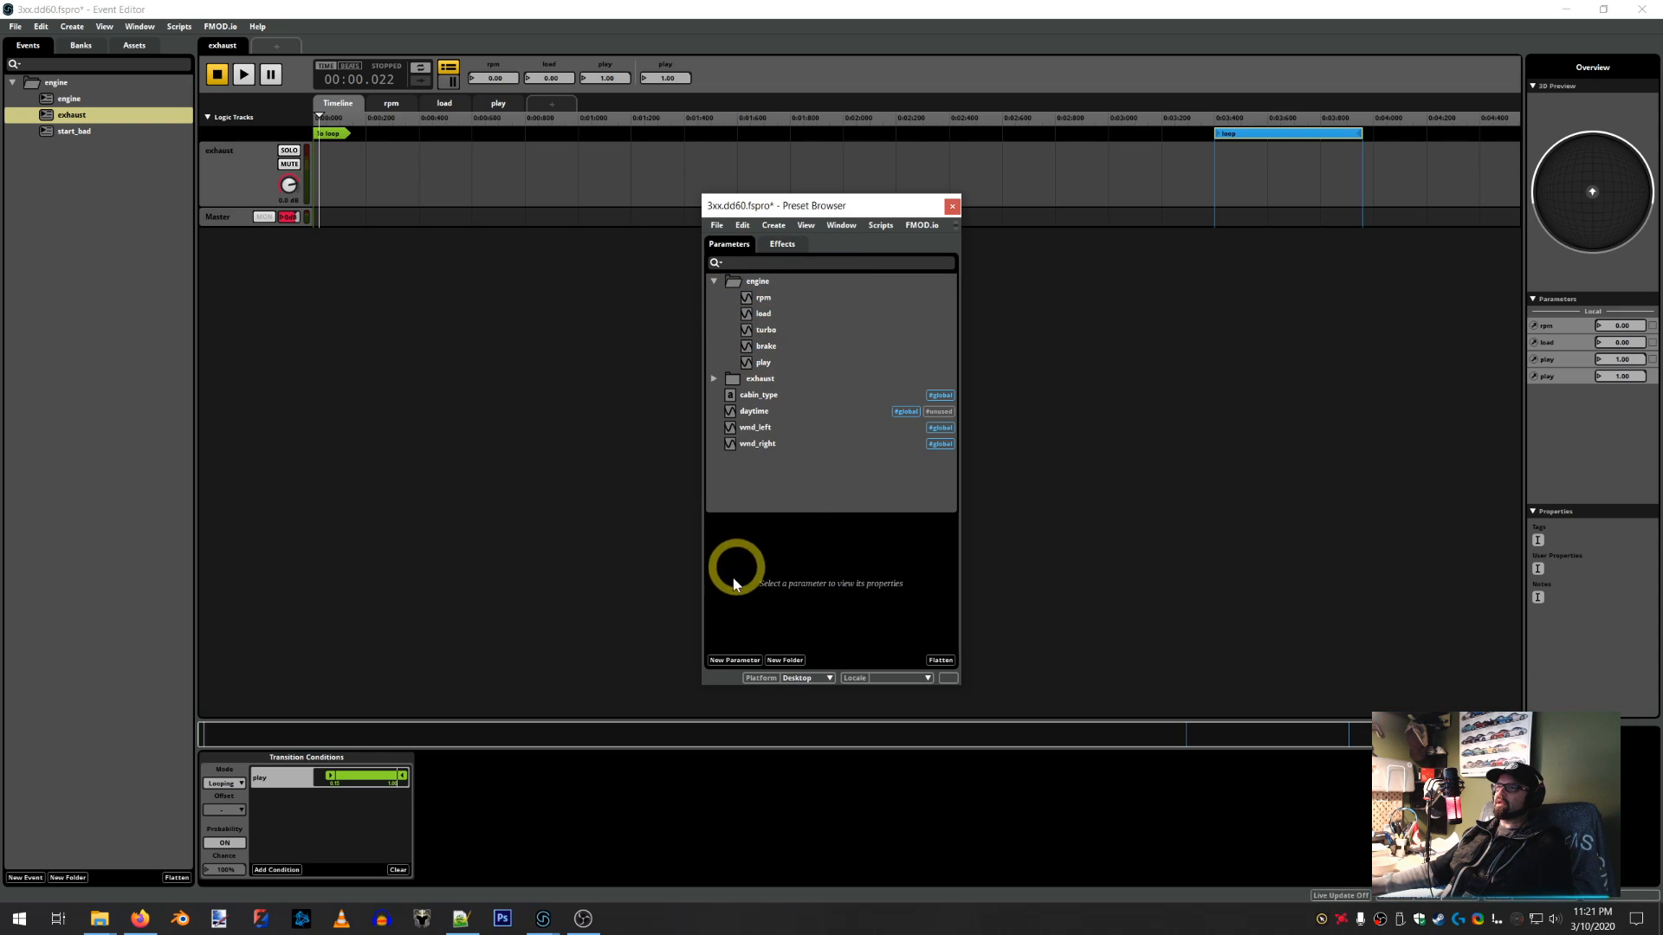
click(714, 379)
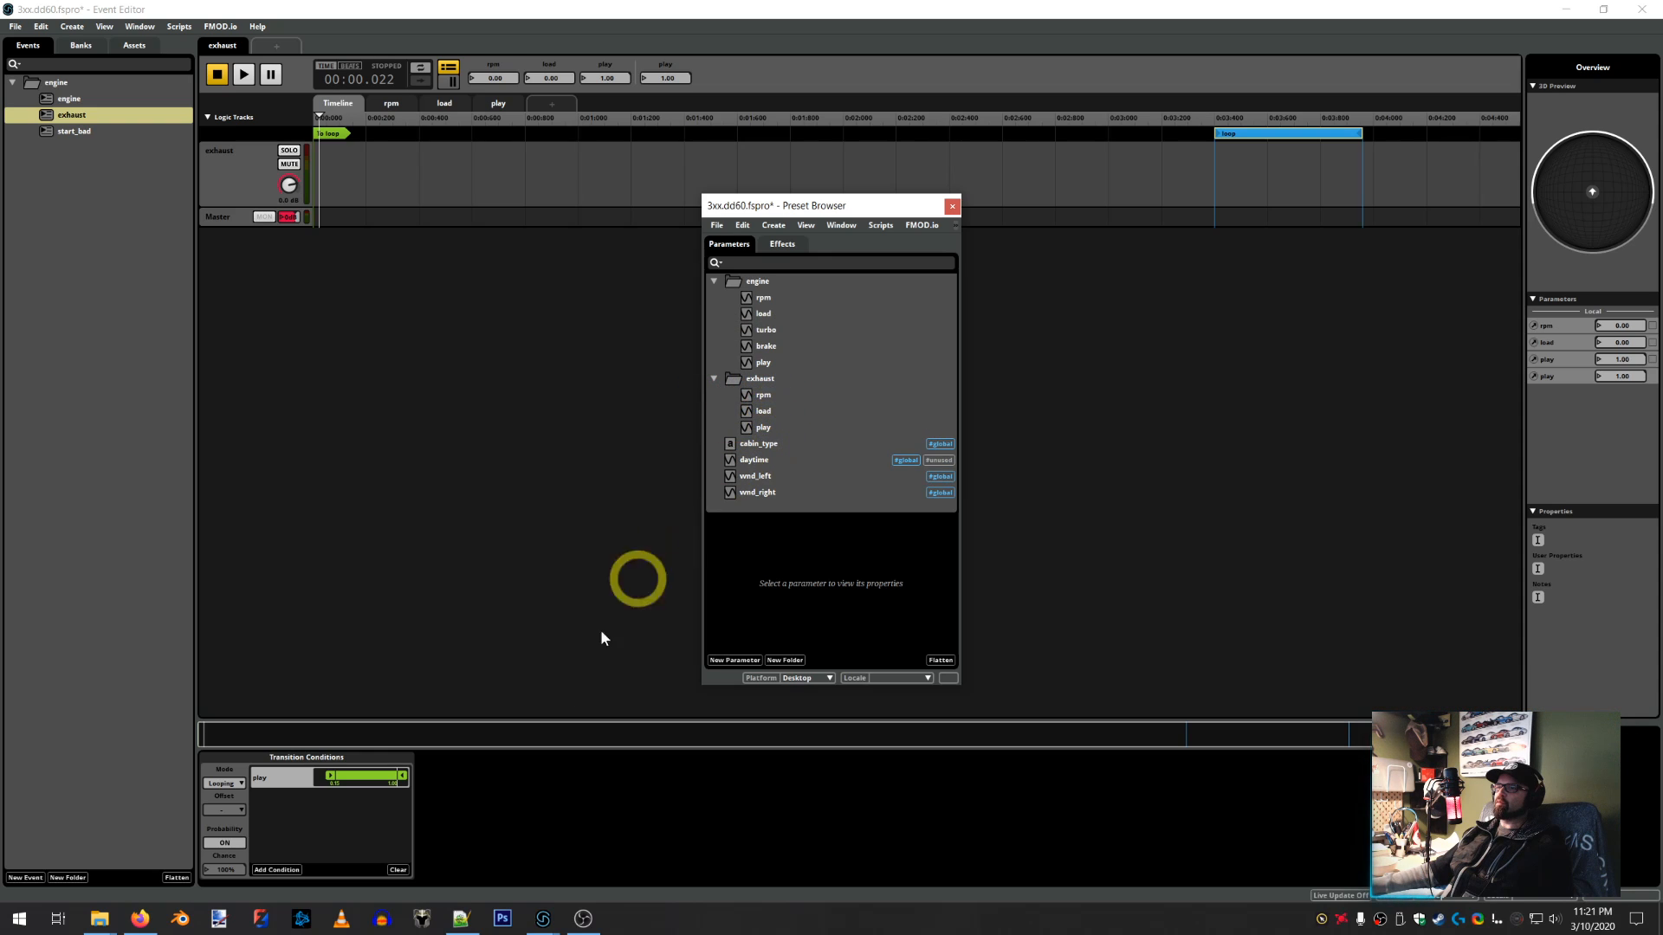
Close the Preset Browser and minimize the peterbilt_579 reference project with its interior event folder collapsed
click(543, 918)
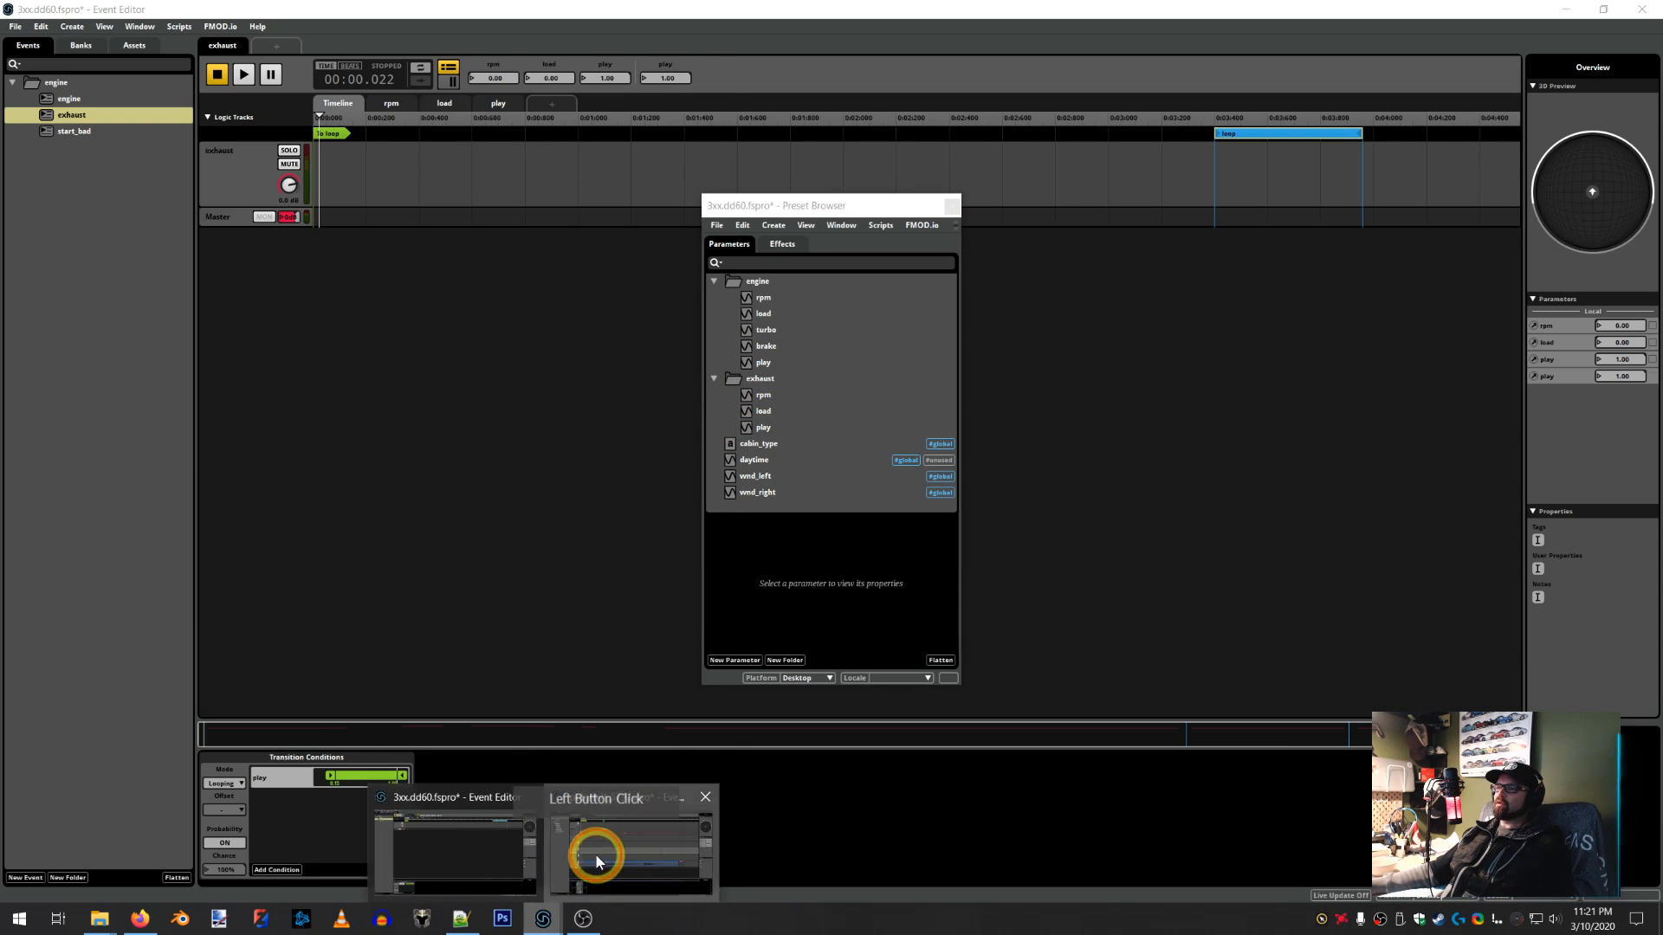
click(597, 853)
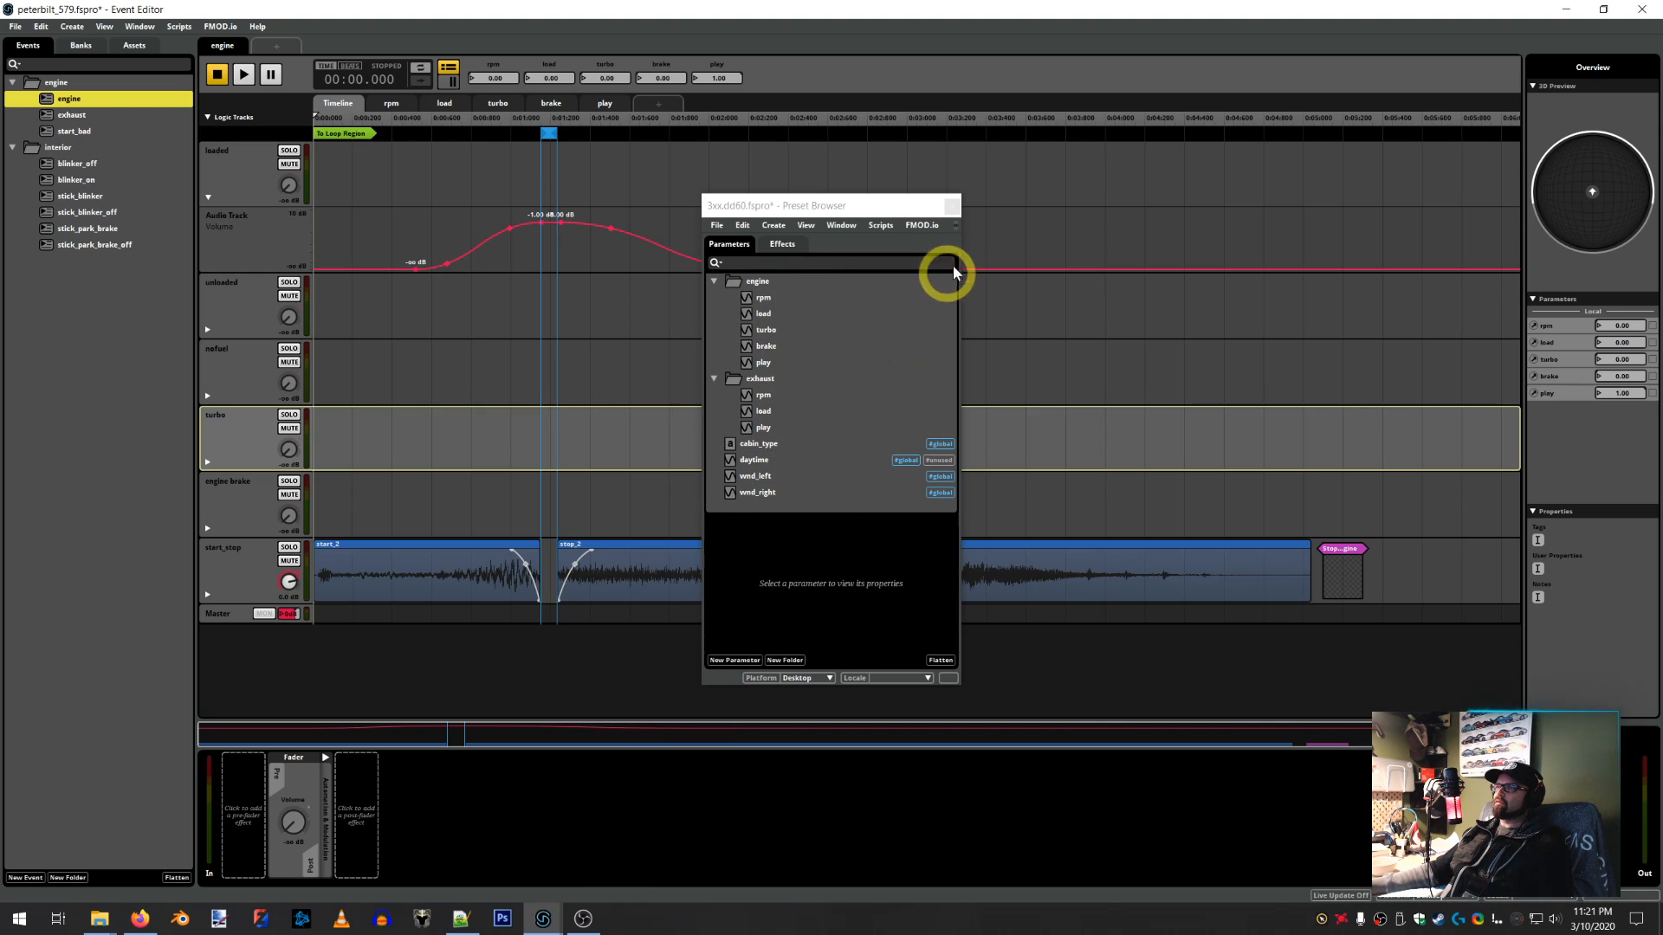
click(953, 207)
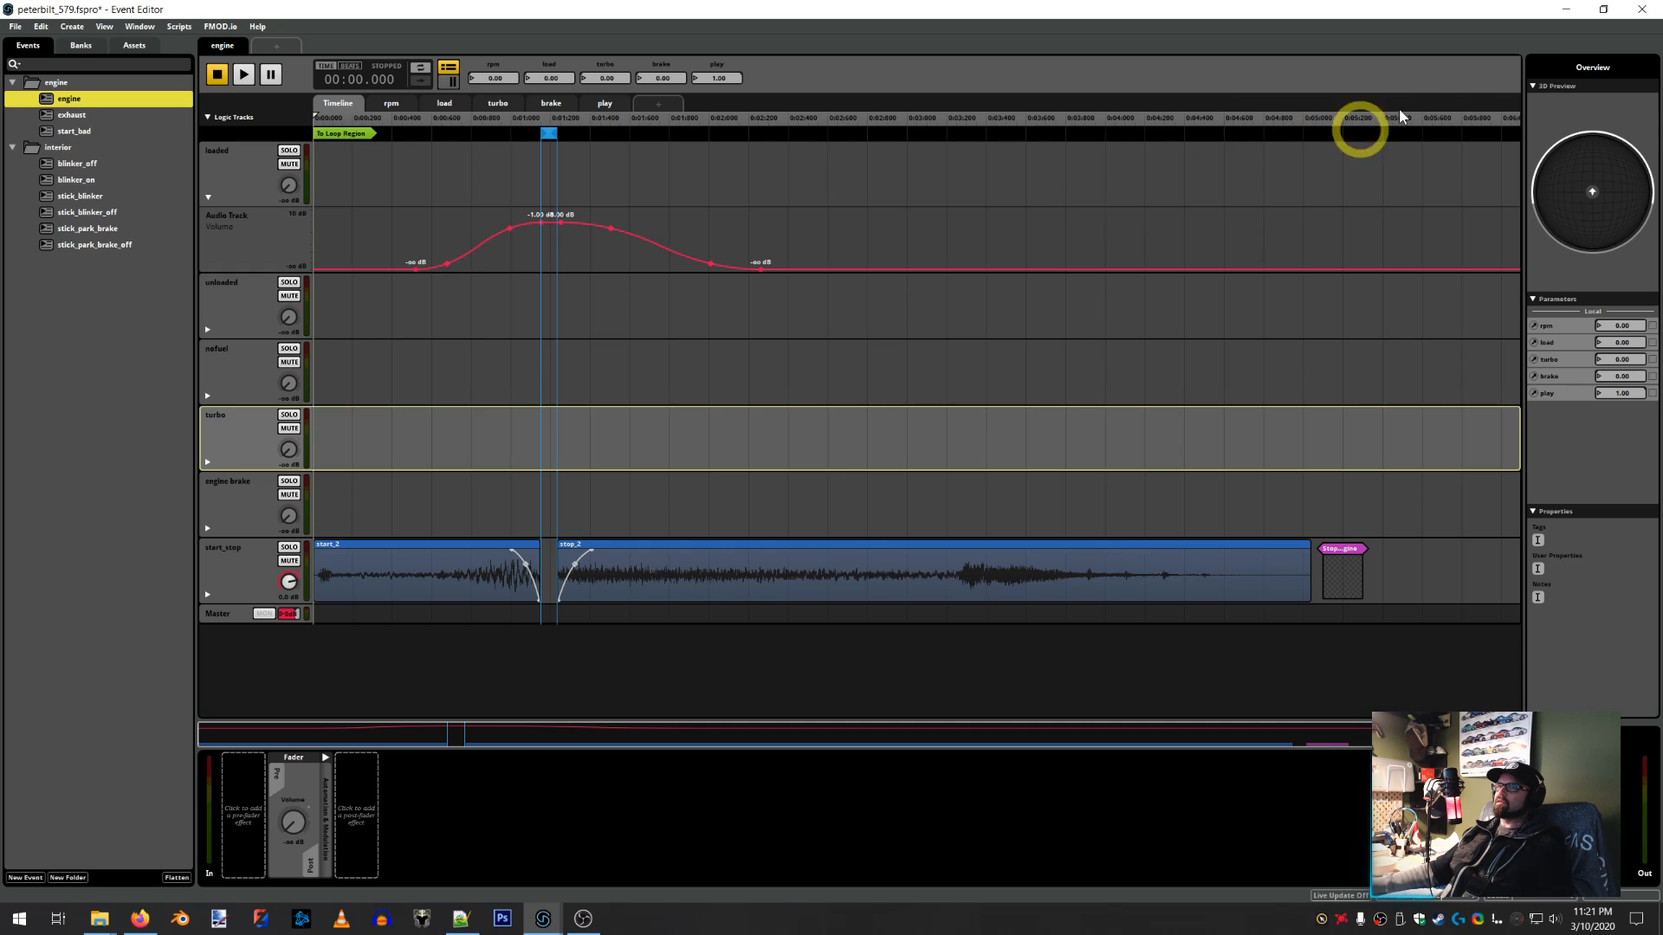
click(52, 153)
click(13, 147)
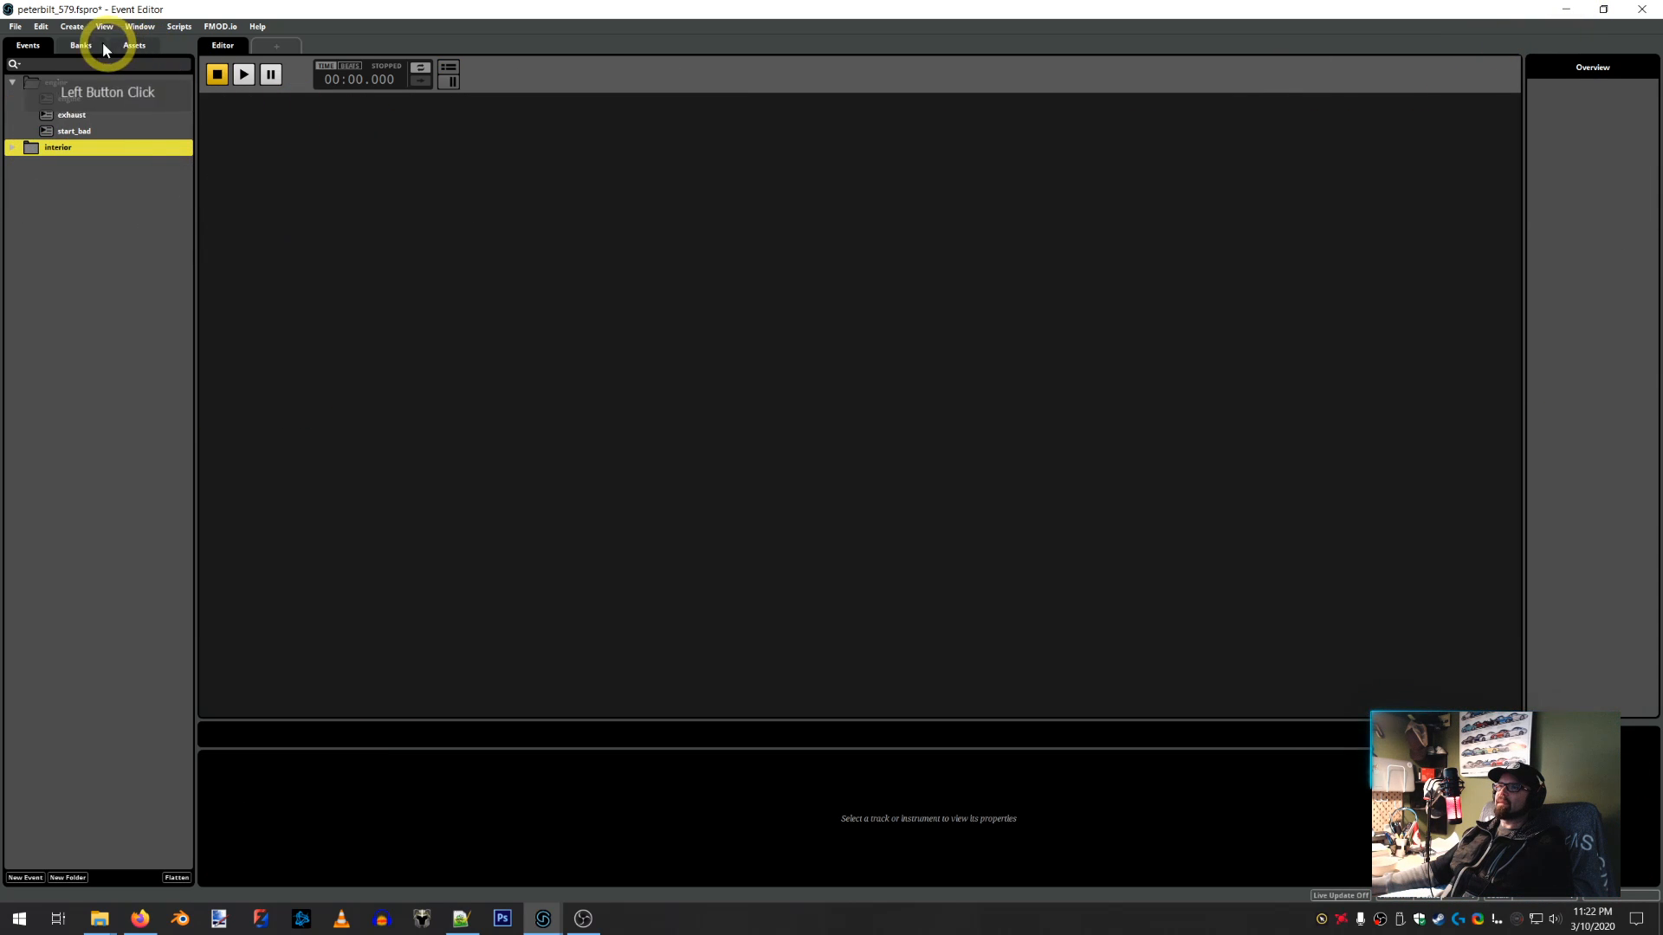
click(1566, 9)
Save the 3xx.dd60 project
click(539, 507)
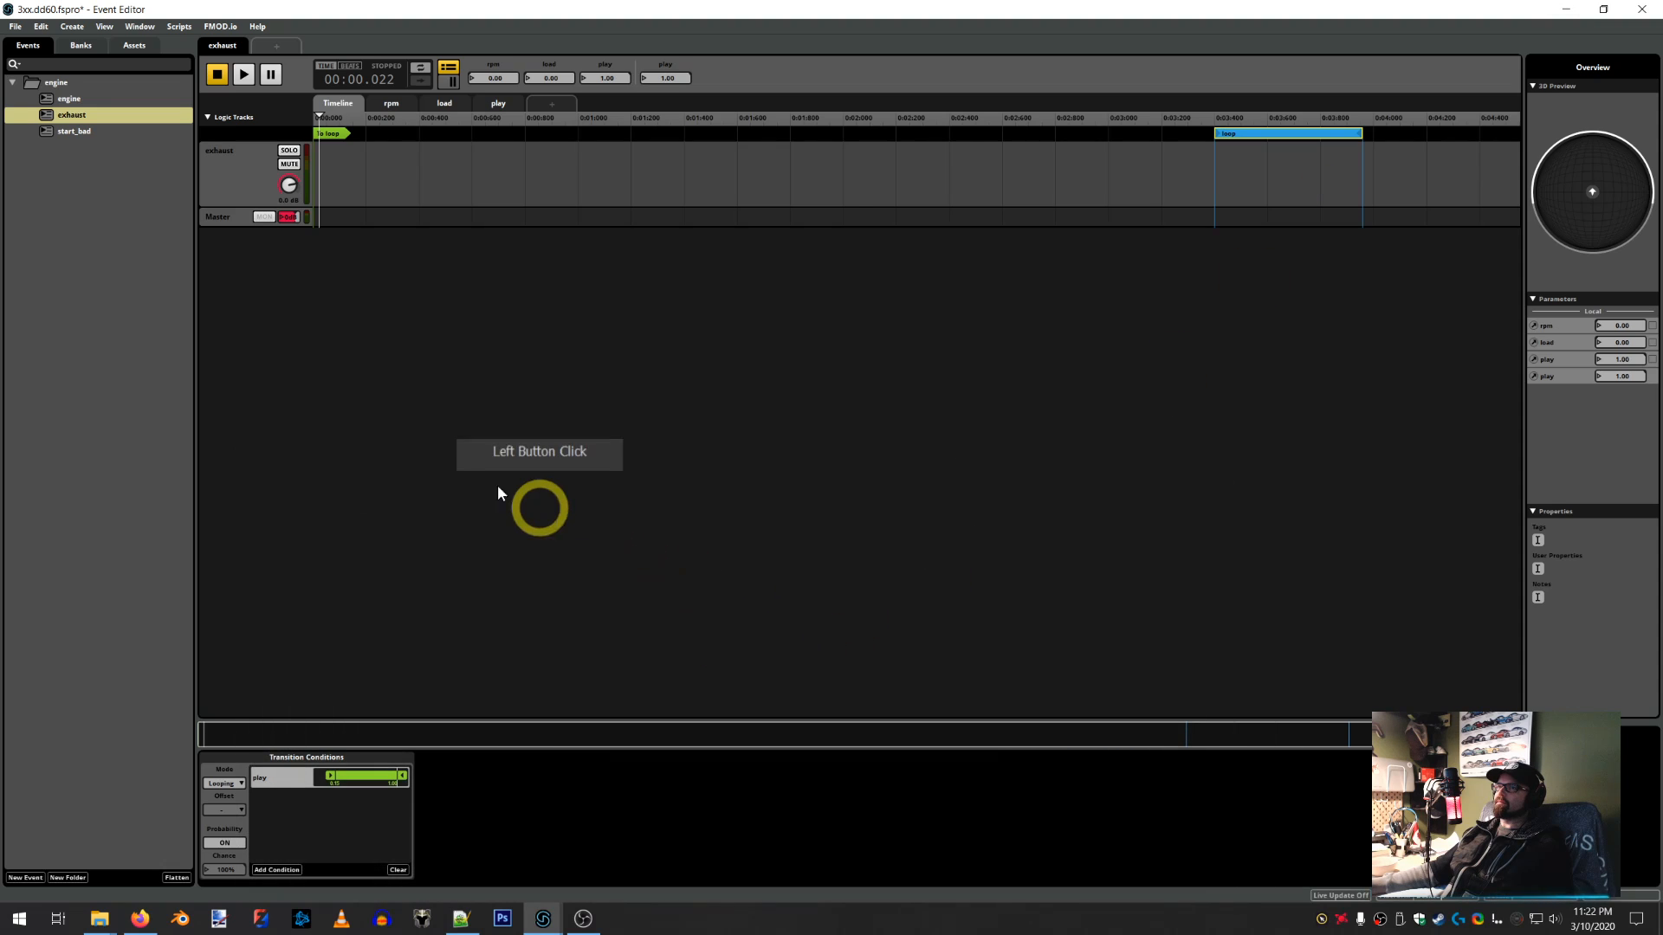
click(315, 363)
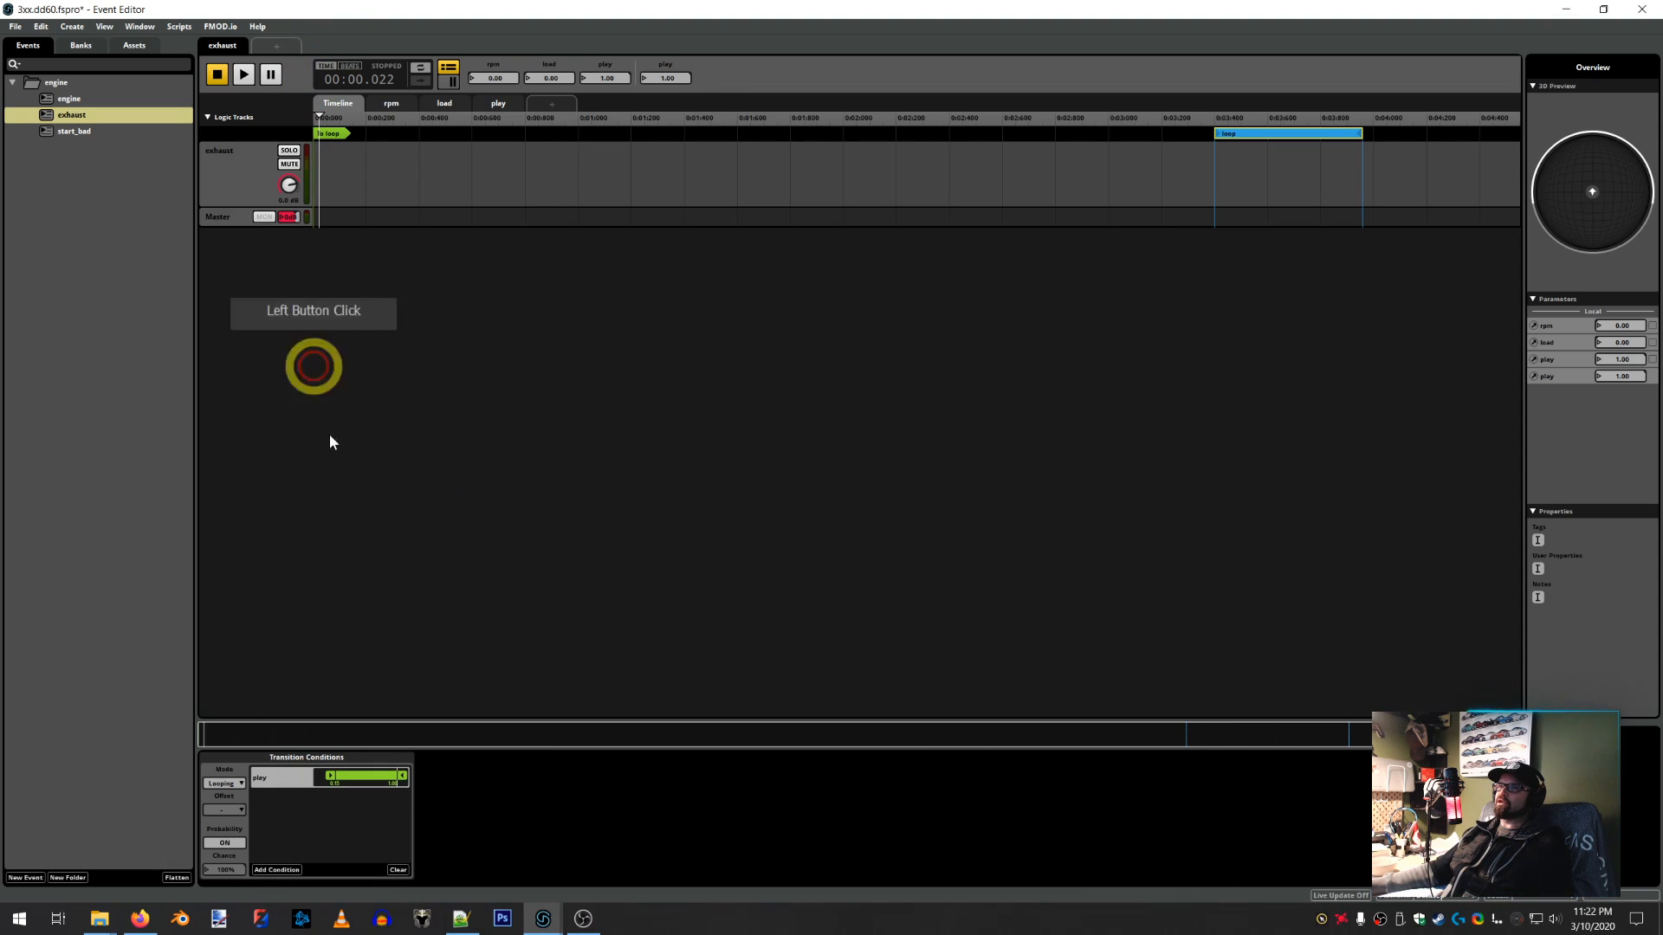
click(394, 518)
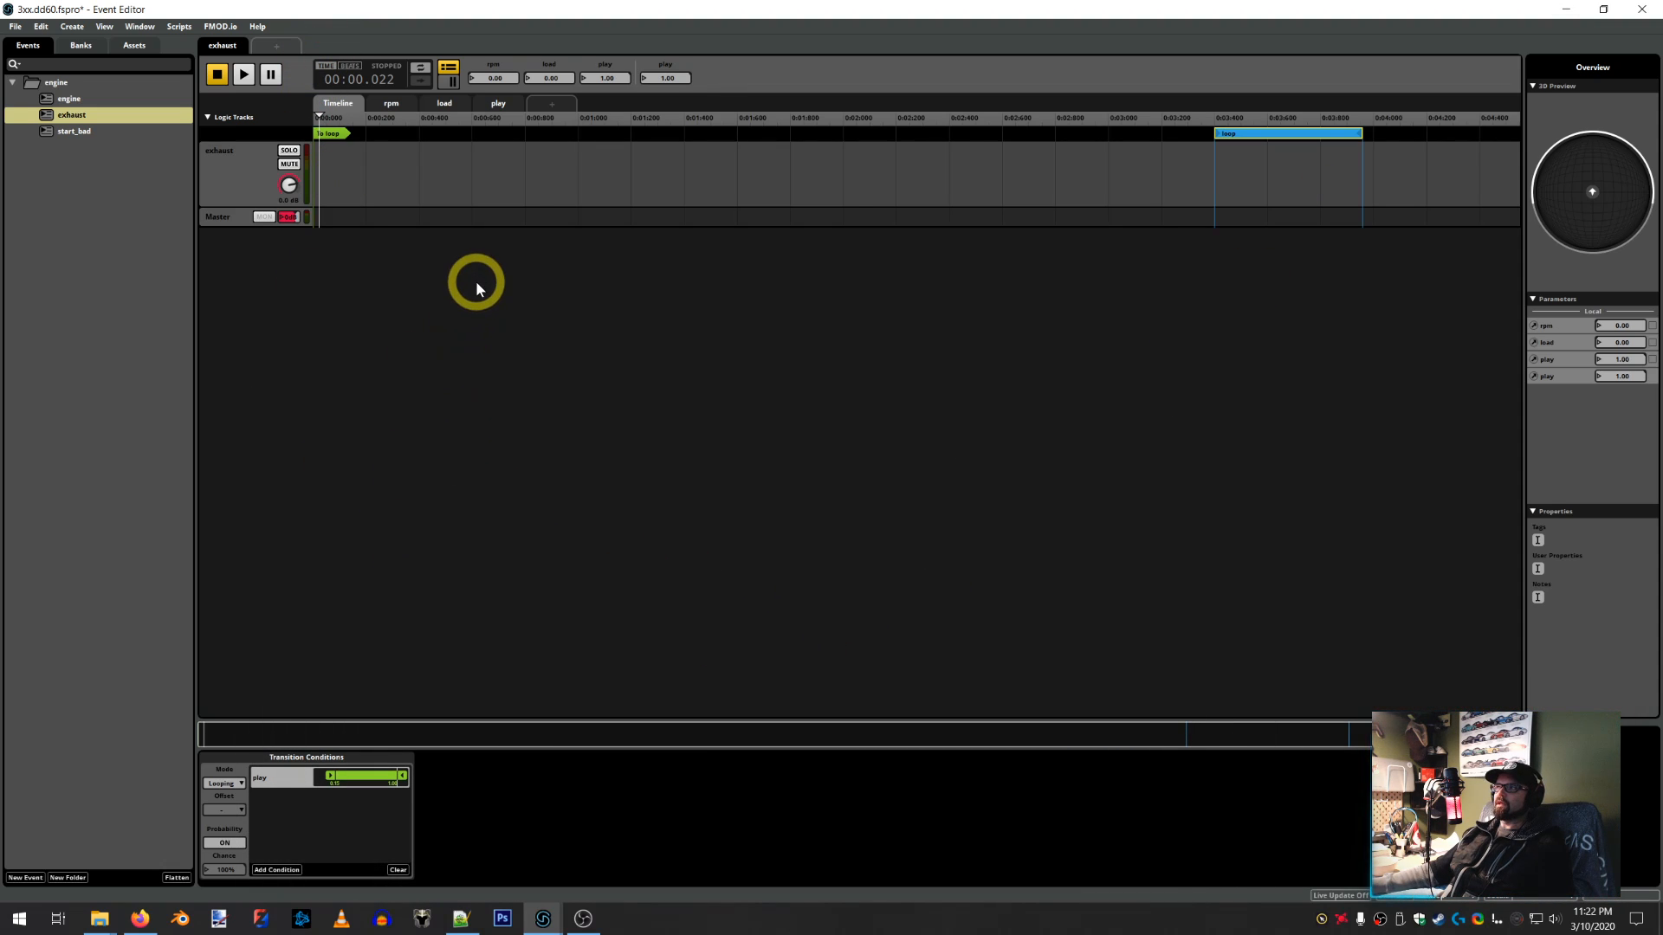
click(15, 27)
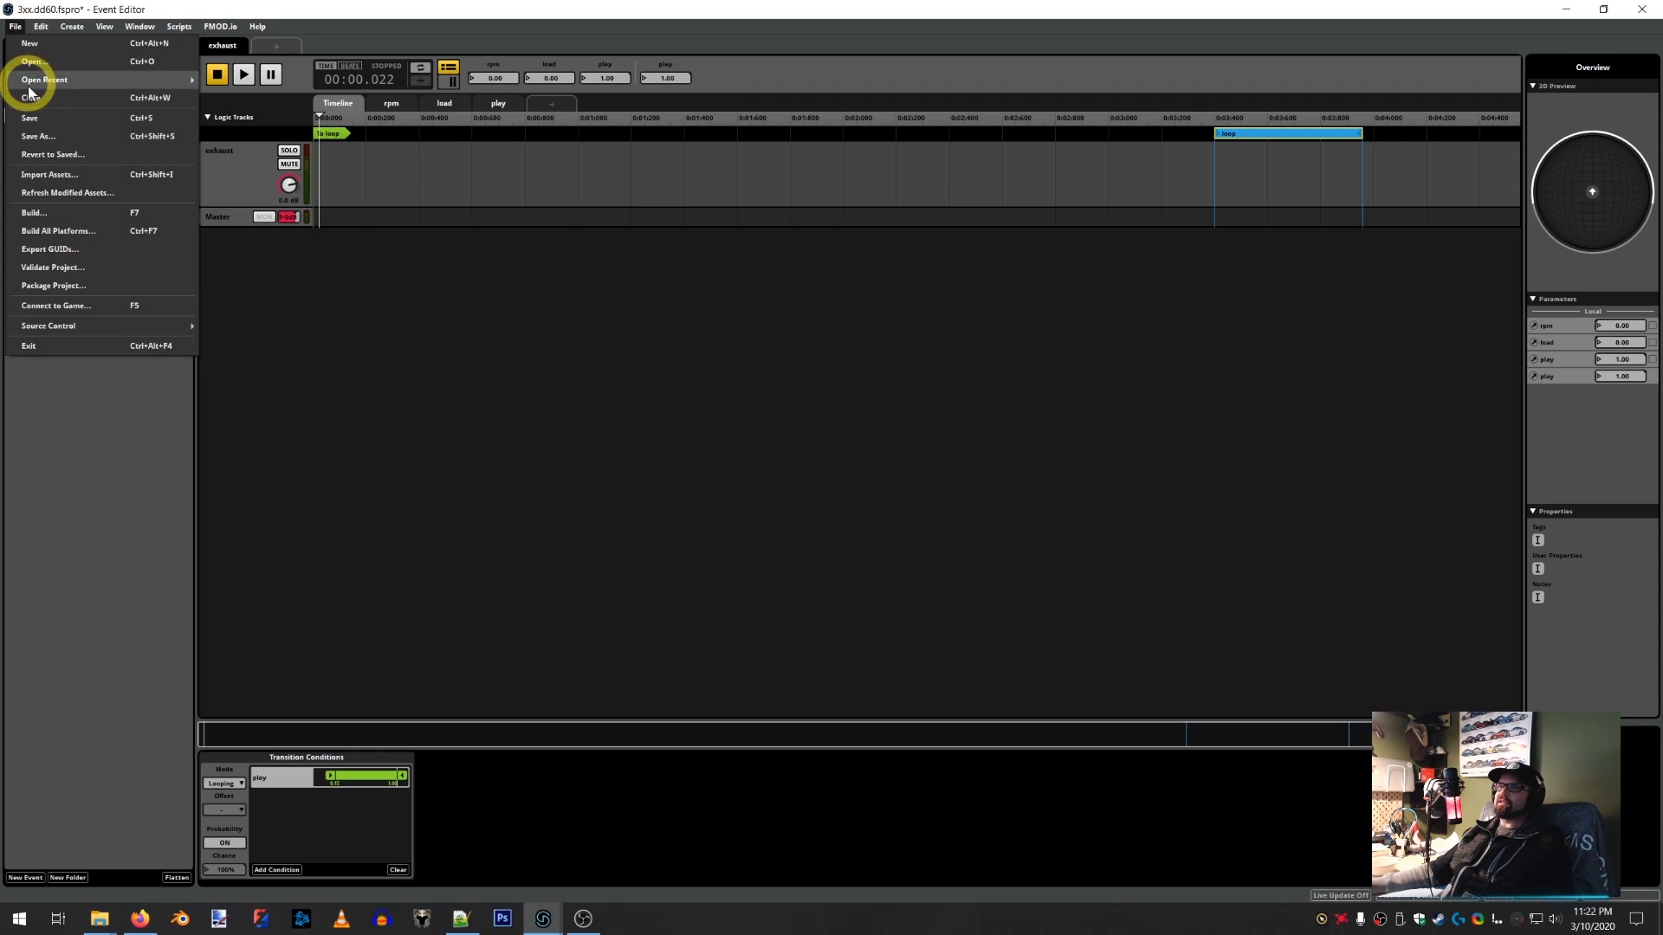
click(34, 117)
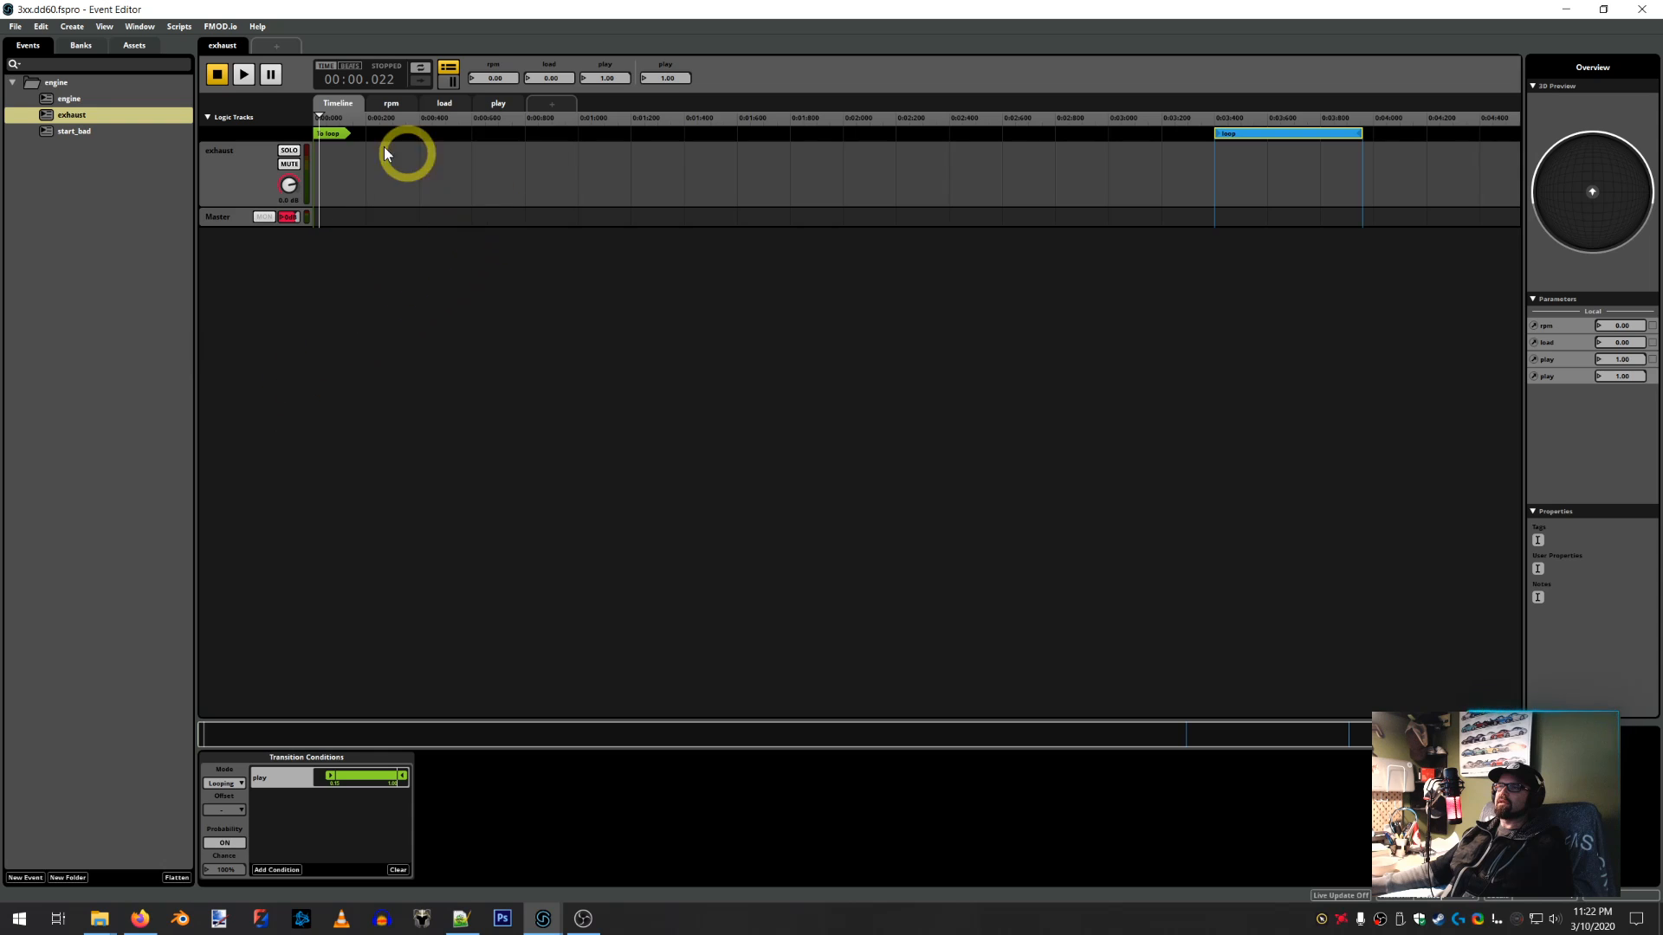
Set the engine event's play parameter to 1.00, check the exhaust event and return to the engine event
click(53, 97)
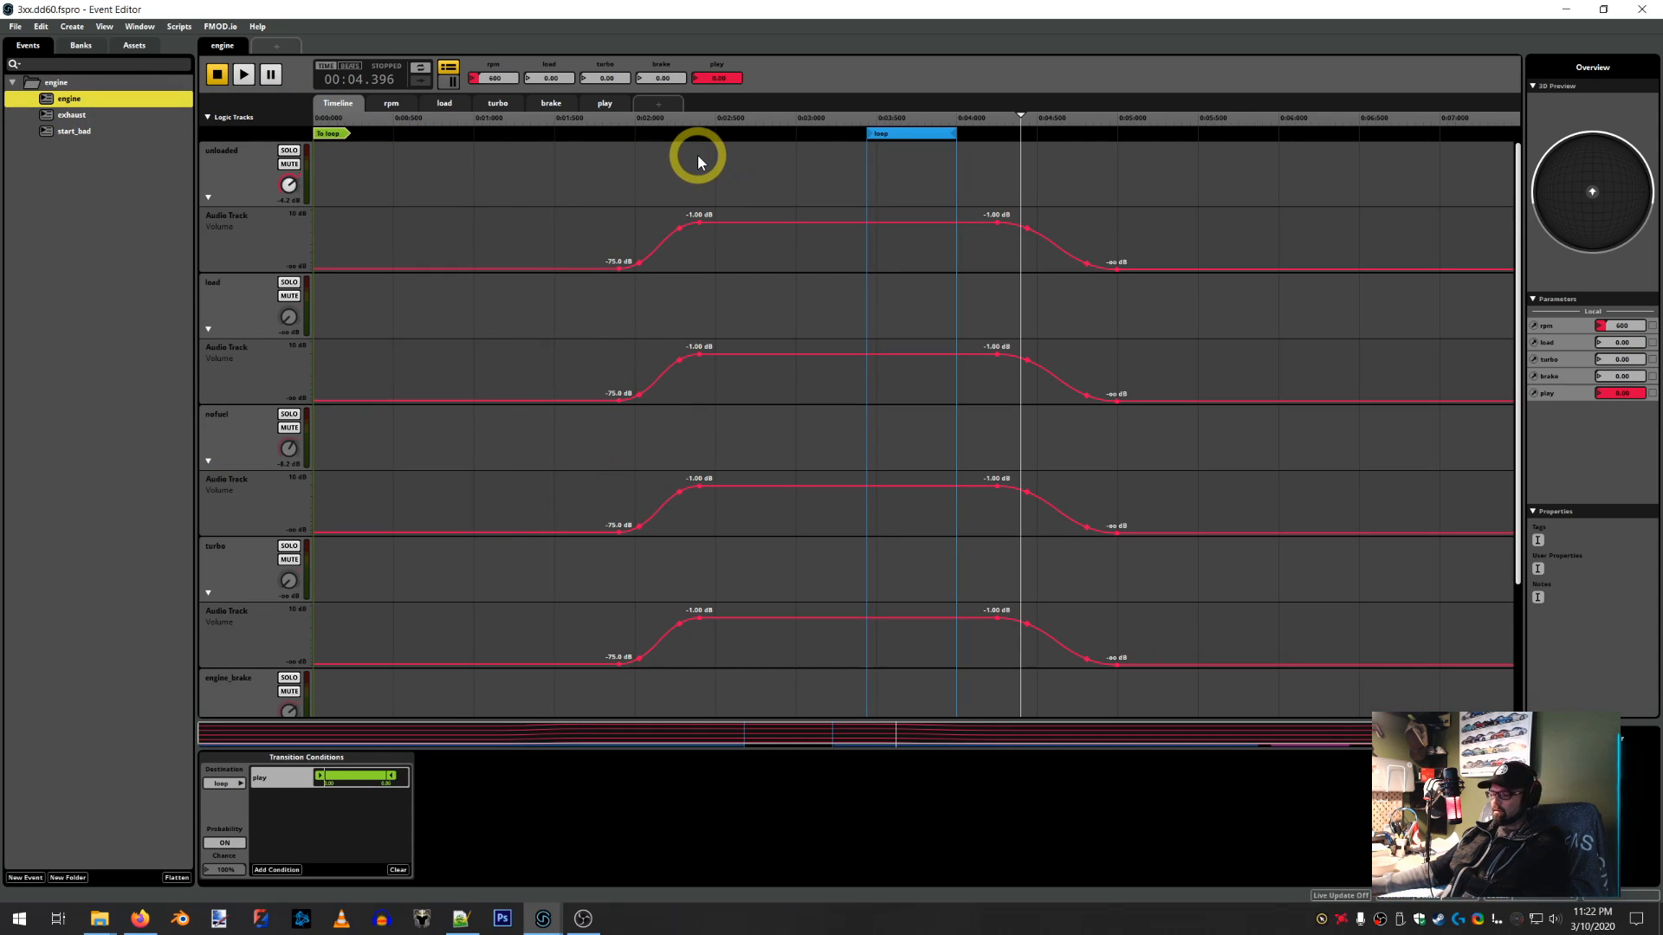
scroll(698, 155, down, 1)
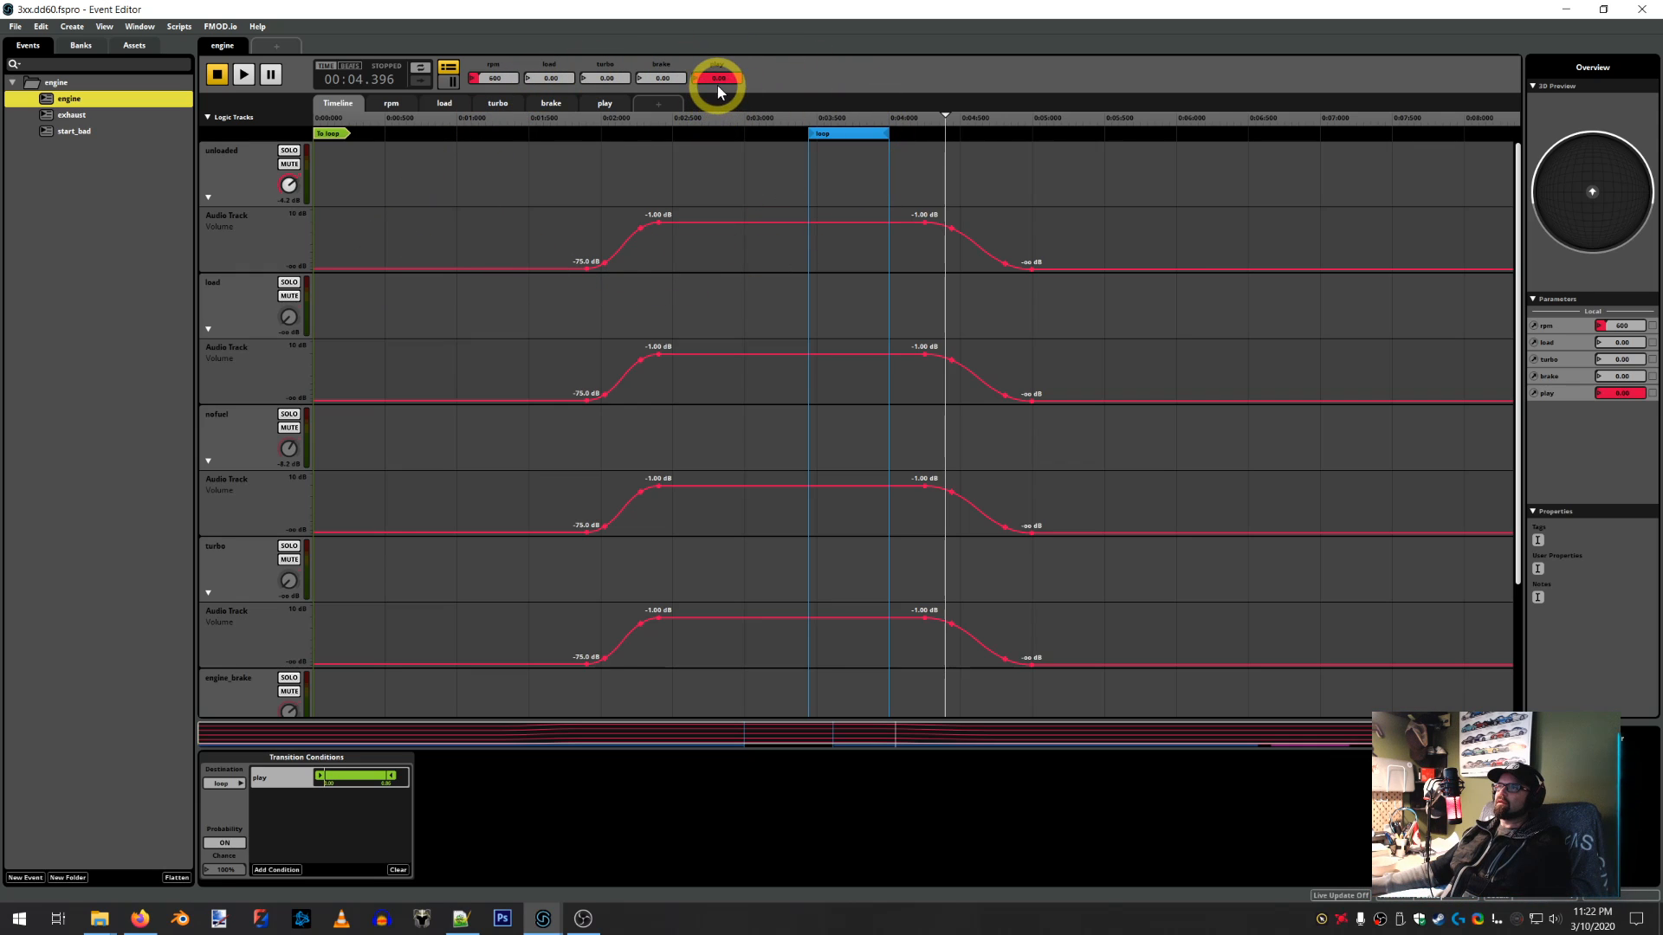
drag(716, 81, 713, 74)
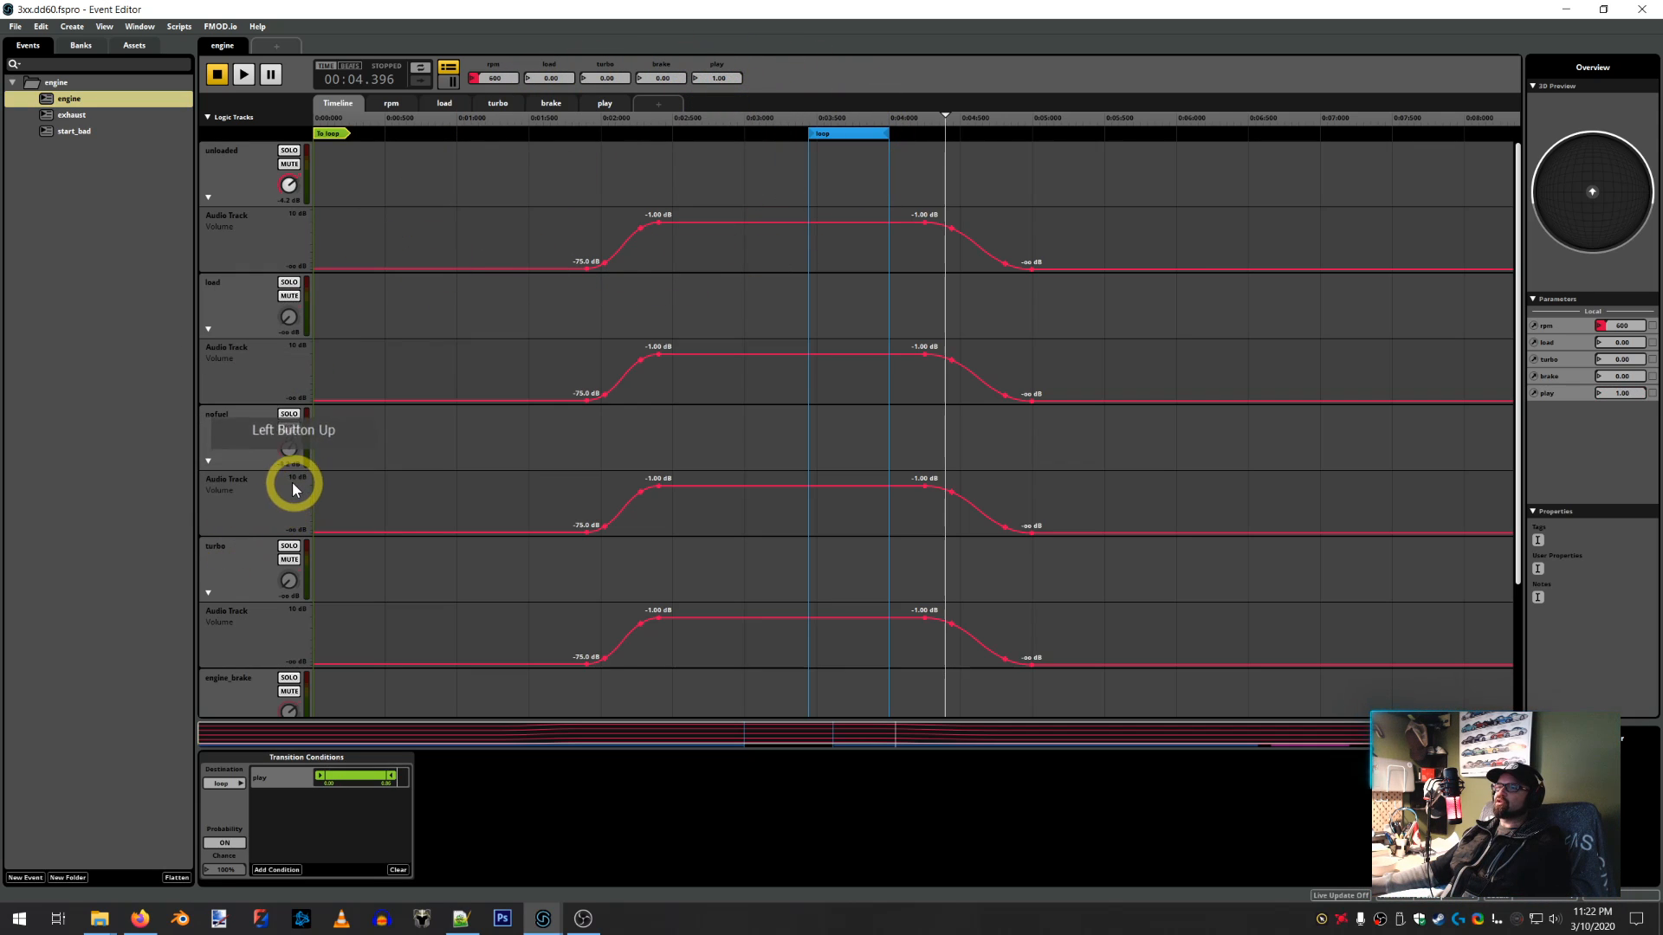
click(62, 135)
click(66, 116)
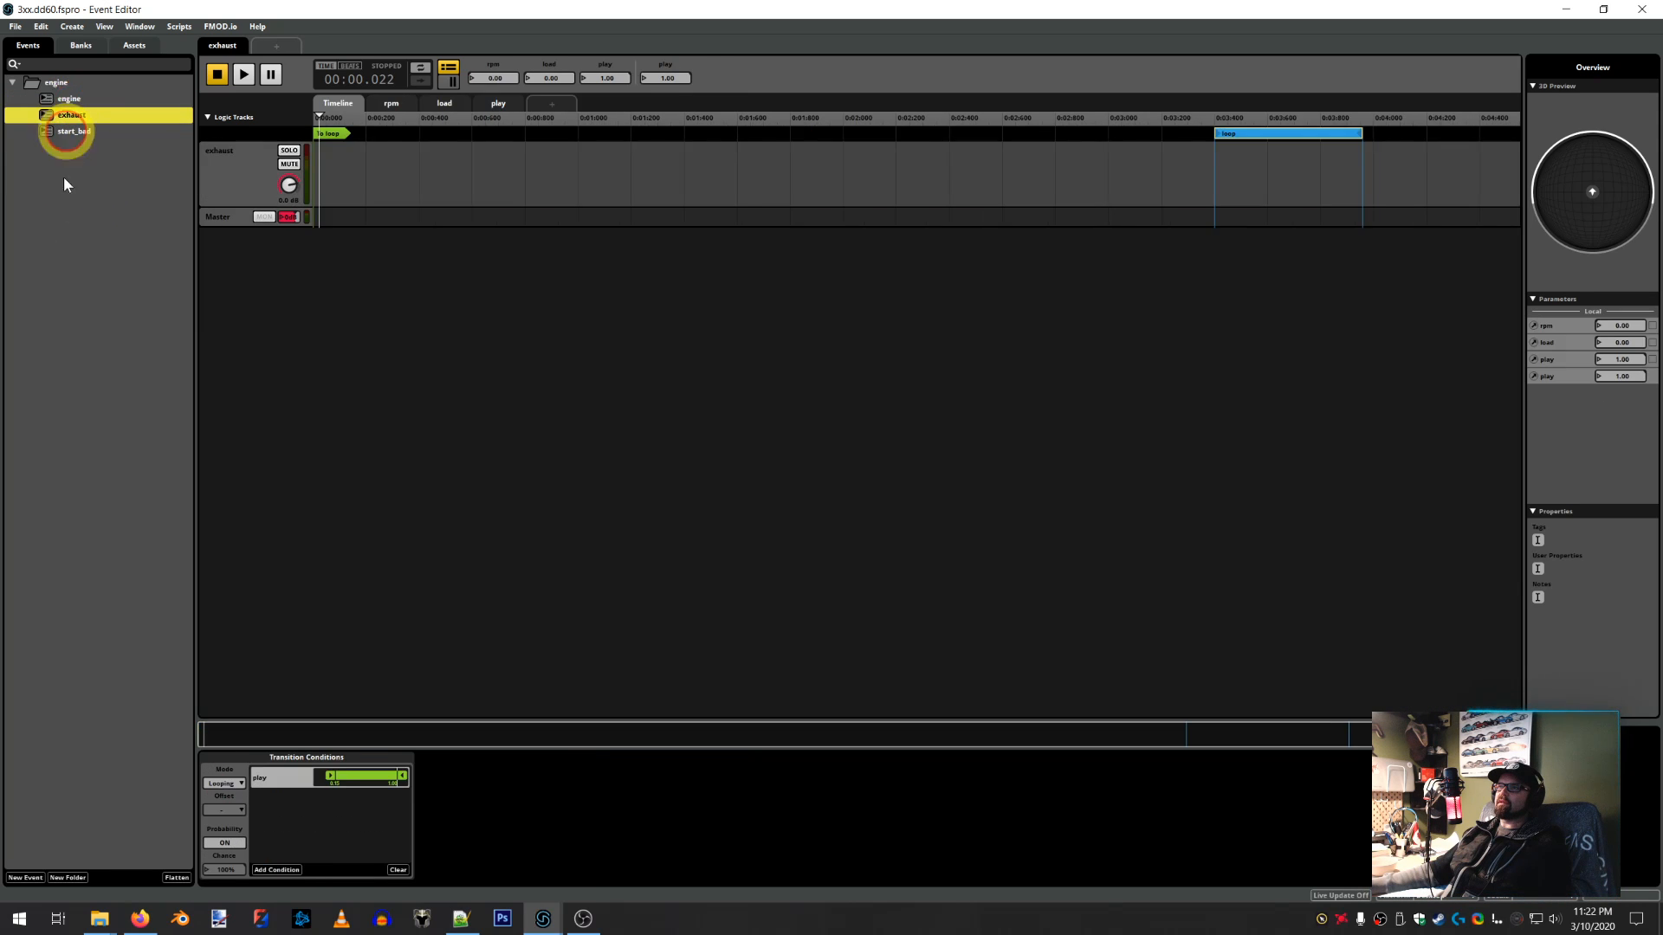
double_click(70, 99)
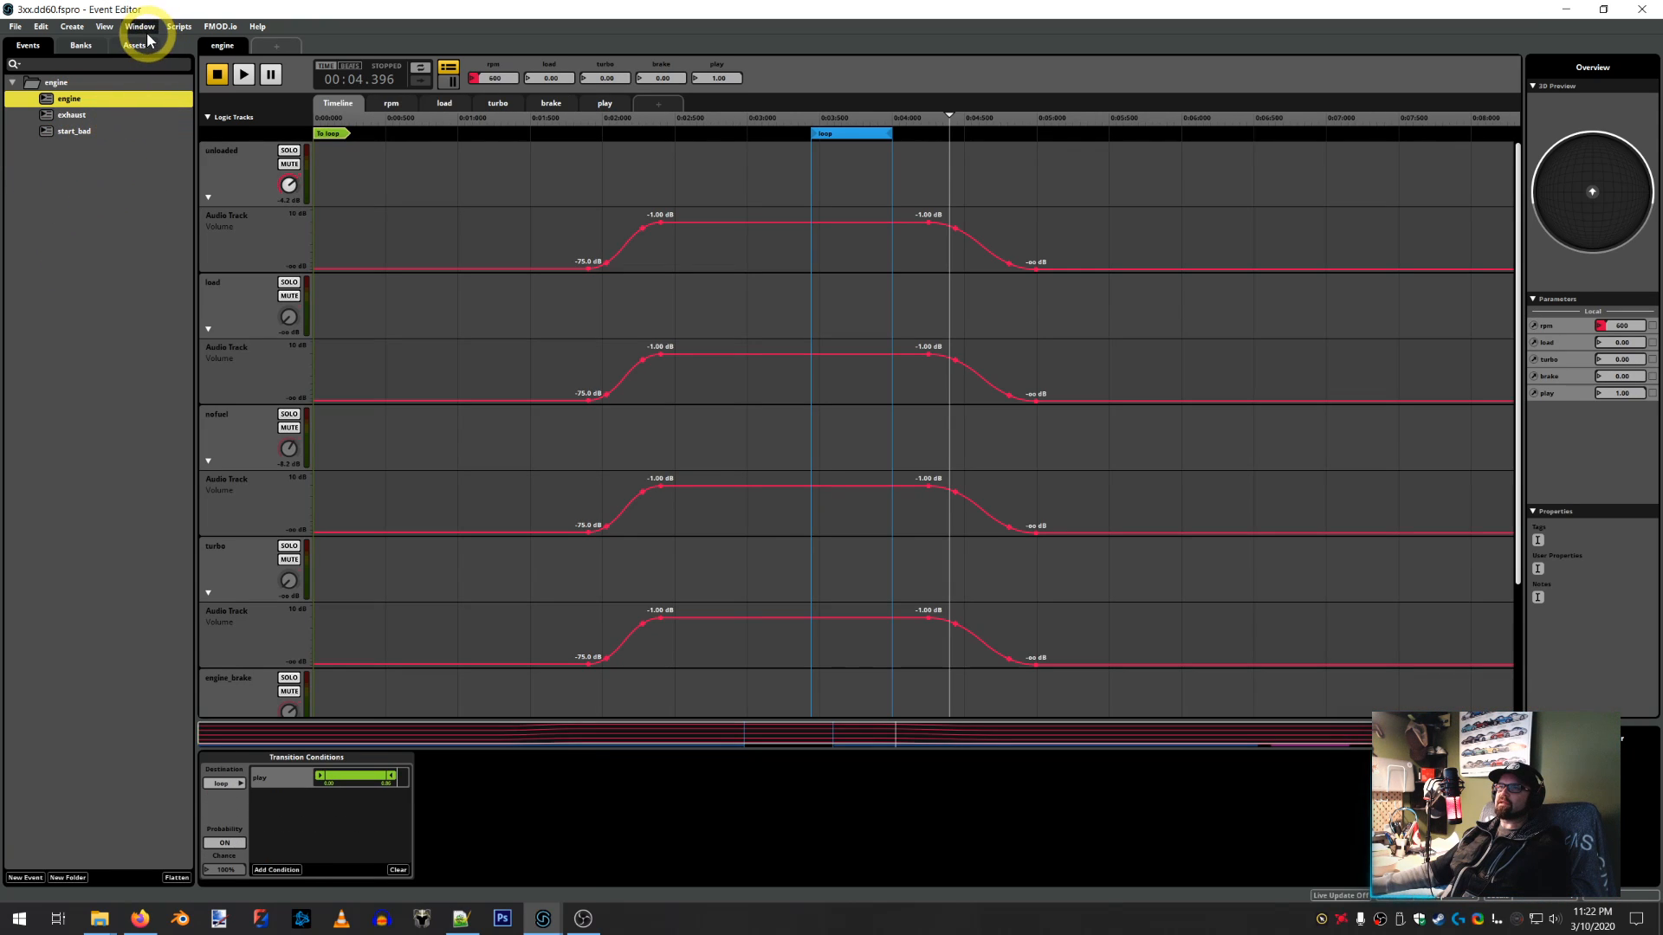
Open the Mixer Routing window and expand the exterior group
click(176, 26)
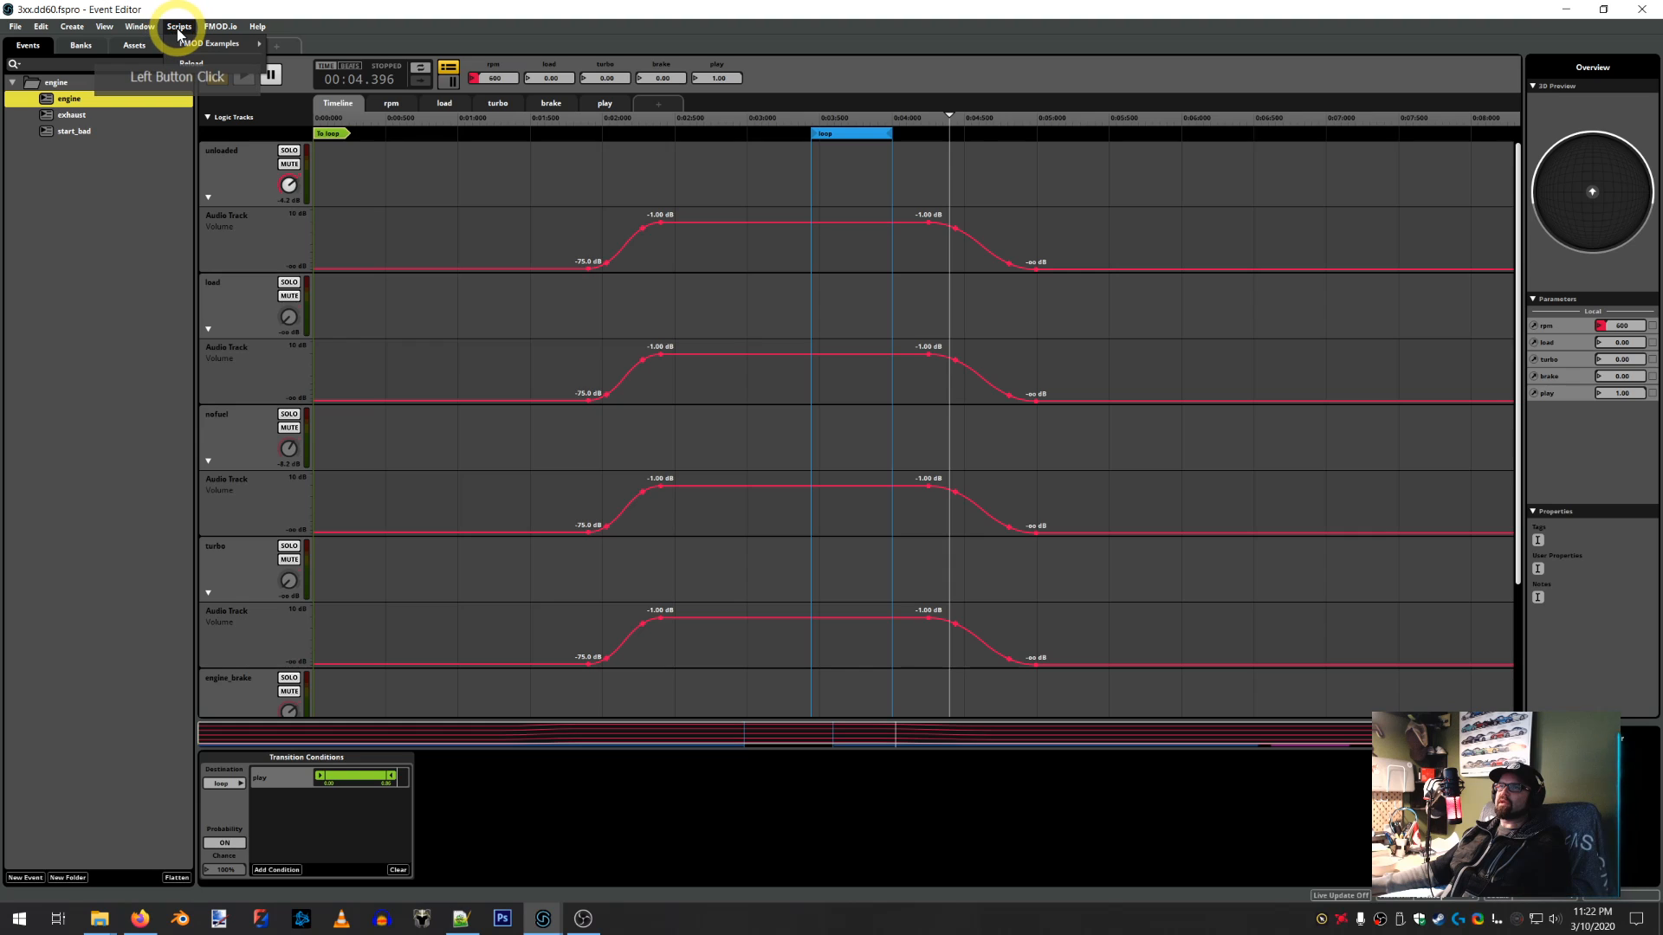
click(140, 27)
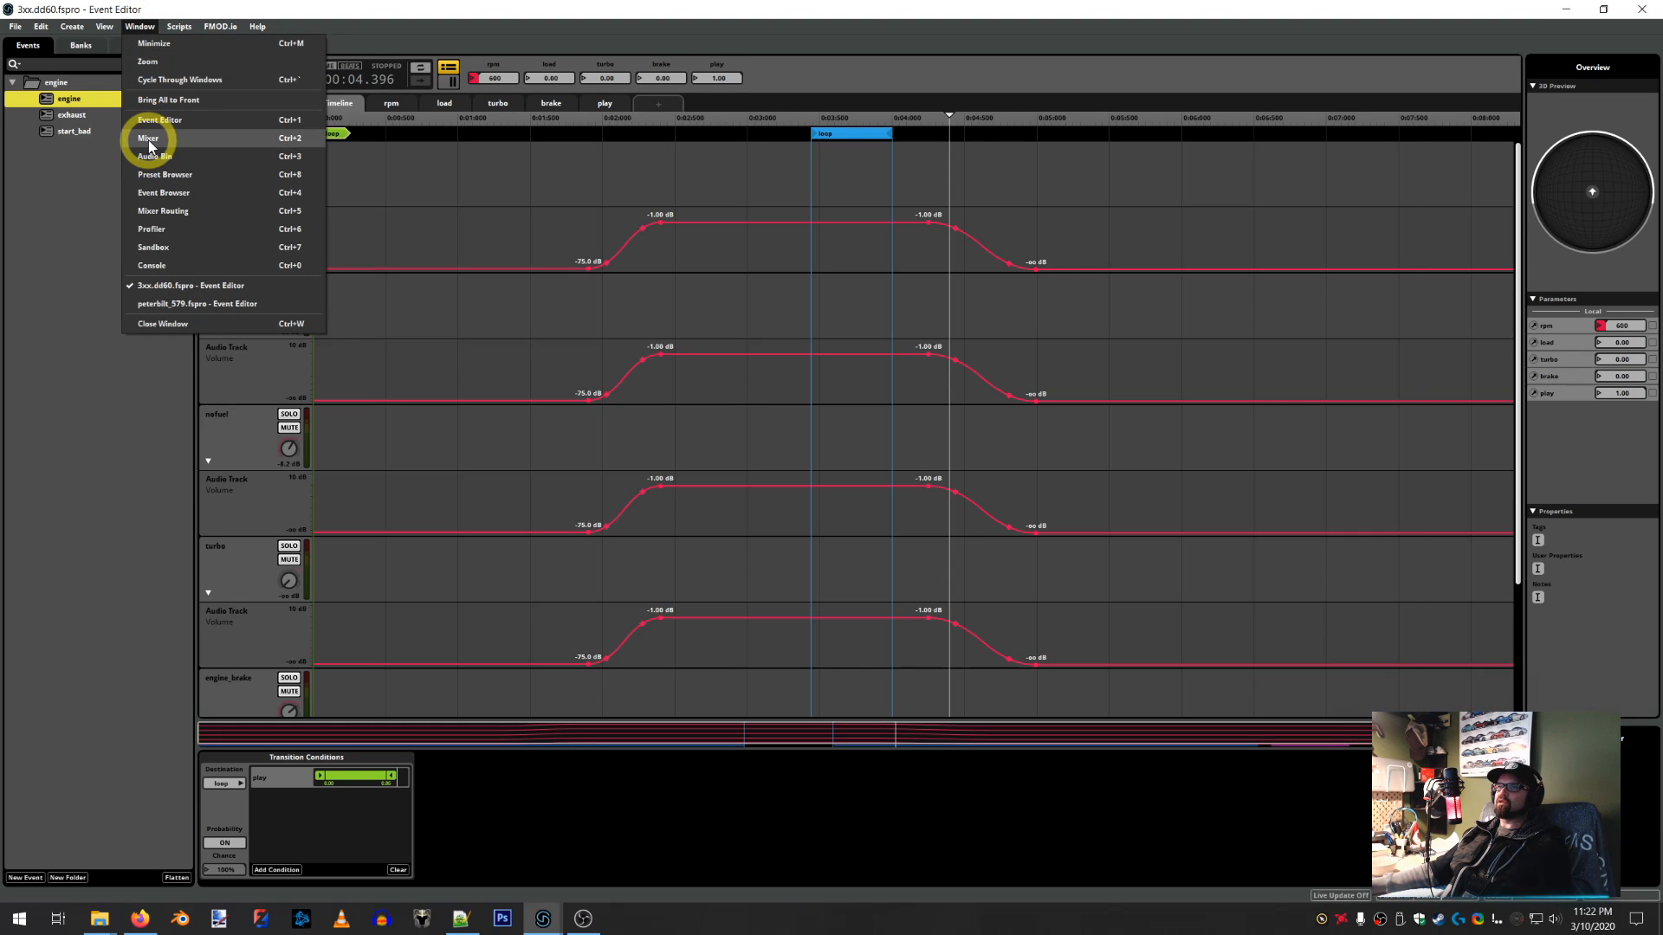
click(157, 213)
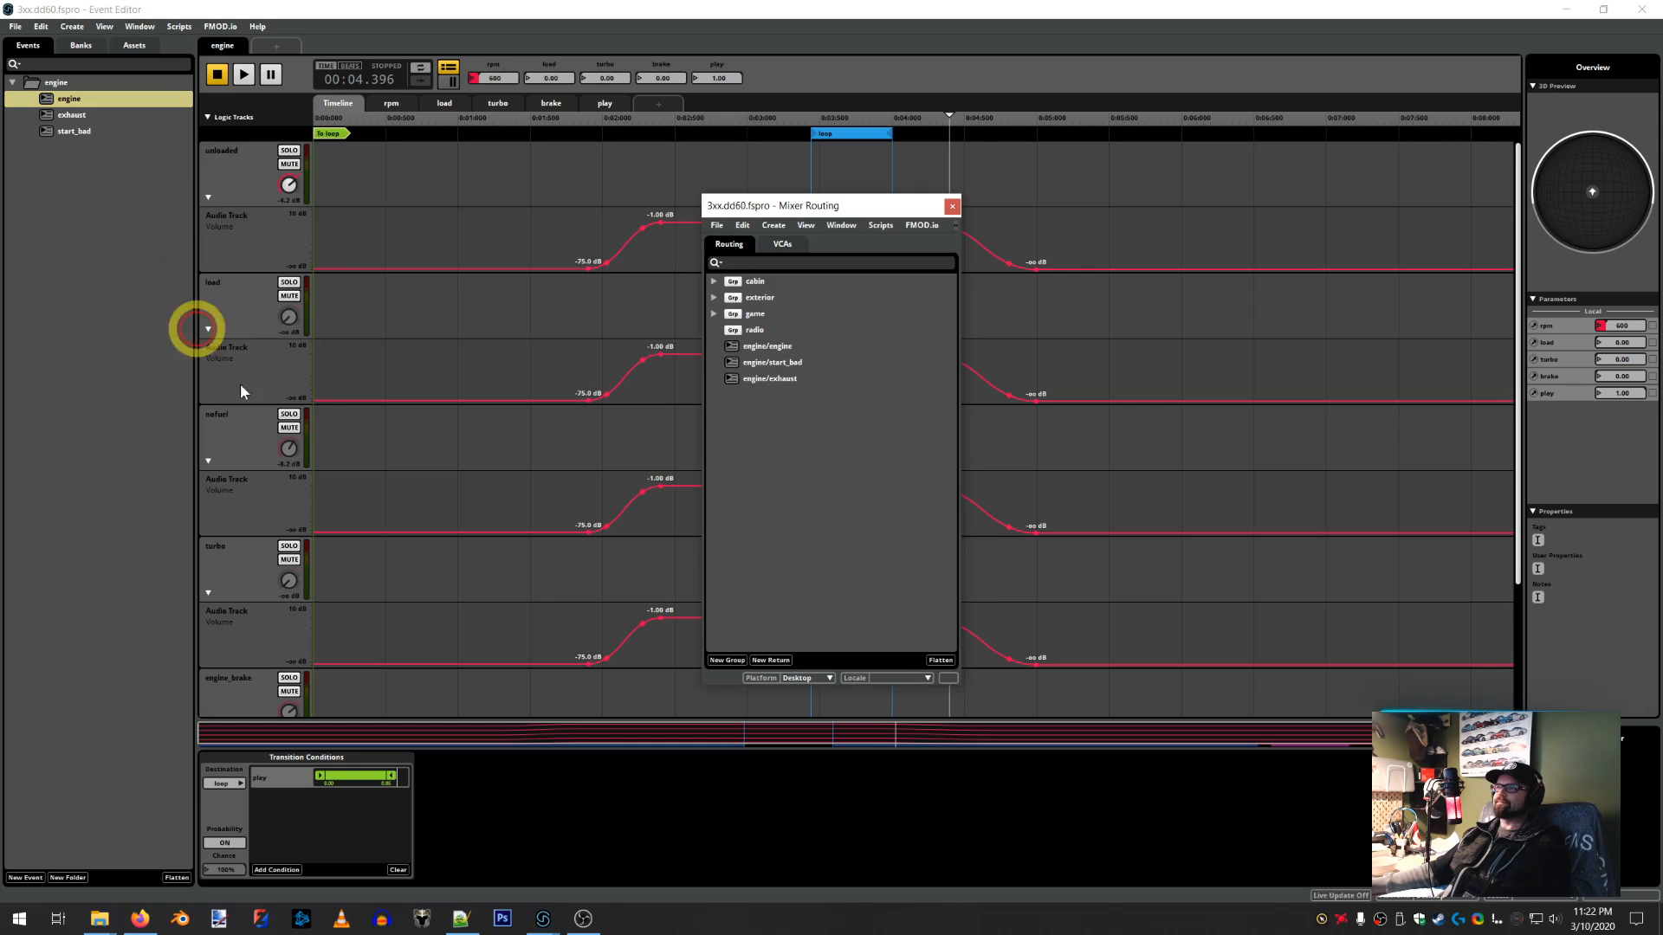
click(713, 298)
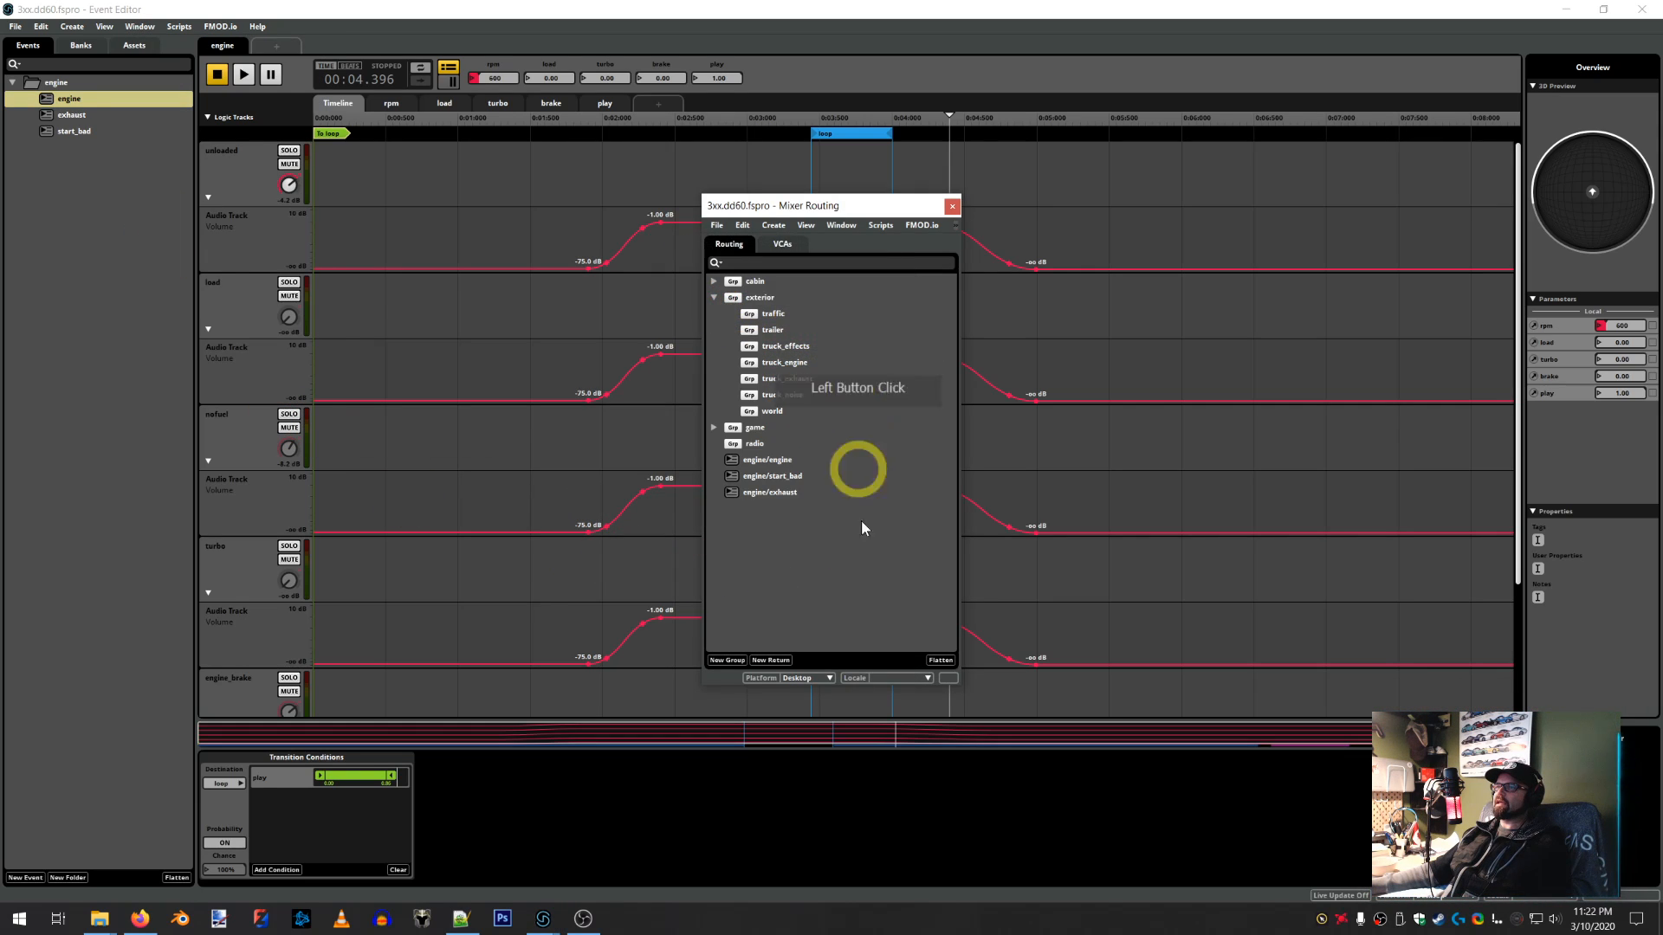
Route engine/engine and engine/start_bad into exterior's truck_engine group and engine/exhaust into truck_exhaust, and close Mixer Routing
click(764, 463)
click(839, 657)
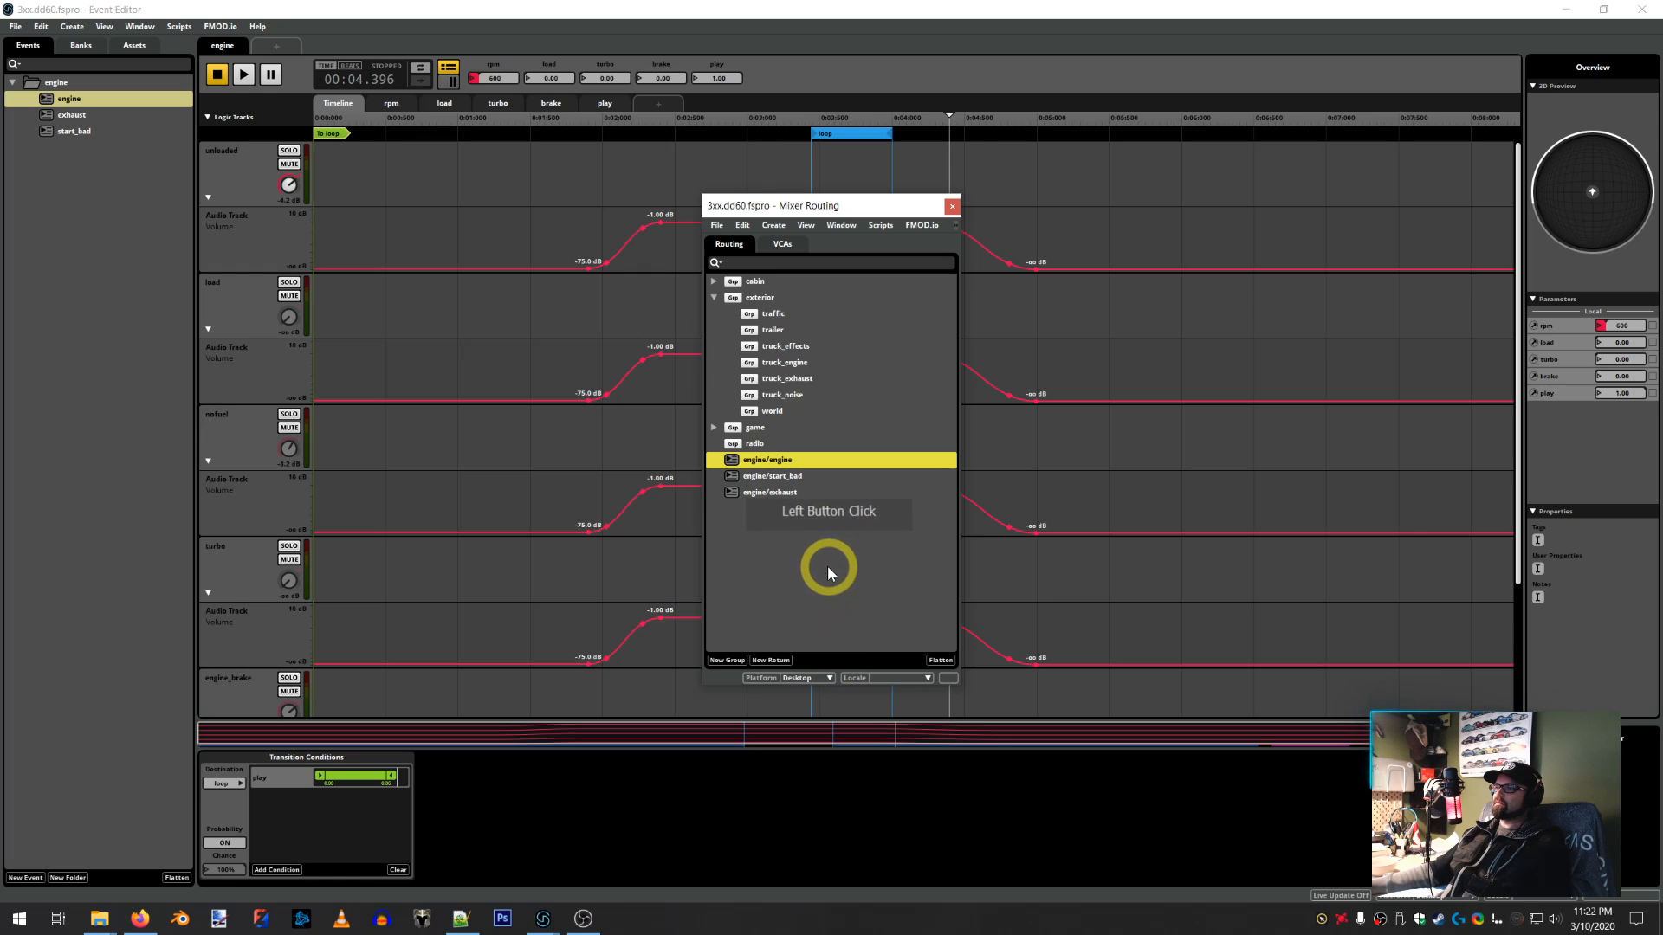
drag(762, 468, 787, 368)
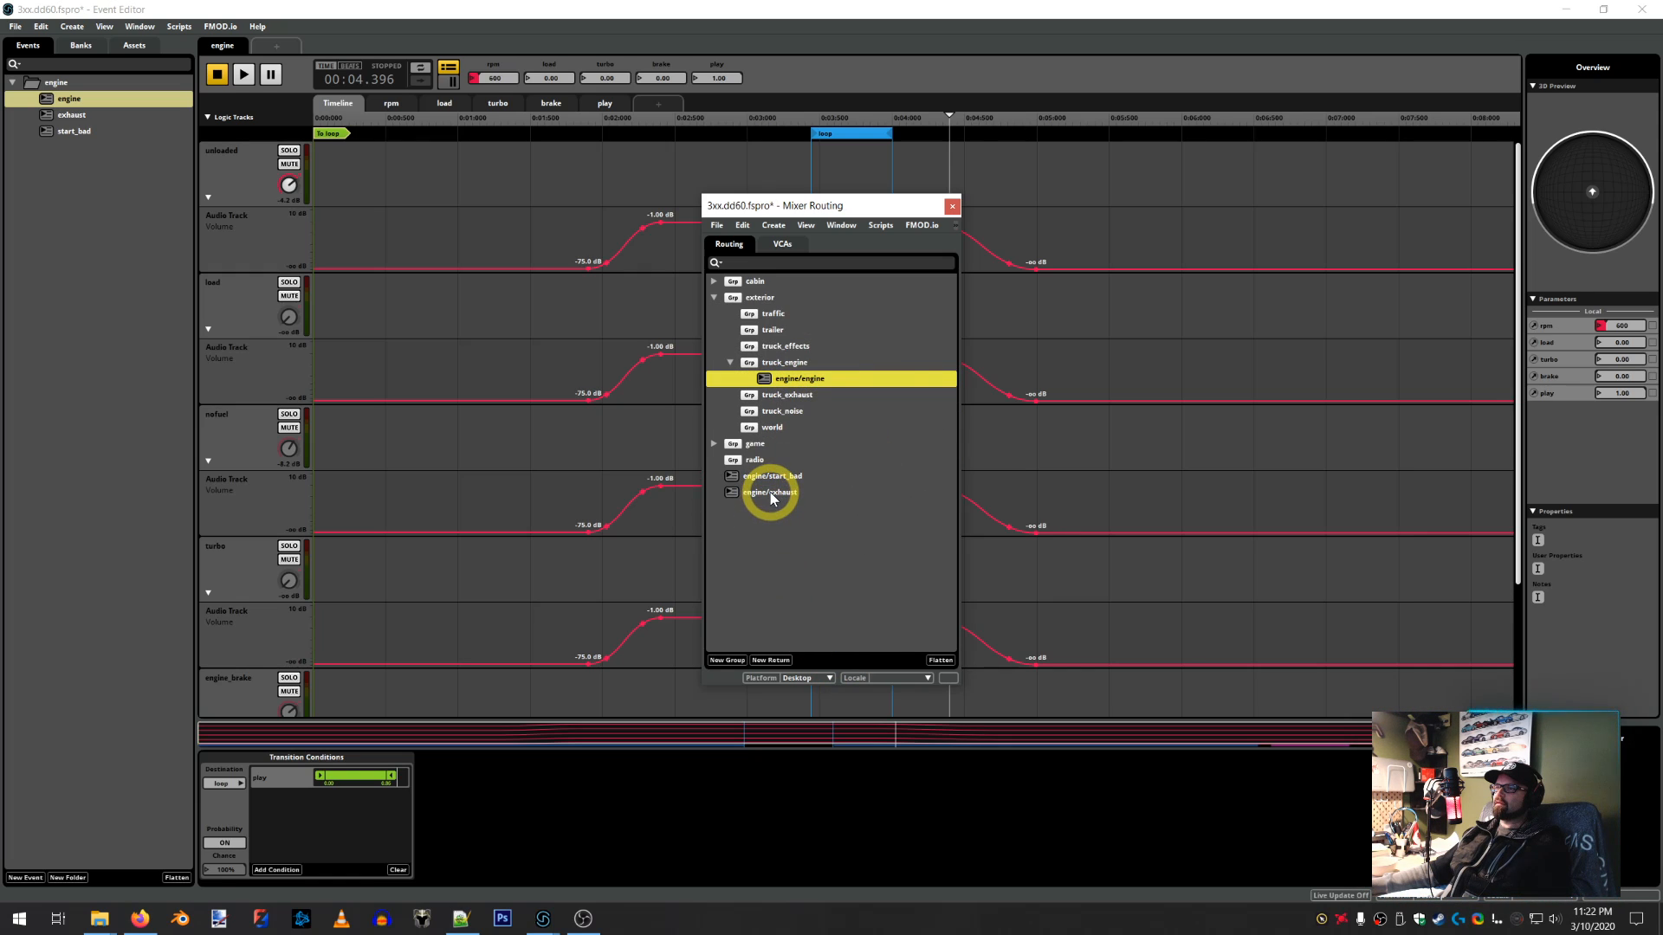
drag(770, 497, 820, 398)
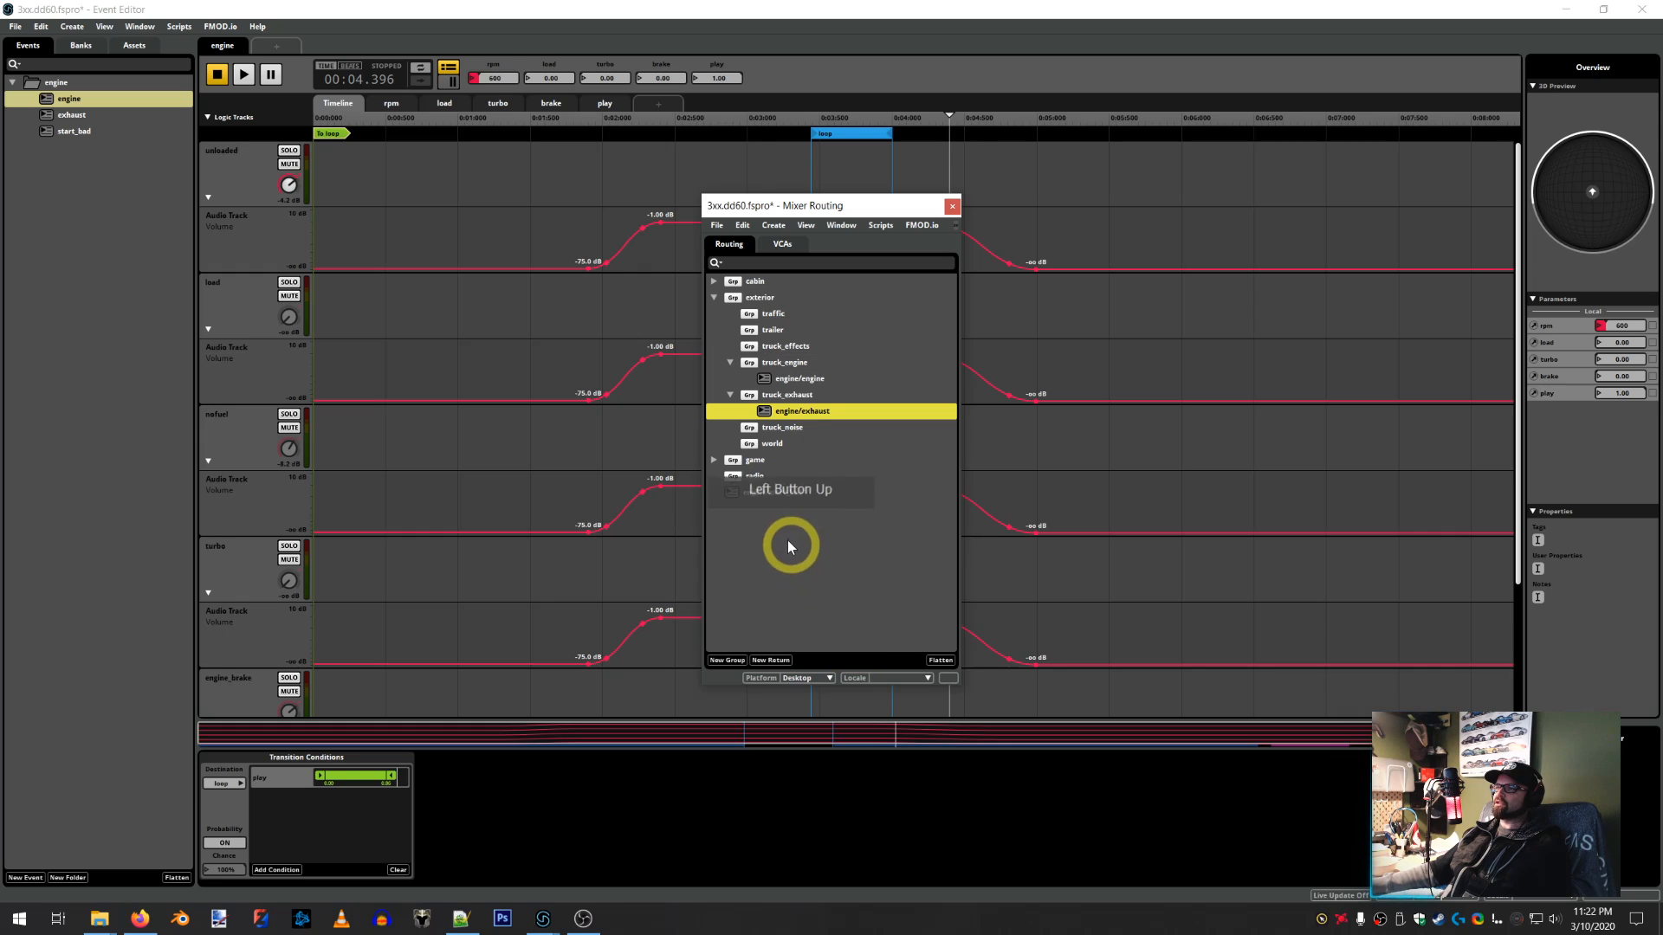
drag(771, 492, 799, 372)
click(797, 582)
click(496, 706)
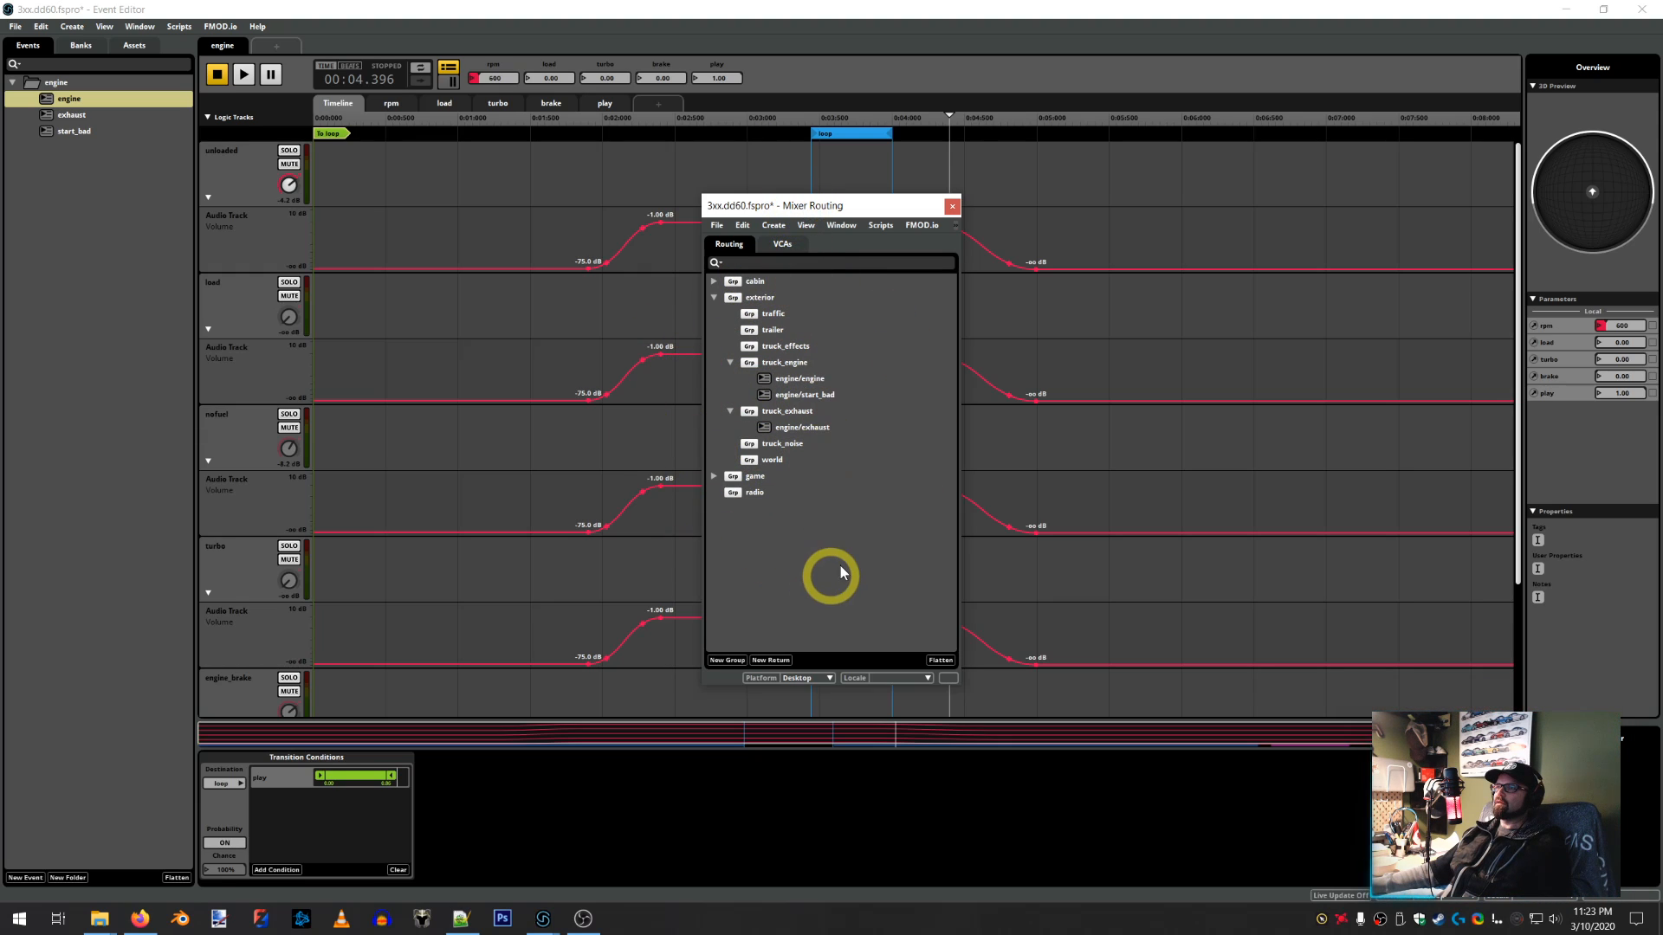
click(141, 27)
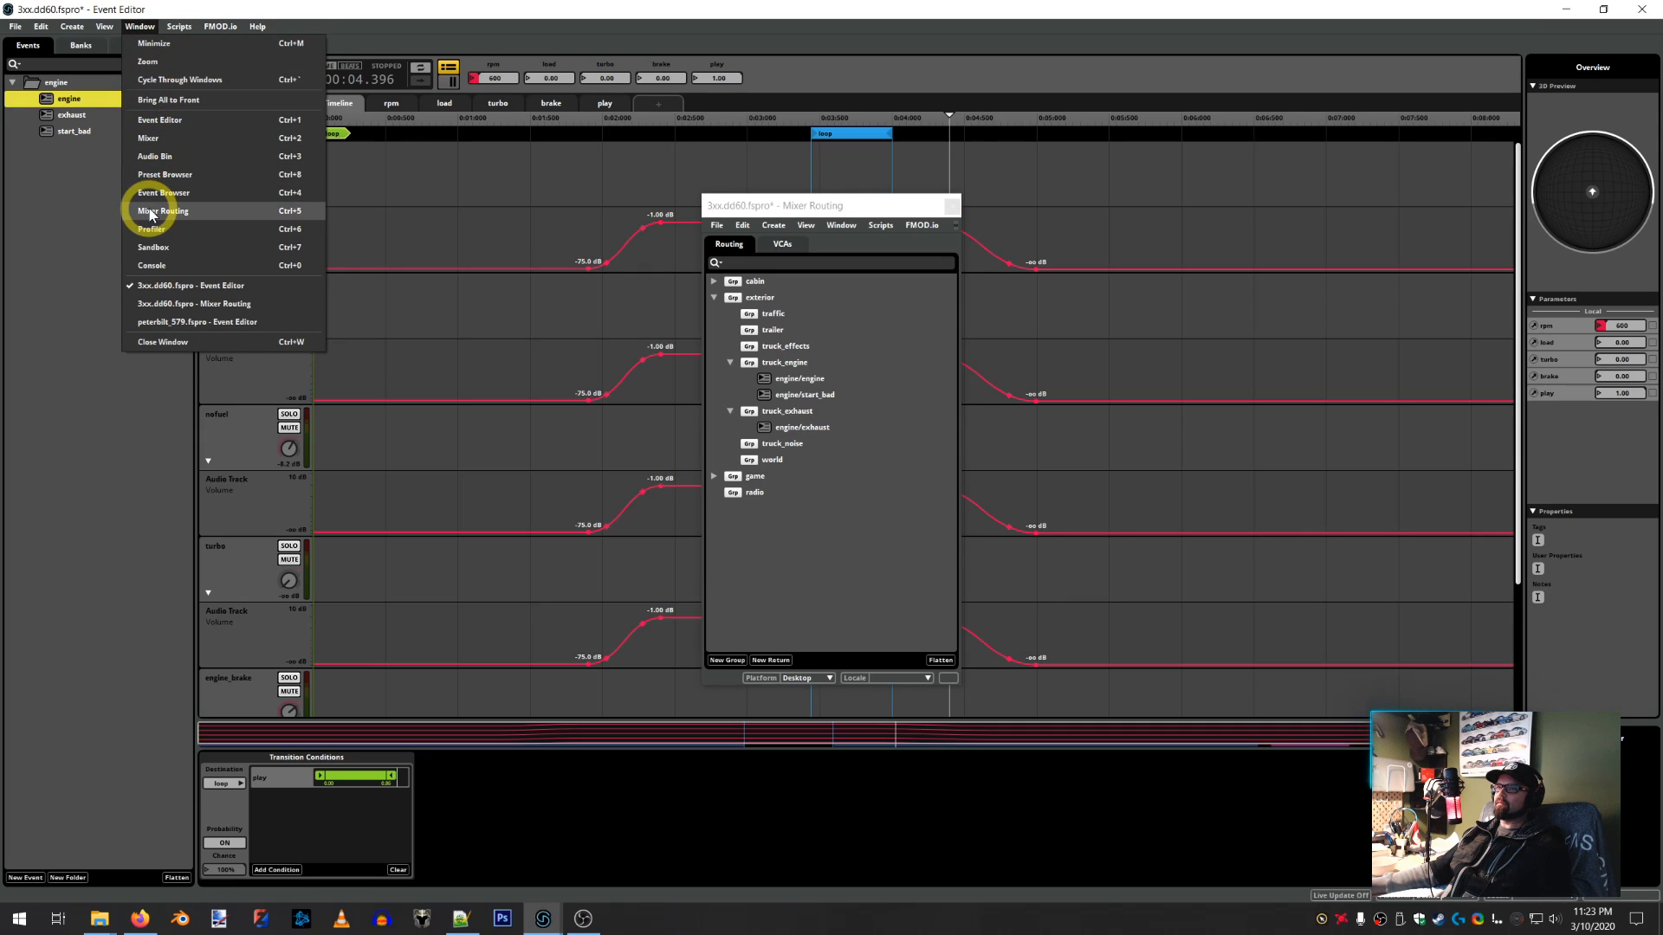
click(847, 561)
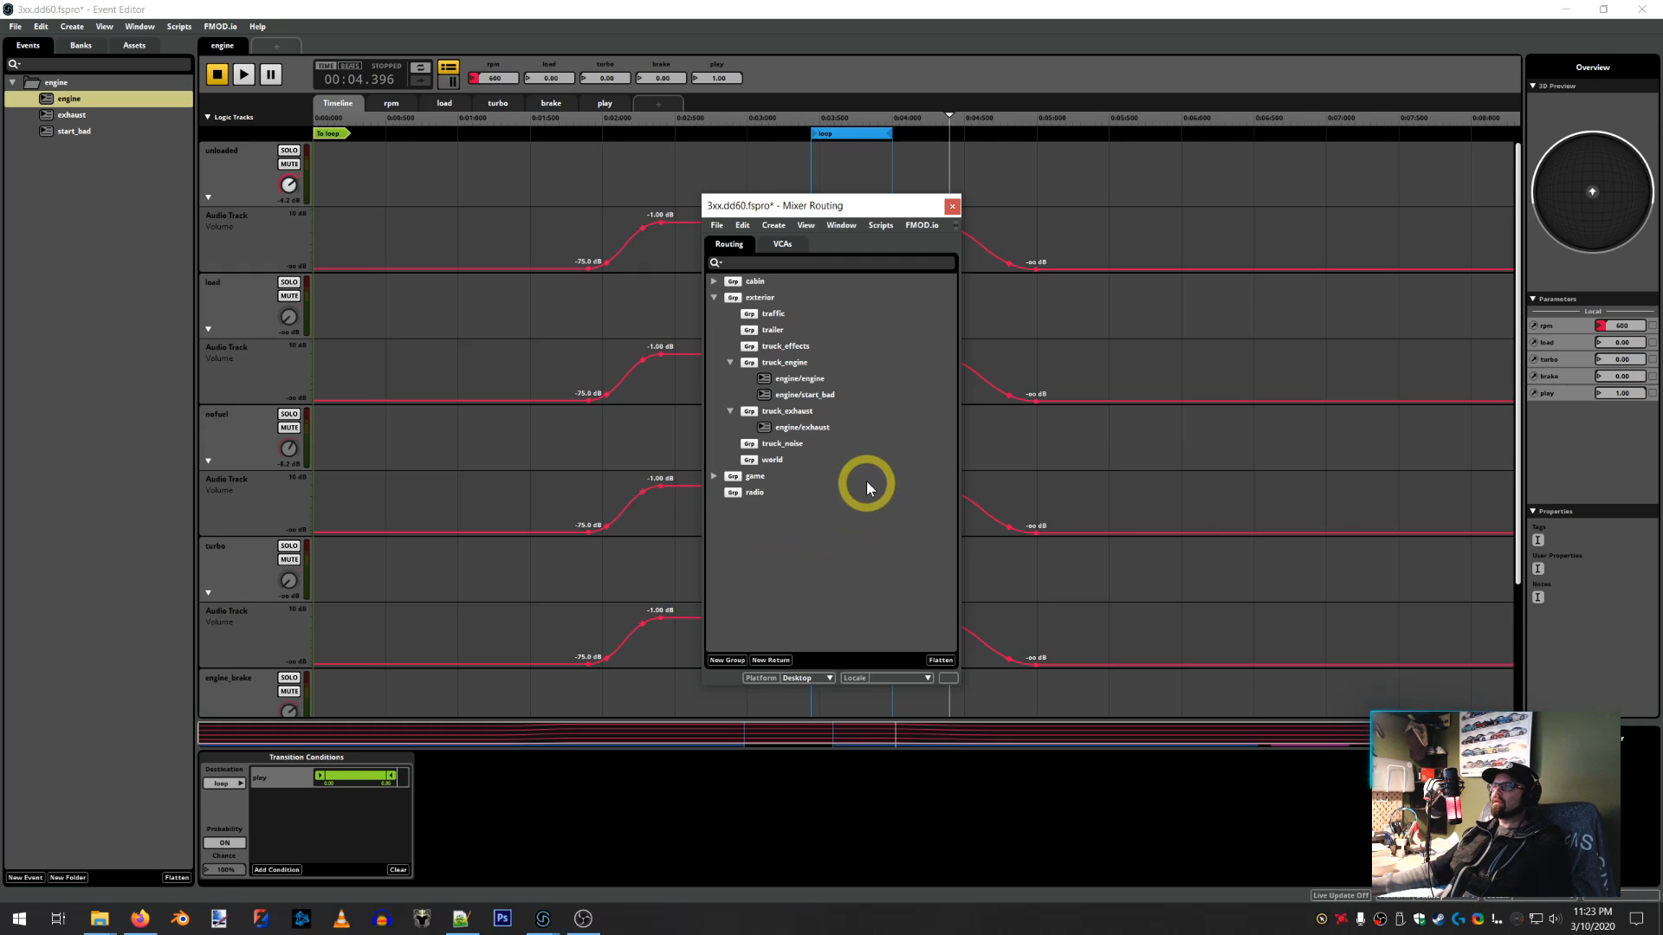
click(950, 208)
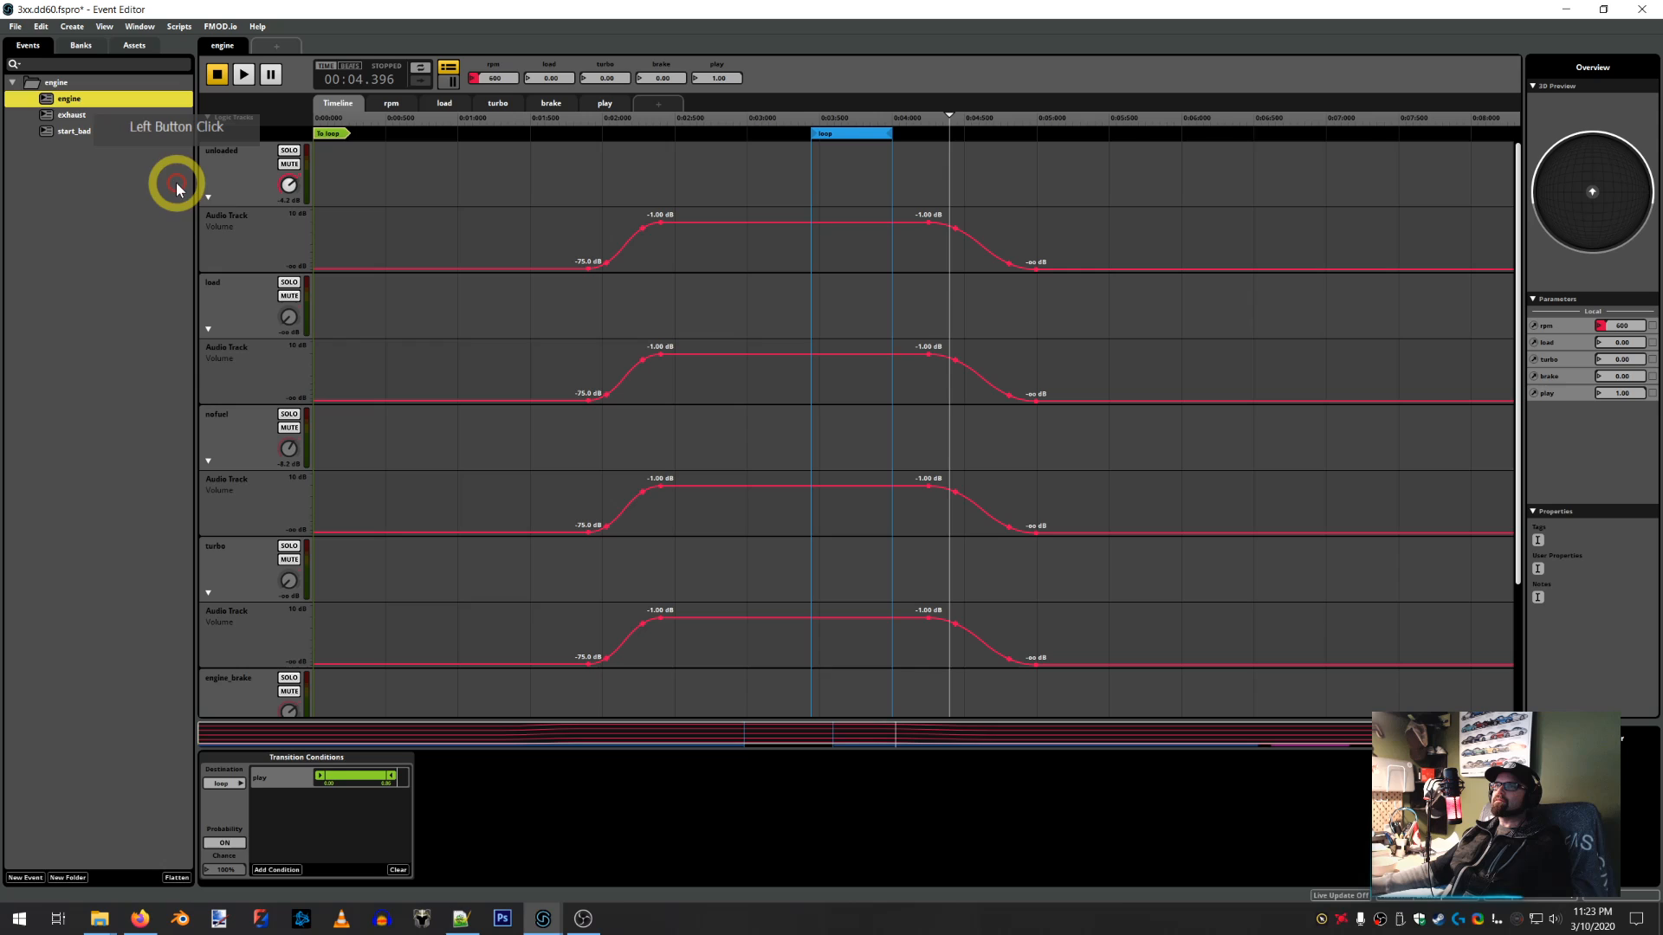
Save the 3xx.dd60 project and build it
click(15, 26)
click(31, 117)
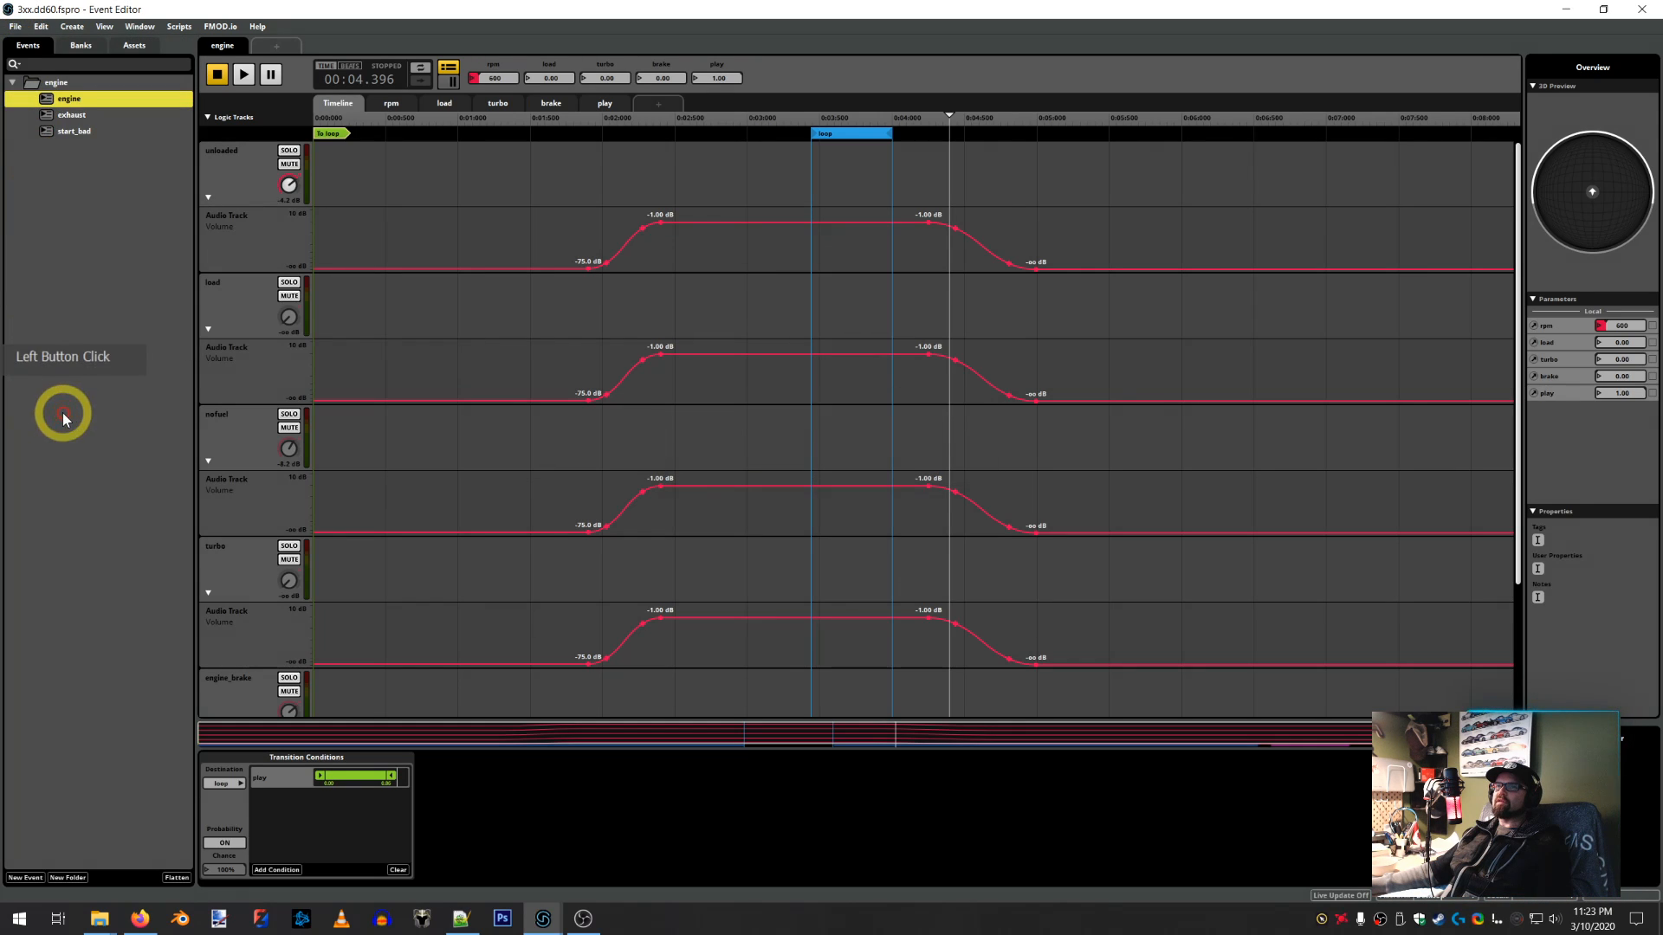
click(15, 27)
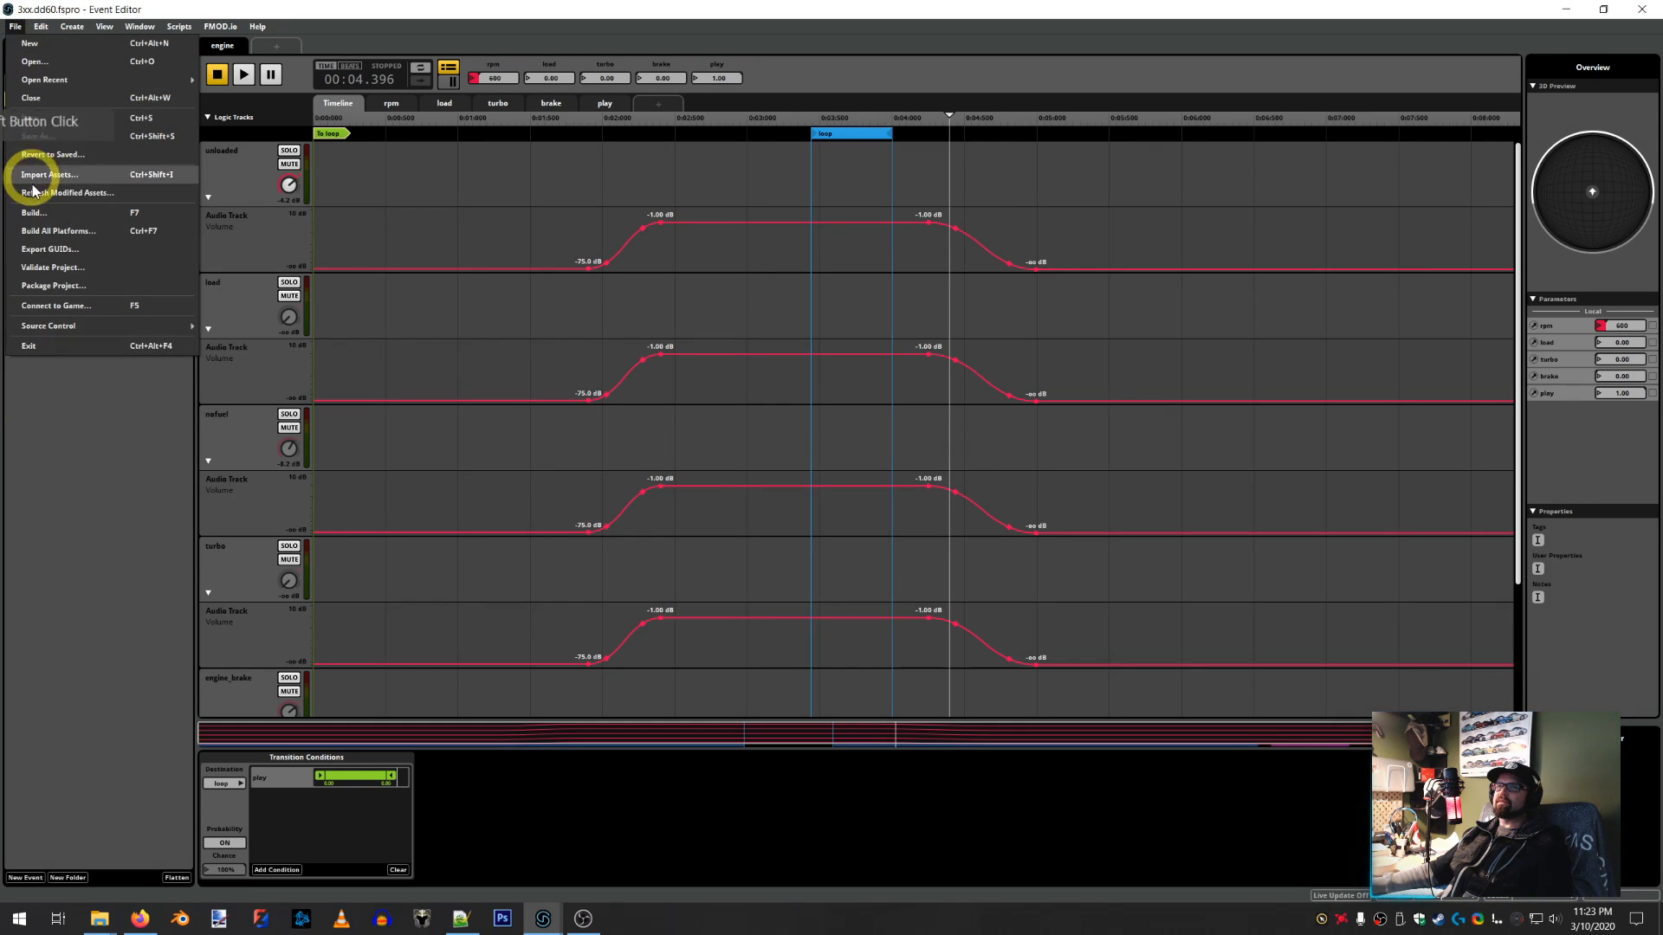
click(33, 222)
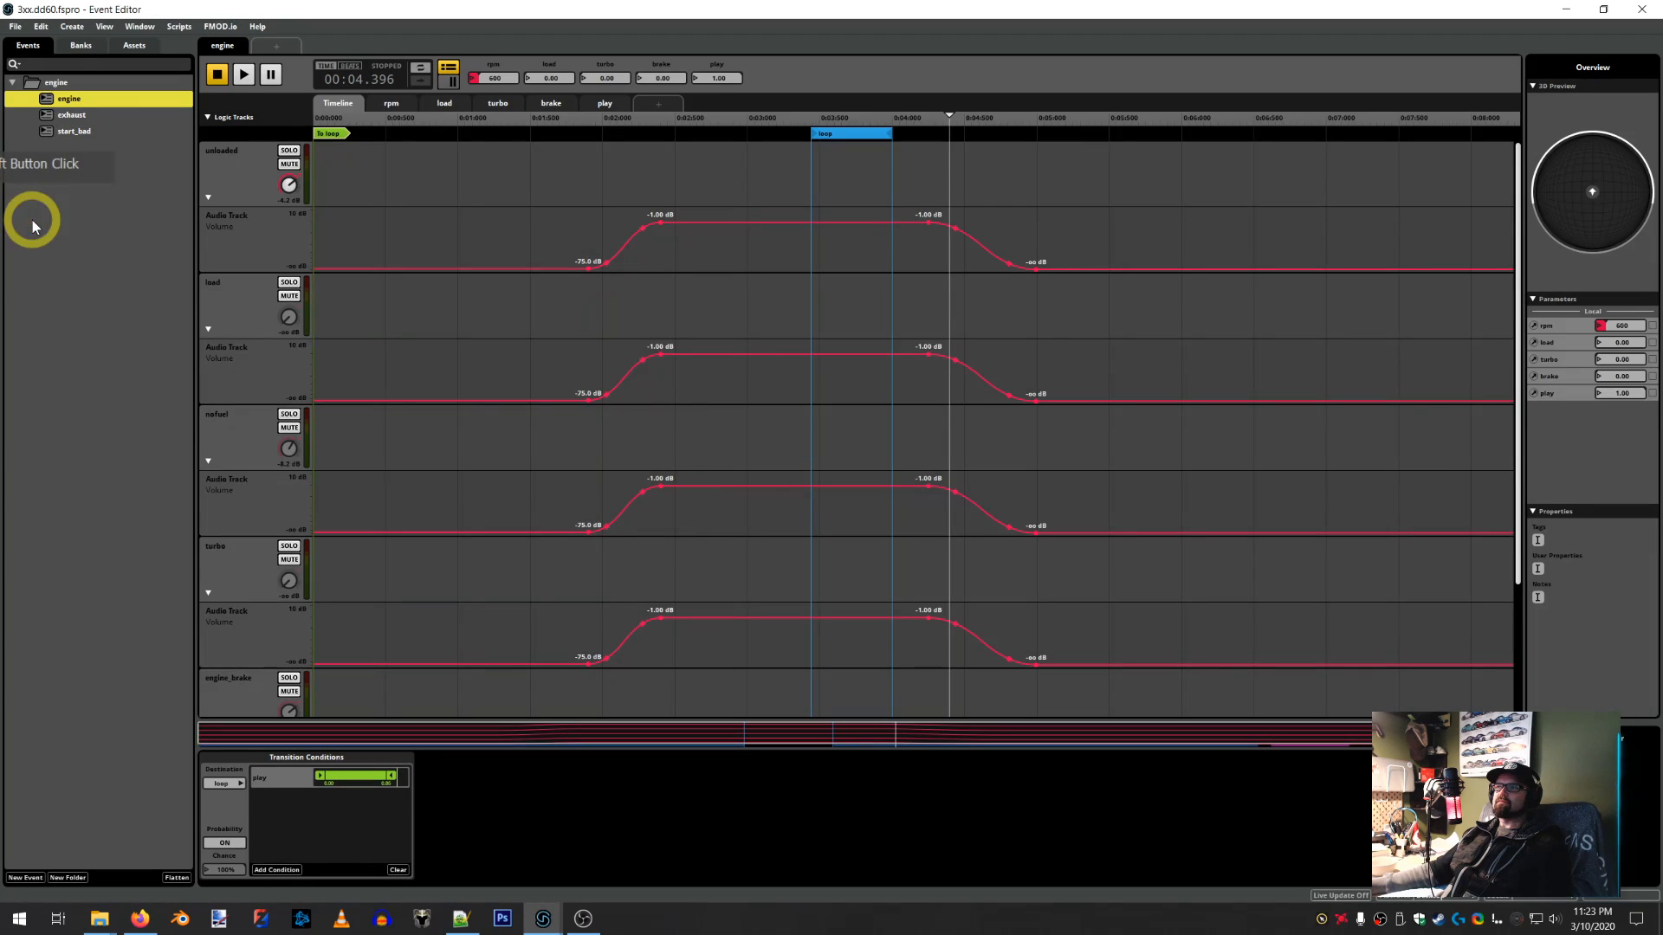
Export the GUIDs of the 3xx.dd60 project and dismiss the export notice
click(15, 27)
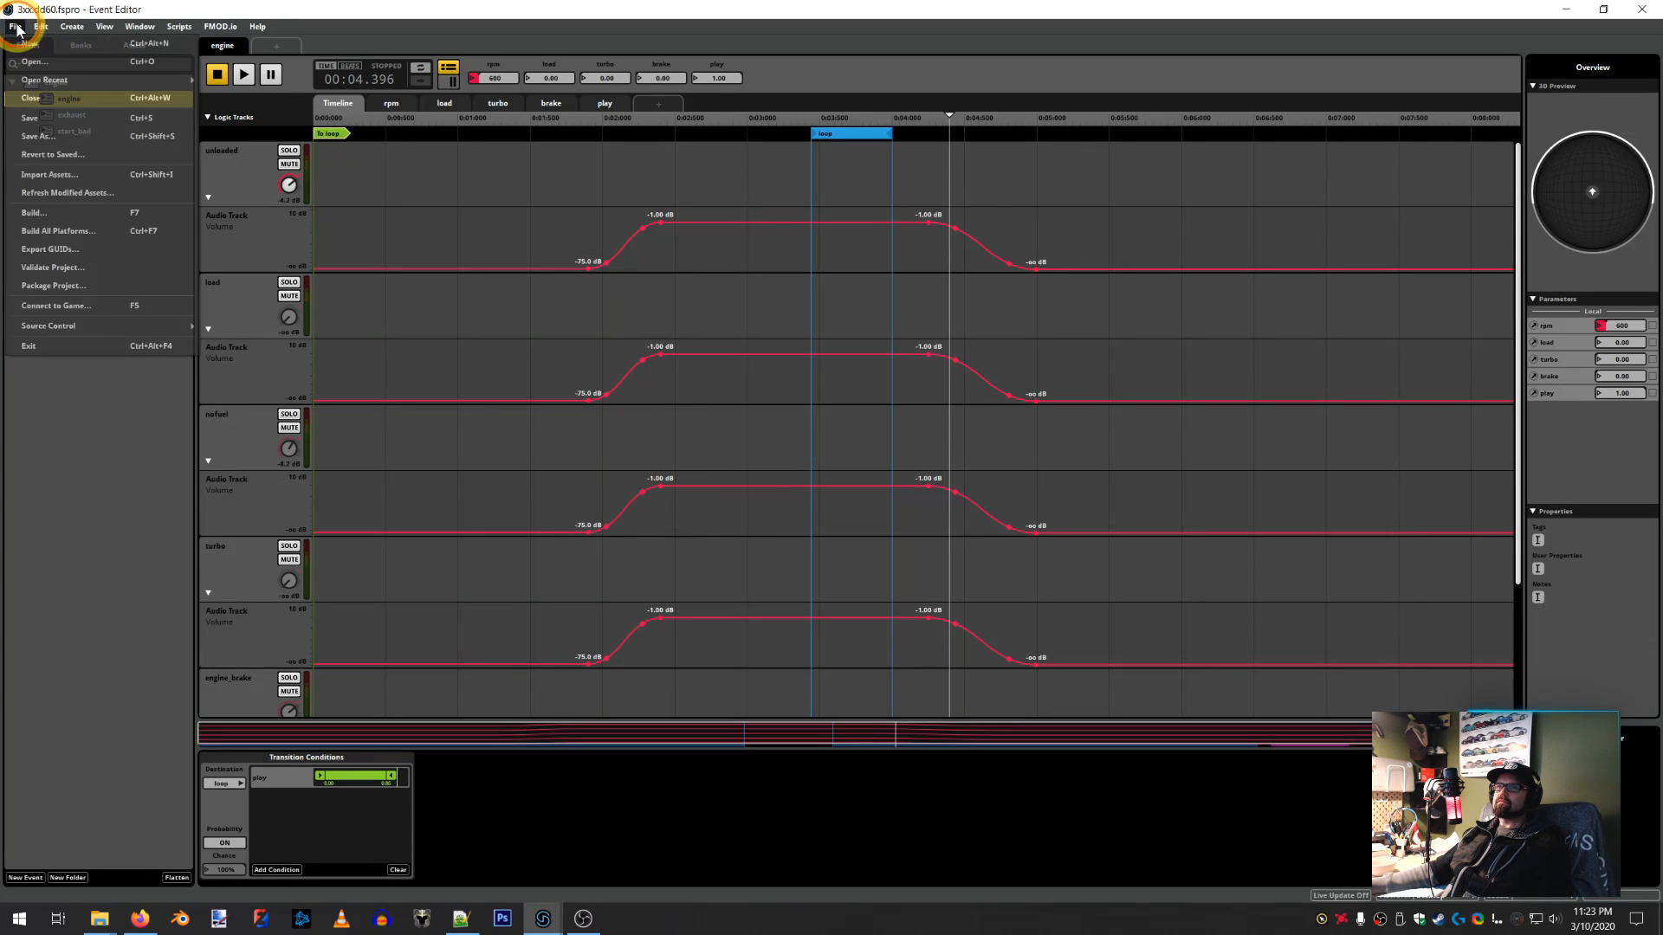
click(50, 250)
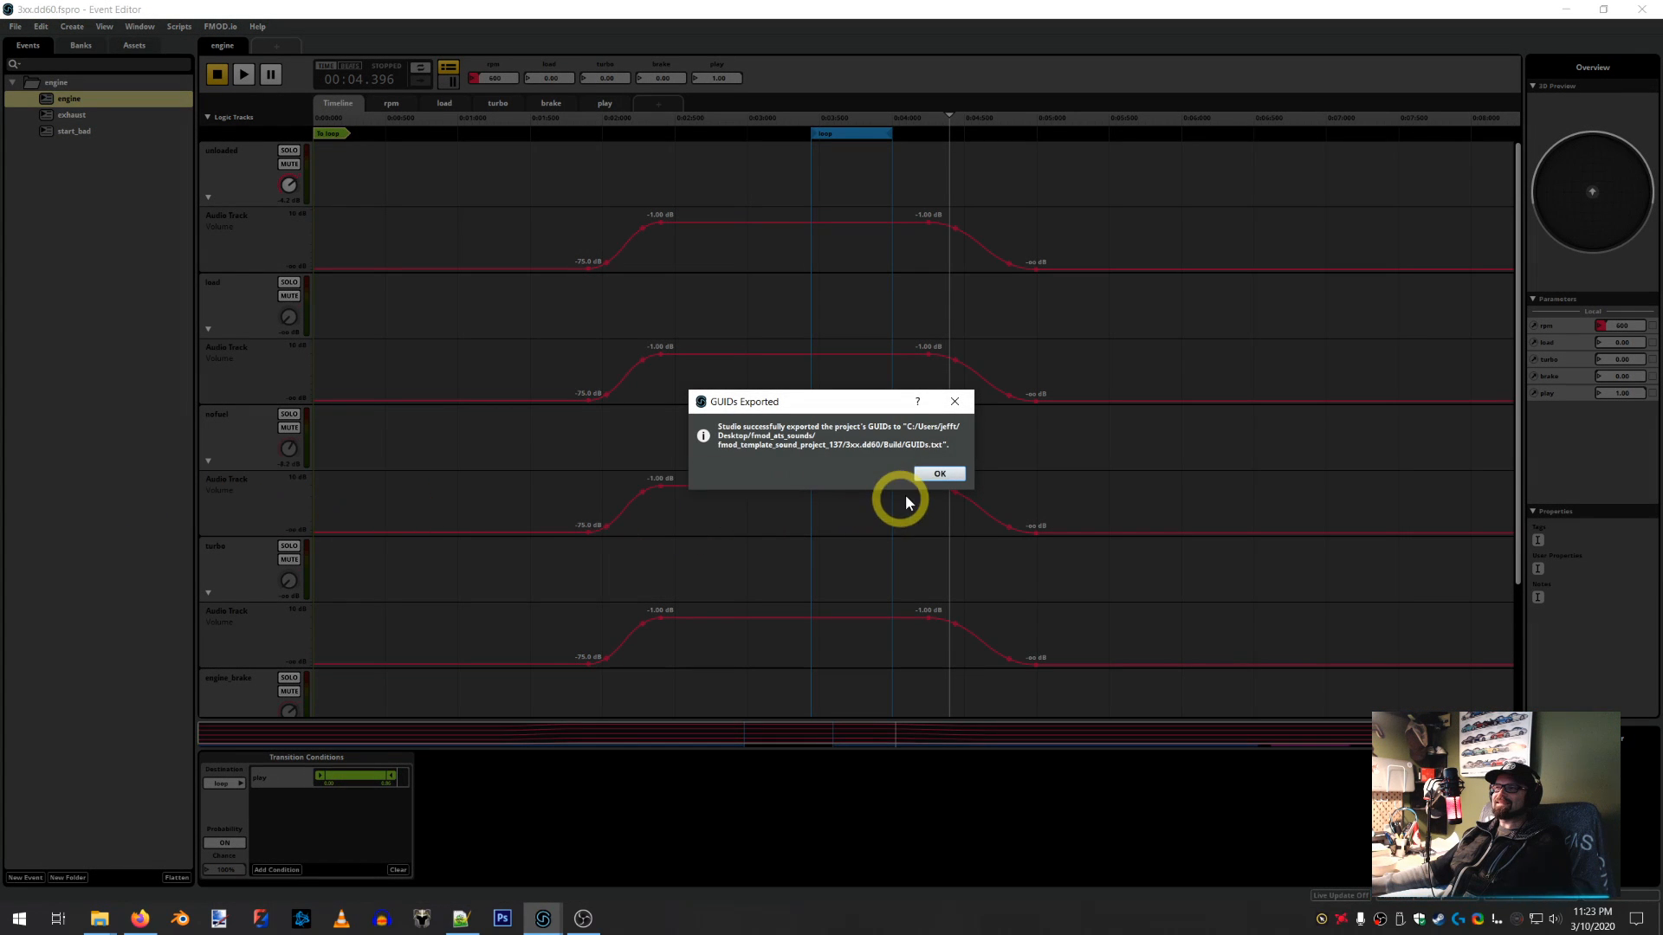
click(932, 476)
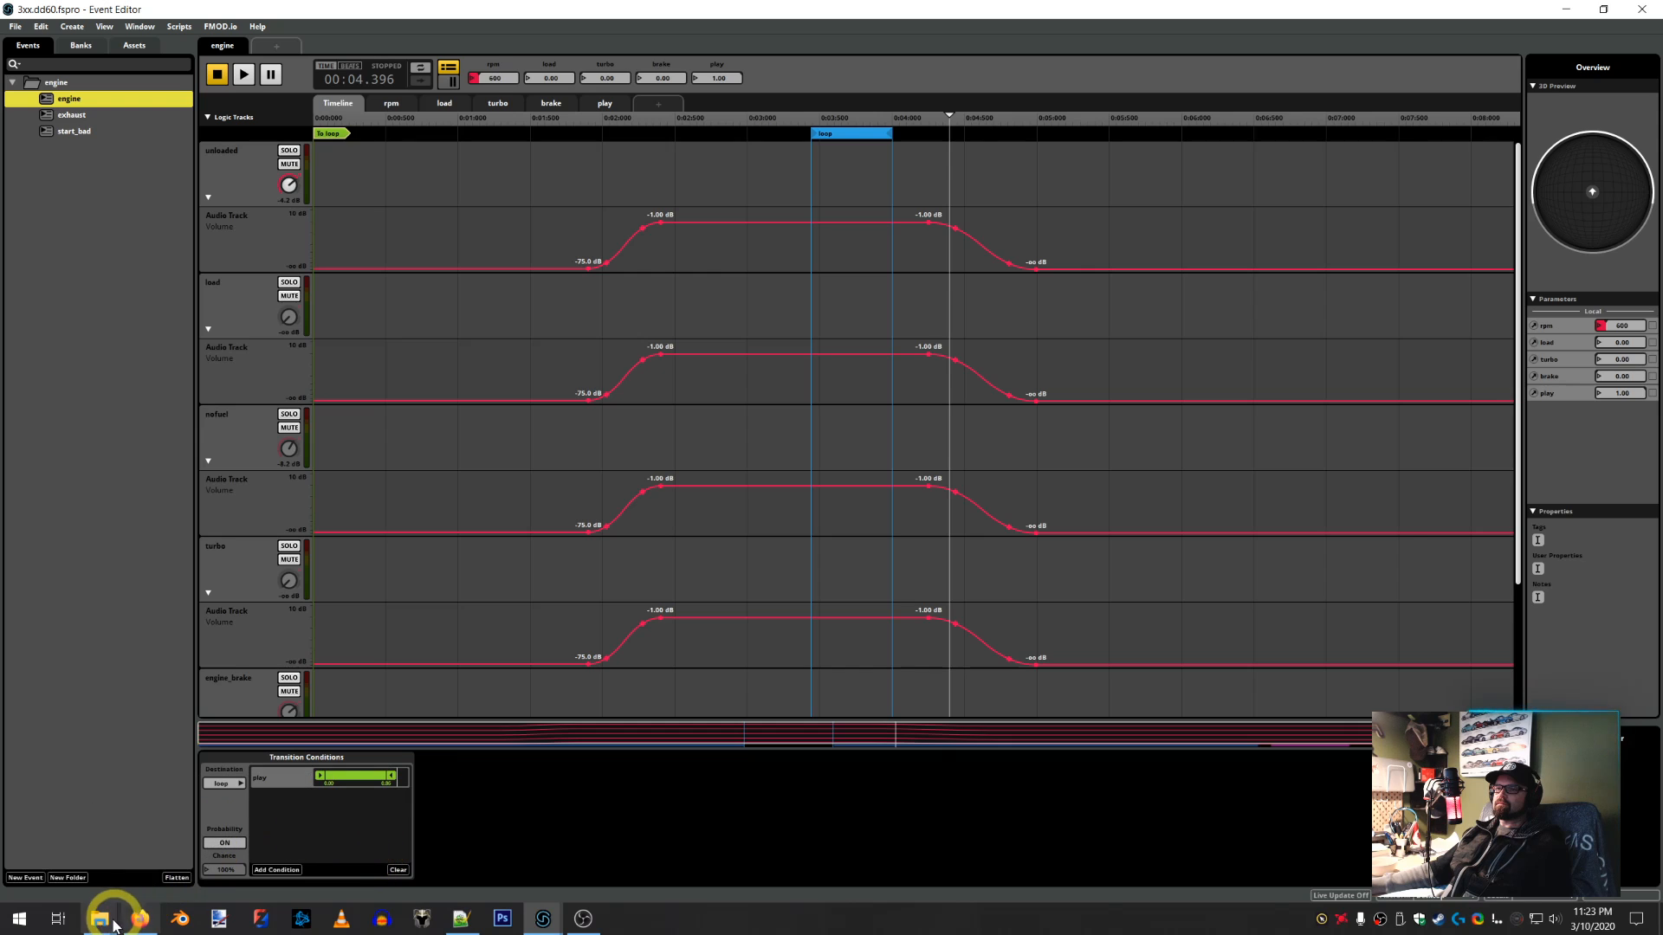
Switch to File Explorer and open the build folder of 3xx.dd60 inside fmod_ats_sounds\fmod_template_sound_project_137
click(99, 919)
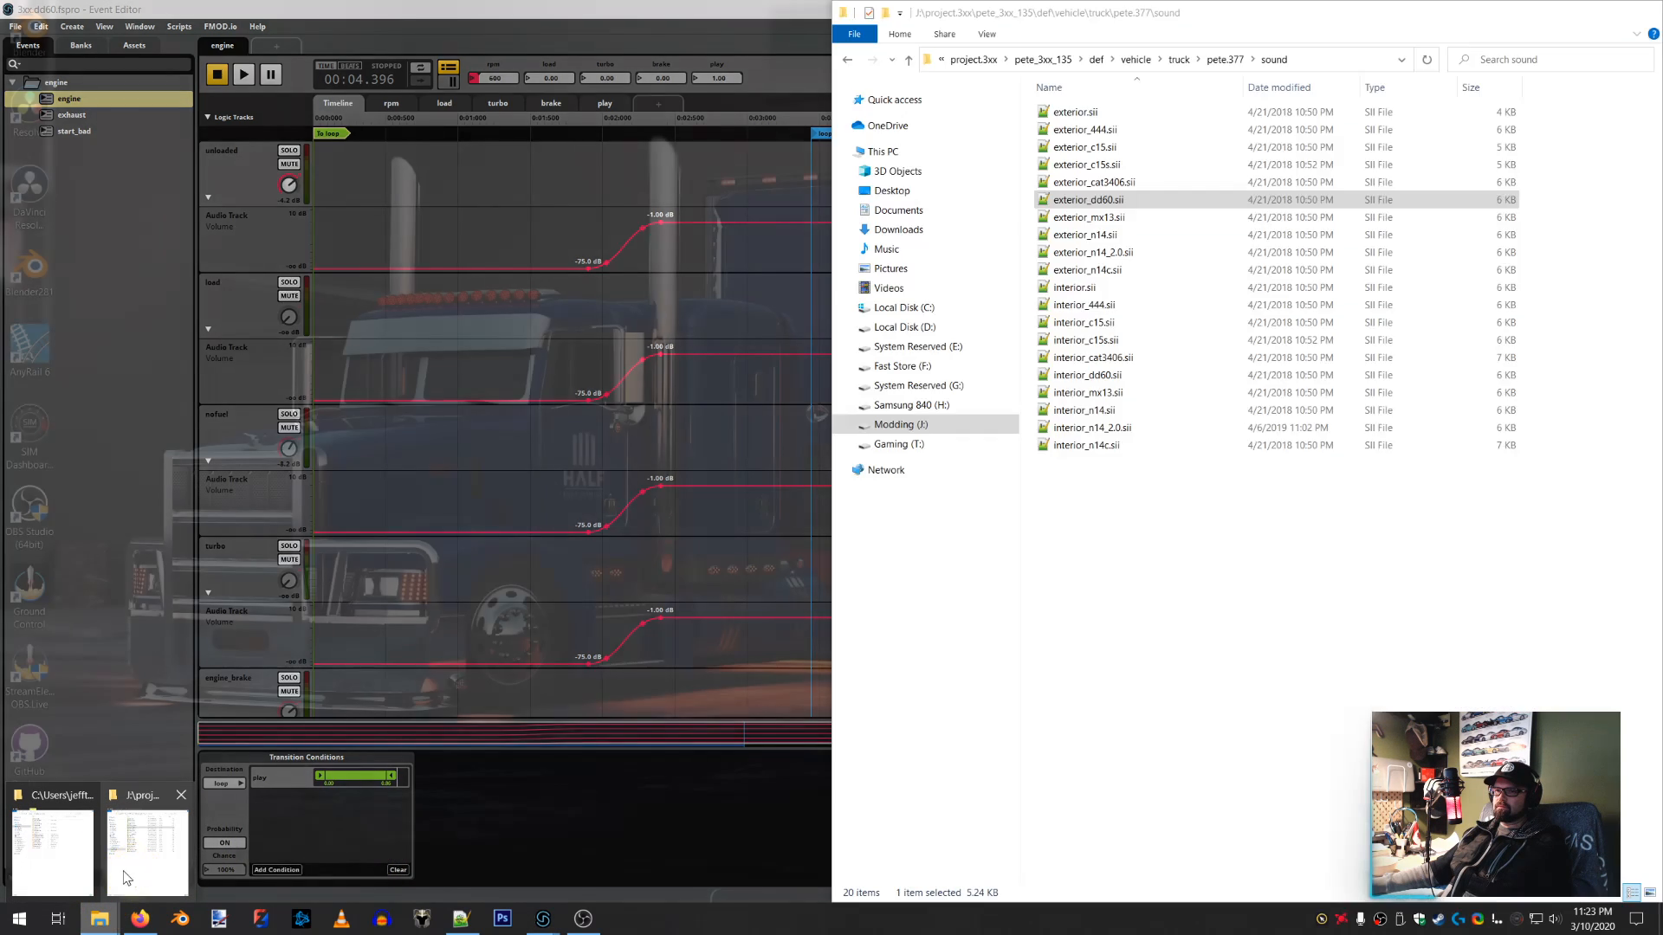
click(78, 844)
click(437, 452)
click(184, 59)
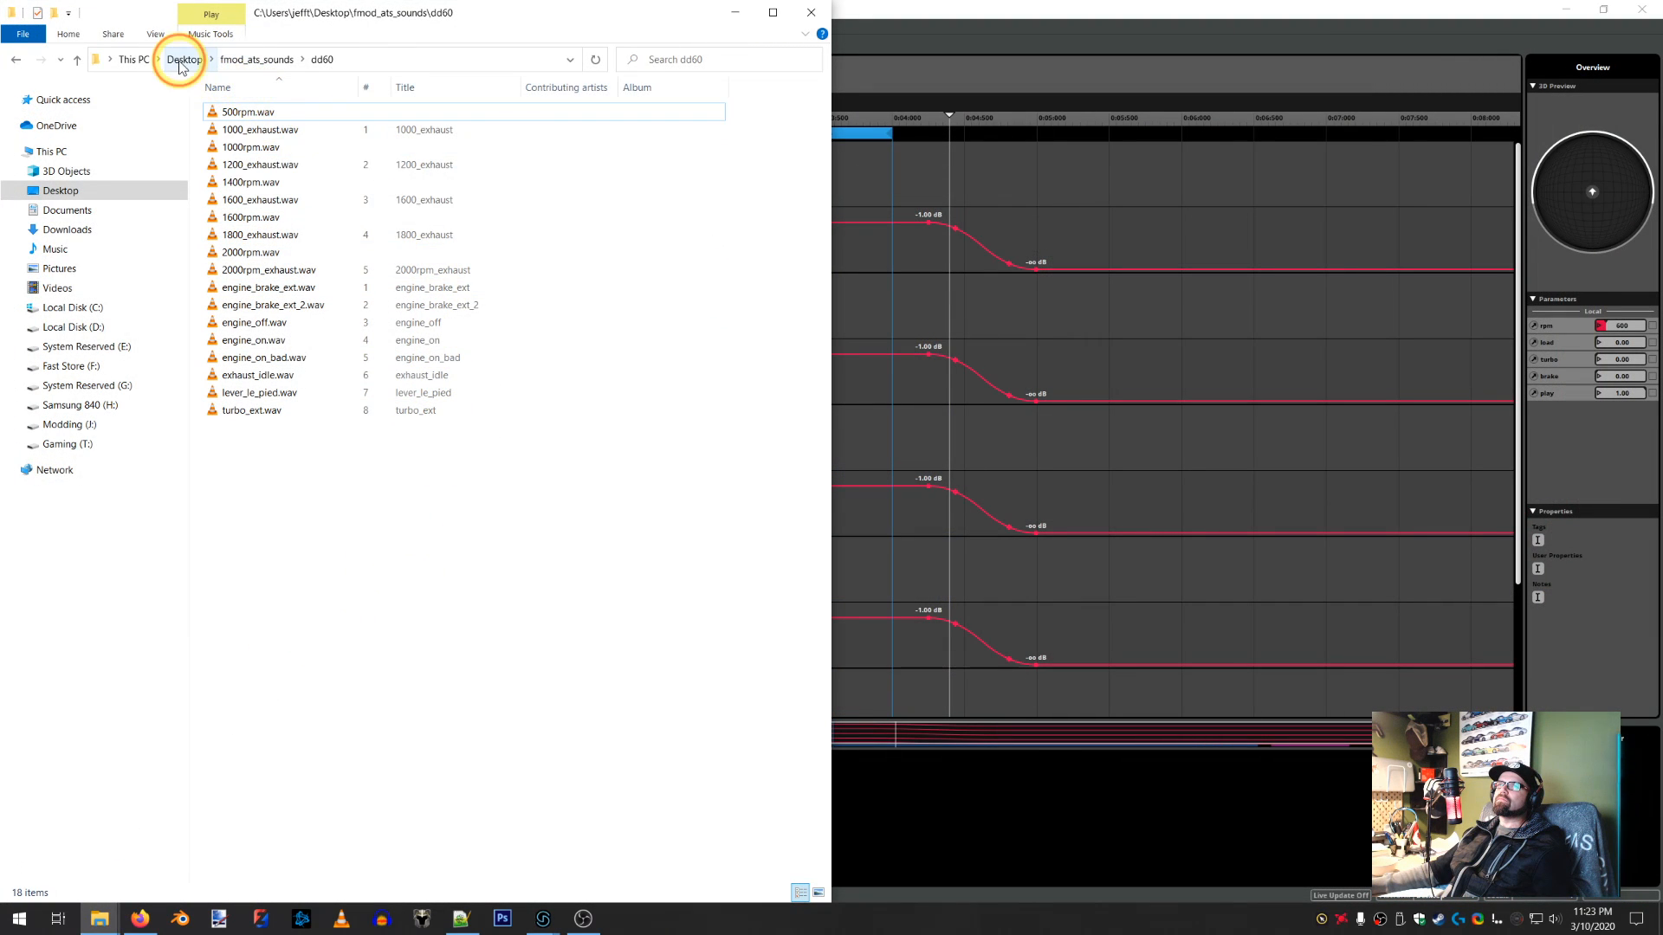
double_click(269, 180)
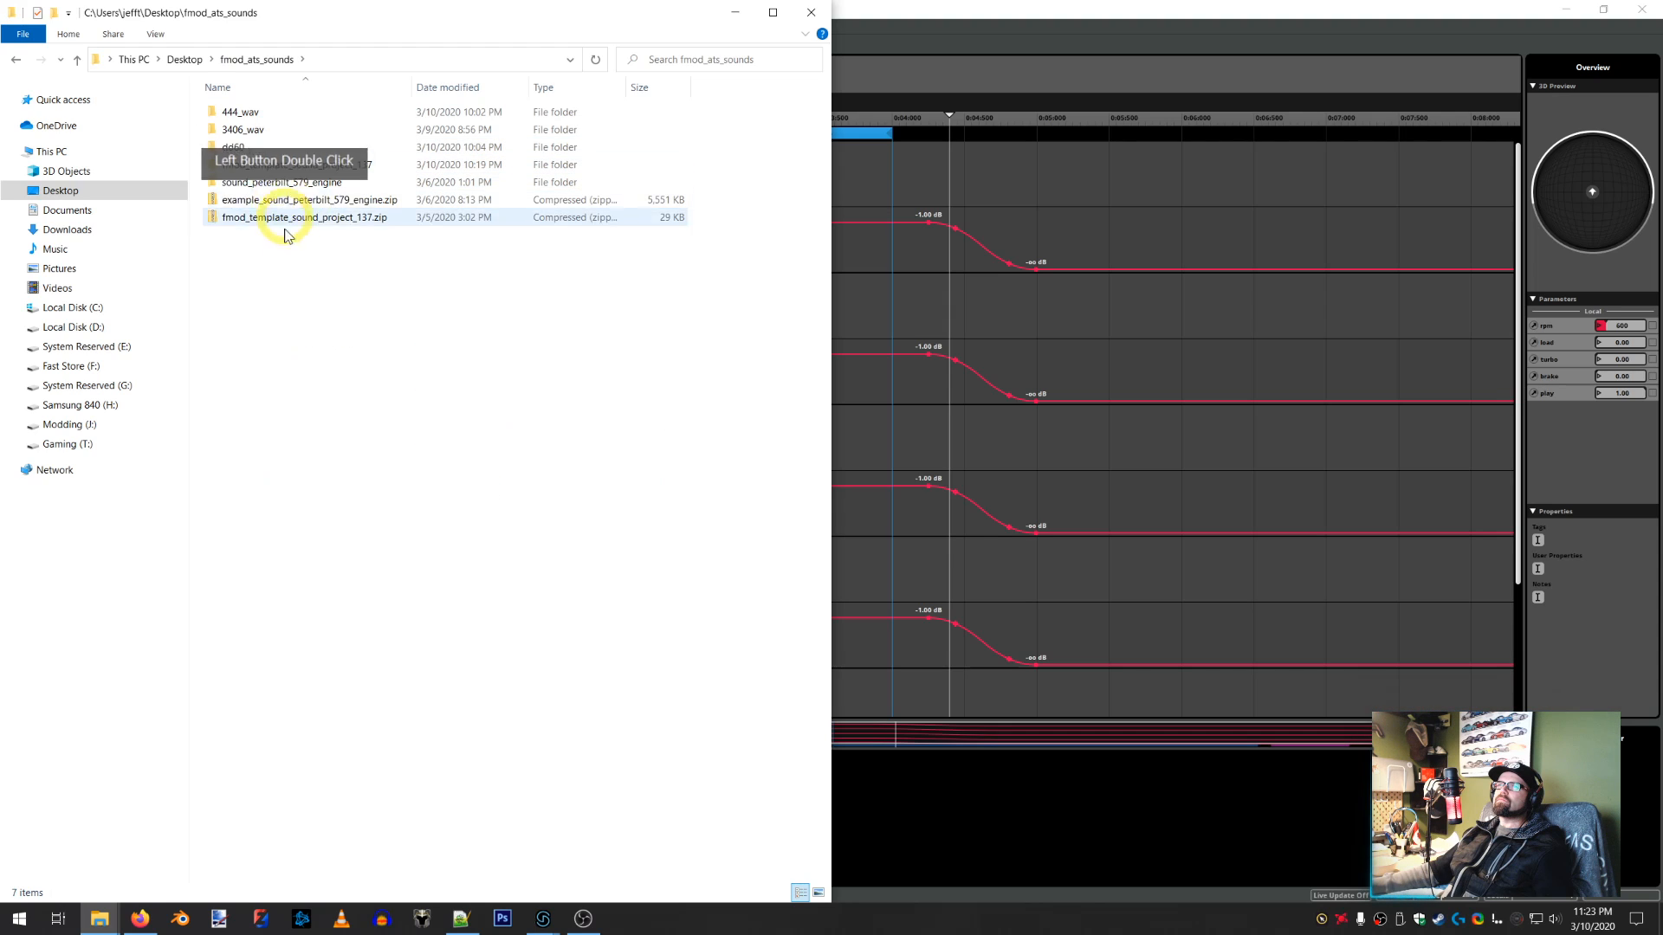
double_click(260, 164)
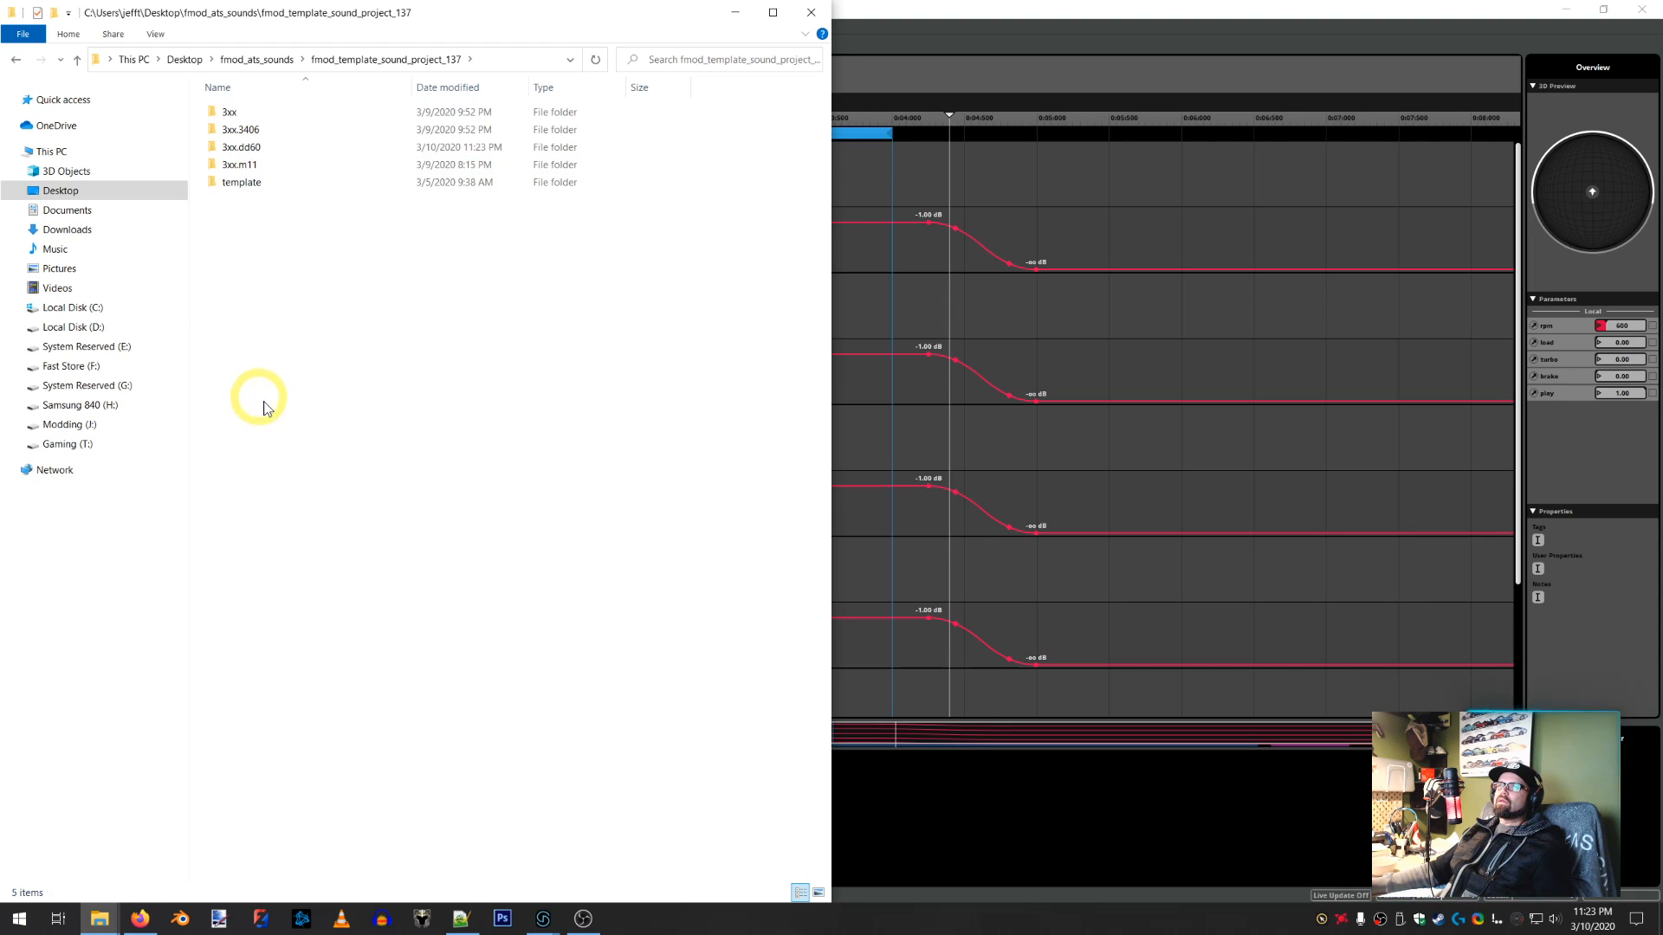
double_click(257, 152)
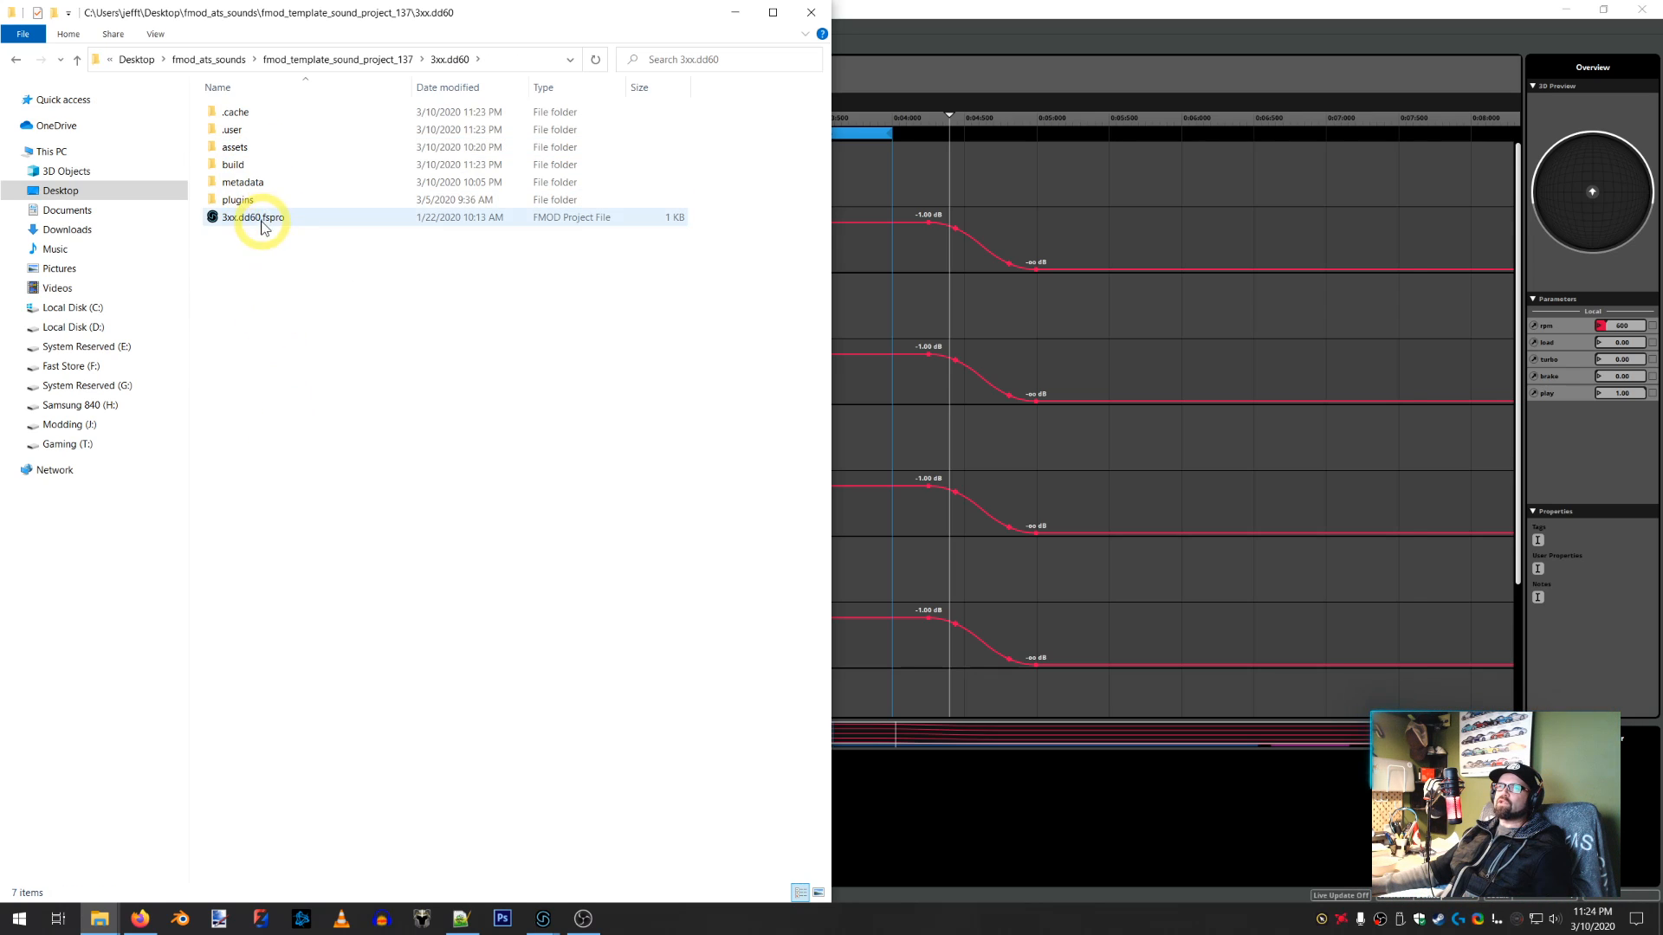
double_click(238, 170)
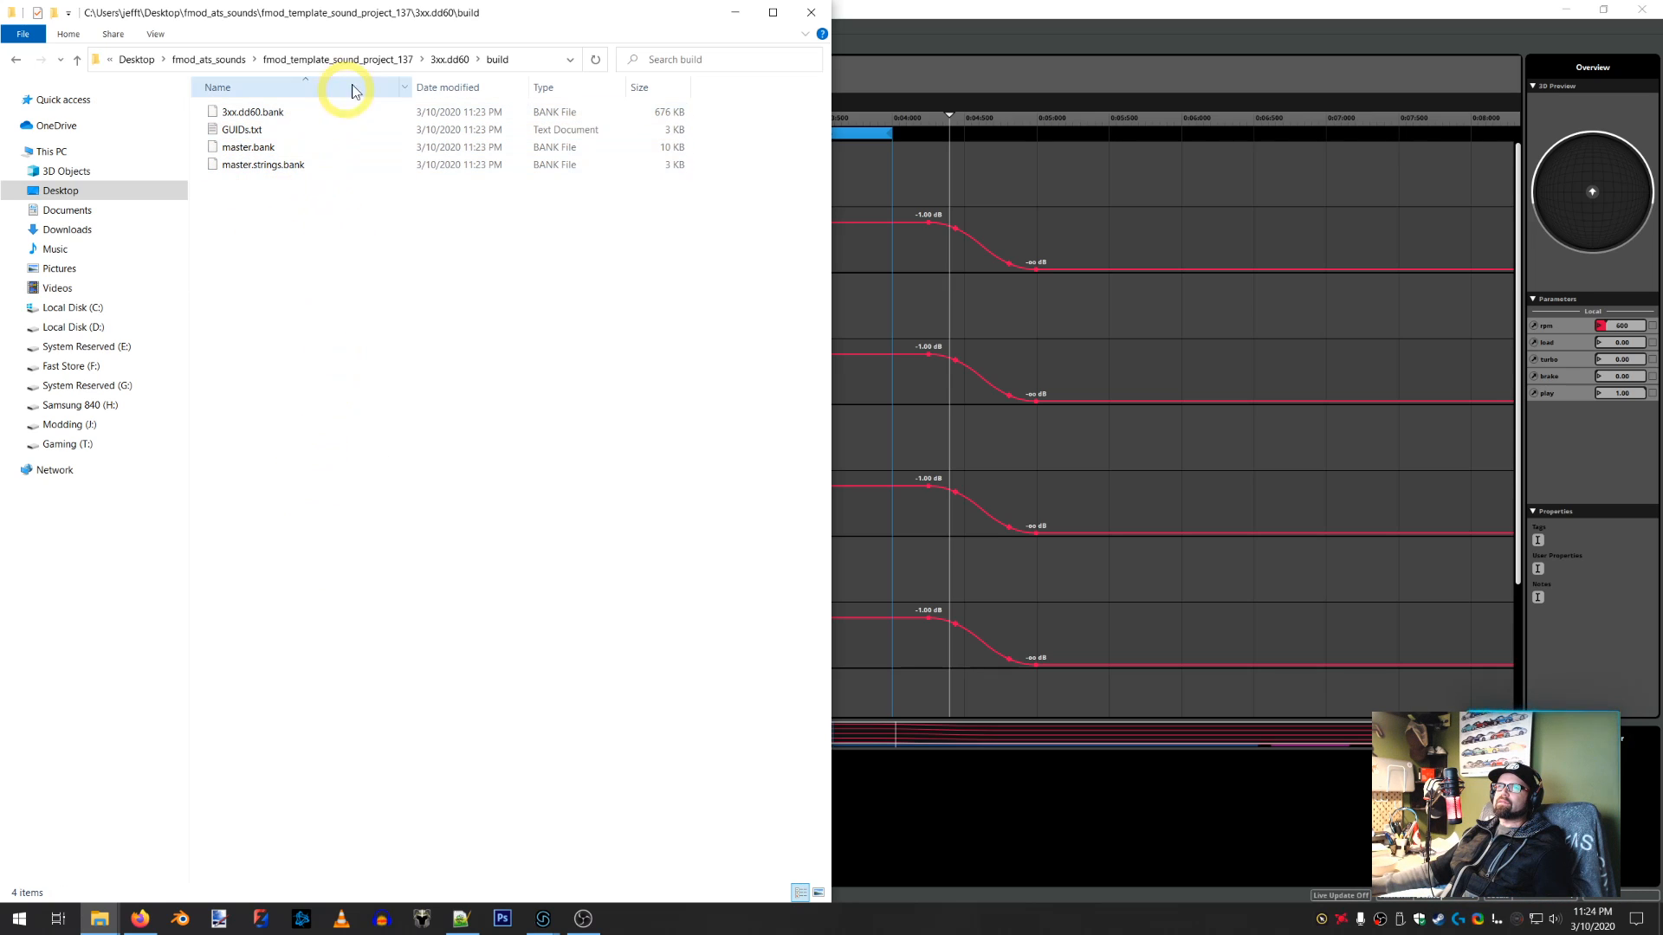
click(448, 58)
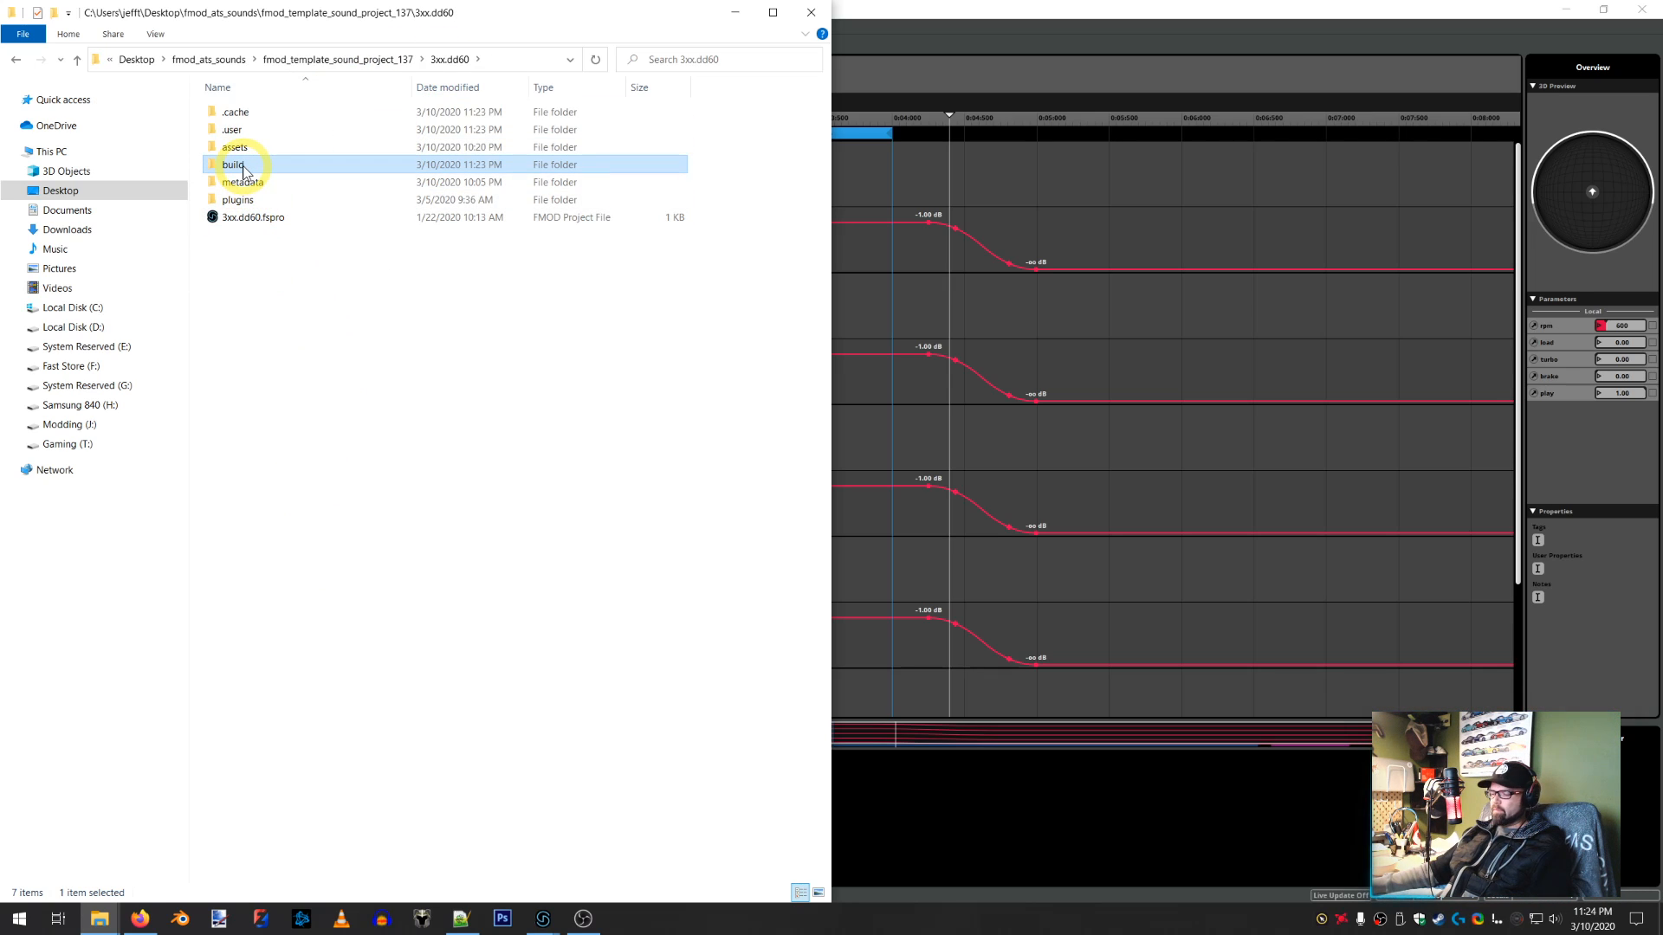
key(alt)
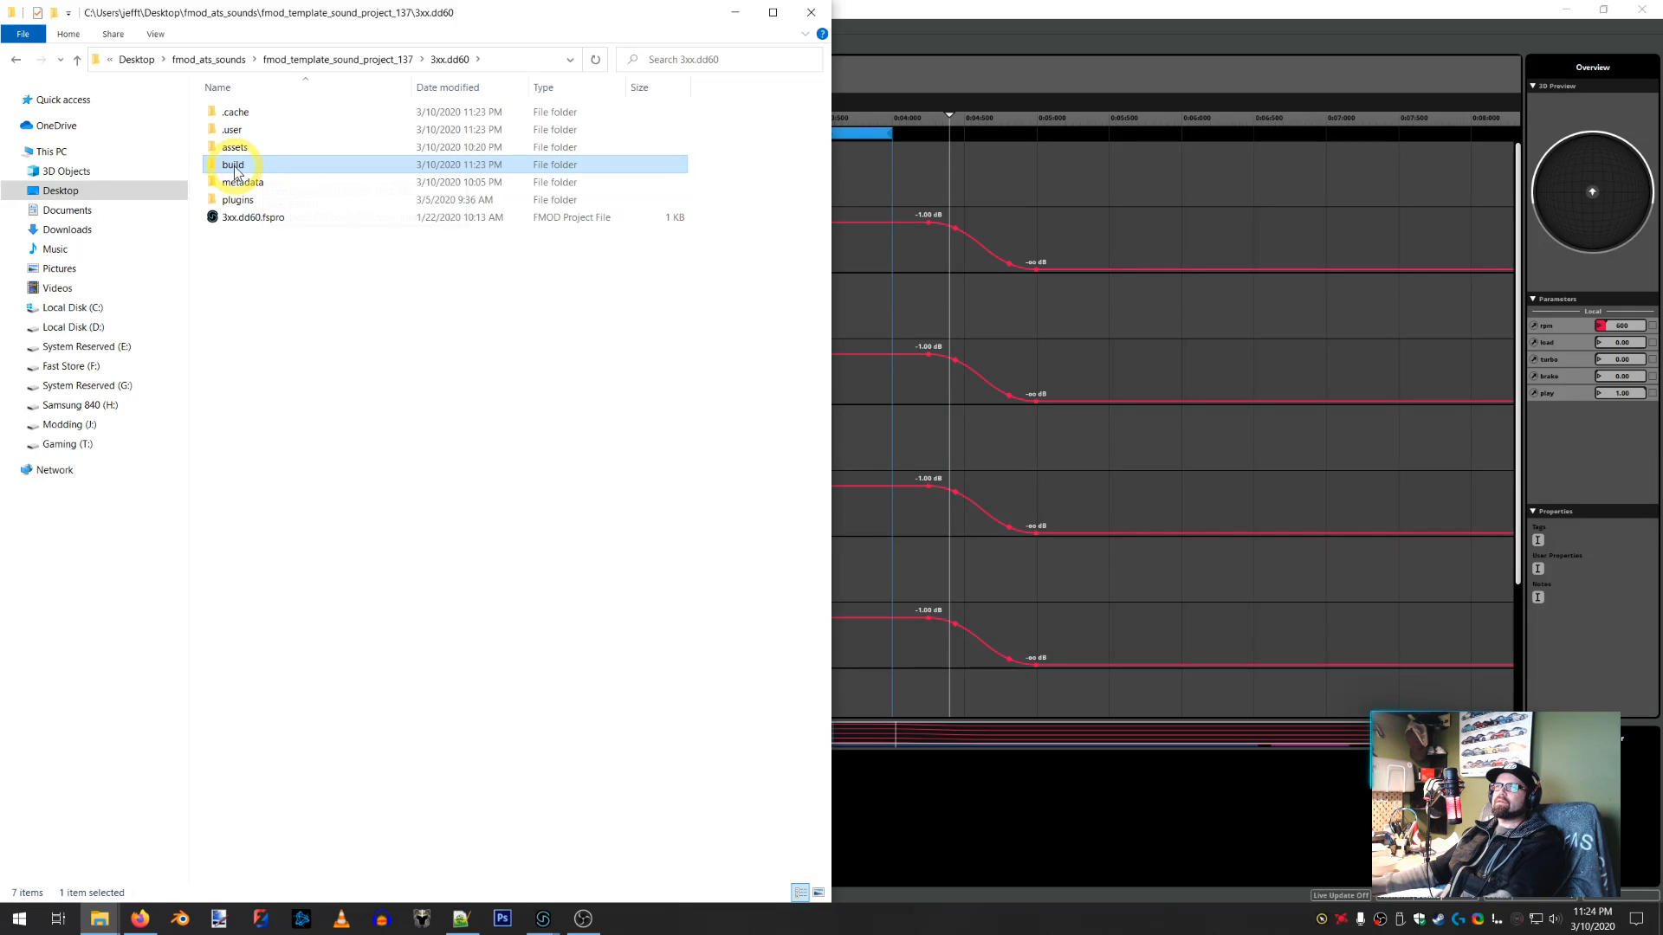
double_click(234, 166)
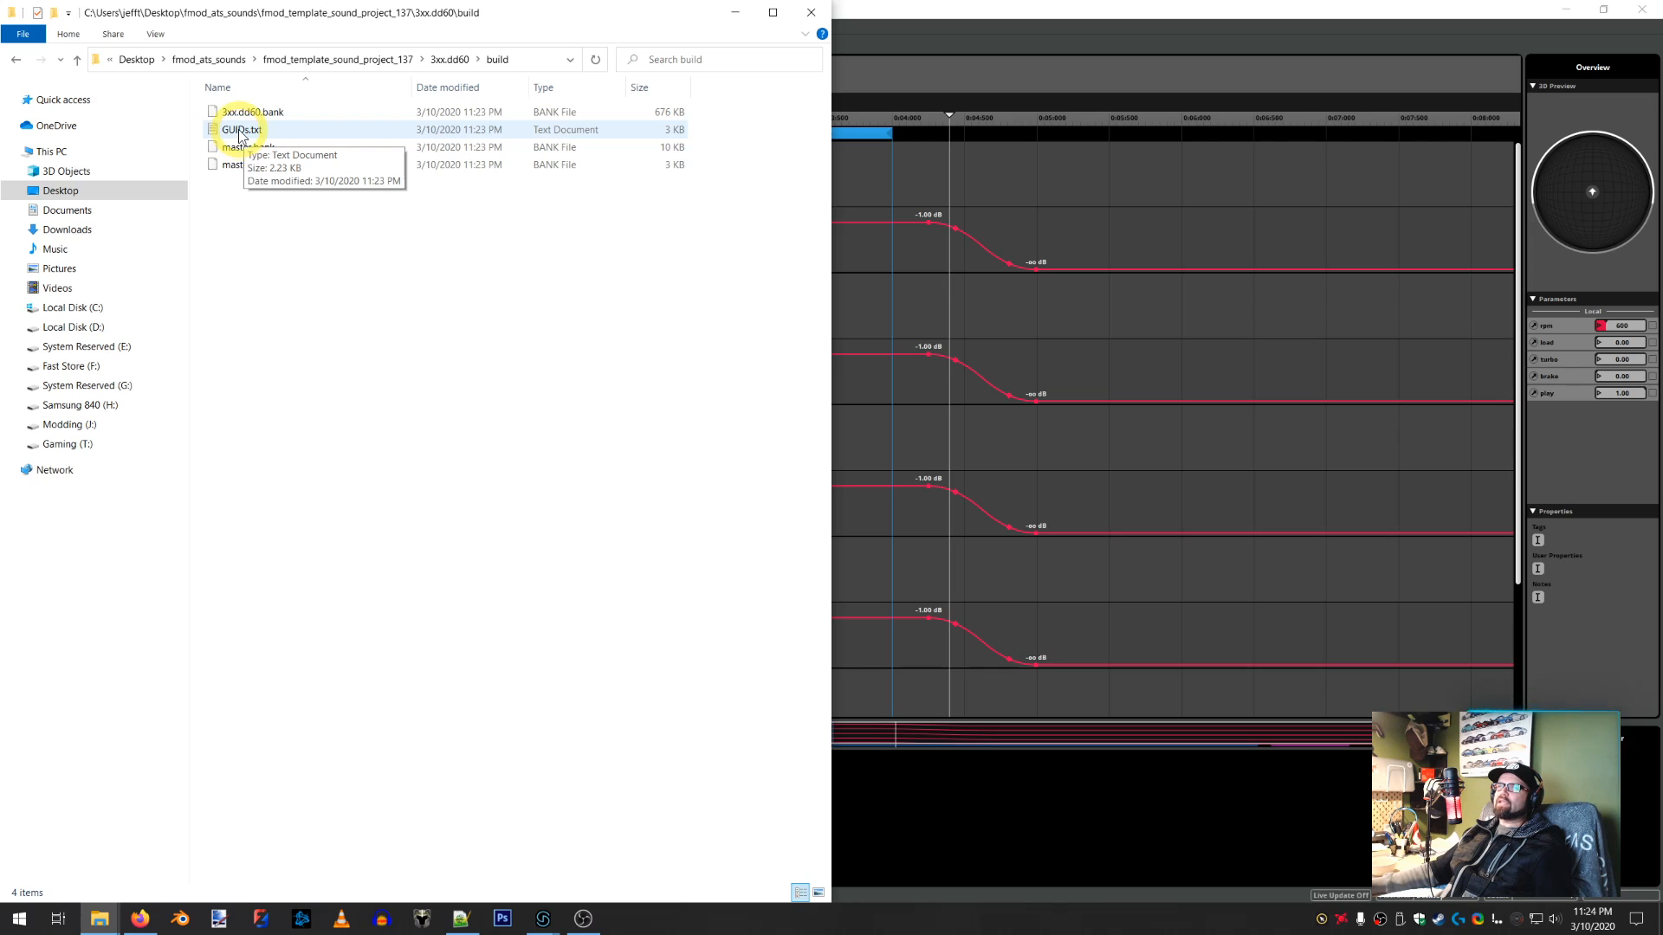
Rename GUIDs.txt as 3xx.dd60.bank.guids and delete master.bank and master.strings.bank from the build folder
click(246, 133)
click(246, 133)
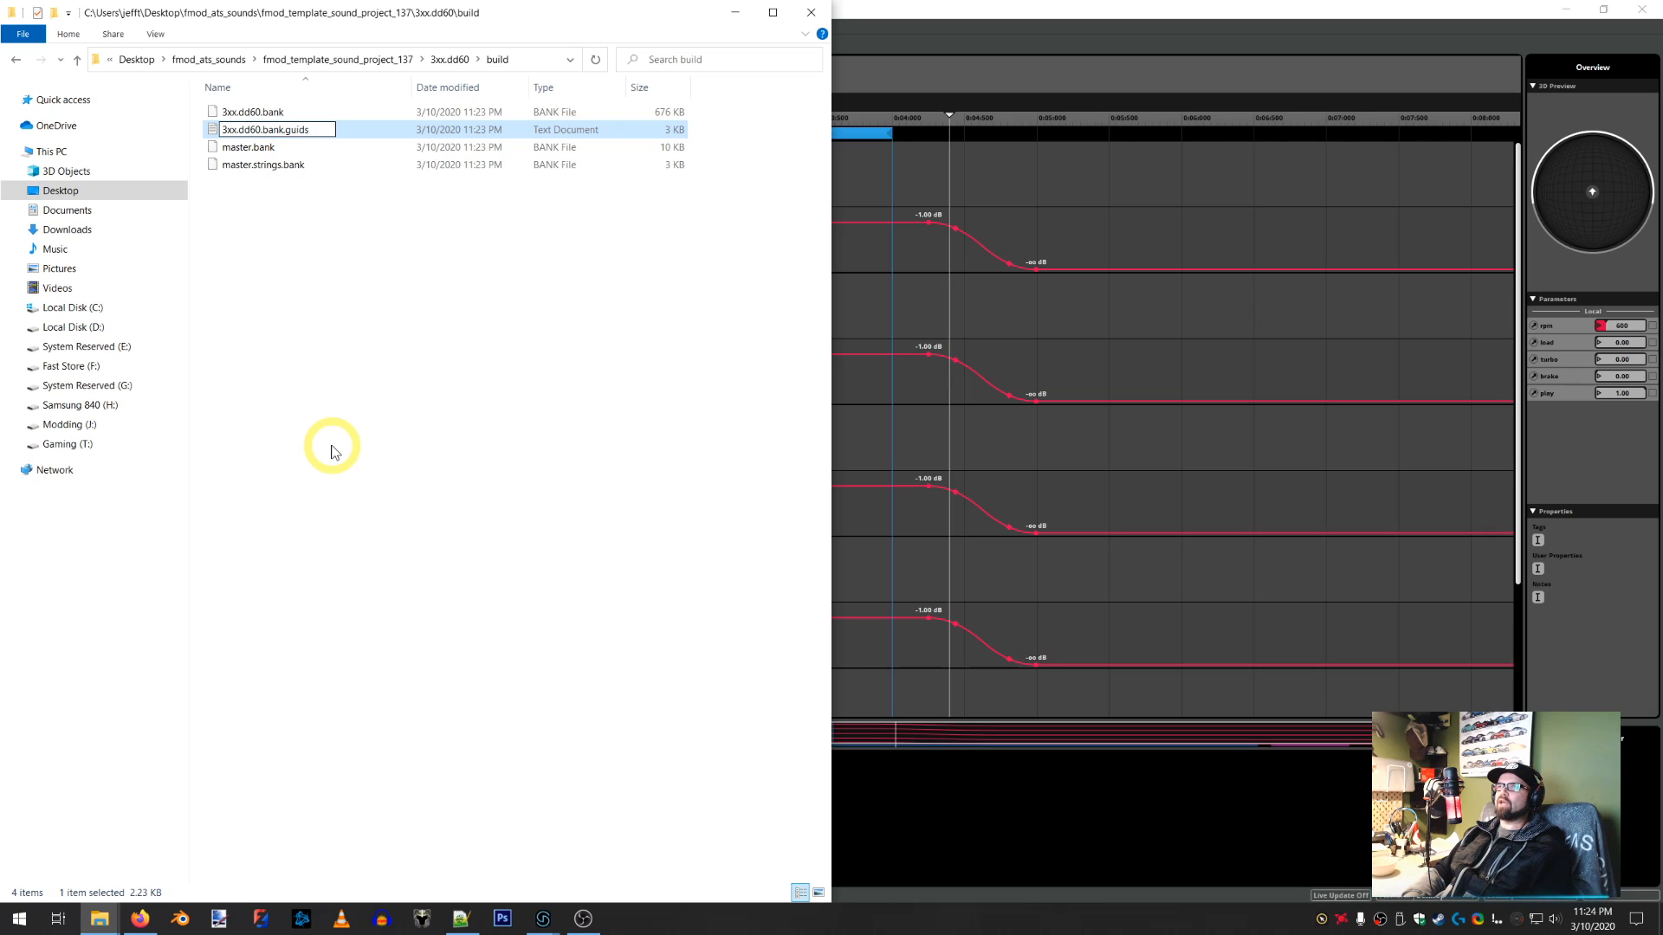
key(Return)
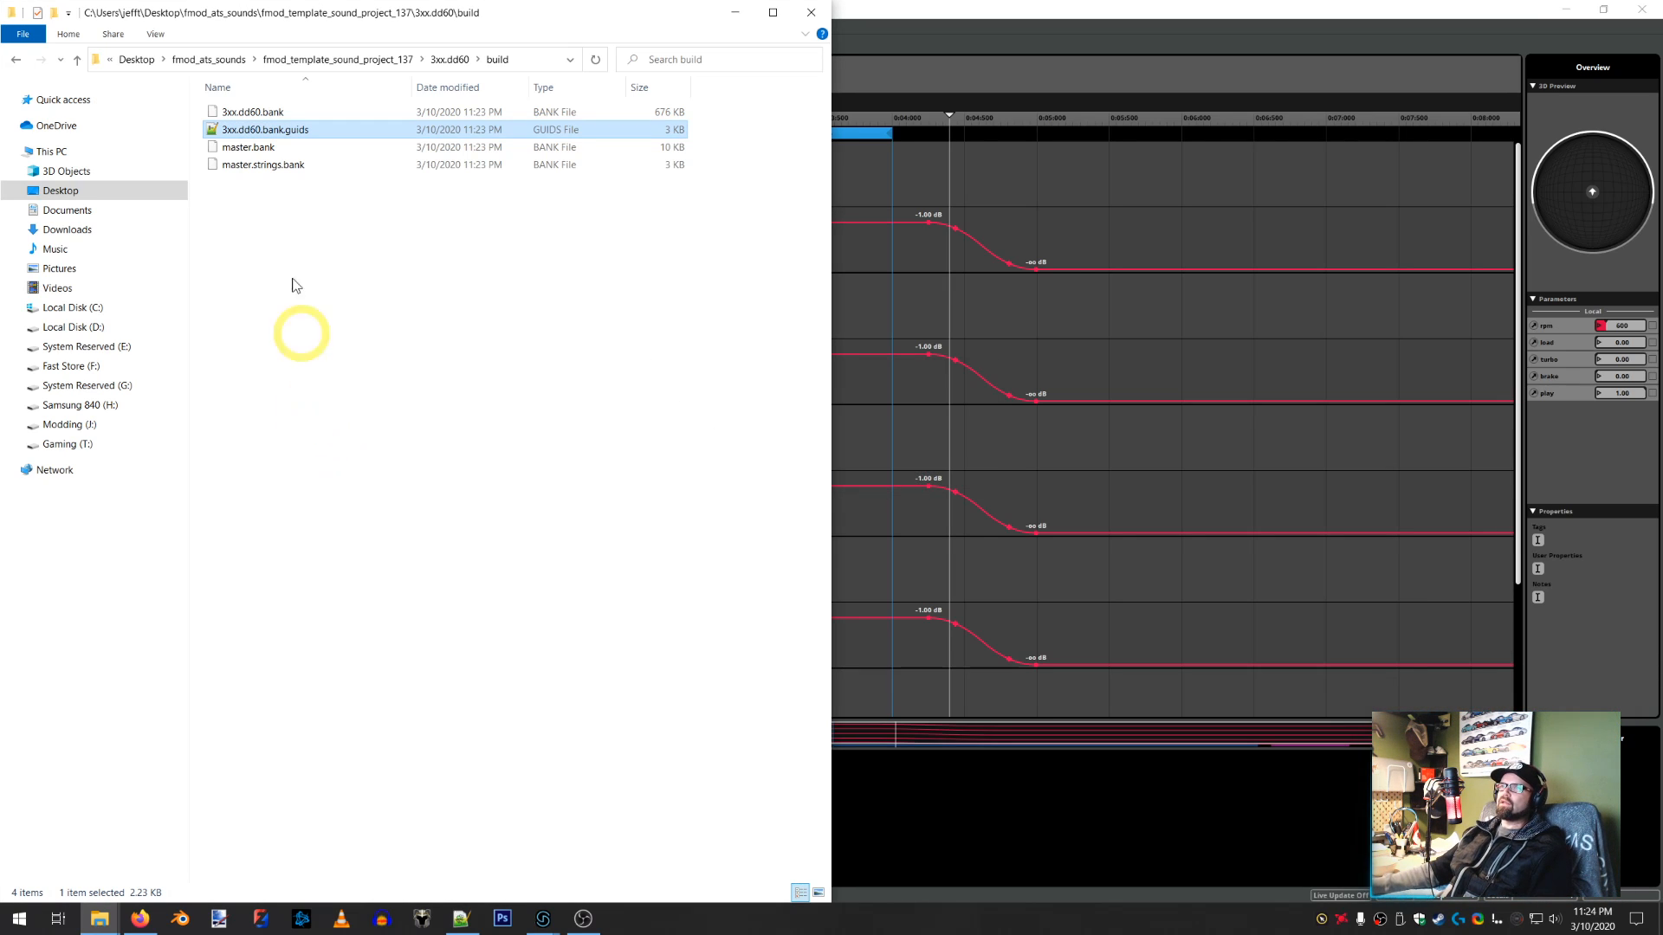
drag(324, 232, 200, 155)
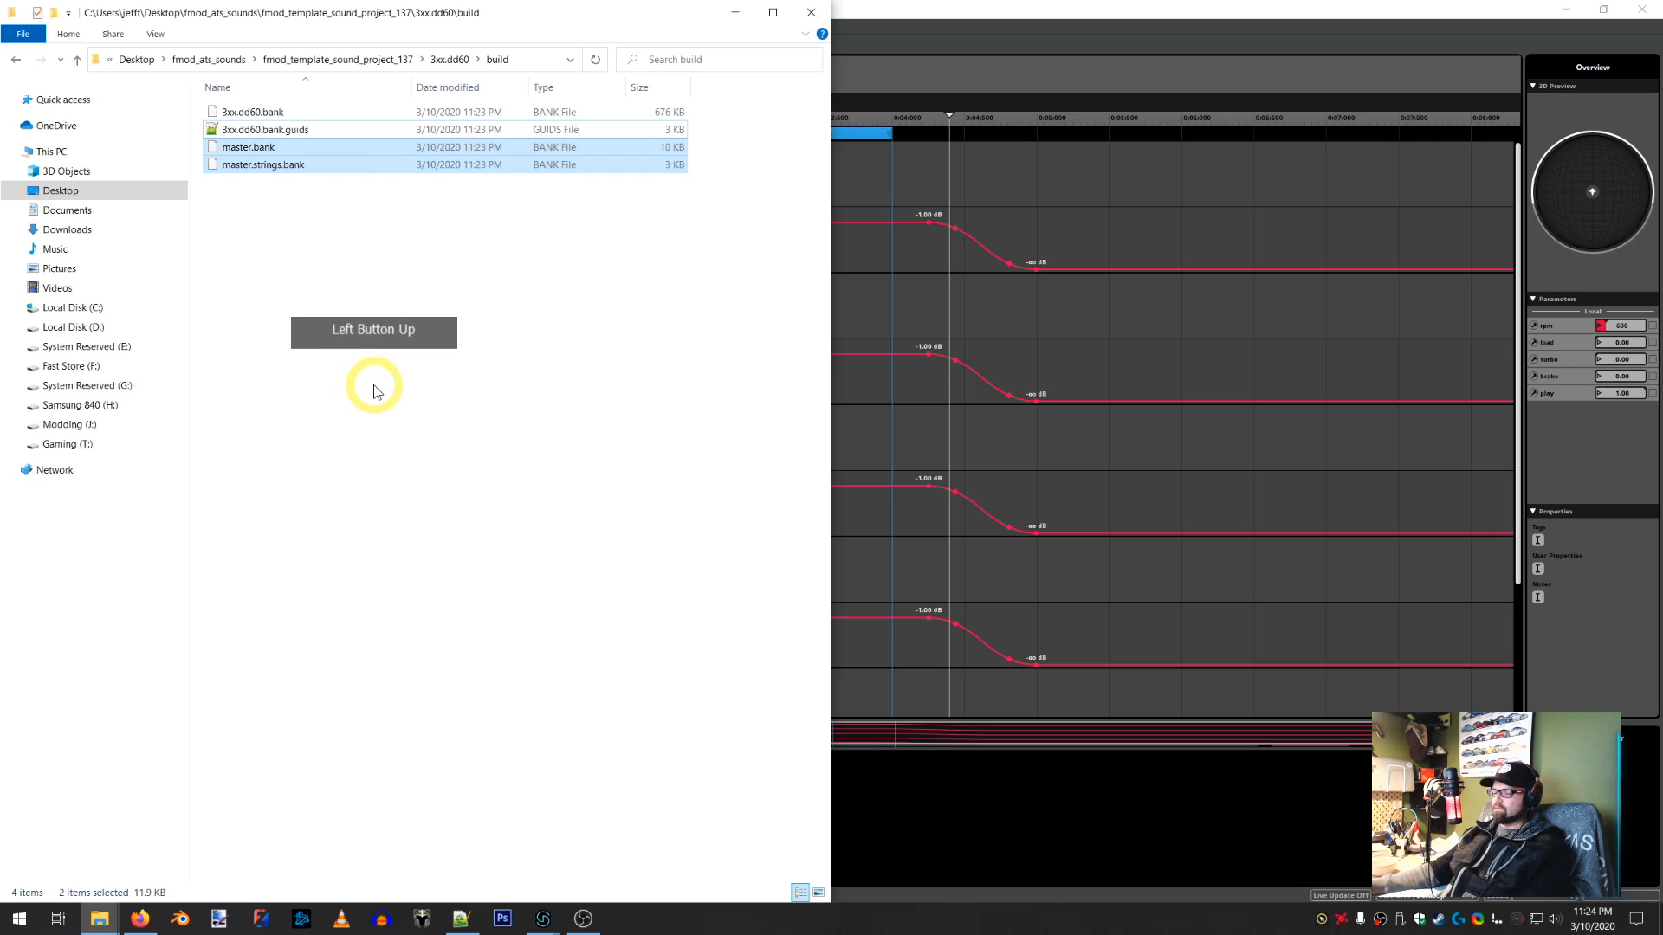
key(Delete)
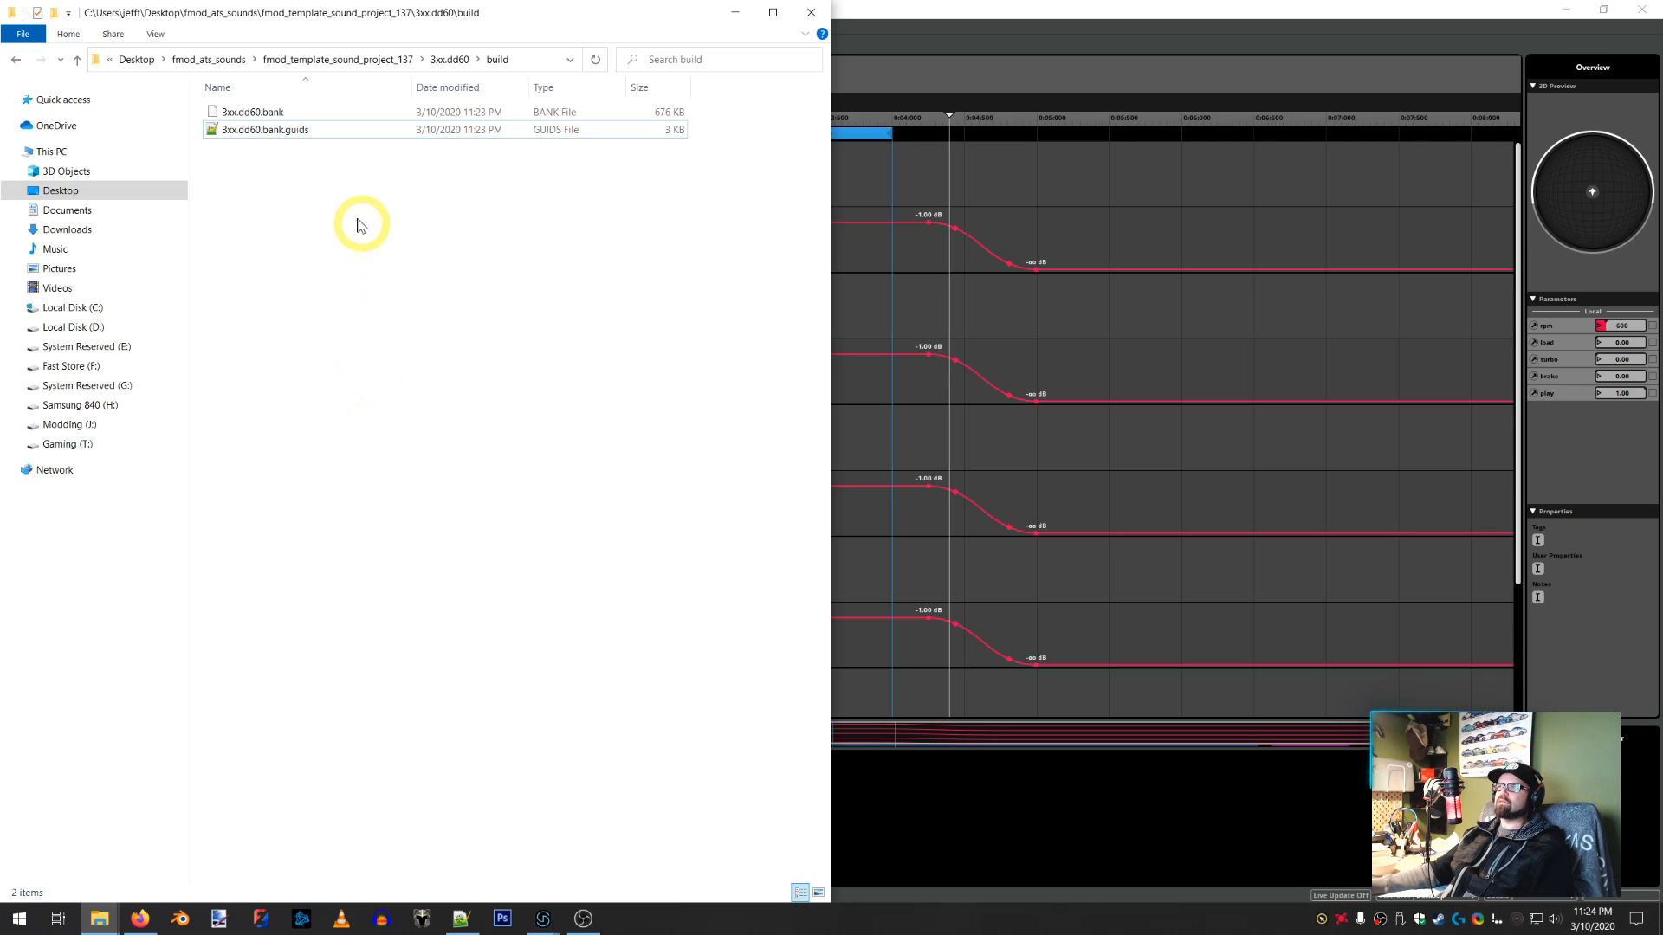
Copy 3xx.dd60.bank and 3xx.dd60.bank.guids into the mod's project.3xx\pete_3xx_exhd_137\sound\truck folder
drag(361, 225, 269, 130)
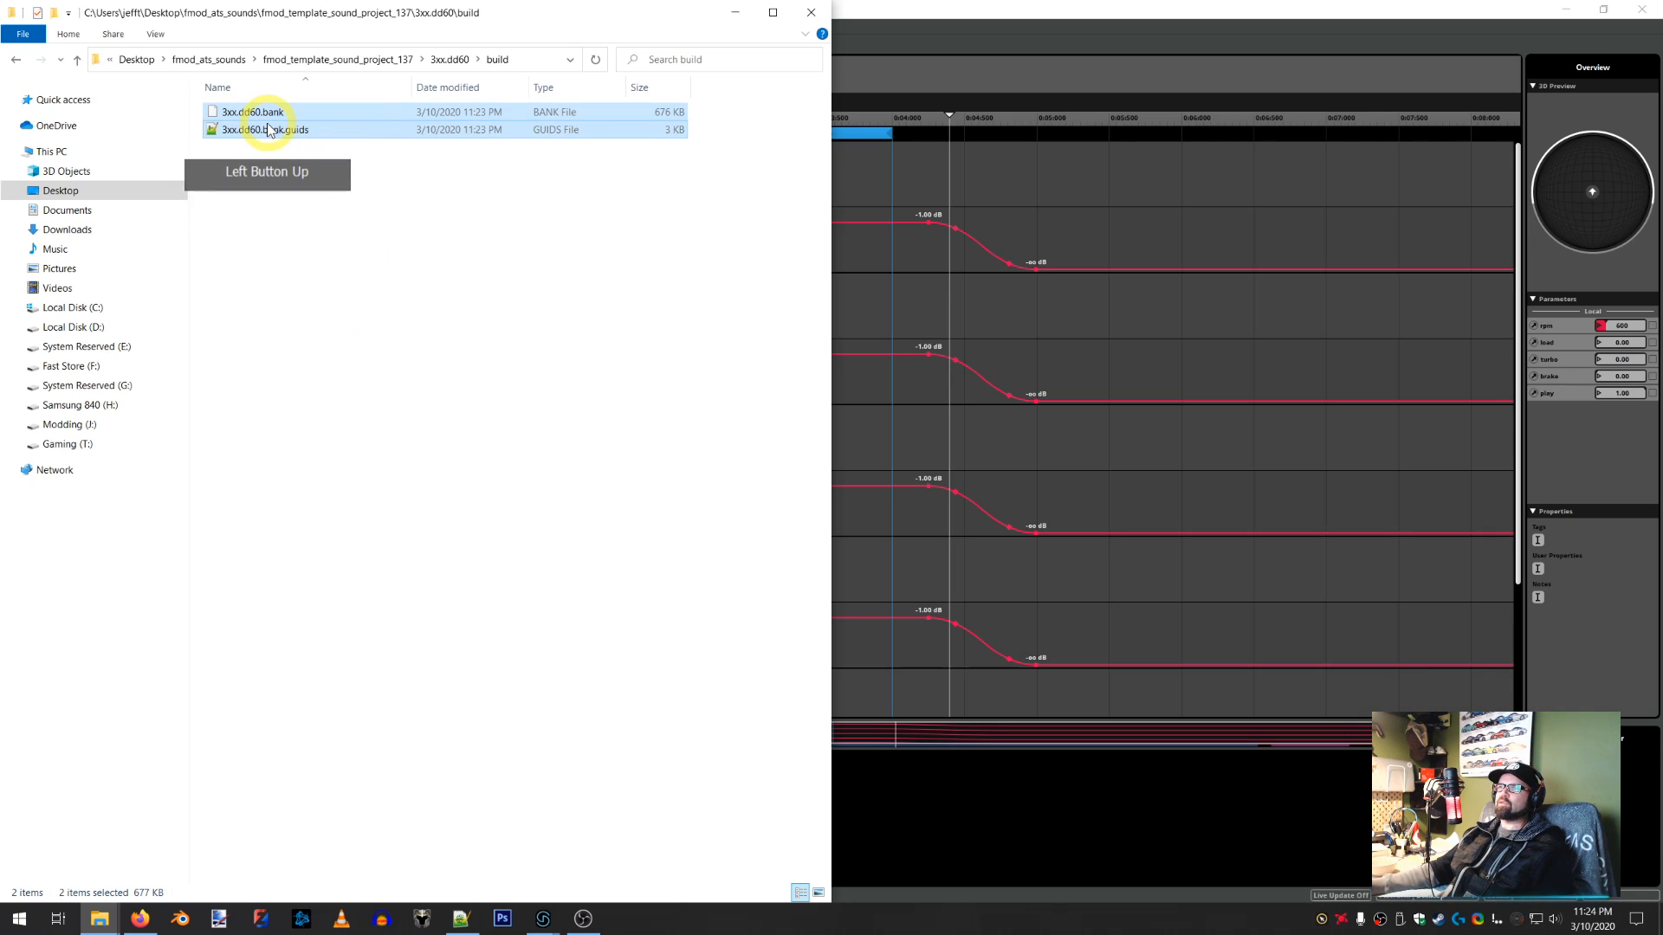
right_click(268, 130)
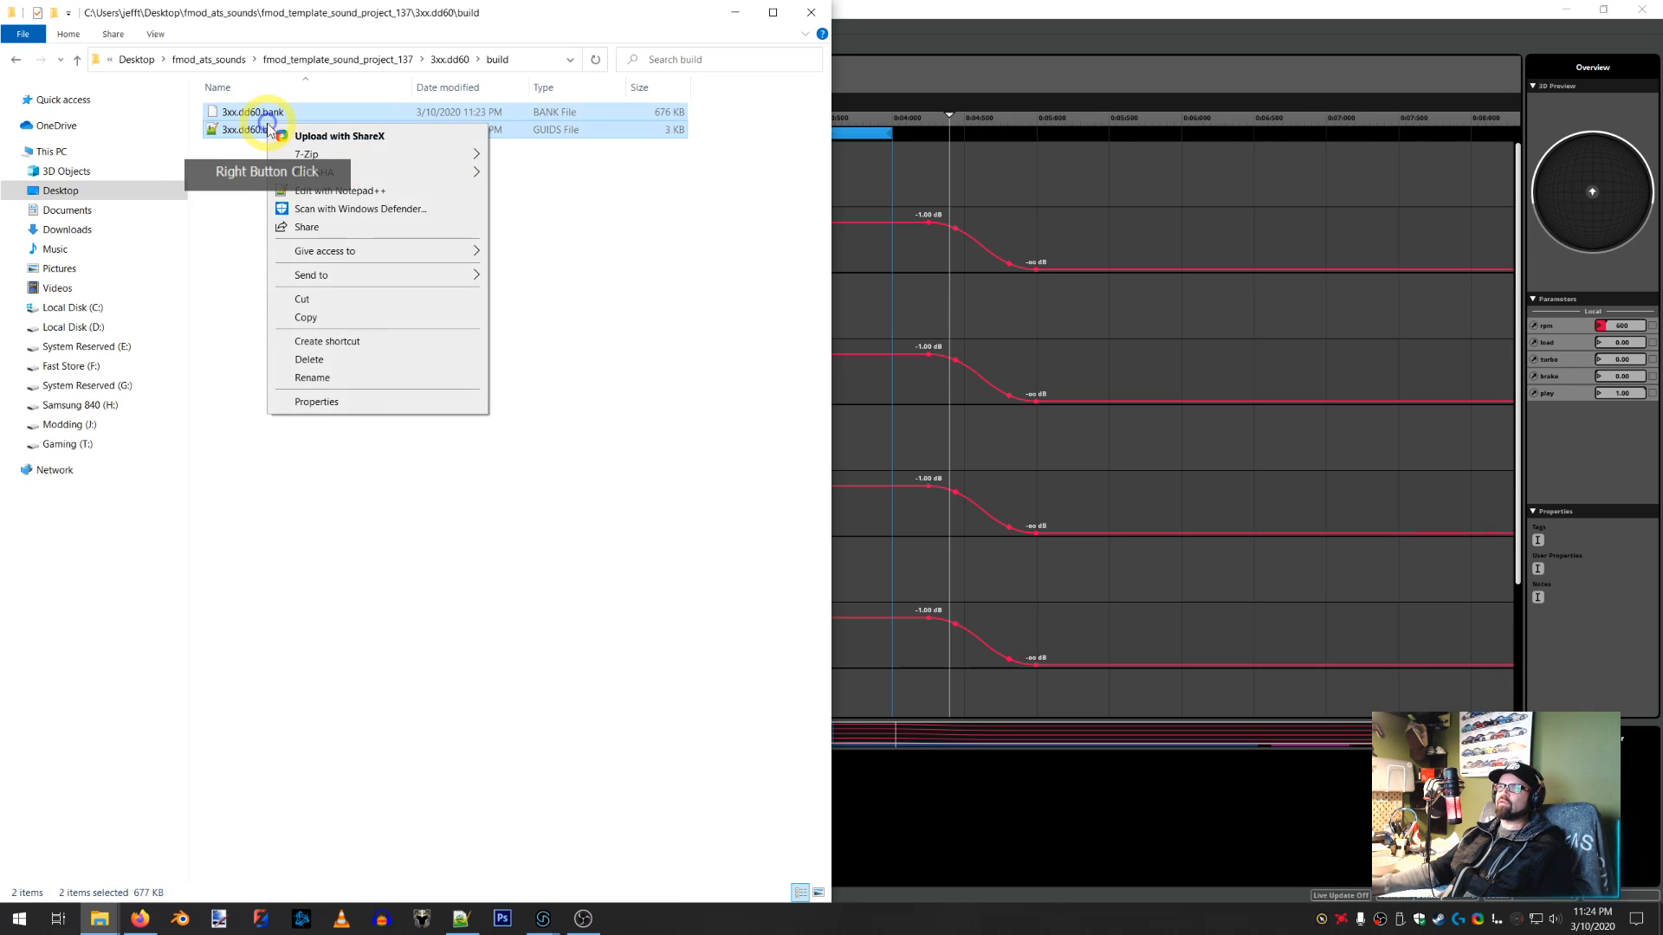
click(310, 320)
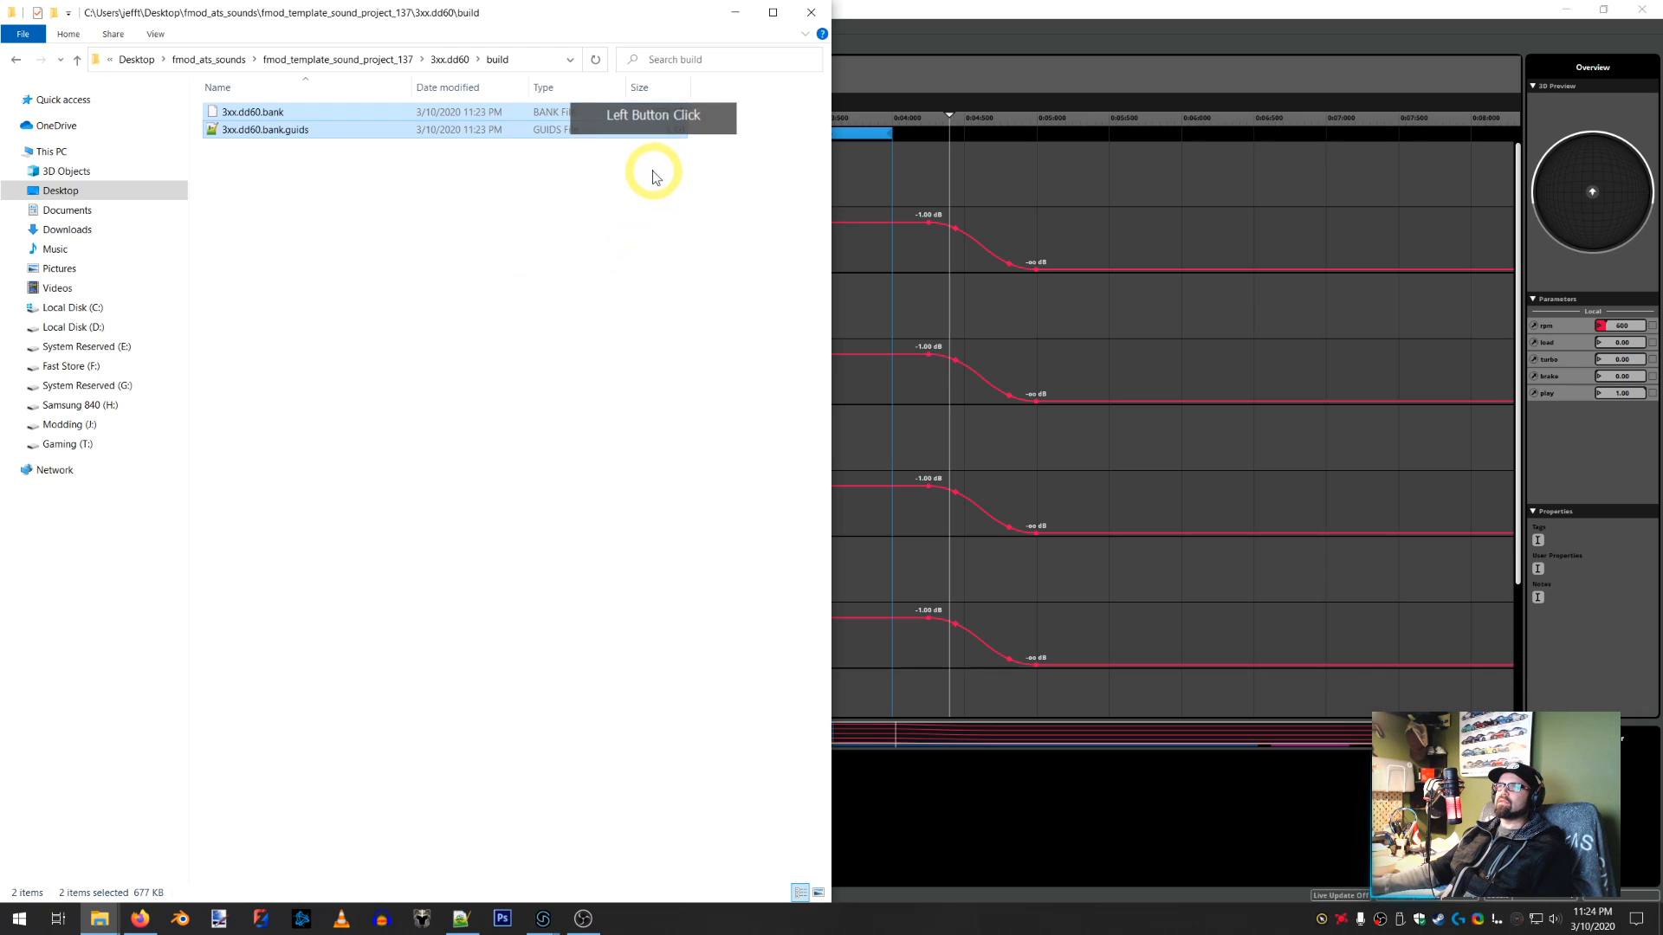
mouse_move(126, 914)
click(141, 857)
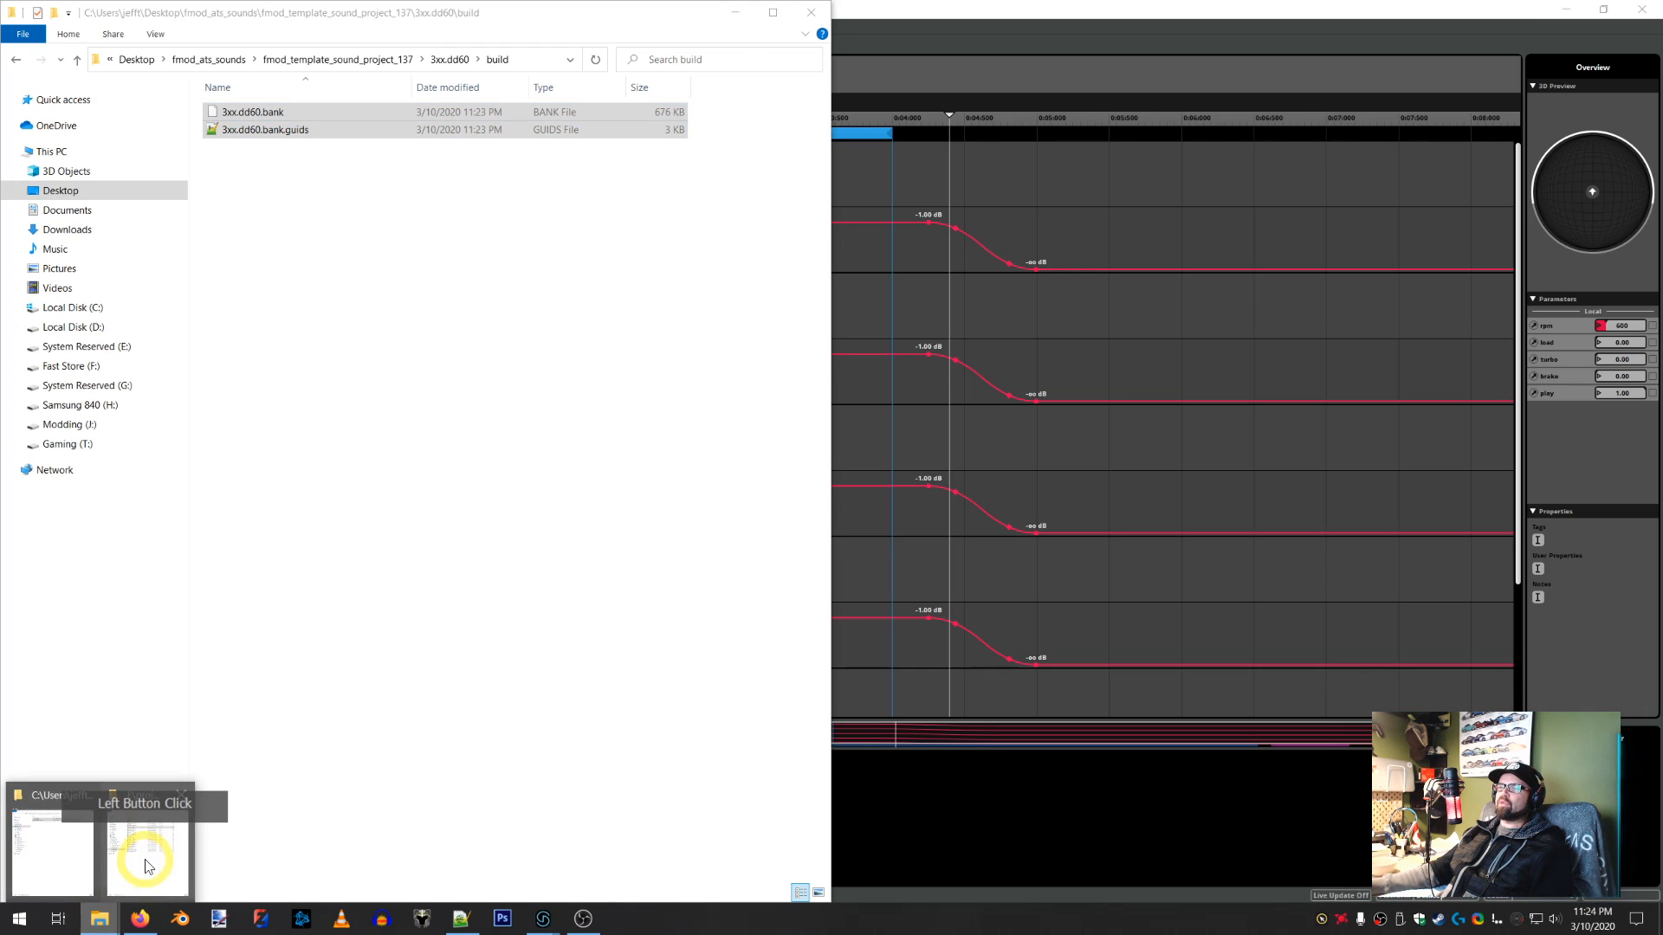
click(975, 58)
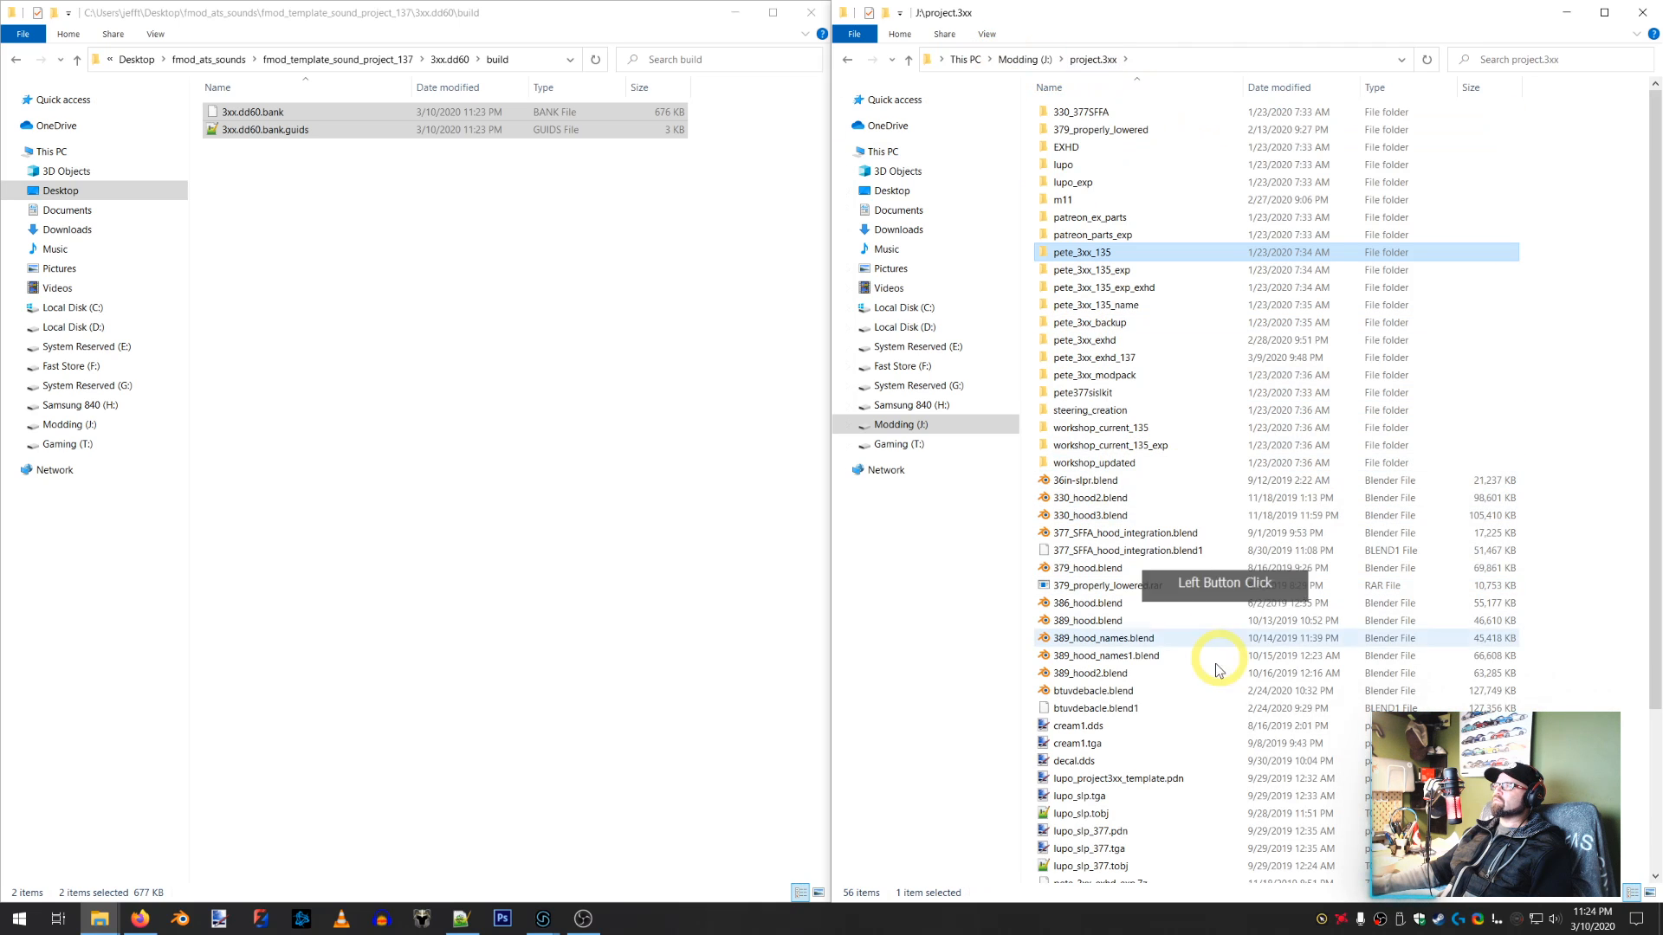
double_click(1104, 358)
double_click(1074, 166)
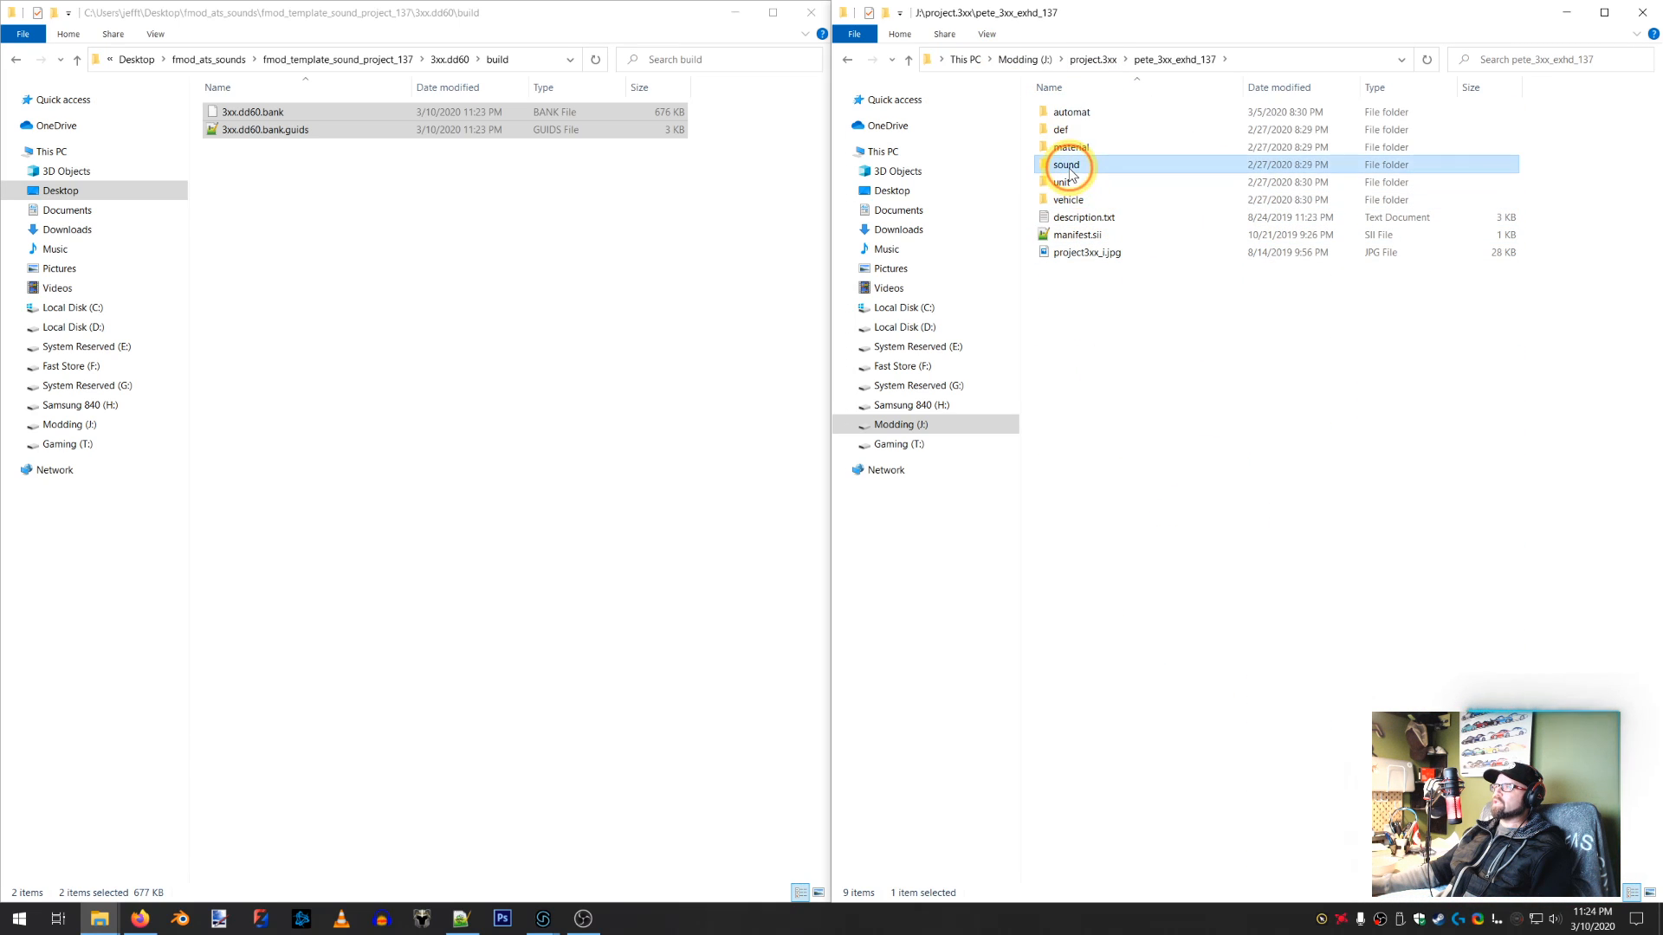
double_click(1073, 114)
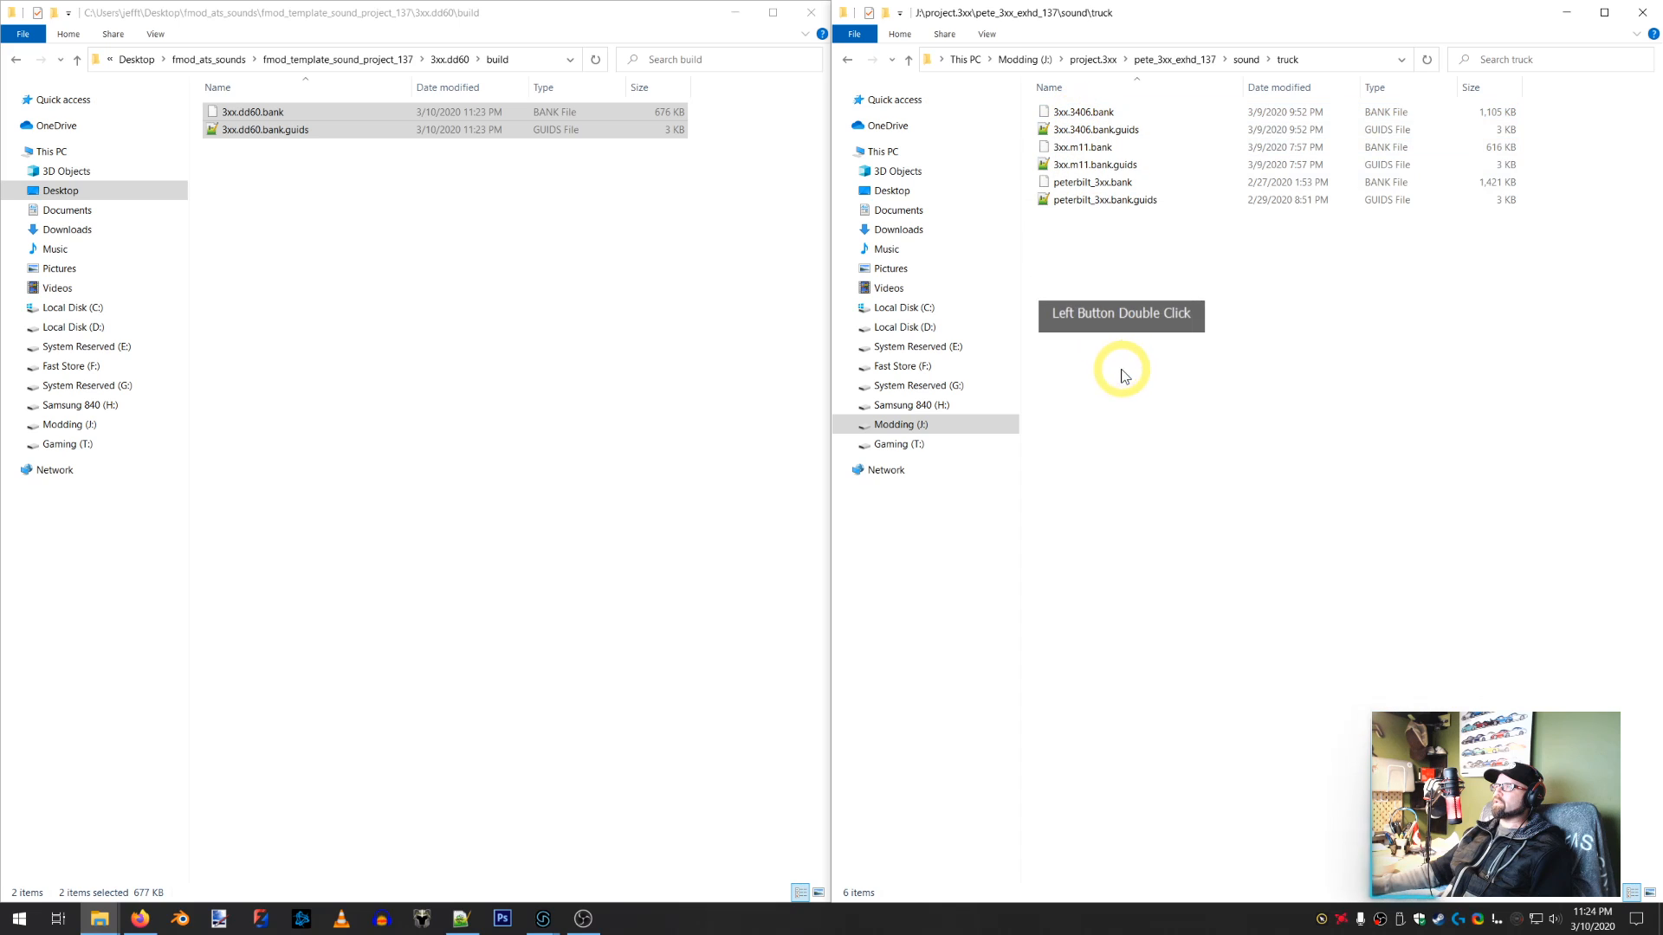
right_click(1096, 327)
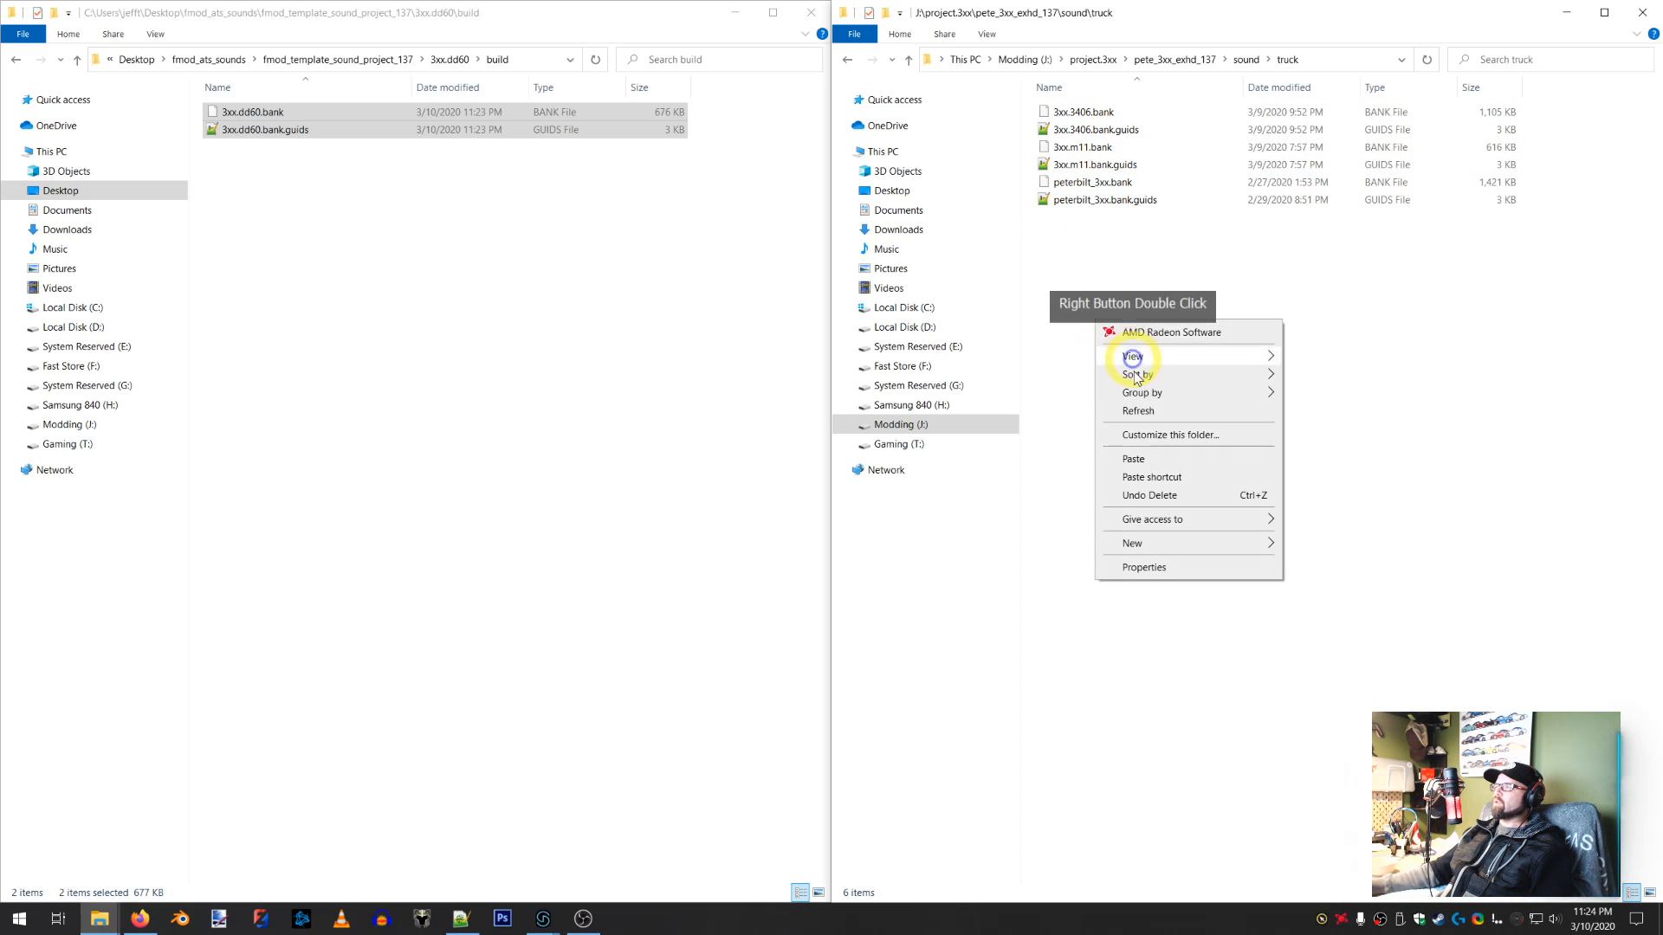
click(1134, 459)
click(1320, 407)
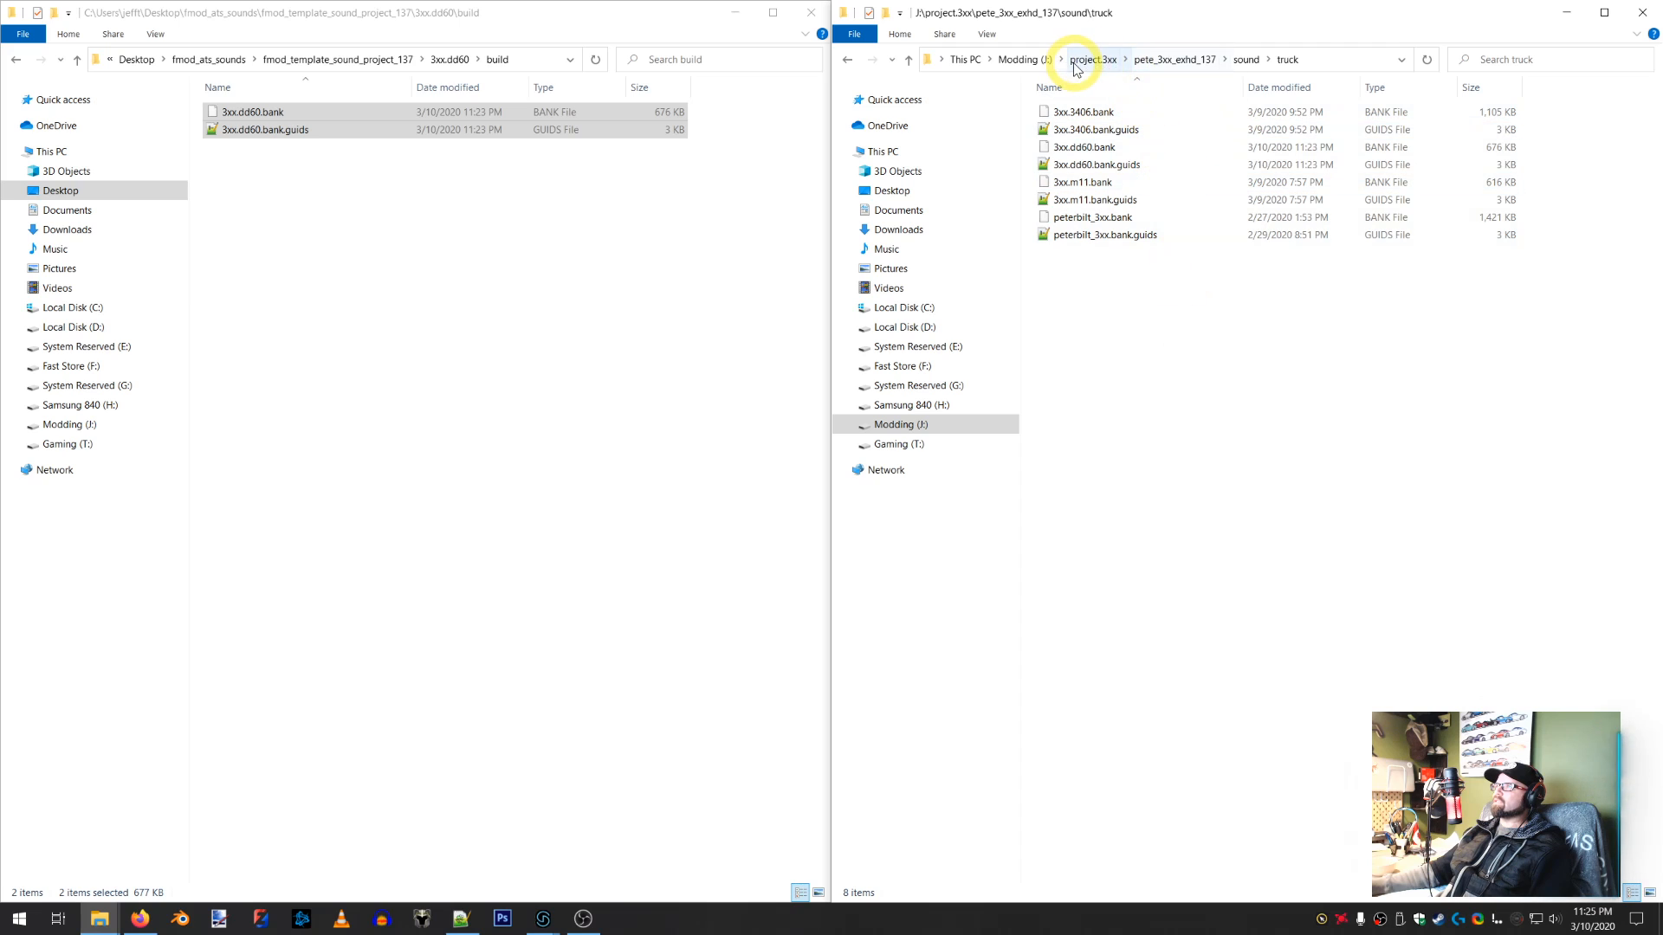
Compress the entire contents of the pete_3xx_exhd_137 folder into pete_3xx_exhd_137.zip with 7-Zip
click(1174, 59)
drag(1170, 407, 1061, 112)
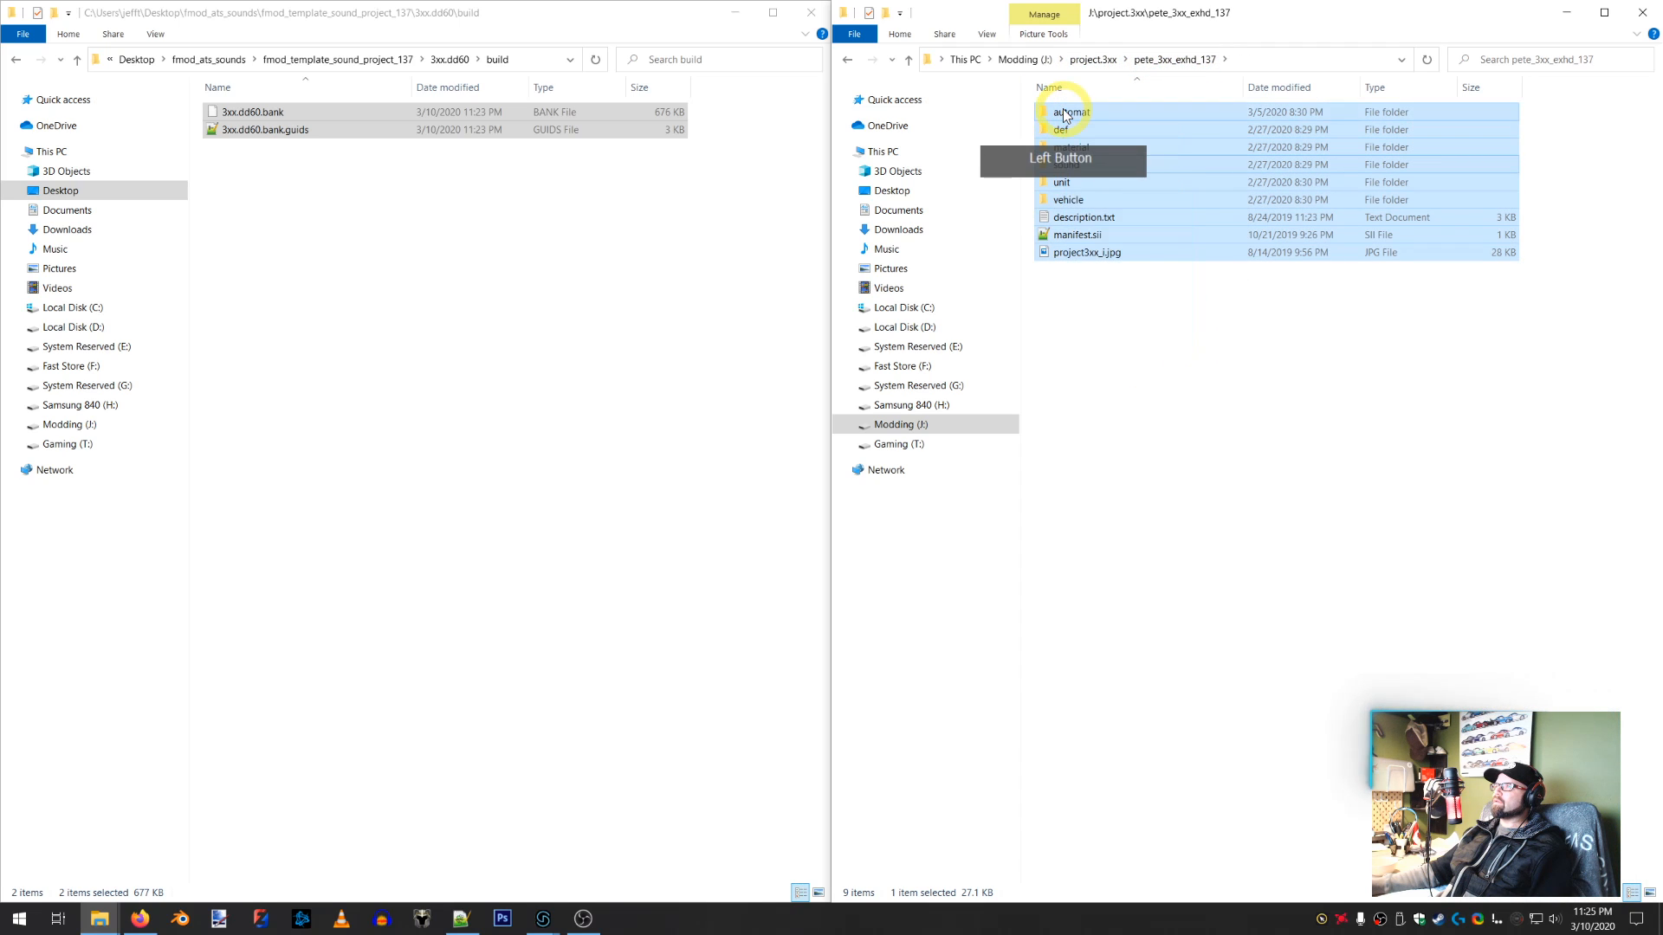
right_click(1060, 112)
click(1213, 231)
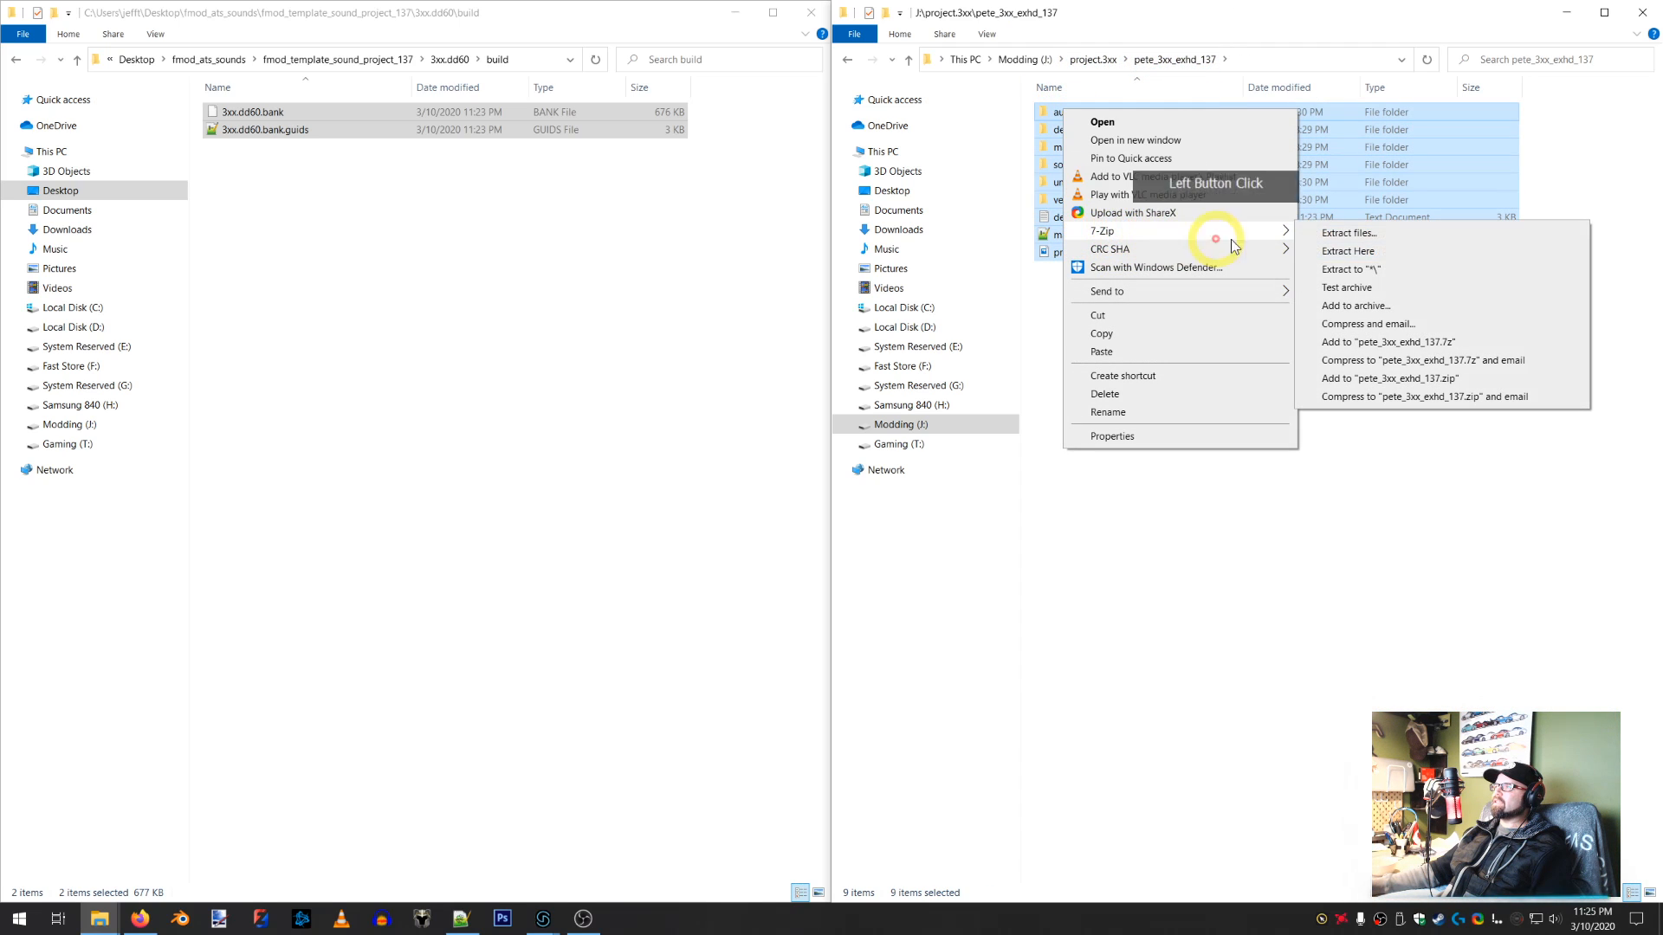
click(1355, 305)
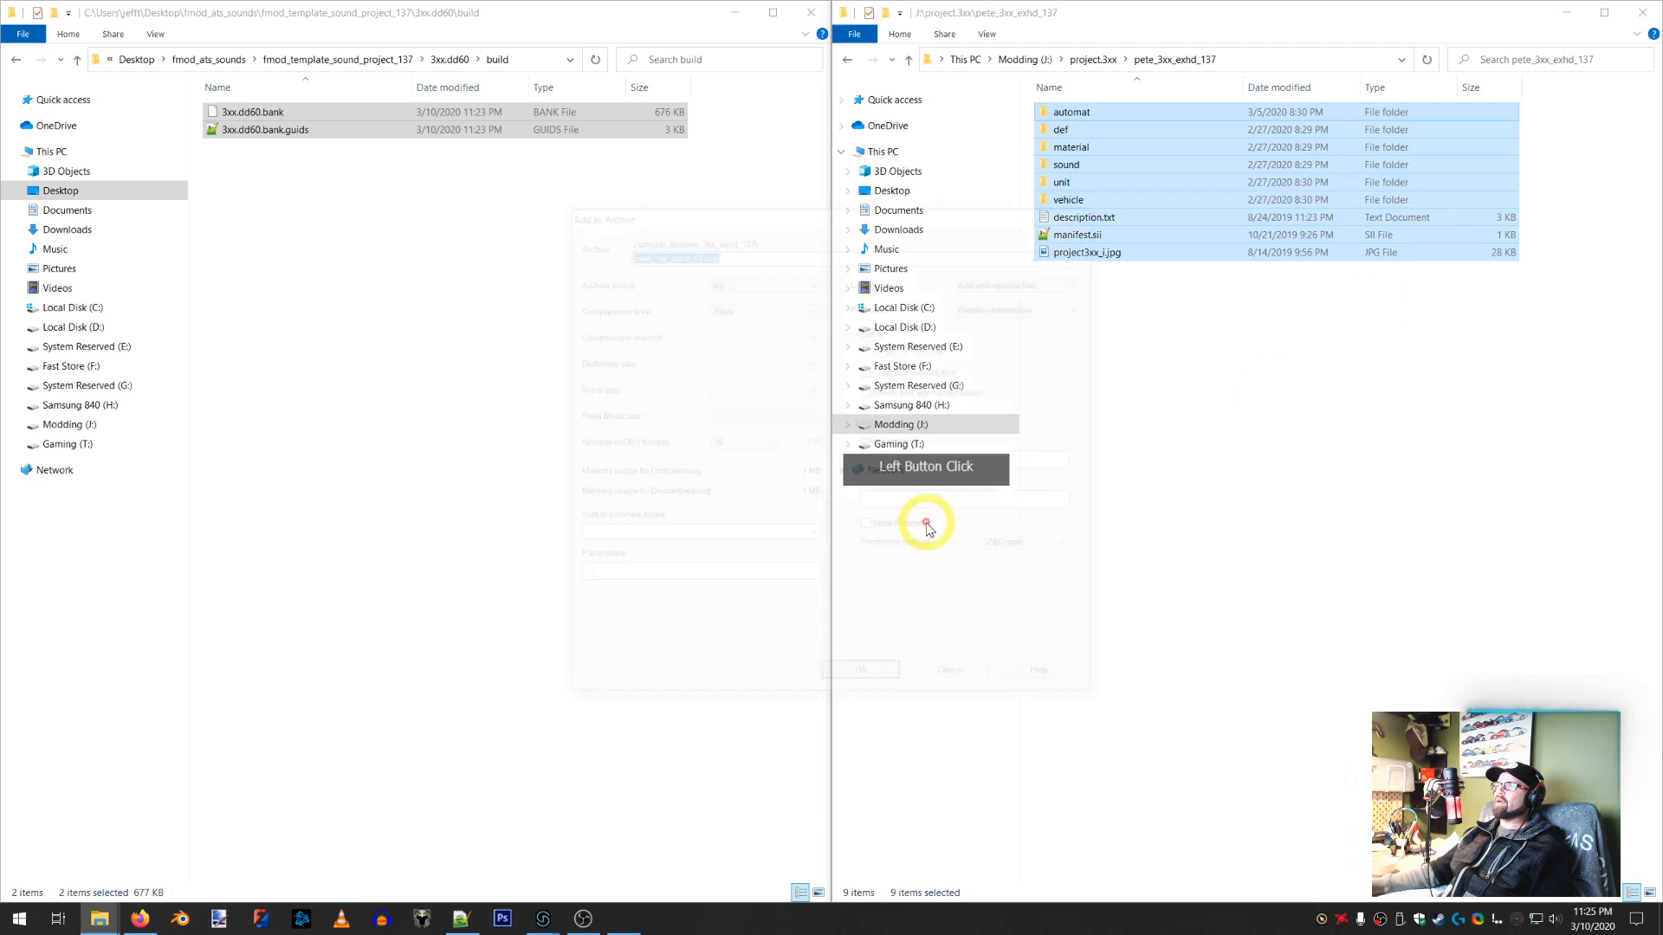
click(853, 680)
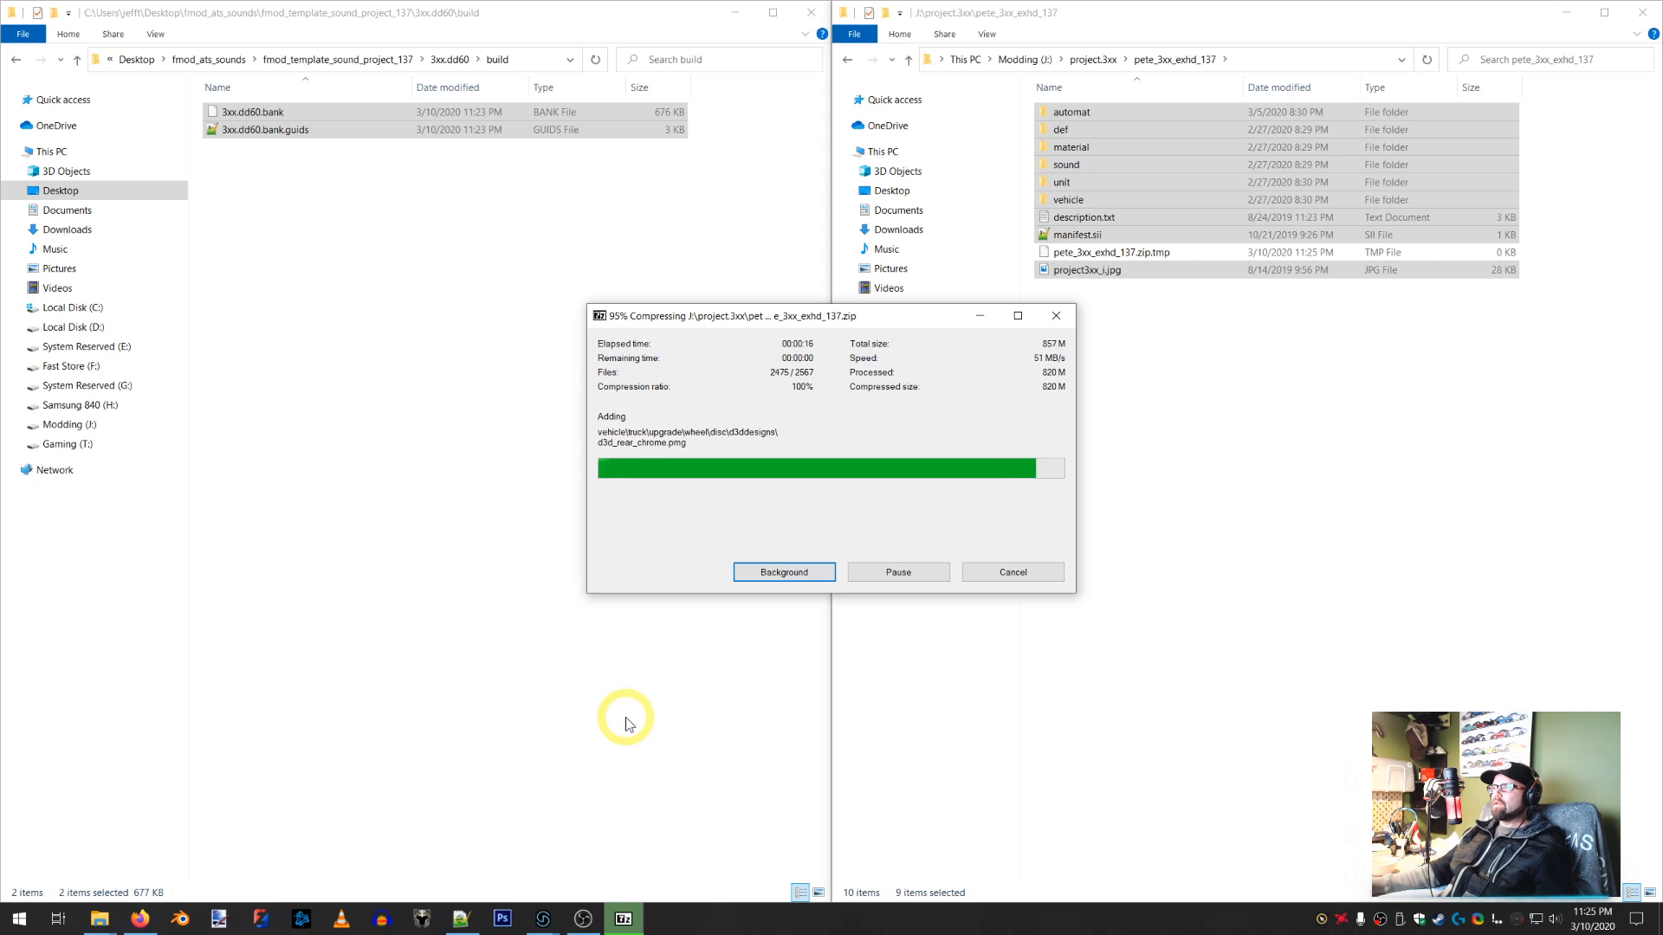
Move pete_3xx_exhd_137.zip into the Documents\American Truck Simulator\mod folder, replacing the existing file
right_click(1116, 255)
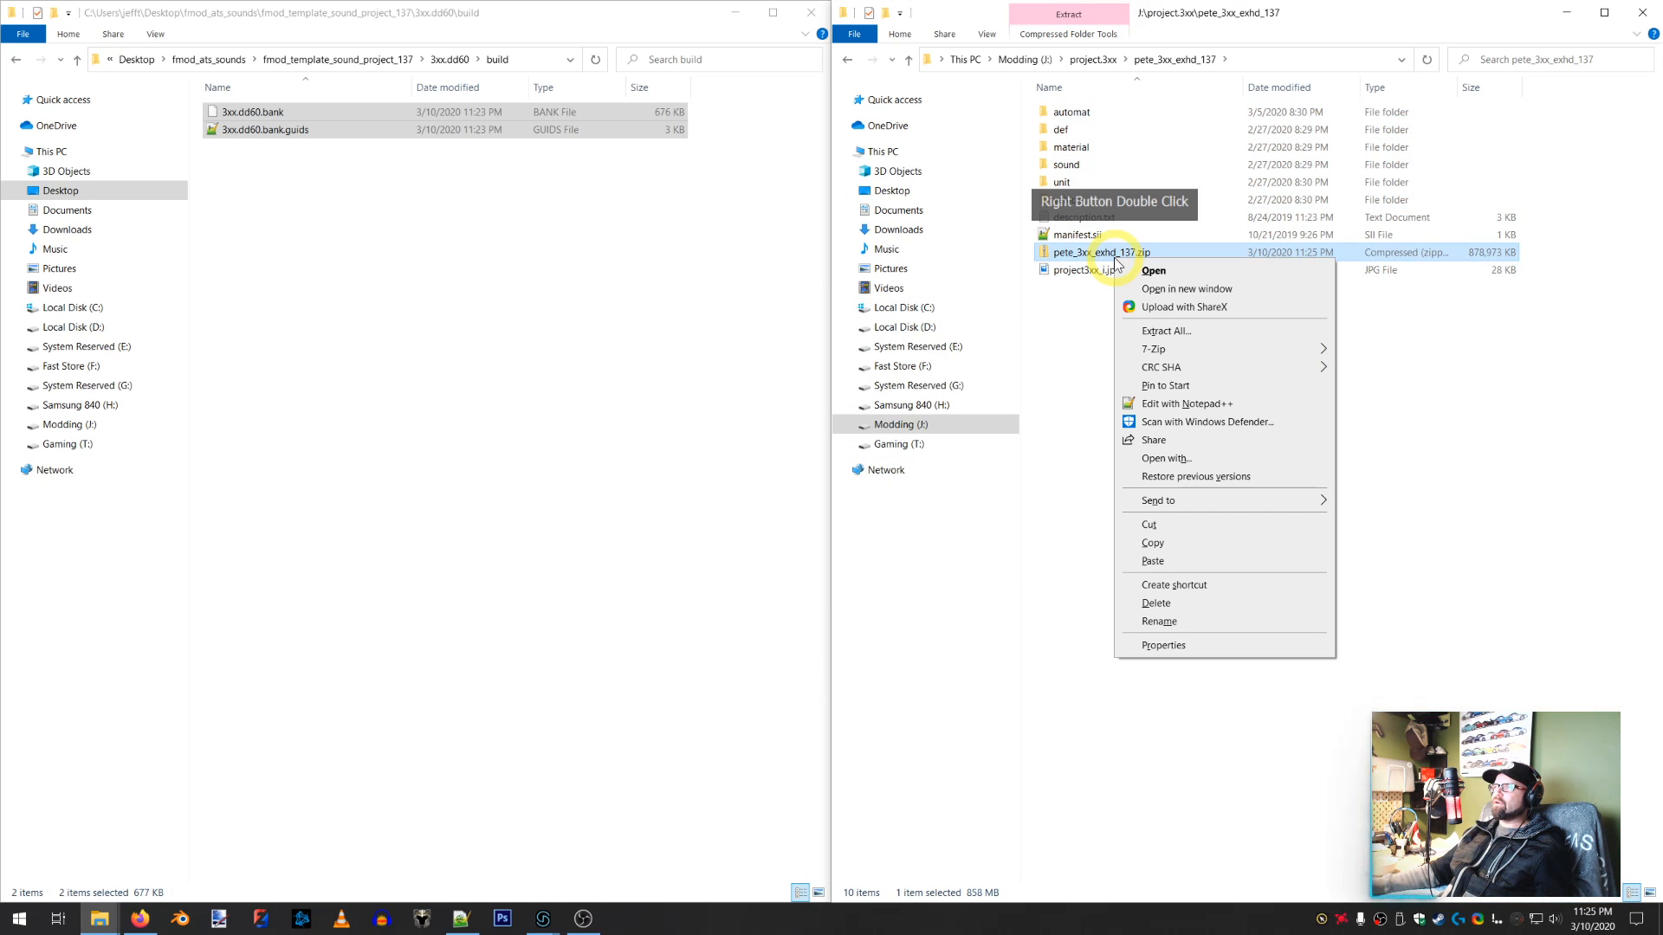
click(1078, 390)
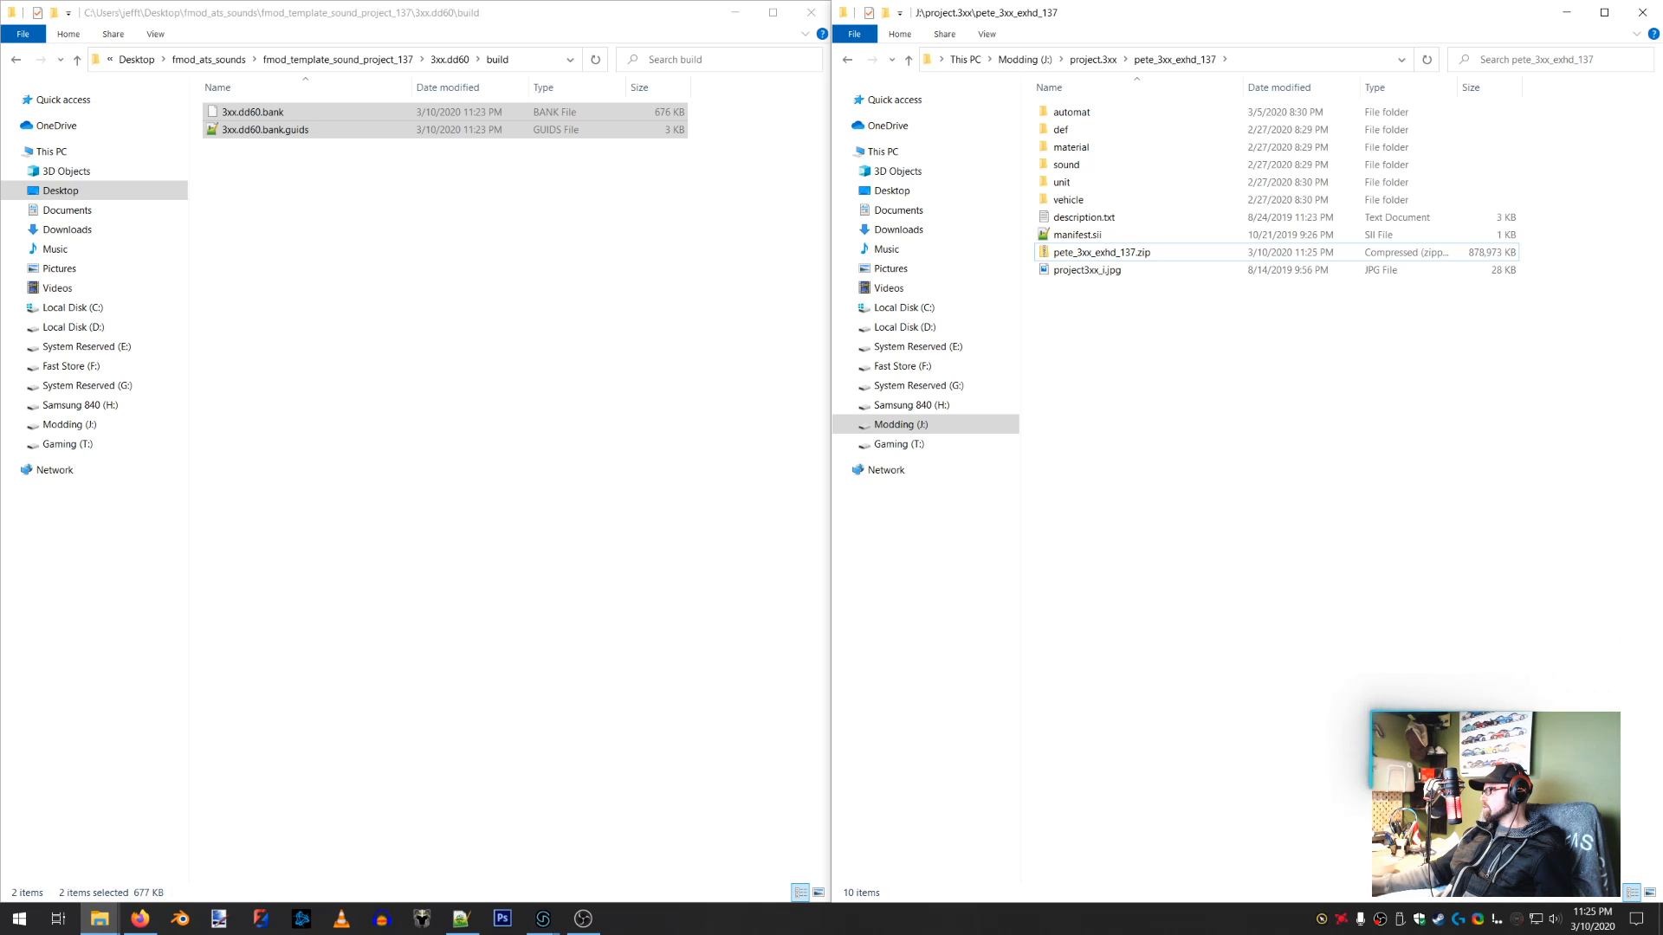
click(1103, 251)
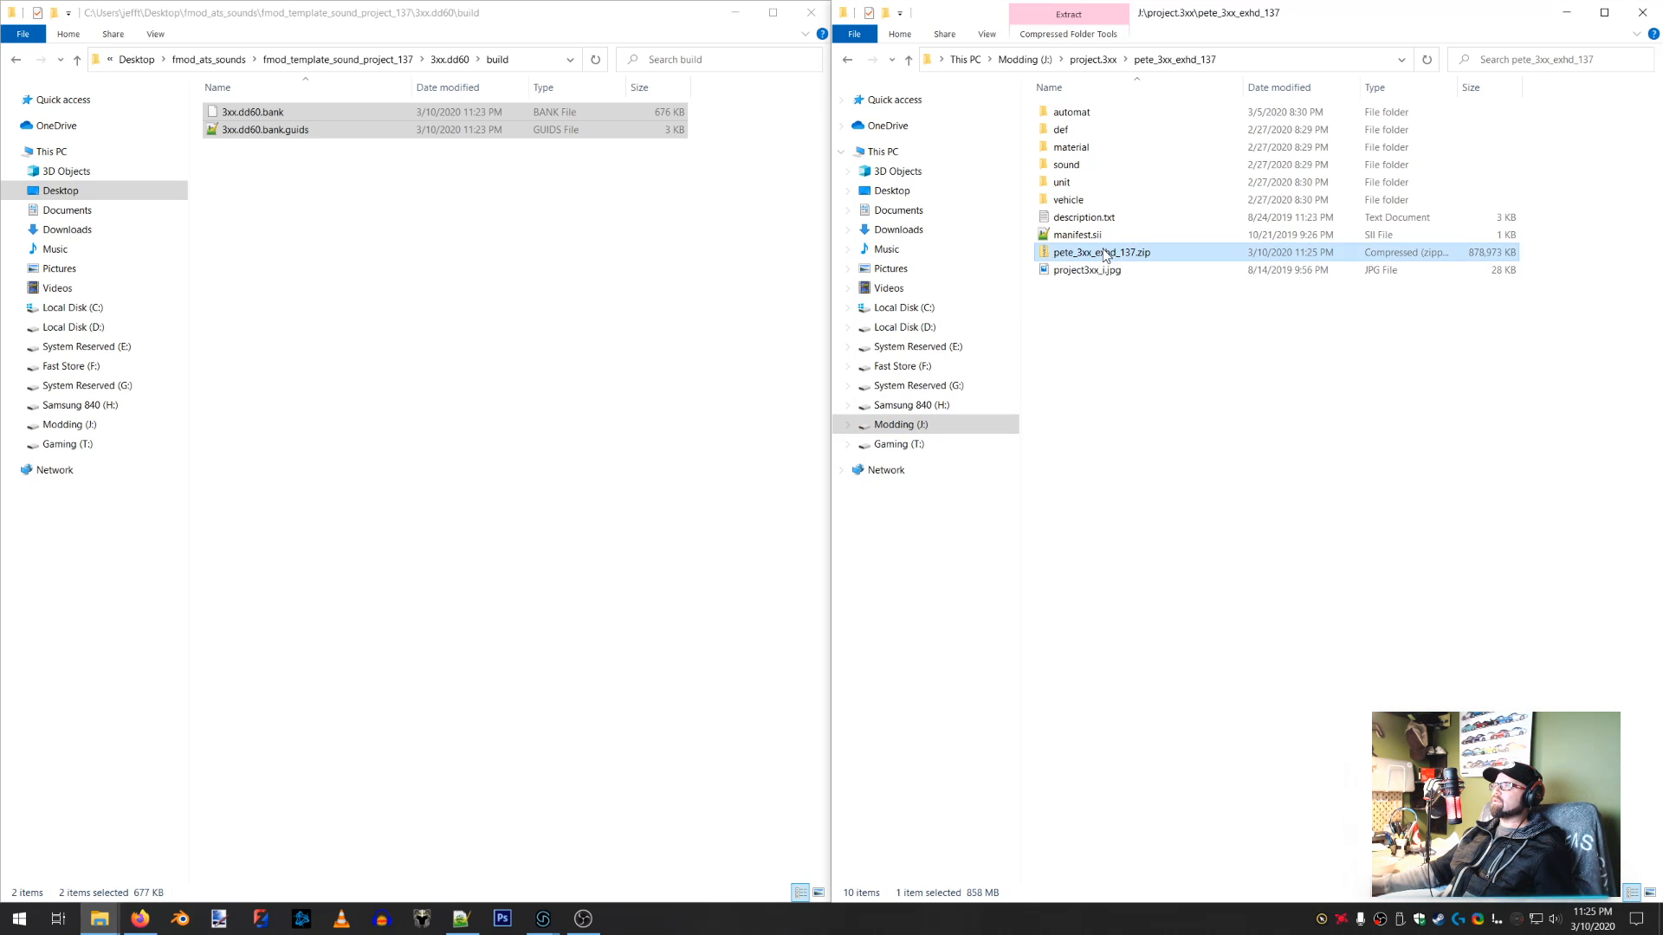
right_click(1103, 249)
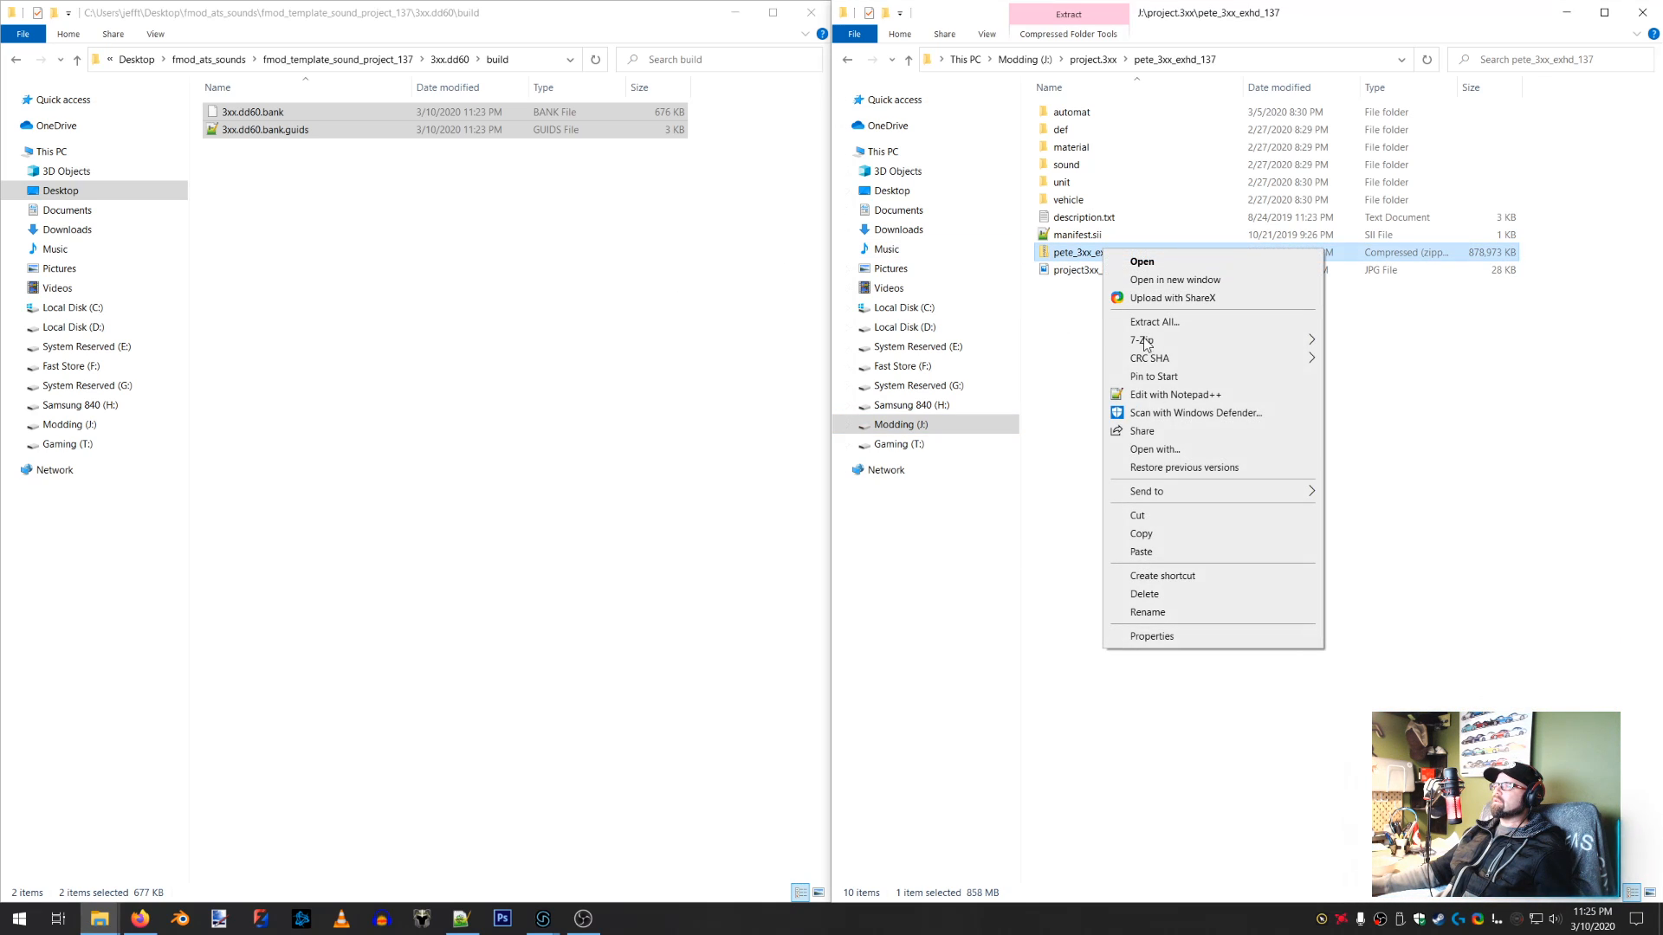
click(1156, 516)
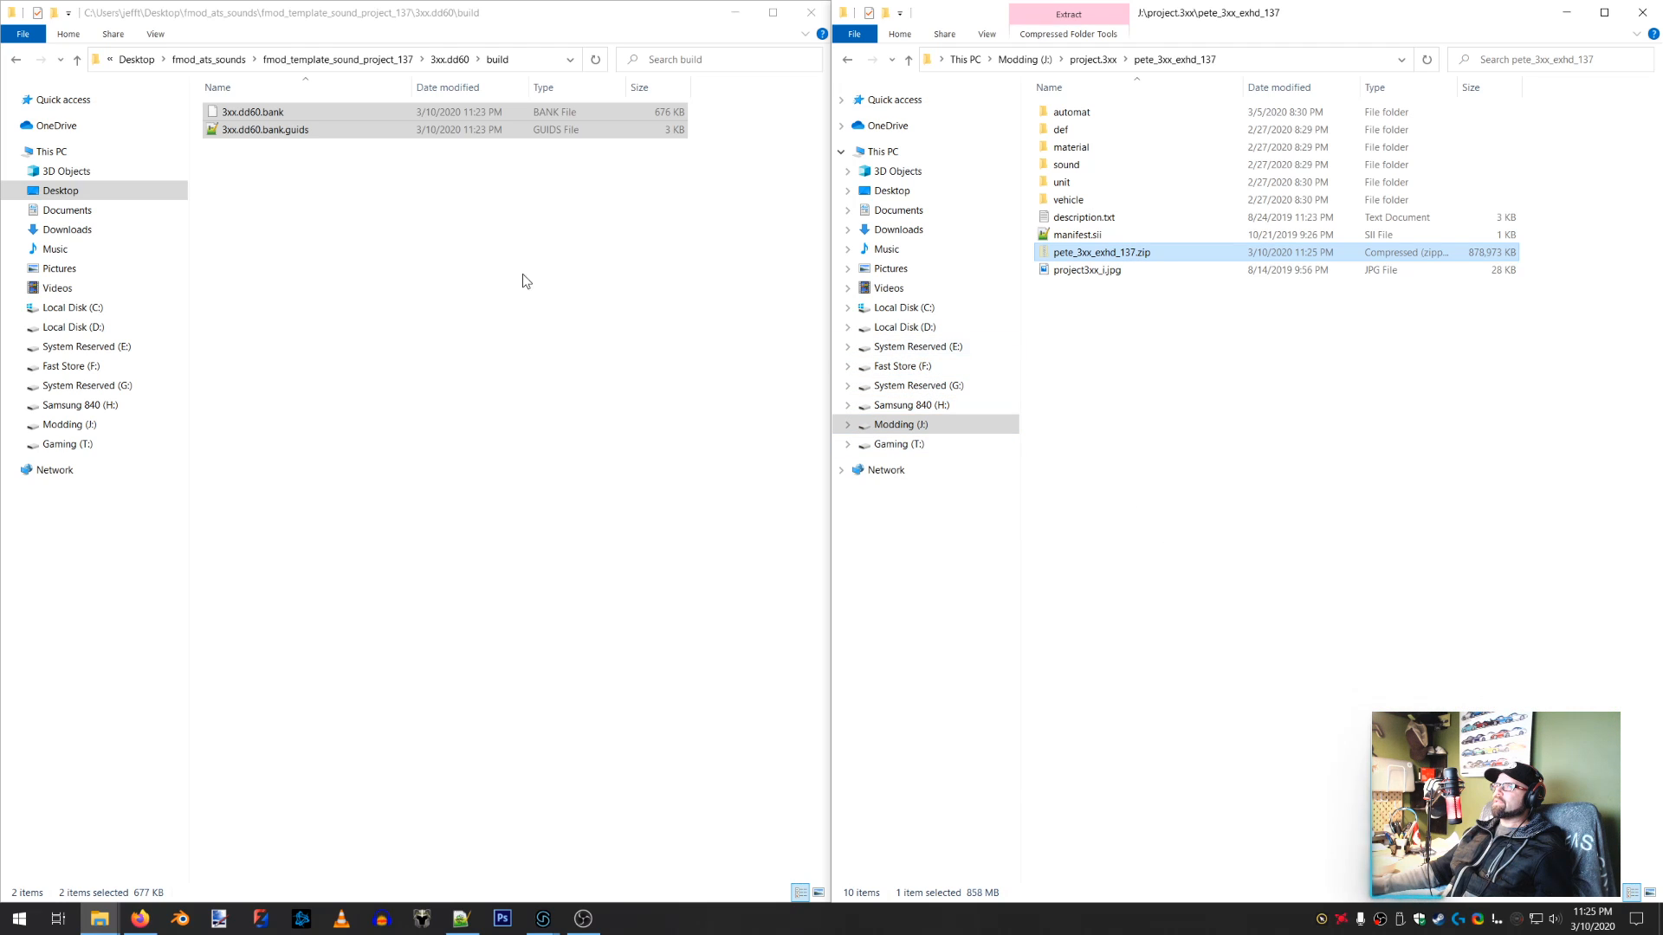
right_click(99, 918)
click(585, 582)
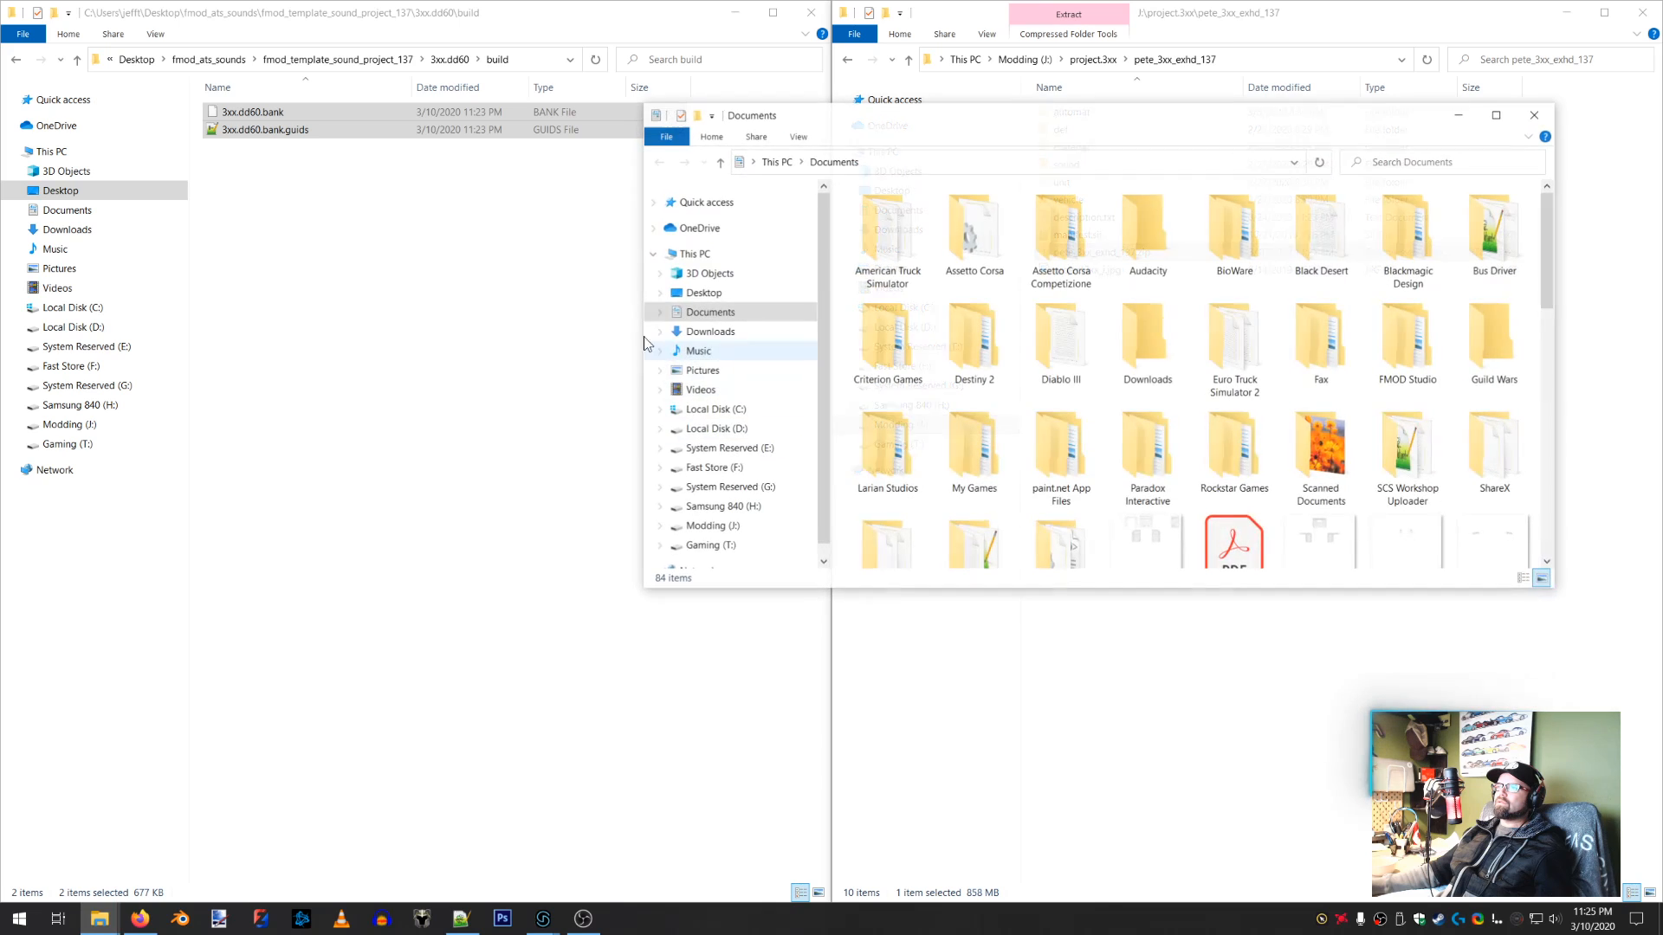
double_click(885, 214)
double_click(874, 231)
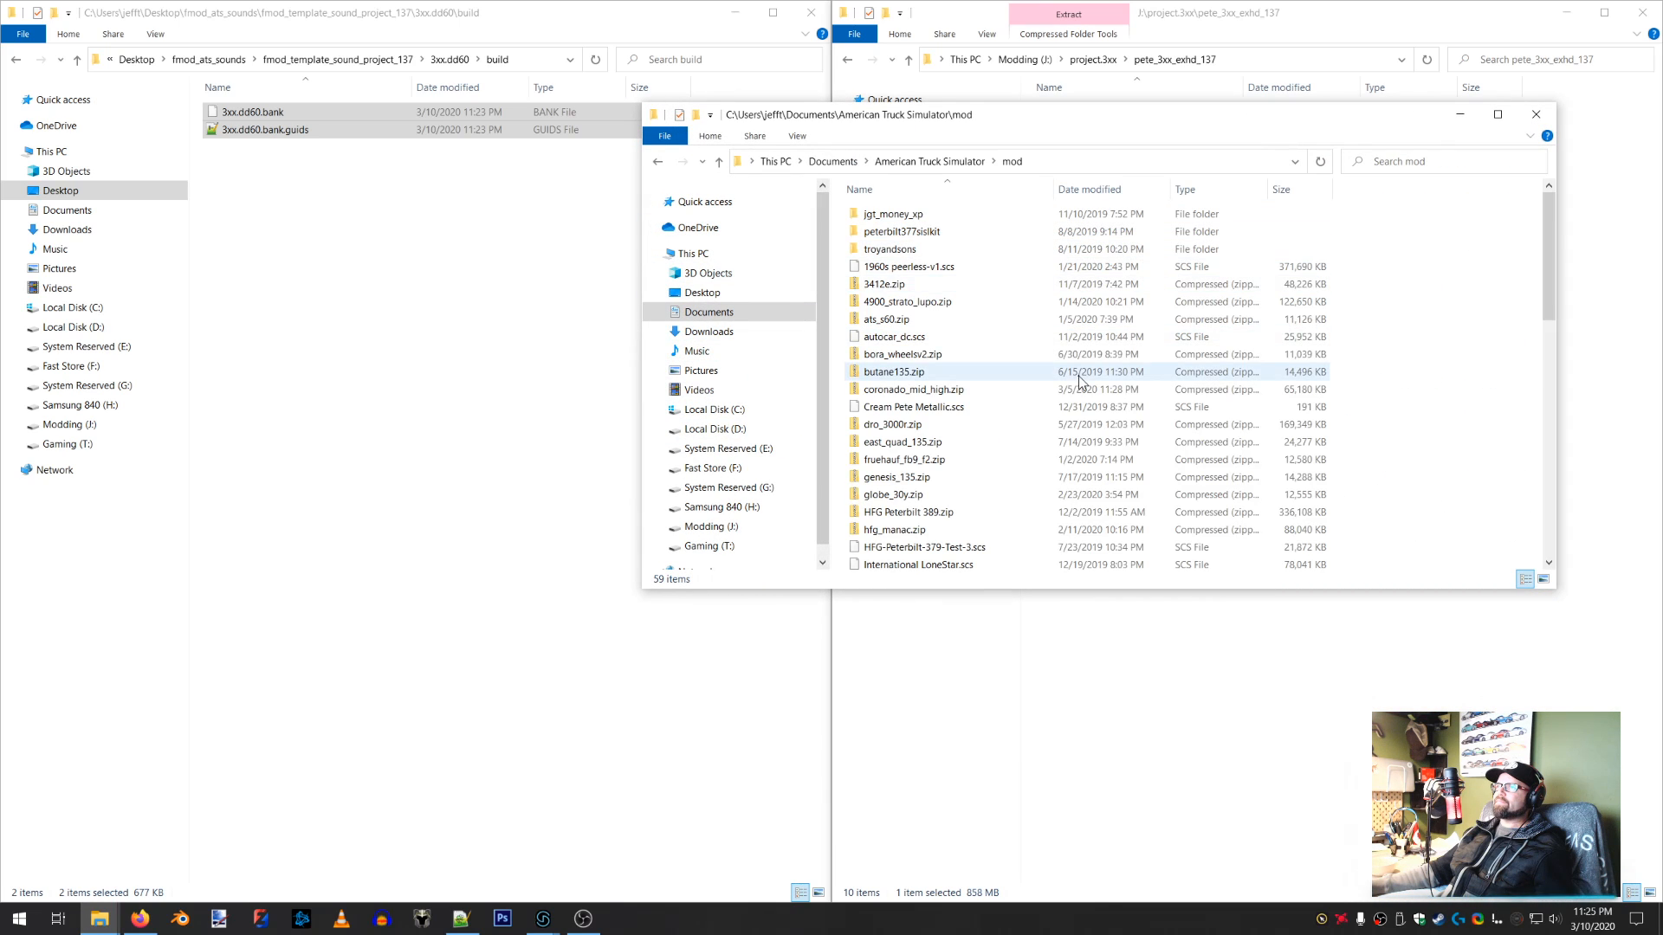
right_click(1471, 288)
click(1488, 425)
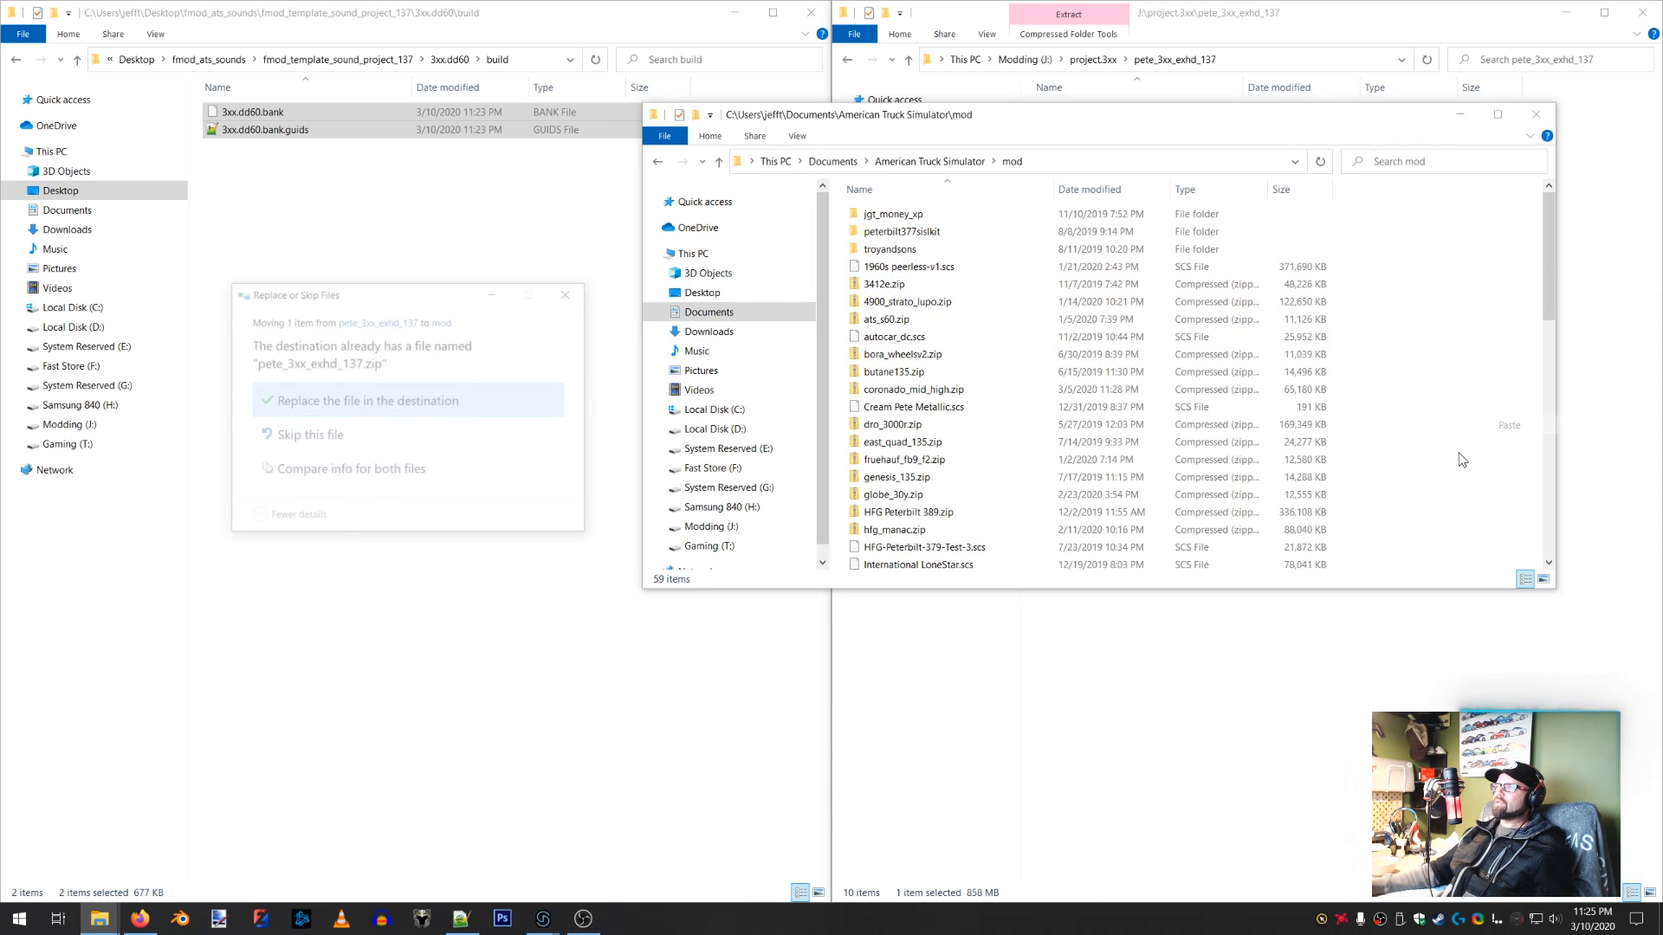
click(496, 386)
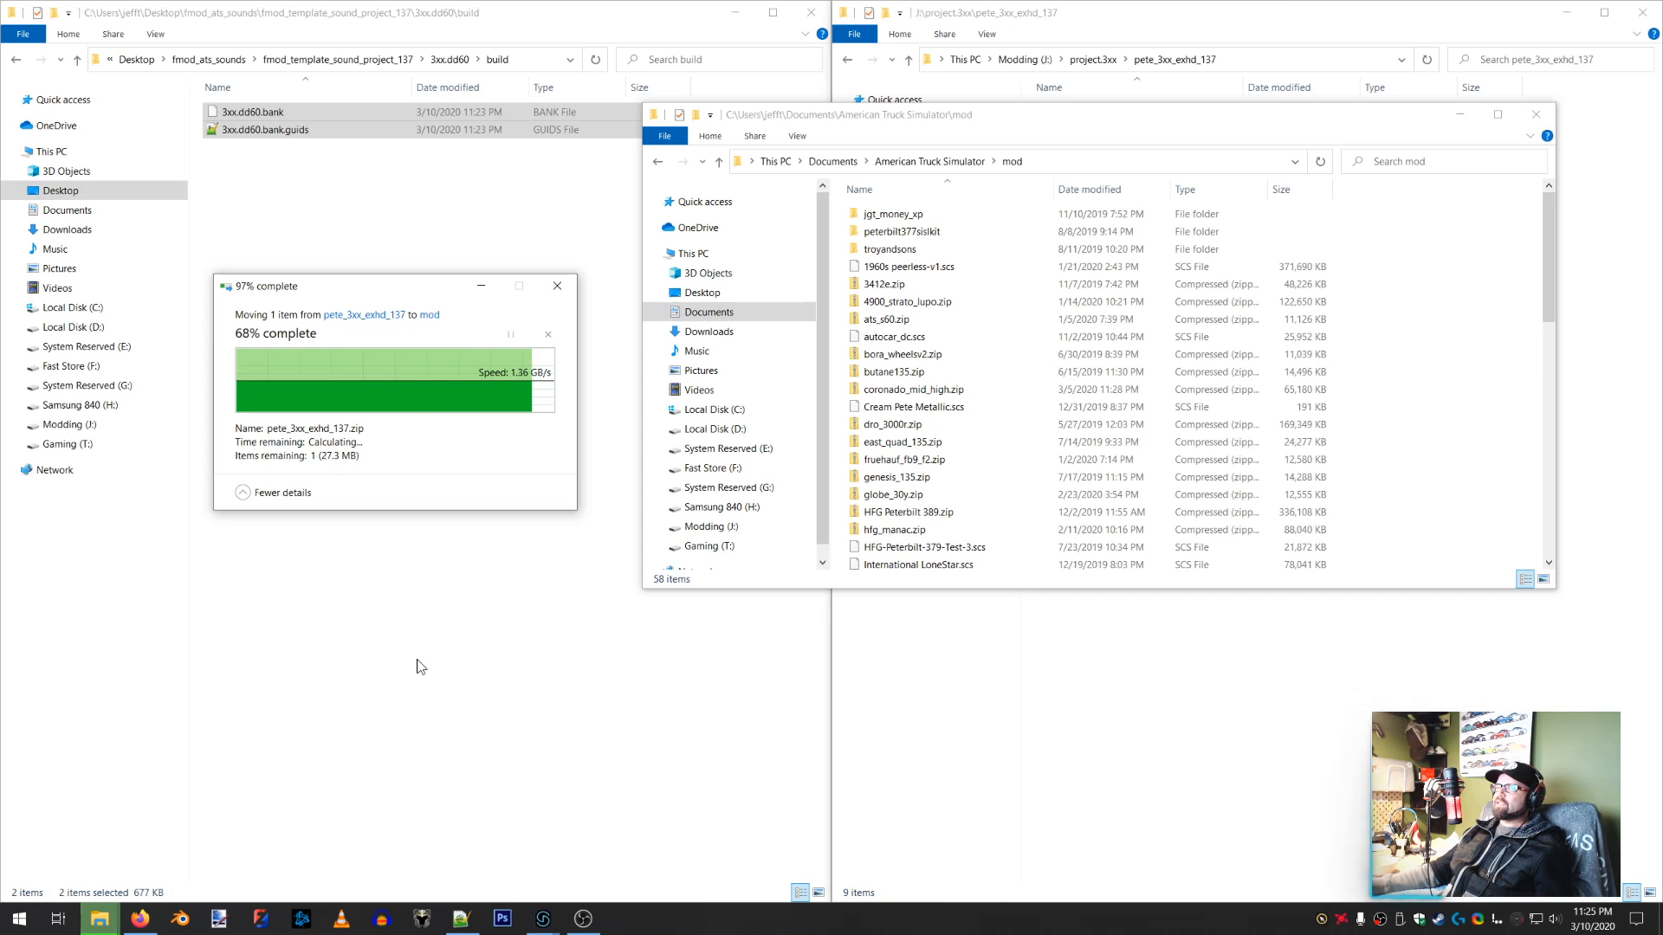
Return to the pete_3xx_exhd_137 folder and open its def\vehicle\truck\peterbilt.3xx\engine subfolder
click(1239, 689)
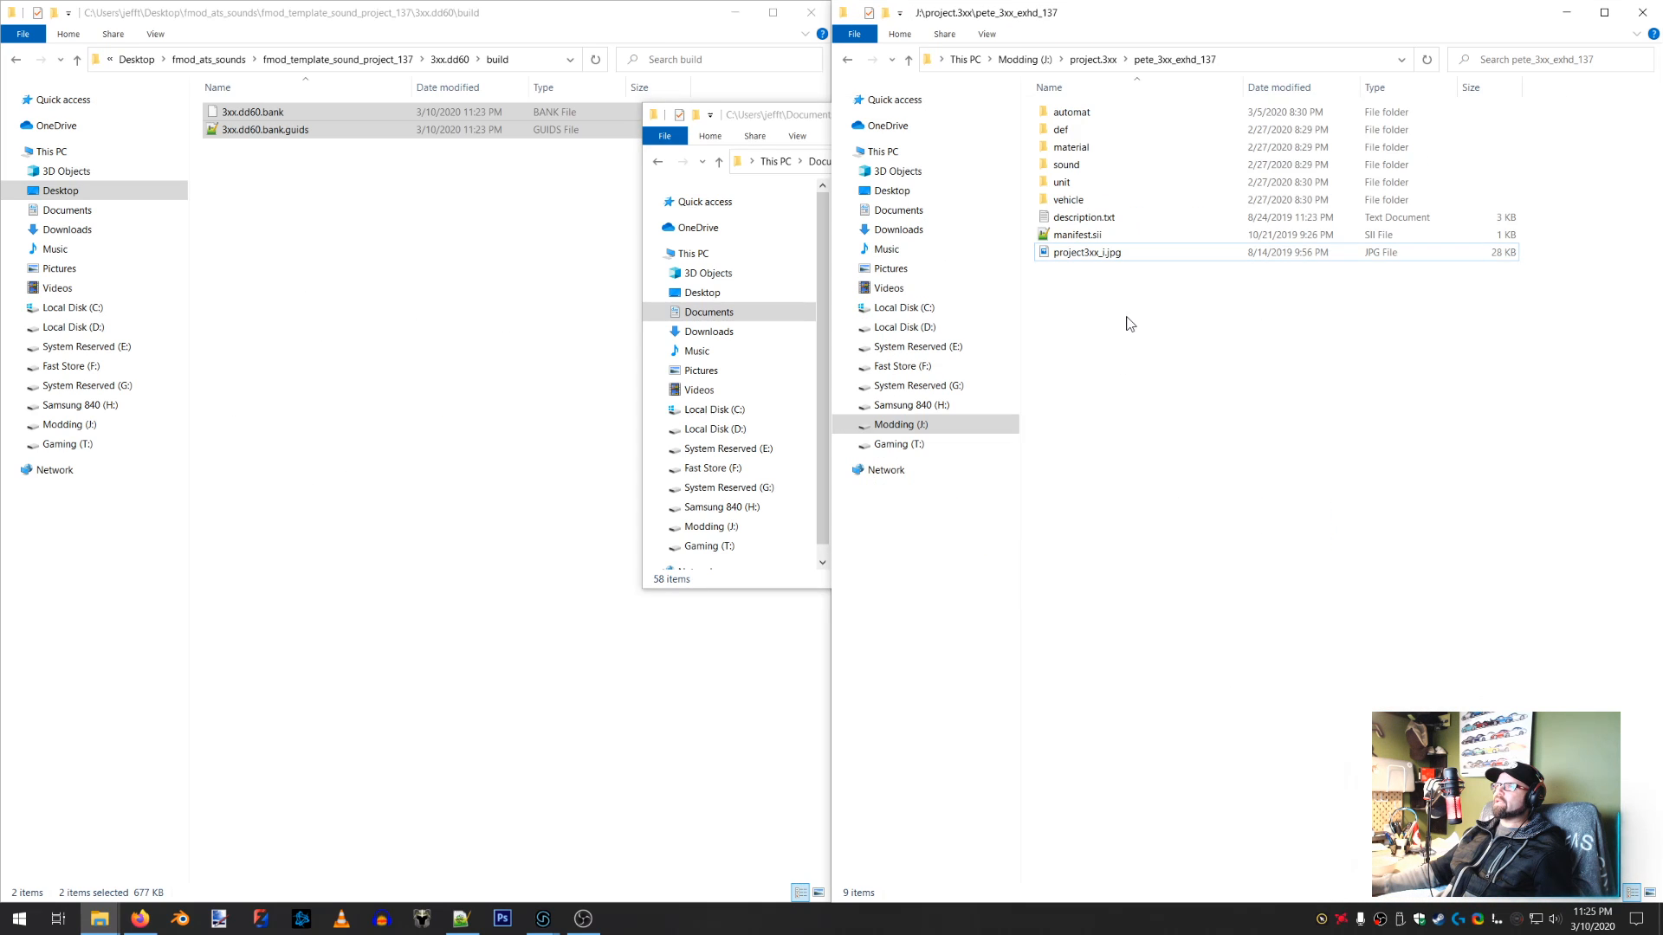
double_click(1064, 130)
click(1175, 59)
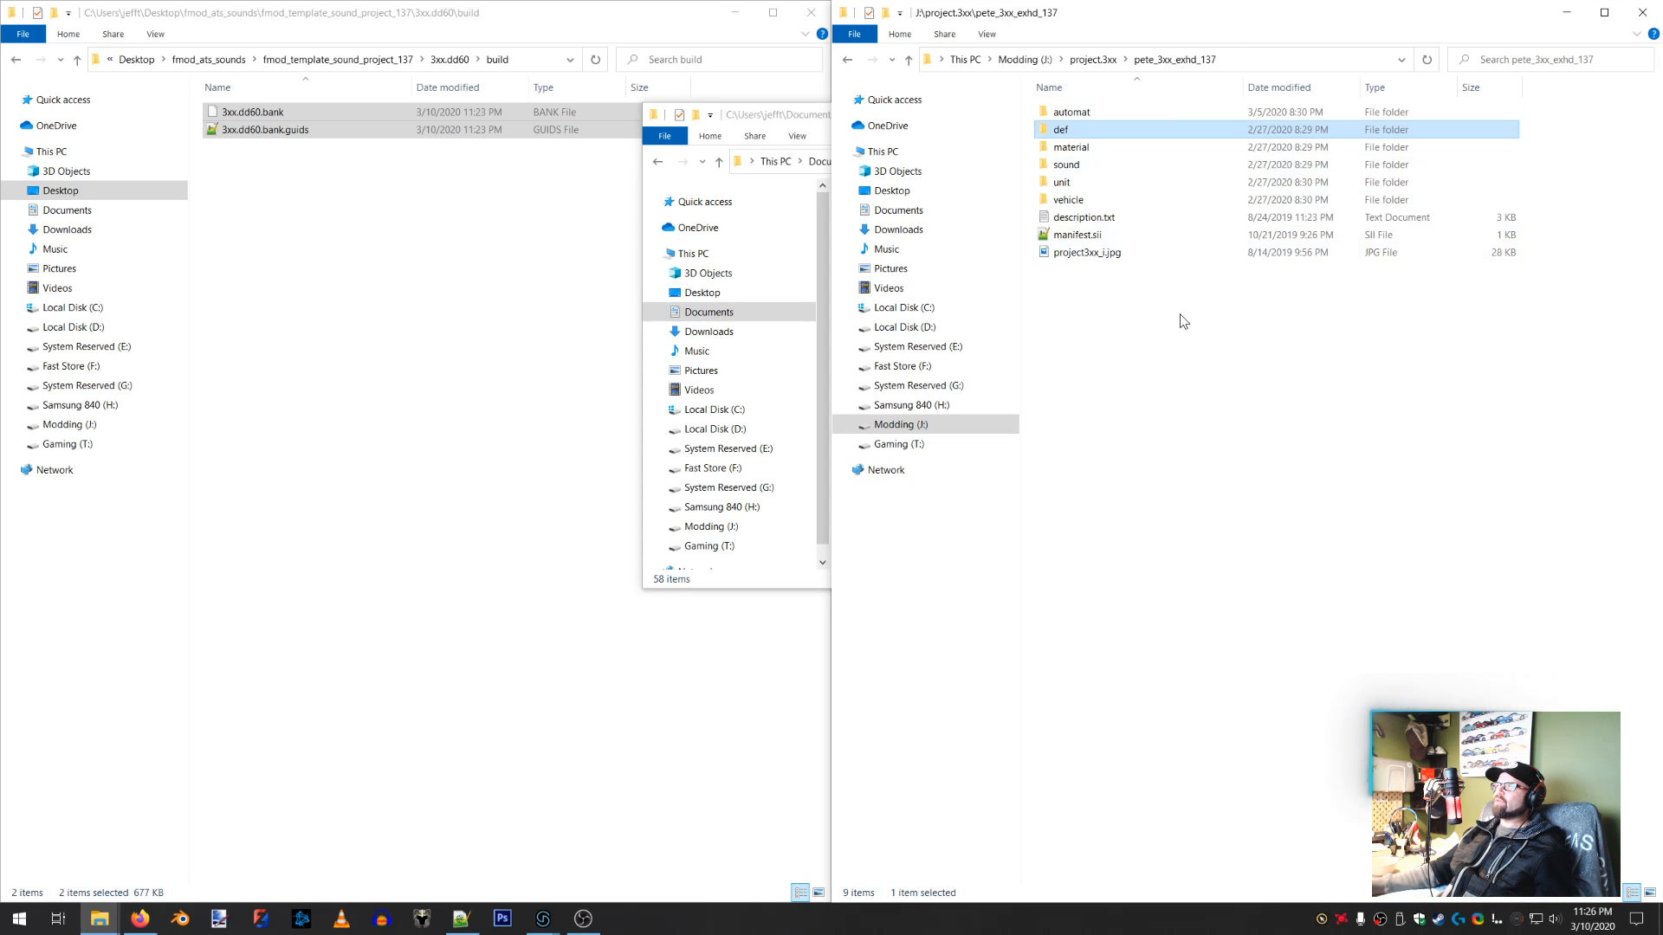
double_click(1064, 130)
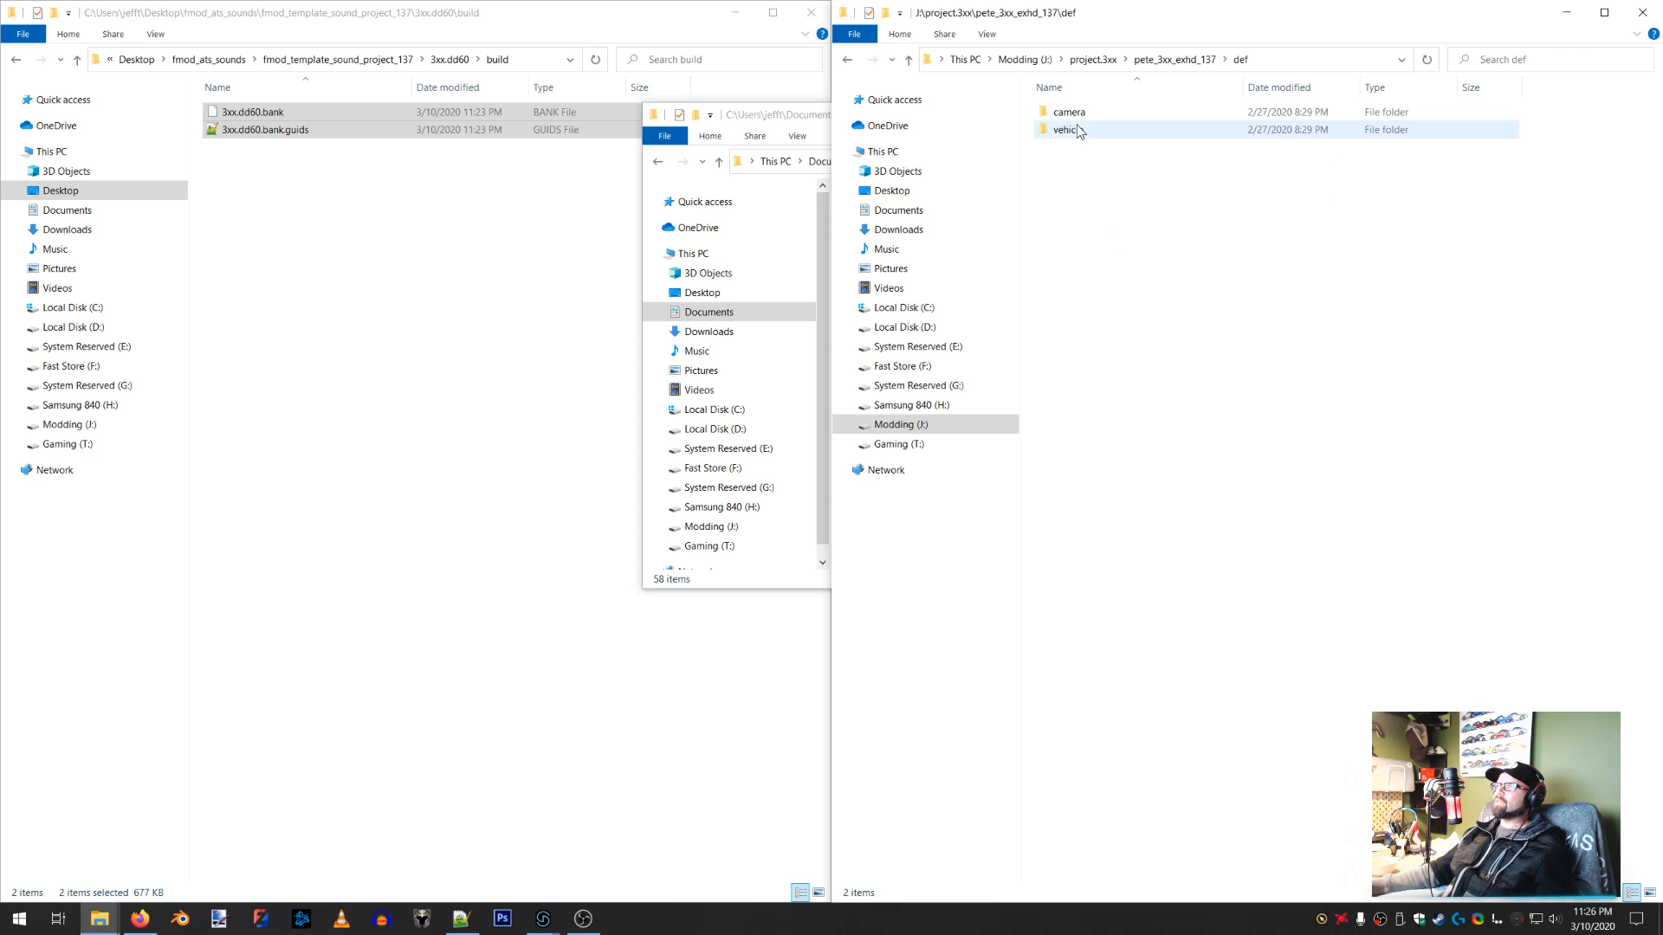
double_click(1073, 130)
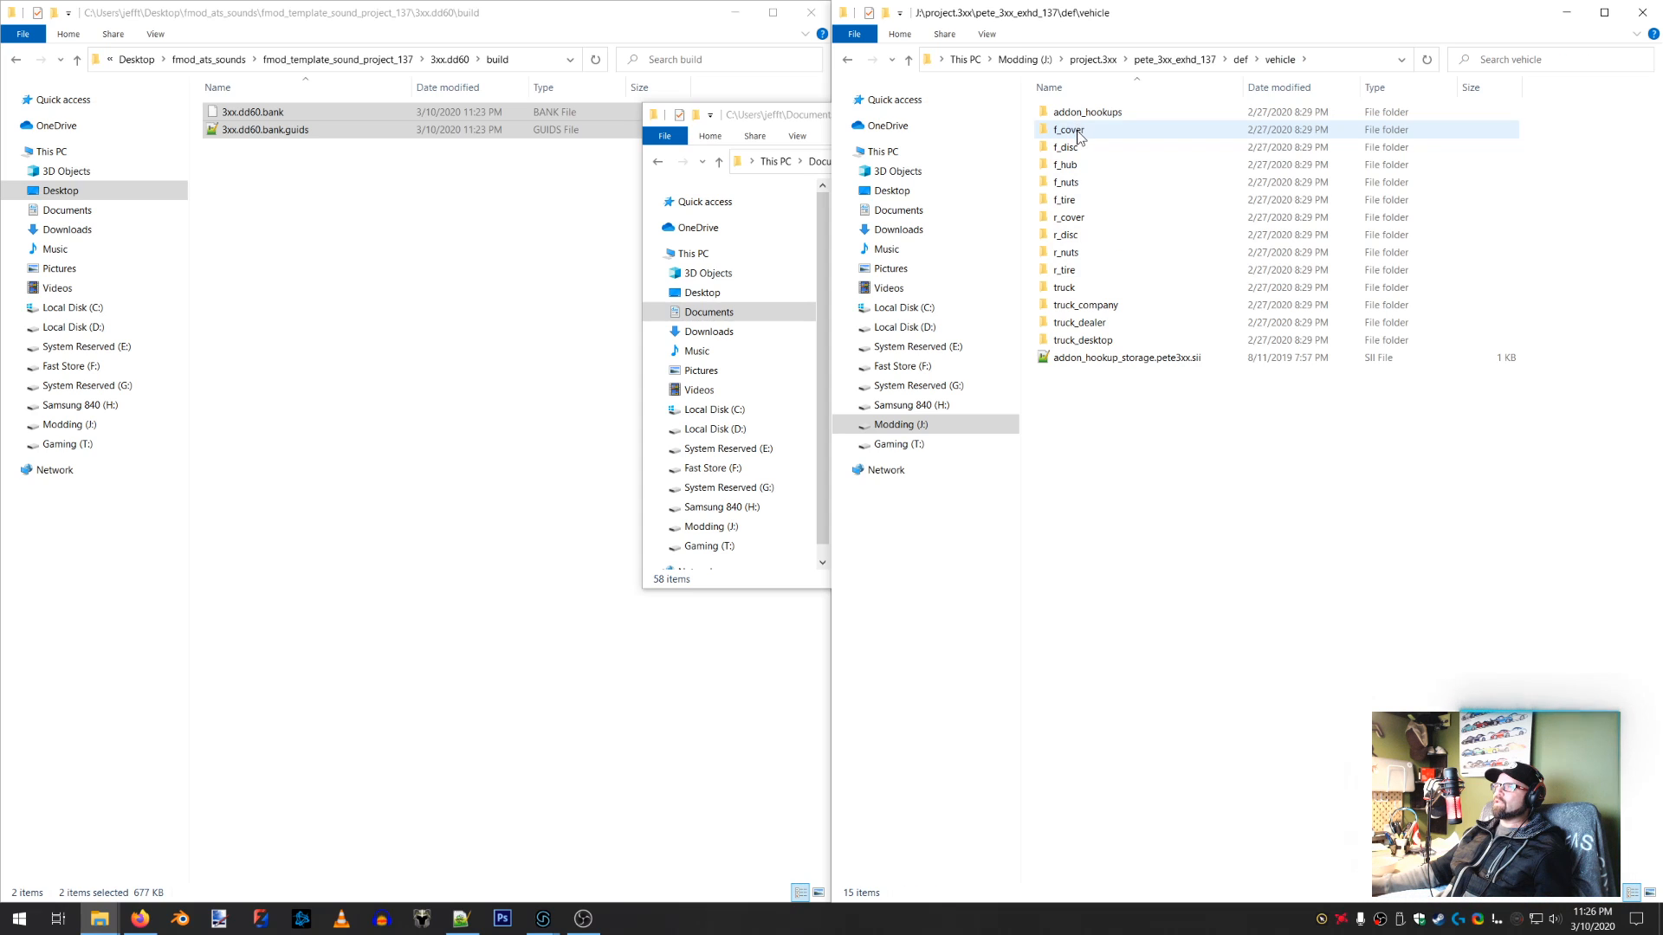
double_click(1060, 287)
double_click(1067, 118)
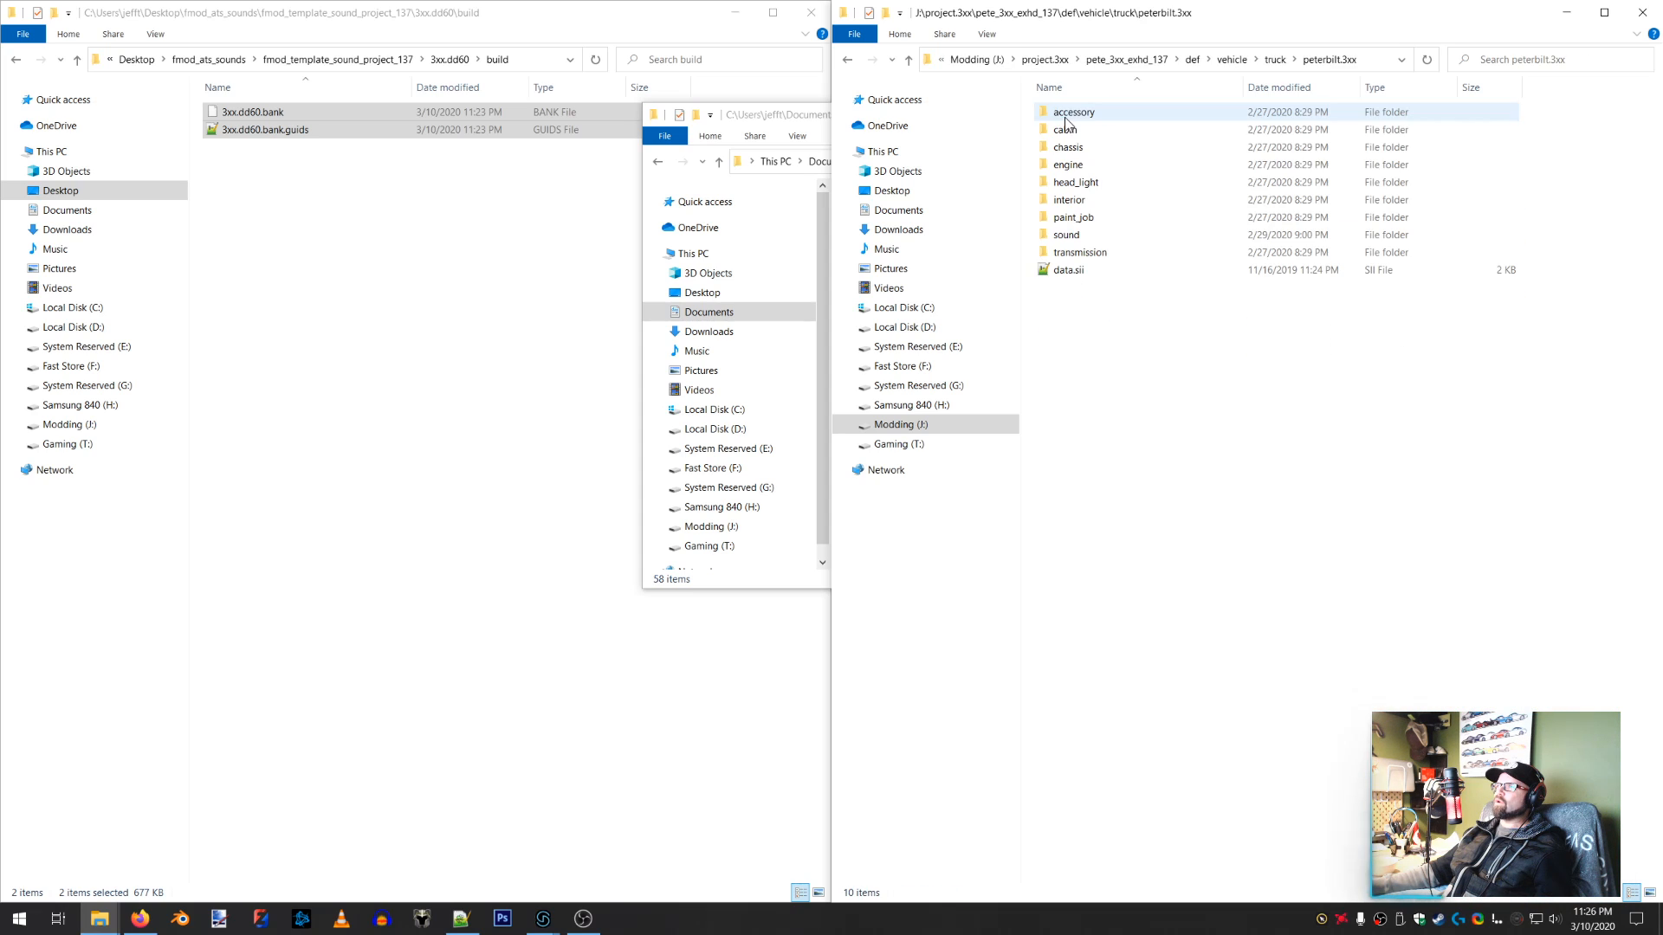
double_click(1068, 164)
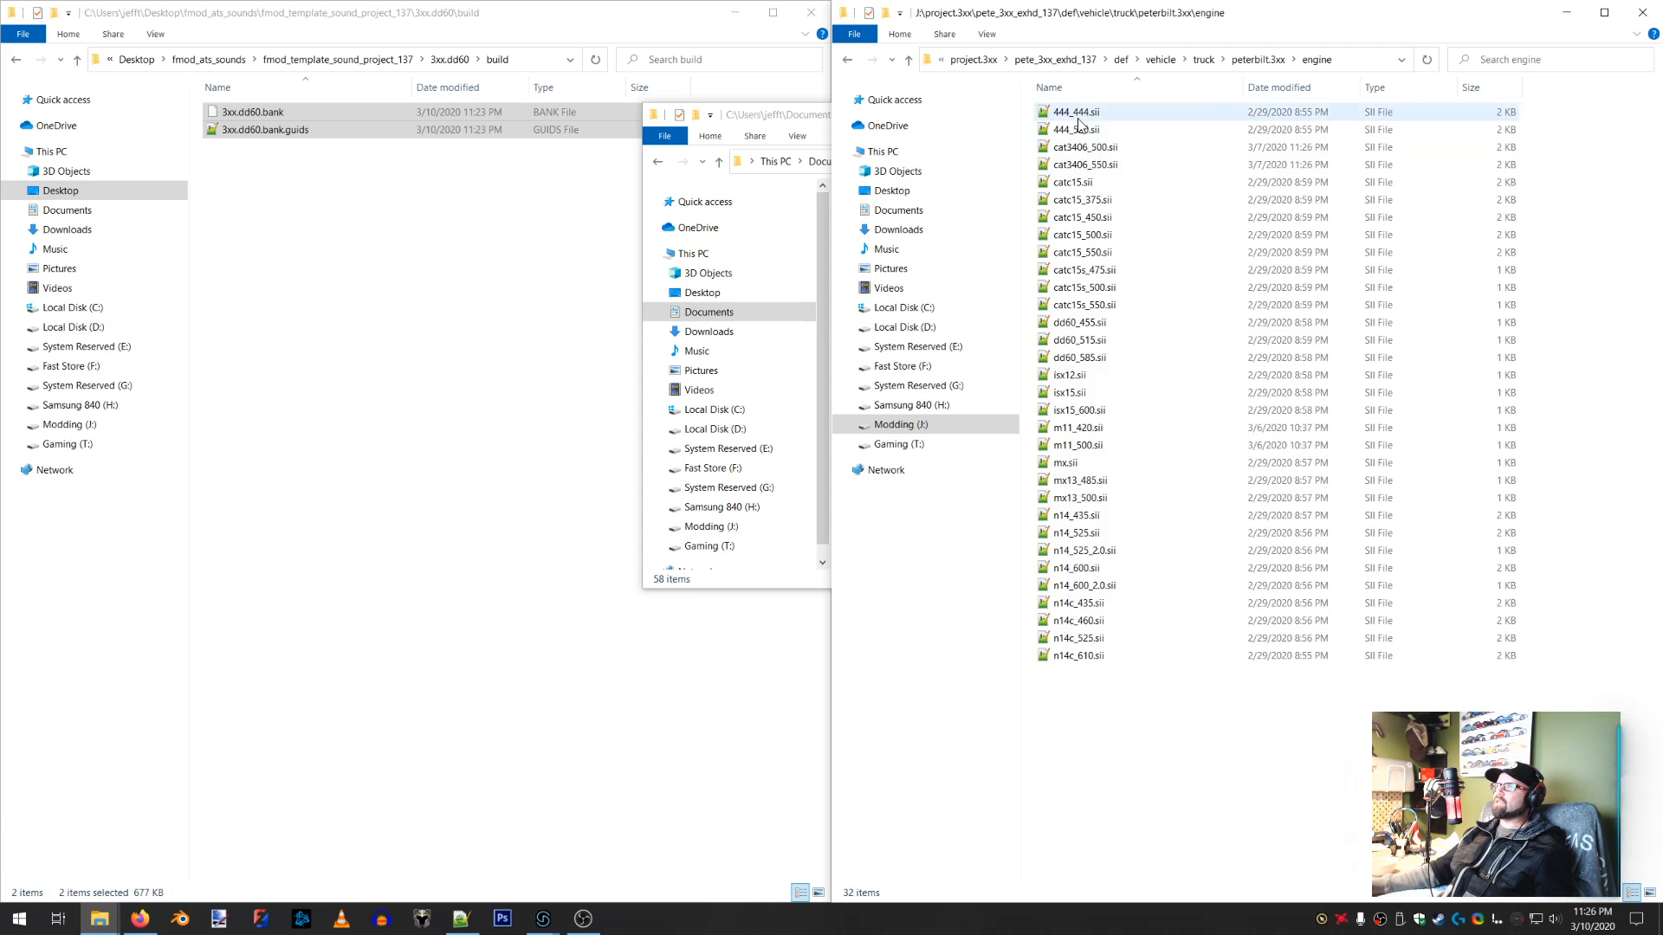
Open dd60_455.sii, dd60_515.sii and dd60_585.sii together in Notepad++
click(1080, 322)
shift+click(1083, 358)
right_click(1094, 364)
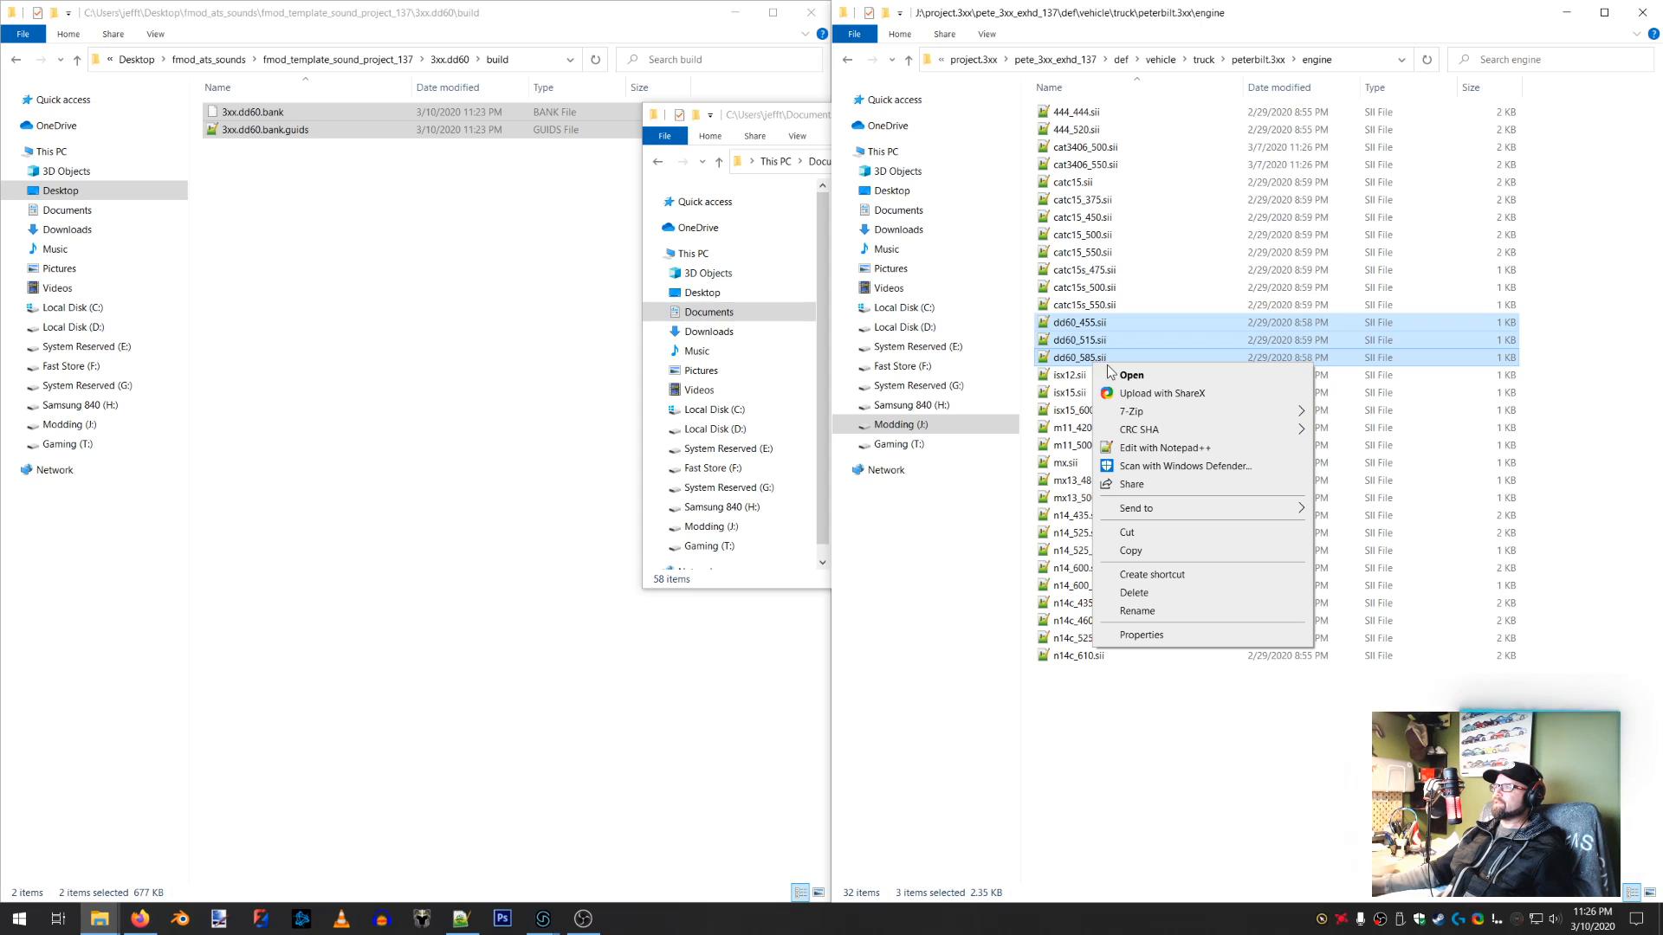
click(1135, 448)
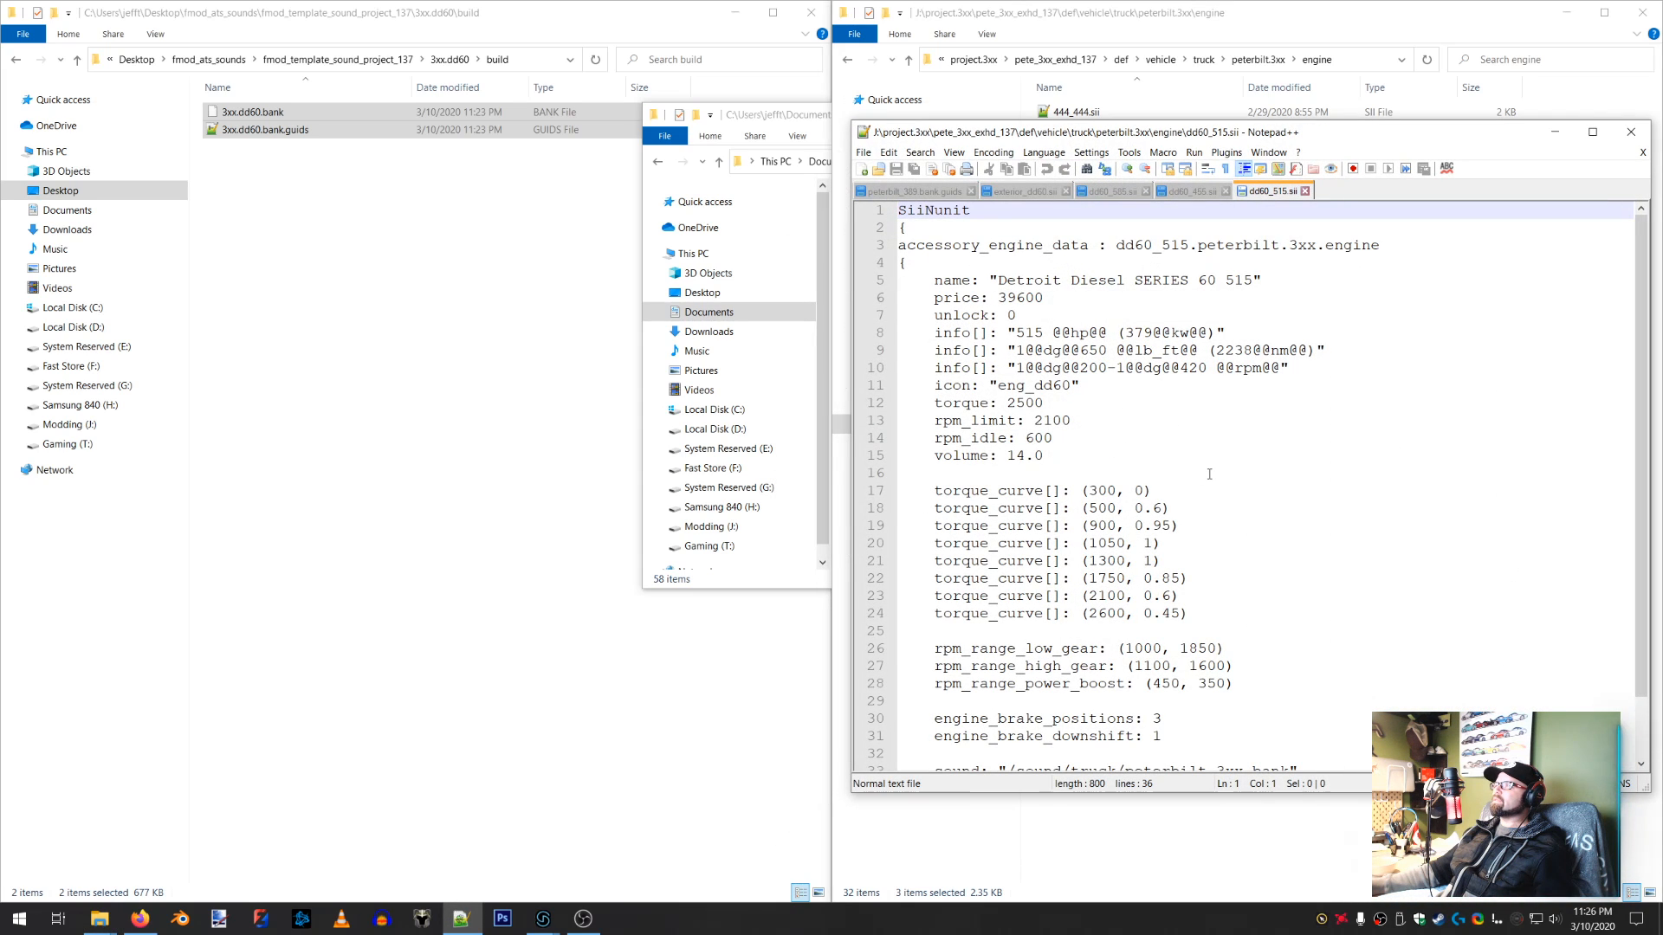
Set the sound path in dd60_515.sii to /sound/truck/3xx.dd60.bank and copy the new bank file name
scroll(1209, 474, down, 2)
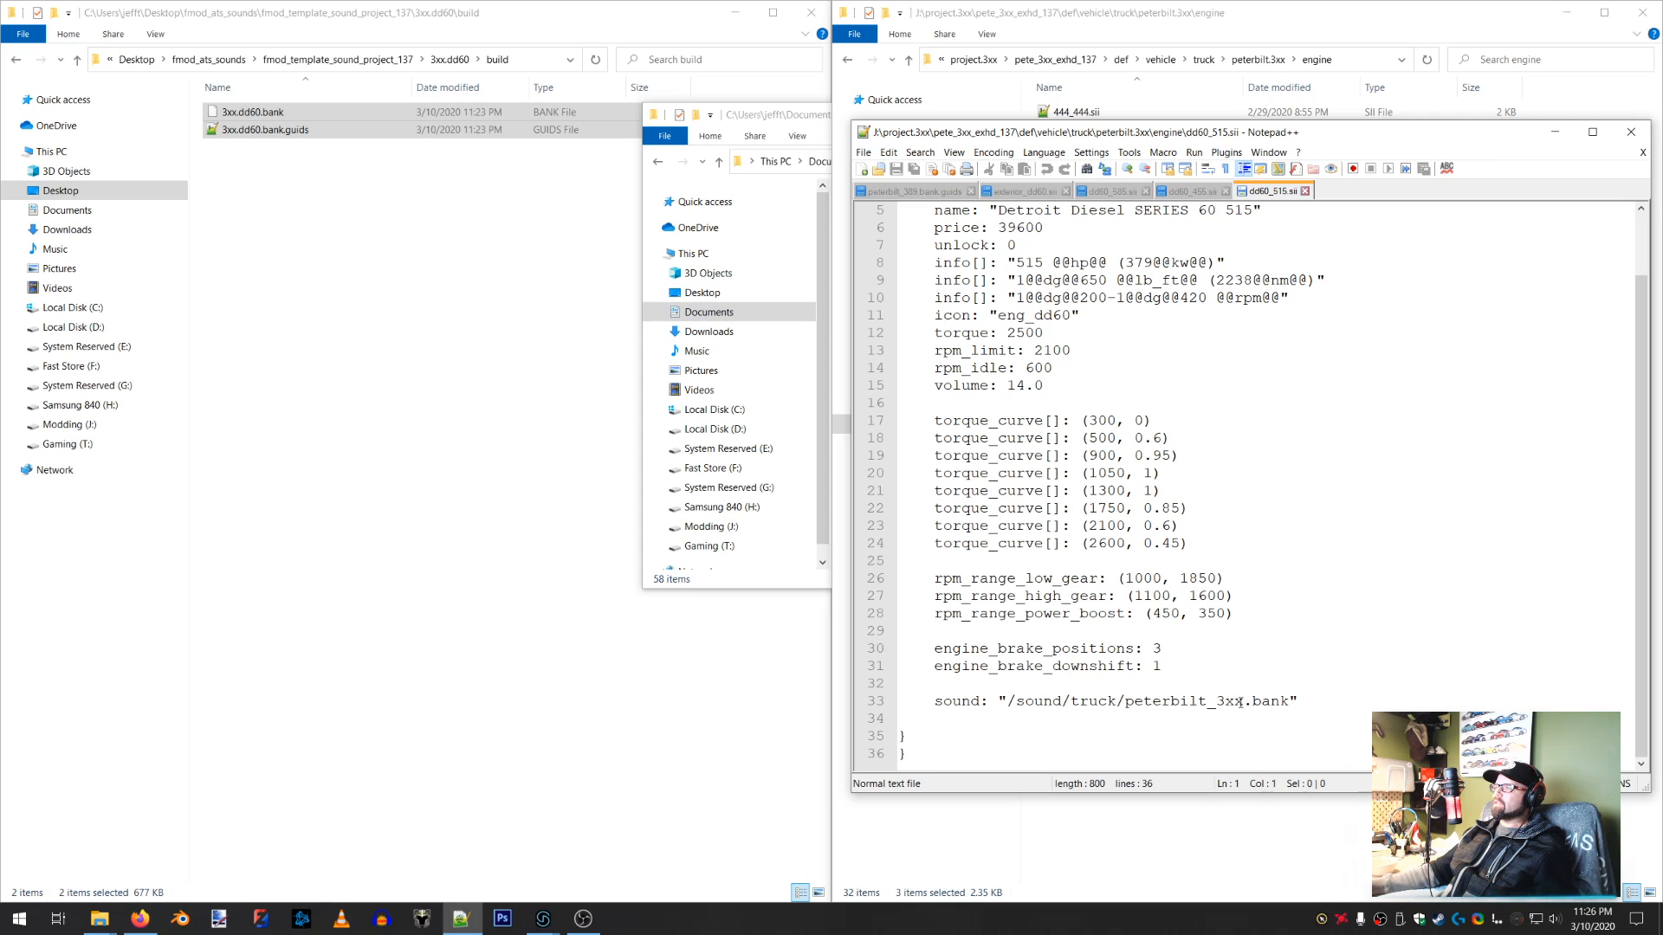
drag(1243, 702, 1125, 702)
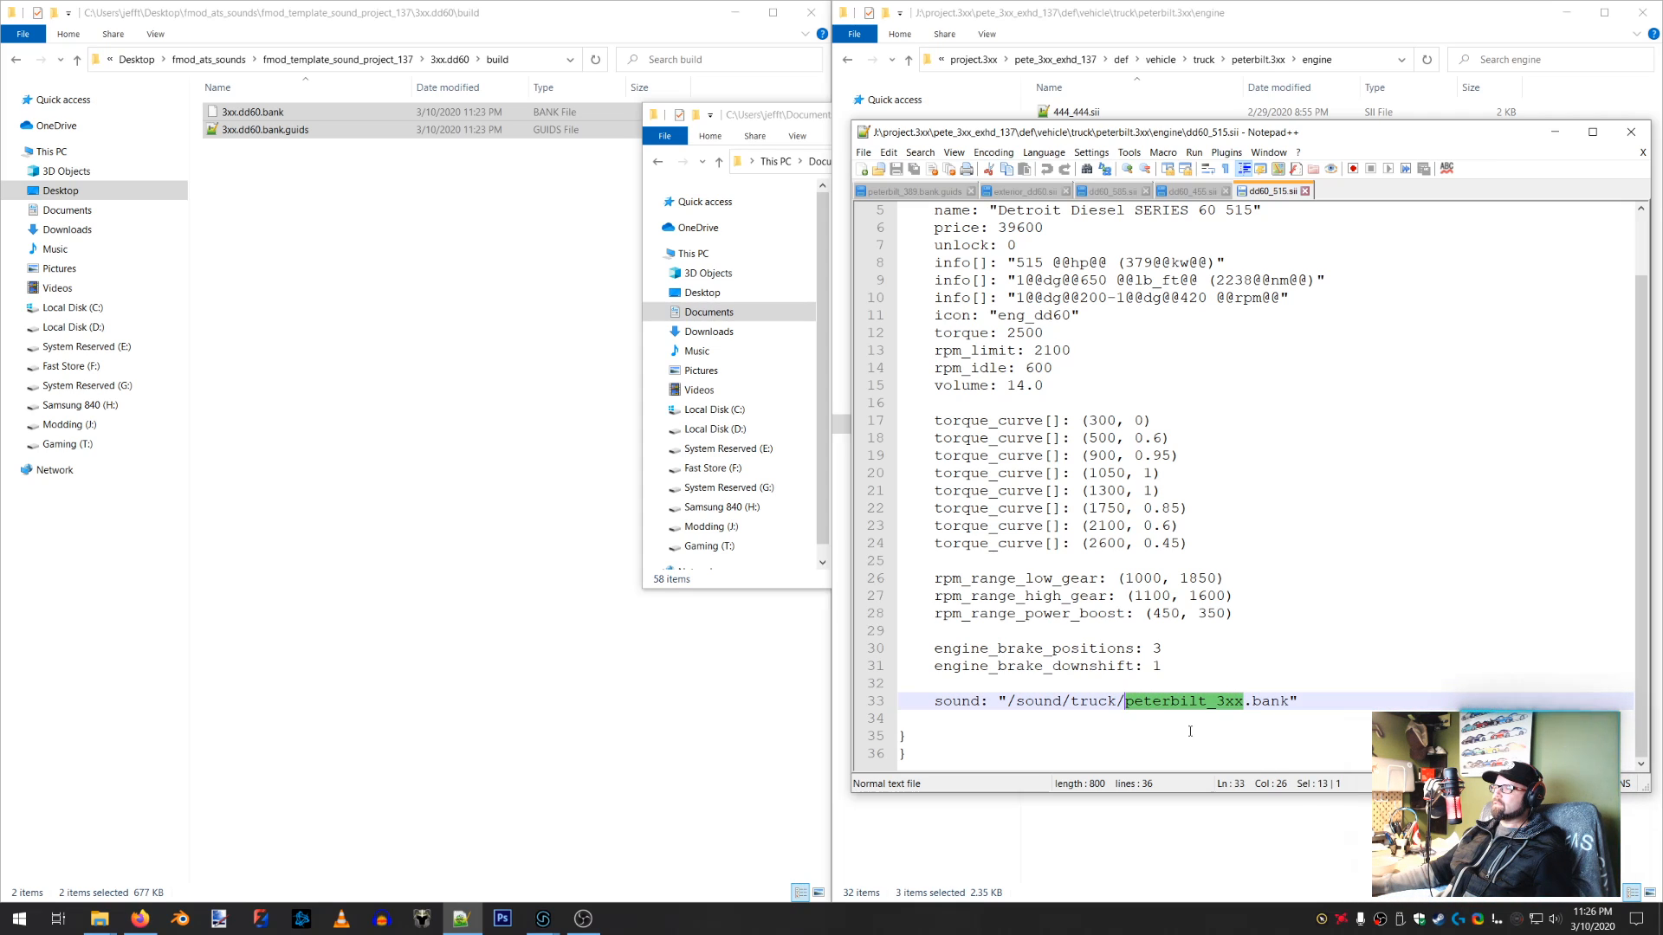
text(3xx)
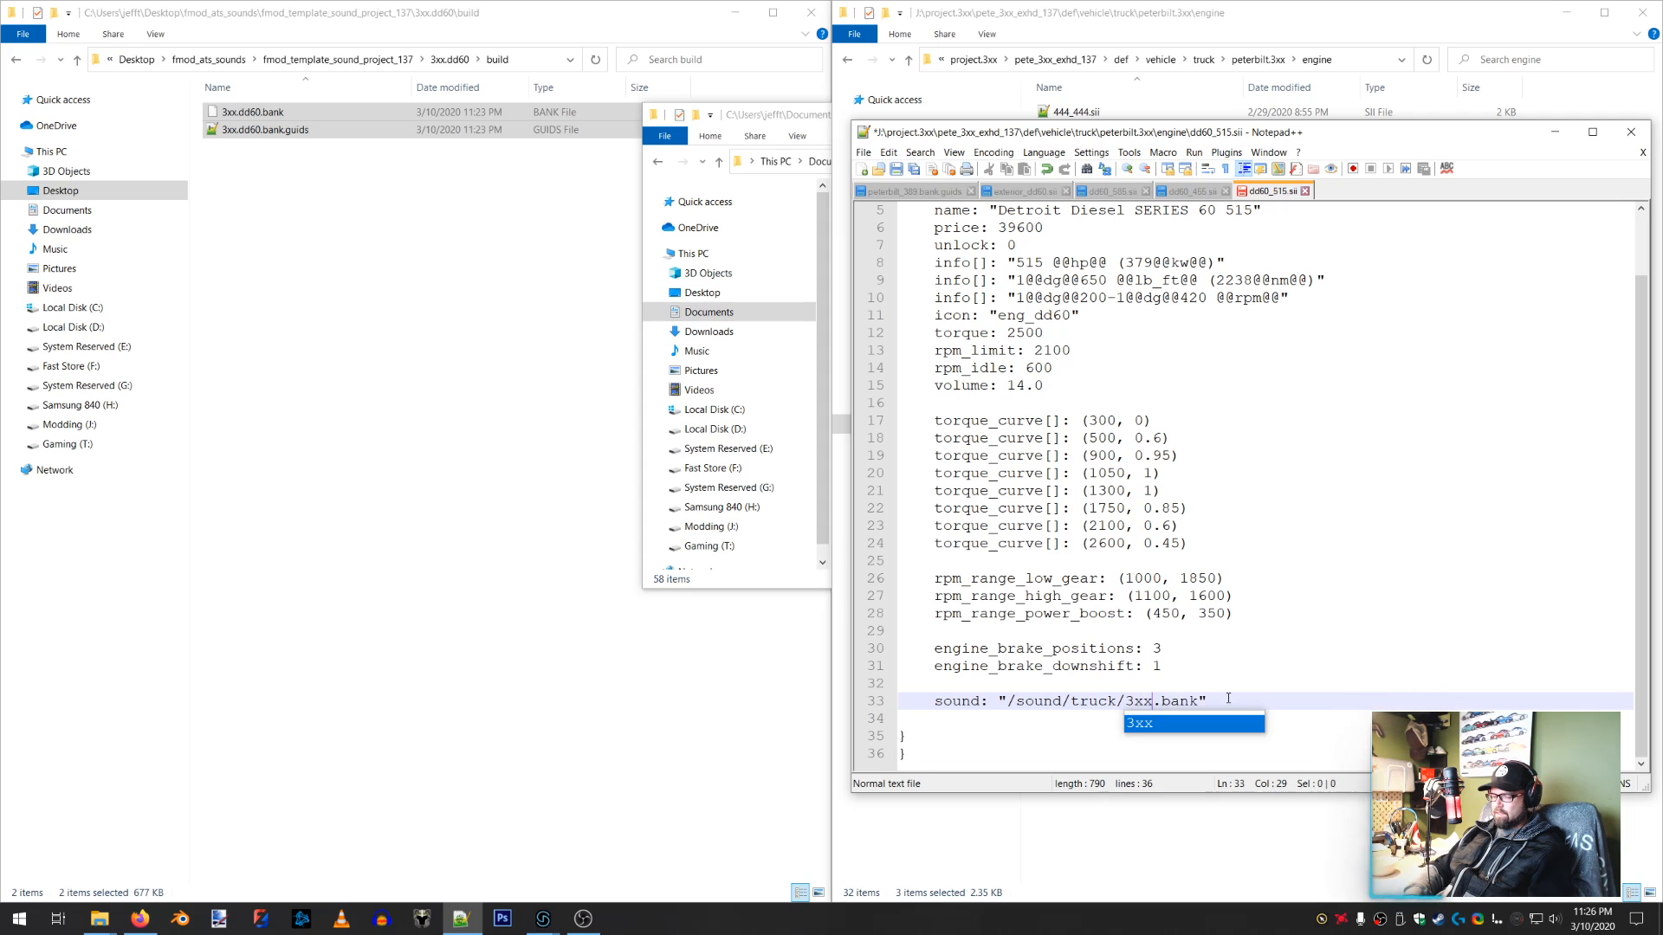
text(.)
text(dd6)
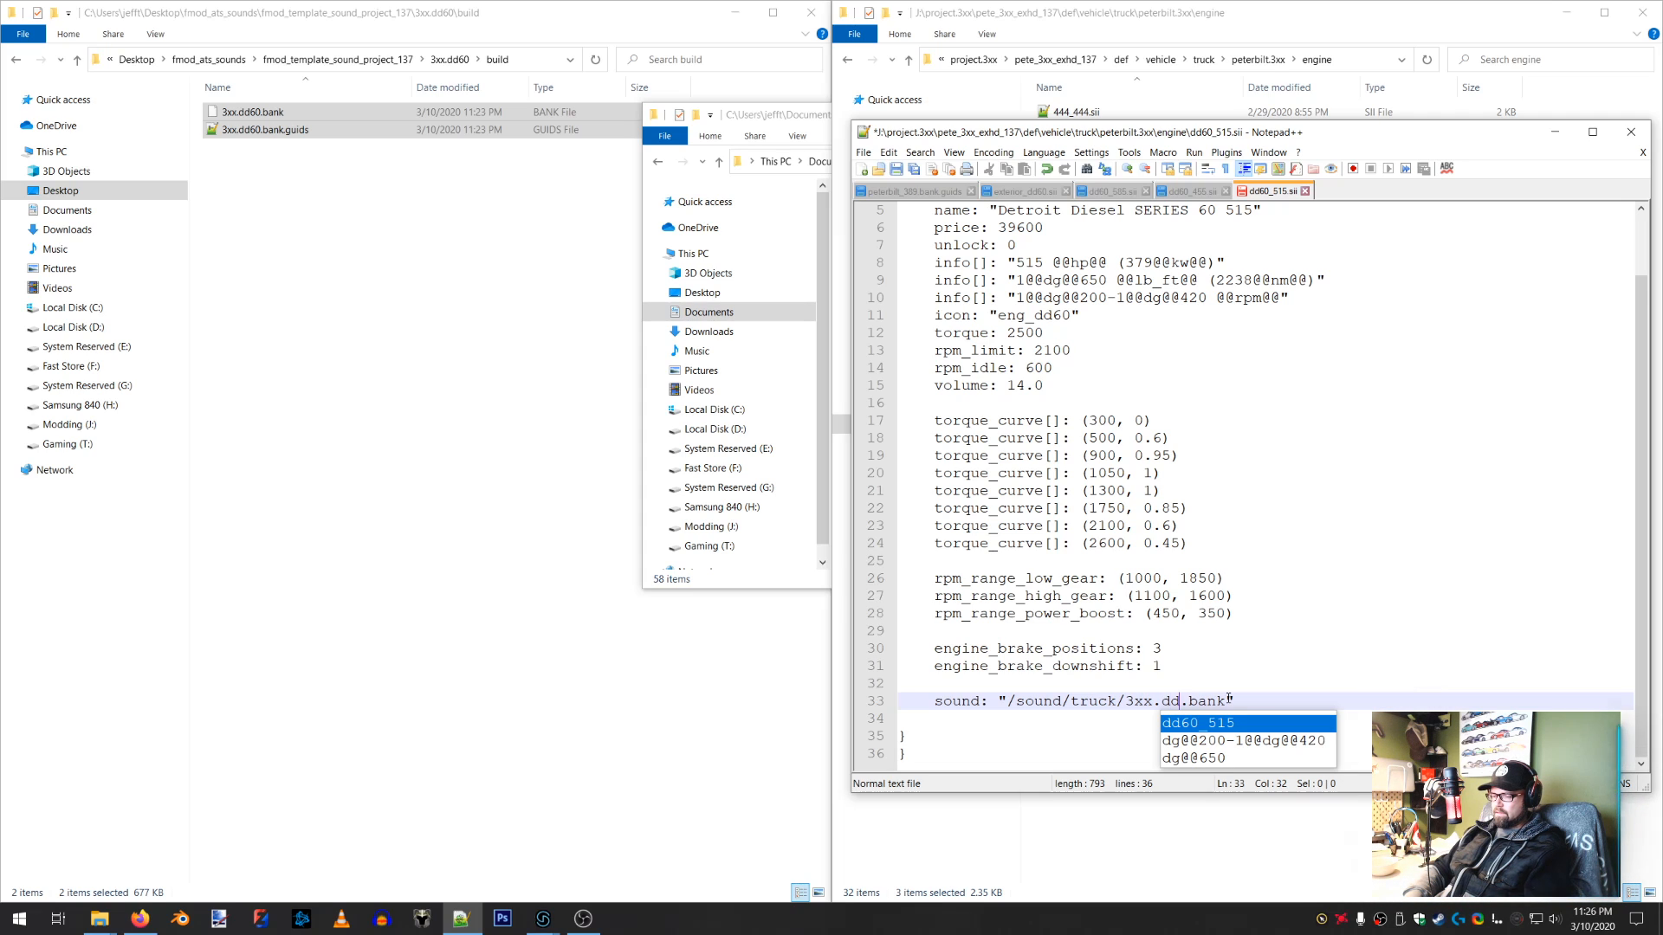
text(0)
click(1237, 701)
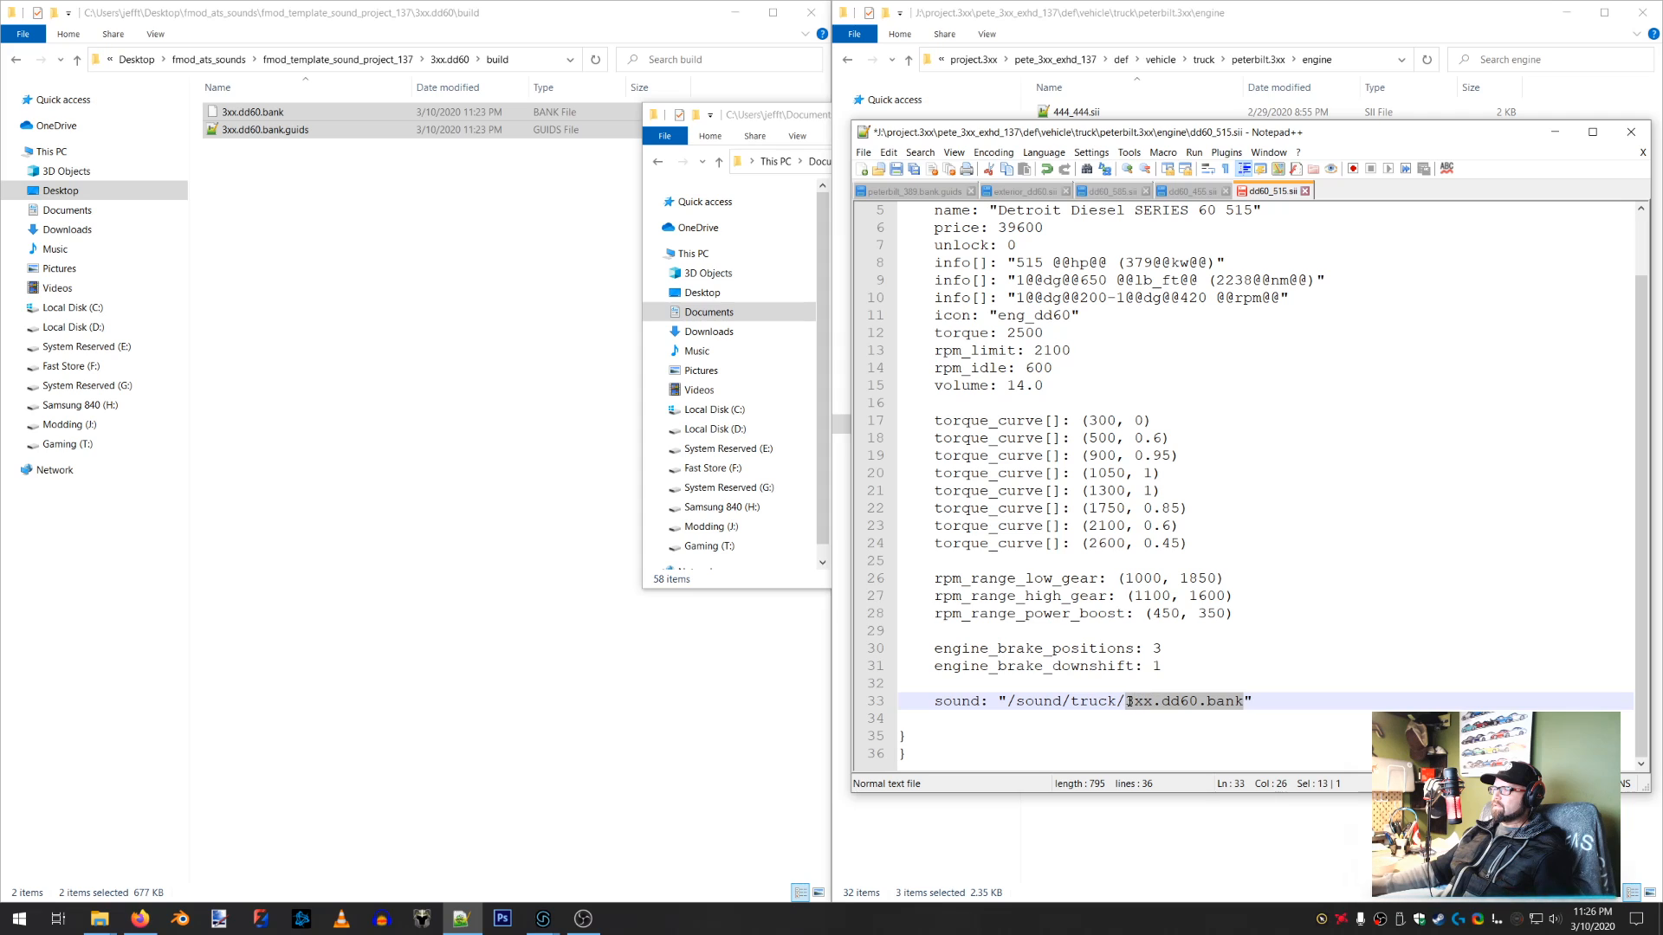
Replace the bank file name in the sound path of dd60_455.sii with 3xx.dd60.bank
click(1197, 191)
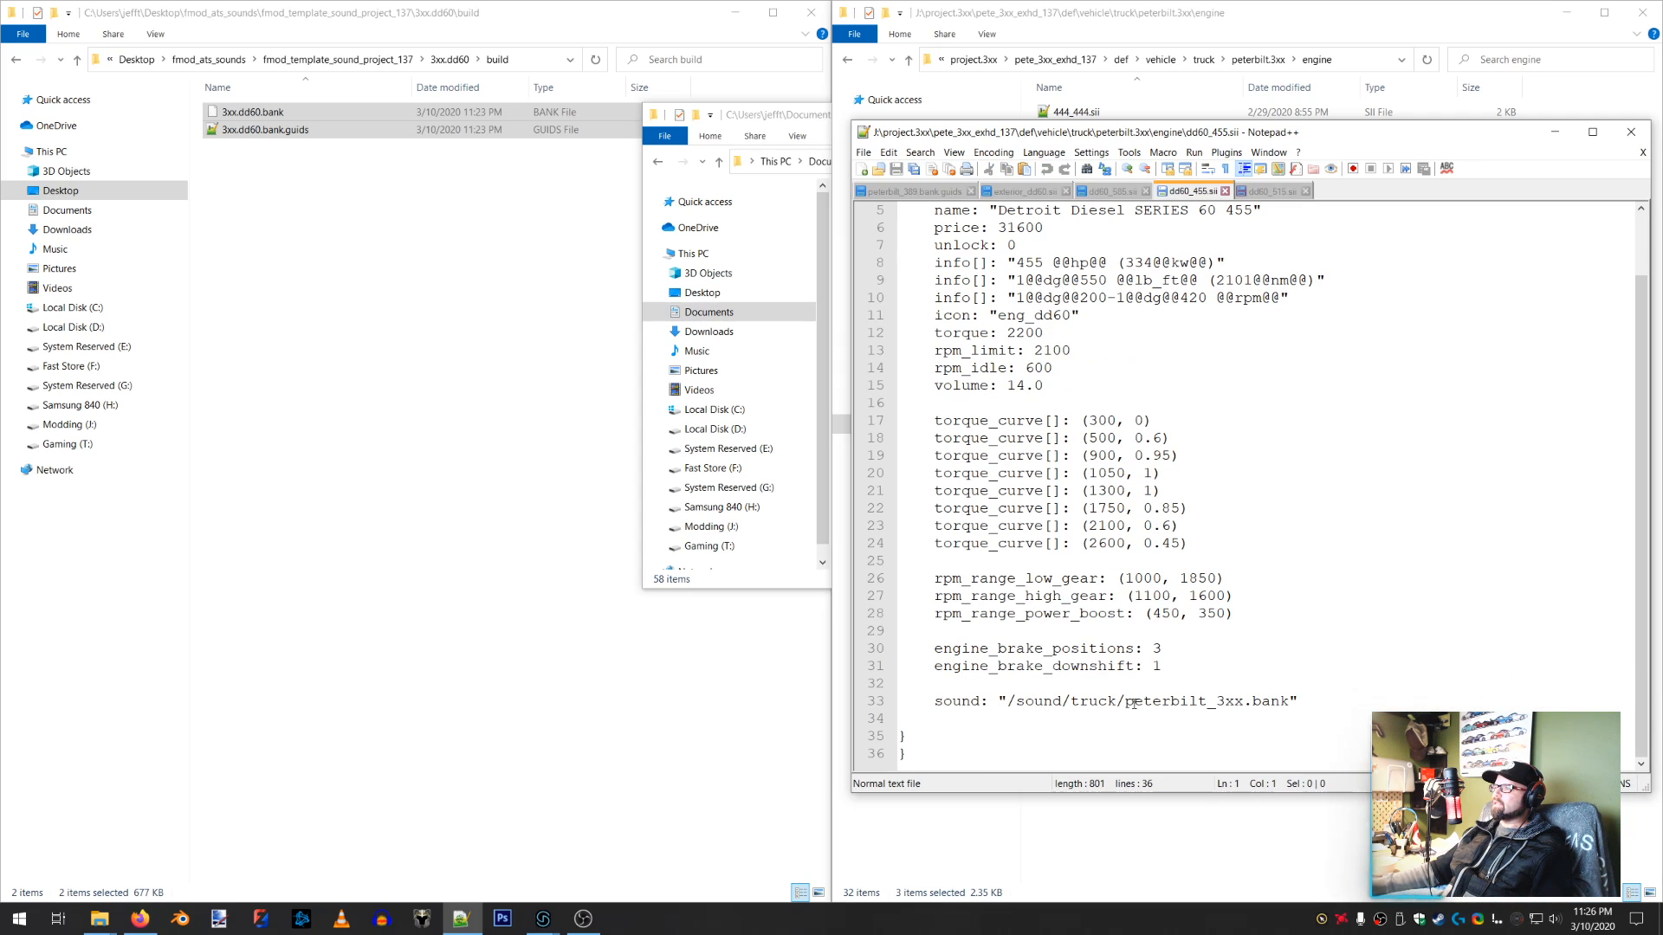
drag(1125, 703, 1238, 701)
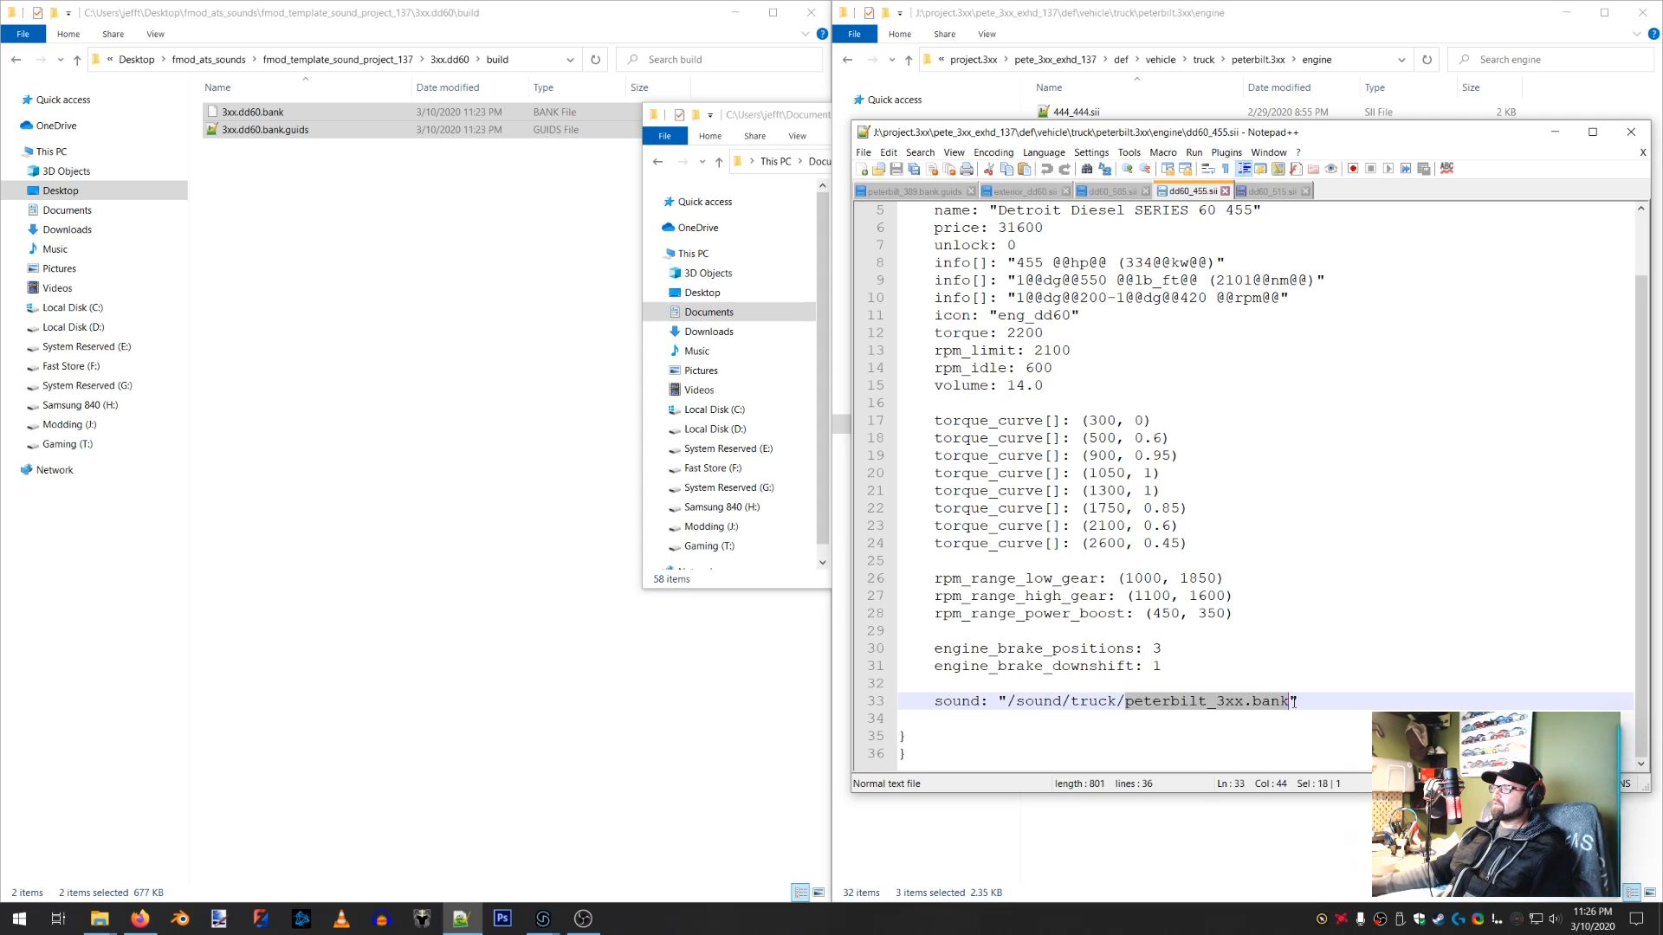
text(3xx.dd60.bank)
Replace the bank file name in the sound path of dd60_585.sii with 3xx.dd60.bank
click(1115, 191)
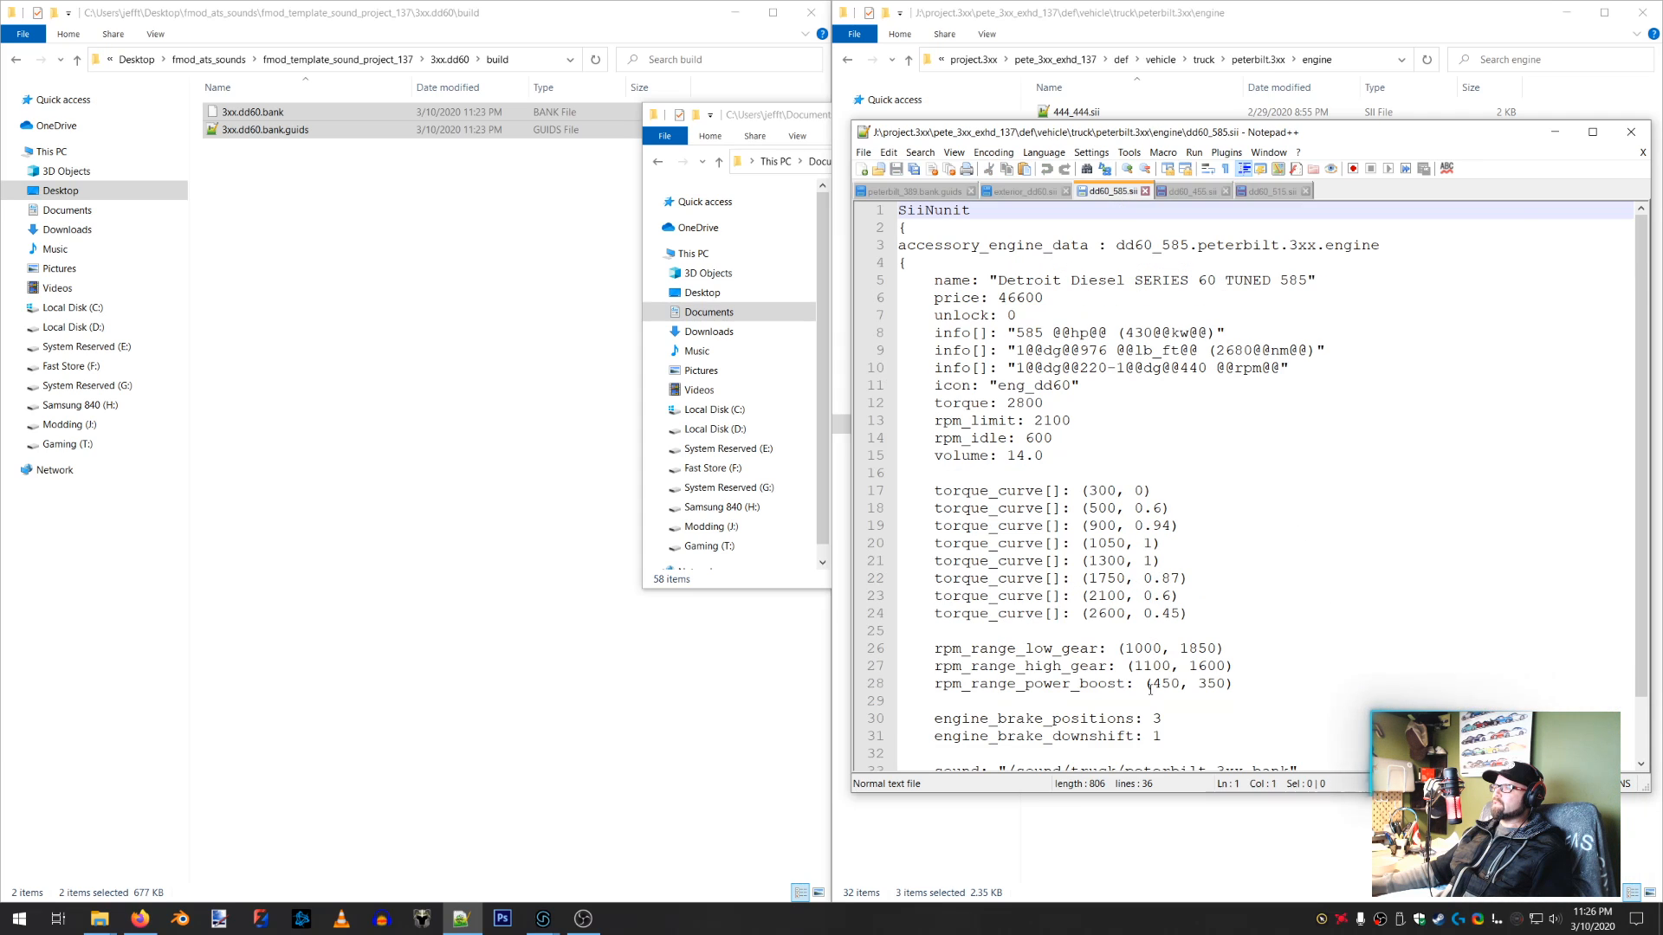
scroll(1150, 706, down, 2)
drag(1126, 701, 1229, 706)
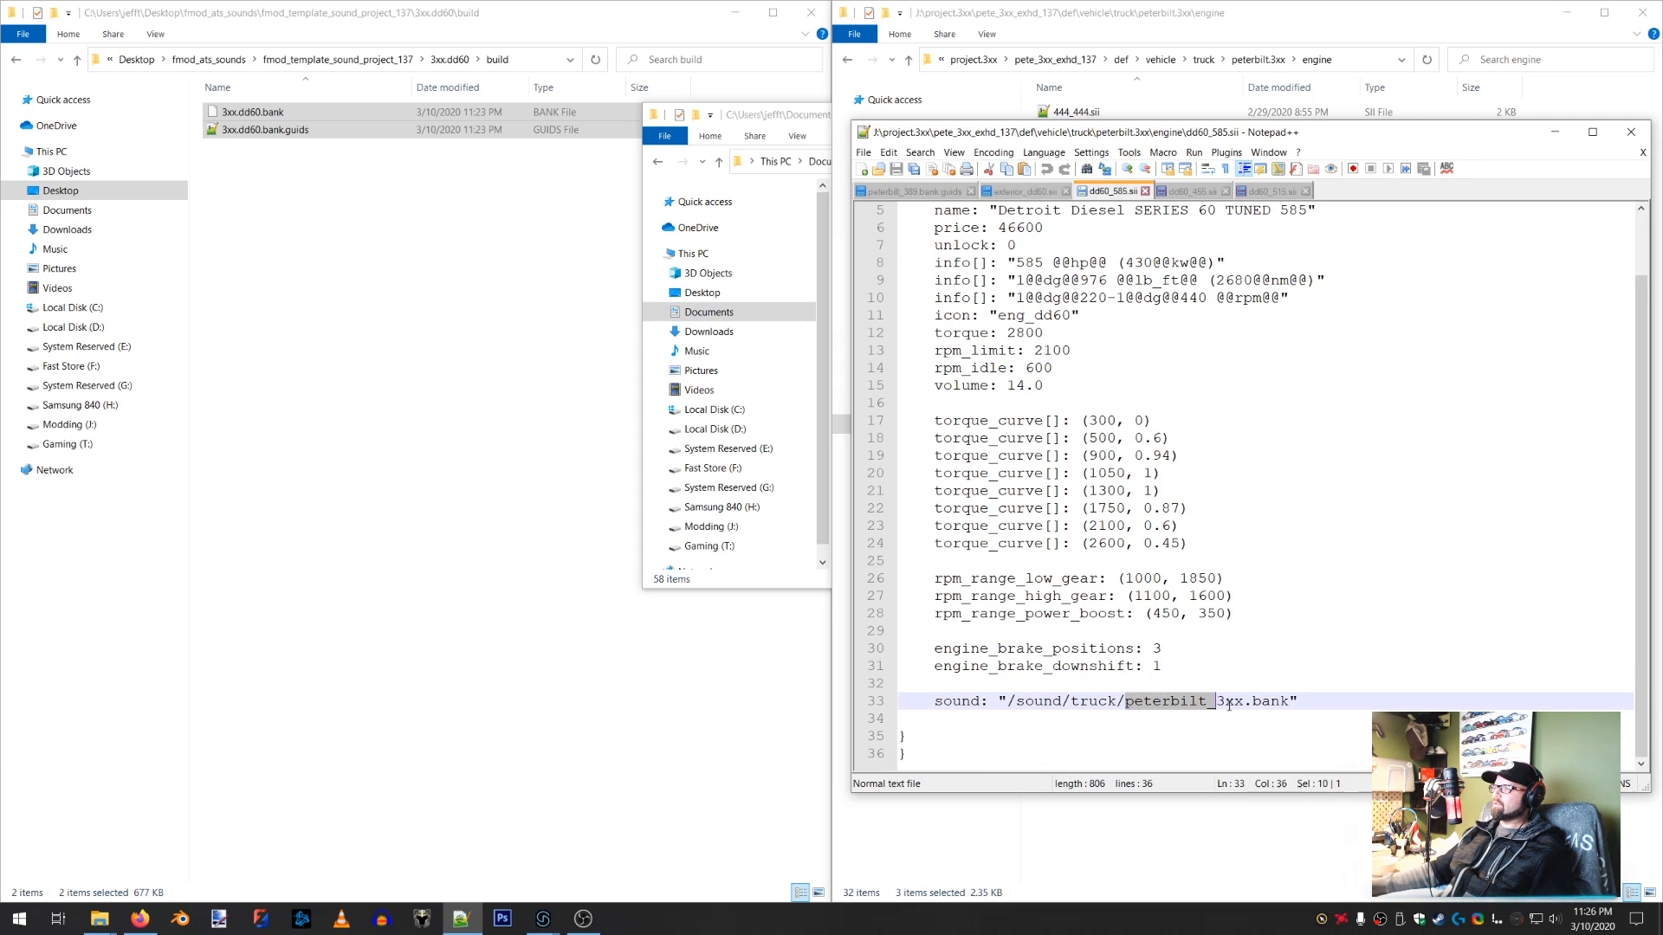
text(3xx.dd60.bank)
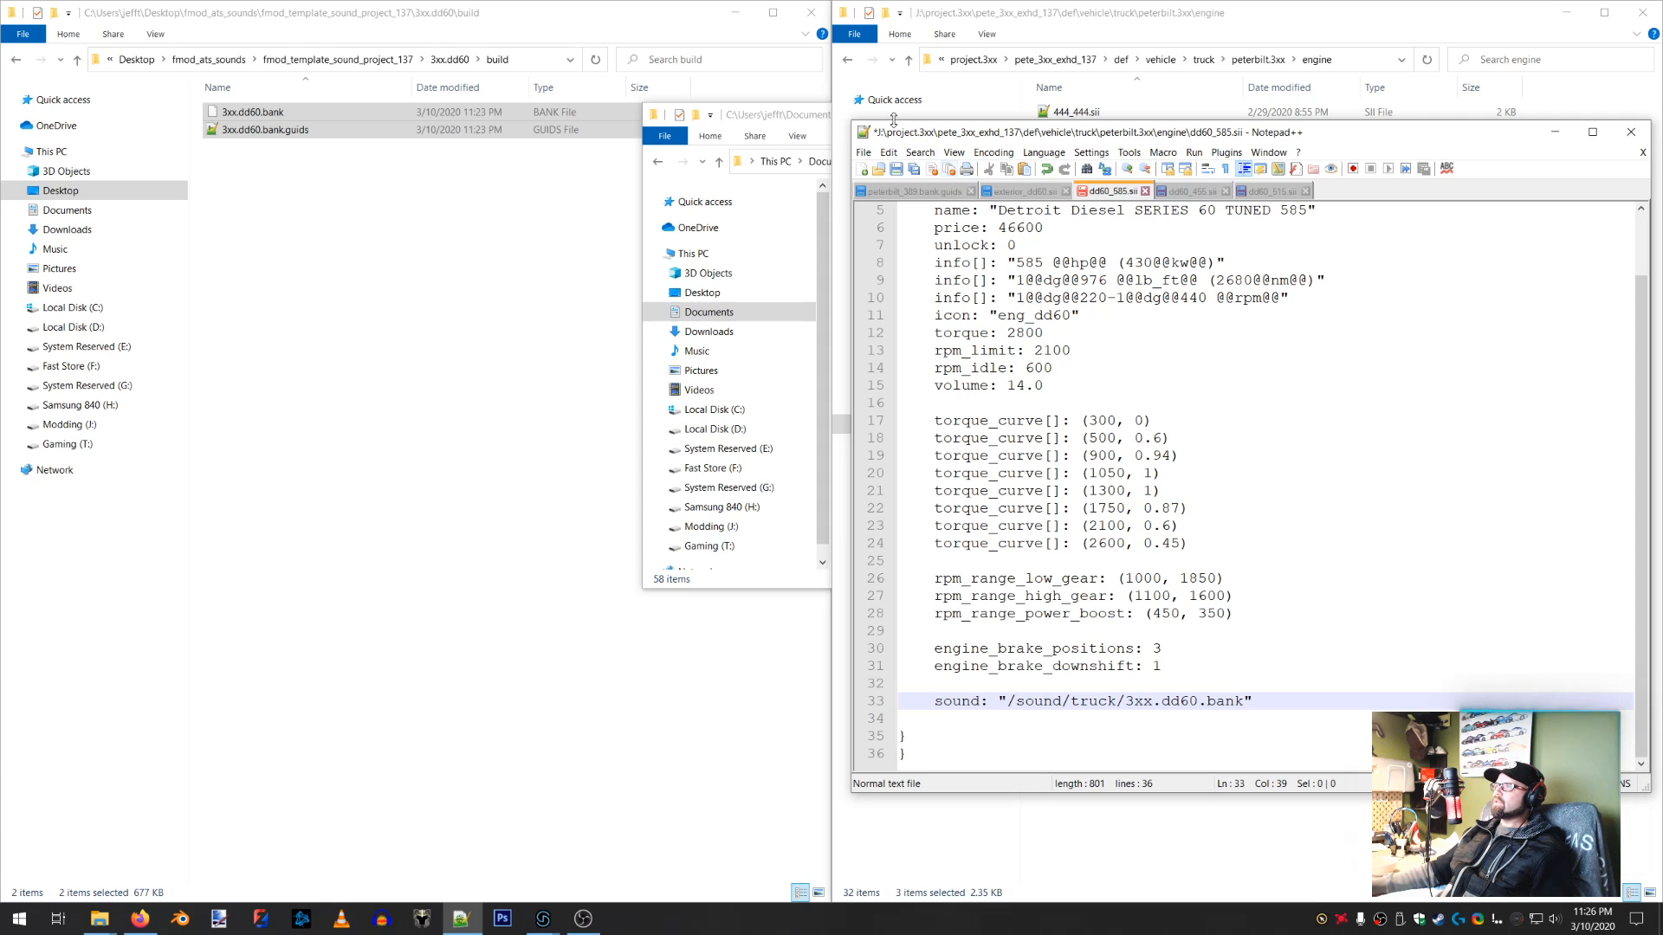
Save and close the three dd60 engine files, and minimize Notepad++
key(ctrl+s)
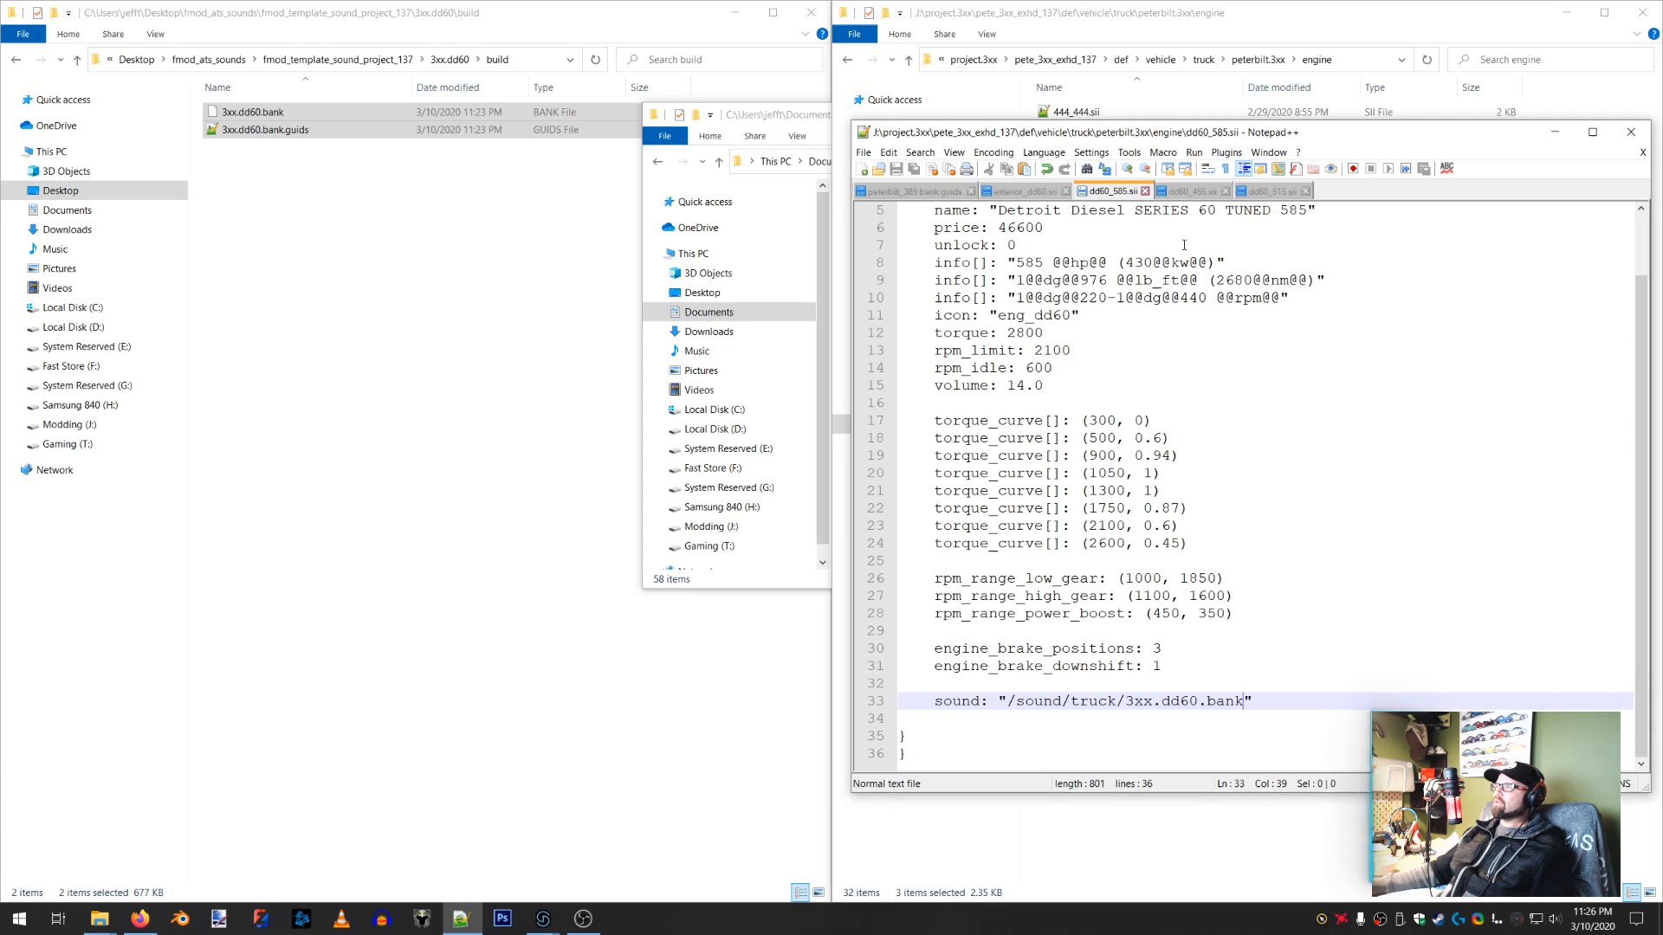
click(1146, 191)
click(1146, 190)
click(1146, 191)
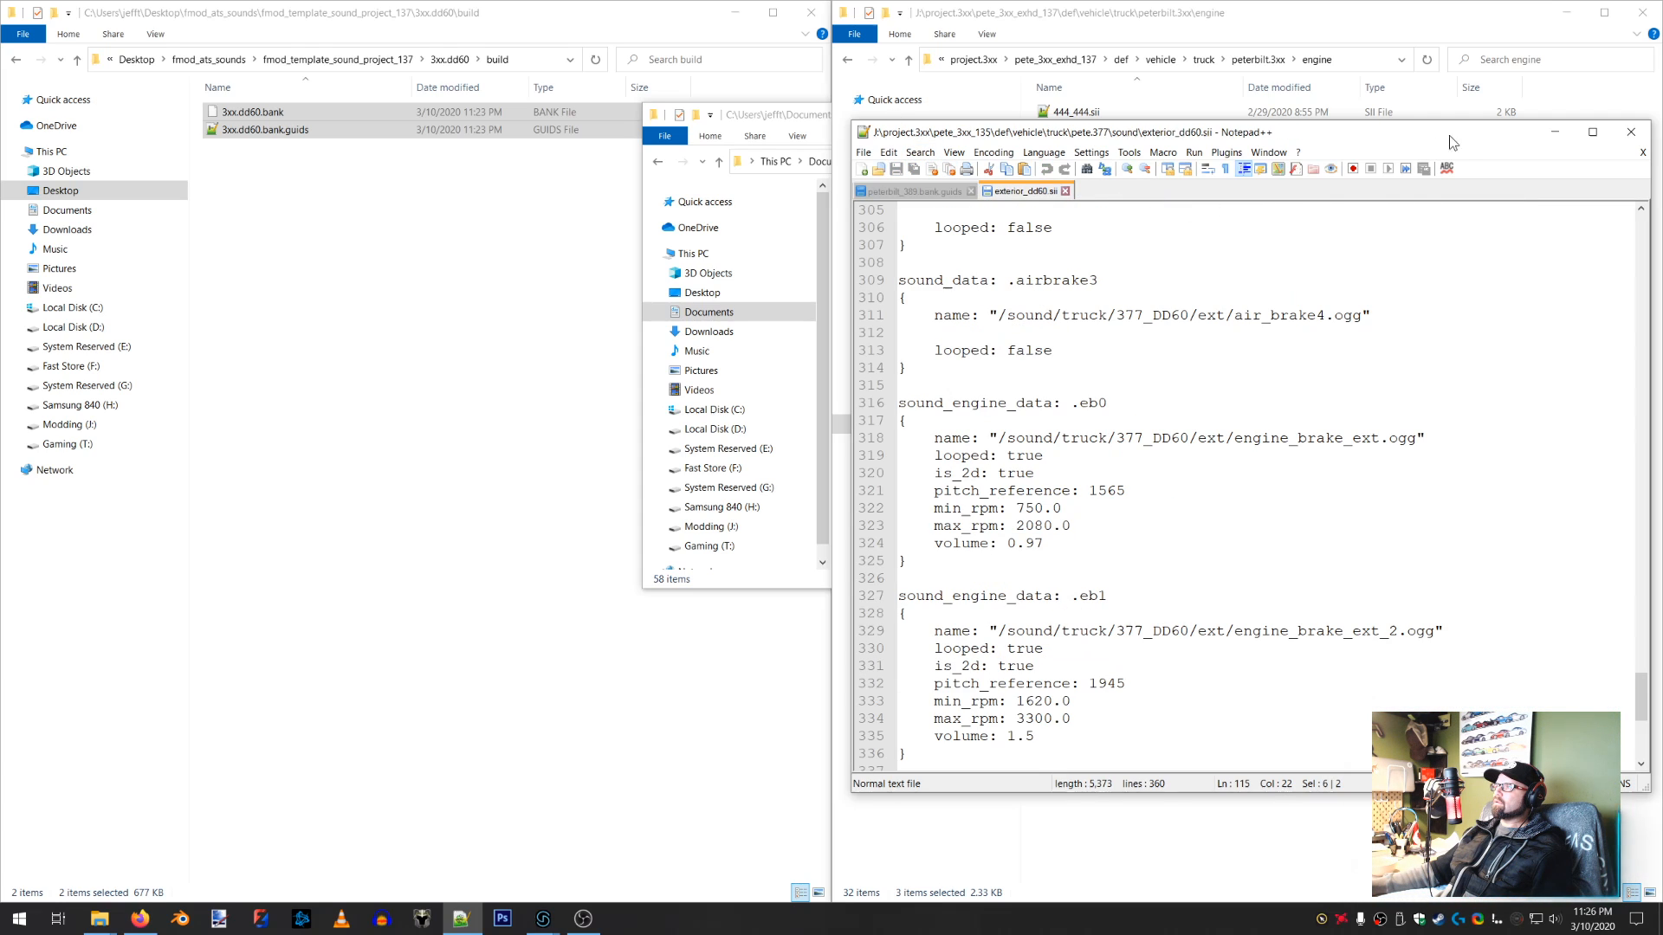
click(1555, 137)
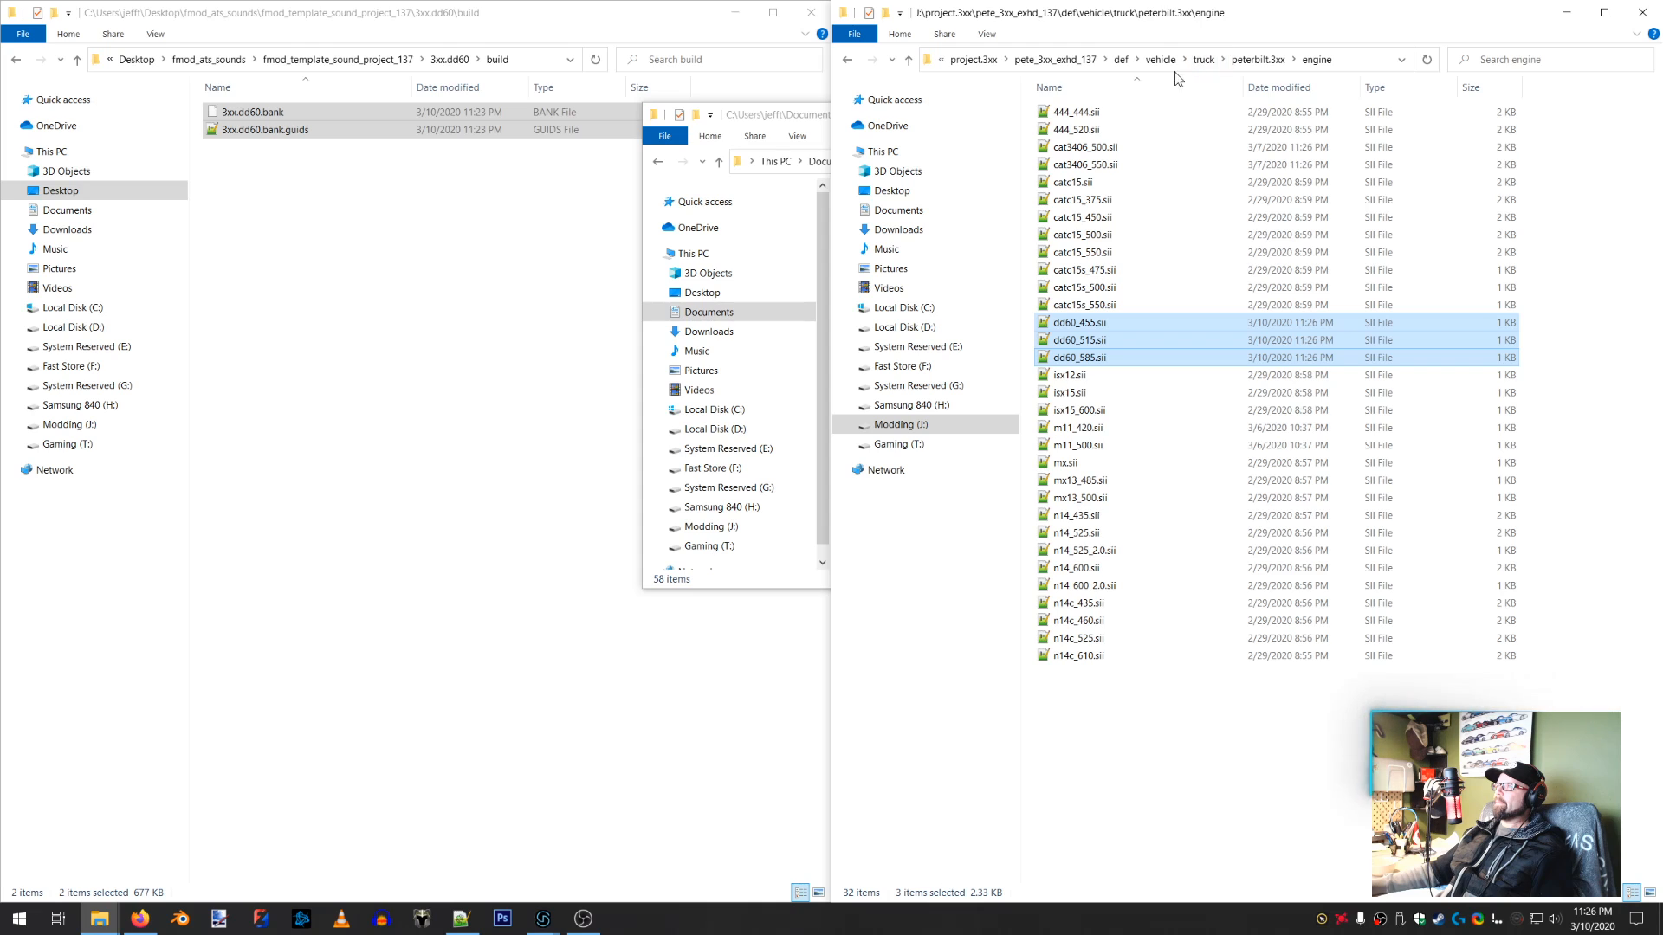
Compress the entire contents of the pete_3xx_exhd_137 folder with 7-Zip into pete_3xx_exhd_137.zip using Store compression
click(1055, 59)
drag(1183, 357, 1075, 117)
right_click(1075, 117)
mouse_move(1255, 235)
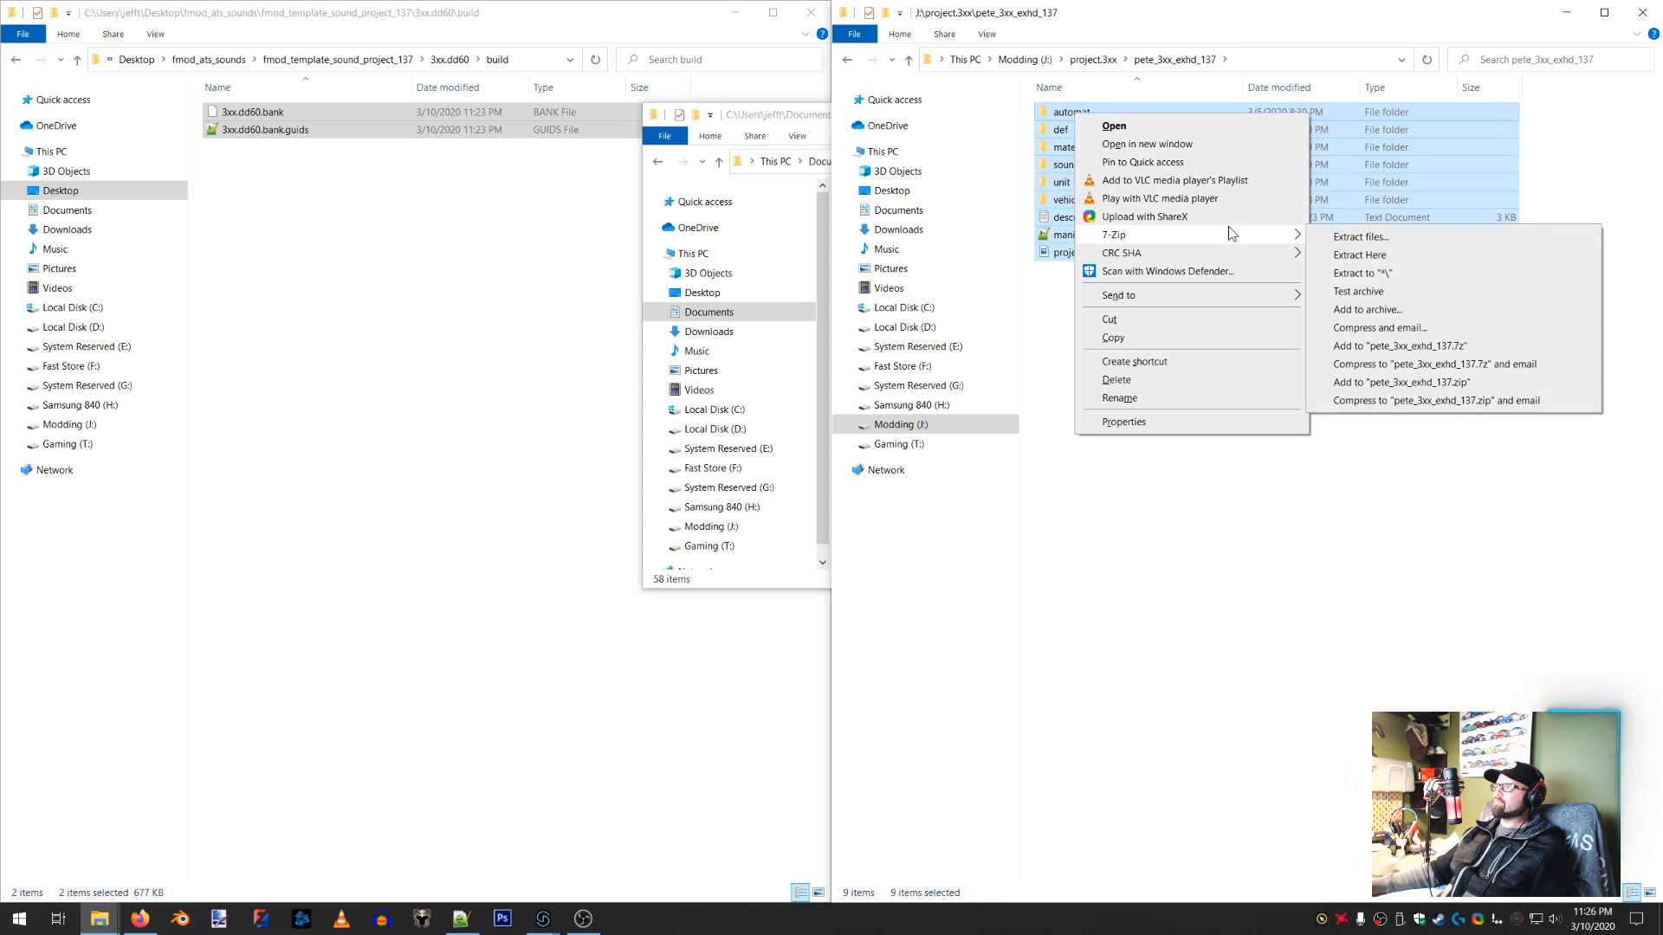
click(1368, 309)
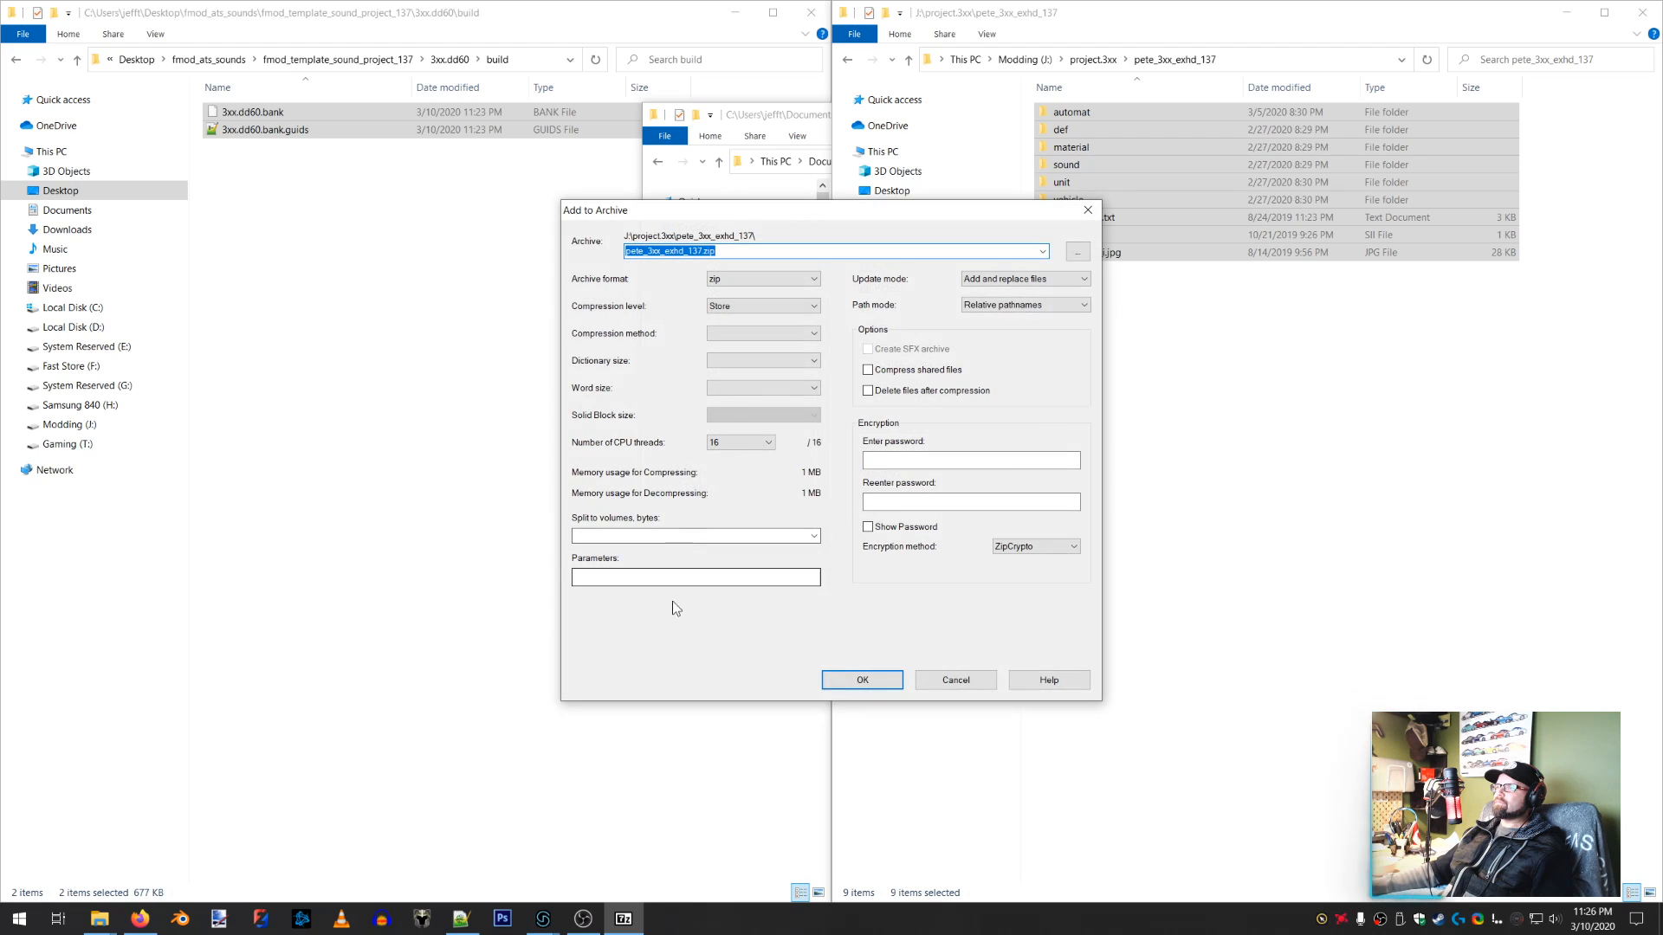
click(860, 680)
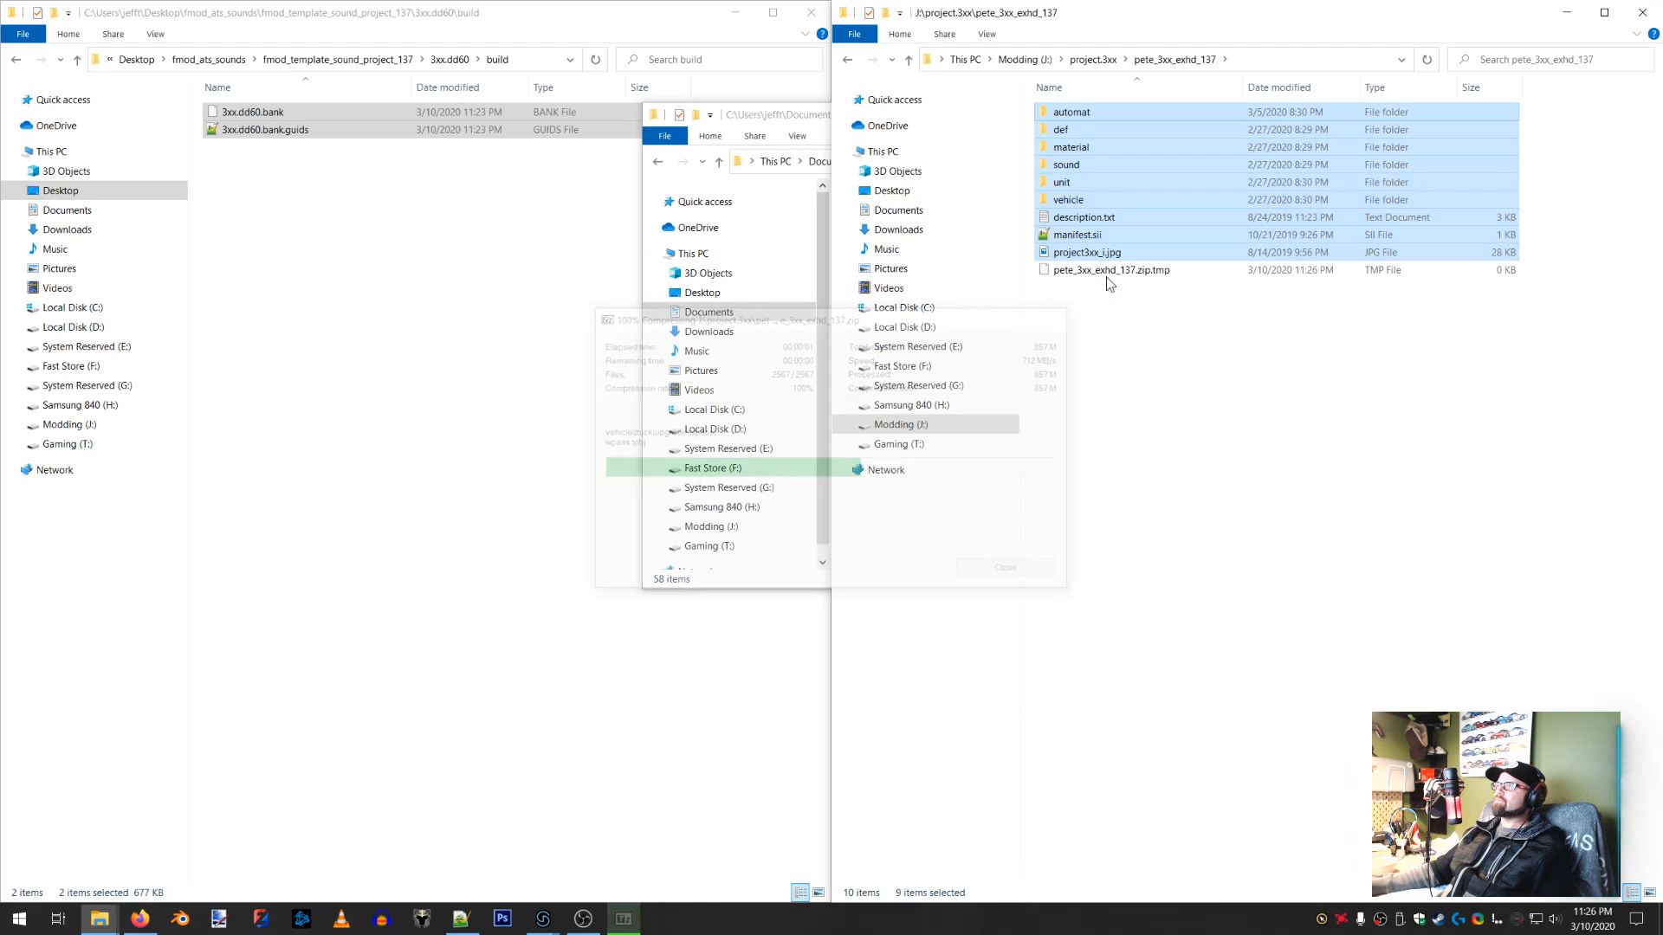
Move pete_3xx_exhd_137.zip from the project folder into the American Truck Simulator mod folder, replacing the existing copy
right_click(1115, 254)
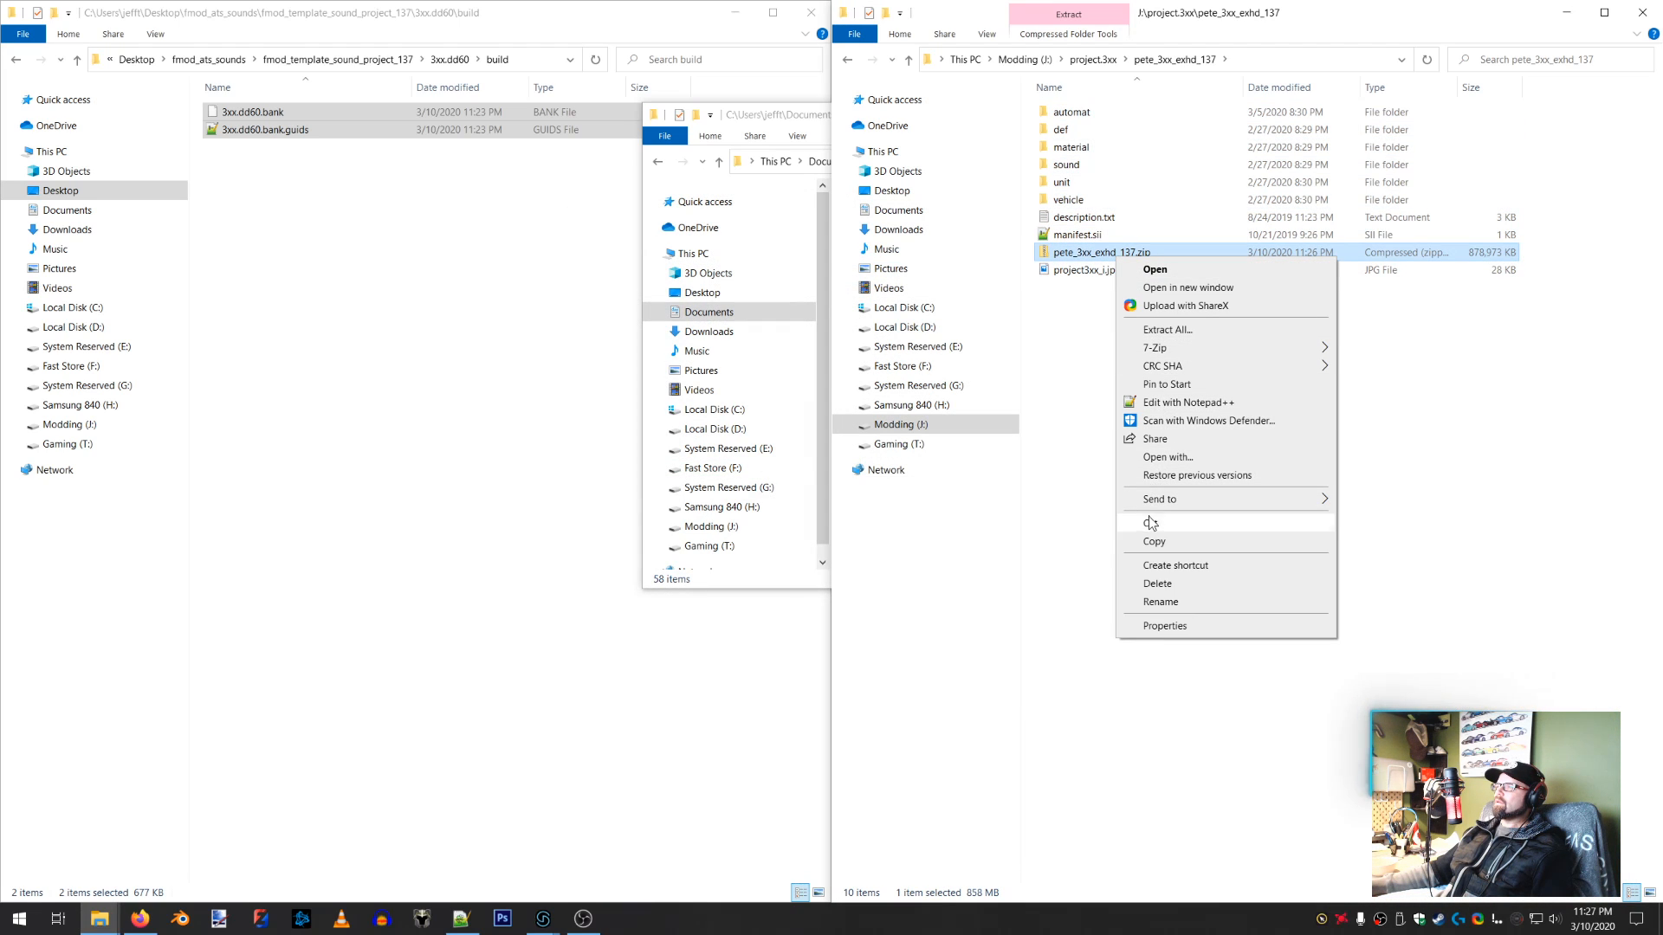
click(1151, 524)
click(774, 104)
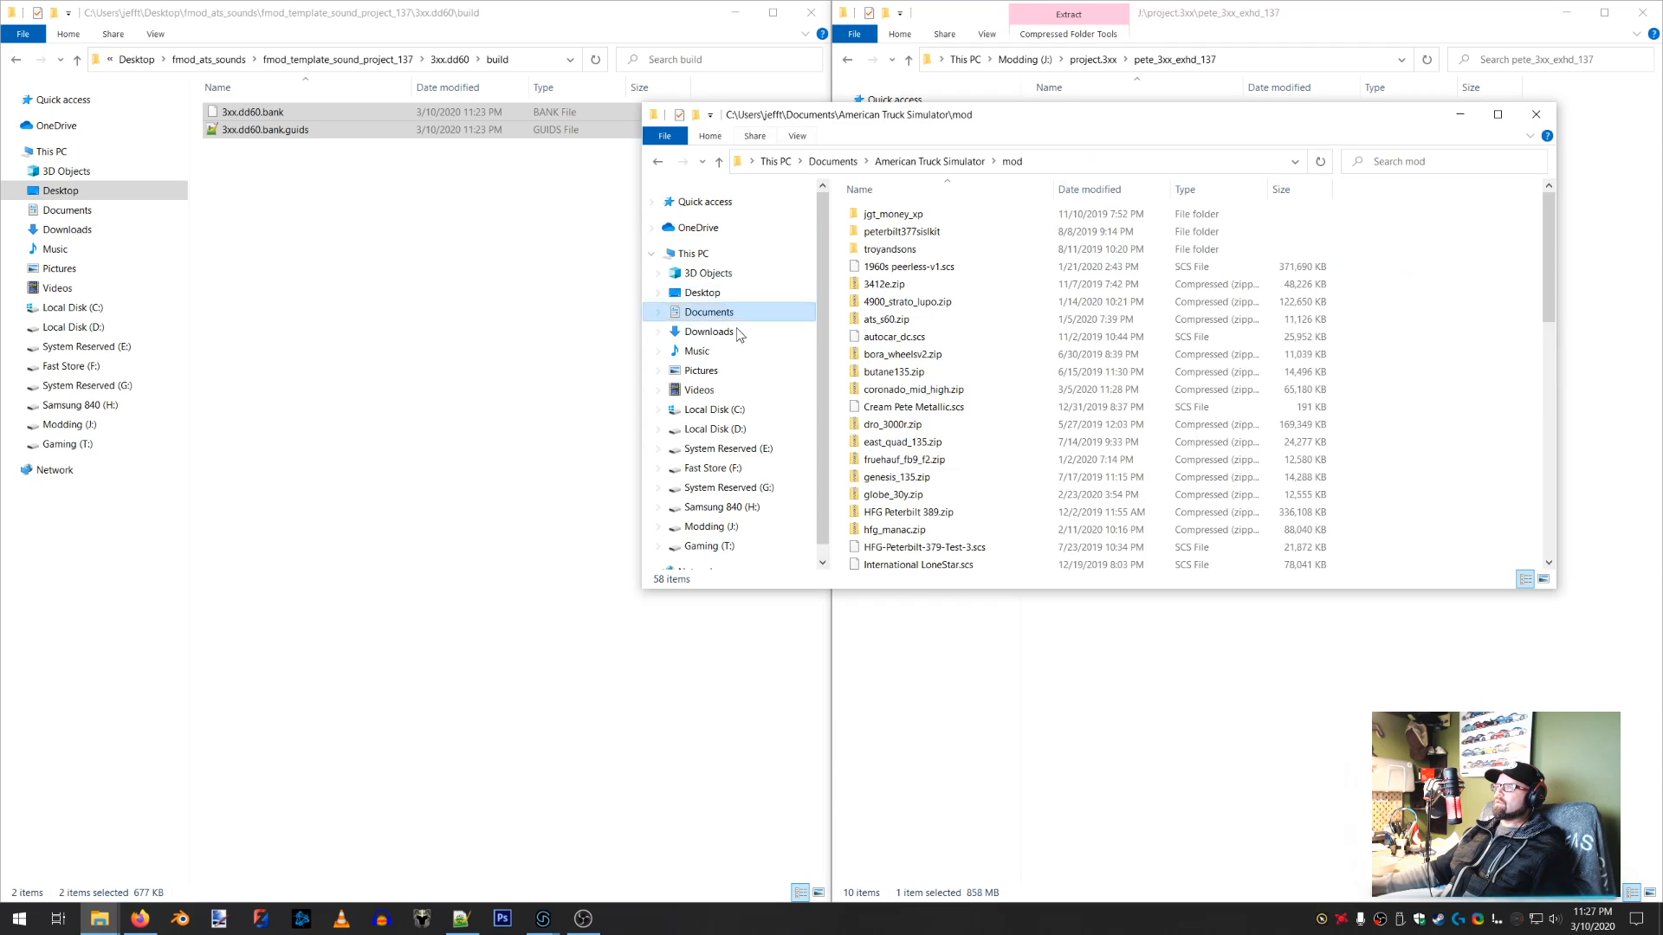
right_click(1442, 334)
click(1479, 473)
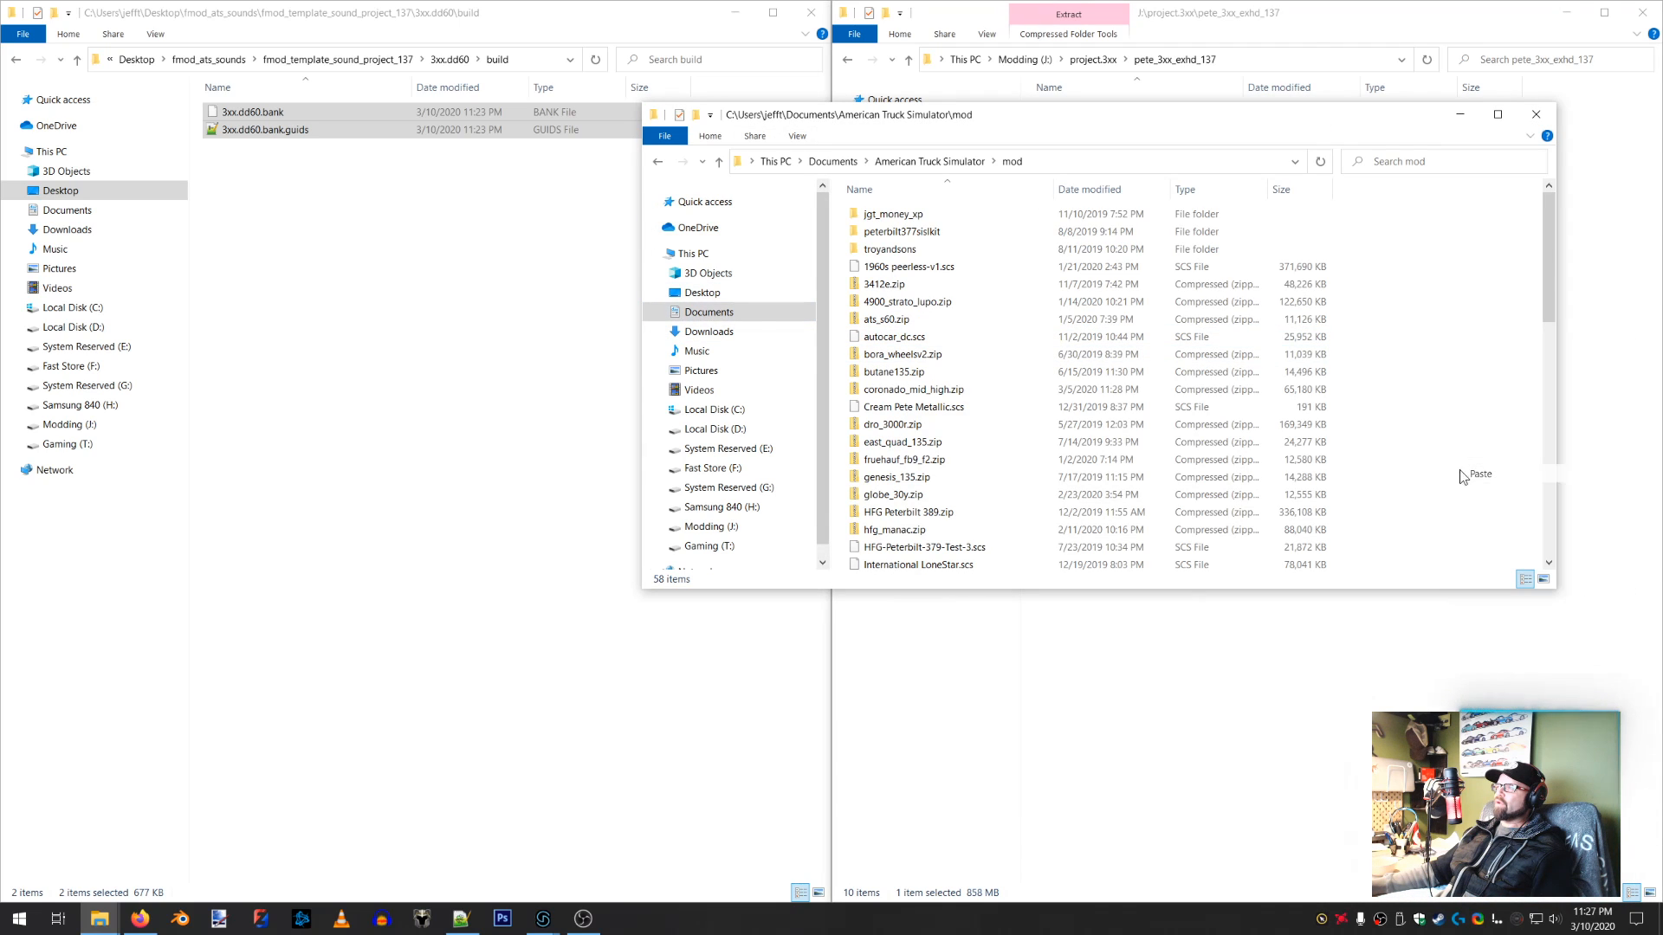
click(803, 394)
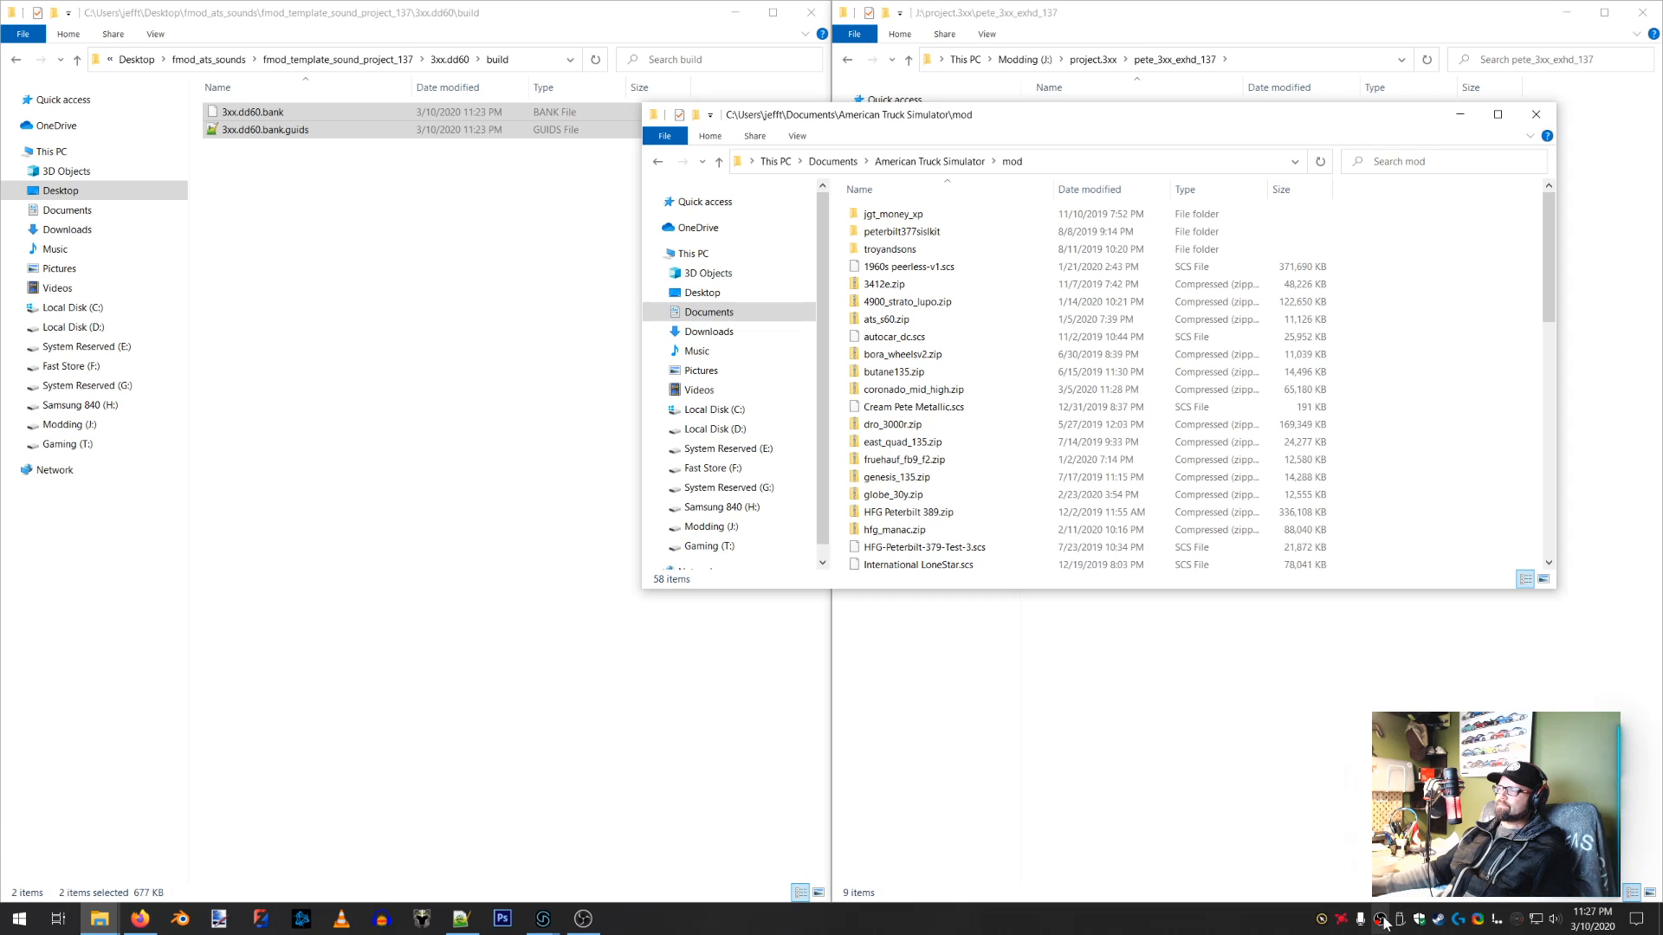
Switch to American Truck Simulator by launching it from Steam, and continue the game with the preselected profile
right_click(1438, 924)
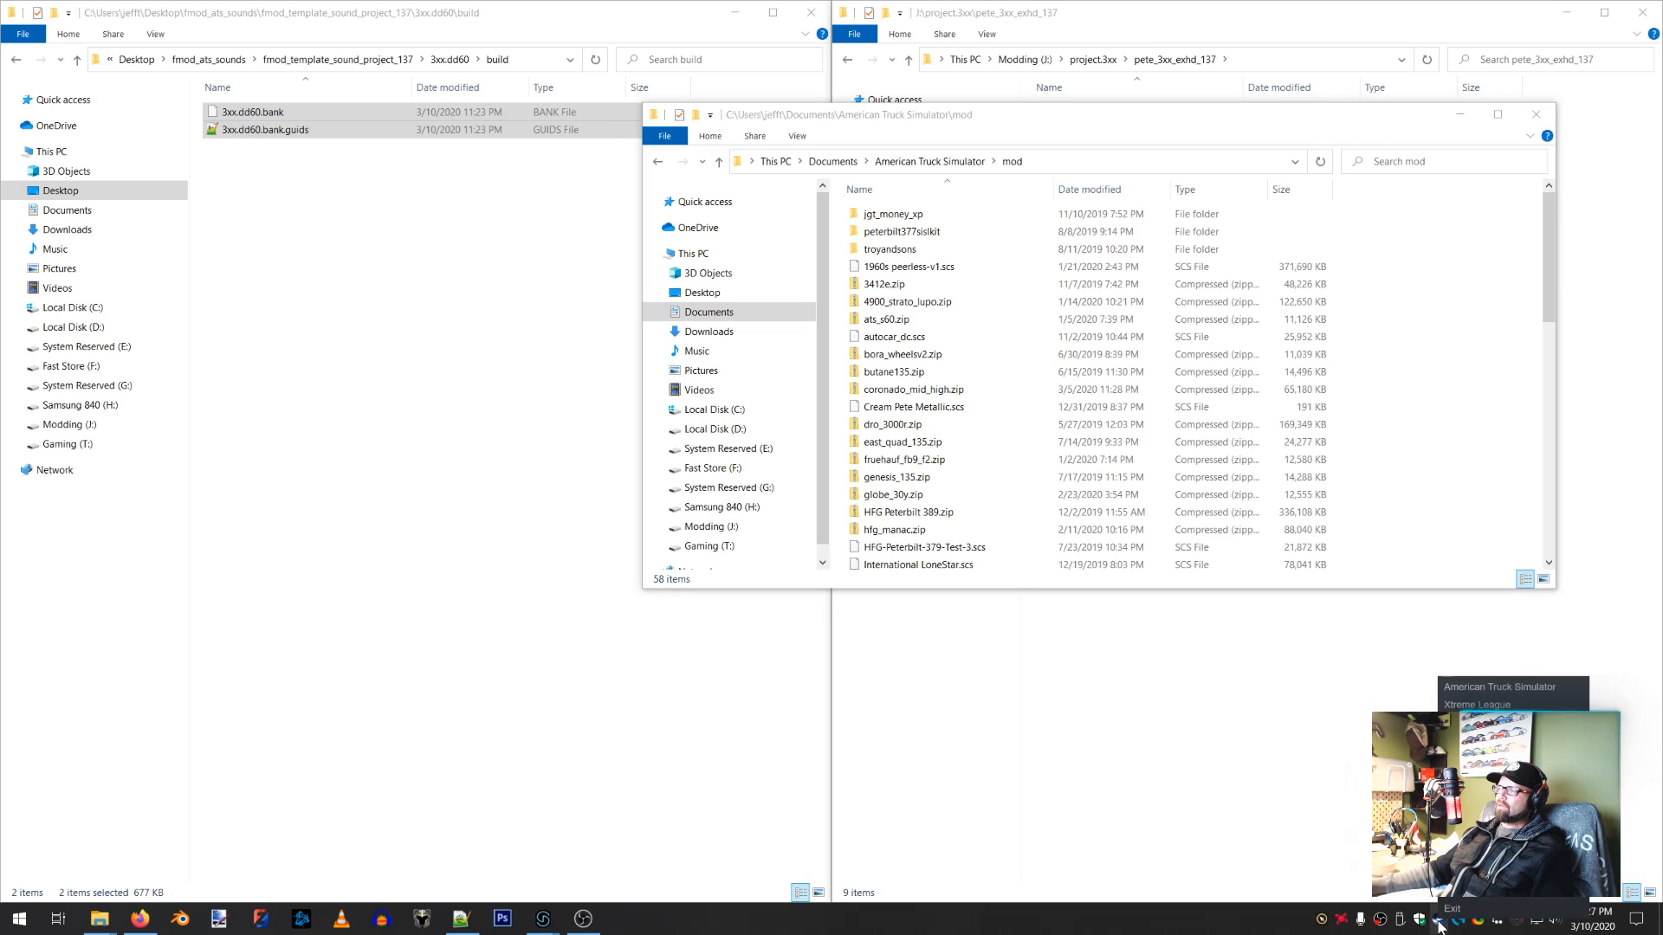
click(1486, 705)
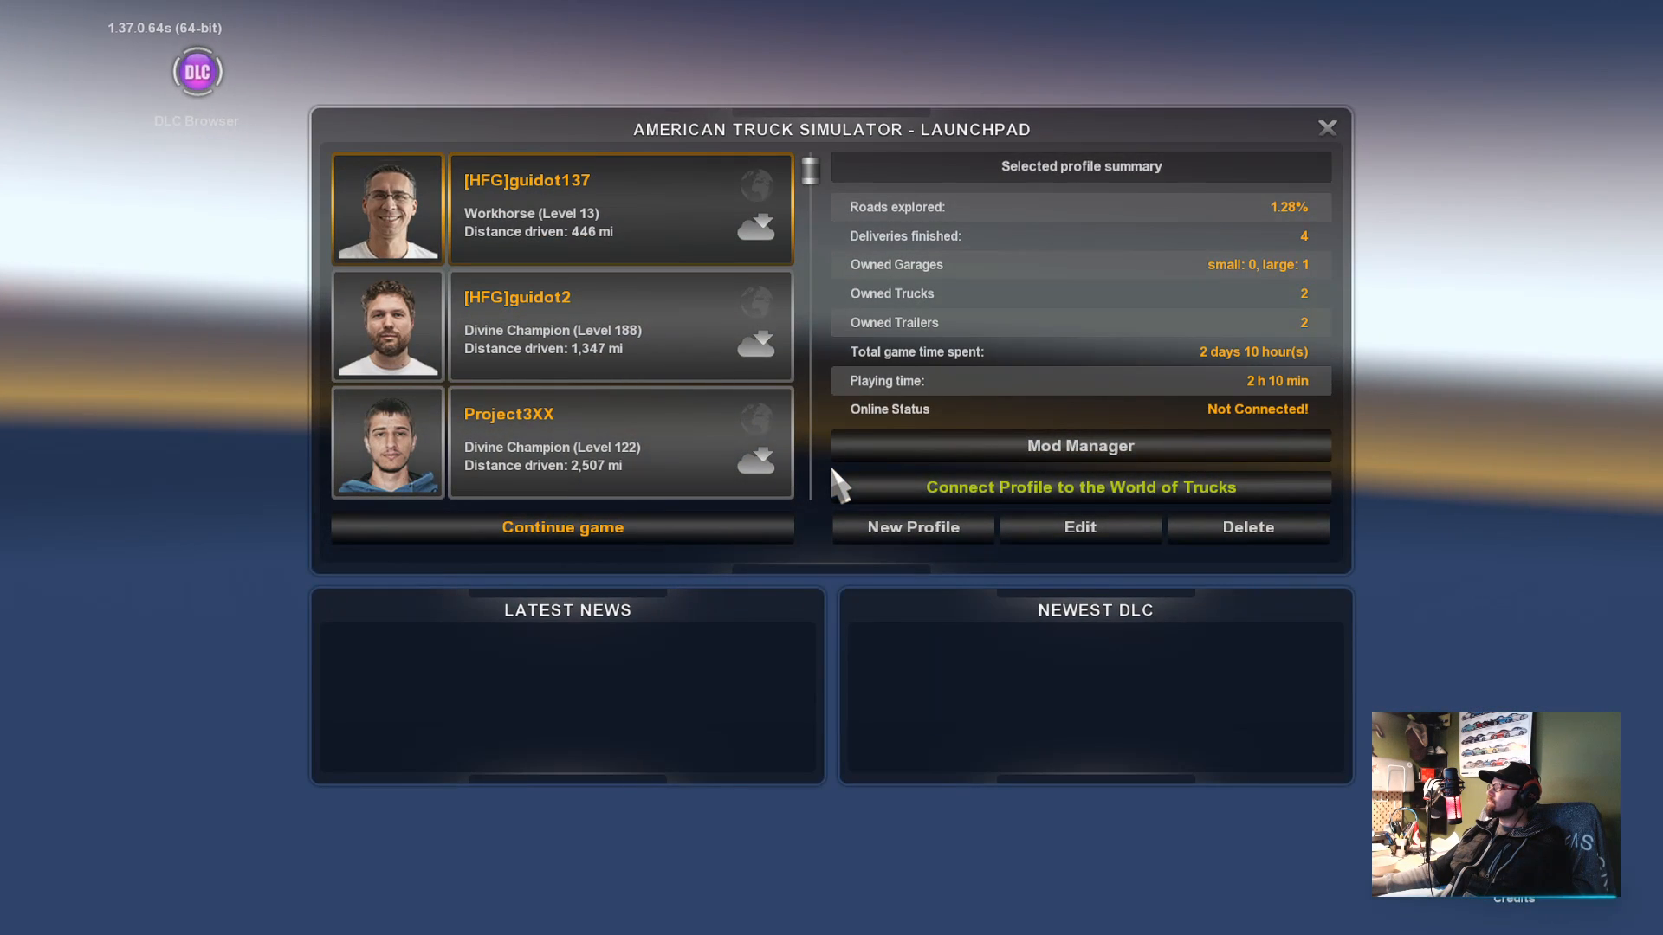
click(831, 605)
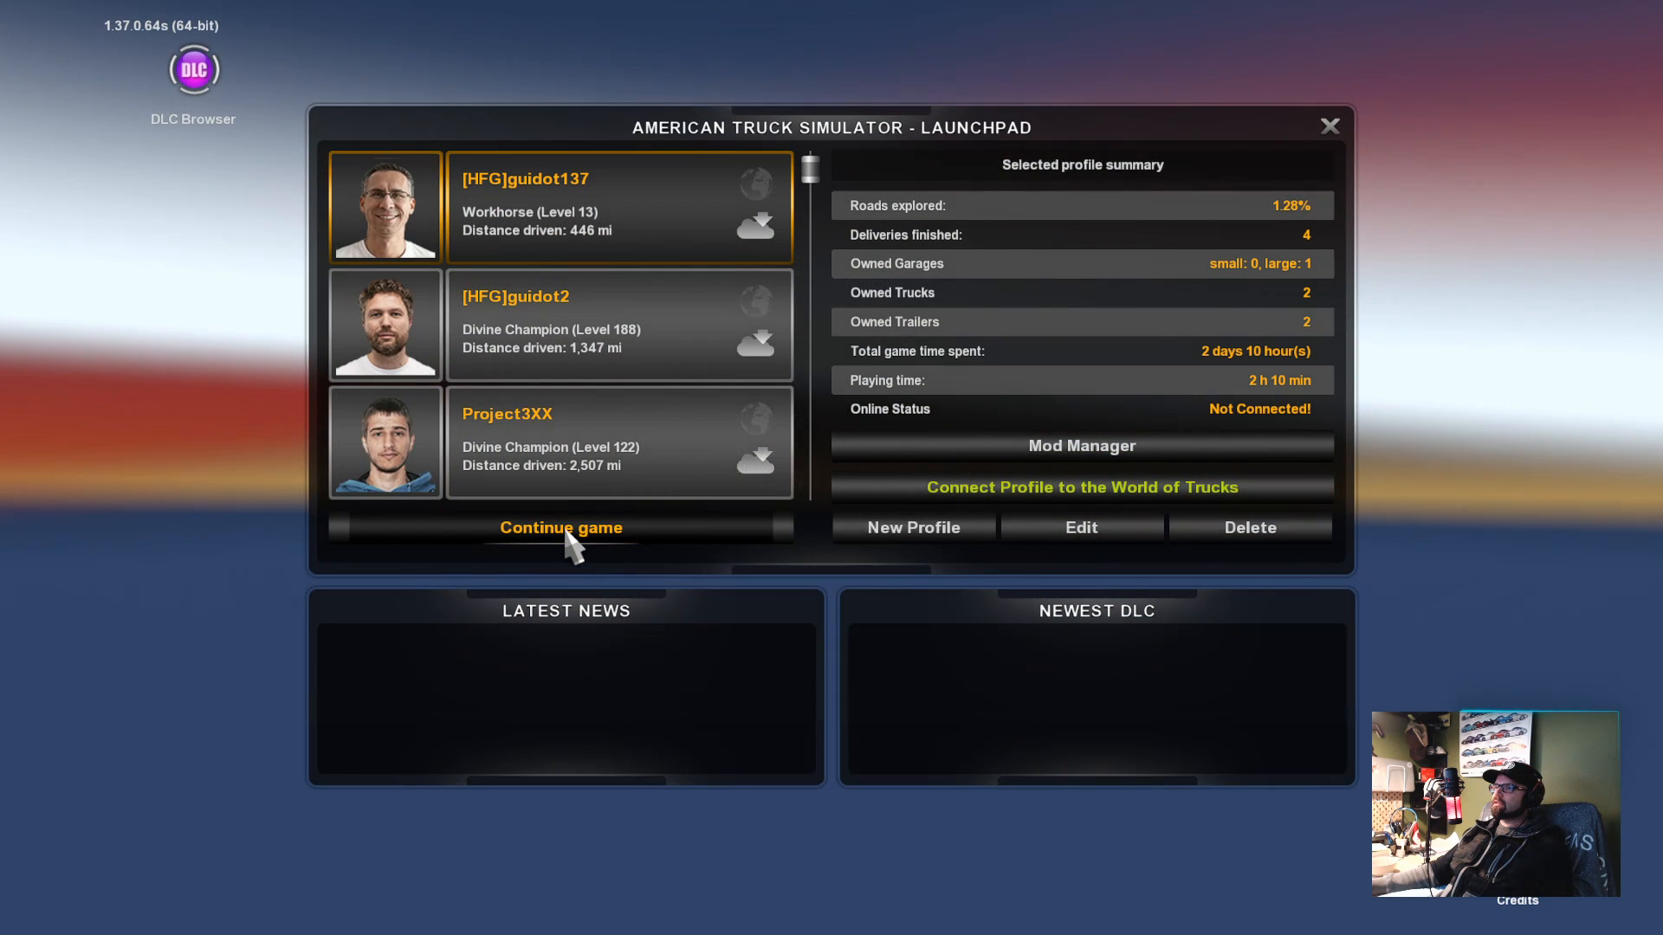
click(565, 530)
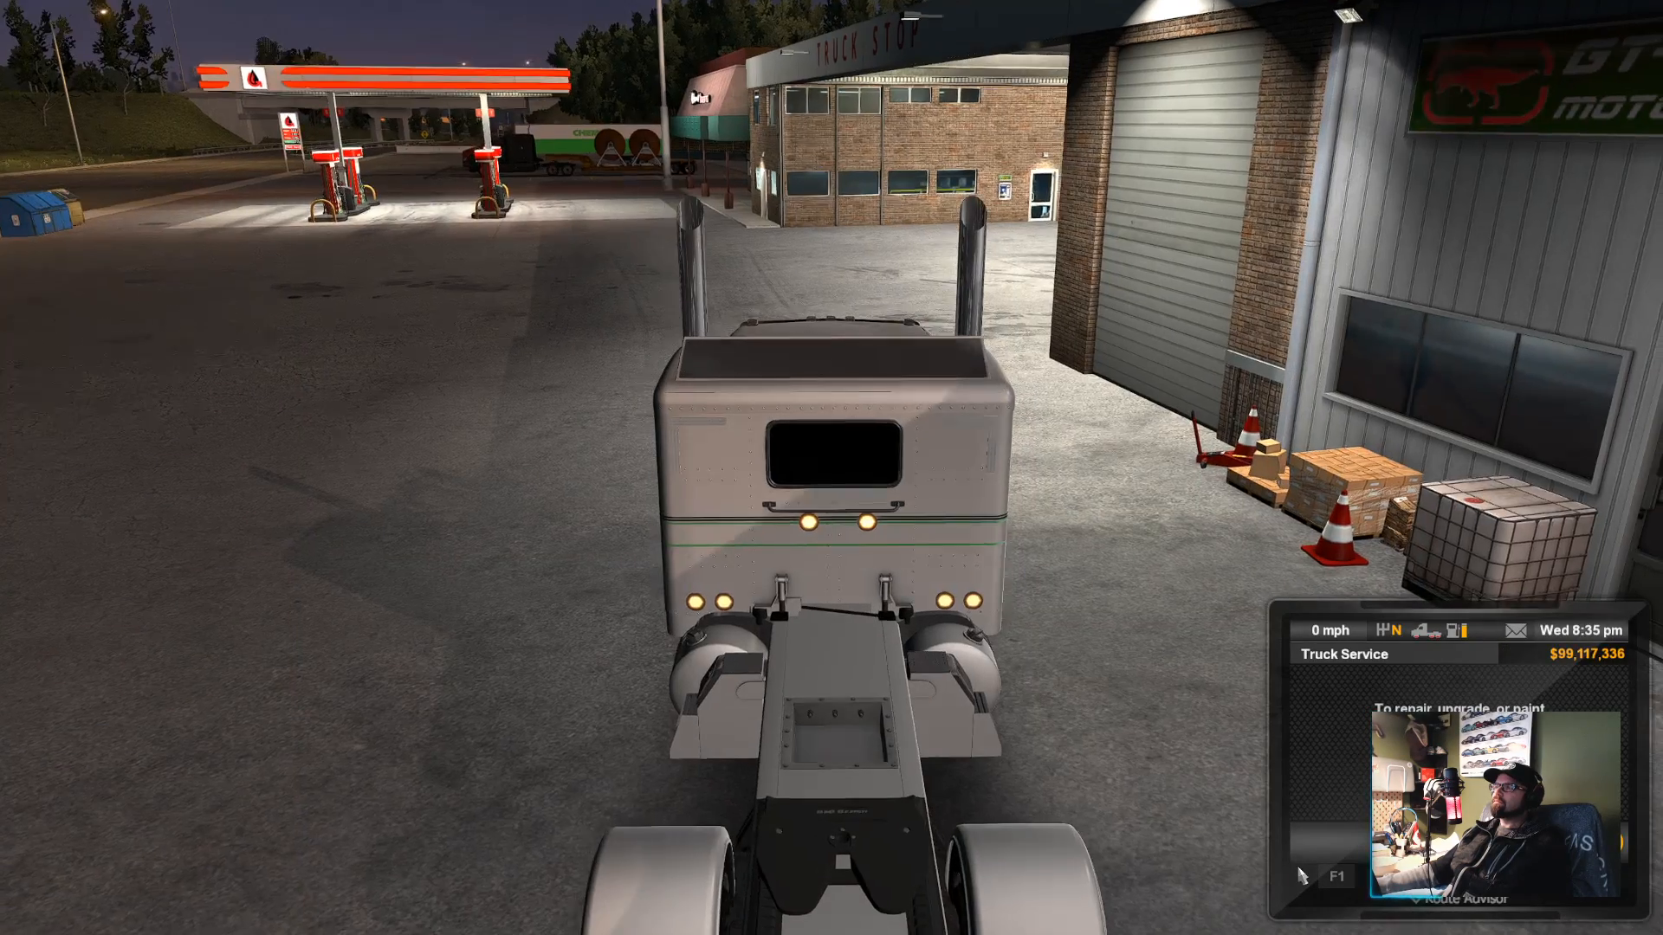
At the truck service shop, buy the Detroit Diesel SERIES 60 515 engine for the truck and return to the road
key(Return)
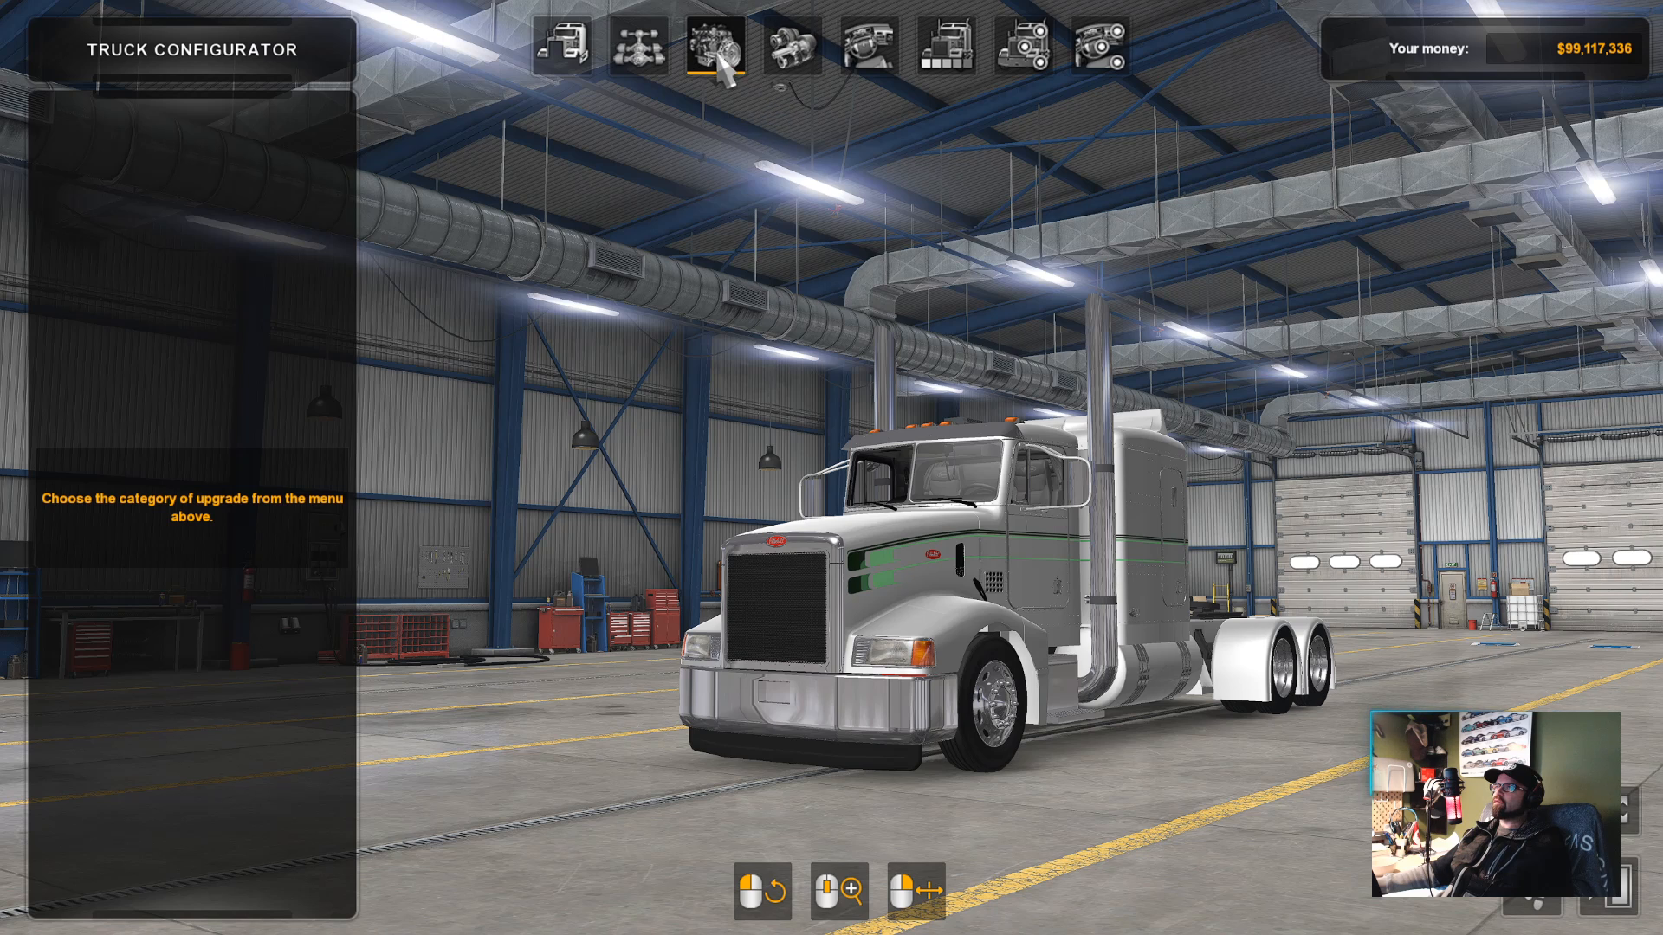
click(717, 57)
scroll(266, 456, down, 10)
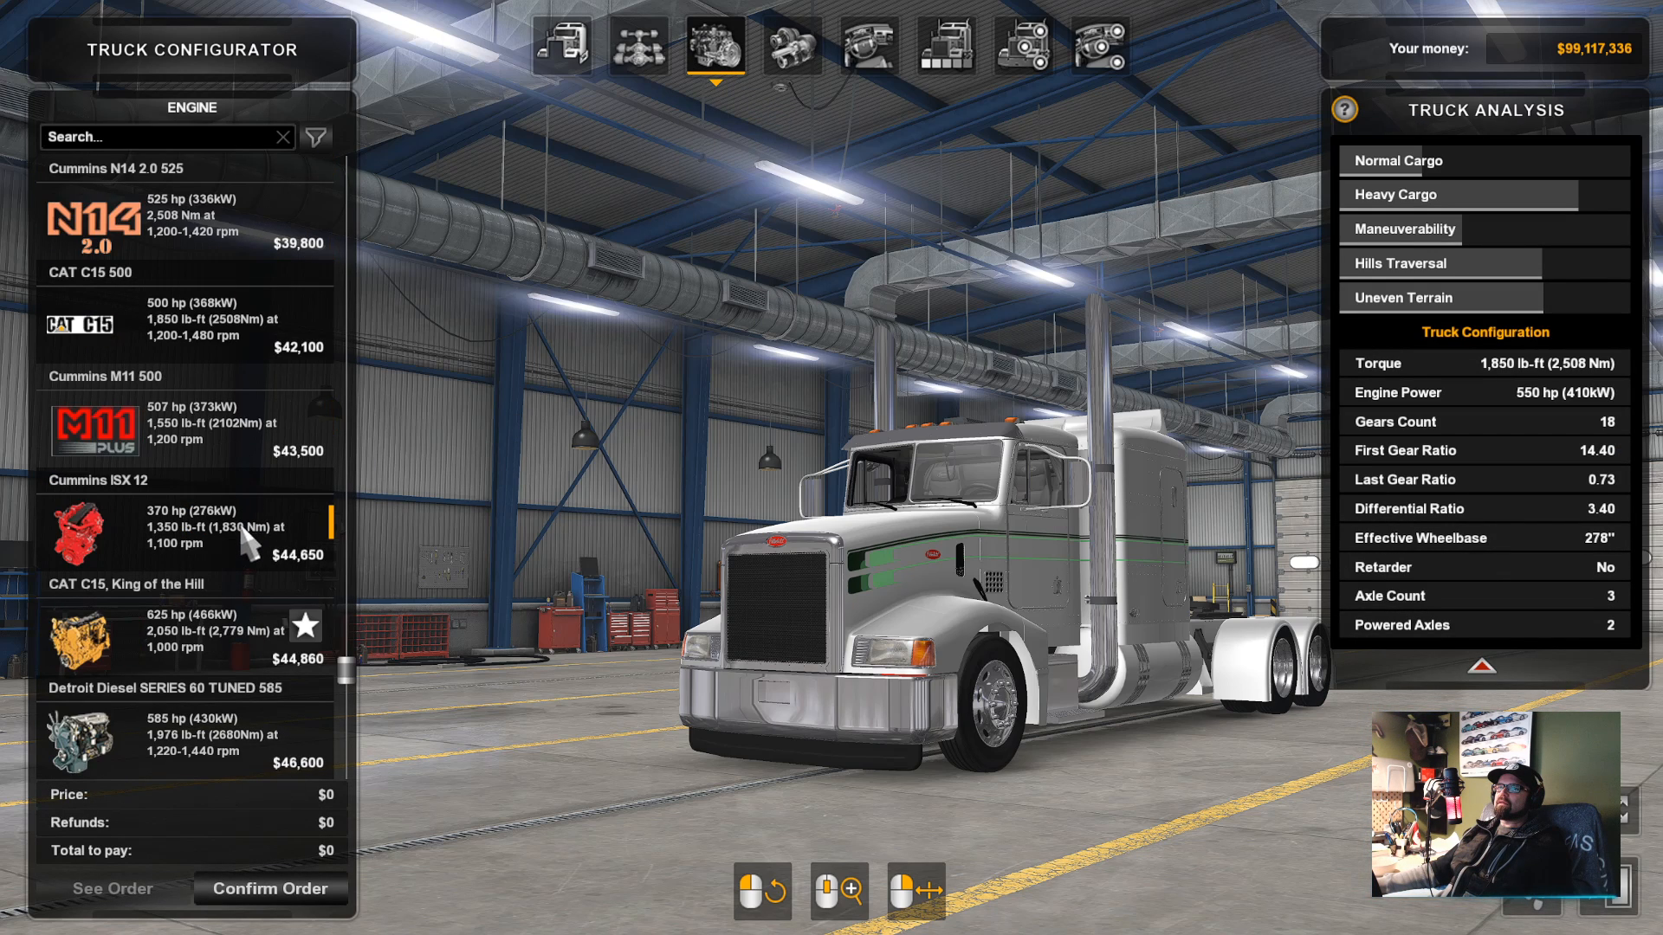
scroll(214, 592, up, 8)
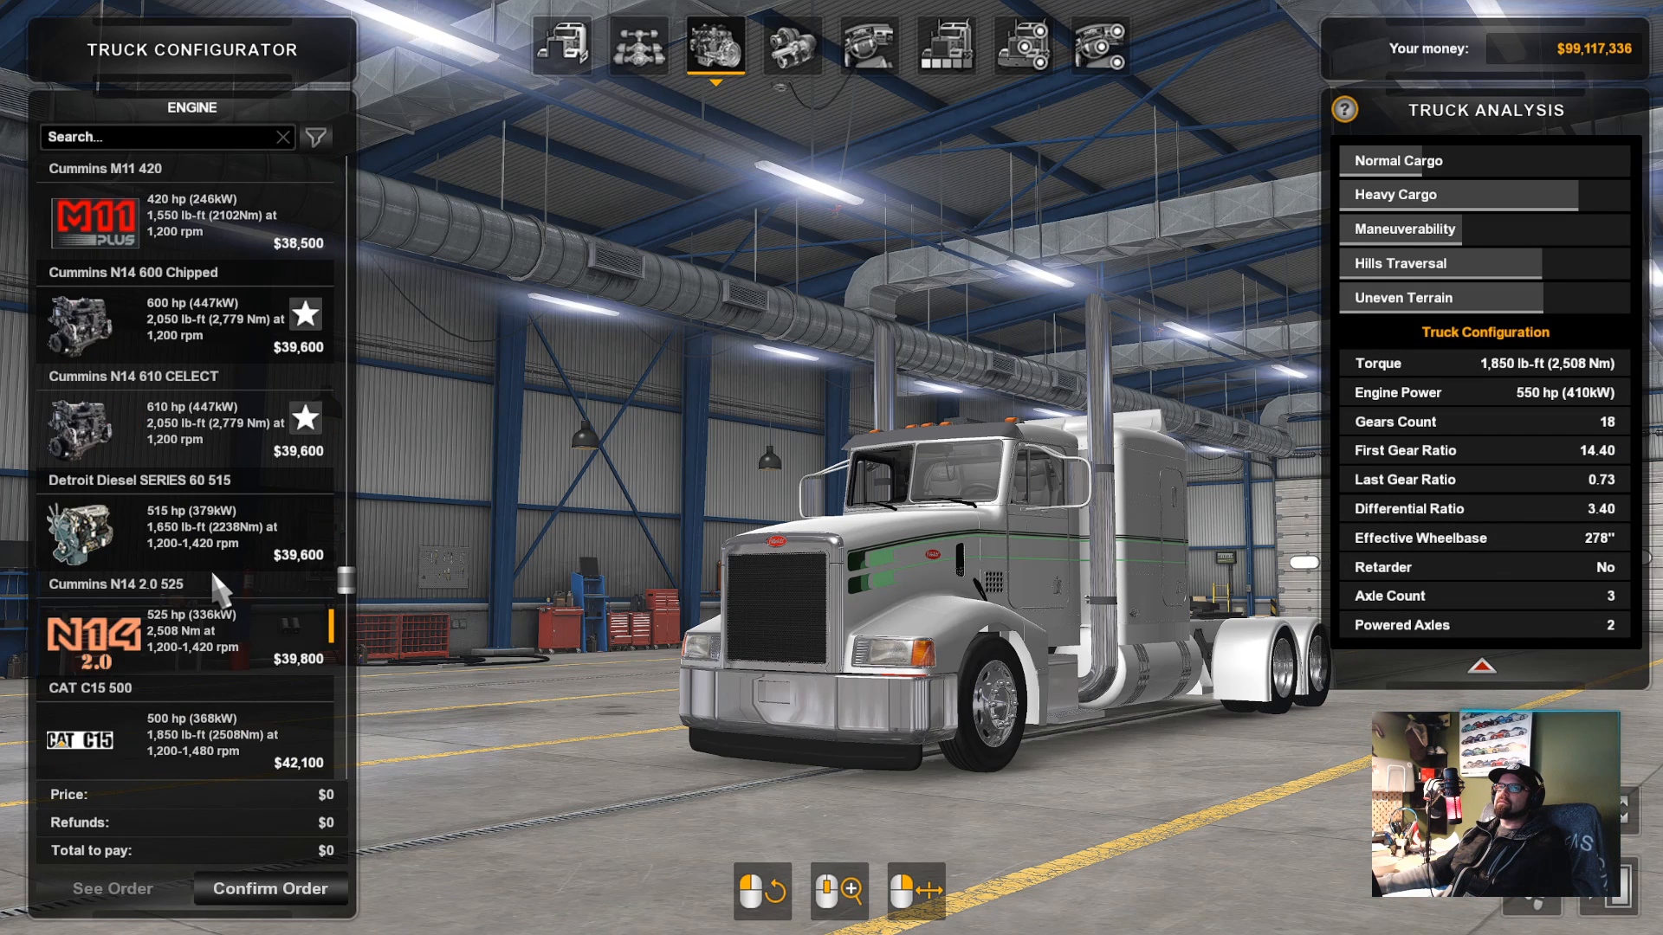
scroll(221, 592, up, 8)
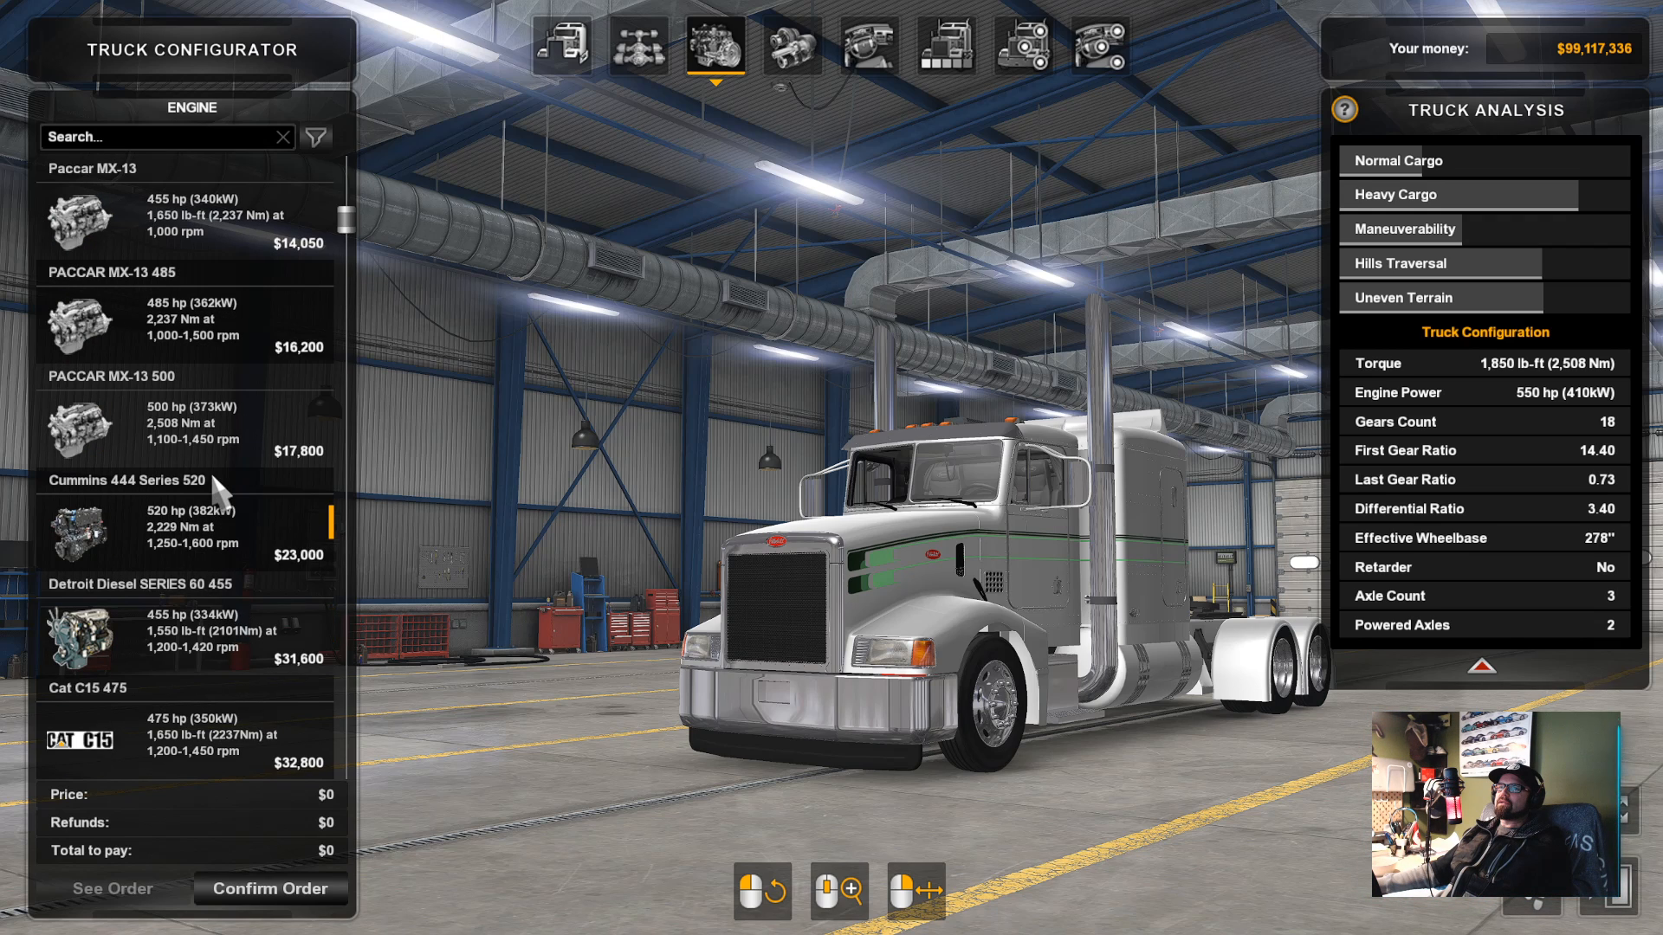
scroll(219, 490, down, 2)
scroll(219, 490, down, 6)
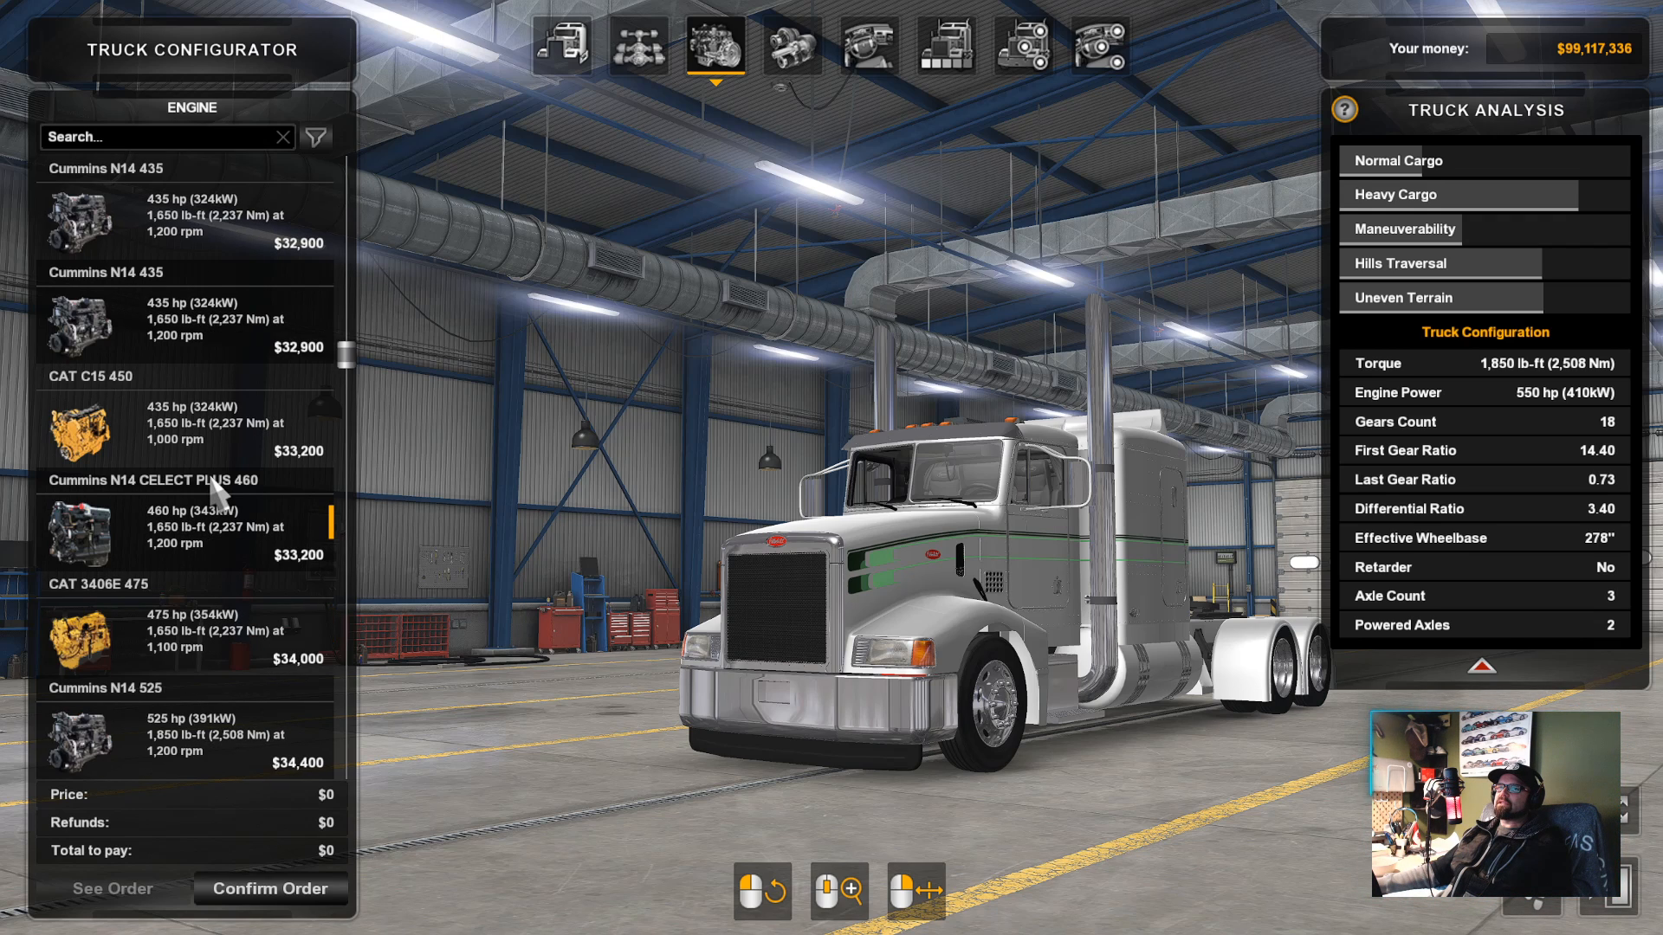
scroll(219, 490, down, 4)
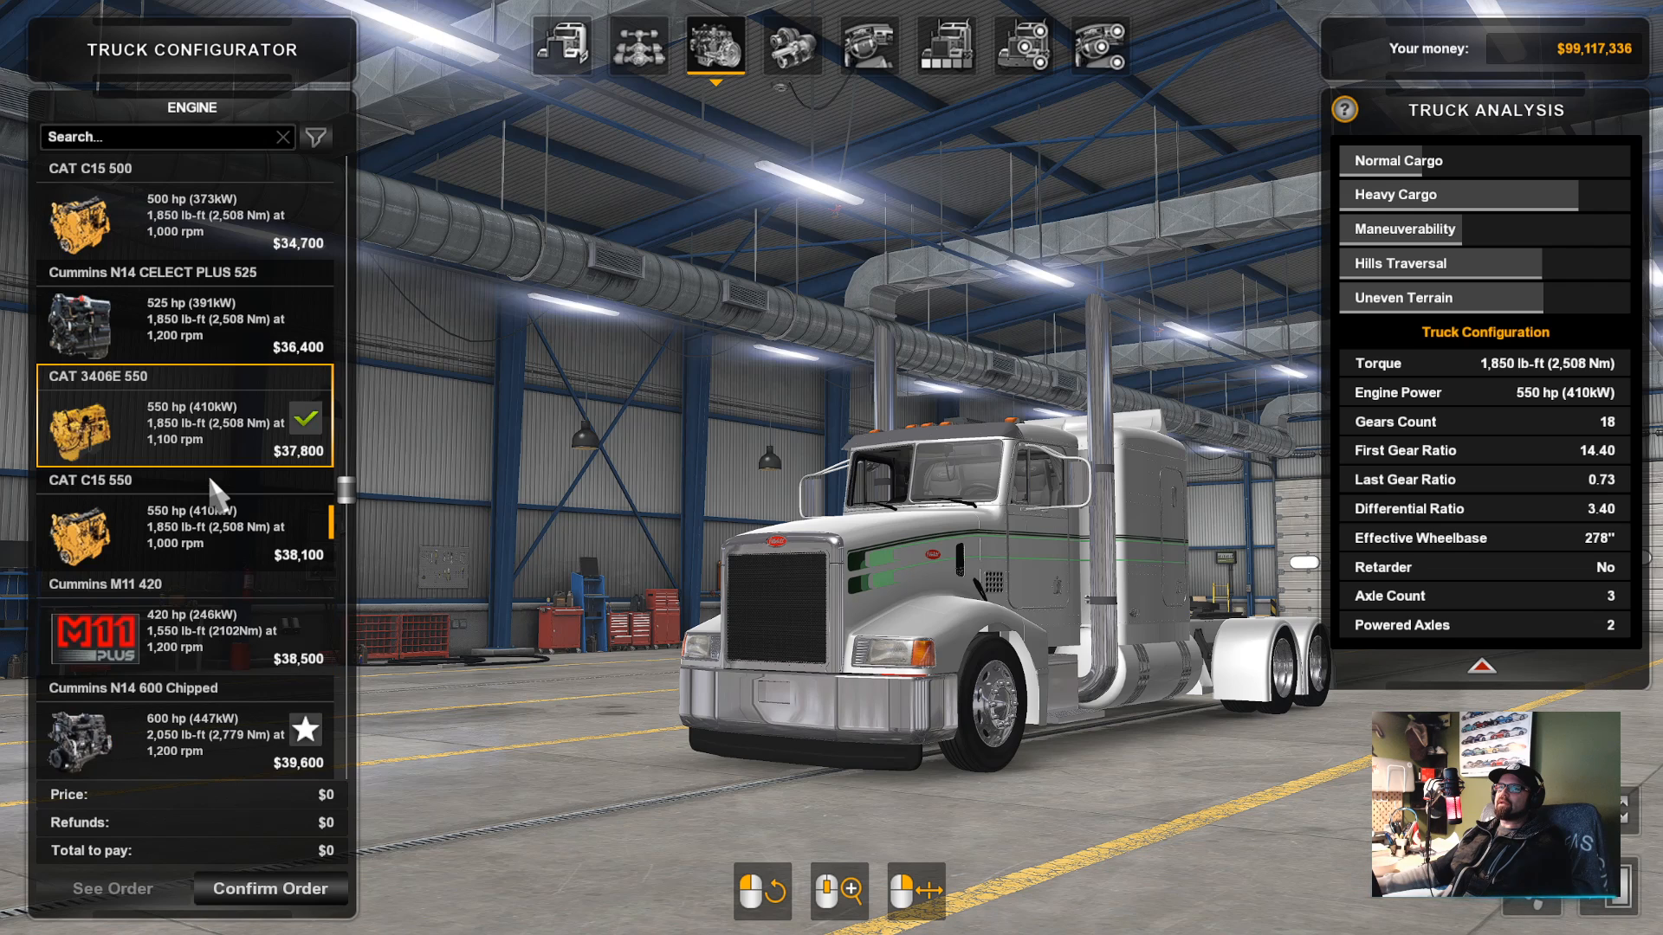
scroll(215, 490, down, 2)
scroll(213, 487, down, 2)
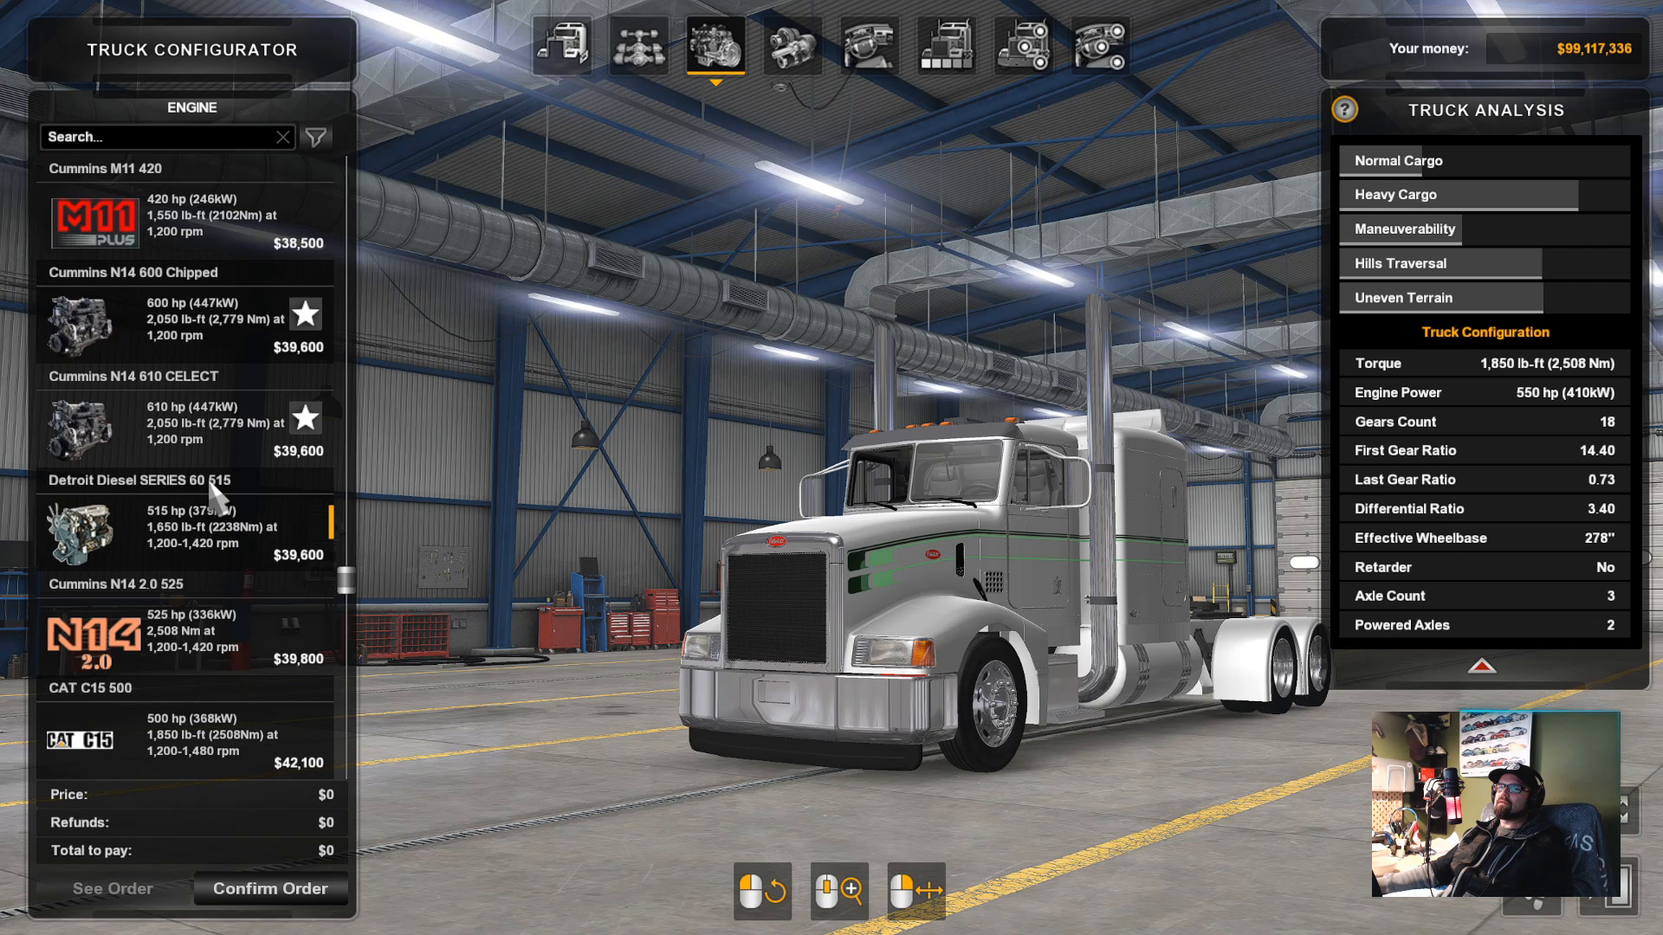
click(183, 533)
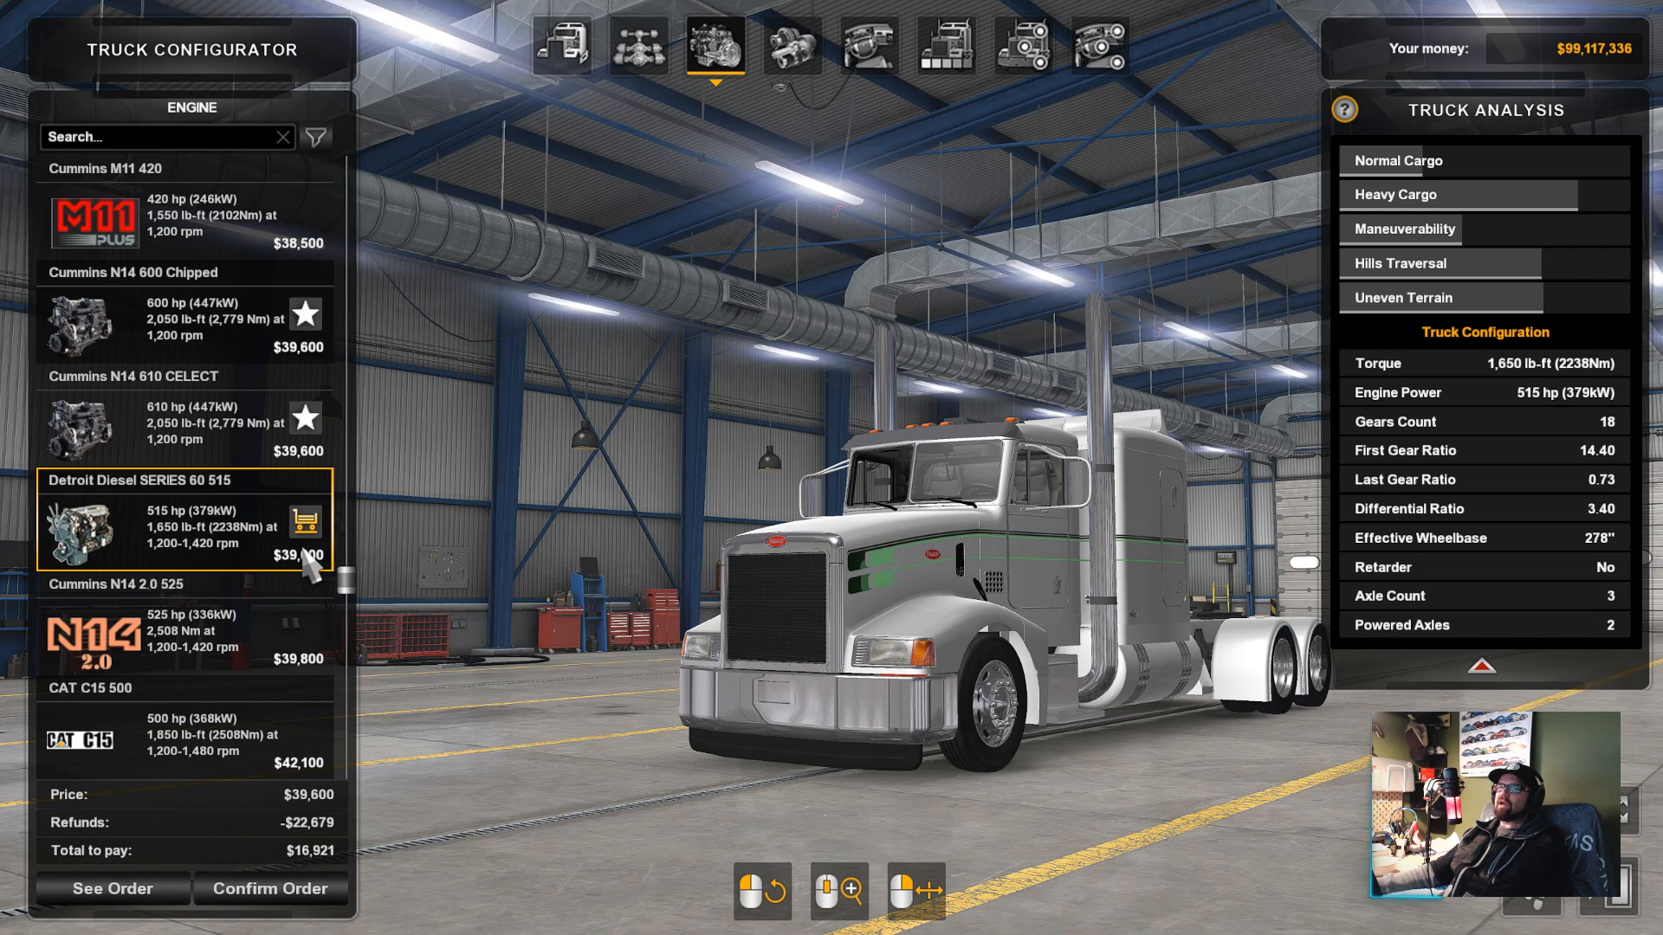
key(Escape)
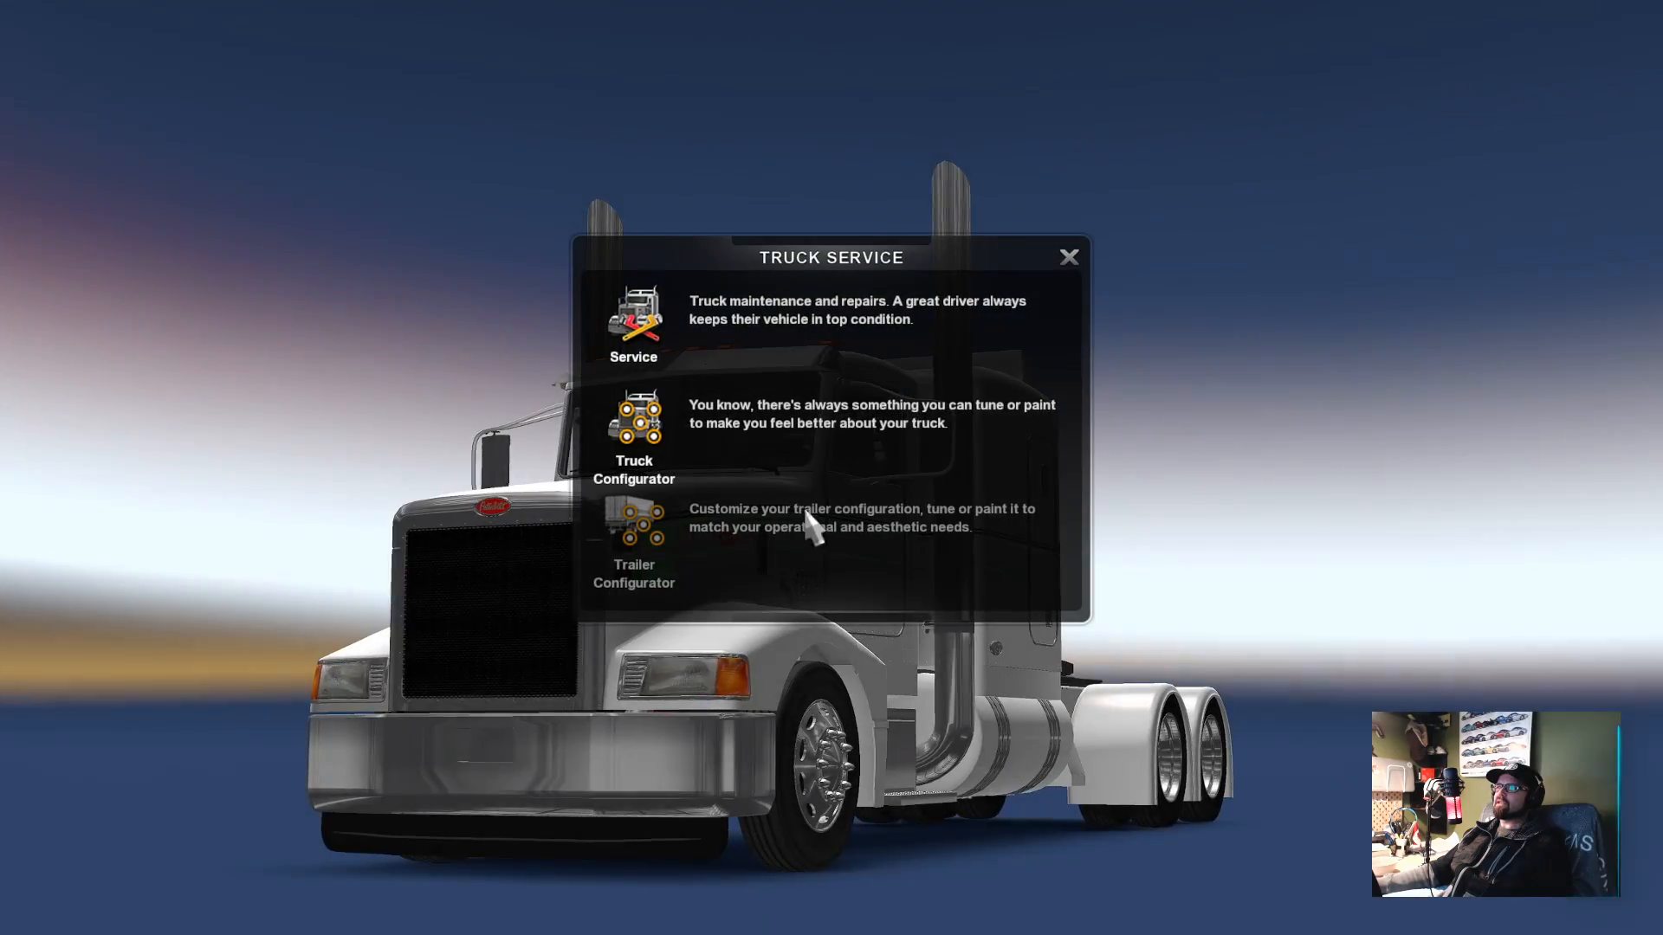
click(1069, 260)
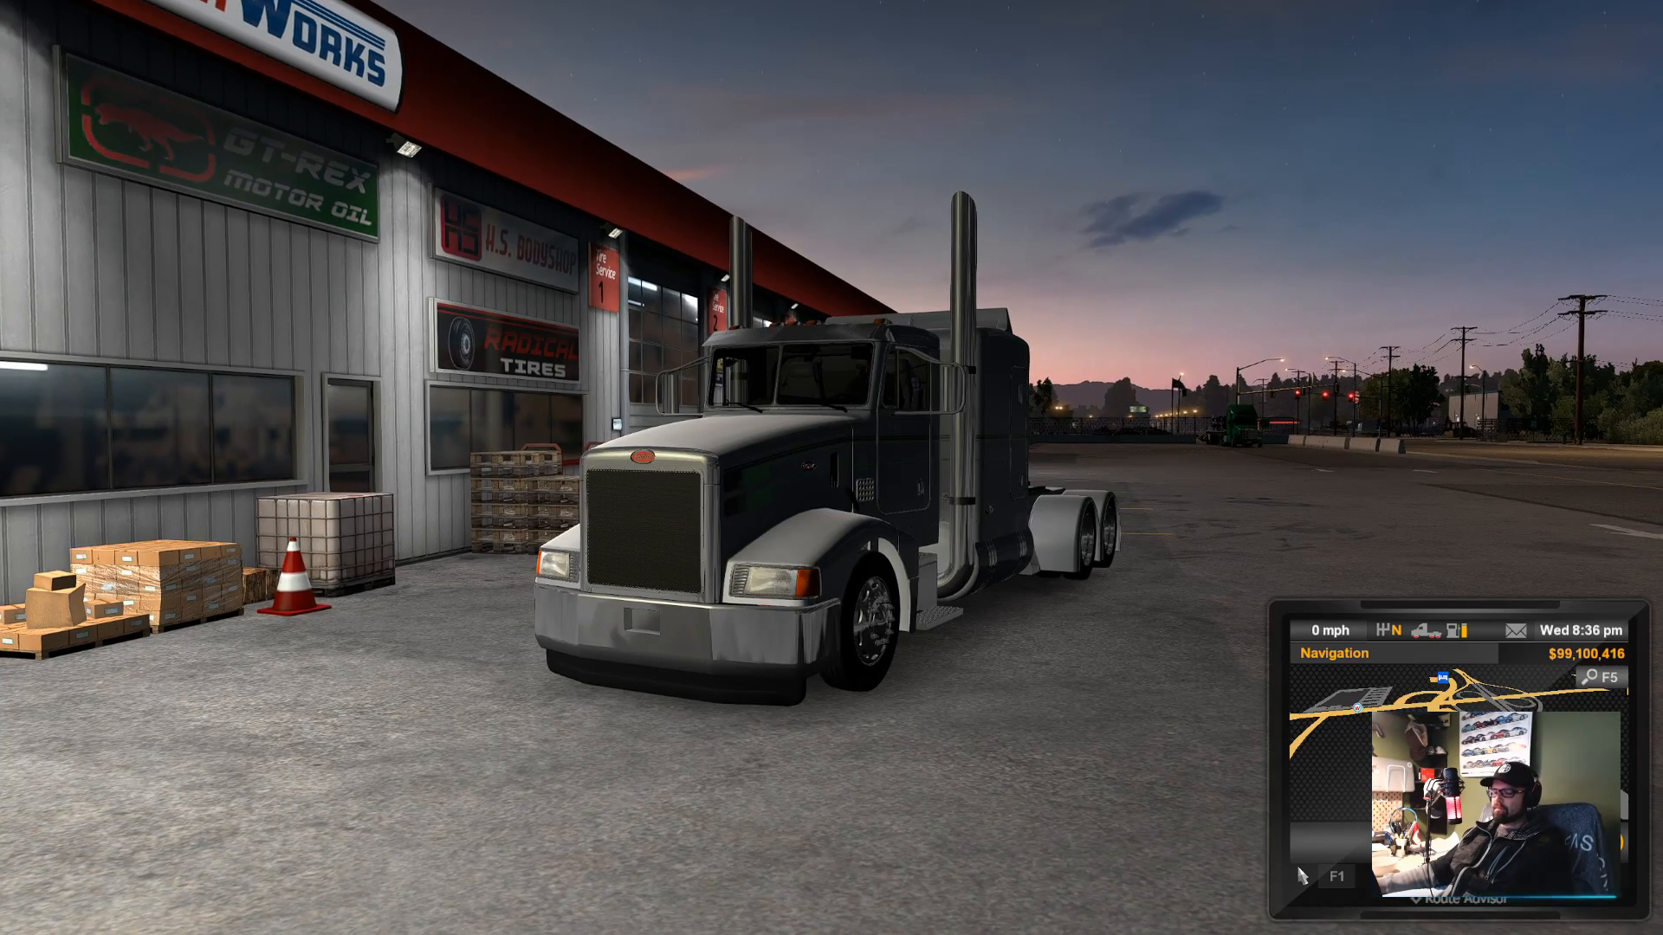
Test-drive the truck in the interior view and check the developer console for errors after stopping
key(1)
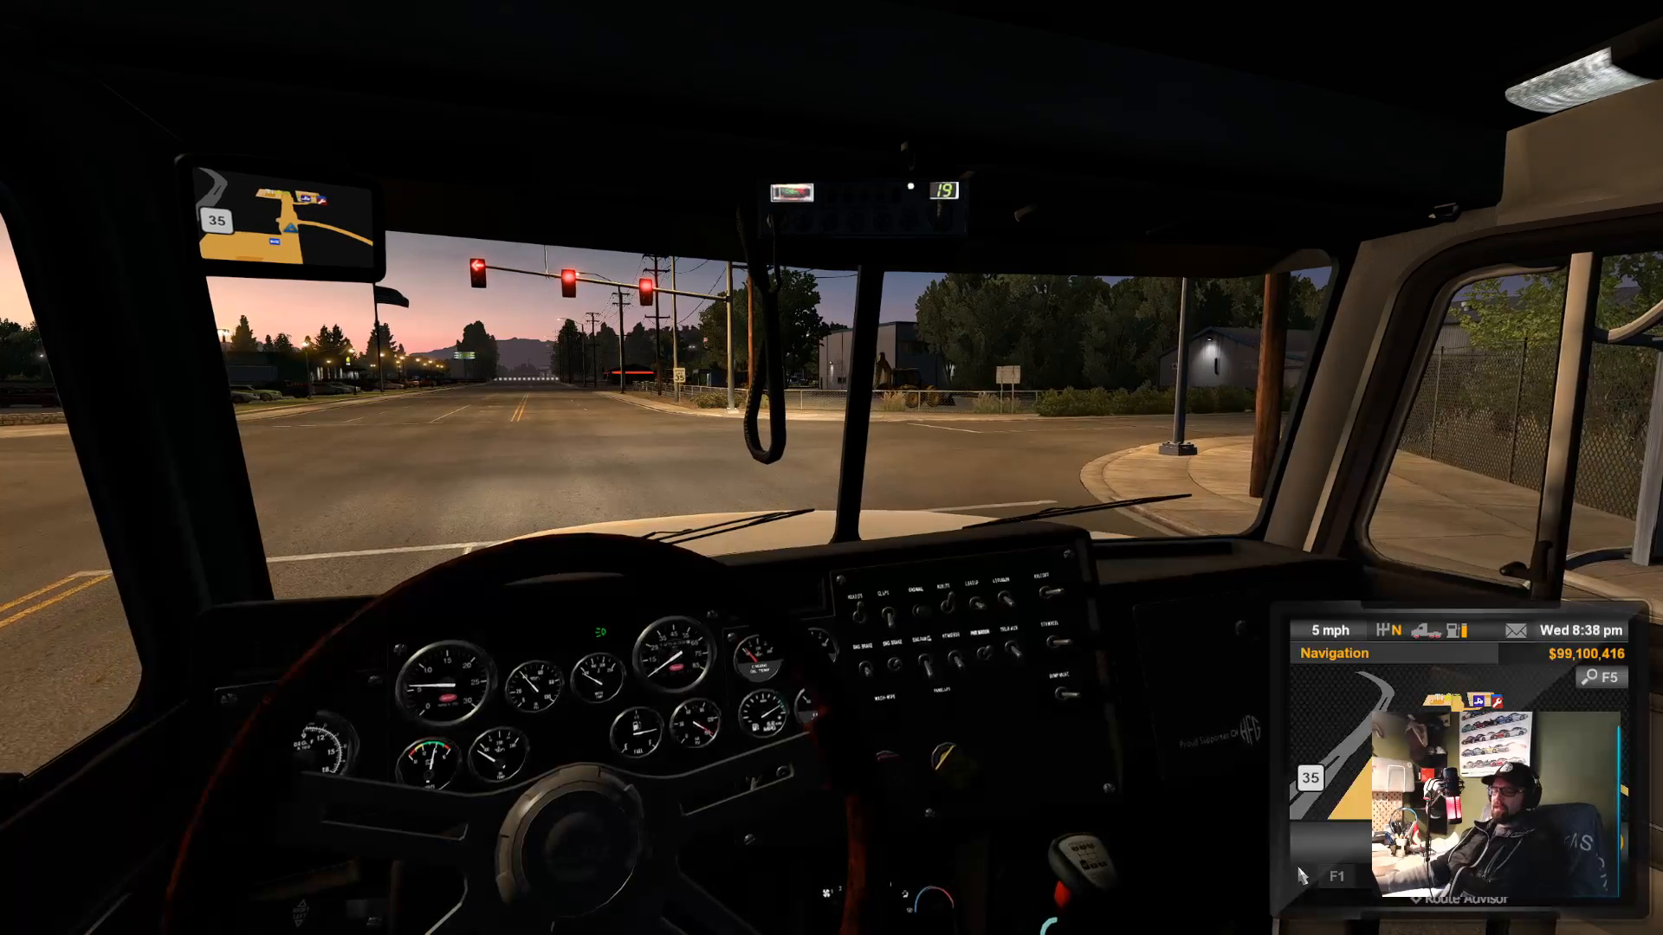
key(grave)
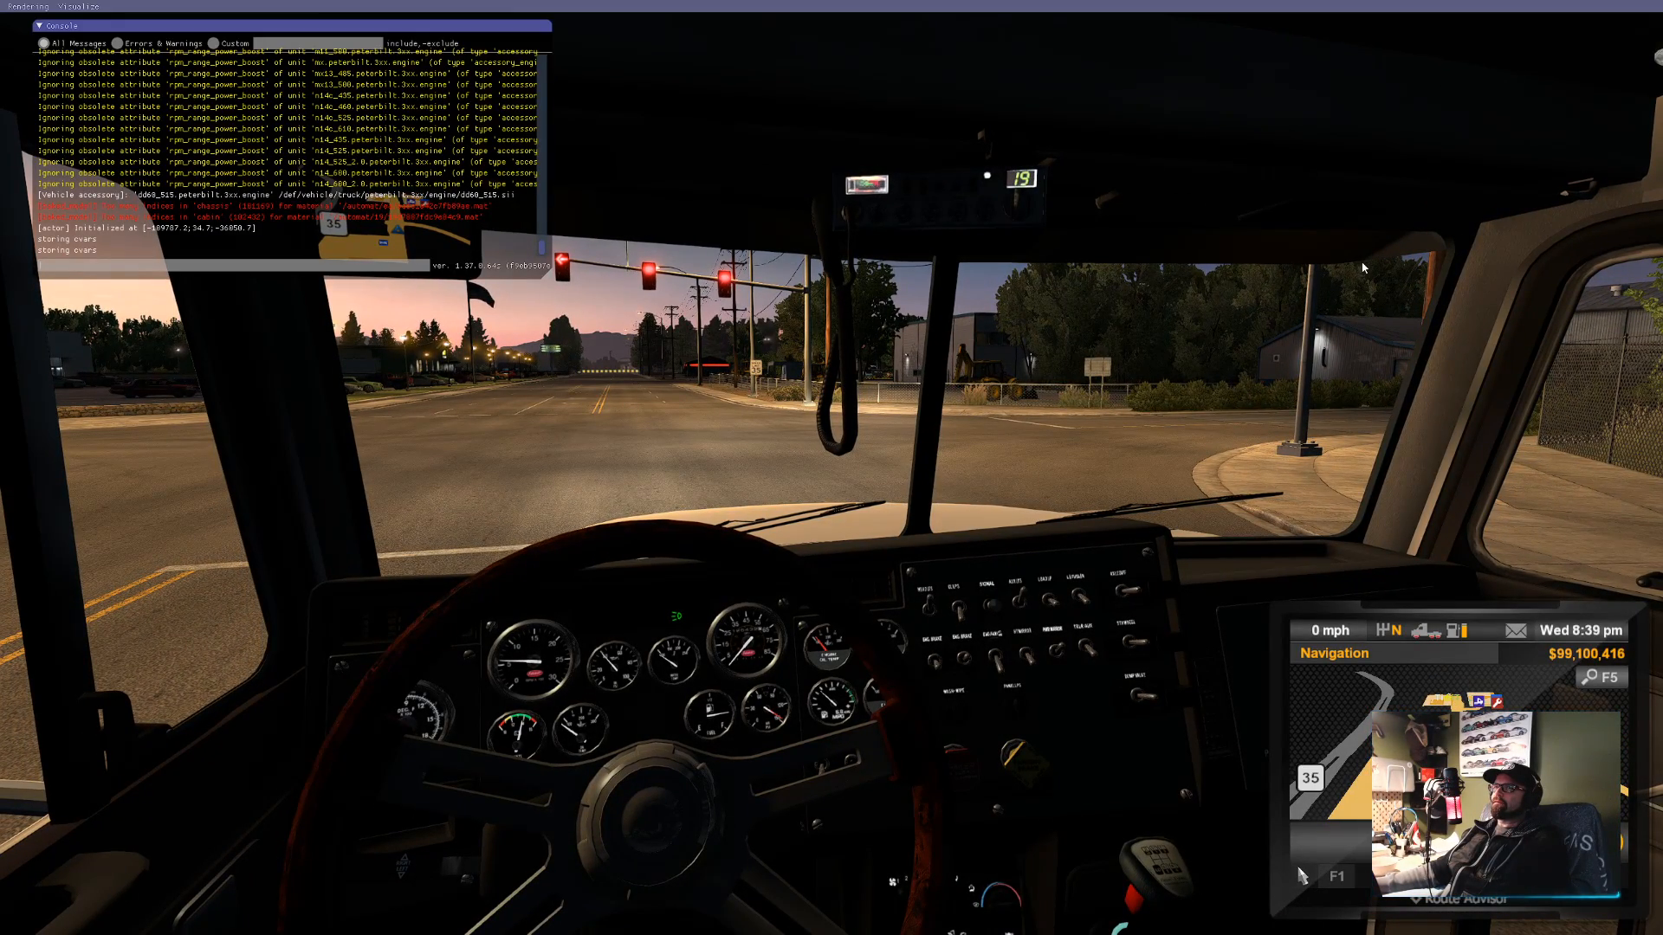
key(grave)
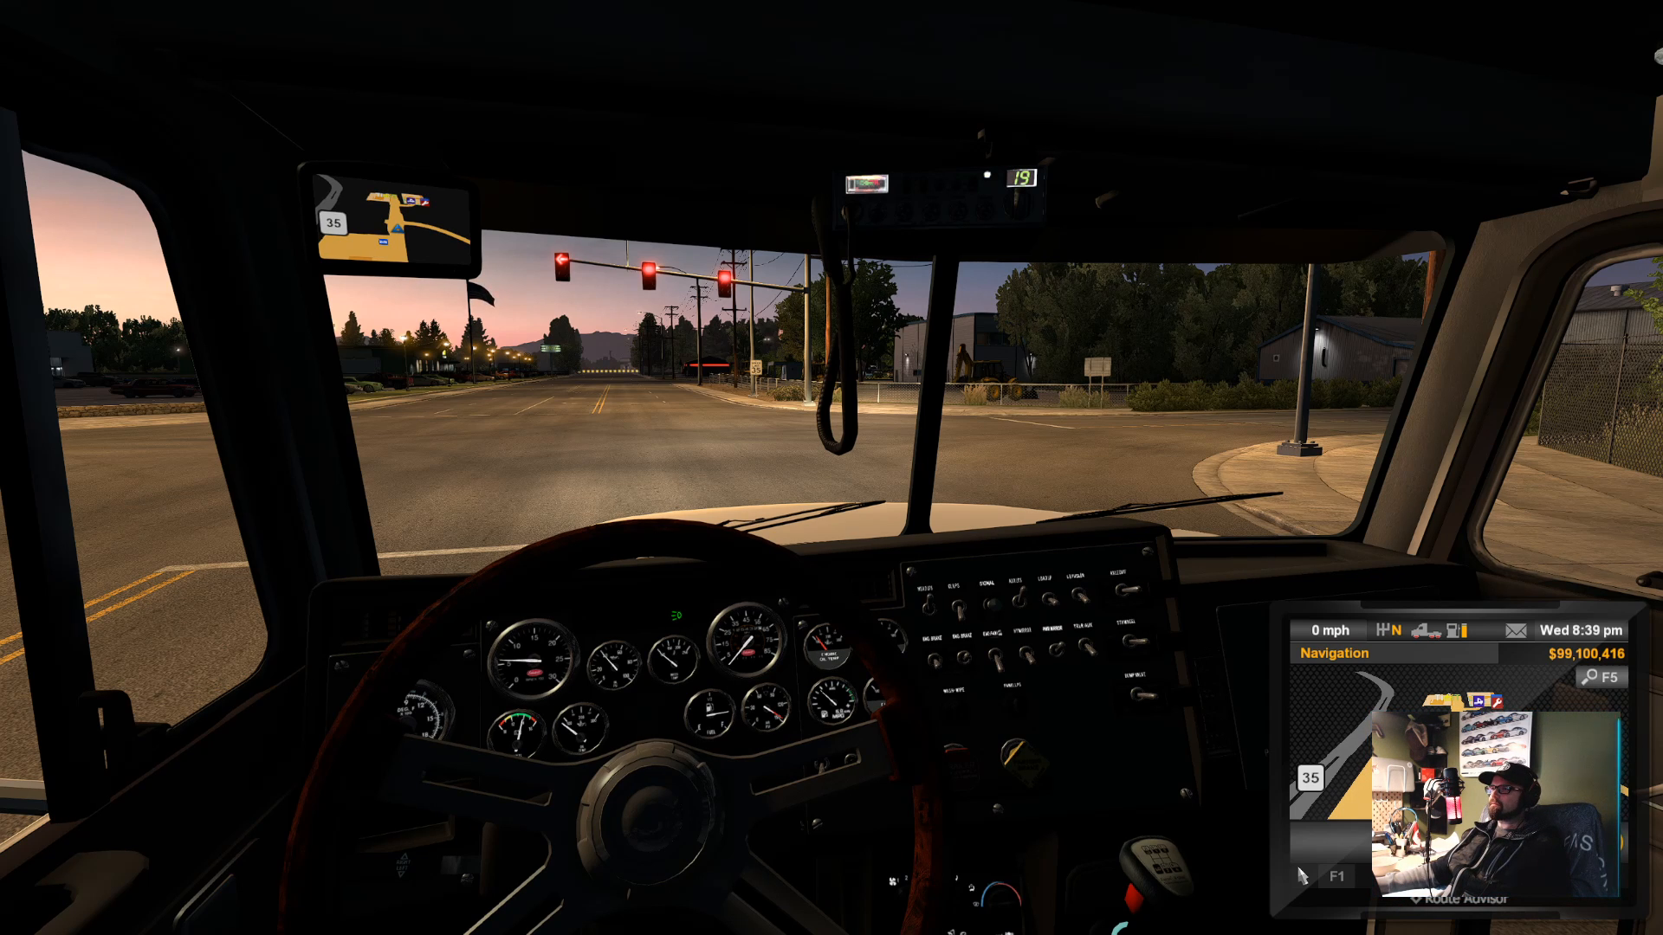
Leave the current driver profile from the game's main menu and confirm the profile change
key(Escape)
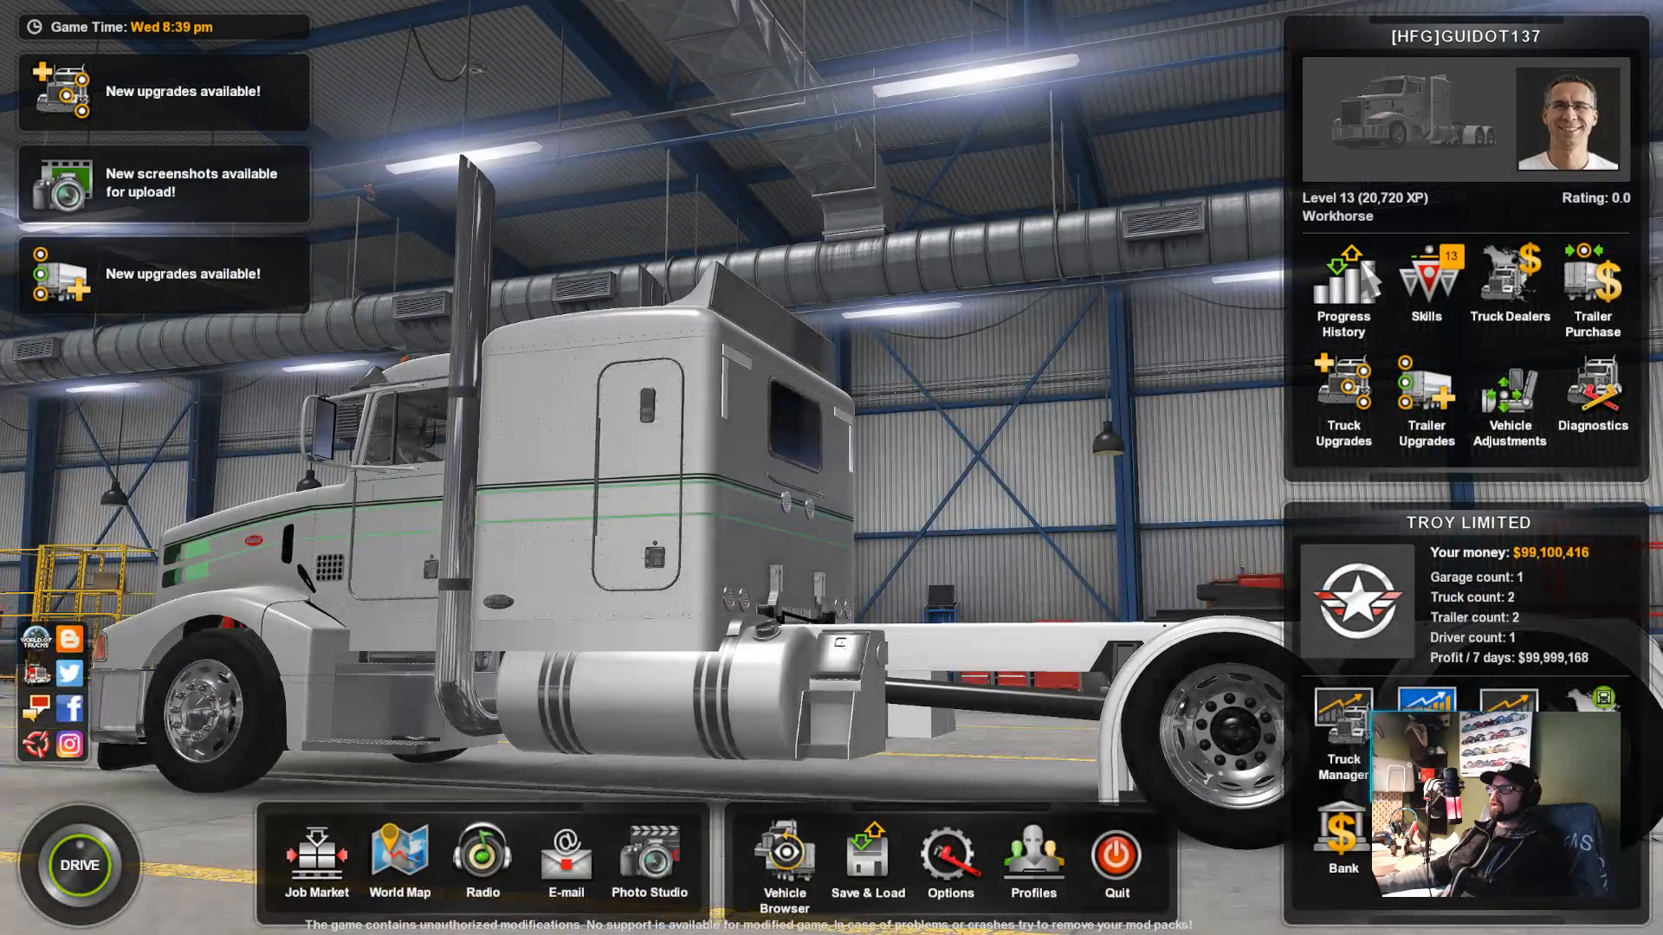
click(1031, 862)
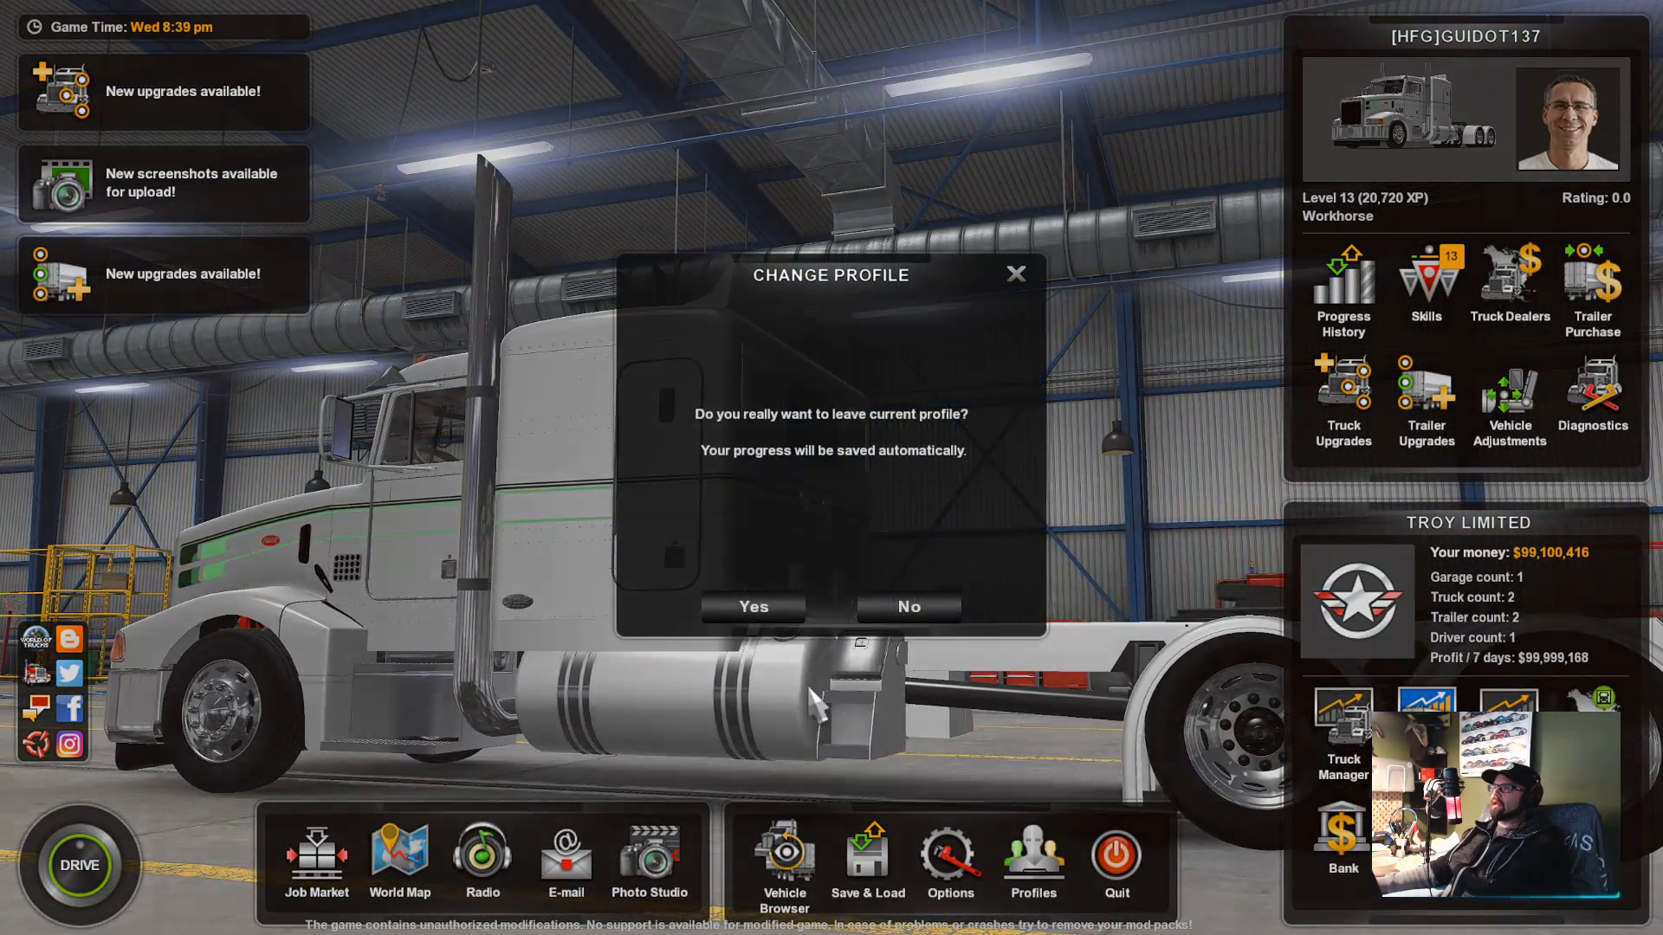
click(755, 604)
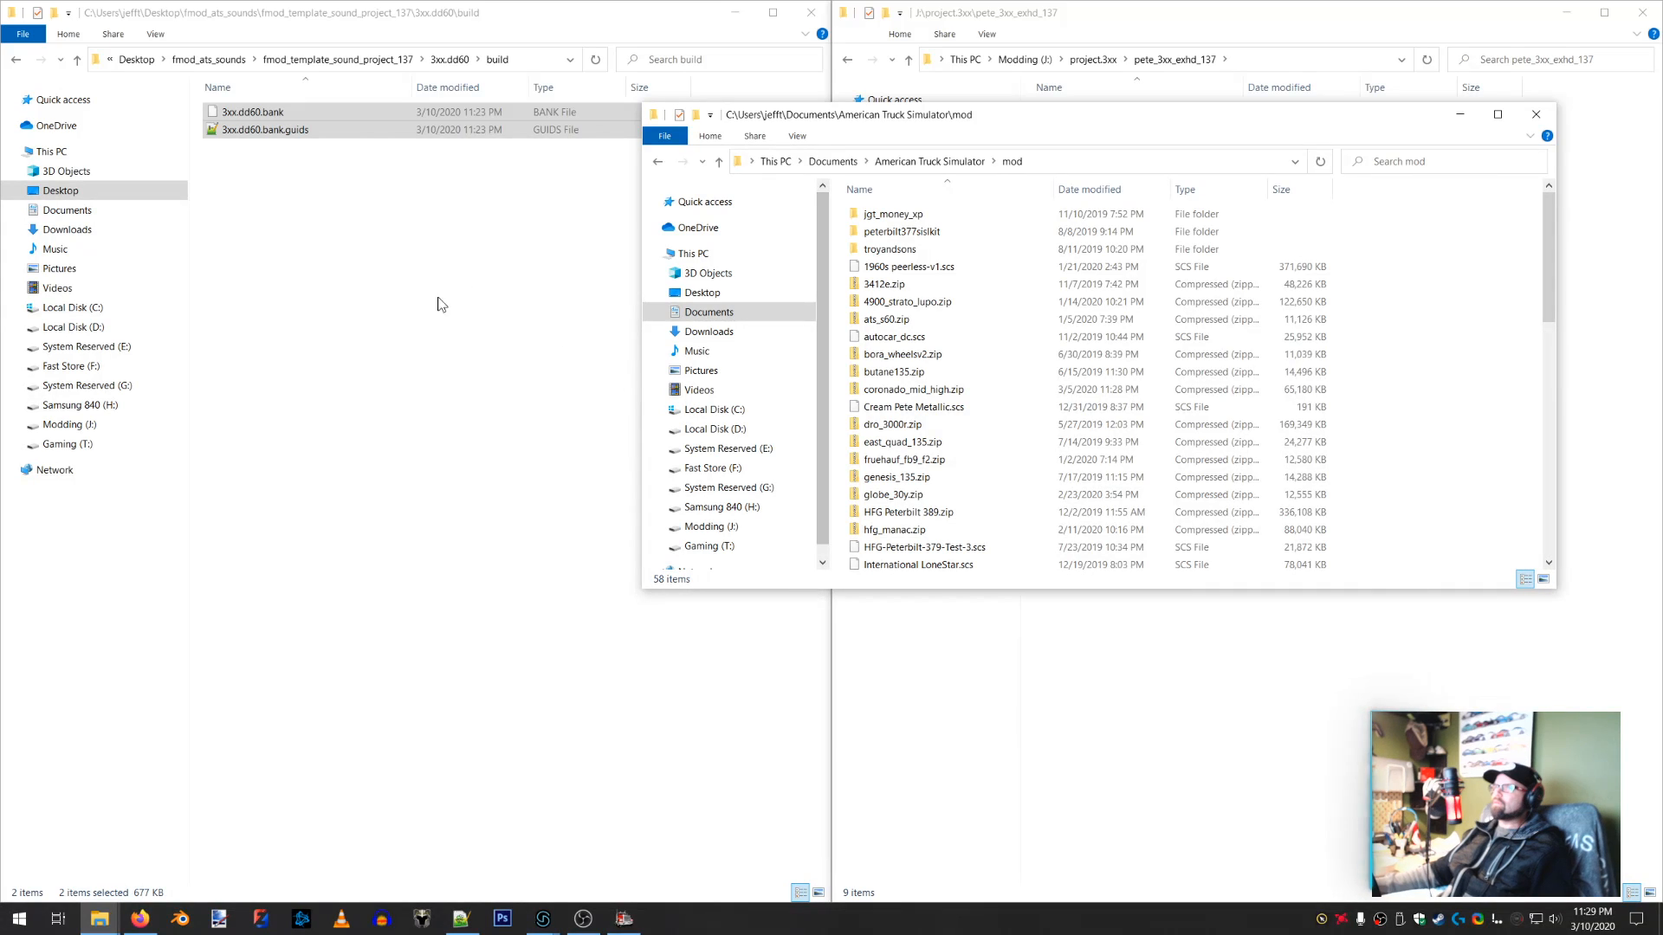
Switch to FMOD Studio's Event Editor for 3xx.dd60.fspro and raise the engine event's brake parameter to about 0.6
click(482, 419)
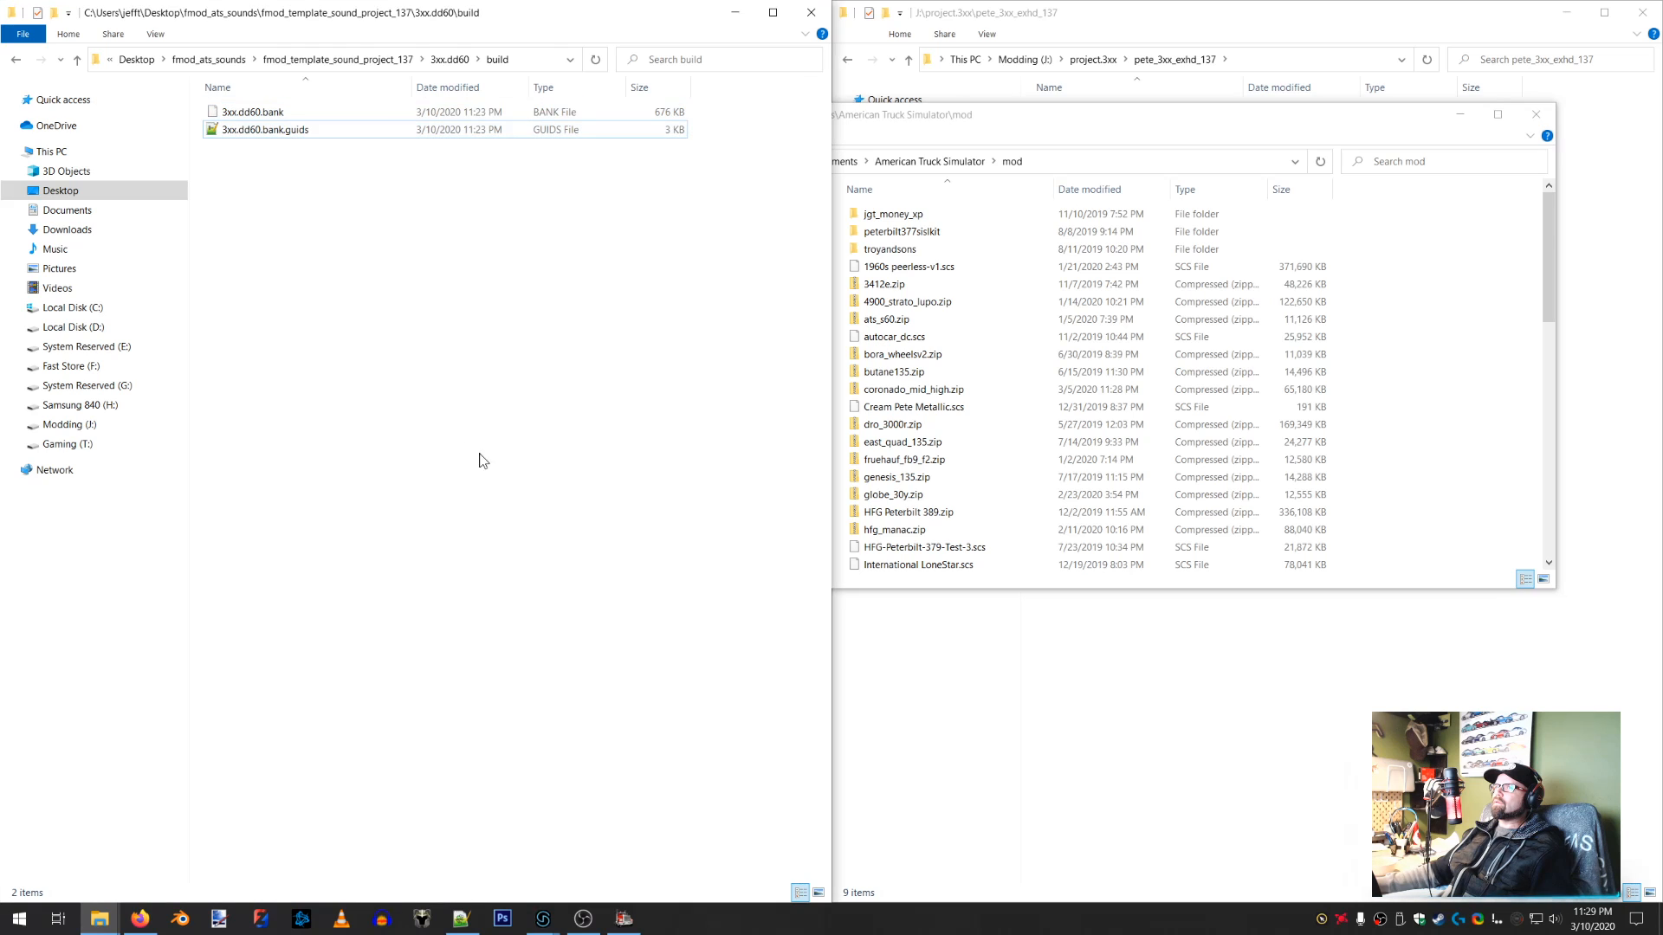
click(1131, 22)
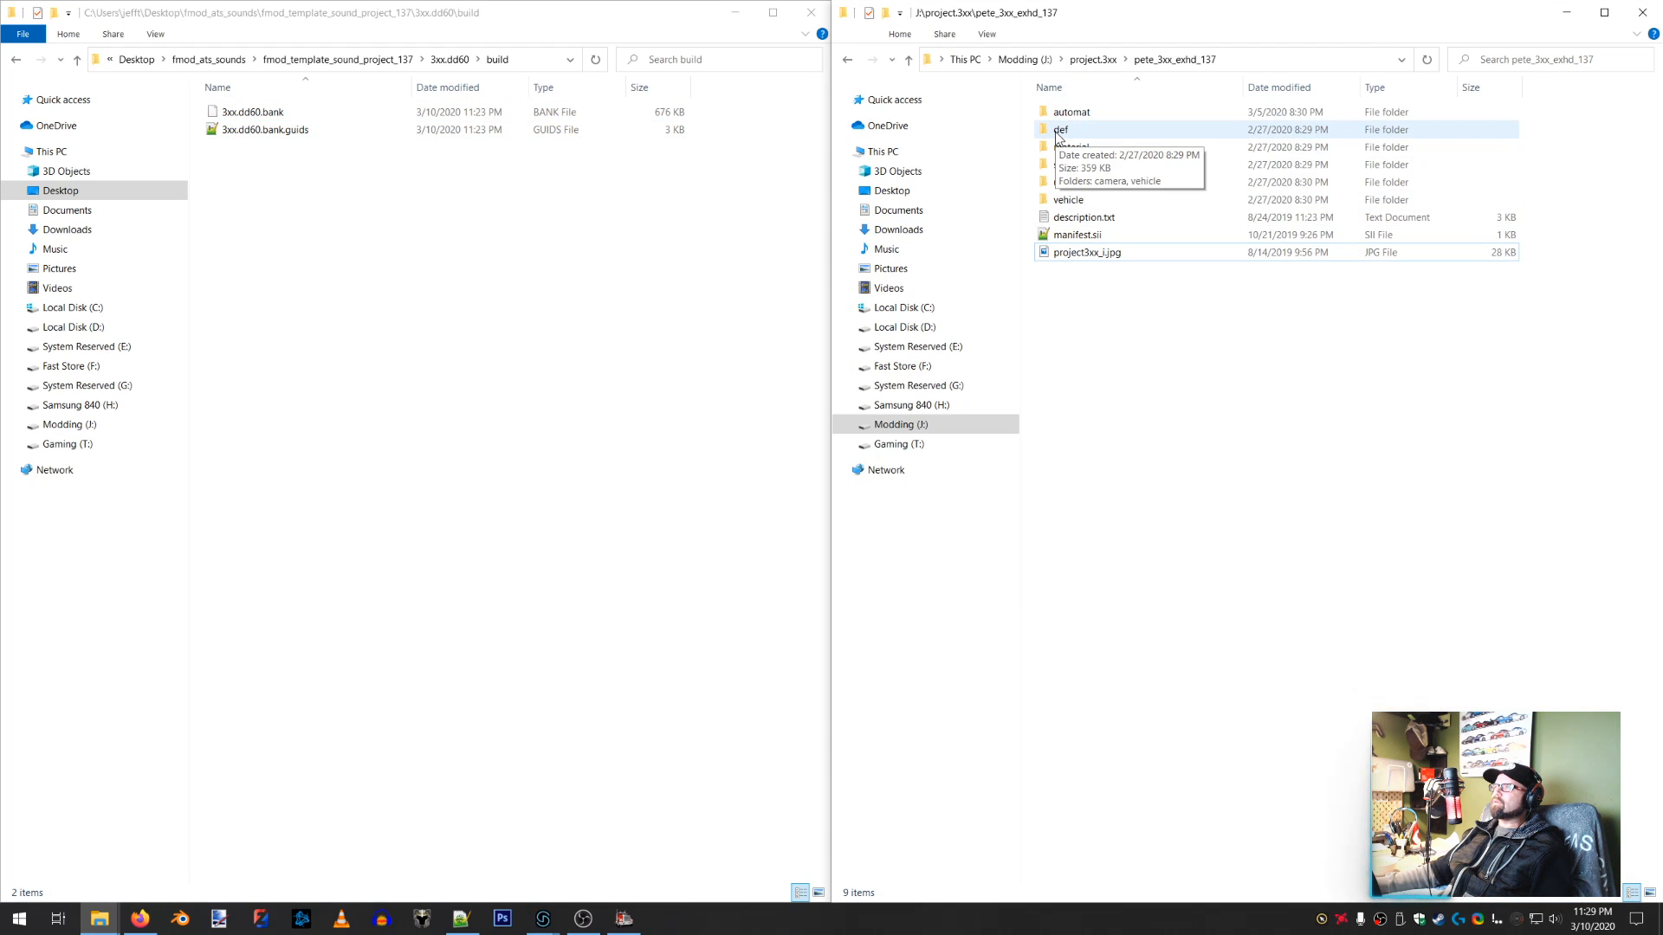
click(543, 918)
click(531, 869)
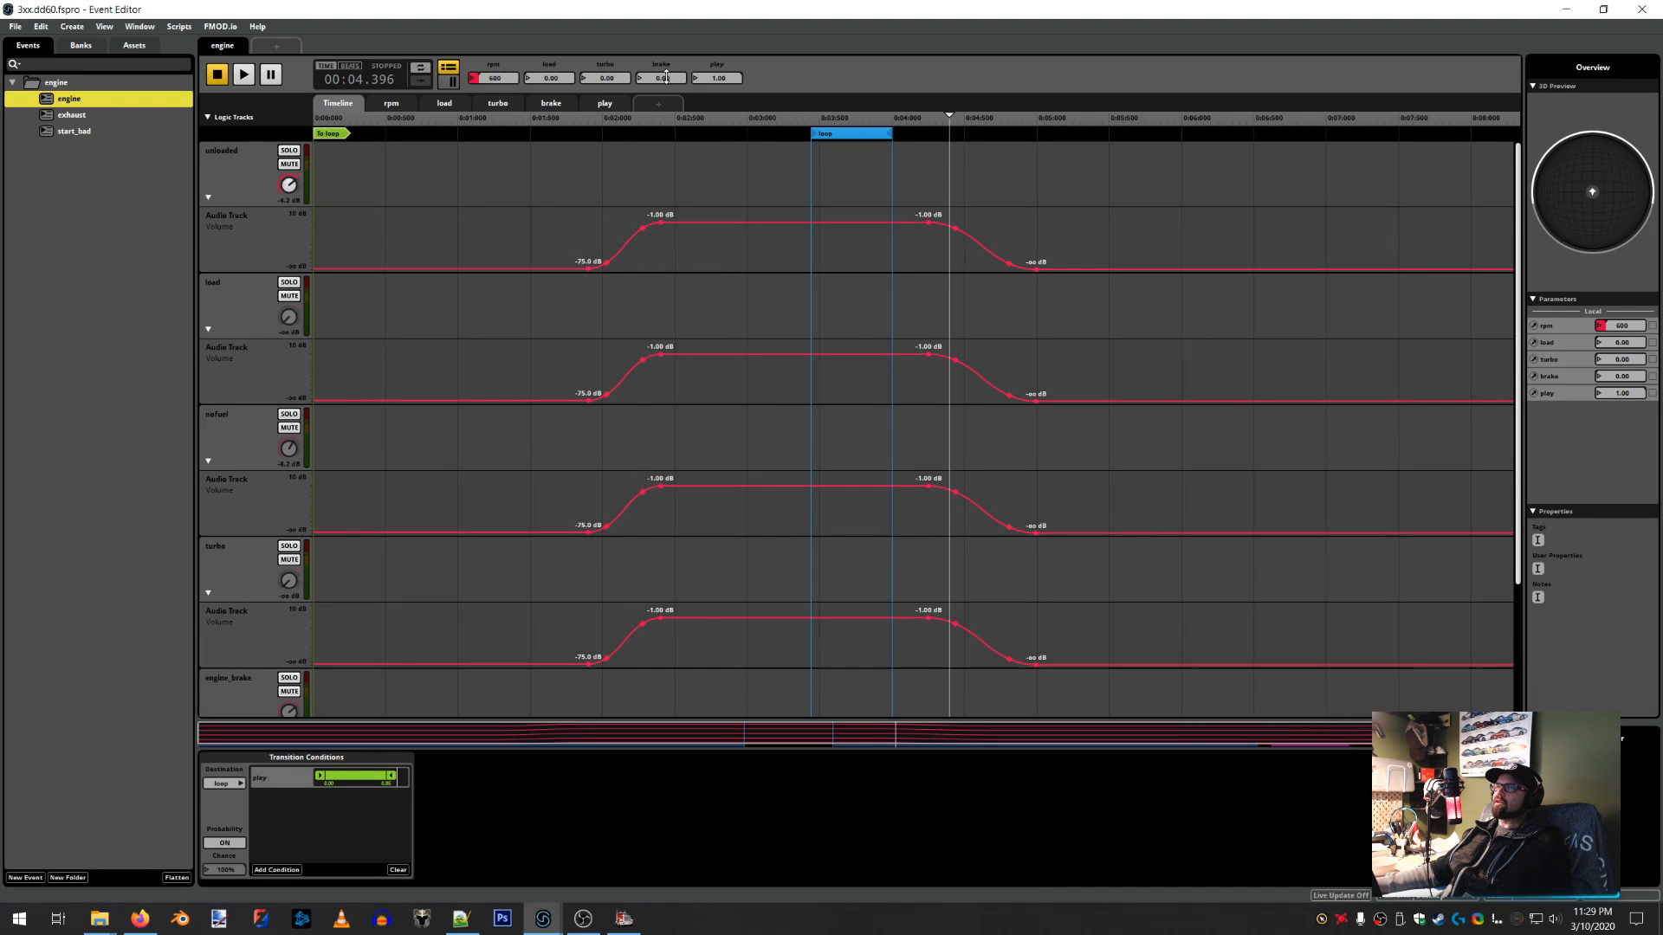
drag(665, 76, 673, 76)
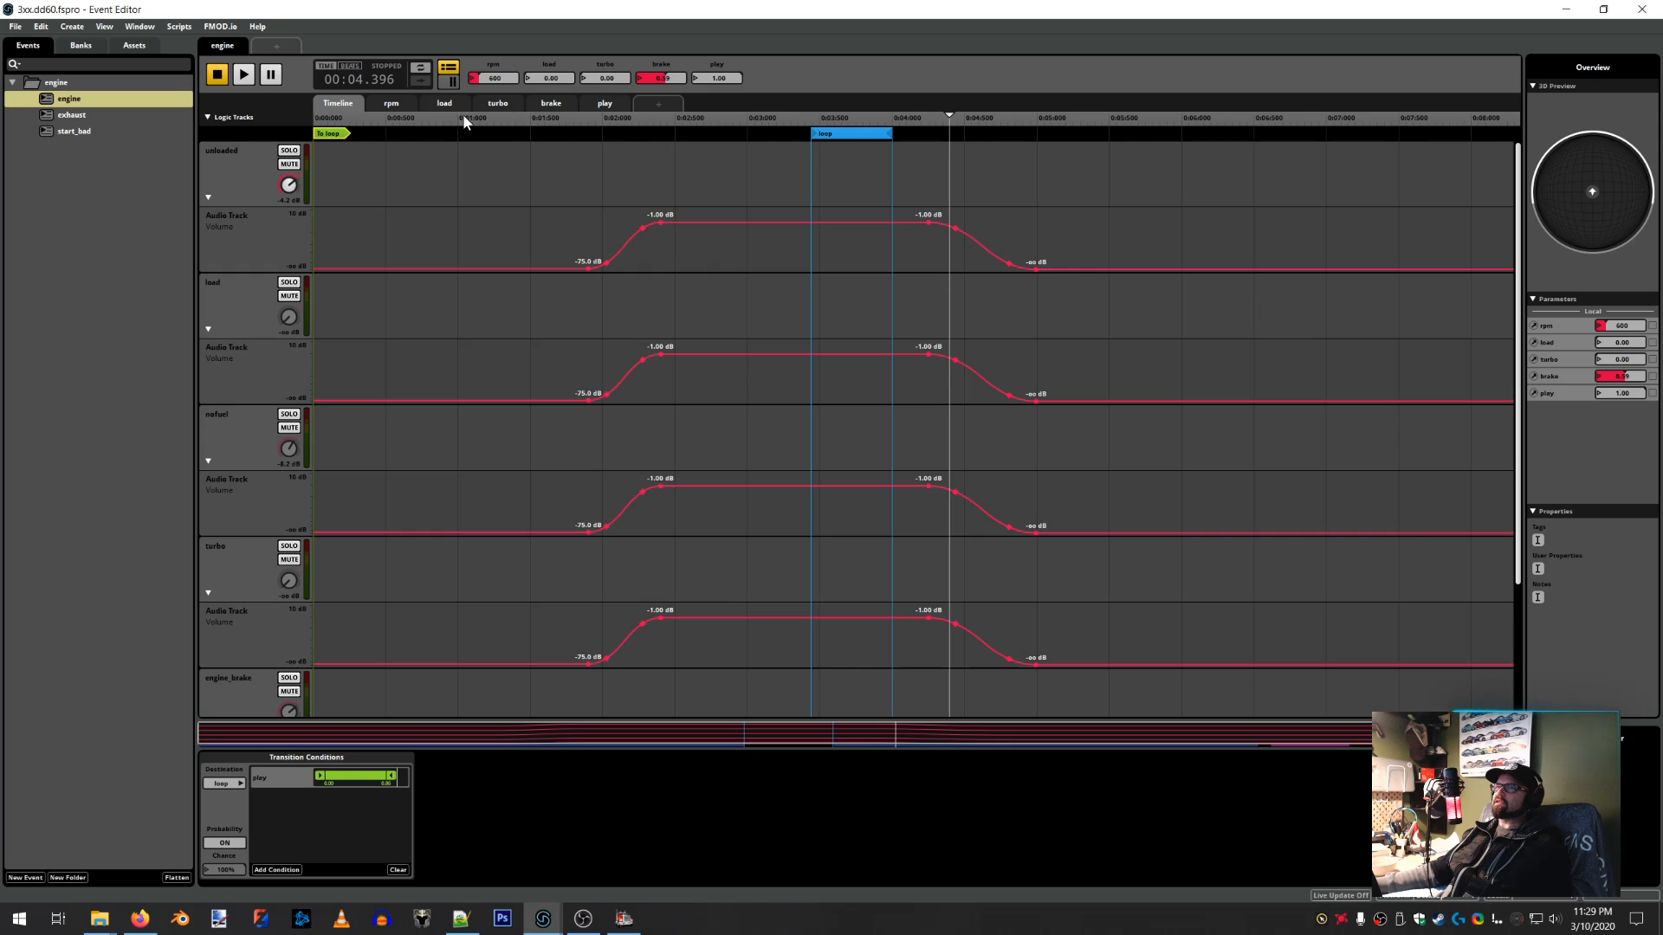
On the engine event's brake parameter sheet, solo the engine_brake track and play the event to audition the brake sound
click(548, 102)
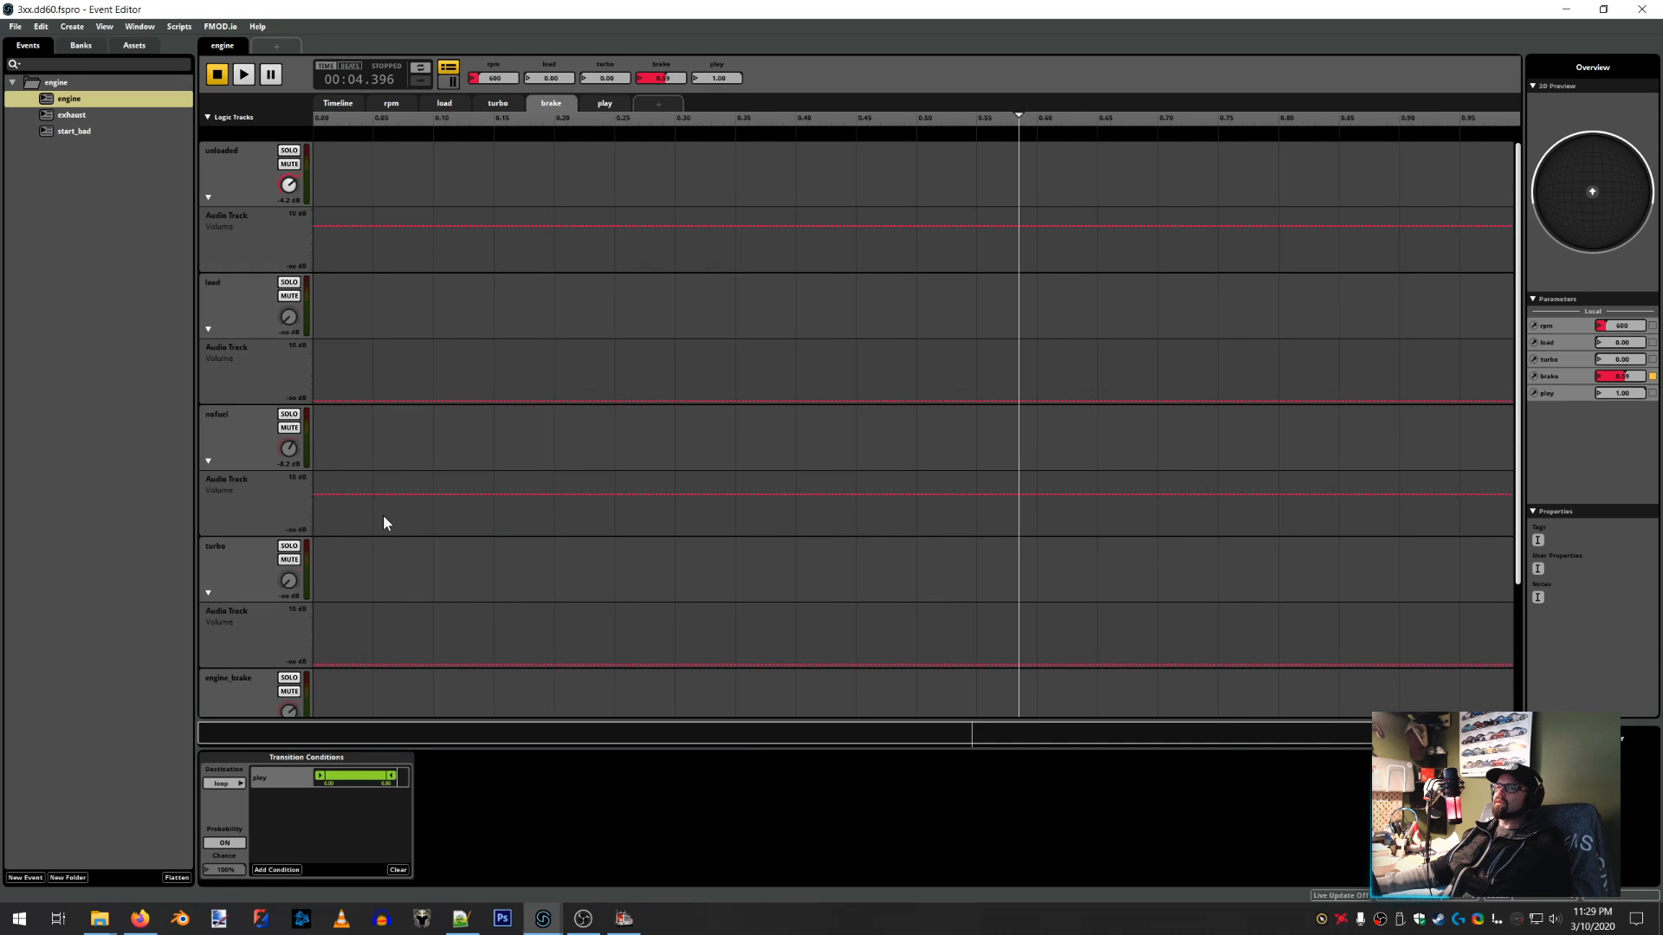
scroll(383, 524, down, 2)
scroll(384, 536, down, 1)
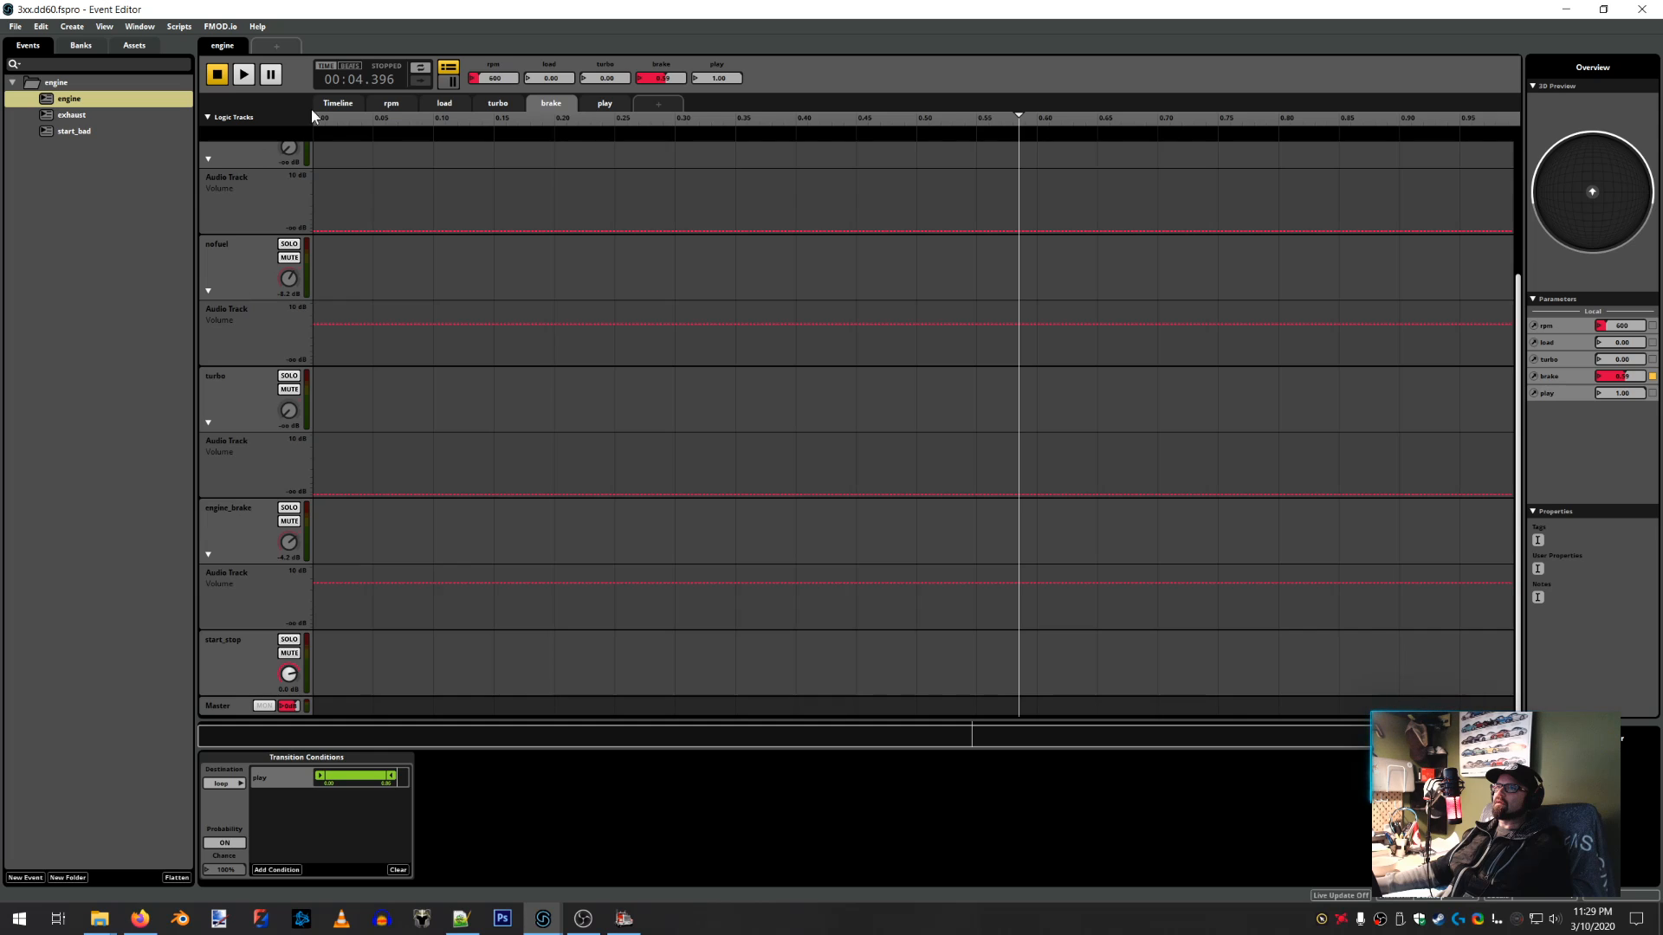
click(555, 103)
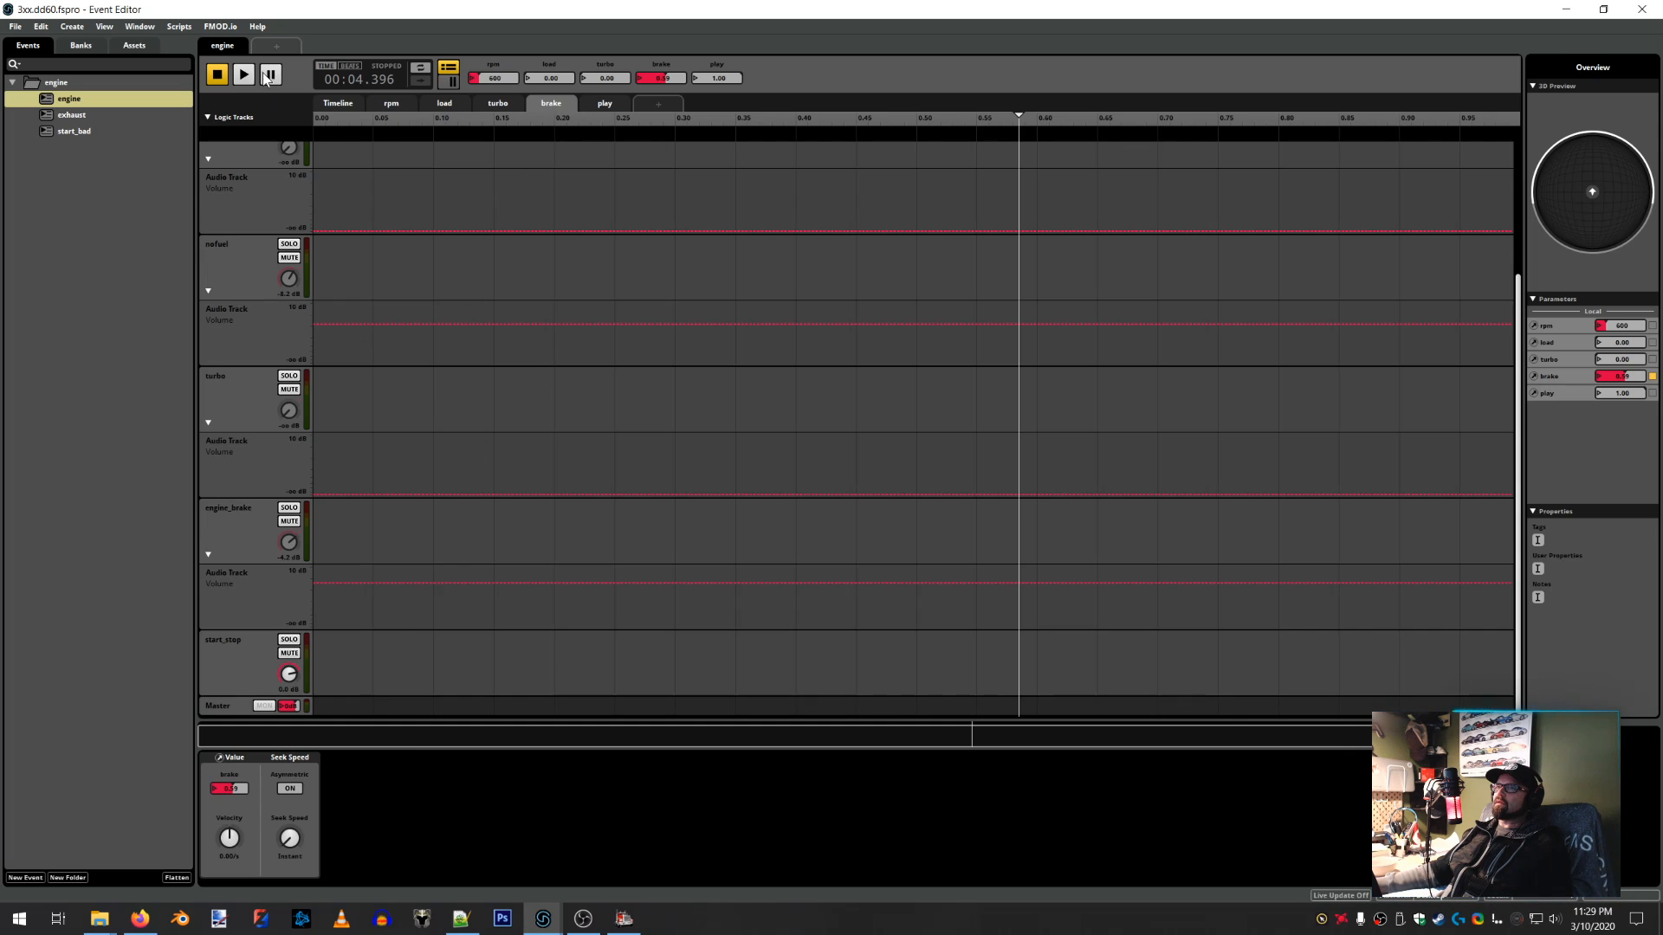
click(288, 507)
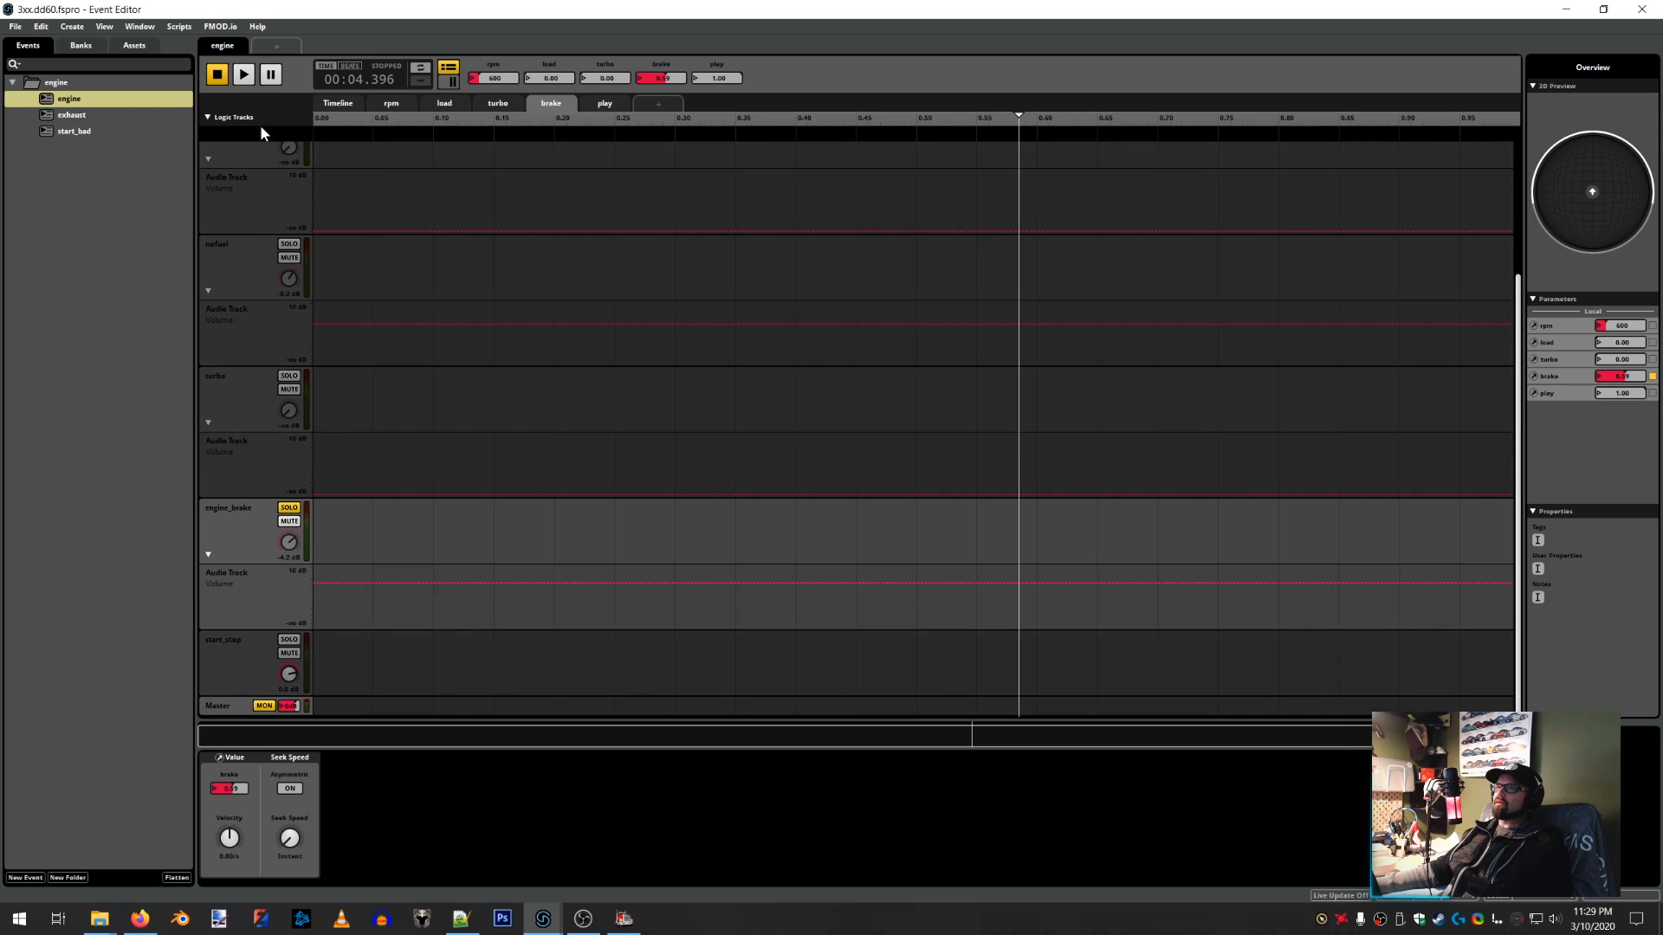
click(245, 77)
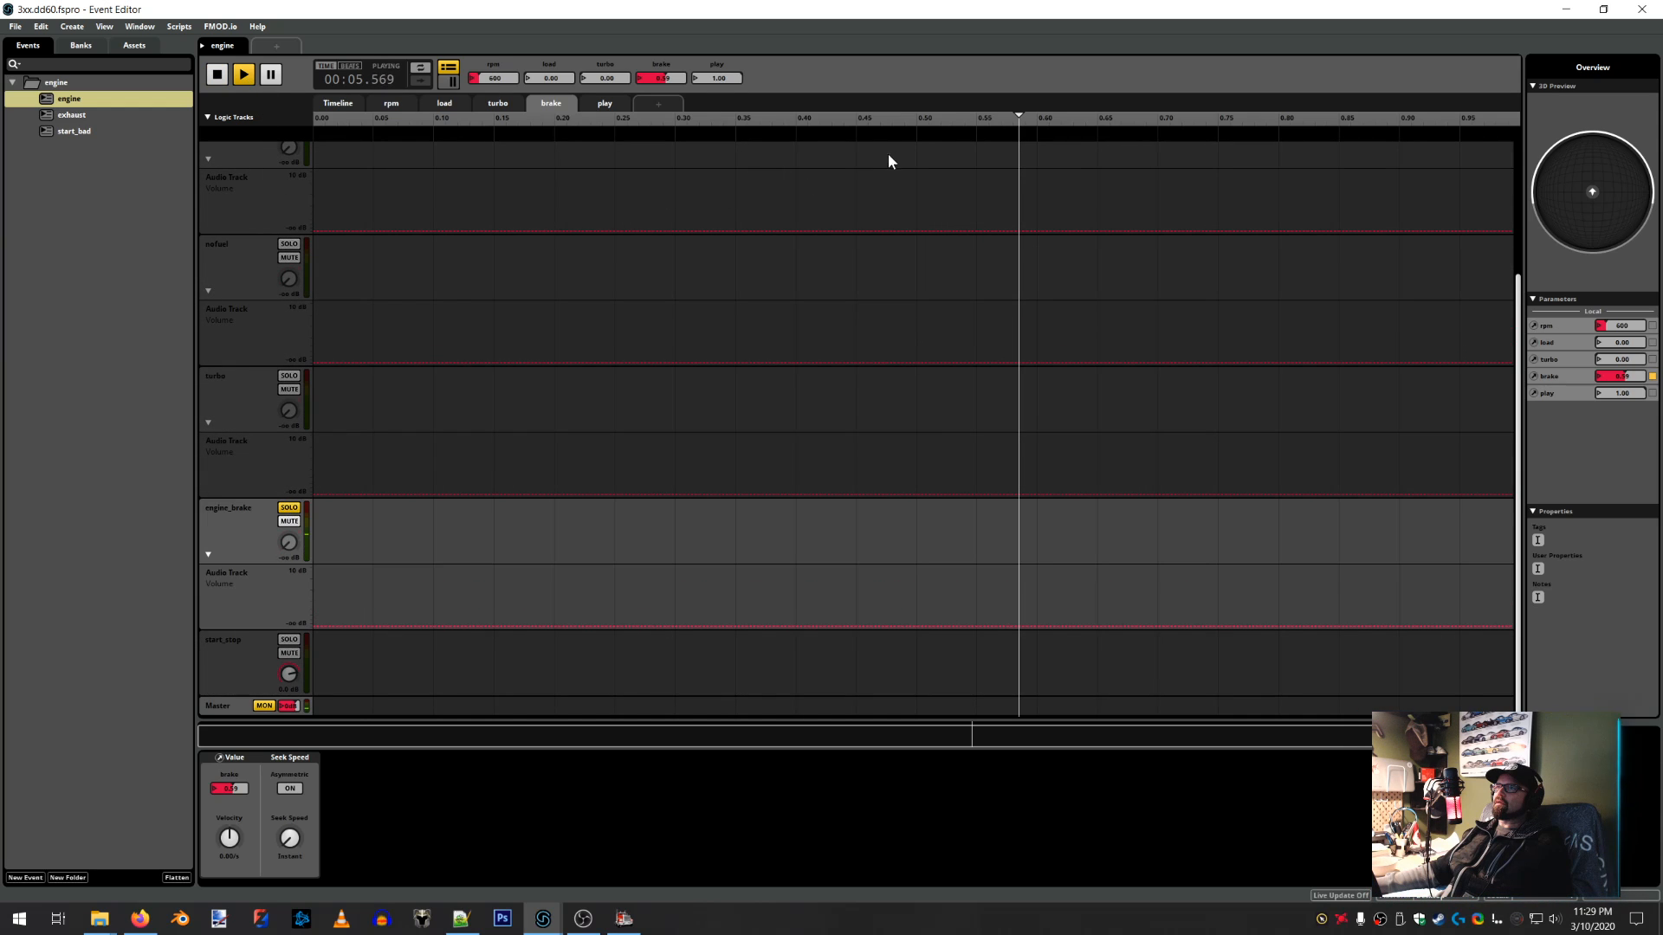
scroll(928, 358, up, 4)
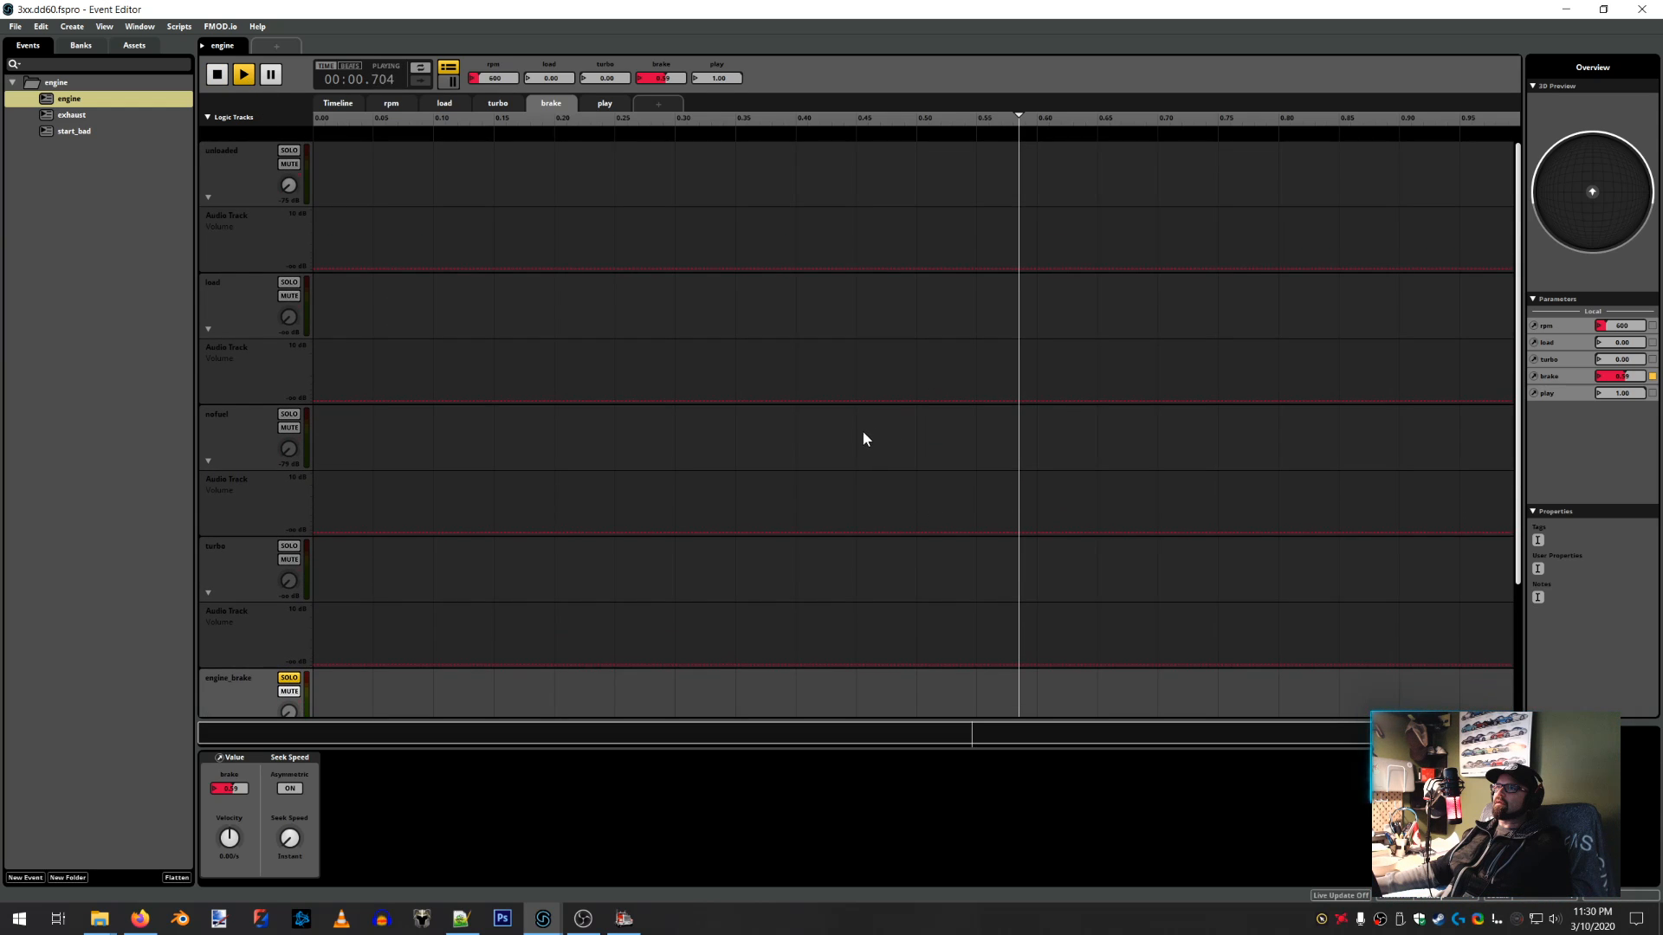
scroll(710, 506, down, 4)
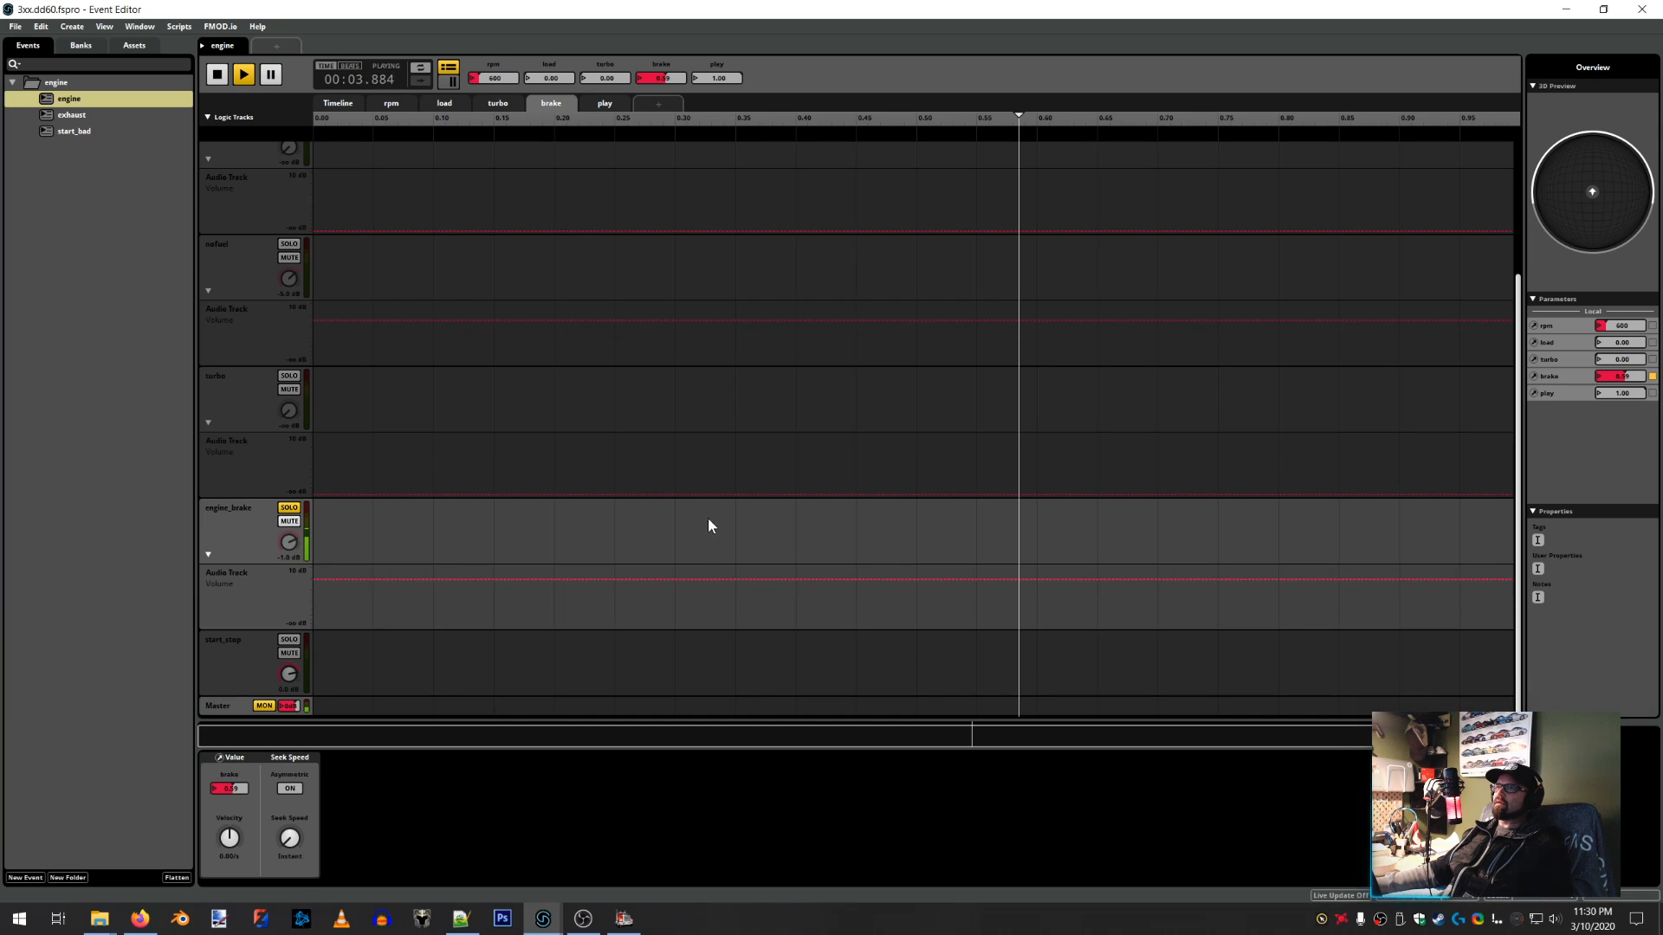
Raise the engine event's brake parameter to 1.00 and its rpm to about 1190 on the rpm sheet while the brake sound plays
drag(661, 78, 701, 80)
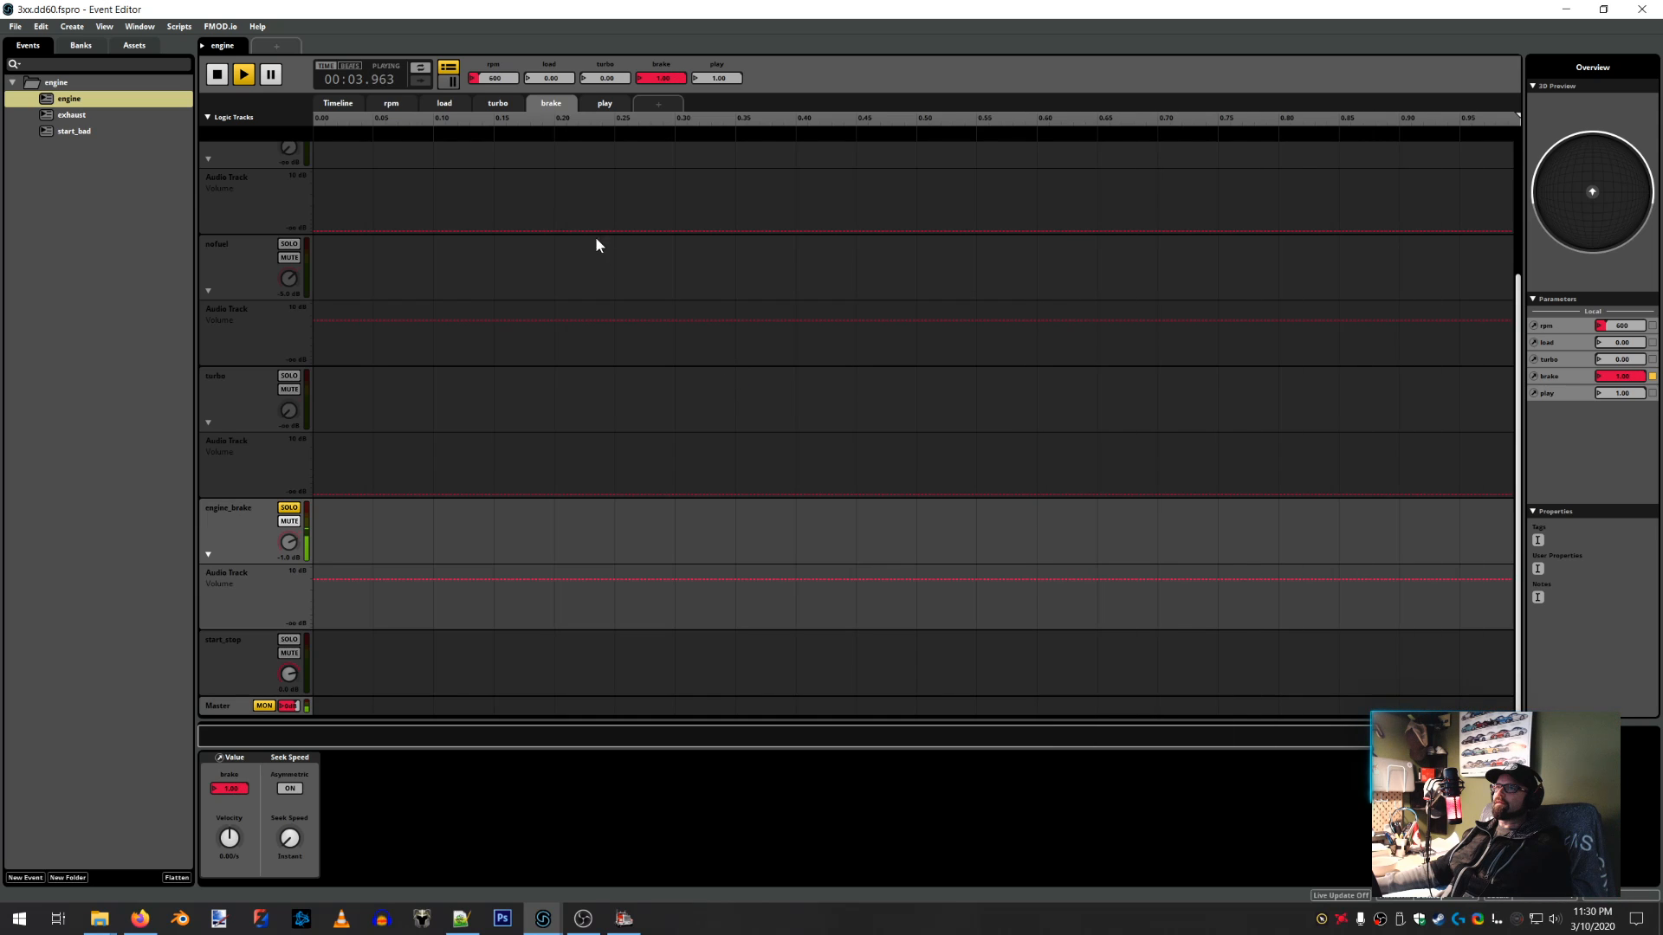
click(388, 102)
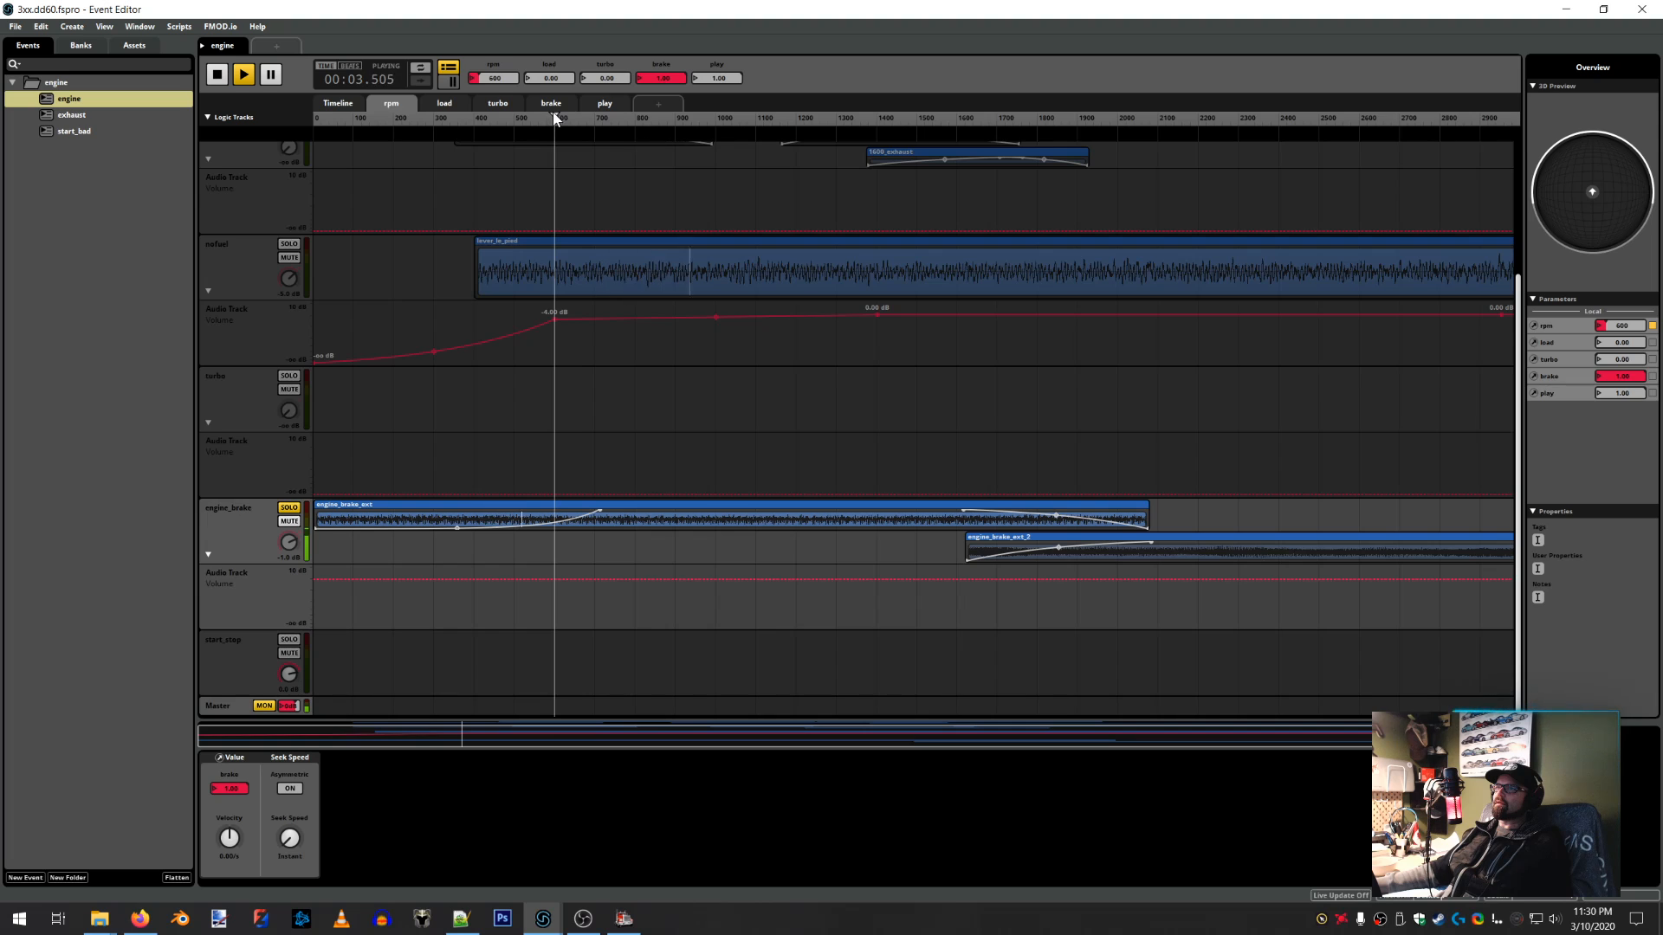
drag(549, 116, 791, 164)
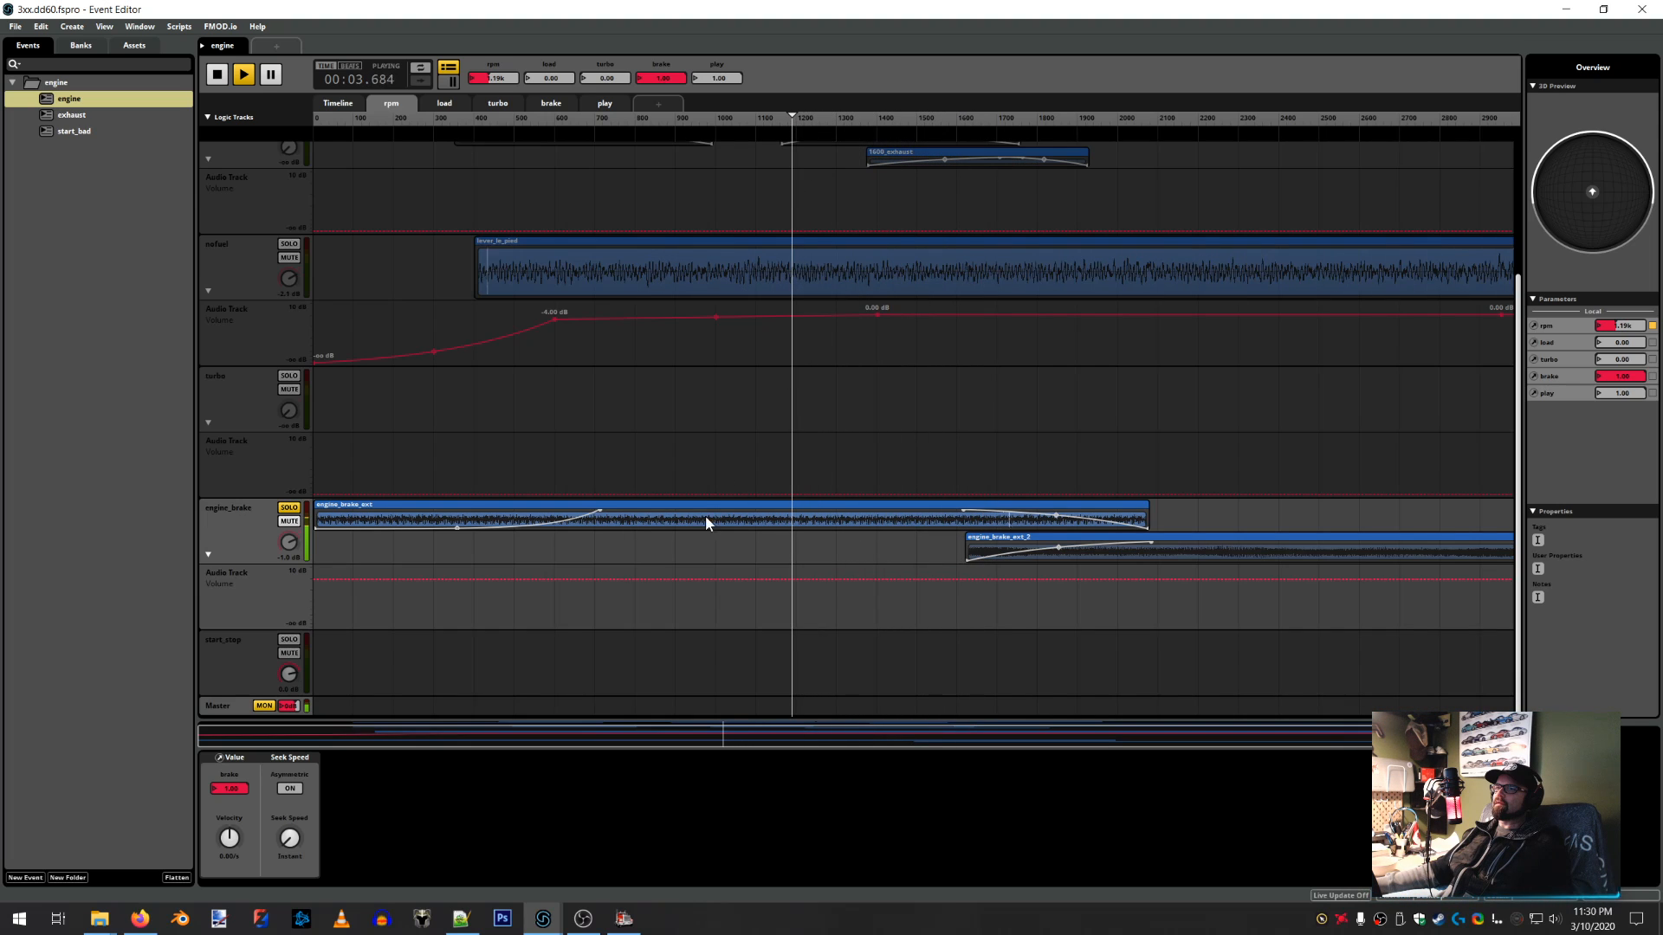
Examine the engine_brake track's volume automation curves for Timeline and brake, and check which parameters can drive additional curves
click(251, 587)
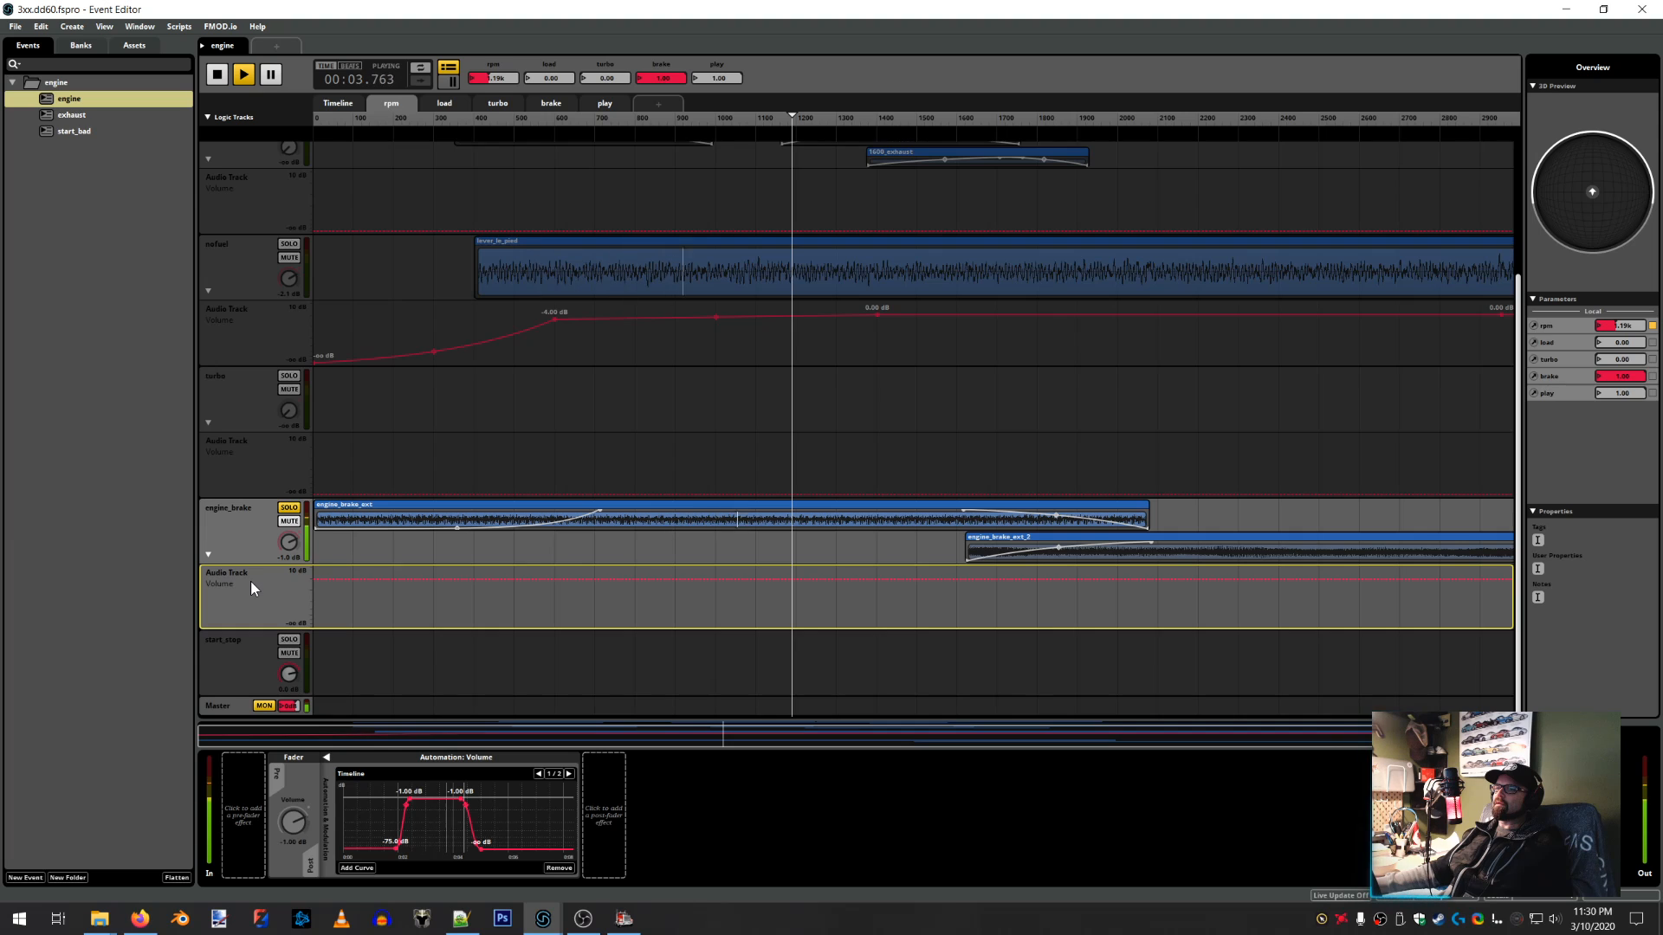
click(570, 774)
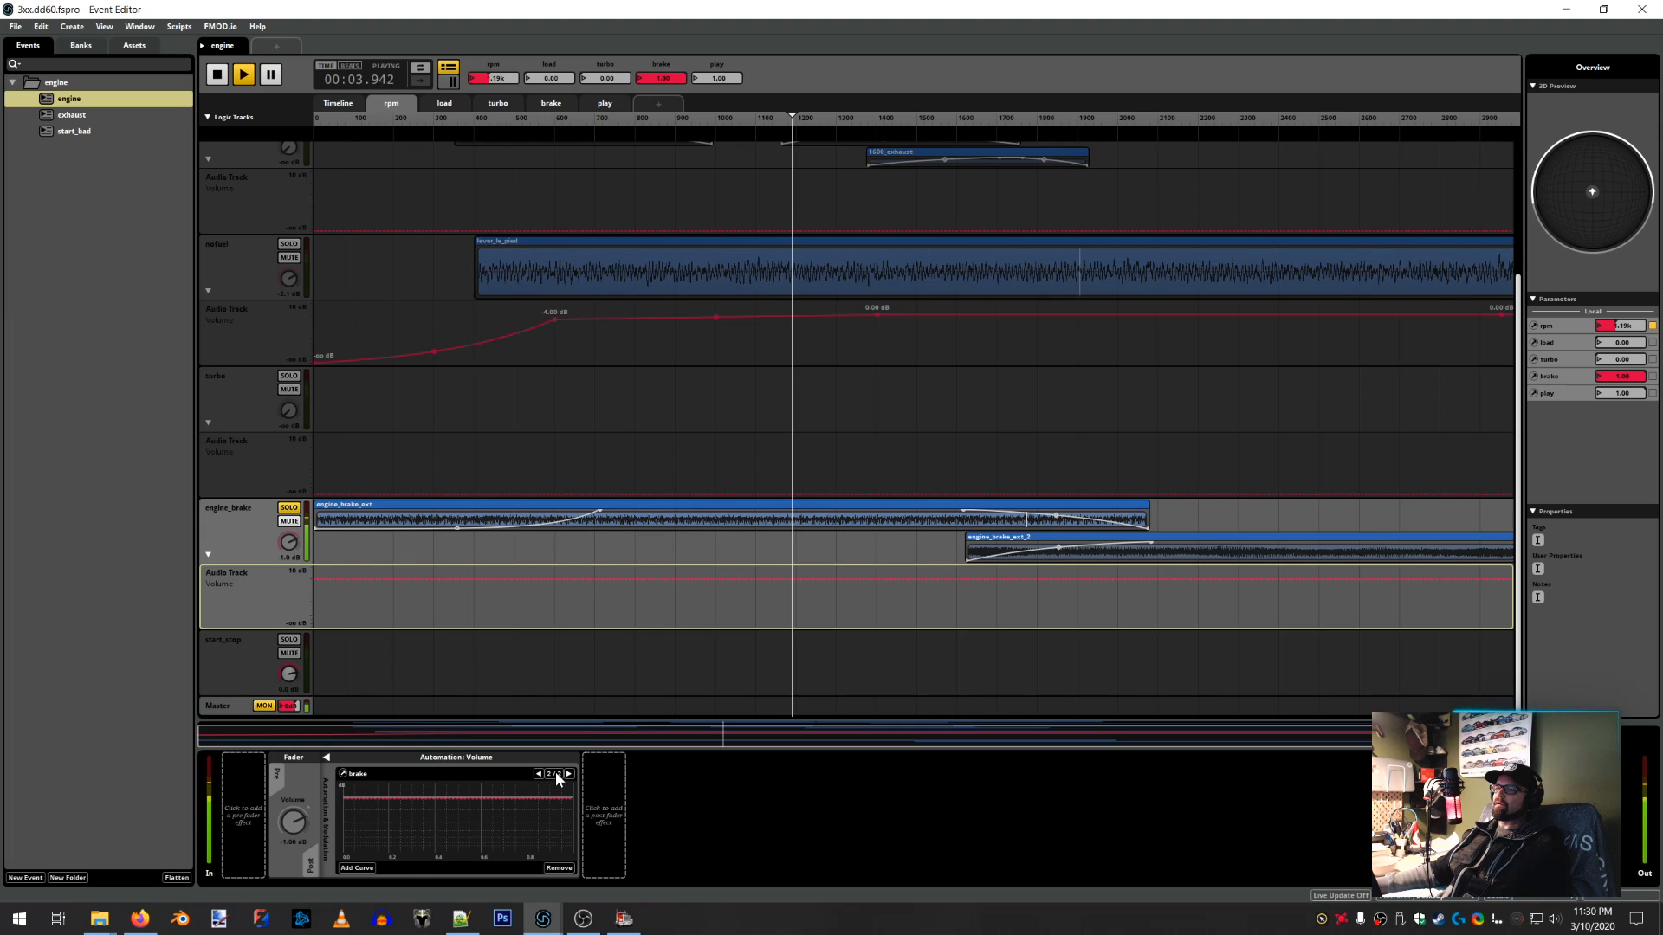
click(559, 774)
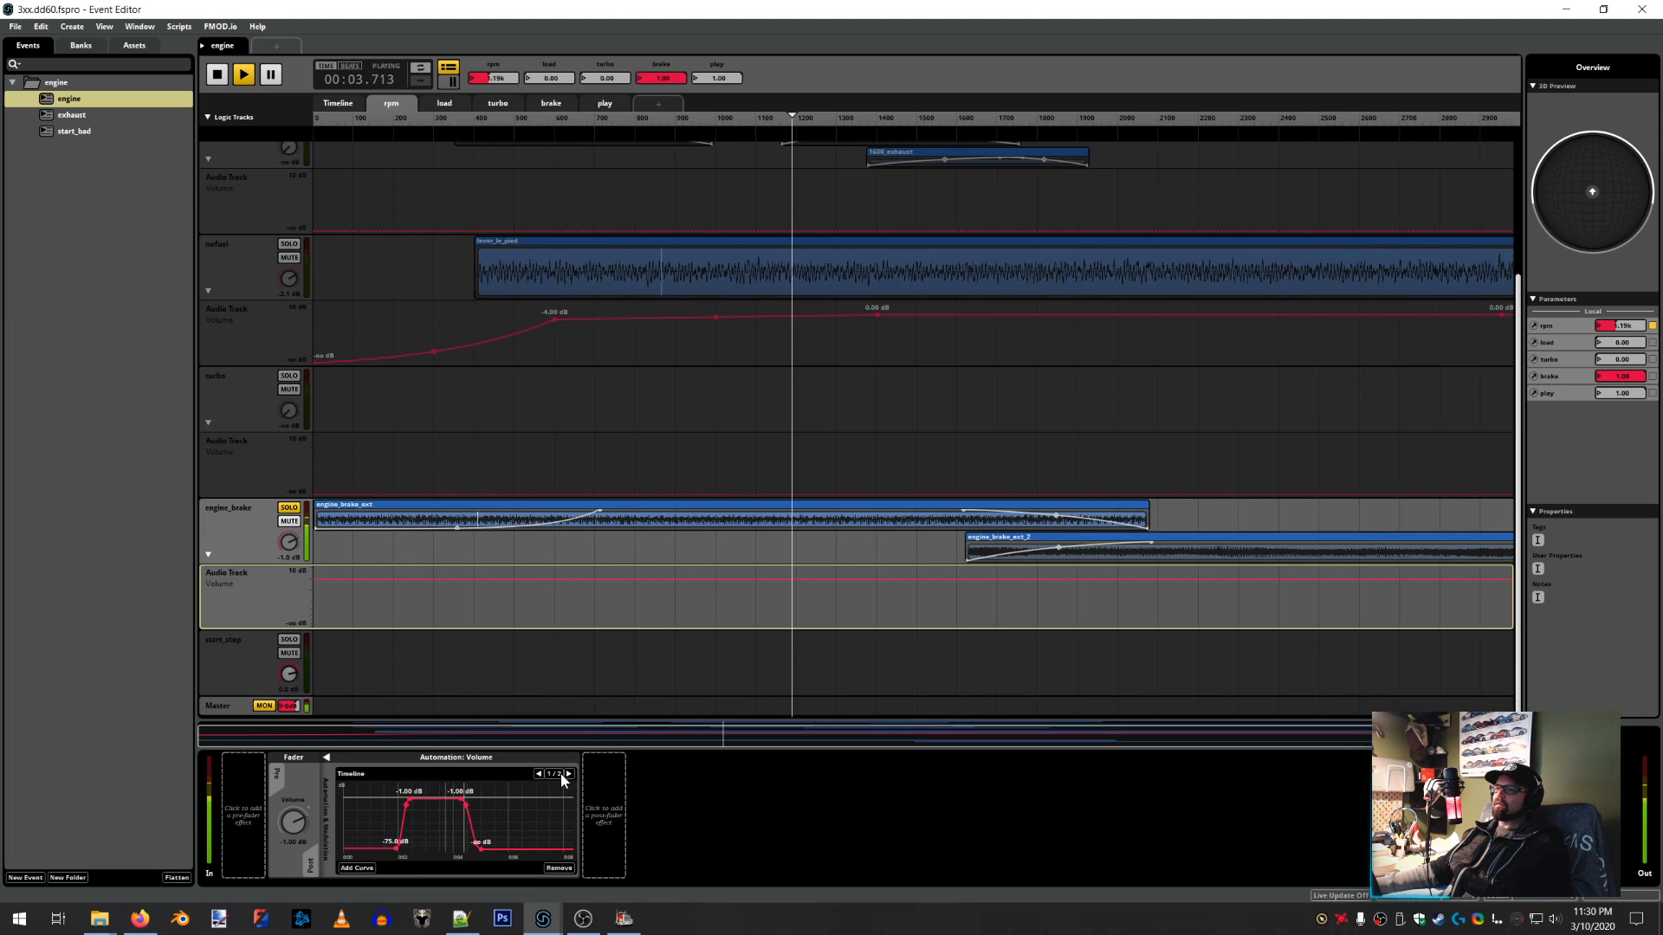
click(559, 772)
click(539, 774)
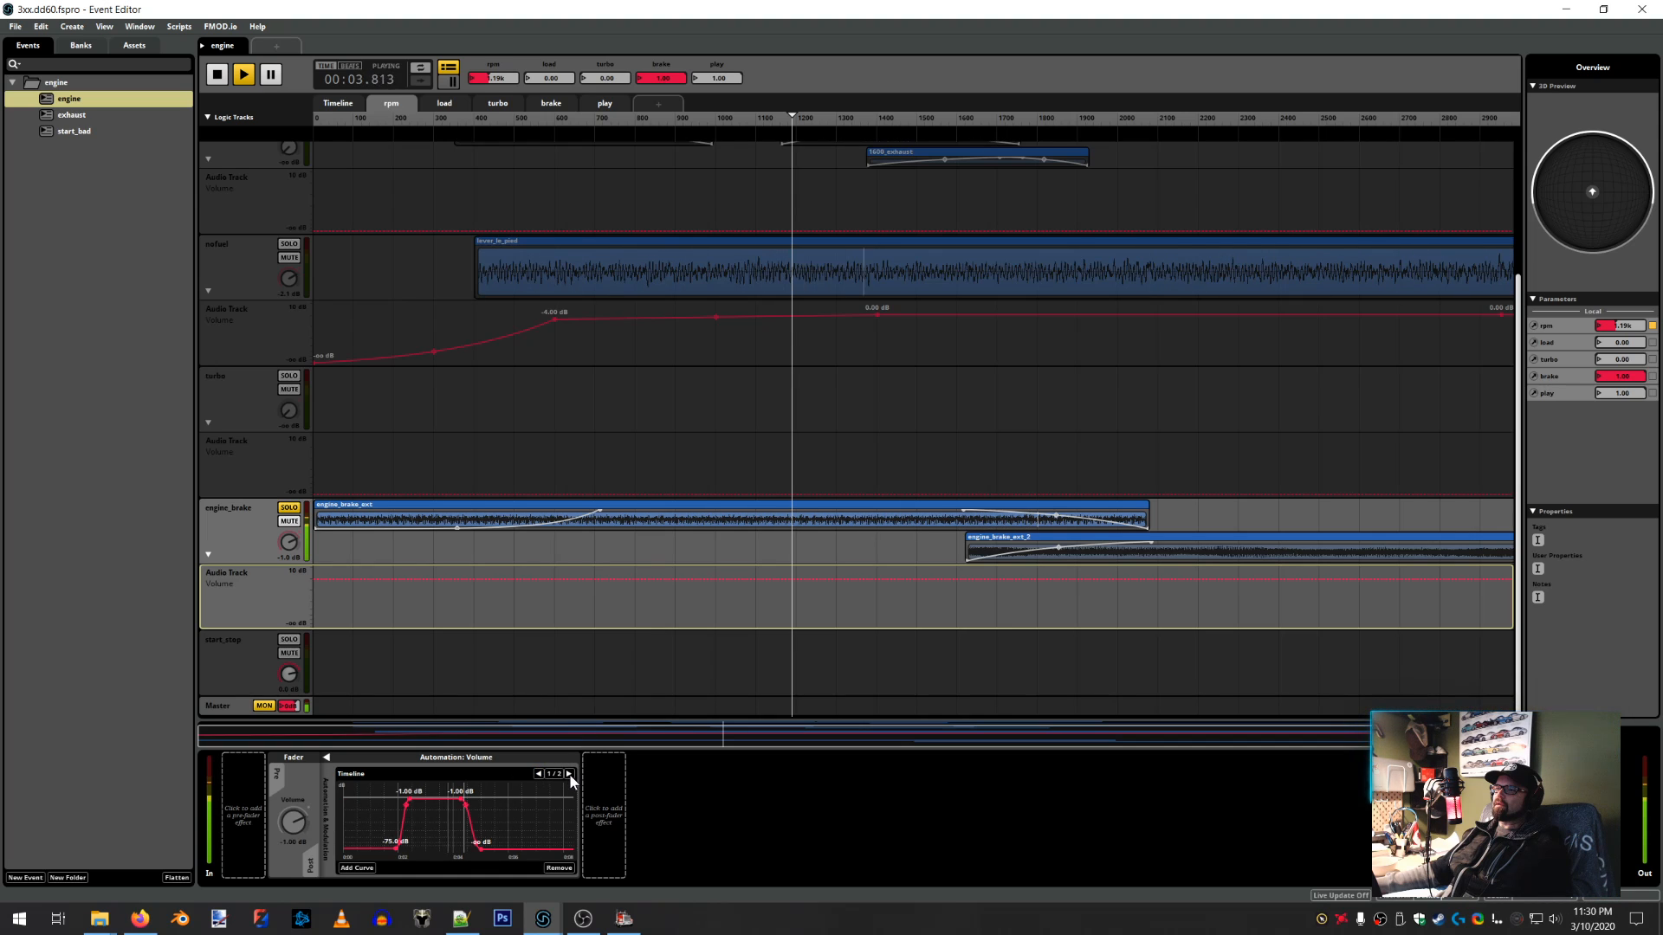
click(569, 774)
click(362, 868)
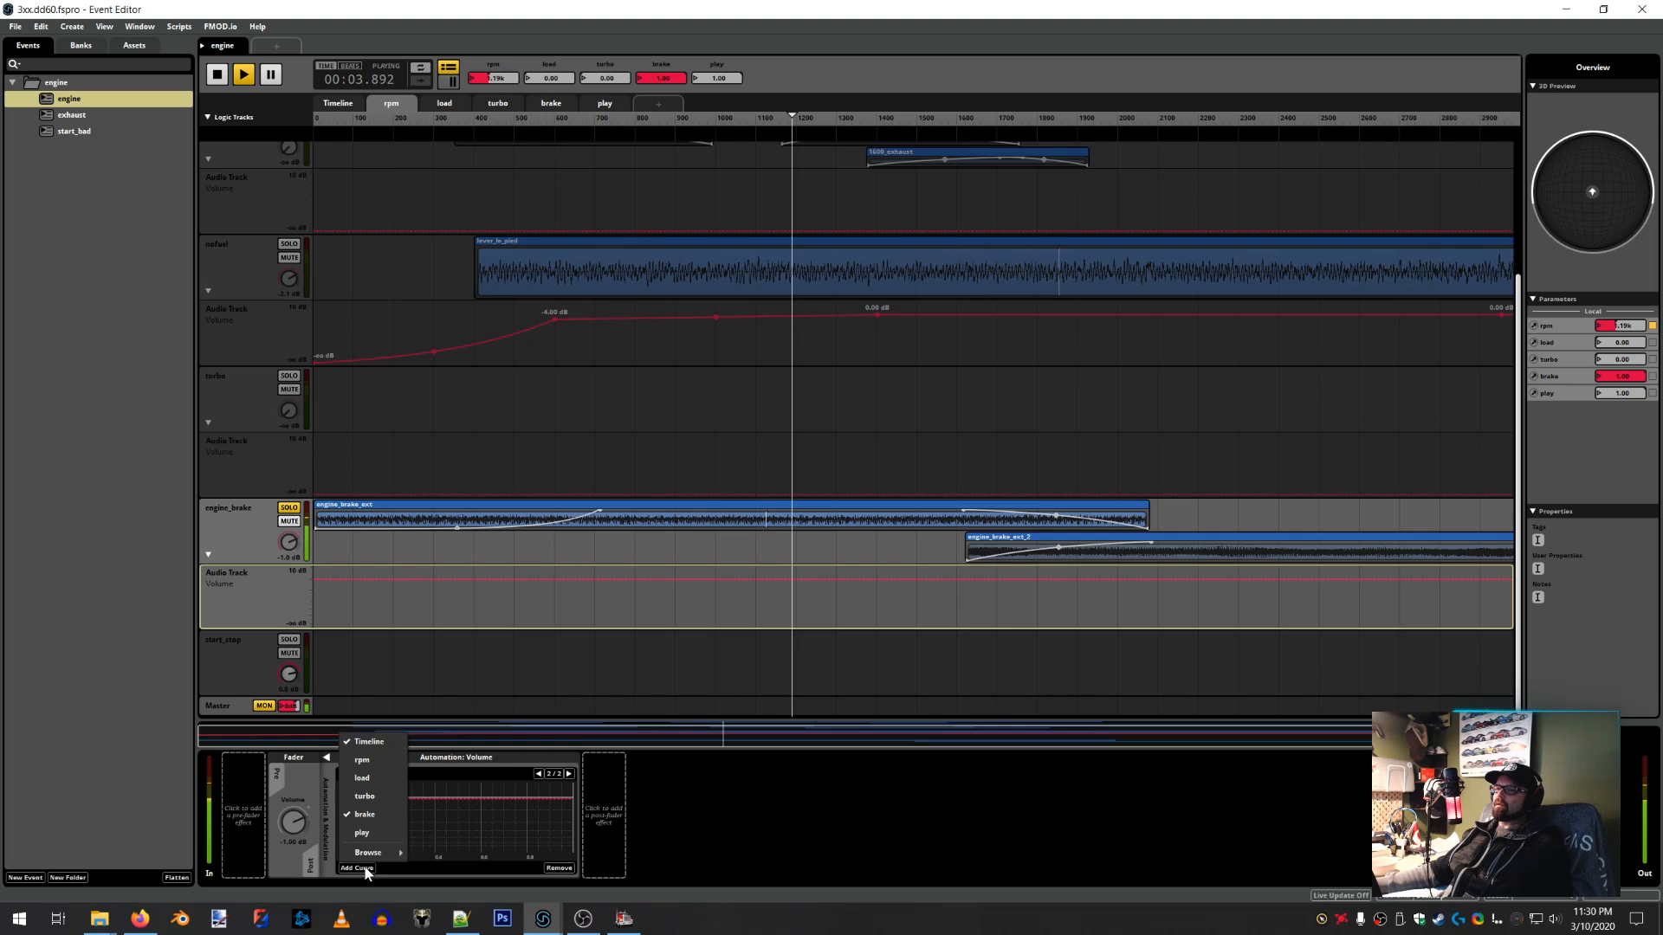
click(506, 756)
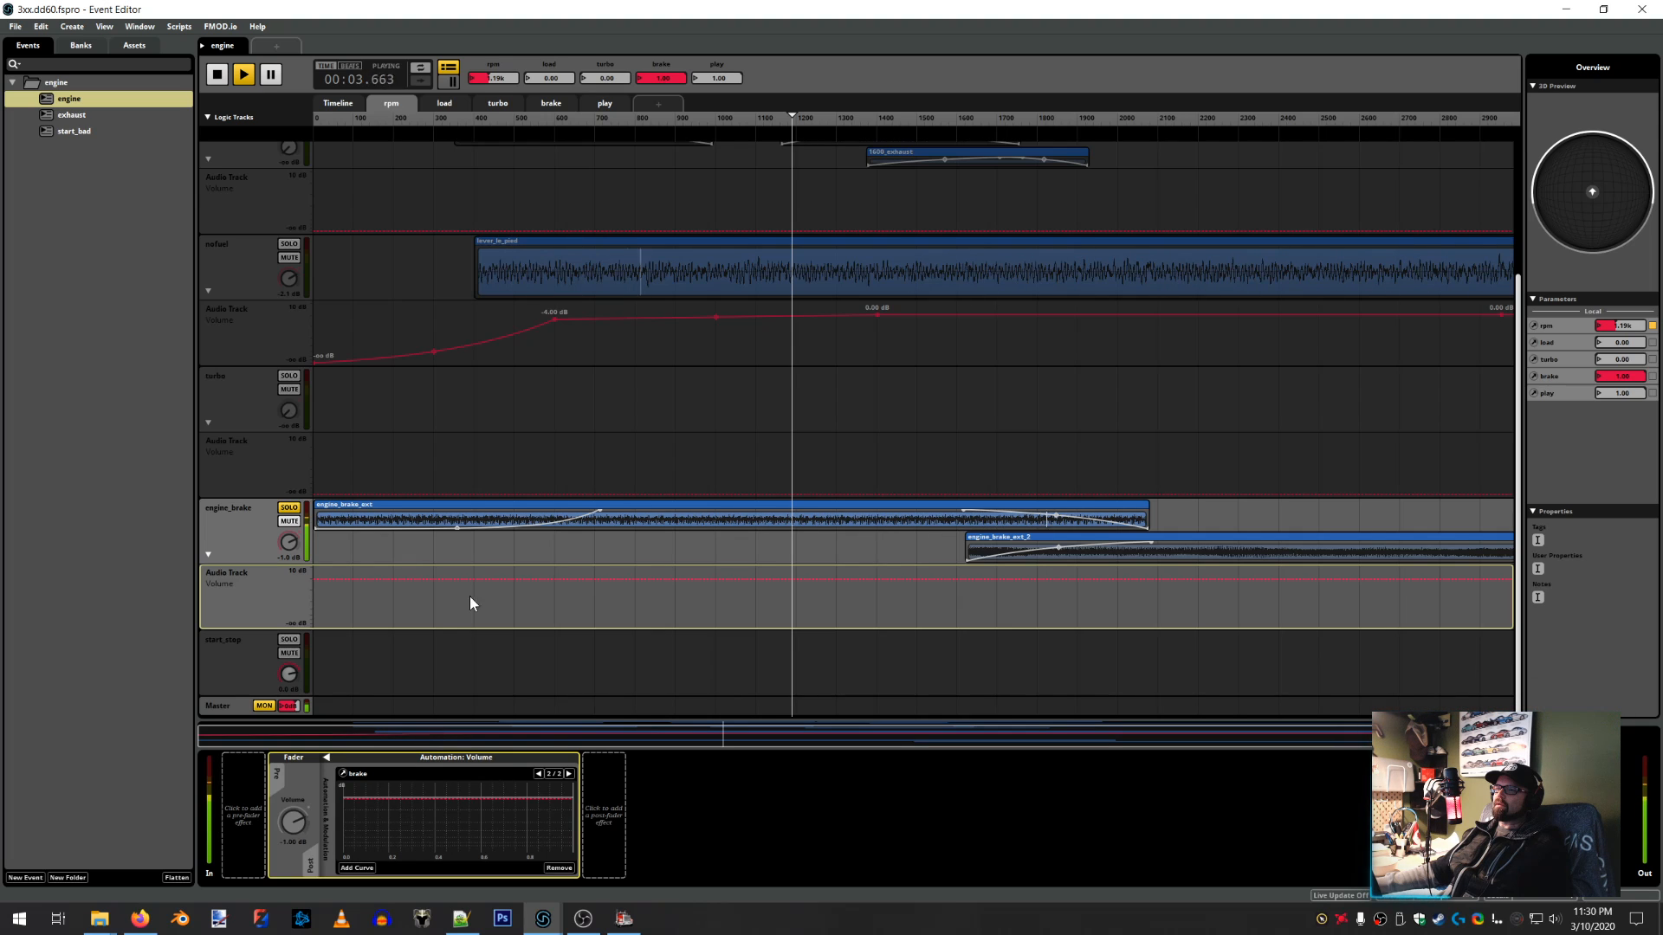
Audition the soloed engine brake sound at lower revs, moving rpm down to about 874 and back up to about 1080
drag(792, 116, 663, 116)
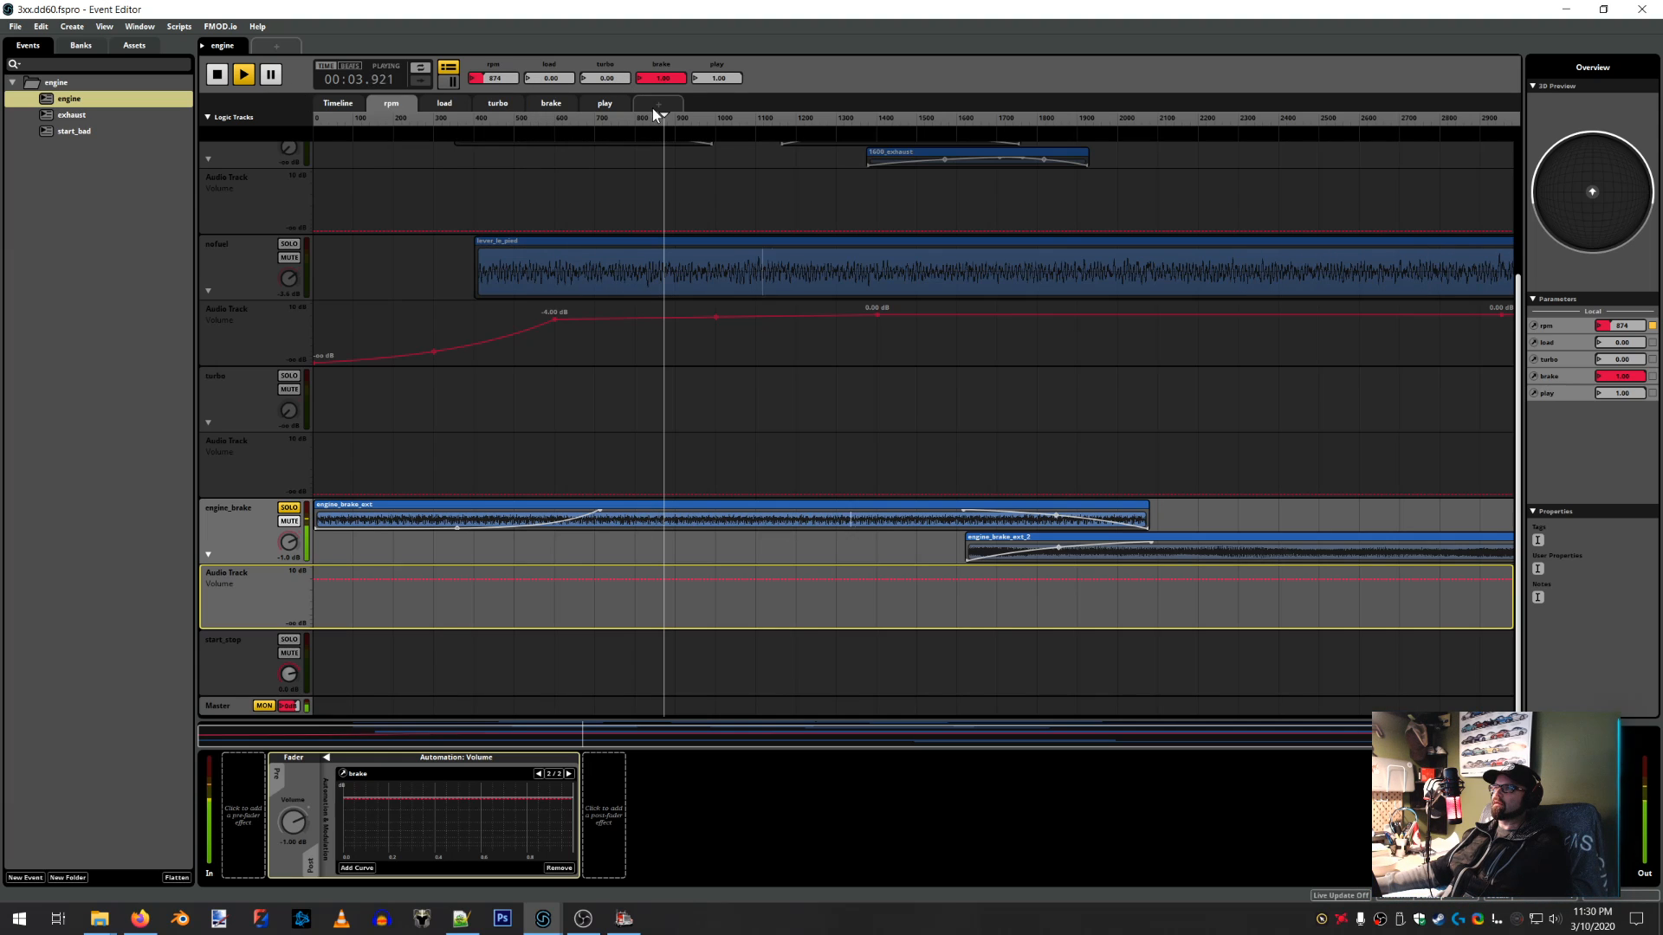
drag(664, 120, 747, 121)
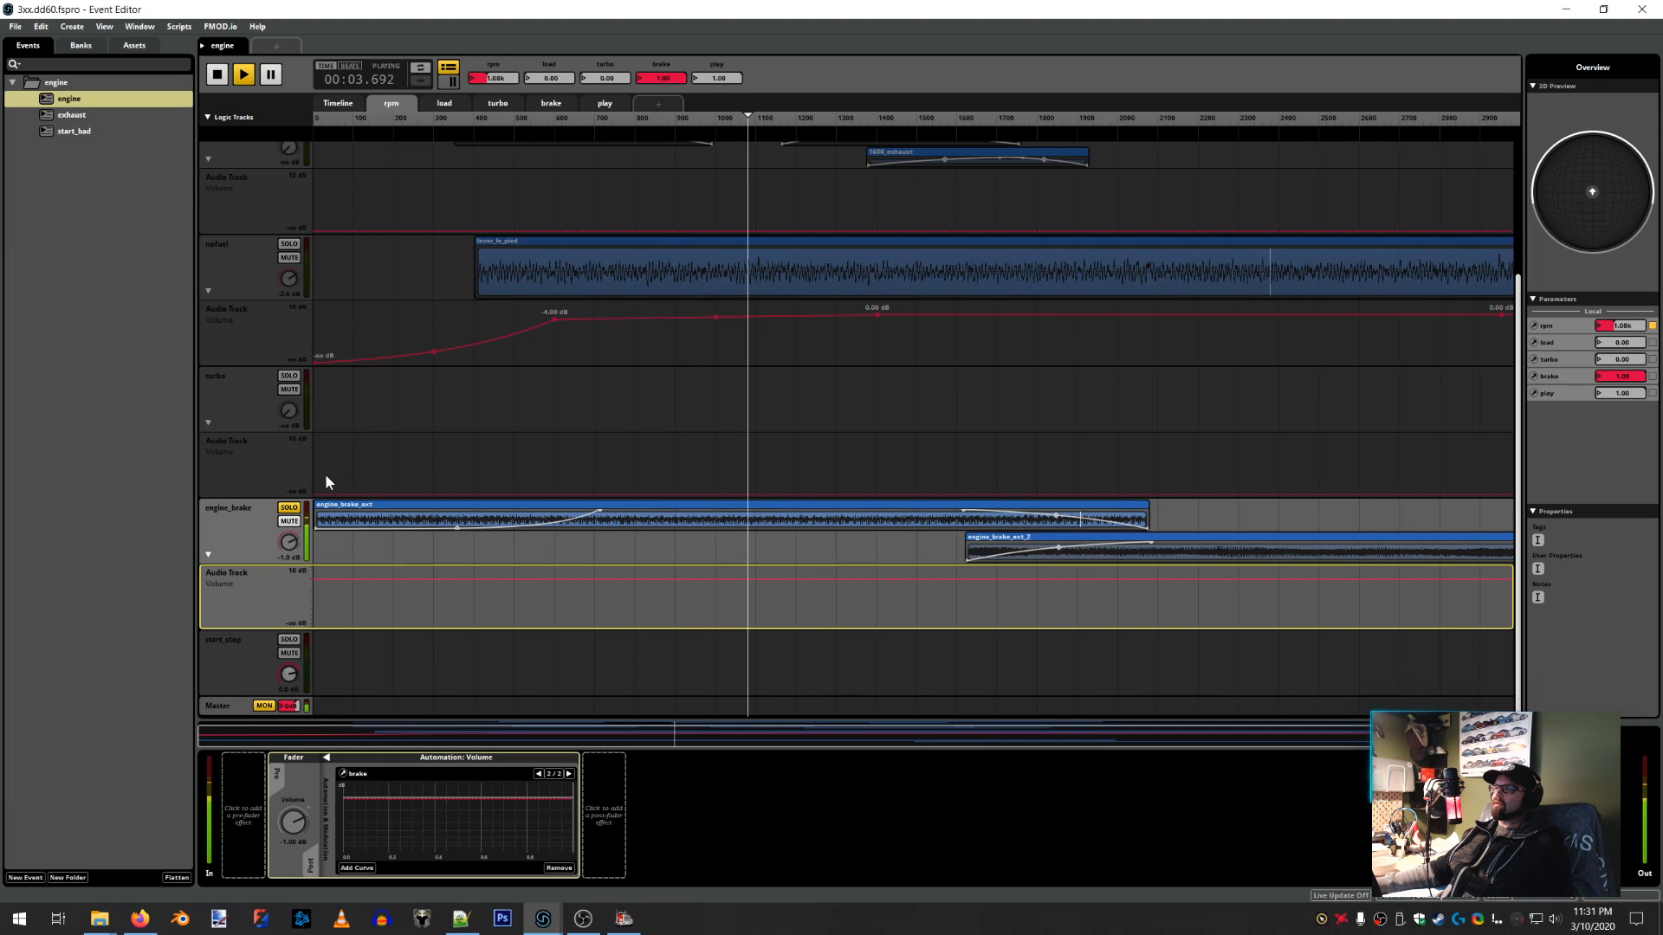
Unsolo engine_brake, mute the nofuel track, and audition the mix down to 995 rpm before stopping playback
click(289, 508)
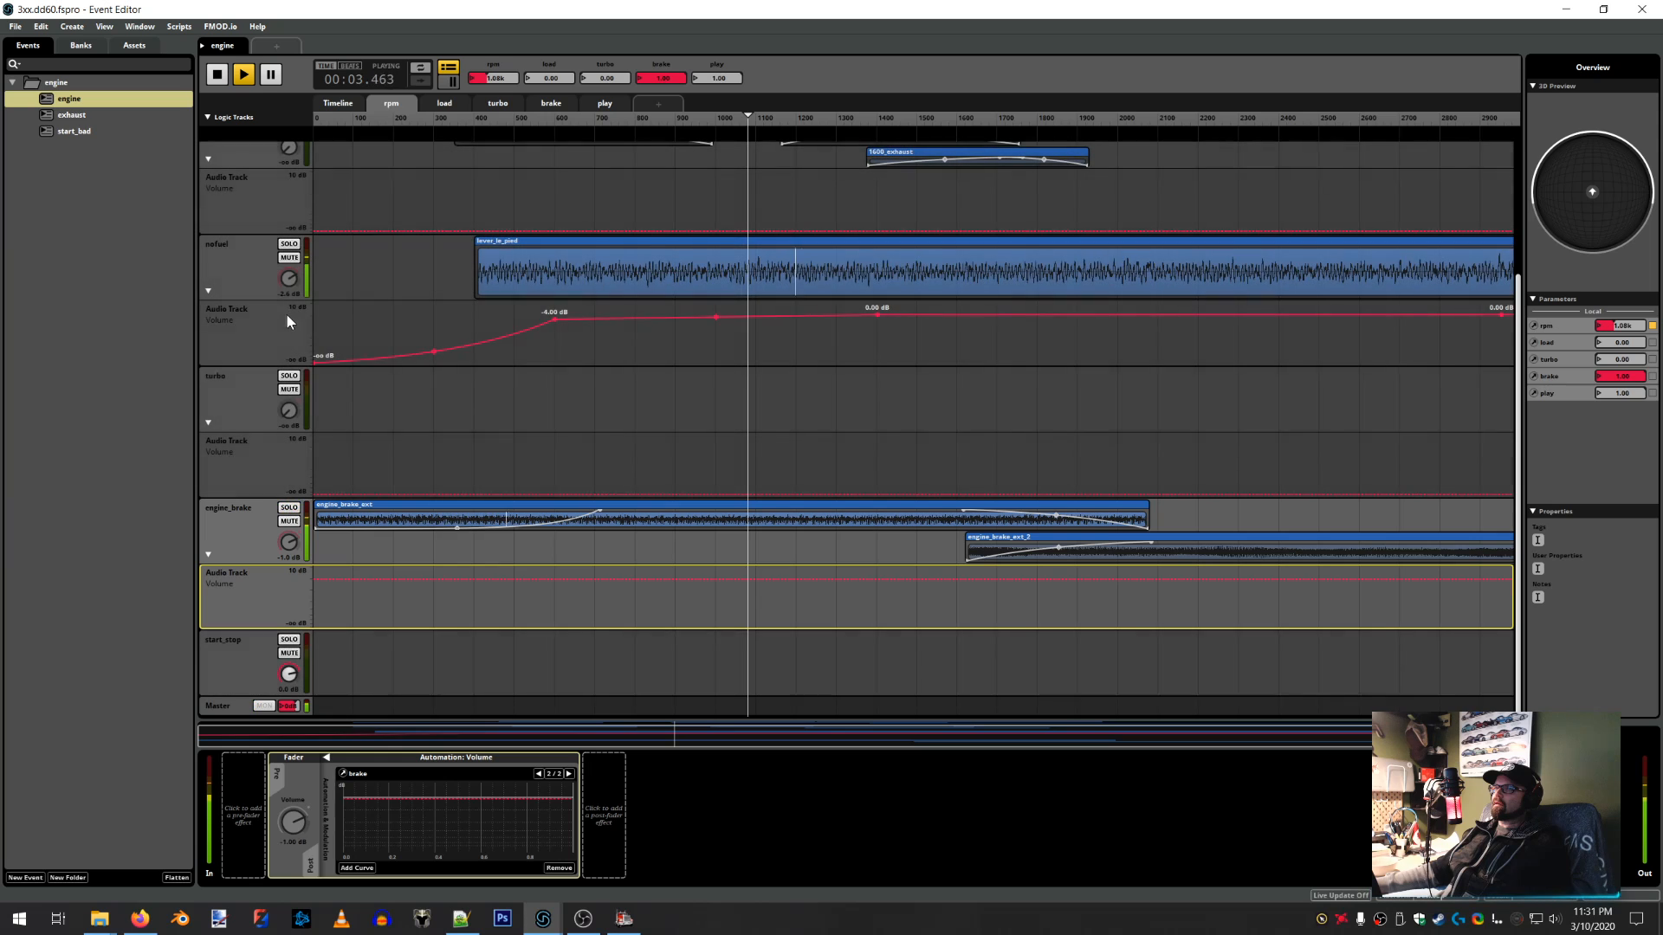
click(289, 258)
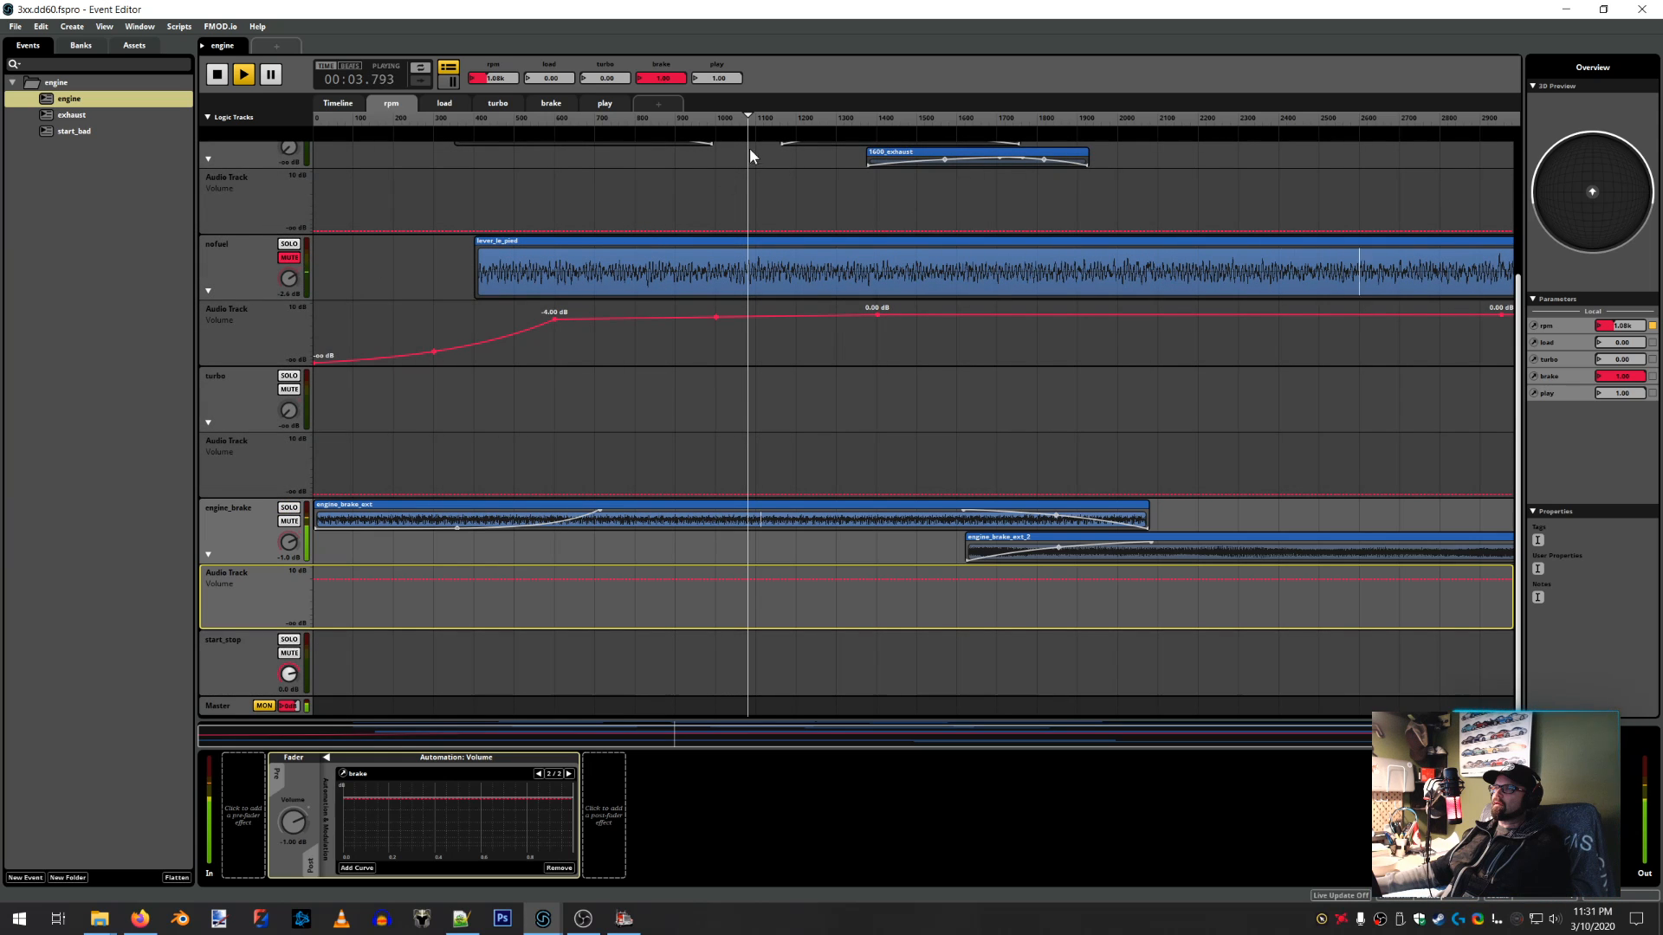
drag(748, 120, 711, 129)
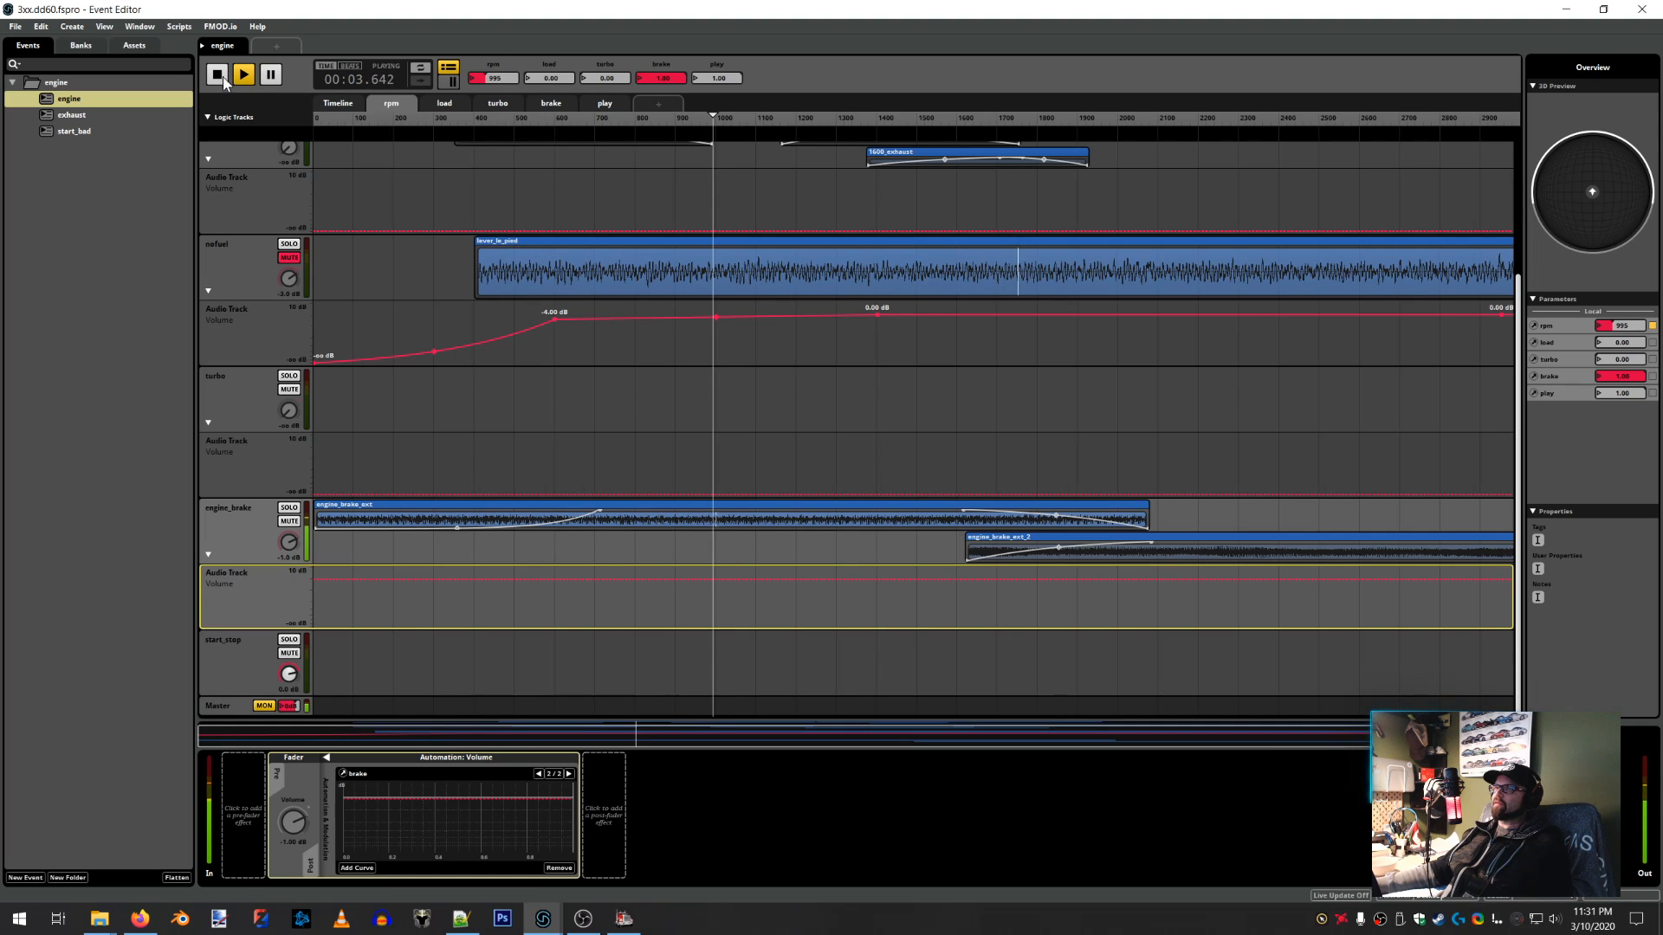
key(space)
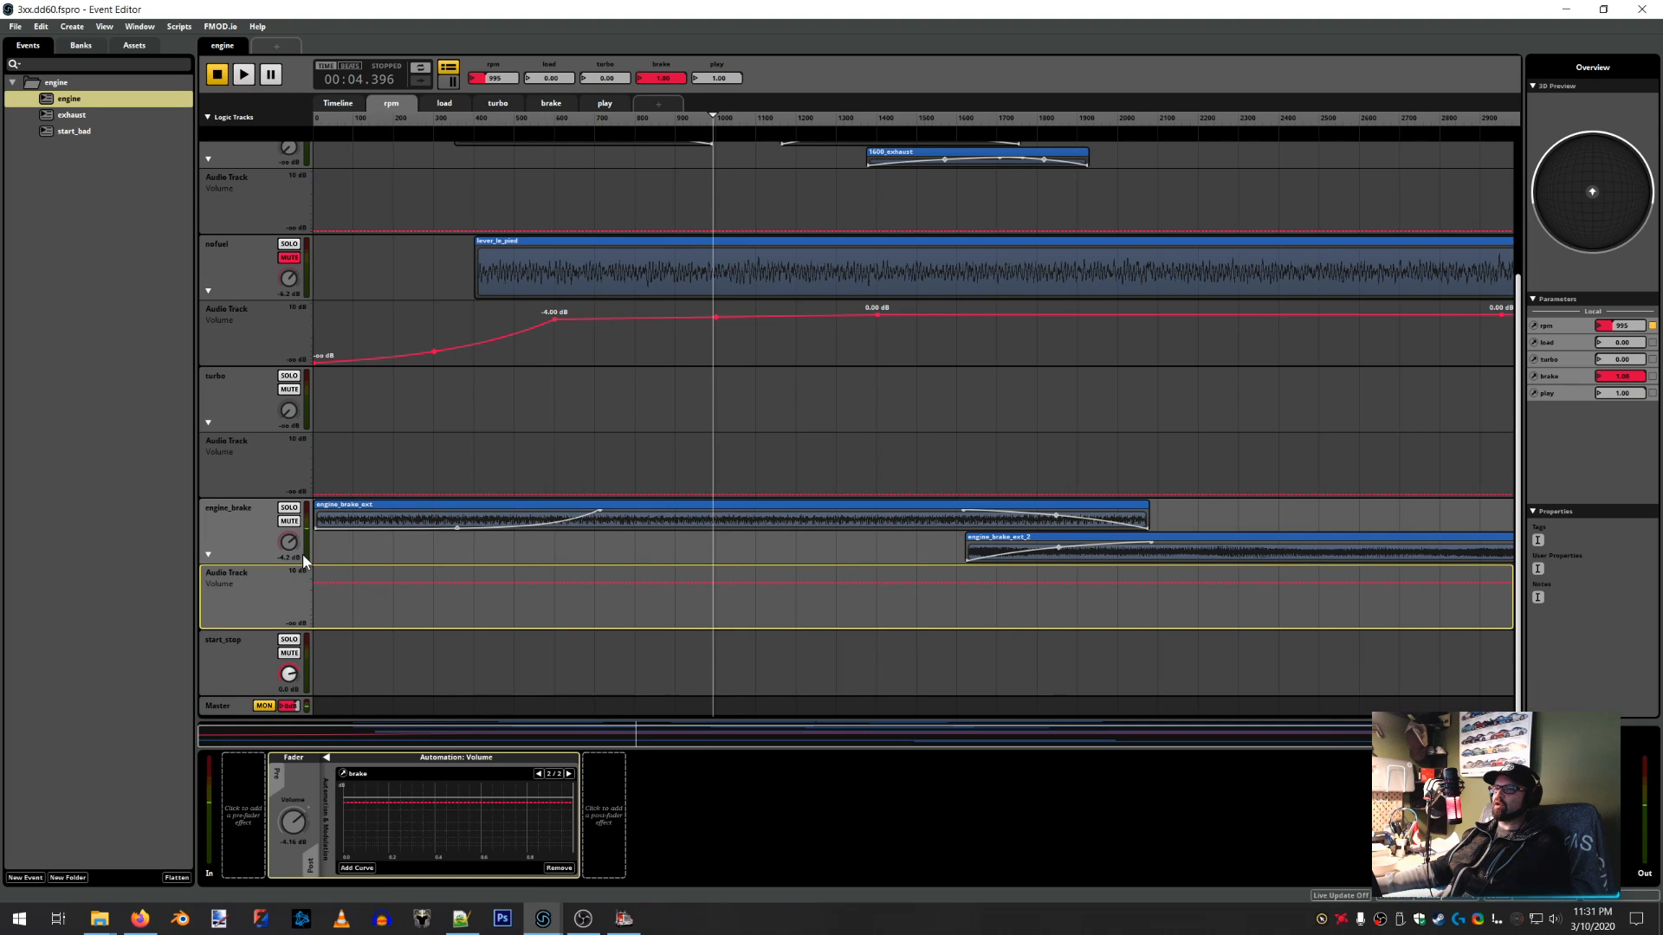